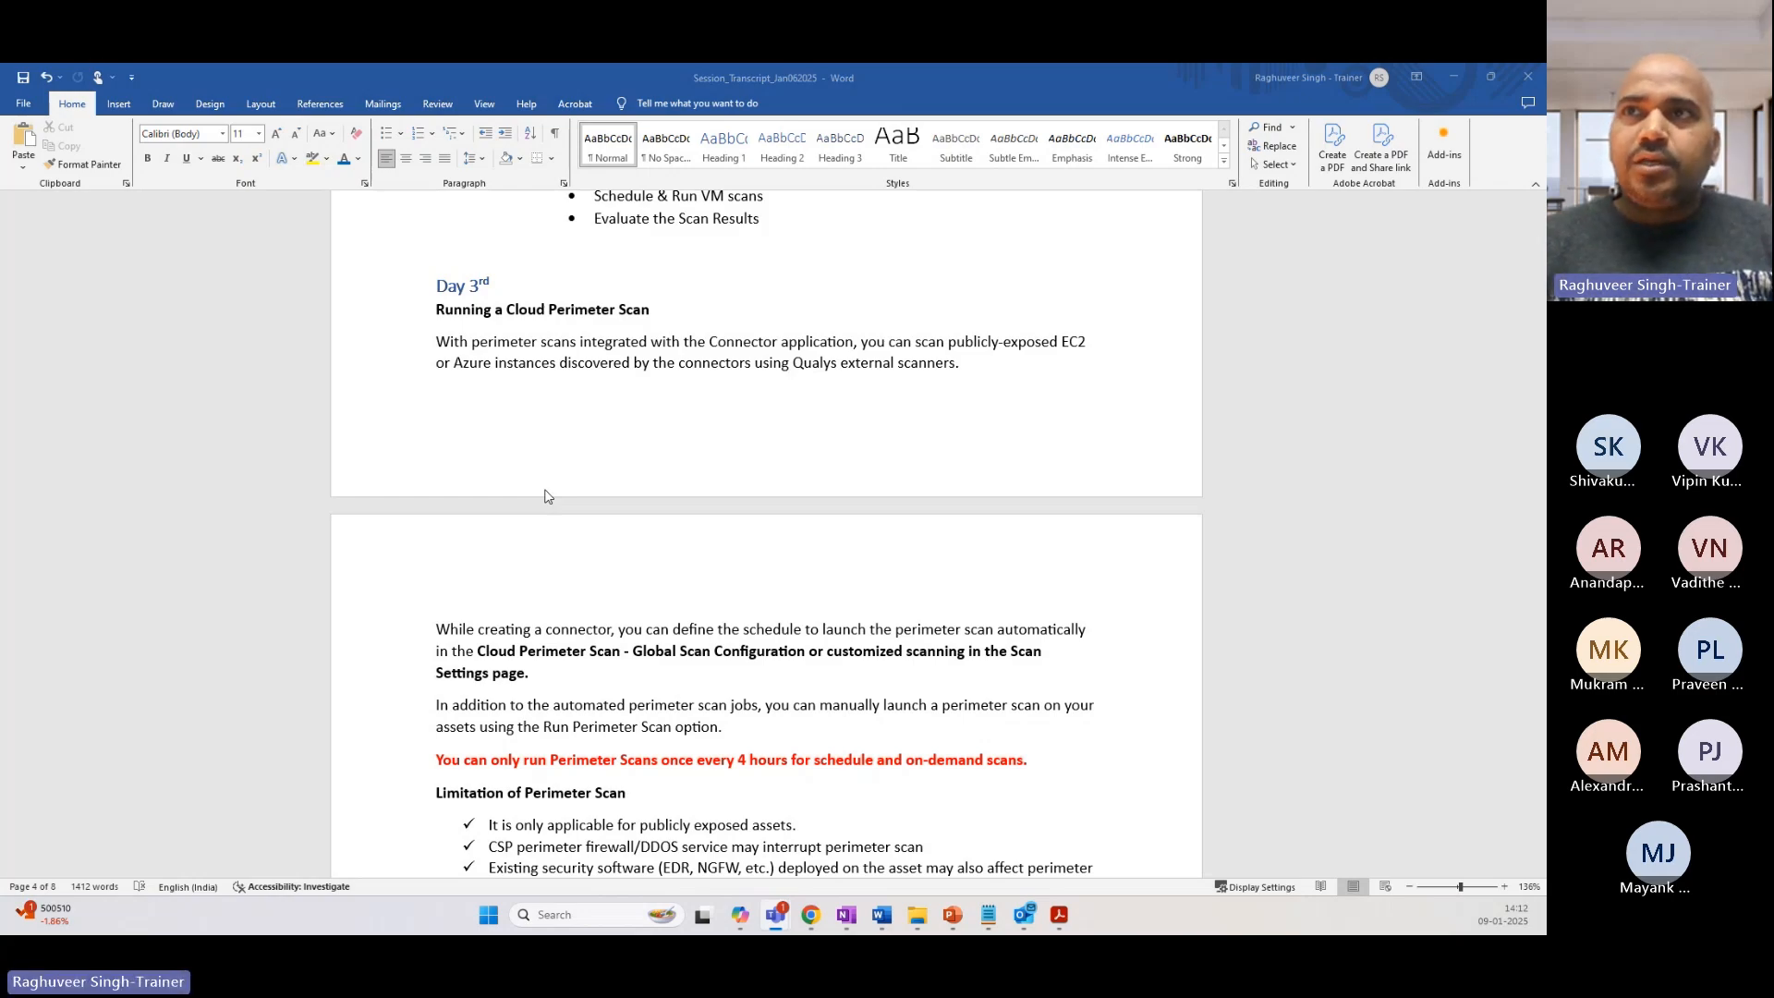
# Step: Review the Day 3 cloud perimeter scan notes and the Day 4 virtual scanner deployment recommendations in the session transcript
pyautogui.scroll(-1, 545, 496)
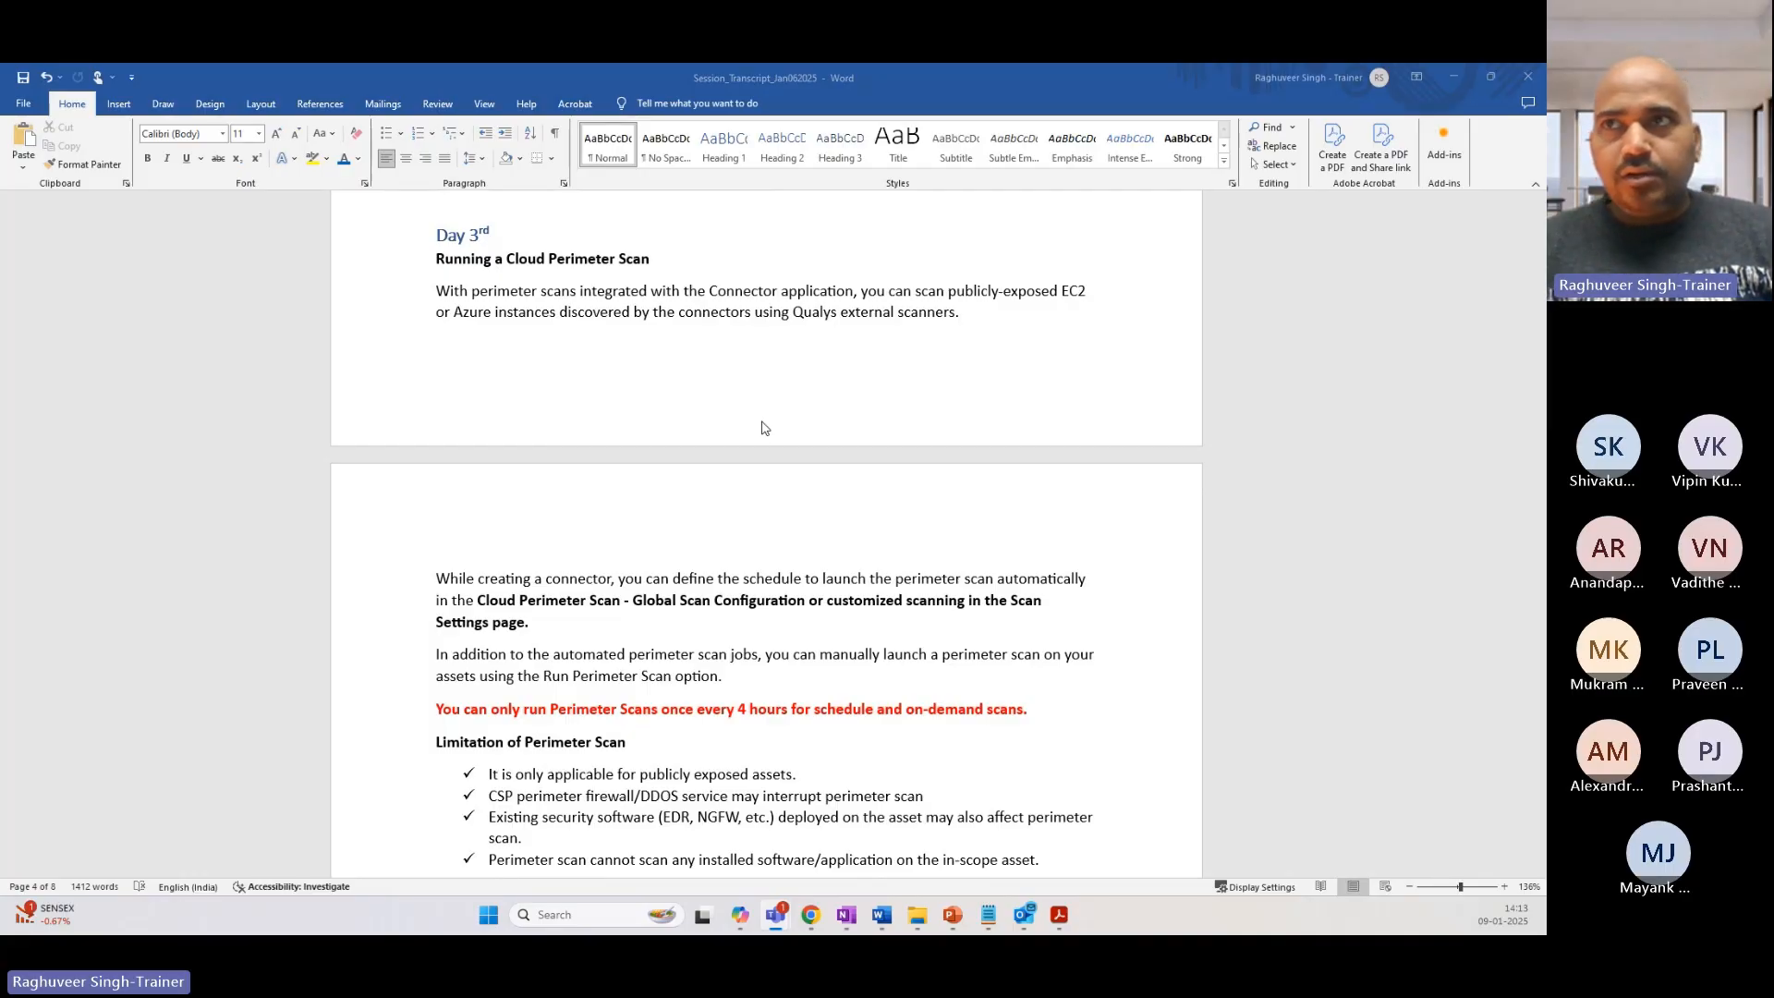
pyautogui.scroll(-5, 765, 427)
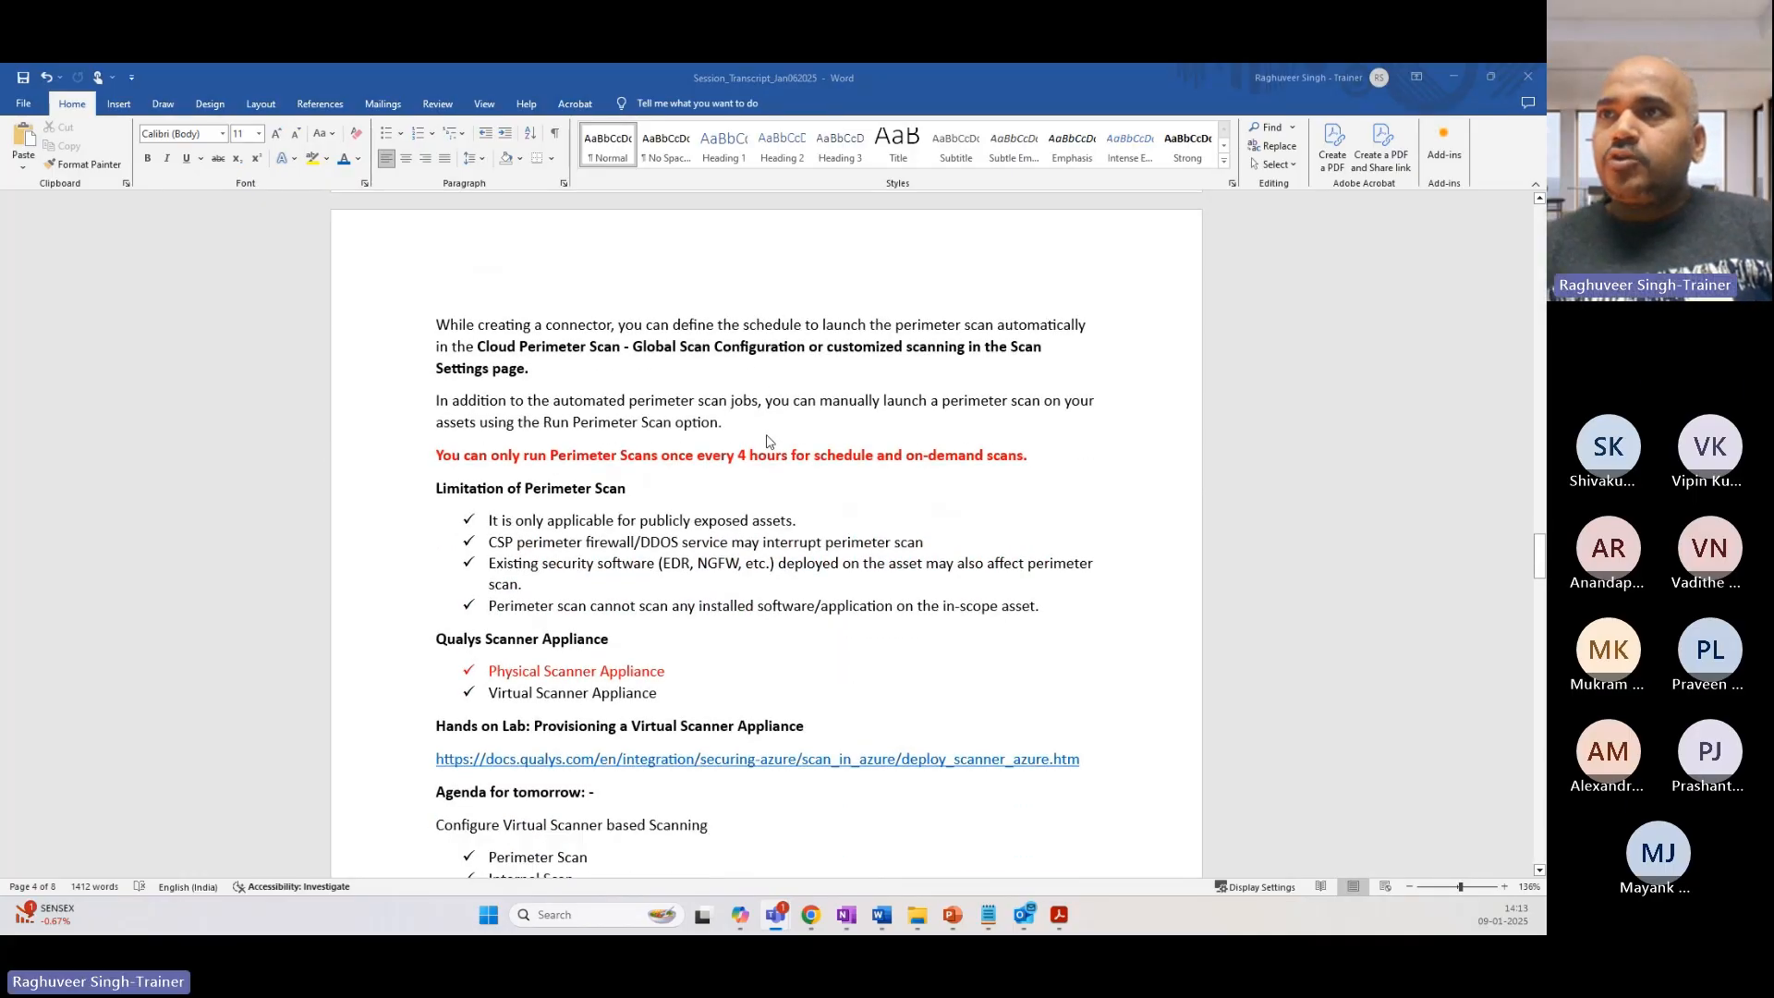
pyautogui.scroll(-2, 766, 441)
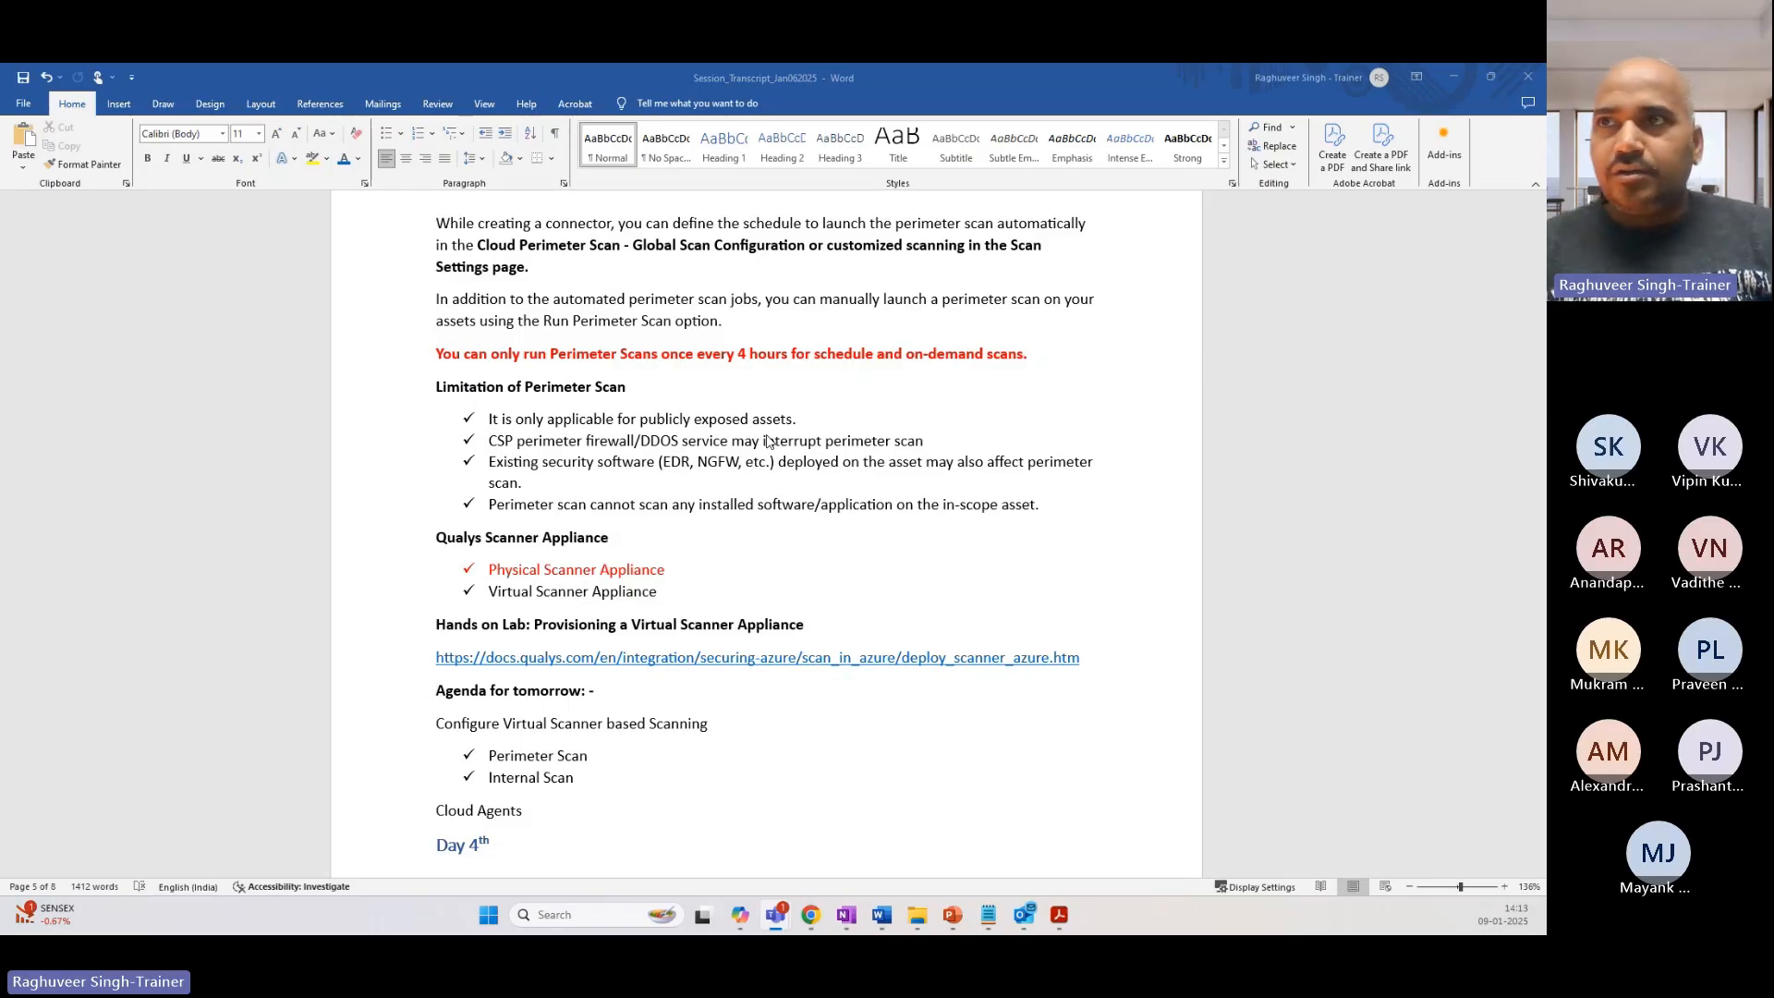
pyautogui.scroll(-2, 770, 441)
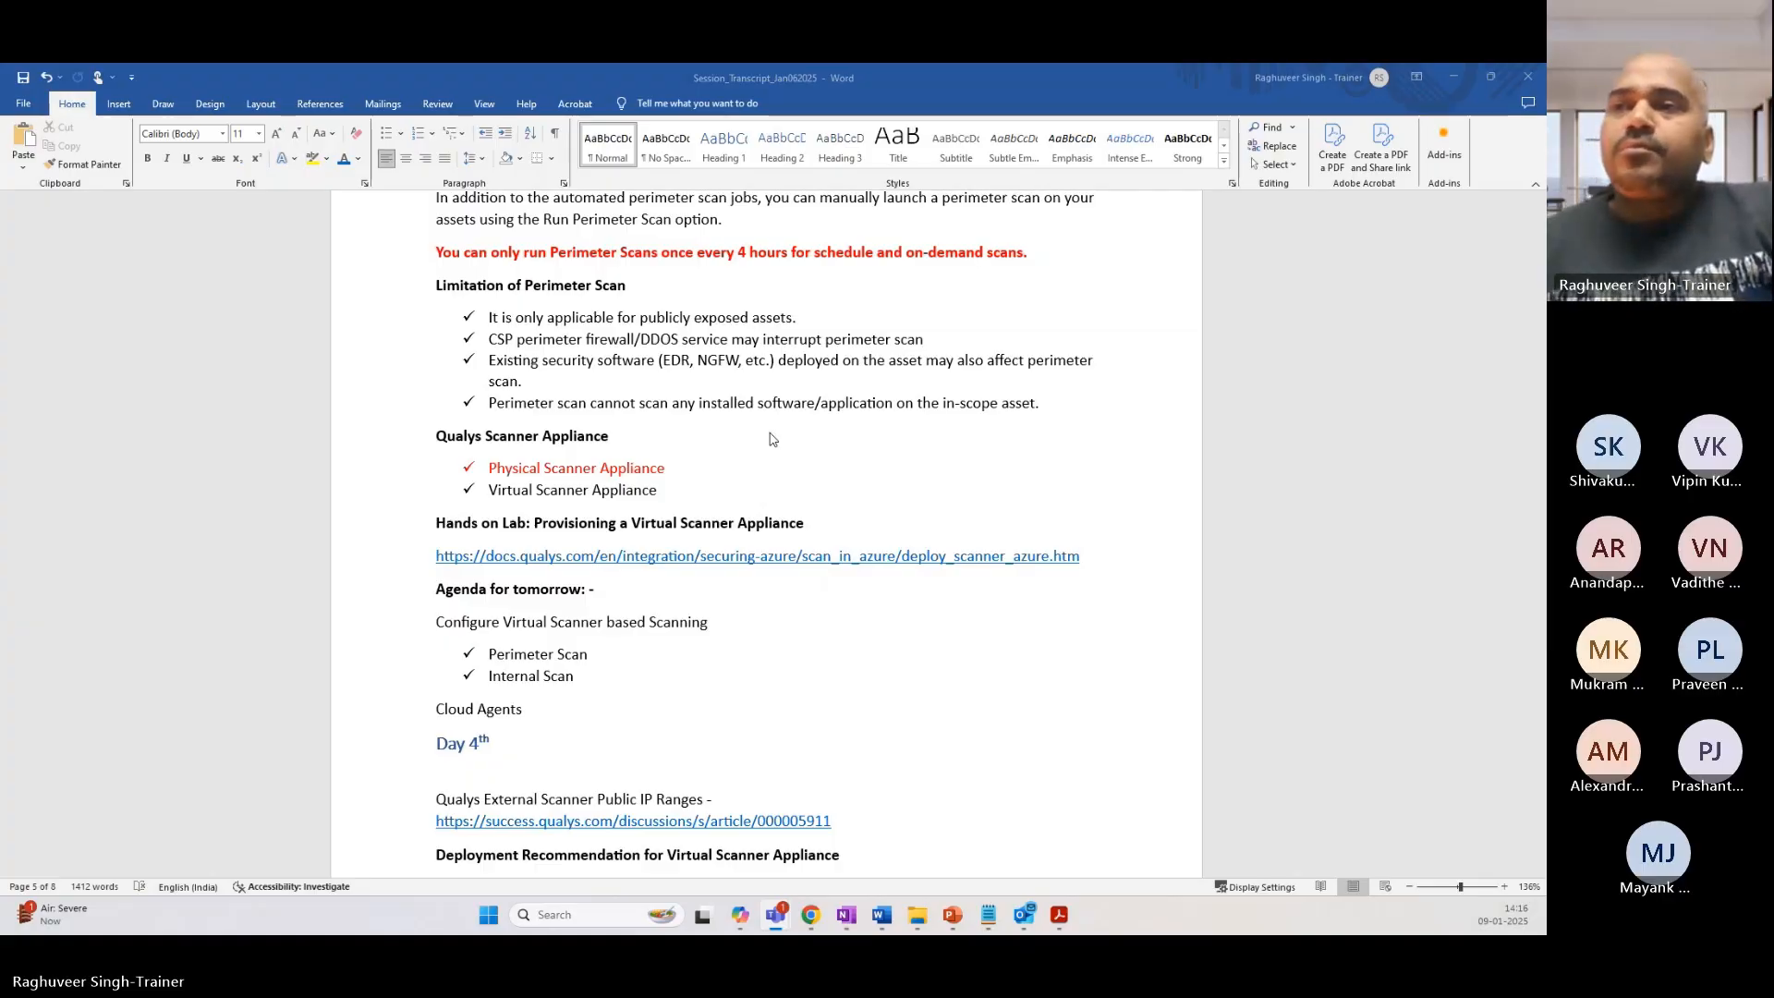
pyautogui.scroll(-5, 772, 438)
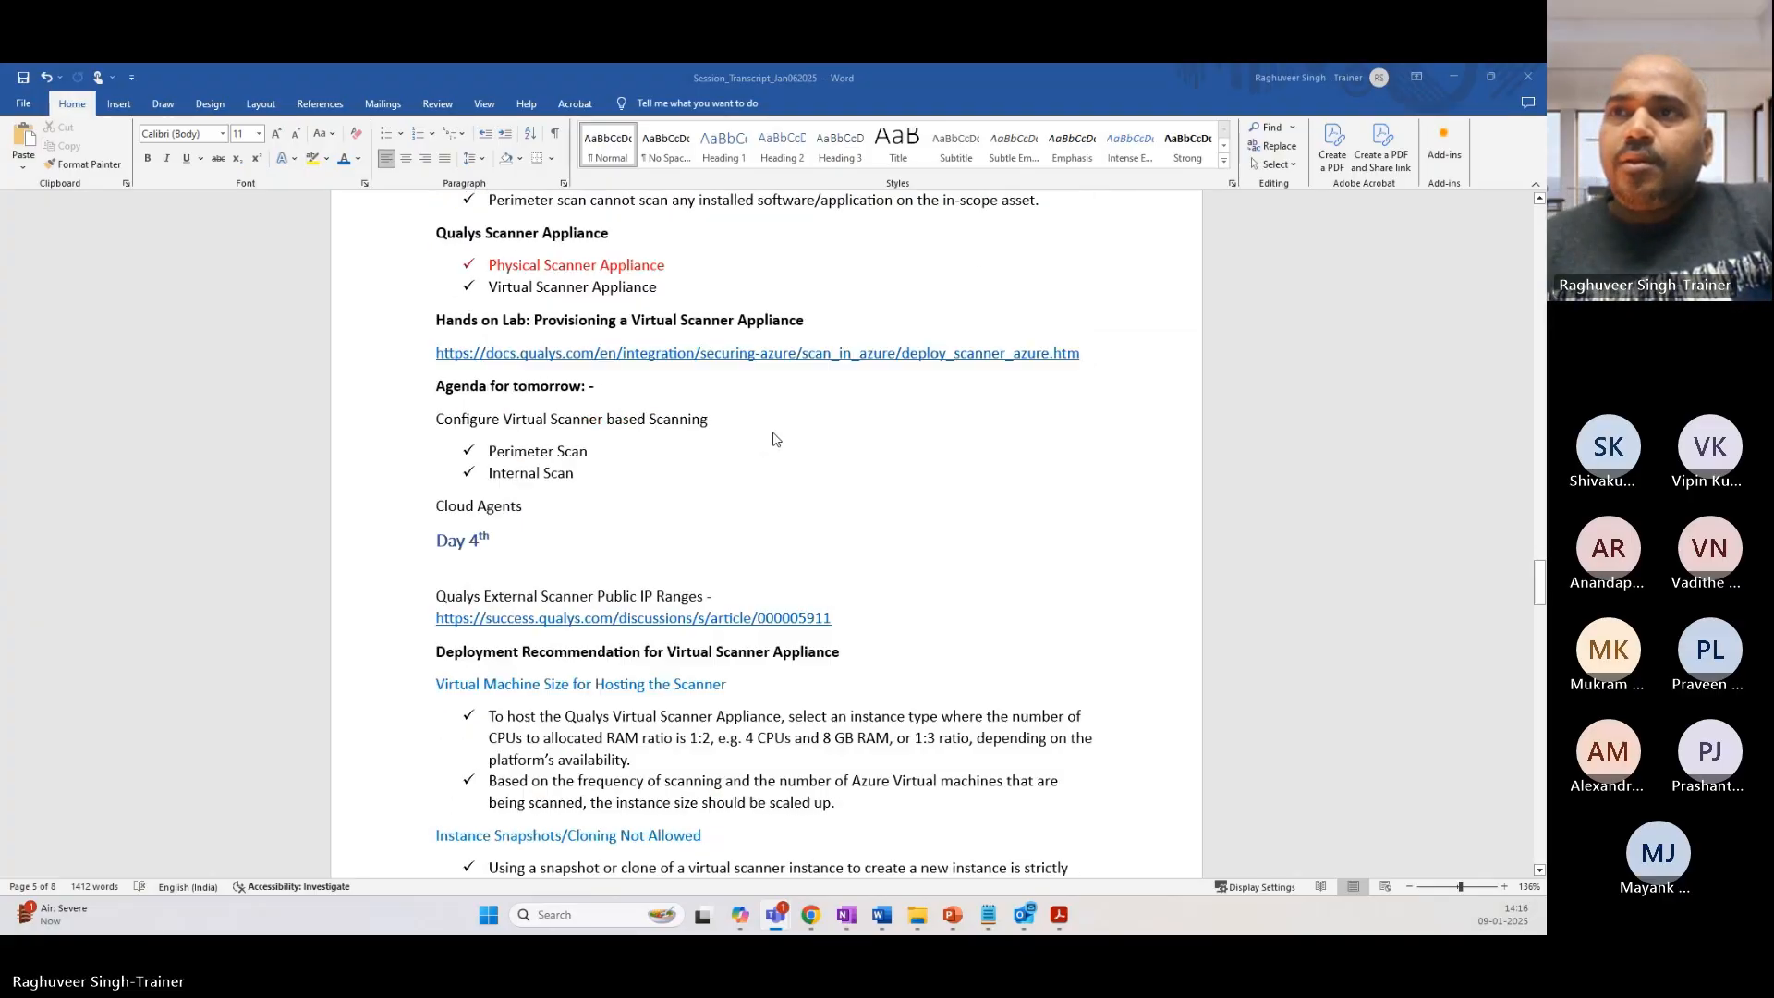
pyautogui.scroll(-2, 772, 439)
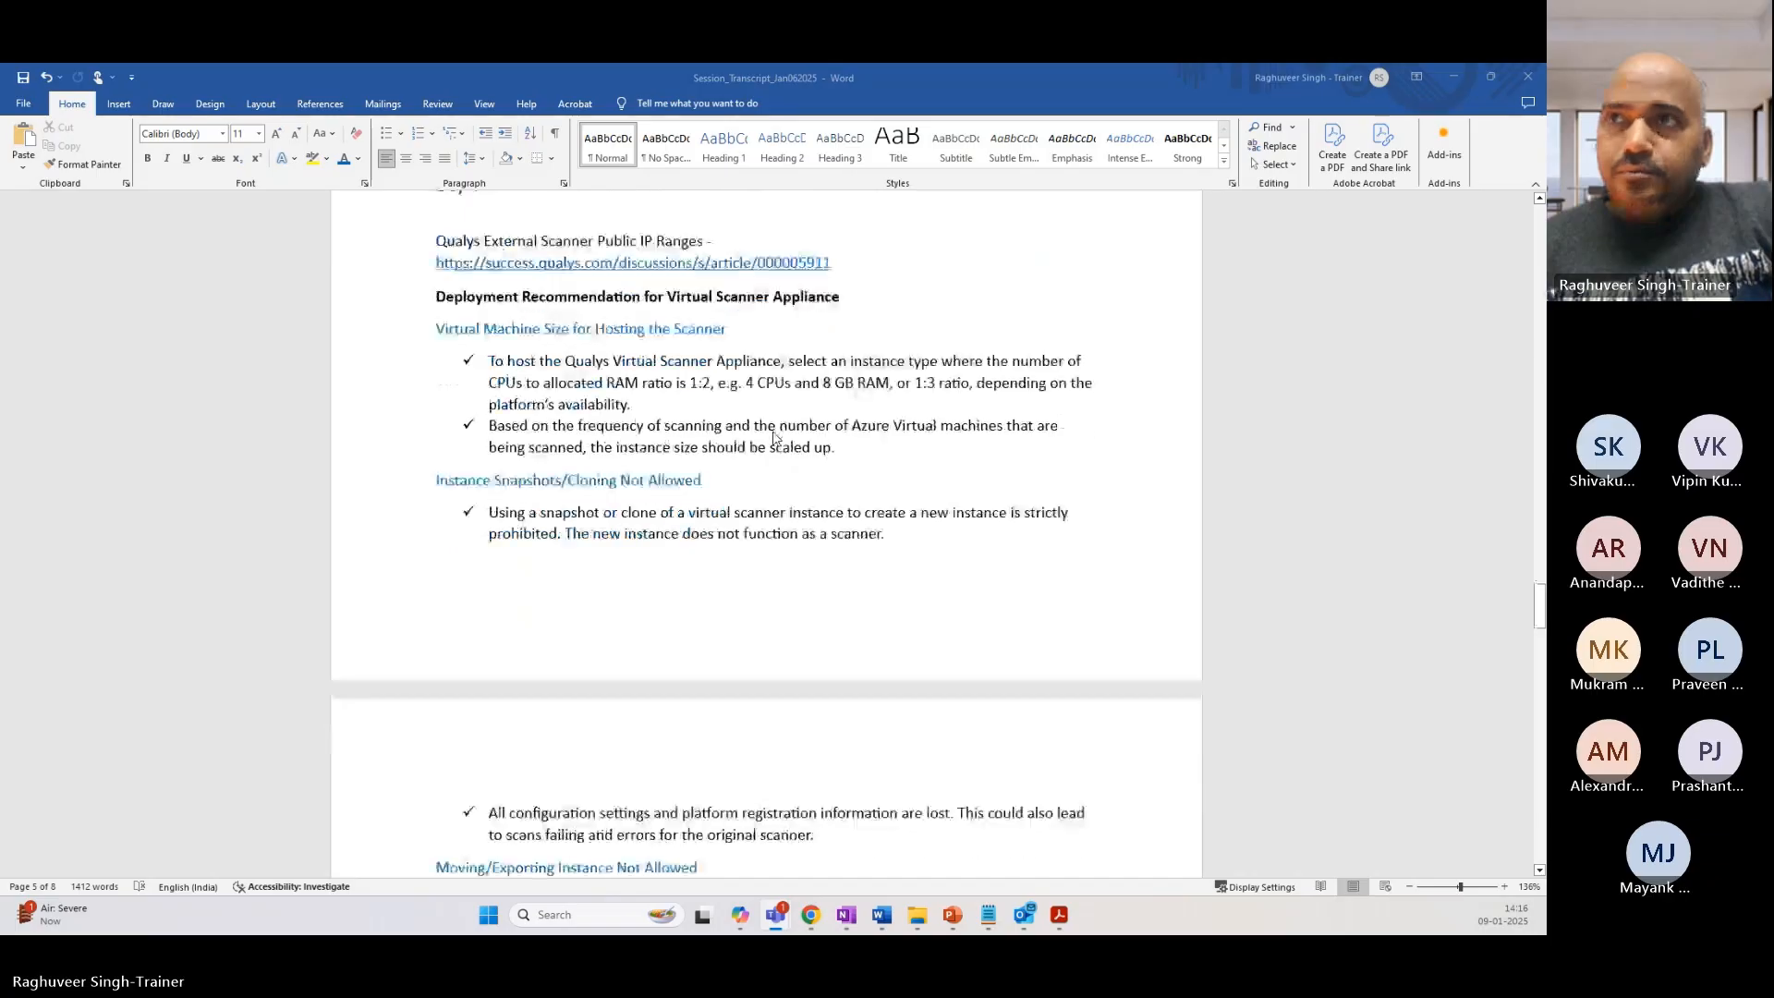
pyautogui.scroll(2, 772, 435)
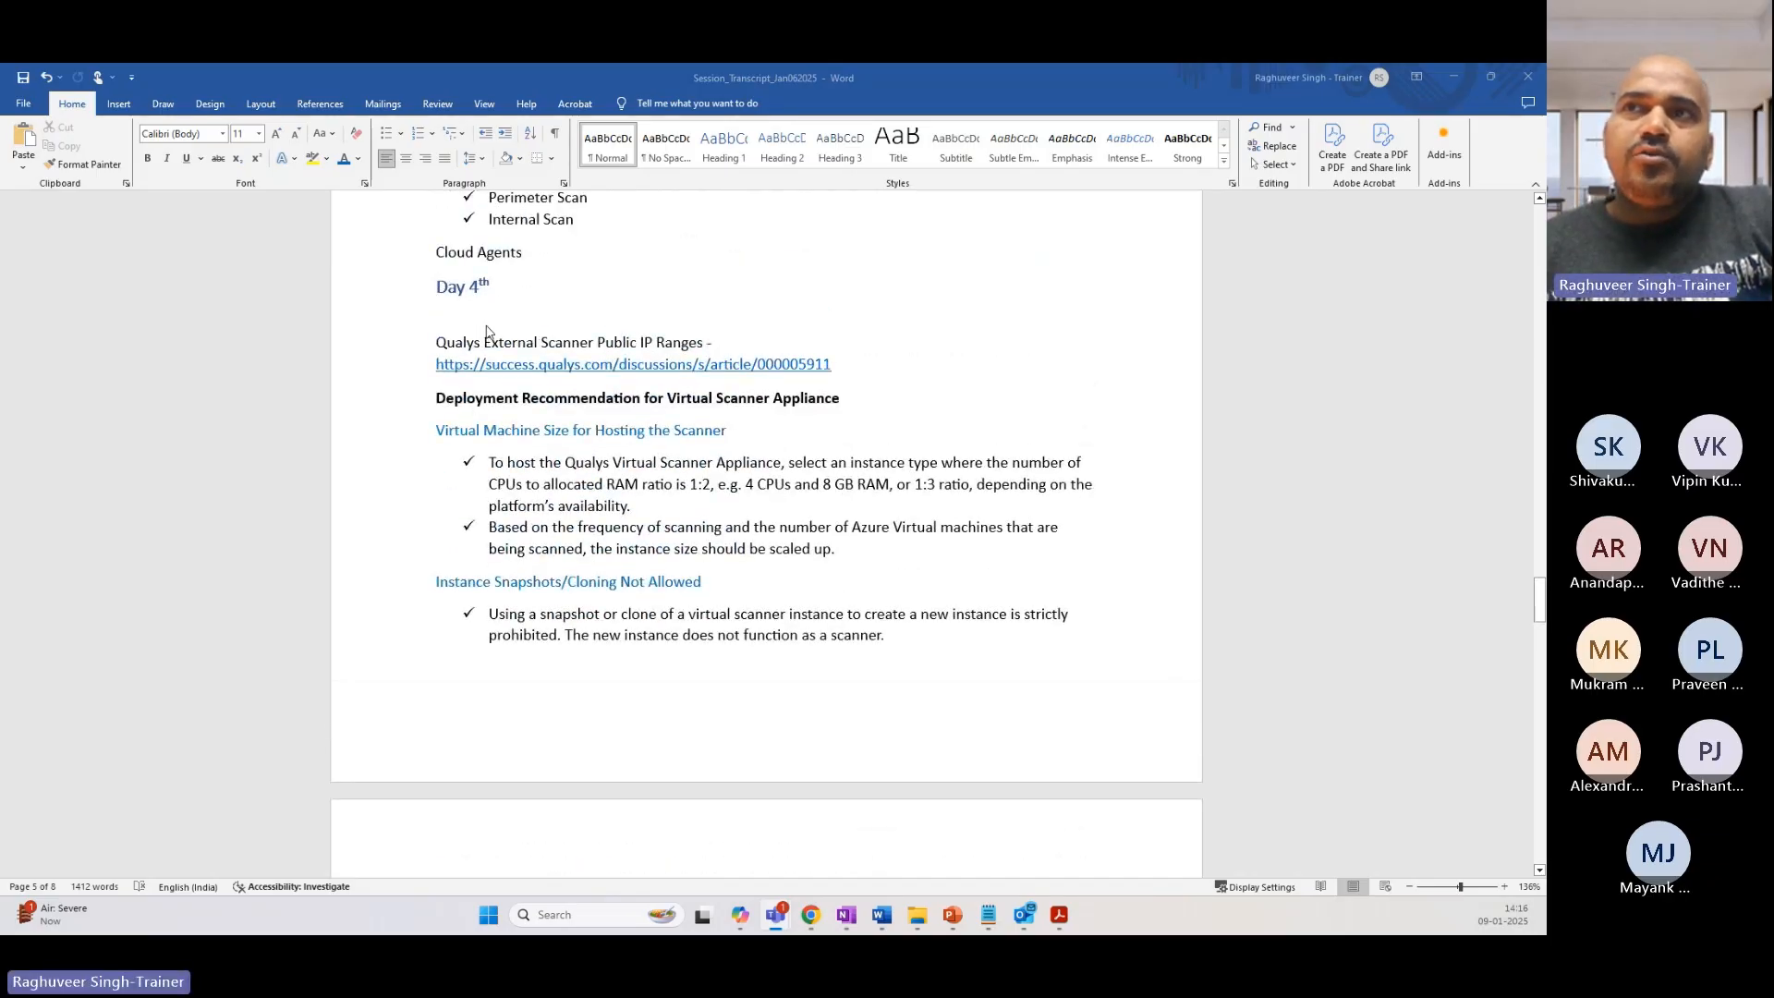
pyautogui.scroll(1, 482, 356)
pyautogui.scroll(3, 516, 434)
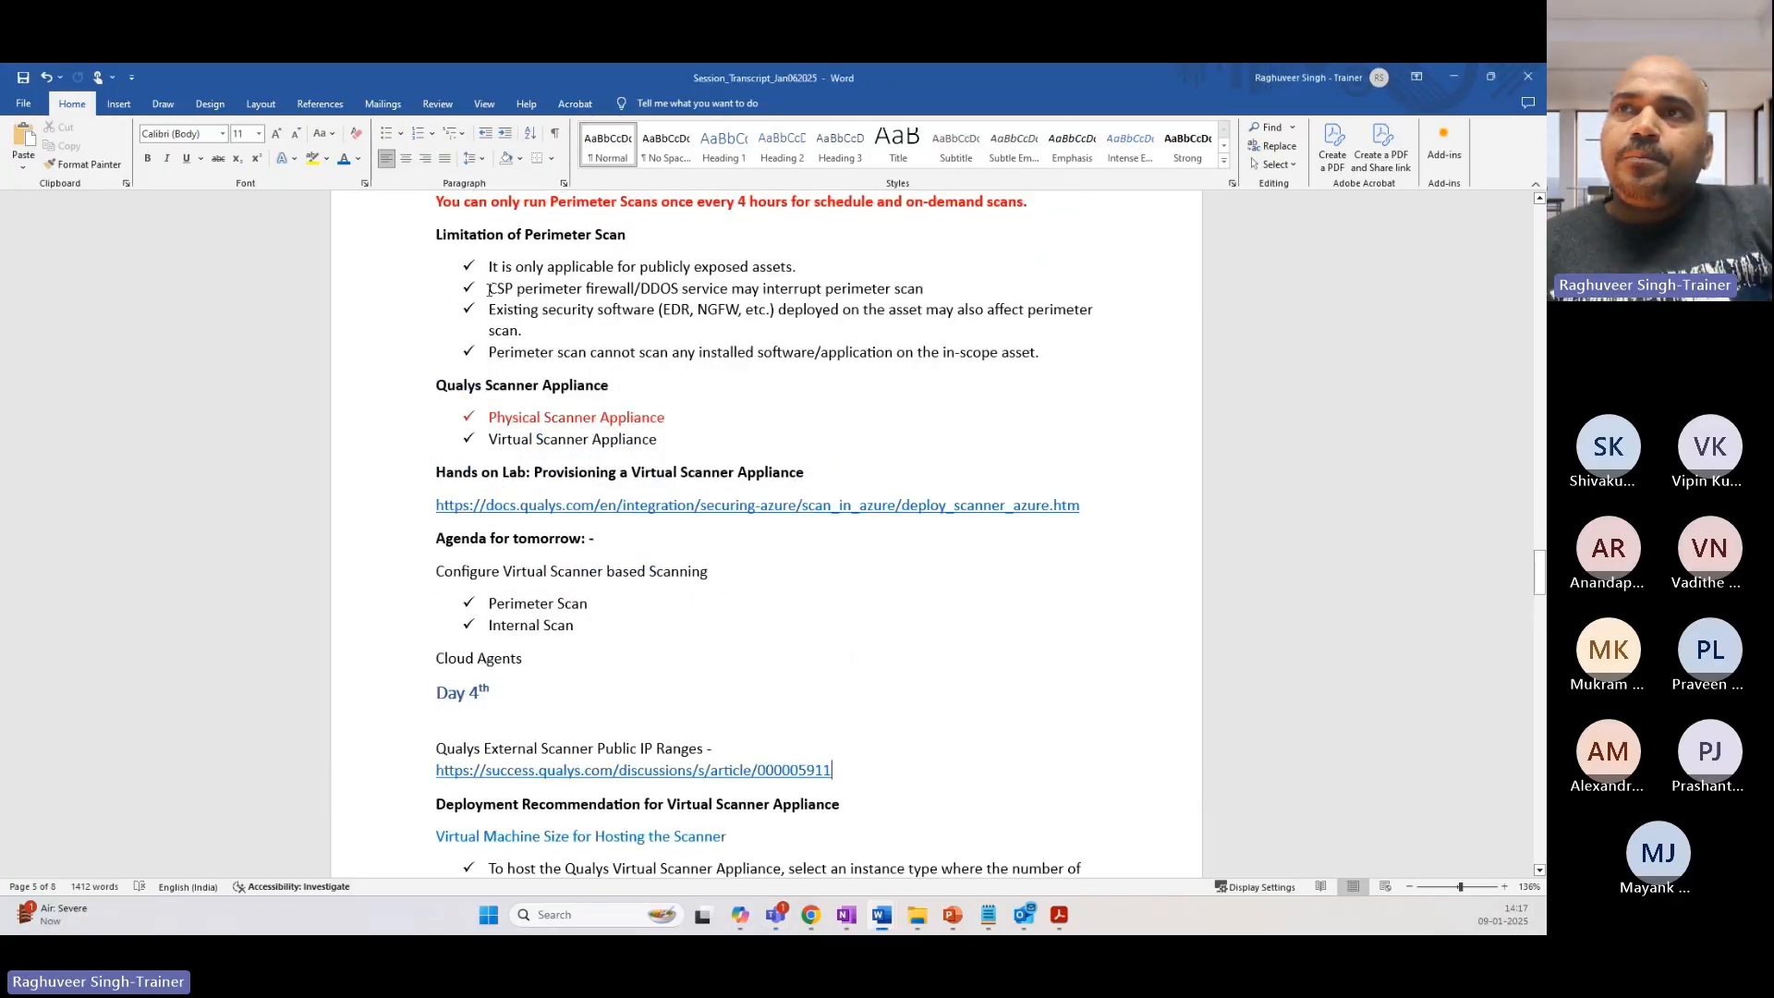
# Step: Highlight the CSP perimeter firewall/DDOS limitation and review the nearby perimeter scan limitations and scanner appliance notes
pyautogui.moveTo(489, 288); pyautogui.dragTo(919, 291)
pyautogui.doubleClick(673, 288)
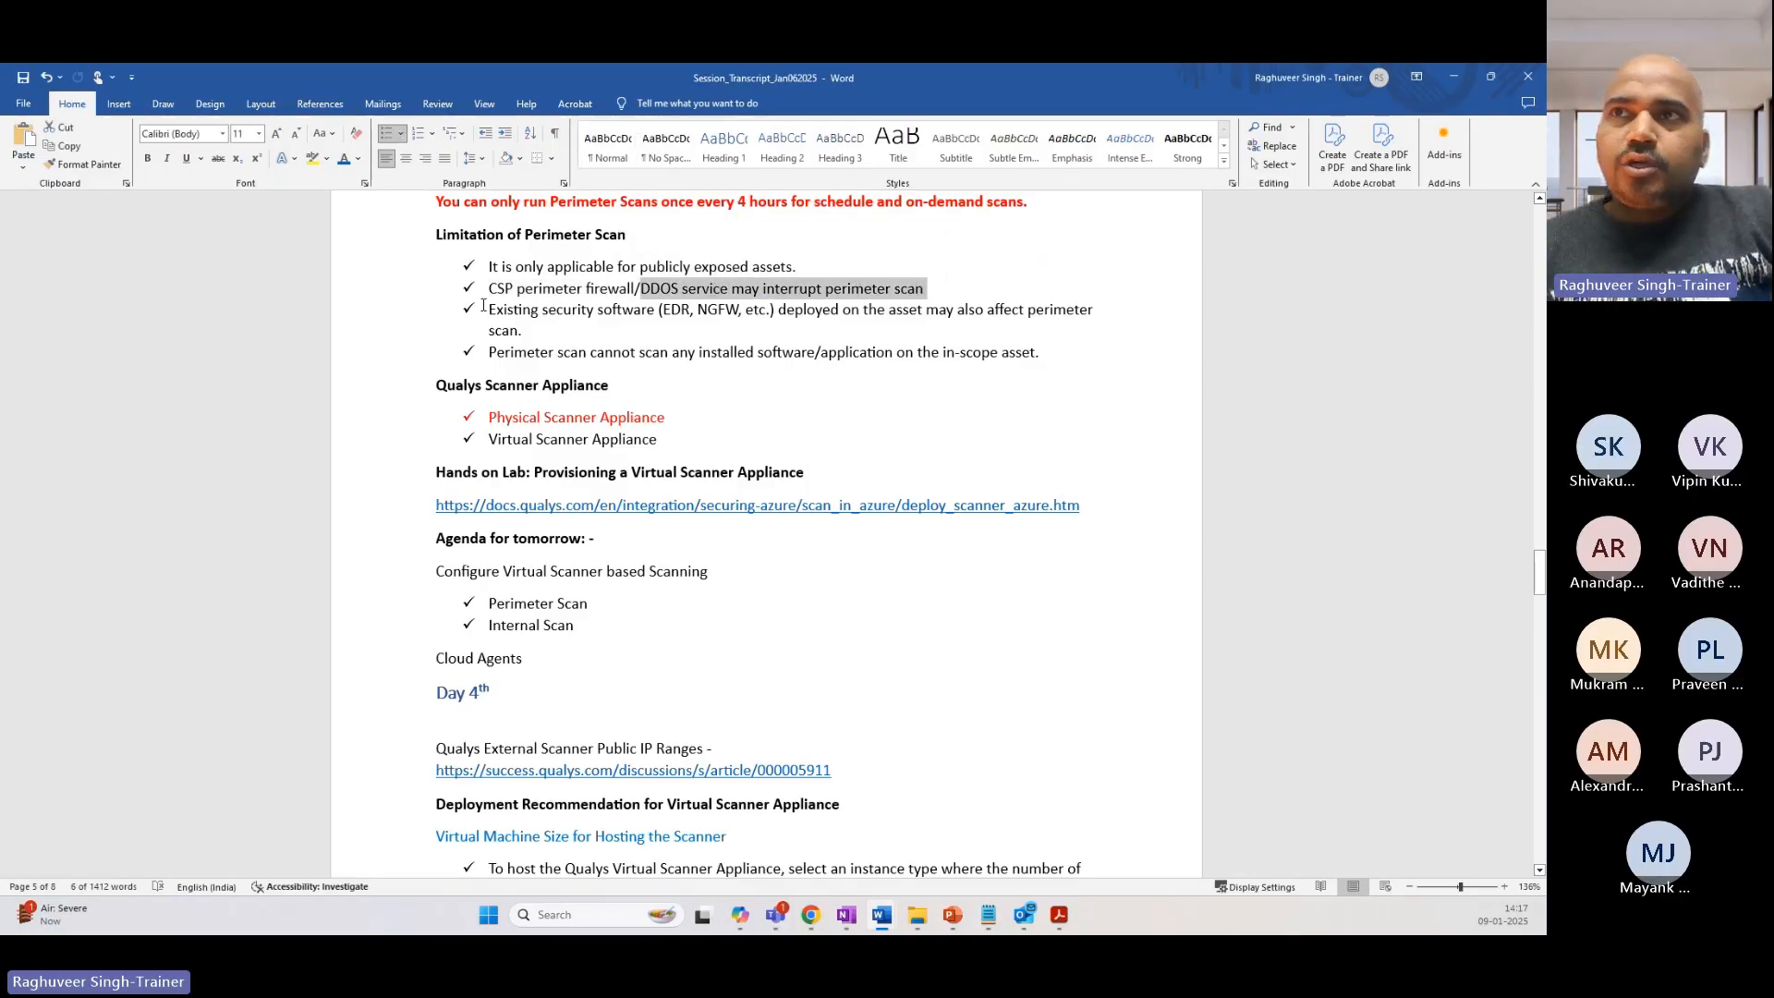
pyautogui.moveTo(489, 289); pyautogui.dragTo(894, 290)
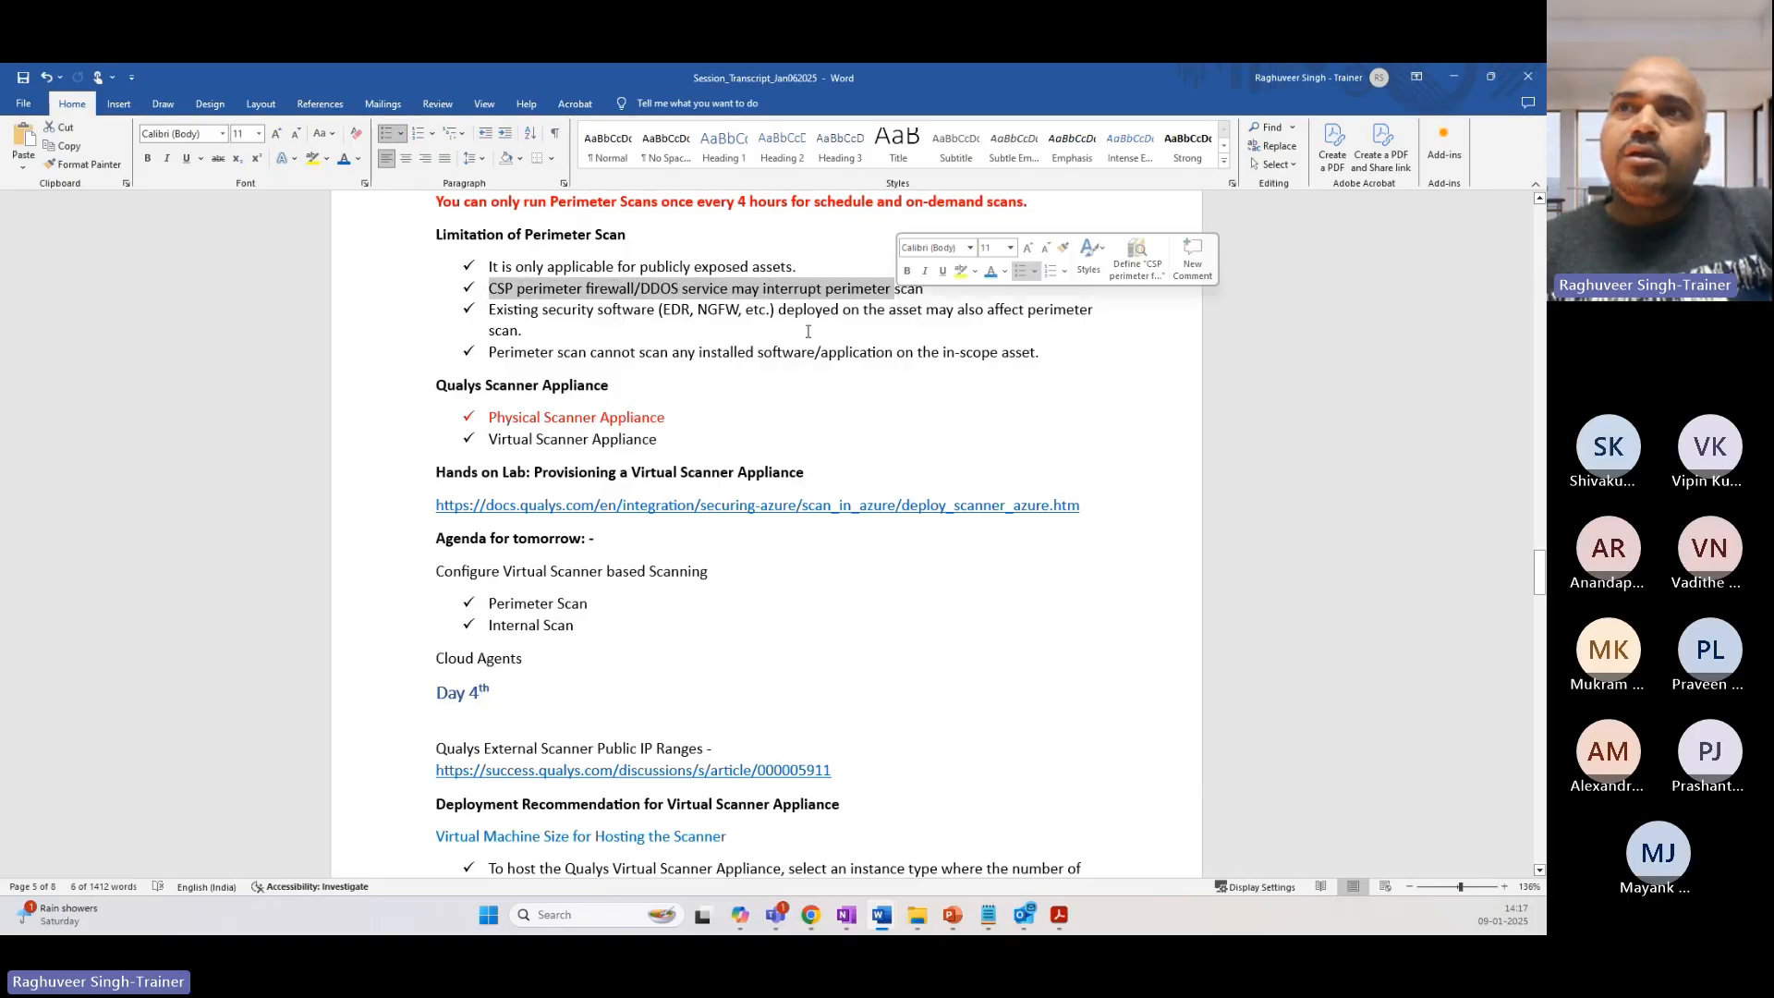
pyautogui.scroll(-1, 449, 431)
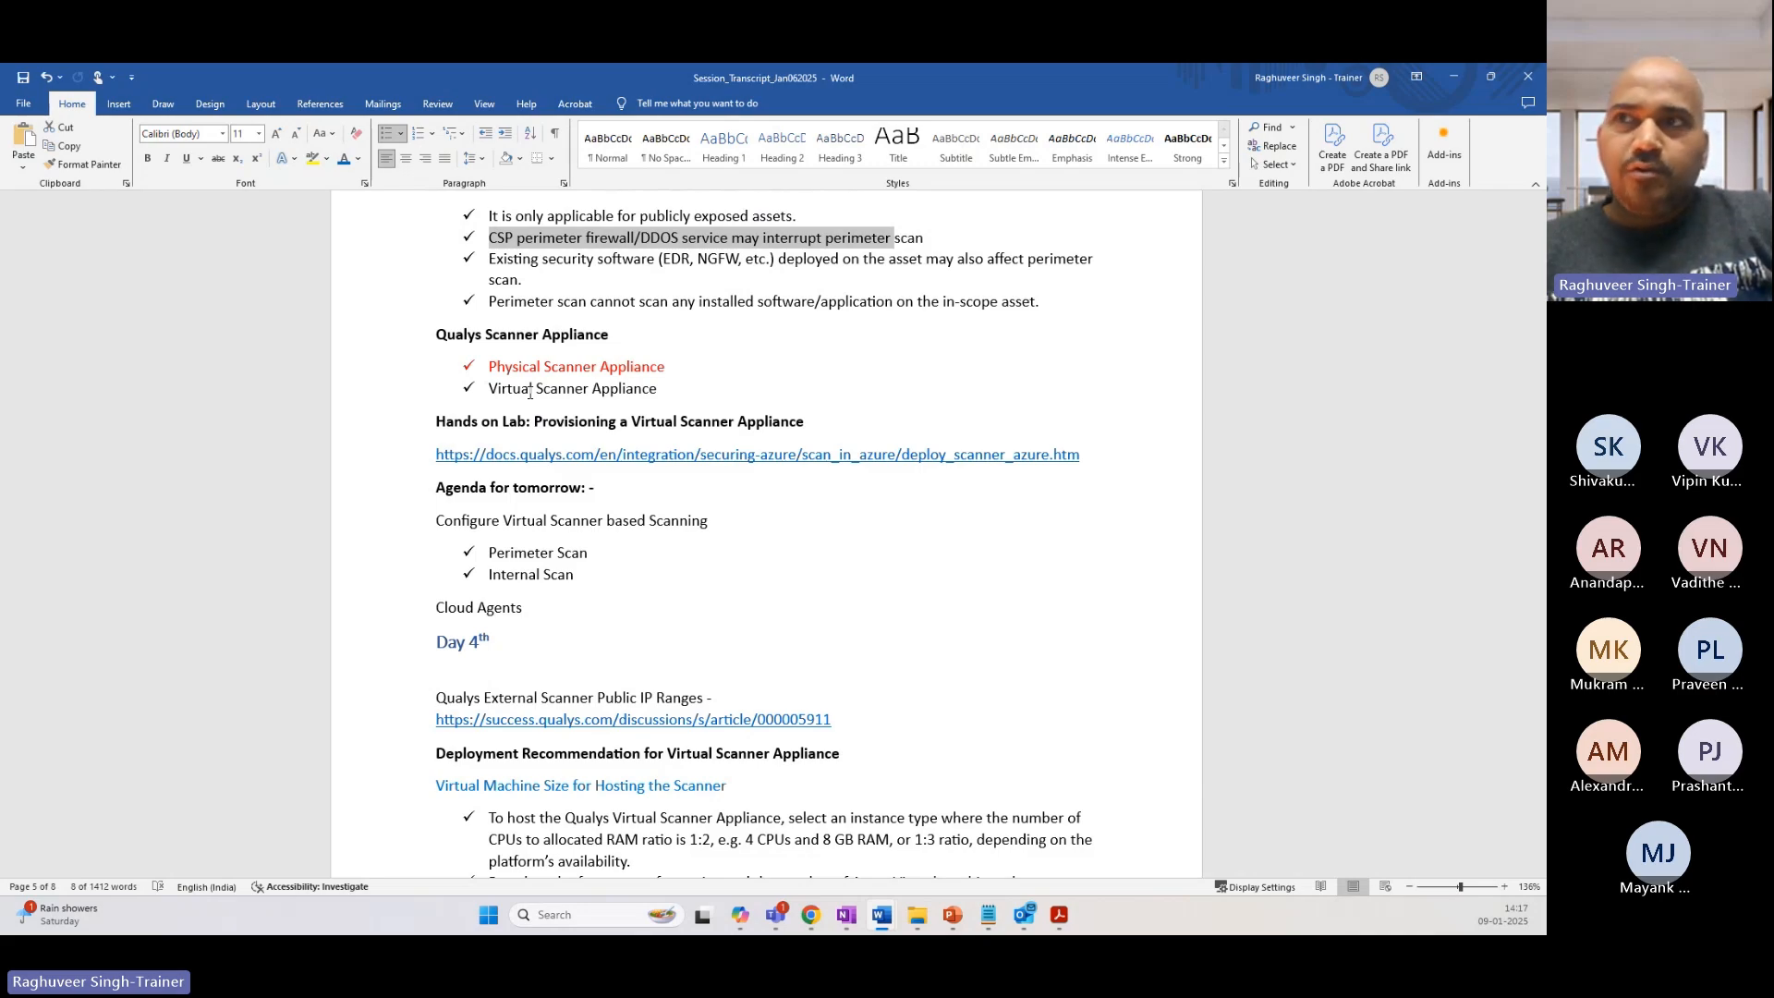
pyautogui.scroll(1, 744, 386)
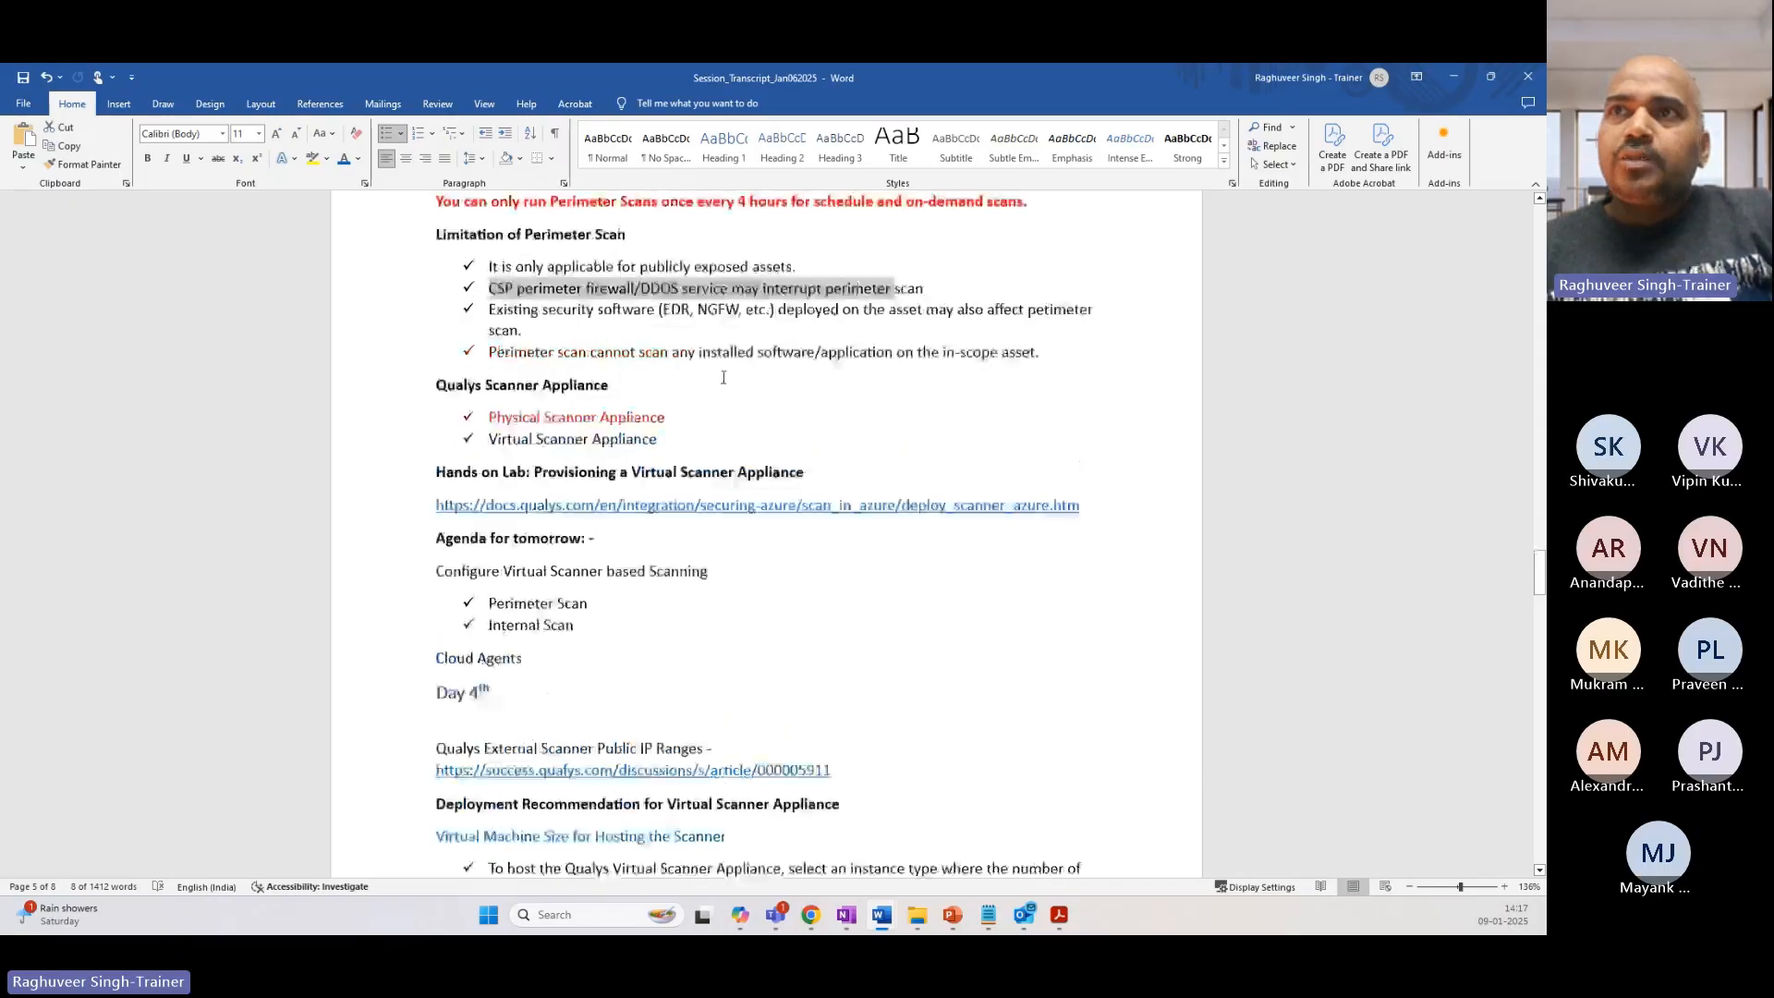
pyautogui.scroll(1, 564, 520)
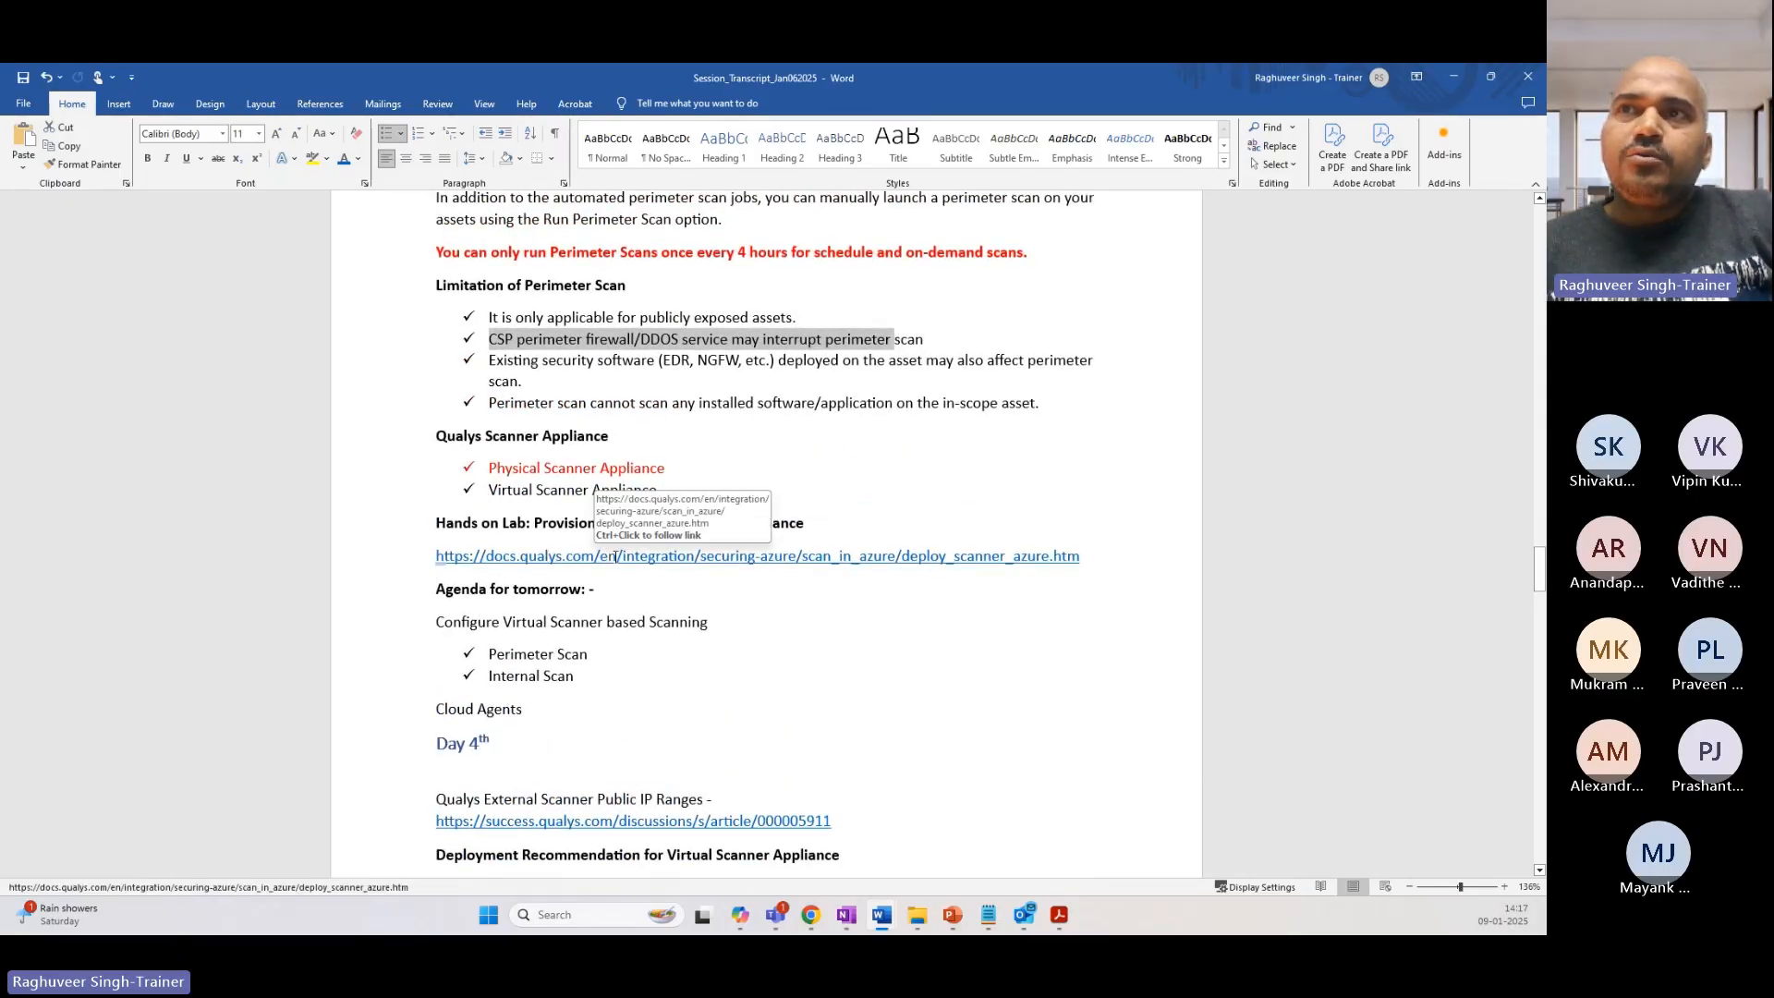
pyautogui.scroll(-3, 616, 556)
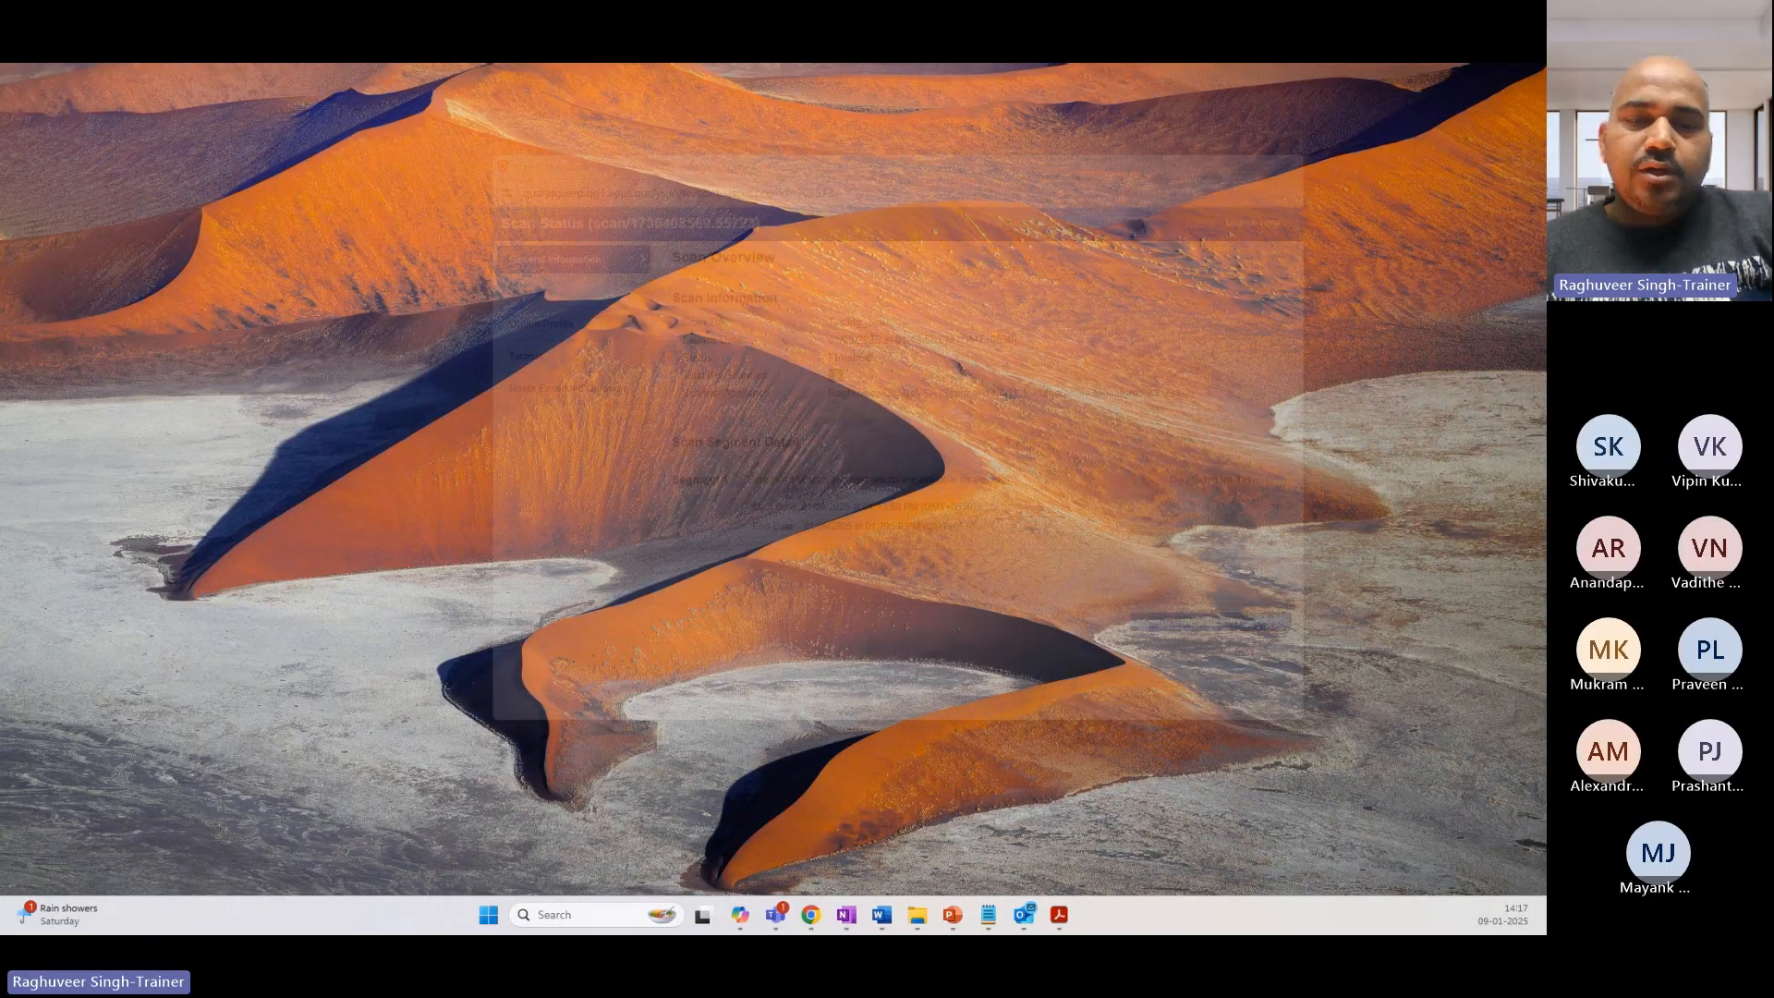
# Step: Switch to the Qualys browser windows, close the Testing_Scan status window and show the VMDR dashboard
pyautogui.moveTo(810, 831)
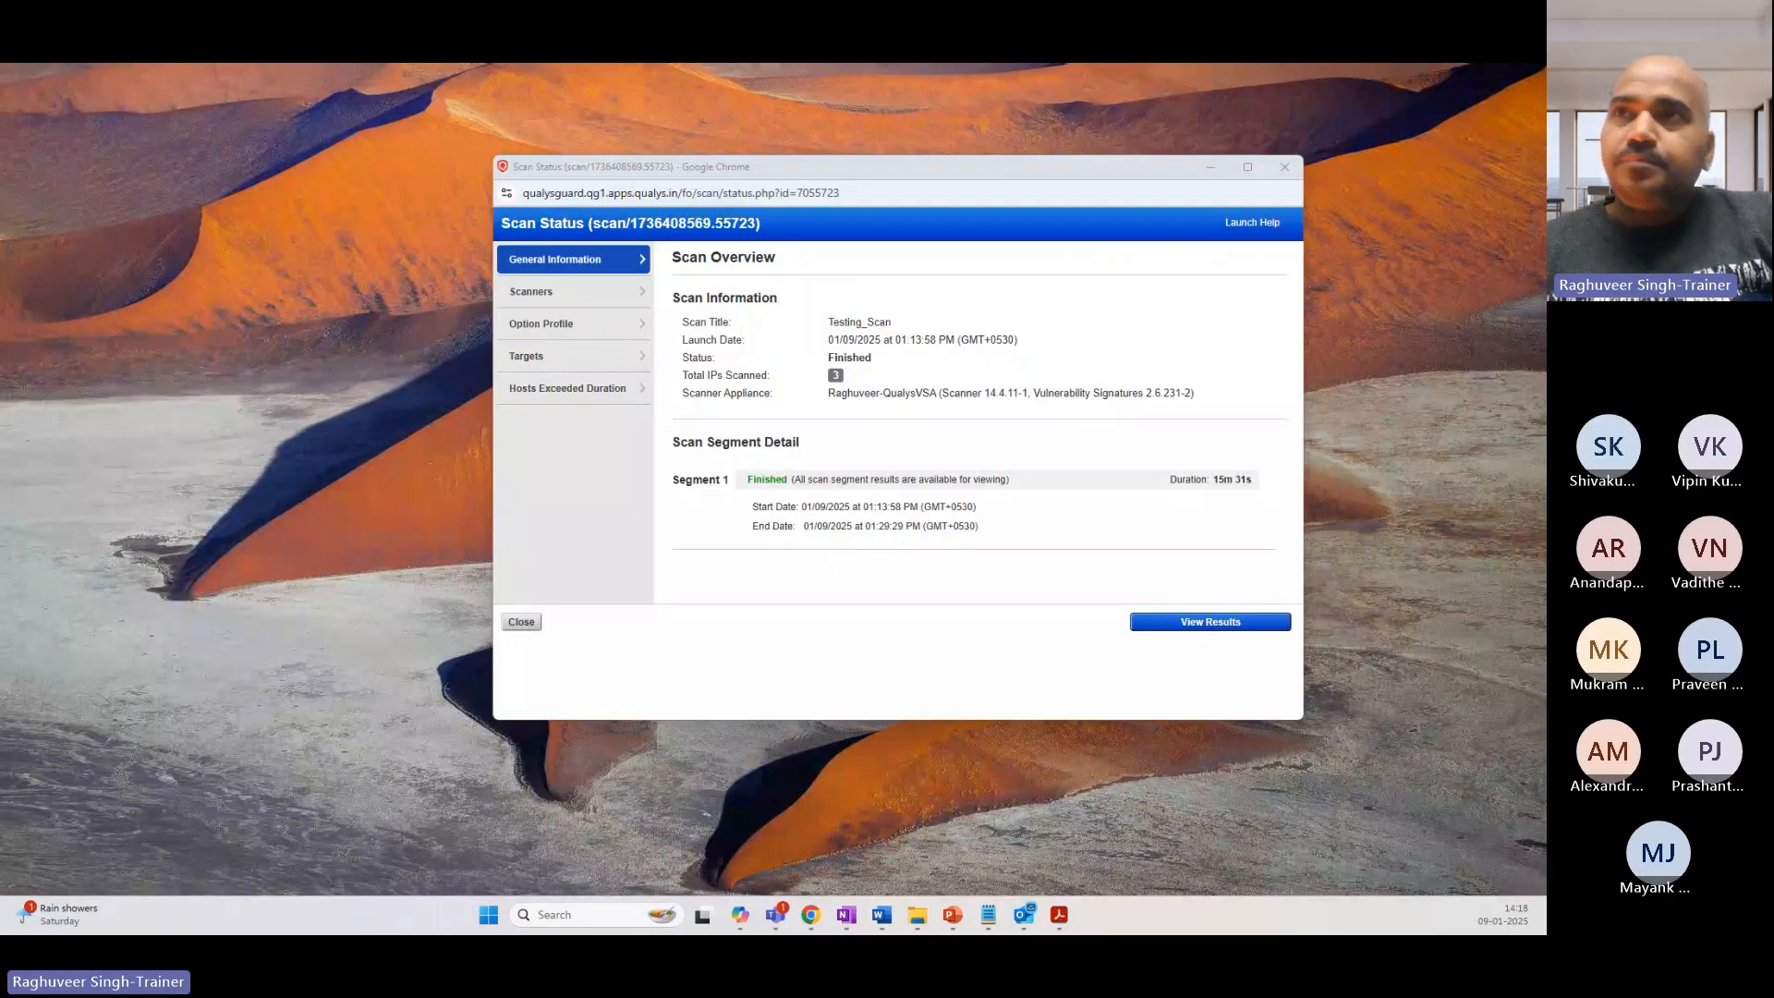
pyautogui.click(896, 825)
pyautogui.click(1284, 166)
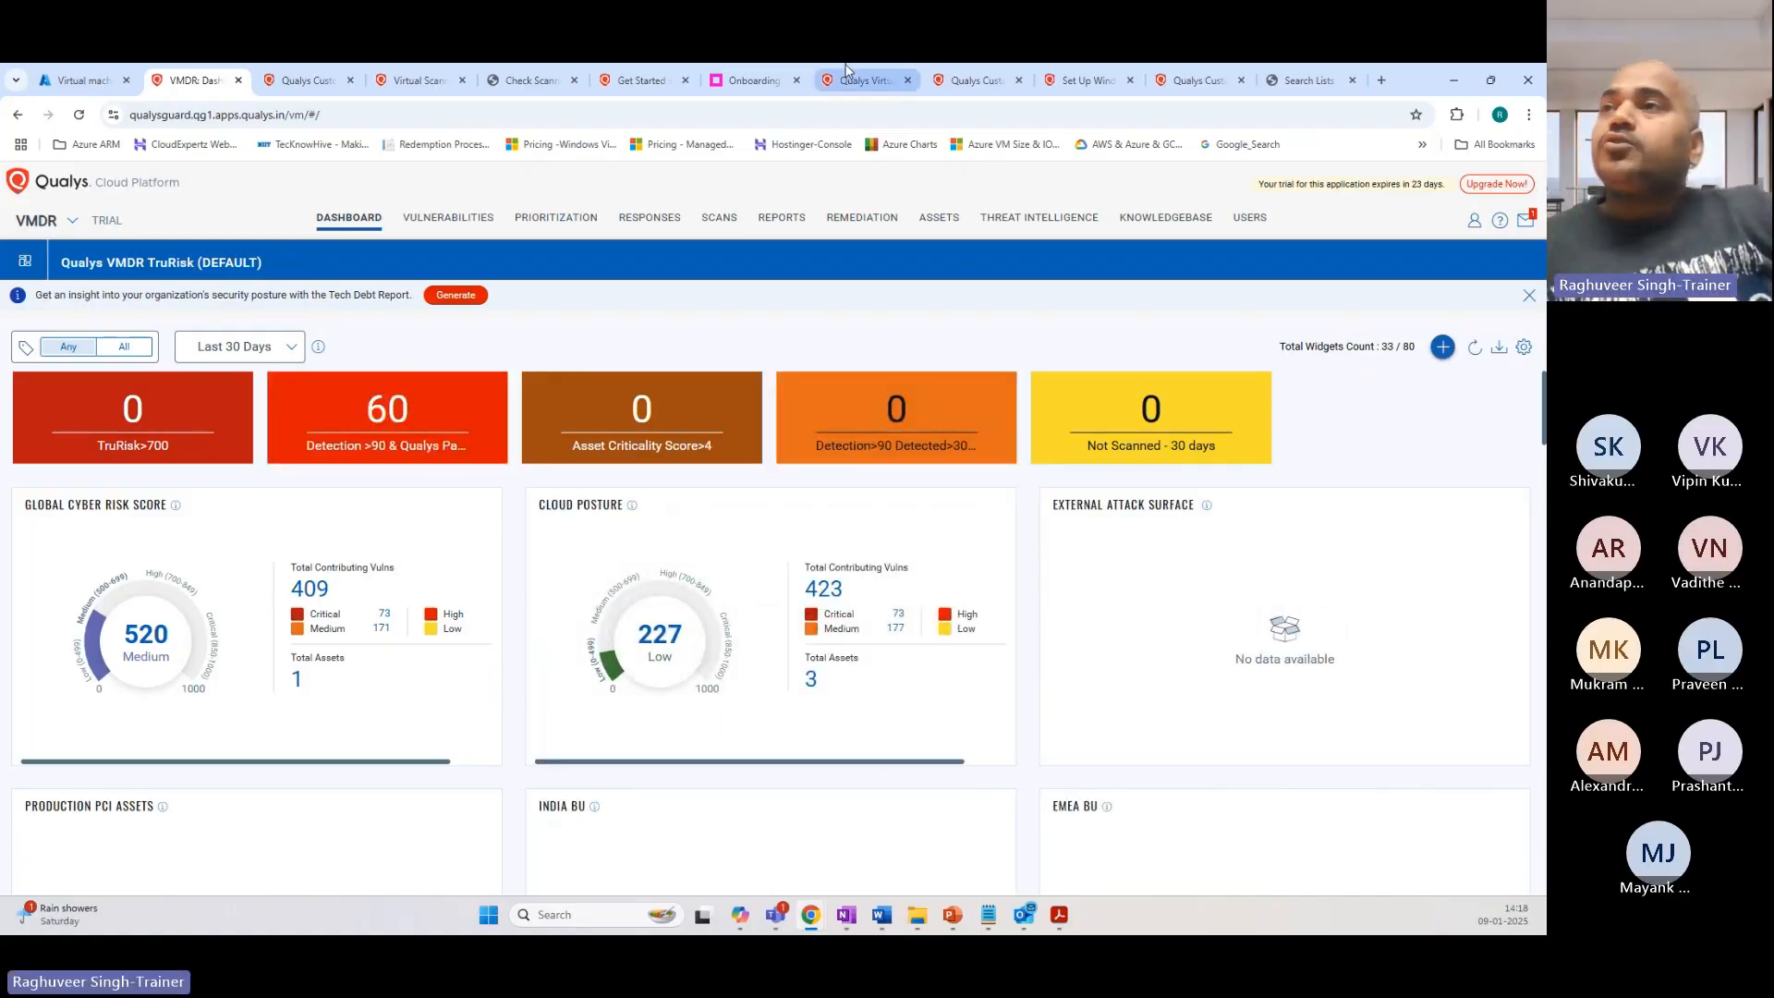
pyautogui.click(1475, 224)
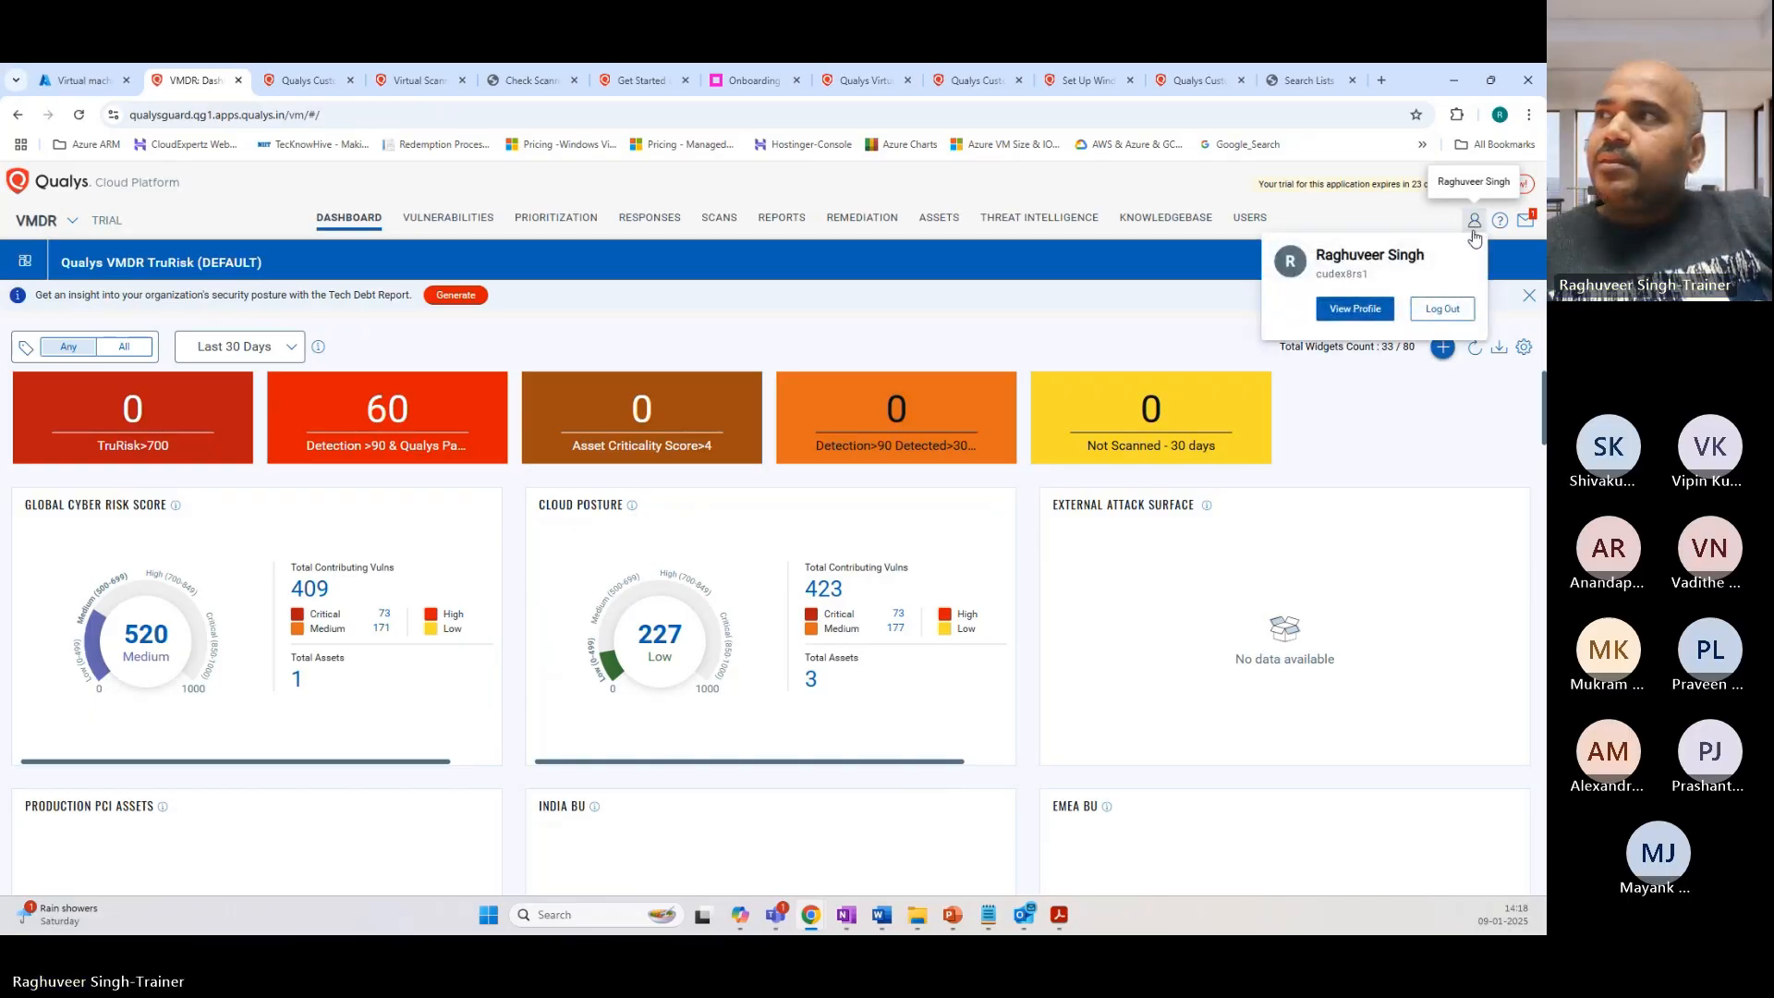
pyautogui.click(1439, 462)
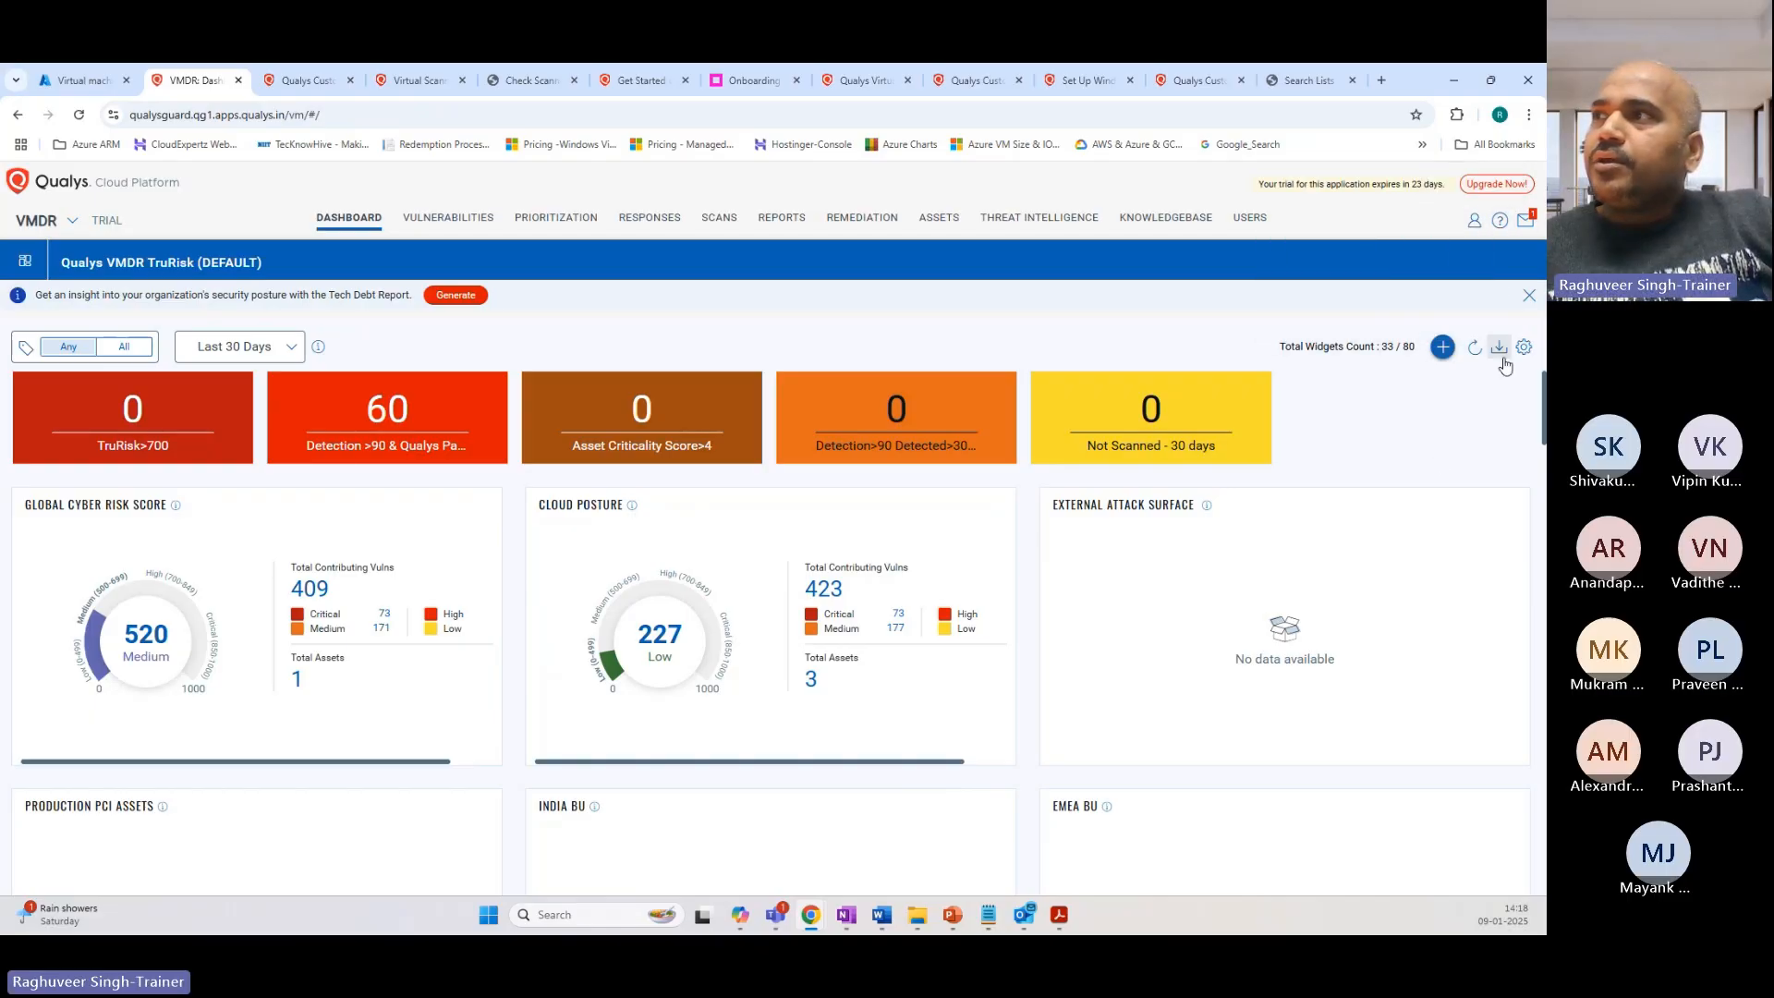
pyautogui.click(1523, 346)
pyautogui.click(1402, 396)
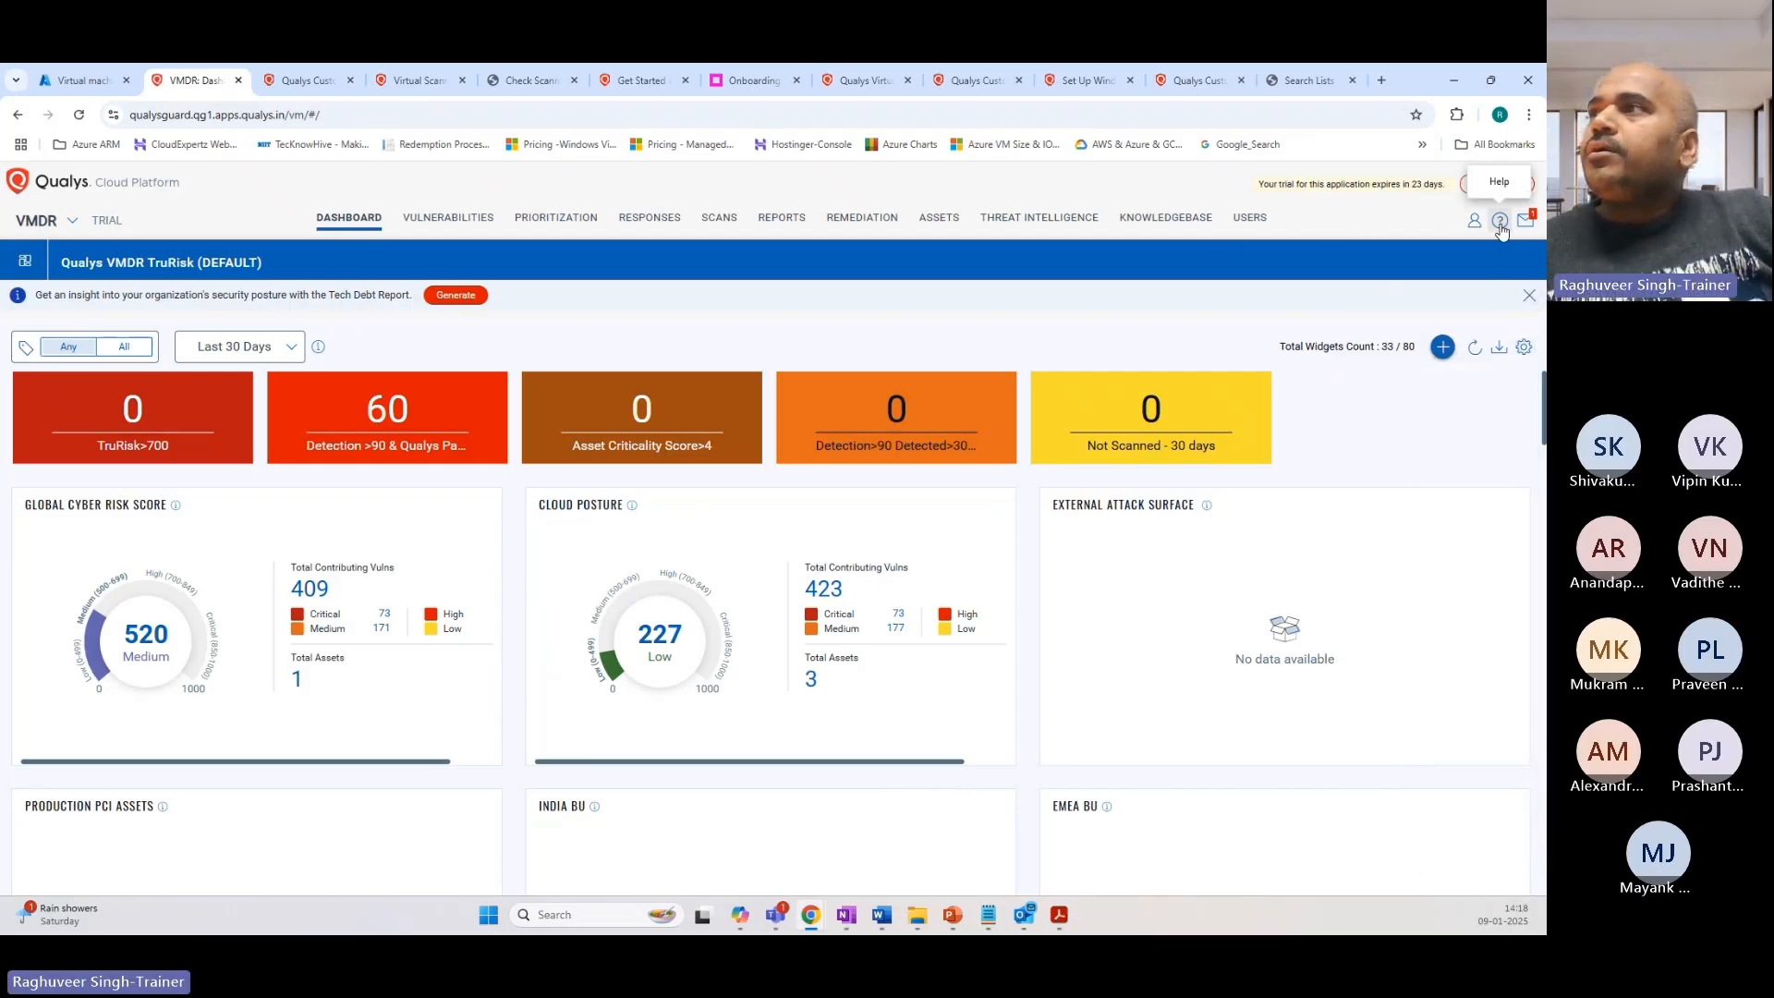
# Step: Examine the platform's About details for active modules, versions in use, external scanners and scanner appliance addresses, and close them
pyautogui.click(1499, 225)
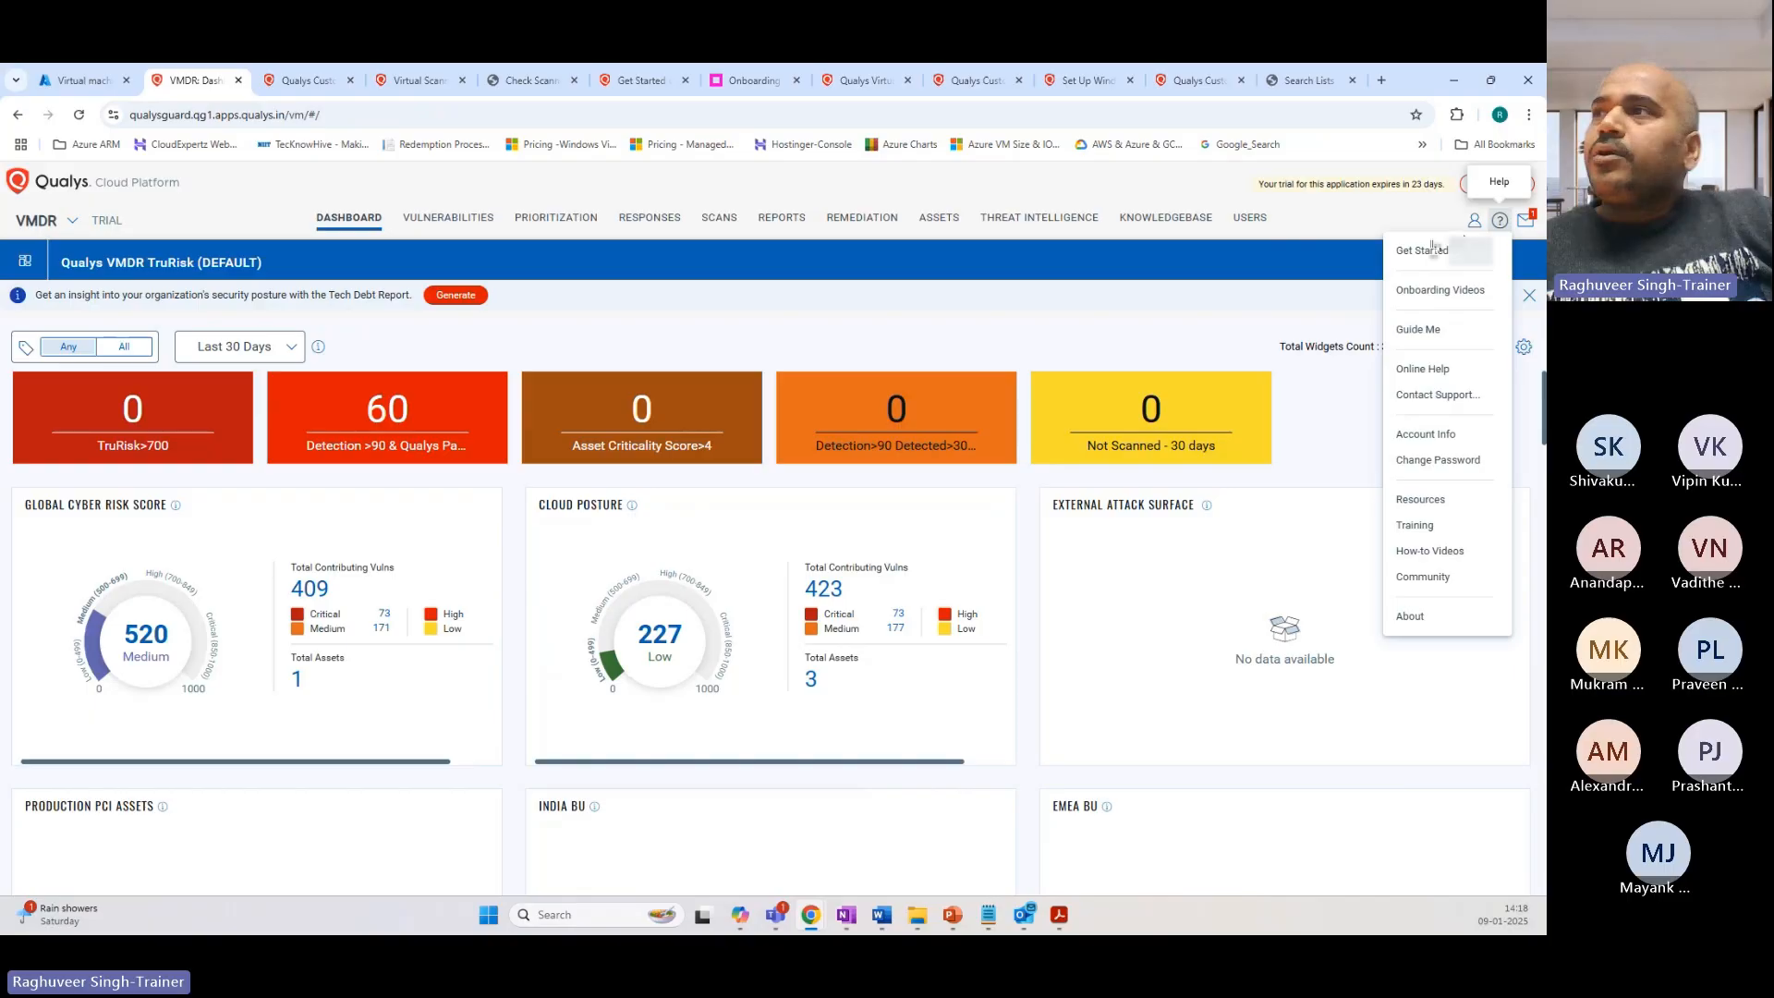
pyautogui.click(1403, 619)
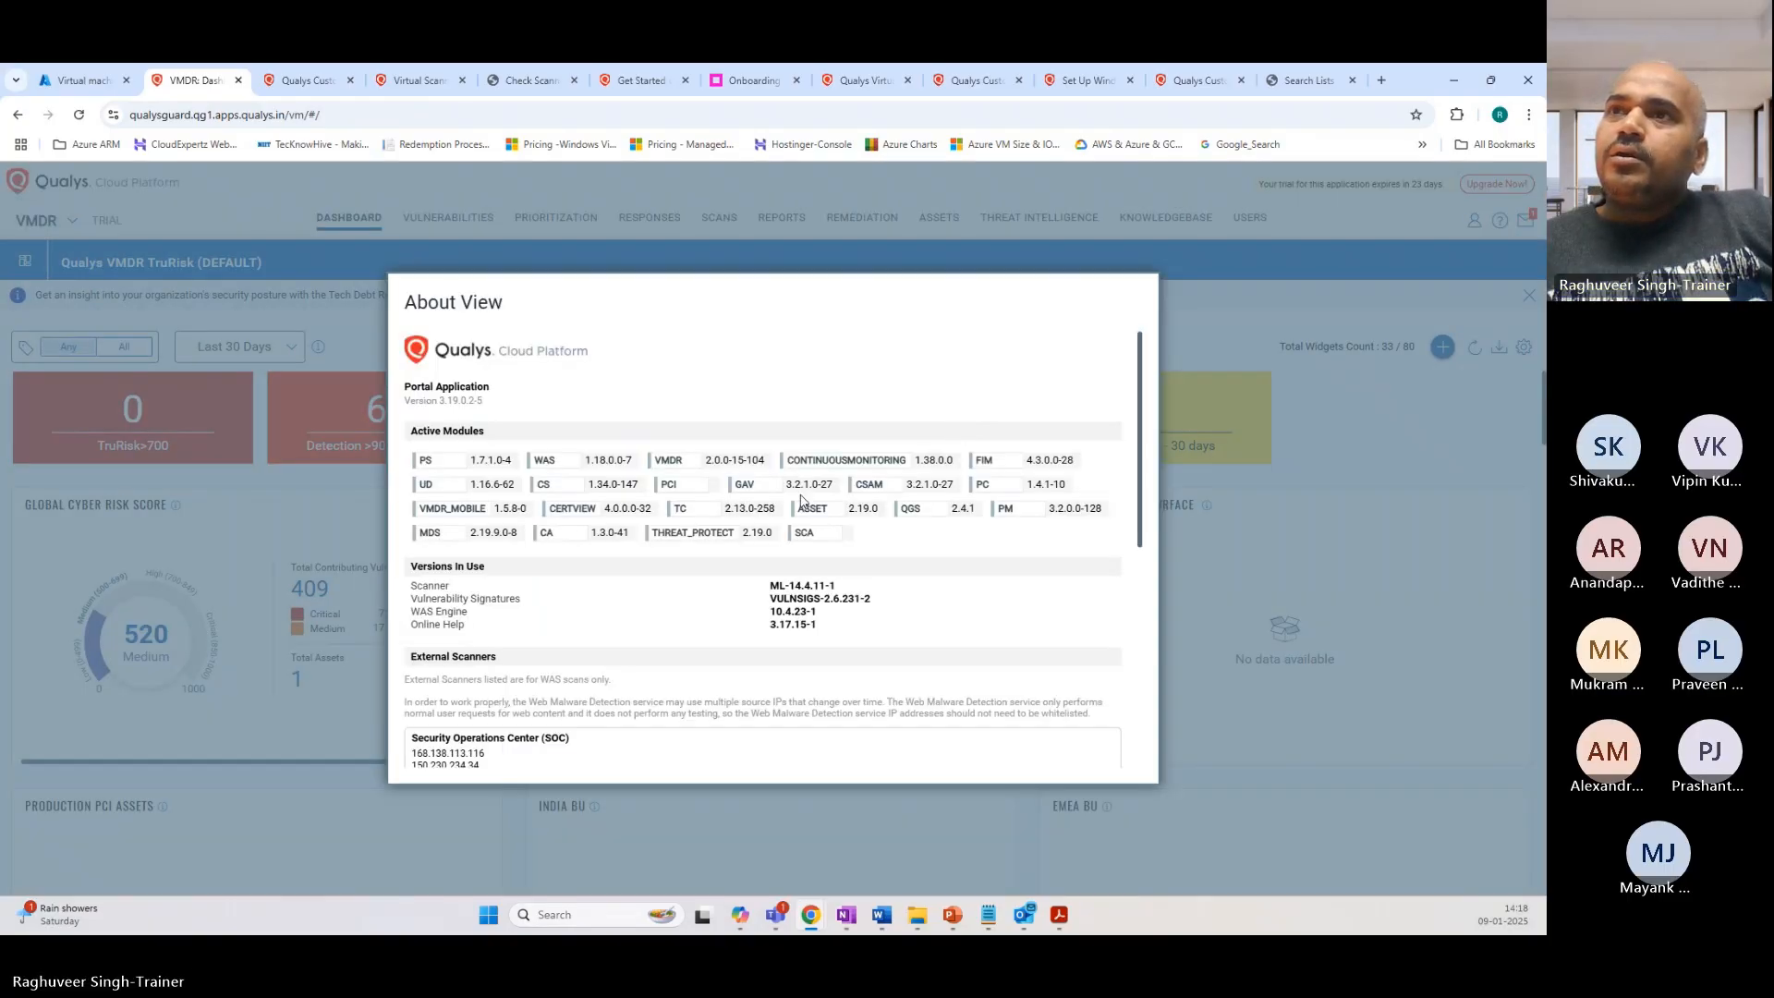
pyautogui.scroll(-1, 800, 494)
pyautogui.scroll(-3, 800, 494)
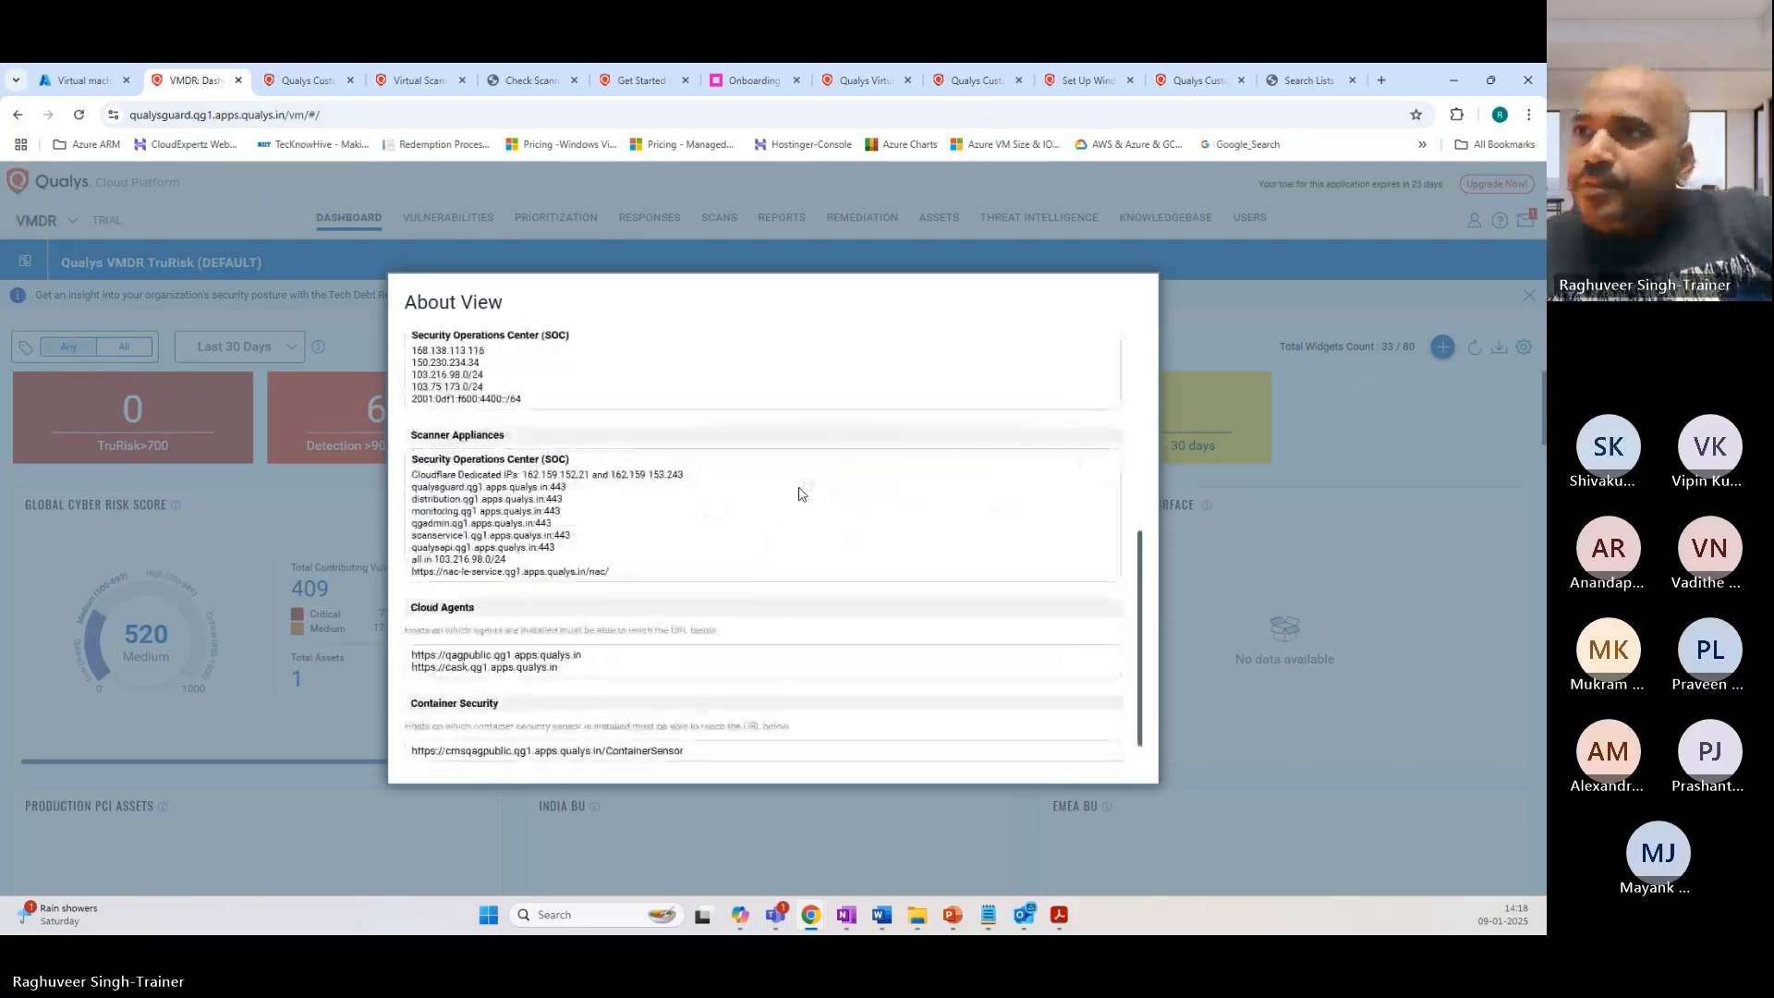
pyautogui.scroll(5, 800, 494)
pyautogui.scroll(-1, 800, 494)
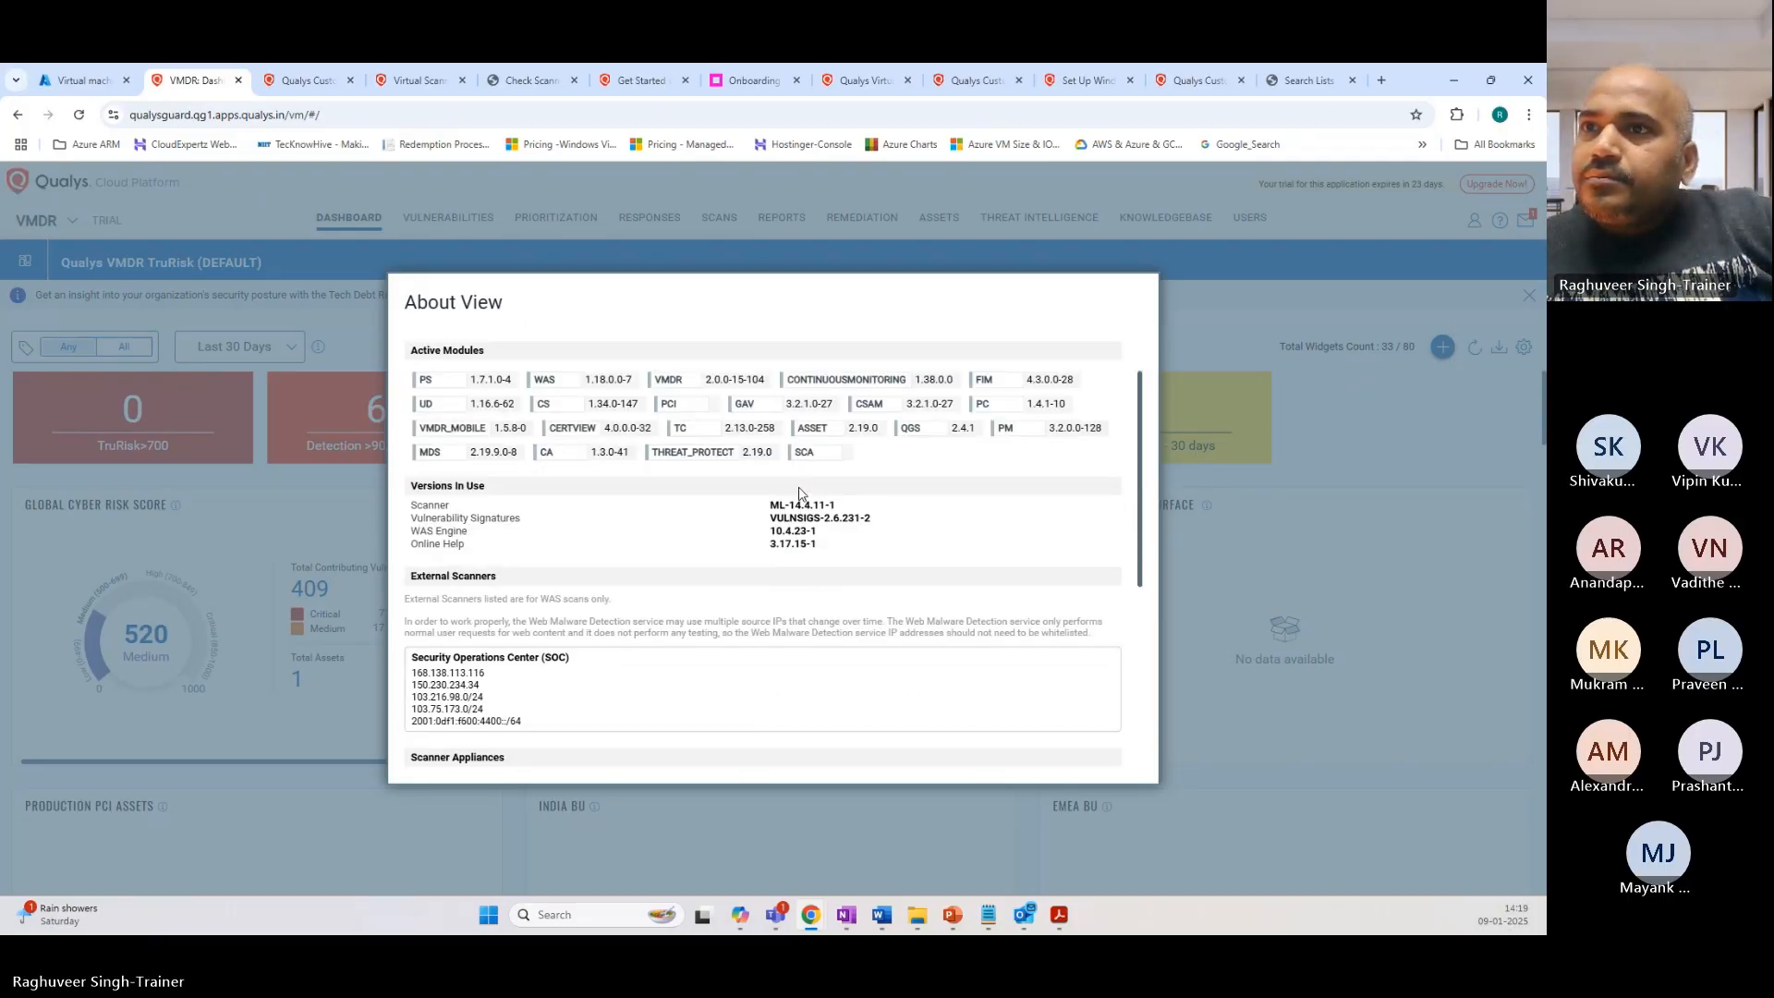
pyautogui.scroll(-4, 801, 494)
pyautogui.scroll(5, 800, 494)
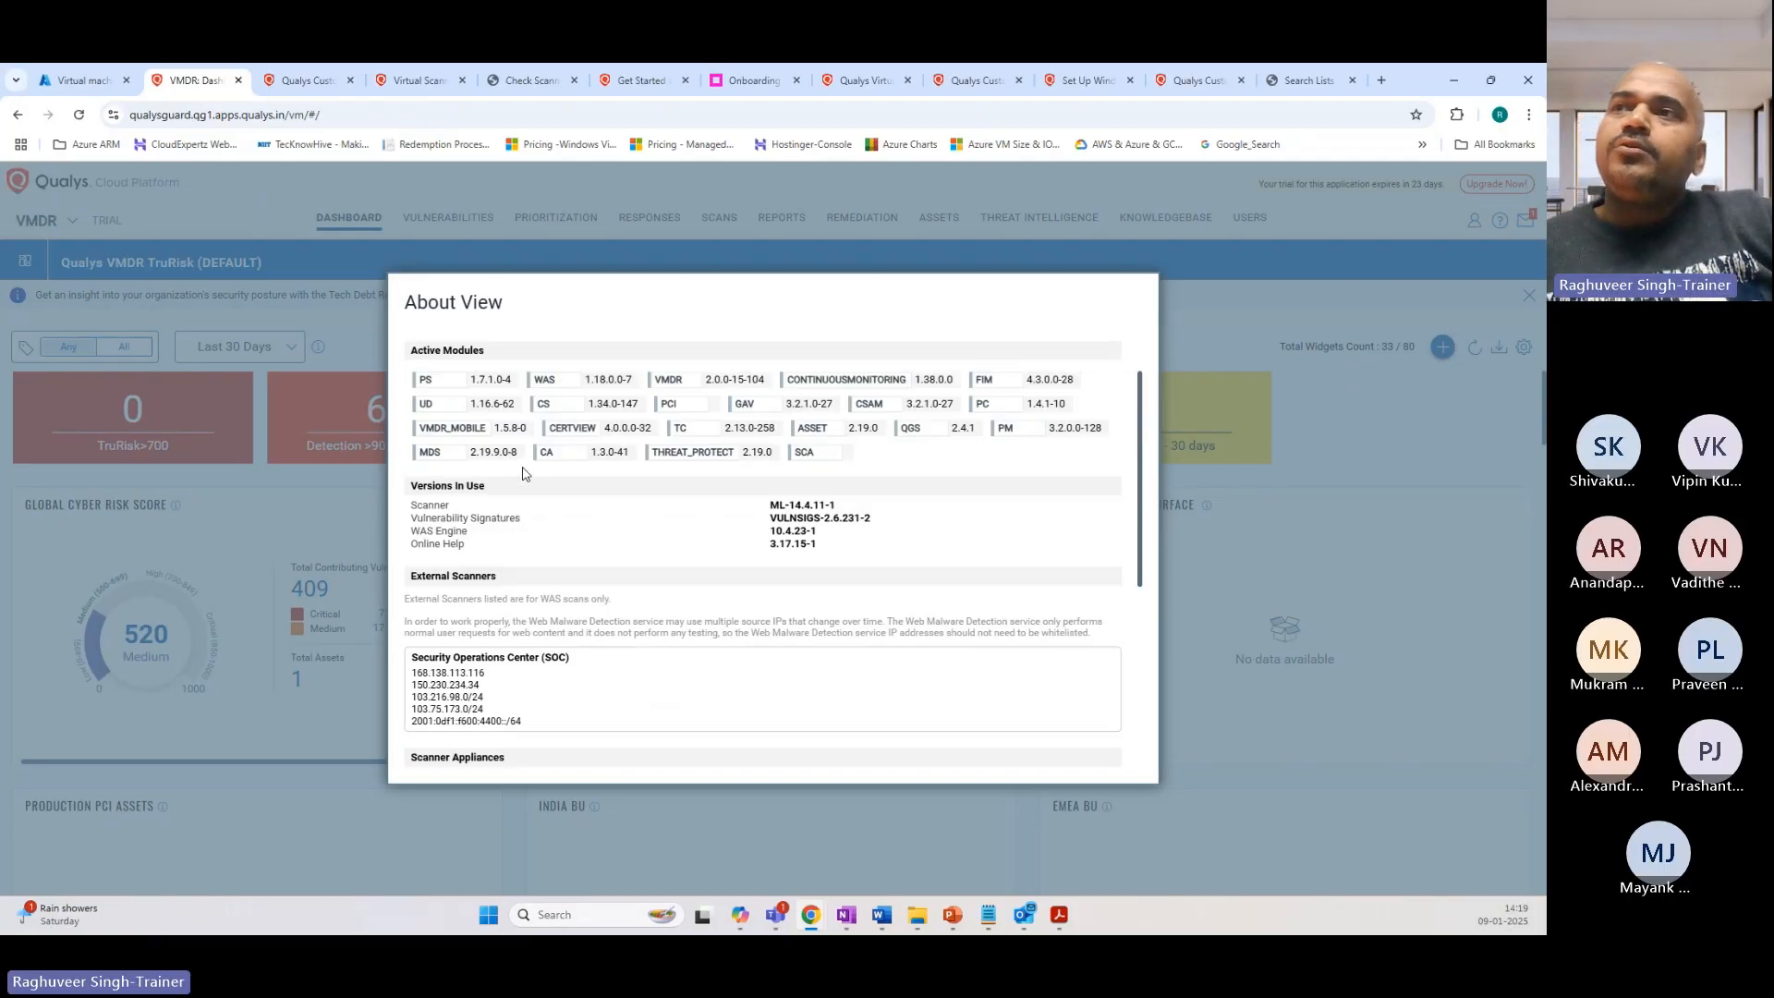
pyautogui.scroll(1, 550, 551)
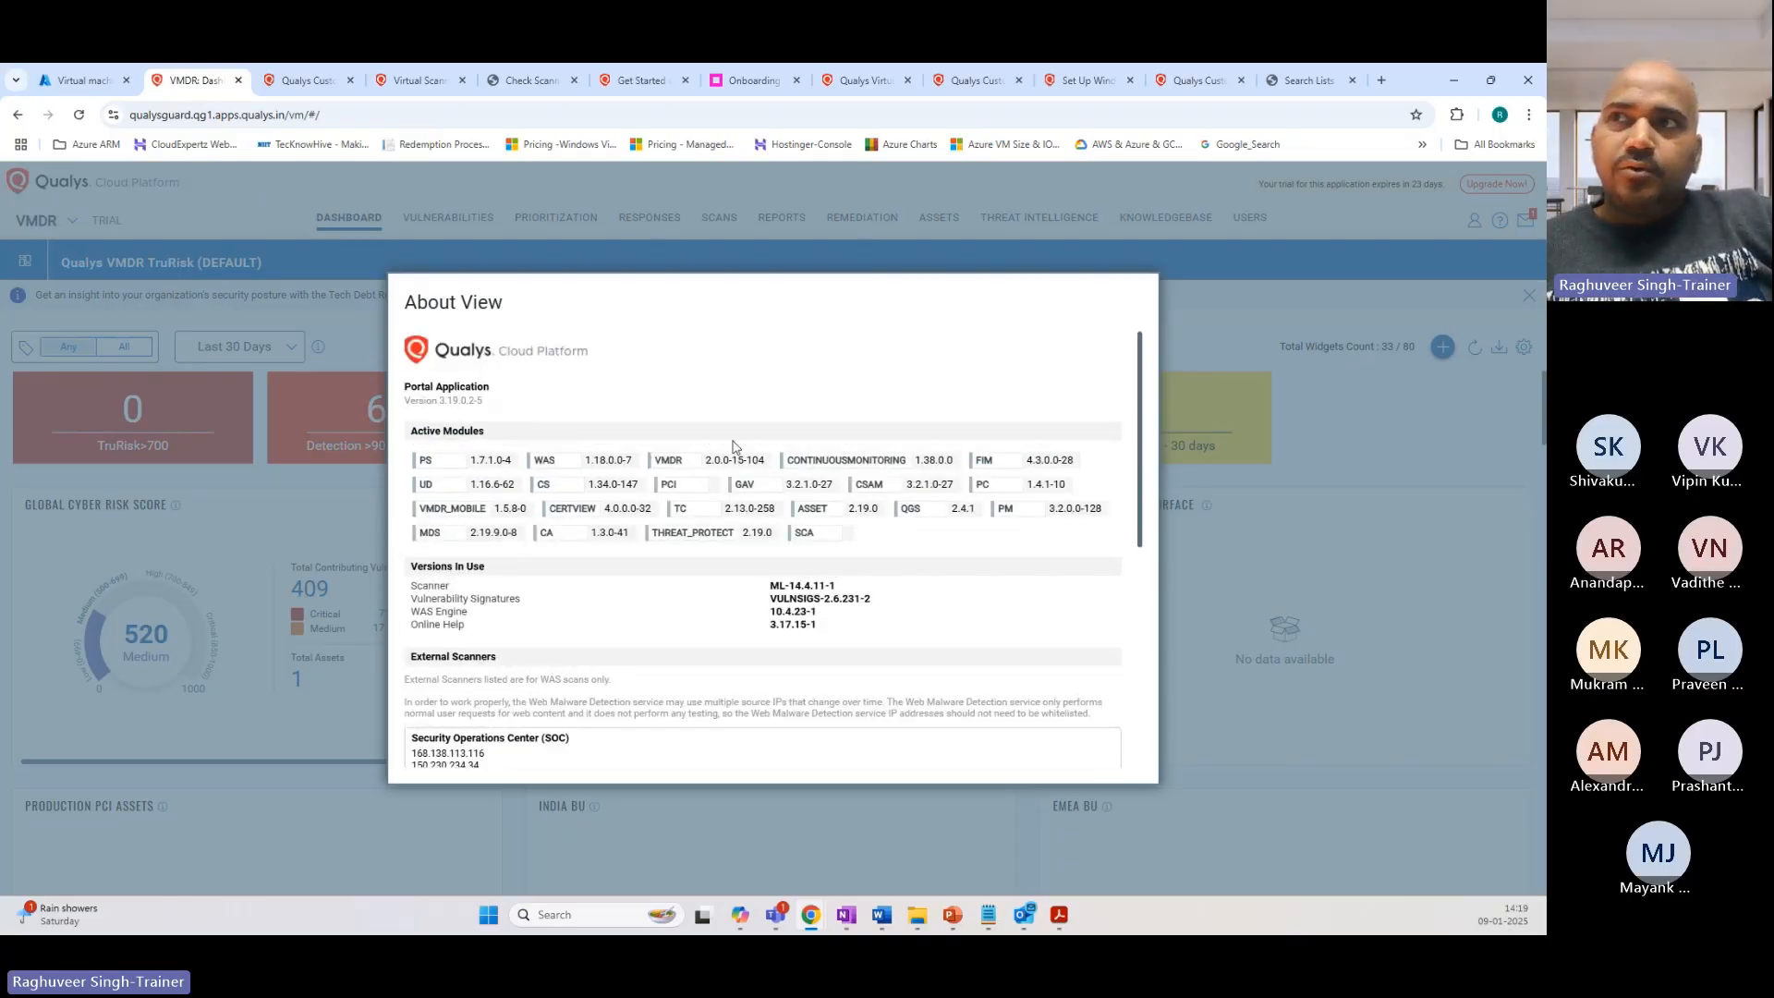
pyautogui.moveTo(594, 287); pyautogui.dragTo(677, 232)
pyautogui.click(676, 232)
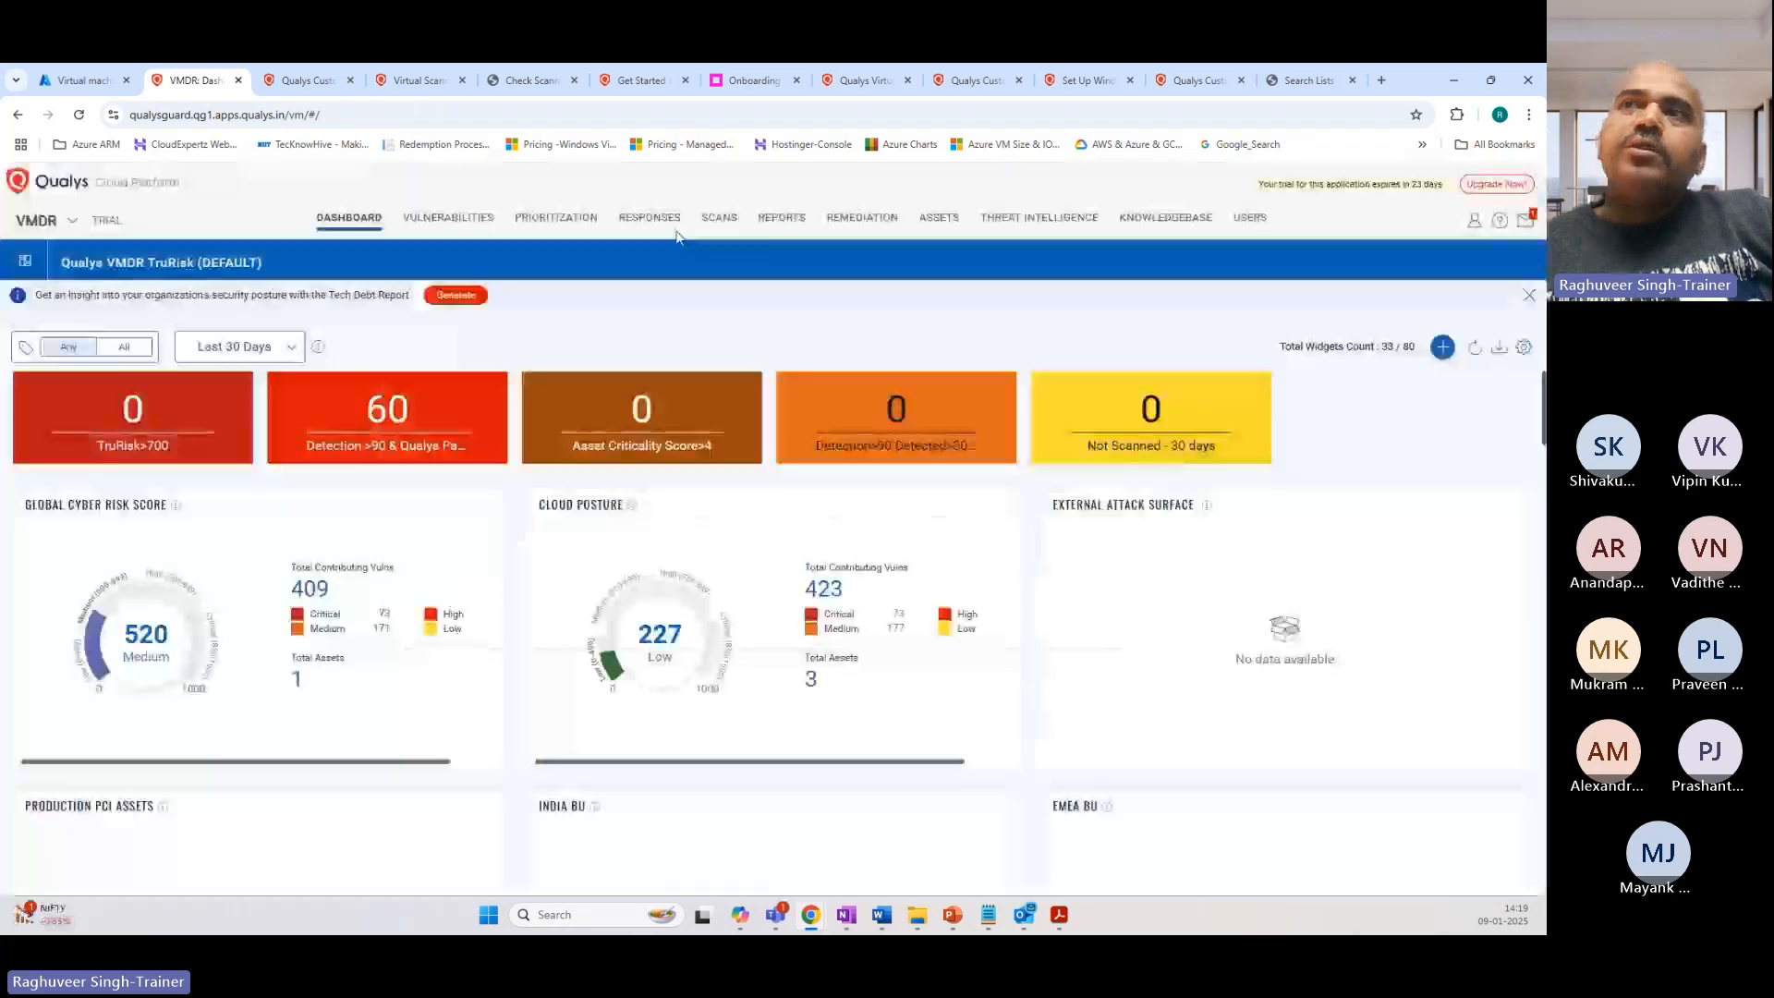
# Step: Check the About details for the platform's modules and versions once more and dismiss them
pyautogui.click(1500, 220)
pyautogui.click(1411, 617)
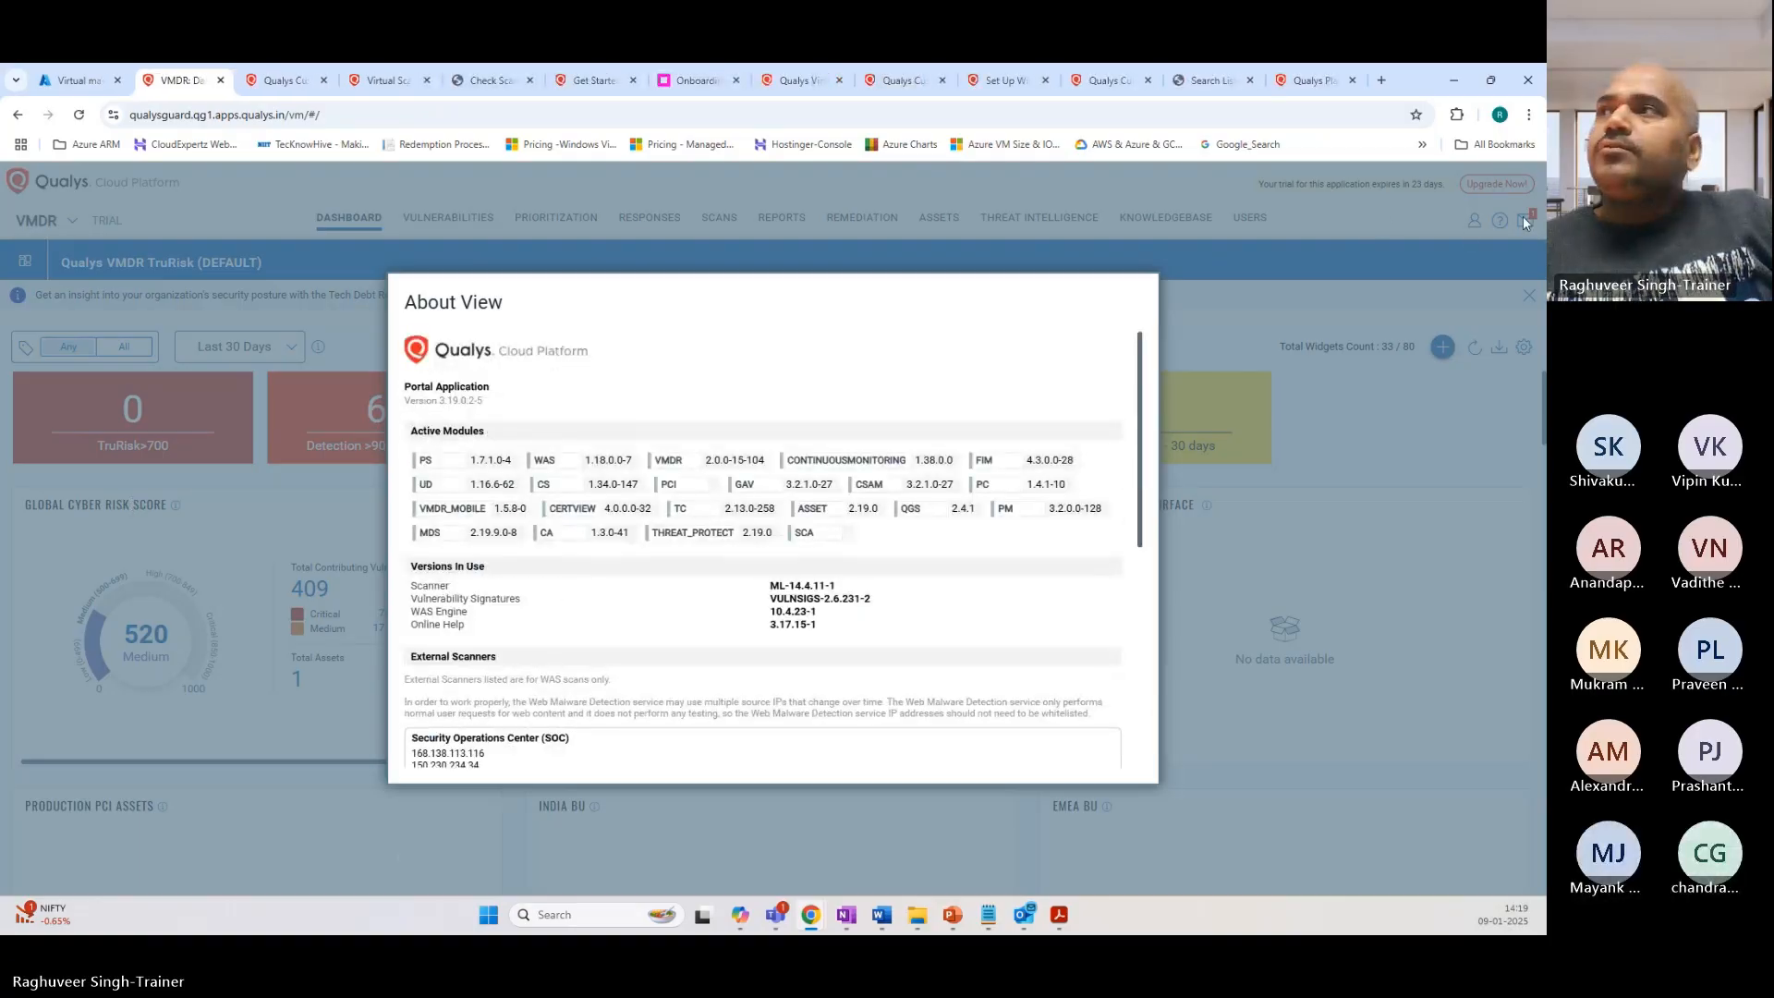
pyautogui.click(1387, 780)
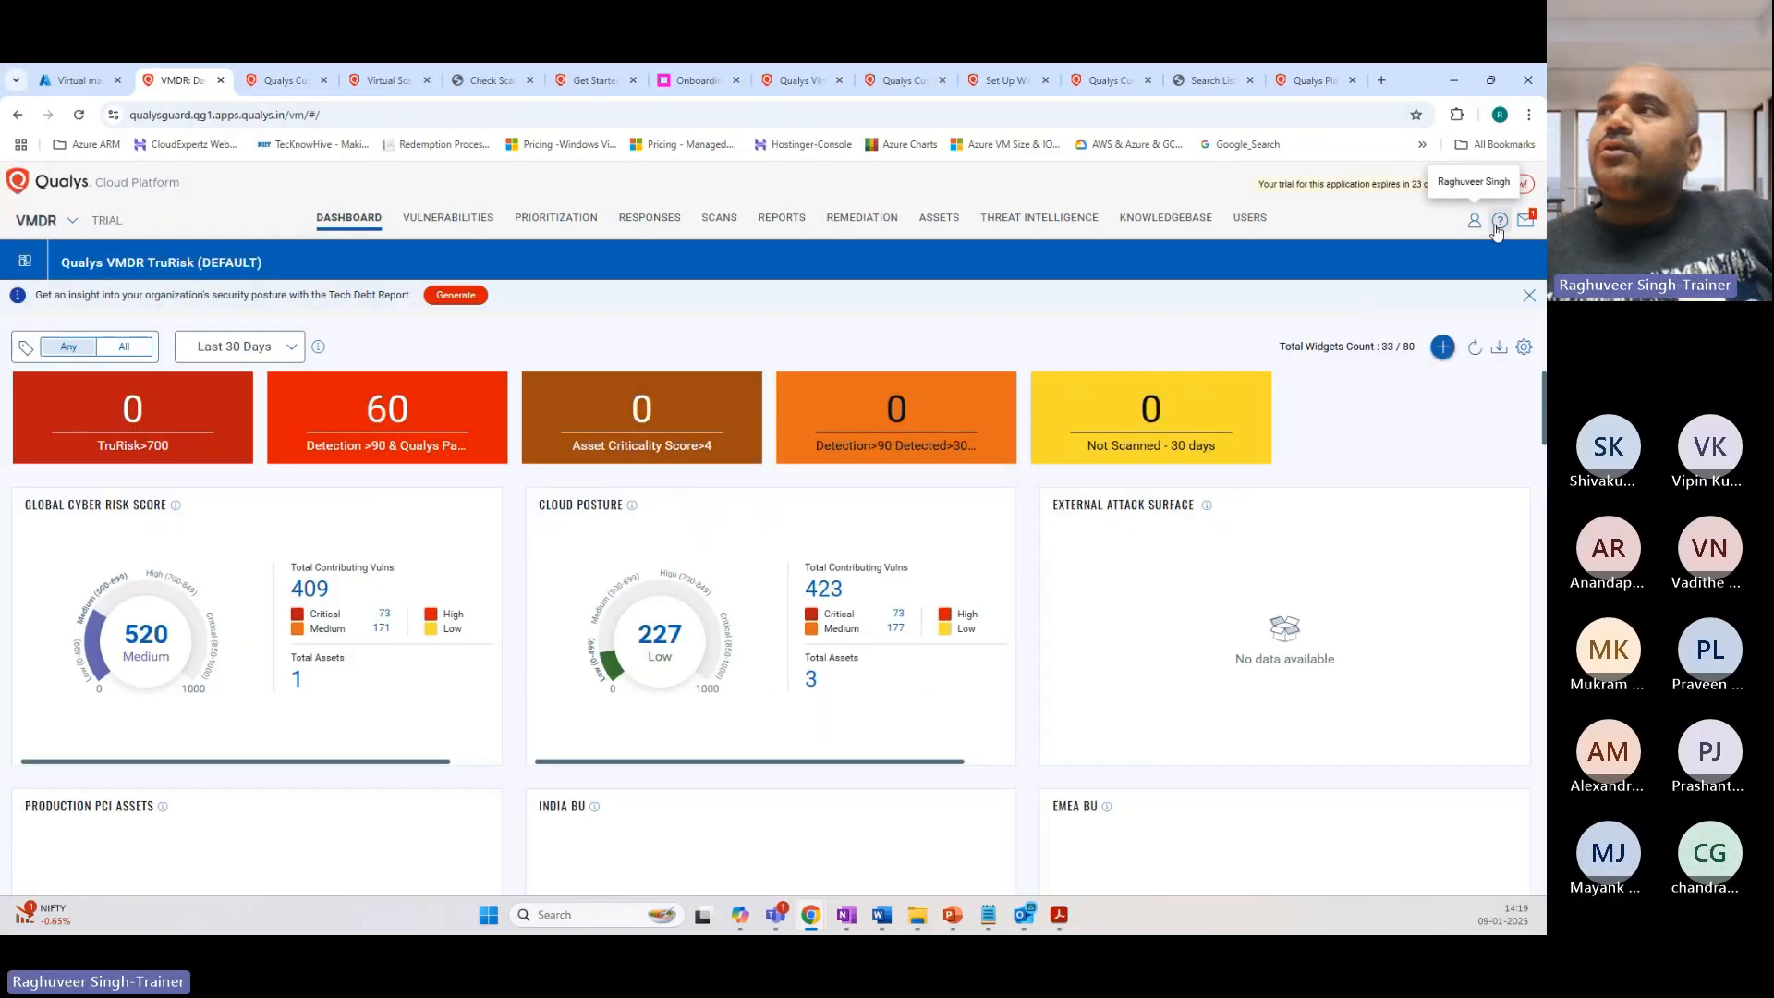
# Step: Check the account information under Account Summary, Malware Scanning and Web Application Scanning, and return to the dashboard
pyautogui.click(1500, 221)
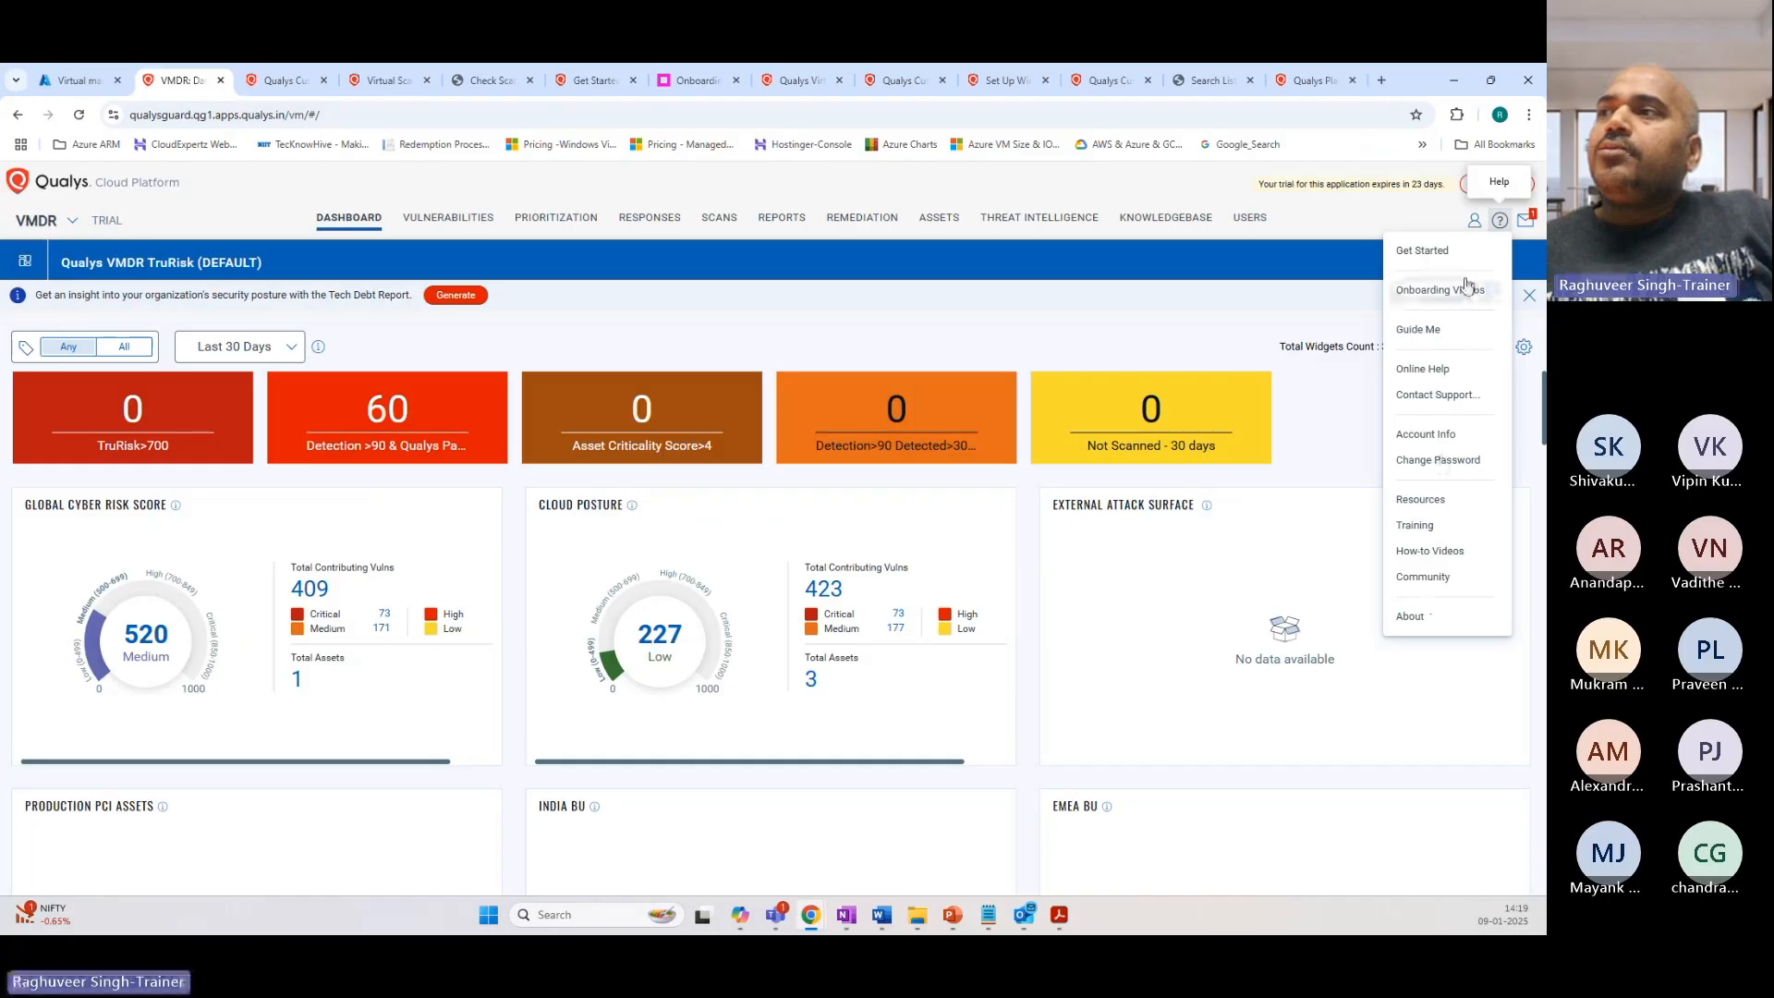
pyautogui.click(1422, 438)
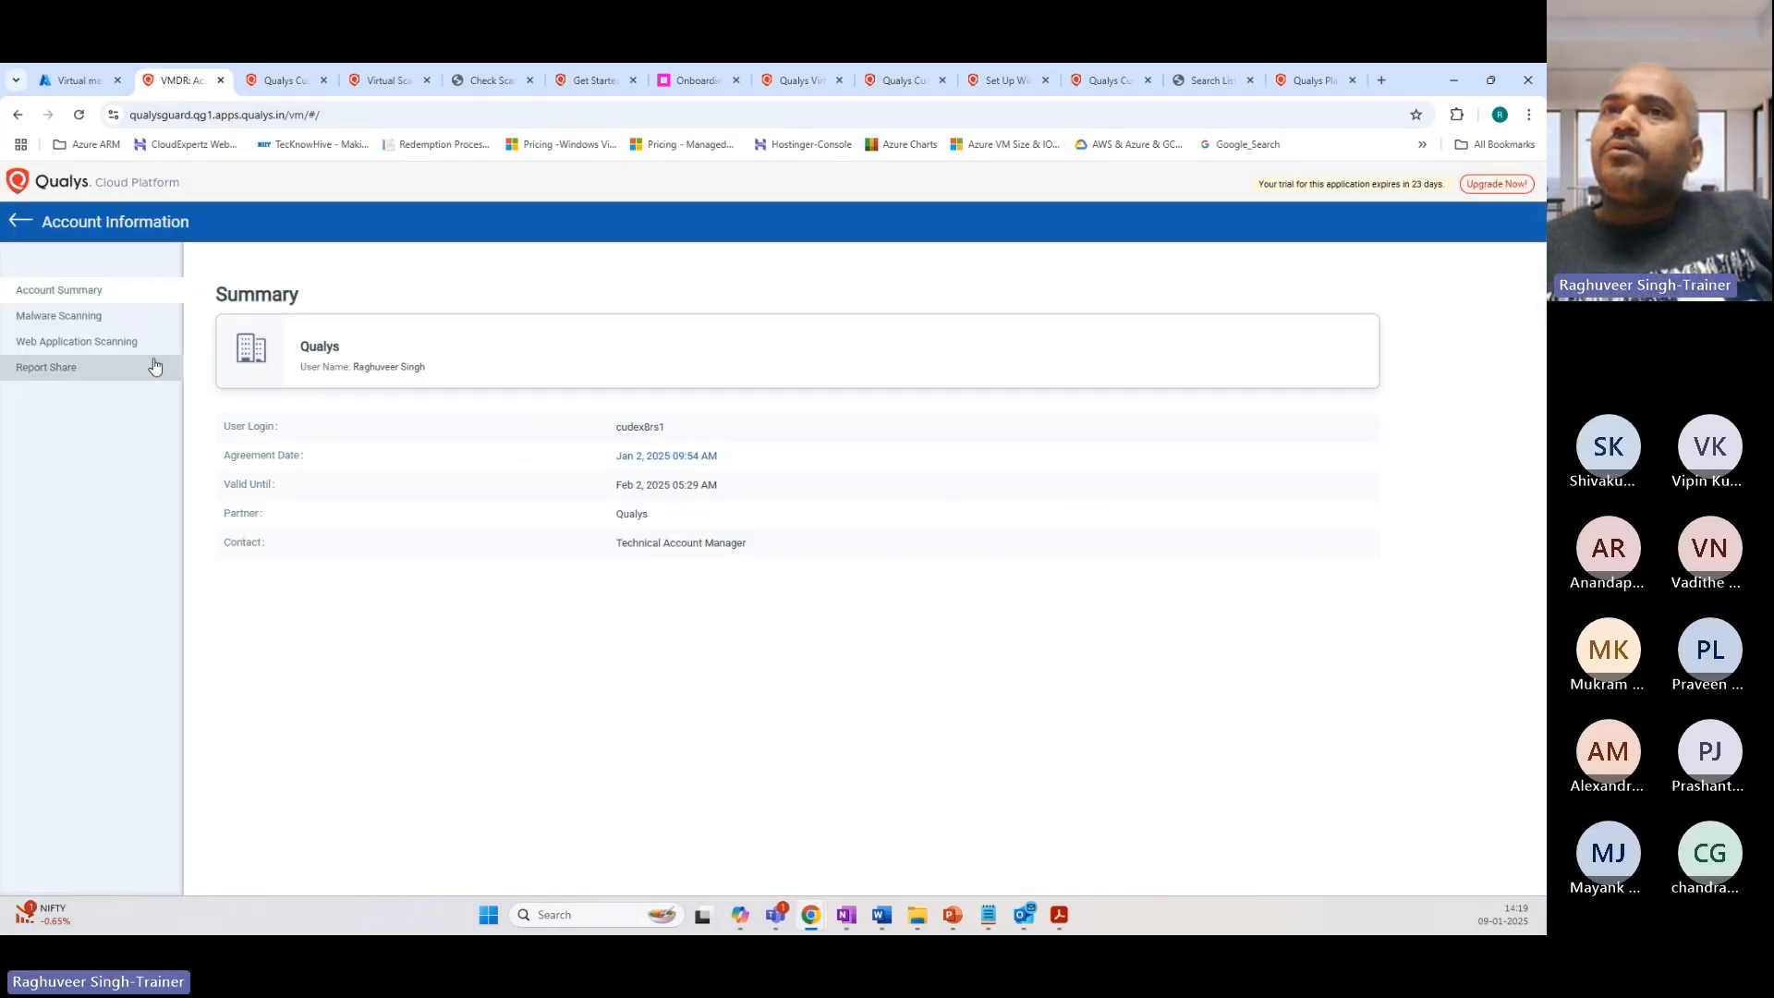
pyautogui.click(70, 319)
pyautogui.click(68, 292)
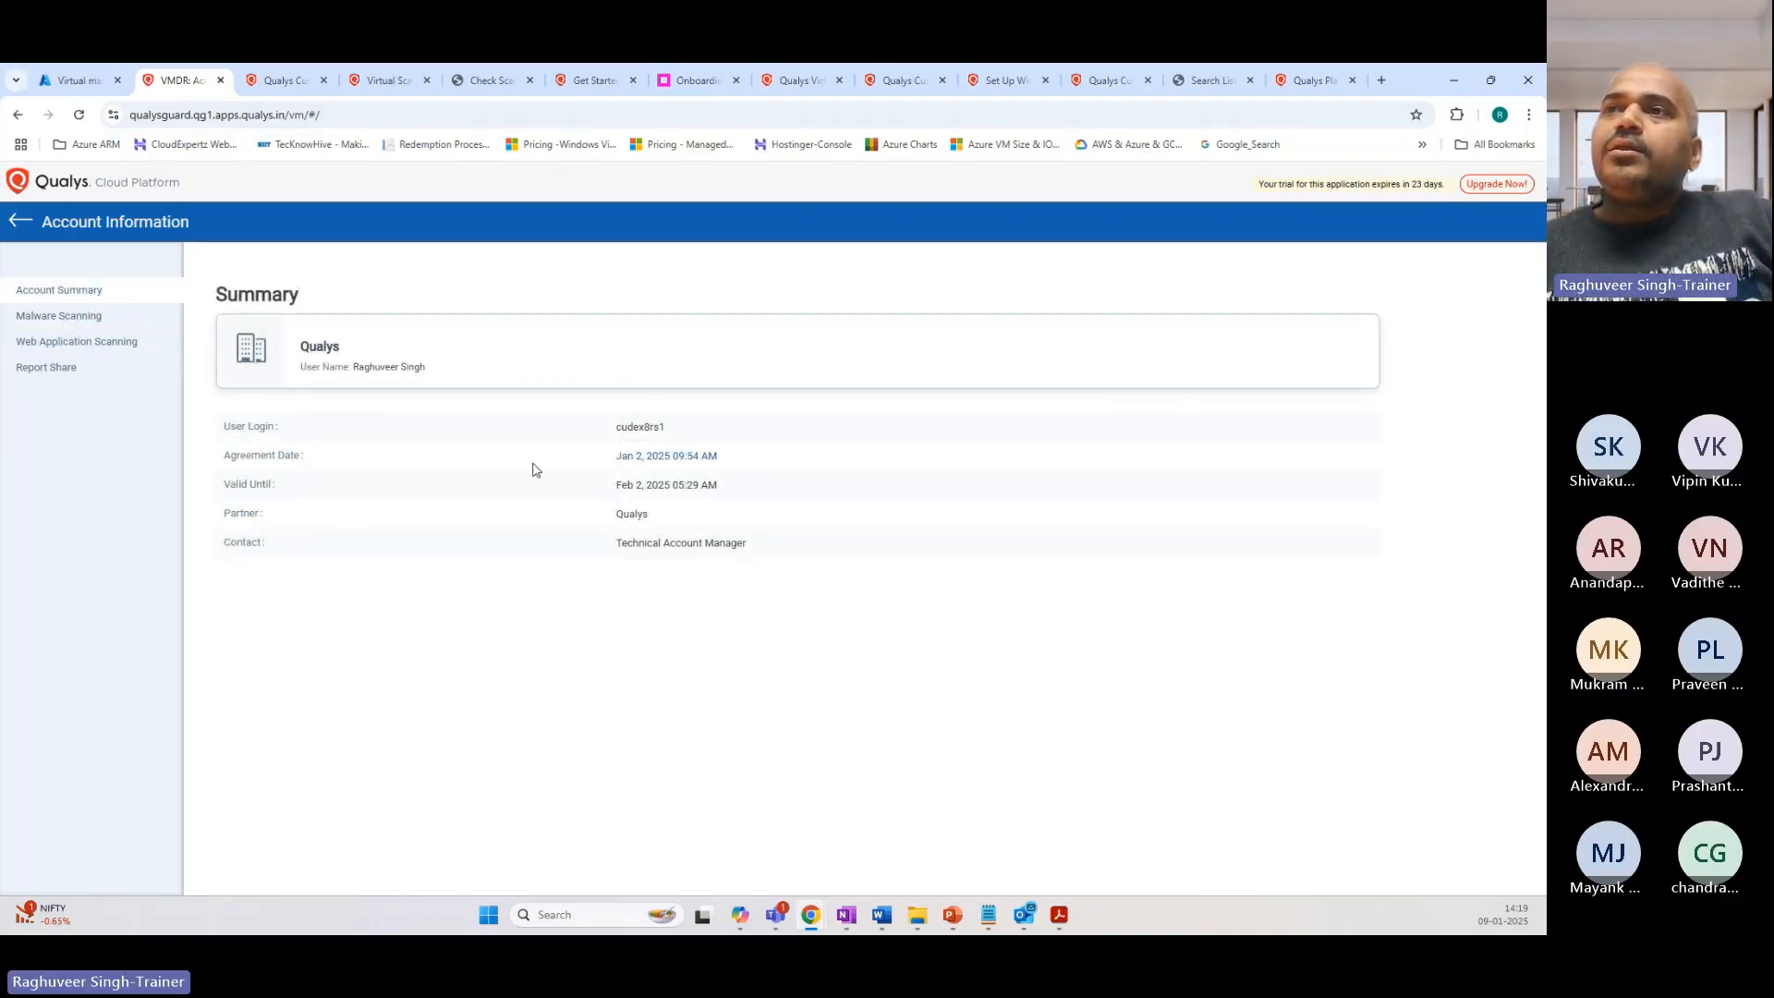
pyautogui.click(78, 342)
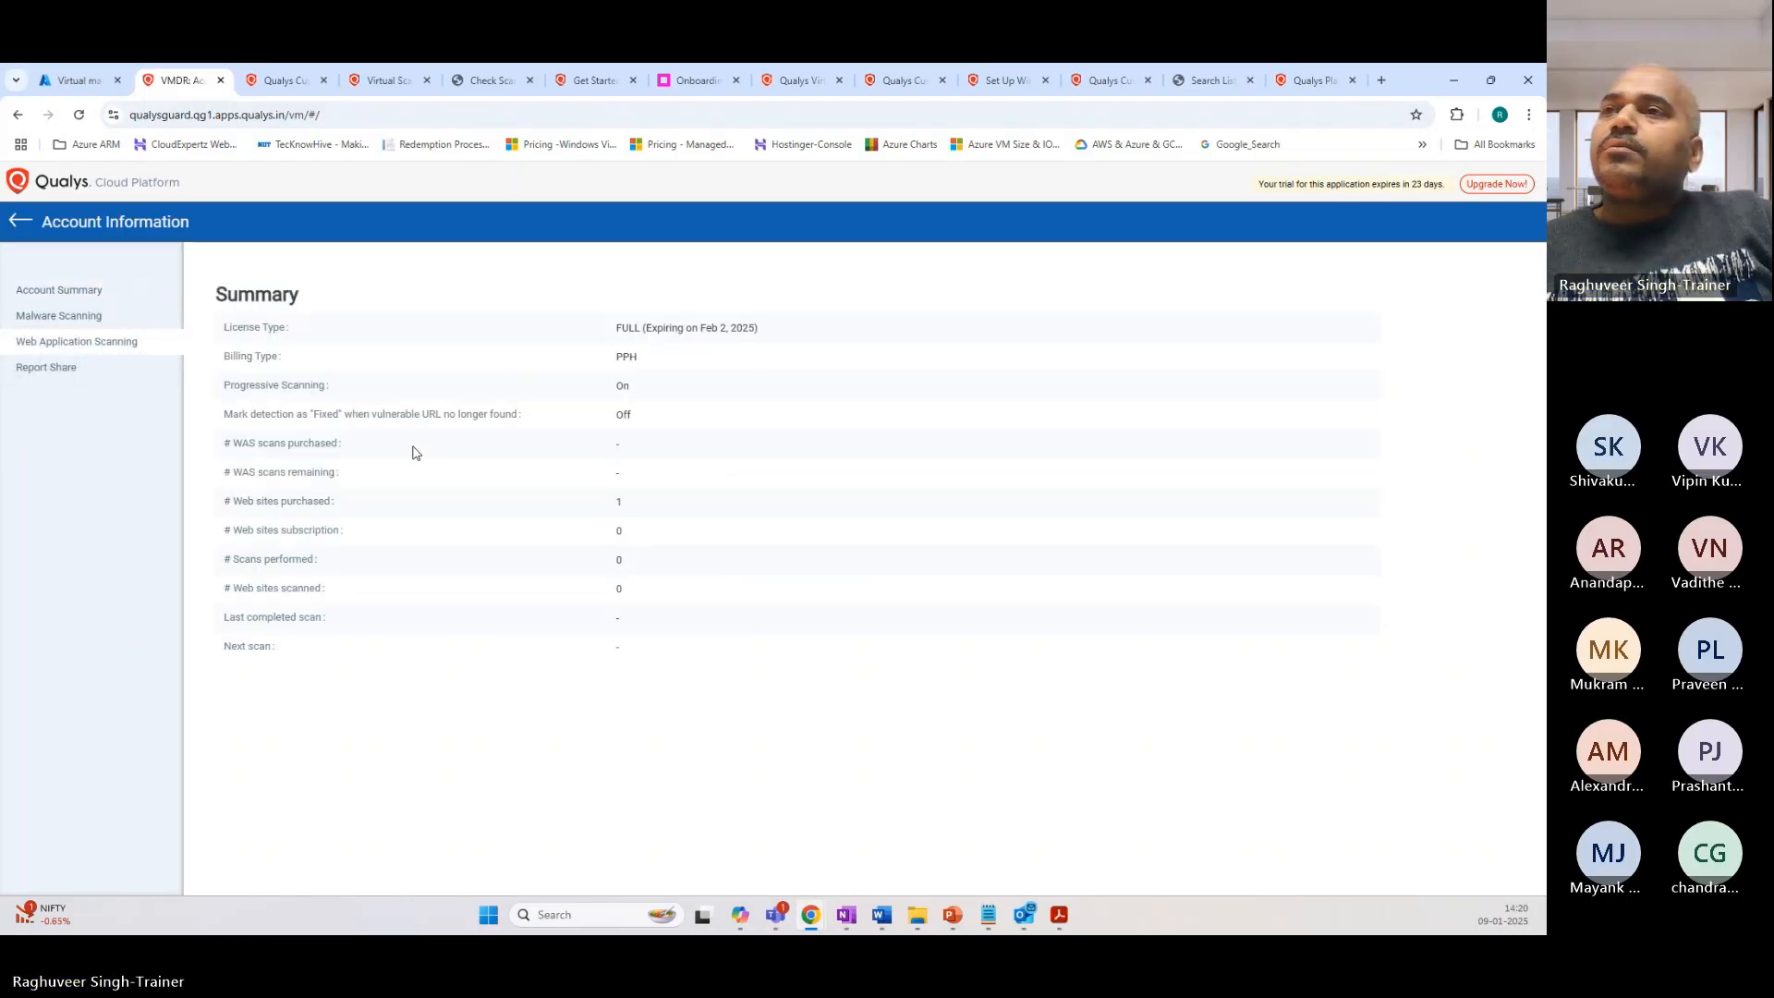
pyautogui.click(20, 222)
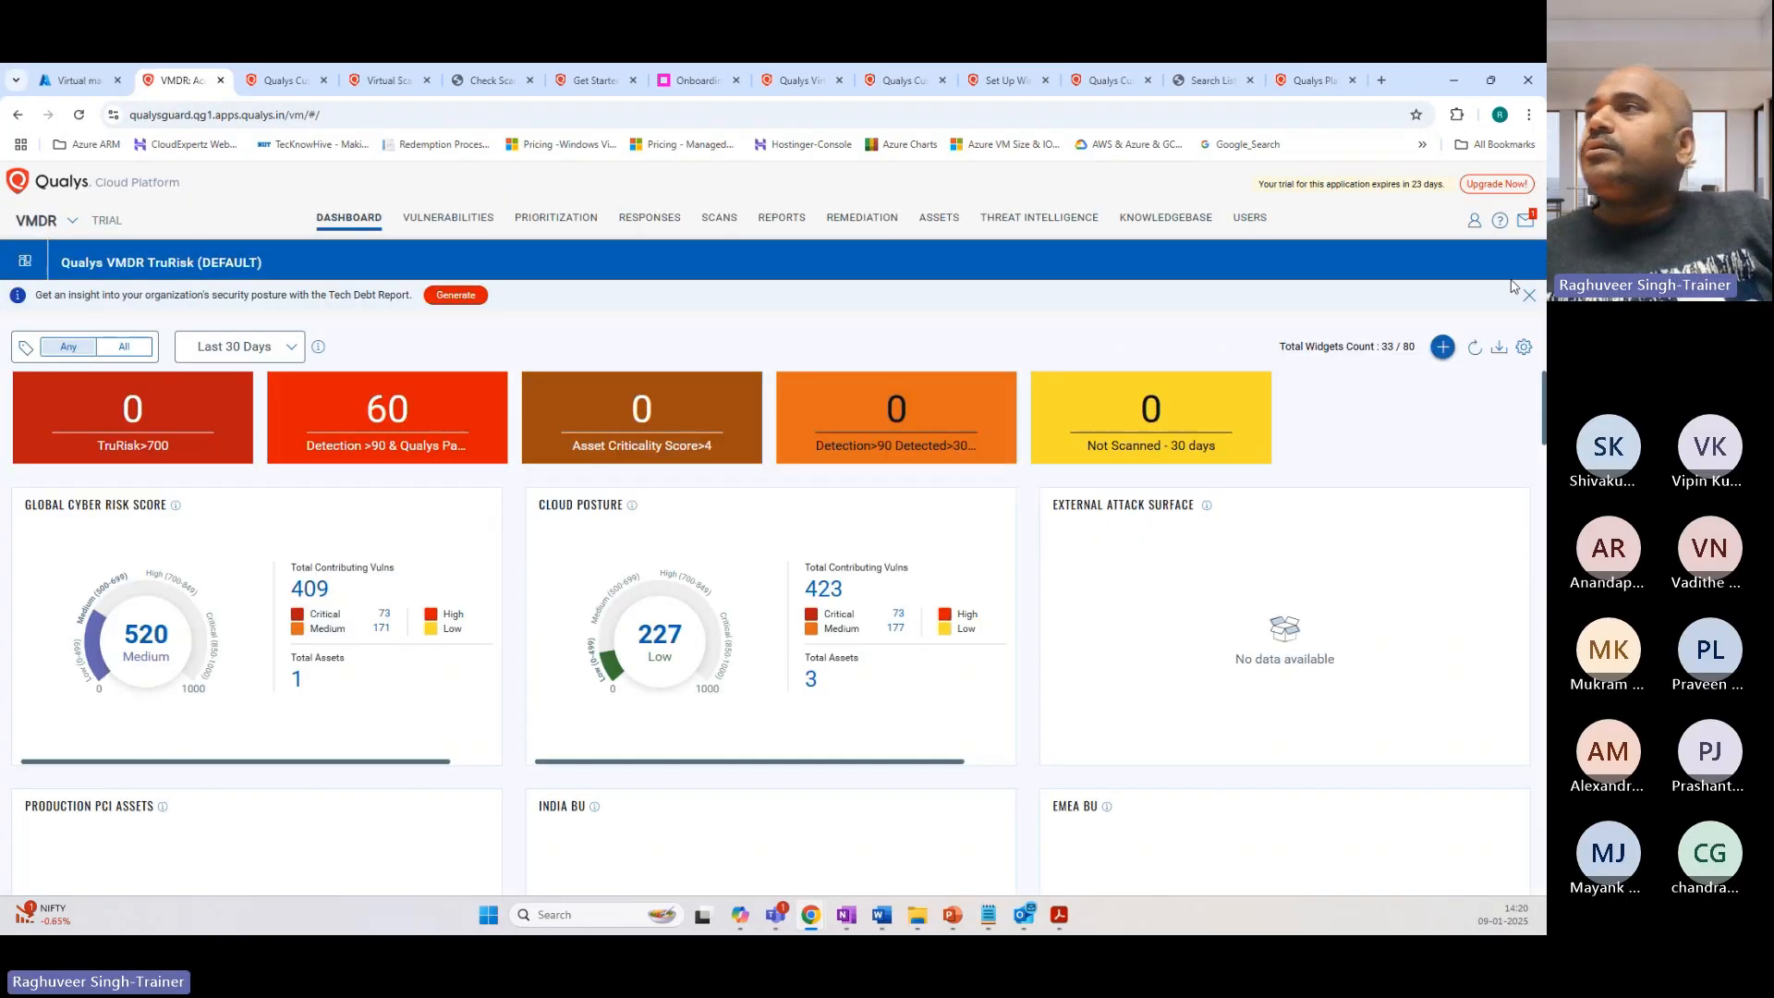
# Step: Bring up the Qualys platform's About details again from the dashboard
pyautogui.click(1500, 222)
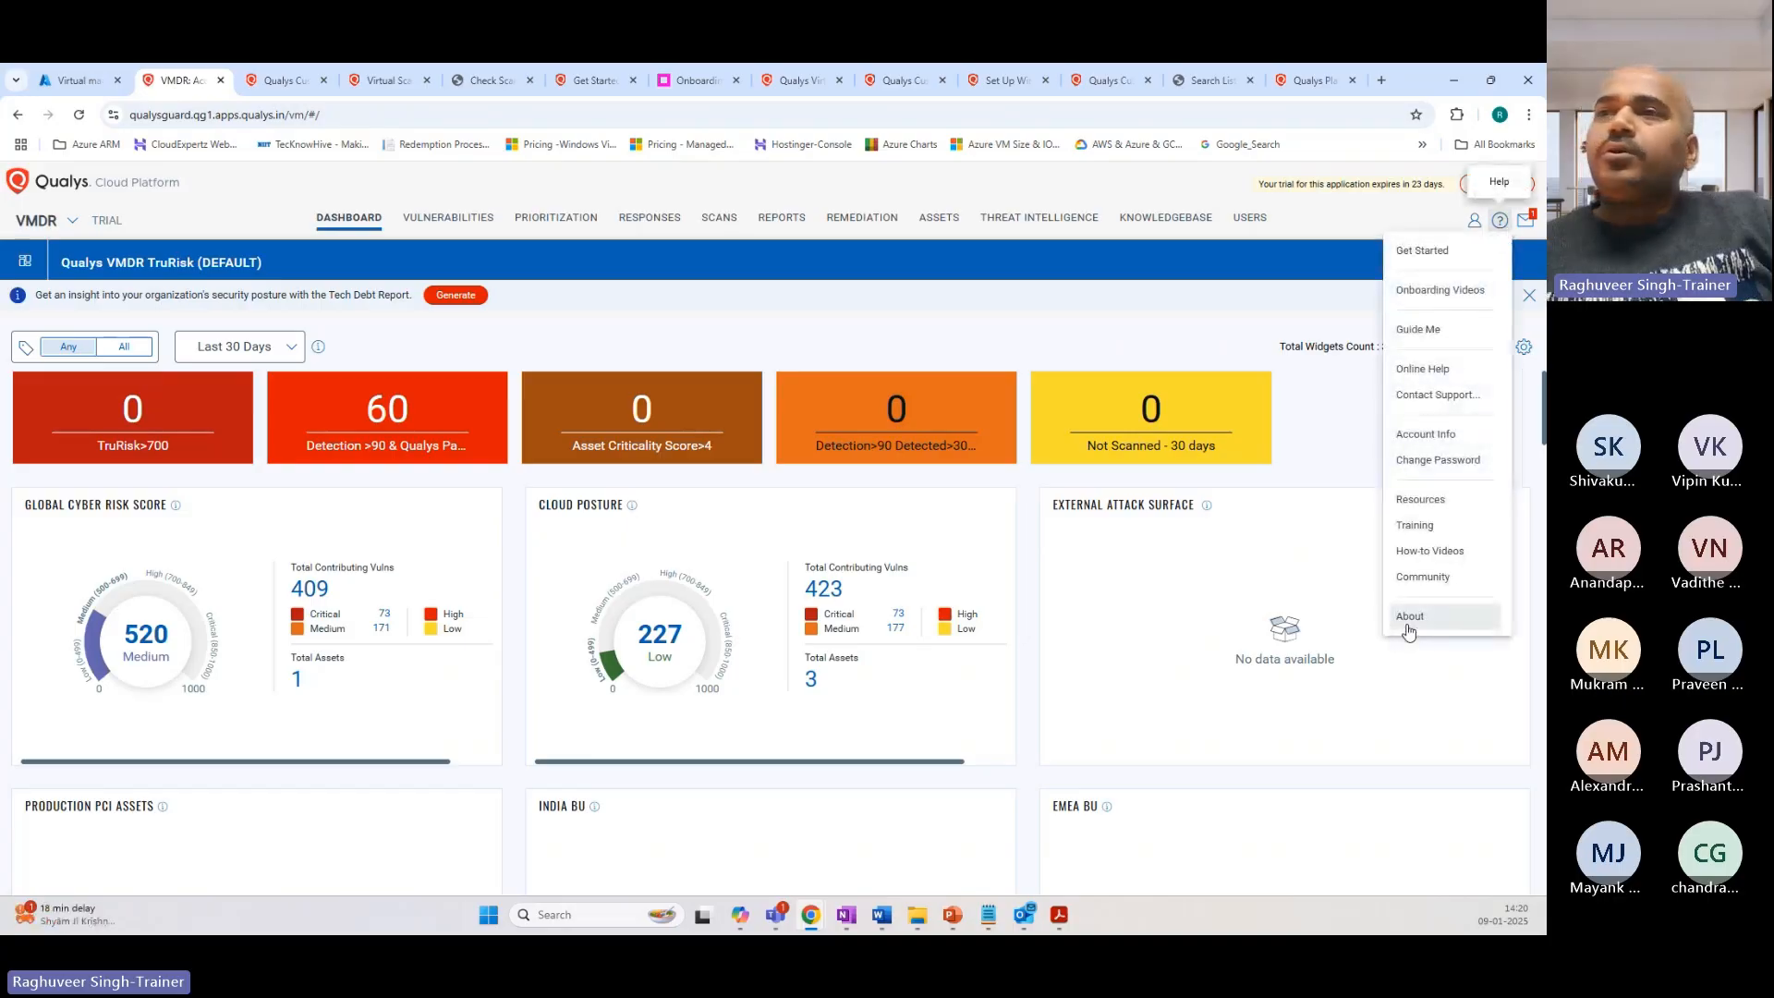
pyautogui.click(1406, 621)
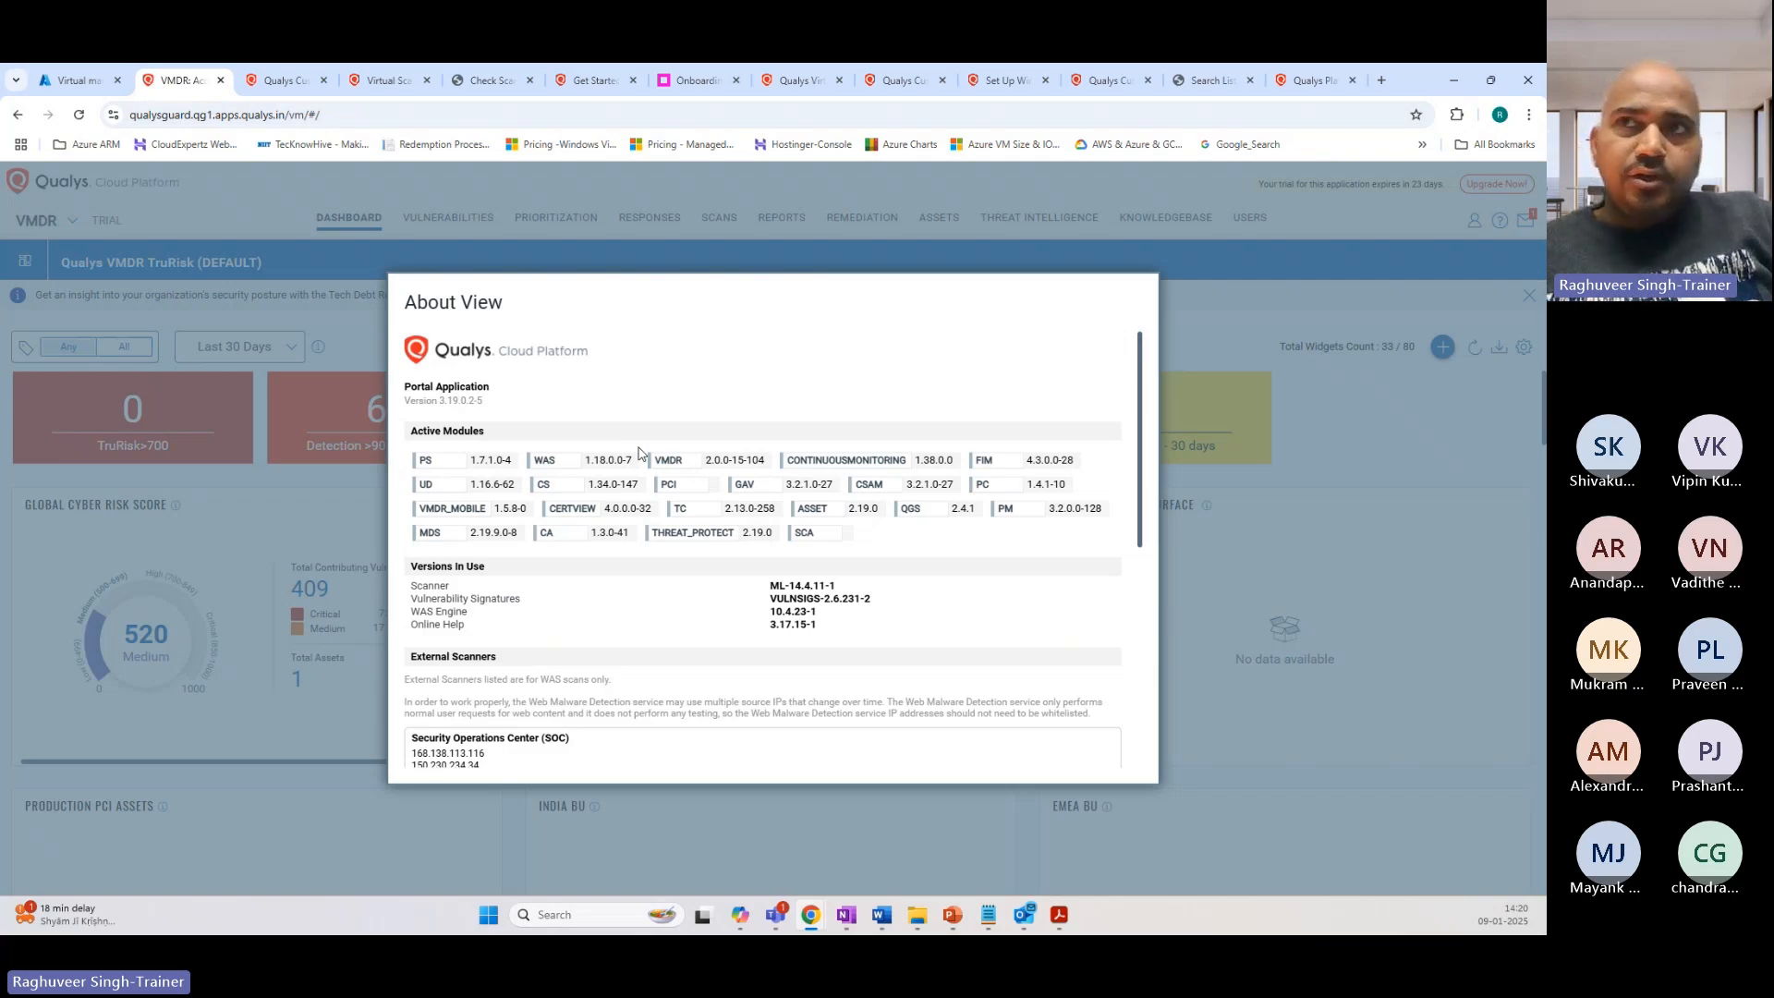
# Step: Review the active modules and the versions in use in the platform's About details
pyautogui.scroll(-1, 535, 458)
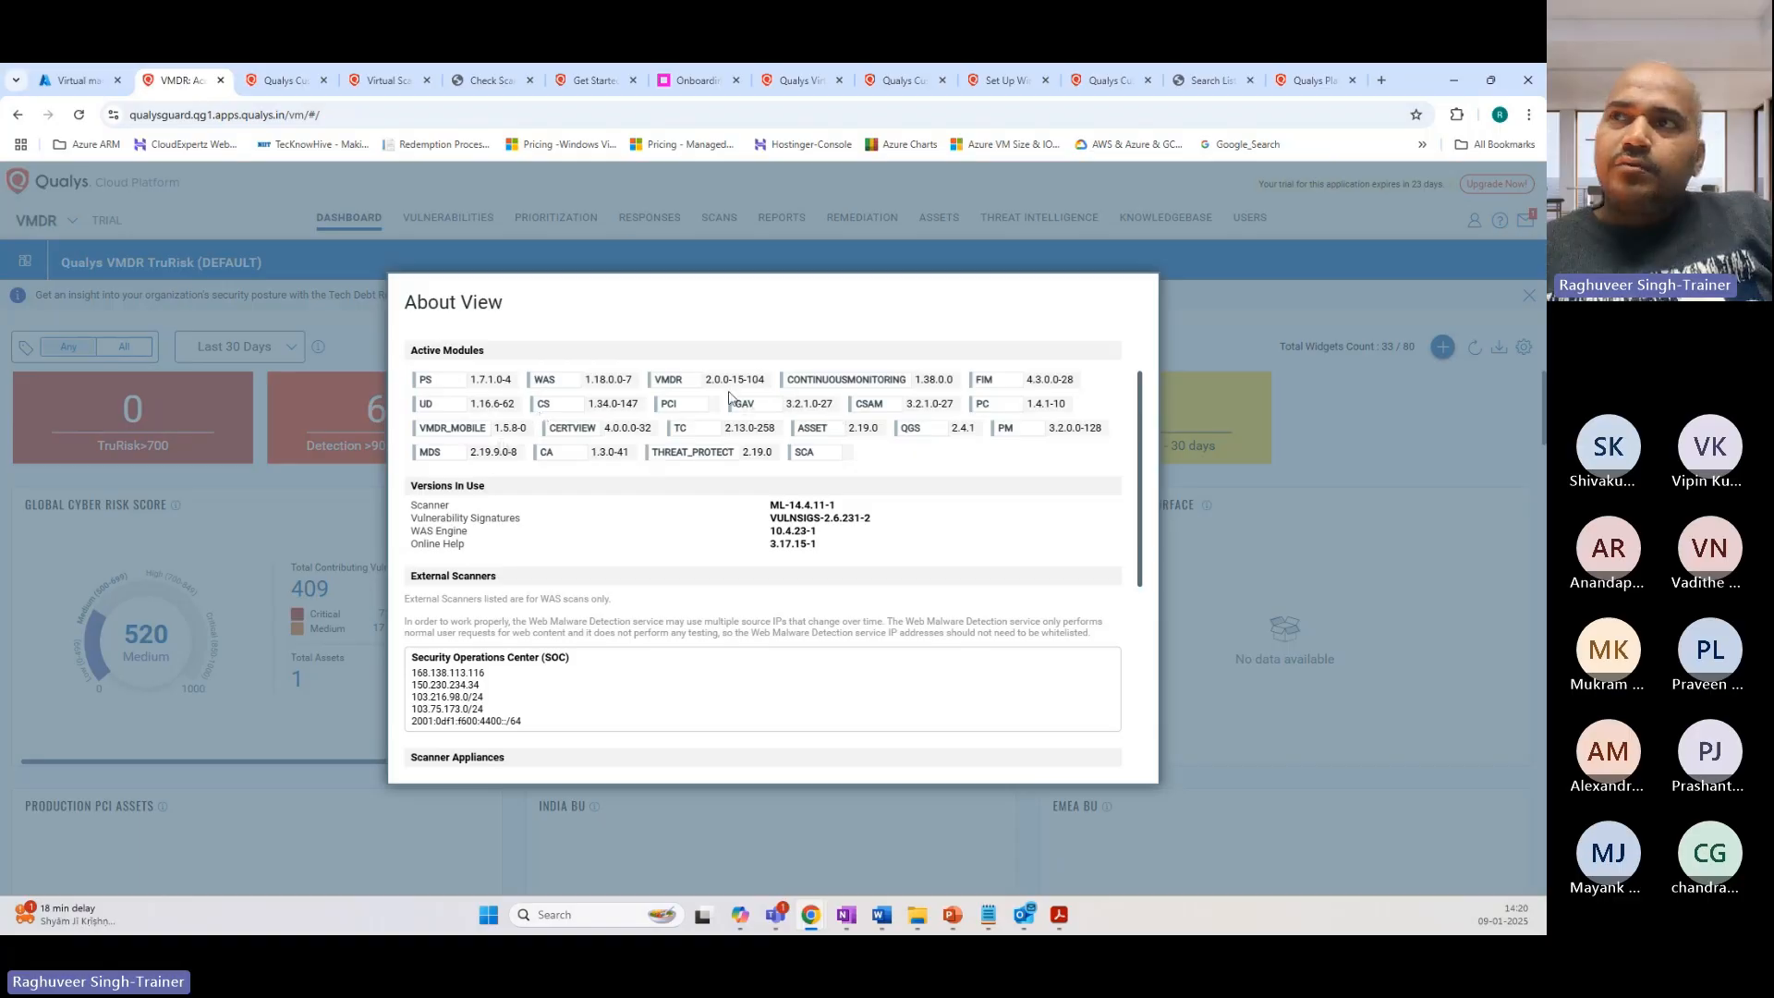
pyautogui.scroll(-2, 735, 433)
pyautogui.scroll(1, 628, 462)
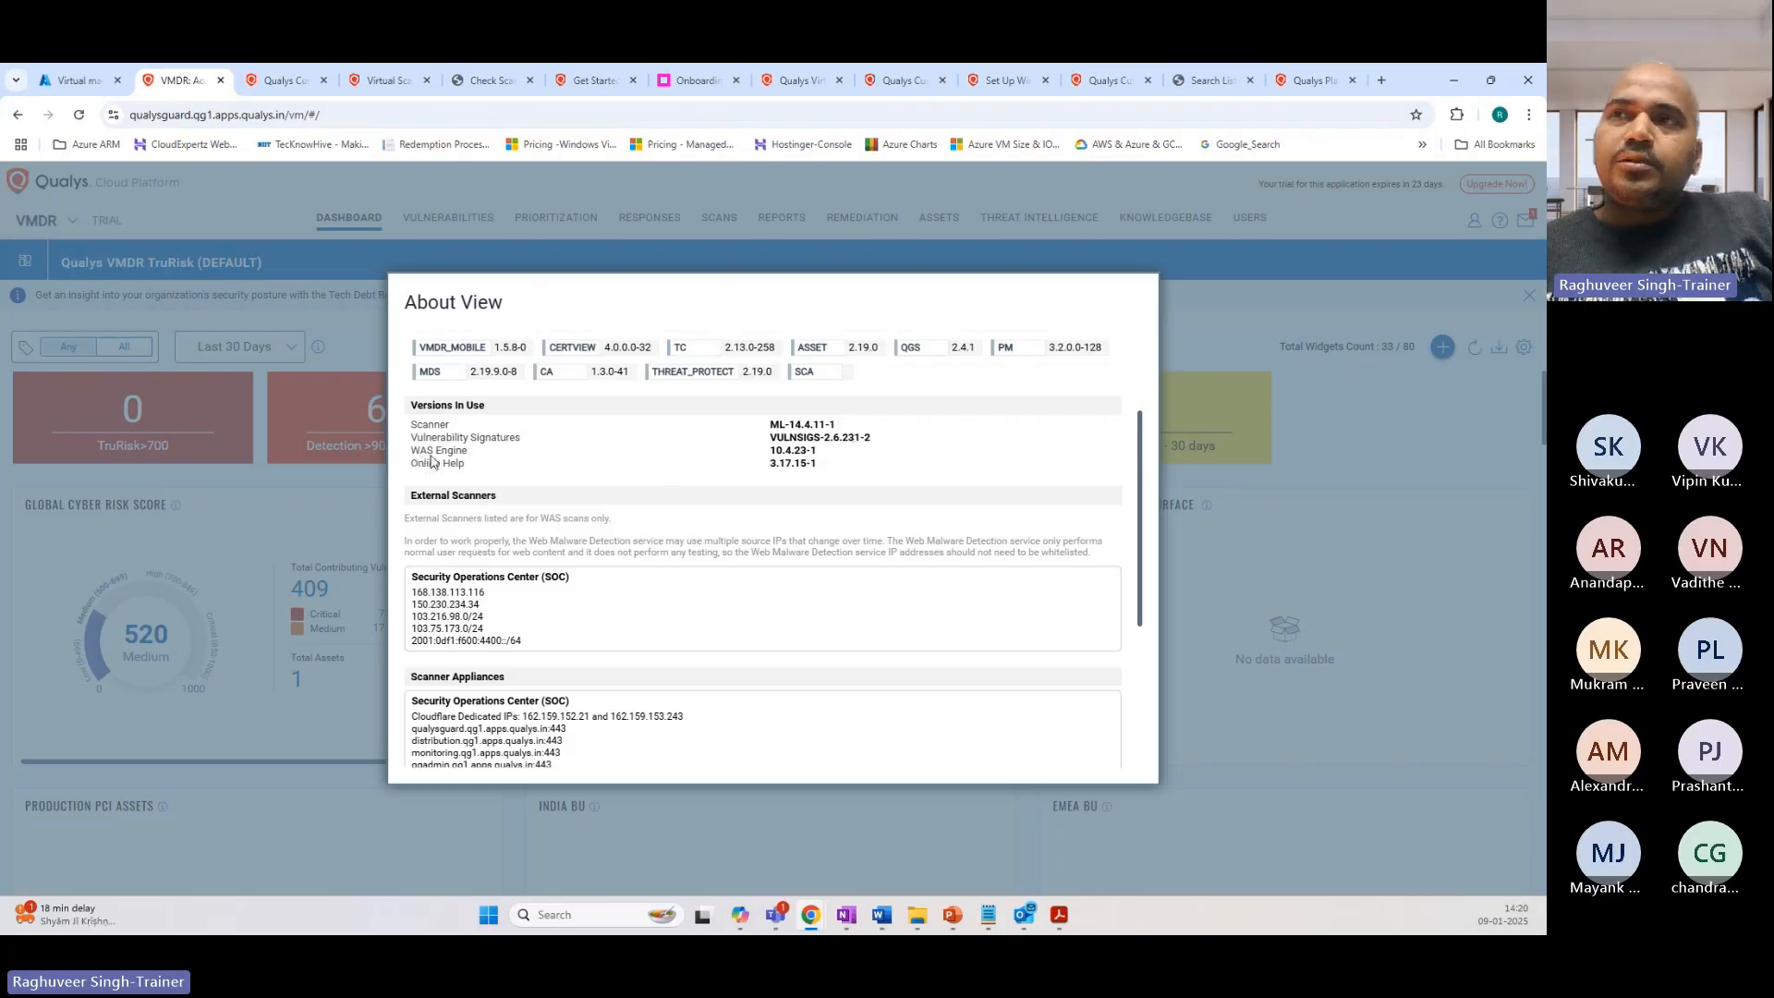
pyautogui.scroll(-2, 800, 487)
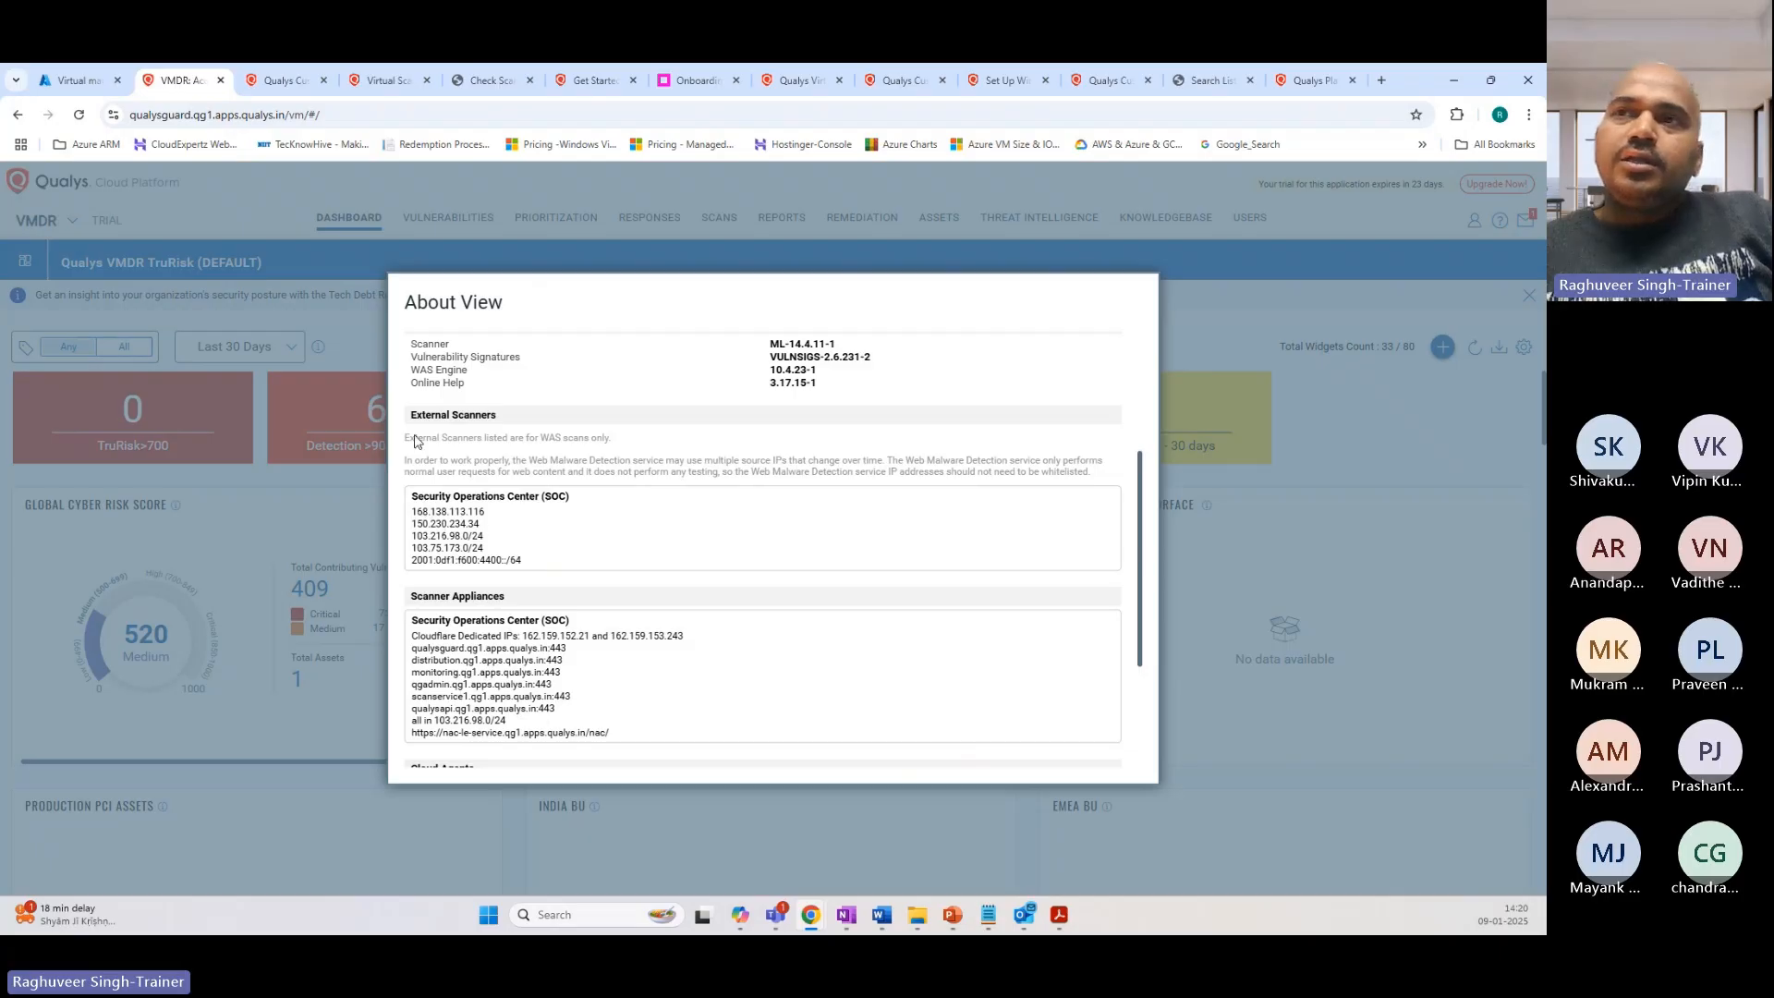
# Step: Examine the External Scanners note on WAS scans and highlight the Security Operations Center IP addresses and ranges listed under it
pyautogui.moveTo(413, 439); pyautogui.dragTo(554, 453)
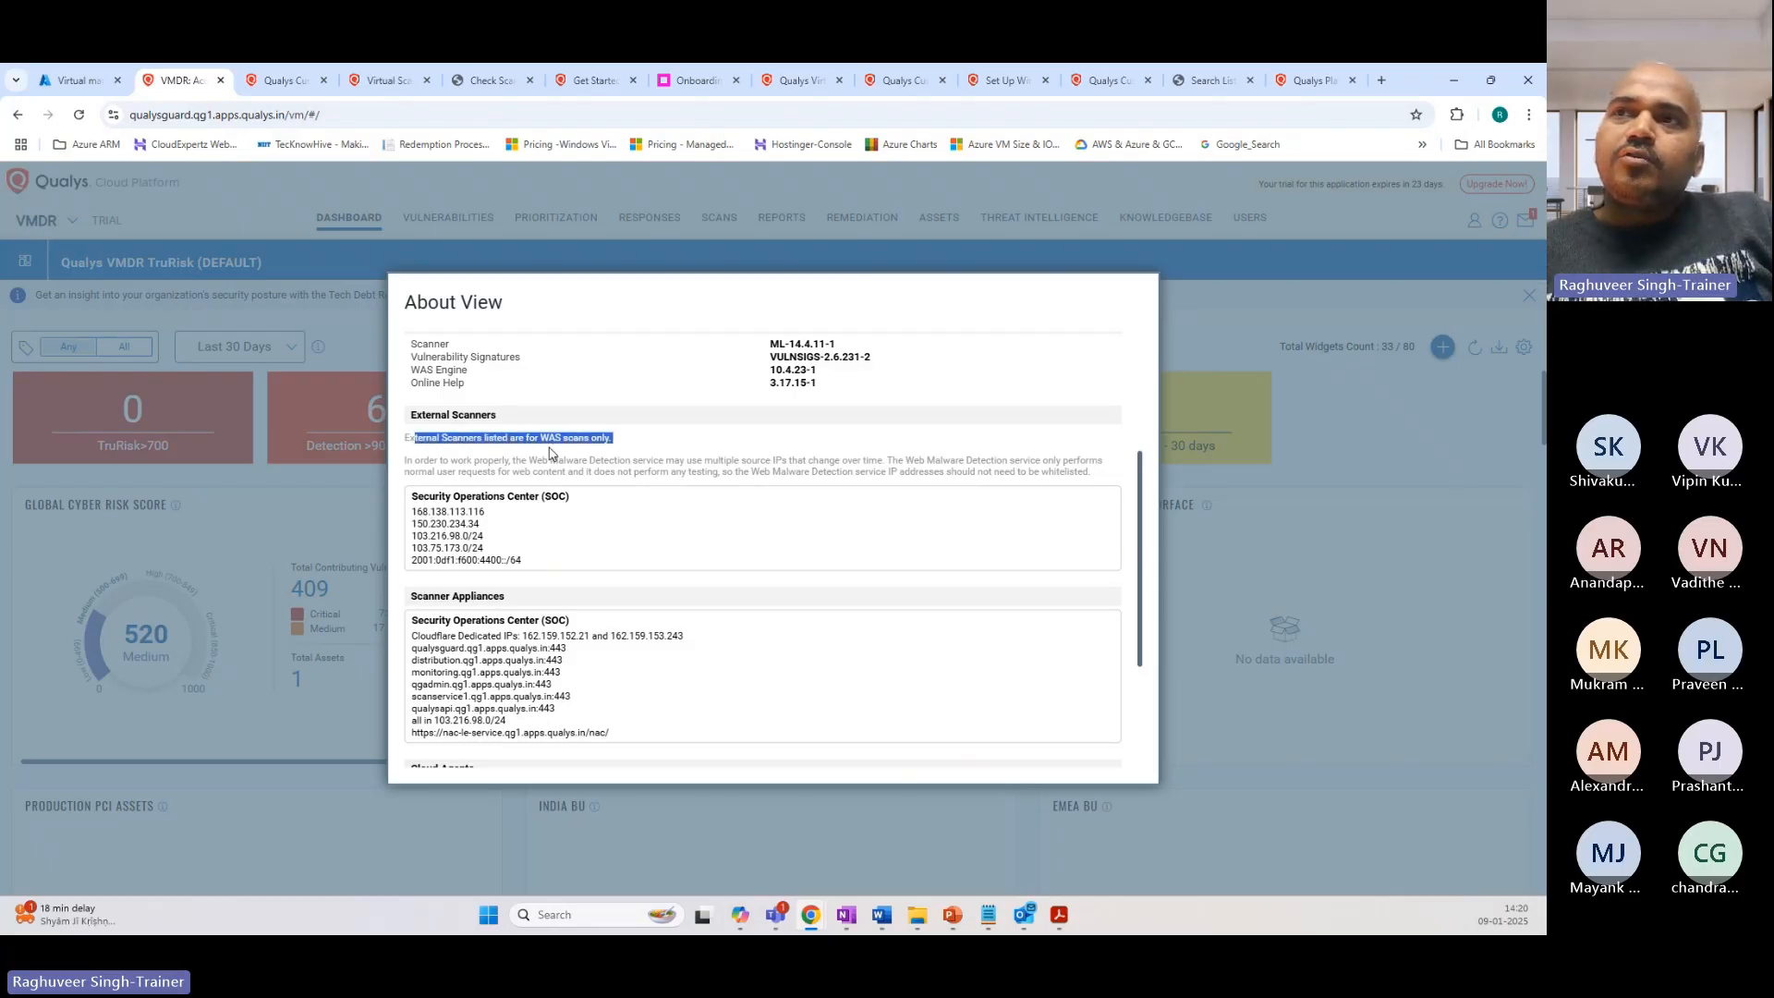
pyautogui.scroll(-1, 525, 534)
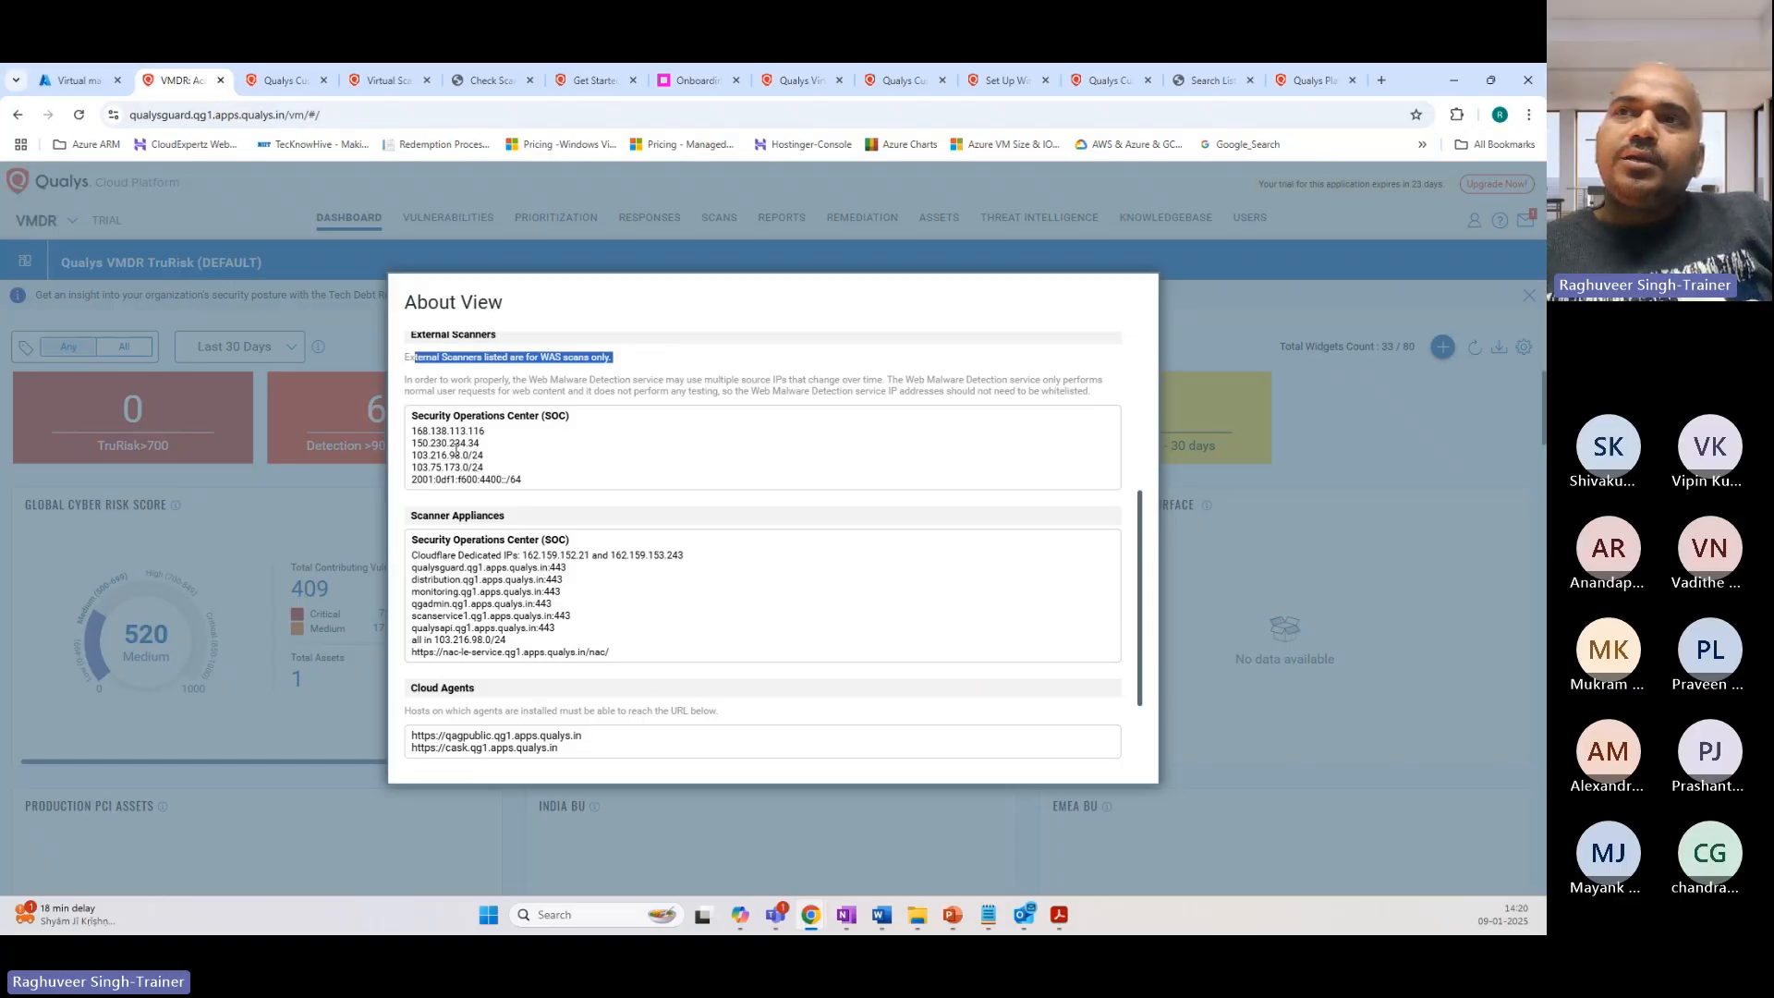
pyautogui.moveTo(413, 426); pyautogui.dragTo(499, 471)
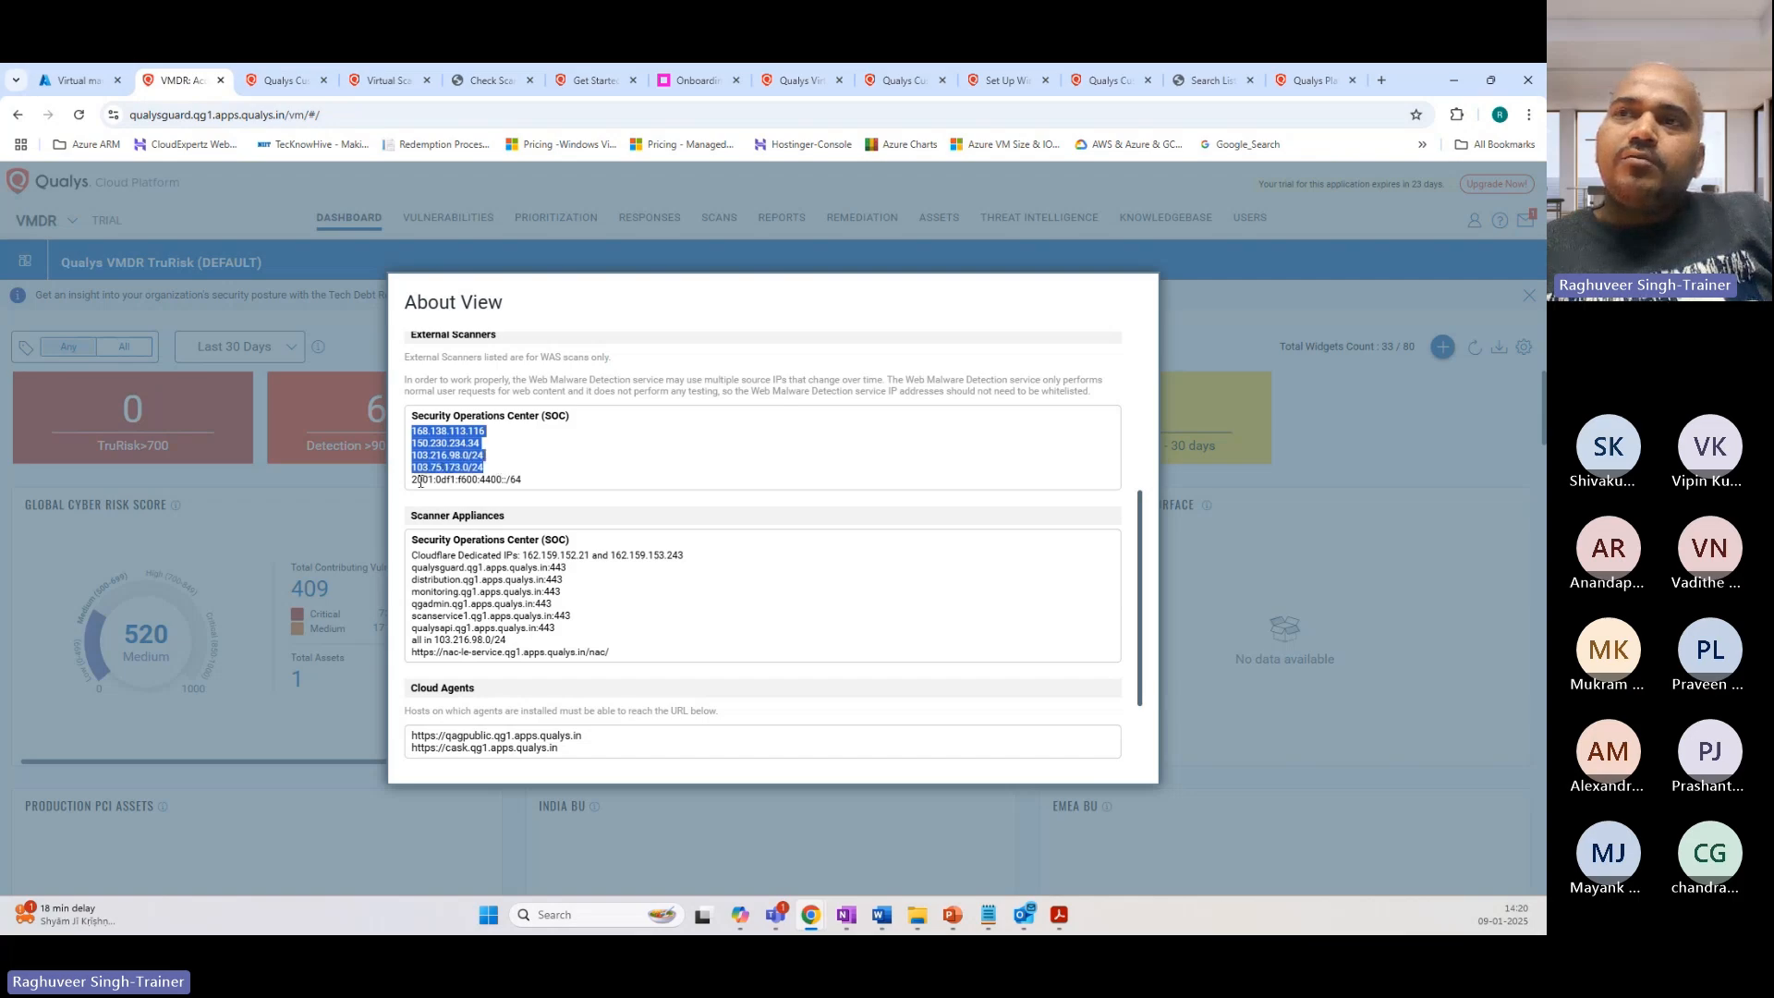
pyautogui.click(577, 471)
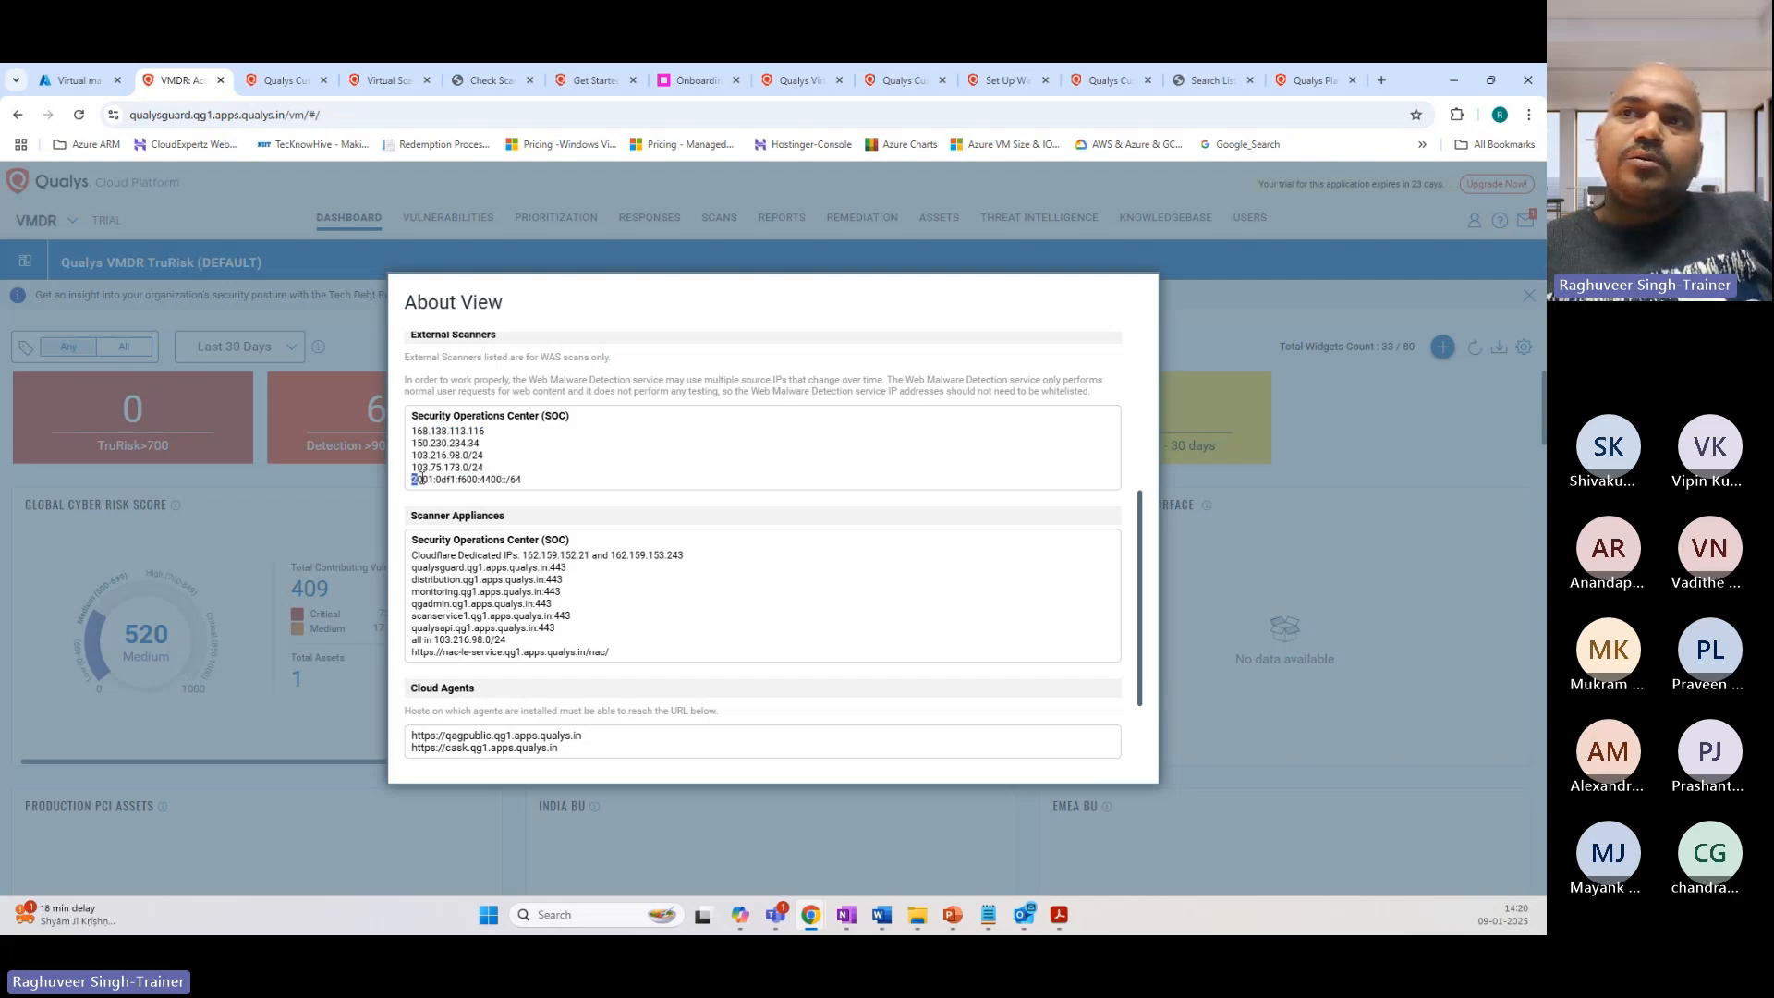
pyautogui.moveTo(417, 480); pyautogui.dragTo(579, 484)
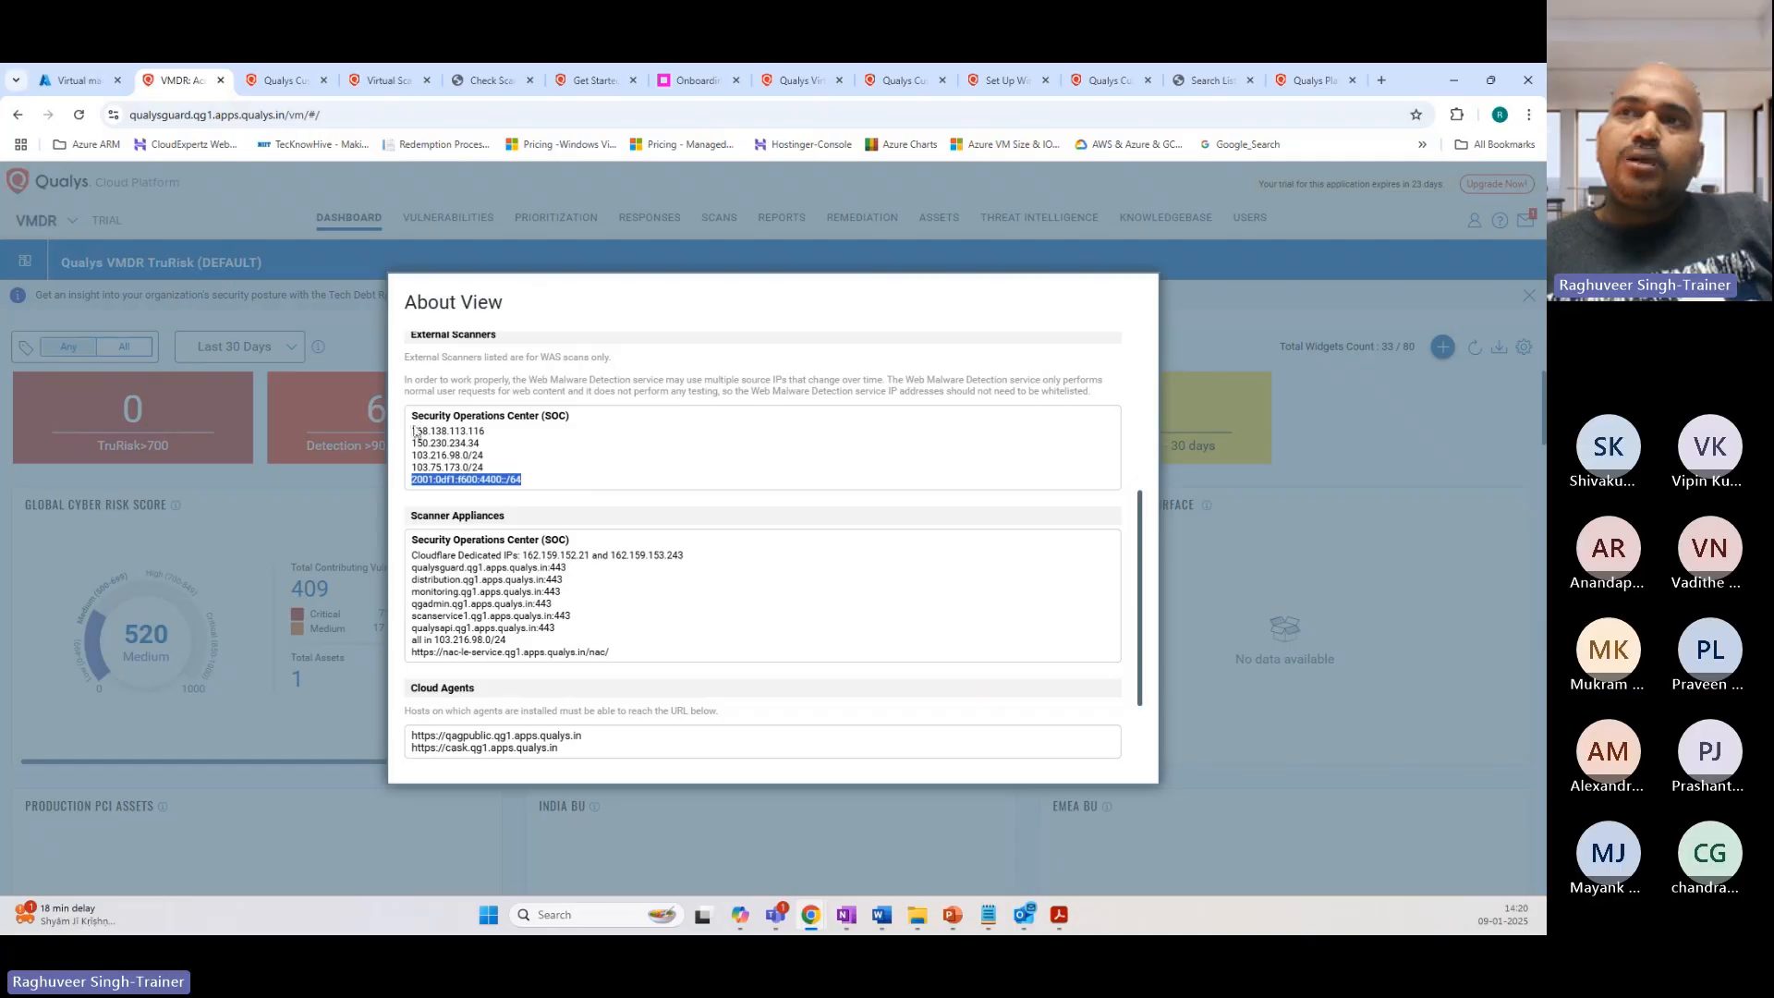
pyautogui.moveTo(413, 428); pyautogui.dragTo(513, 475)
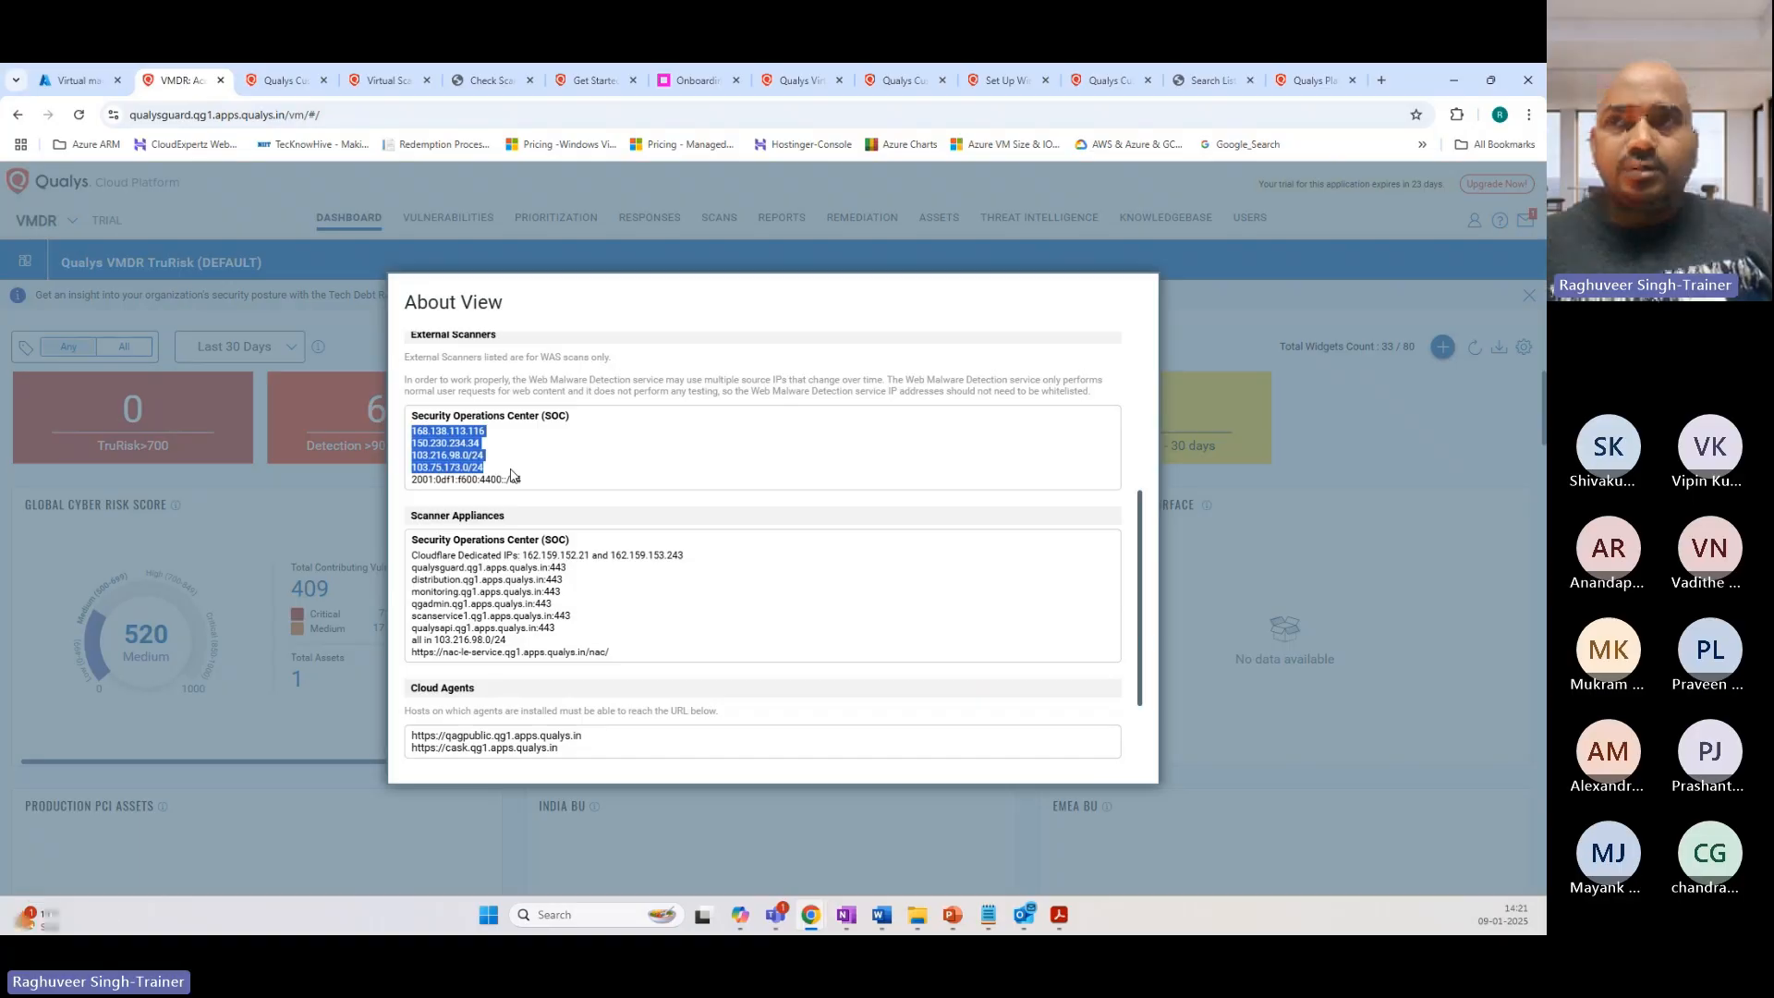
pyautogui.scroll(-2, 489, 411)
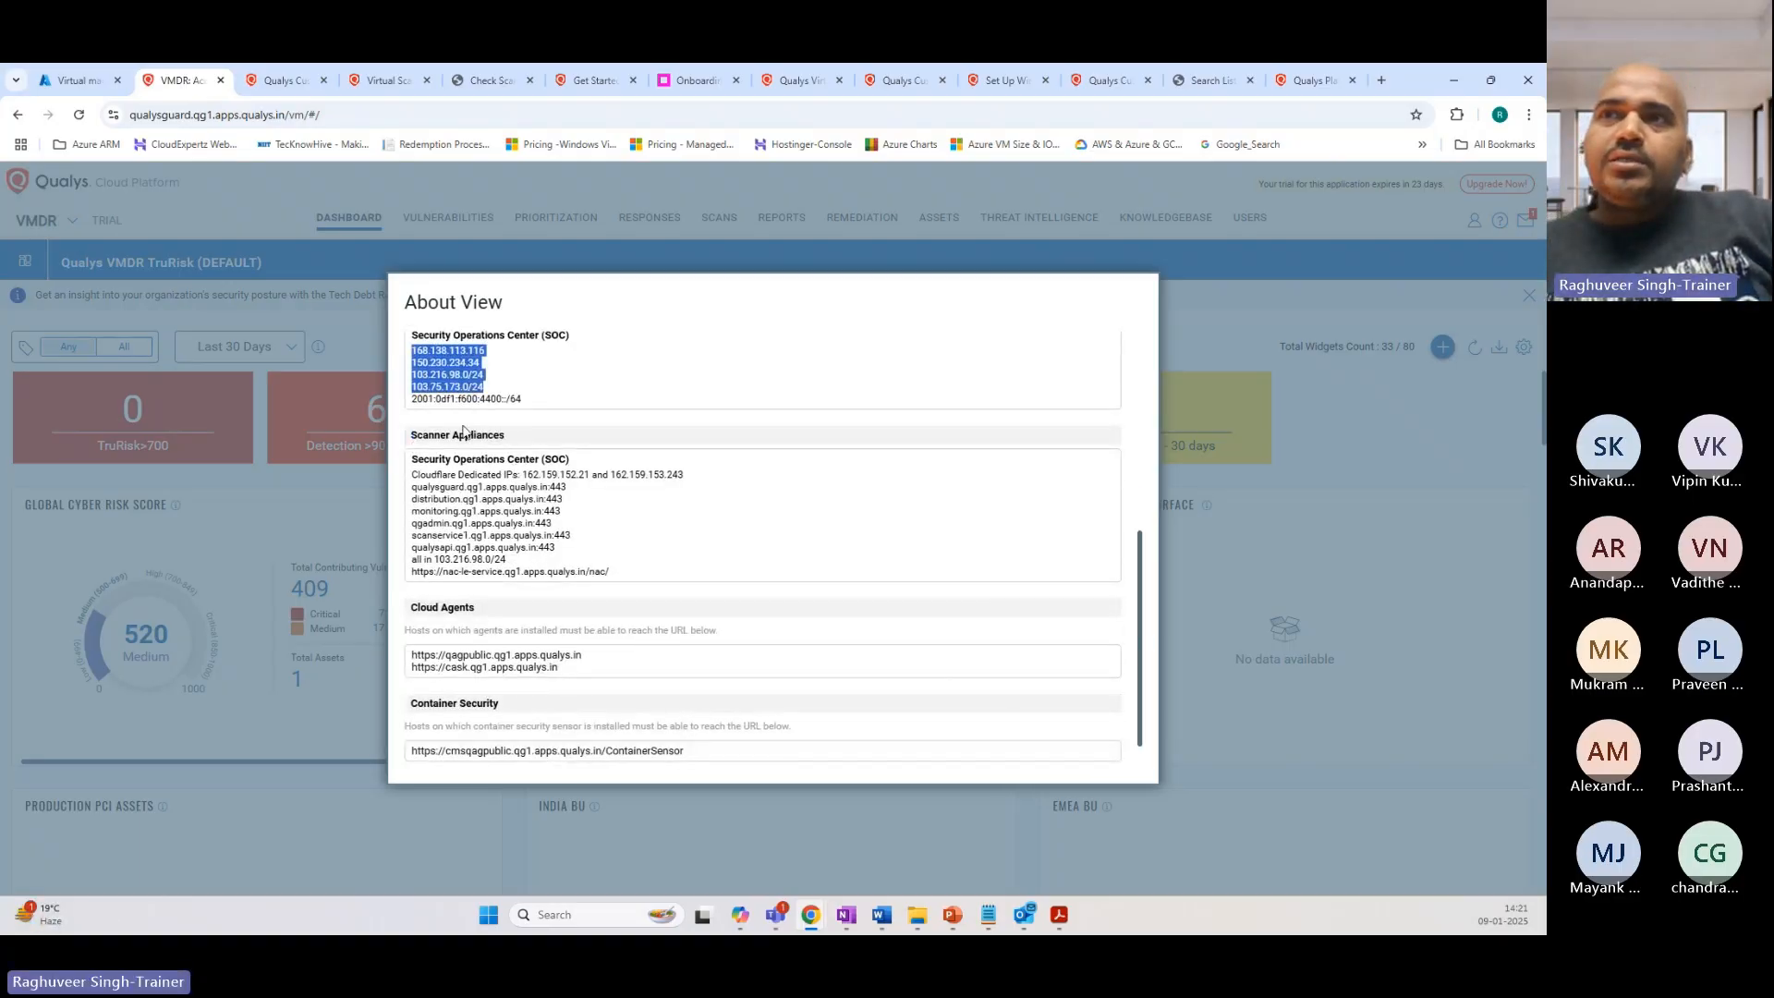
pyautogui.scroll(2, 455, 416)
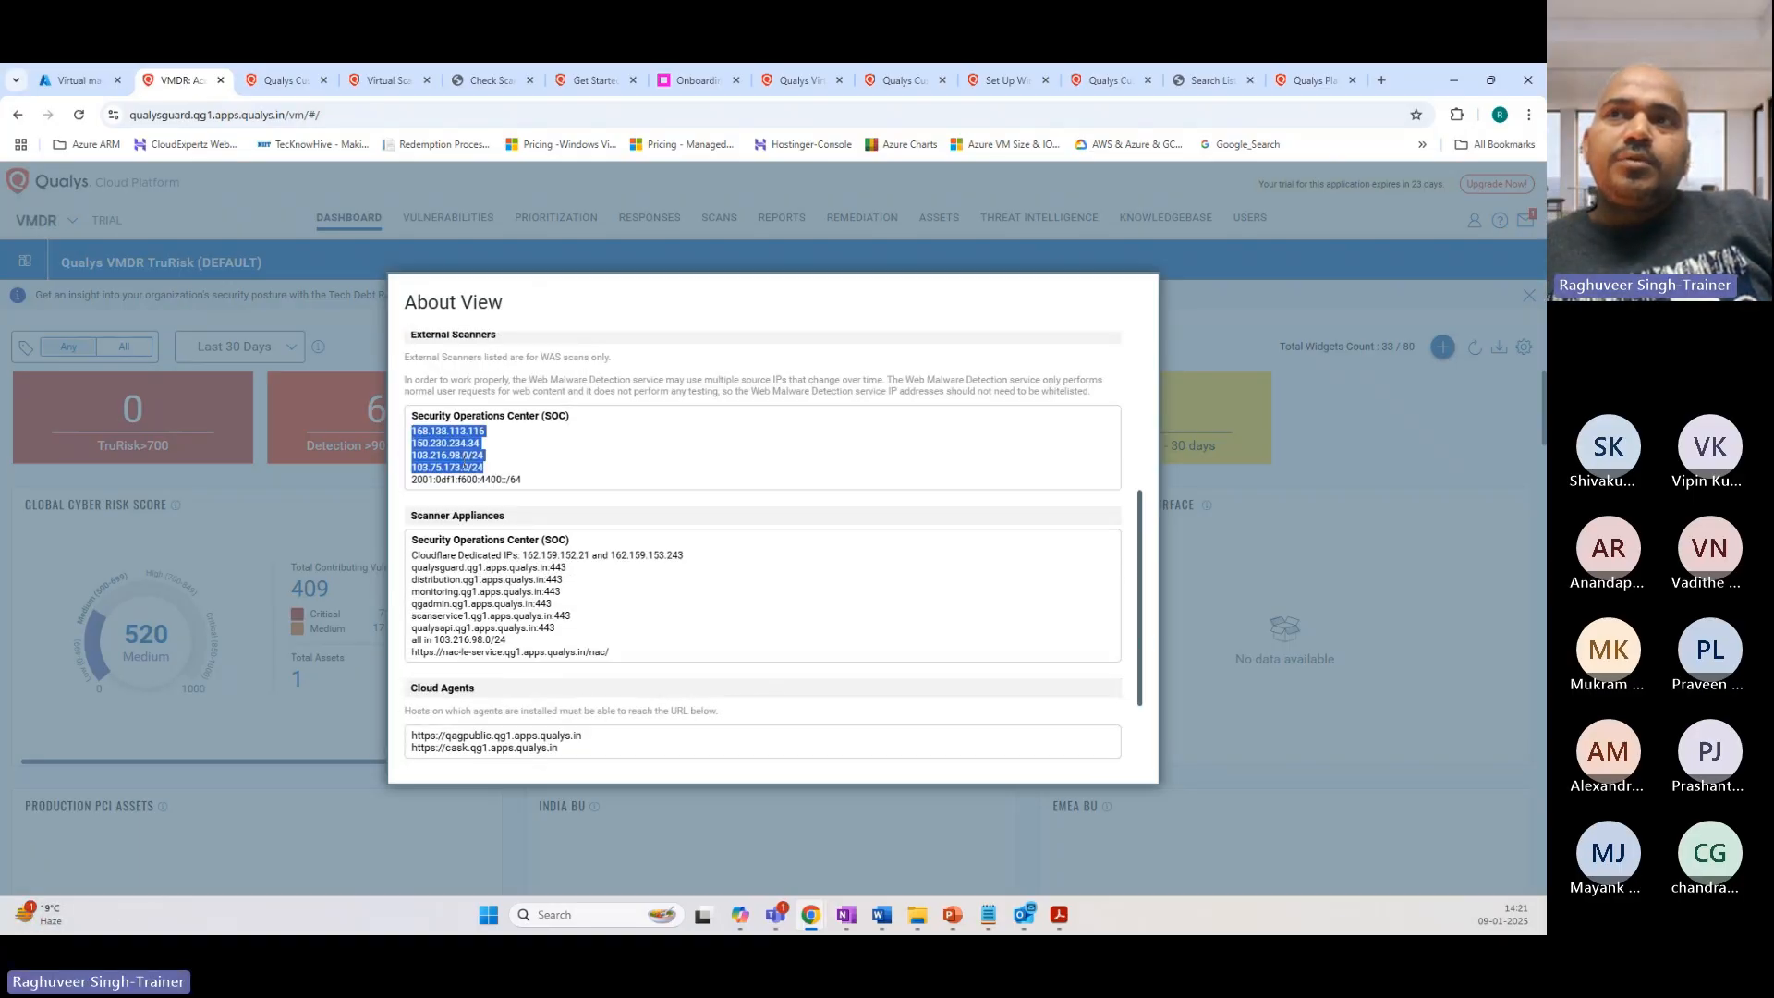
pyautogui.scroll(-2, 428, 501)
pyautogui.scroll(4, 416, 434)
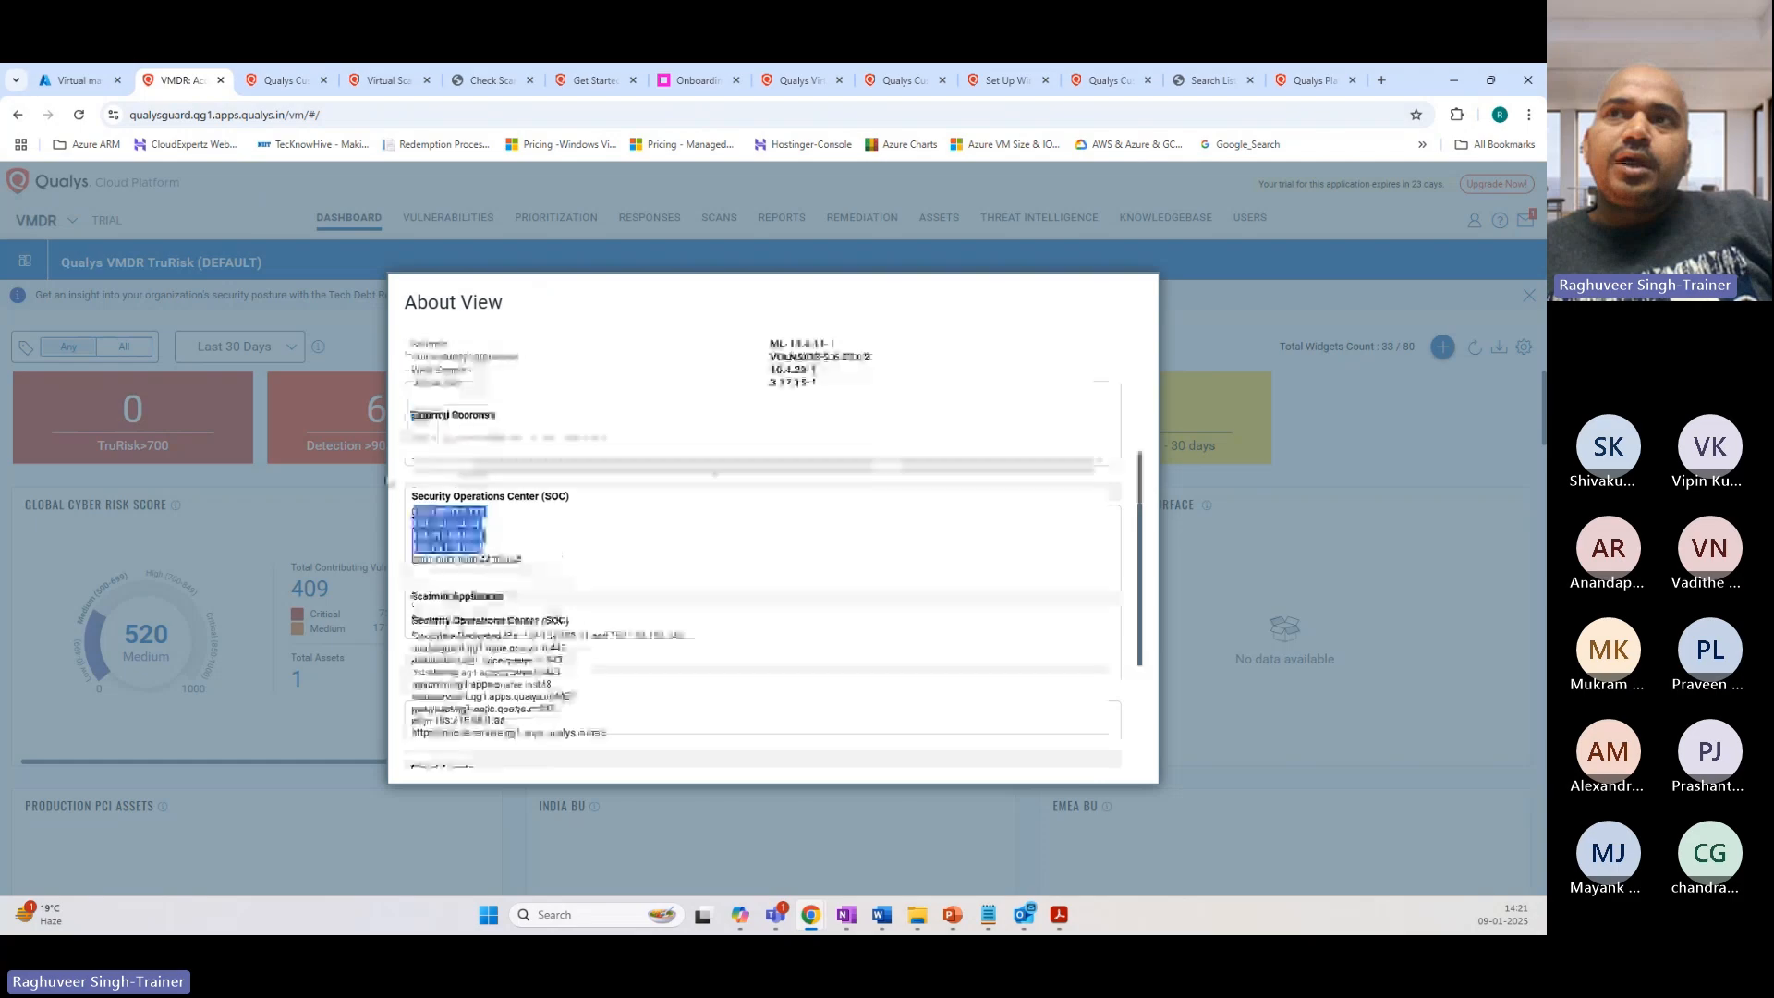
pyautogui.scroll(-2, 413, 427)
pyautogui.click(413, 431)
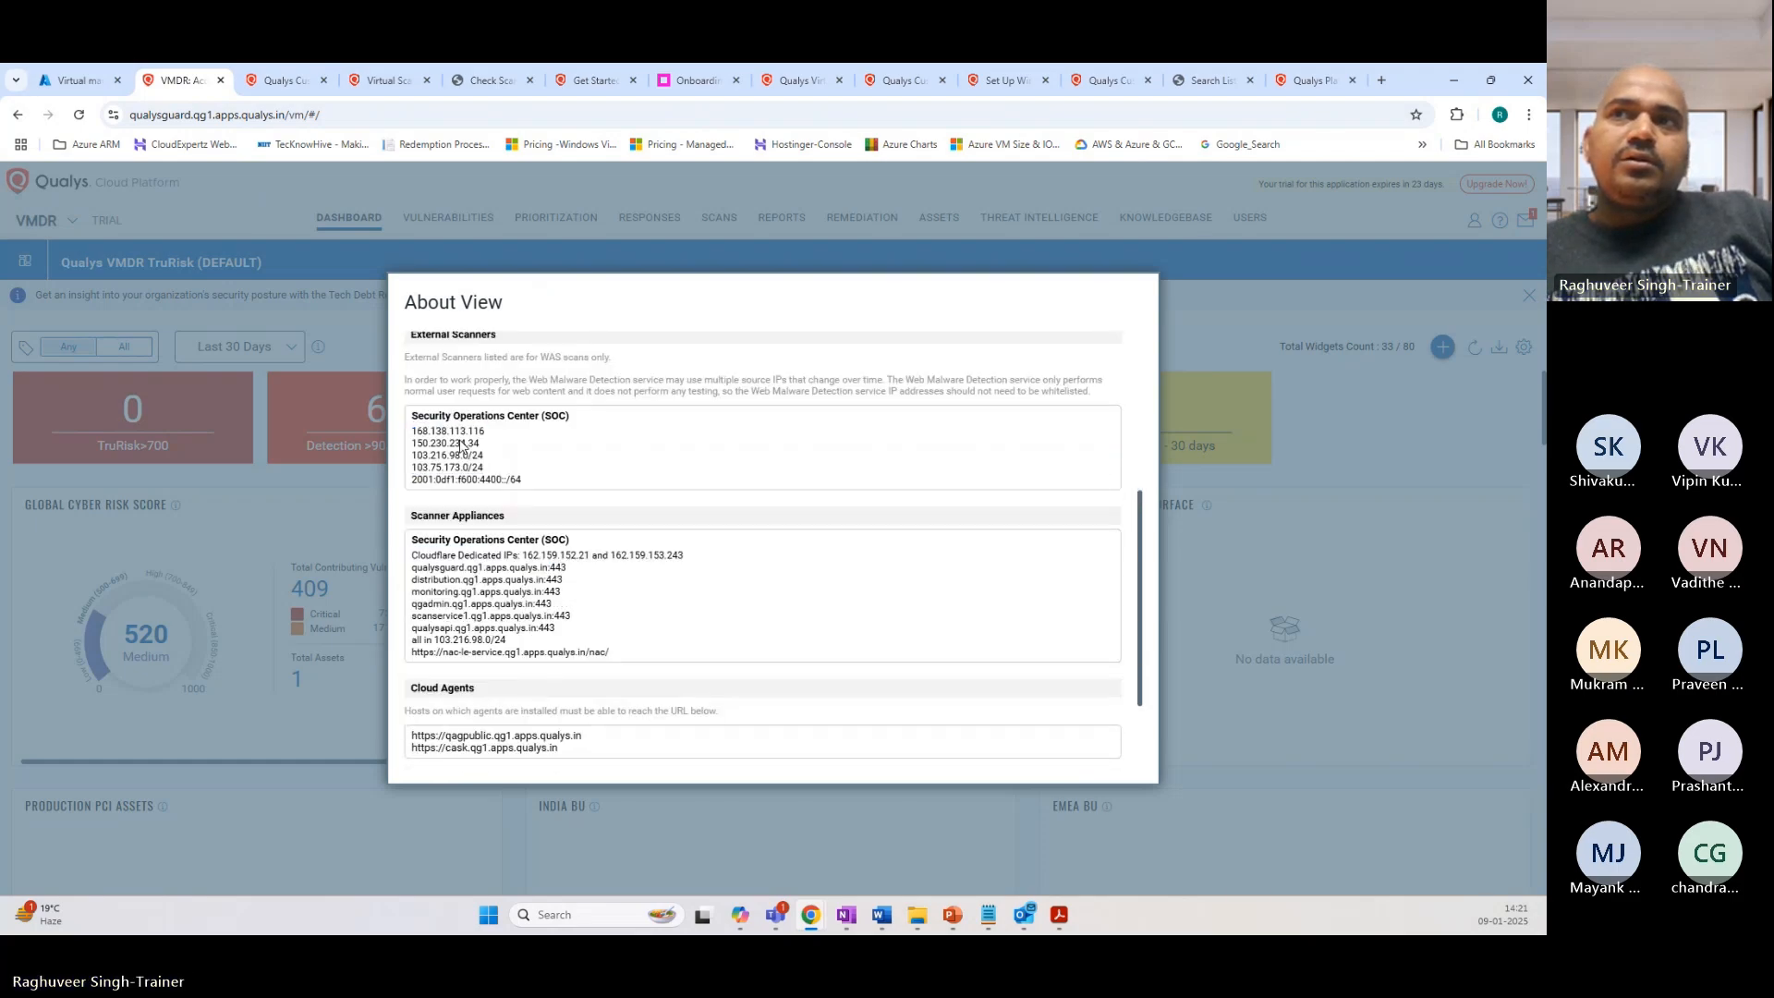
pyautogui.moveTo(413, 431); pyautogui.dragTo(484, 470)
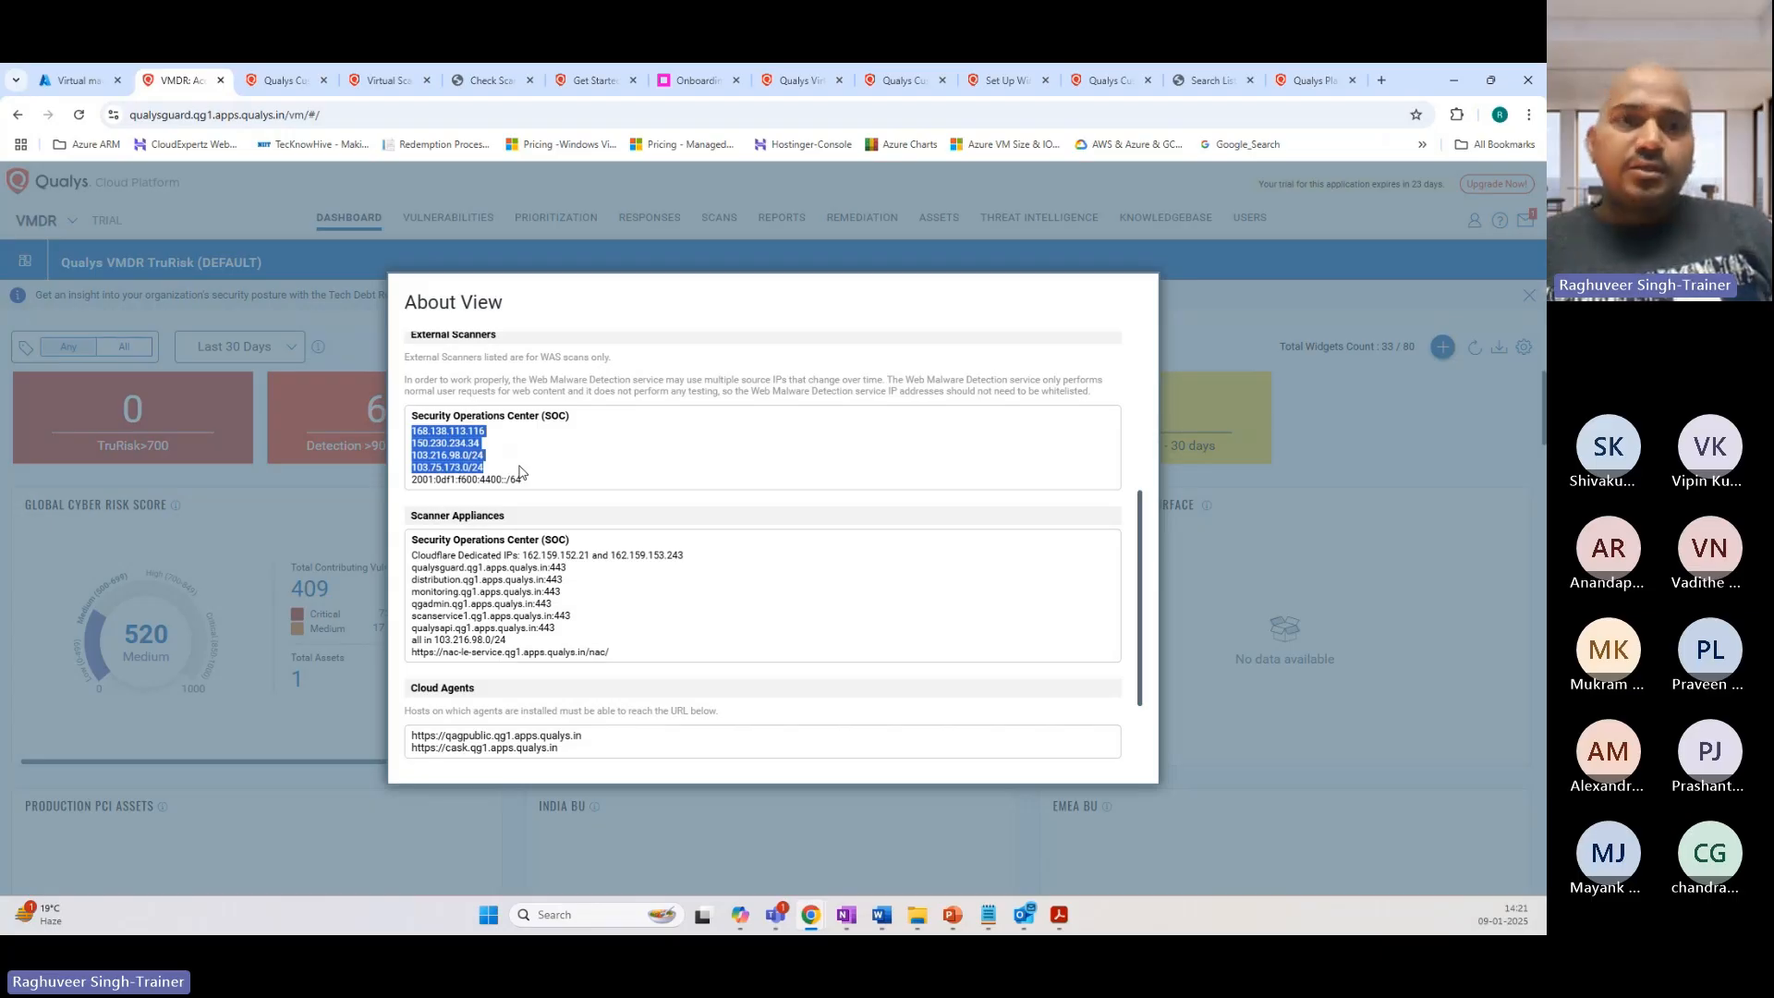
# Step: Highlight the Scanner Appliances heading and its Security Operations Center addresses, and dismiss the About details
pyautogui.scroll(-3, 517, 470)
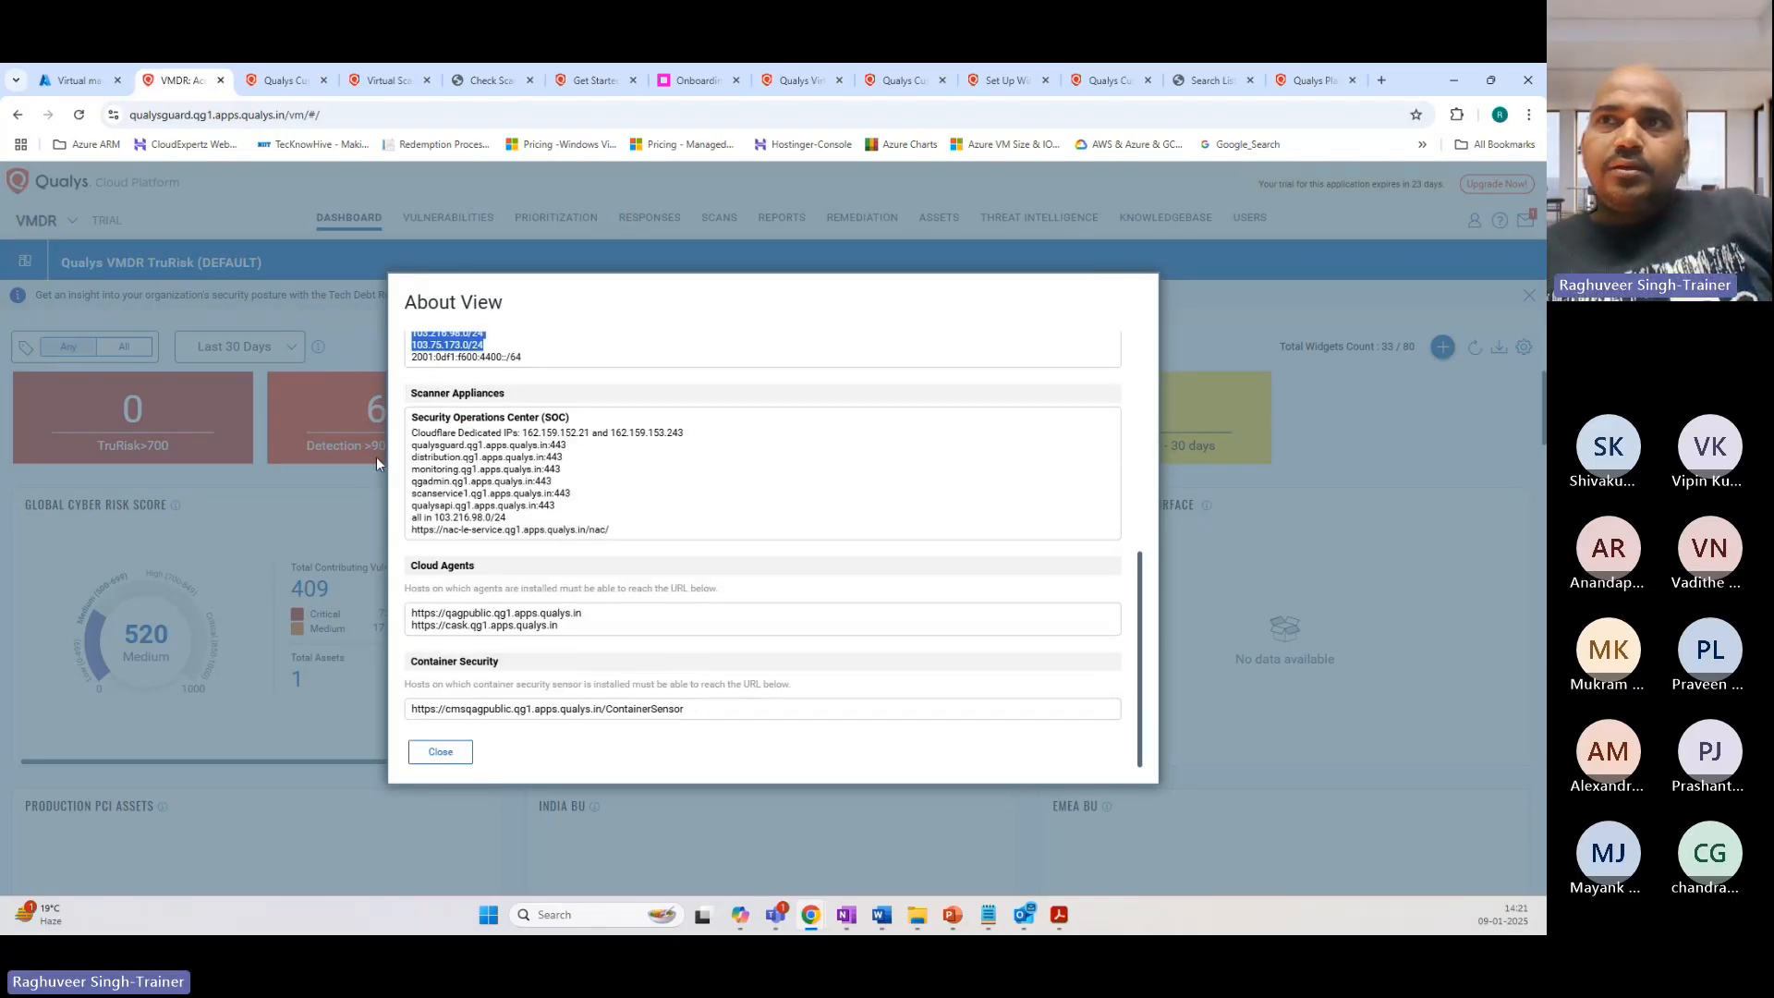
pyautogui.scroll(4, 494, 416)
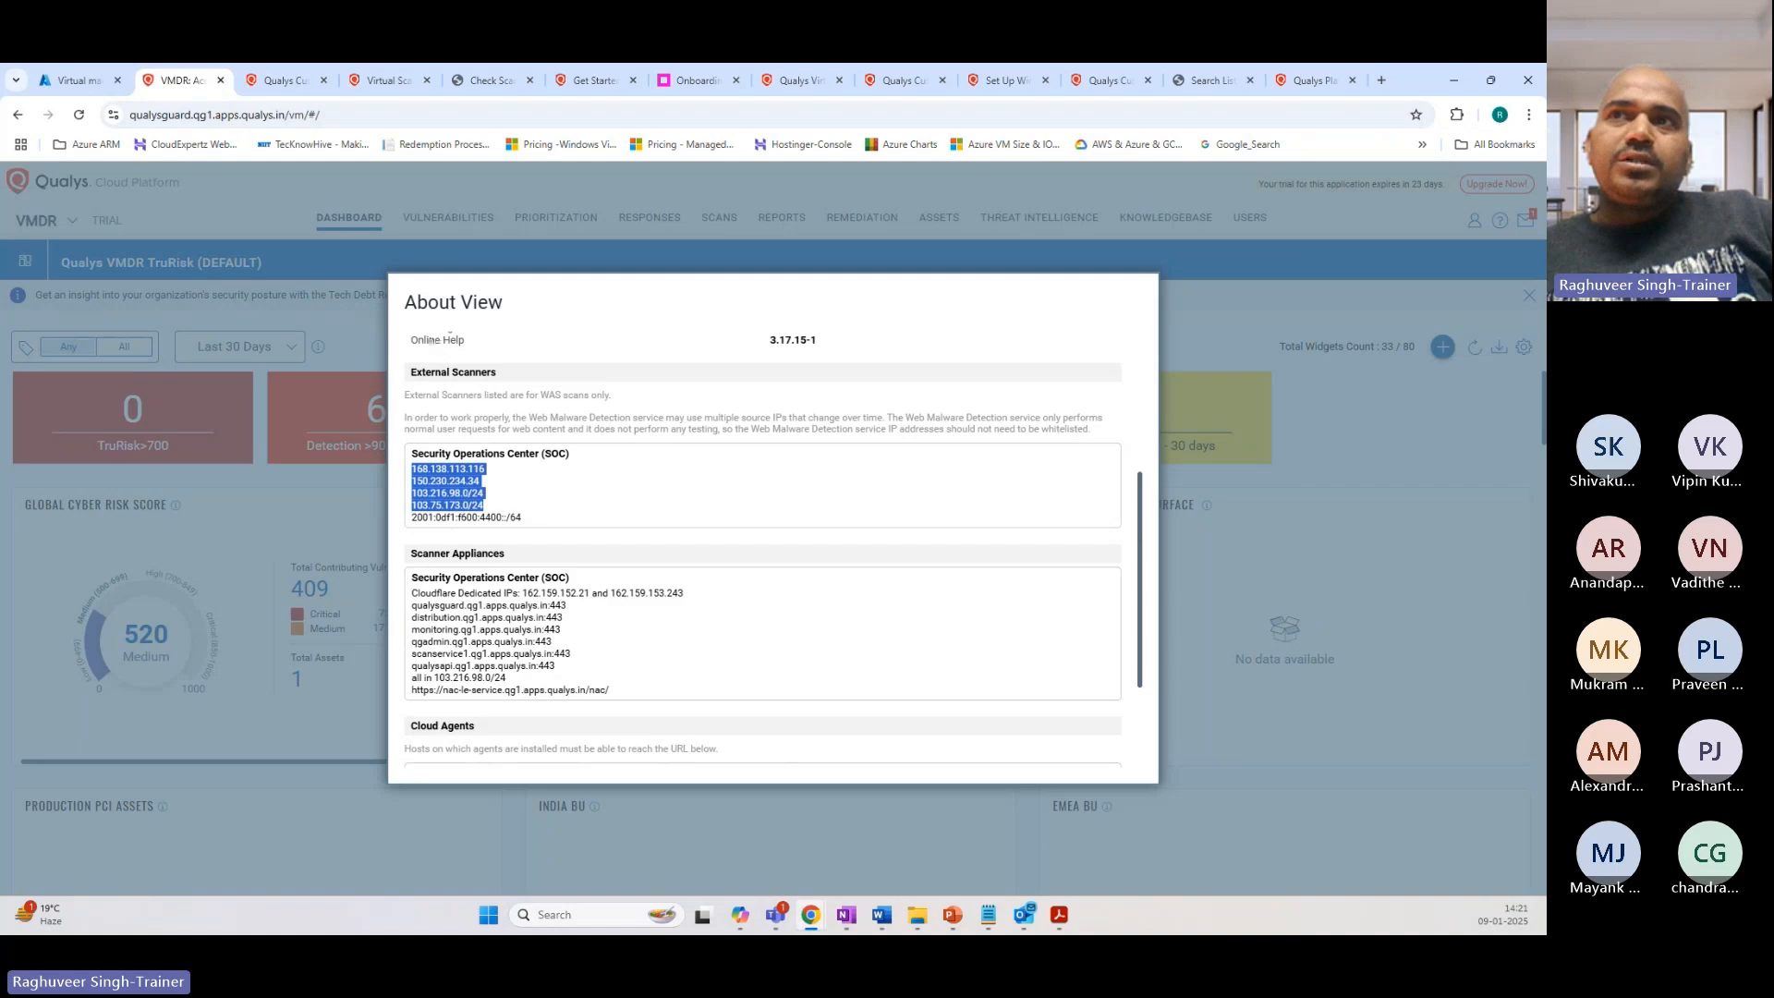
pyautogui.scroll(-3, 425, 406)
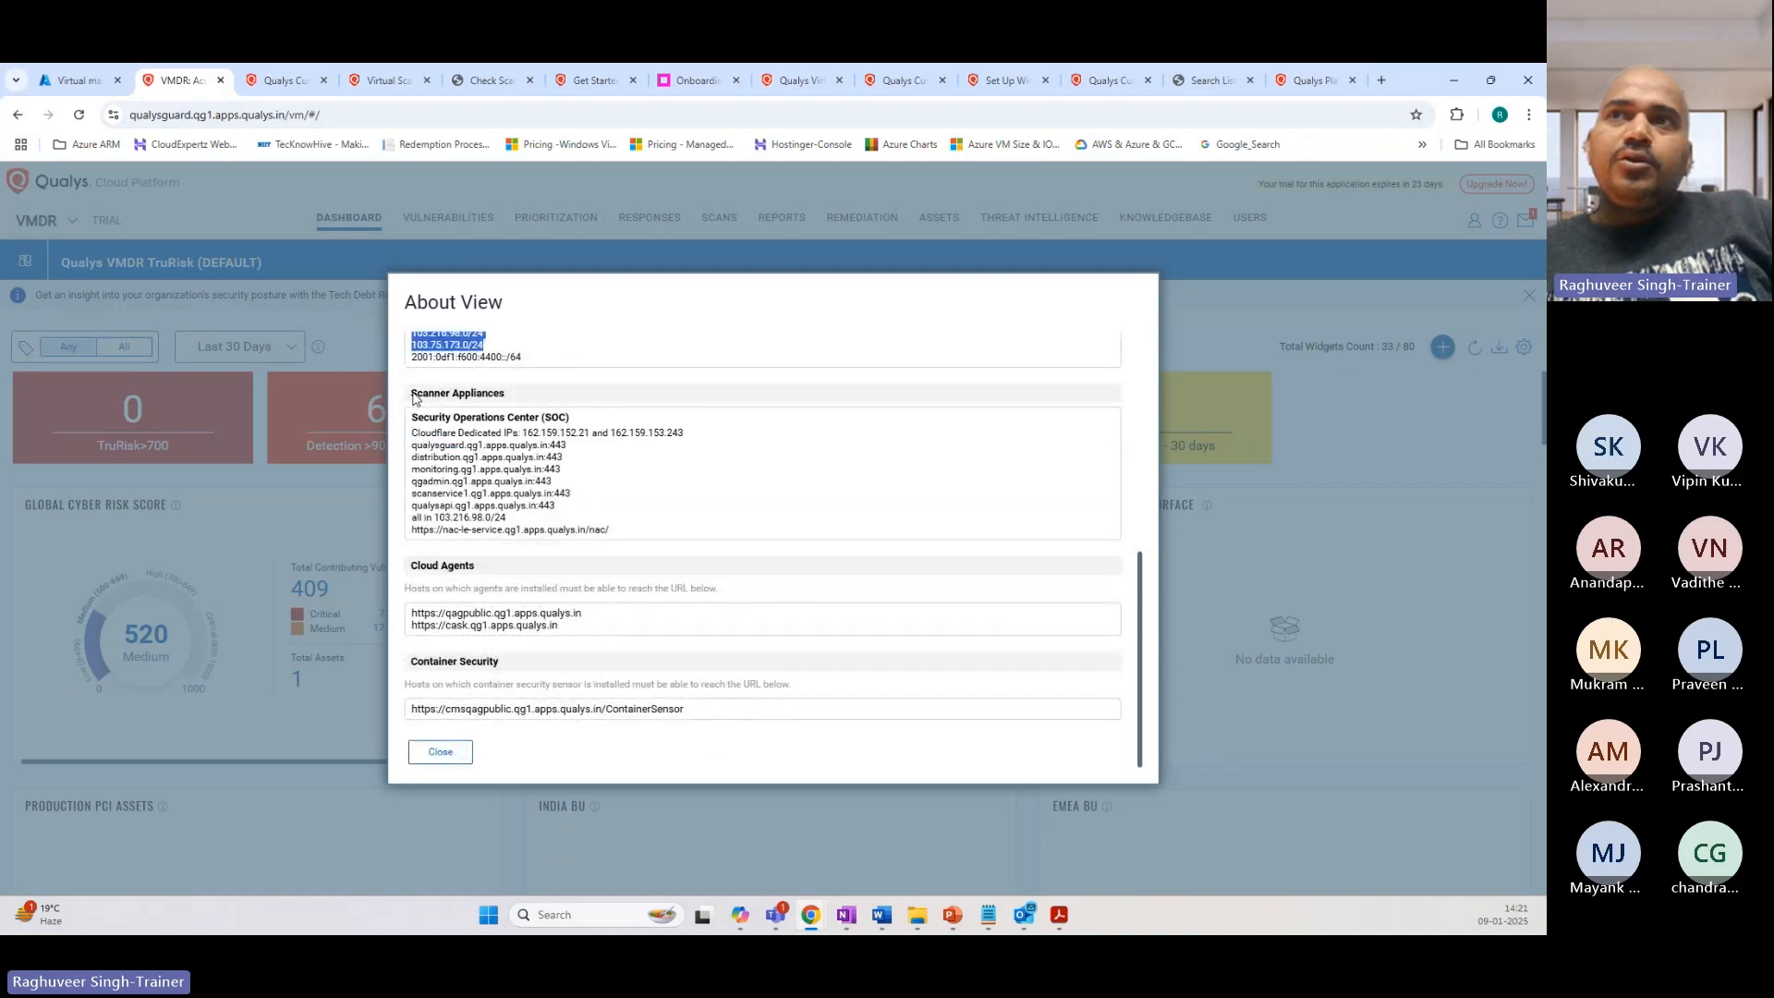
pyautogui.moveTo(411, 394); pyautogui.dragTo(499, 395)
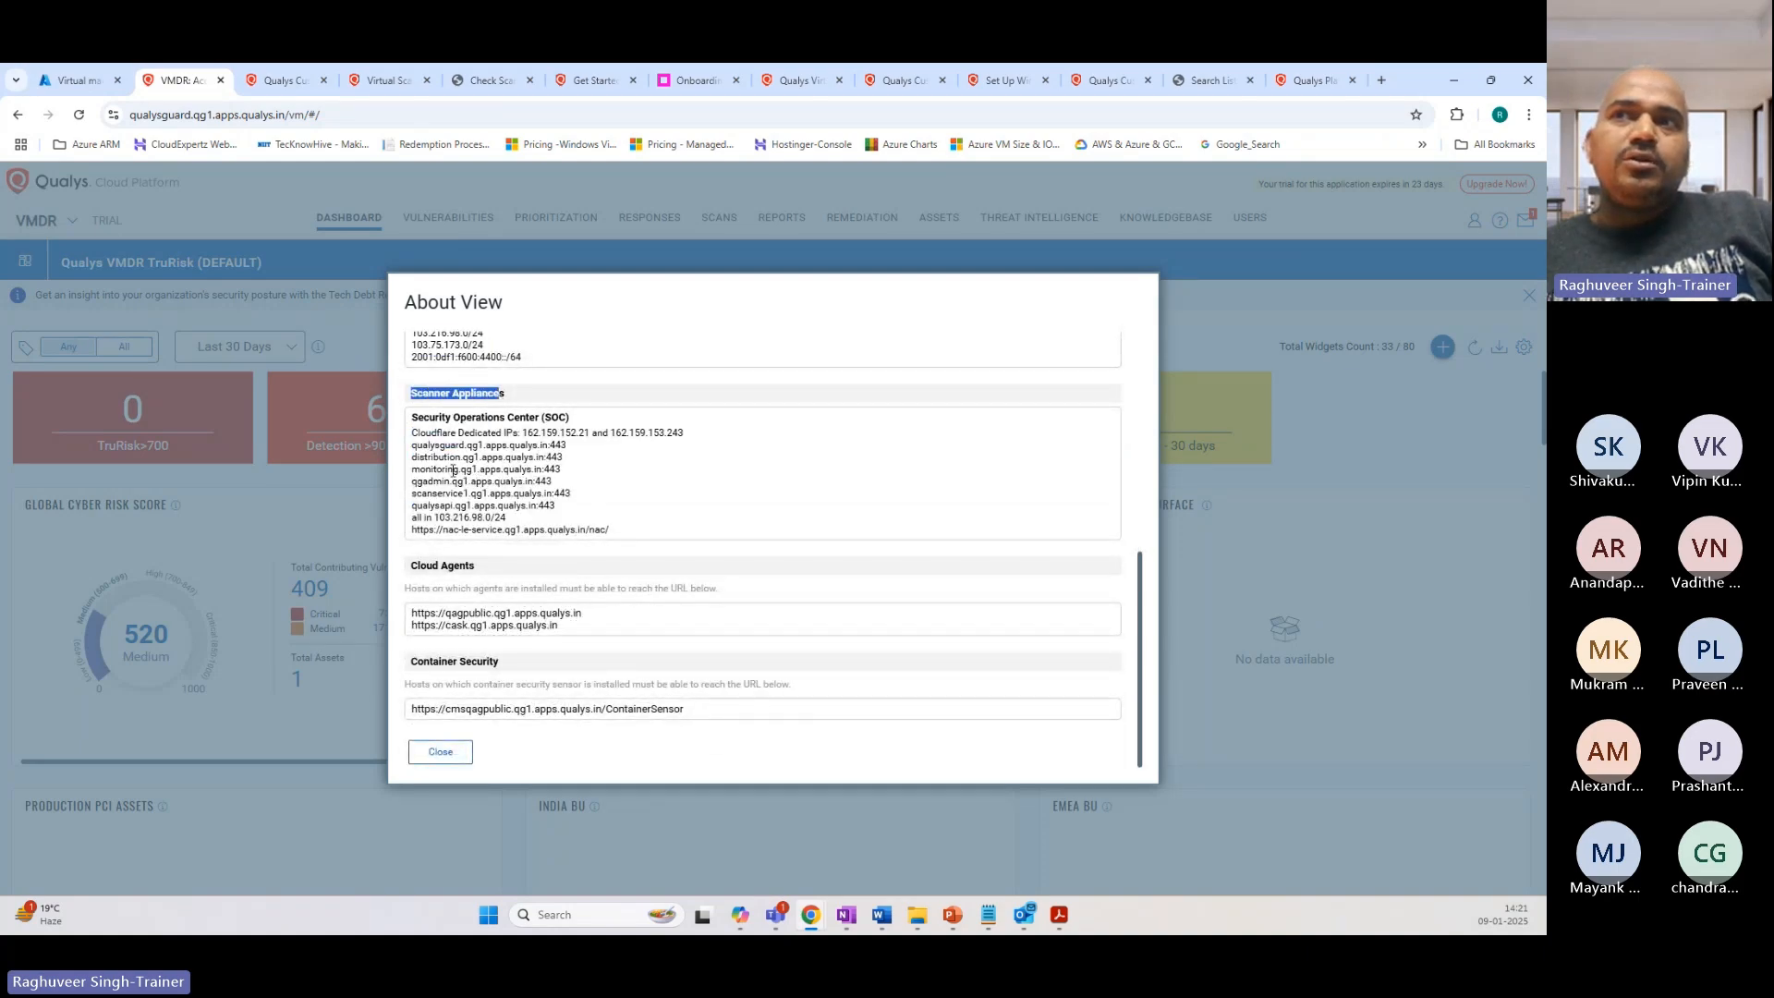
pyautogui.moveTo(415, 447); pyautogui.dragTo(517, 523)
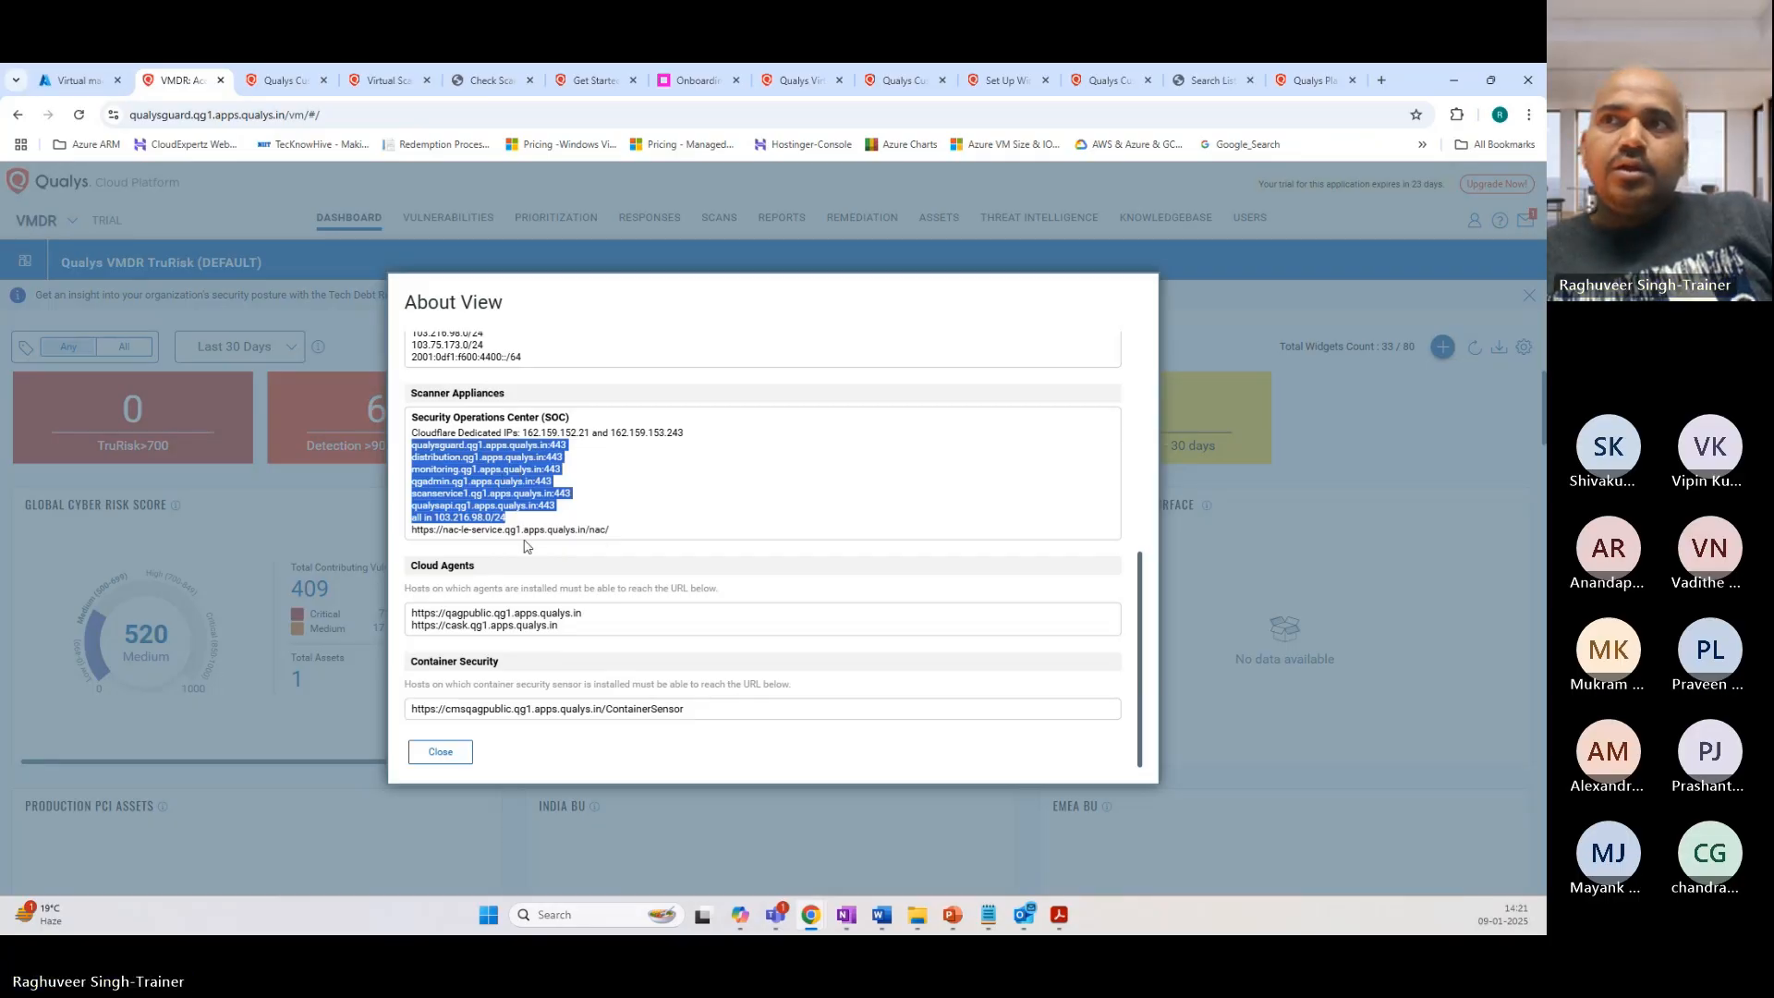
pyautogui.click(444, 430)
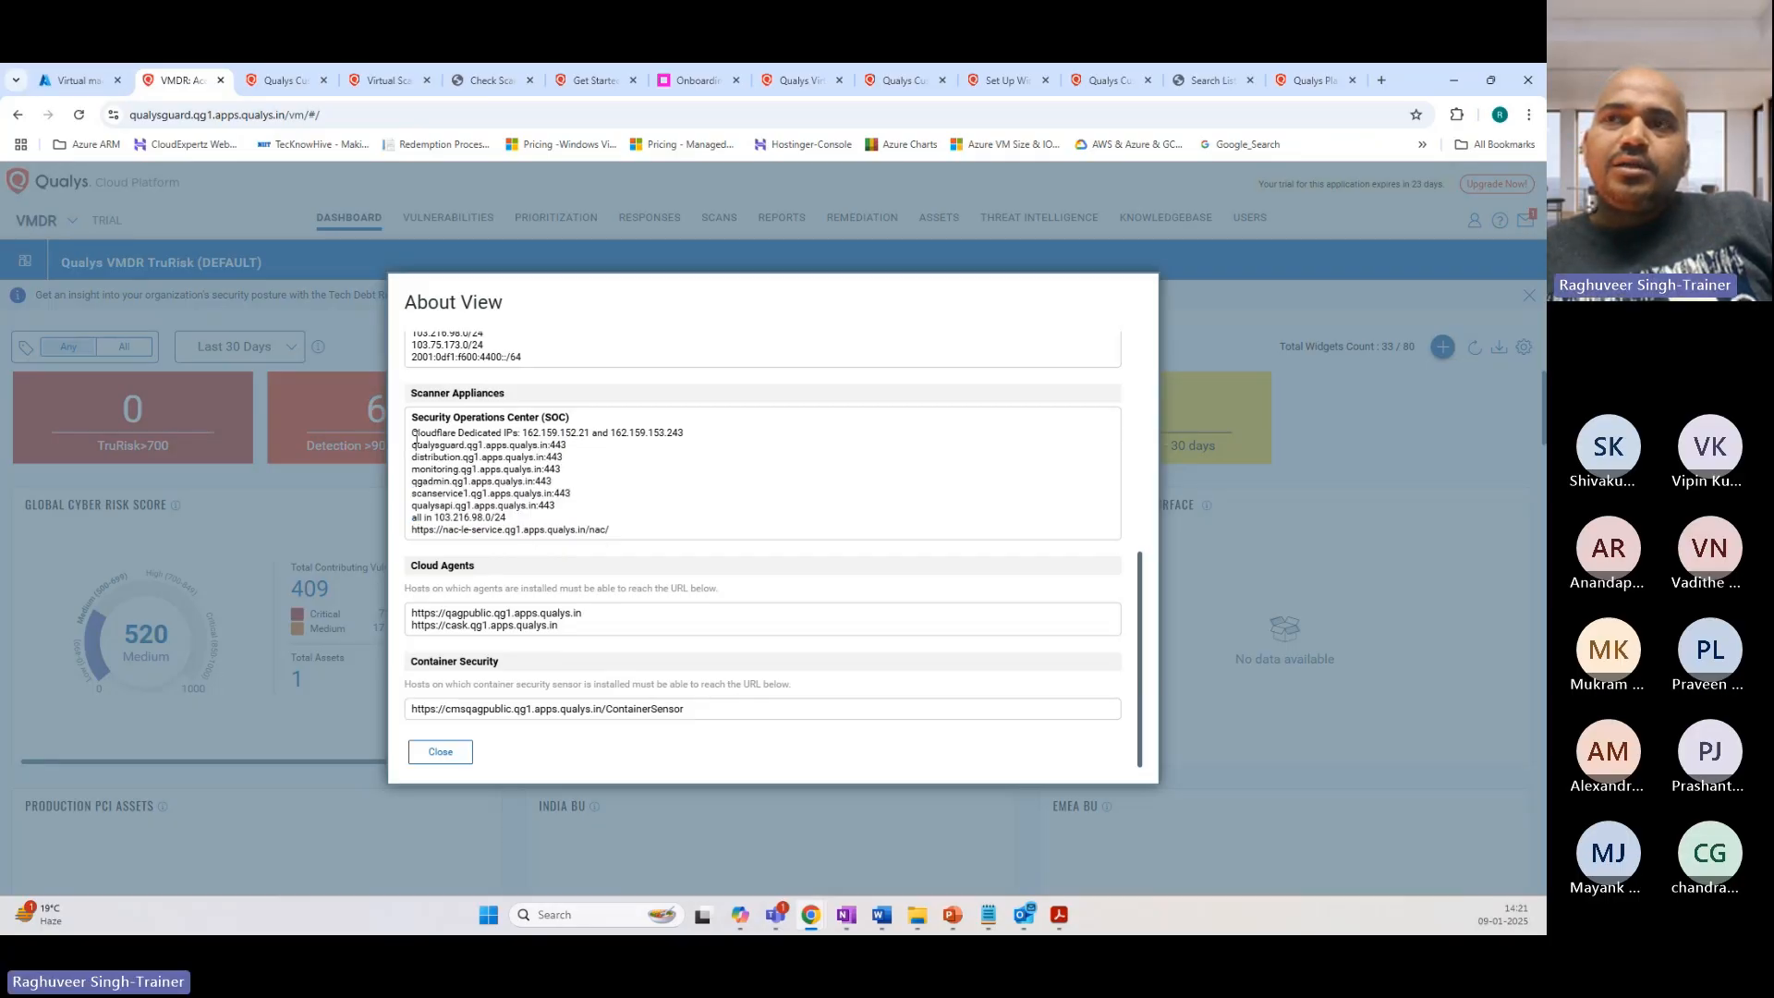
pyautogui.moveTo(416, 434); pyautogui.dragTo(544, 523)
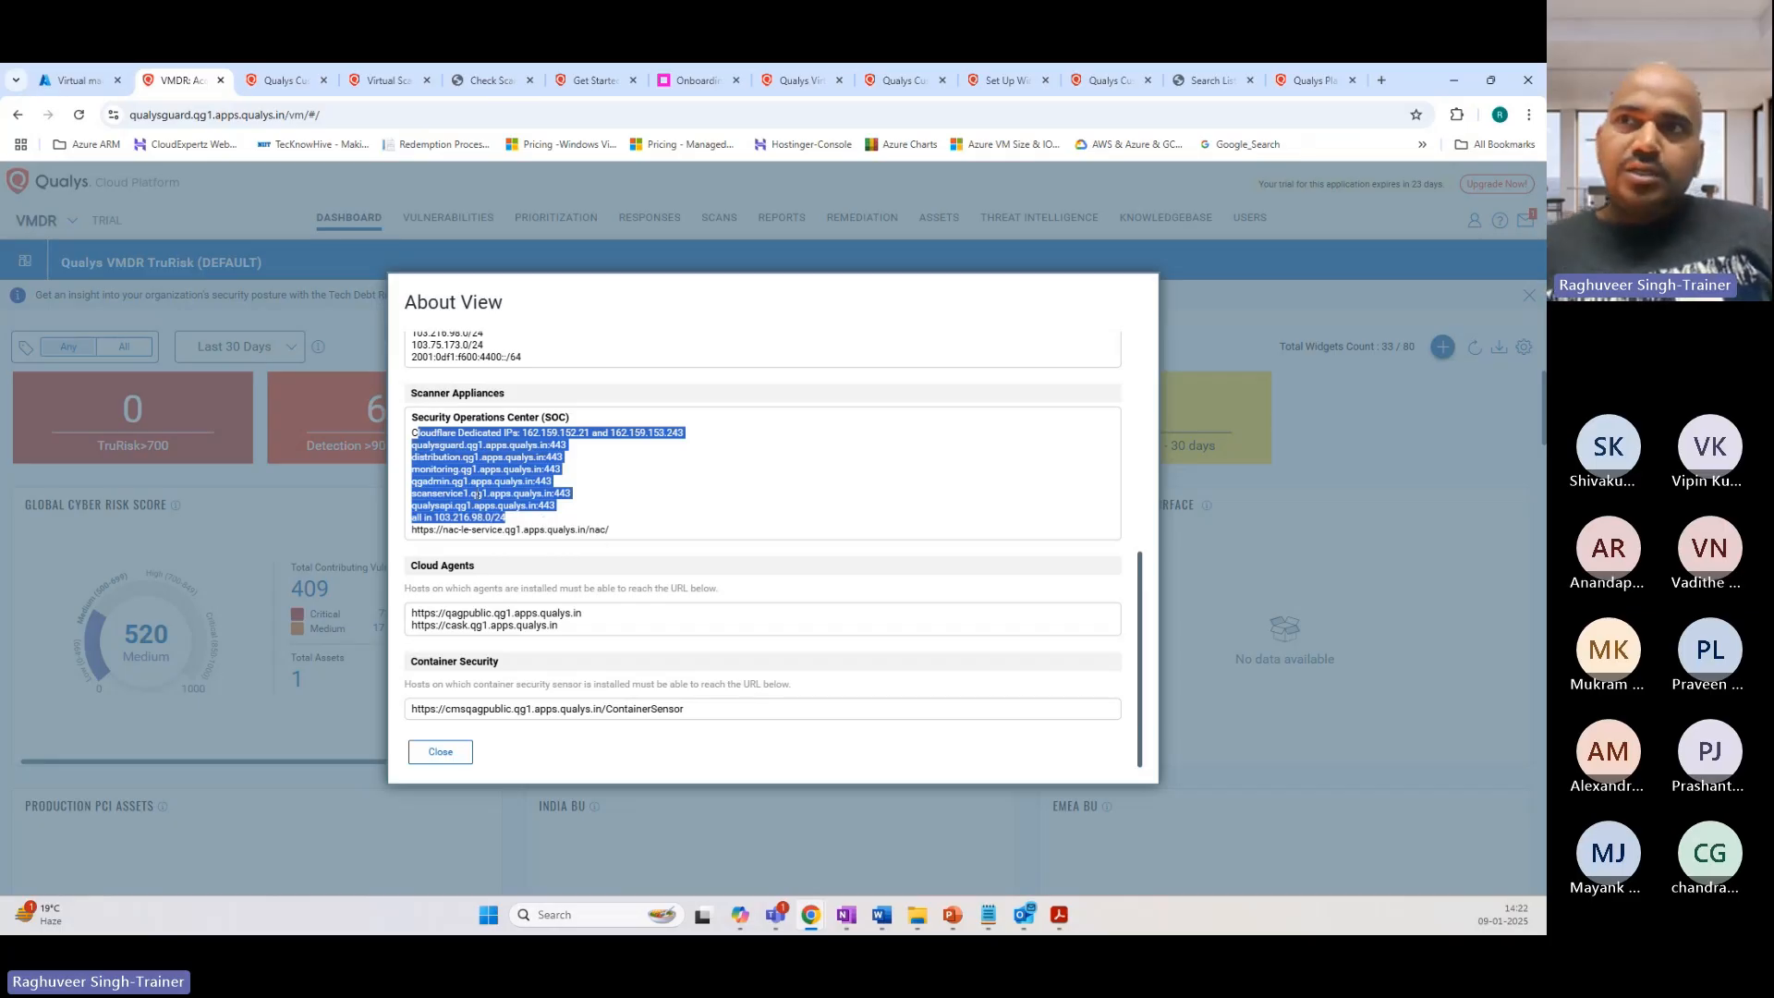
pyautogui.scroll(1, 467, 549)
pyautogui.scroll(2, 476, 532)
pyautogui.scroll(-2, 485, 528)
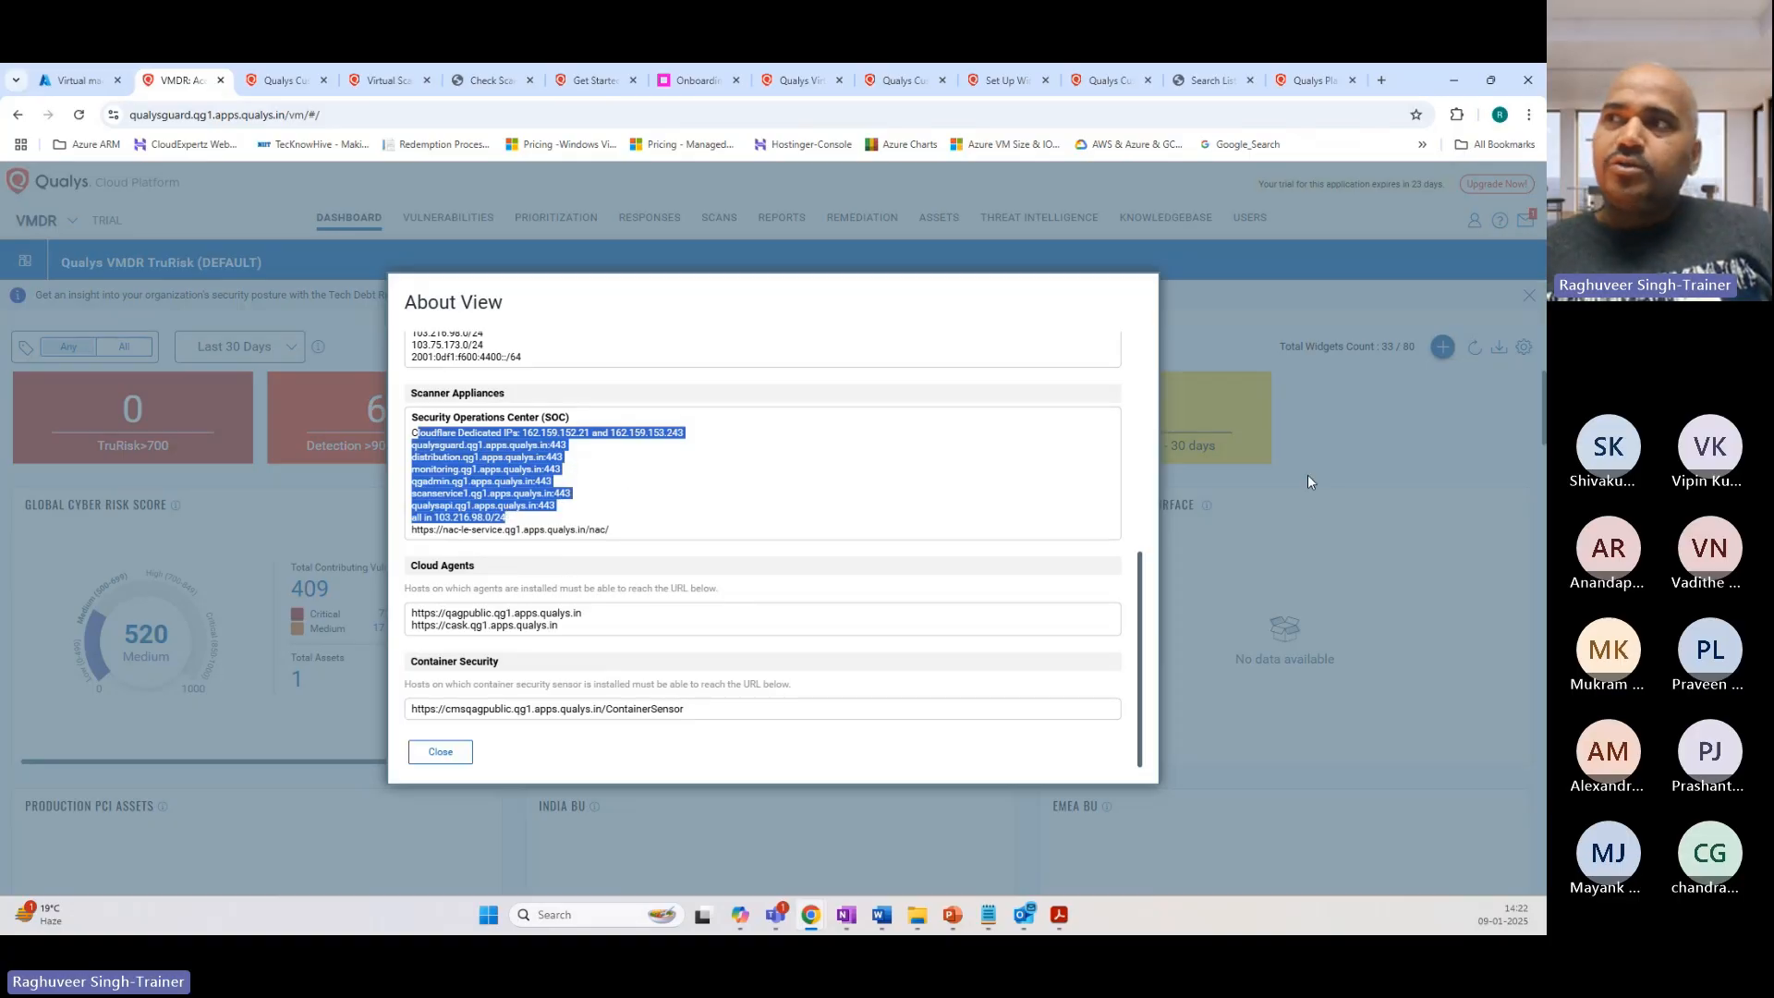
pyautogui.click(1308, 501)
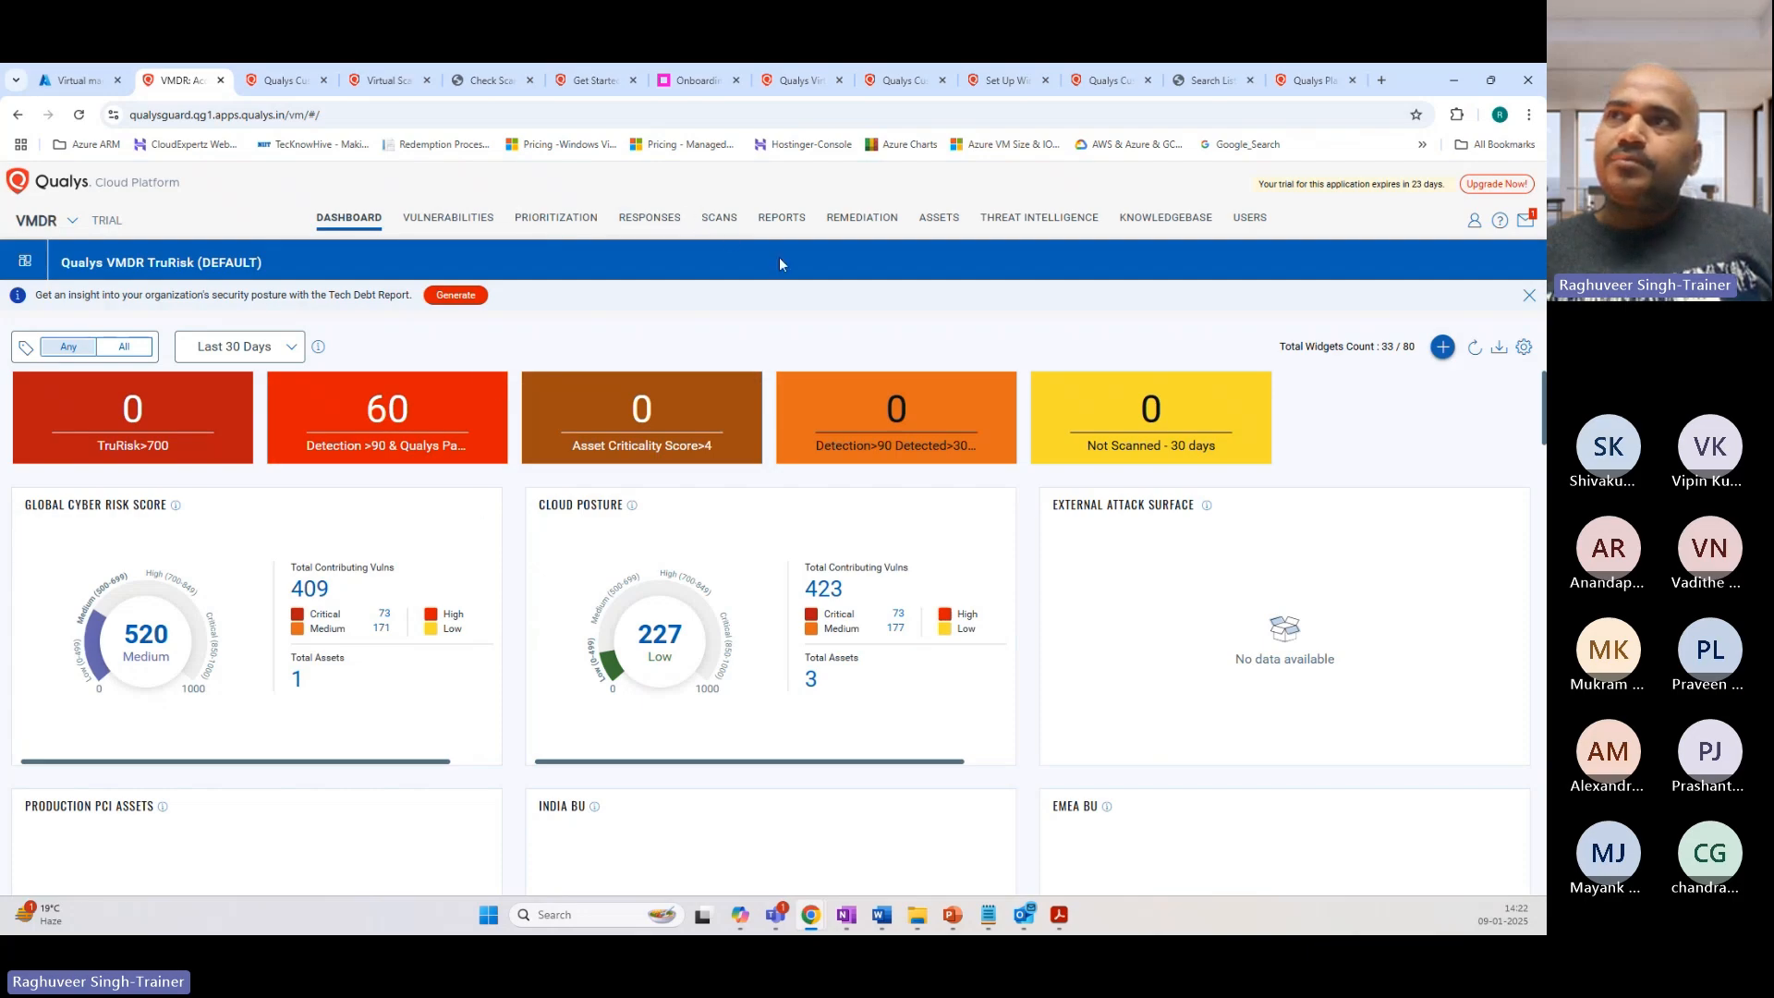
# Step: Find the Azure virtual scanner in the Scans area's appliance list and bring up its Scanner Appliance Information
pyautogui.click(720, 221)
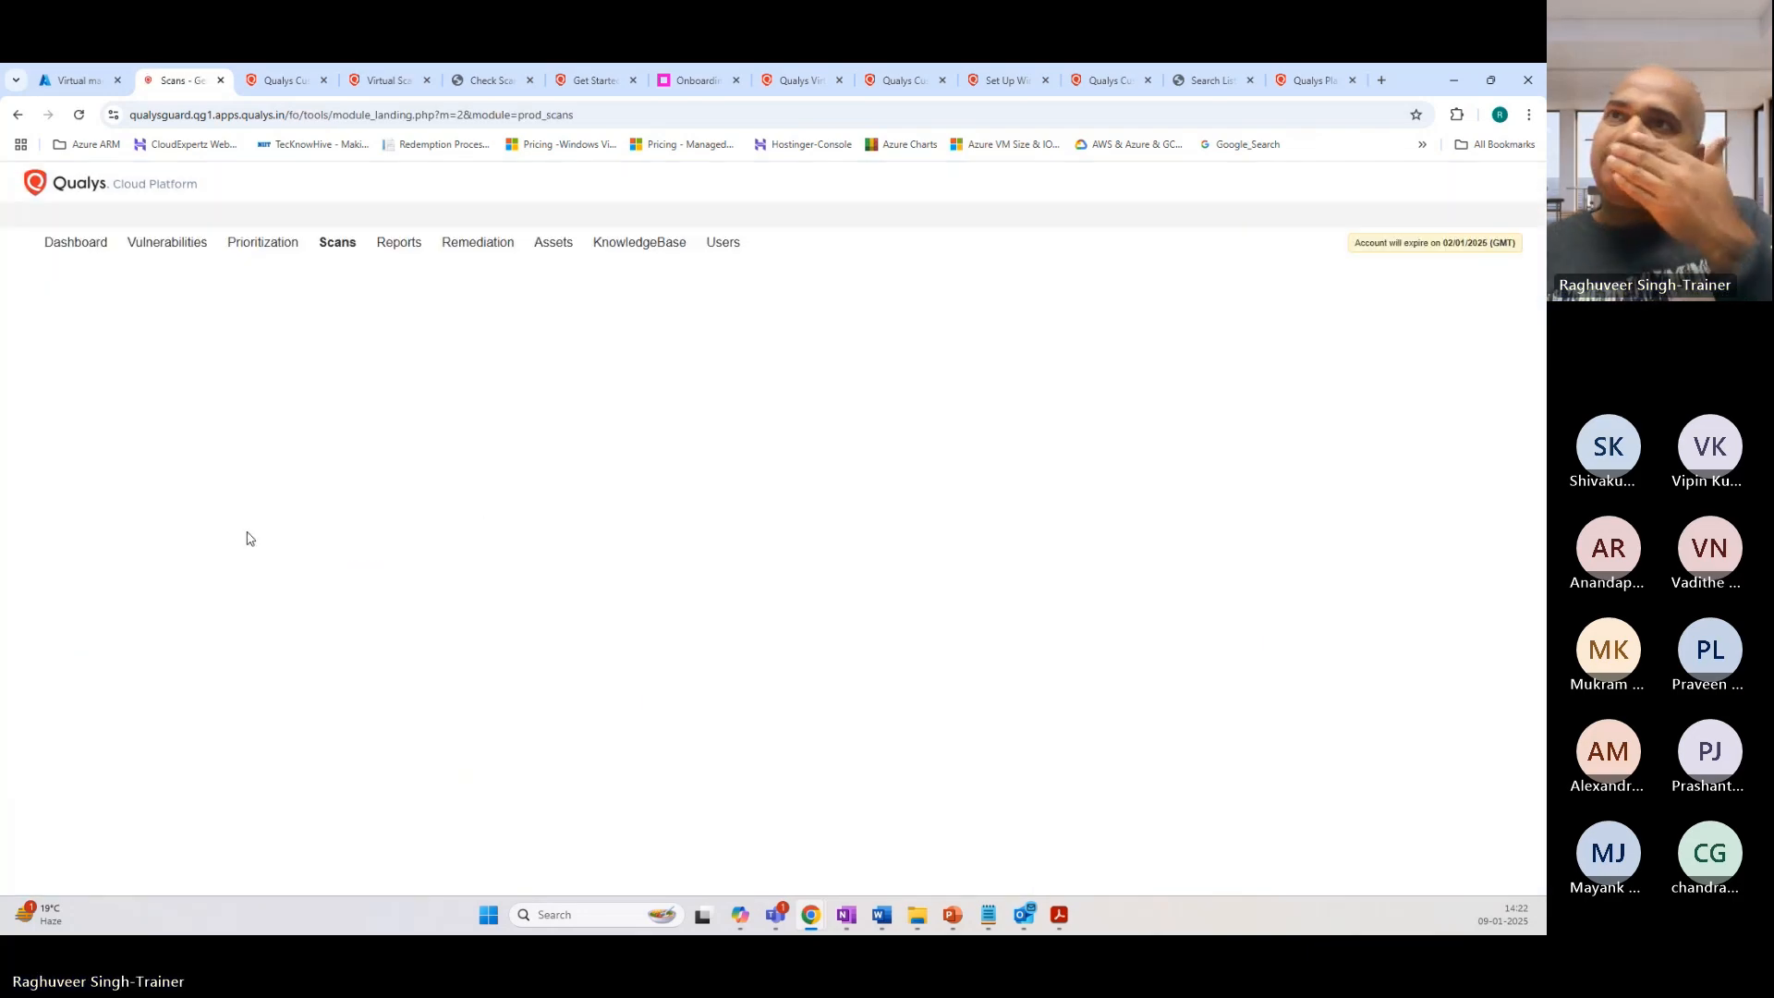
pyautogui.click(351, 296)
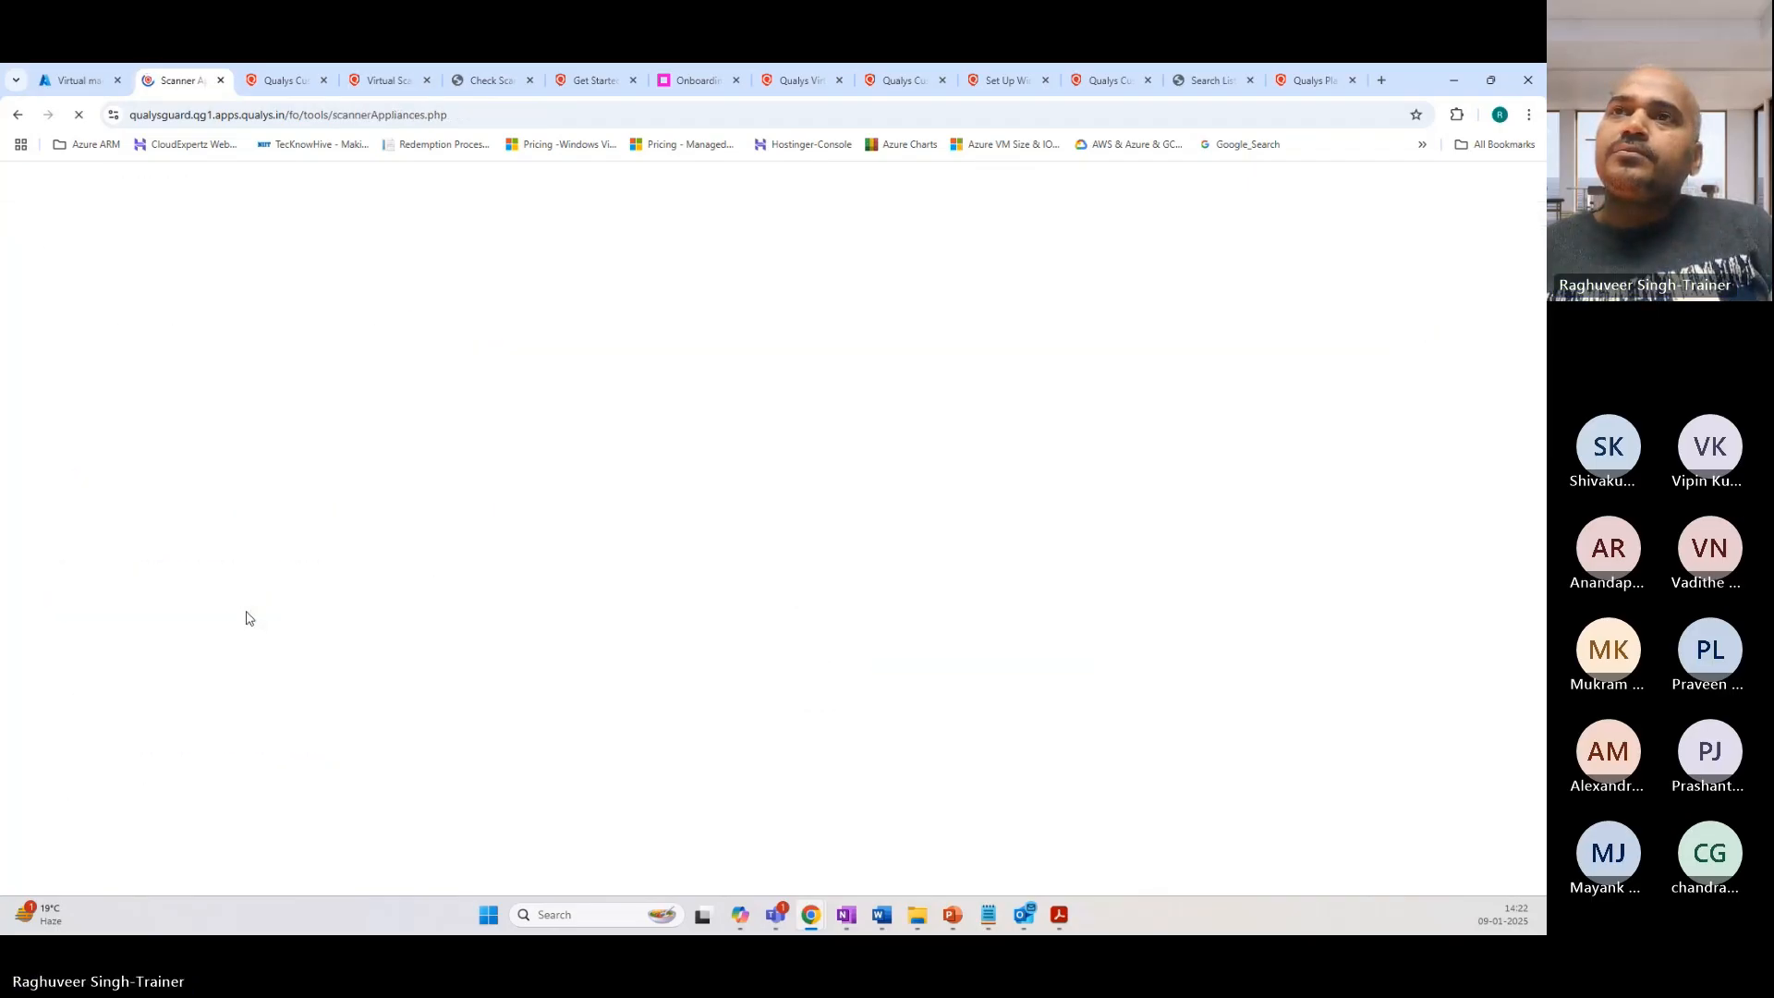
pyautogui.click(100, 372)
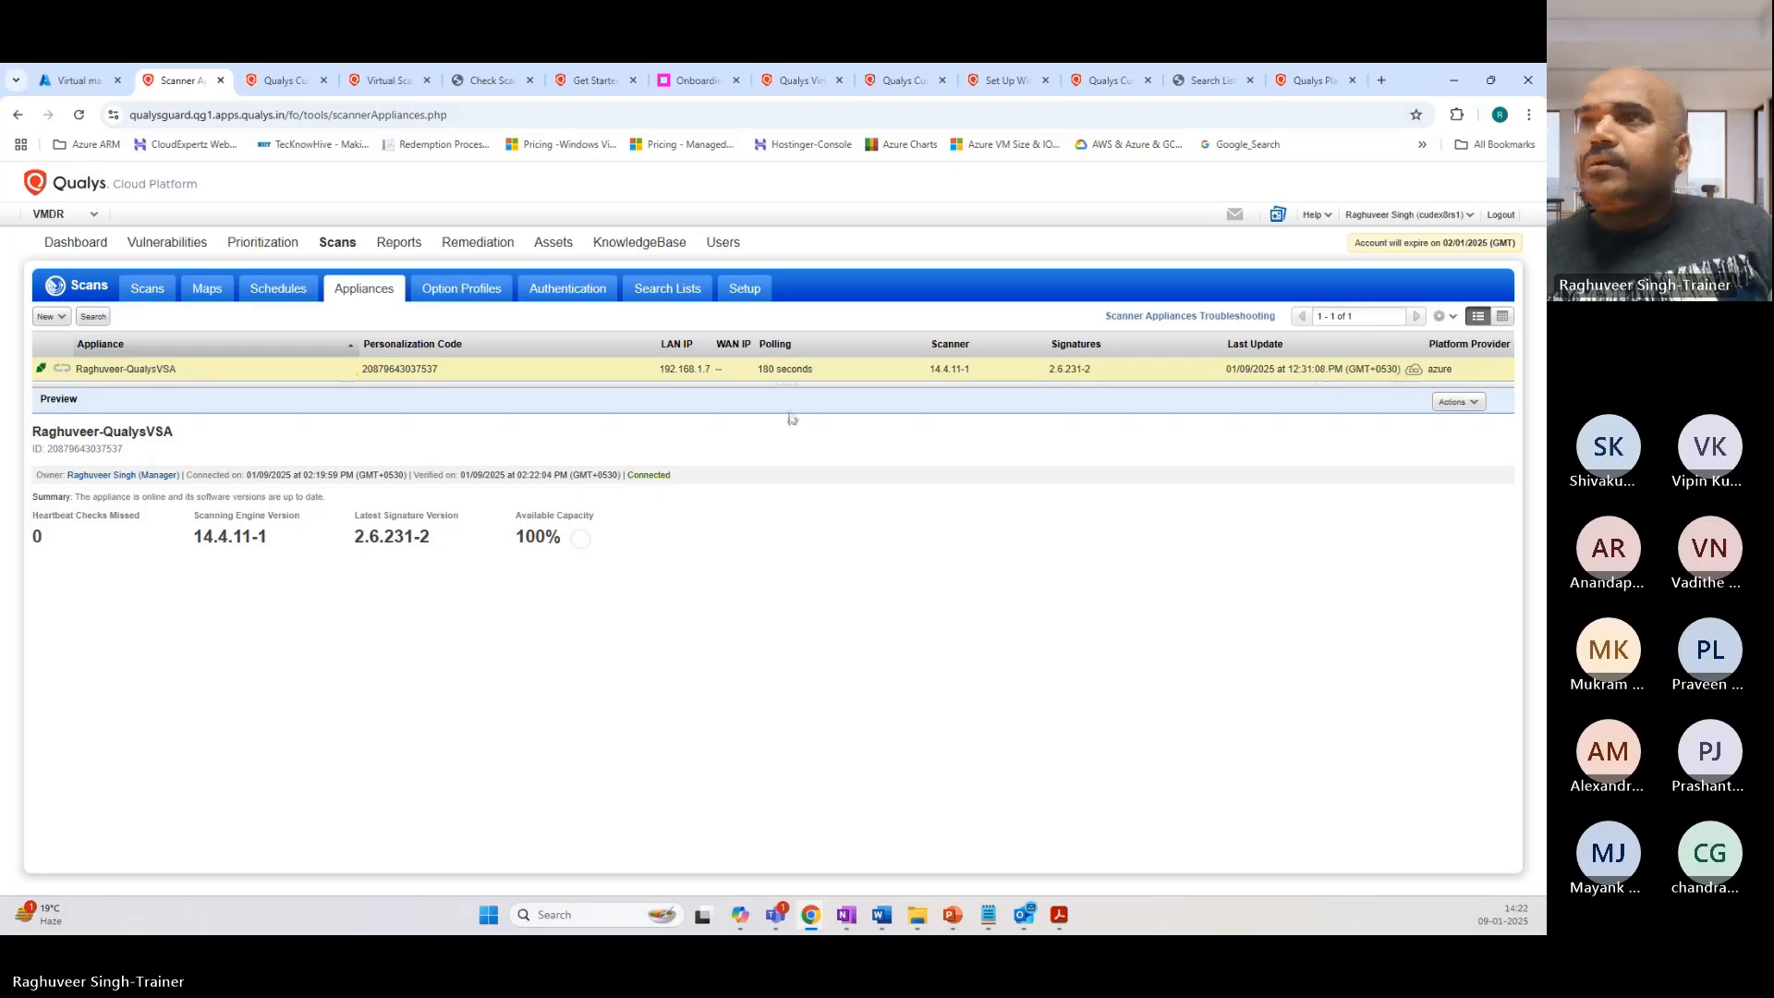
pyautogui.click(1455, 402)
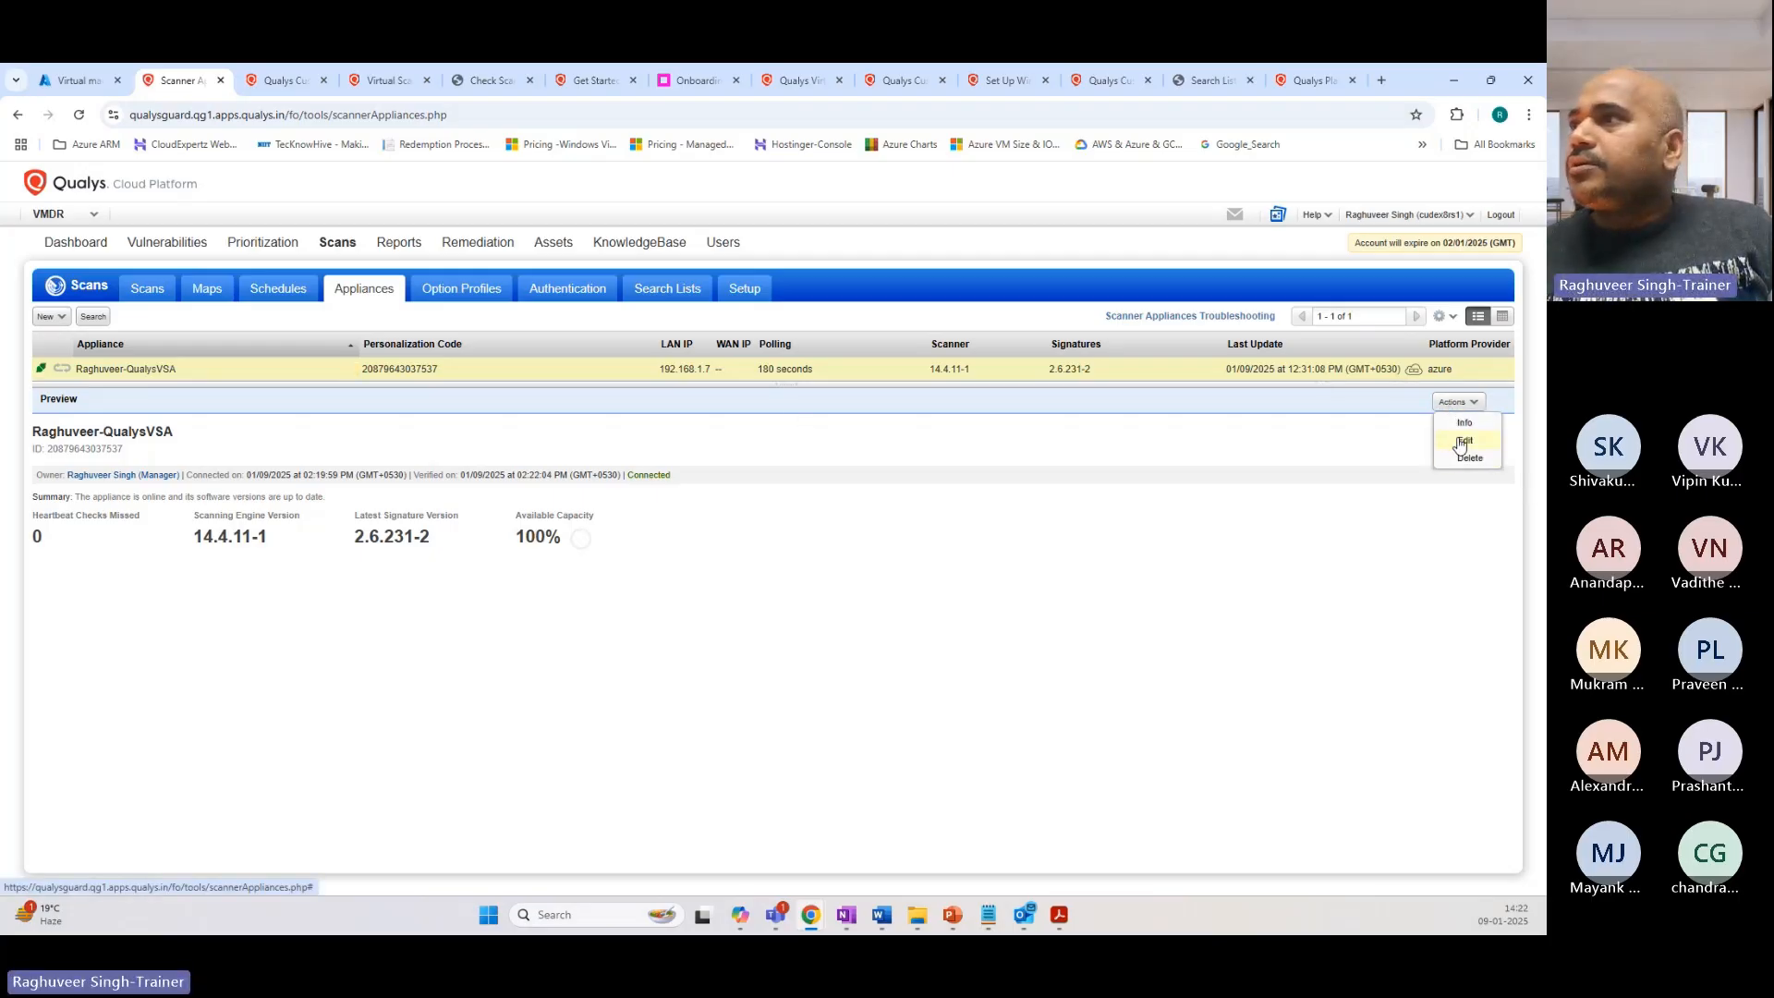
pyautogui.click(1460, 442)
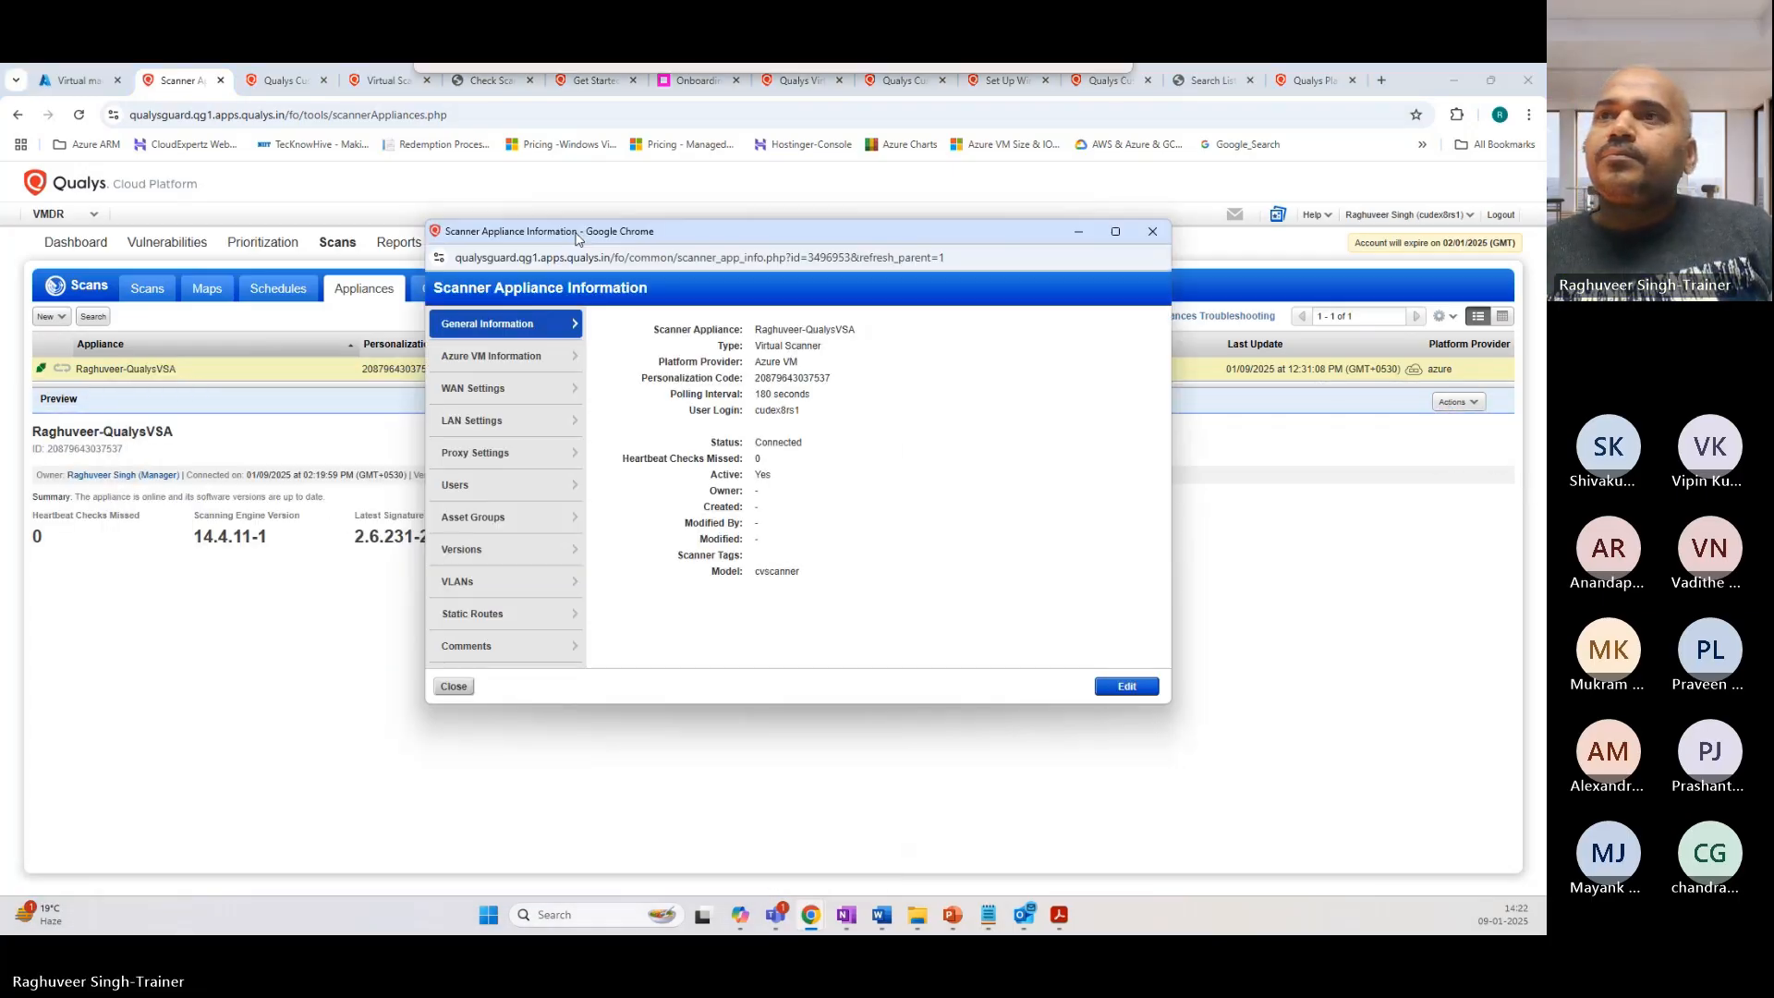
# Step: Enlarge the appliance information and look through its WAN settings, general information and Azure VM information
pyautogui.click(475, 388)
pyautogui.click(1115, 232)
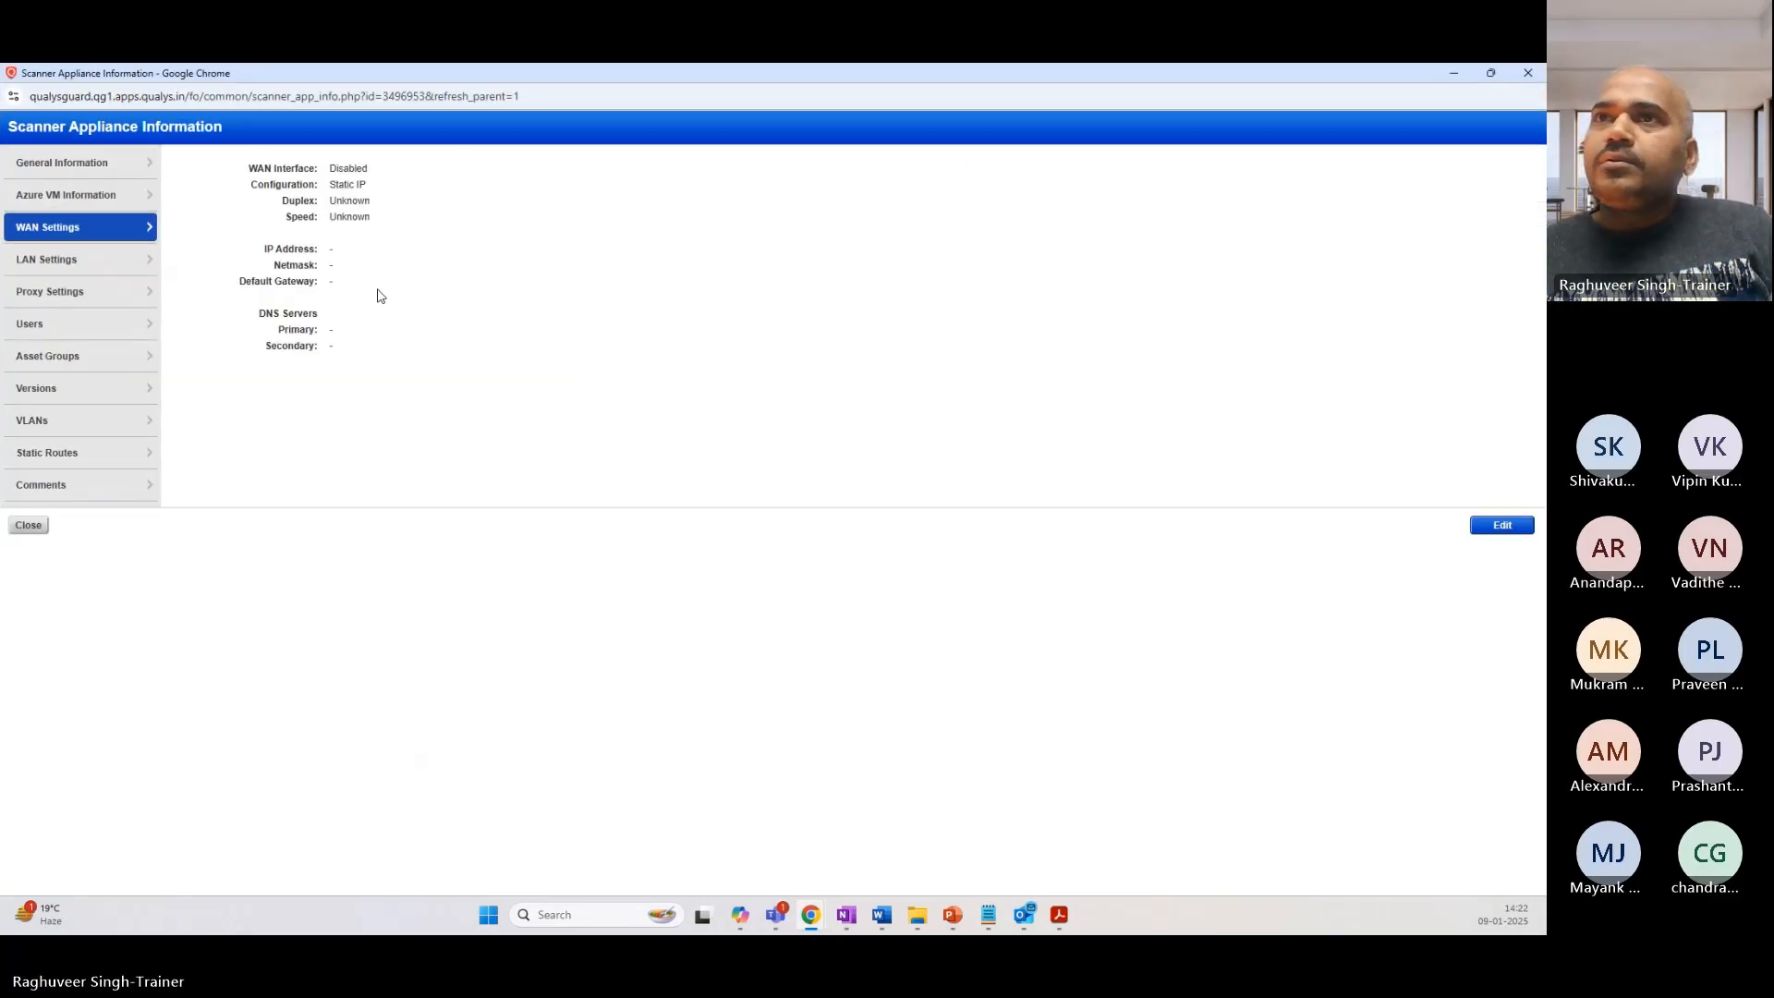
pyautogui.click(62, 162)
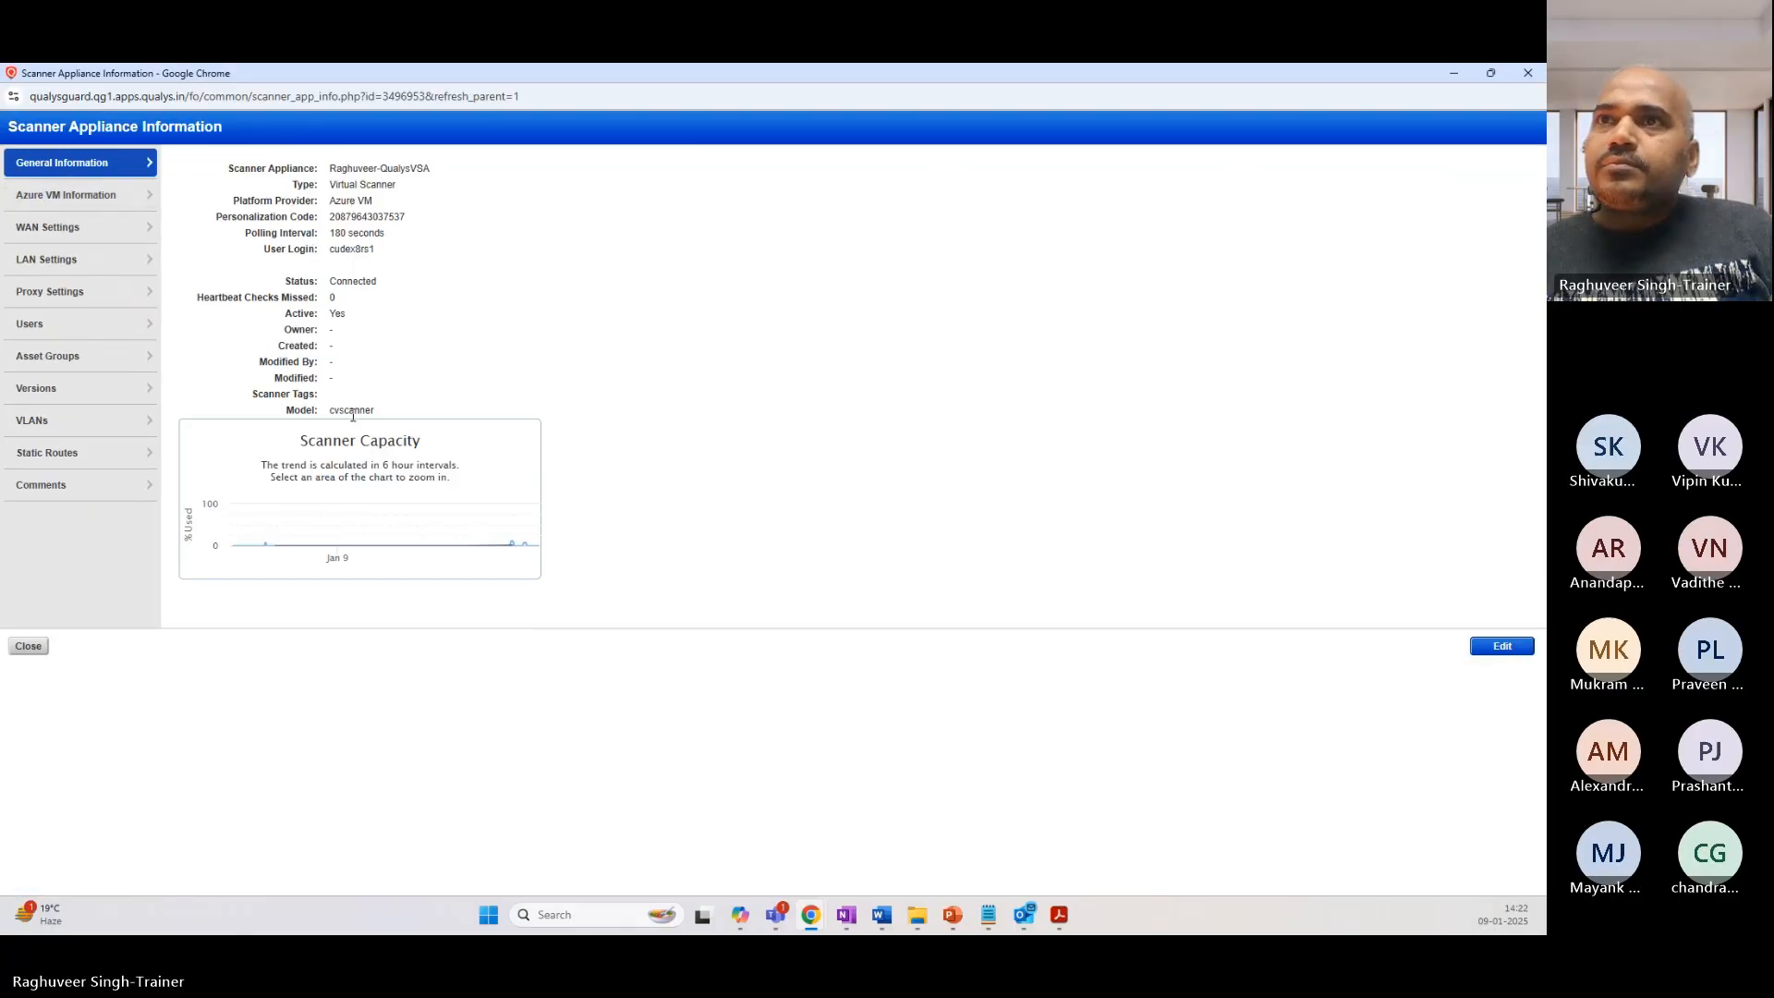
pyautogui.click(51, 227)
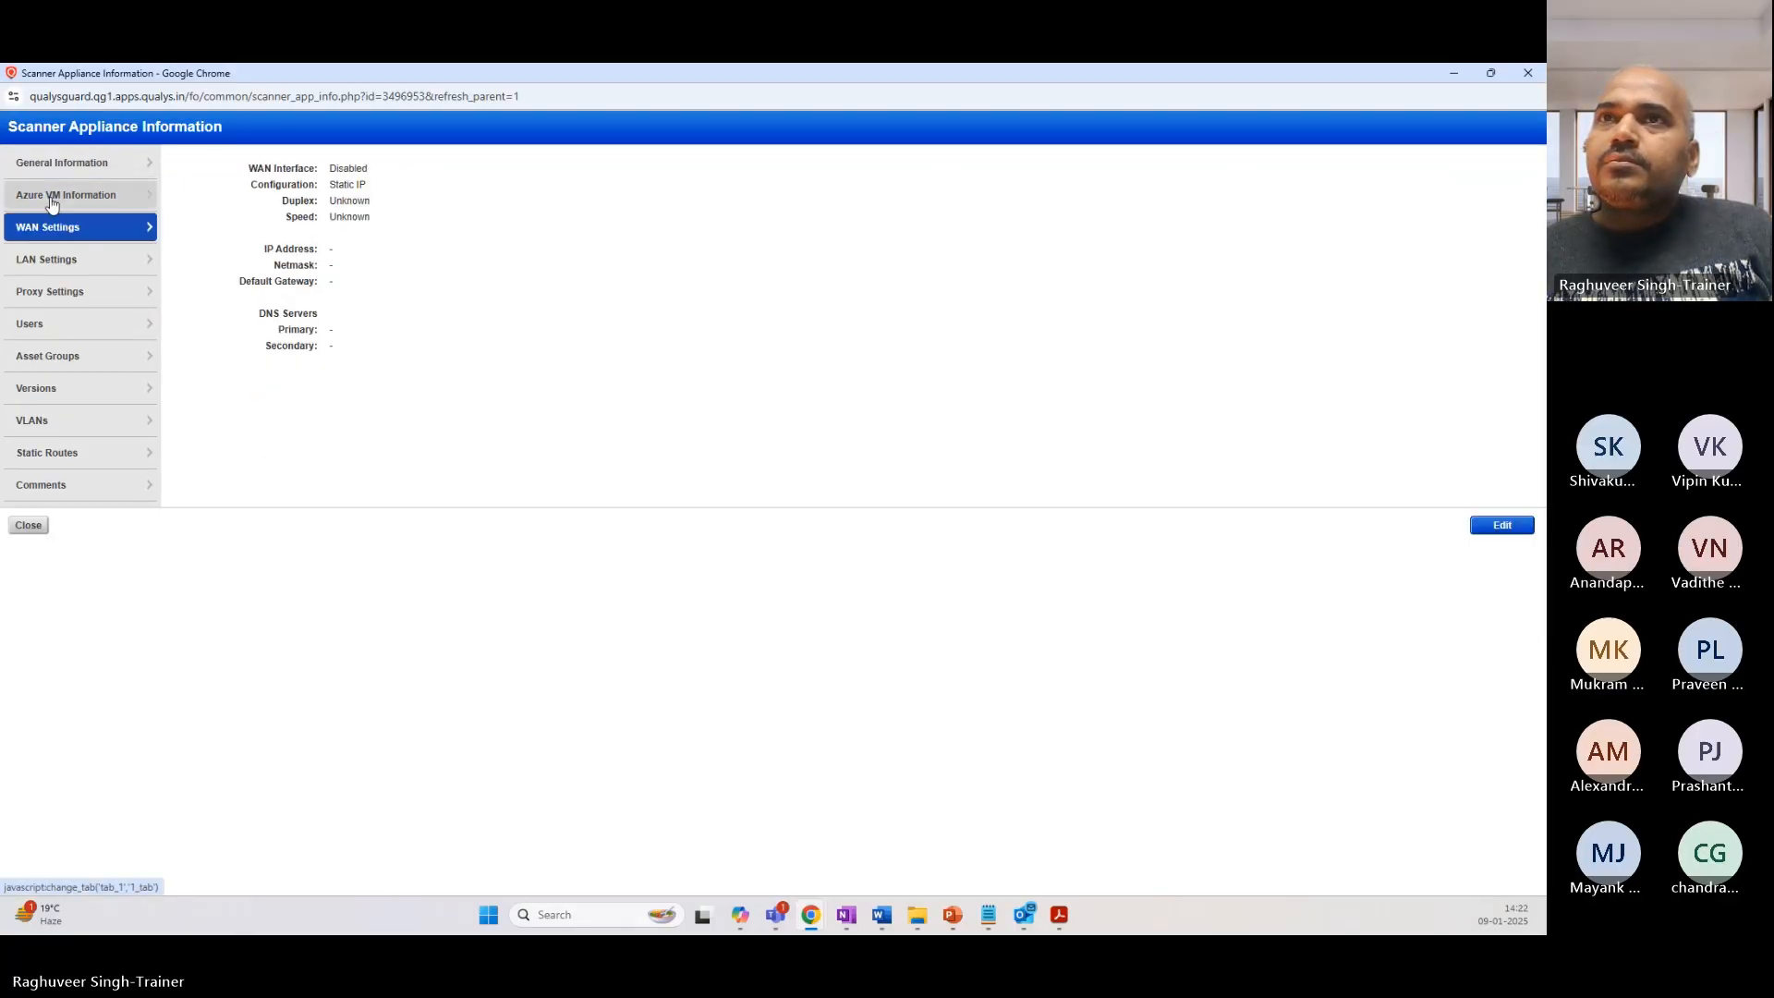
pyautogui.click(52, 195)
# Step: Examine the scanner appliance's LAN settings, including its primary DNS server, and close the appliance information
pyautogui.click(51, 267)
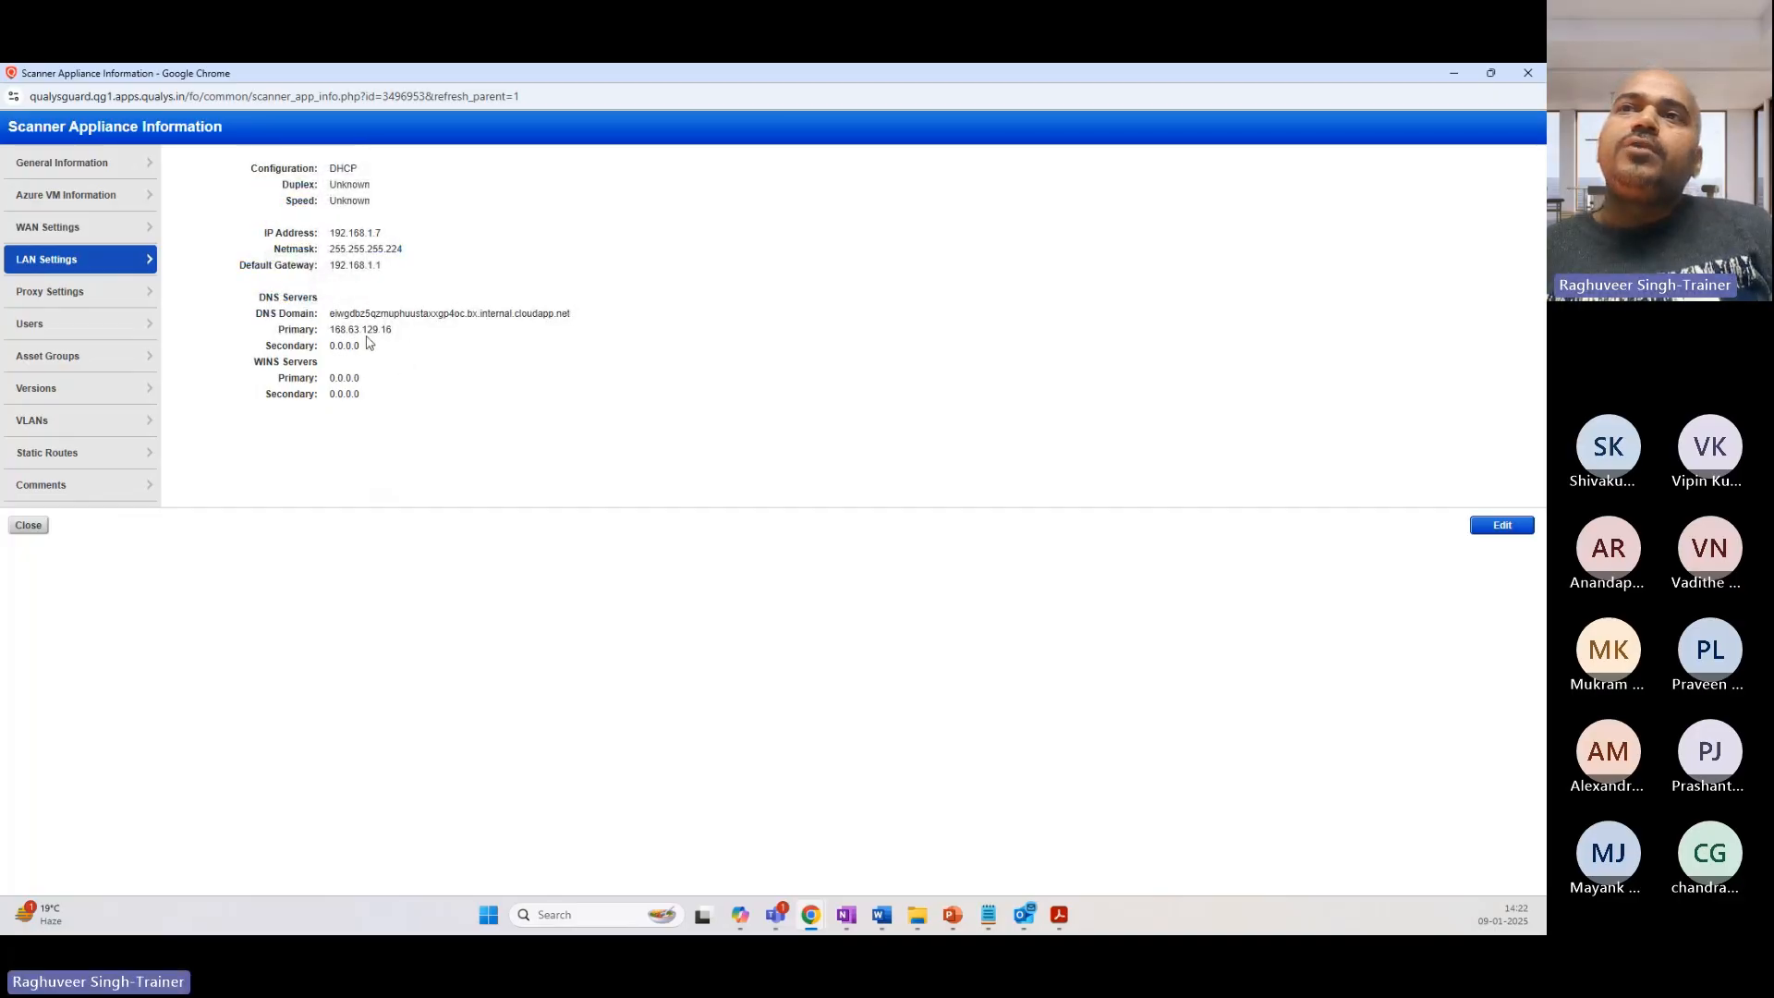
pyautogui.moveTo(331, 336); pyautogui.dragTo(370, 330)
pyautogui.click(453, 388)
pyautogui.click(400, 369)
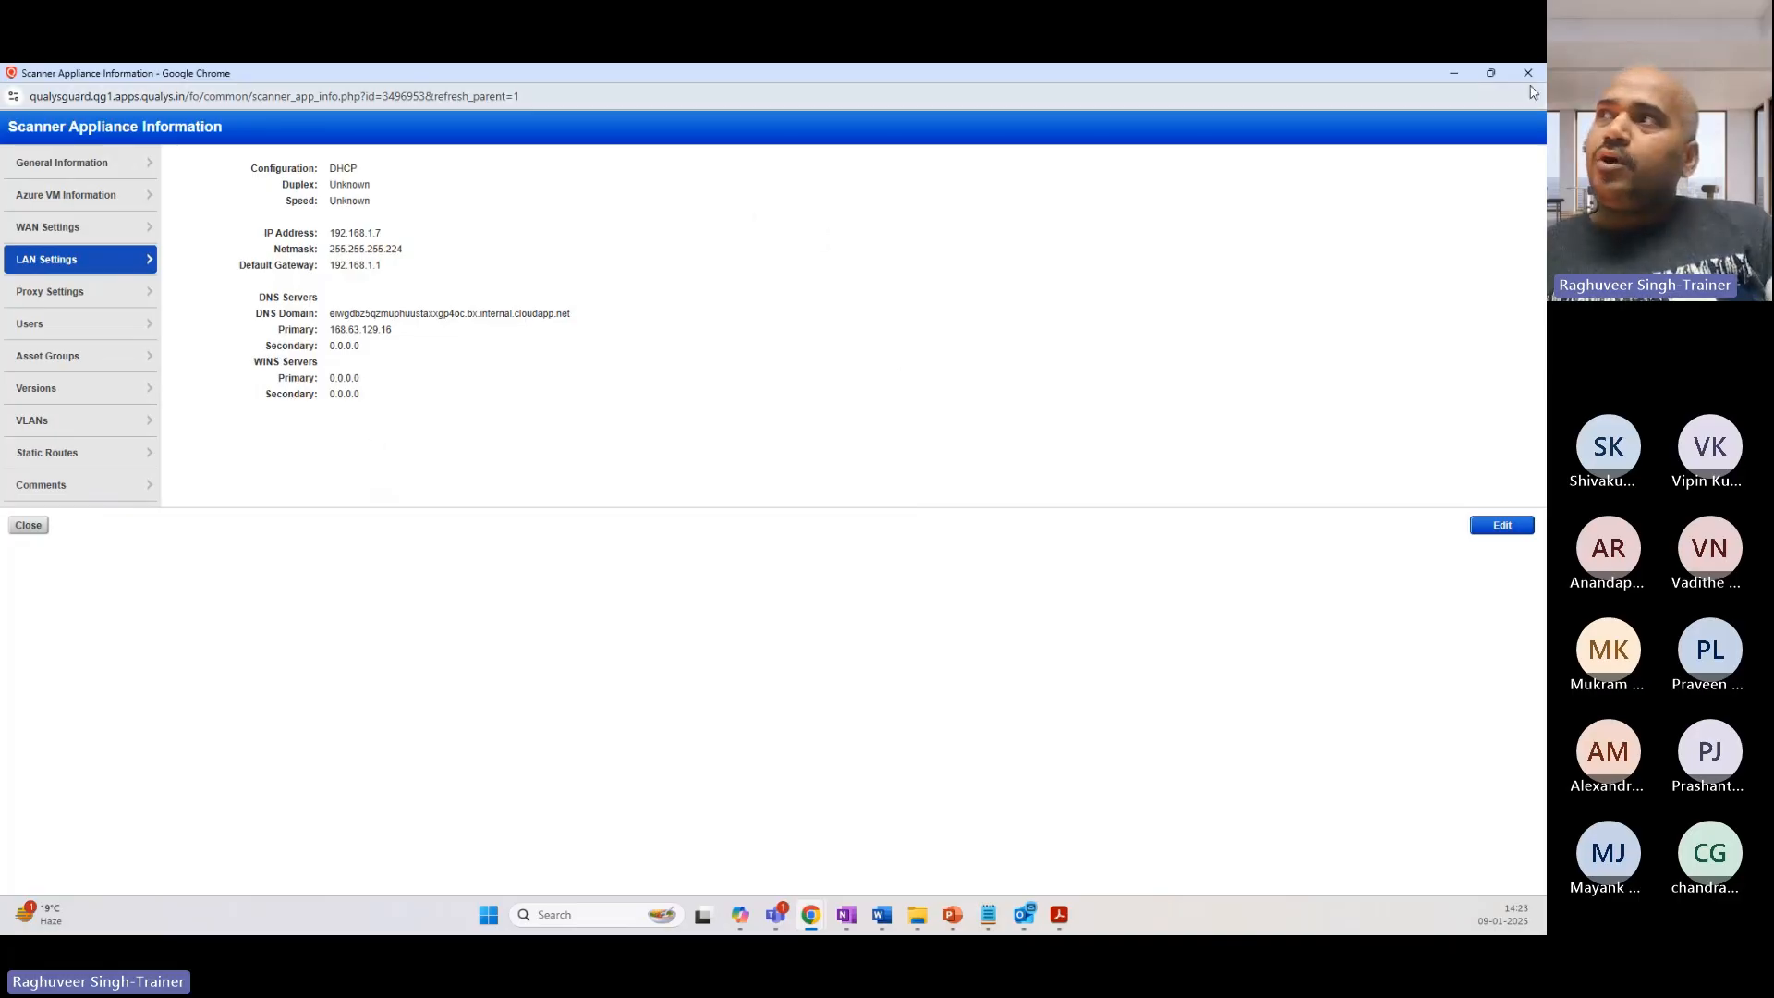
pyautogui.hotkey('ctrl', 'w')
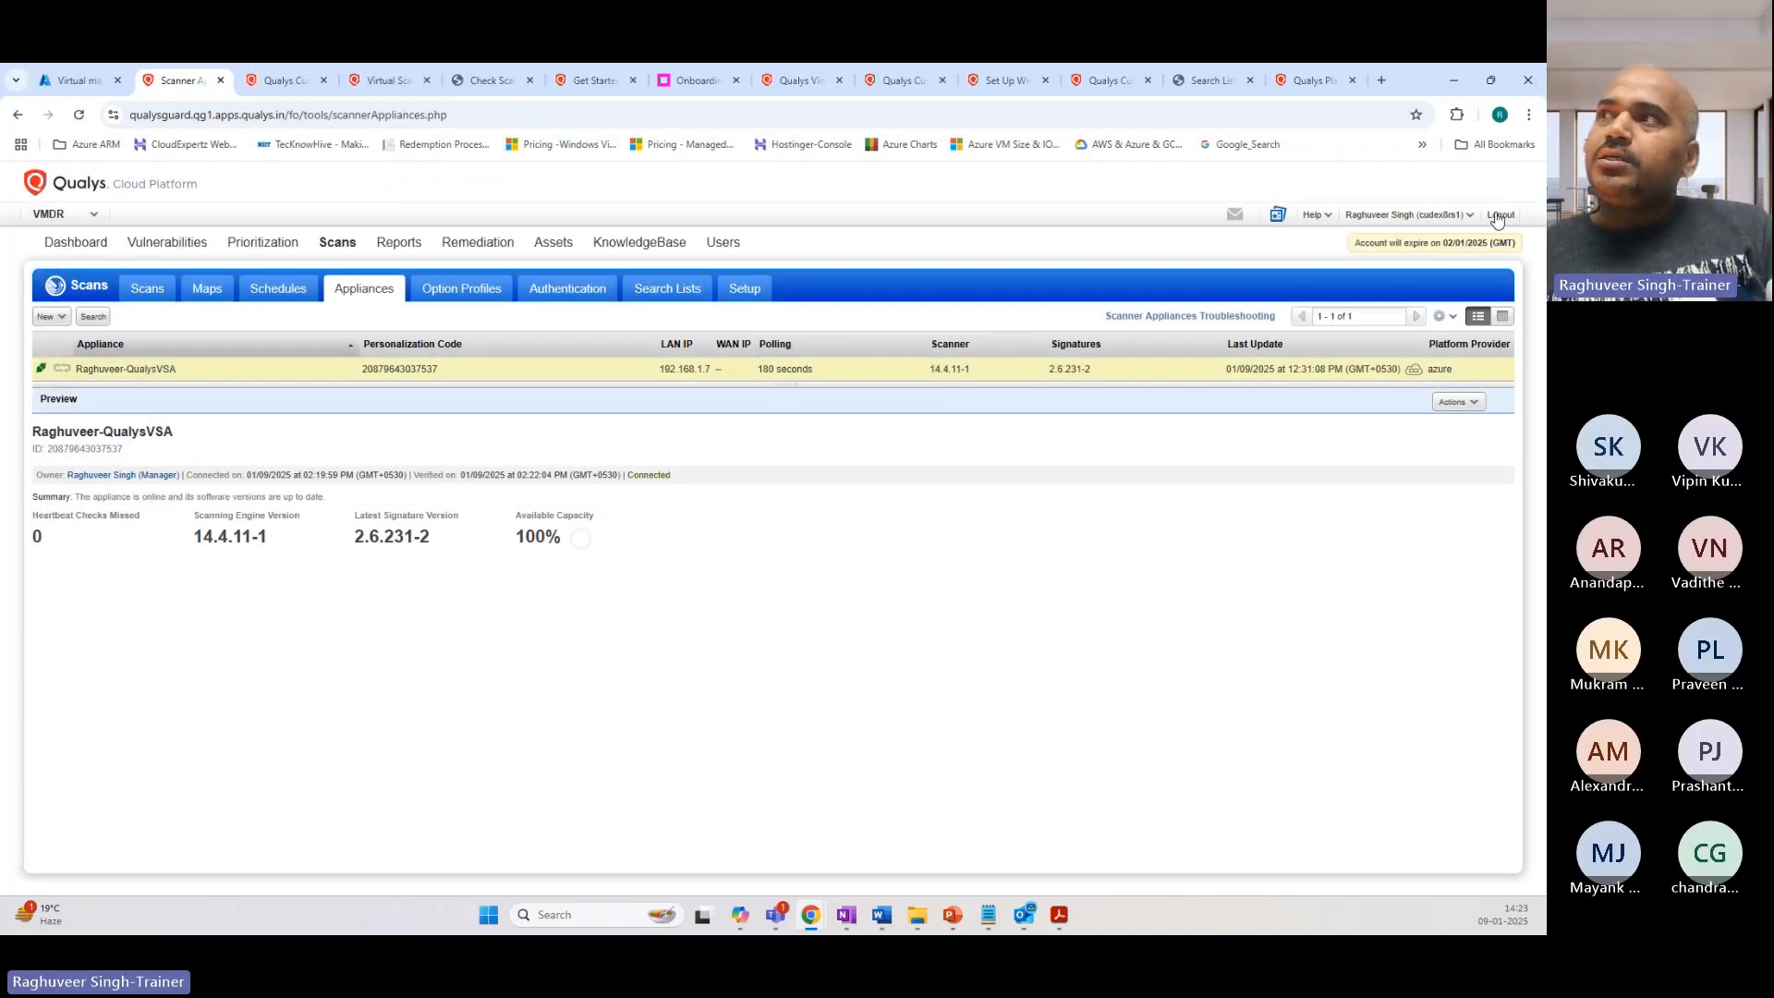
# Step: Bring up the About general information from the scanner appliances list
pyautogui.click(1317, 215)
pyautogui.click(1336, 391)
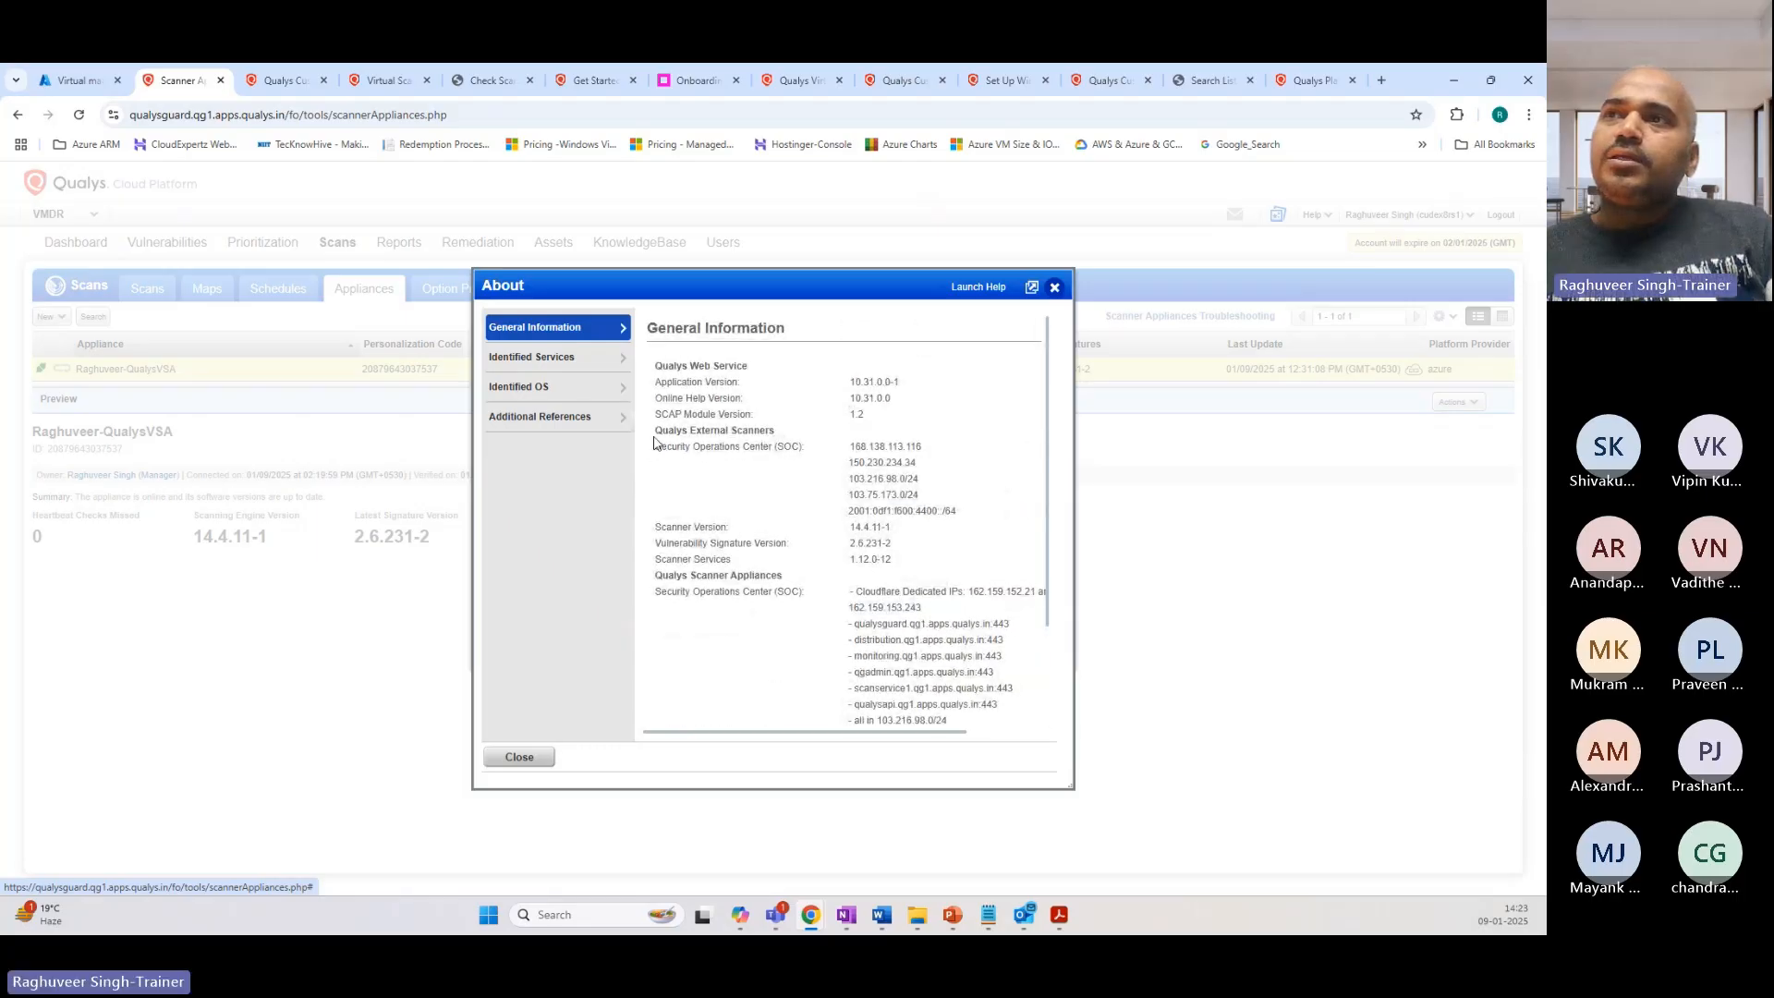
# Step: Highlight the IPv4 addresses of the Qualys external scanners and switch to the end of the Session_Transcript_Jan062025 notes in Word
pyautogui.moveTo(847, 446); pyautogui.dragTo(921, 496)
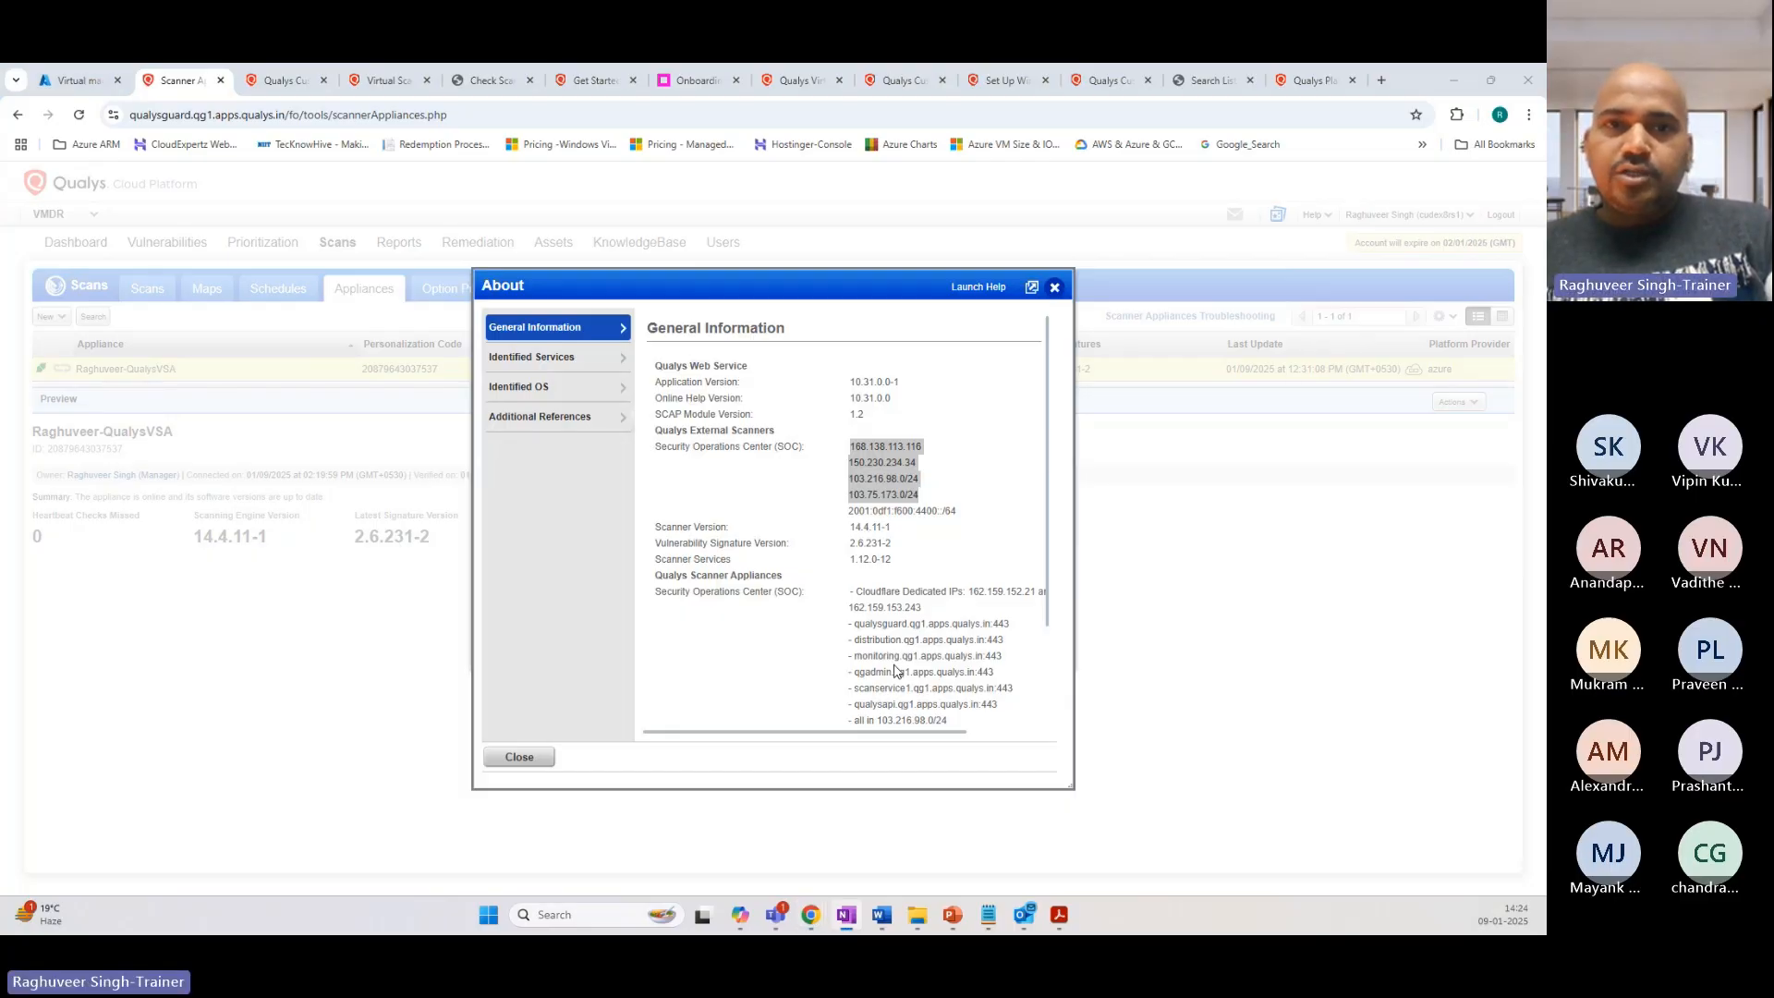
pyautogui.hotkey('alt', 'Tab')
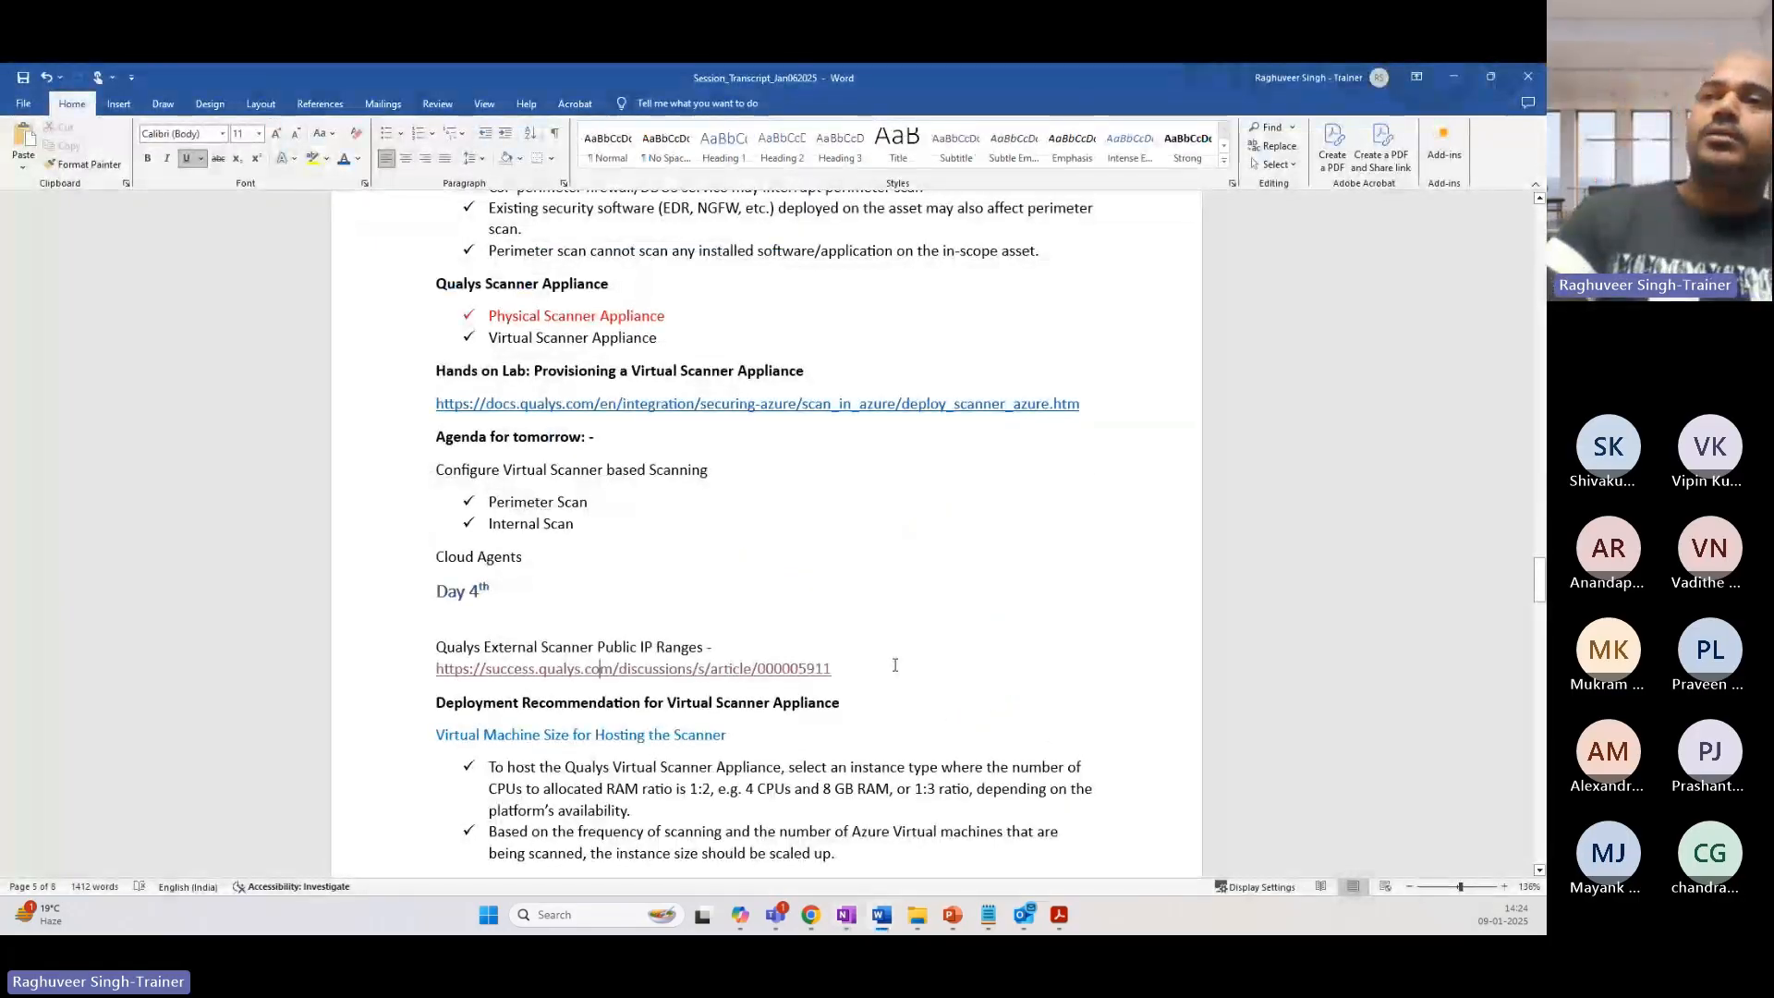
pyautogui.scroll(-20, 893, 666)
pyautogui.scroll(-5, 693, 506)
pyautogui.scroll(6, 717, 527)
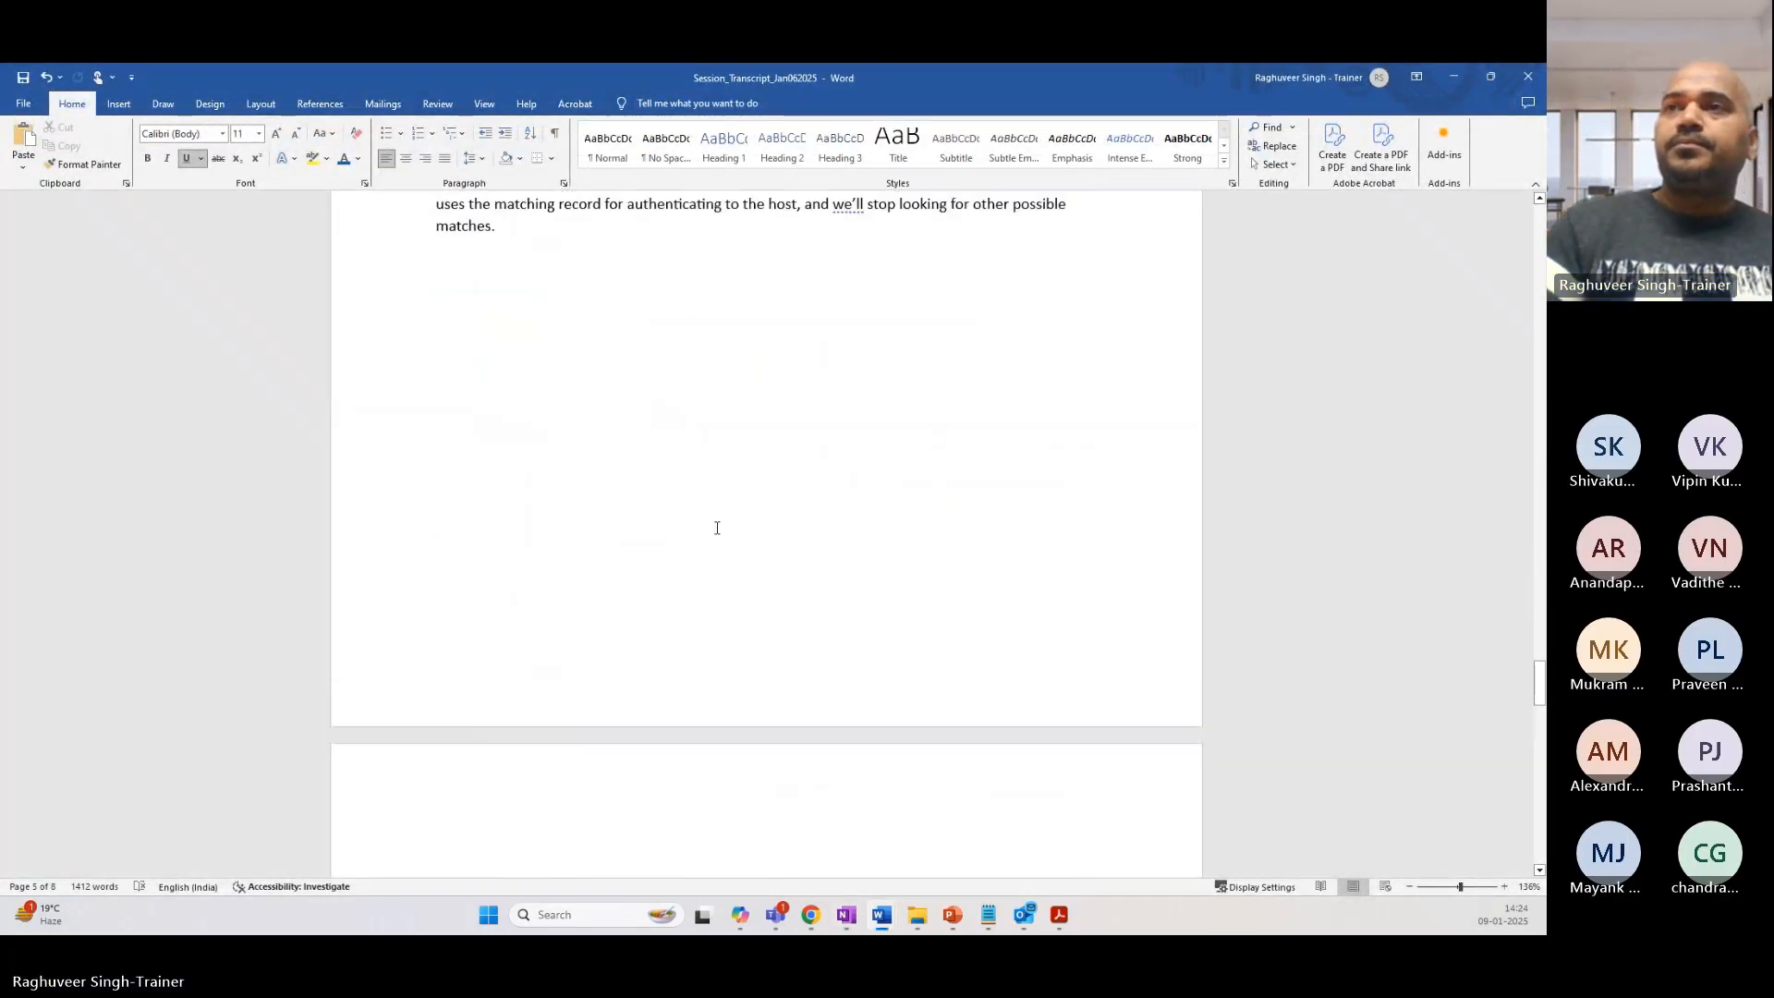
# Step: Add the line "Production Environment" below the Multiple Windows/Linux Records section
pyautogui.click(534, 546)
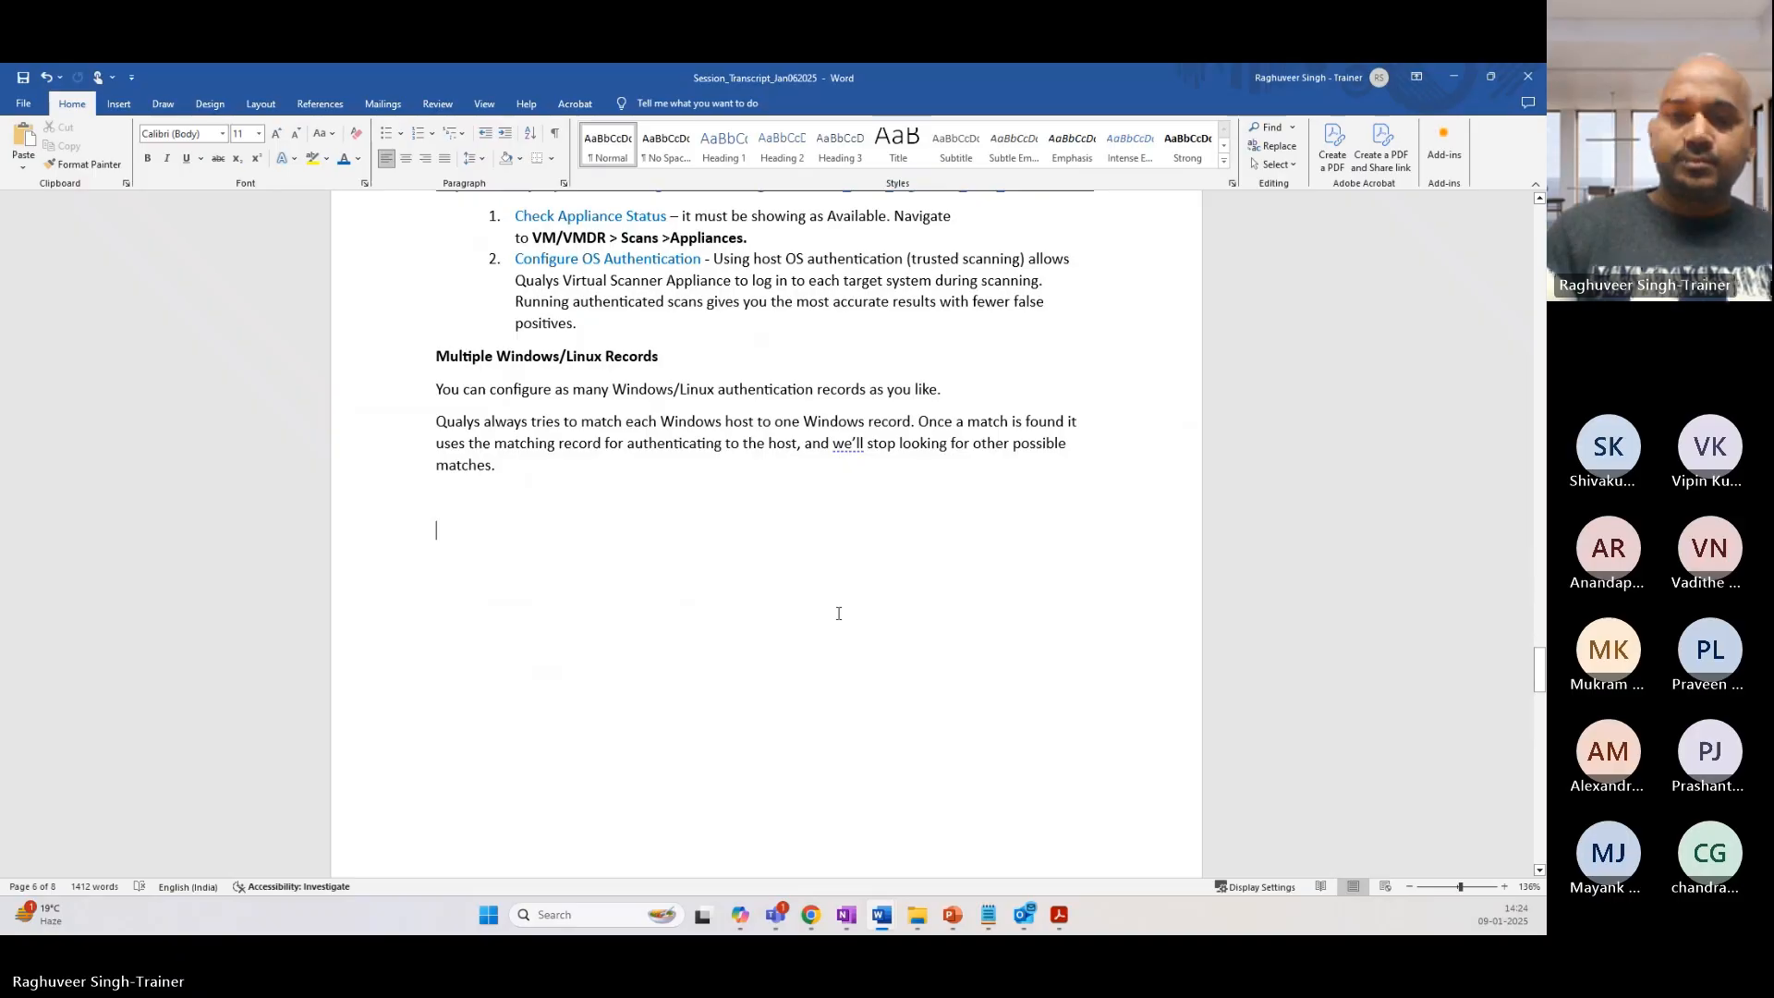
pyautogui.write('Production Enir')
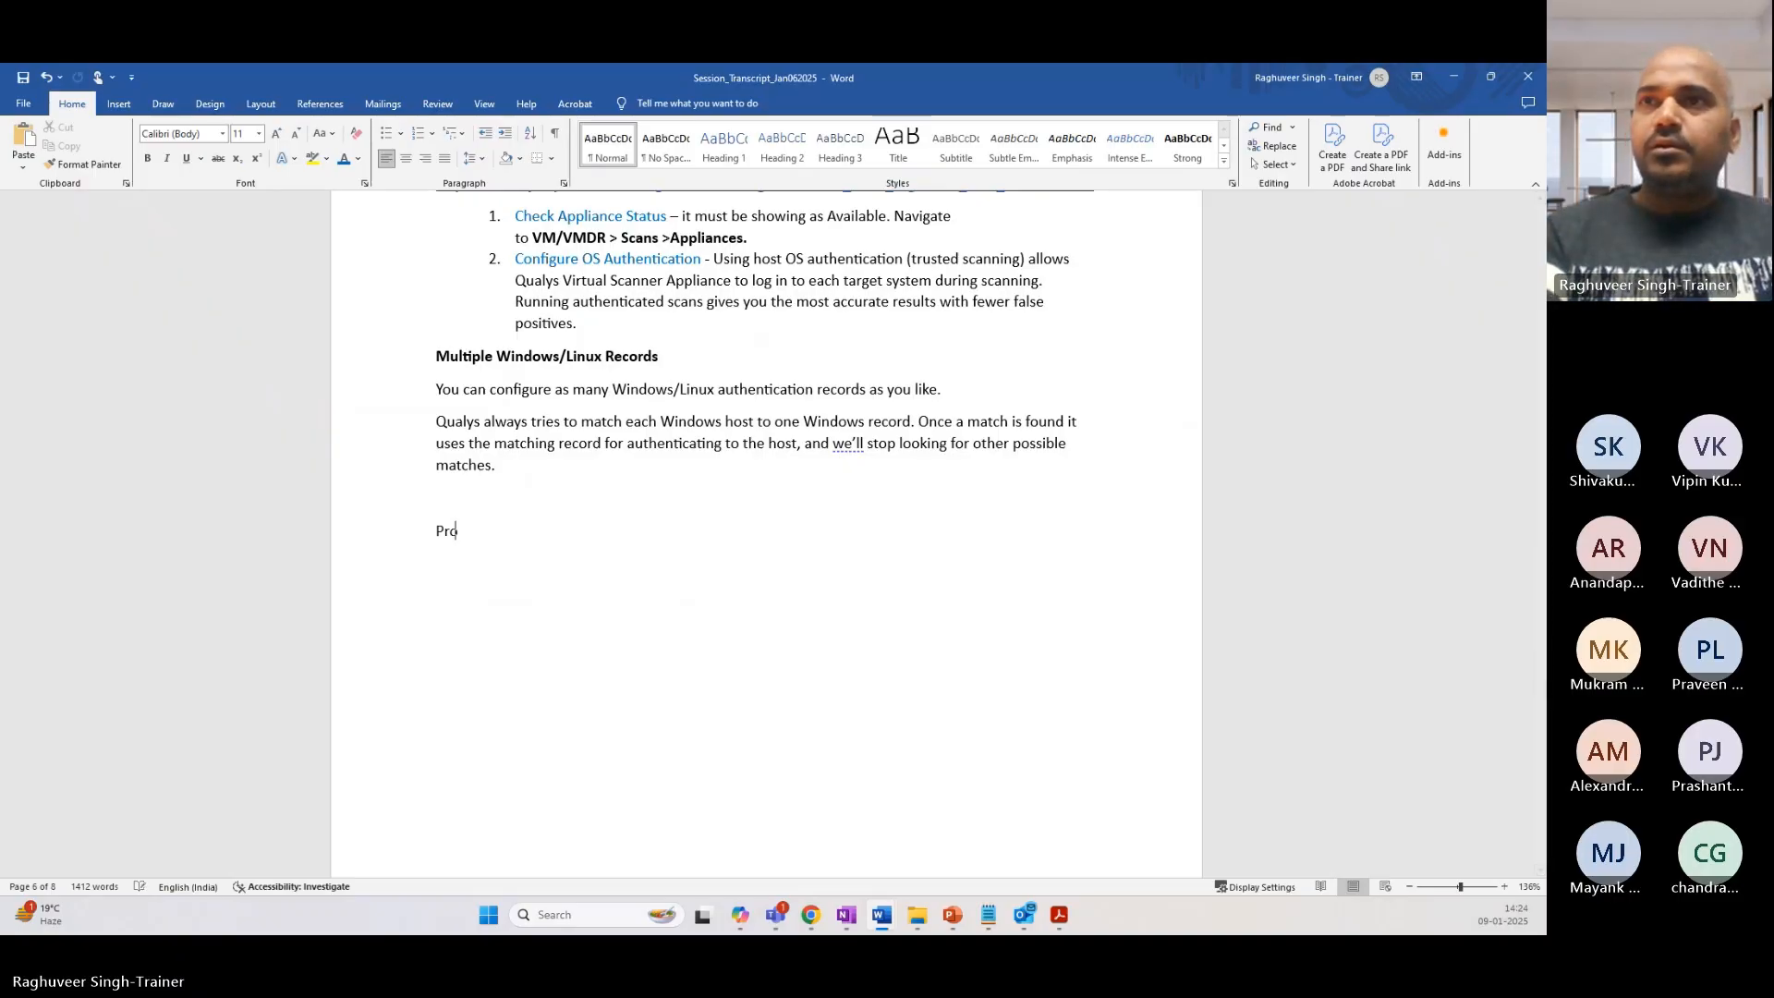
pyautogui.press('BackSpace')
pyautogui.press('BackSpace')
pyautogui.write('vironment')
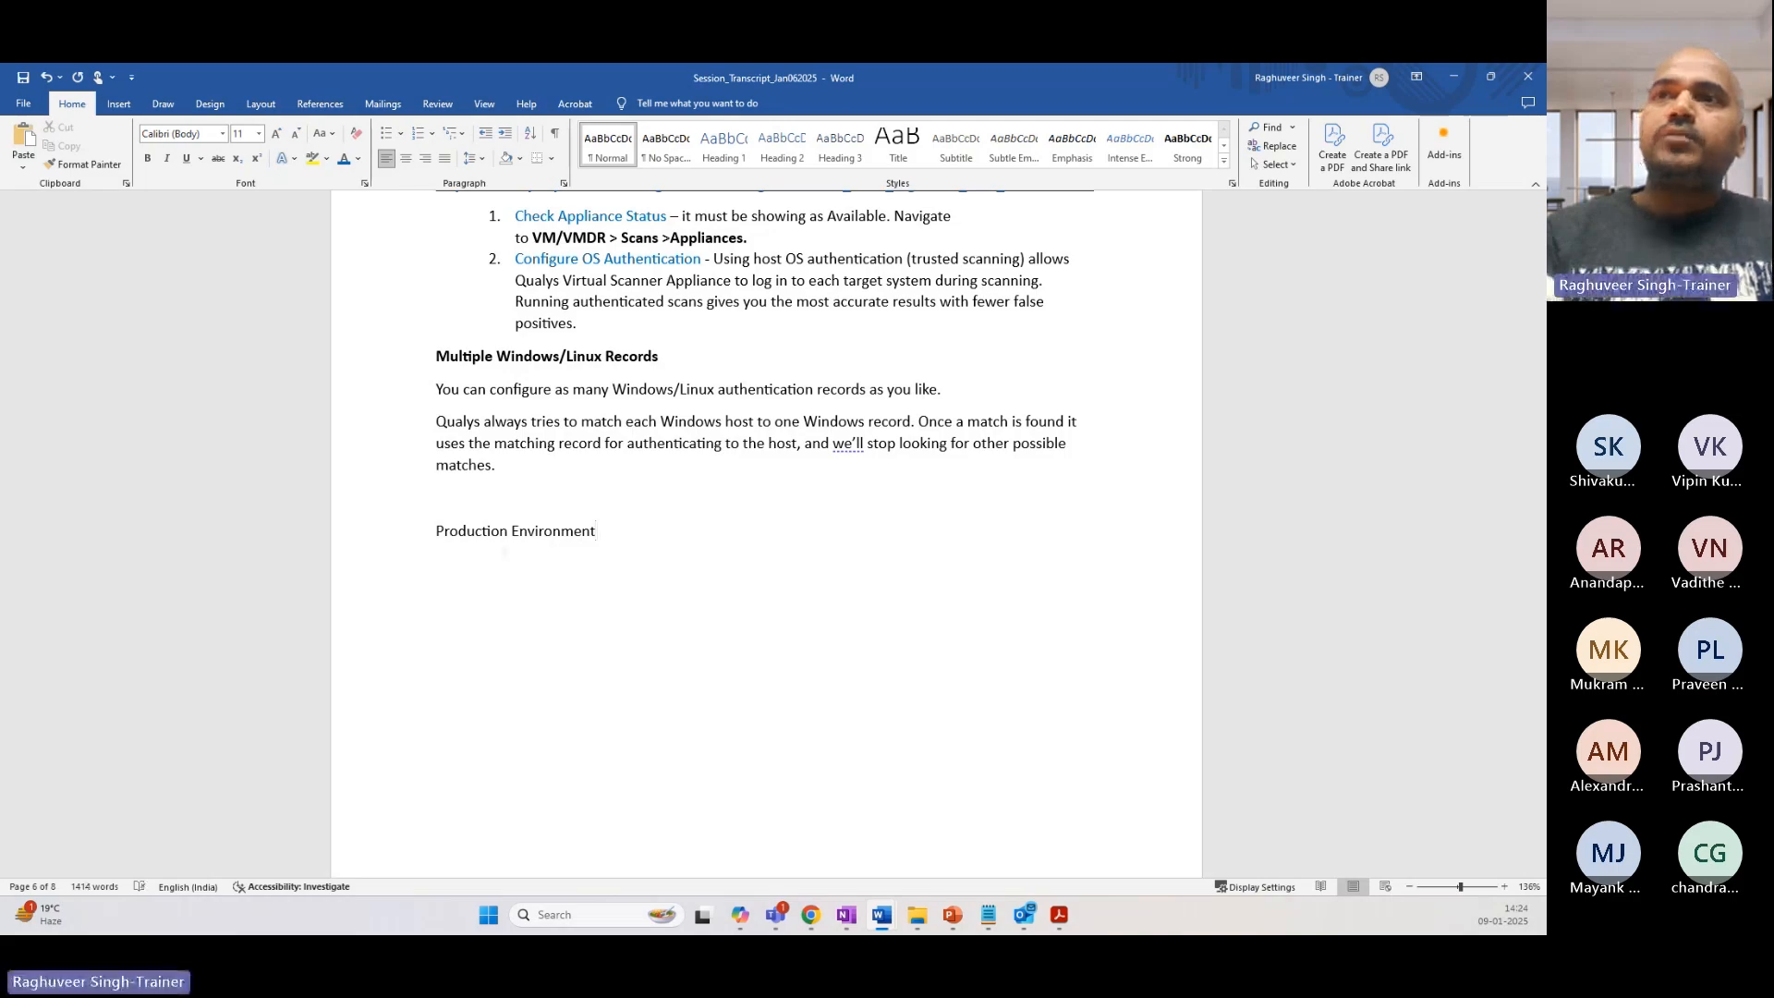
# Step: Start a bulleted list under Production Environment with the item "DMZ/Perimeter Firewall"
pyautogui.press('Return')
pyautogui.click(389, 134)
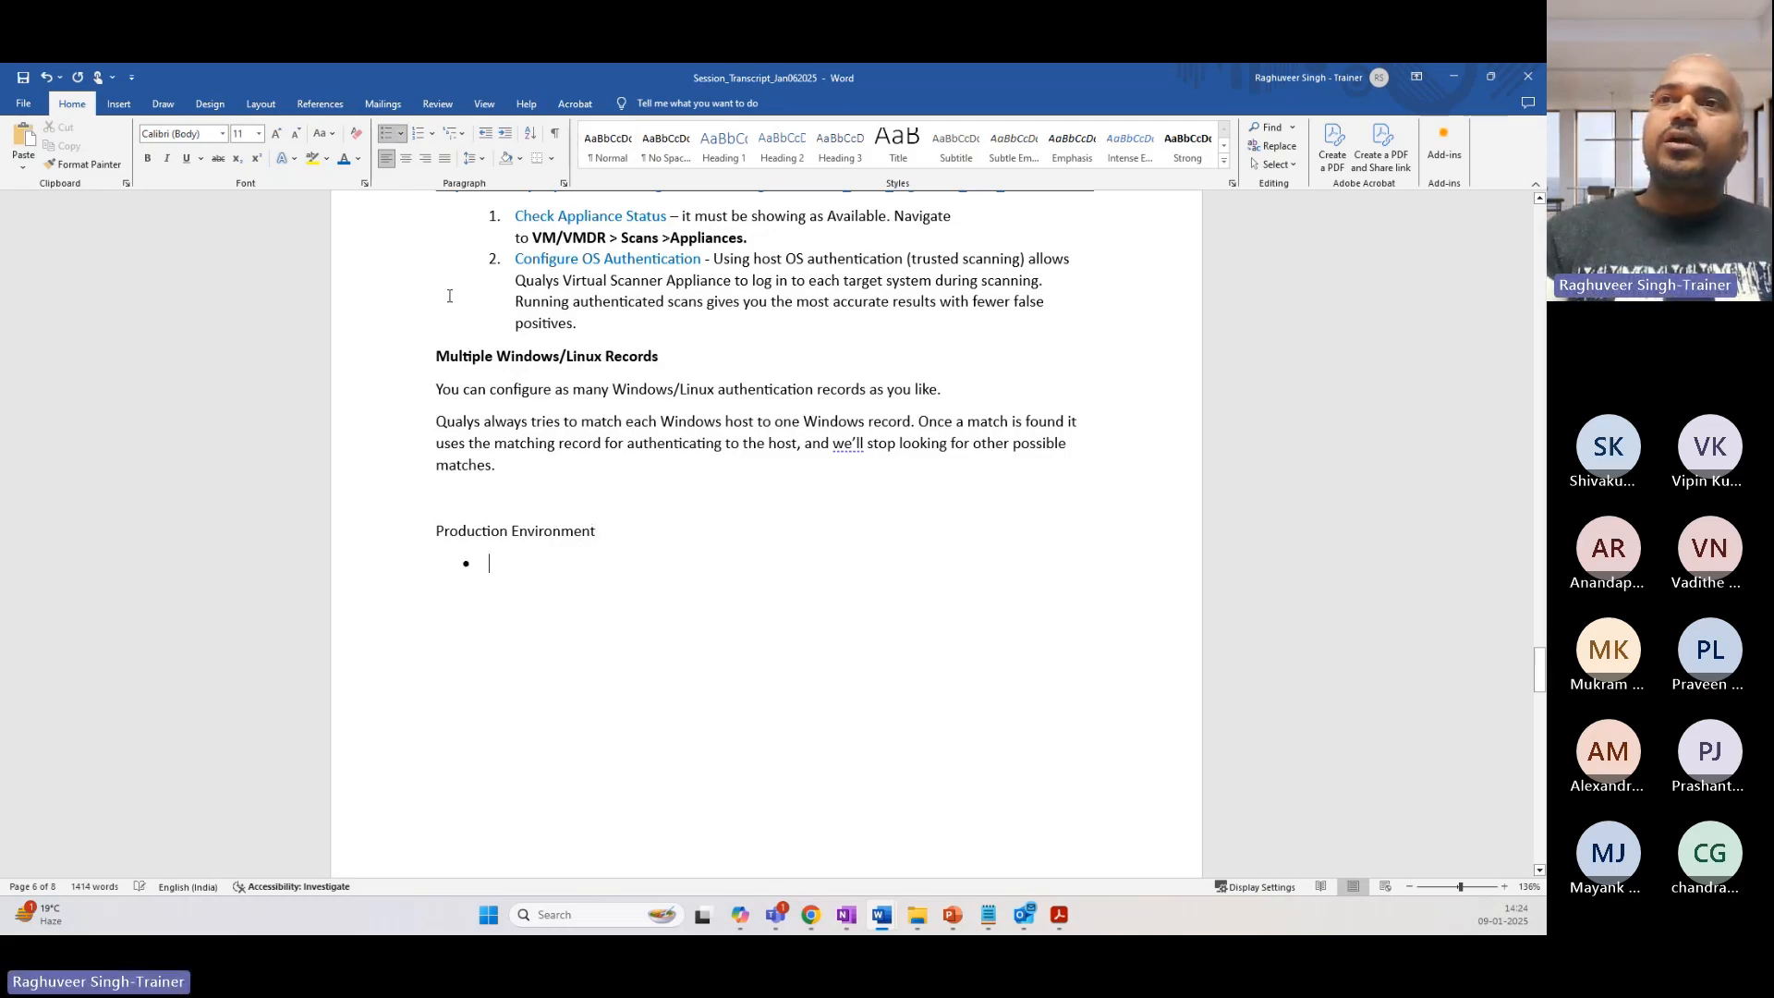
pyautogui.write('DMZ Fir')
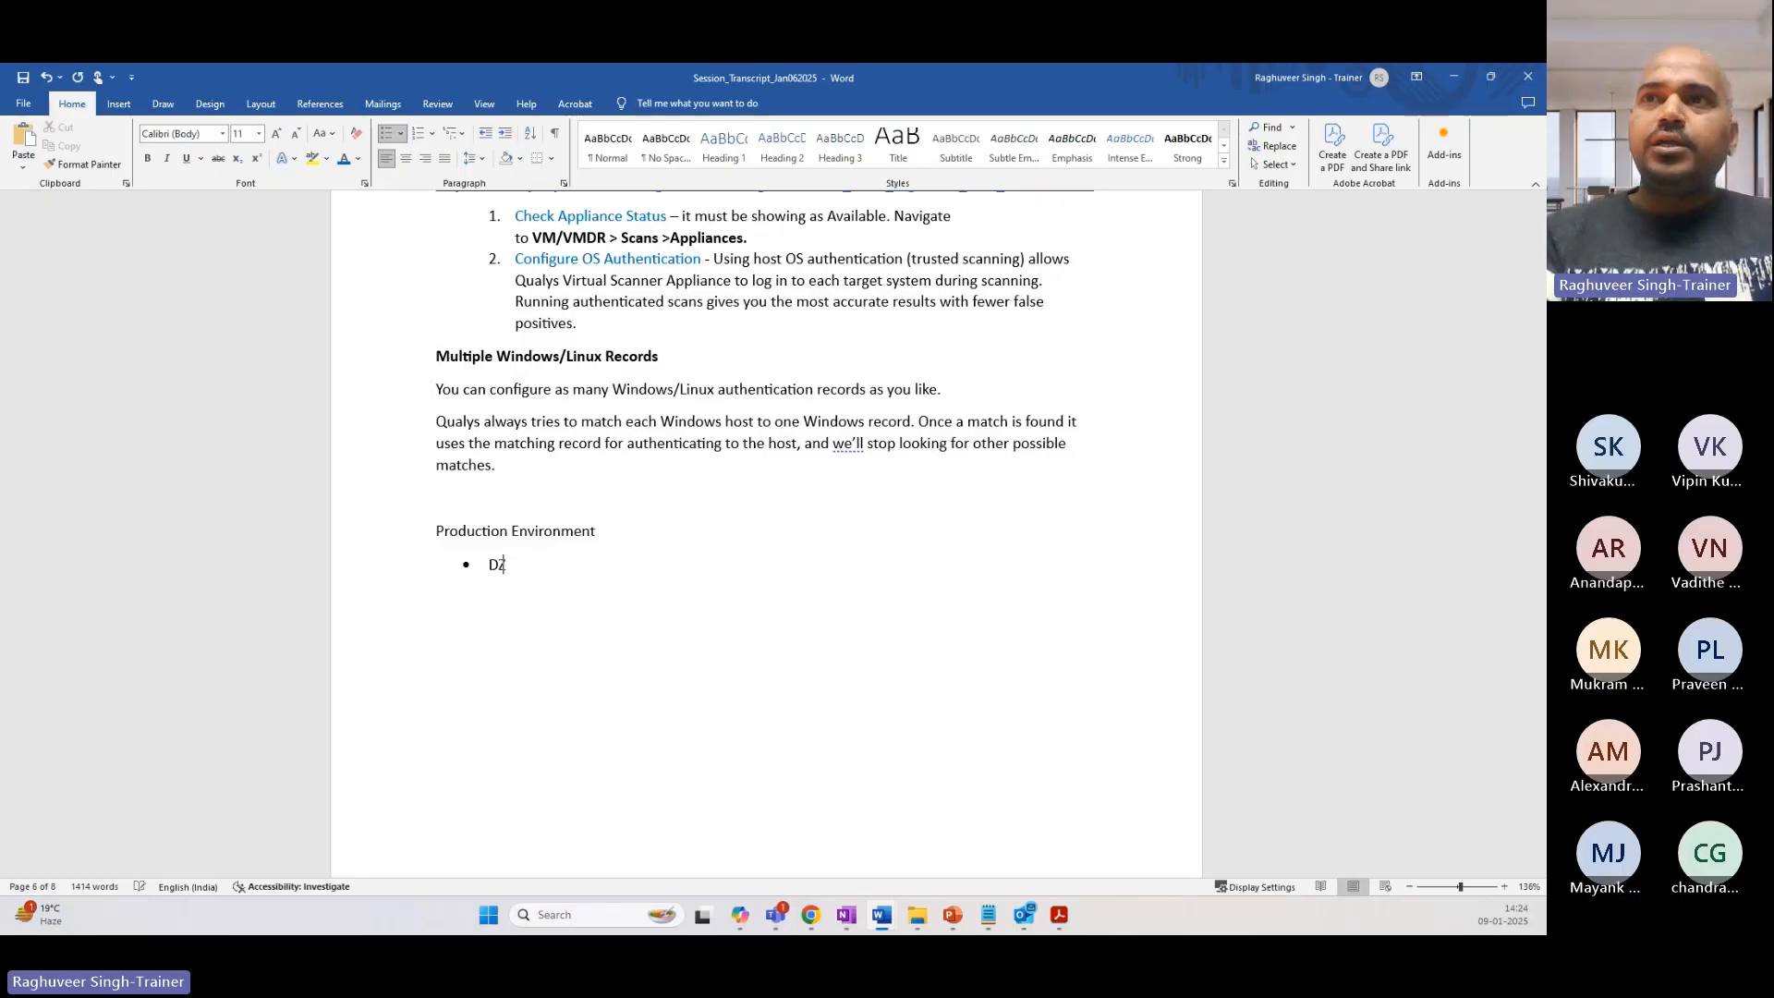
pyautogui.write('ew')
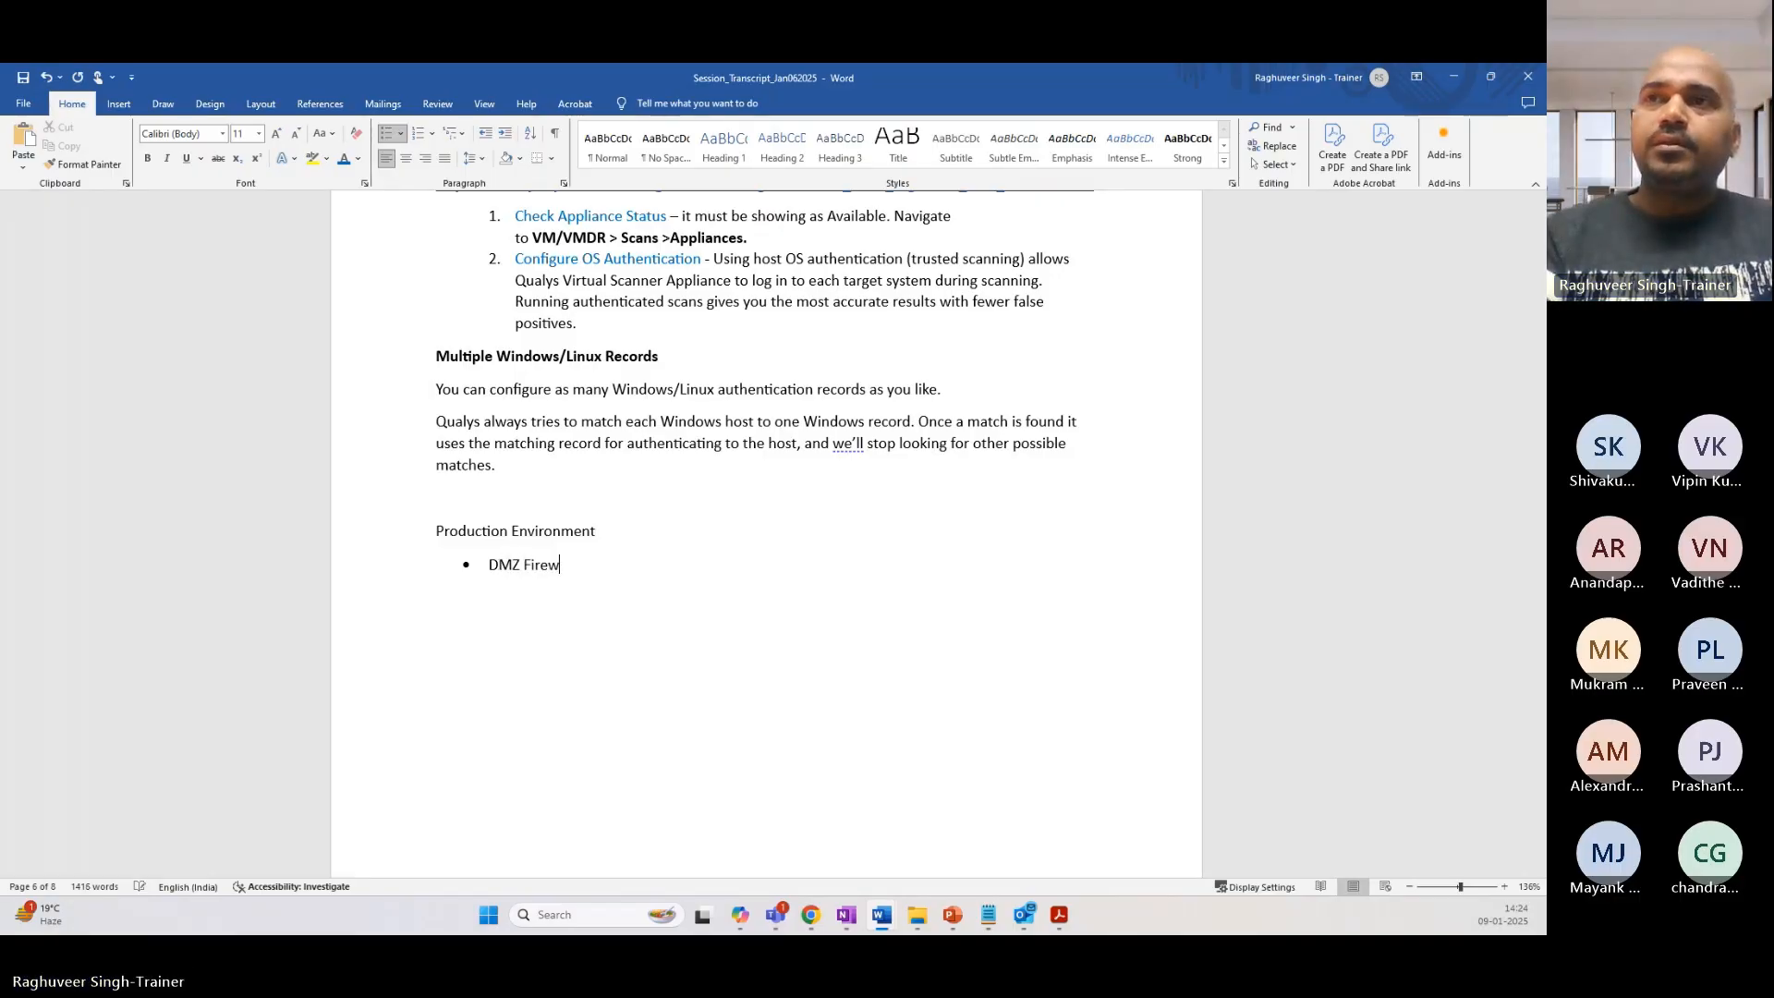
pyautogui.press('BackSpace')
pyautogui.press('BackSpace')
pyautogui.press('BackSpace')
pyautogui.press('BackSpace')
pyautogui.press('BackSpace')
pyautogui.press('BackSpace')
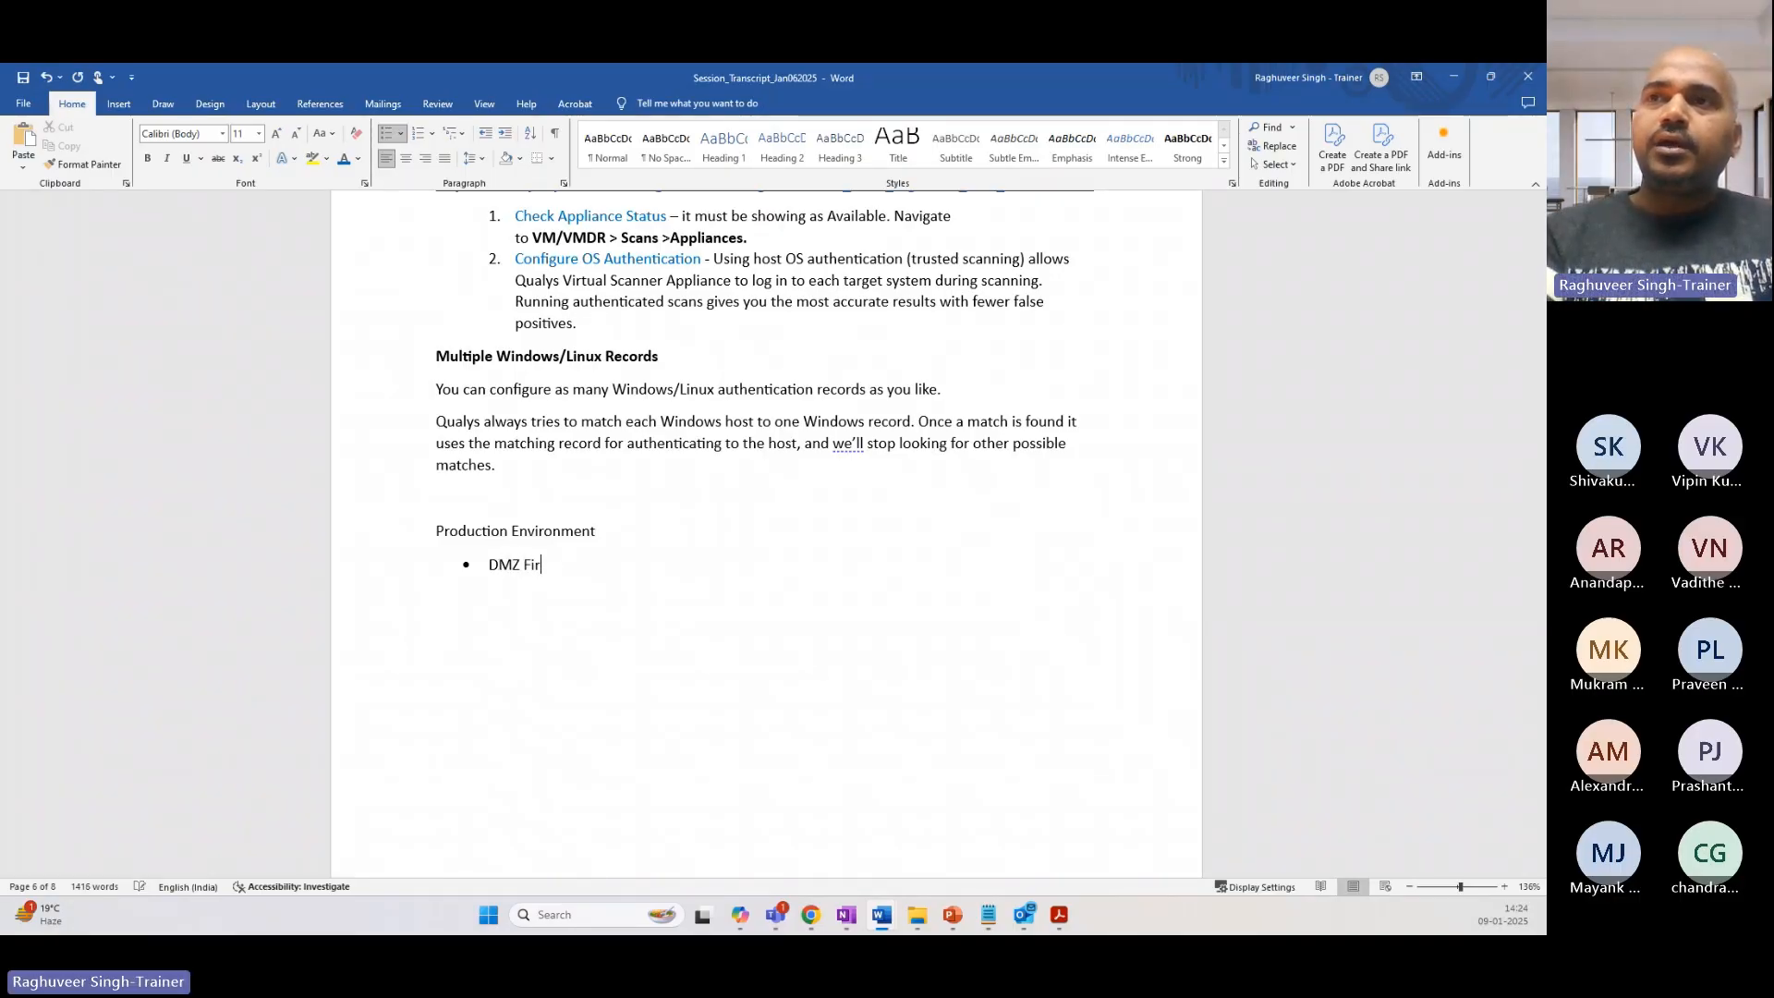
pyautogui.write('/per')
pyautogui.press('BackSpace')
pyautogui.press('BackSpace')
pyautogui.press('BackSpace')
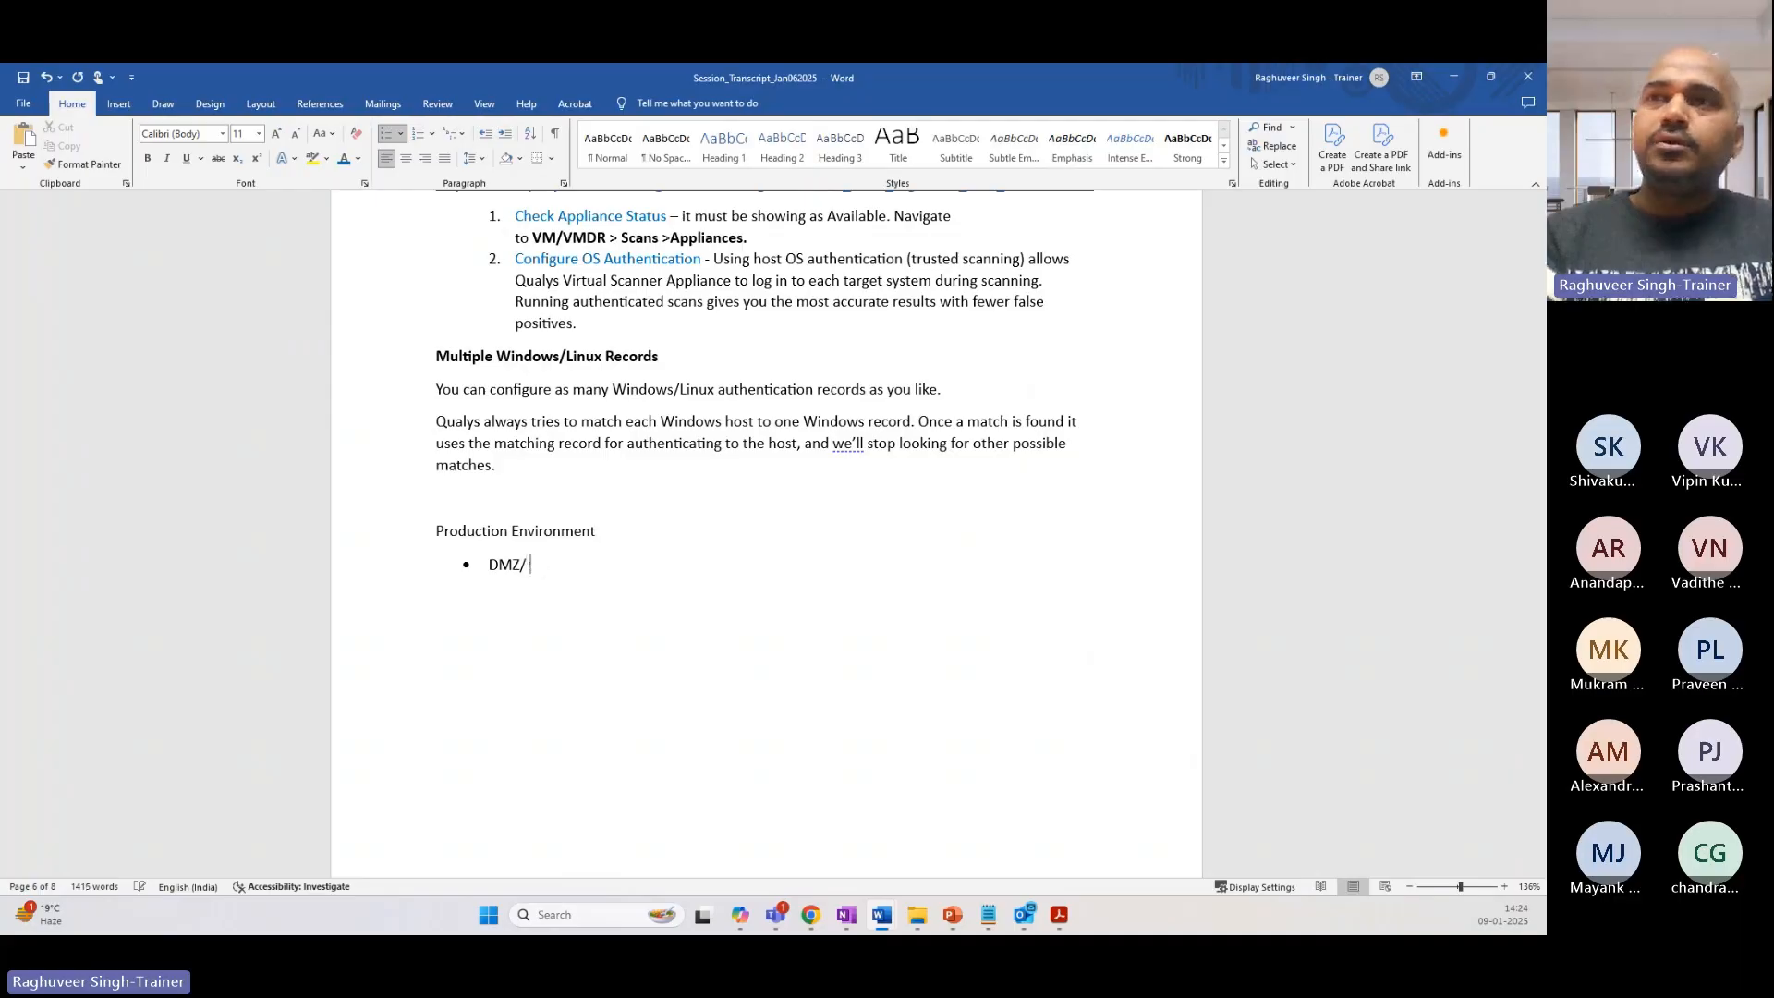
pyautogui.write('Perimi')
pyautogui.press('BackSpace')
pyautogui.write('e')
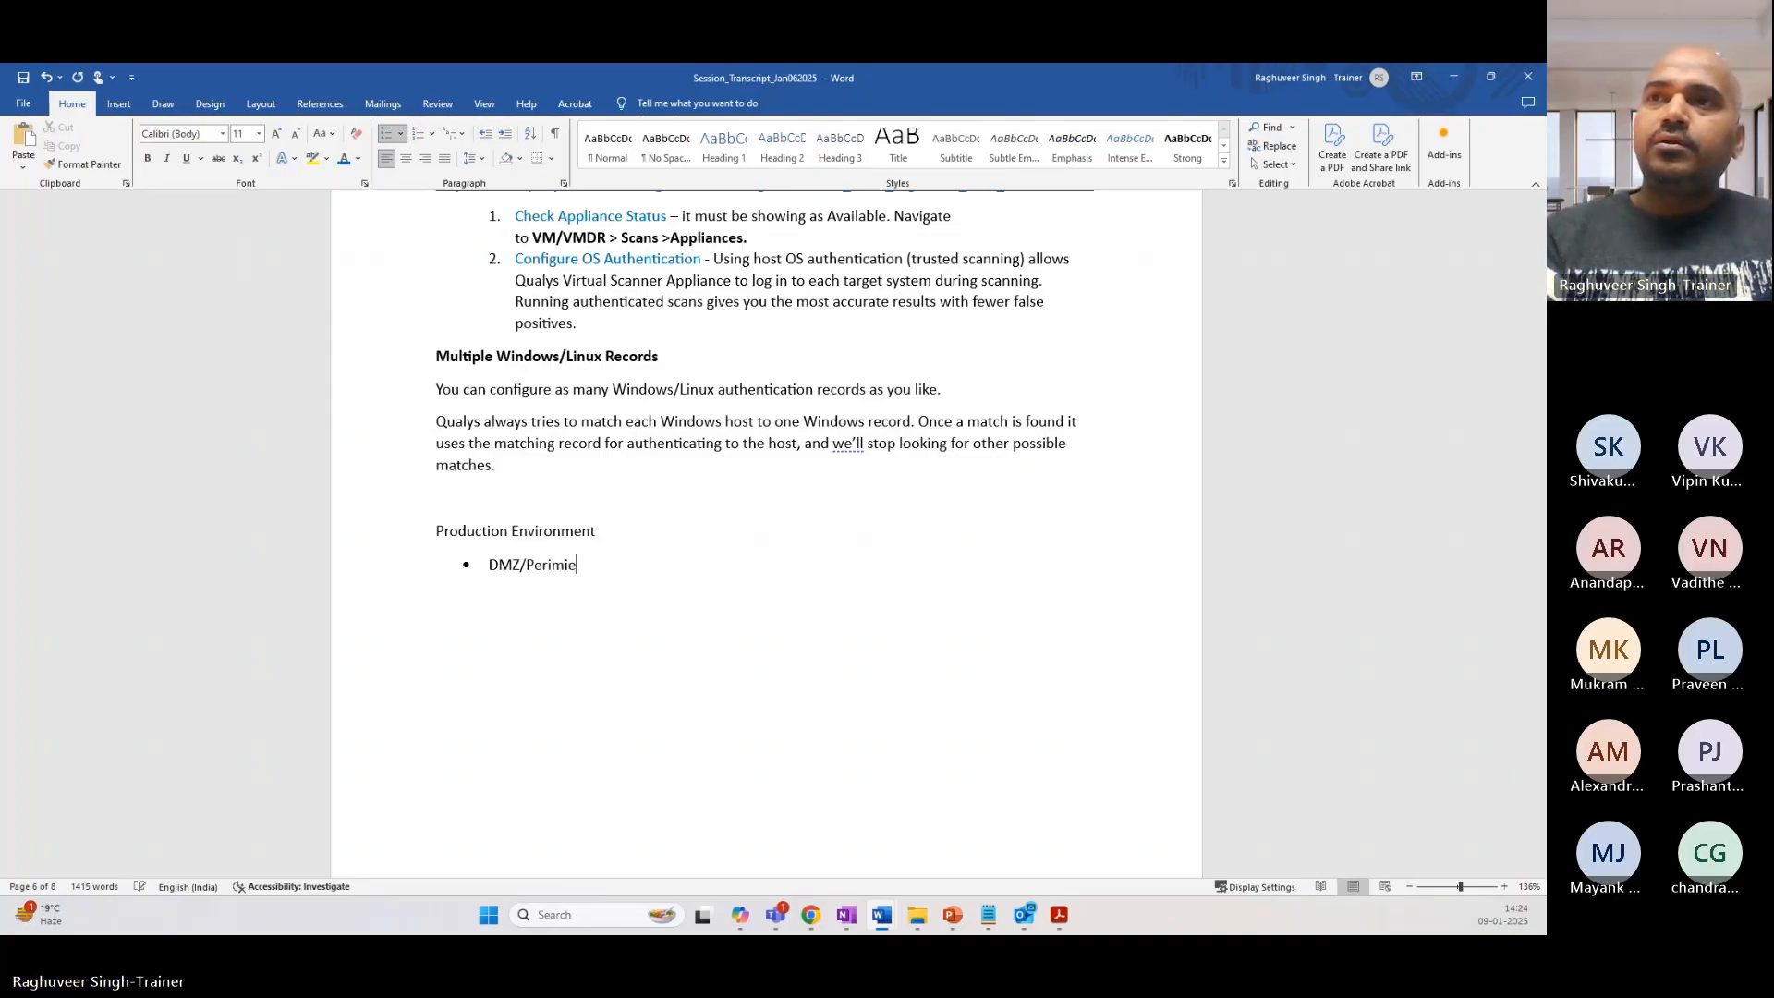
pyautogui.write('ter Firewall')
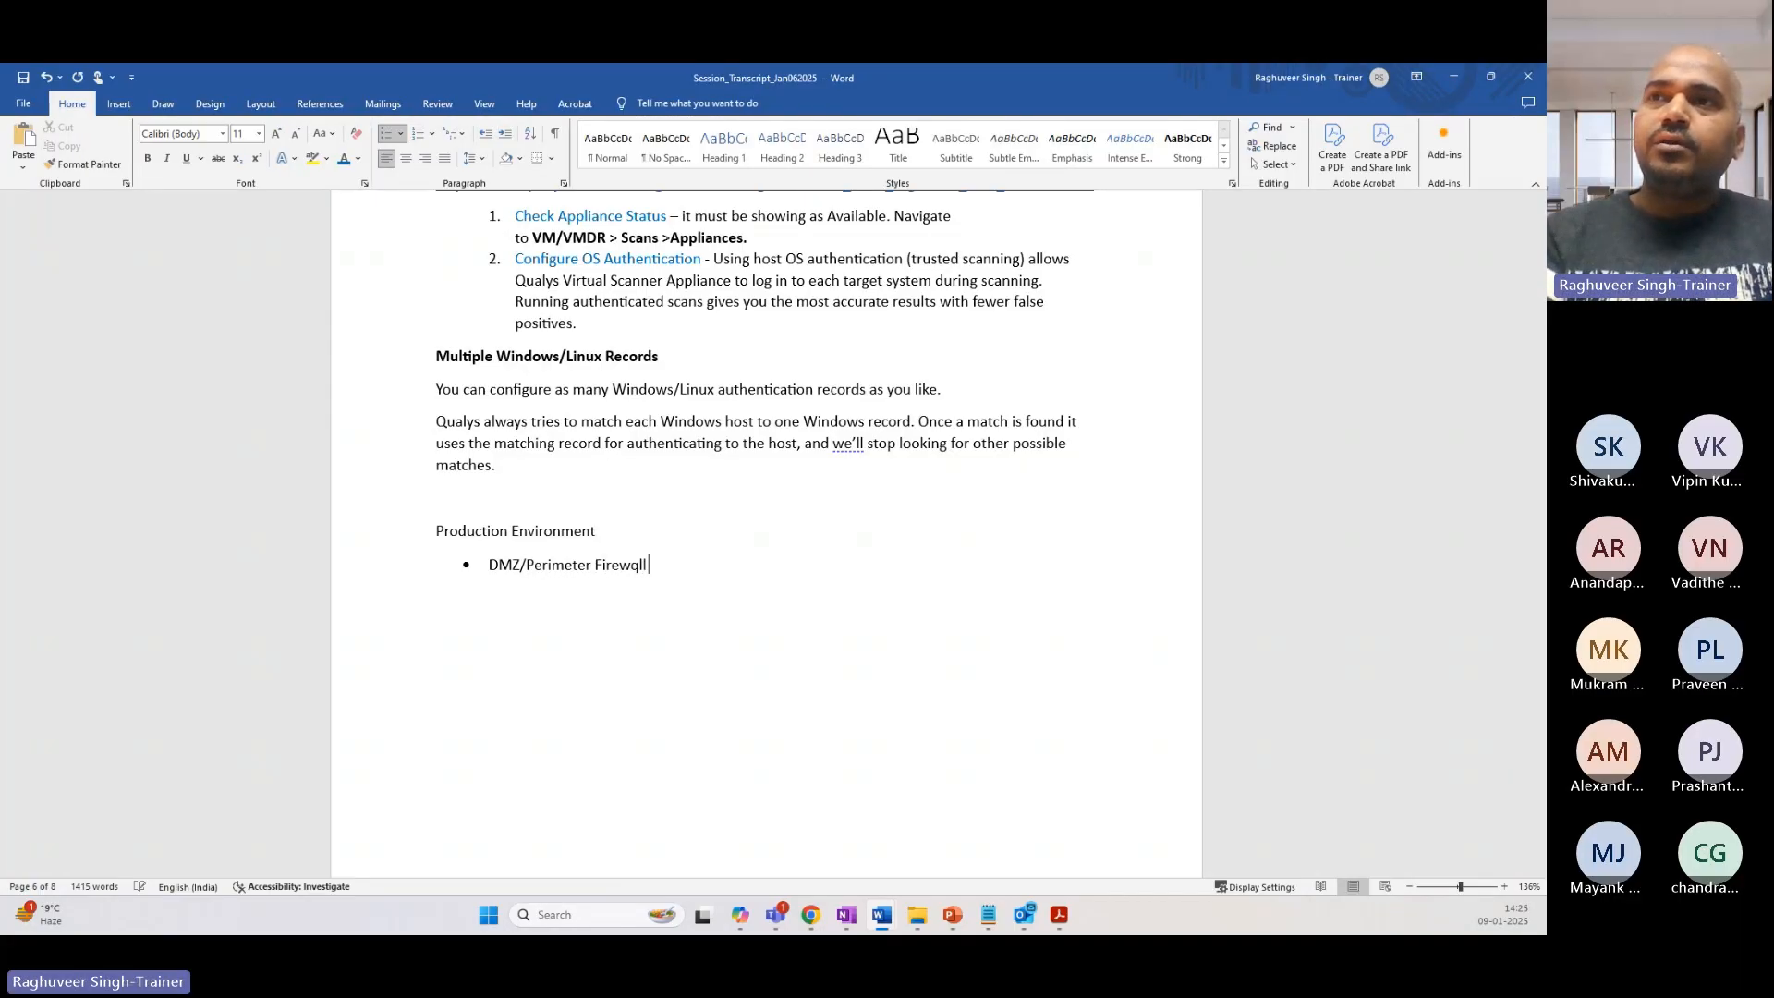
pyautogui.press('BackSpace')
pyautogui.press('BackSpace')
pyautogui.press('BackSpace')
pyautogui.press('BackSpace')
pyautogui.write('wall')
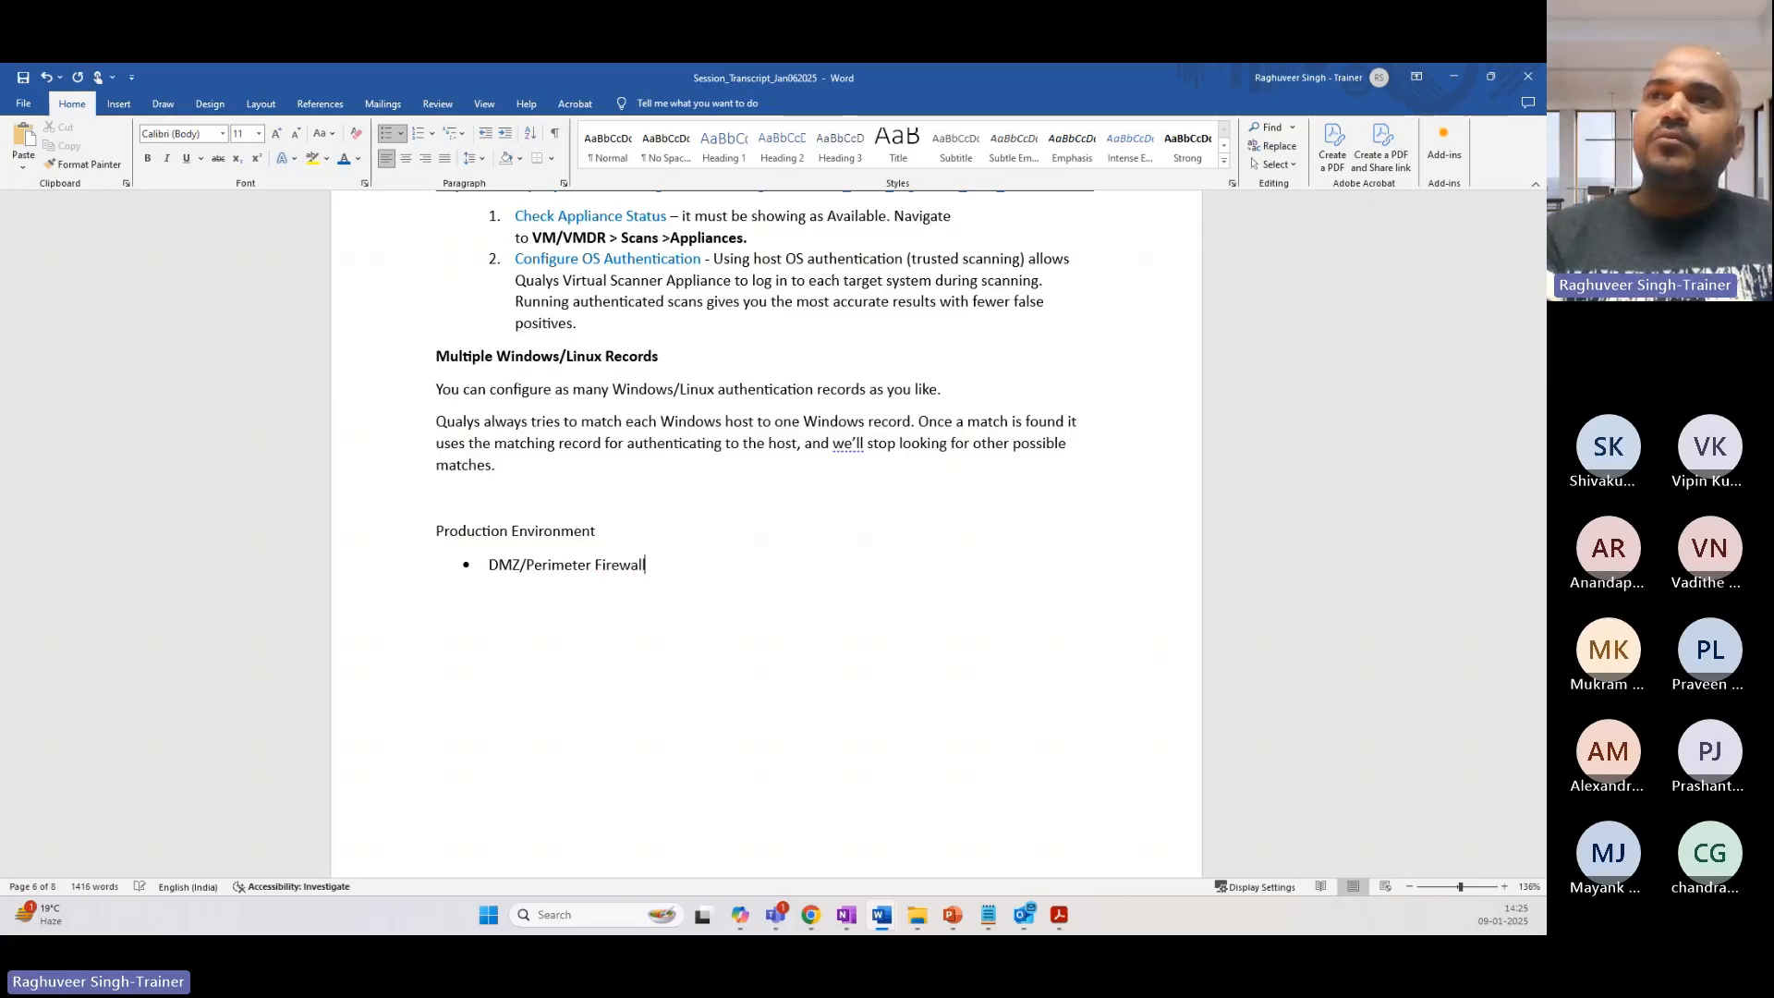
# Step: Add a second bullet reading "Host Firewall (System- OS (VM, Physical Server)"
pyautogui.press('Return')
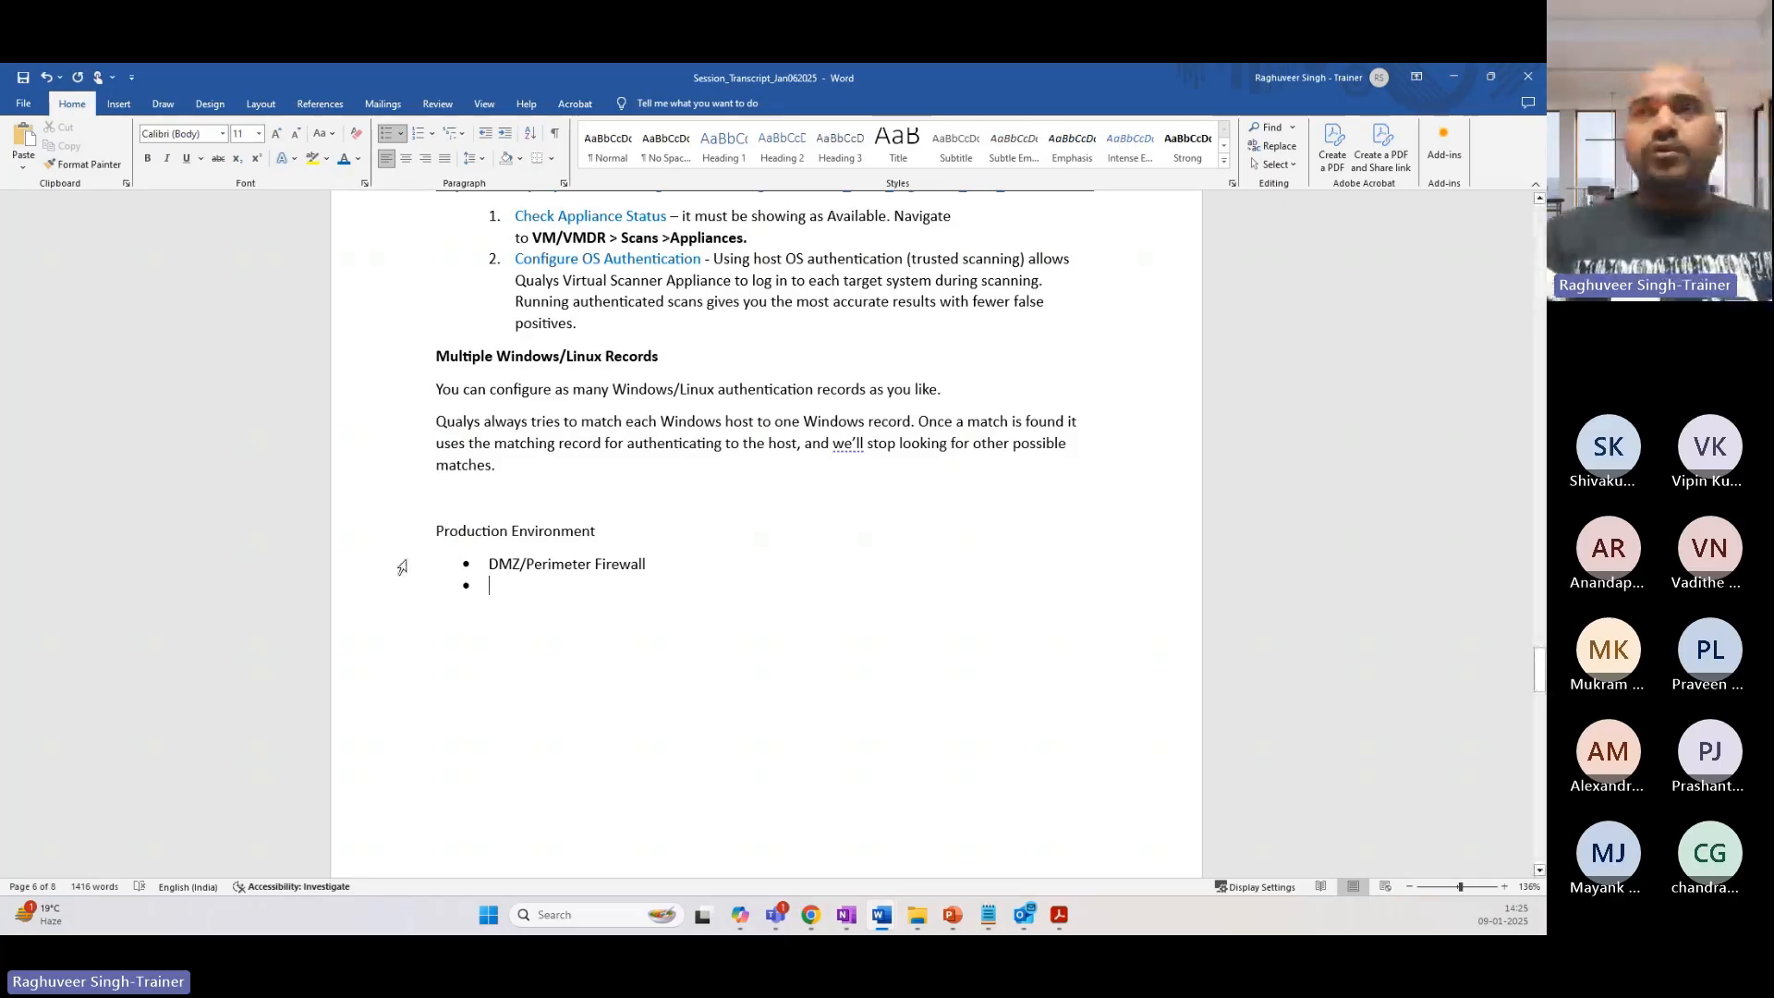
pyautogui.scroll(-1, 486, 520)
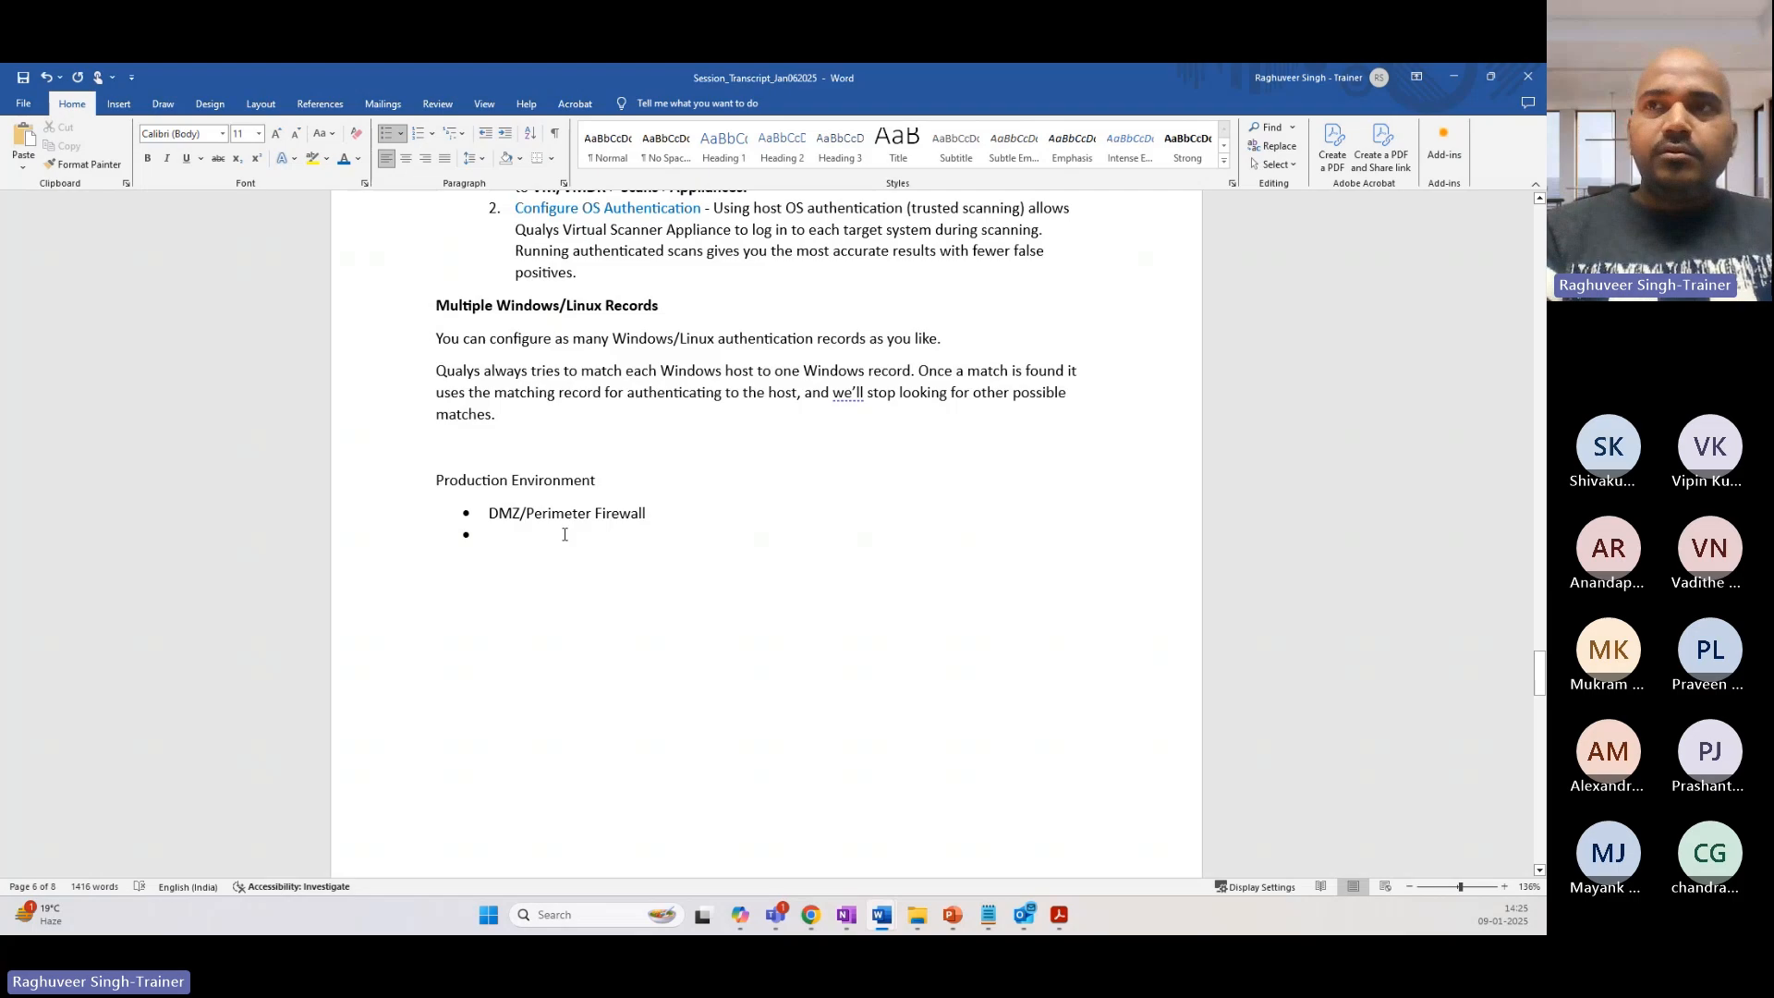
pyautogui.write('Host Fir')
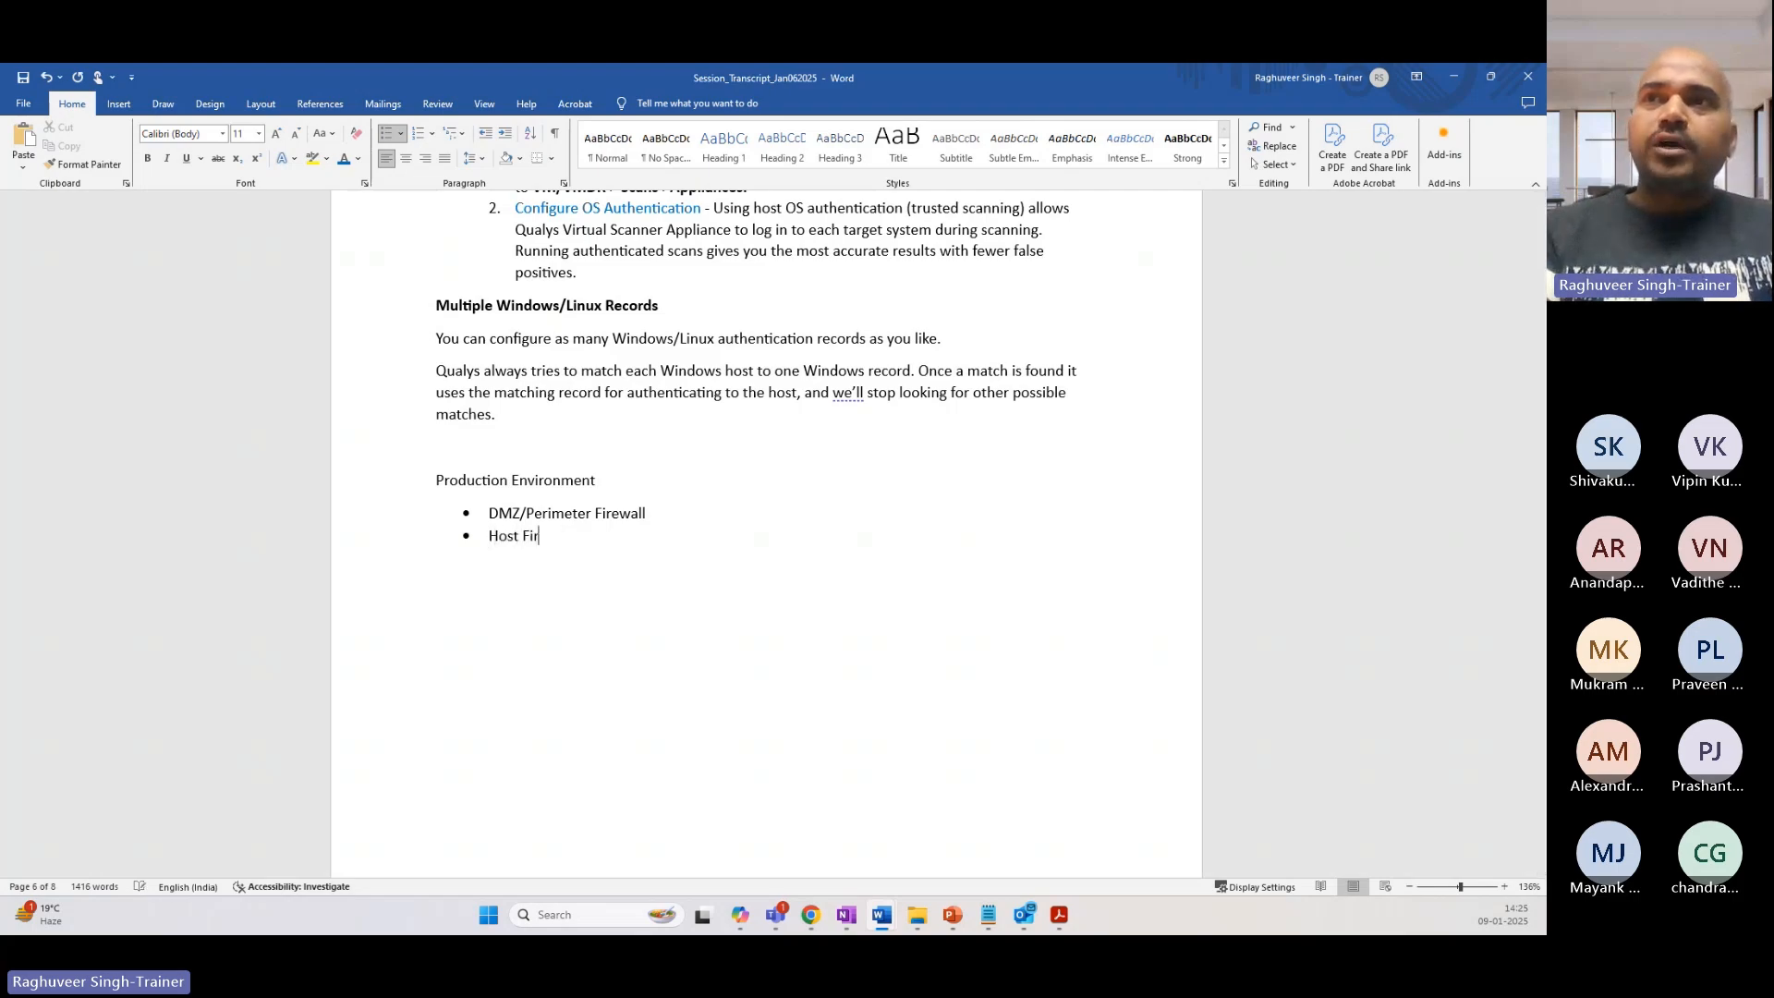
pyautogui.write('ewall (VM')
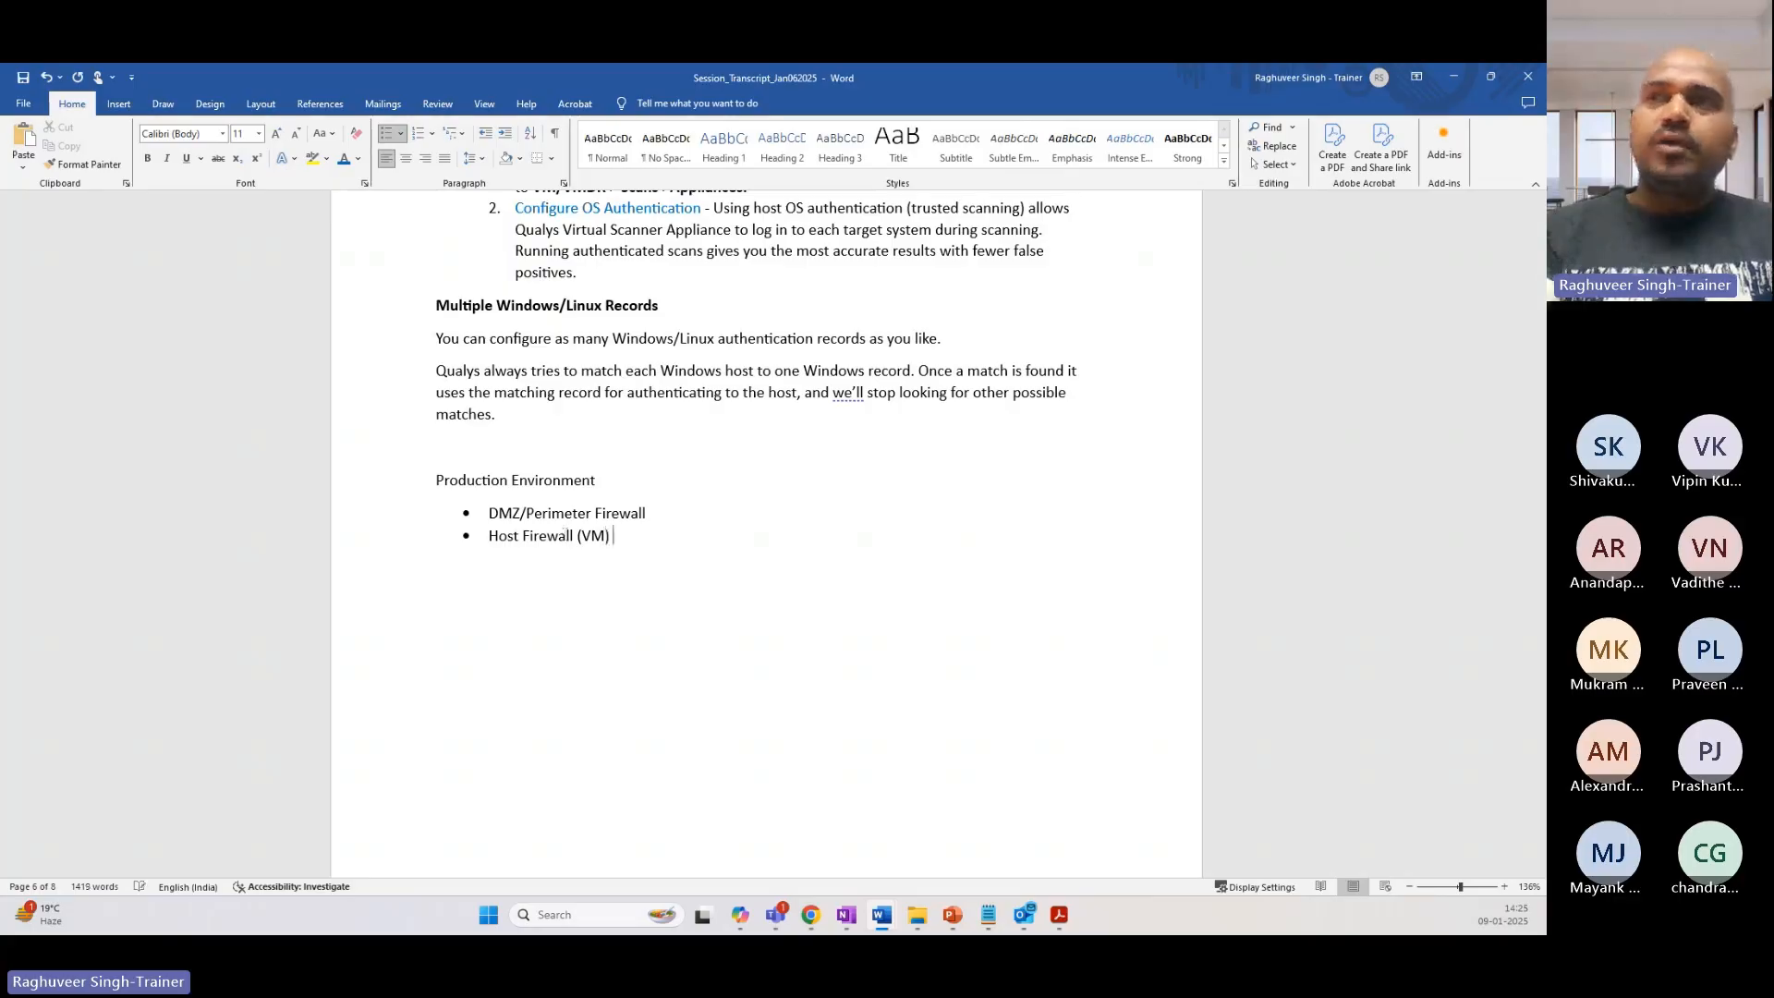
pyautogui.write(')')
pyautogui.press('BackSpace')
pyautogui.press('BackSpace')
pyautogui.press('BackSpace')
pyautogui.press('BackSpace')
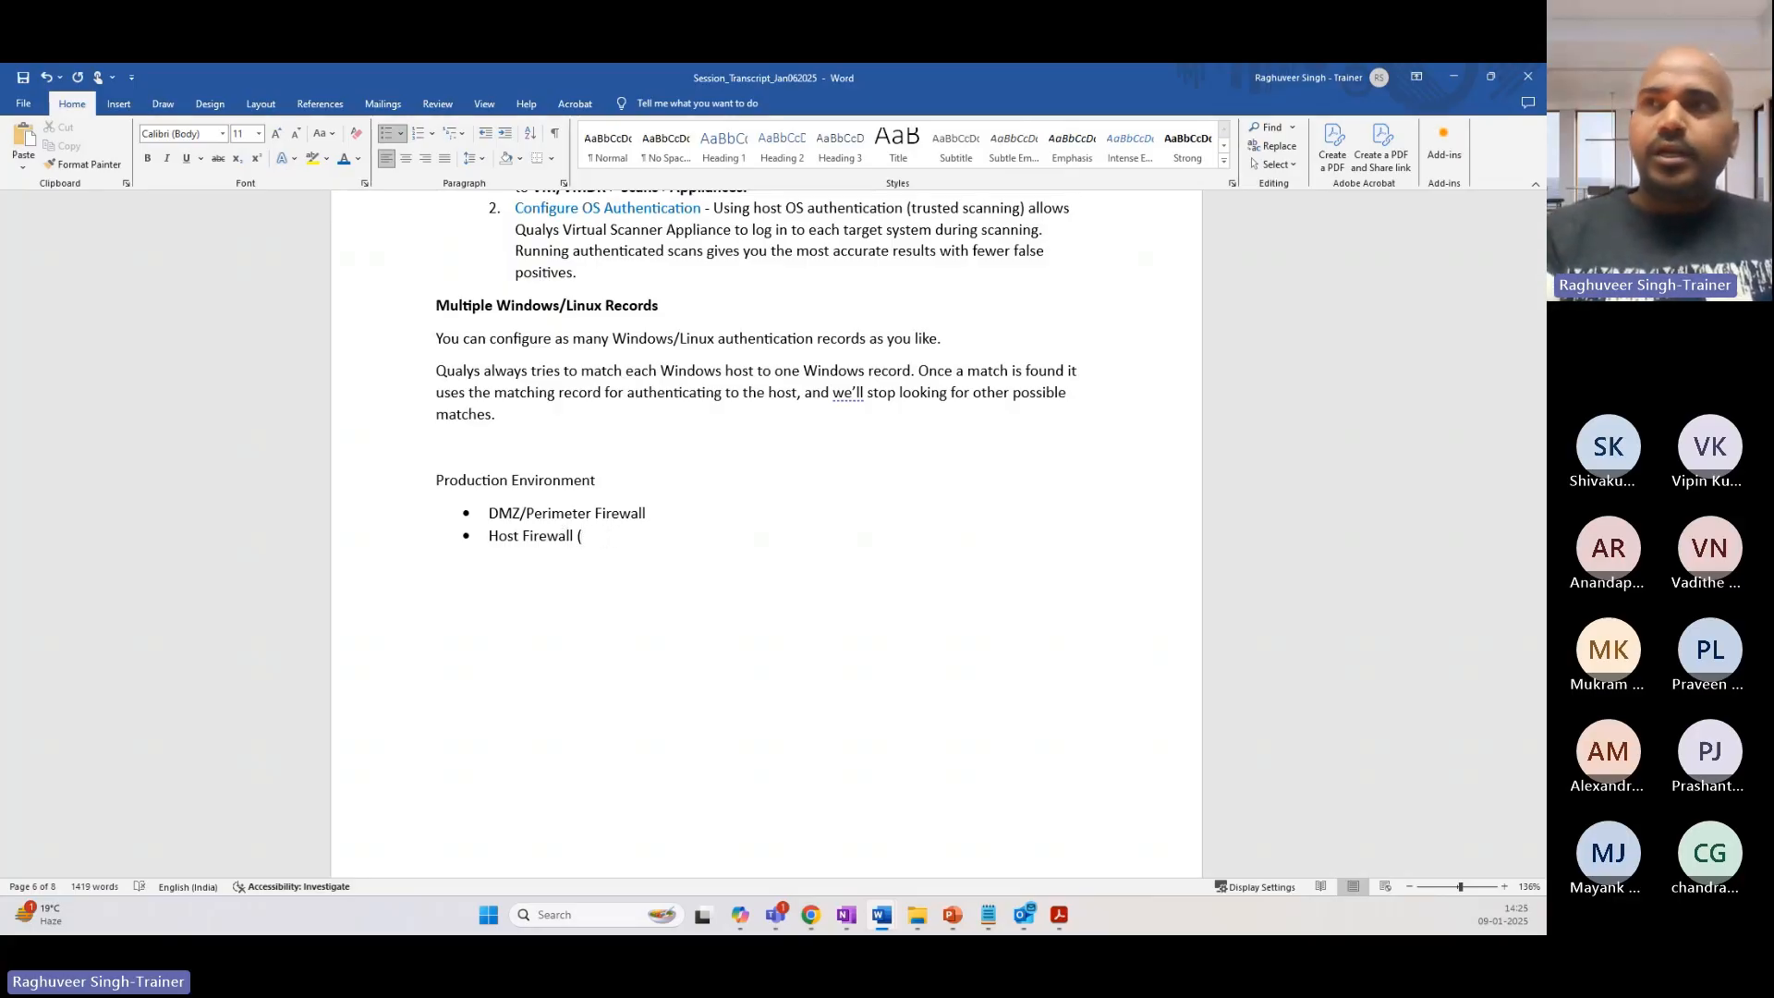
pyautogui.write('(System- OS ')
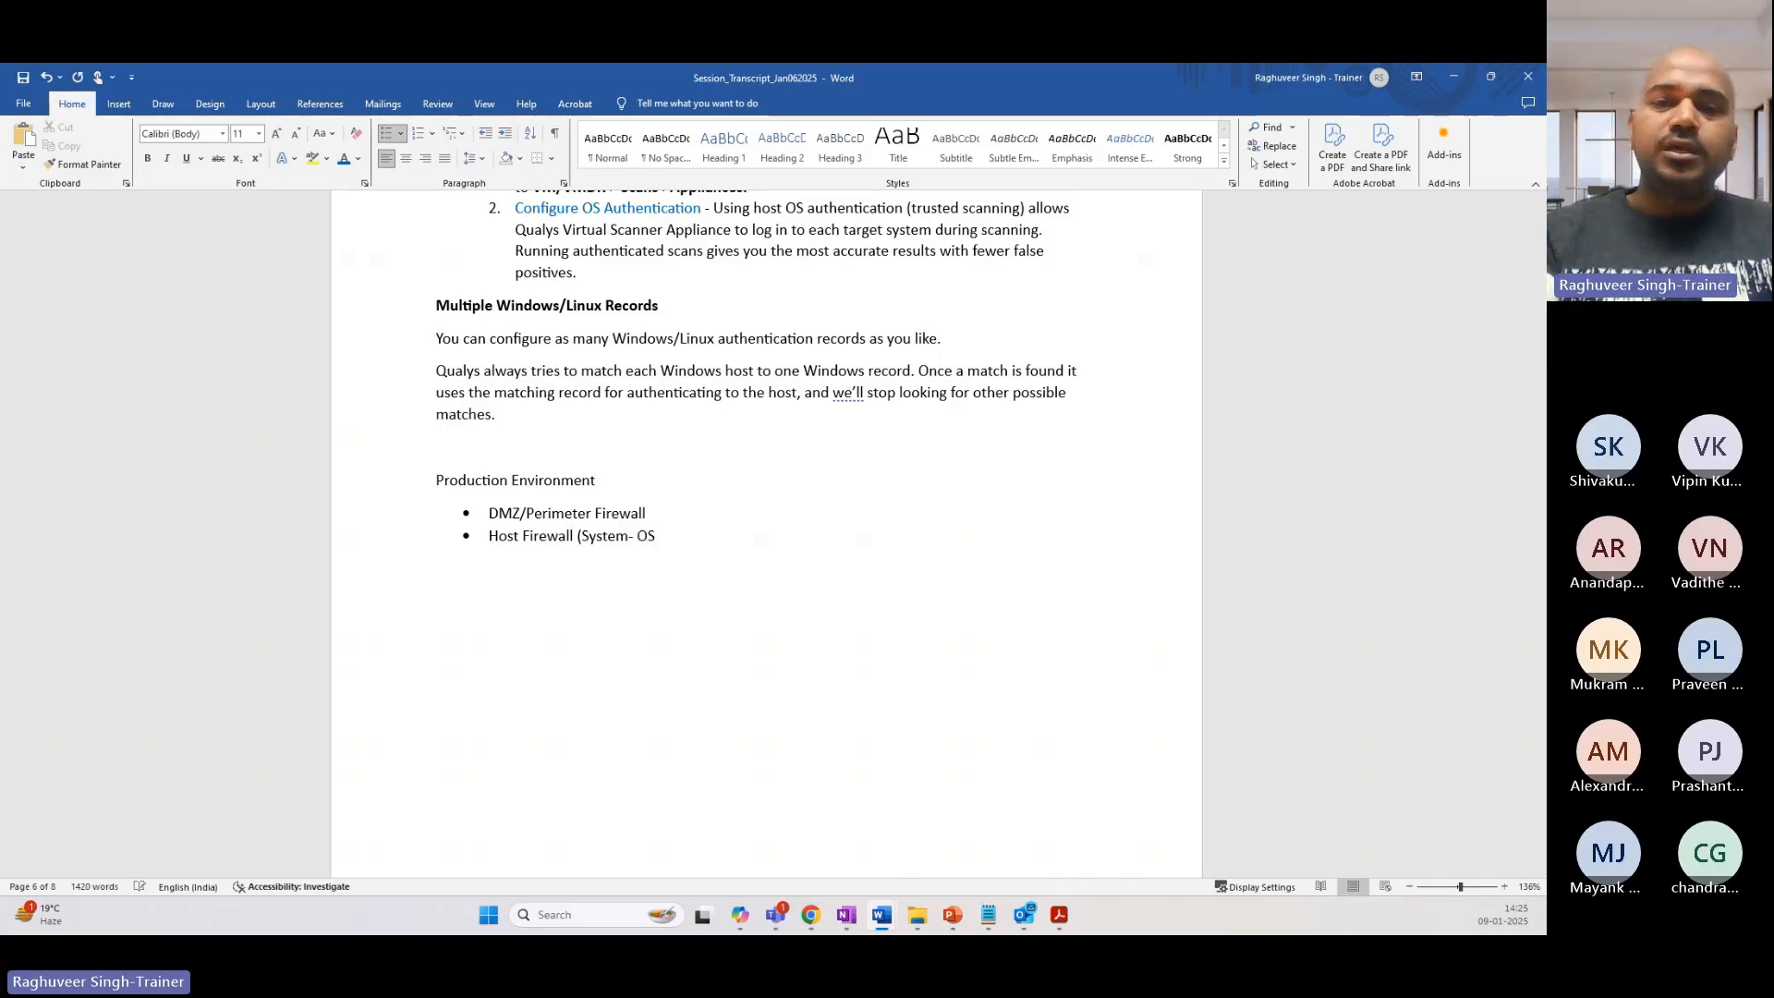
pyautogui.write('(VM, p')
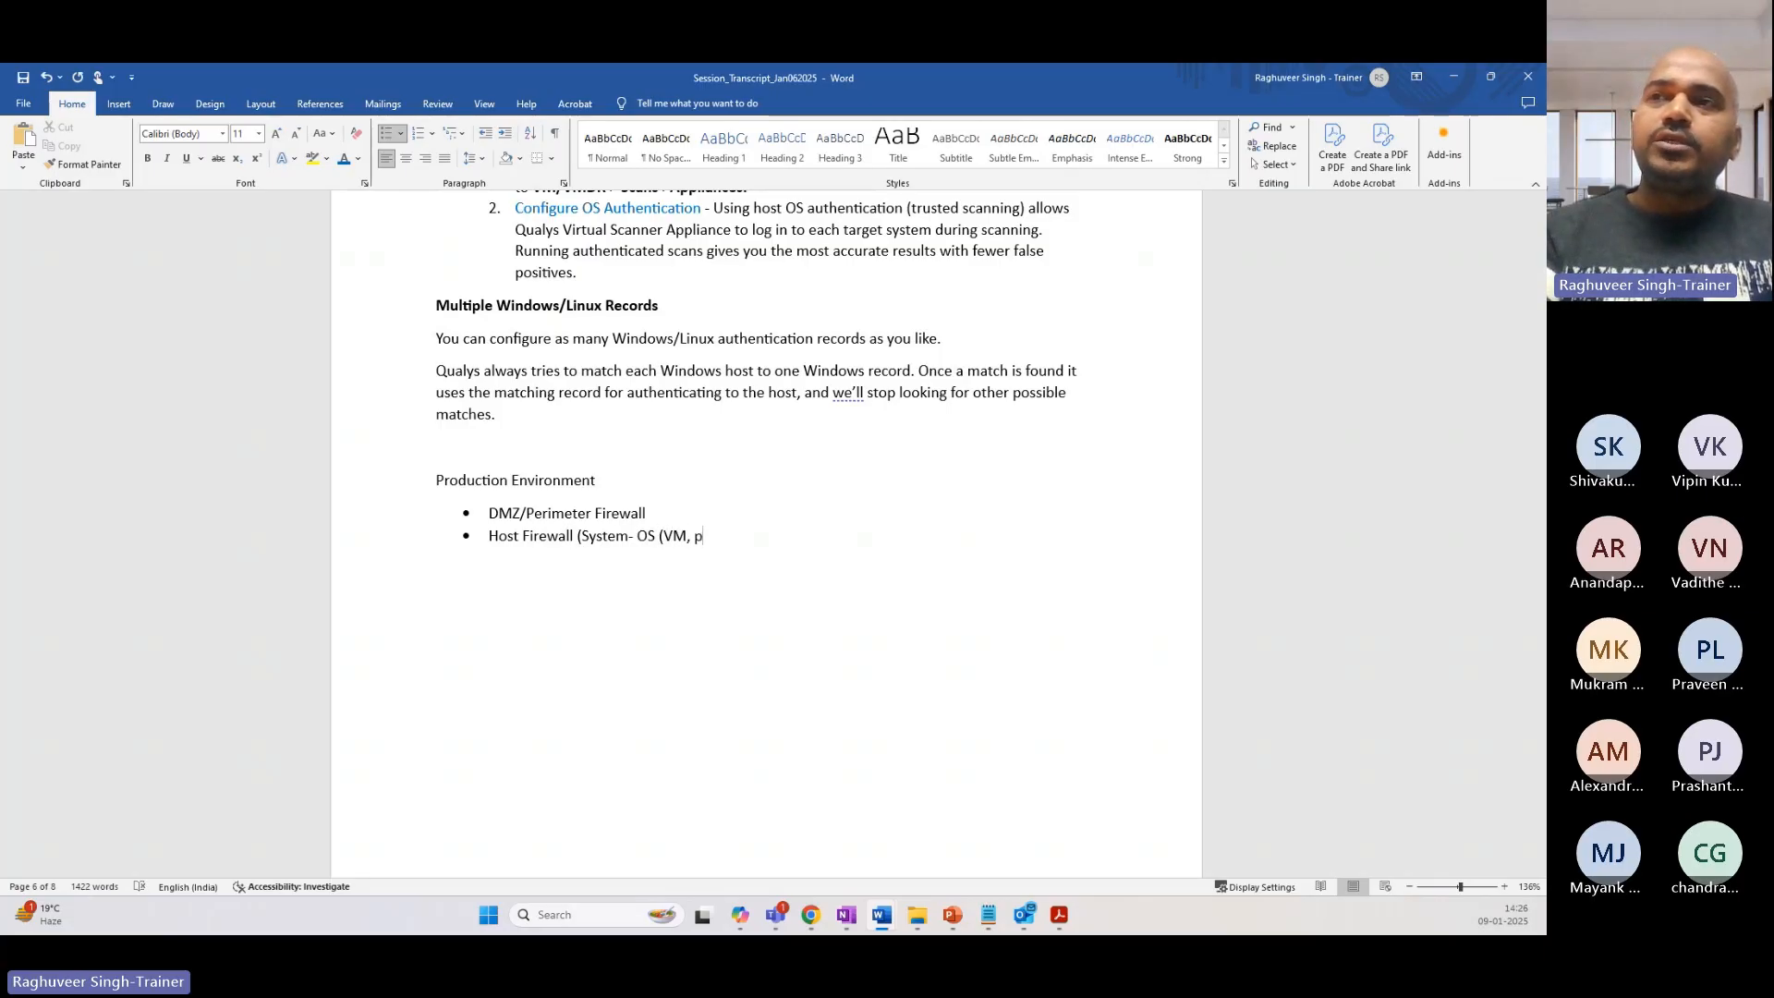
pyautogui.press('BackSpace')
pyautogui.write('Physica')
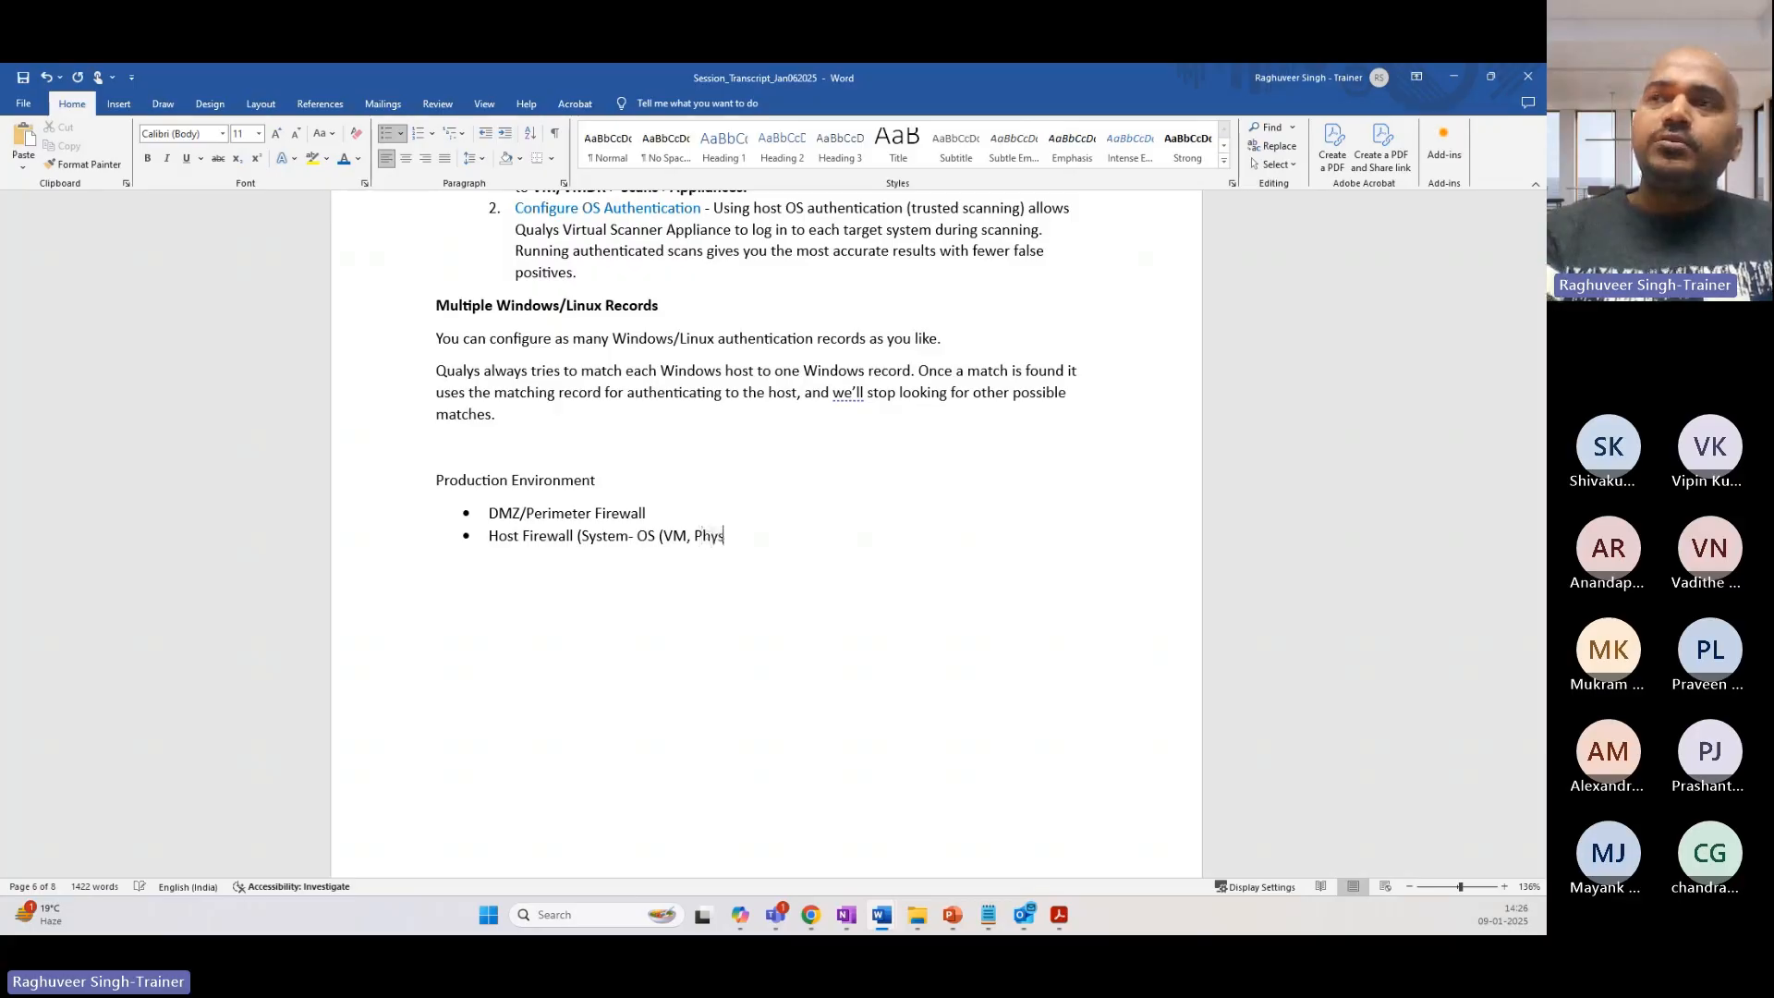
pyautogui.press('BackSpace')
pyautogui.press('BackSpace')
pyautogui.press('BackSpace')
pyautogui.press('BackSpace')
pyautogui.write('sical')
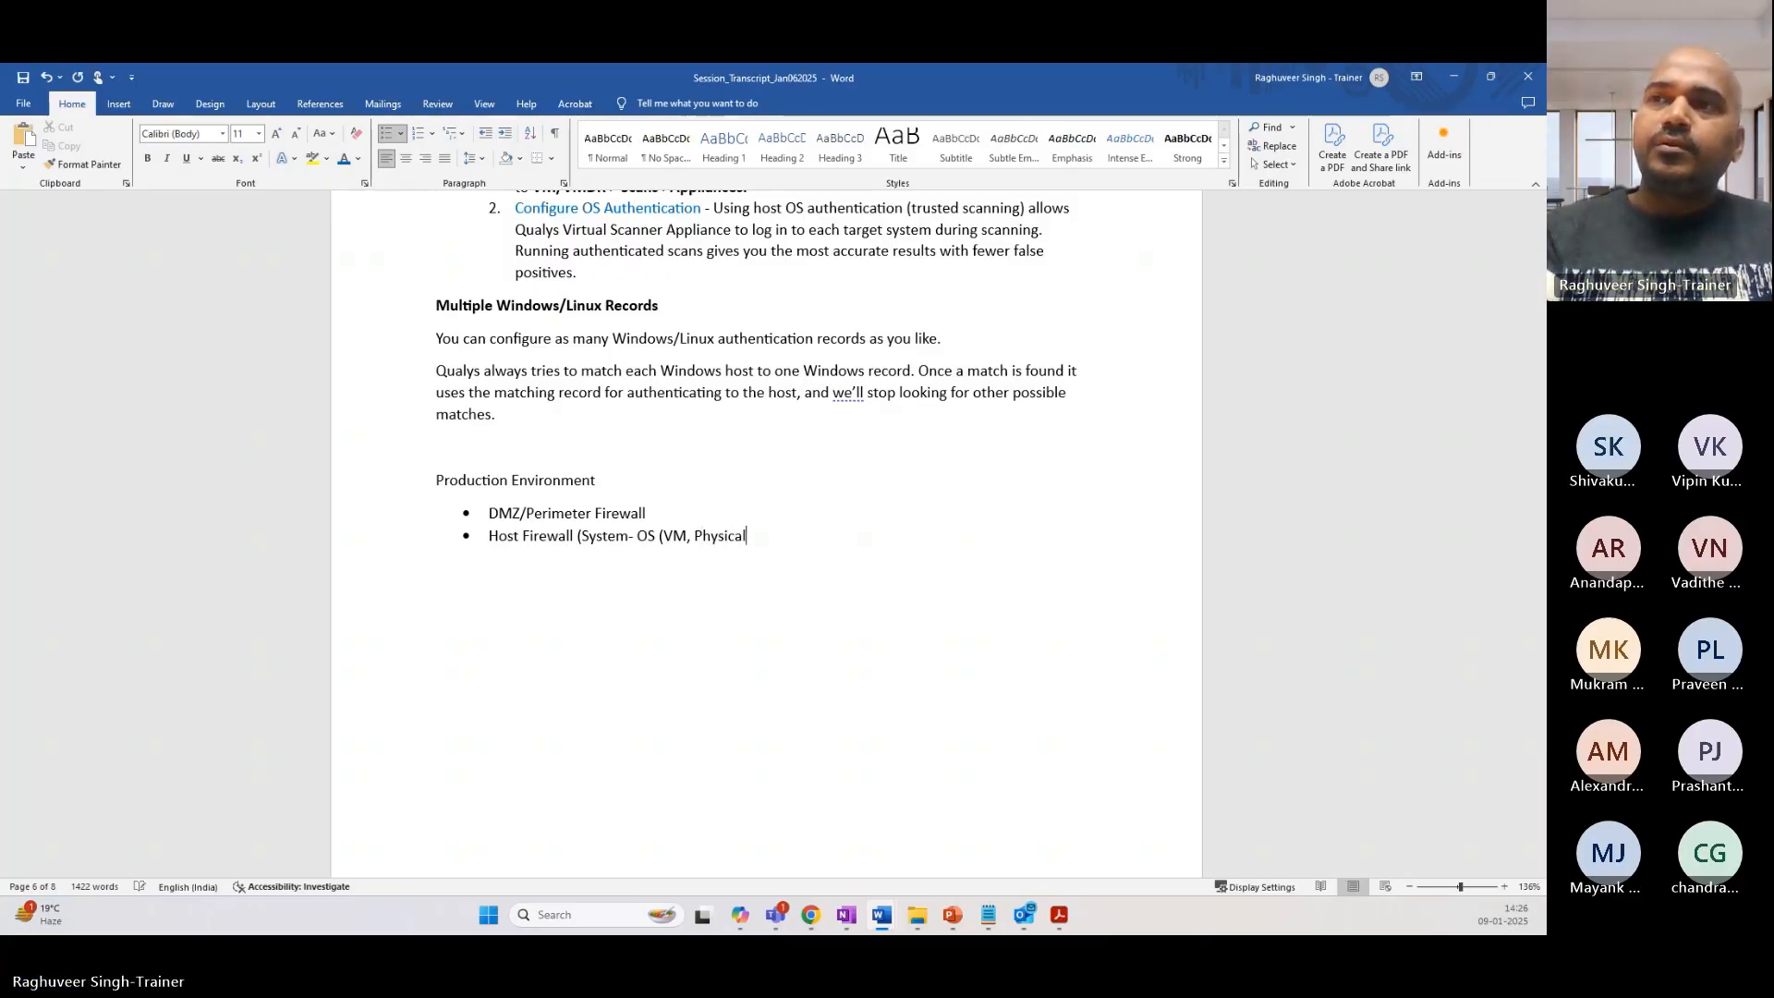
pyautogui.write(' Server)')
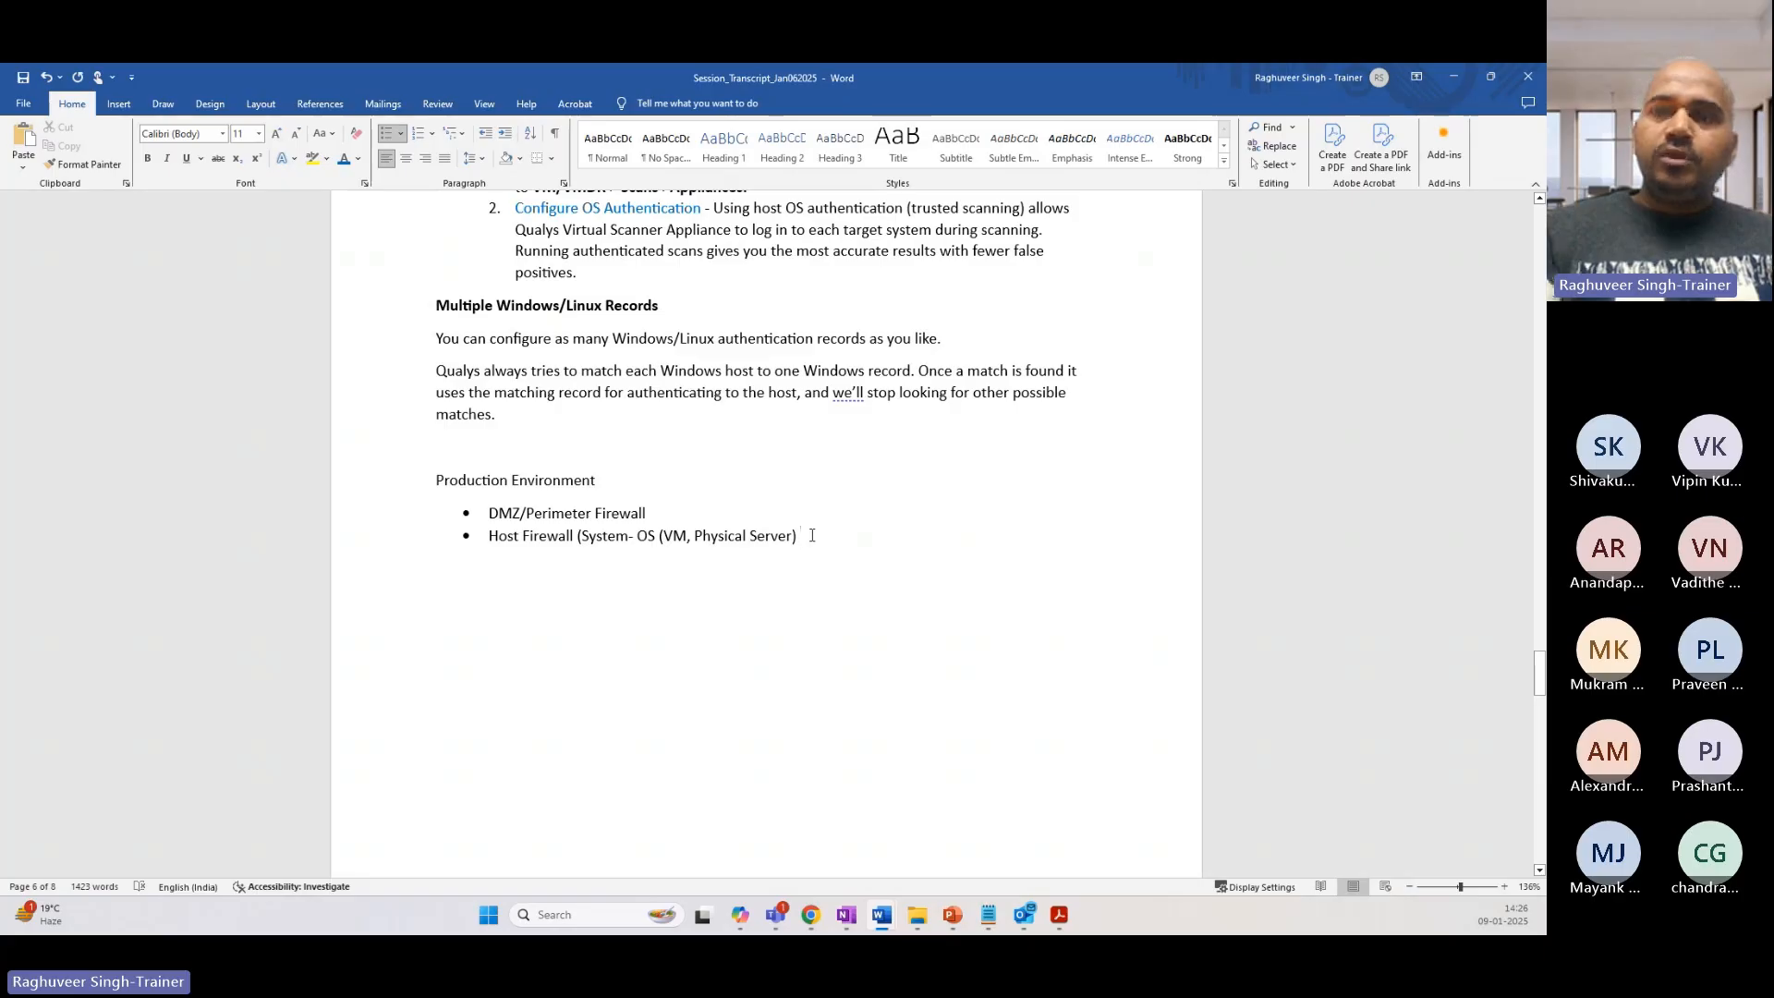
# Step: Start an indented check-mark sub-list beneath the Host Firewall bullet
pyautogui.press('Return')
pyautogui.press('BackSpace')
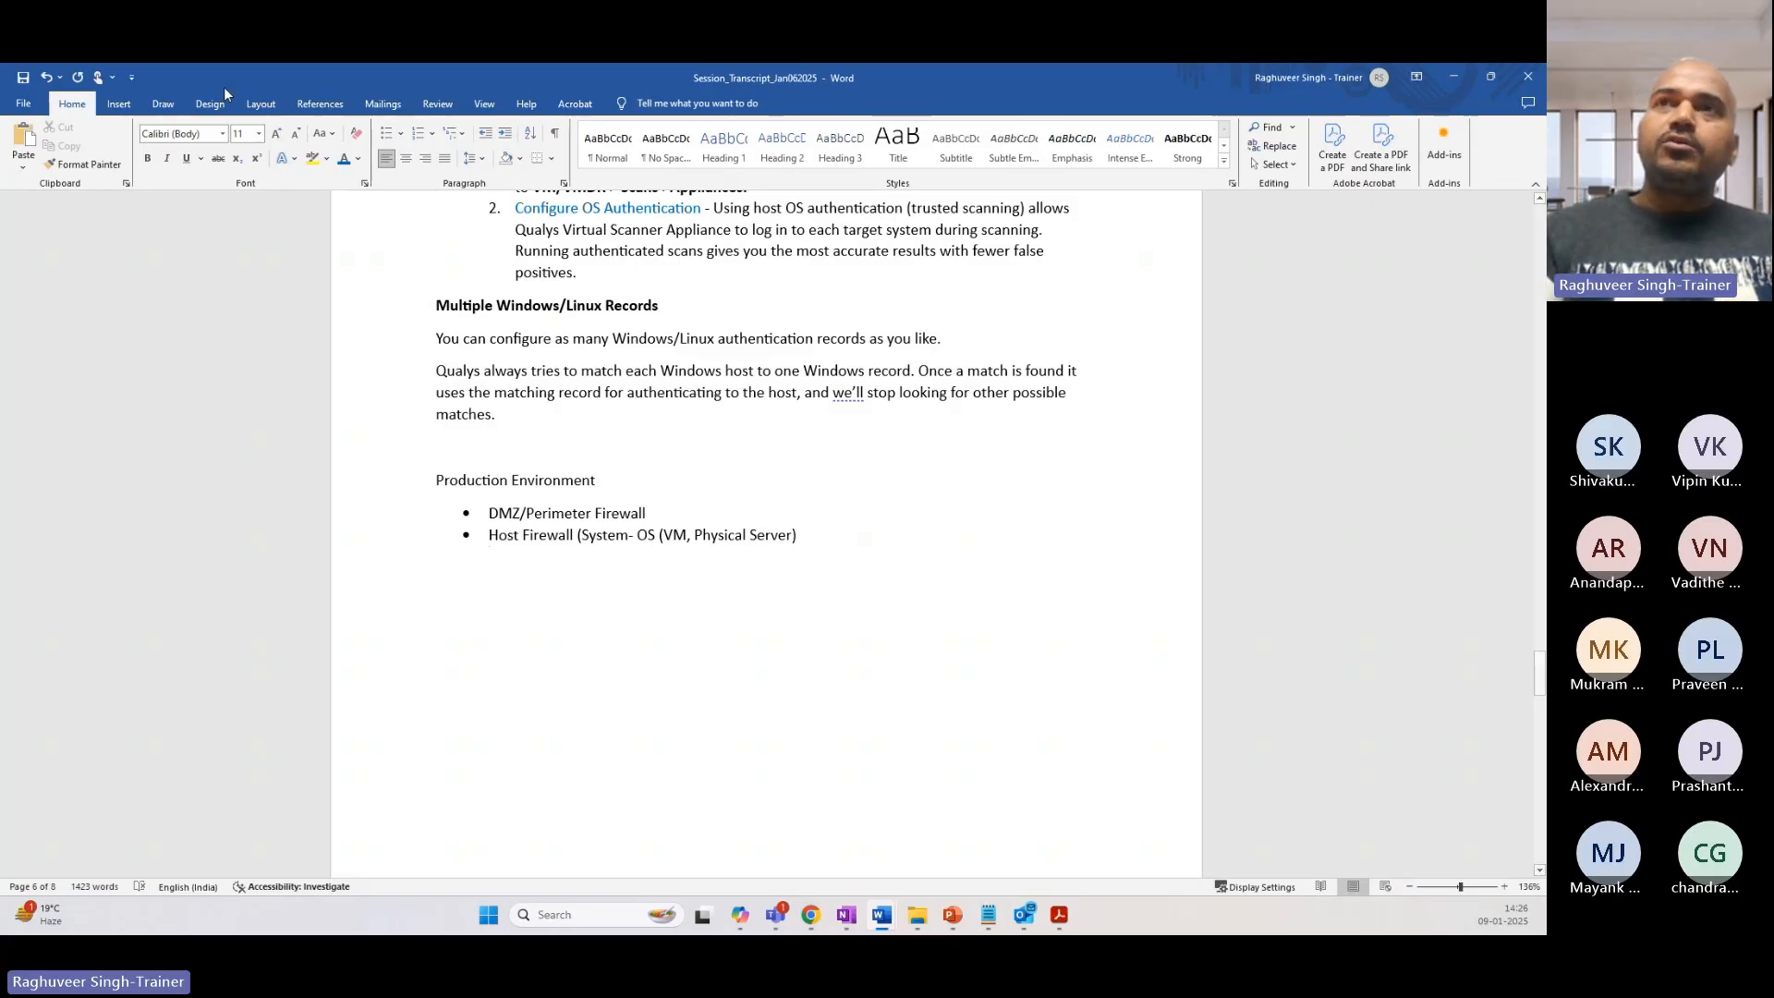
pyautogui.click(400, 133)
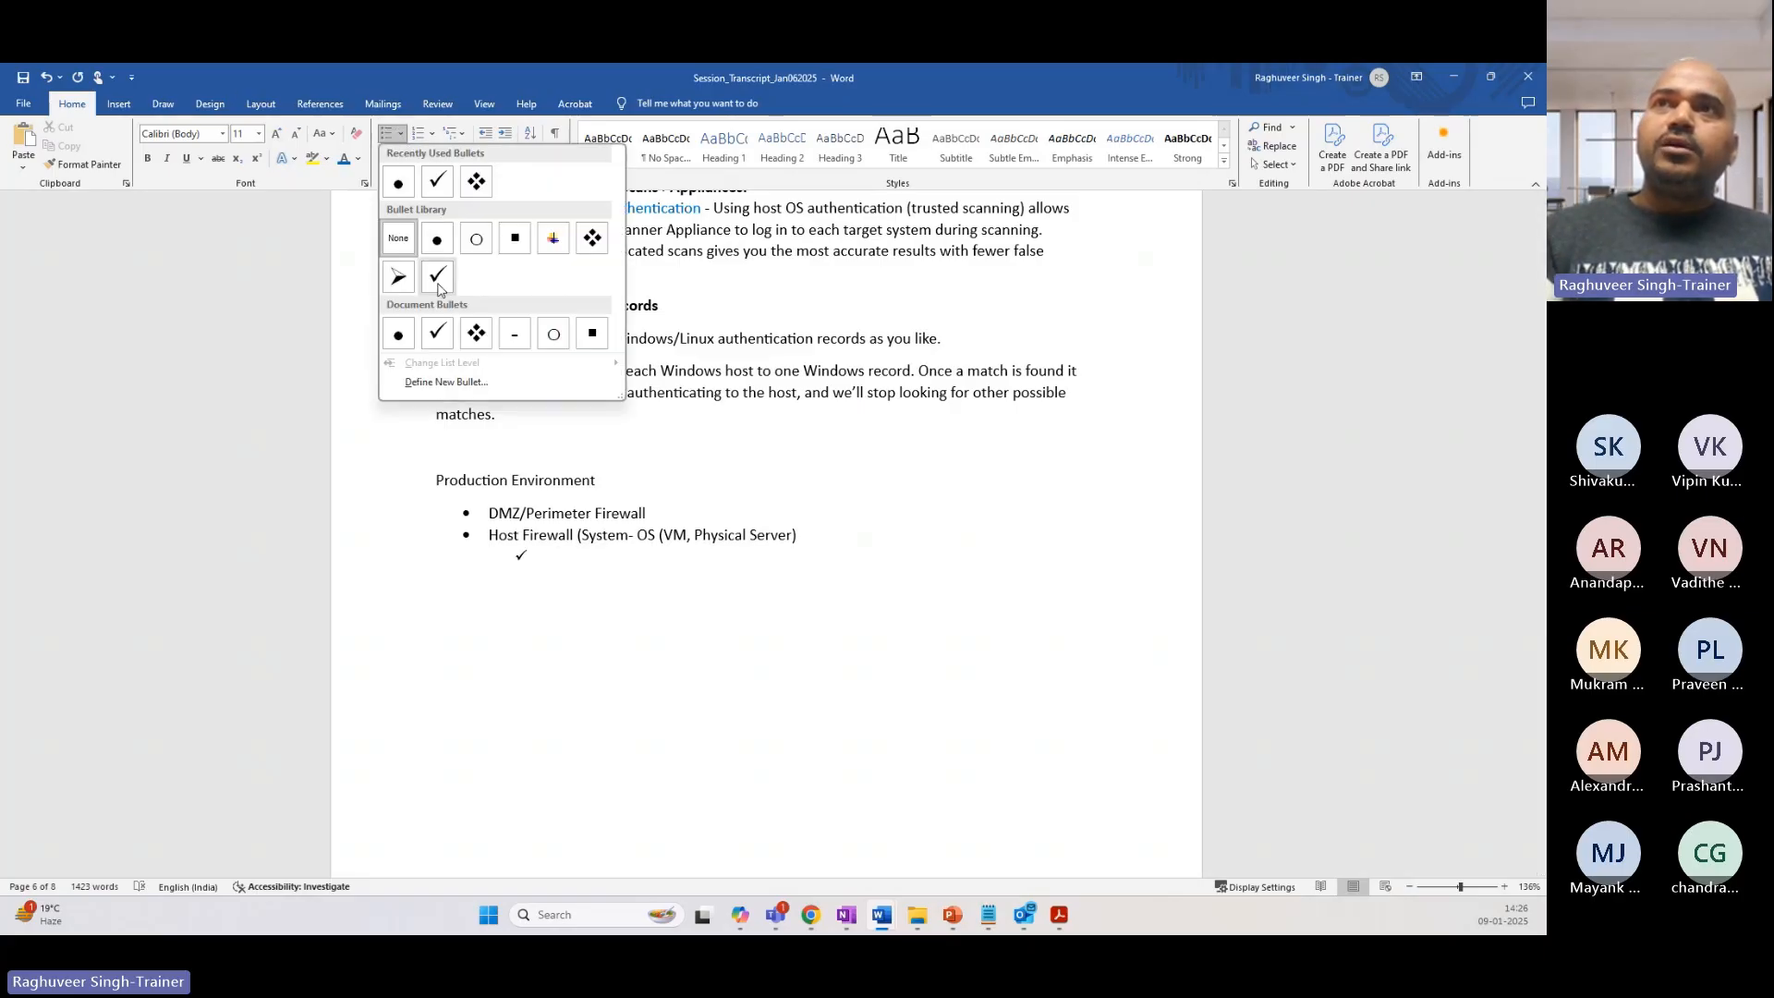
pyautogui.click(439, 287)
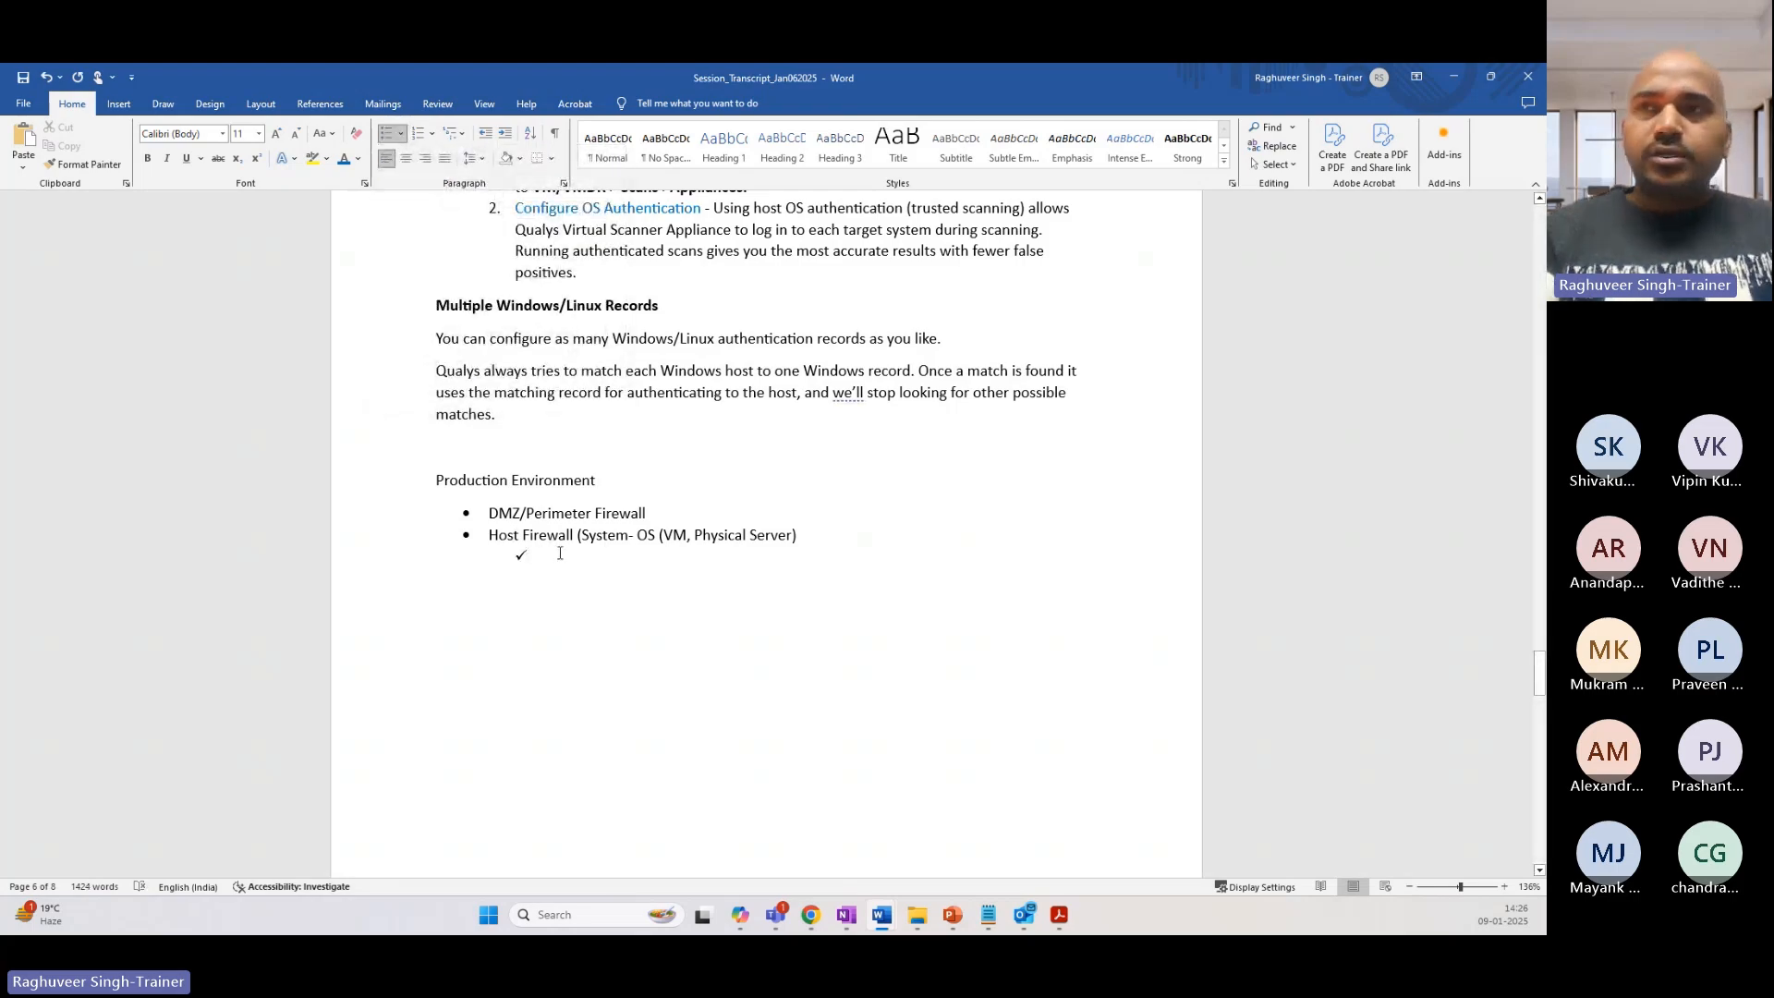
# Step: Enter "EDR (Endpoint Detection & Response)" as the first check-mark sub-item and start another sub-item
pyautogui.write('EDR (')
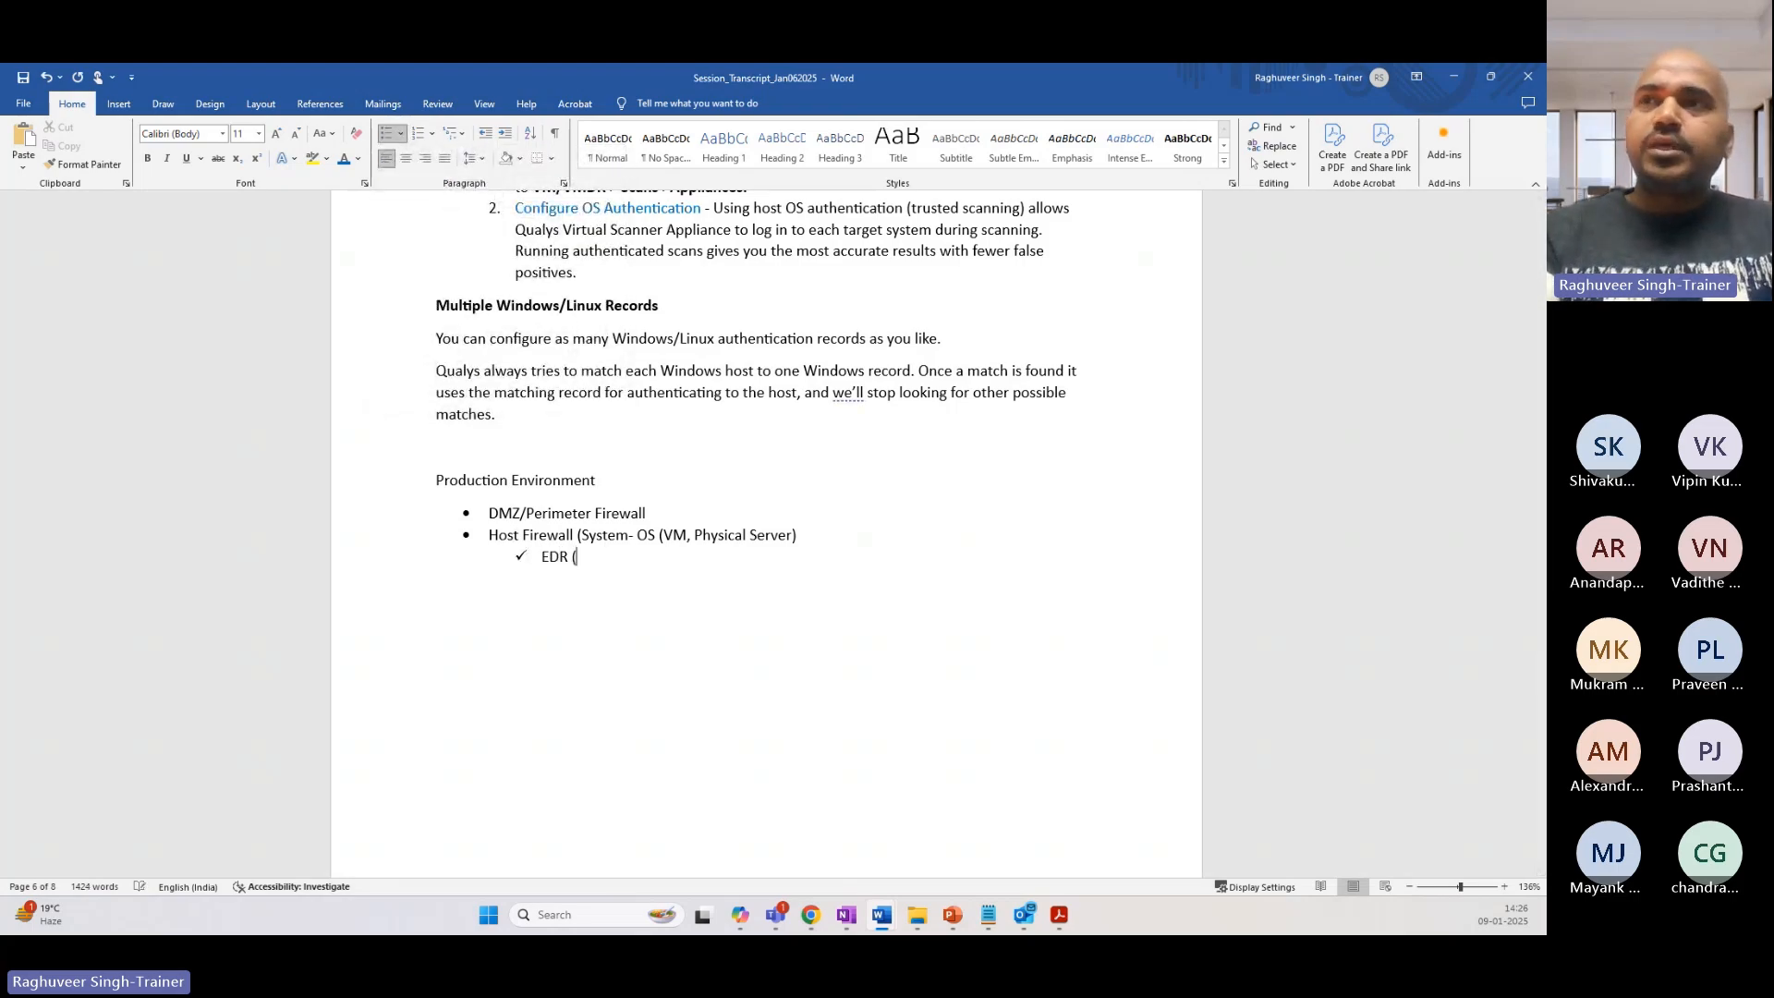
pyautogui.write('Endpoint Detec')
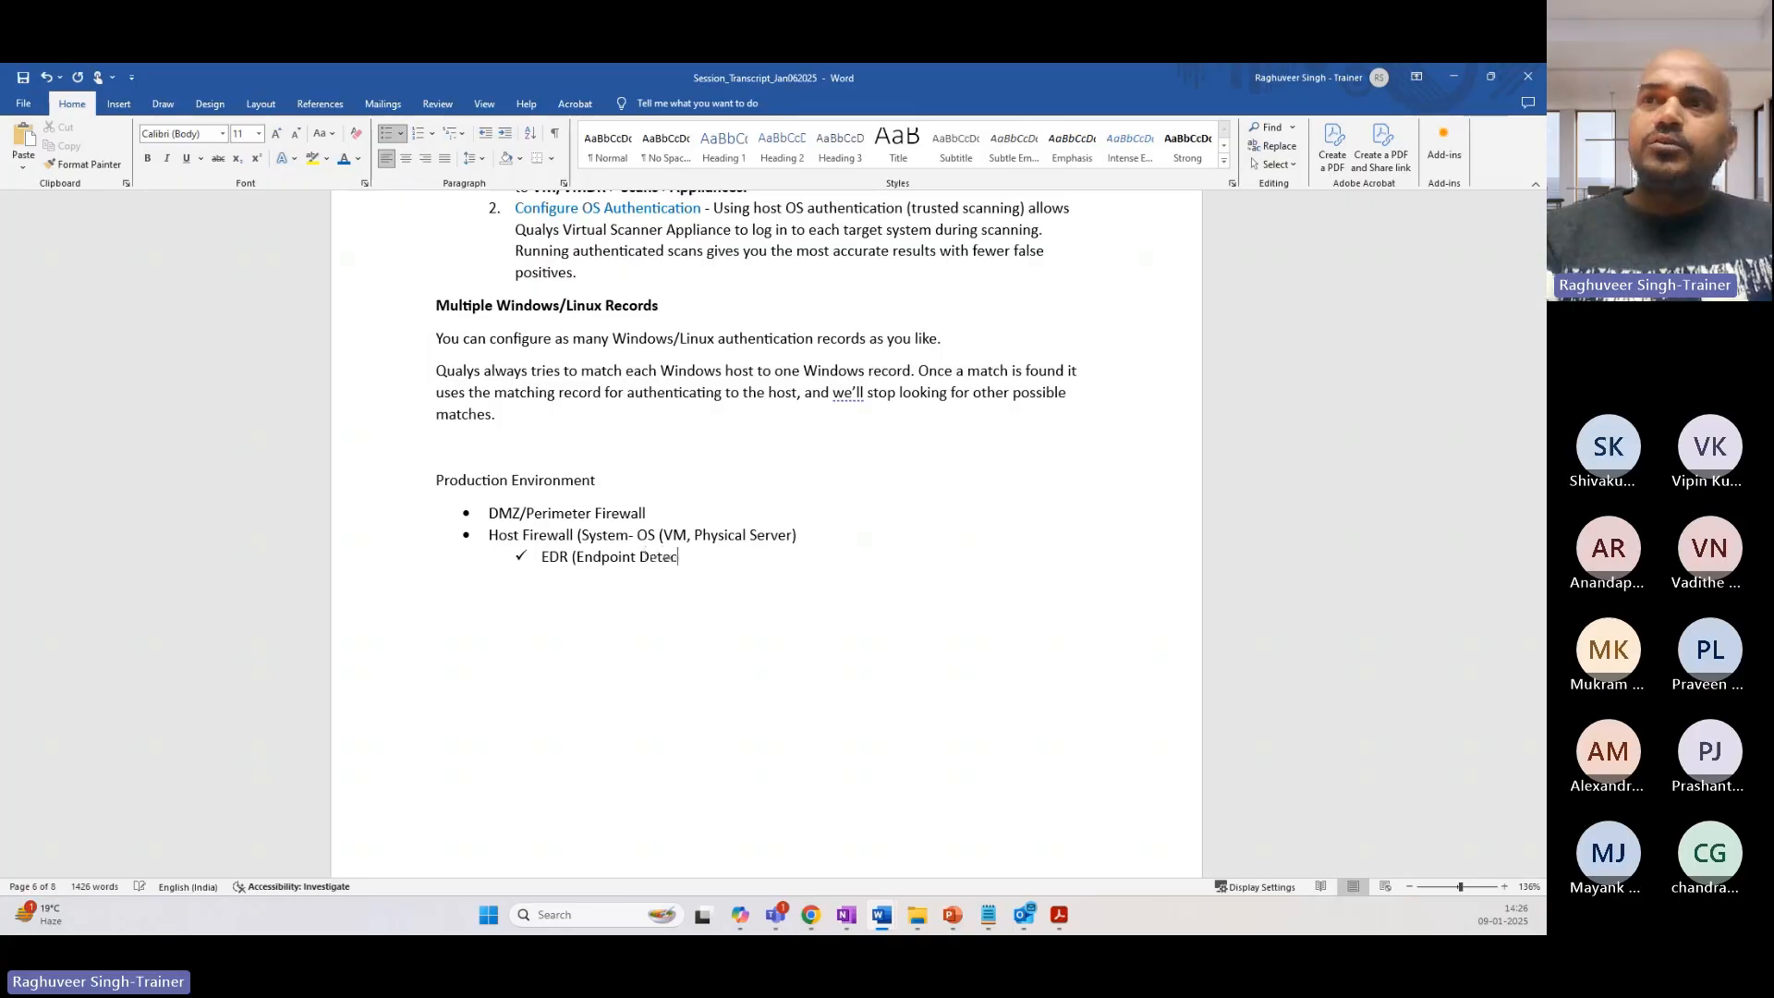
pyautogui.write('tion & F')
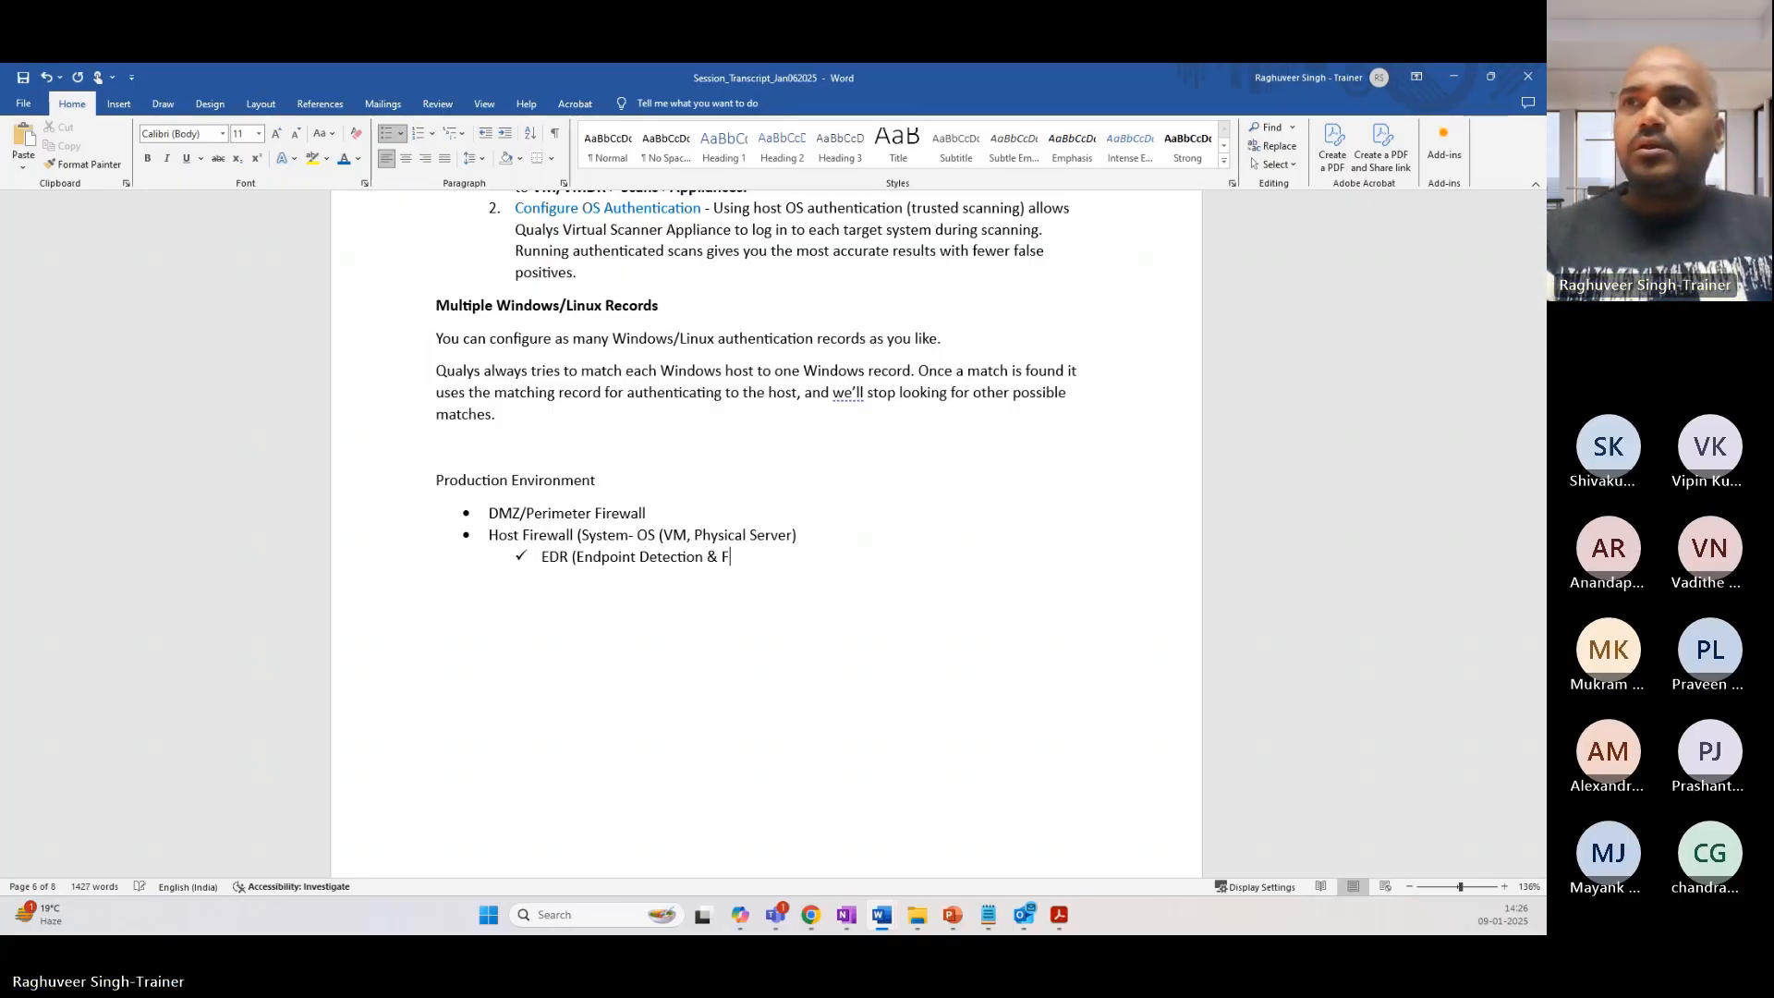
pyautogui.write('Tesp')
pyautogui.press('BackSpace')
pyautogui.press('BackSpace')
pyautogui.press('BackSpace')
pyautogui.press('BackSpace')
pyautogui.write('Rtespo')
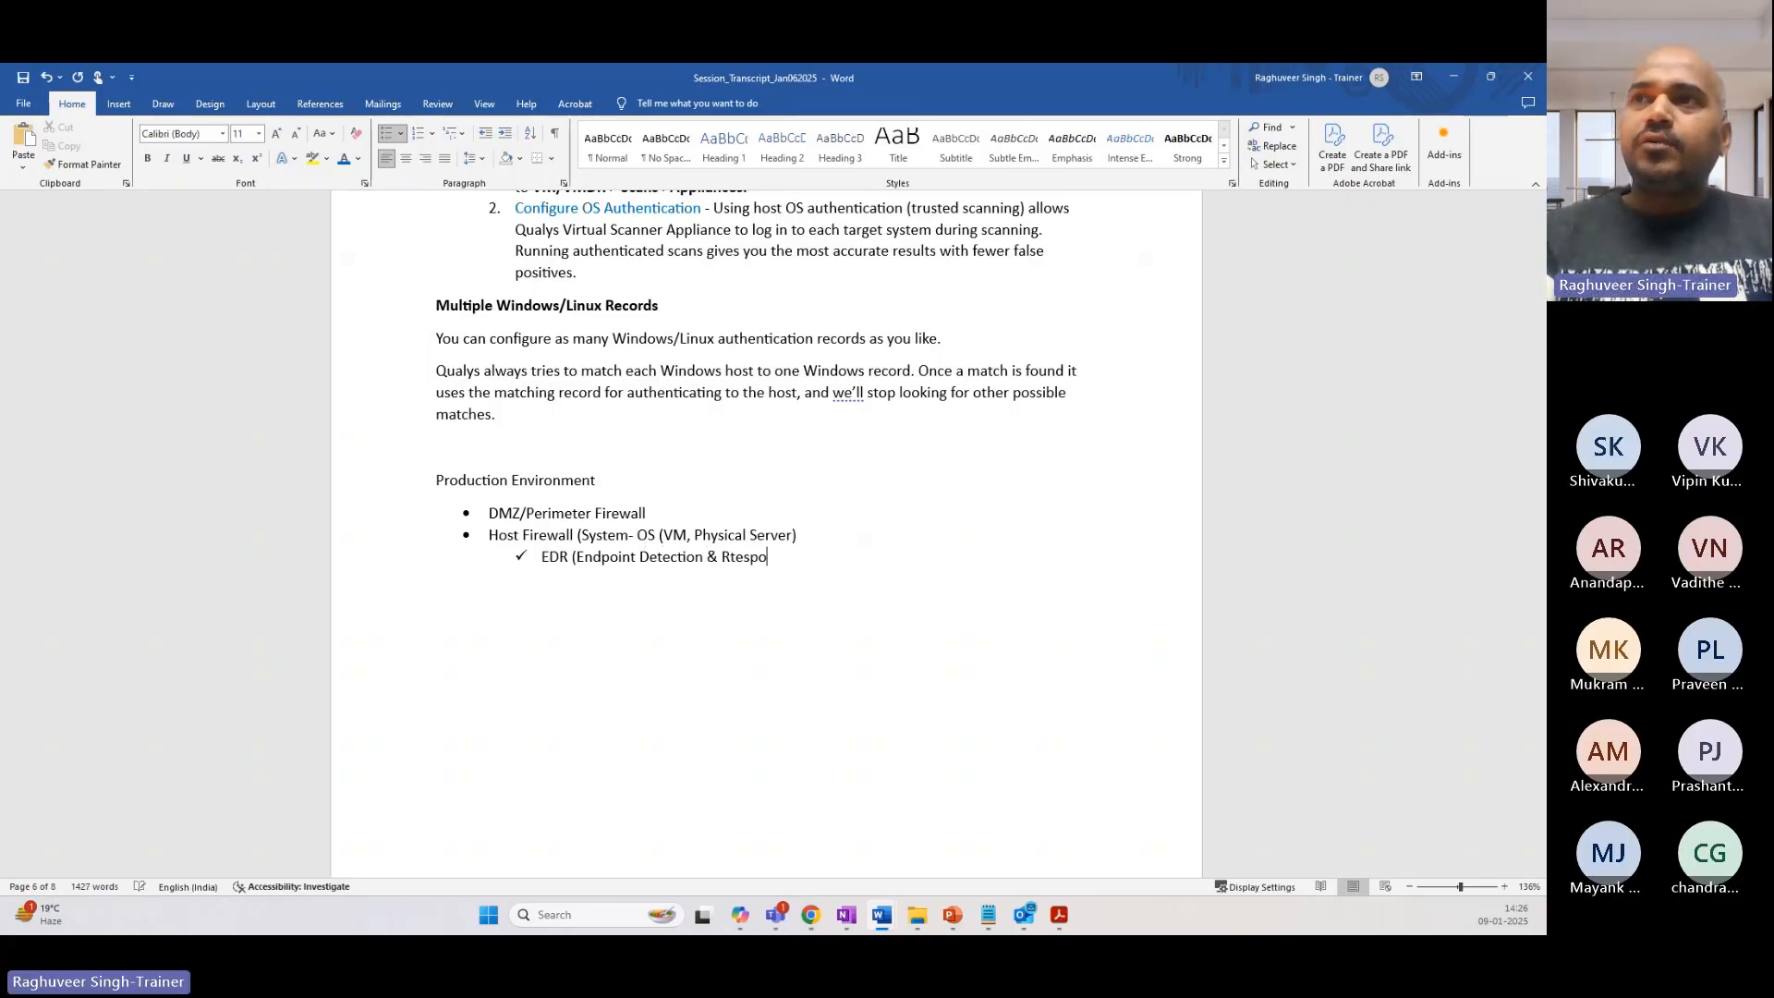
pyautogui.press('BackSpace')
pyautogui.press('BackSpace')
pyautogui.press('BackSpace')
pyautogui.press('BackSpace')
pyautogui.press('BackSpace')
pyautogui.press('BackSpace')
pyautogui.write('Re')
pyautogui.press('BackSpace')
pyautogui.press('BackSpace')
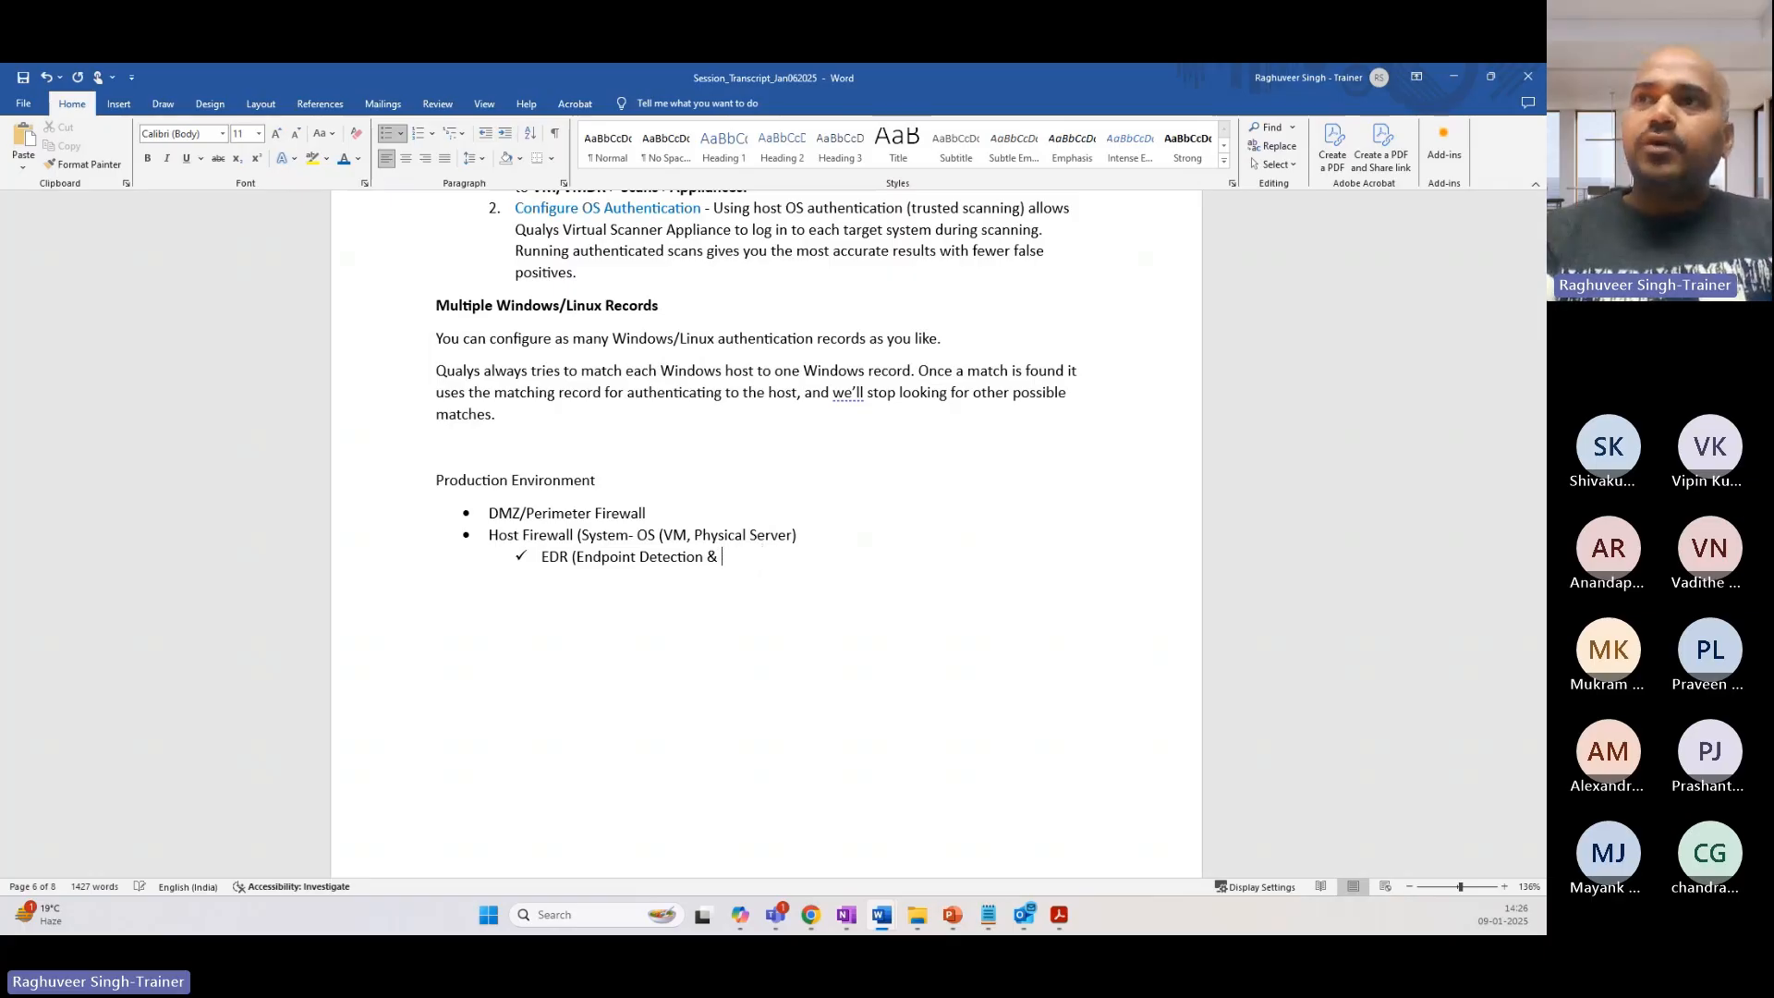
pyautogui.write('Response')
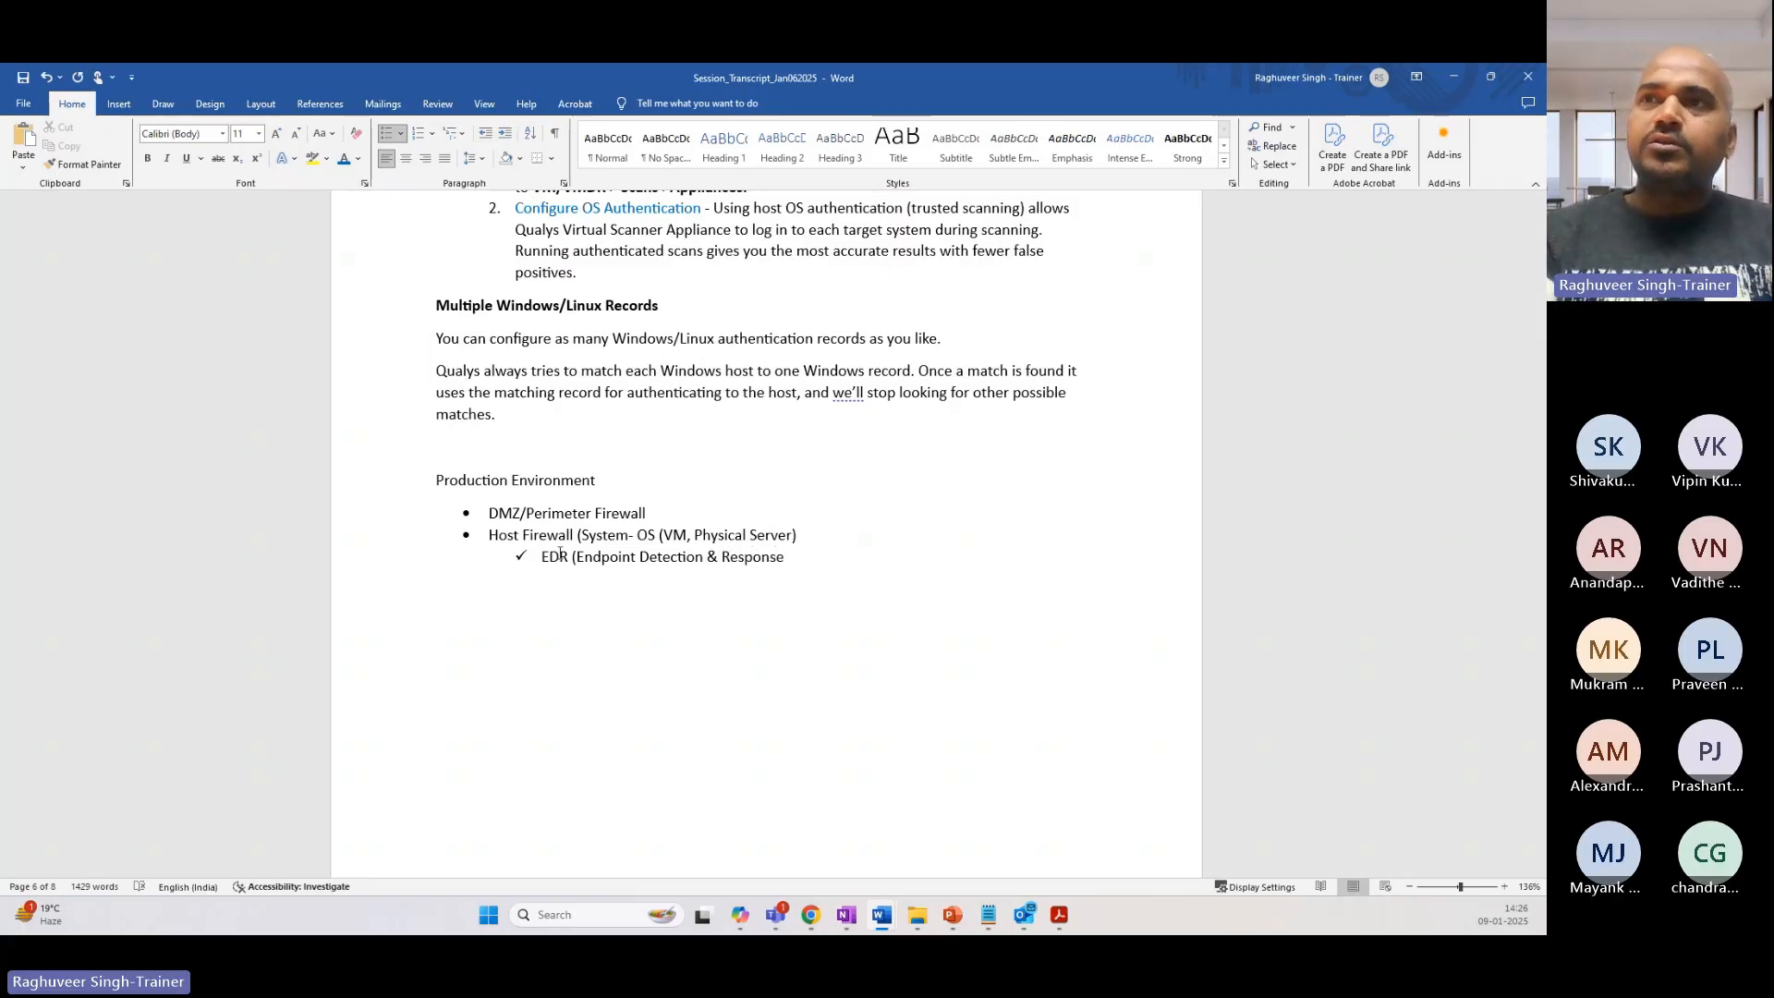
pyautogui.write(')')
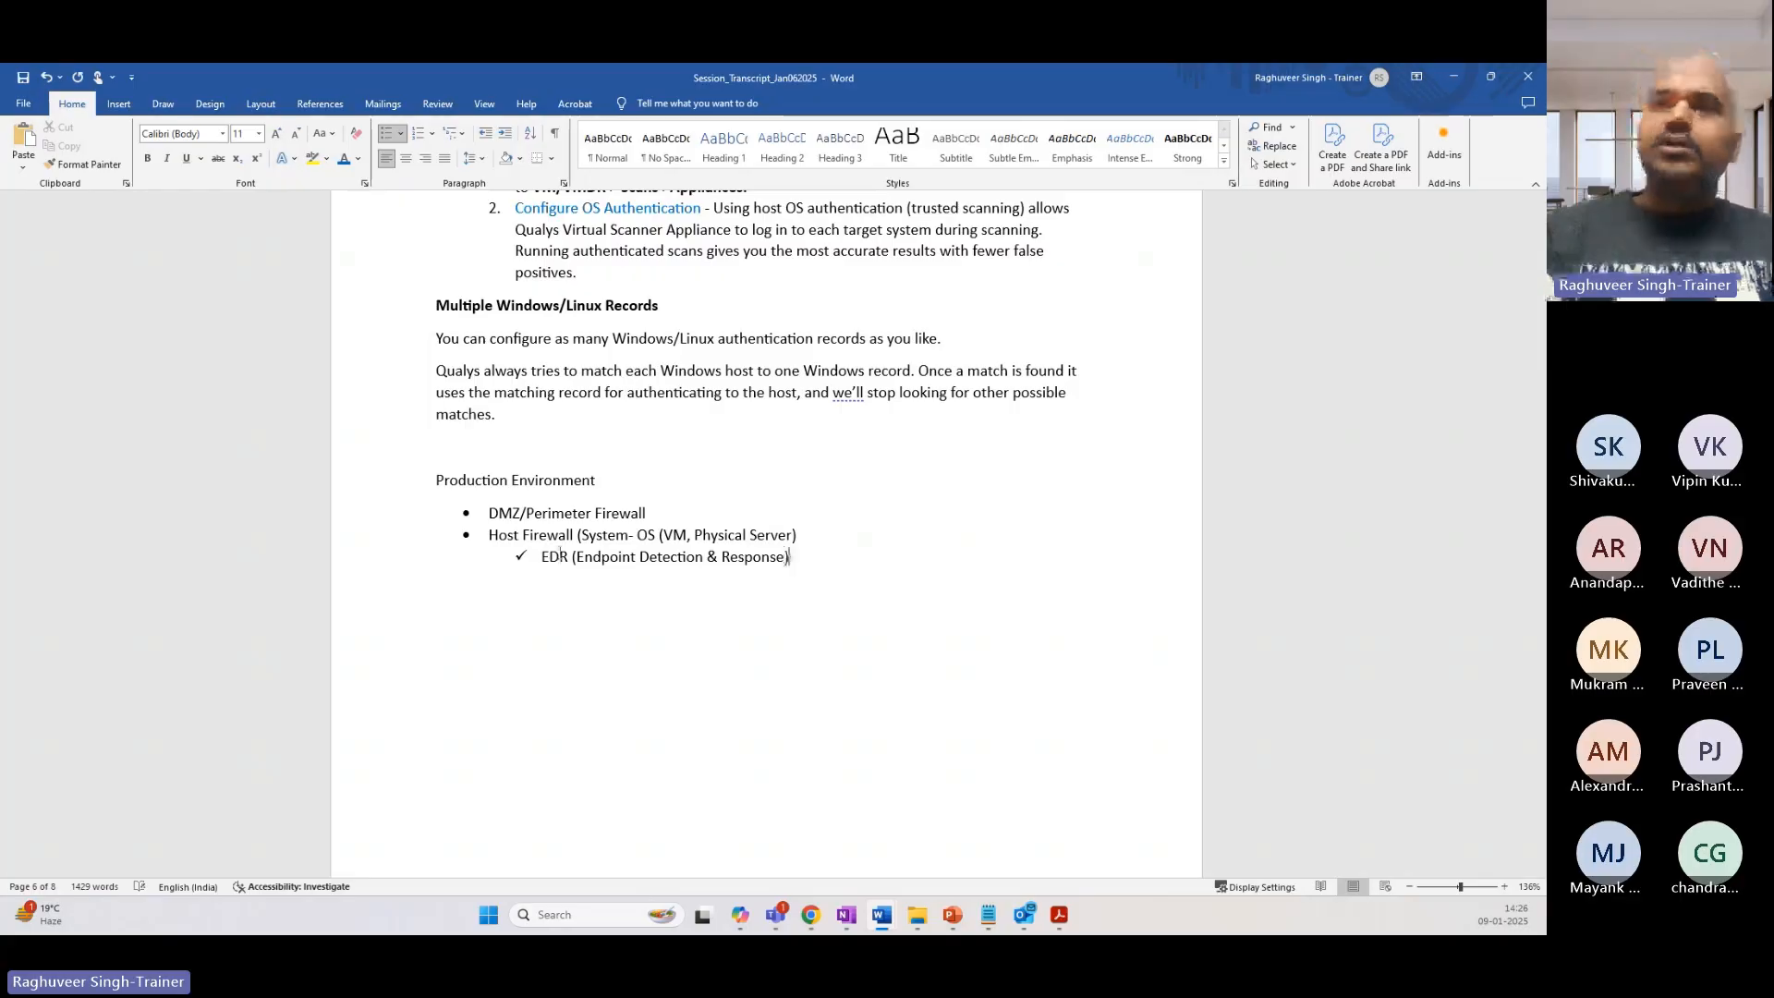
pyautogui.press('Return')
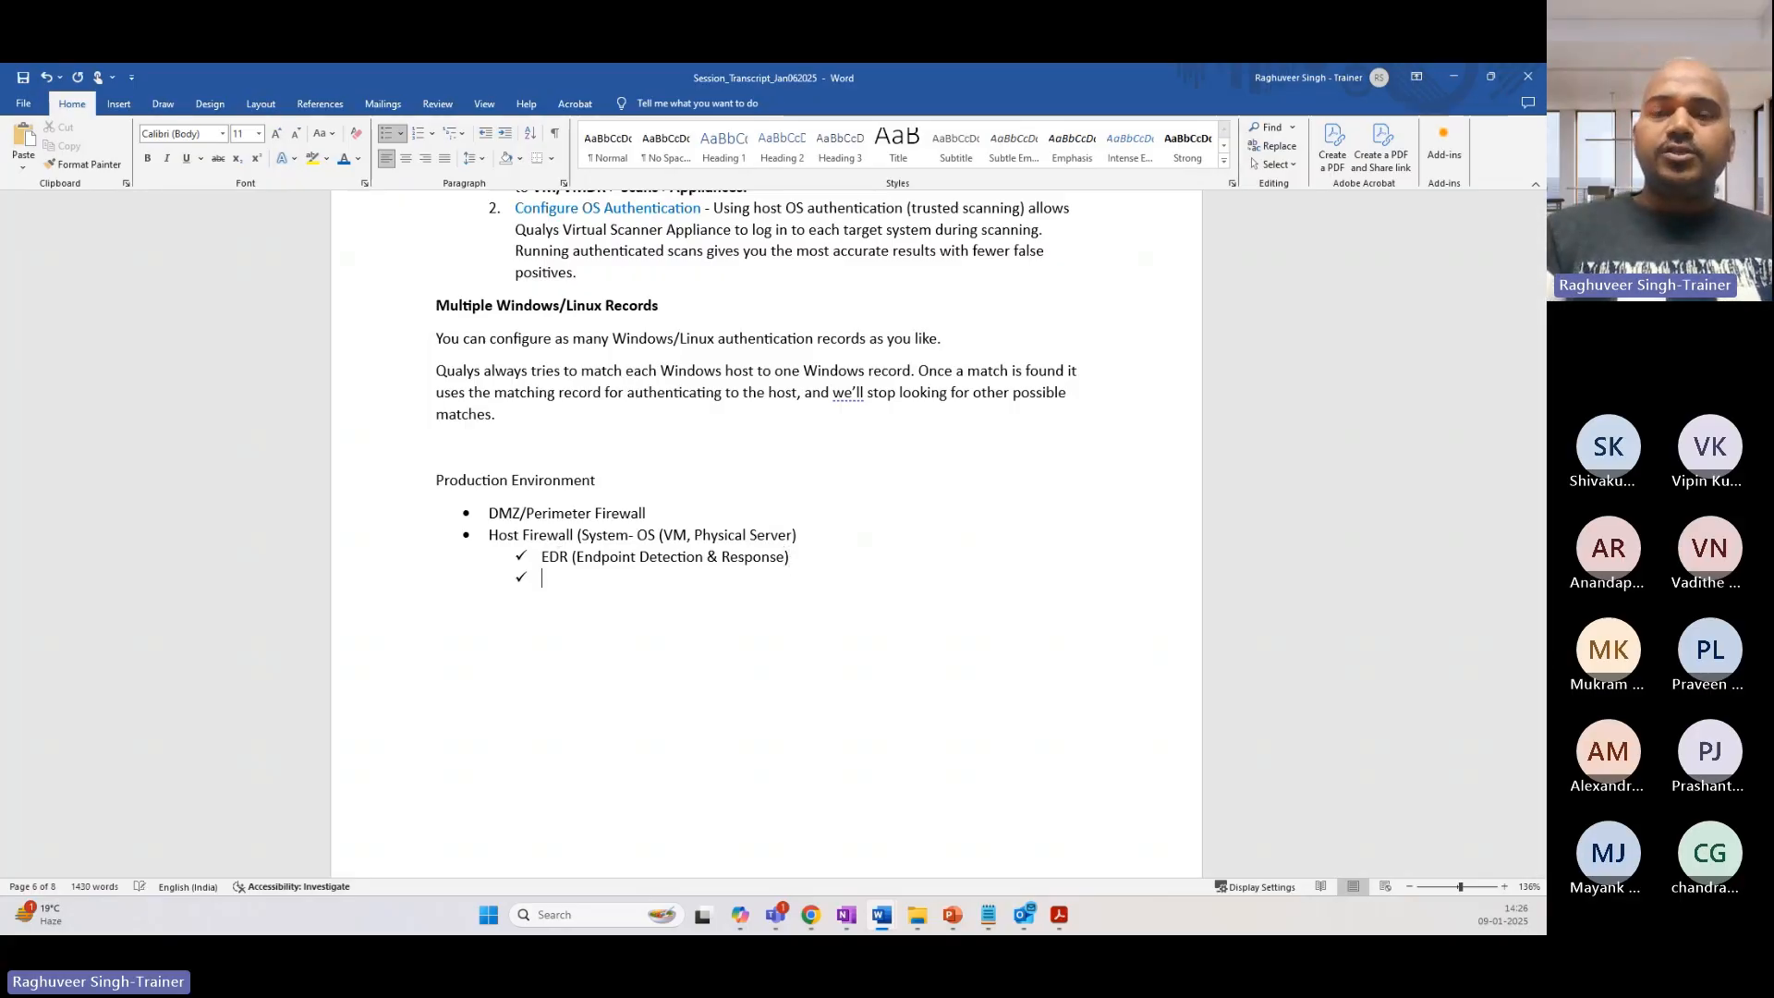
# Step: Add square-bulleted third-level items "MDE", "Crowstrike" and "Sentinel One" beneath the EDR sub-item
pyautogui.click(400, 133)
pyautogui.click(470, 338)
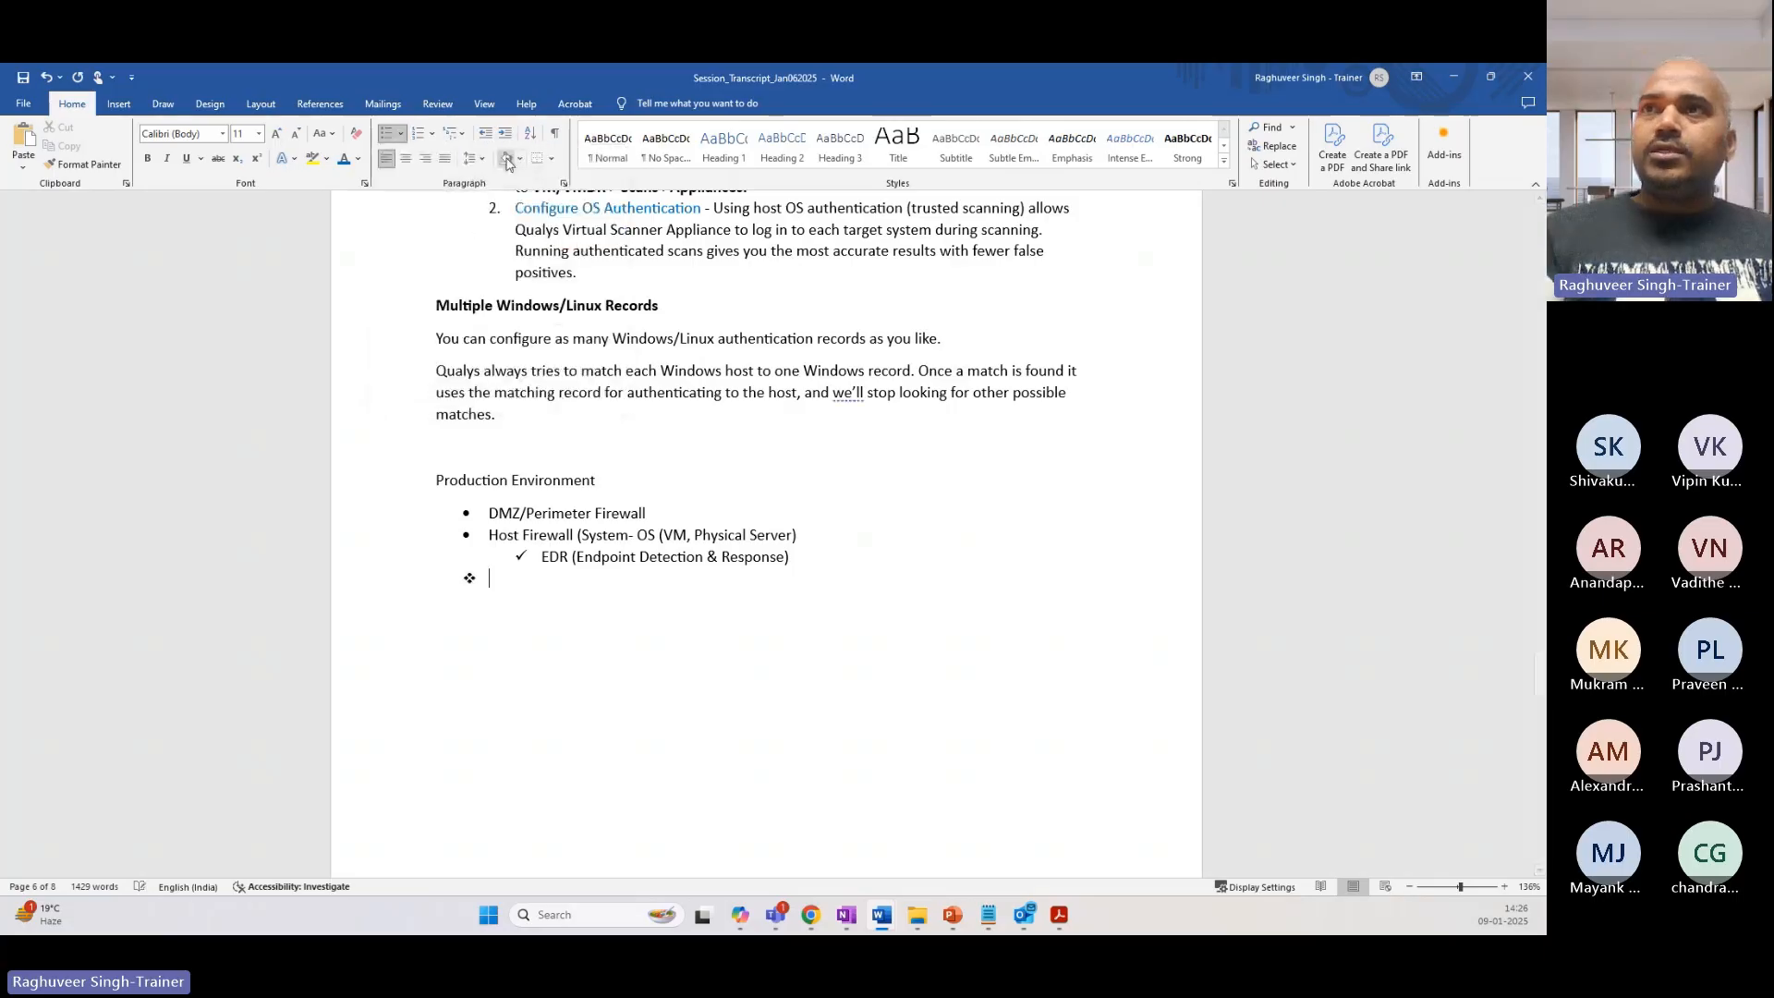
pyautogui.click(505, 134)
pyautogui.write('MDE')
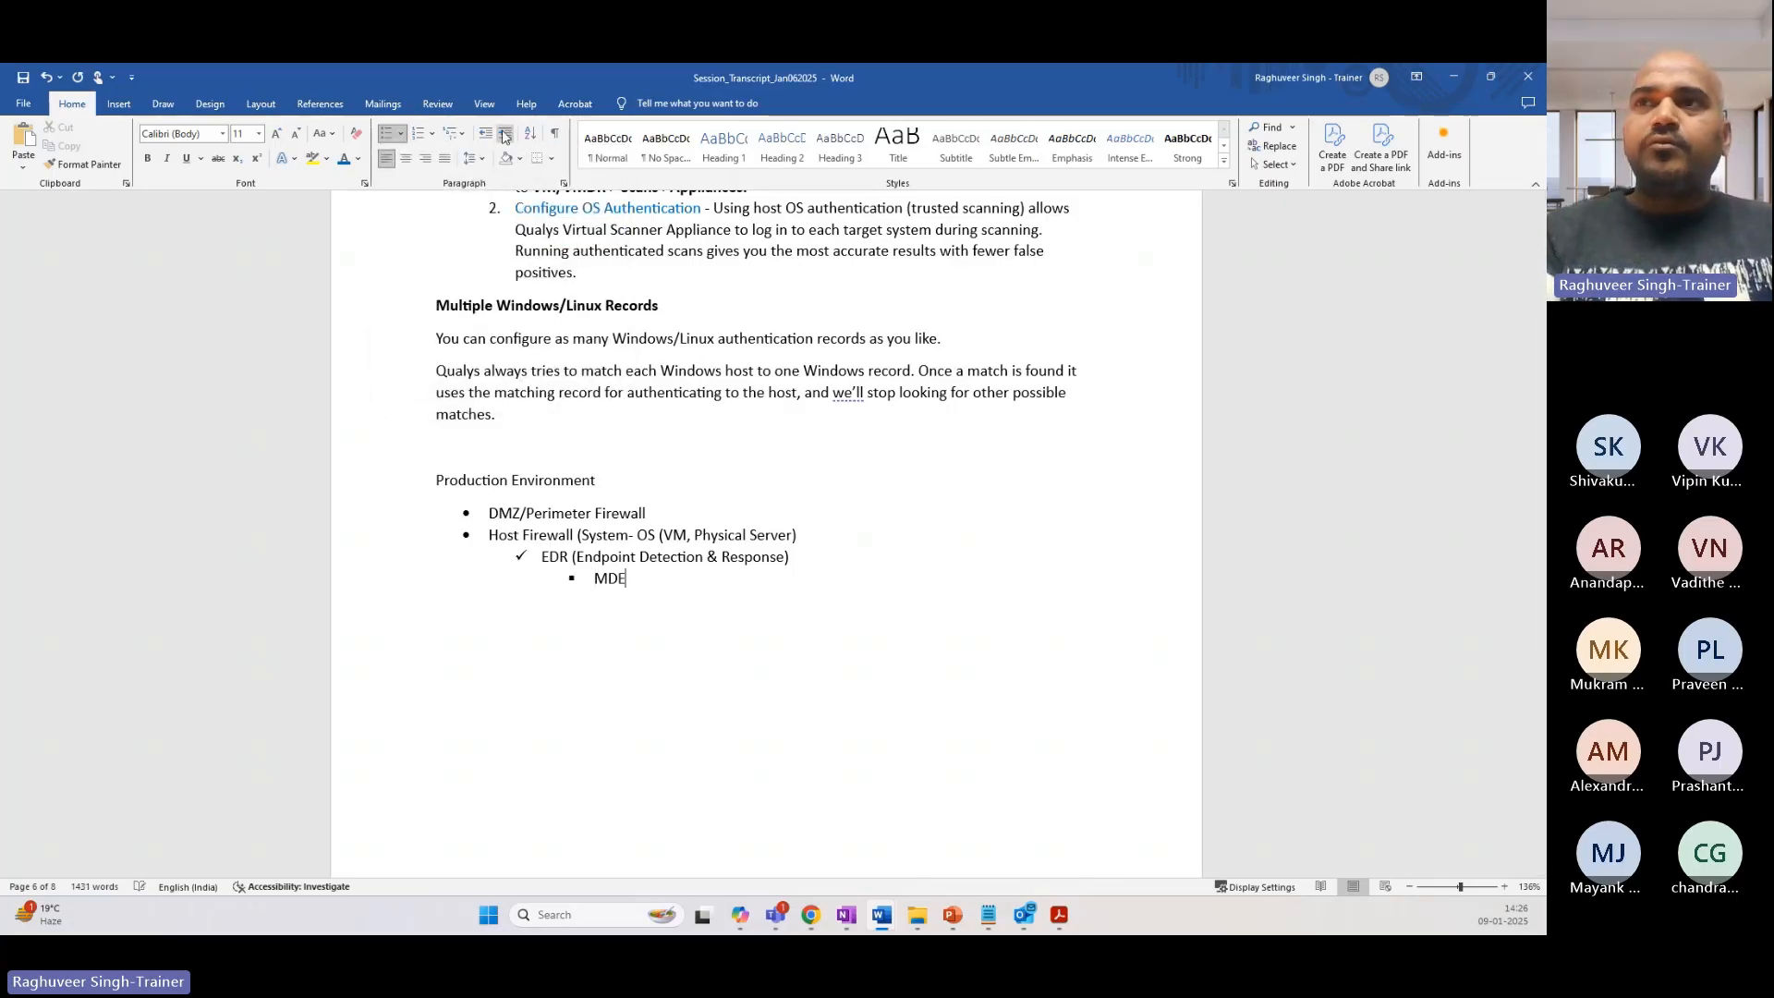
pyautogui.press('Return')
pyautogui.write('Cro')
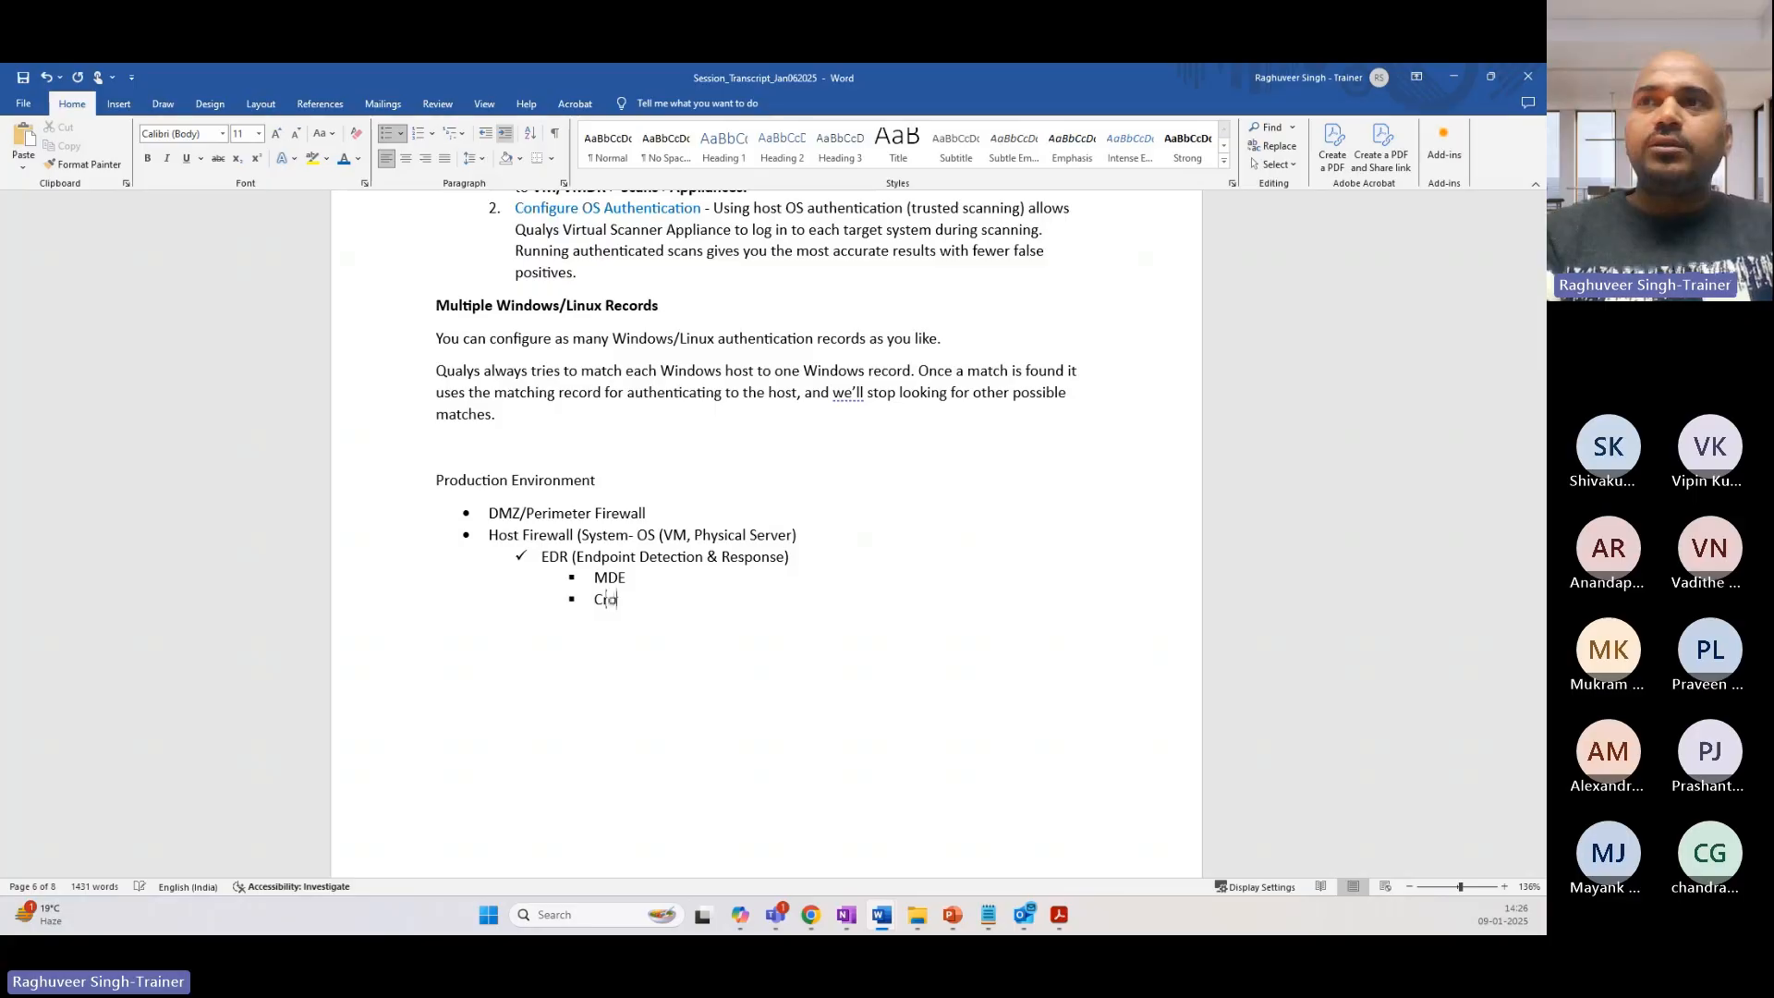
pyautogui.write('wstrike')
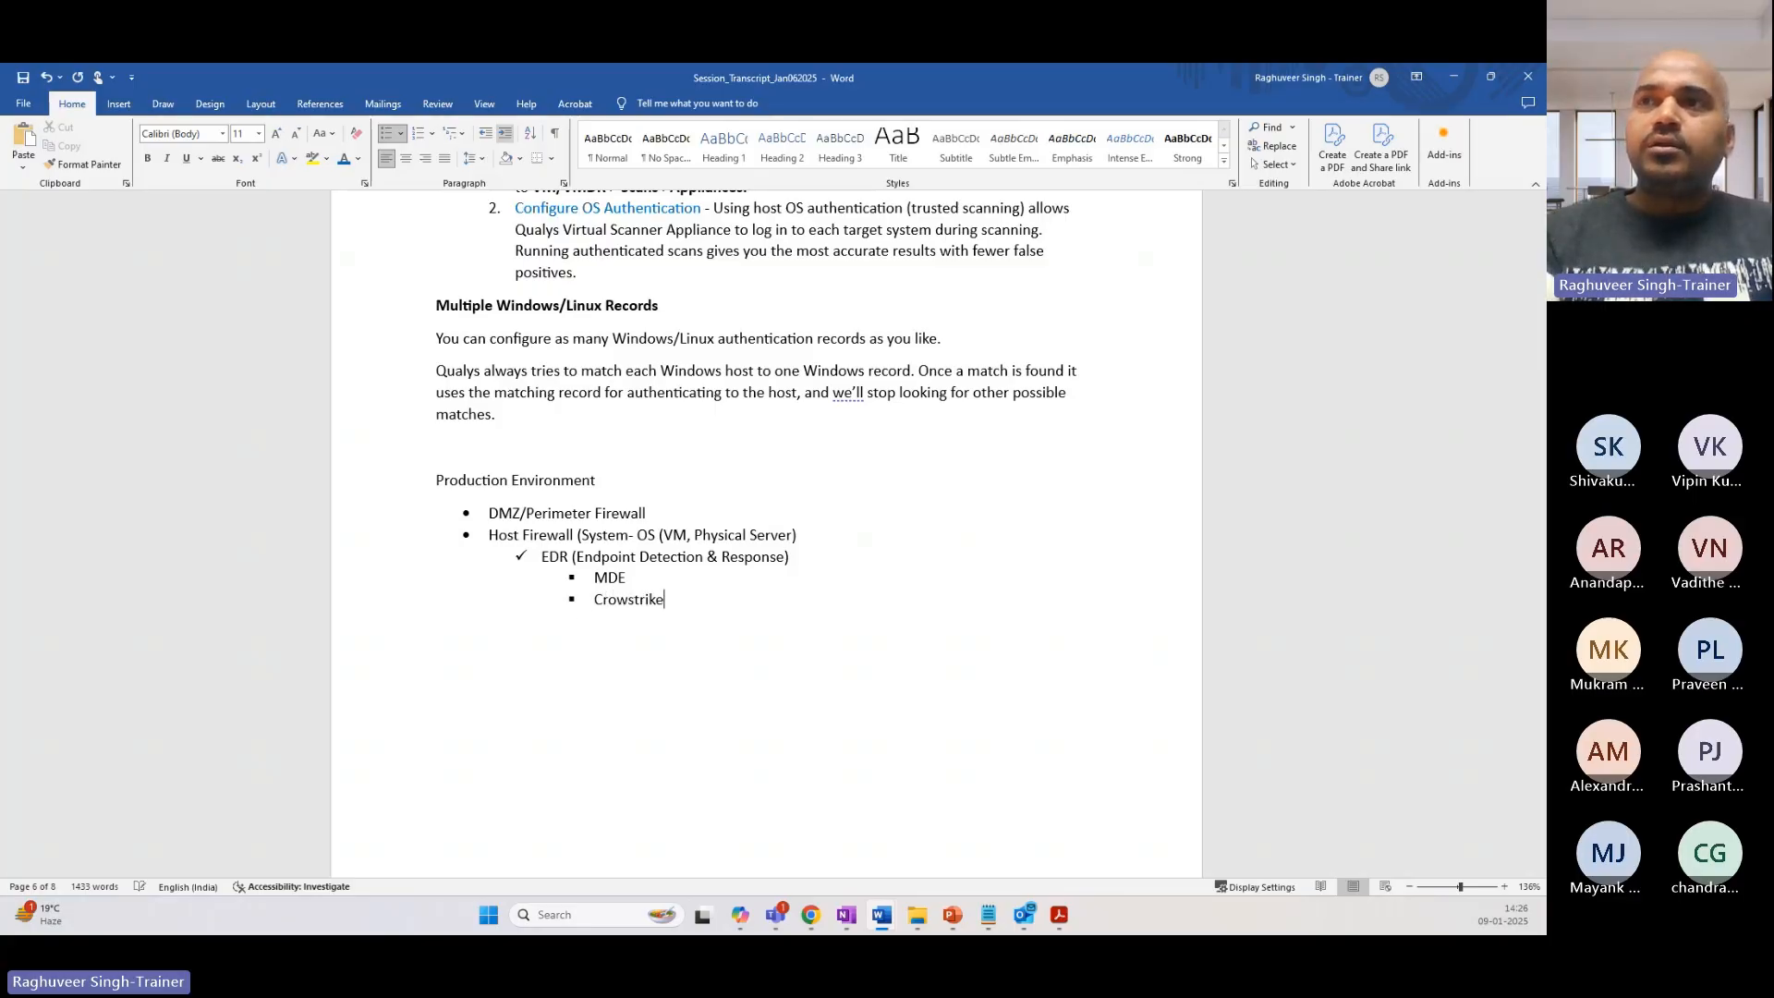
pyautogui.press('Return')
pyautogui.write('Sentinel One')
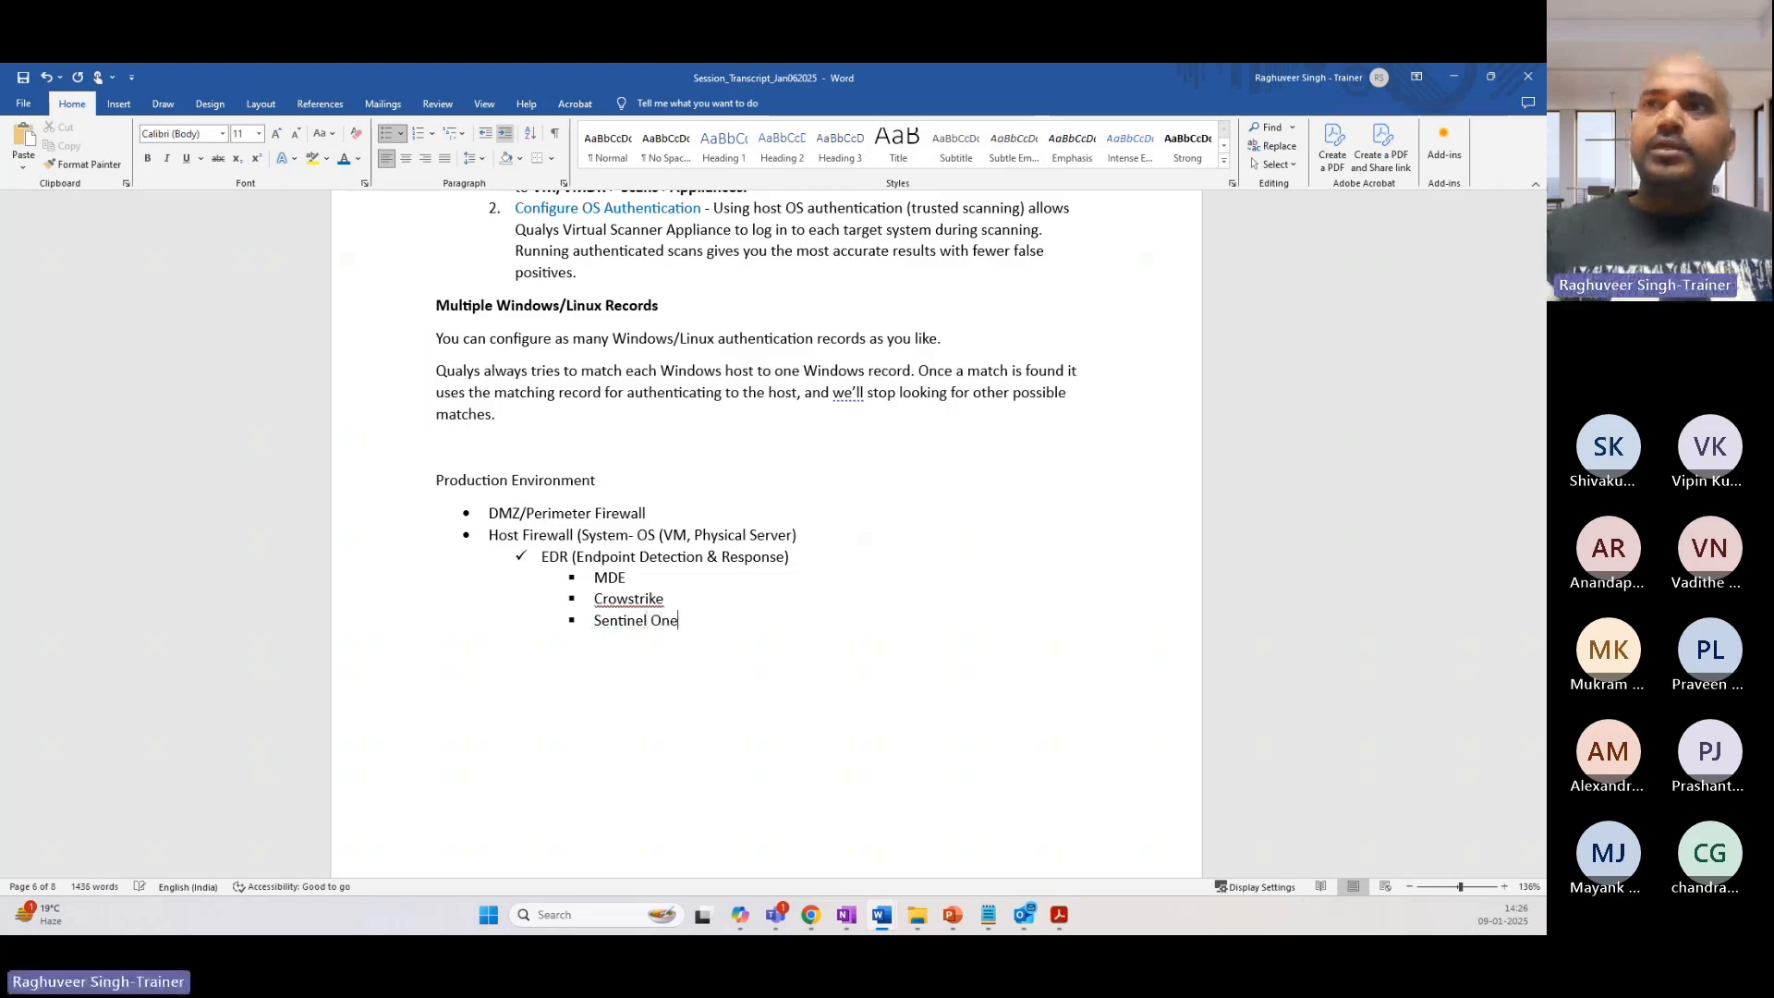
# Step: Correct the misspelled second EDR product to "Crowdstrike" and add "Cortex XDR" as the fourth item in that list
pyautogui.rightClick(615, 598)
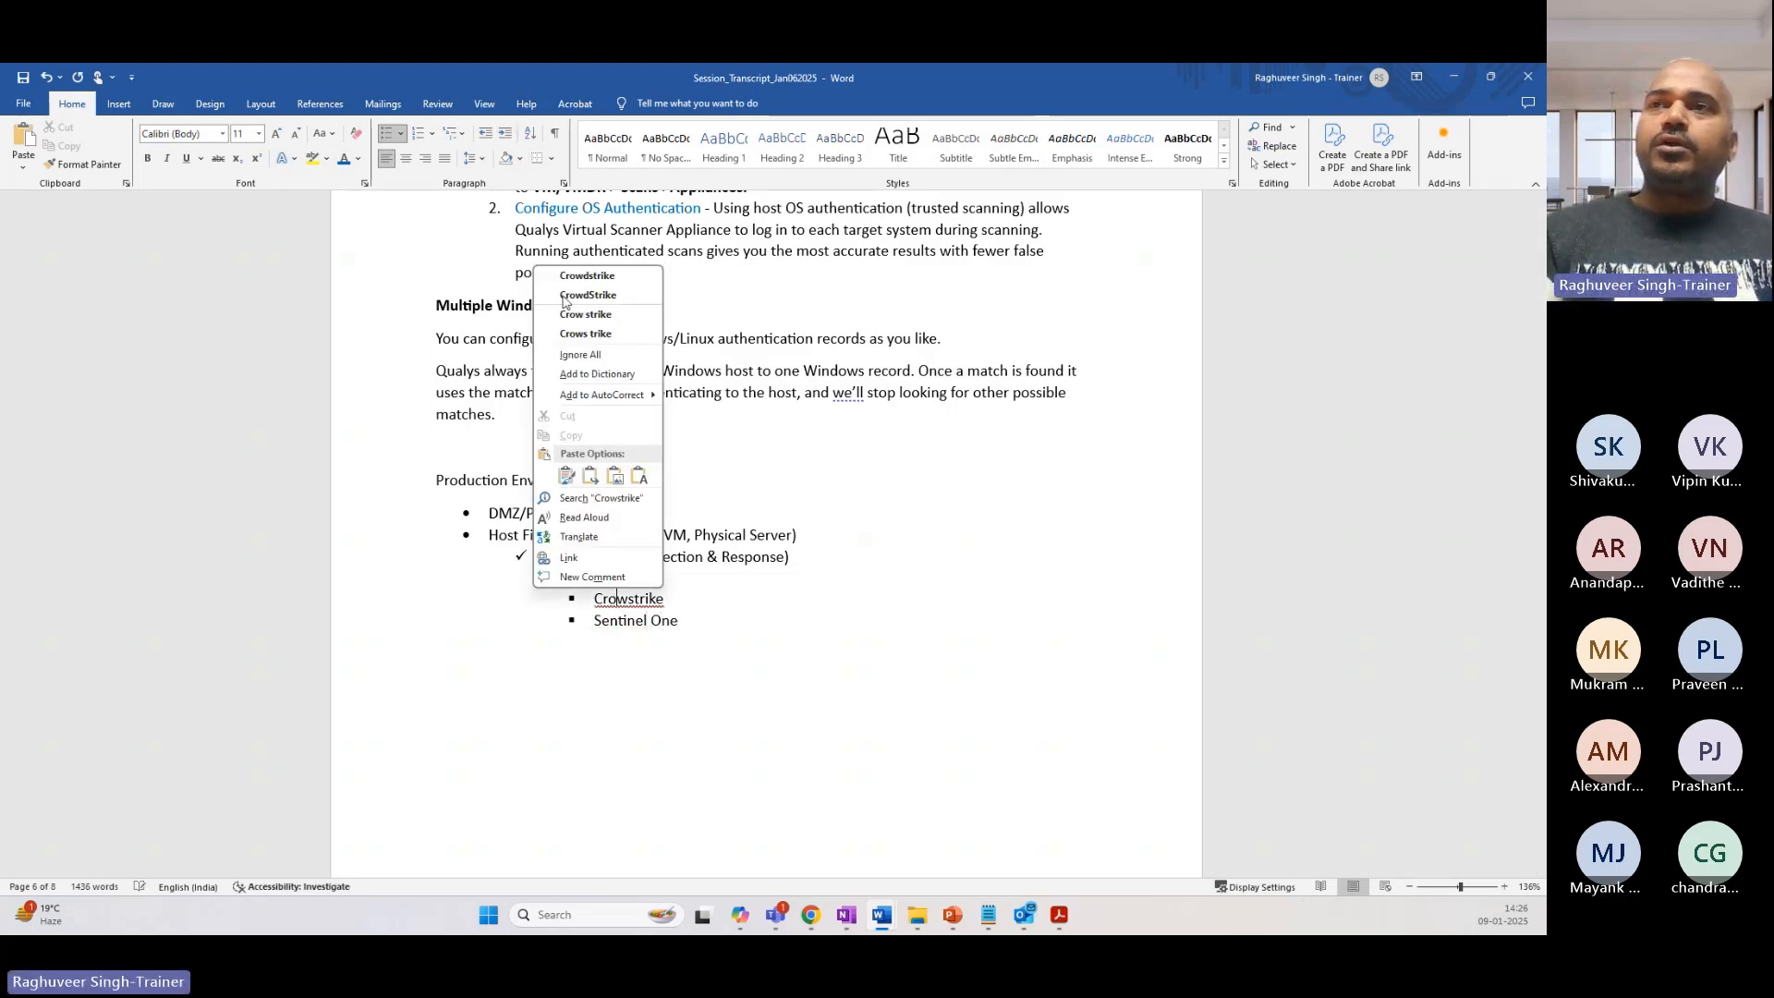
pyautogui.click(578, 274)
pyautogui.click(704, 630)
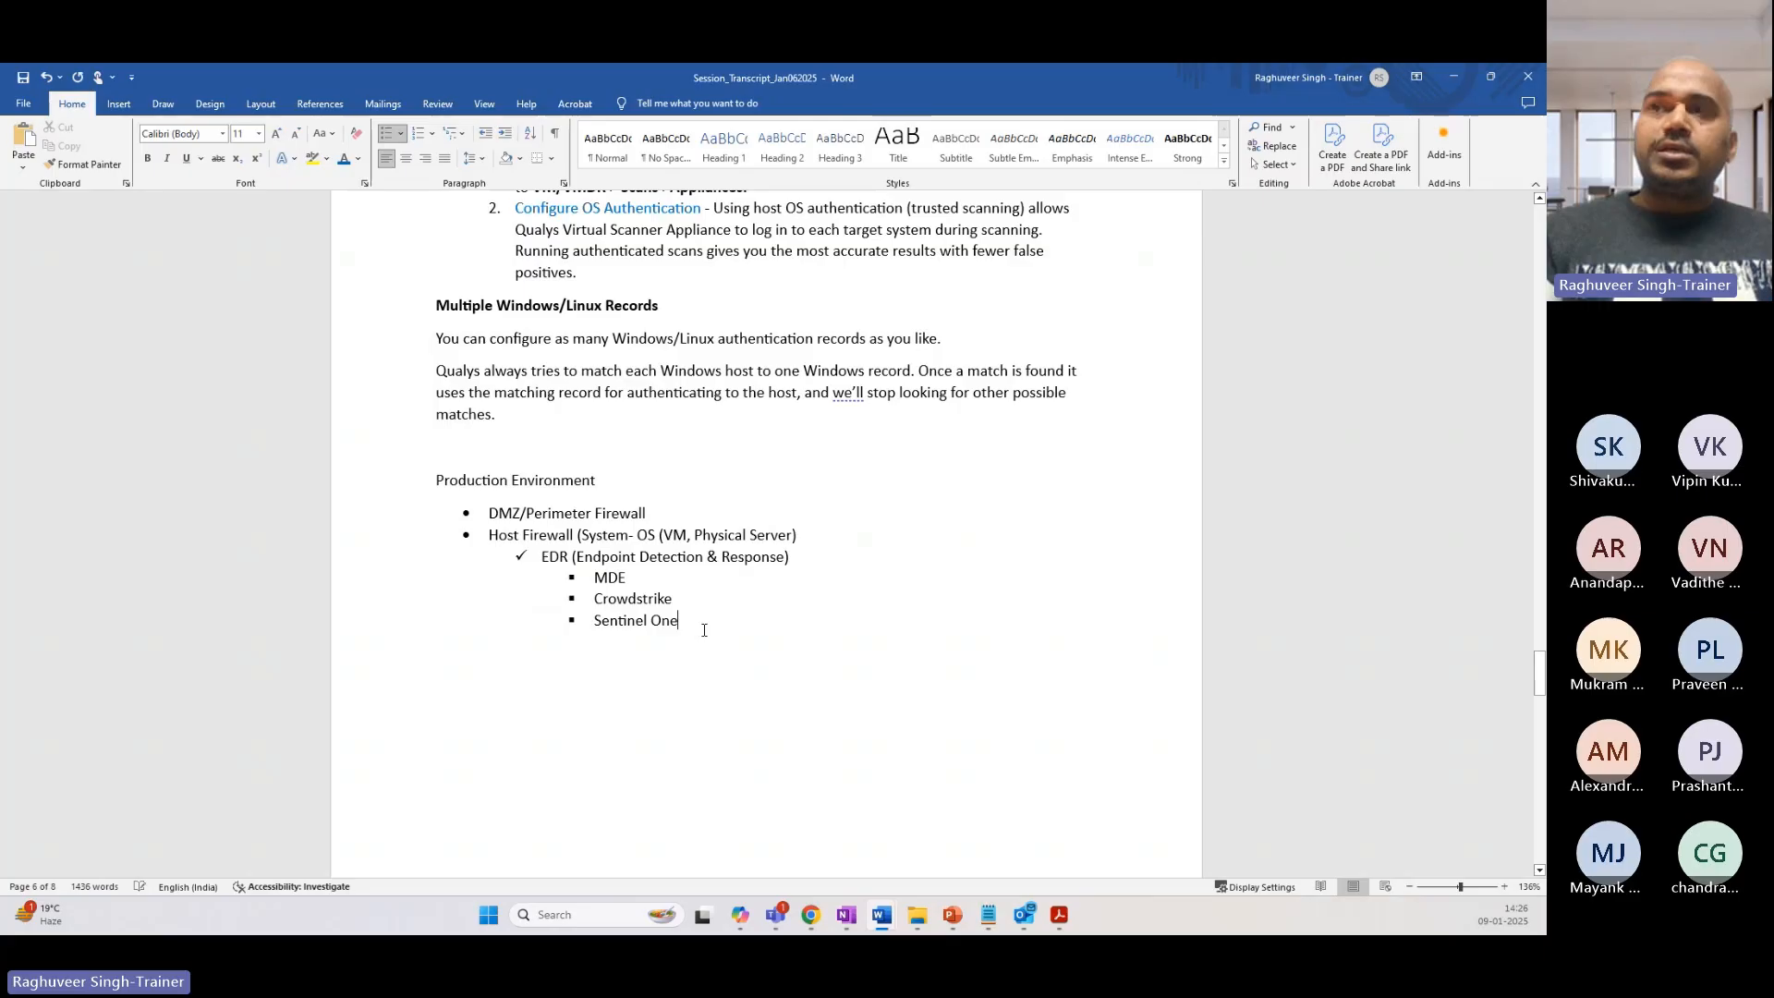
pyautogui.press('Return')
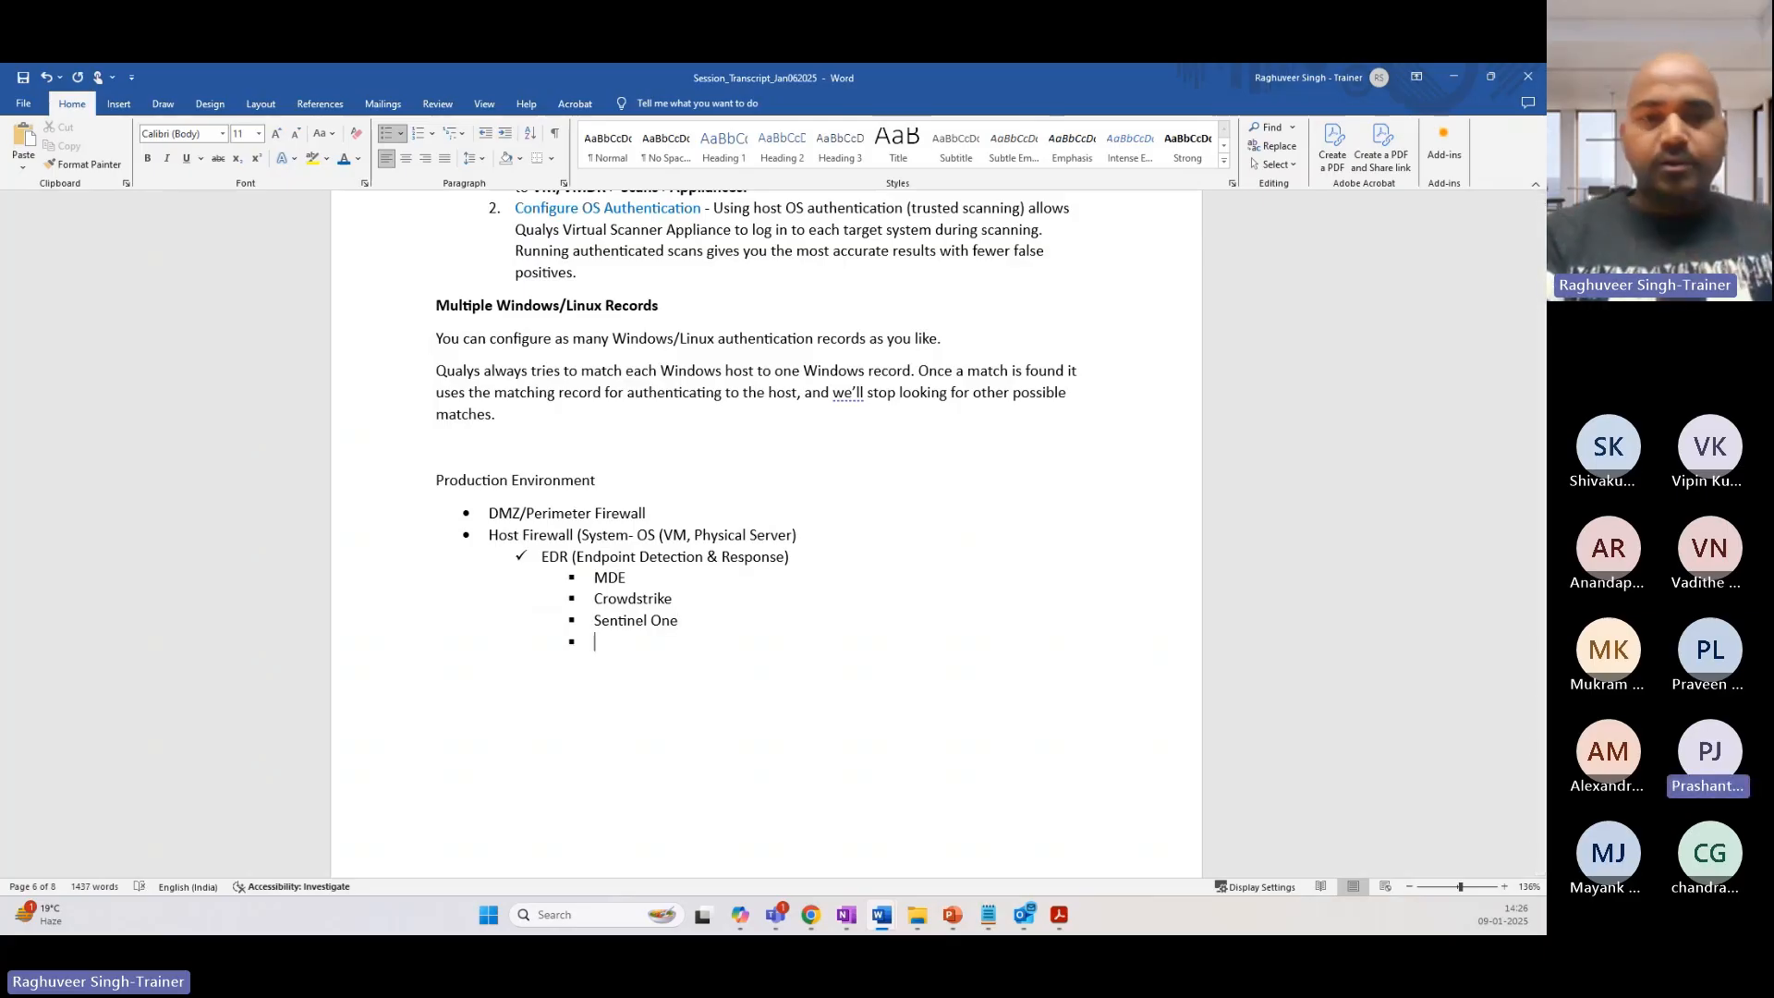
pyautogui.write('Cortex ')
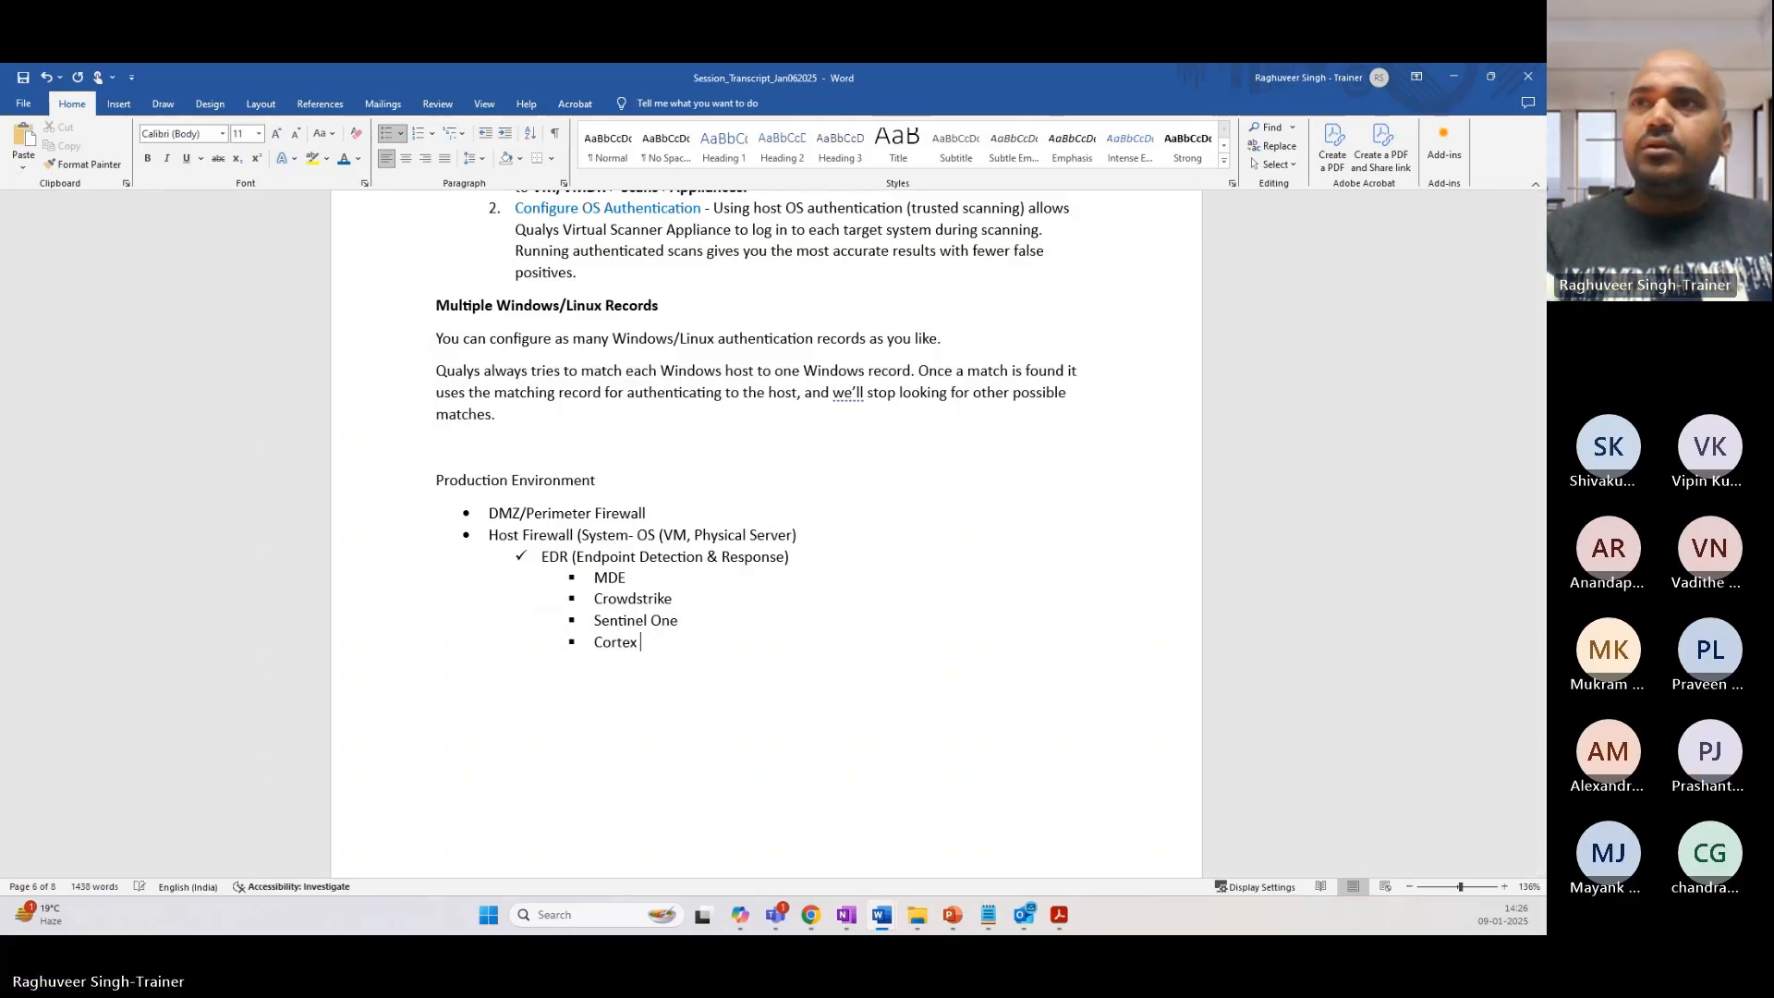
pyautogui.write('XD')
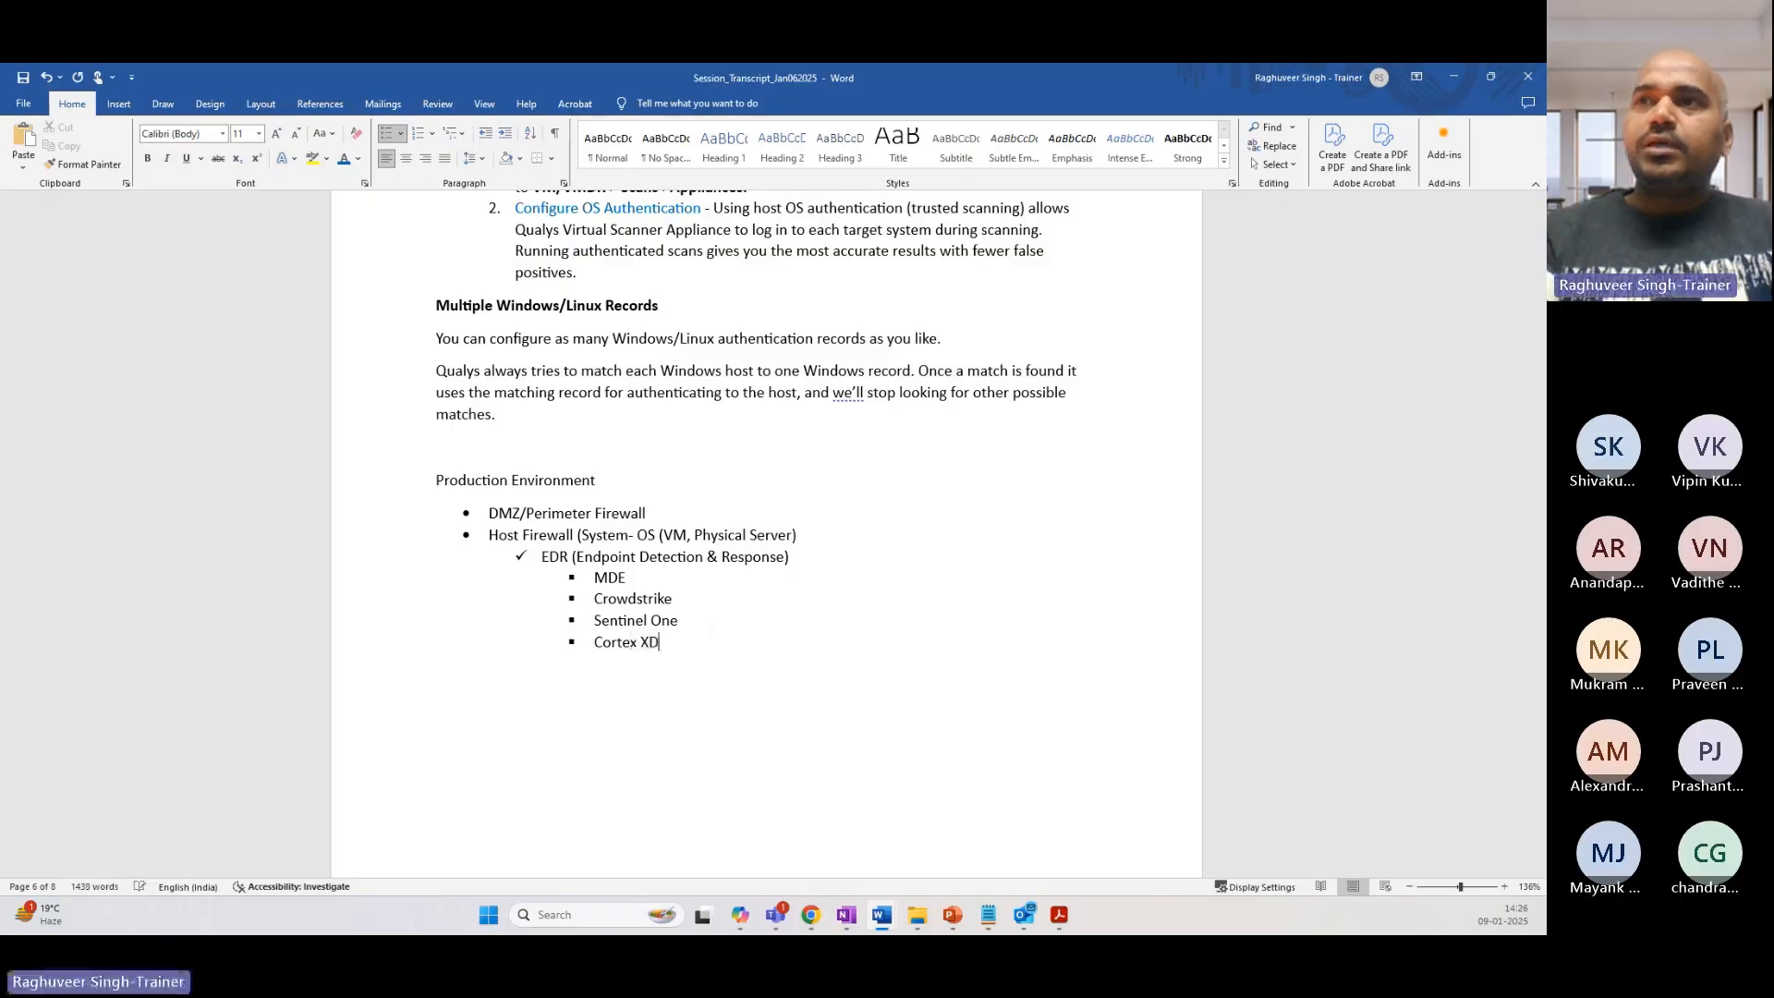
pyautogui.write('R')
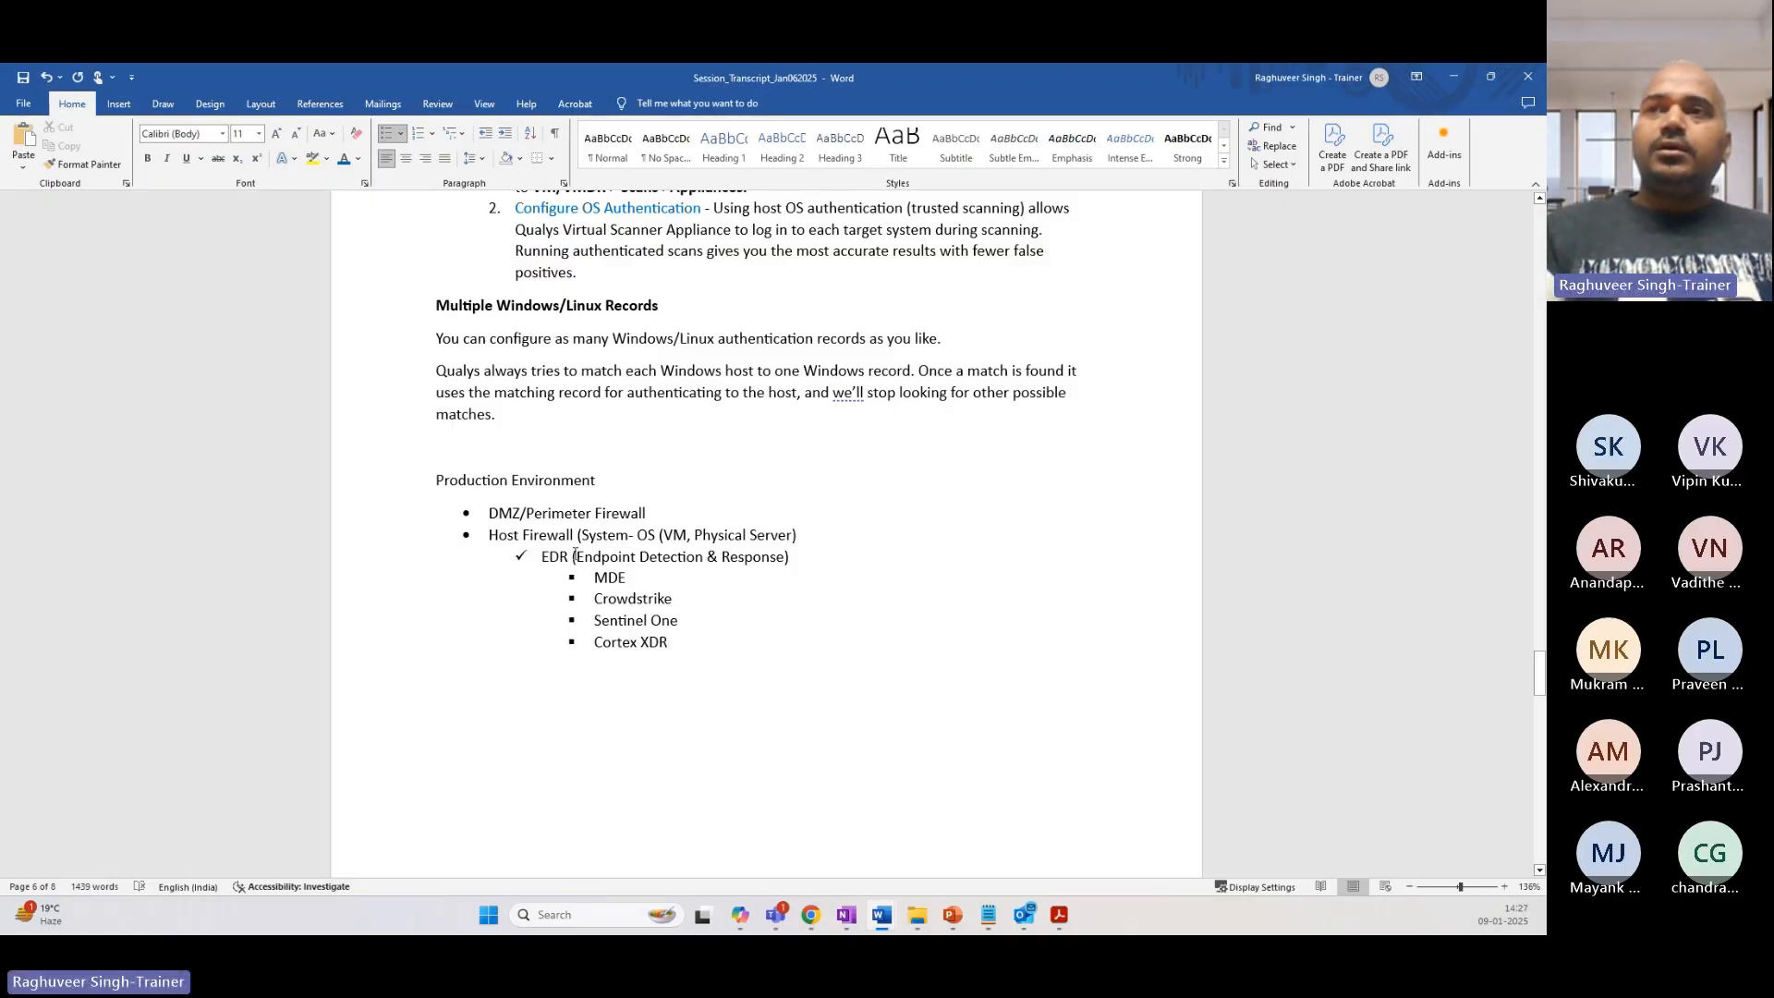
# Step: Append "– 100, 1000, 10000, 100, 000, etc." to the end of the Host Firewall bullet
pyautogui.scroll(-1, 572, 557)
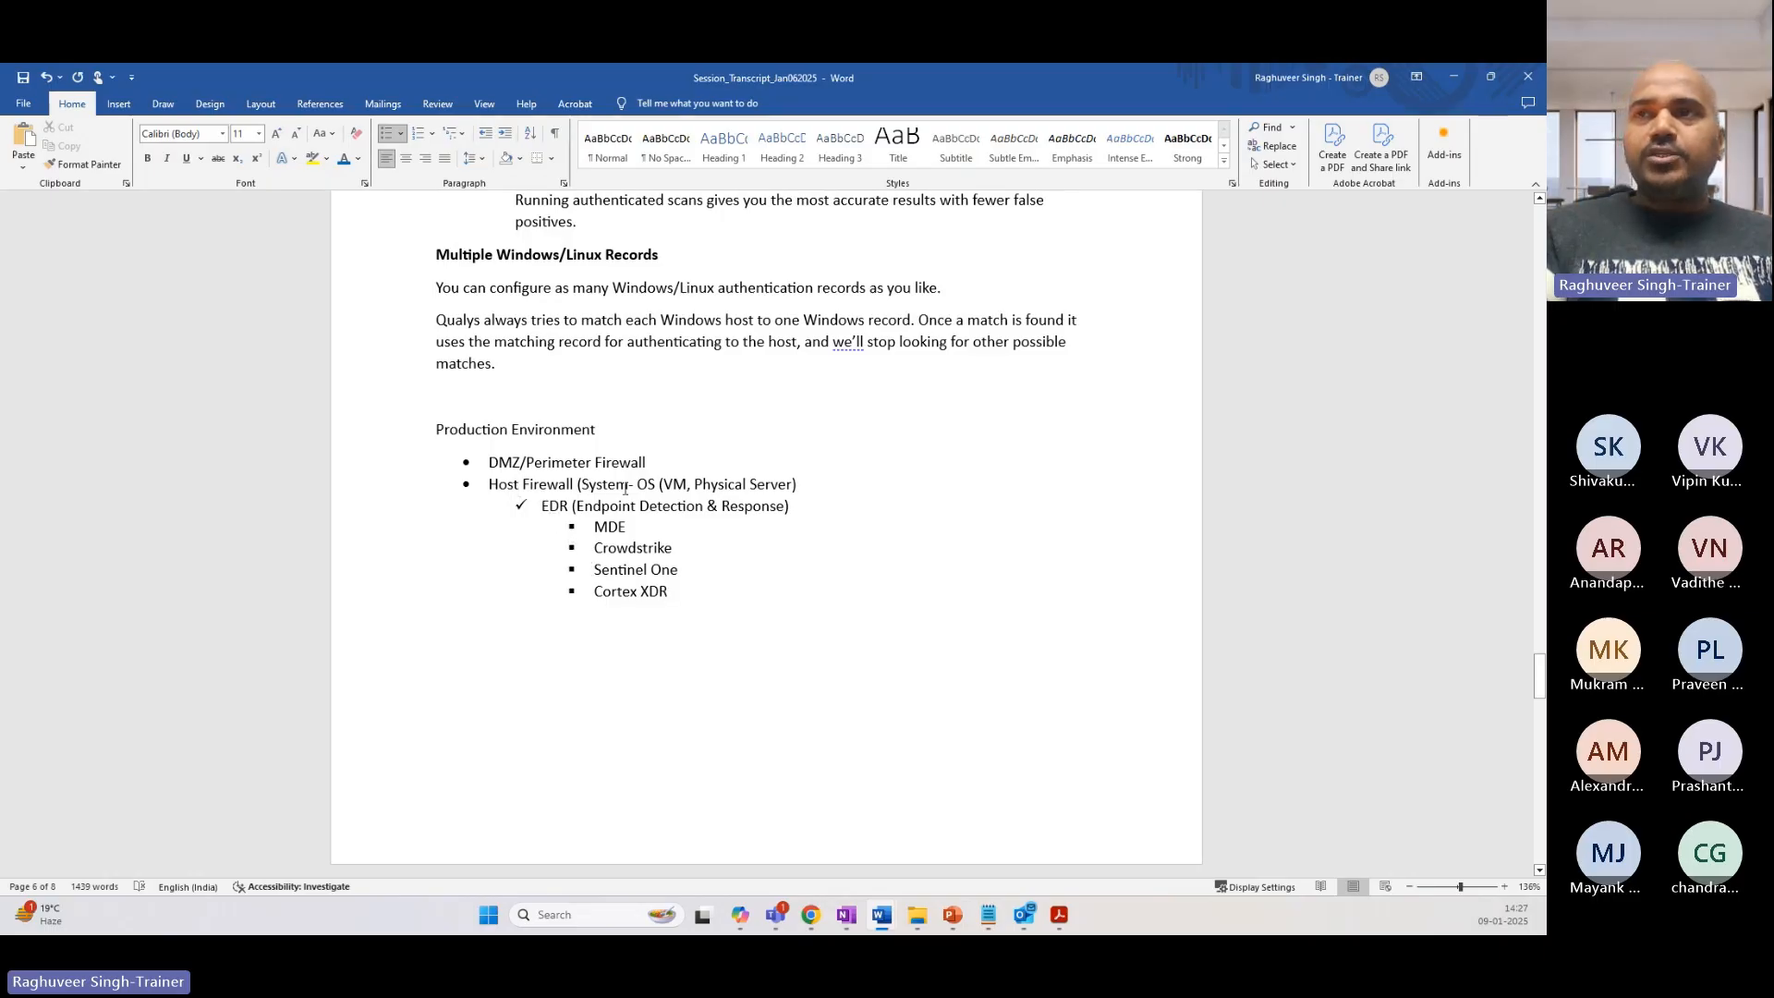
pyautogui.click(854, 489)
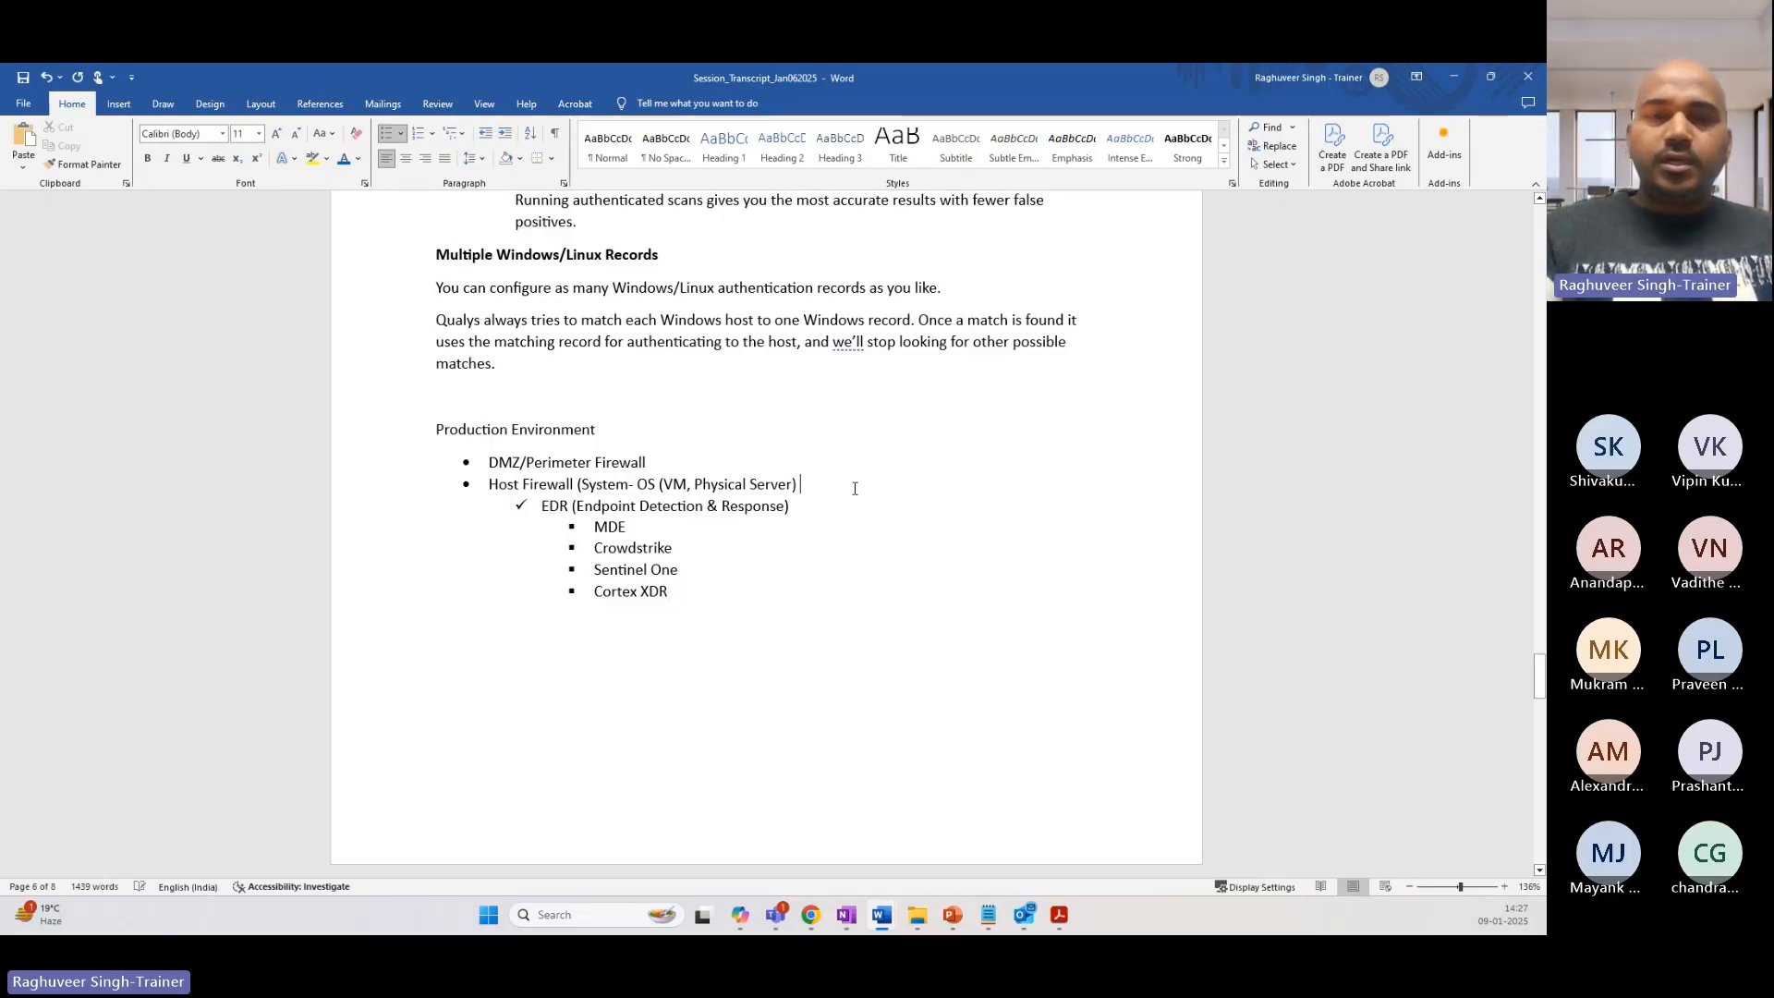
pyautogui.write('- 100,')
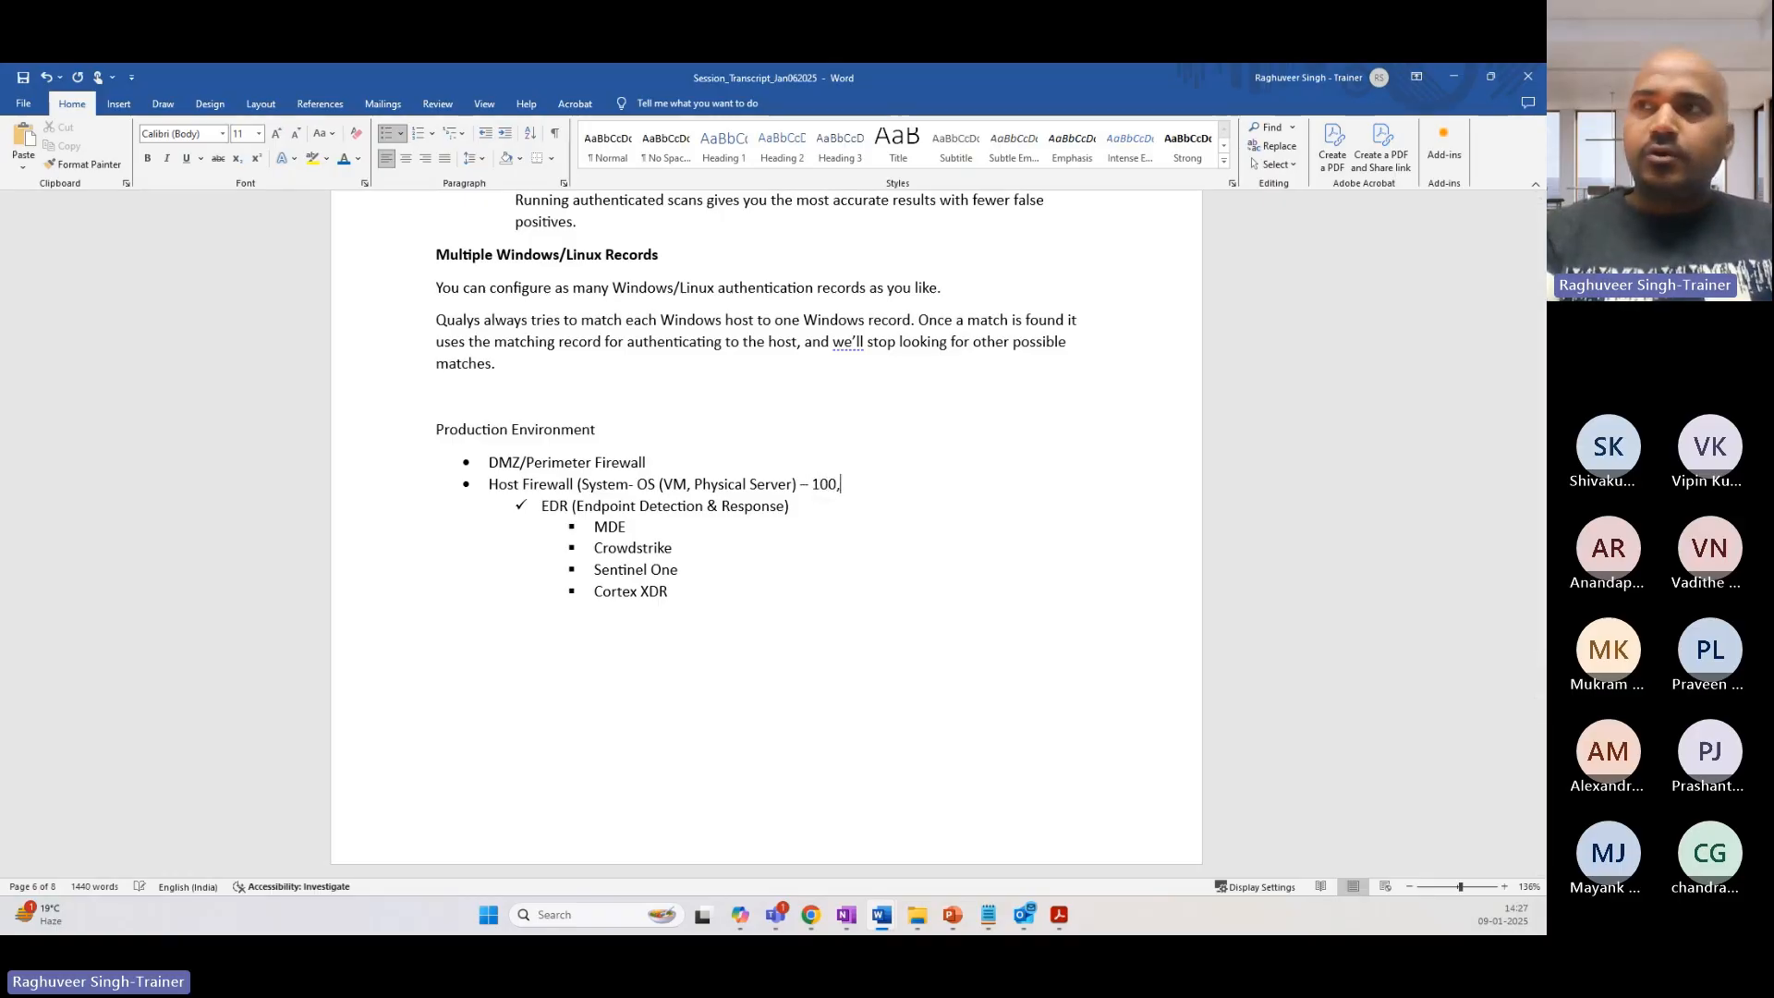
pyautogui.press('BackSpace')
pyautogui.write(', ')
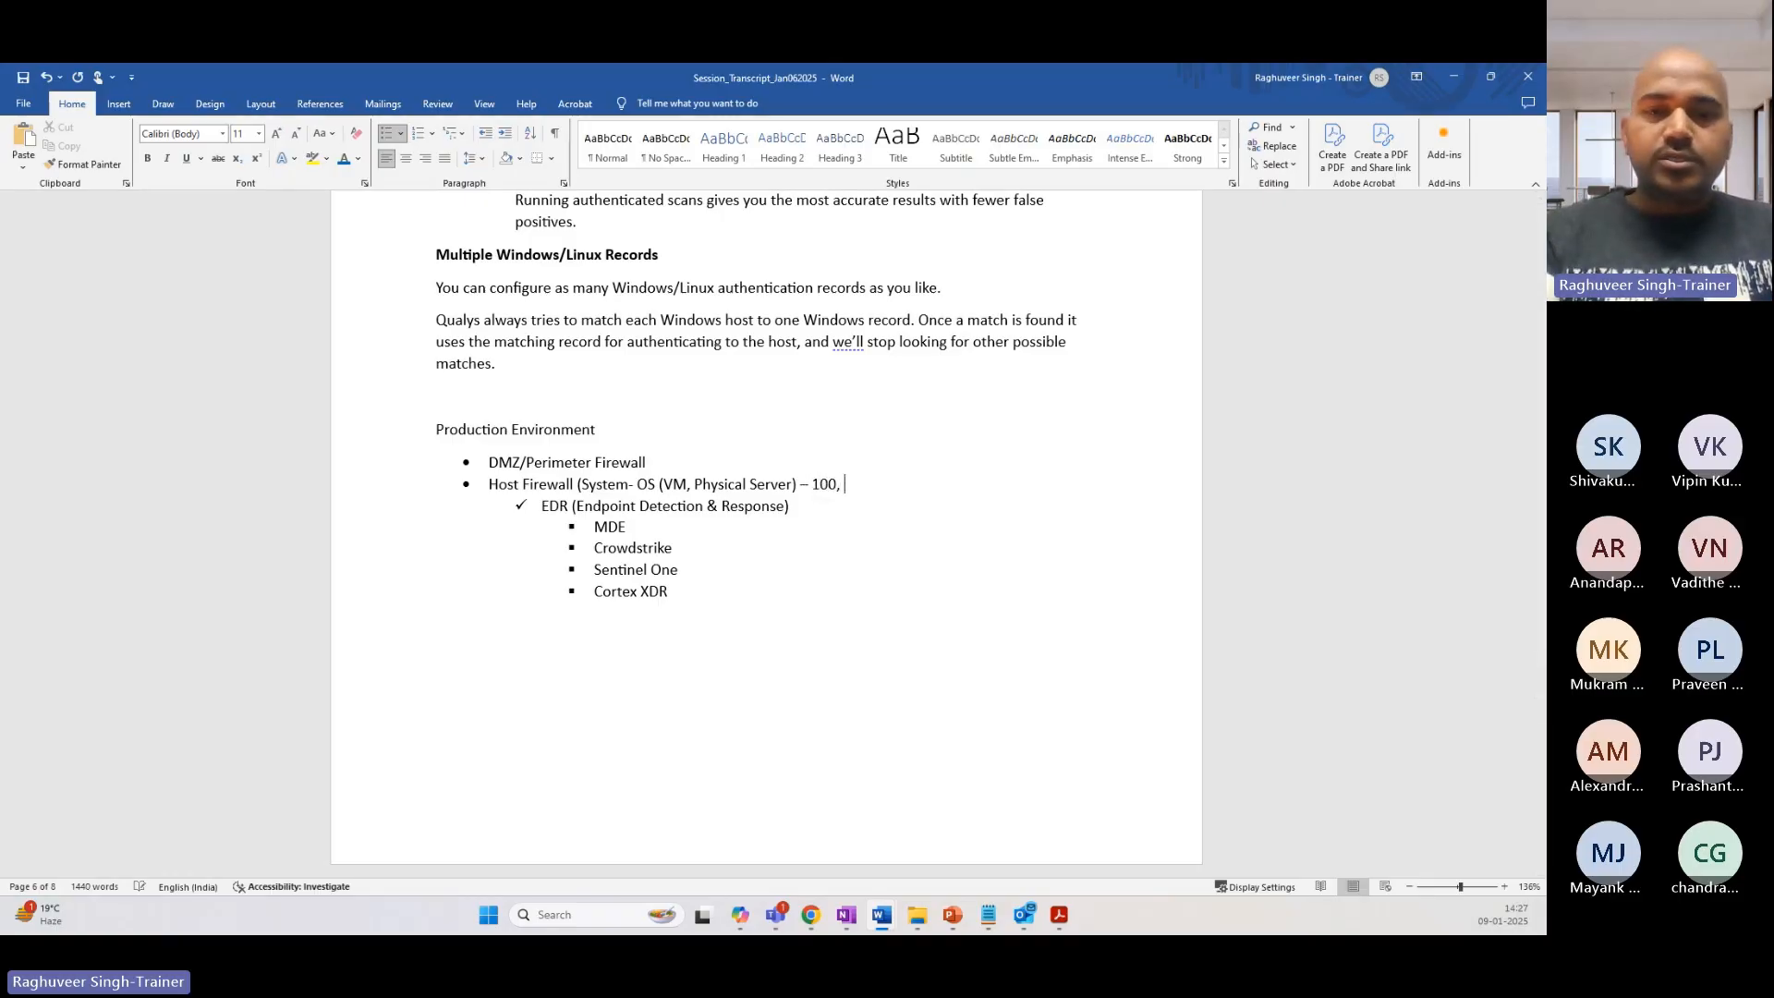
pyautogui.write('1000, 1000, 100')
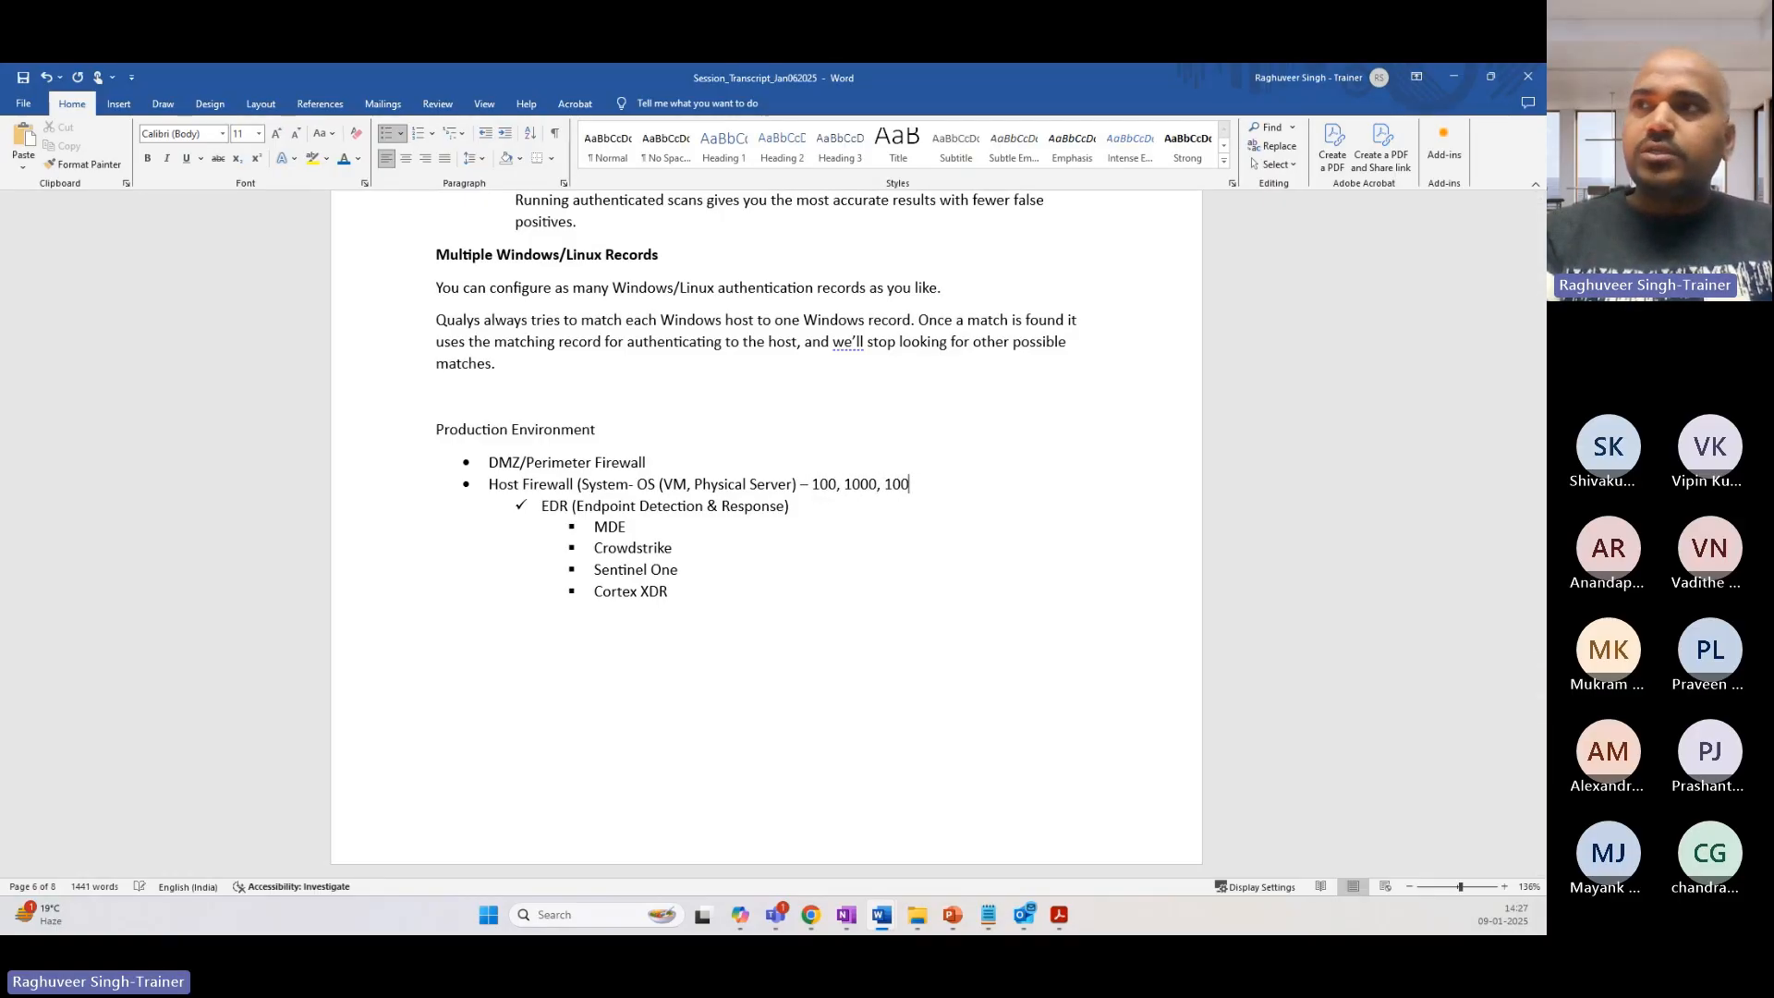
pyautogui.write('00, ')
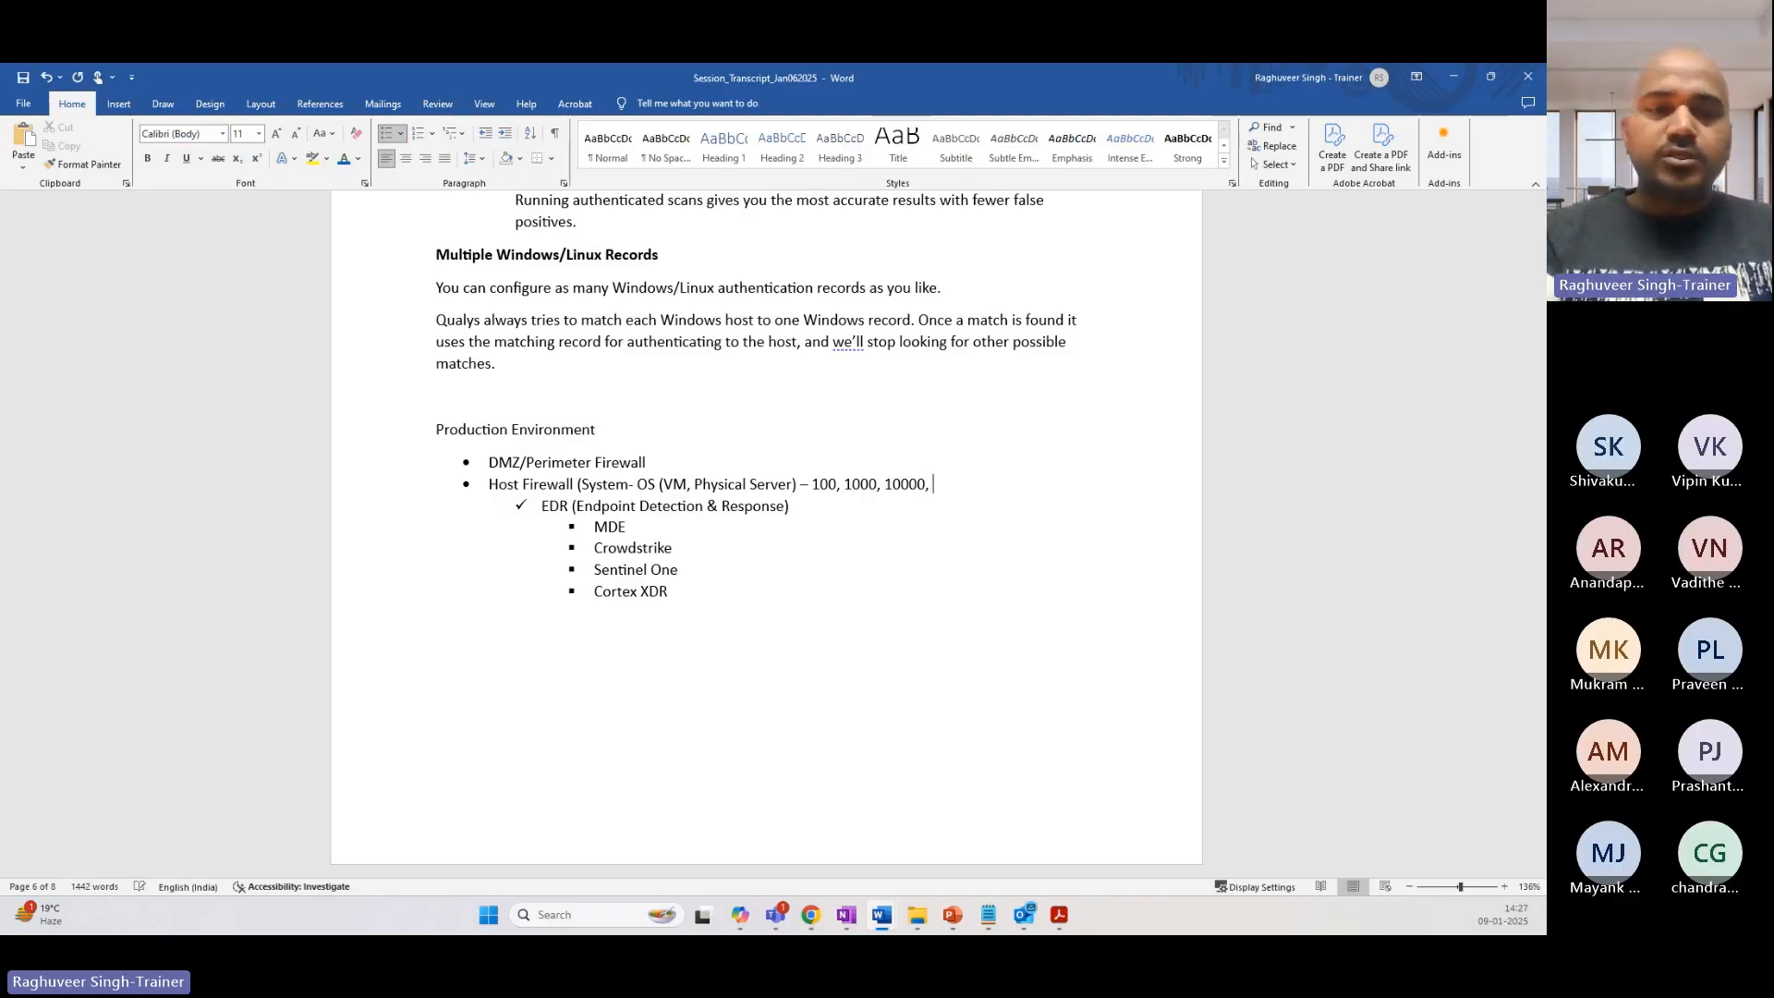
pyautogui.write('10,')
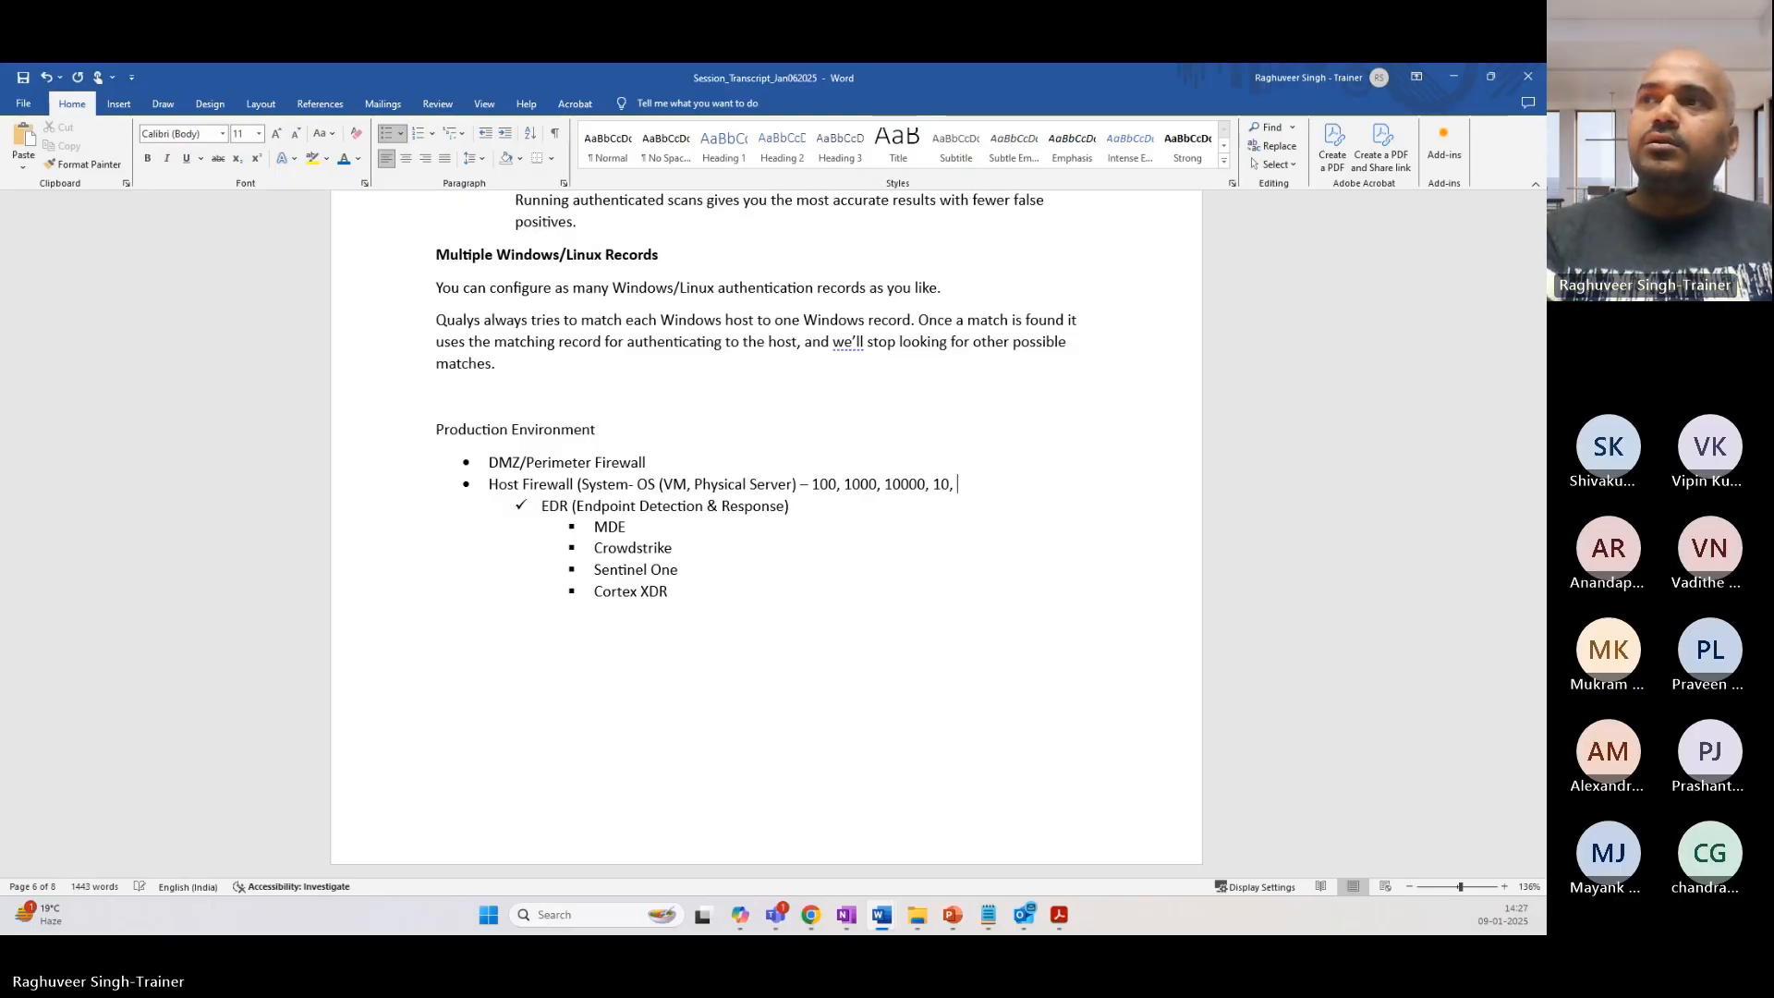
pyautogui.press('BackSpace')
pyautogui.press('BackSpace')
pyautogui.write('0, ')
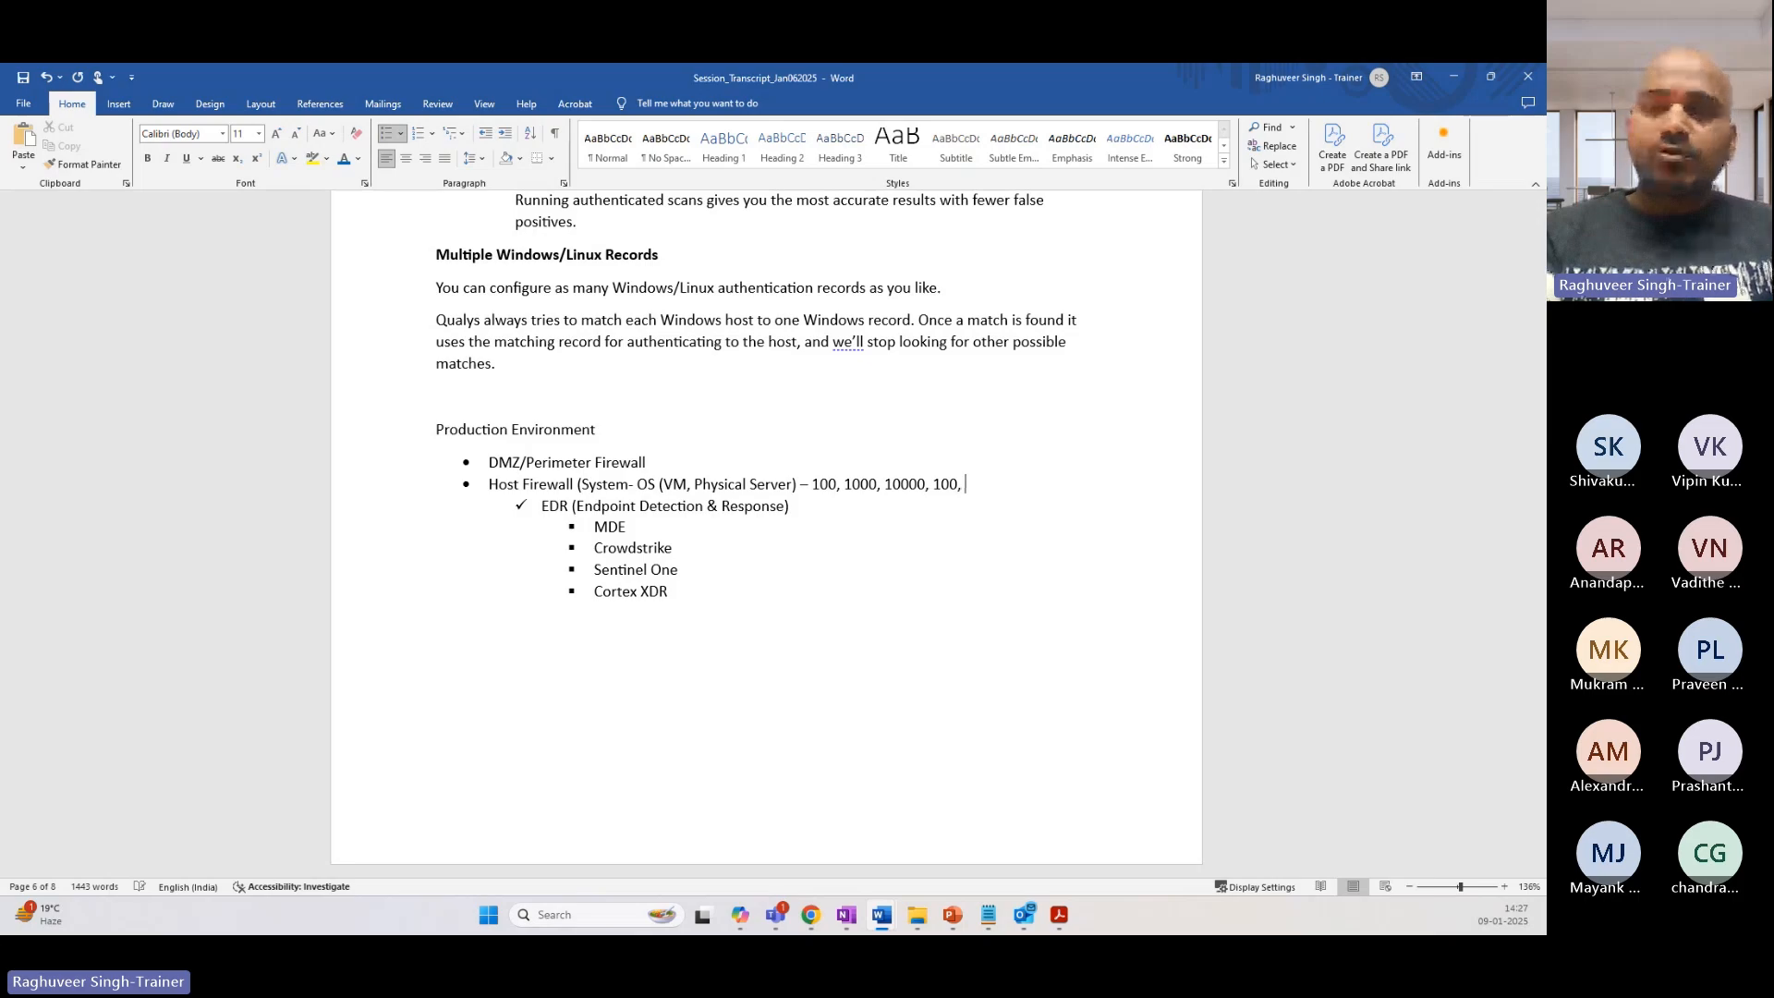
pyautogui.write('000')
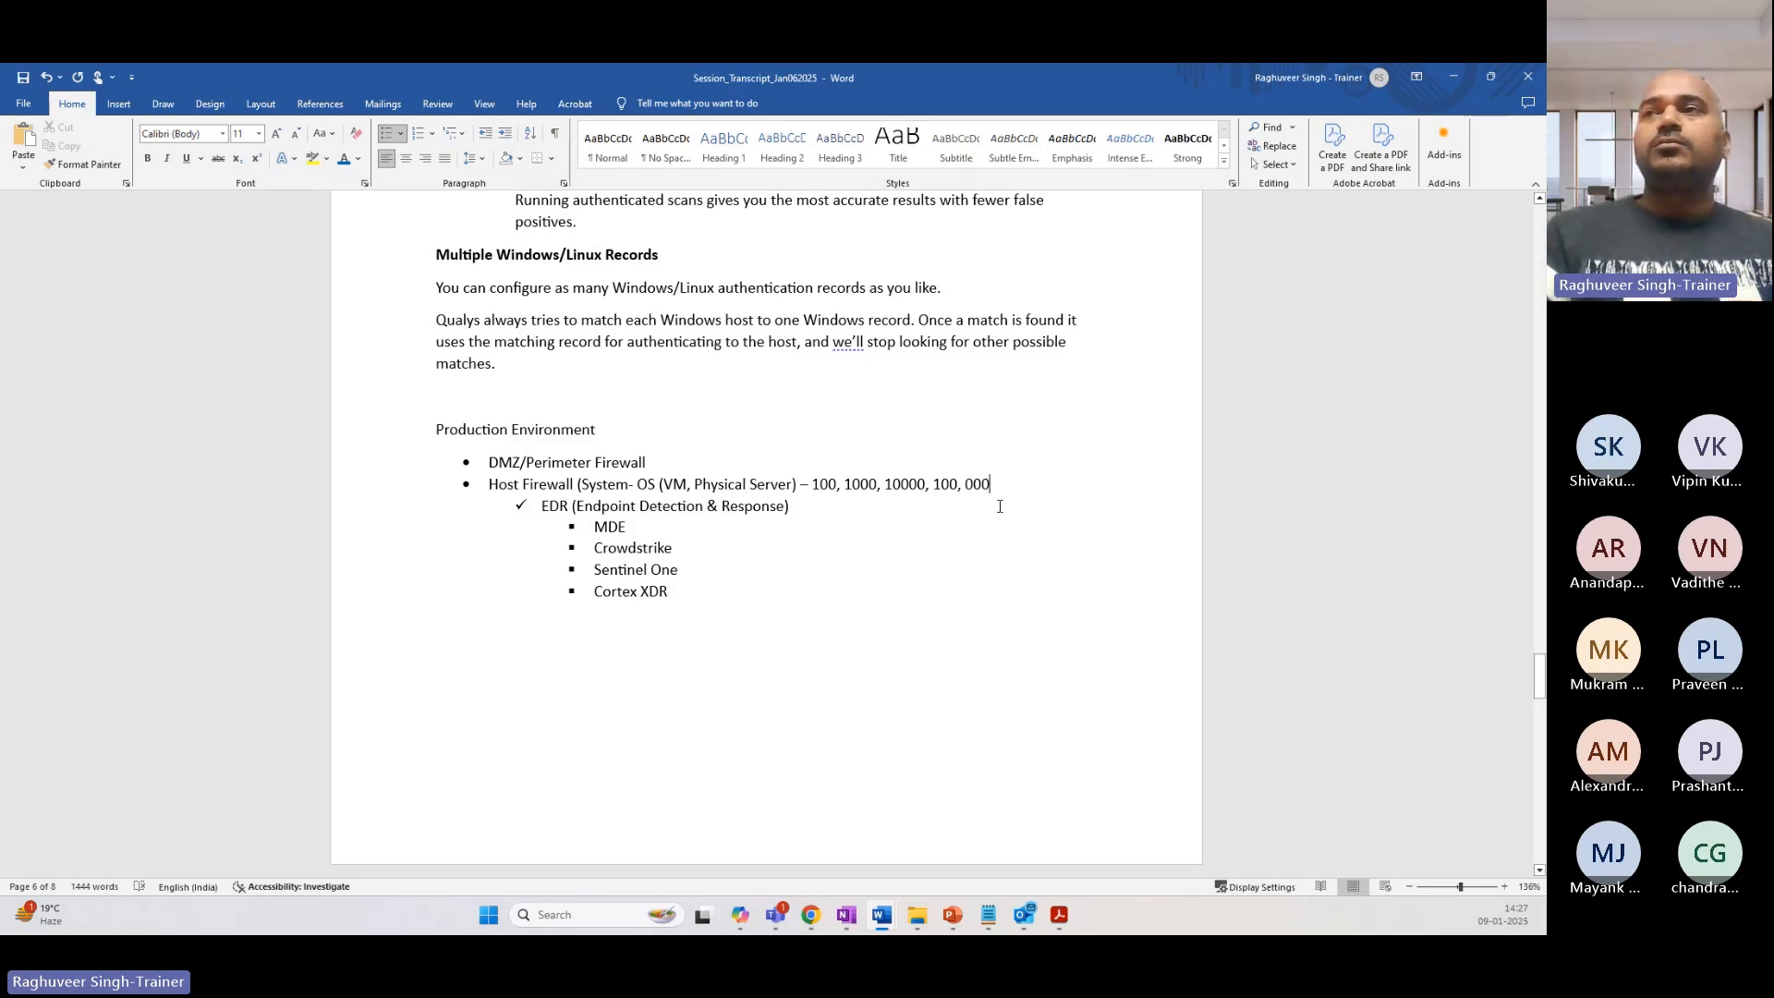
pyautogui.write(', etc.')
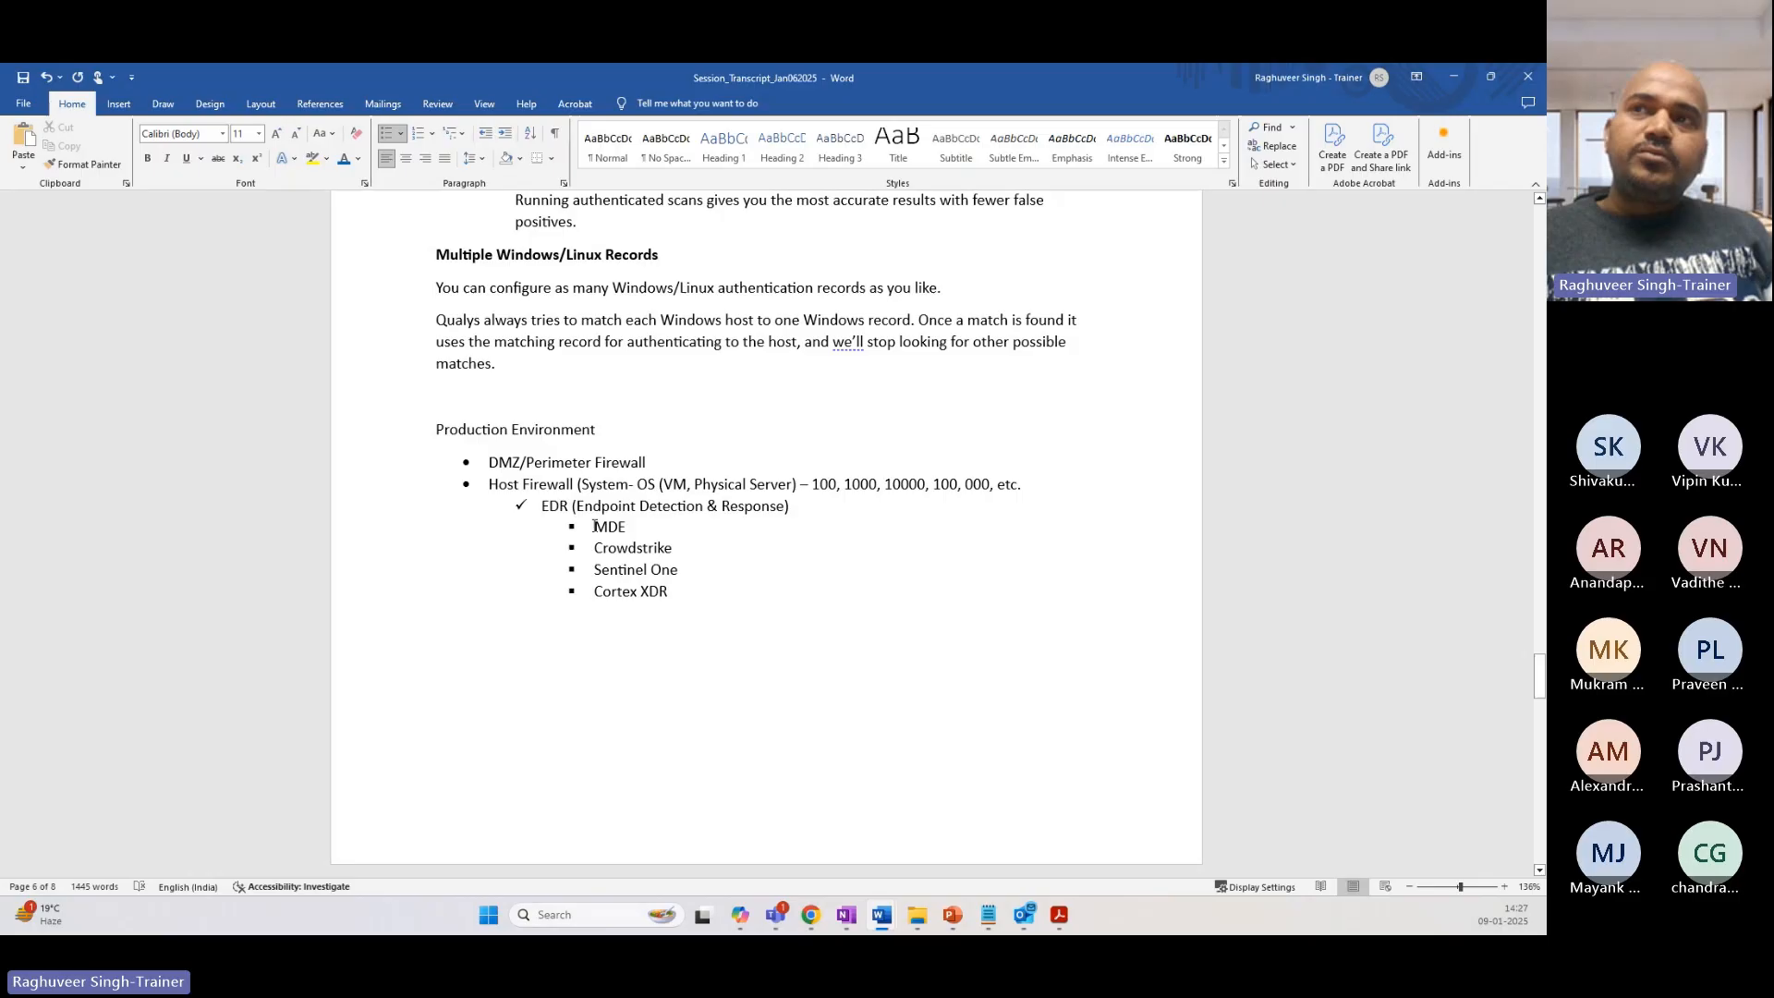
pyautogui.moveTo(594, 527); pyautogui.dragTo(665, 595)
pyautogui.tripleClick(666, 594)
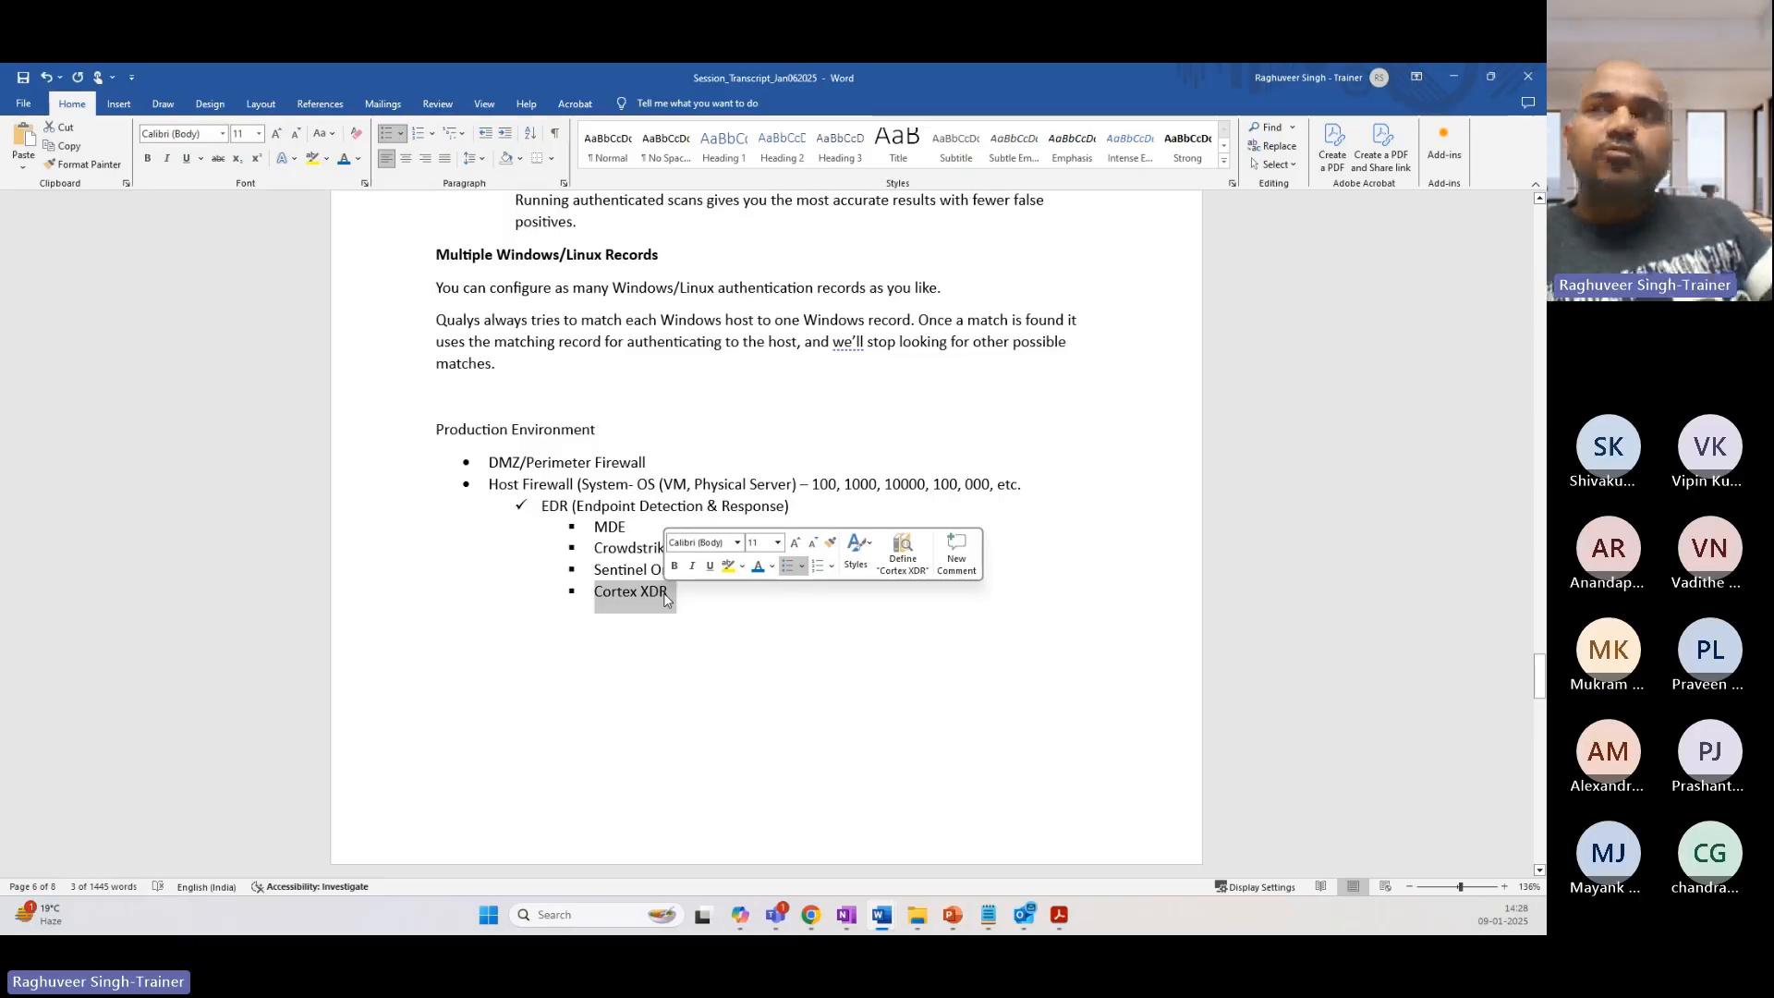
pyautogui.click(725, 605)
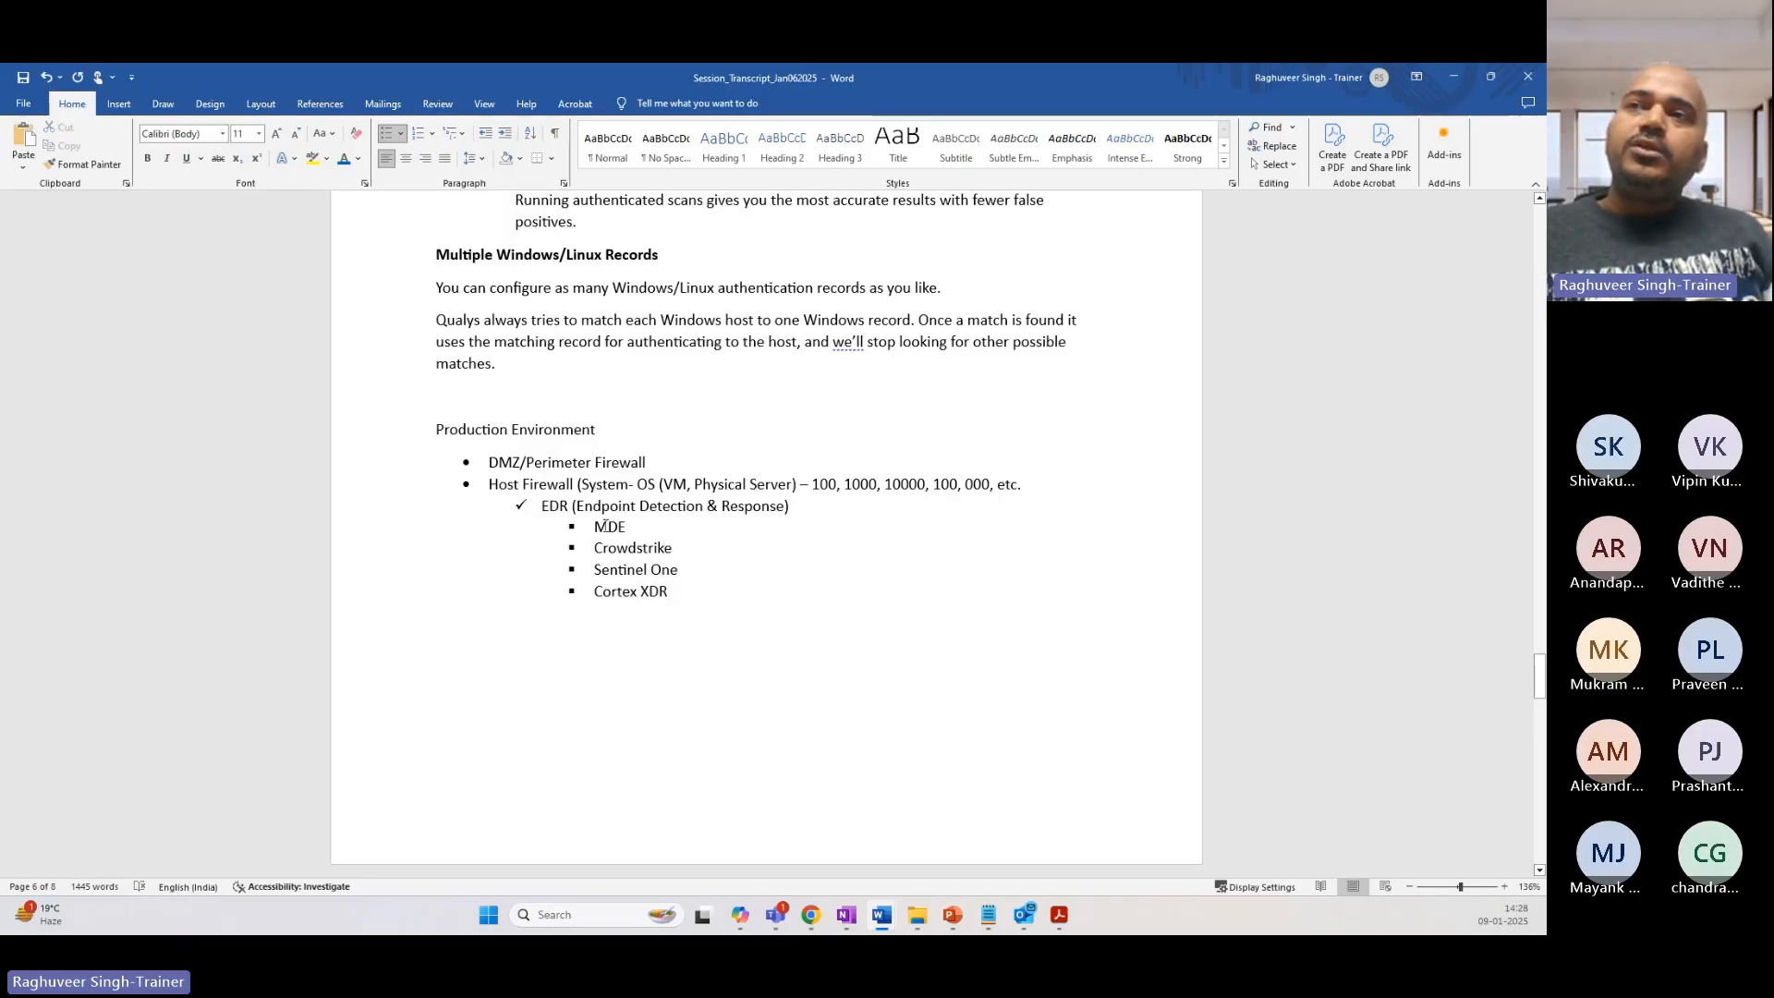
pyautogui.moveTo(595, 525); pyautogui.dragTo(675, 593)
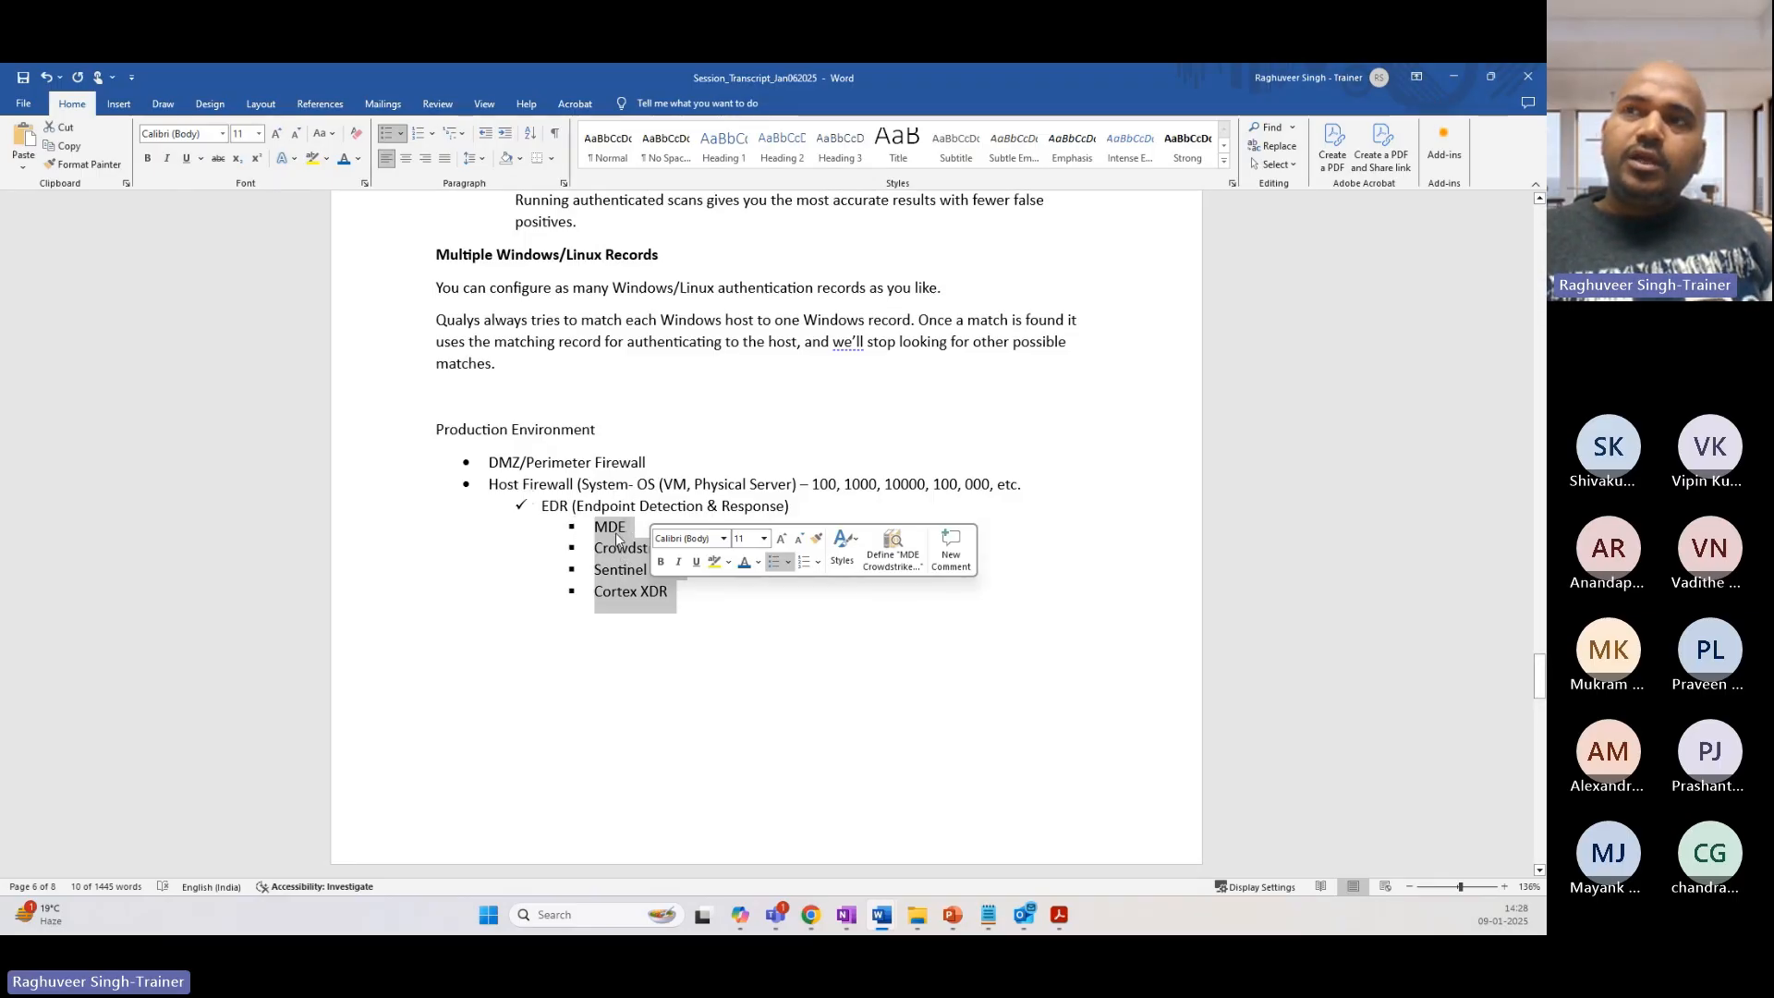
pyautogui.click(654, 656)
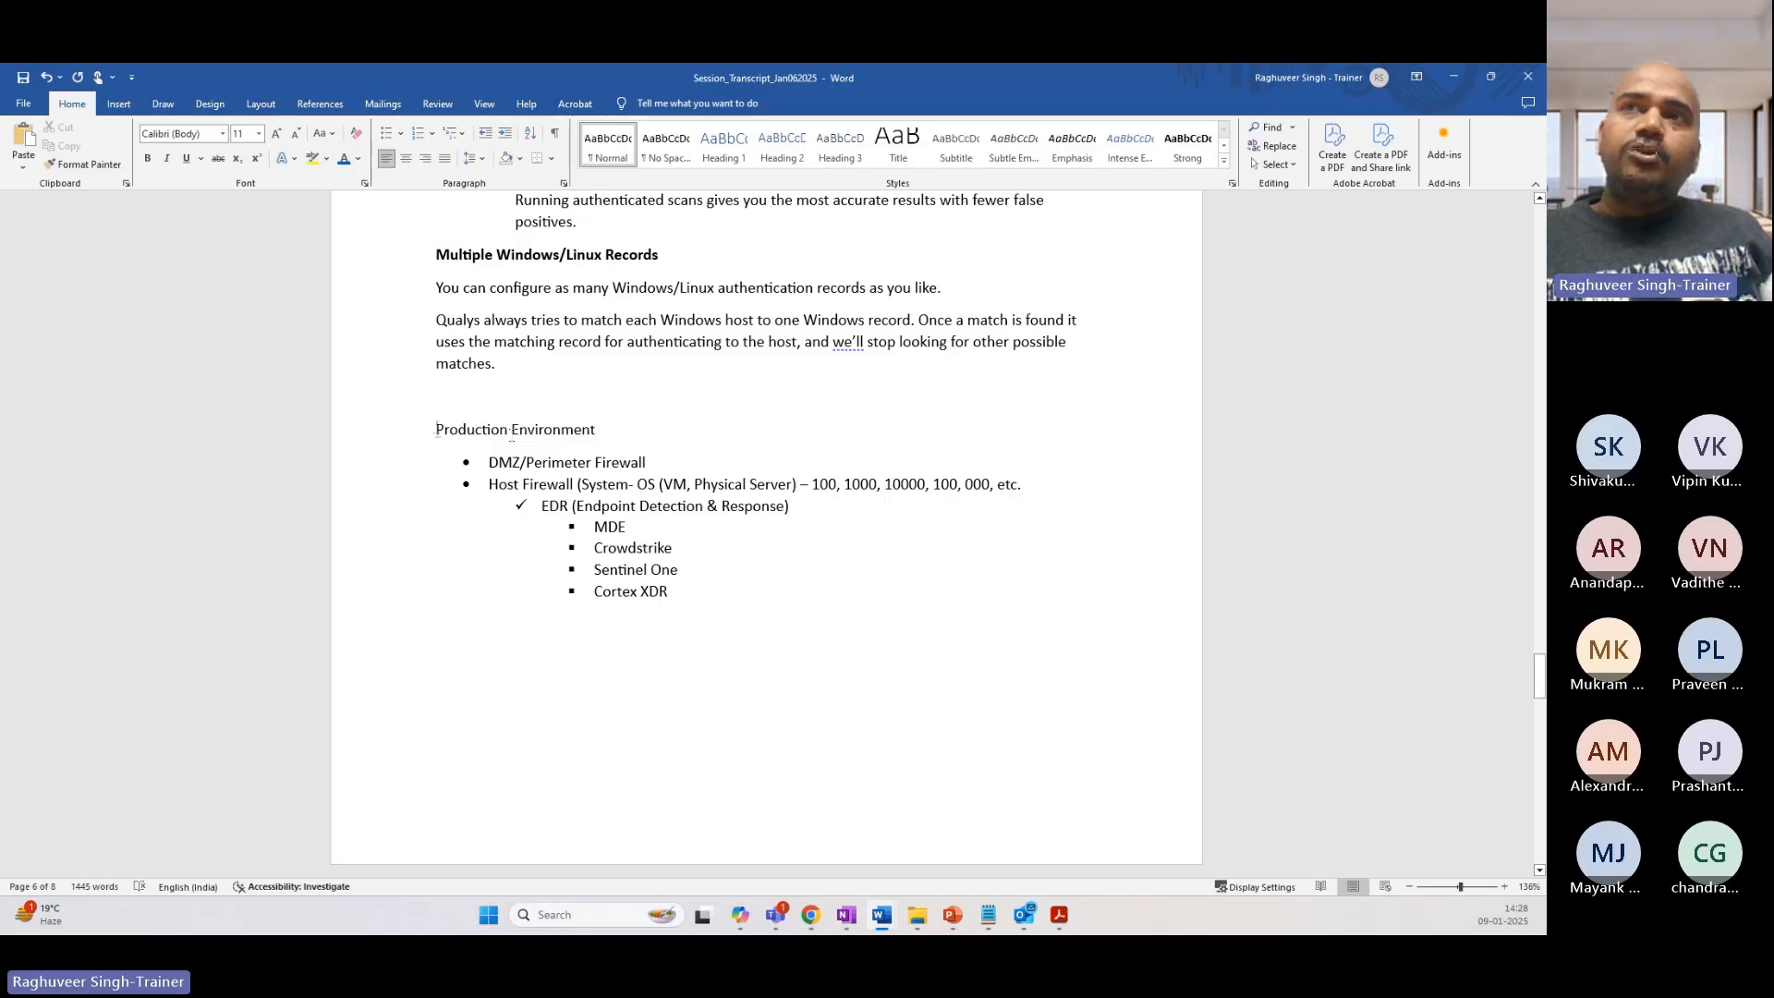
# Step: Make the "Production Environment" heading bold
pyautogui.moveTo(436, 429); pyautogui.dragTo(645, 427)
pyautogui.hotkey('ctrl', 'b')
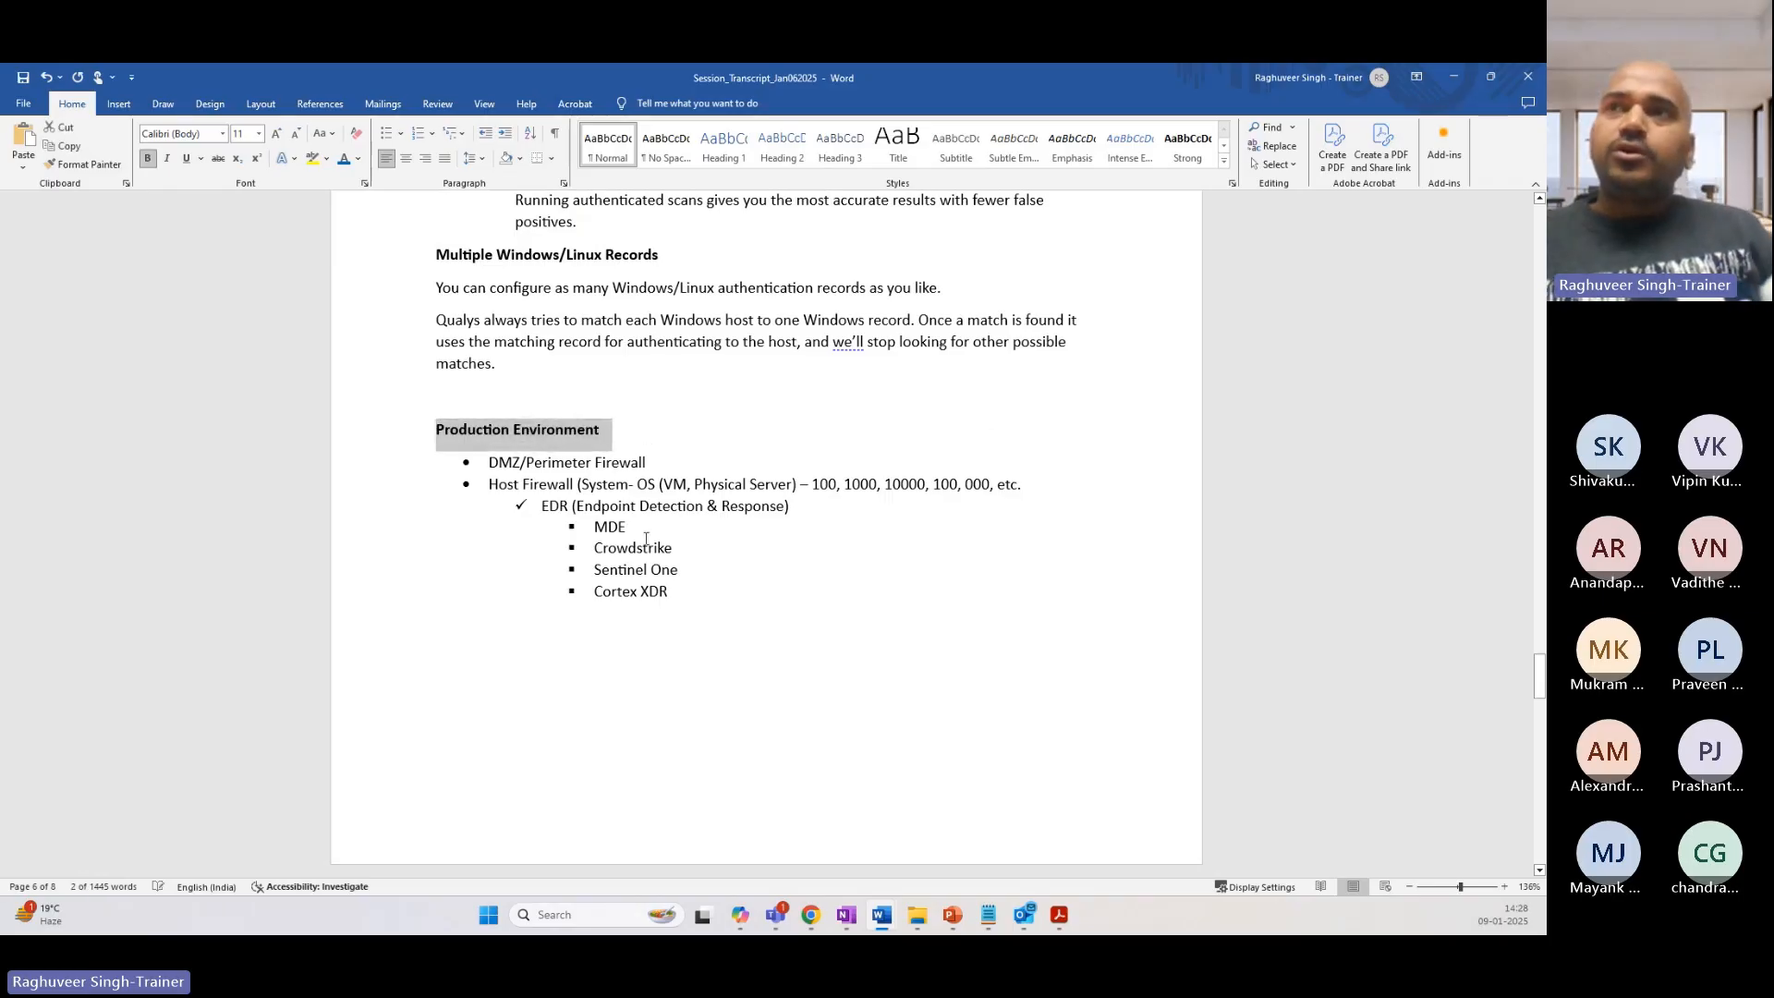
pyautogui.moveTo(489, 454); pyautogui.dragTo(628, 469)
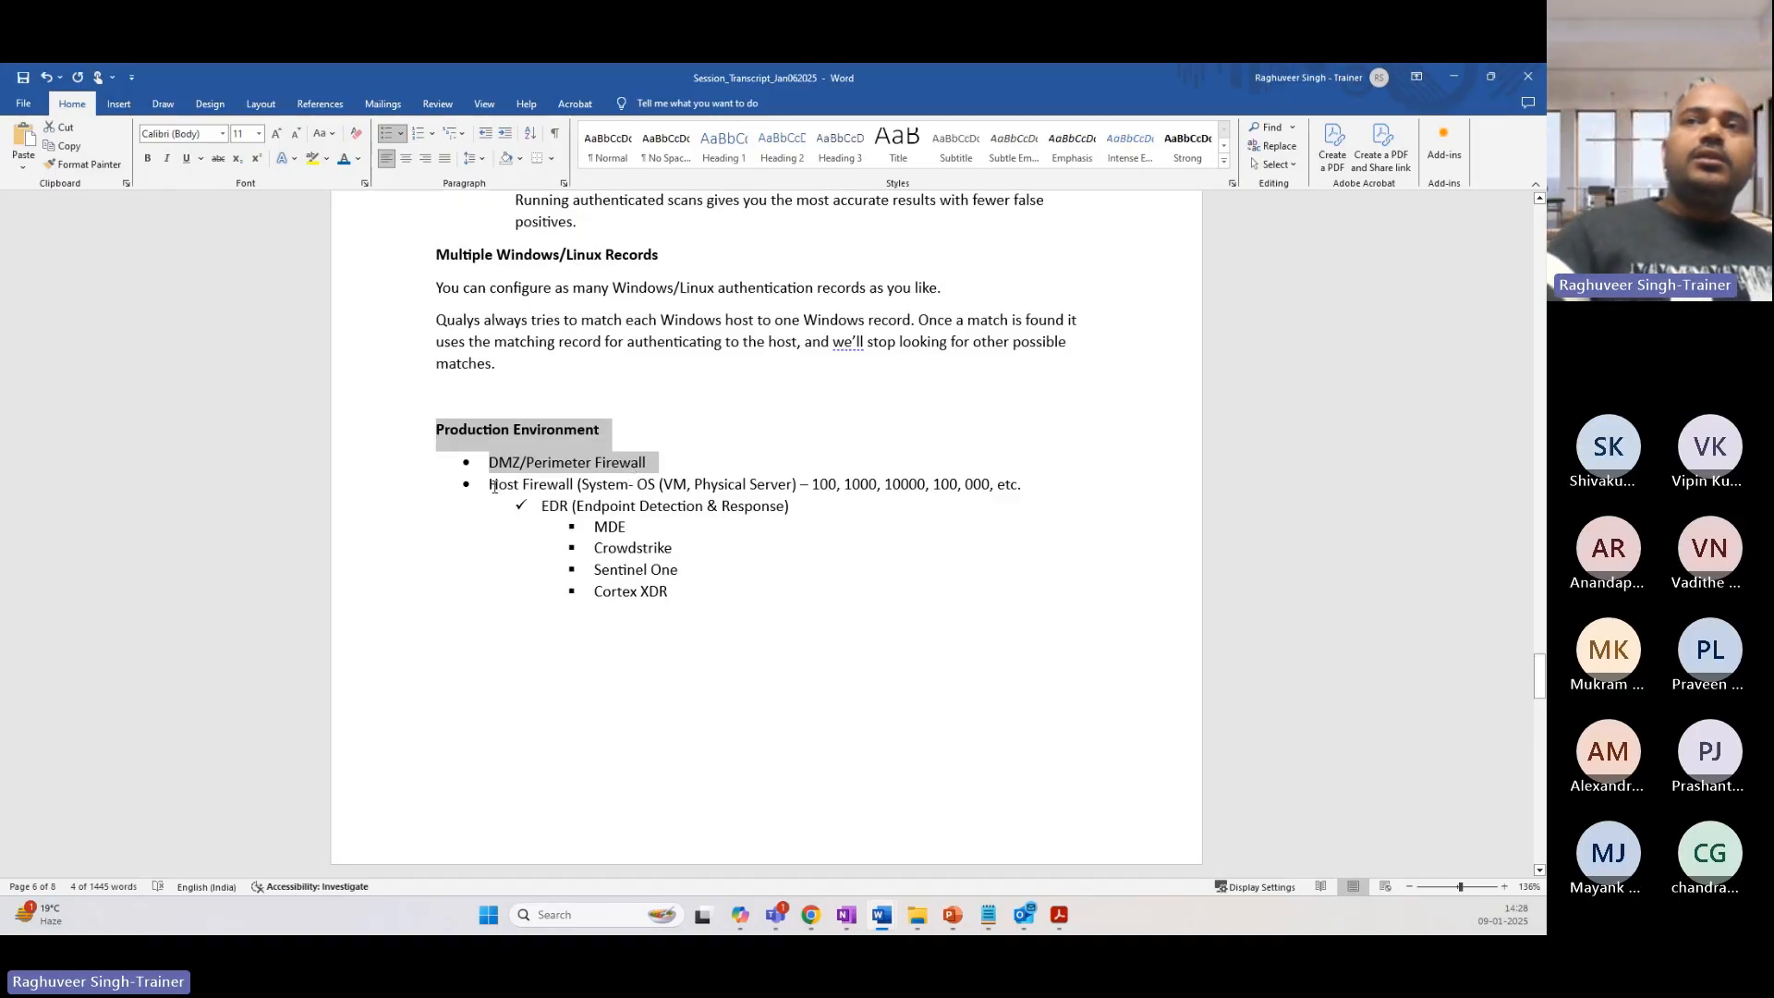
pyautogui.moveTo(490, 486); pyautogui.dragTo(823, 487)
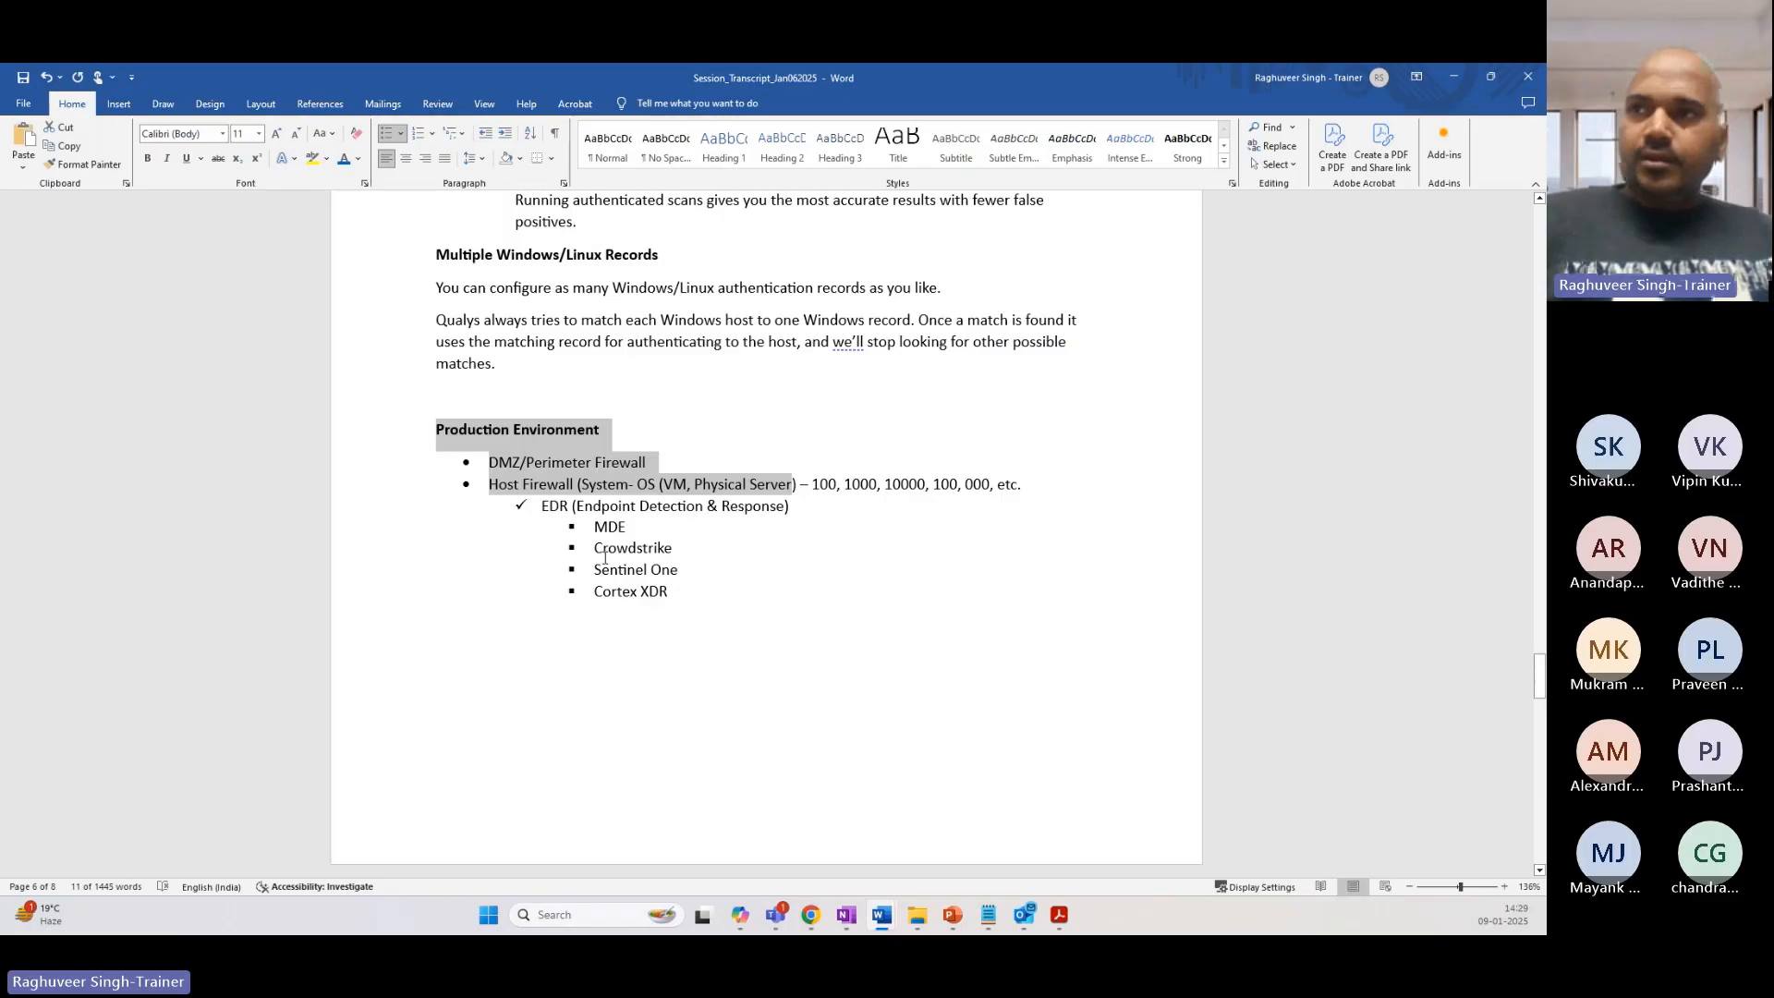
pyautogui.scroll(-1, 577, 600)
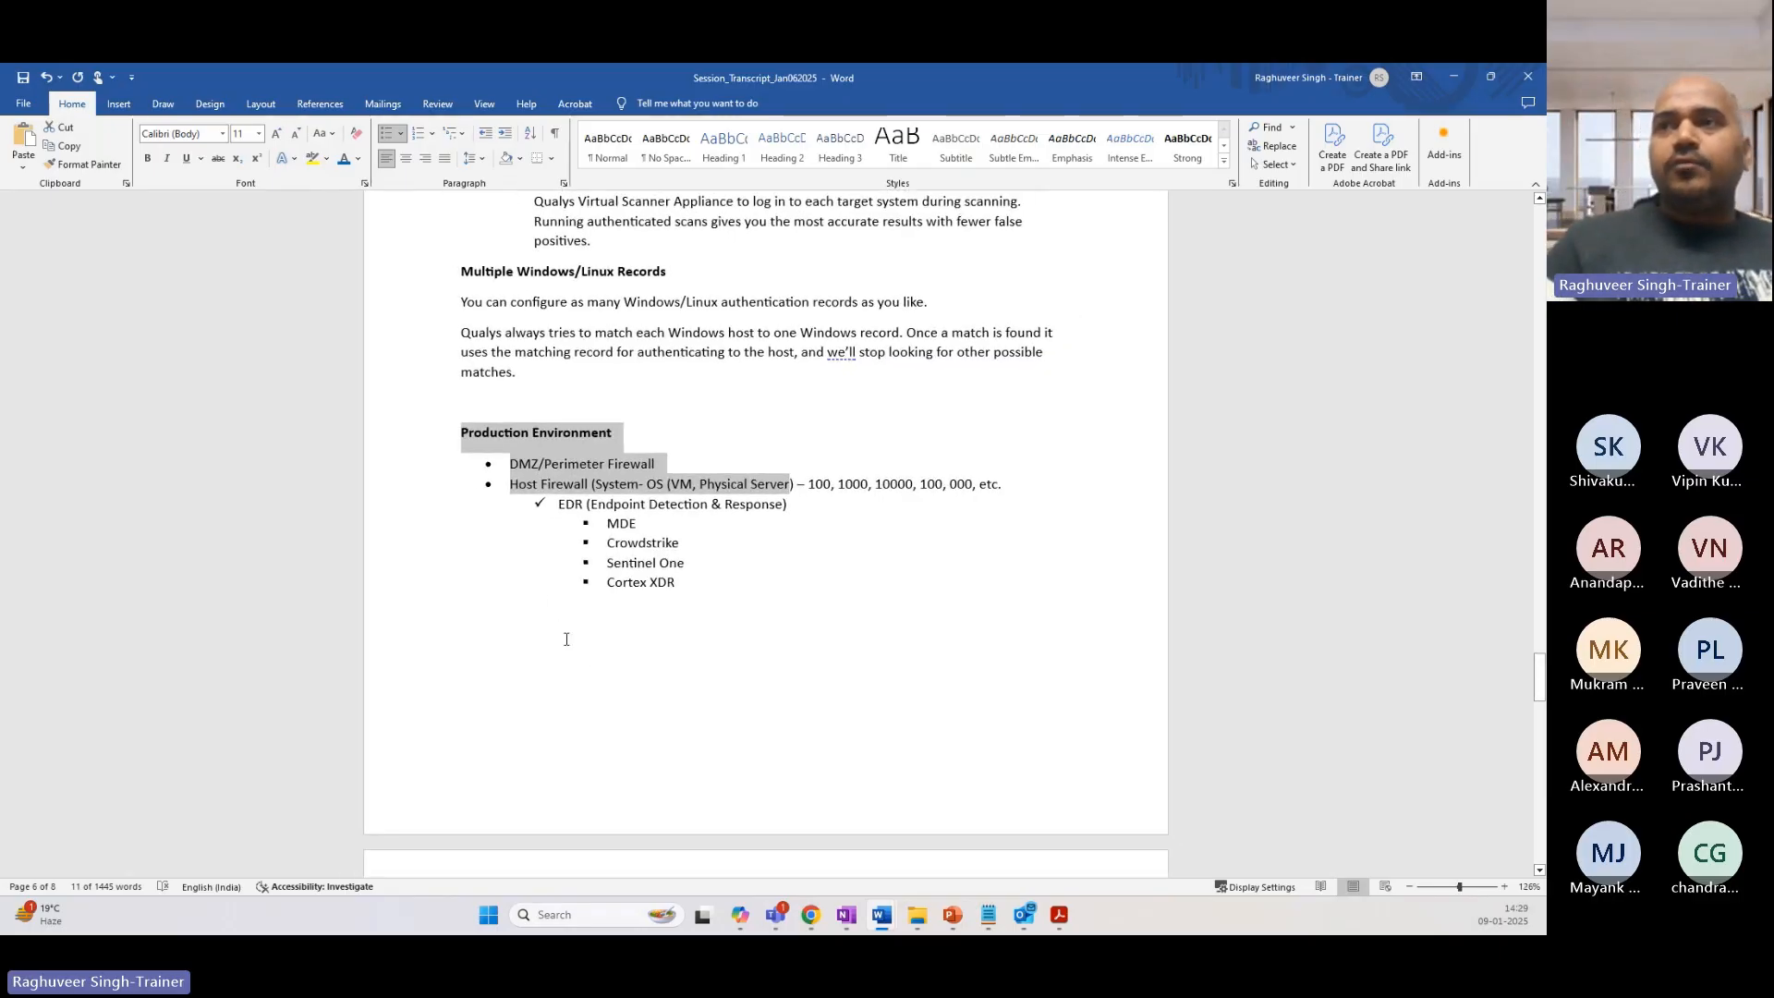
pyautogui.scroll(1, 567, 639)
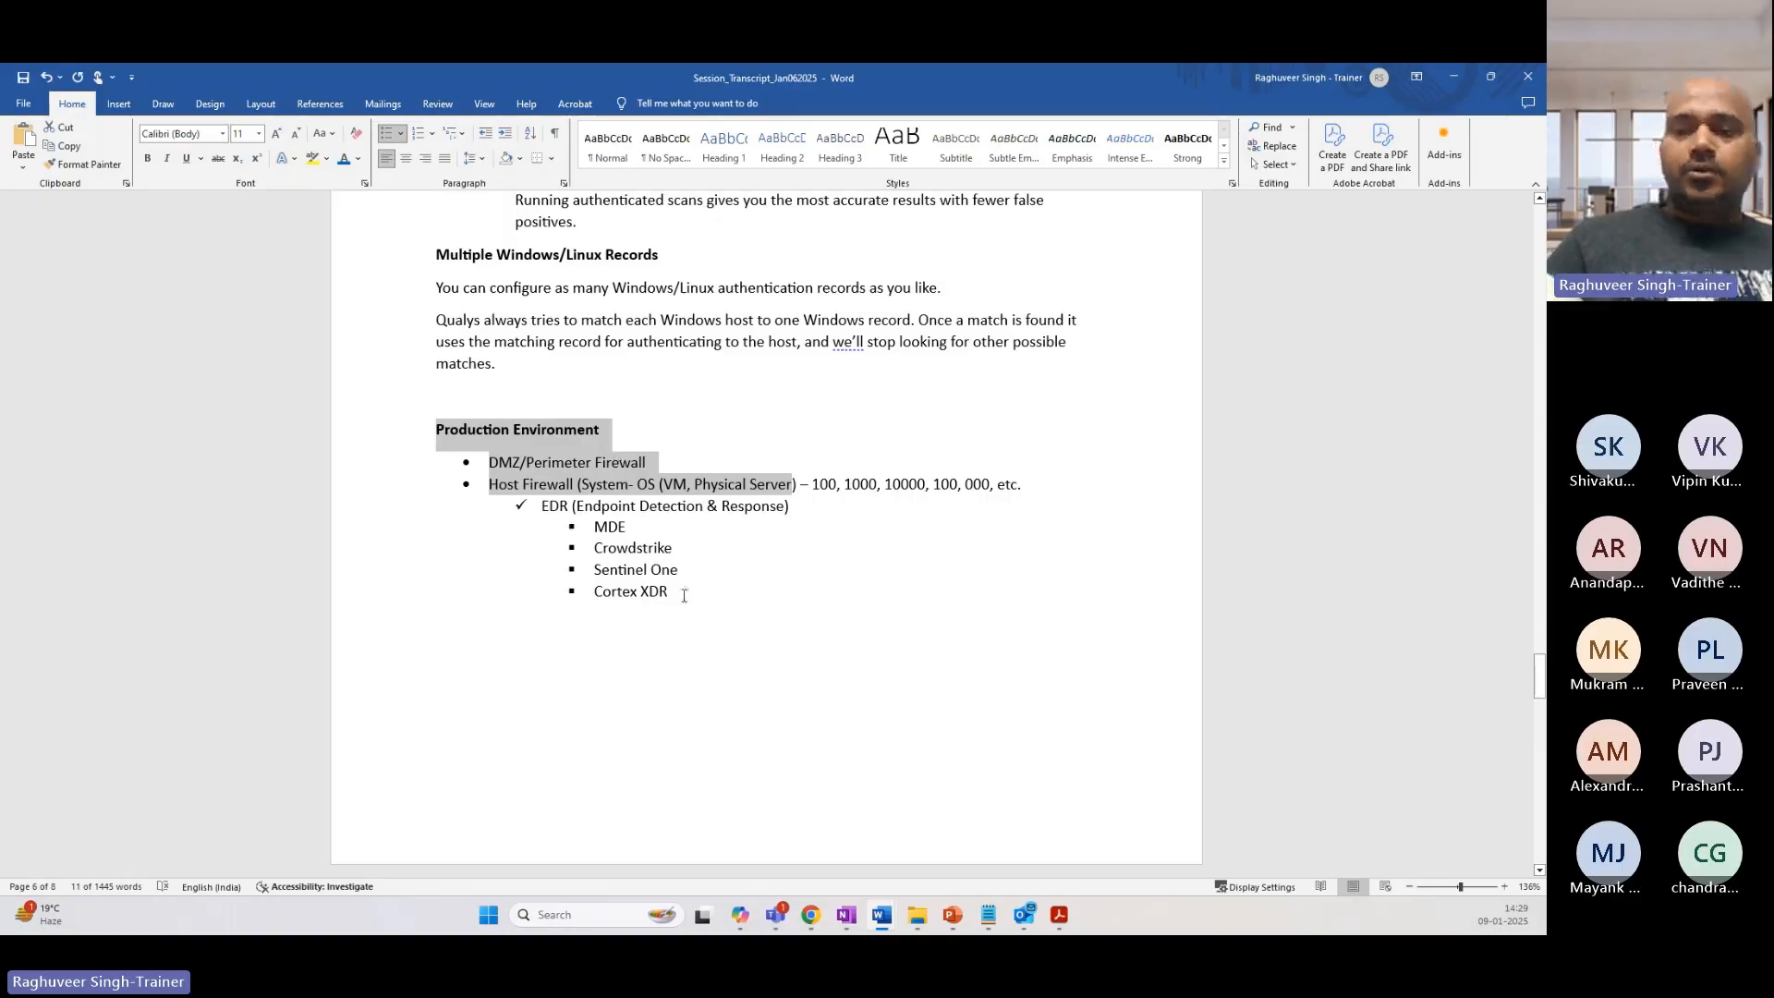
pyautogui.press('Right')
pyautogui.press('Return')
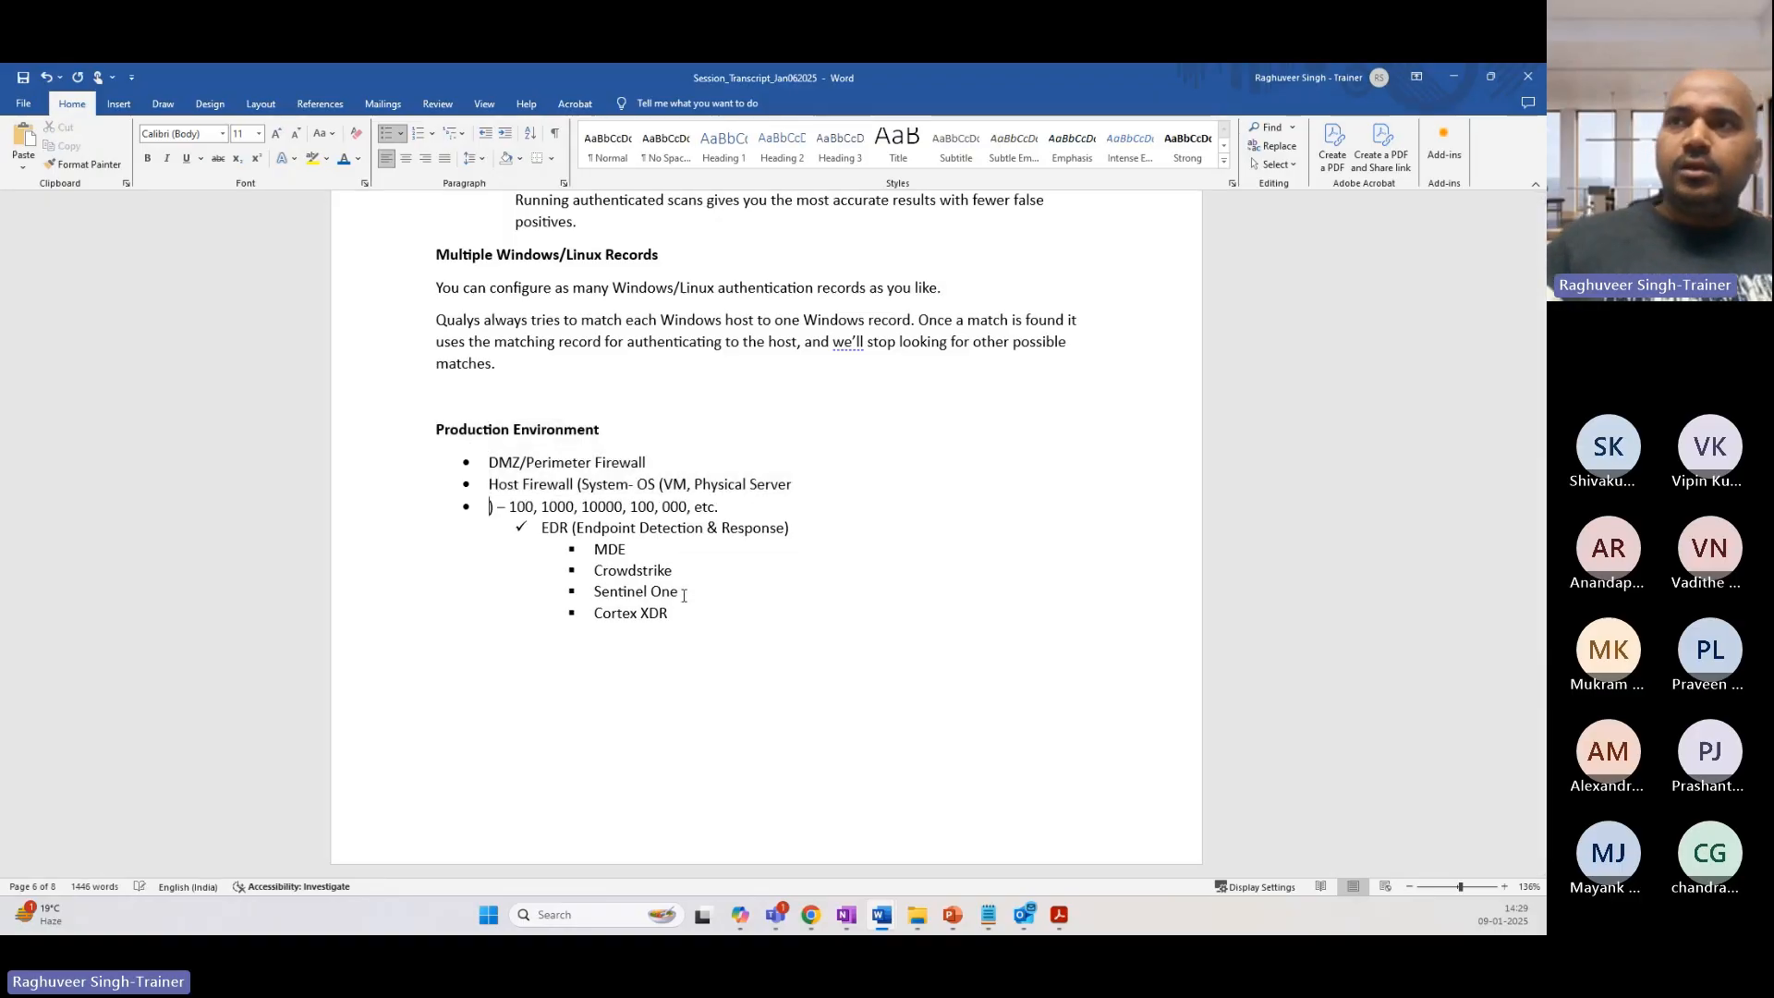
pyautogui.hotkey('ctrl', 'z')
# Step: End the bulleted list after "Cortex XDR" and add the heading text "Lab Environment" on a plain line beneath it
pyautogui.click(701, 604)
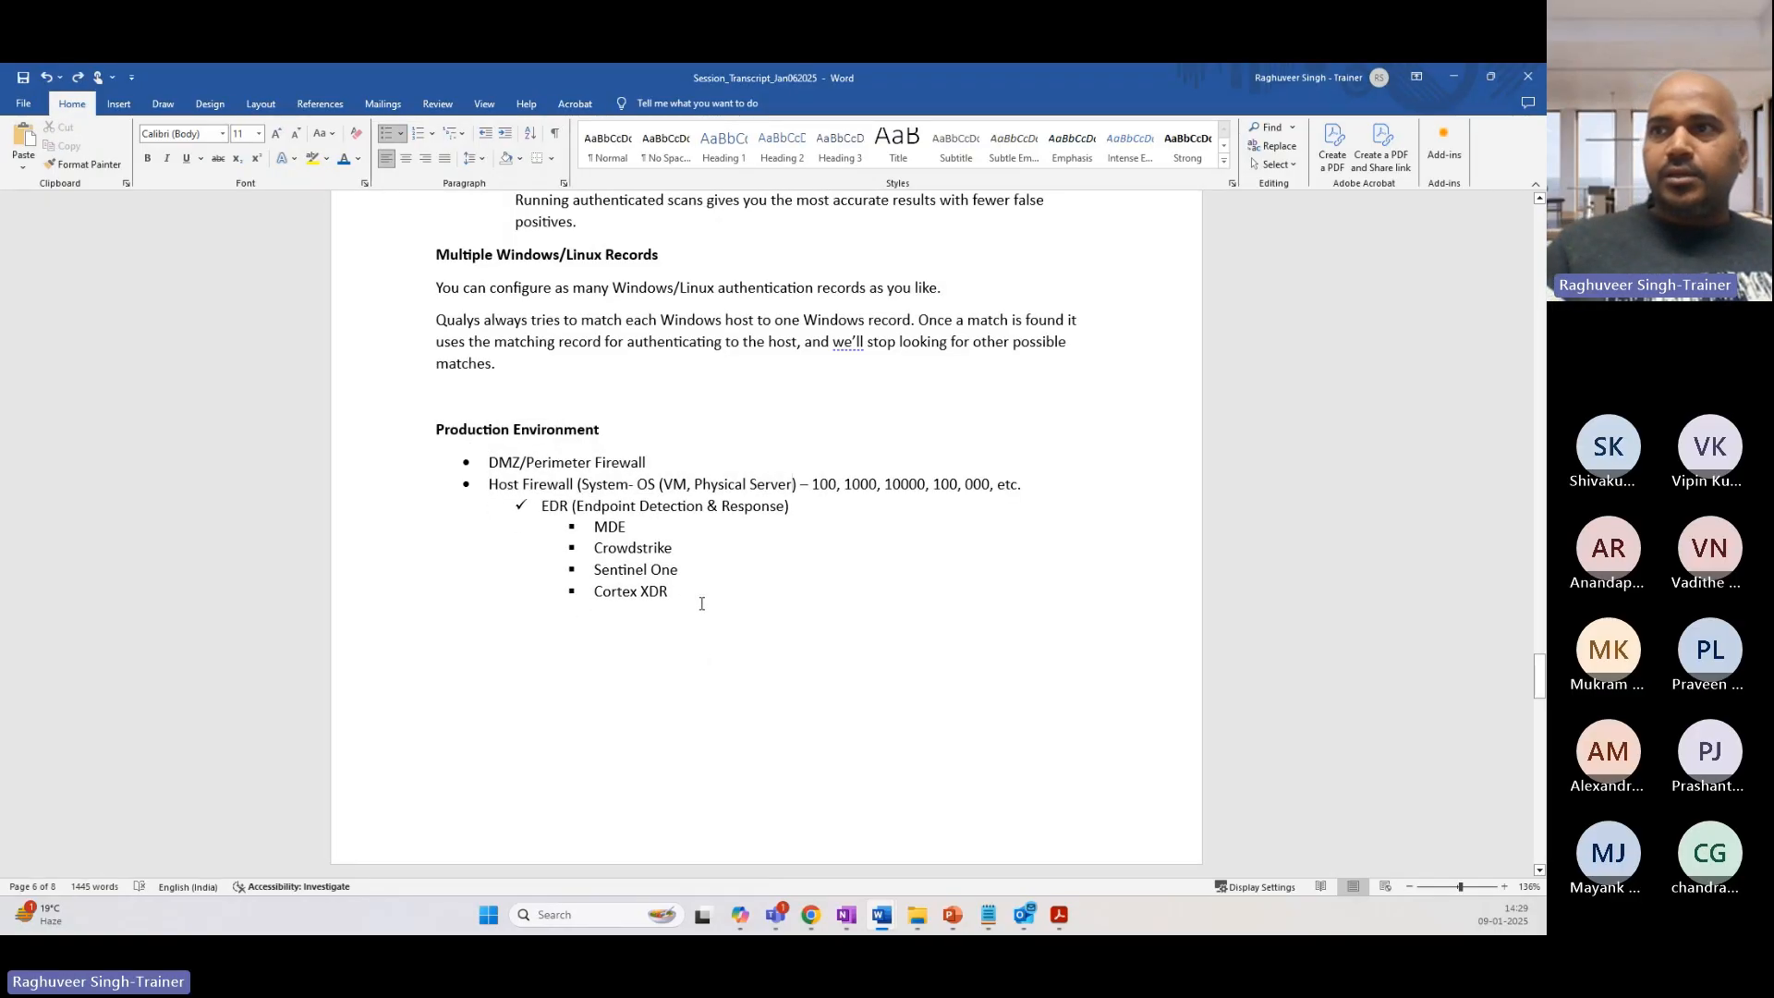
pyautogui.press('Return')
pyautogui.hotkey('shift', 'Tab')
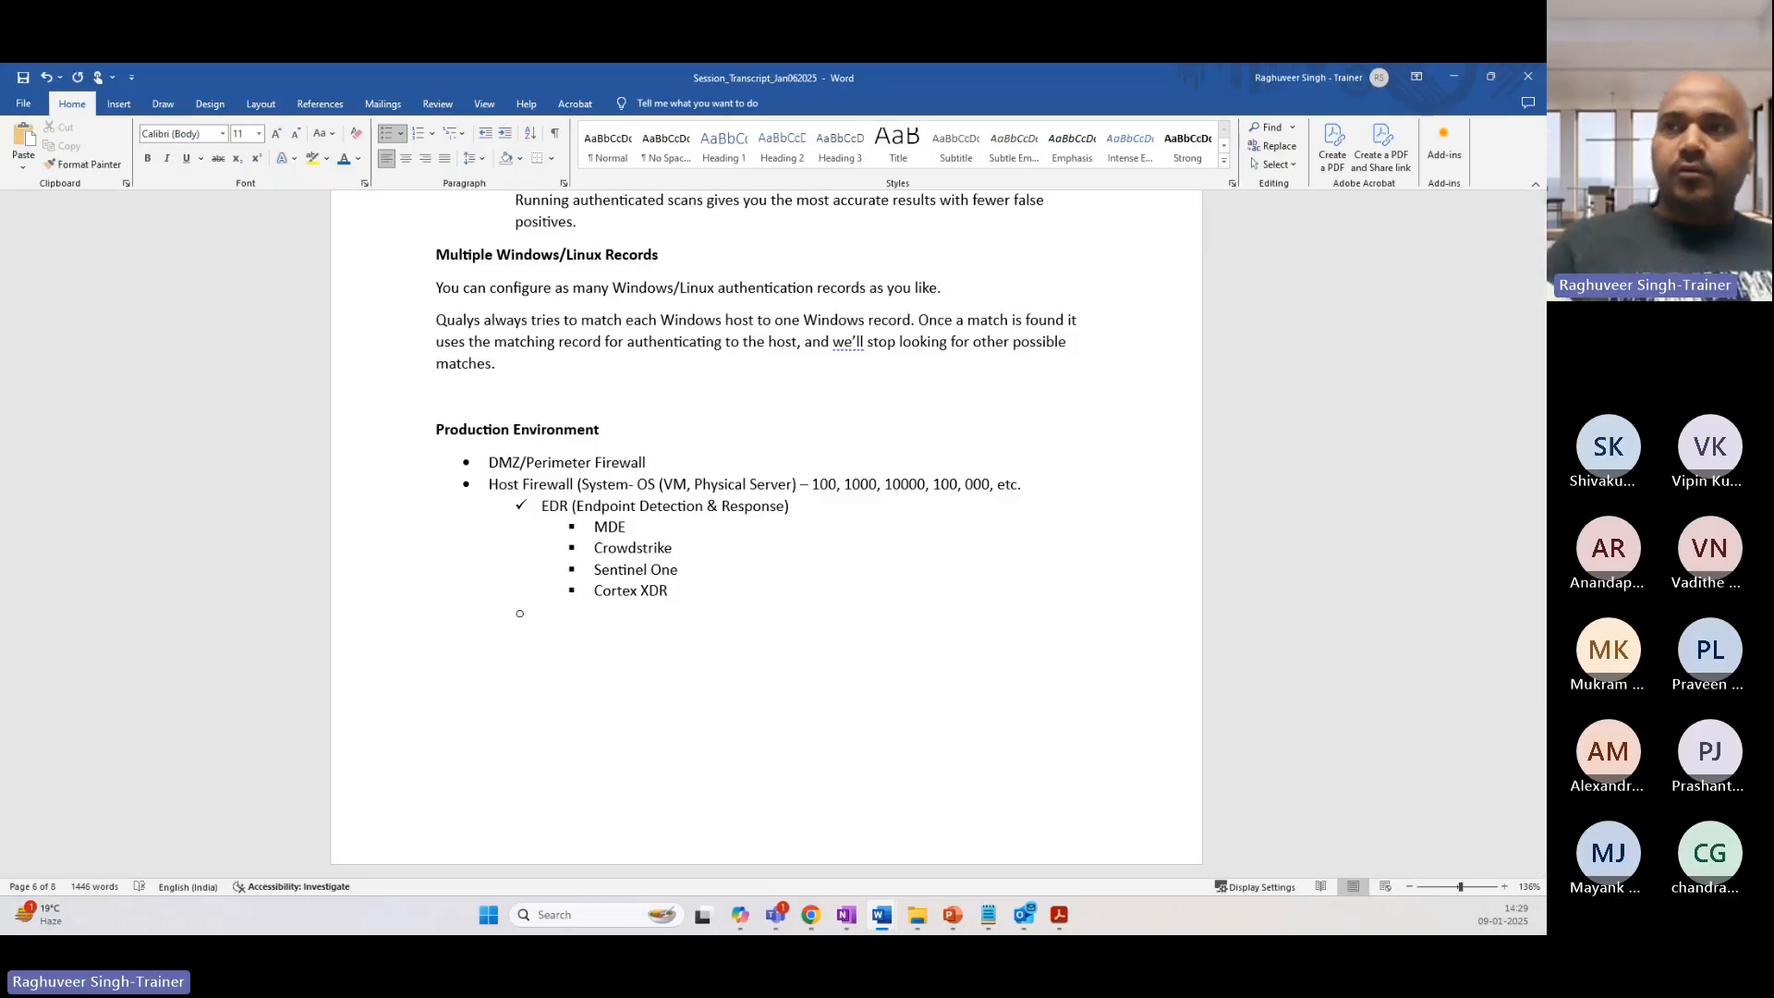
pyautogui.hotkey('shift', 'Tab')
pyautogui.press('Return')
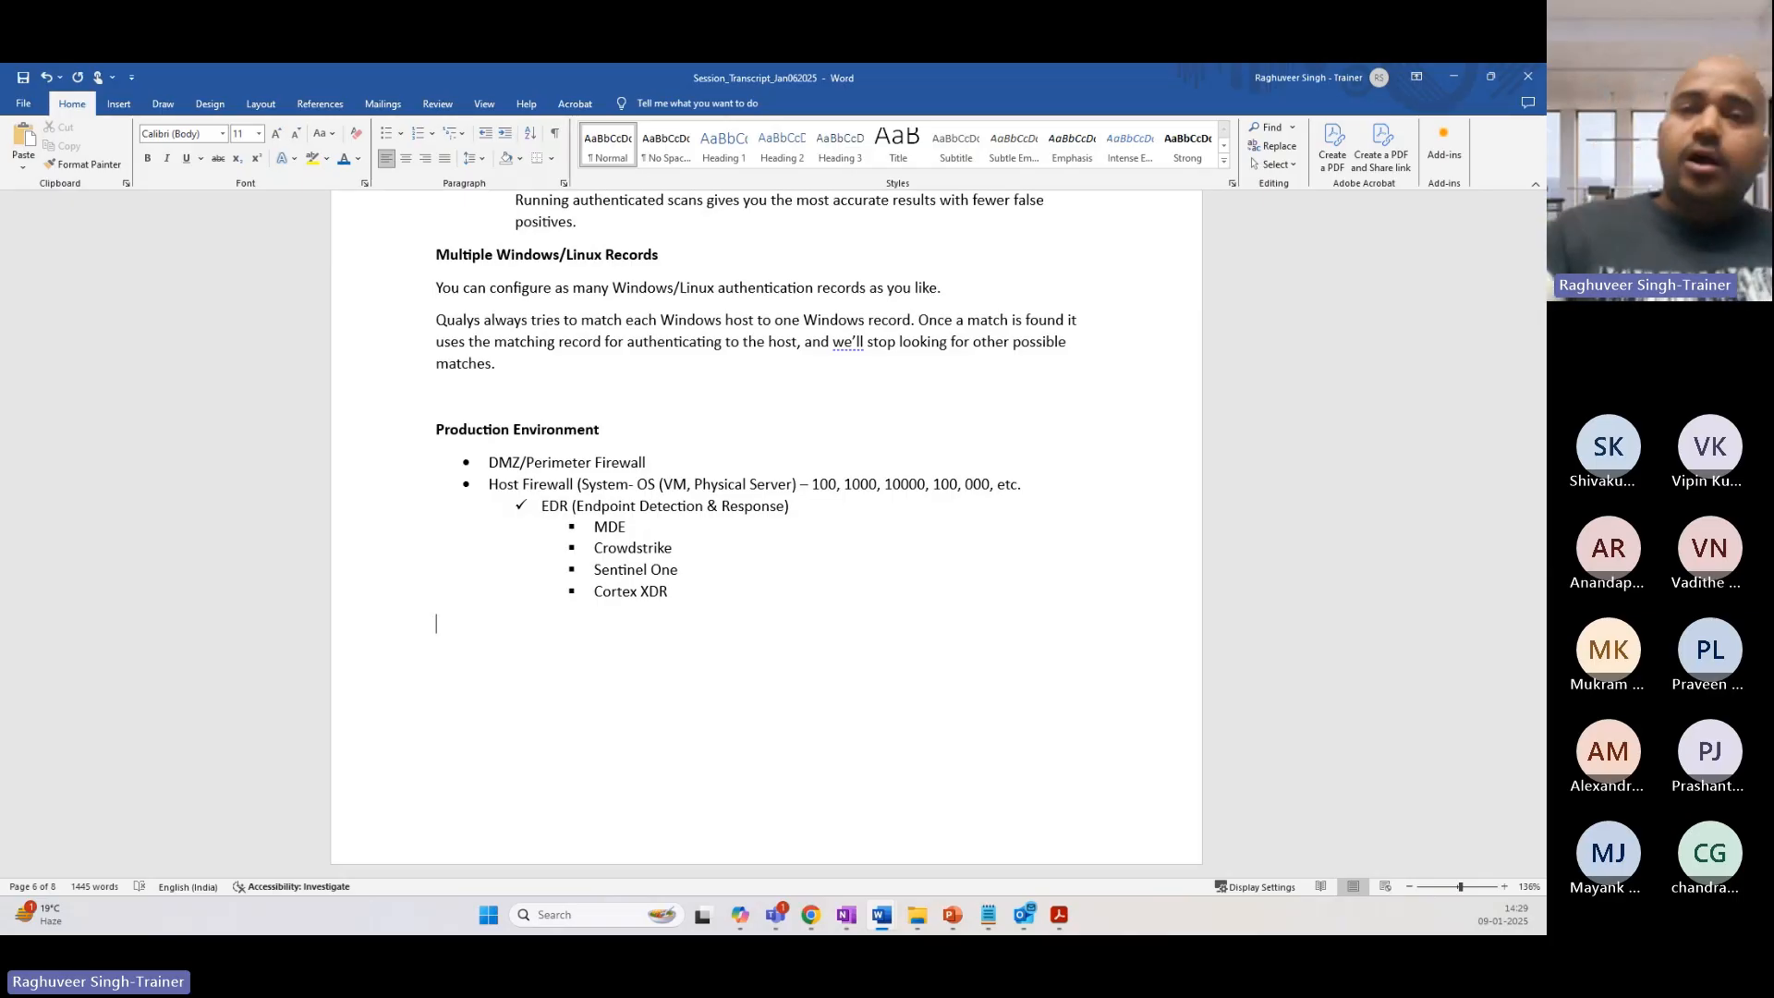
pyautogui.write('L')
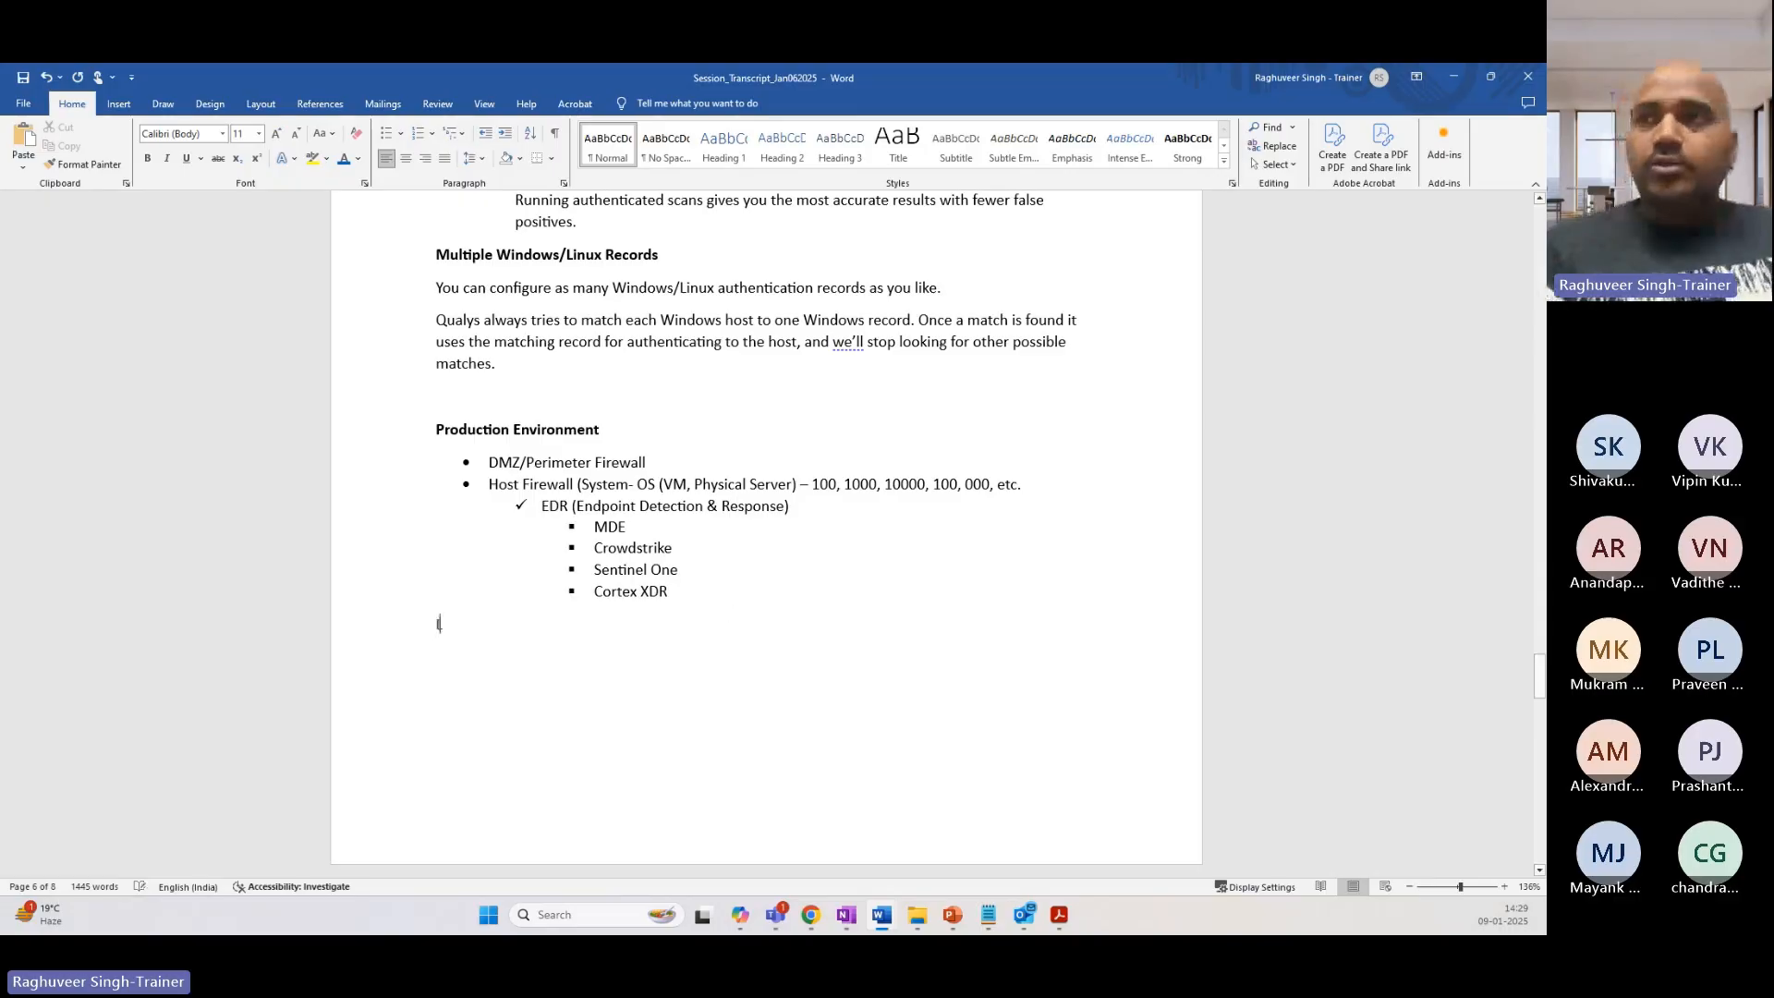
pyautogui.write('ab Envir')
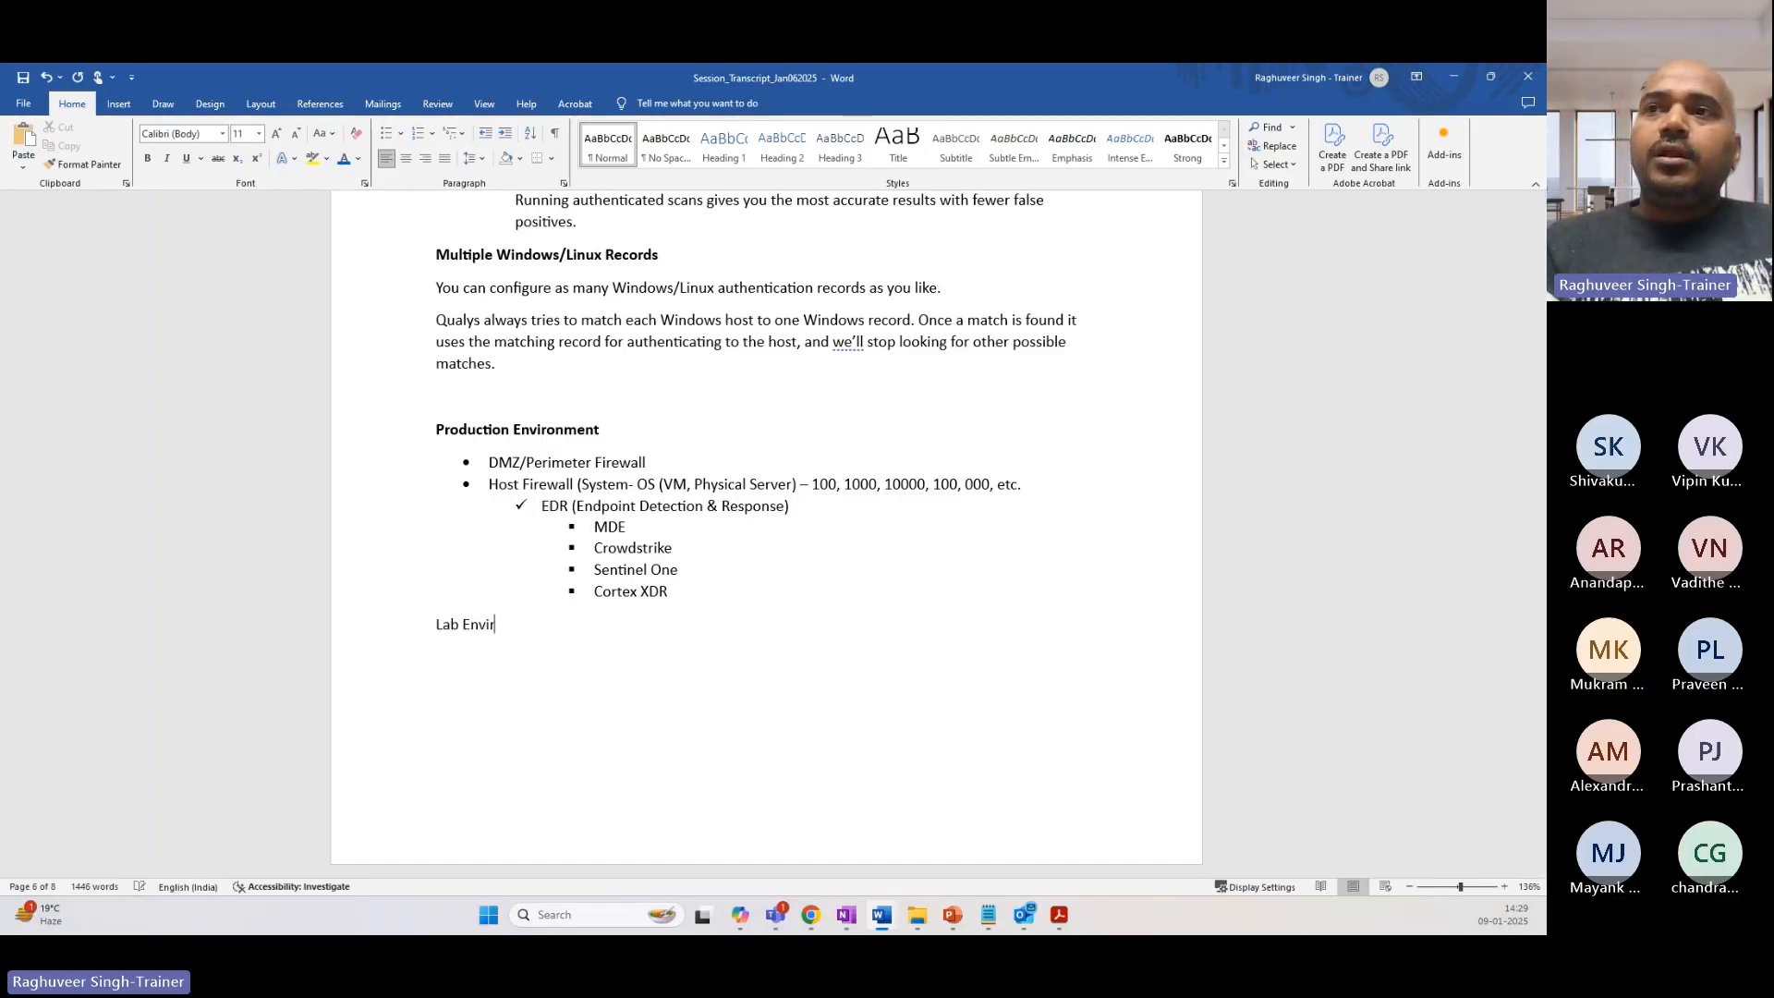
pyautogui.write('onment')
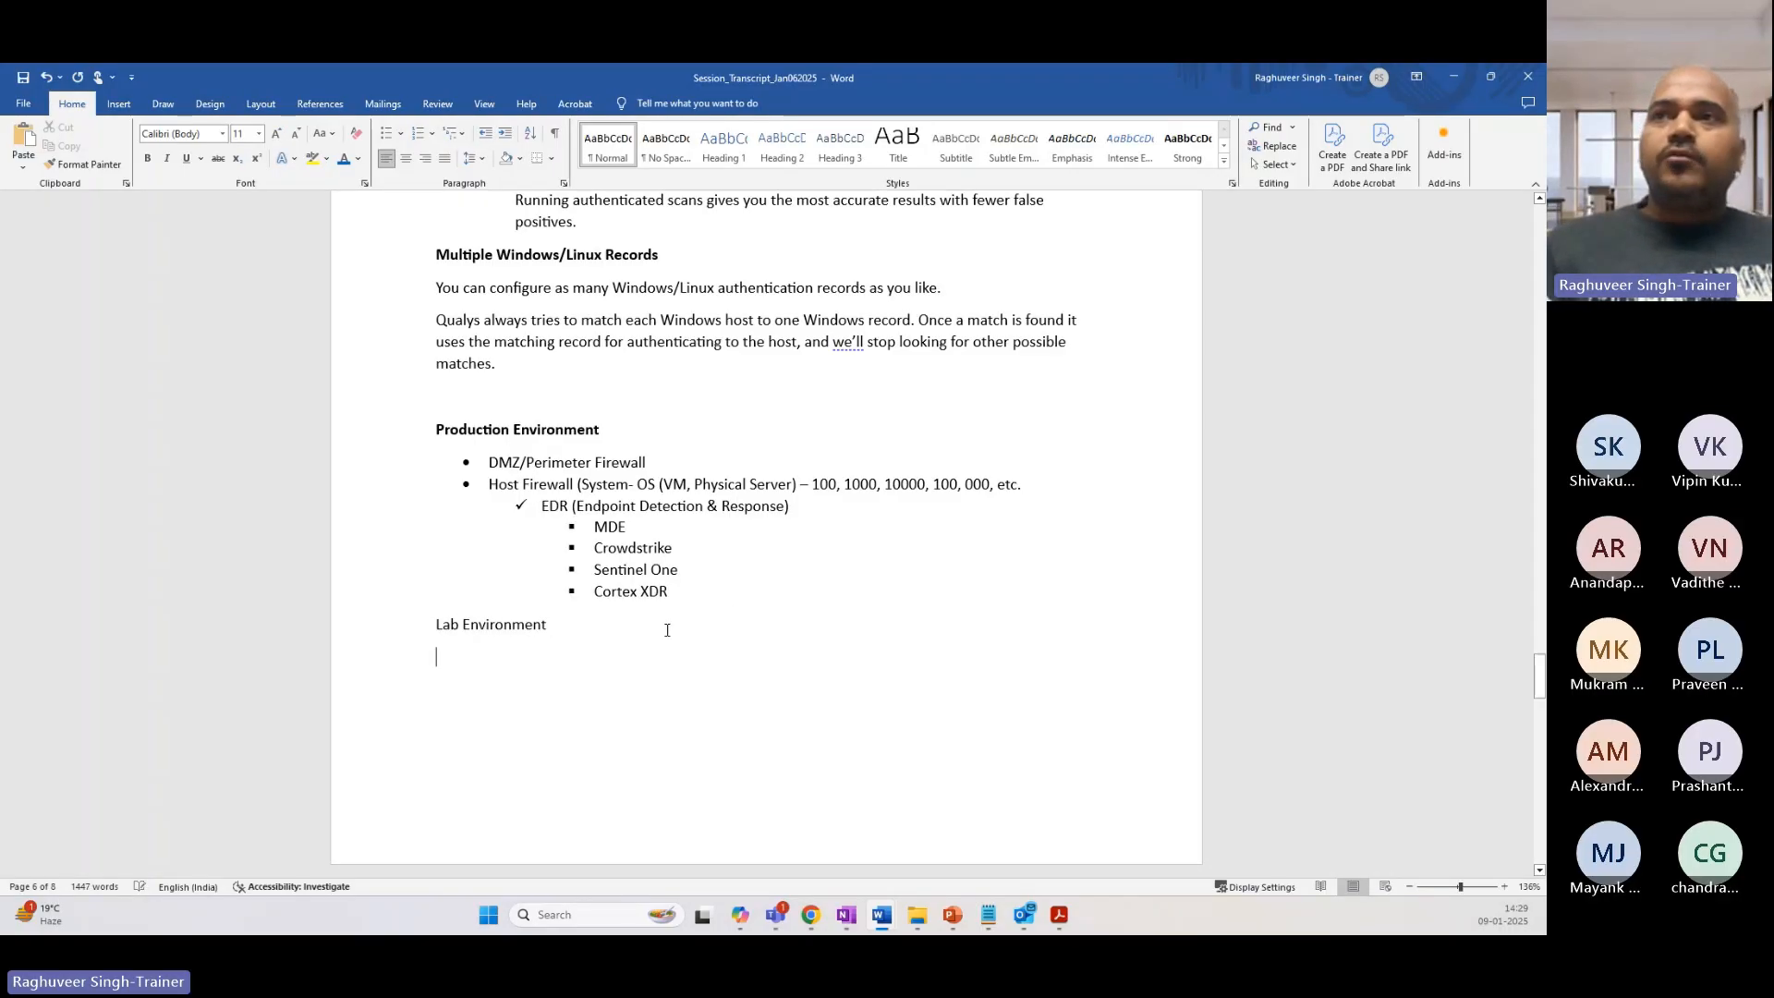
# Step: Make the "Lab Environment" heading bold and start a new line below it
pyautogui.moveTo(400, 625); pyautogui.dragTo(711, 627)
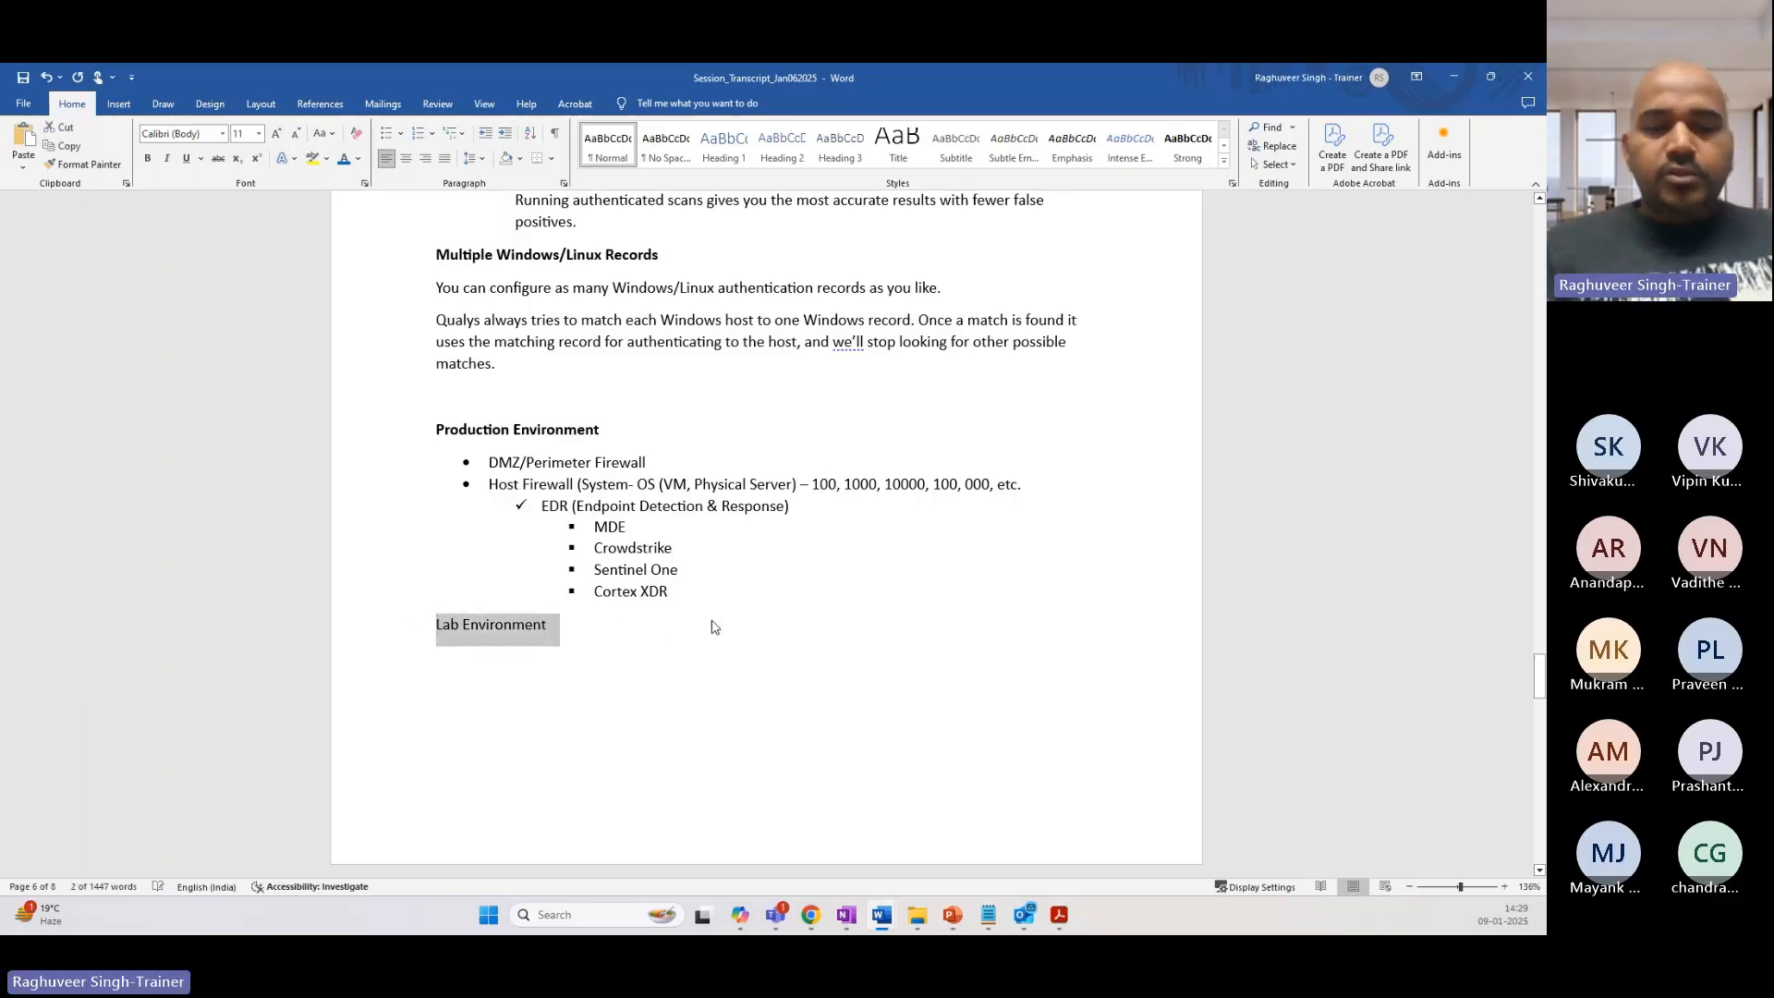
pyautogui.hotkey('ctrl', 'b')
pyautogui.click(565, 624)
pyautogui.press('Return')
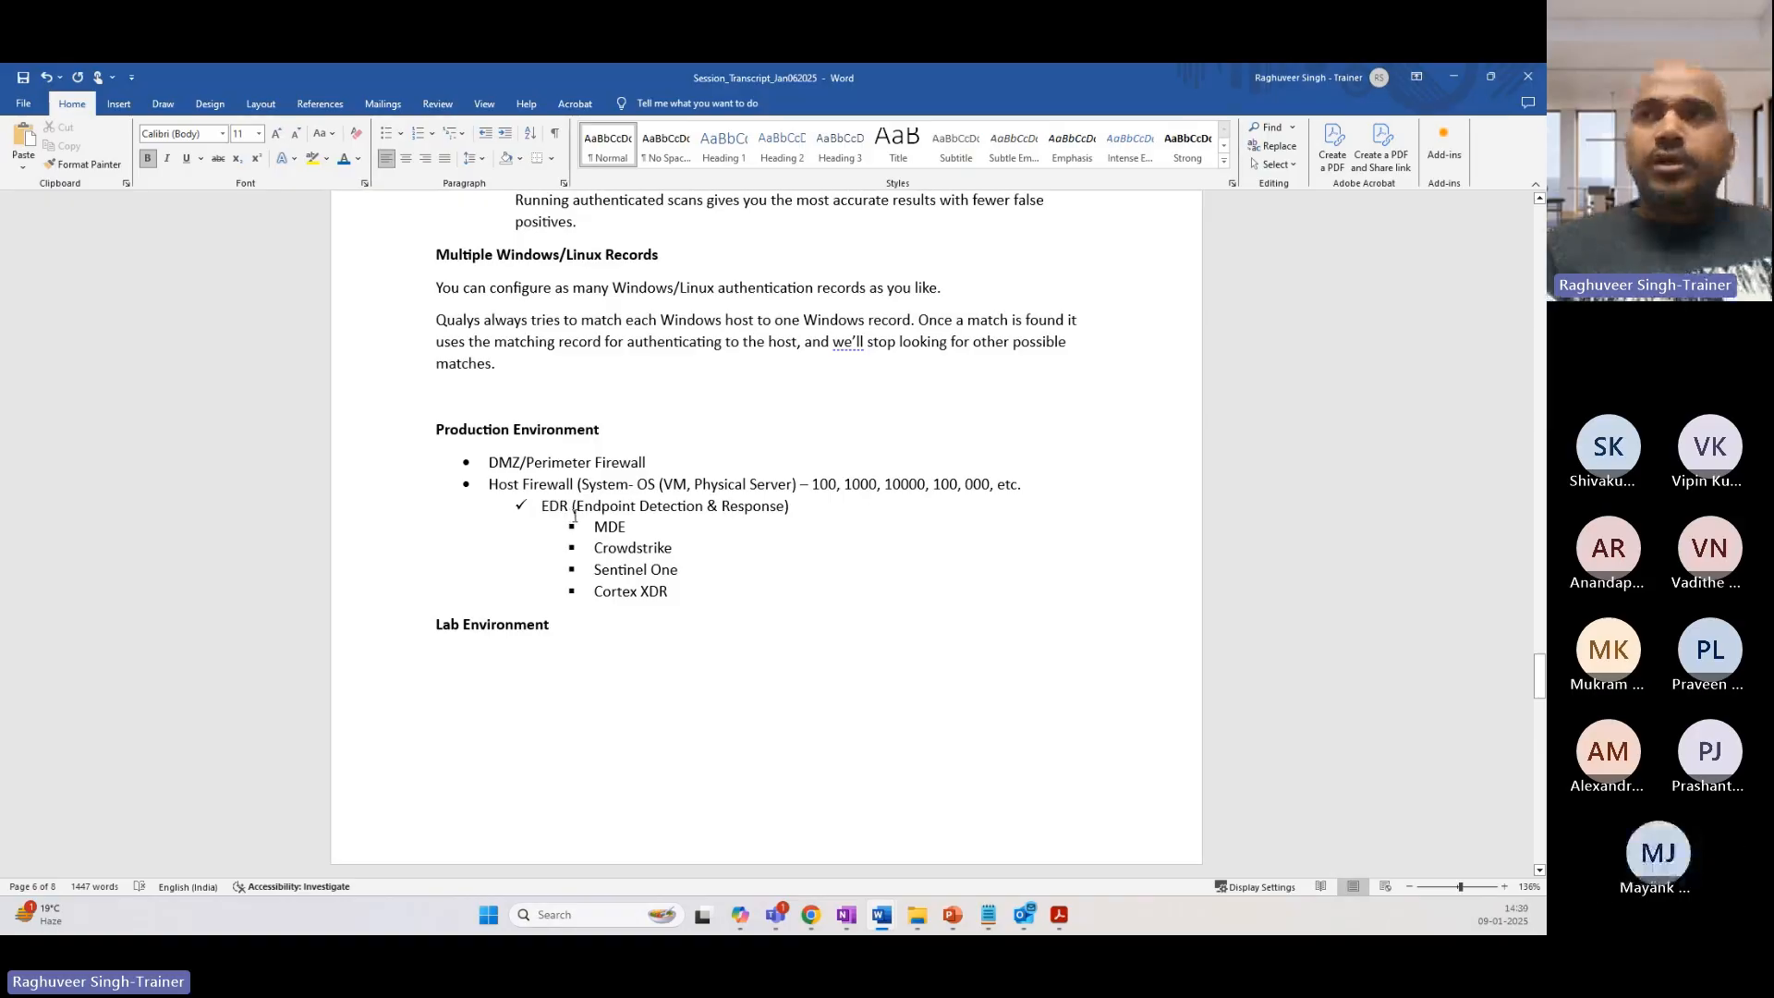
# Step: Copy the whole bulleted list under "Production Environment" and paste it beneath "Lab Environment"
pyautogui.moveTo(490, 457); pyautogui.dragTo(704, 593)
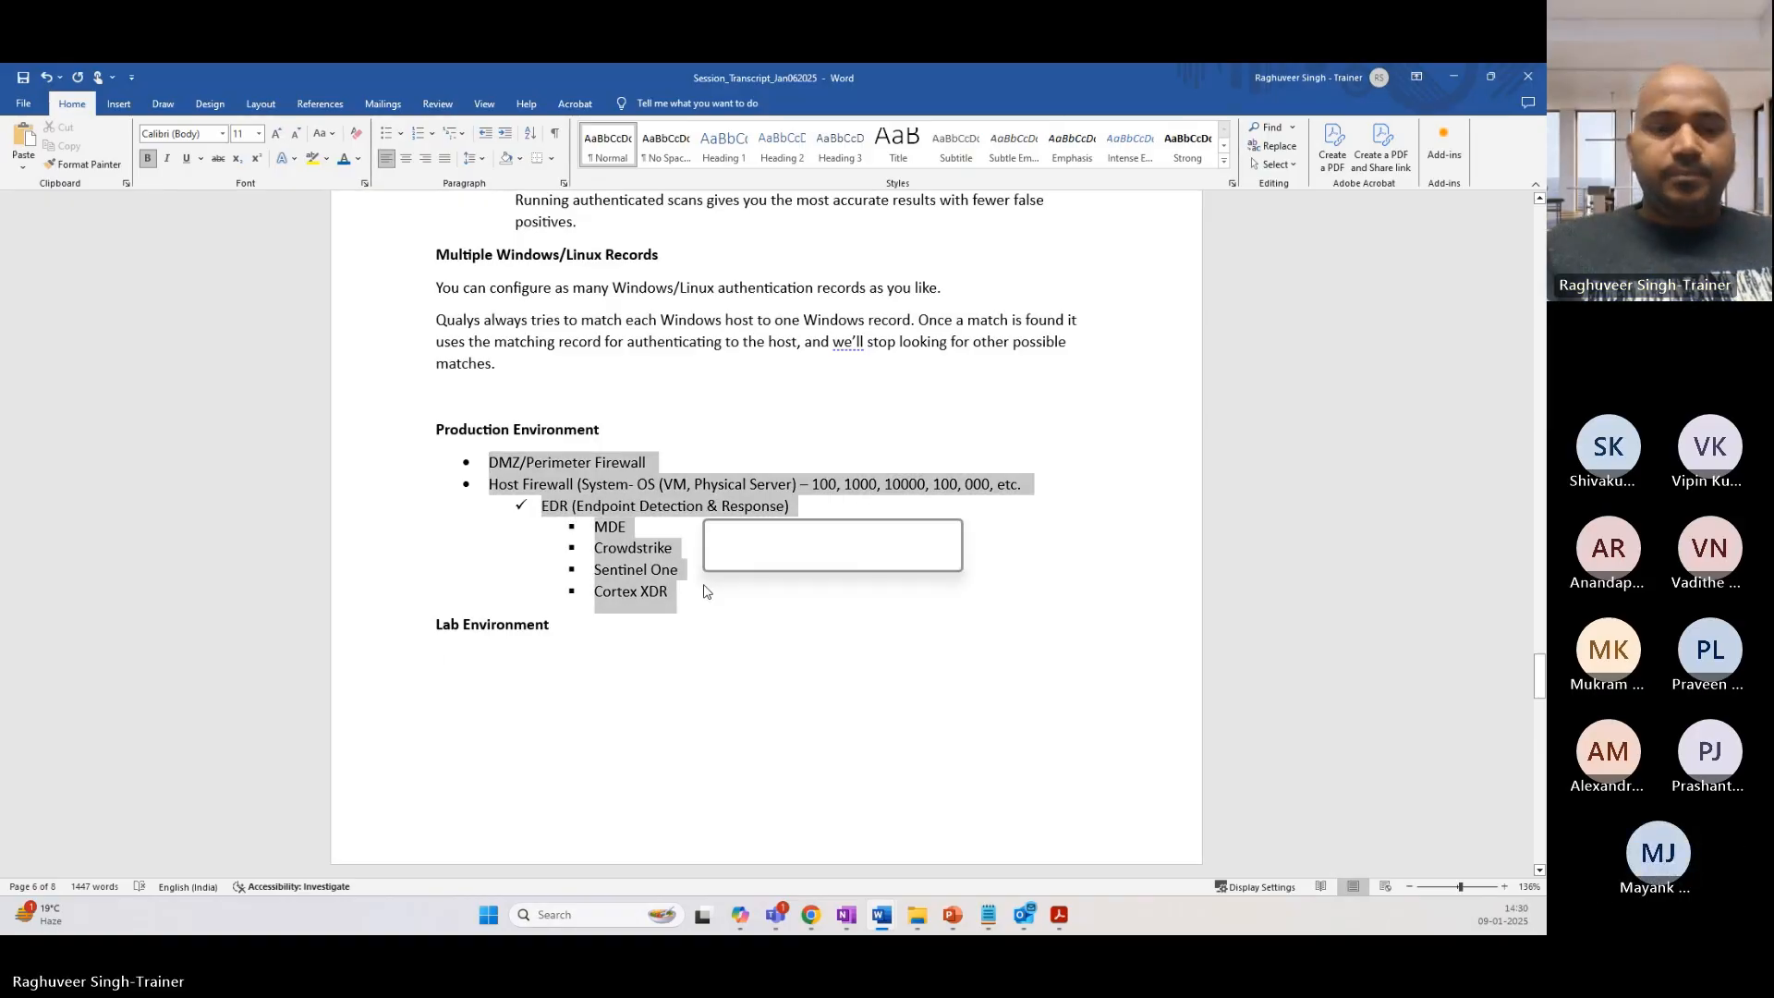
pyautogui.click(478, 658)
pyautogui.scroll(1, 534, 589)
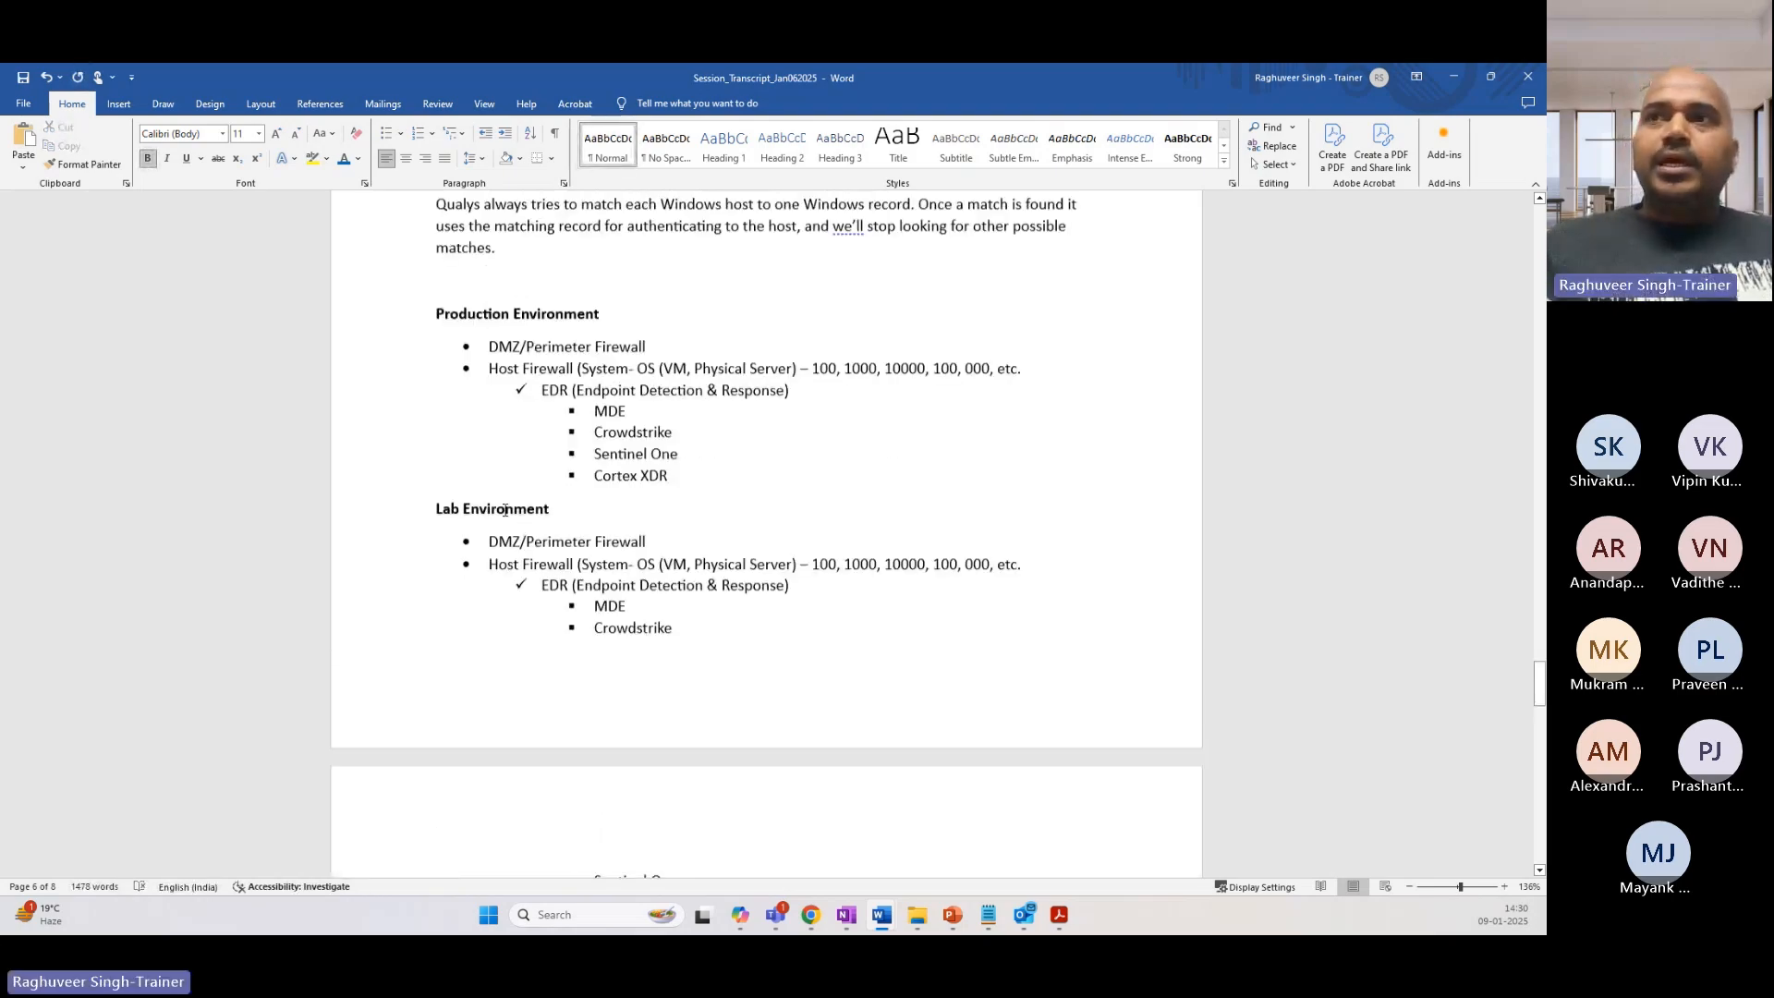
# Step: Color the Lab Environment's "DMZ/Perimeter Firewall" bullet and its EDR item with all four products red
pyautogui.moveTo(490, 543); pyautogui.dragTo(673, 546)
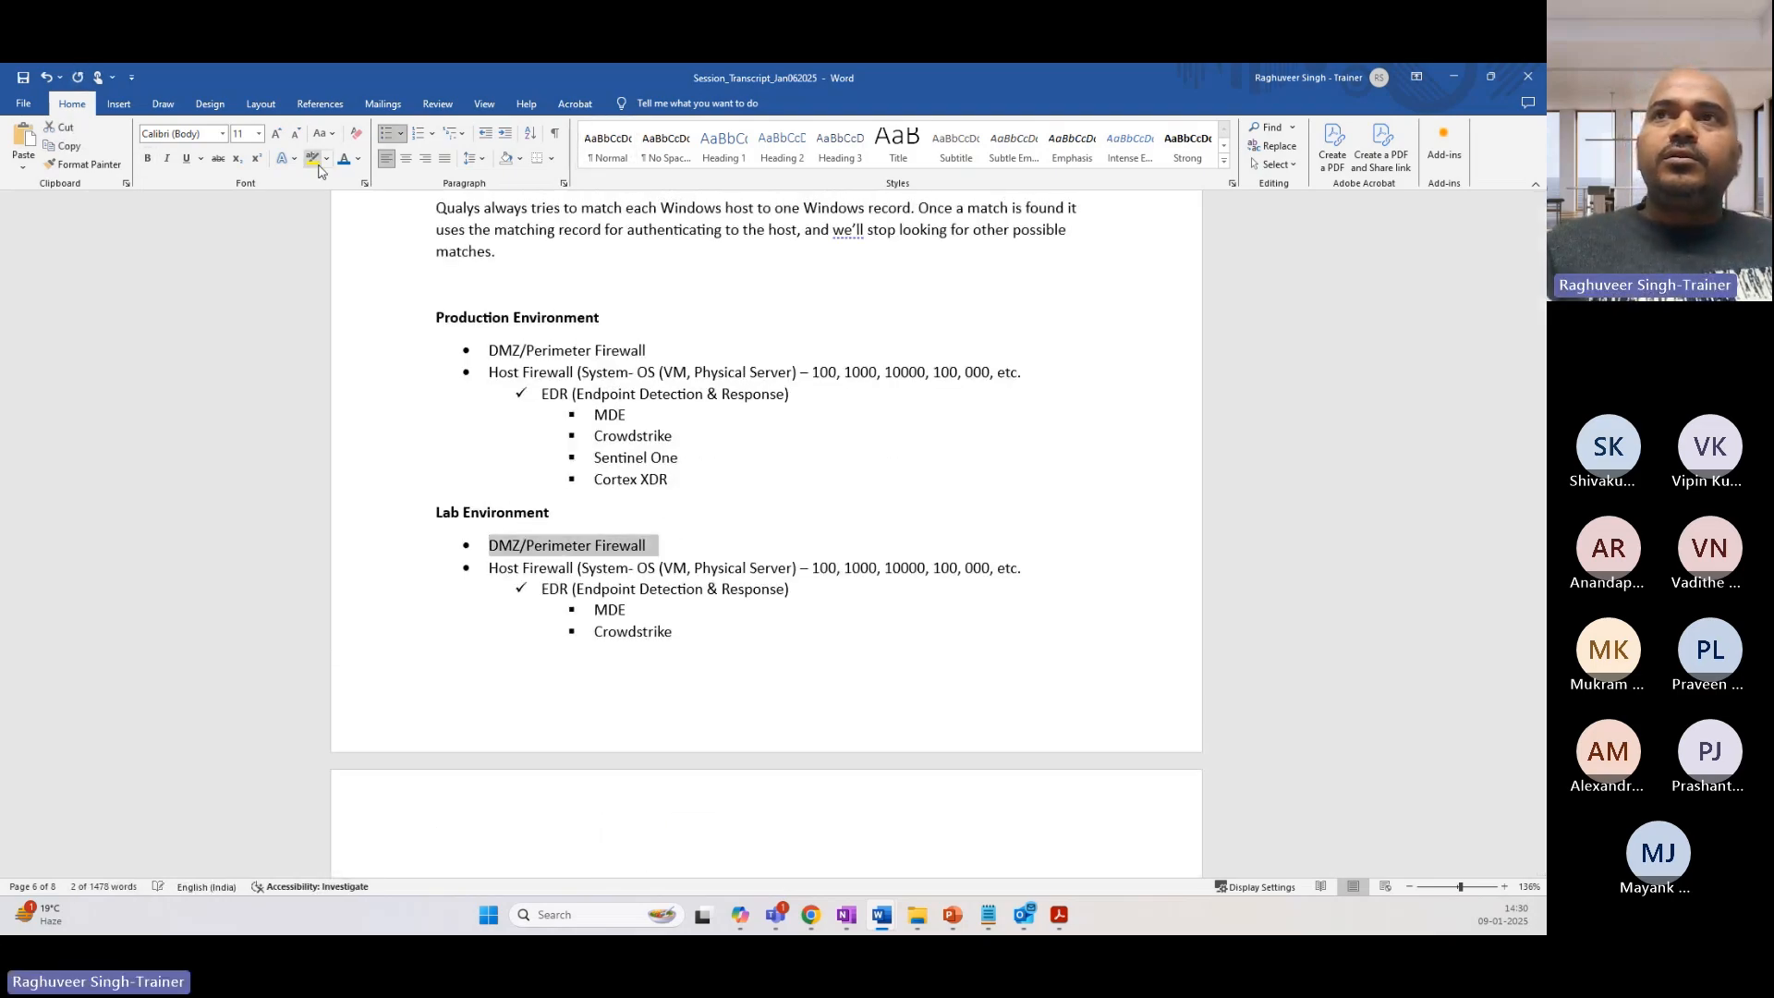
pyautogui.click(358, 159)
pyautogui.click(357, 363)
pyautogui.scroll(-1, 494, 521)
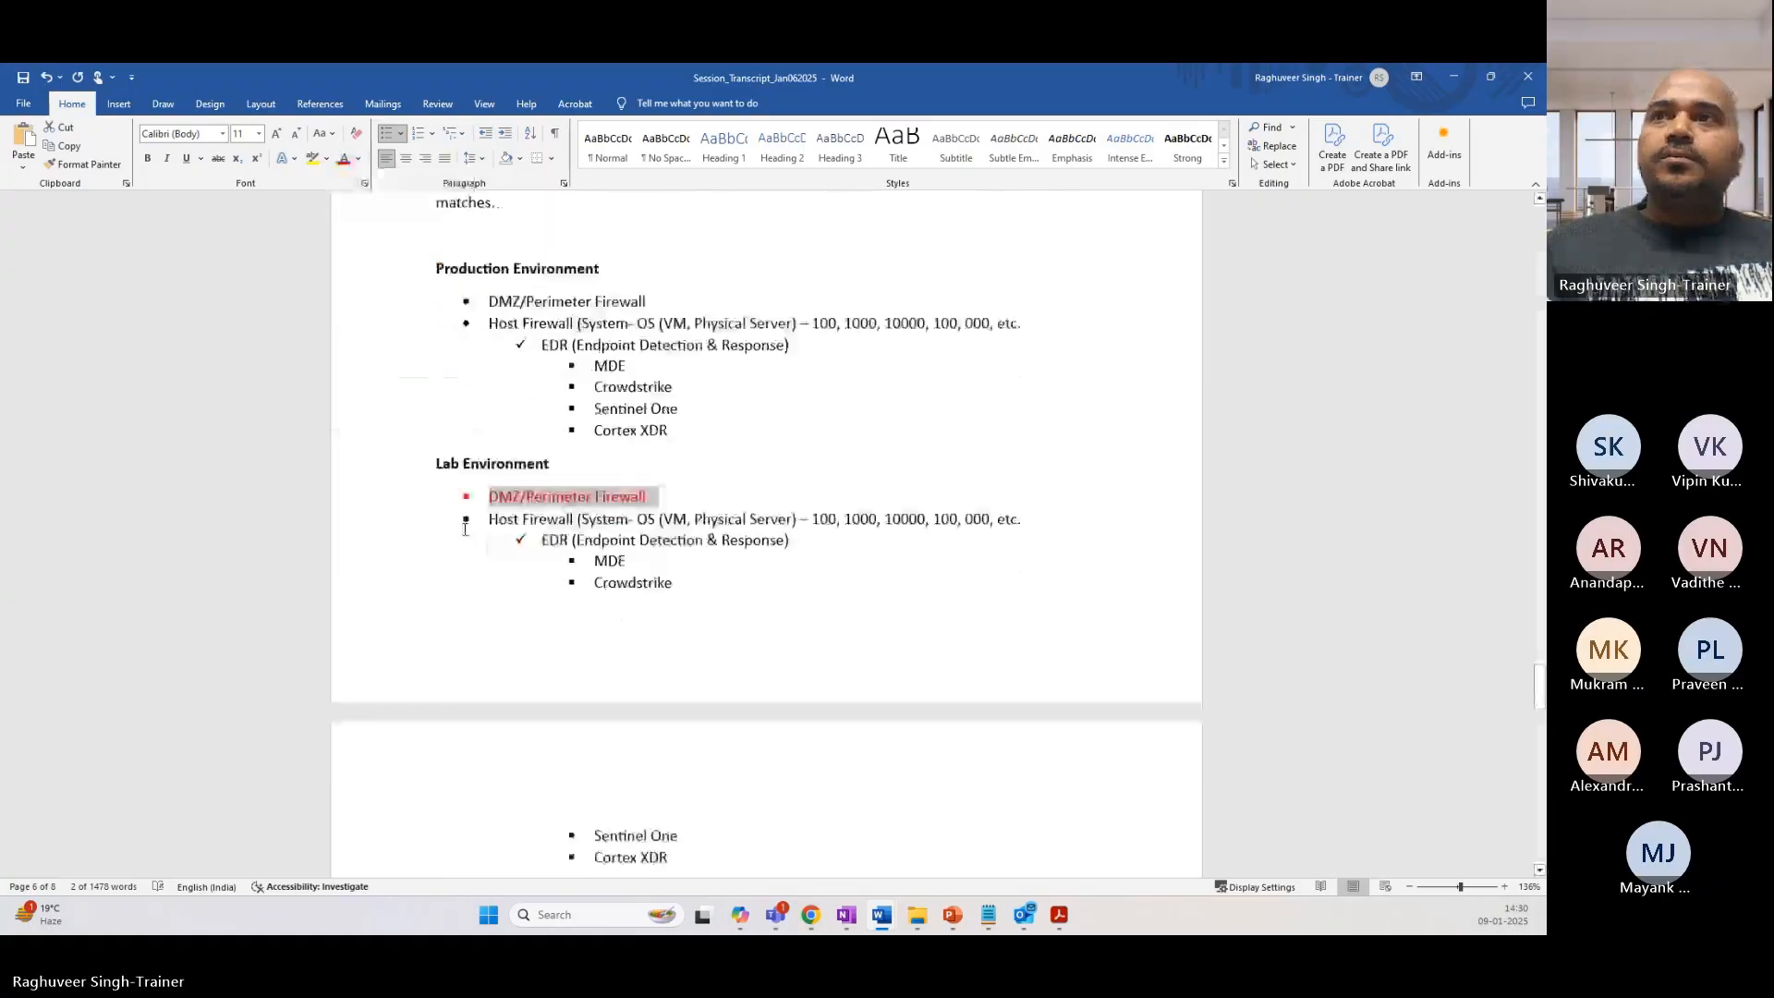
pyautogui.moveTo(535, 538); pyautogui.dragTo(694, 859)
pyautogui.click(344, 158)
pyautogui.click(654, 646)
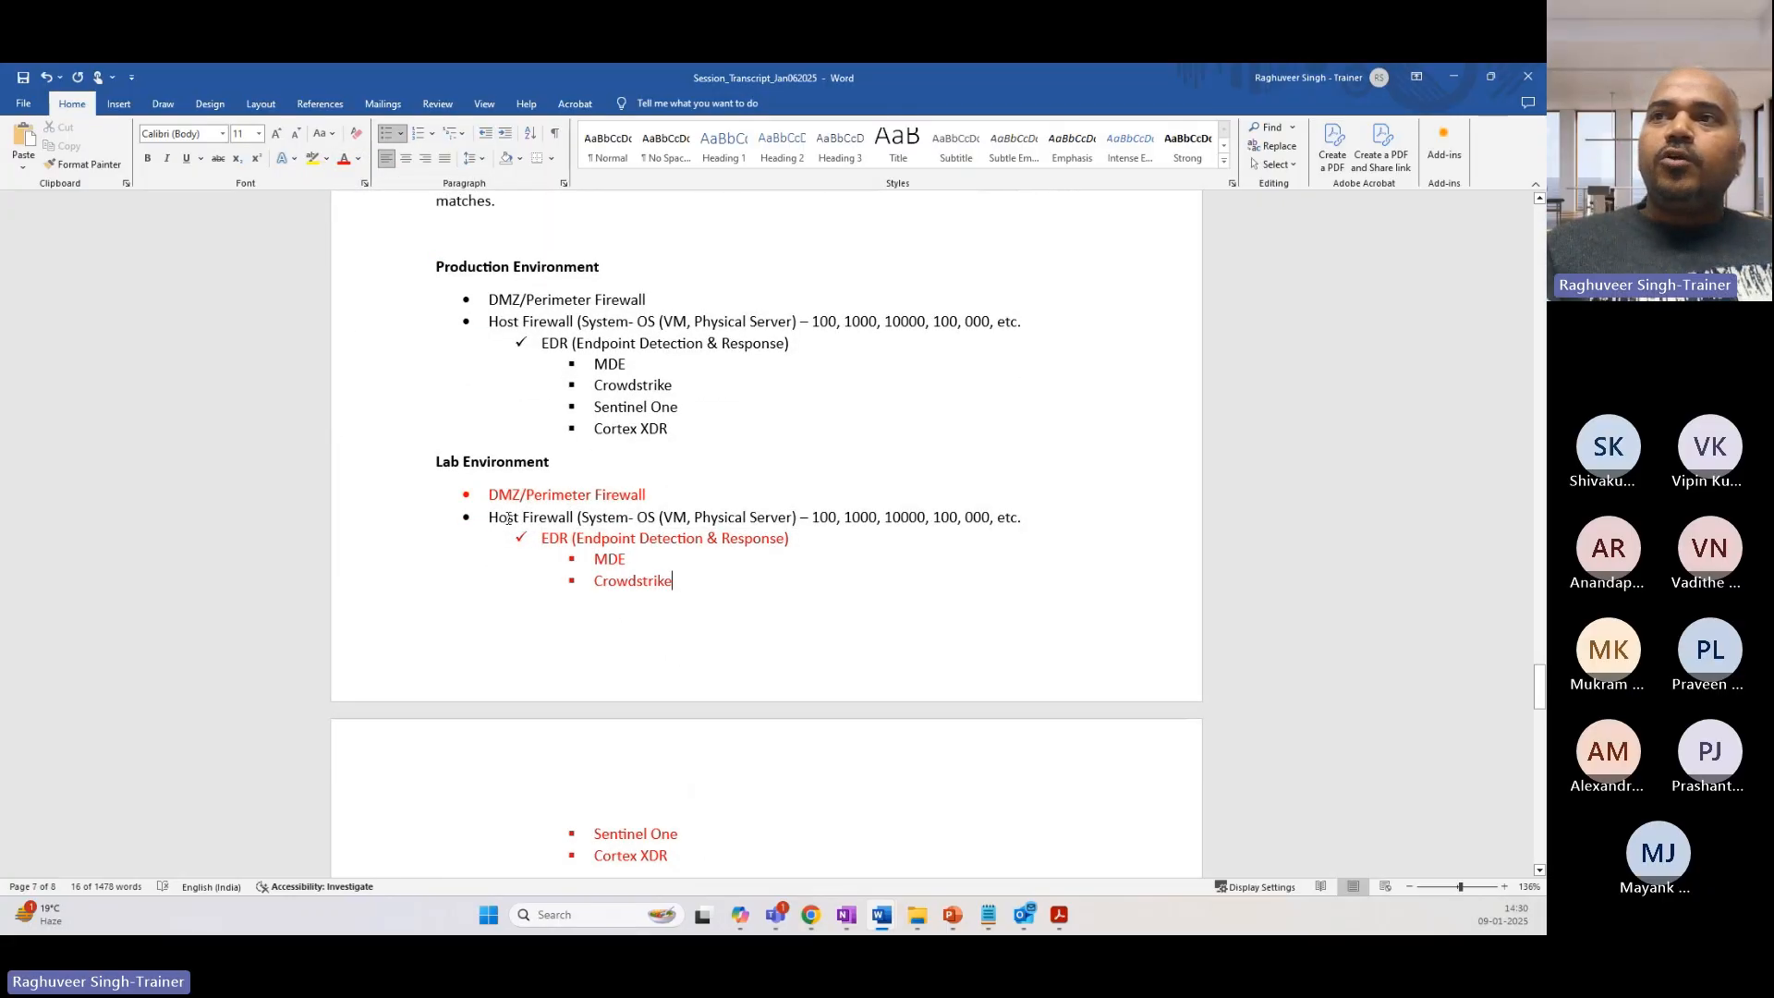
# Step: Color the Lab Environment's Host Firewall bullet green
pyautogui.moveTo(496, 517); pyautogui.dragTo(1035, 518)
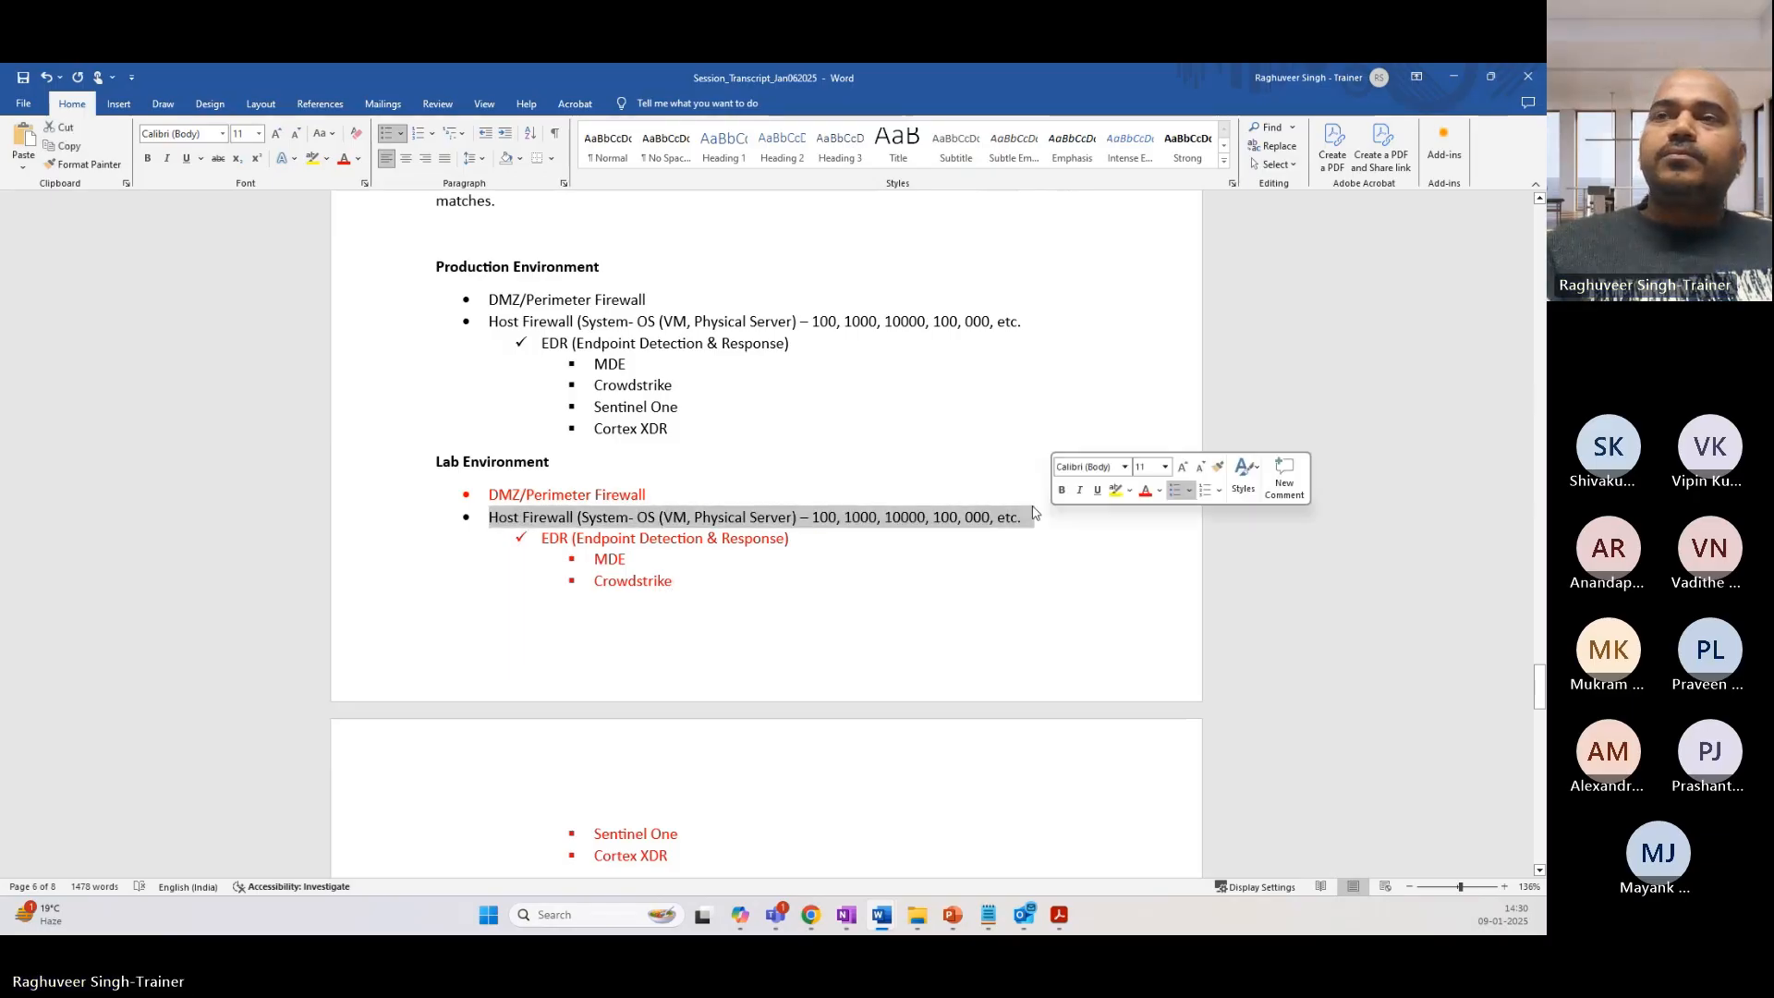
pyautogui.click(358, 159)
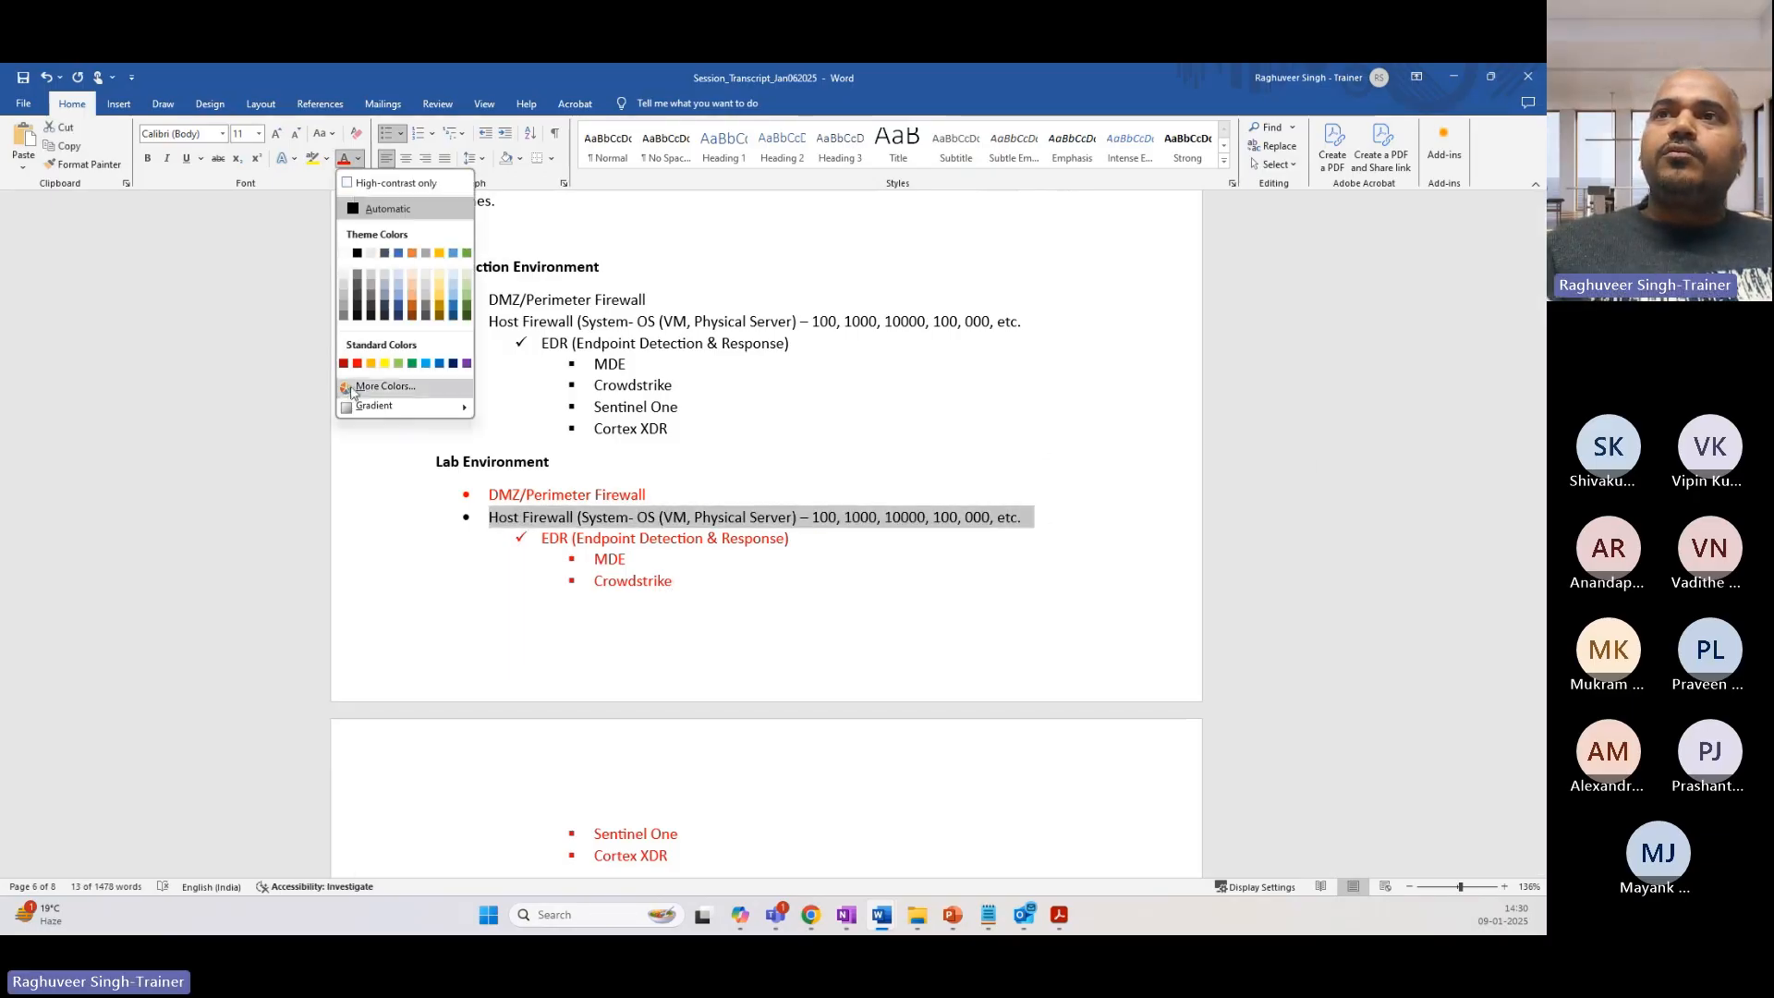
pyautogui.click(412, 363)
pyautogui.scroll(-3, 493, 442)
pyautogui.click(492, 442)
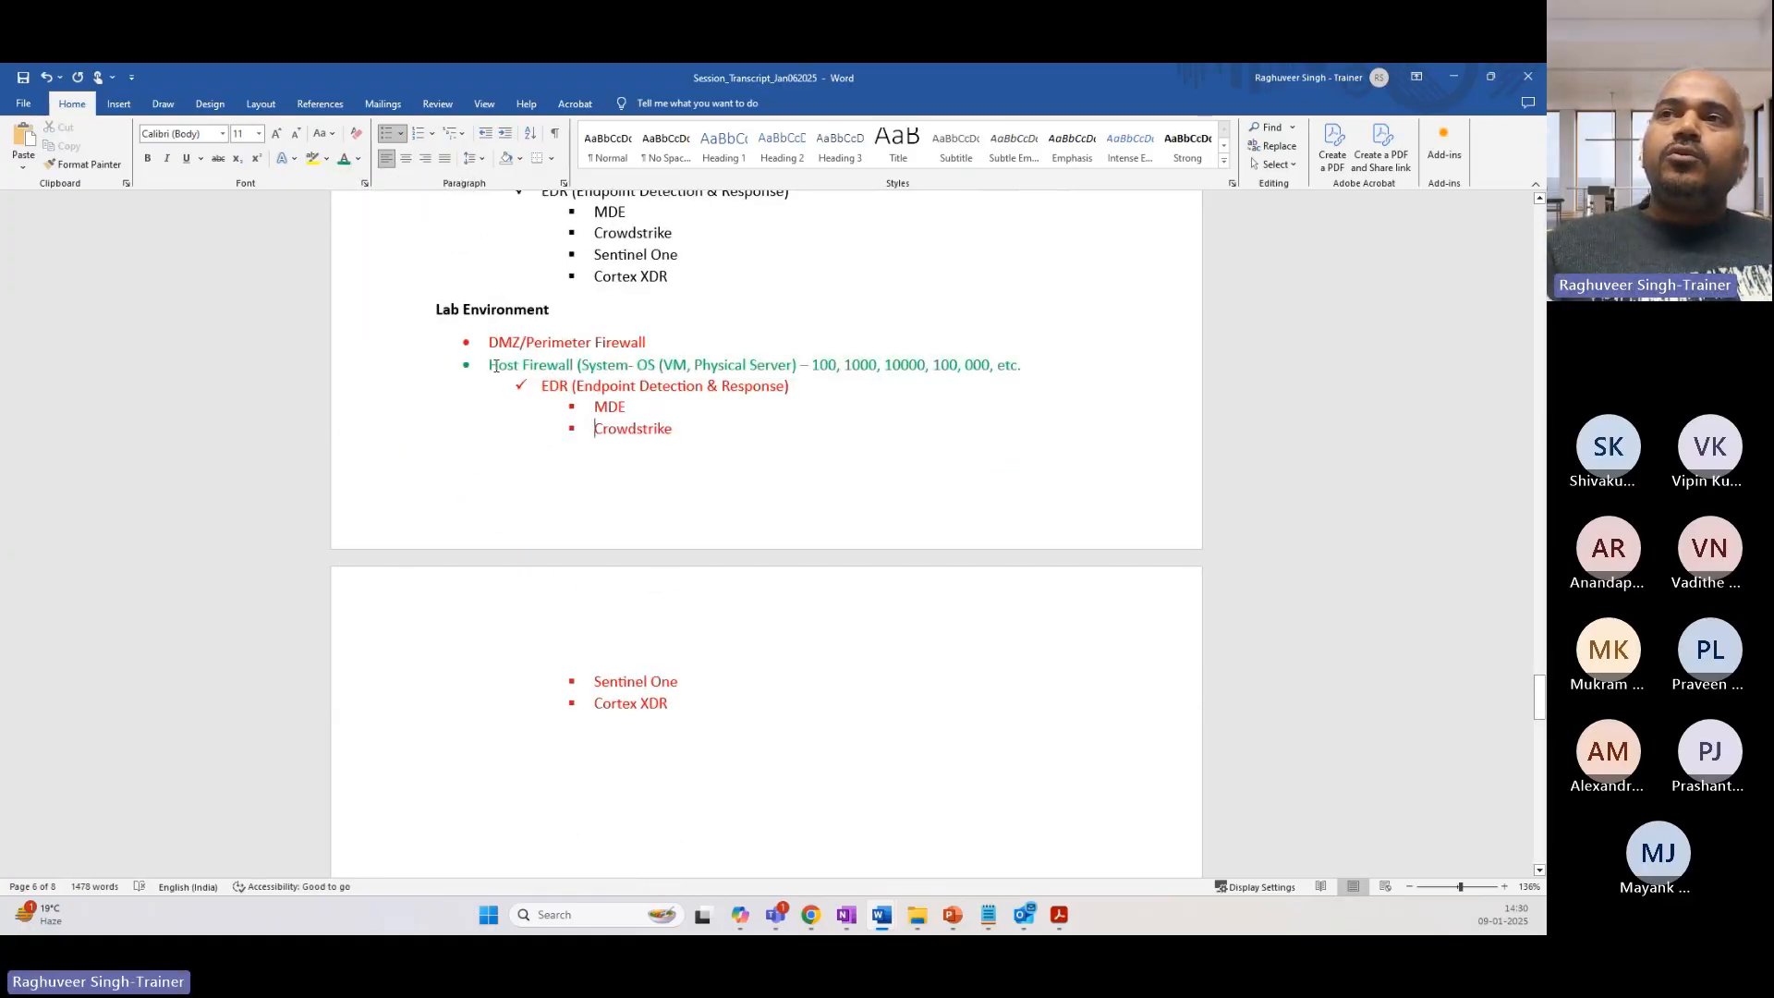
pyautogui.moveTo(490, 365); pyautogui.dragTo(853, 373)
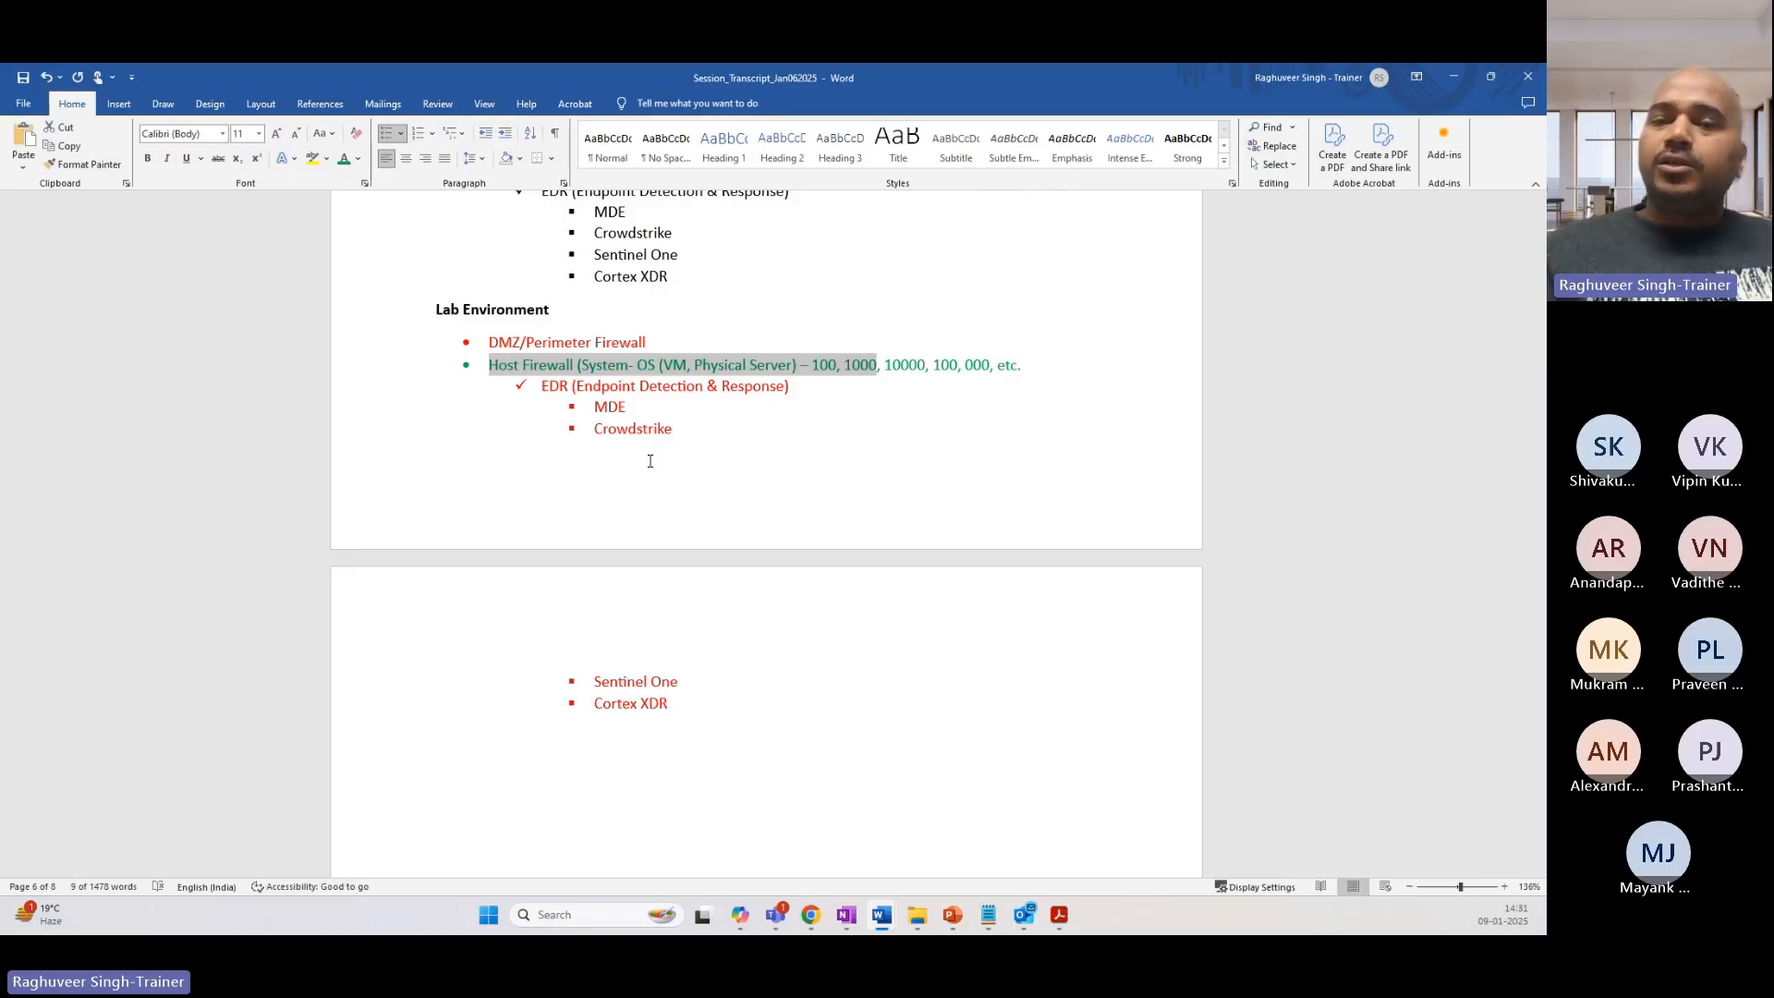
pyautogui.scroll(-1, 650, 457)
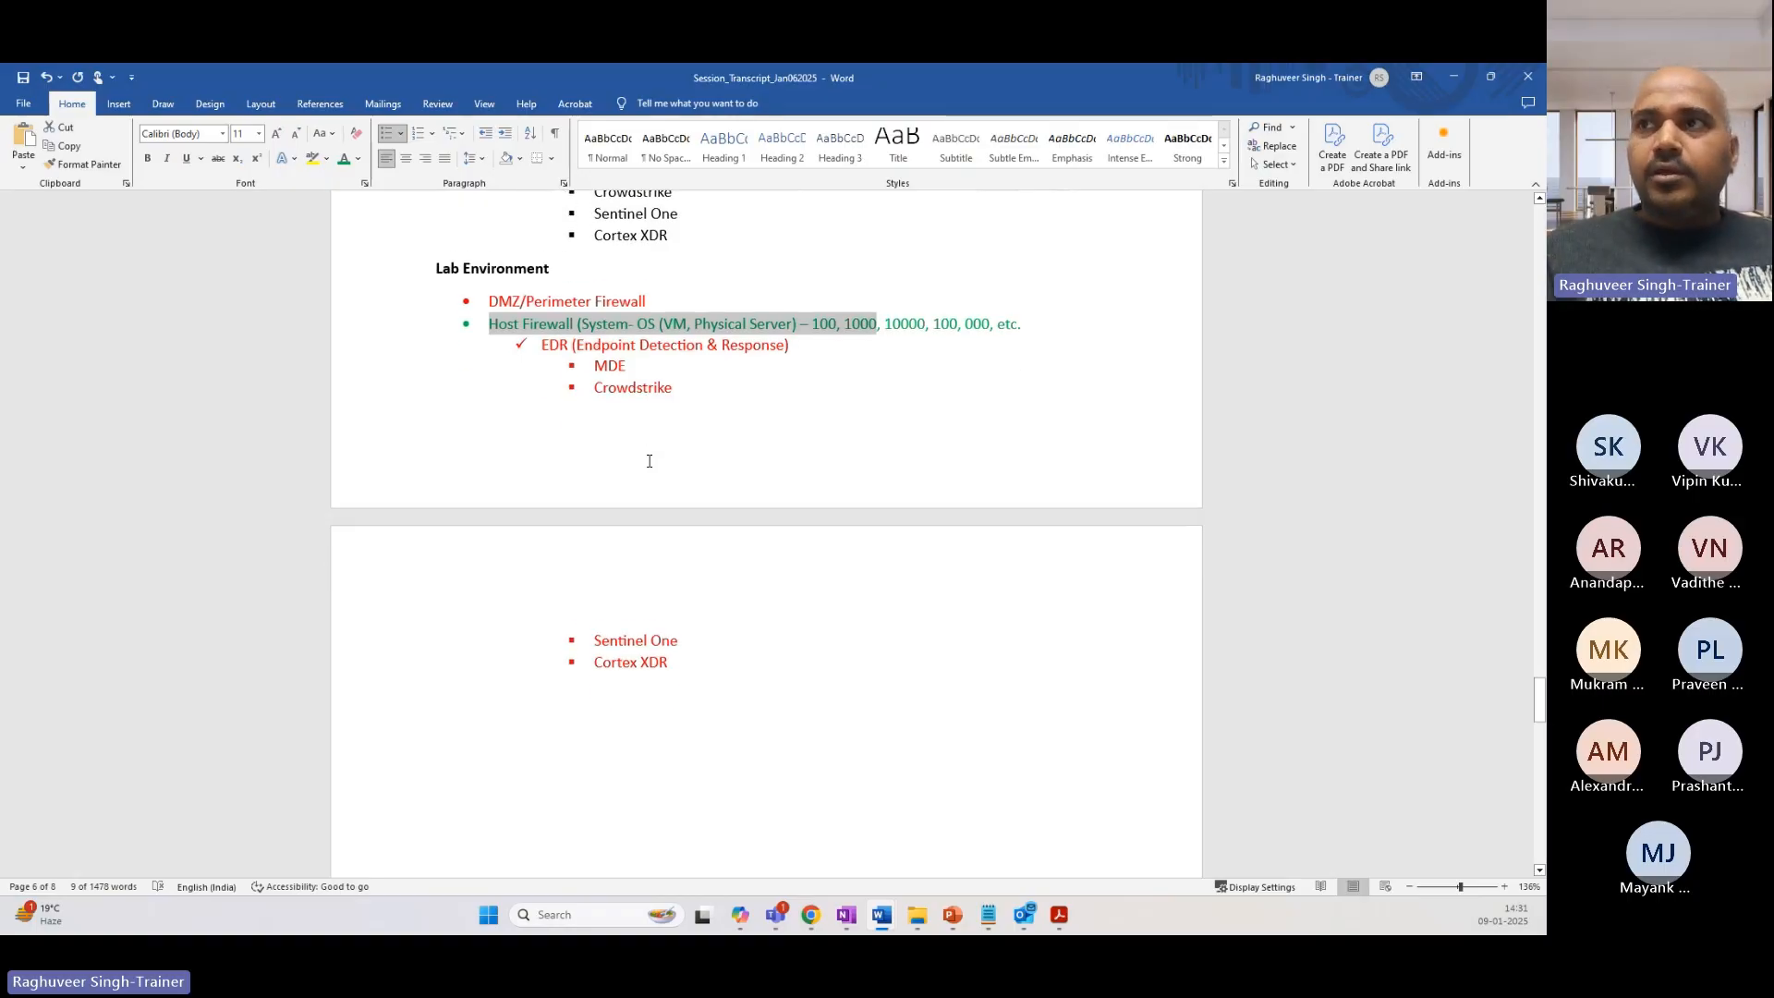
pyautogui.click(554, 650)
pyautogui.scroll(2, 491, 713)
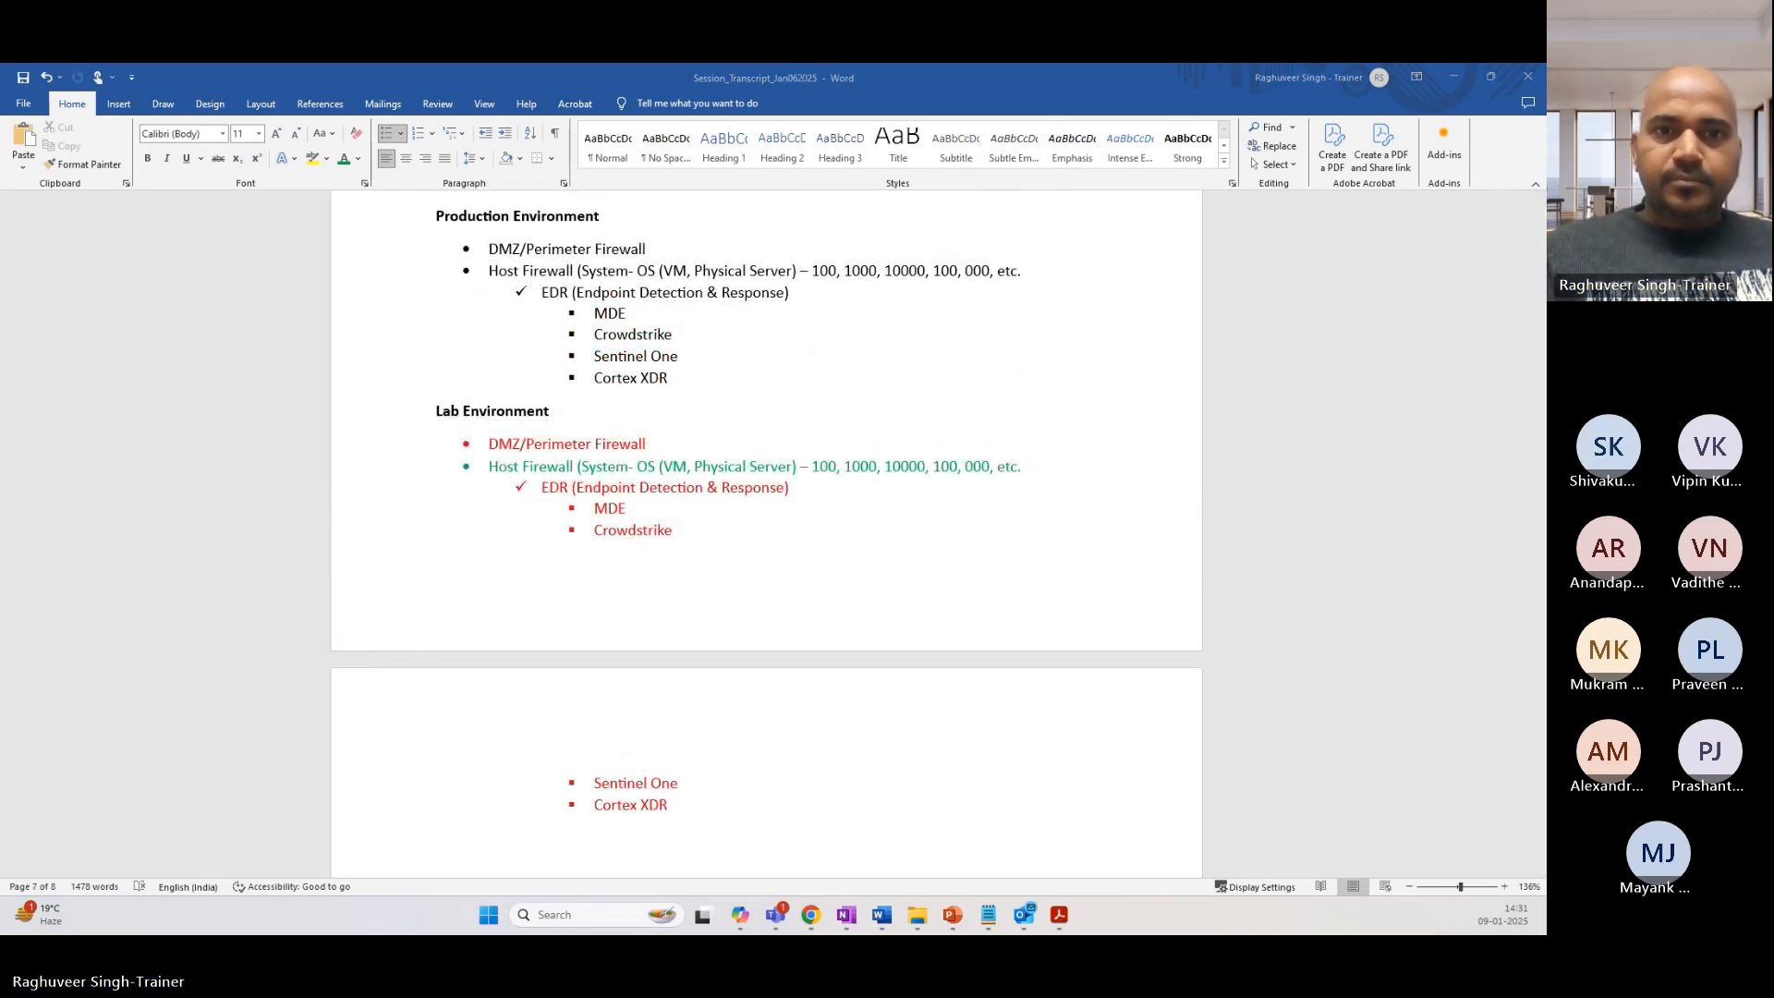
pyautogui.press('super+d')
pyautogui.press('super+d')
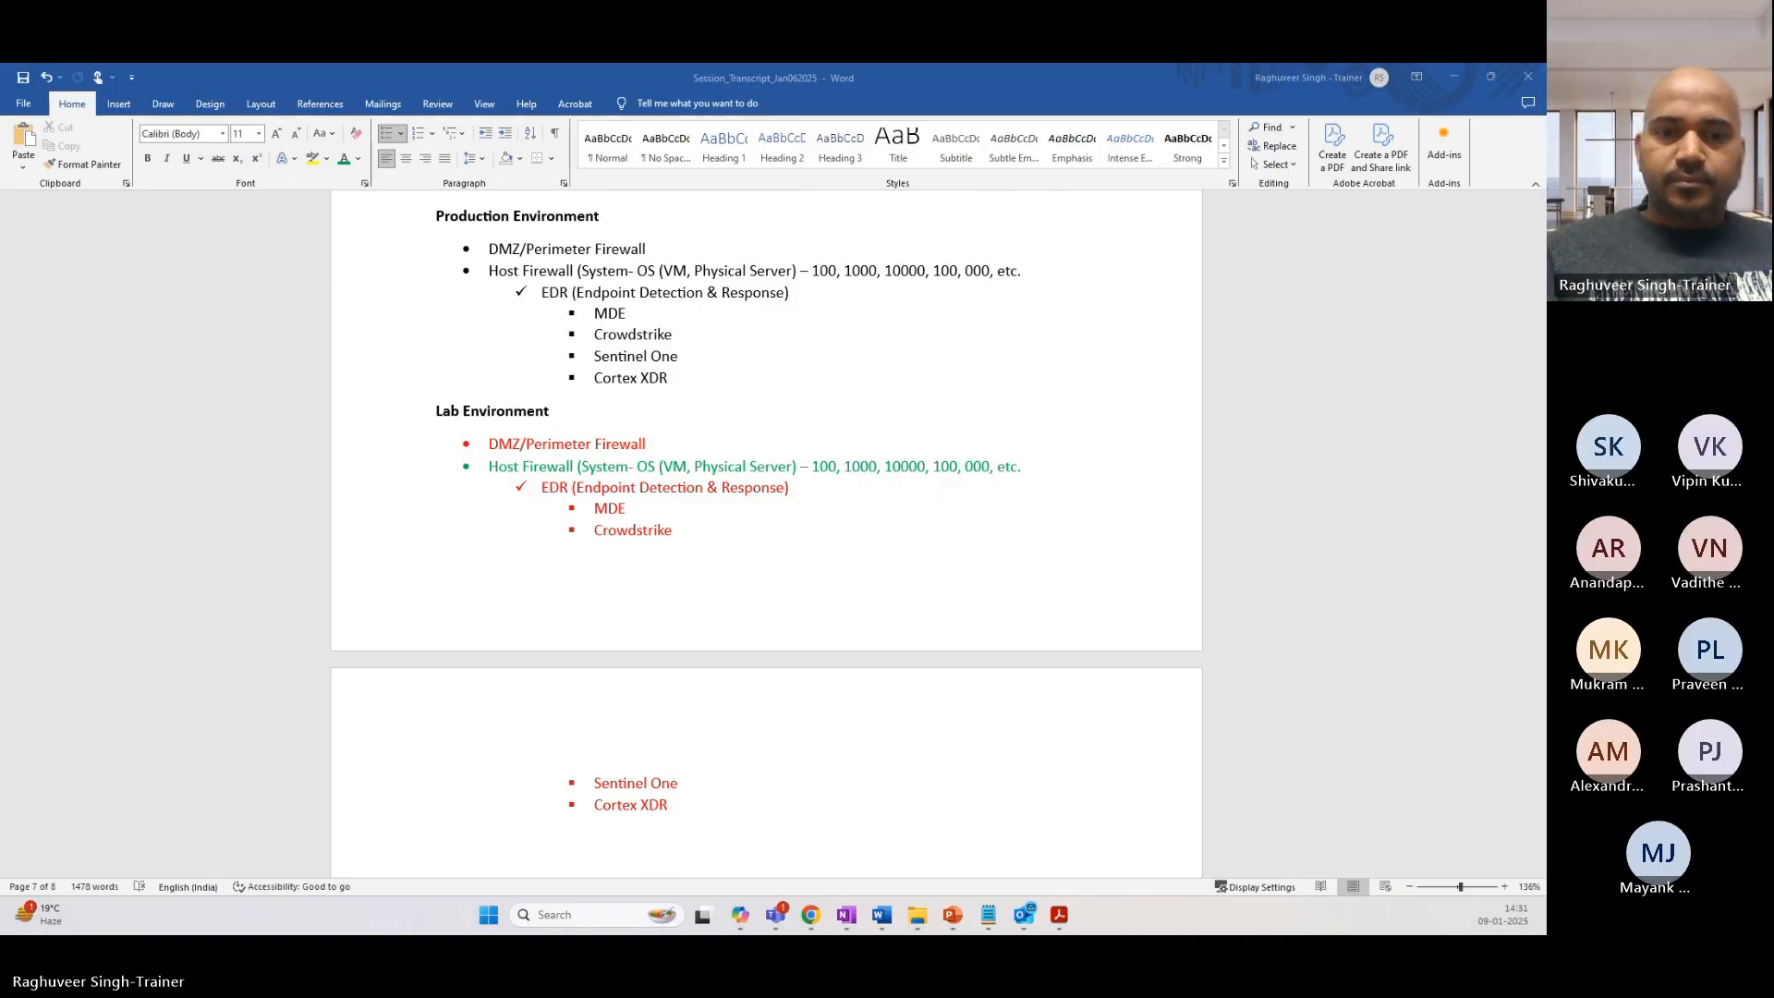
# Step: Switch to the Azure portal in the browser and open the Connect page of the Qualys-WIN10PRO virtual machine
pyautogui.hotkey('alt', 'Tab')
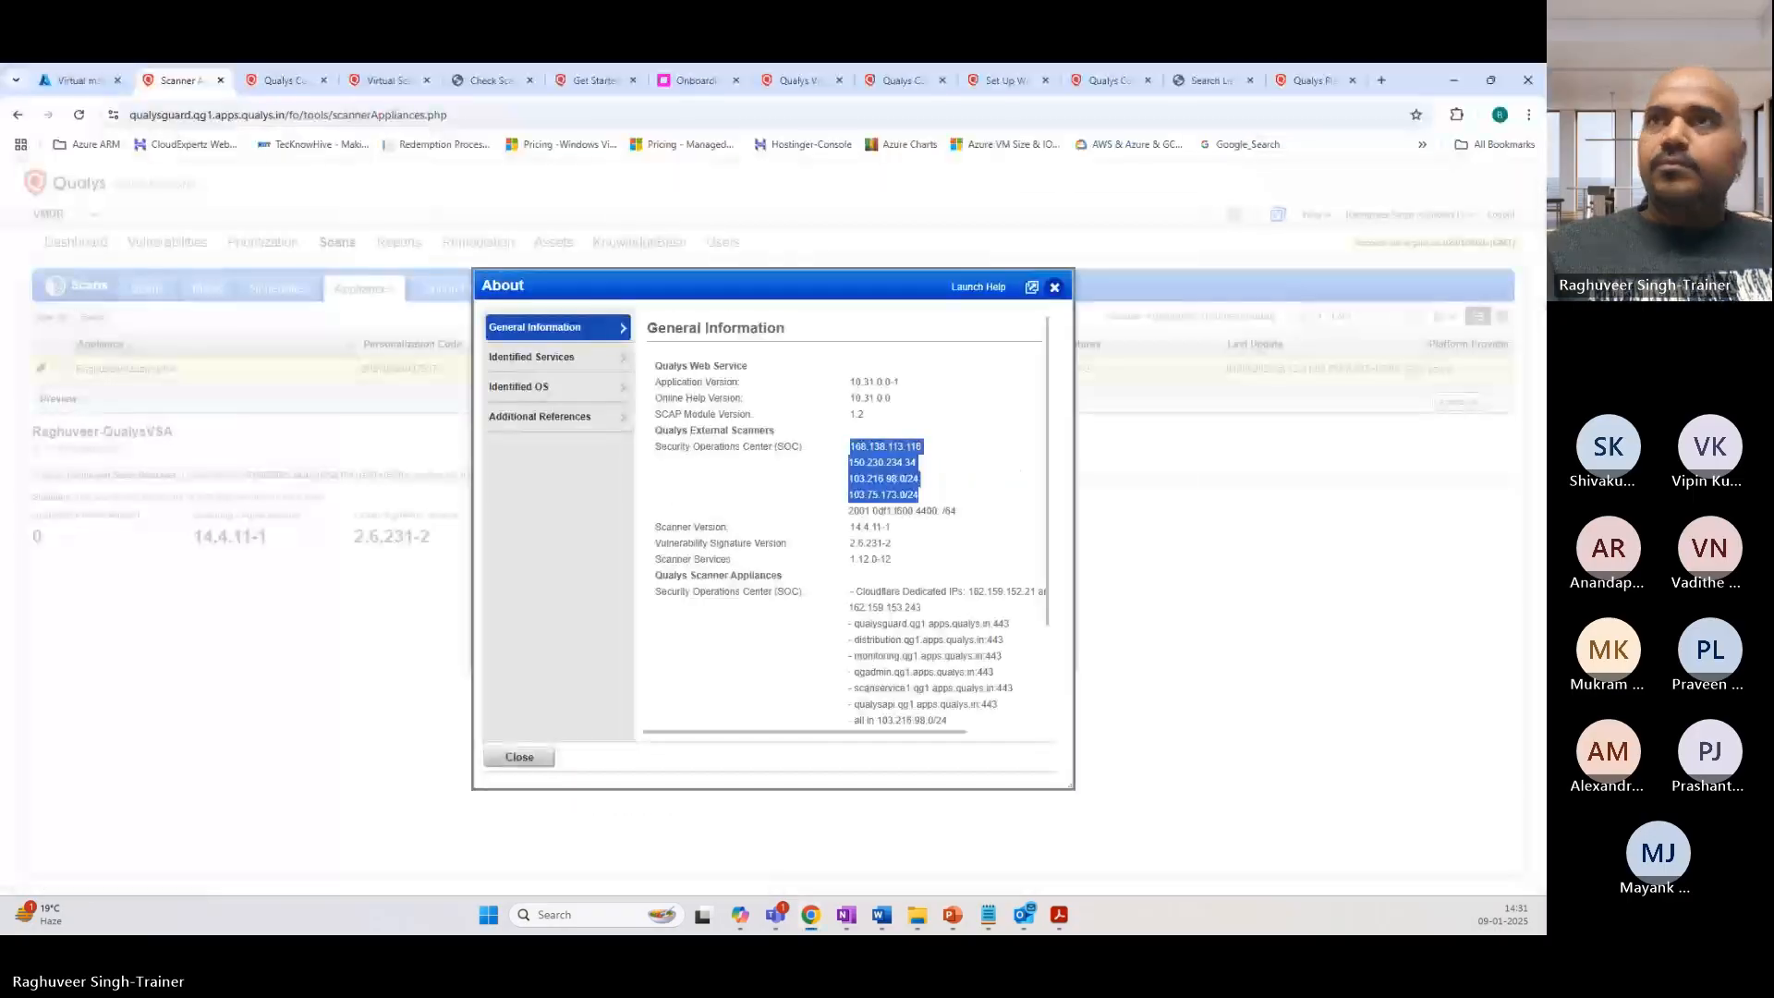
pyautogui.click(76, 81)
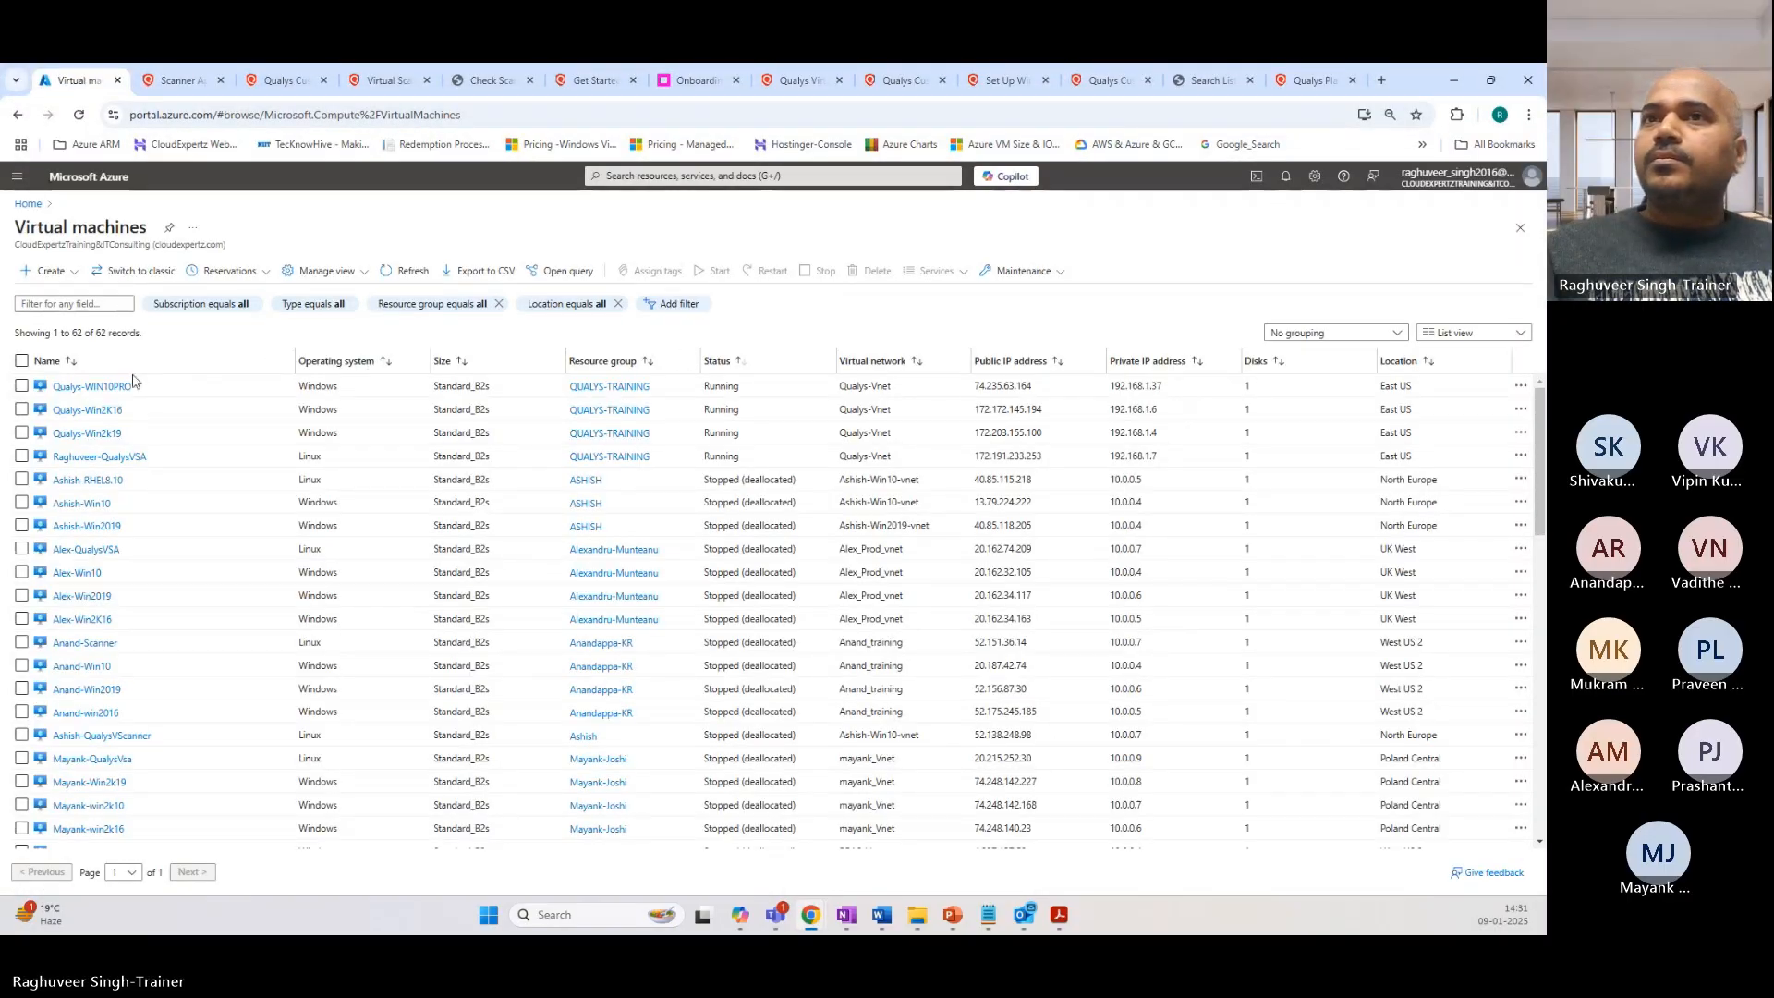
pyautogui.click(99, 388)
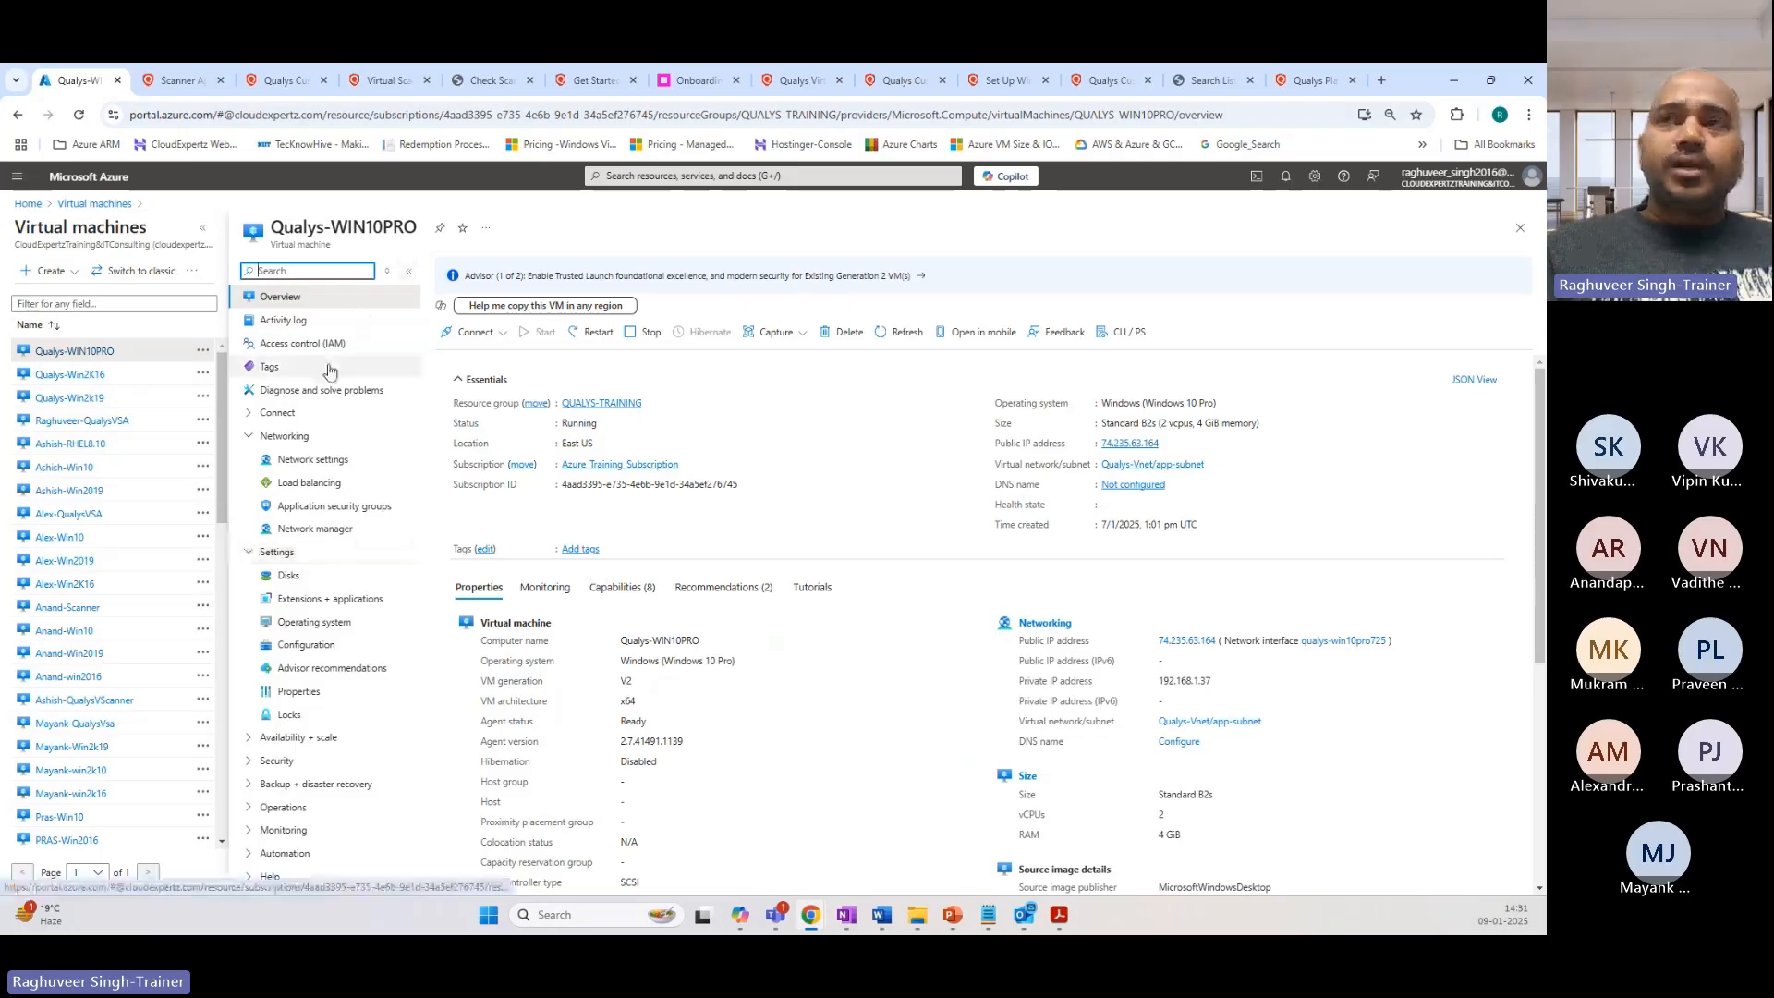
pyautogui.click(476, 334)
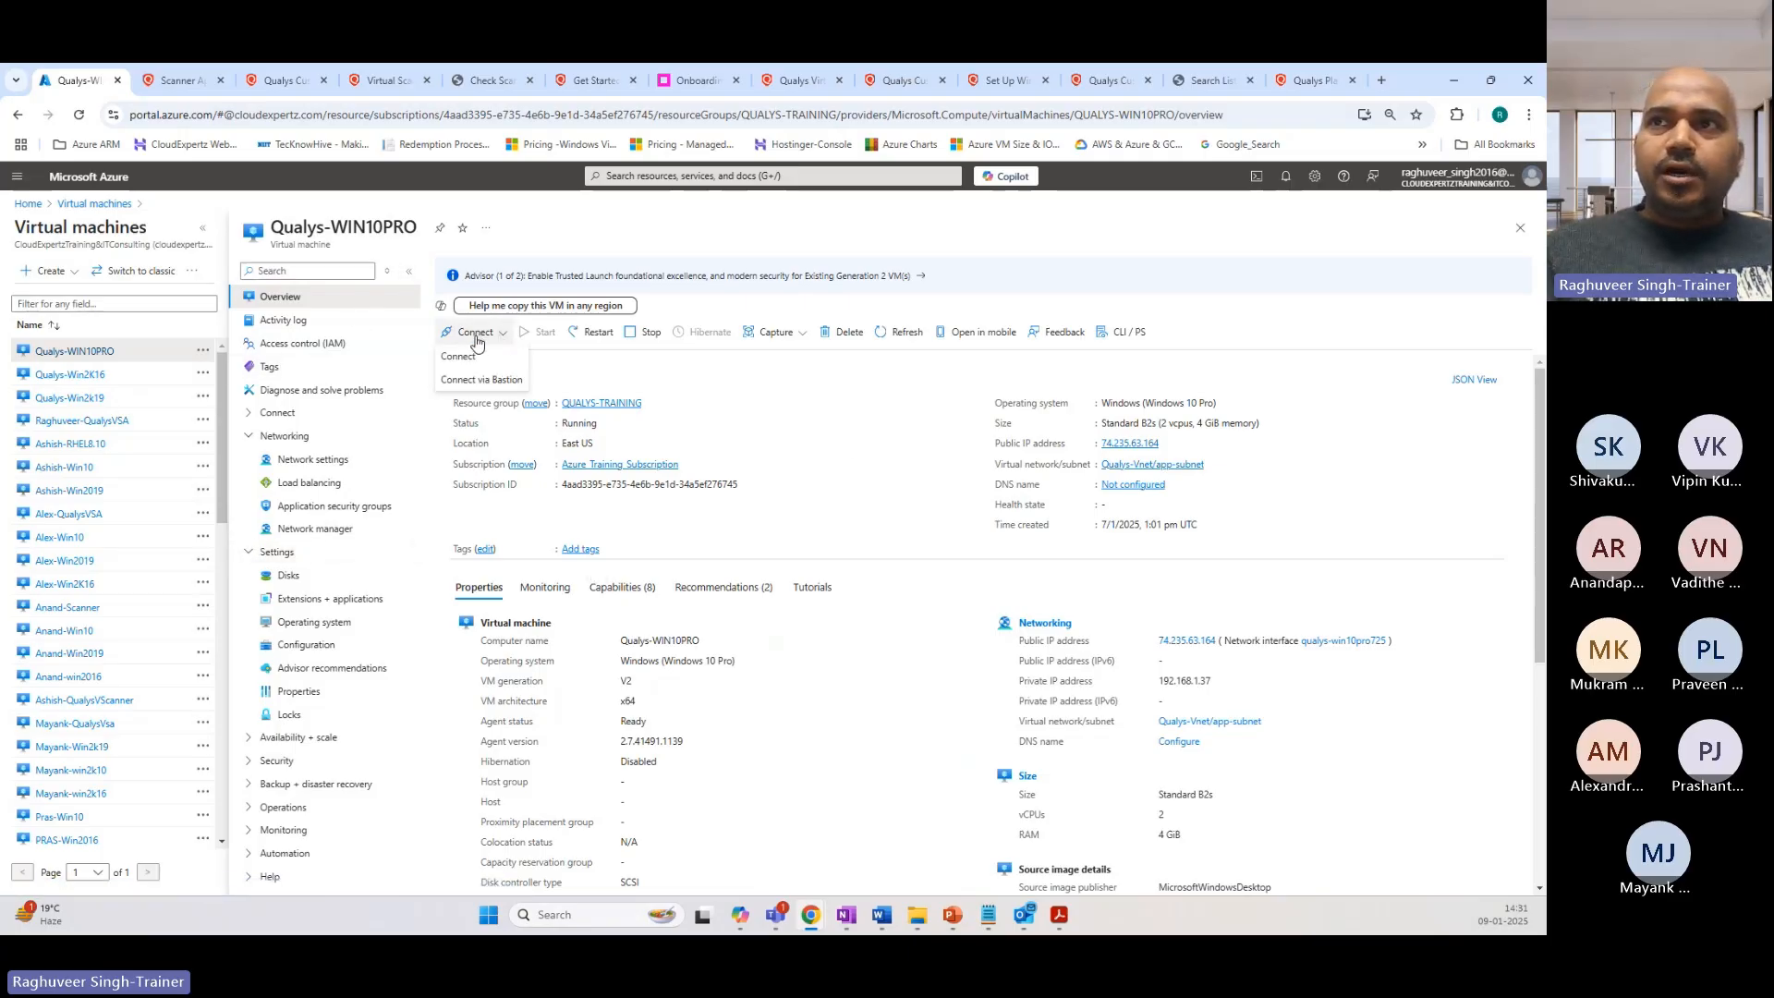
pyautogui.click(457, 357)
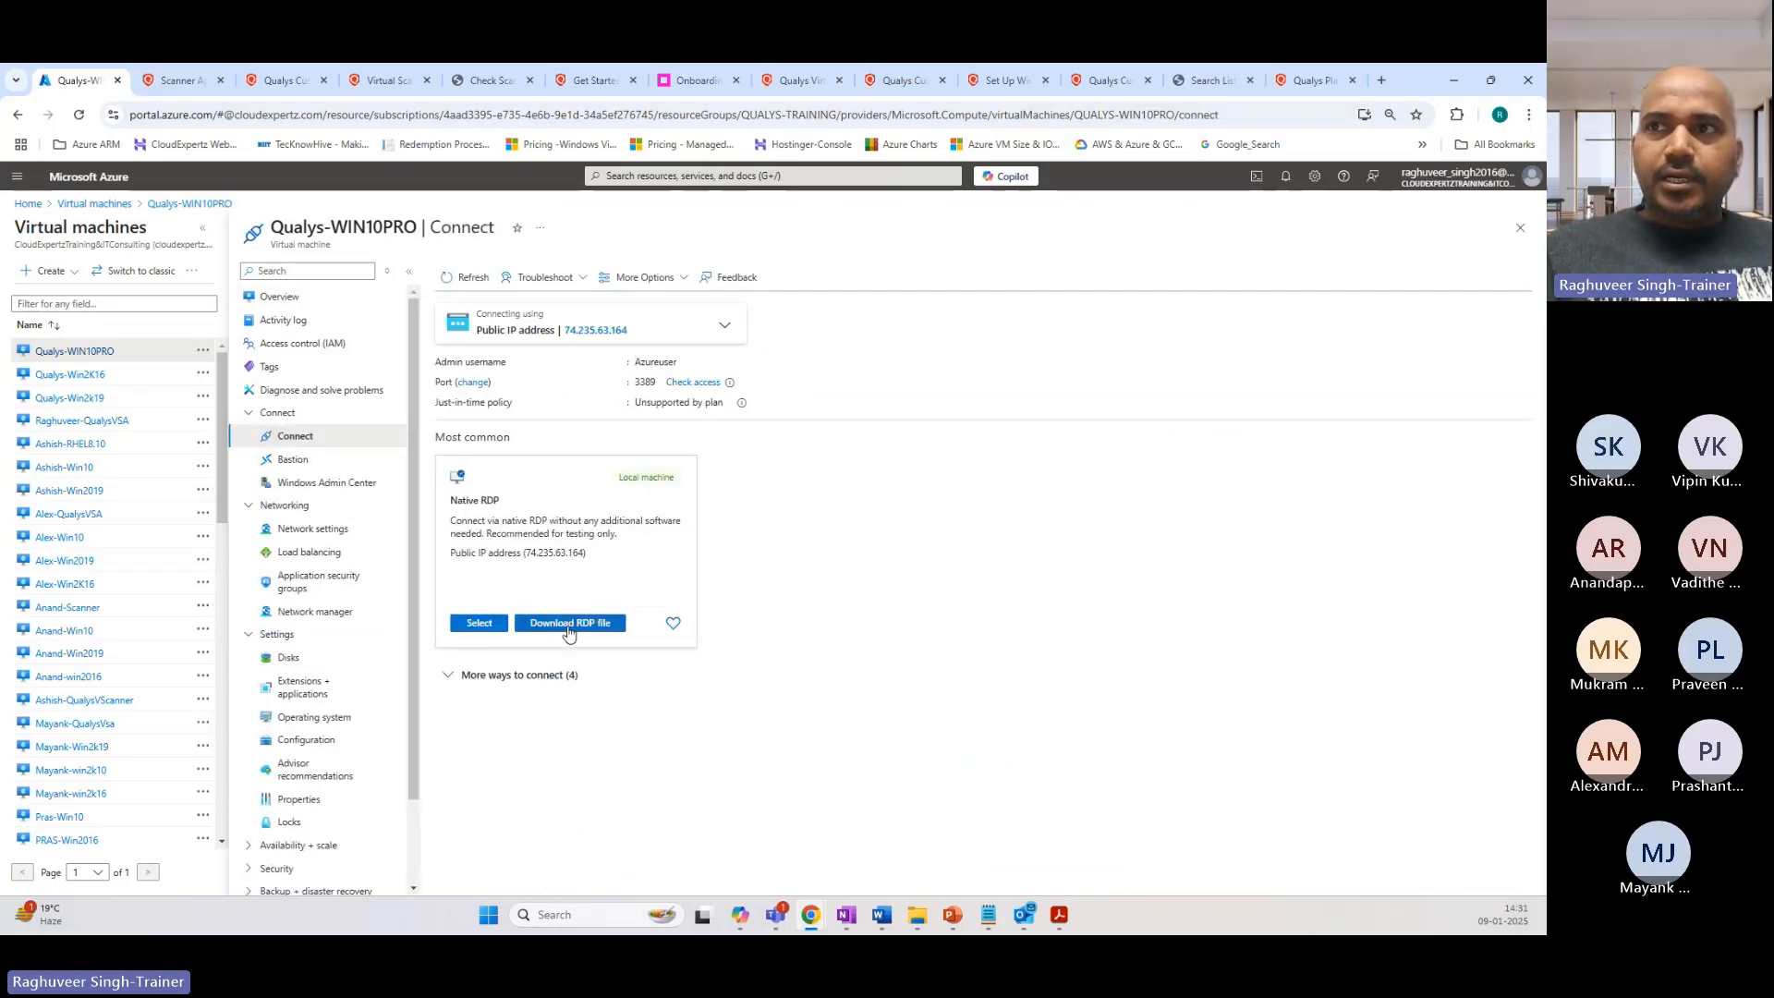
# Step: Download the native RDP file for Qualys-WIN10PRO and save it in the Downloads folder
pyautogui.click(566, 624)
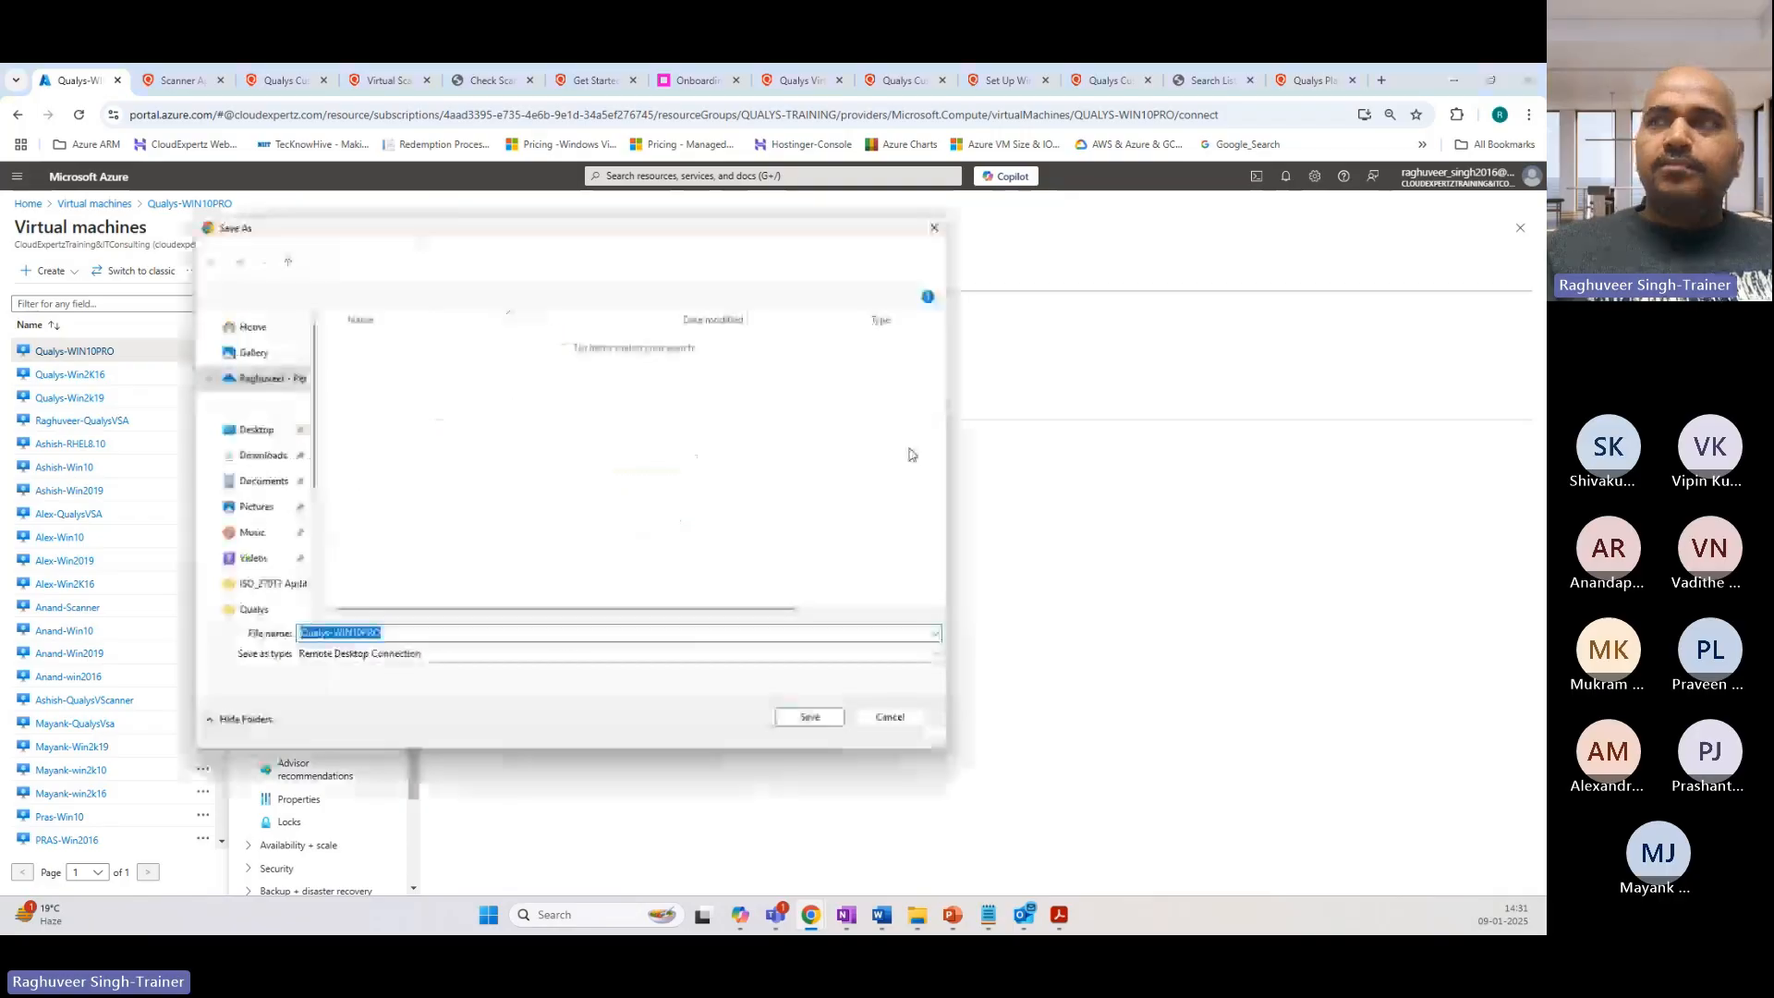
pyautogui.click(262, 454)
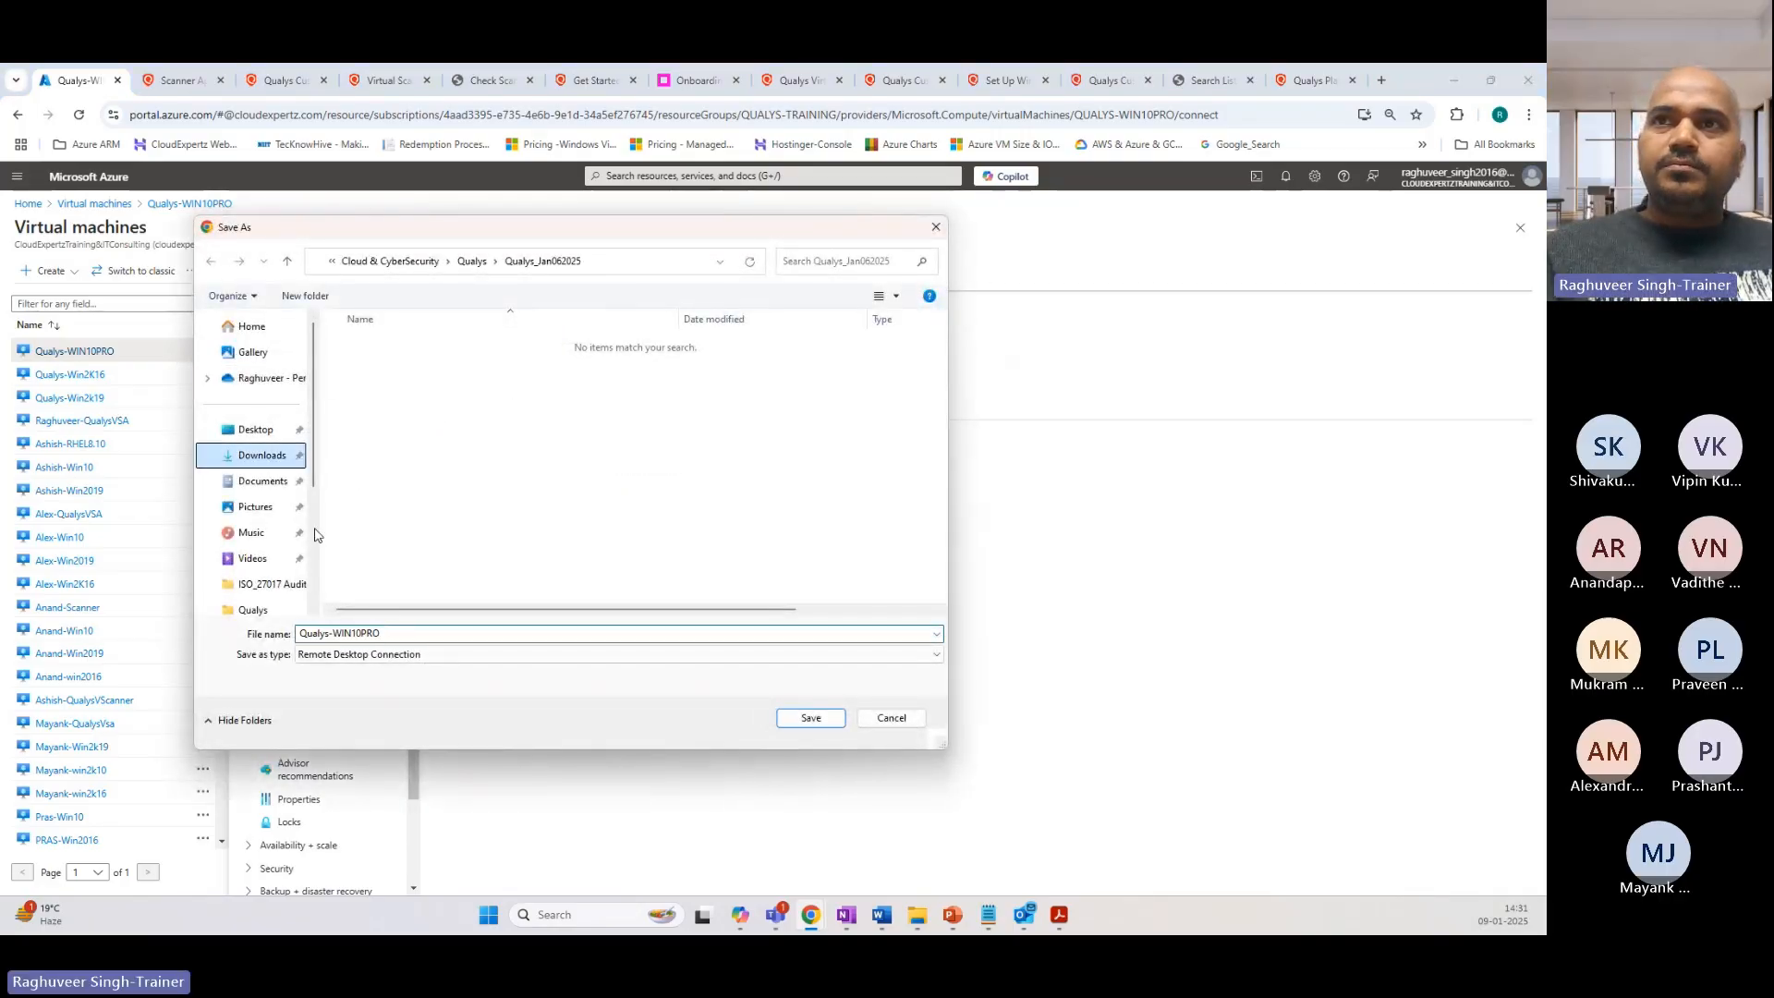
pyautogui.click(811, 719)
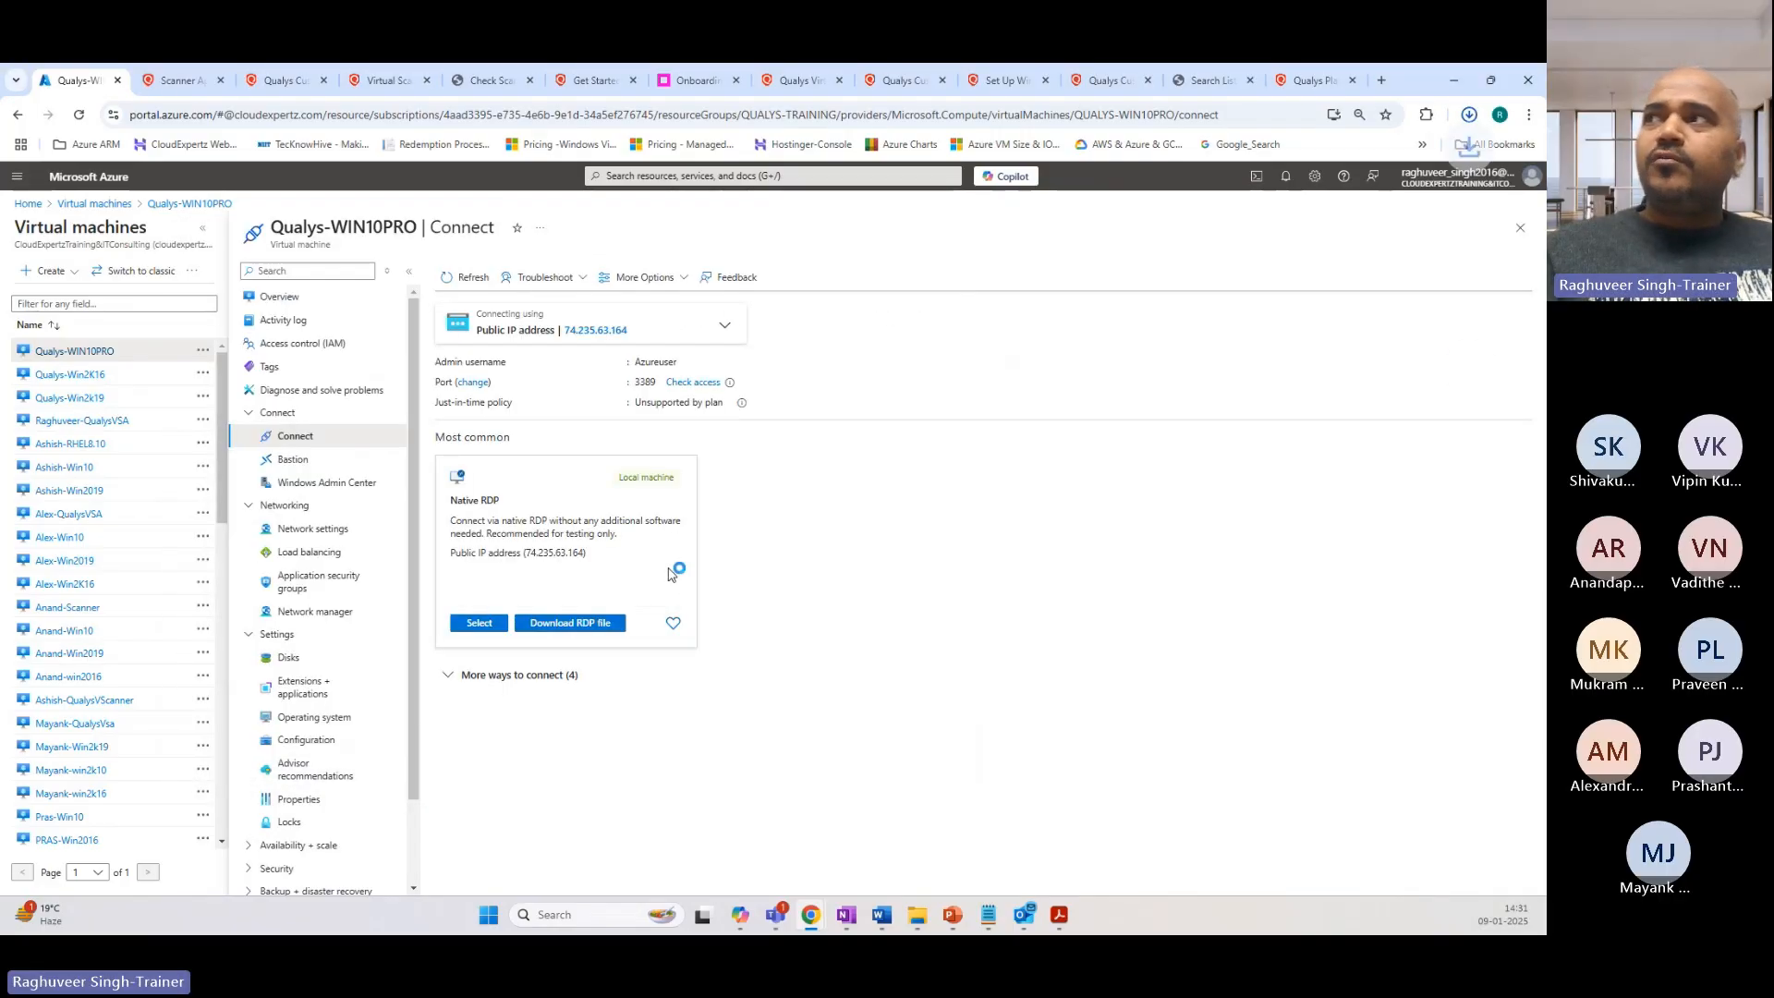
# Step: Try connecting with the downloaded Qualys-WIN10PRO.rdp file, turning off repeat prompts for this computer, and cancel at the credentials request
pyautogui.click(1469, 114)
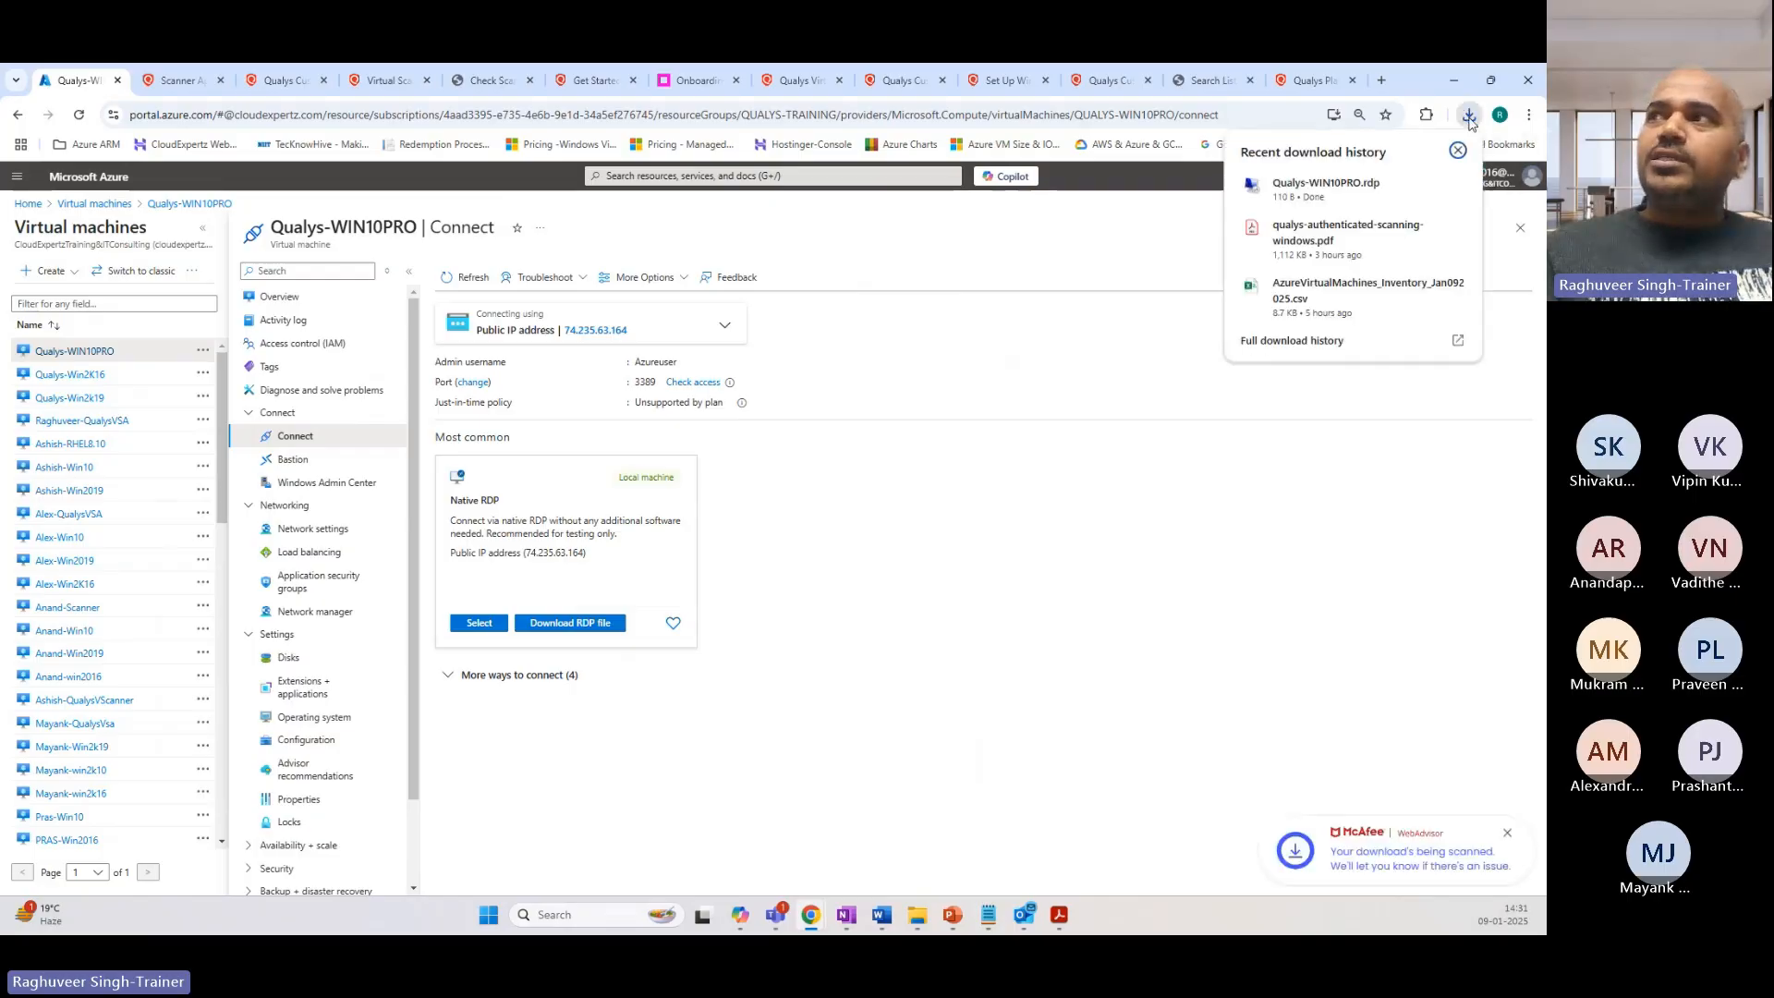
pyautogui.click(1284, 189)
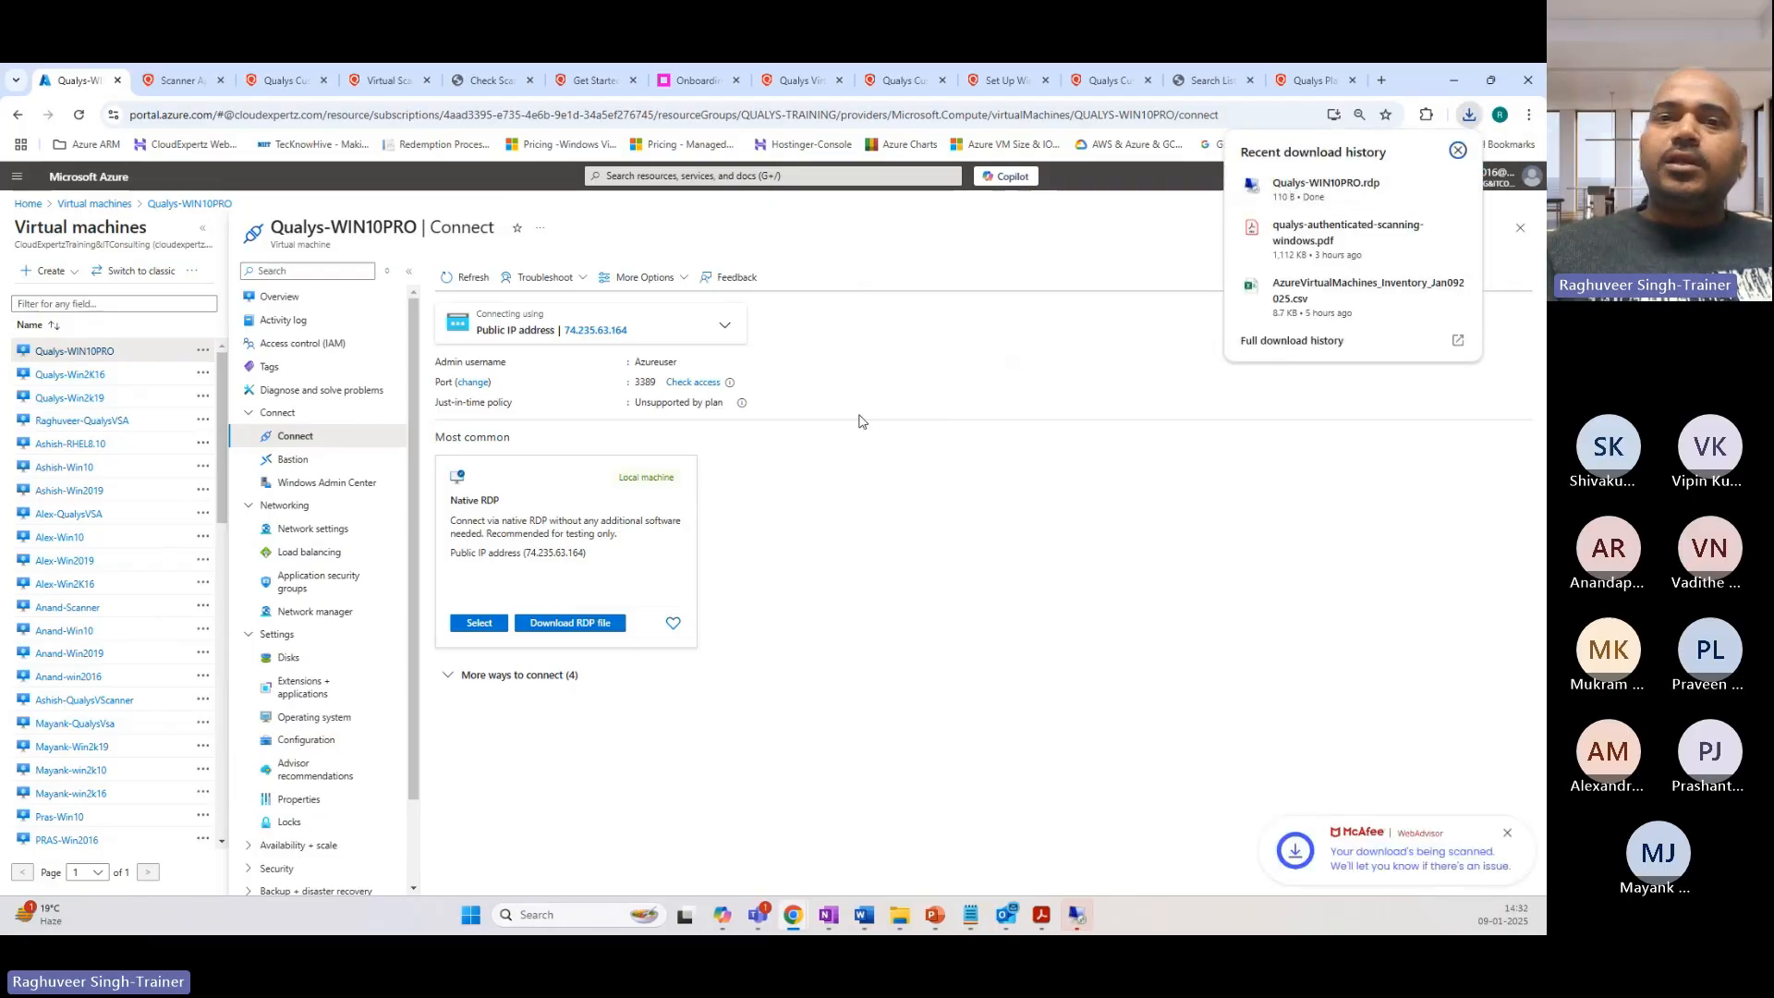
pyautogui.moveTo(739, 289); pyautogui.dragTo(866, 283)
pyautogui.click(630, 456)
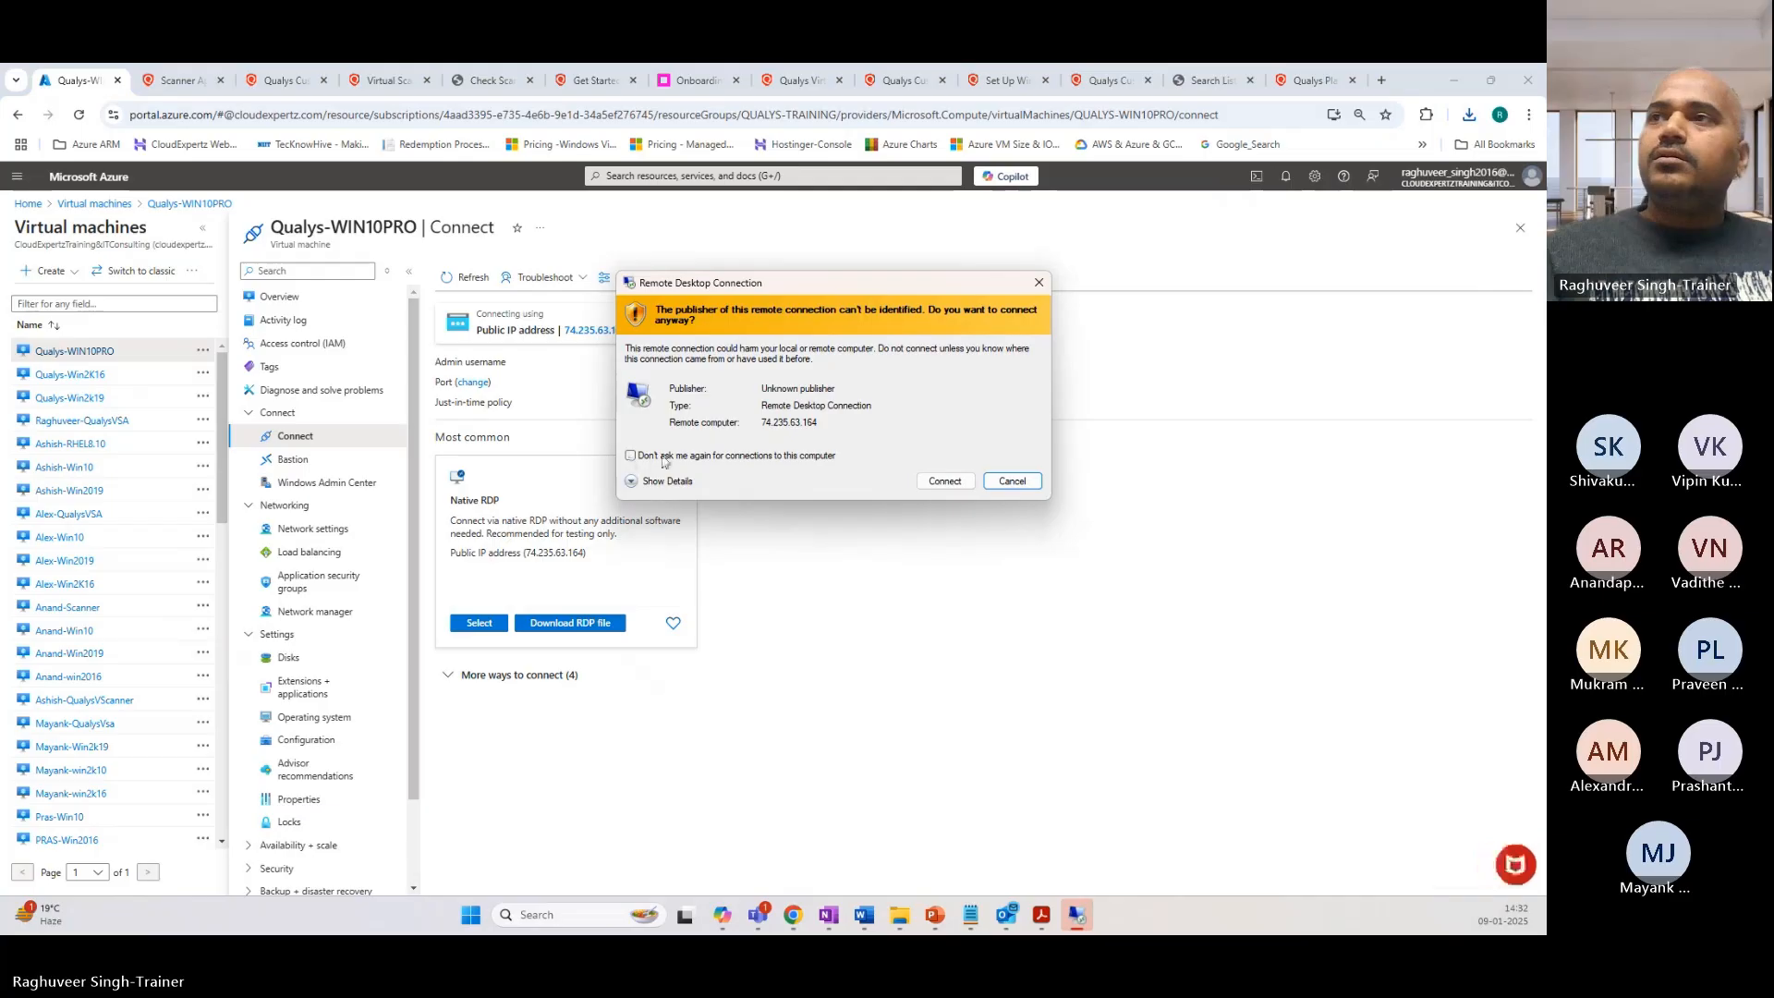
pyautogui.click(944, 481)
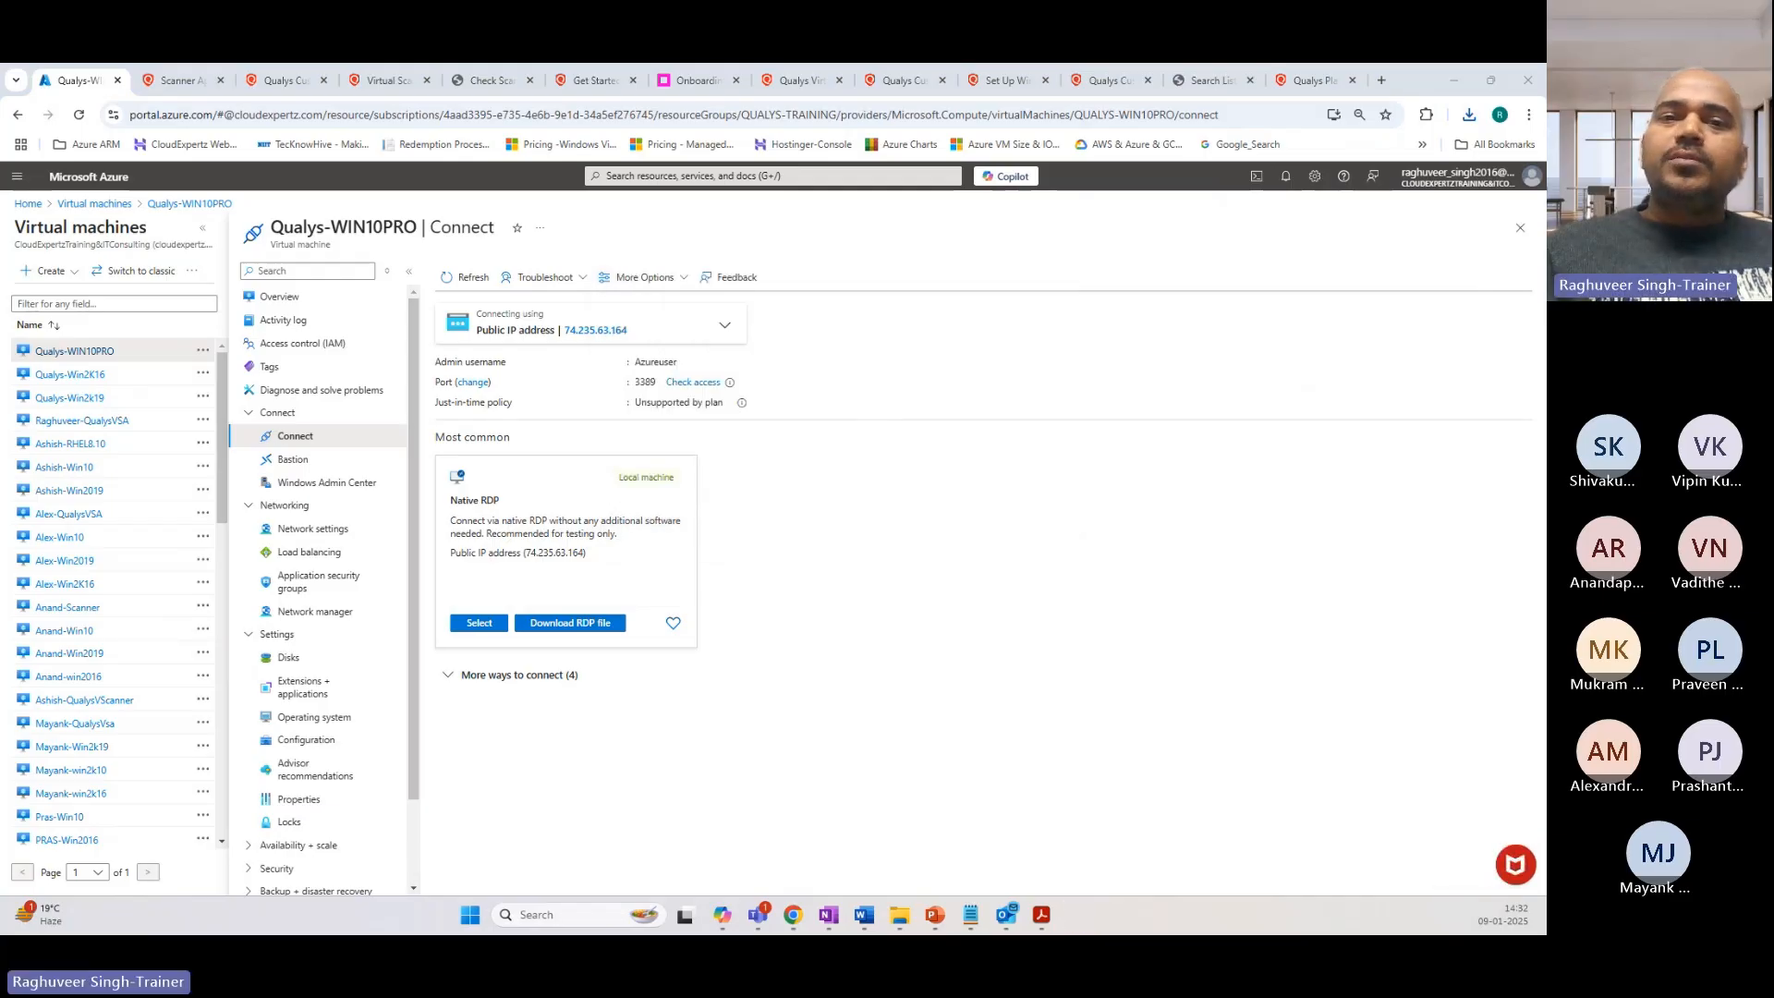
pyautogui.moveTo(655, 299); pyautogui.dragTo(1020, 330)
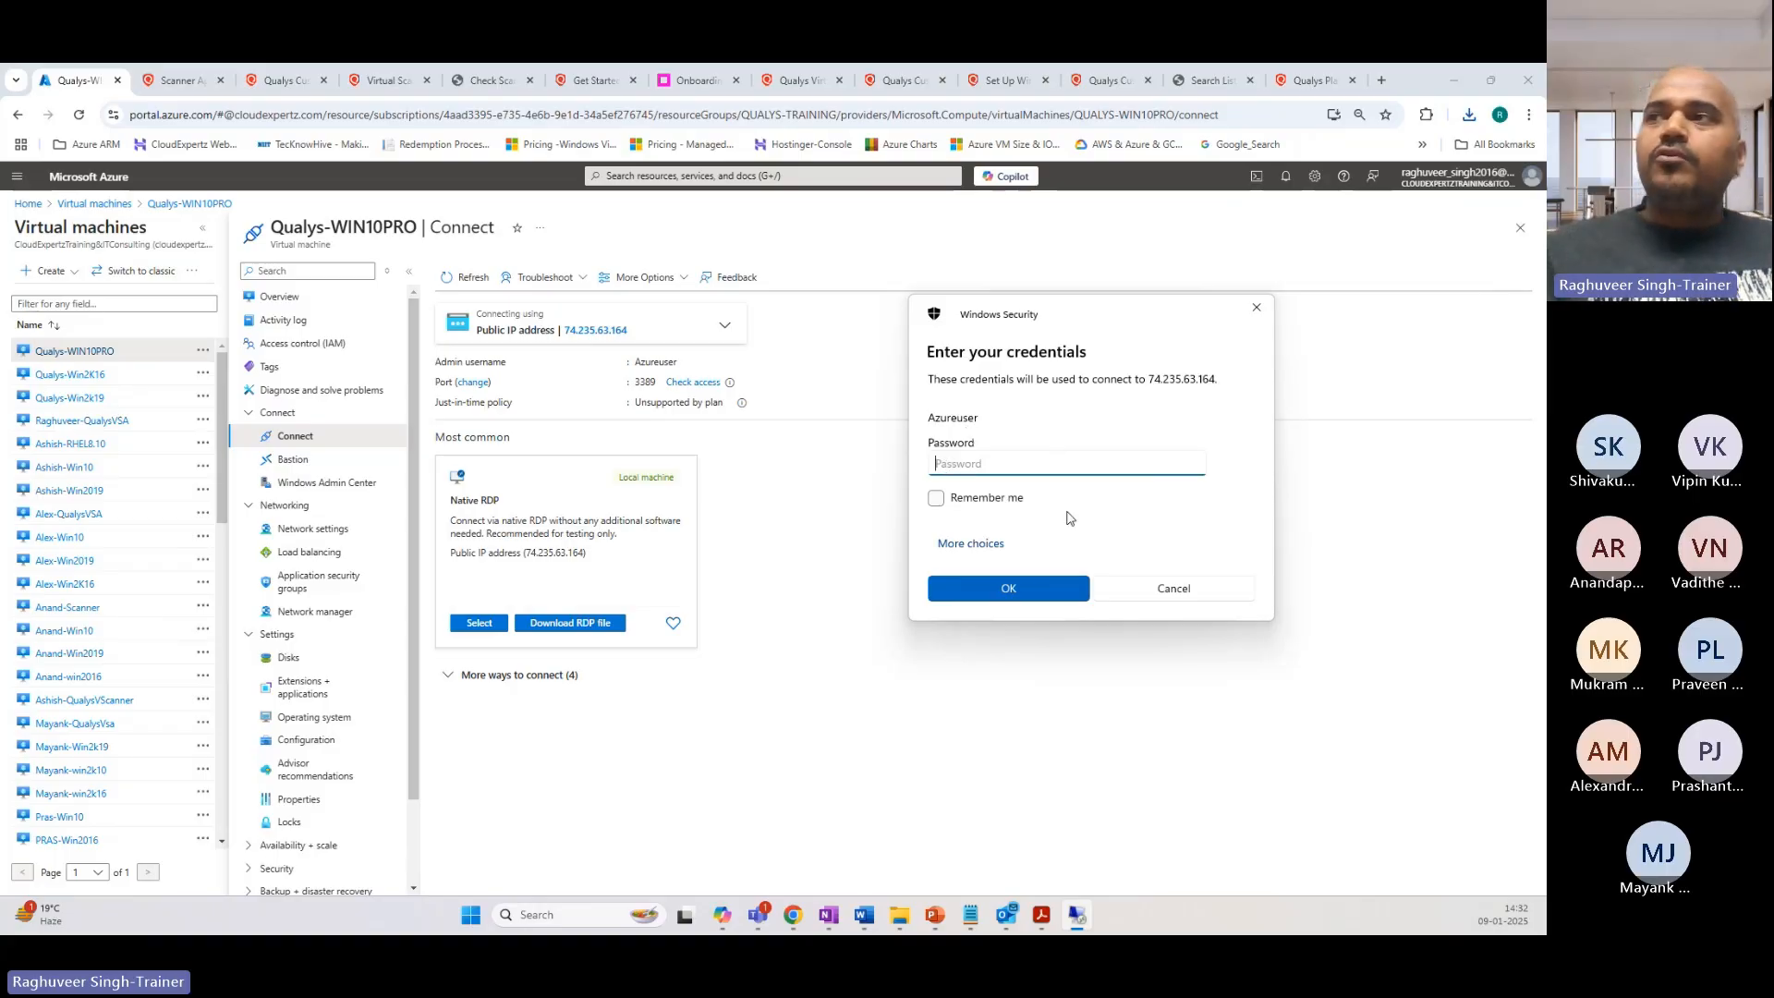
pyautogui.click(1154, 591)
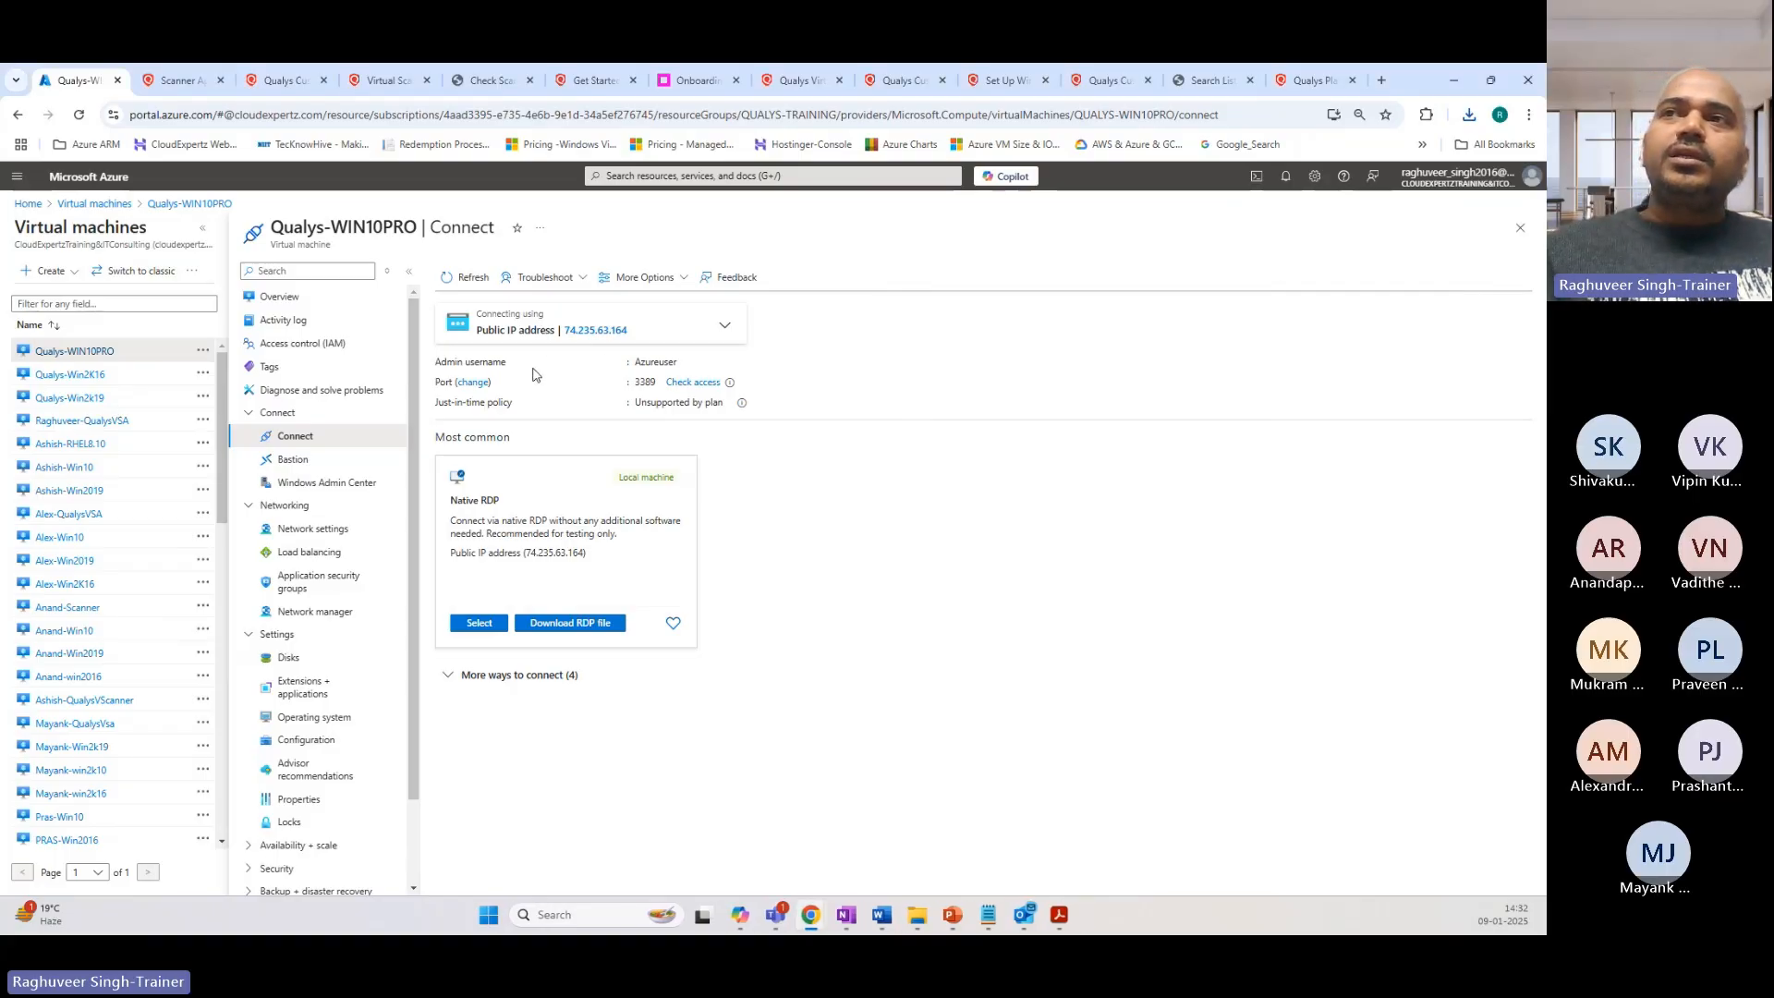
# Step: Start a Remote Desktop connection to Qualys-WIN10PRO using its public IP address 74.235.63.164
pyautogui.click(638, 332)
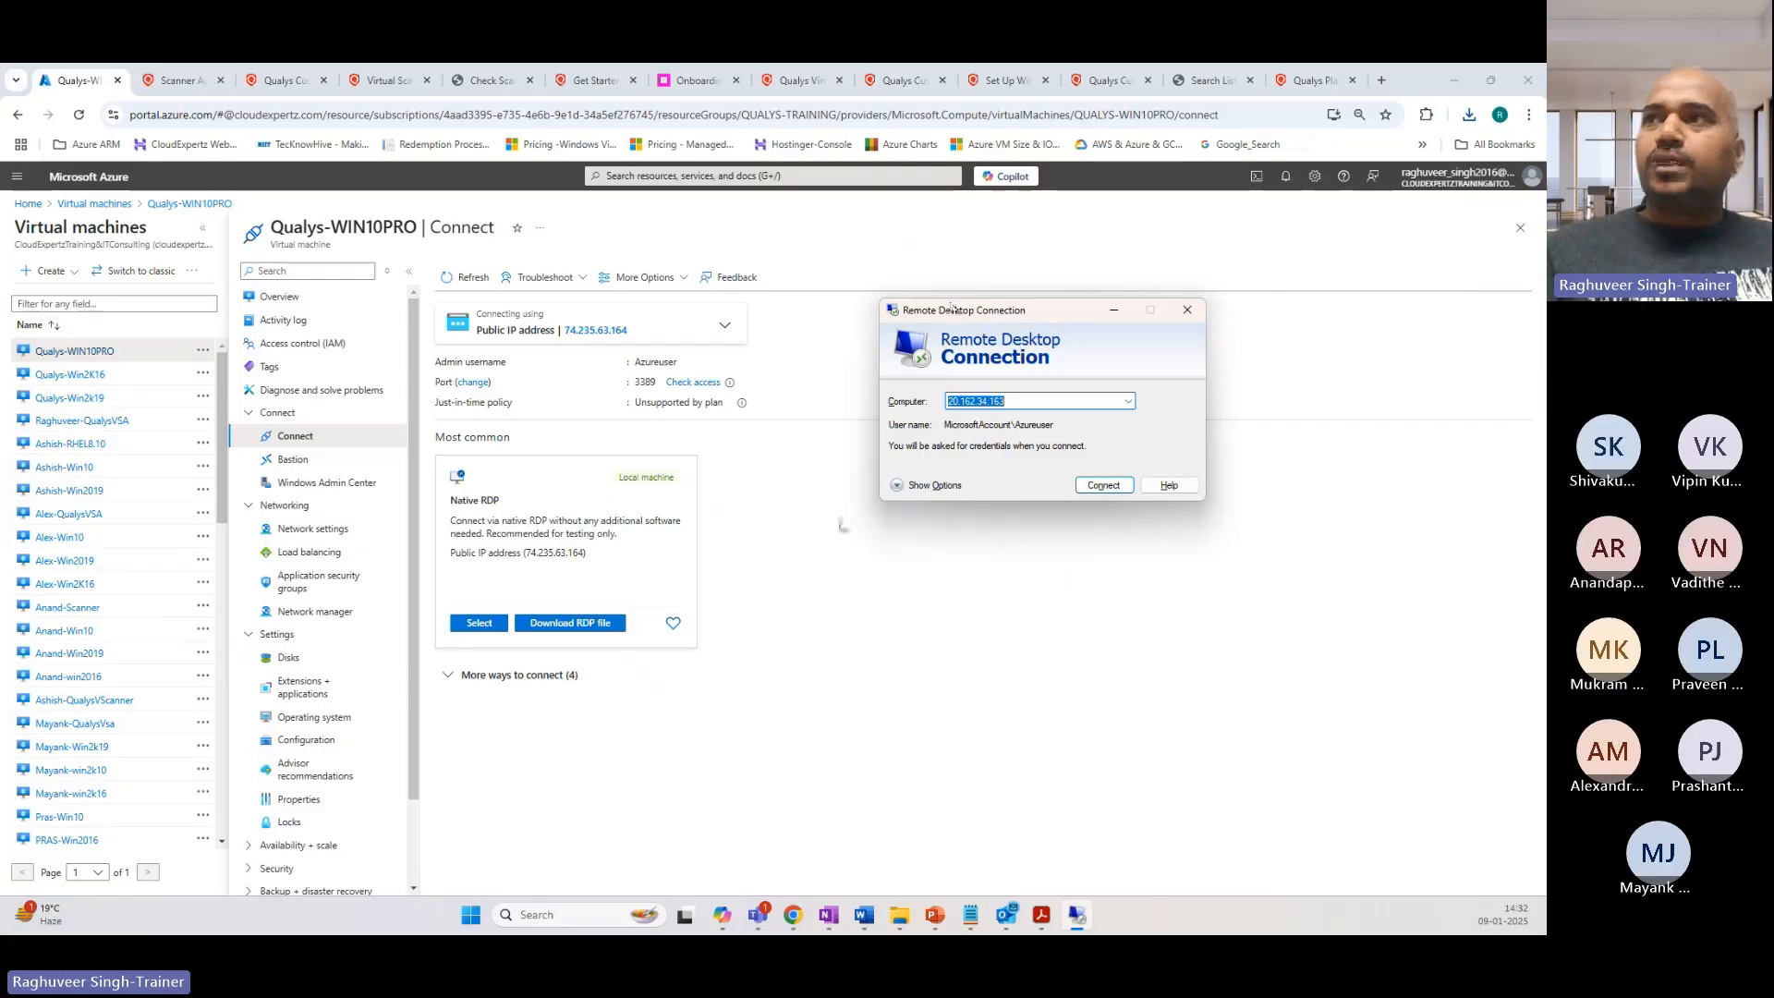
pyautogui.hotkey('ctrl', 'v')
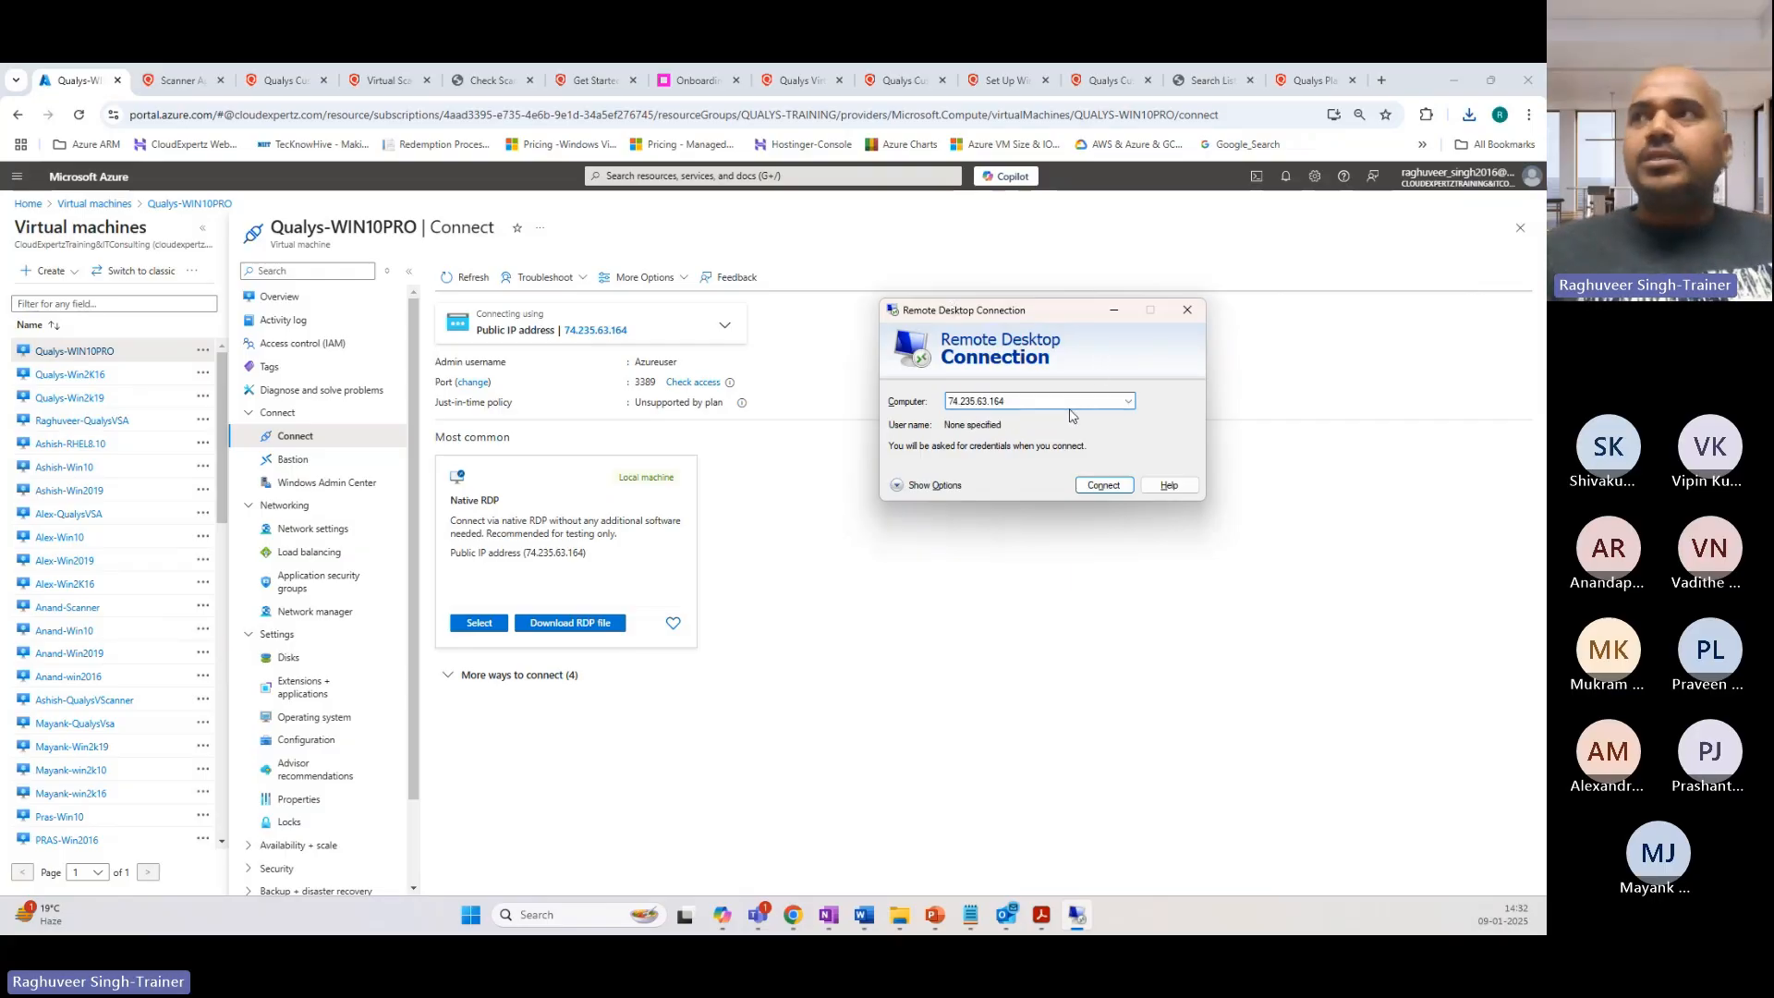
pyautogui.click(1104, 485)
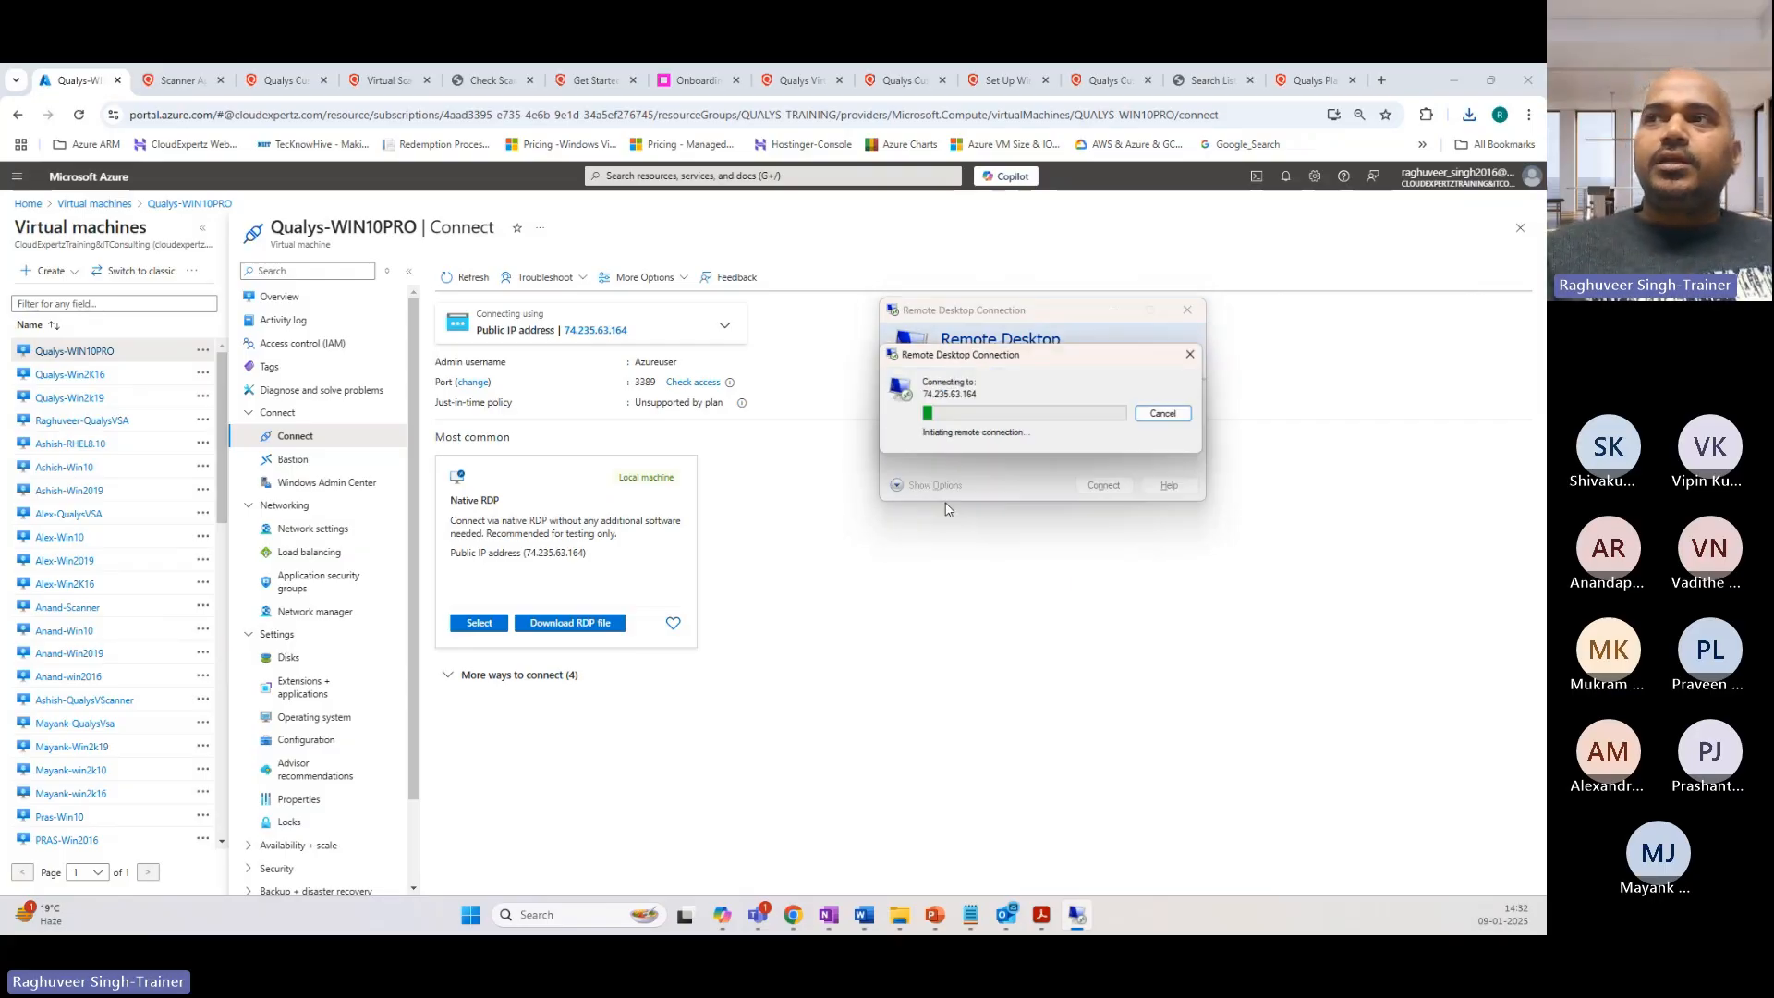
pyautogui.moveTo(826, 250); pyautogui.dragTo(758, 282)
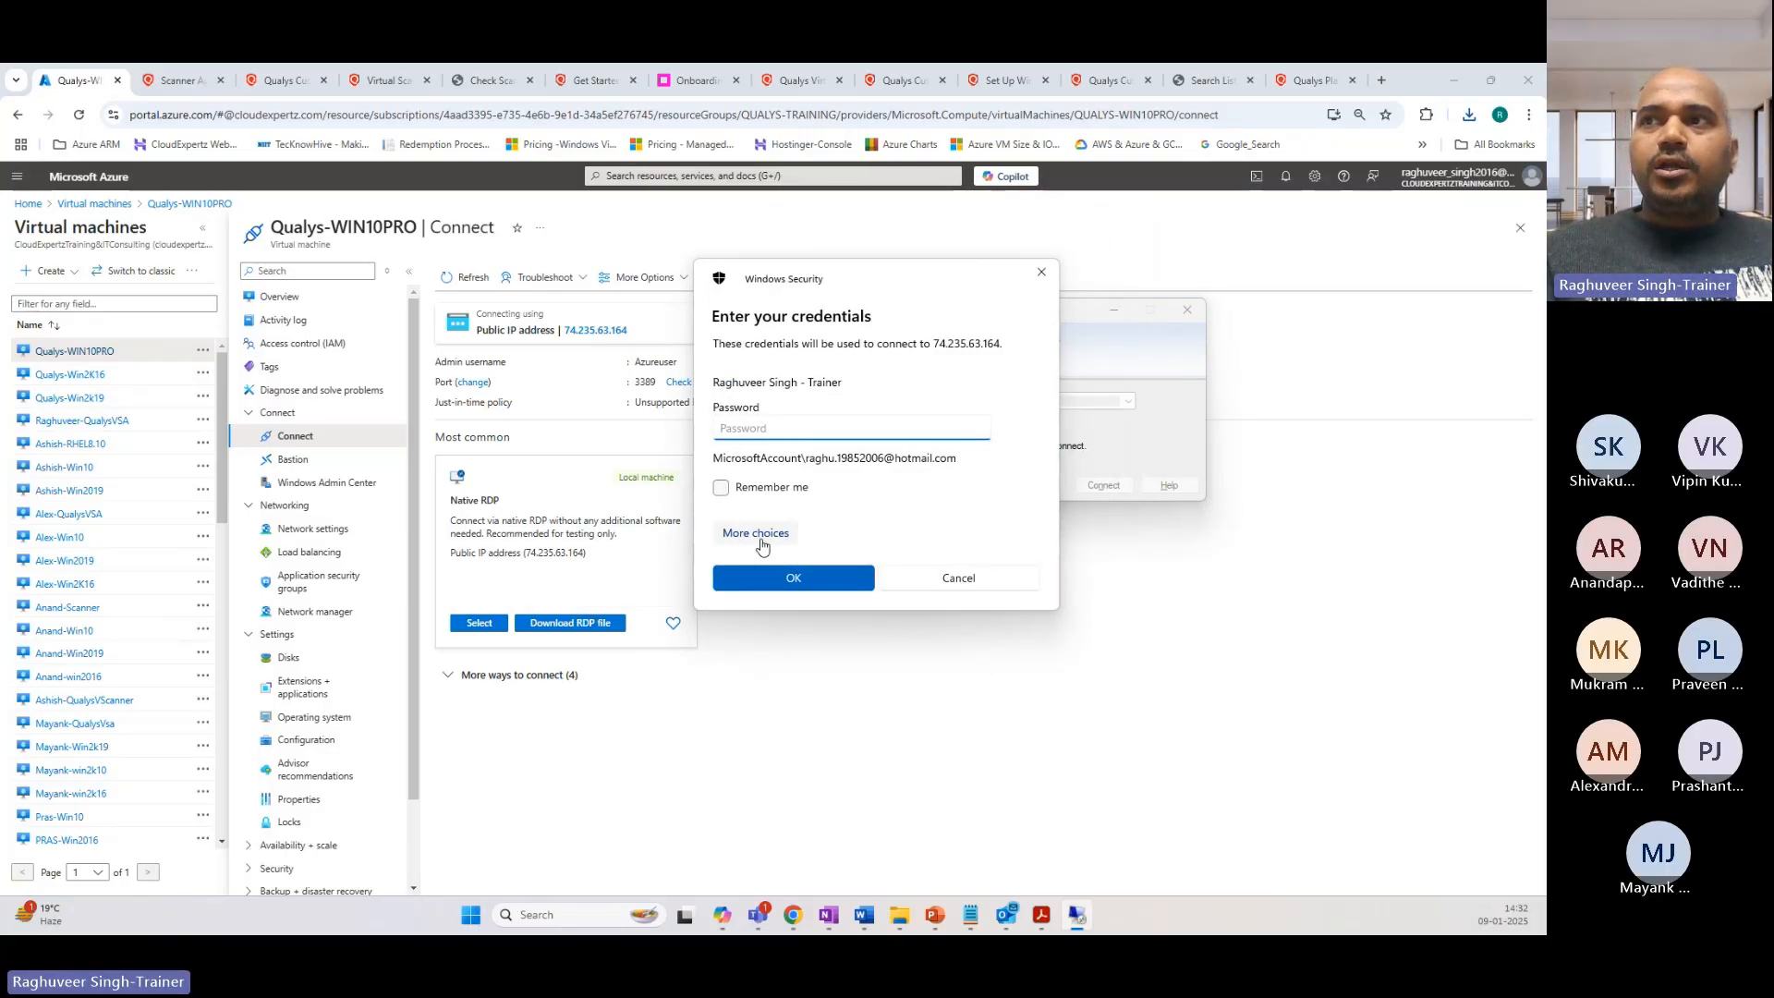
# Step: Sign in to the remote computer with a different account, entering the user name Azureuser and the account password
pyautogui.click(757, 534)
pyautogui.click(783, 625)
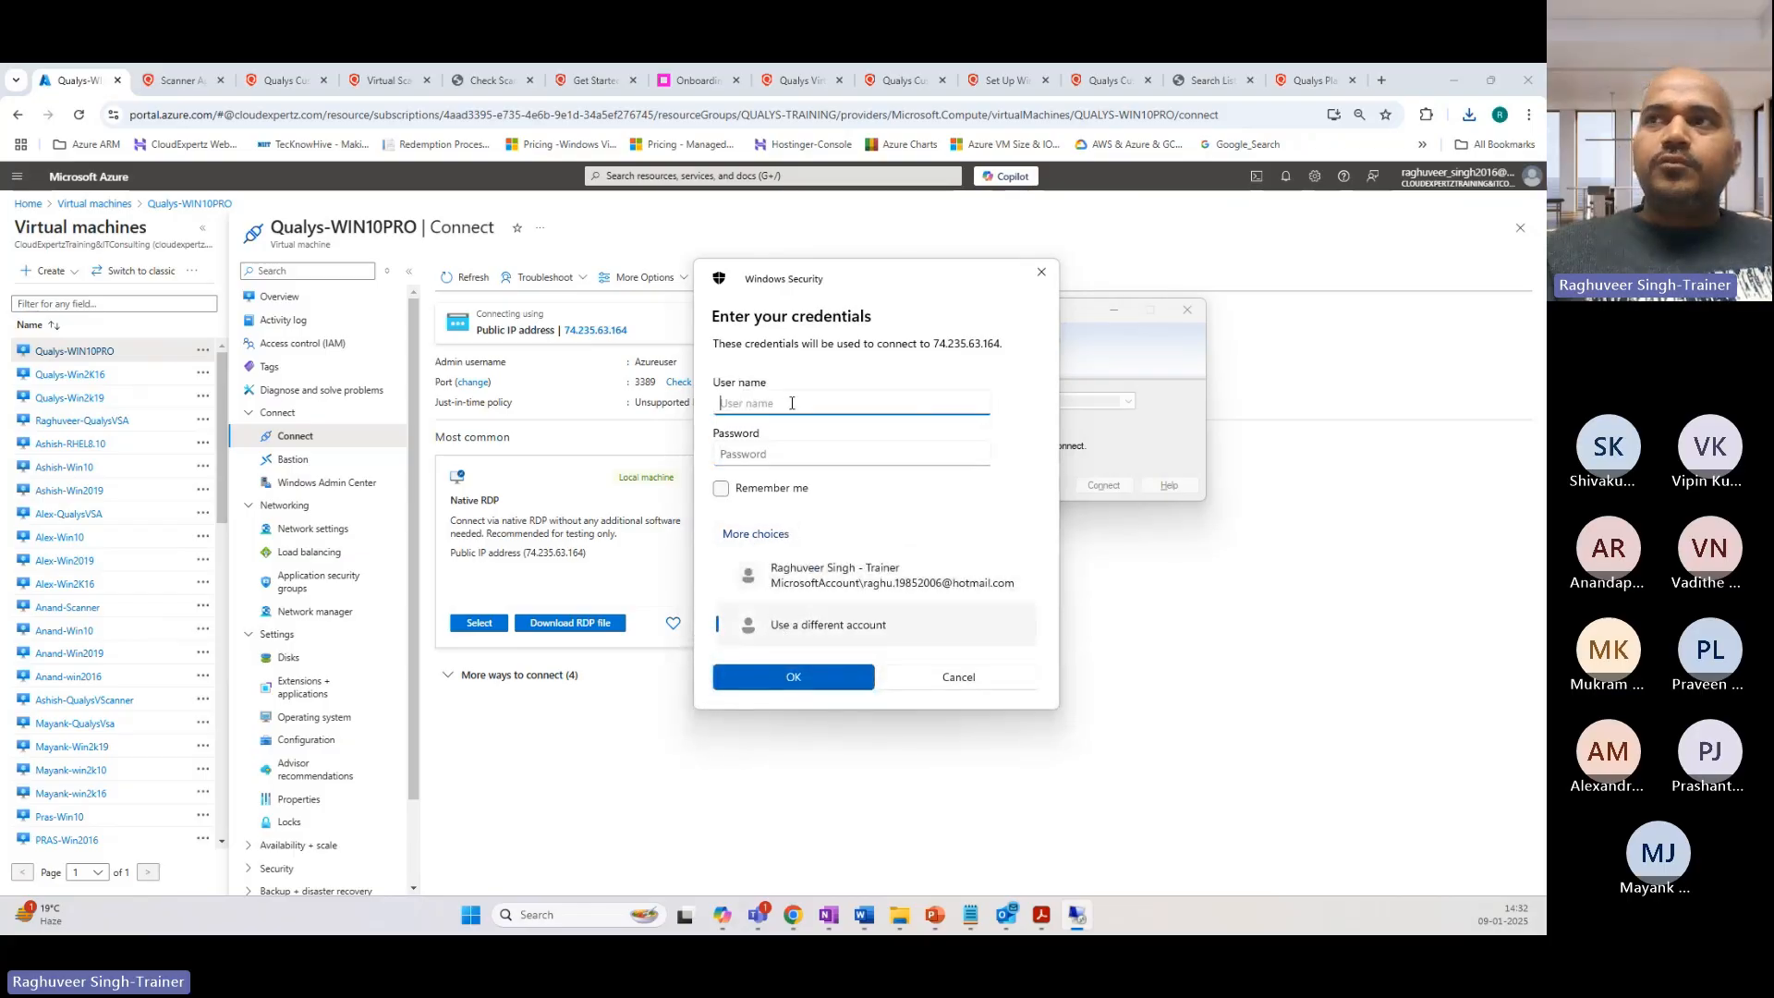
pyautogui.write('Azureuser')
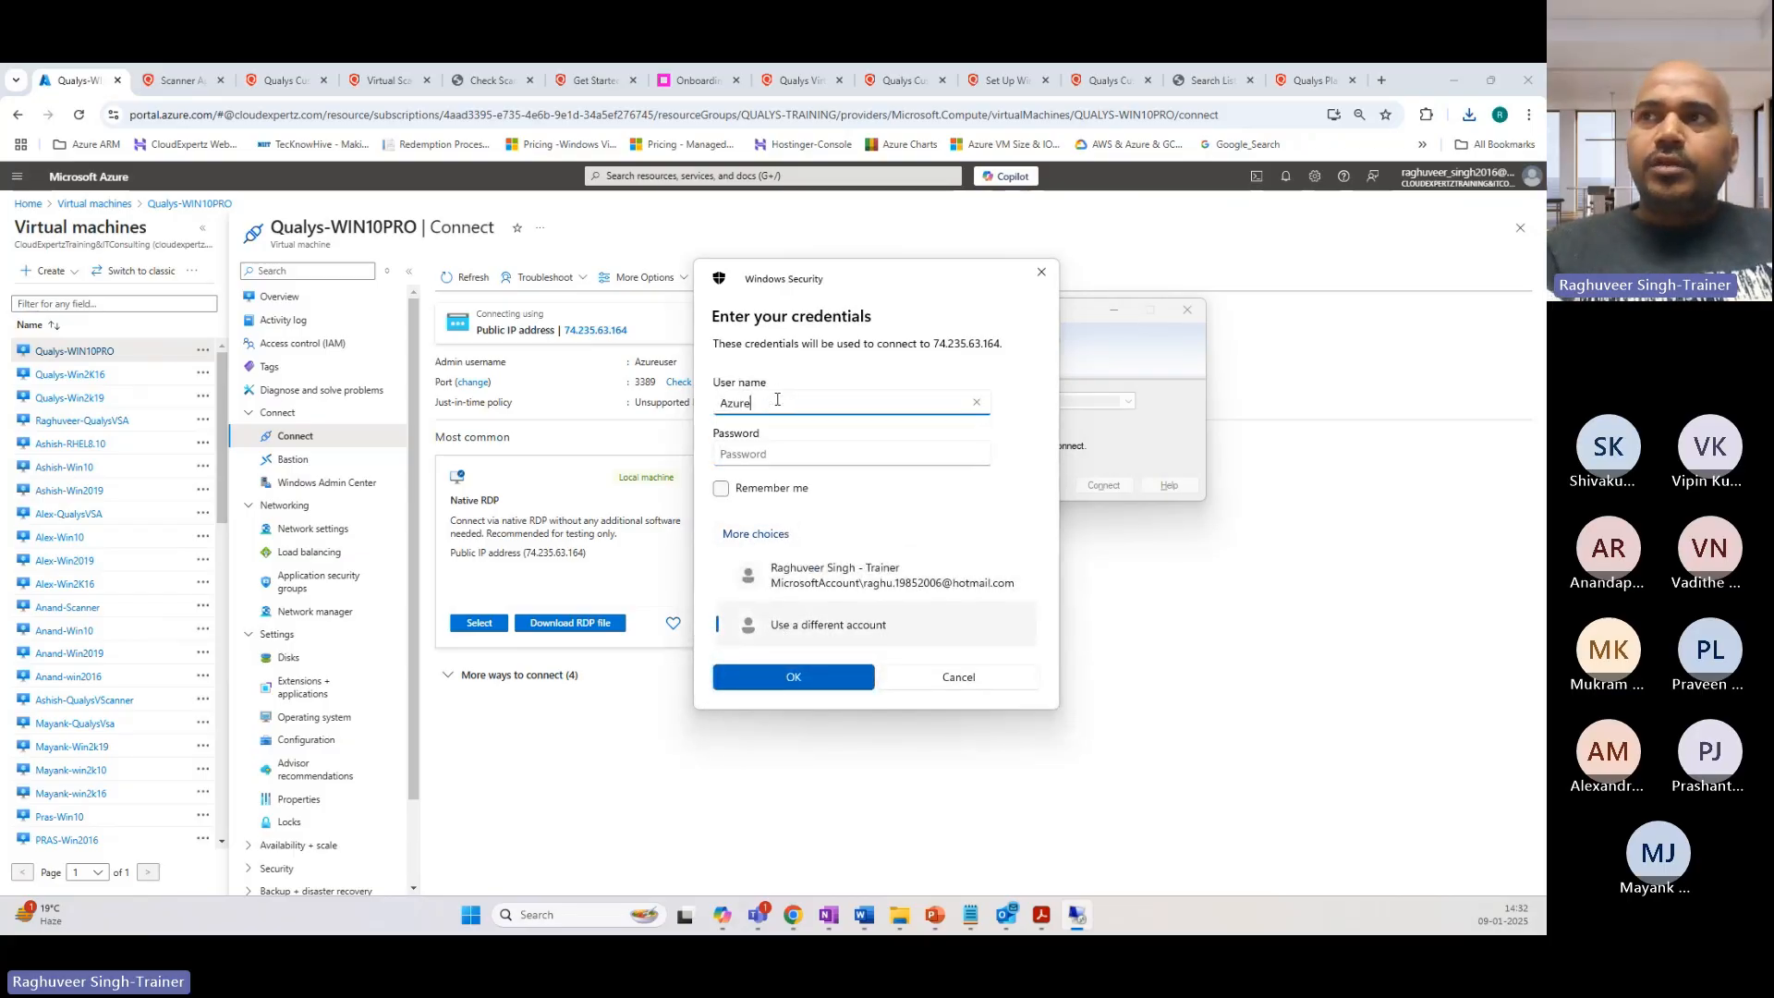
pyautogui.click(763, 449)
pyautogui.write('•••••••••')
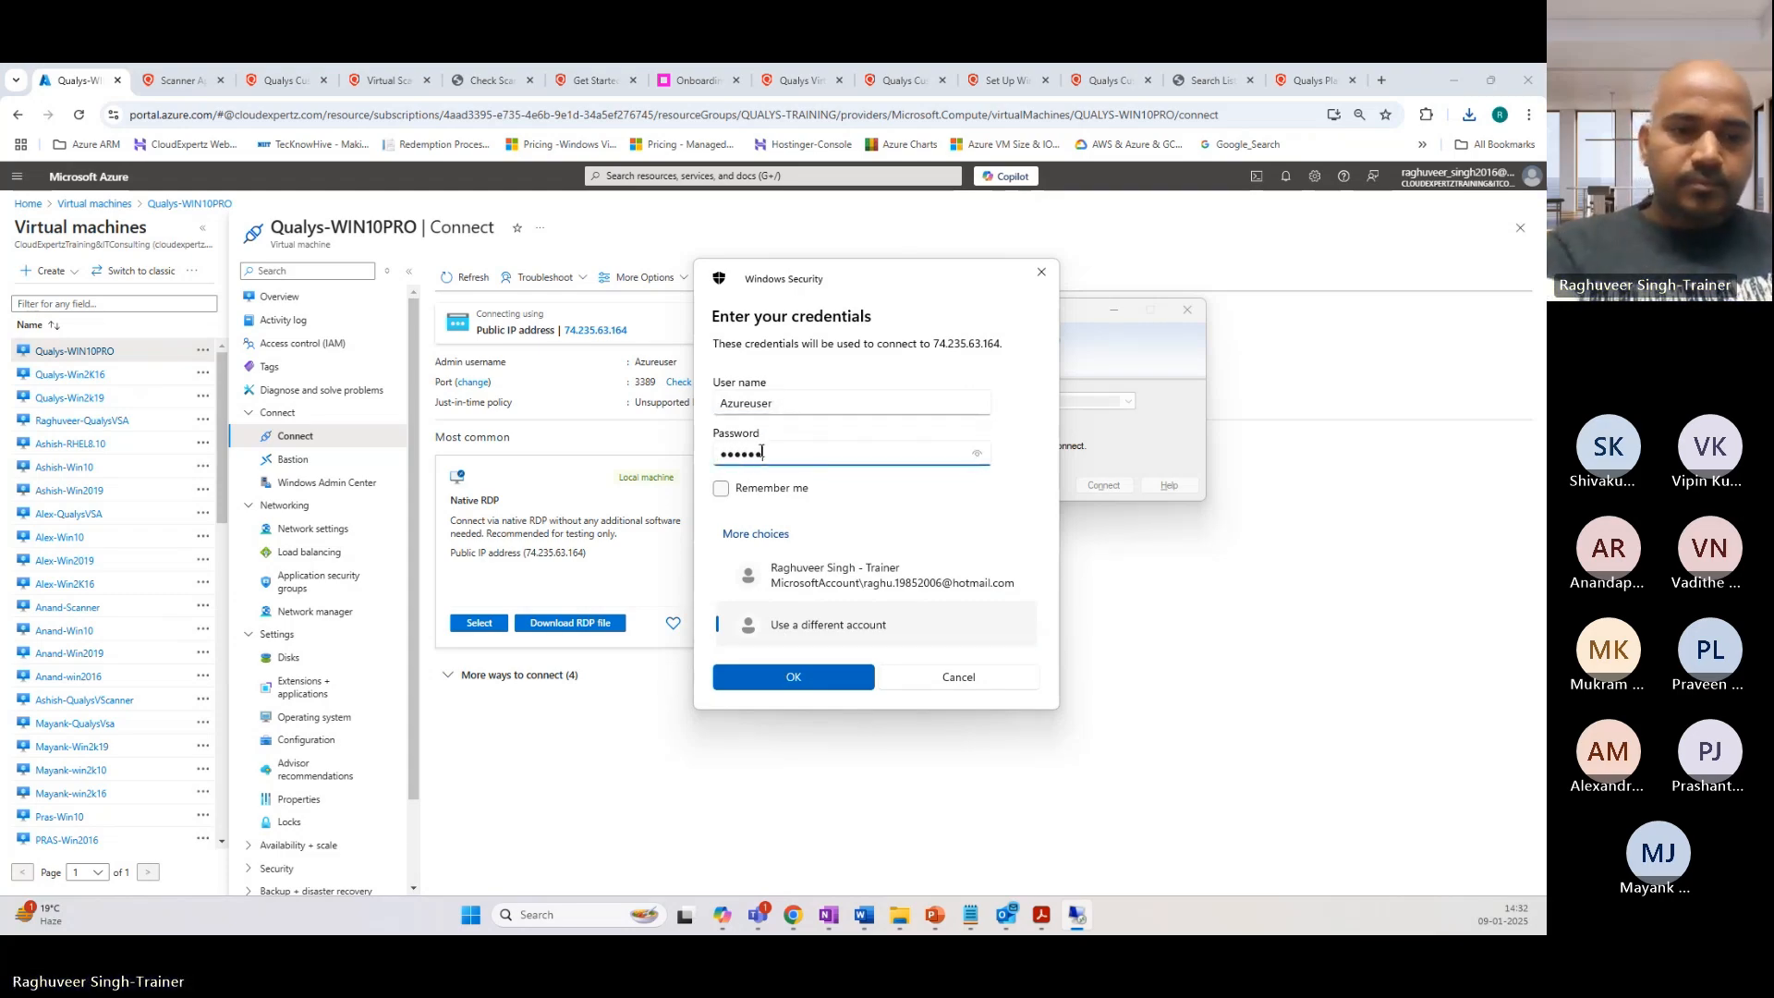
pyautogui.write('••••')
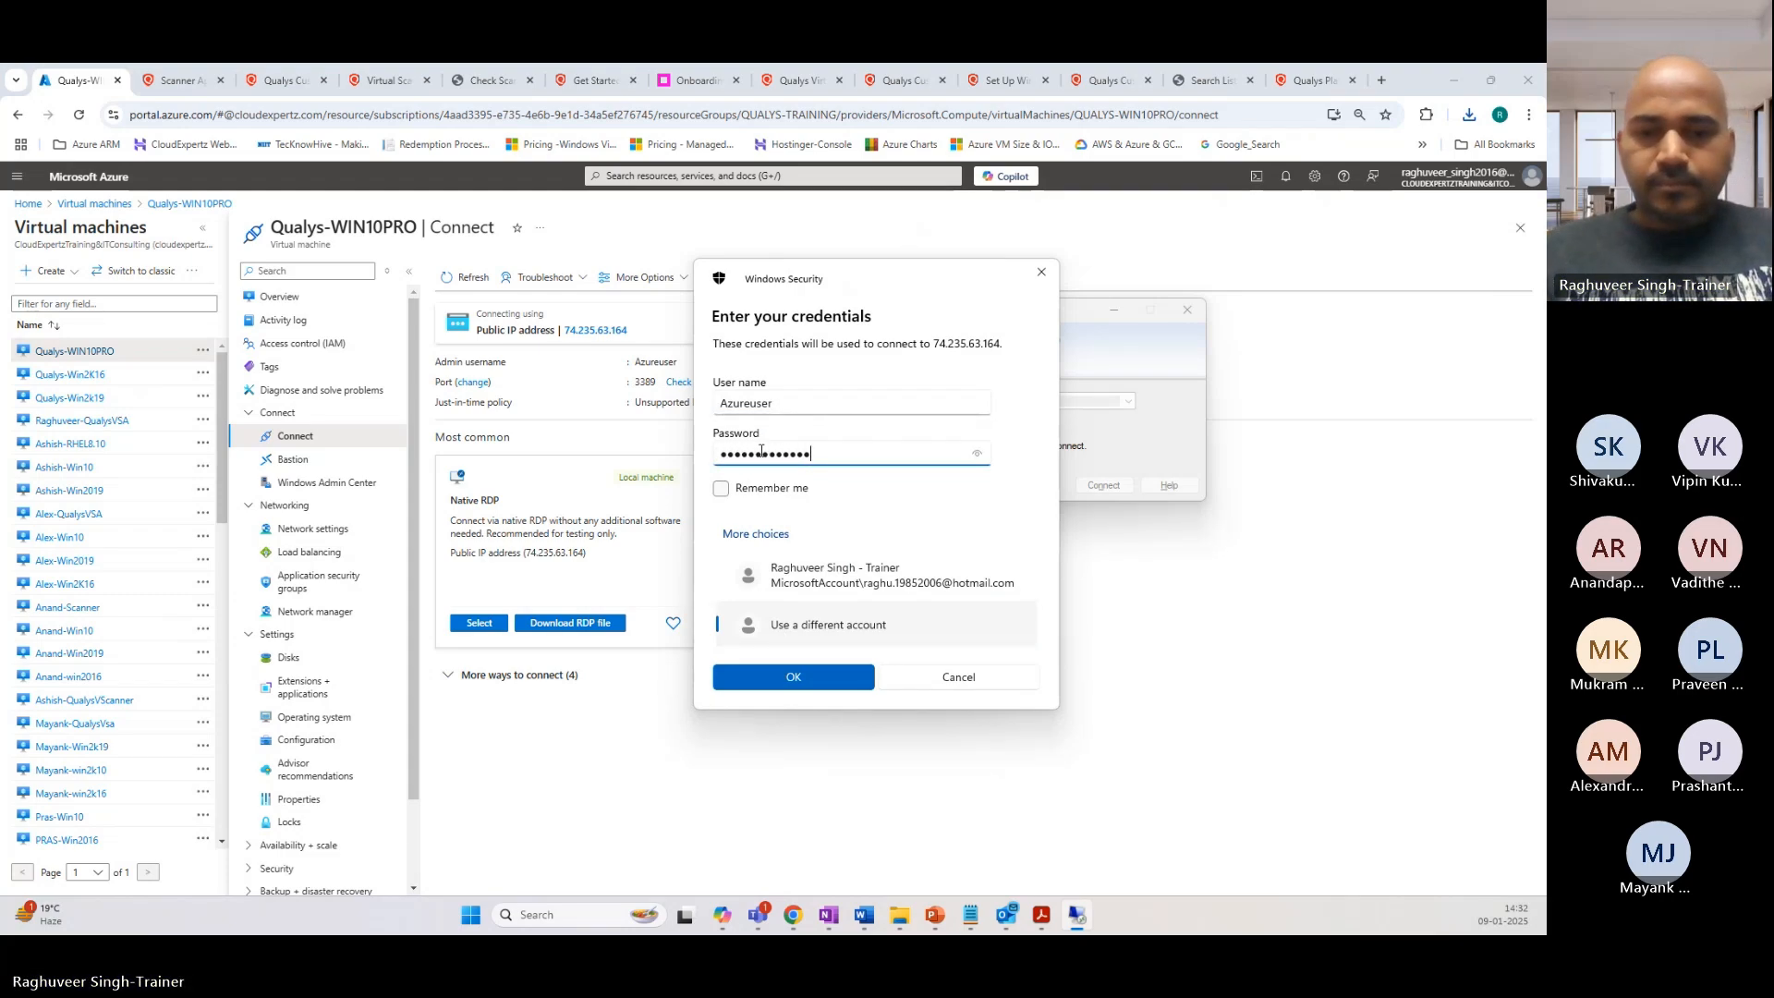
pyautogui.press('Return')
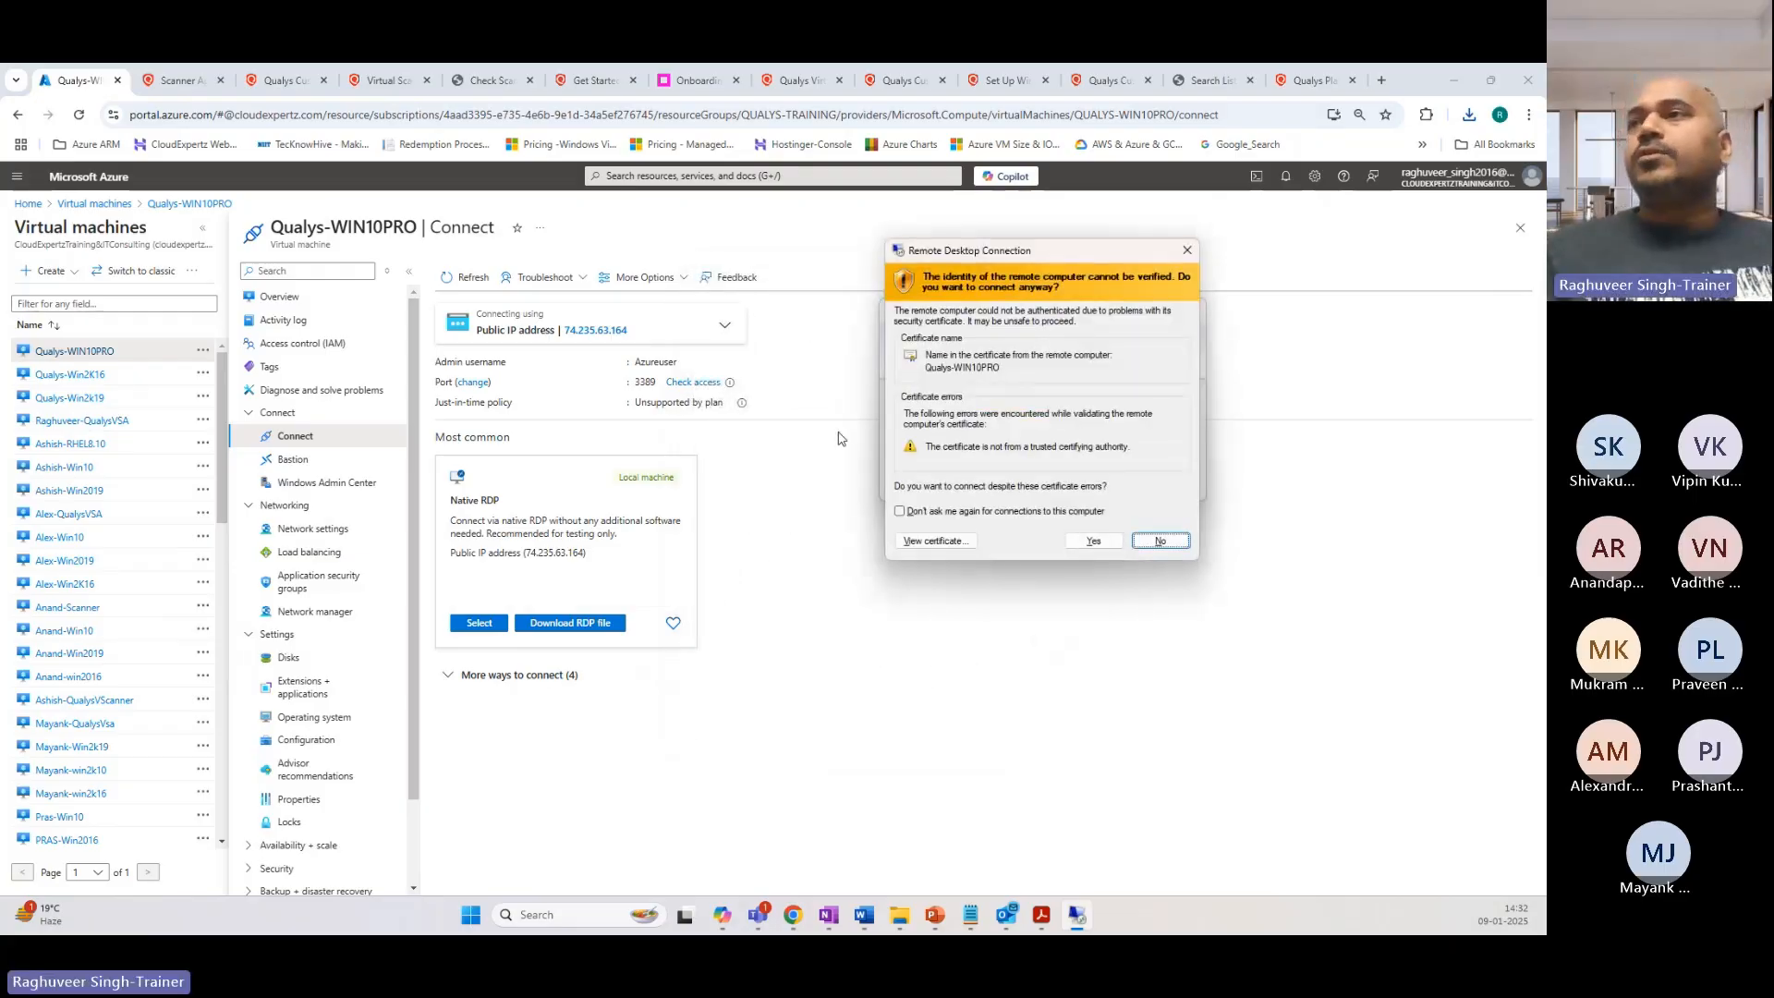
# Step: Accept the untrusted certificate without future prompts for this computer, close the remote Start menu and show the session full screen
pyautogui.click(935, 514)
pyautogui.click(1091, 541)
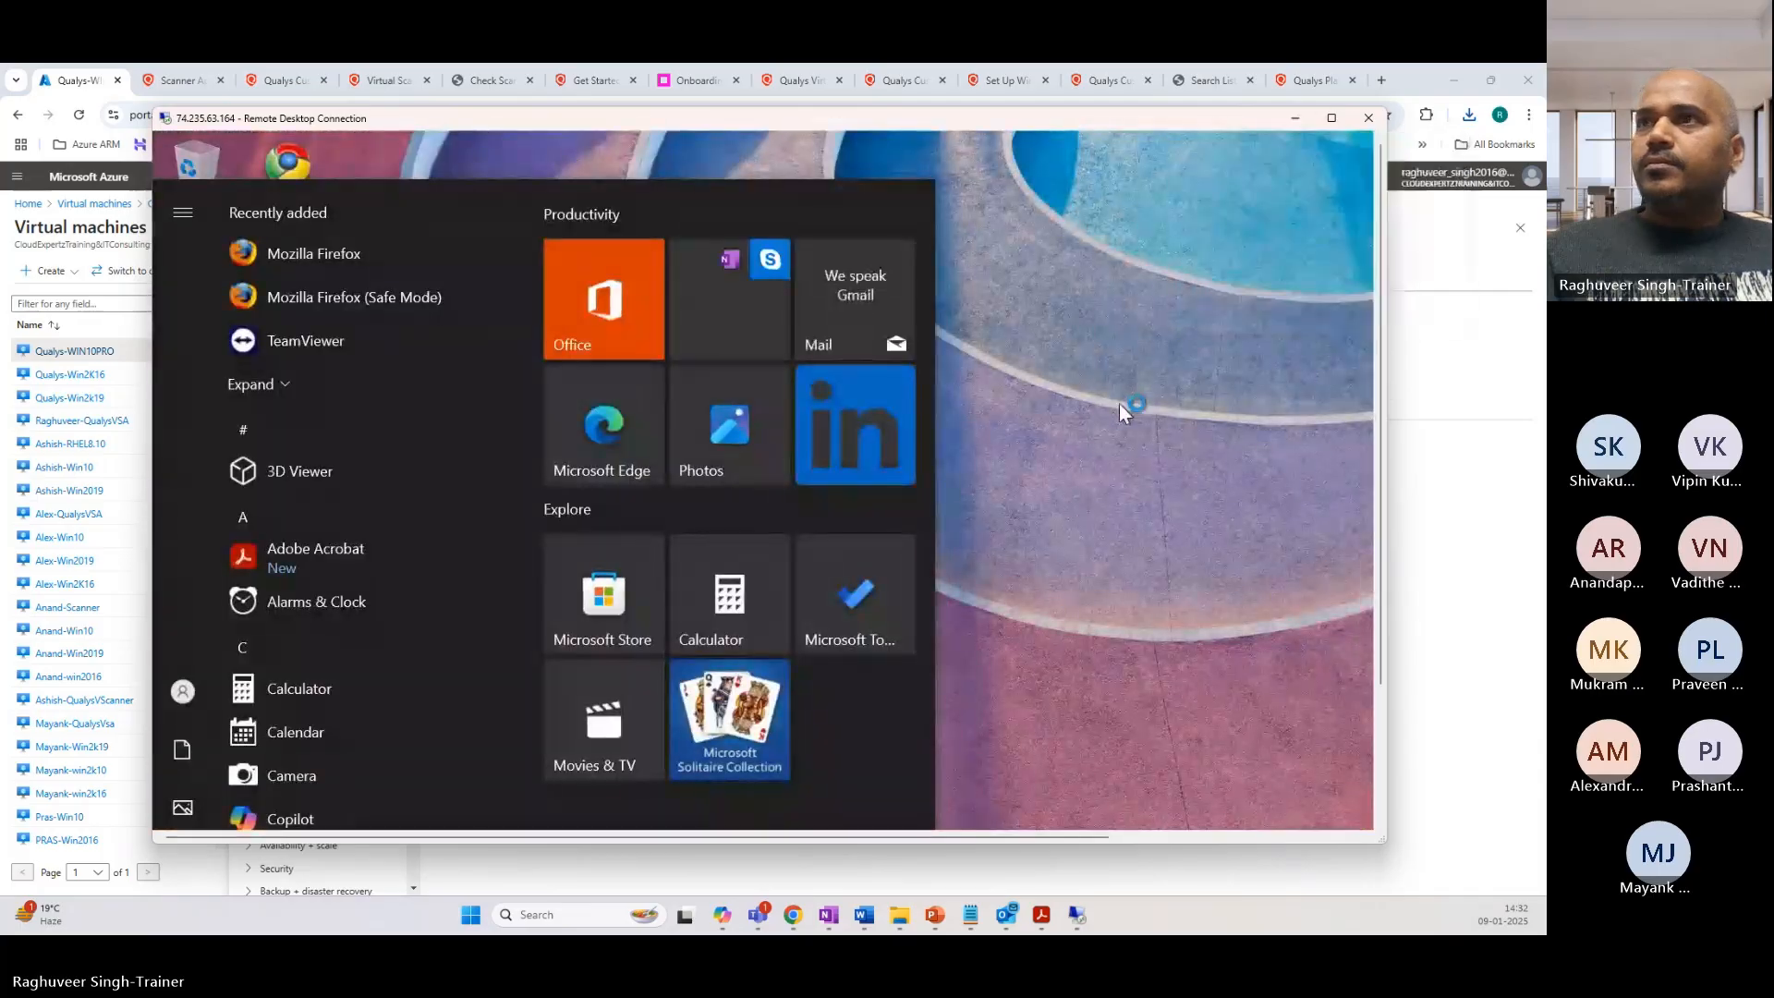
pyautogui.click(1118, 403)
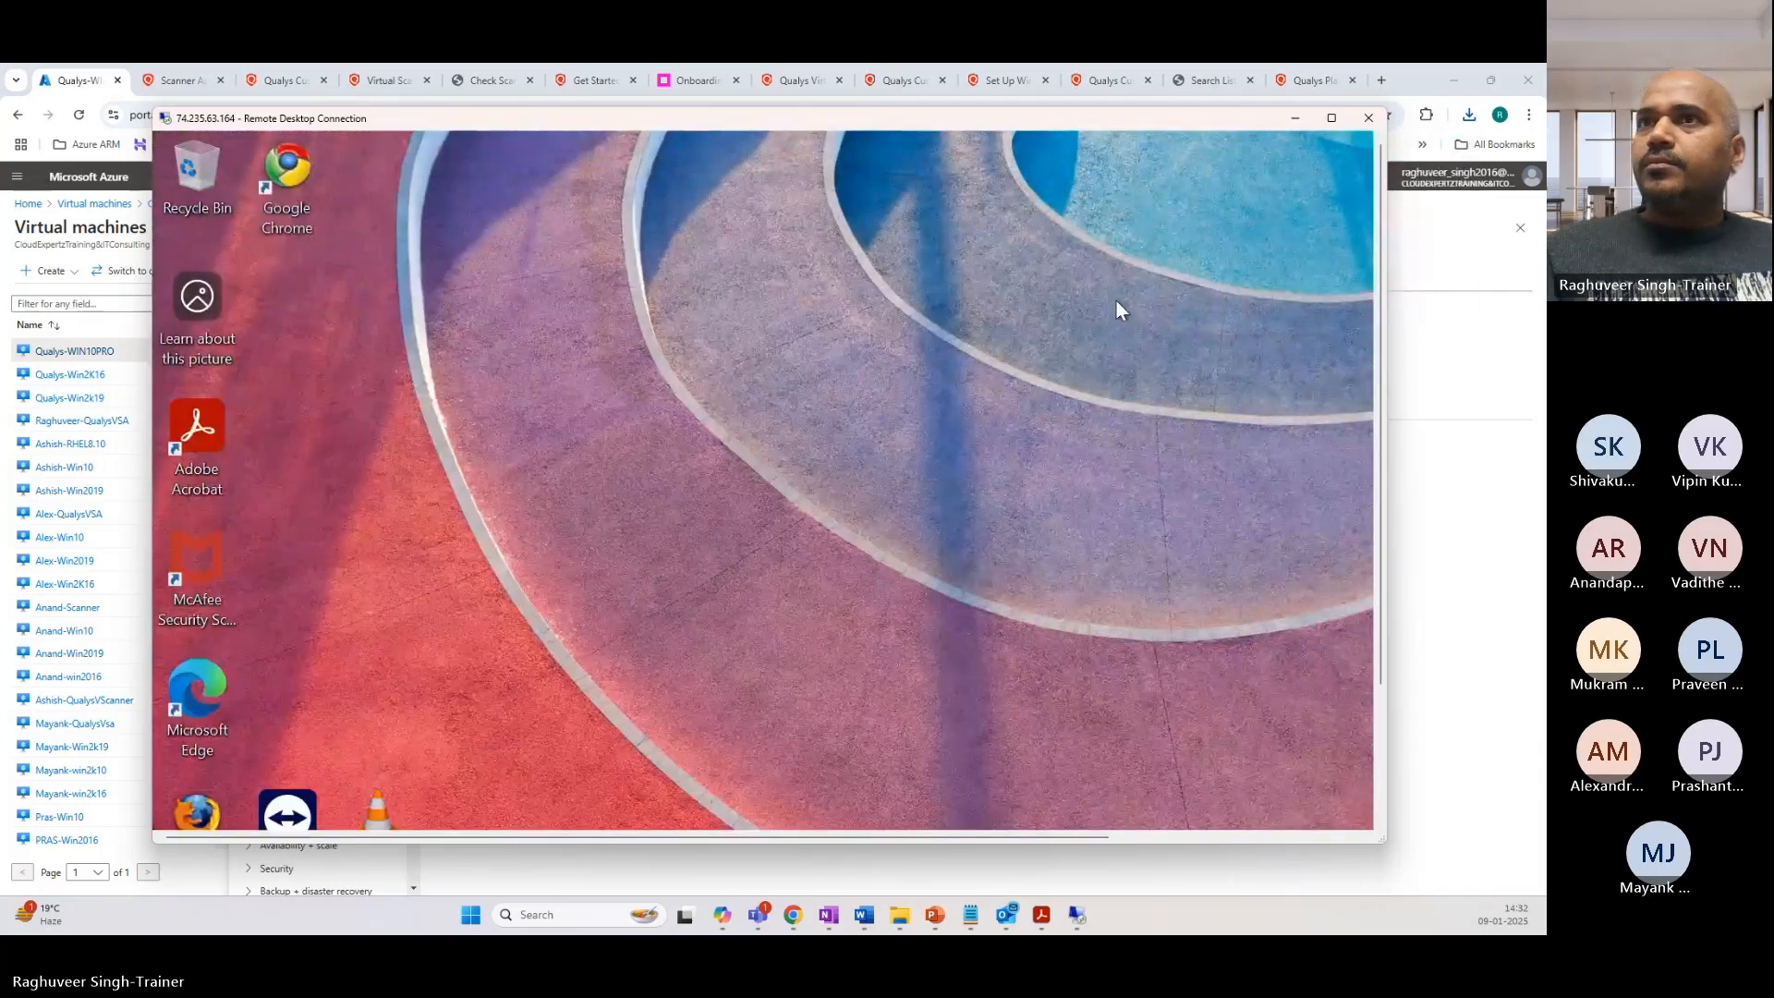
pyautogui.click(1330, 119)
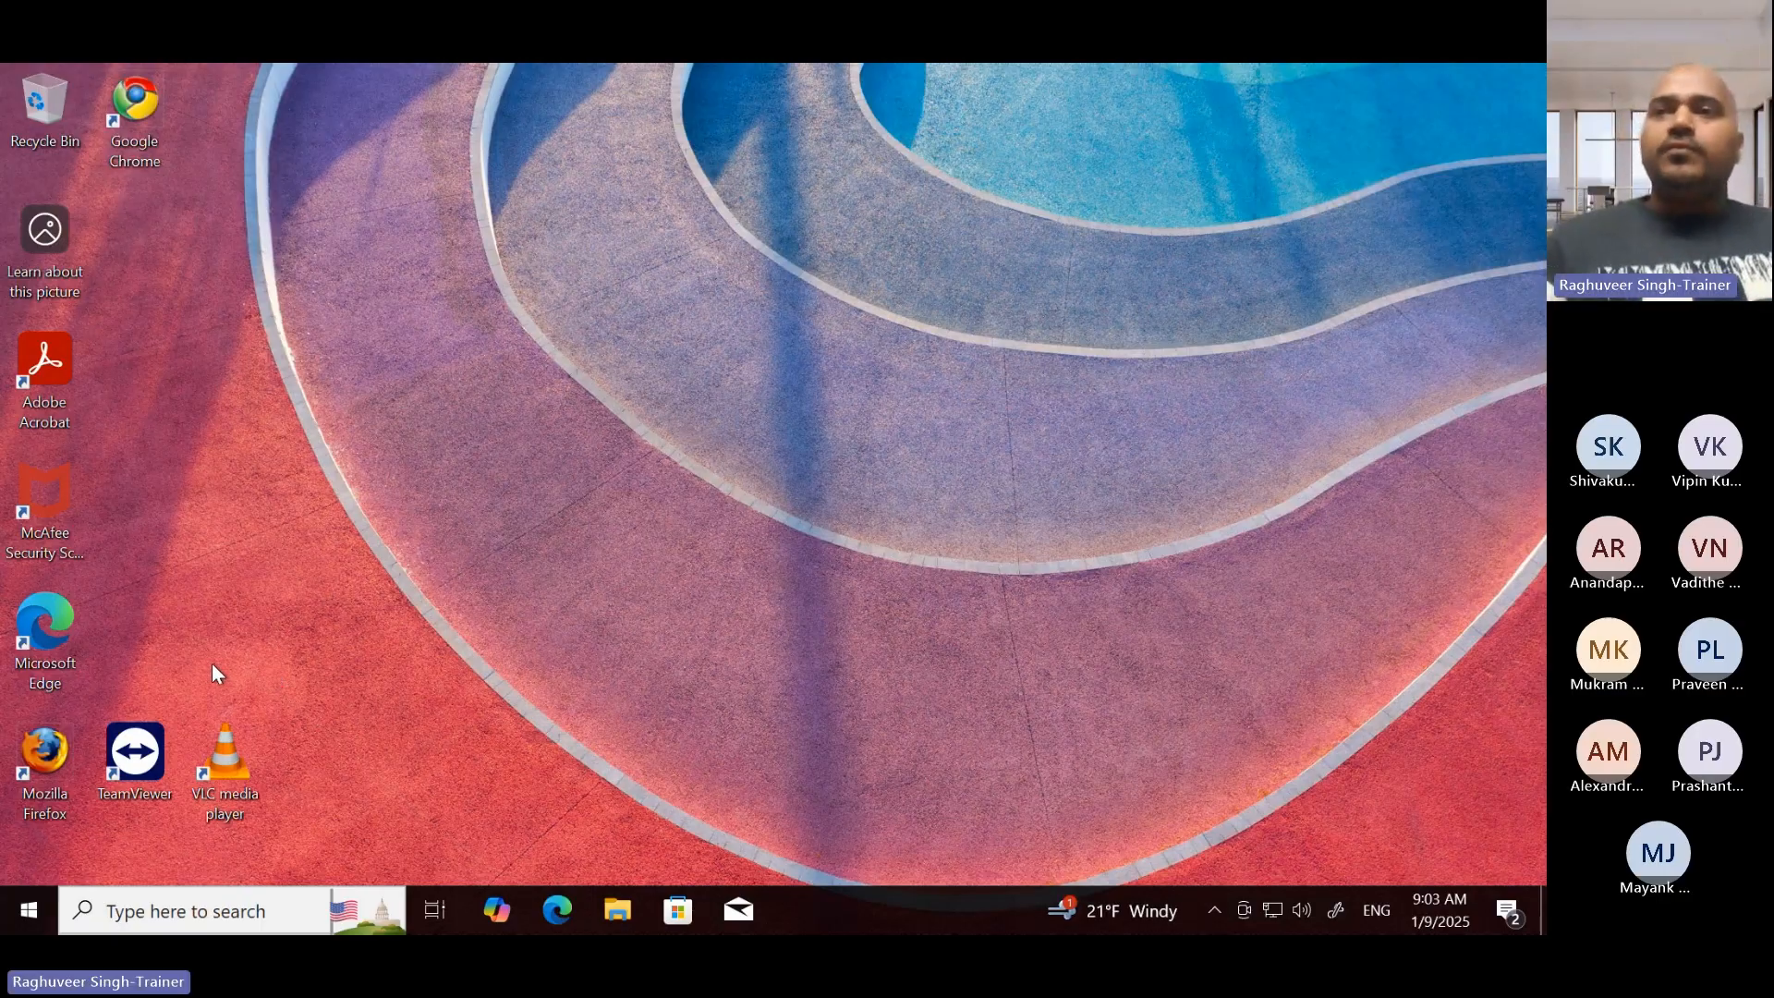
# Step: Search for "firewall" on the remote machine and open Windows Defender Firewall
pyautogui.click(163, 910)
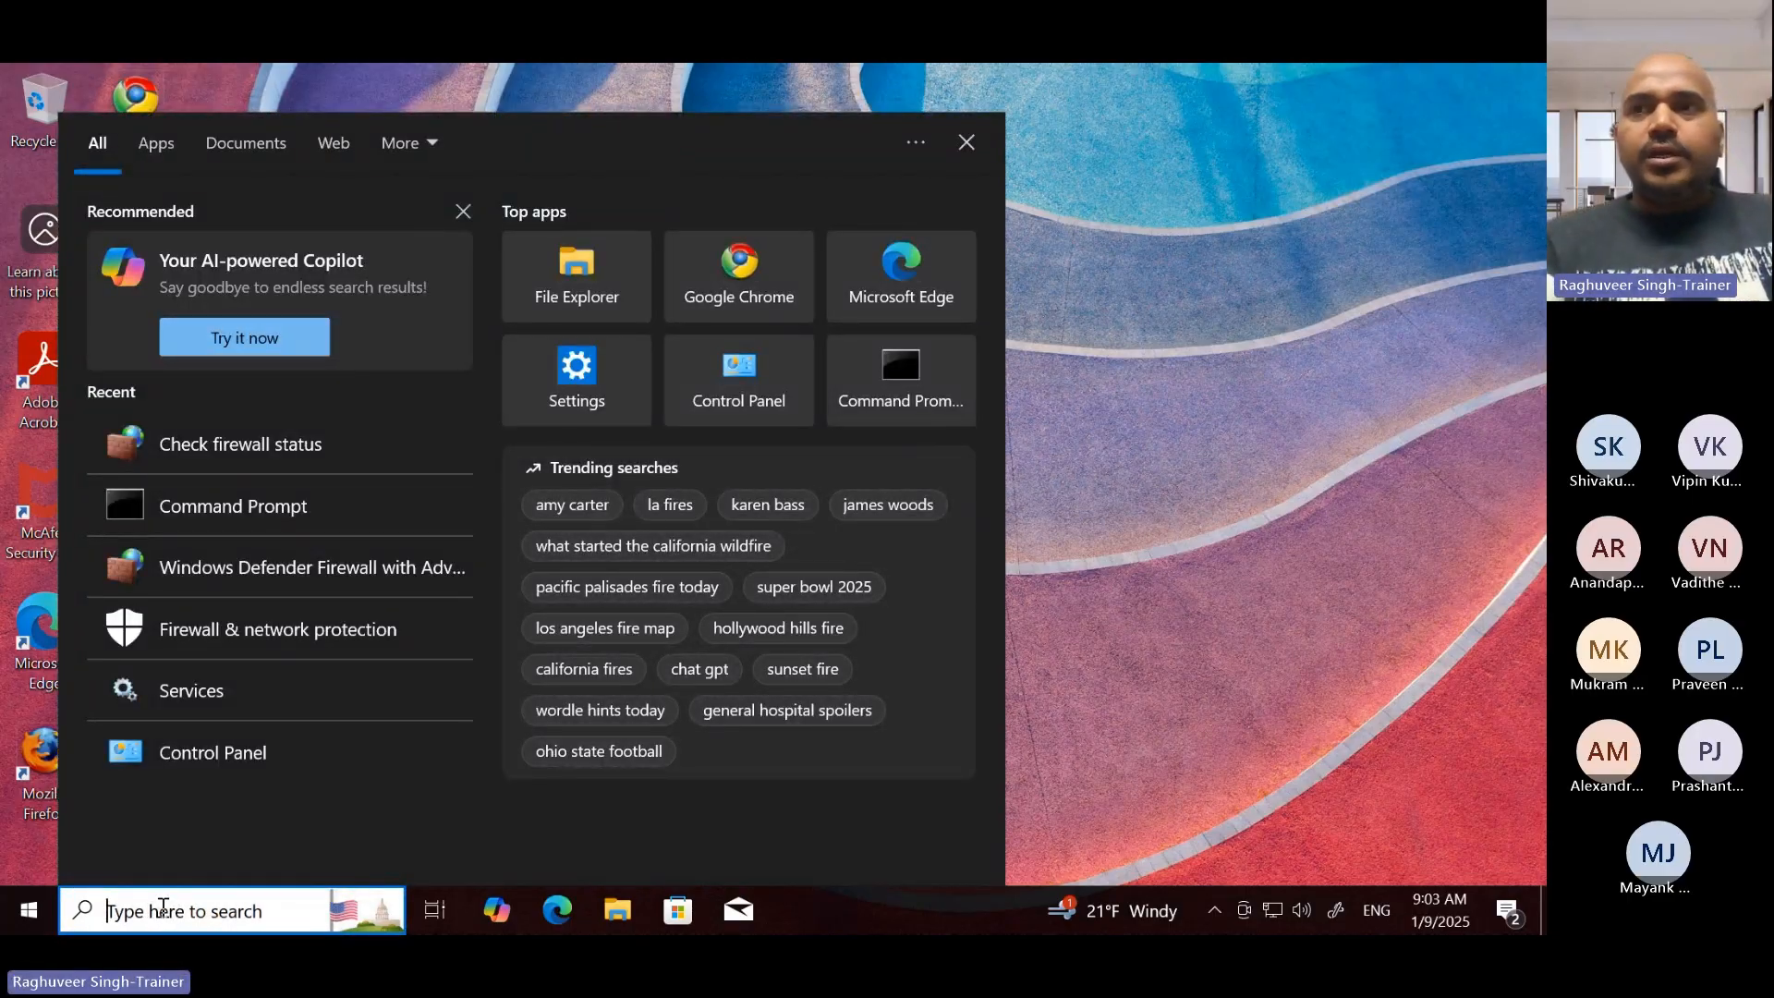
pyautogui.write('firewall')
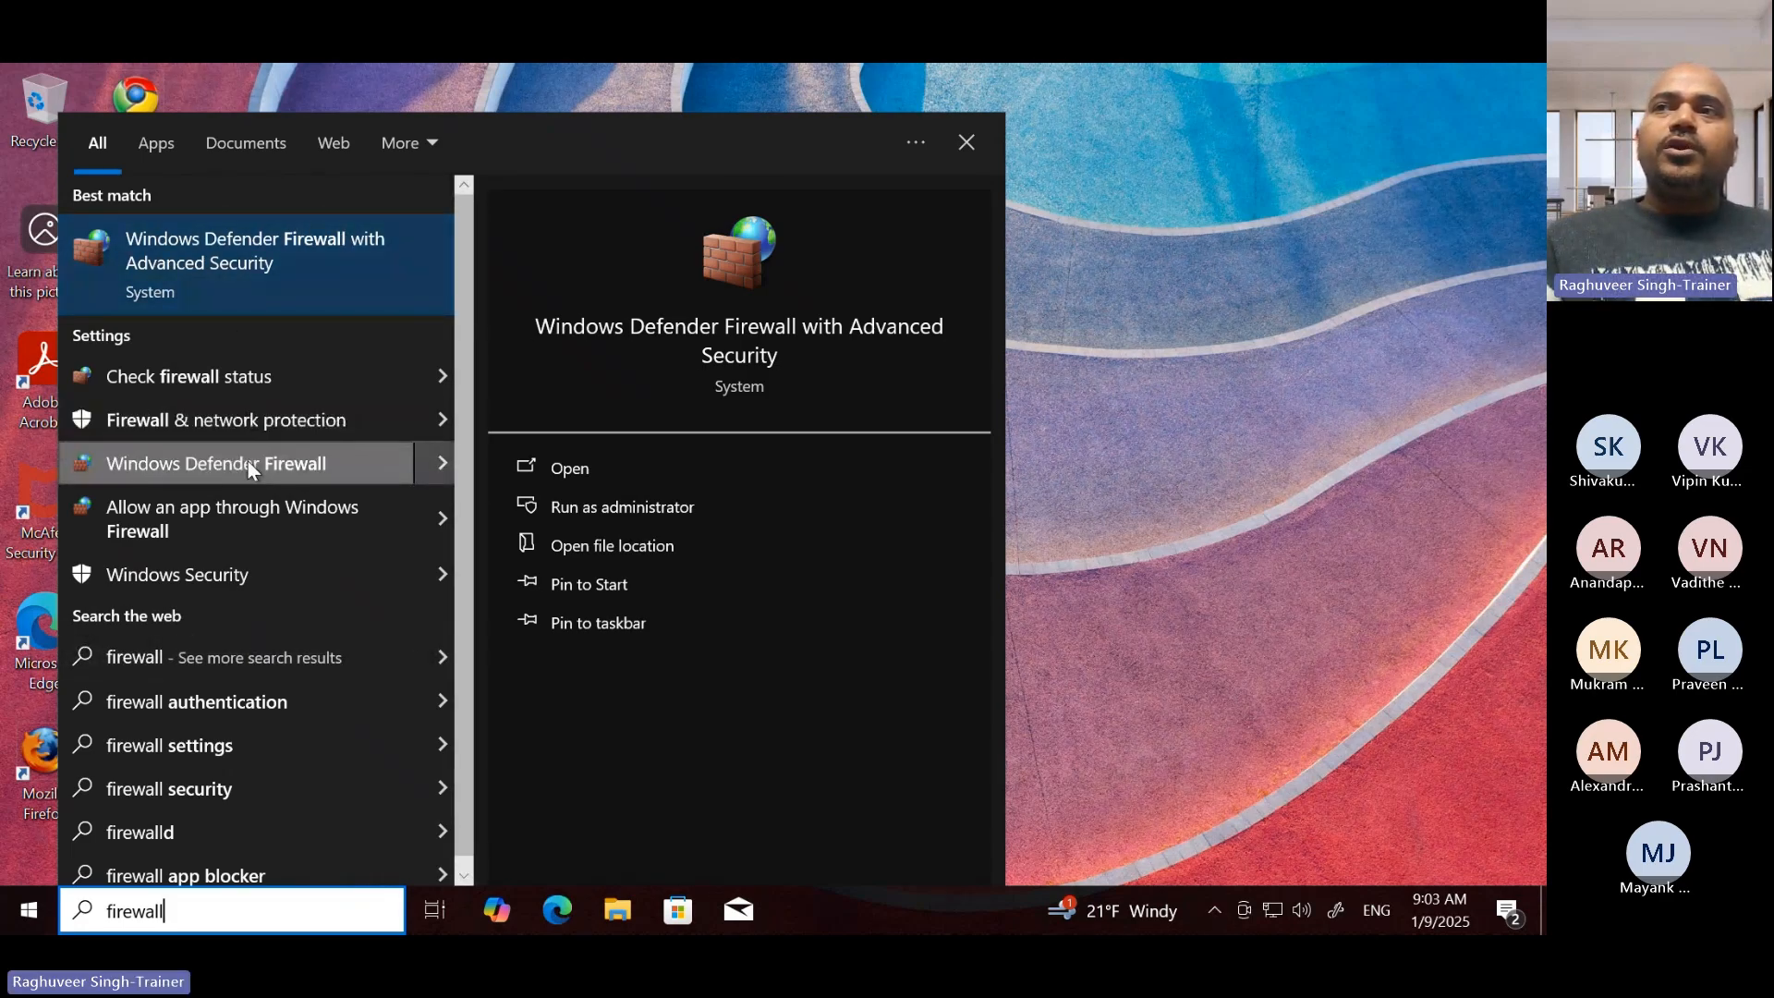
pyautogui.click(163, 462)
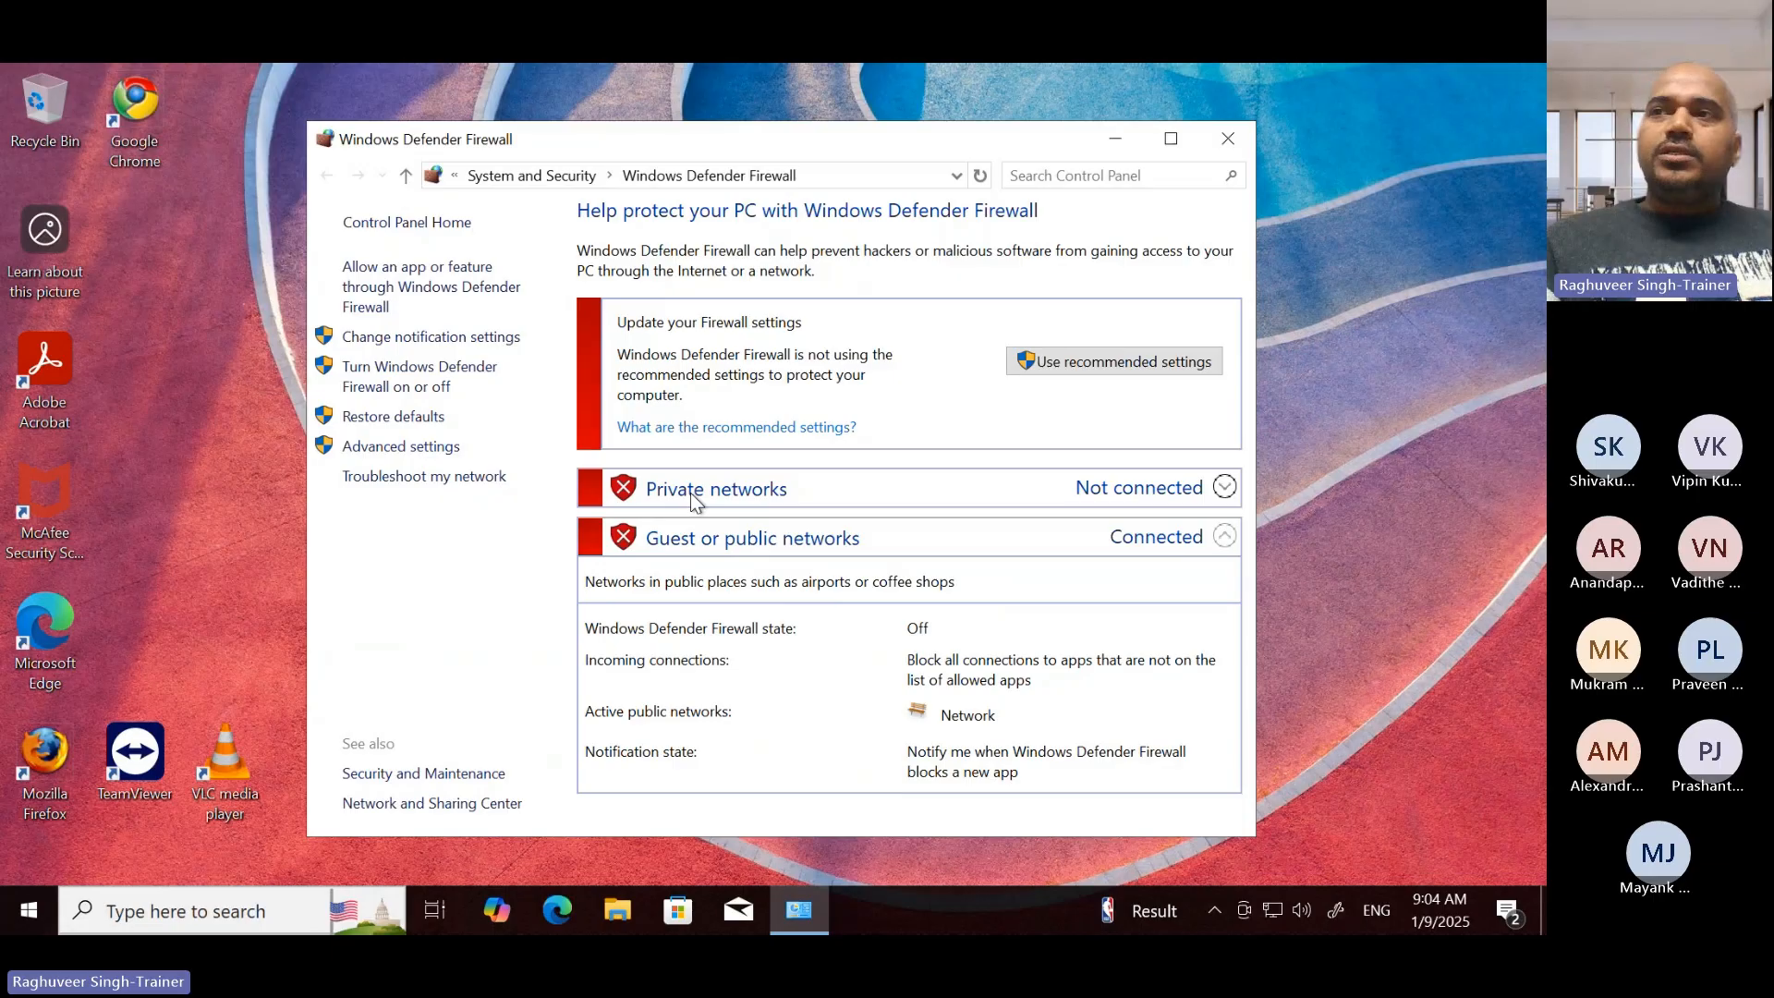
# Step: Review the private network firewall details and the on/off settings for each network type, leaving the settings unchanged
pyautogui.click(1224, 488)
pyautogui.scroll(-2, 683, 491)
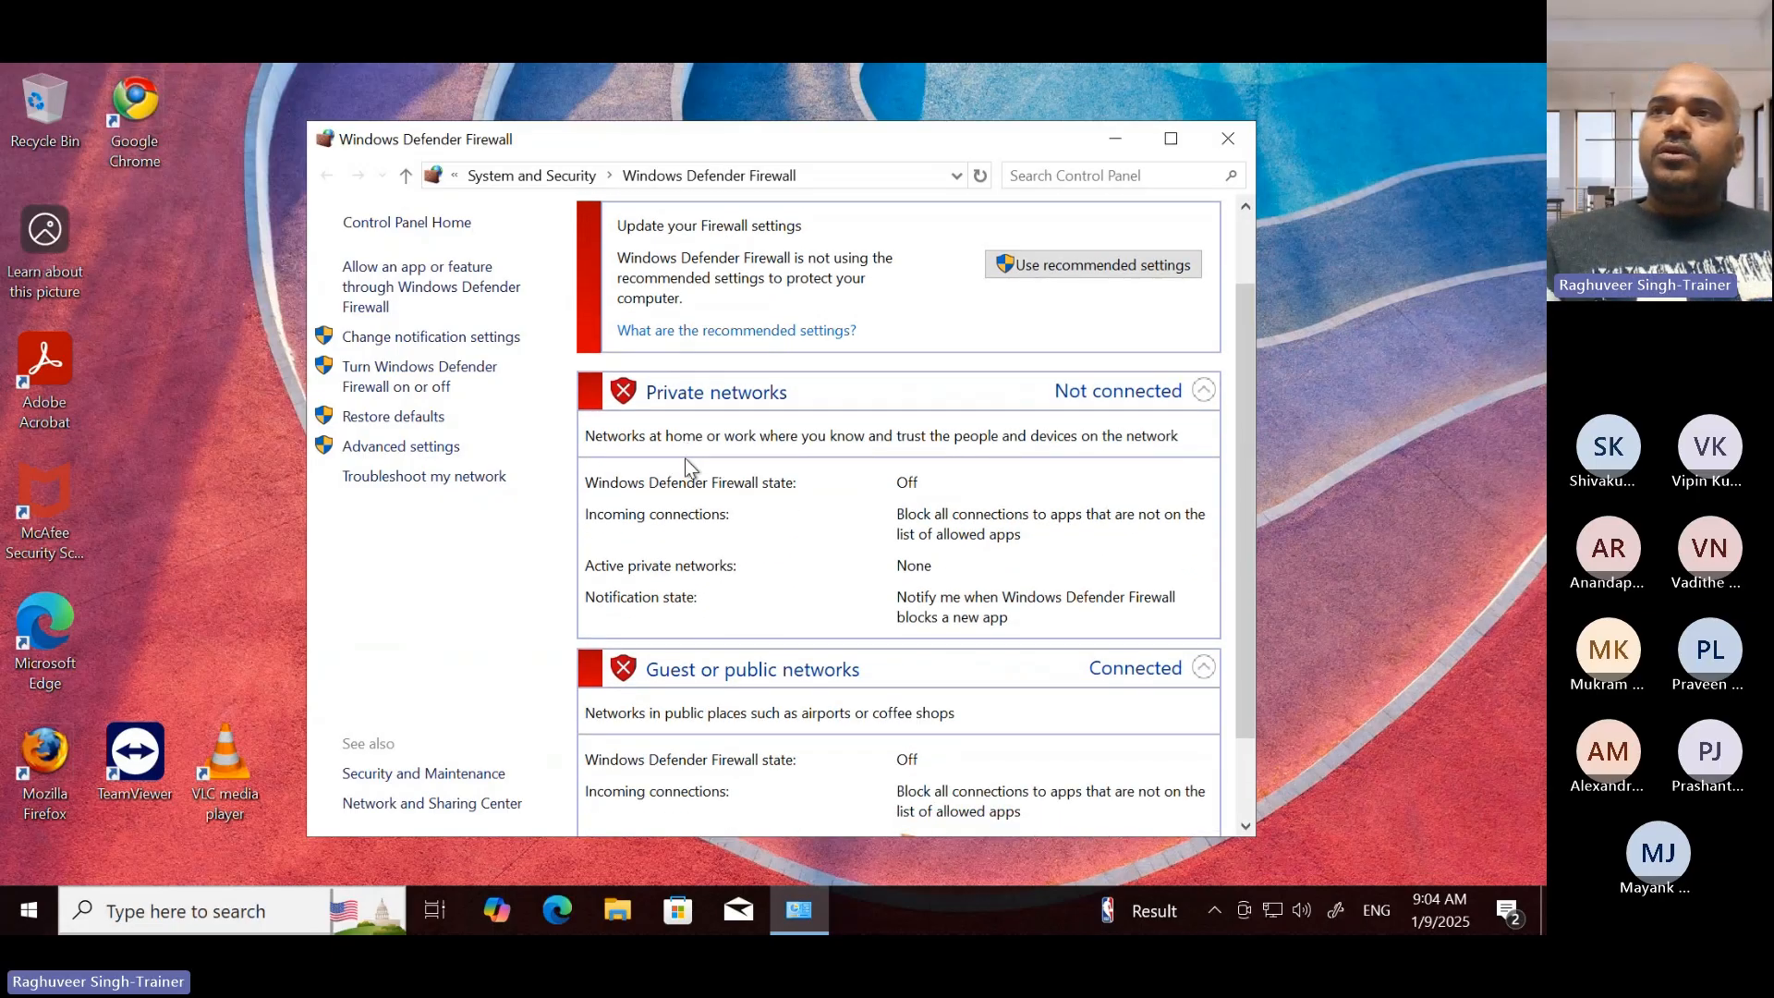
pyautogui.click(399, 377)
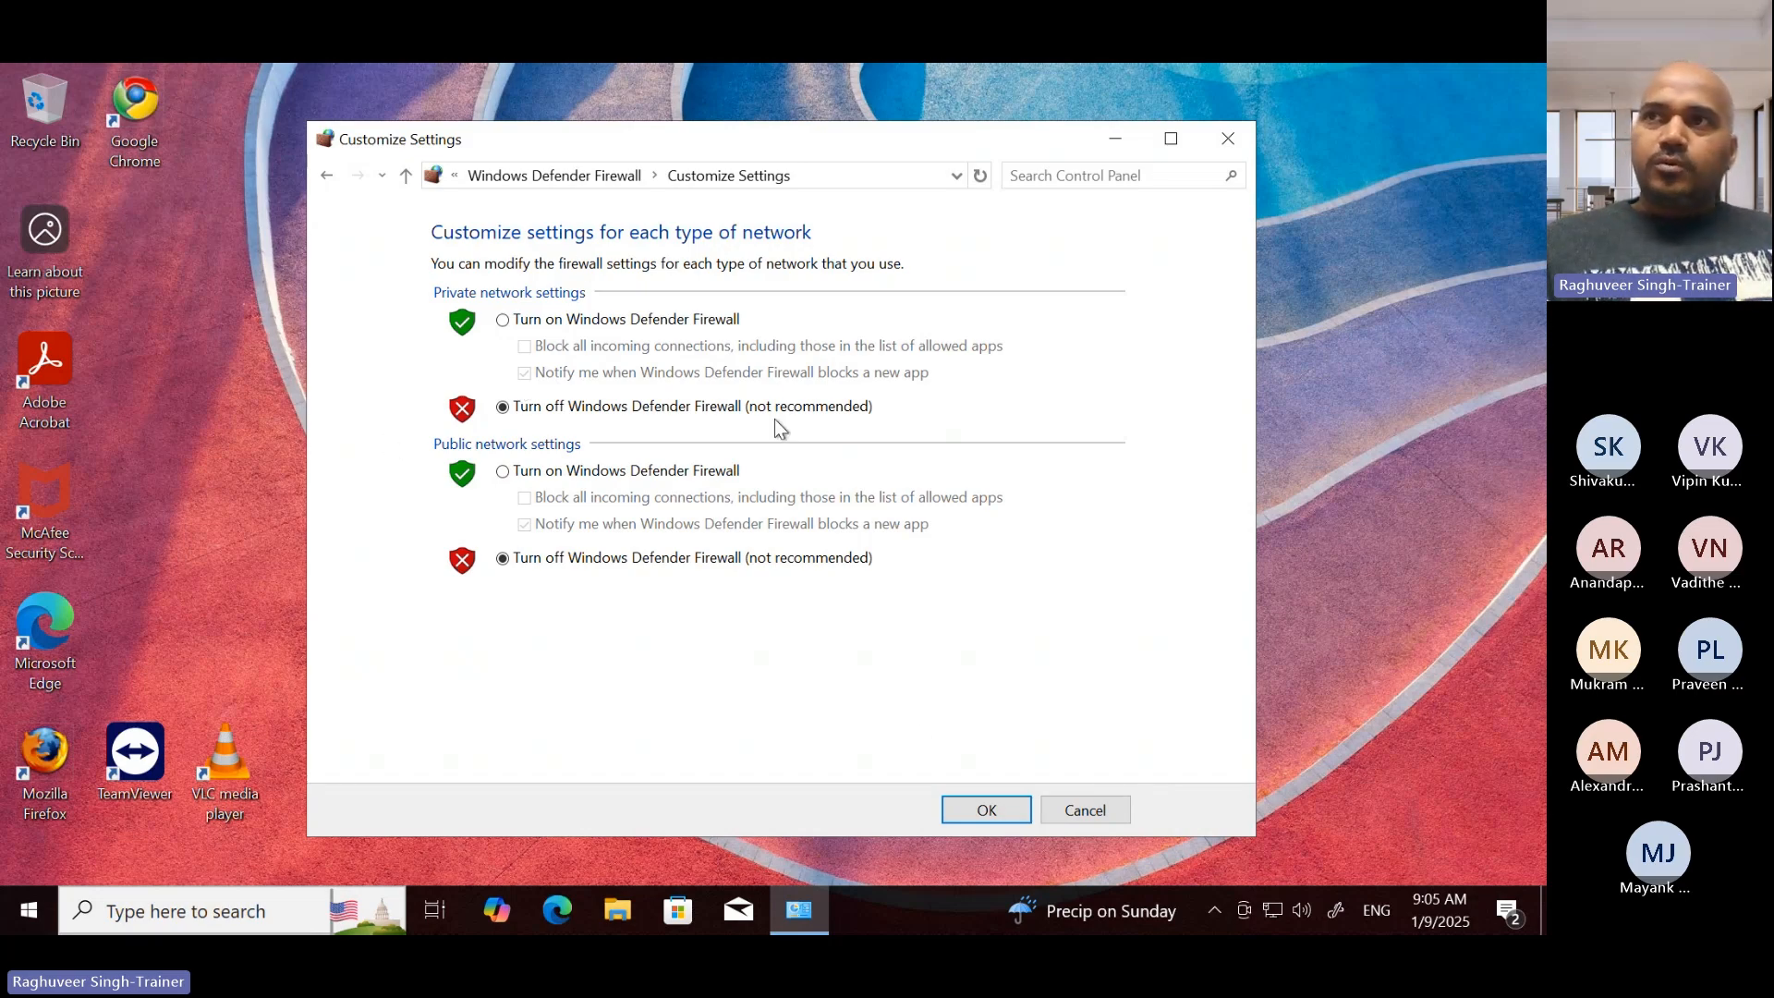
pyautogui.click(1086, 810)
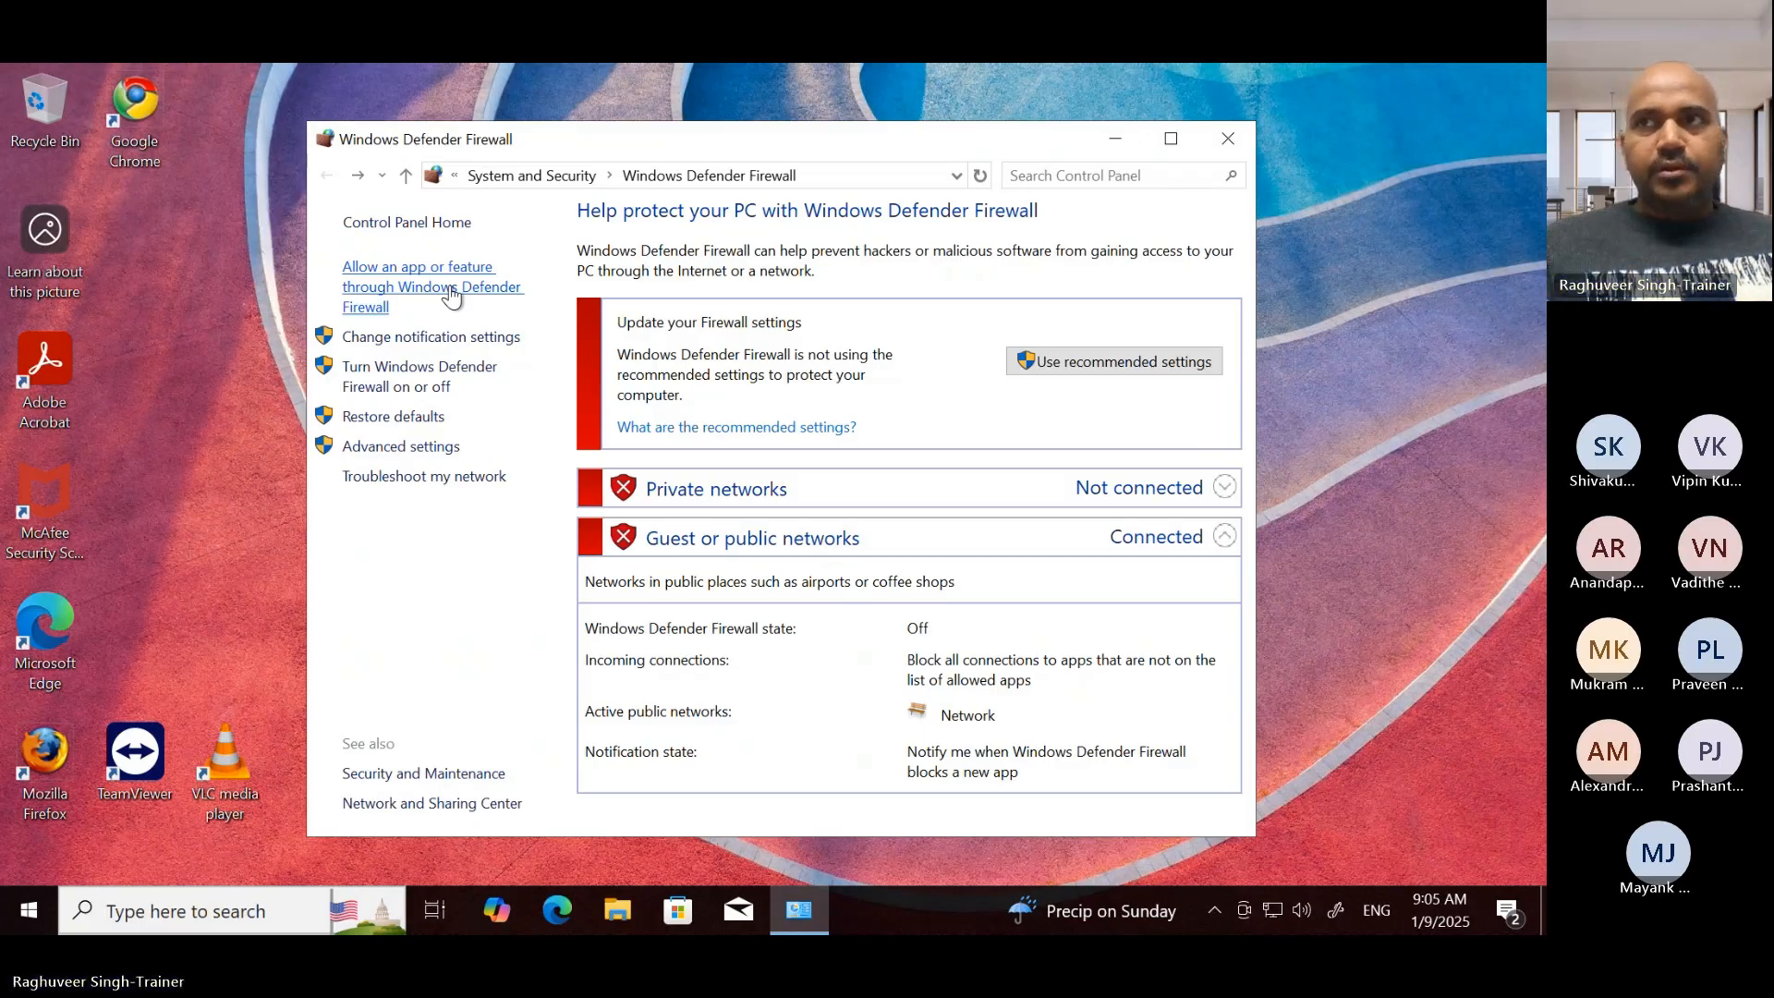
# Step: Open the list of apps allowed through the firewall and check the File and Printer Sharing and SMBDirect entries
pyautogui.click(417, 292)
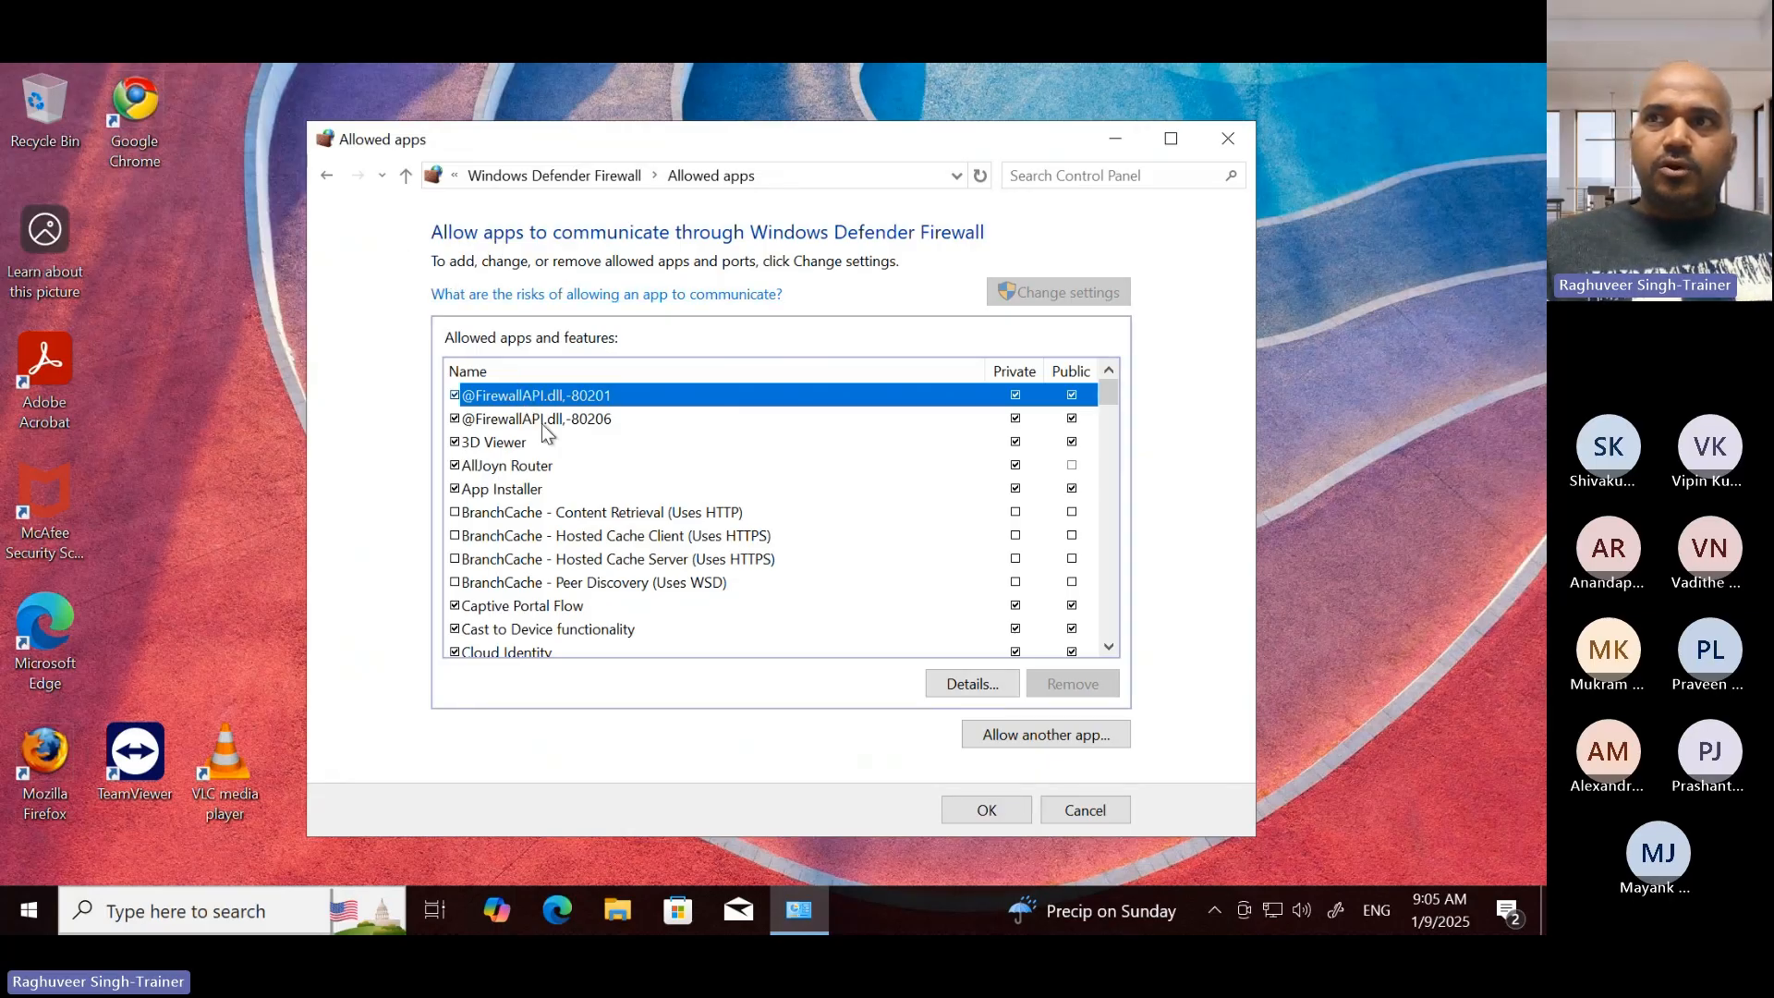
pyautogui.scroll(-5, 567, 517)
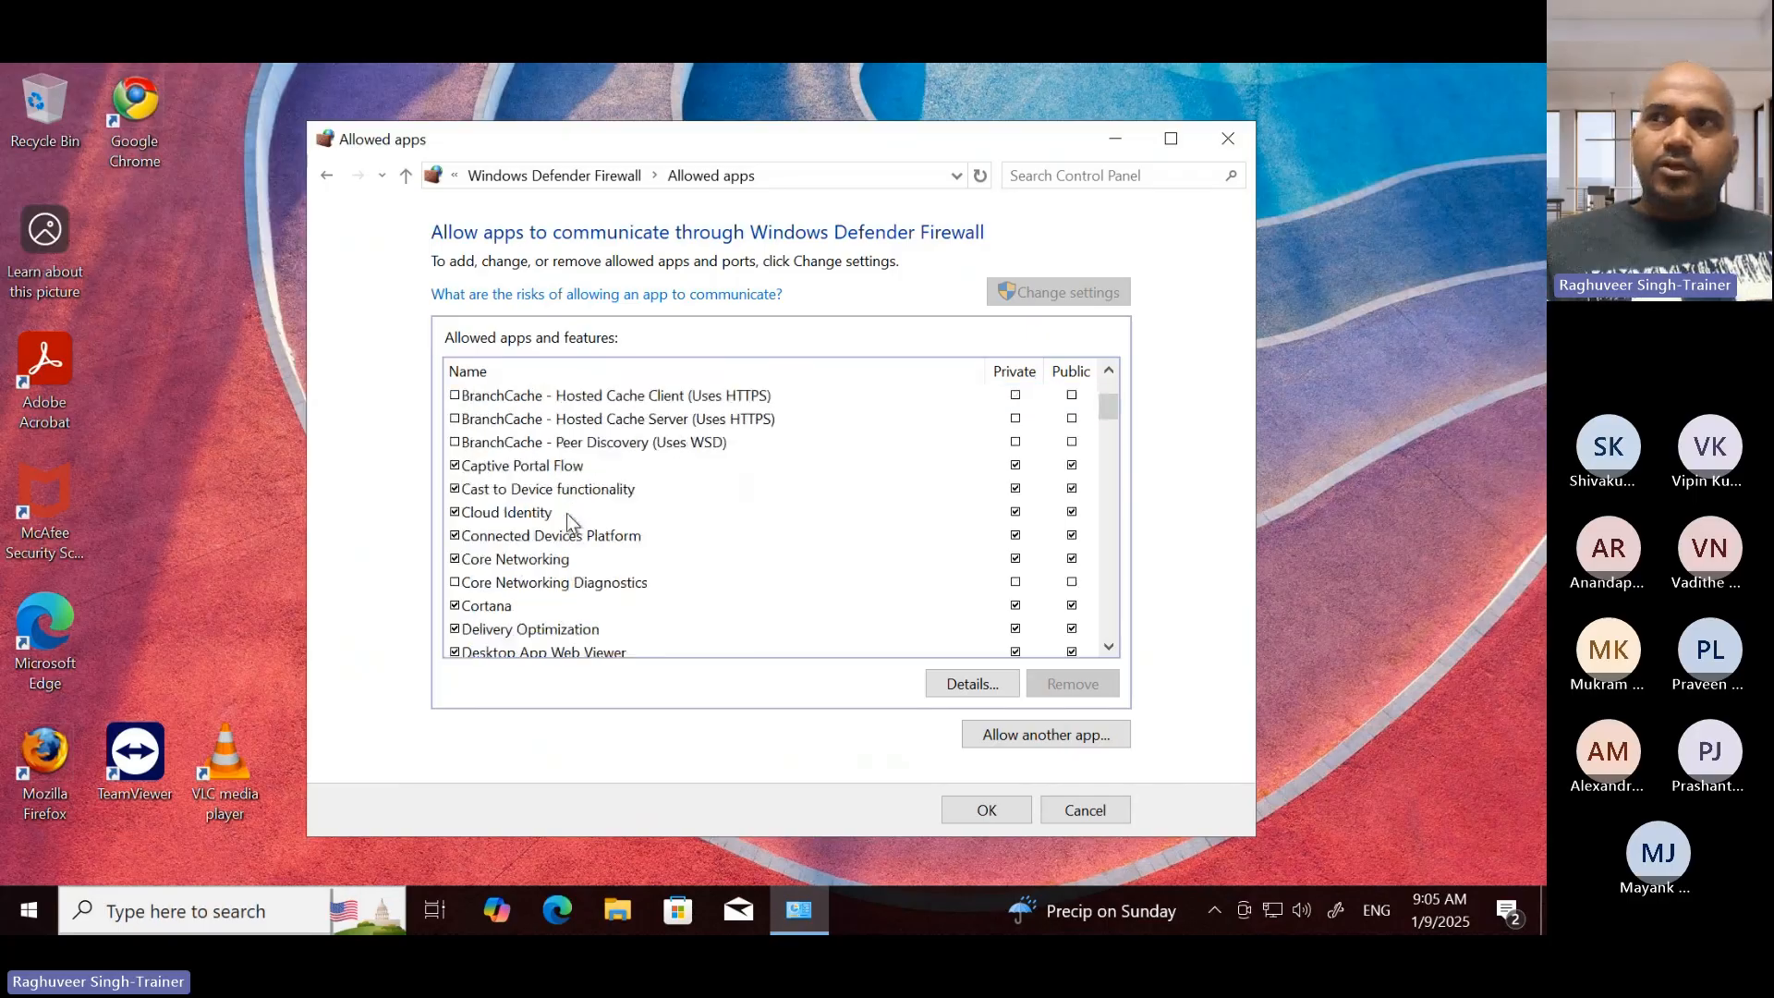
pyautogui.scroll(-1, 568, 513)
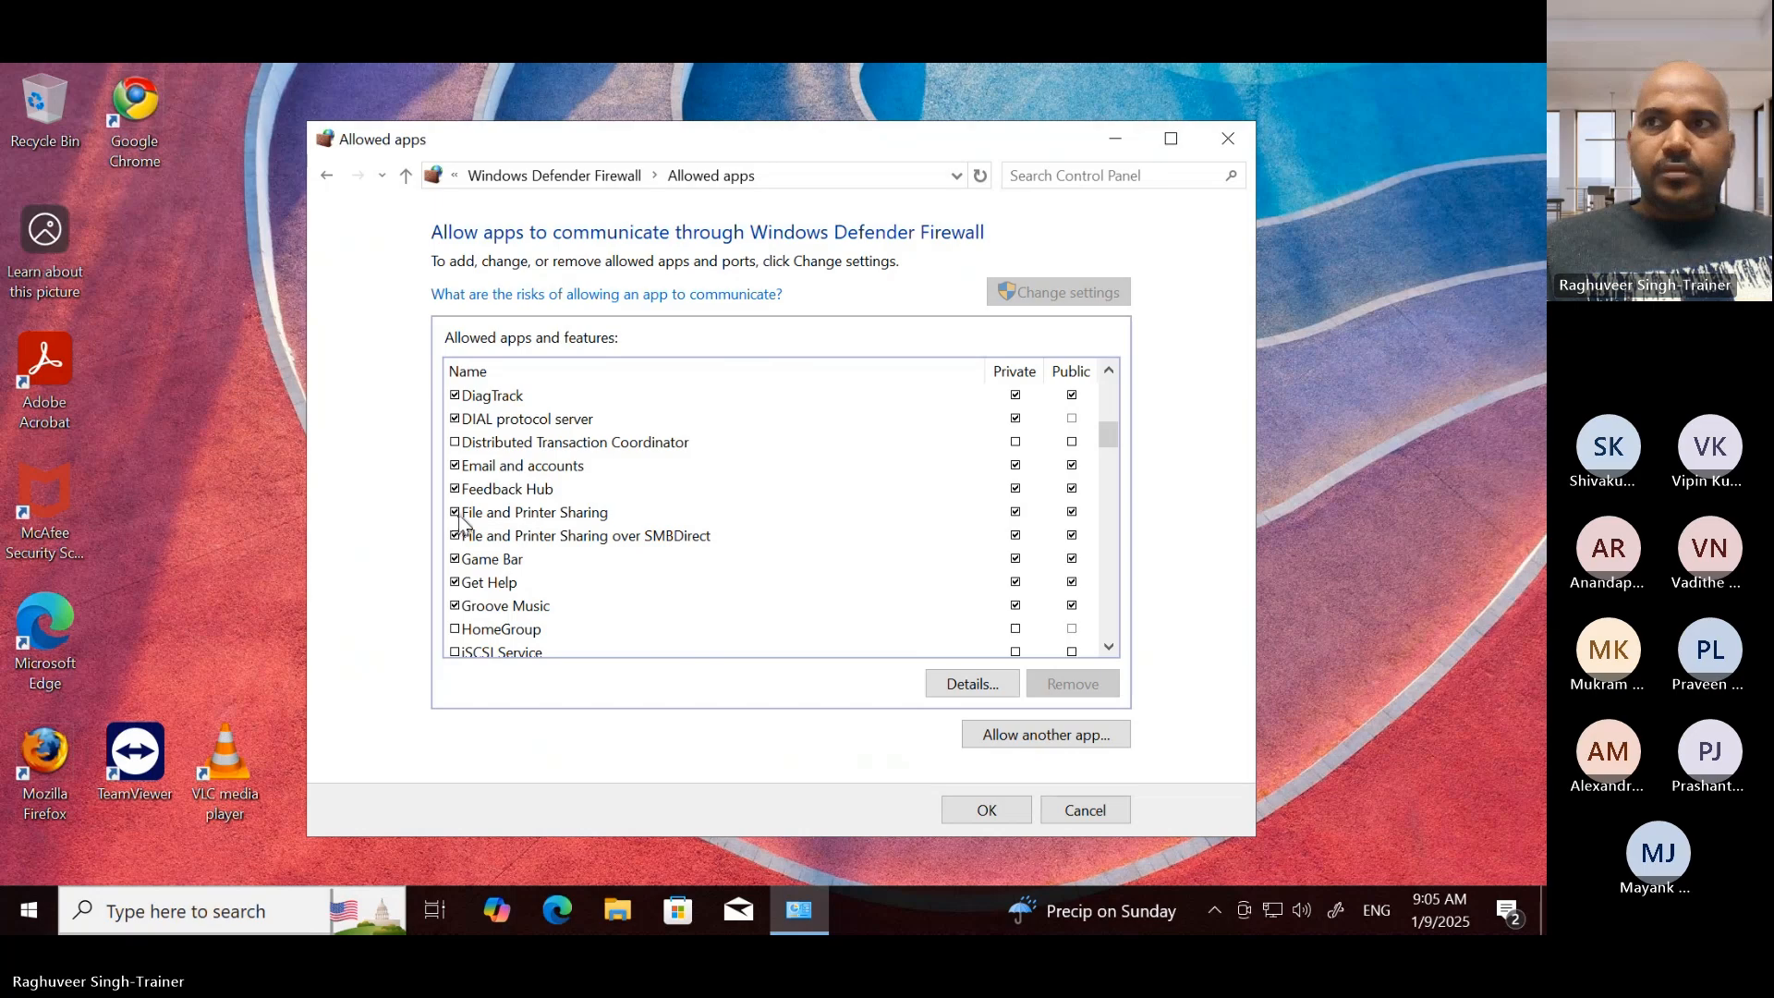
pyautogui.click(508, 517)
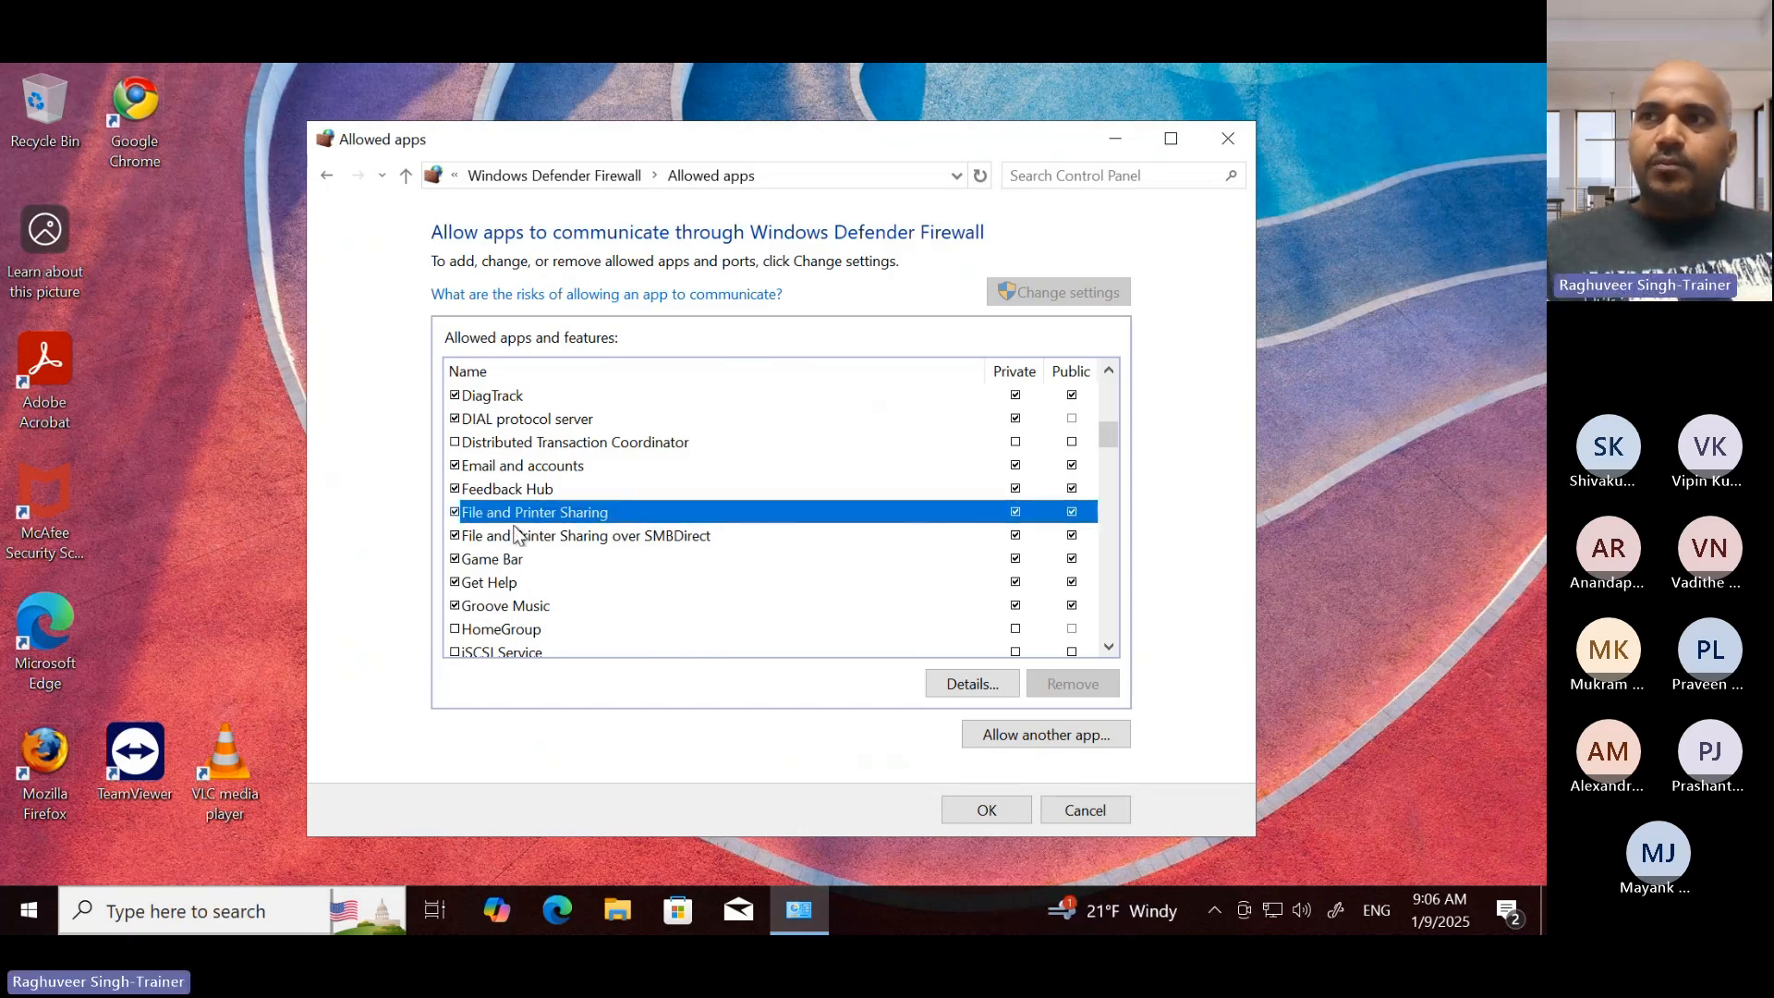
pyautogui.click(514, 528)
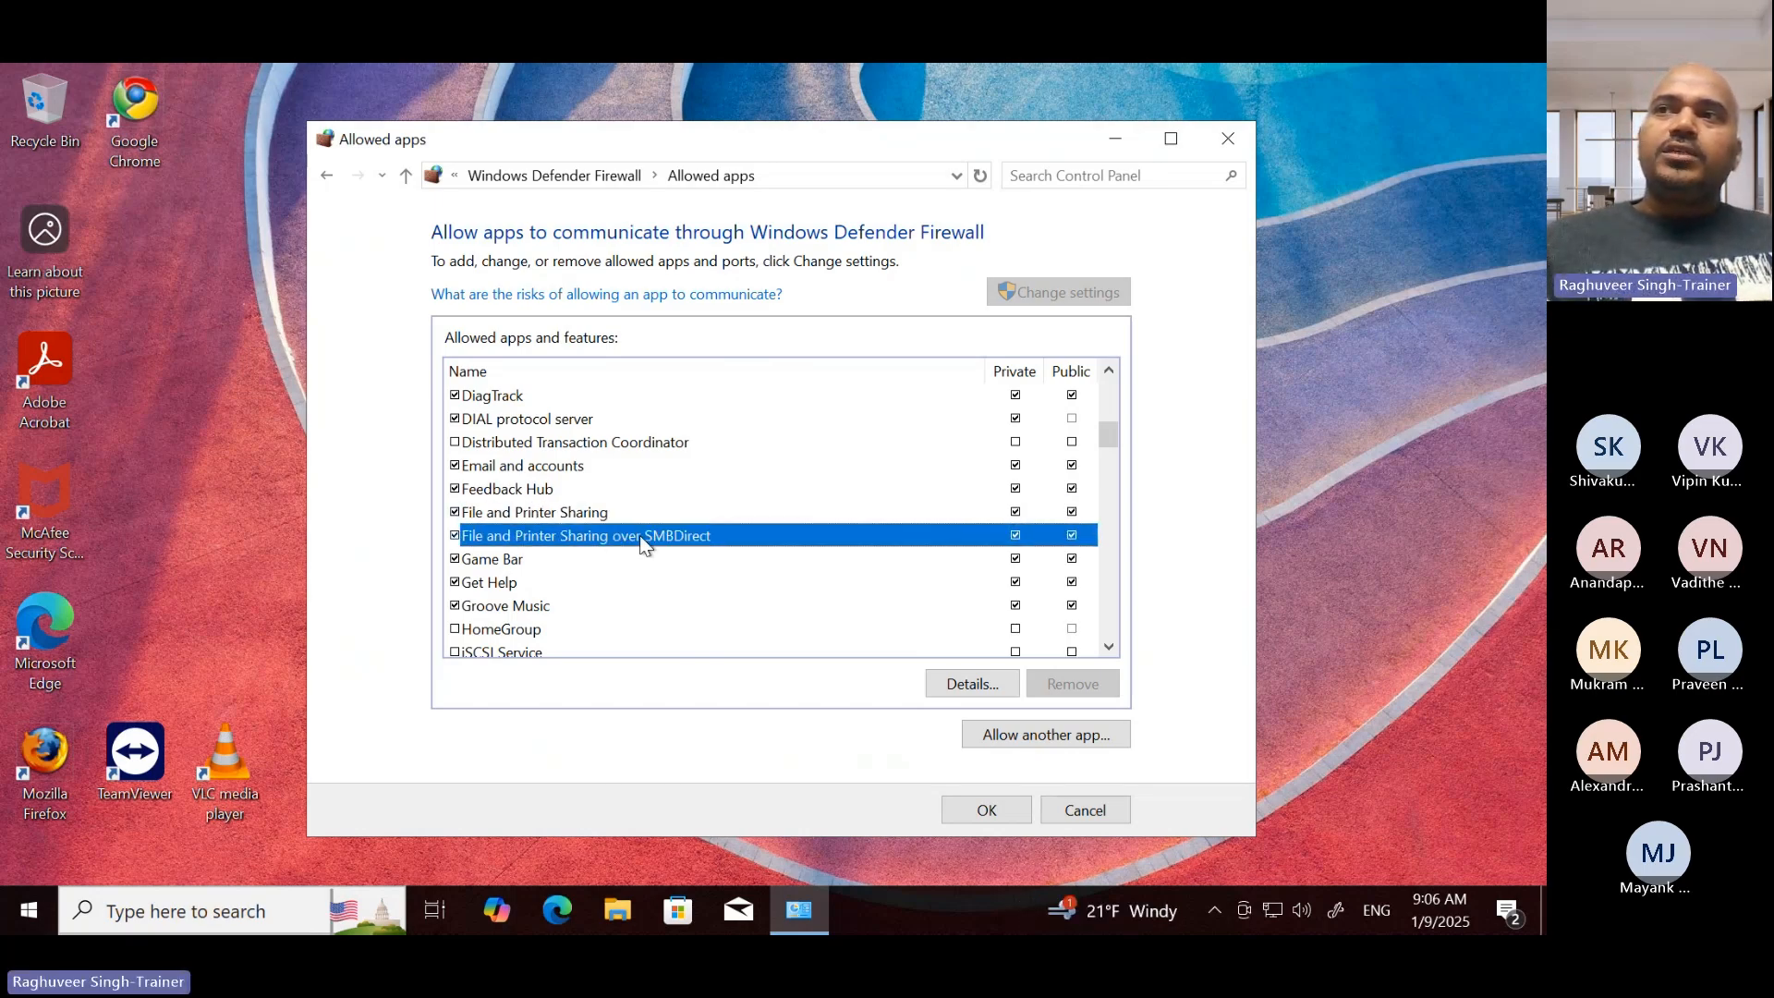
pyautogui.click(564, 514)
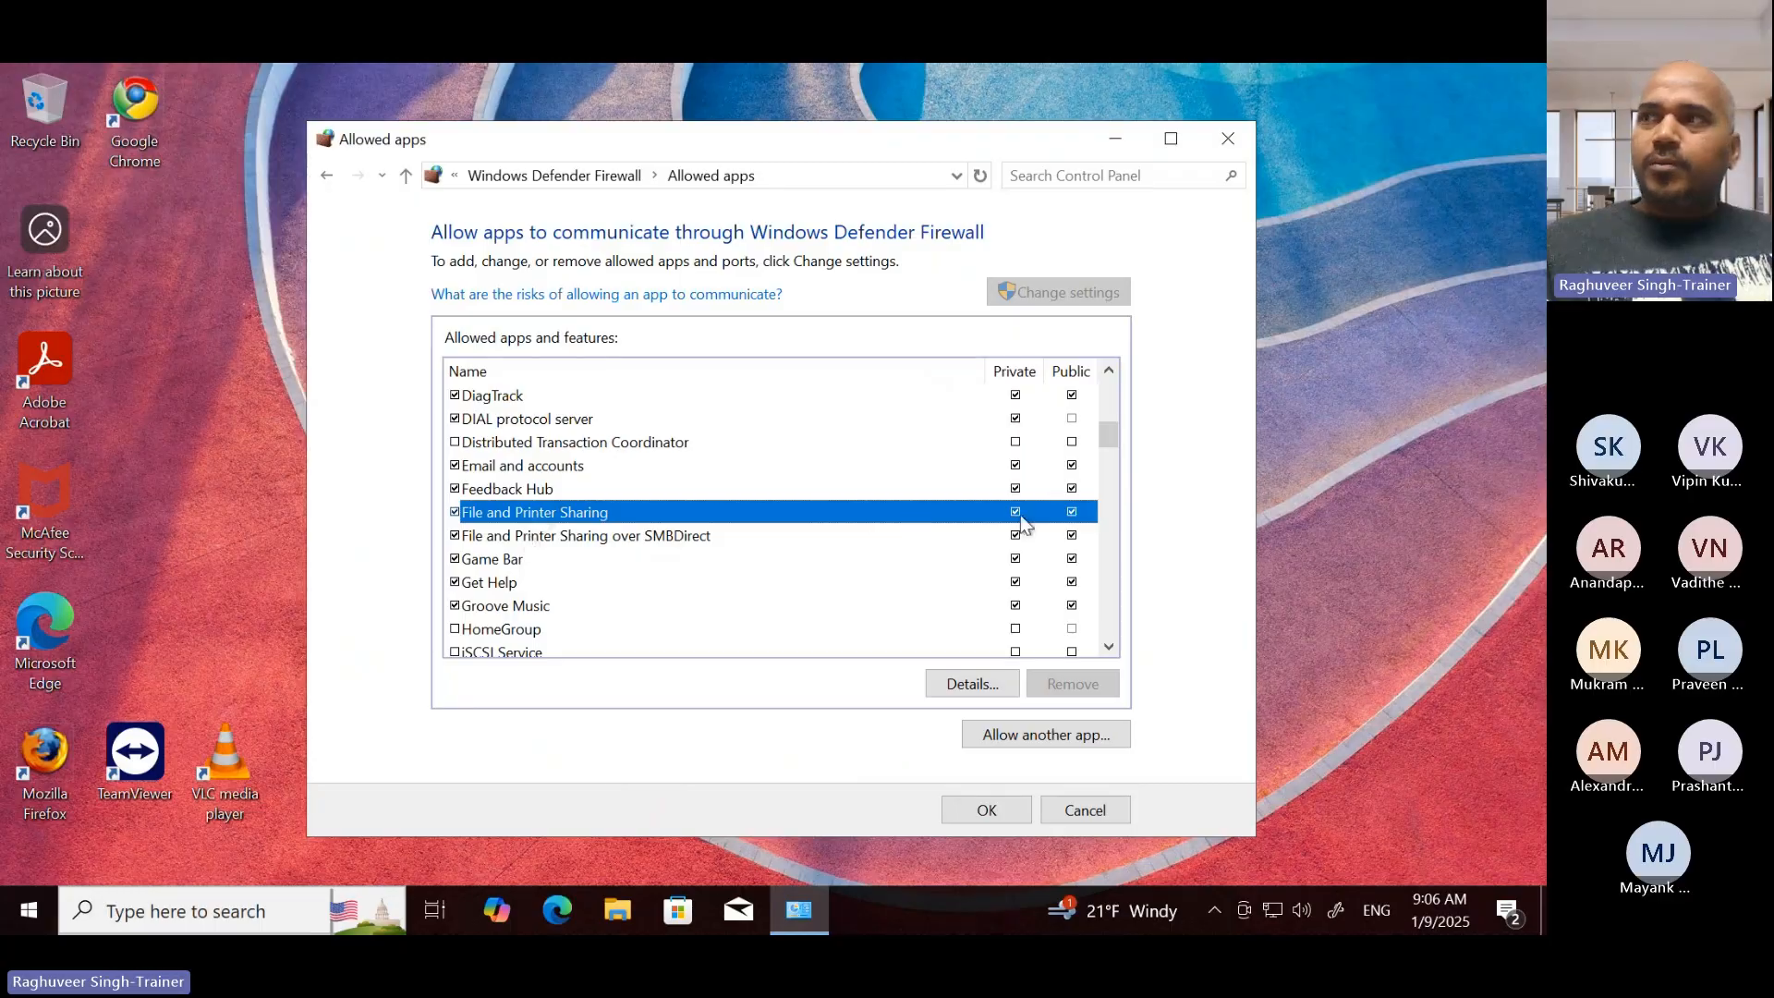
# Step: Find the Windows Management Instrumentation (WMI) entry among the allowed apps and check its Private and Public permissions
pyautogui.scroll(-1, 656, 533)
pyautogui.scroll(-15, 656, 533)
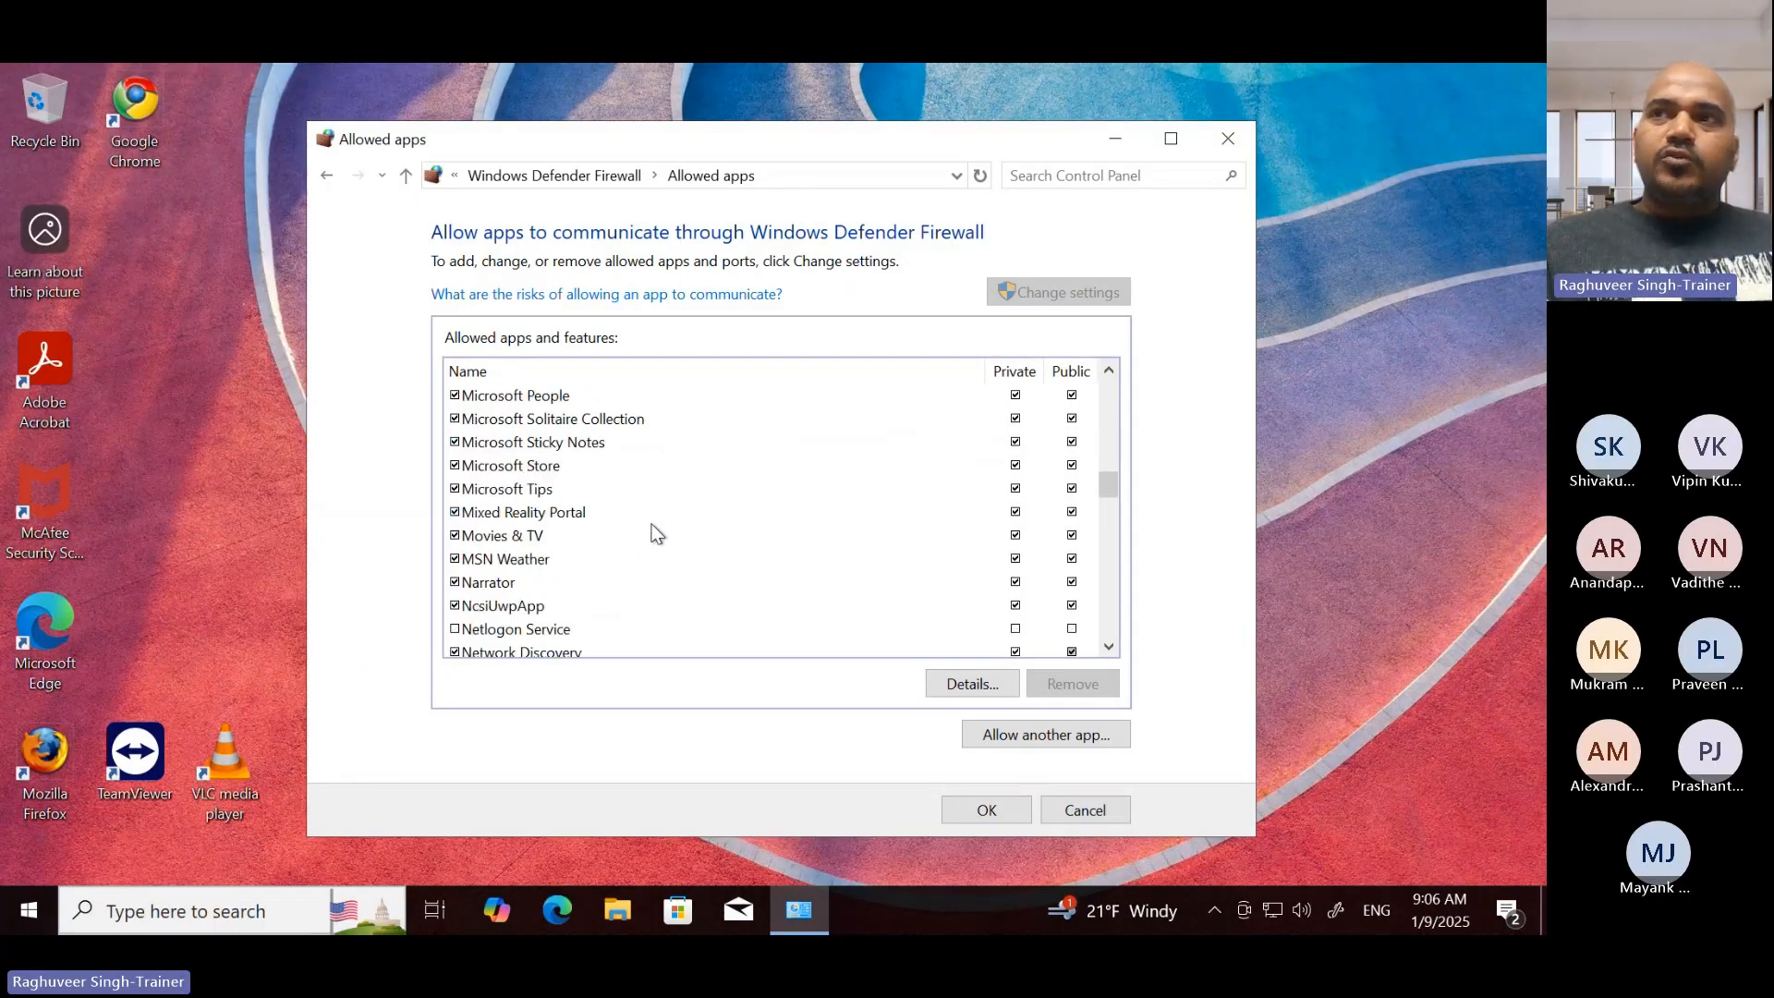
pyautogui.scroll(-6, 654, 533)
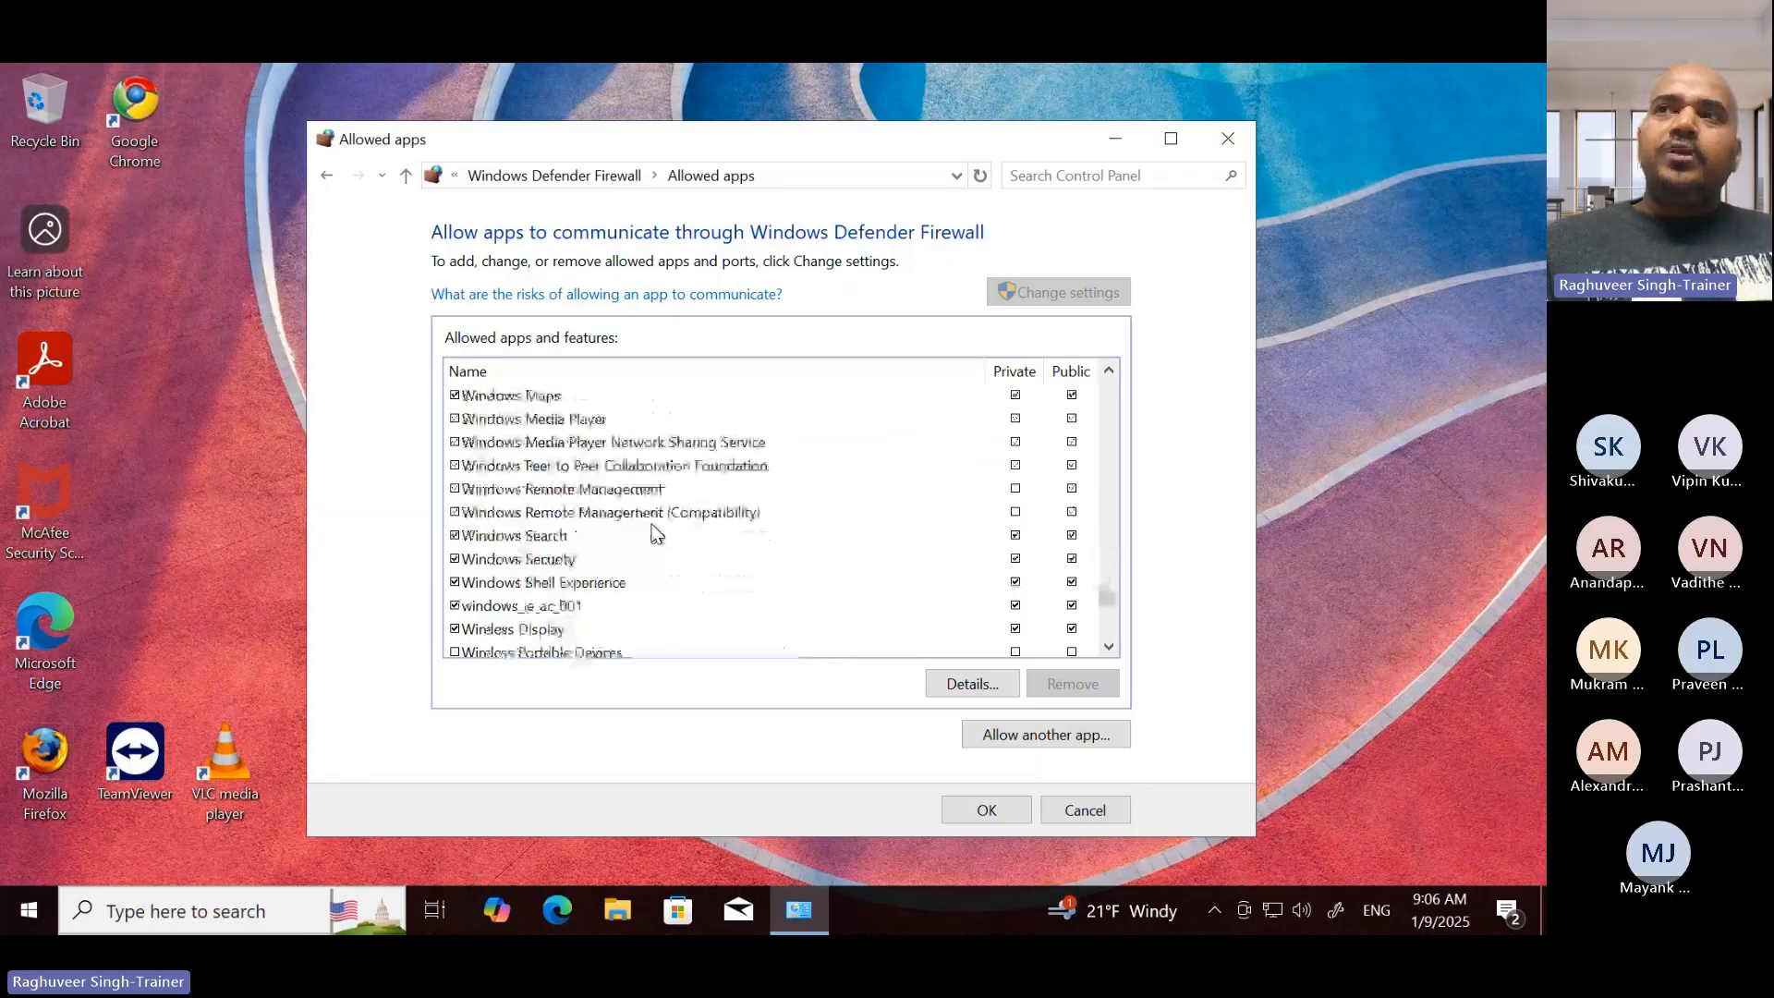
pyautogui.scroll(1, 670, 519)
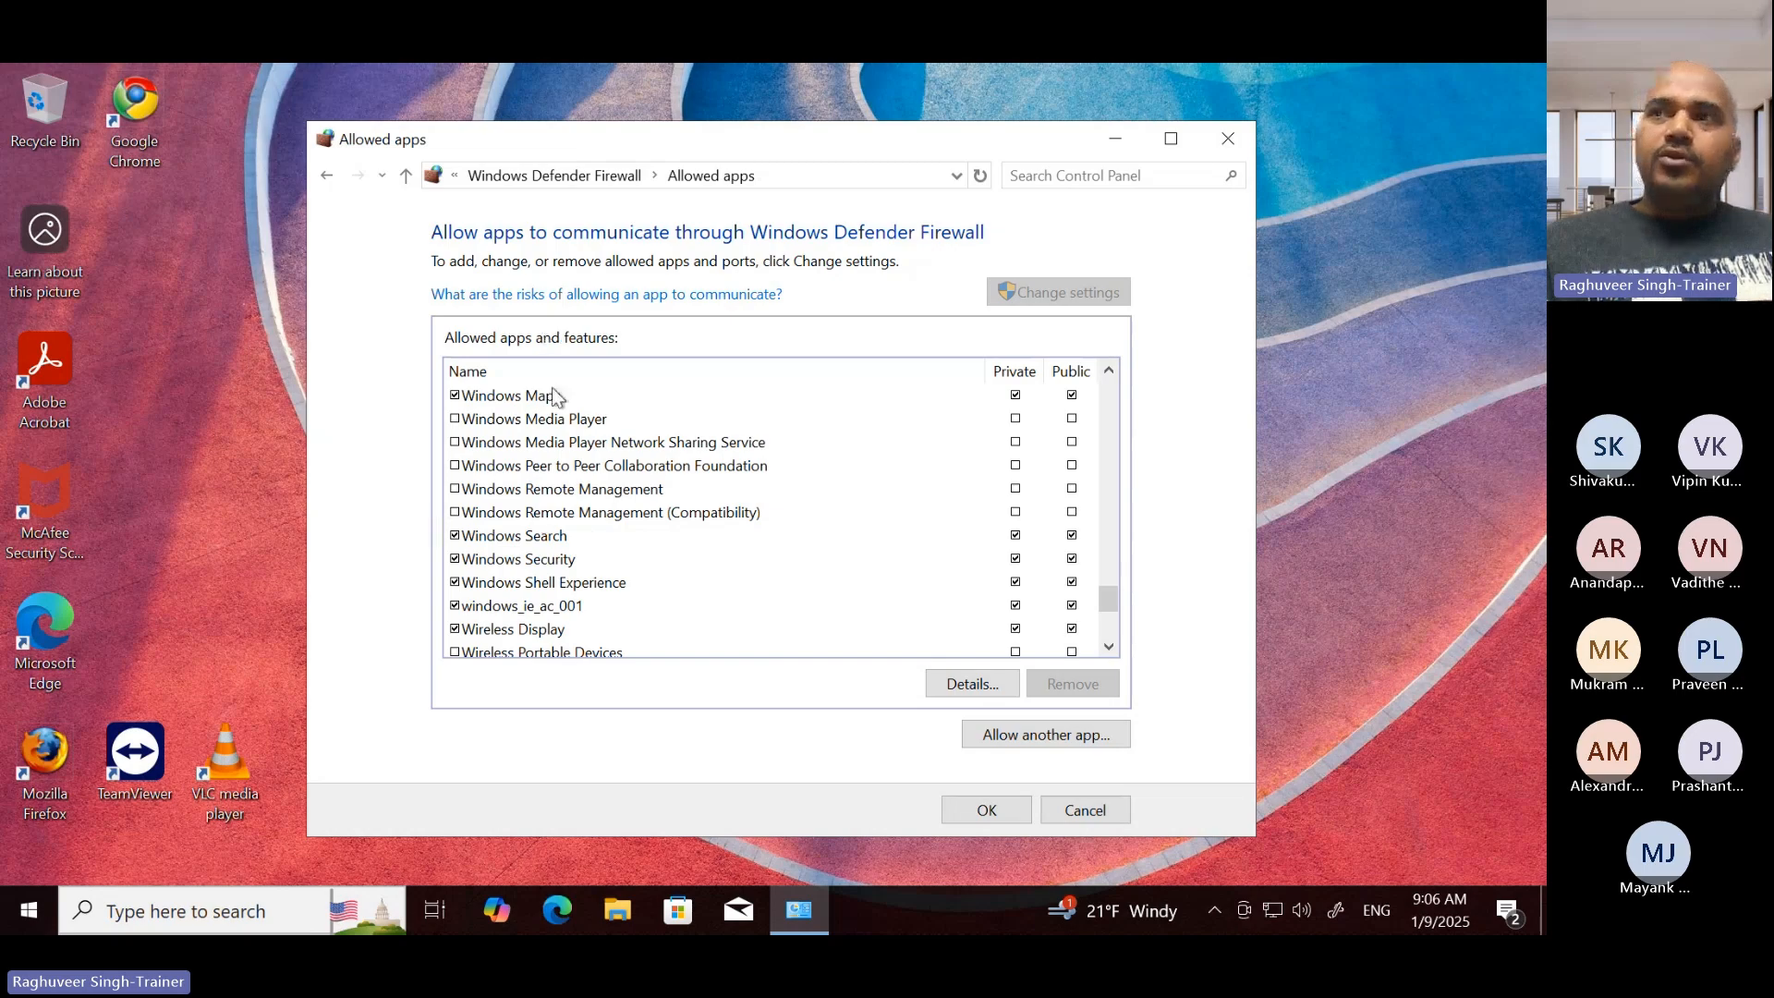
pyautogui.scroll(-2, 522, 592)
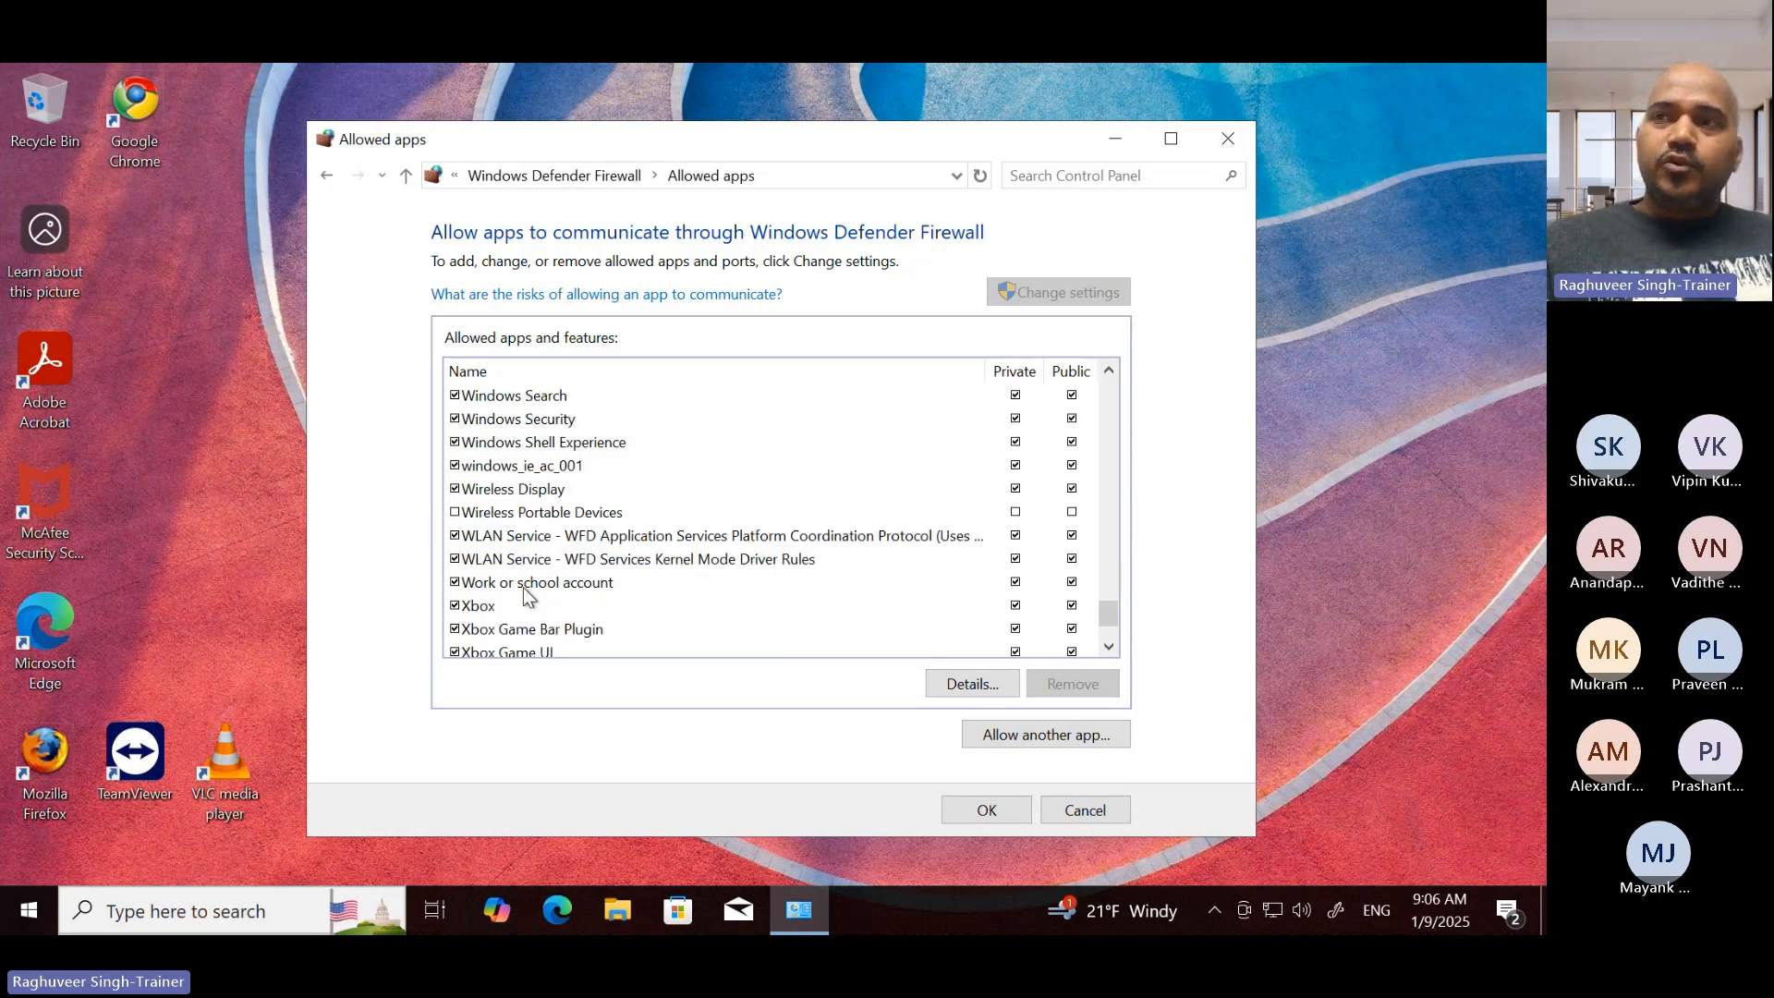
pyautogui.scroll(-2, 522, 586)
pyautogui.scroll(4, 523, 590)
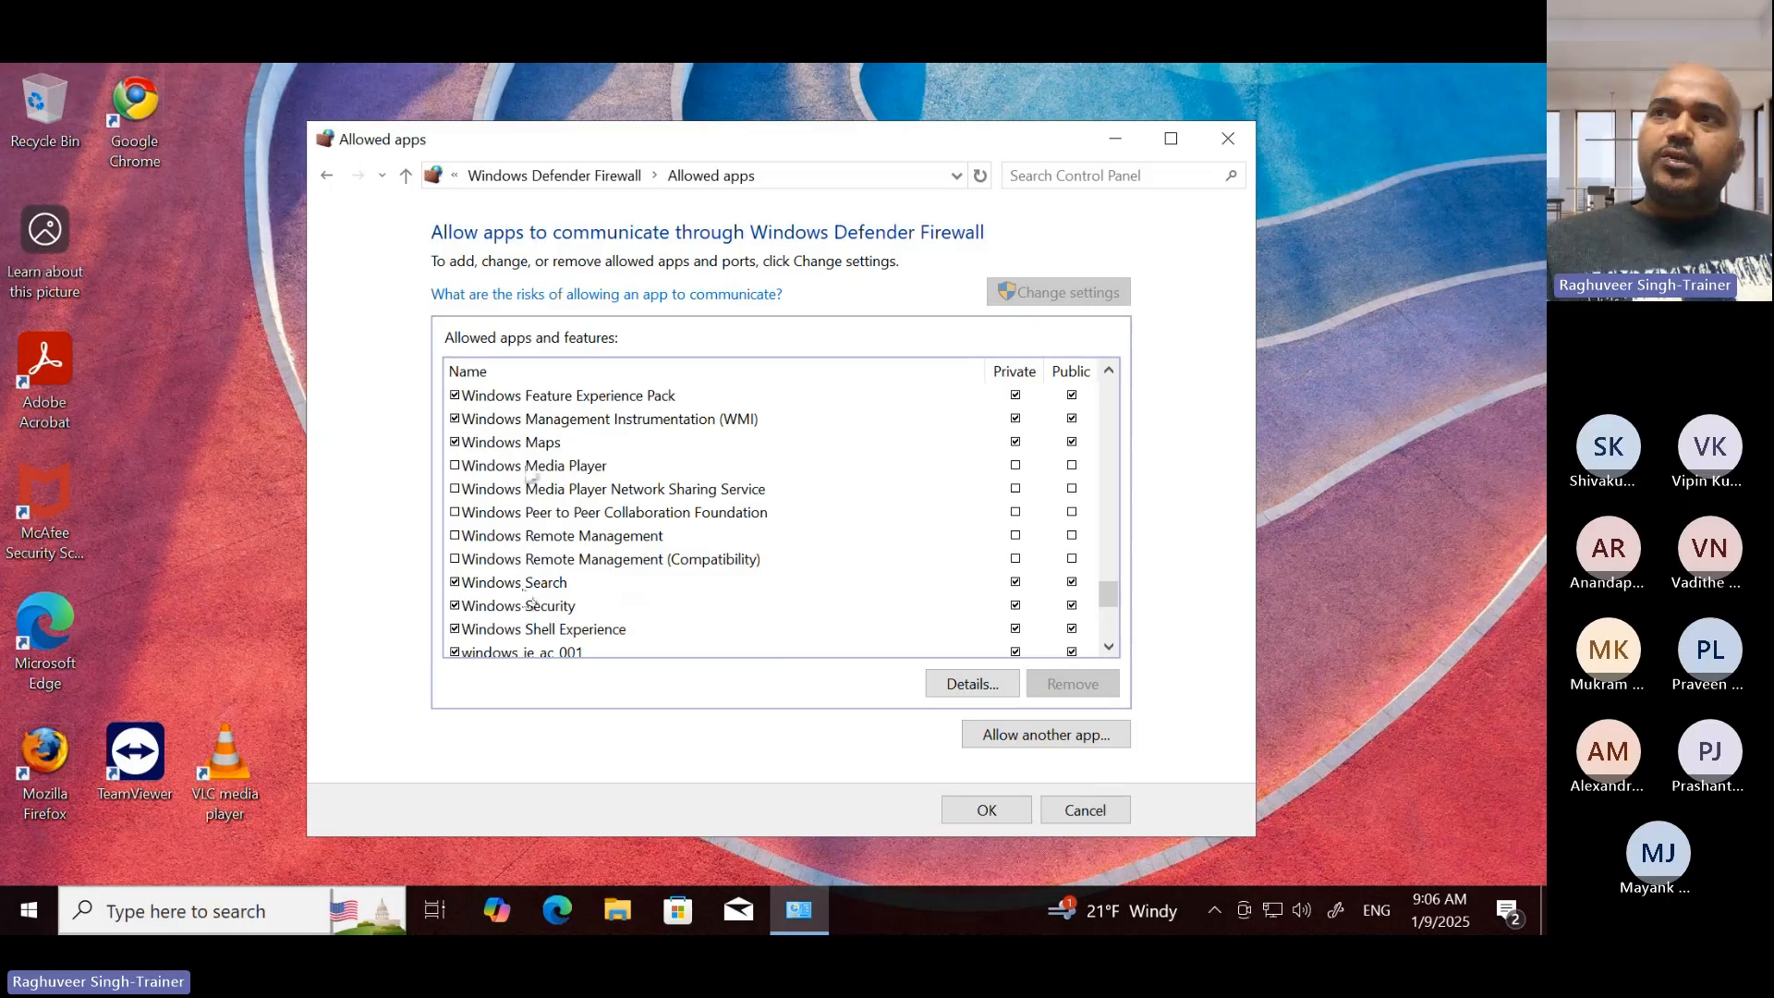
pyautogui.click(519, 420)
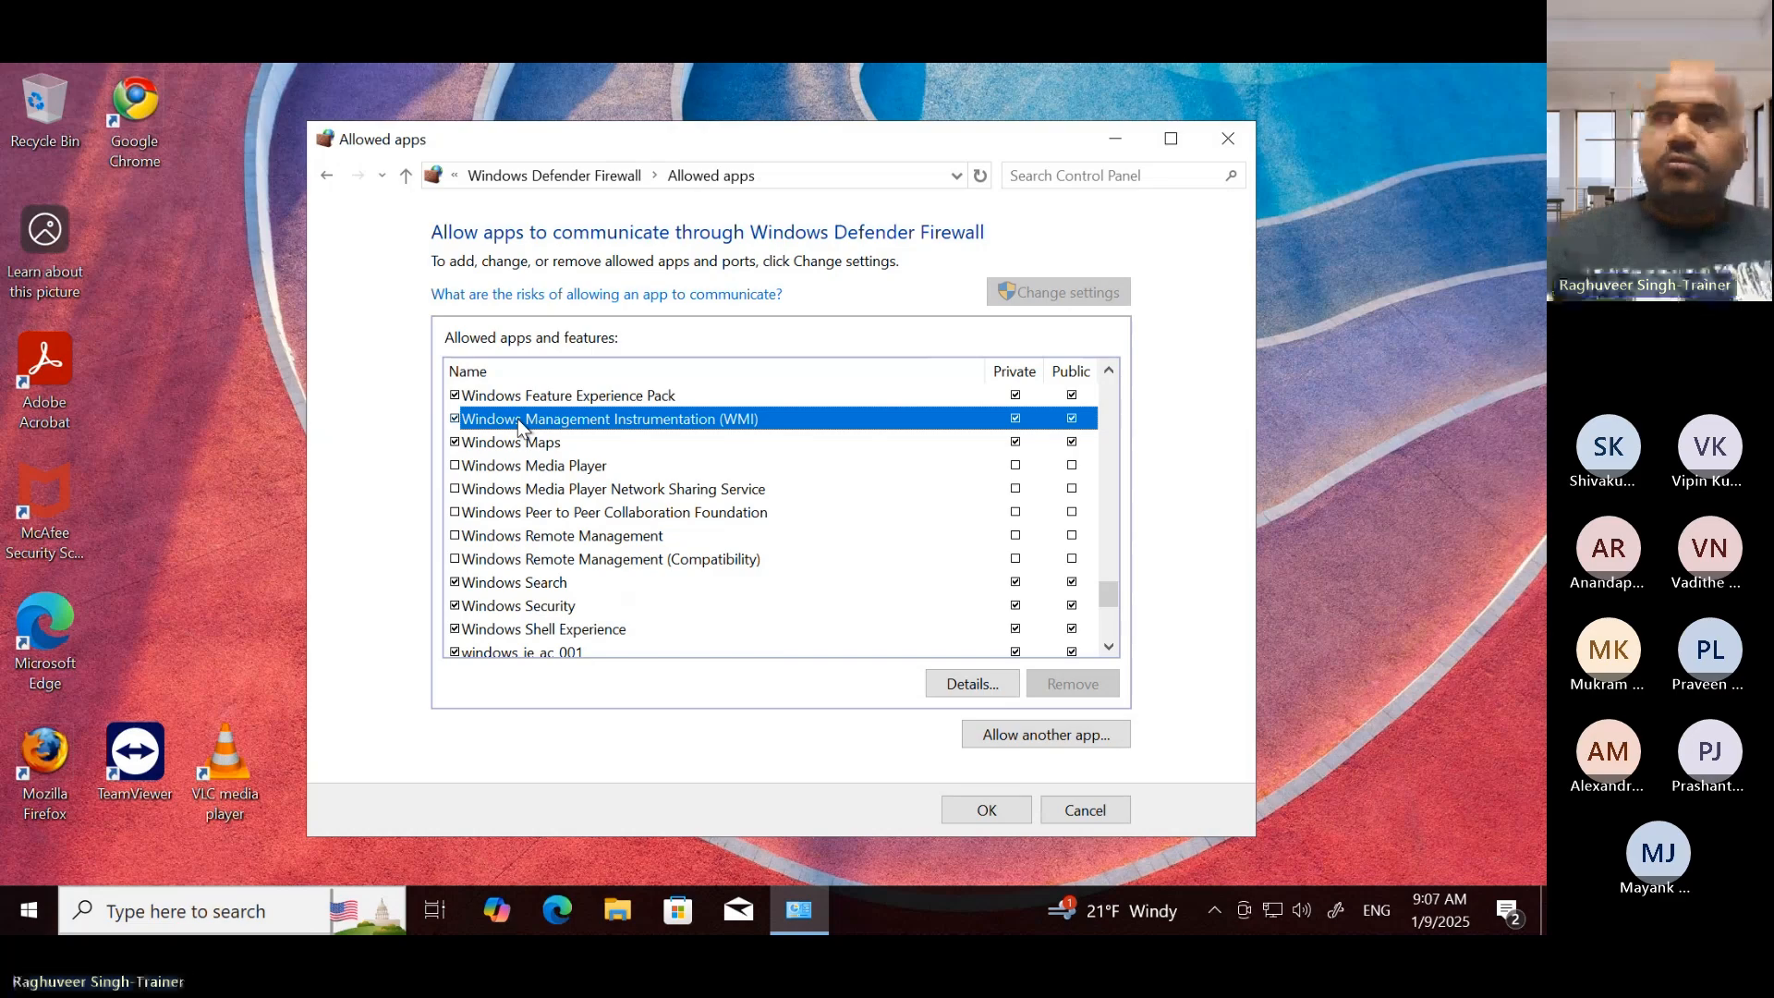
# Step: Look through the allowed apps again and return to the File and Printer Sharing entry
pyautogui.scroll(10, 549, 457)
pyautogui.scroll(20, 554, 462)
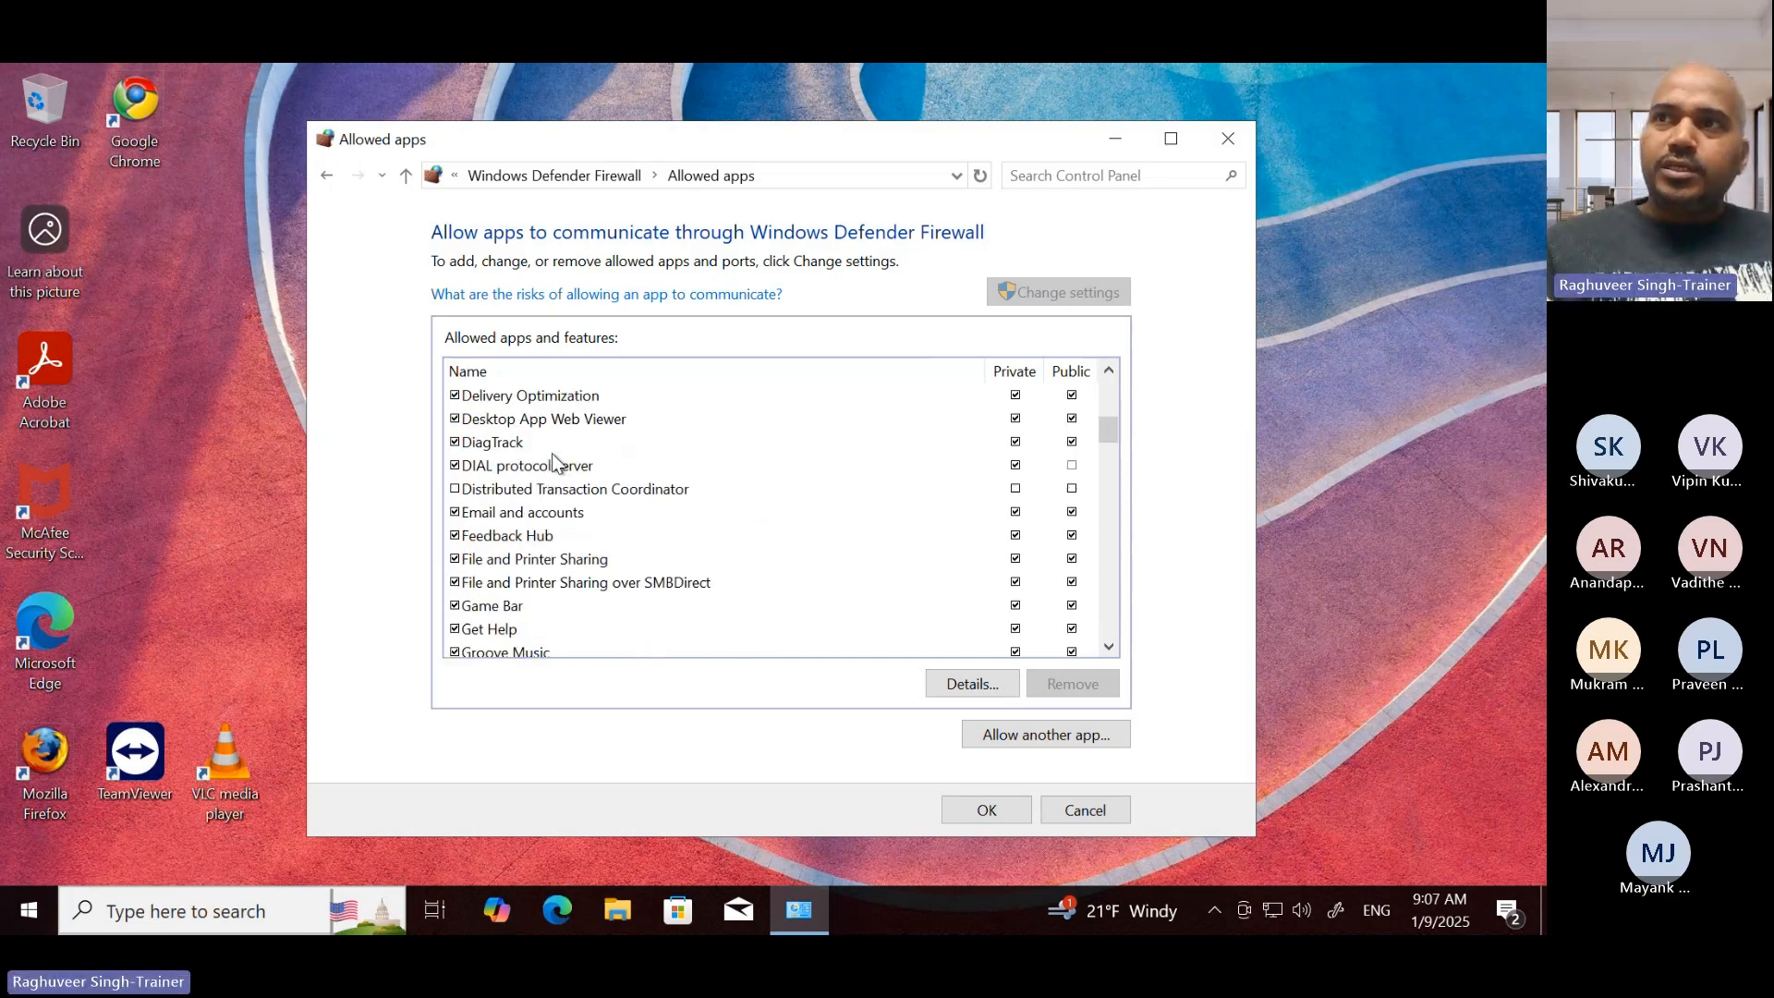
pyautogui.scroll(-9, 592, 540)
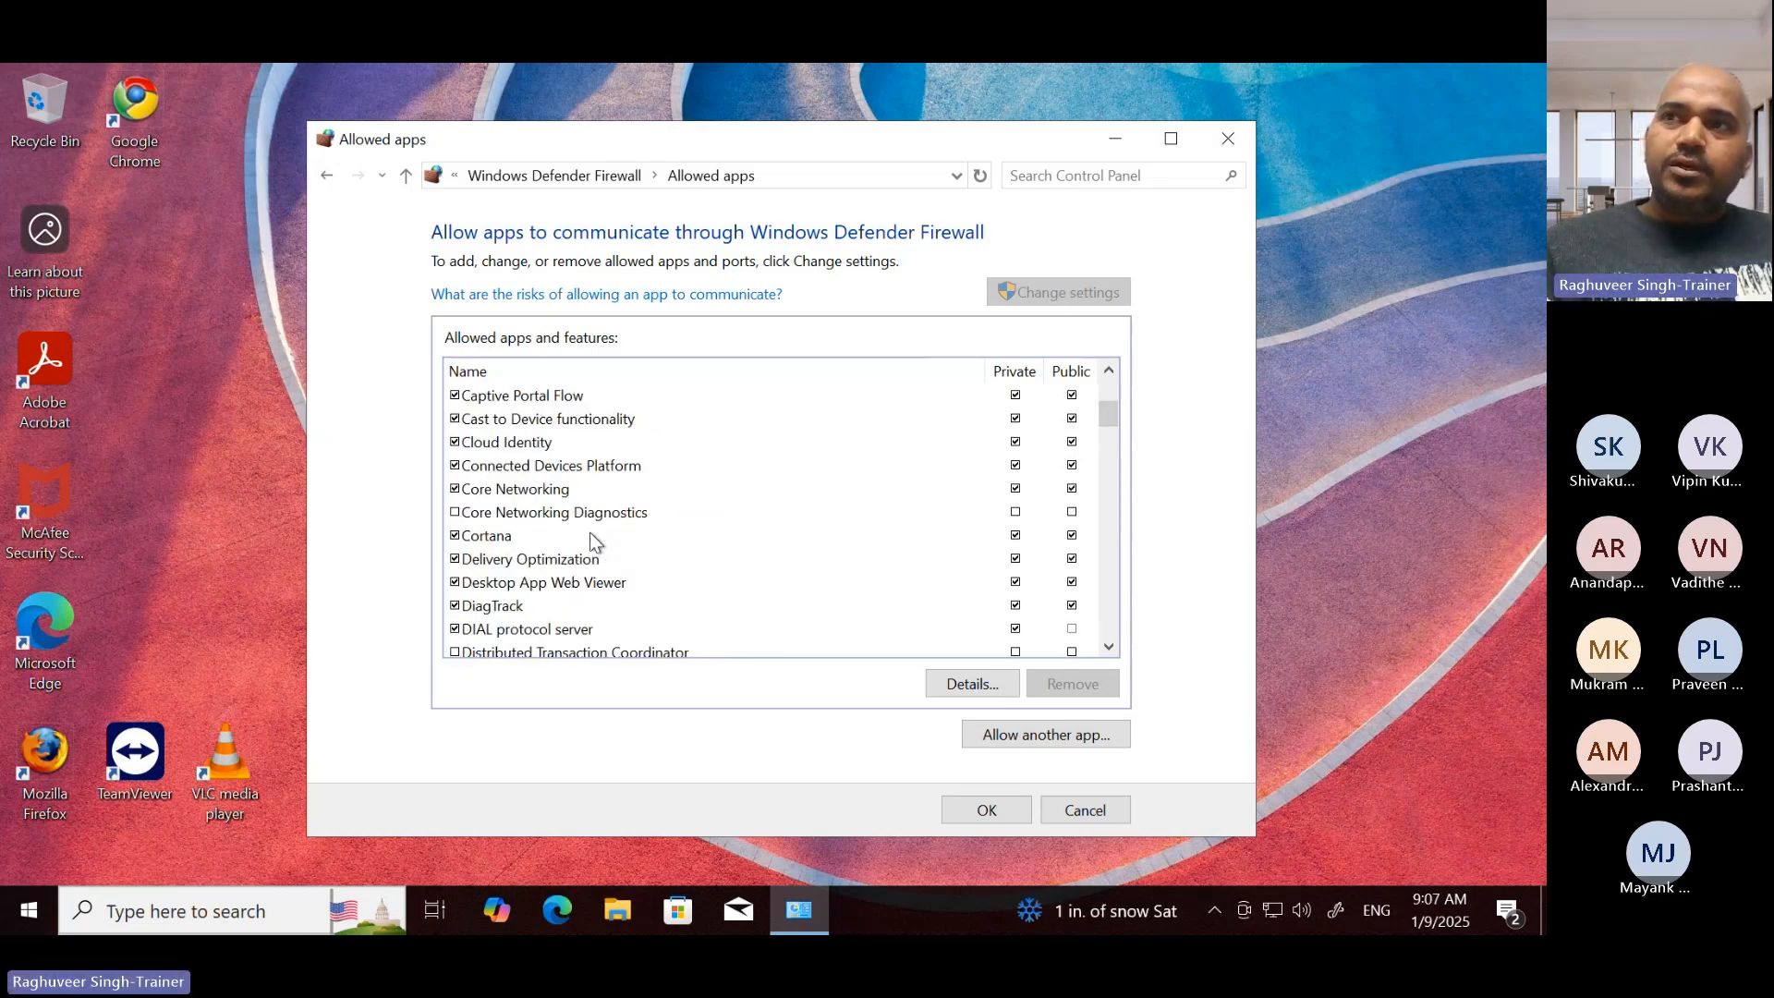
pyautogui.scroll(-4, 592, 540)
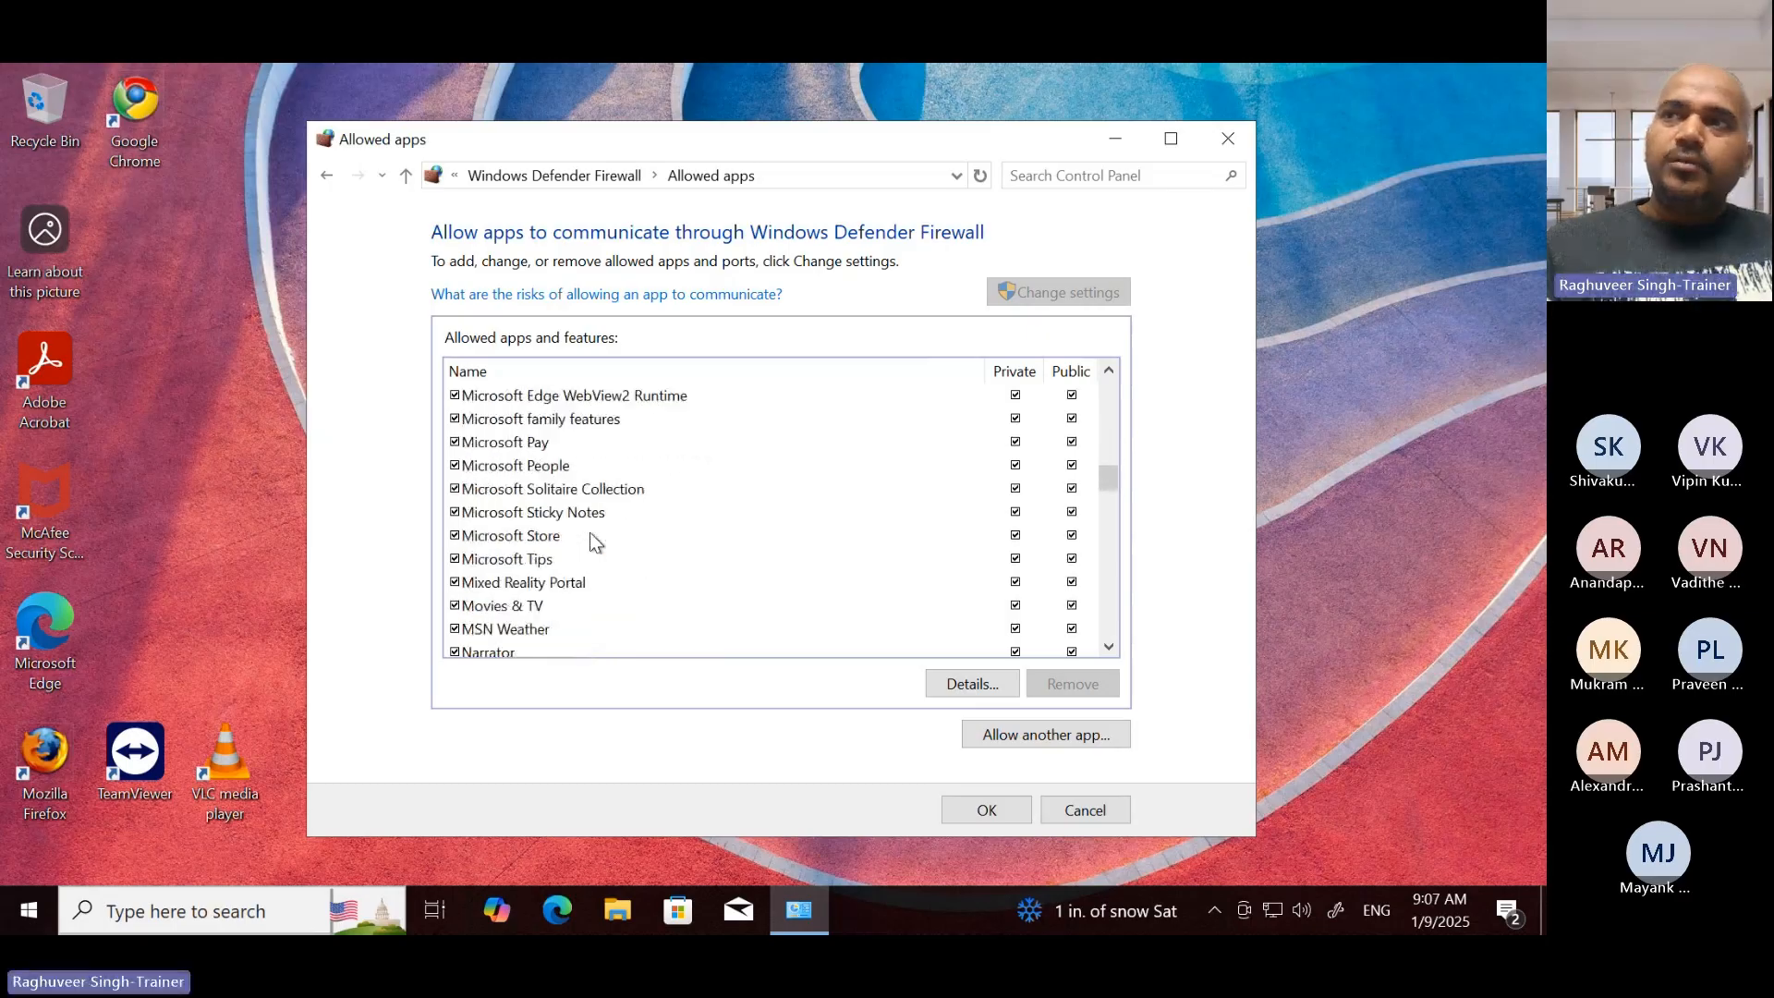
pyautogui.scroll(-9, 591, 541)
pyautogui.scroll(15, 589, 532)
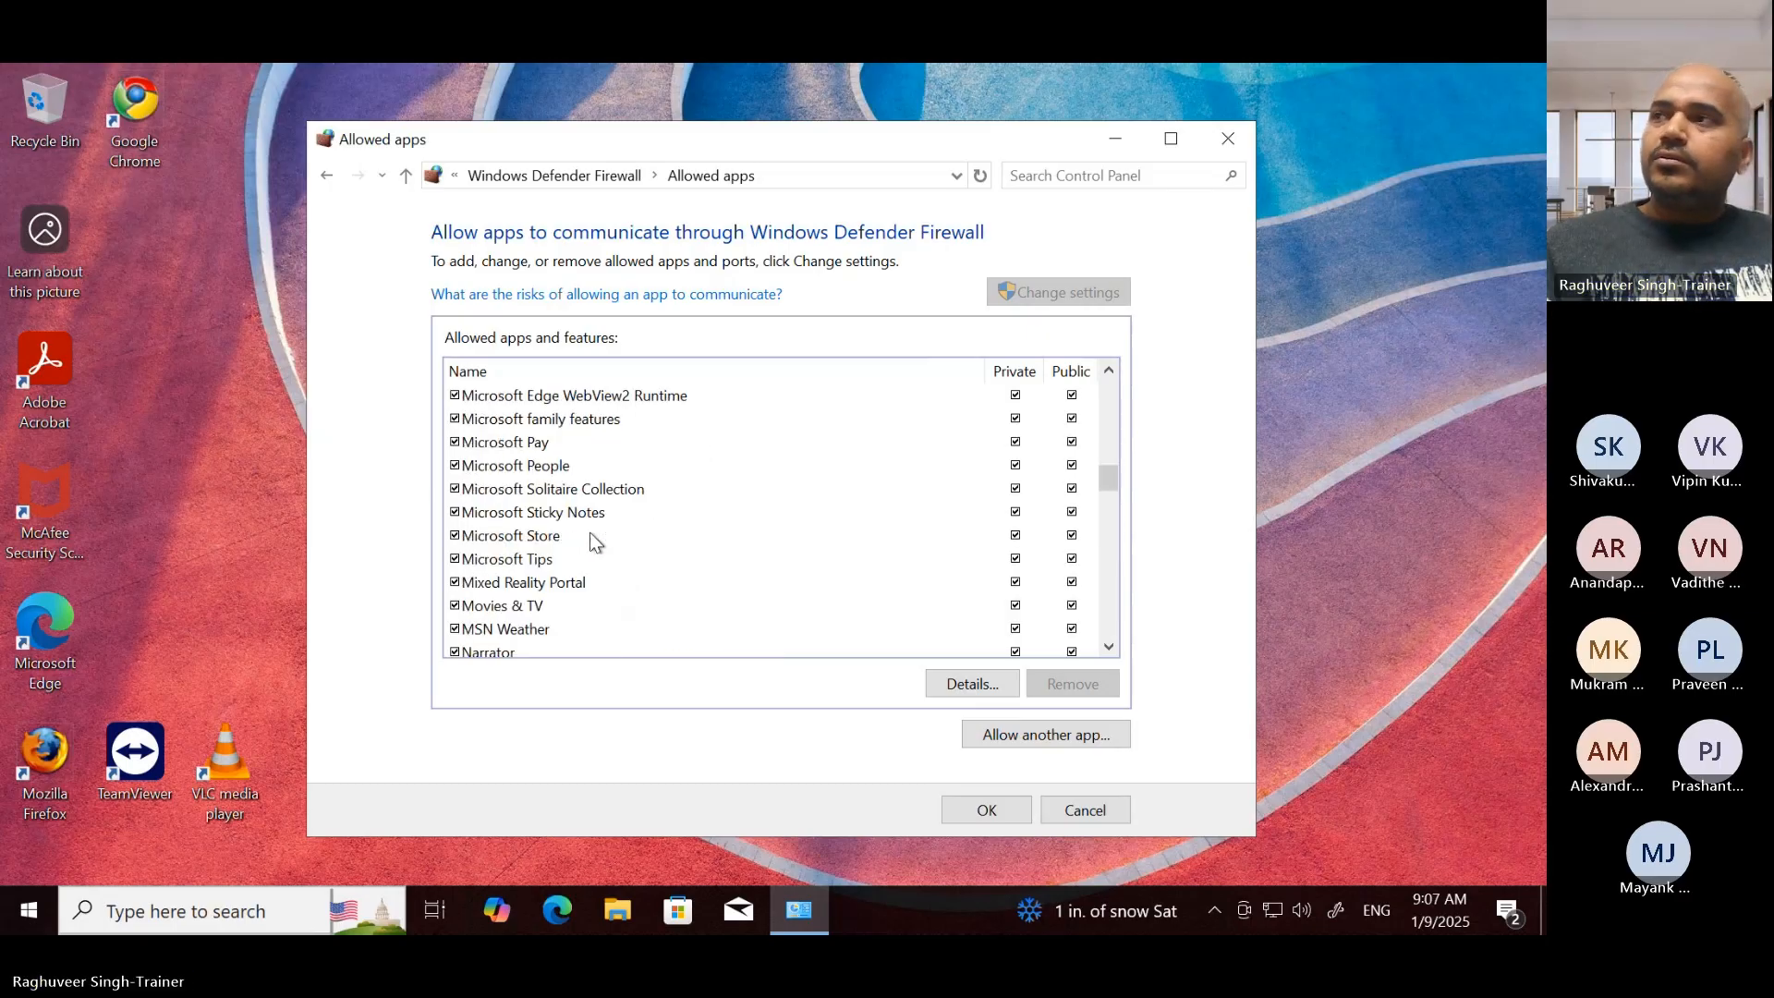
pyautogui.click(576, 519)
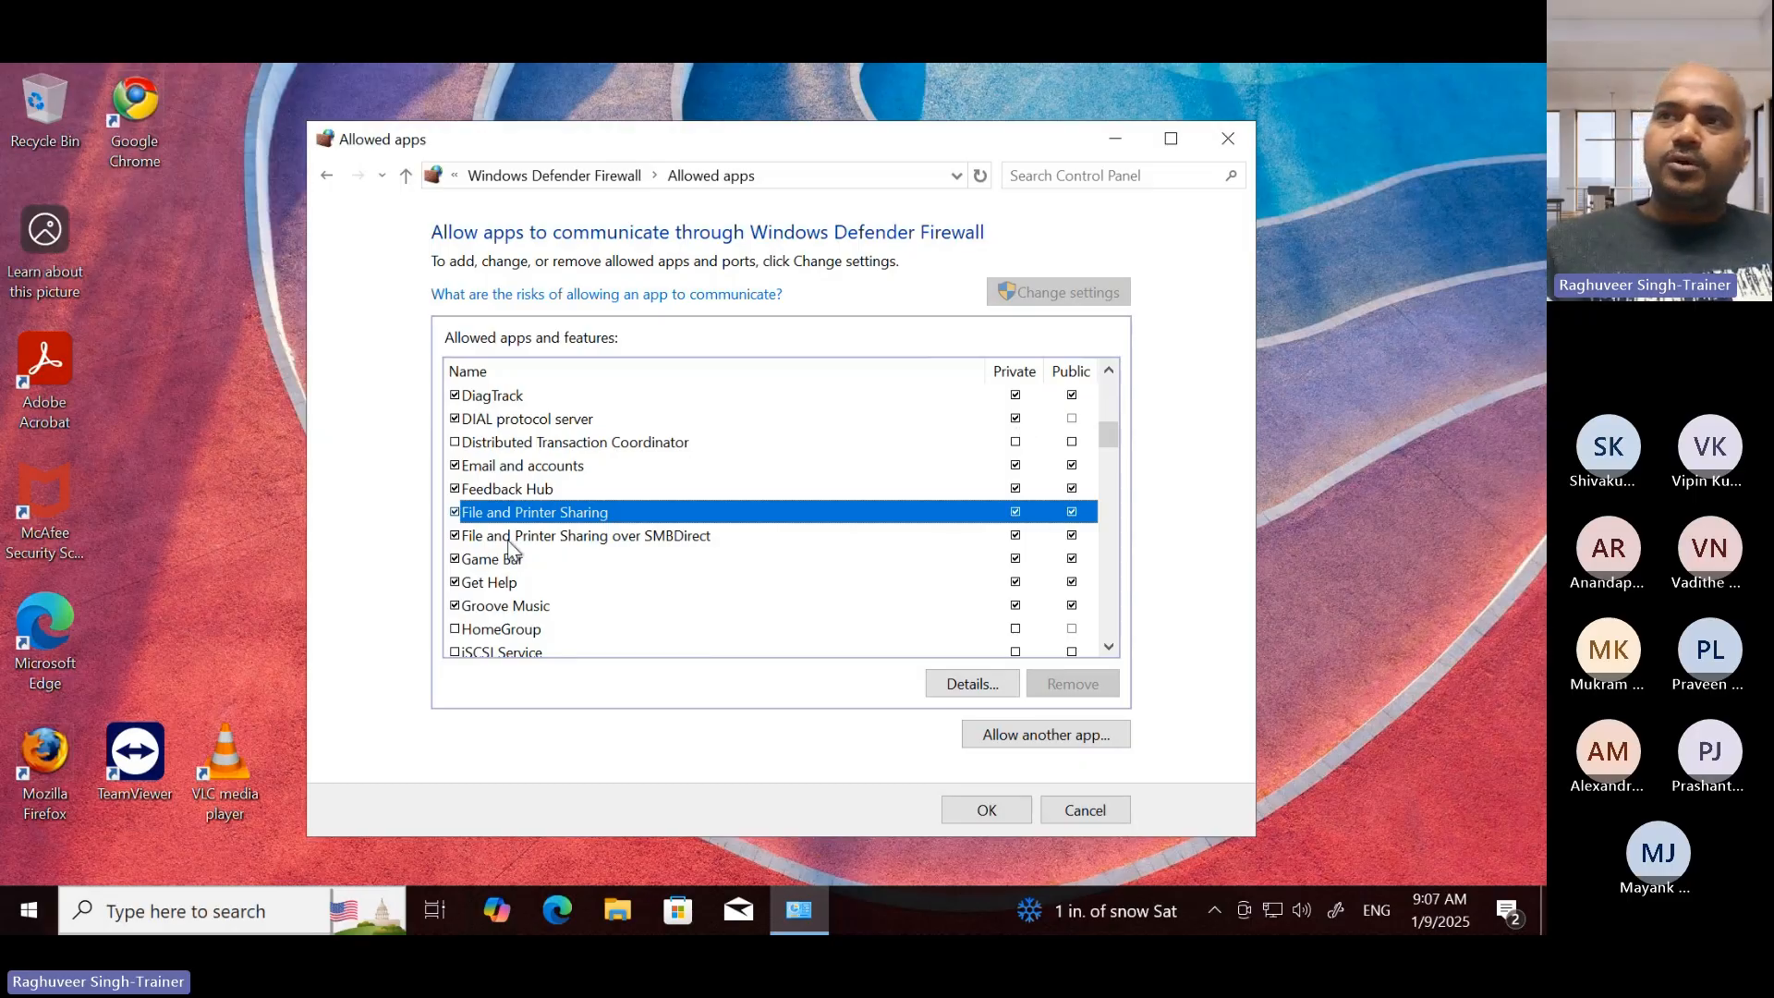
# Step: Check the Windows Management Instrumentation (WMI) entry among the allowed apps, then cancel back to the main Windows Defender Firewall page
pyautogui.scroll(-13, 515, 554)
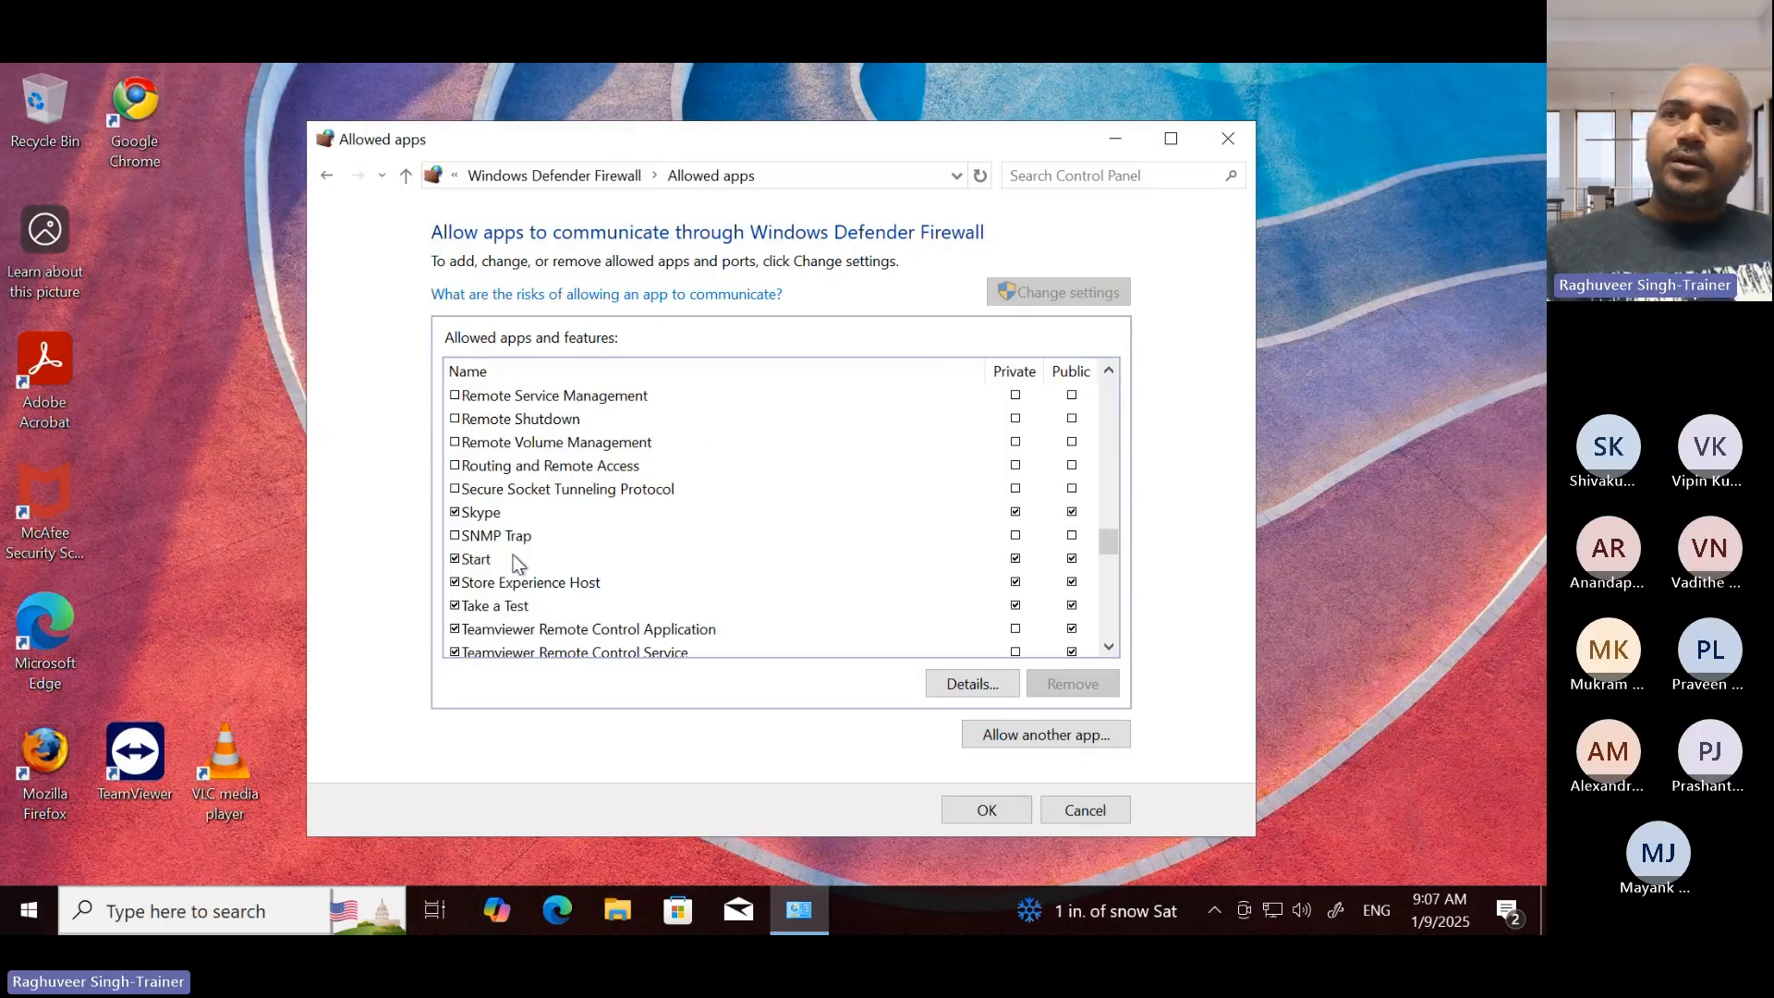
pyautogui.scroll(-8, 515, 559)
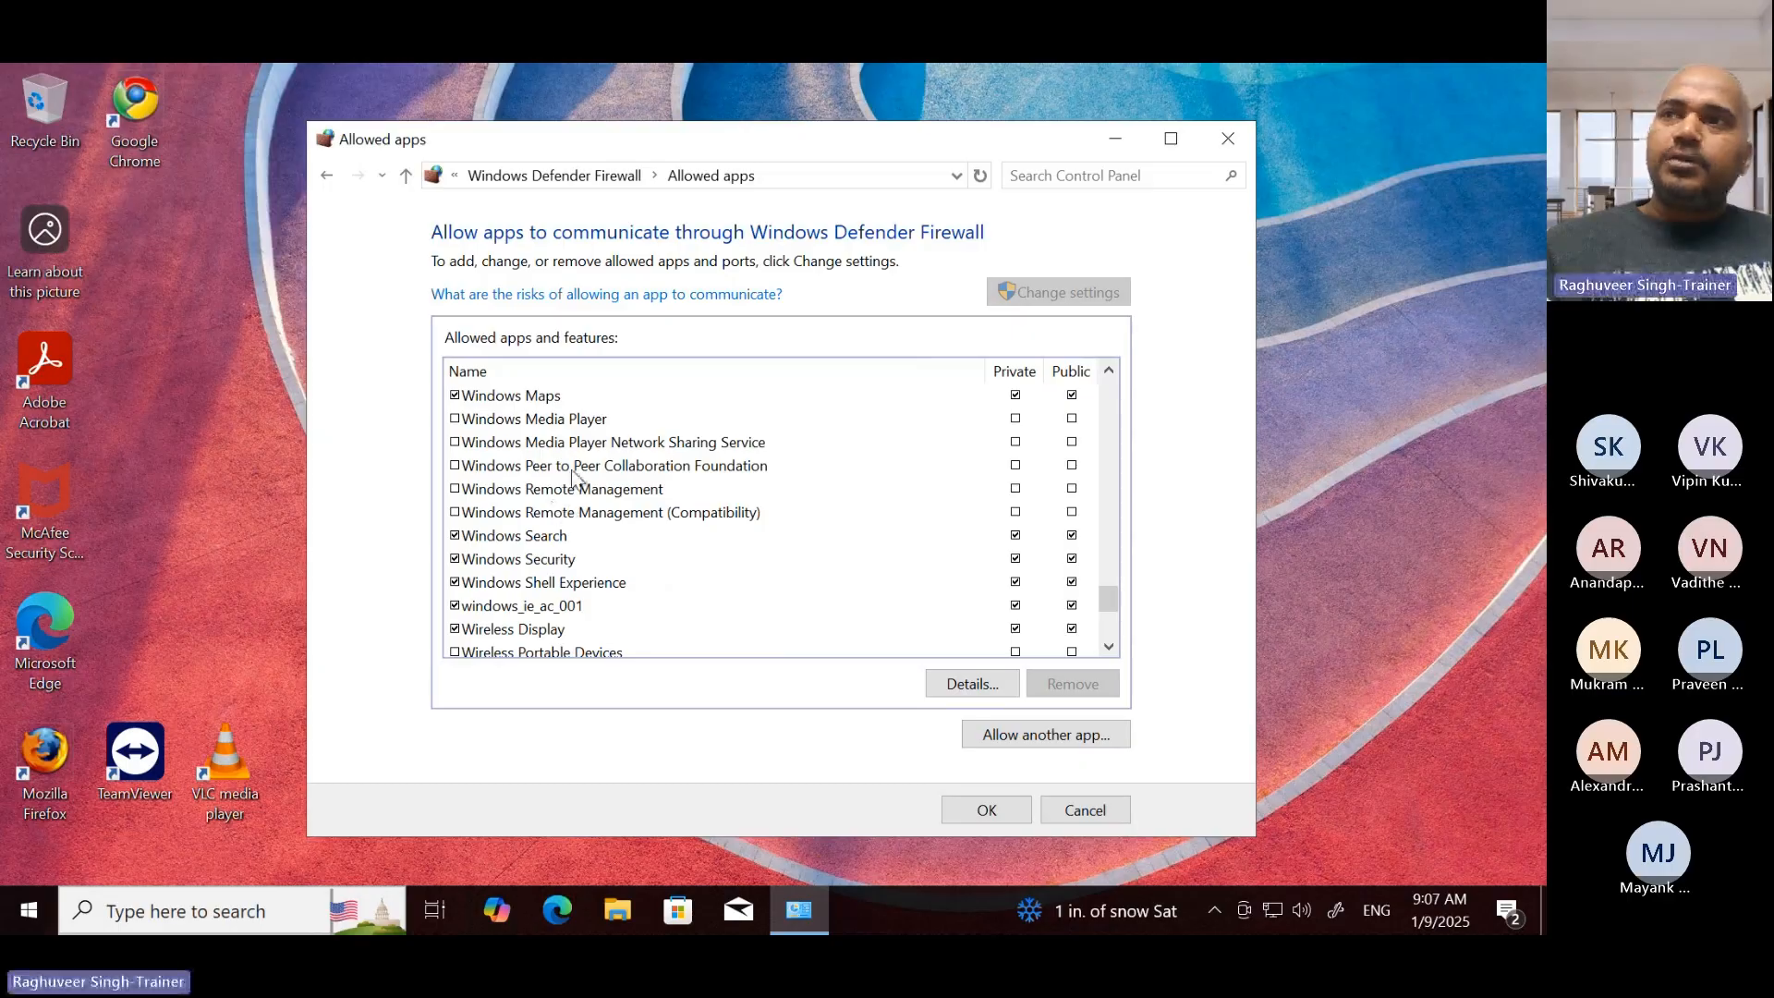
pyautogui.scroll(-3, 580, 574)
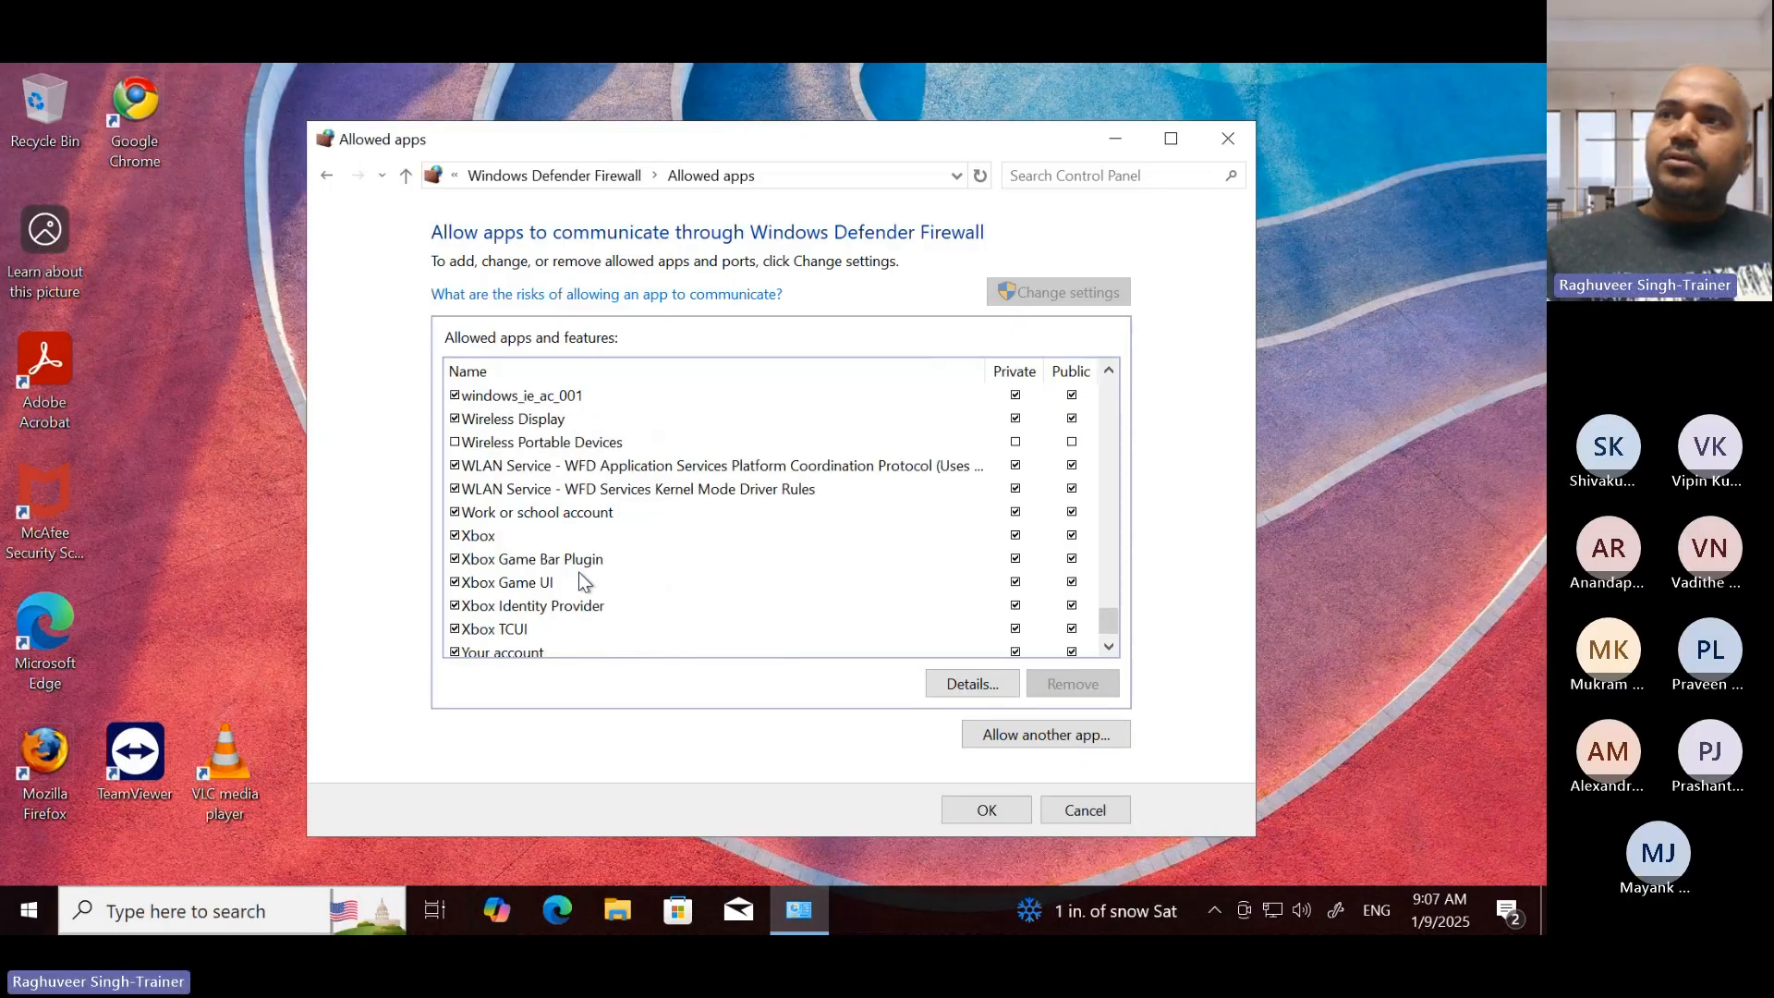
pyautogui.scroll(5, 579, 573)
pyautogui.click(931, 508)
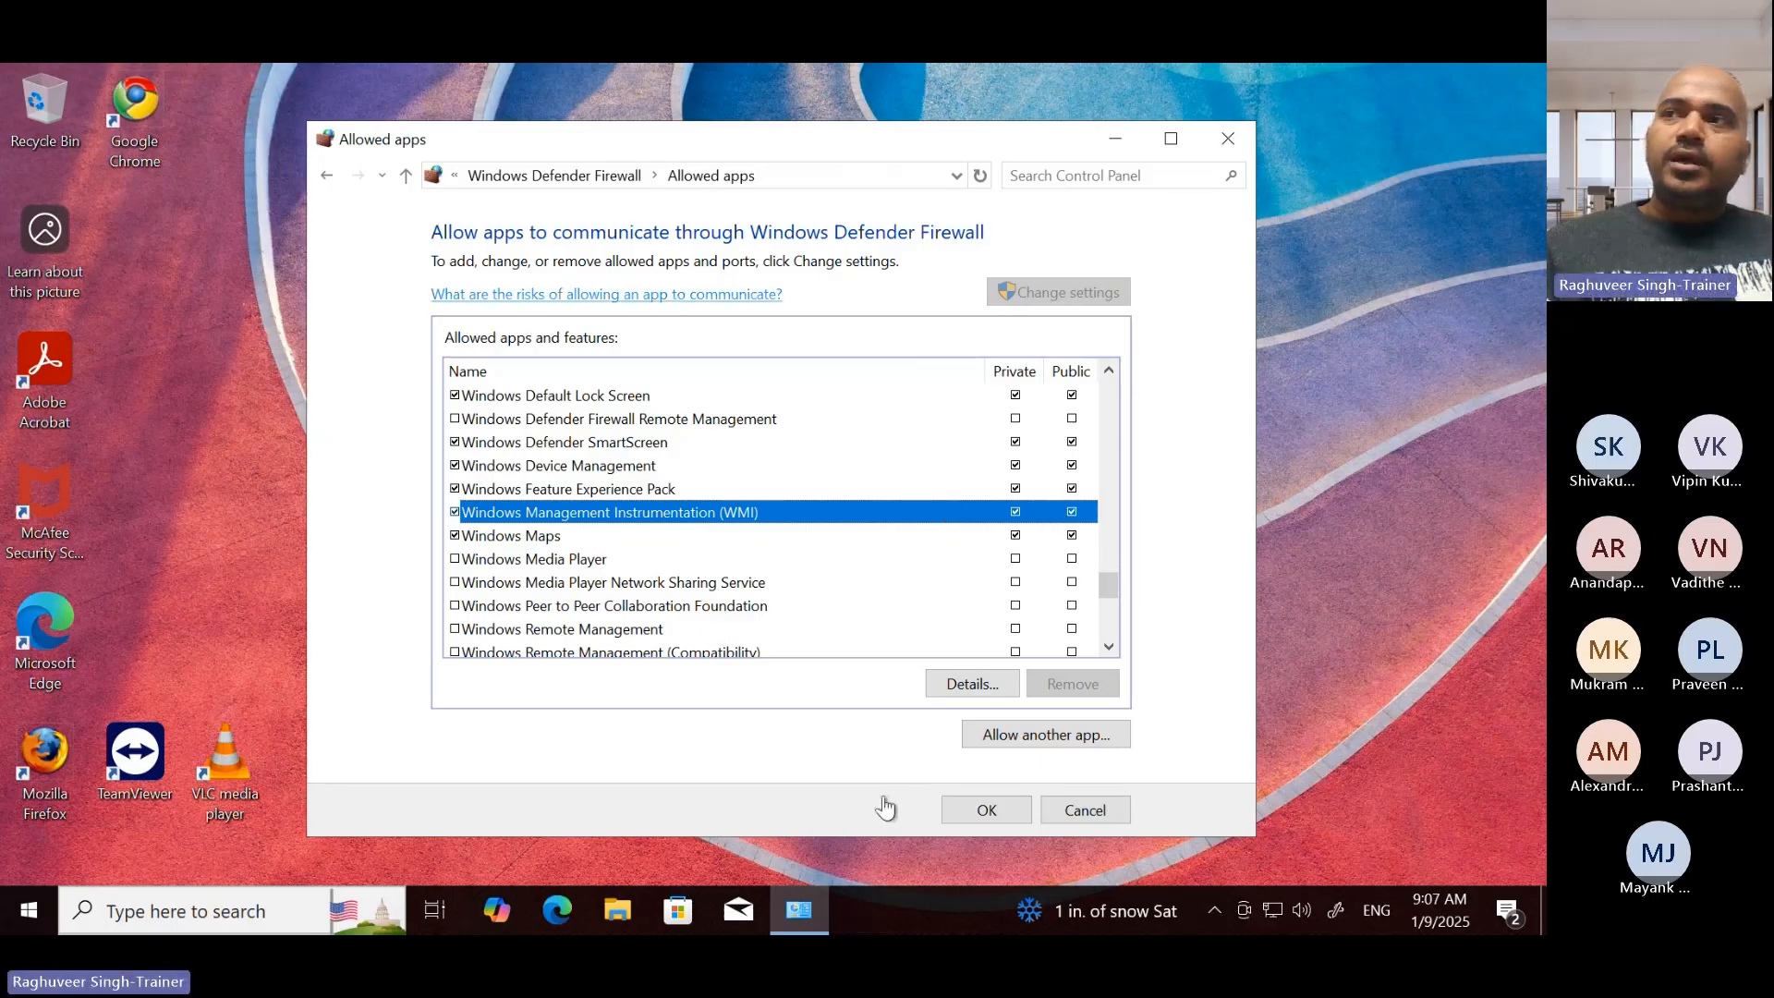
pyautogui.click(1098, 812)
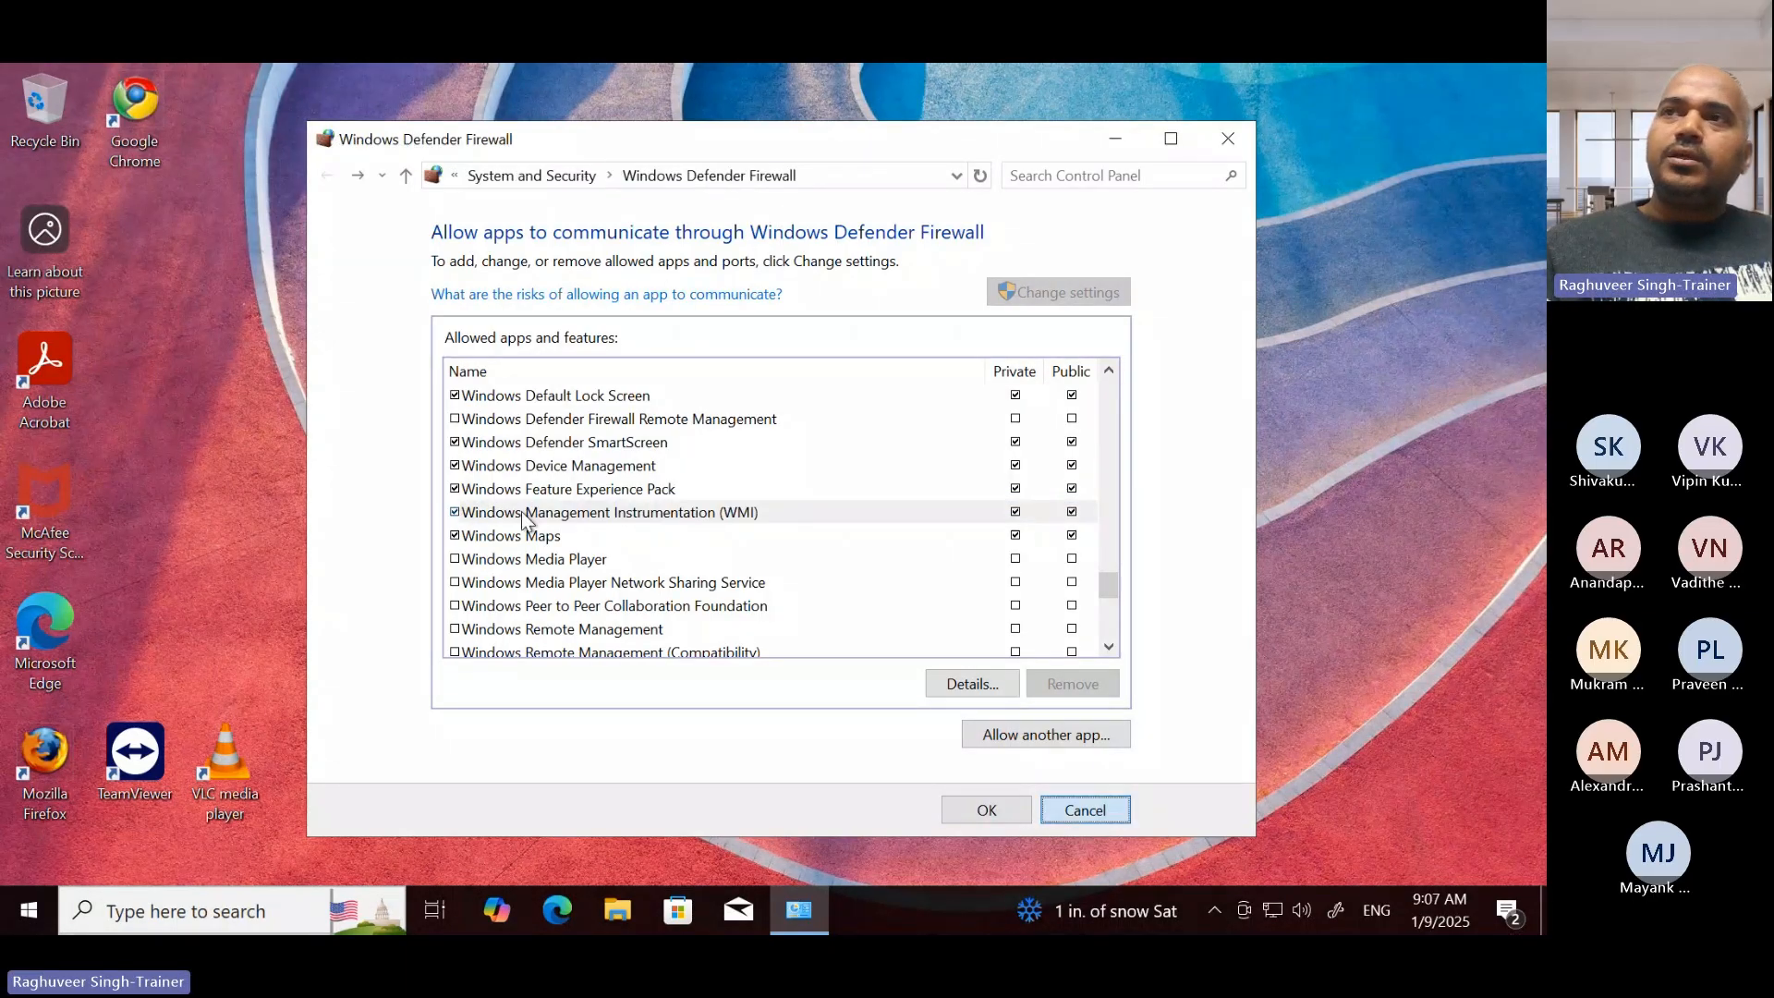
pyautogui.click(415, 374)
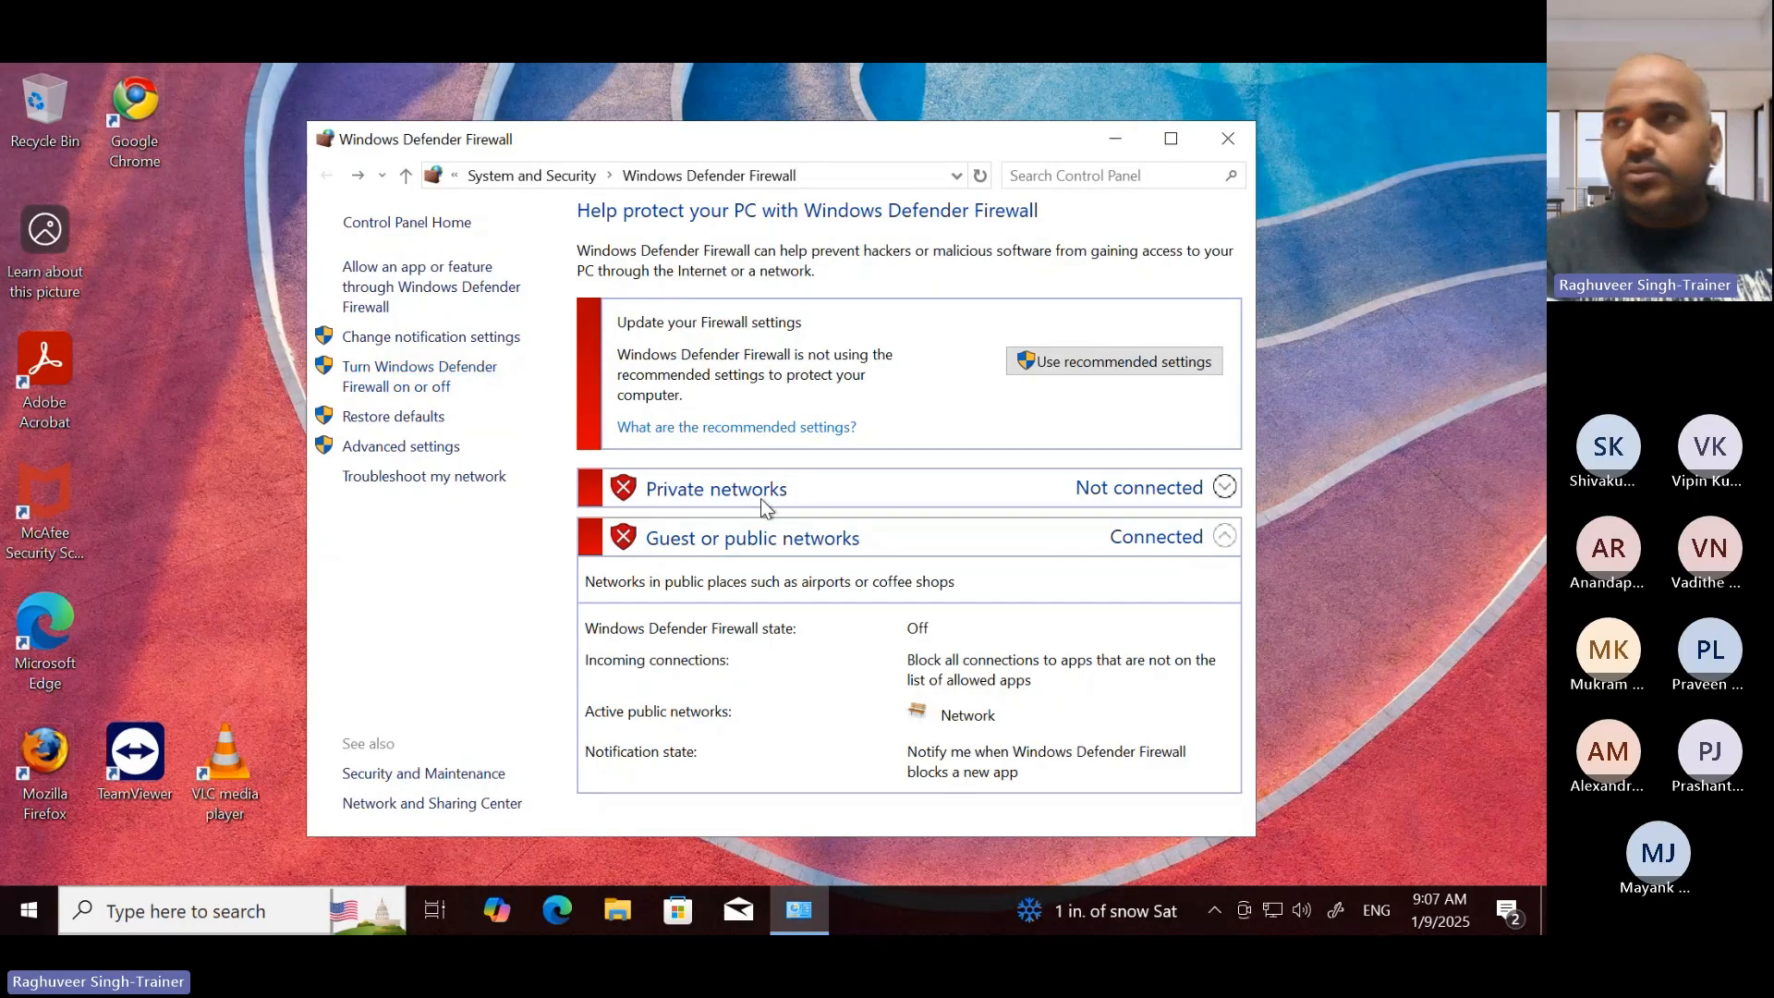
# Step: Switch to the Word session notes and turn the empty bullet under Host Firewall into an indented hollow-circle sub-bullet
pyautogui.hotkey('alt', 'Tab')
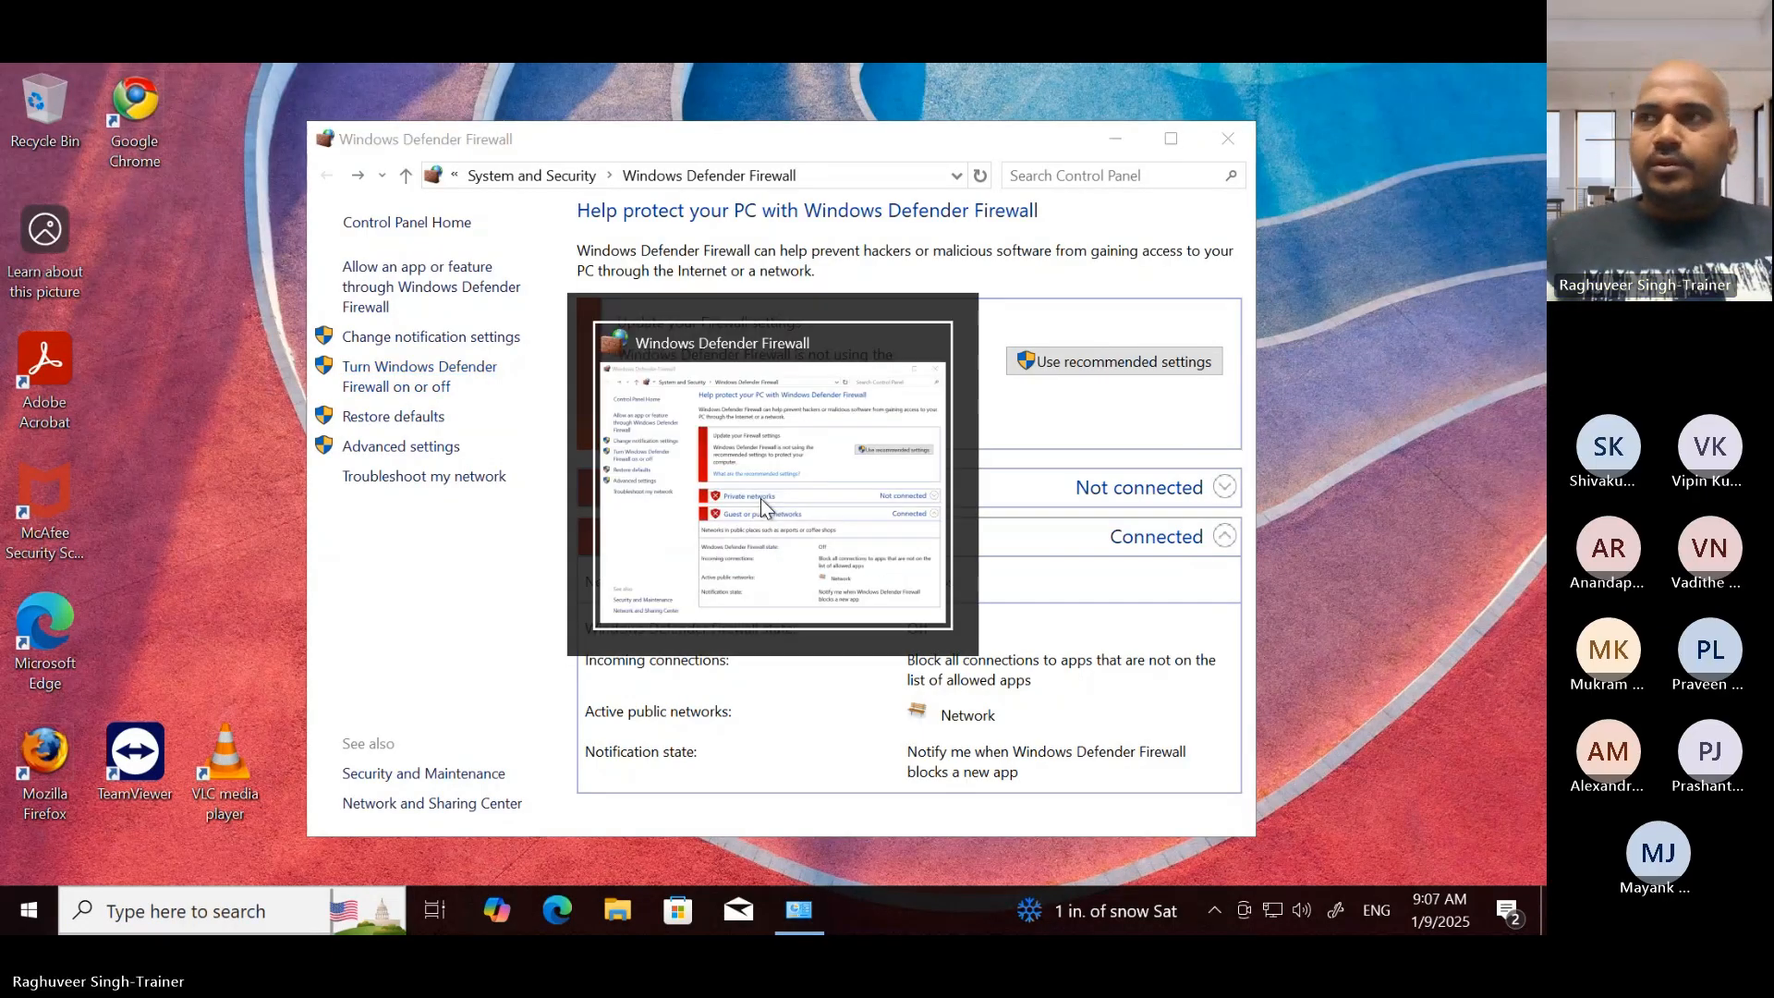
pyautogui.click(880, 67)
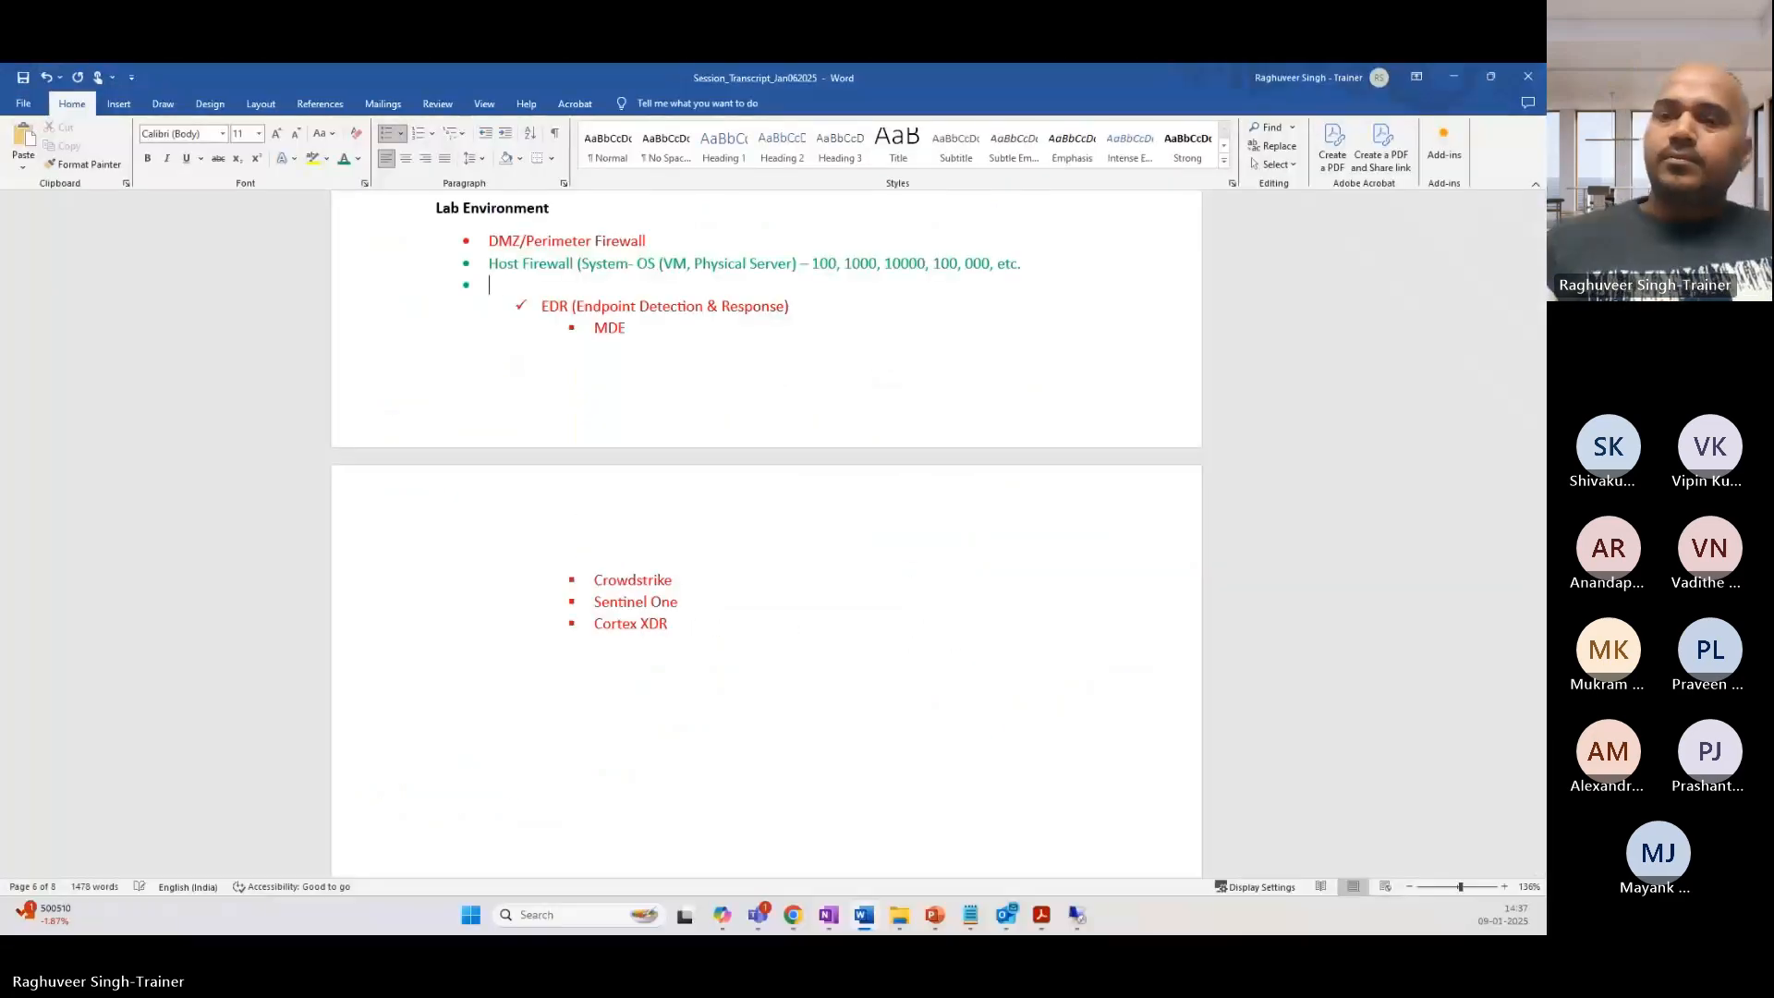
pyautogui.click(400, 133)
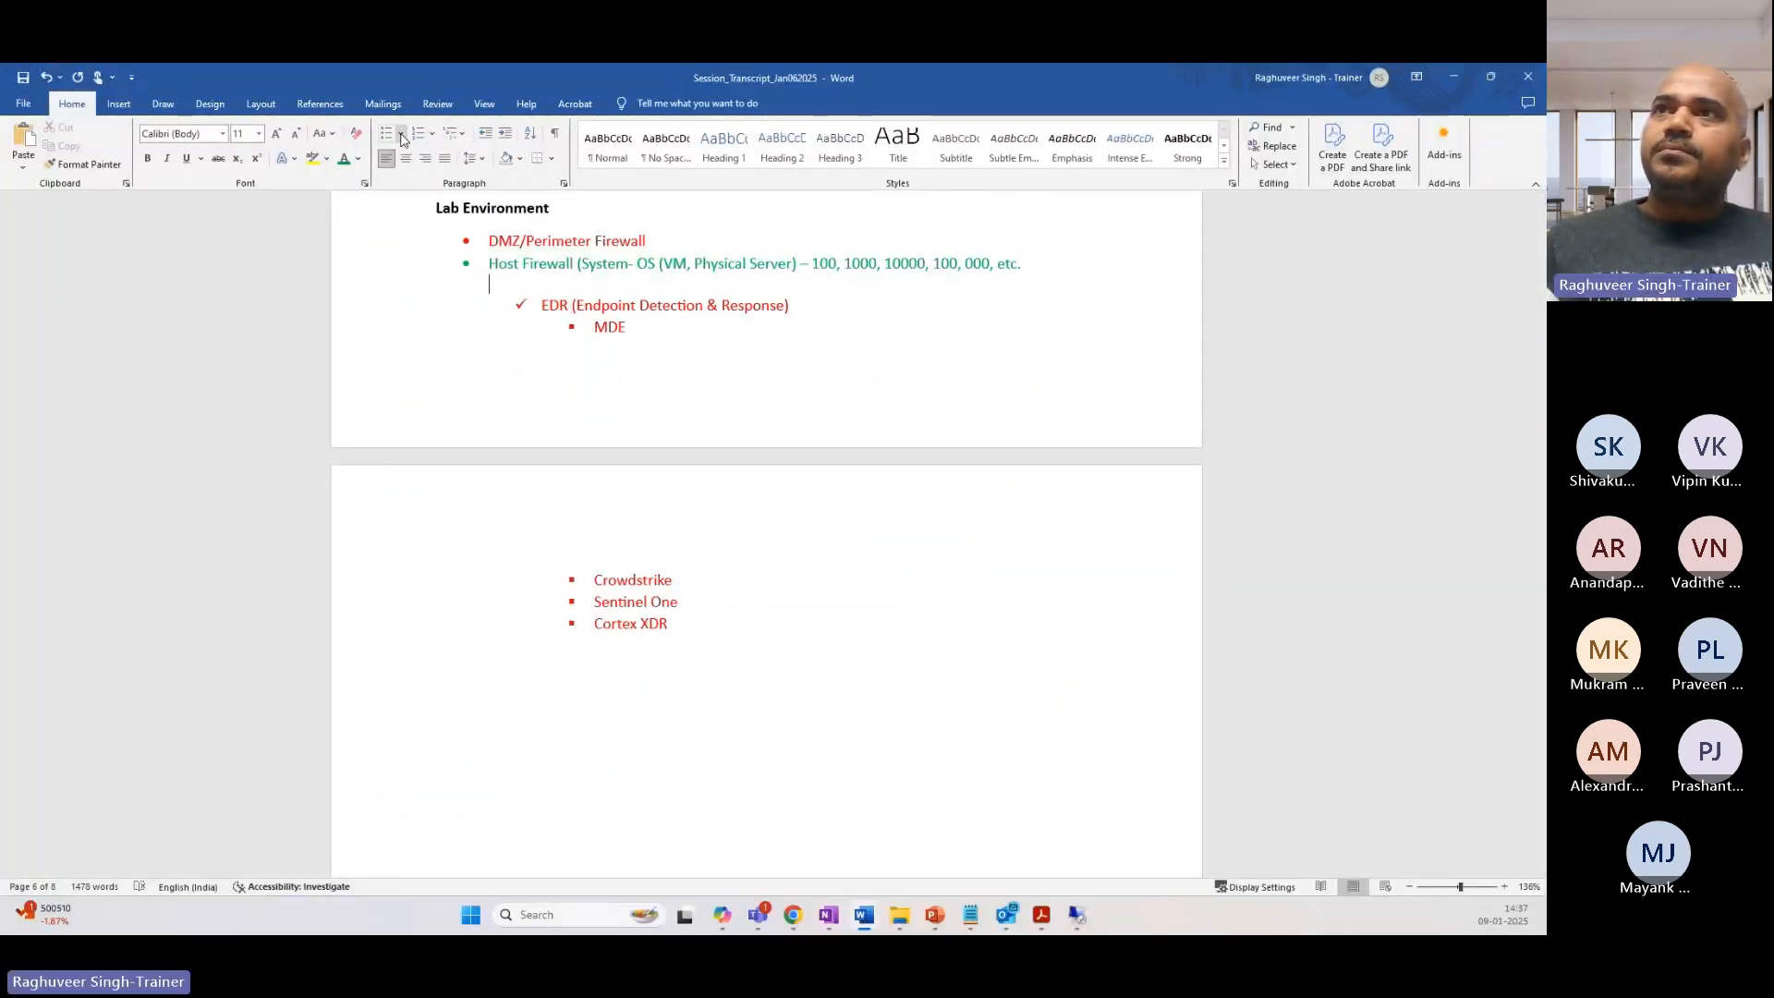
pyautogui.click(476, 332)
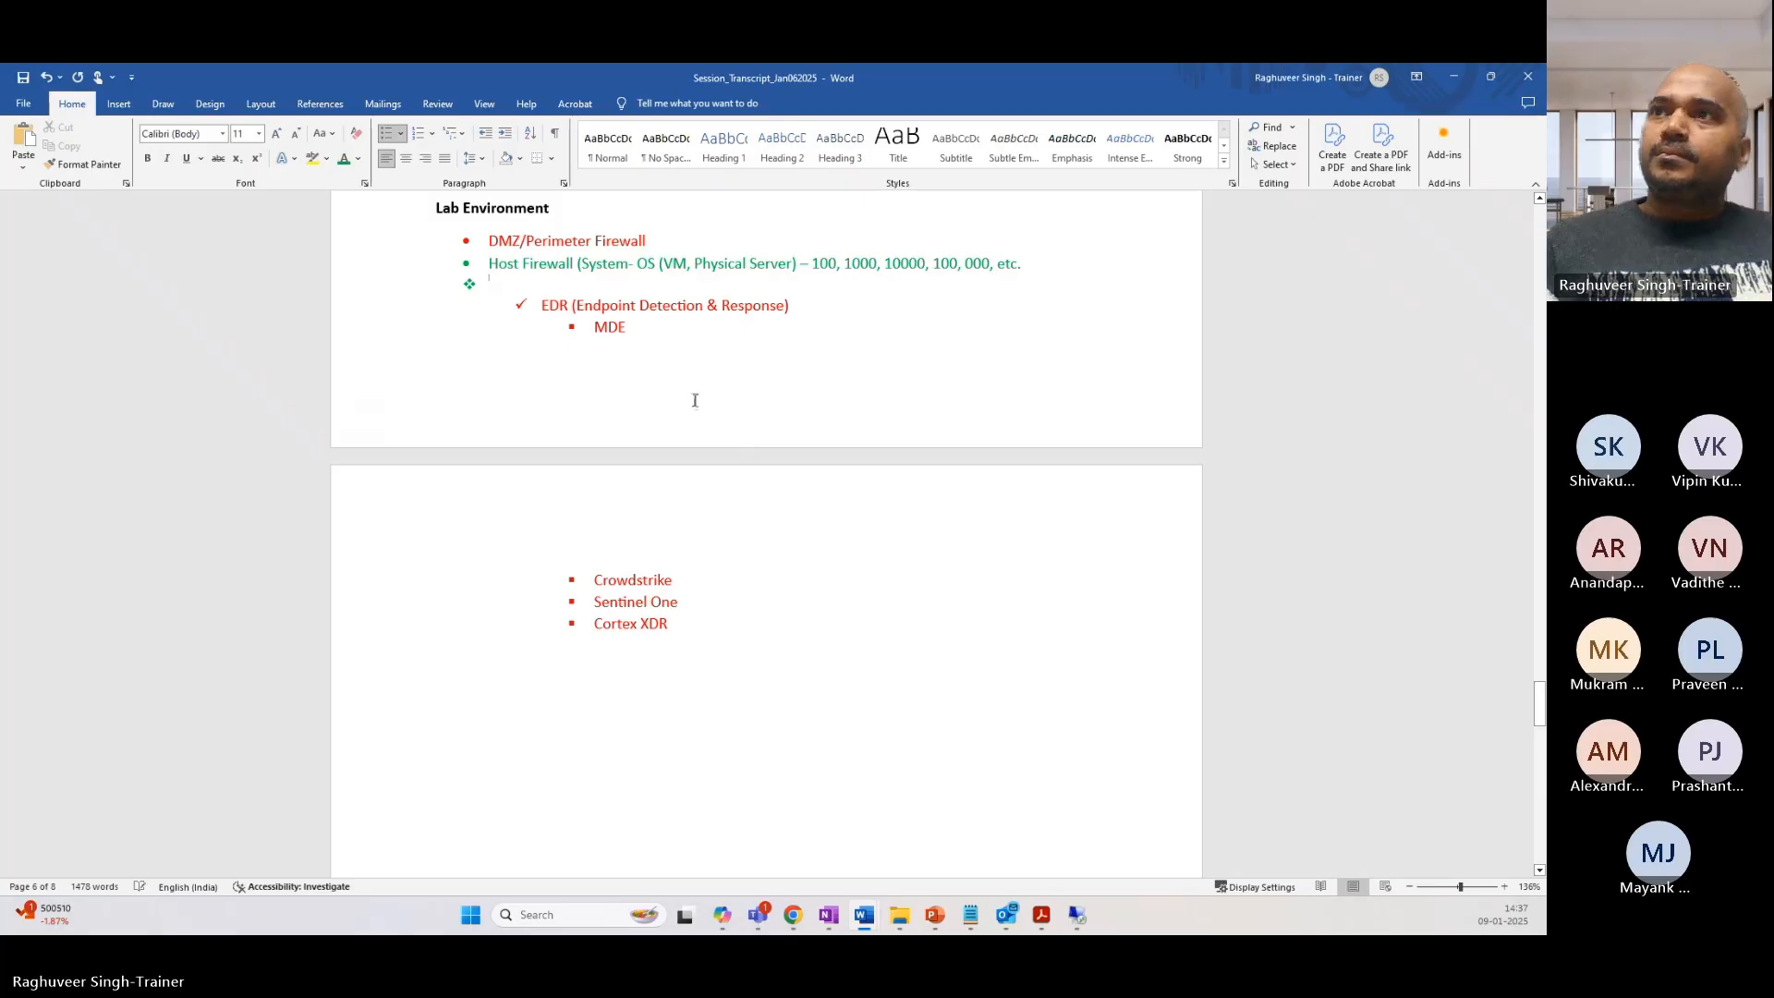
pyautogui.click(504, 133)
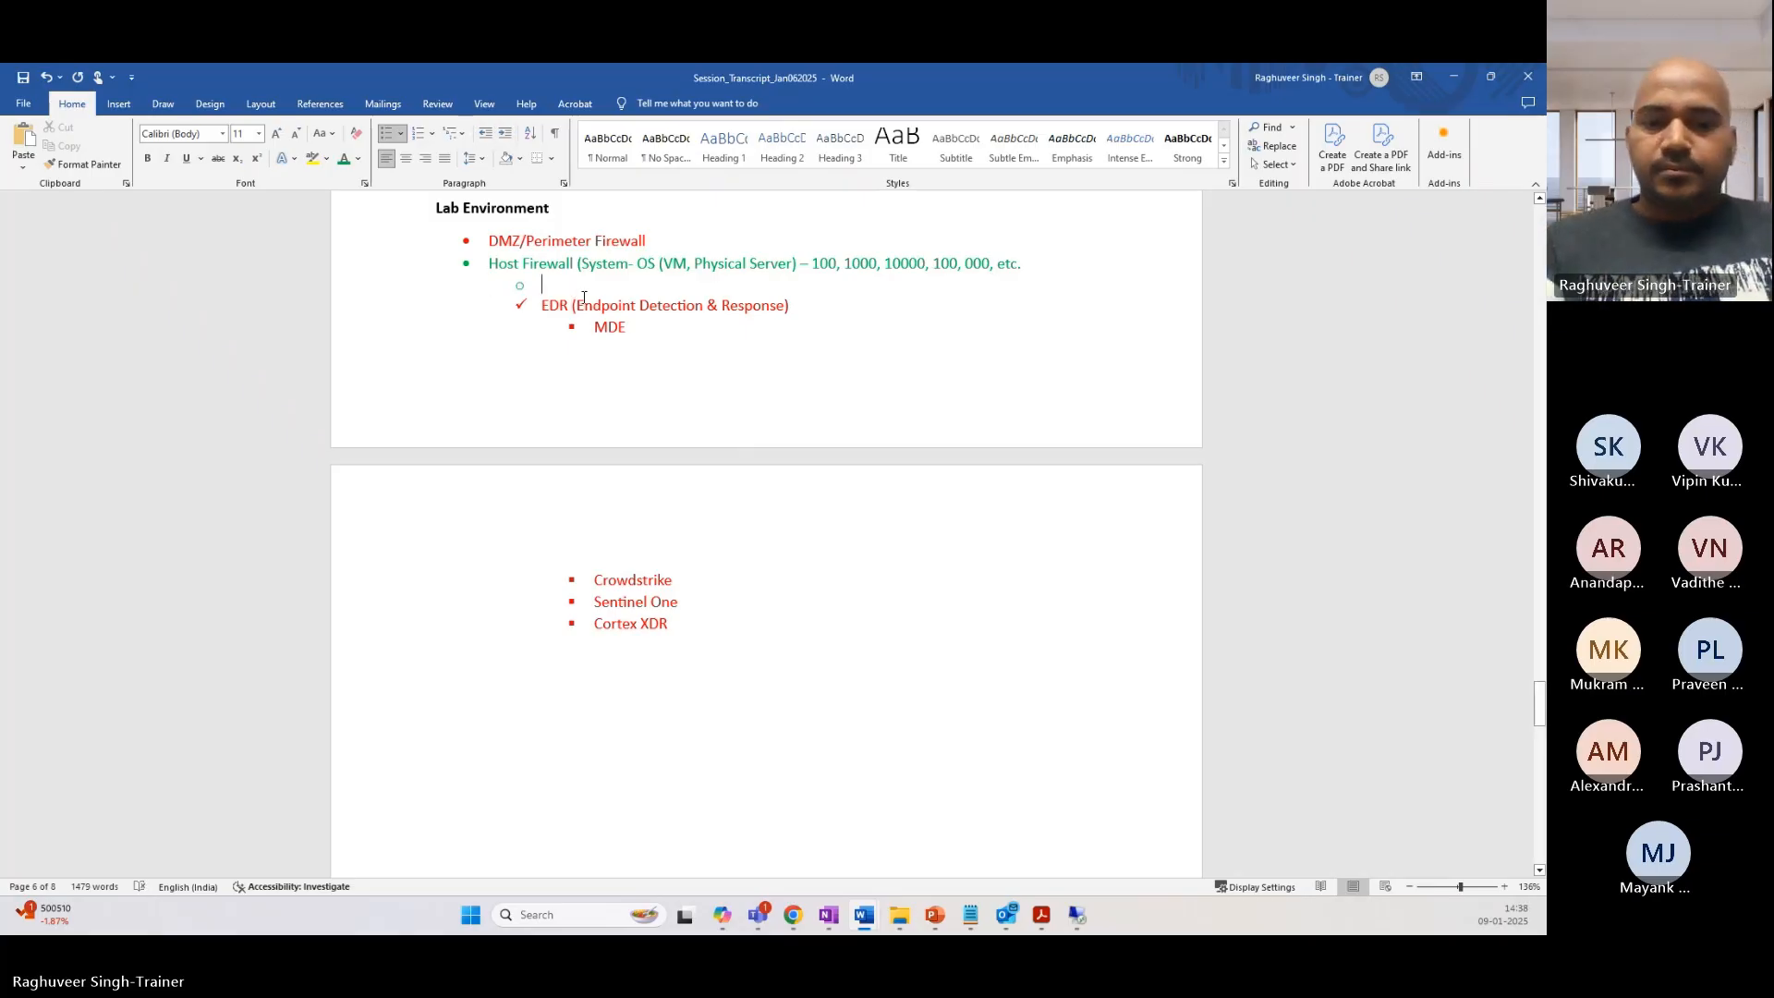
# Step: Write "Turn off Windows Defender Firewall or Create an Inbound Rule allowing all traffic" in the sub-bullet under Host Firewall
pyautogui.write('Turn ')
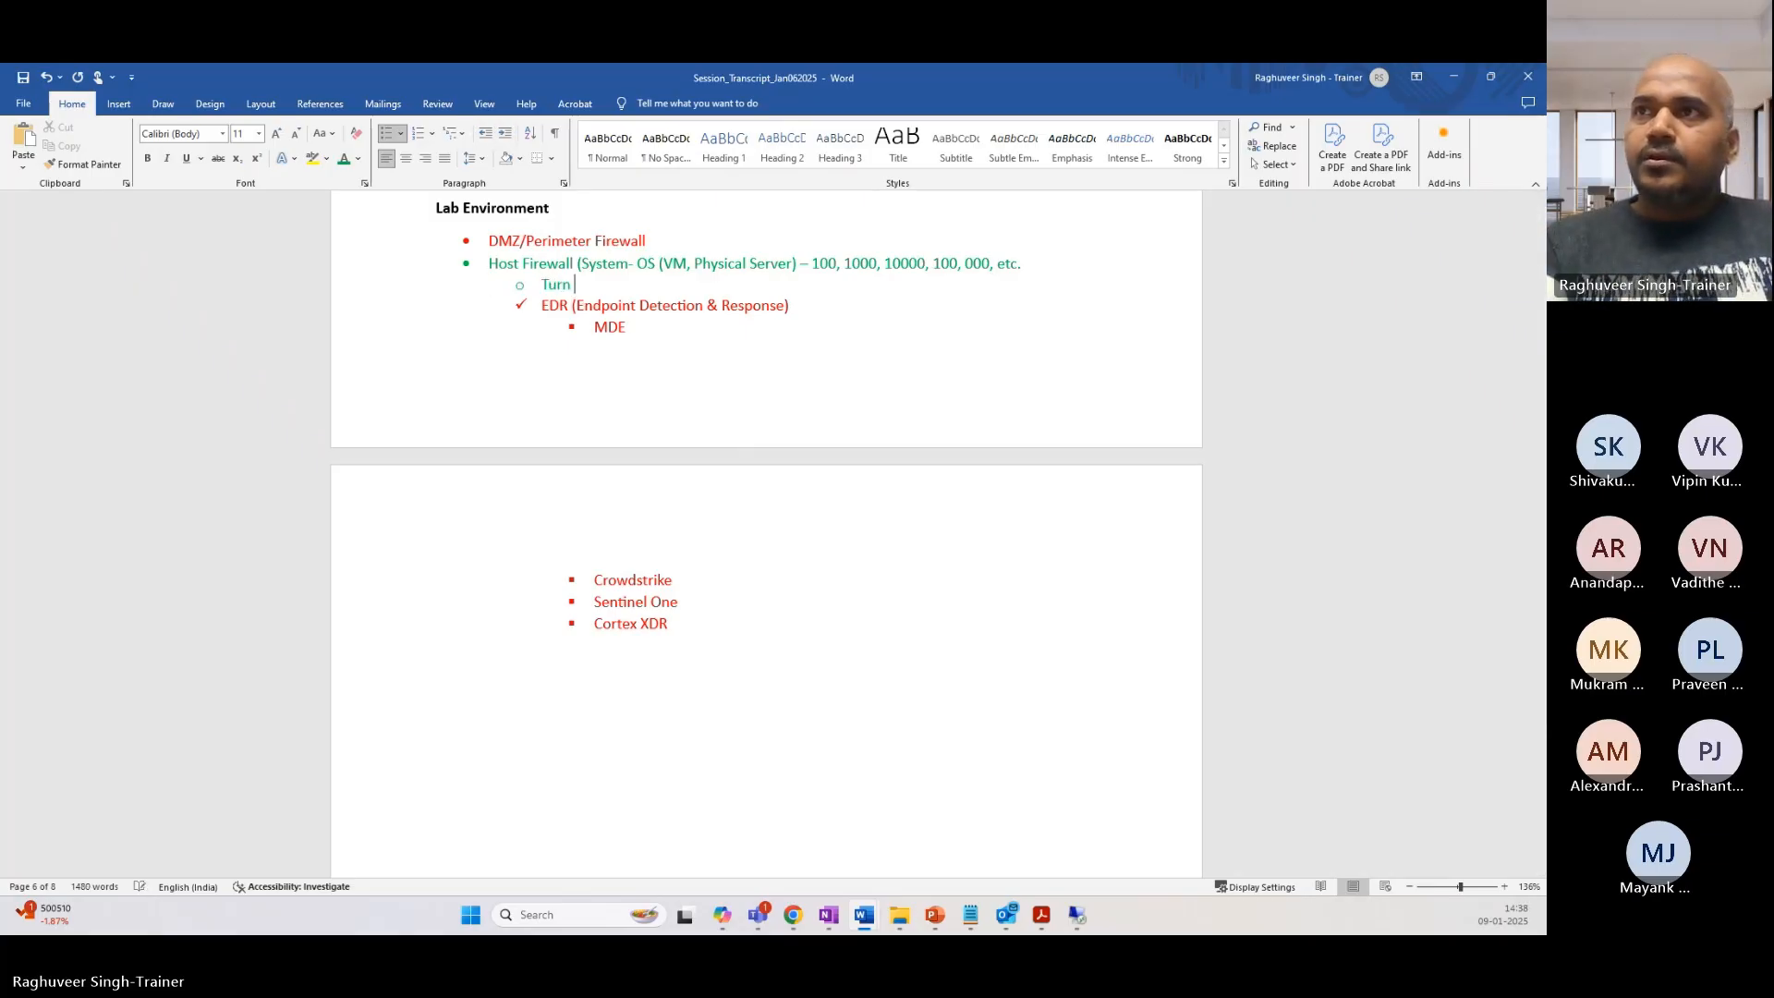
pyautogui.write('off Windows ')
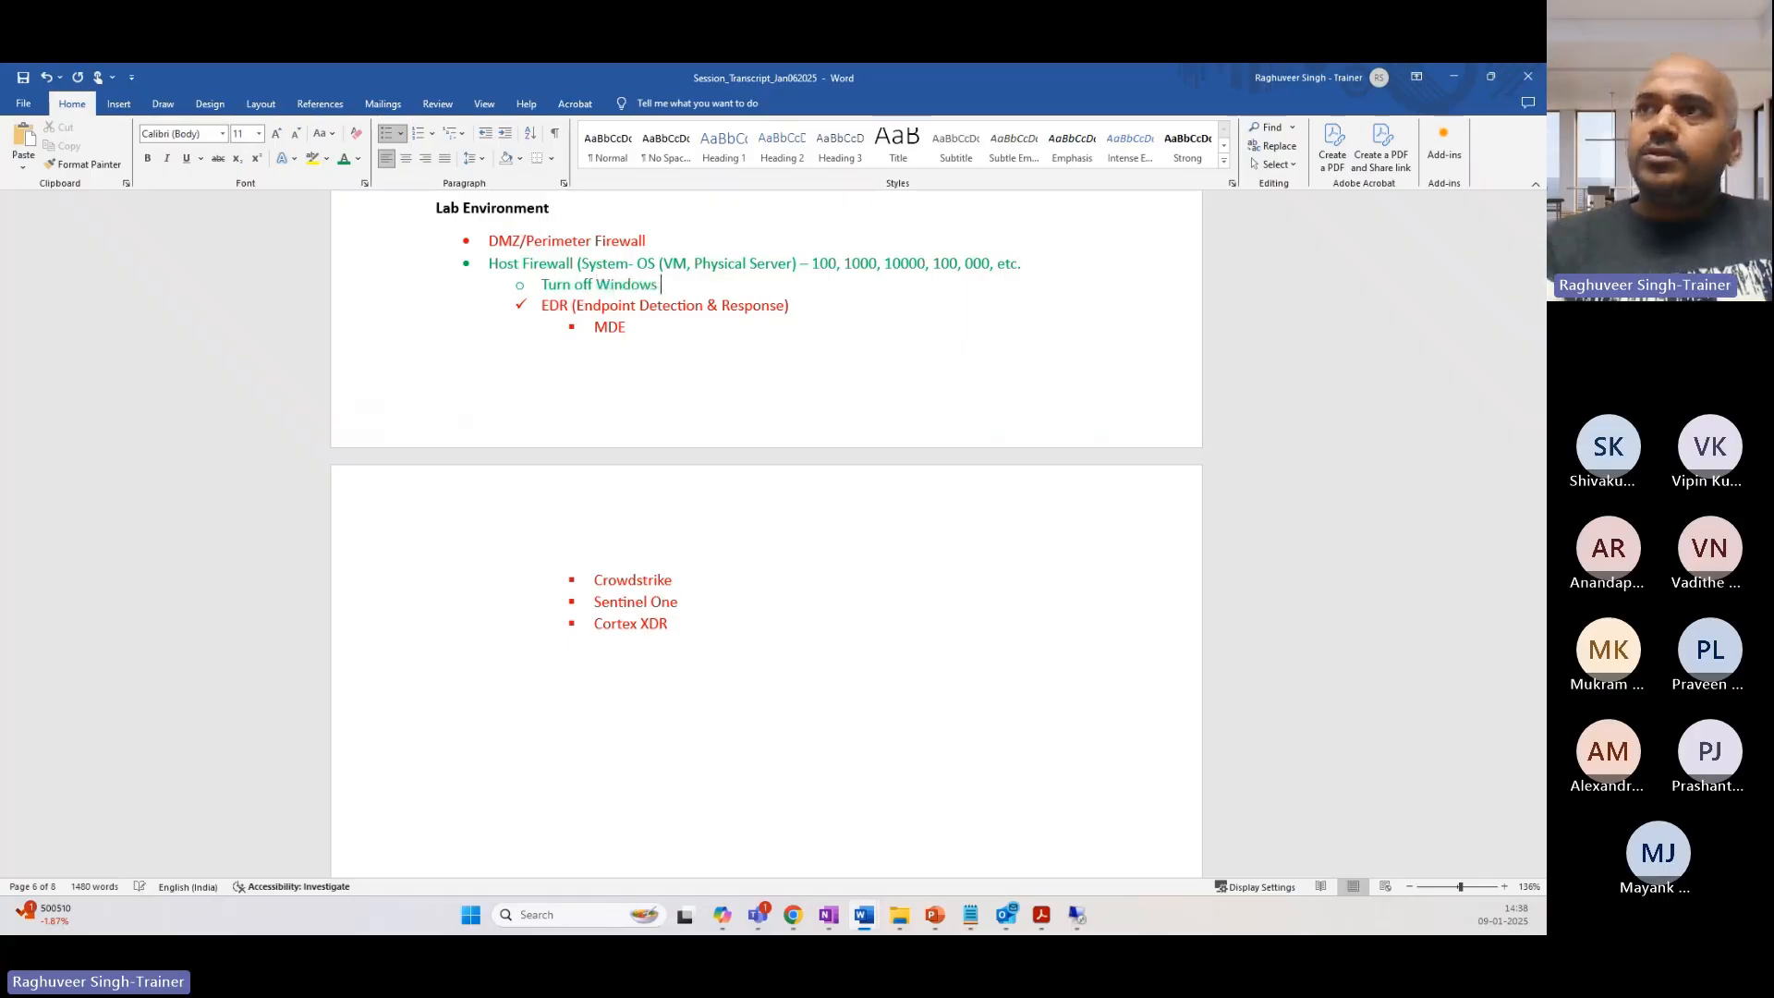
pyautogui.write('Defender Fire')
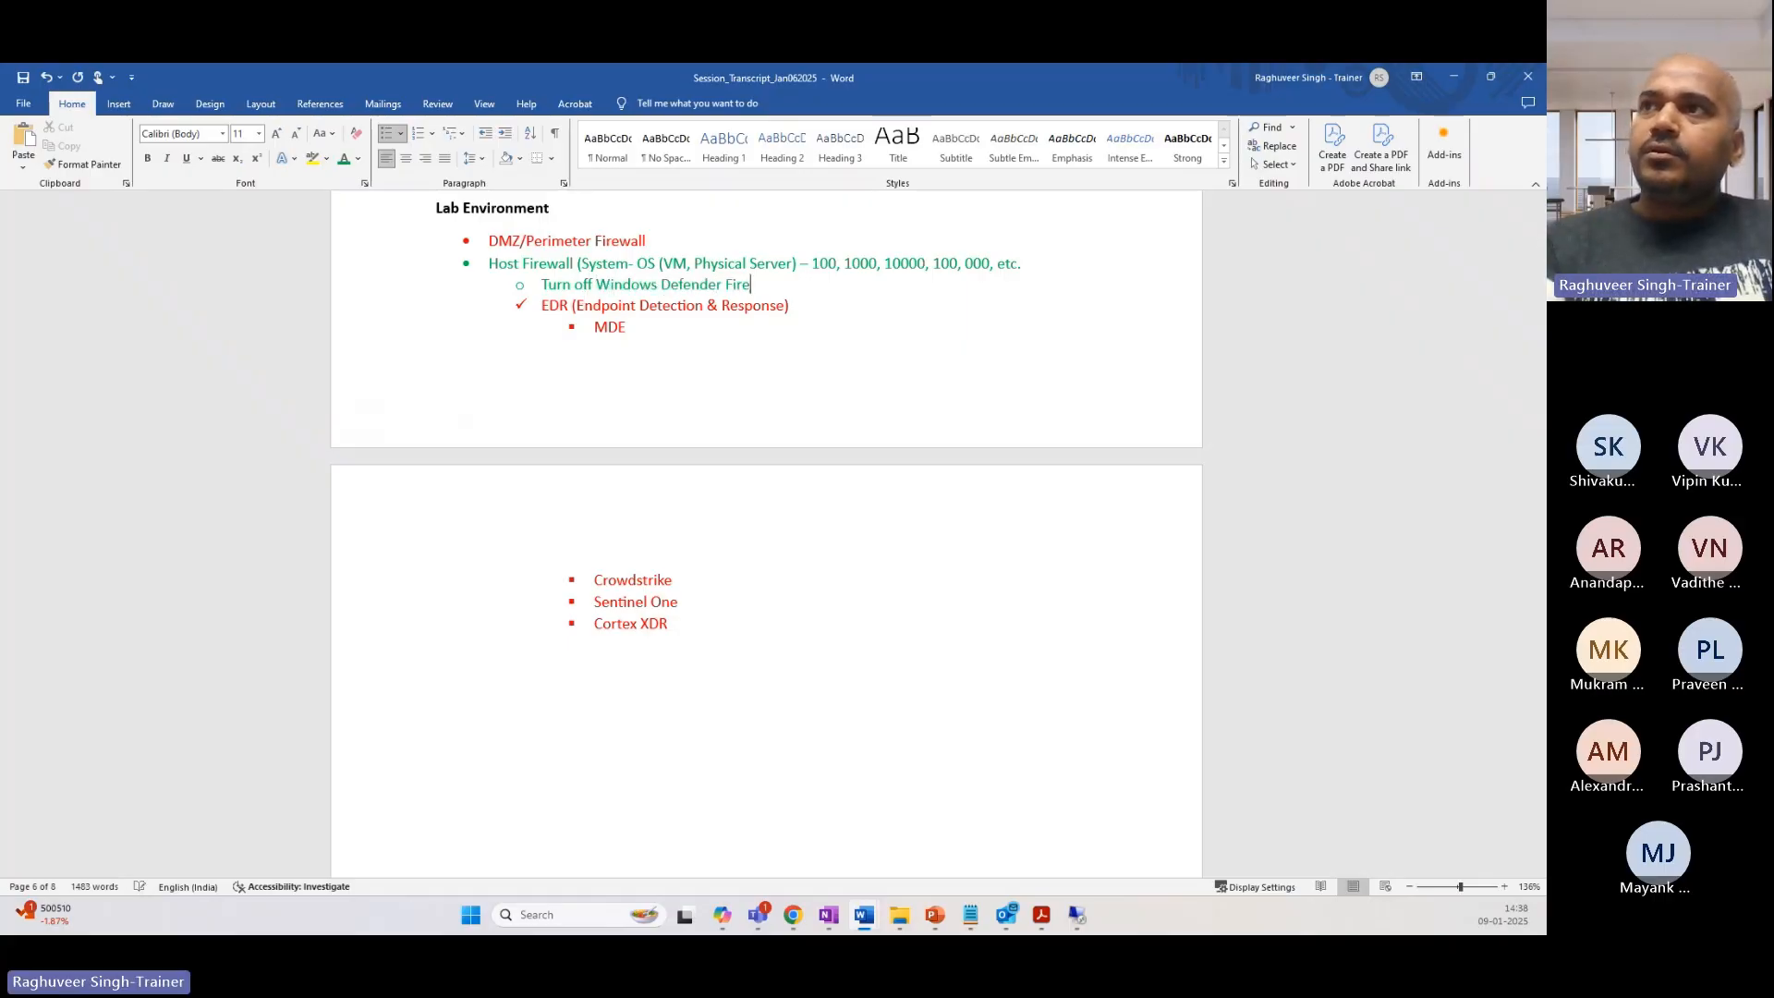
pyautogui.write('wall or C')
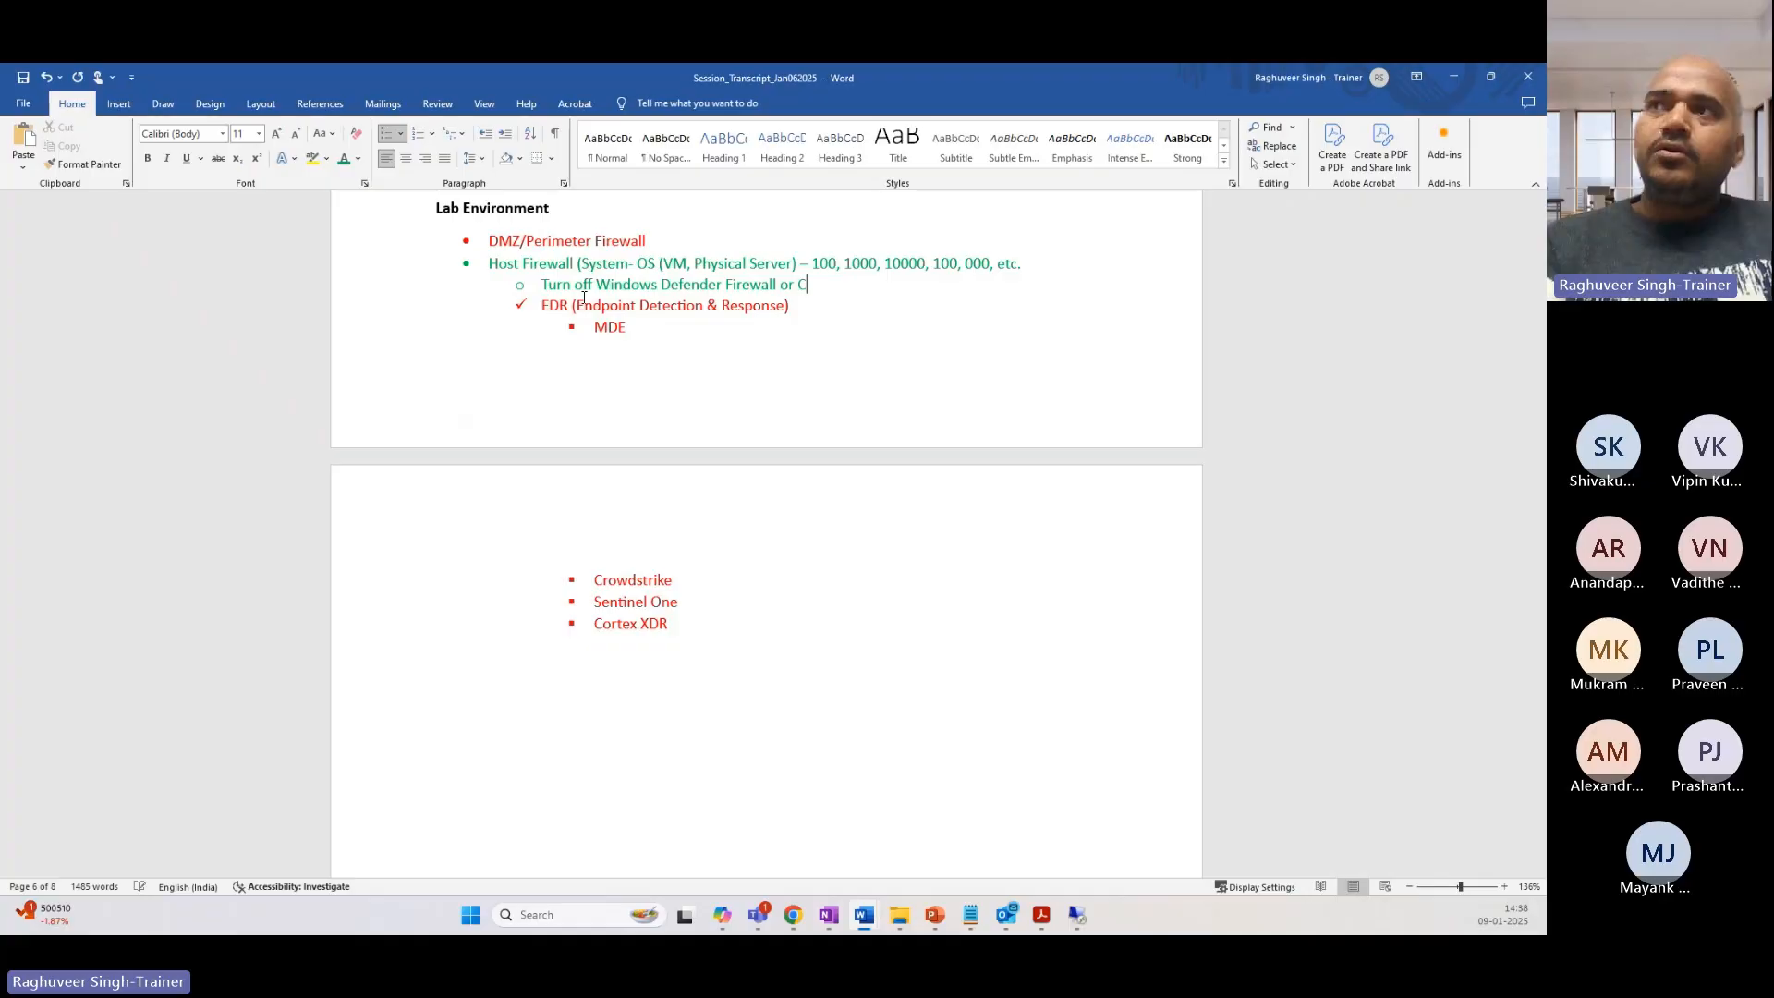
pyautogui.write('reate an Inb o')
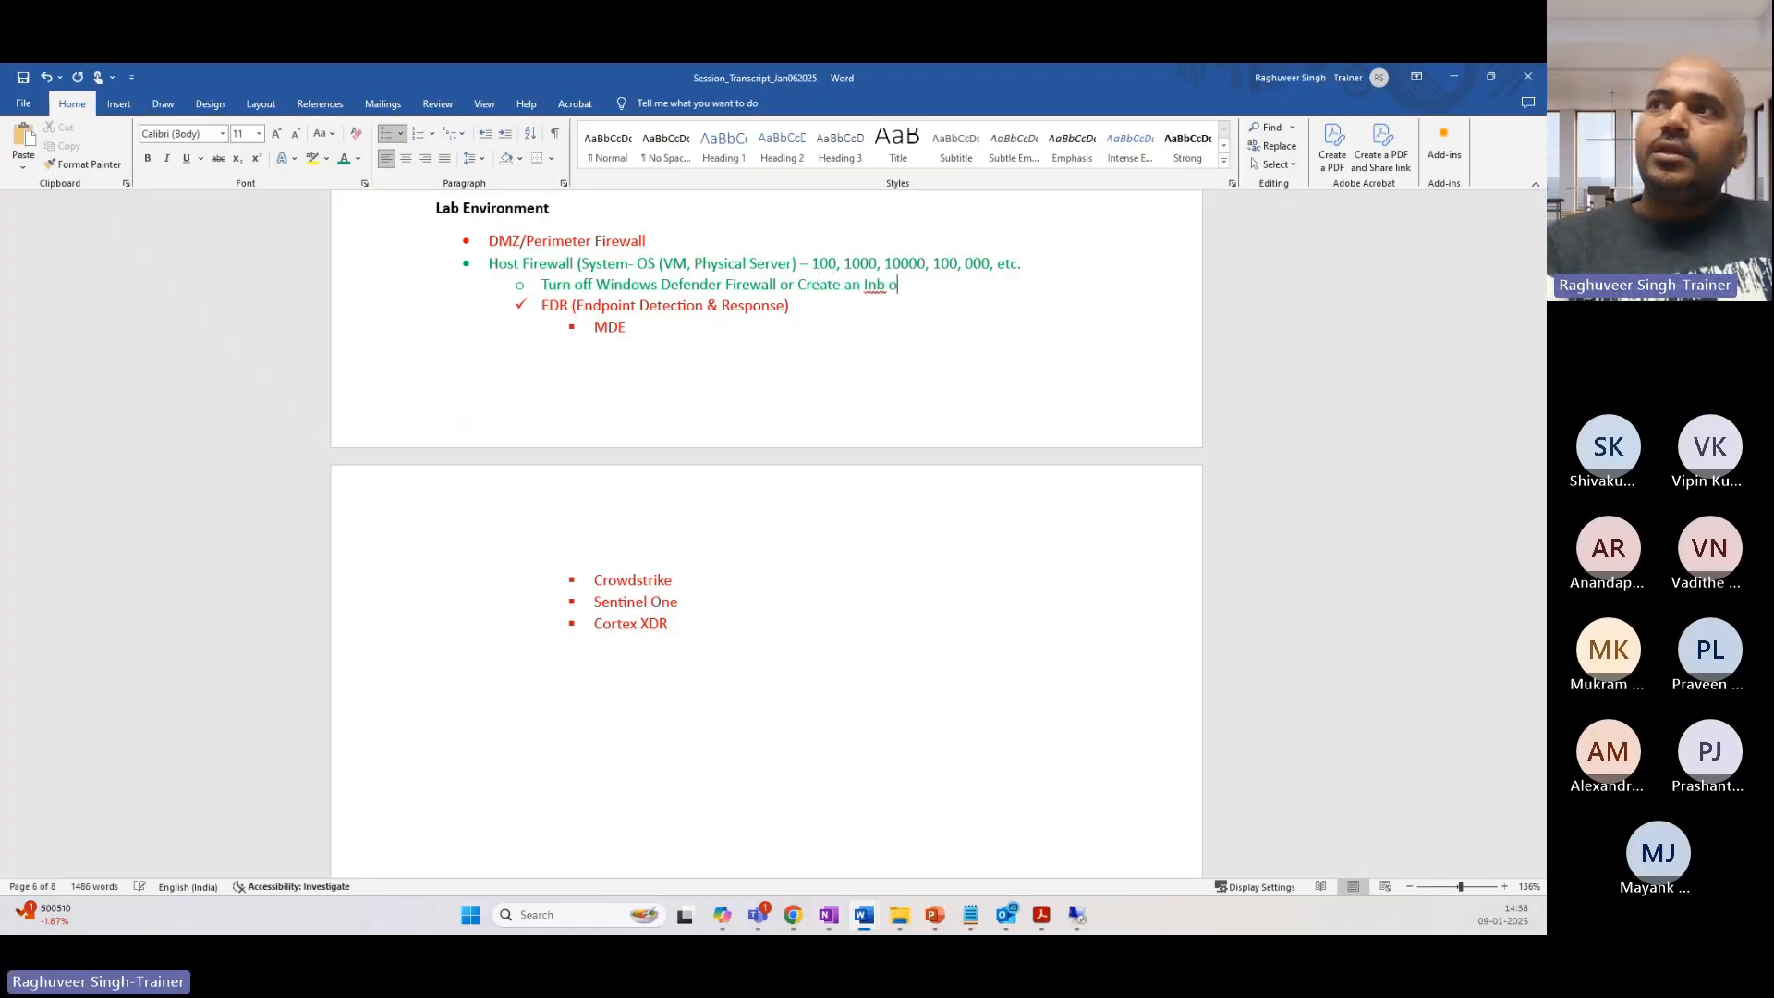
pyautogui.press('BackSpace')
pyautogui.press('BackSpace')
pyautogui.write('ound')
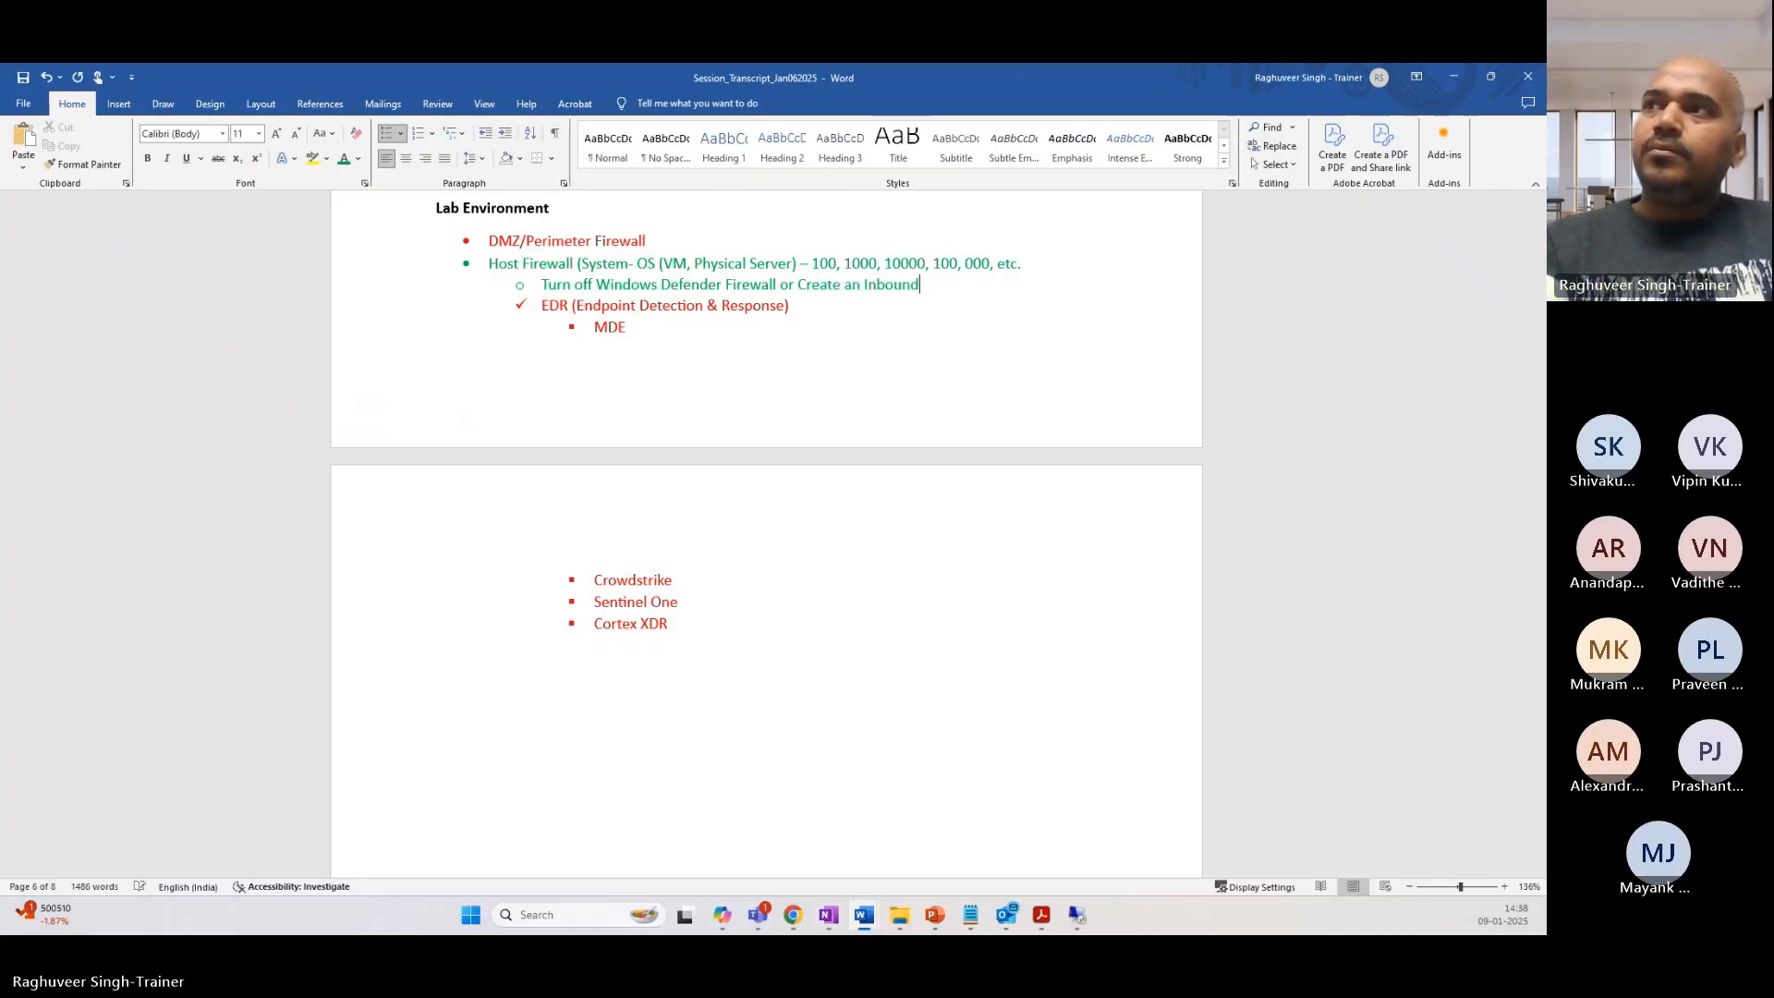
pyautogui.write(' Rule all')
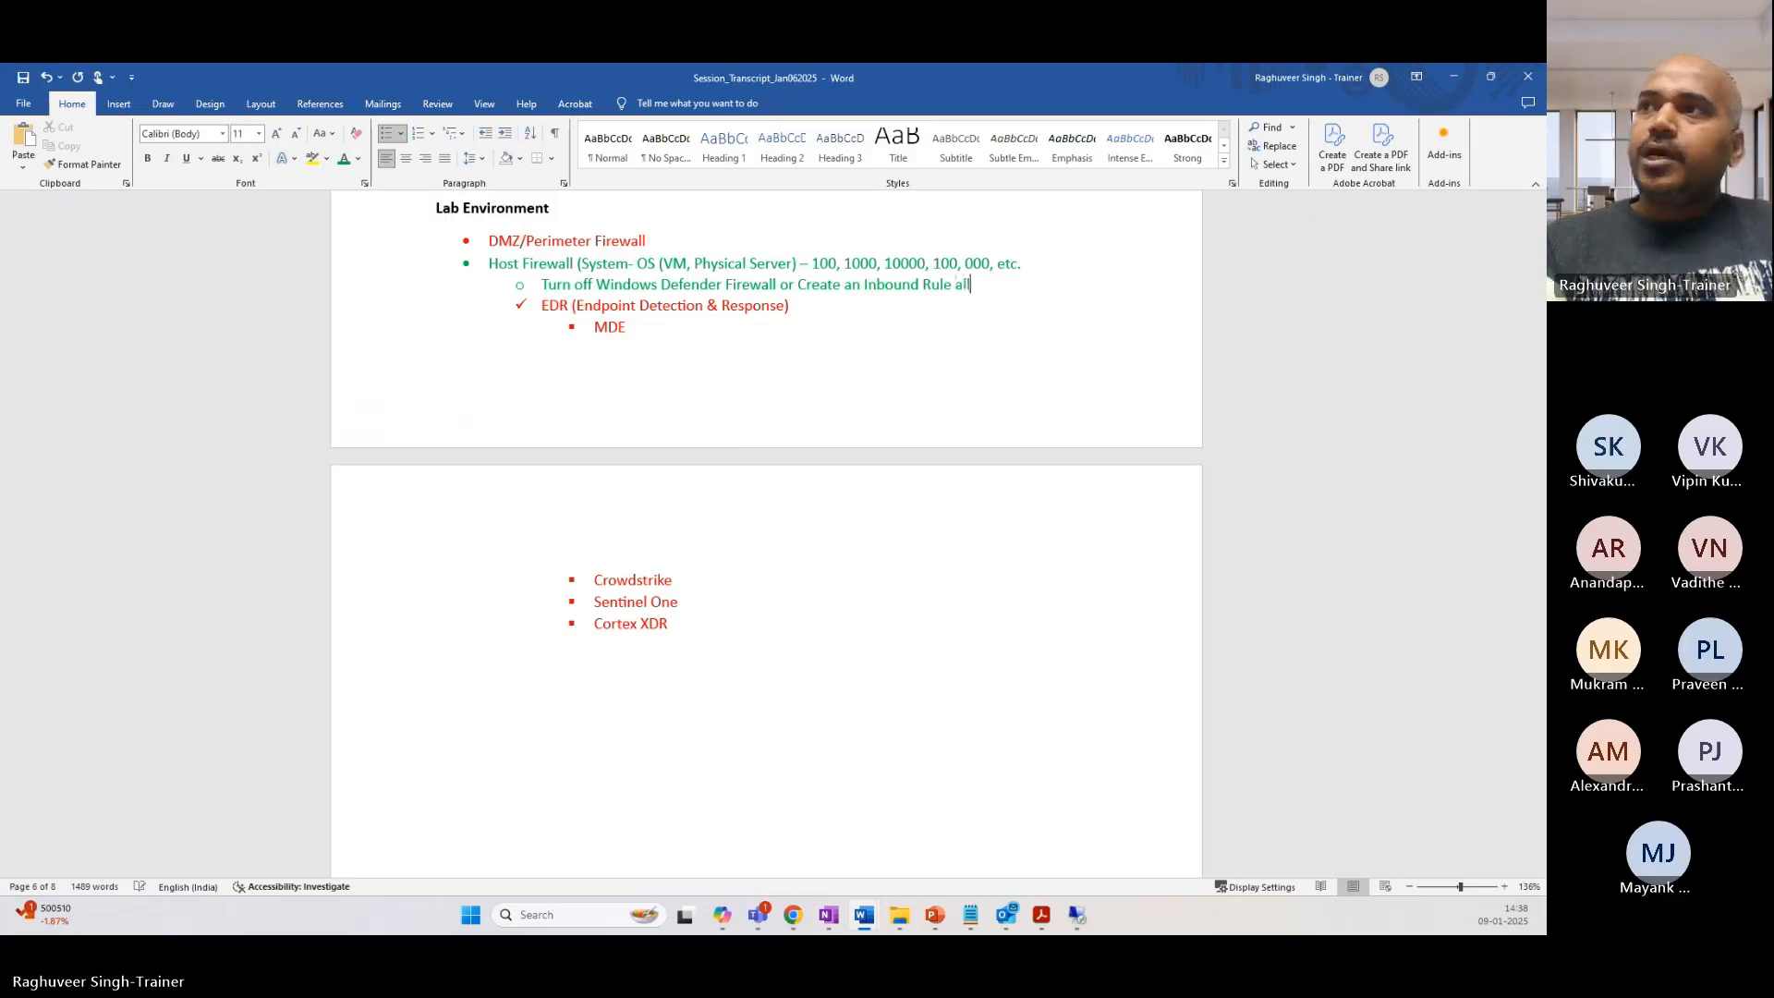
pyautogui.write('owing all')
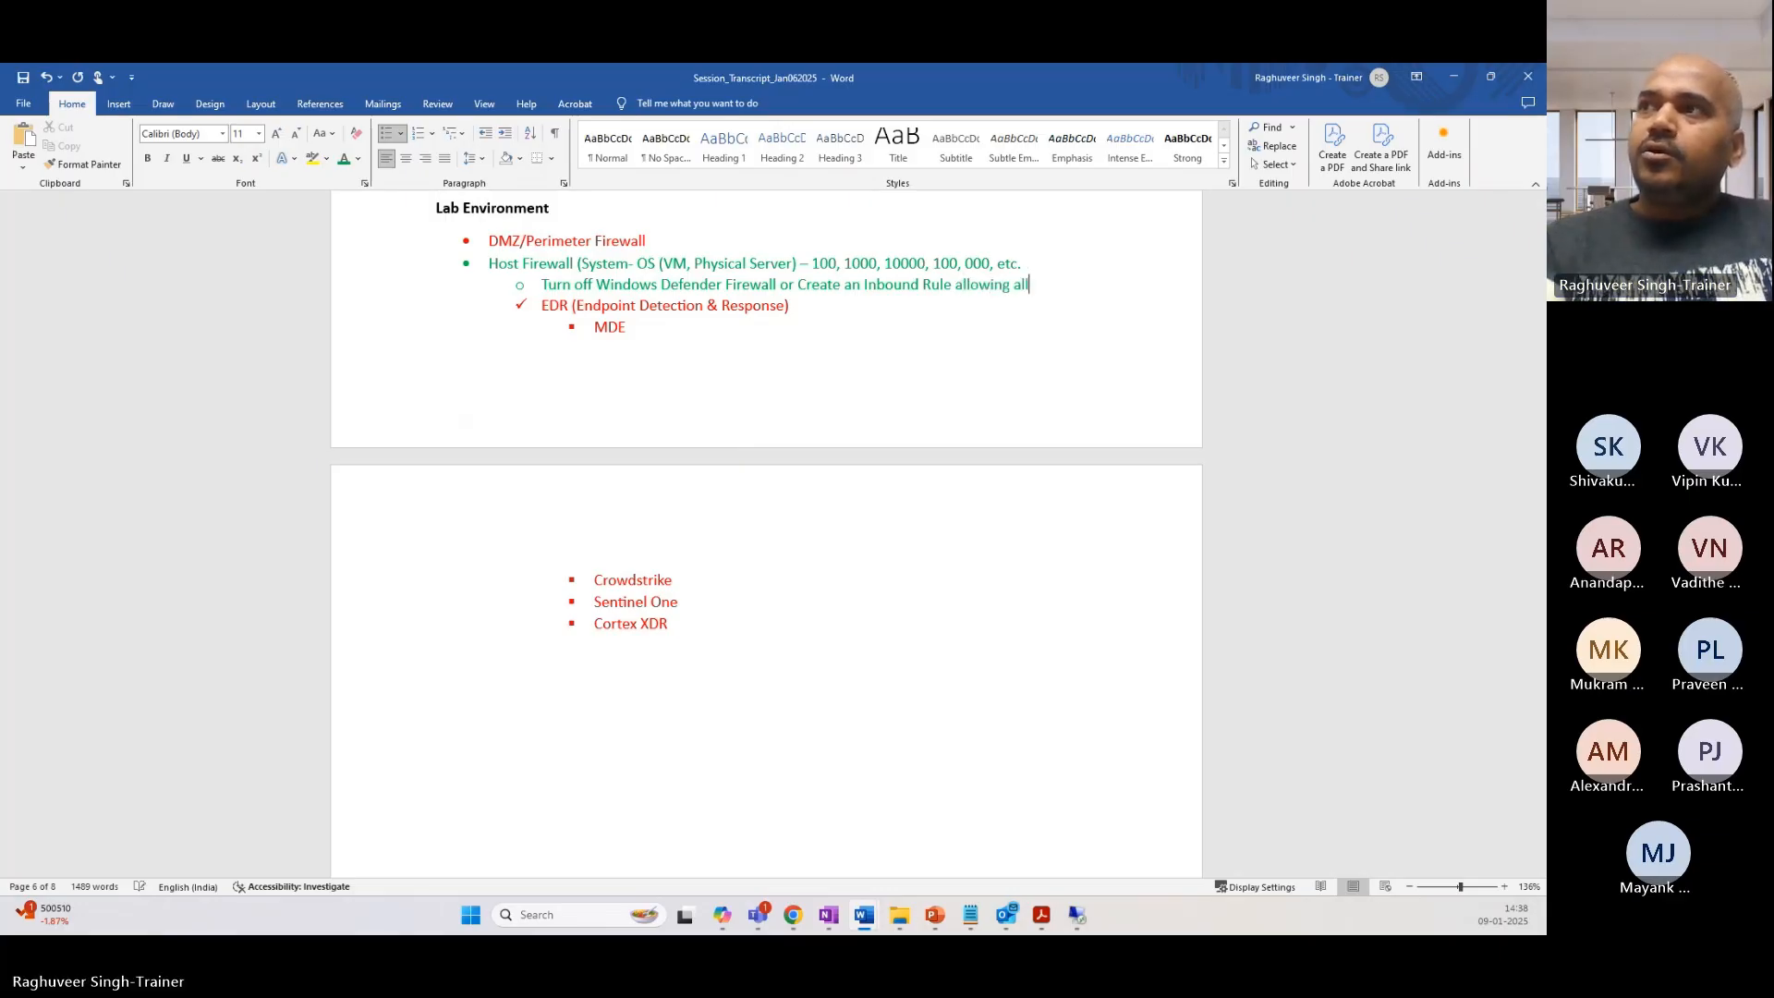
pyautogui.write(' traffice')
pyautogui.press('BackSpace')
# Step: Complete the inbound rule sub-bullet with "from External Scanner Appliance Public IP Addresses."
pyautogui.write('from')
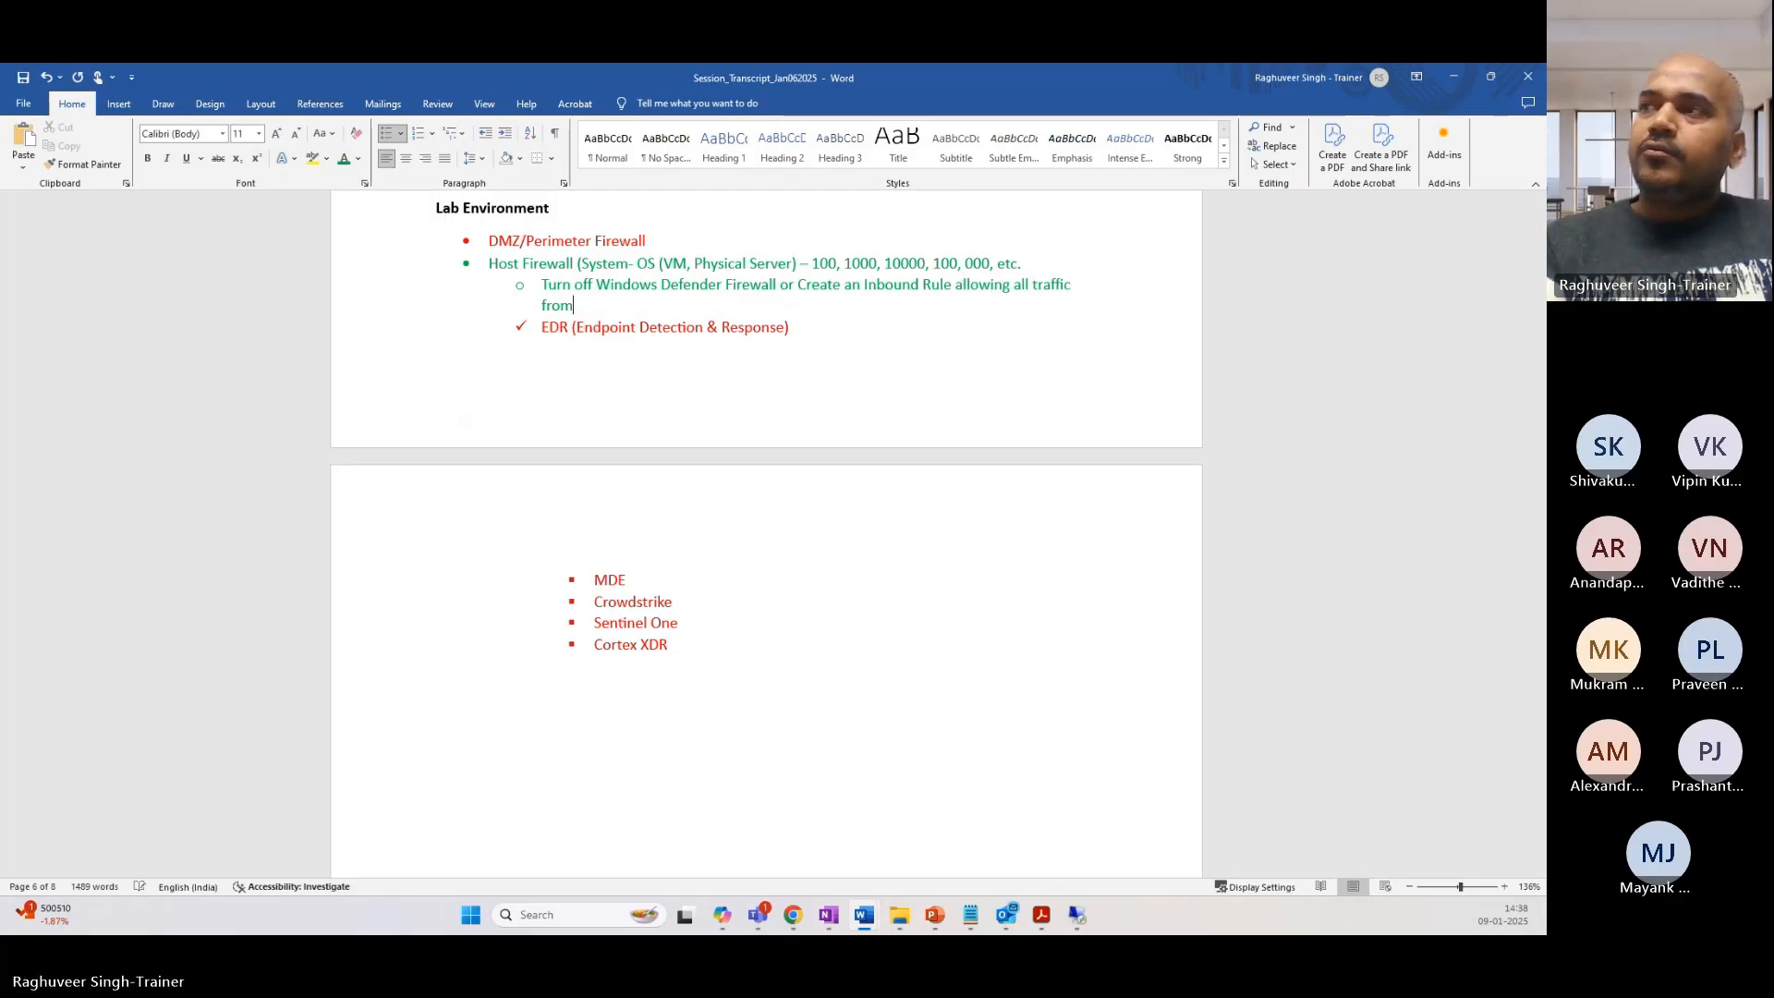
pyautogui.write(' Extern')
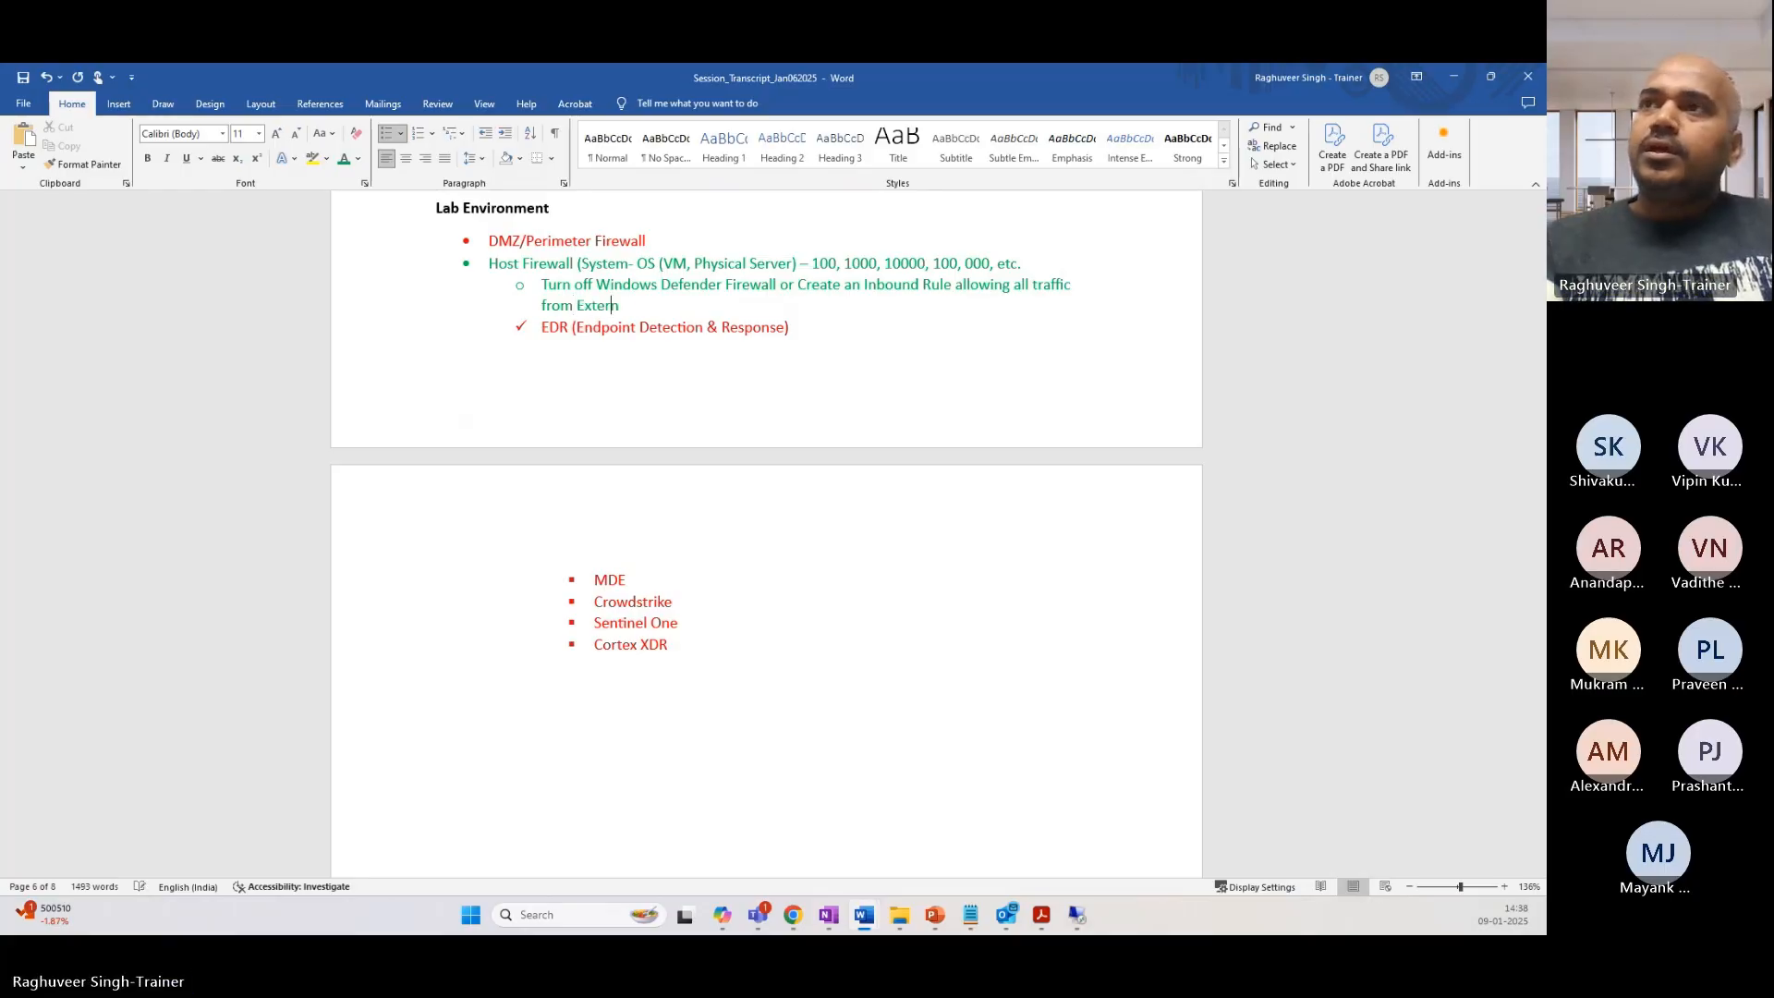
pyautogui.write('al Scanner Ap')
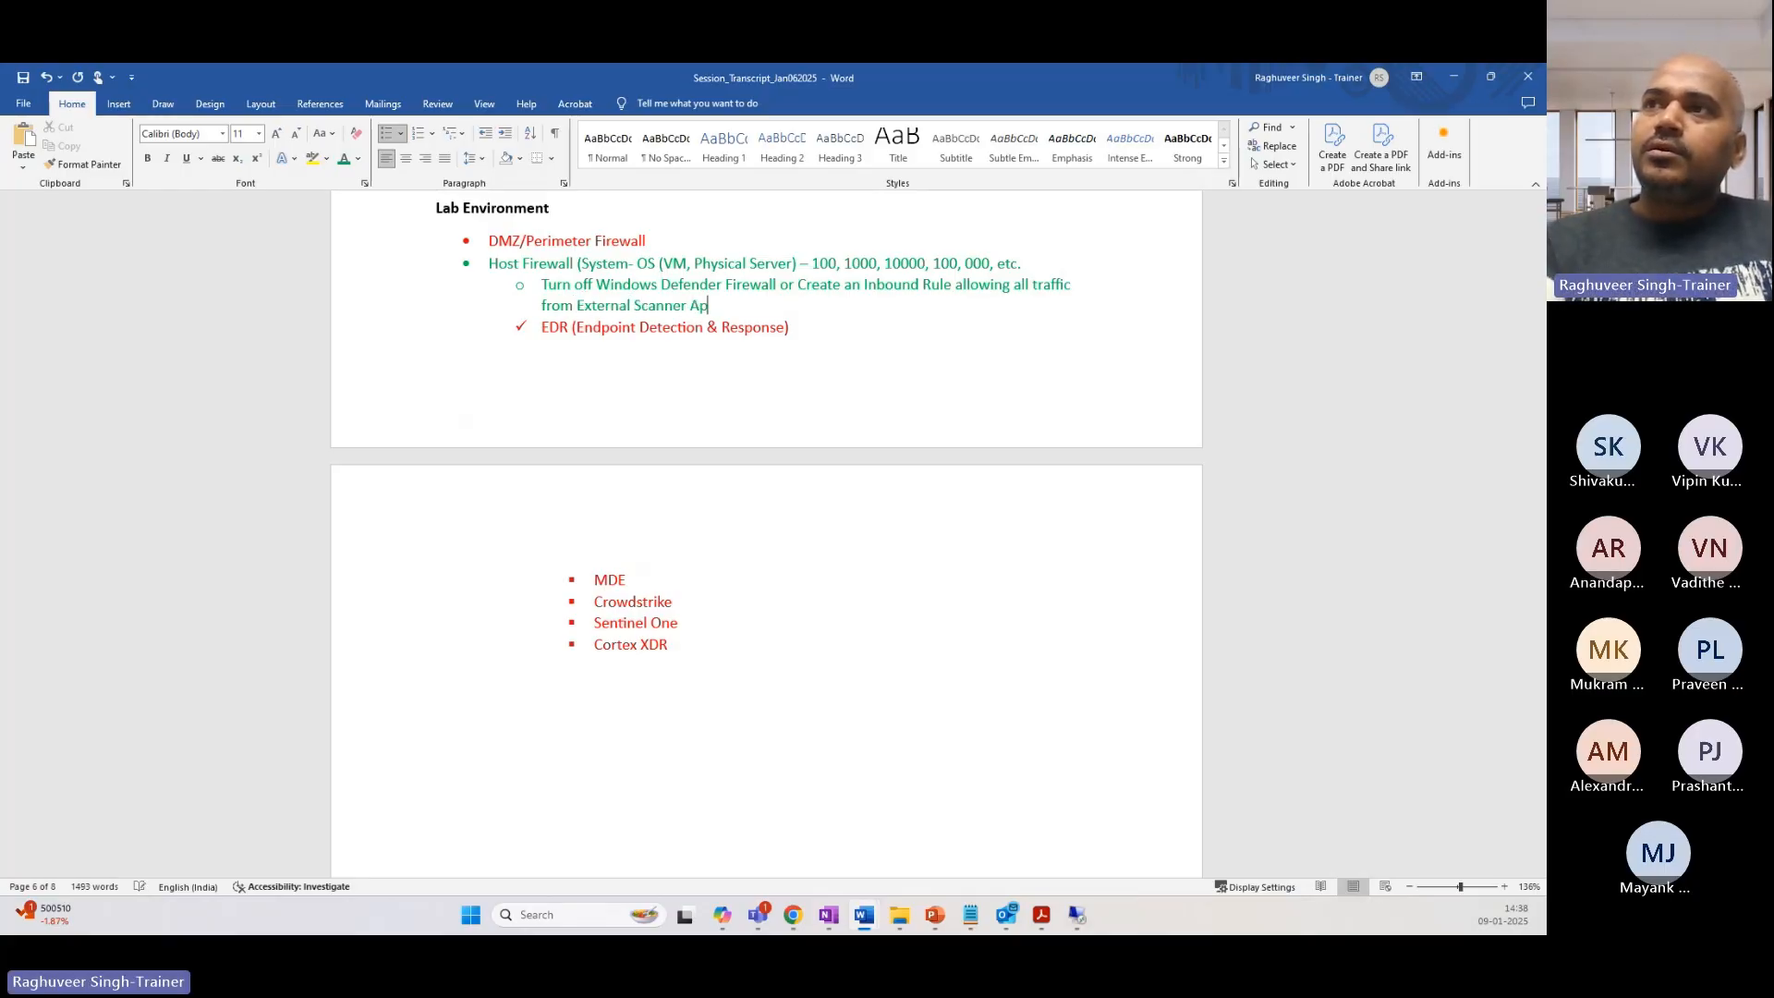
pyautogui.write('plicat')
pyautogui.write('ion')
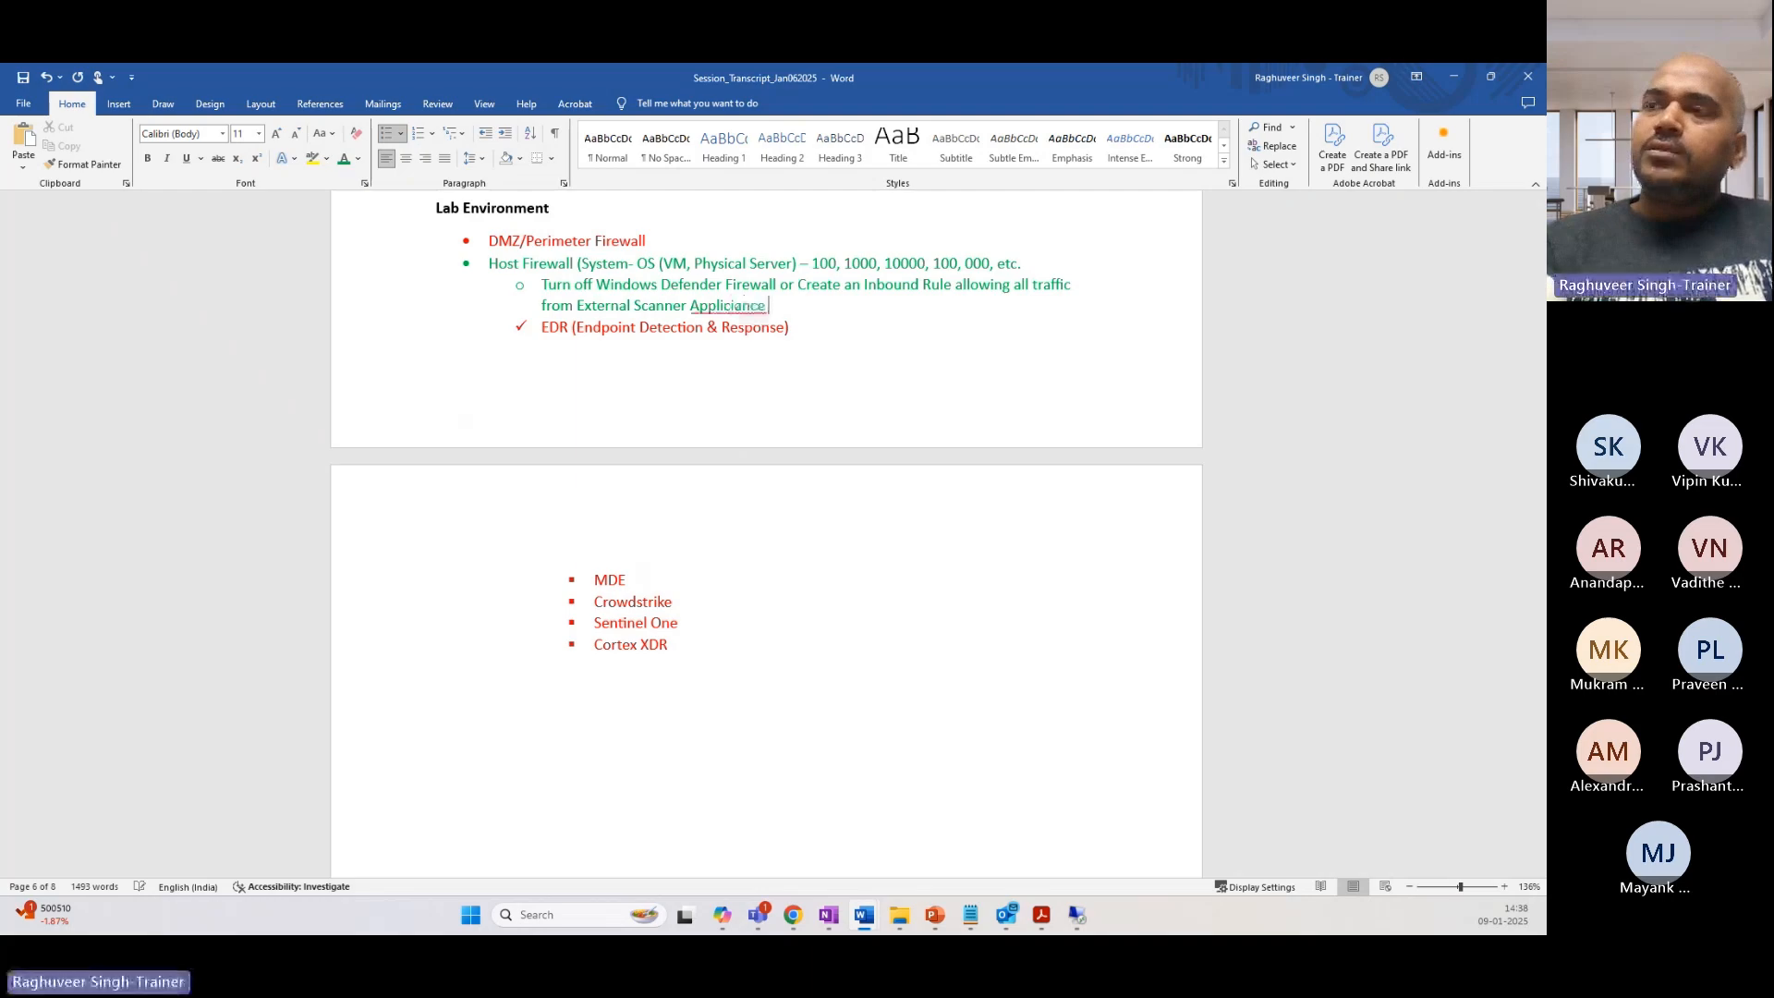
pyautogui.press('BackSpace')
pyautogui.press('BackSpace')
pyautogui.press('BackSpace')
pyautogui.press('BackSpace')
pyautogui.press('BackSpace')
pyautogui.write('ance ')
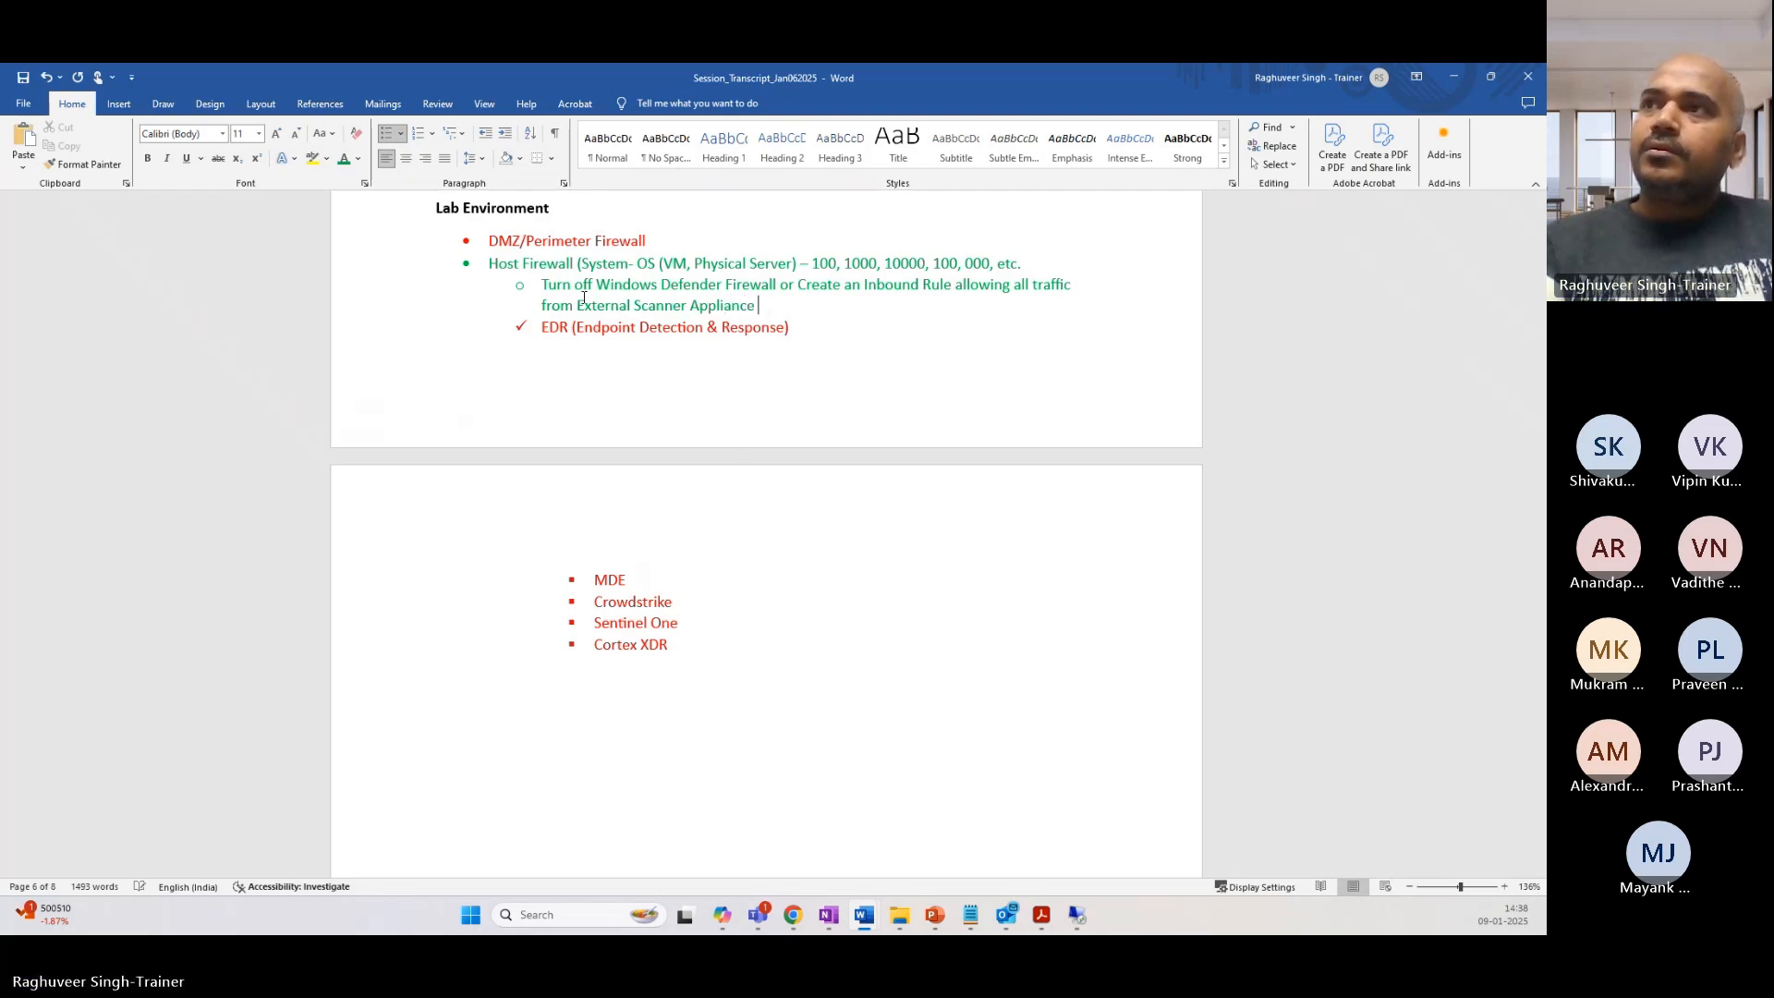
pyautogui.write('Public IP ')
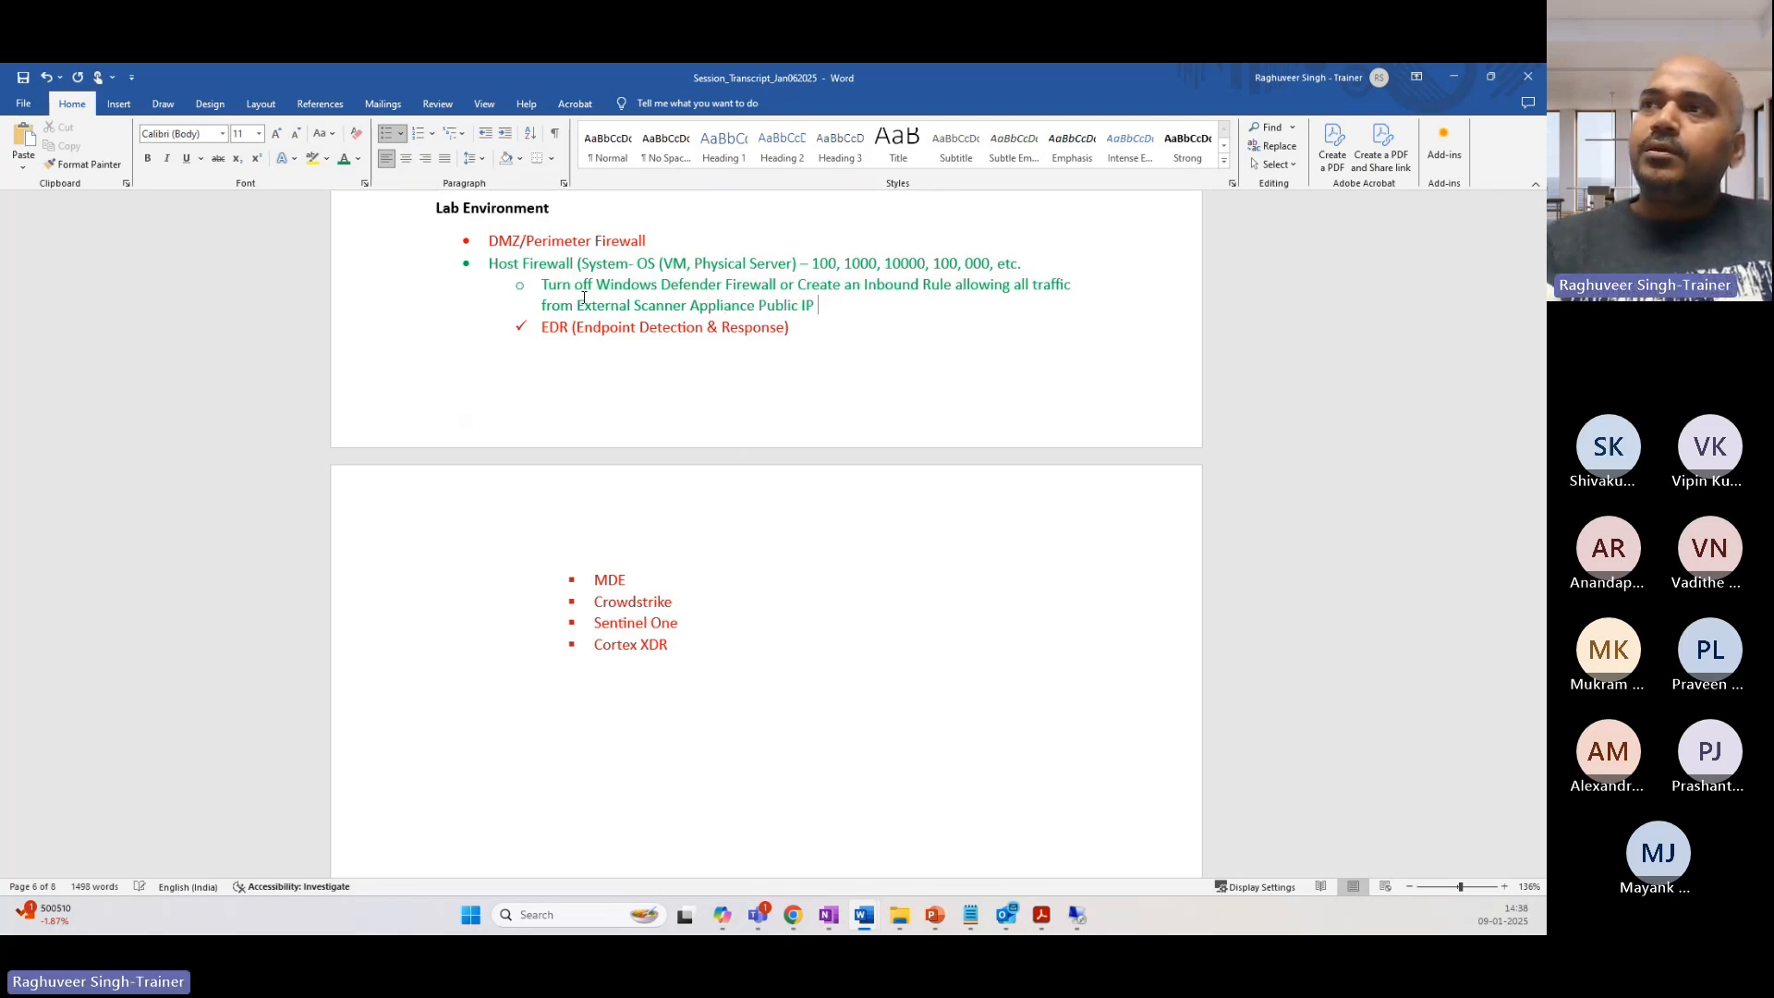
pyautogui.write('Addresses.')
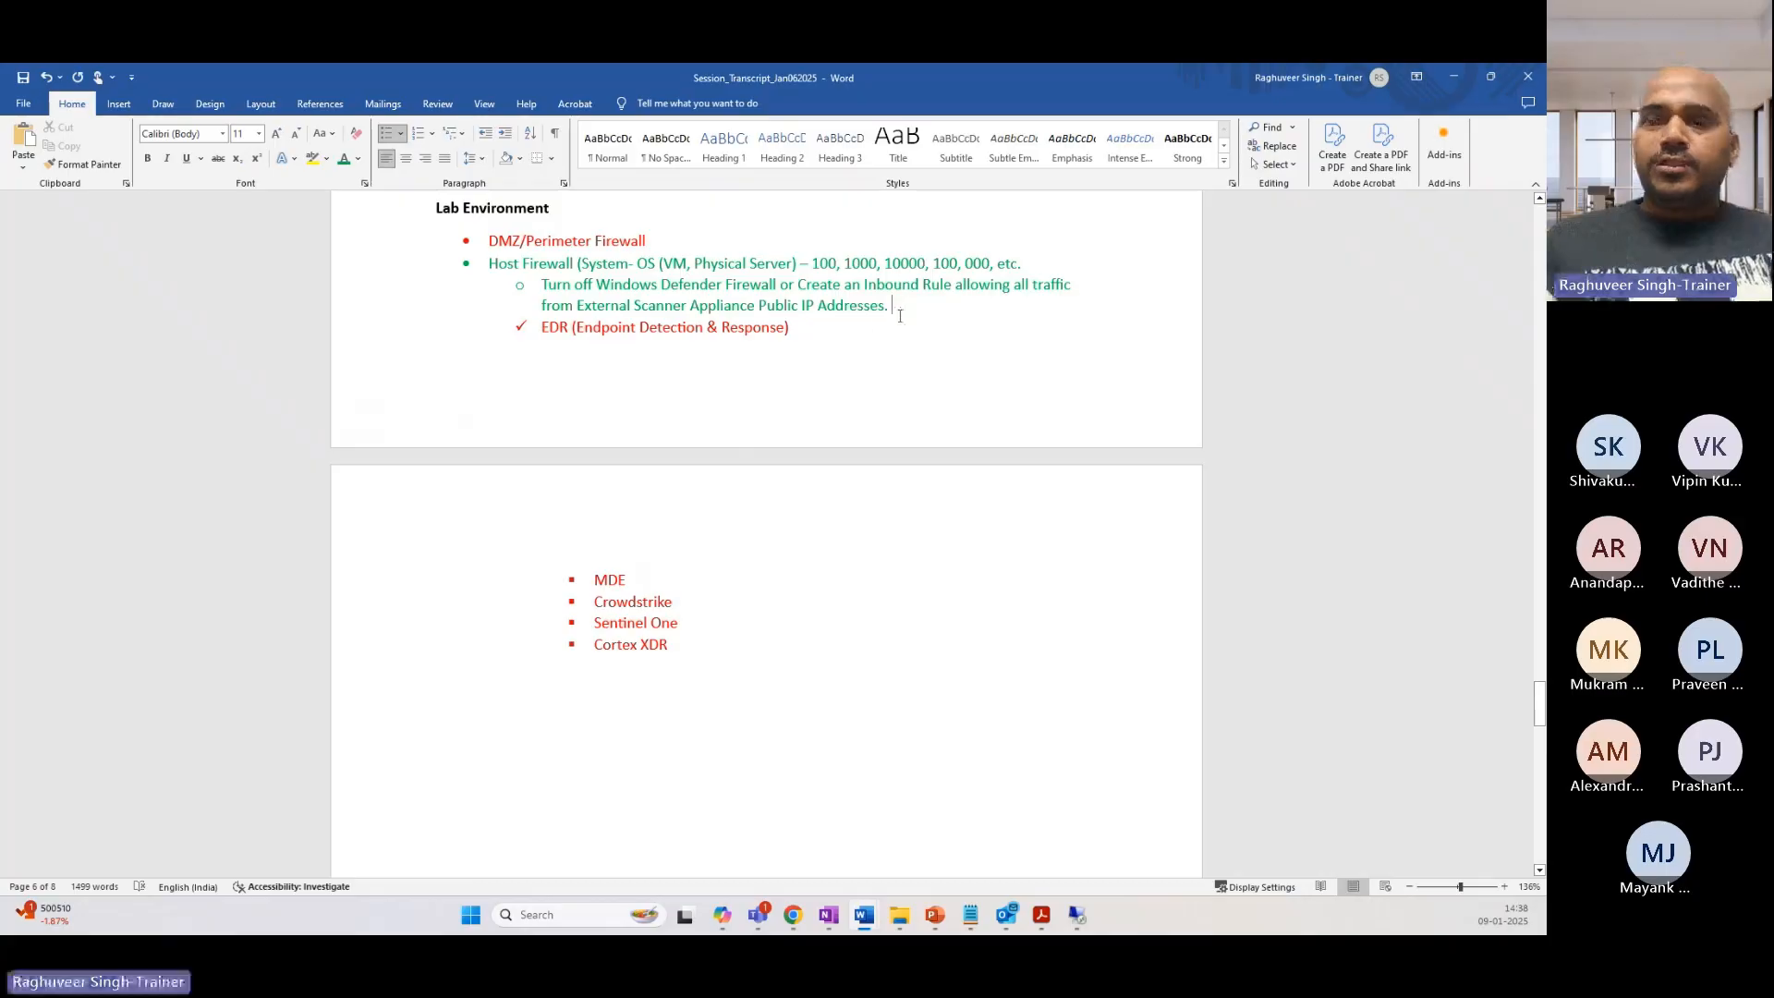
# Step: Add a second sub-bullet under Host Firewall reading "Enable File and Printer Sharing"
pyautogui.press('Return')
pyautogui.write('Enanled')
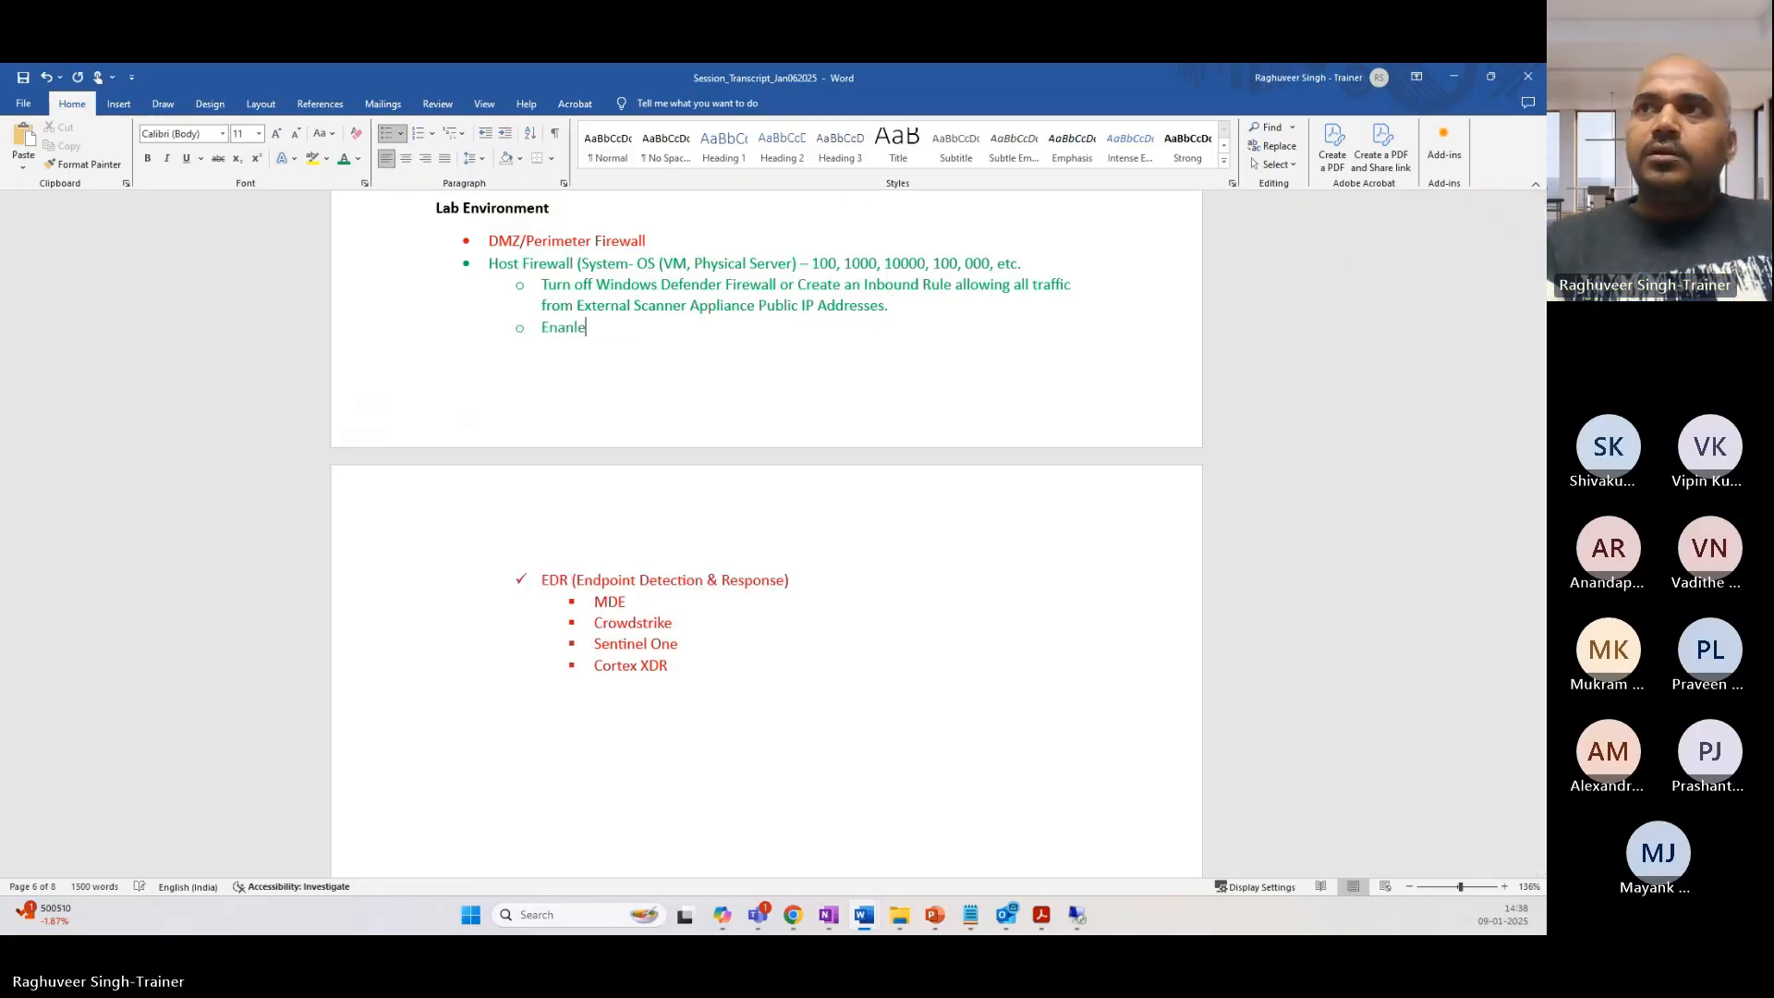
pyautogui.press('BackSpace')
pyautogui.press('BackSpace')
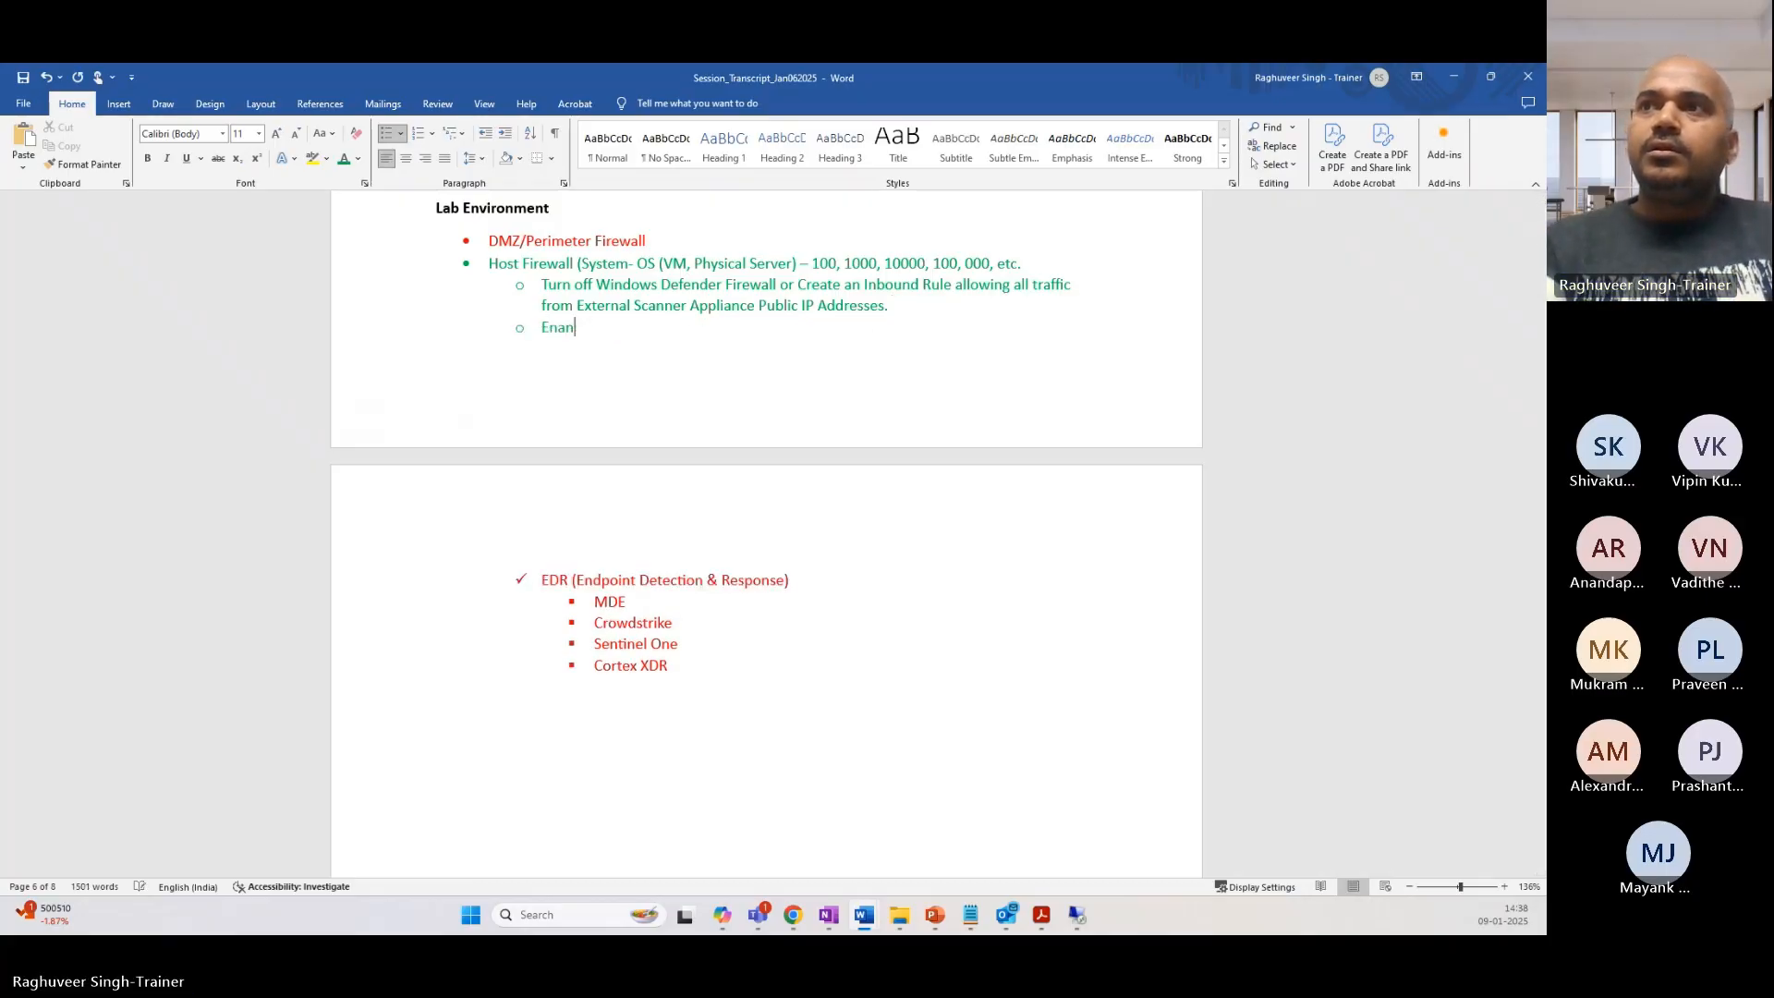
pyautogui.write('ble Fi')
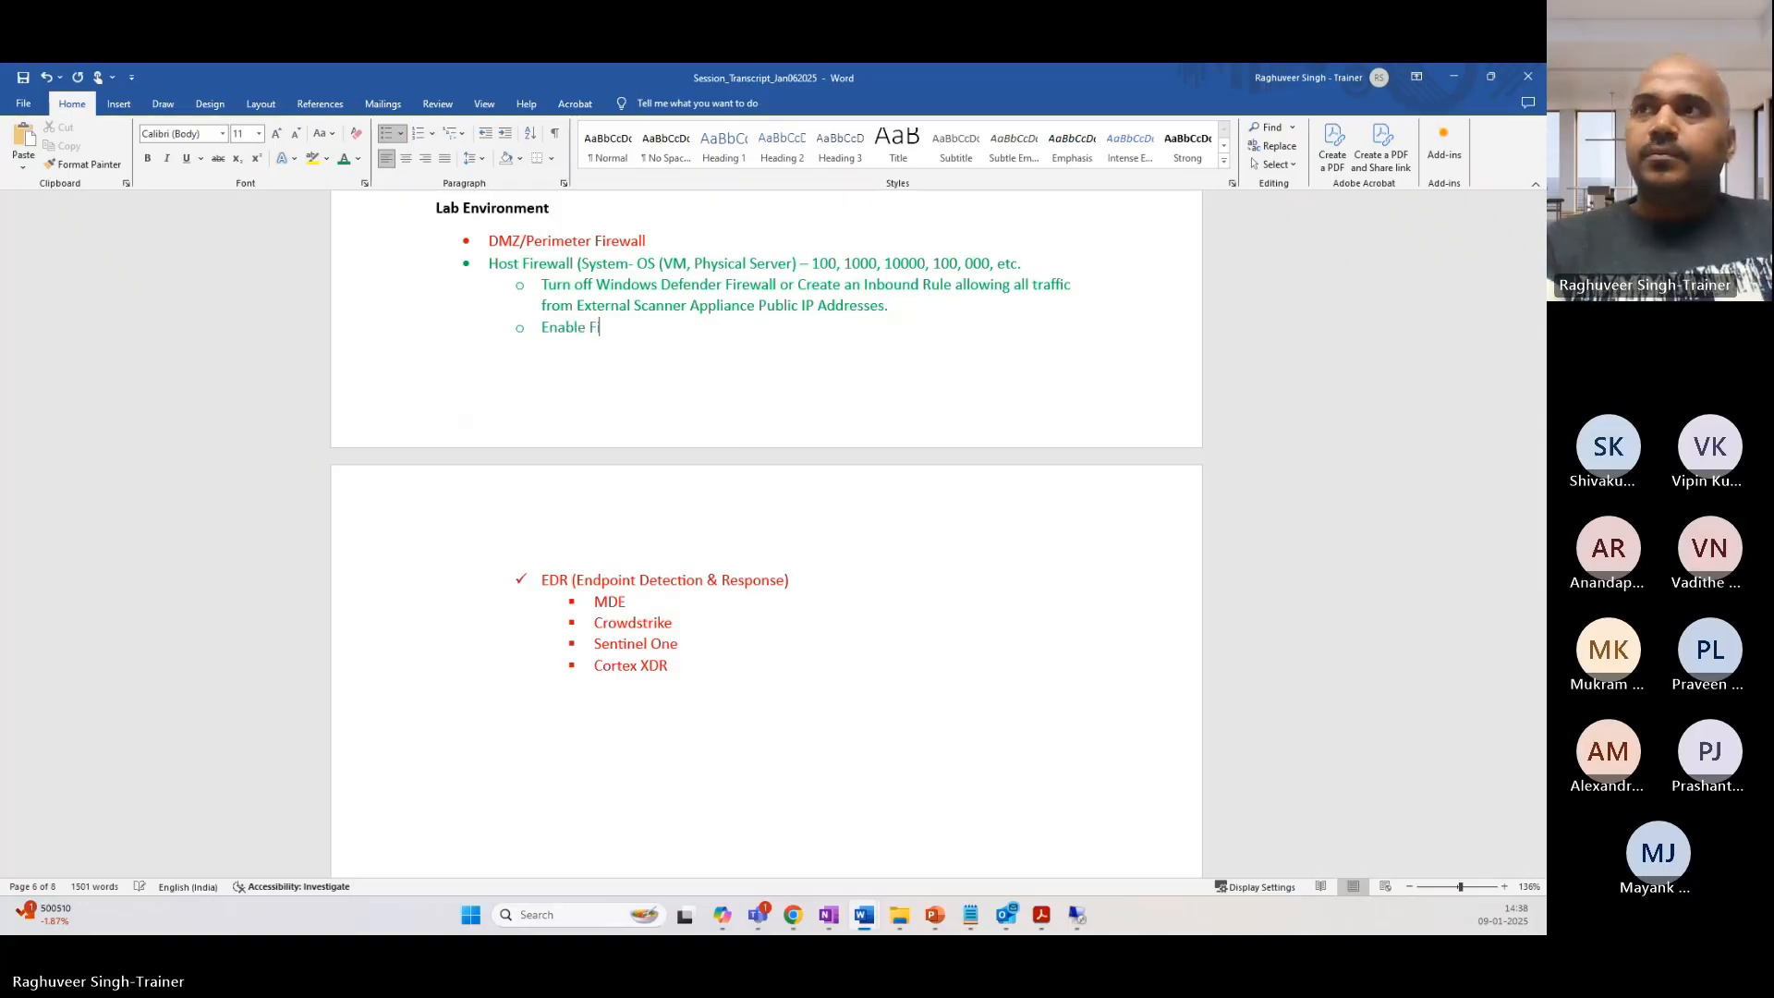
pyautogui.write('le and Printer Sh')
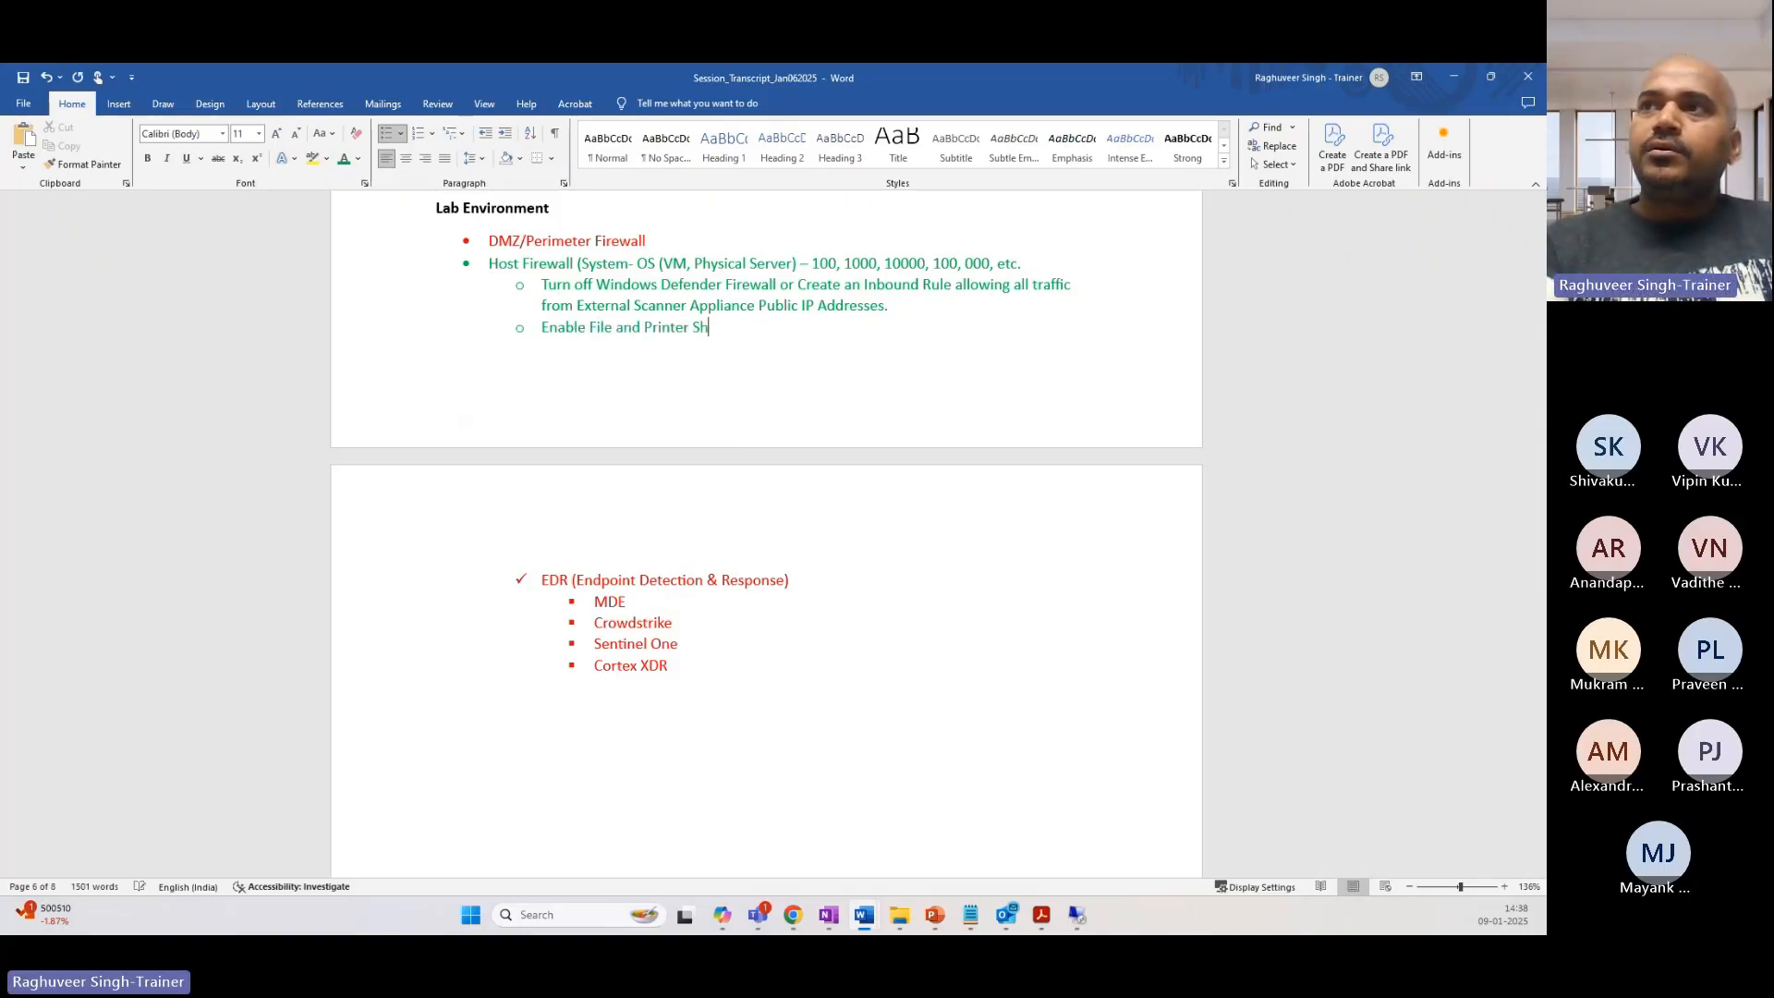
pyautogui.write('aring ')
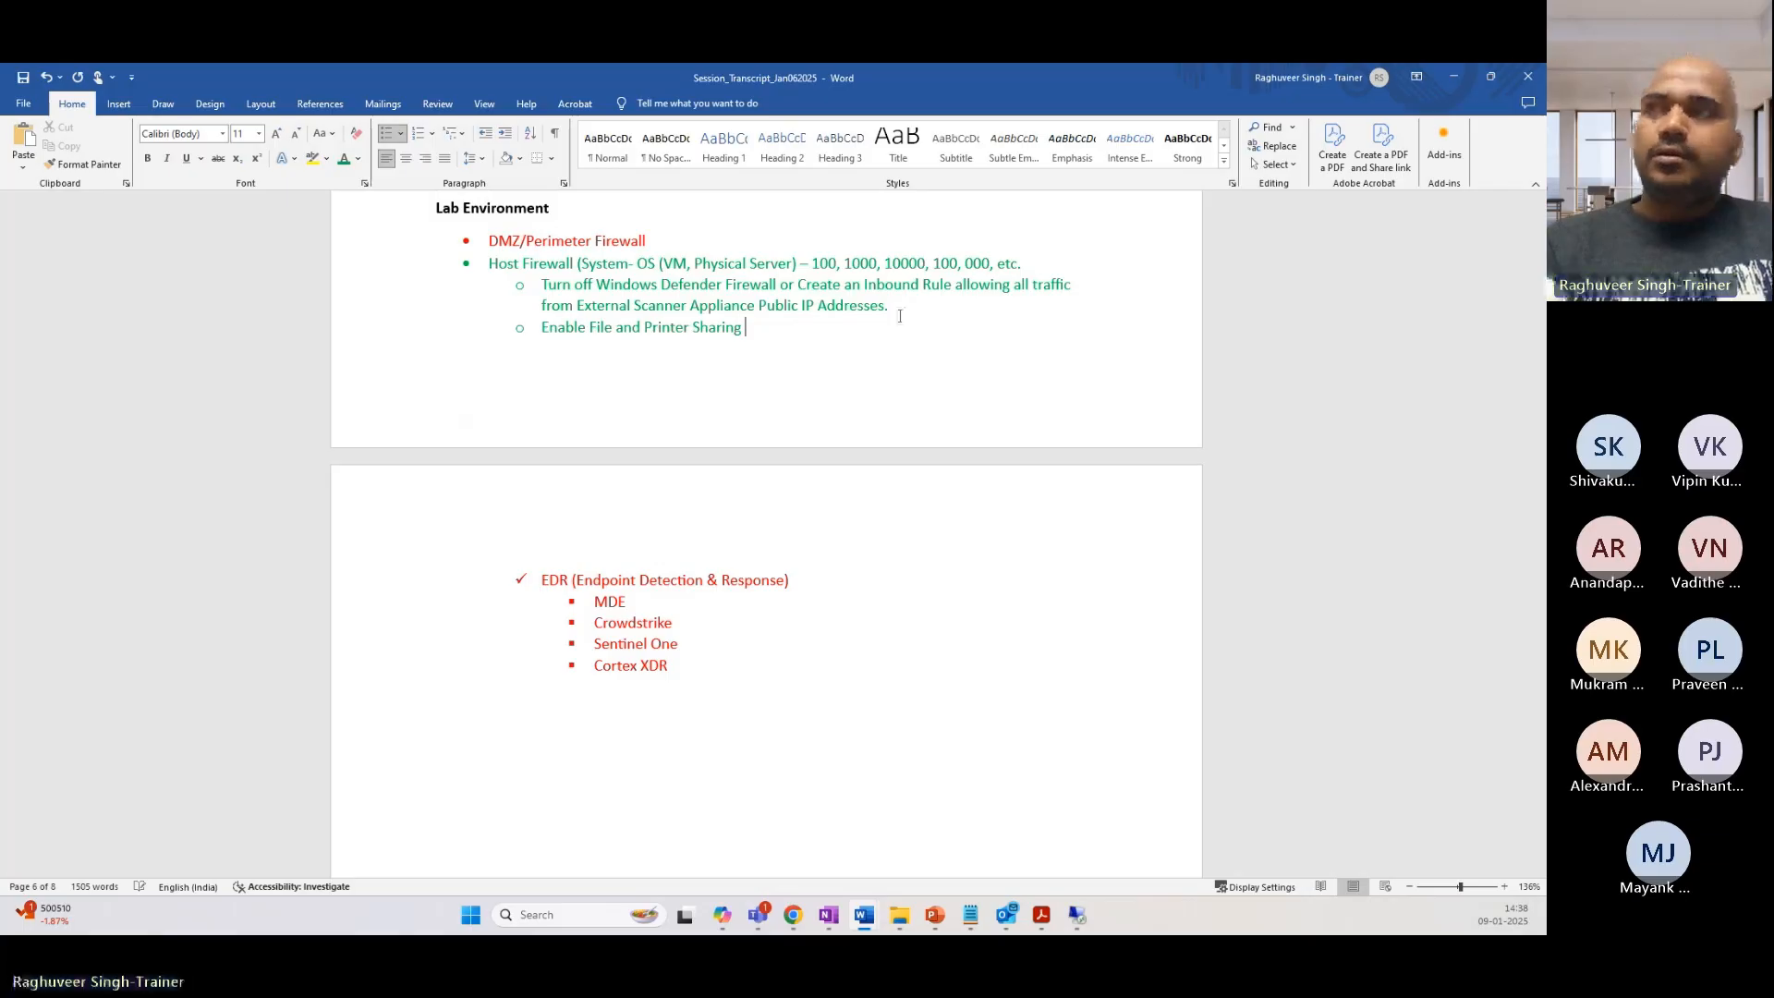
# Step: Complete the File and Printer Sharing sub-bullet with "(for authenticated scans via Virtual Scanner Appliance)"
pyautogui.write('(for auth')
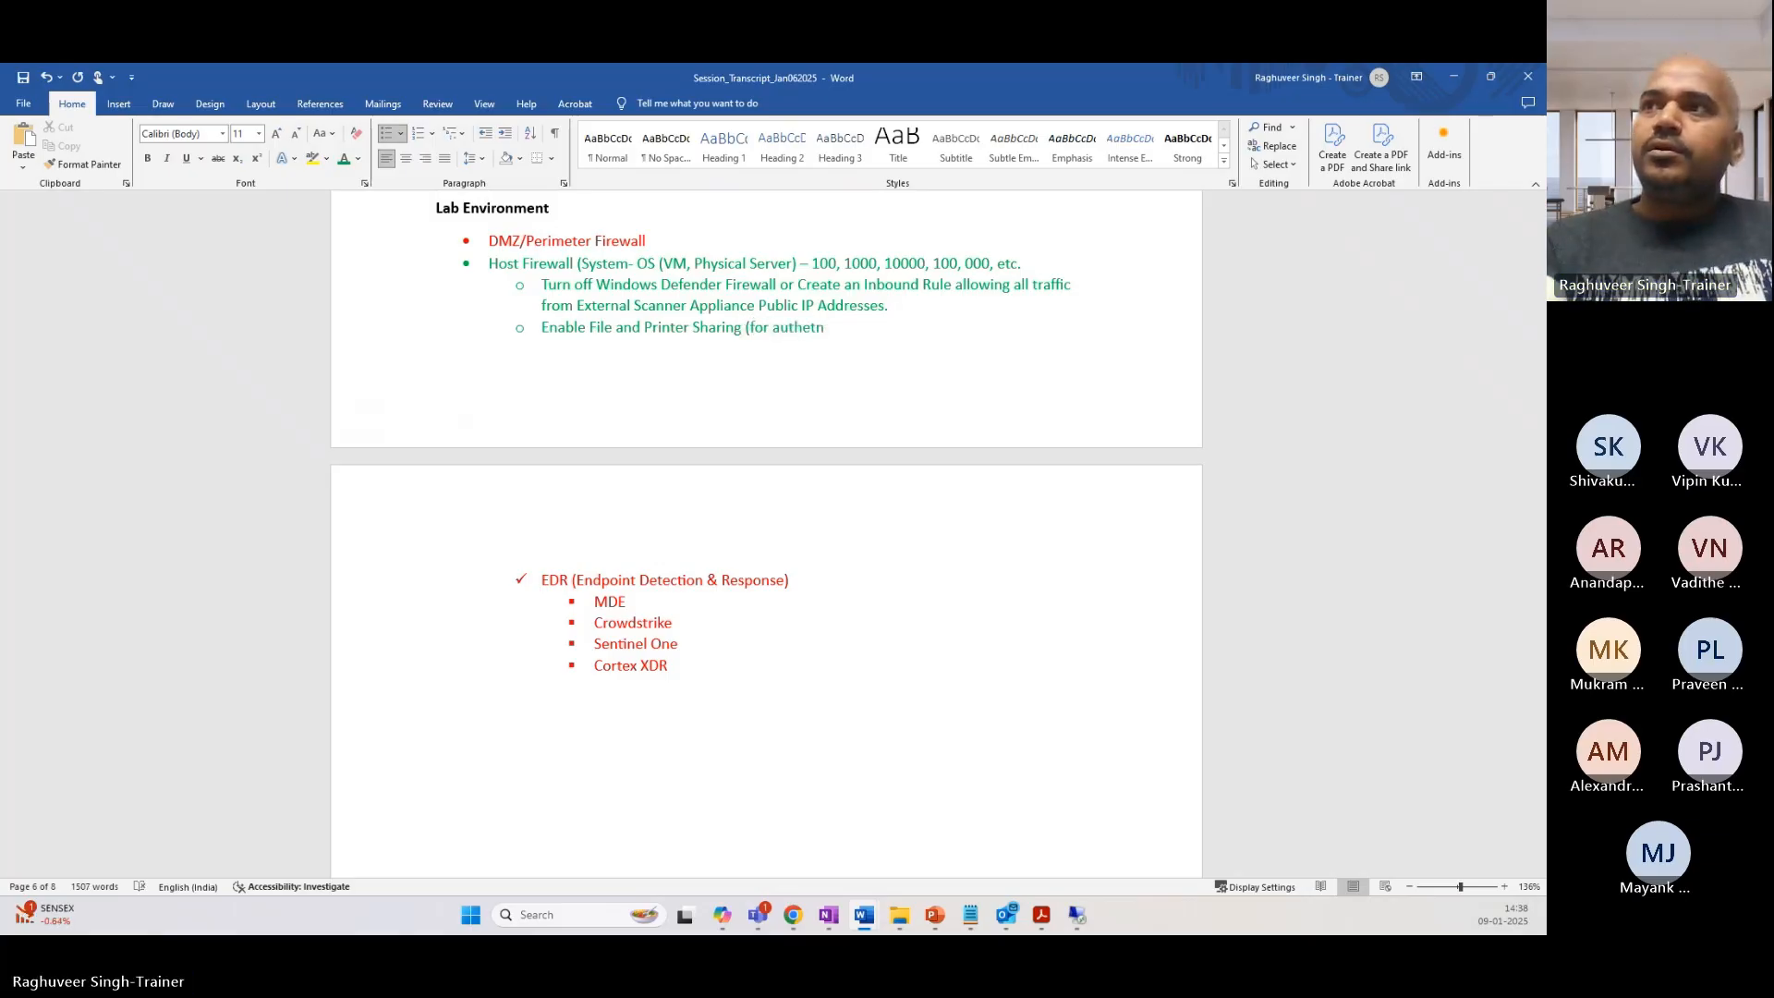
pyautogui.write('enticated s')
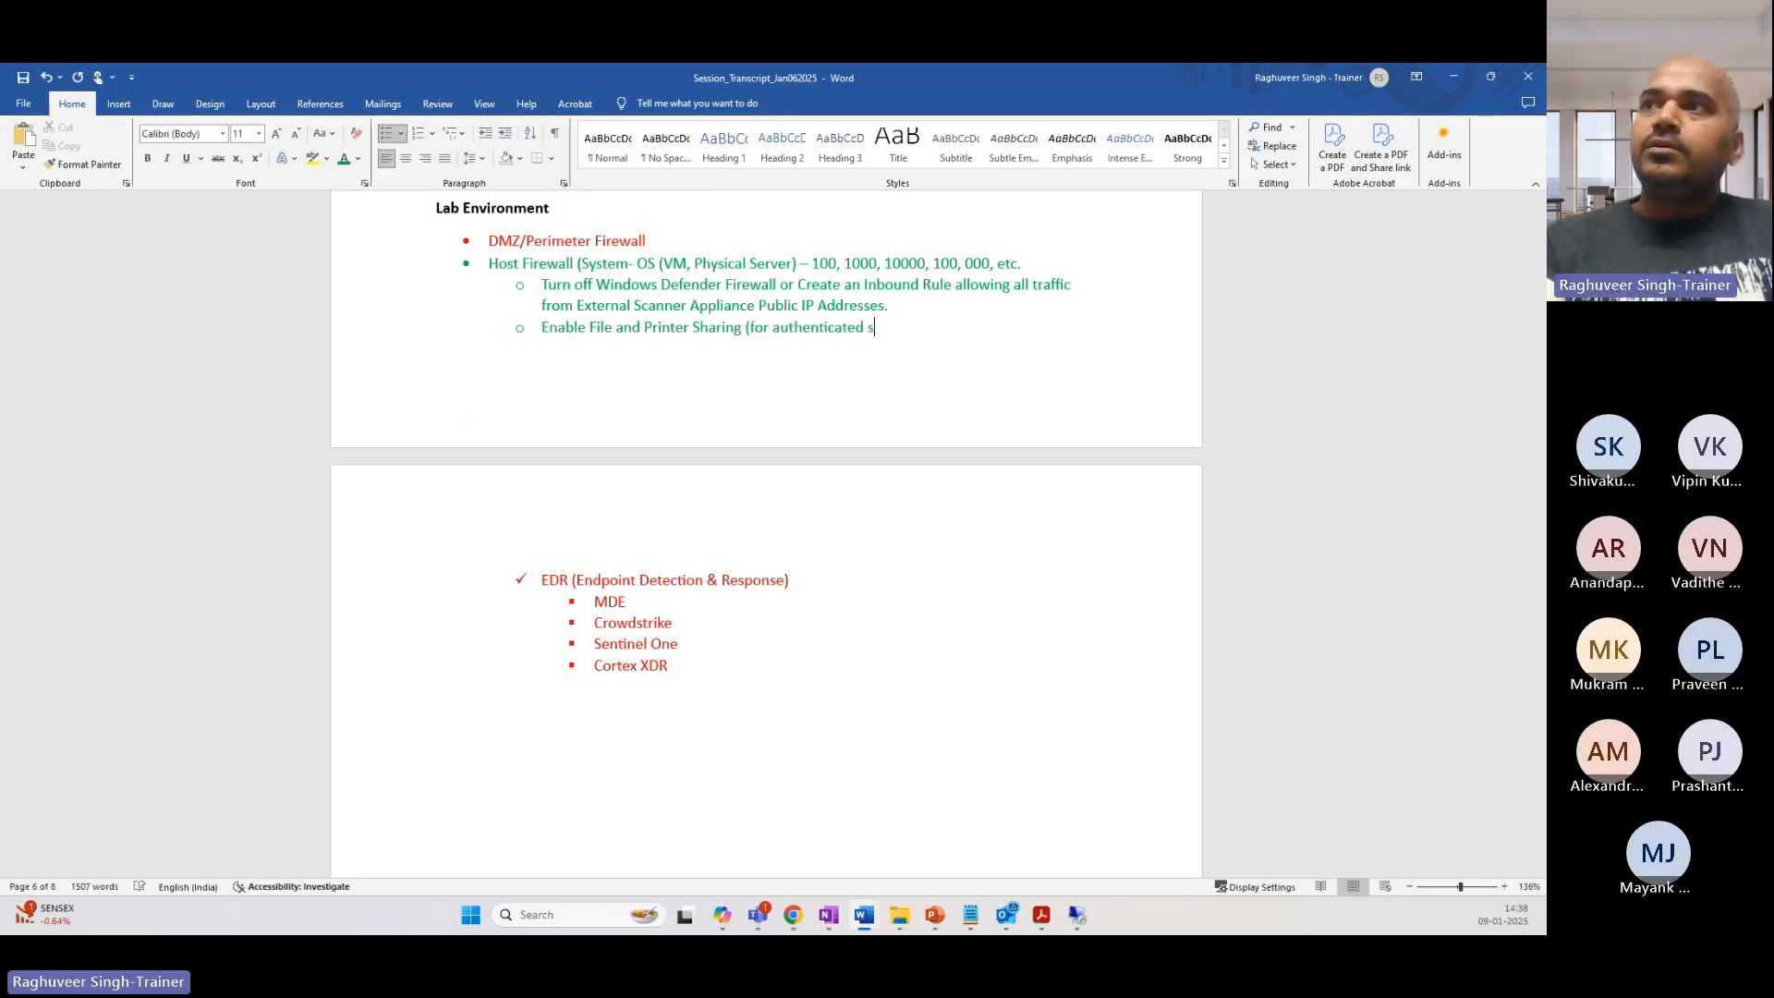
pyautogui.write('cans via')
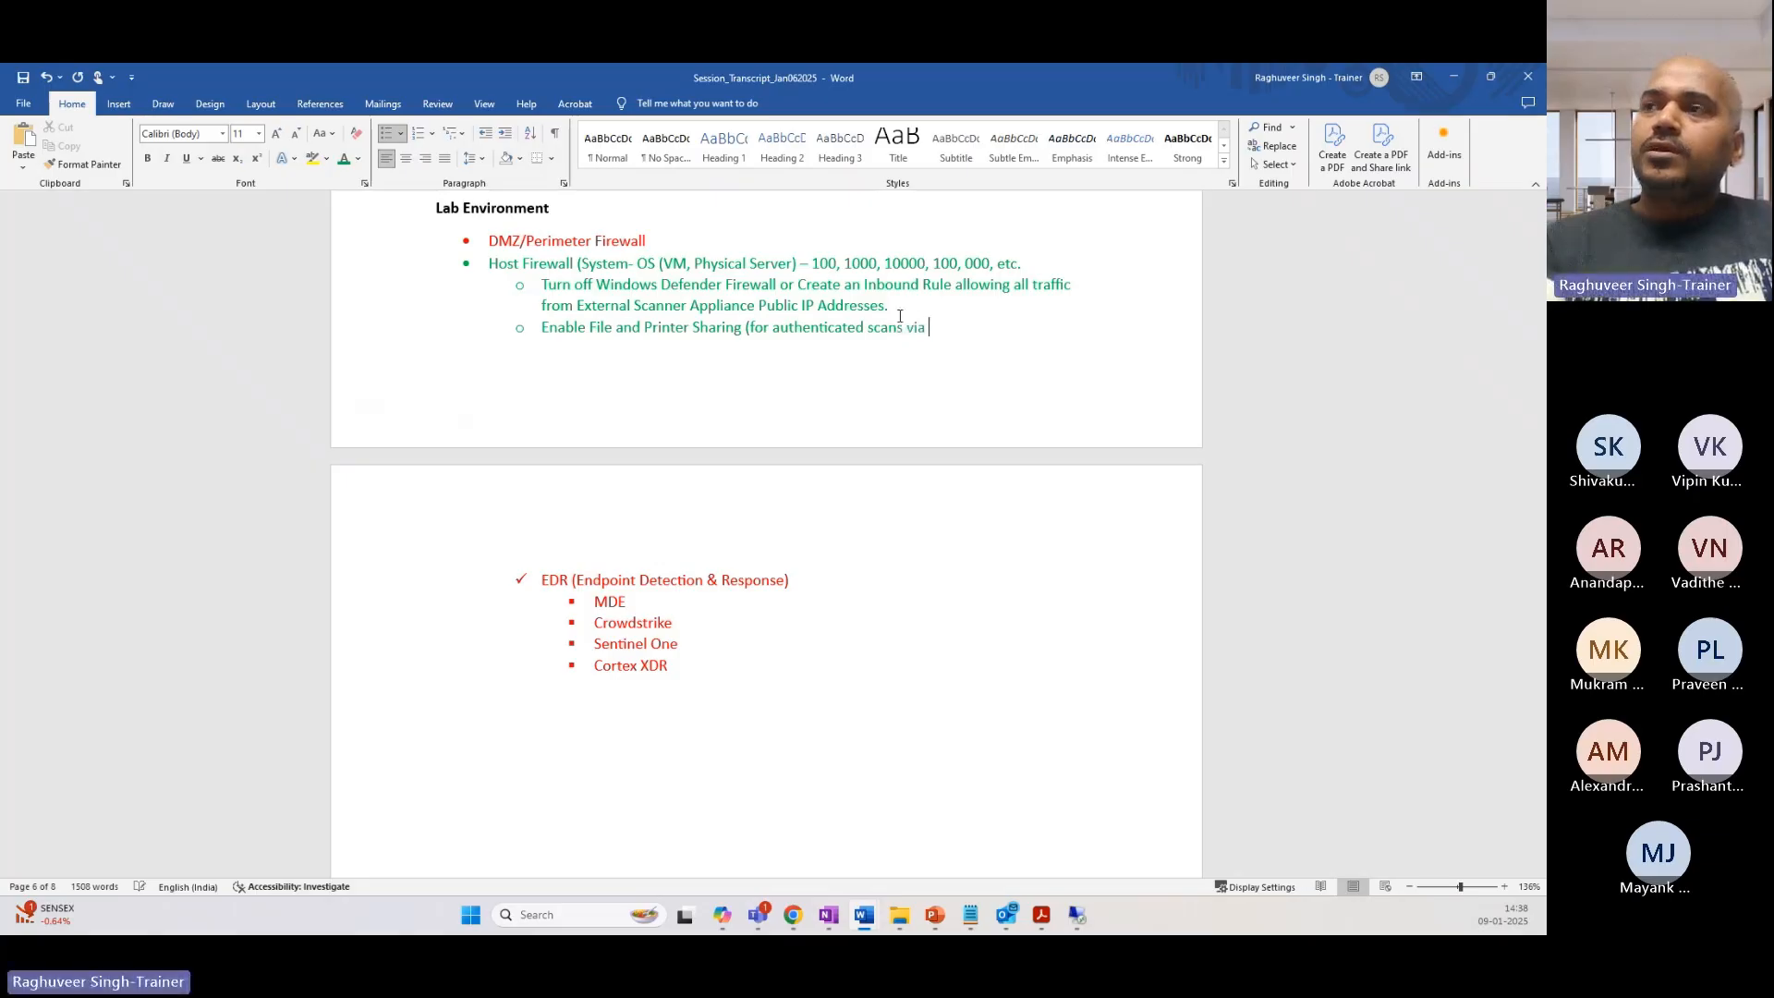
pyautogui.write(' Virtual Scann')
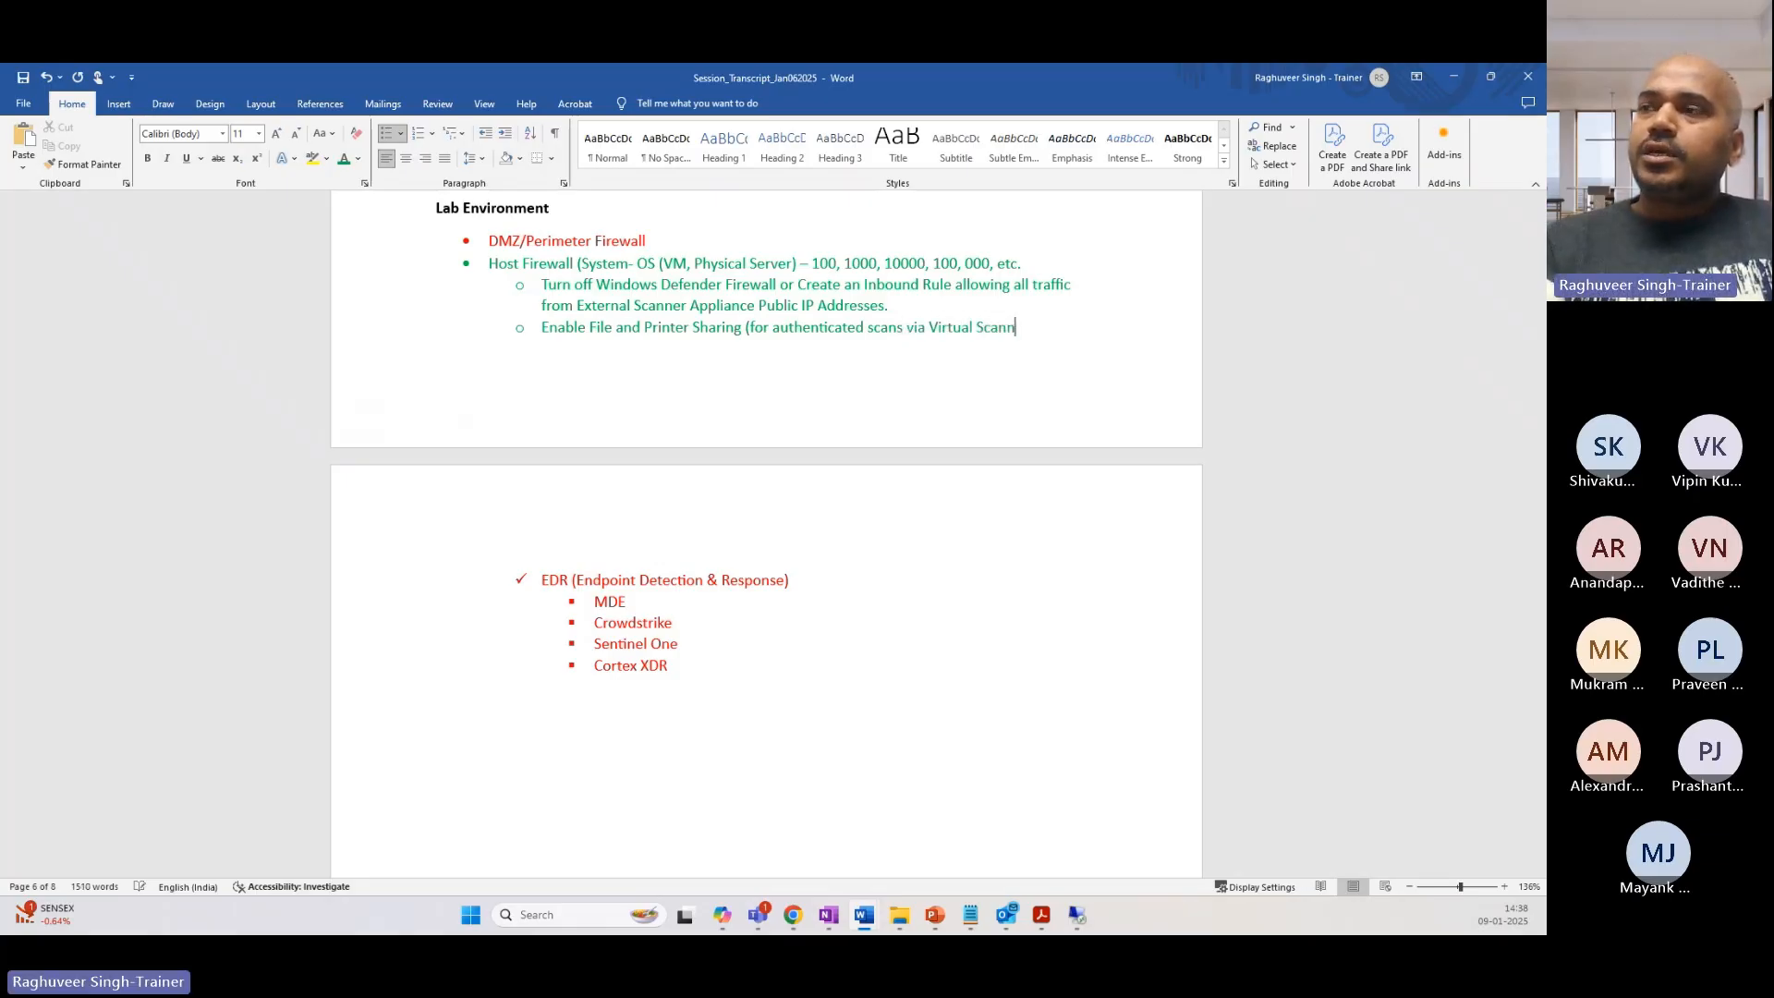
pyautogui.write('er Applian')
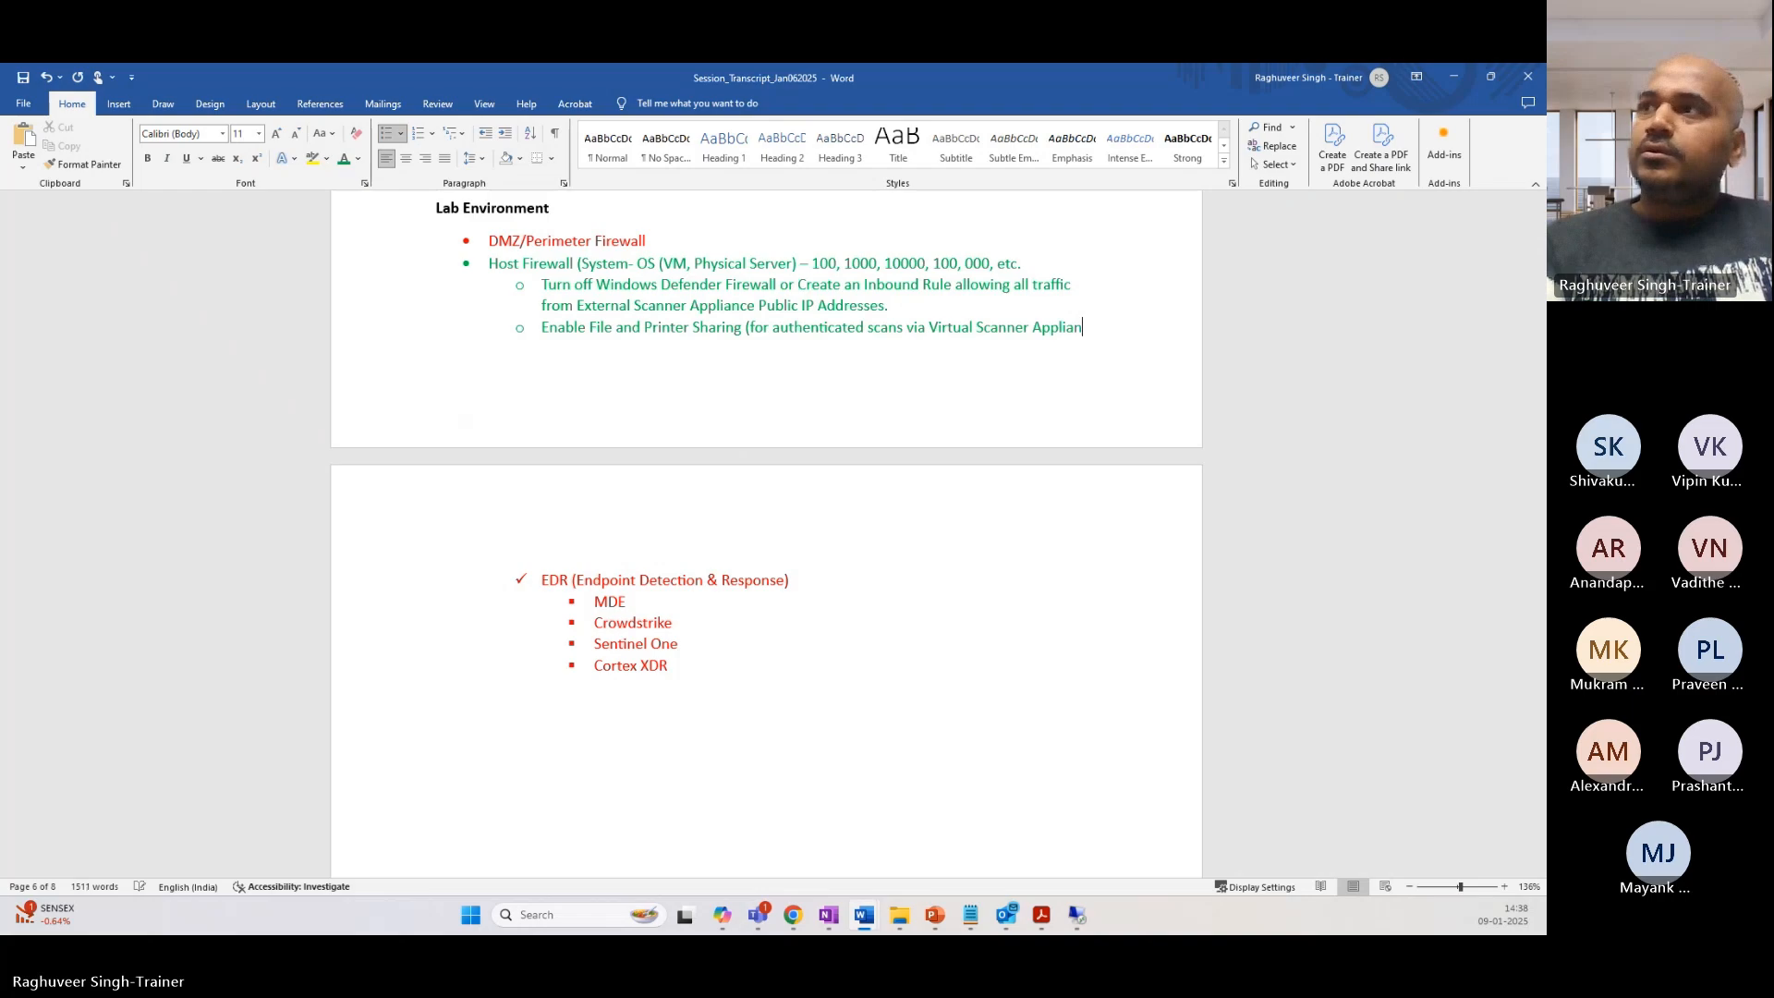
pyautogui.write('ce)')
# Step: Add a third sub-bullet under Host Firewall reading 'Enable “Windows Management Instrumentations (WMI)'
pyautogui.press('Return')
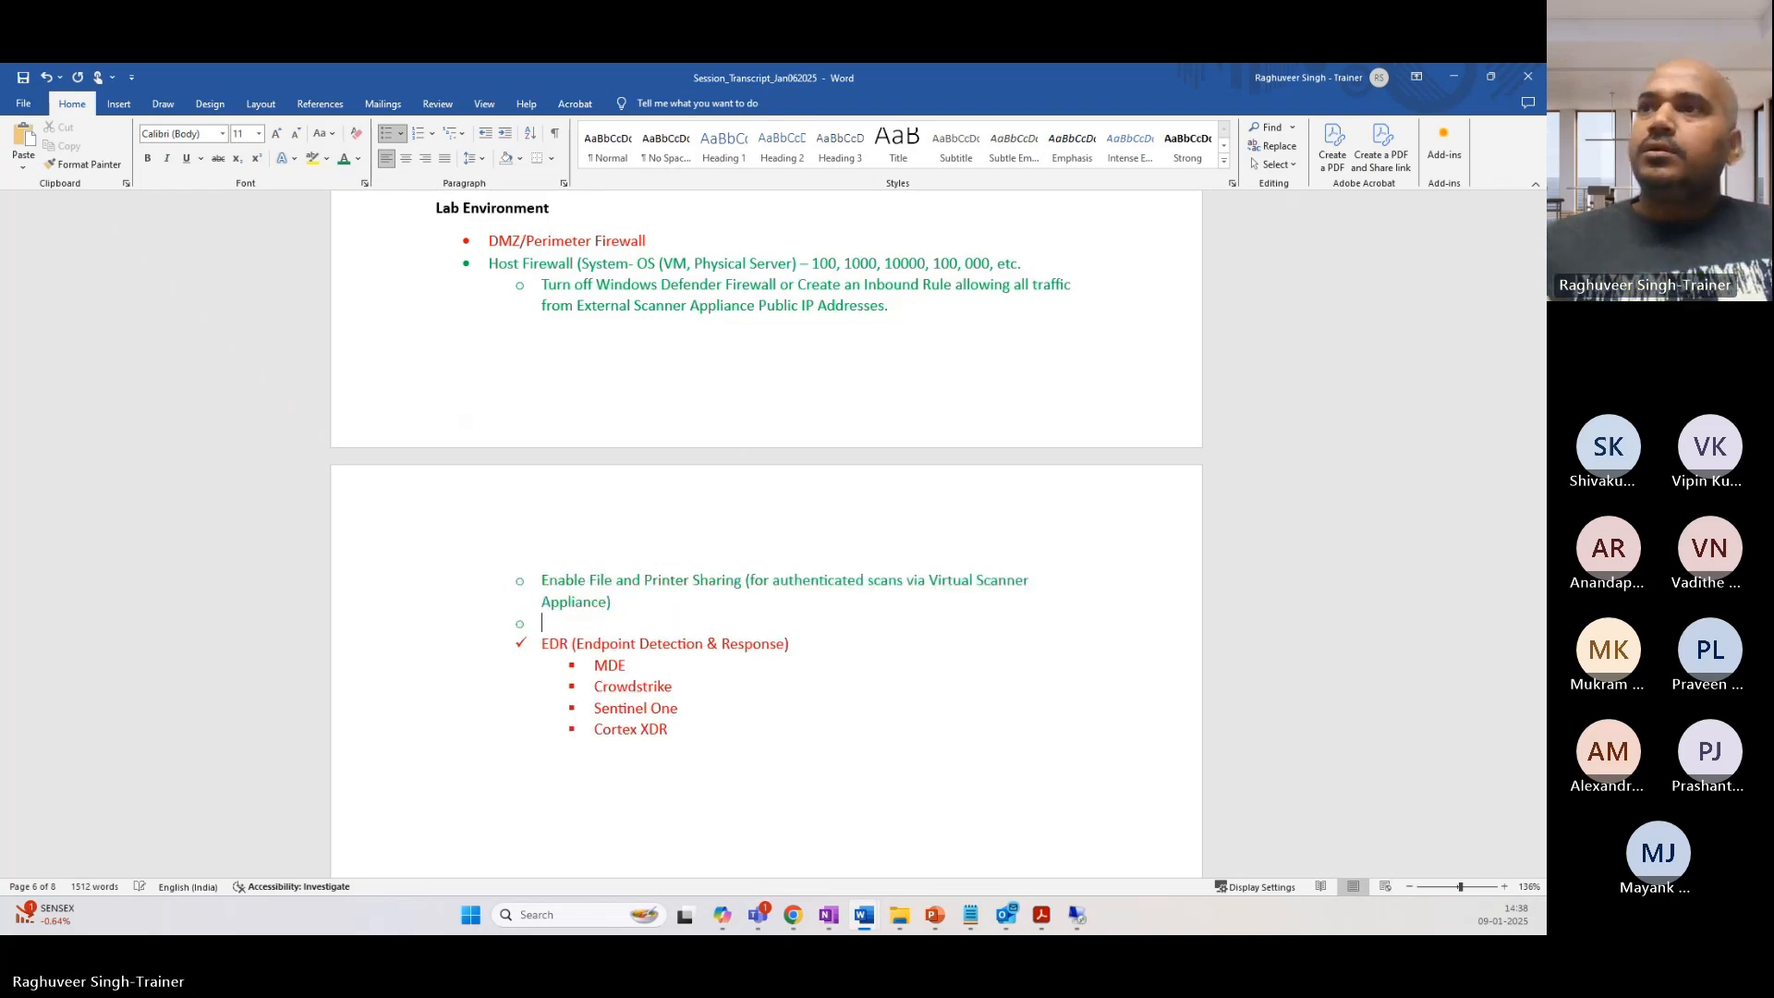
pyautogui.scroll(-2, 899, 314)
pyautogui.write('W')
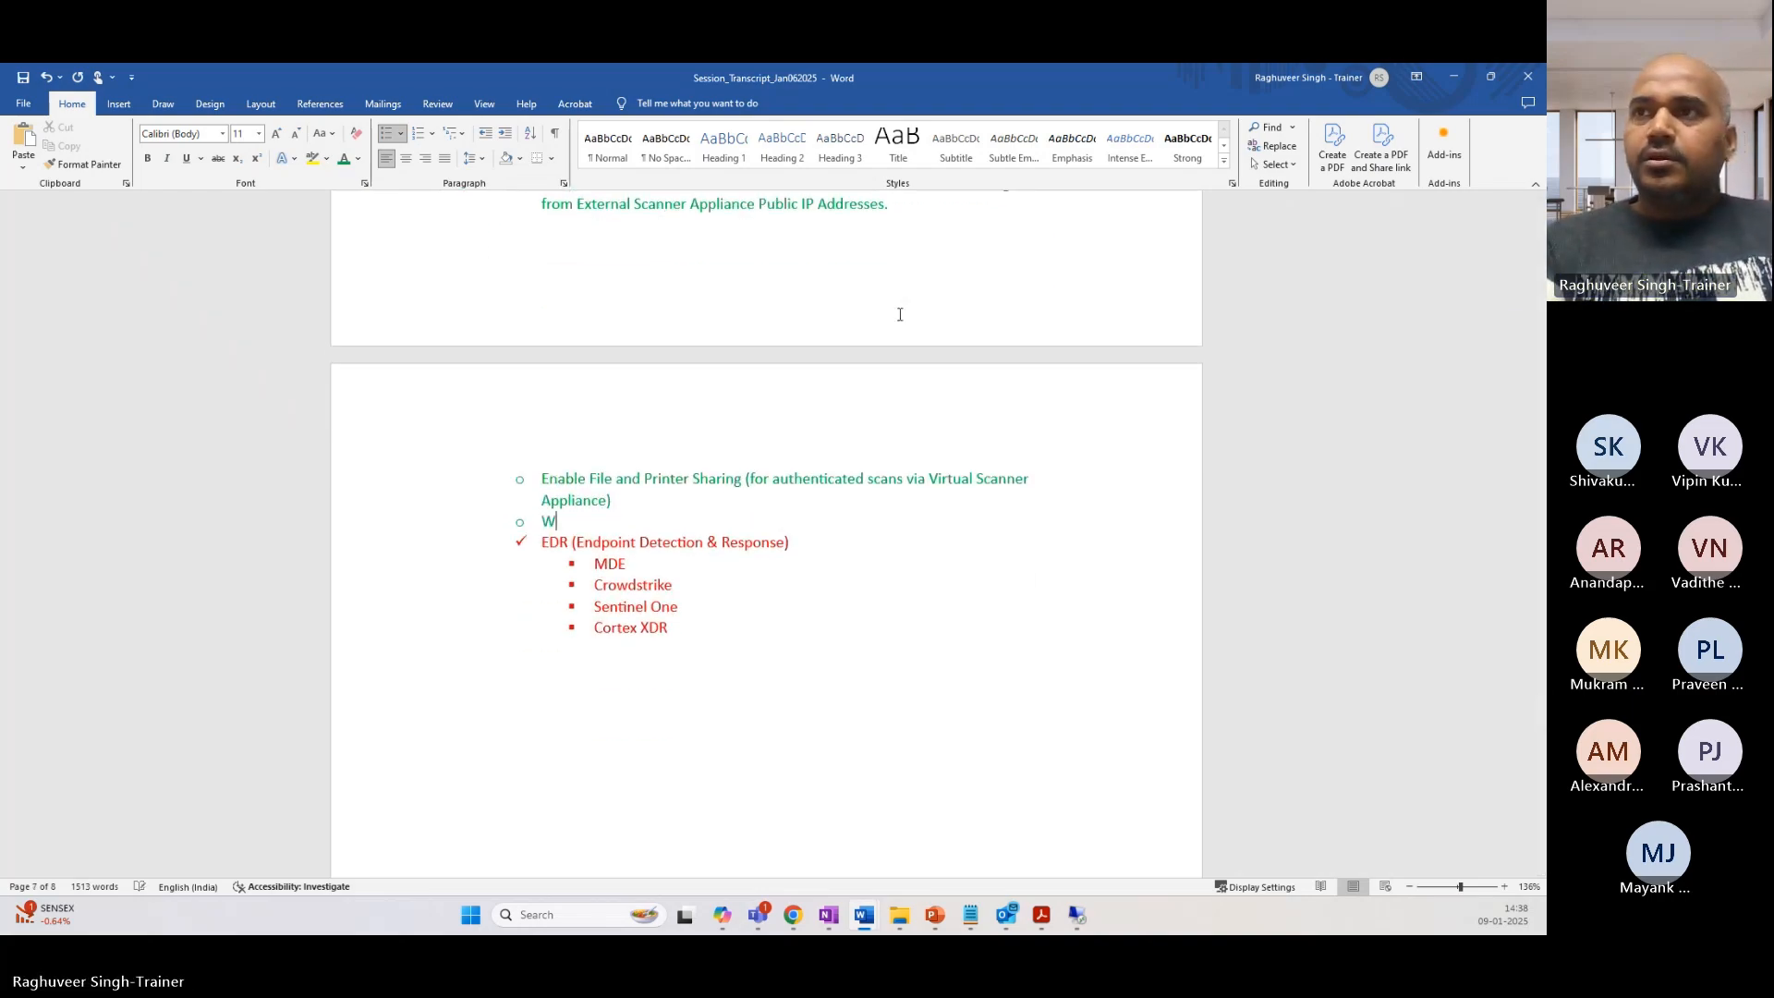
pyautogui.press('BackSpace')
pyautogui.write('Enable ')
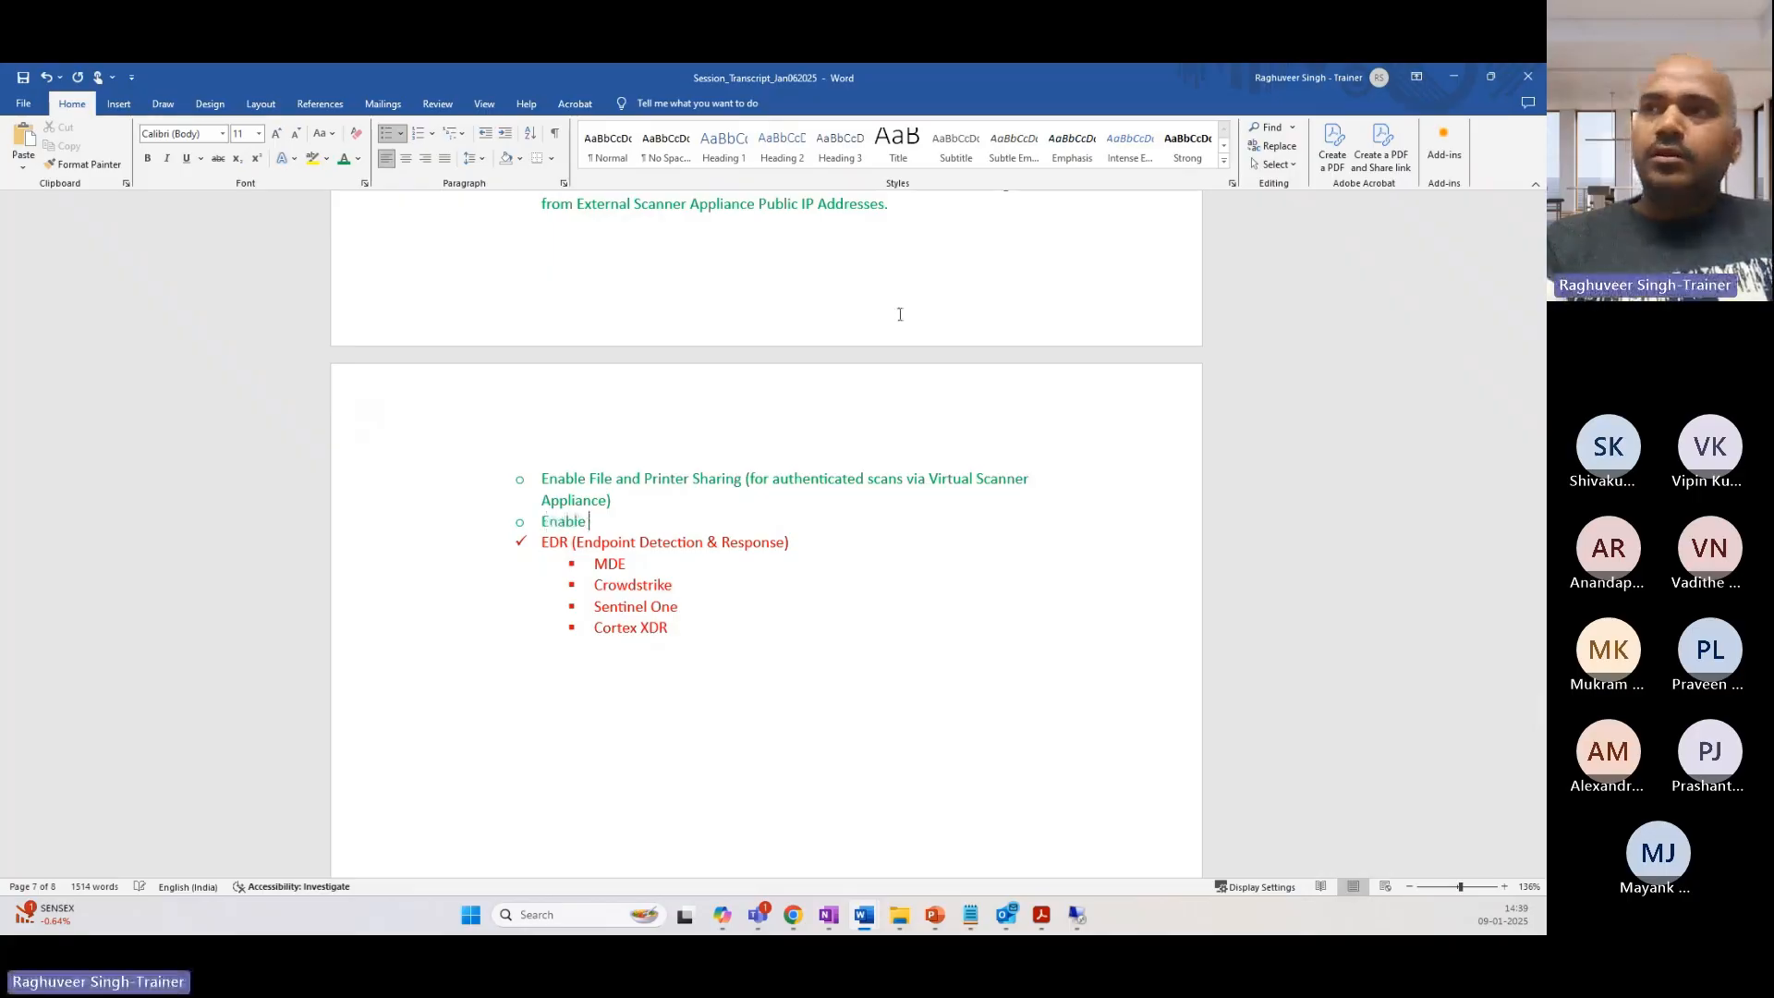
pyautogui.write('“Wind')
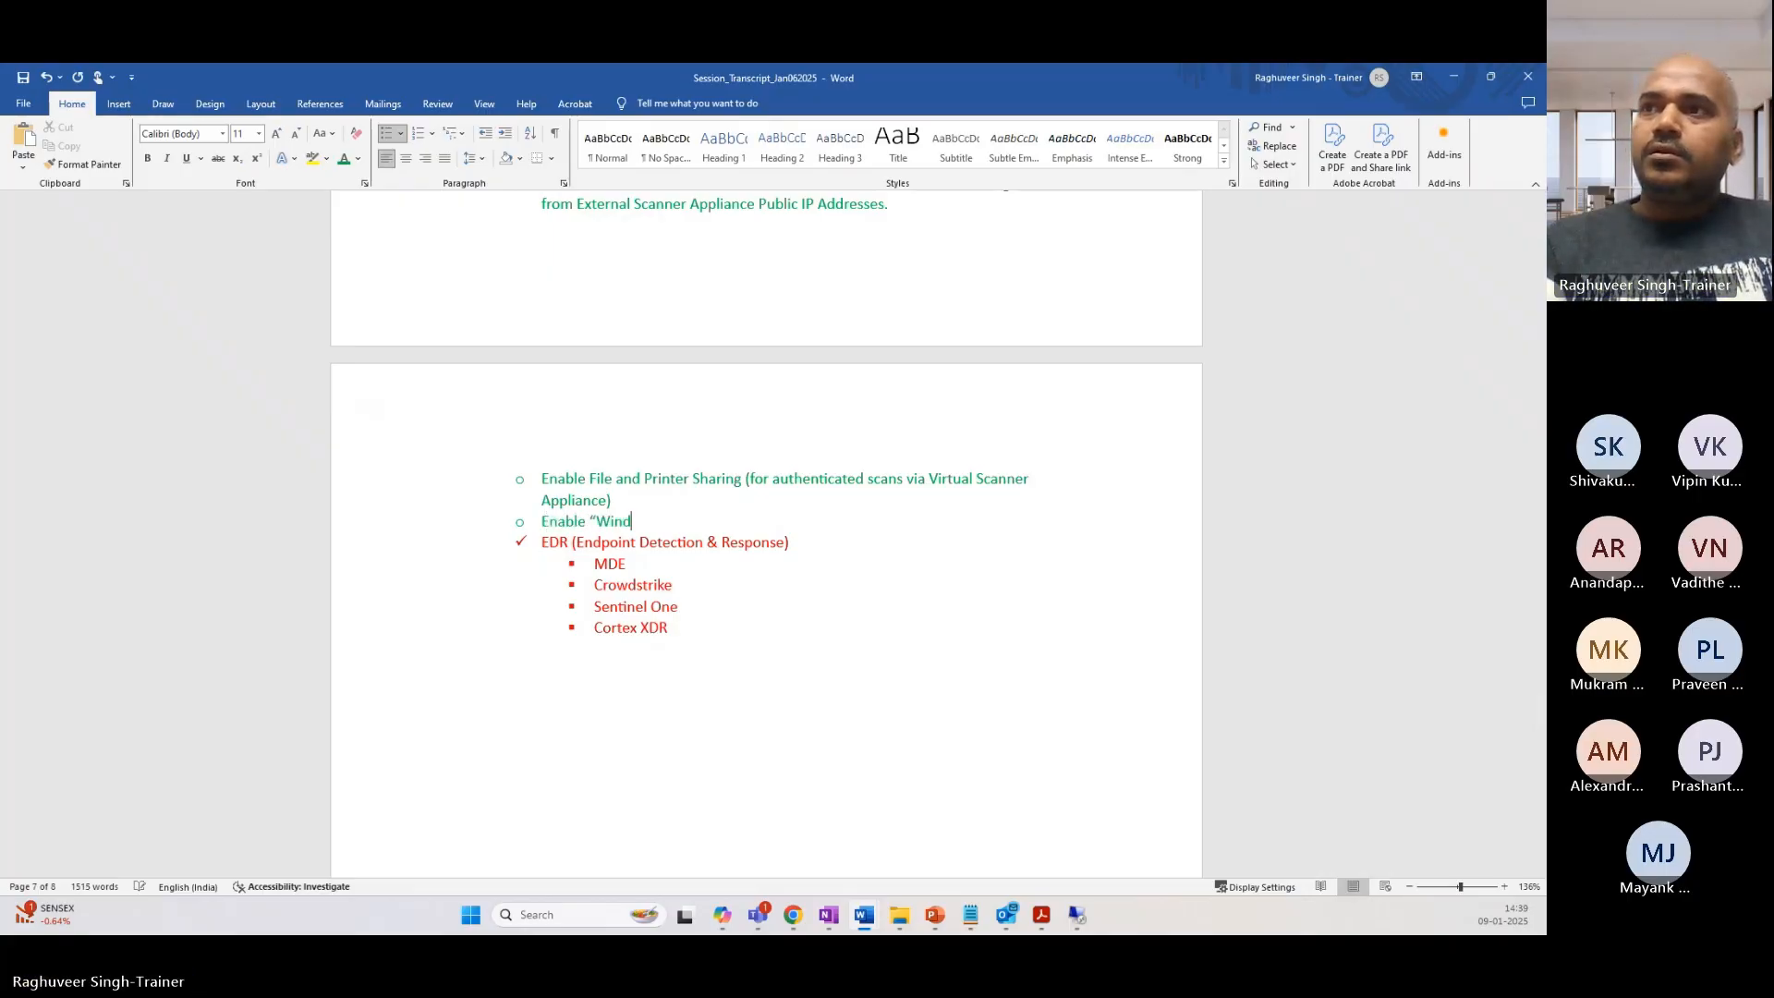
pyautogui.write('ows Manag')
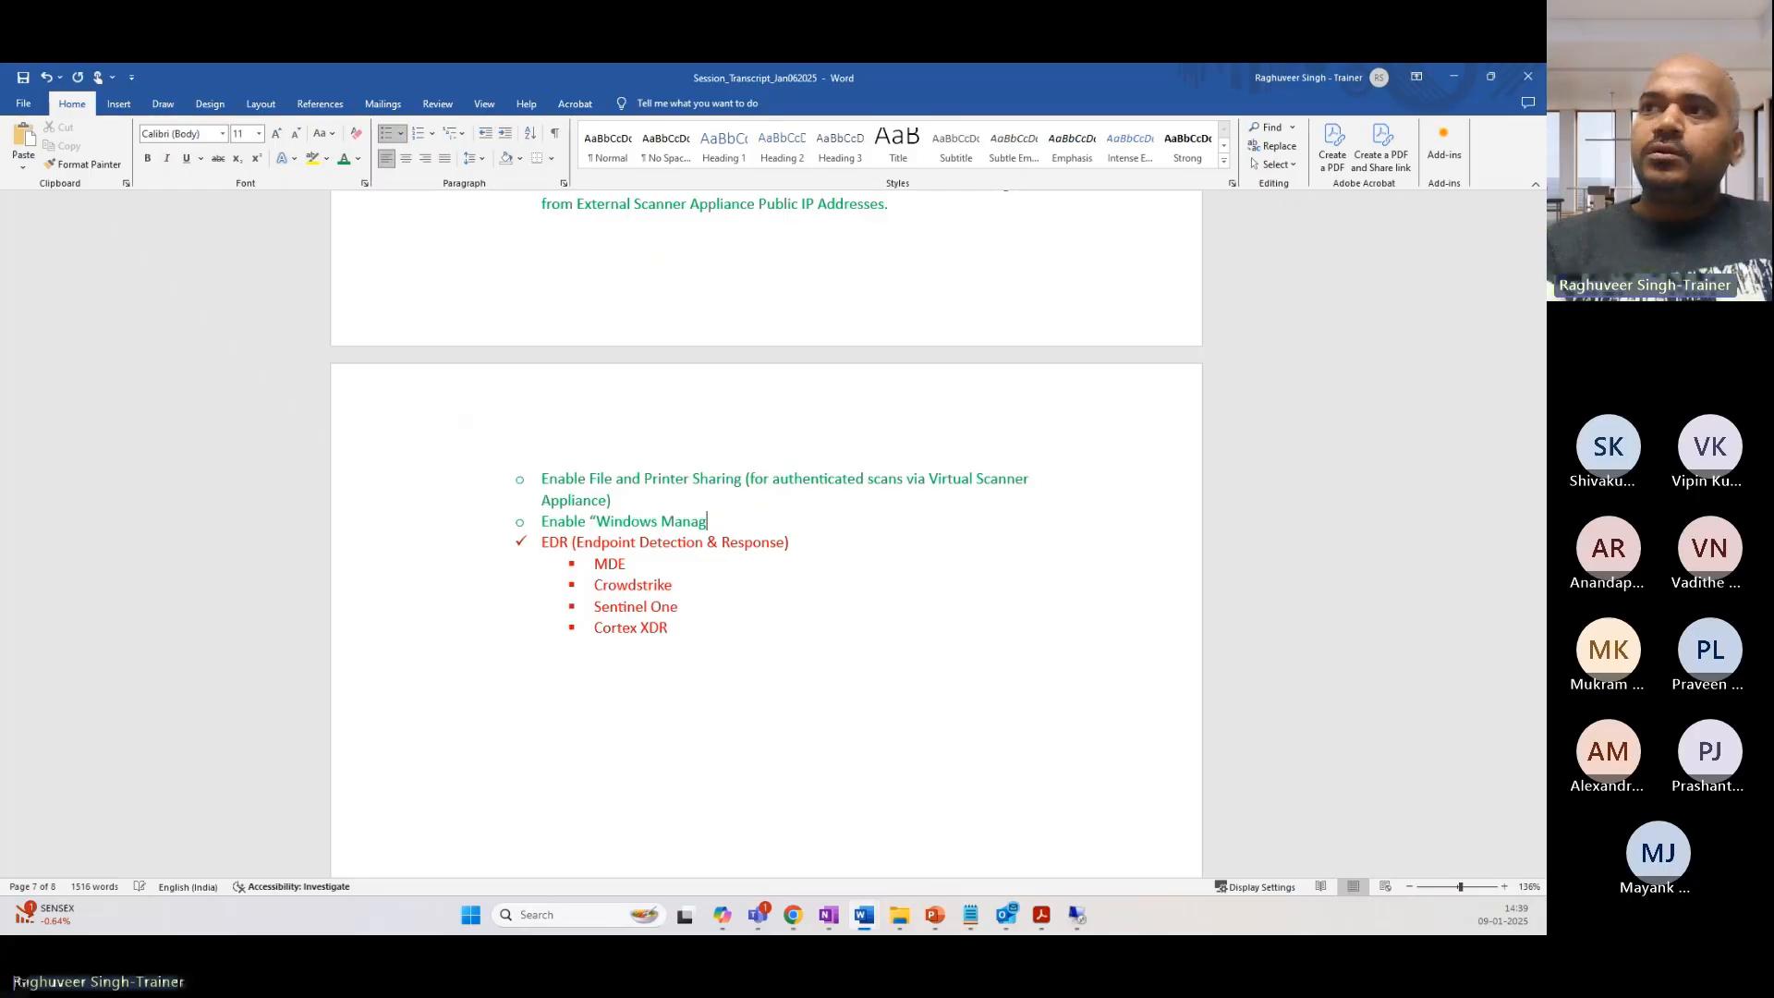
pyautogui.write('ement INst')
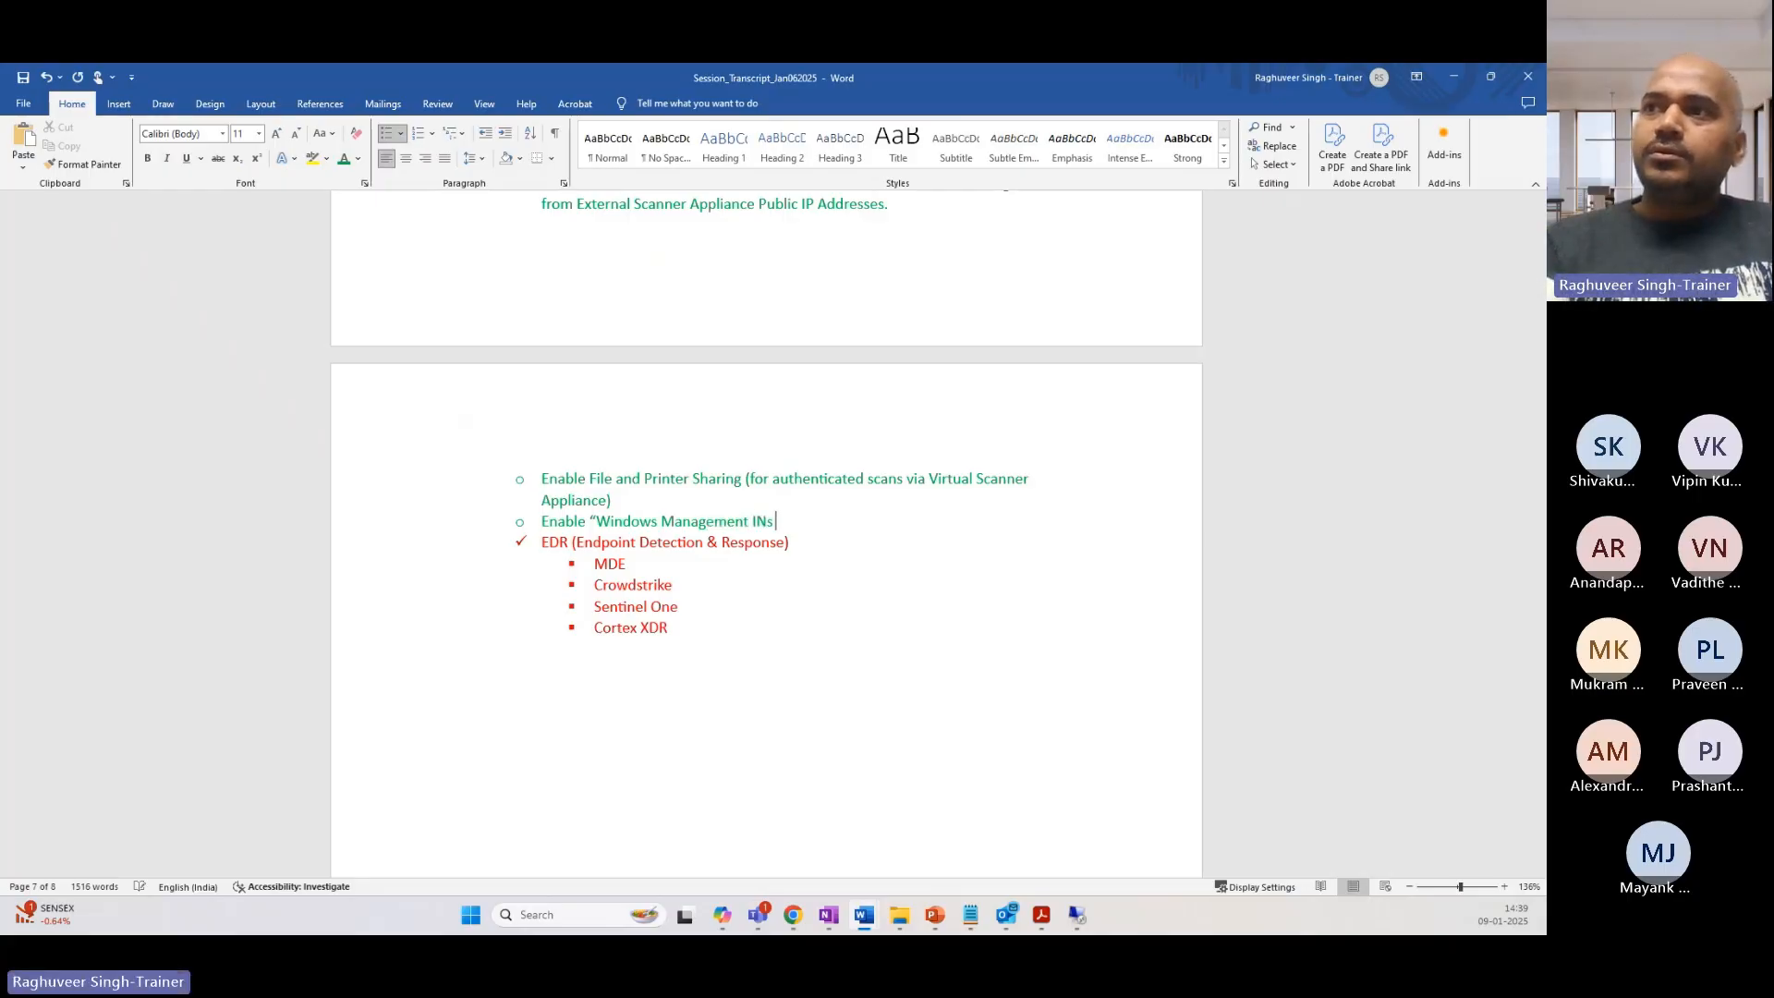
pyautogui.press('BackSpace')
pyautogui.press('BackSpace')
pyautogui.write('nstru')
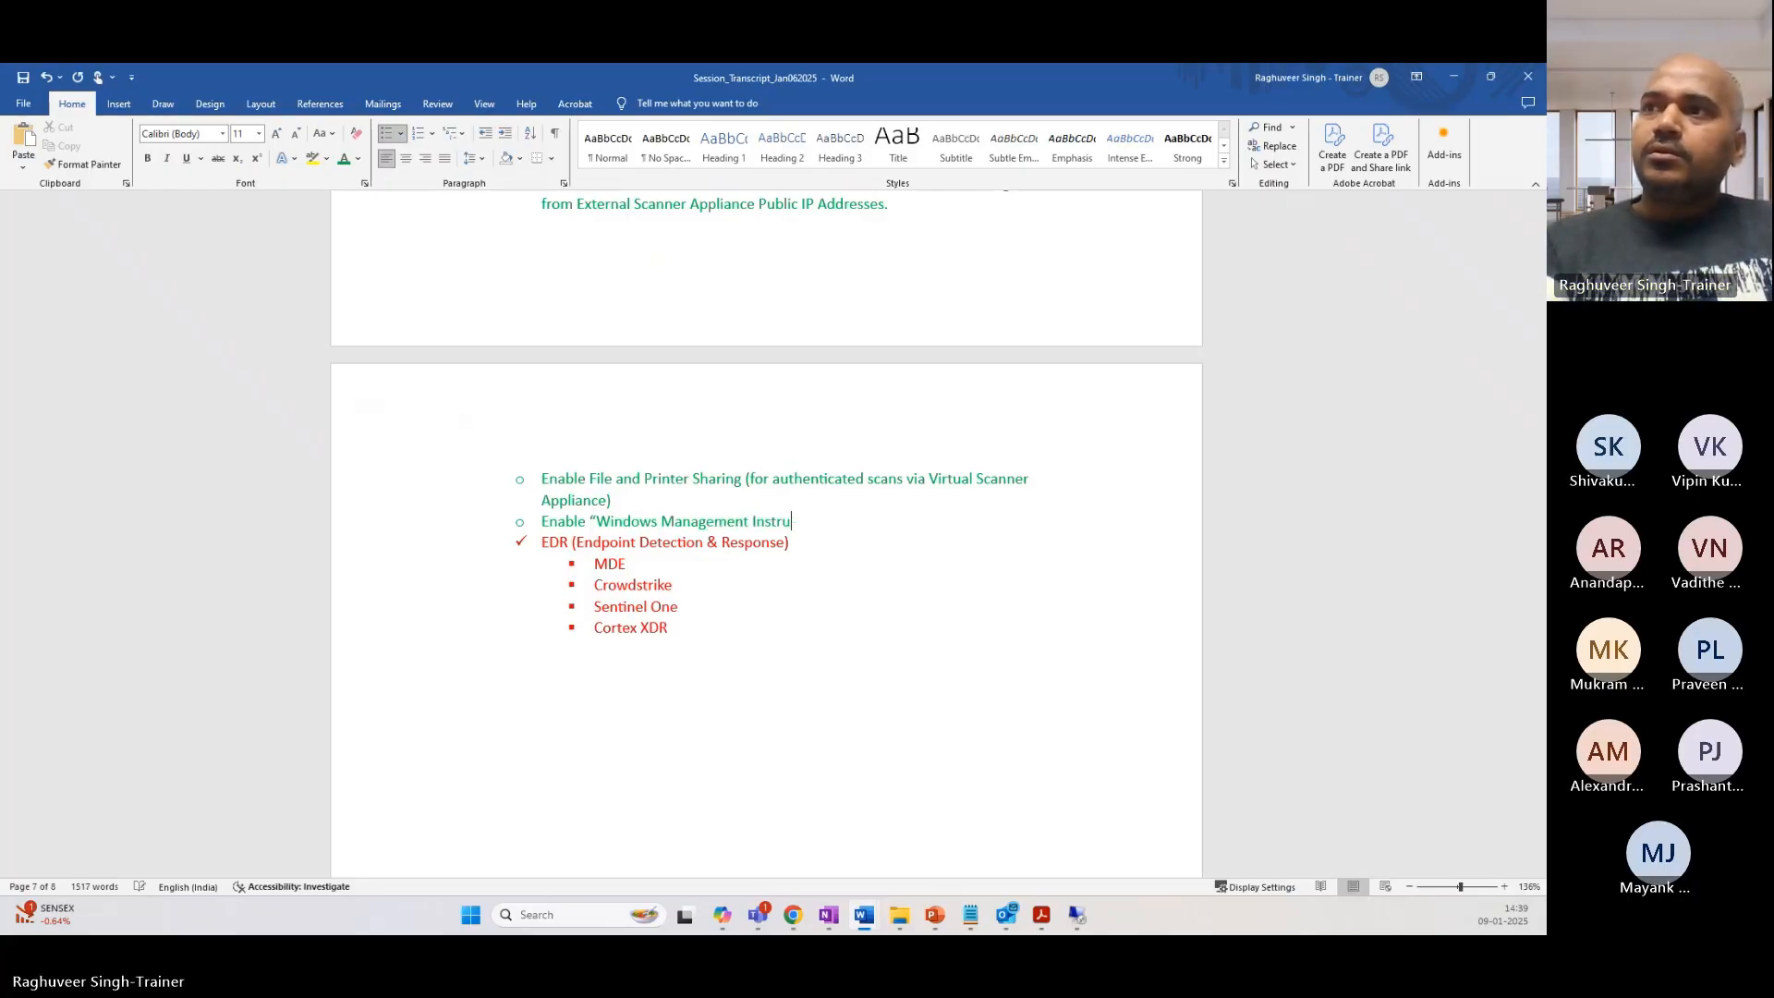
pyautogui.write('cmentaations')
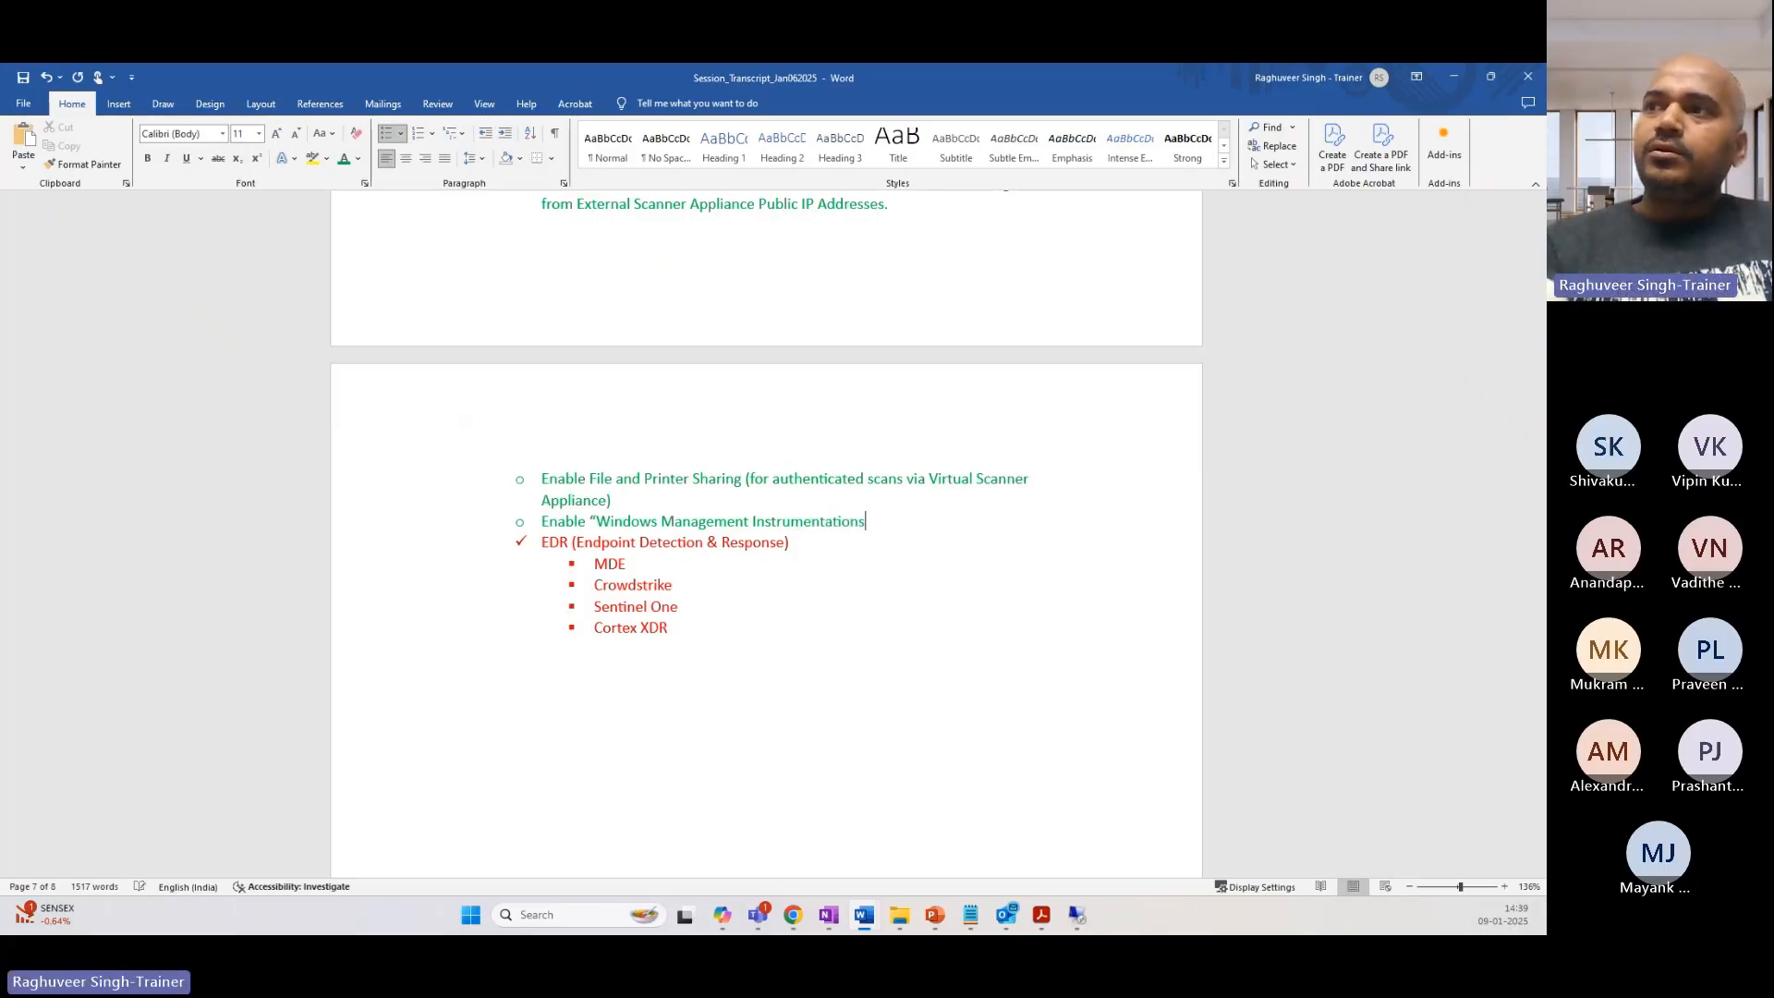
pyautogui.press('BackSpace')
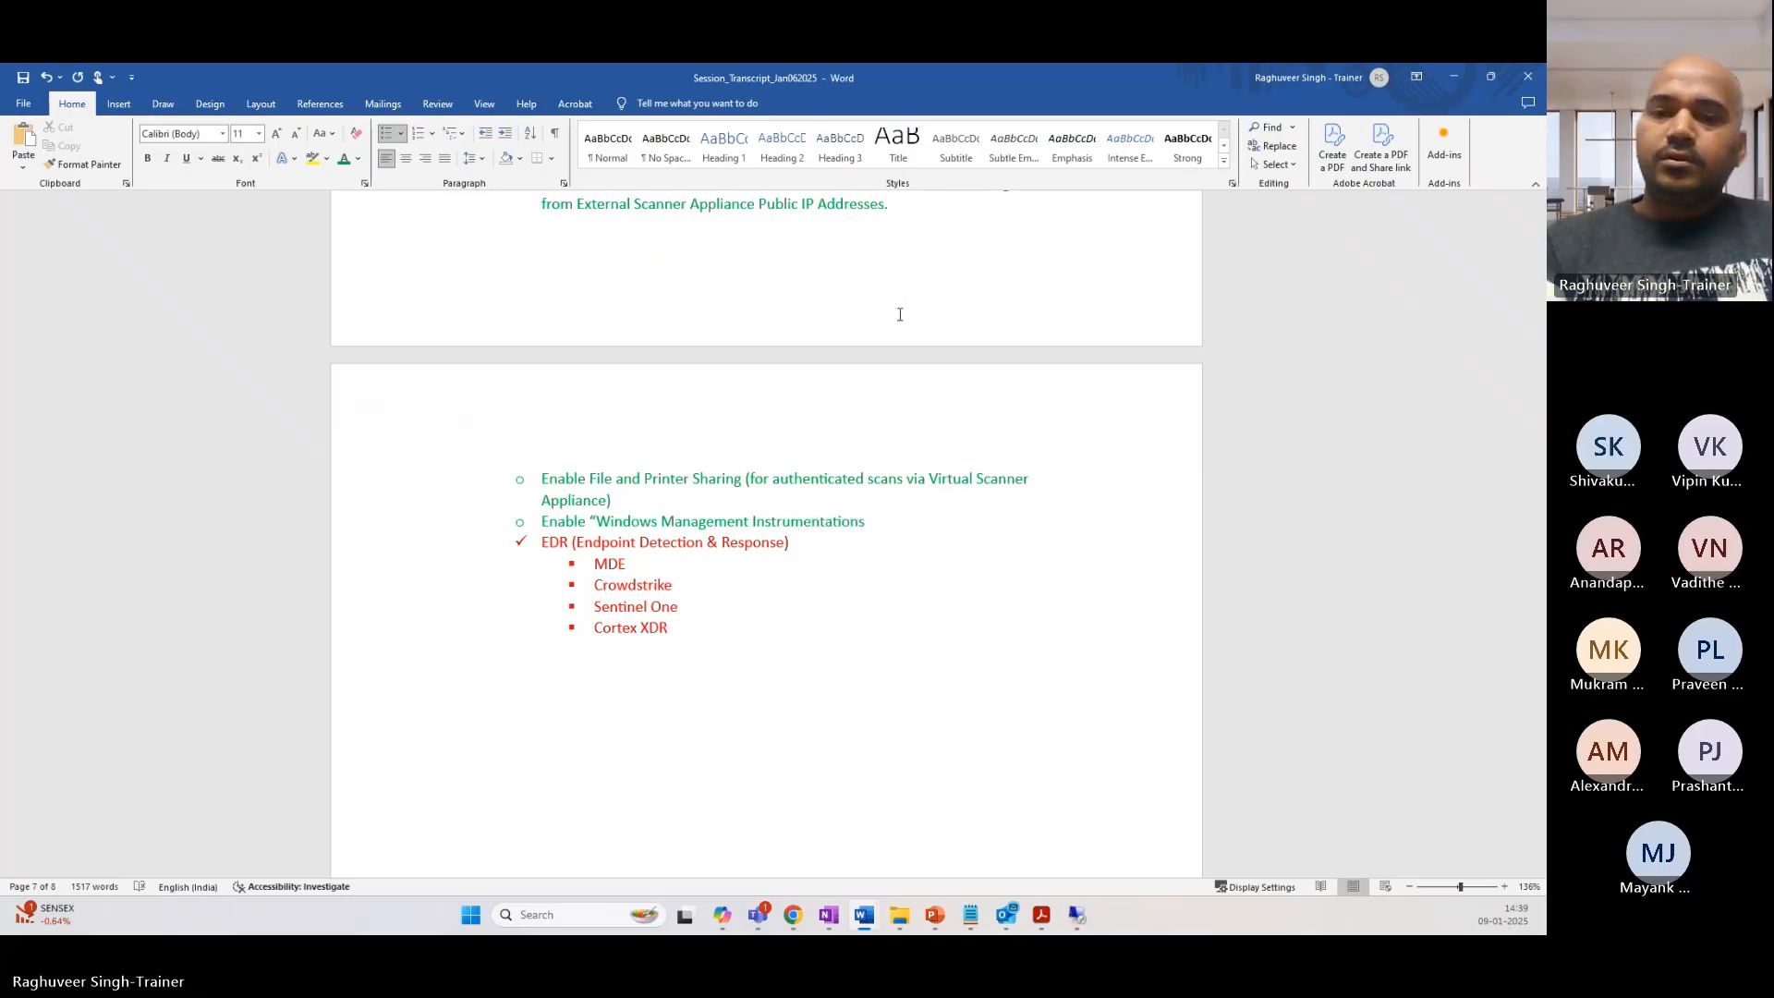
pyautogui.write('(WMI')
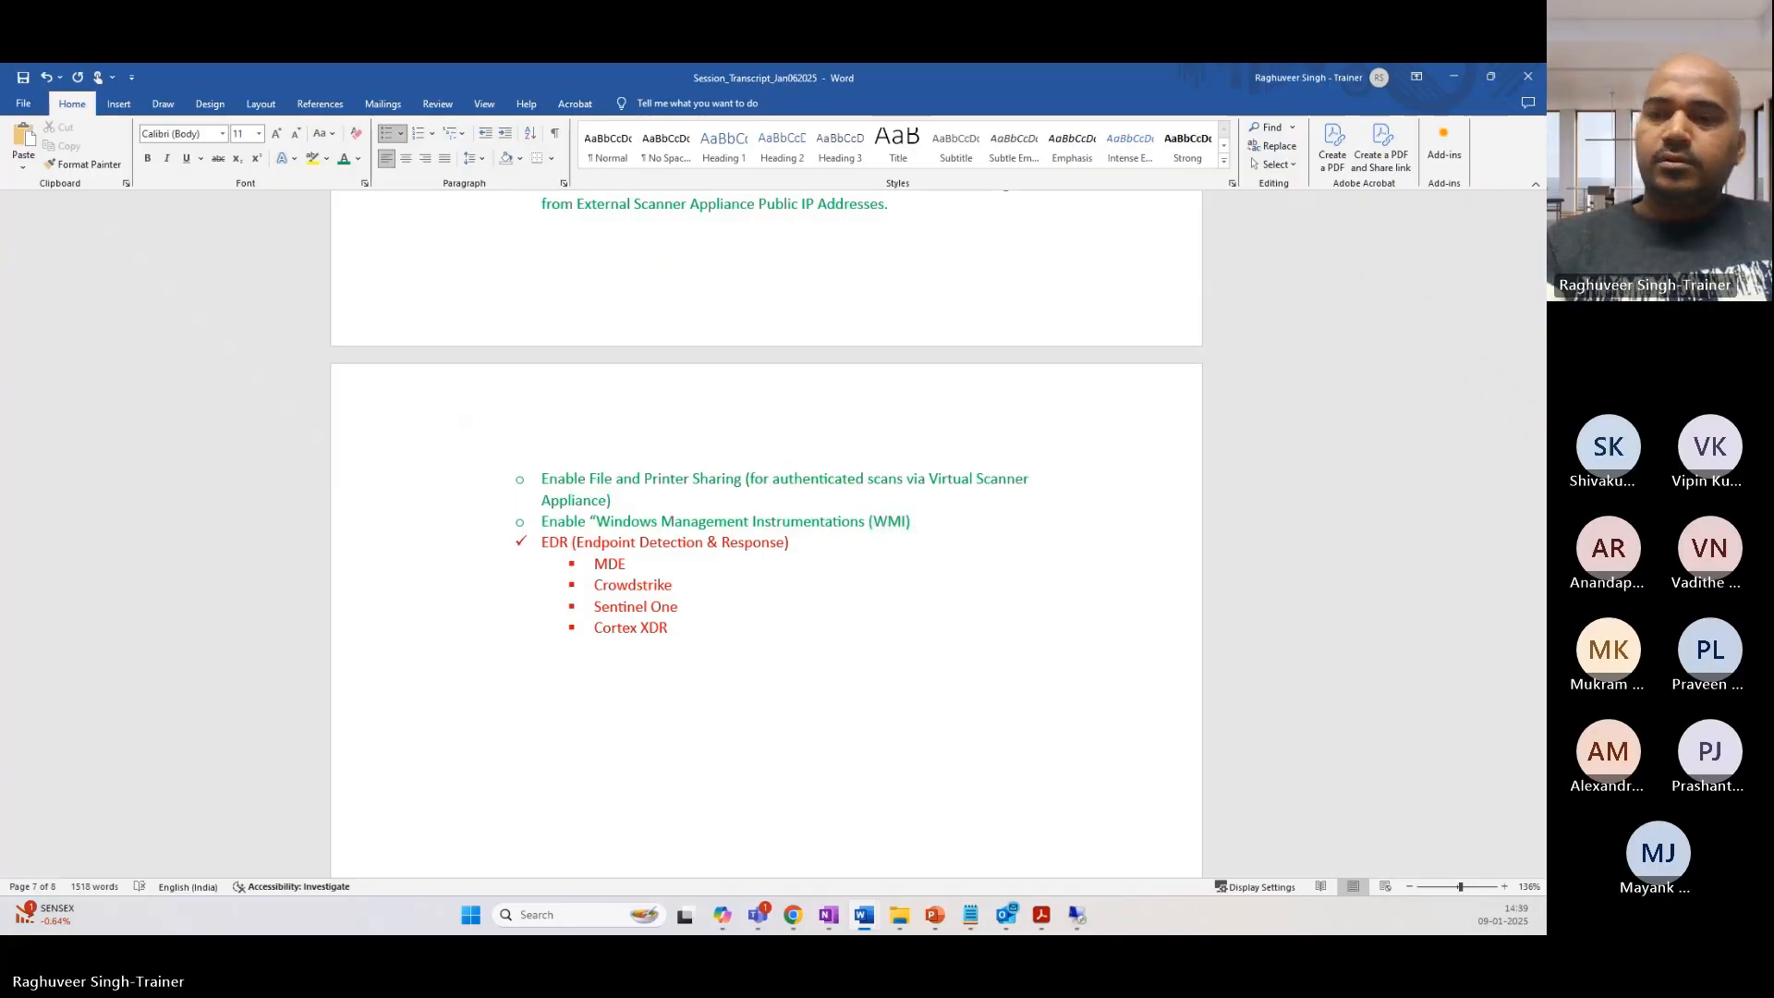
pyautogui.write(') "')
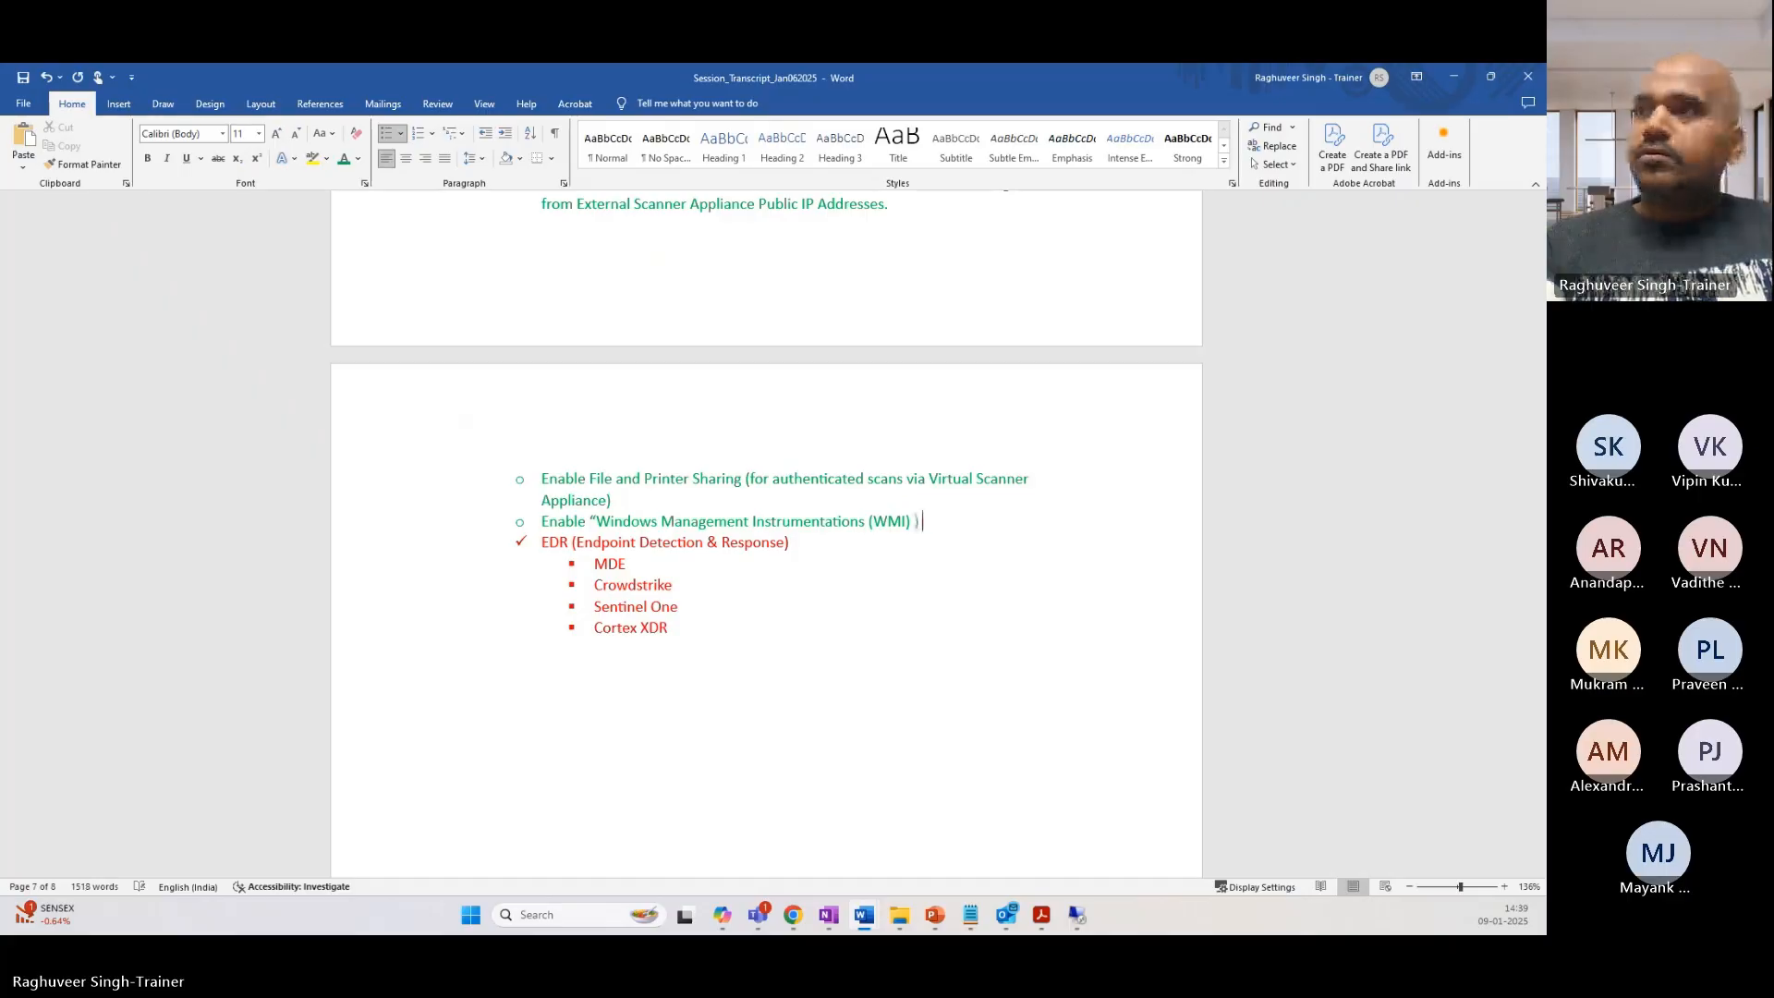
# Step: Complete the WMI sub-bullet with the explanation "(for automated vulnerabilities remediation)"
pyautogui.write('for vulner')
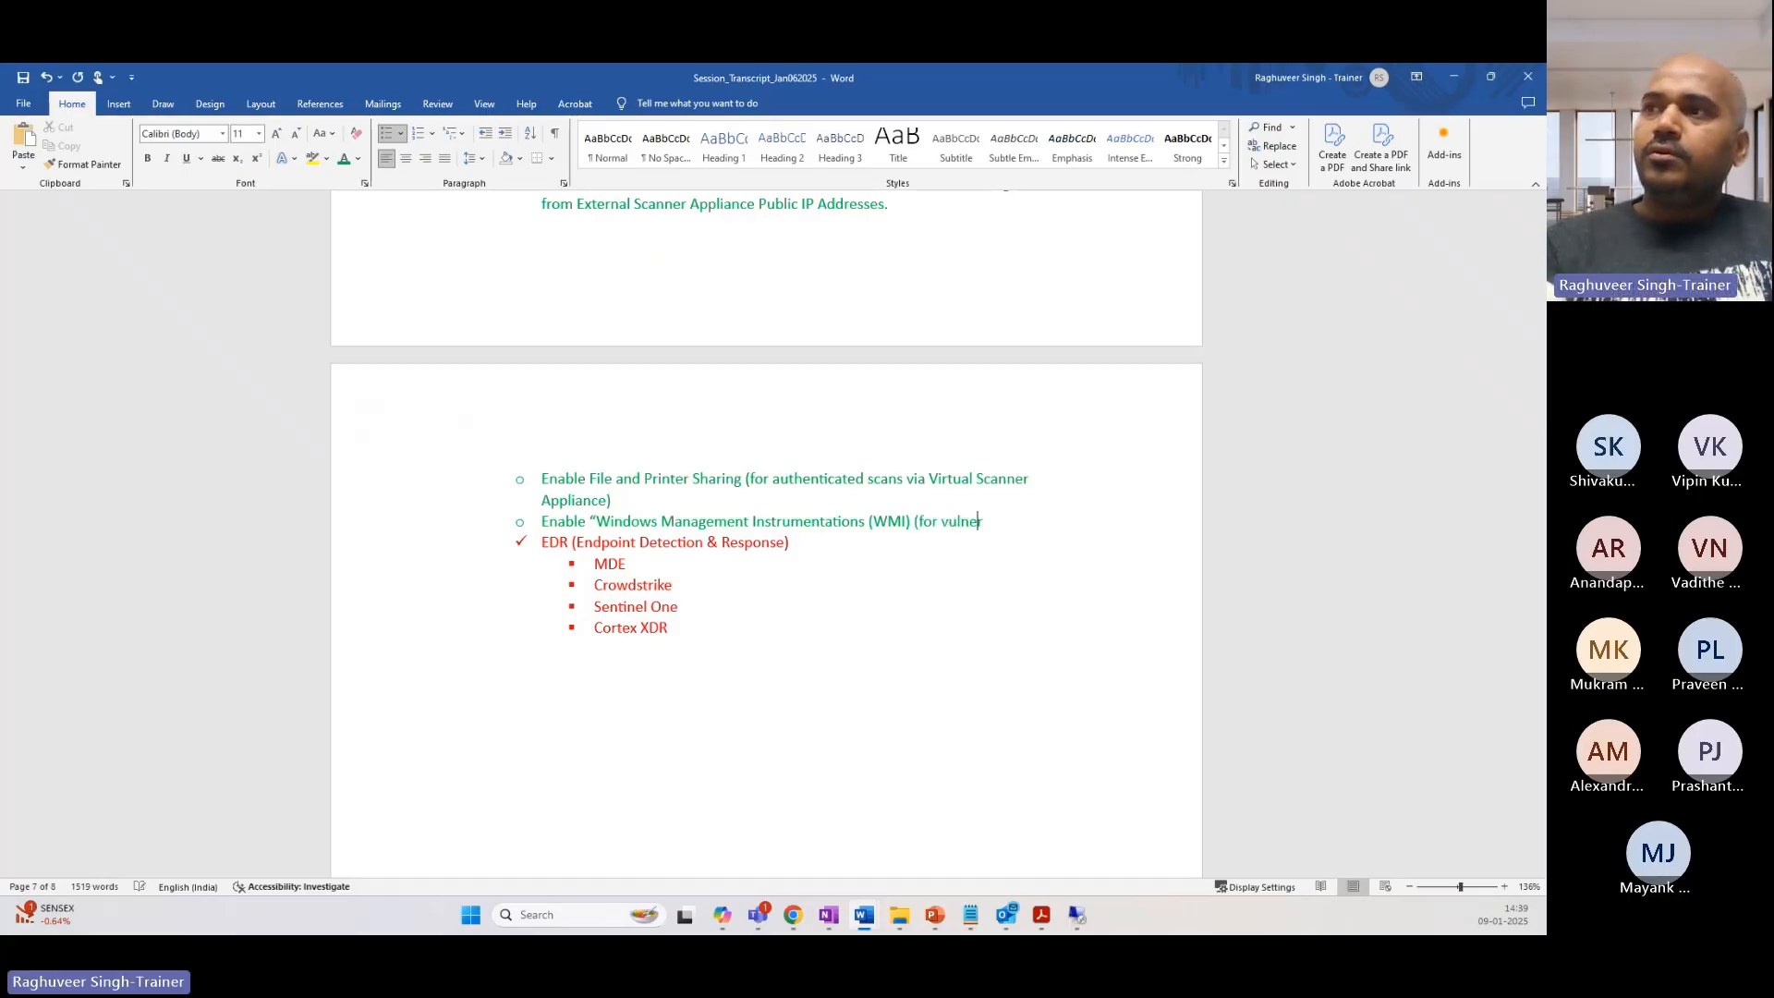
pyautogui.press('BackSpace')
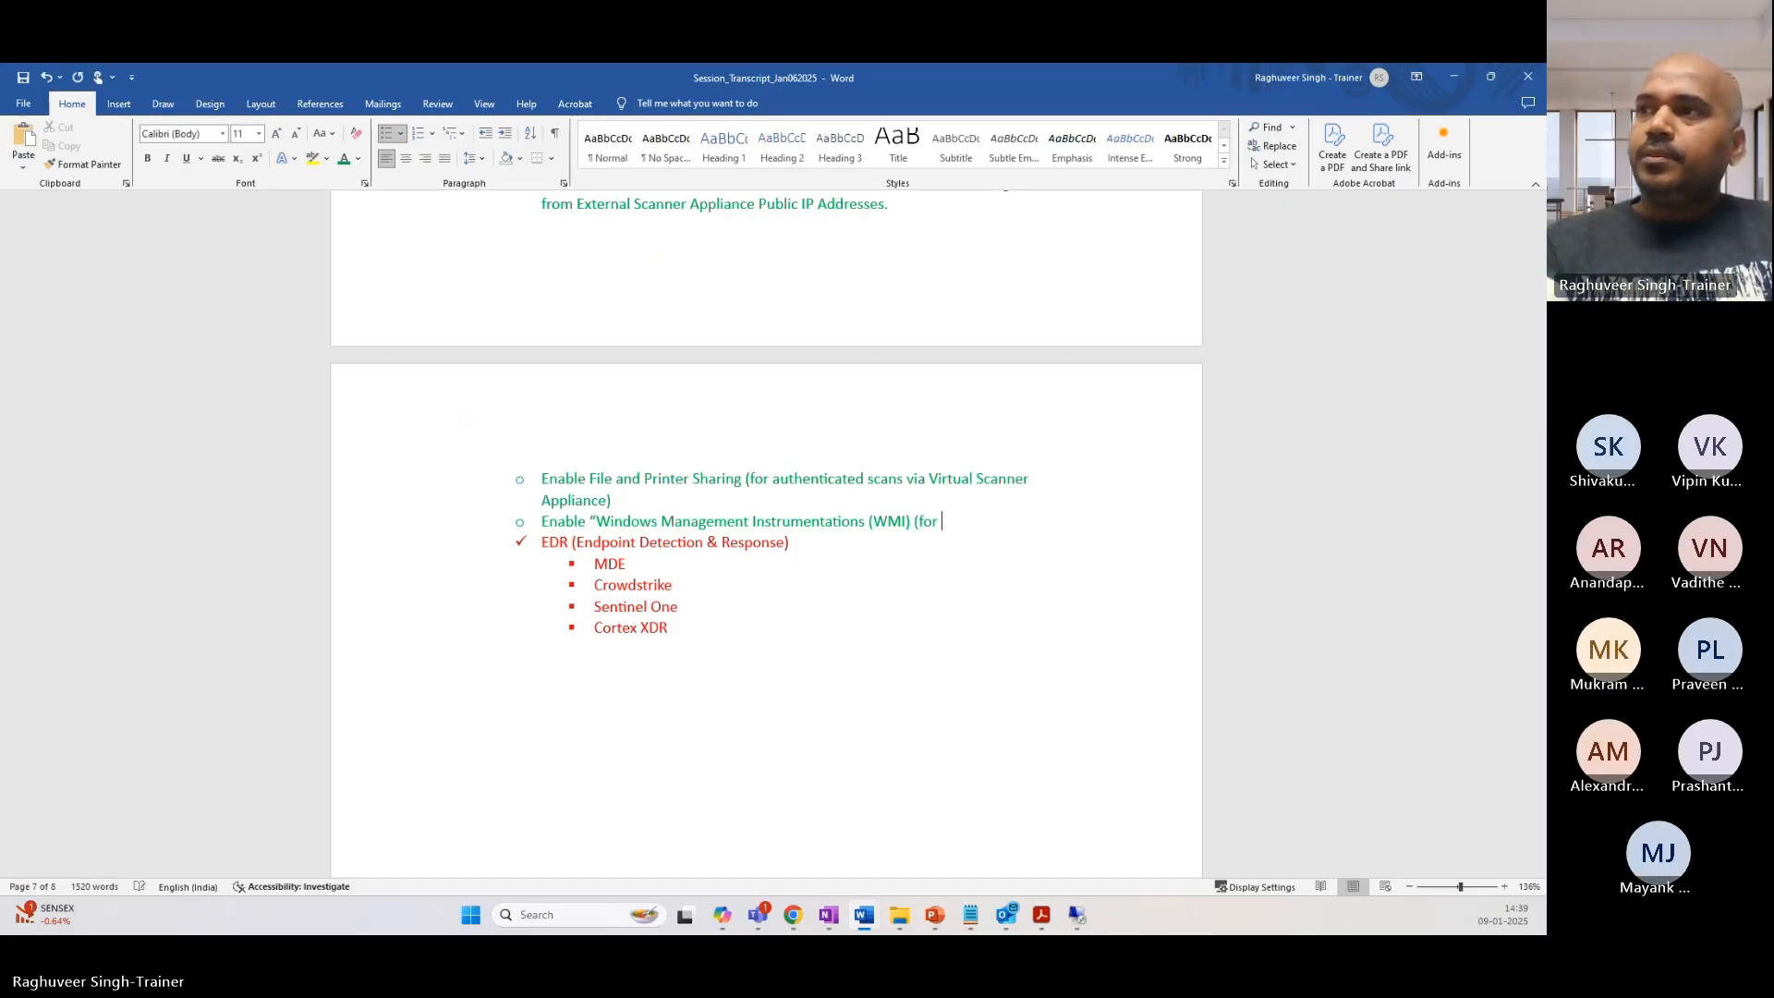
pyautogui.write('automated uv')
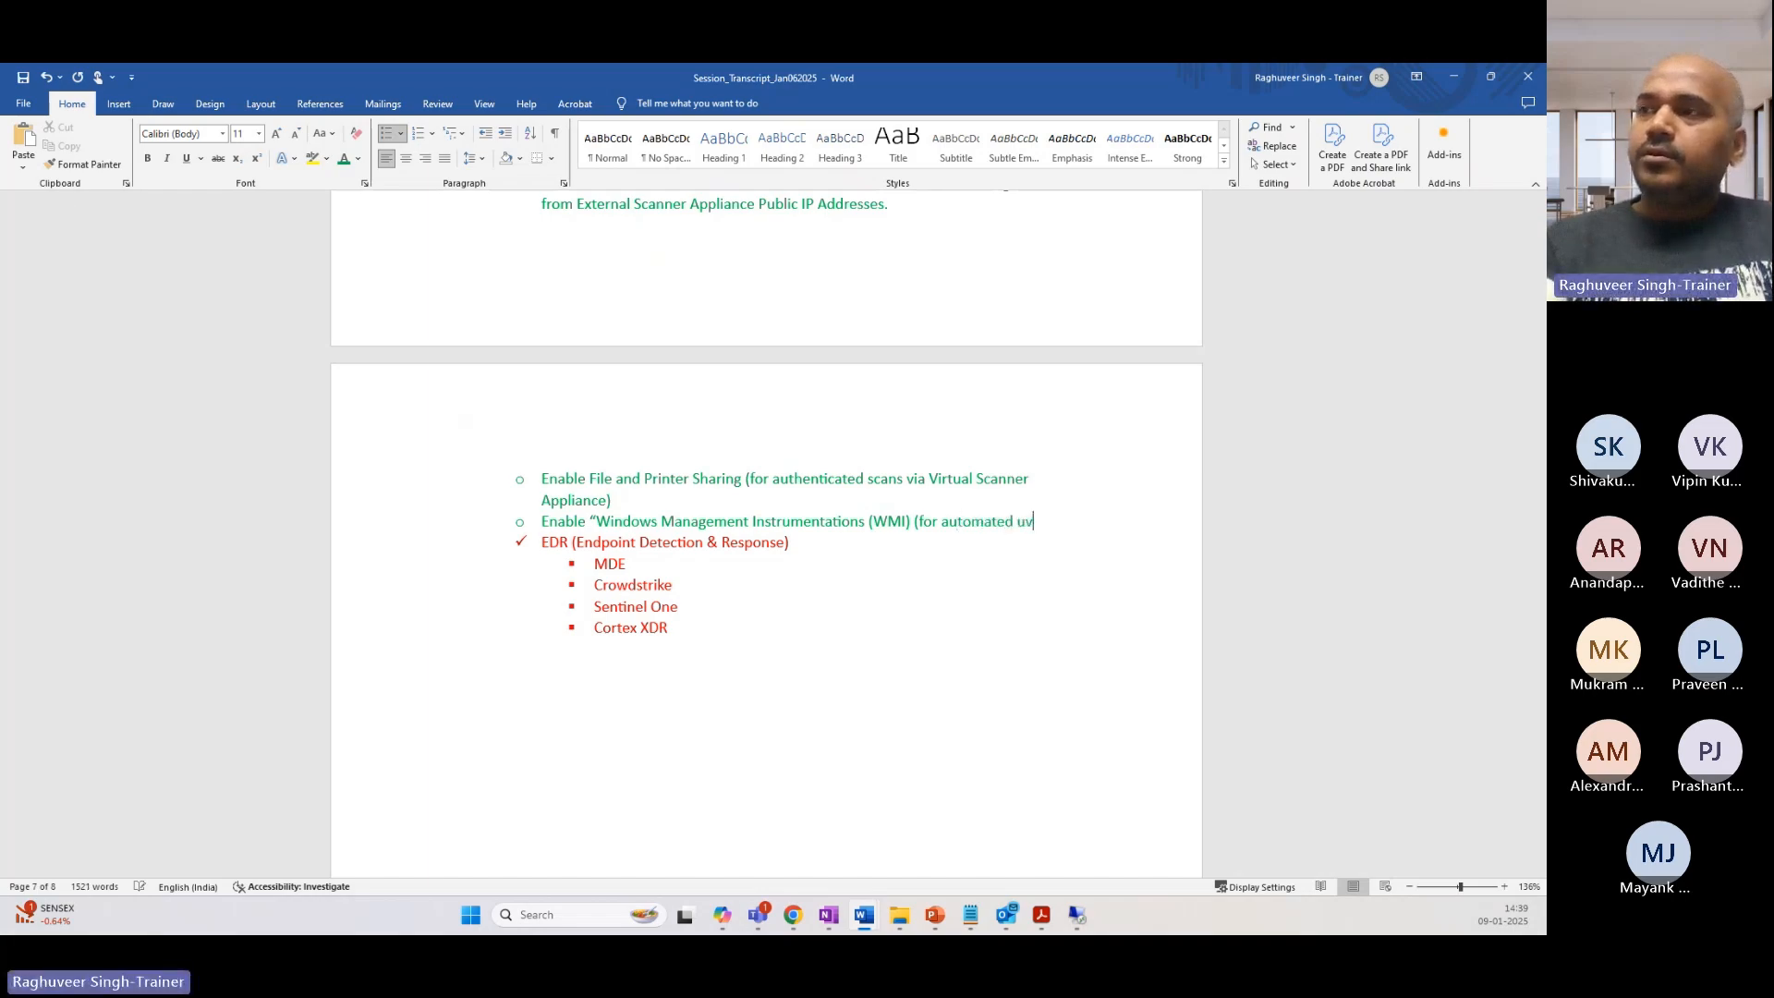
pyautogui.press('BackSpace')
pyautogui.press('BackSpace')
pyautogui.write('vulnerabdiliti')
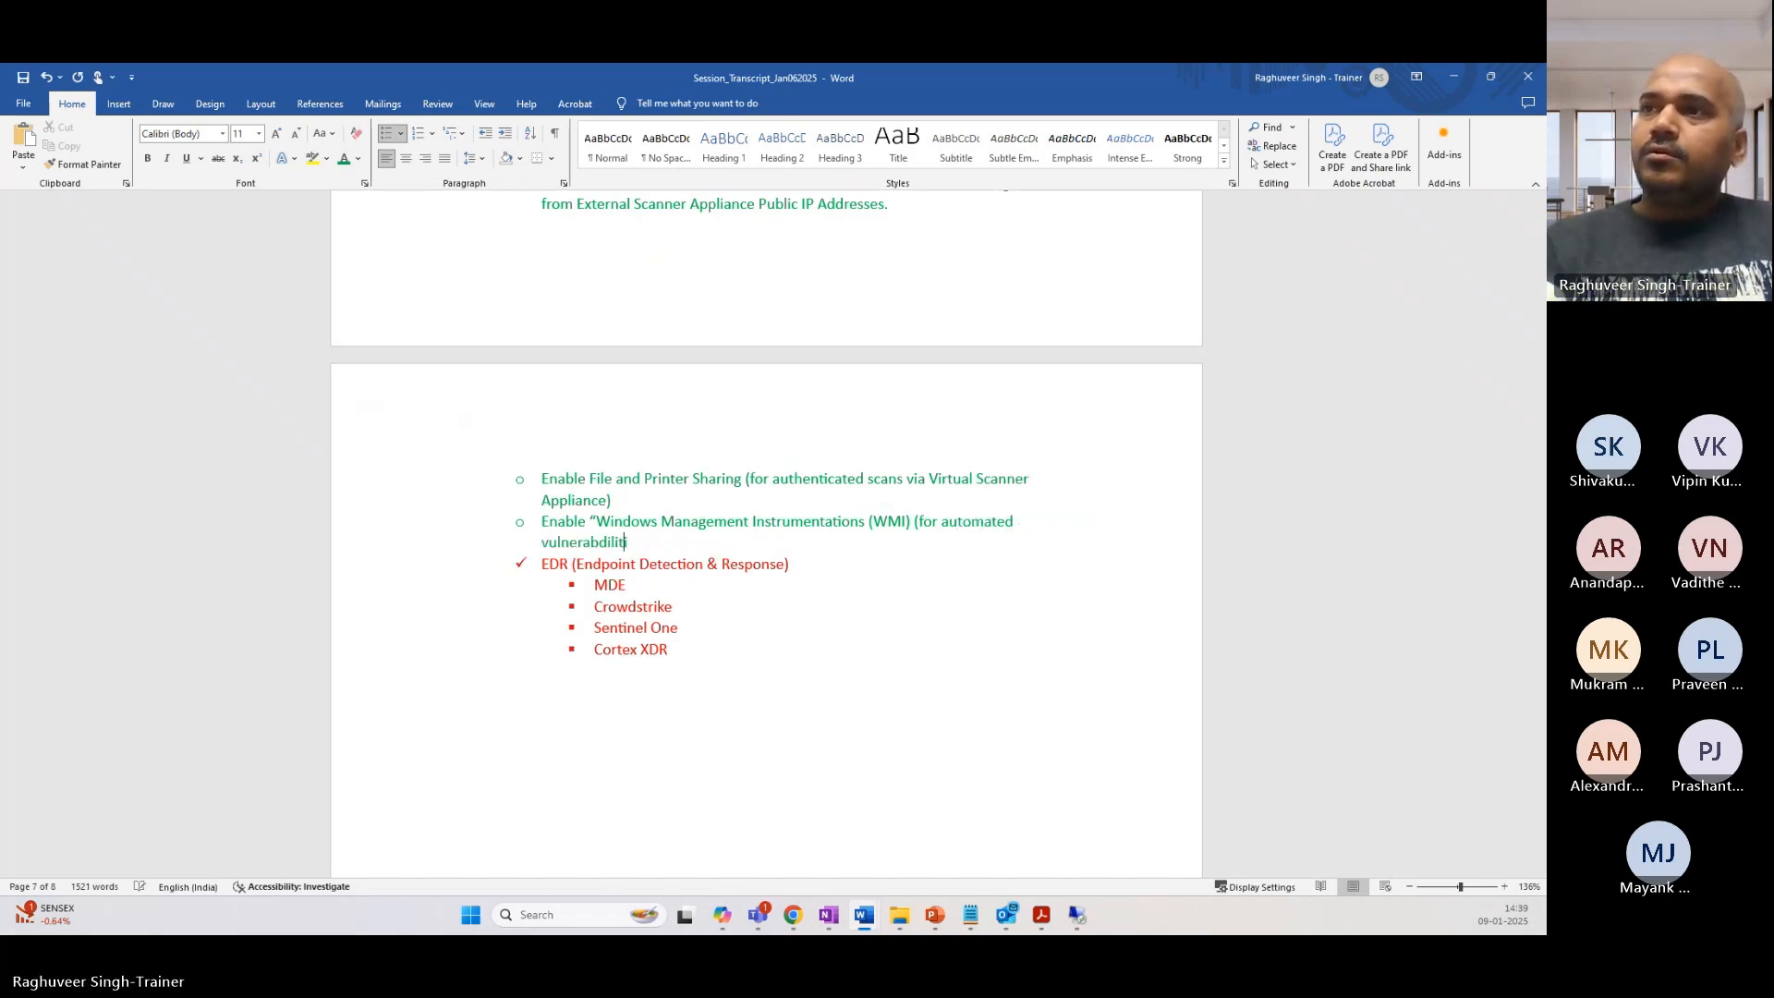
pyautogui.press('BackSpace')
pyautogui.press('BackSpace')
pyautogui.press('BackSpace')
pyautogui.press('BackSpace')
pyautogui.press('BackSpace')
pyautogui.press('BackSpace')
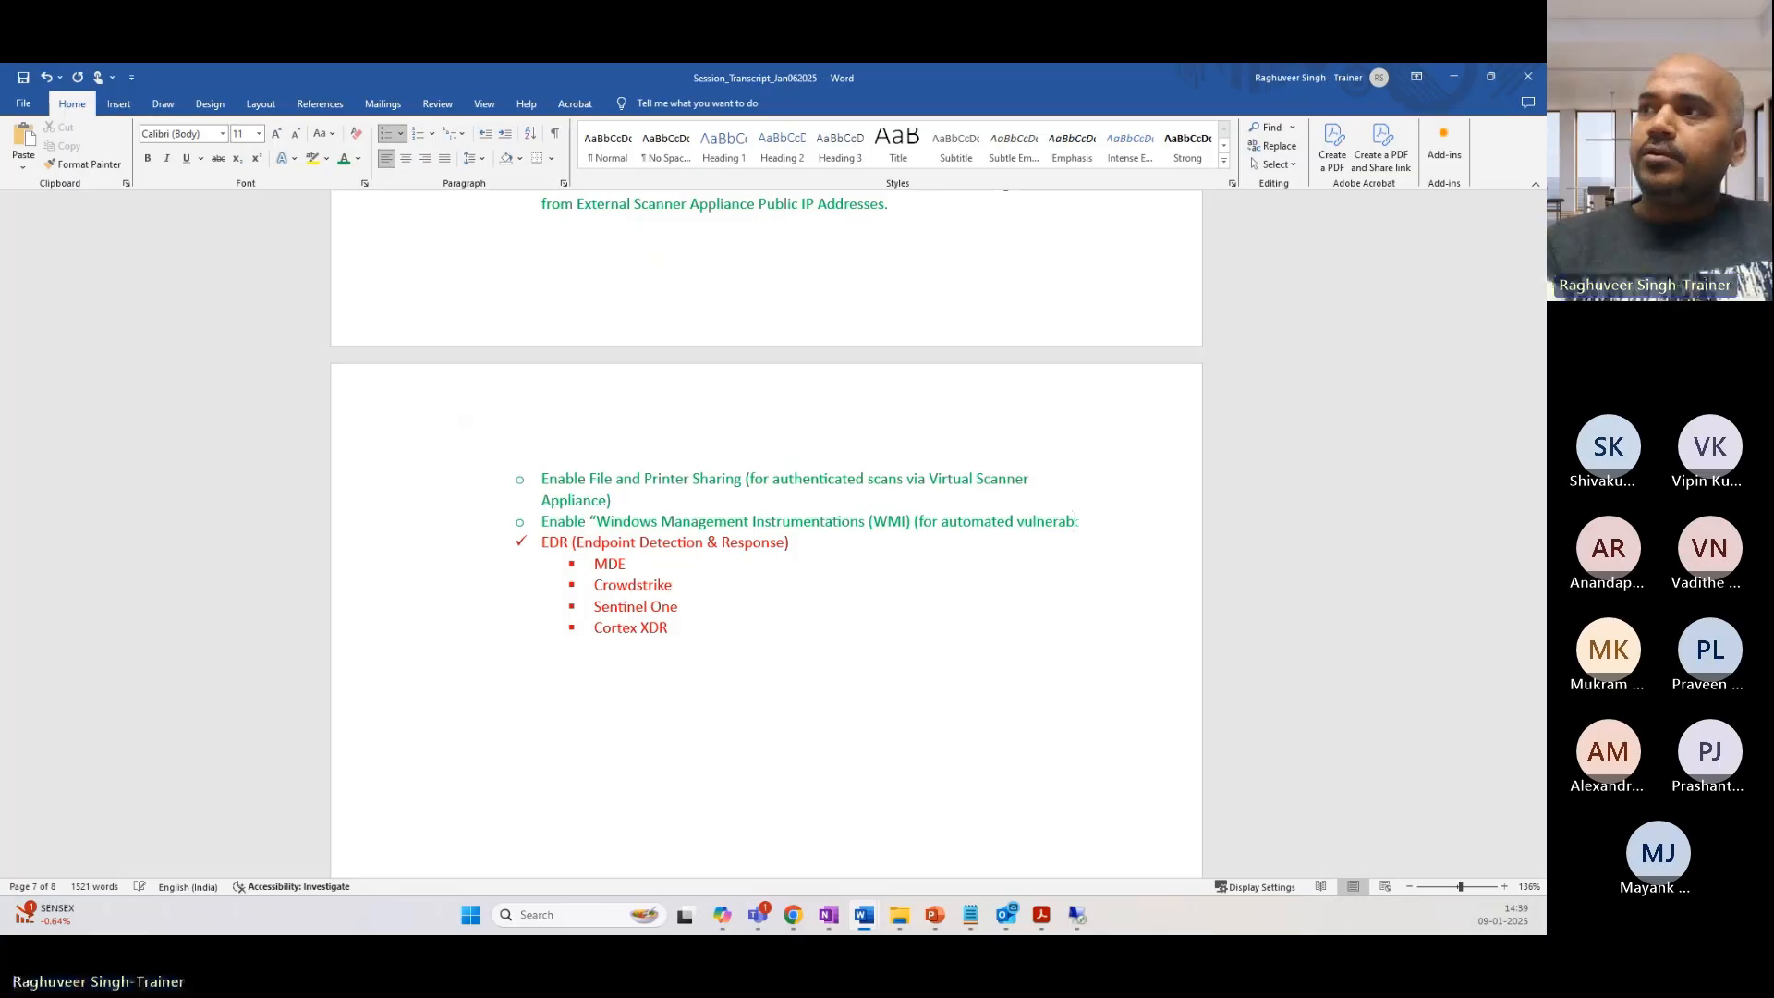
pyautogui.write('ilities remed')
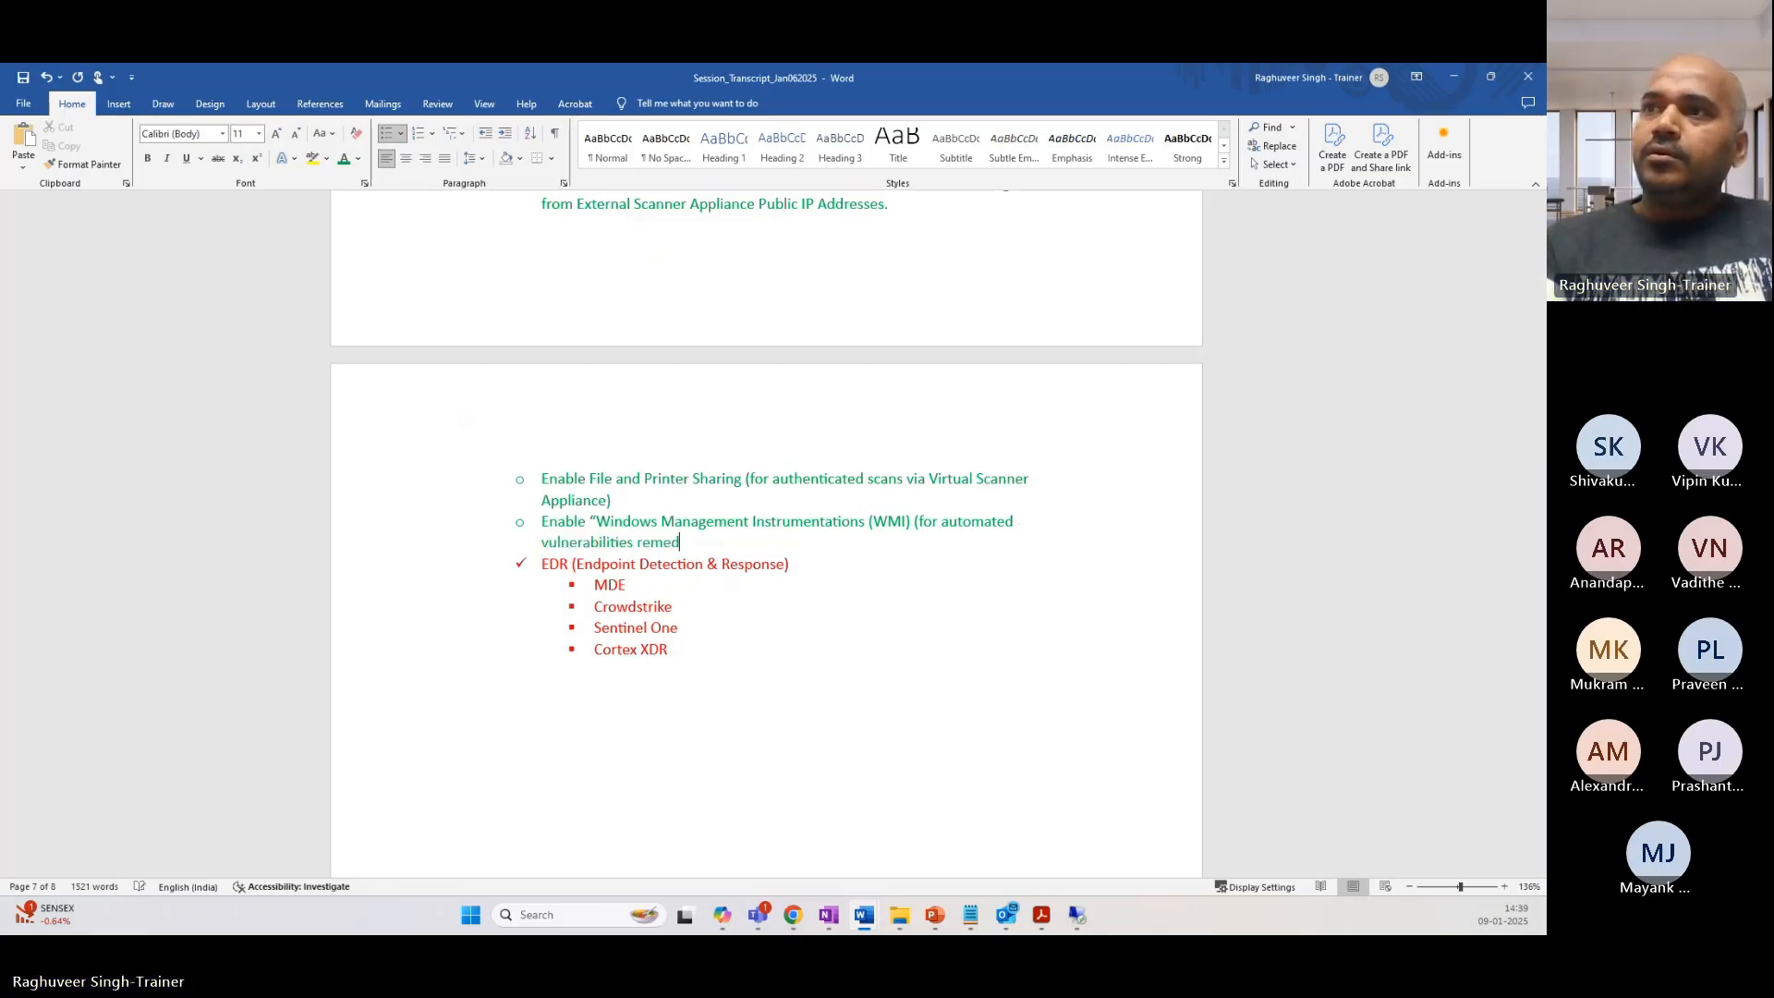
pyautogui.write('iation')
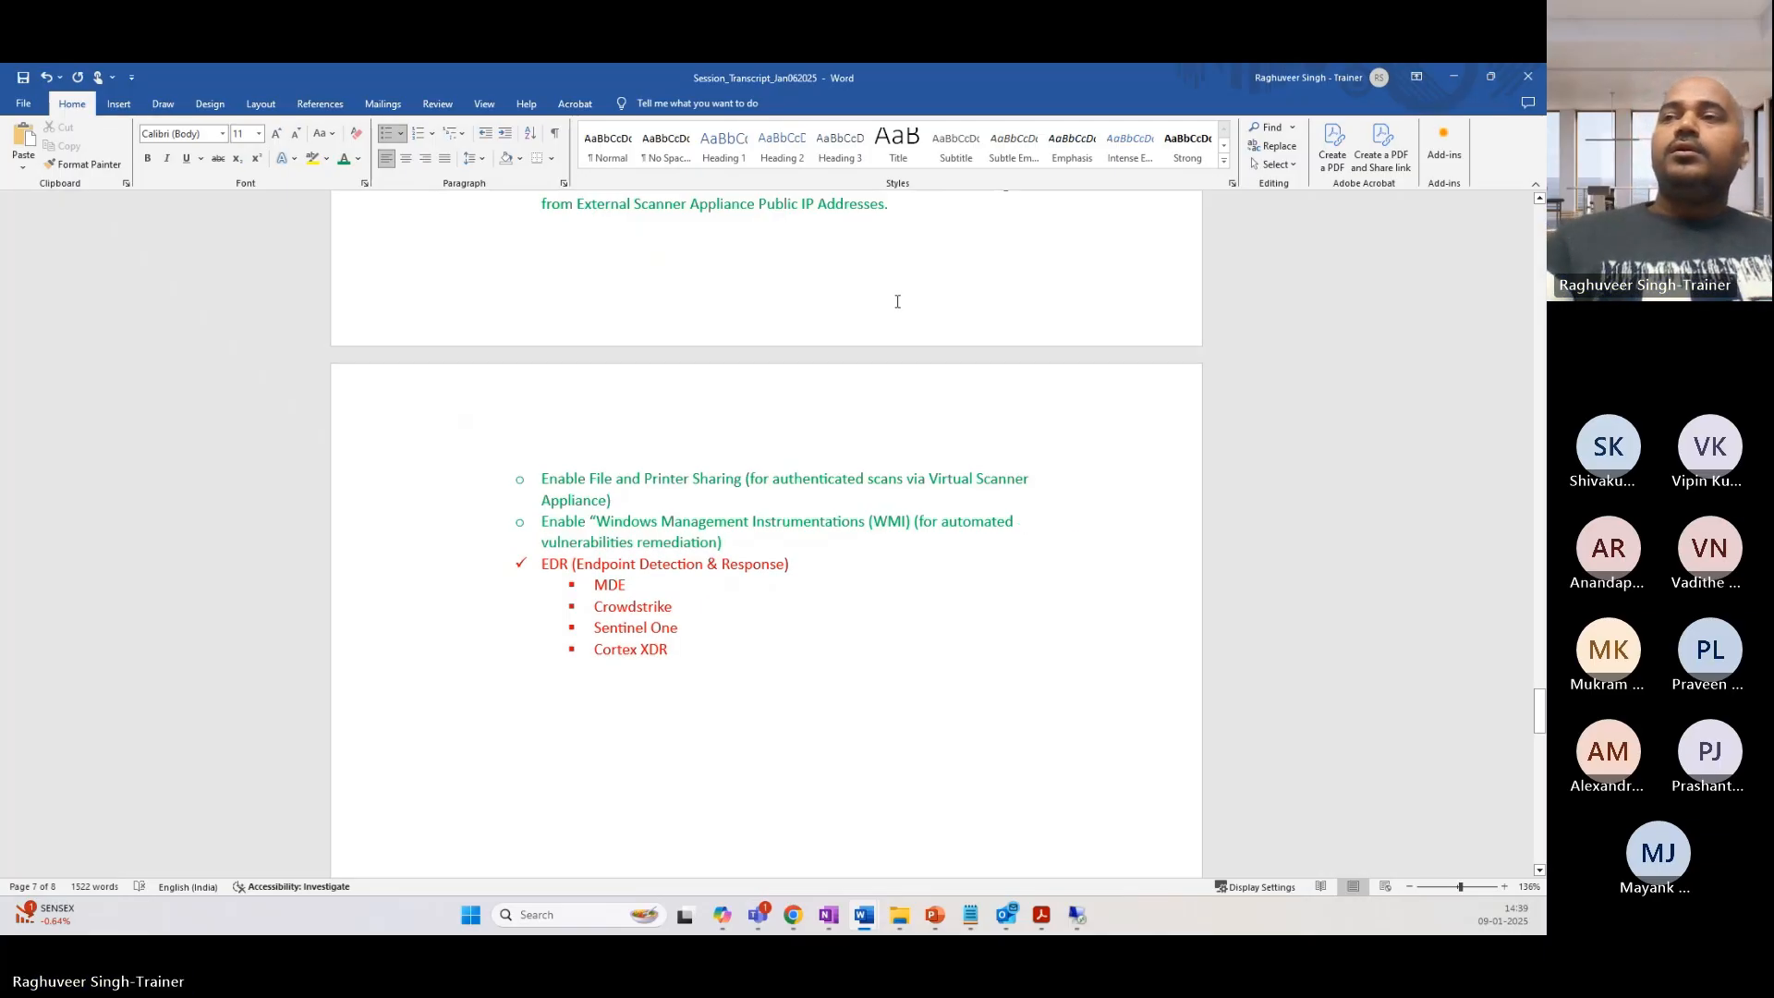
# Step: Revisit the note about turning off Windows Defender Firewall, and switch from Word to the VM's remote desktop session
pyautogui.scroll(2, 868, 277)
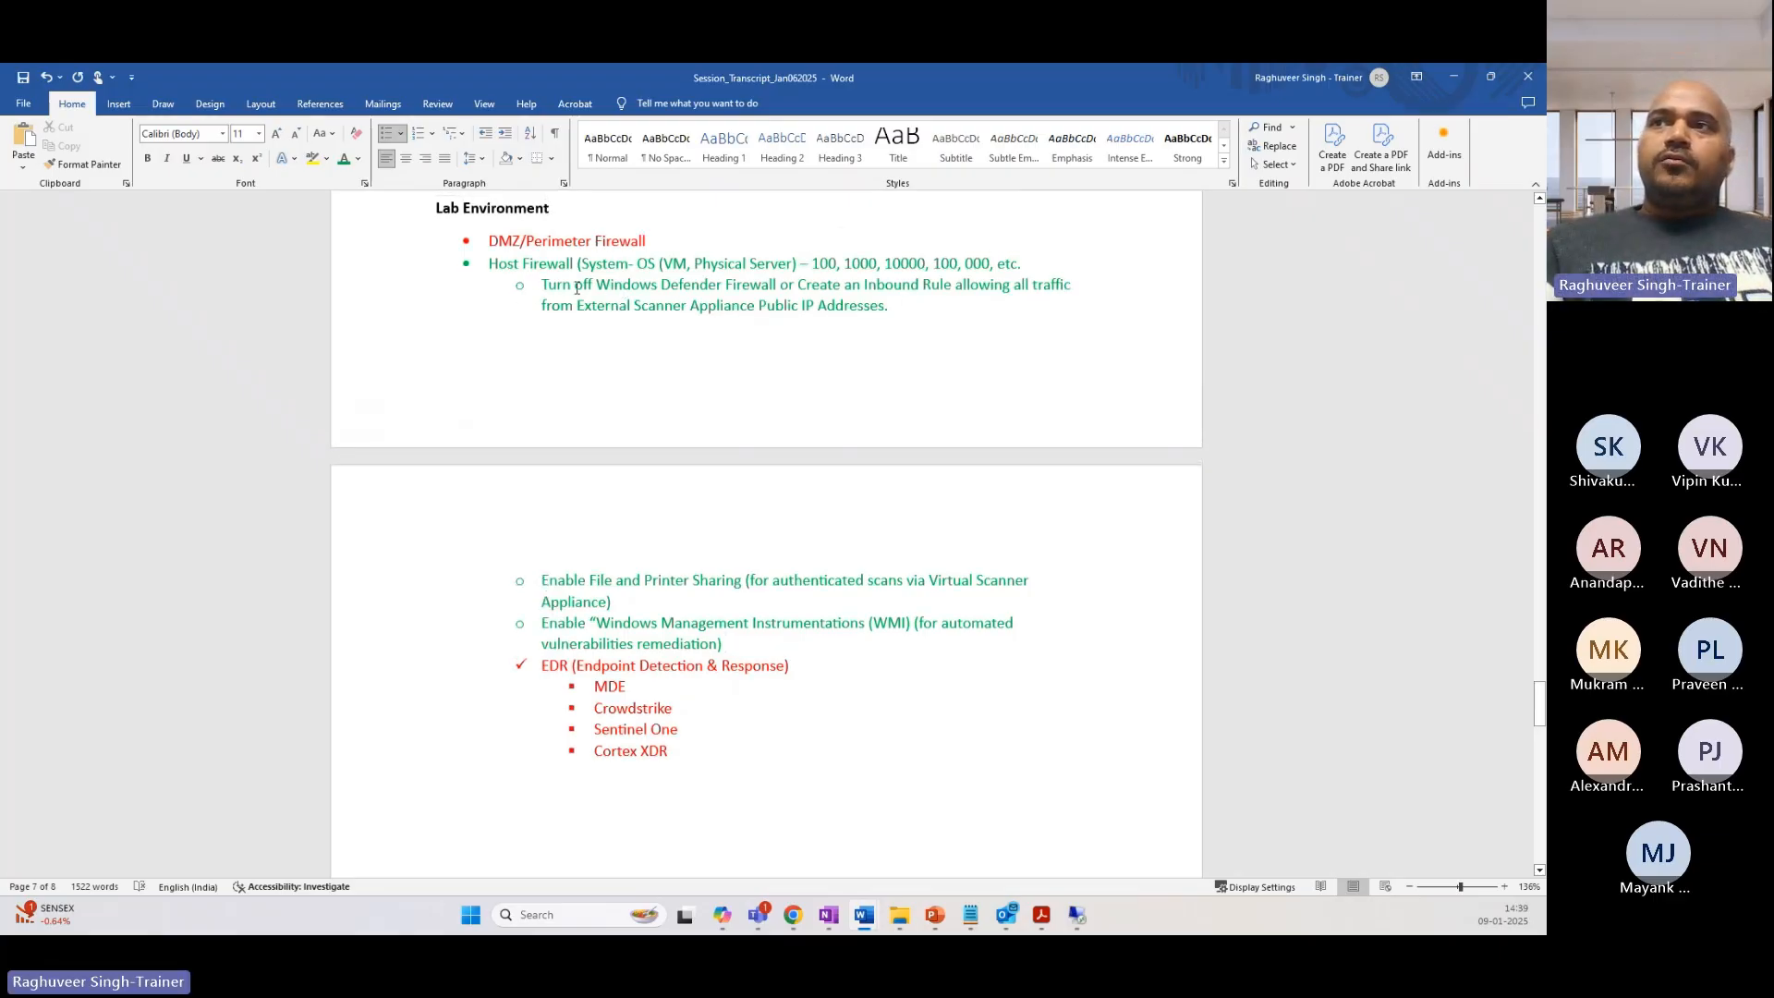
pyautogui.moveTo(575, 286); pyautogui.dragTo(777, 286)
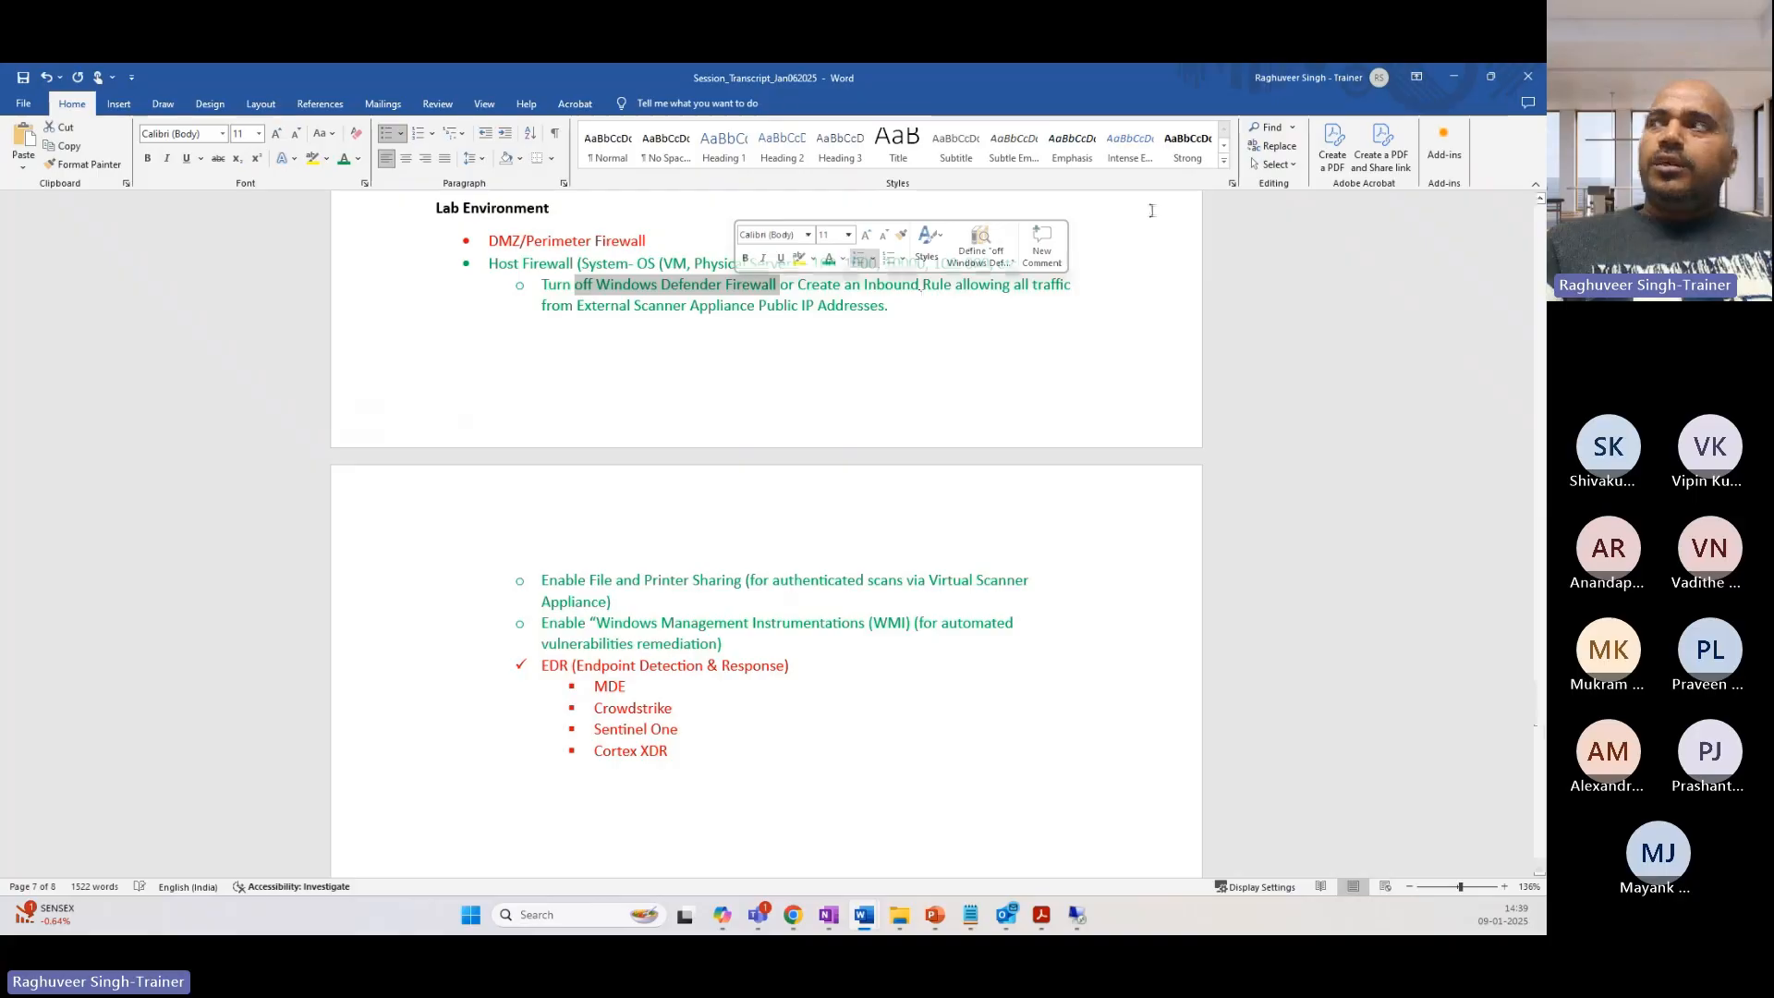
pyautogui.click(1454, 81)
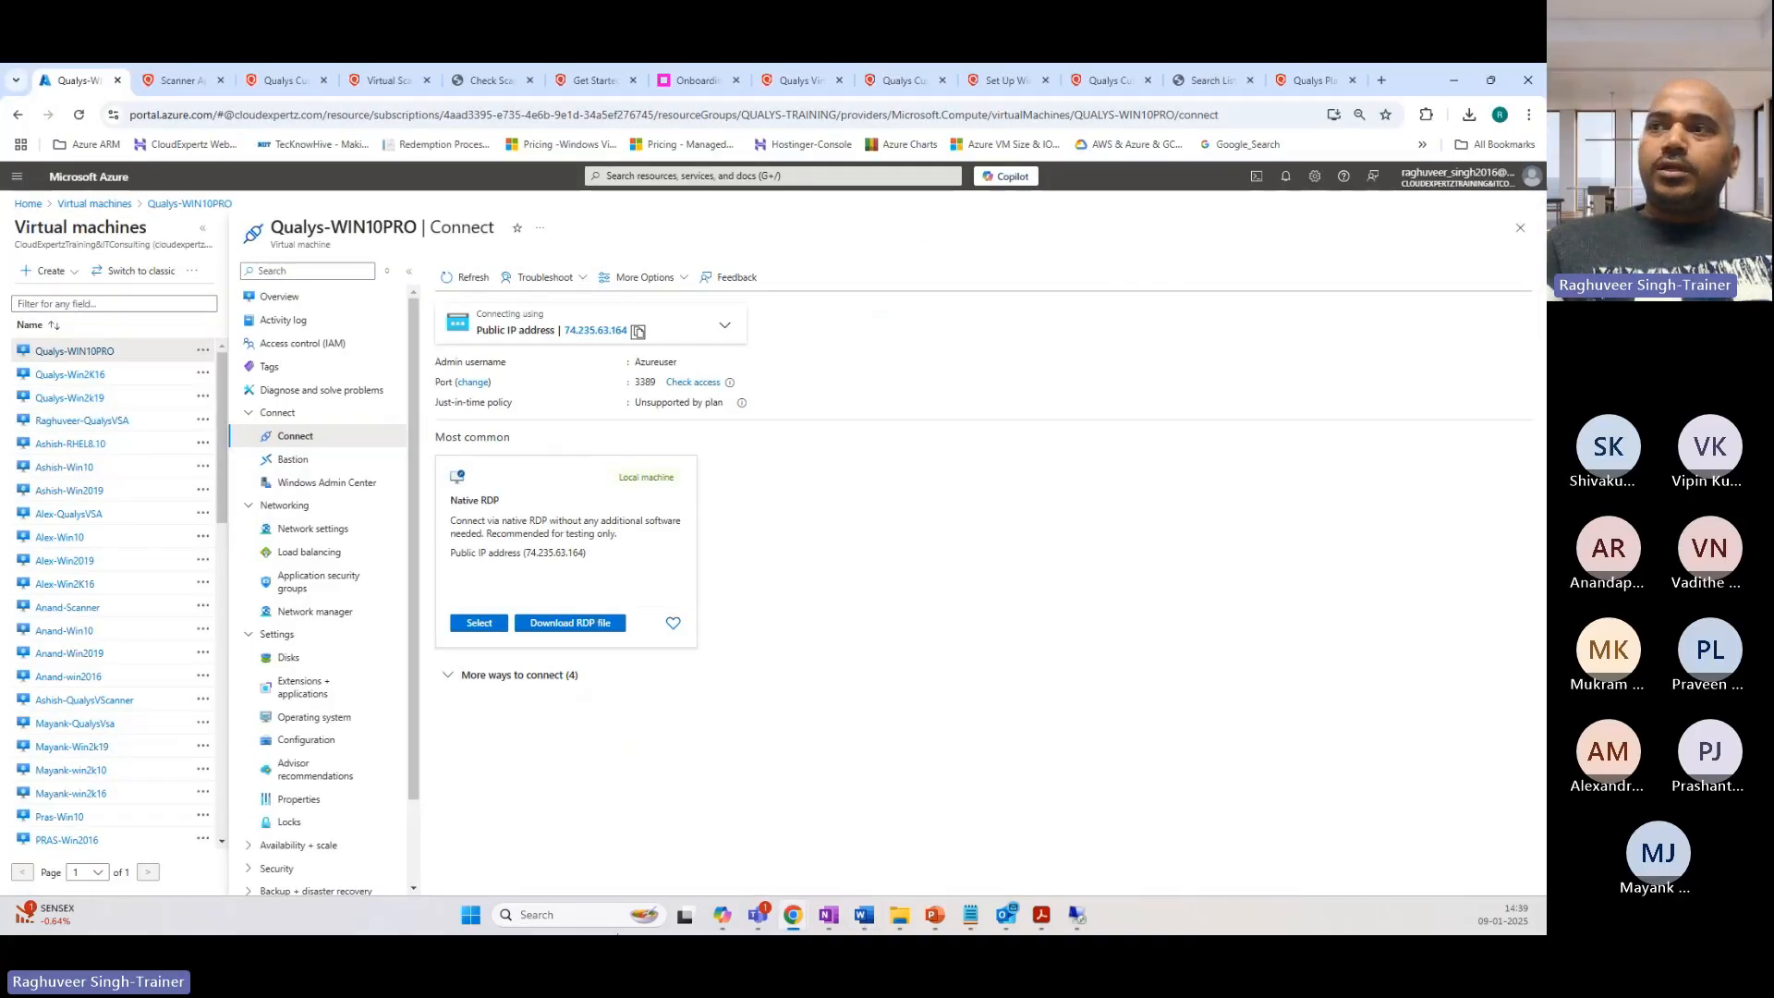
pyautogui.click(1077, 927)
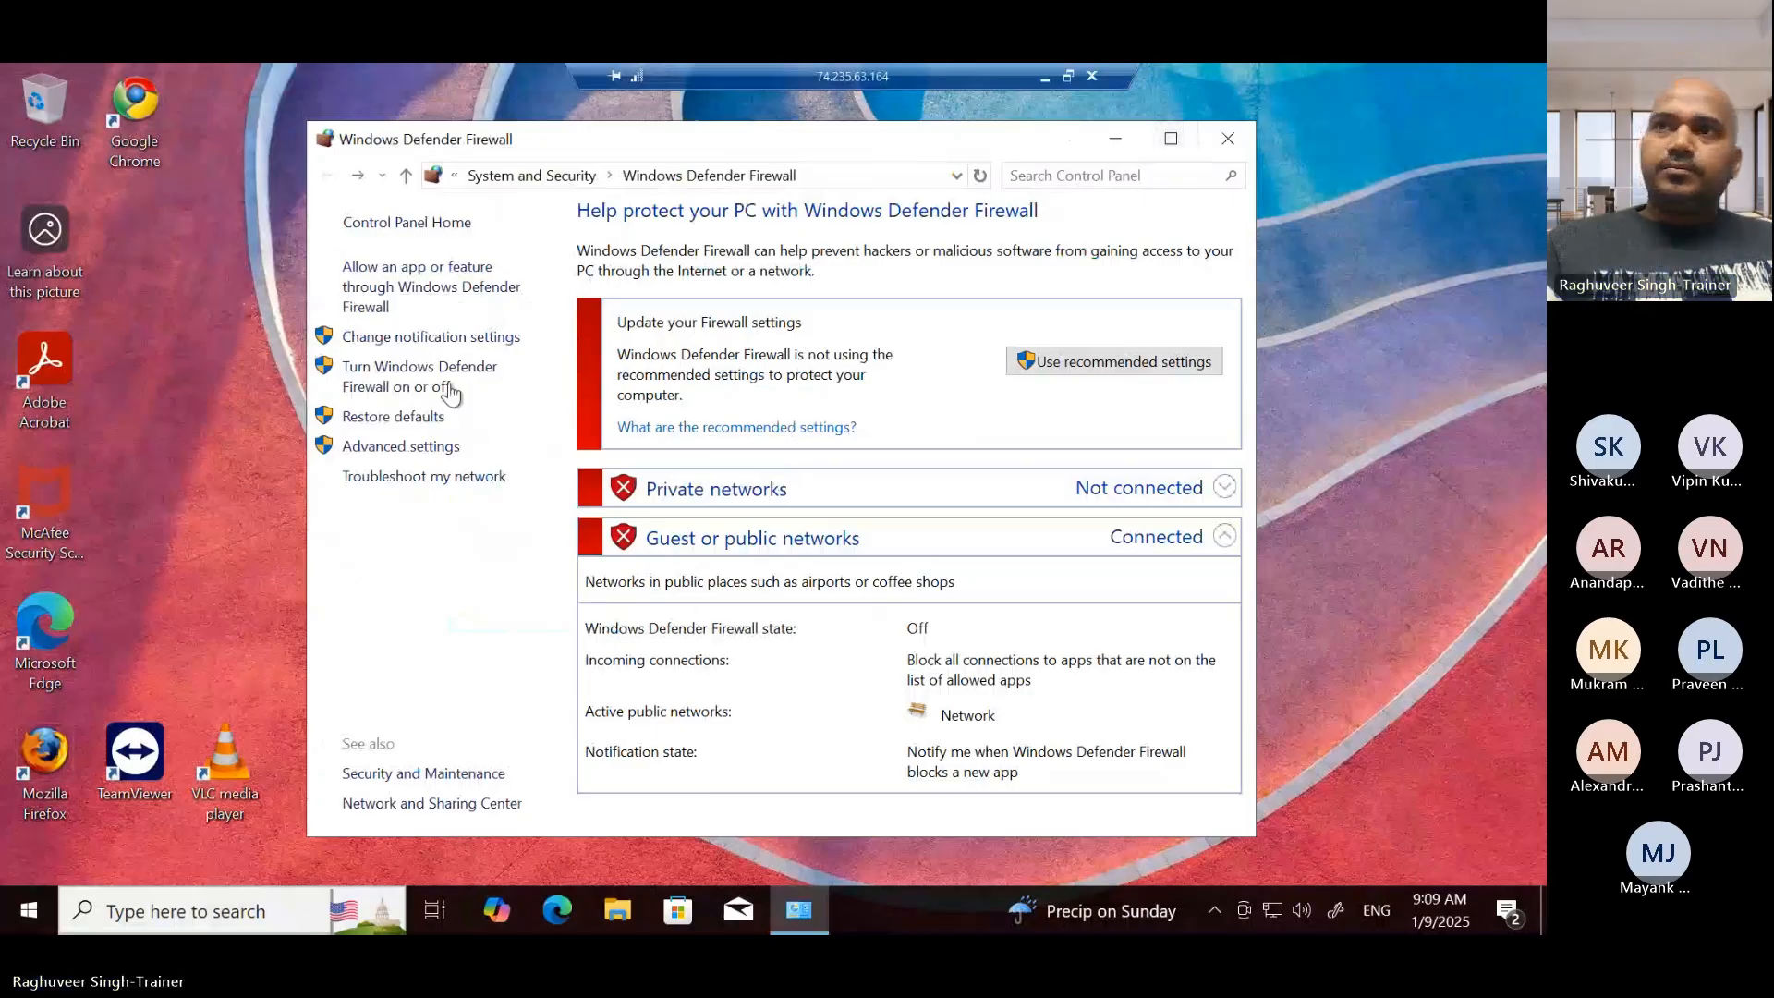
# Step: Open Windows Defender Firewall's advanced settings and start a new inbound rule with the Custom rule type
pyautogui.click(382, 449)
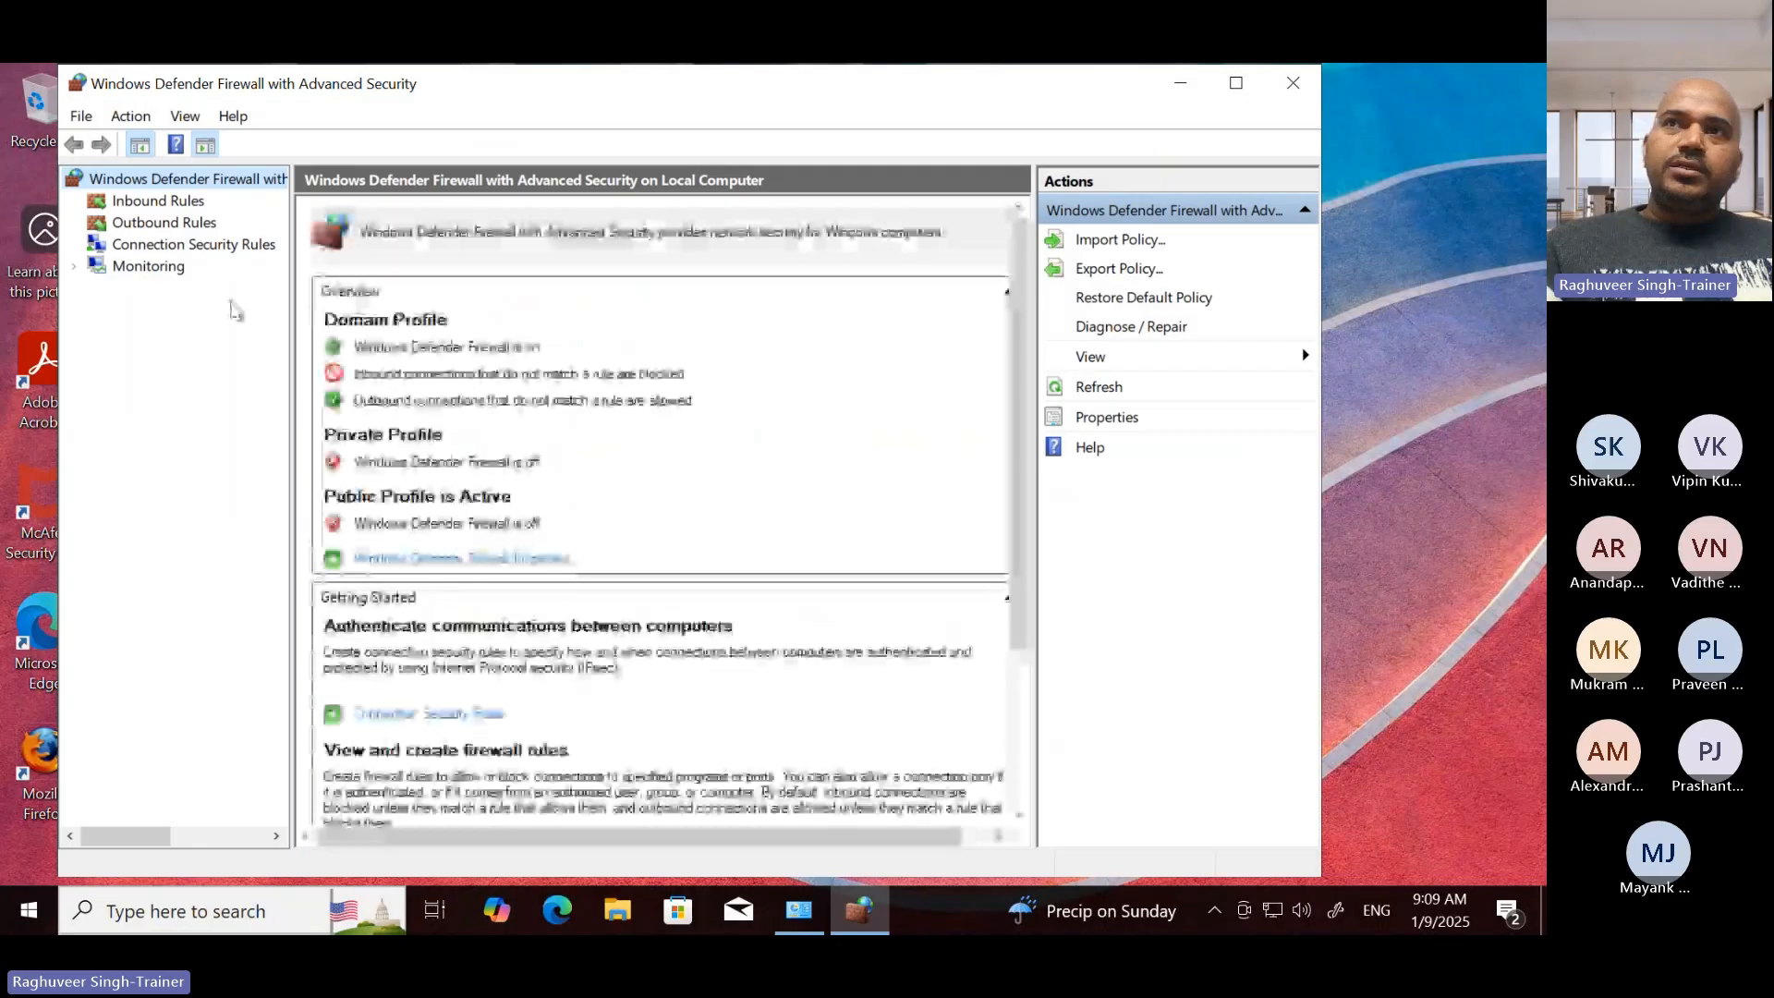
pyautogui.click(159, 201)
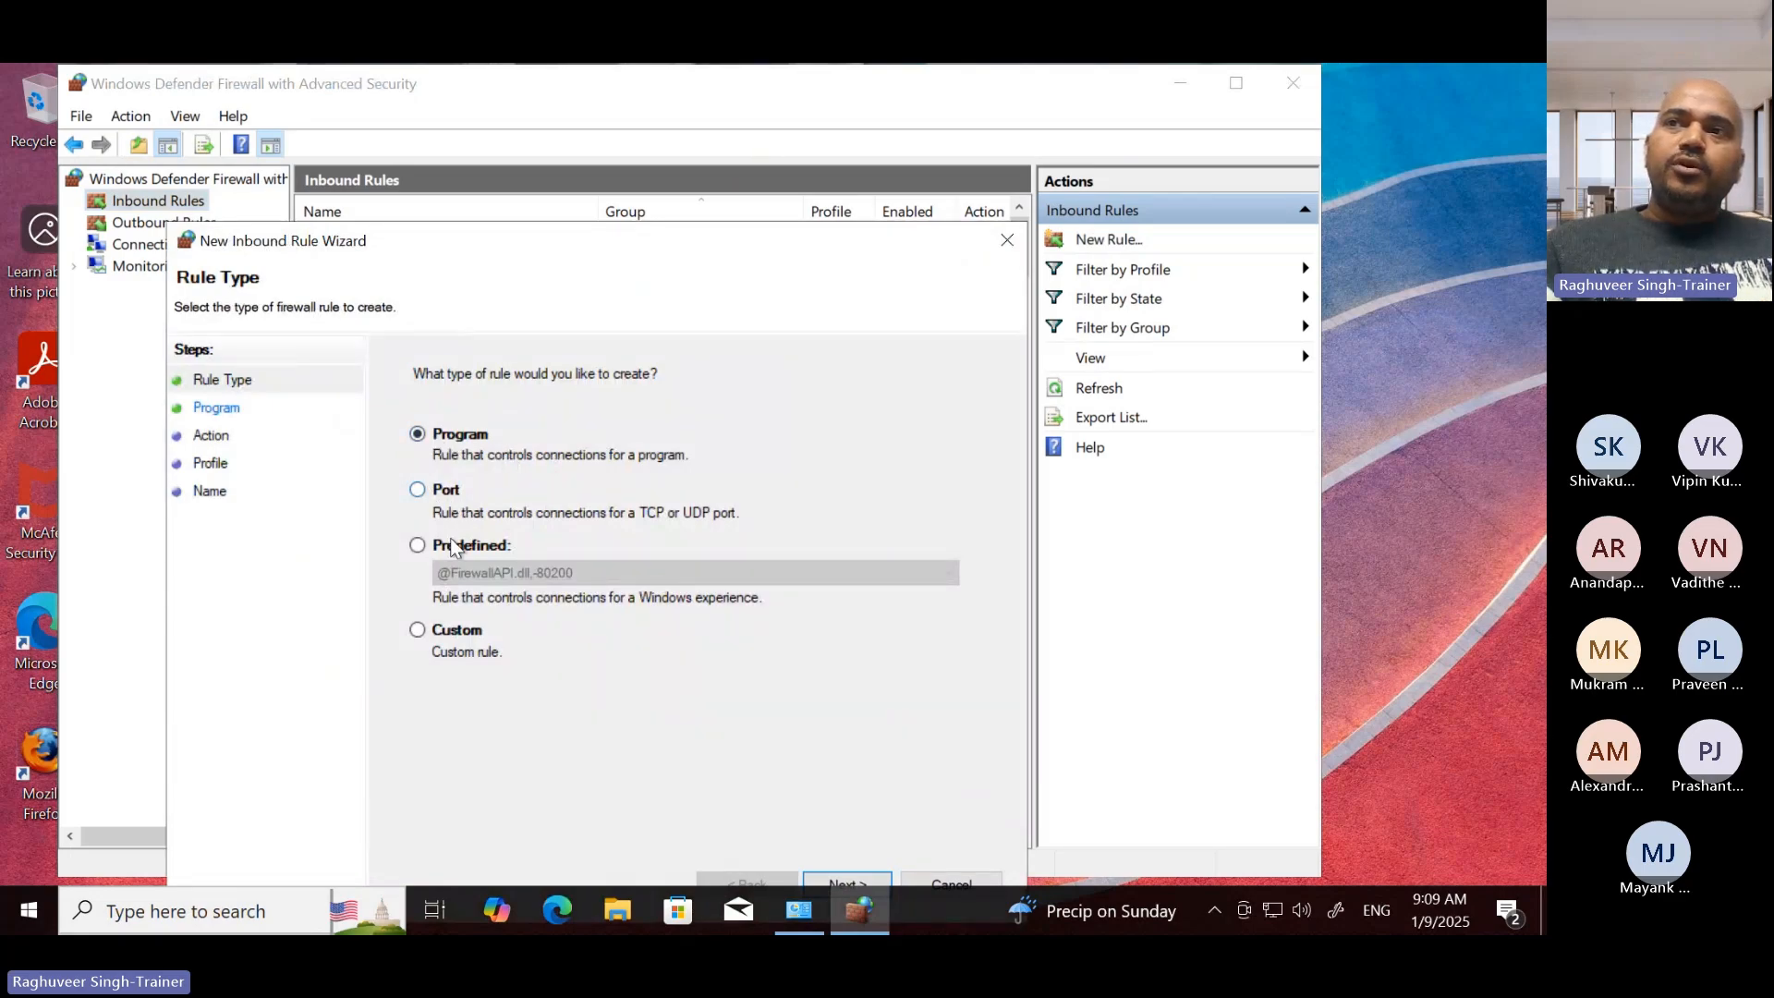
pyautogui.click(418, 631)
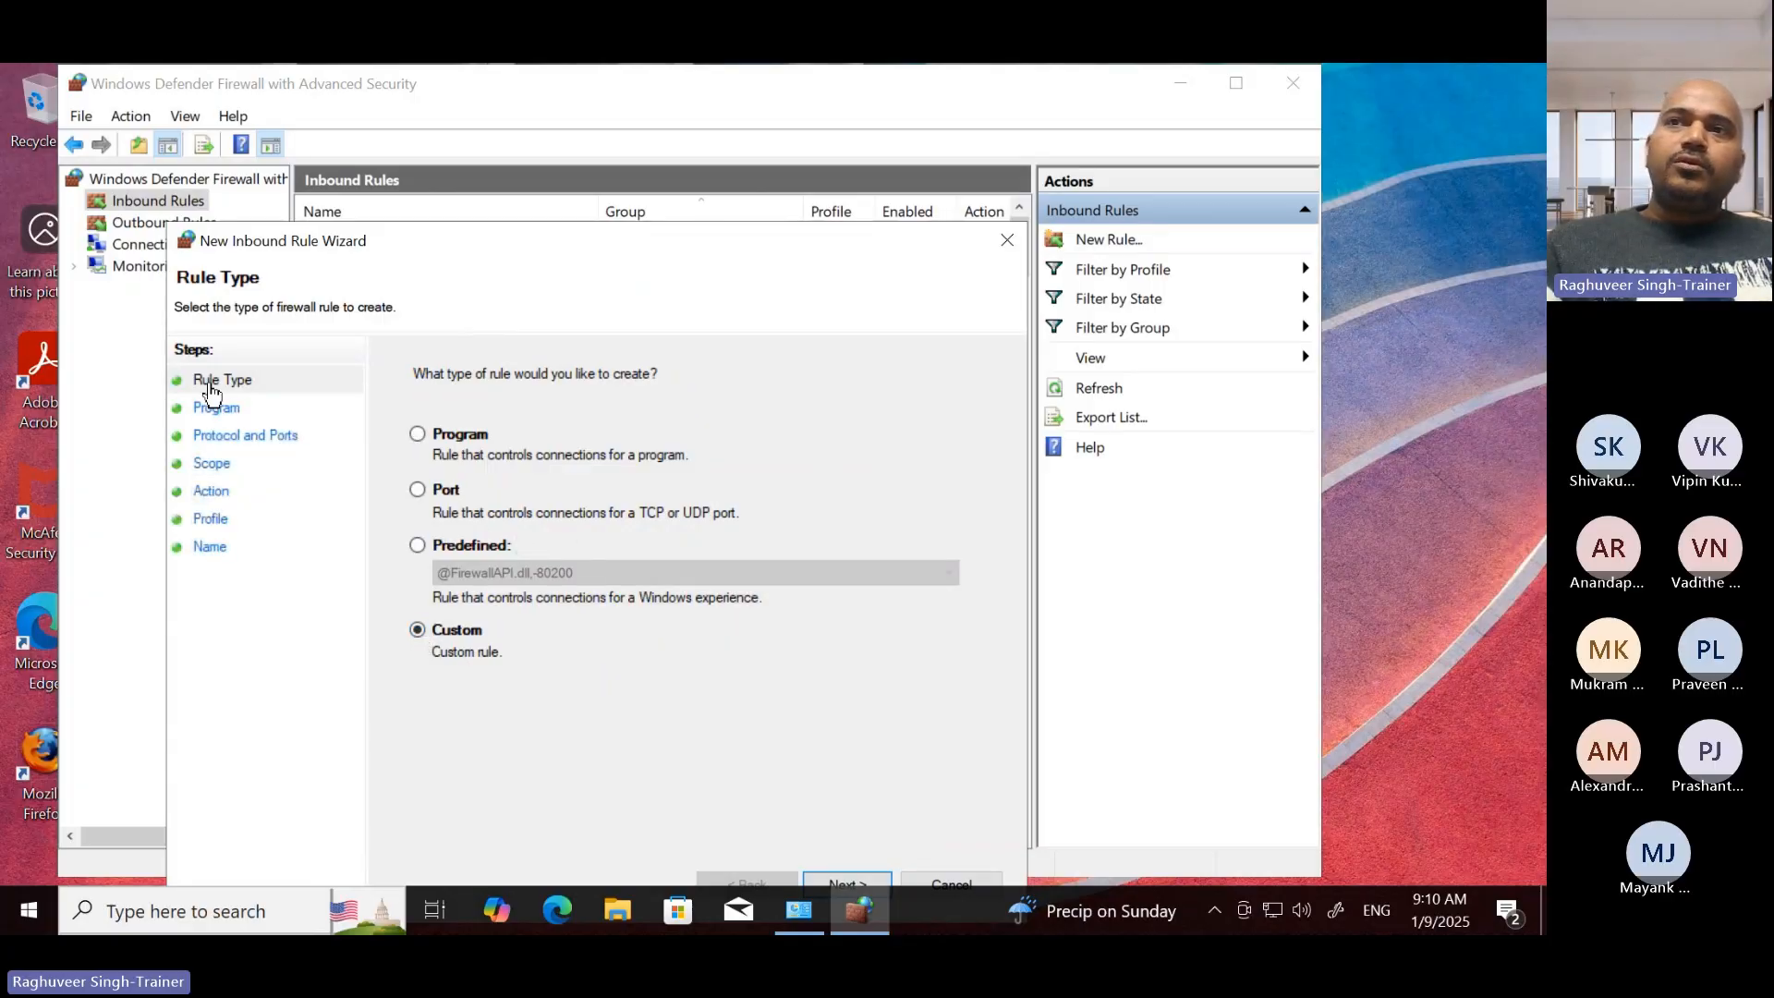
# Step: Preview the rule's program, protocol and scope settings, try restricting the local scope to specific IP addresses, and keep the rule applied to all programs
pyautogui.click(218, 409)
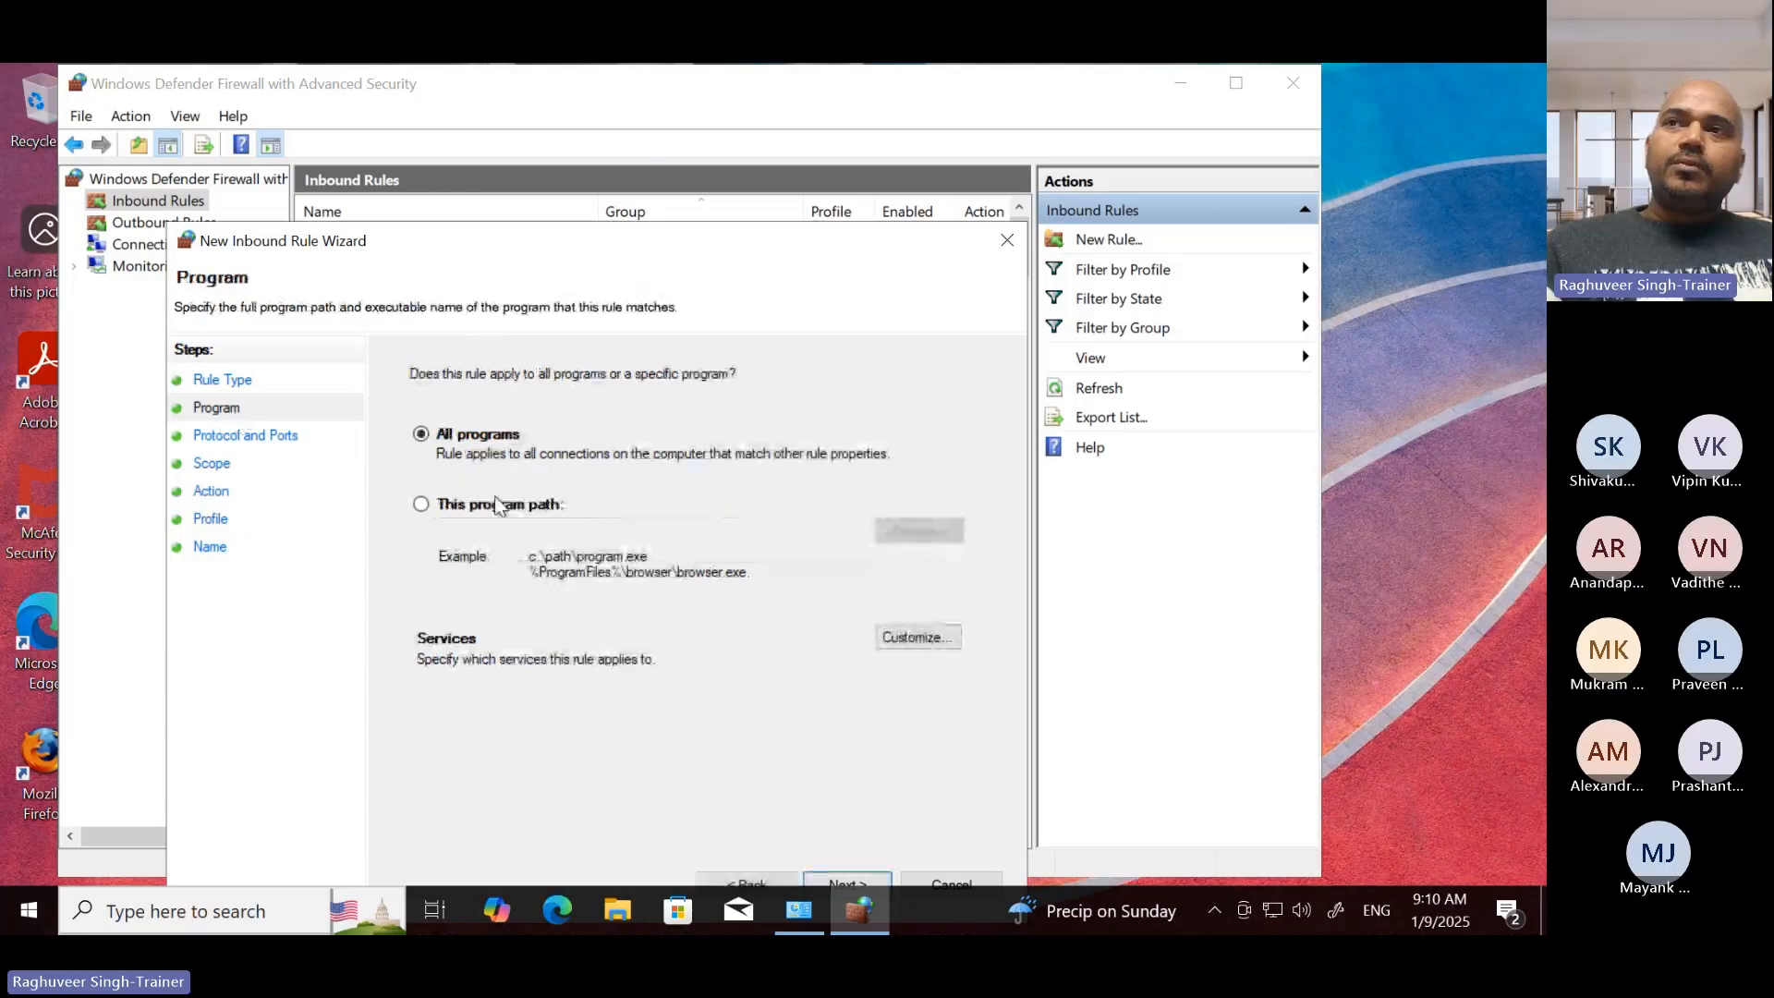
pyautogui.click(224, 447)
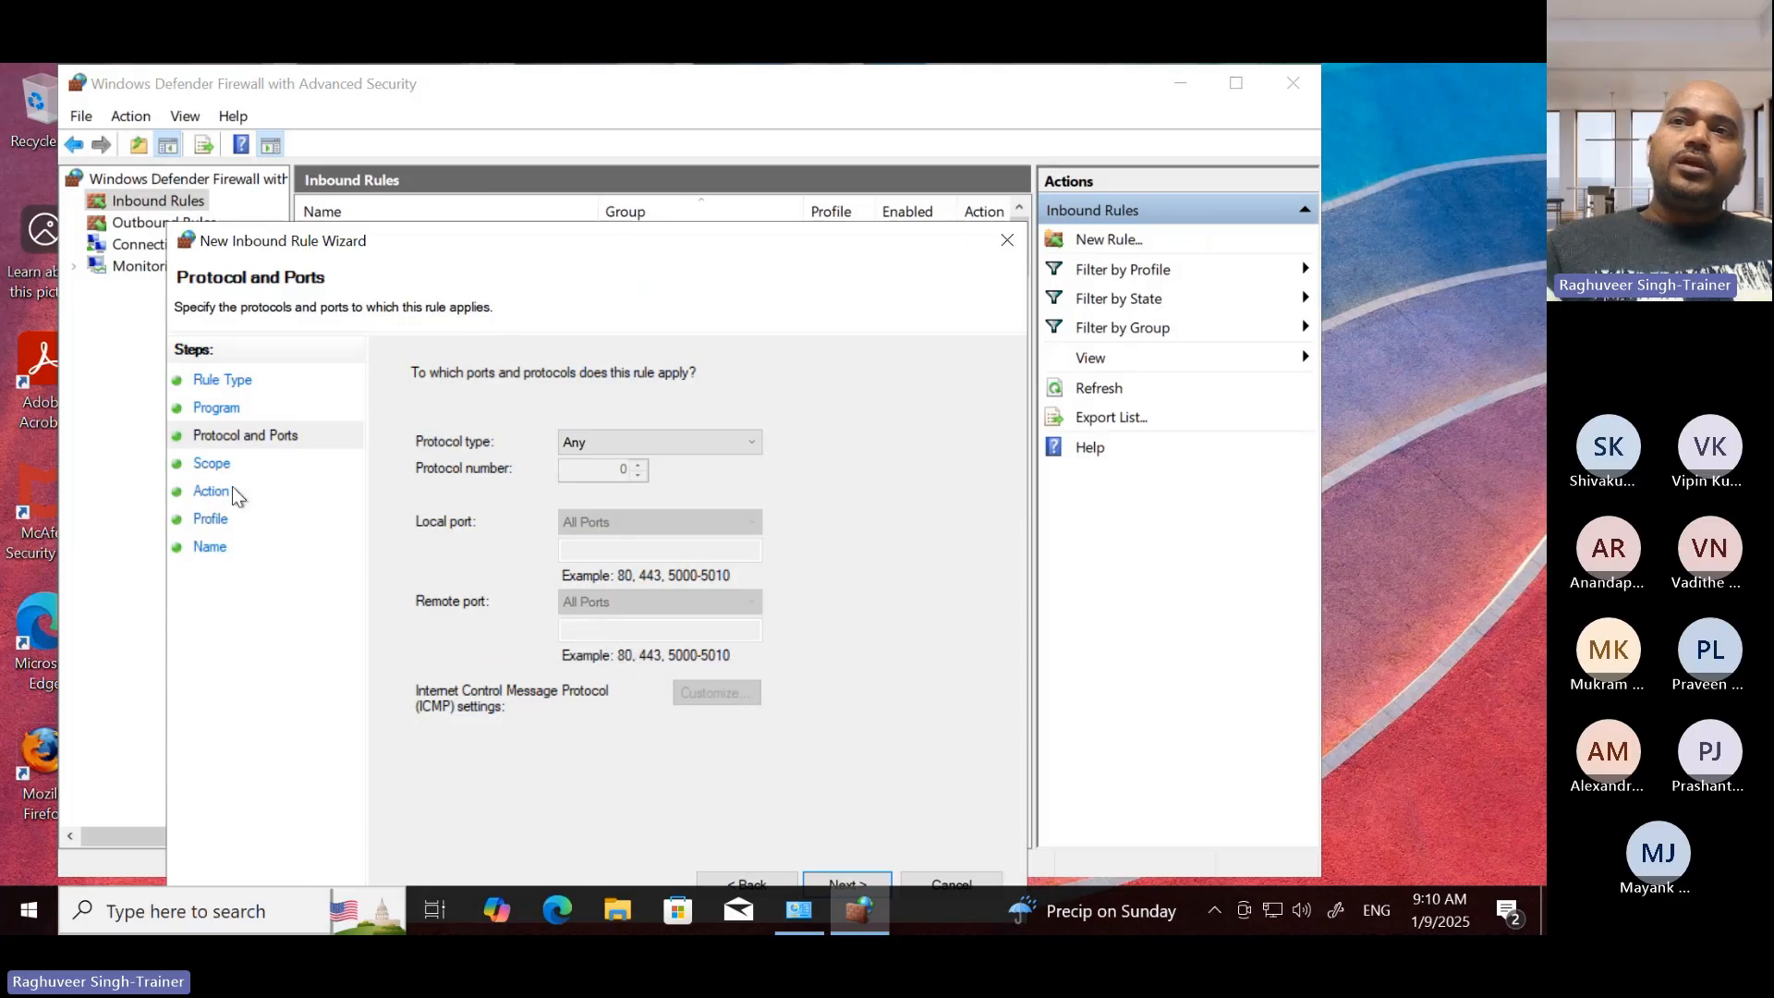
pyautogui.click(211, 465)
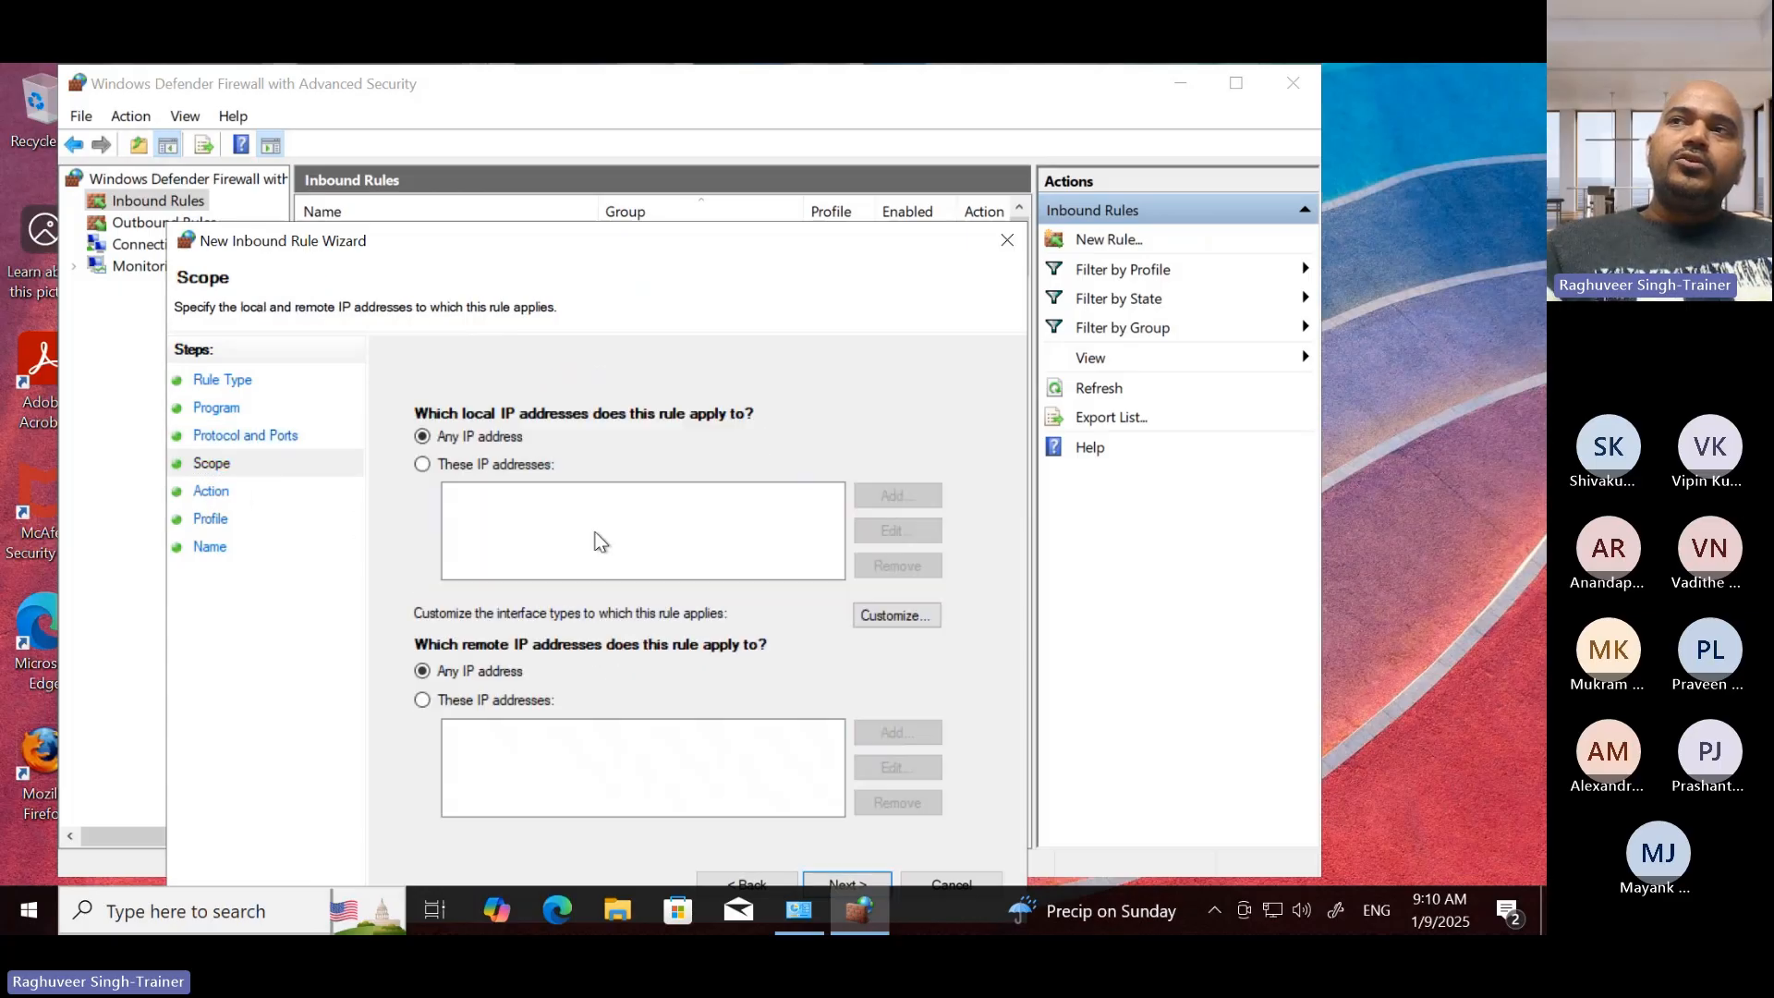
pyautogui.click(422, 464)
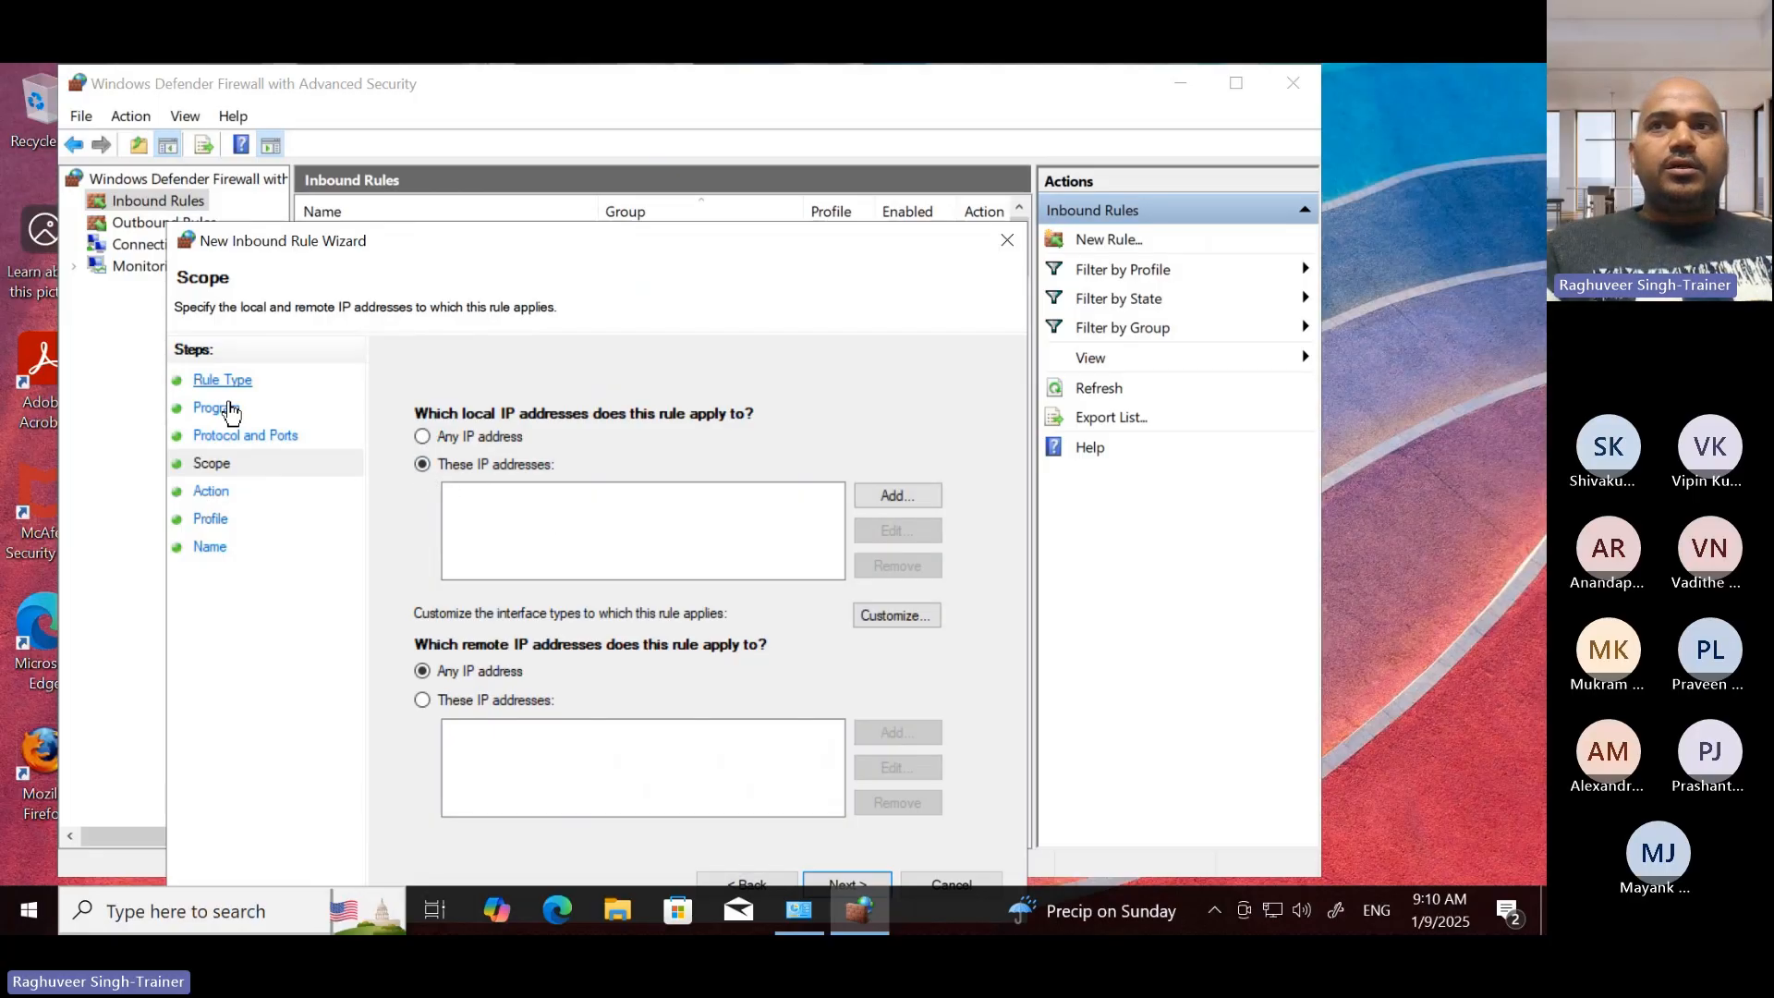
pyautogui.click(230, 407)
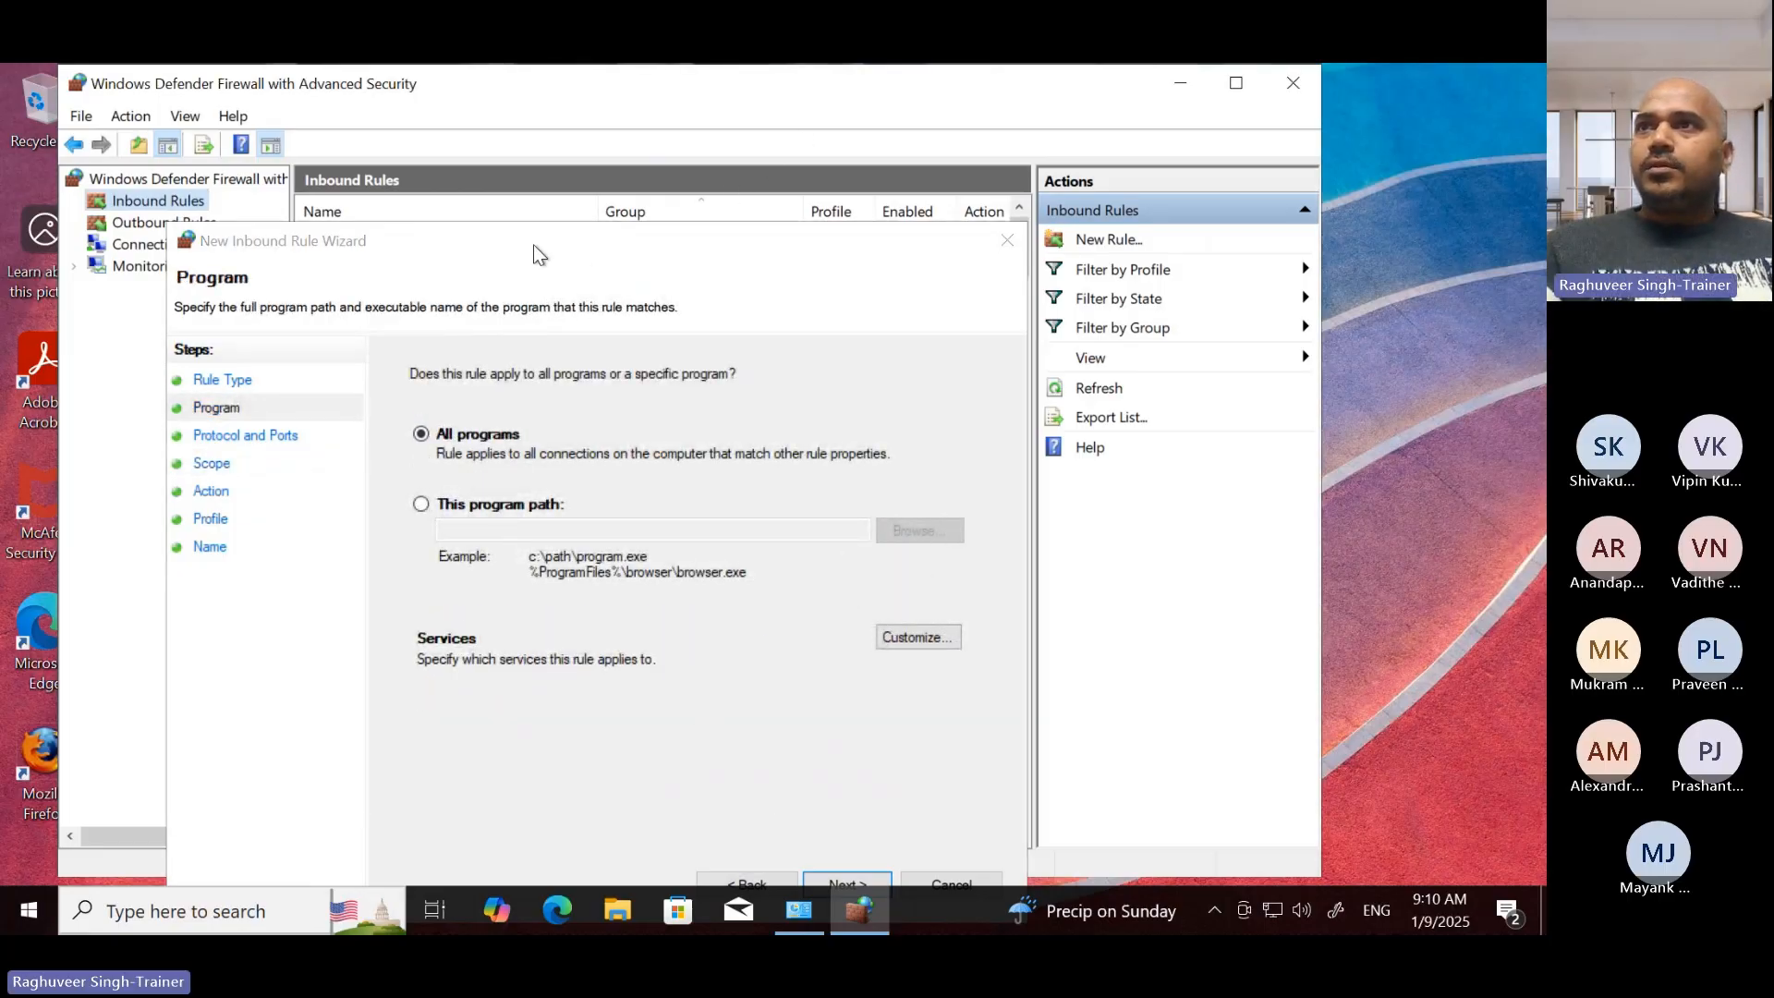
pyautogui.moveTo(534, 247); pyautogui.dragTo(652, 121)
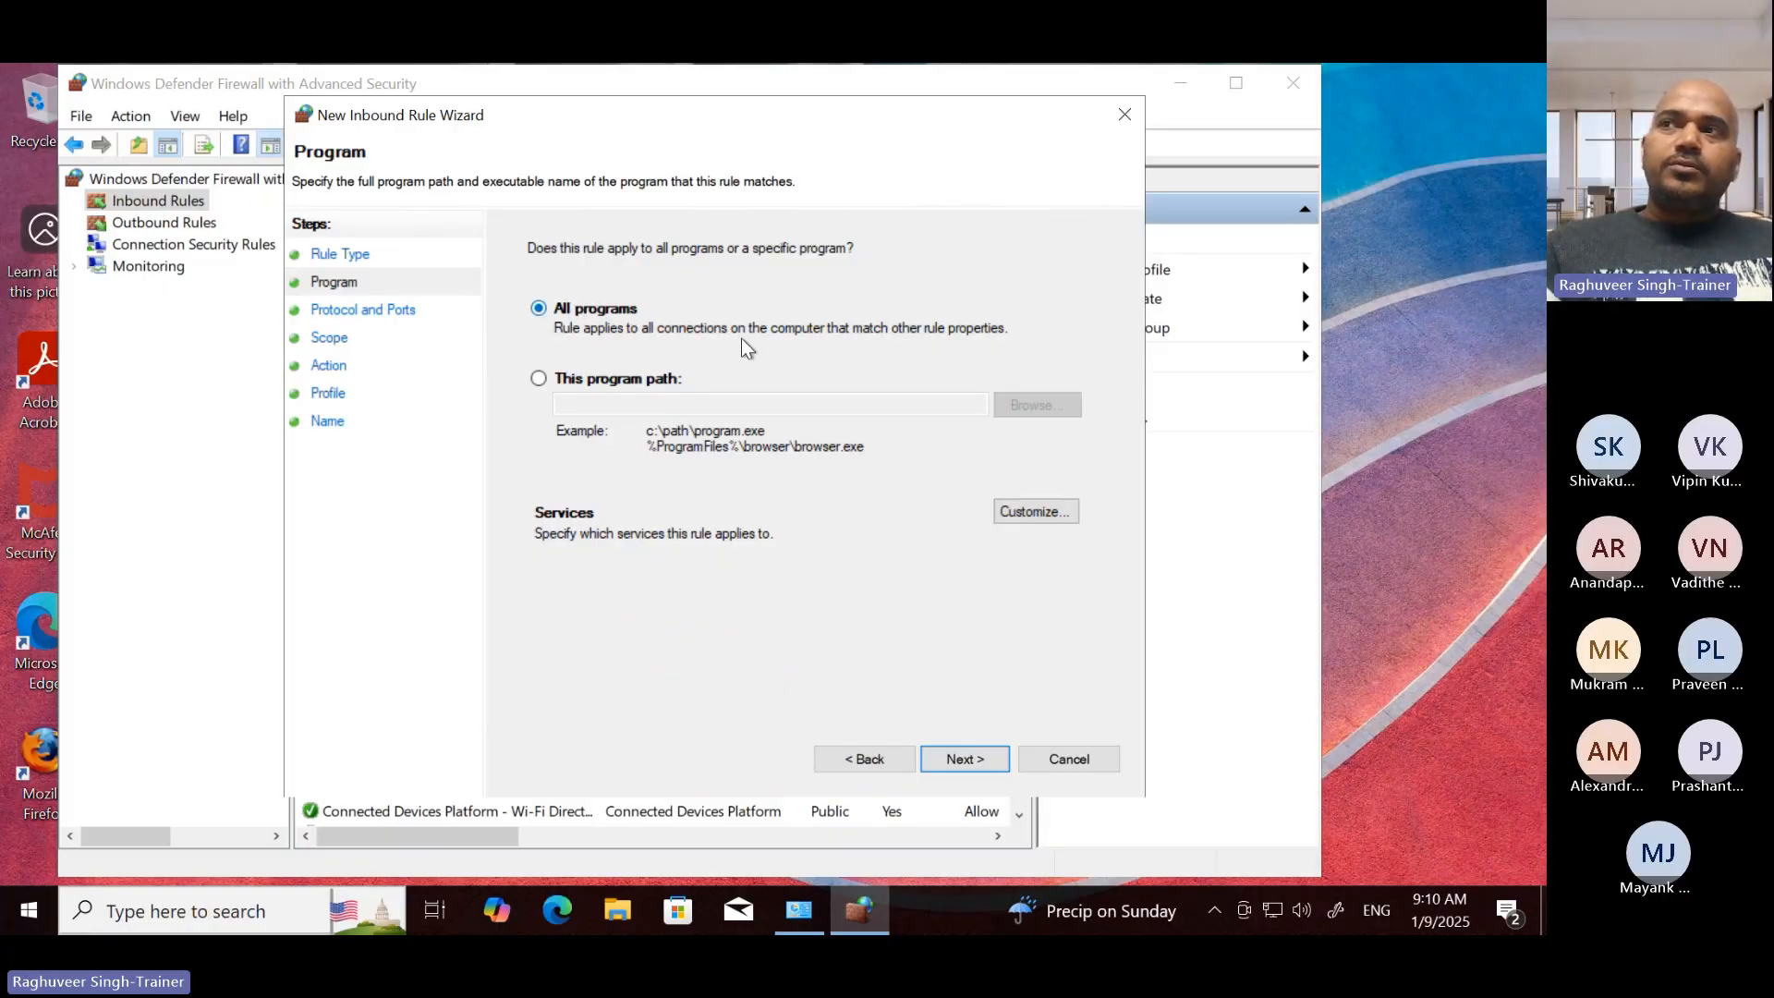
pyautogui.press('Return')
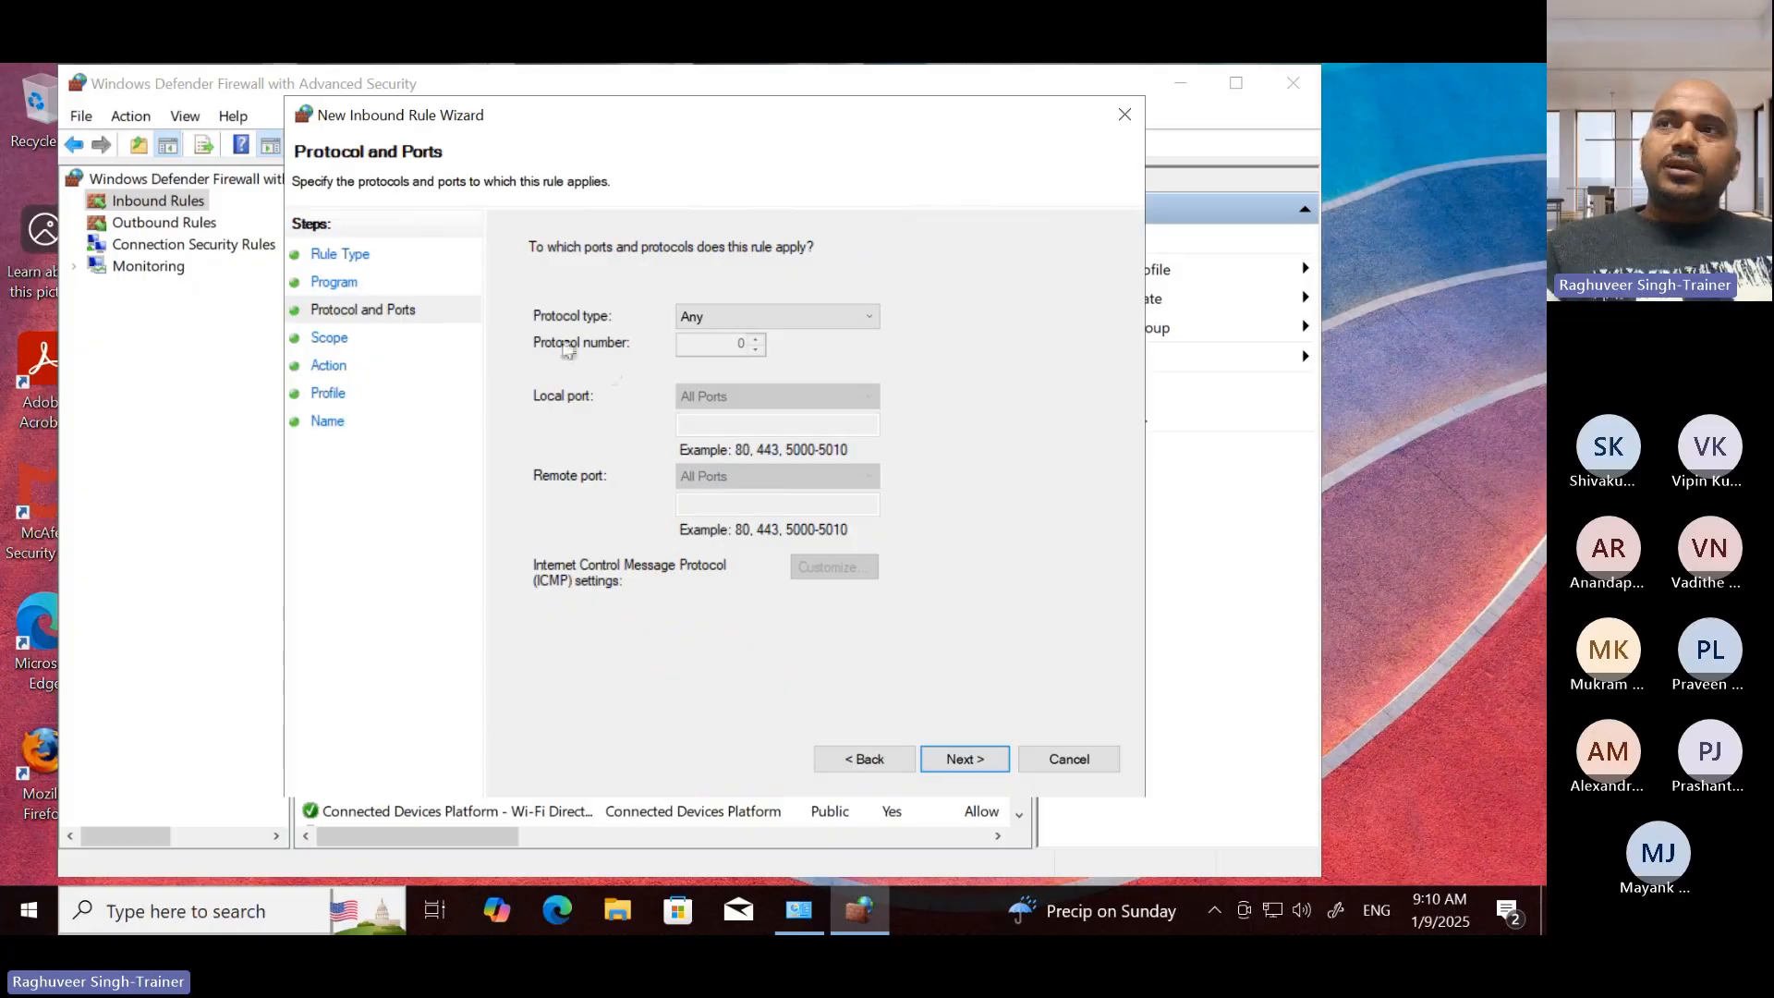
# Step: Try the TCP protocol with all local ports, return the protocol type to Any, and proceed to the rule's scope
pyautogui.click(712, 319)
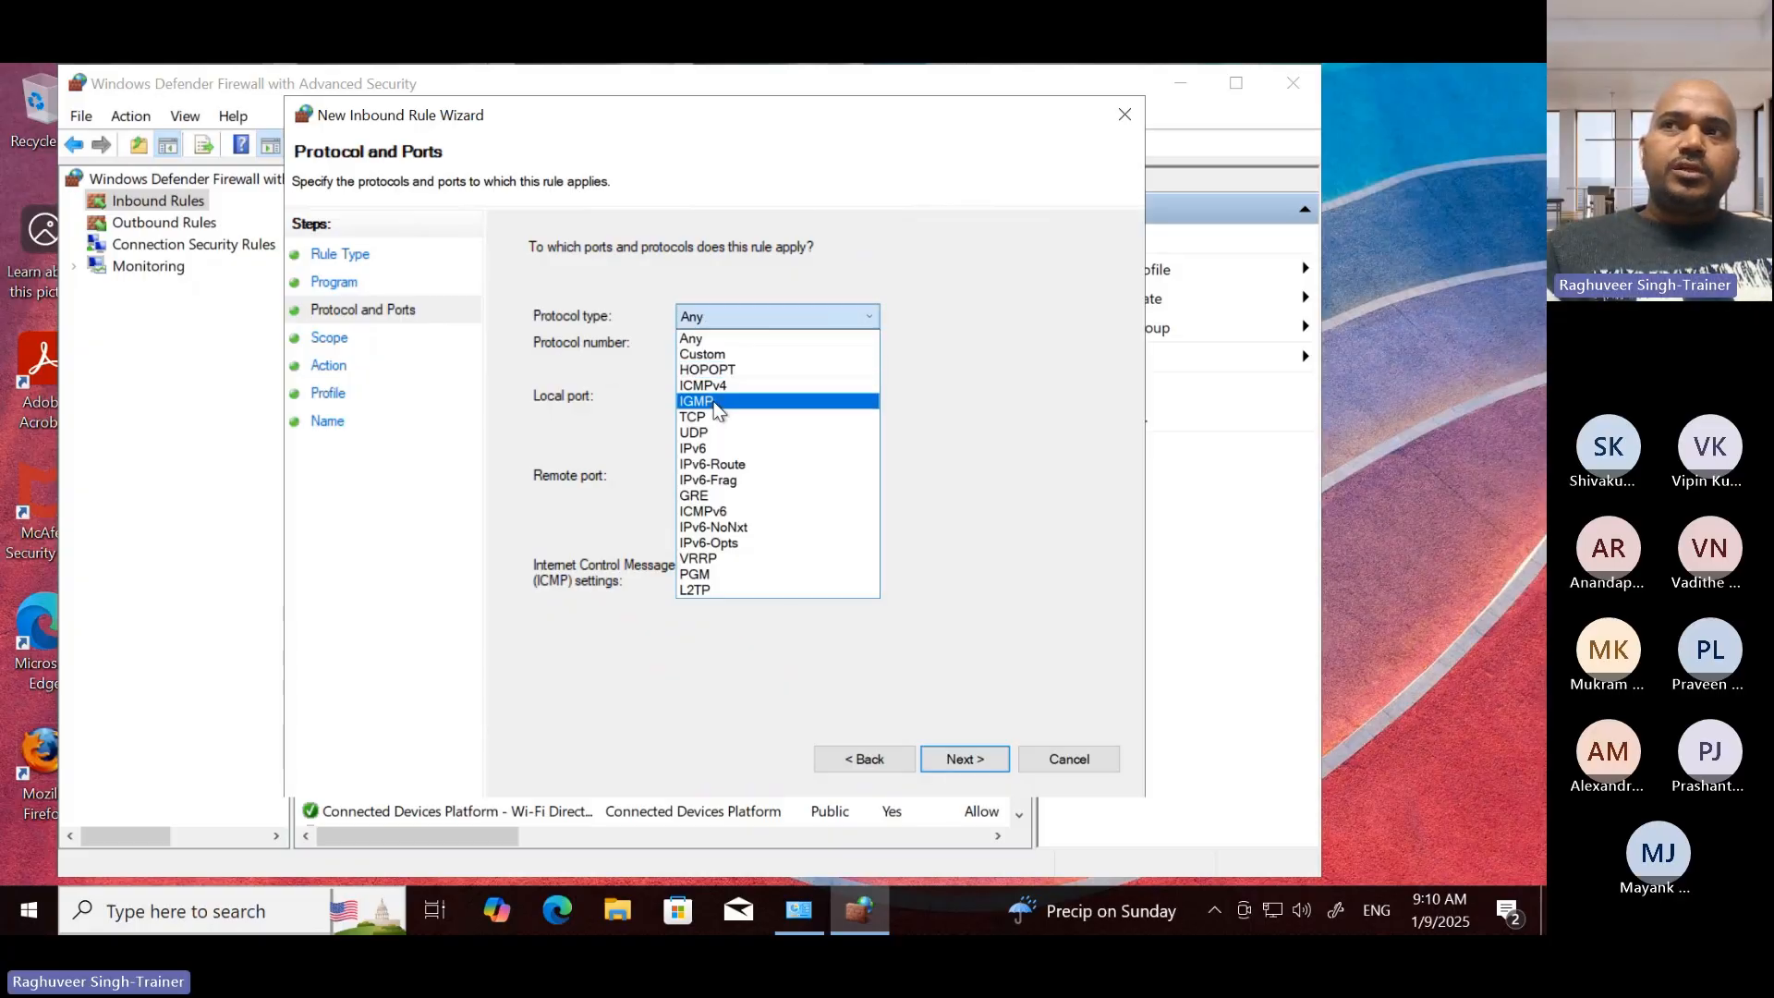
pyautogui.click(911, 402)
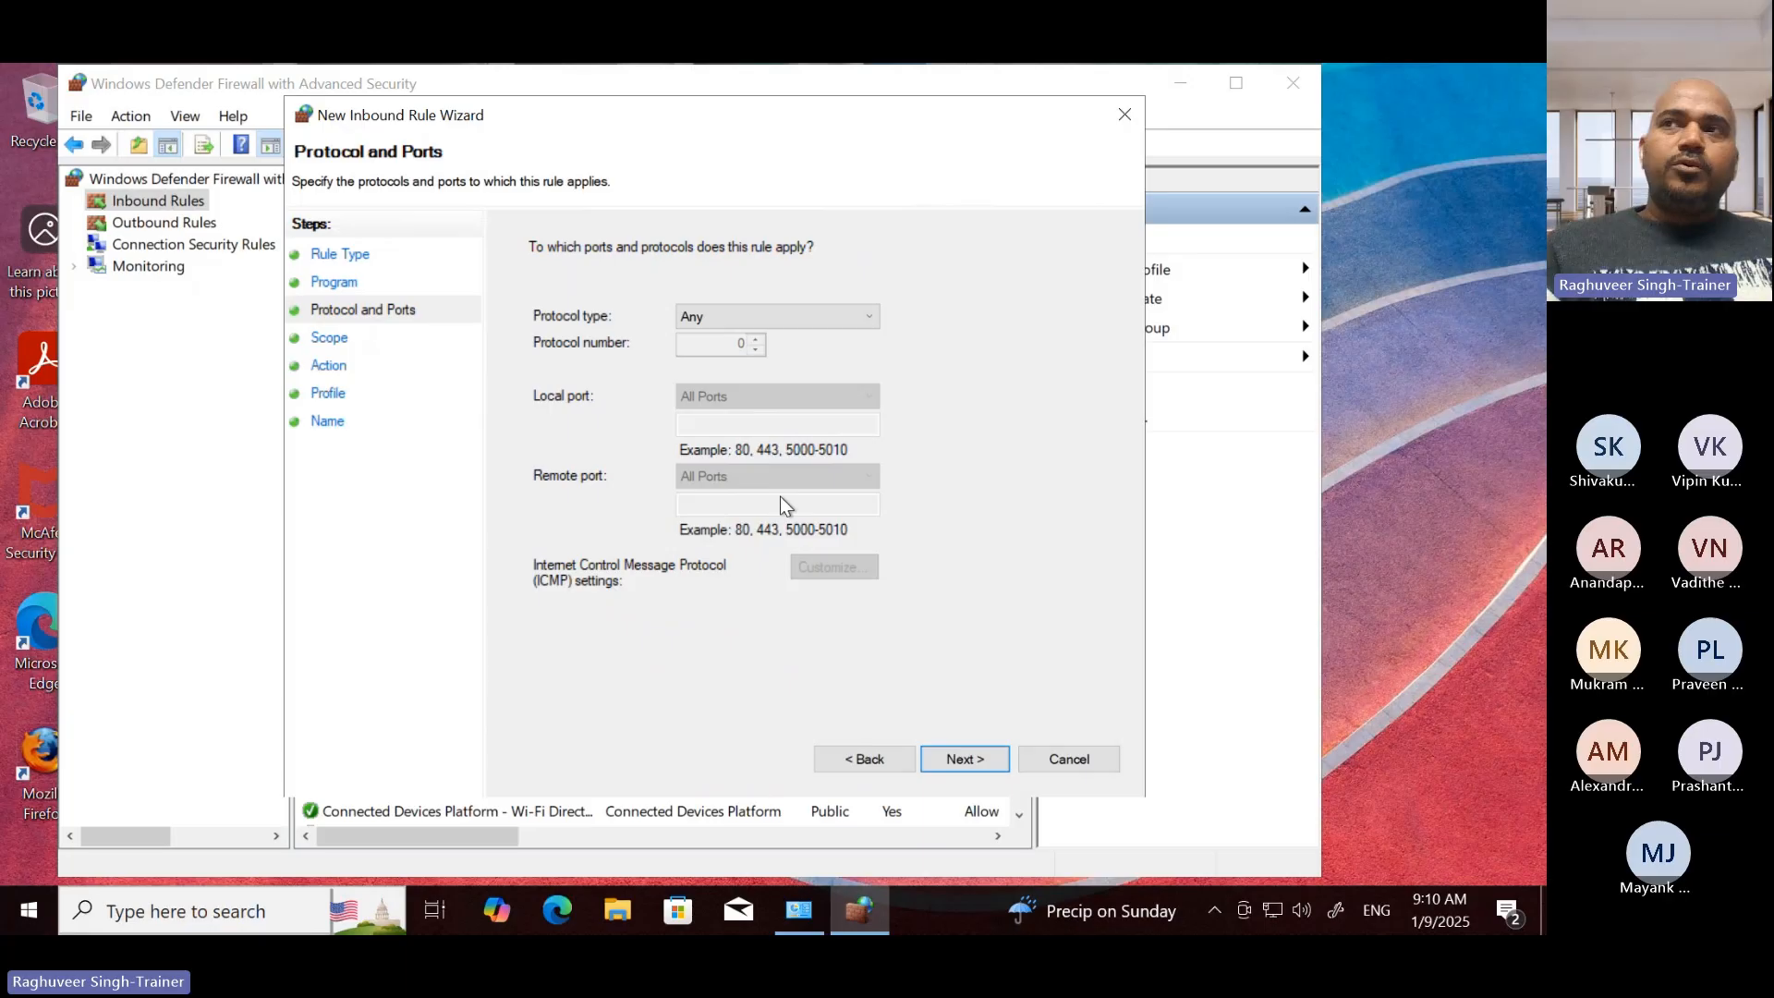
pyautogui.click(707, 323)
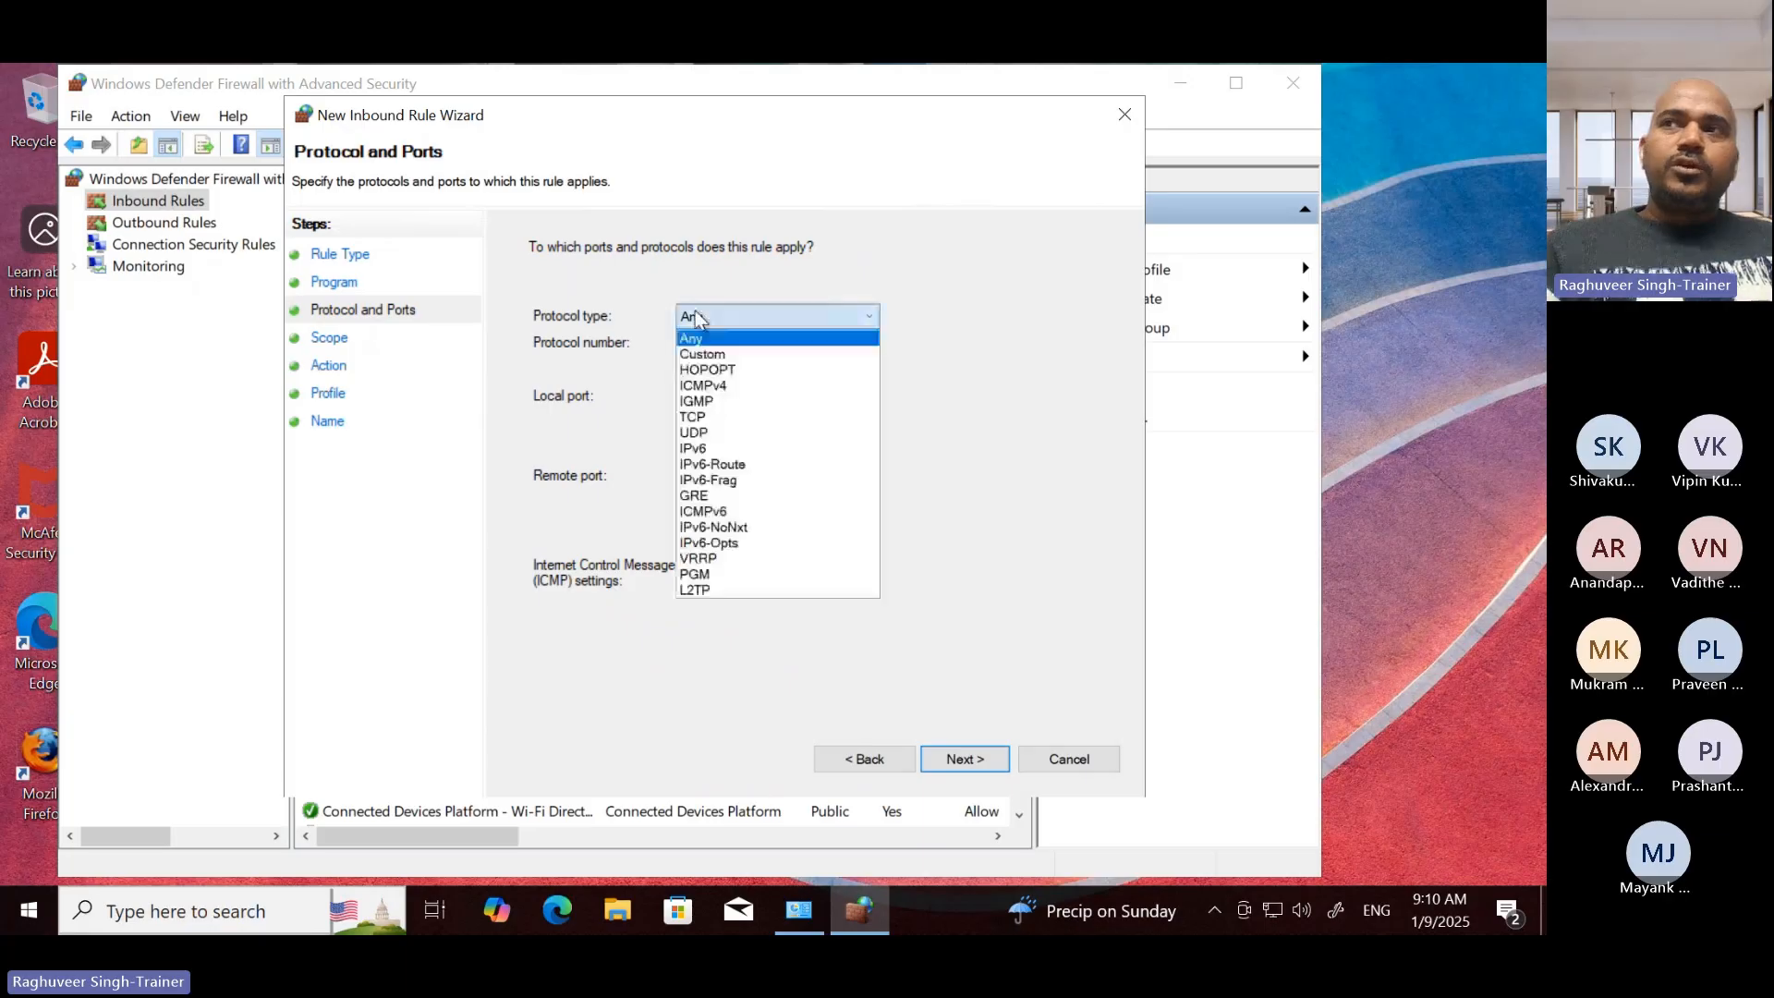
pyautogui.click(702, 418)
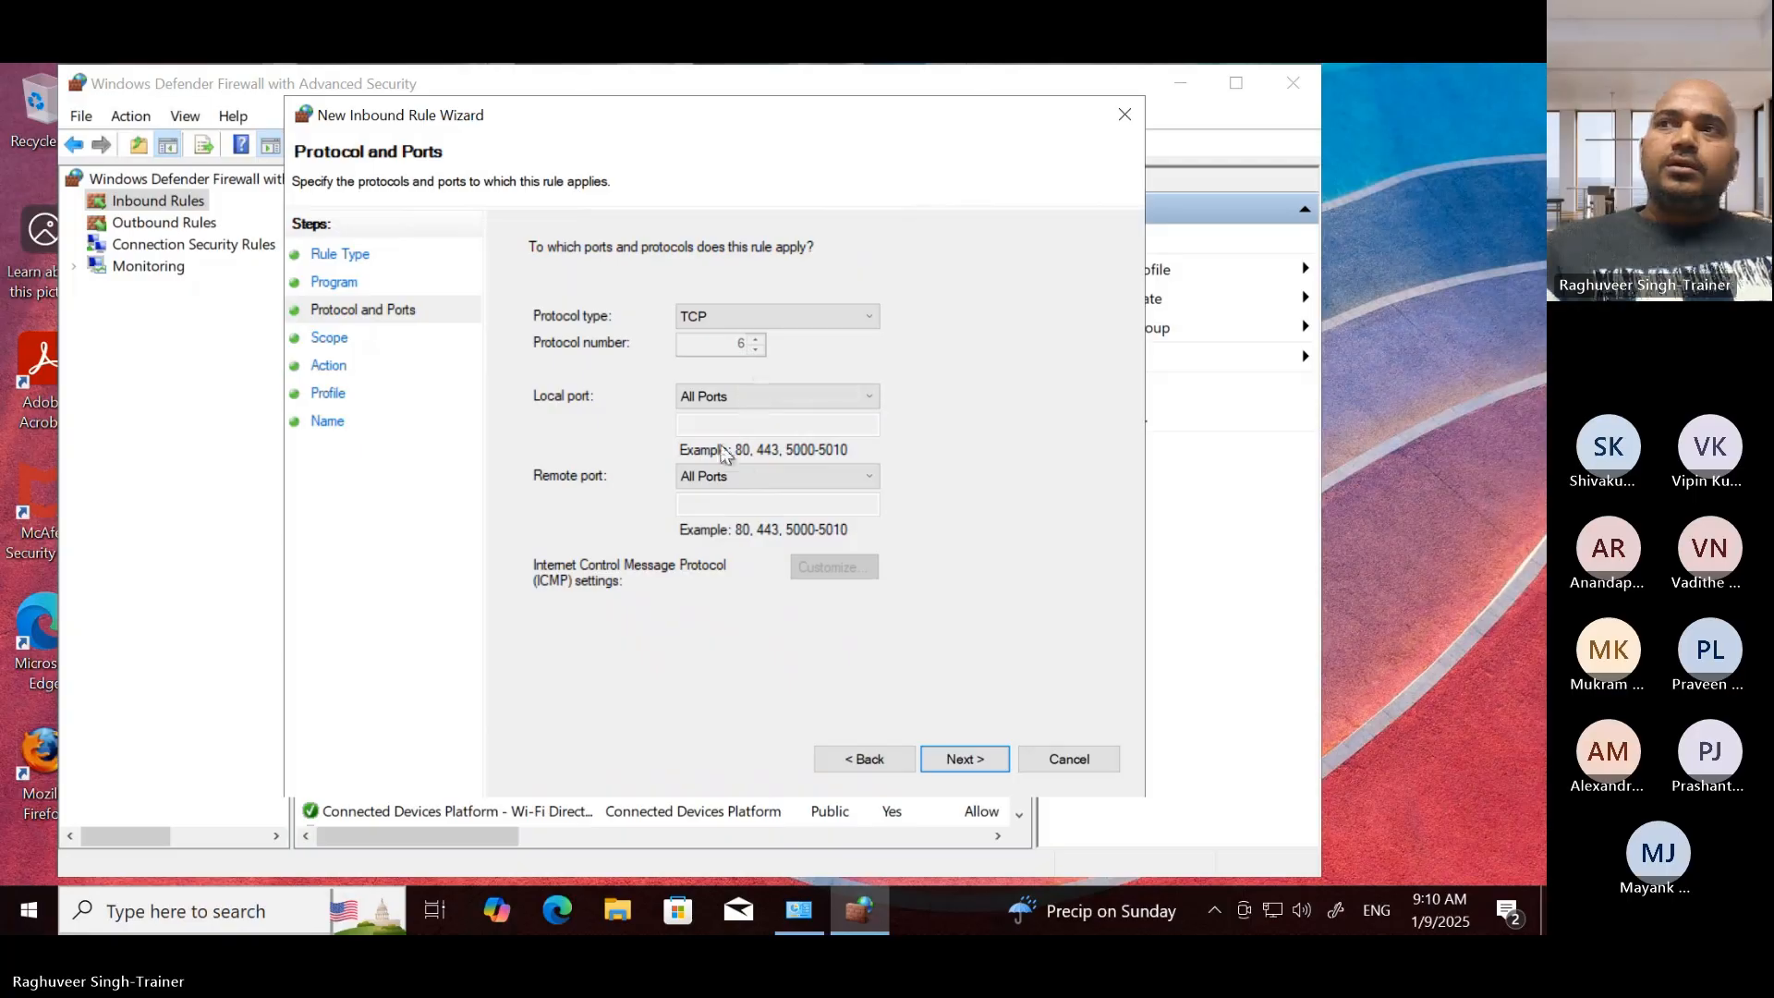
pyautogui.click(726, 399)
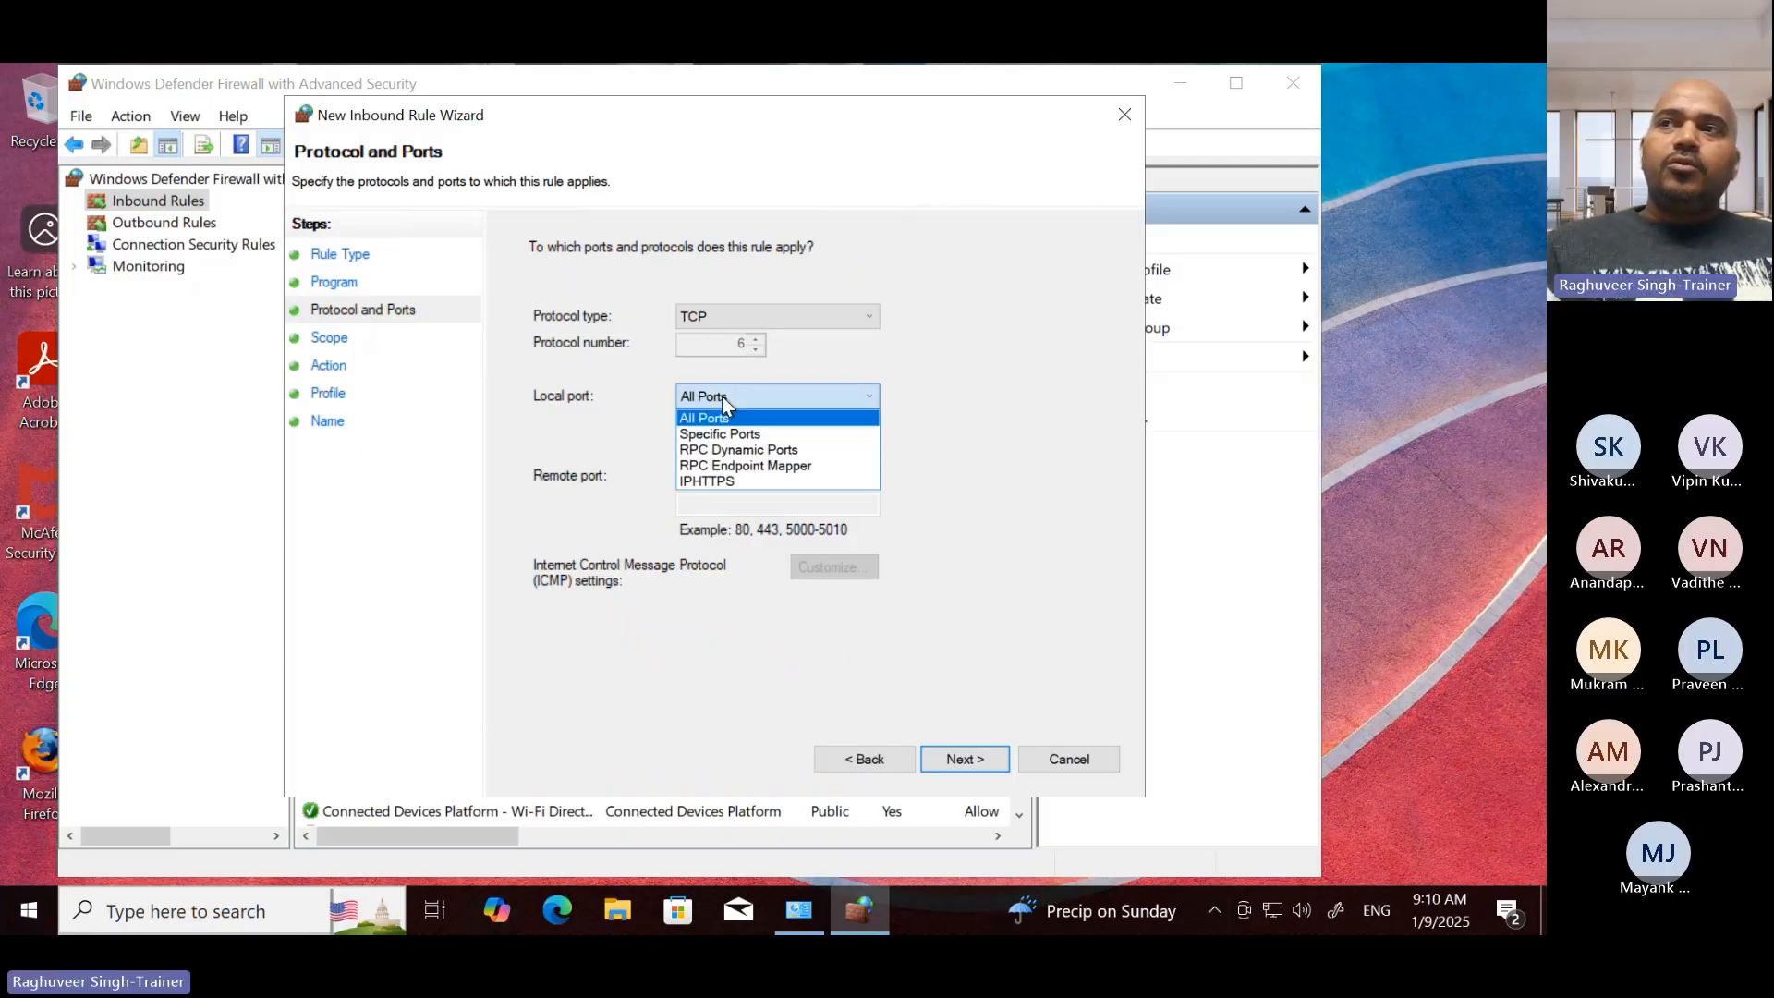
pyautogui.click(700, 419)
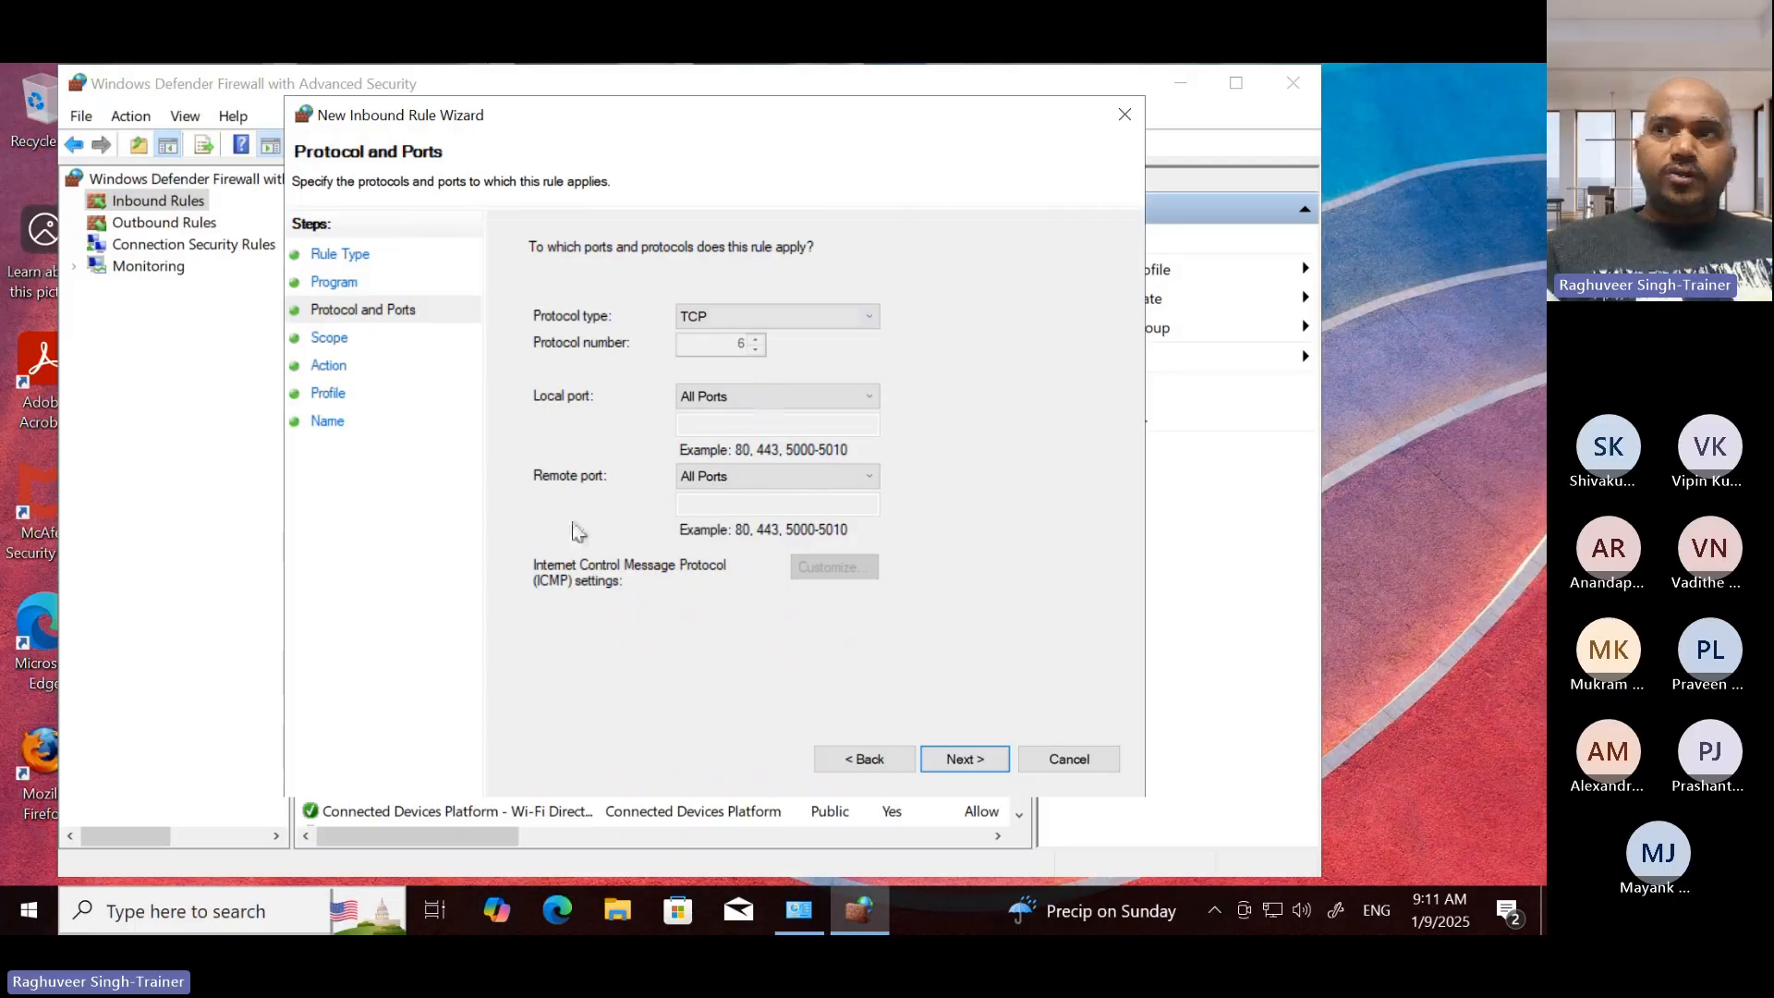
pyautogui.click(709, 317)
pyautogui.click(701, 335)
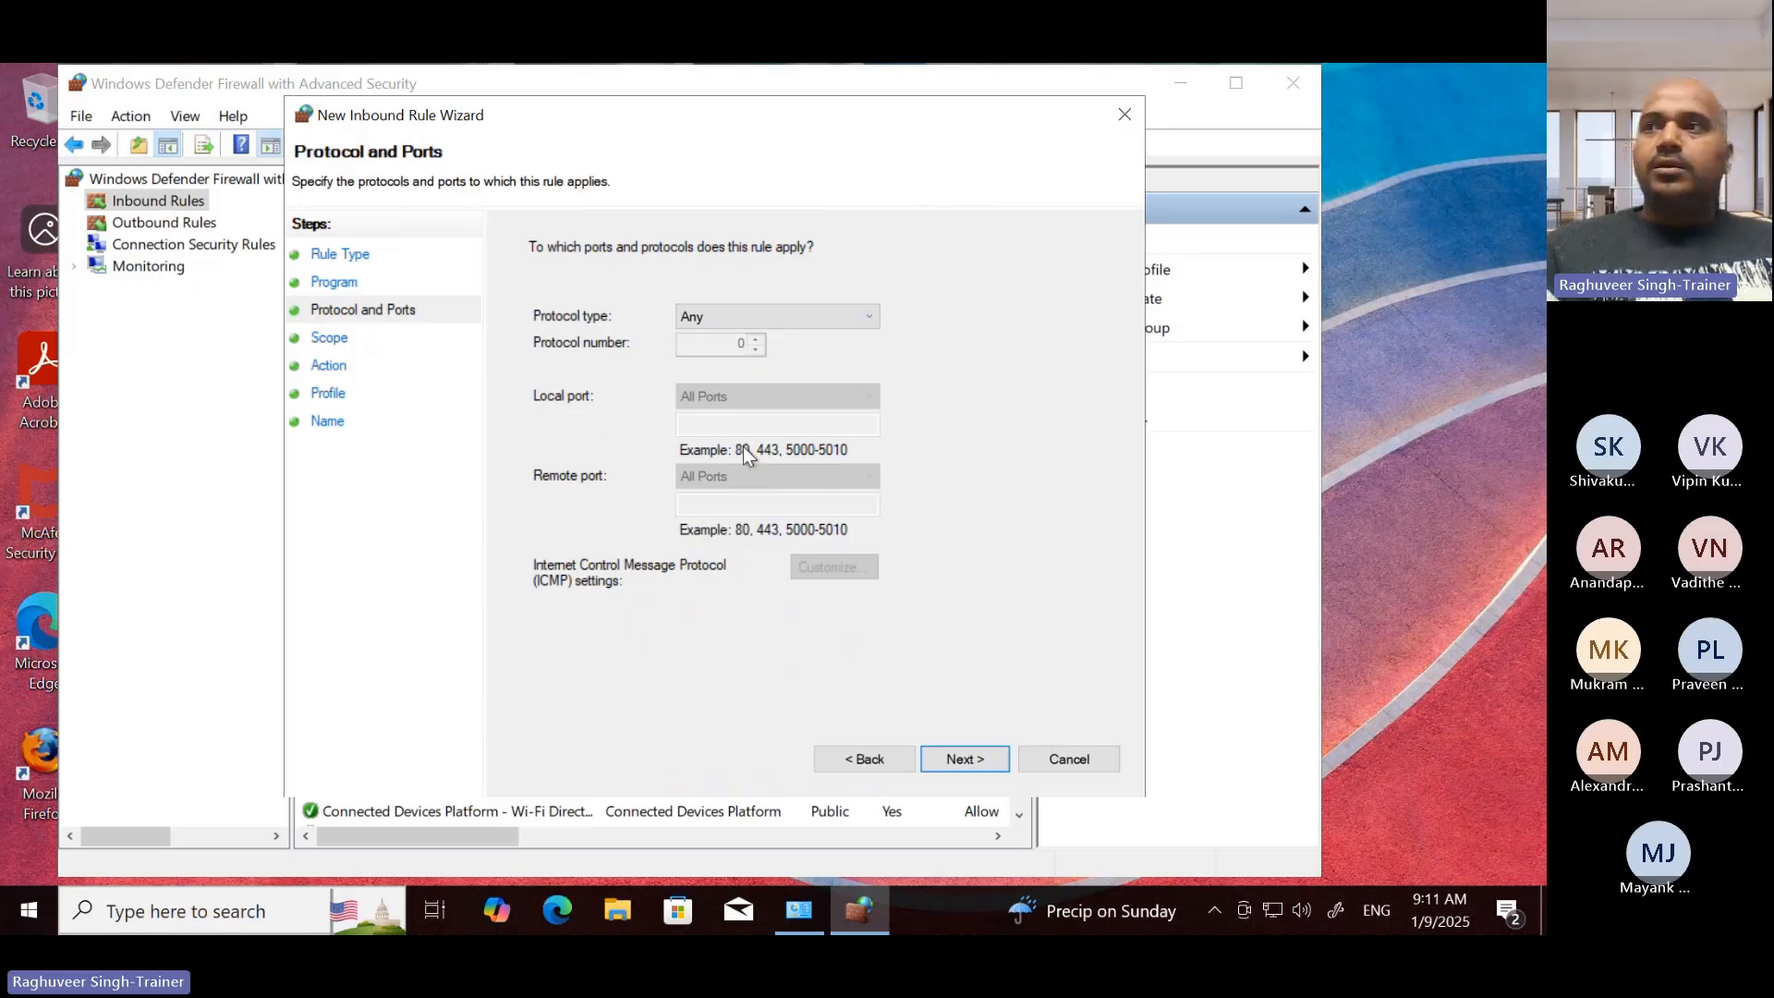
pyautogui.press('Return')
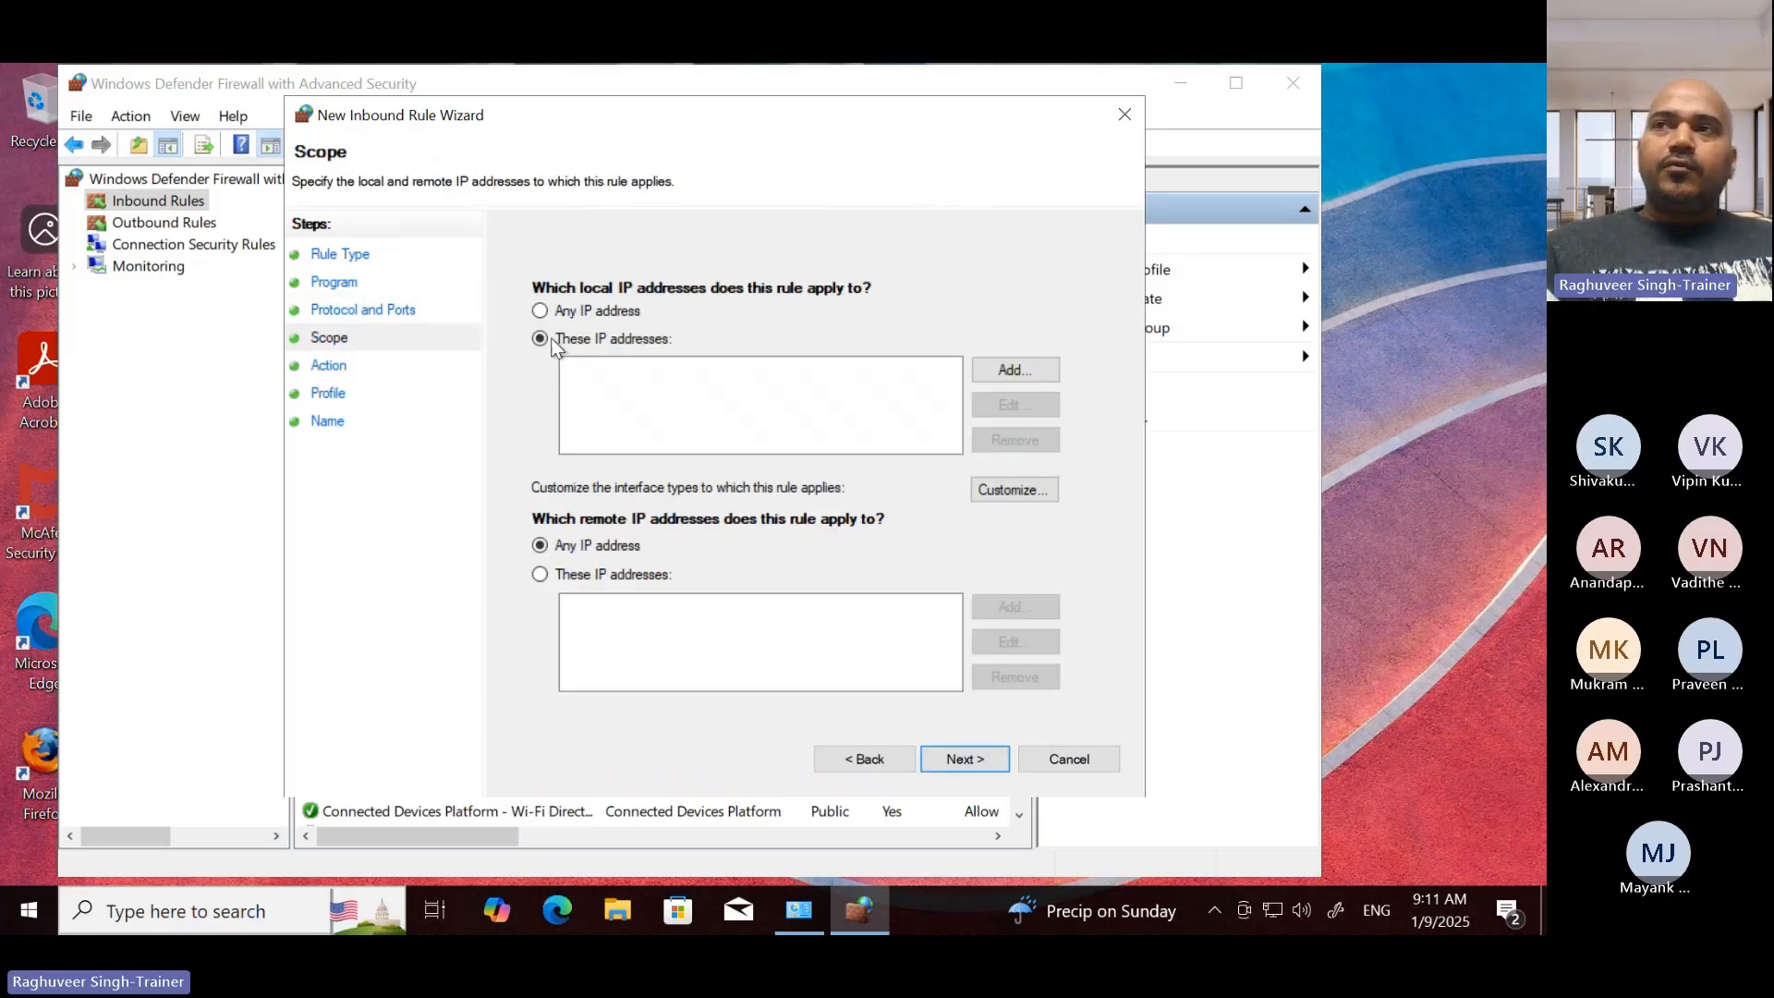
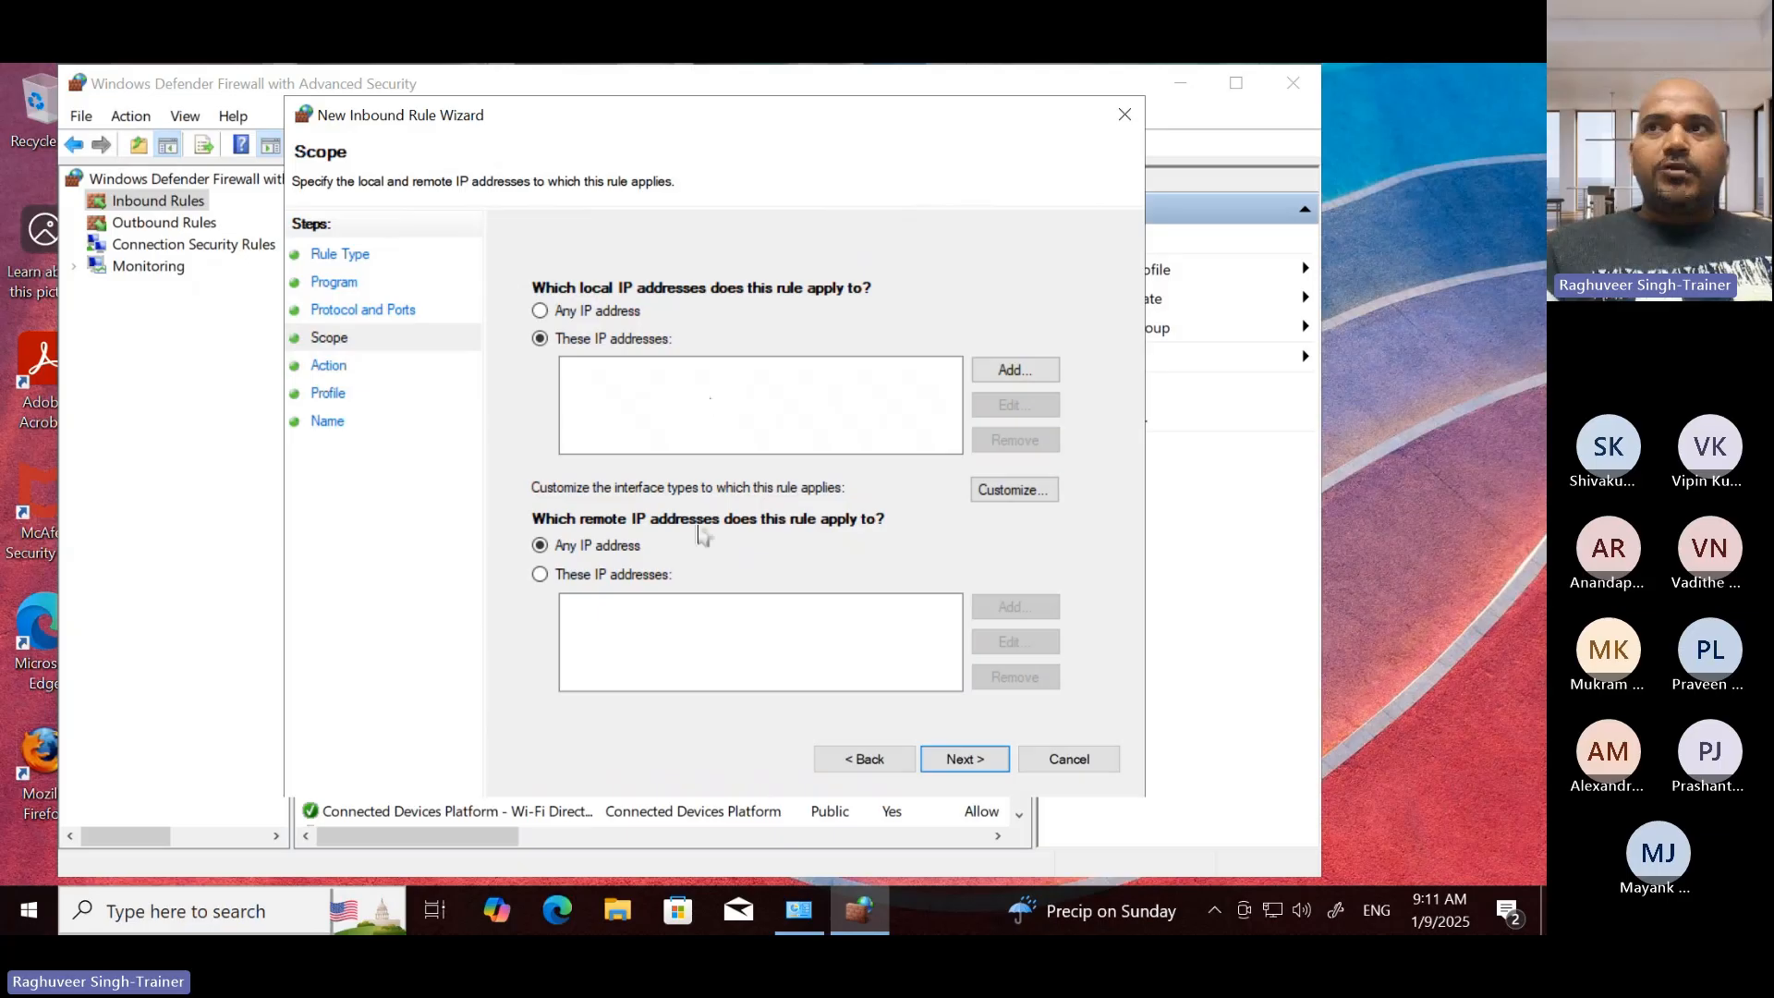
# Step: Try to continue with no local endpoints specified, and set the rule's local scope to any IP address
pyautogui.click(987, 771)
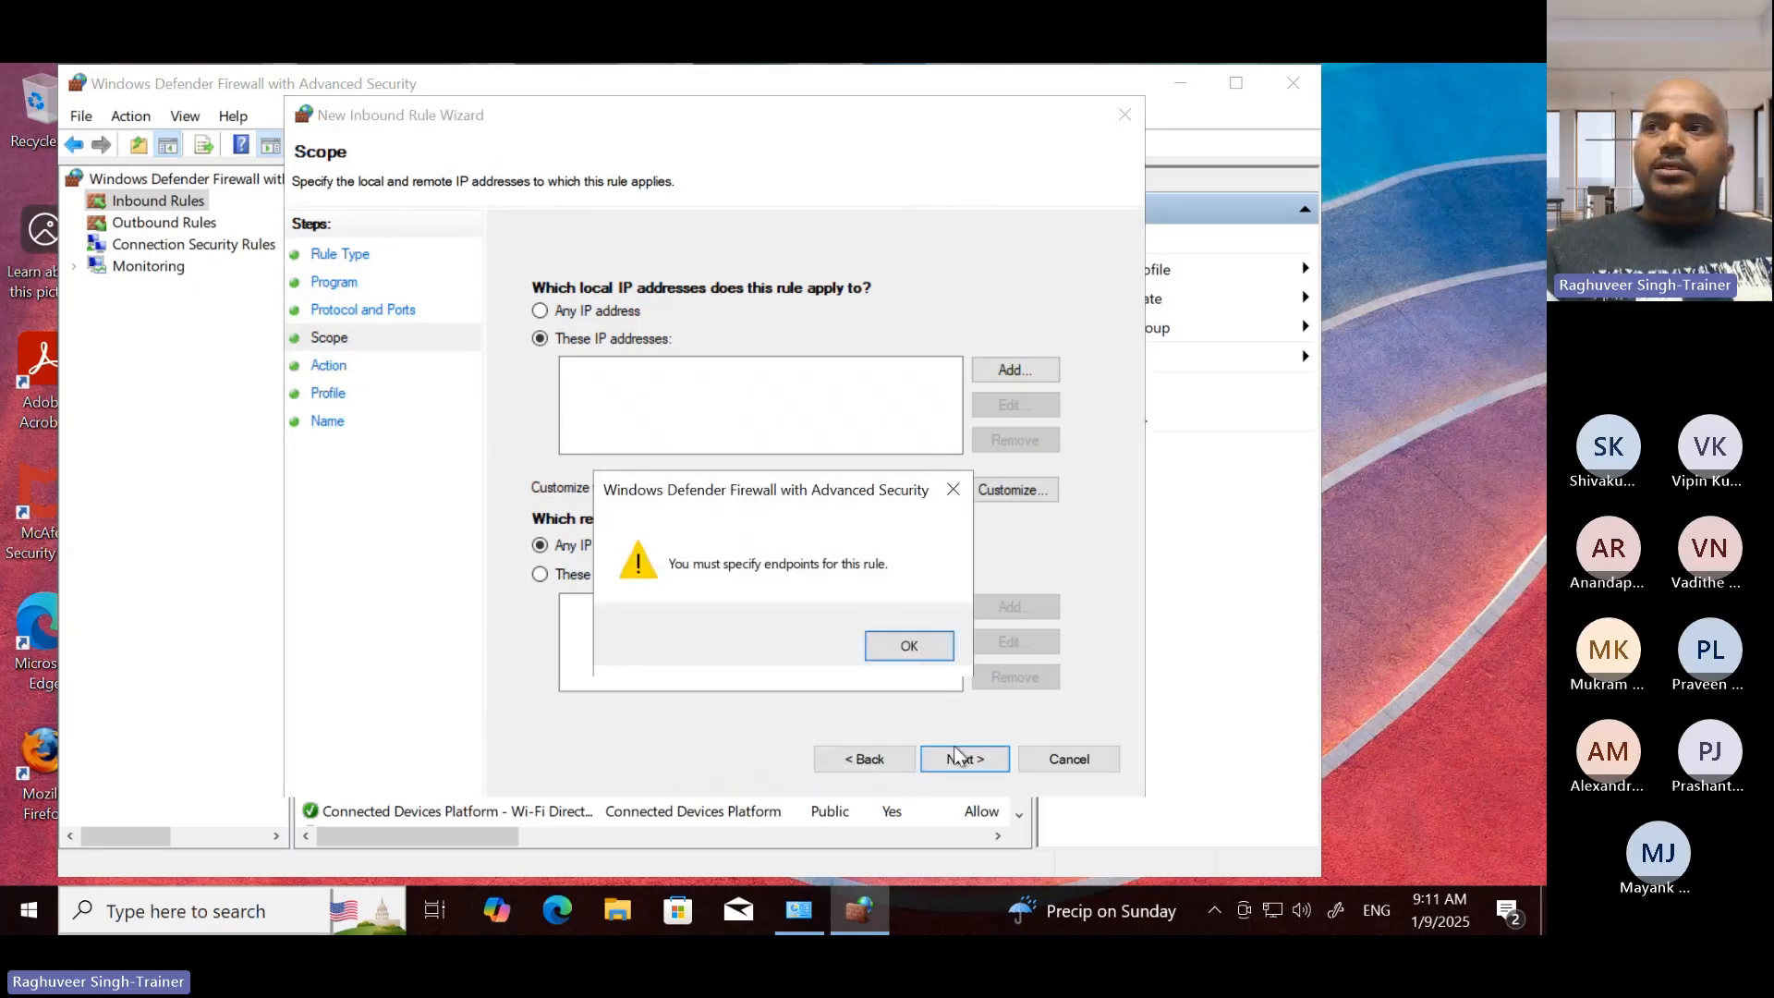
pyautogui.click(905, 646)
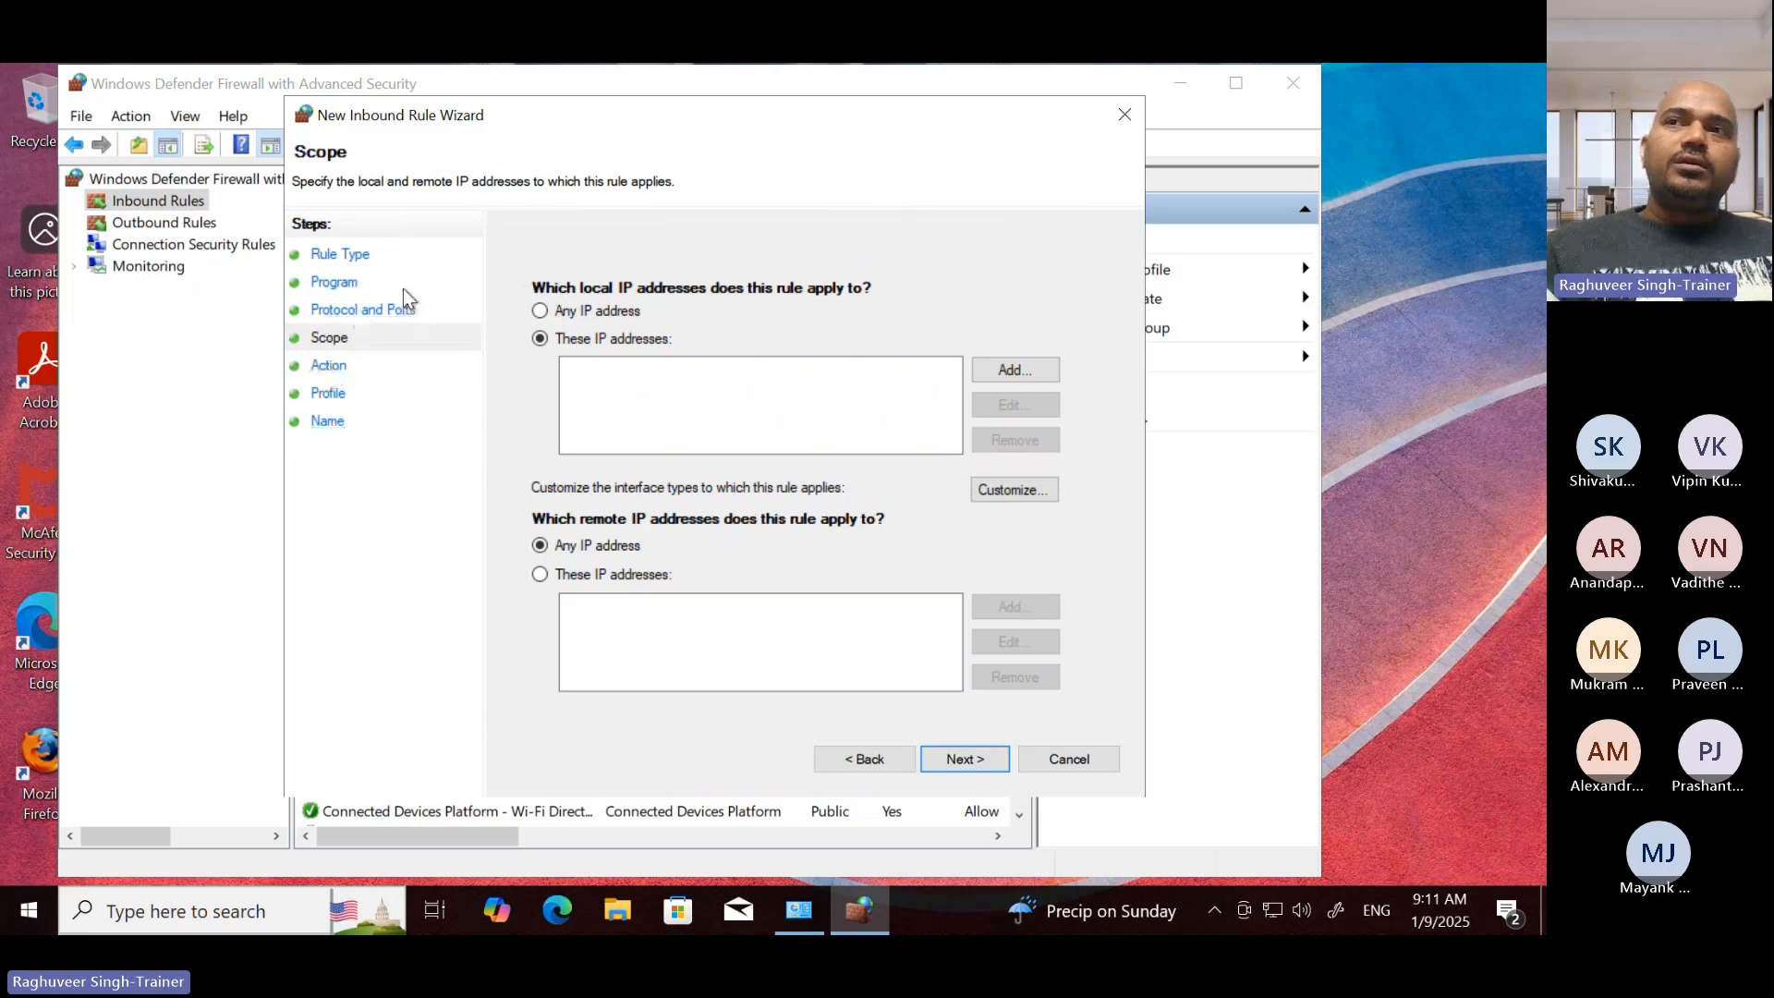
pyautogui.press('Return')
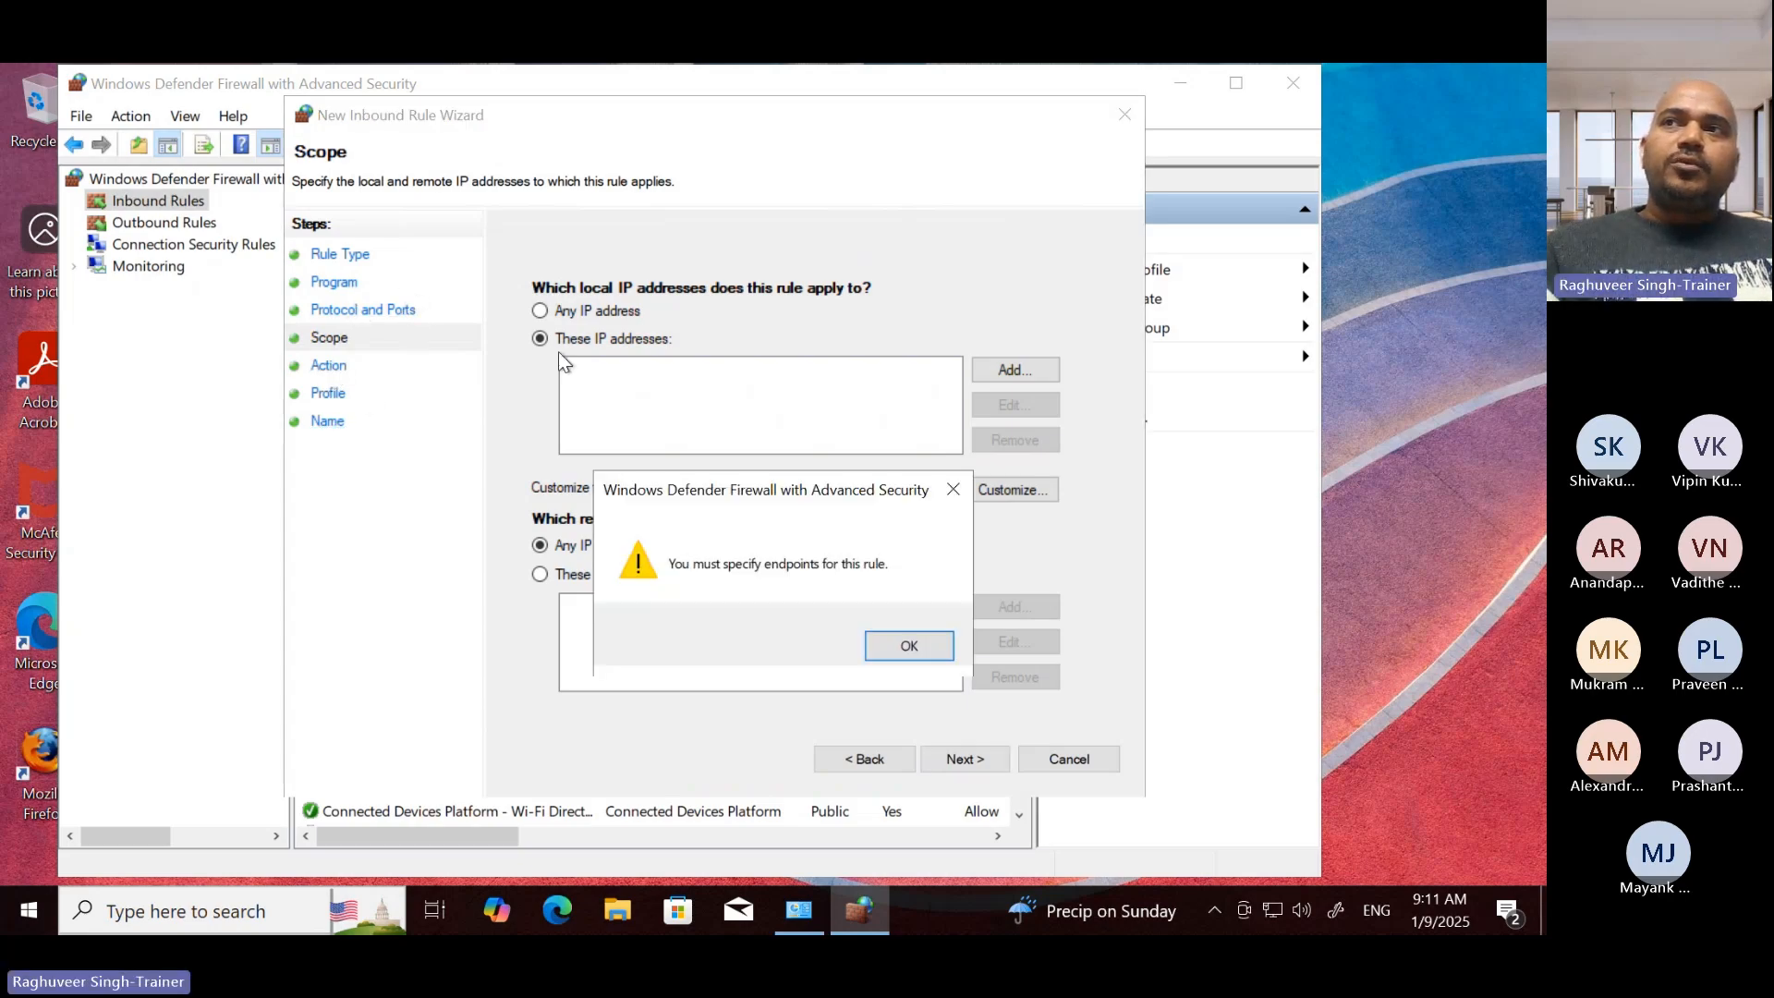
pyautogui.press('Return')
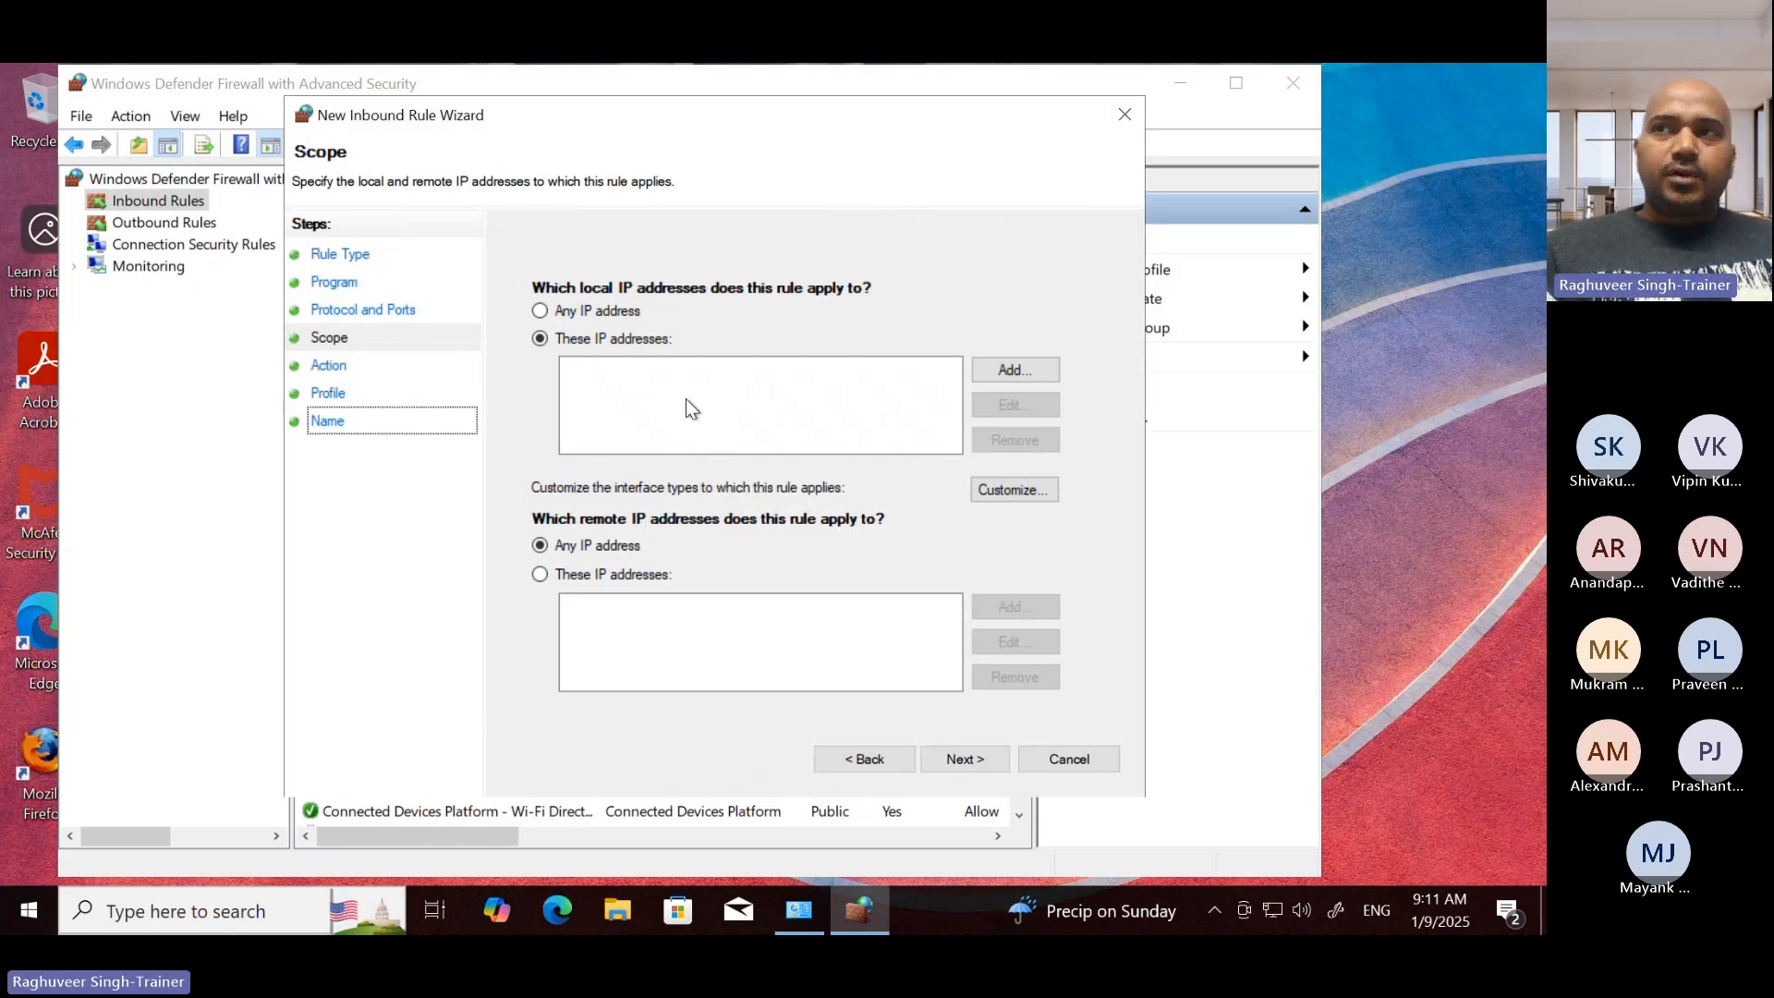
pyautogui.click(539, 310)
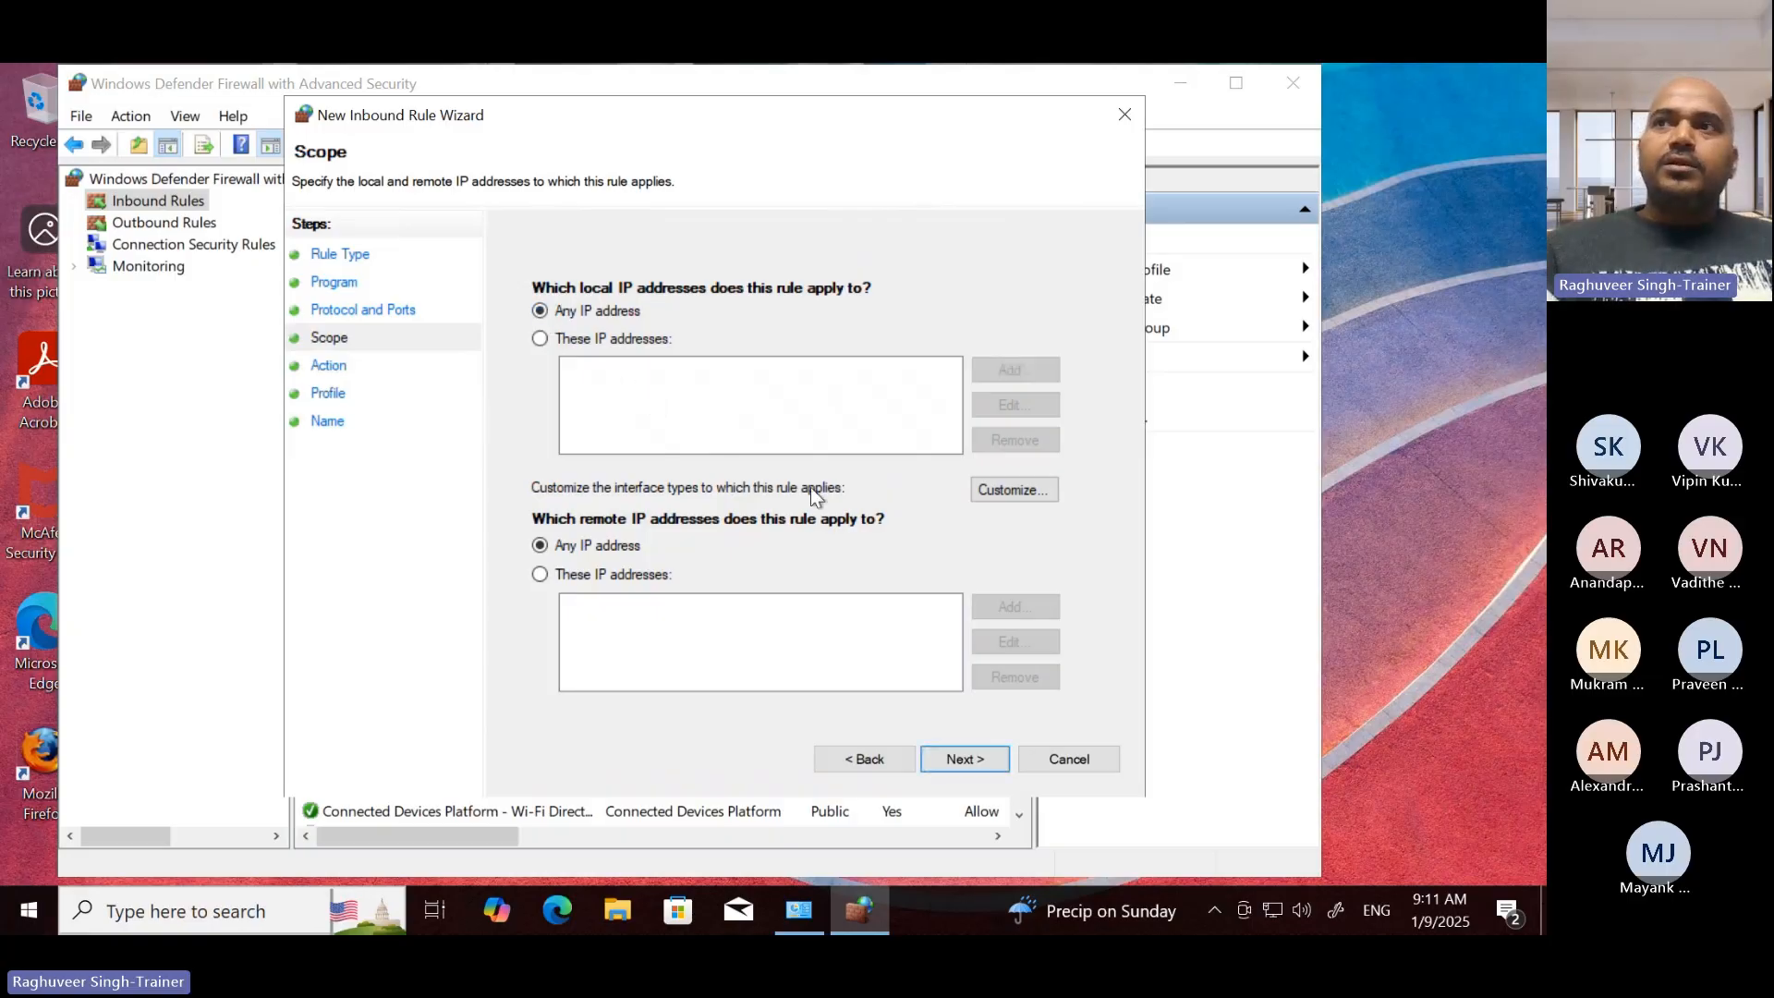
# Step: Go through the rule's allow action, the Domain, Private and Public profiles, and its naming, and close the wizard without creating the rule
pyautogui.click(946, 761)
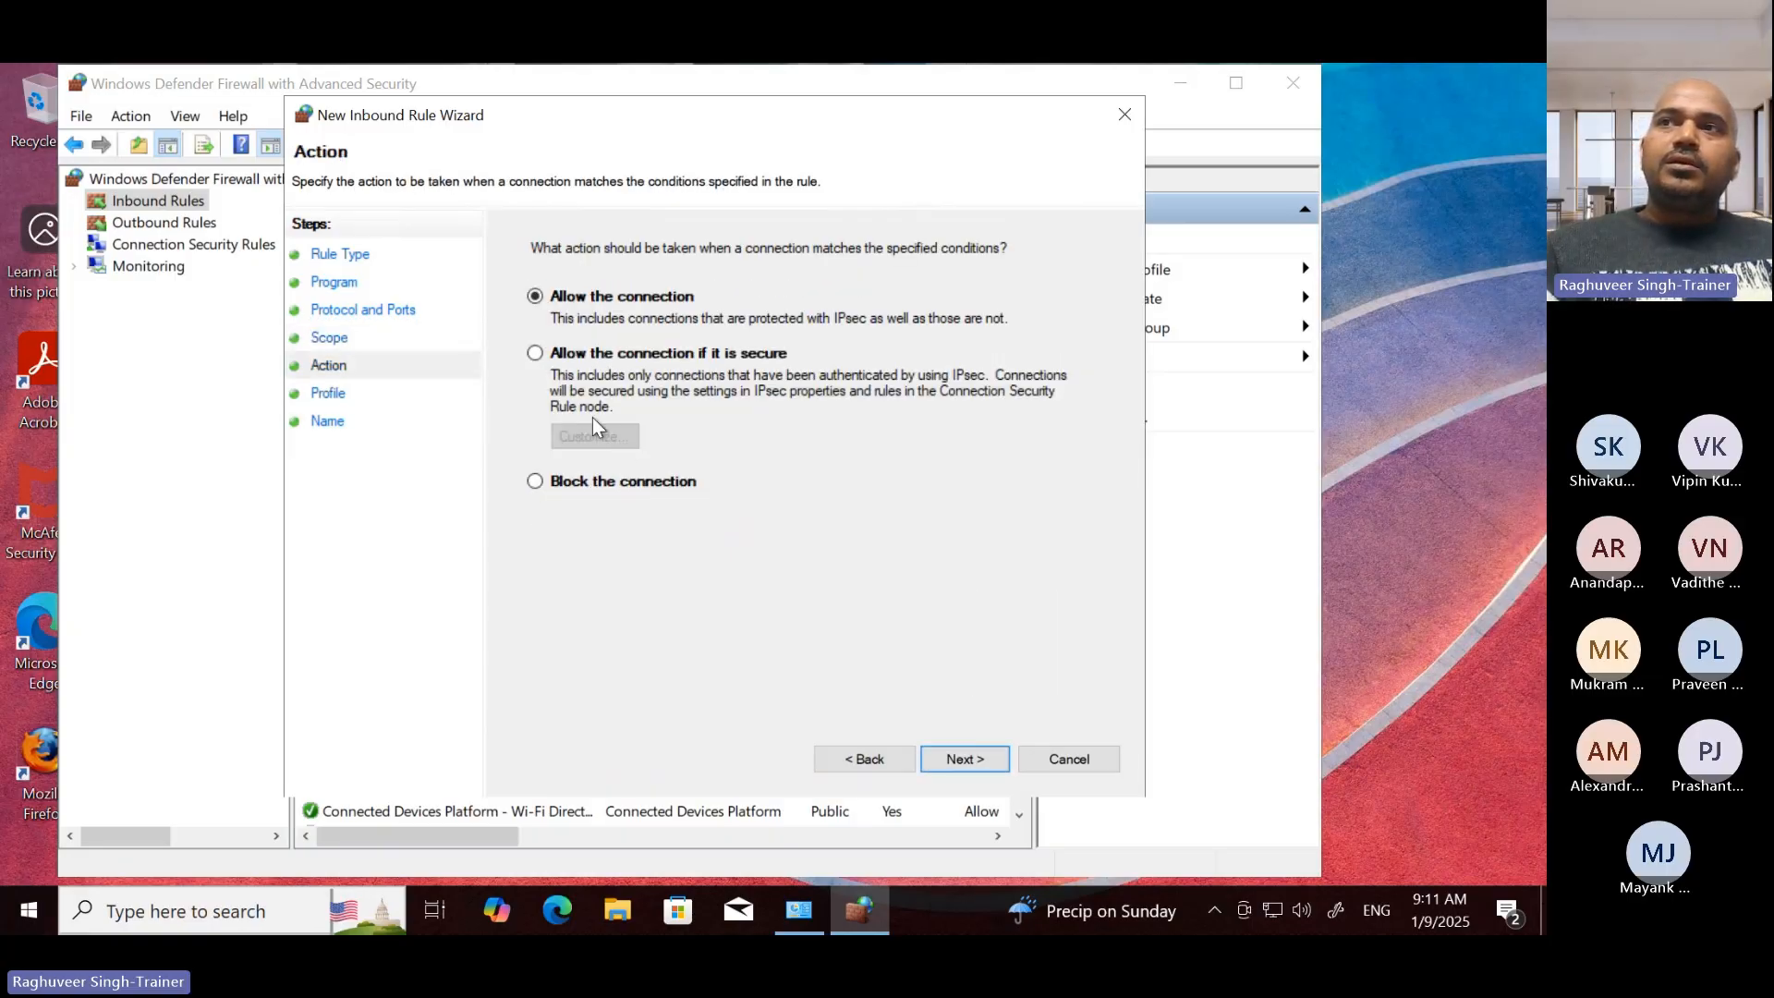
pyautogui.click(962, 757)
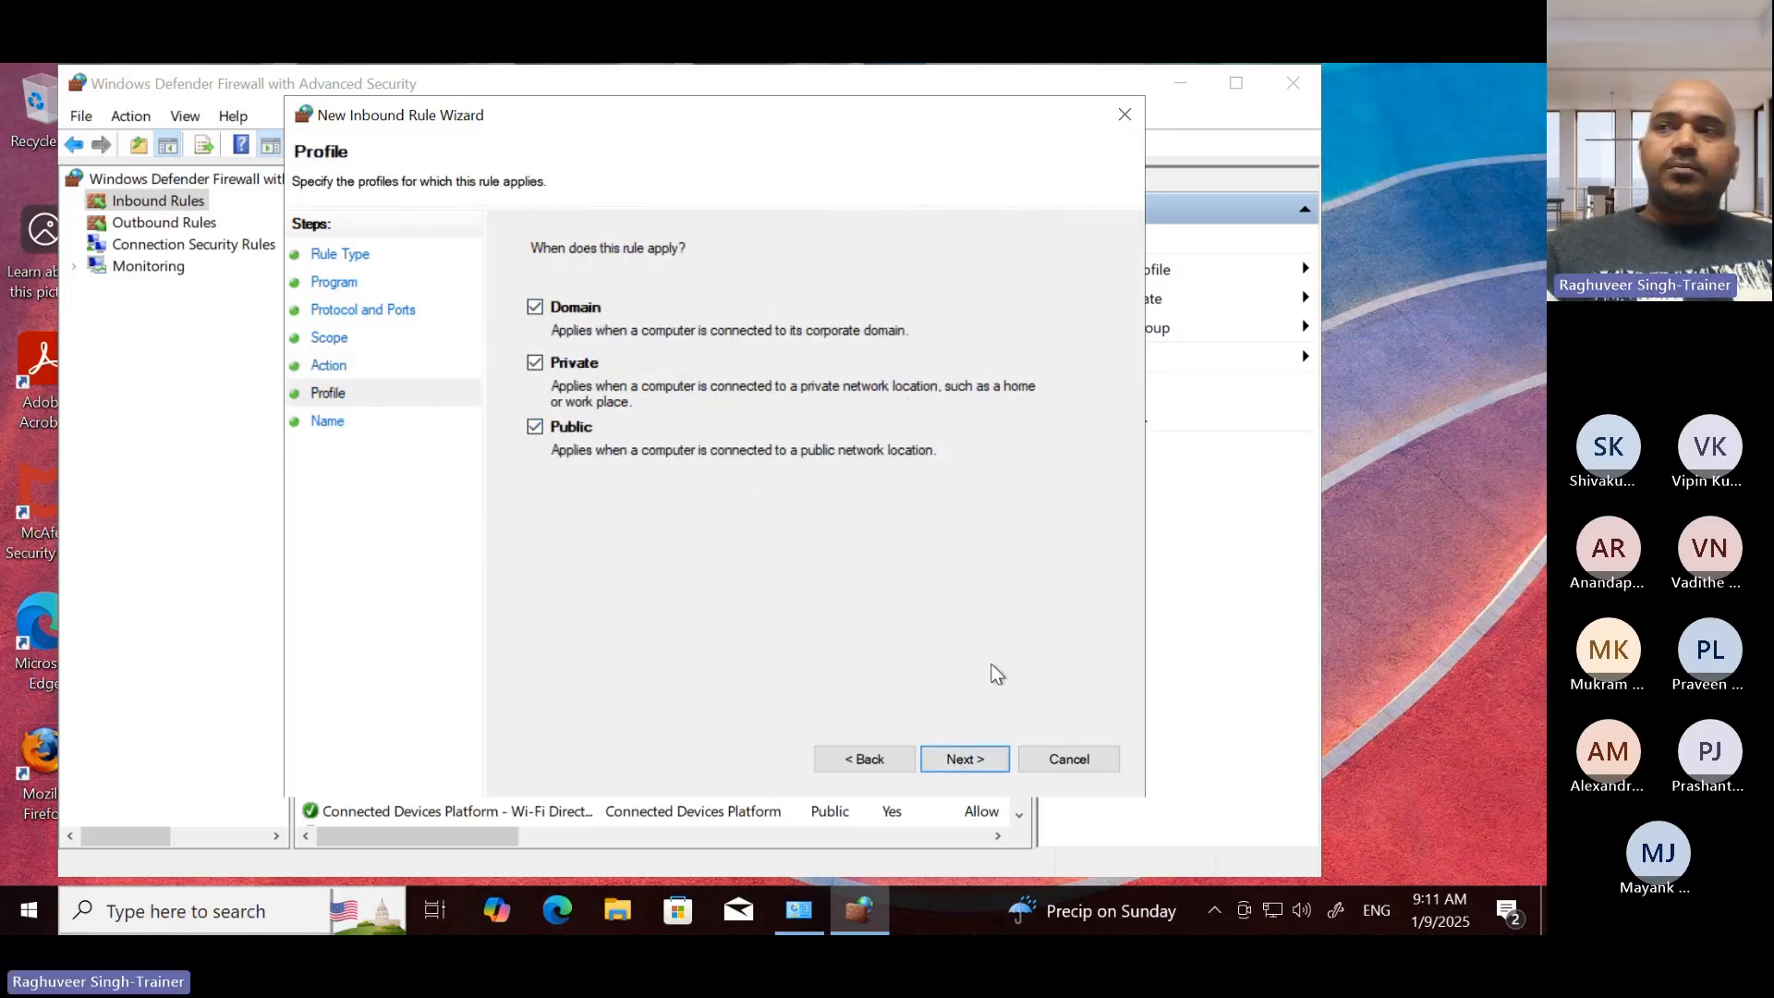
pyautogui.click(964, 759)
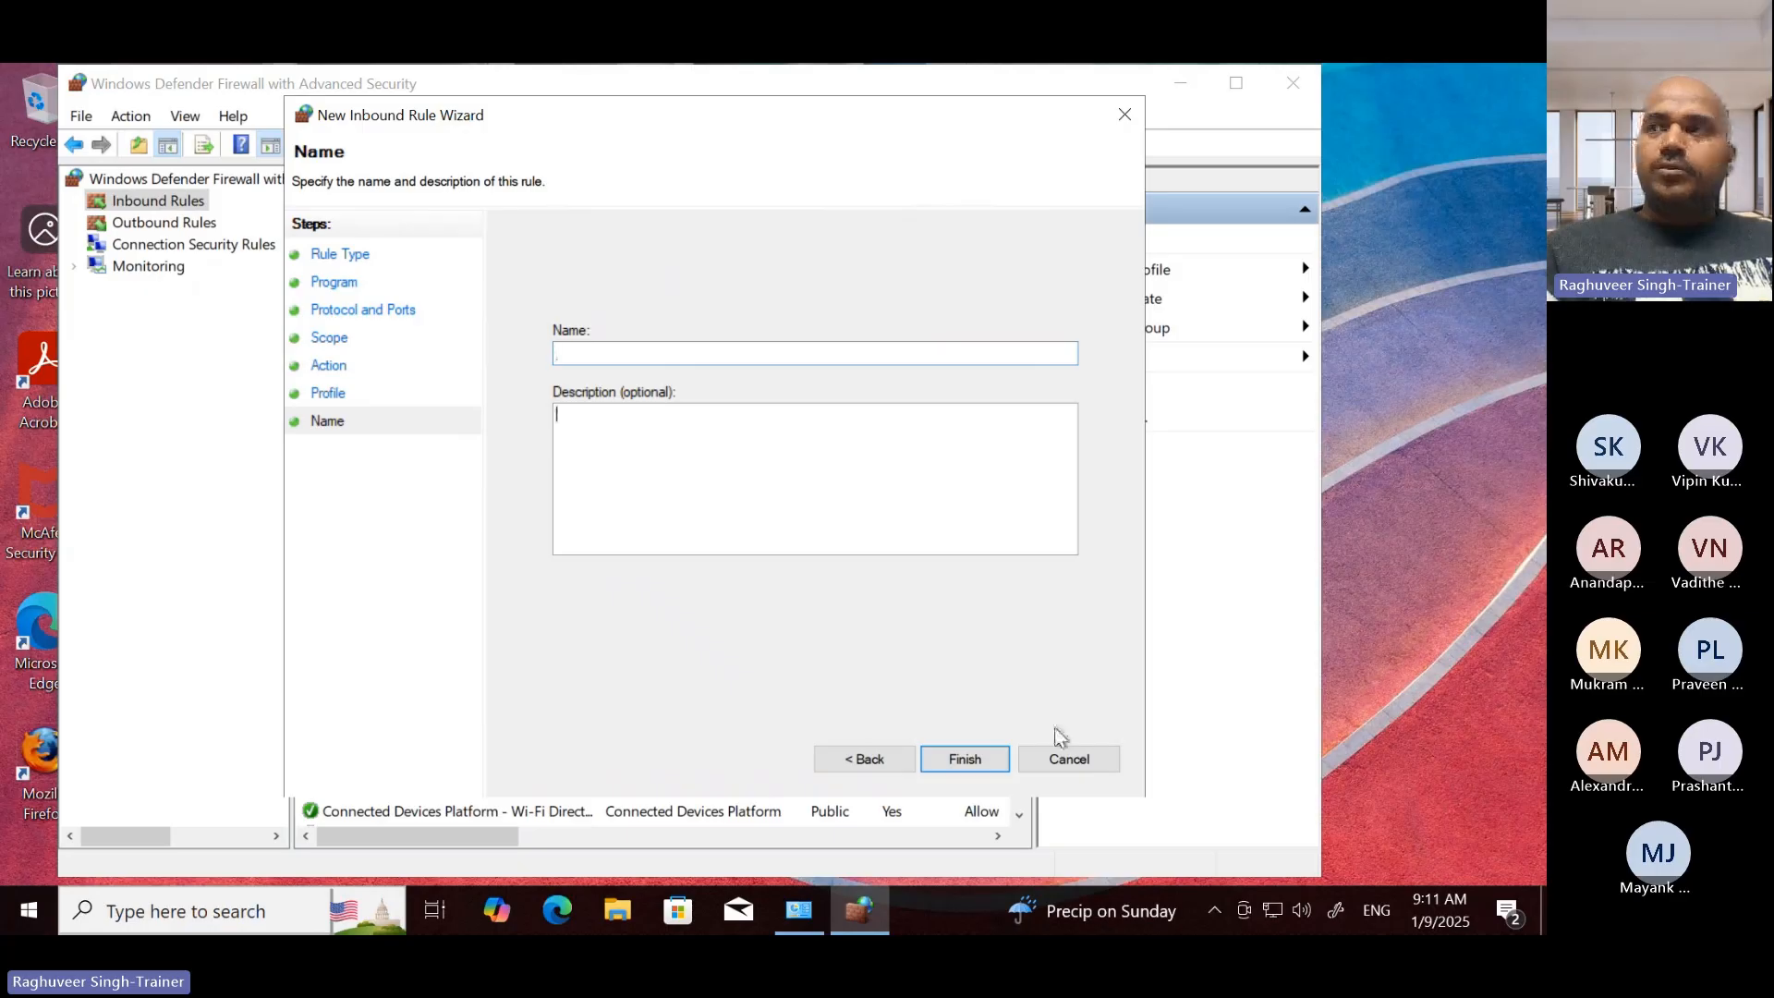
pyautogui.press('Tab')
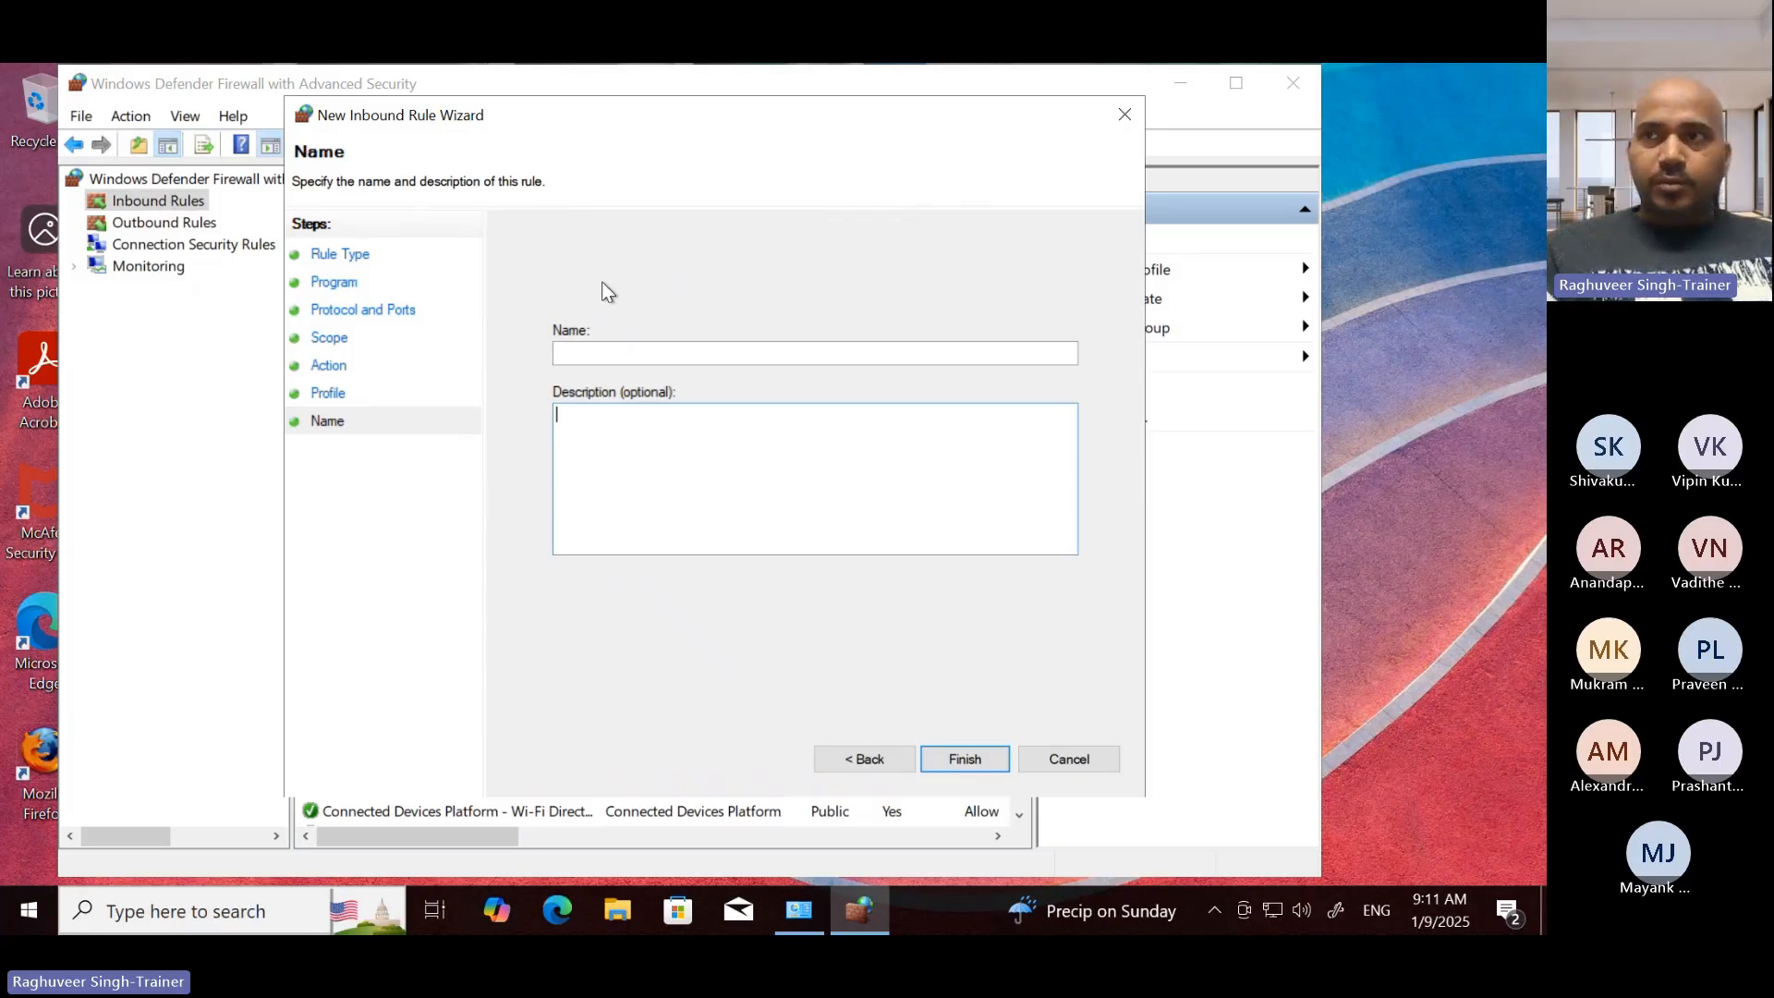
pyautogui.click(1125, 114)
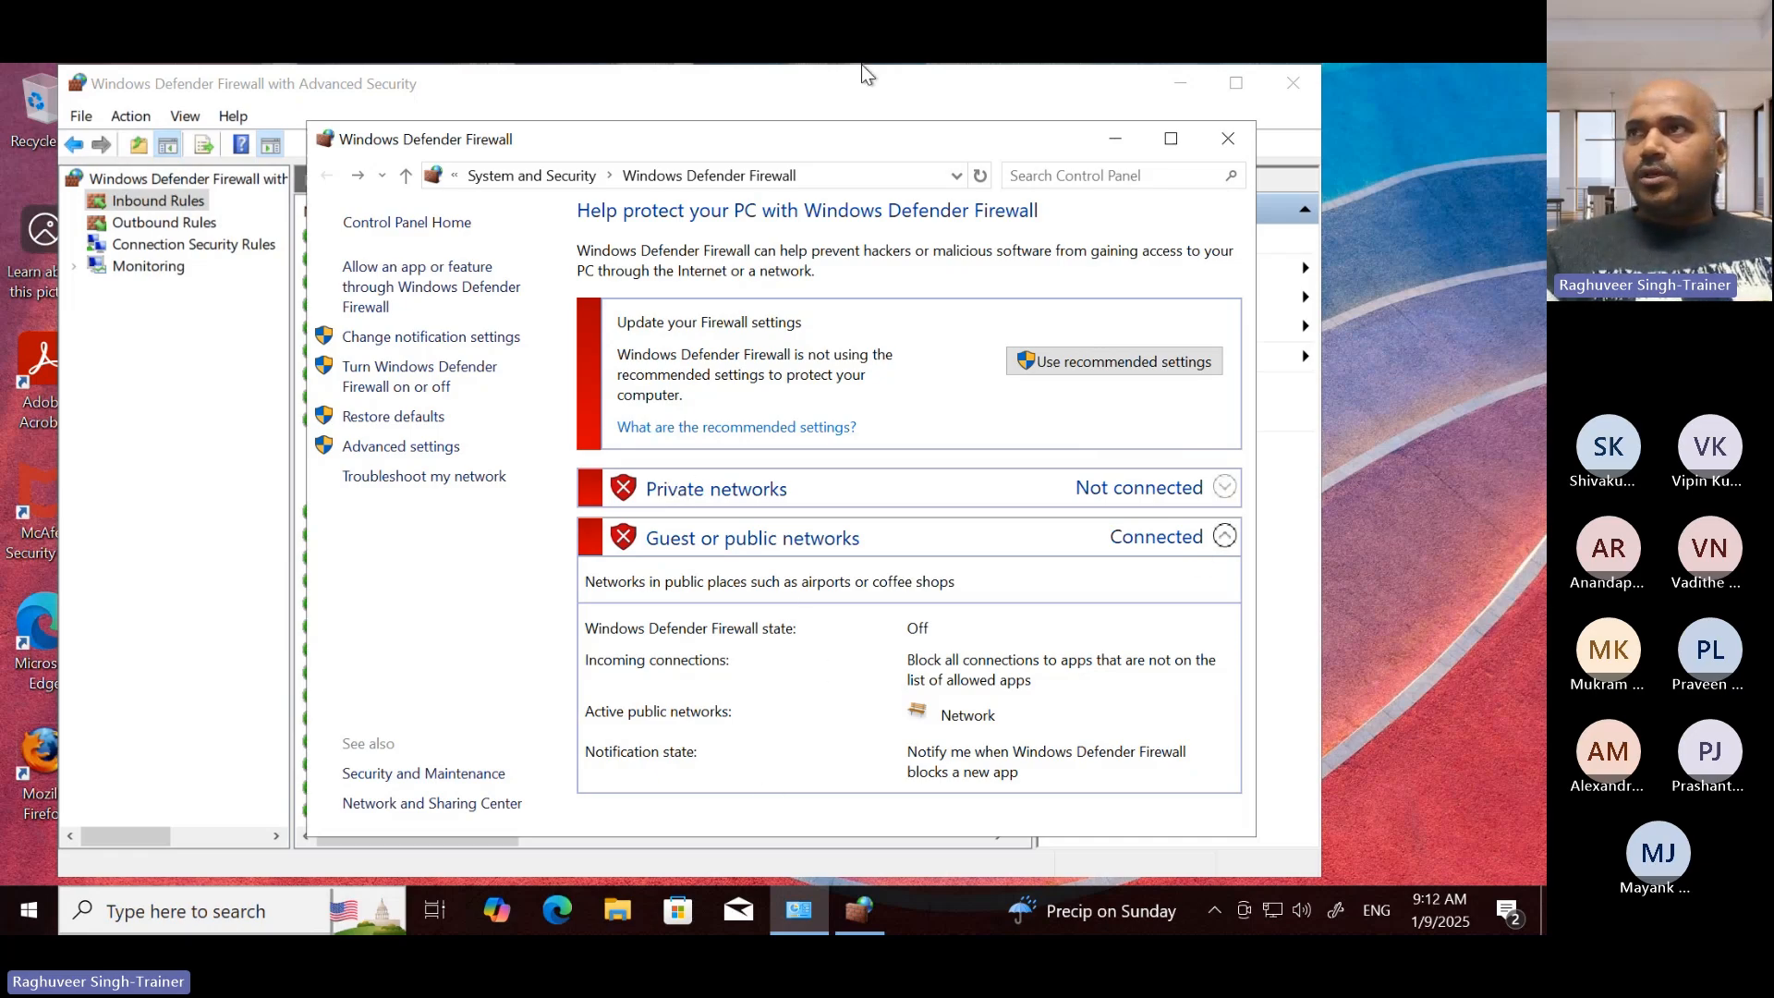
# Step: Minimize the VM's remote desktop session and switch to the Session_Transcript_Jan062025 notes in Word
pyautogui.moveTo(868, 67)
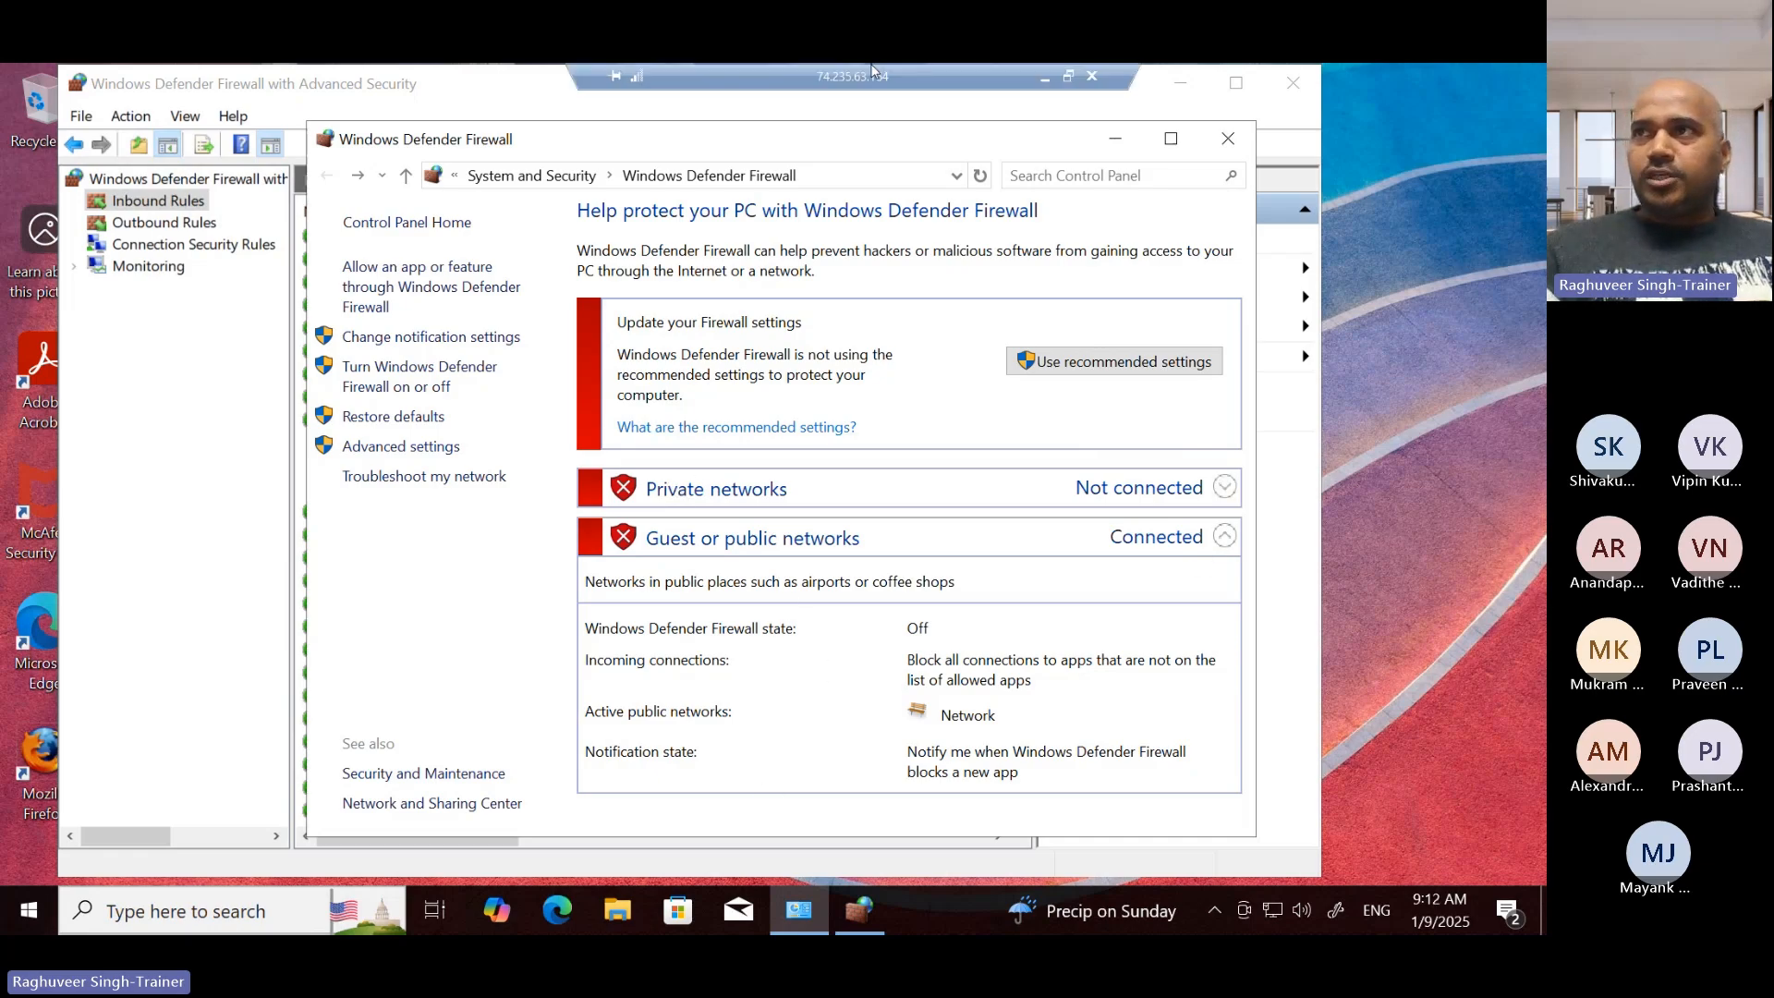
pyautogui.click(1037, 79)
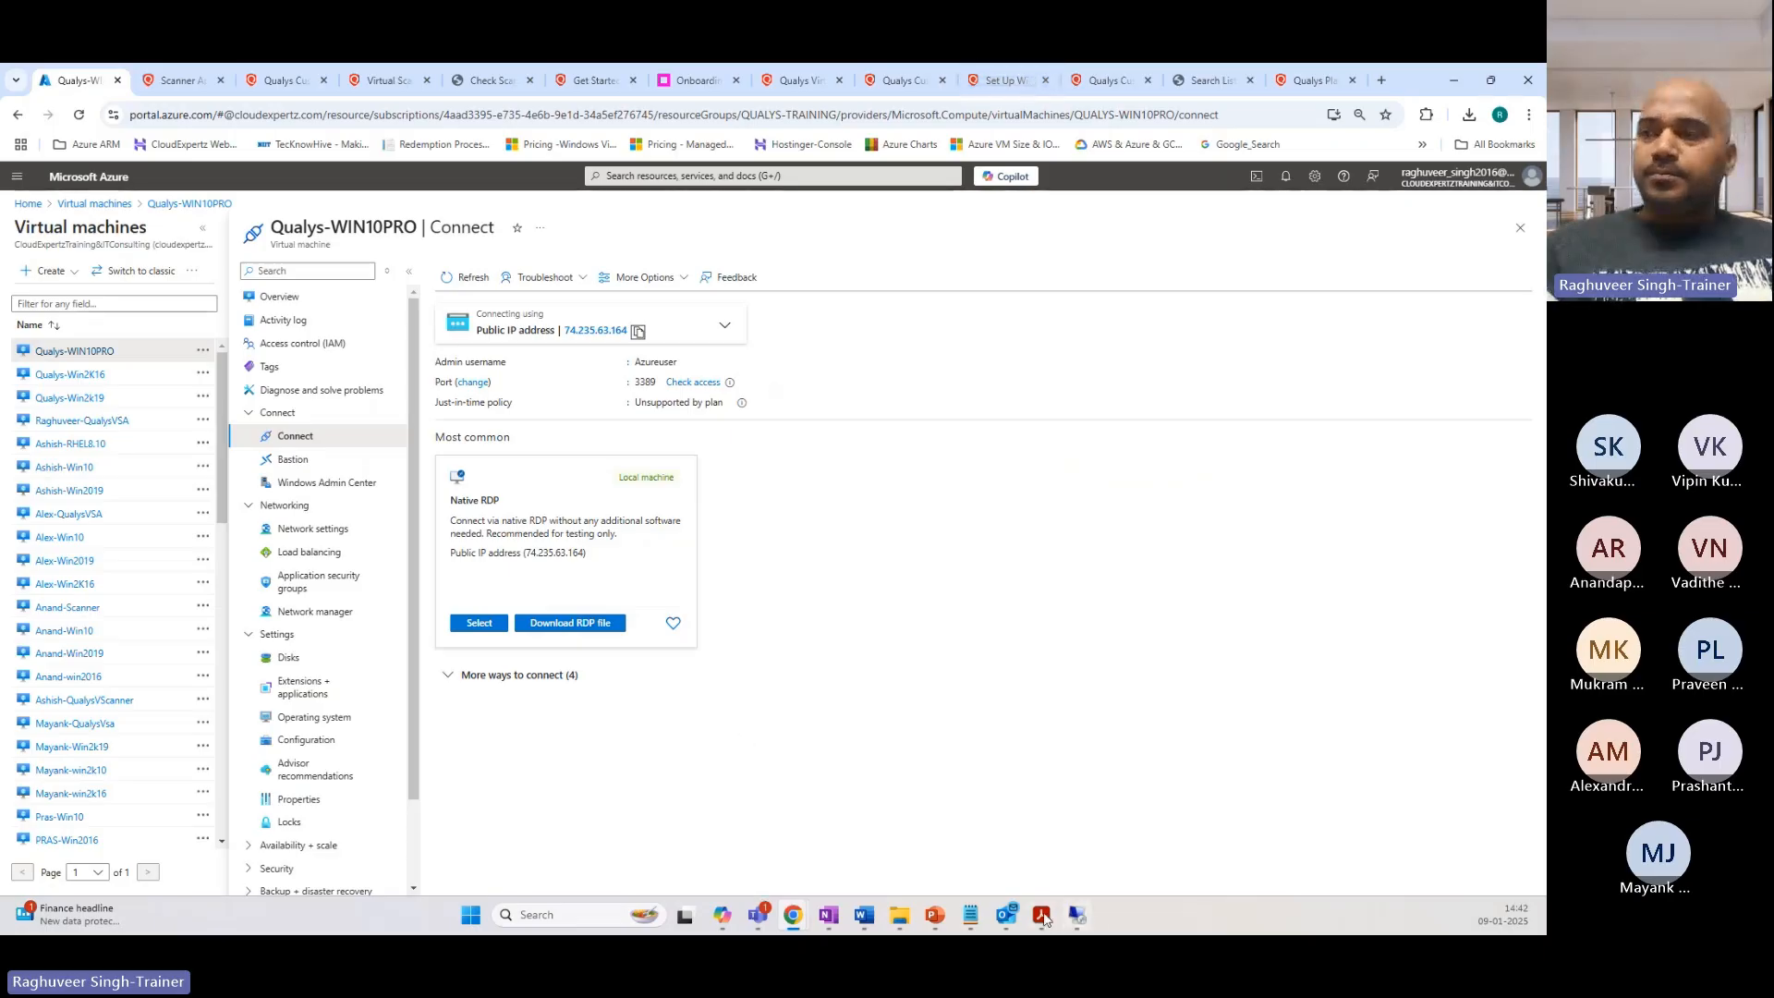
pyautogui.moveTo(870, 922)
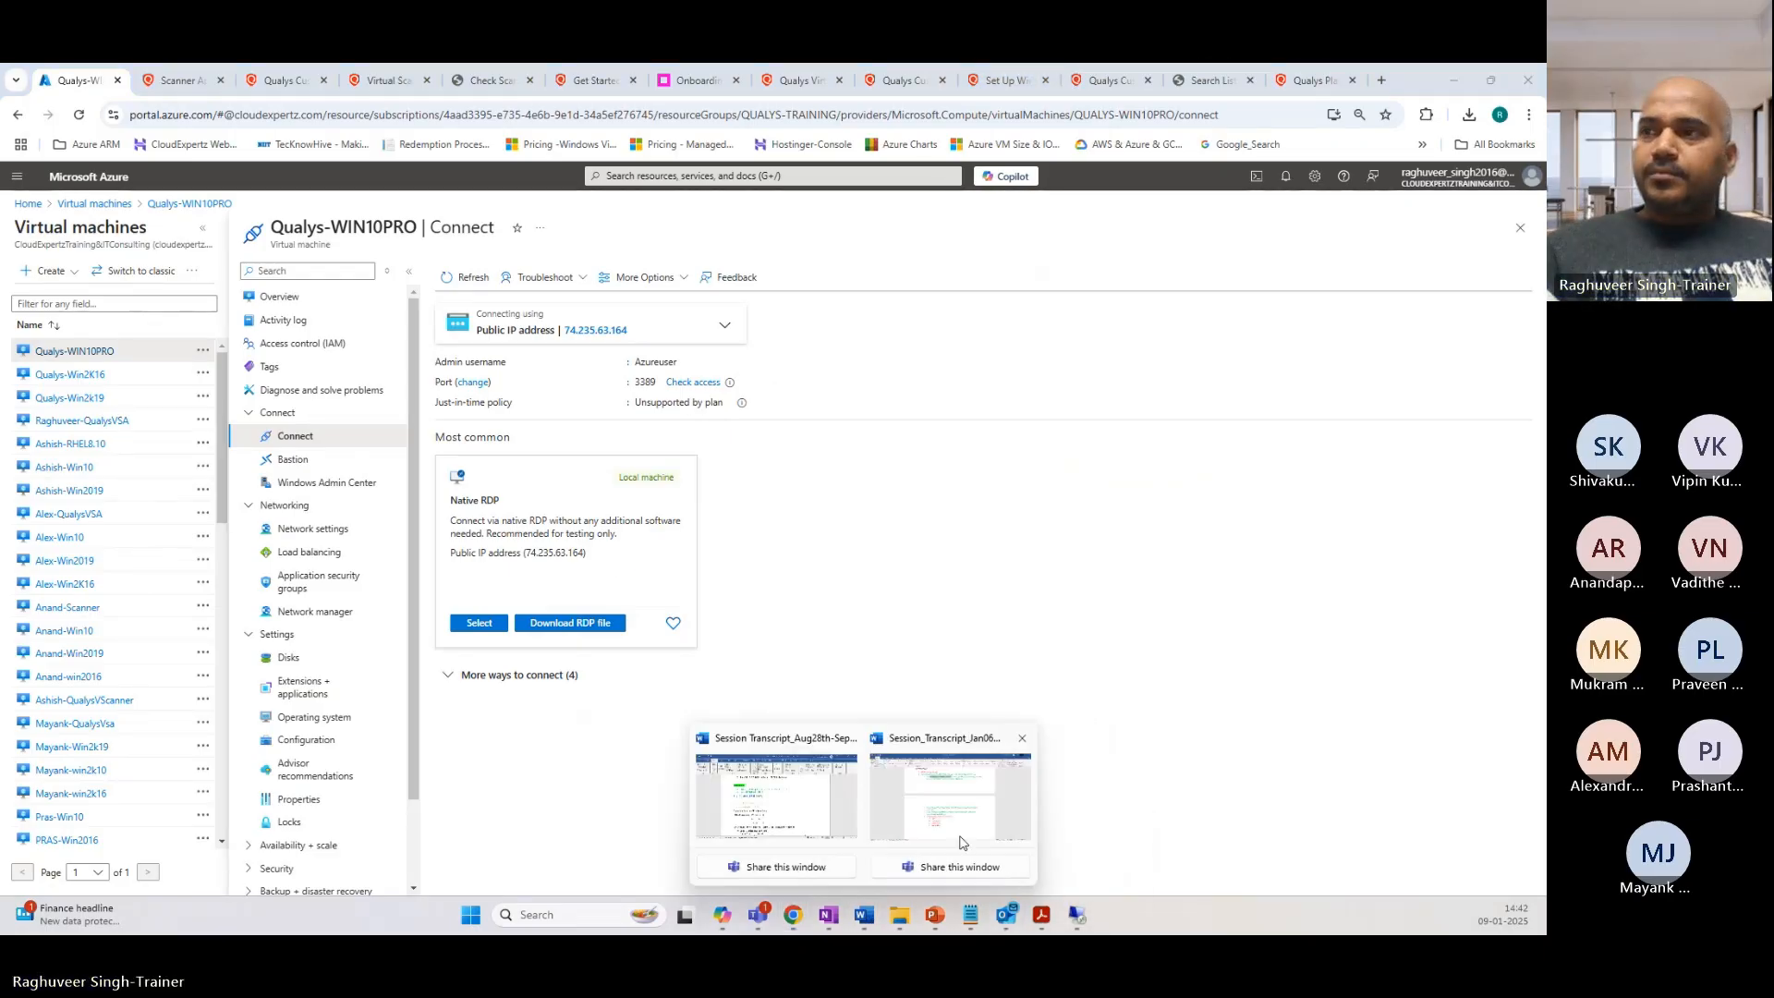
pyautogui.click(962, 837)
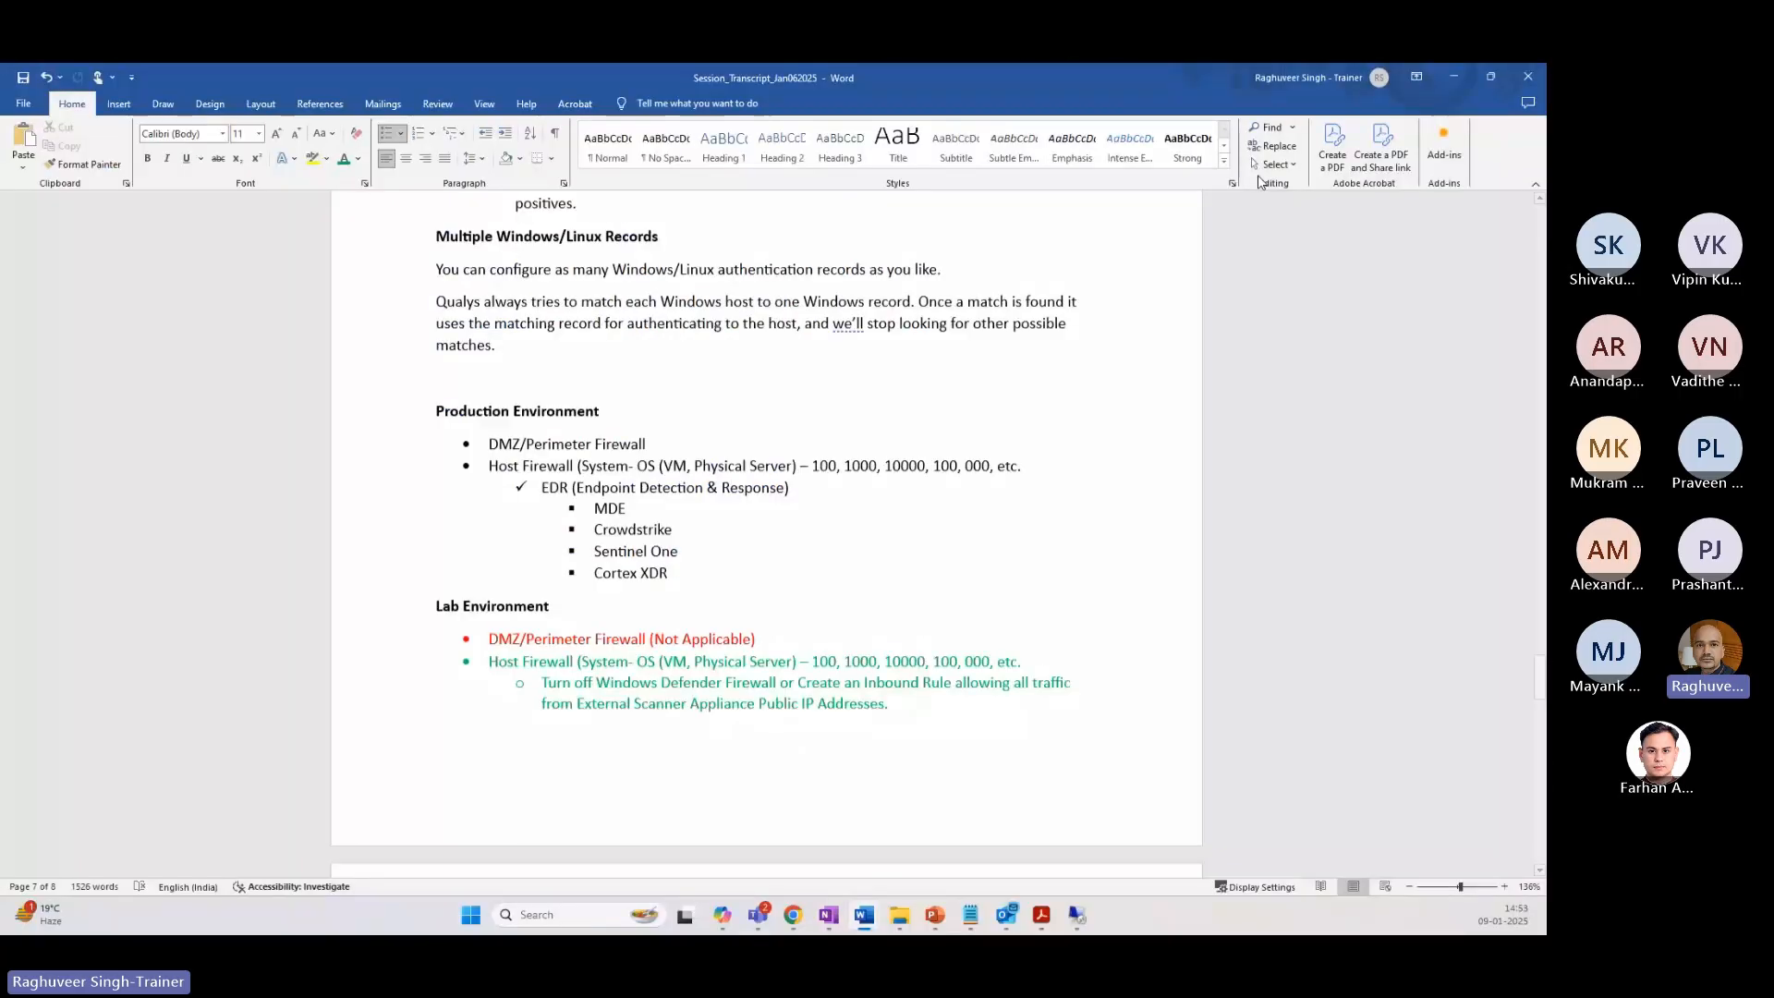
# Step: Minimize the Word notes, switch to Chrome's Qualys scanner appliances tab, and open the VMDR dashboard
pyautogui.click(1453, 78)
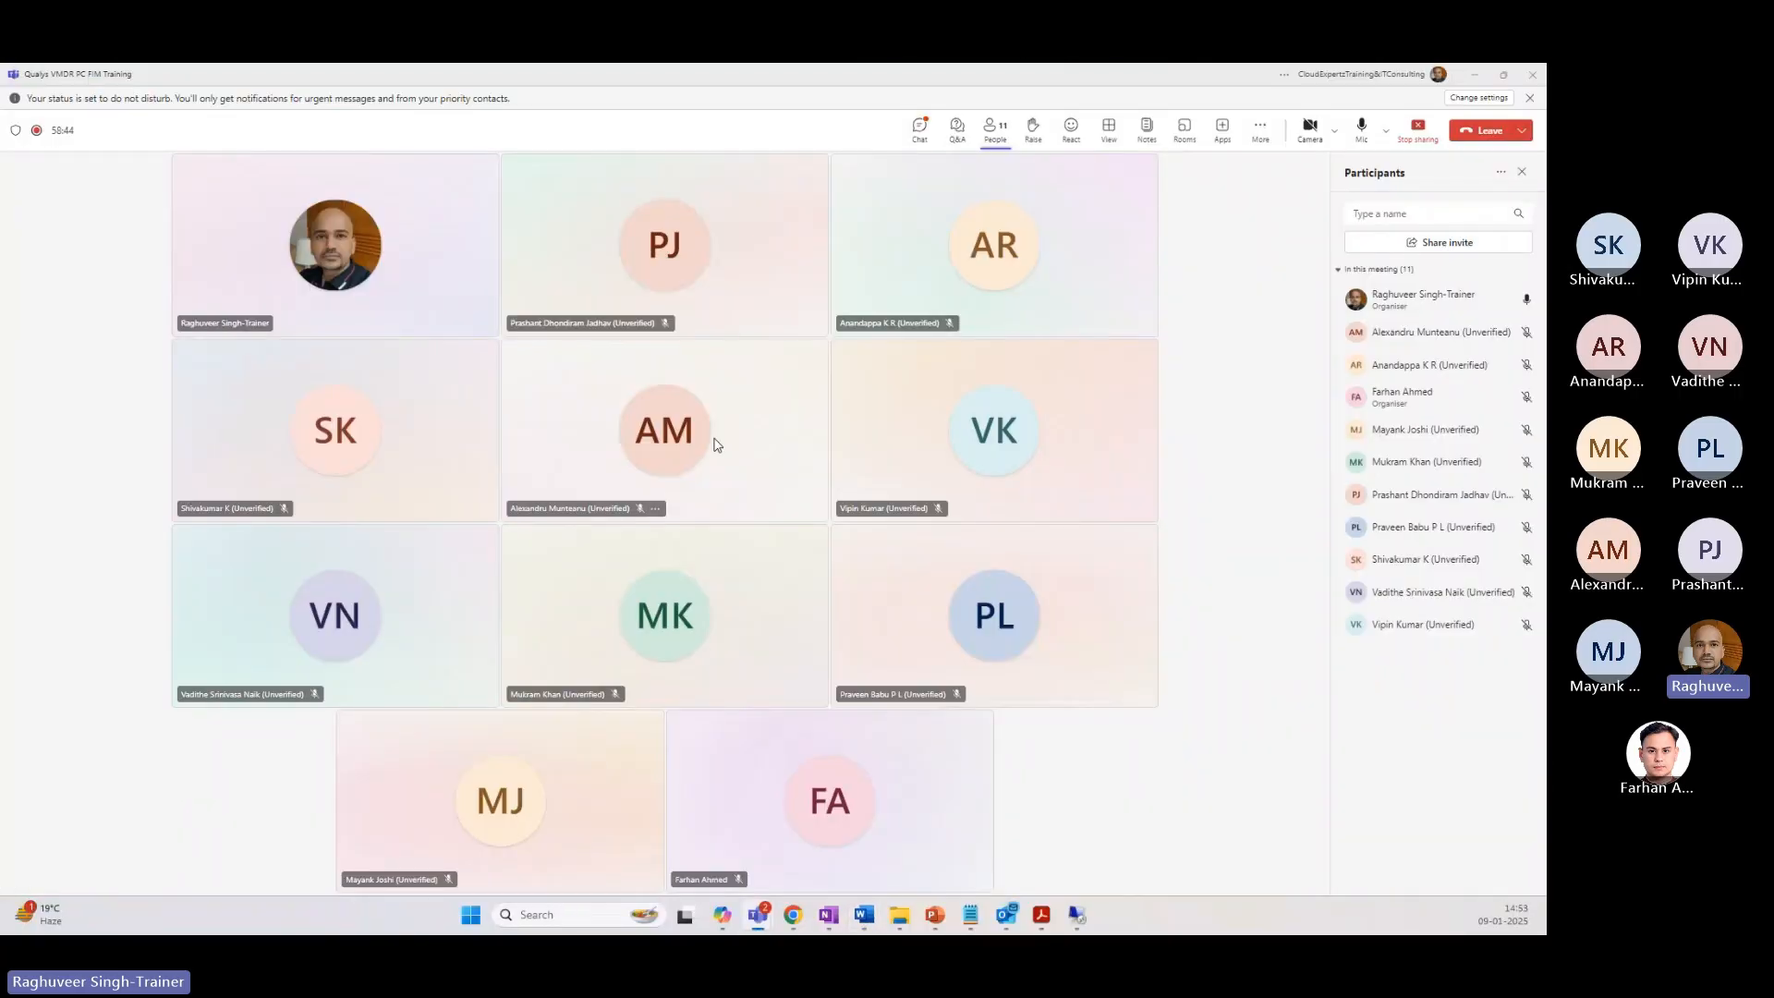
pyautogui.click(792, 914)
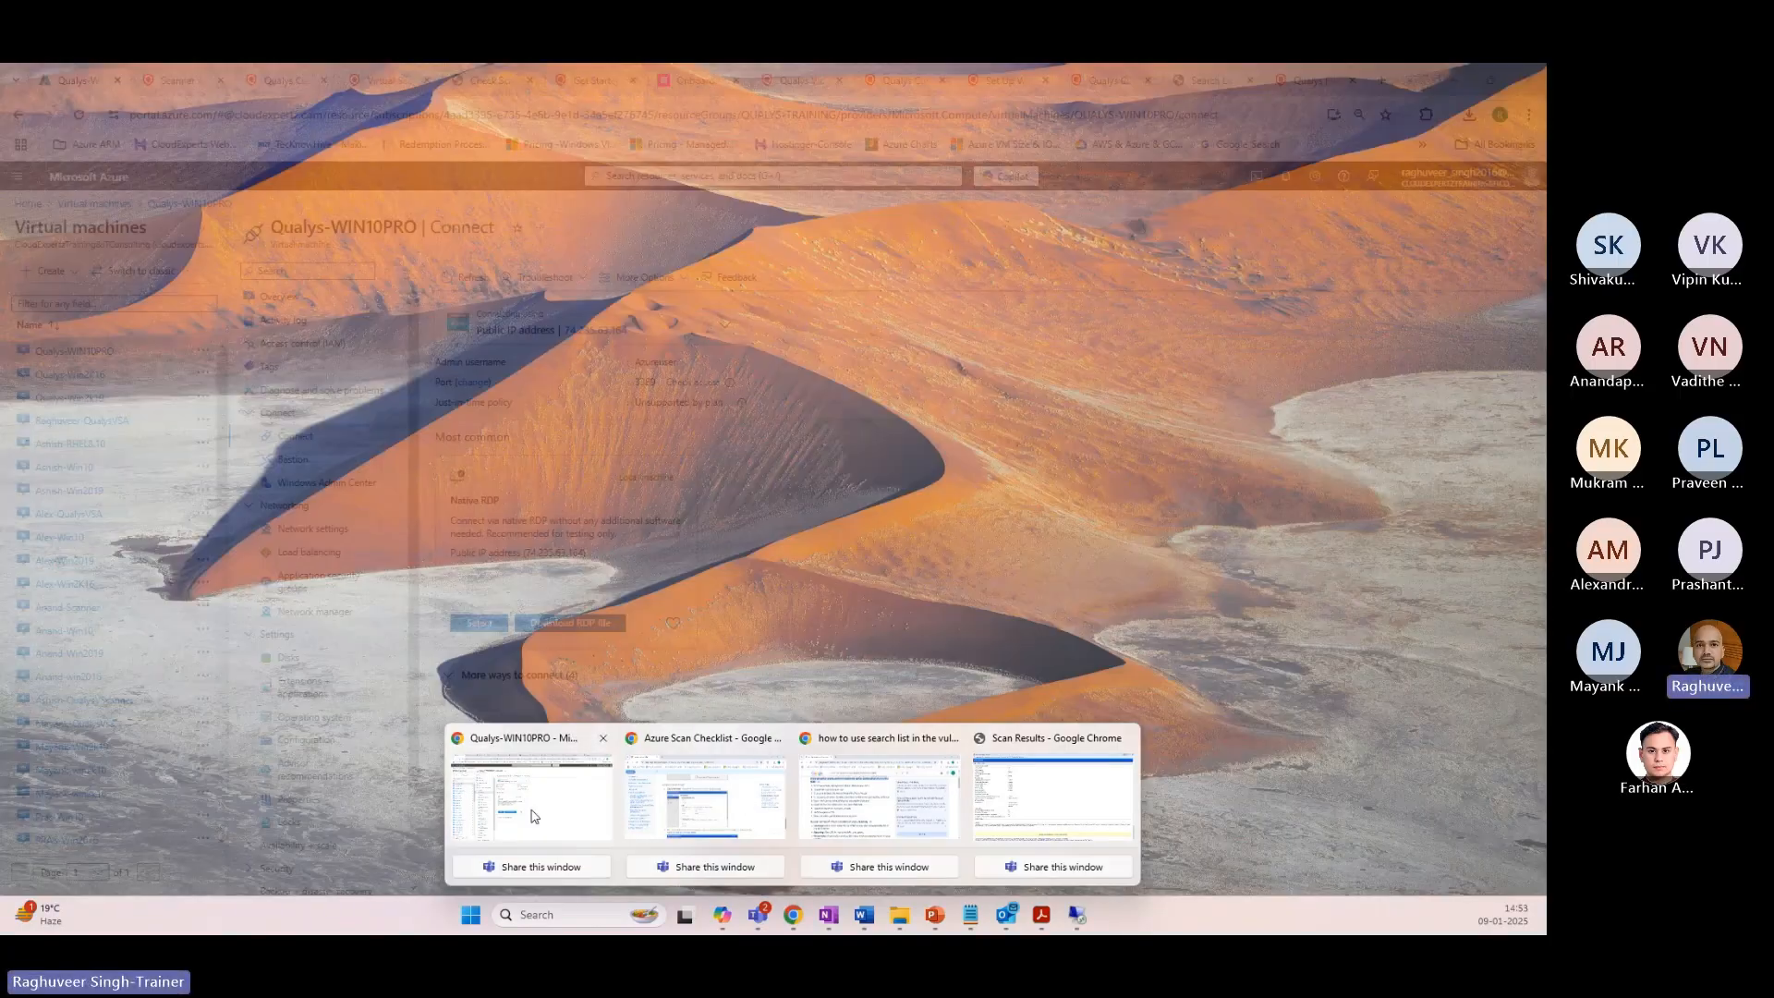
pyautogui.click(520, 760)
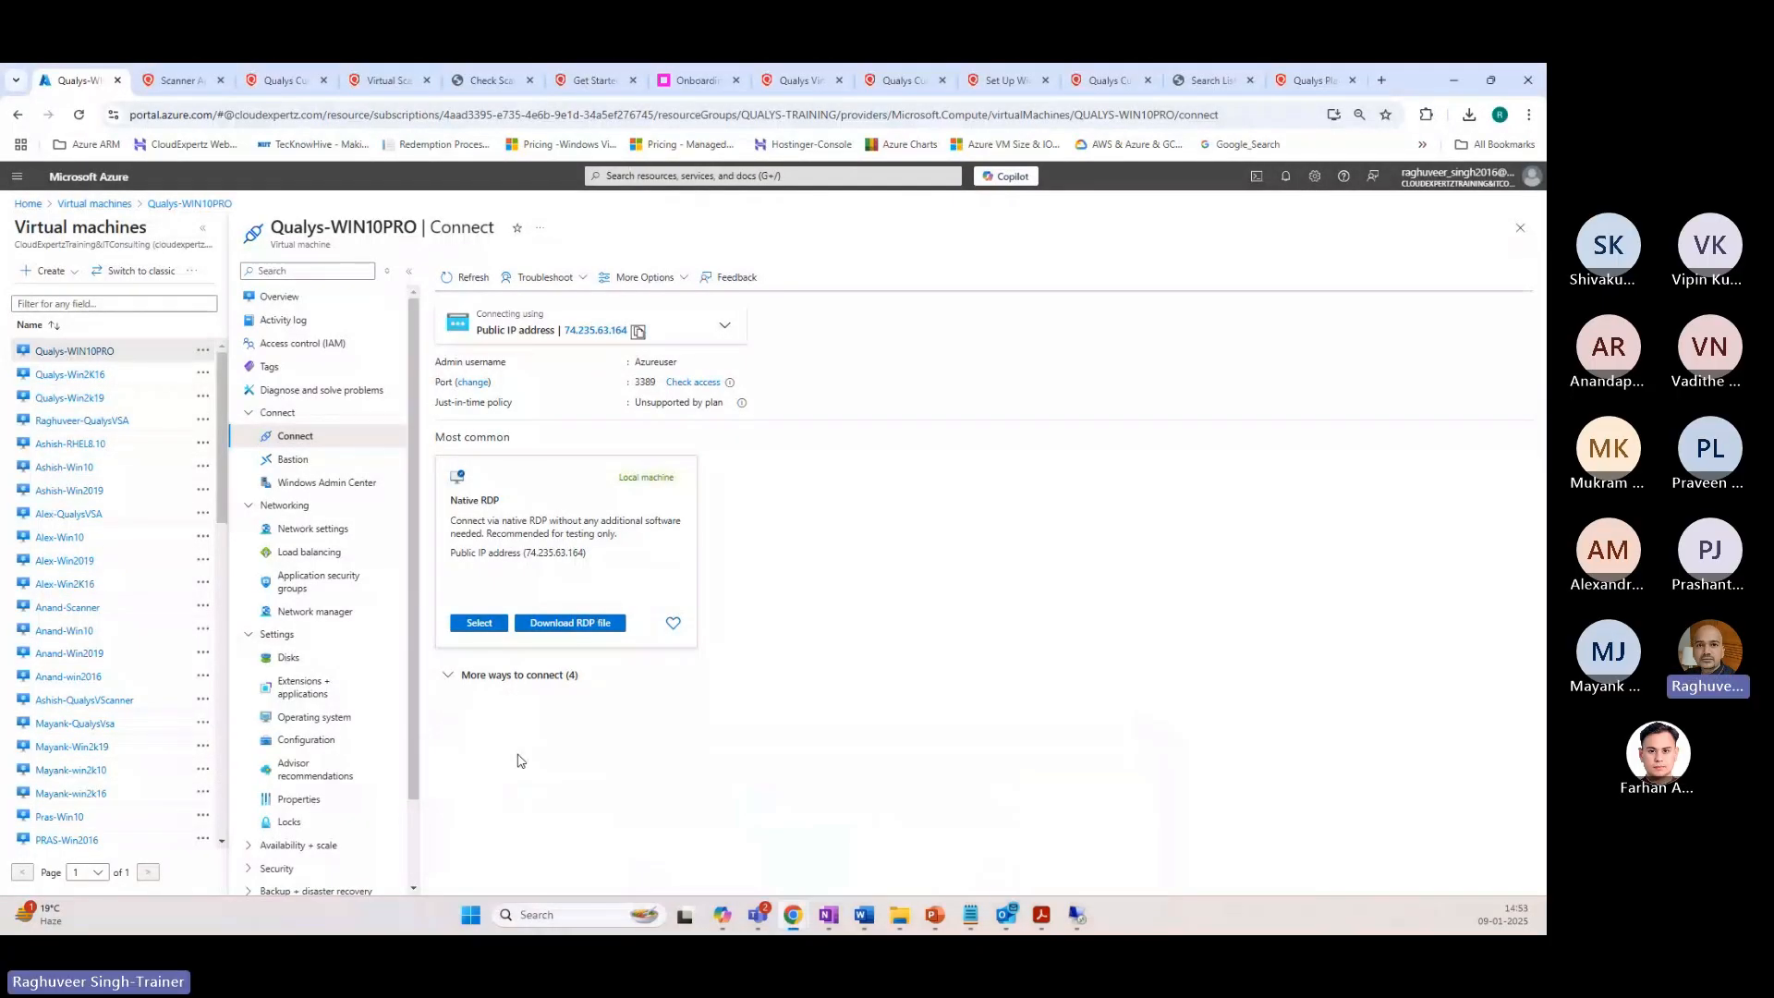
pyautogui.click(180, 80)
pyautogui.click(1054, 288)
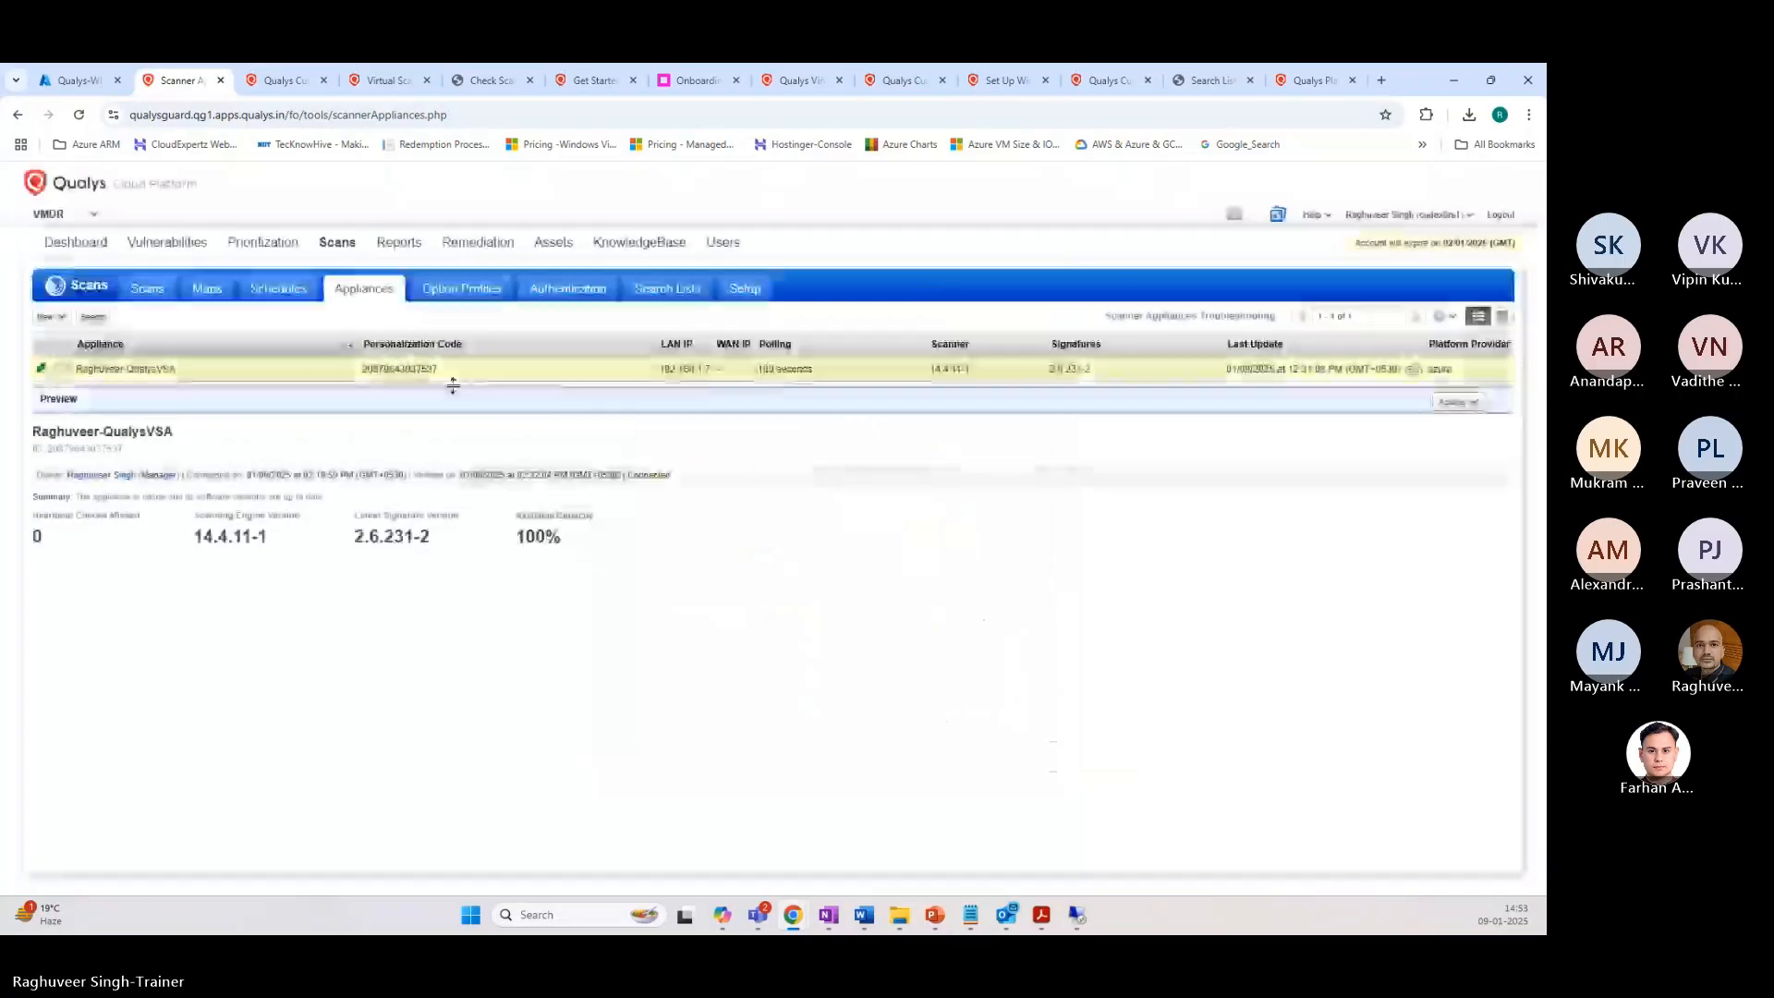
pyautogui.click(77, 246)
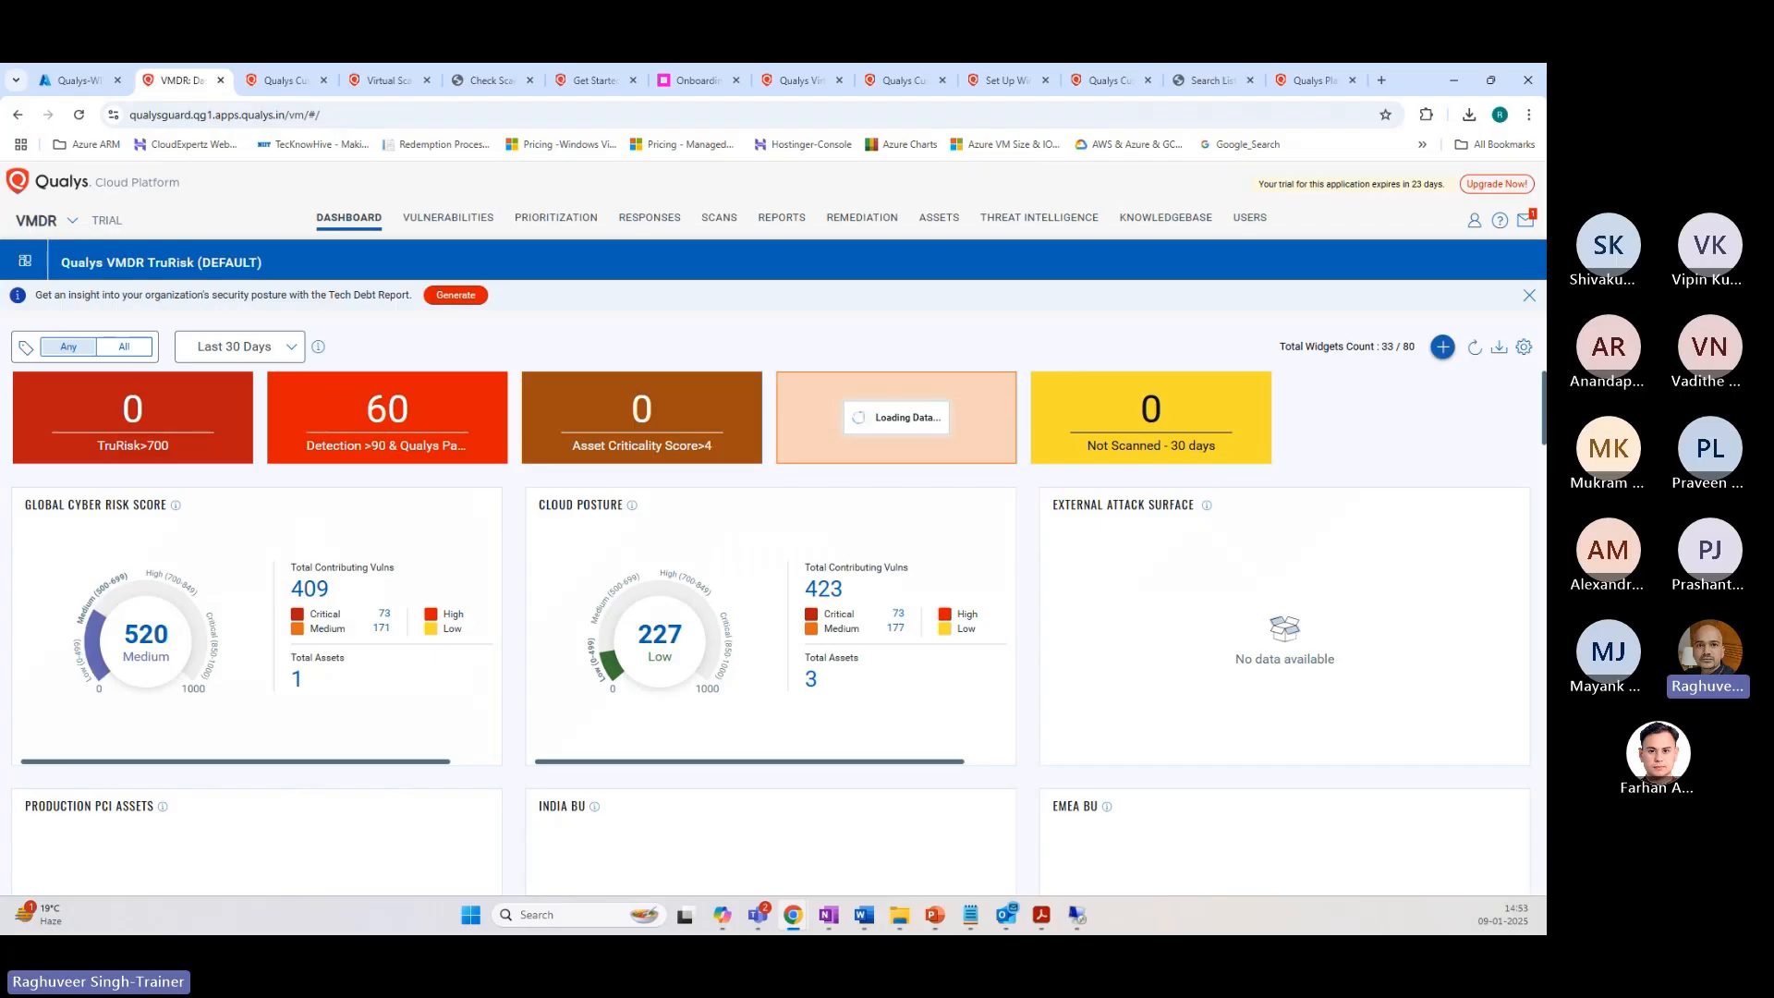
pyautogui.hotkey('alt', 'Tab')
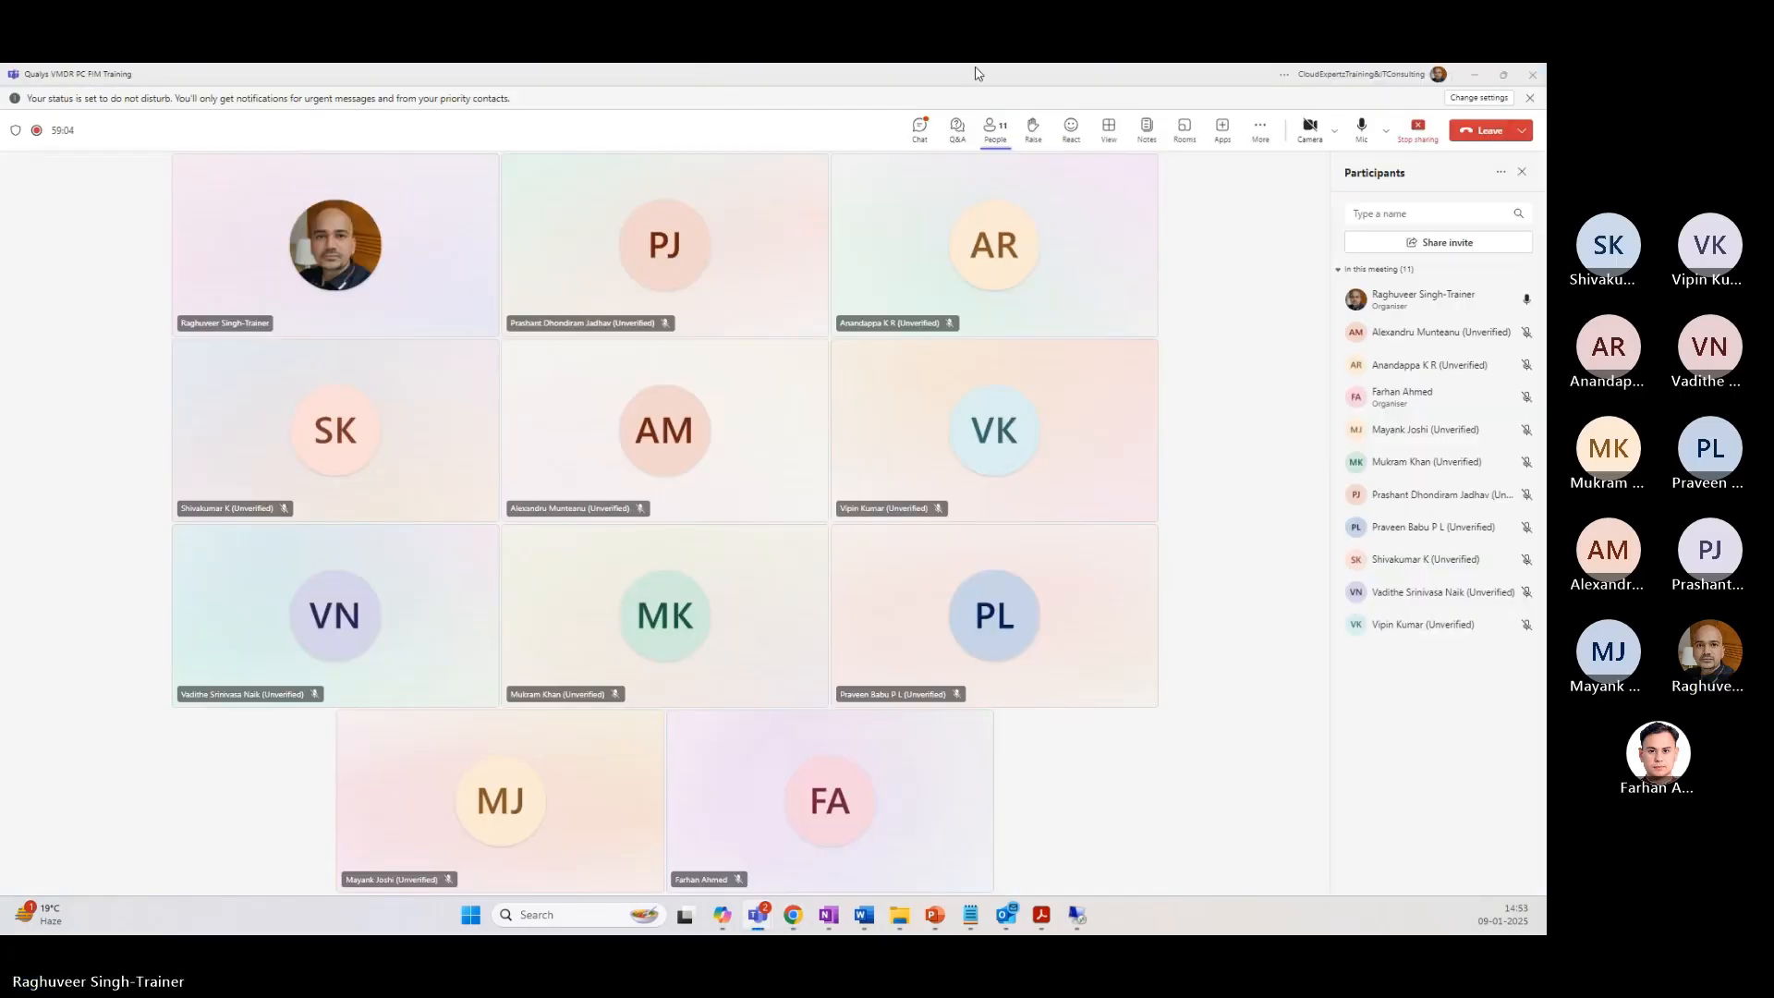
pyautogui.doubleClick(978, 78)
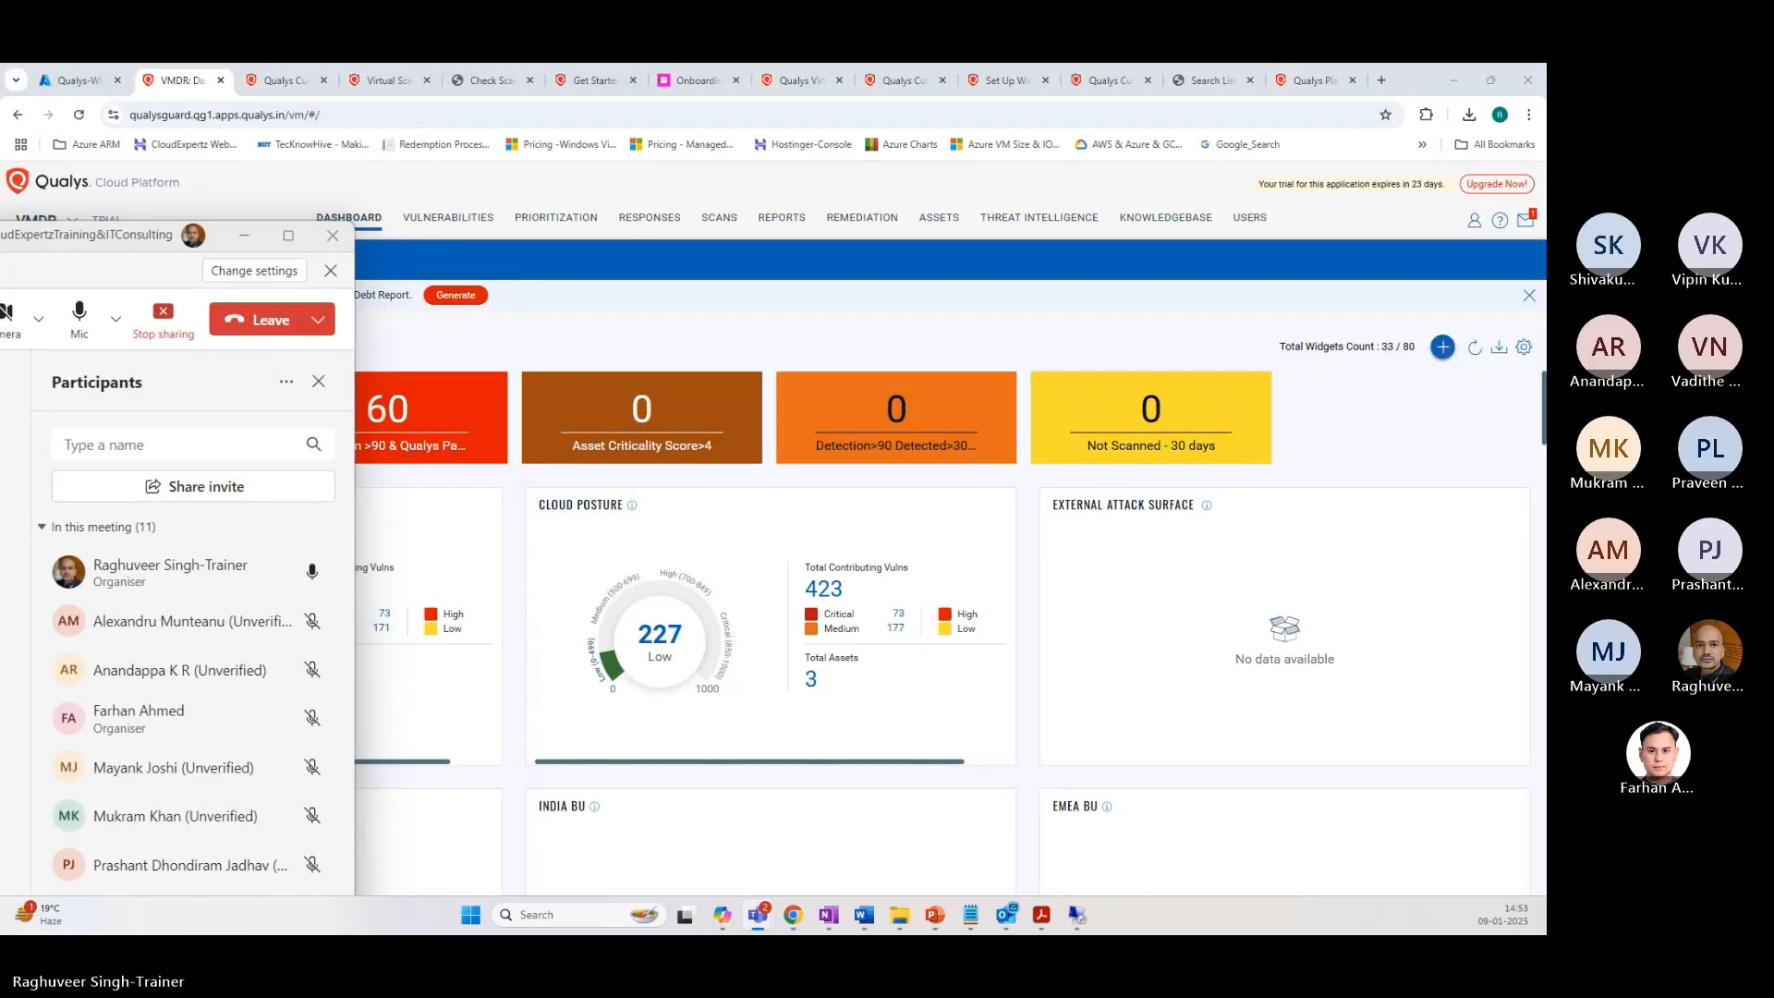
pyautogui.hotkey('alt', 'Tab')
# Step: Open the VMDR scans list and start a new cloud perimeter scan with Microsoft Azure as the provider
pyautogui.click(718, 217)
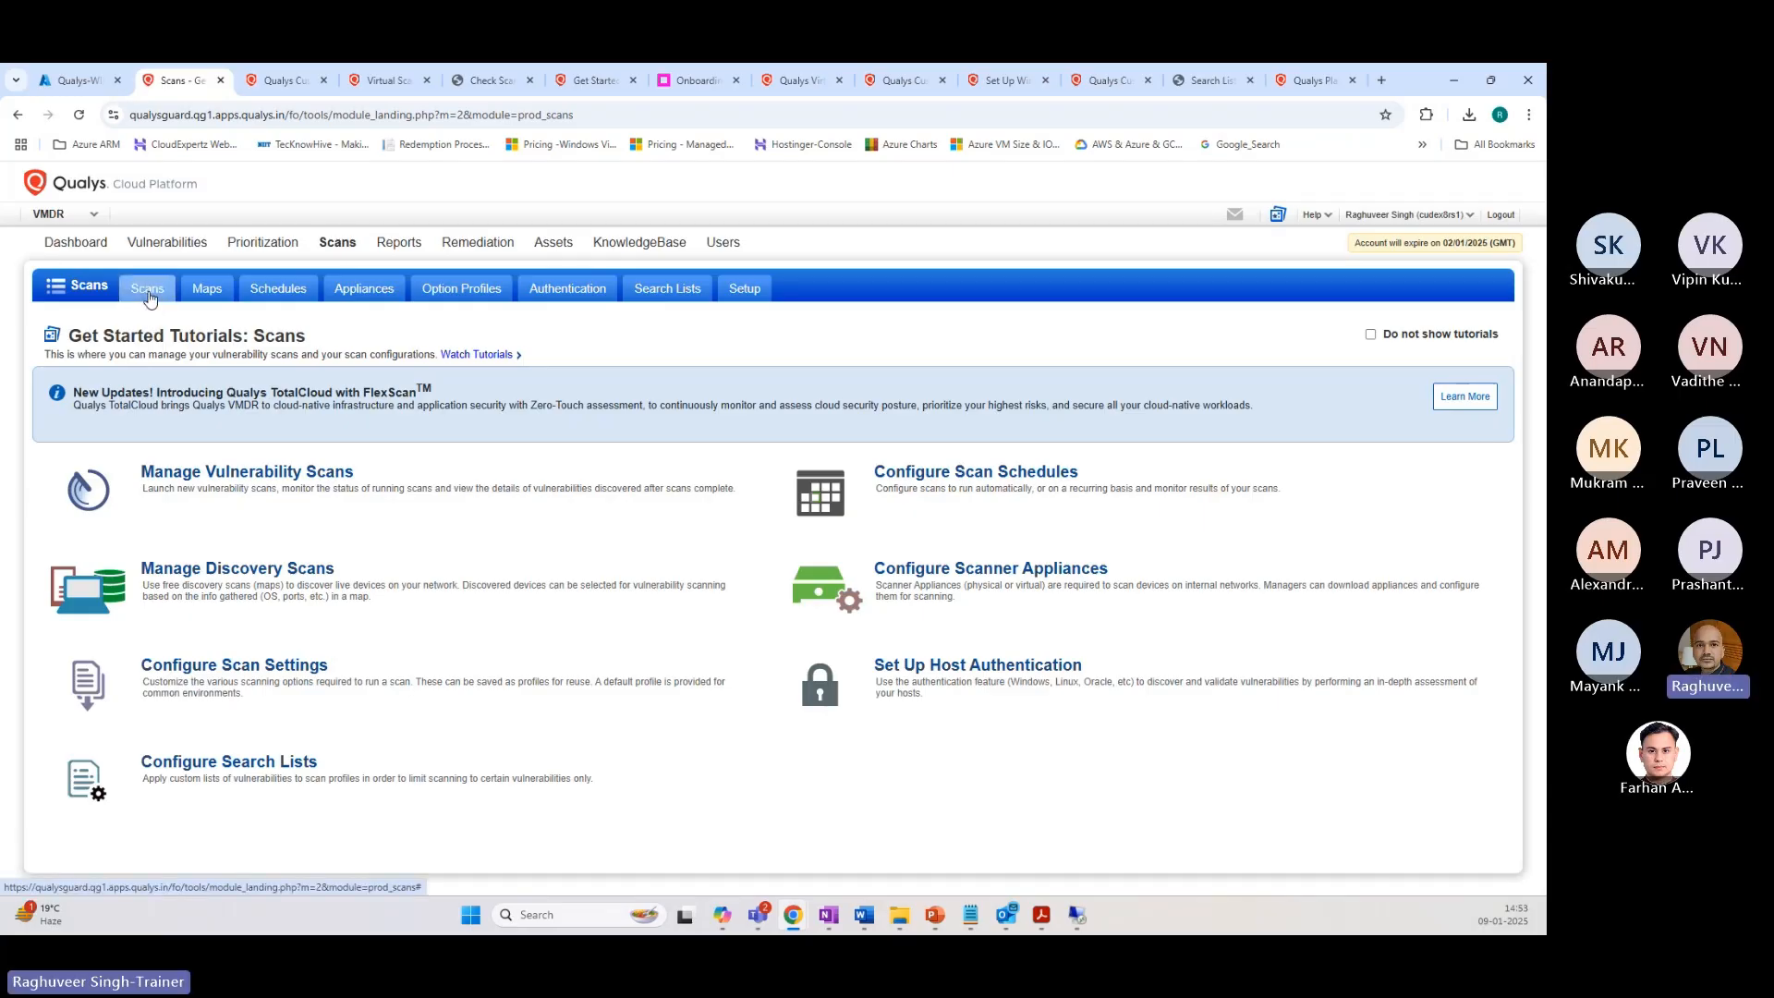
pyautogui.click(148, 289)
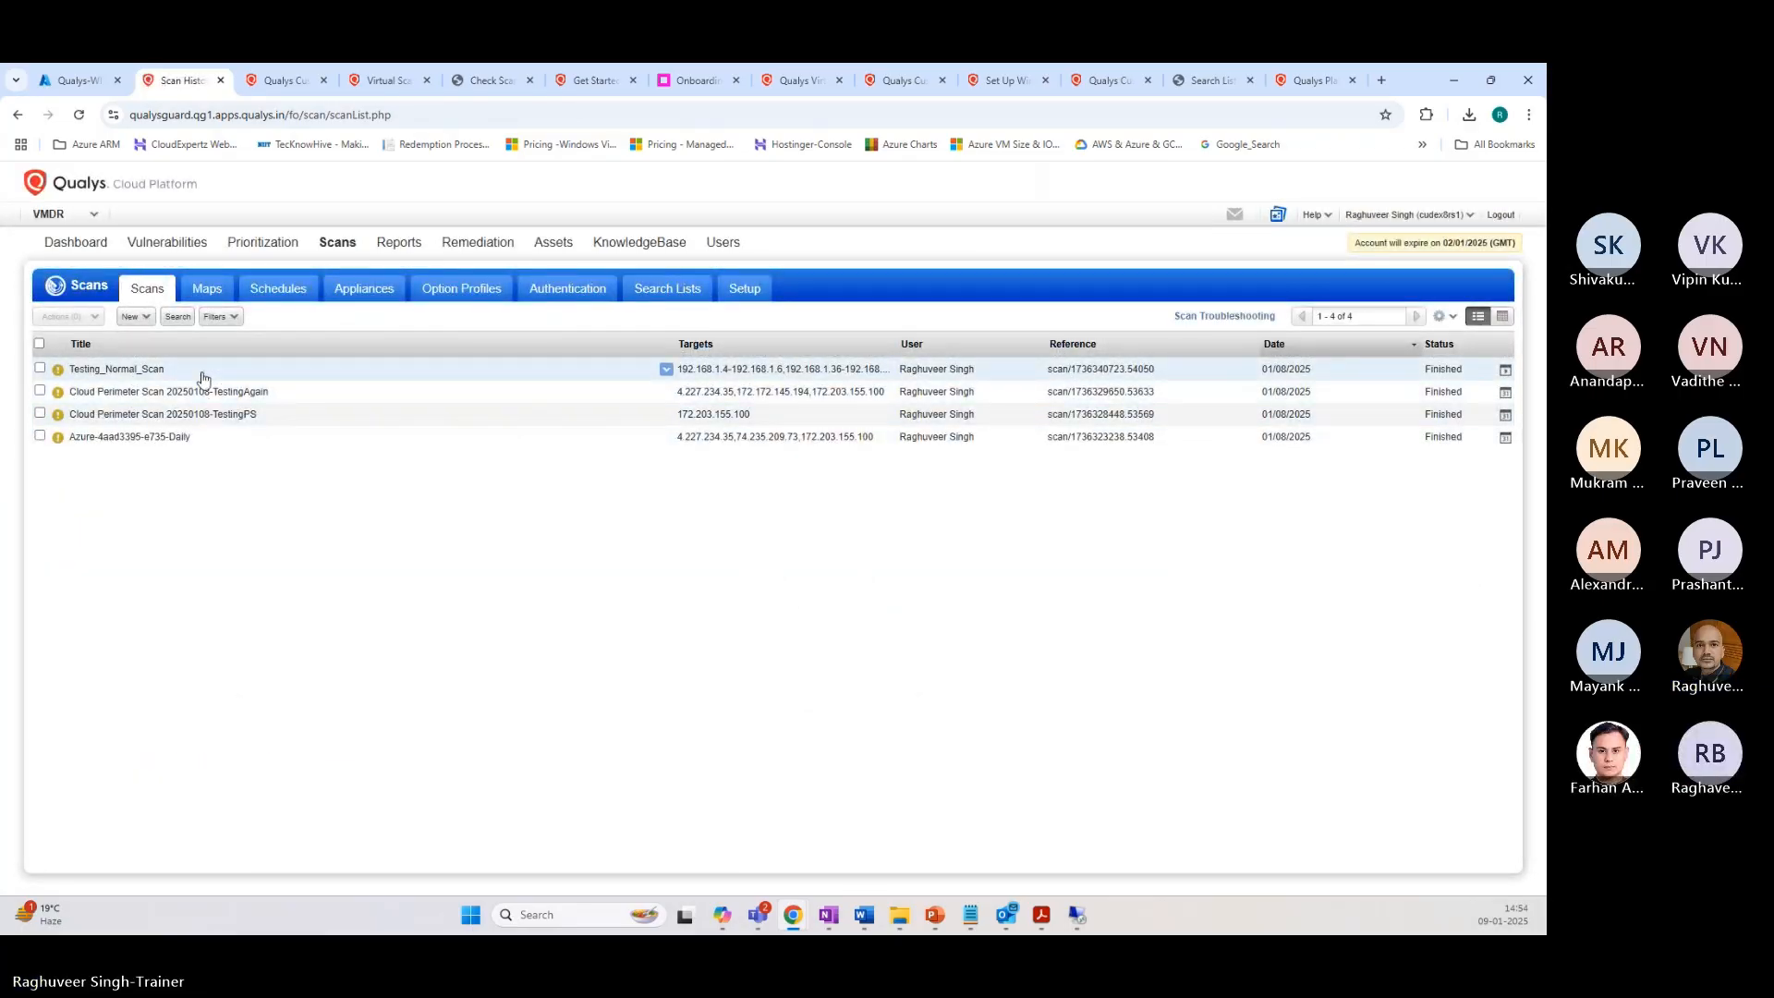
pyautogui.click(132, 318)
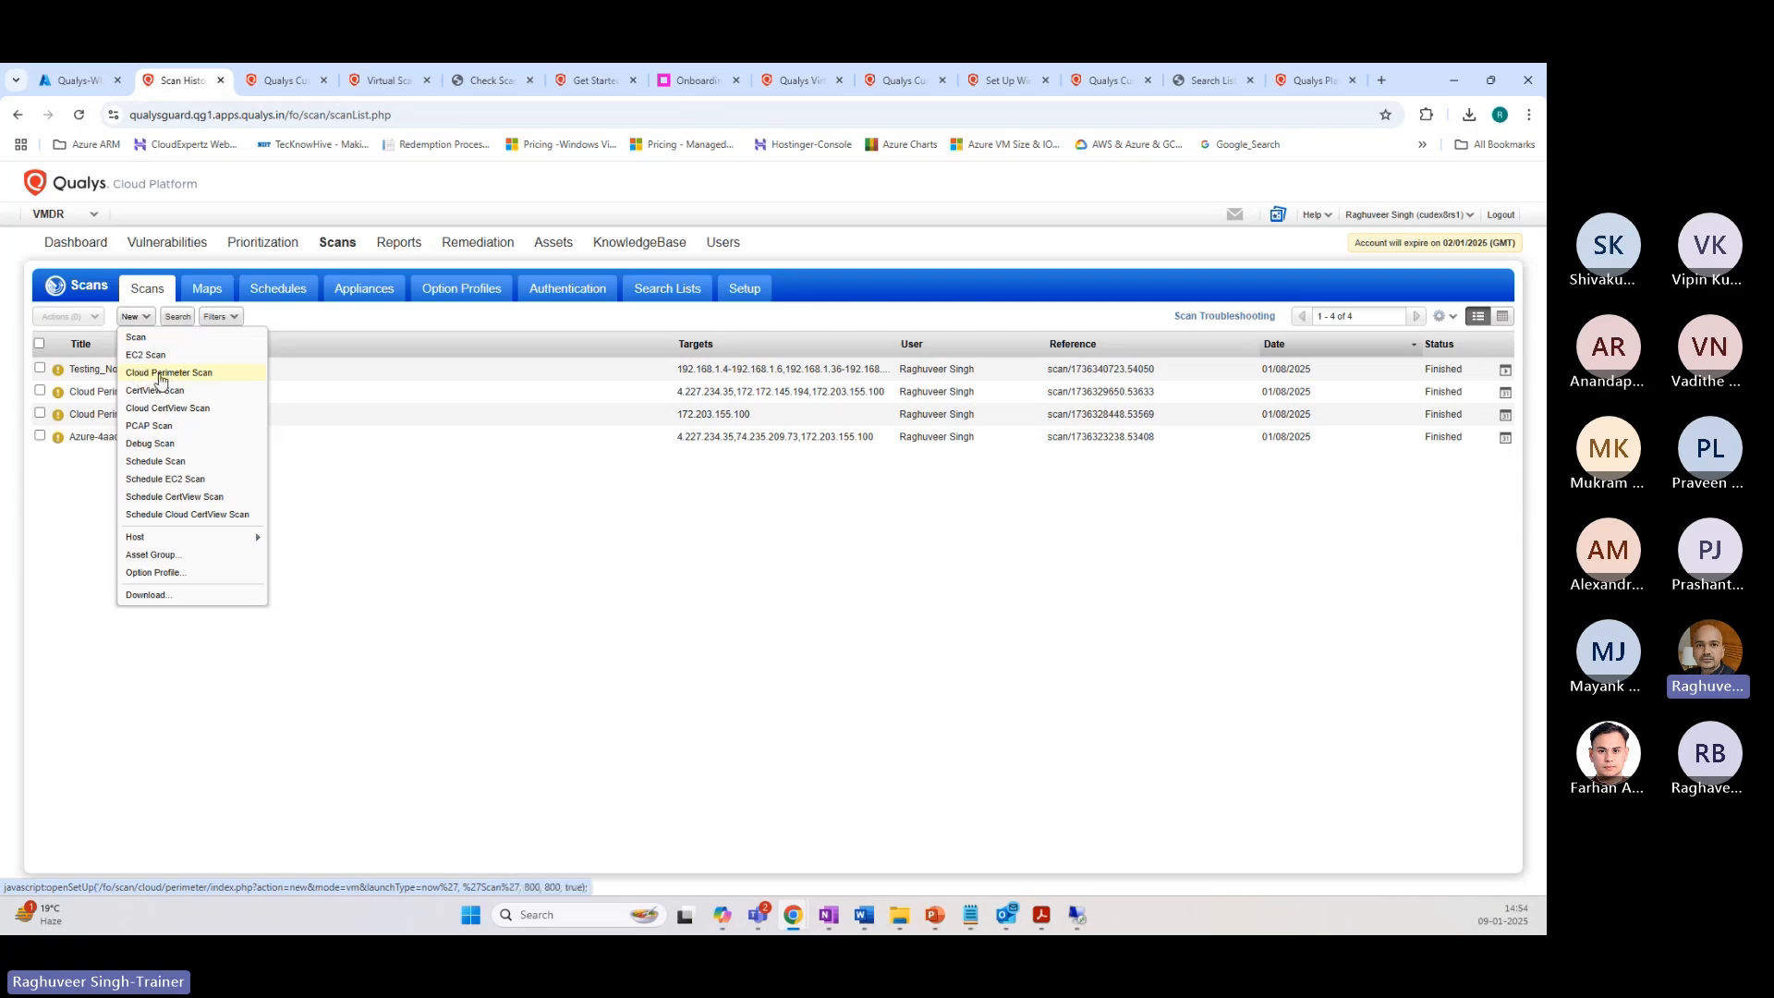
pyautogui.click(159, 374)
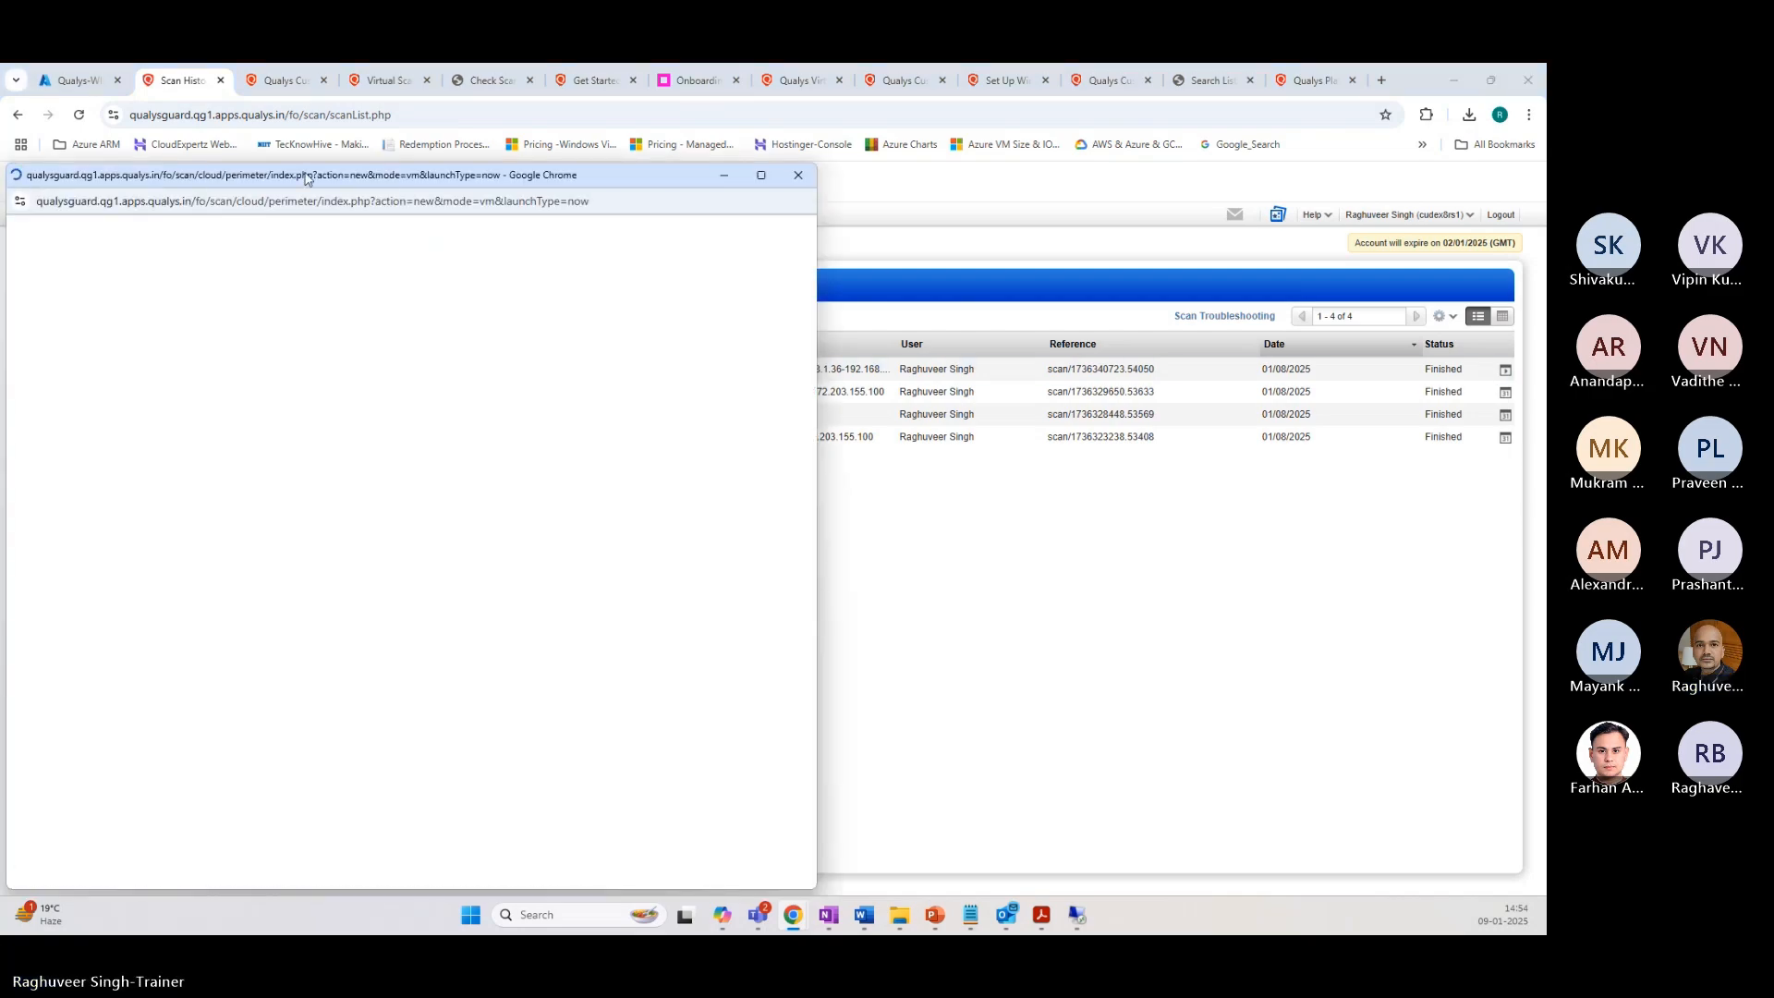
pyautogui.click(1045, 251)
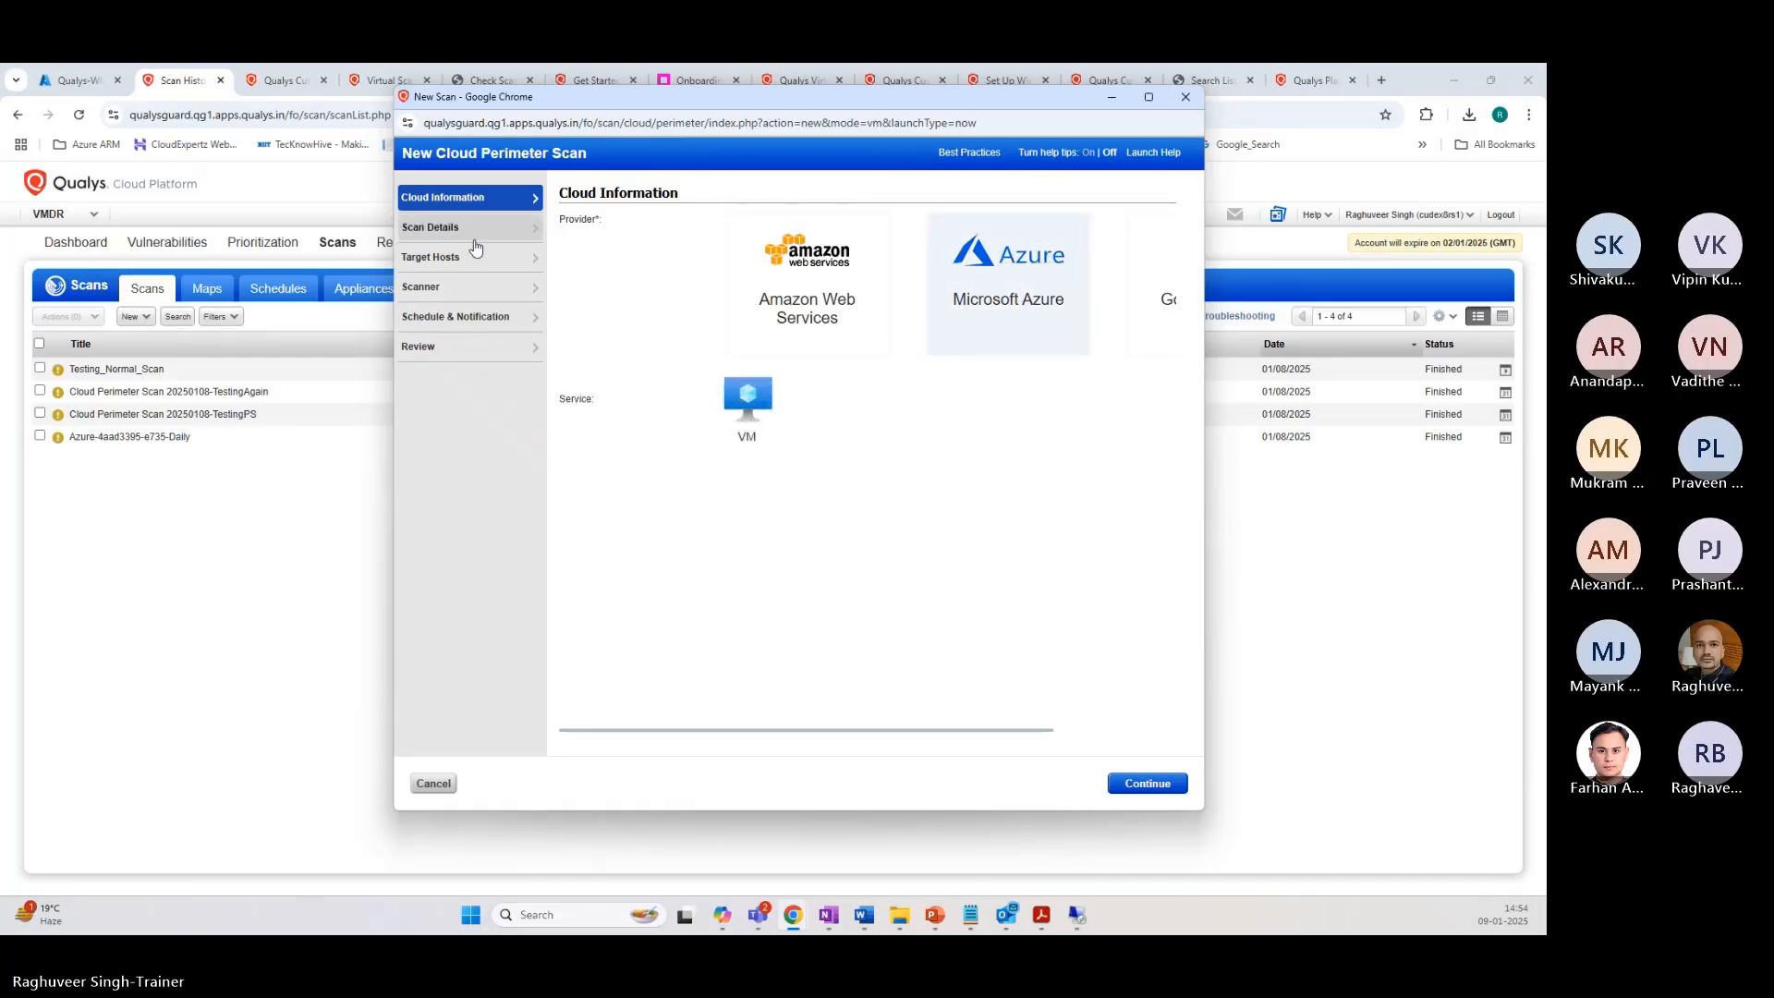
# Step: Title the scan Cloud Perimeter Scan 20250109, with Qualys Recommended Option Profile and processing priority 7 - Medium
pyautogui.click(449, 231)
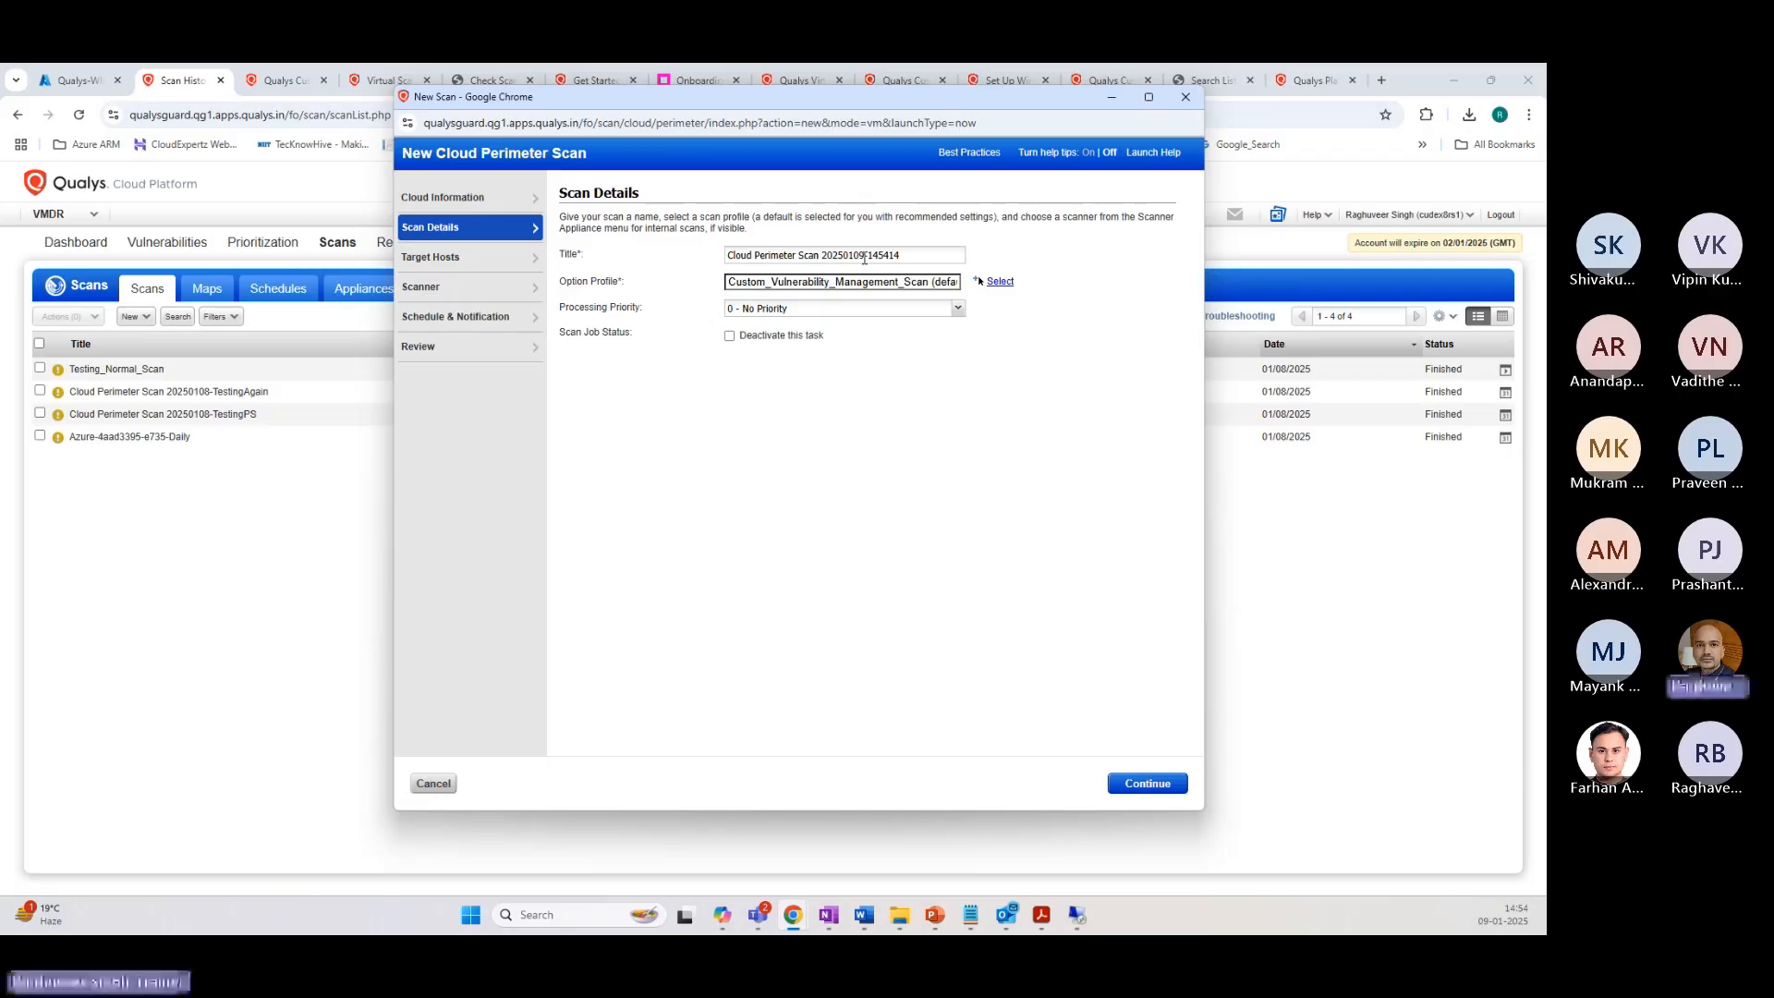
pyautogui.click(920, 252)
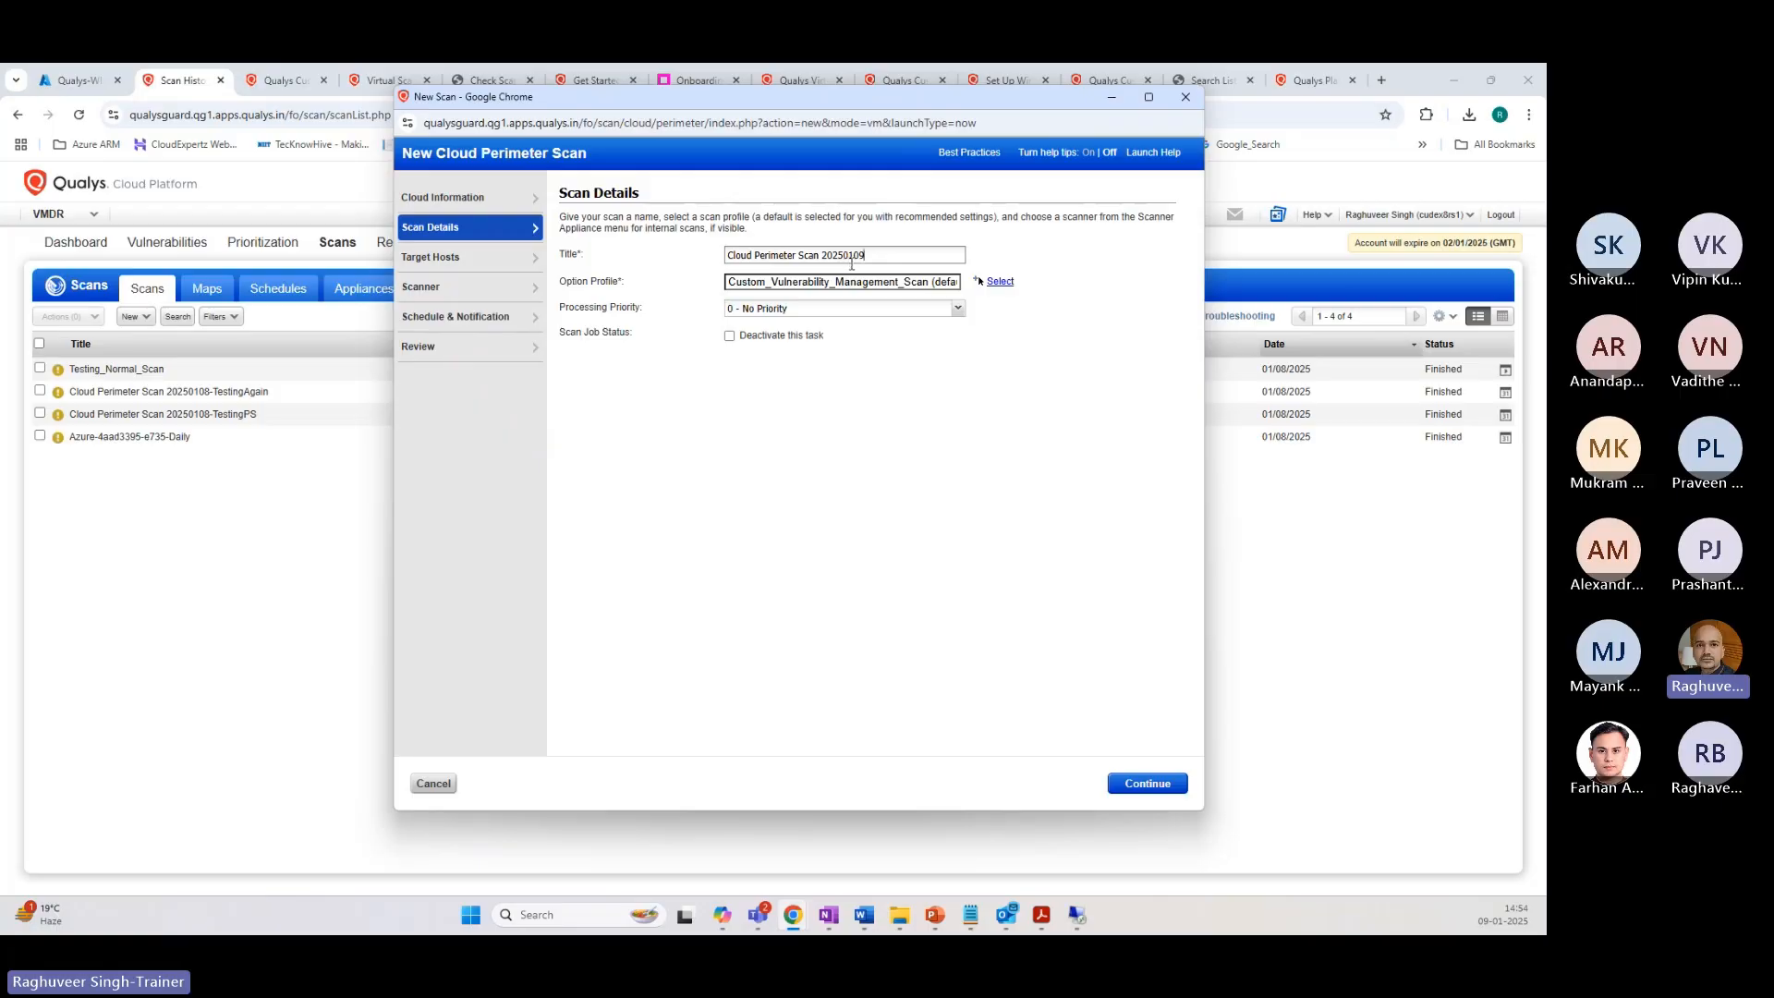
pyautogui.click(955, 282)
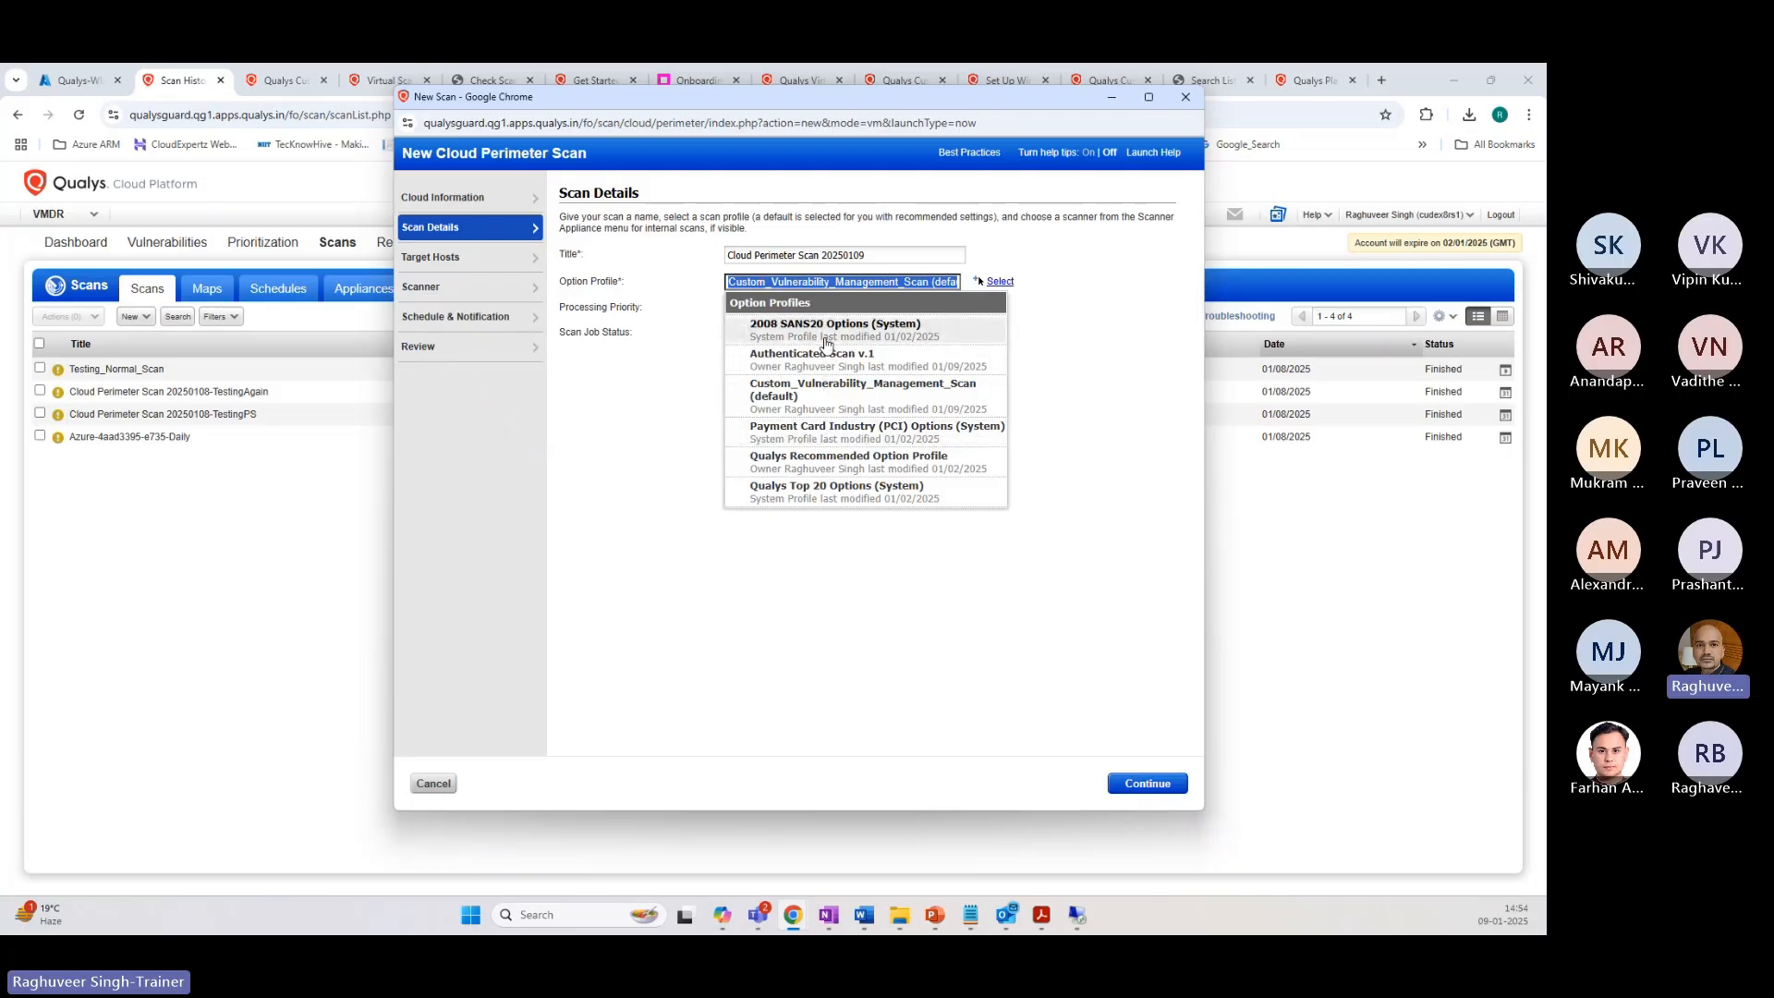
pyautogui.click(837, 459)
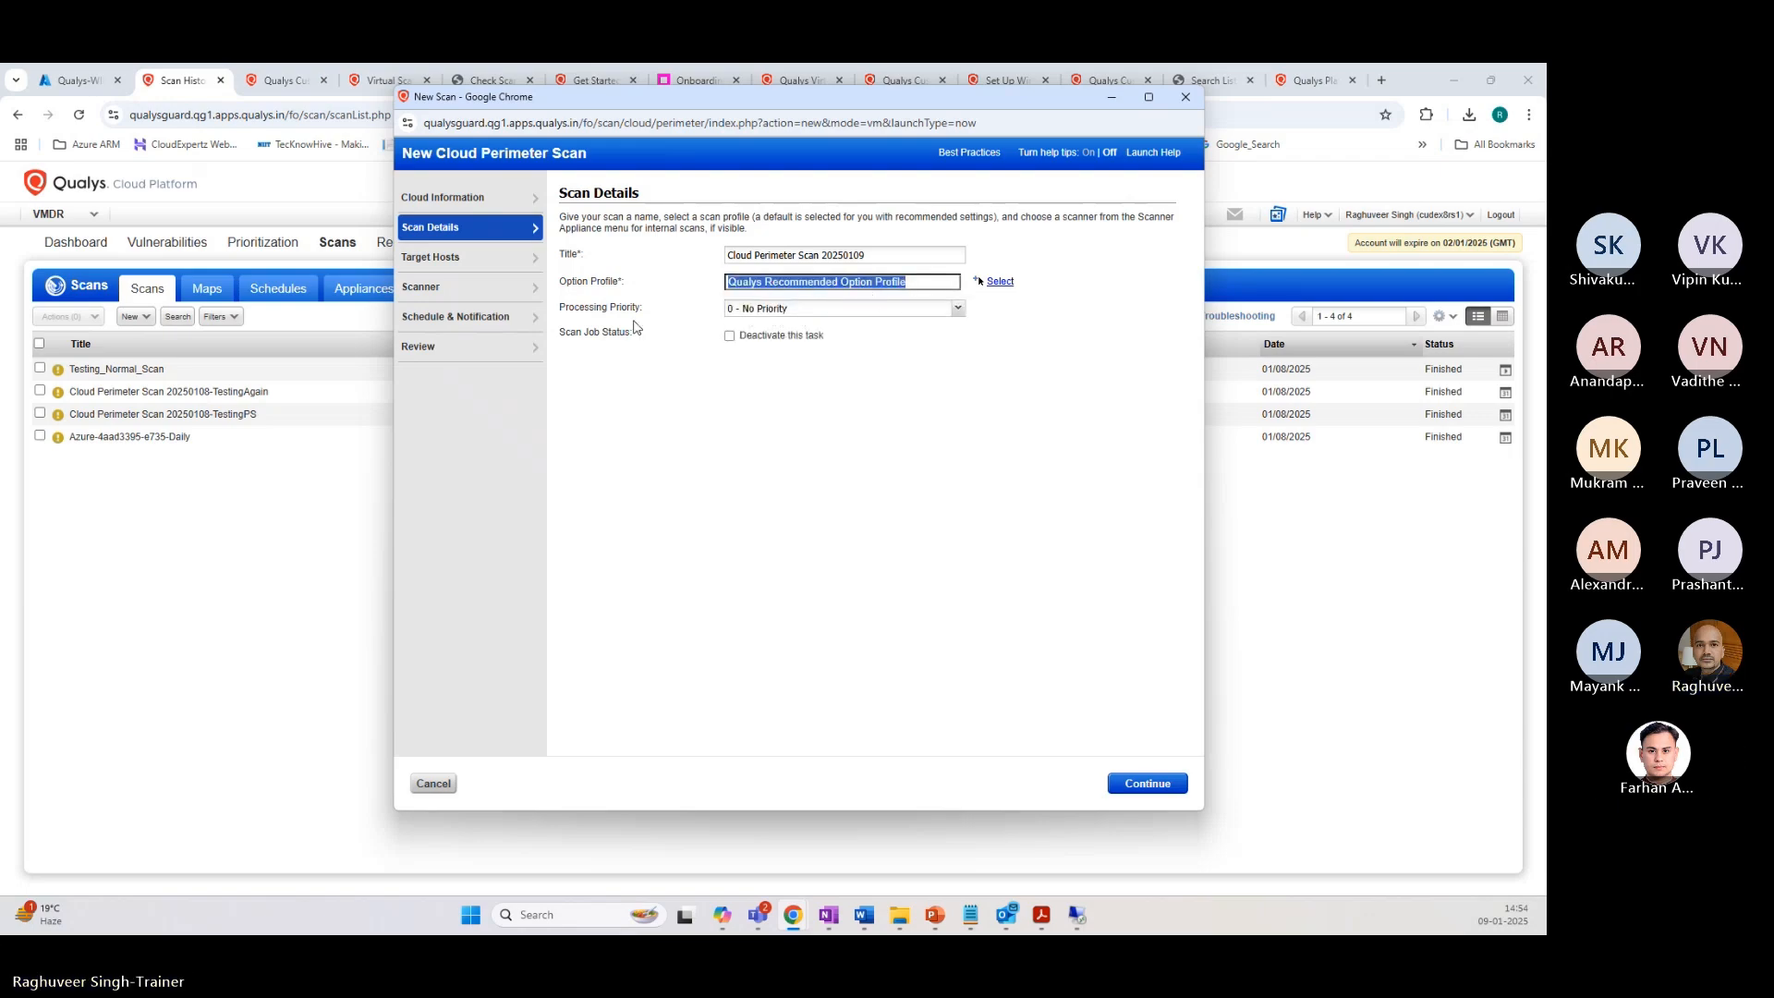
pyautogui.click(756, 310)
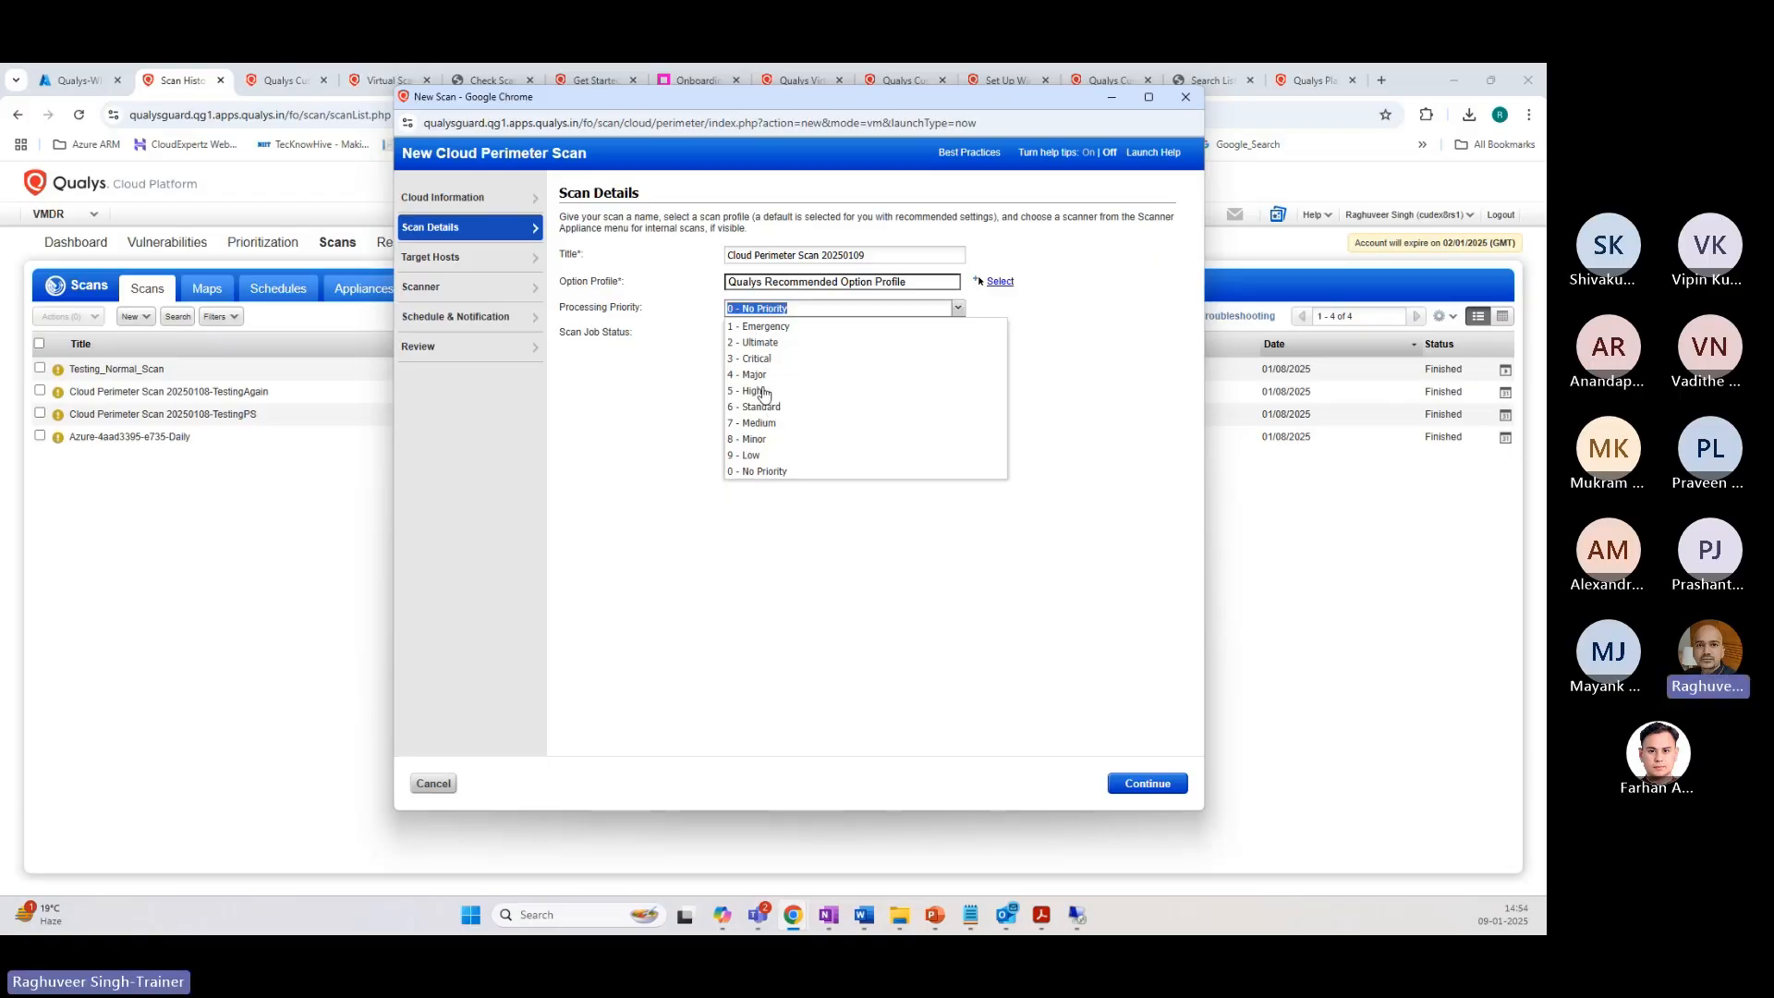
pyautogui.click(772, 425)
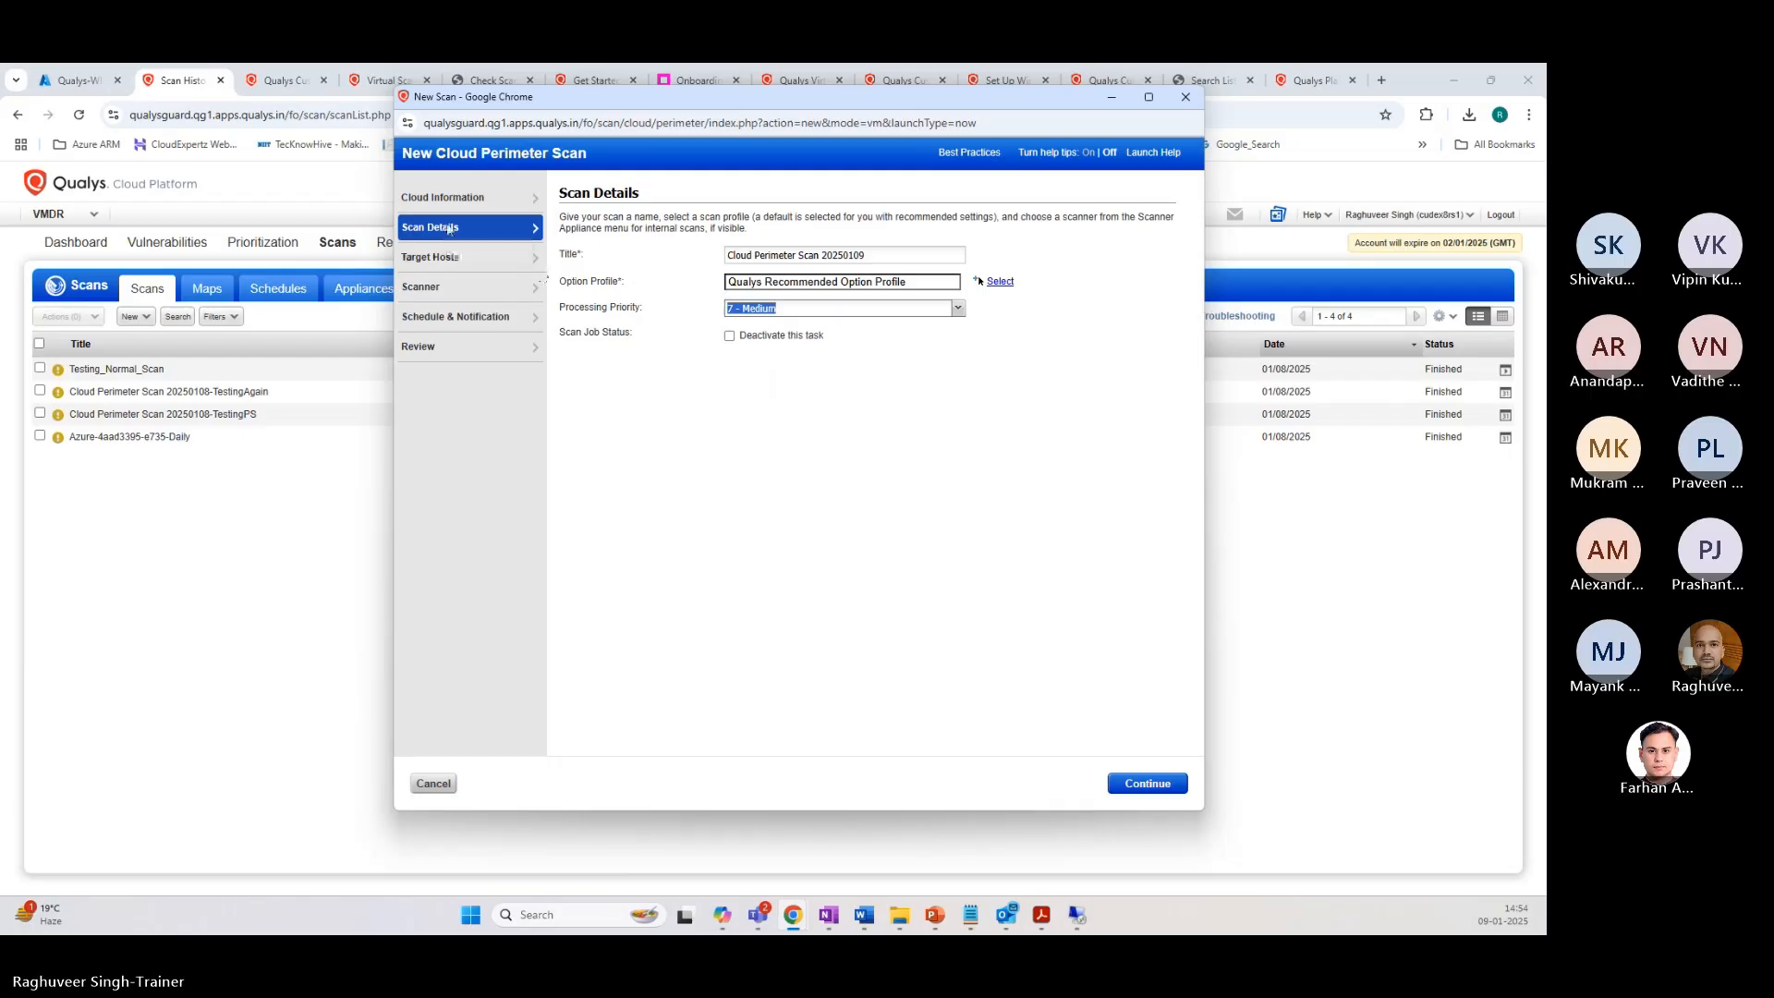
# Step: Target the hosts of QualysAzureConnector, including those with any of the tags AzureResource and Azure
pyautogui.click(443, 255)
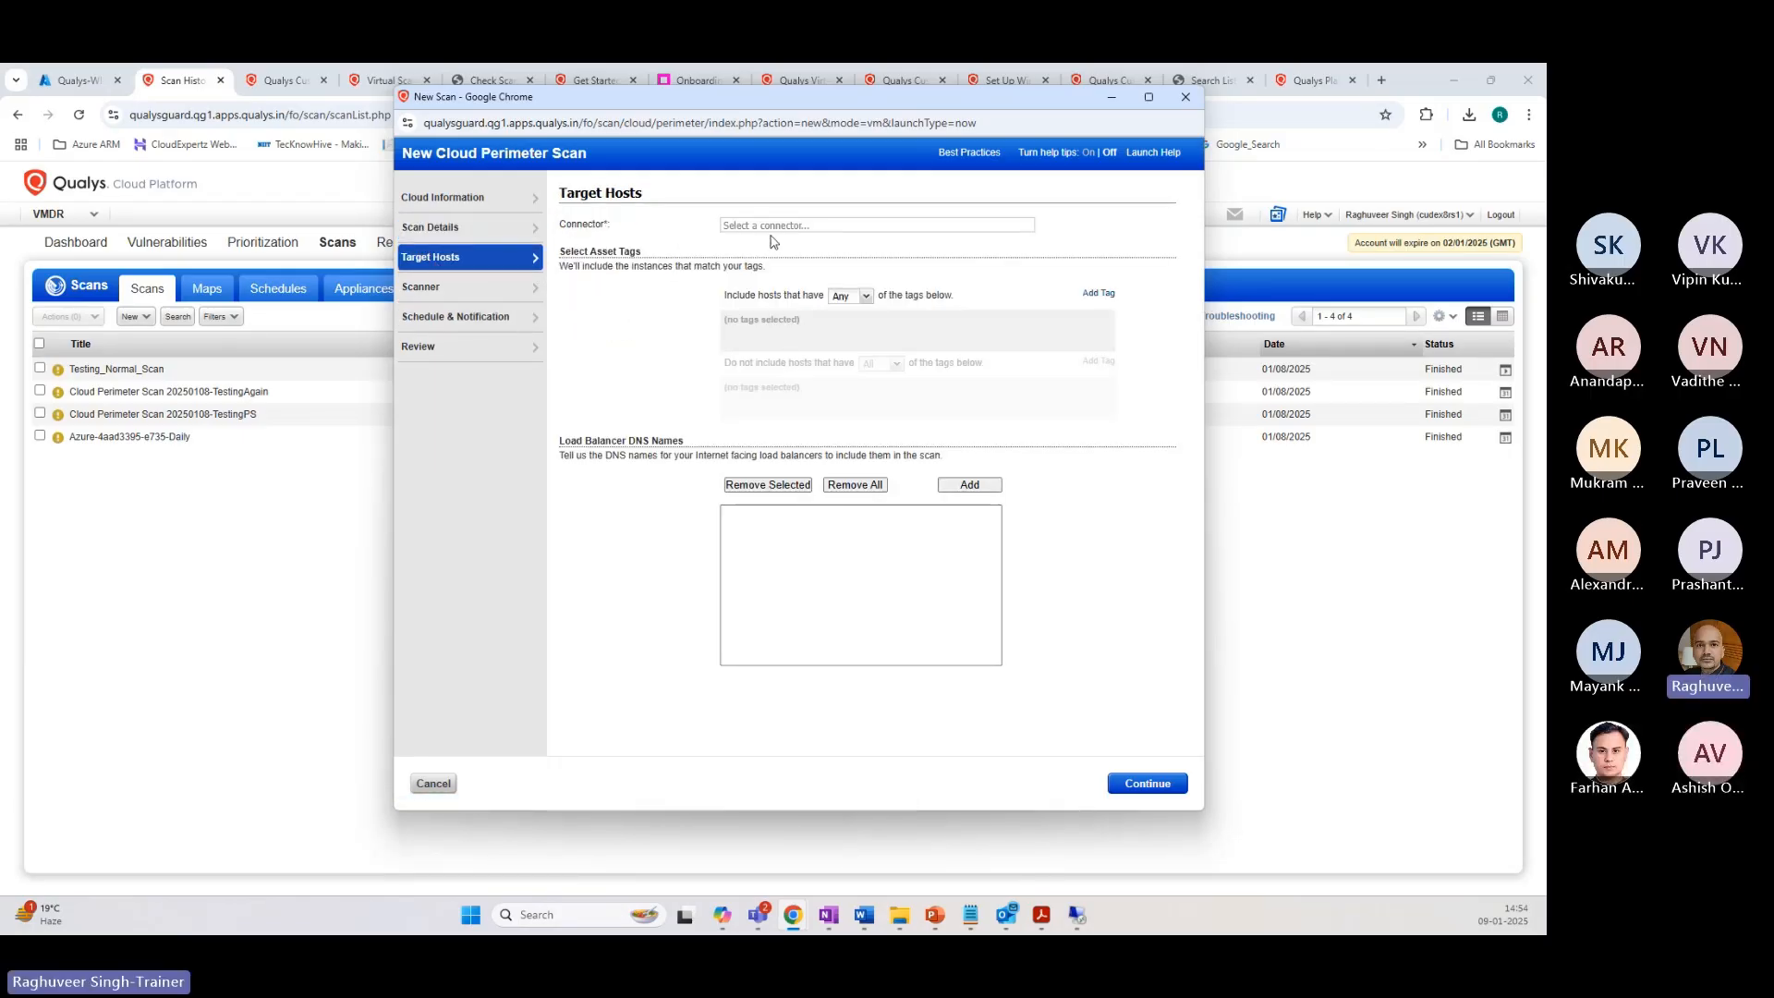
pyautogui.click(771, 227)
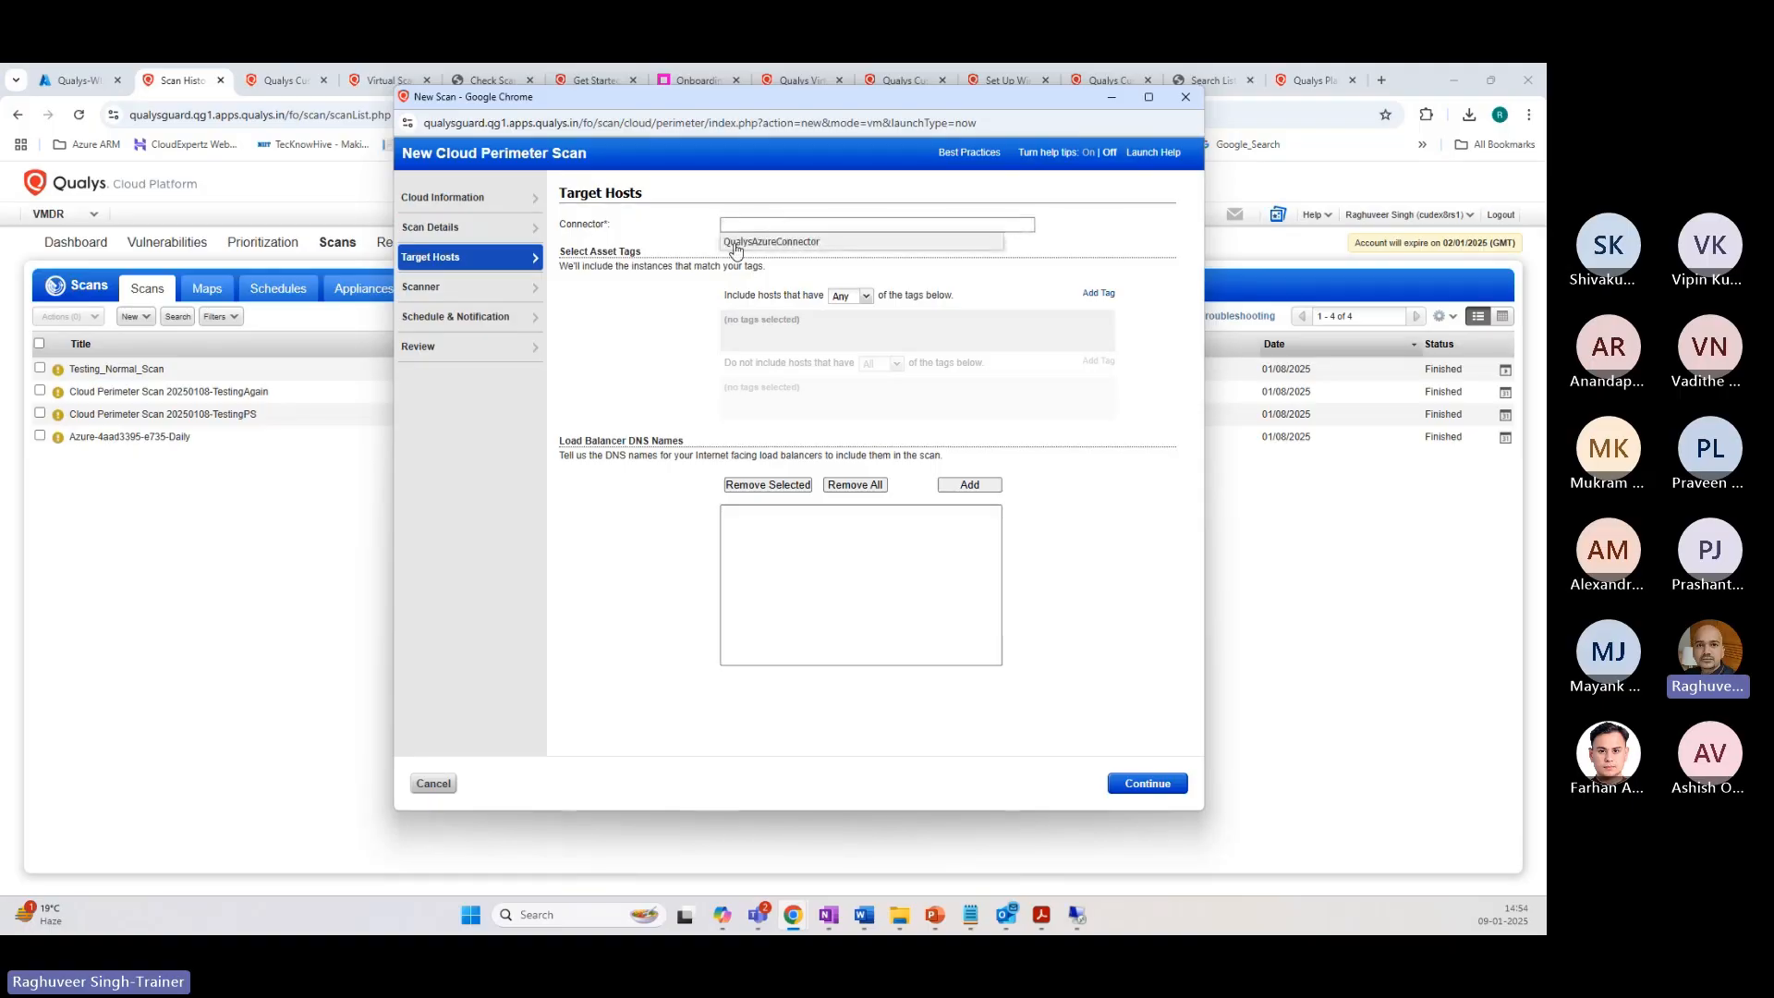
pyautogui.click(739, 246)
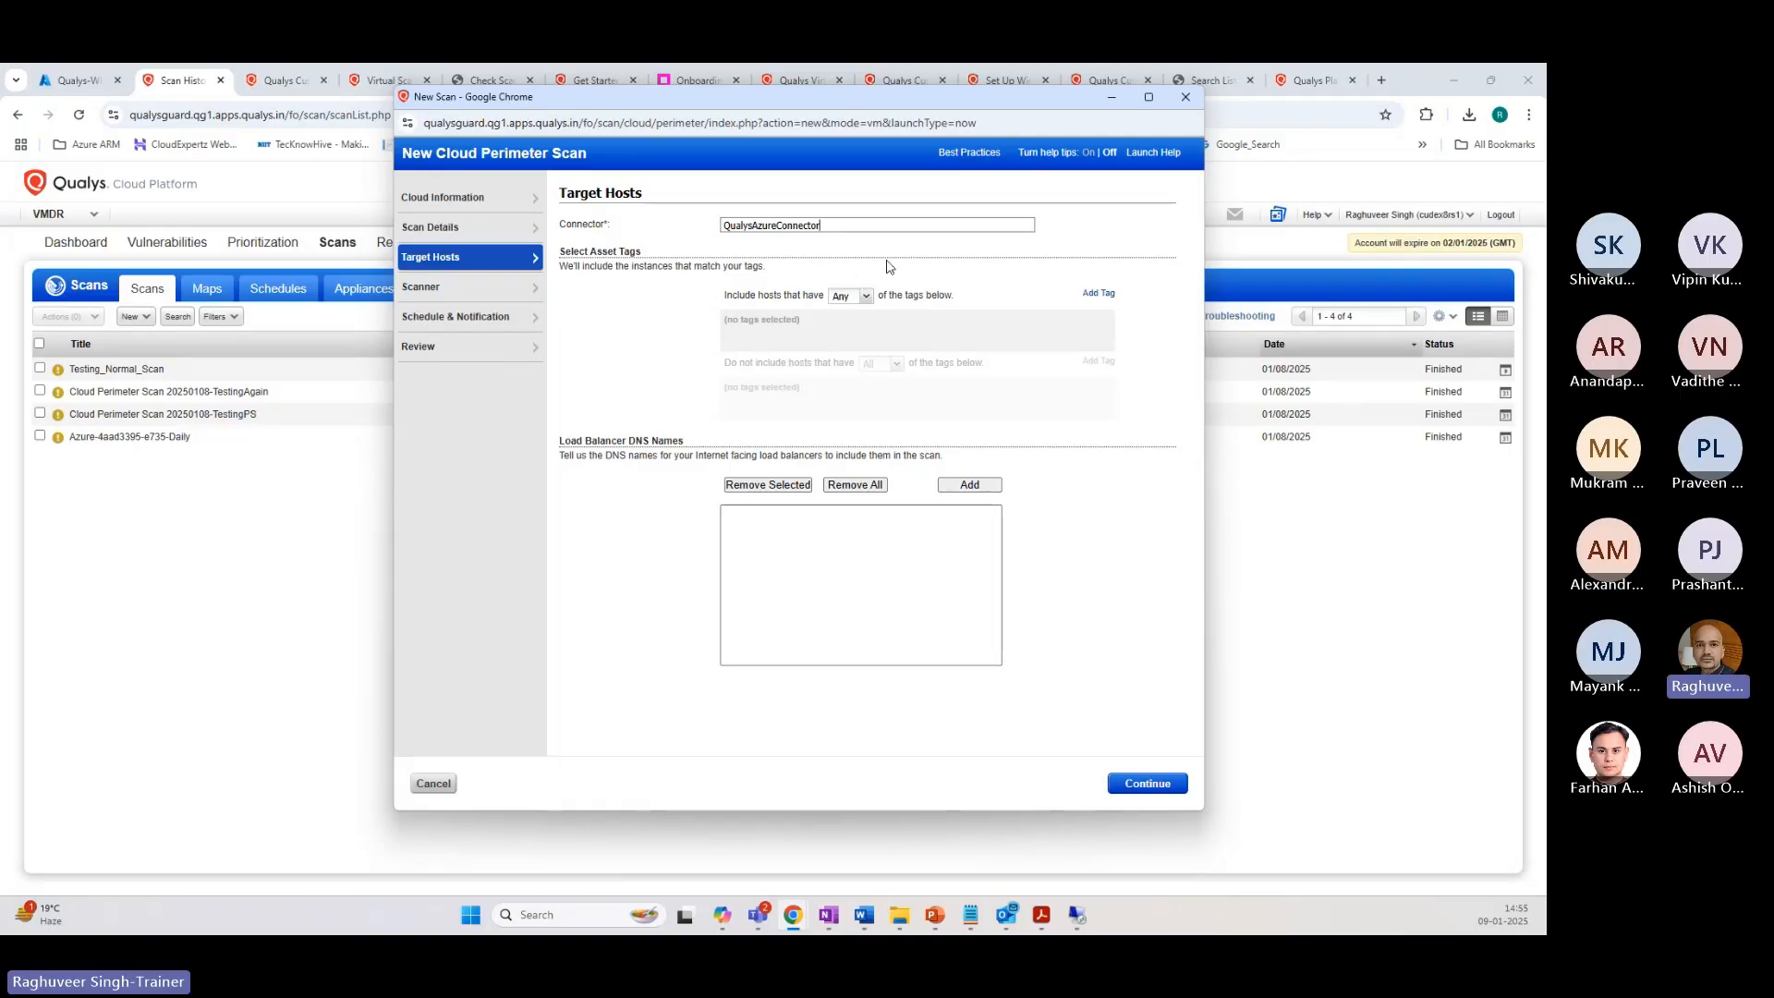
pyautogui.click(1093, 294)
pyautogui.click(1051, 332)
pyautogui.click(1053, 351)
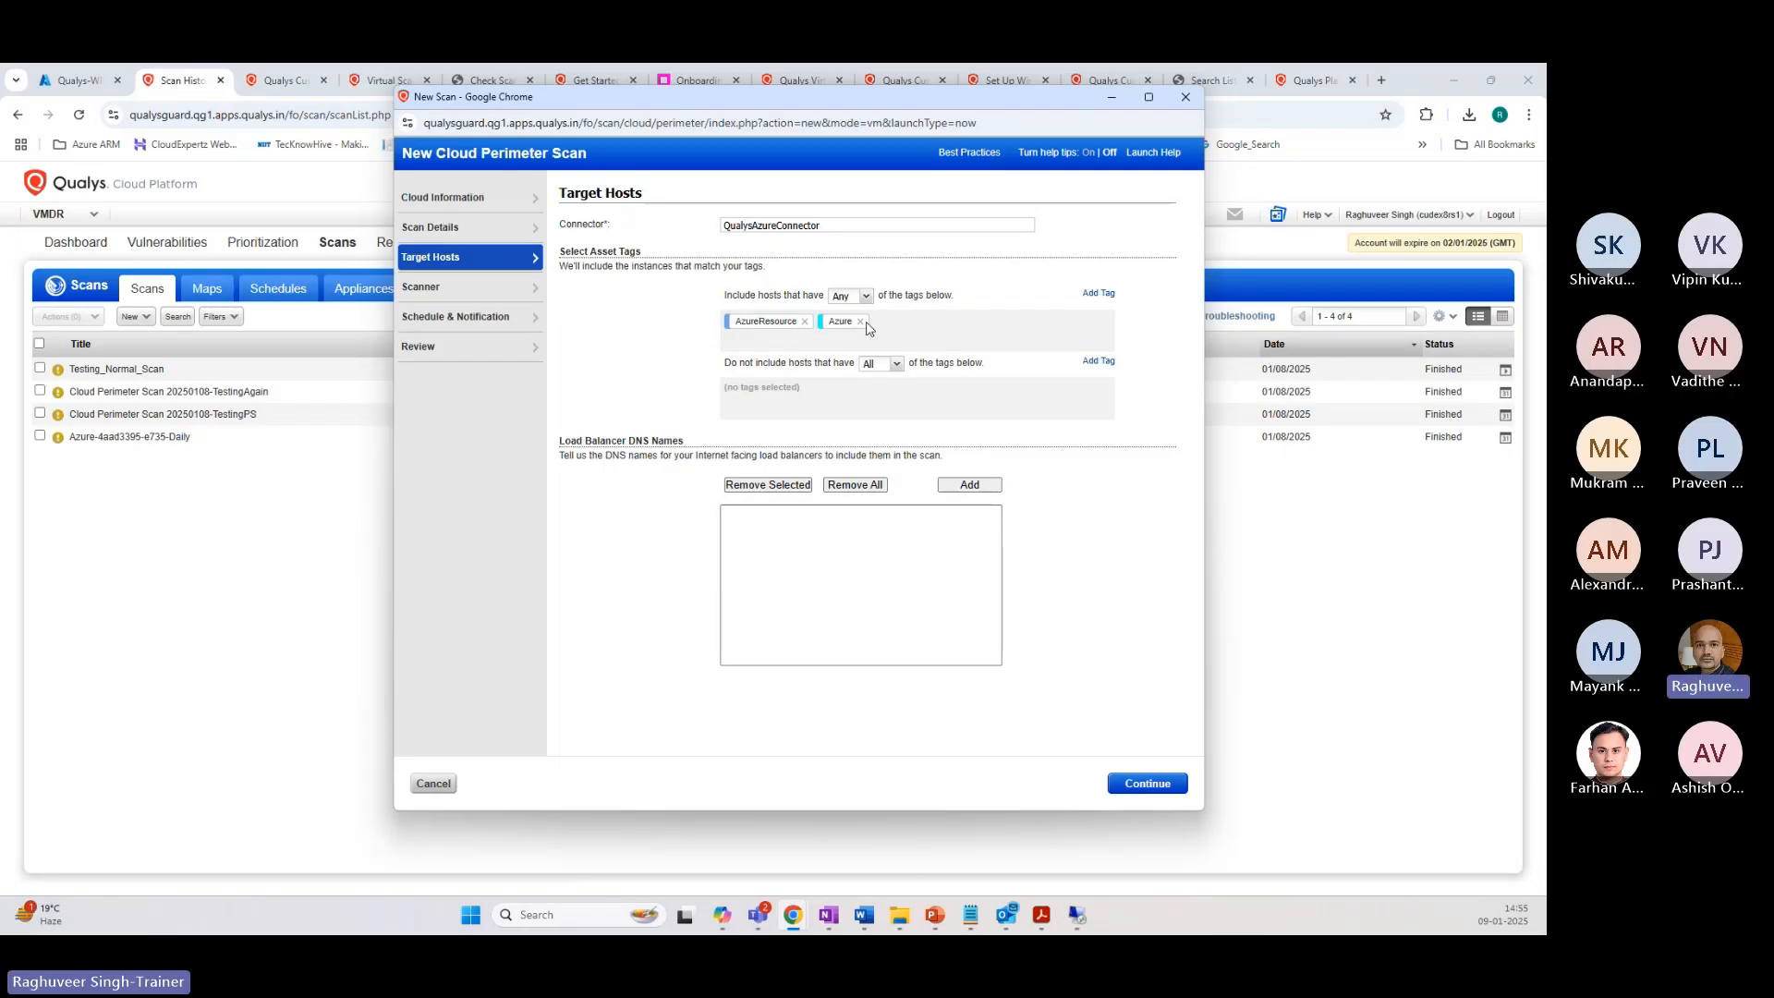
# Step: Choose External as the scanner appliance for the scan
pyautogui.click(489, 289)
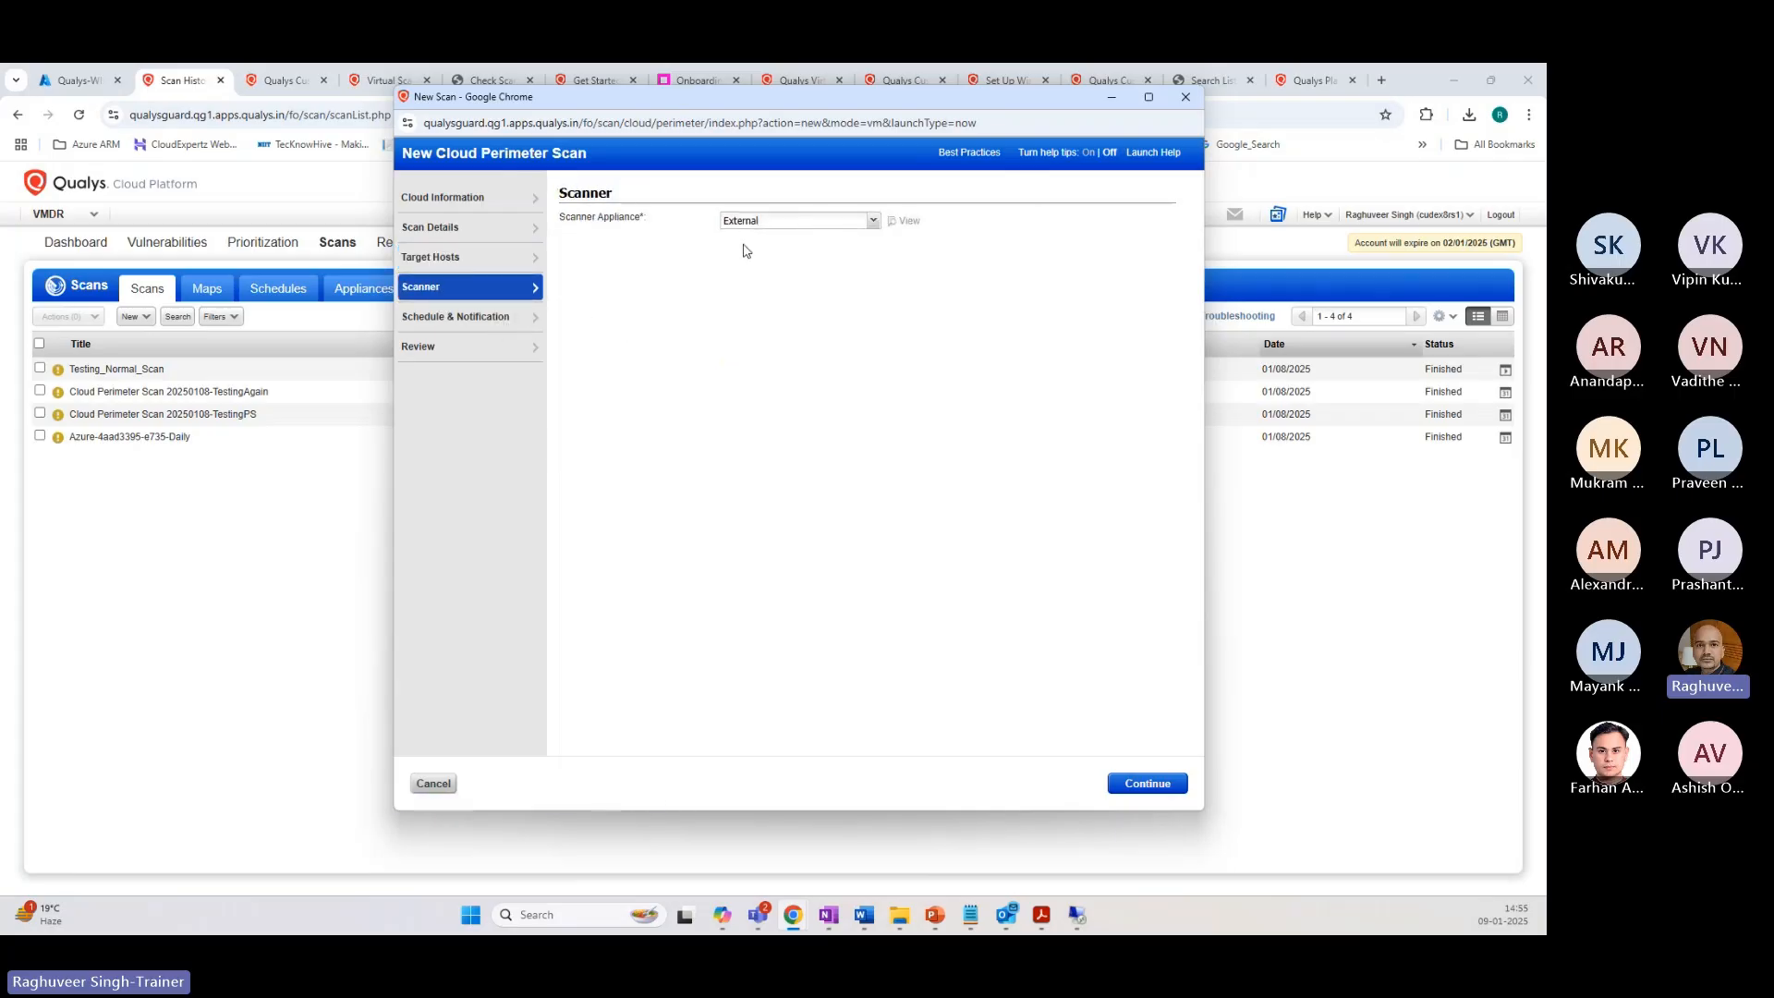
pyautogui.click(743, 222)
pyautogui.click(763, 248)
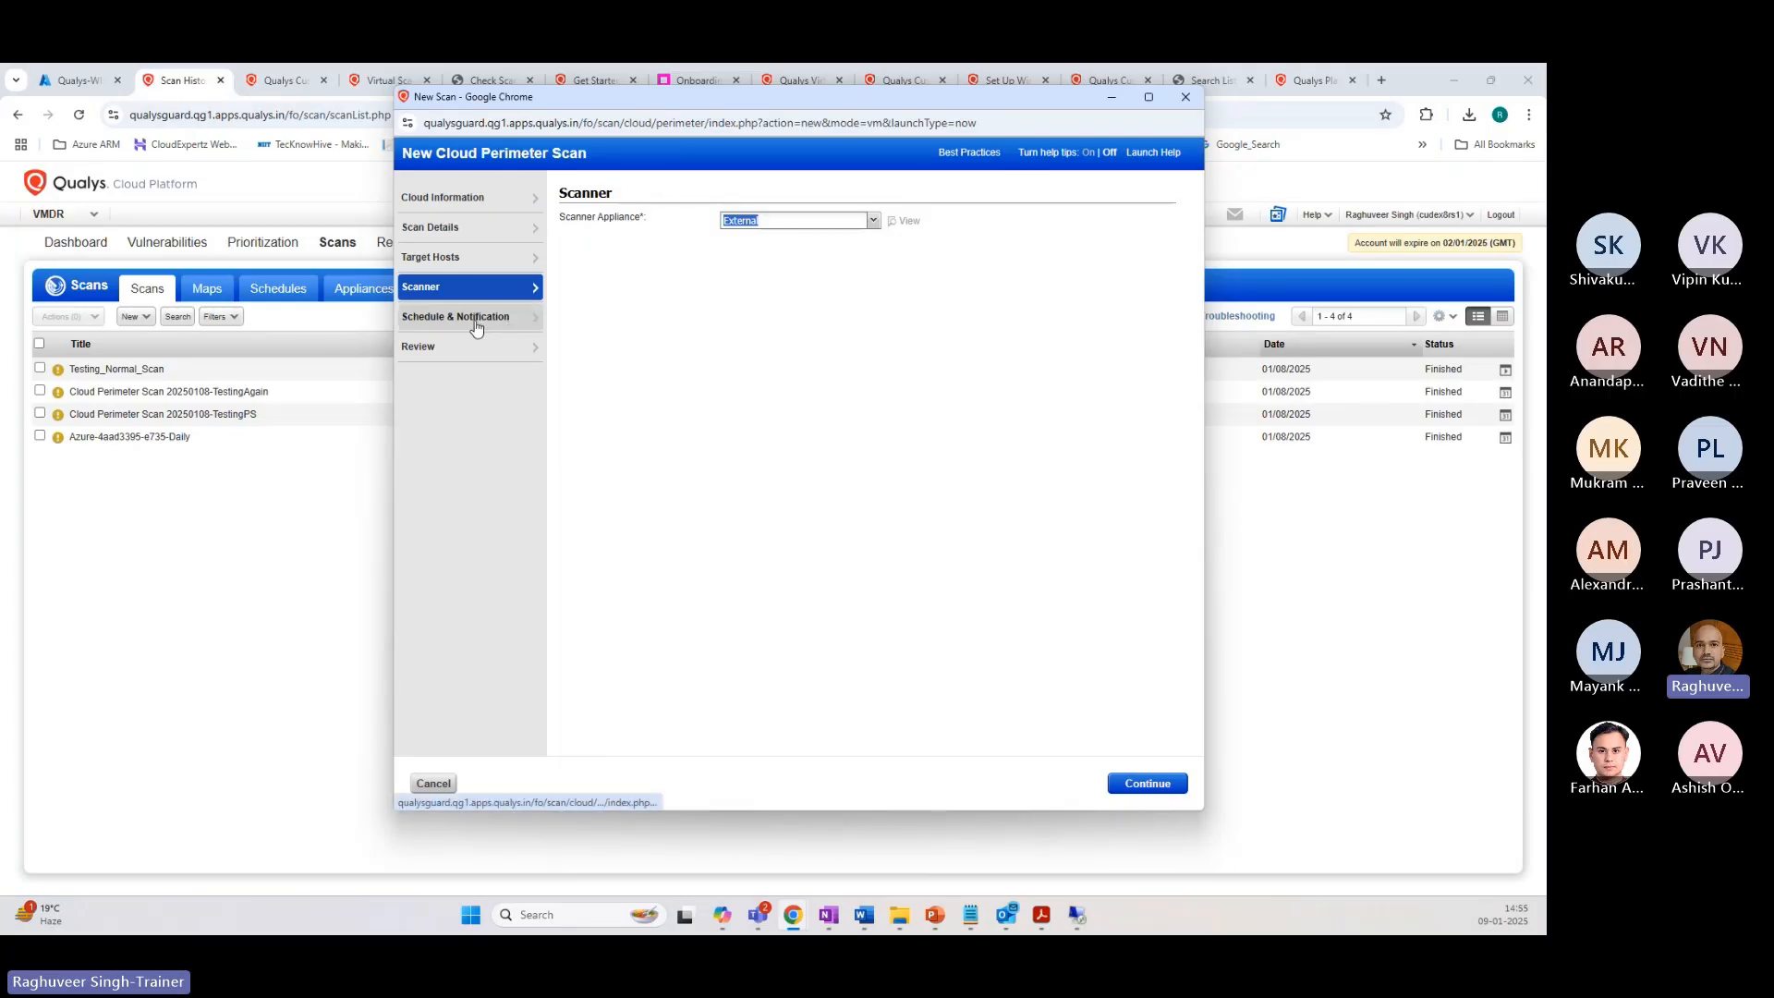
# Step: Review the scan's summary, comparing the assets synced from the connector with those qualified for the scan
pyautogui.click(460, 356)
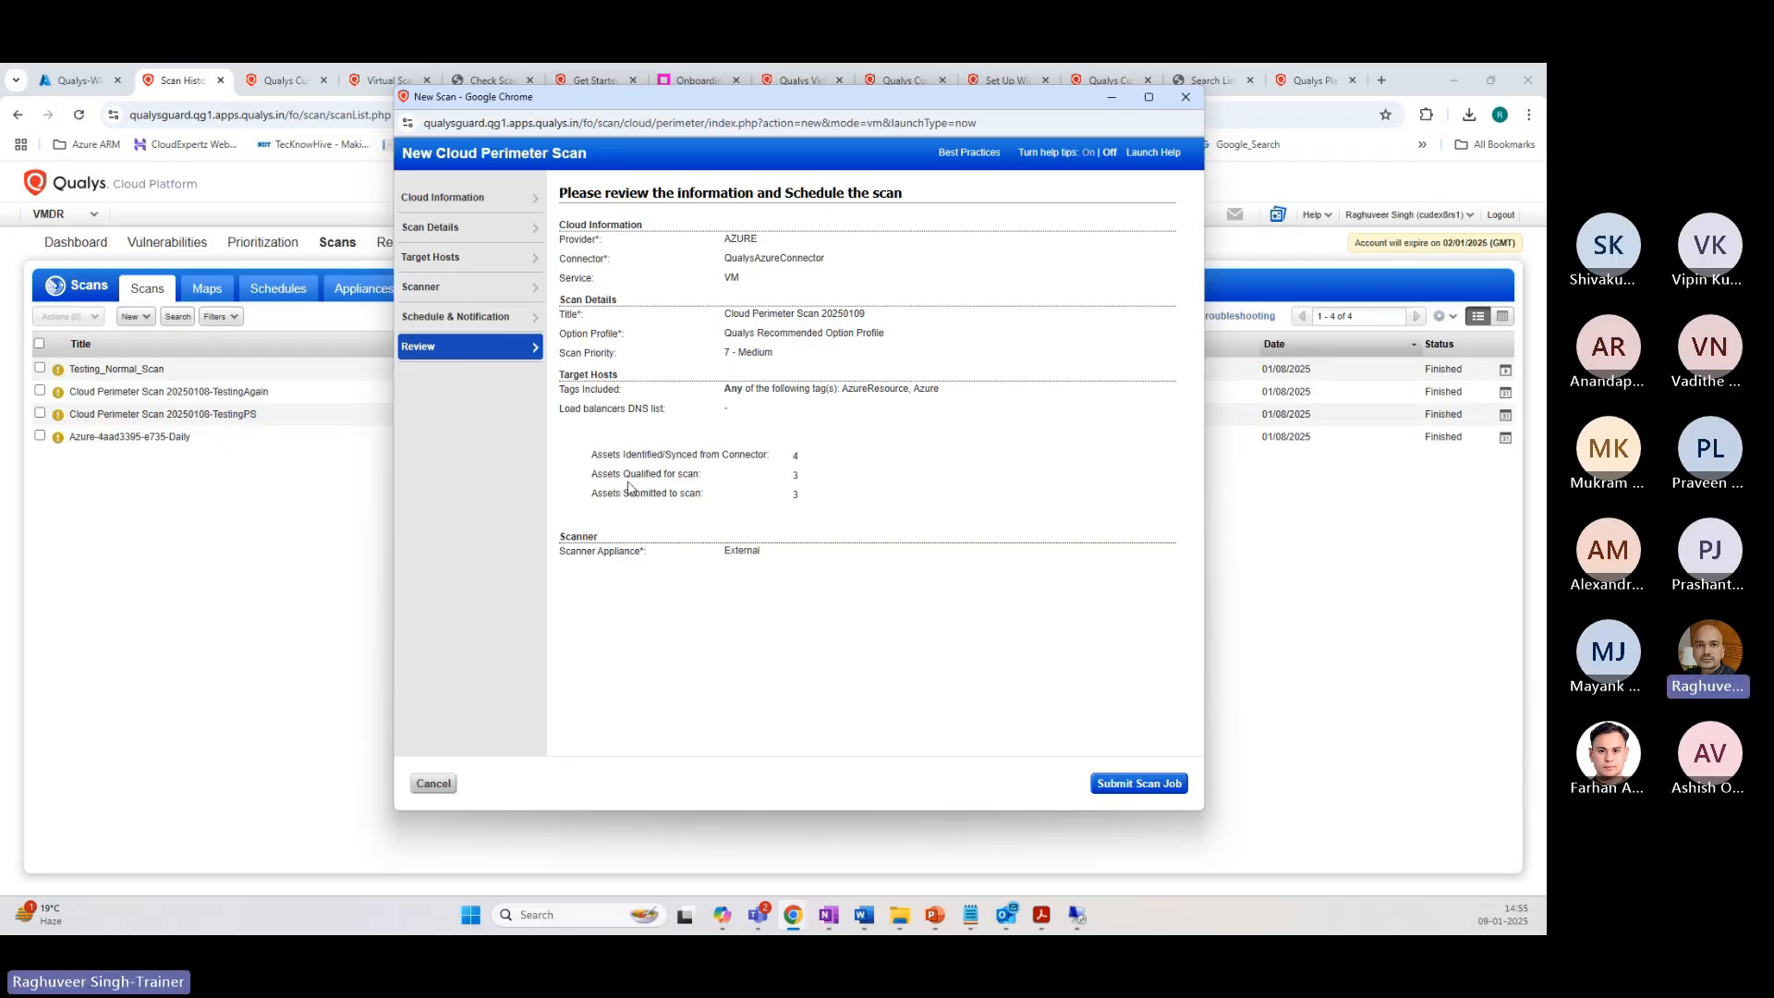
pyautogui.tripleClick(805, 463)
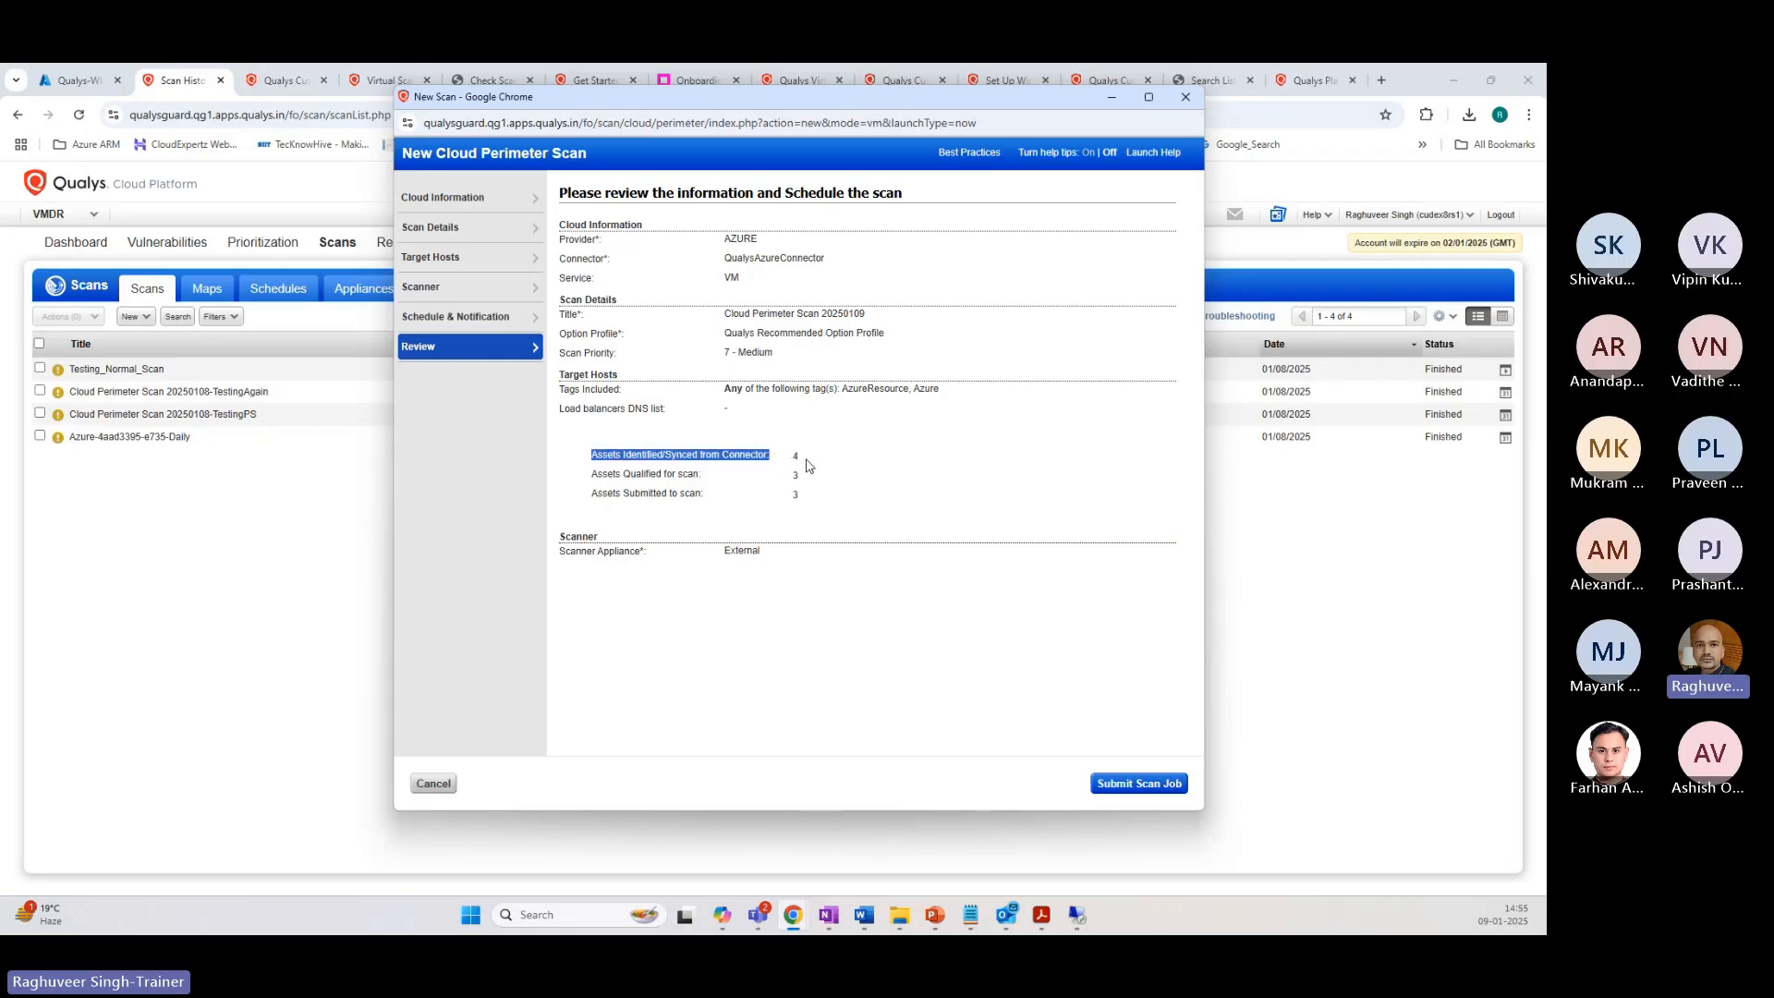
pyautogui.doubleClick(806, 465)
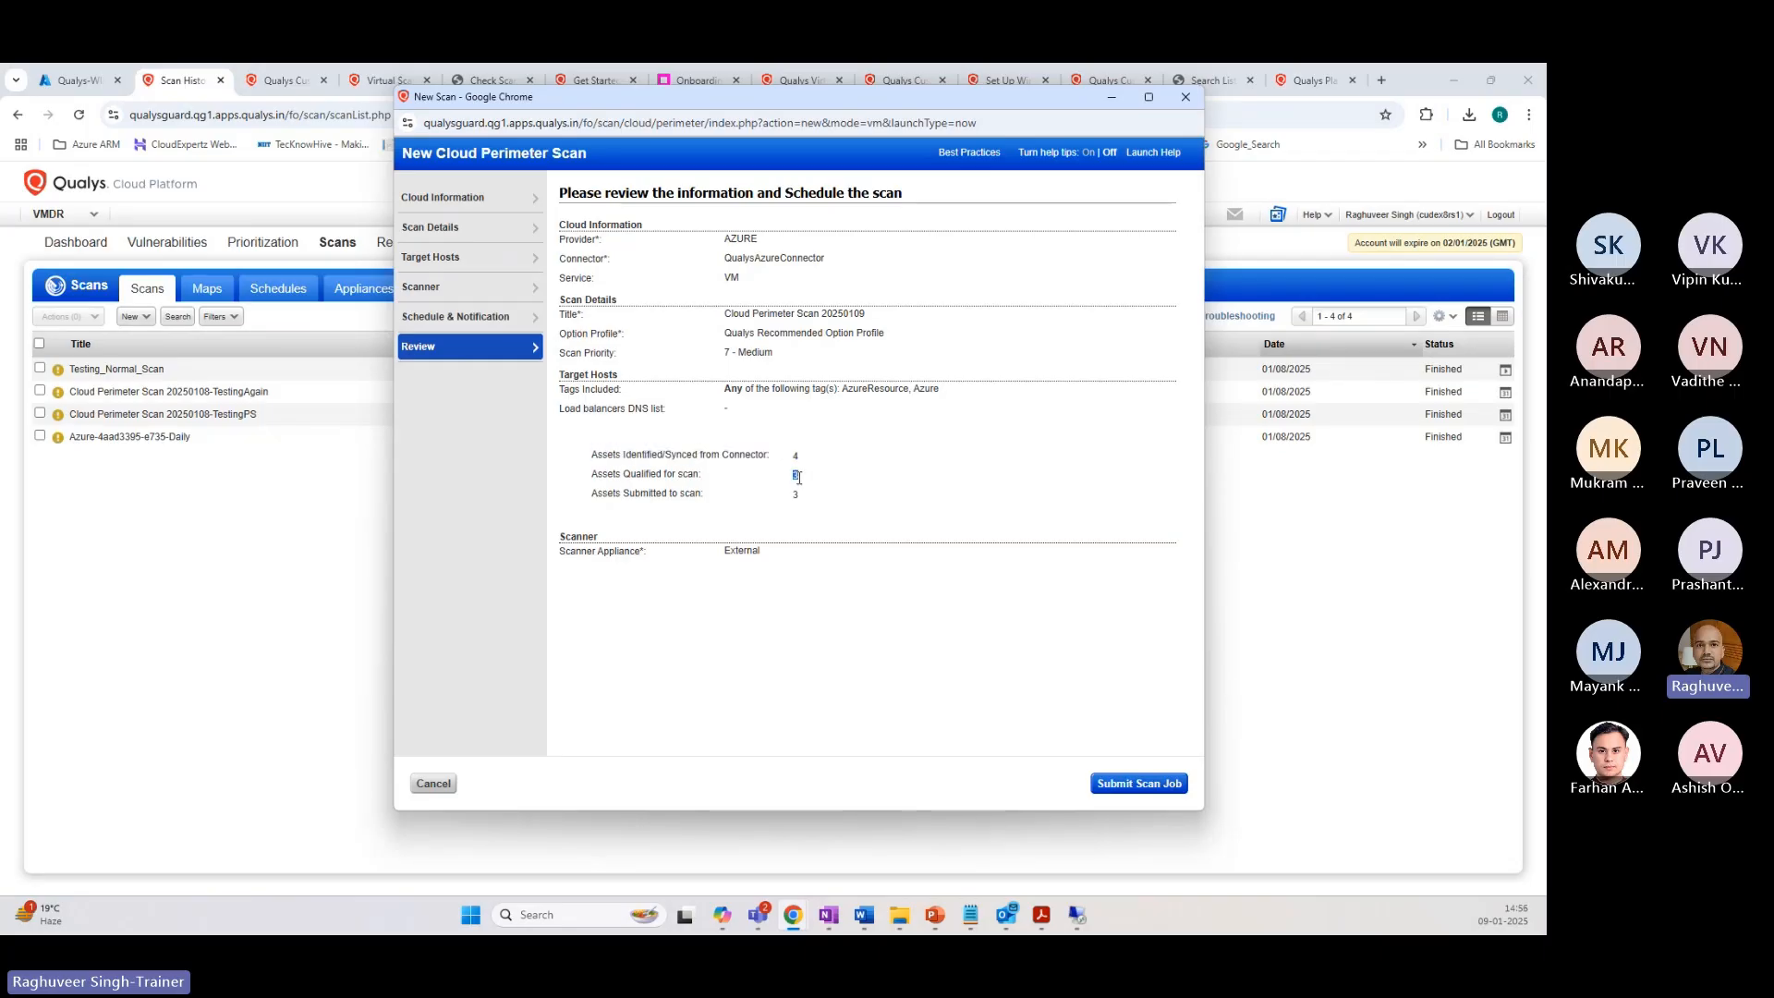
pyautogui.tripleClick(802, 476)
pyautogui.tripleClick(798, 456)
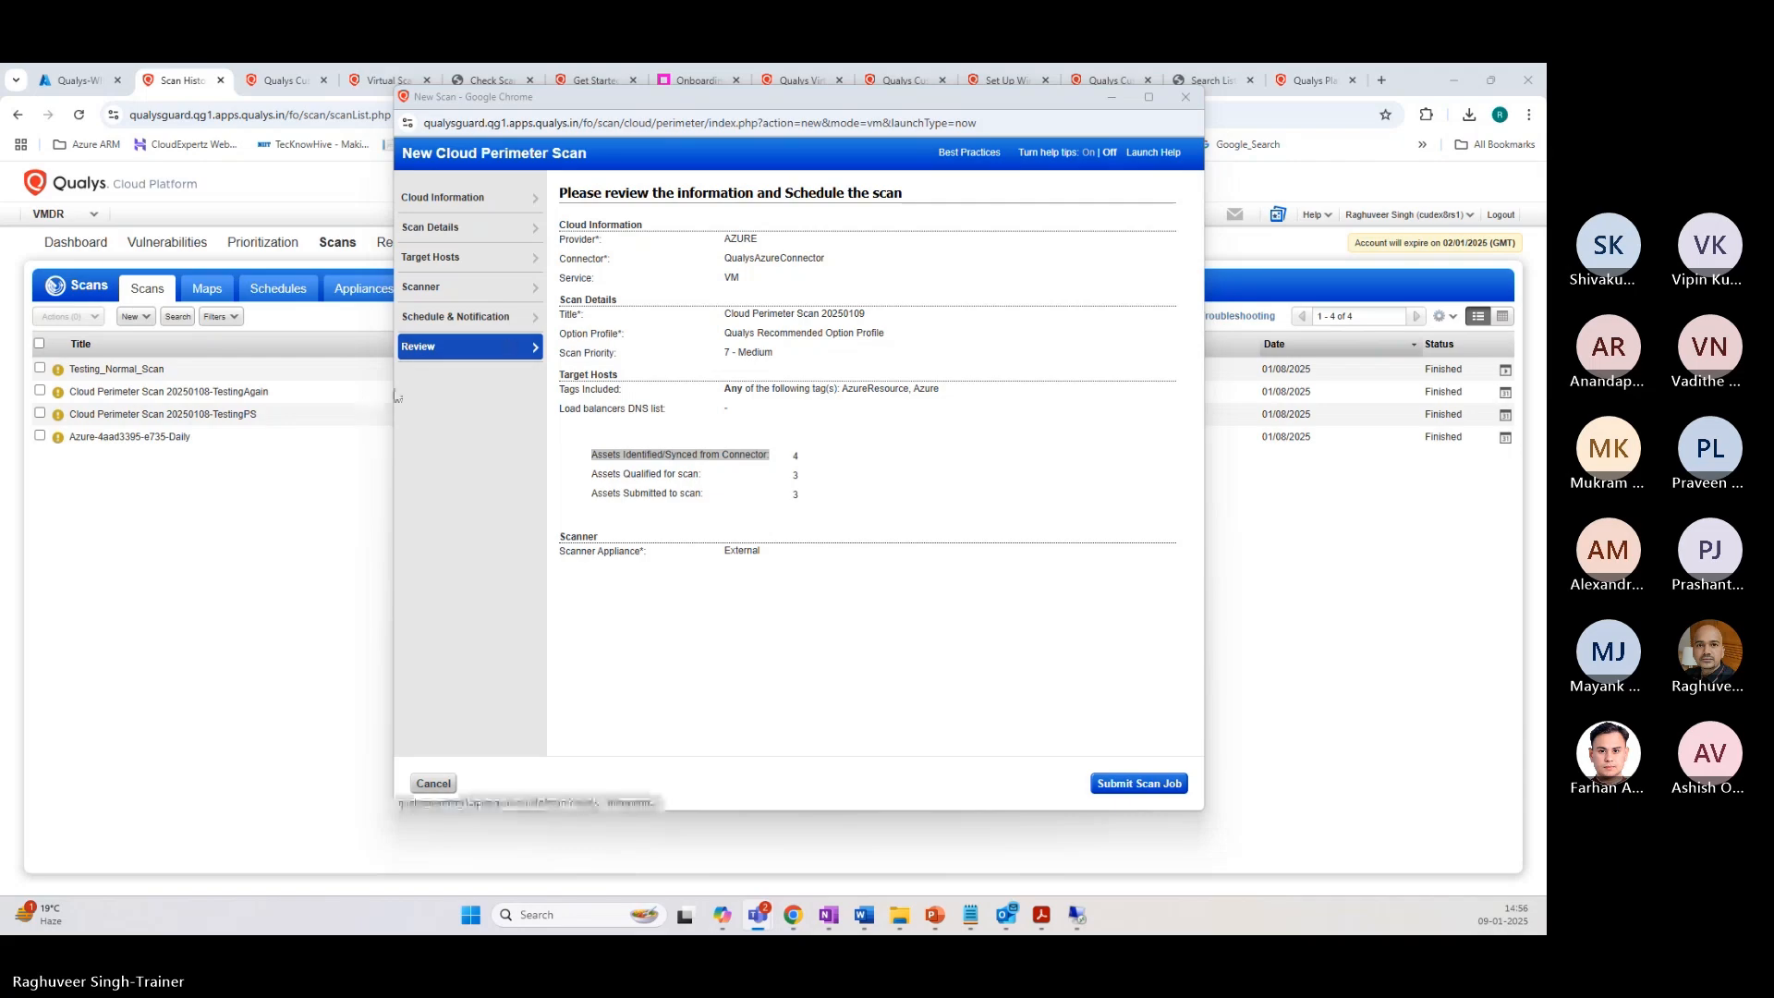
# Step: Submit the scan job and reload the scans list, accepting the form resubmission
pyautogui.click(1135, 783)
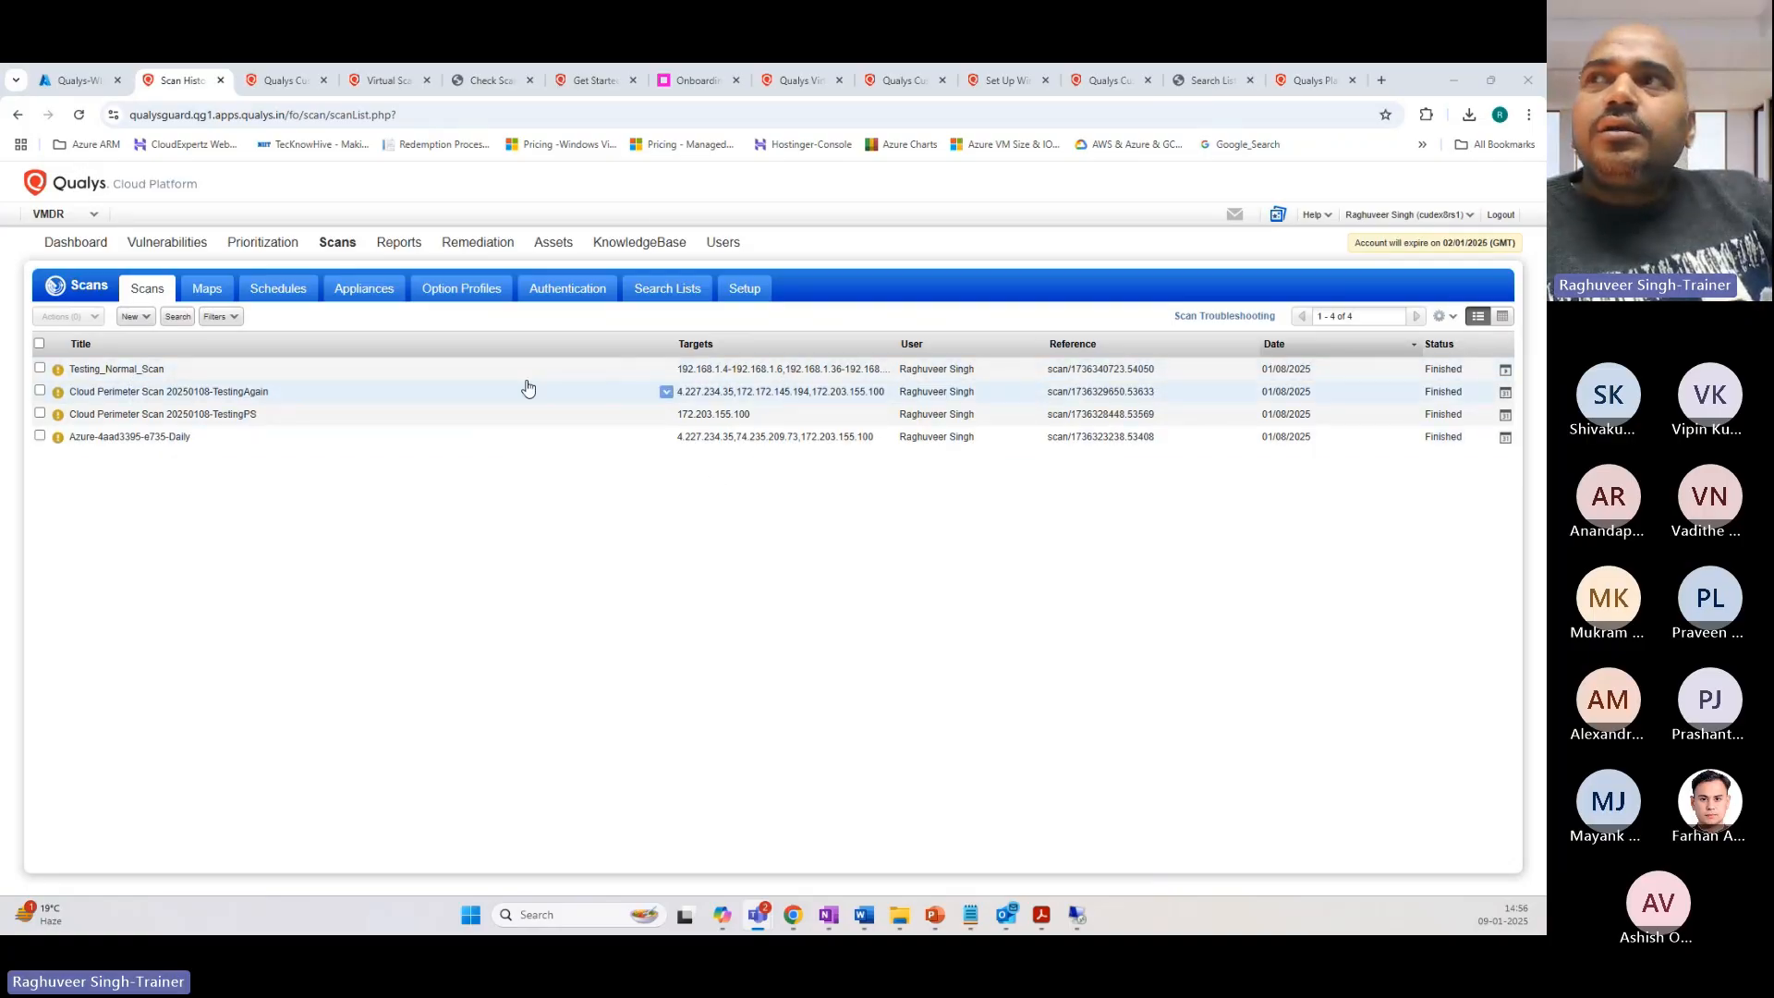
pyautogui.click(78, 121)
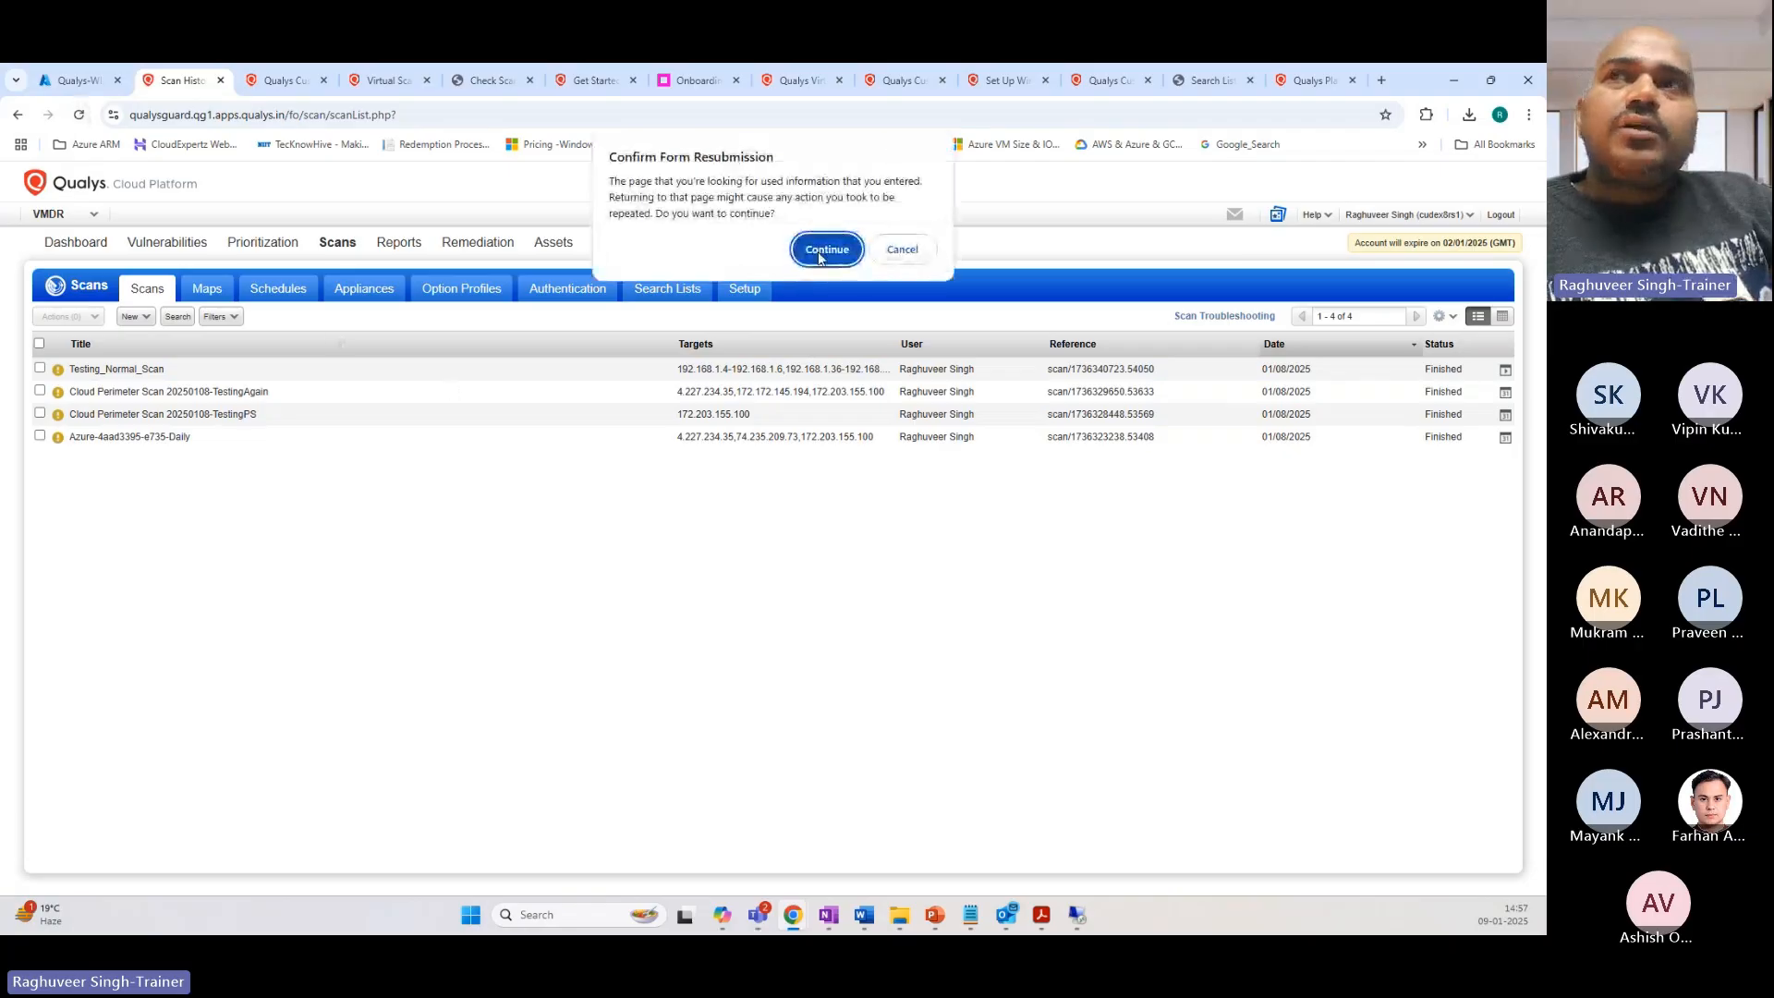
pyautogui.click(822, 249)
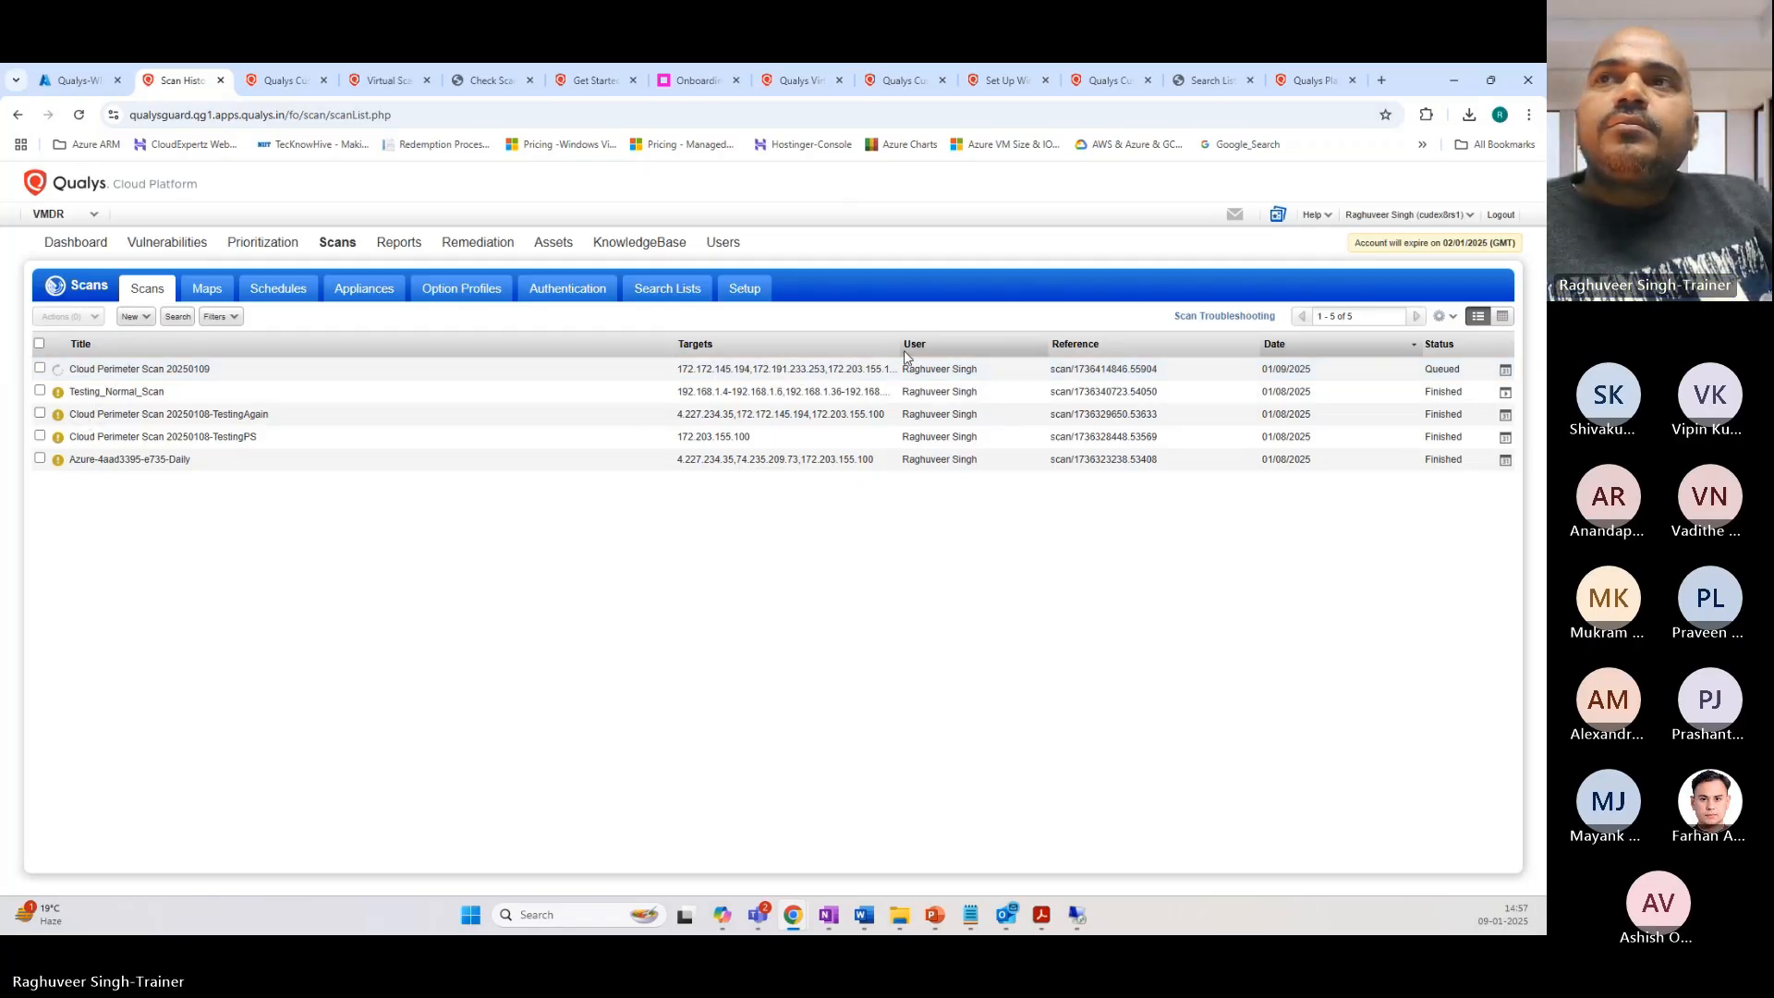
# Step: Preview Cloud Perimeter Scan 20250108-TestingAgain for its total hosts alive, and compare it with the preview of Cloud Perimeter Scan 20250109
pyautogui.click(220, 417)
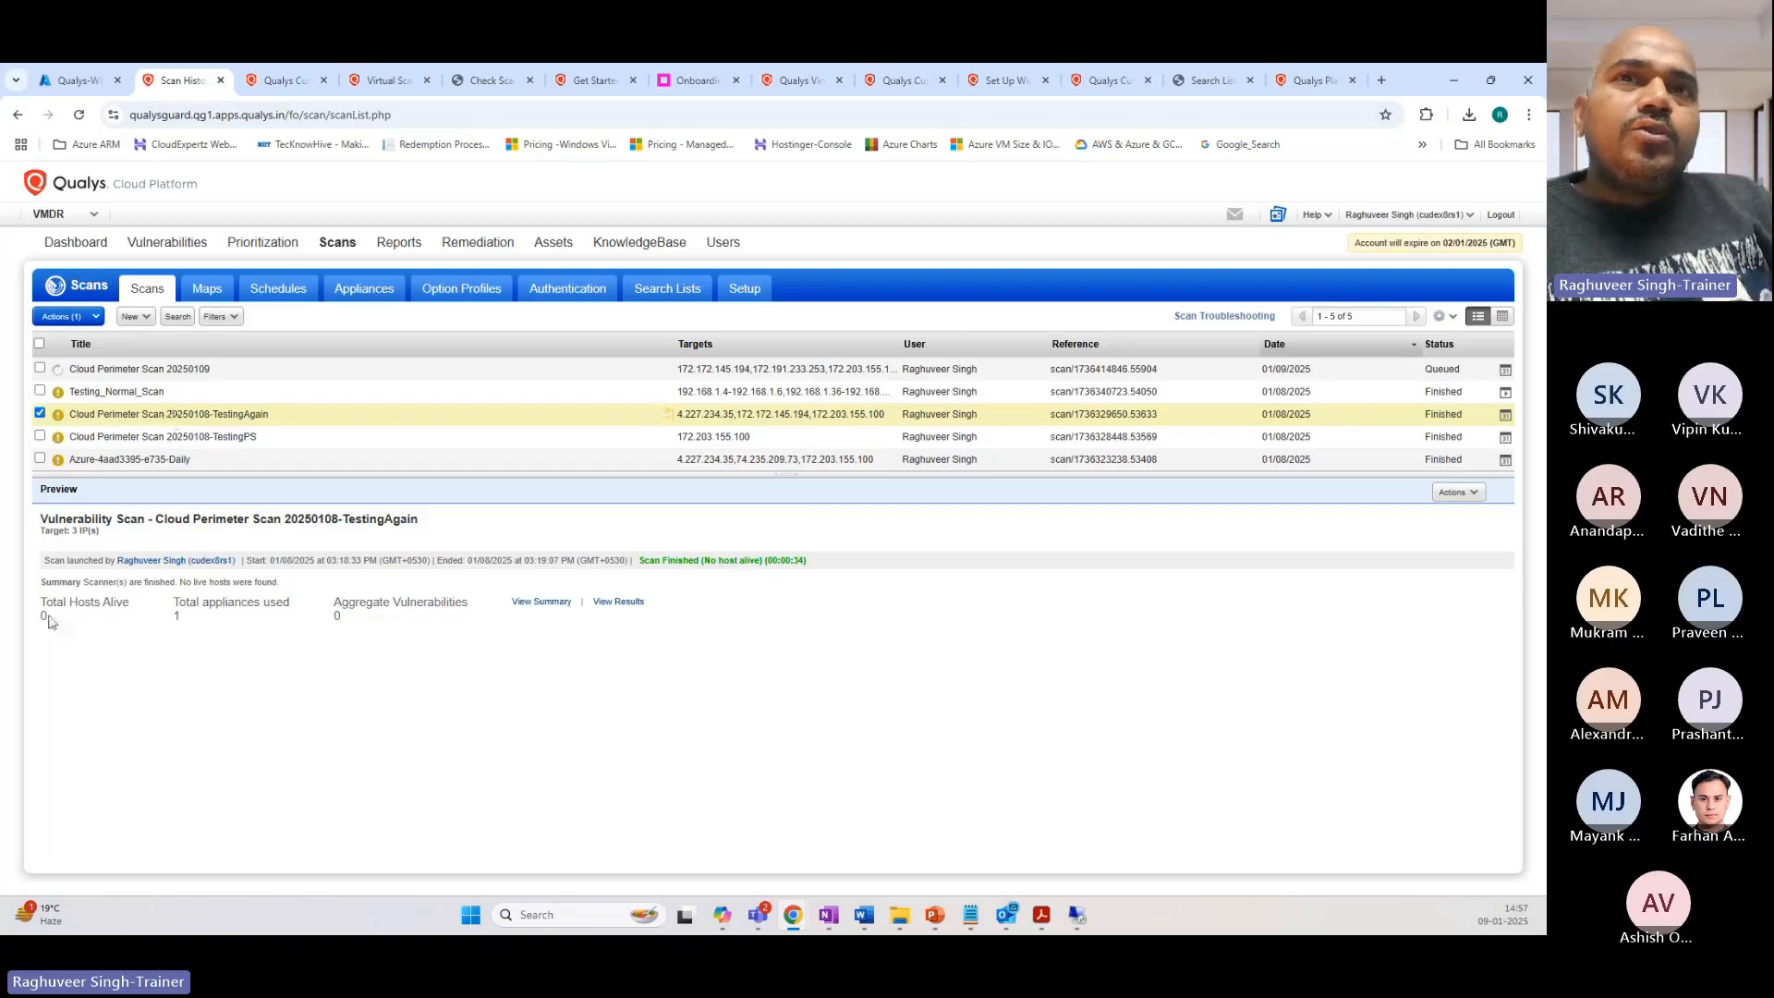
pyautogui.moveTo(41, 602); pyautogui.dragTo(131, 602)
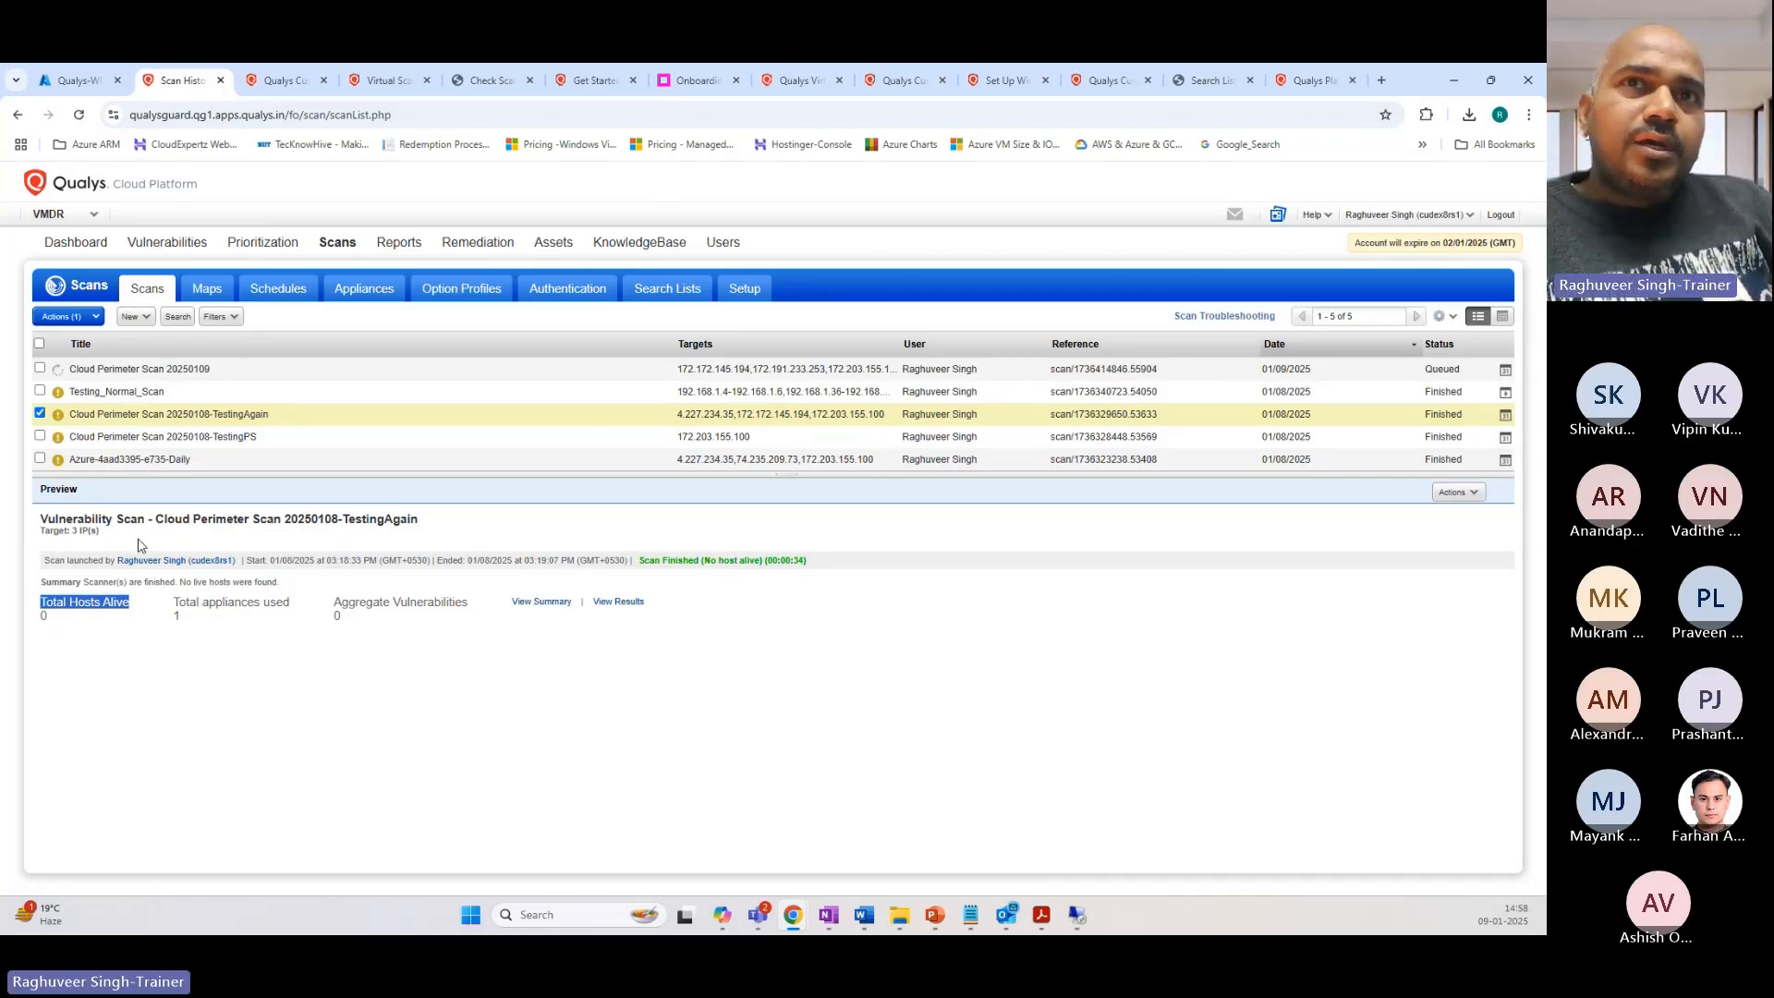
pyautogui.click(194, 370)
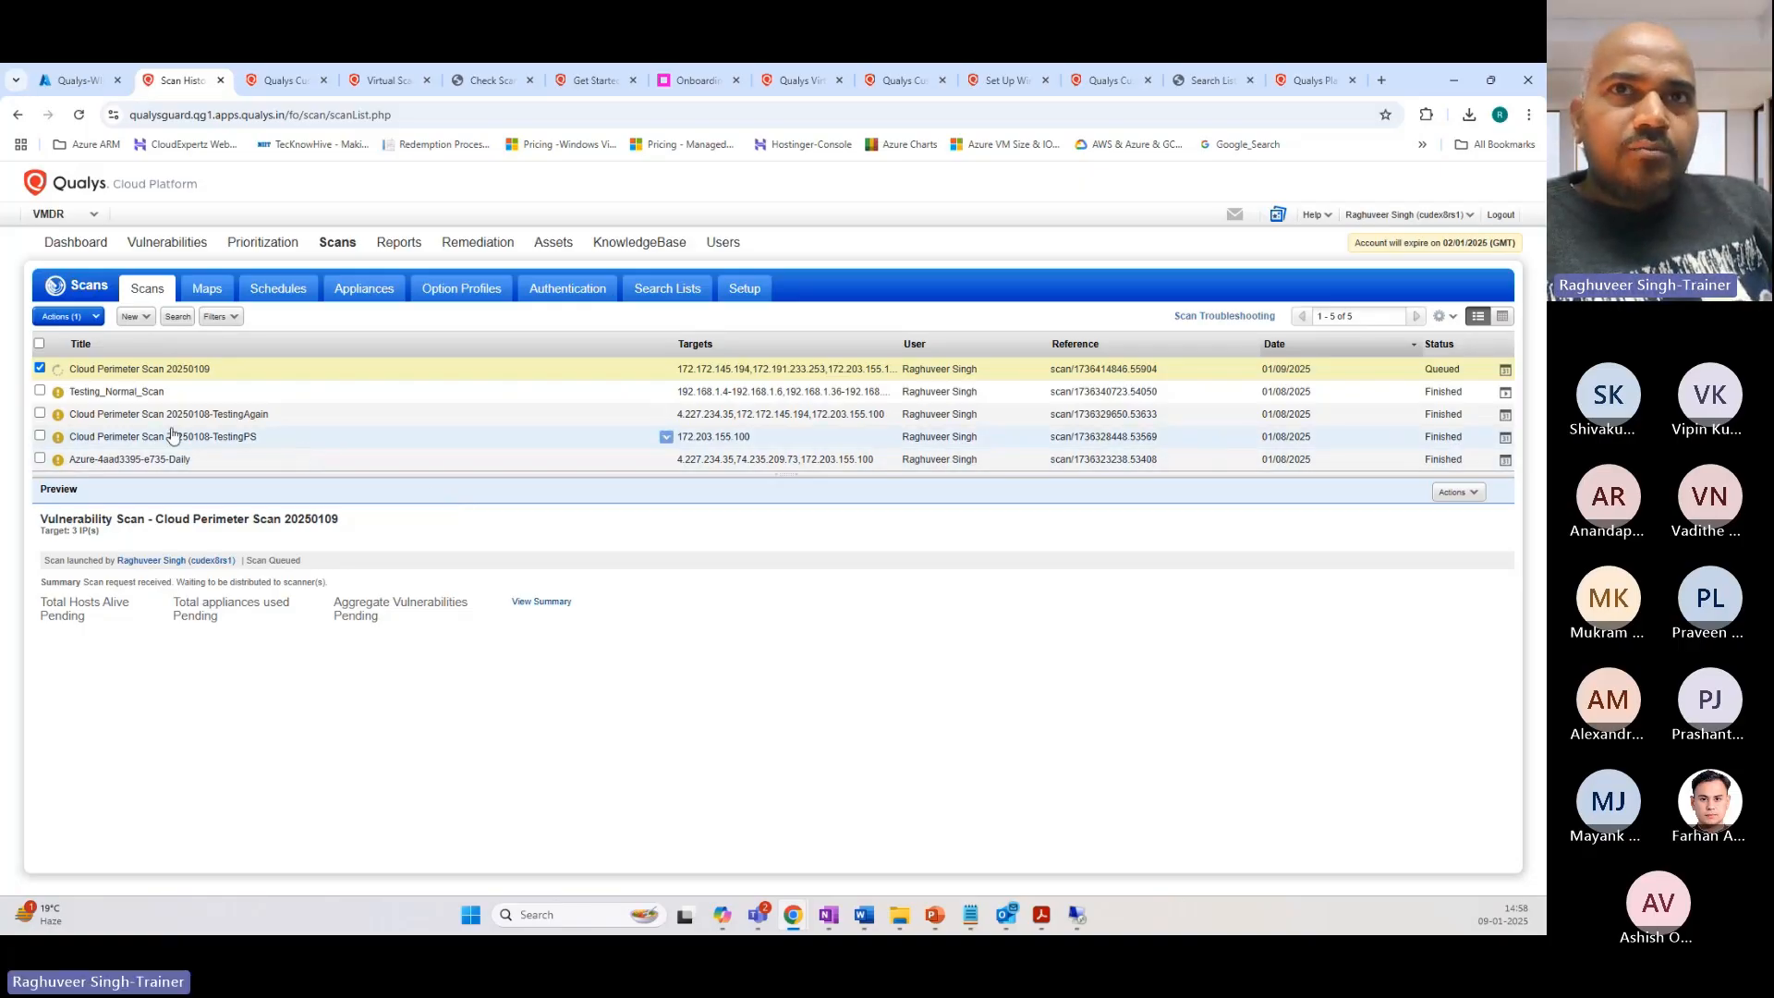
# Step: Open and close the results and status summary of the 20250108-TestingAgain scan, and reselect Cloud Perimeter Scan 20250109
pyautogui.click(101, 416)
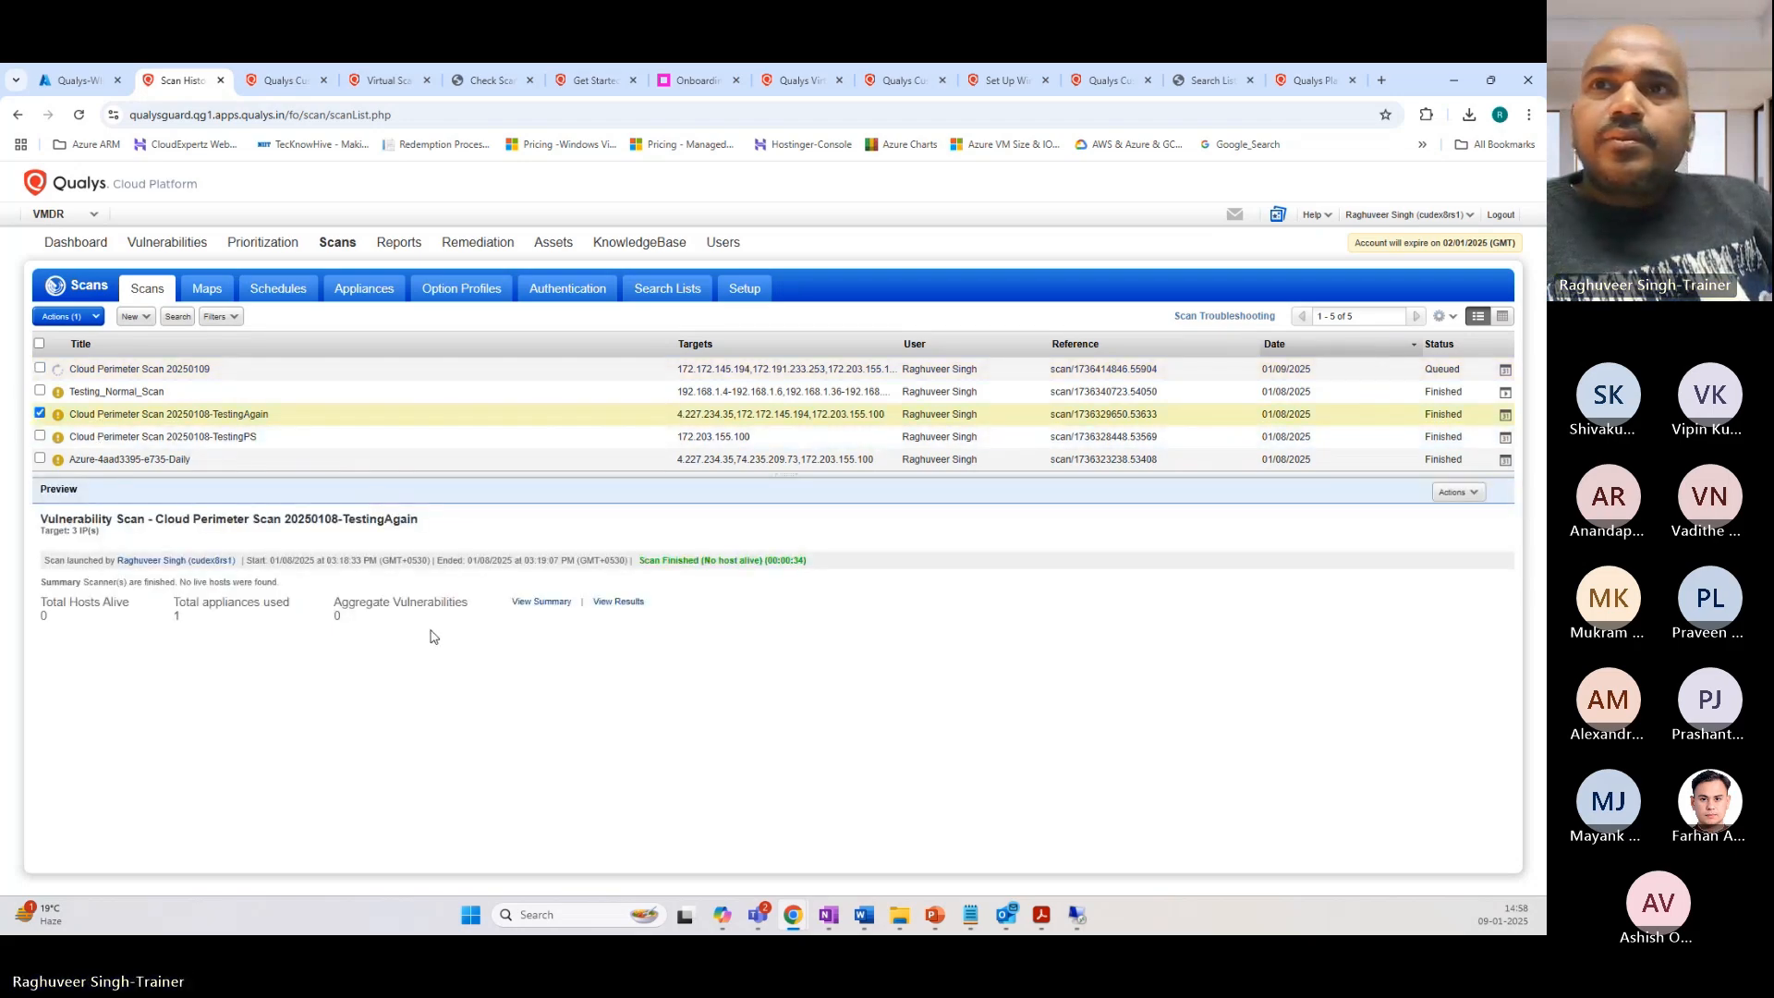
pyautogui.click(614, 602)
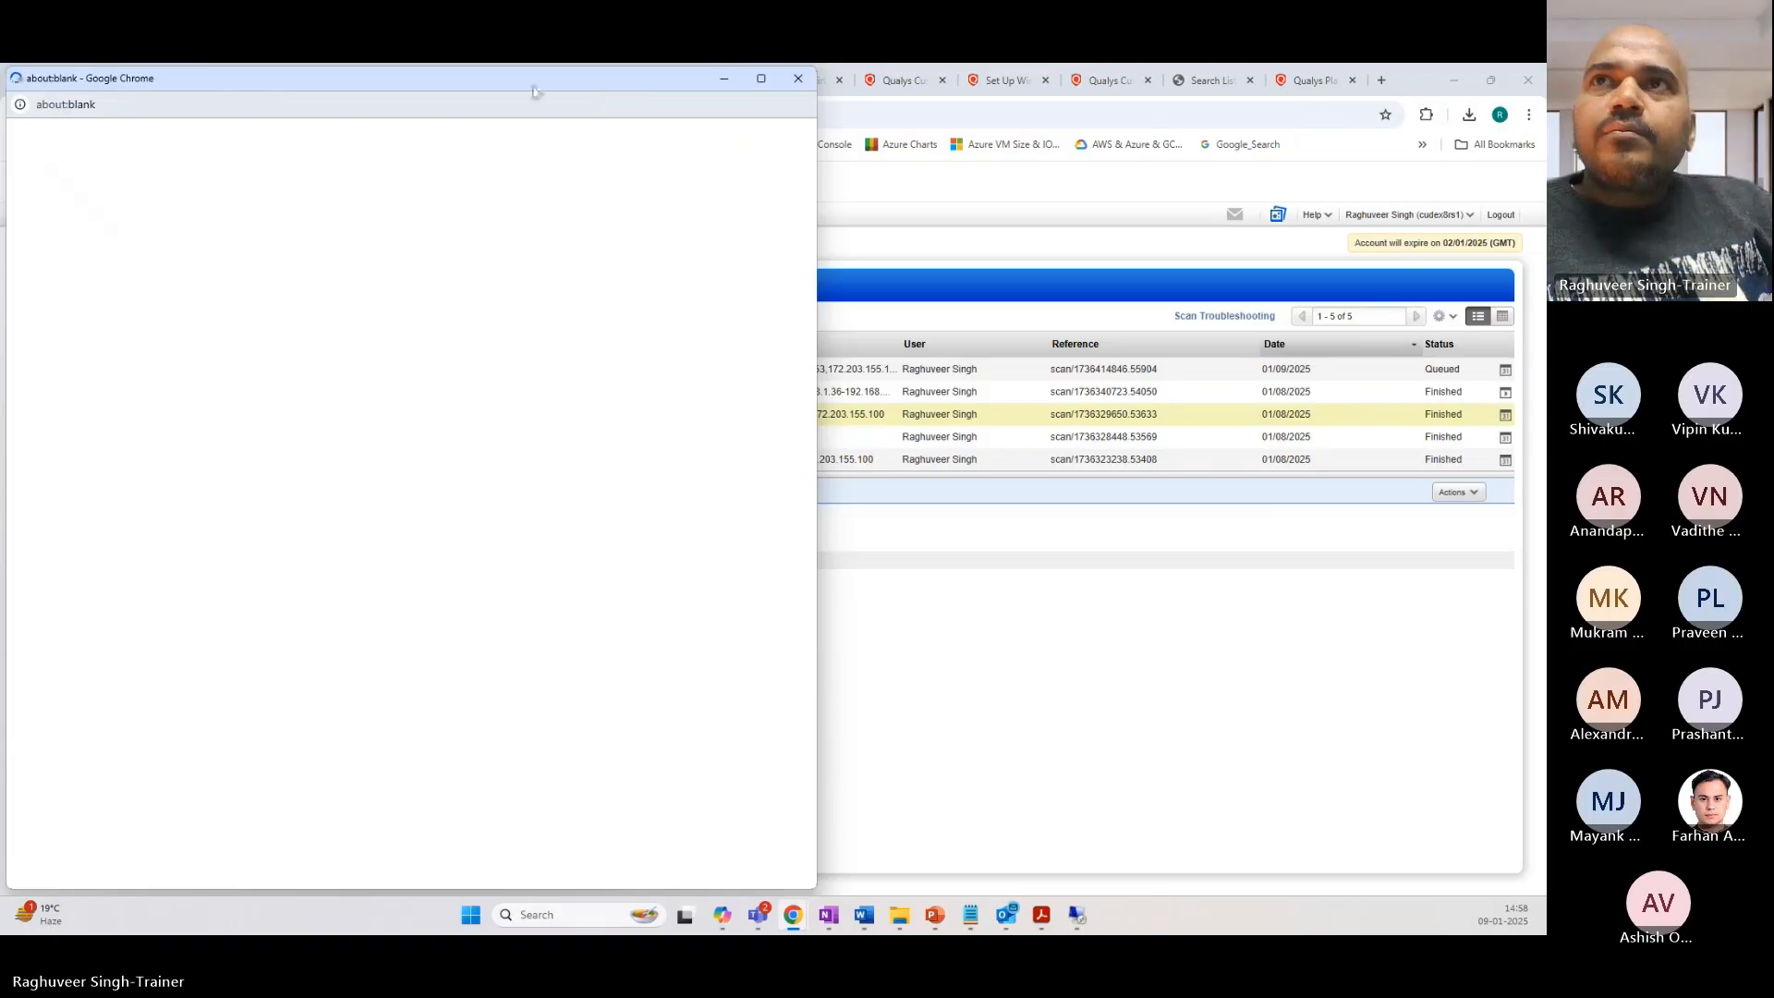
pyautogui.moveTo(534, 86); pyautogui.dragTo(688, 88)
pyautogui.click(946, 82)
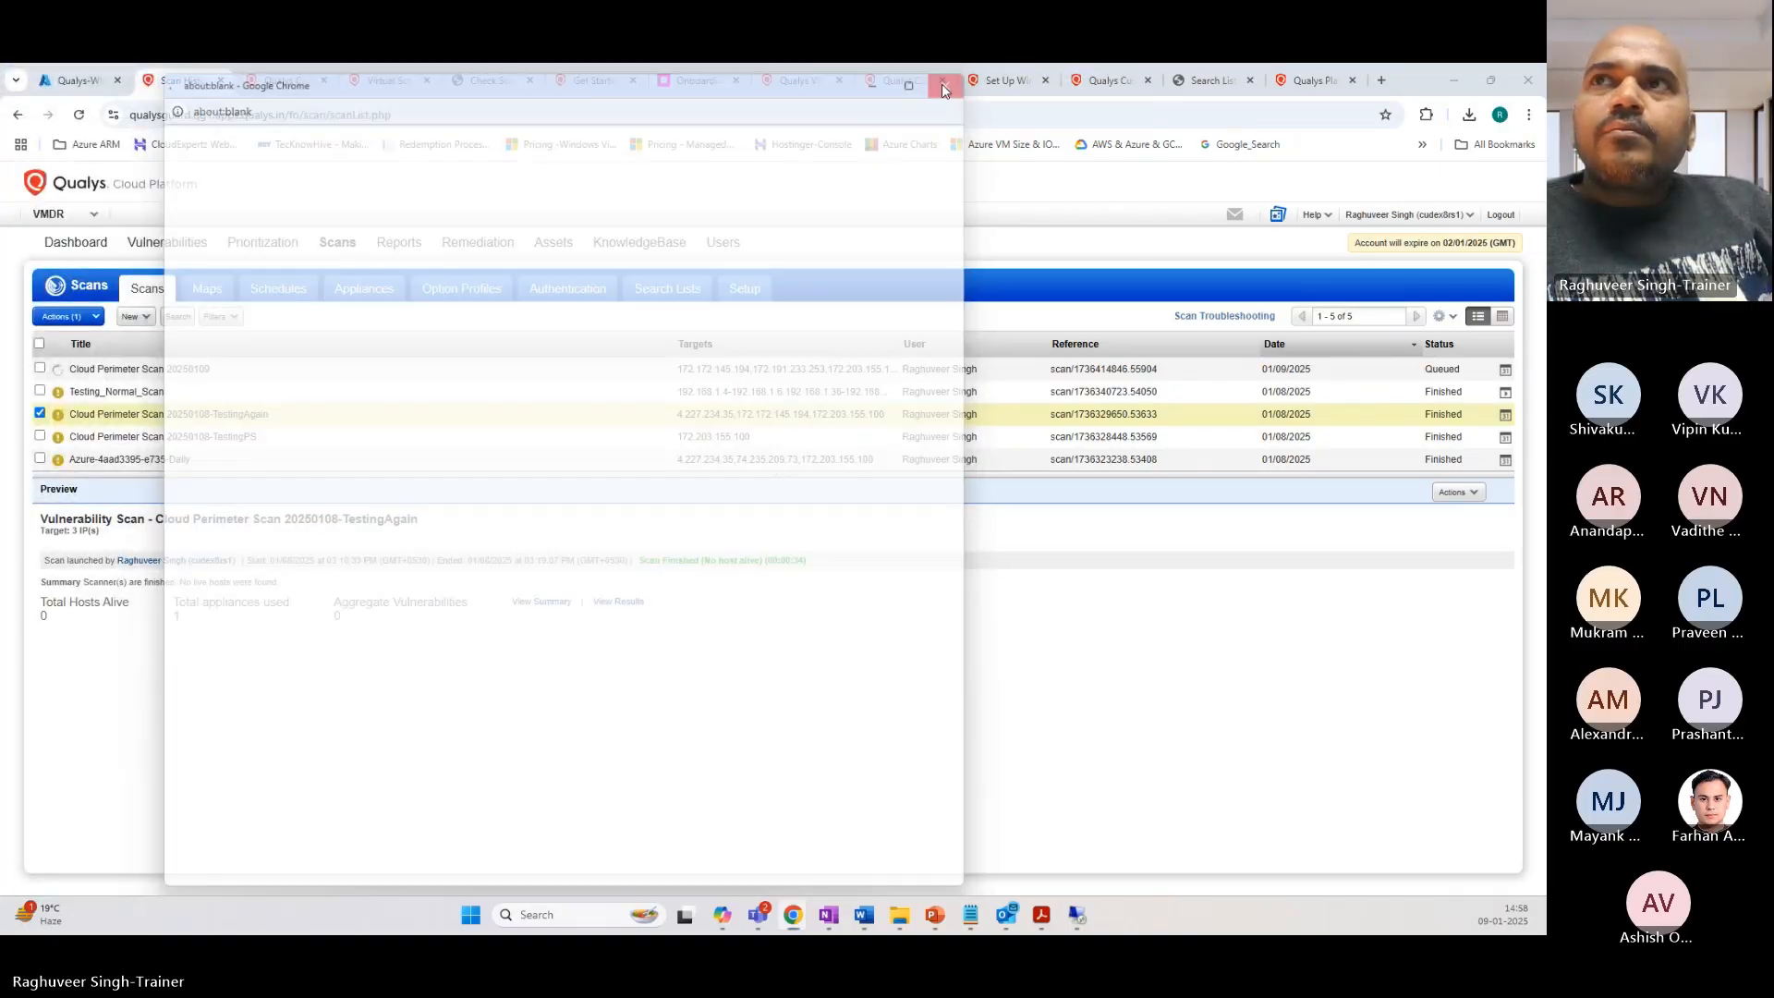
pyautogui.click(542, 602)
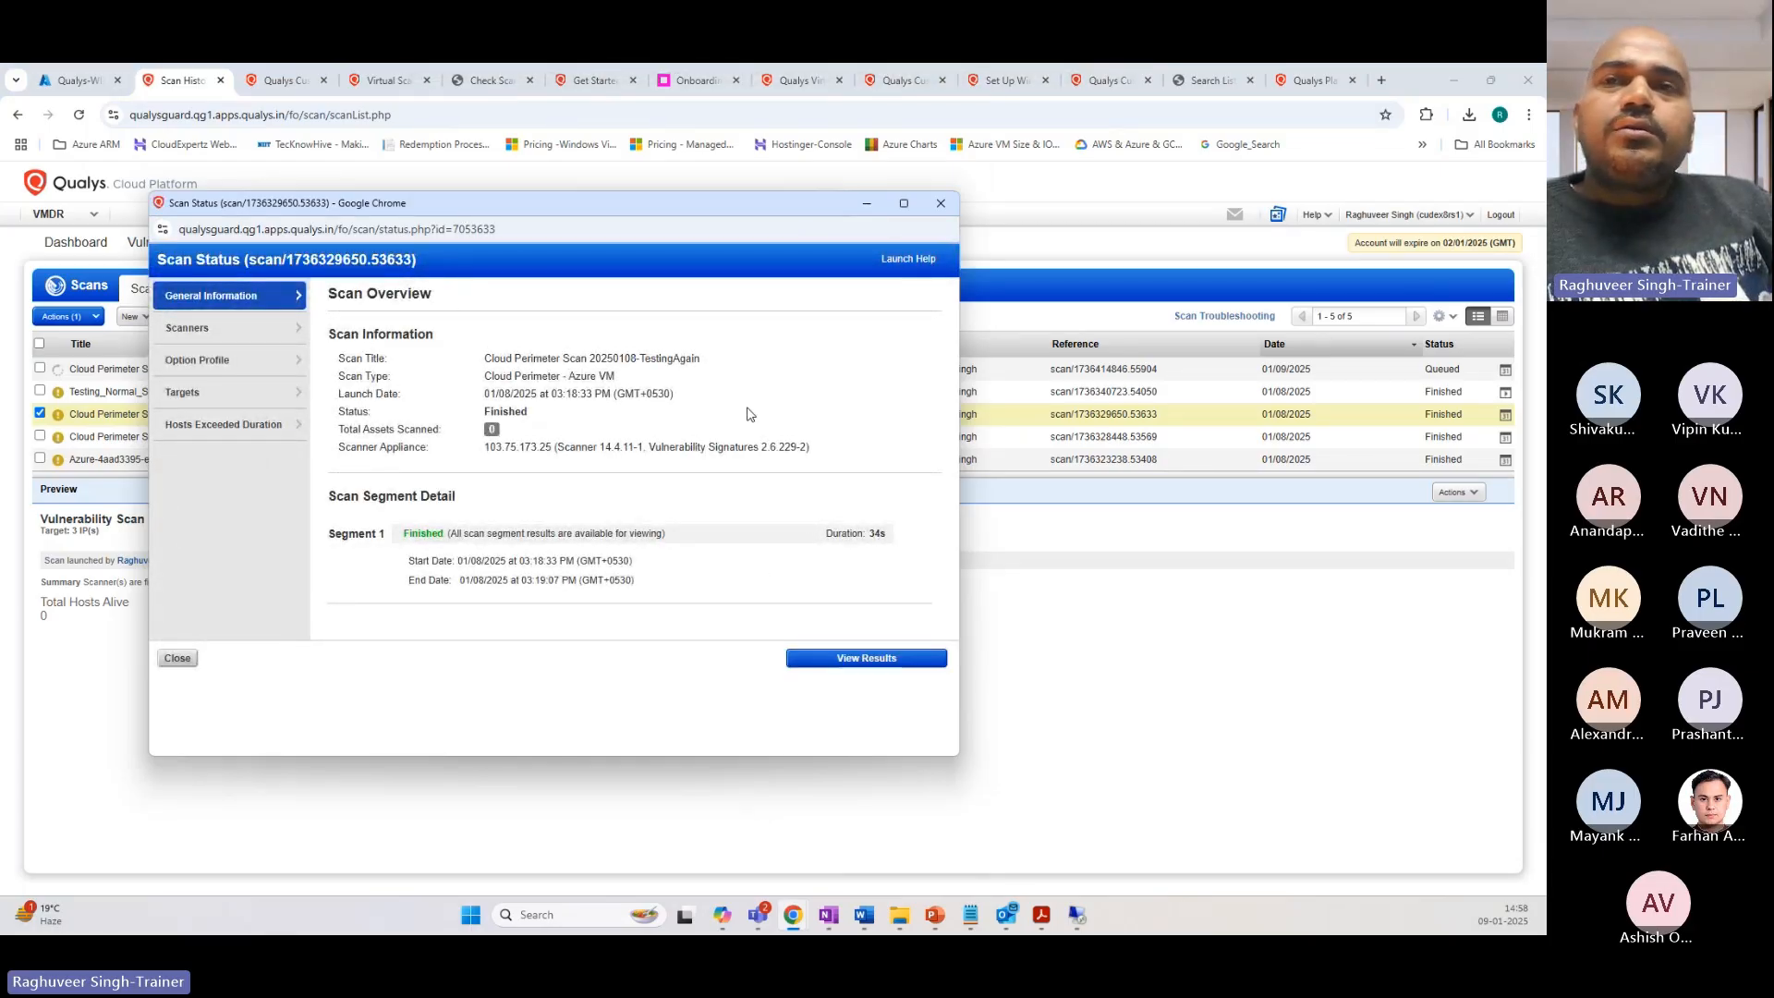
pyautogui.click(939, 205)
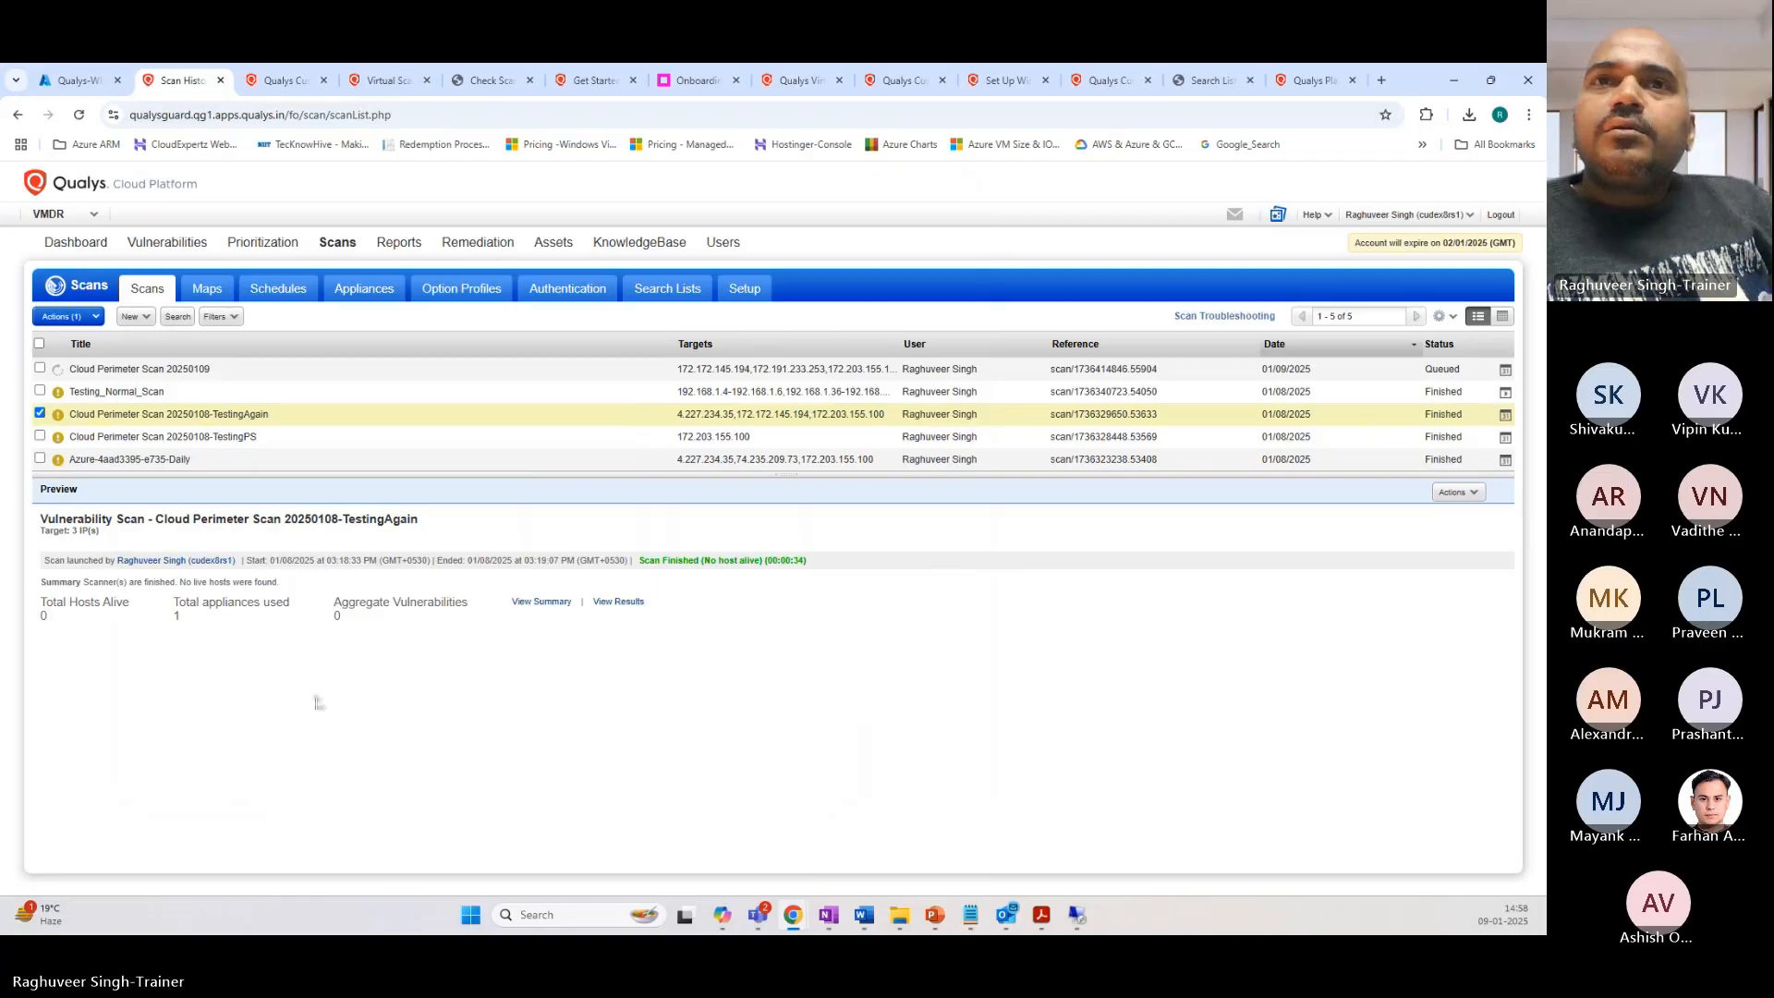
pyautogui.click(118, 371)
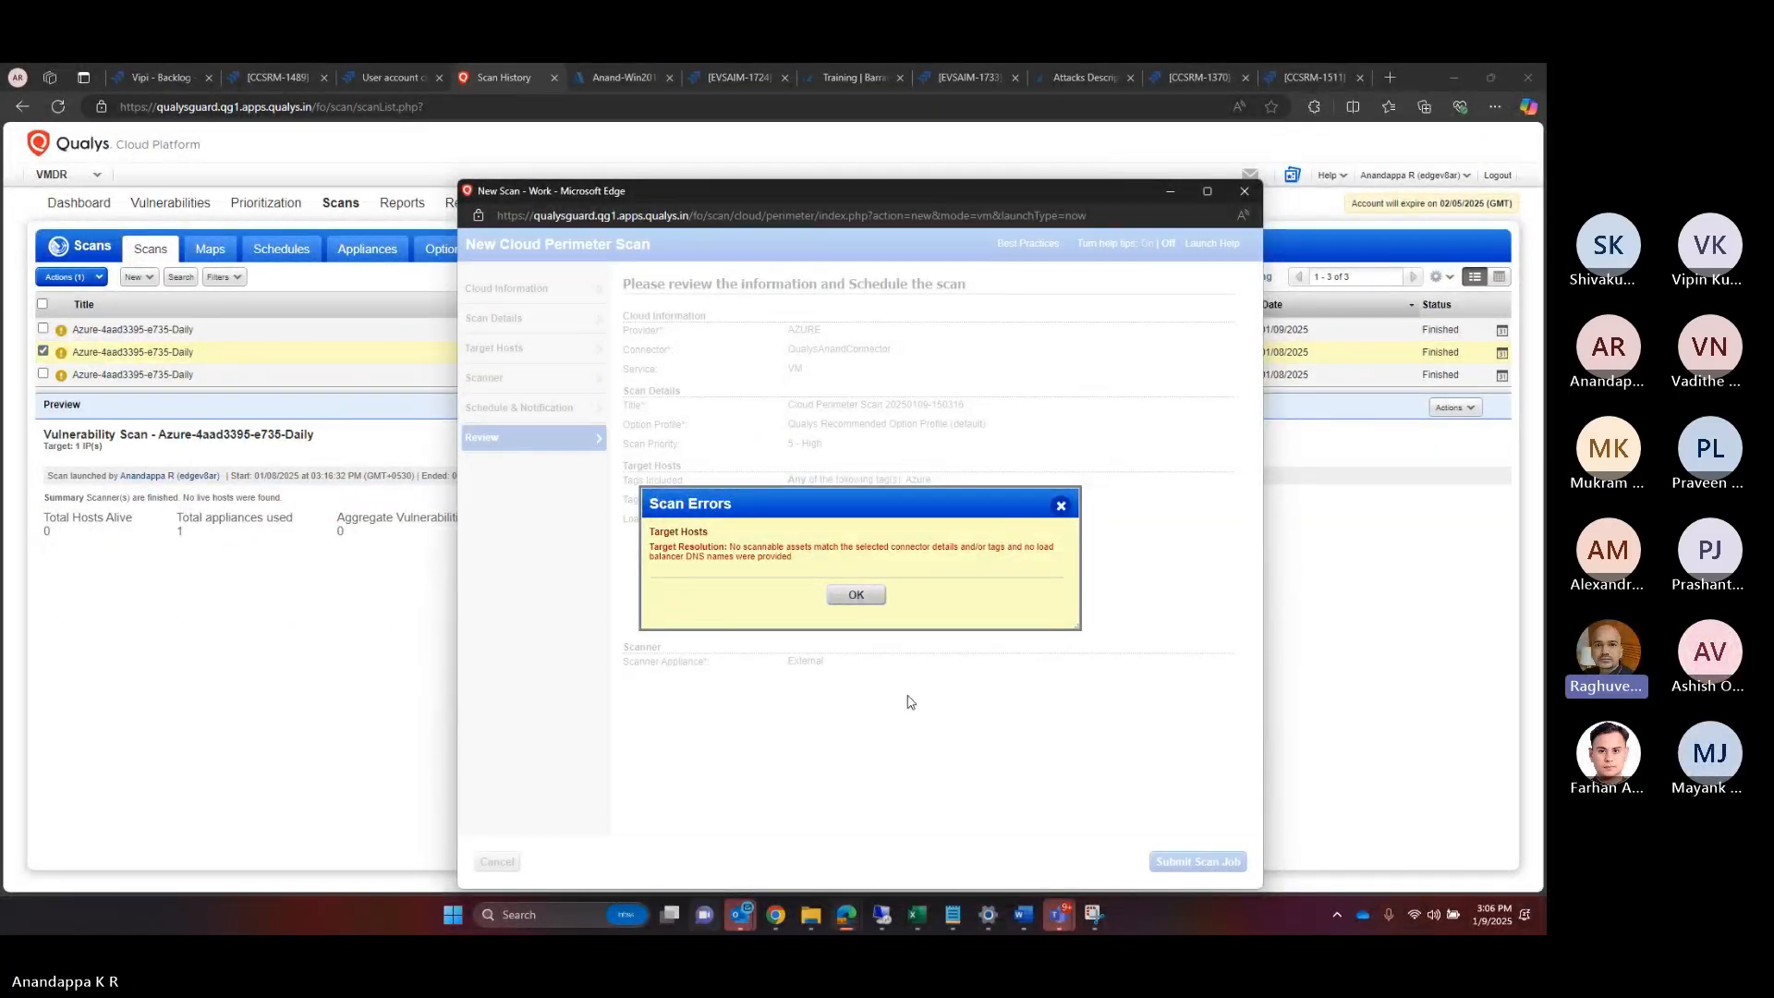
# Step: Dismiss the Target Hosts scan error and close the new cloud perimeter scan without submitting it
pyautogui.click(349, 739)
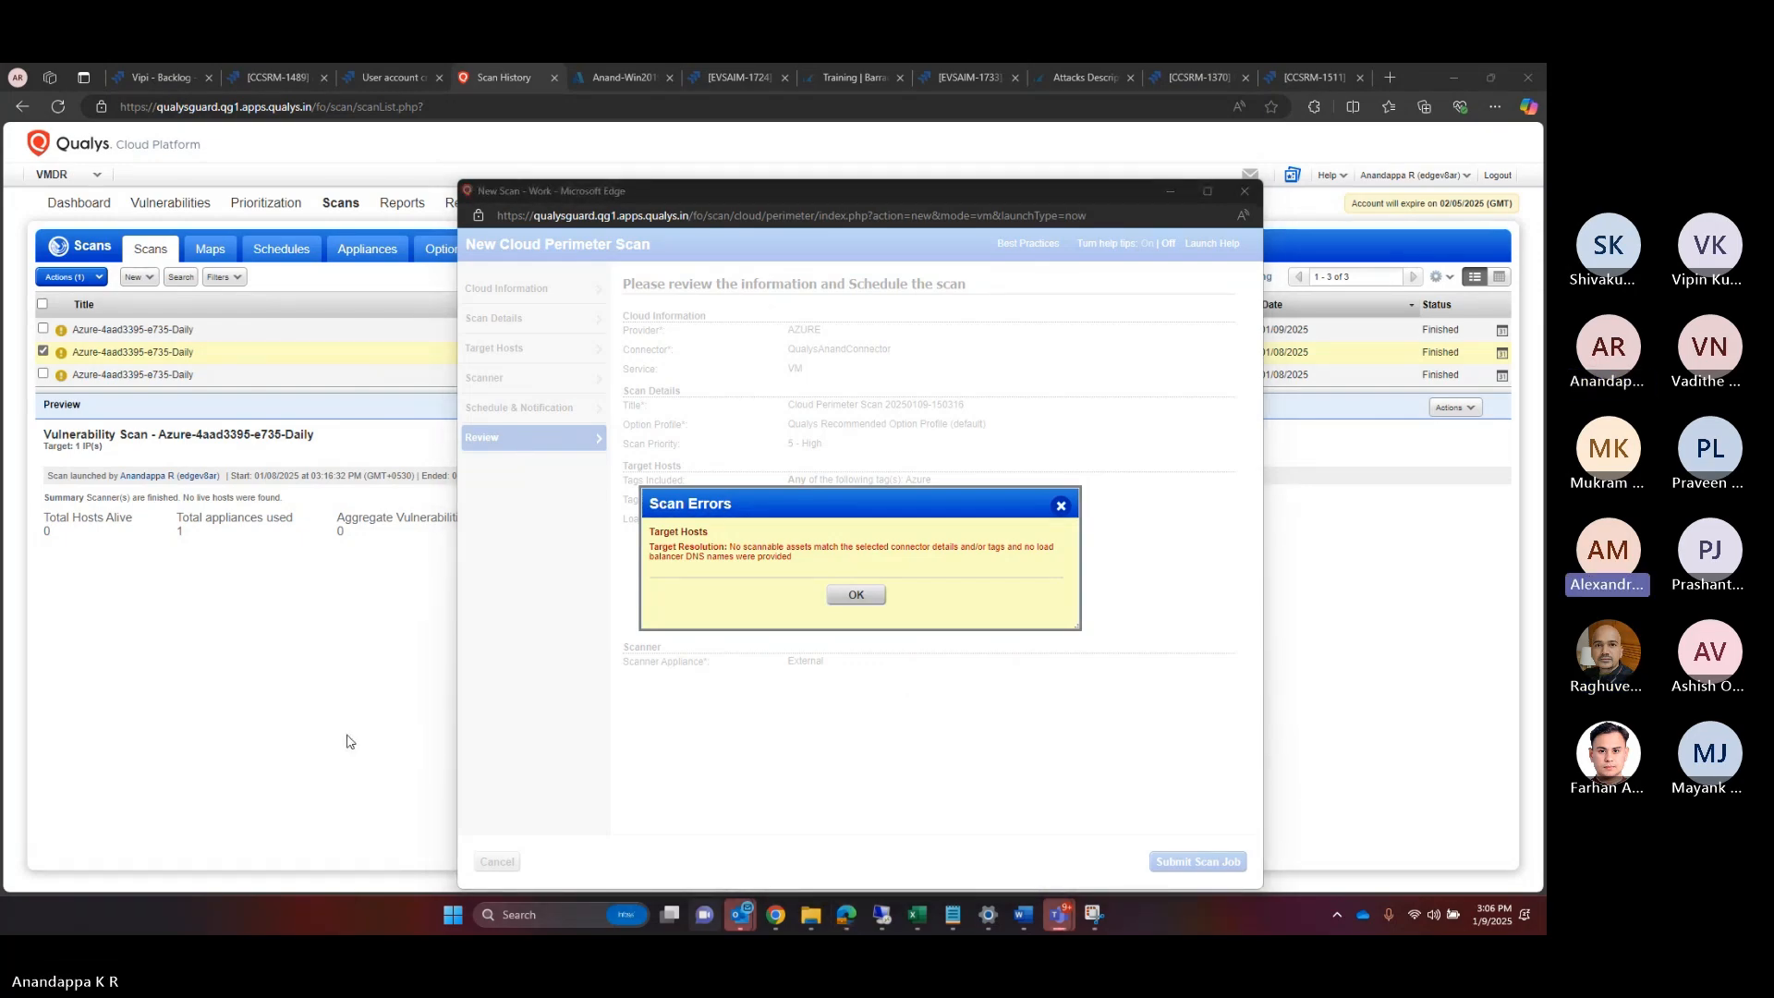
pyautogui.click(852, 600)
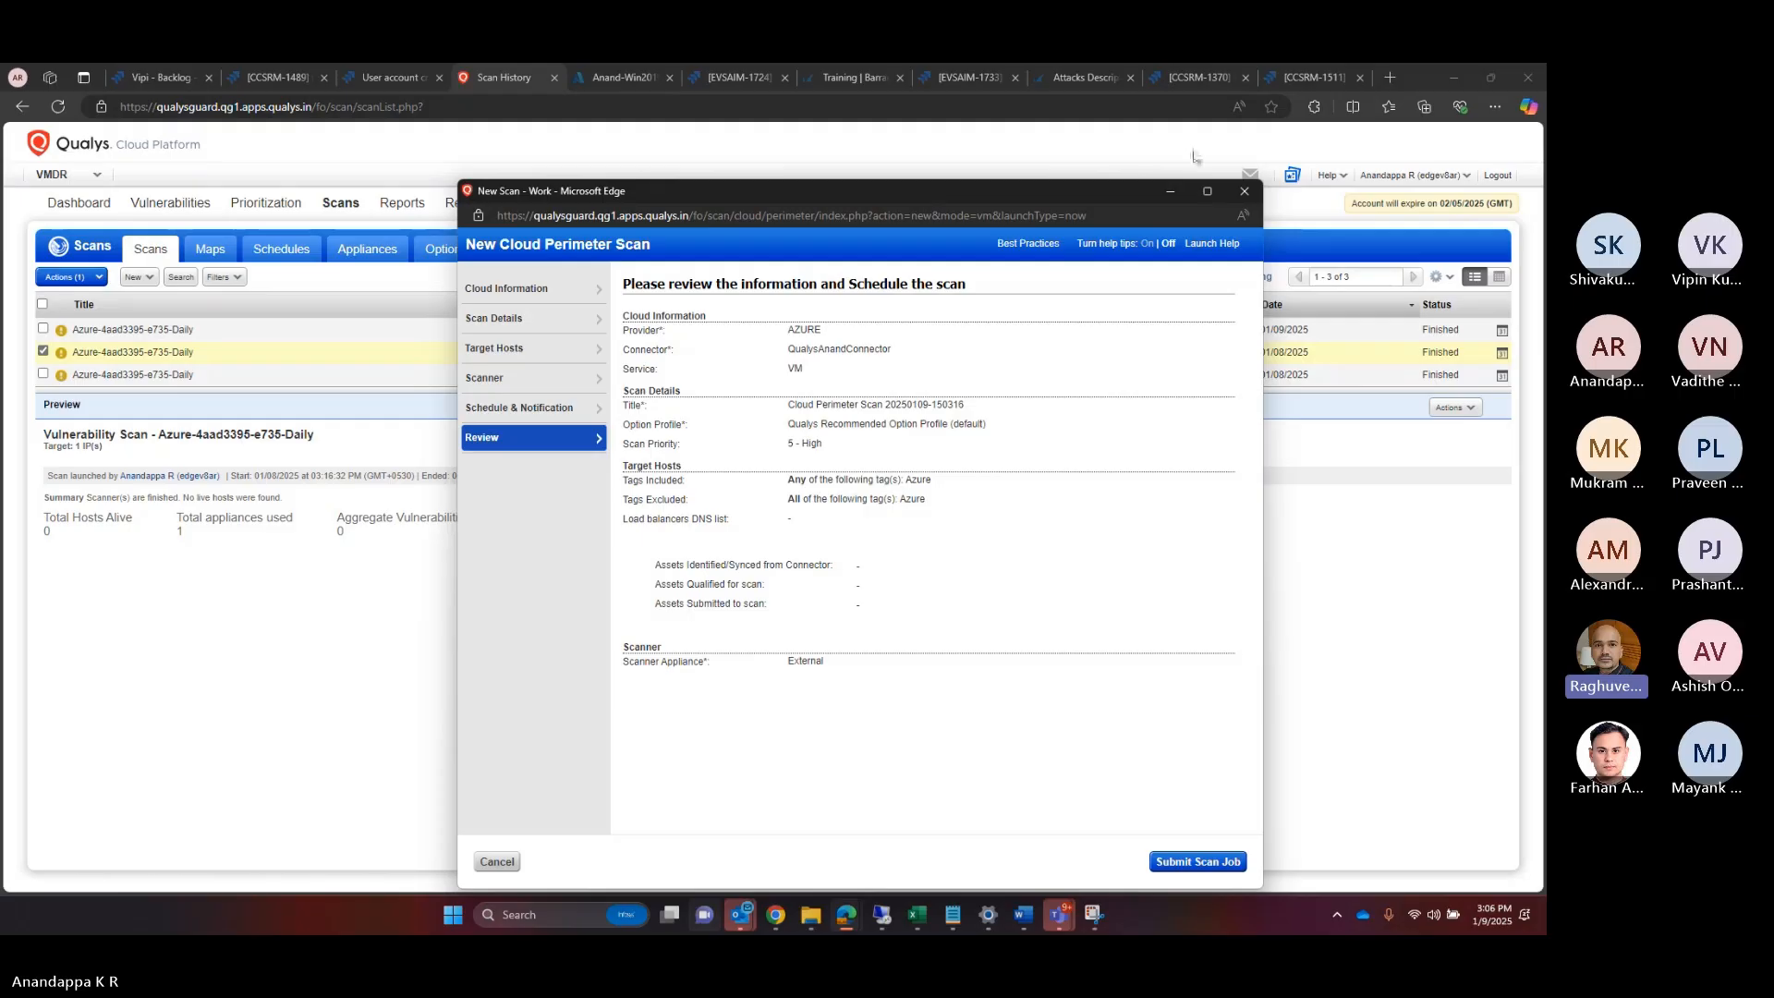
pyautogui.click(1246, 194)
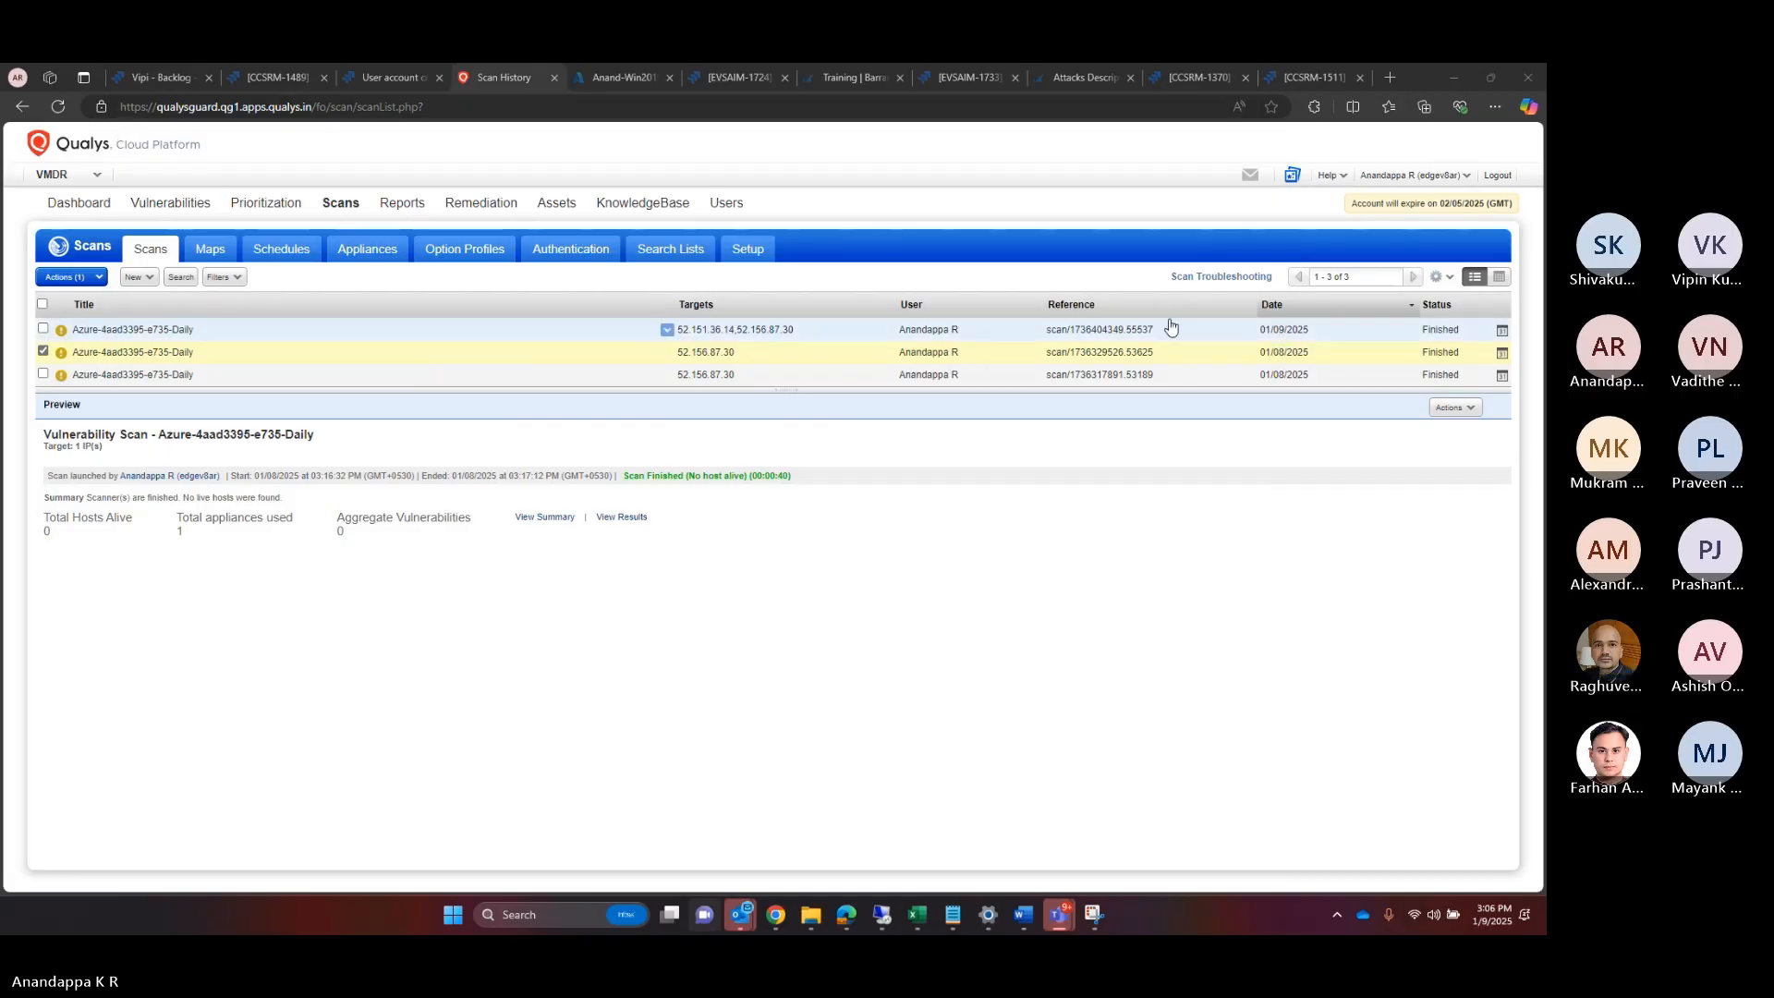
# Step: Open the status summary of the Azure daily scan dated 01/09/2025 and check its target IP addresses
pyautogui.click(1233, 335)
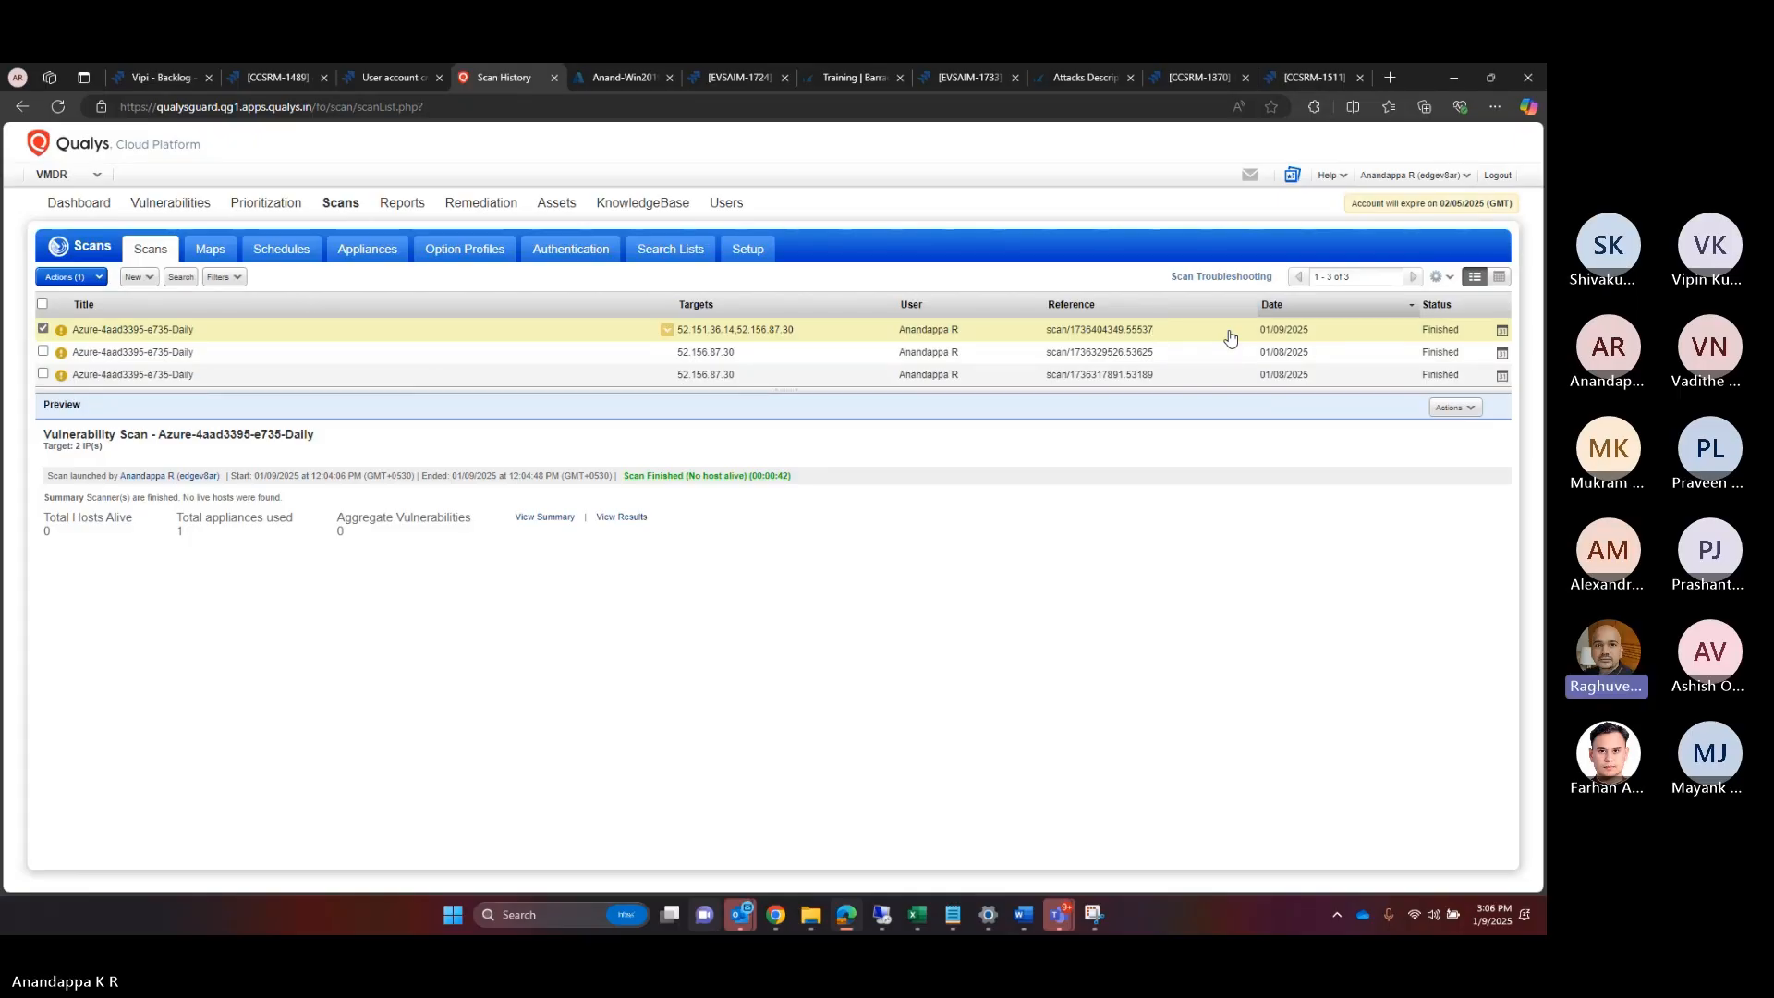
pyautogui.click(523, 520)
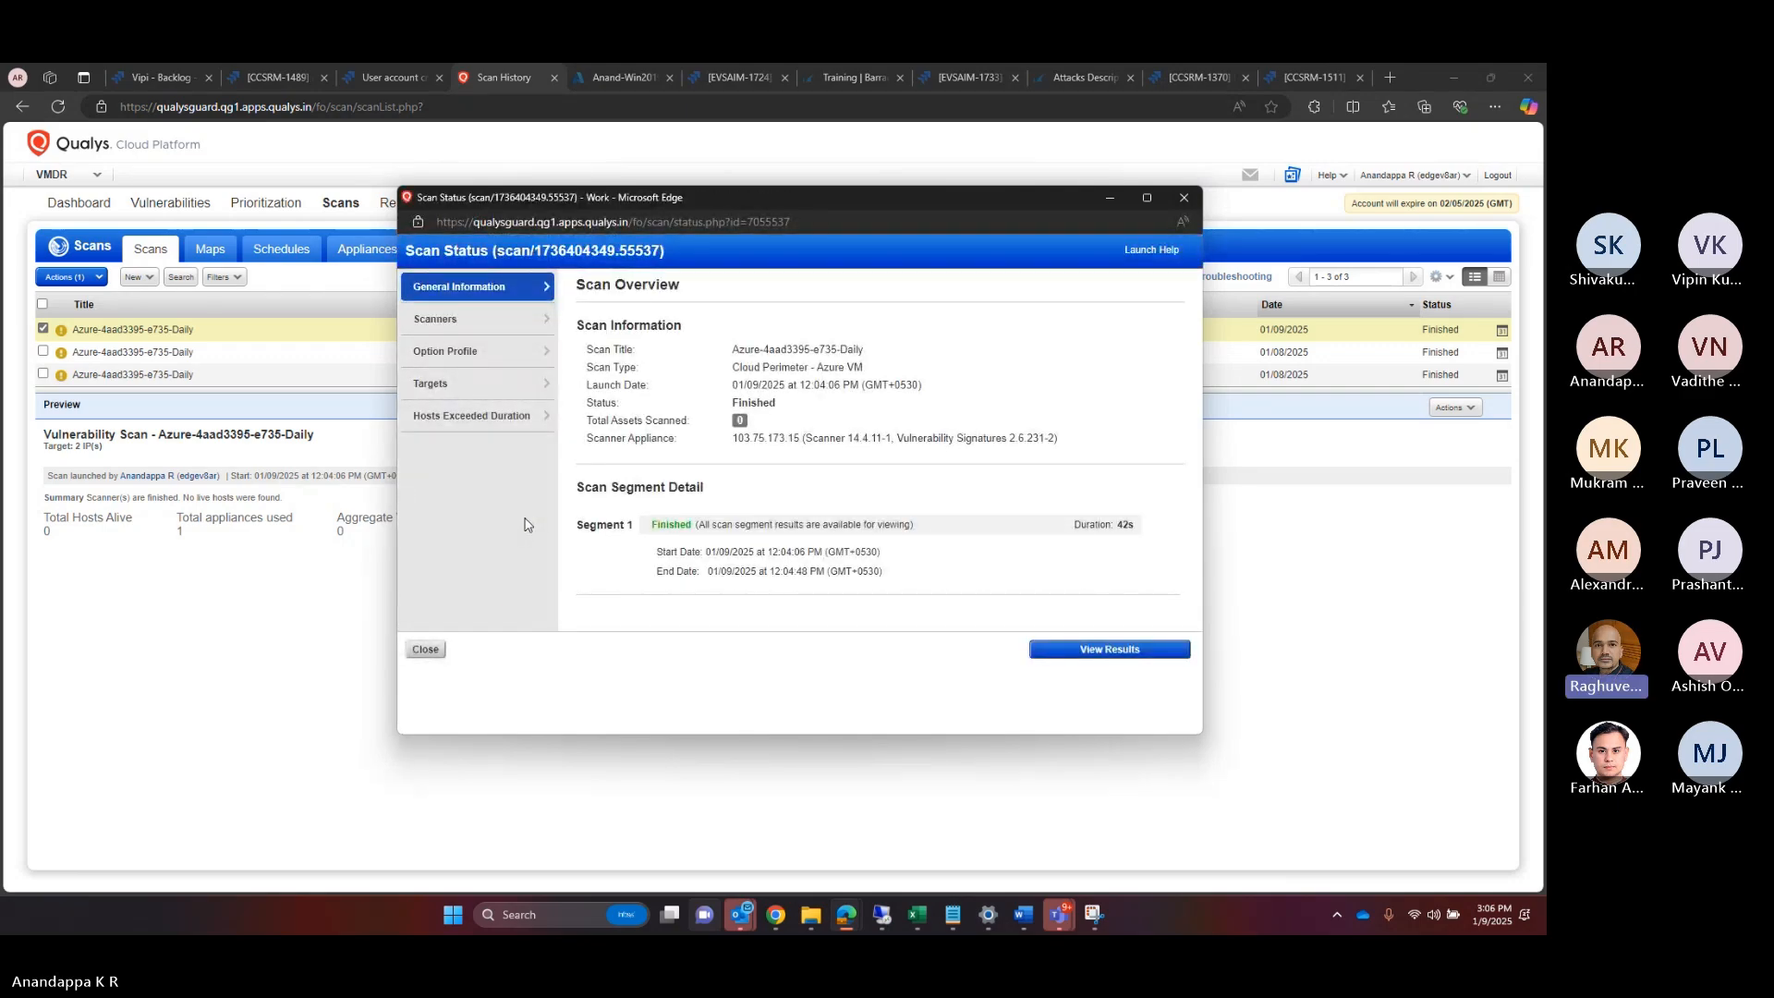
pyautogui.click(434, 390)
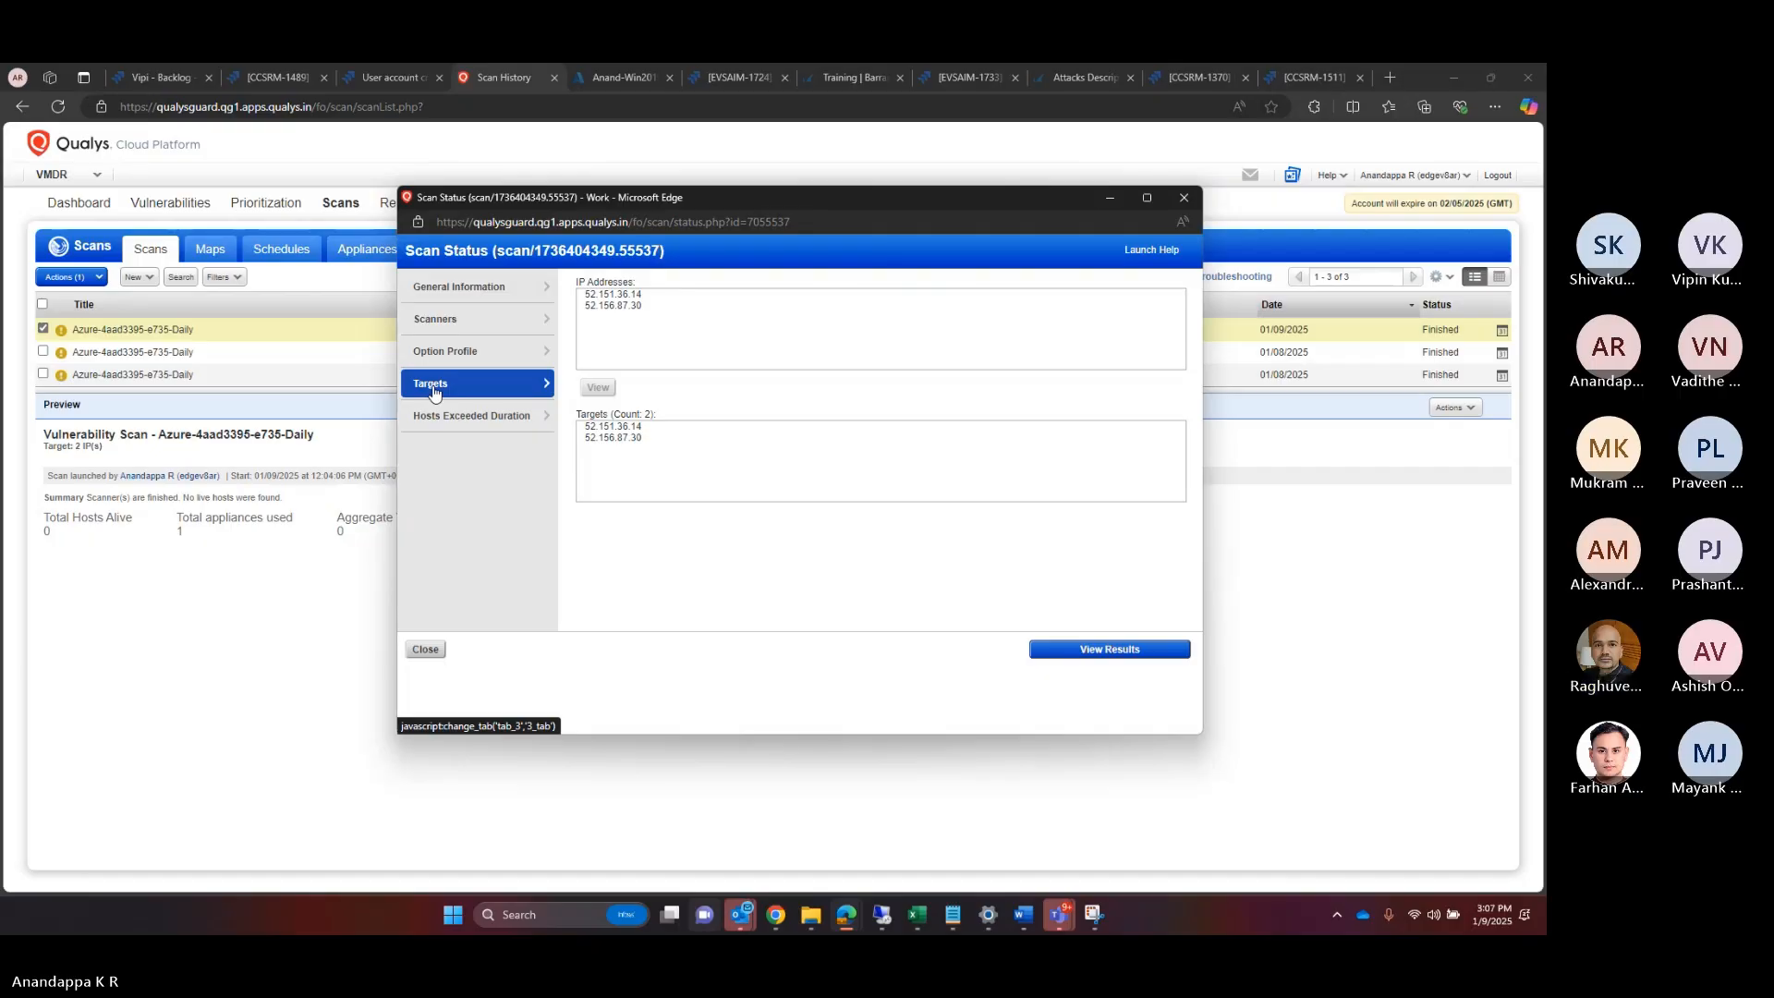
# Step: Check the public IP addresses in the Azure virtual machines list against the scan's targets, and return to the Qualys scan history
pyautogui.moveTo(852, 921)
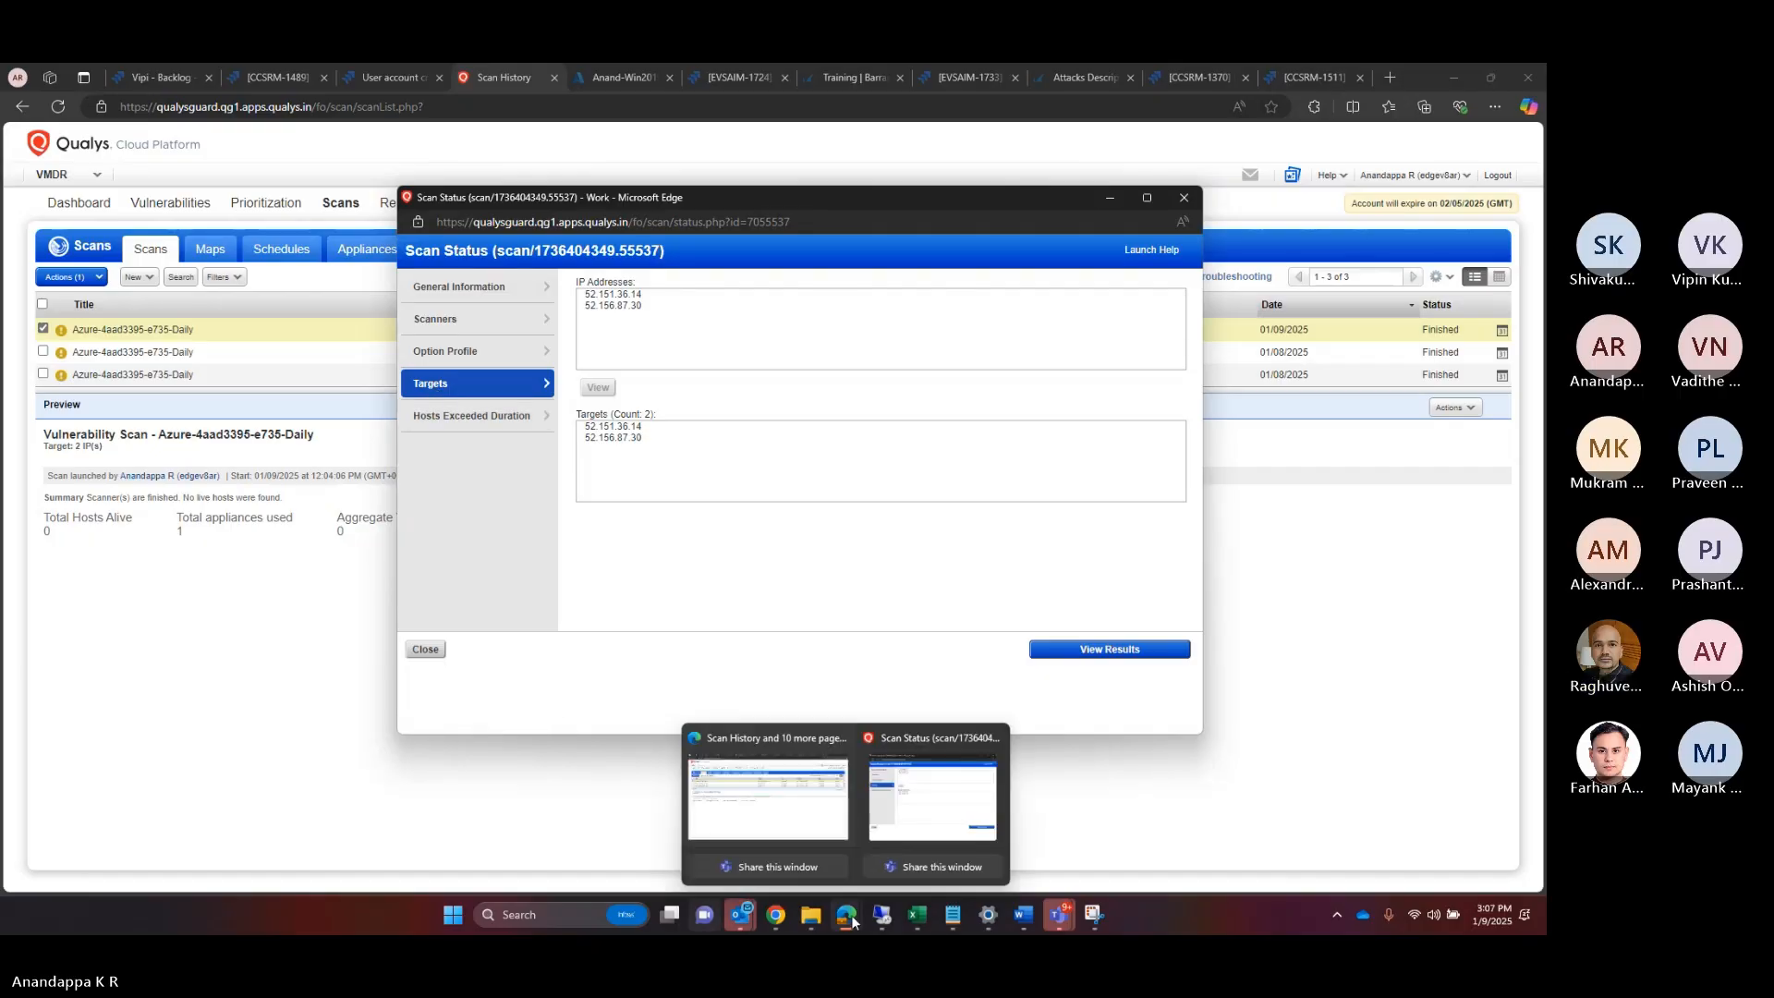
pyautogui.click(818, 809)
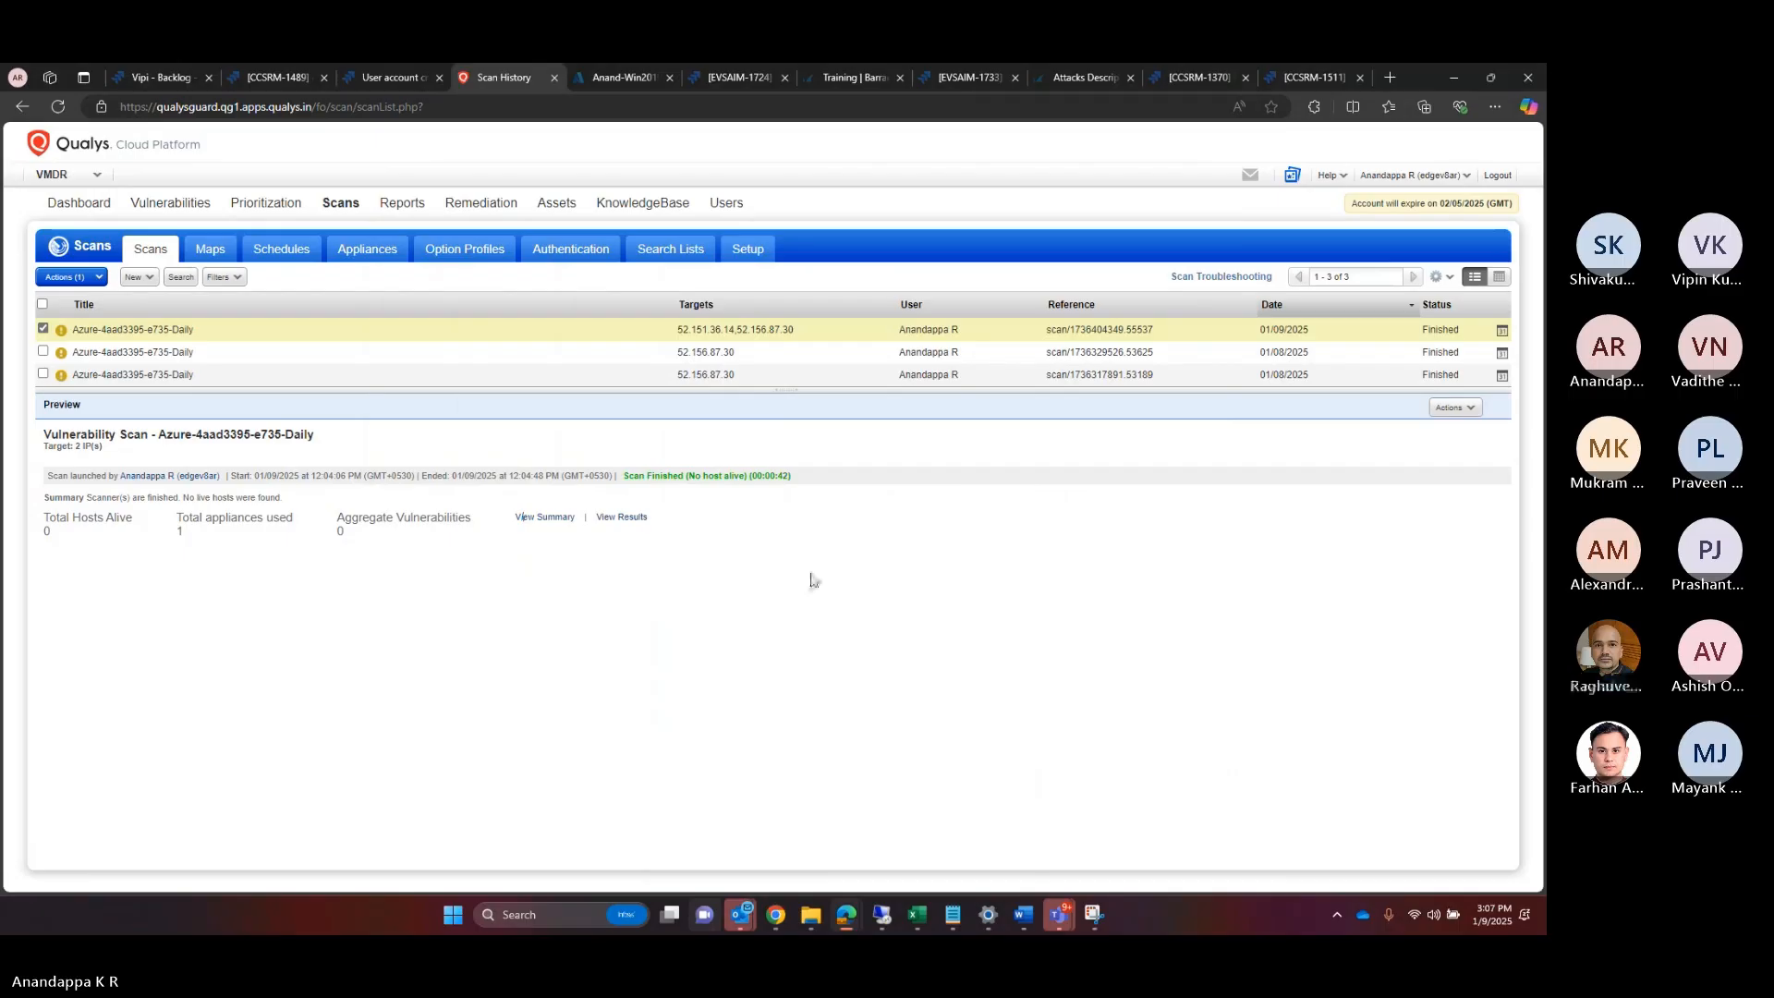
pyautogui.click(602, 82)
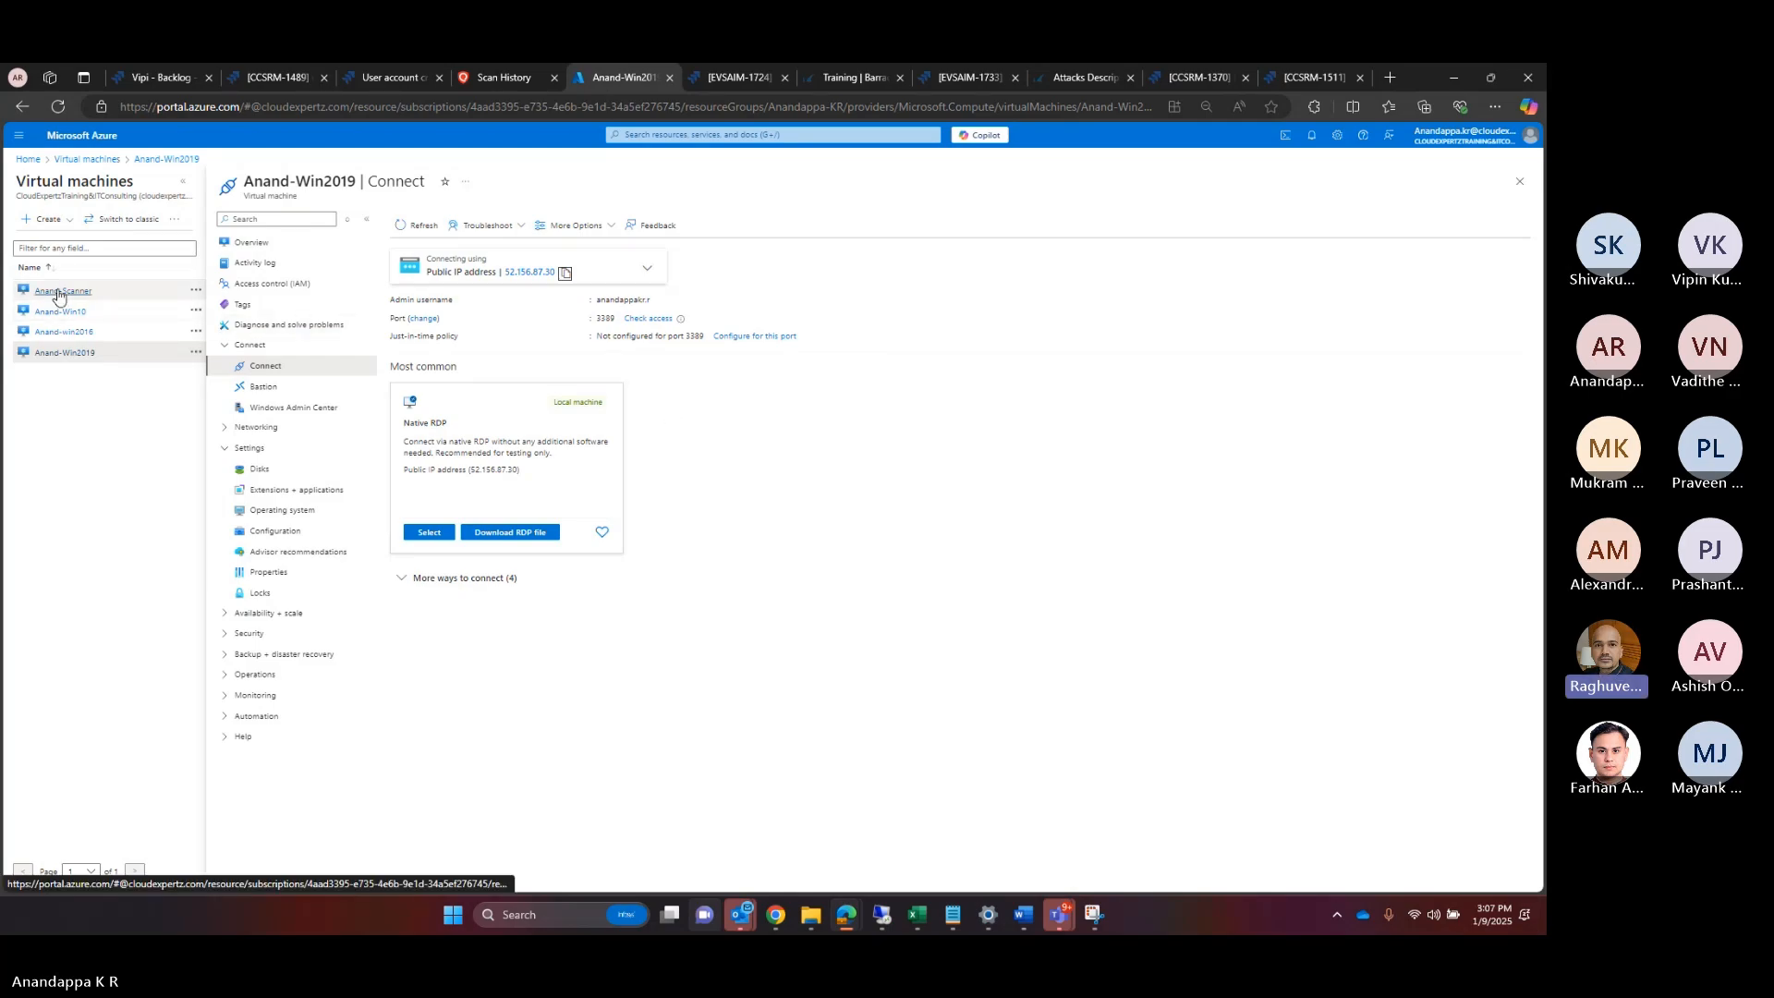
pyautogui.click(89, 159)
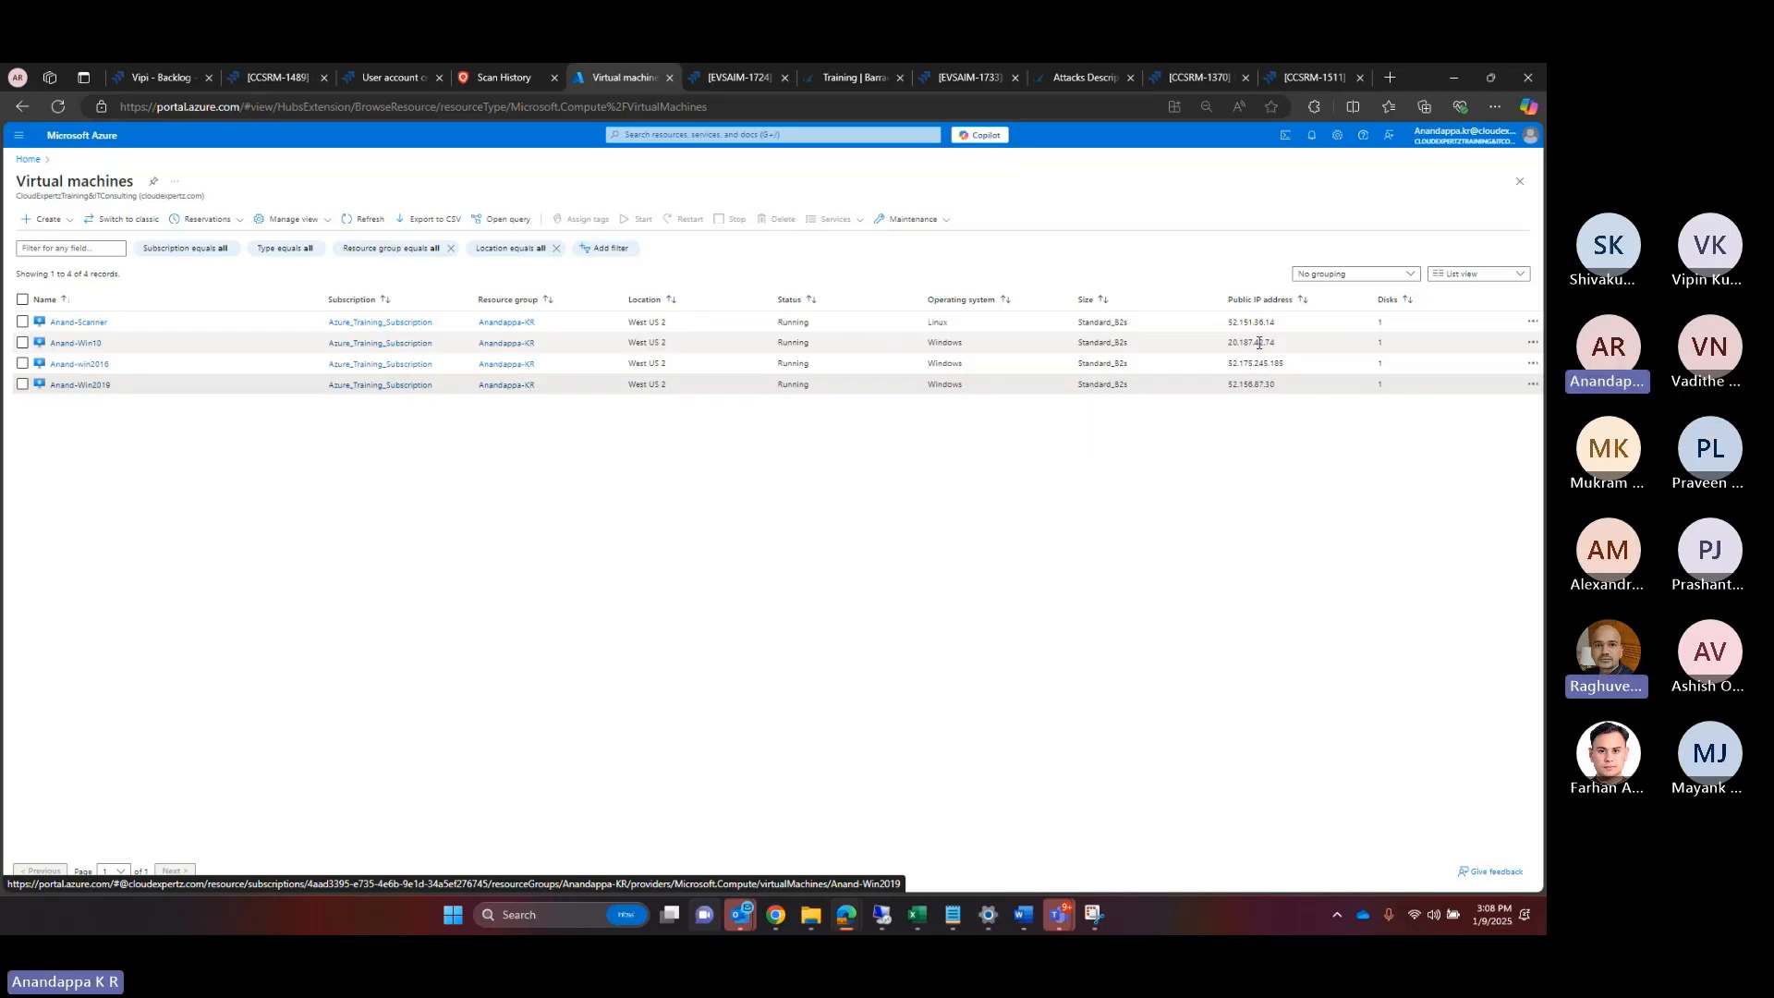
pyautogui.click(513, 81)
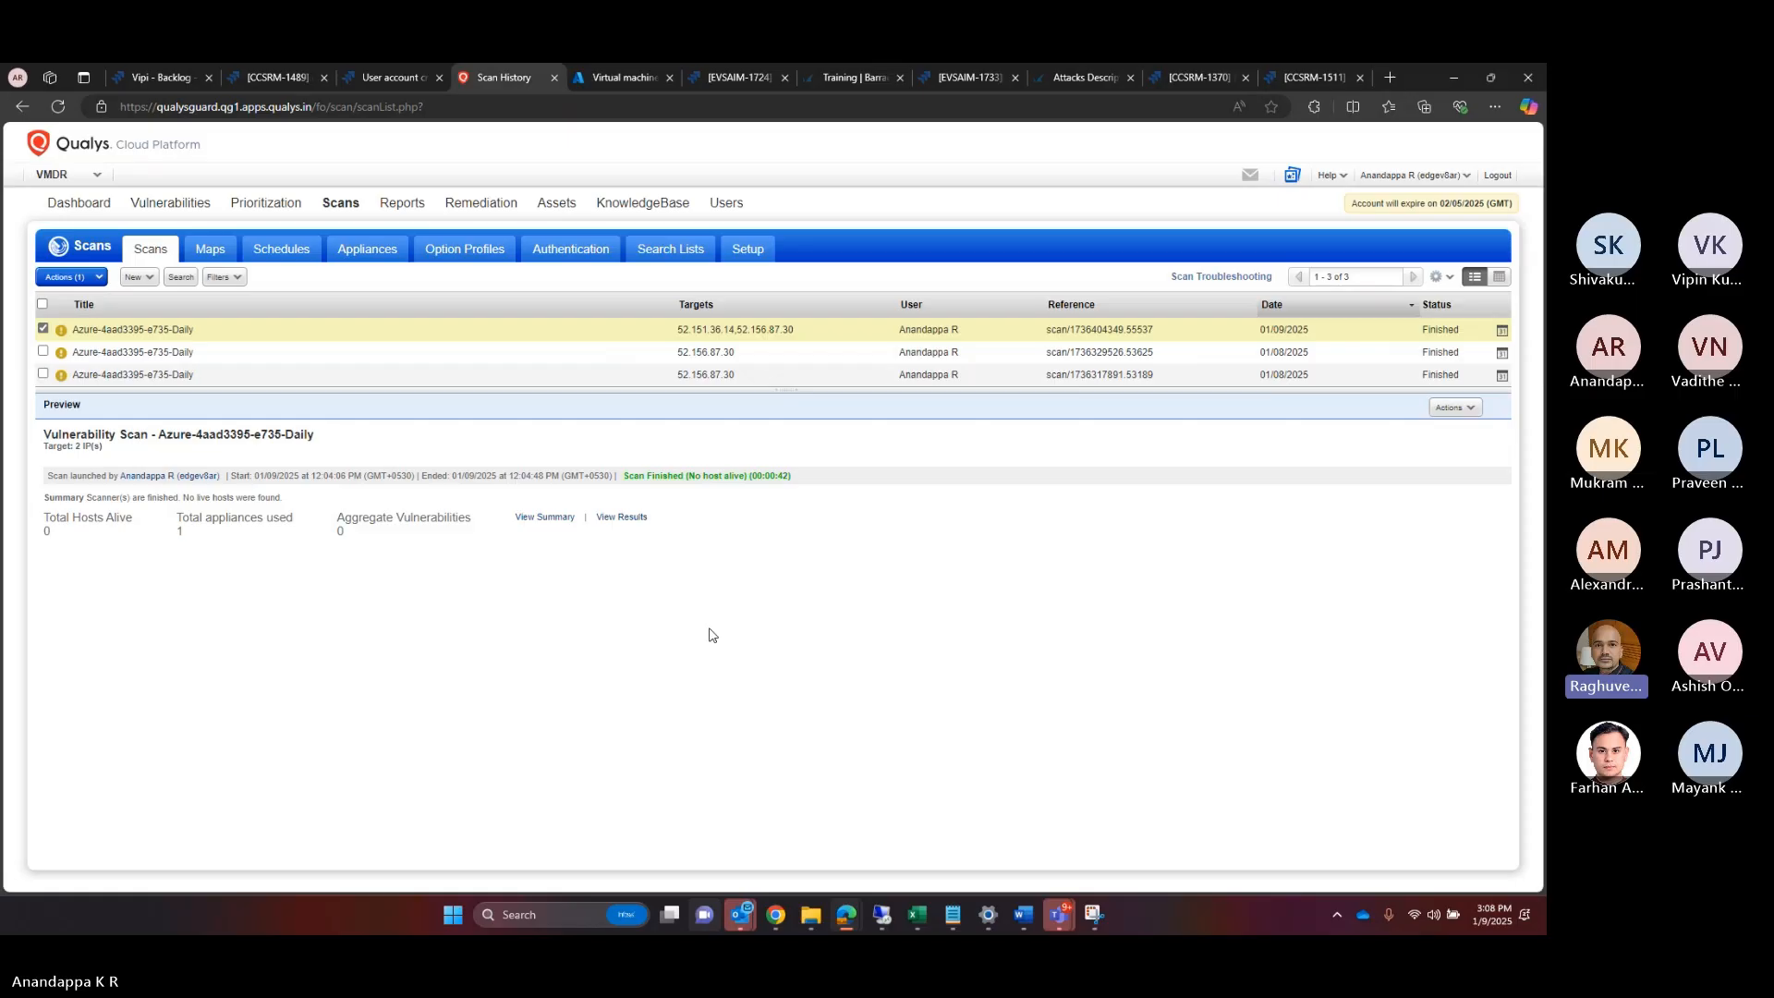
# Step: Add the bullet "Azure Virtual Firewall (Network Security Group)" under Lab Environment in the Session_Transcript_Jan062025 Word document
pyautogui.write('A')
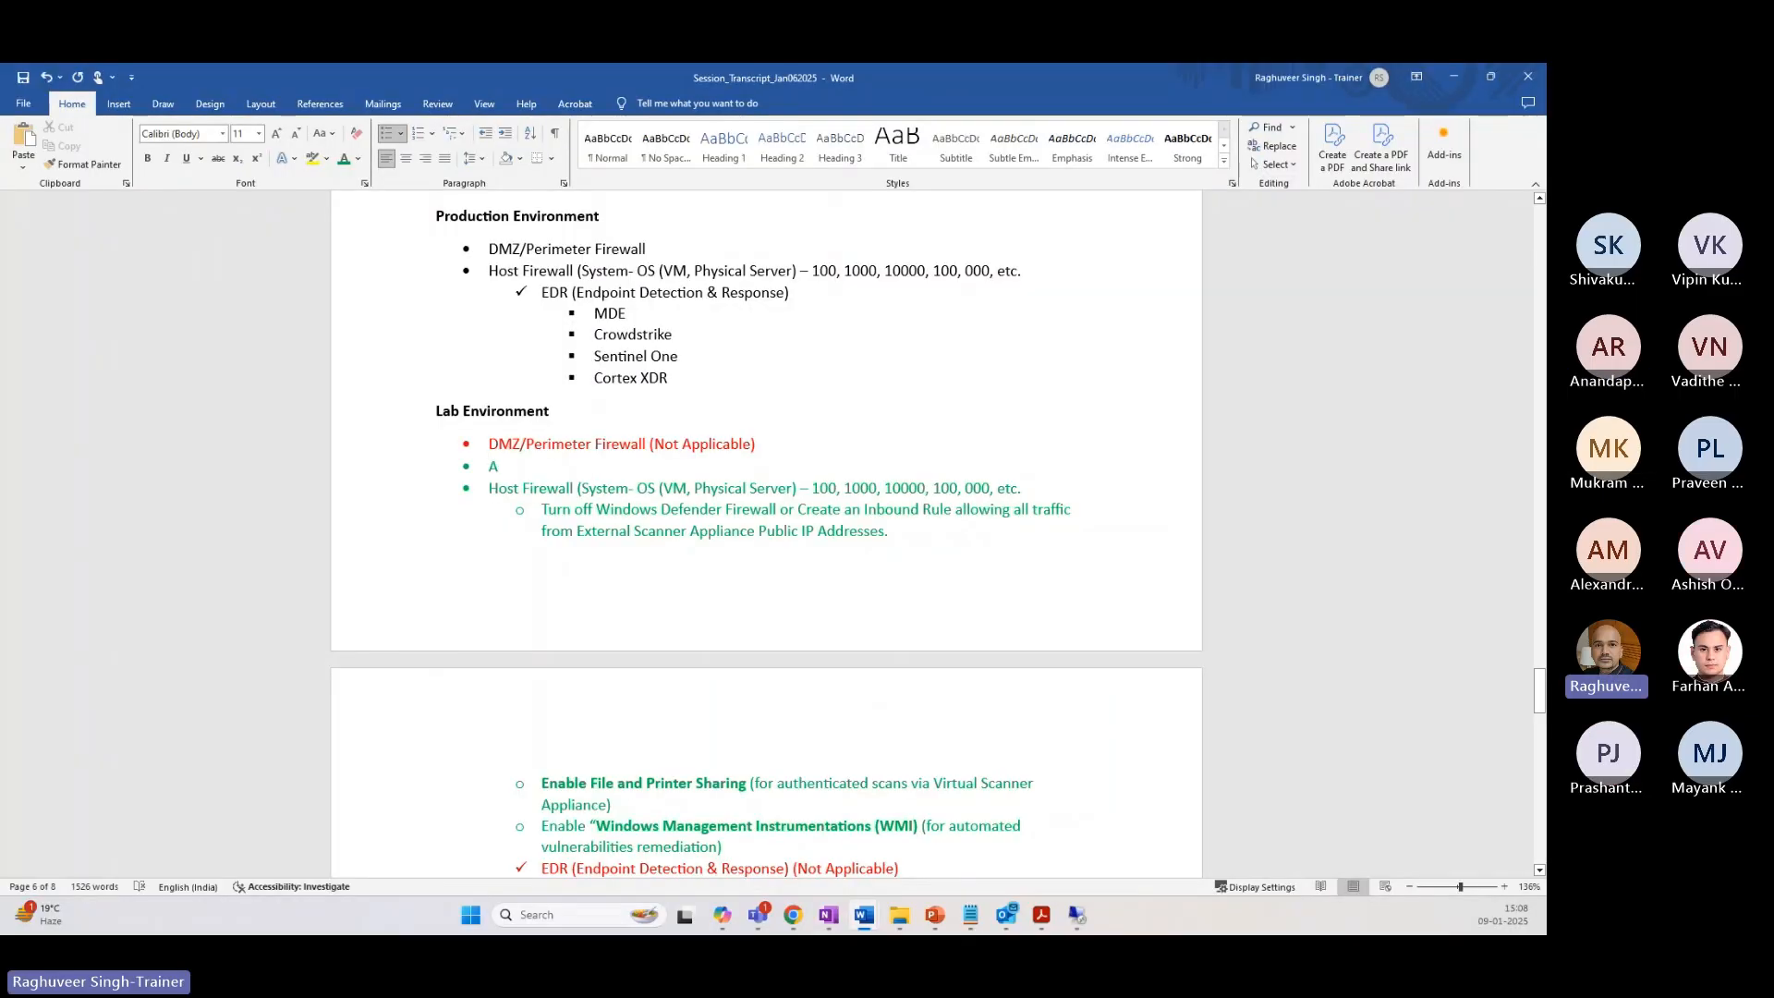
pyautogui.write('zure - N')
pyautogui.press('BackSpace')
pyautogui.press('BackSpace')
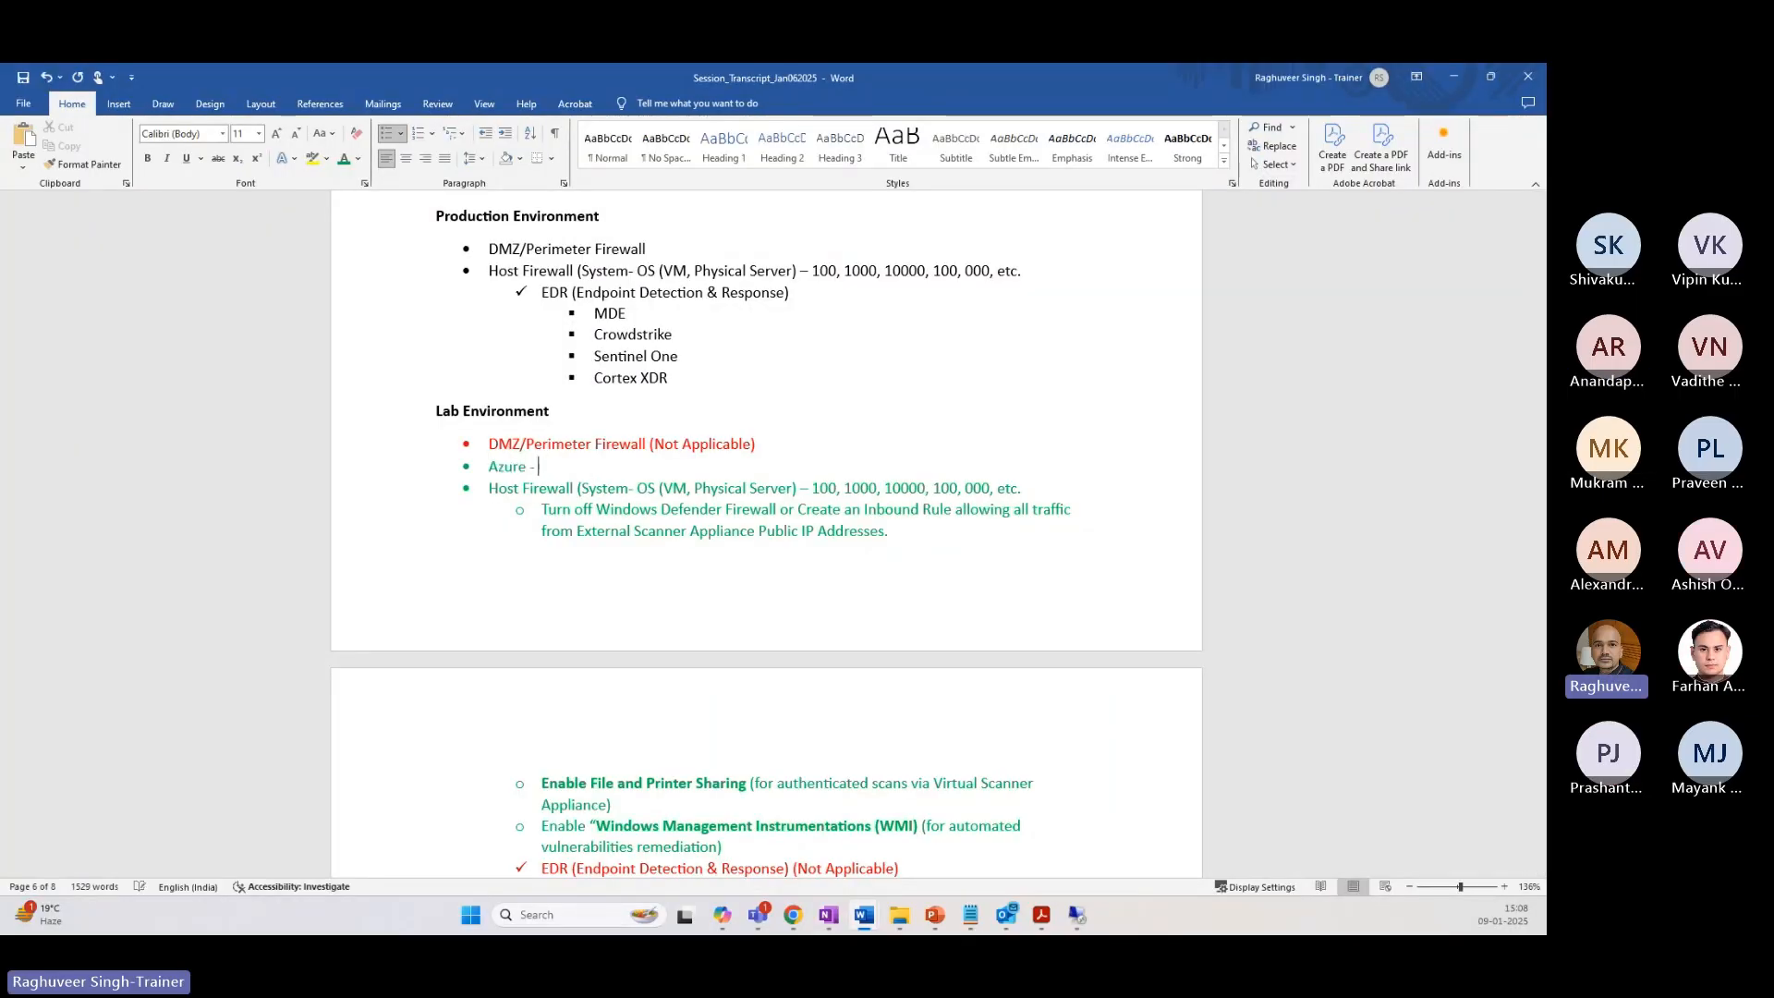
pyautogui.press('BackSpace')
pyautogui.write('Virtual Firewall (Network Security Group)')
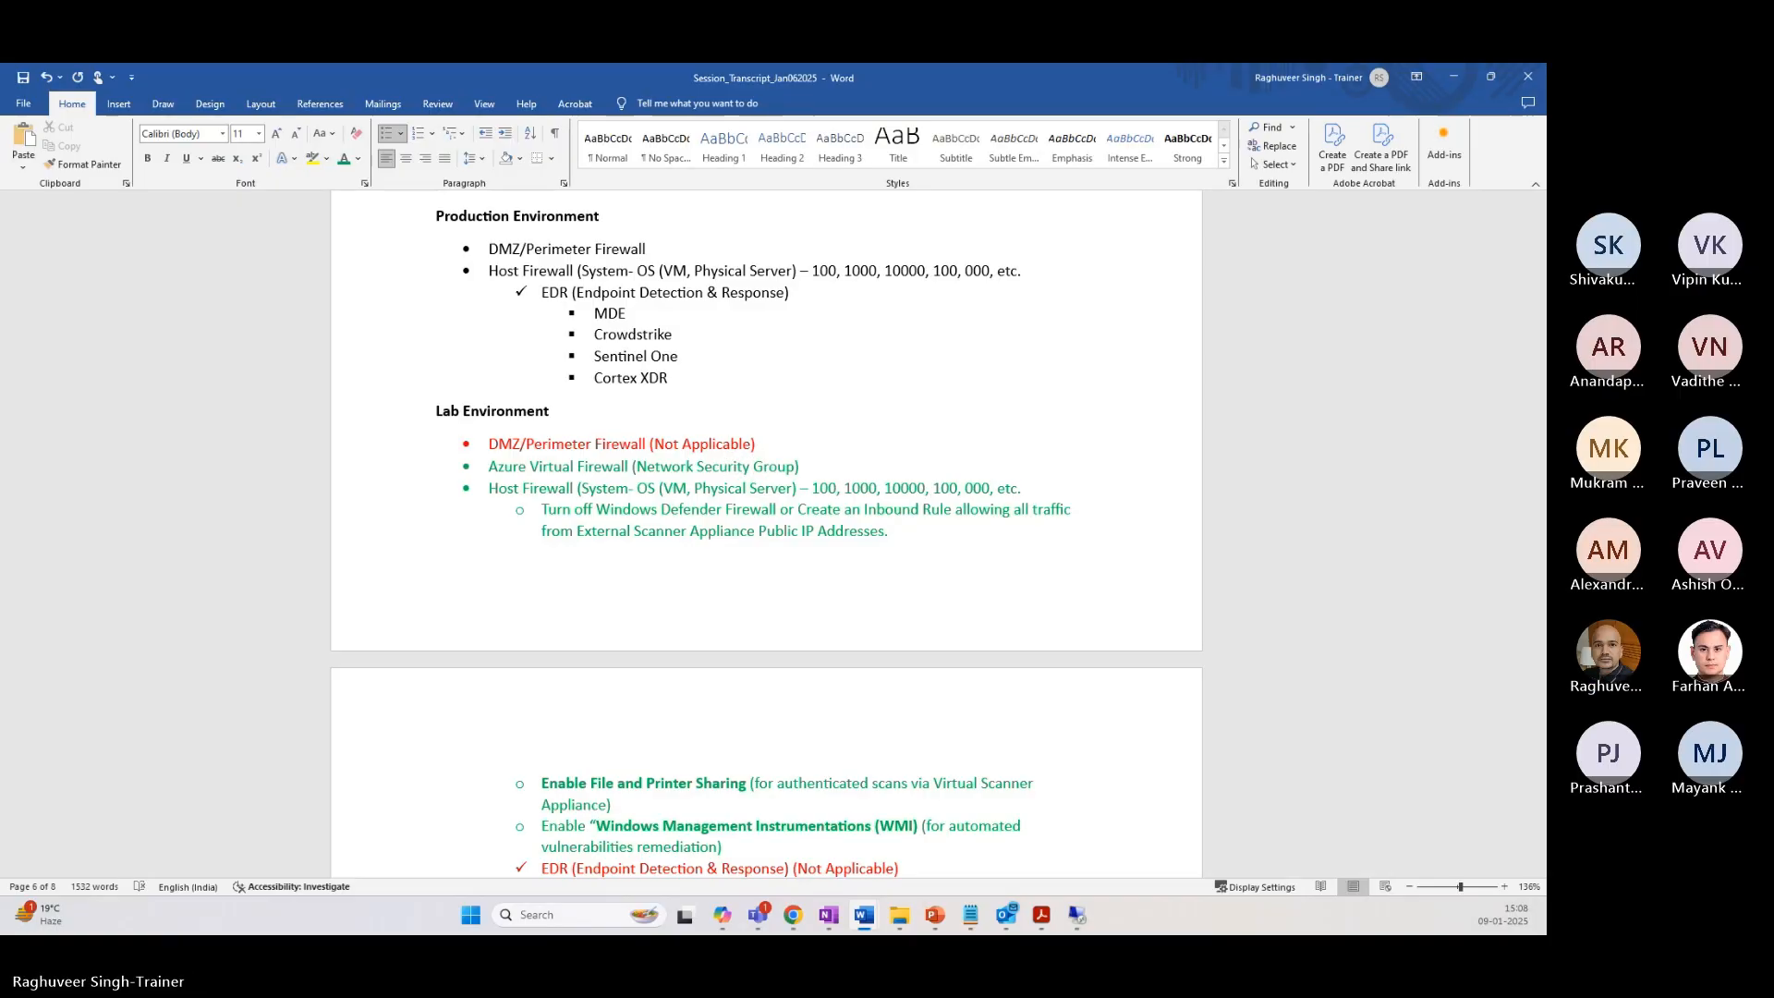
# Step: Review the Lab Environment's Azure Virtual Firewall and Host Firewall bullets alongside the Production Environment's host firewall and EDR entries
pyautogui.scroll(-1, 484, 416)
pyautogui.moveTo(484, 416); pyautogui.dragTo(813, 409)
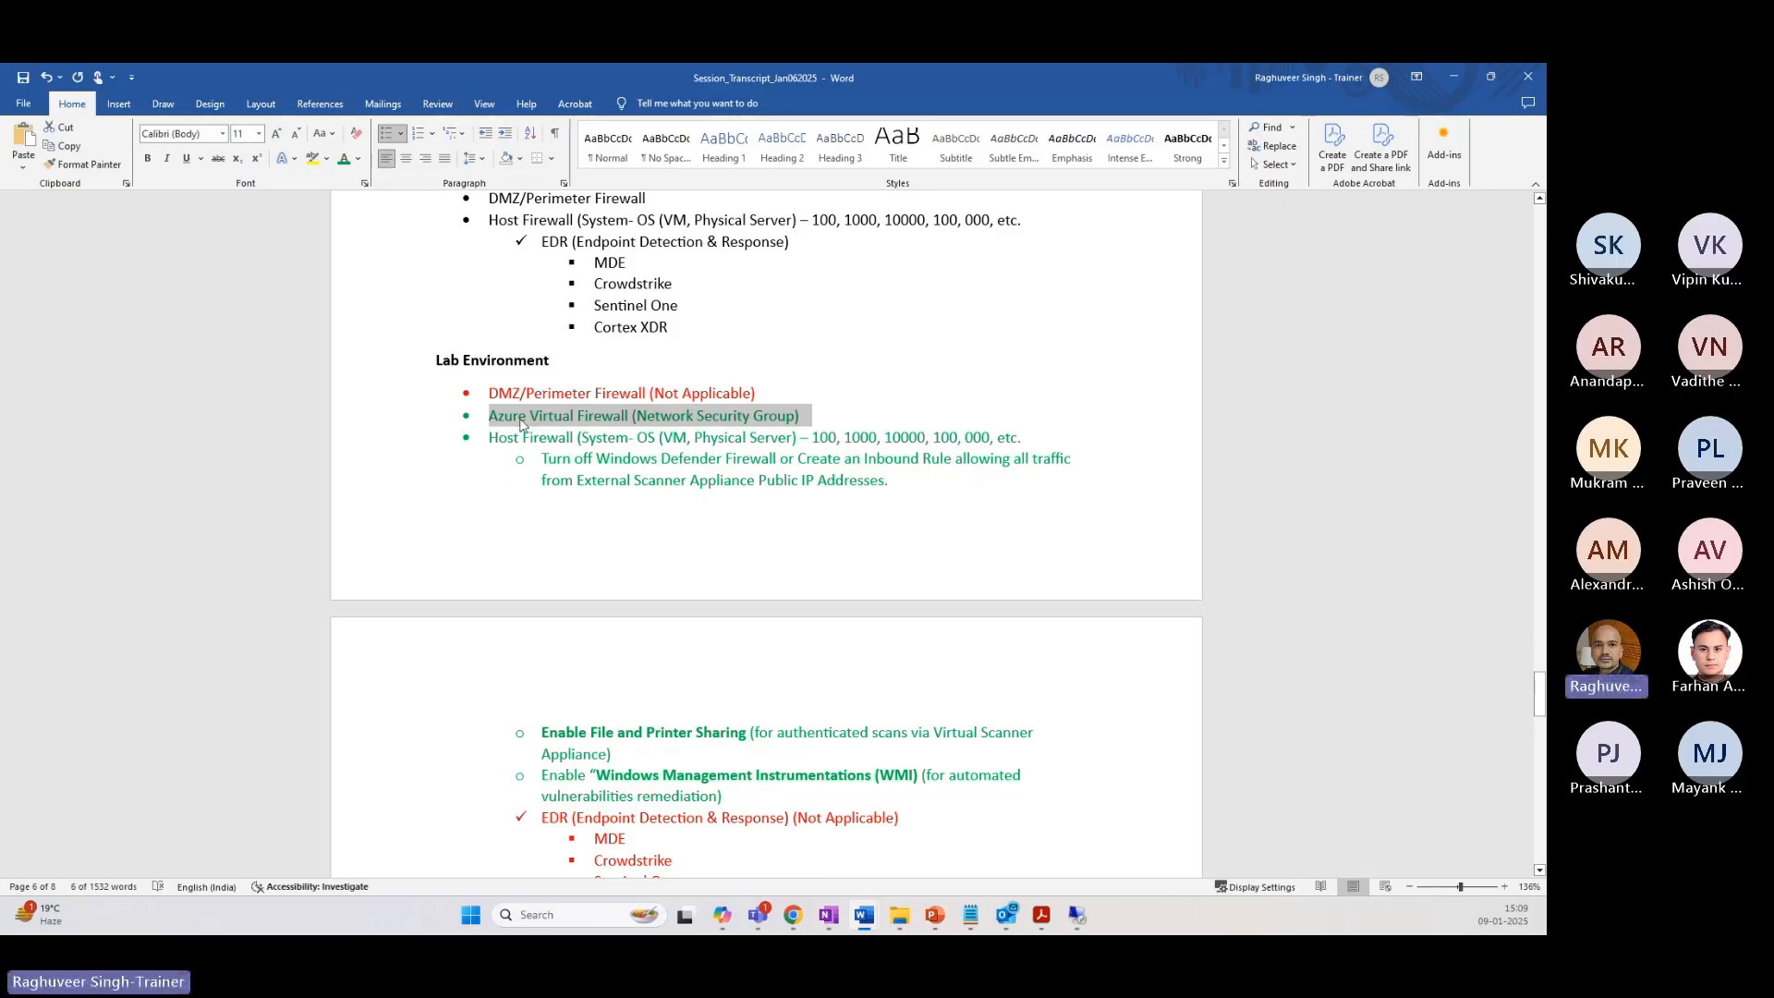
pyautogui.click(686, 425)
pyautogui.moveTo(640, 415); pyautogui.dragTo(778, 416)
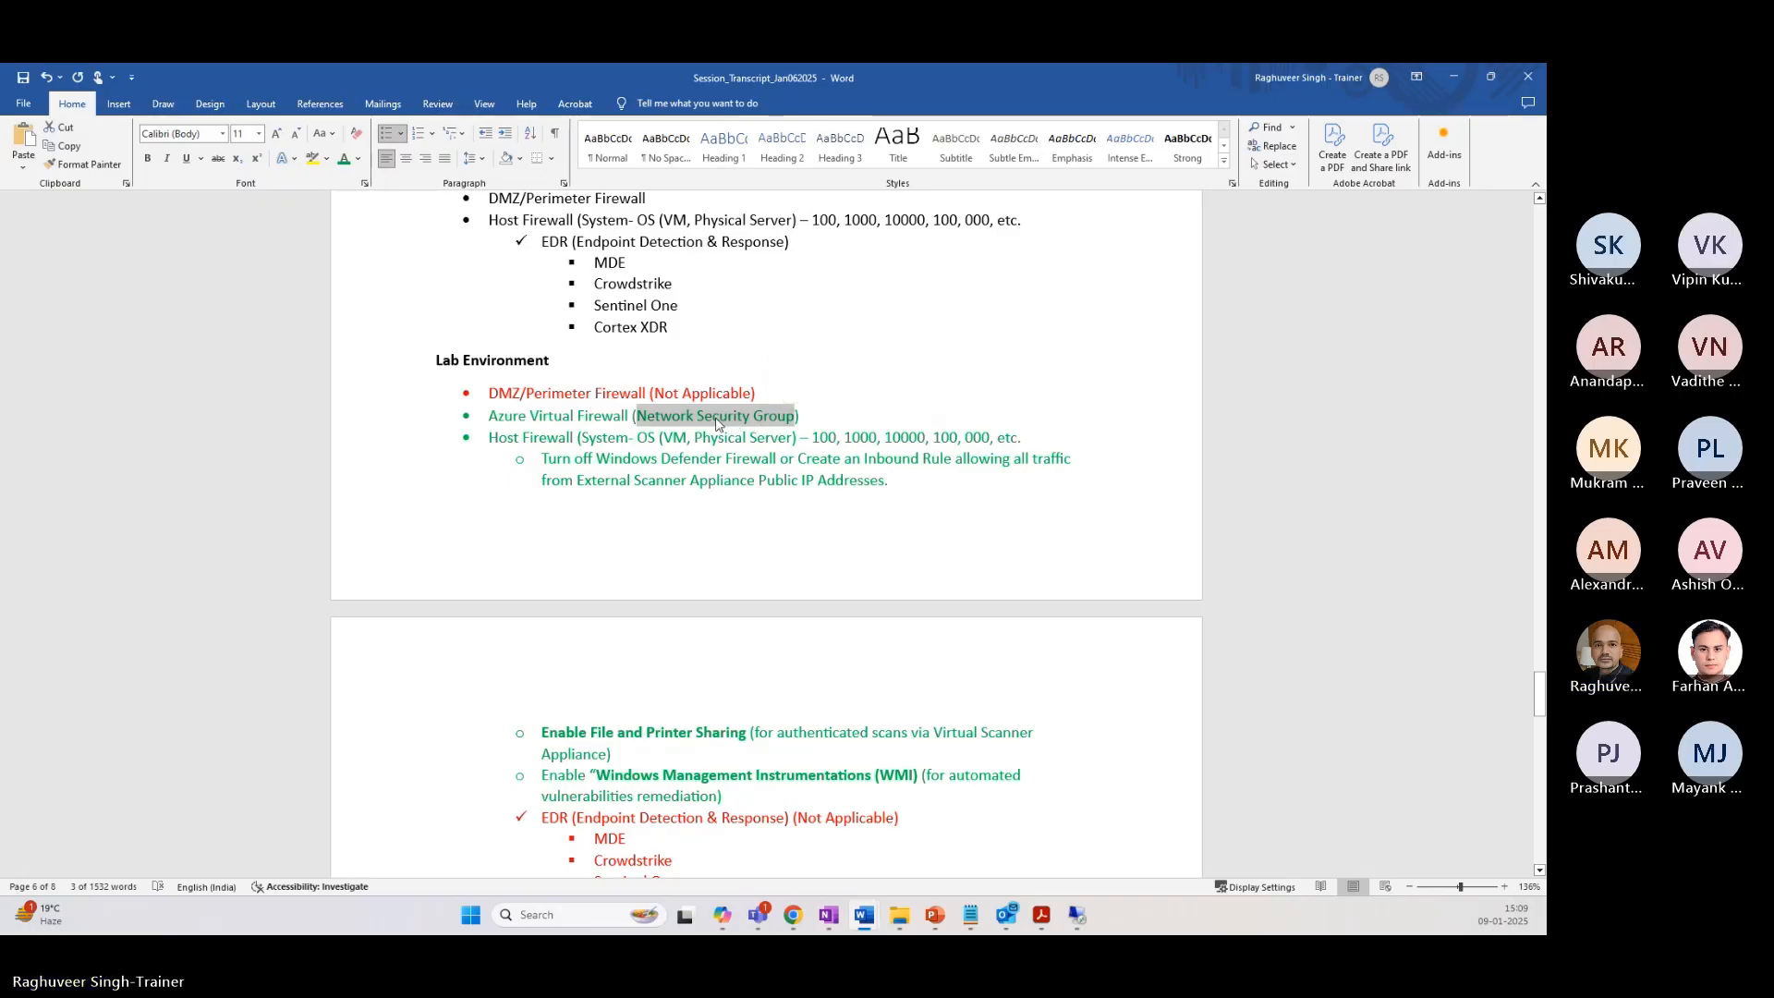
pyautogui.moveTo(592, 459); pyautogui.dragTo(625, 443)
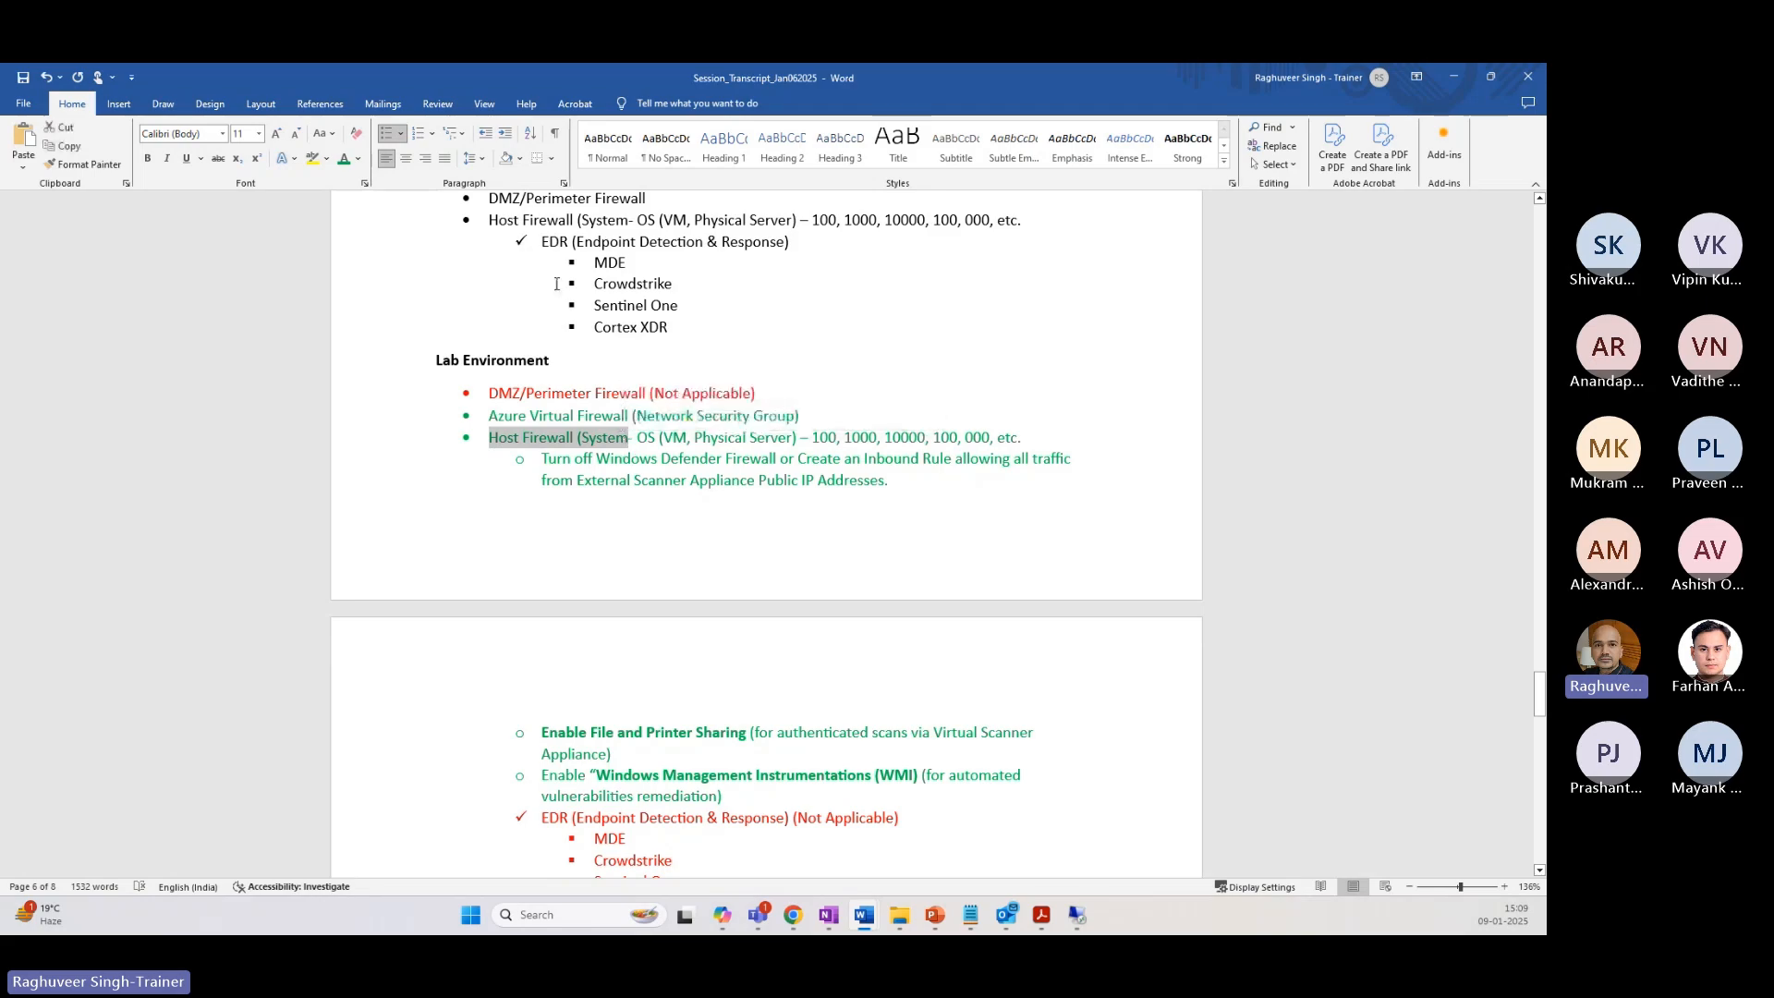
pyautogui.scroll(1, 497, 278)
pyautogui.moveTo(490, 272); pyautogui.dragTo(568, 294)
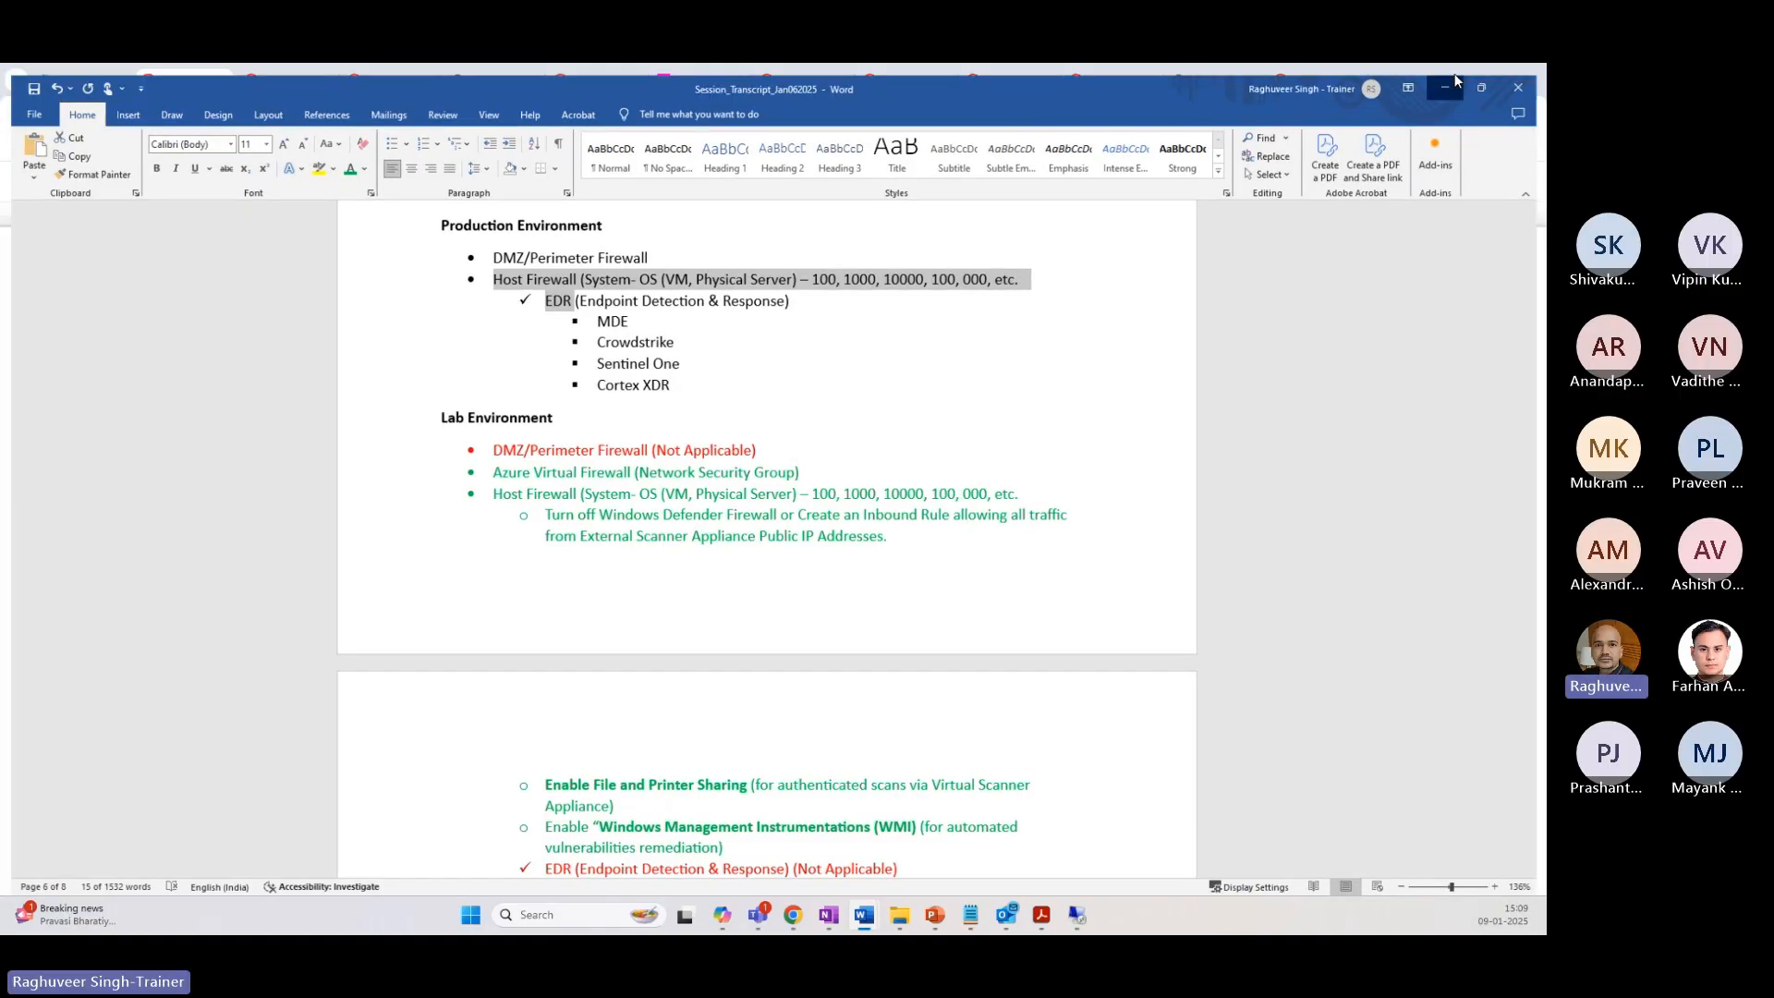
# Step: Switch to the Azure portal in the browser and open the network settings of the Qualys-WIN10PRO virtual machine
pyautogui.click(1454, 77)
pyautogui.click(65, 84)
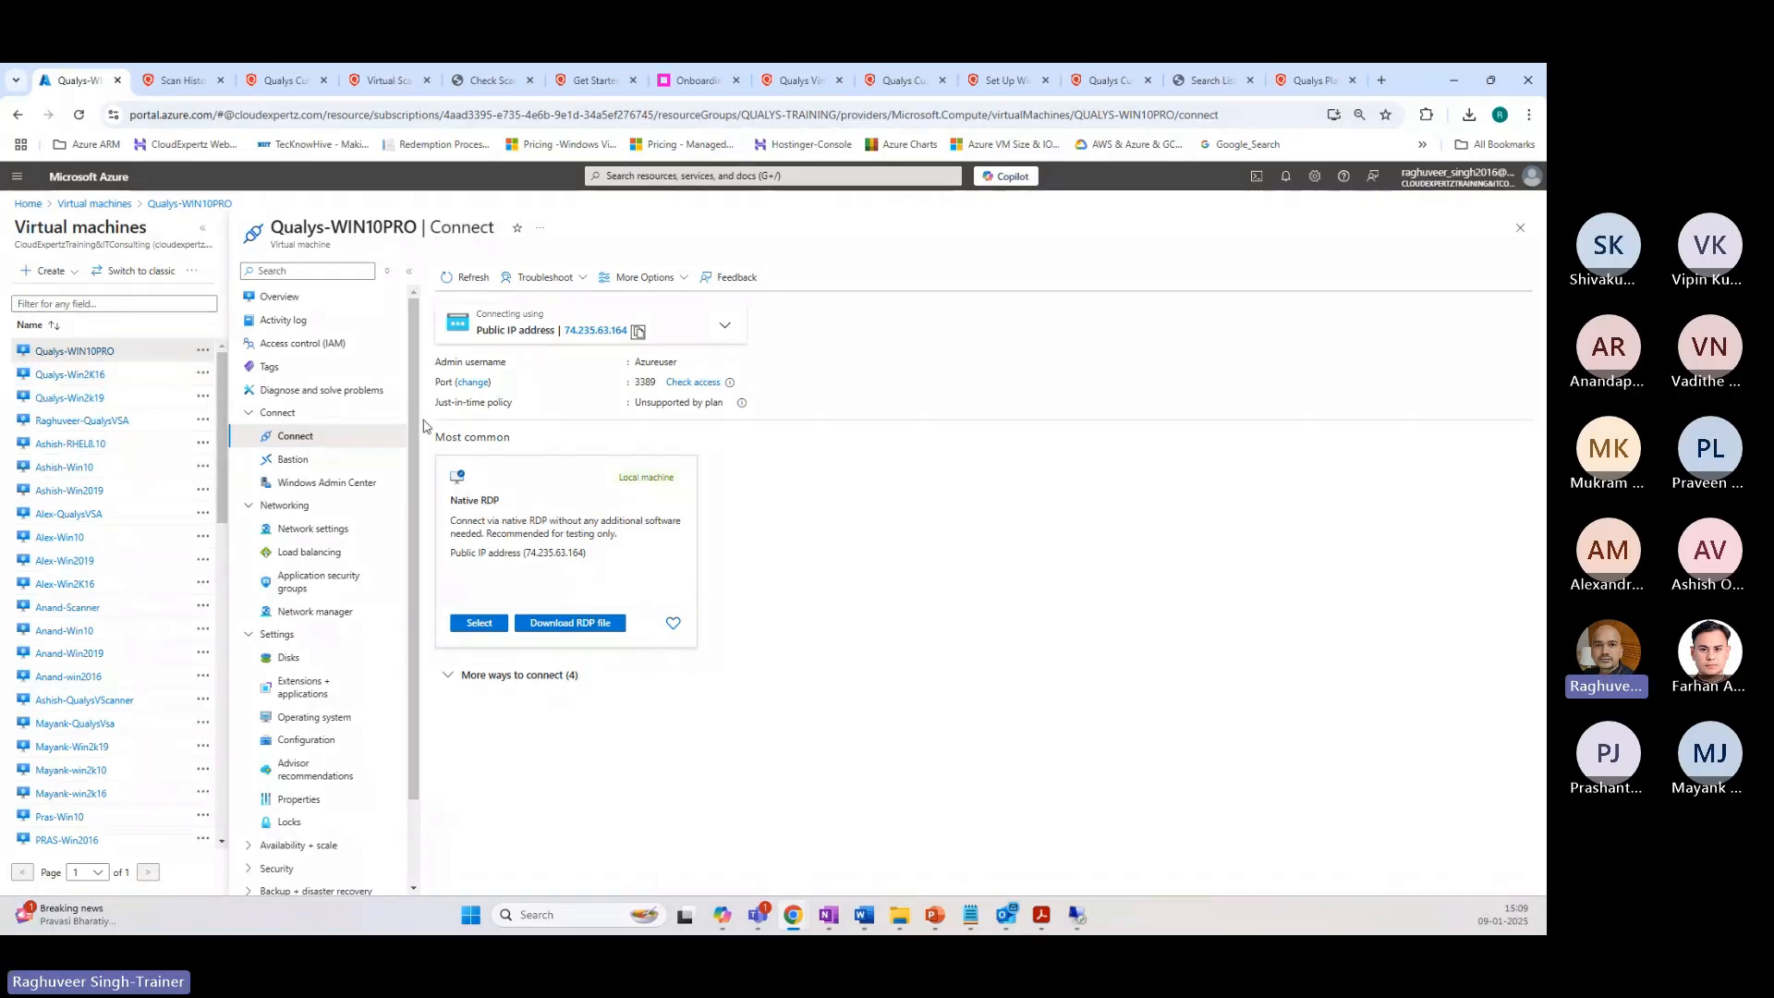
pyautogui.click(58, 358)
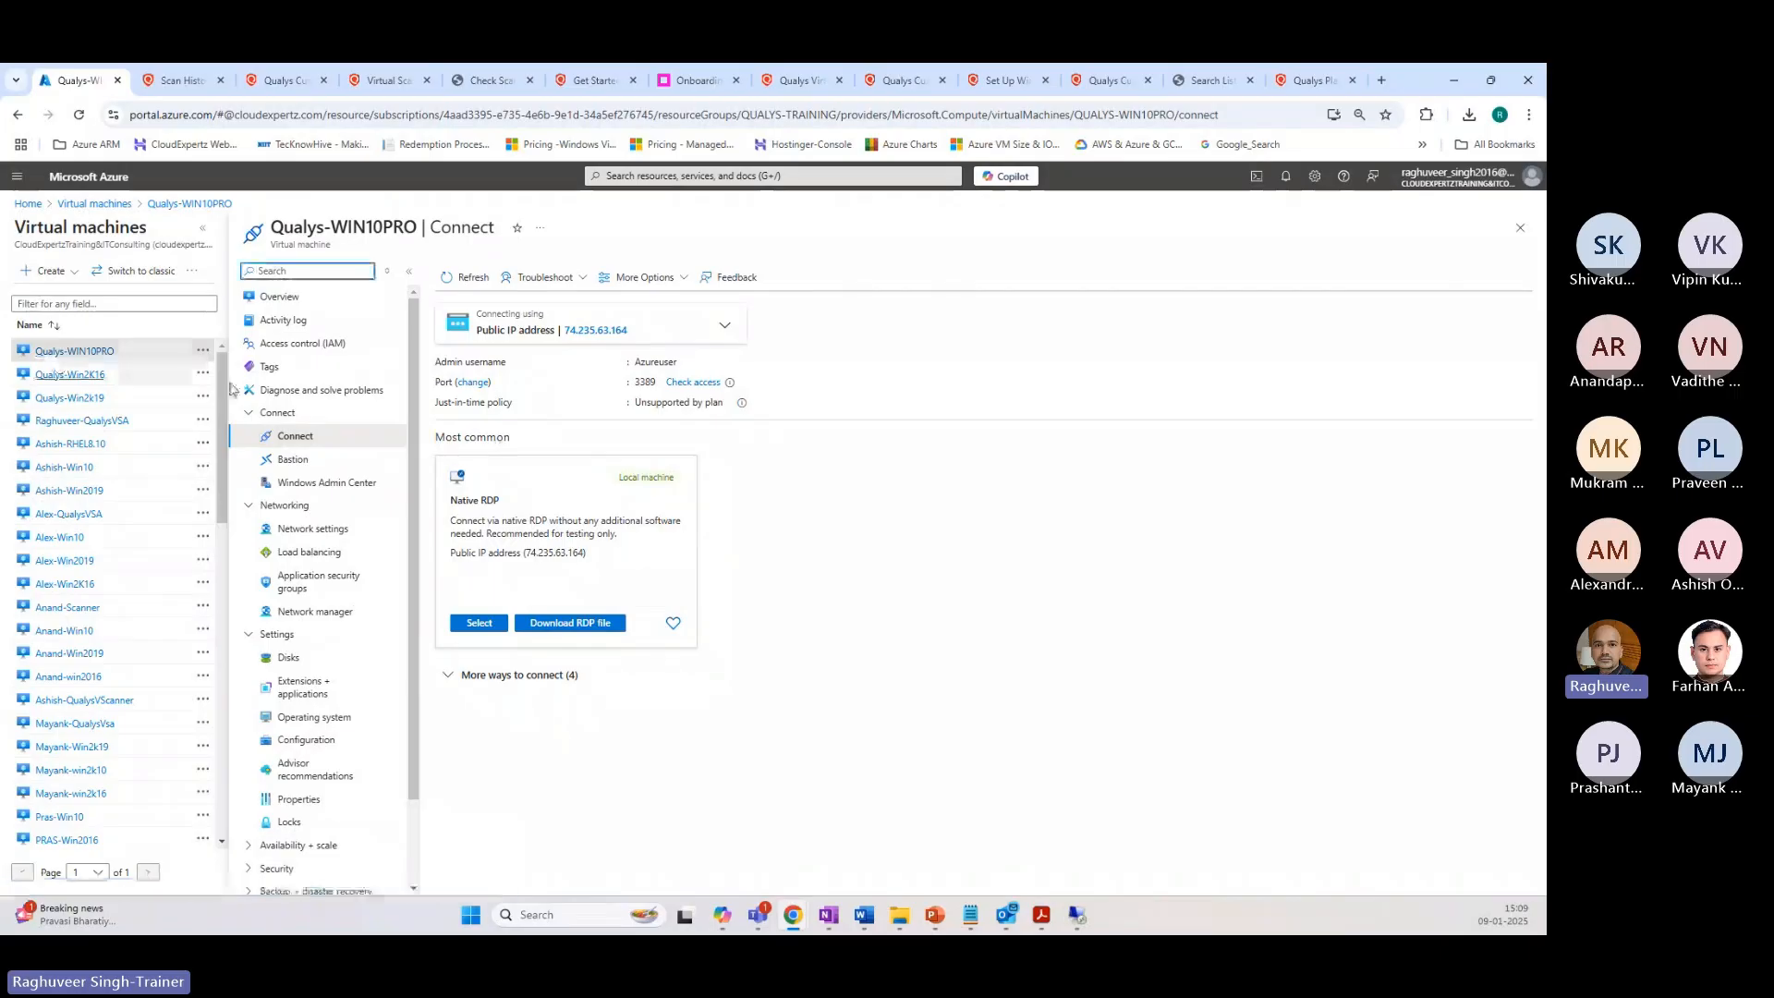
pyautogui.click(1519, 227)
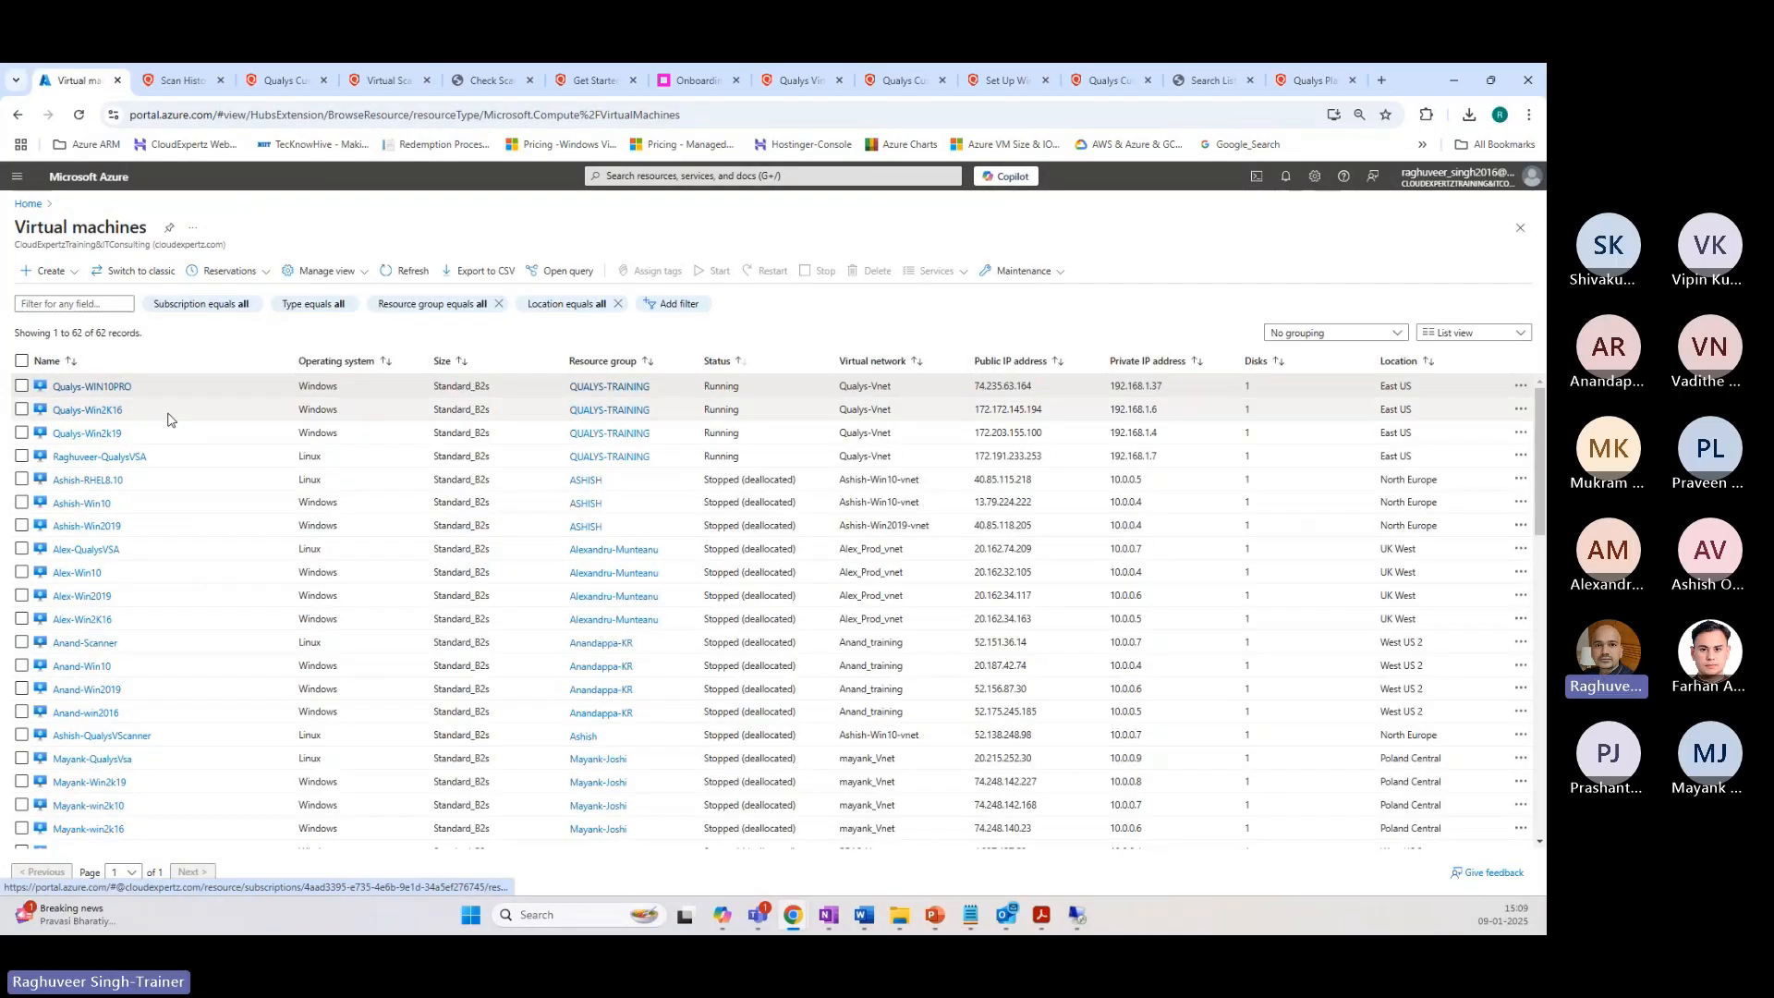
pyautogui.click(74, 384)
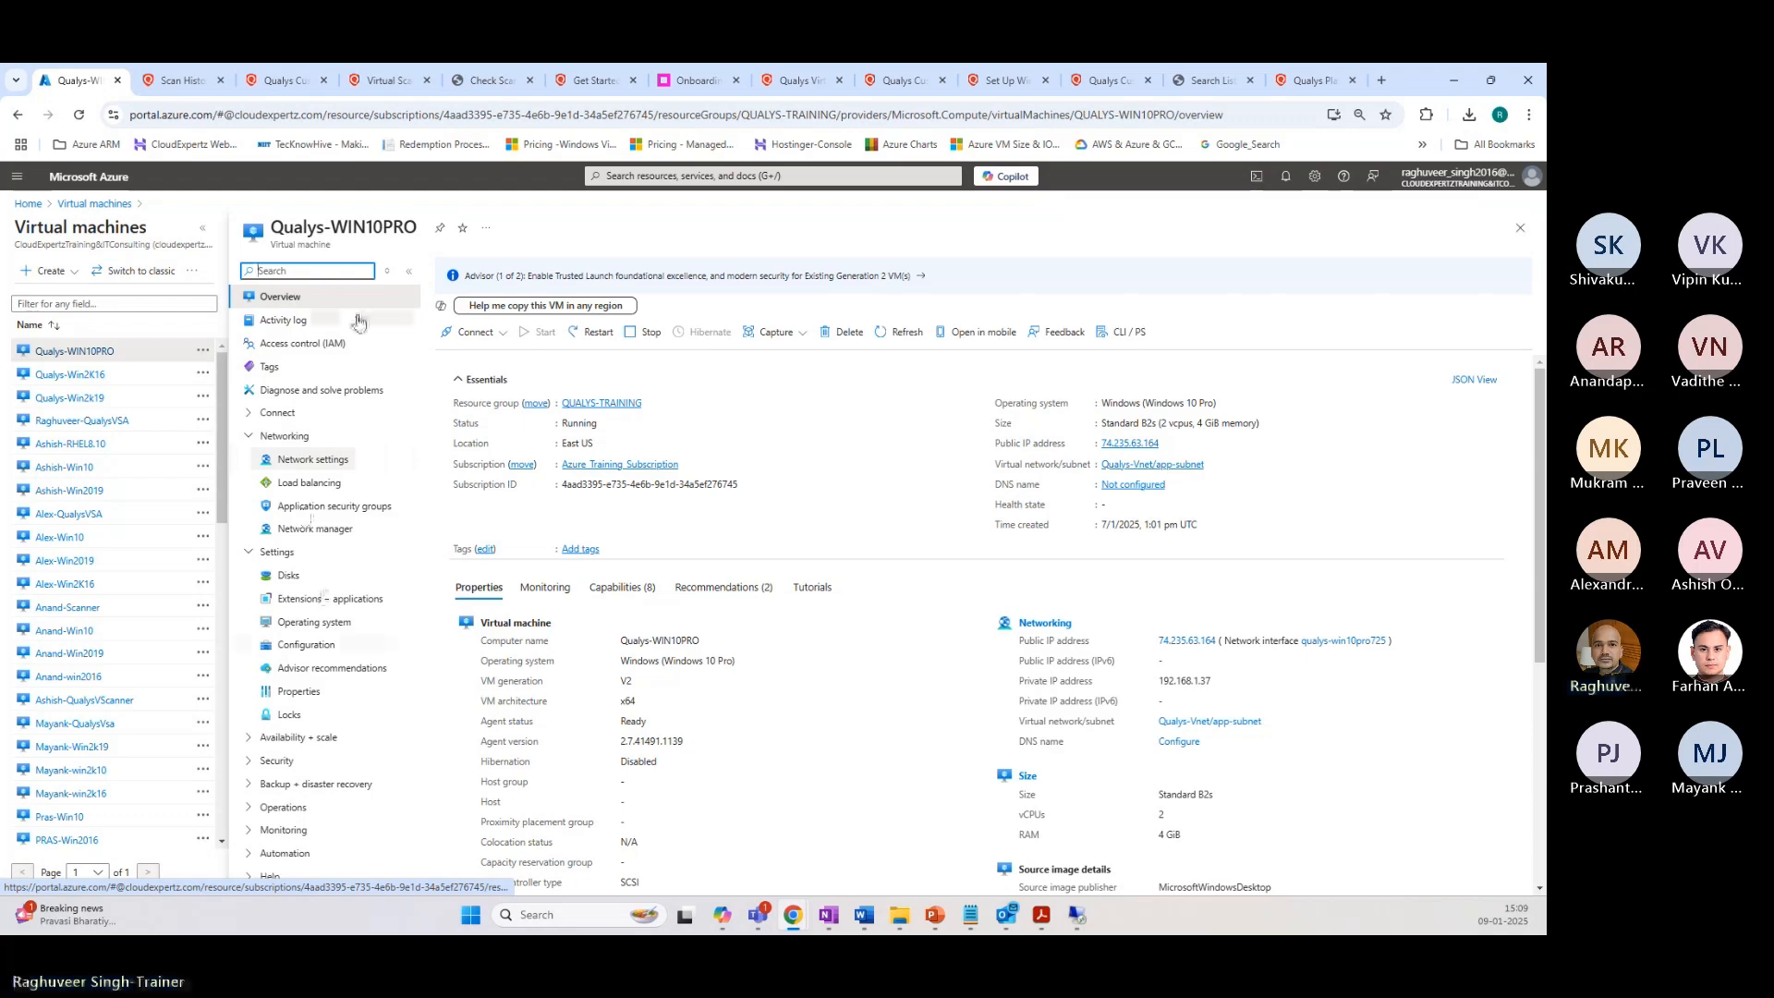
pyautogui.click(281, 438)
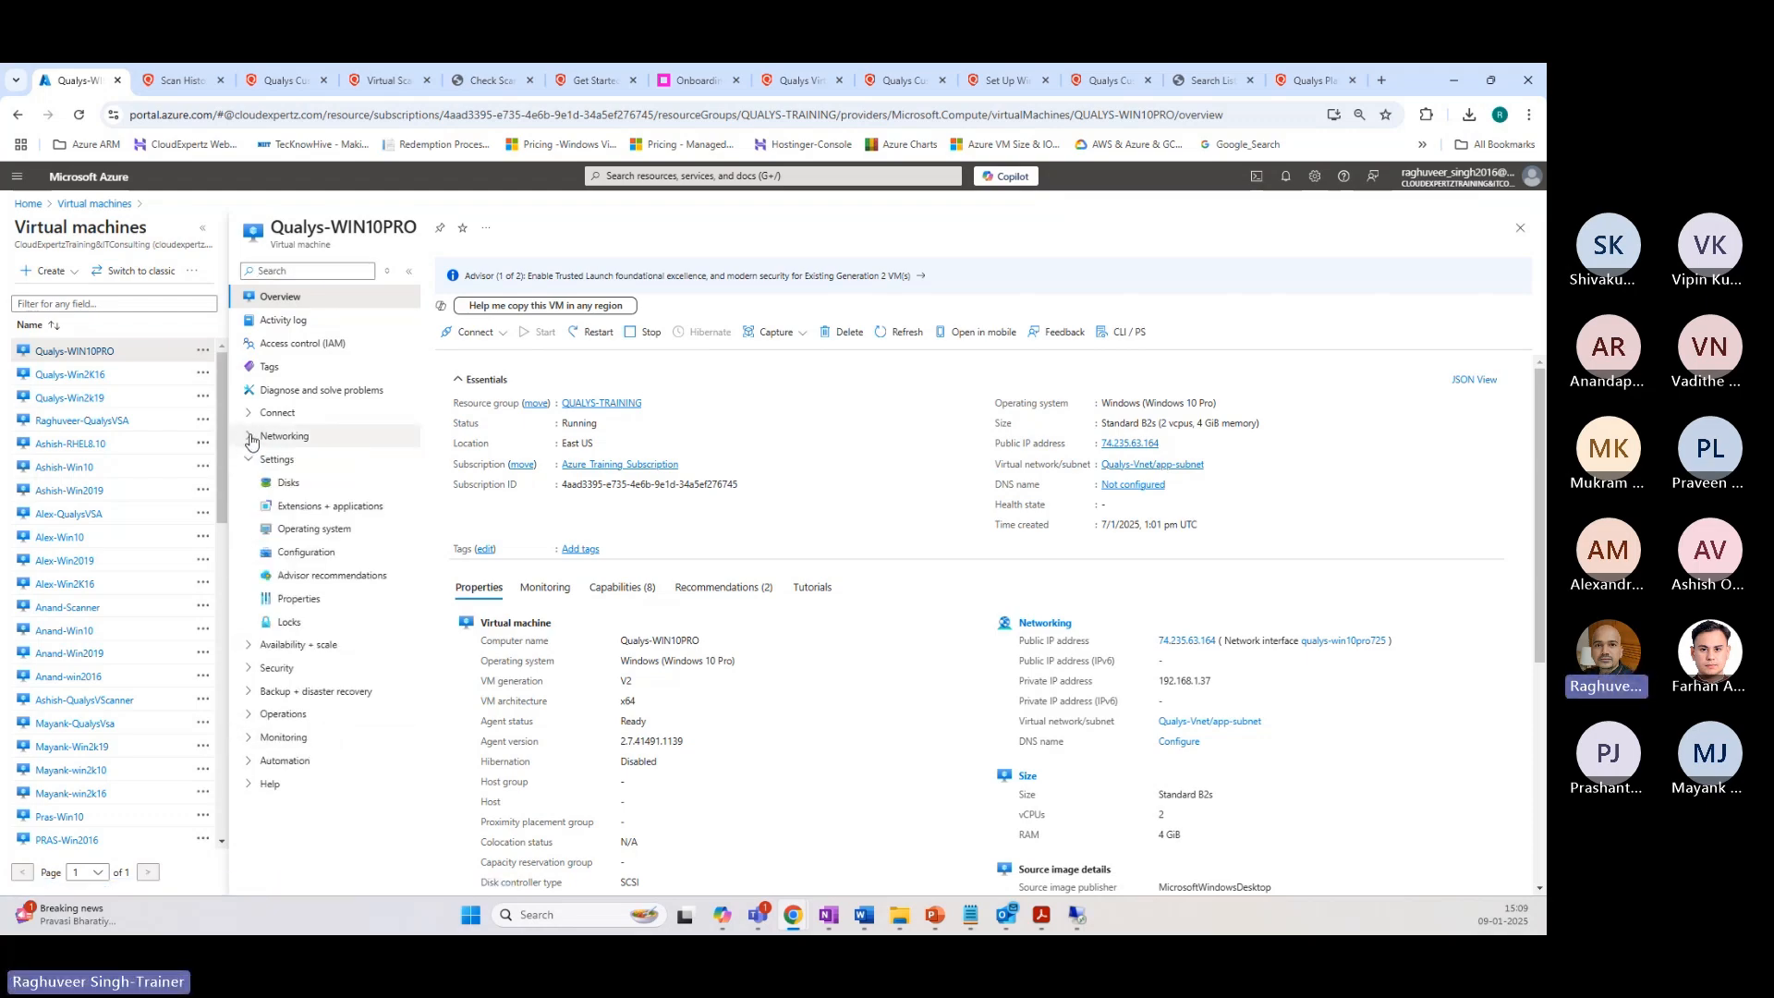
pyautogui.click(281, 440)
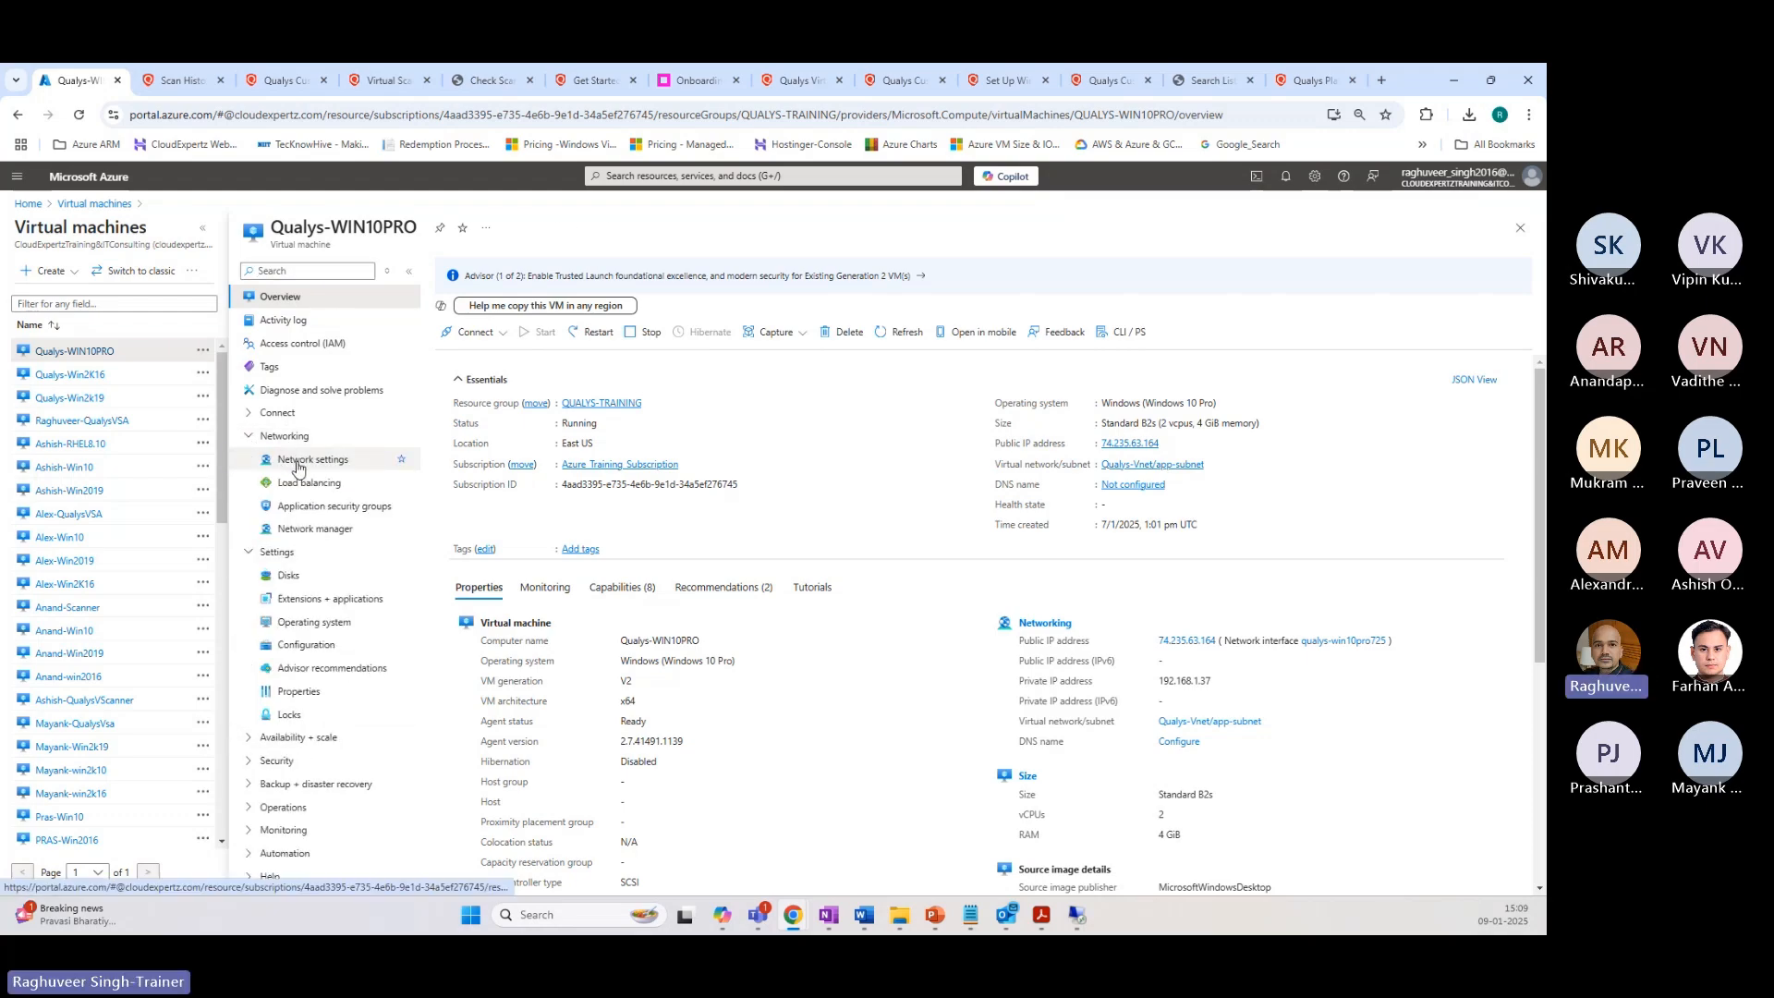
pyautogui.click(297, 466)
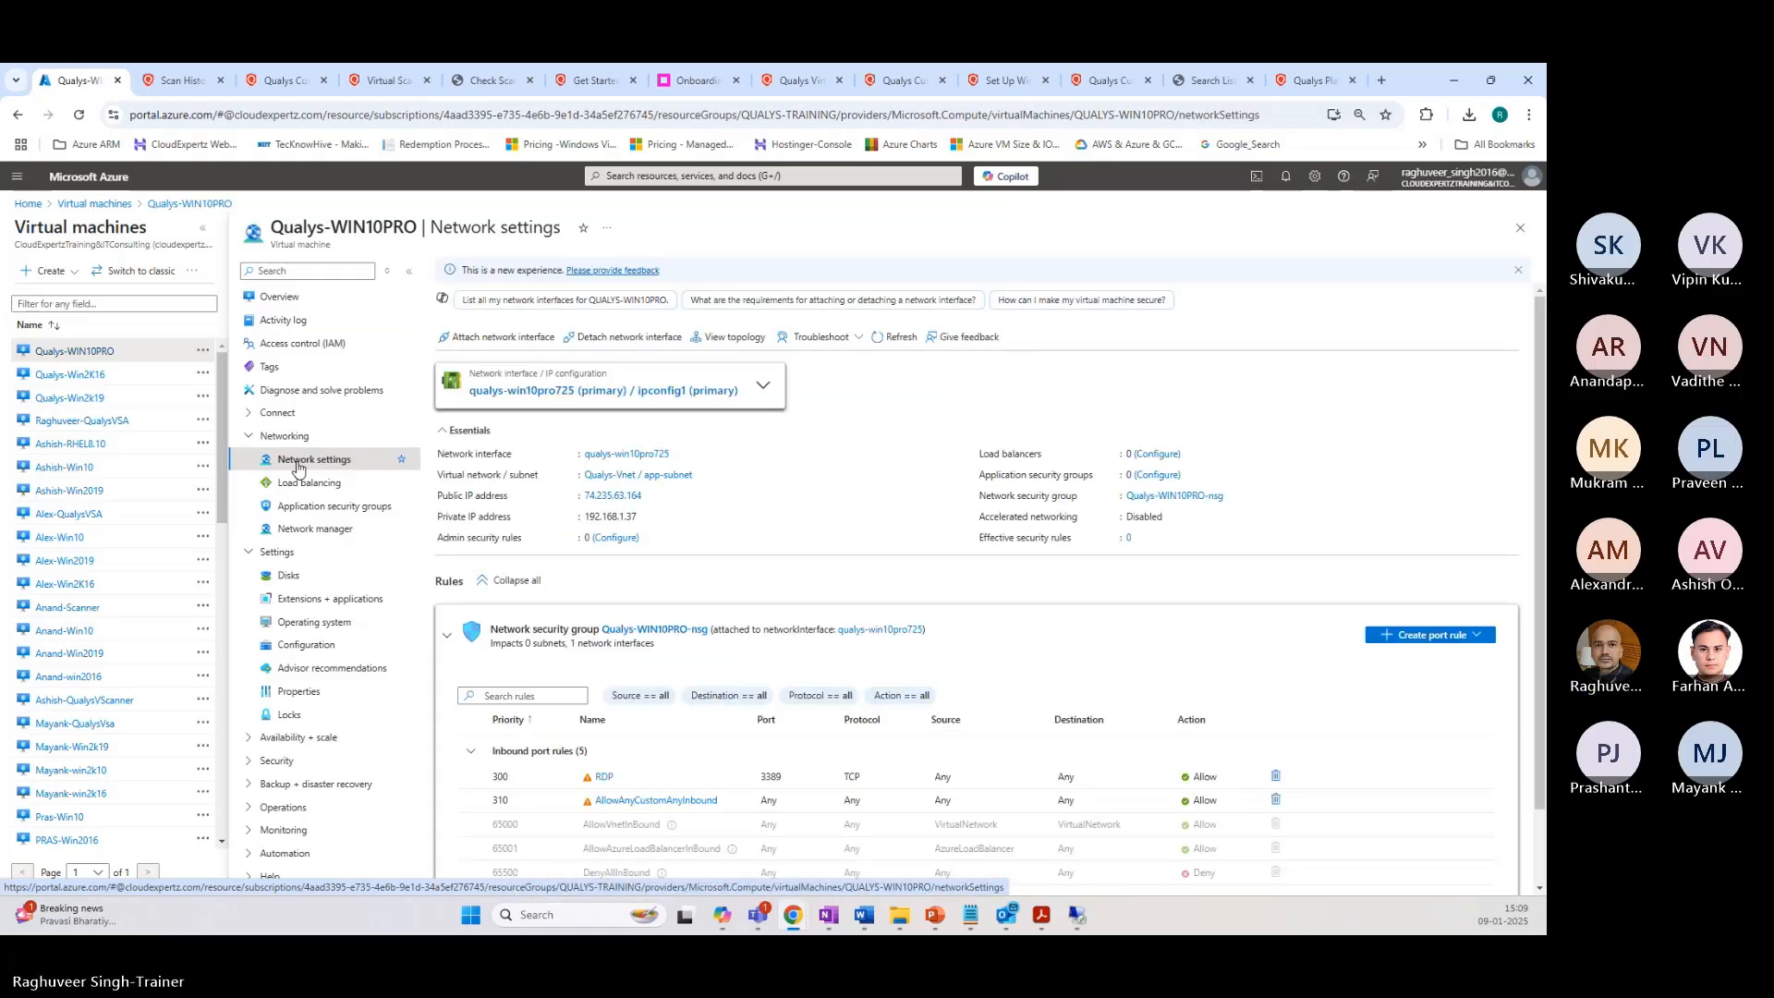
# Step: Review the inbound port rules of the Qualys-WIN10PRO-nsg network security group and start a new inbound security rule
pyautogui.scroll(-1, 509, 566)
pyautogui.moveTo(493, 555); pyautogui.dragTo(596, 548)
pyautogui.click(491, 544)
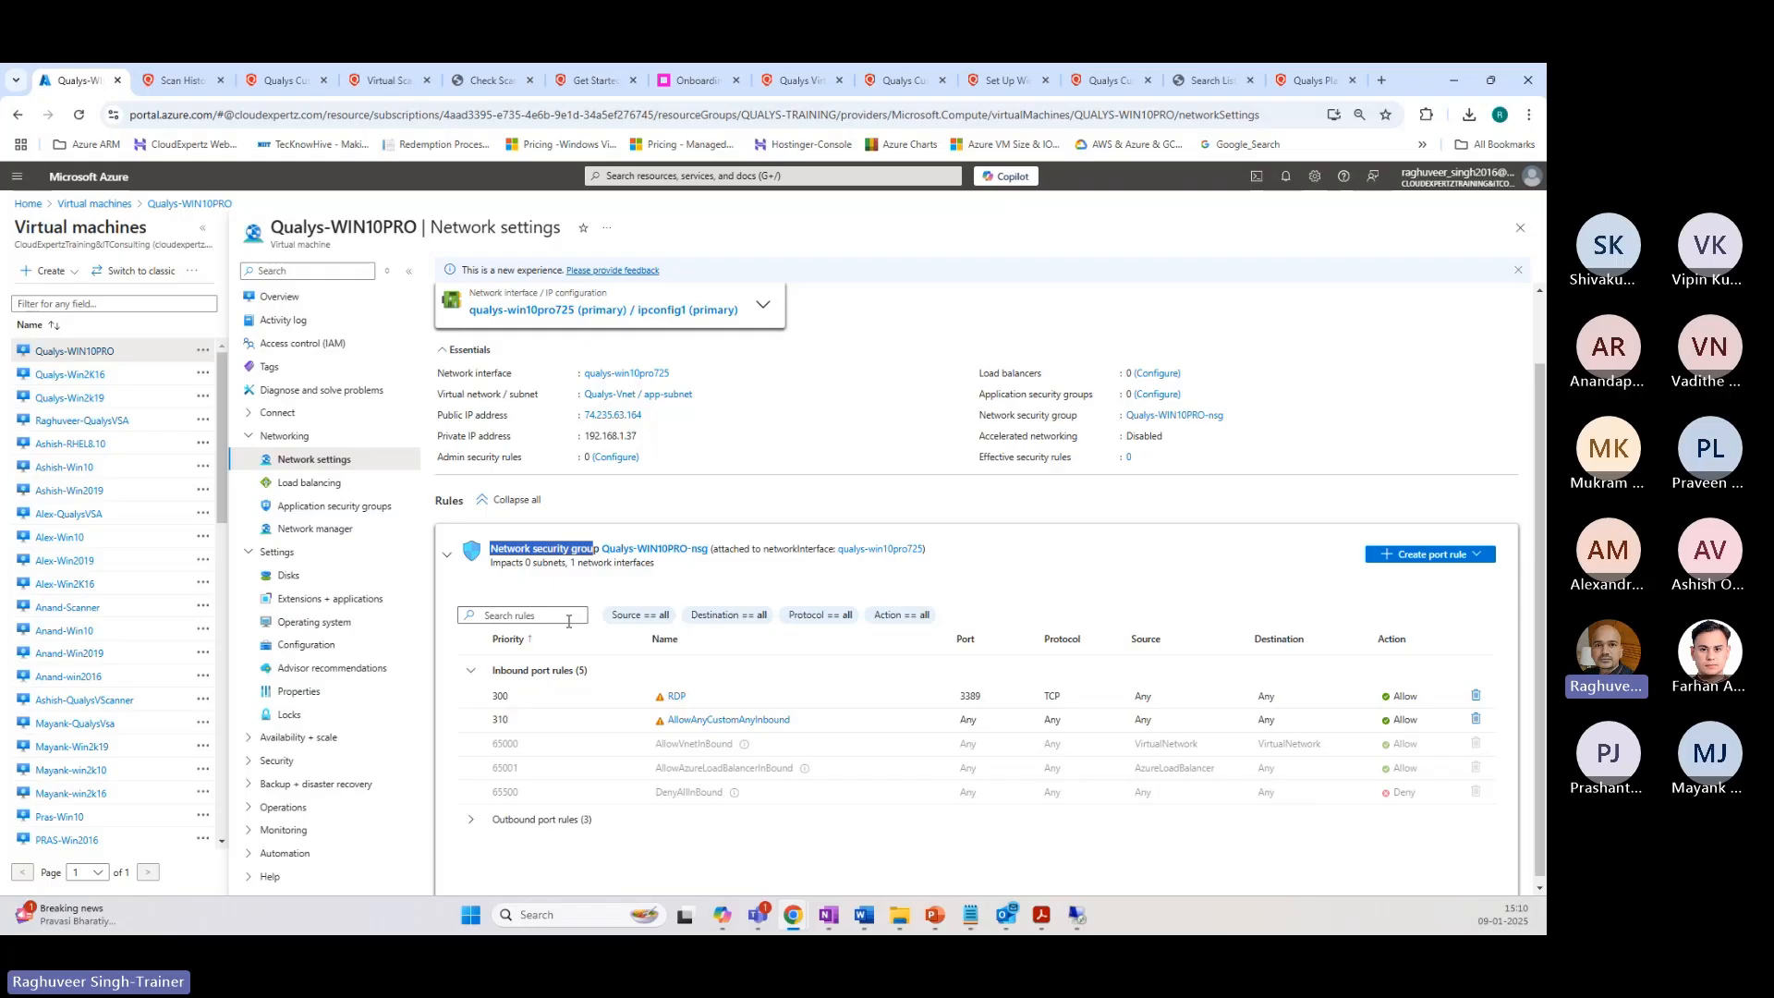
pyautogui.scroll(-1, 569, 621)
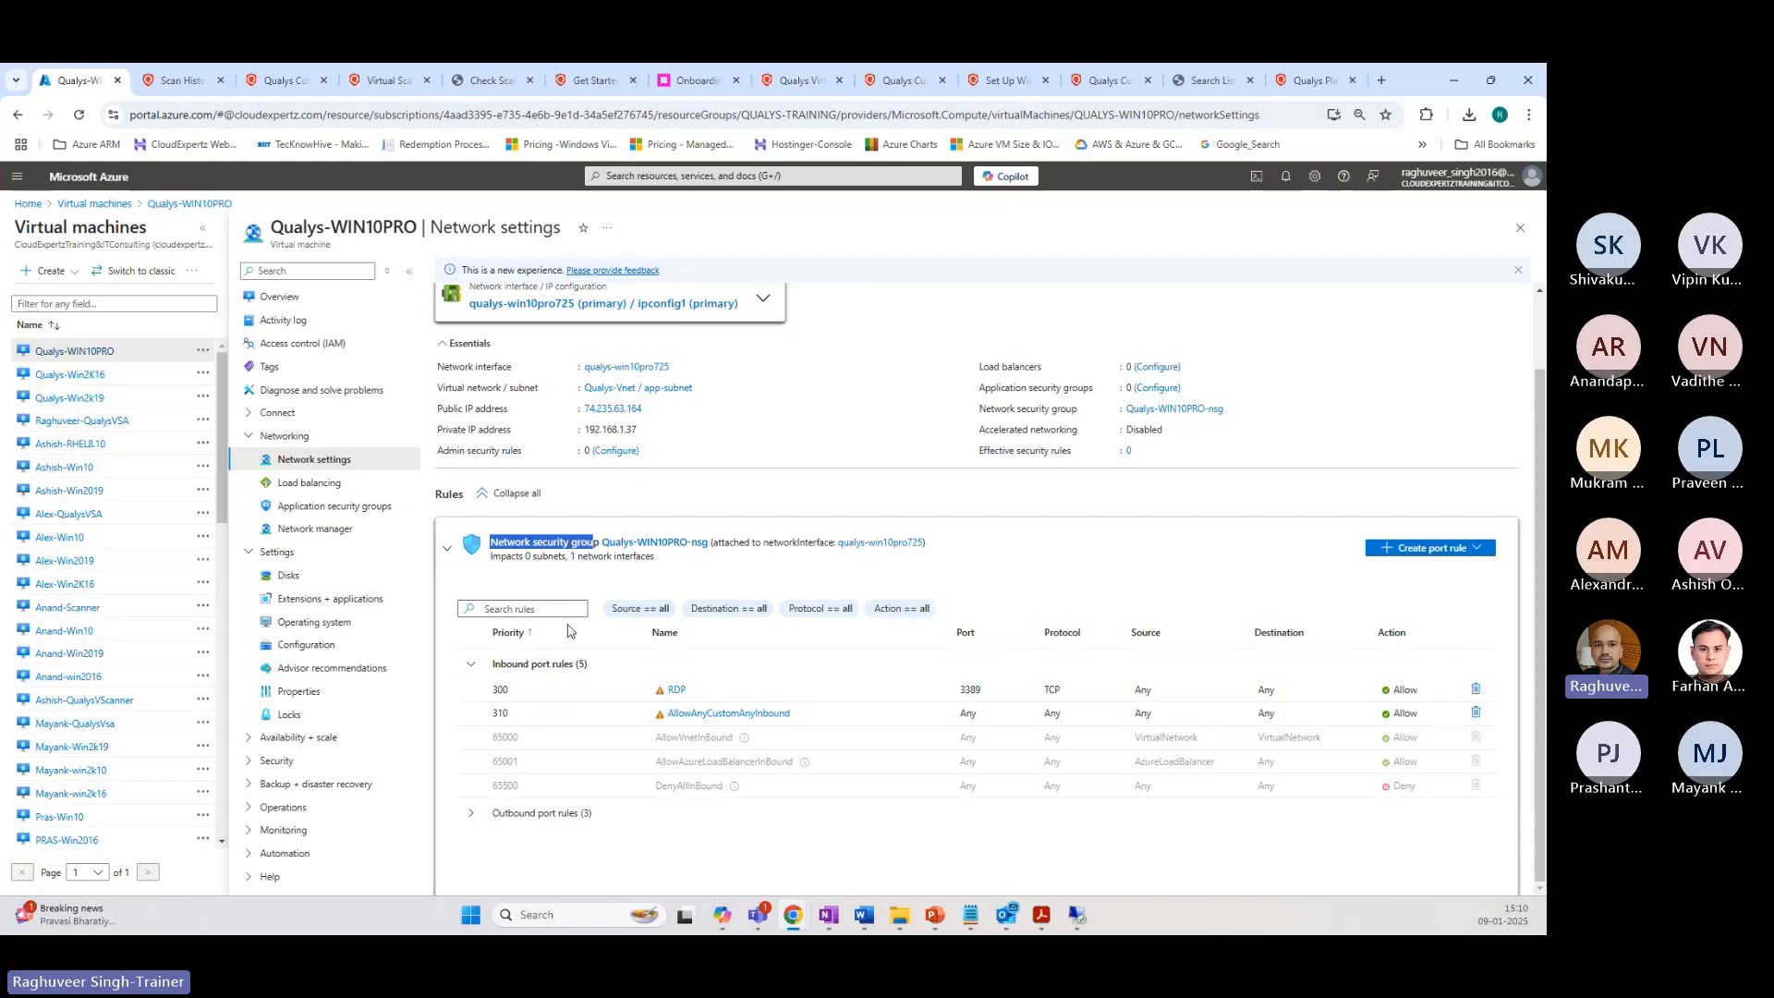
pyautogui.click(1420, 555)
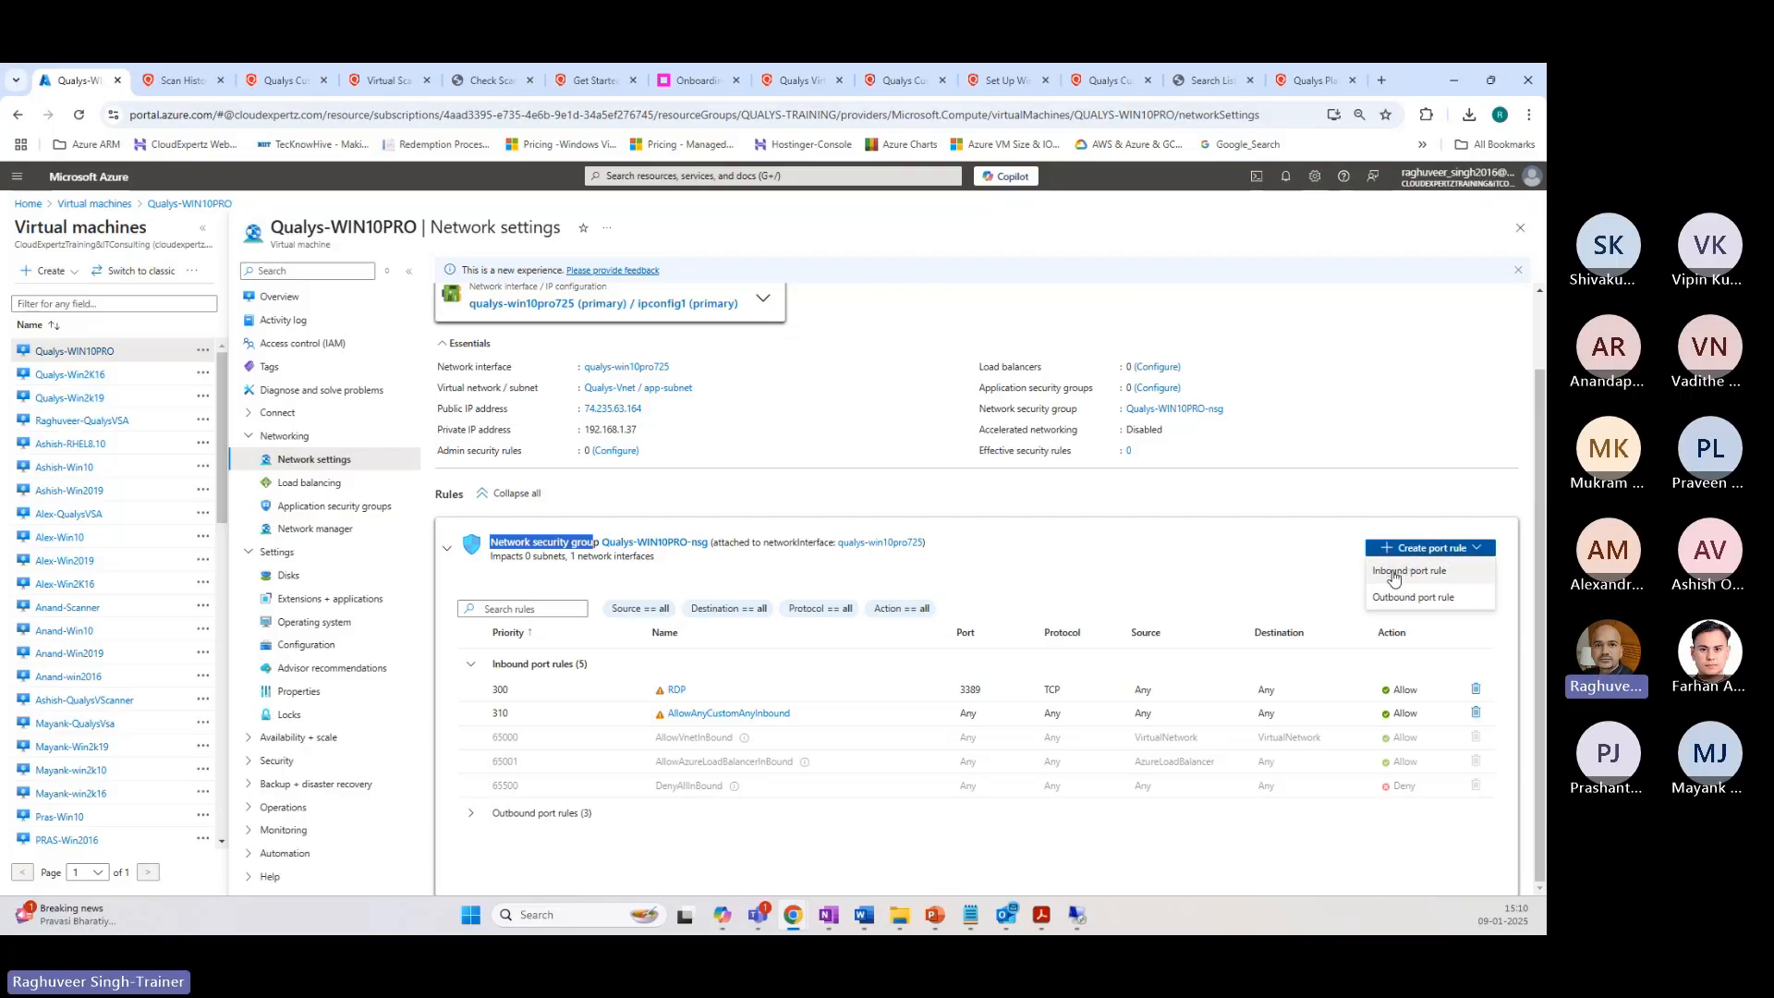
pyautogui.click(1393, 575)
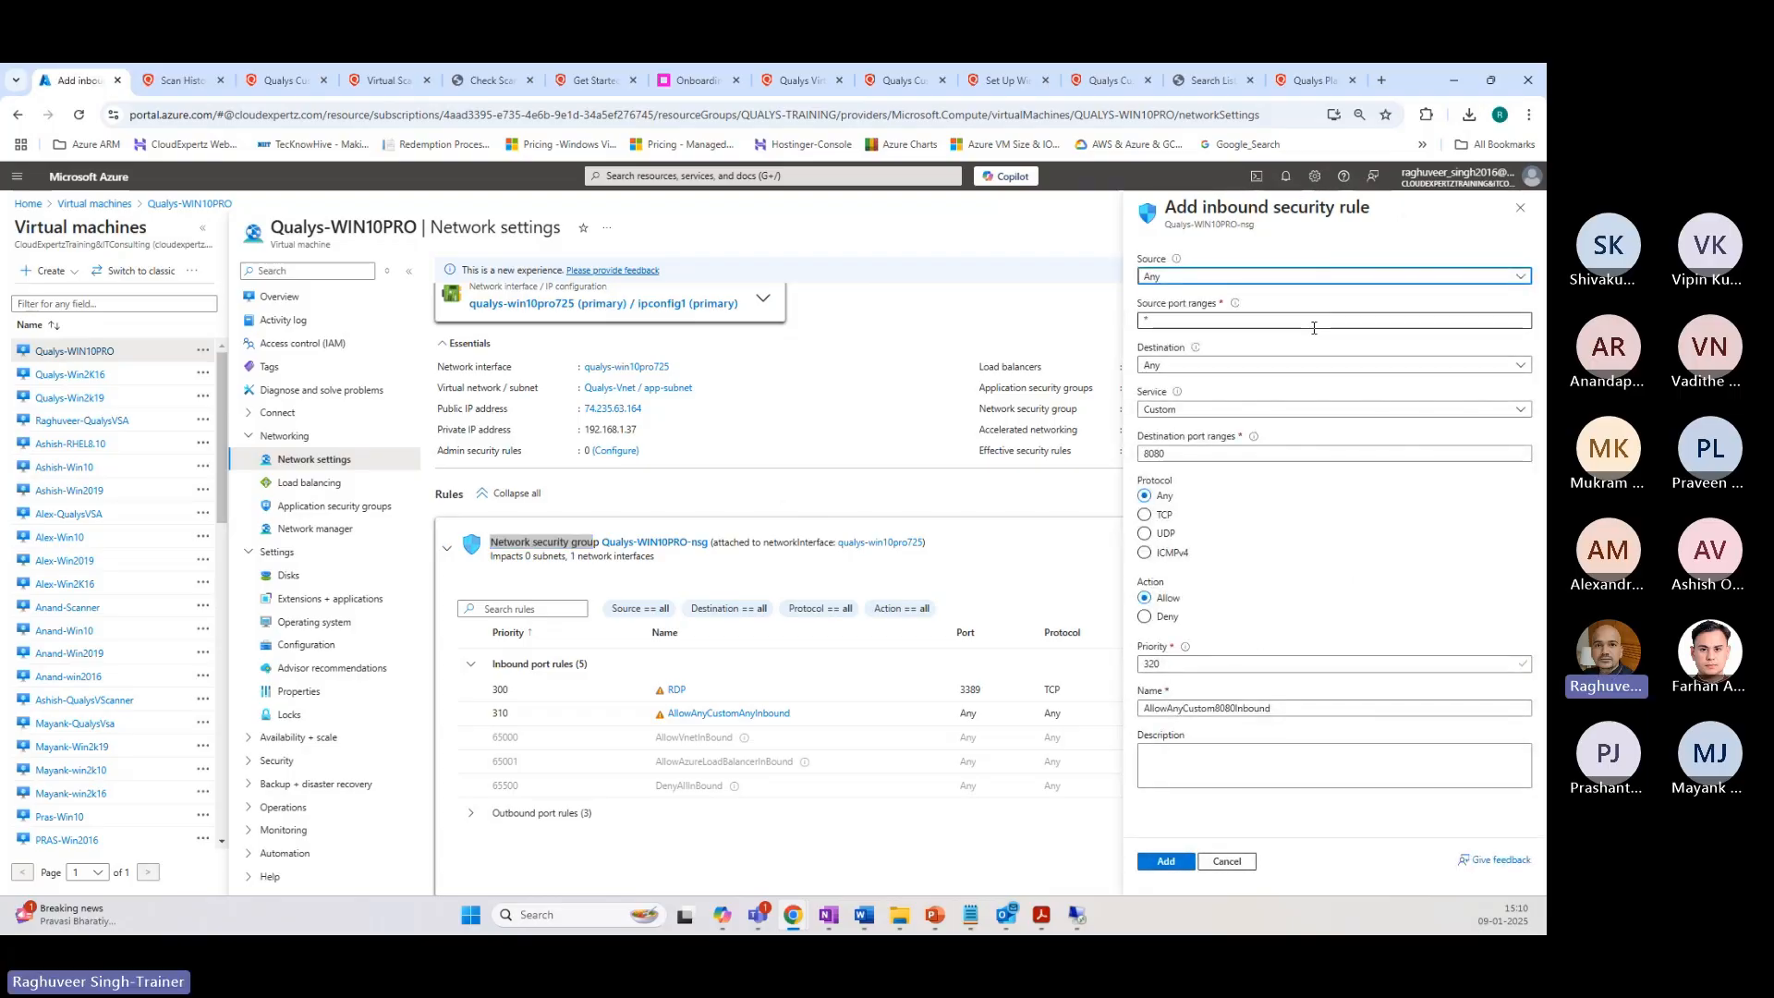
# Step: Try IP Addresses as the inbound rule's source, and return the source to Any
pyautogui.click(1155, 278)
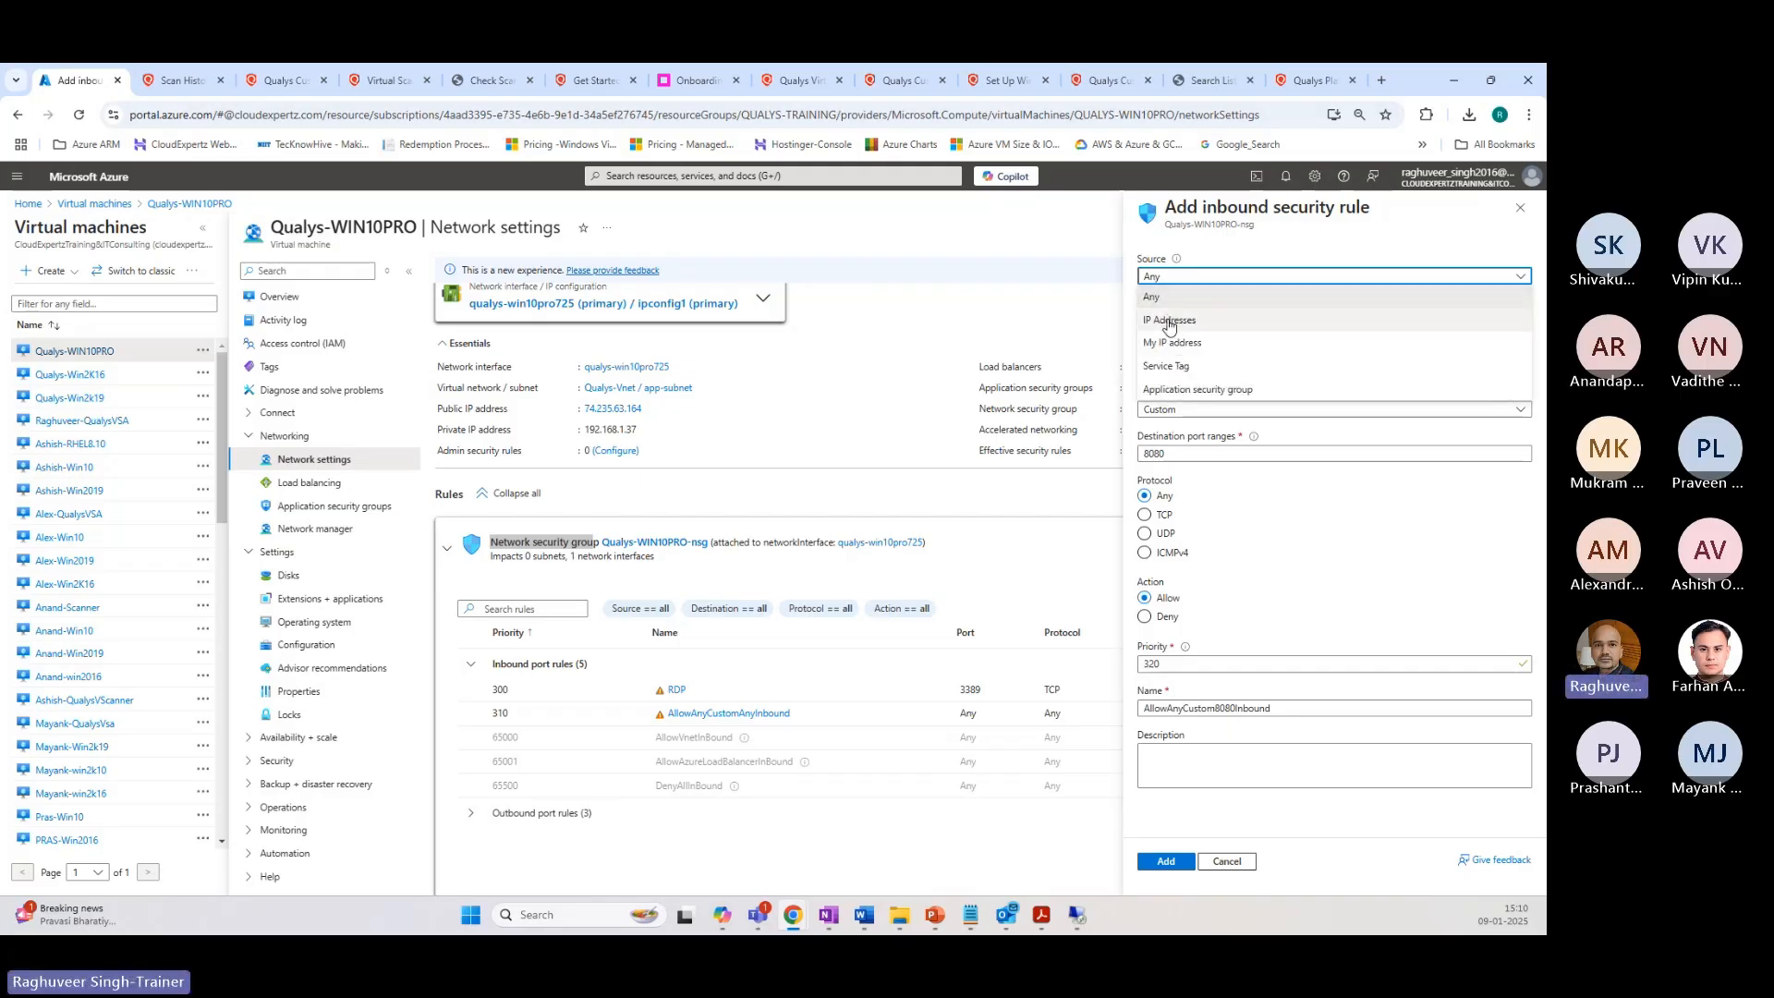
pyautogui.click(1165, 319)
pyautogui.click(1145, 320)
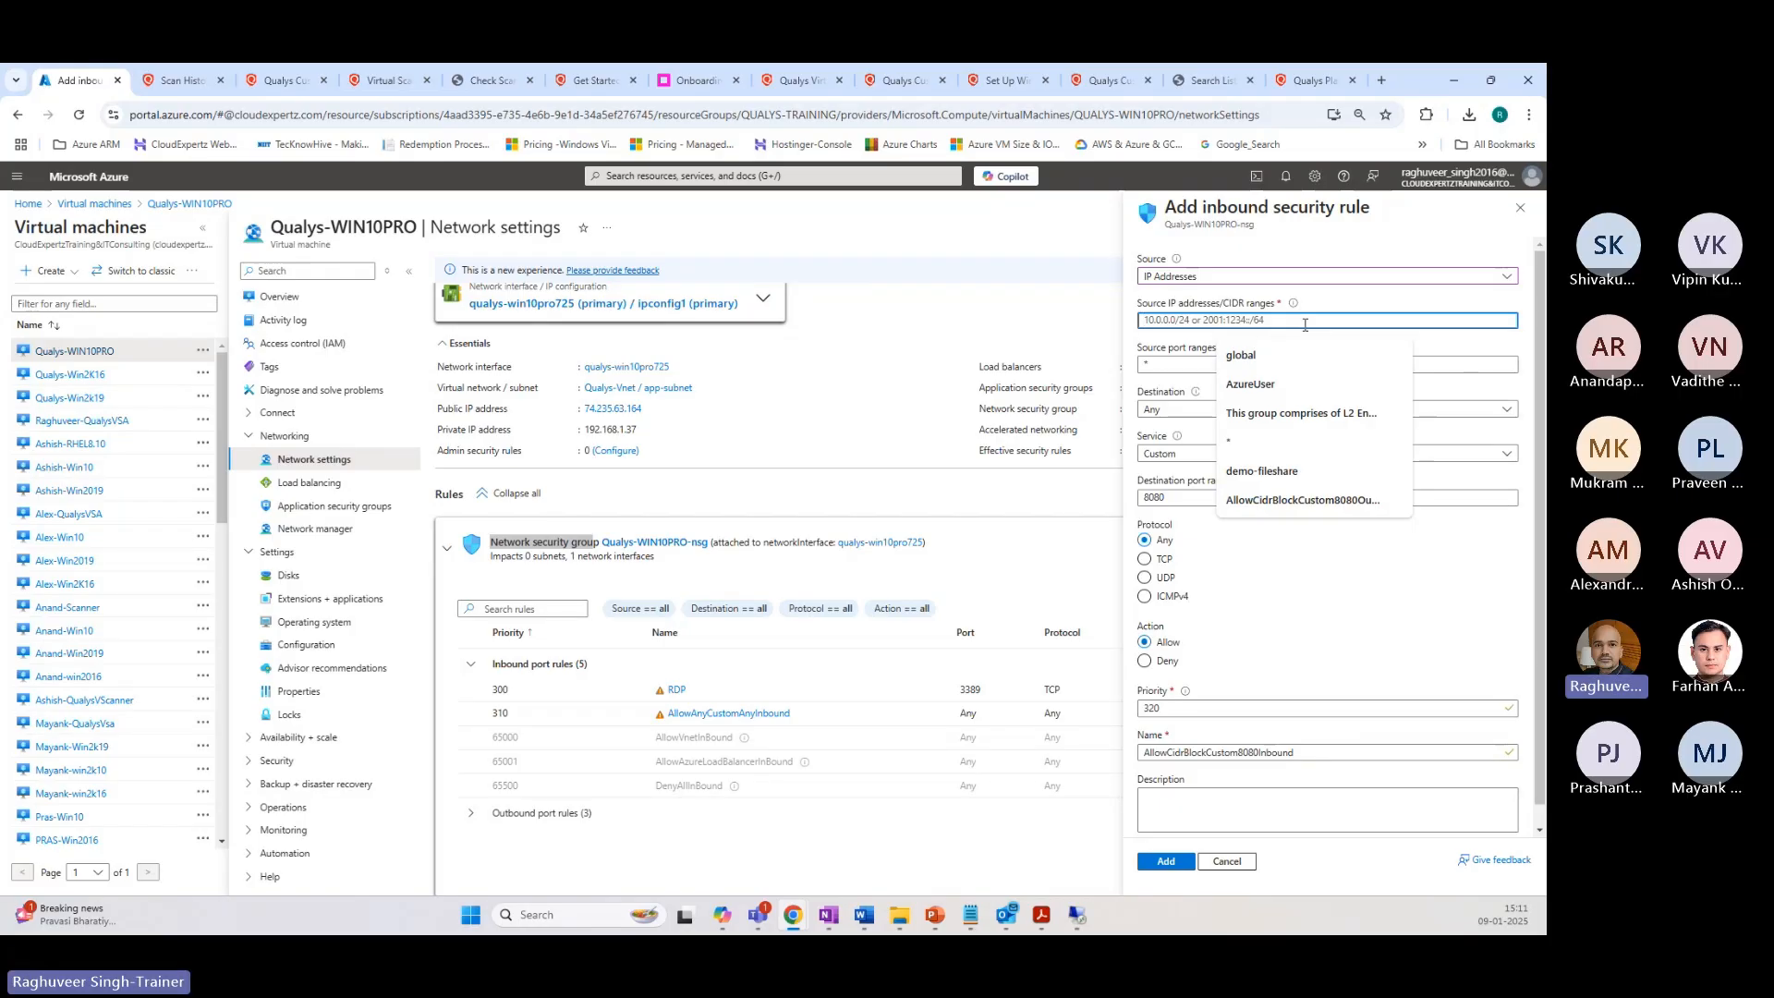
pyautogui.click(1160, 279)
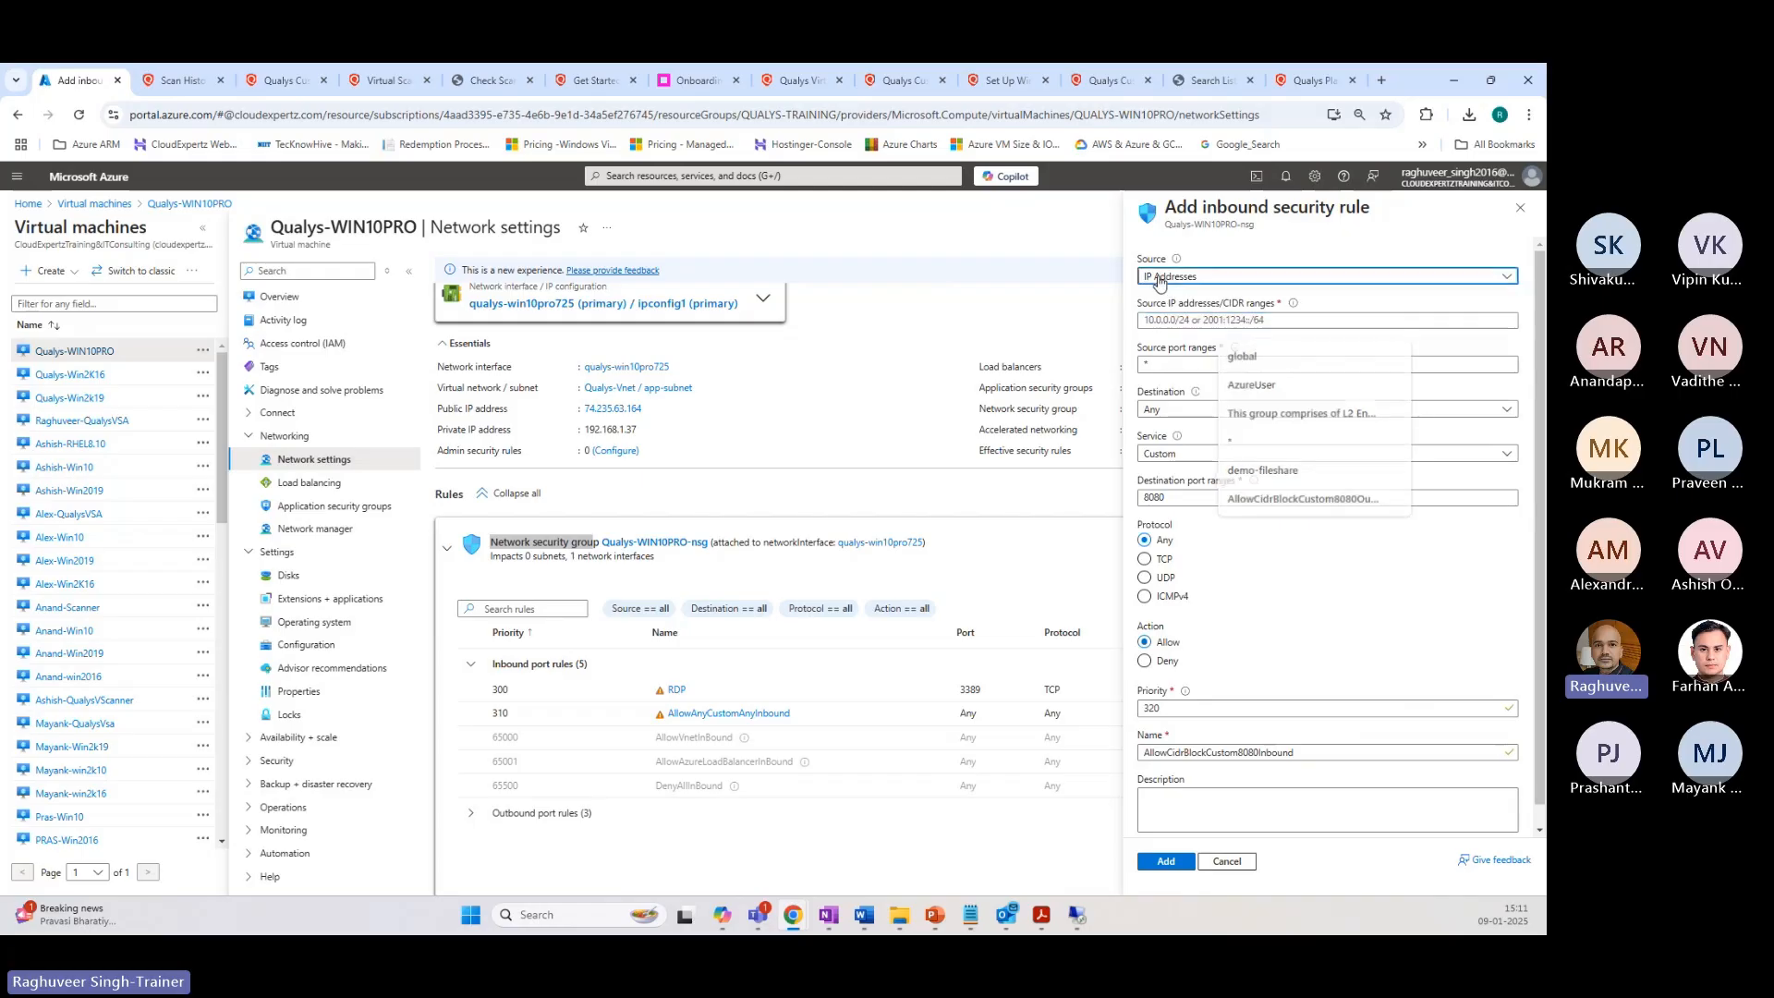
pyautogui.click(1161, 300)
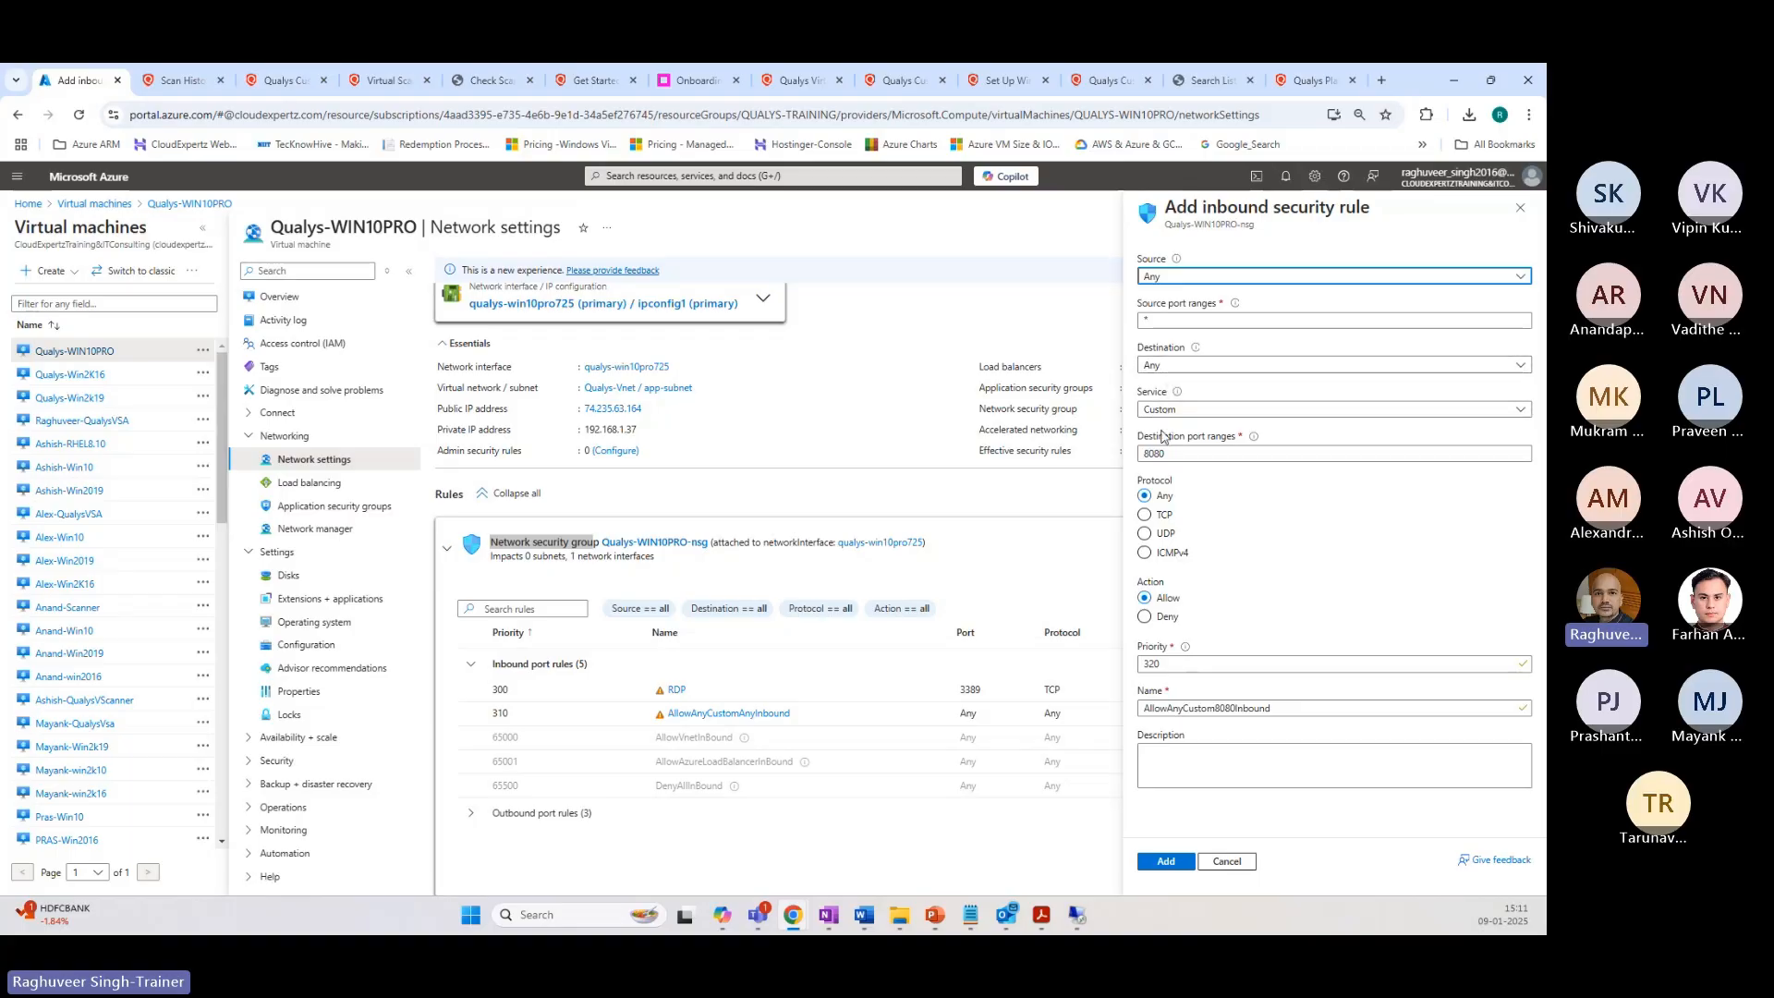
# Step: Set the inbound rule's destination port ranges to *
pyautogui.click(1201, 440)
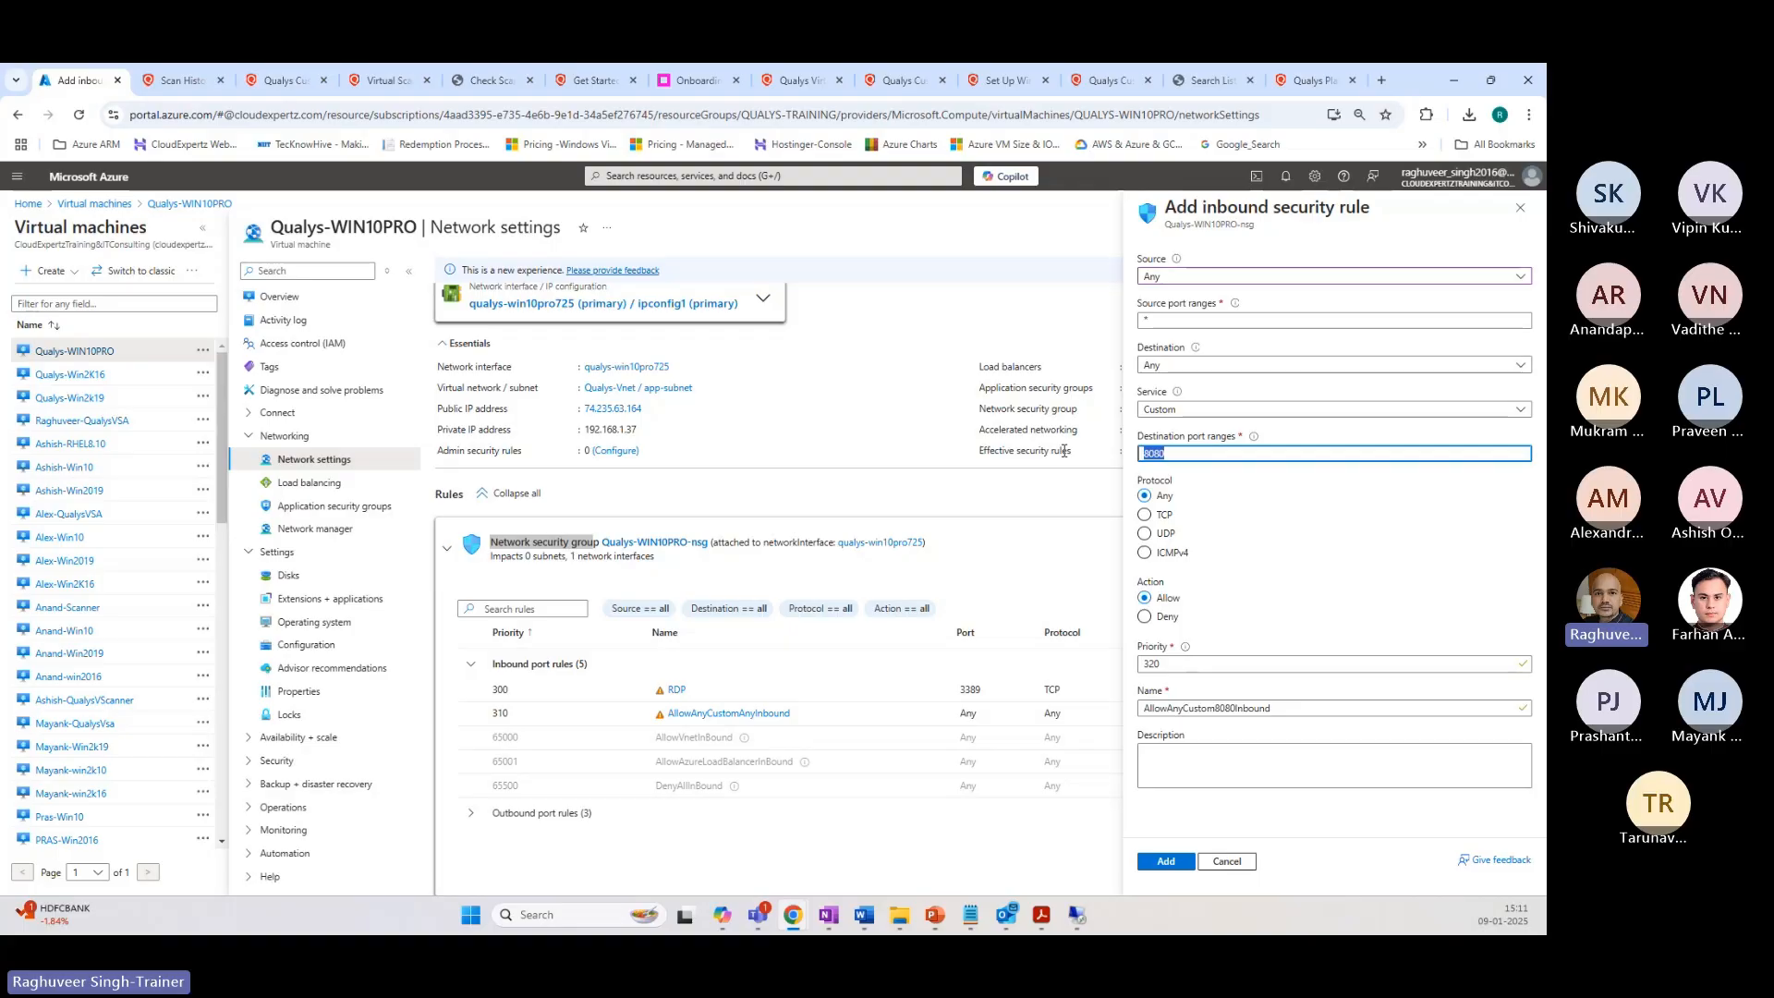
pyautogui.write('*')
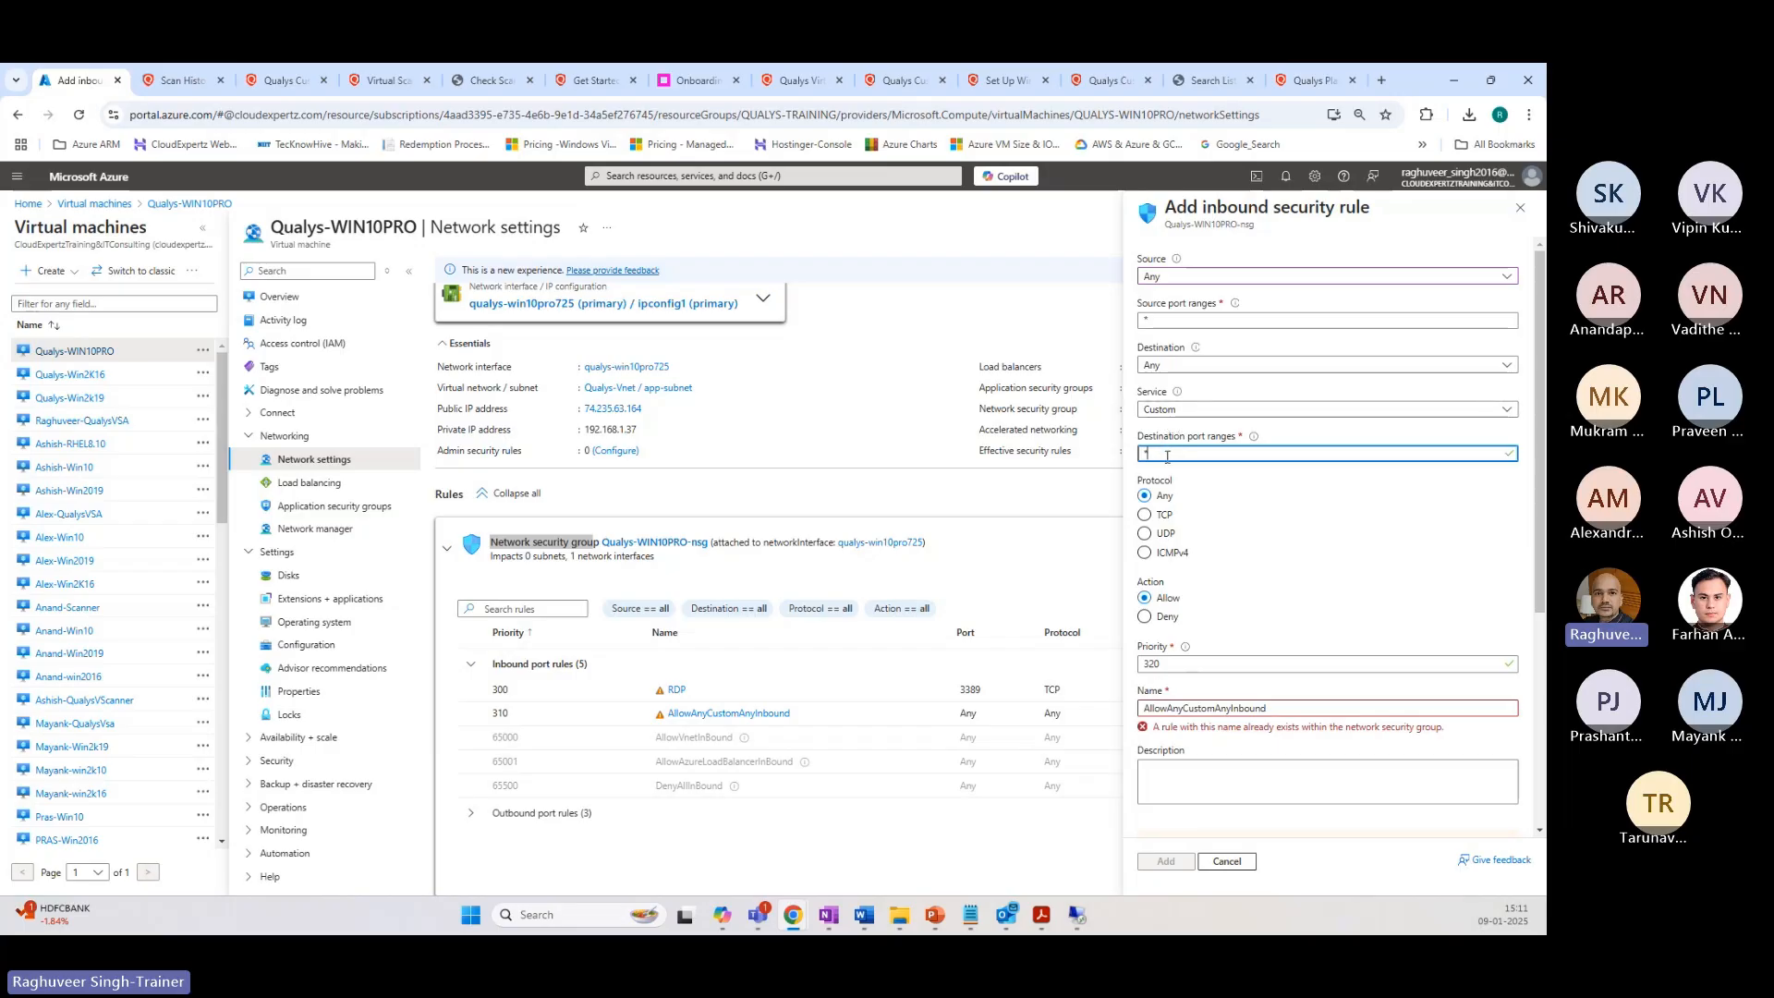
# Step: Review the new inbound rule's protocol, action, priority and name, then discard the unsaved rule and return to the existing inbound port rules
pyautogui.scroll(-1, 1167, 456)
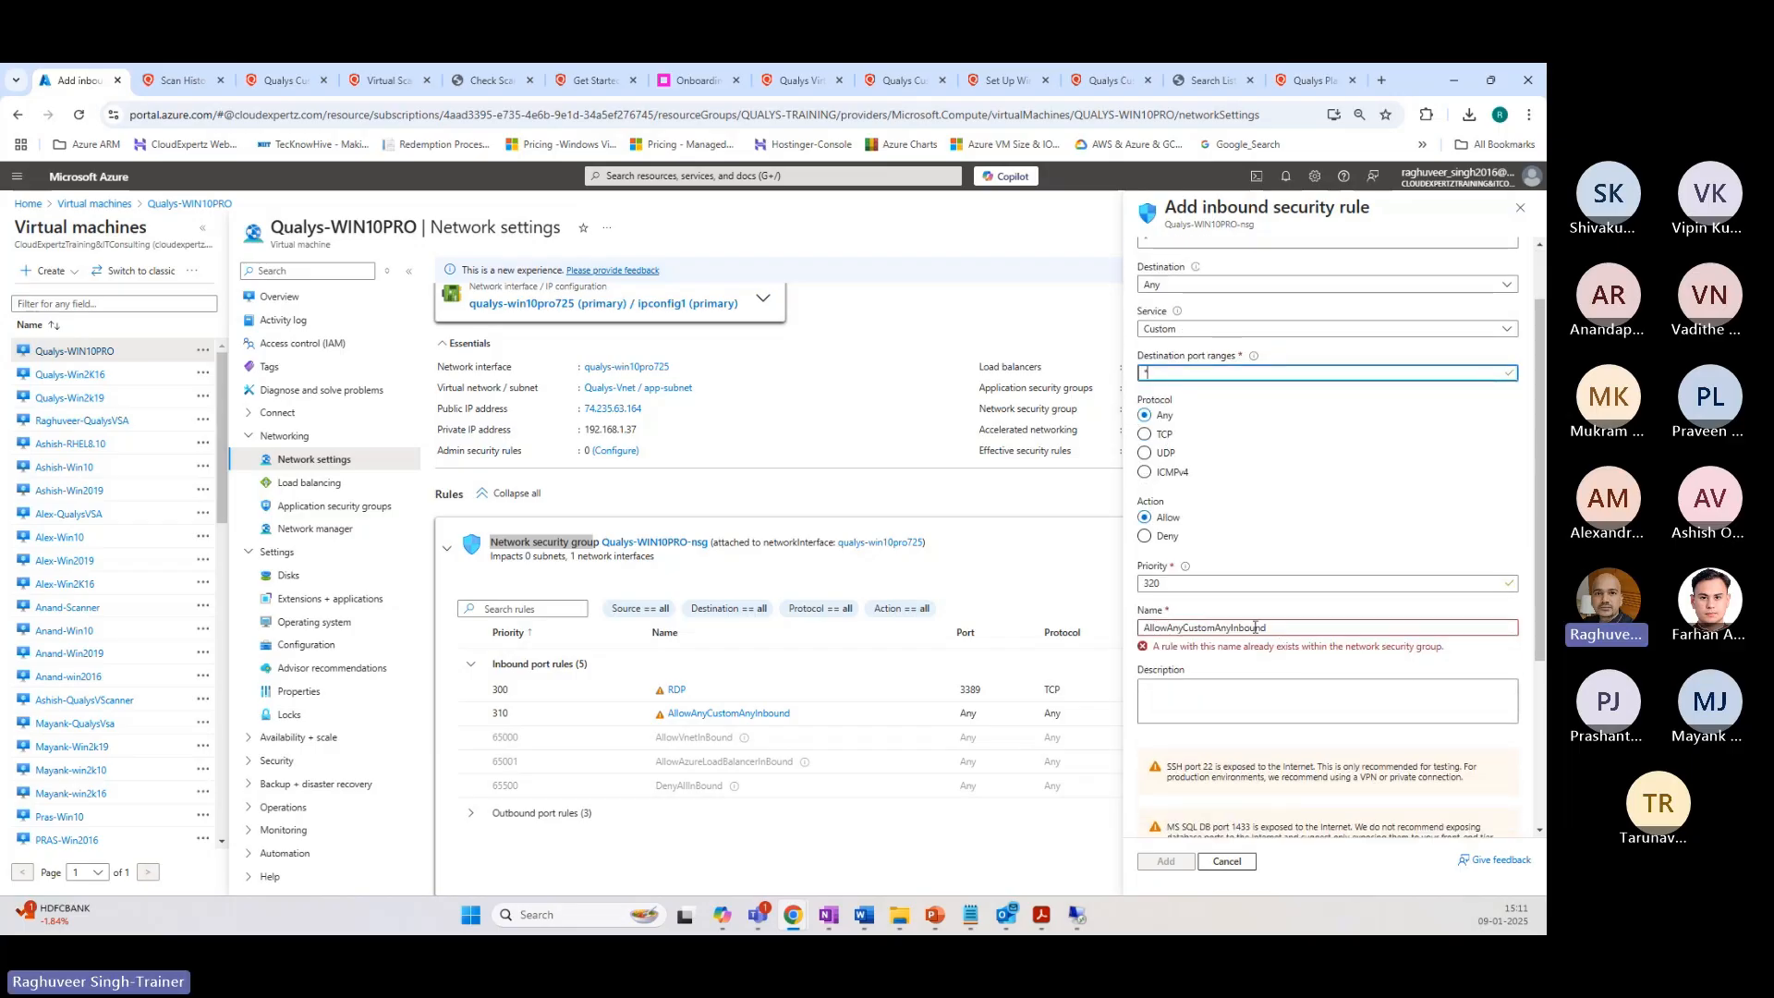
pyautogui.click(1285, 629)
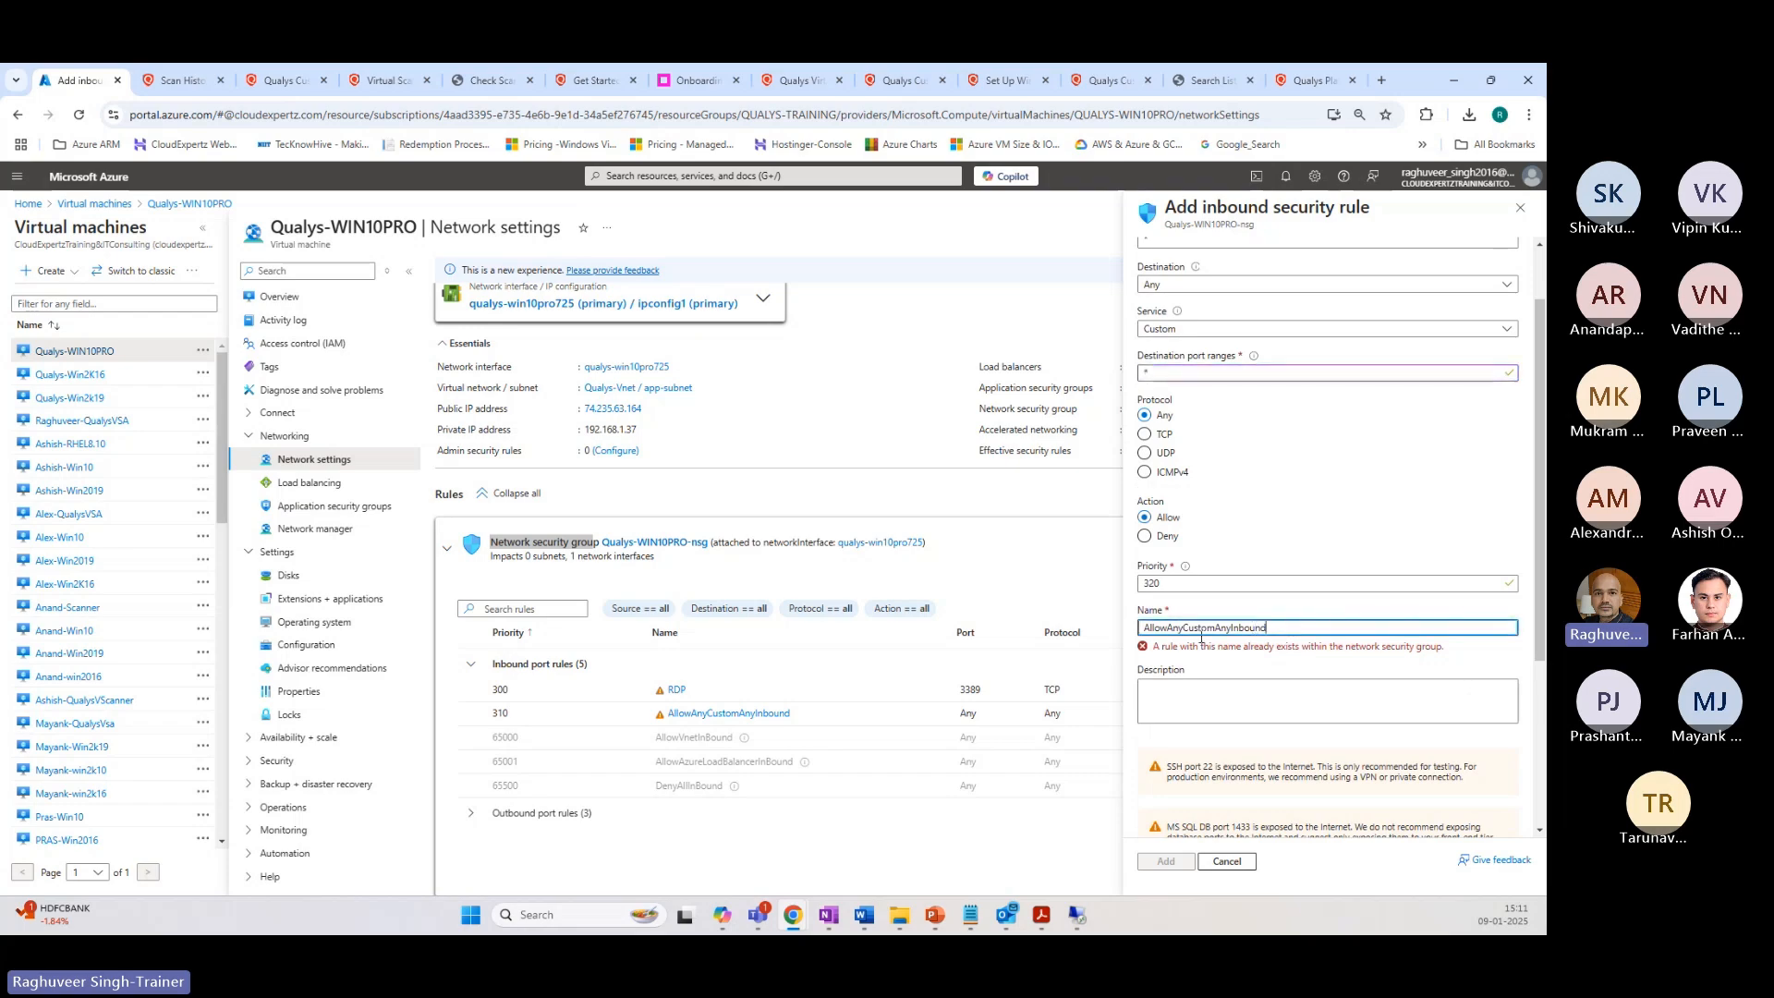
pyautogui.scroll(-2, 1201, 638)
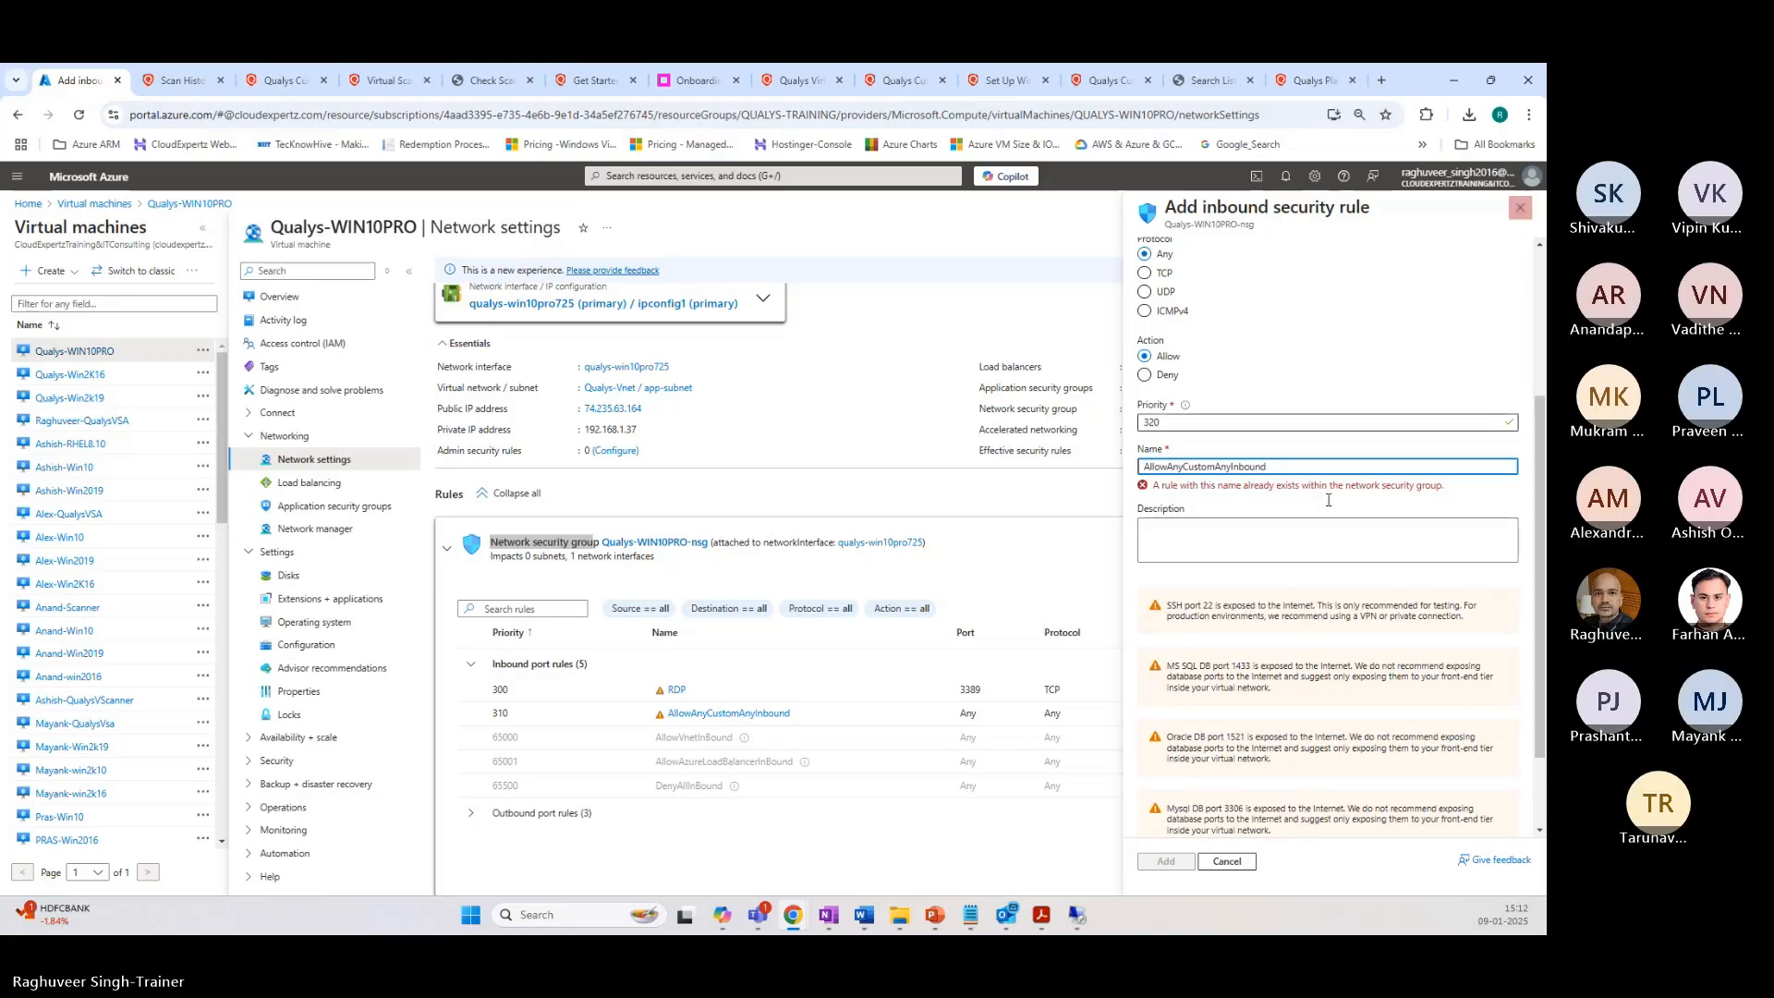
pyautogui.click(1521, 210)
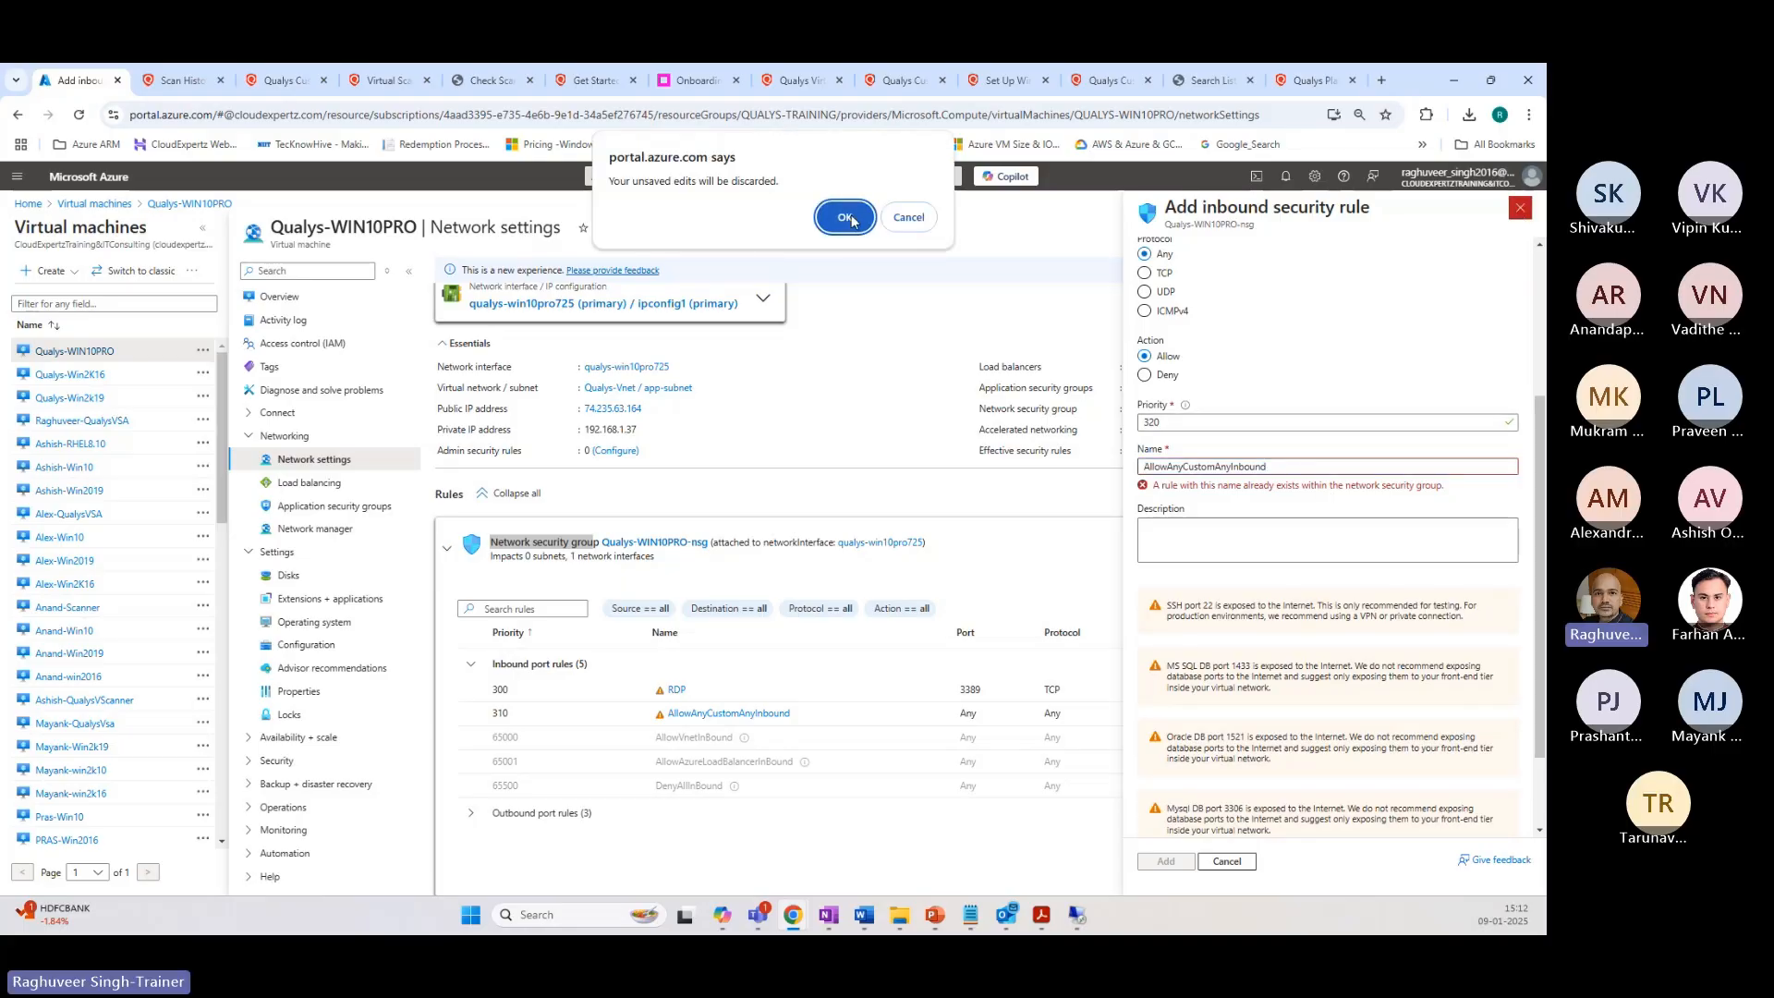
pyautogui.click(853, 220)
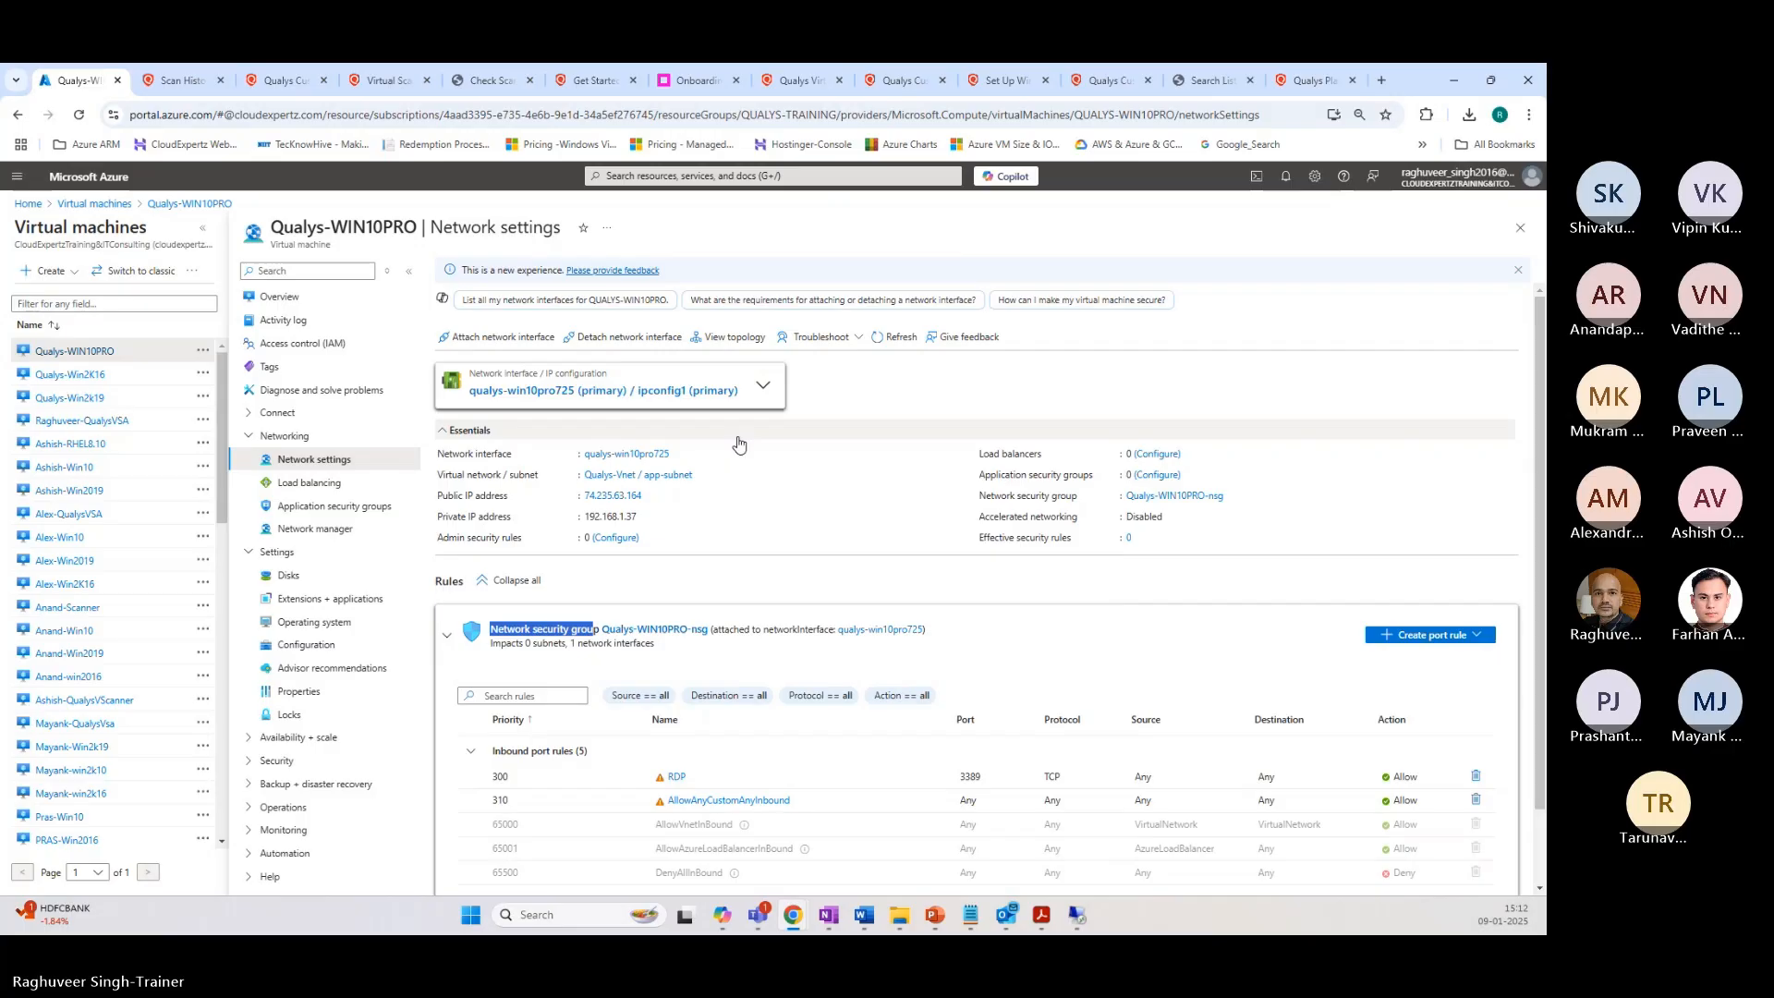
pyautogui.scroll(-1, 986, 777)
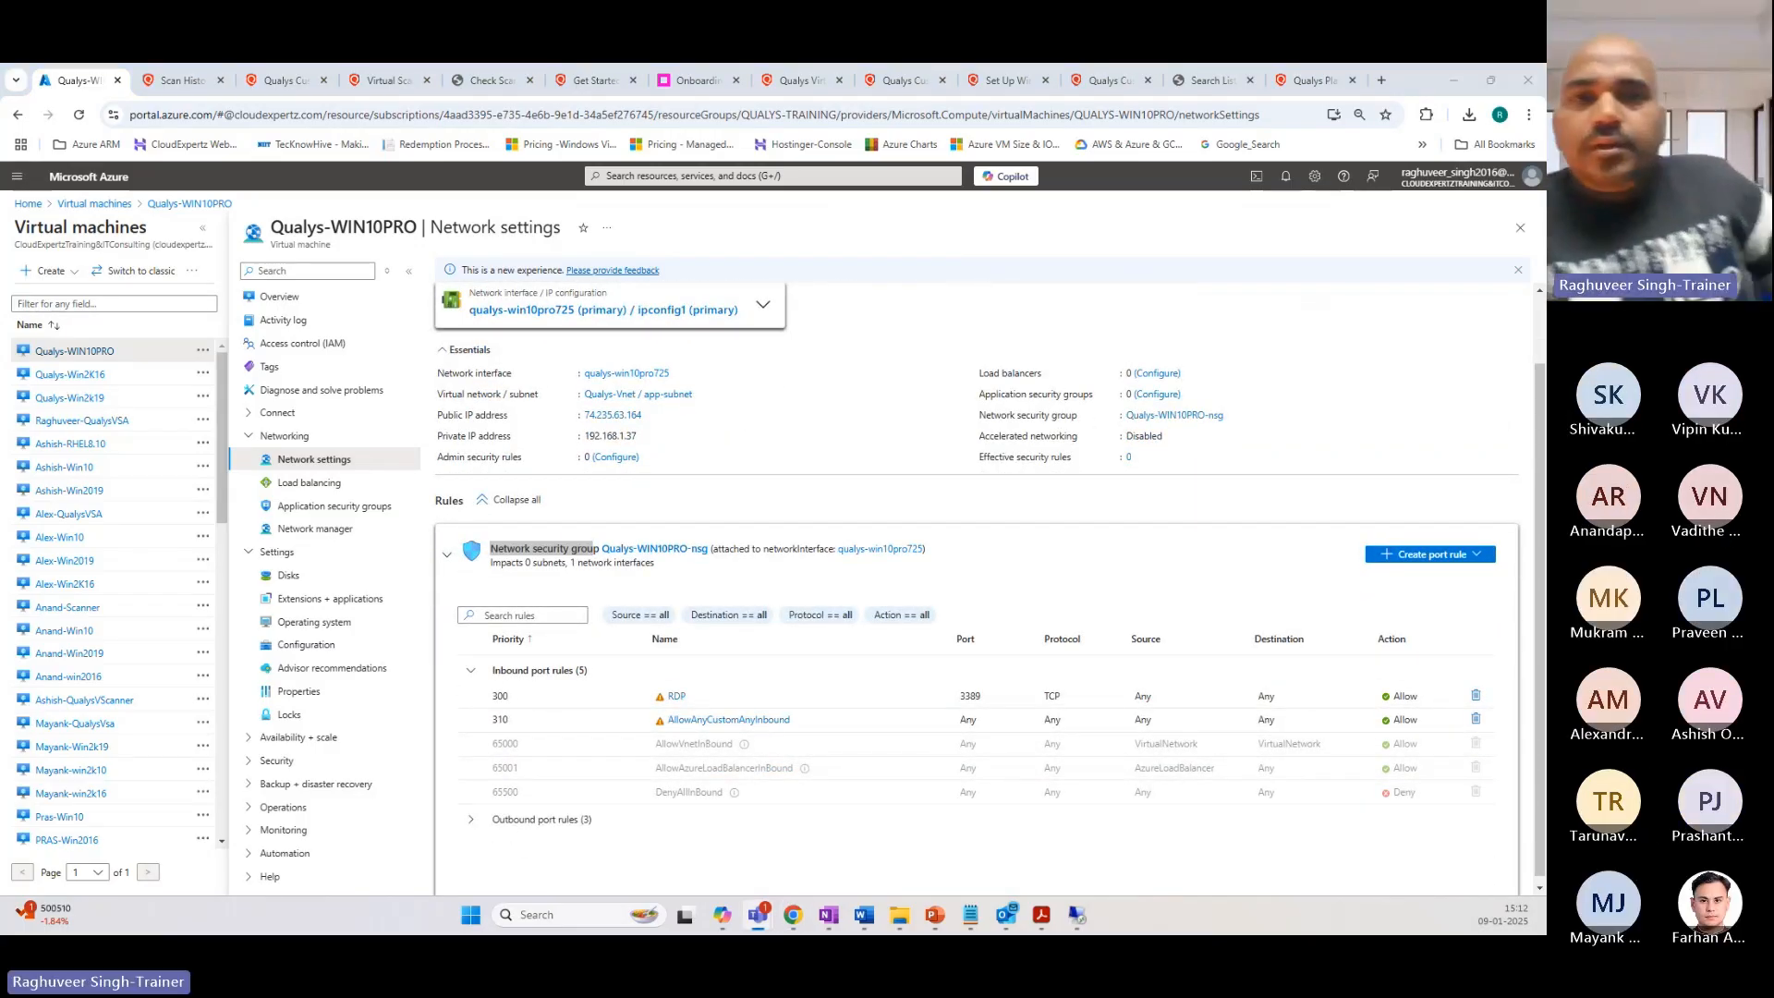
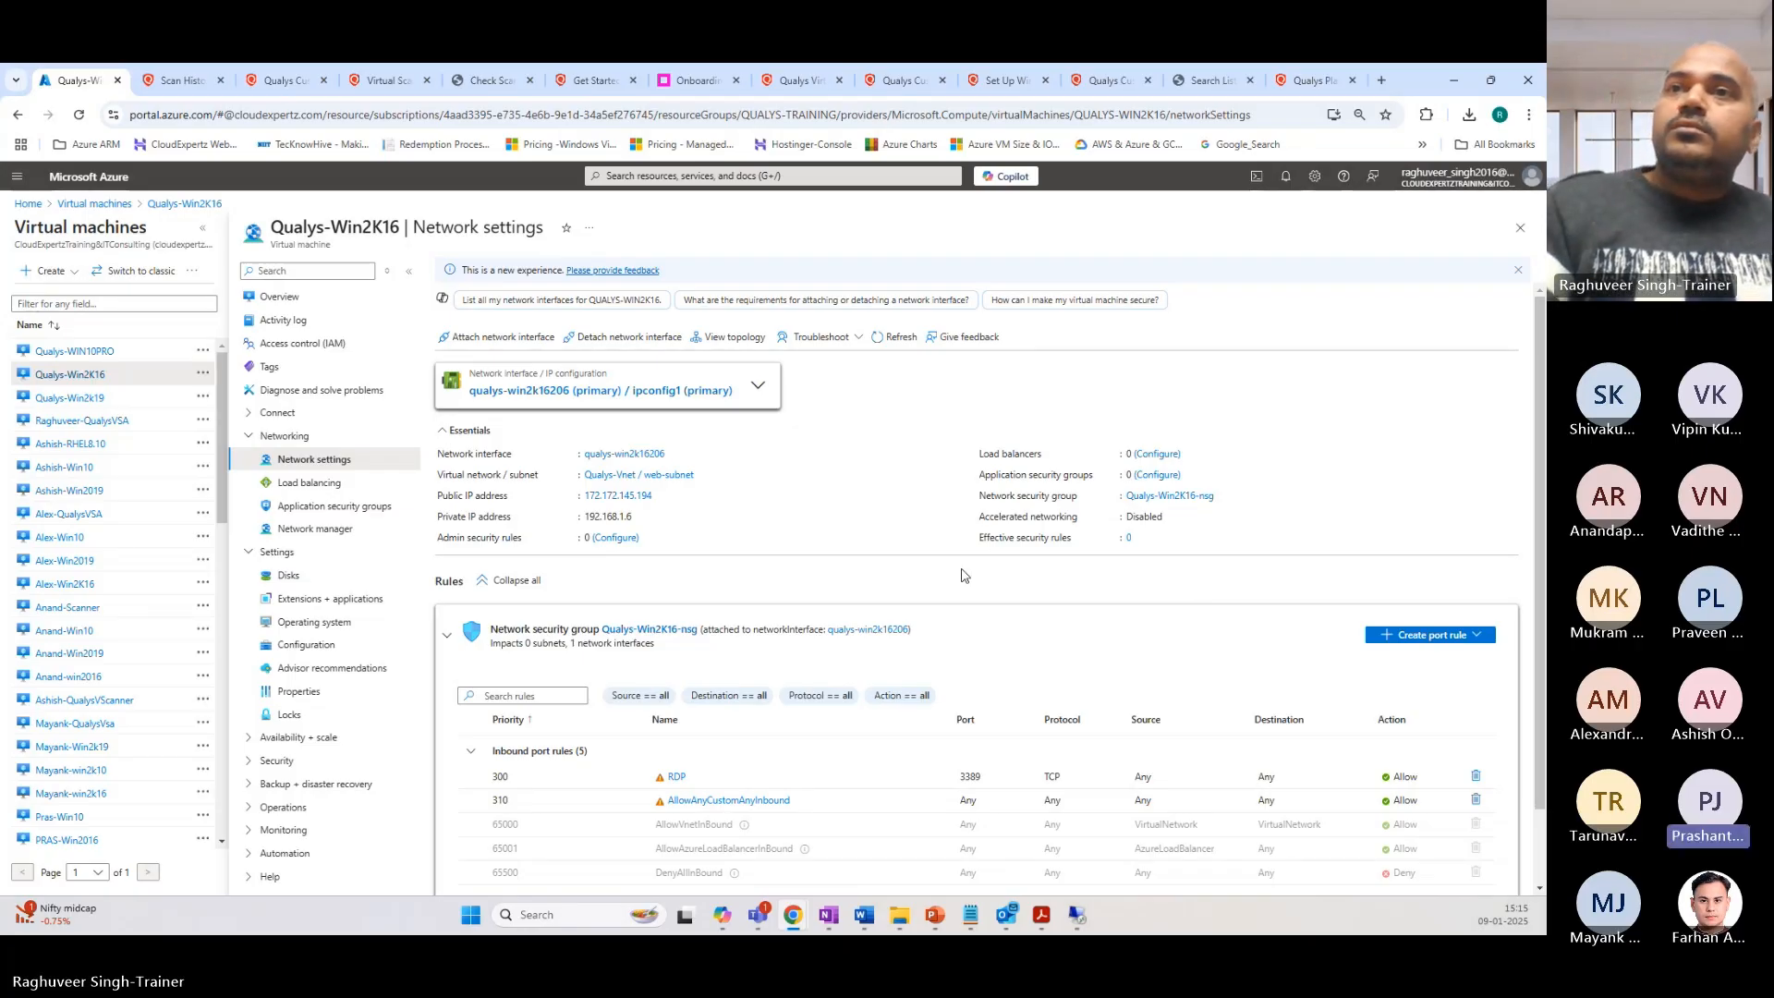
# Step: Start a new inbound security rule for Qualys-Win2K16-nsg and set its destination port ranges to *
pyautogui.click(1419, 637)
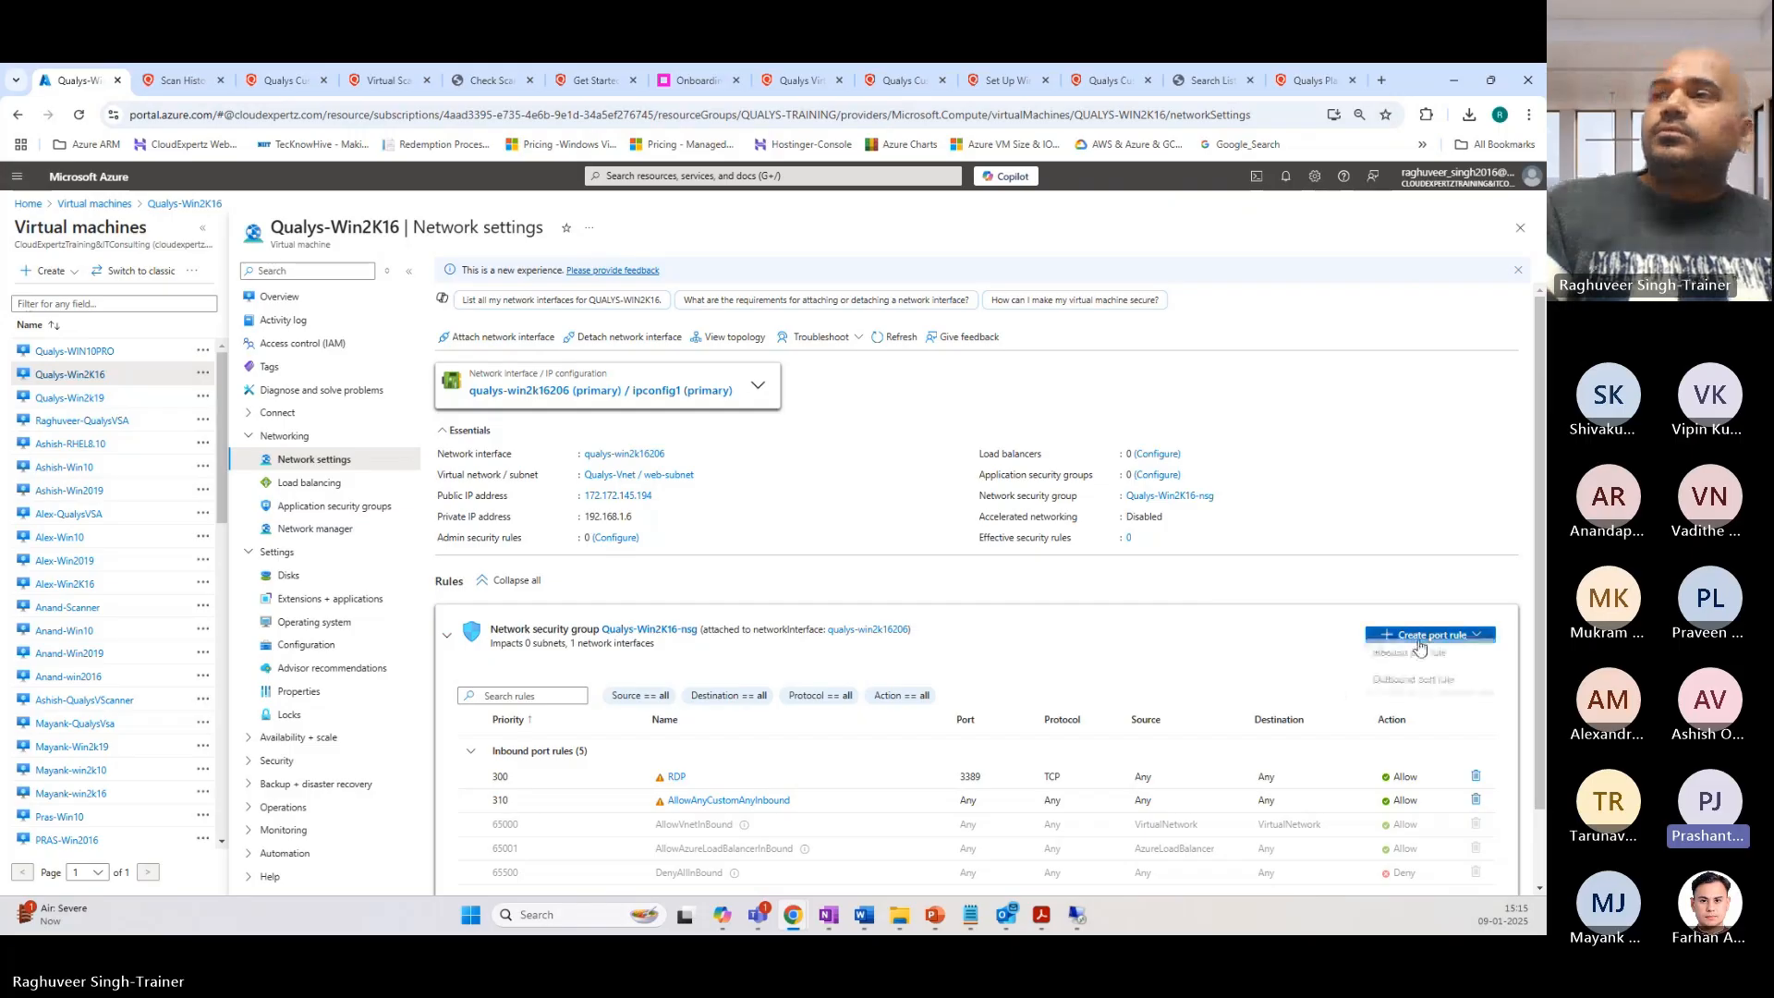
pyautogui.click(1409, 654)
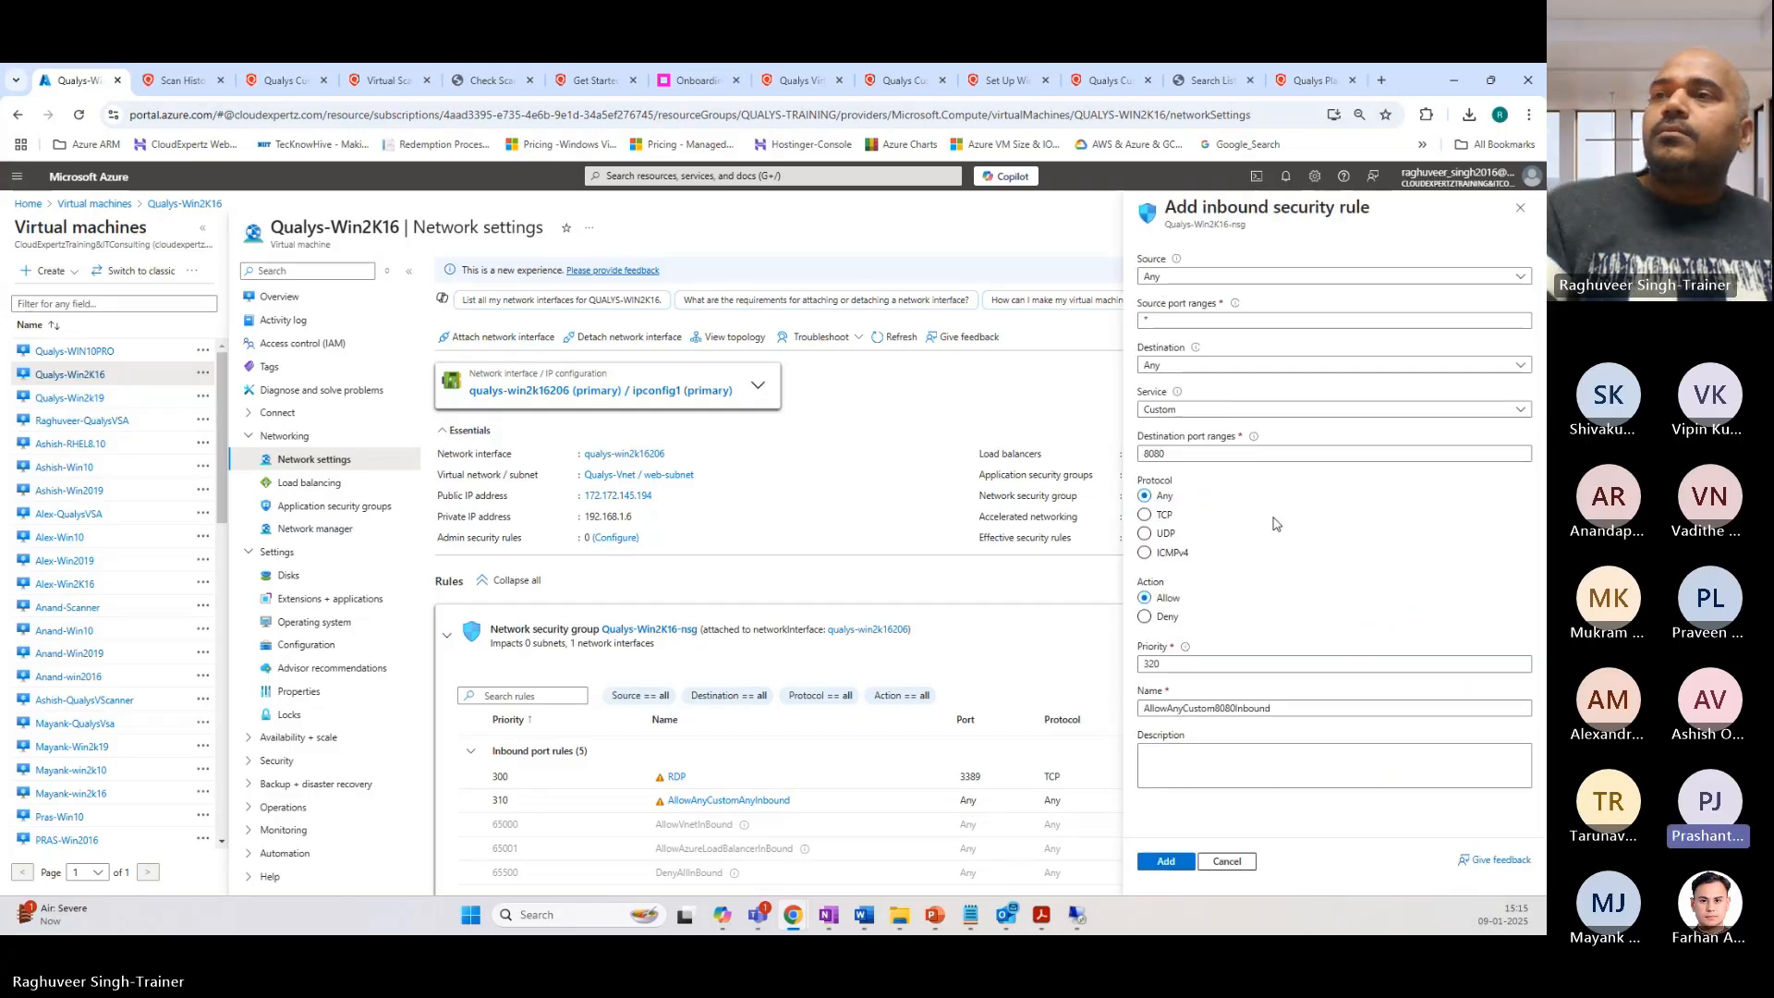
pyautogui.doubleClick(1154, 453)
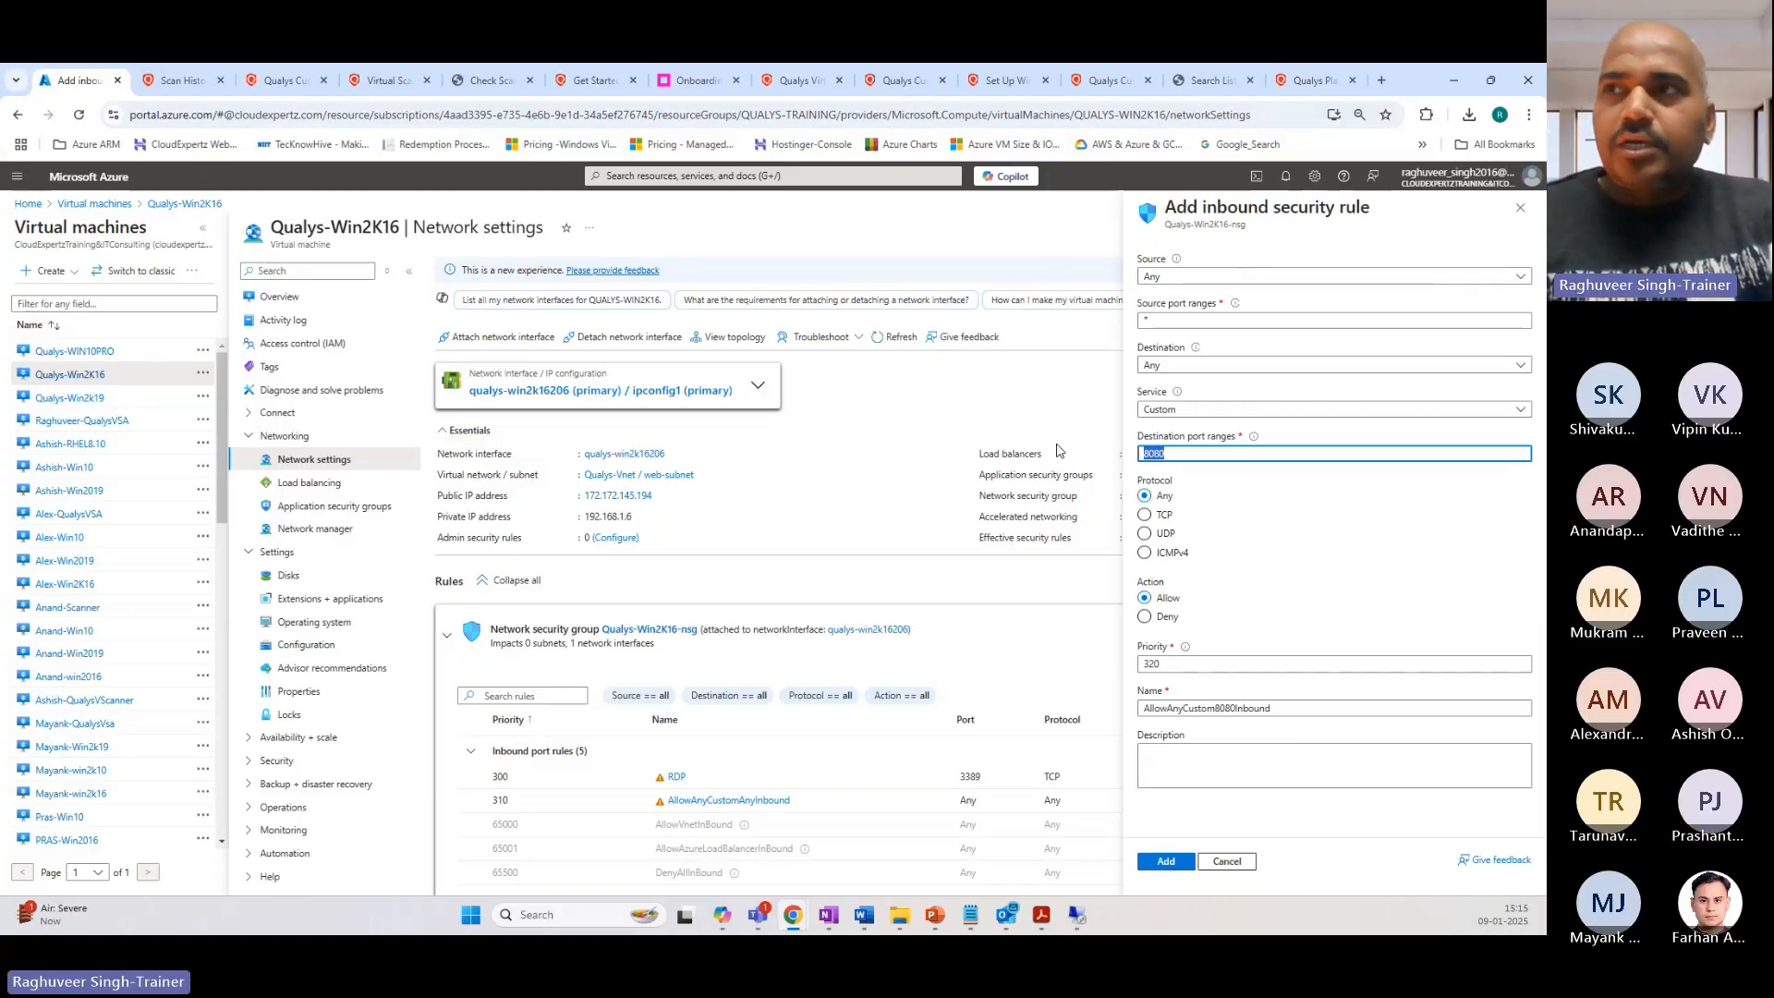
pyautogui.write('*')
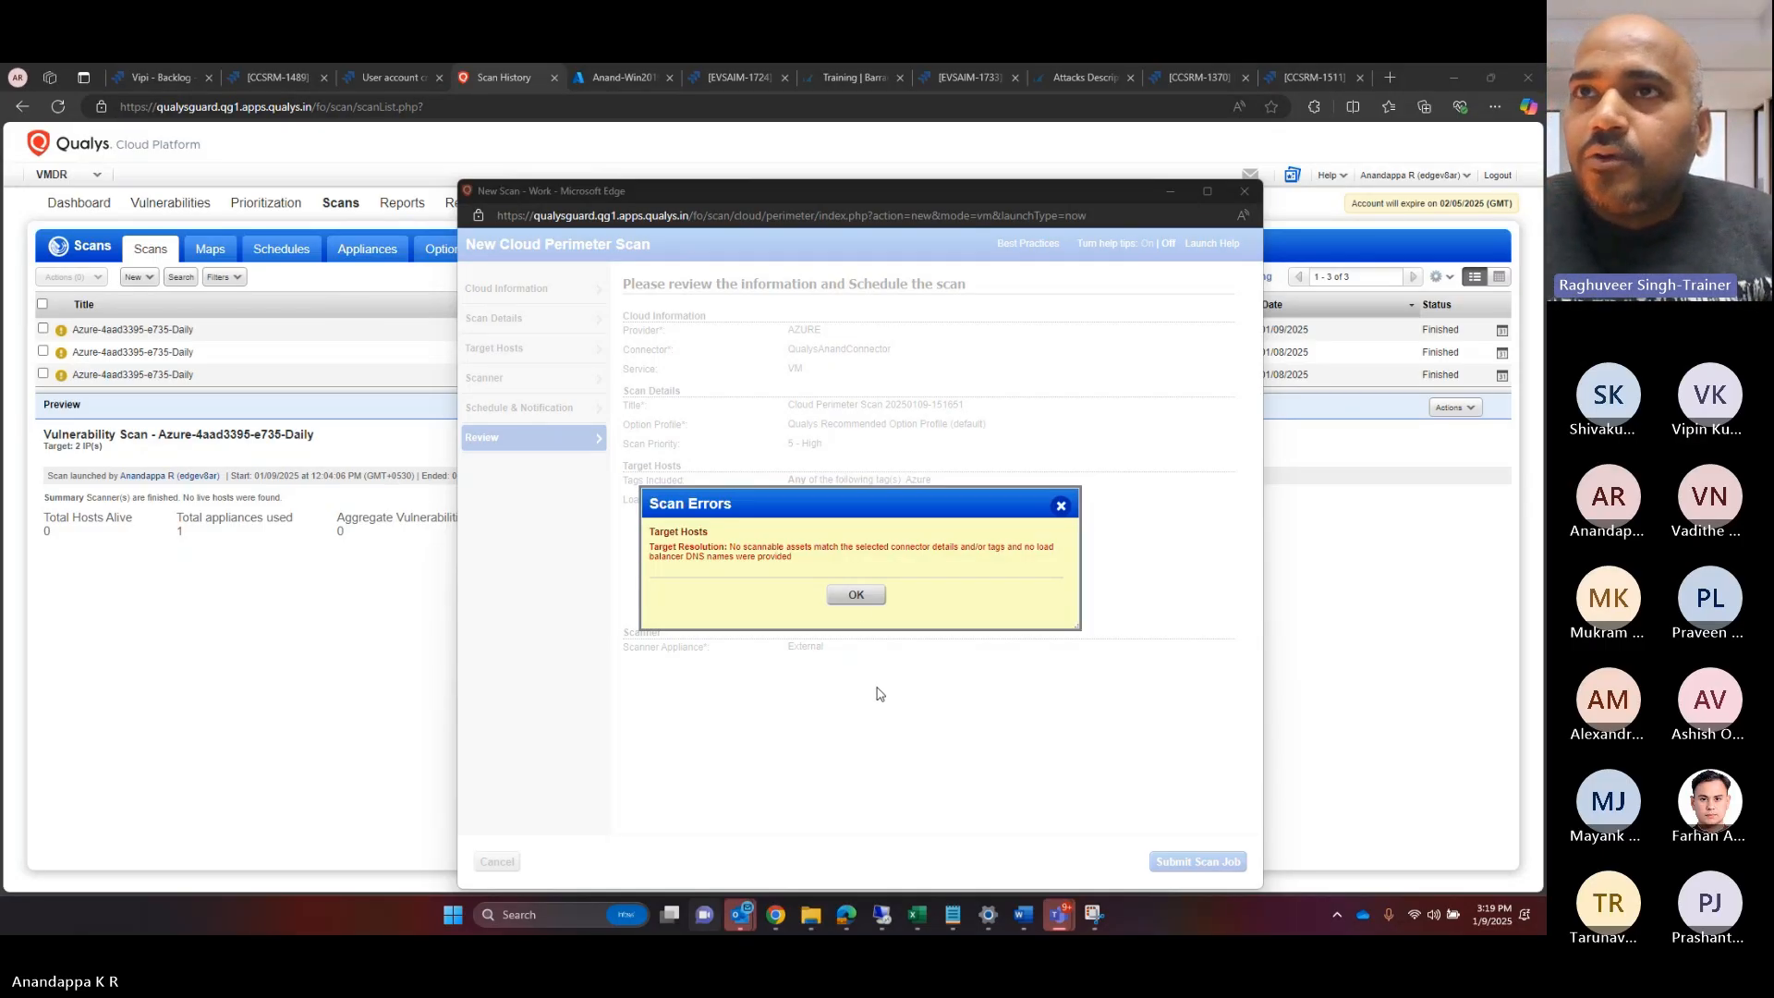
# Step: Review the cloud perimeter scan's cloud information, scan details, target hosts, scanner and summary, and close the scan without submitting it
pyautogui.click(850, 595)
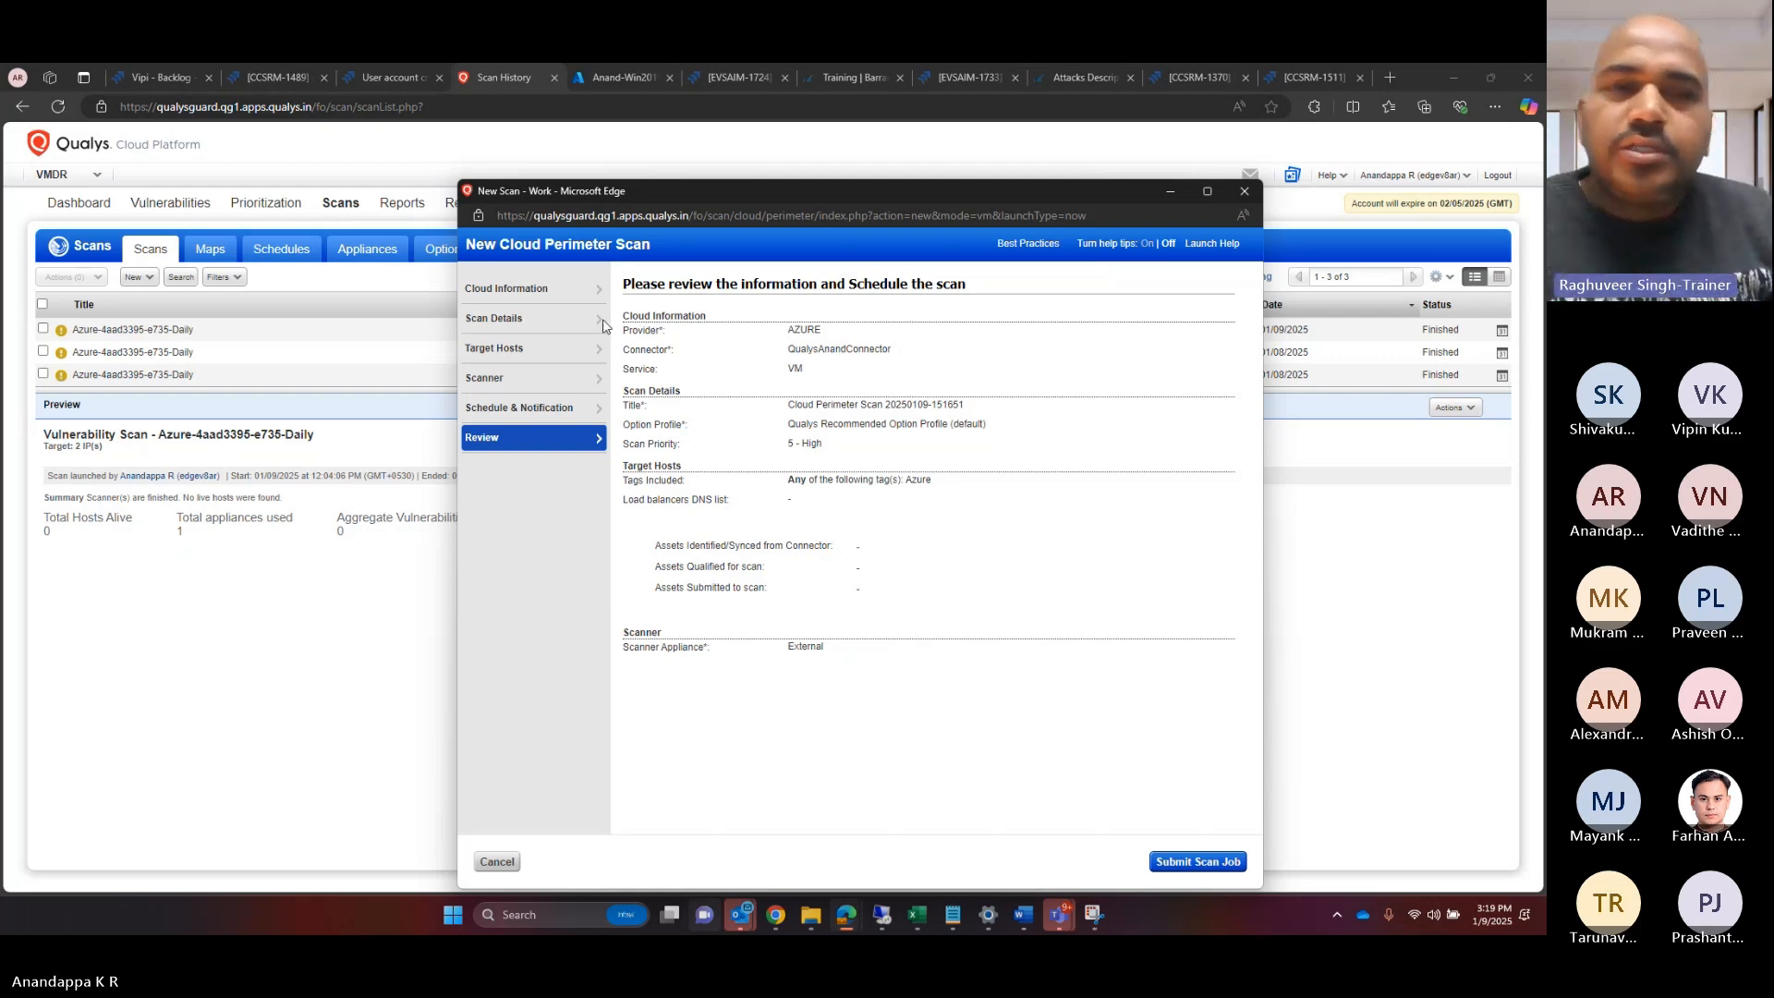
pyautogui.click(512, 291)
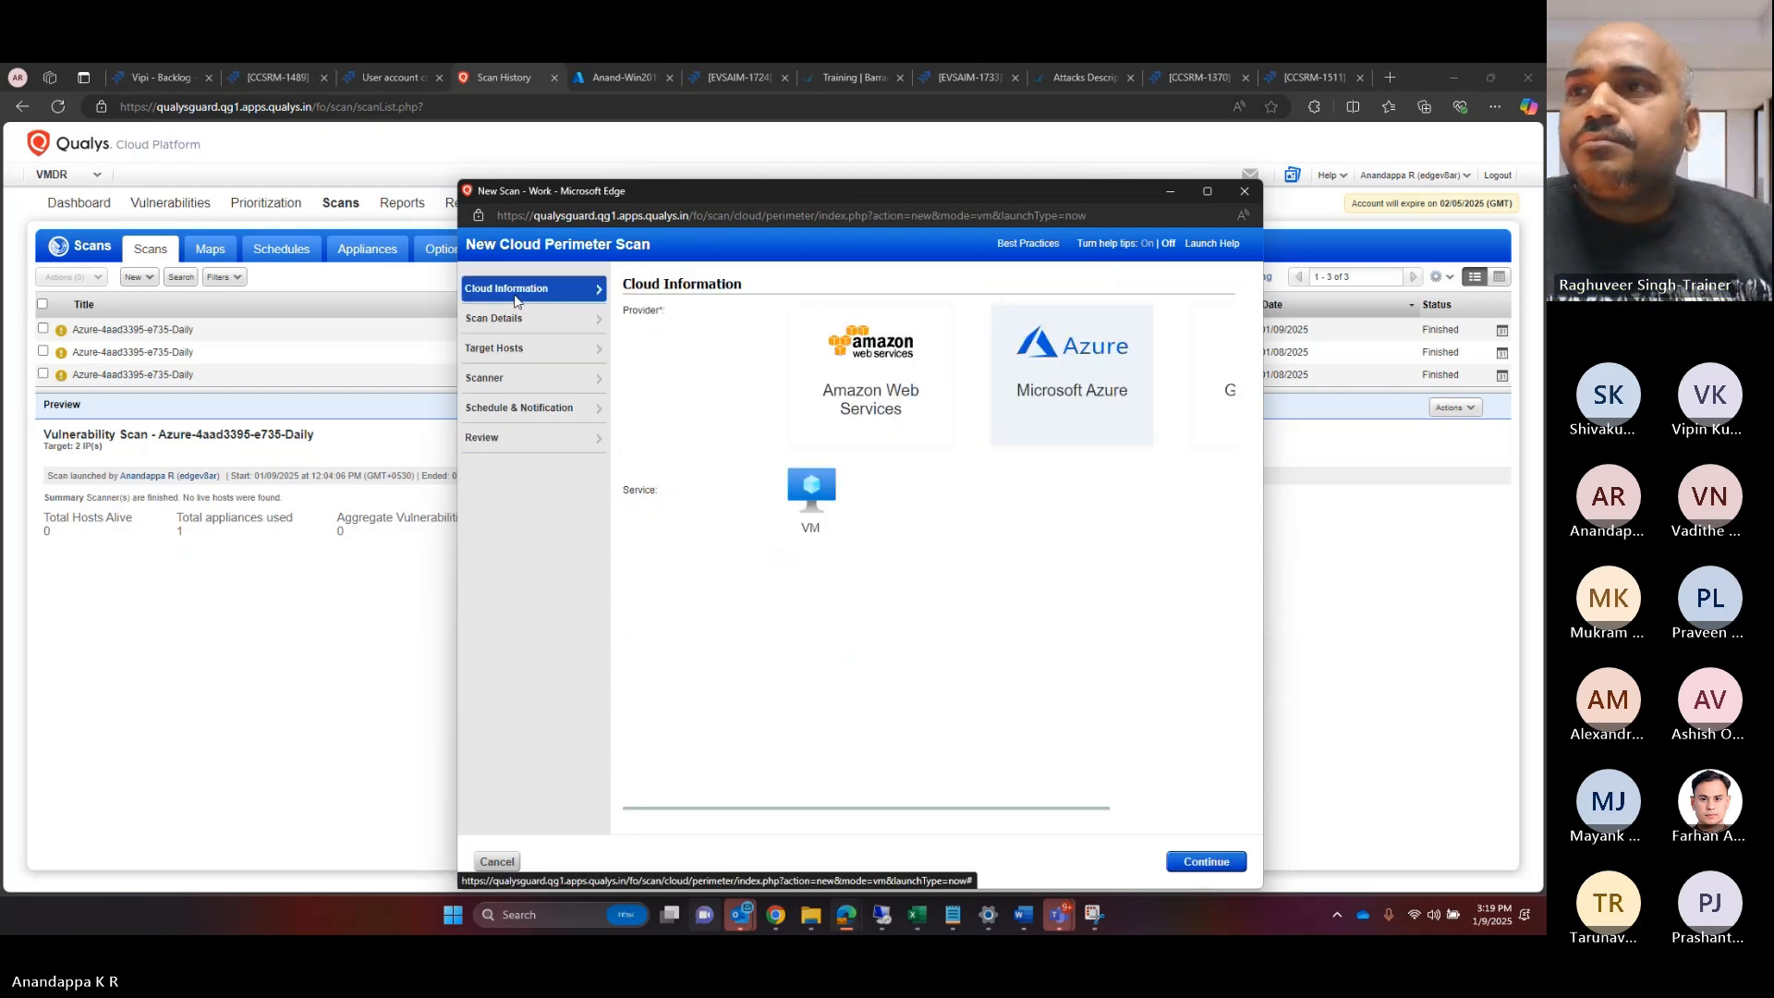
pyautogui.click(519, 319)
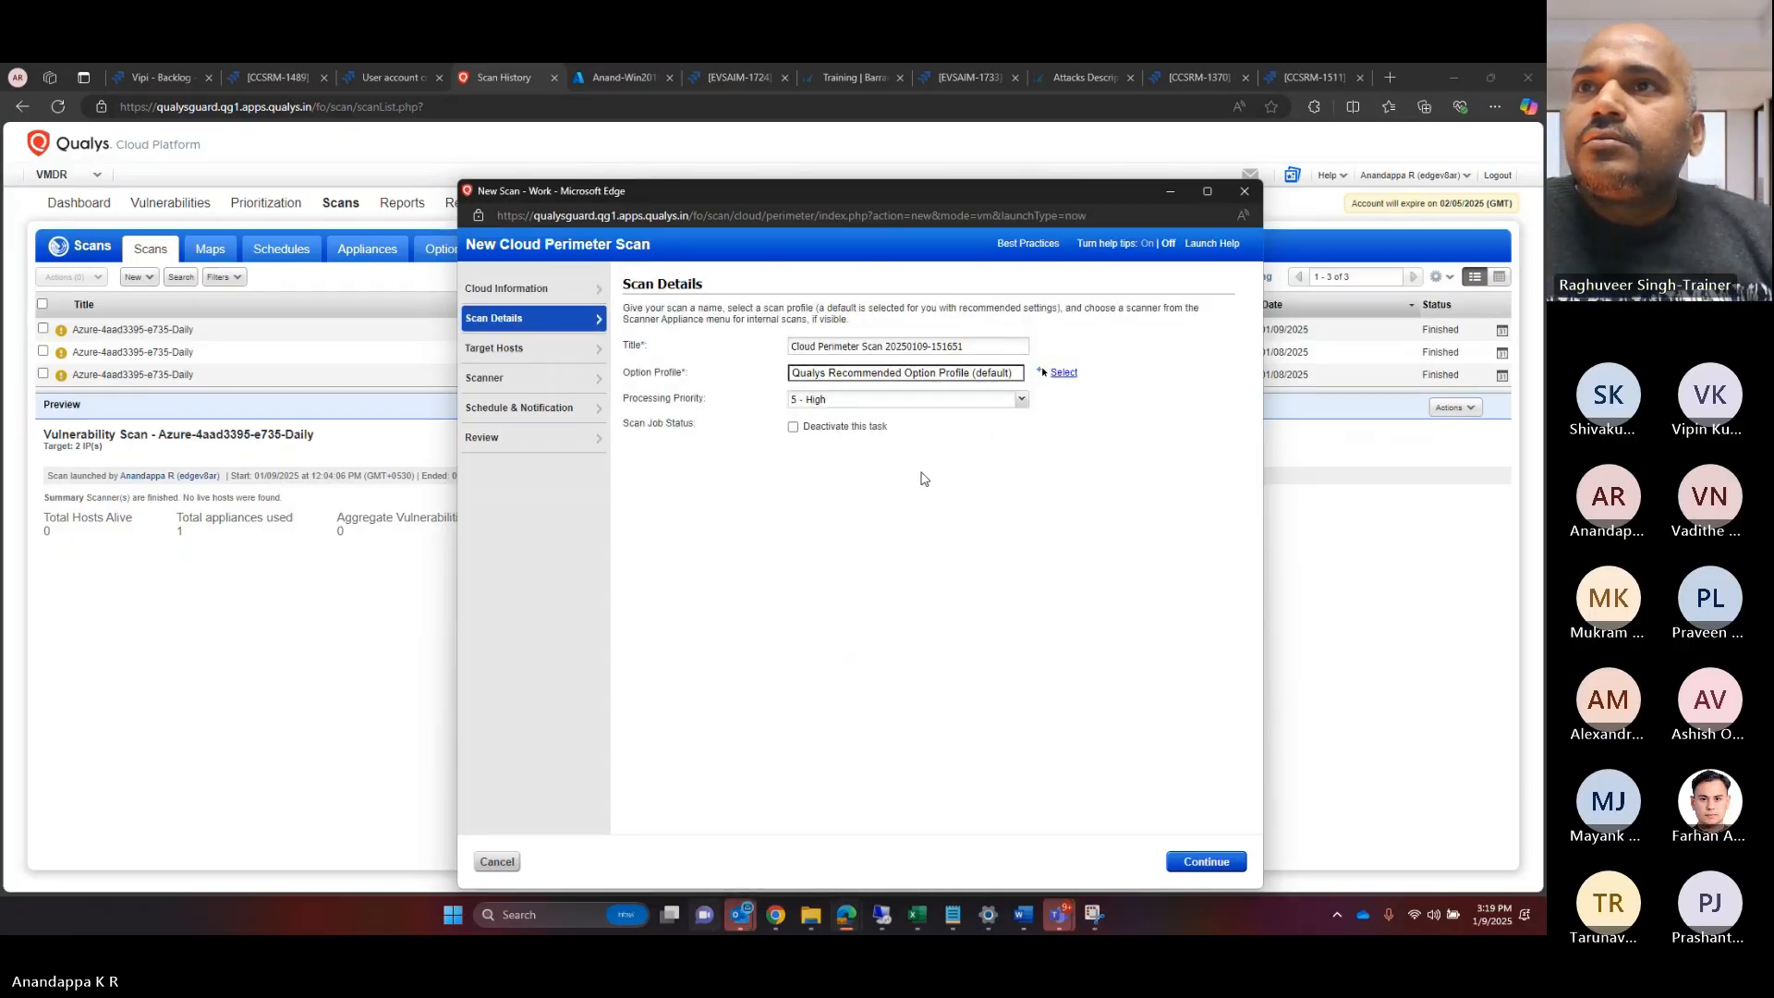
pyautogui.click(494, 360)
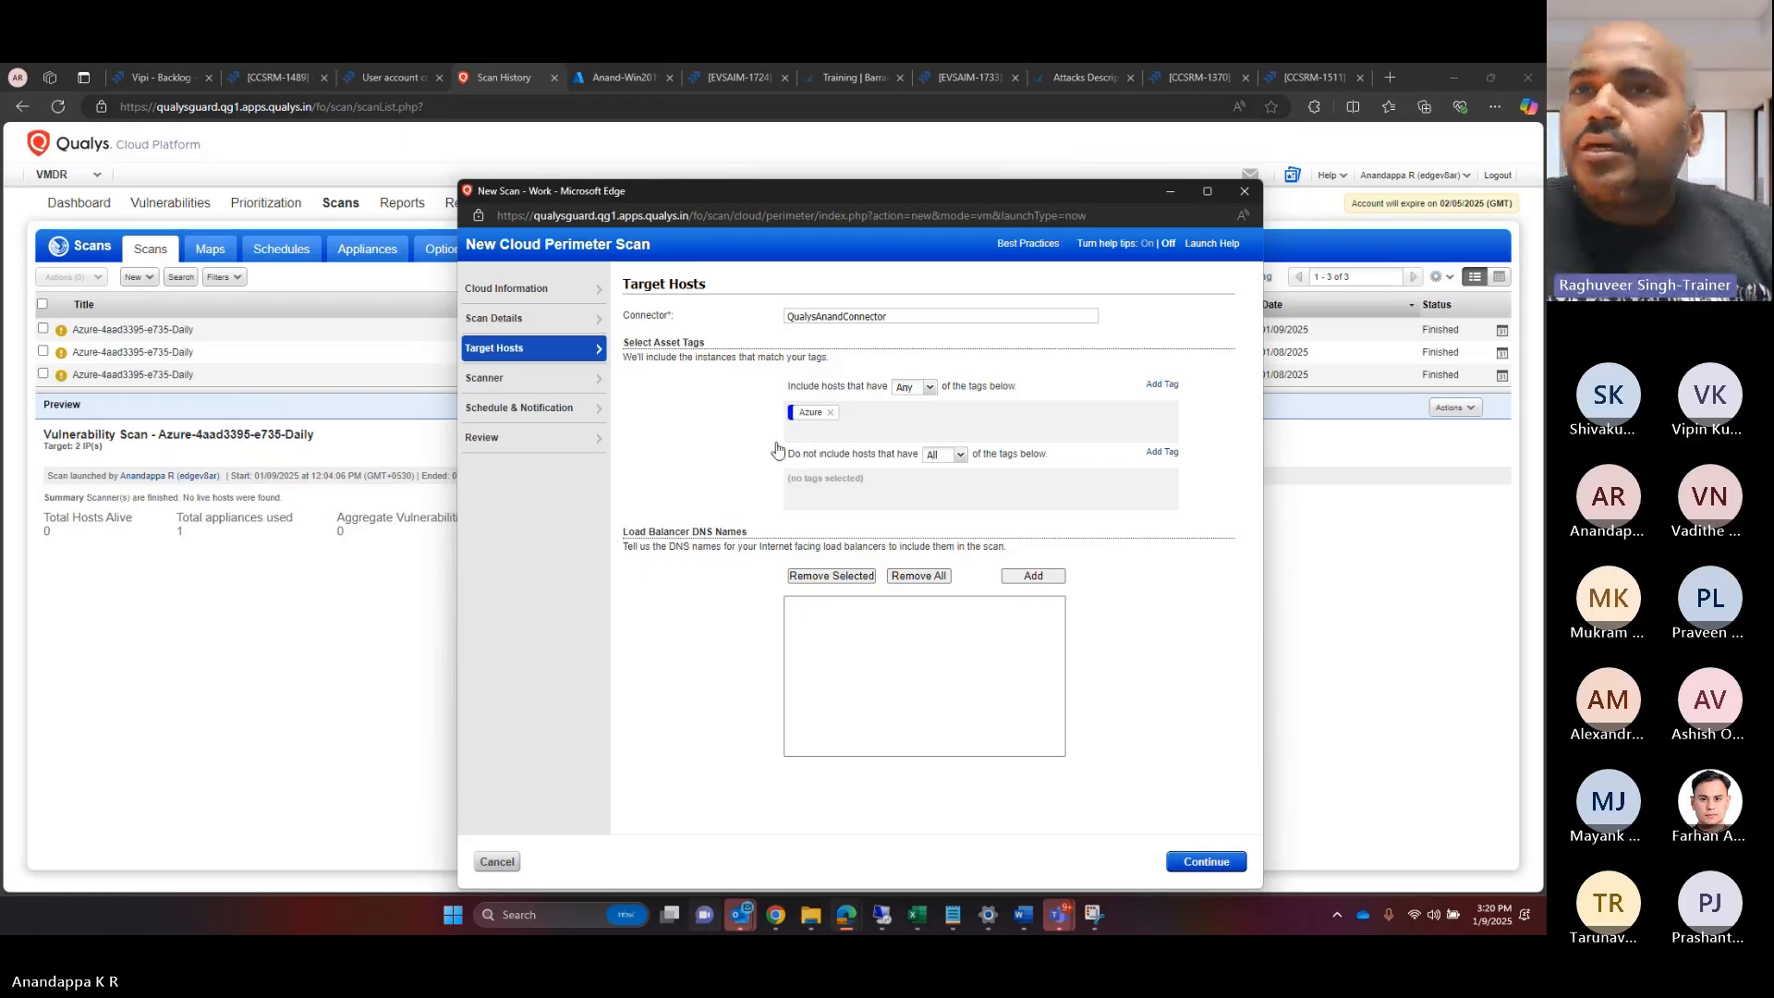
pyautogui.click(494, 377)
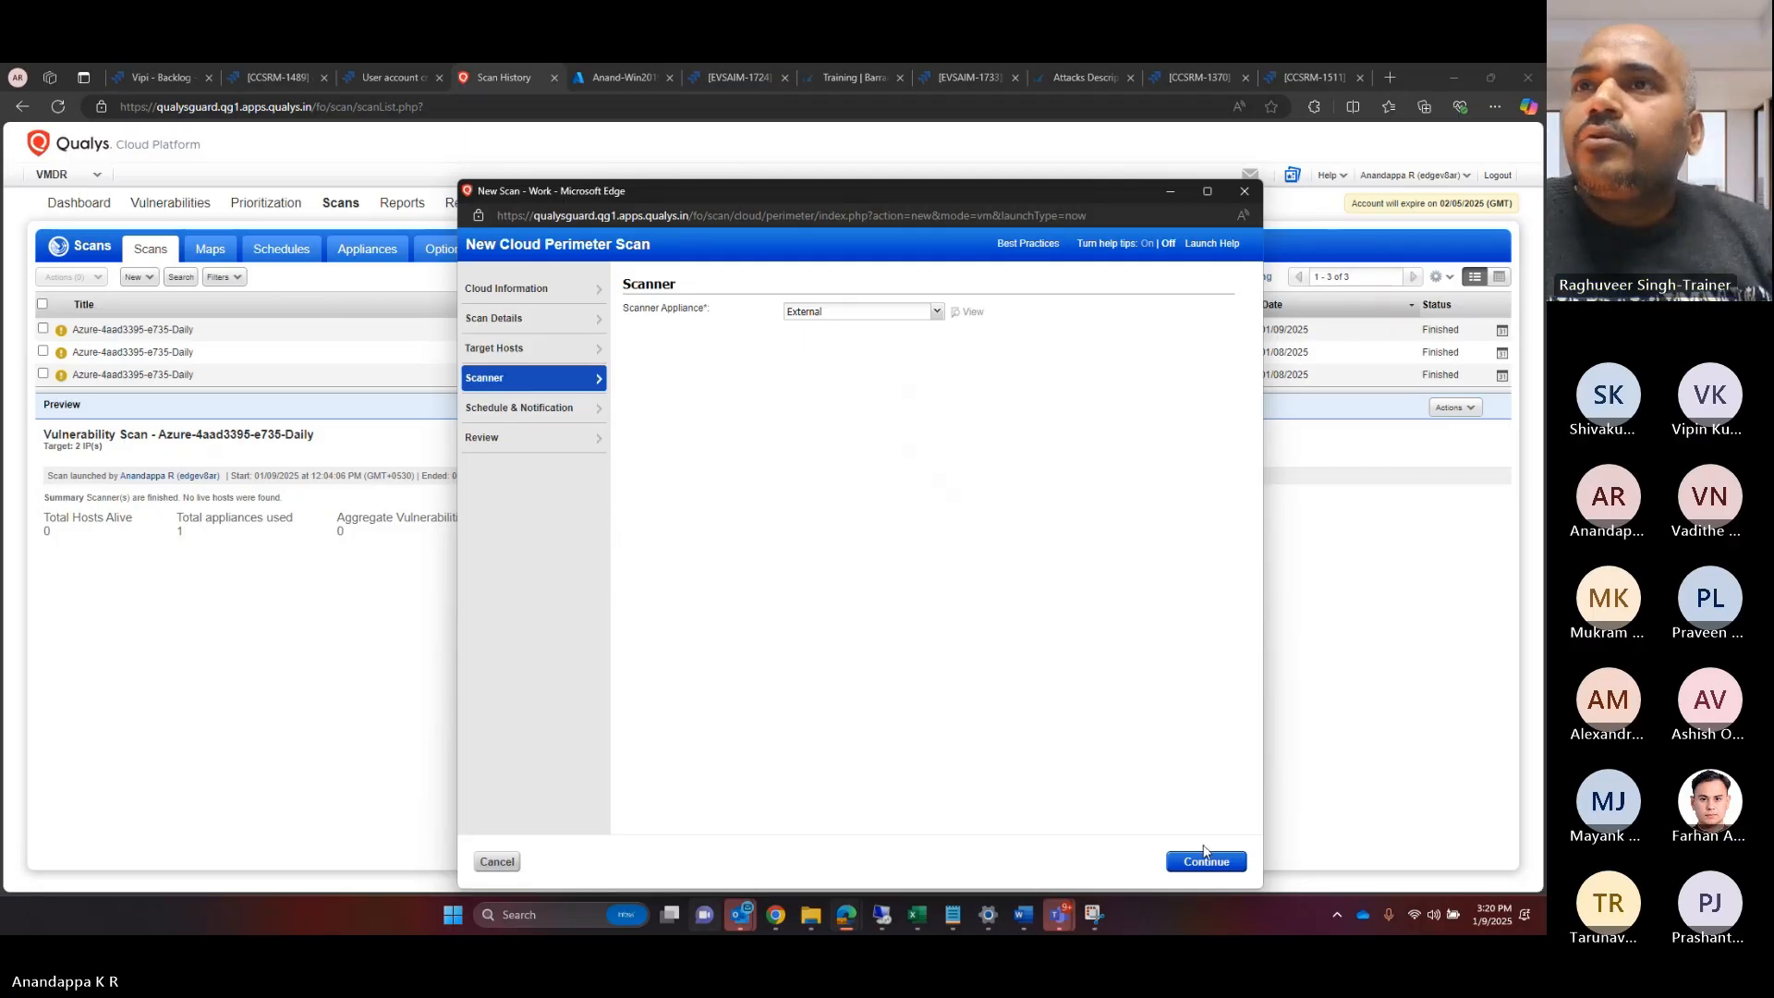
pyautogui.click(517, 438)
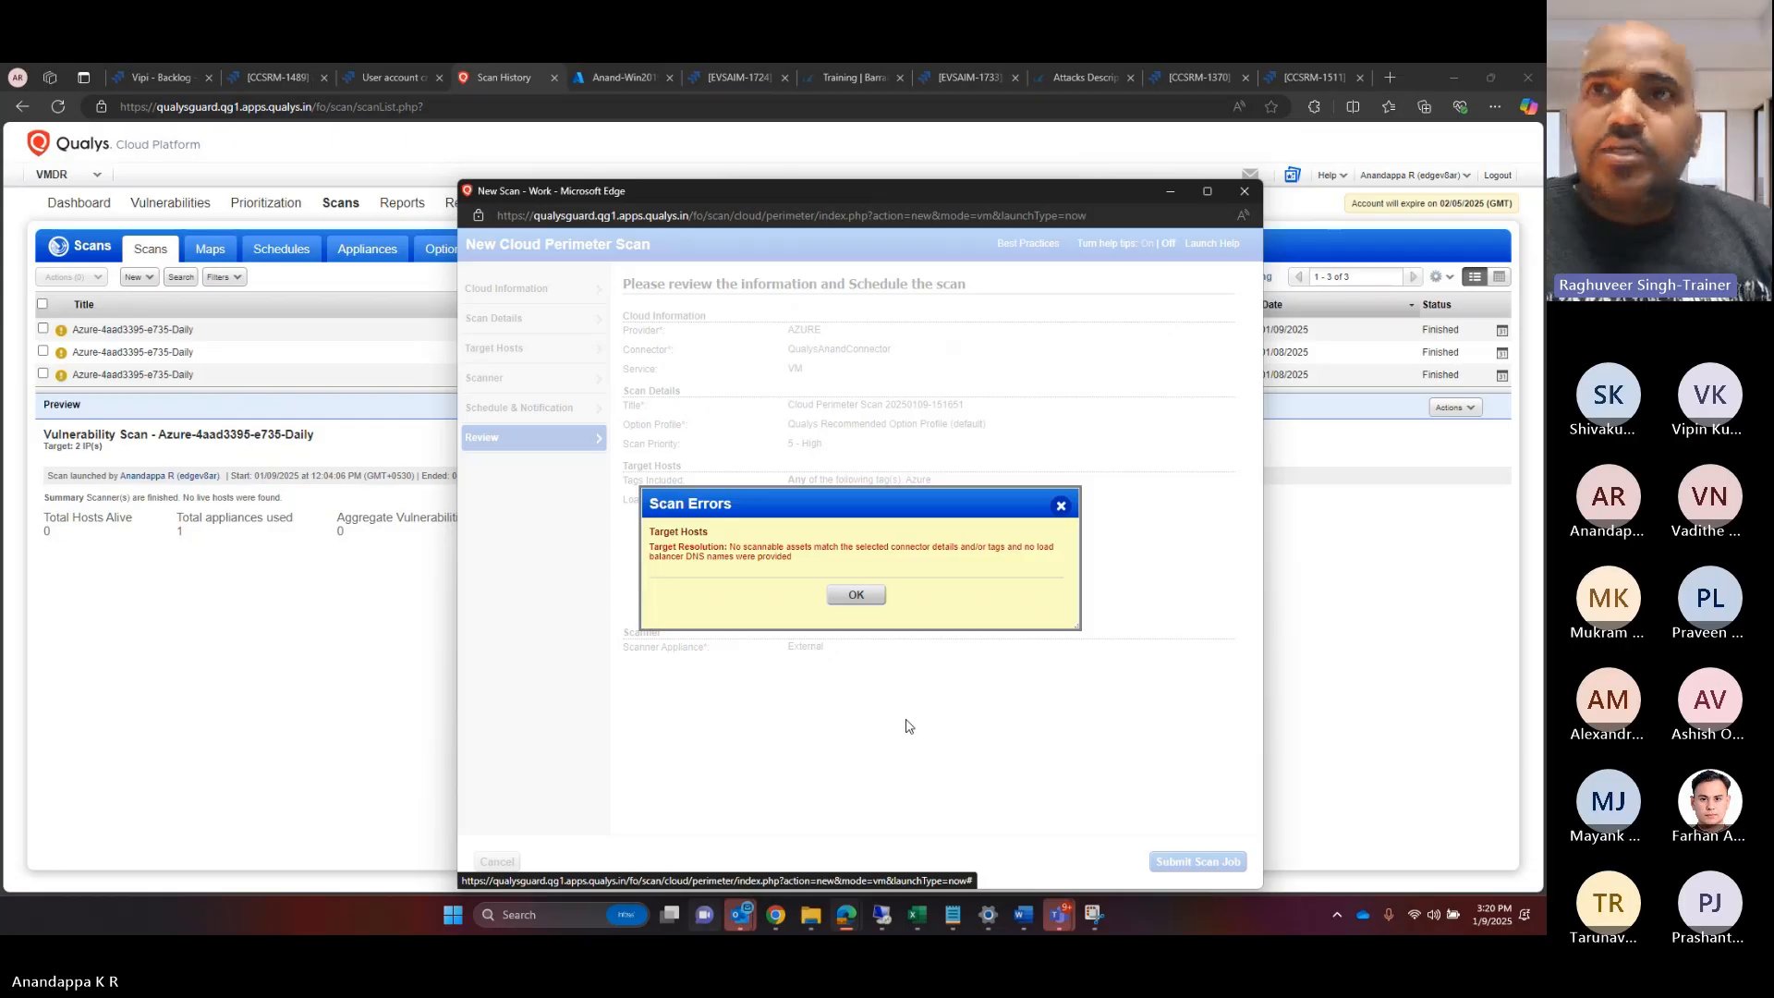
pyautogui.click(851, 596)
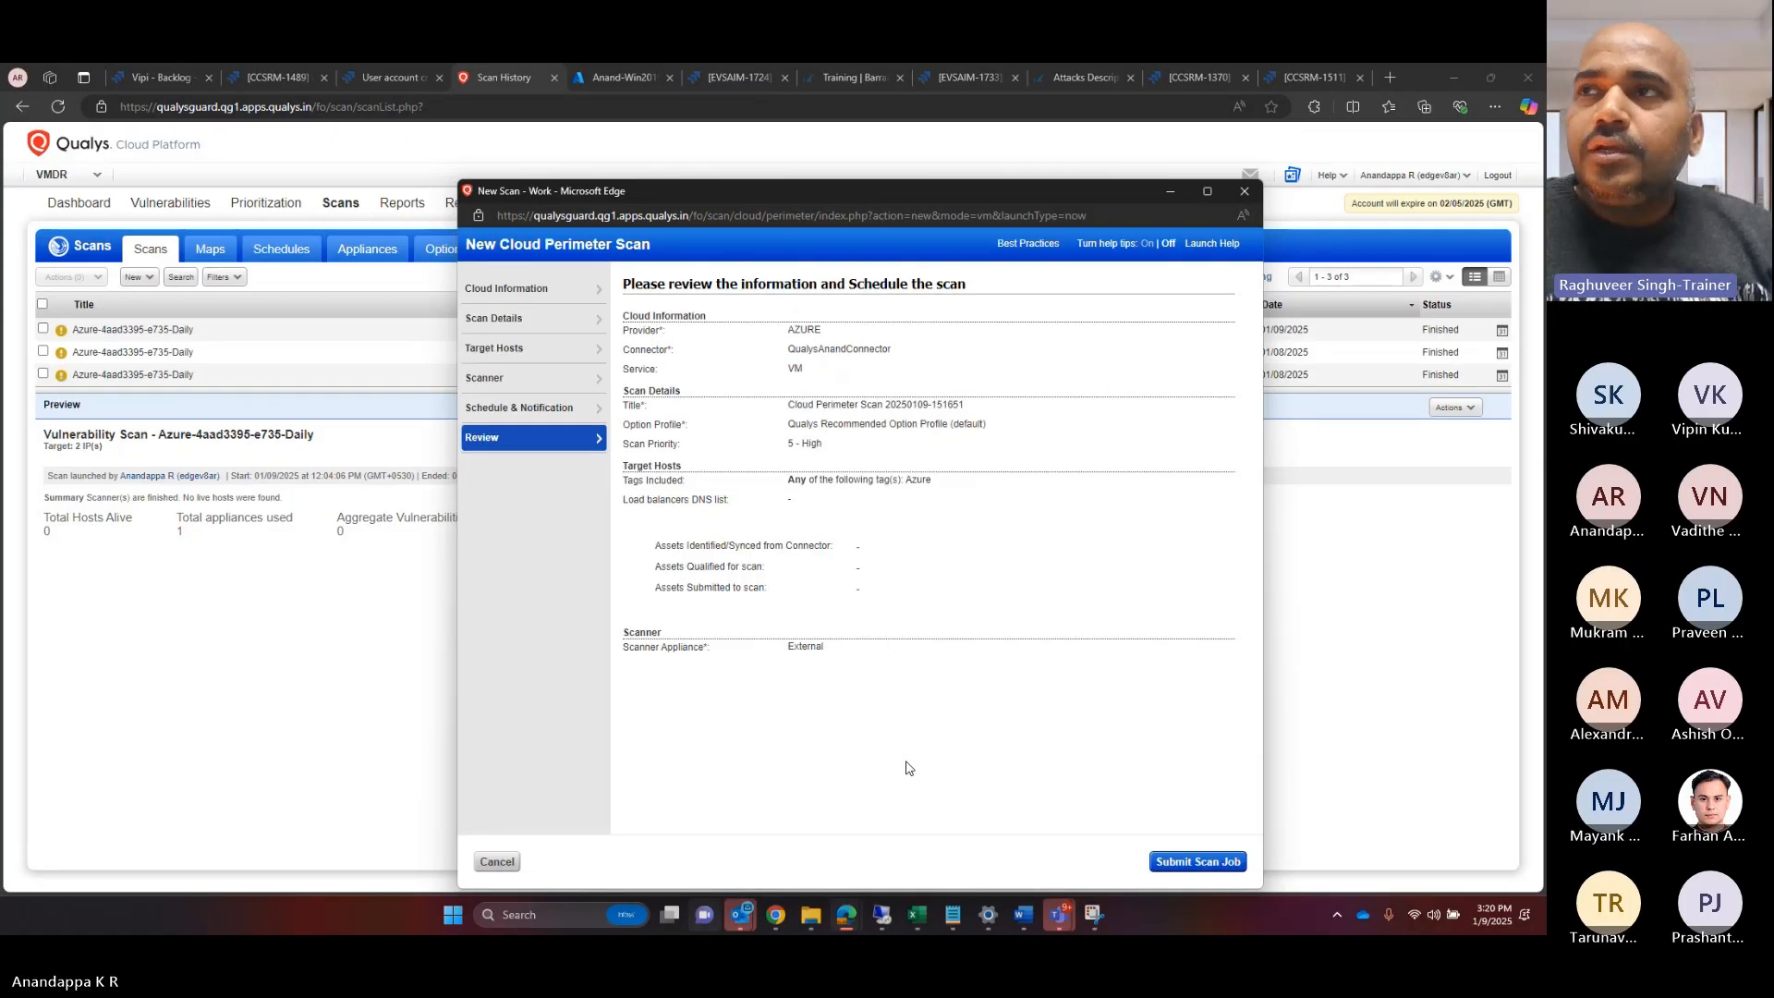
pyautogui.click(1242, 193)
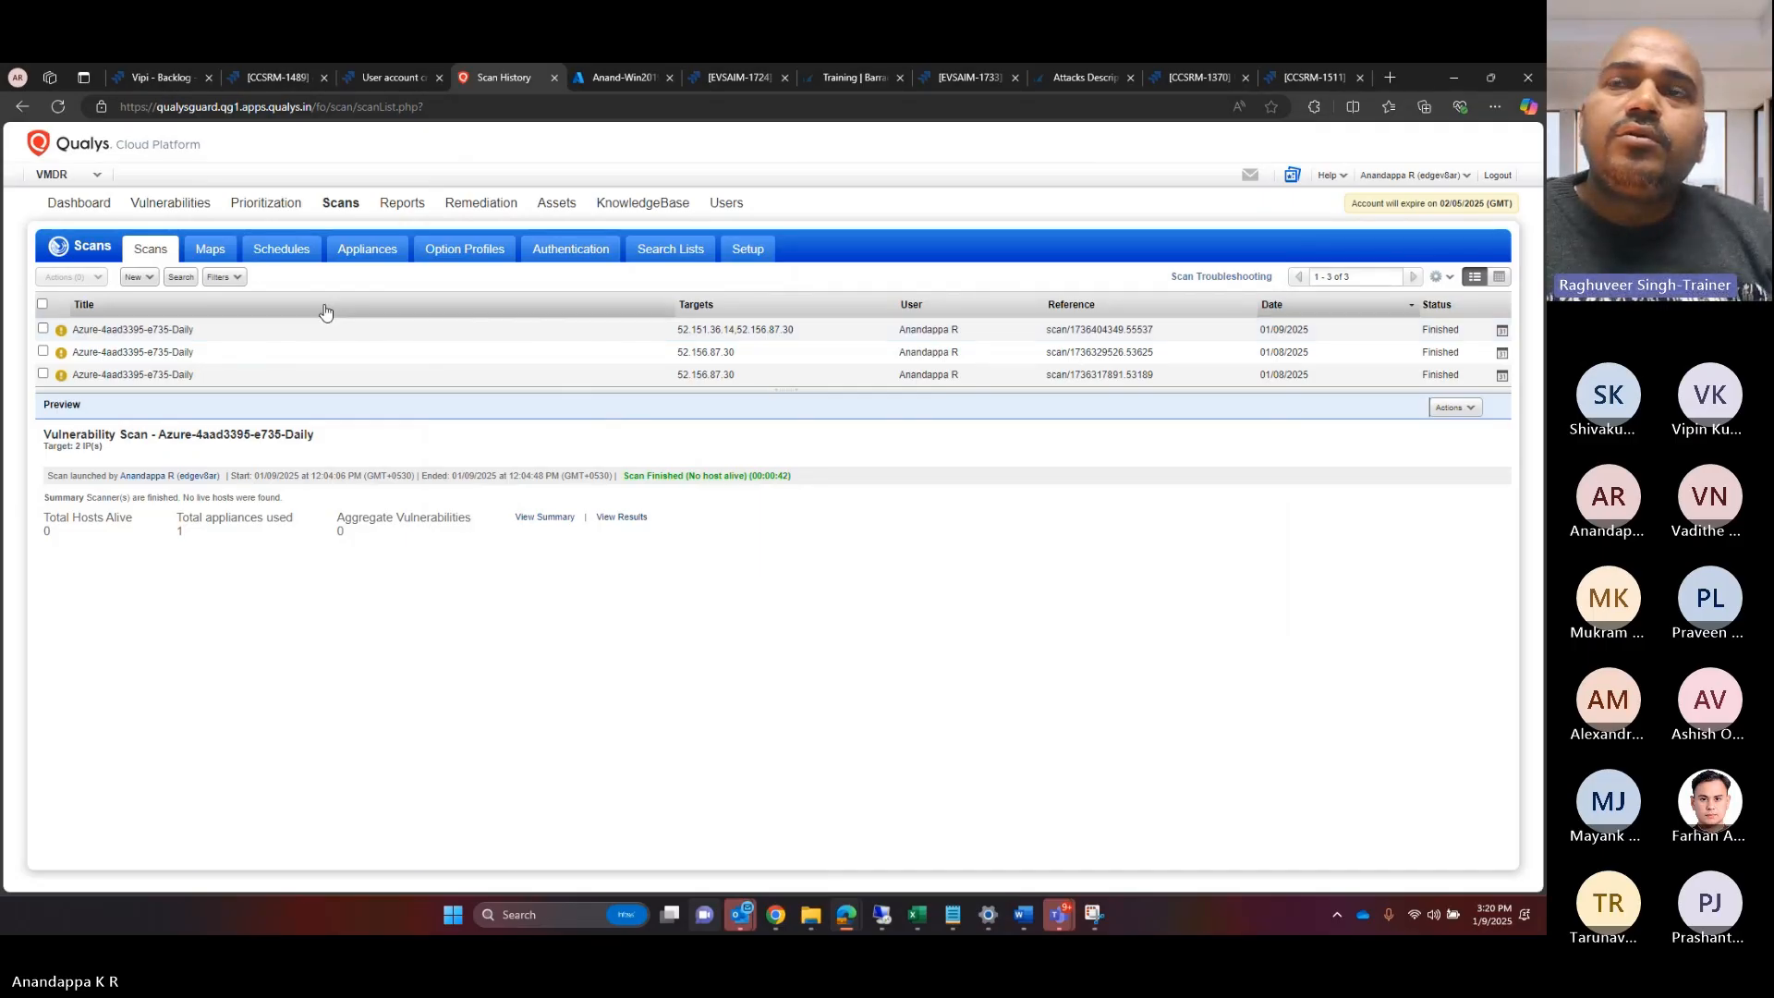
# Step: Switch from VMDR to AssetView and open the asset list, dismissing the quick tips
pyautogui.click(61, 178)
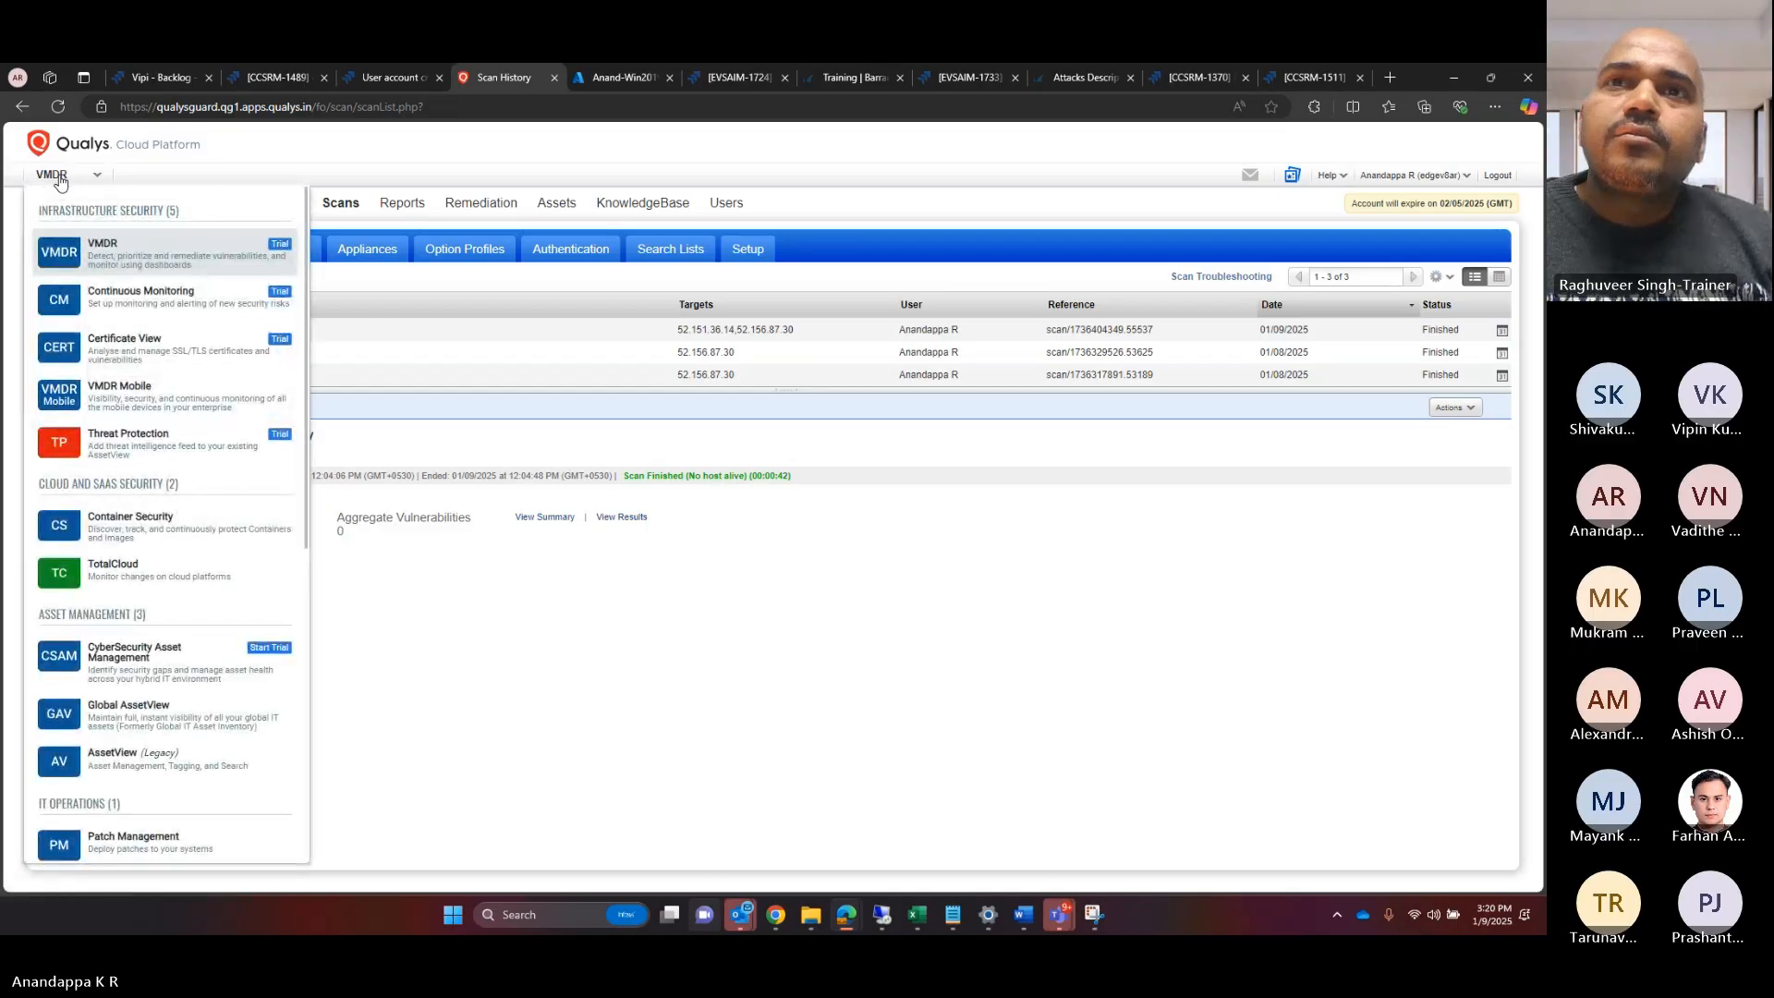
pyautogui.scroll(-1, 198, 479)
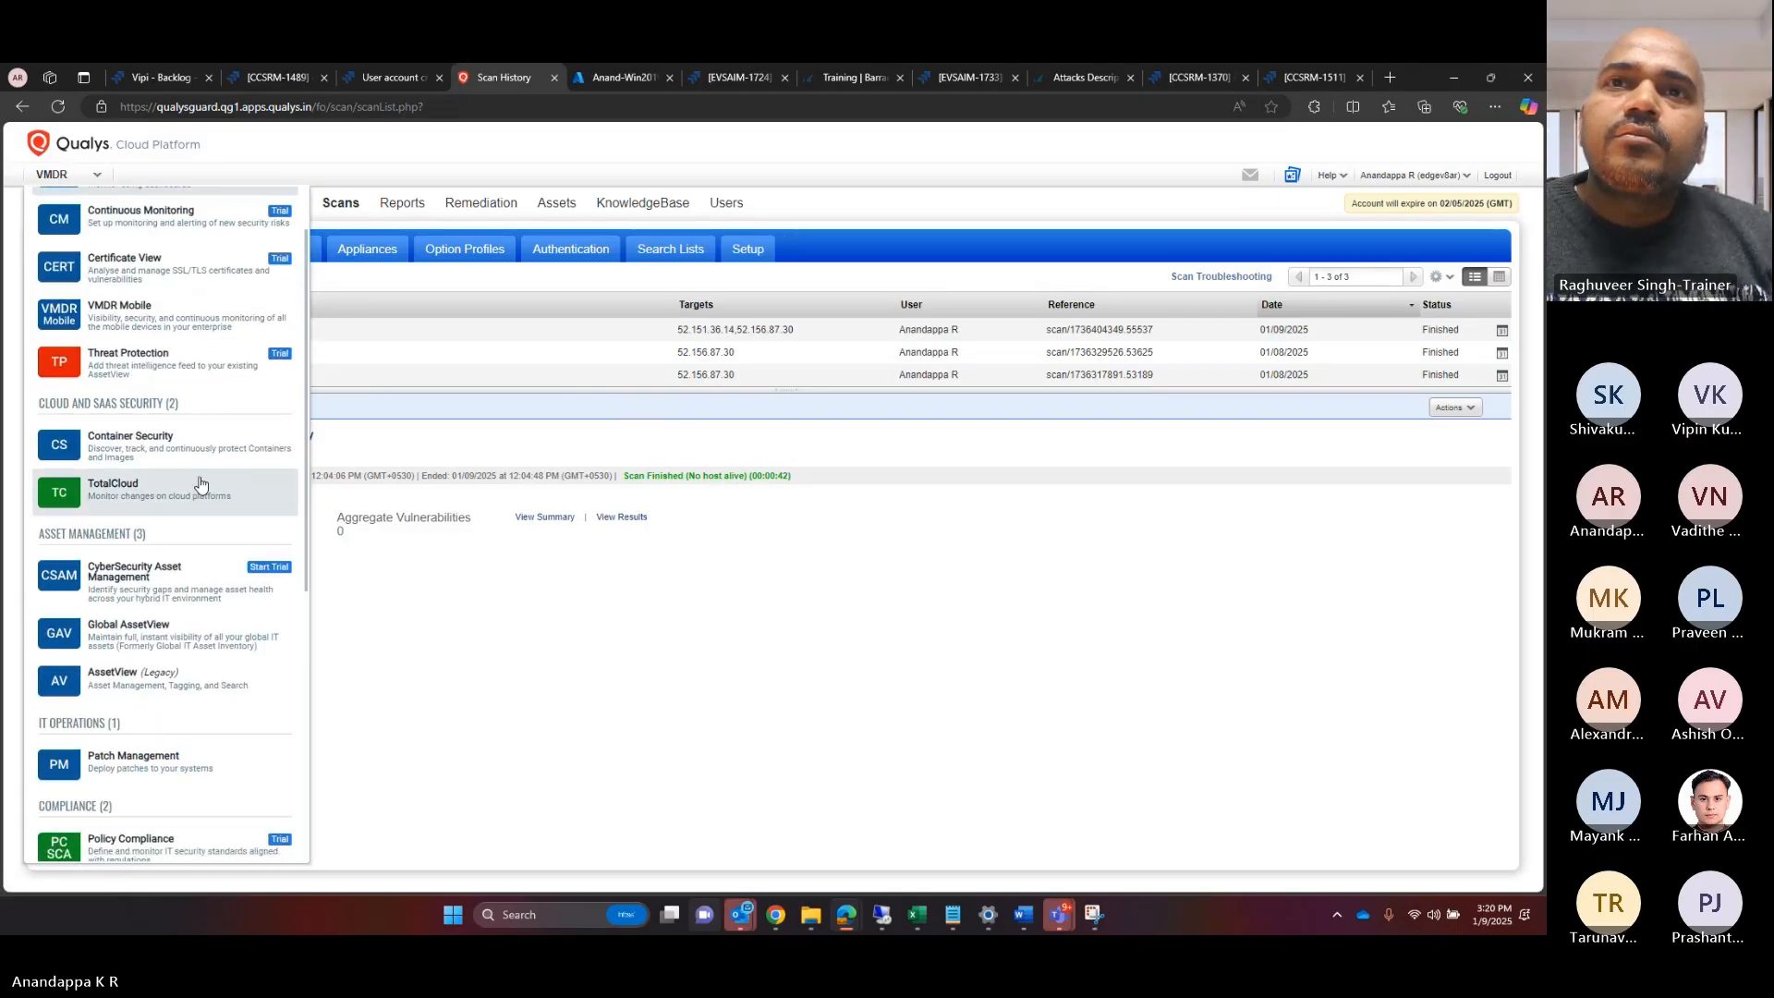
pyautogui.scroll(-1, 199, 484)
pyautogui.scroll(-1, 198, 486)
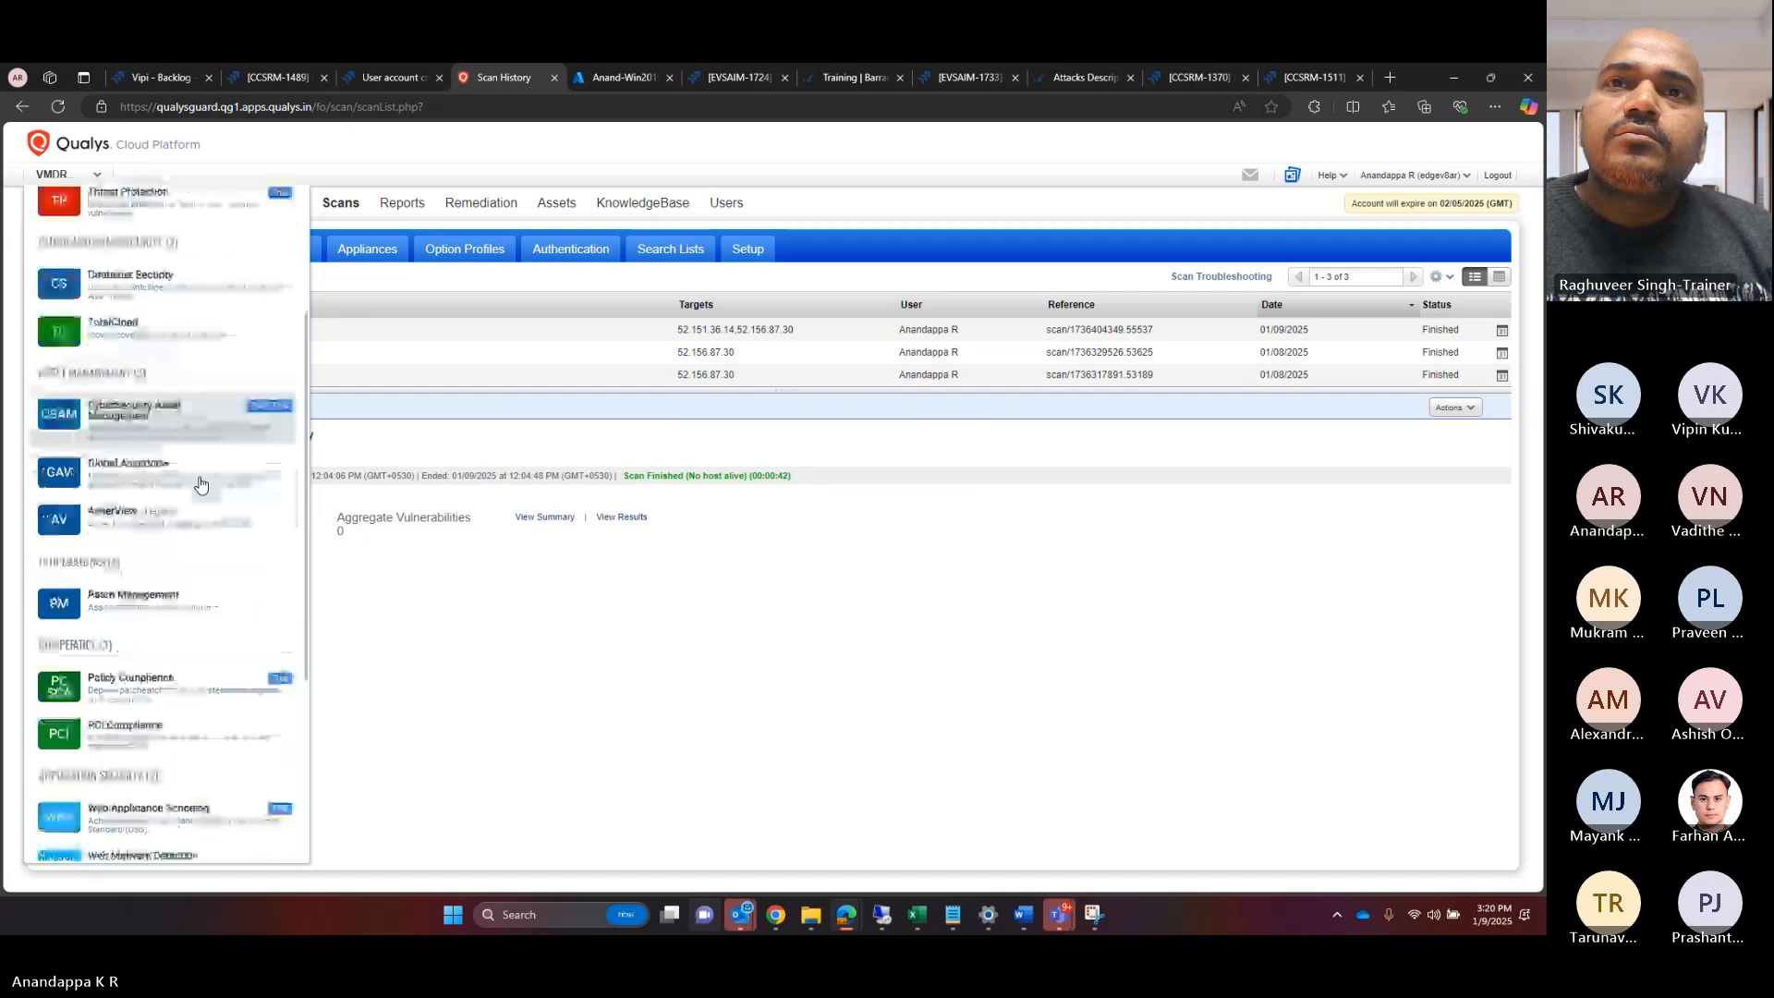
pyautogui.click(135, 525)
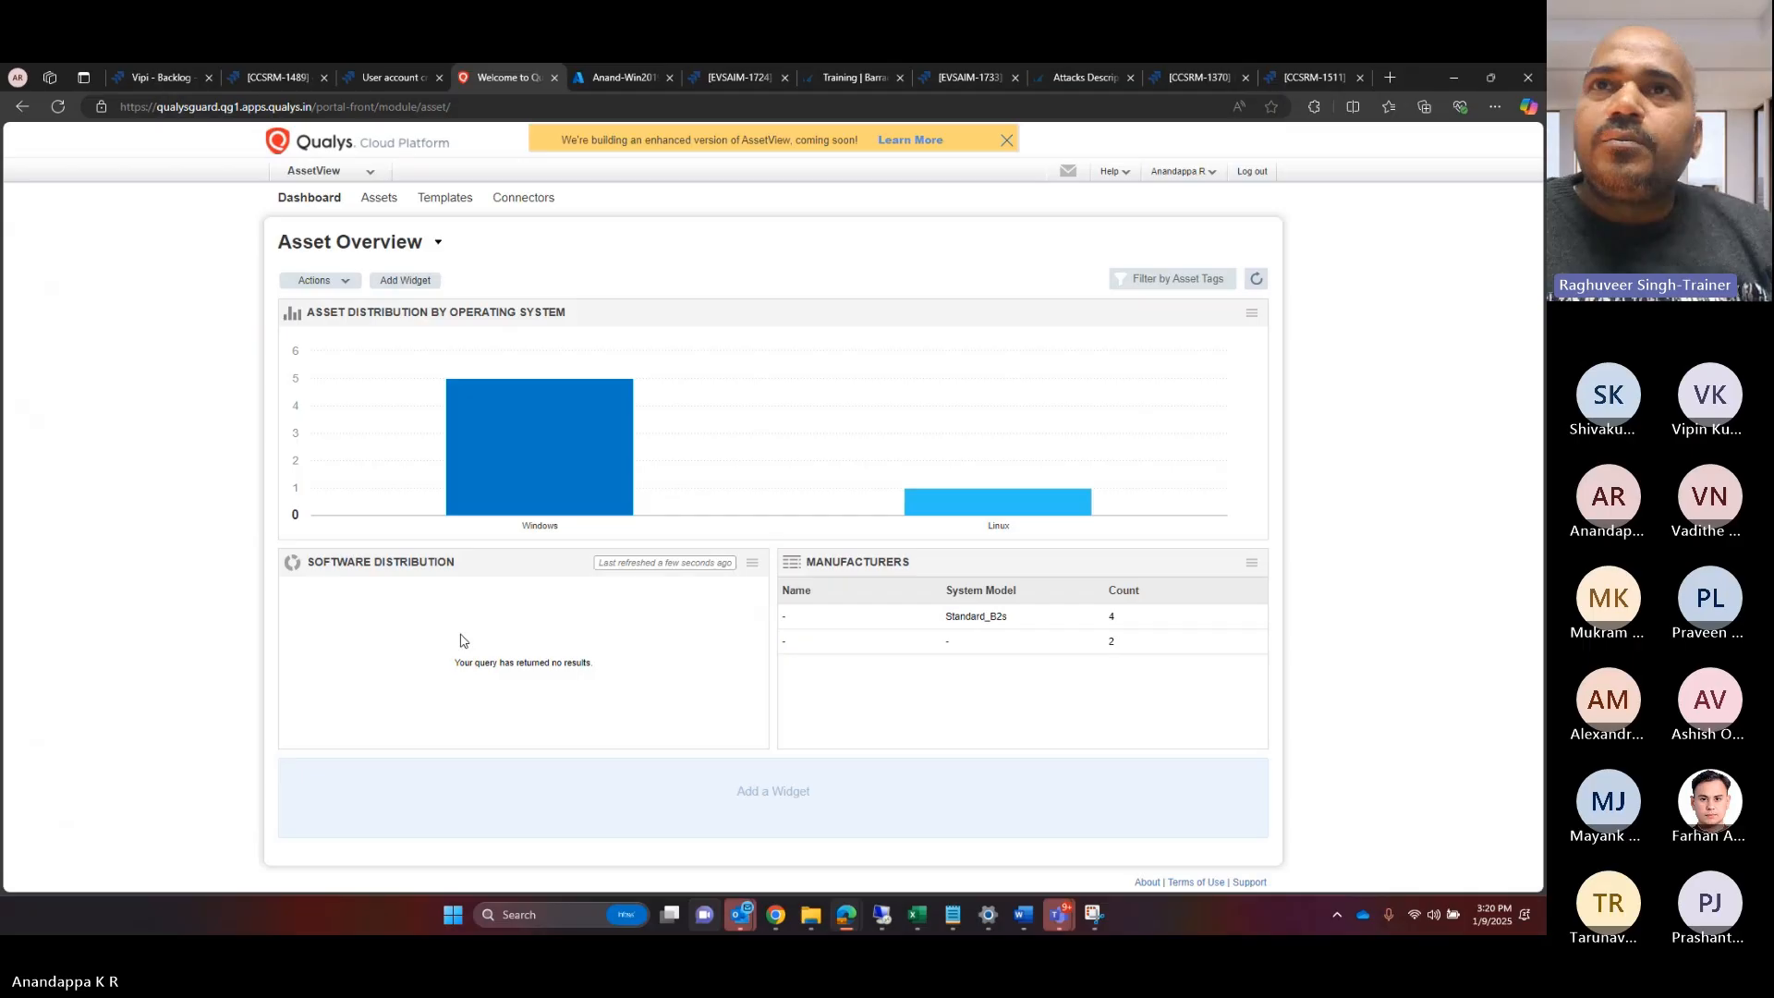
pyautogui.click(385, 198)
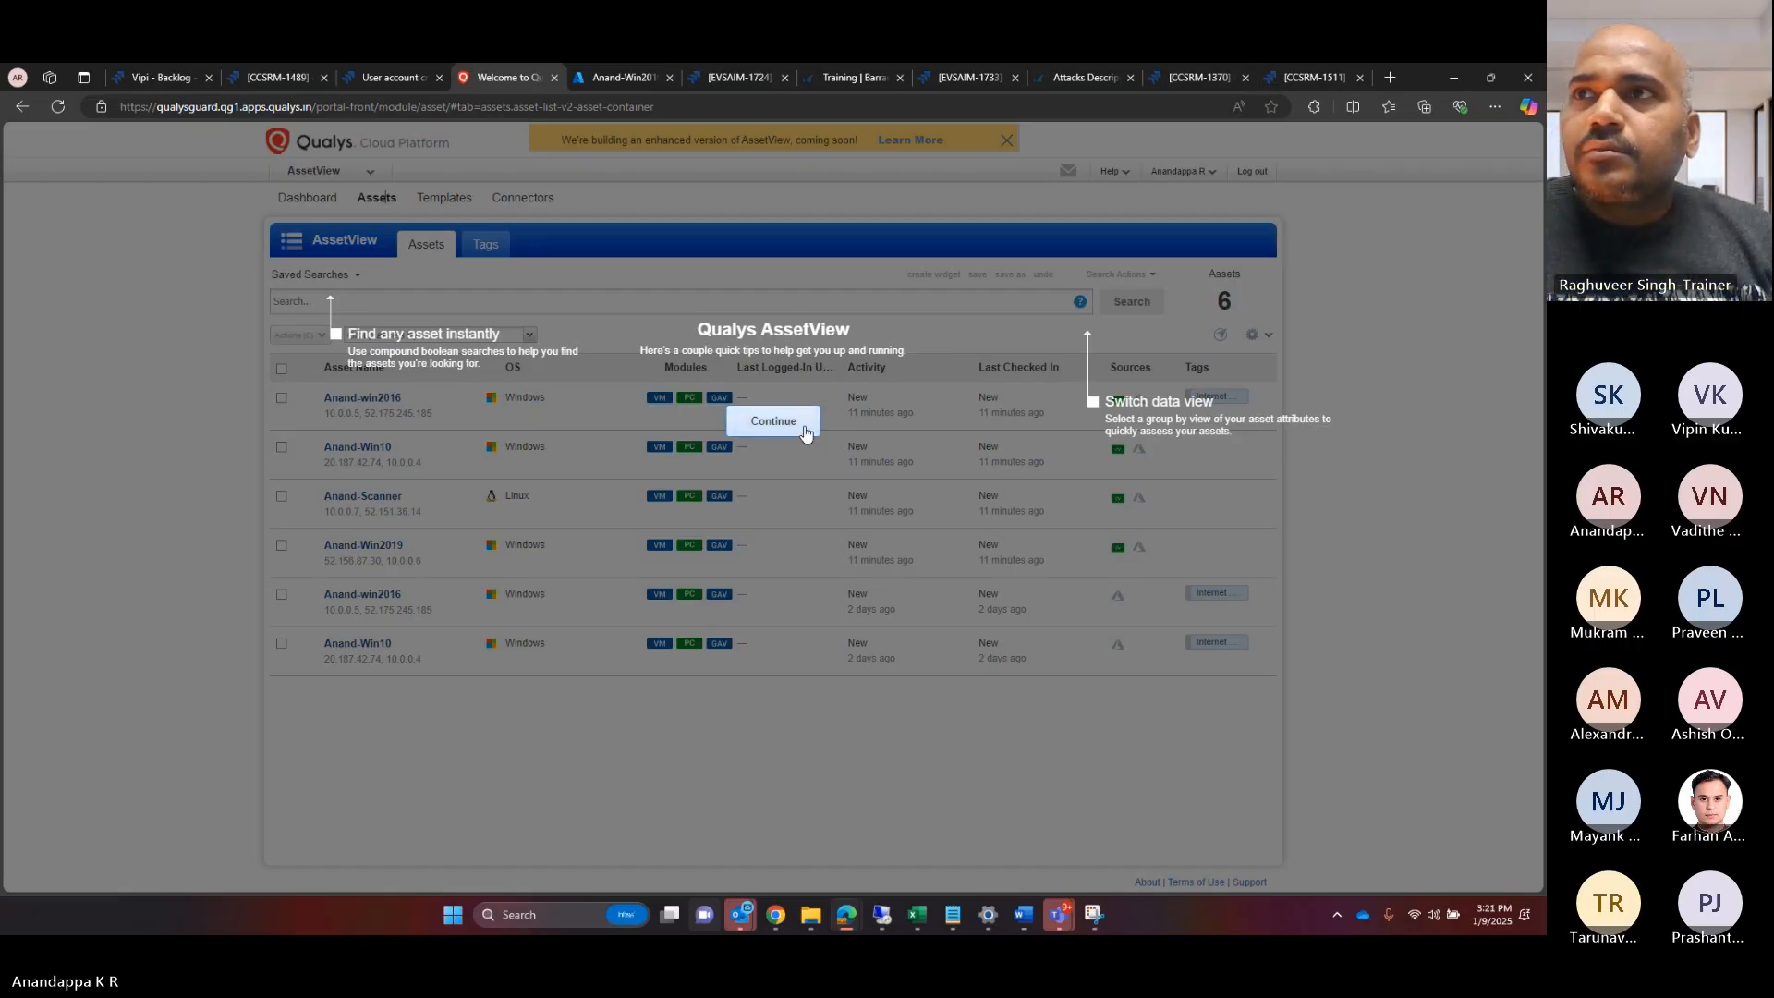
pyautogui.click(807, 435)
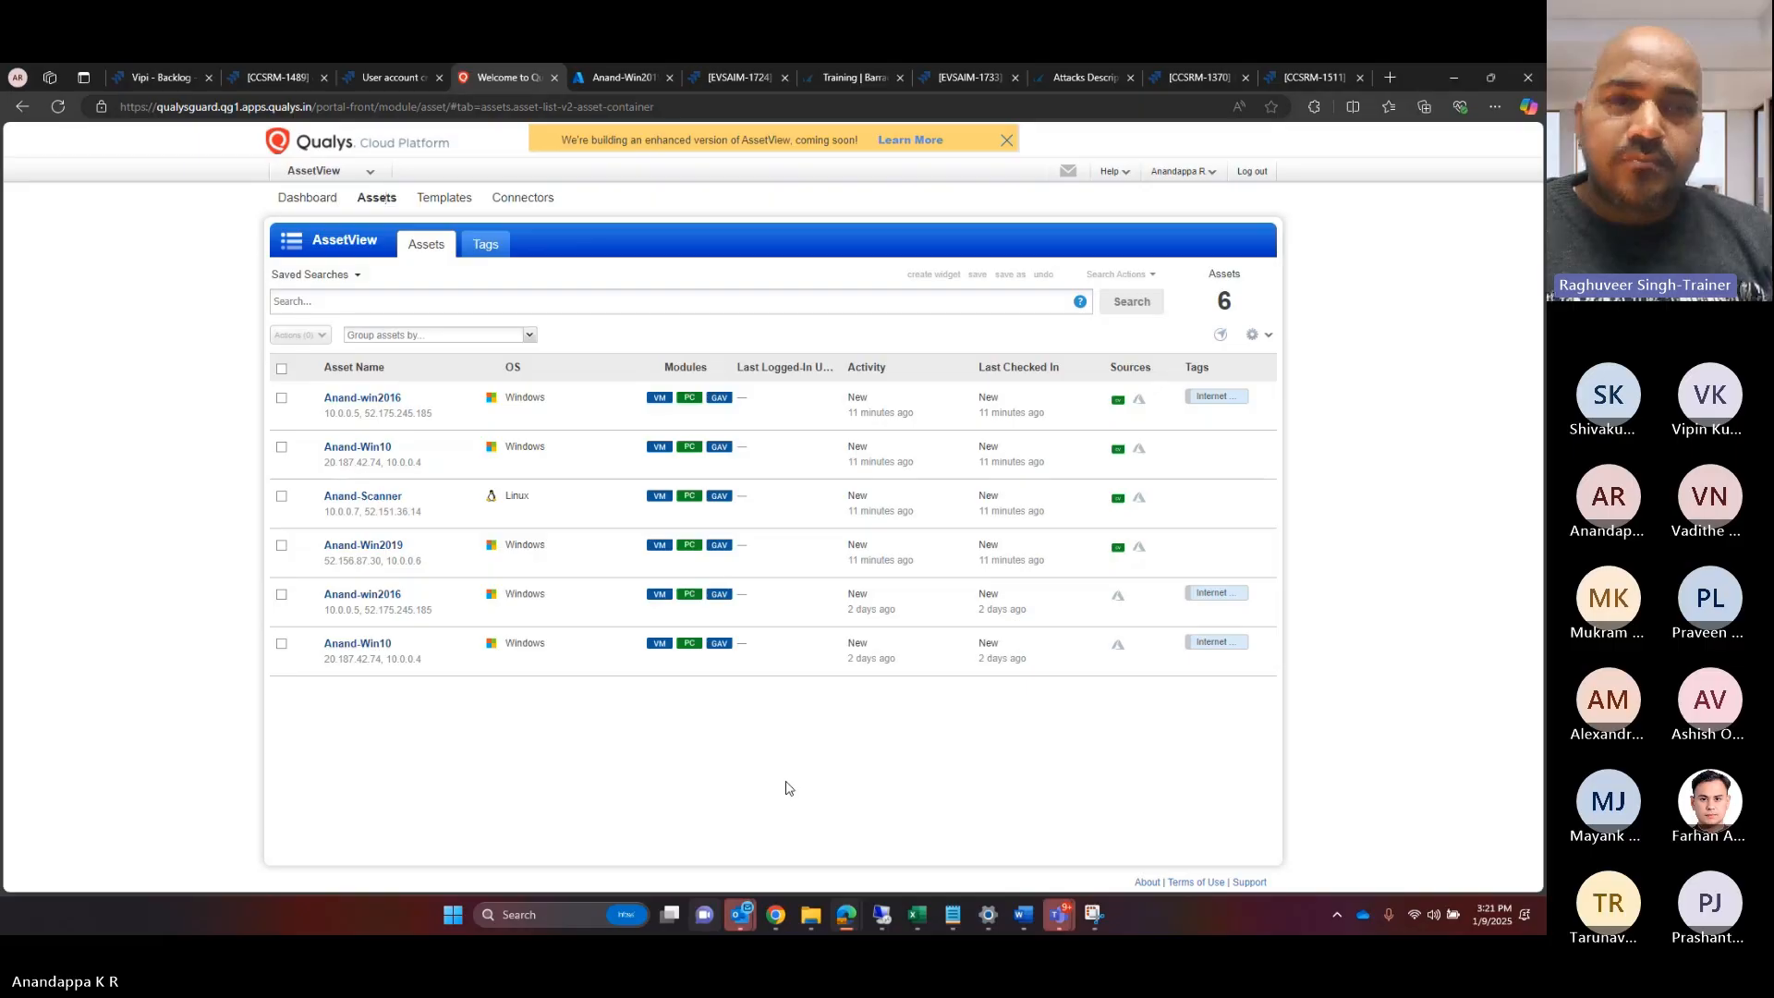
# Step: Add the Azure tag to the first Win10 asset in the asset list
pyautogui.moveTo(1213, 423)
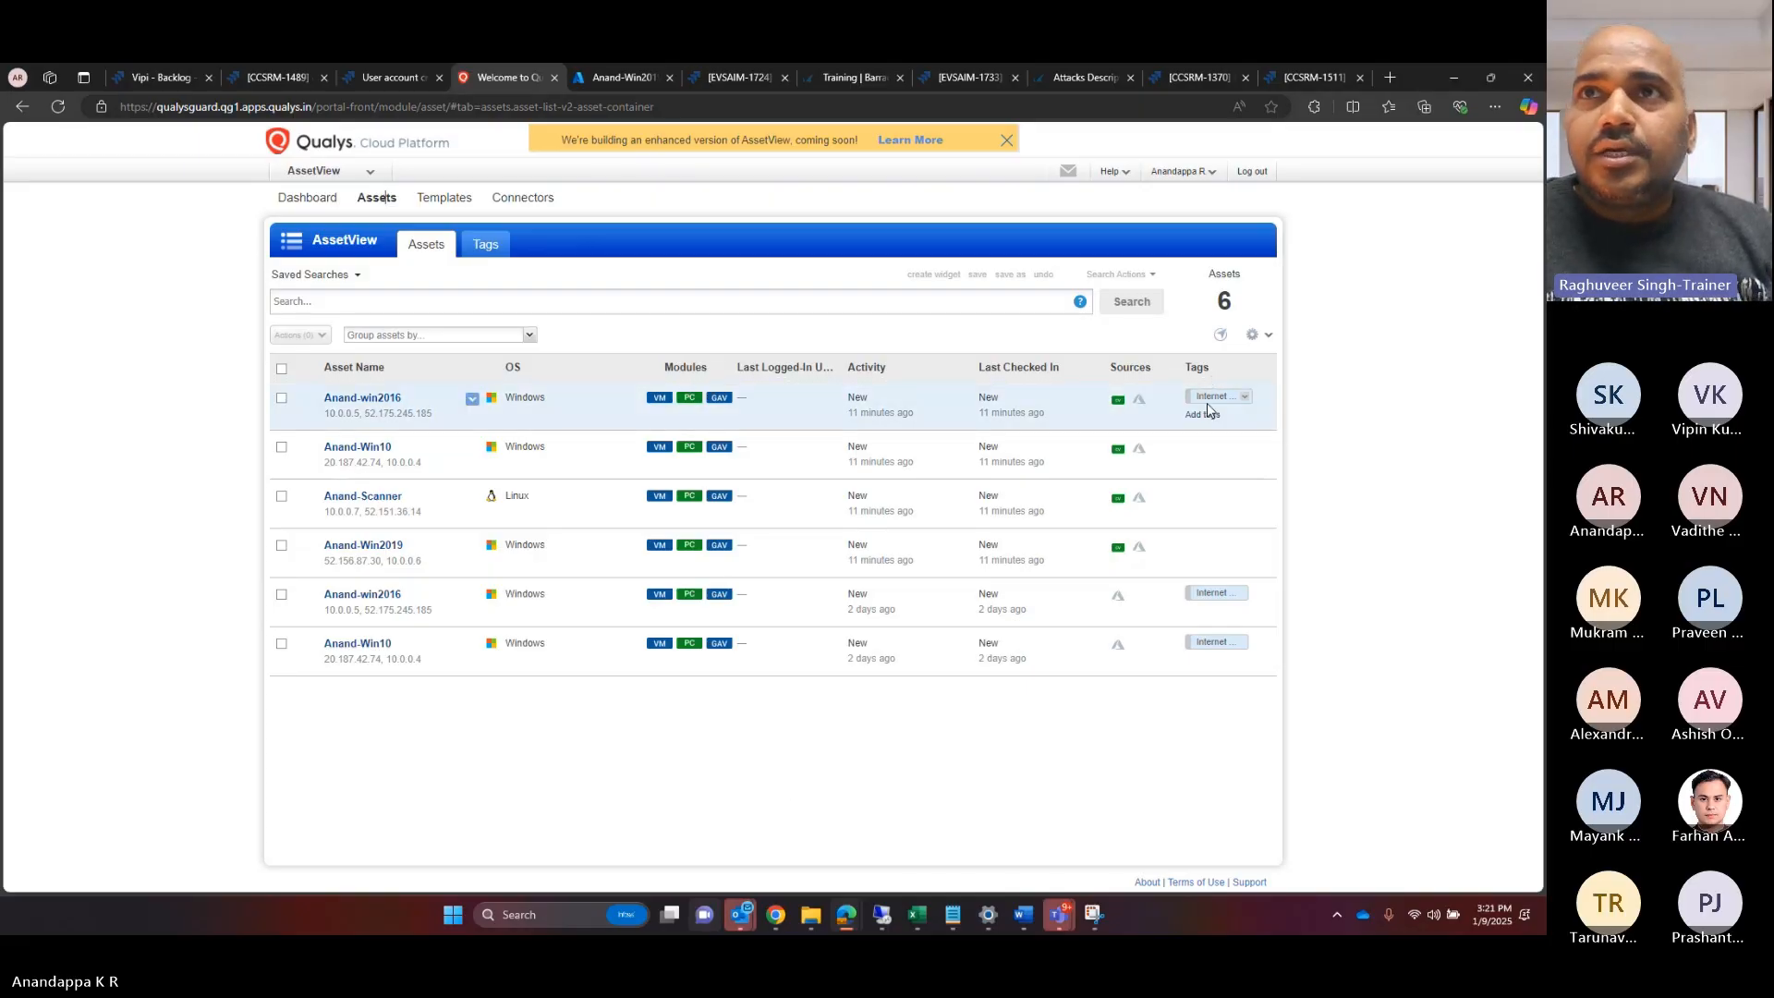
pyautogui.moveTo(1207, 514)
pyautogui.moveTo(1208, 555)
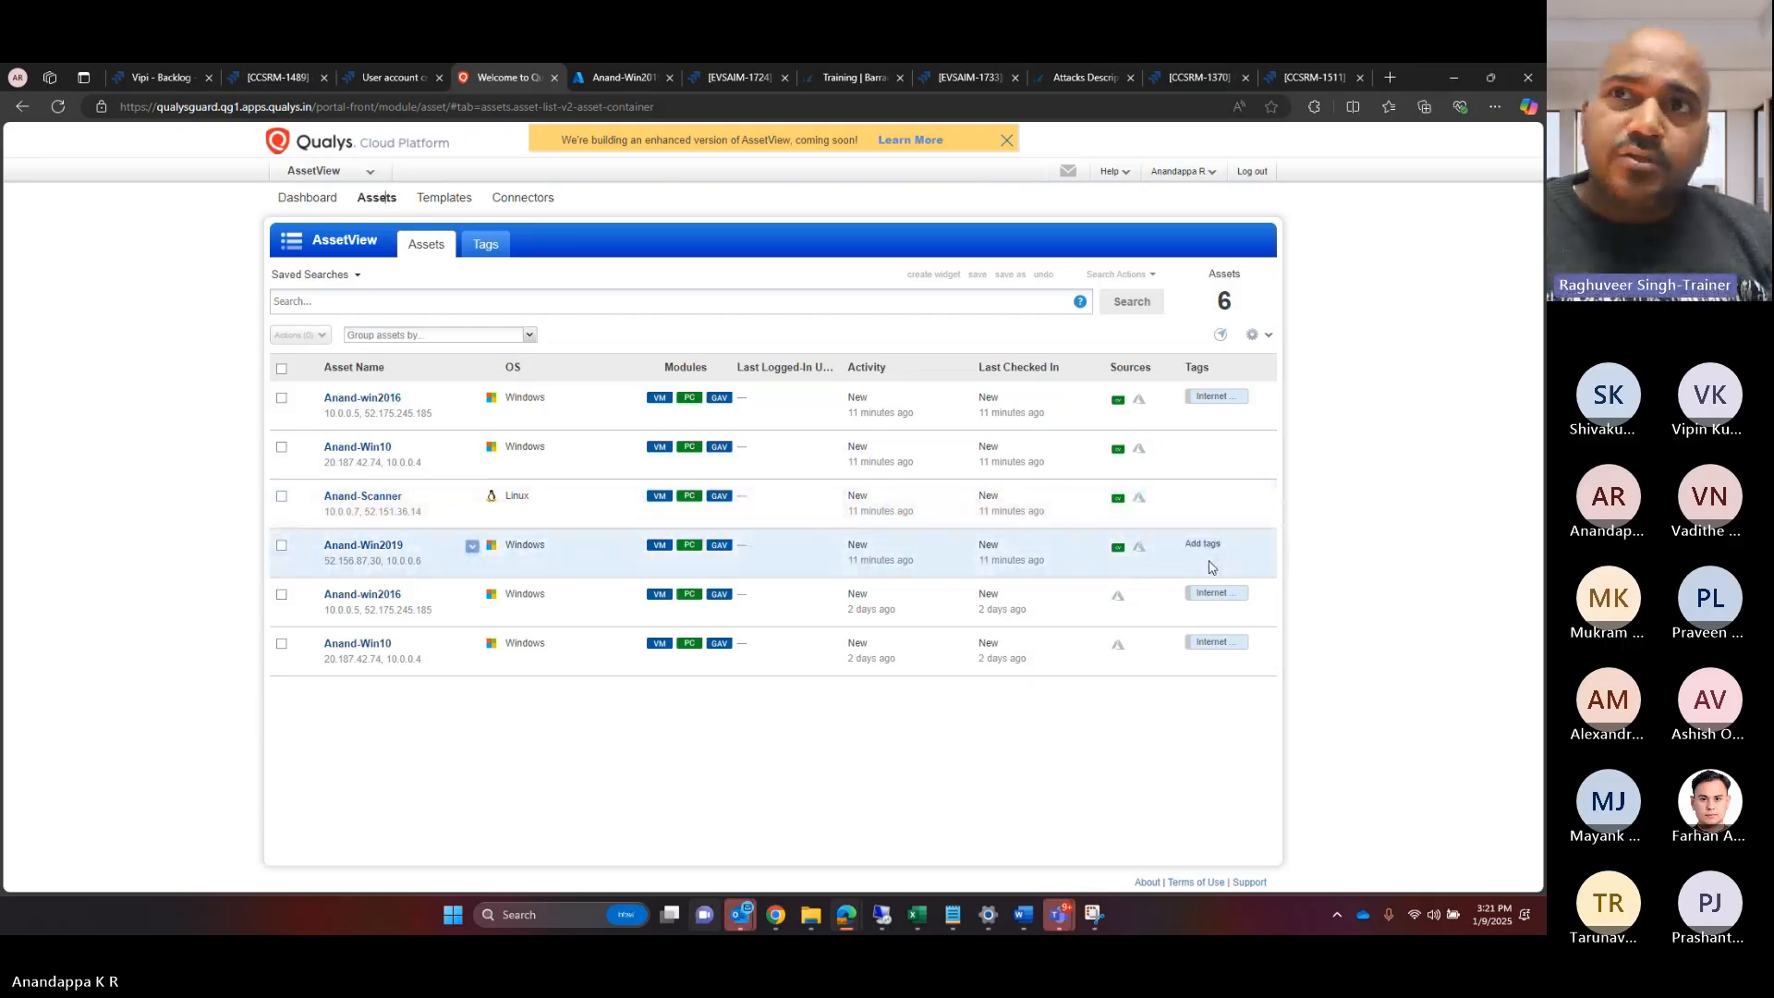
pyautogui.moveTo(1201, 462)
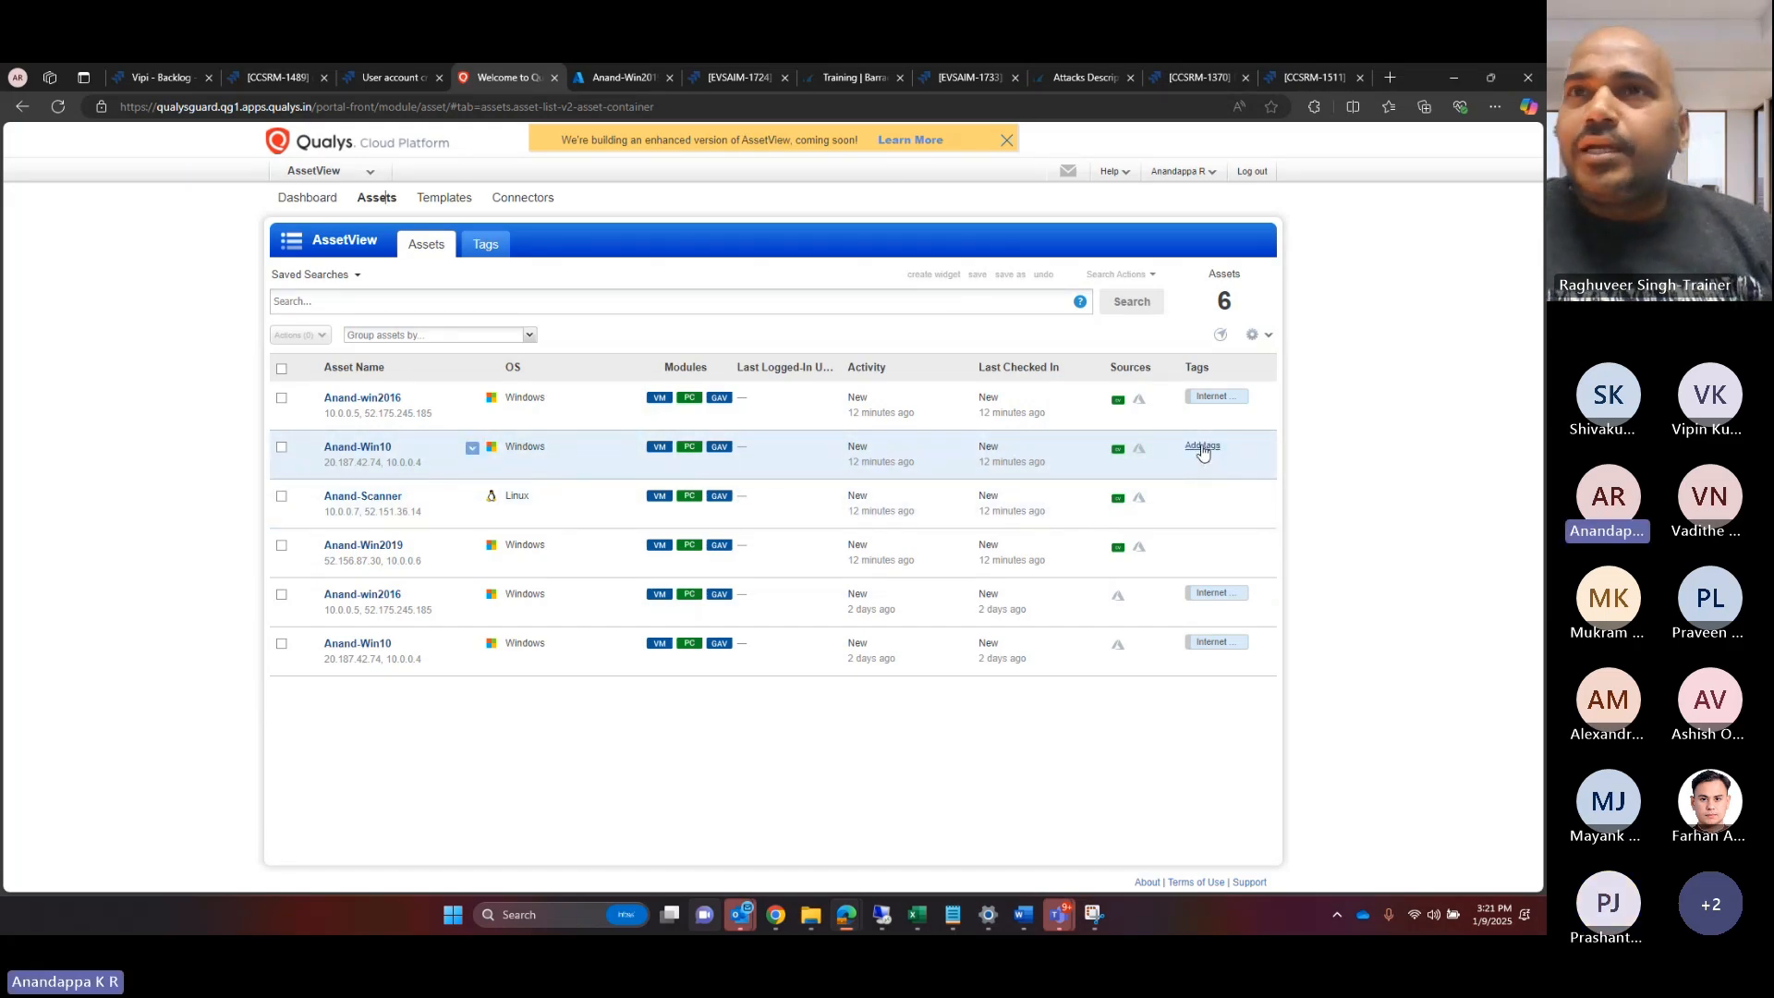
pyautogui.click(1202, 447)
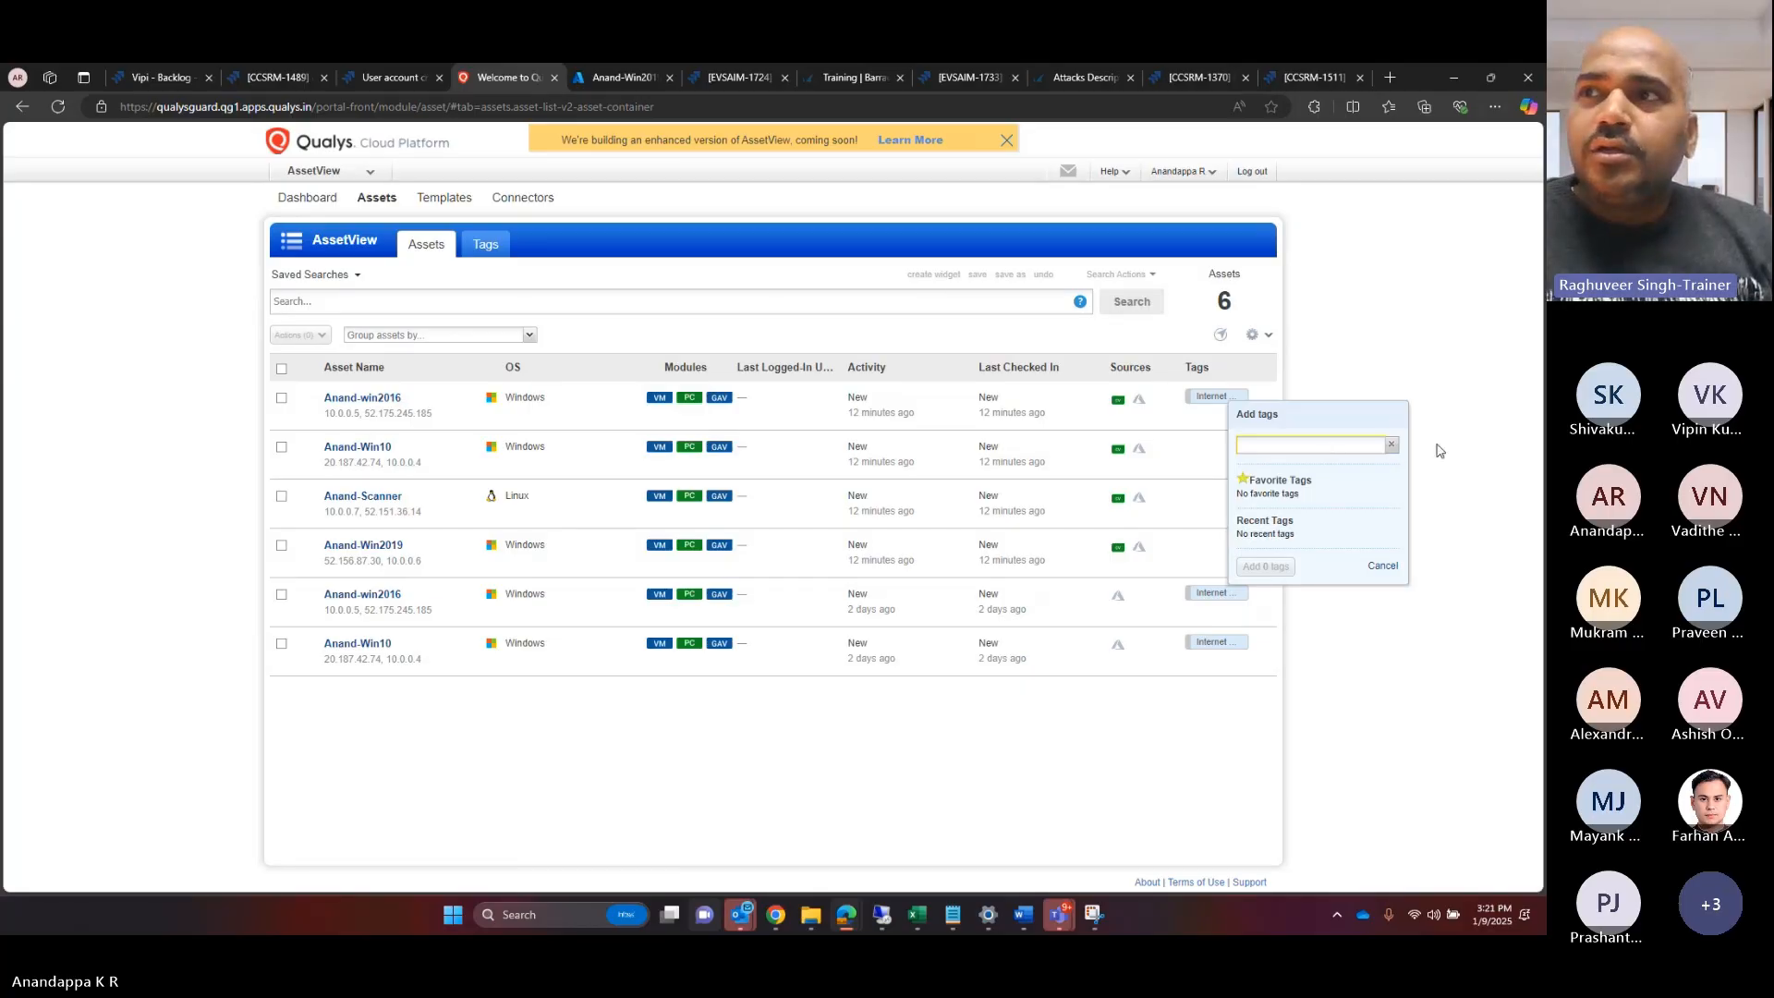
pyautogui.click(1383, 565)
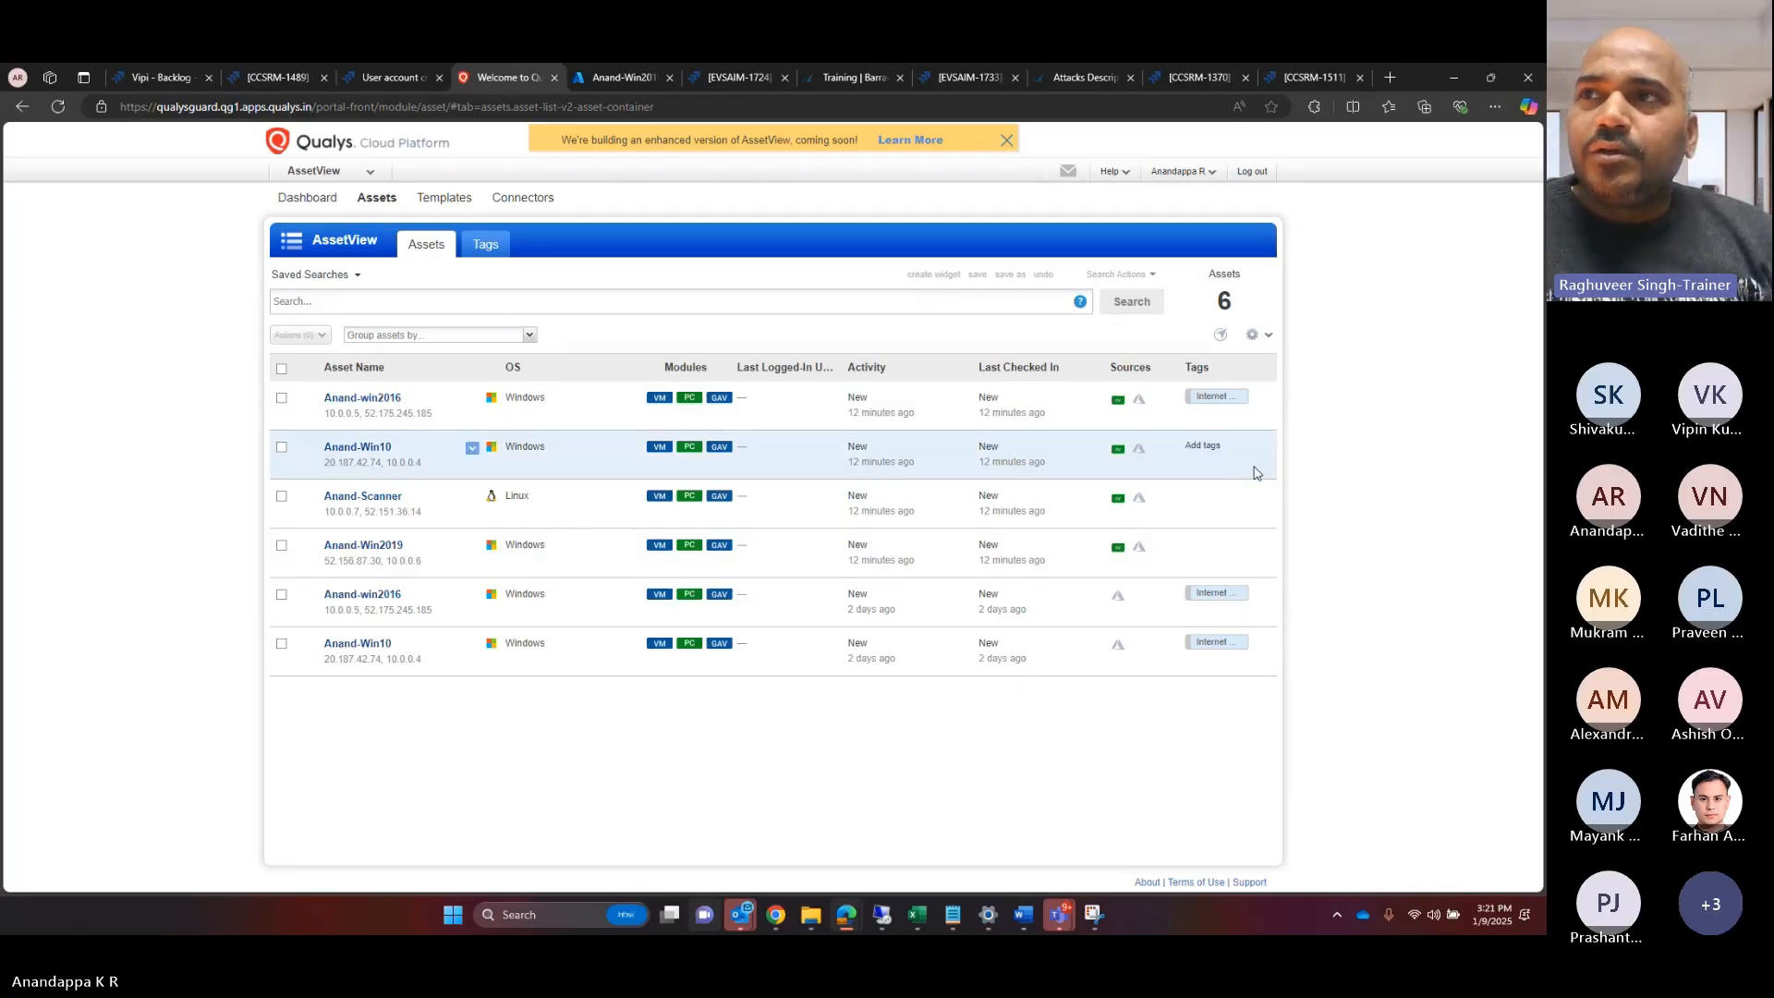
pyautogui.click(1202, 447)
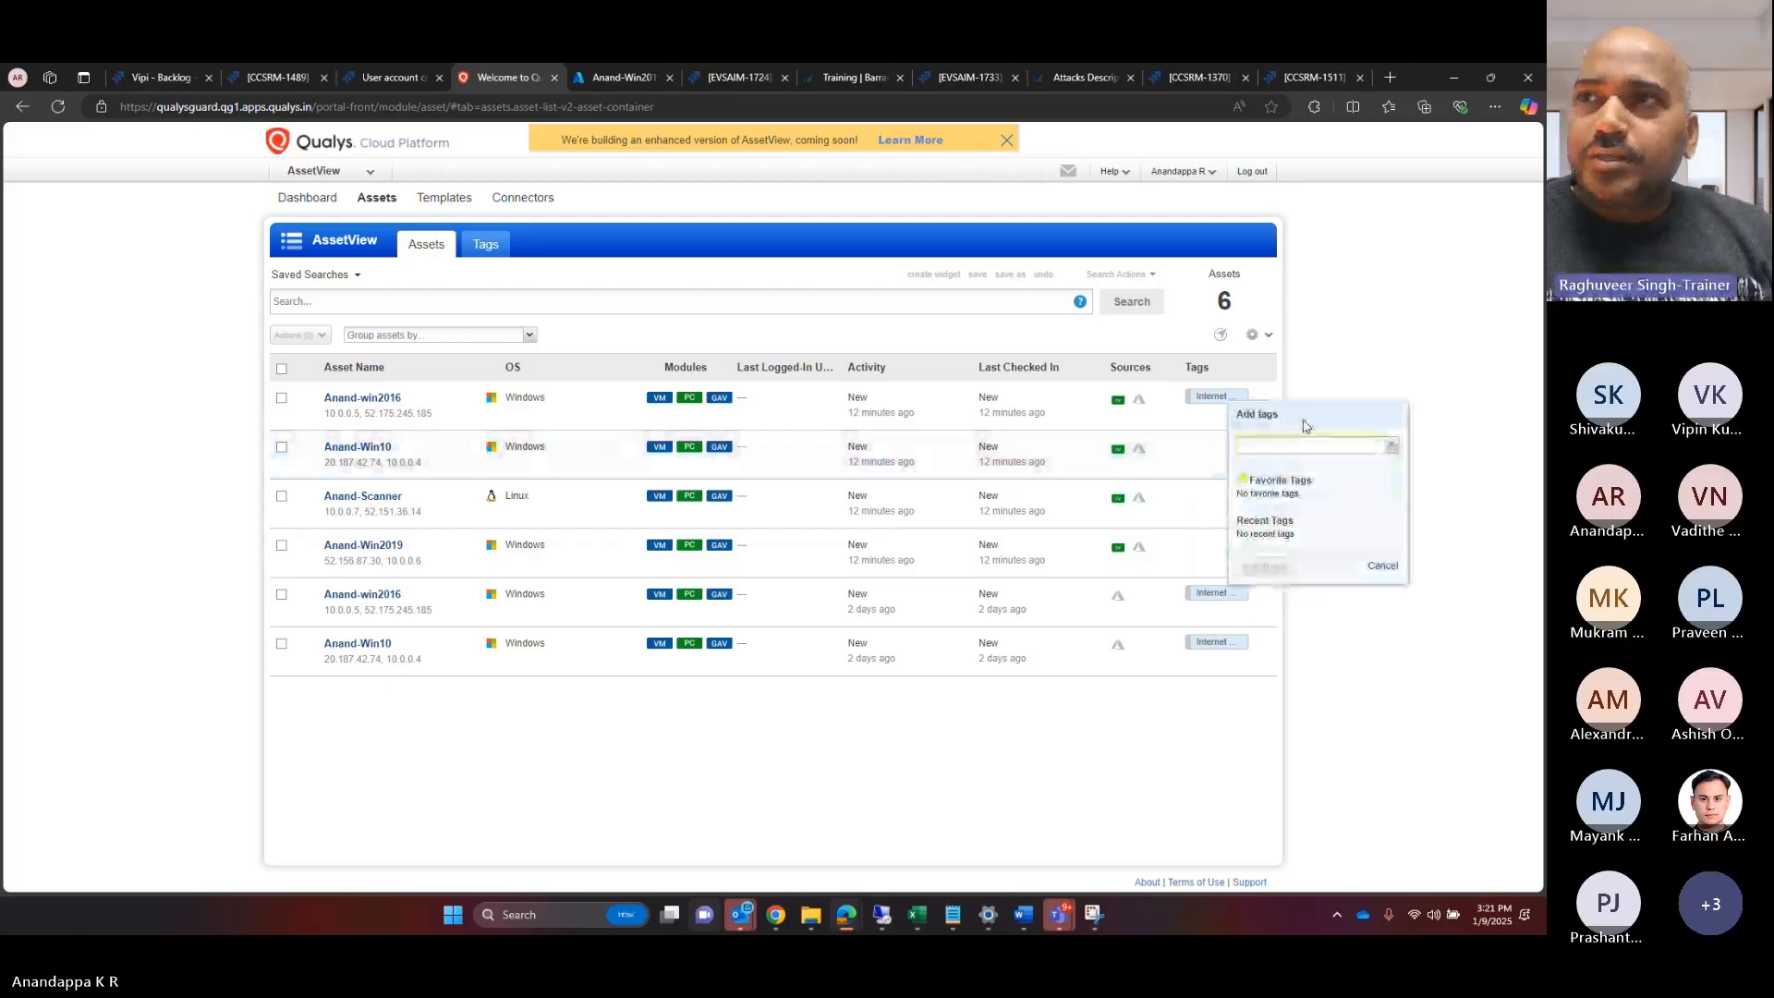
pyautogui.write('a')
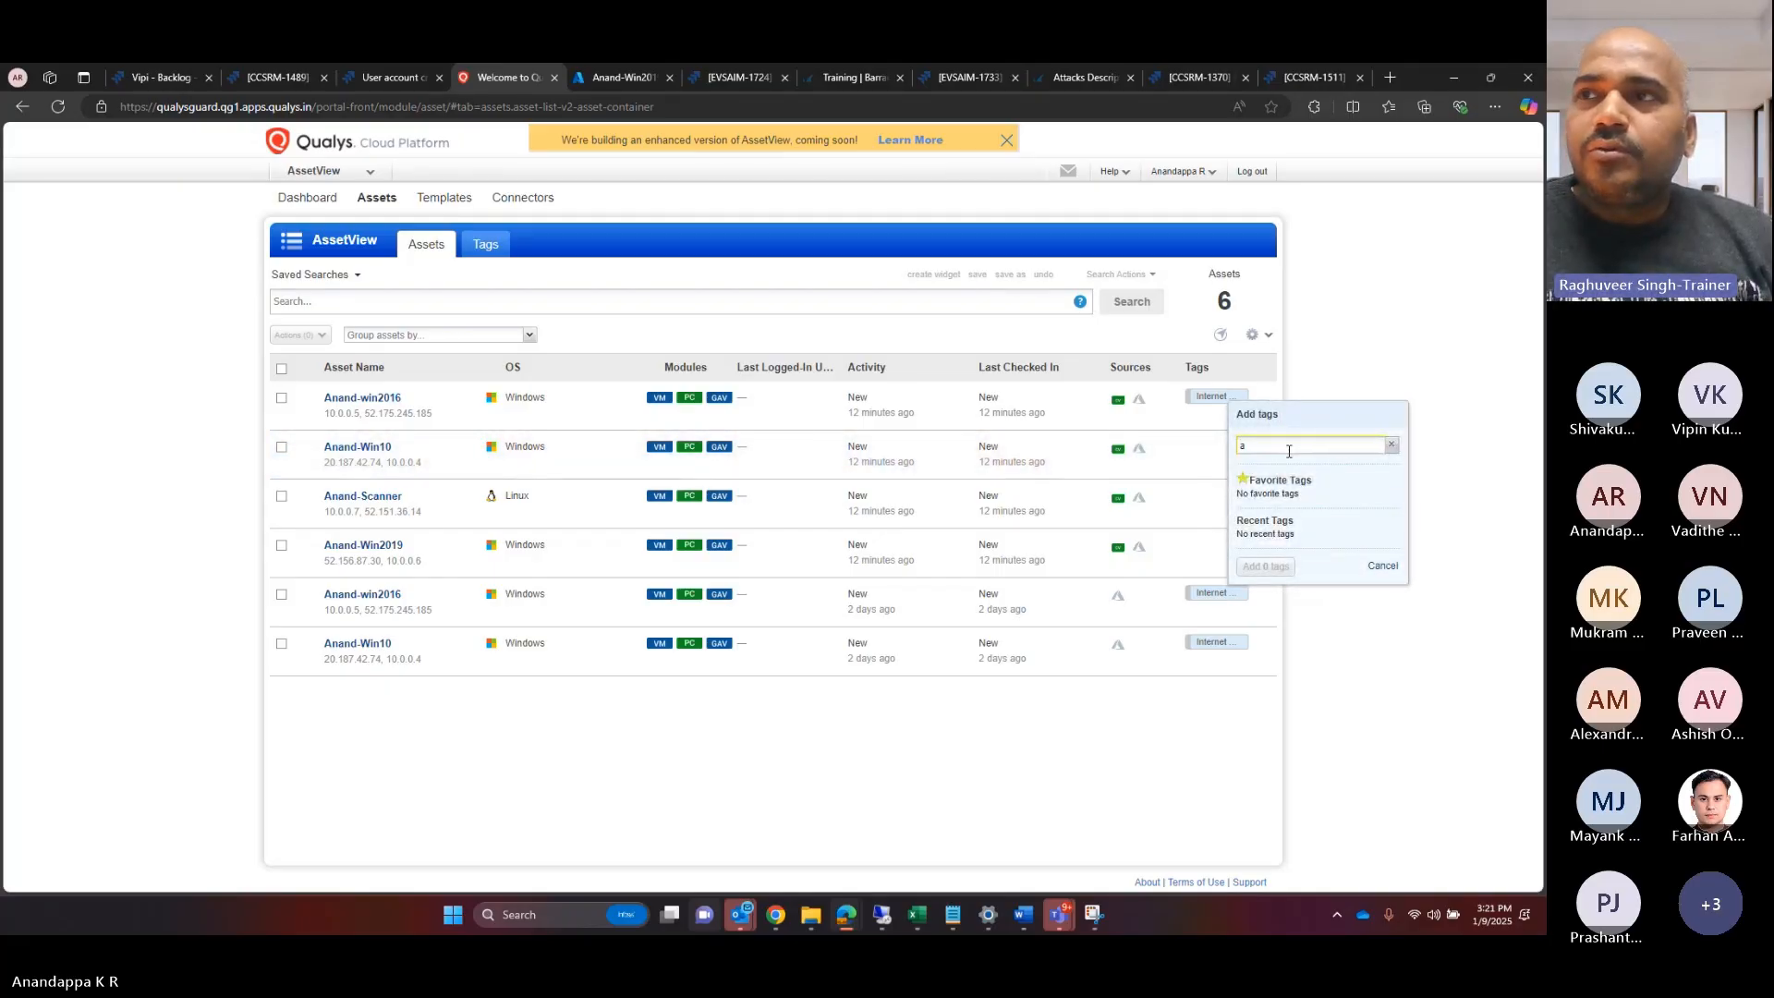
pyautogui.write('zure')
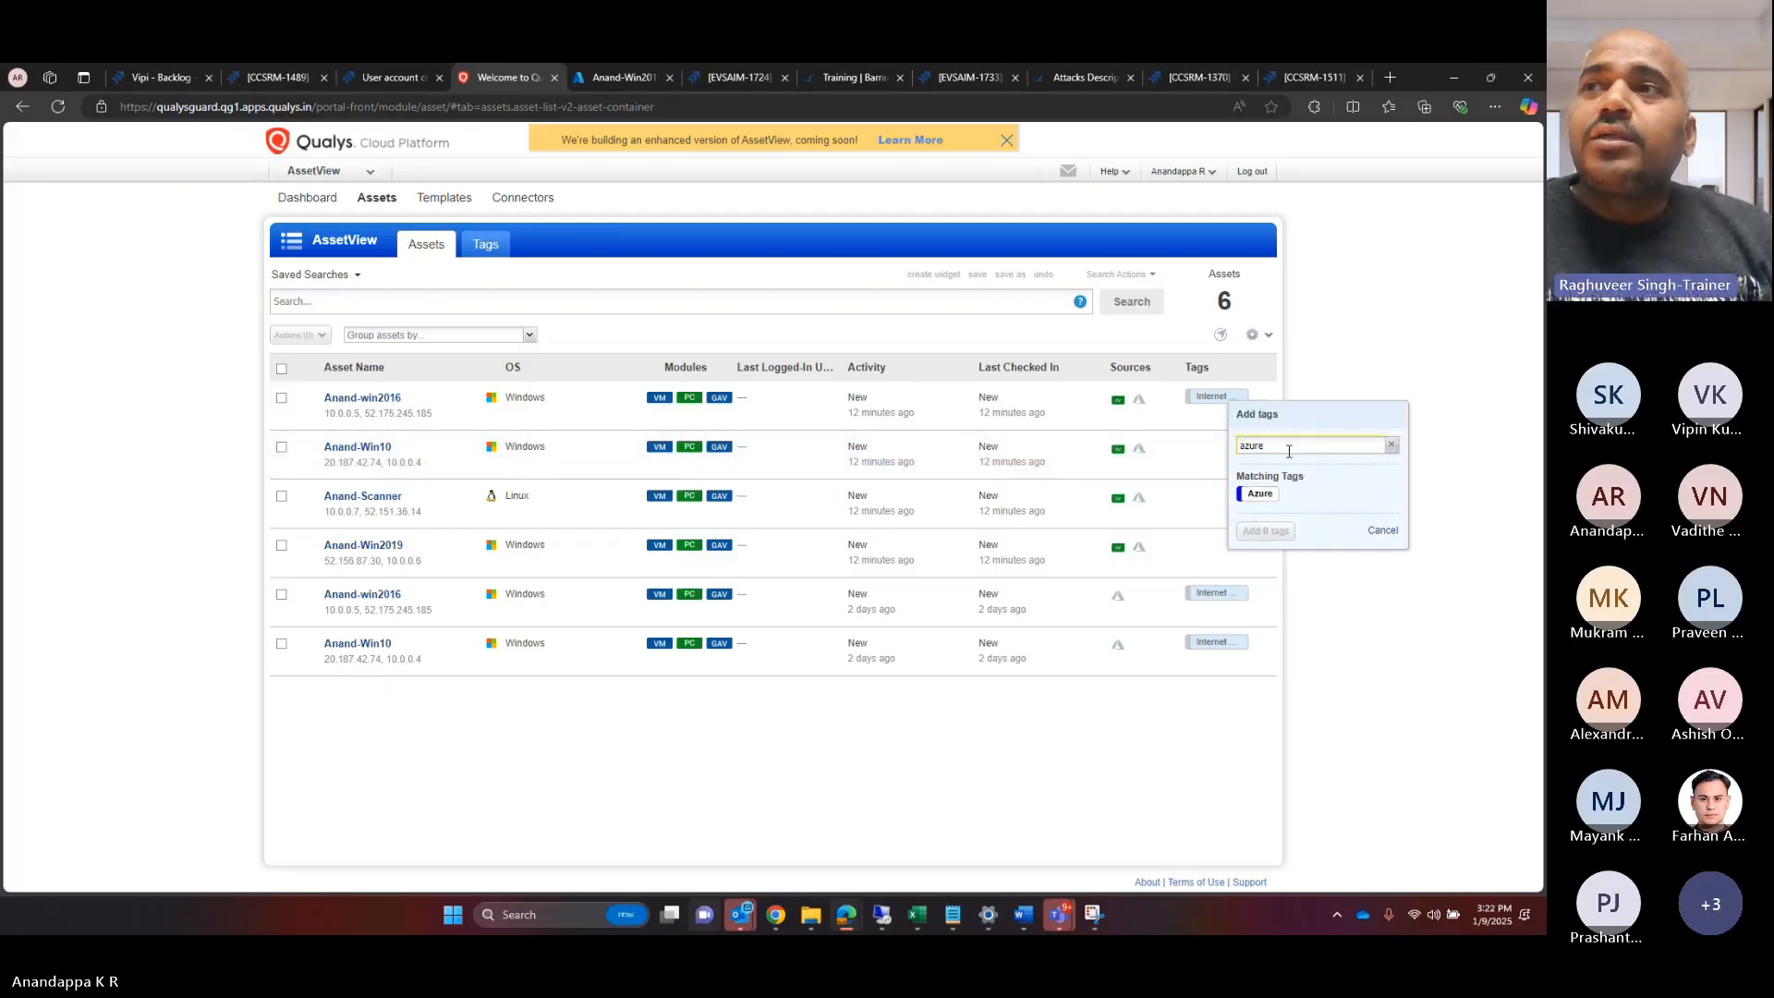
pyautogui.click(1254, 495)
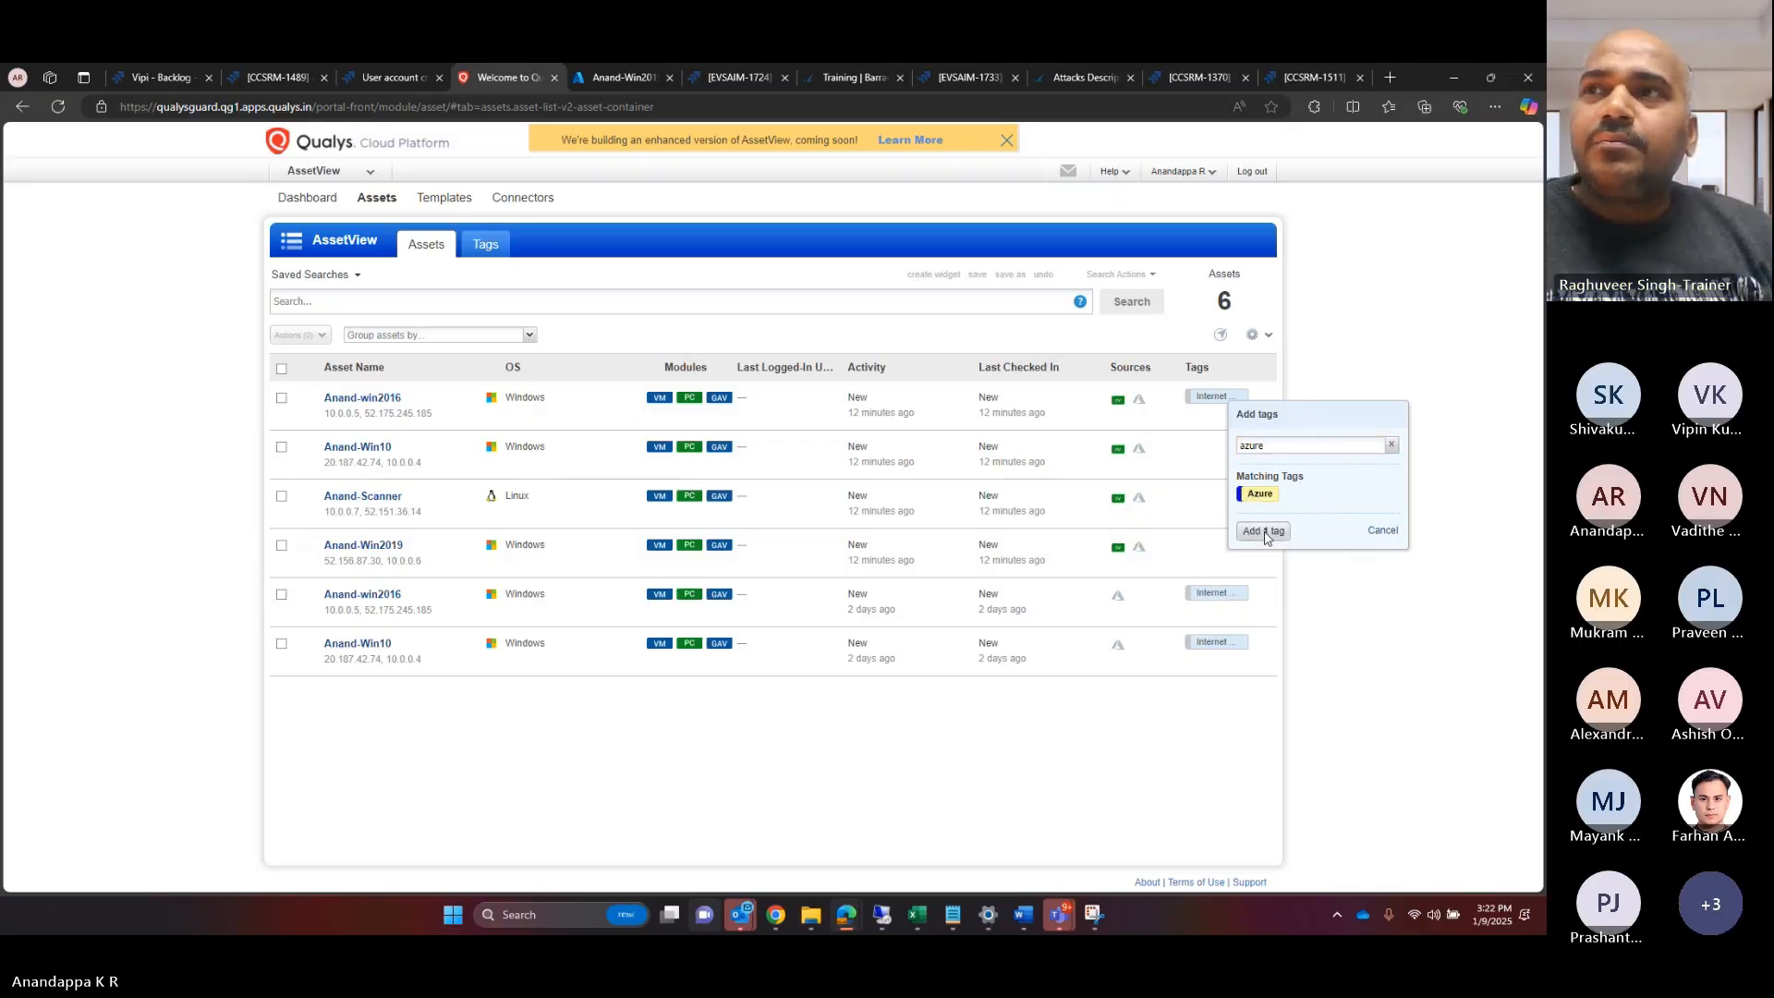
pyautogui.click(1263, 531)
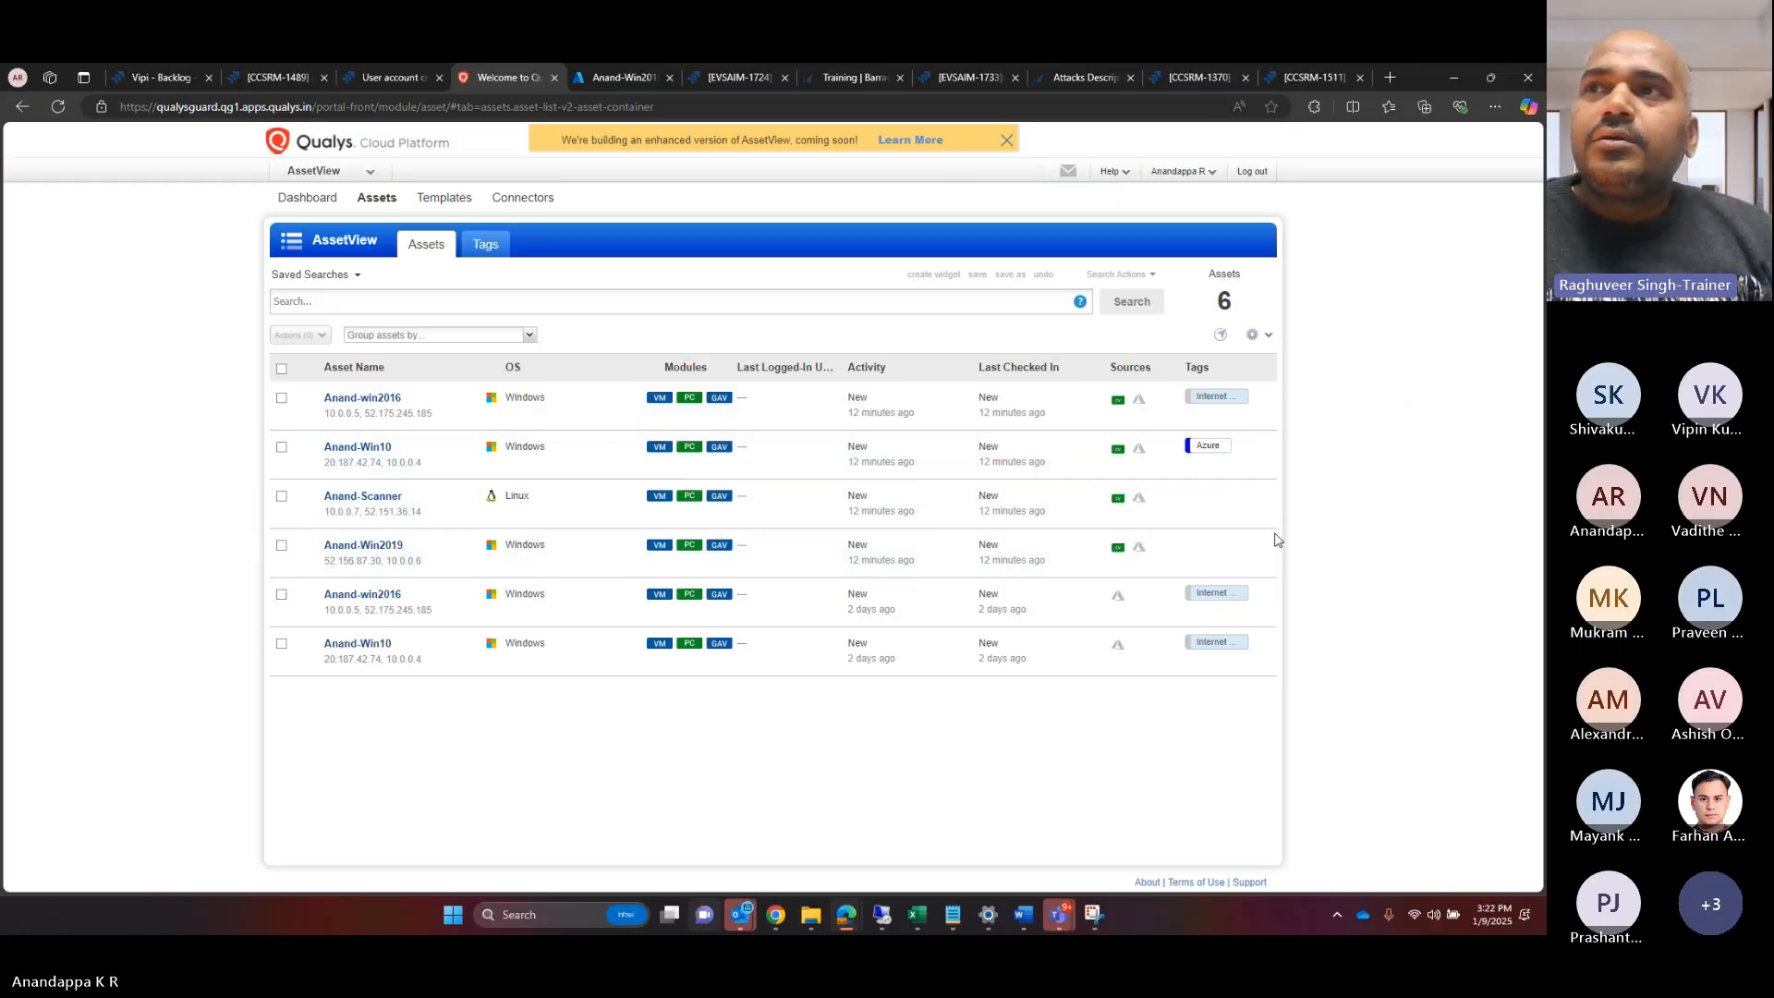
# Step: Add the Azure tag to the Linux scanner asset
pyautogui.click(1212, 503)
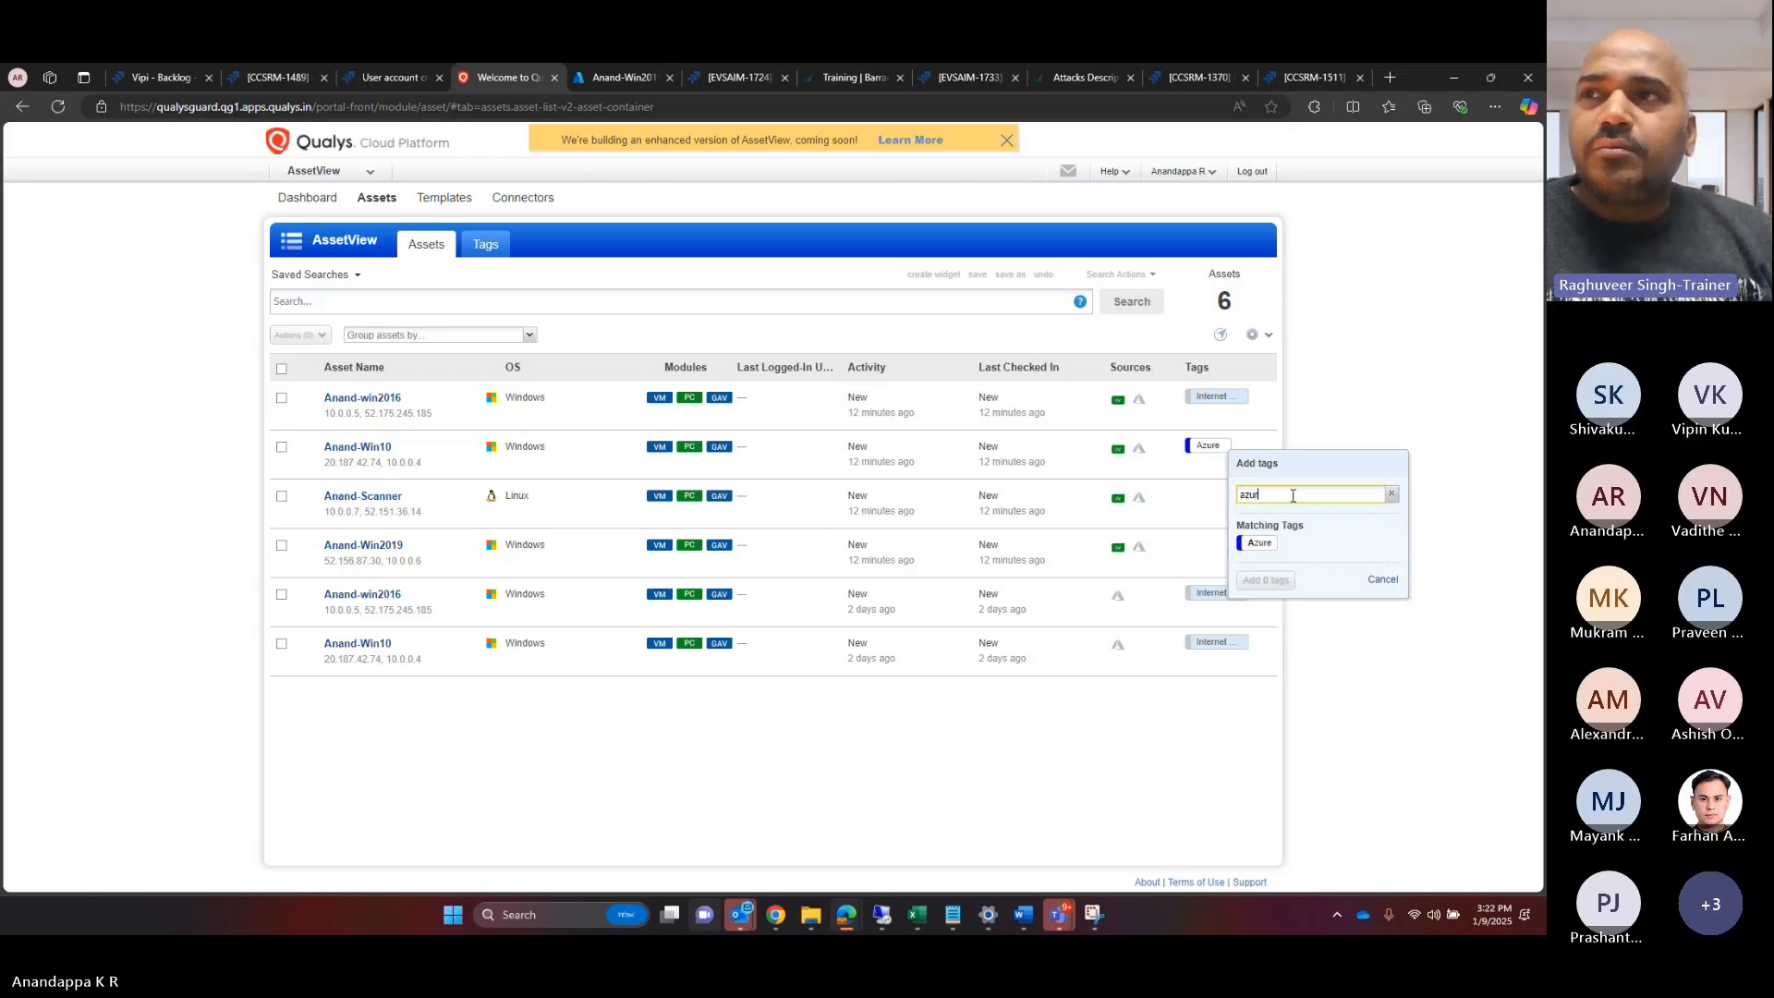
pyautogui.write('azure')
pyautogui.click(1261, 544)
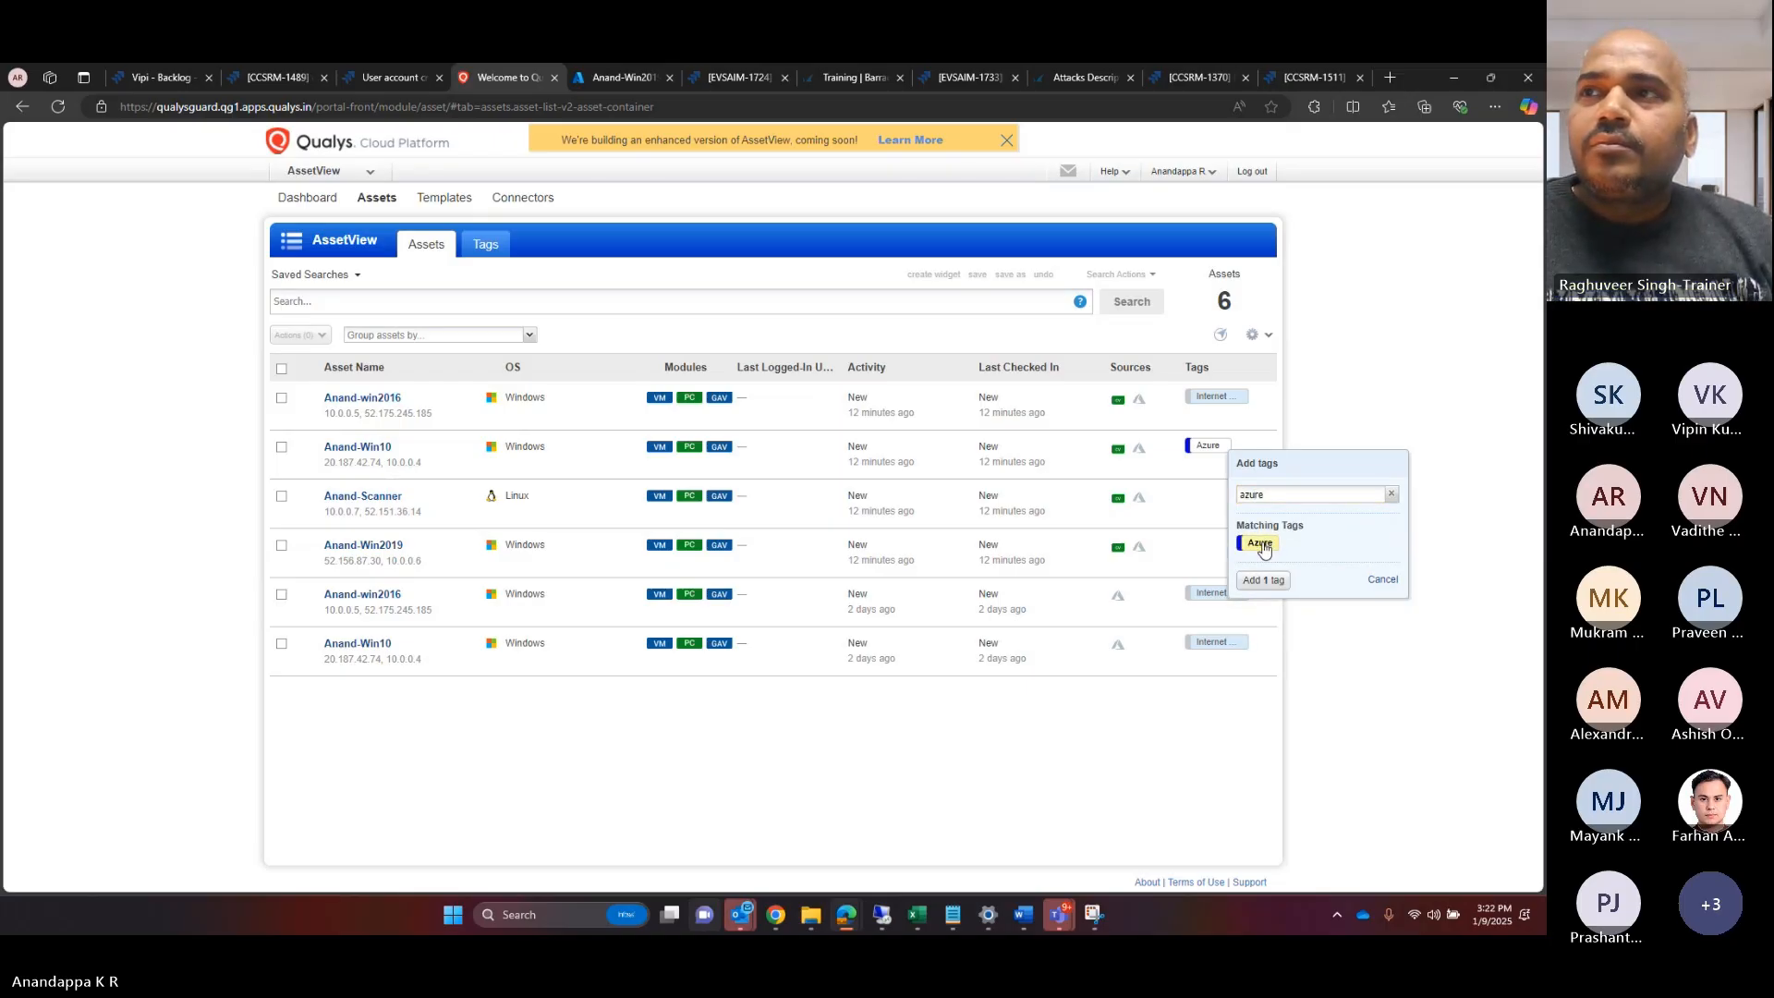
pyautogui.click(1262, 580)
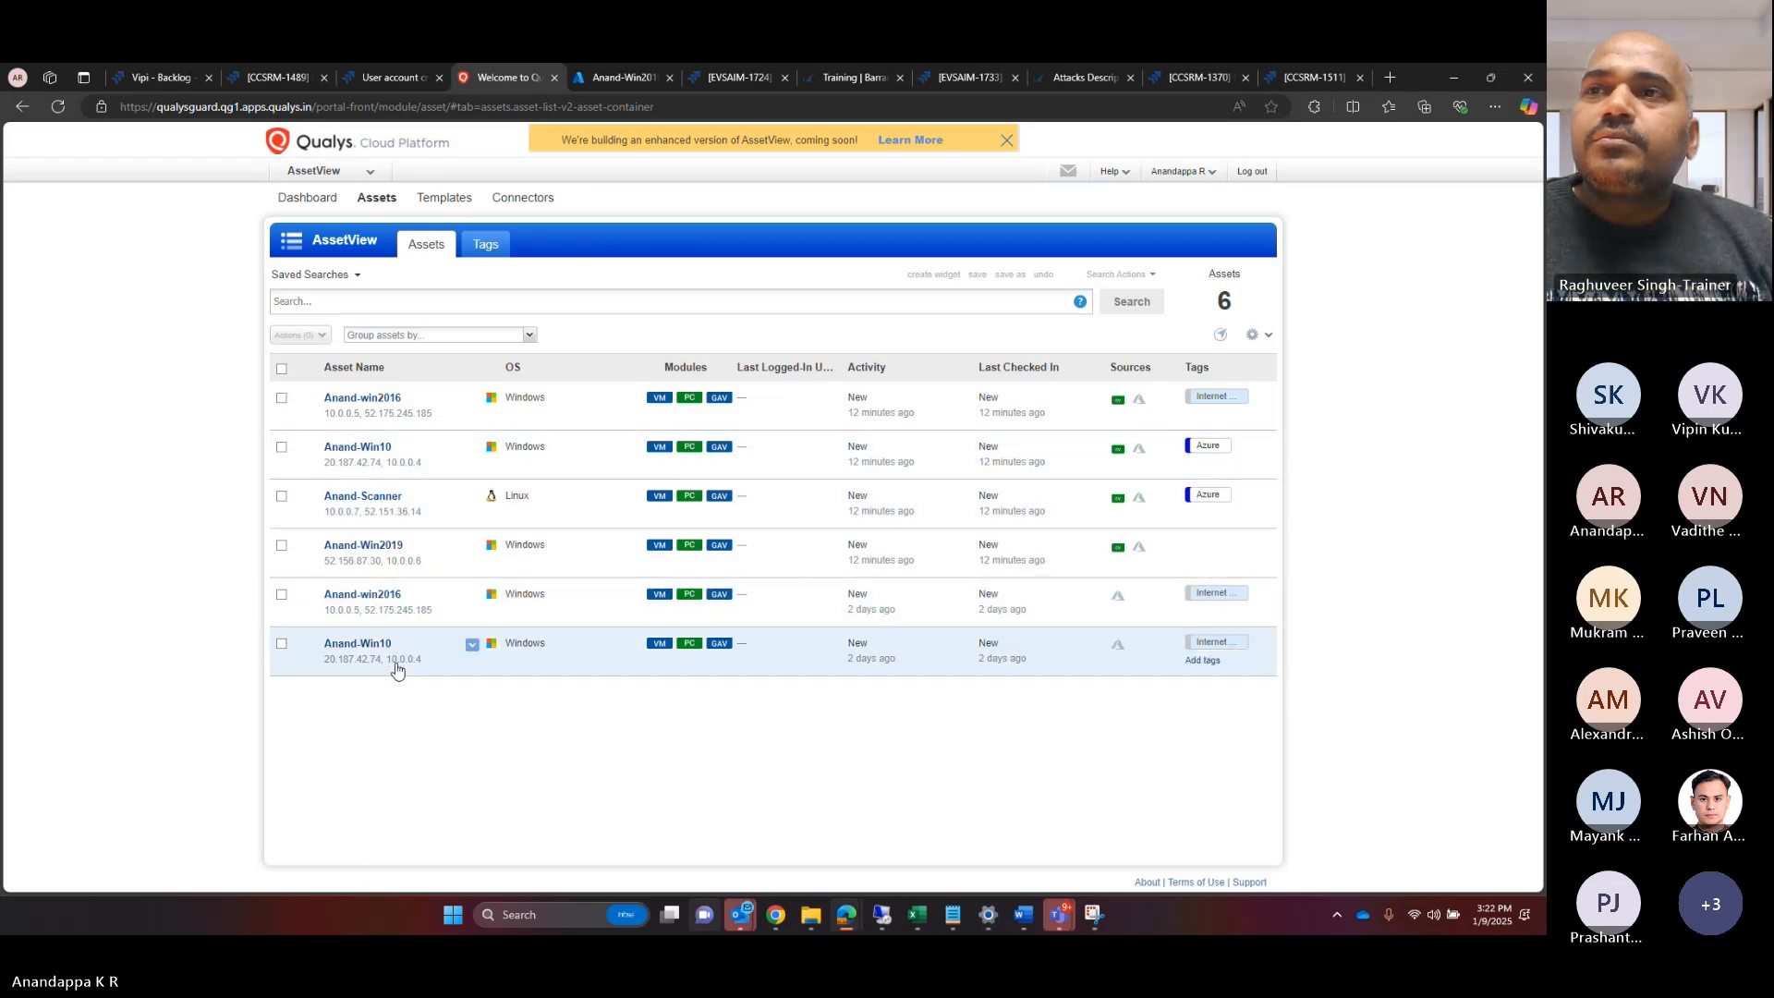
# Step: Add the recently used Azure tag to the second Win10 asset, the last one in the list
pyautogui.click(1202, 659)
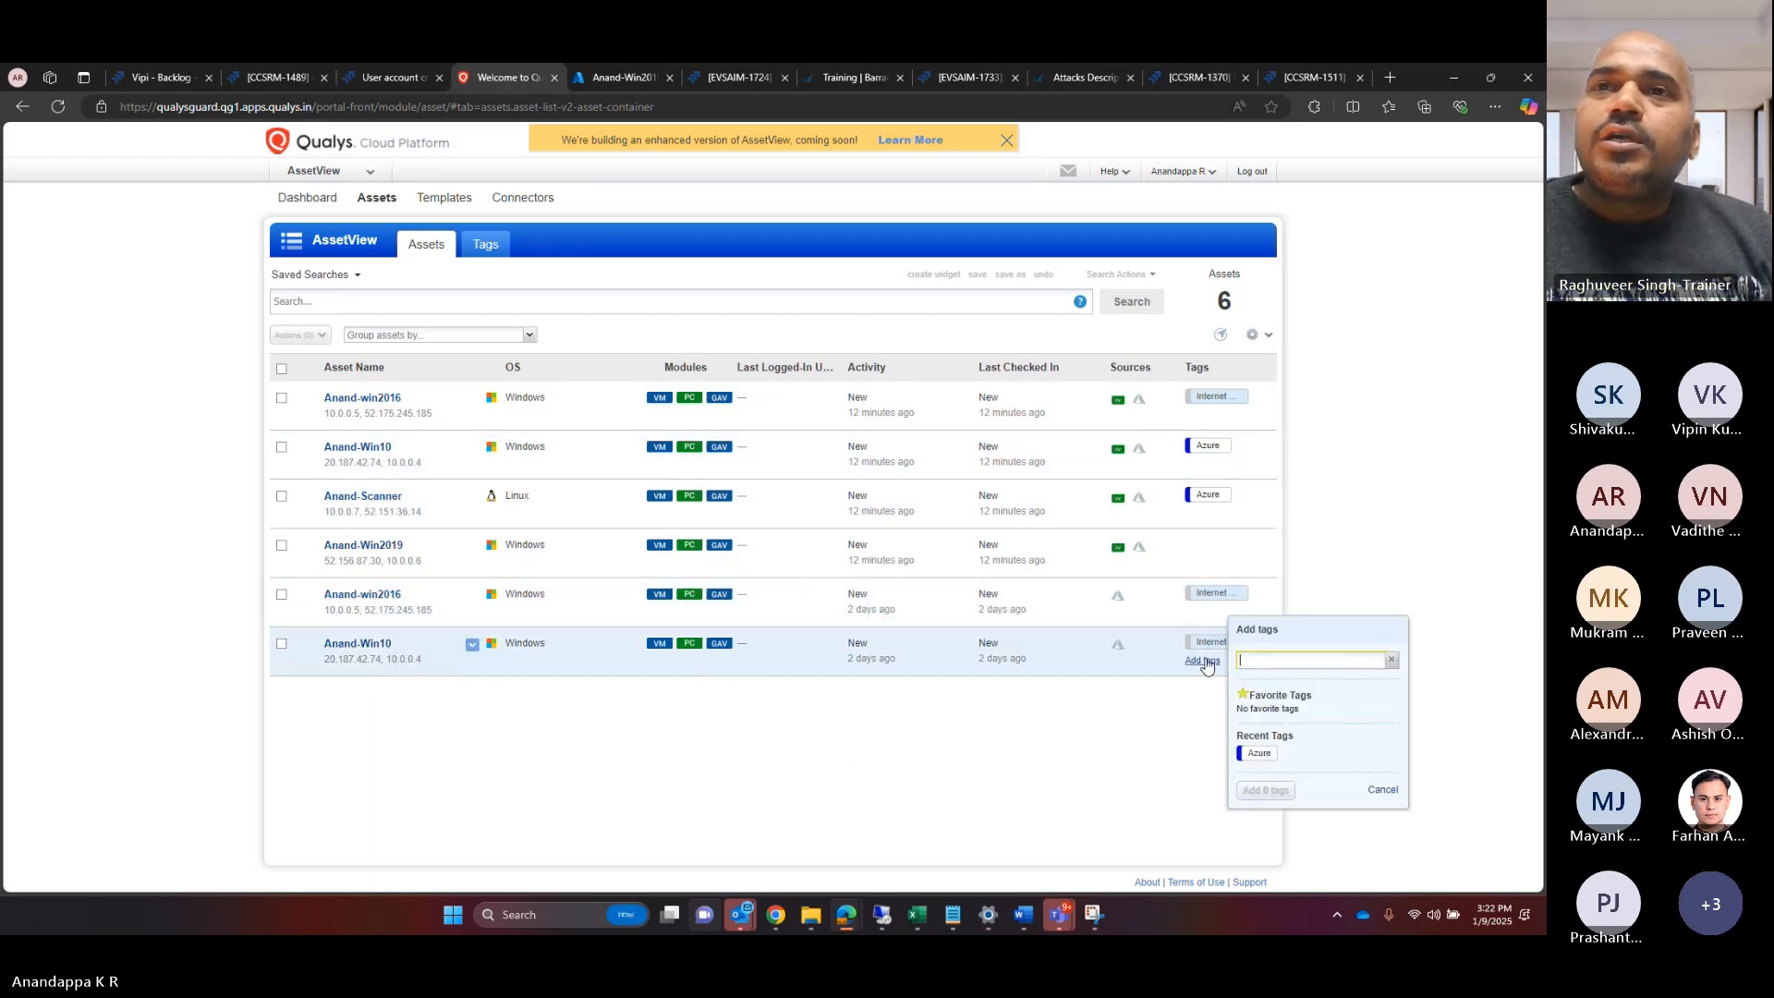
pyautogui.click(1256, 754)
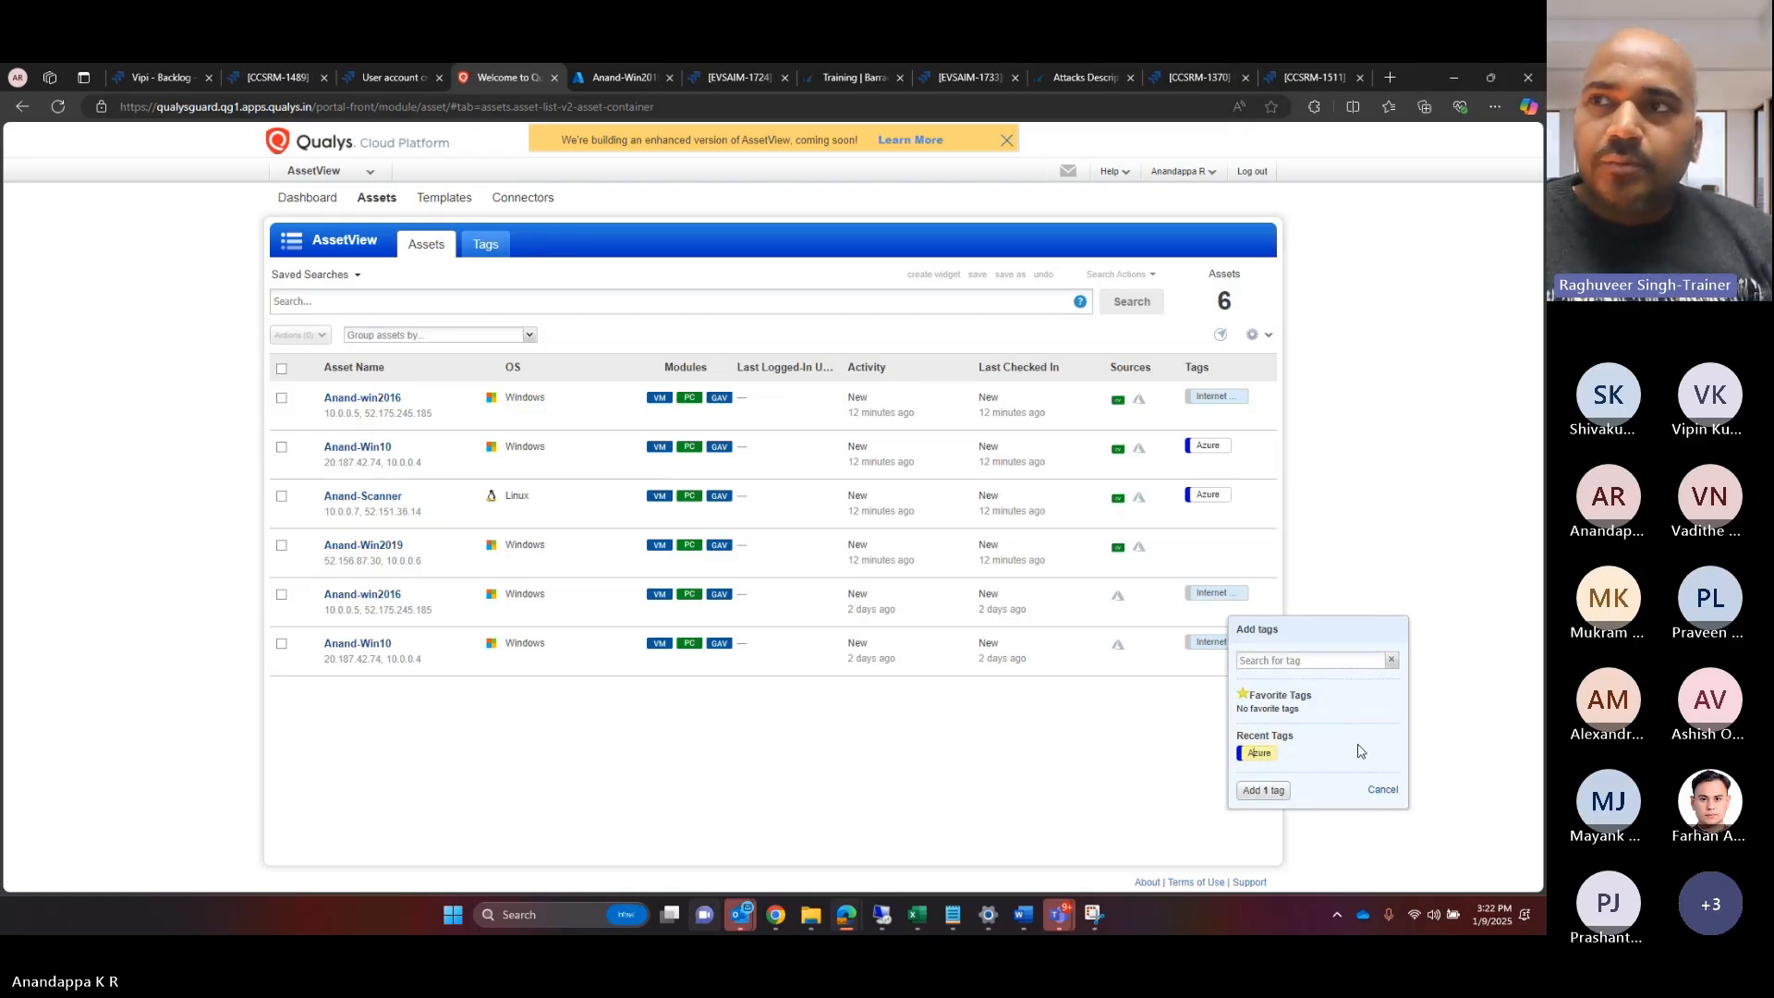
pyautogui.click(1263, 791)
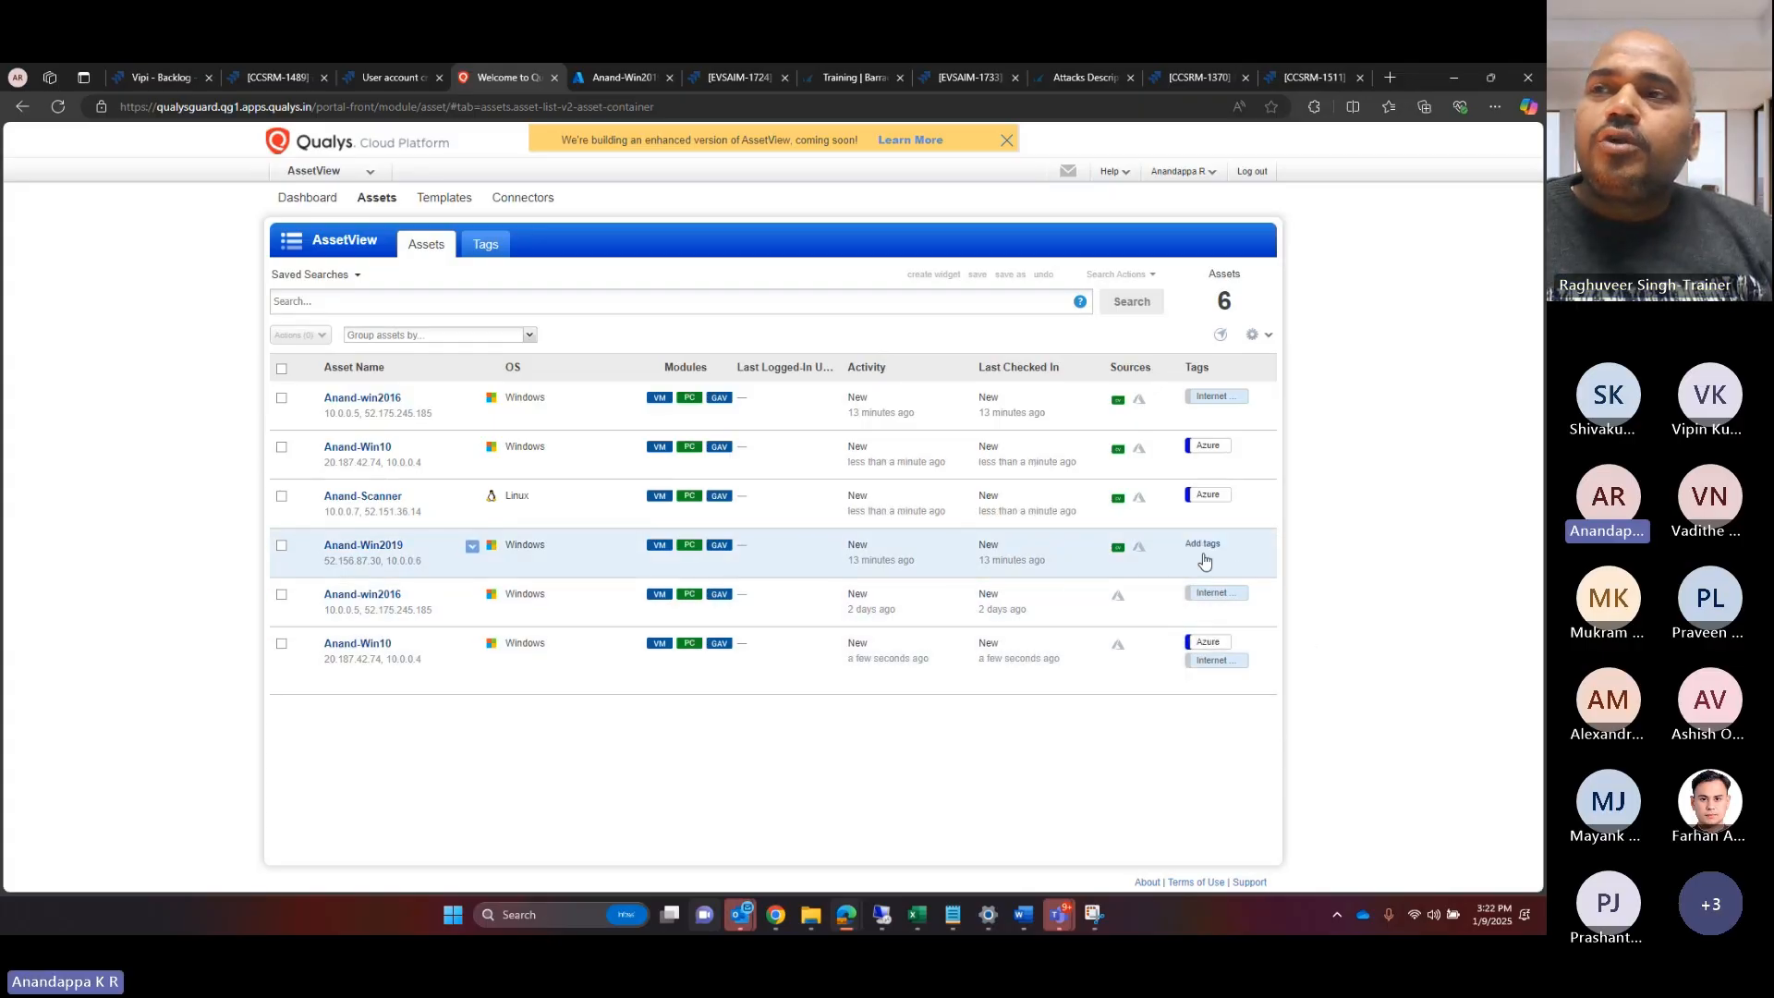
# Step: Add the recently used Azure tag to the Win2019 asset
pyautogui.click(1202, 544)
pyautogui.click(1255, 641)
pyautogui.click(1258, 678)
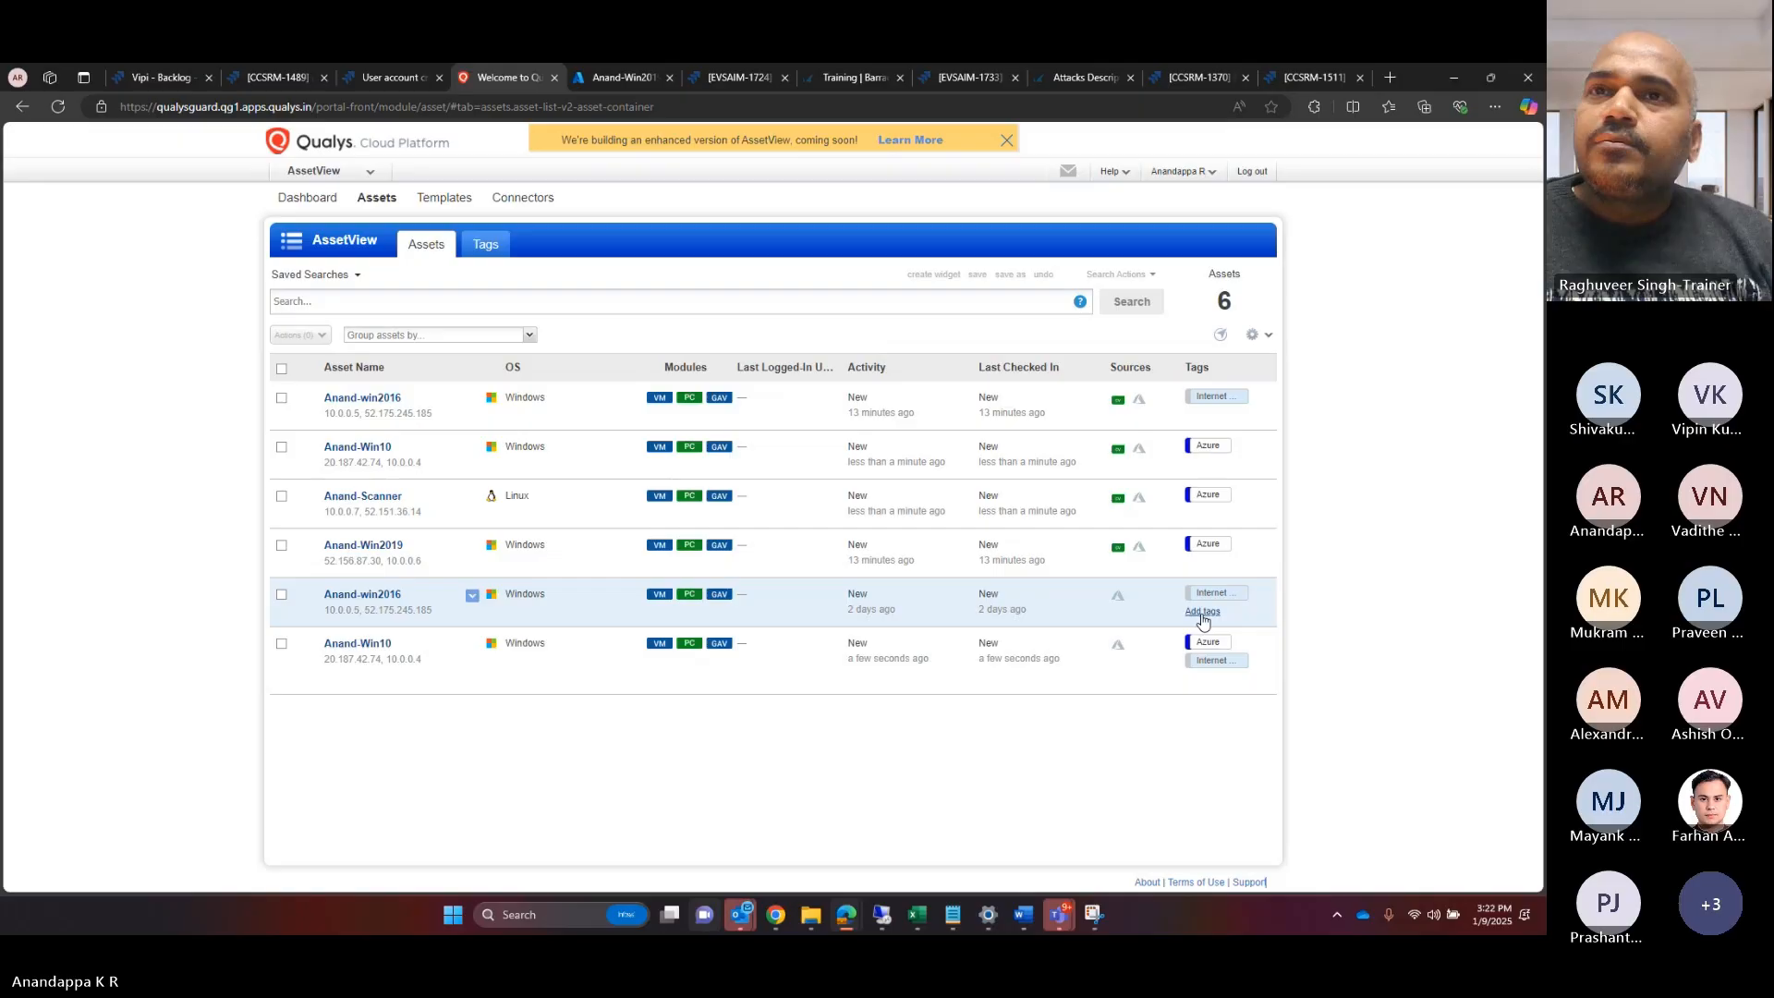
# Step: Add the recently used Azure tag to both win2016 assets in the asset list
pyautogui.click(1202, 611)
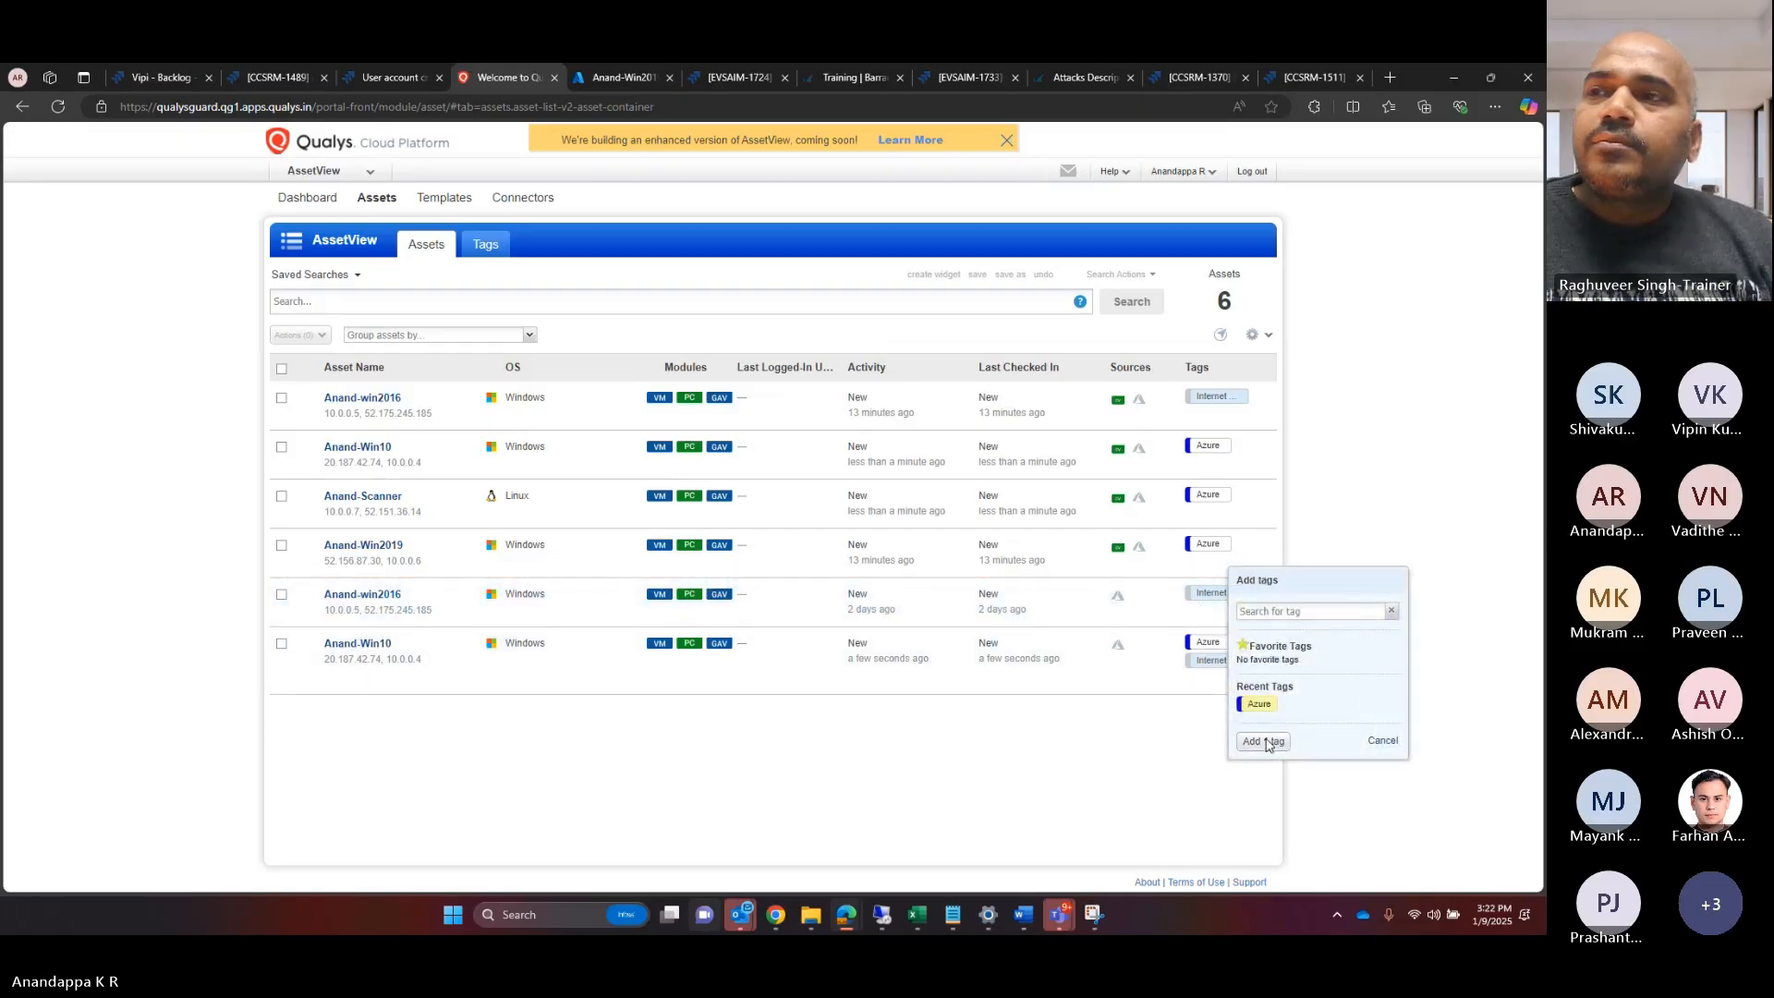
pyautogui.click(1265, 742)
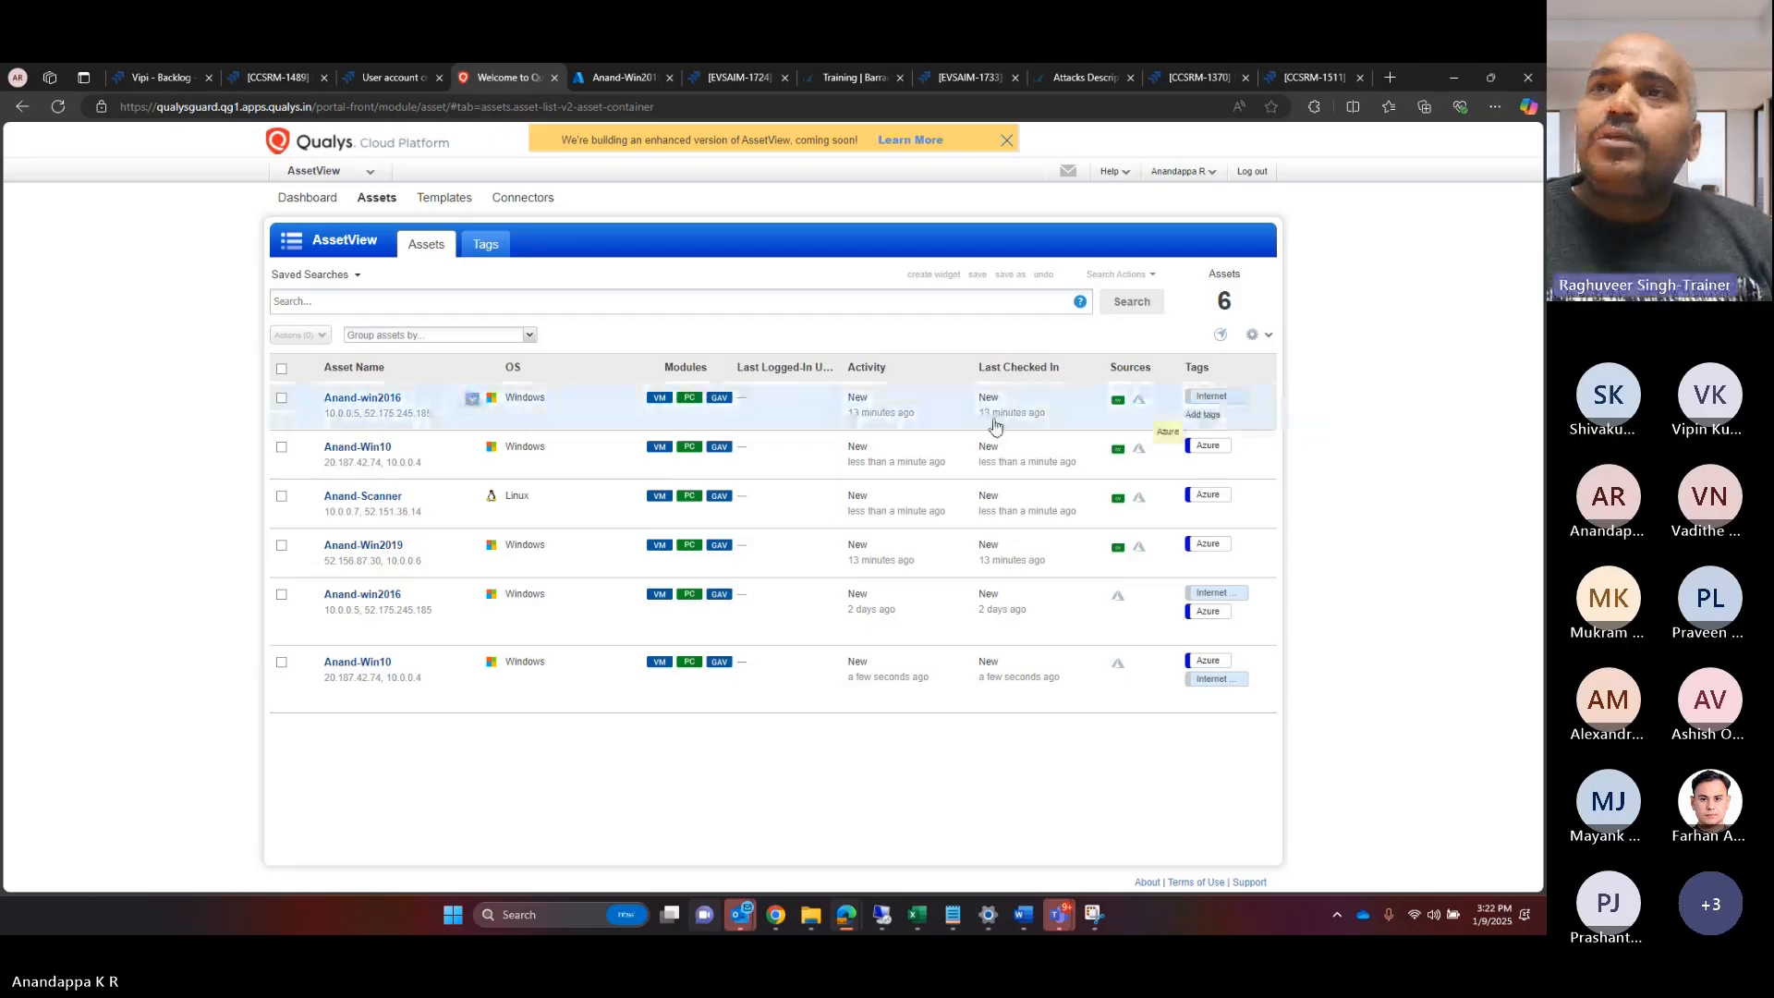
pyautogui.click(1204, 415)
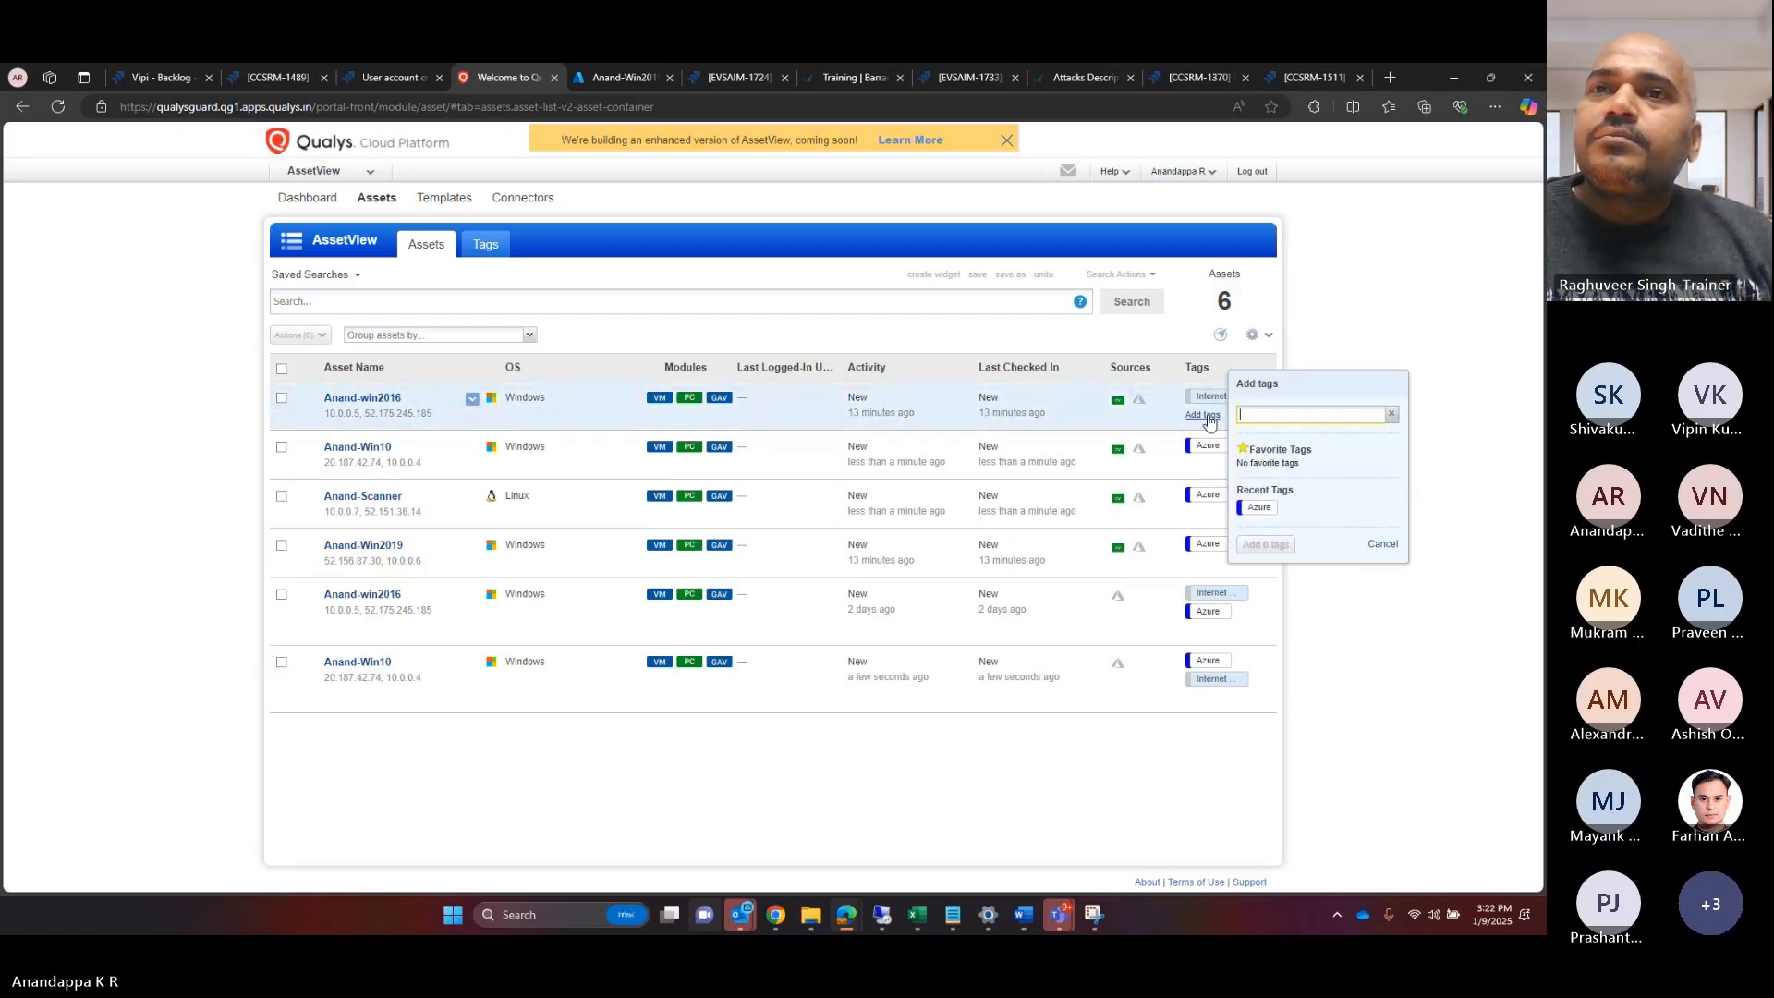
pyautogui.click(1257, 507)
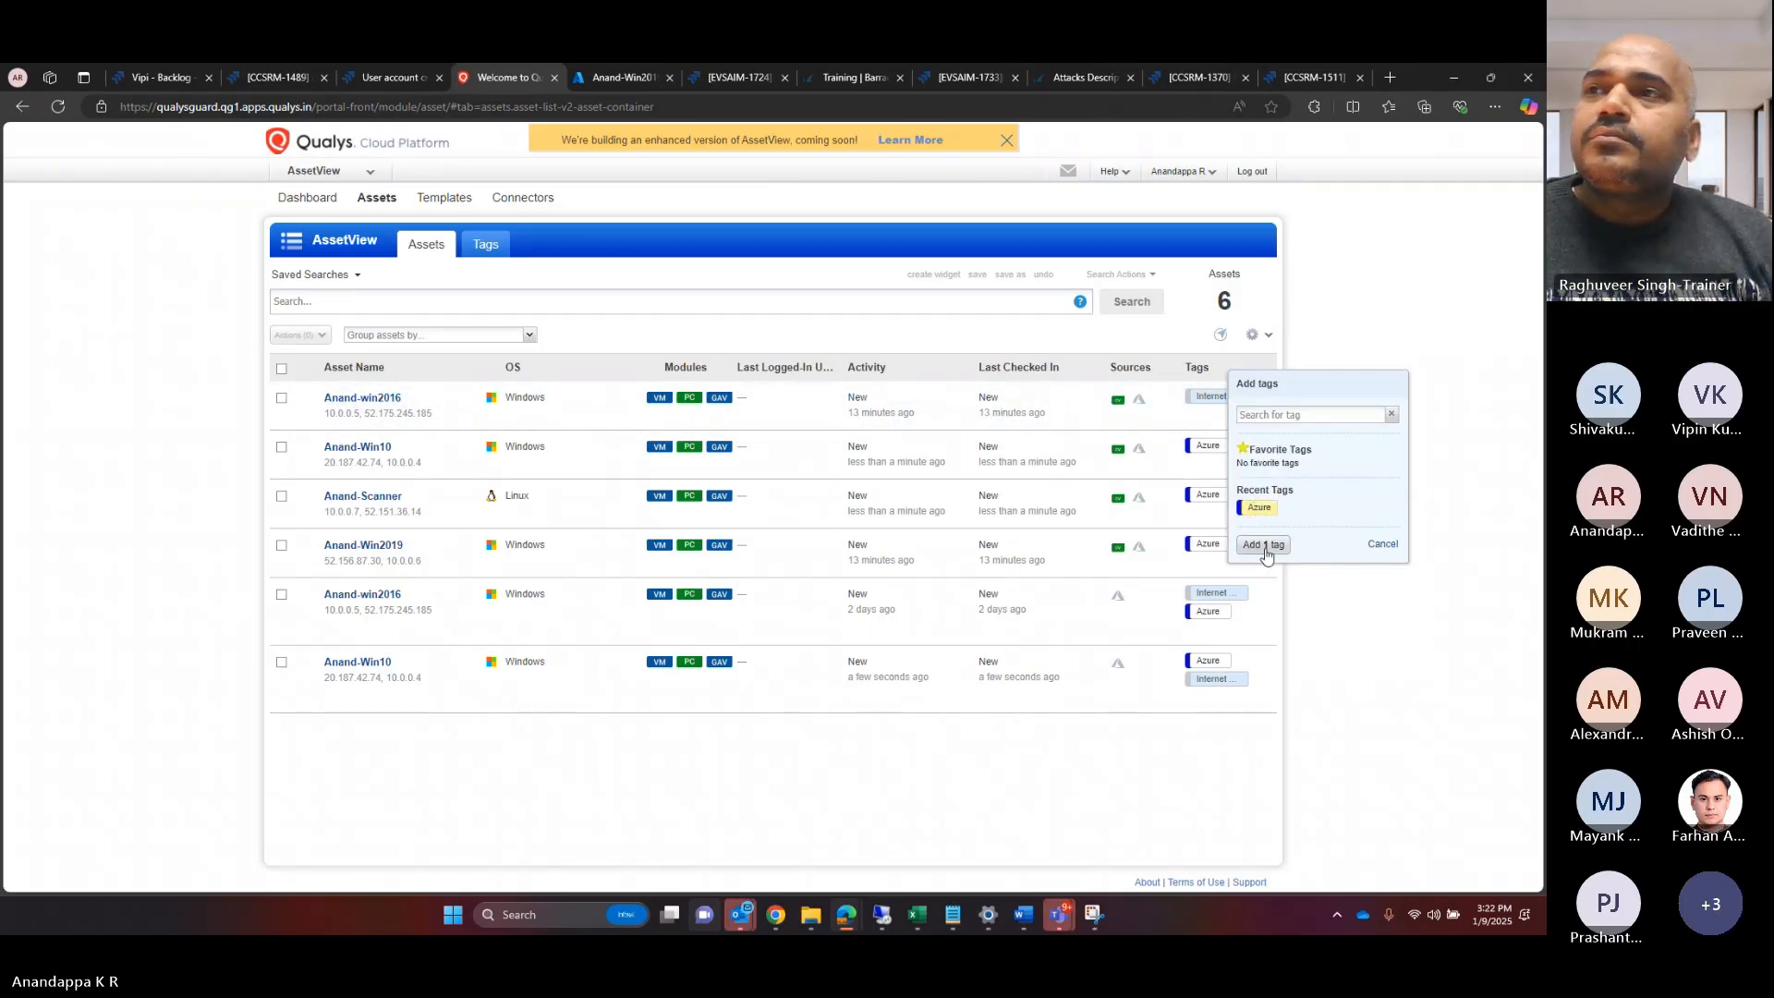
pyautogui.click(1263, 545)
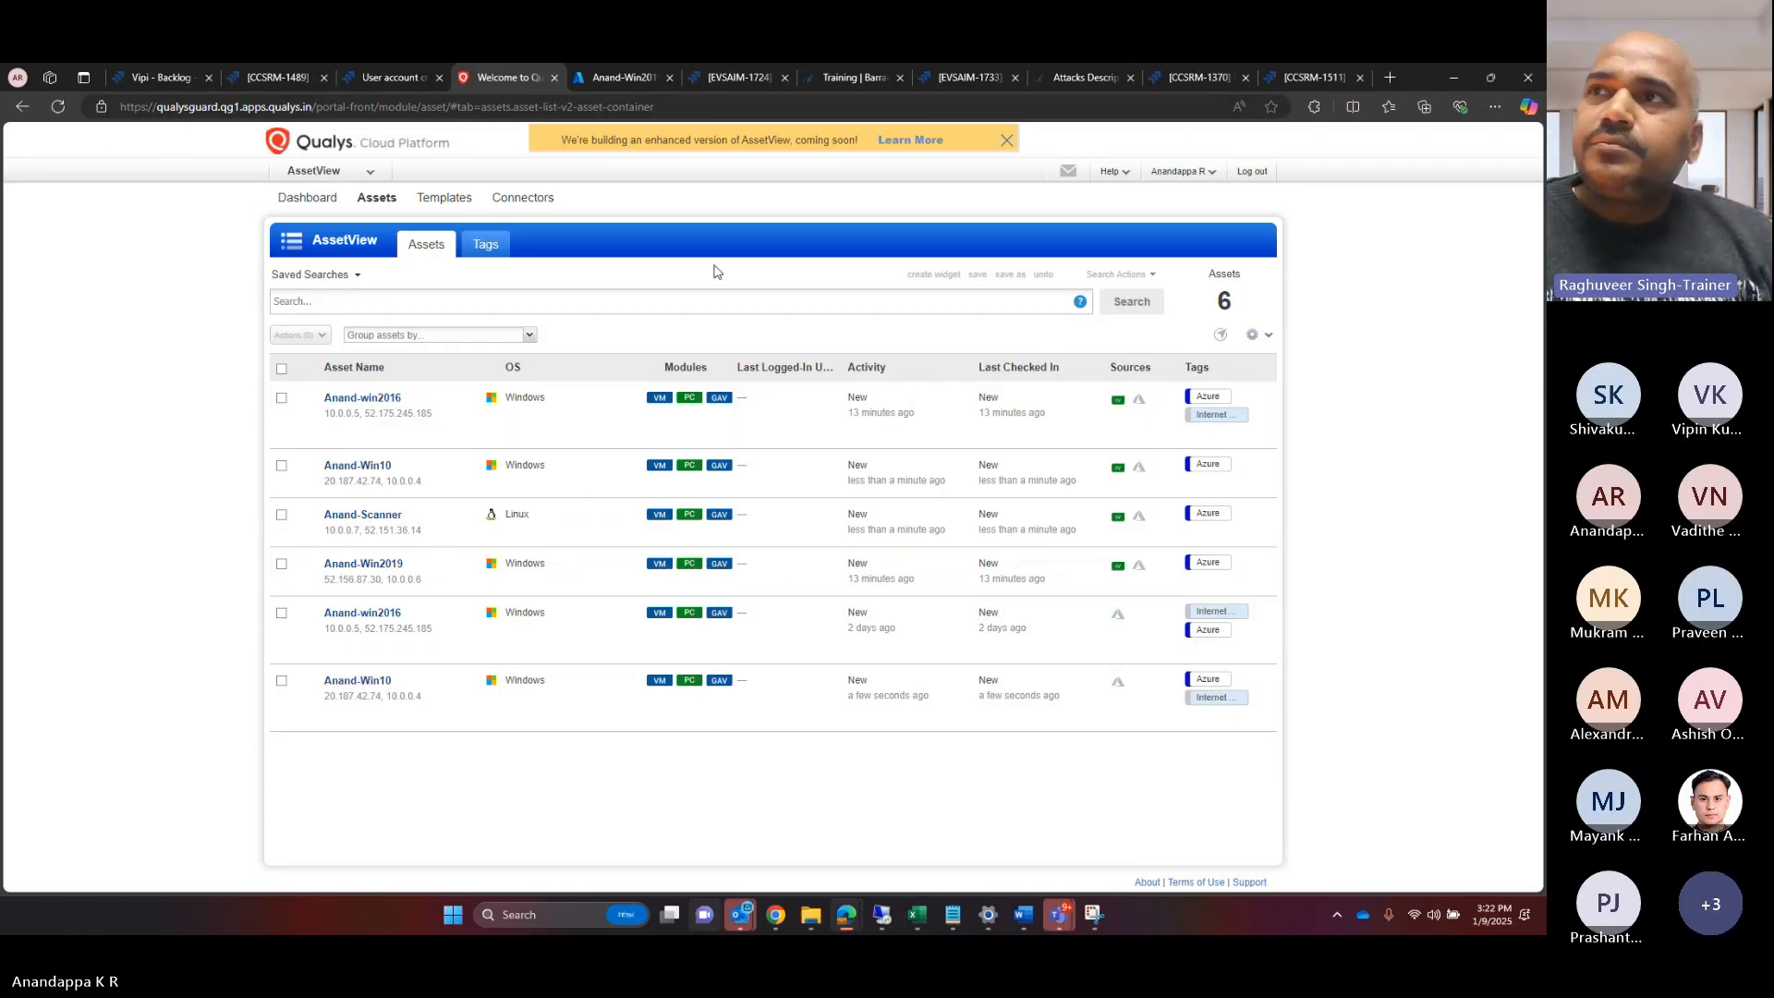
# Step: Switch to the VMDR module's scan list and start a new cloud perimeter scan with Microsoft Azure as the provider
pyautogui.click(611, 77)
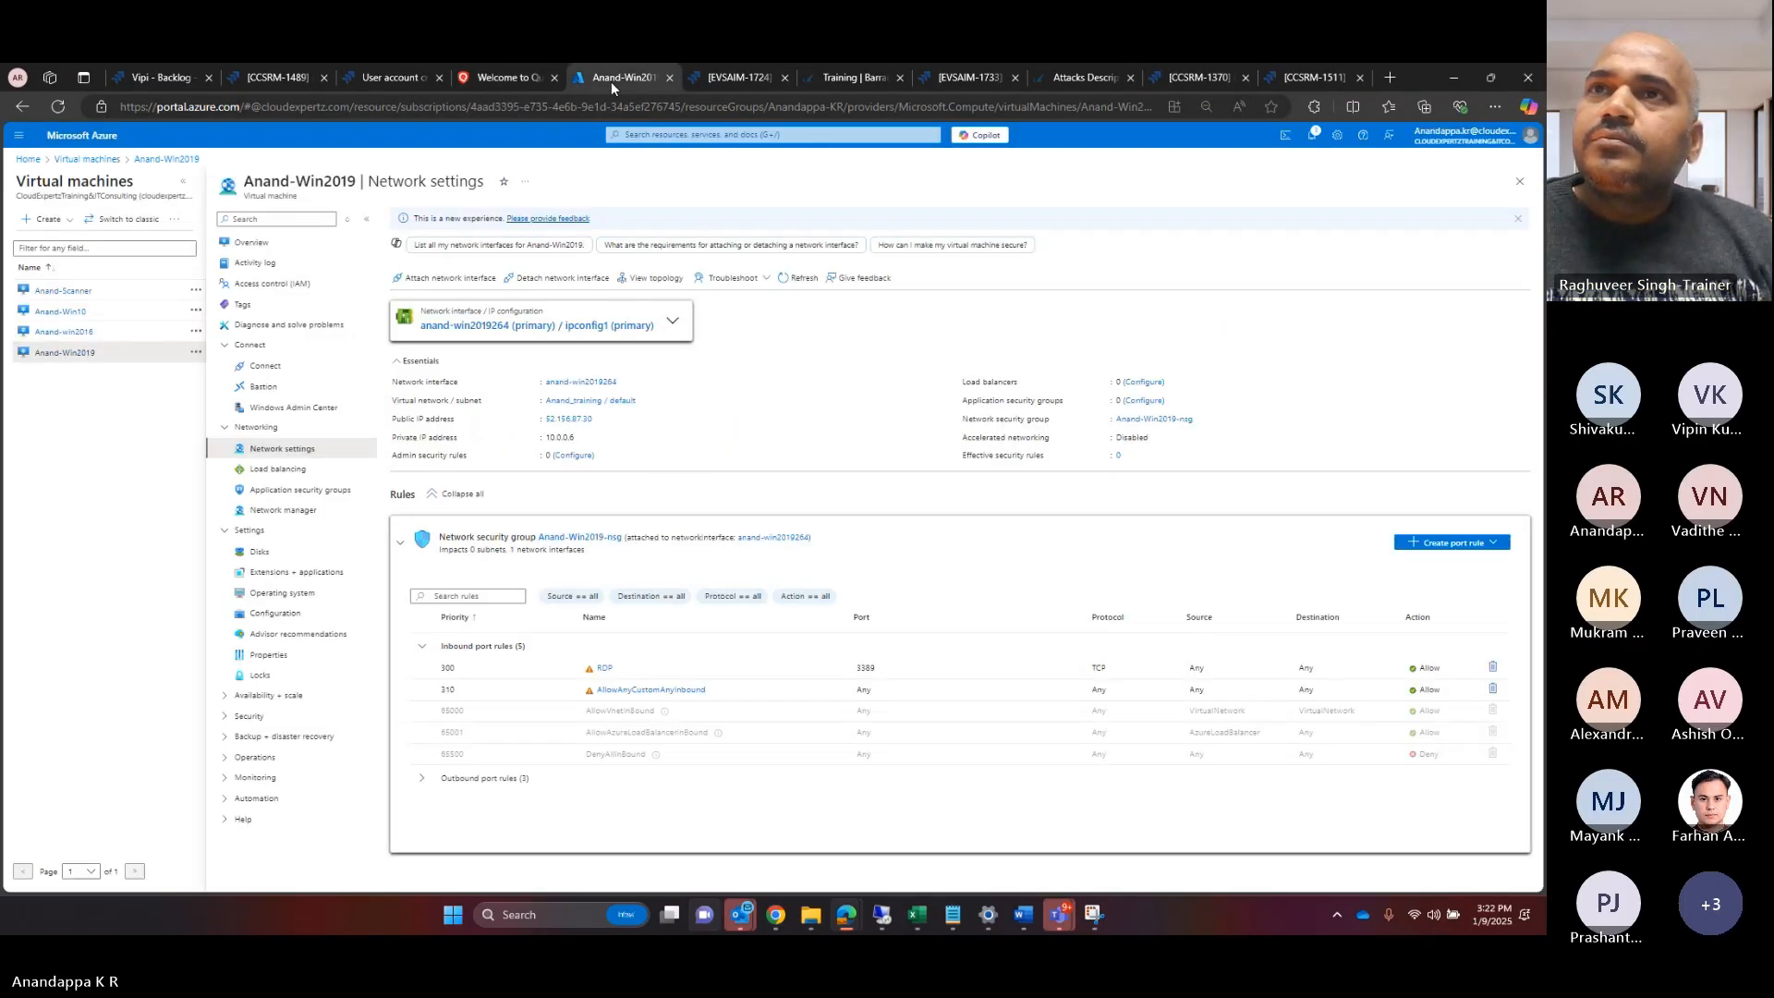
pyautogui.click(506, 81)
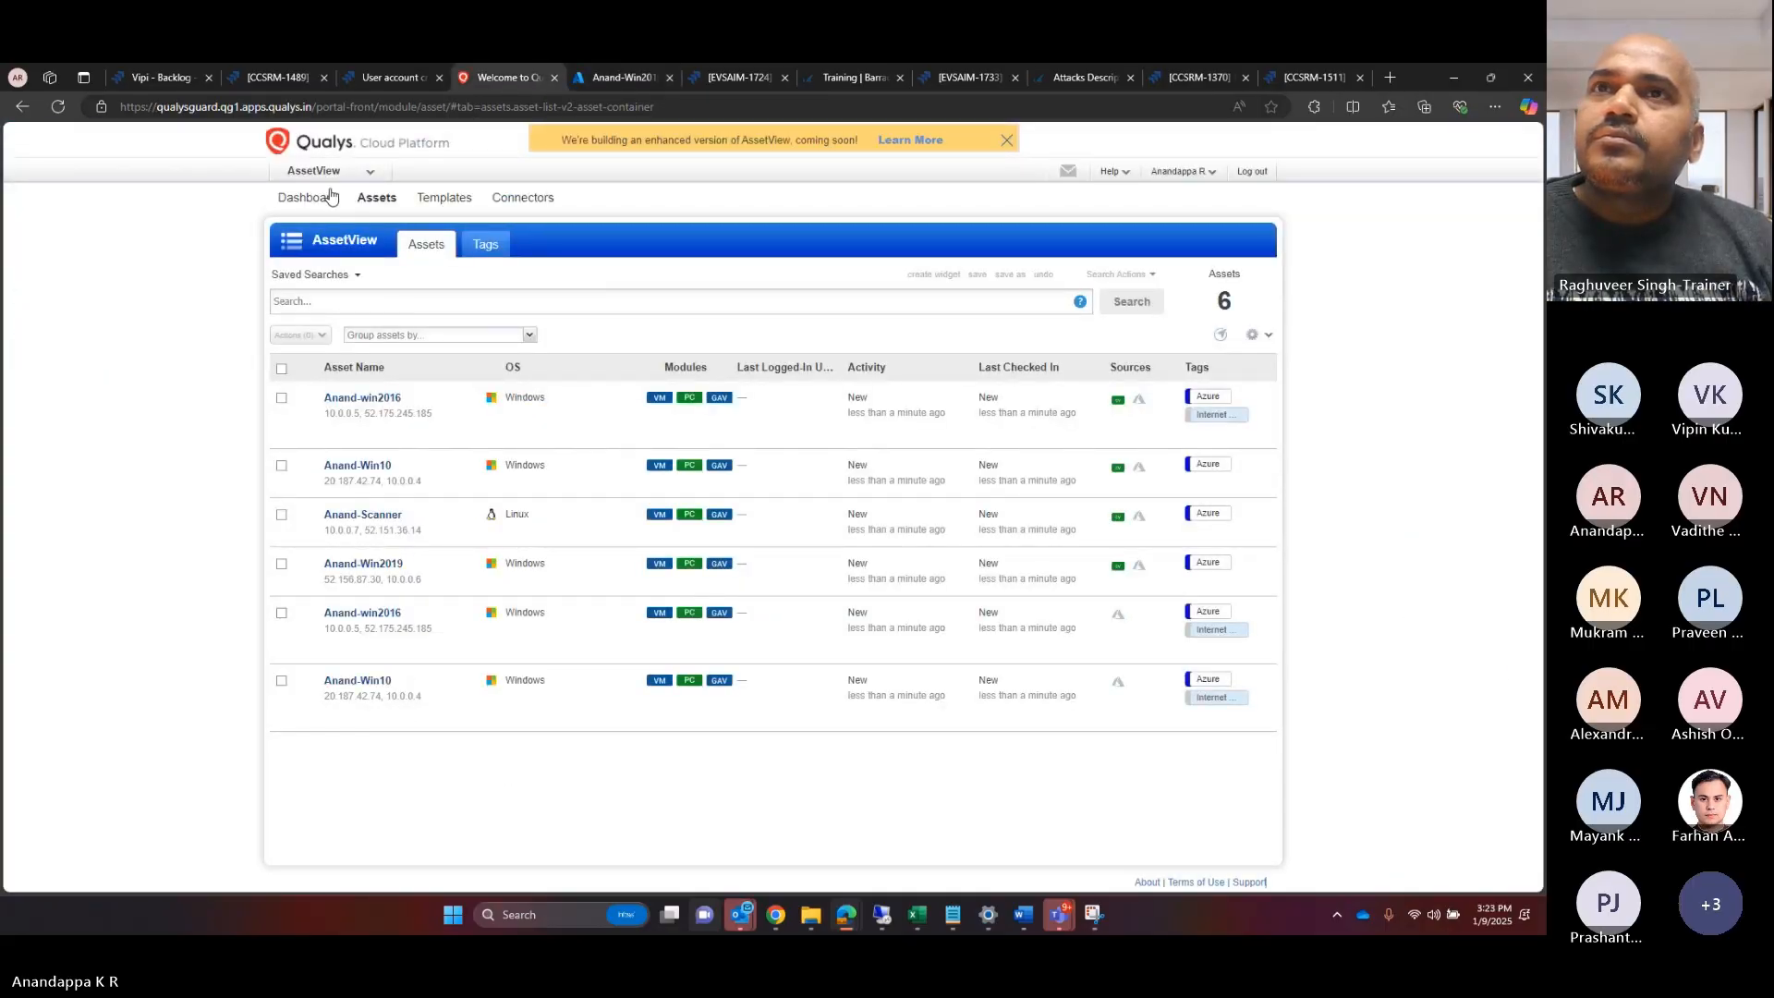
pyautogui.click(369, 174)
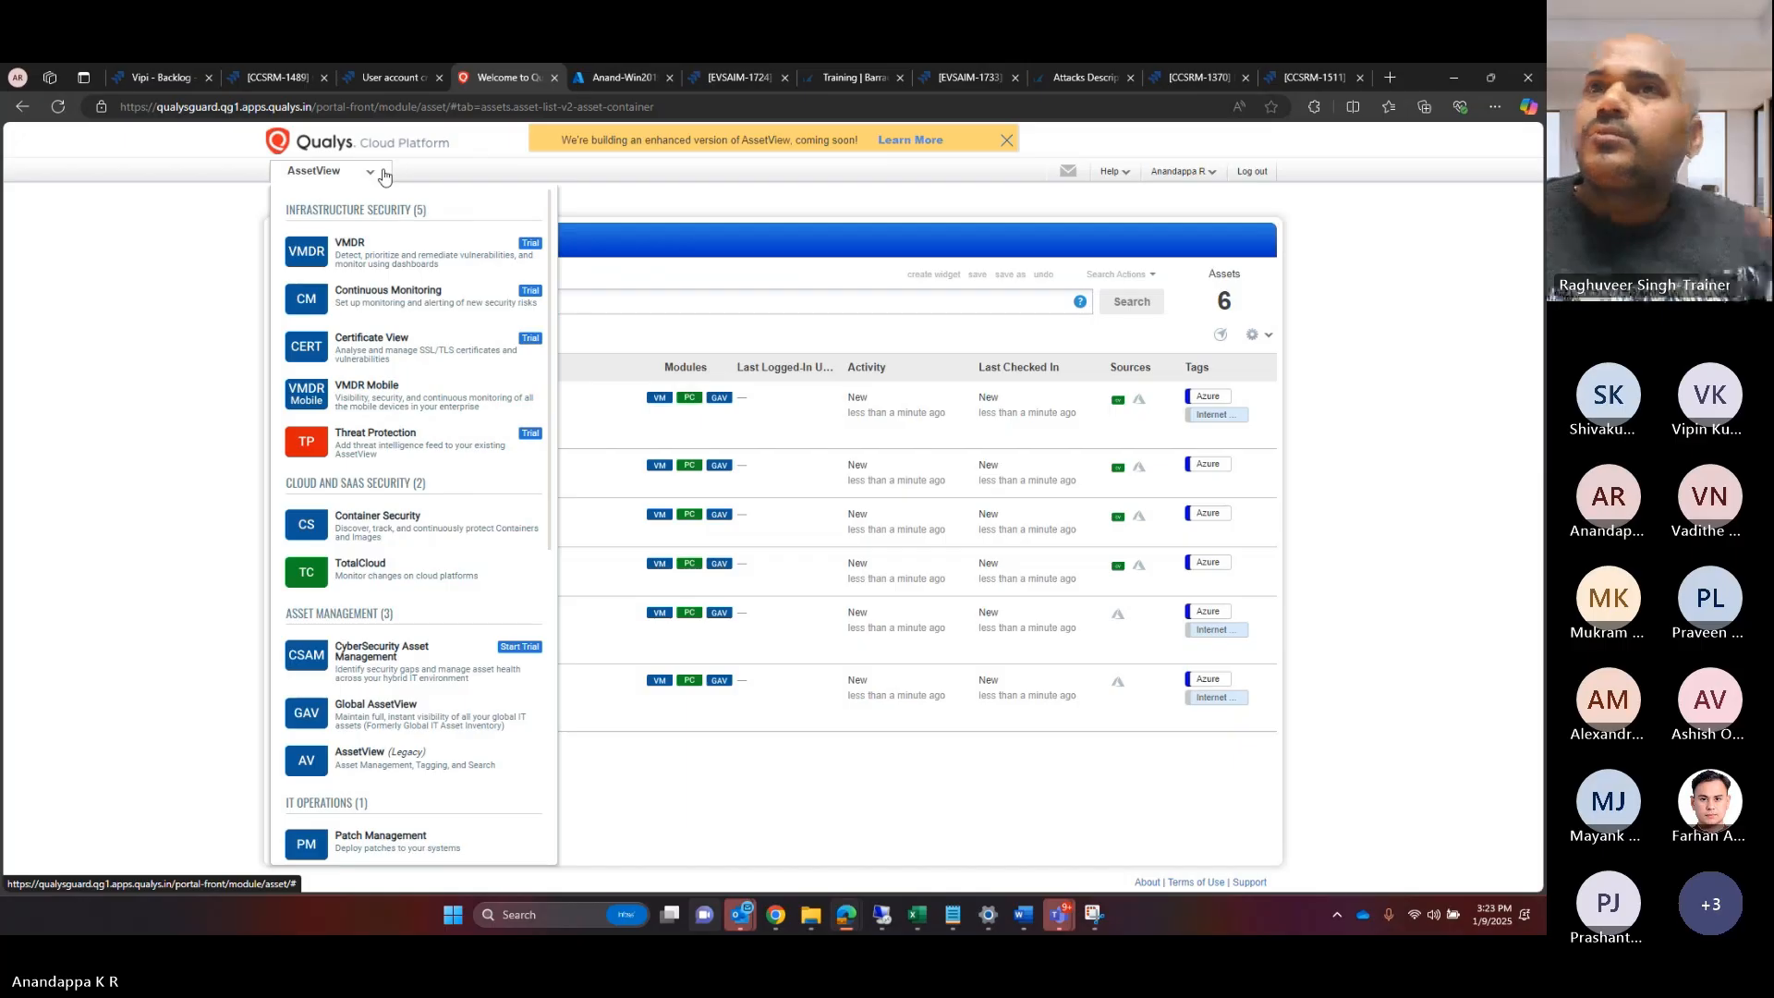
pyautogui.click(383, 263)
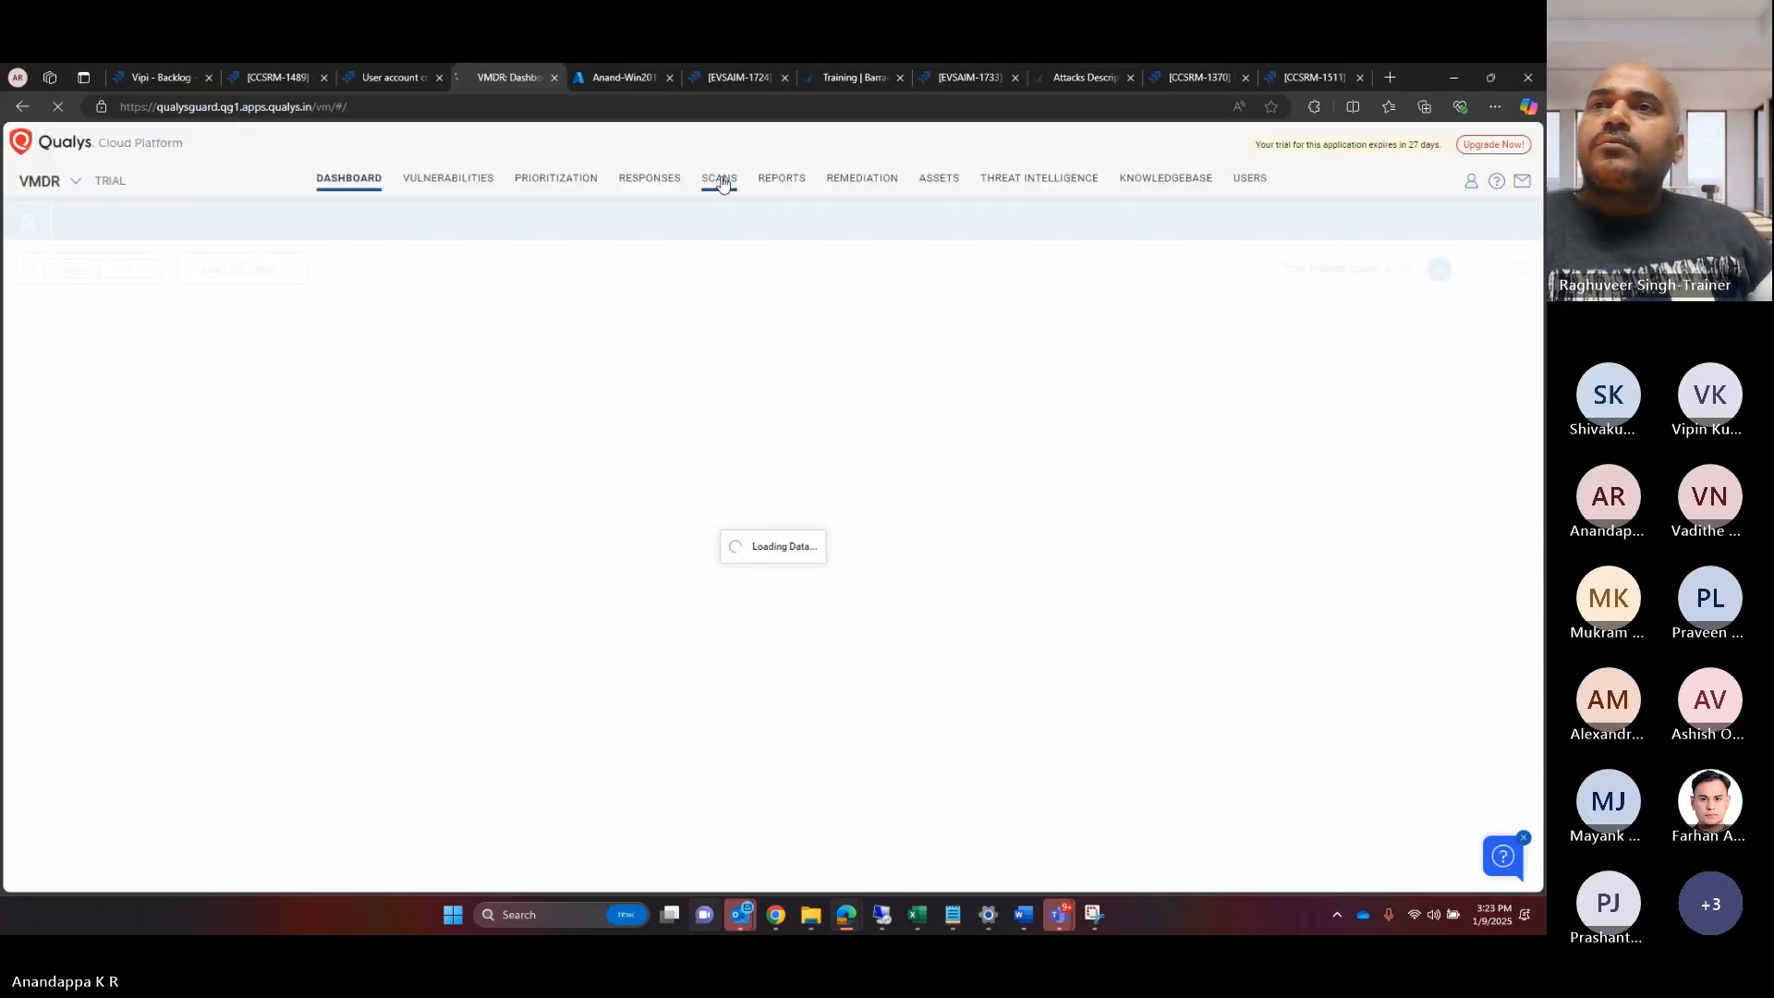
pyautogui.click(723, 182)
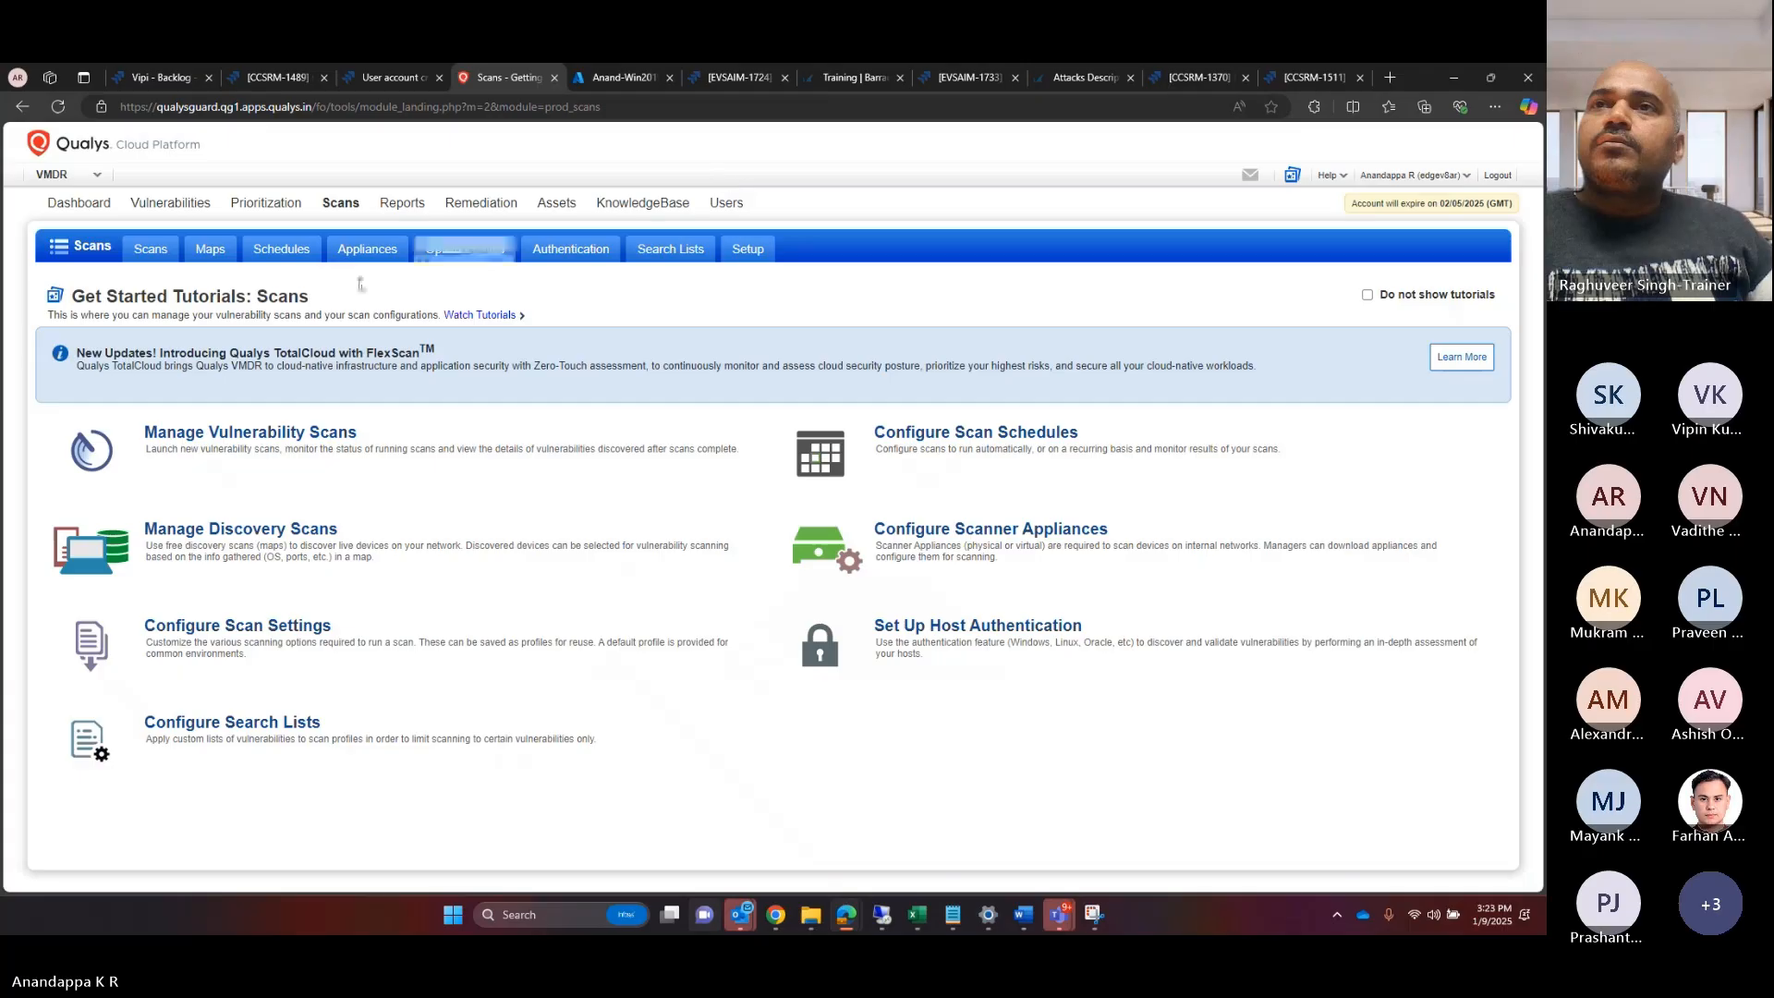
pyautogui.click(152, 253)
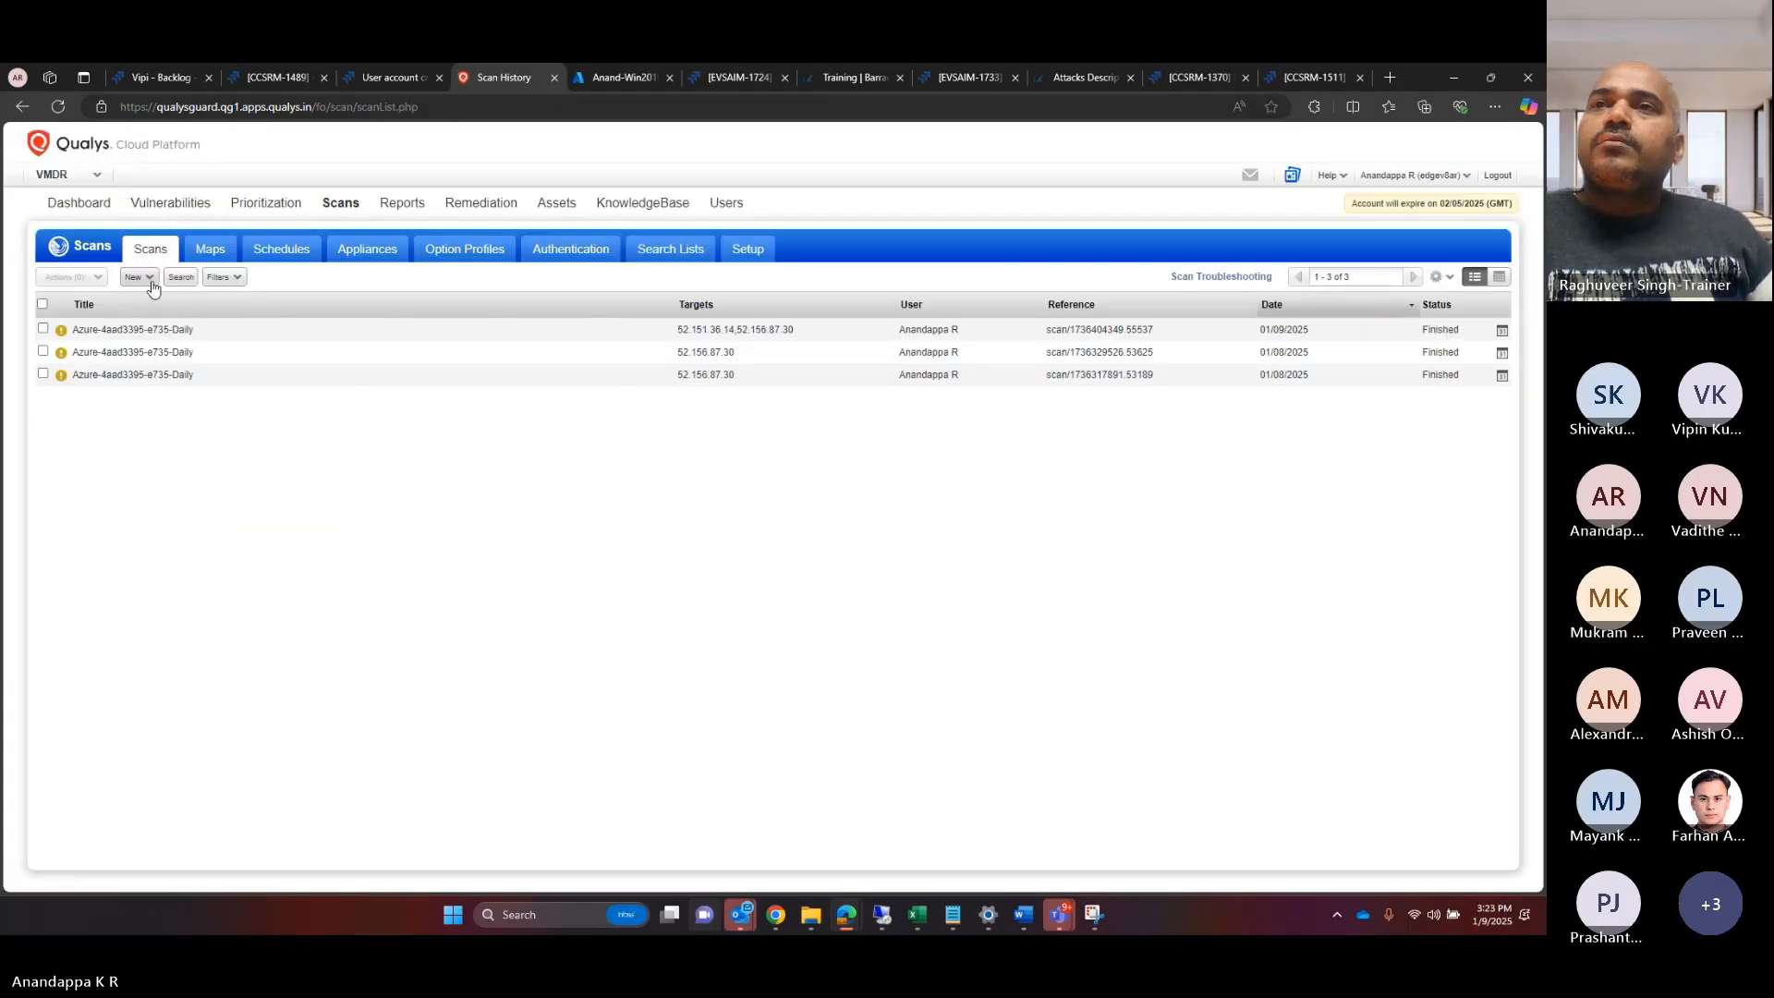
pyautogui.click(150, 279)
pyautogui.click(166, 334)
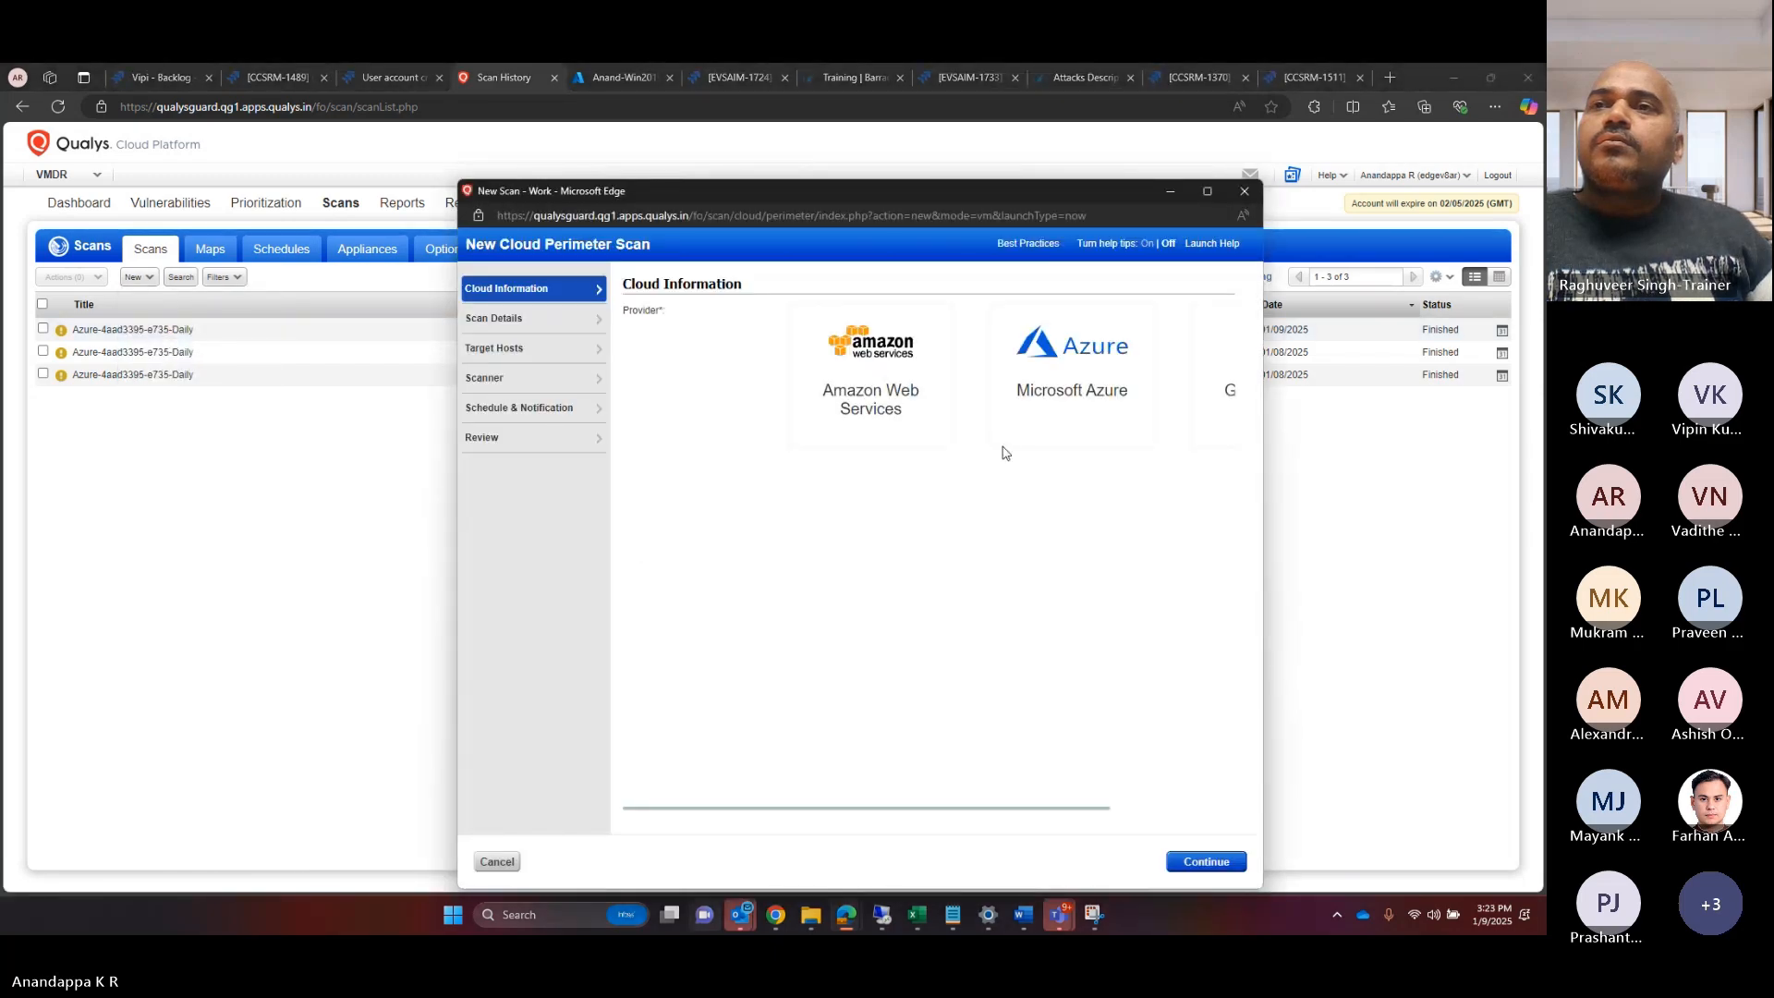
pyautogui.click(1056, 376)
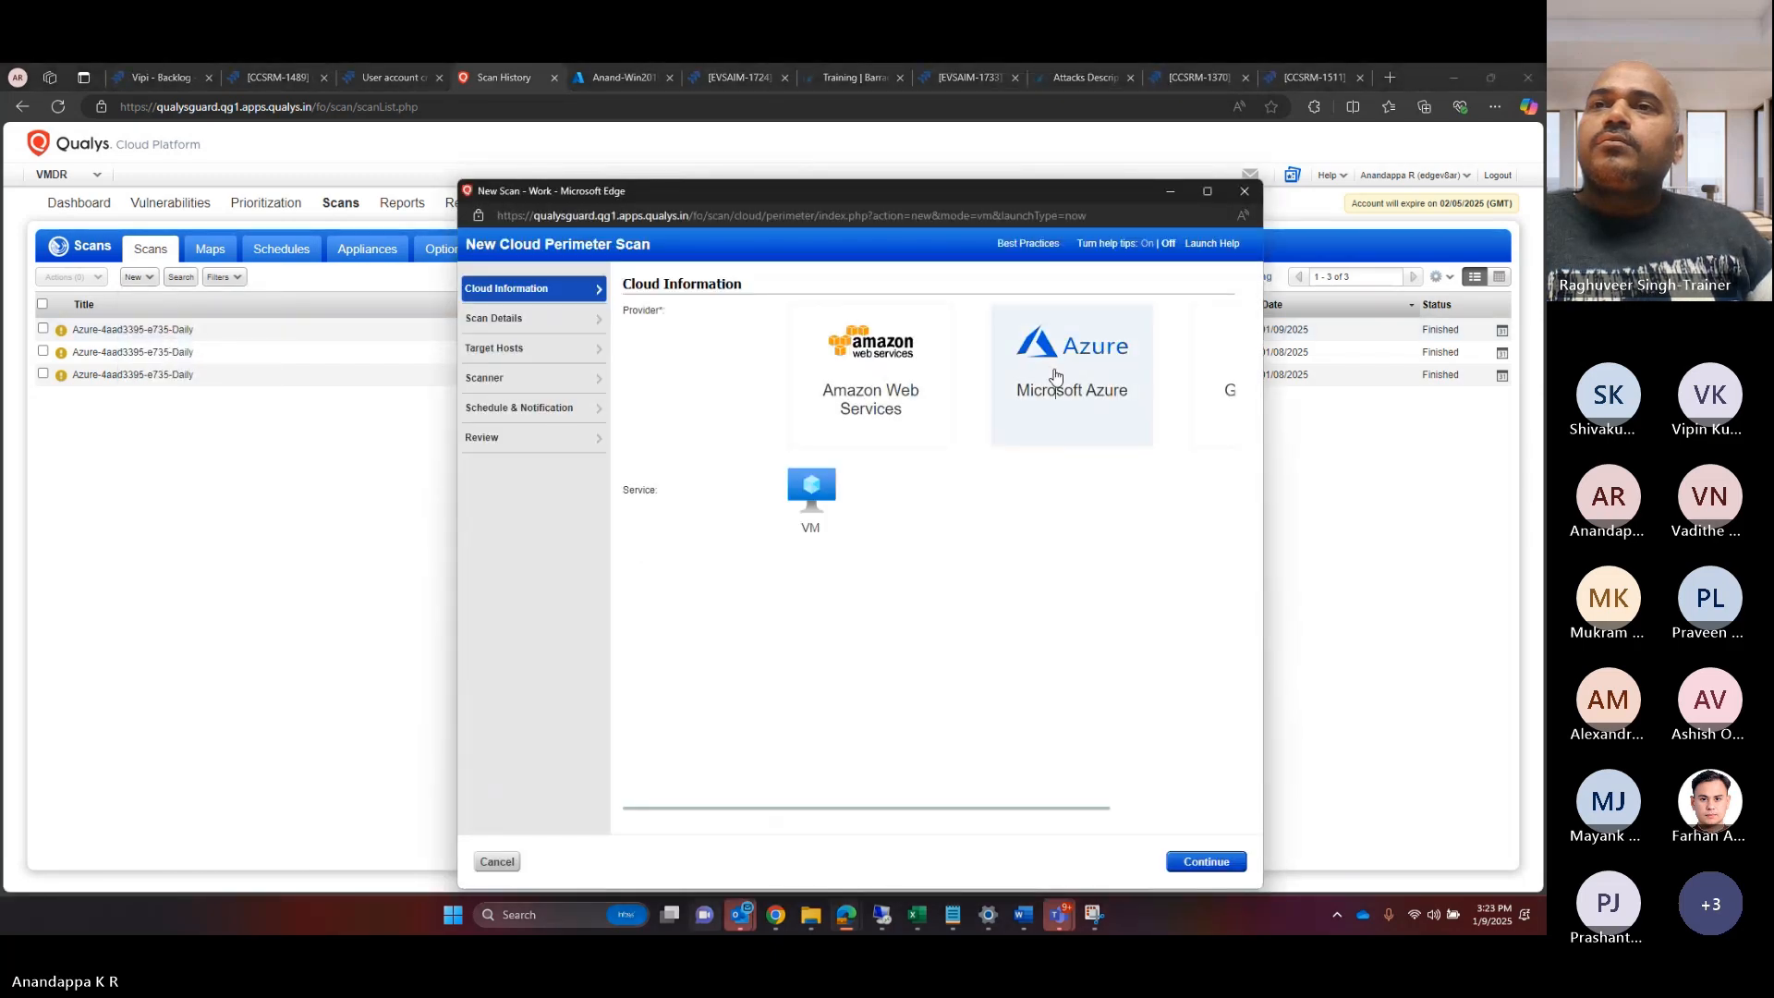
# Step: Set the perimeter scan's processing priority to 5 - High in the scan details
pyautogui.click(505, 318)
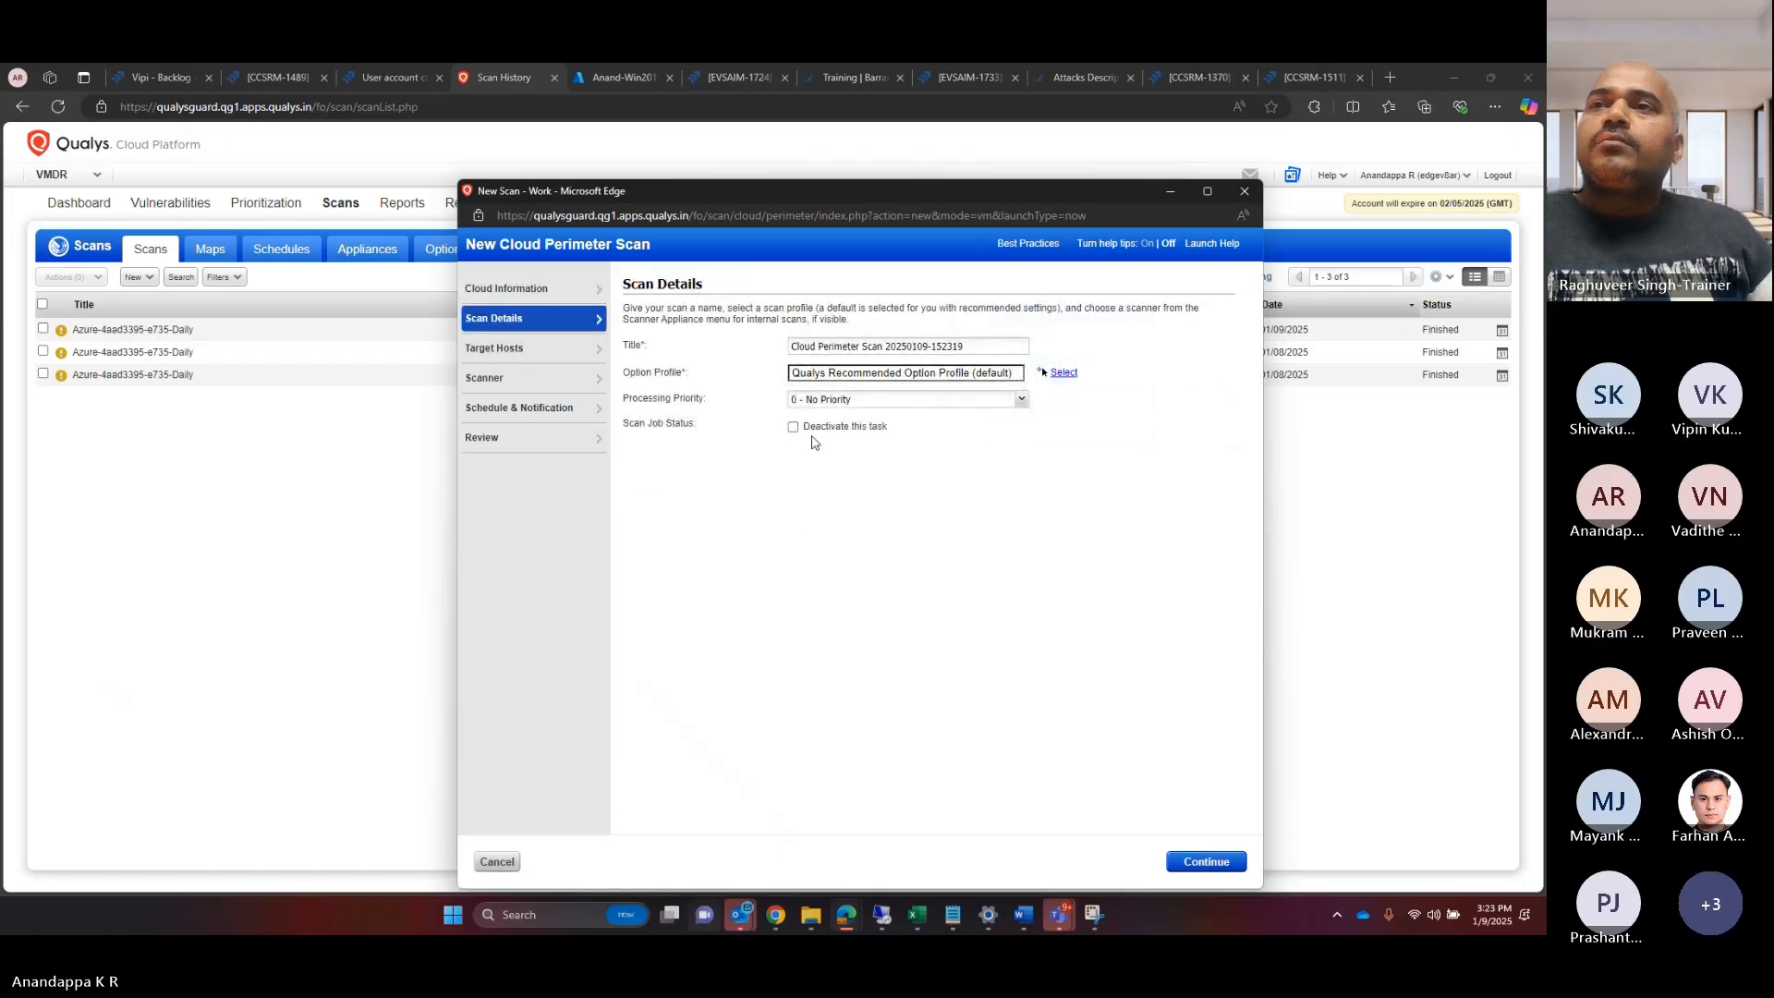
pyautogui.click(840, 403)
pyautogui.click(813, 490)
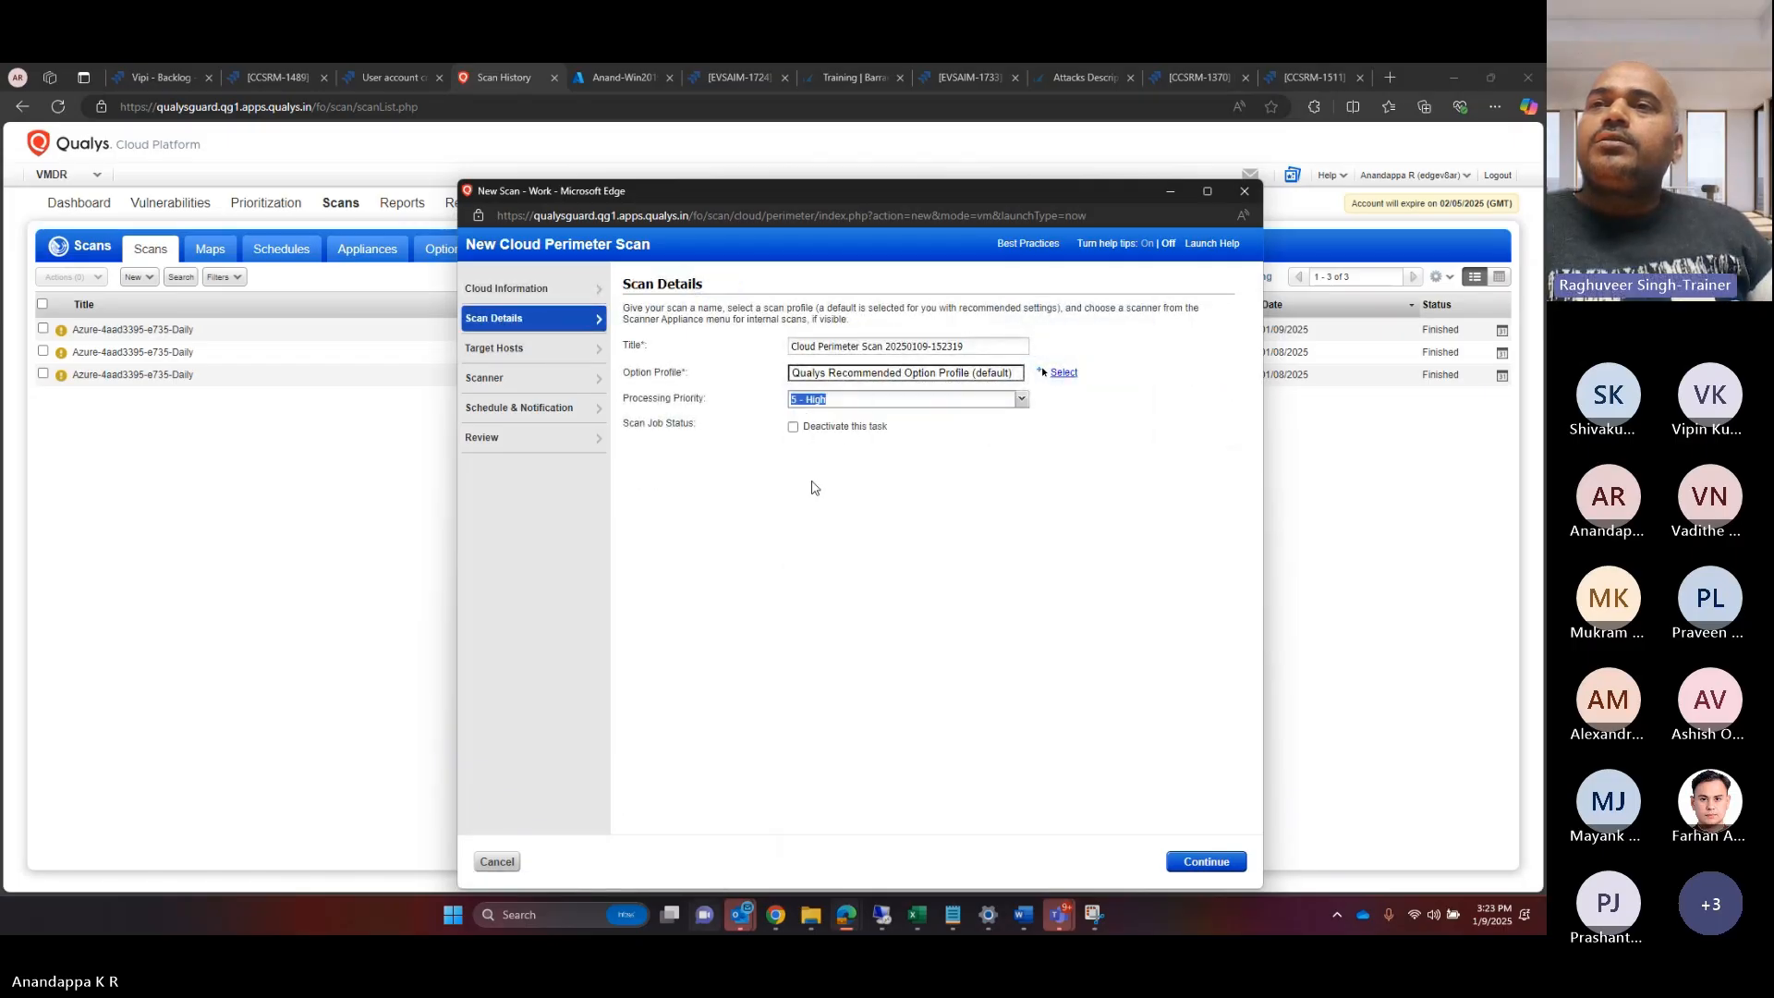
# Step: Set the scan's target hosts to the available Qualys connector and include hosts that have the Azure tag
pyautogui.click(498, 351)
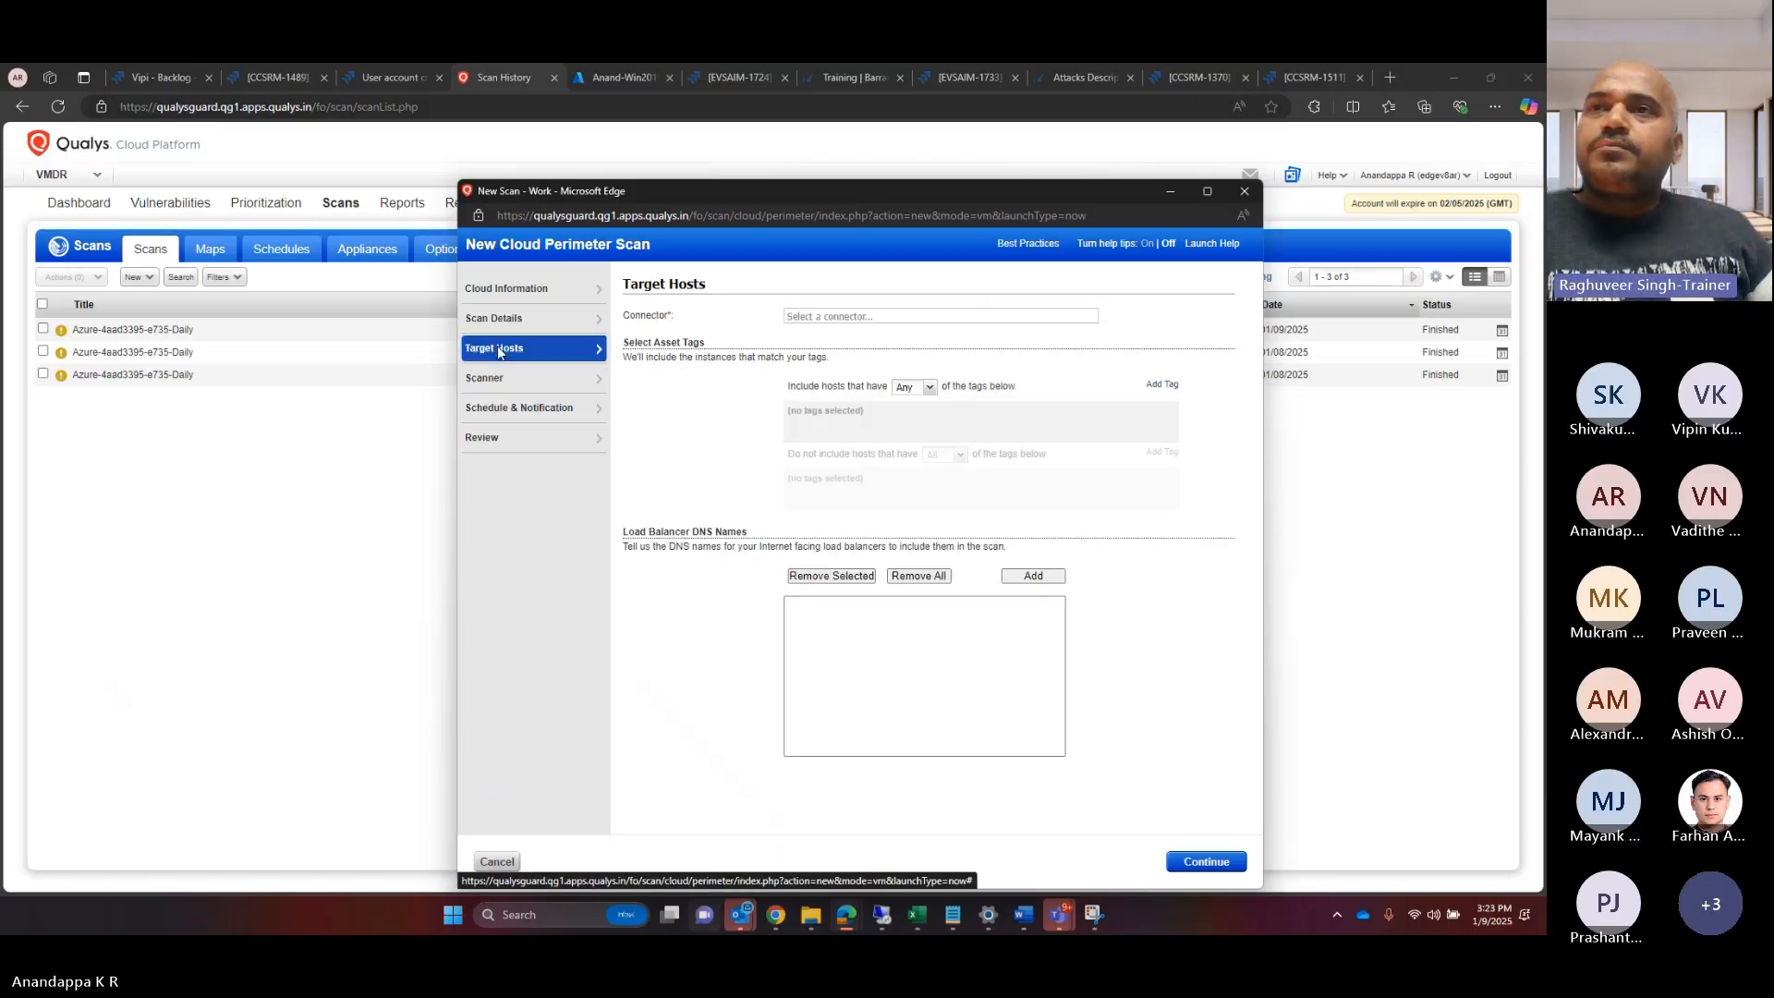
pyautogui.click(1162, 385)
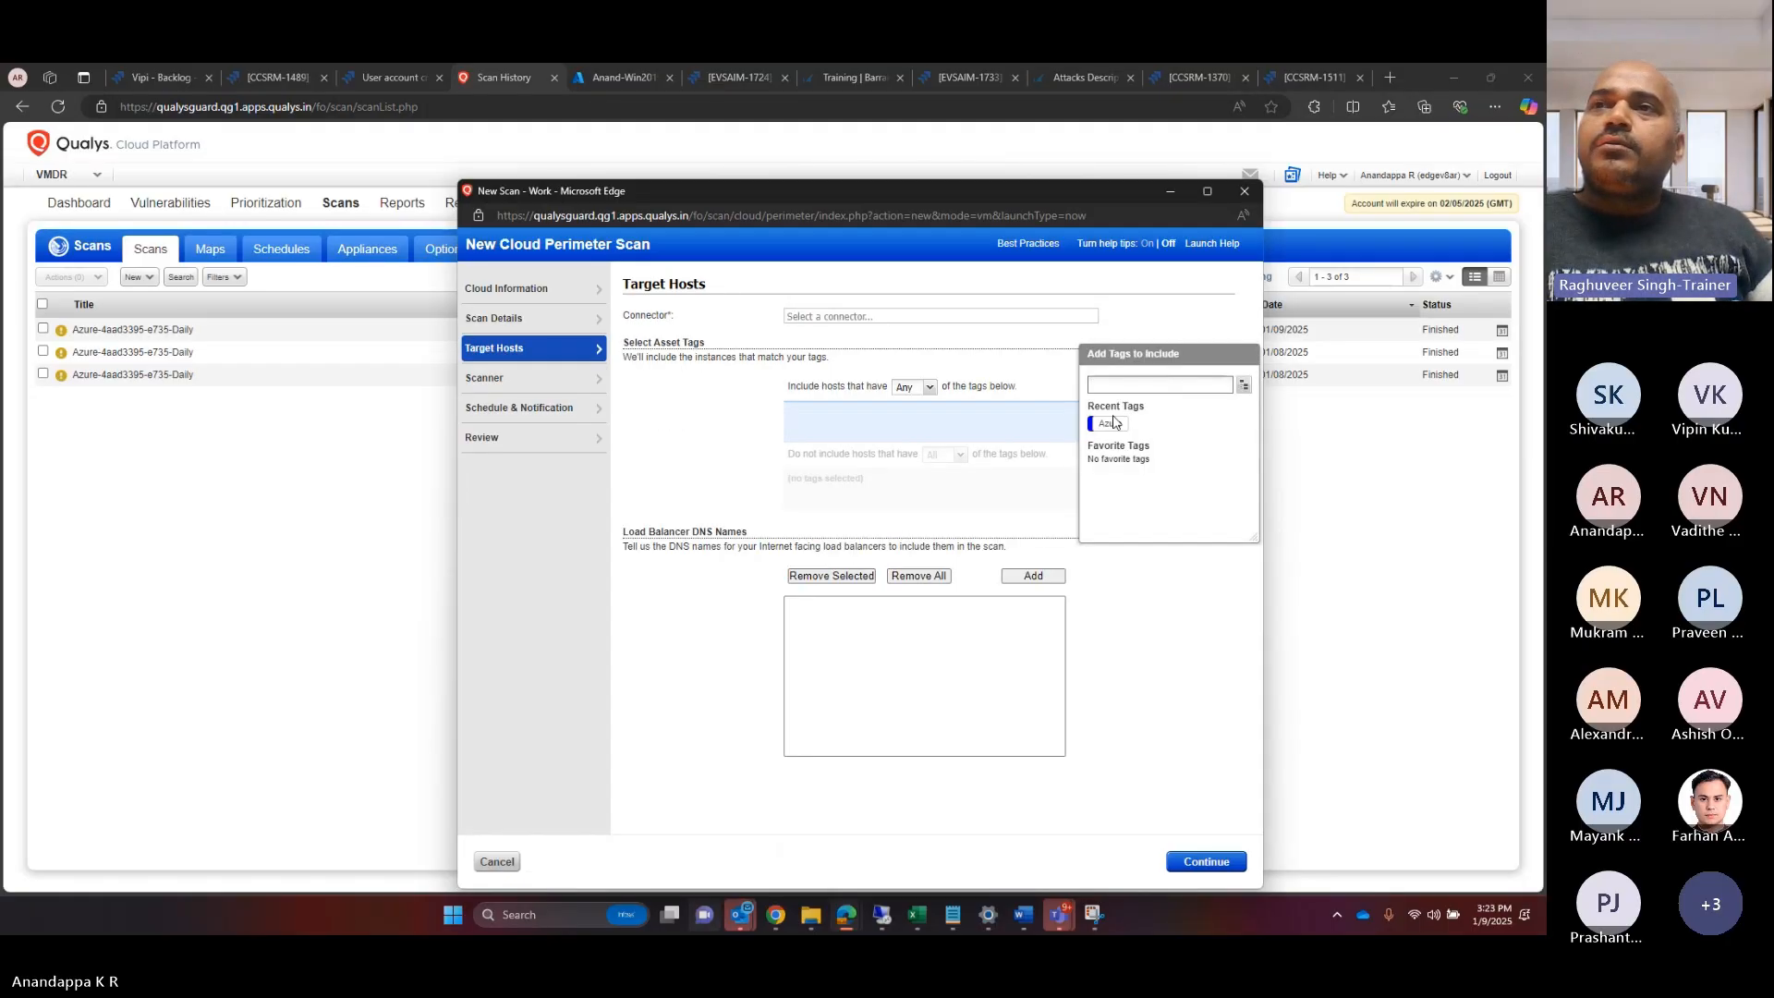
pyautogui.click(895, 316)
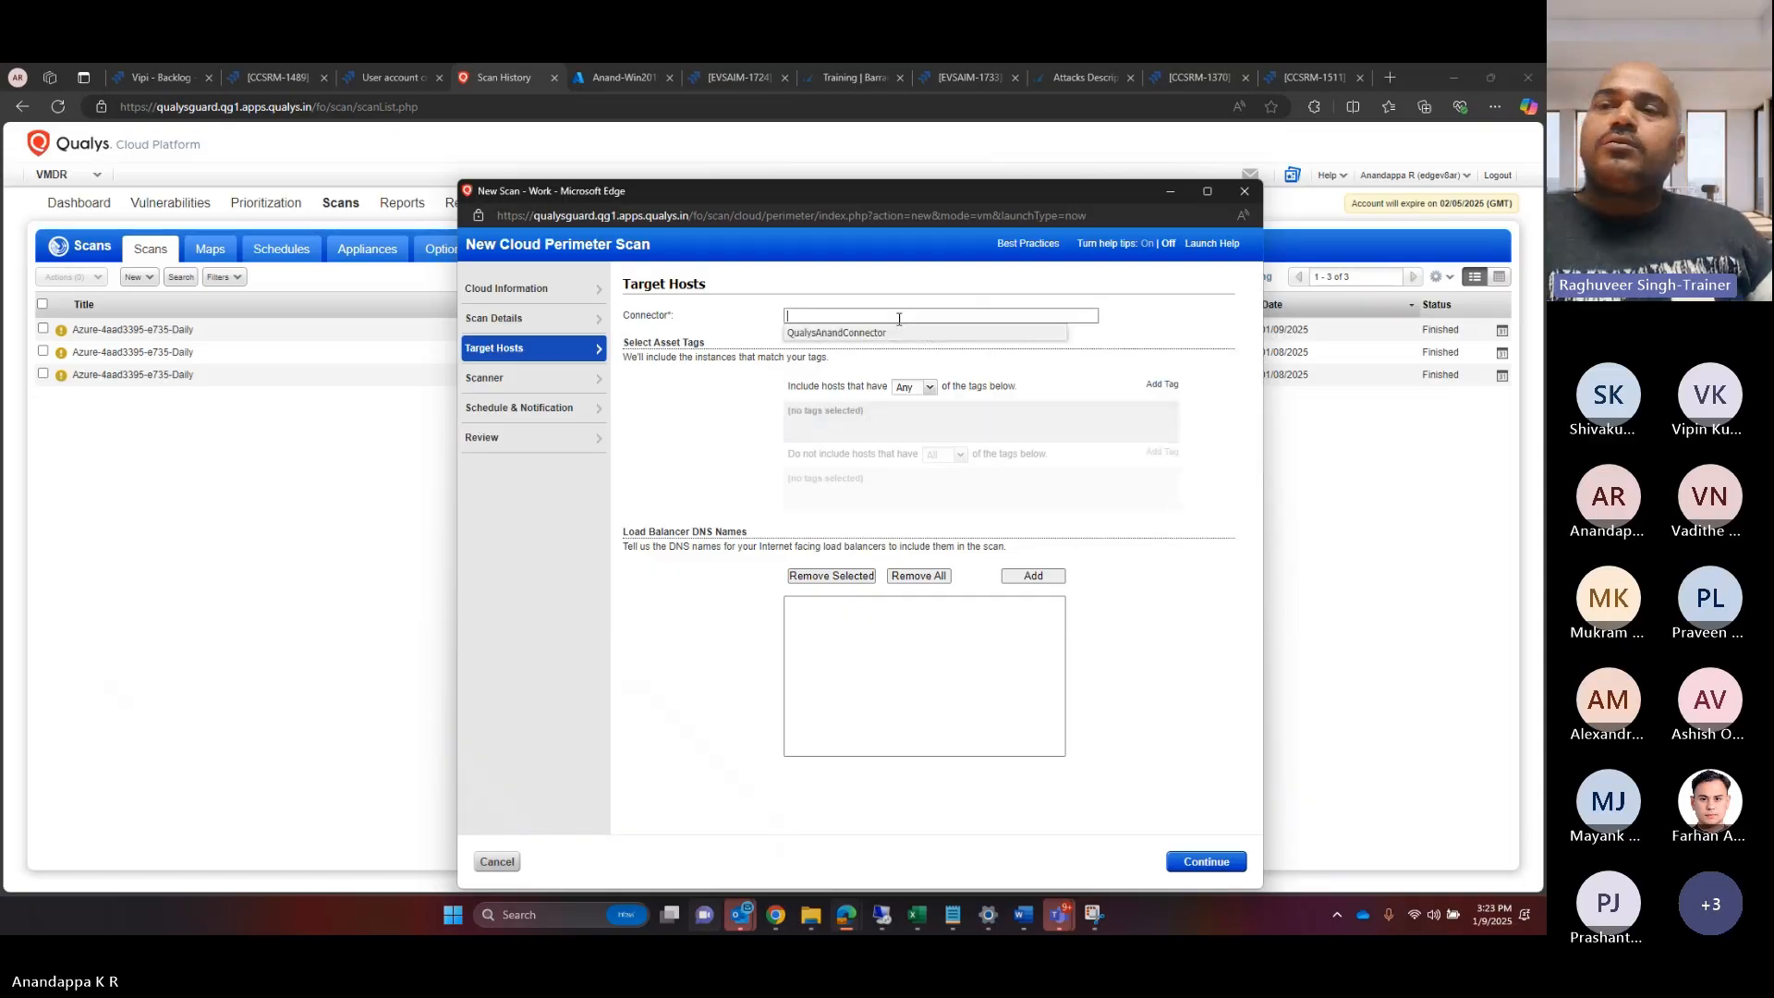
pyautogui.click(868, 336)
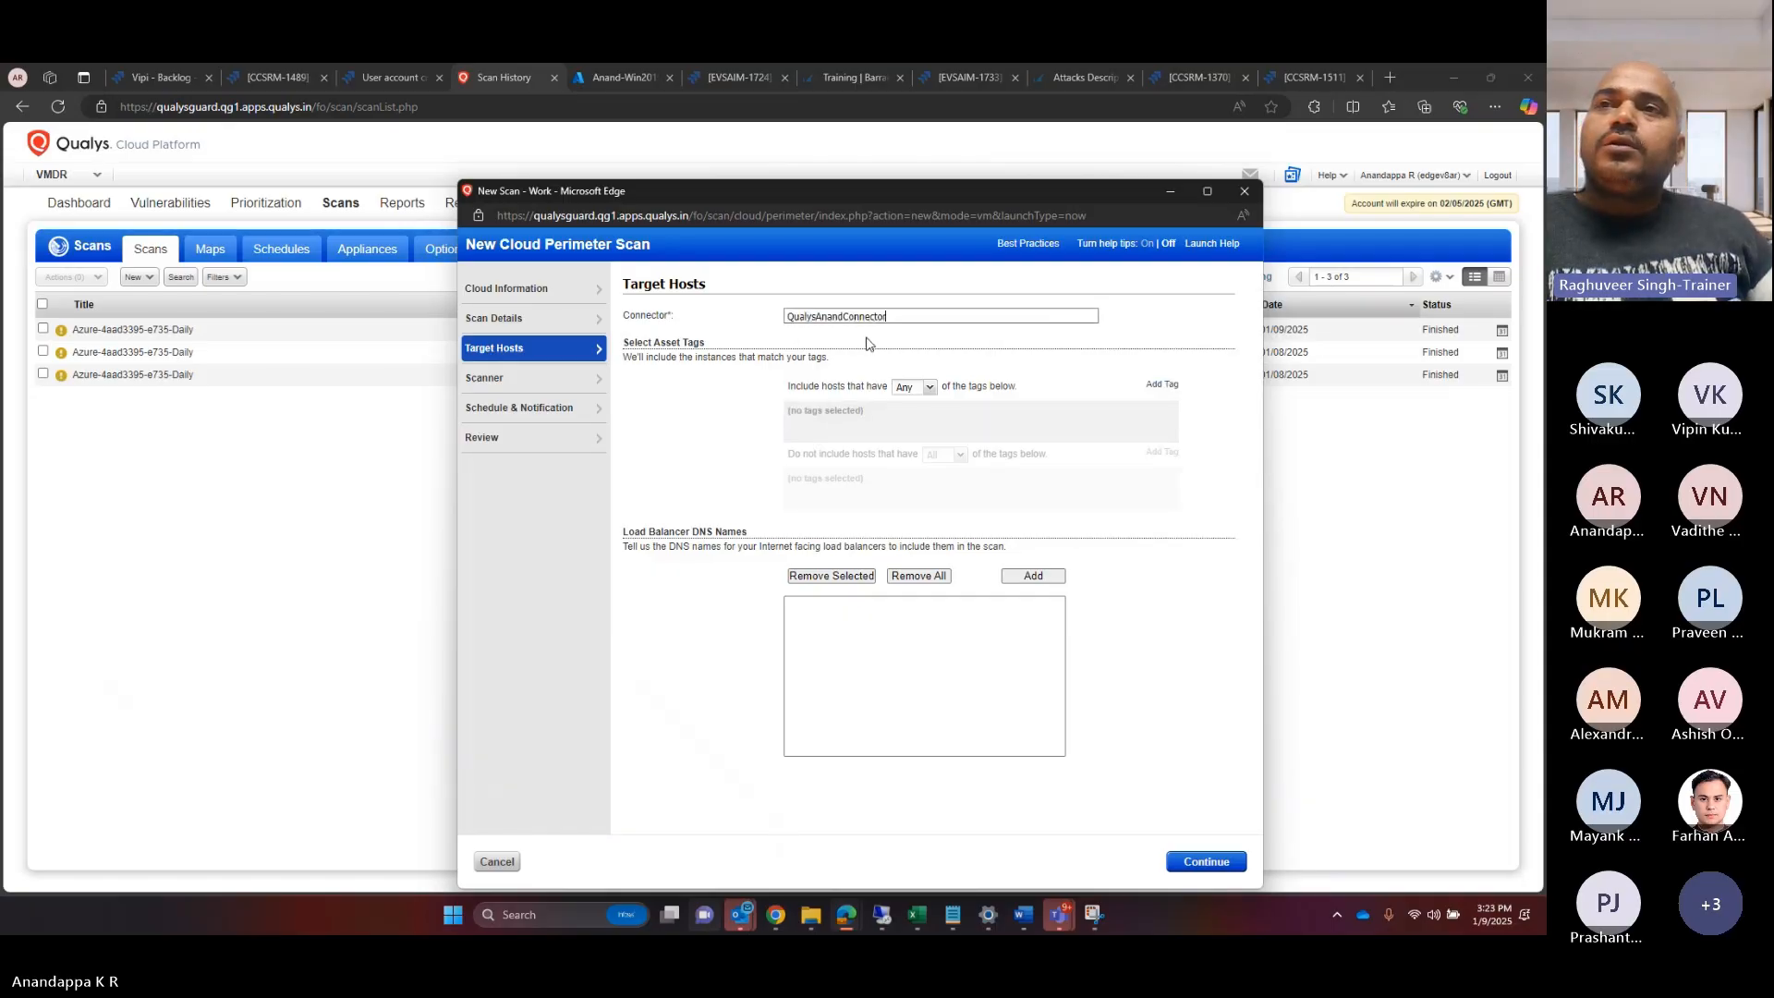
pyautogui.click(1164, 384)
pyautogui.click(1109, 423)
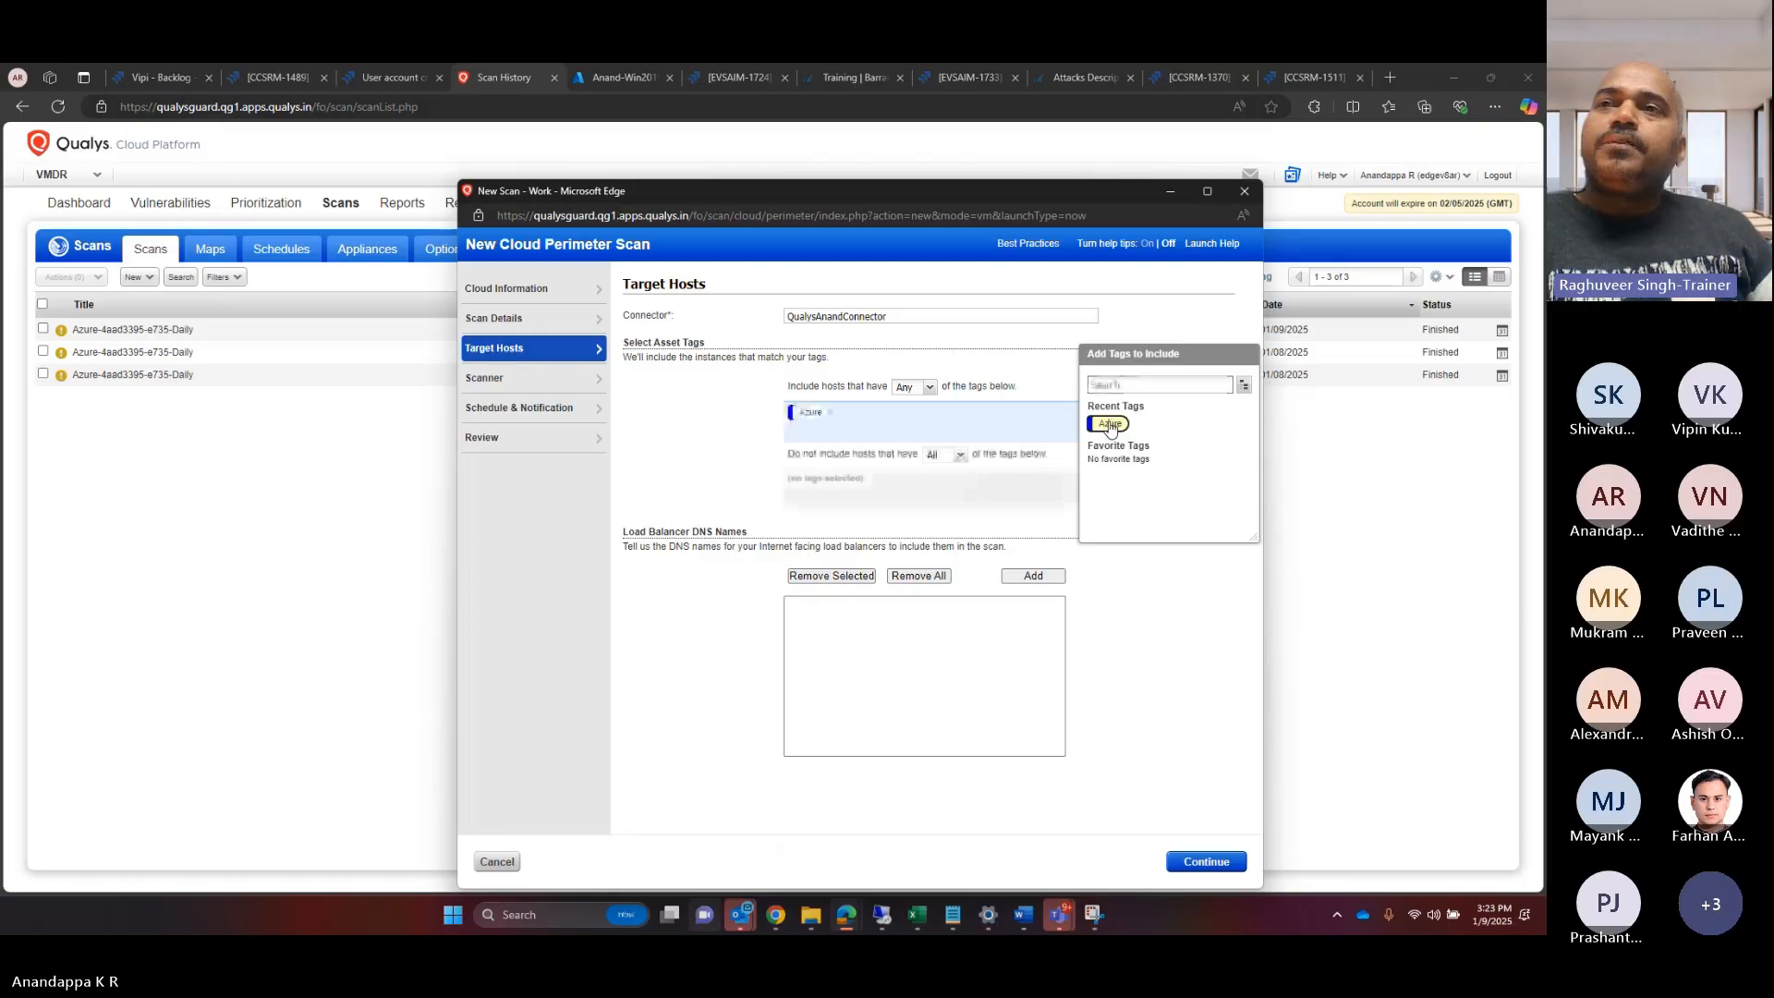
pyautogui.click(1150, 610)
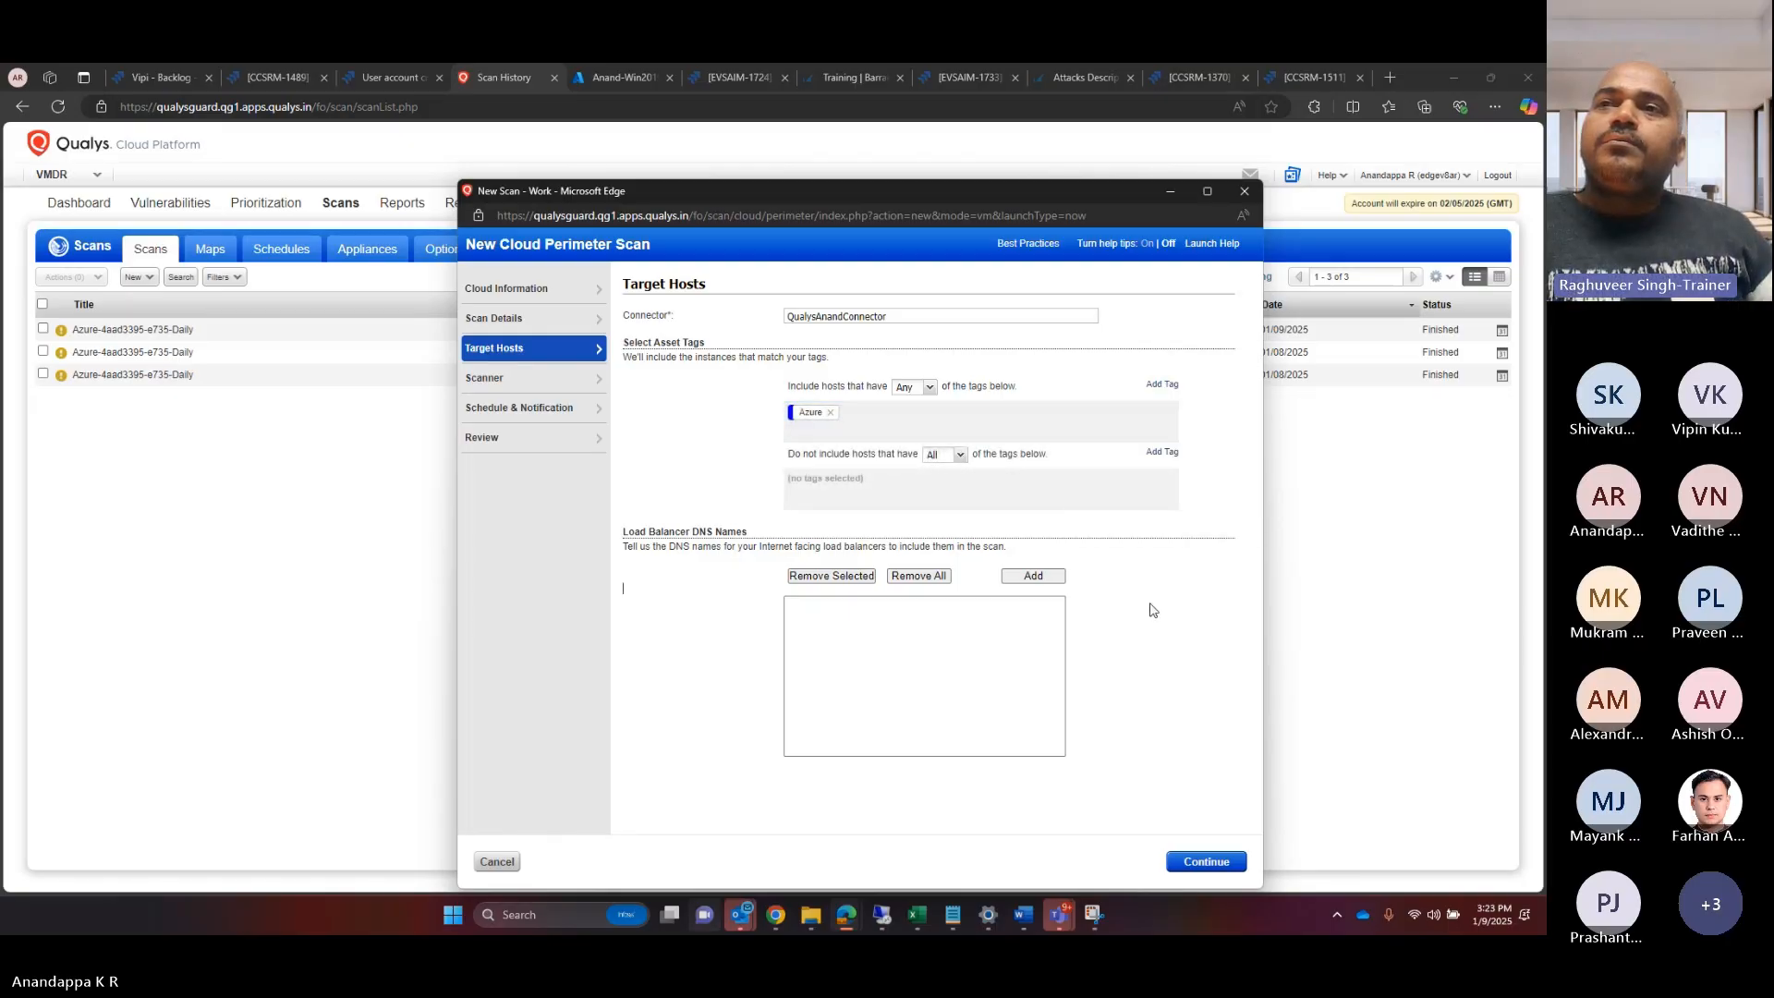
# Step: Check the scanner appliance and the scan summary, and submit the perimeter scan job
pyautogui.click(544, 379)
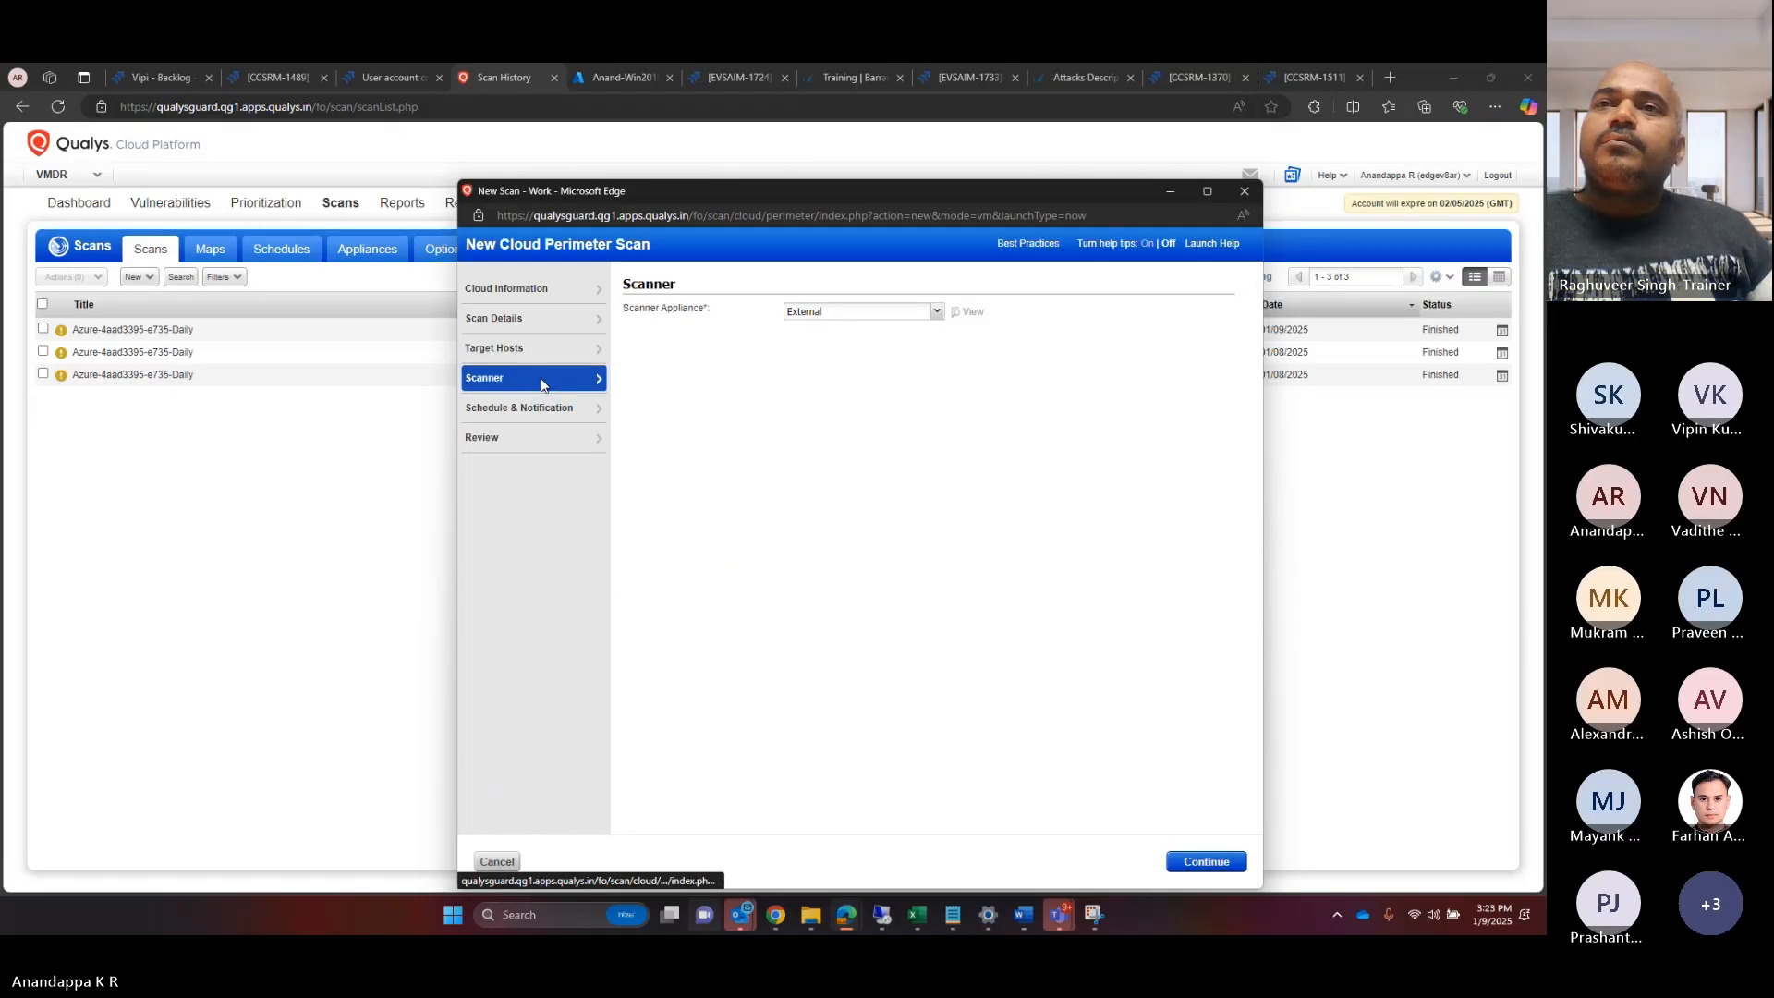
pyautogui.click(528, 448)
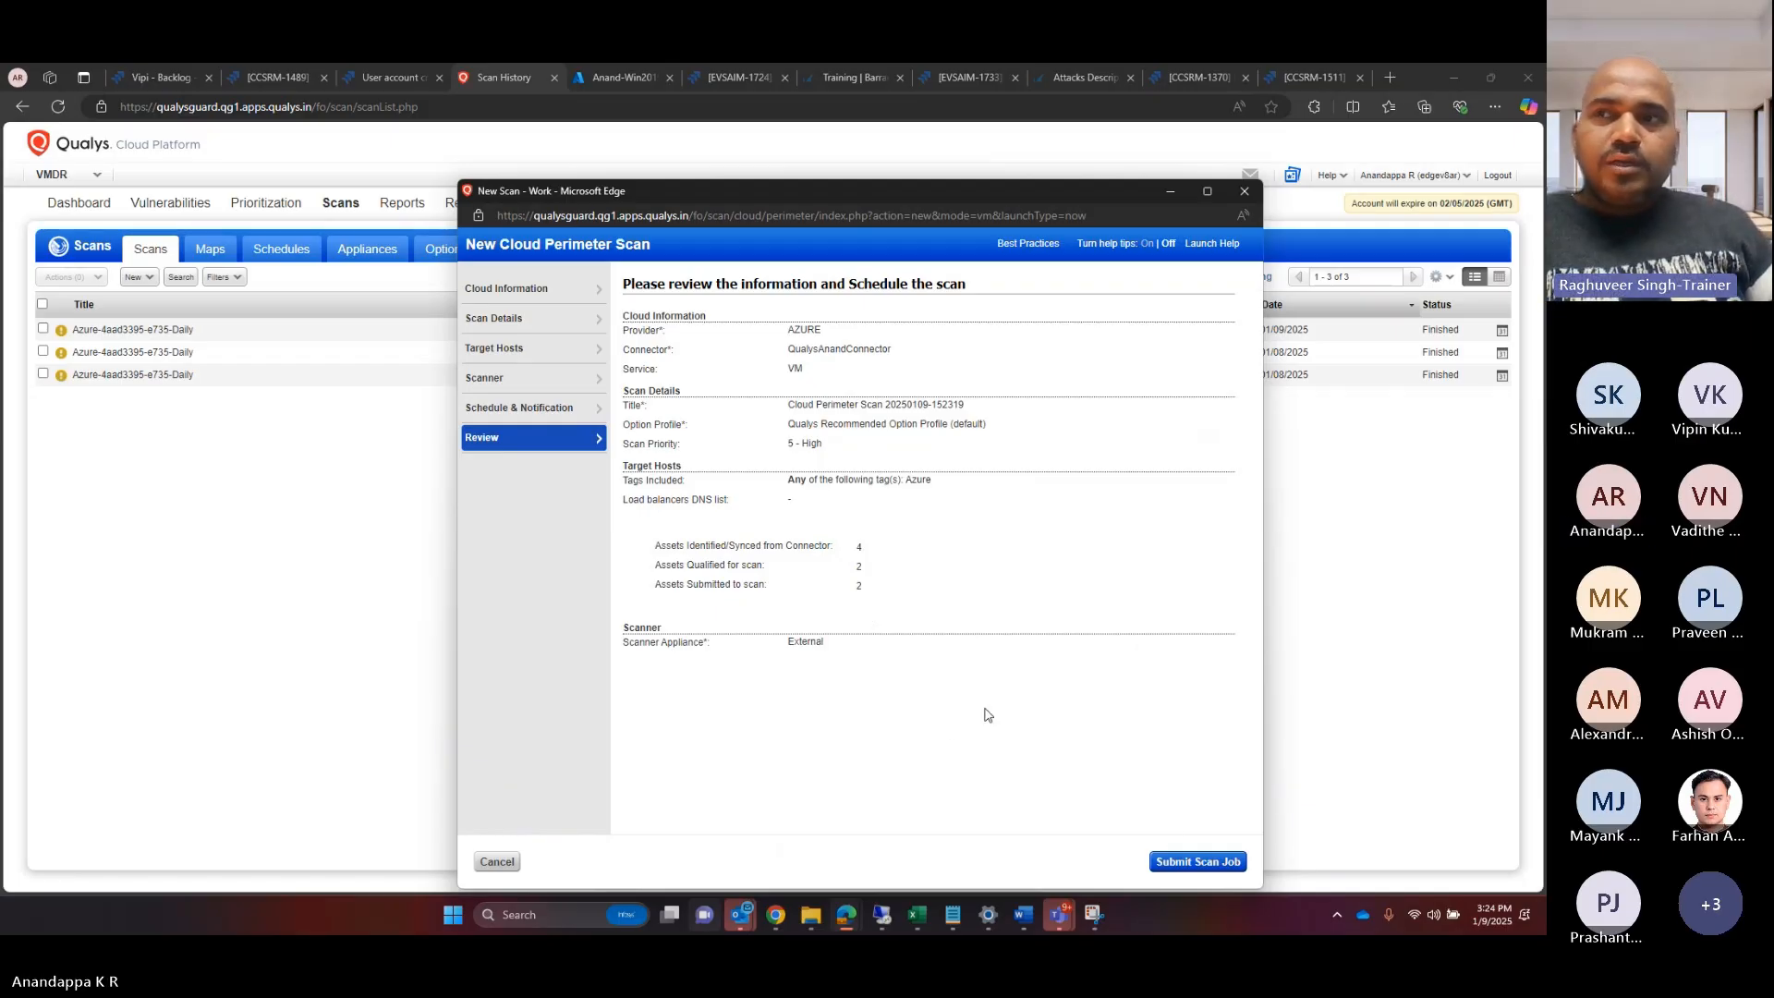
pyautogui.click(1195, 866)
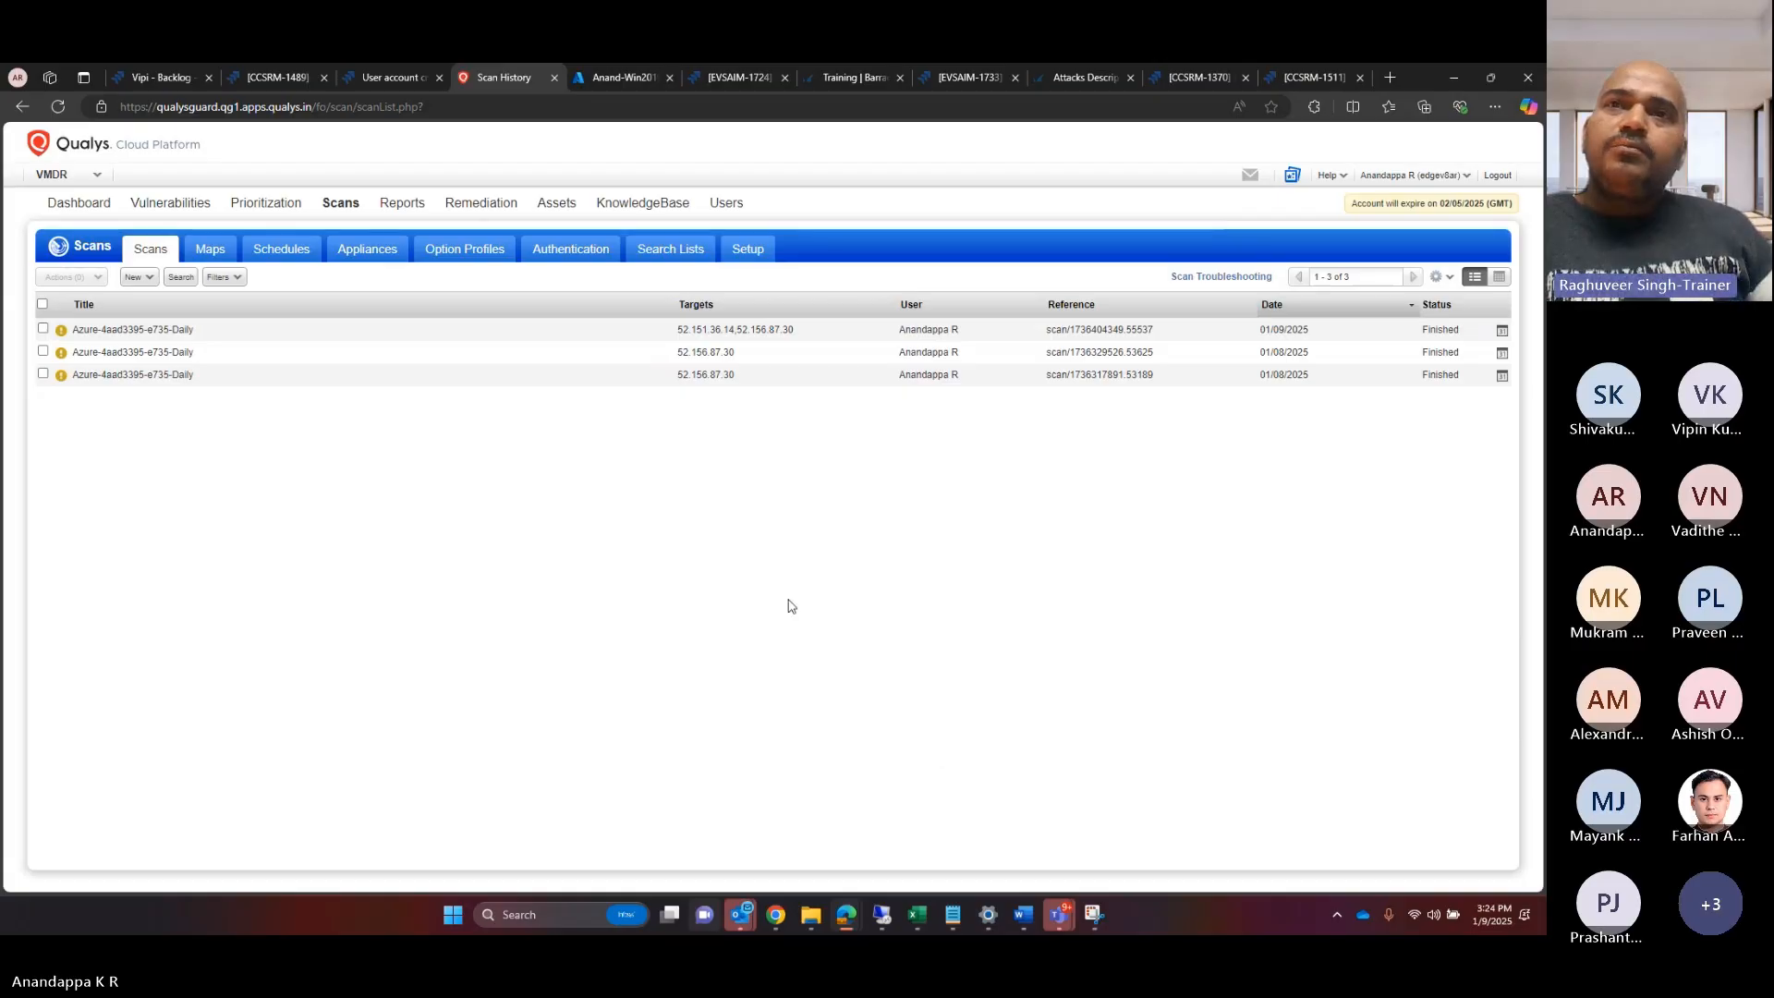
# Step: Switch to the Azure portal and check the network settings of the scanner, Win10, win2016 and Win2019 virtual machines
pyautogui.click(606, 79)
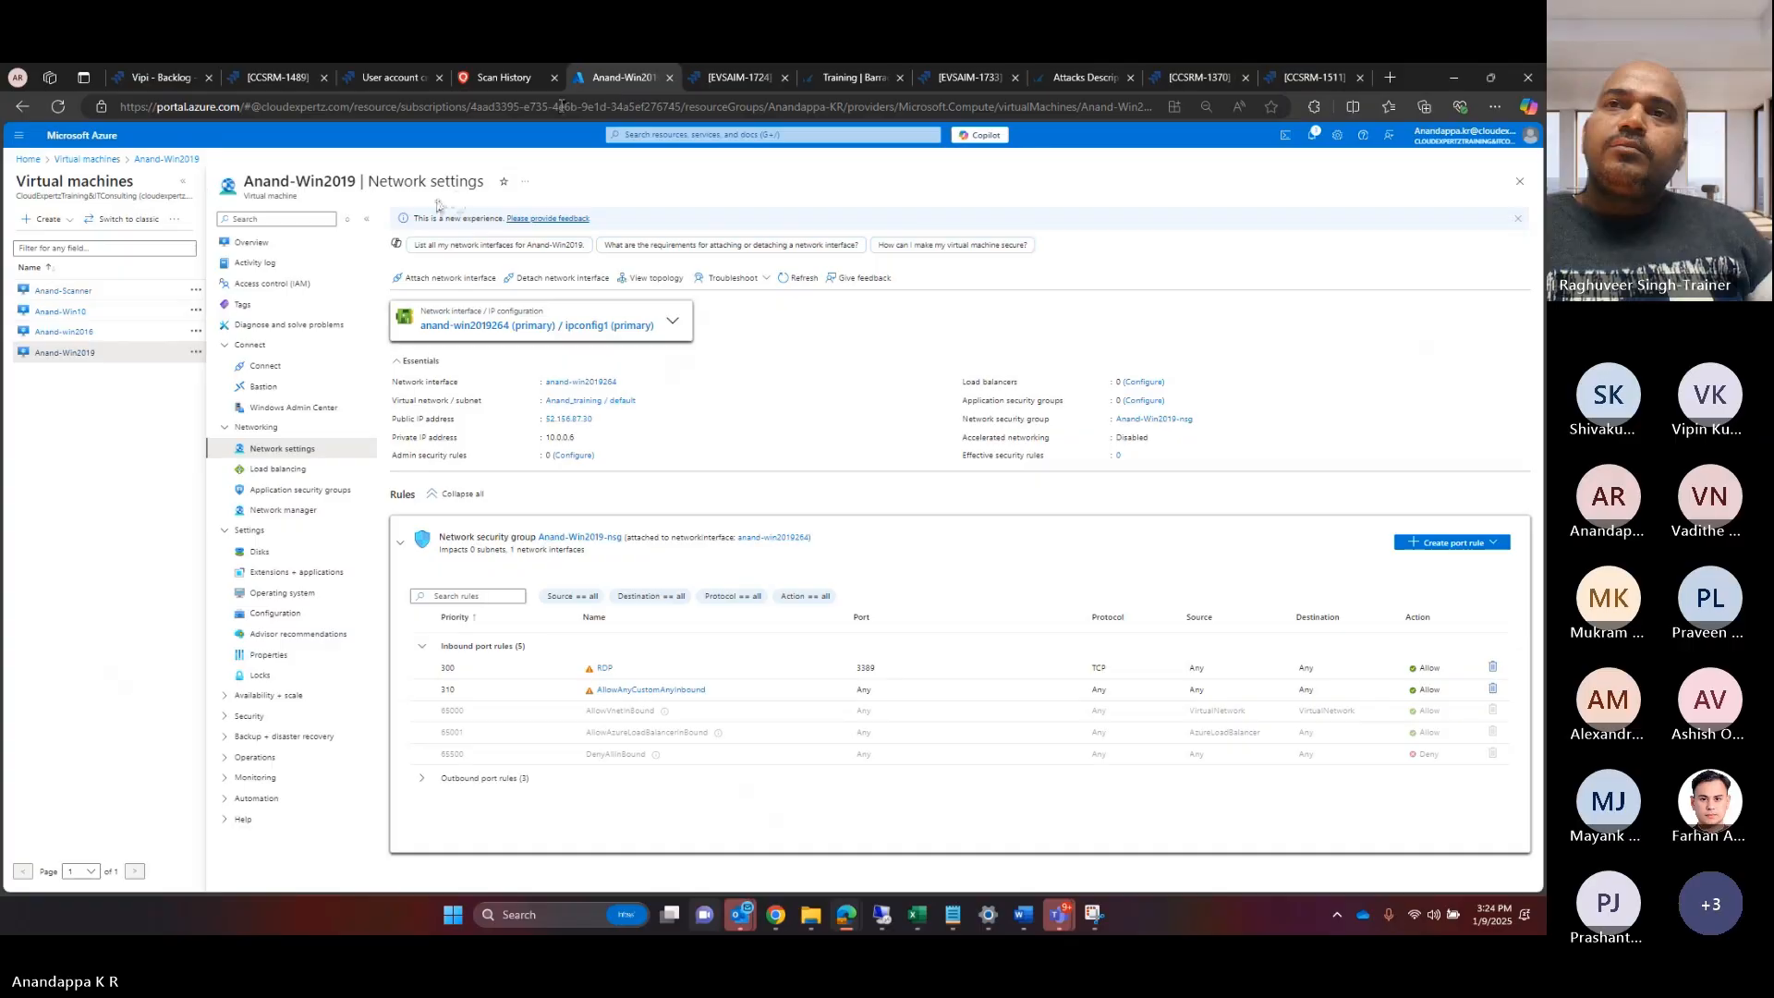
pyautogui.click(55, 294)
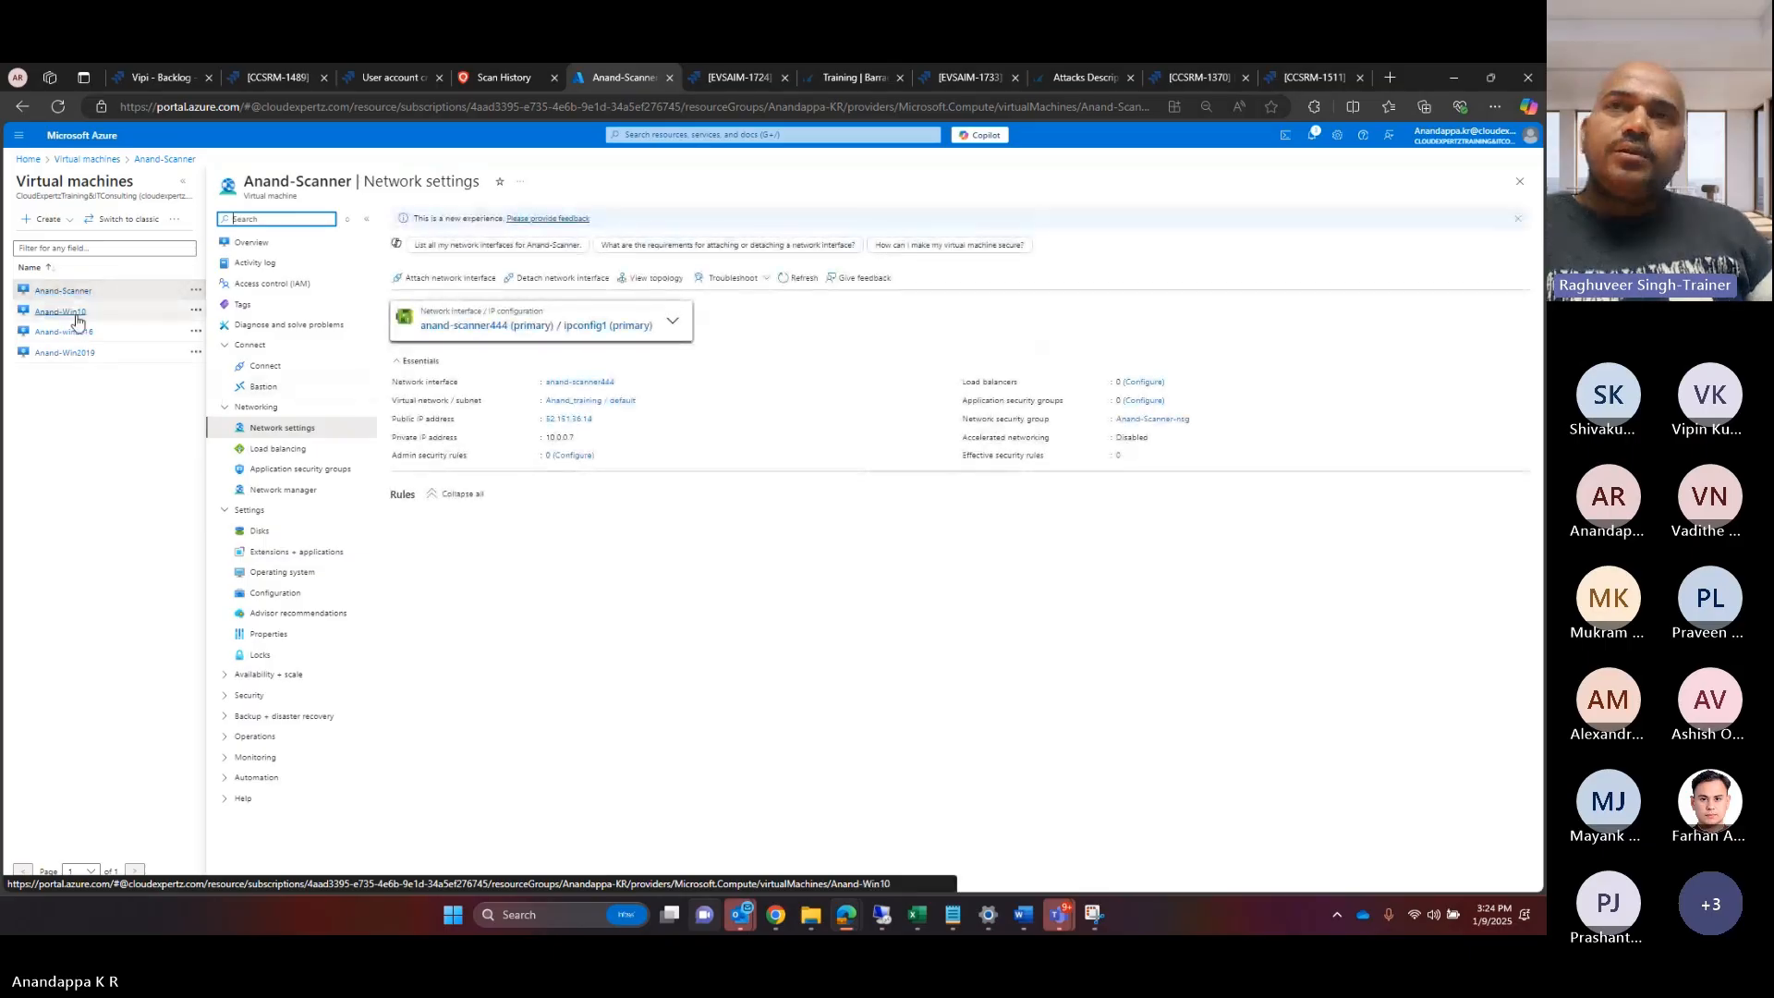
pyautogui.click(78, 320)
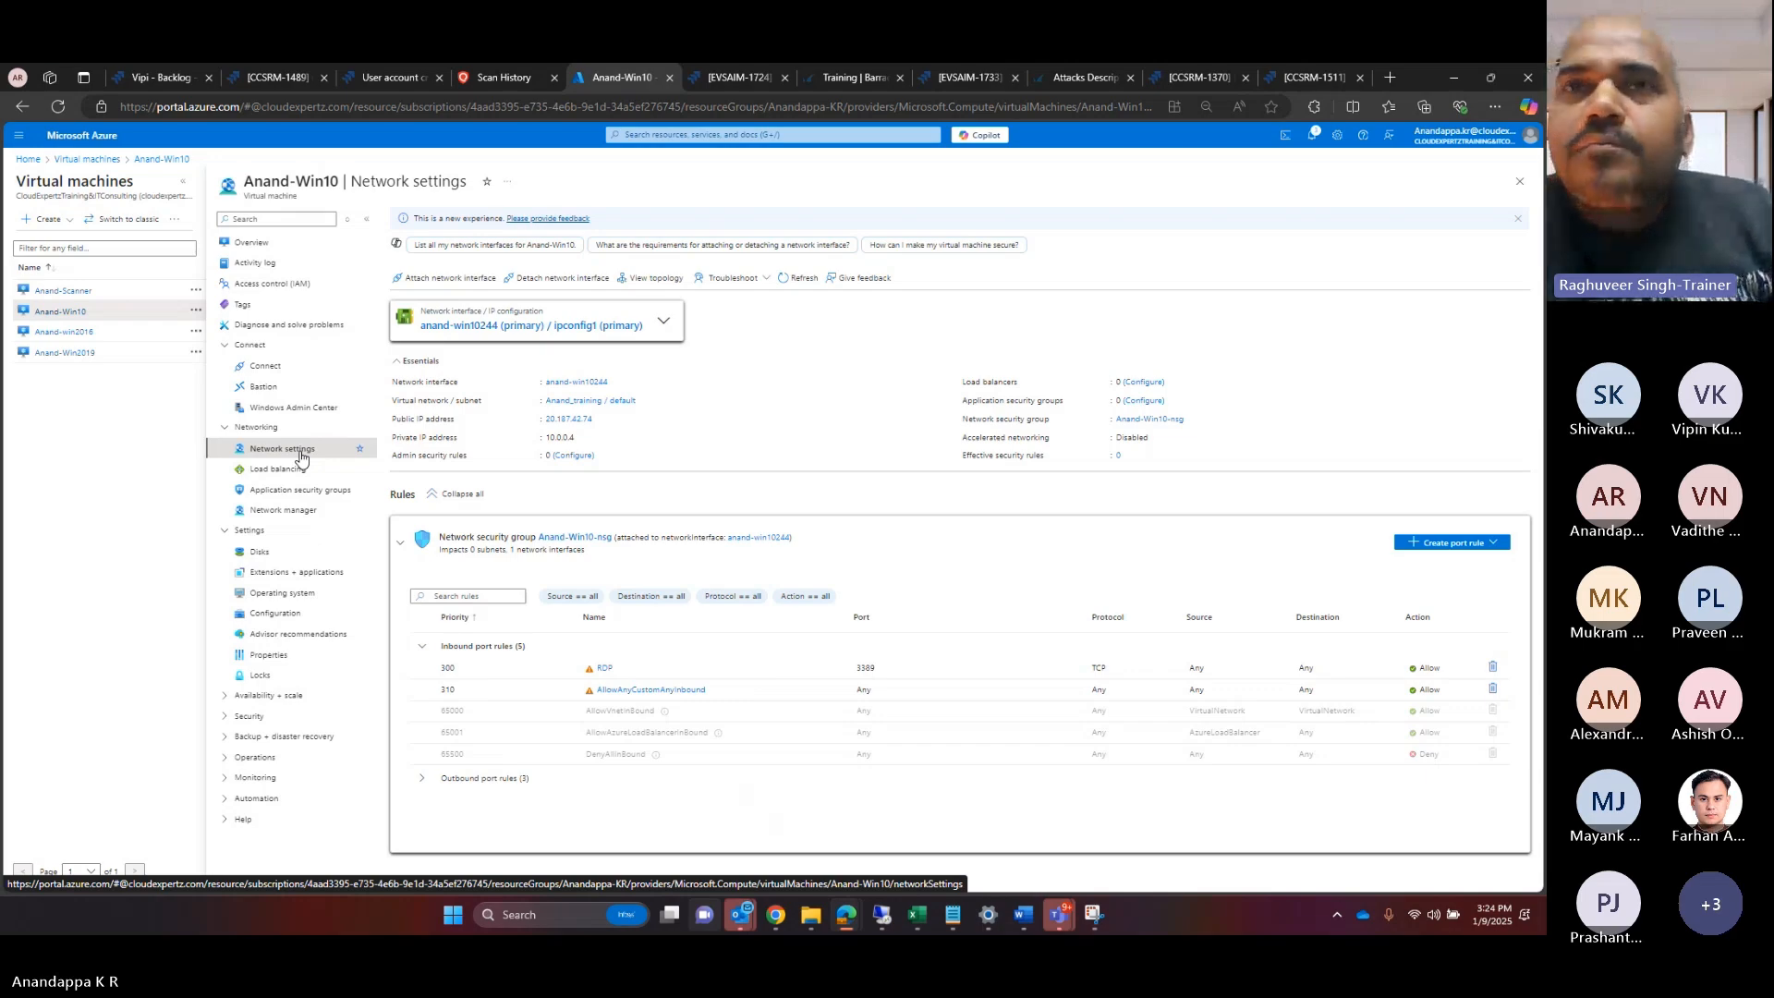
pyautogui.click(74, 337)
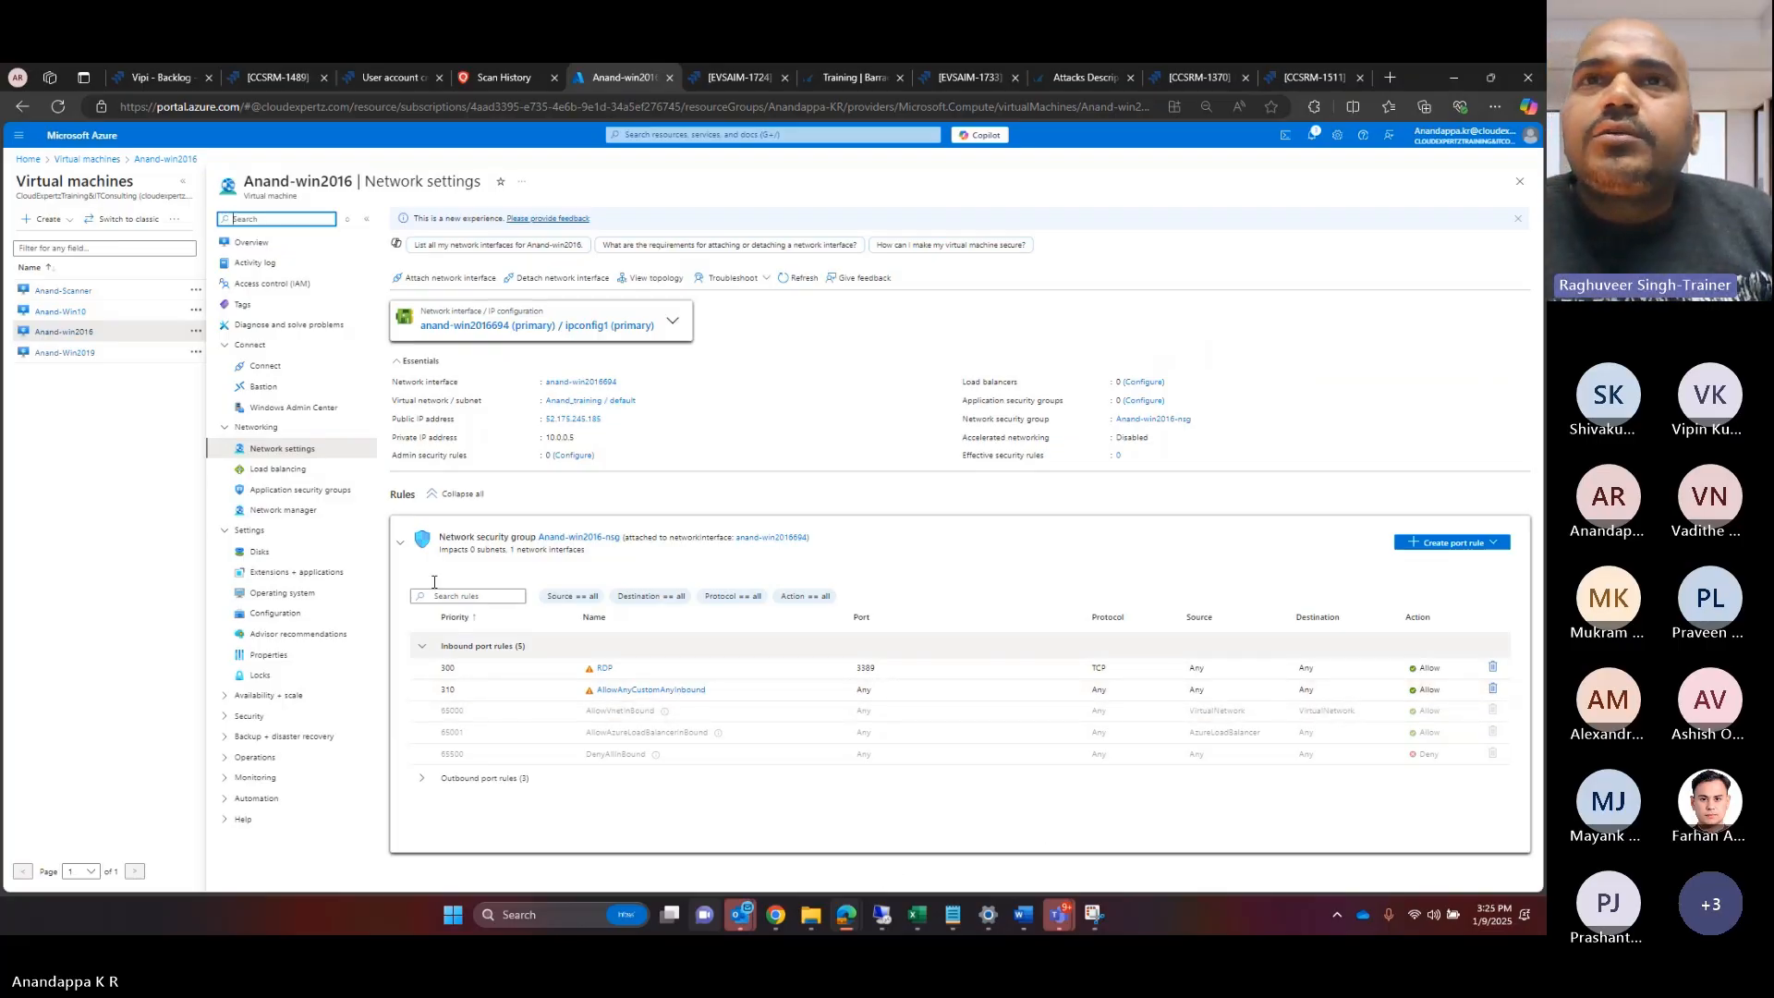
pyautogui.click(73, 354)
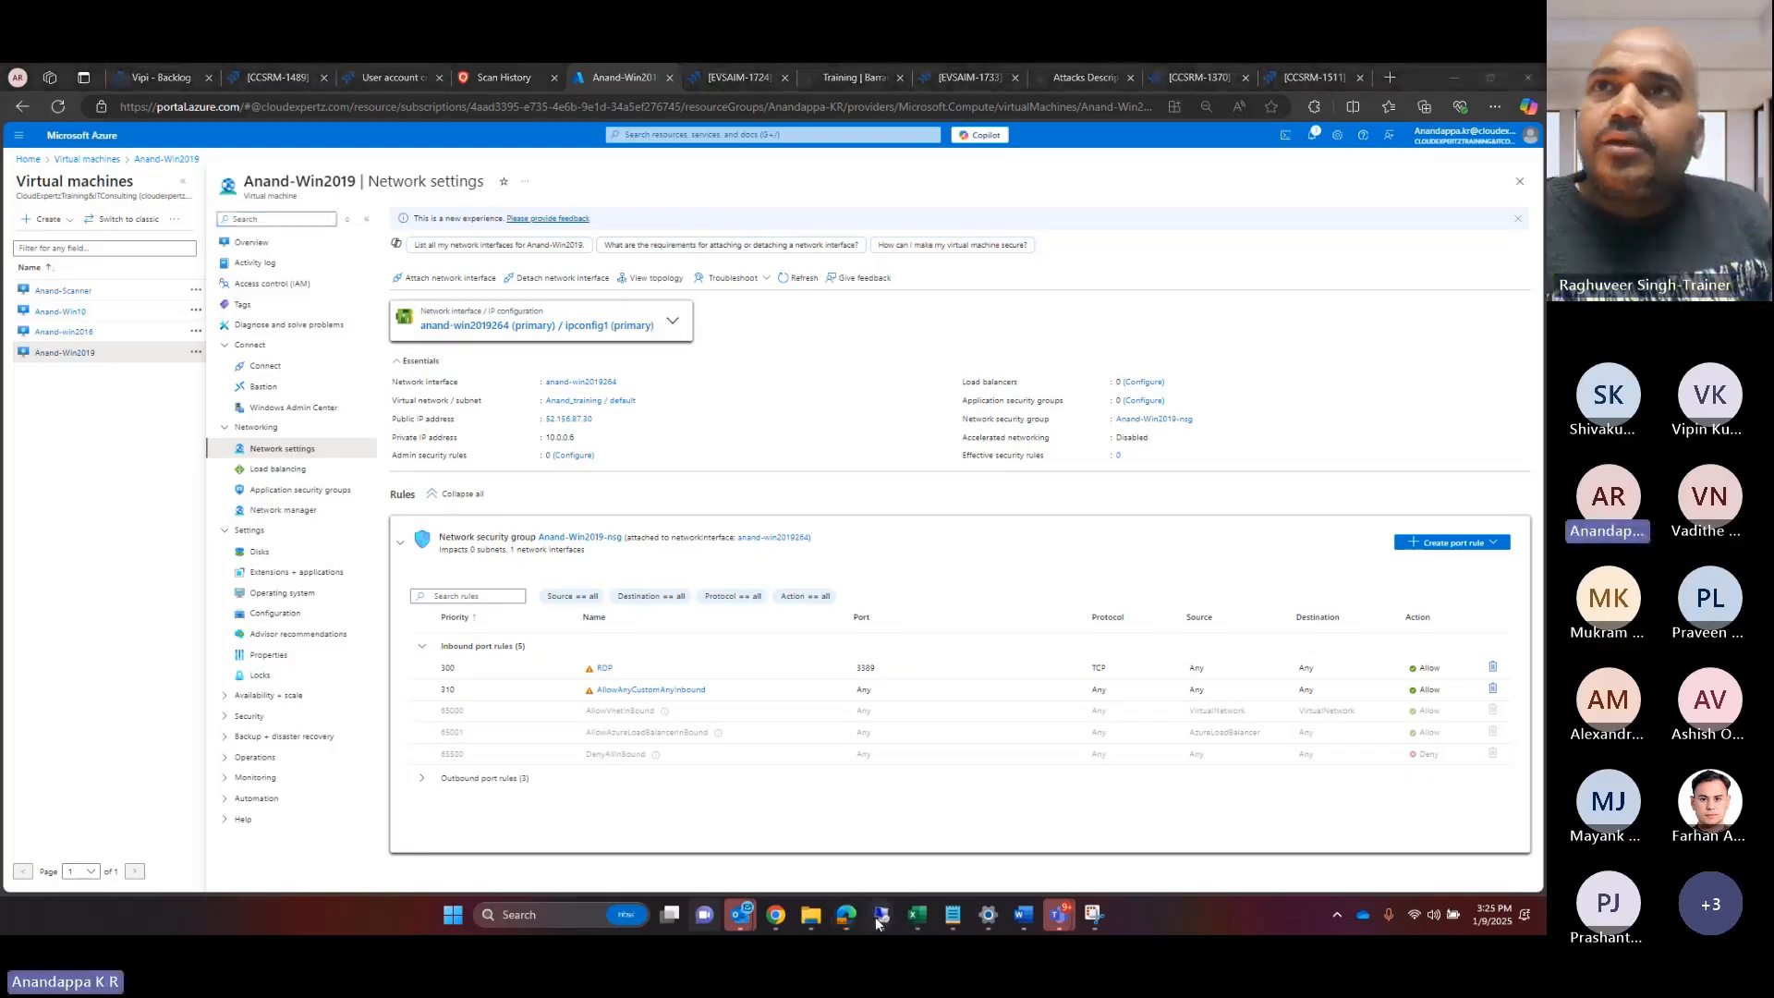
# Step: In the 52.175.245.185 remote session, allow File and Printer Sharing and File and Printer Sharing over SMBDirect through Windows Firewall on private networks
pyautogui.moveTo(881, 914)
pyautogui.moveTo(979, 822)
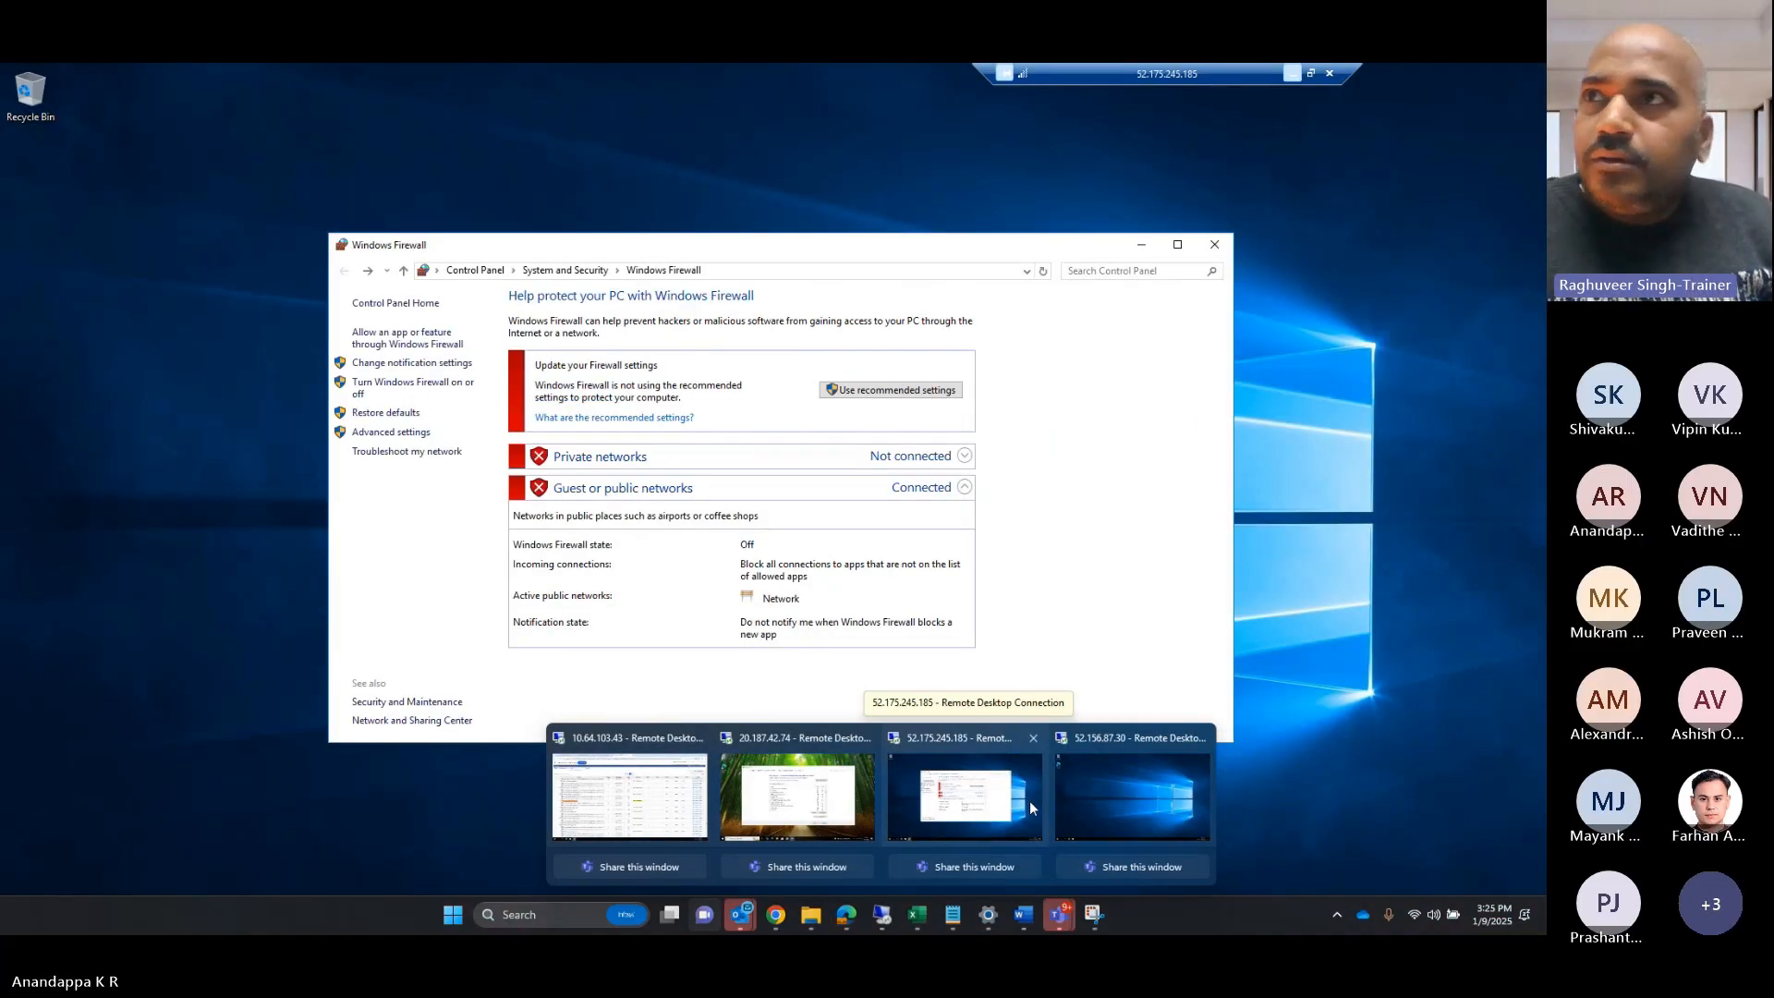
pyautogui.click(979, 800)
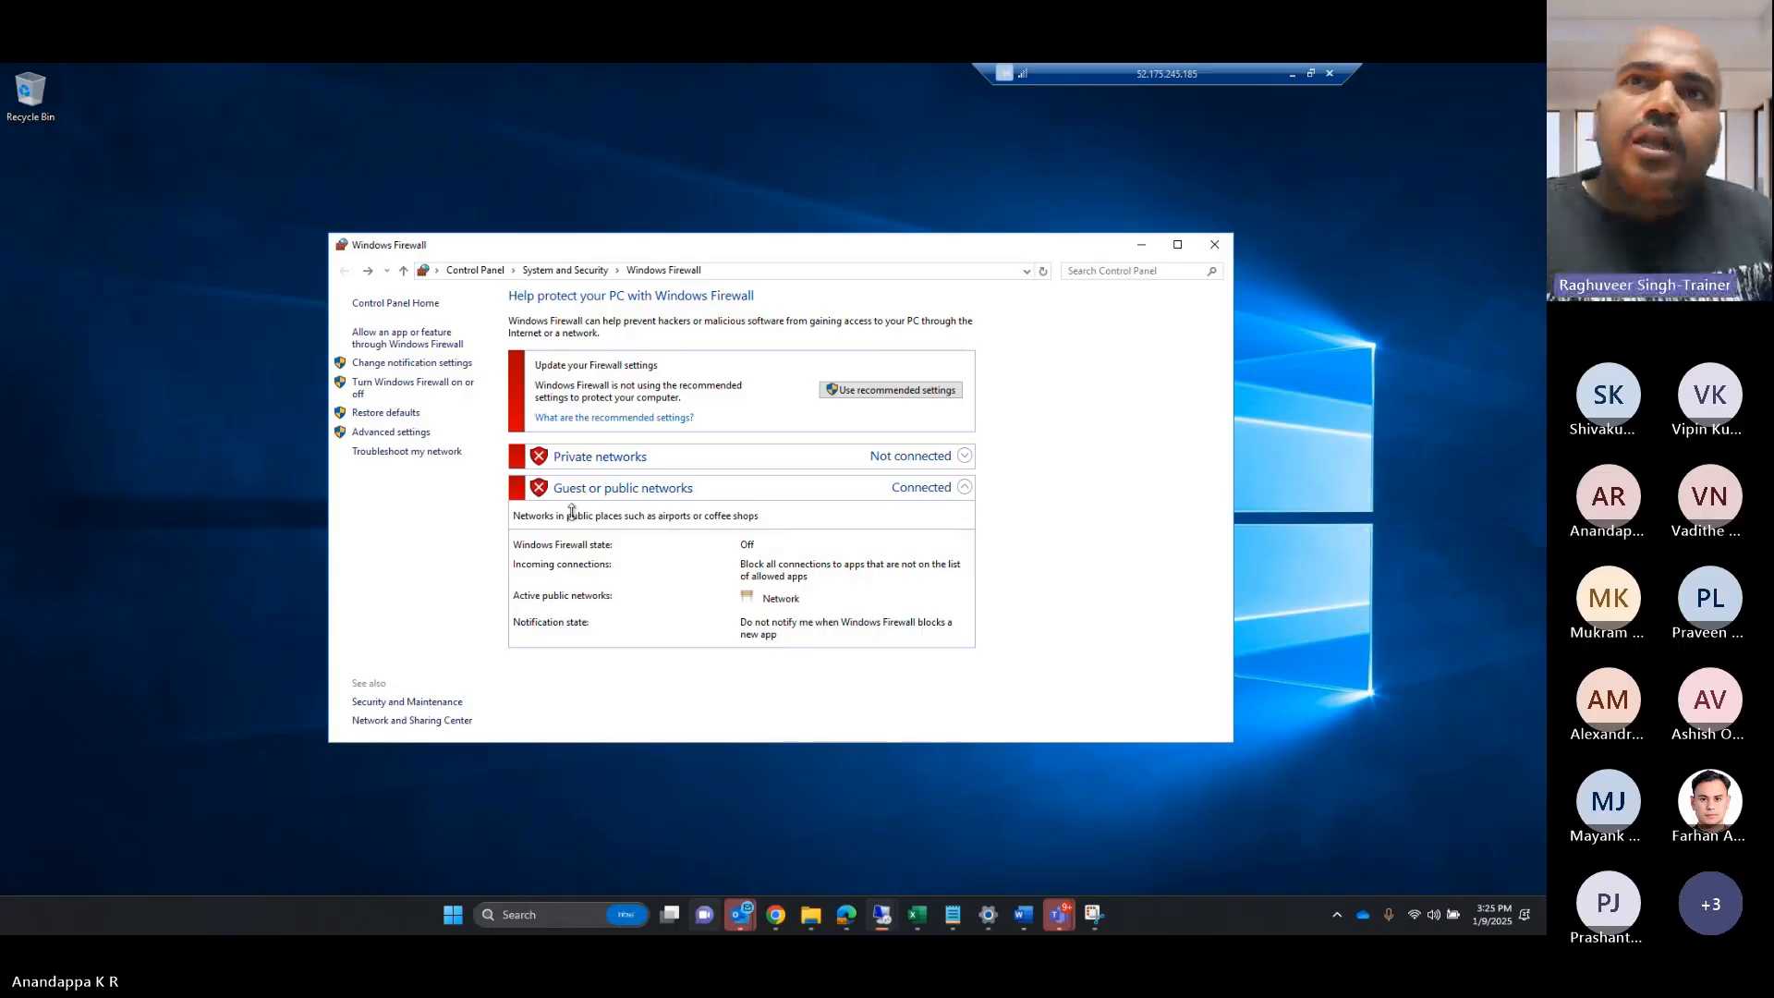
pyautogui.click(403, 340)
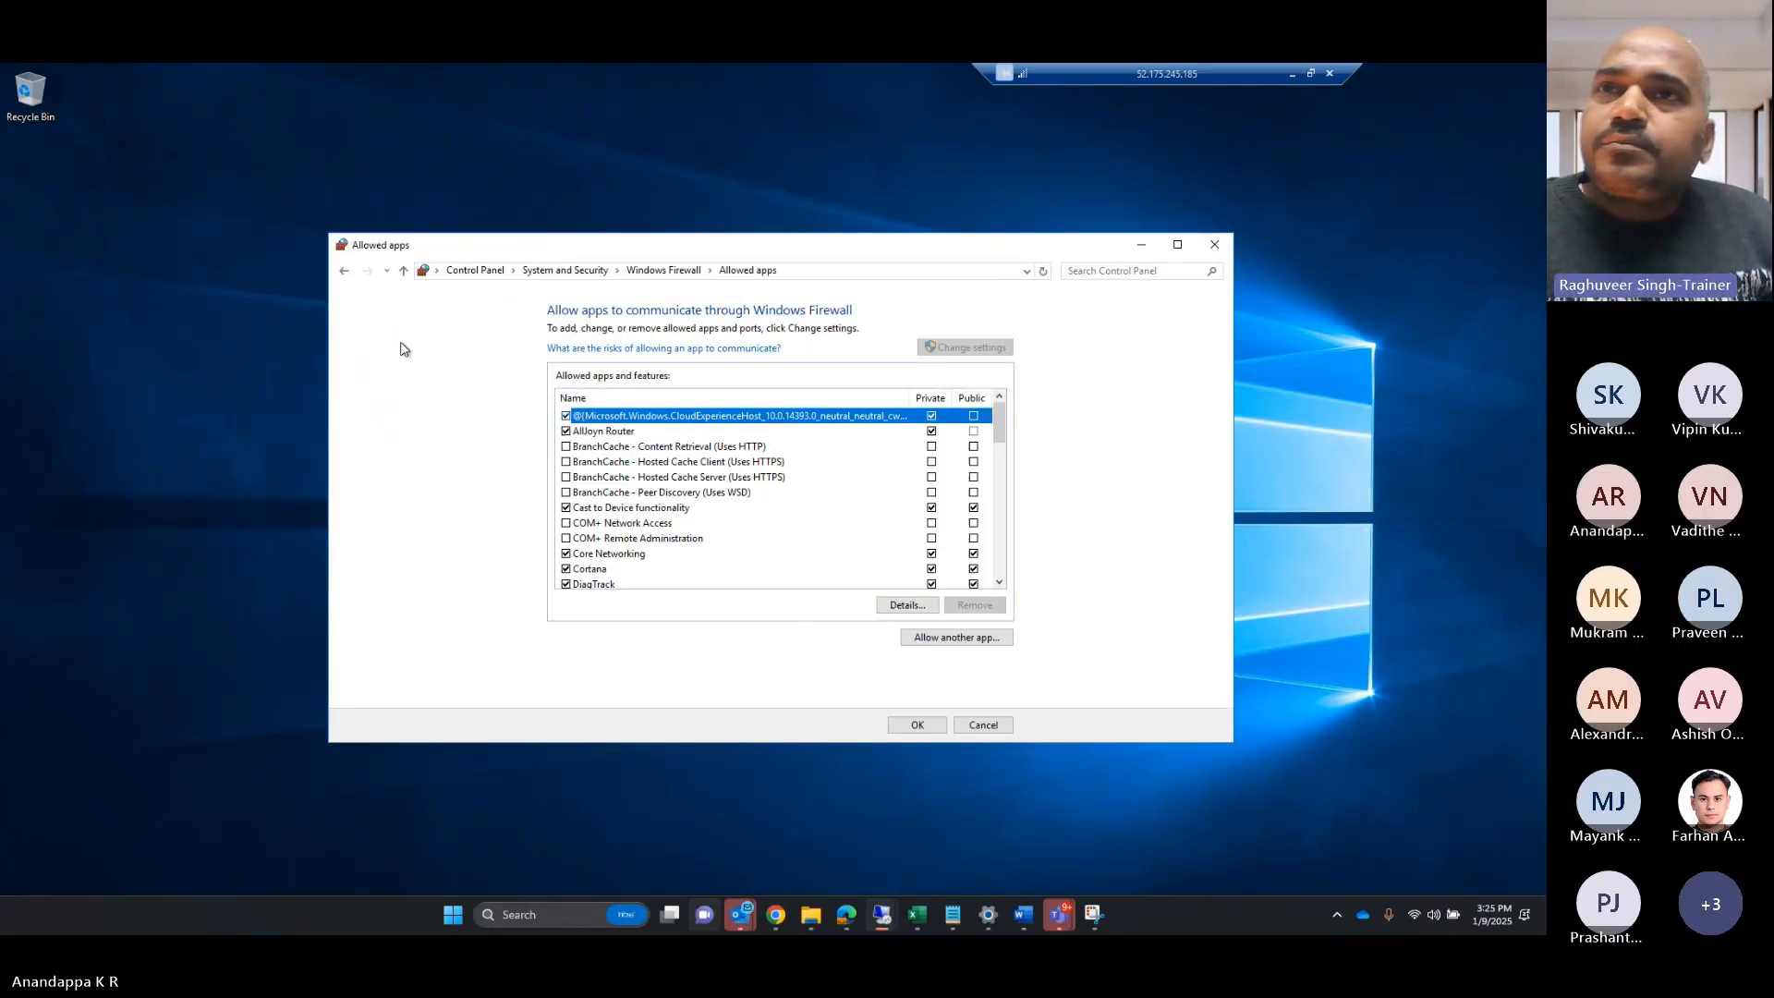
pyautogui.click(1000, 584)
pyautogui.click(1001, 585)
pyautogui.click(1001, 585)
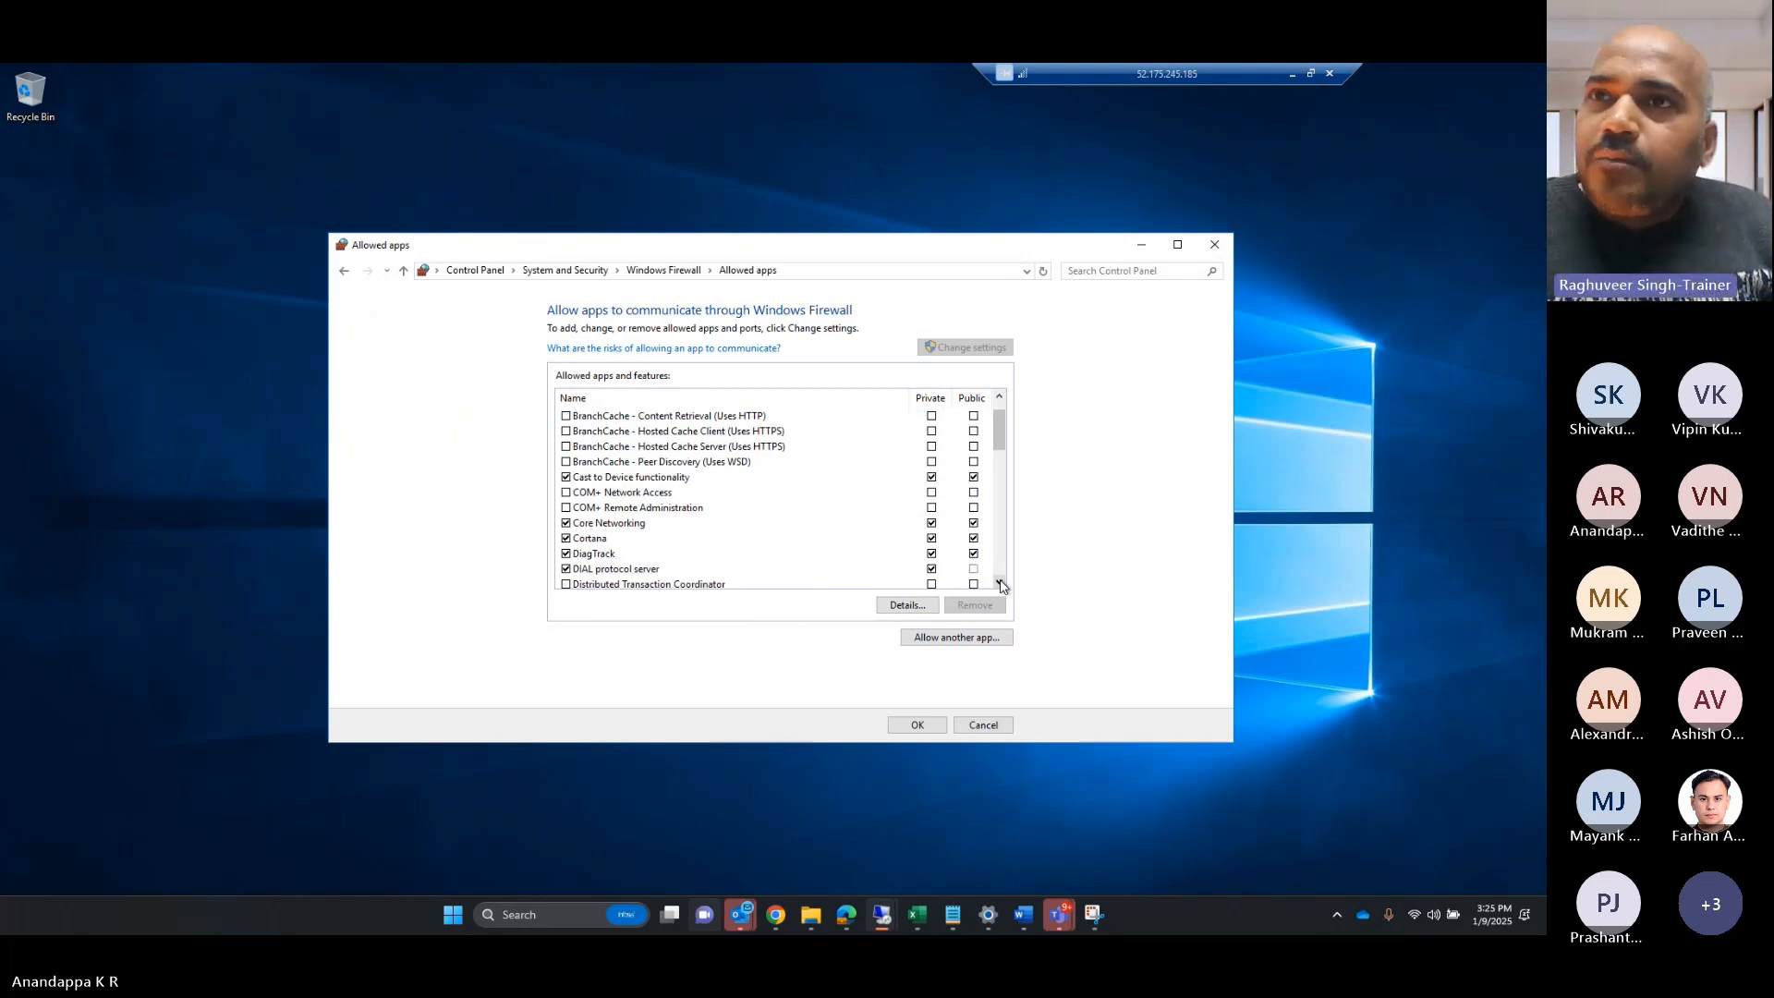
pyautogui.click(1000, 584)
pyautogui.click(1000, 585)
pyautogui.click(1000, 585)
pyautogui.click(1000, 585)
pyautogui.click(1000, 585)
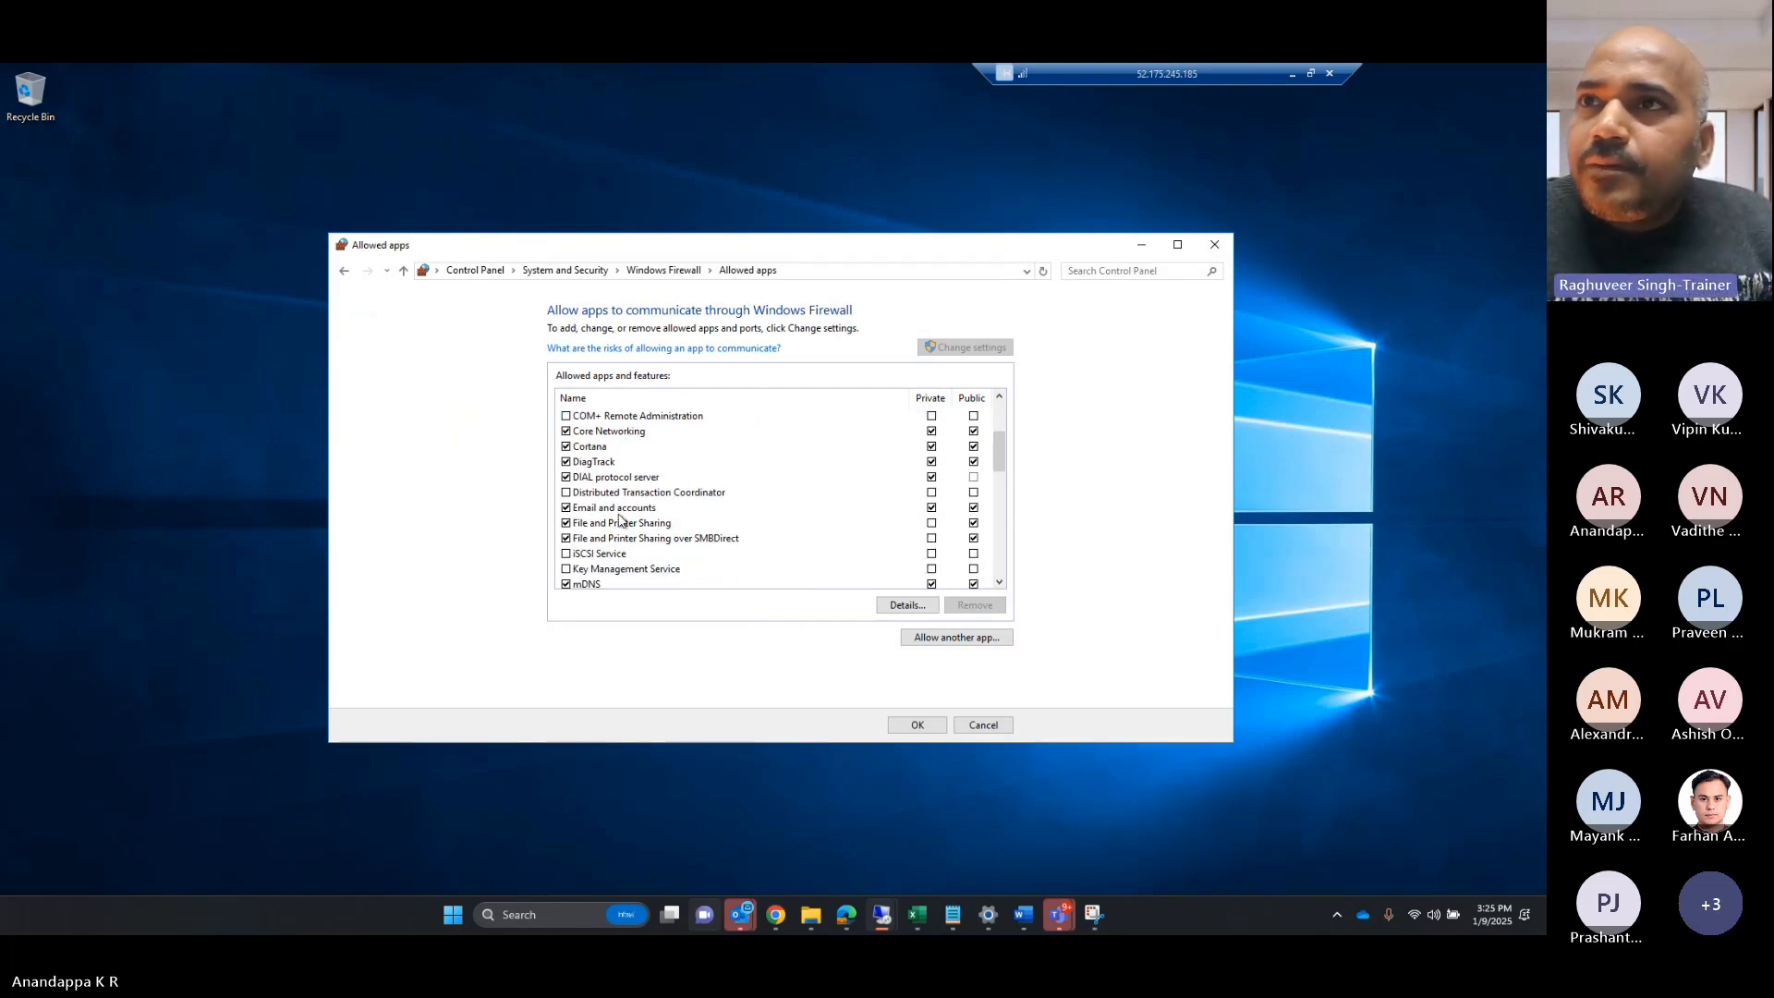
pyautogui.click(999, 584)
pyautogui.click(999, 584)
pyautogui.click(998, 584)
pyautogui.click(998, 583)
pyautogui.click(998, 584)
pyautogui.click(998, 584)
pyautogui.click(999, 584)
pyautogui.click(999, 583)
pyautogui.click(999, 583)
pyautogui.click(998, 584)
pyautogui.click(999, 584)
pyautogui.click(999, 584)
pyautogui.click(998, 584)
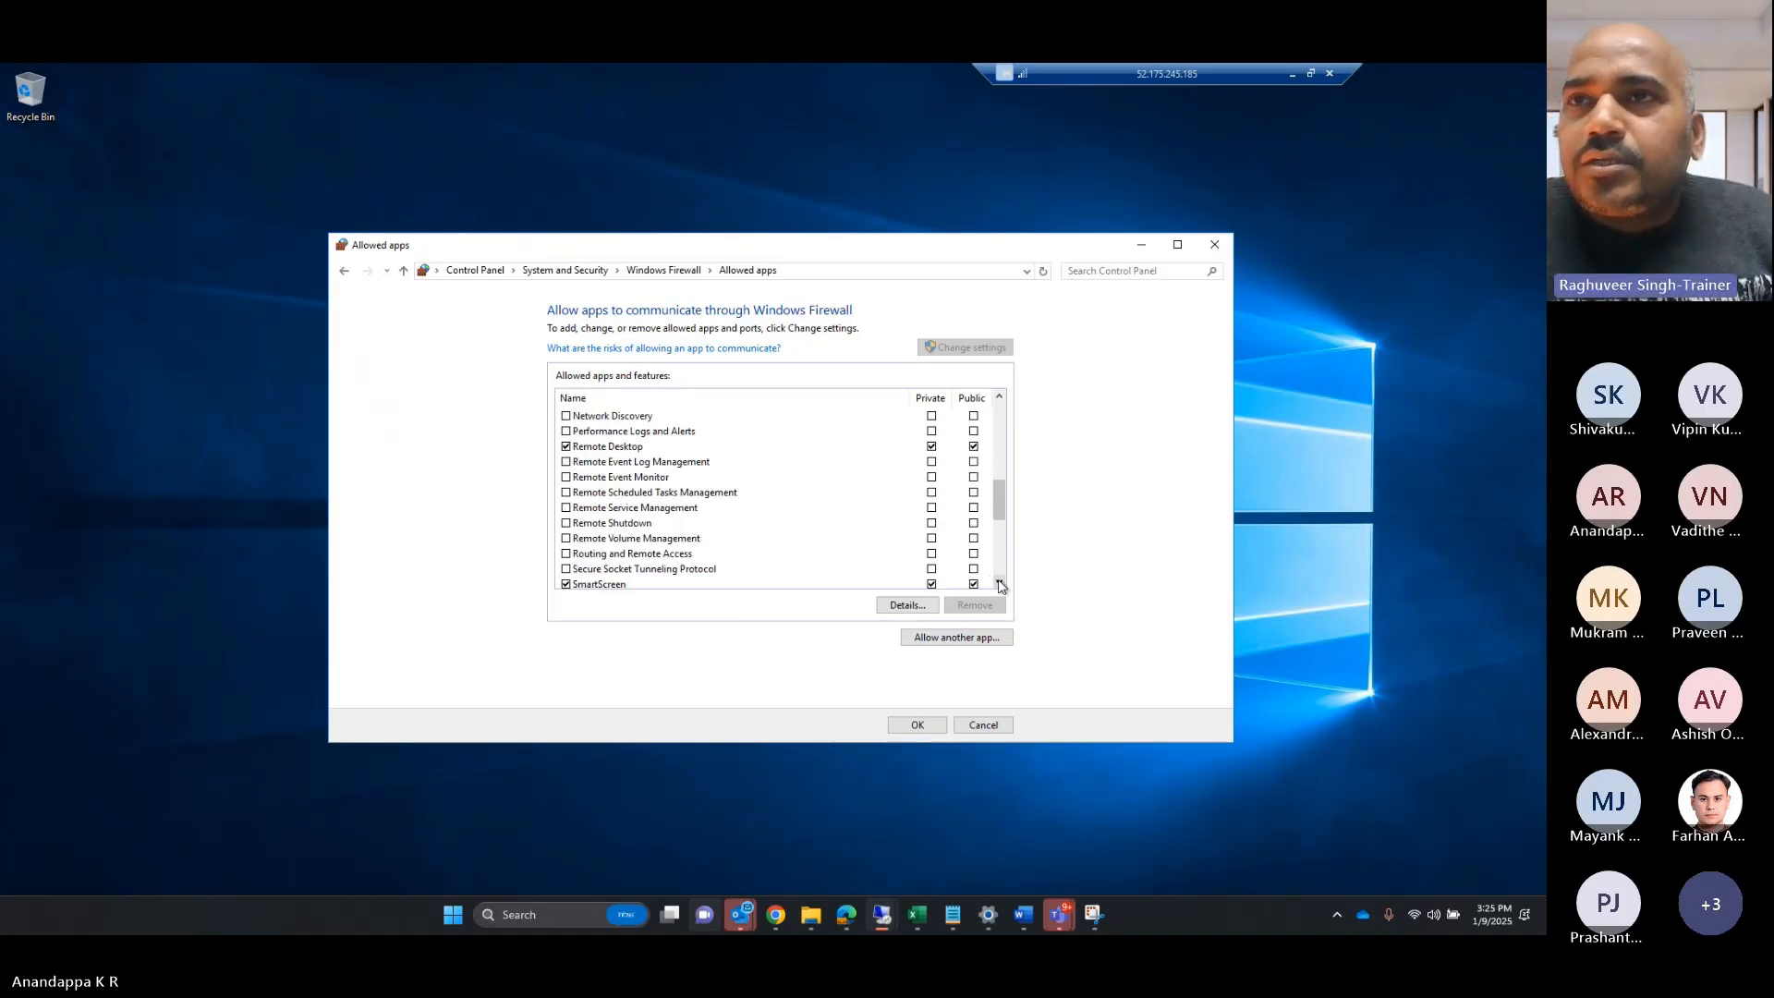
pyautogui.click(998, 398)
pyautogui.click(999, 398)
pyautogui.click(998, 398)
pyautogui.click(998, 398)
pyautogui.click(999, 399)
pyautogui.click(998, 399)
pyautogui.click(999, 398)
pyautogui.click(998, 398)
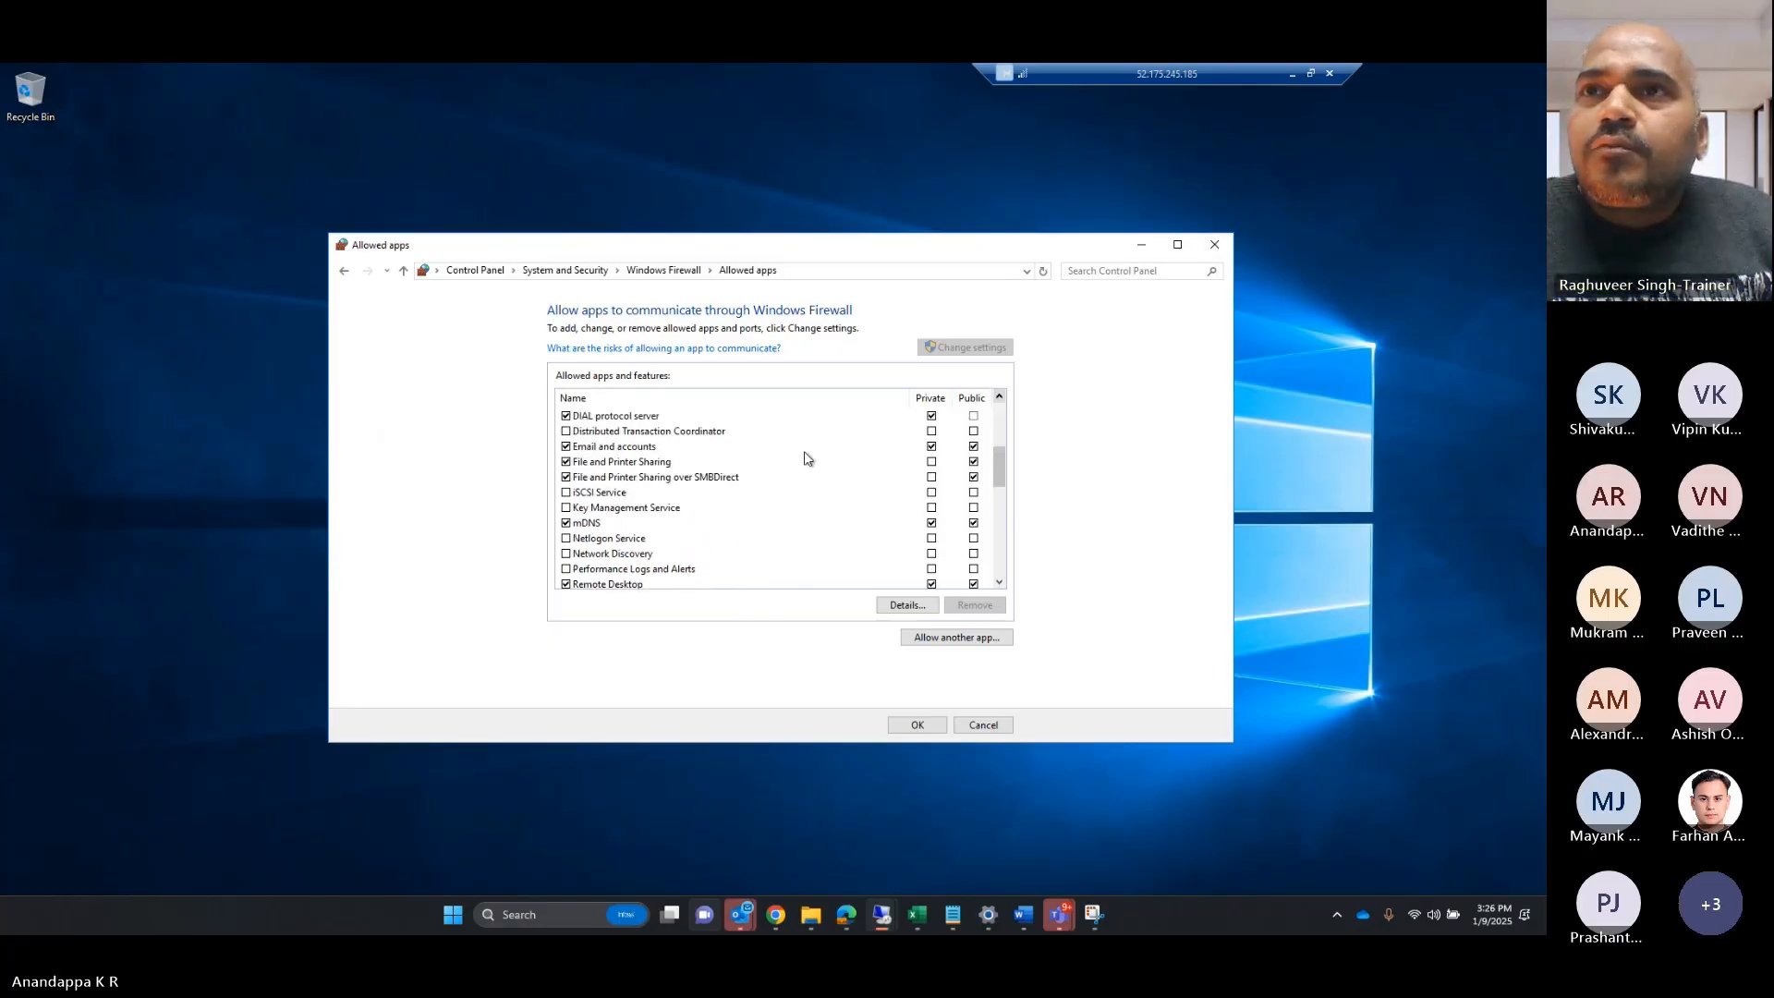
pyautogui.click(932, 463)
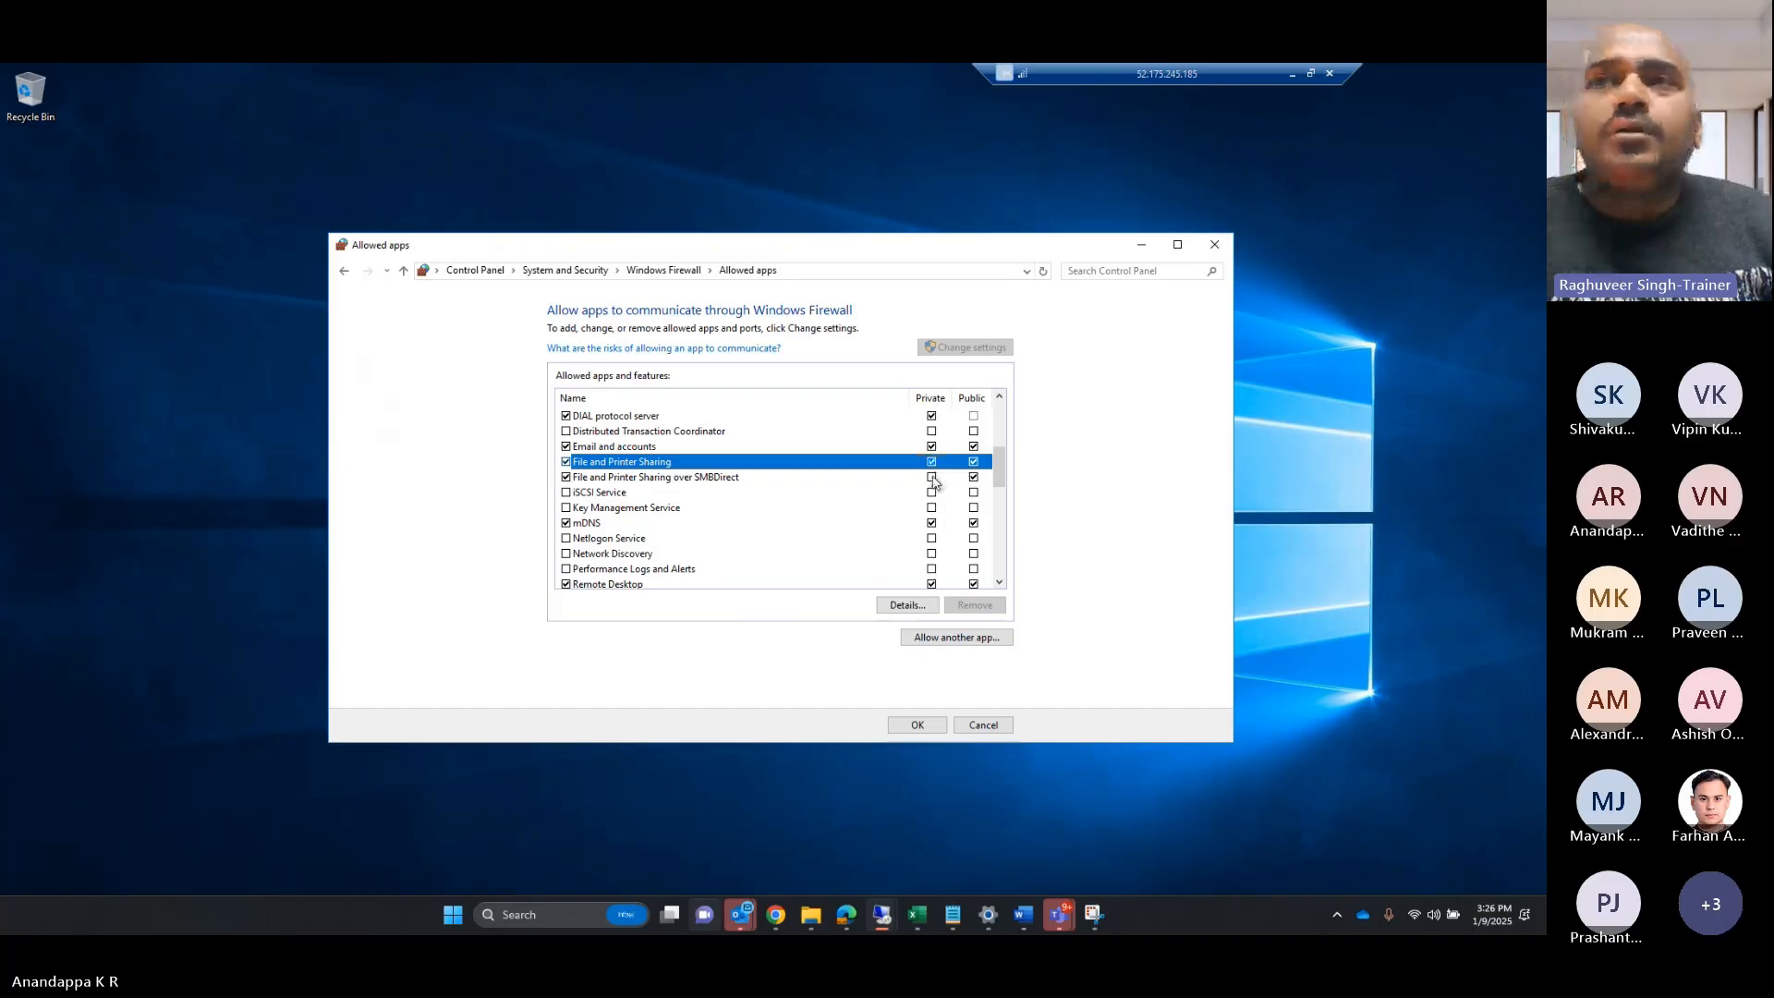
pyautogui.click(933, 481)
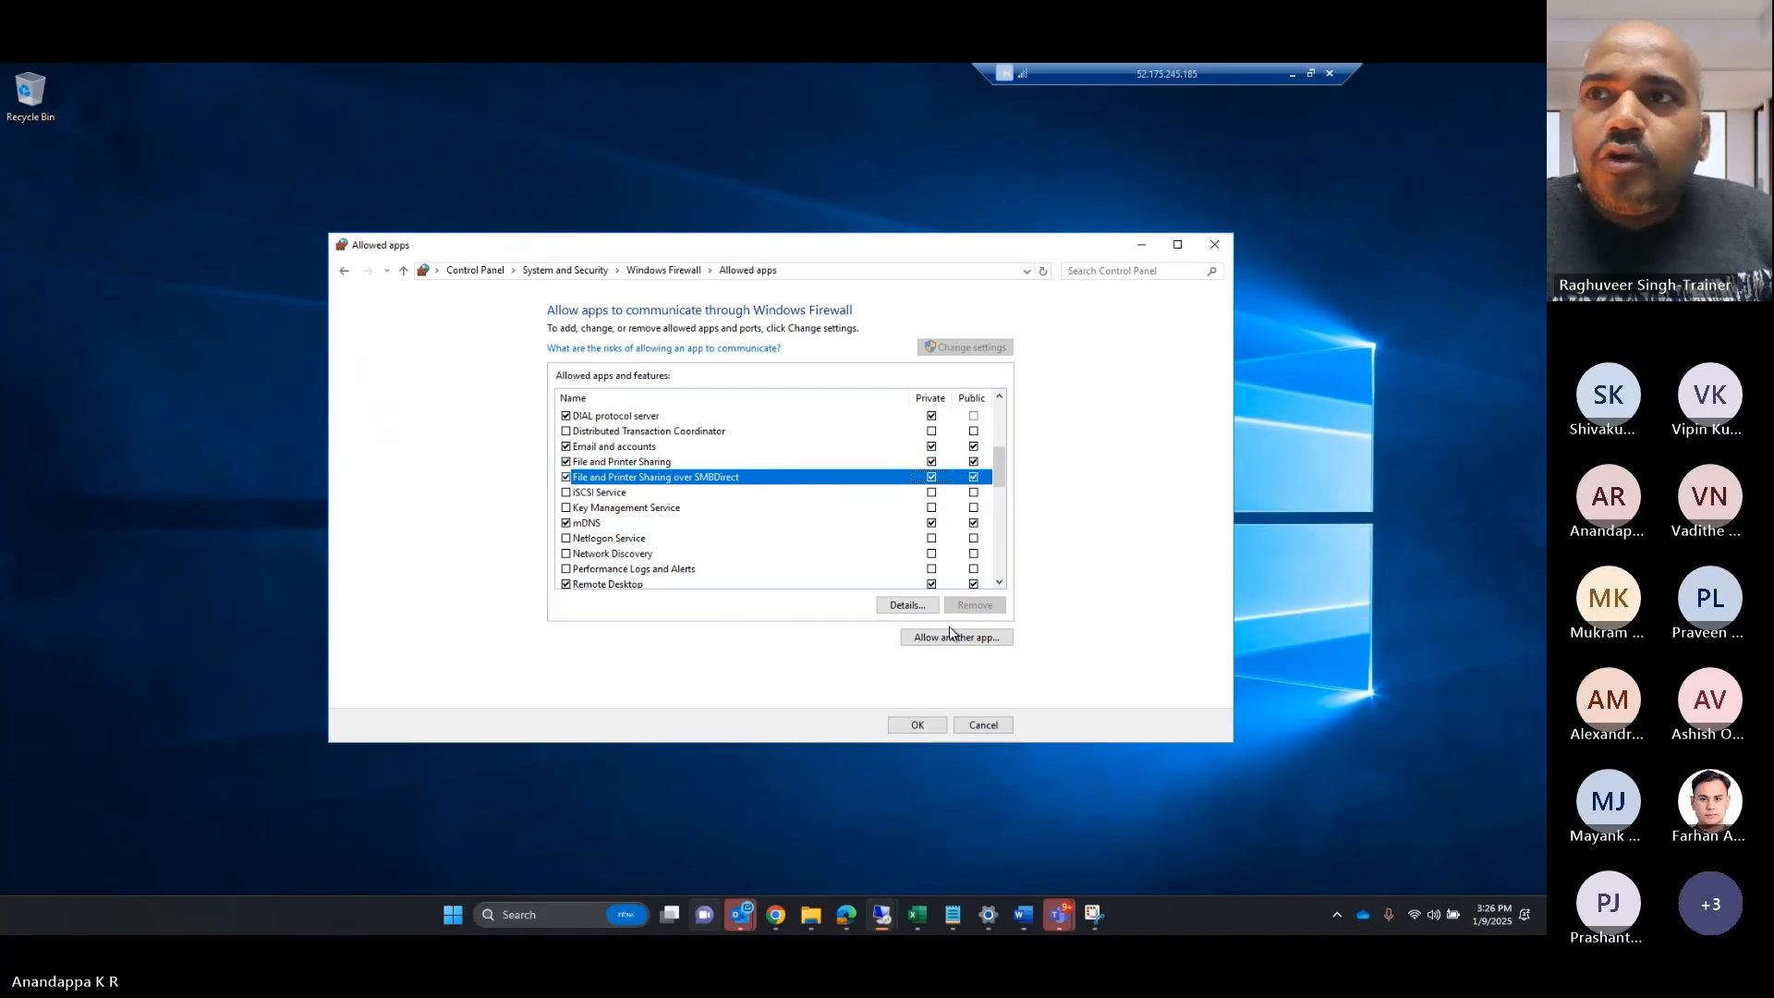
# Step: Allow Windows Management Instrumentation (WMI) on private networks as well and save the allowed apps settings
pyautogui.click(999, 582)
pyautogui.click(999, 582)
pyautogui.click(998, 582)
pyautogui.click(998, 582)
pyautogui.click(999, 582)
pyautogui.click(998, 582)
pyautogui.click(999, 582)
pyautogui.click(999, 582)
pyautogui.click(999, 582)
pyautogui.click(999, 582)
pyautogui.click(998, 582)
pyautogui.click(998, 582)
pyautogui.click(999, 582)
pyautogui.click(998, 582)
pyautogui.click(999, 582)
pyautogui.click(999, 582)
pyautogui.click(999, 582)
pyautogui.click(998, 582)
pyautogui.click(999, 582)
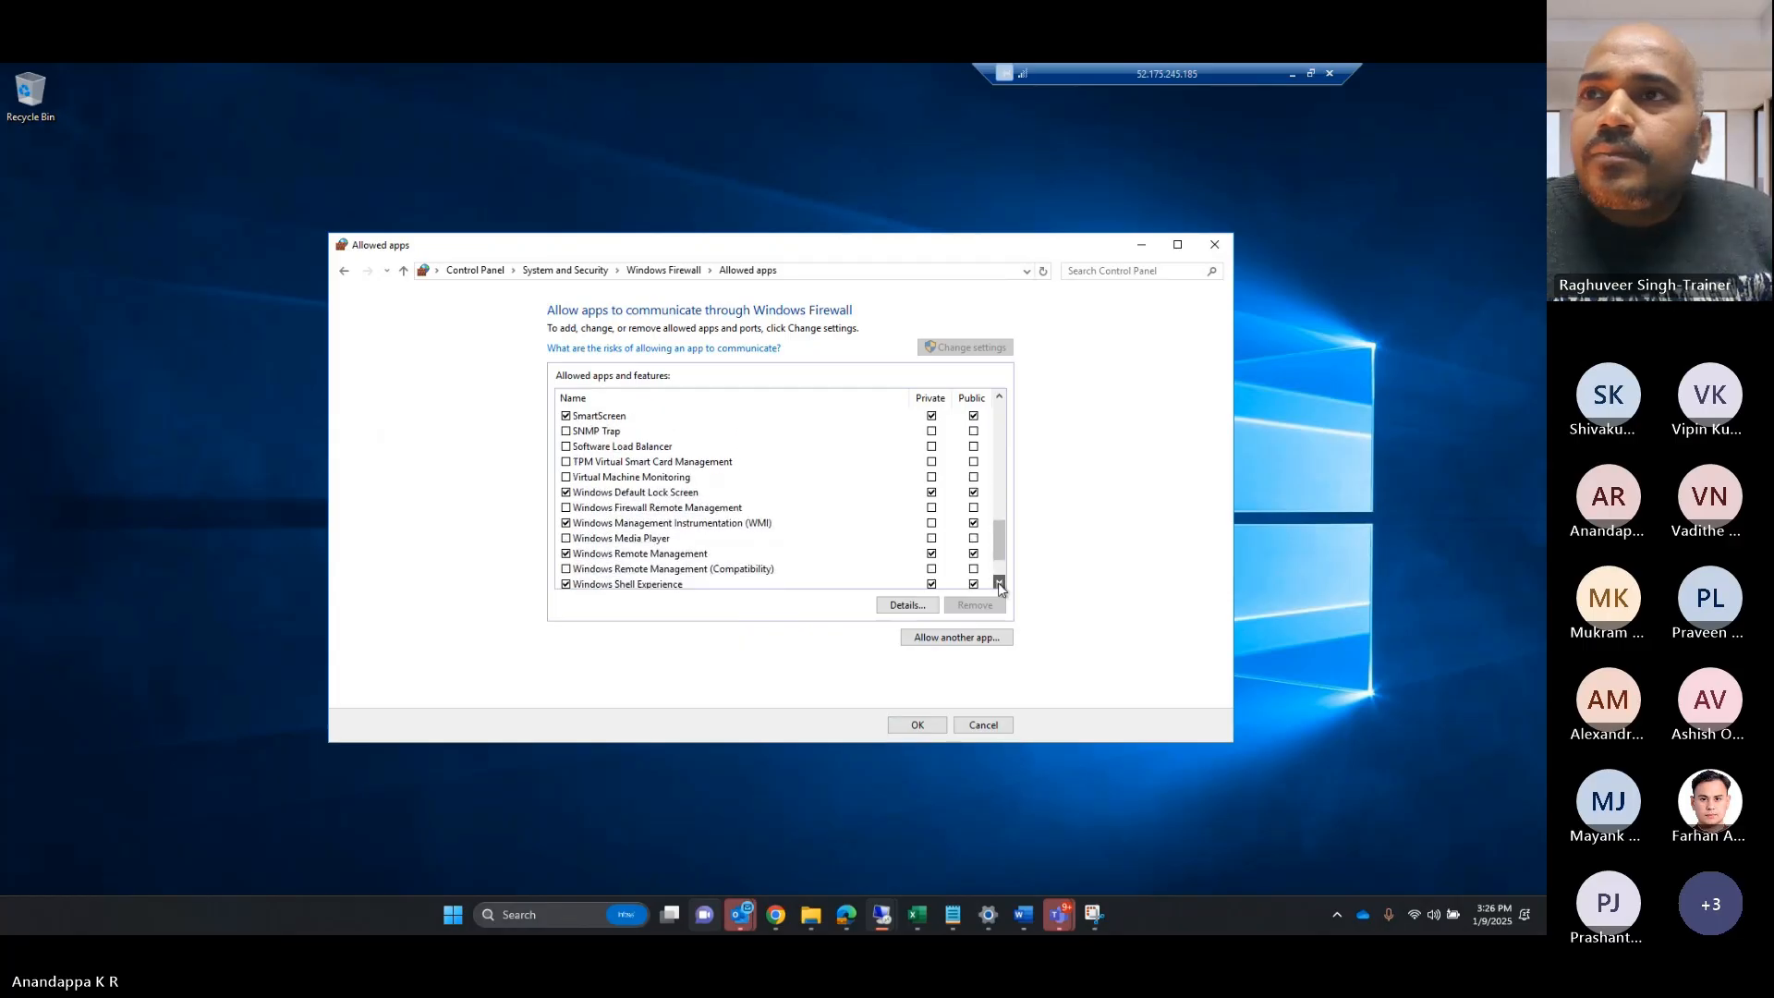
pyautogui.click(933, 524)
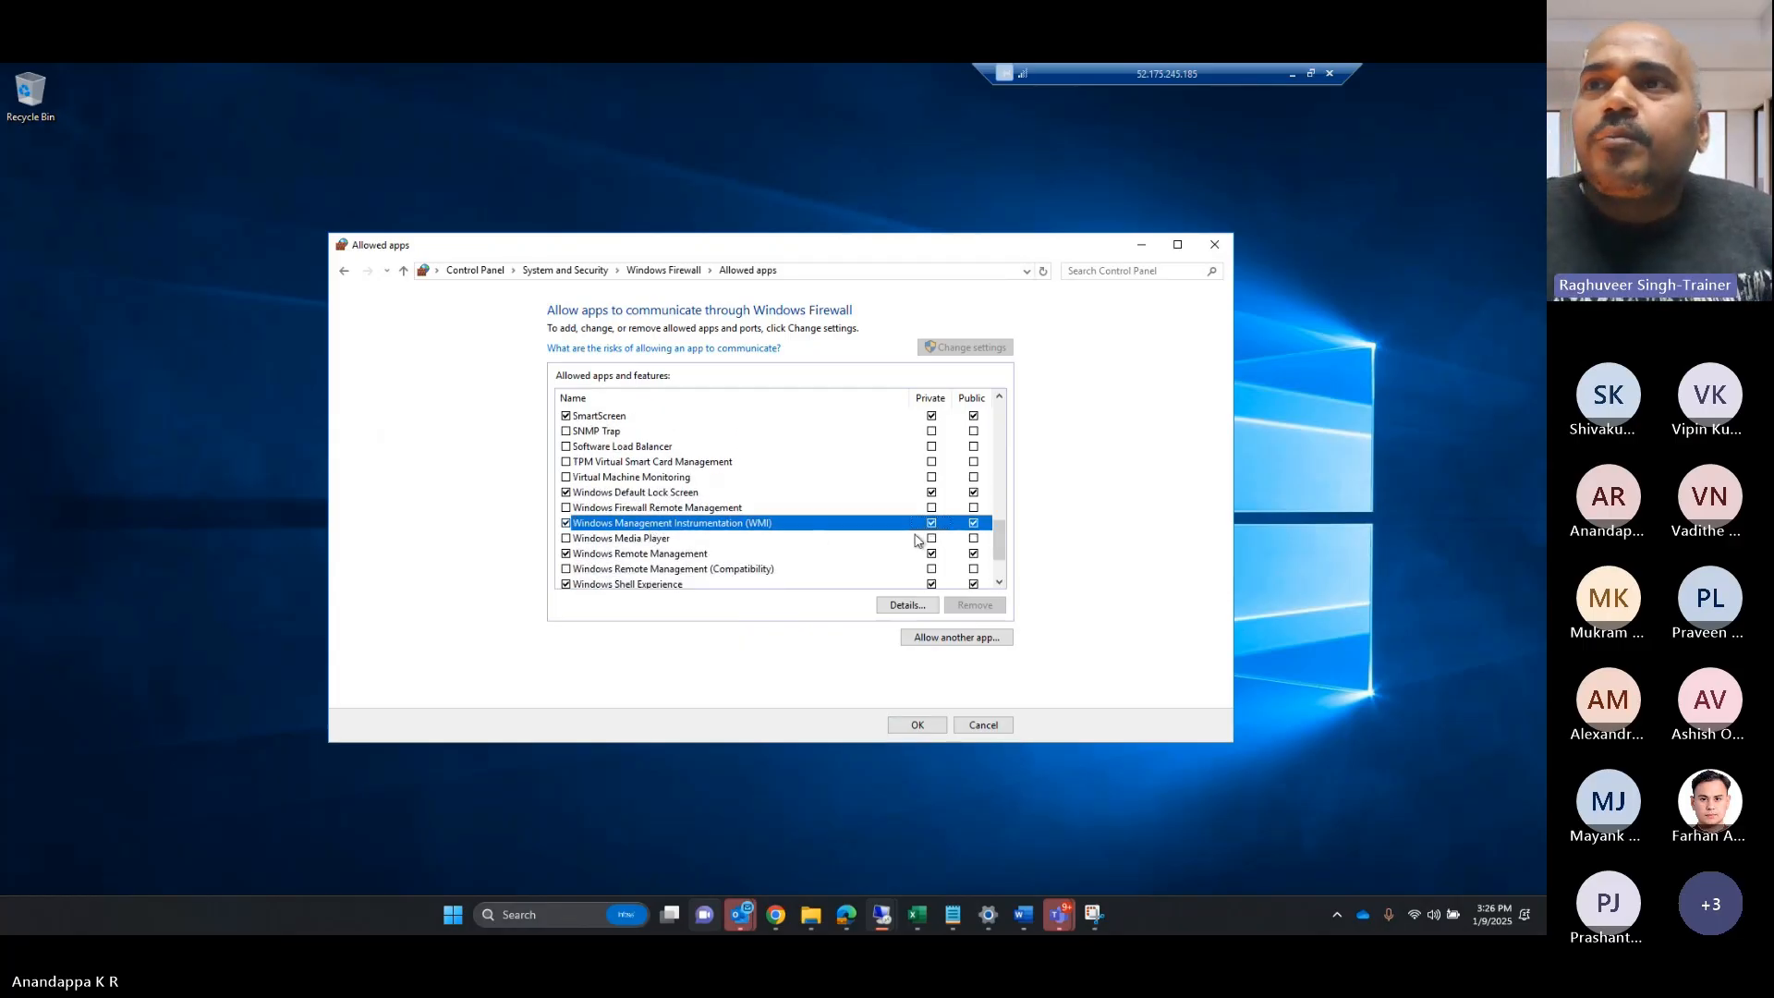
pyautogui.click(922, 726)
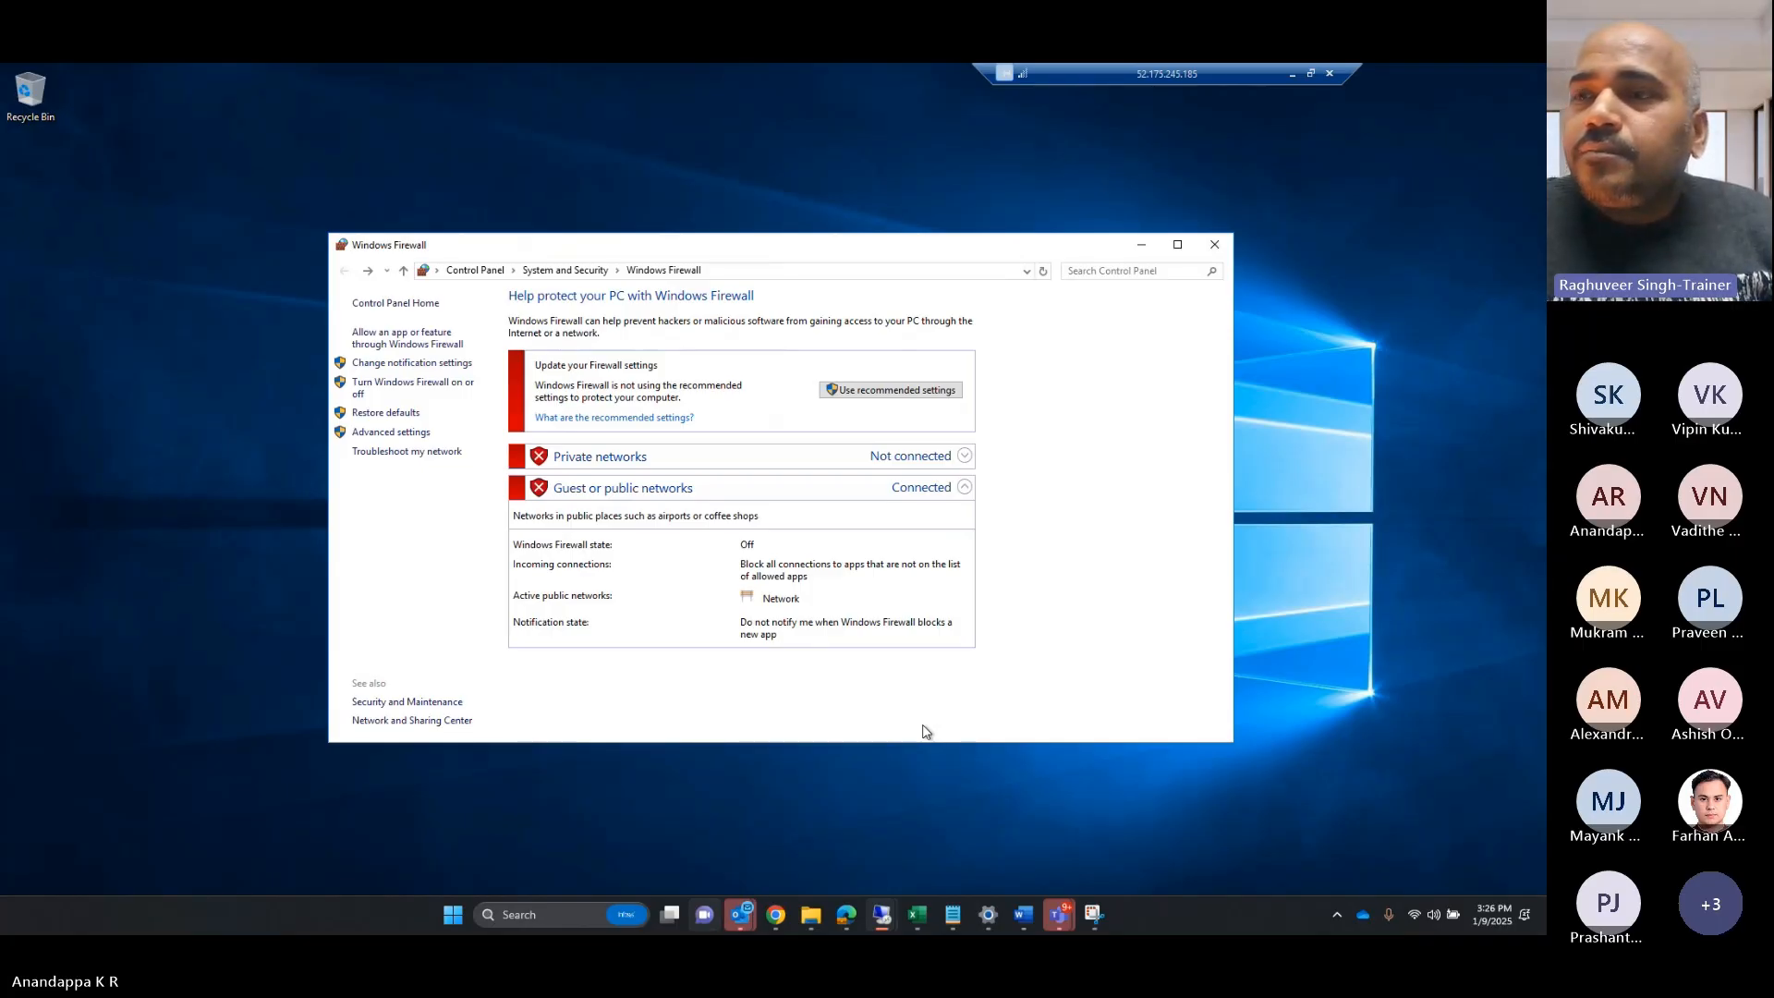
# Step: Switch to the 20.187.42.74 remote session and allow File and Printer Sharing, including over SMBDirect, on private networks
pyautogui.moveTo(887, 922)
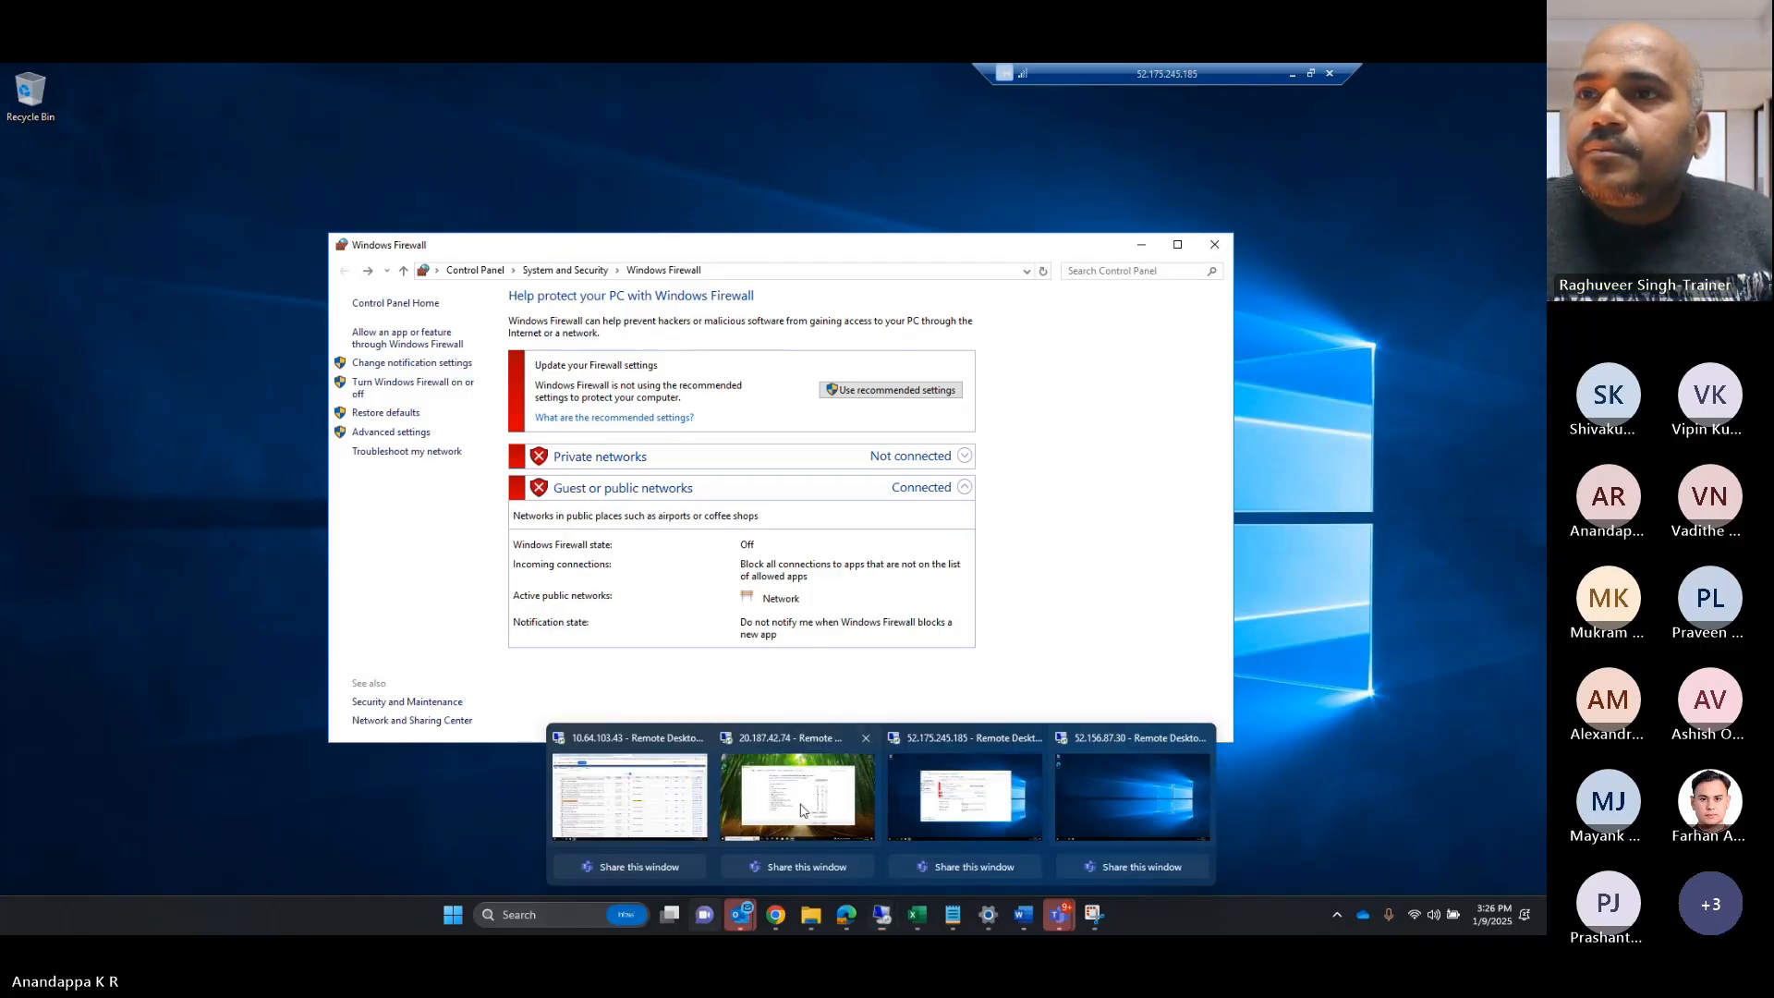
pyautogui.click(802, 805)
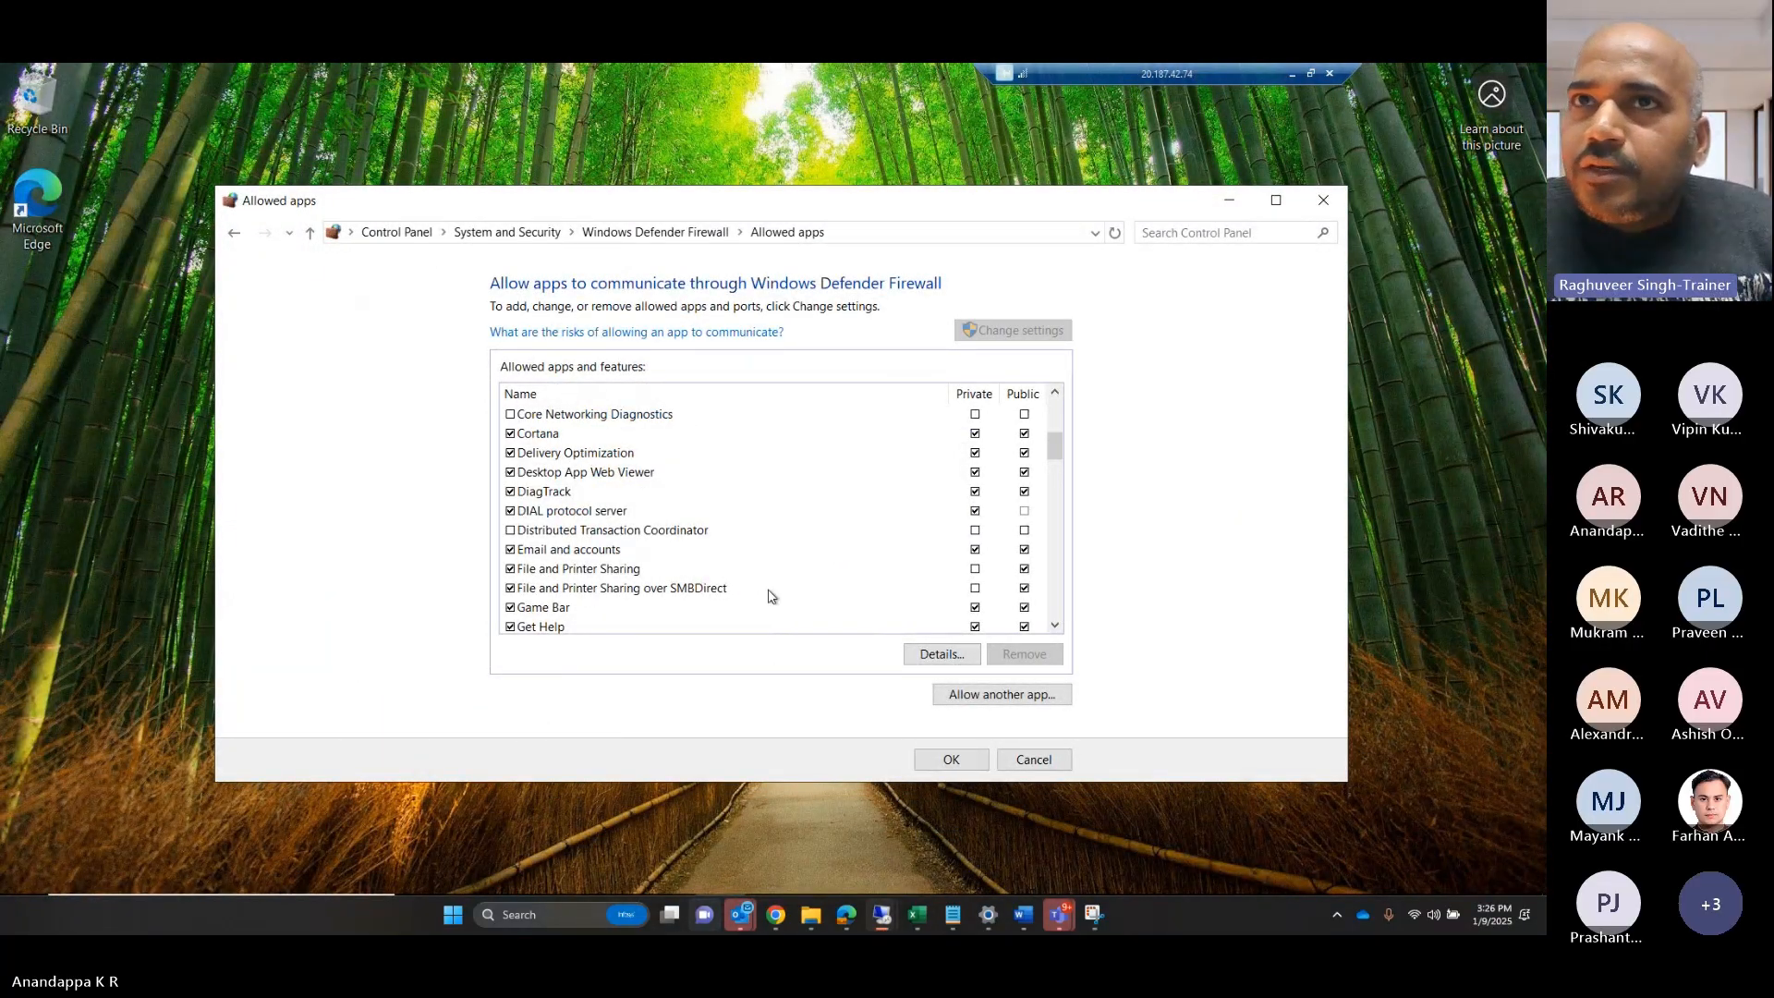
pyautogui.click(975, 569)
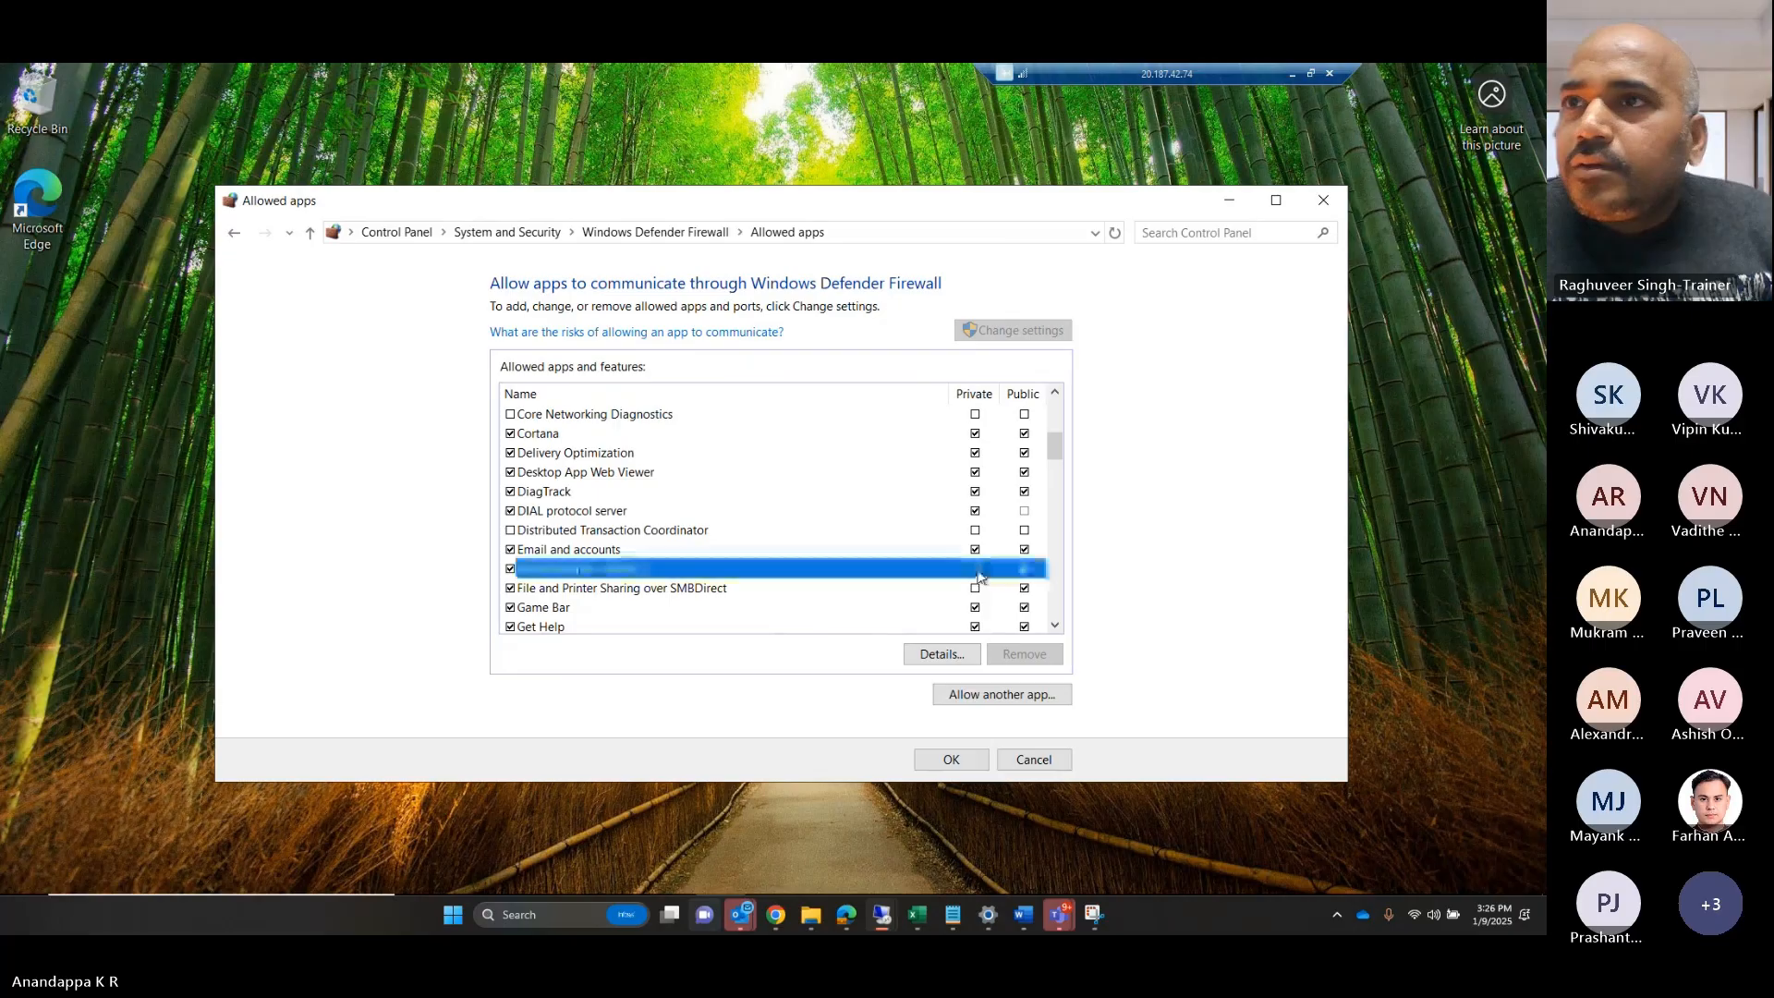
pyautogui.click(975, 588)
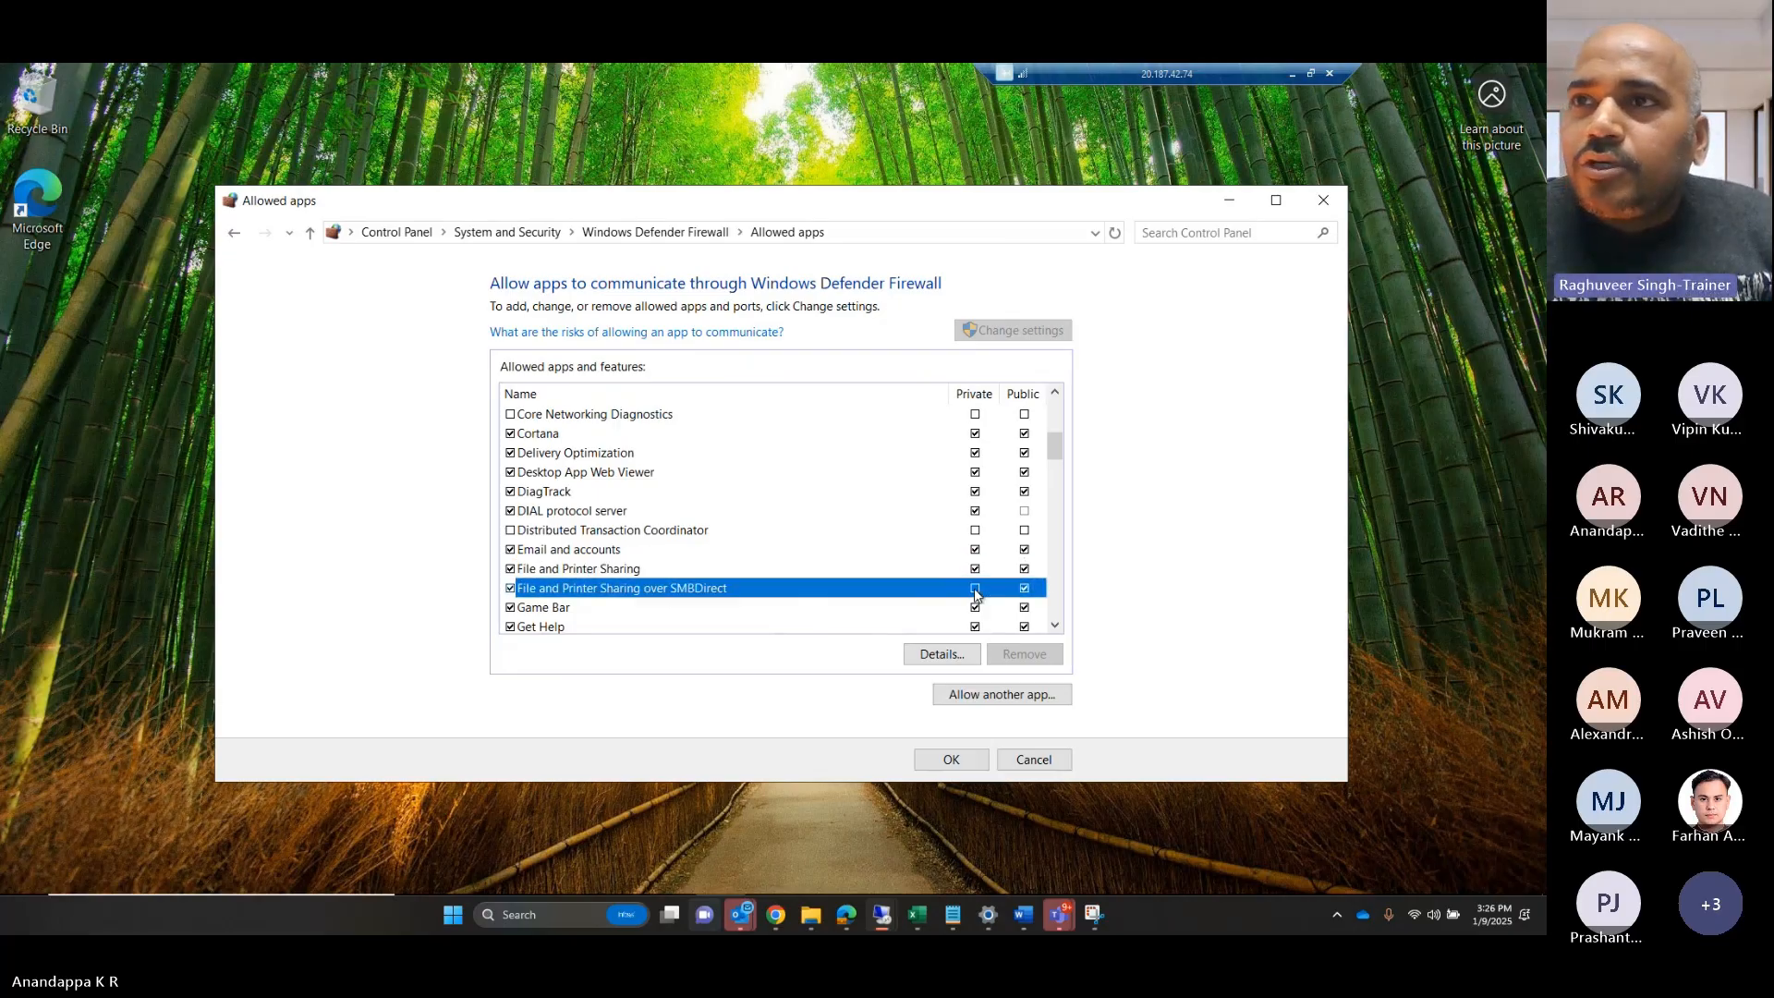
# Step: Check the private and public permissions of Windows Management Instrumentation (WMI) among the allowed apps, and save the firewall changes
pyautogui.click(1056, 626)
pyautogui.click(1056, 626)
pyautogui.click(1056, 626)
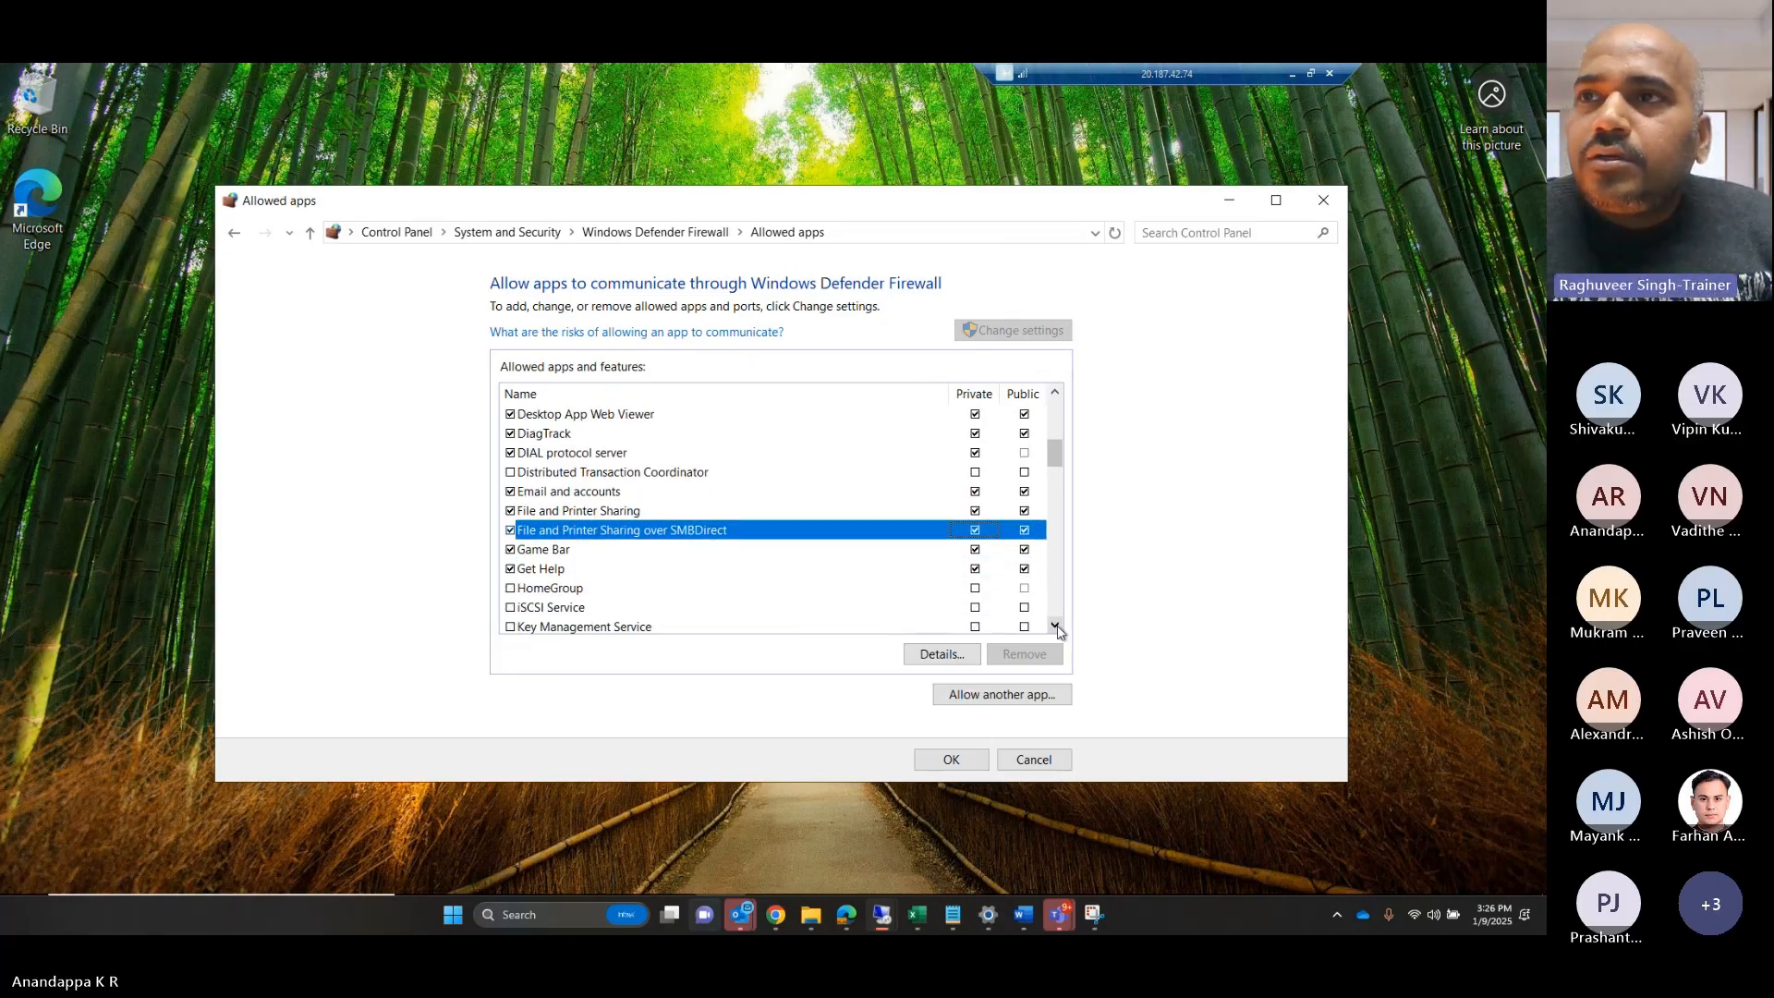
pyautogui.click(1056, 626)
pyautogui.click(1056, 627)
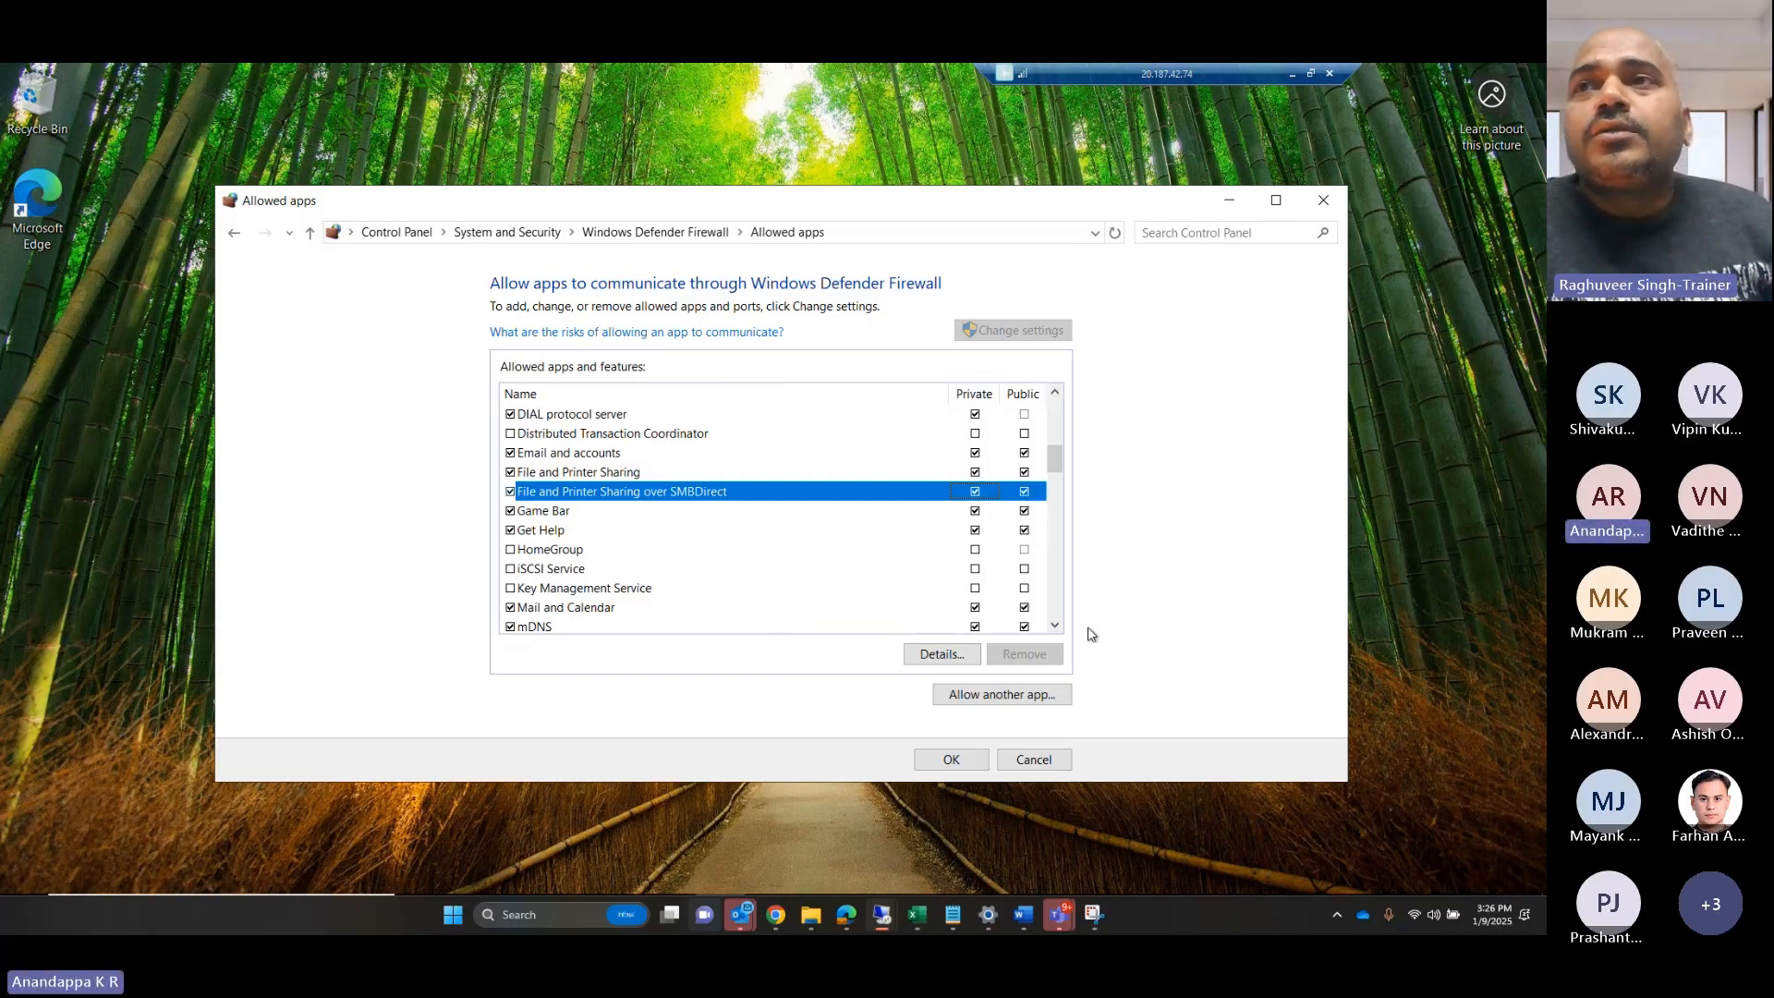
pyautogui.click(1055, 626)
pyautogui.click(1055, 626)
pyautogui.click(1055, 627)
pyautogui.click(1055, 627)
pyautogui.click(1055, 626)
pyautogui.moveTo(1055, 628); pyautogui.dragTo(1055, 628)
pyautogui.click(1055, 626)
pyautogui.click(1055, 626)
pyautogui.click(1055, 626)
pyautogui.click(1055, 627)
pyautogui.click(1055, 626)
pyautogui.click(1055, 626)
pyautogui.click(1055, 627)
pyautogui.click(1055, 626)
pyautogui.click(1055, 627)
pyautogui.click(1055, 626)
pyautogui.click(1055, 627)
pyautogui.click(1055, 627)
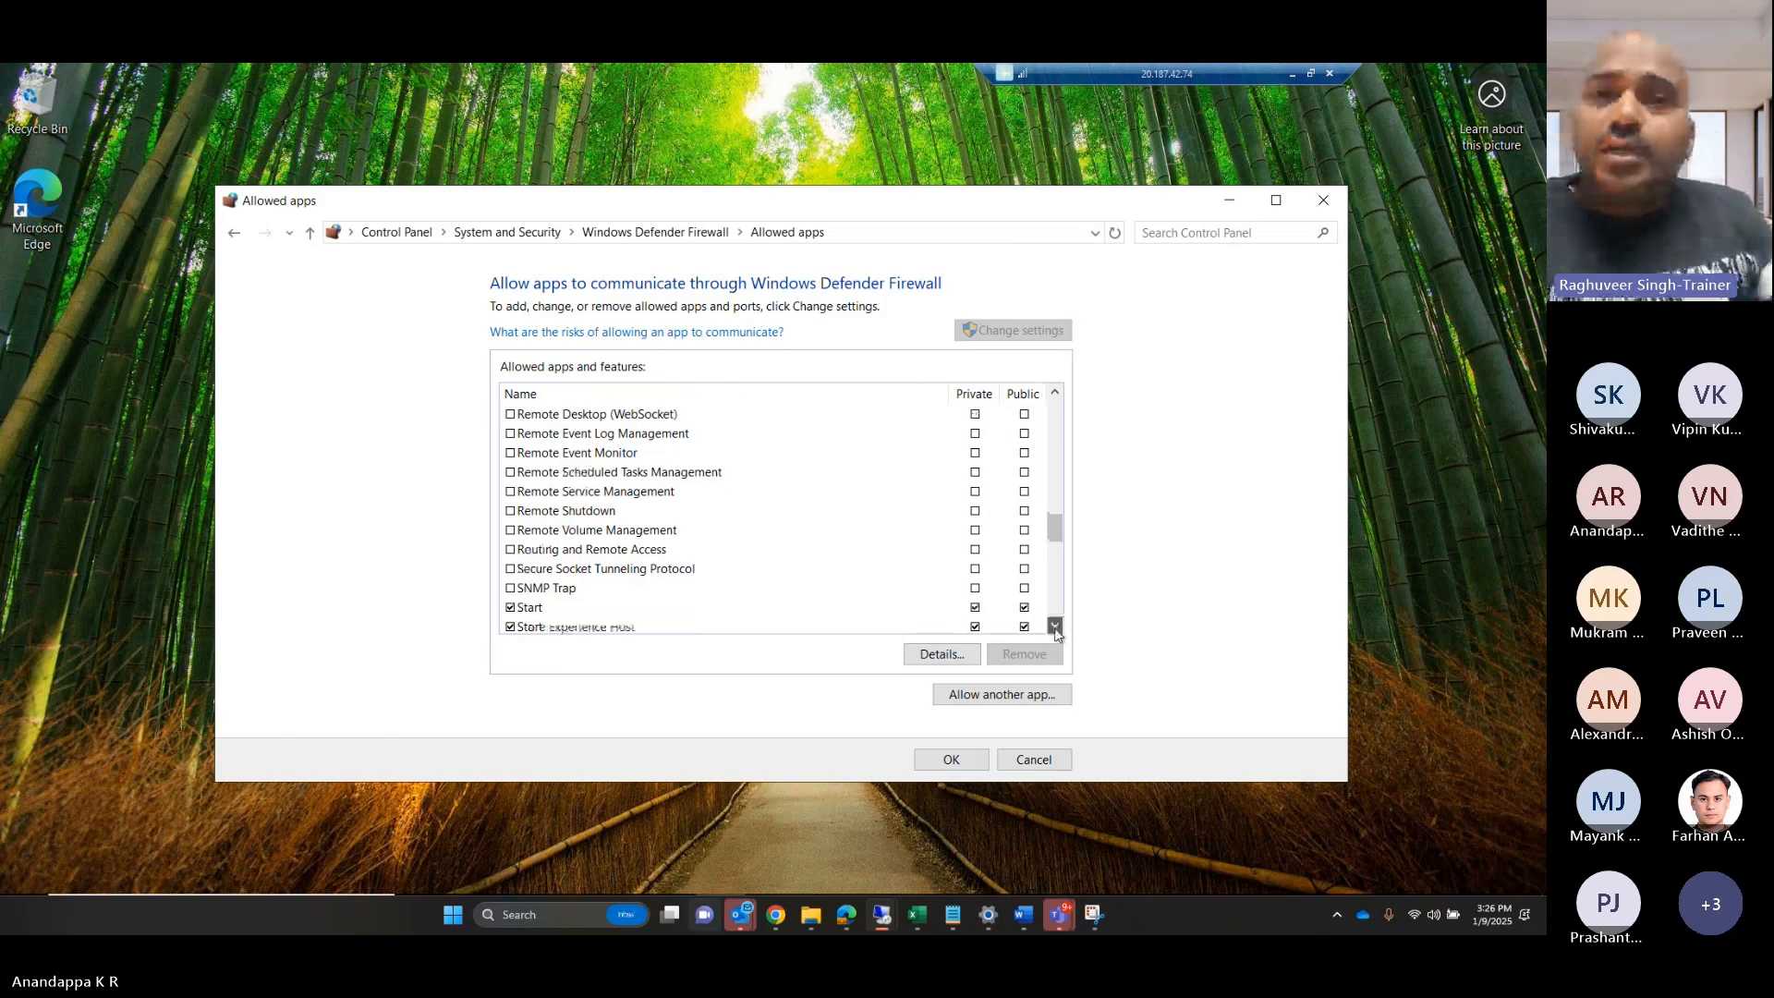
pyautogui.moveTo(1055, 628); pyautogui.dragTo(1055, 628)
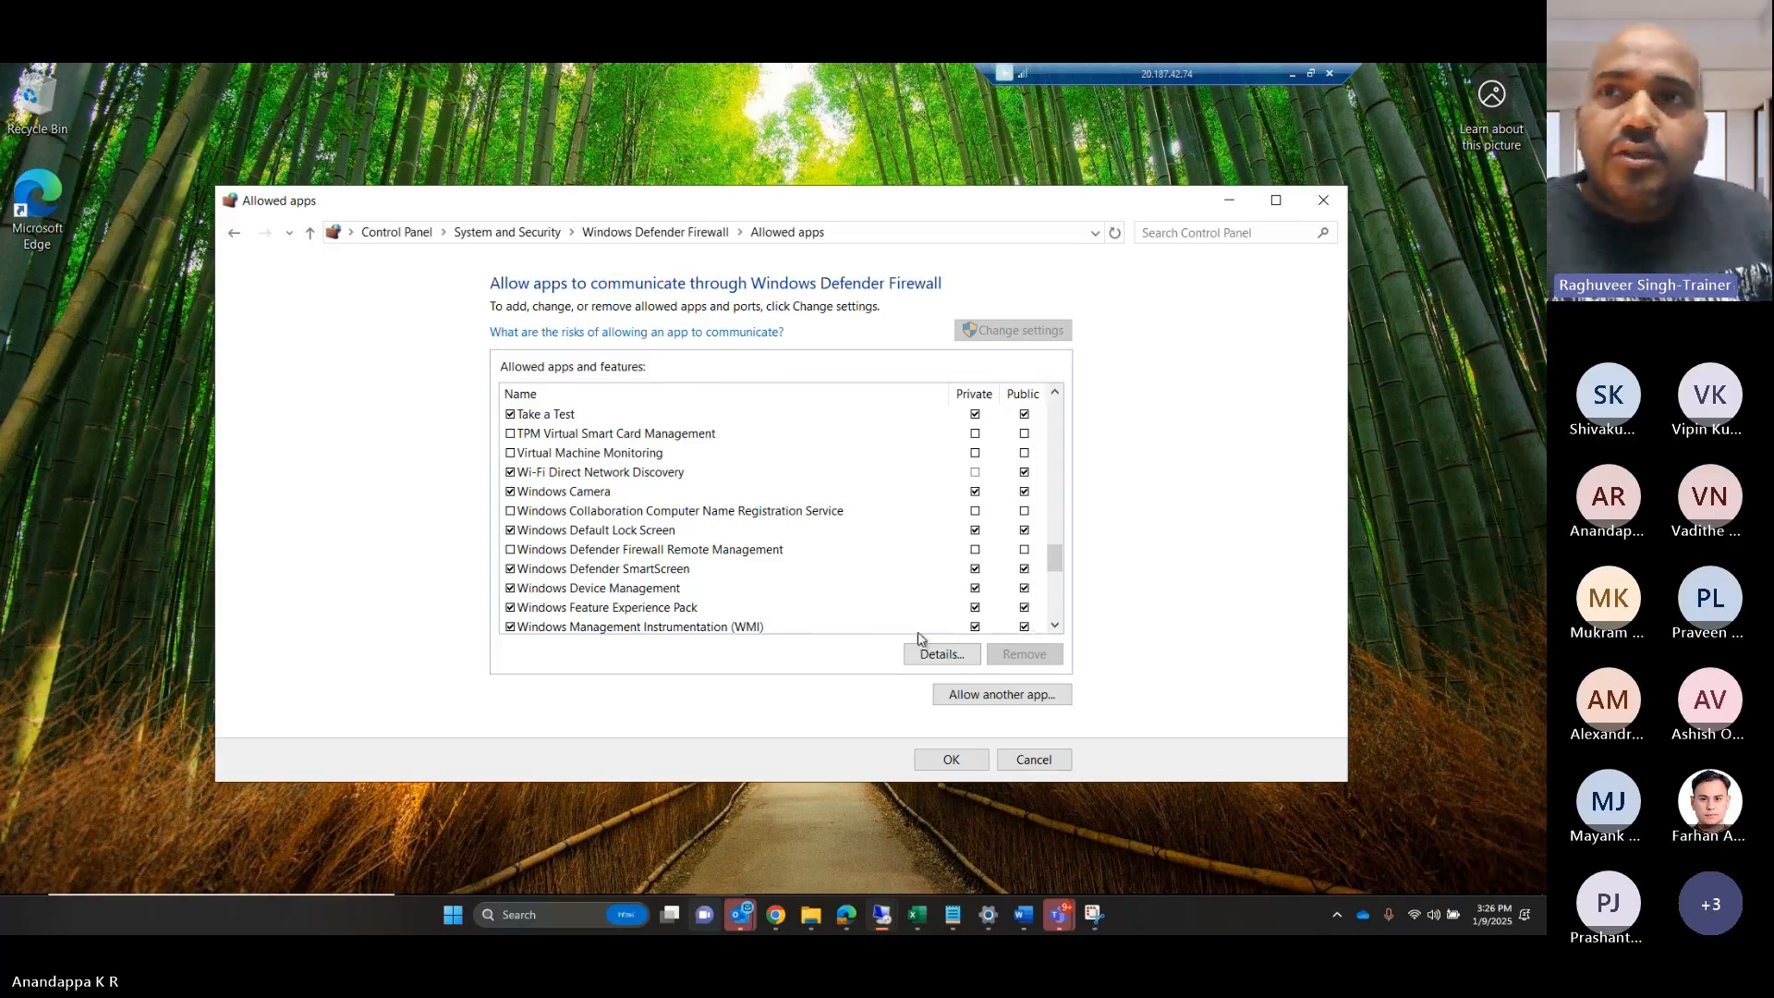
pyautogui.click(1050, 625)
pyautogui.click(1050, 624)
pyautogui.click(1050, 625)
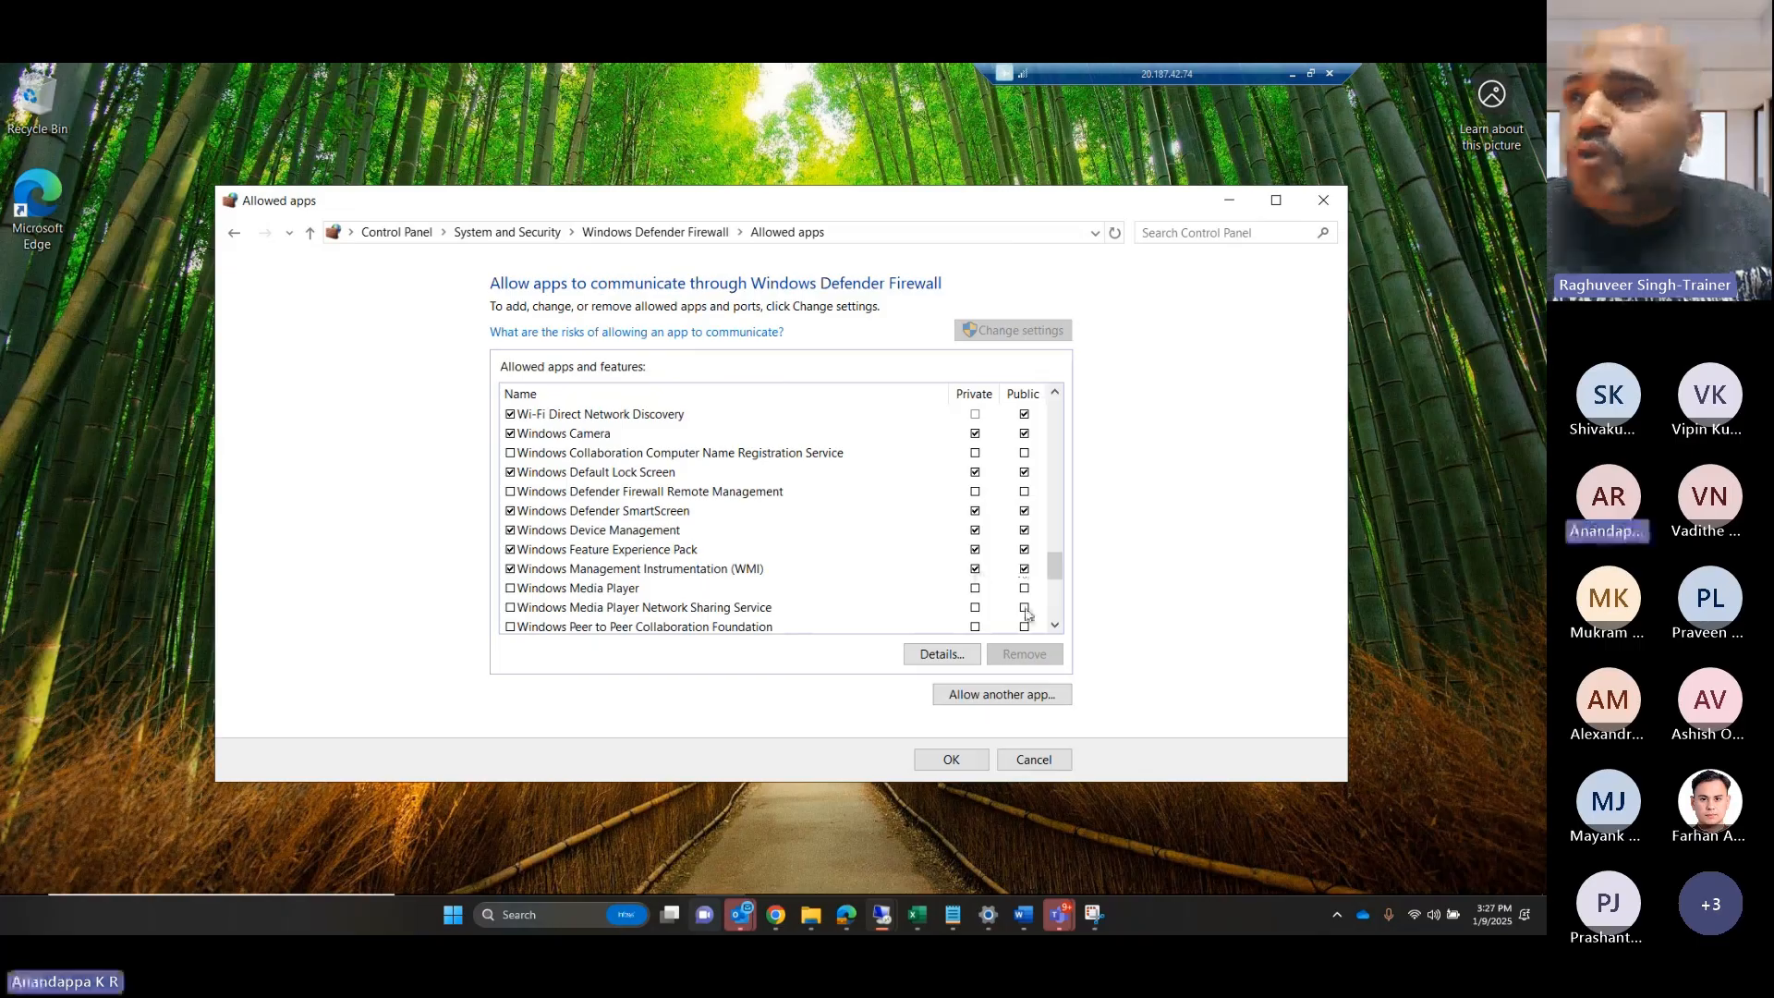
pyautogui.click(953, 763)
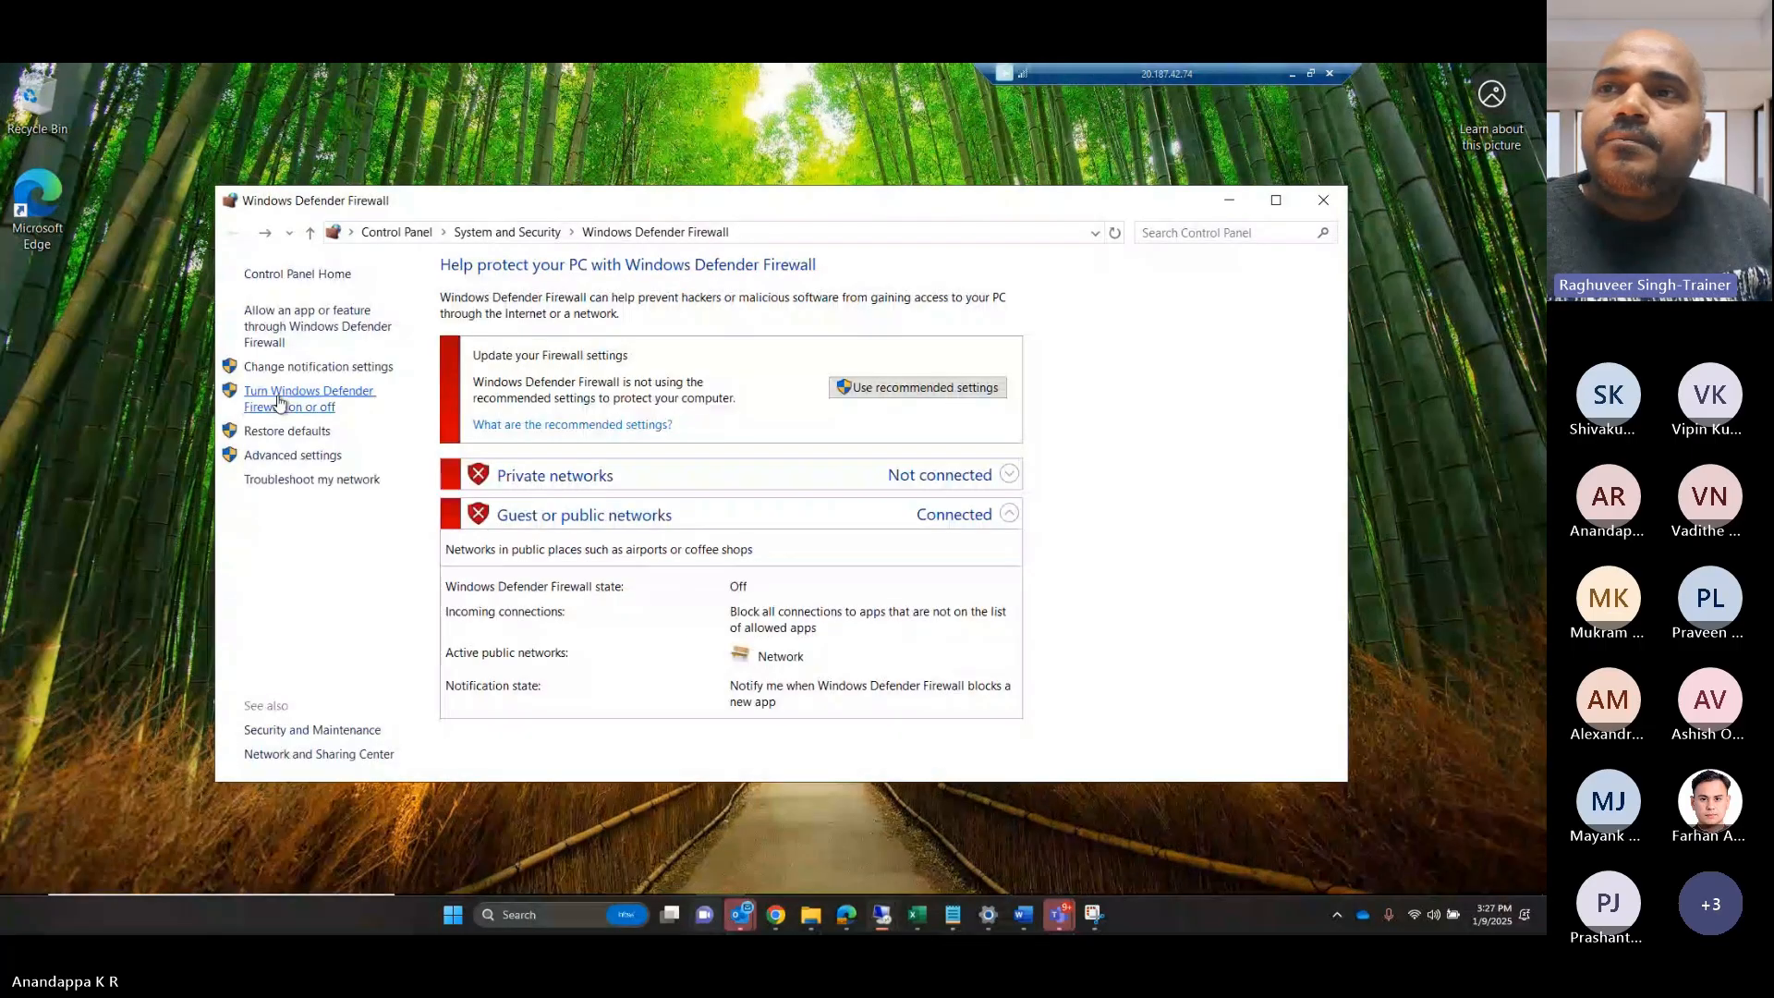
# Step: Check whether Windows Defender Firewall is turned on or off for private and public networks
pyautogui.click(279, 403)
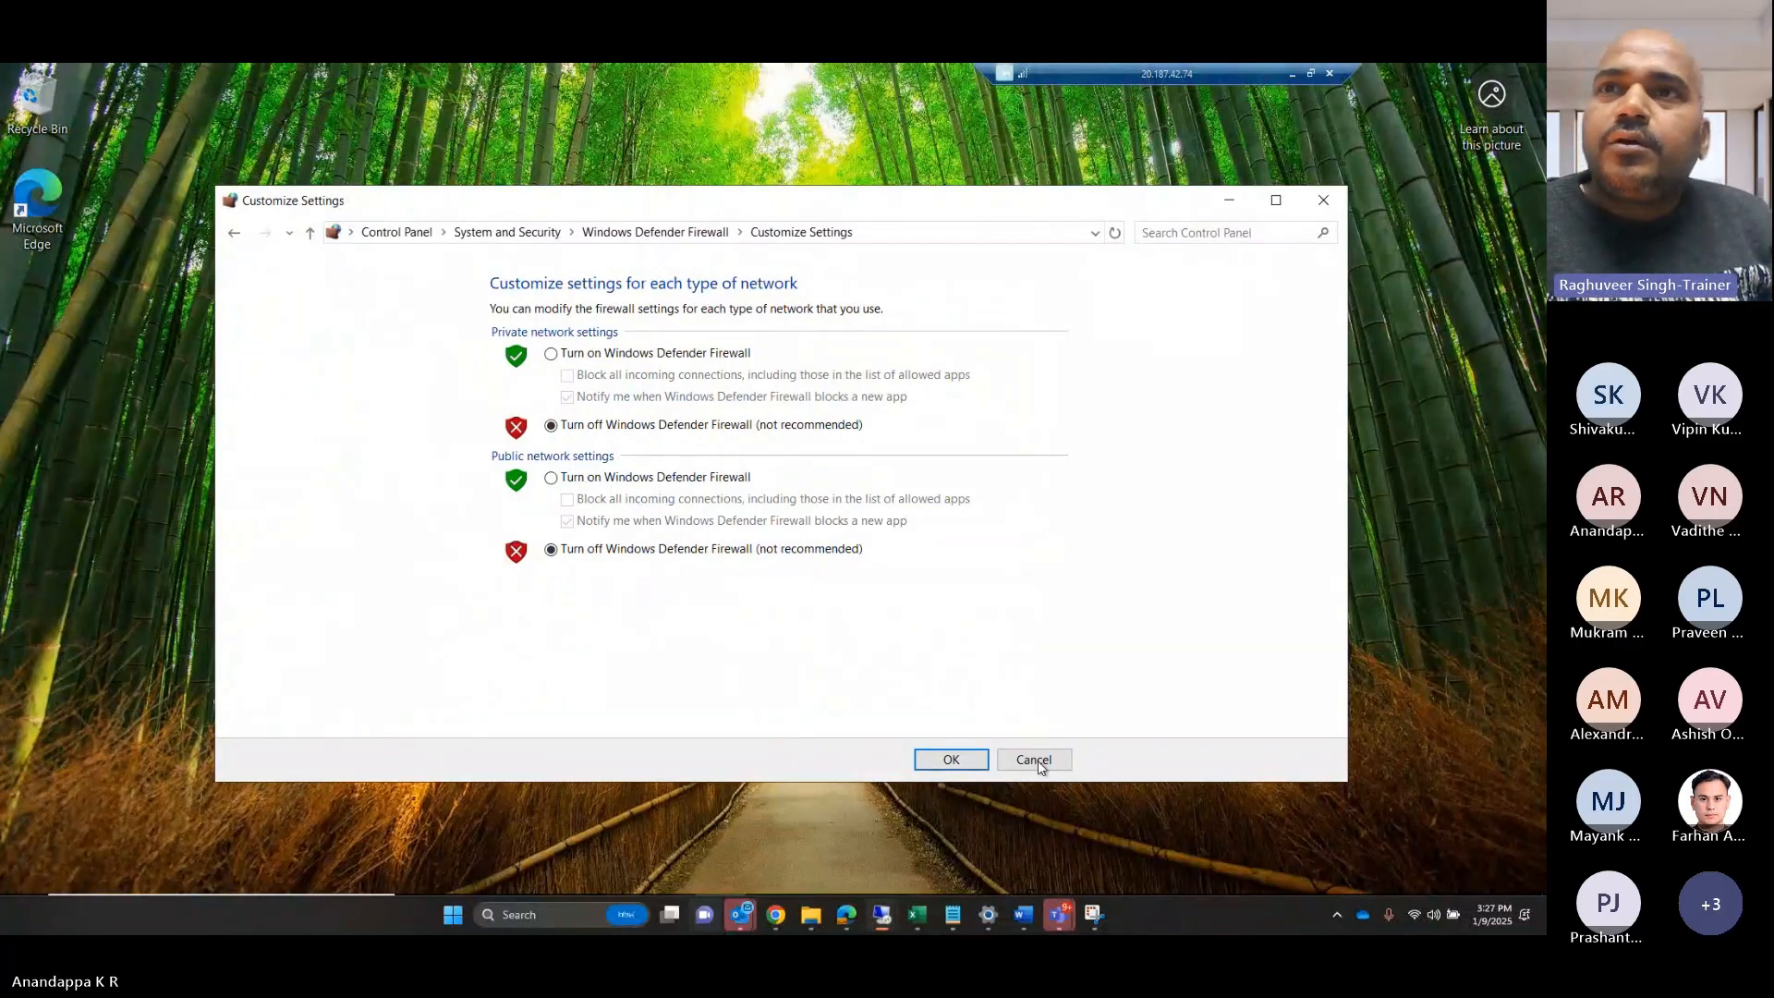
pyautogui.moveTo(882, 917)
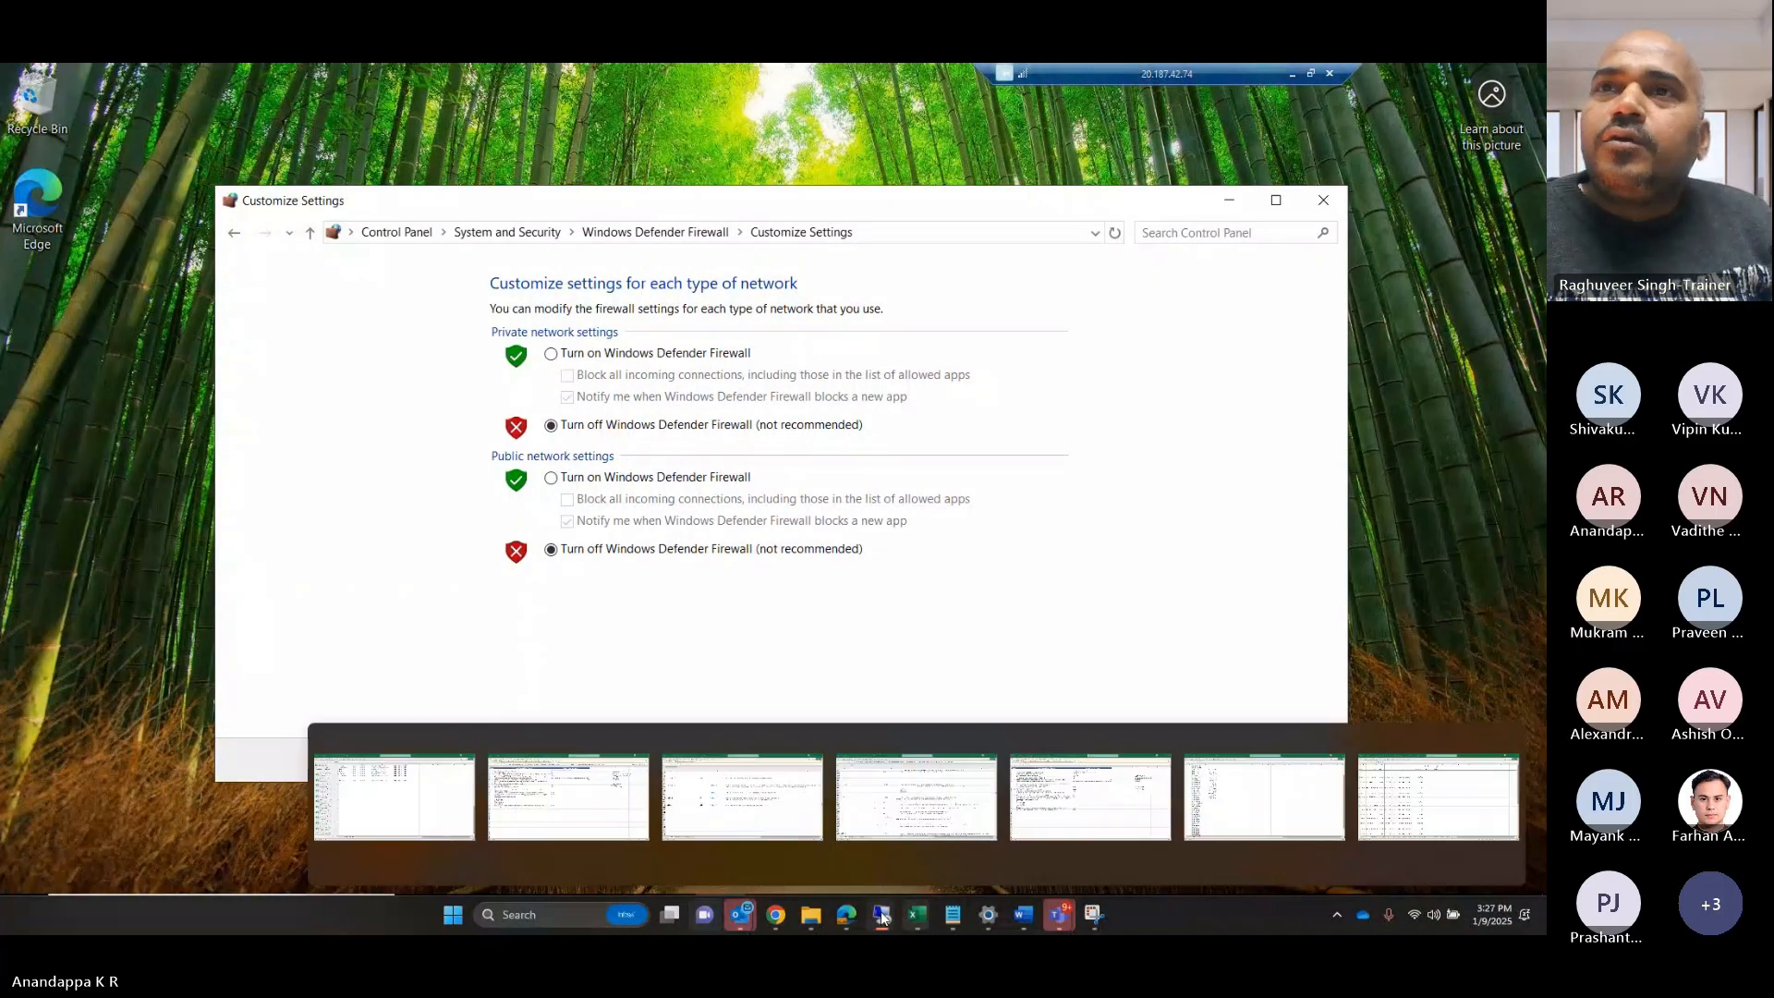
pyautogui.click(783, 806)
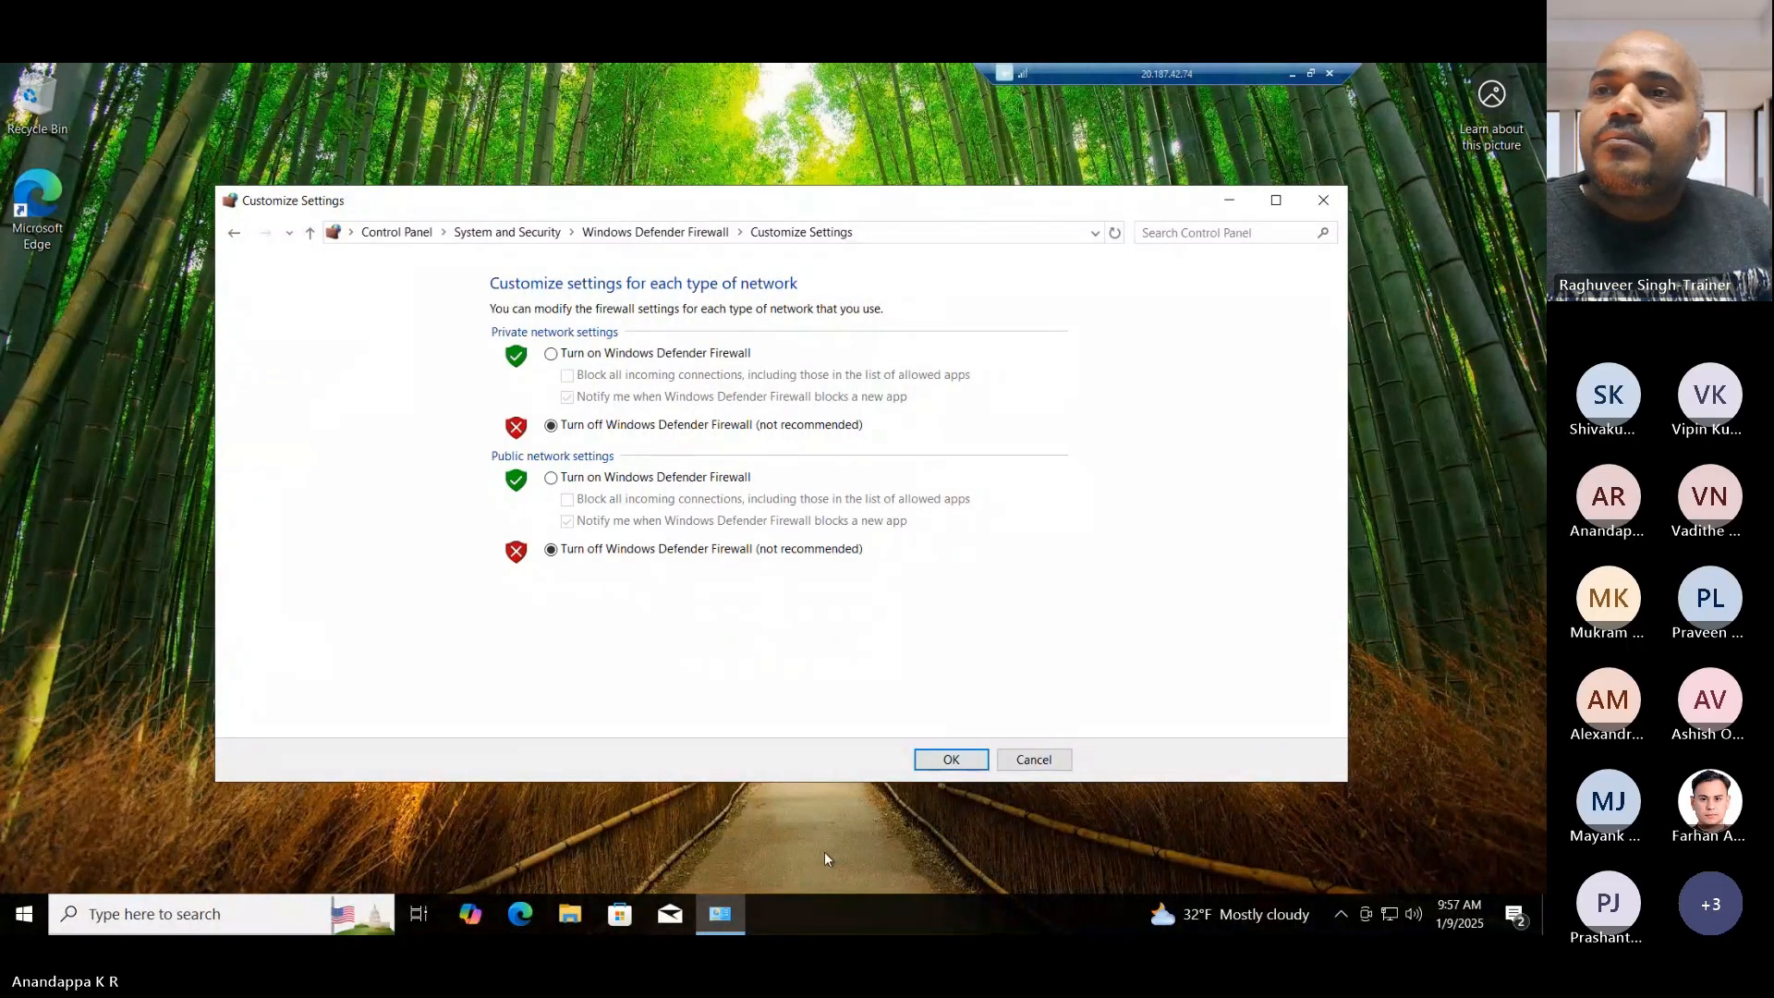
# Step: Return to the 52.175.245.185 session and recheck the firewall permissions of File and Printer Sharing and Windows Management Instrumentation (WMI)
pyautogui.click(1292, 74)
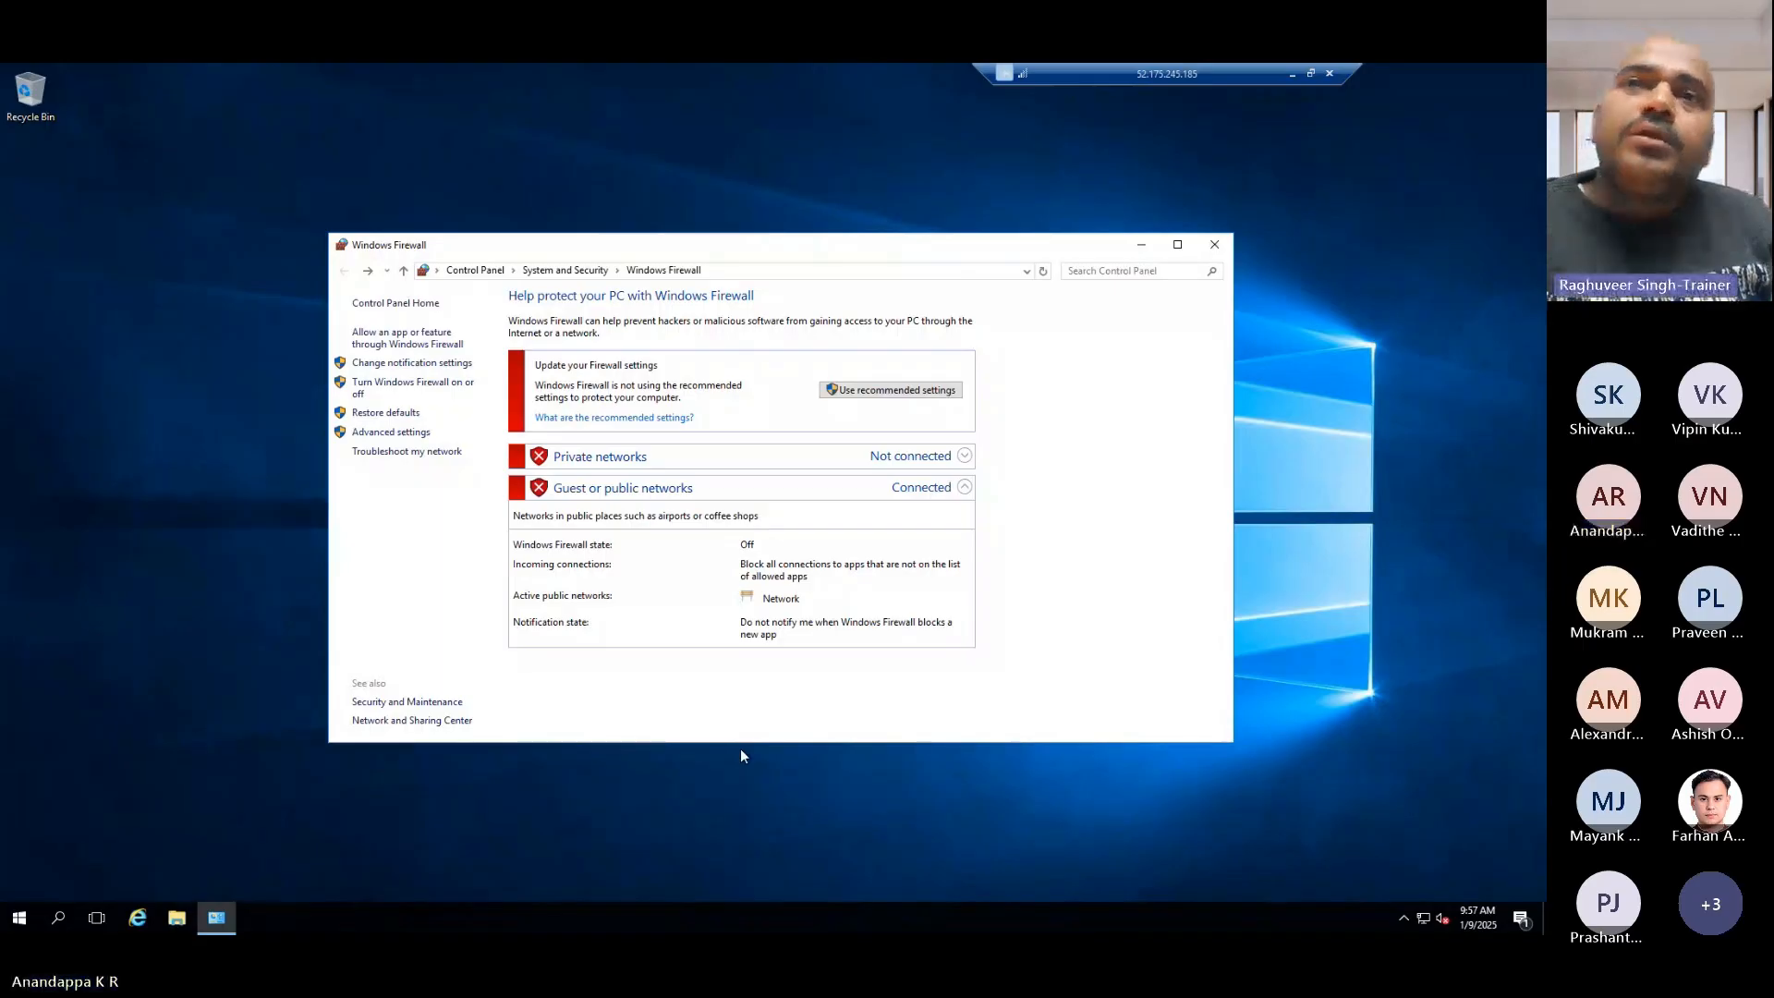
pyautogui.click(374, 345)
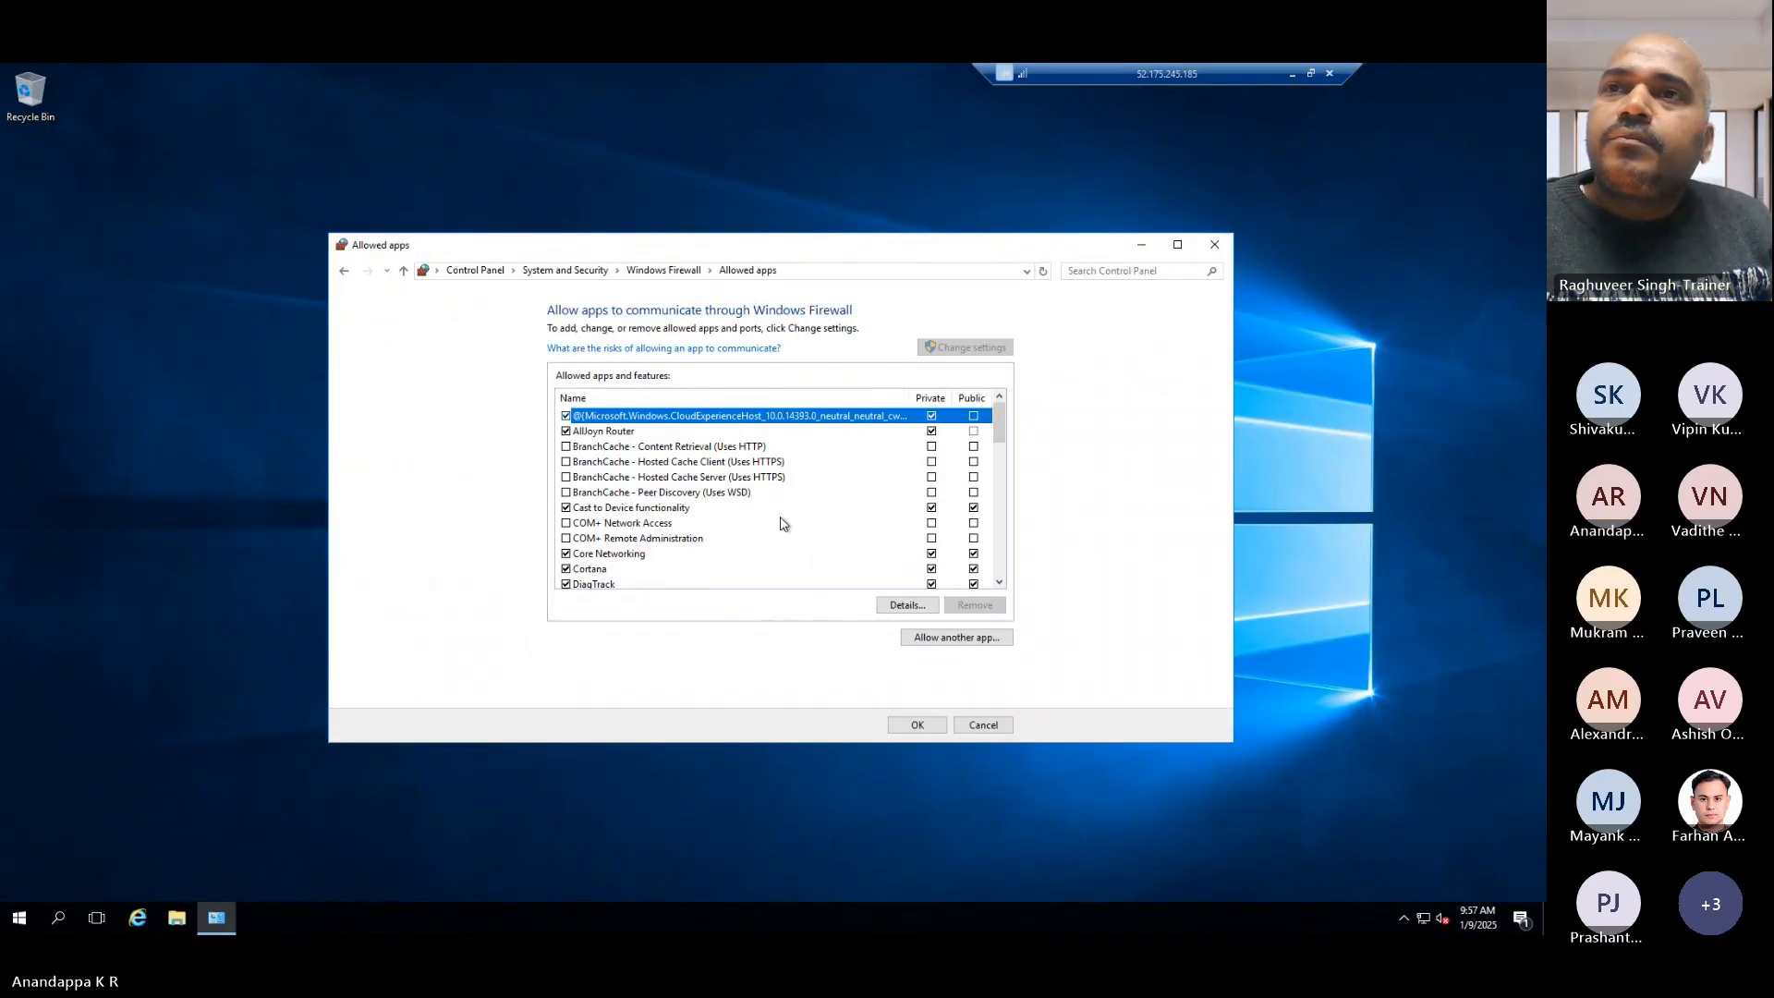
pyautogui.click(999, 582)
pyautogui.click(999, 582)
pyautogui.click(999, 582)
pyautogui.click(998, 582)
pyautogui.click(999, 582)
pyautogui.click(998, 582)
pyautogui.click(998, 582)
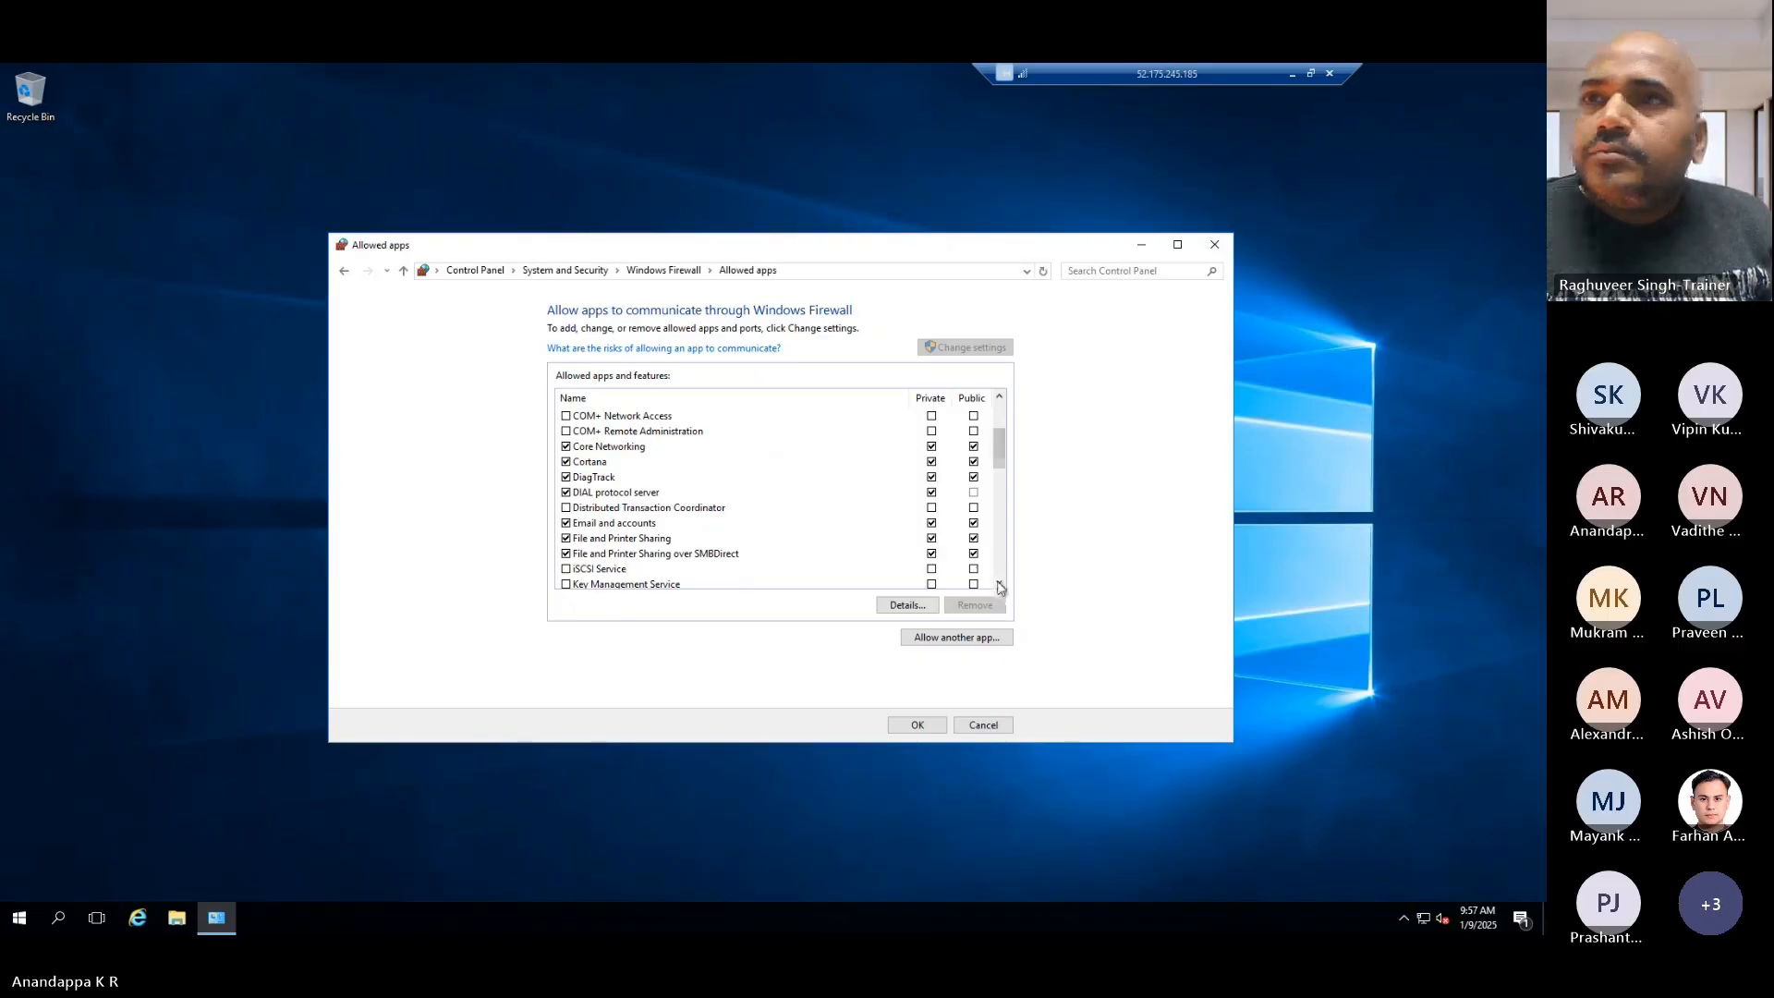
pyautogui.scroll(-7, 1001, 588)
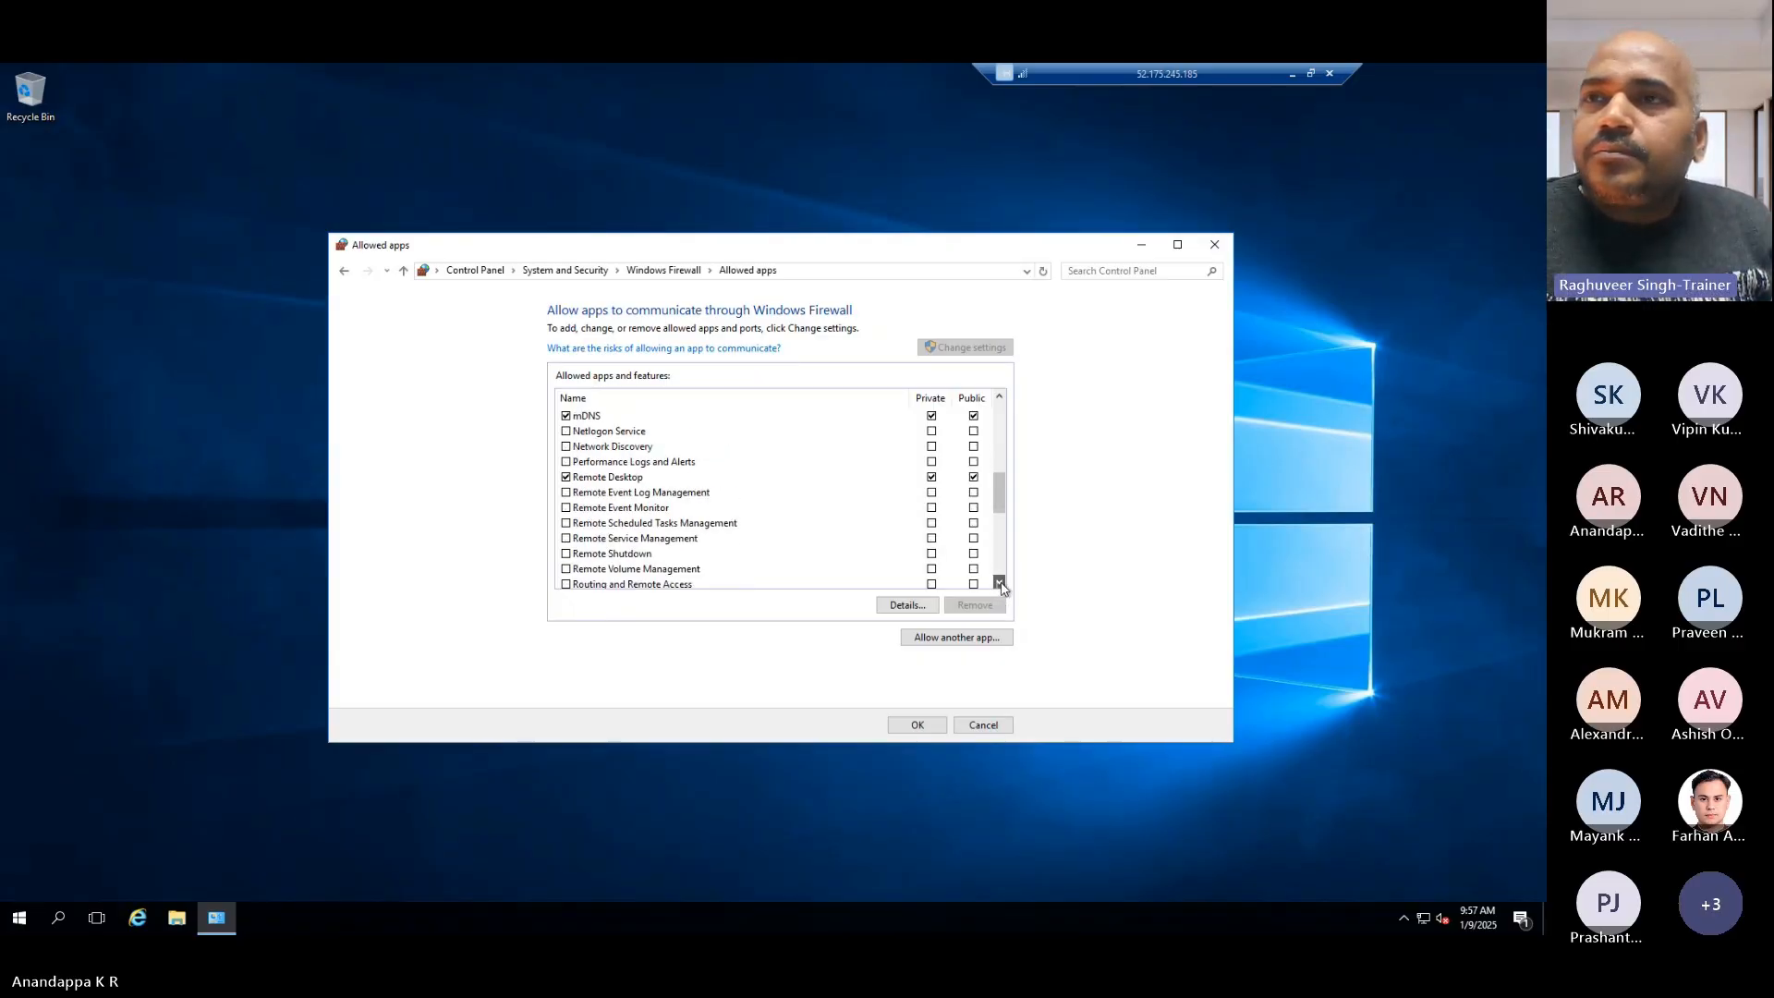
pyautogui.click(999, 582)
pyautogui.click(998, 582)
pyautogui.click(998, 582)
pyautogui.click(999, 582)
pyautogui.scroll(-1, 998, 584)
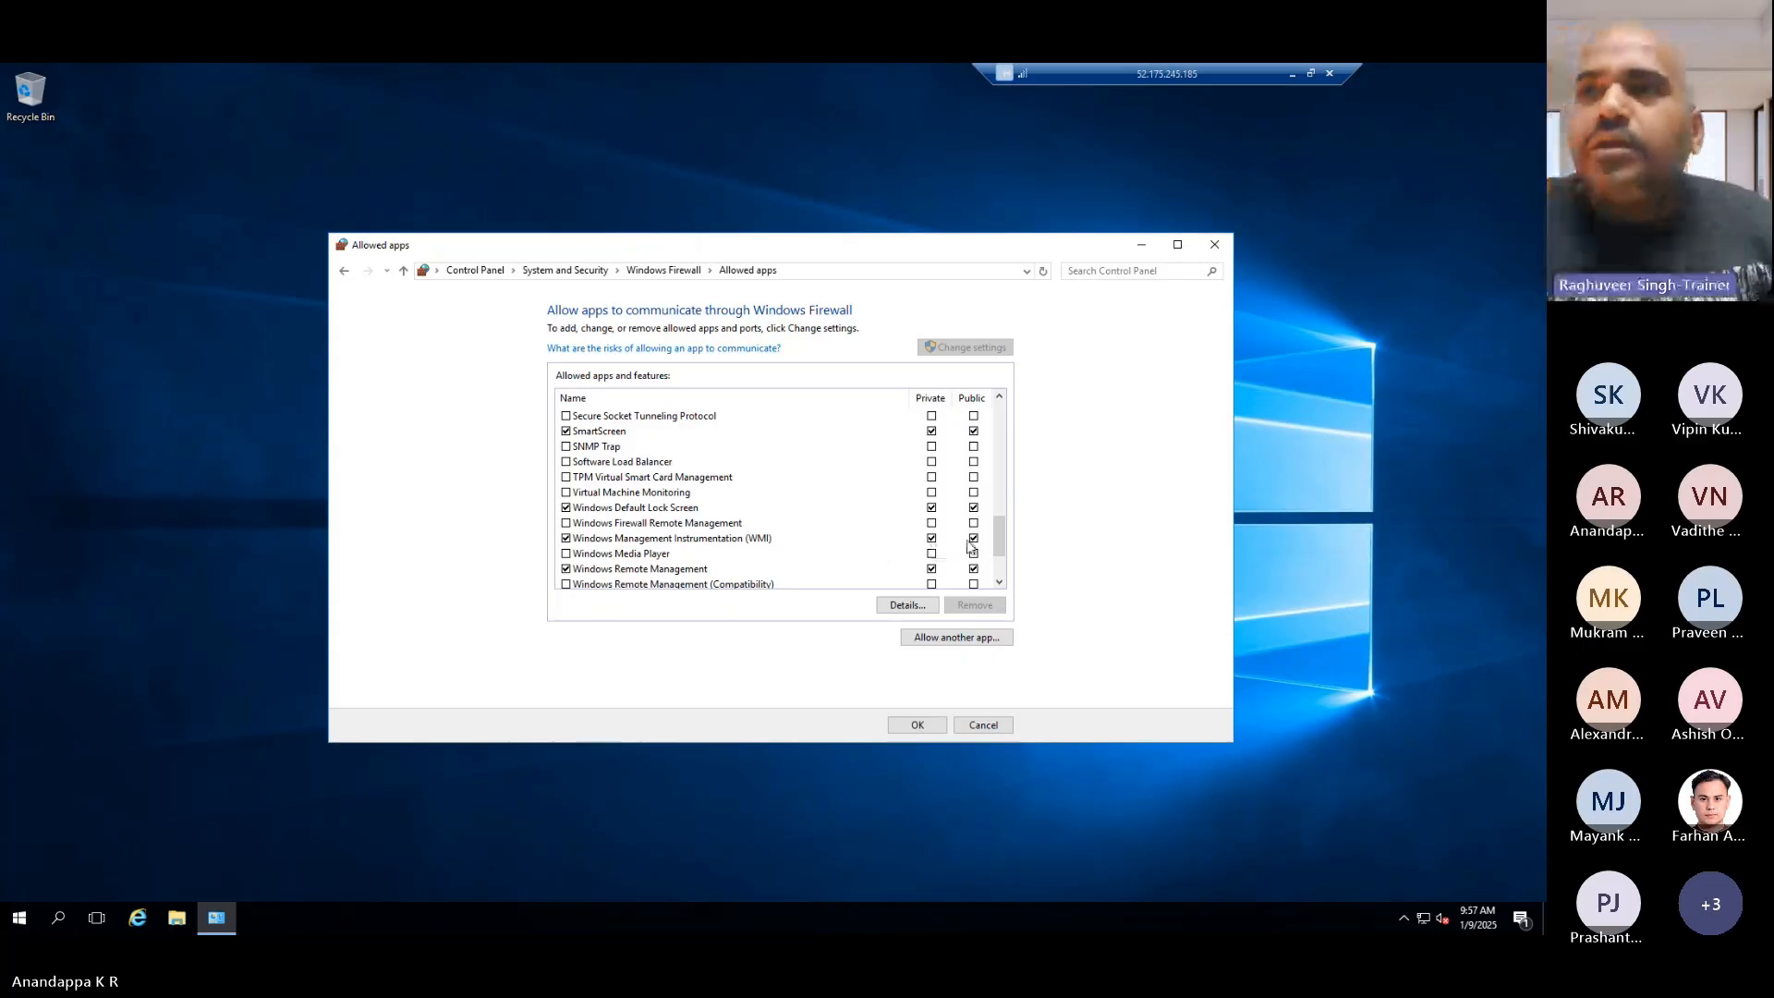
pyautogui.click(937, 725)
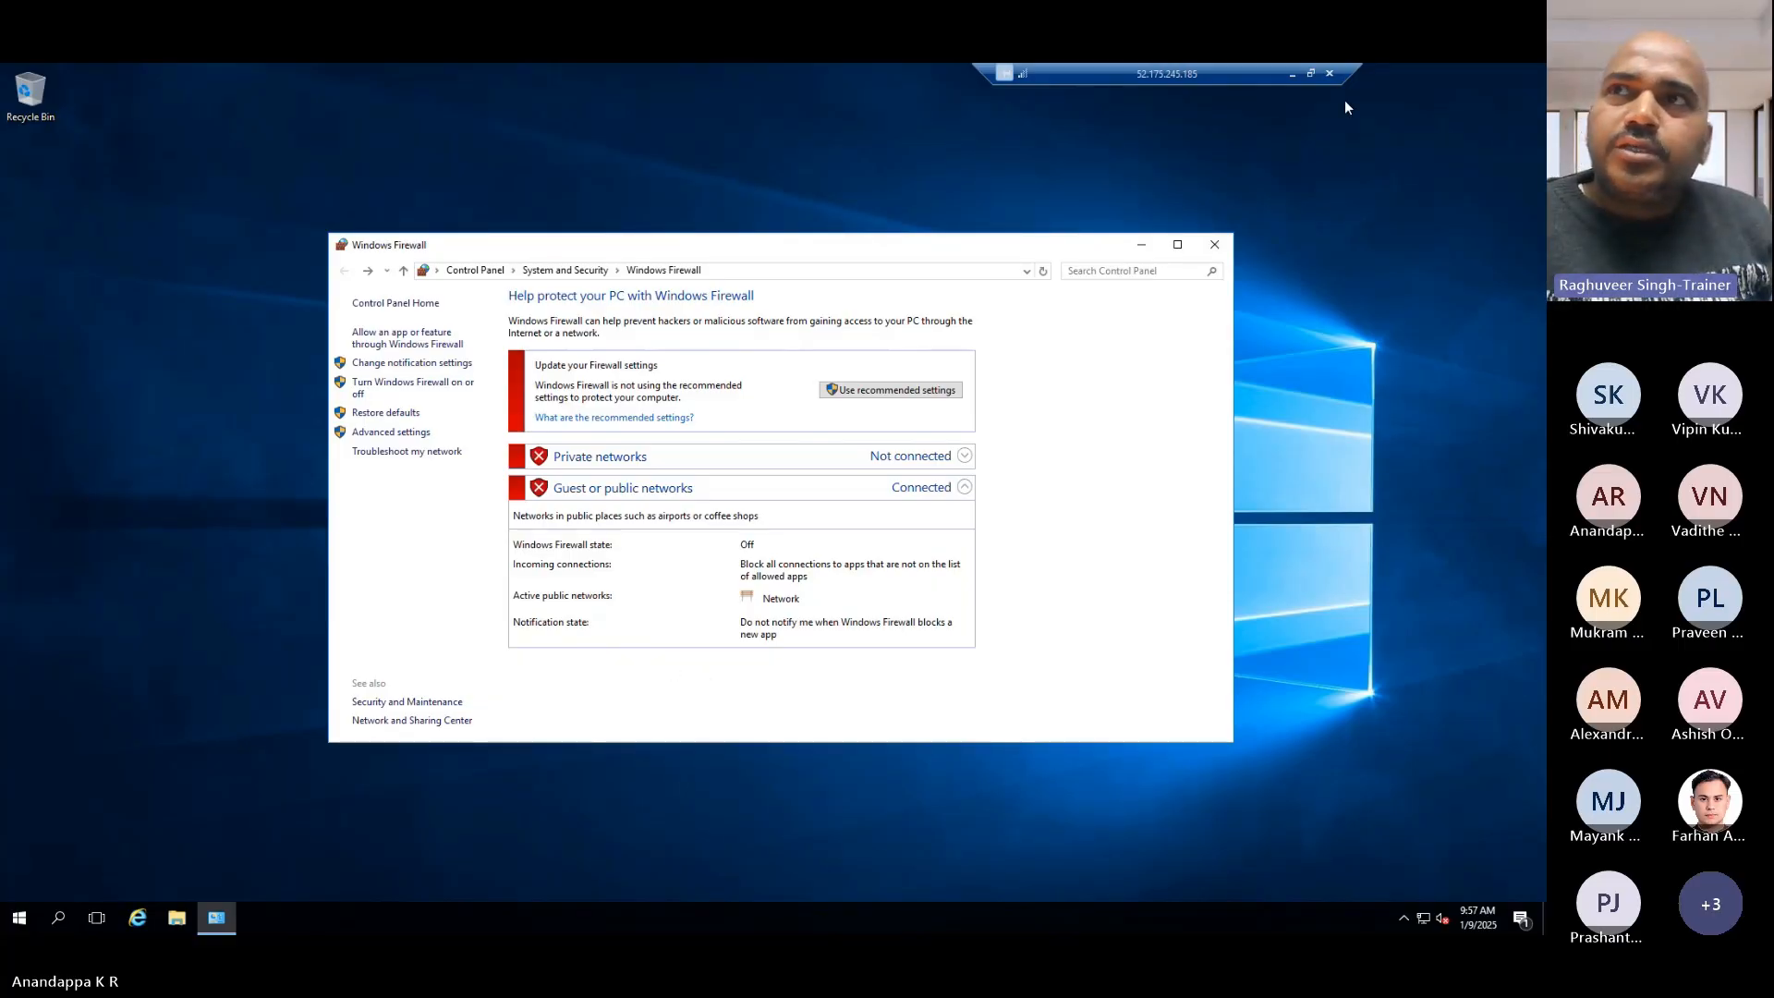
# Step: Return to the Qualys scan history and reload the scans list to check the perimeter scan's status
pyautogui.click(1291, 73)
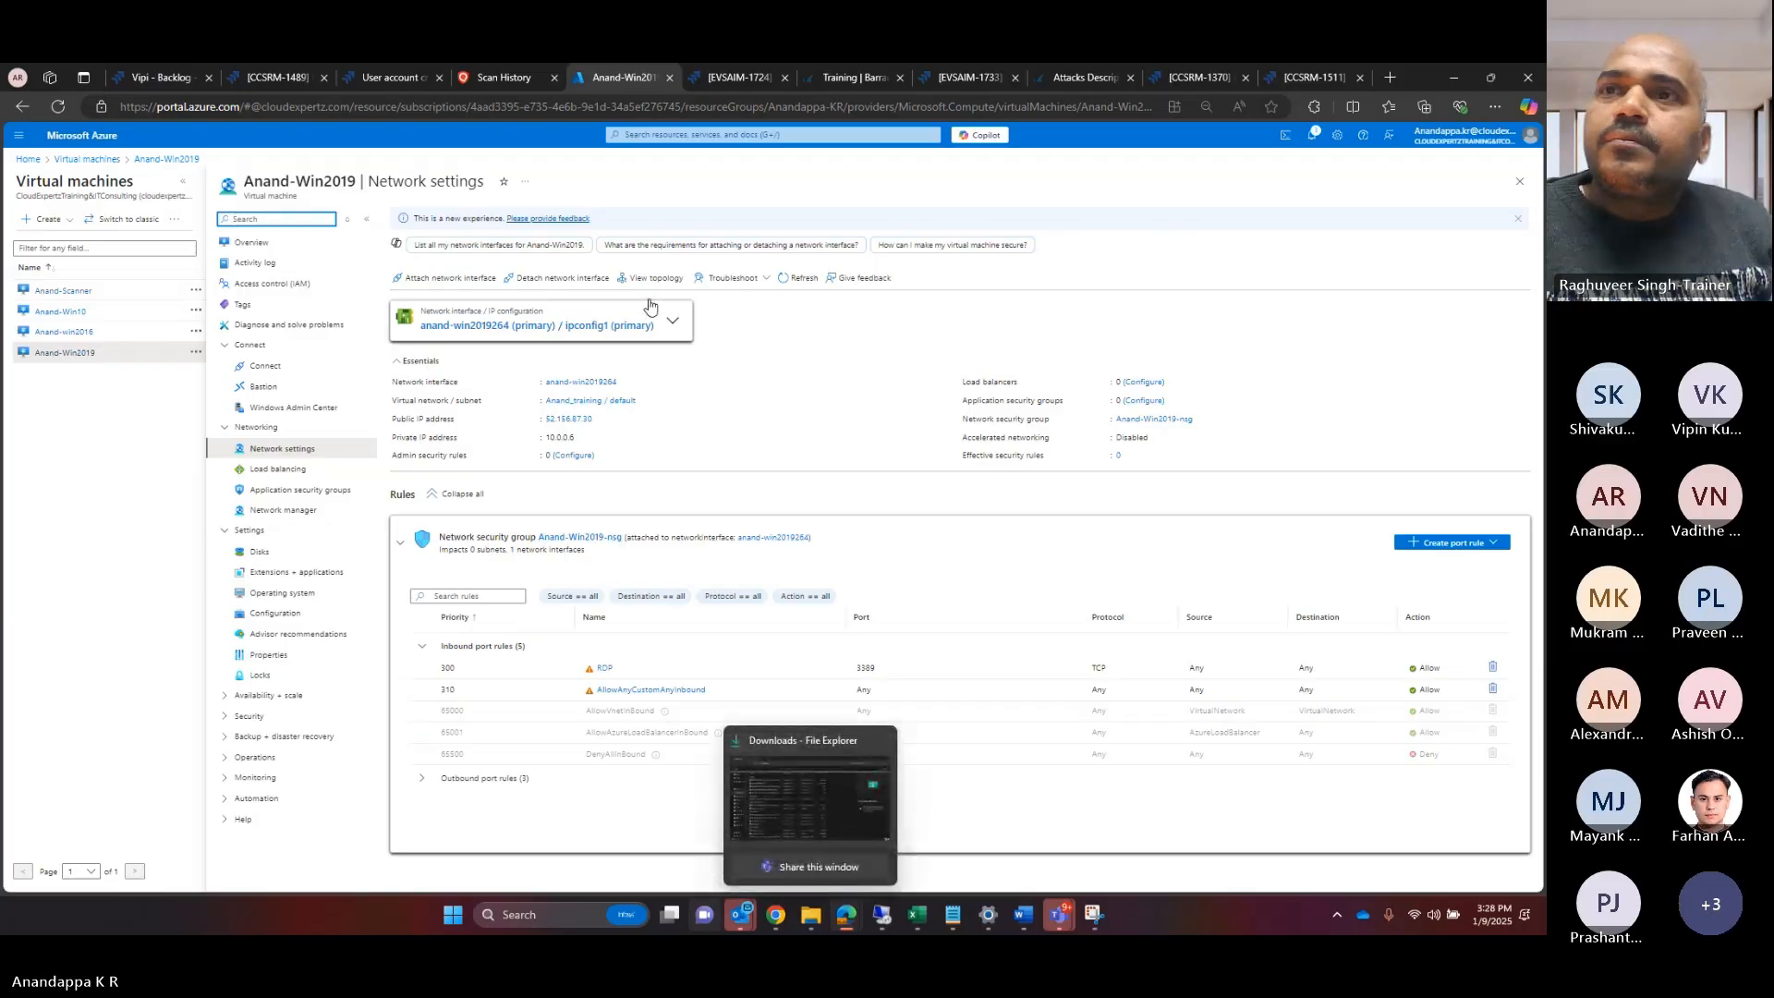
pyautogui.click(502, 77)
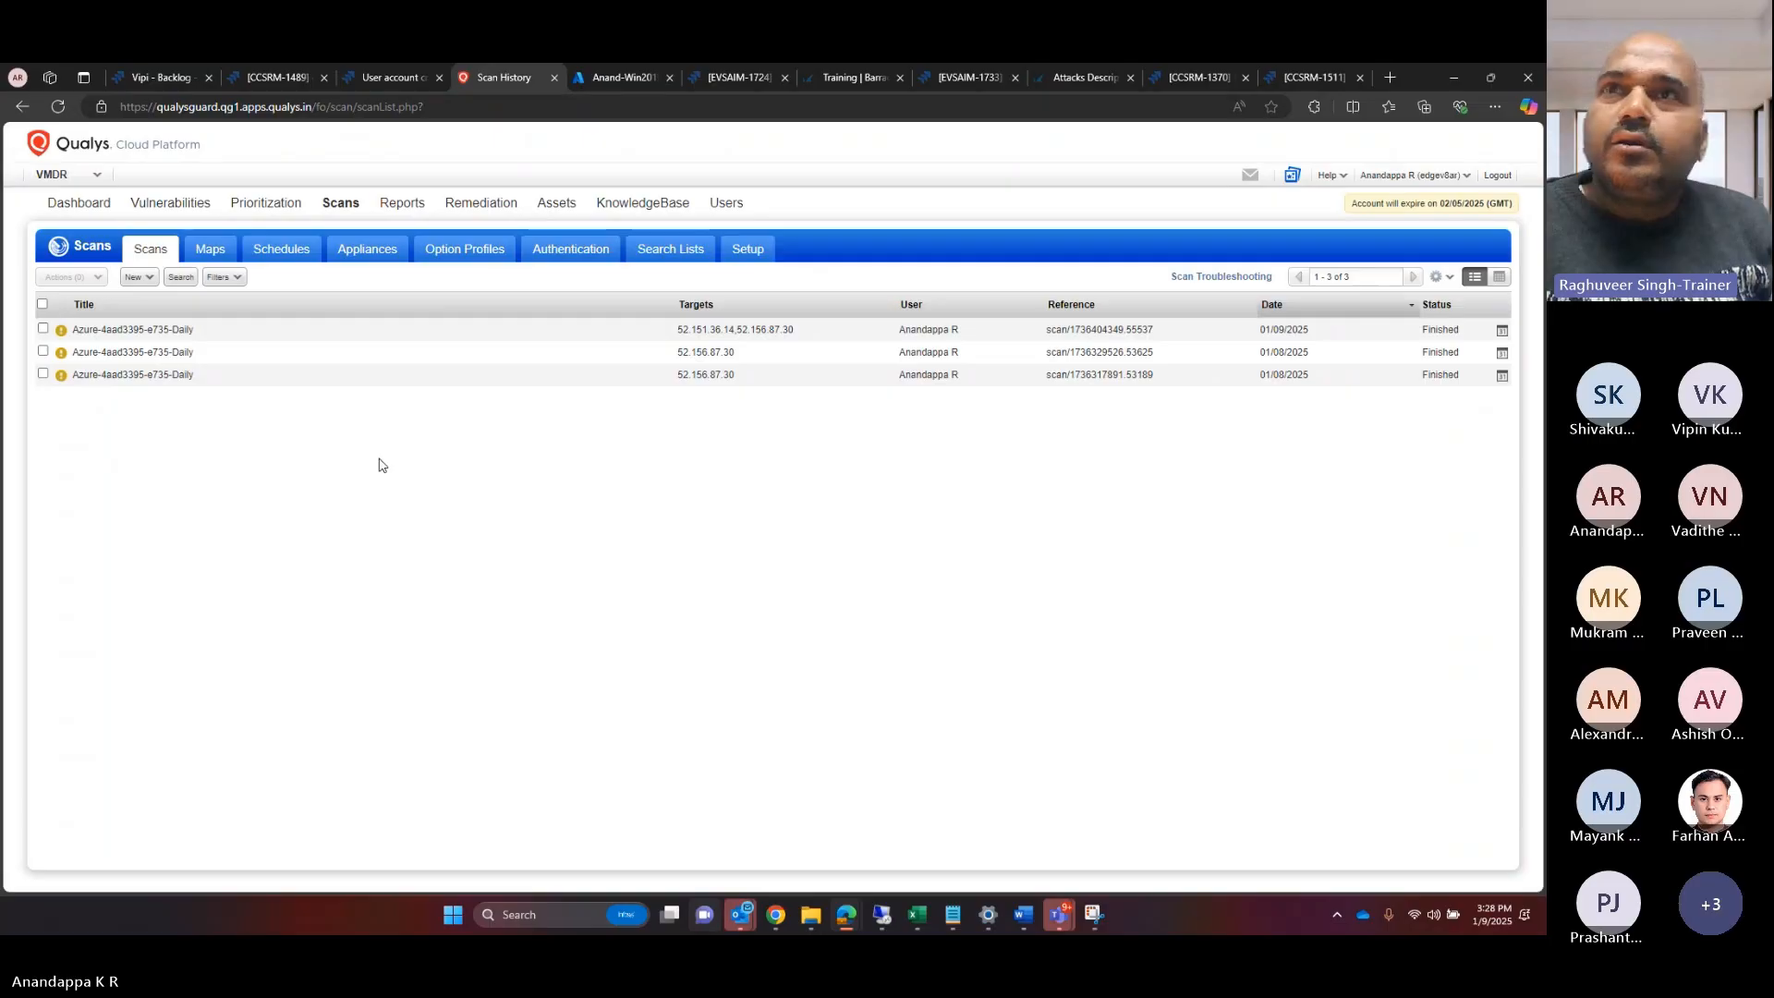
pyautogui.click(58, 106)
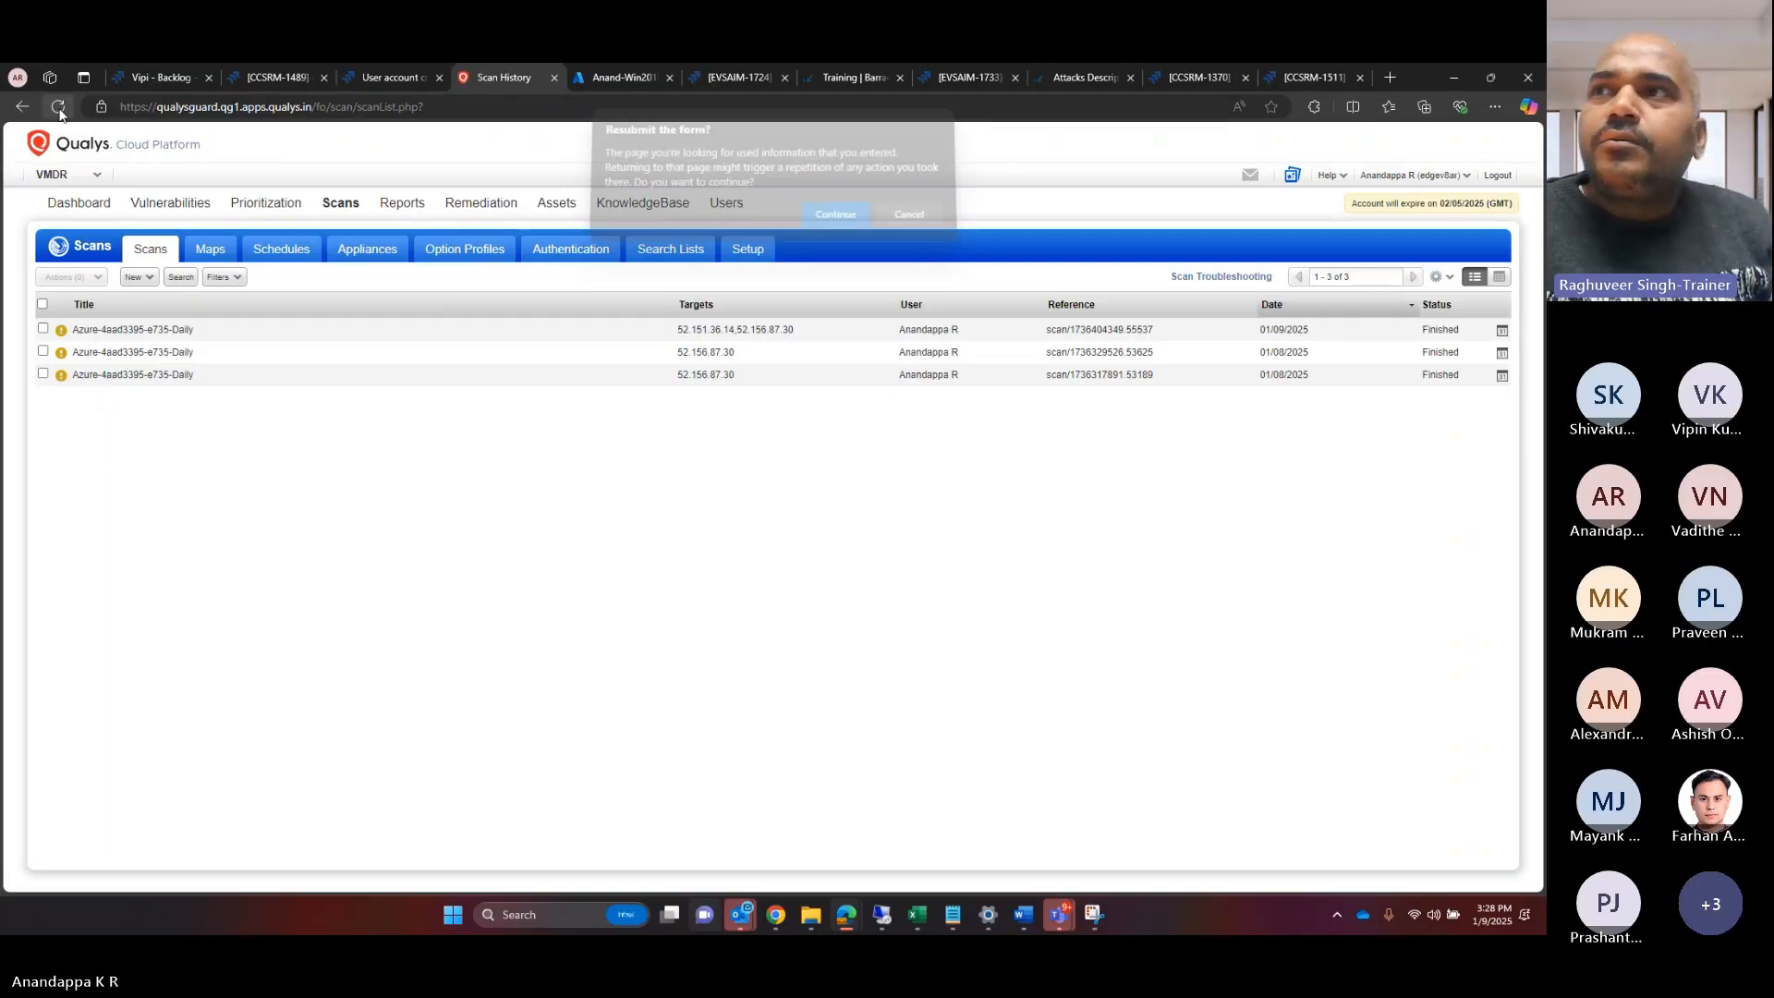
pyautogui.click(834, 222)
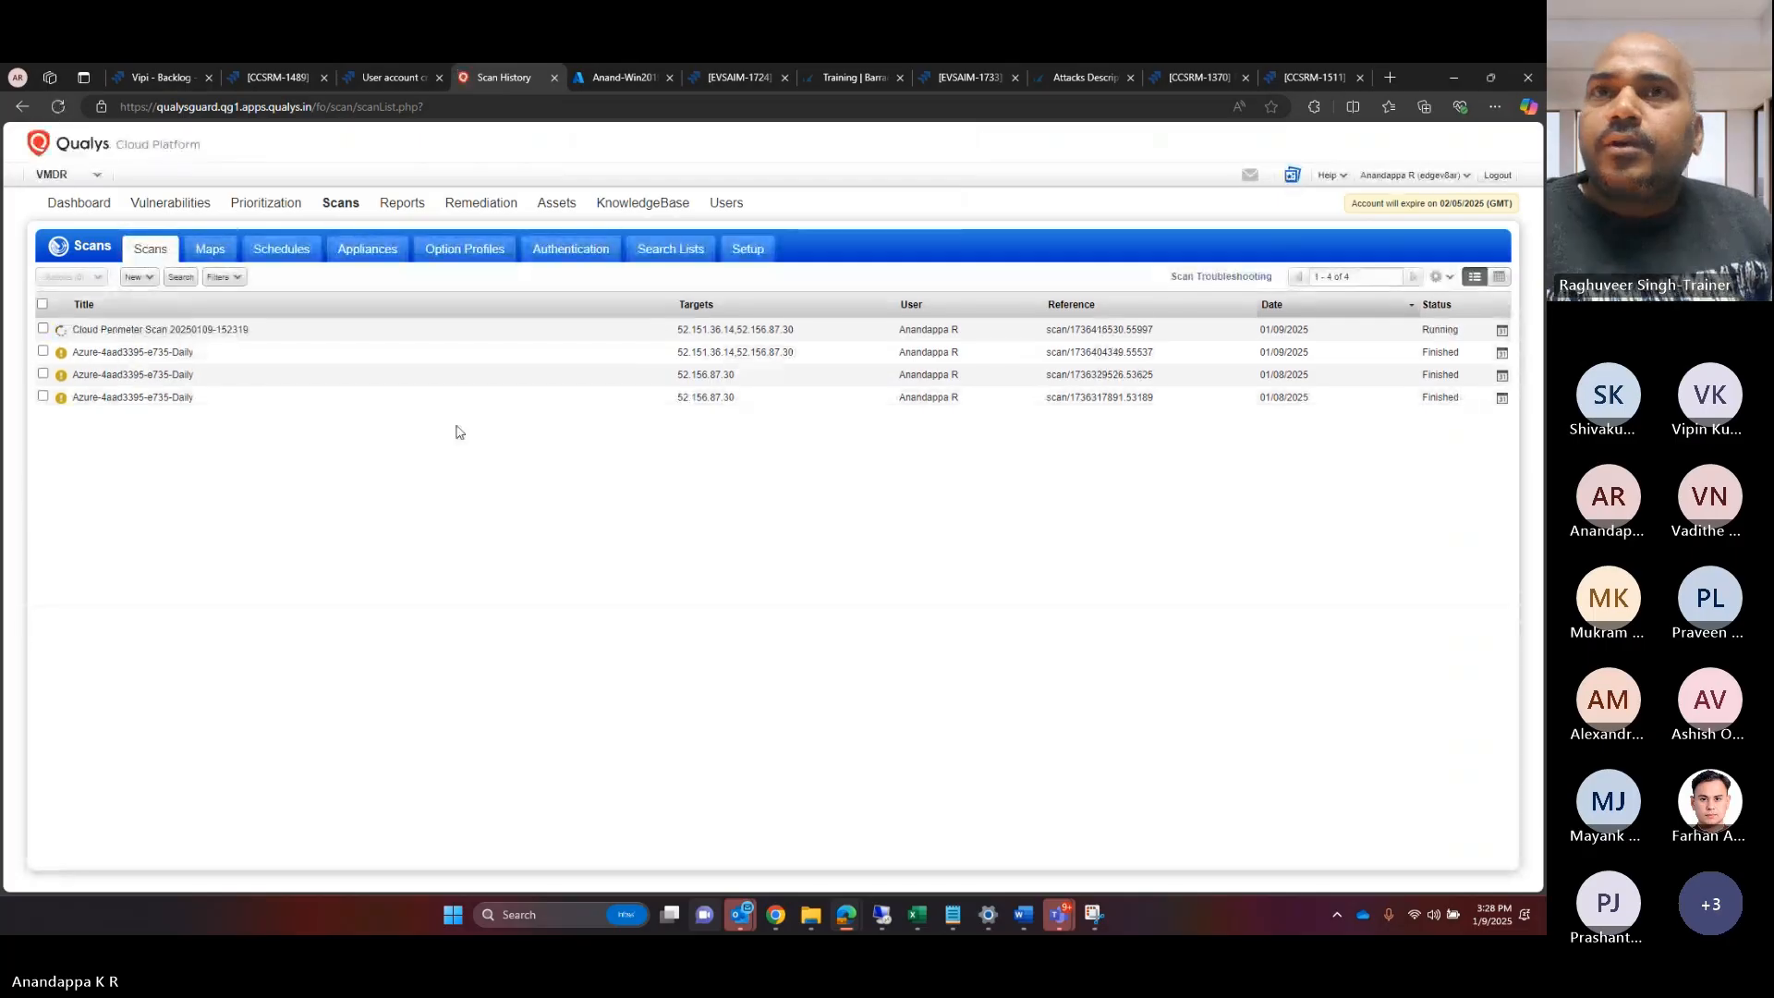
# Step: Compare the running Cloud Perimeter Scan's preview with the status summary of the latest Azure-4aad3395-e735-Daily scan
pyautogui.click(196, 338)
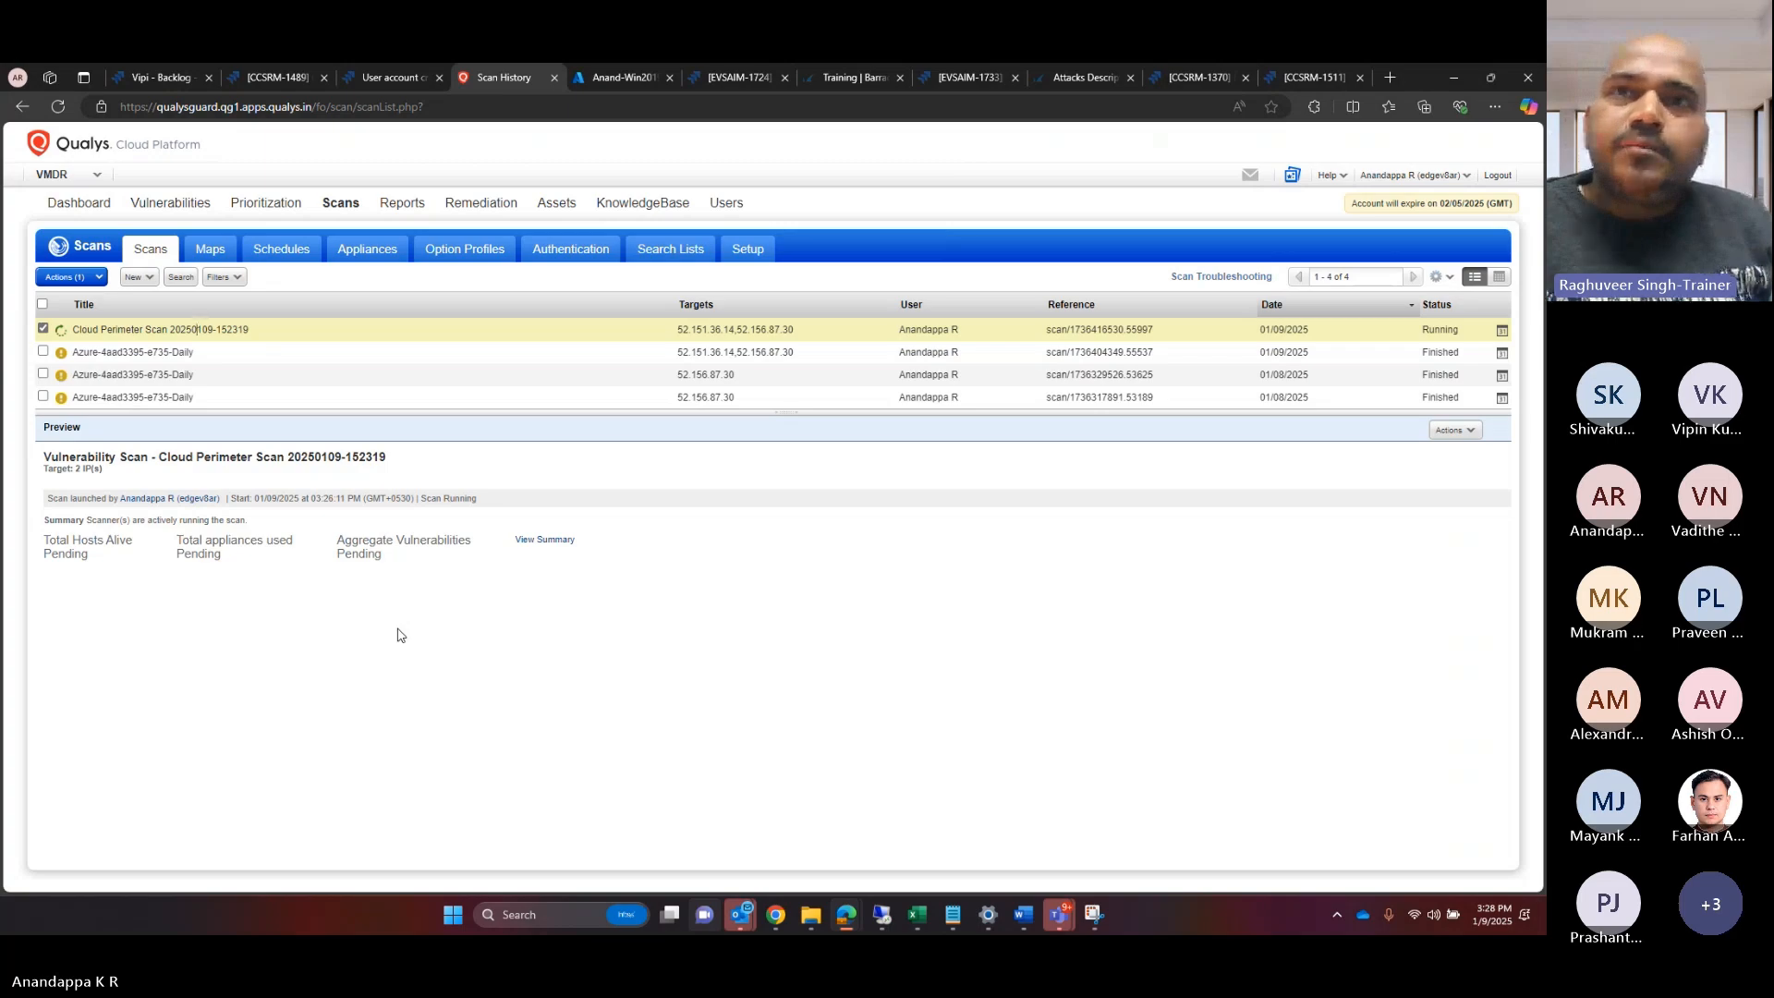
pyautogui.click(112, 360)
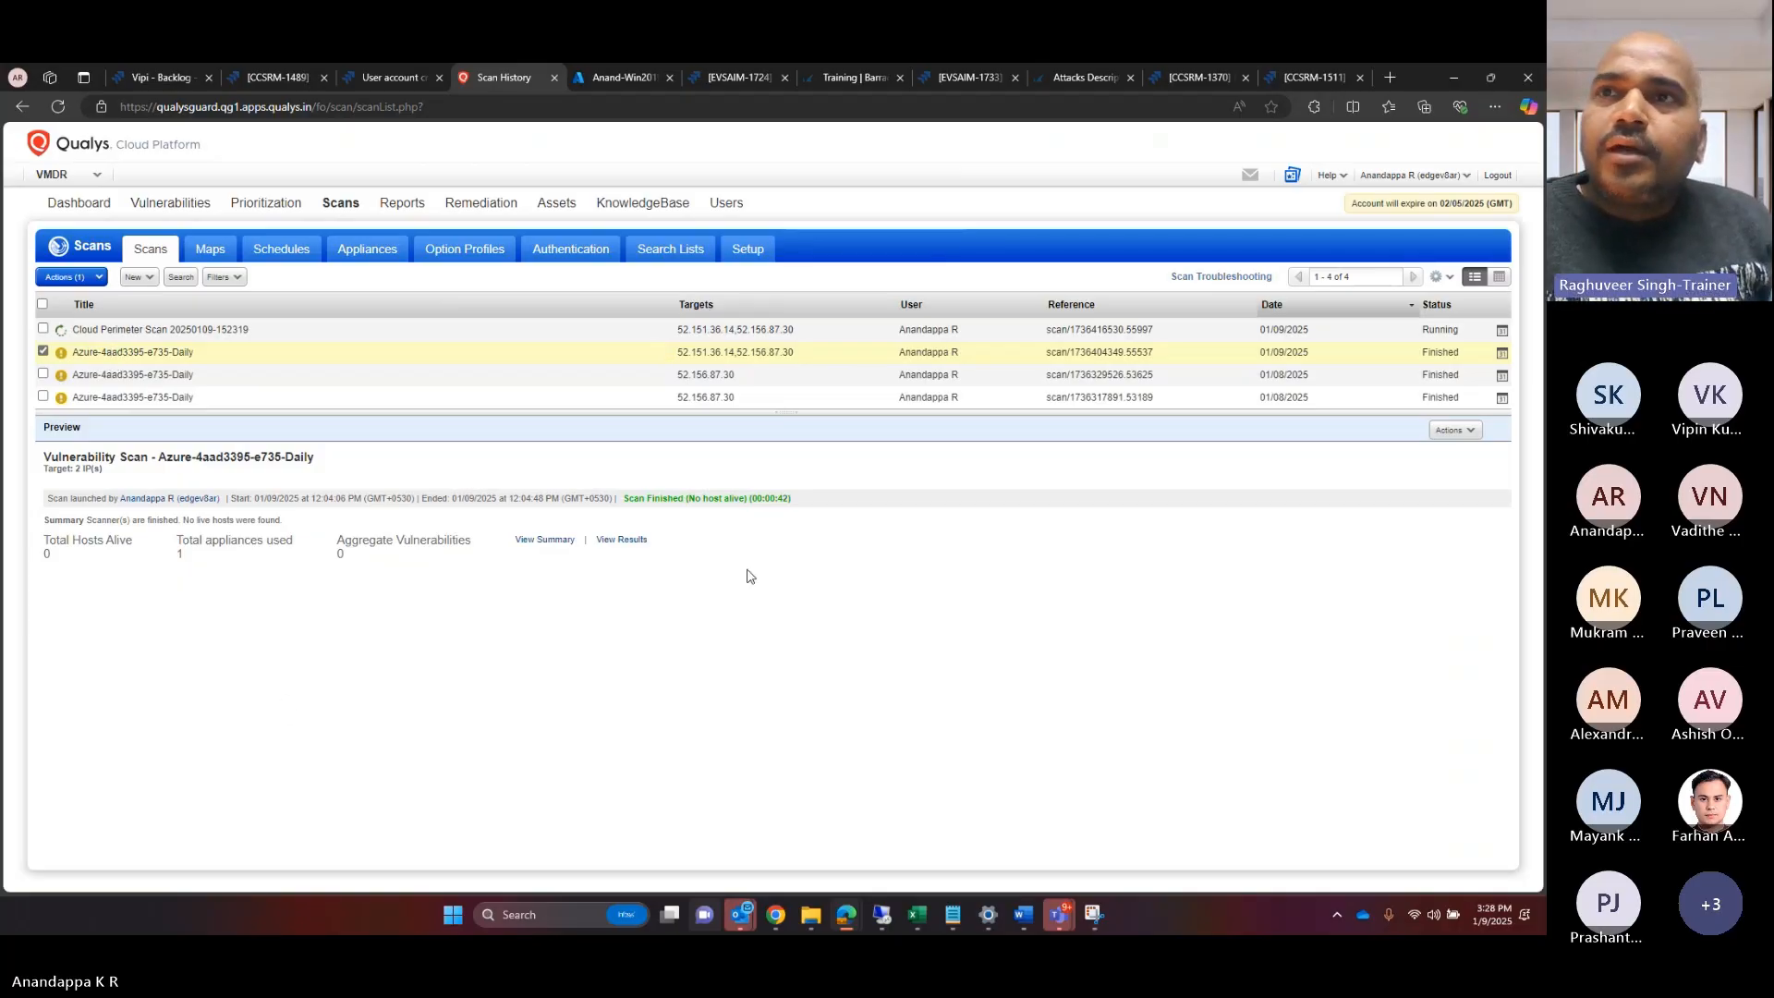
pyautogui.click(546, 540)
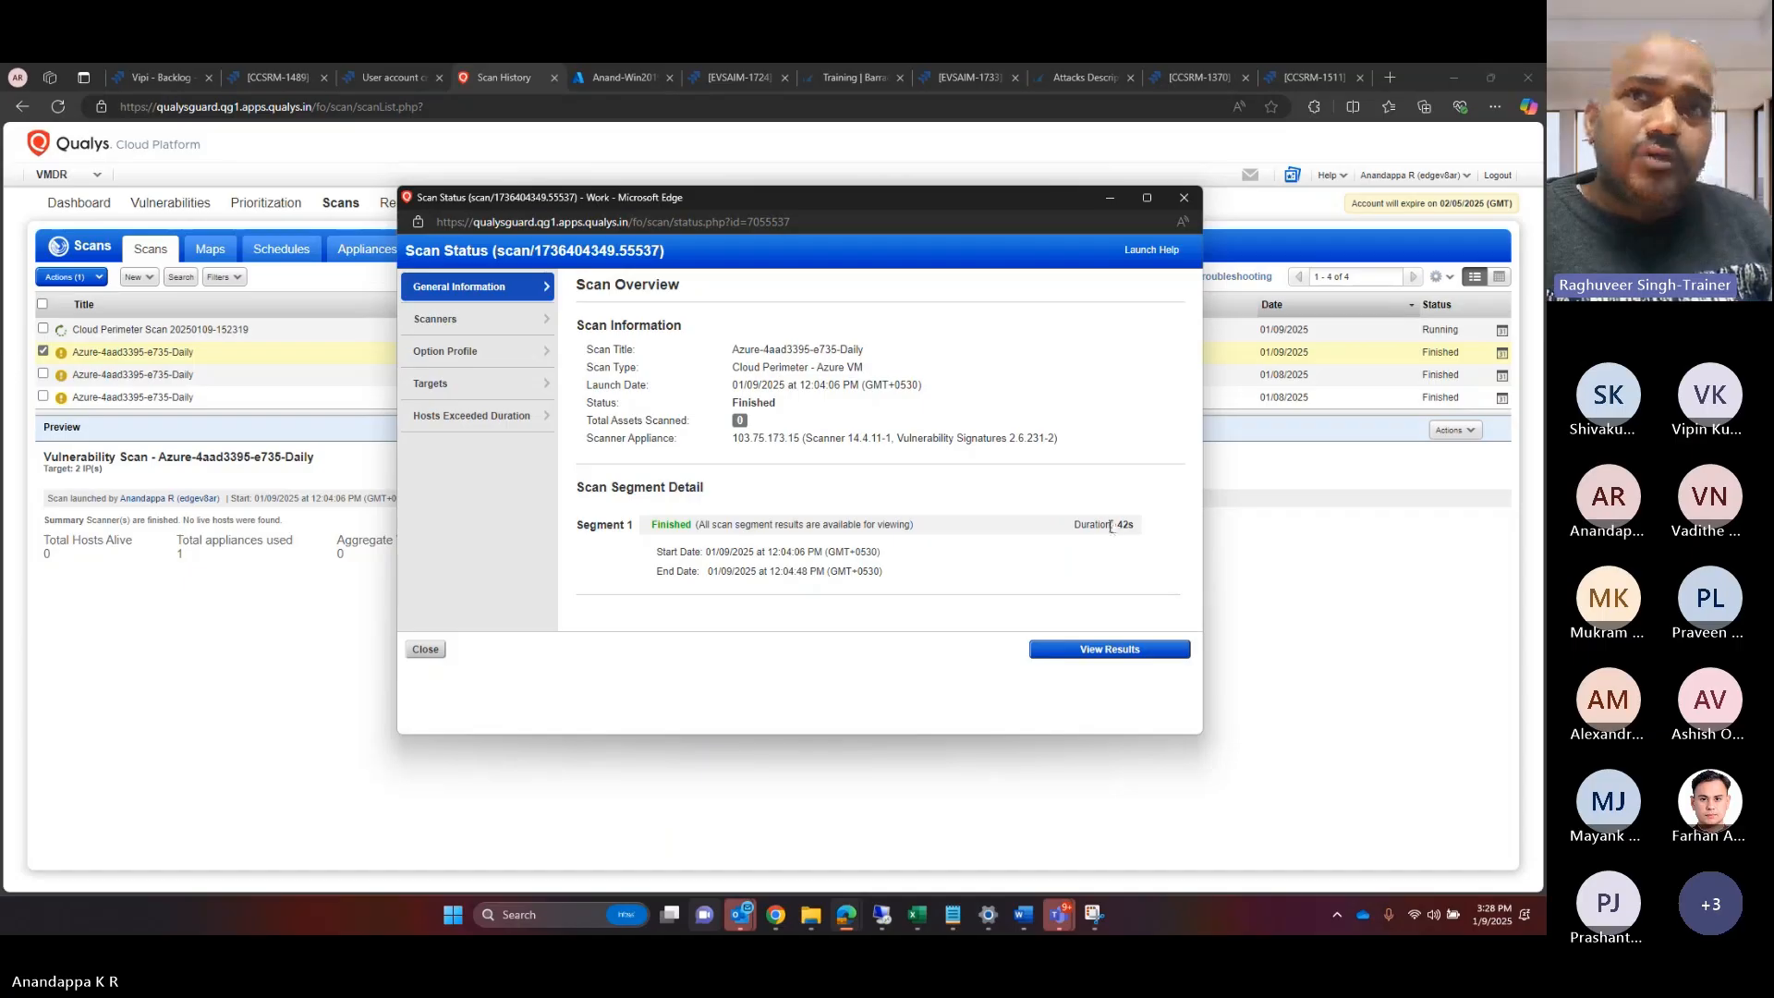
pyautogui.click(425, 650)
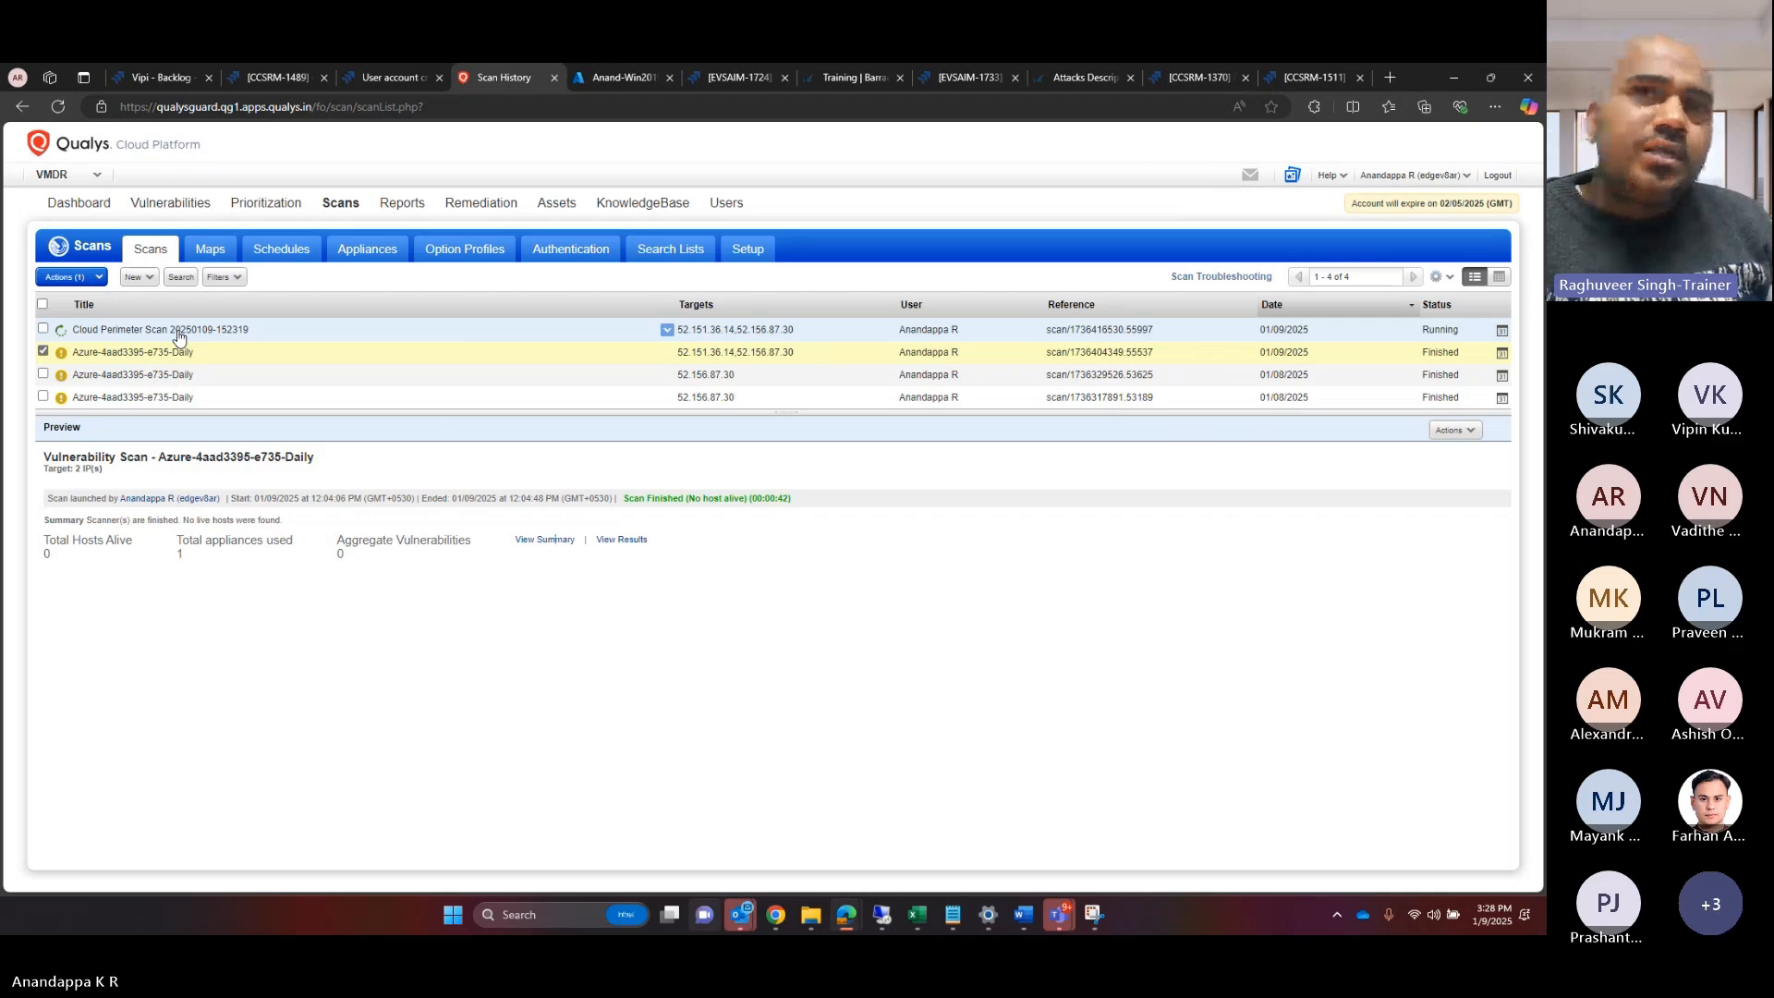
pyautogui.click(43, 352)
pyautogui.click(44, 329)
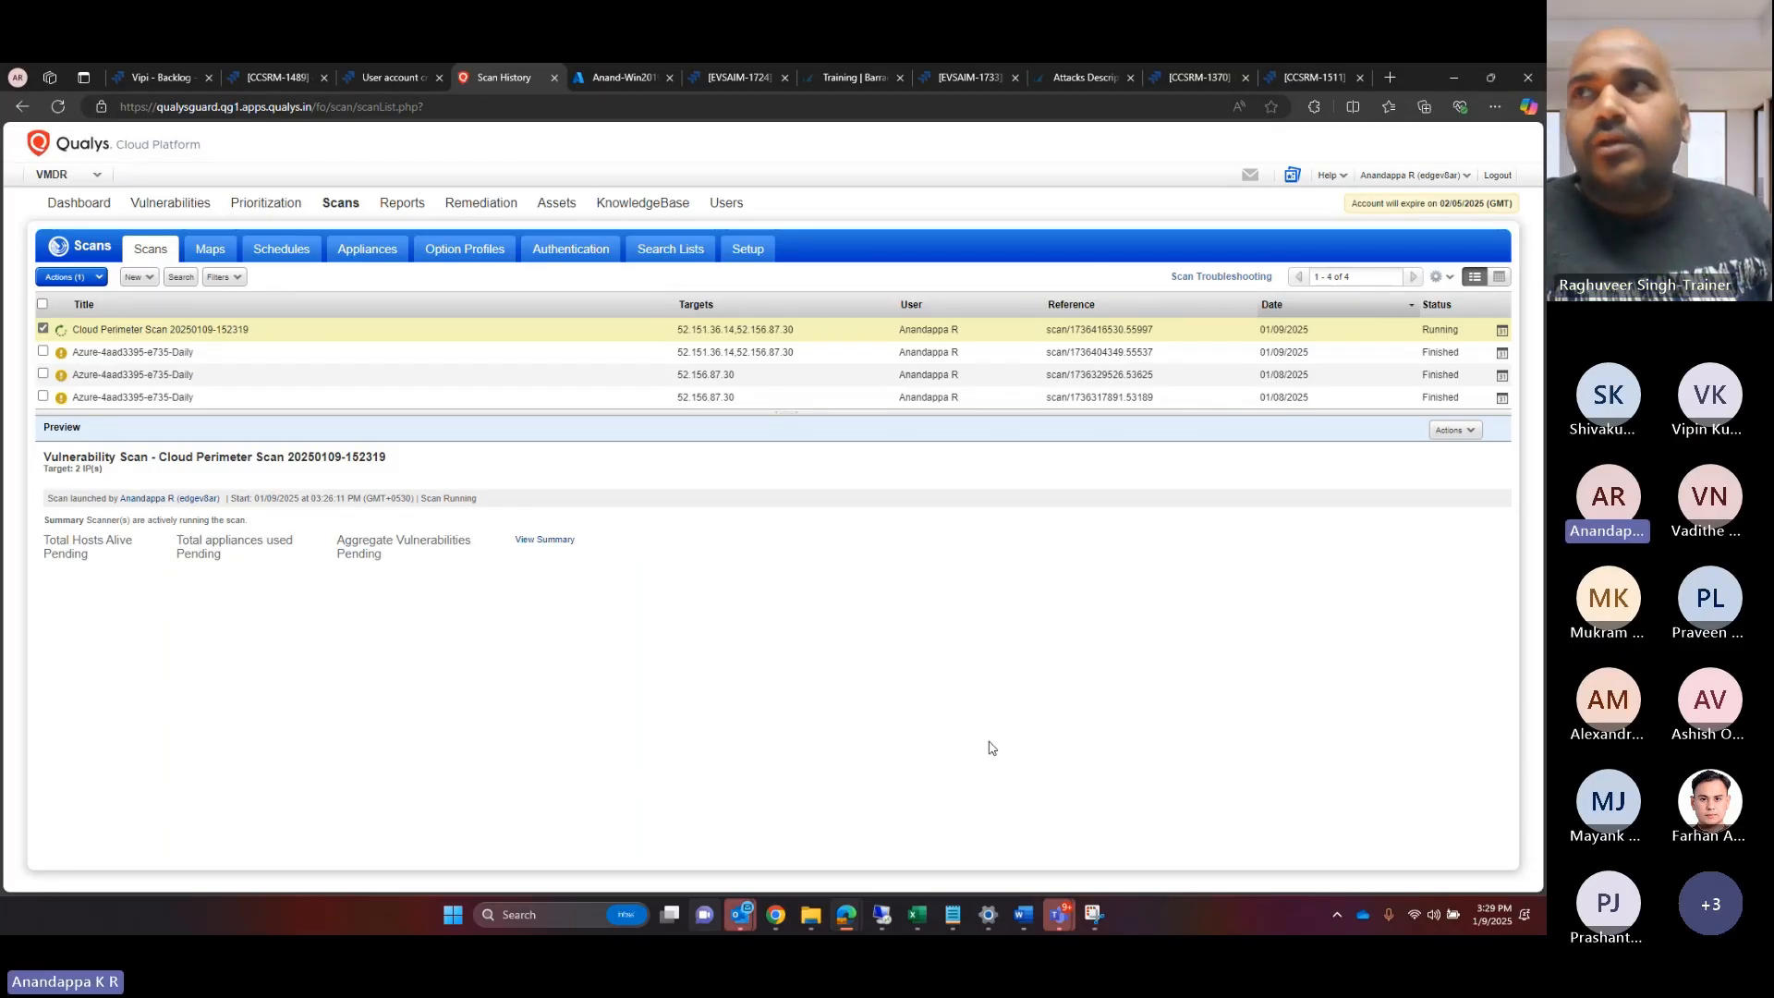
pyautogui.moveTo(1056, 907)
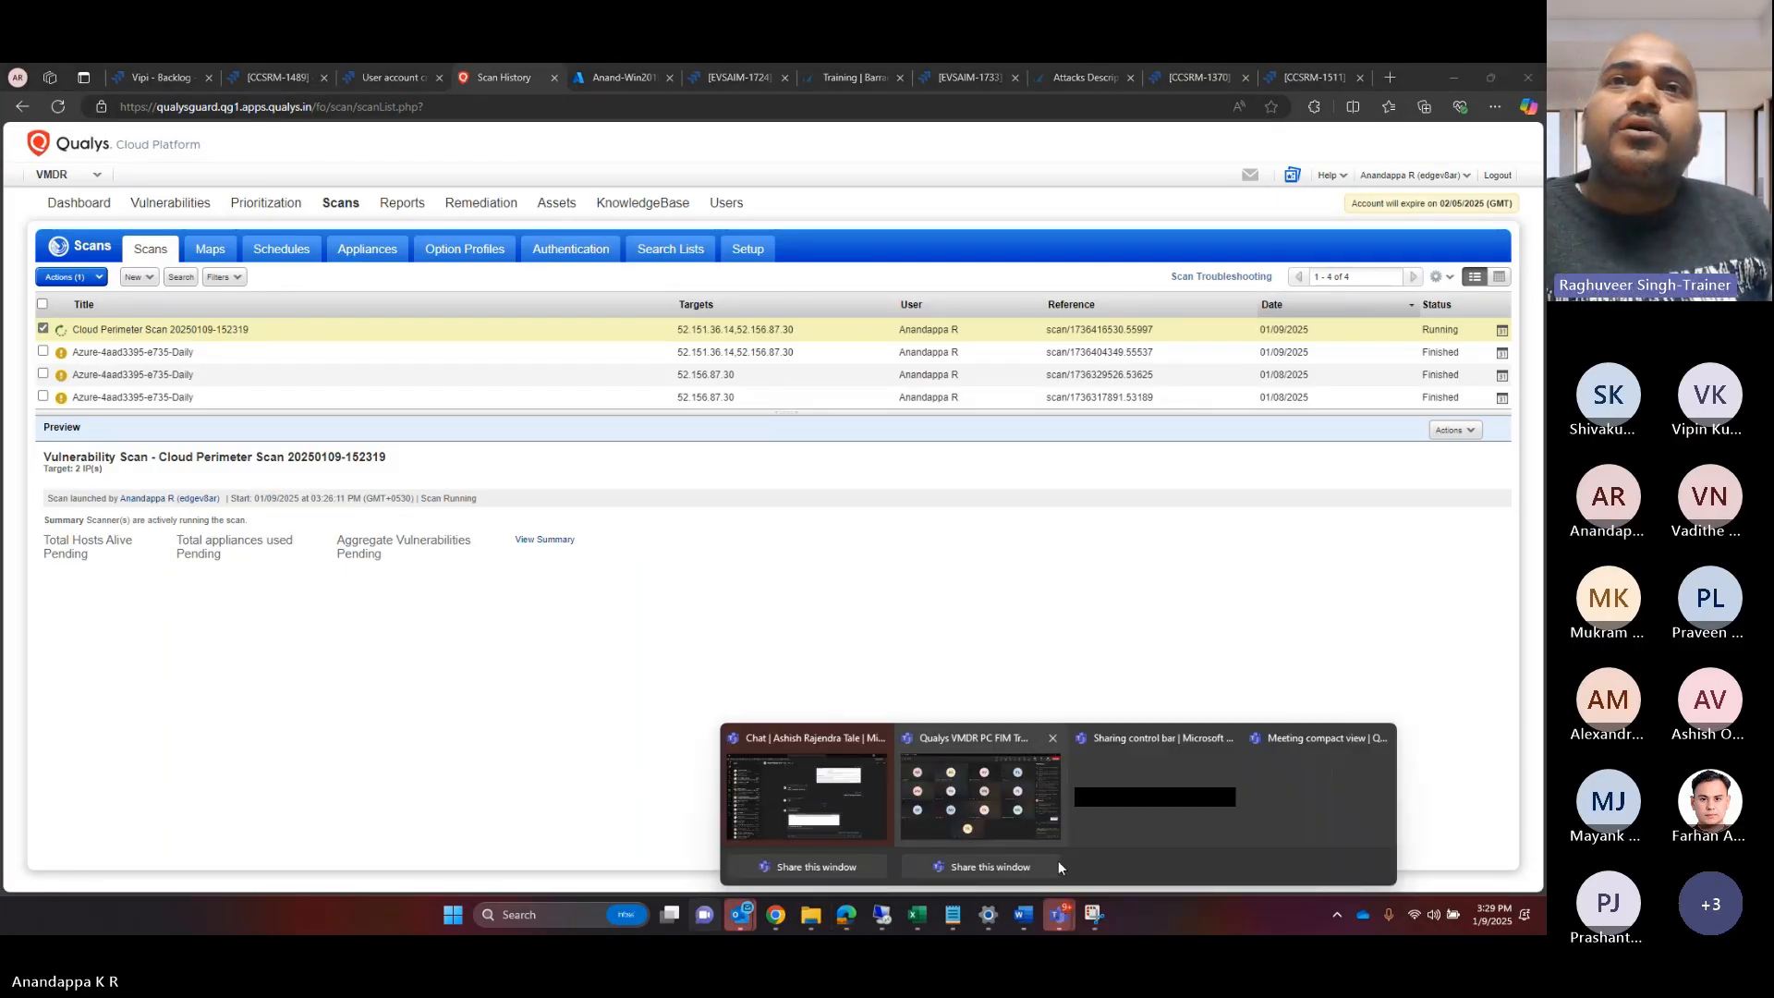
pyautogui.click(1057, 861)
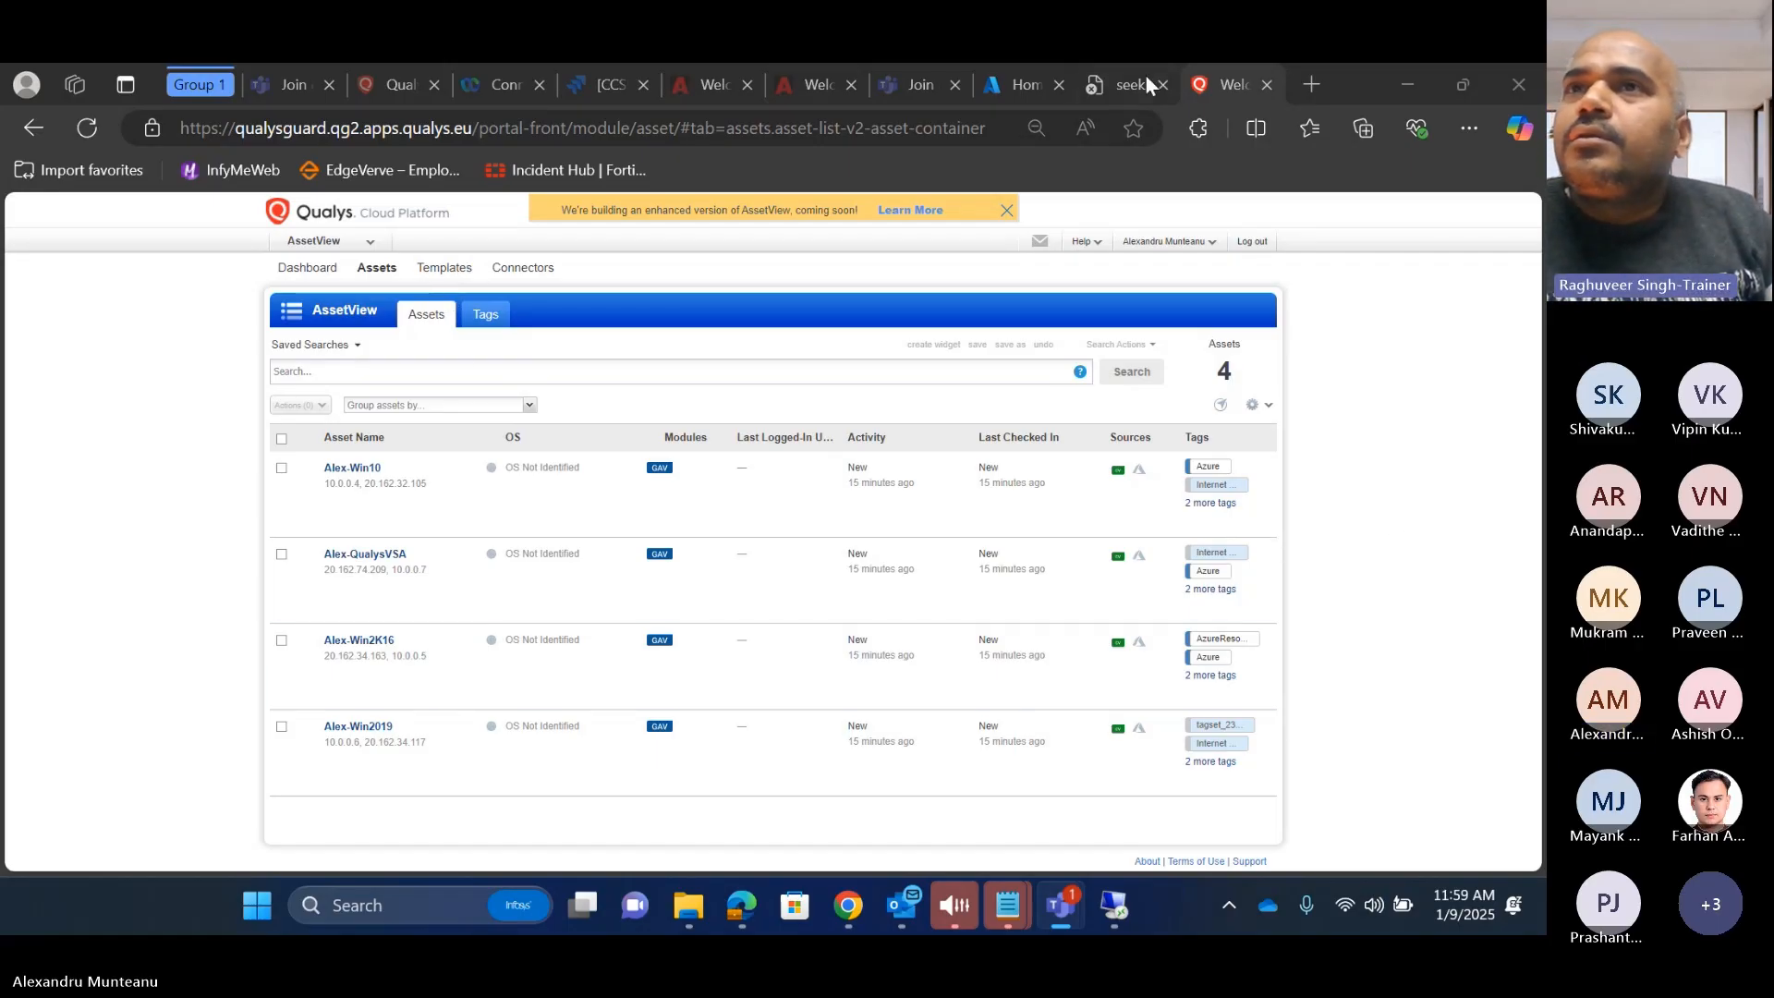
# Step: Switch from AssetView to the VMDR module and open its vulnerability scans list
pyautogui.click(330, 244)
pyautogui.scroll(-3, 364, 591)
pyautogui.scroll(3, 381, 494)
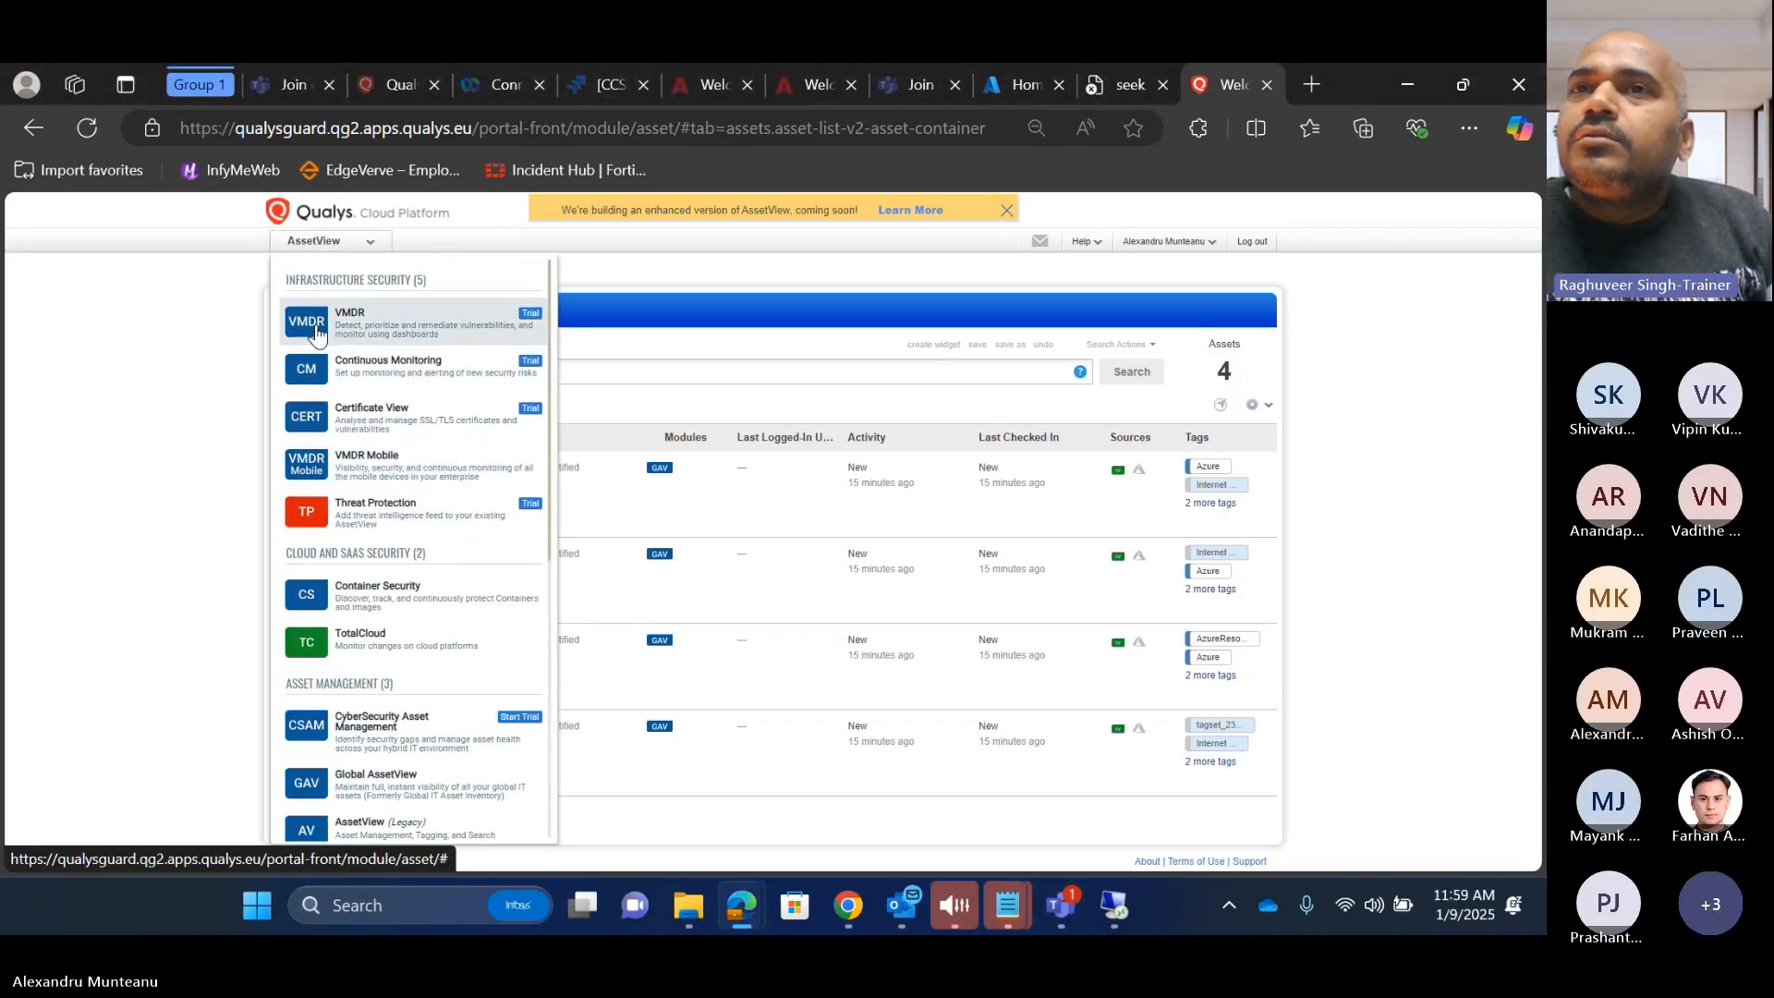
pyautogui.click(344, 319)
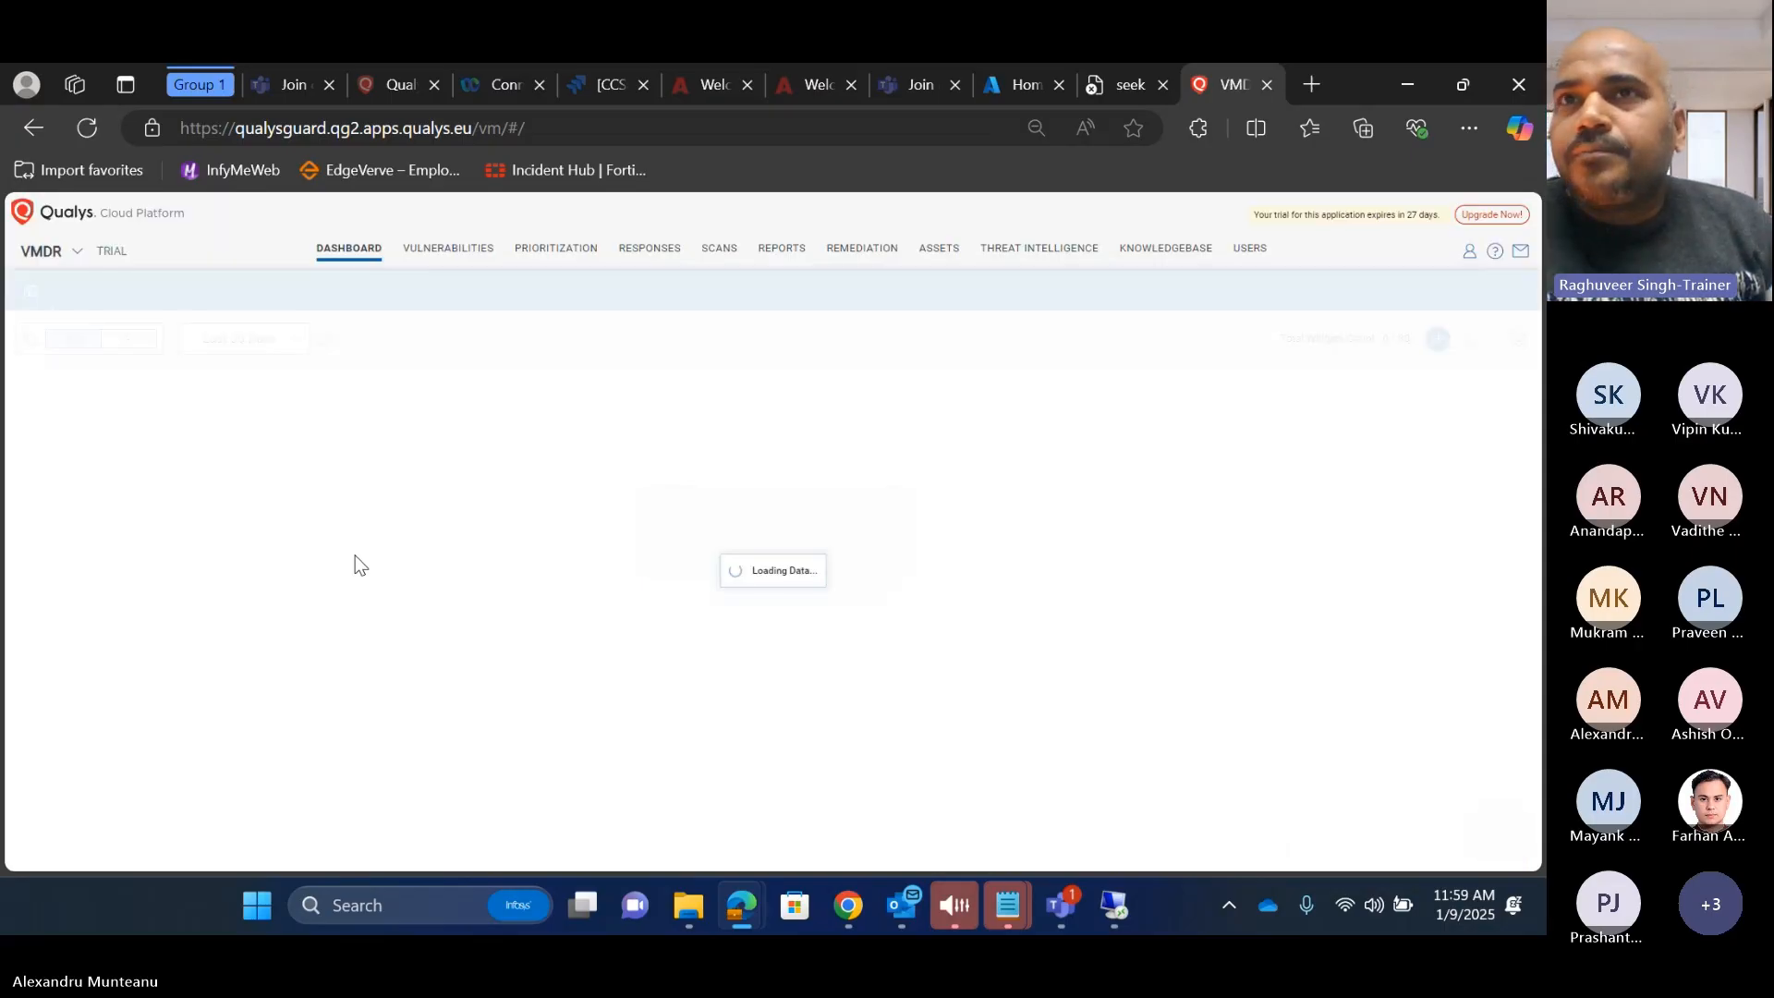
pyautogui.click(721, 258)
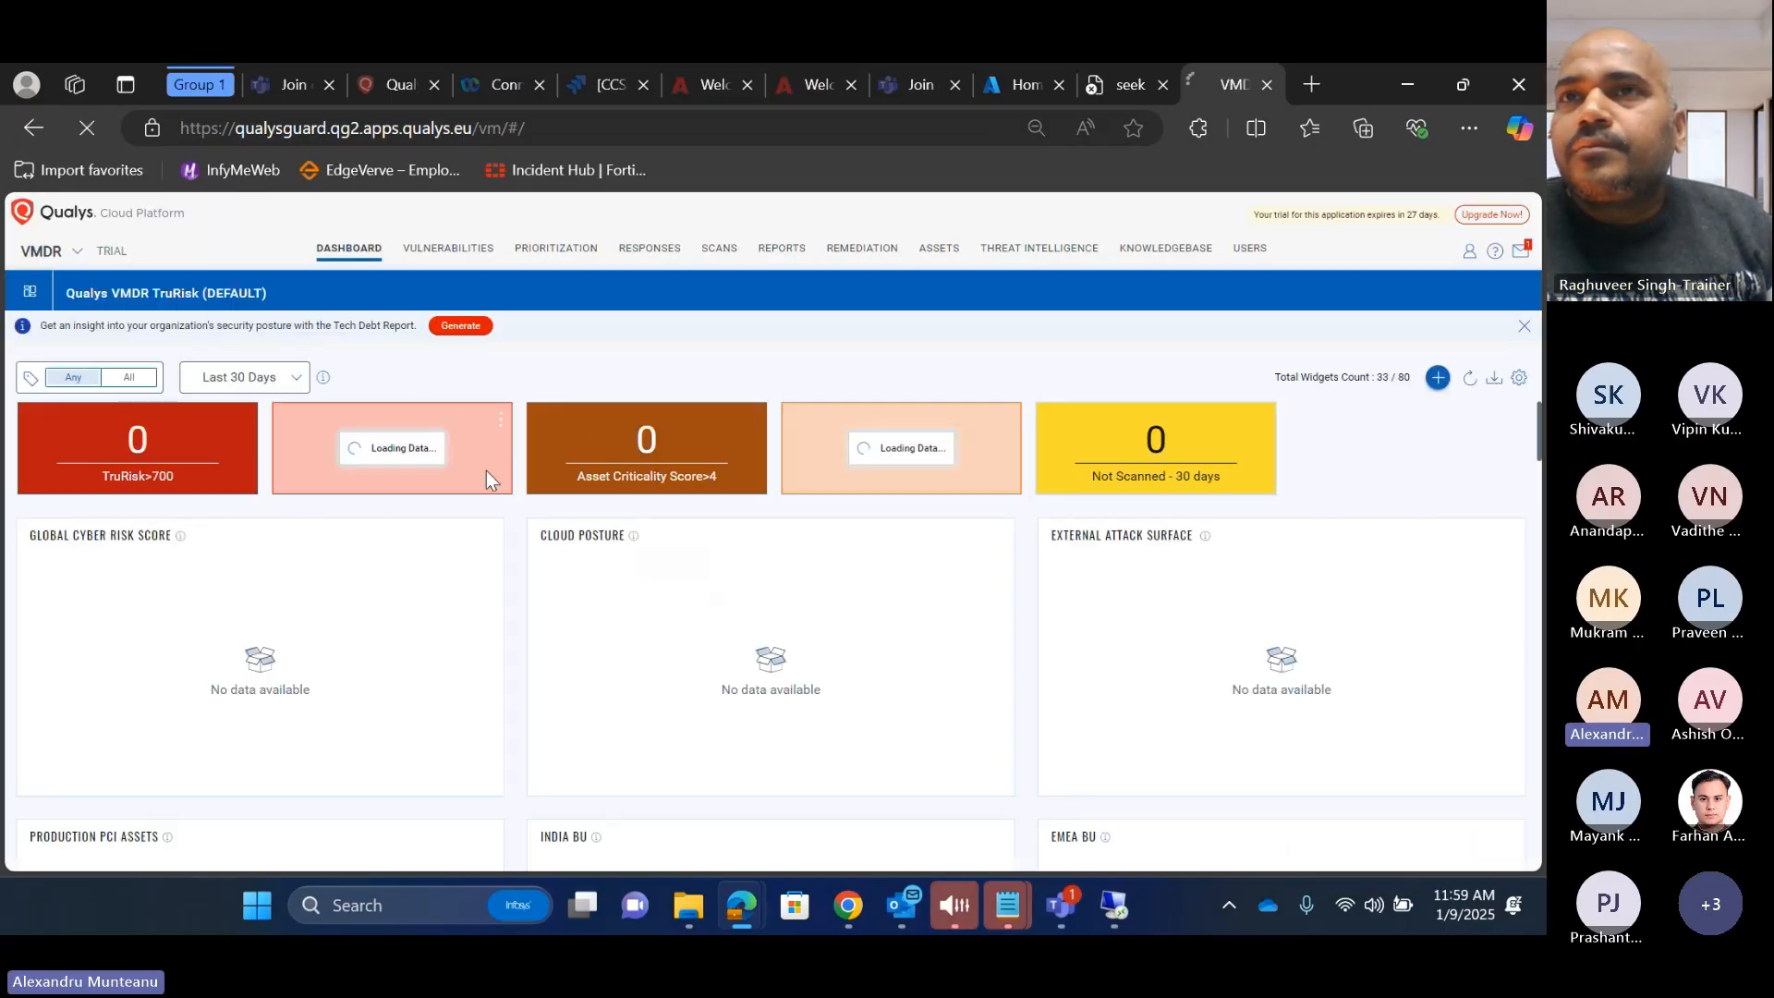
pyautogui.click(159, 321)
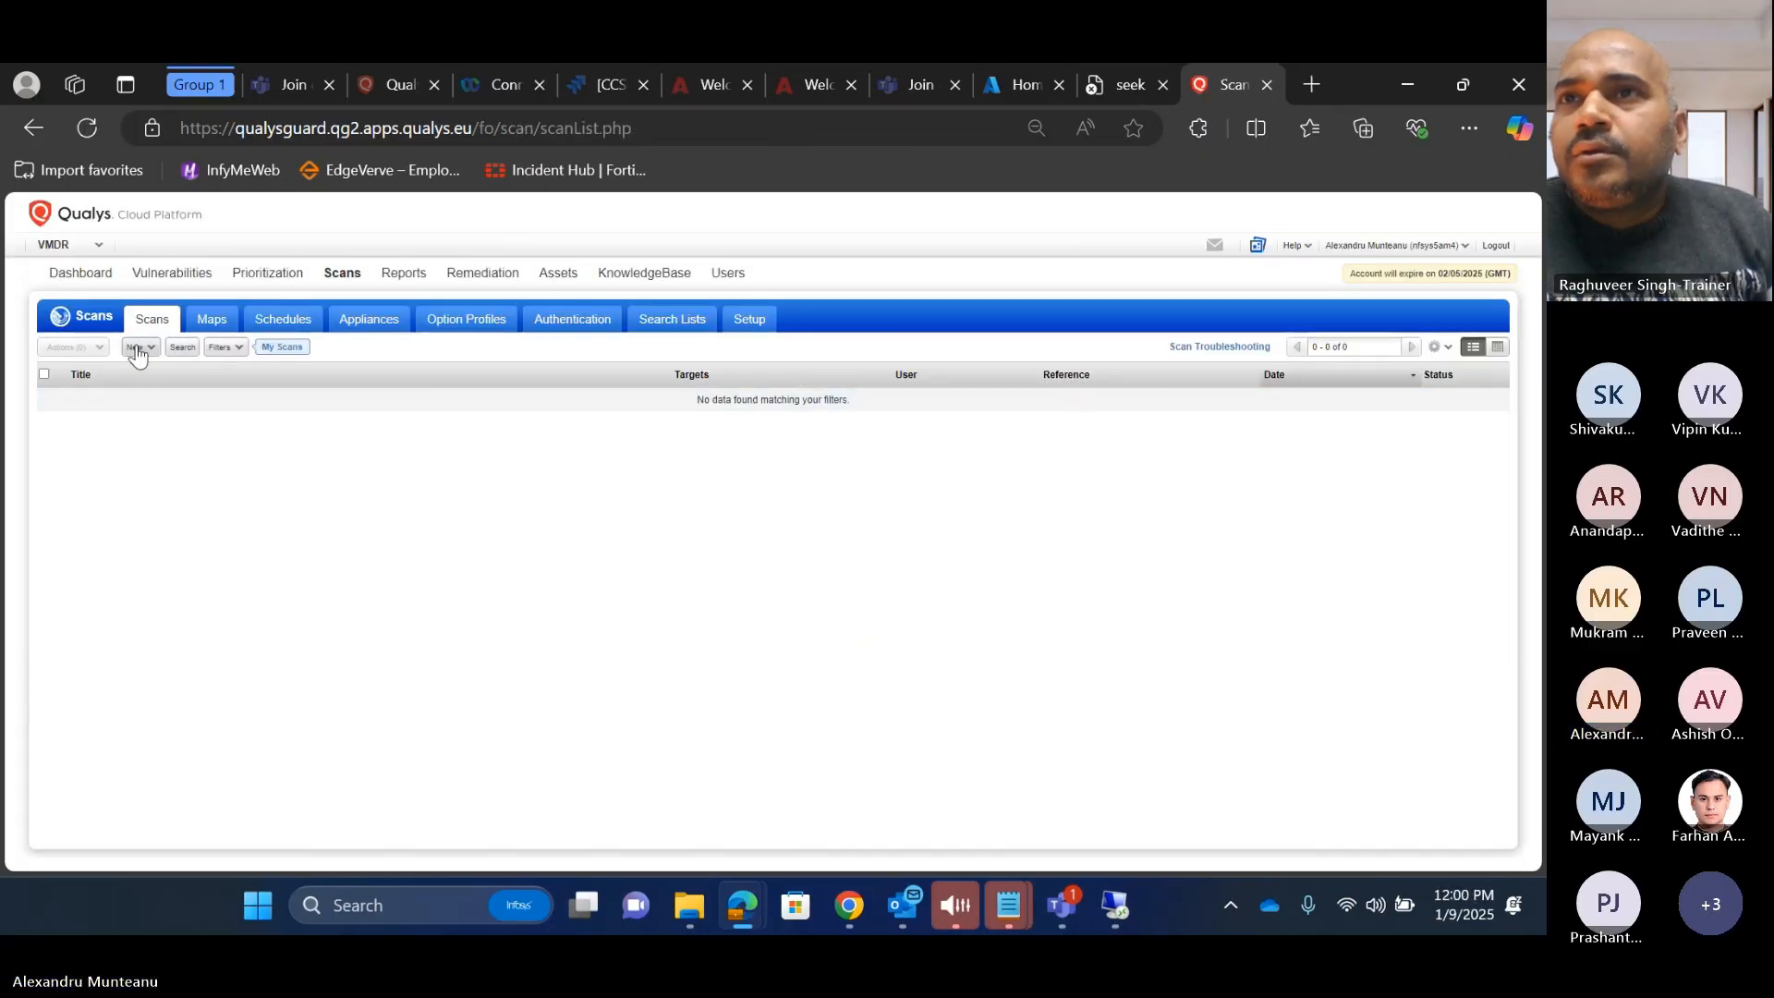
# Step: Start a new cloud perimeter scan for Microsoft Azure VMs and set its processing priority to 5 - High
pyautogui.click(139, 348)
pyautogui.click(181, 411)
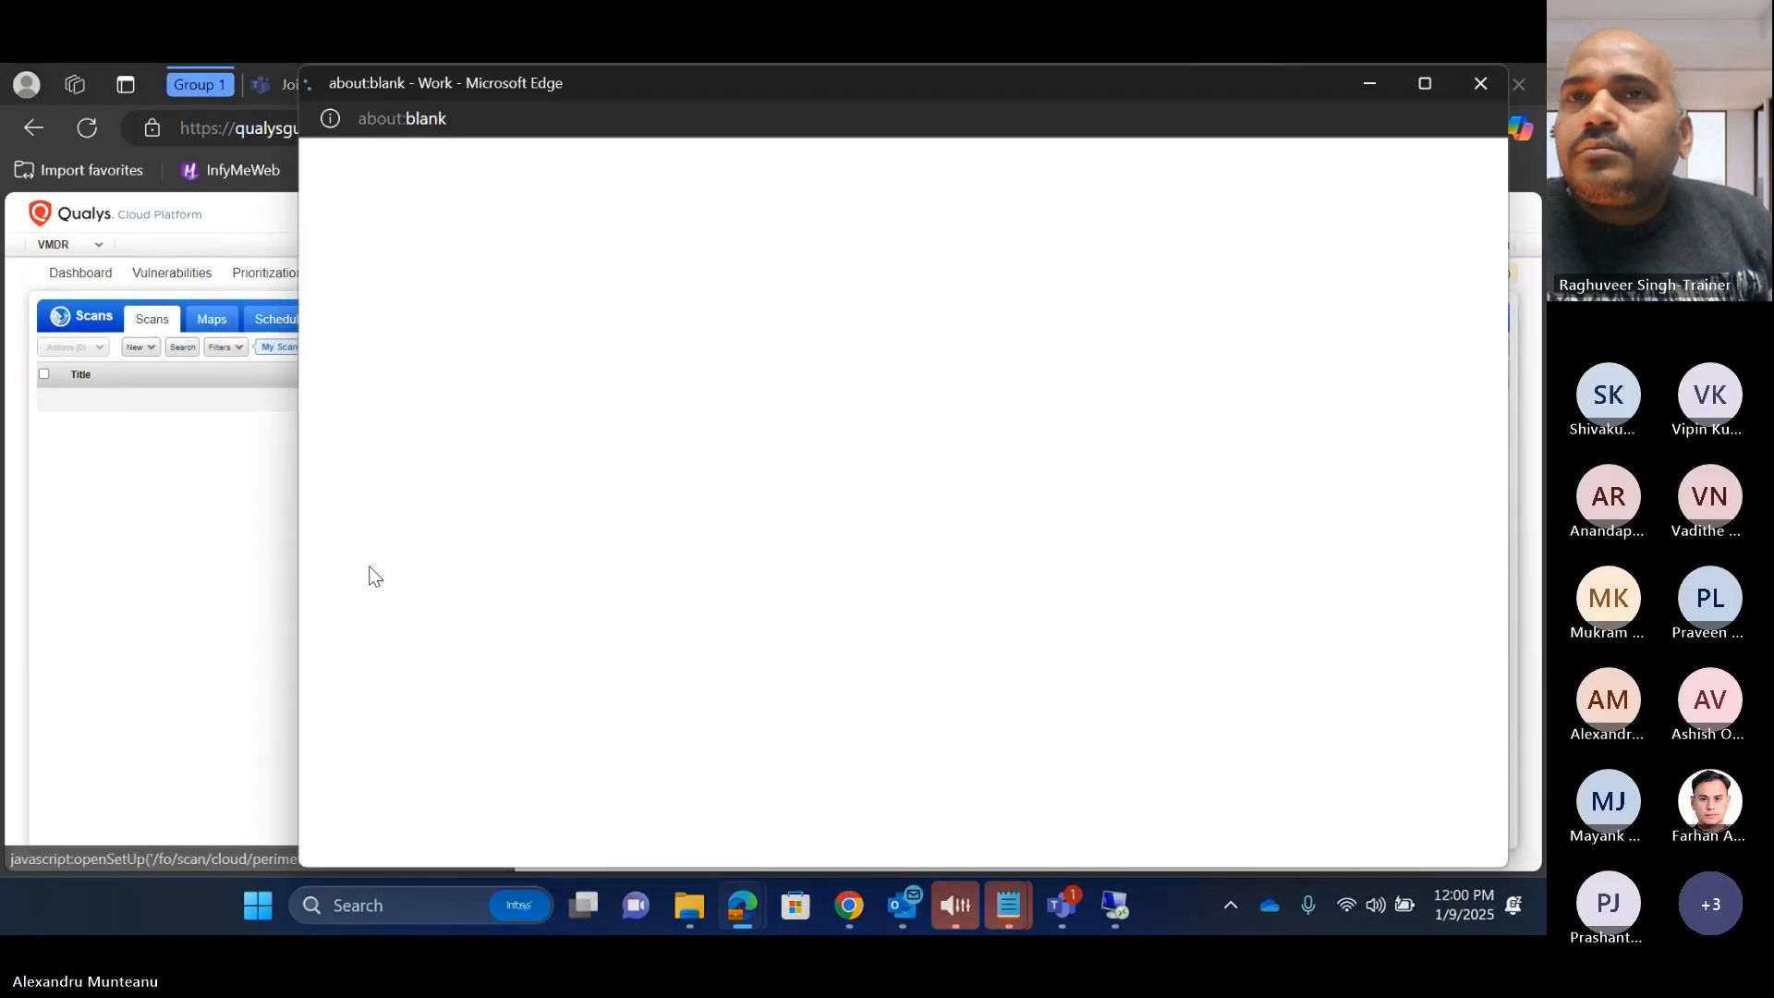
pyautogui.click(858, 323)
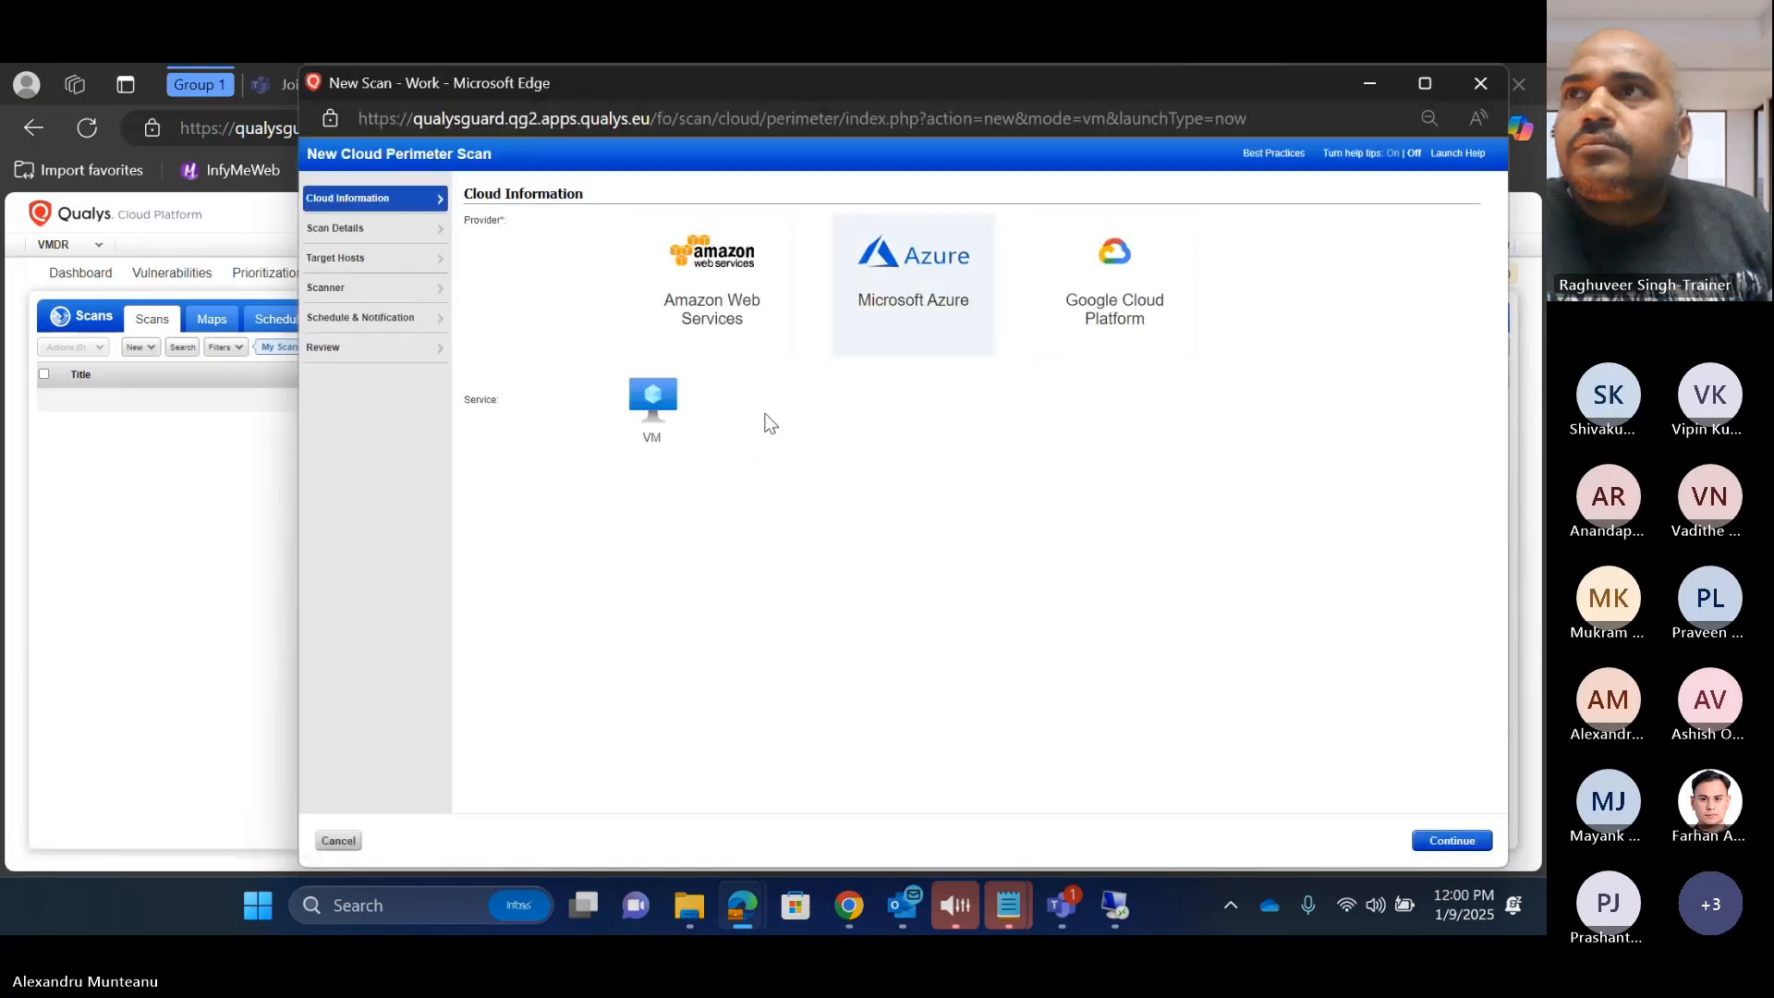
pyautogui.click(340, 231)
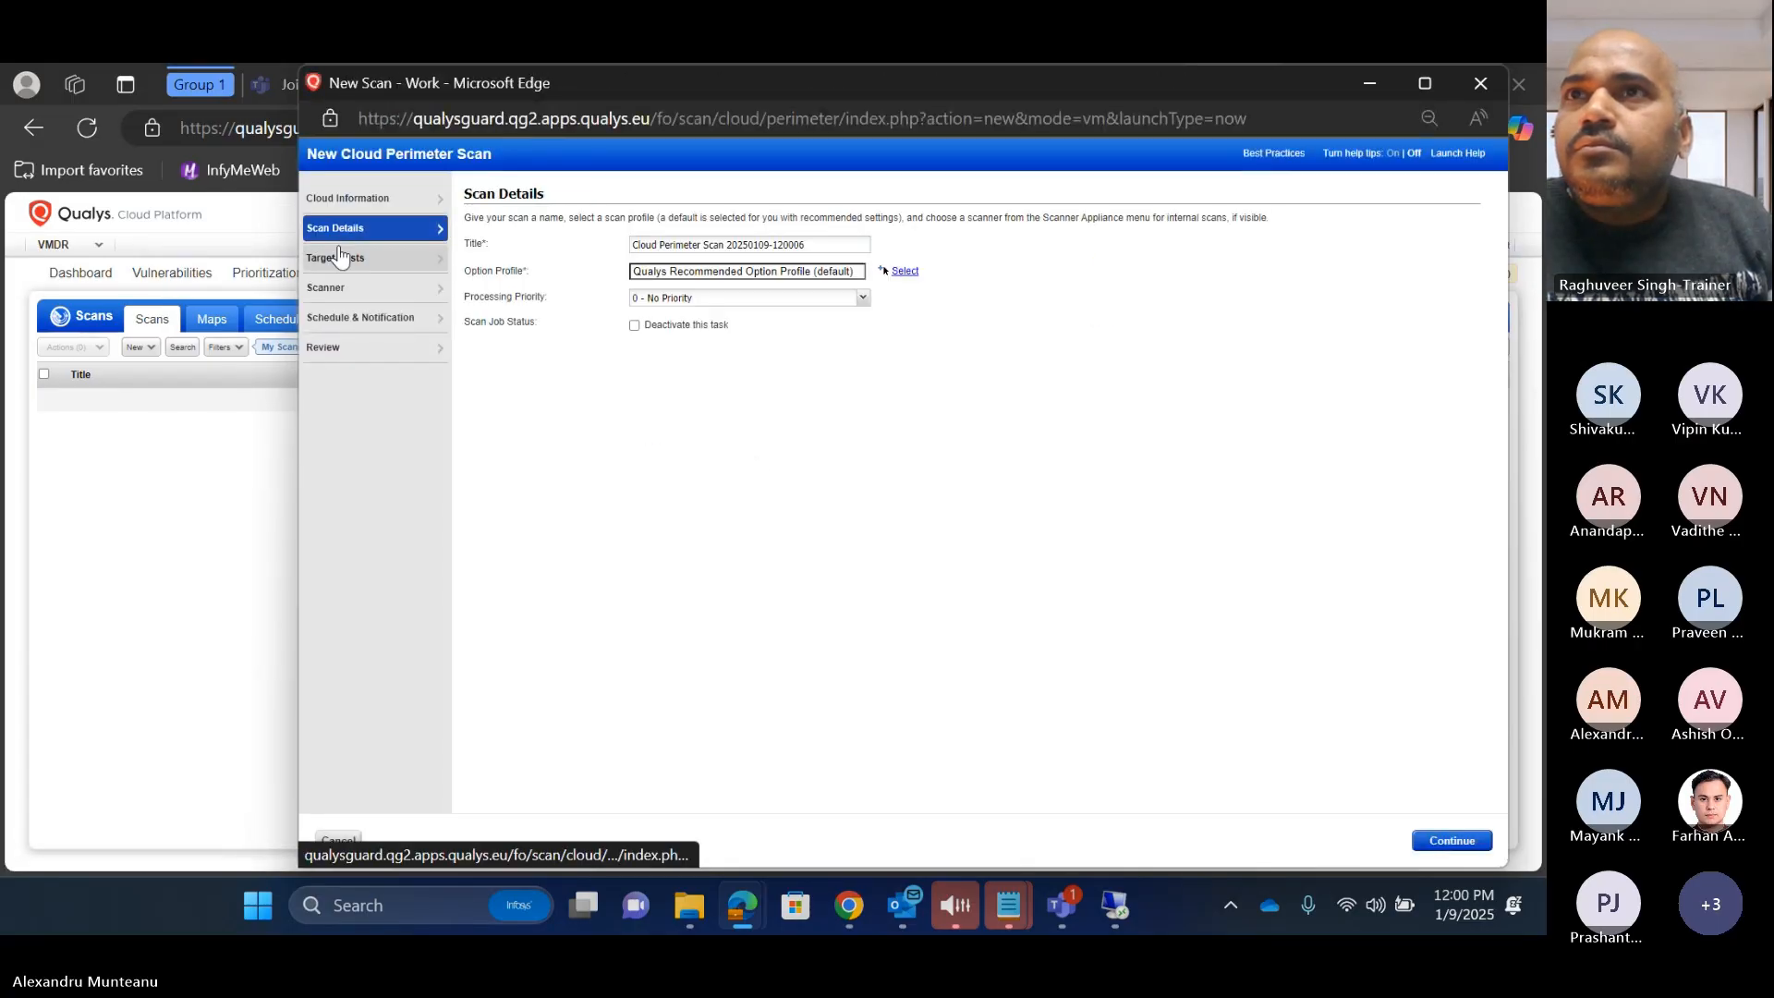
pyautogui.click(659, 298)
pyautogui.click(659, 388)
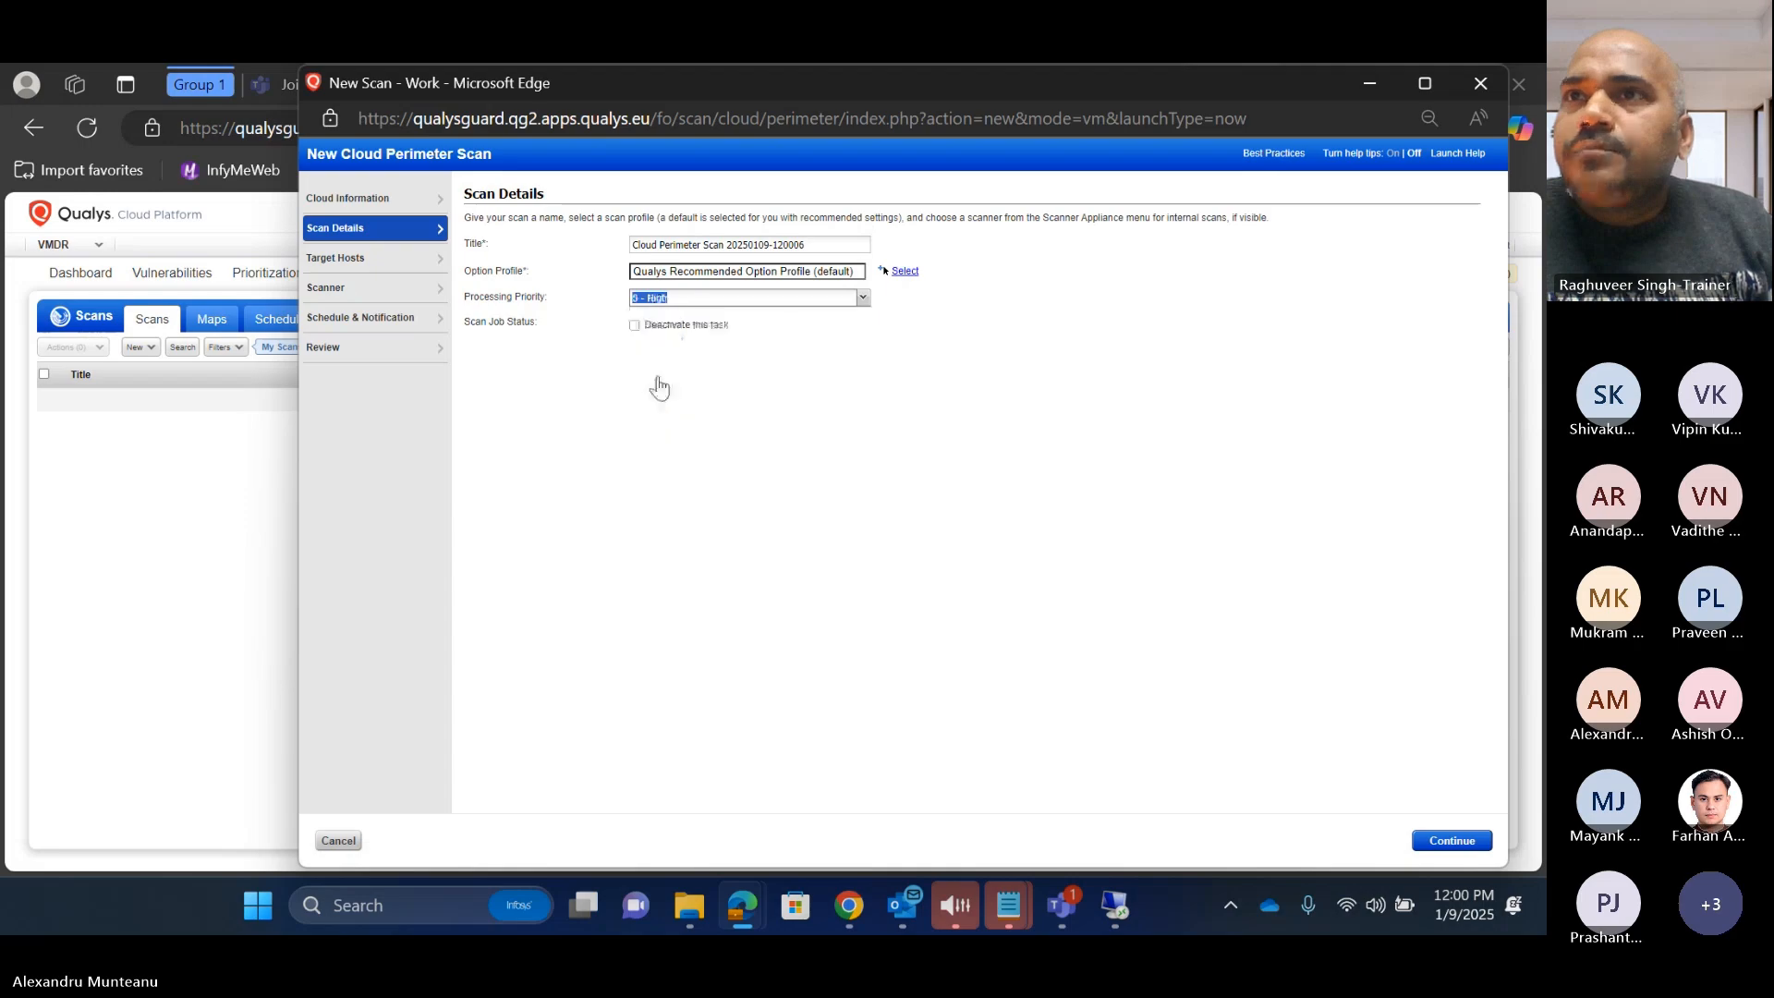
# Step: Set the scan's connector to QualysAzureConnector and include hosts that have any of the tags Azure and AzureResource
pyautogui.click(366, 260)
pyautogui.click(678, 226)
pyautogui.click(674, 242)
pyautogui.click(993, 297)
pyautogui.click(1047, 334)
pyautogui.click(1048, 352)
pyautogui.click(1045, 498)
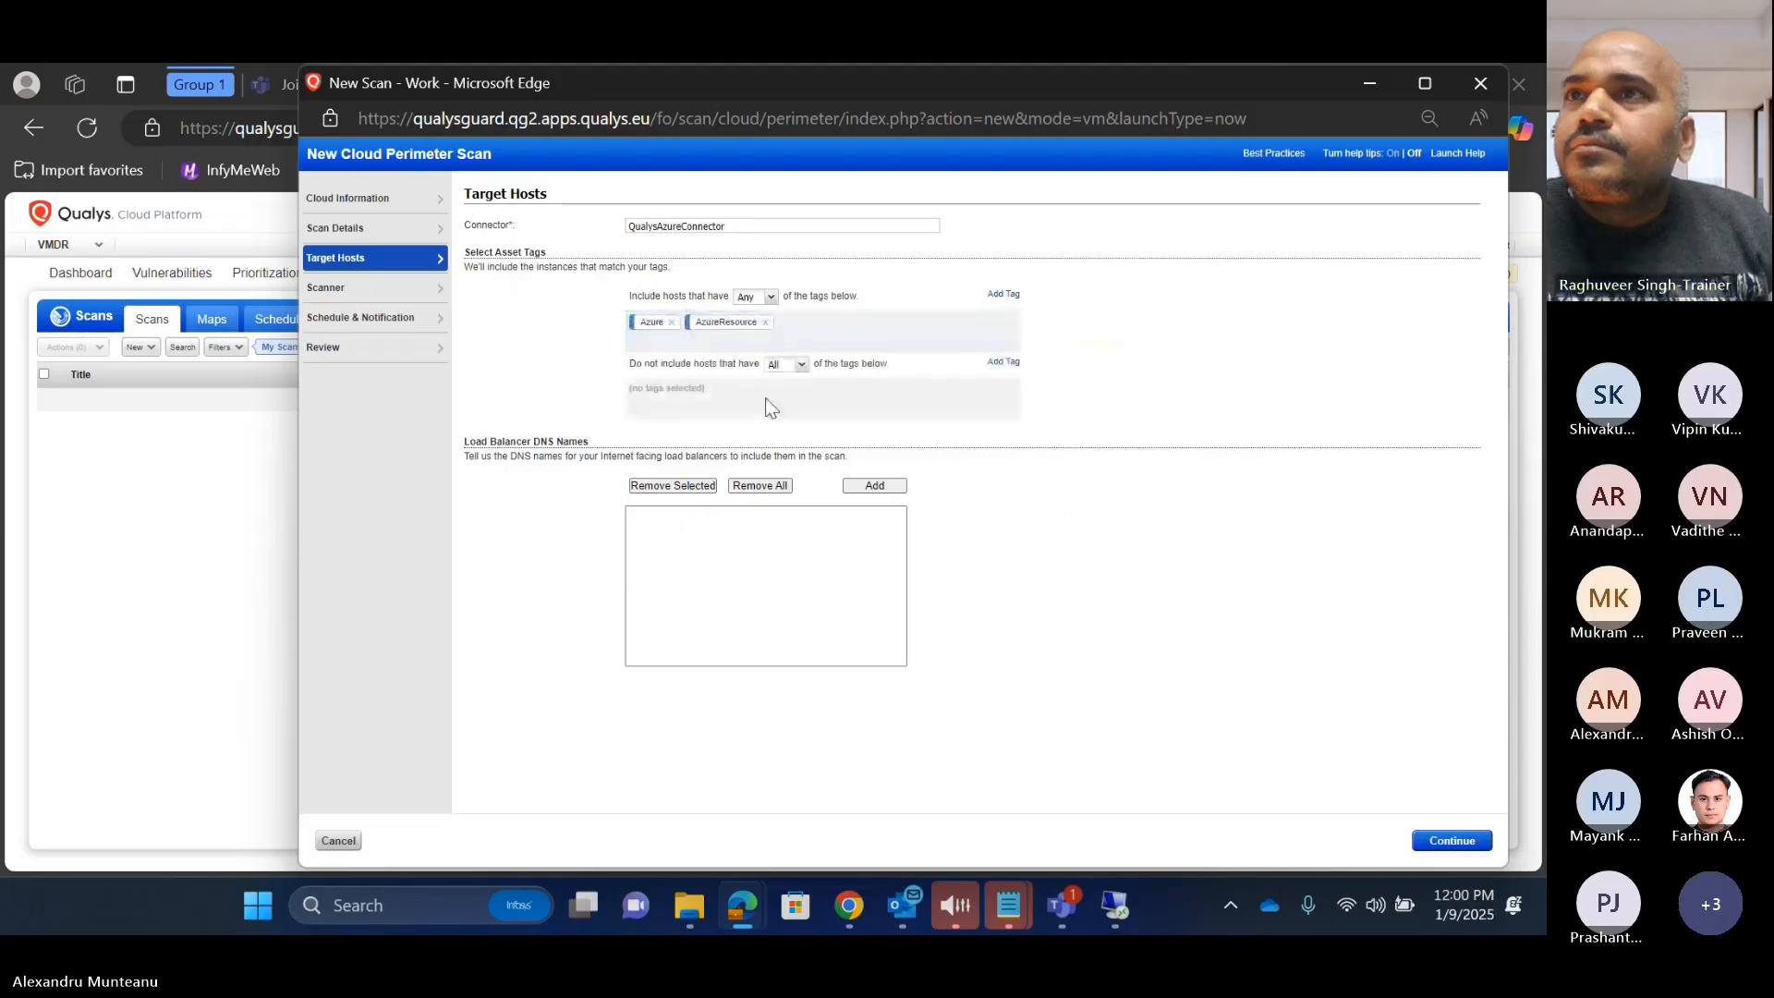
# Step: Review the scan with the External scanner appliance, recheck its target hosts, and cancel the scan setup
pyautogui.click(332, 289)
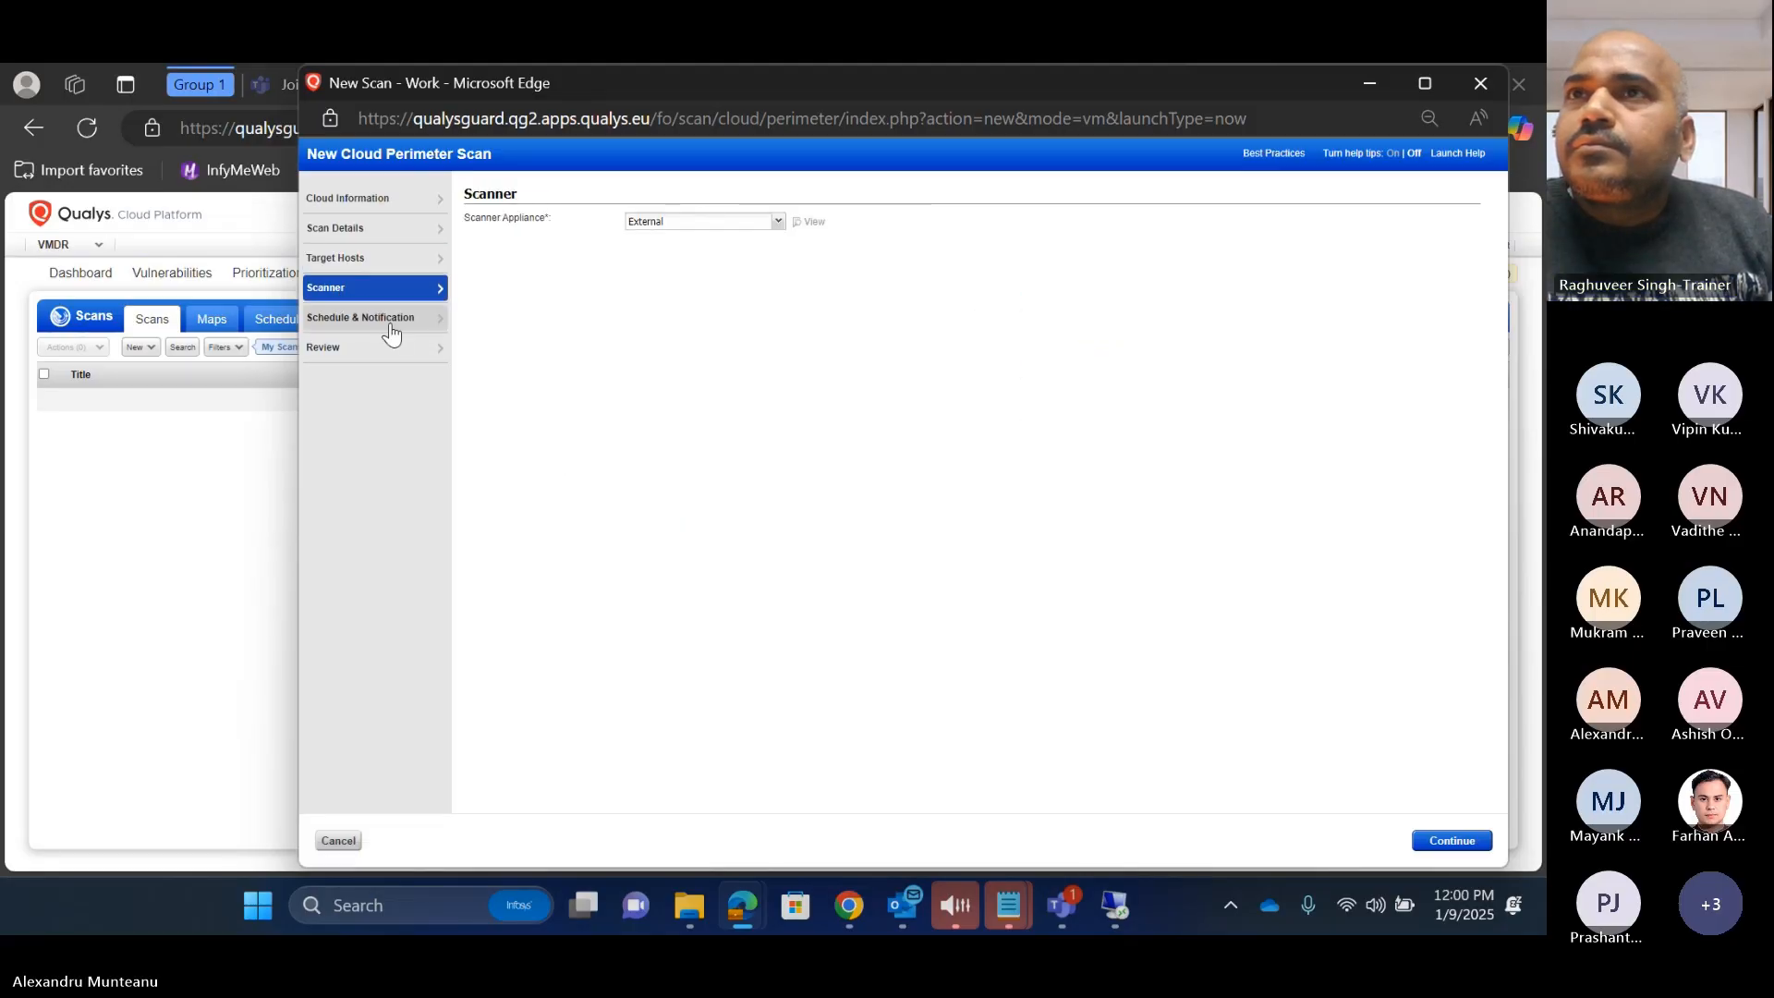
pyautogui.click(345, 358)
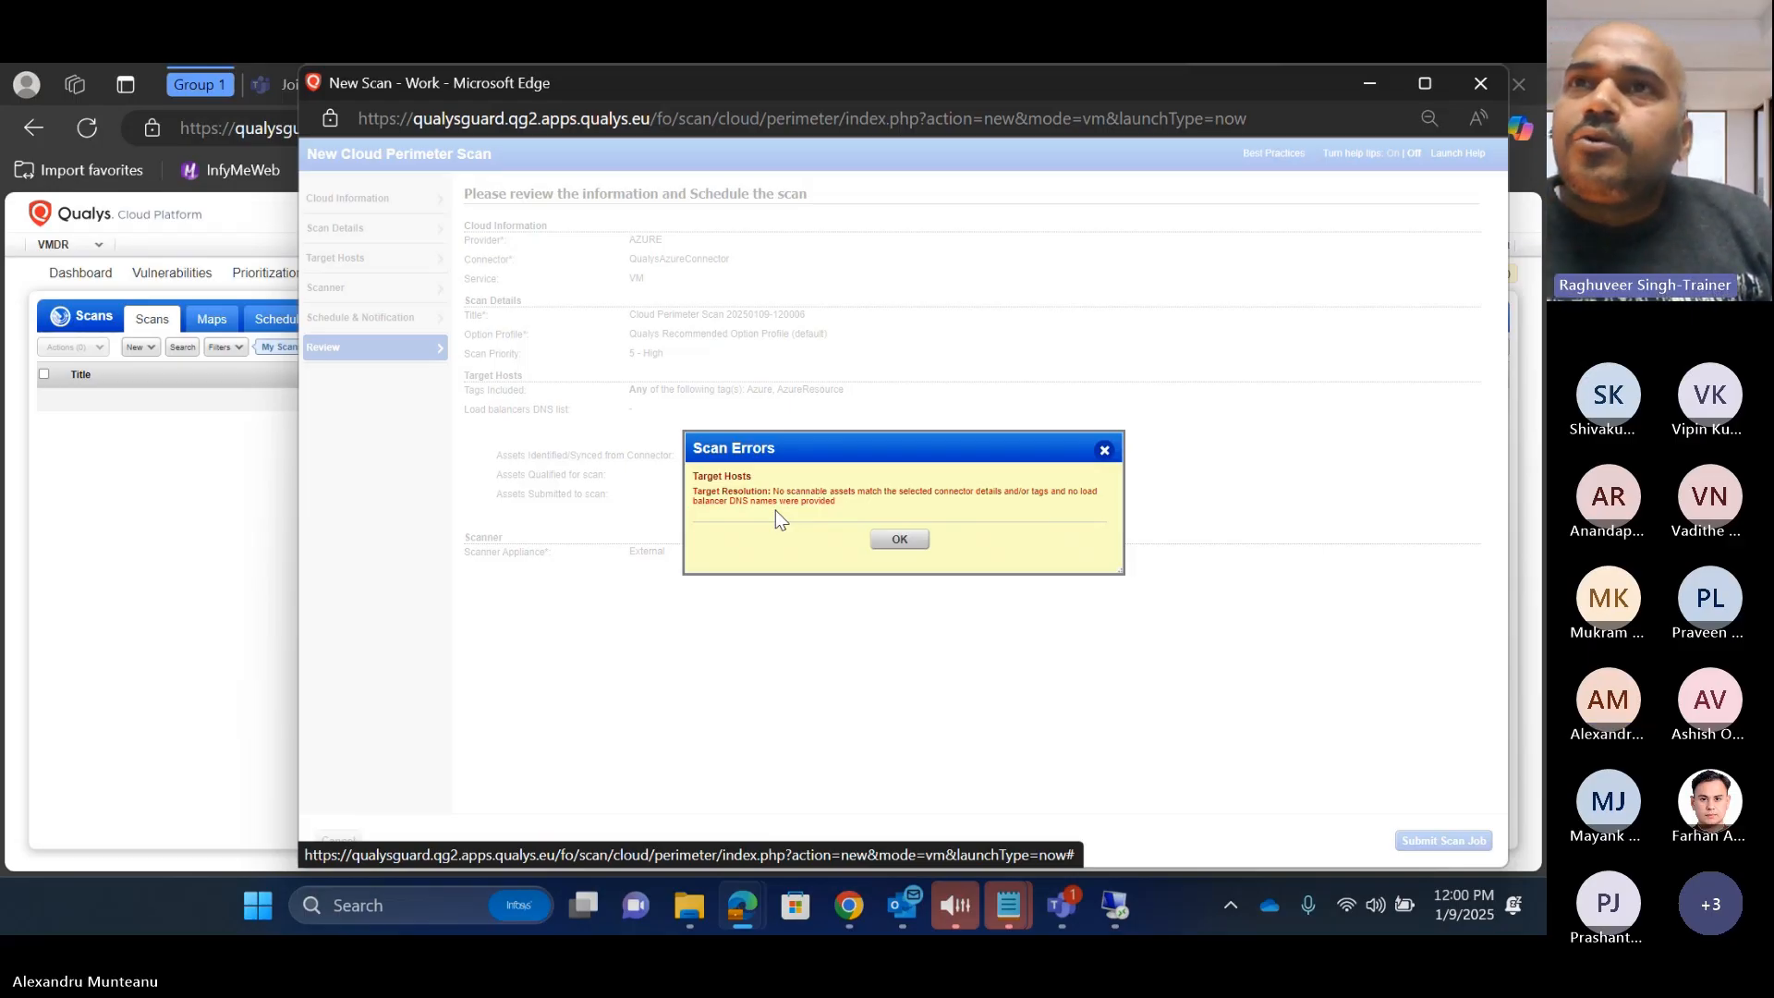
pyautogui.press('Return')
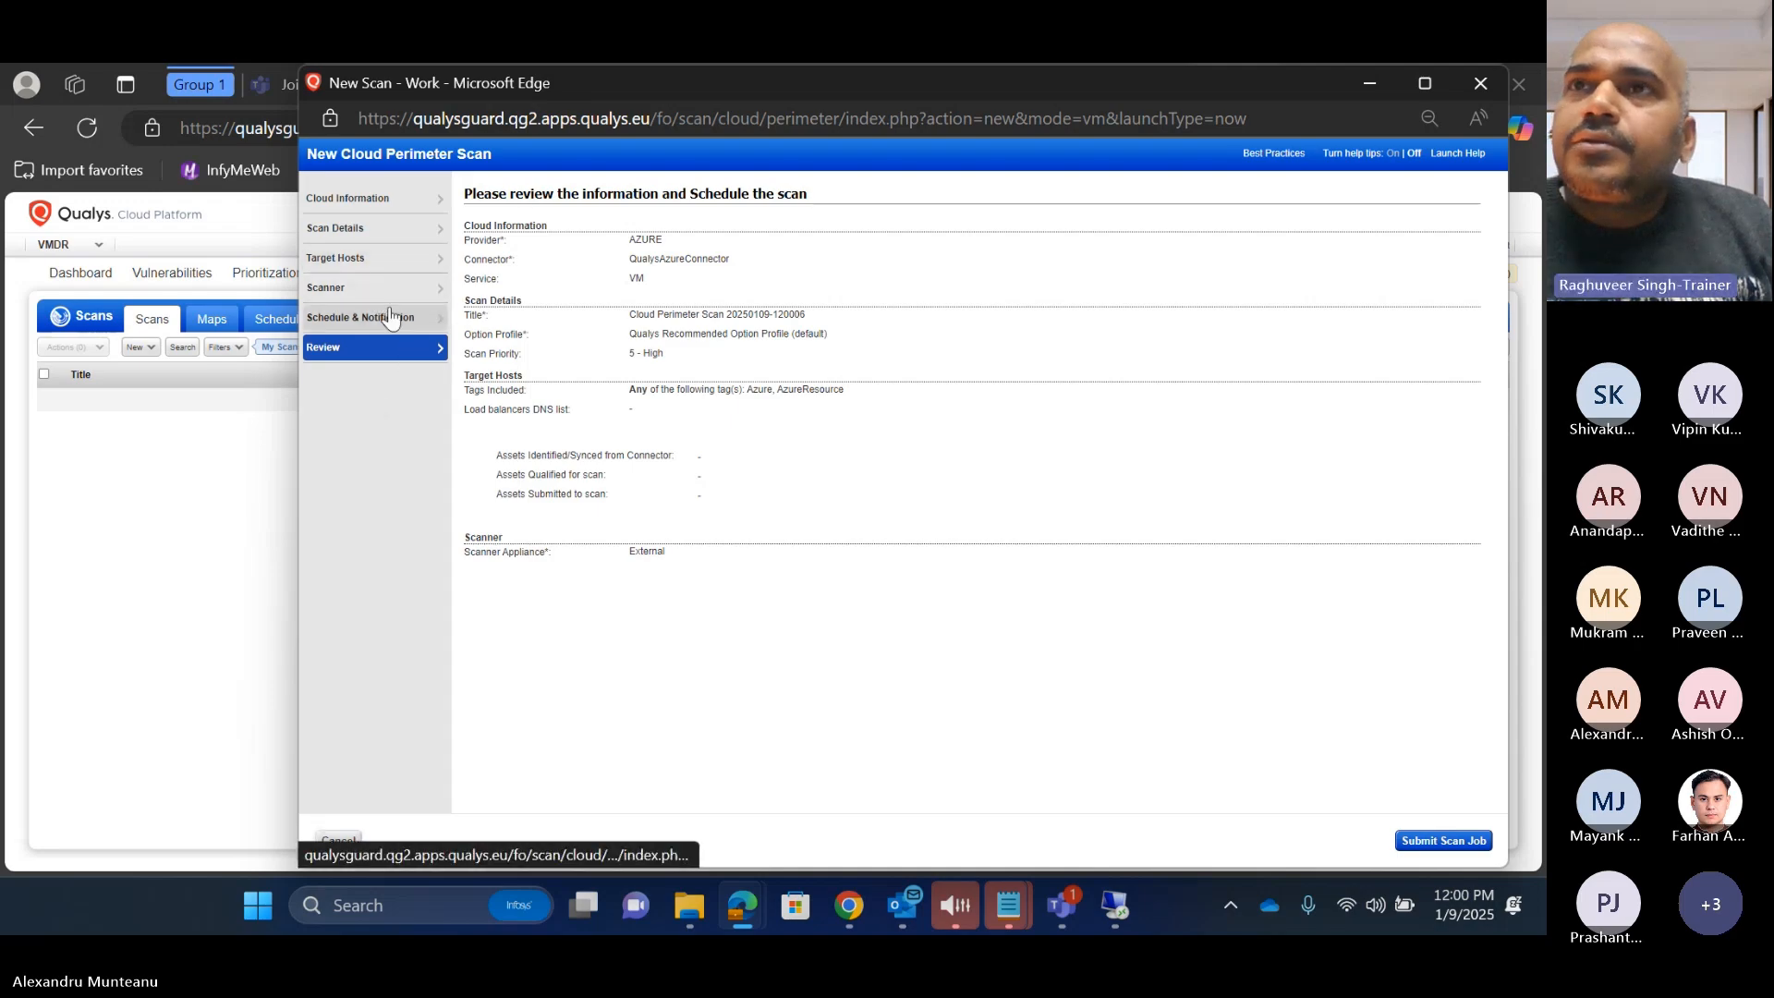
pyautogui.click(368, 261)
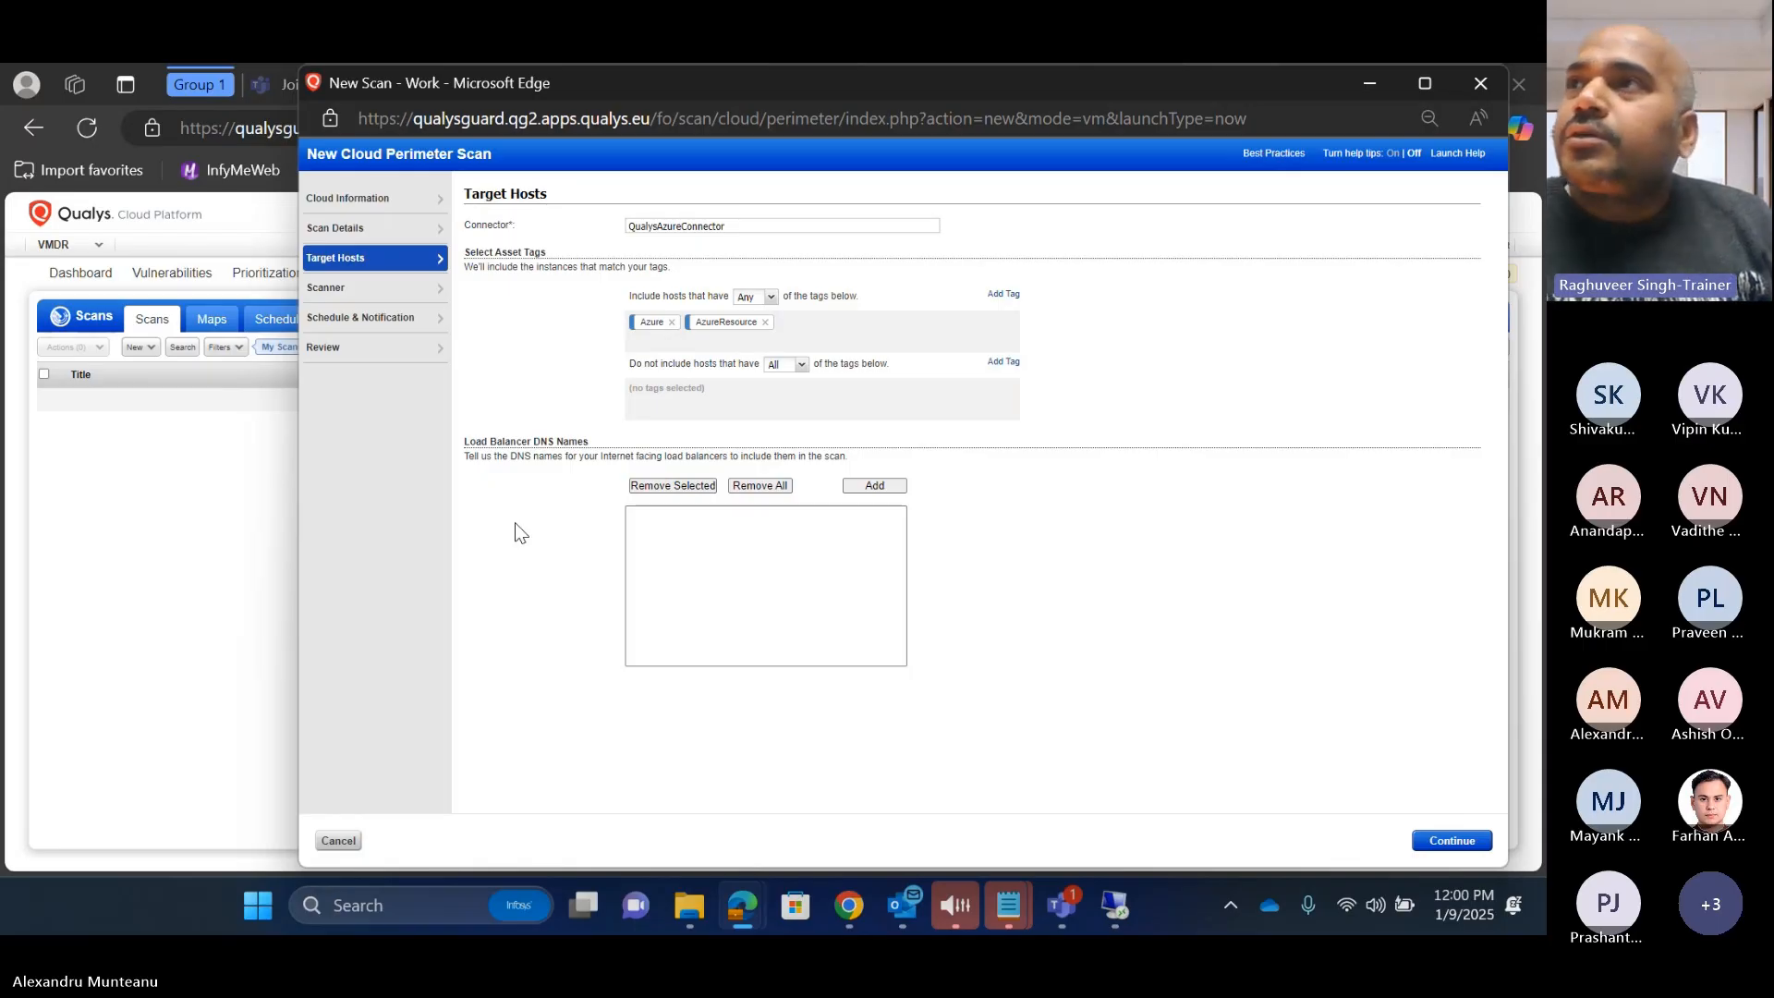
pyautogui.click(337, 841)
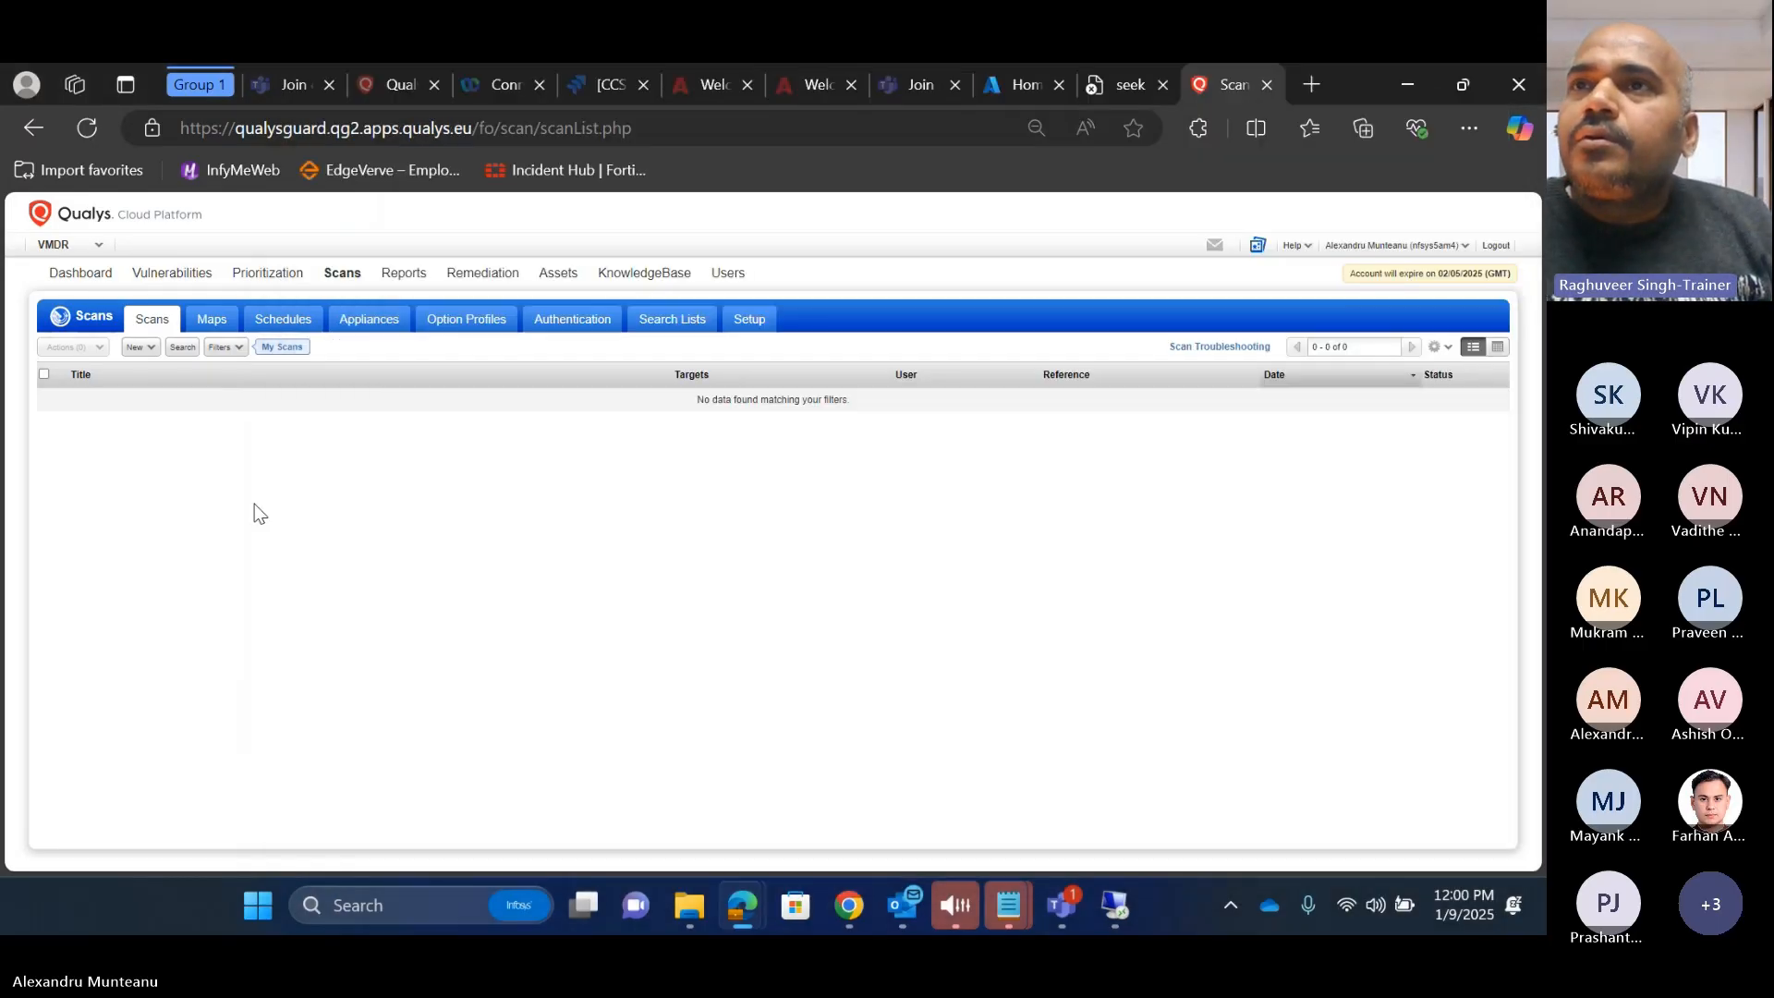
# Step: Reload the VMDR scans list
pyautogui.click(61, 251)
pyautogui.scroll(-5, 191, 515)
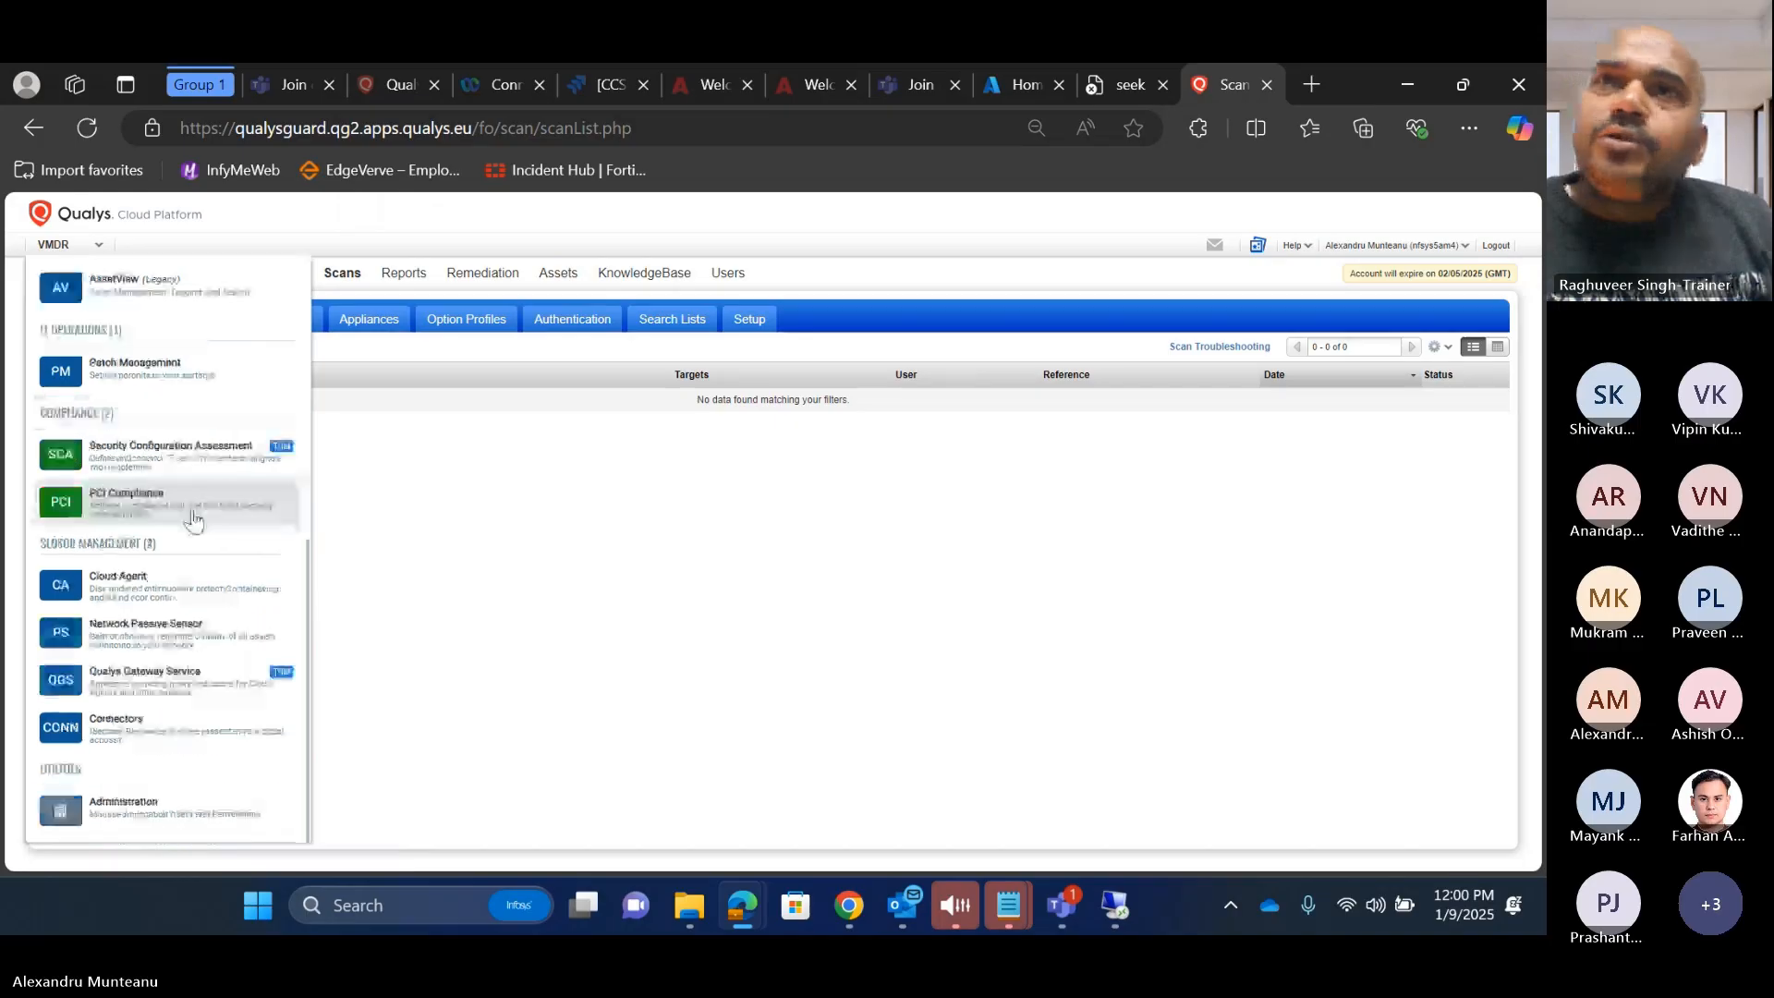
pyautogui.click(762, 564)
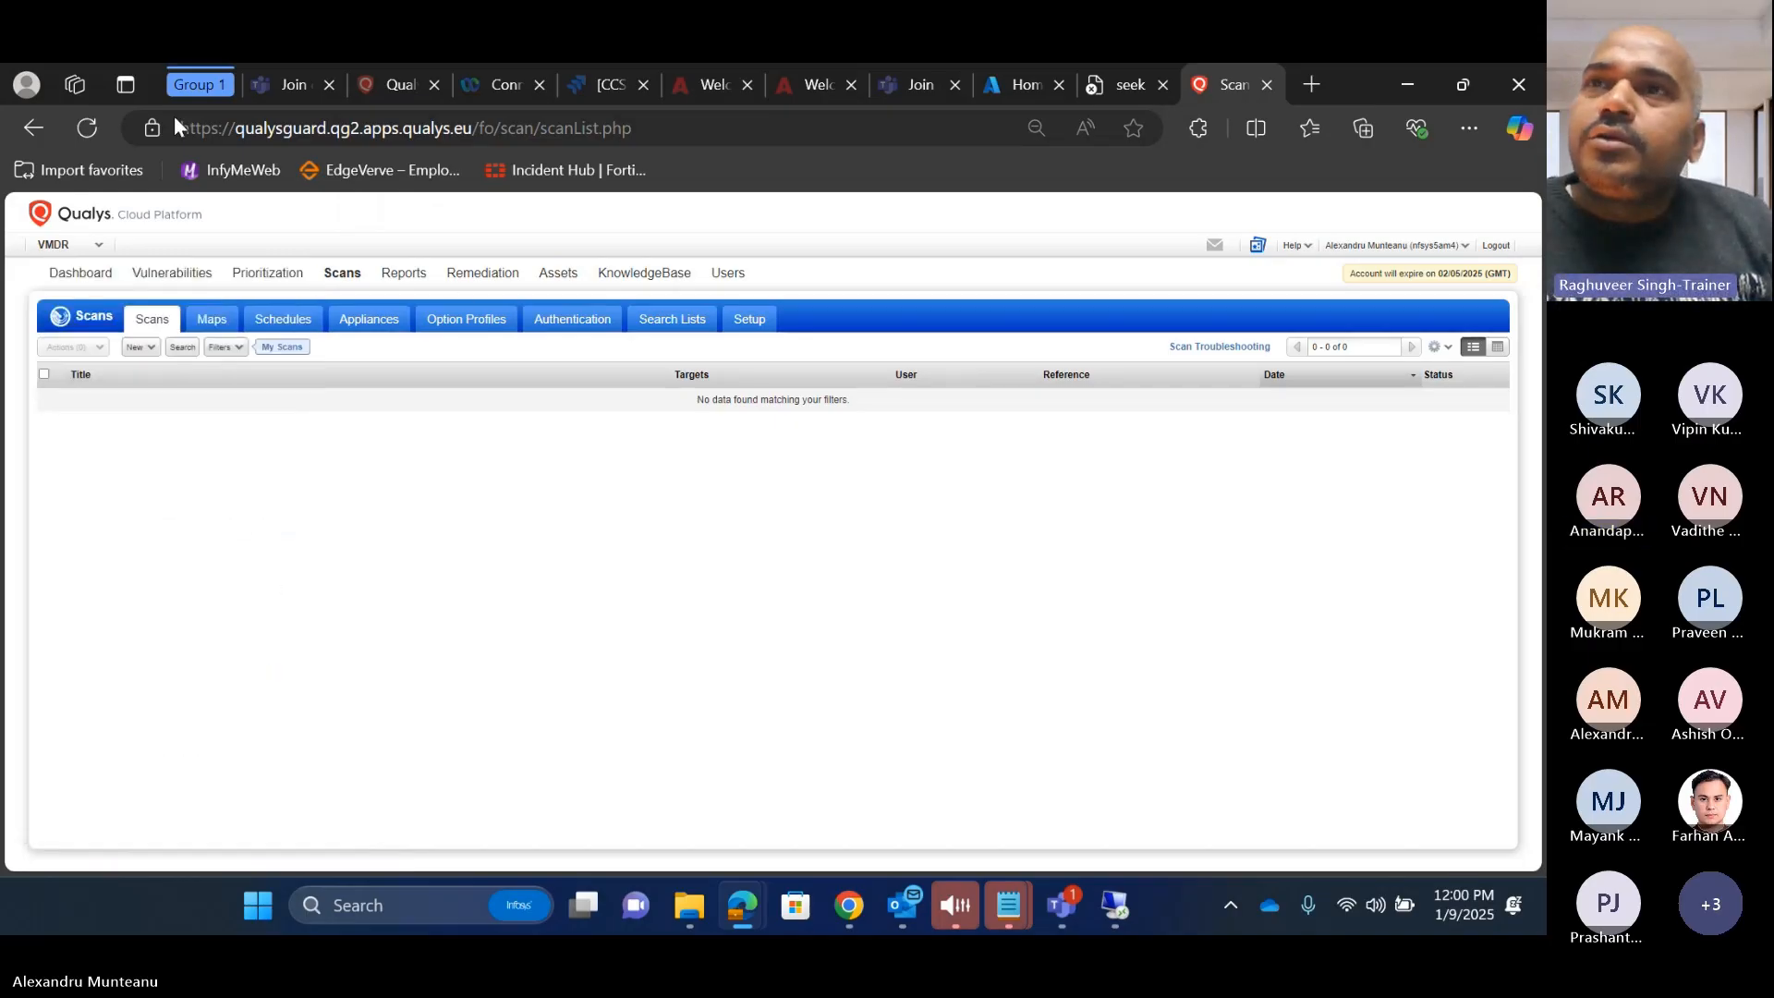
pyautogui.click(88, 131)
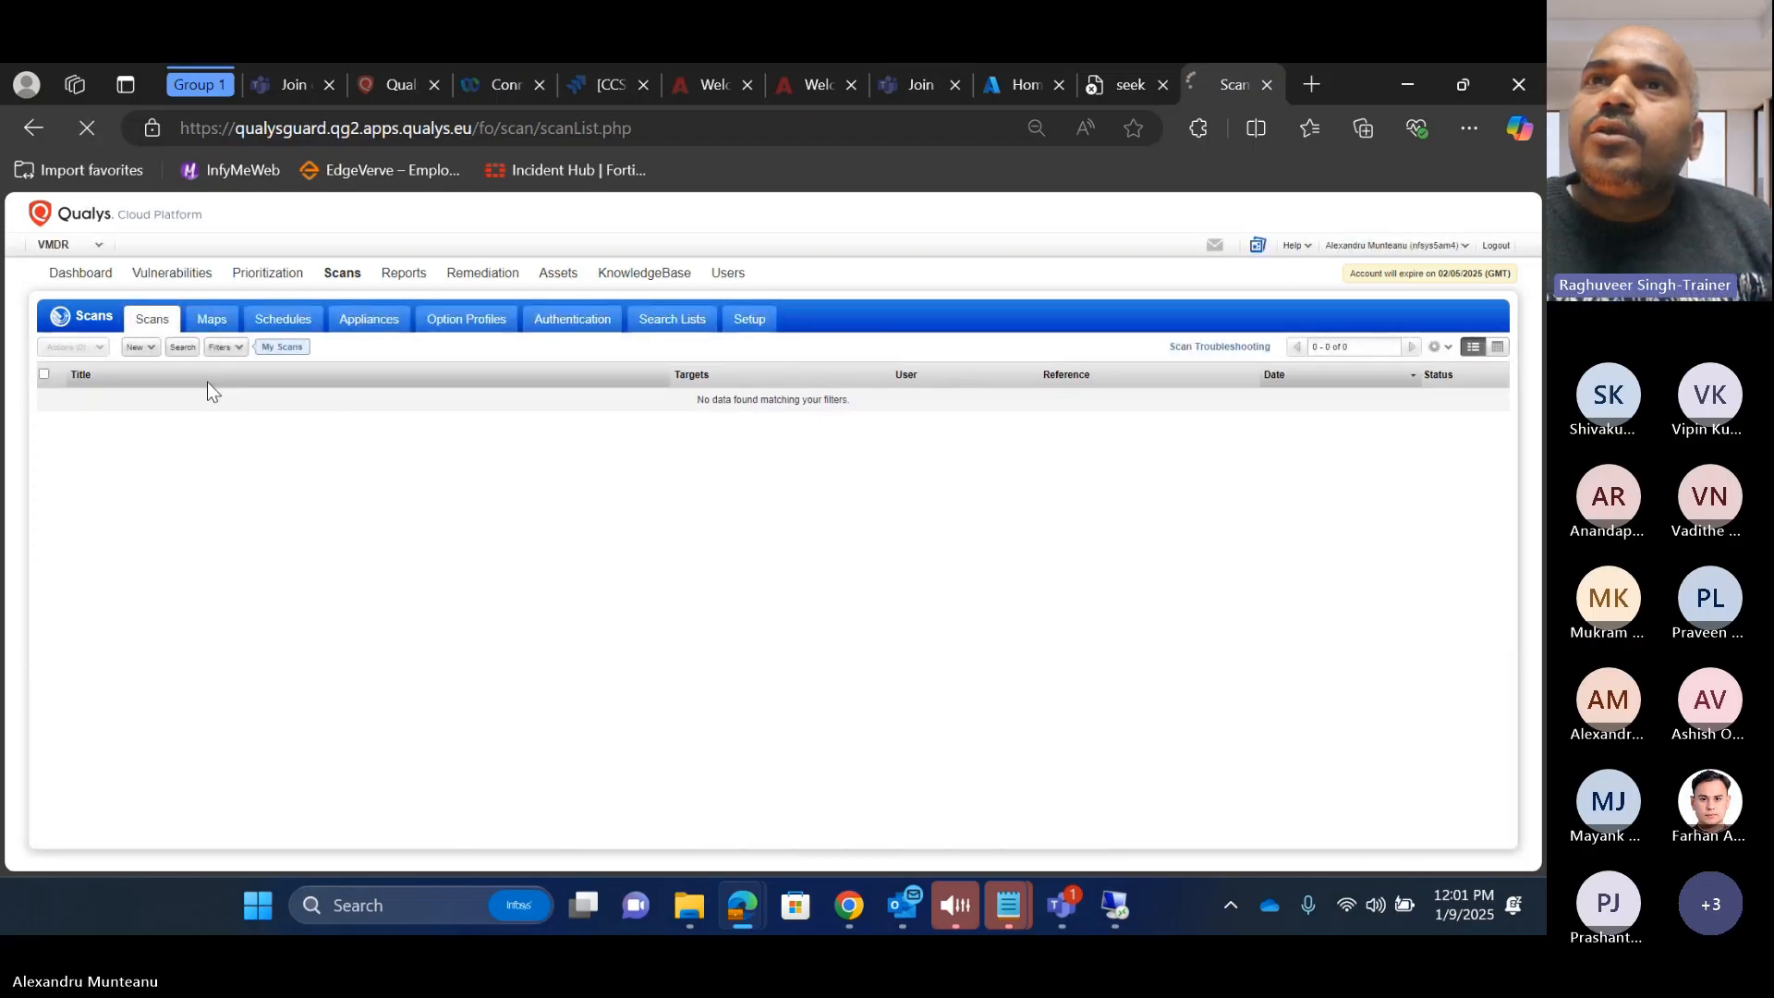
# Step: Search the VMDR assets for hosts that have any of the tags Azure and AzureResource
pyautogui.click(557, 274)
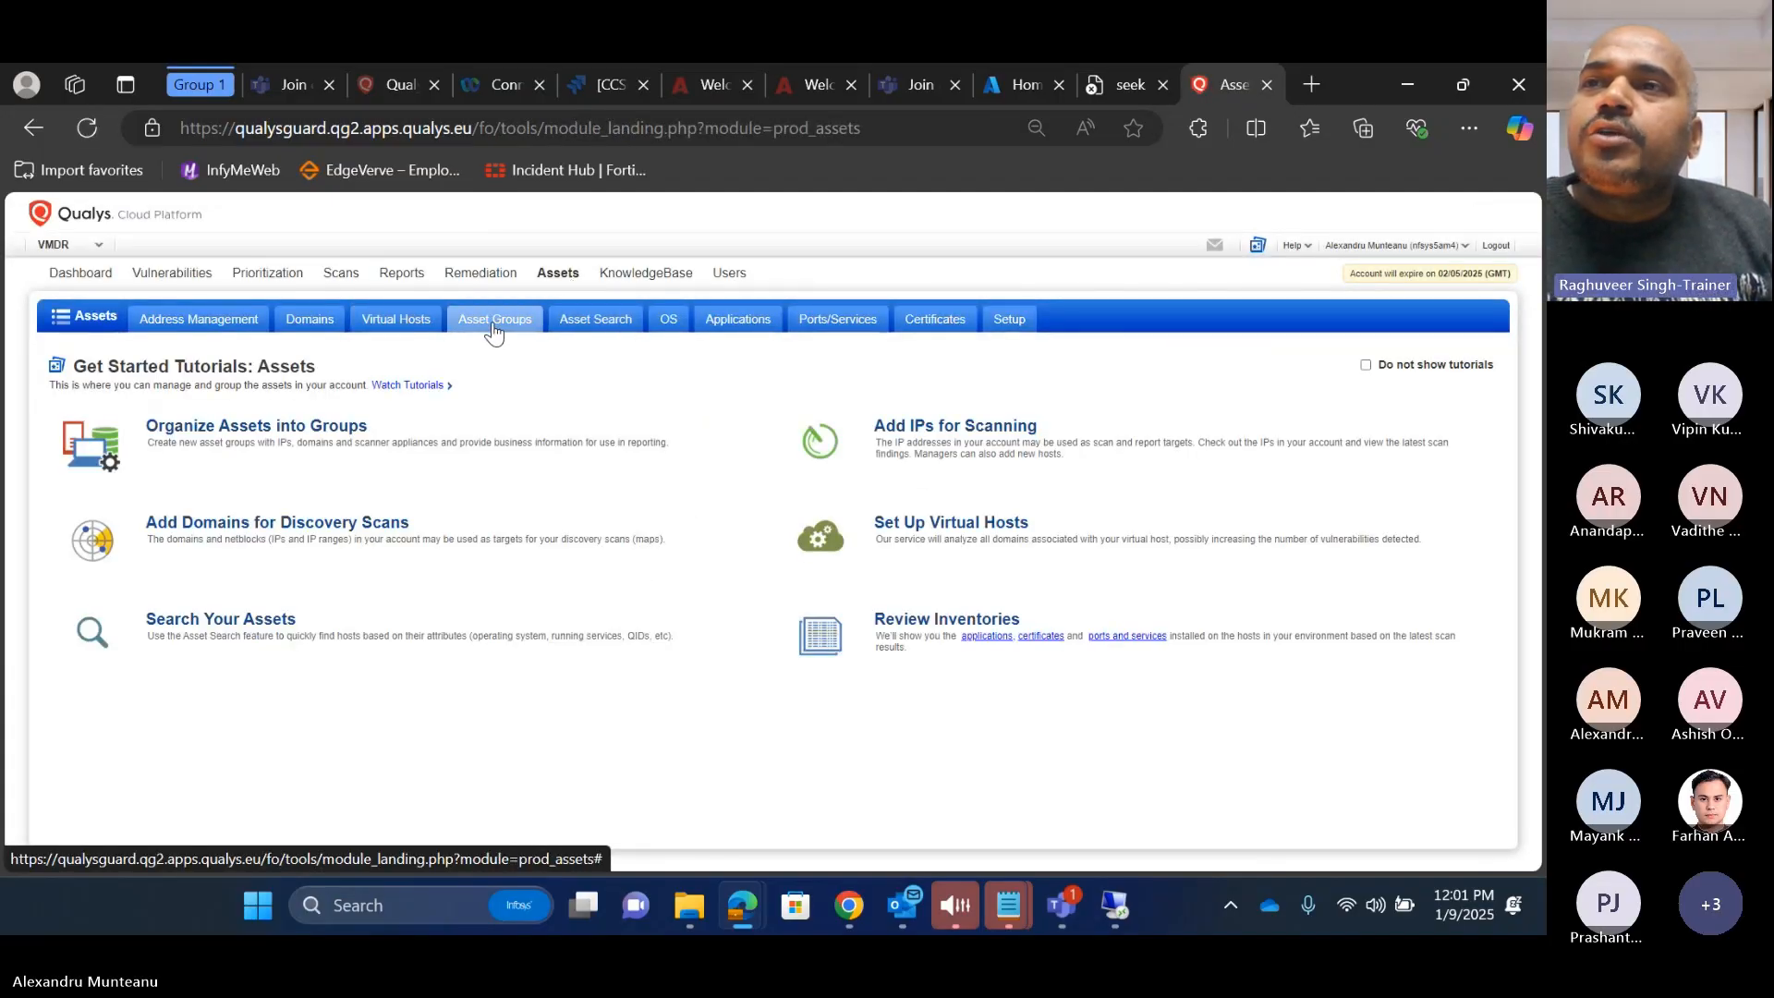
pyautogui.click(581, 328)
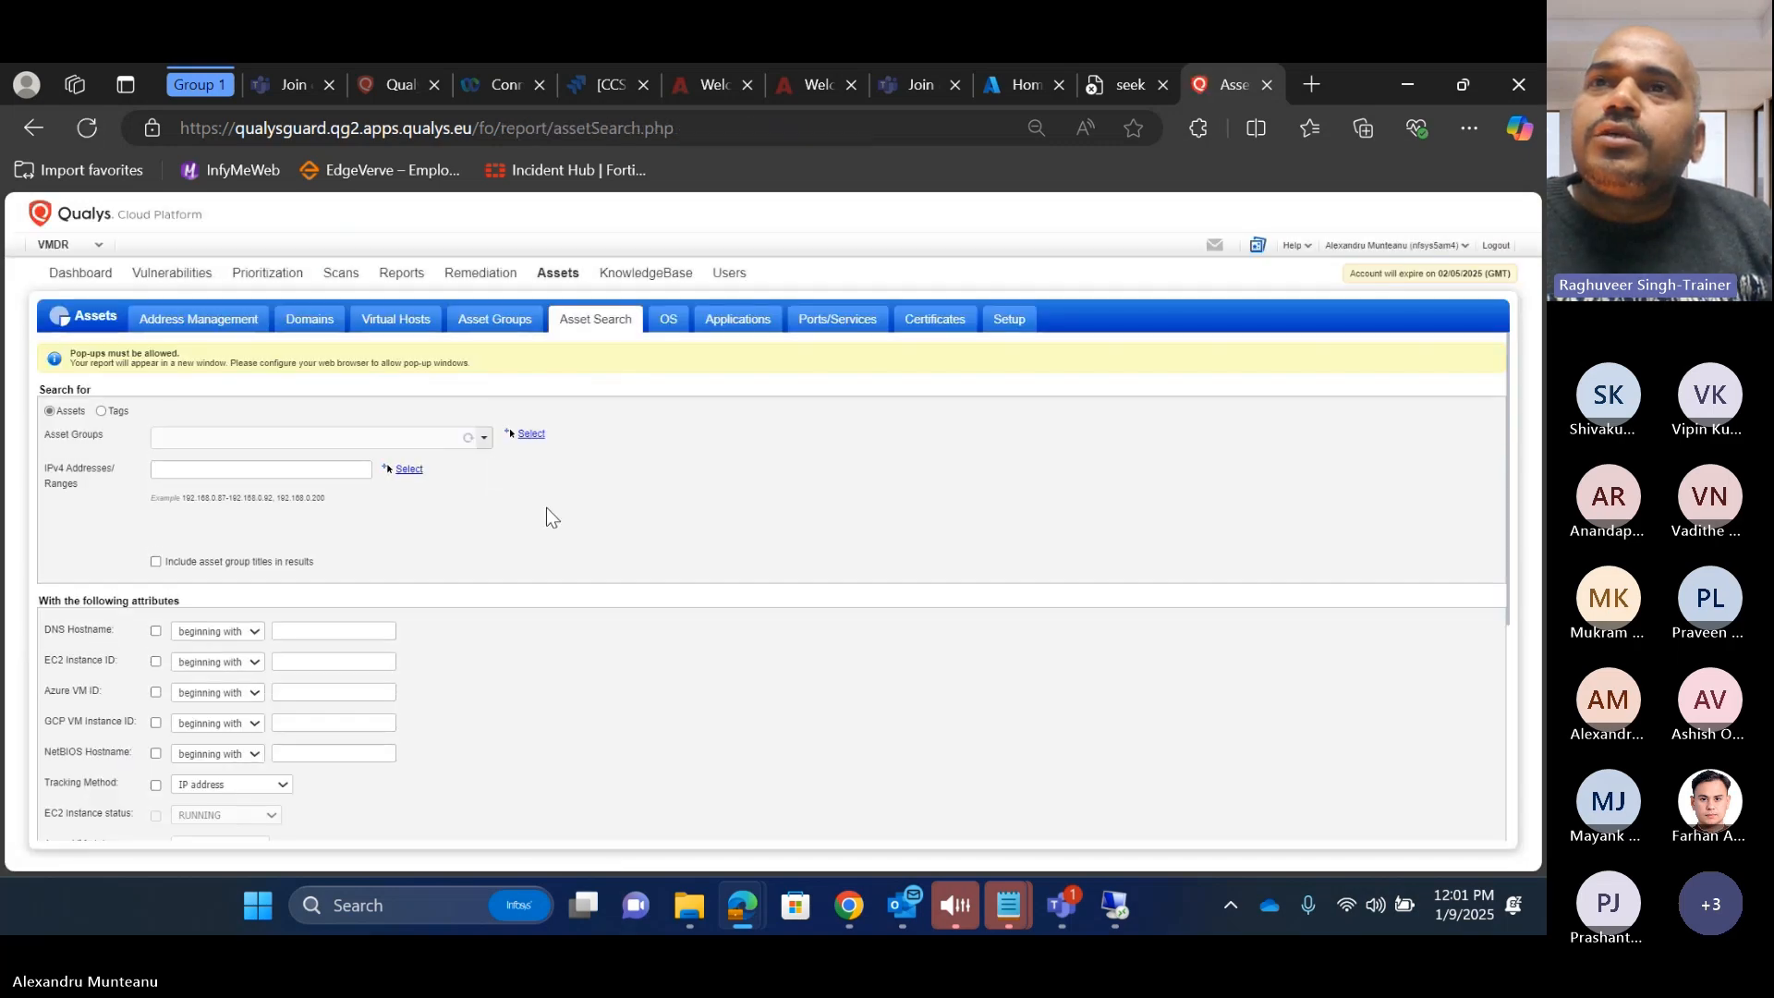
pyautogui.click(102, 411)
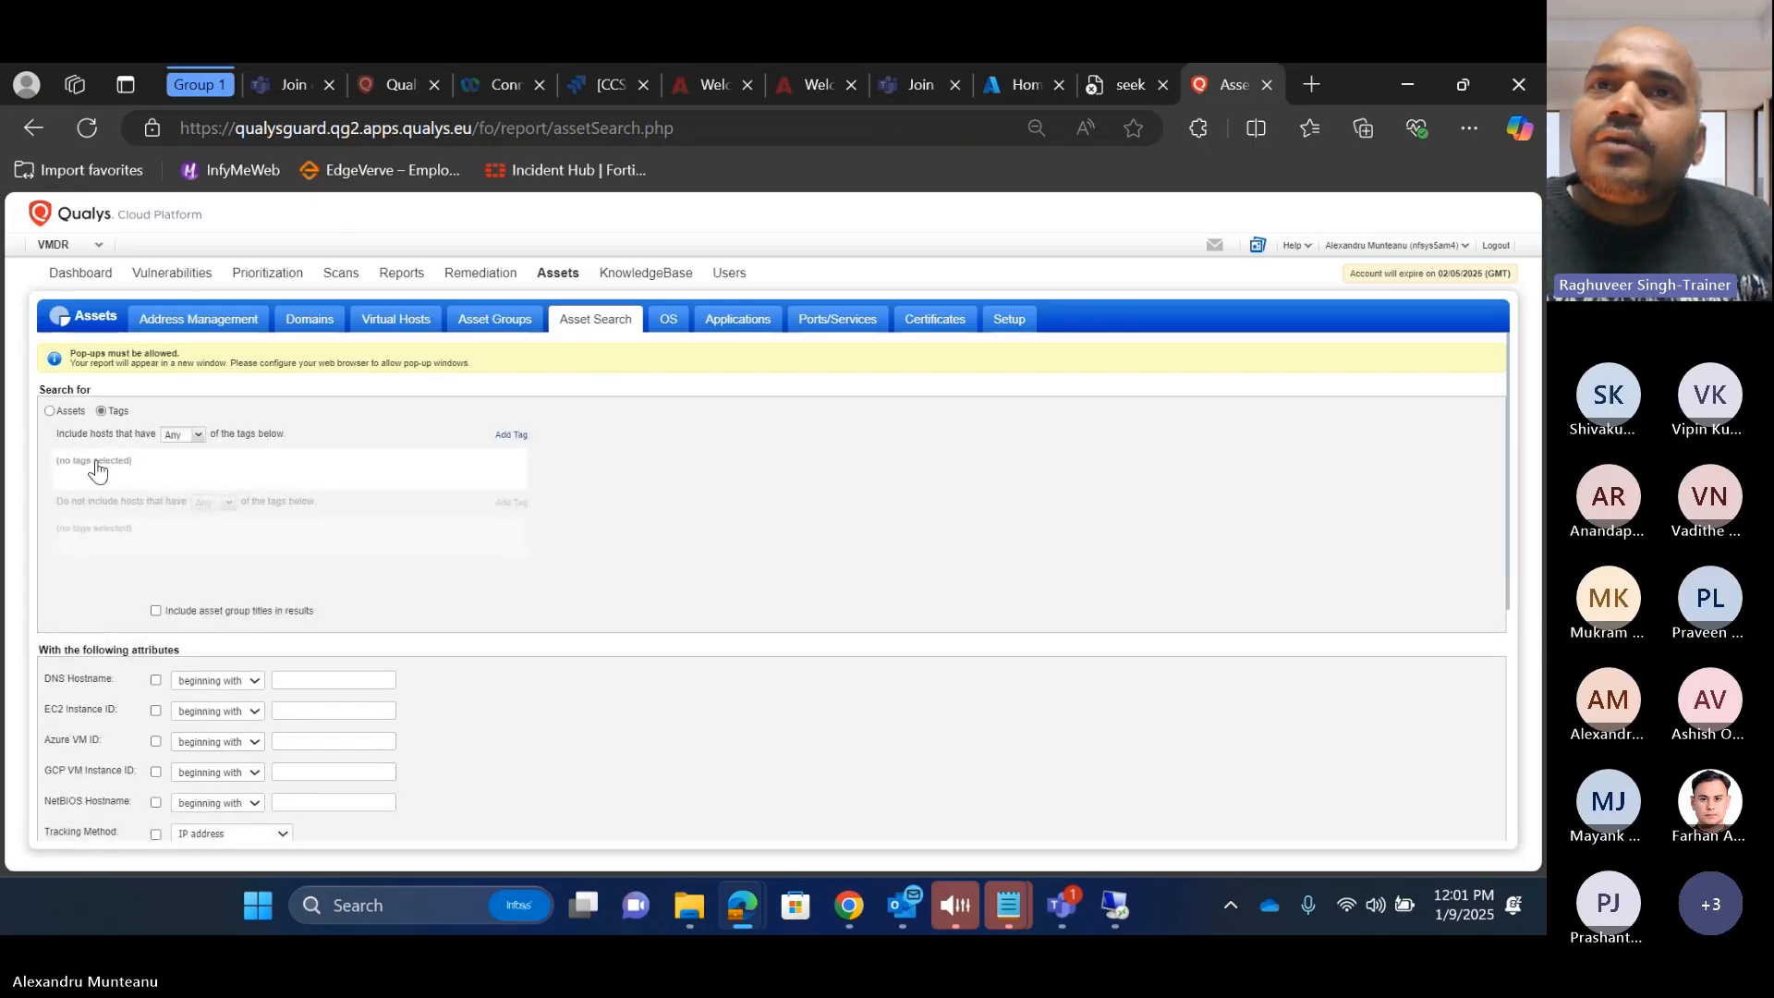
pyautogui.click(95, 471)
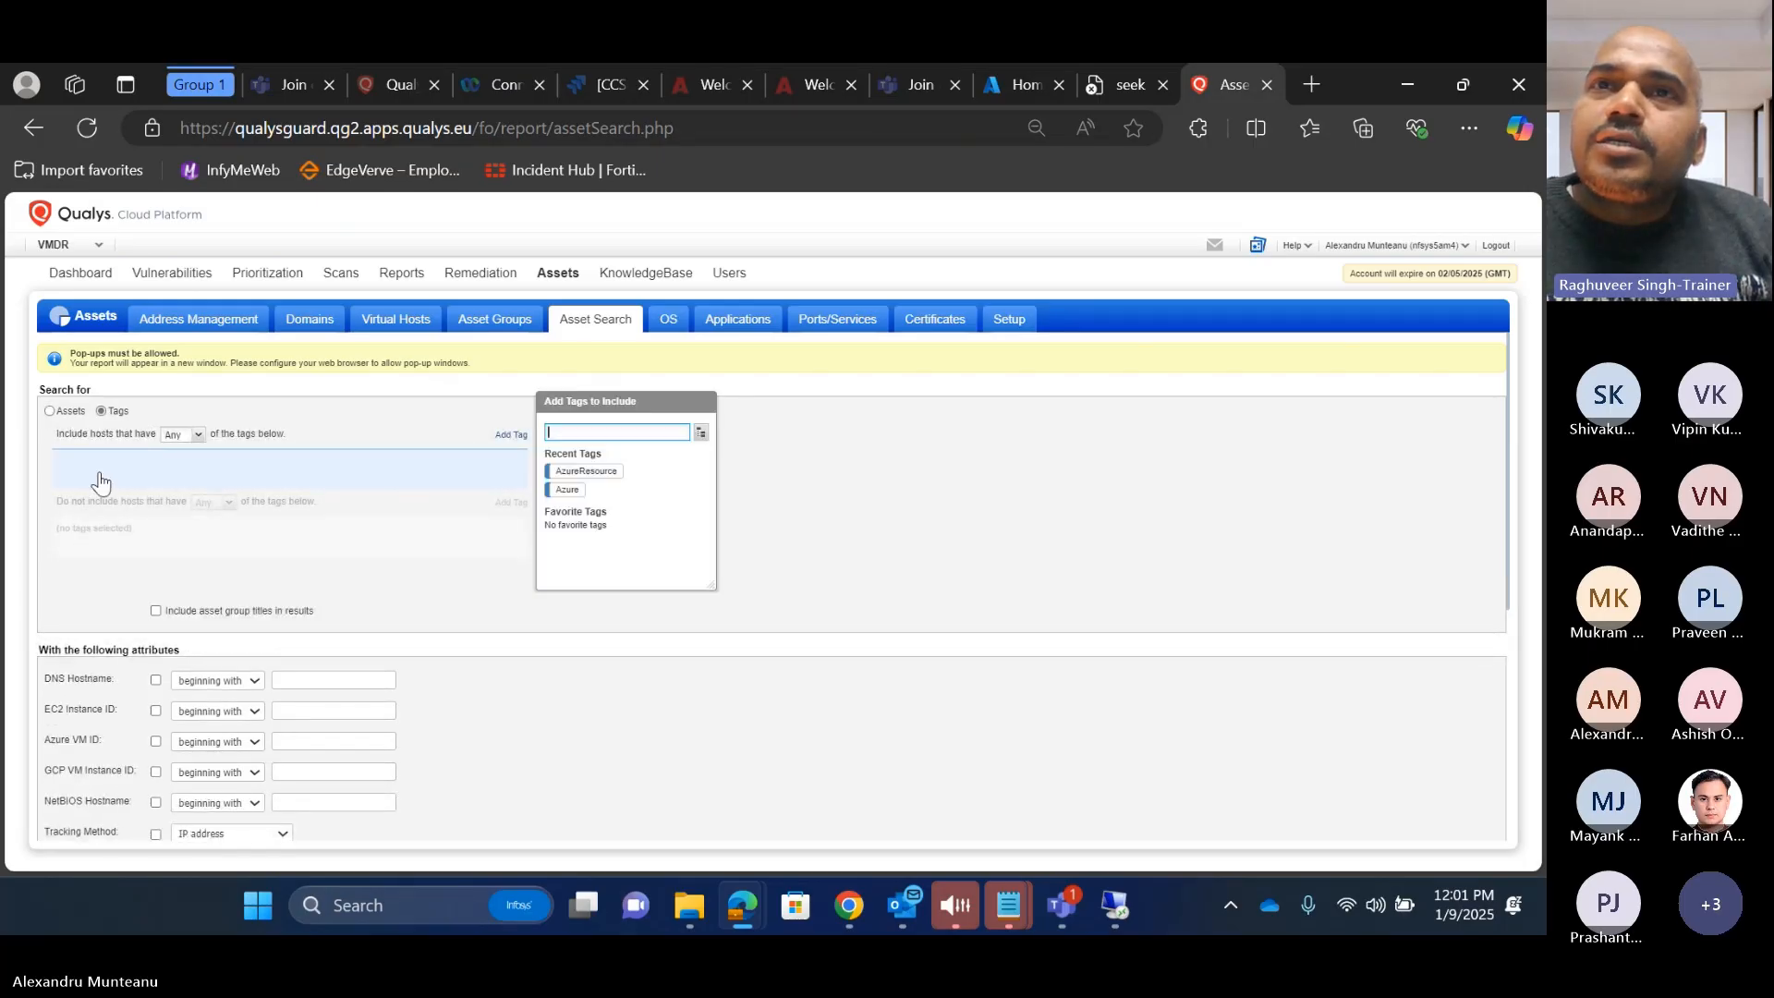
pyautogui.click(565, 489)
pyautogui.click(571, 472)
pyautogui.scroll(-5, 230, 578)
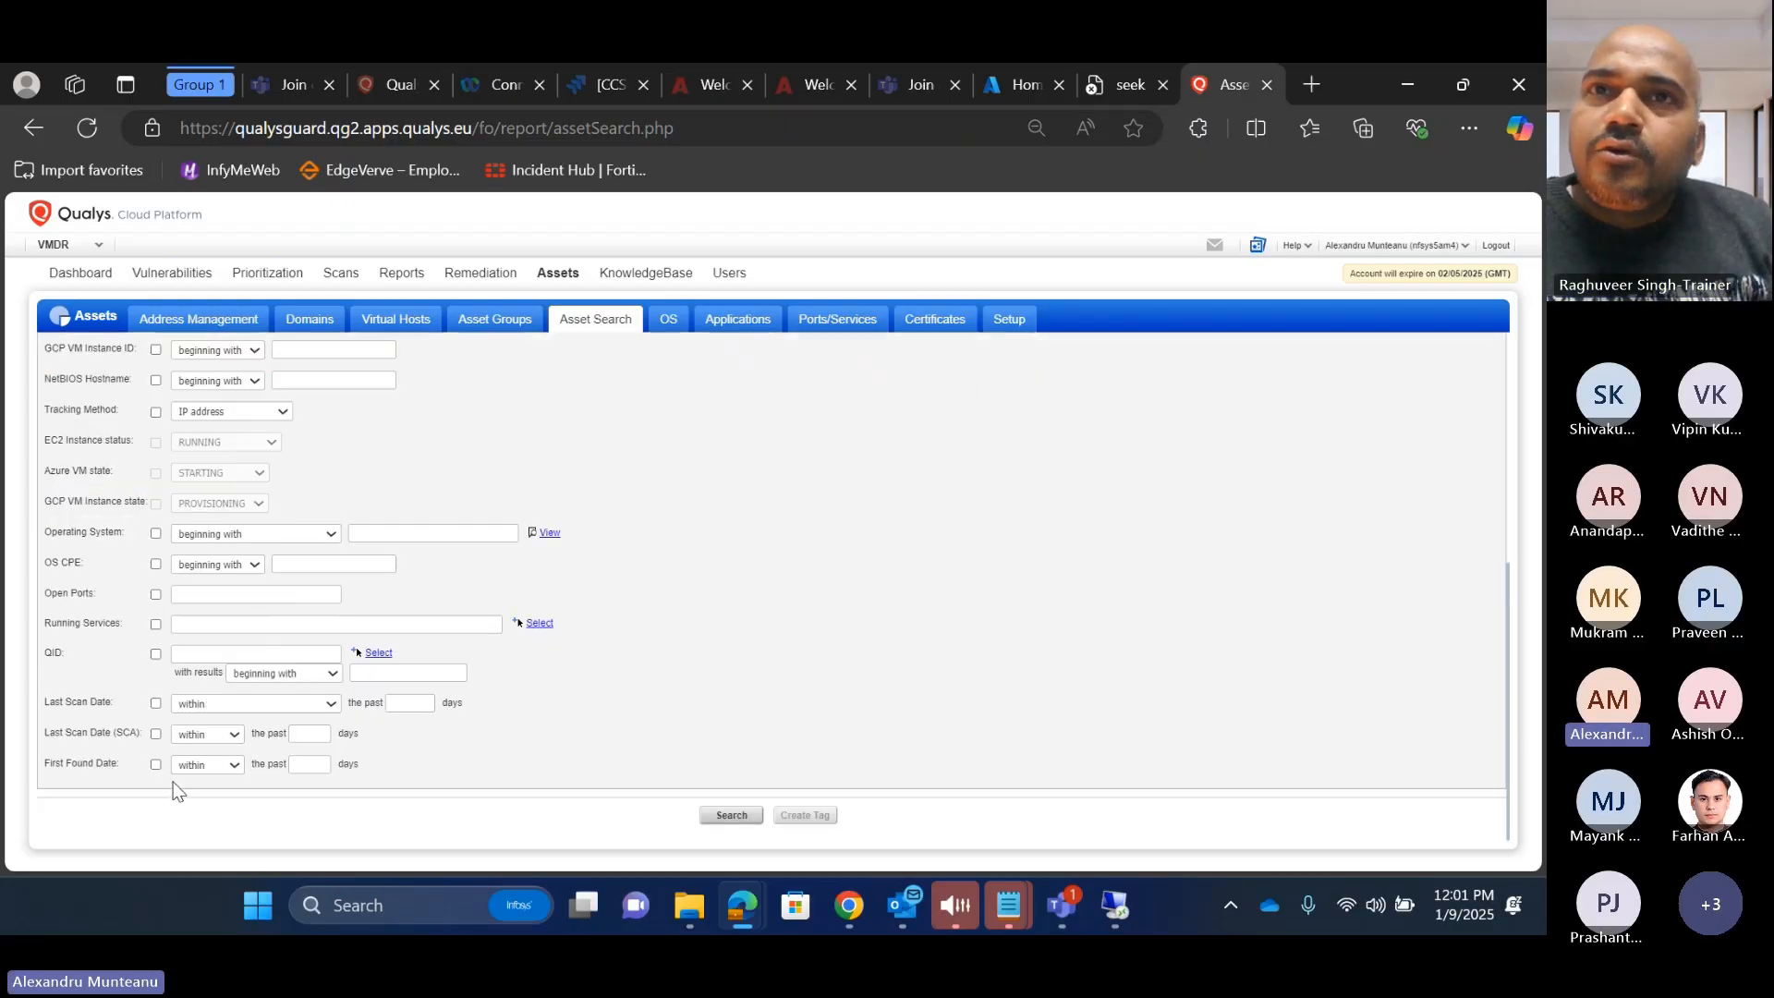
pyautogui.click(734, 821)
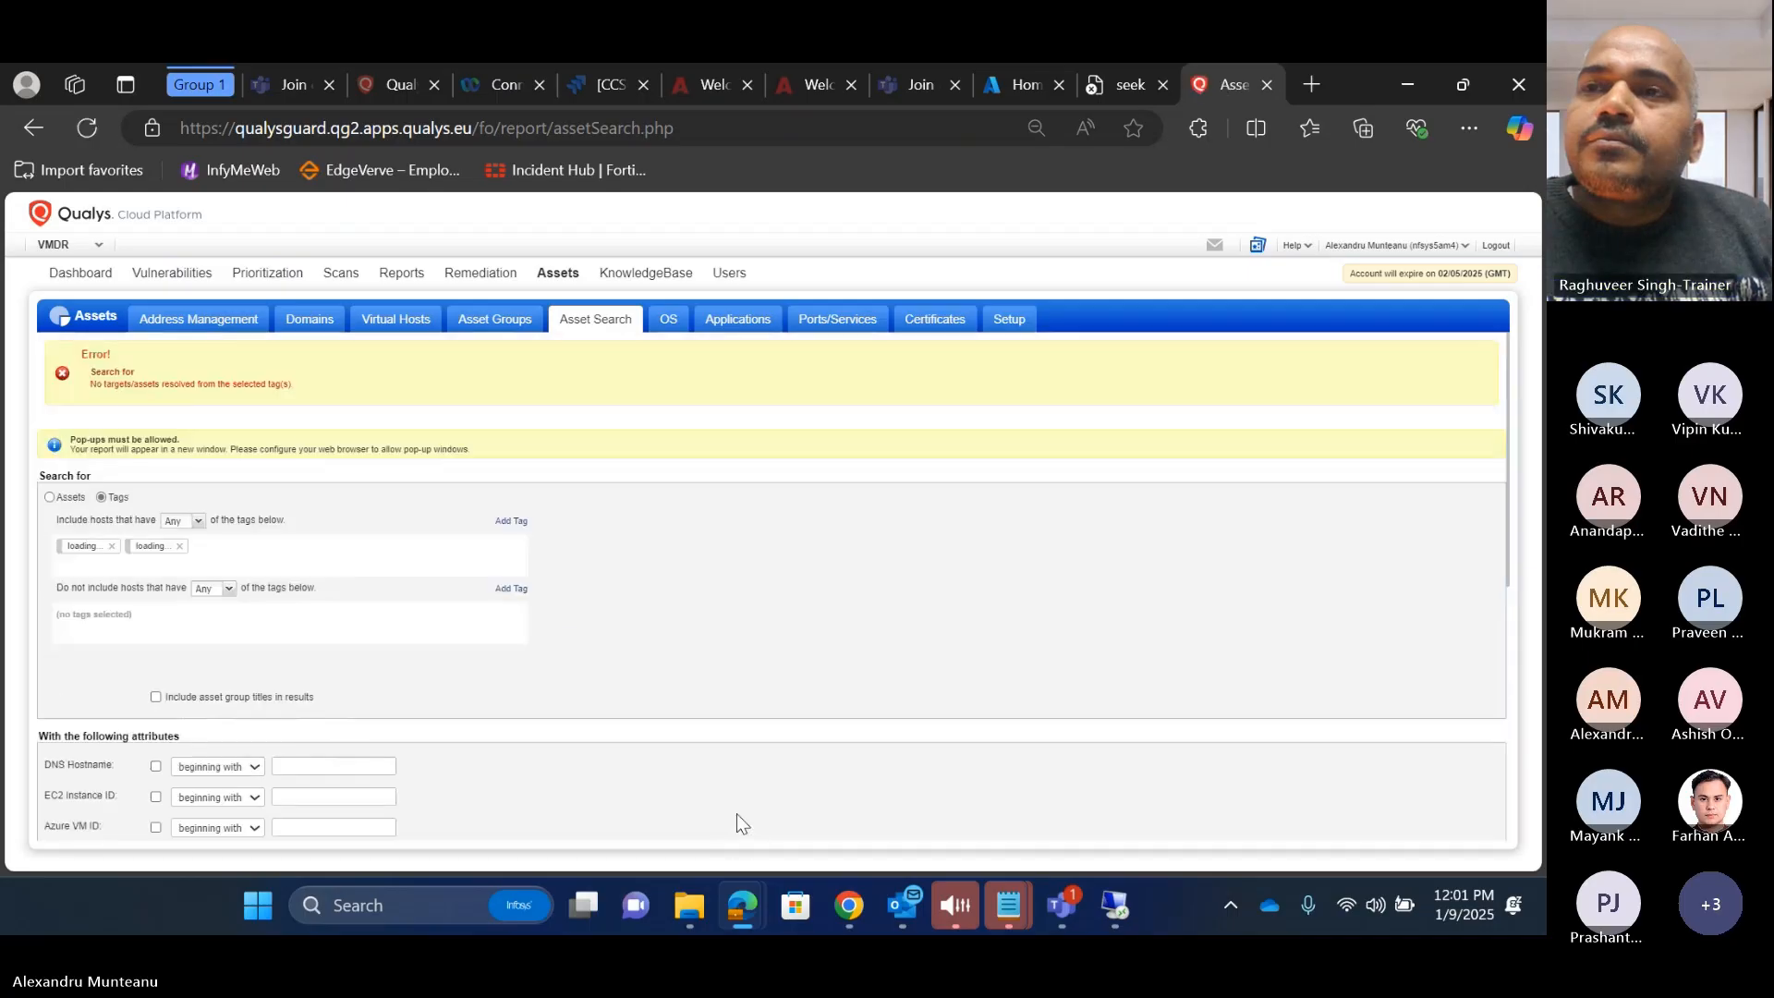
pyautogui.moveTo(93, 383); pyautogui.dragTo(358, 385)
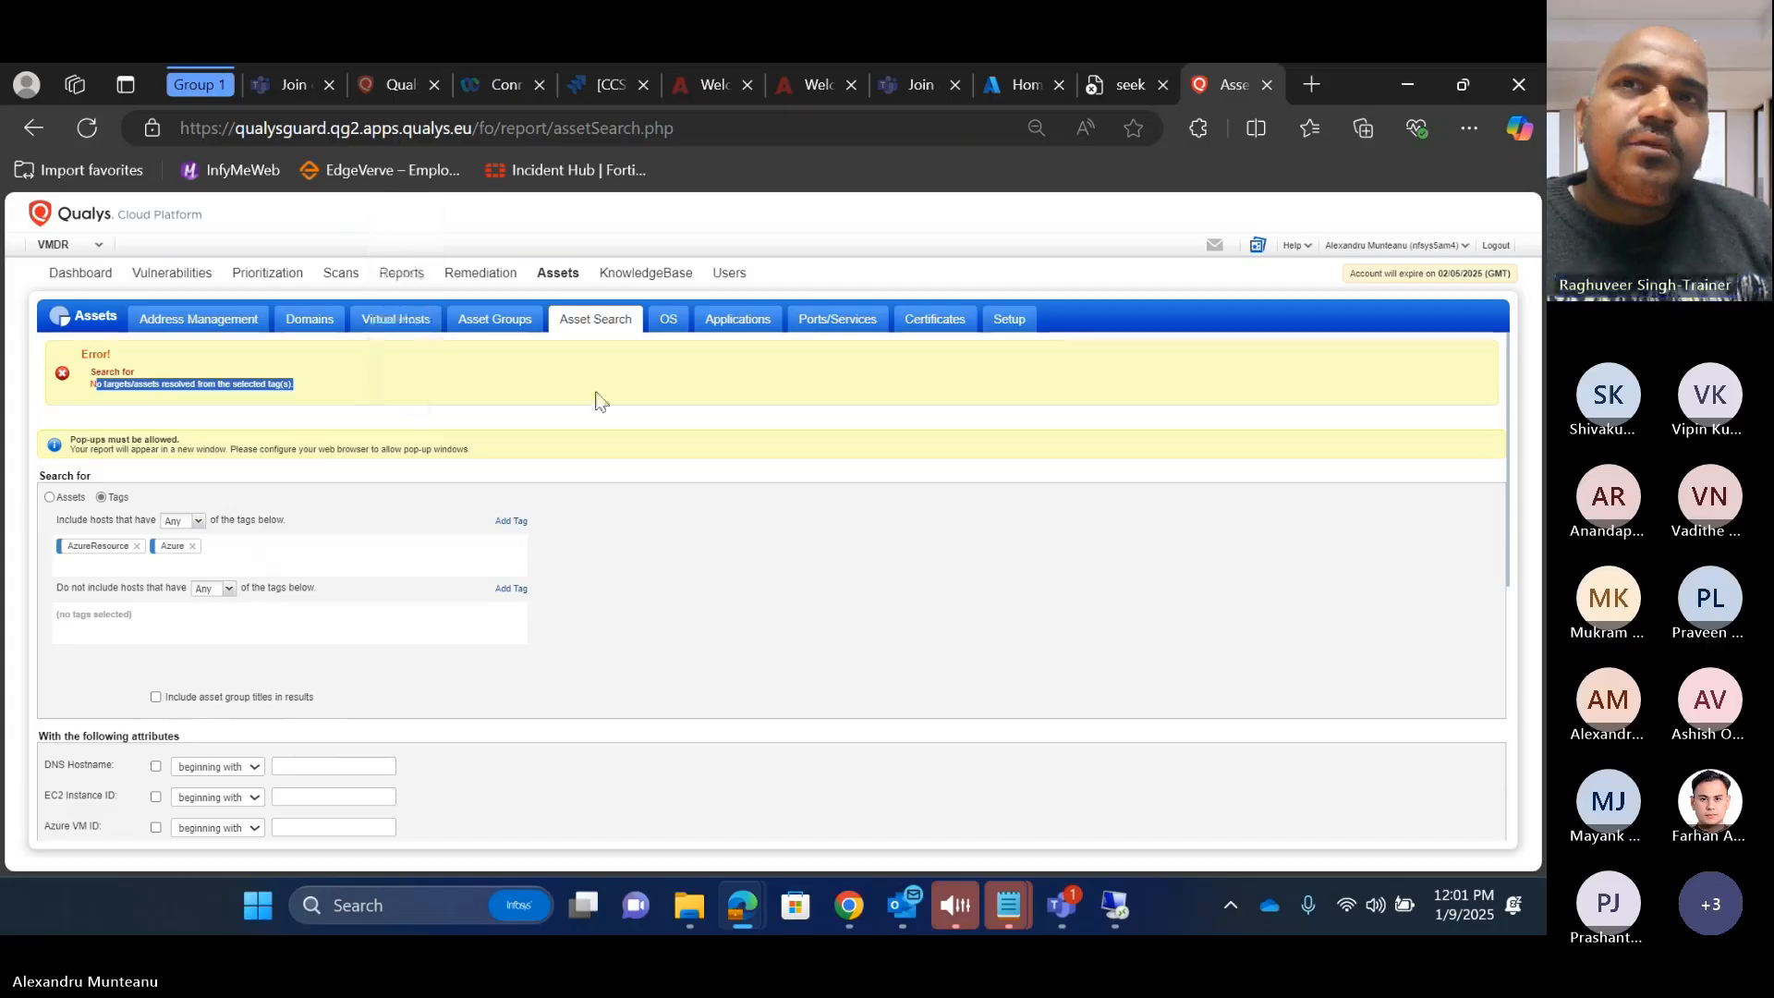
pyautogui.click(285, 391)
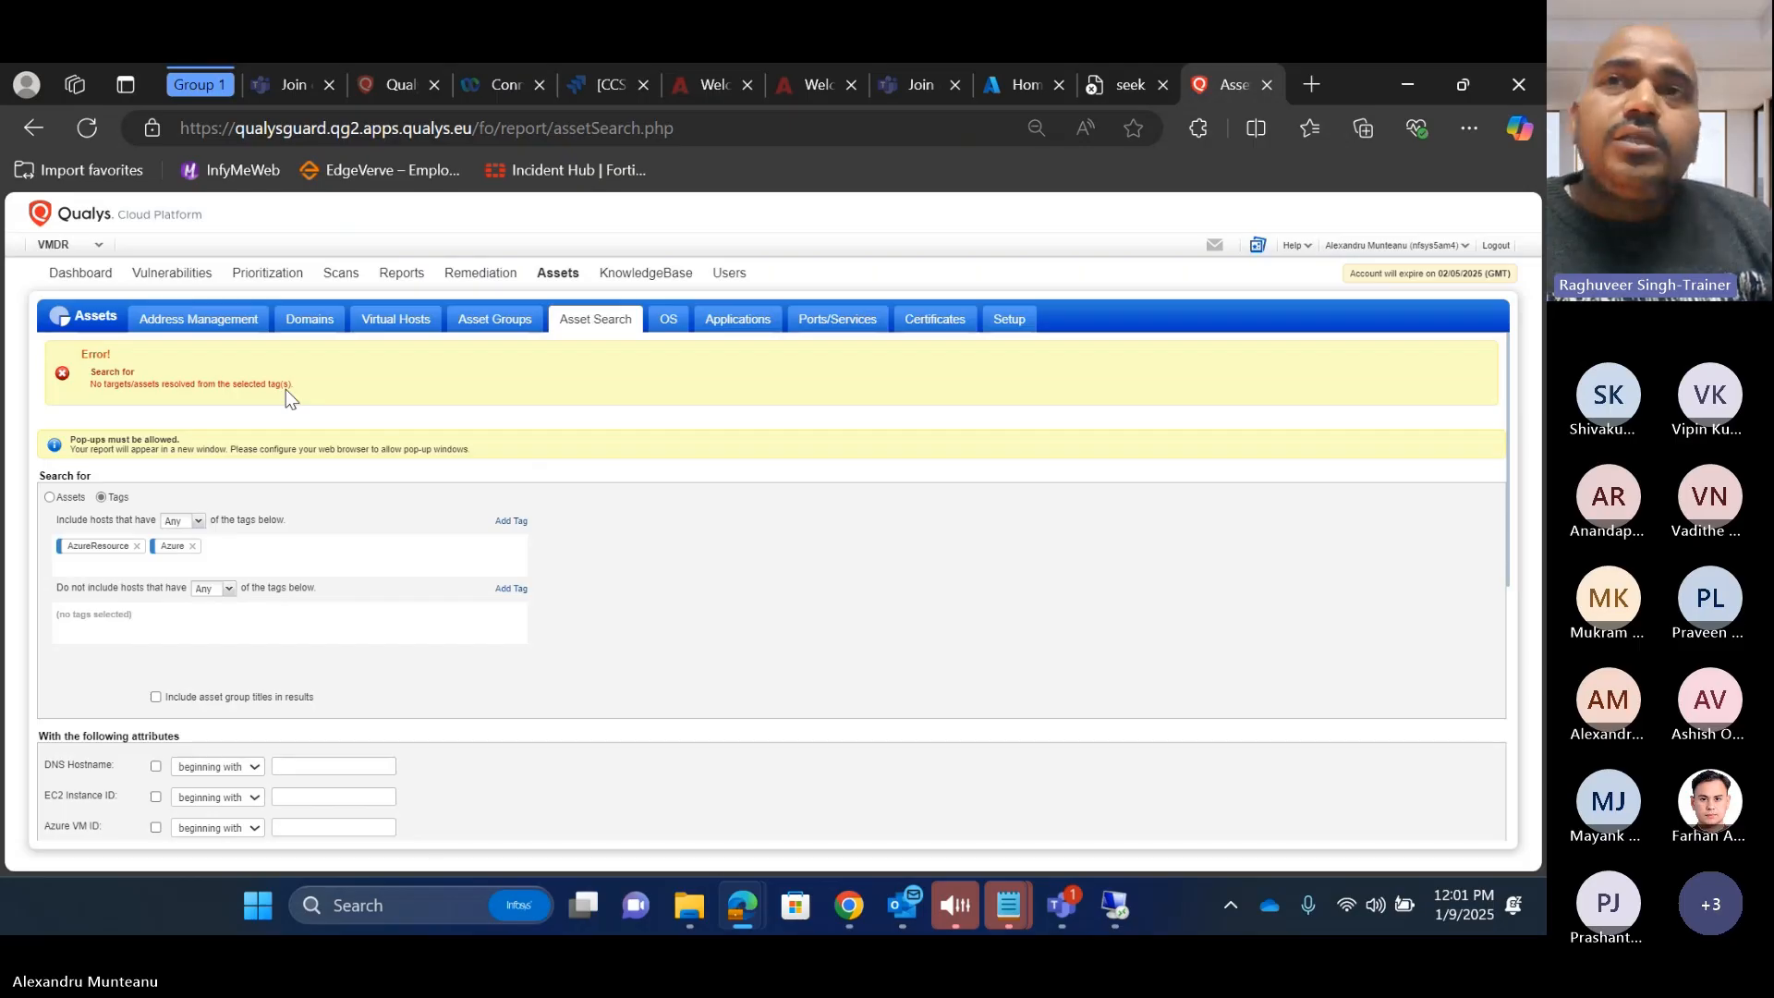
# Step: Switch to the Connectors module and open the list of Microsoft Azure connectors
pyautogui.click(67, 244)
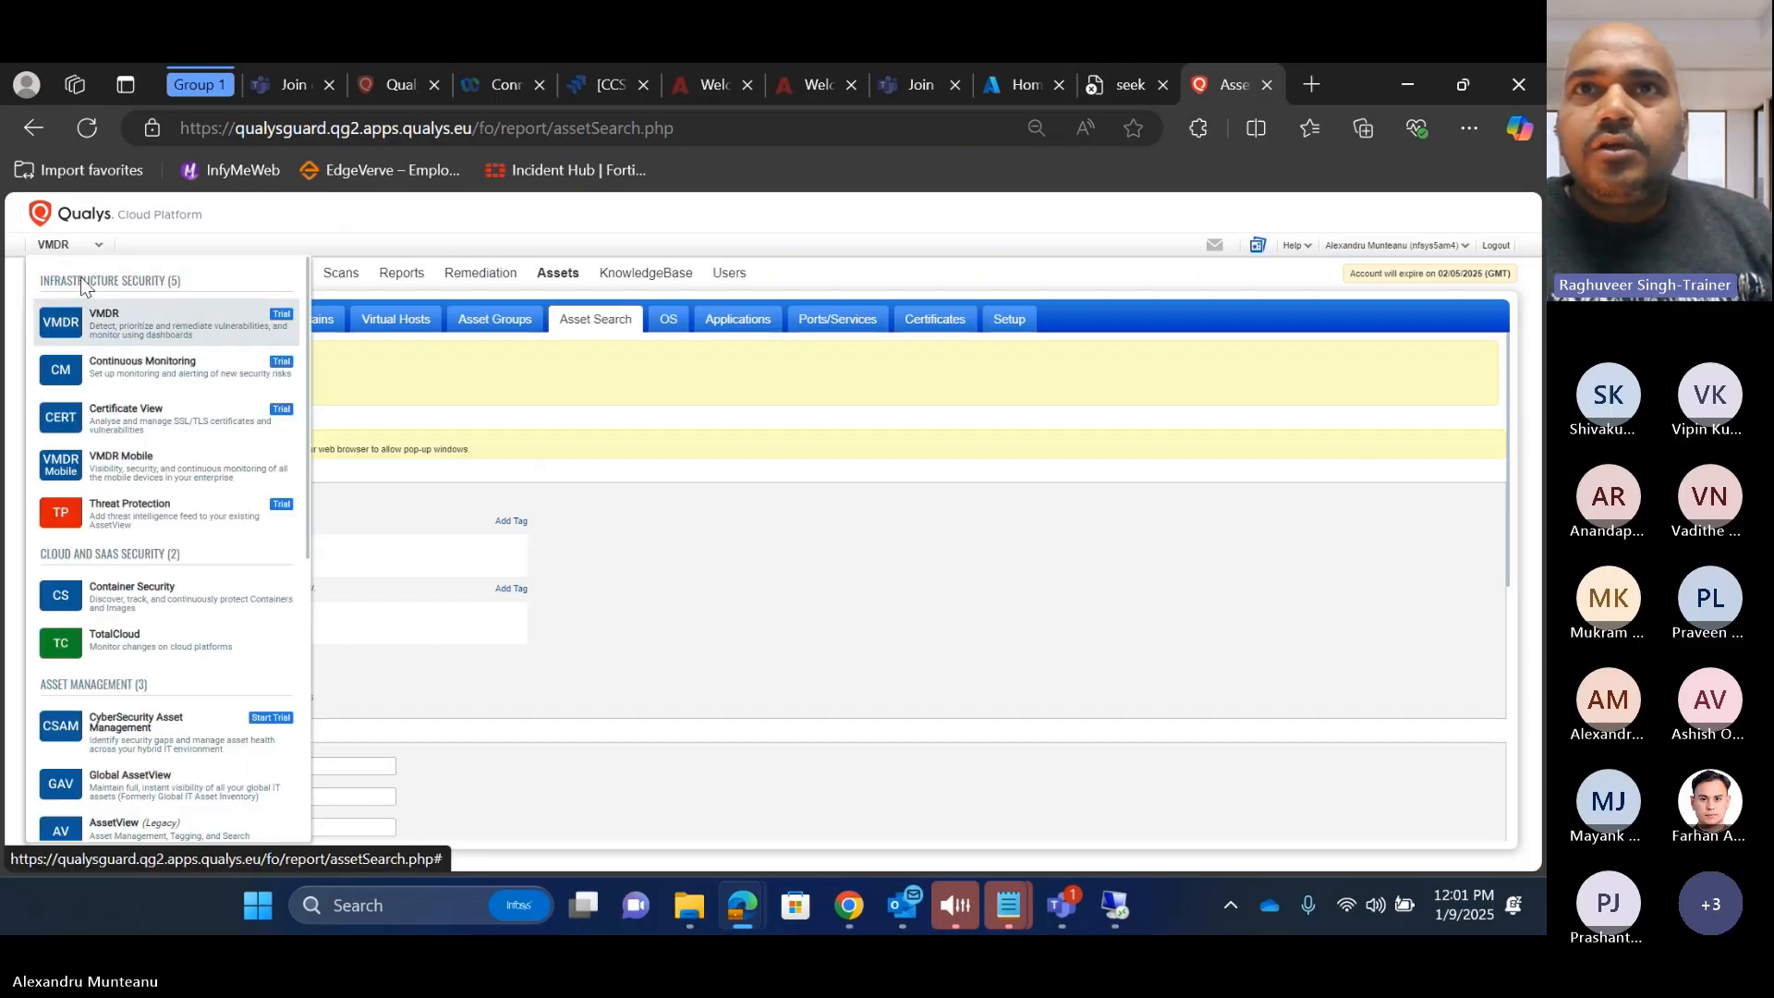
pyautogui.scroll(-5, 138, 591)
pyautogui.click(129, 726)
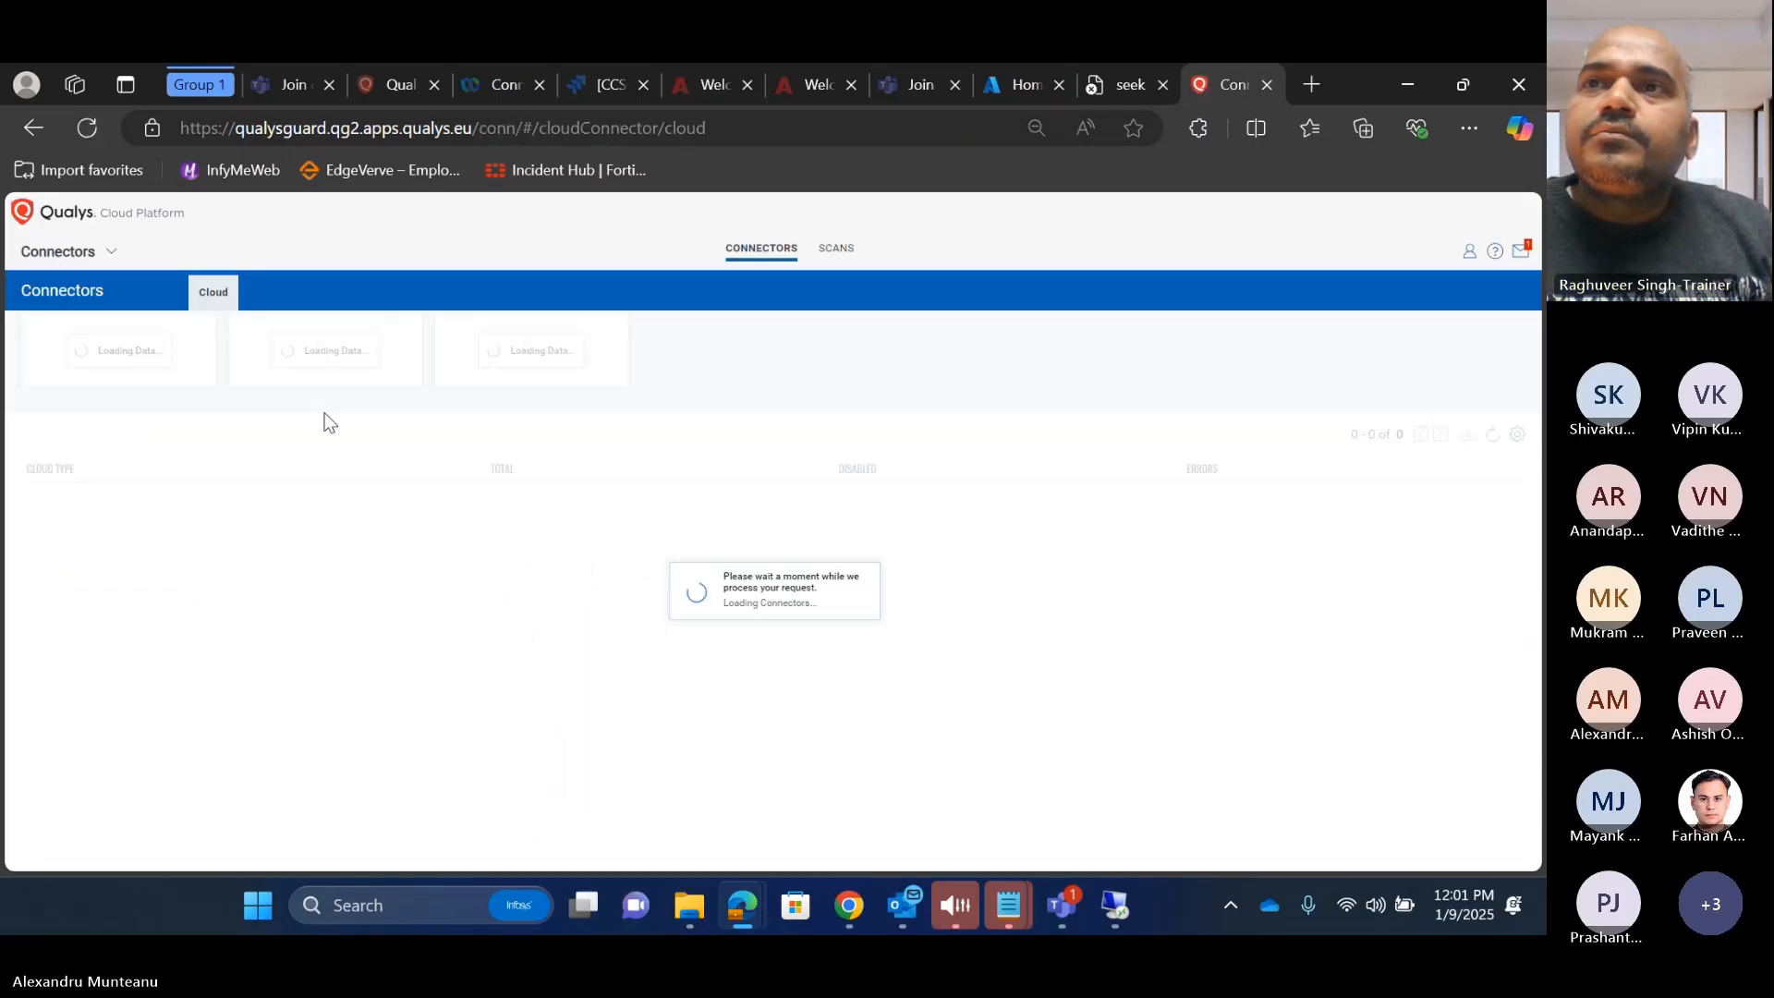
pyautogui.click(154, 533)
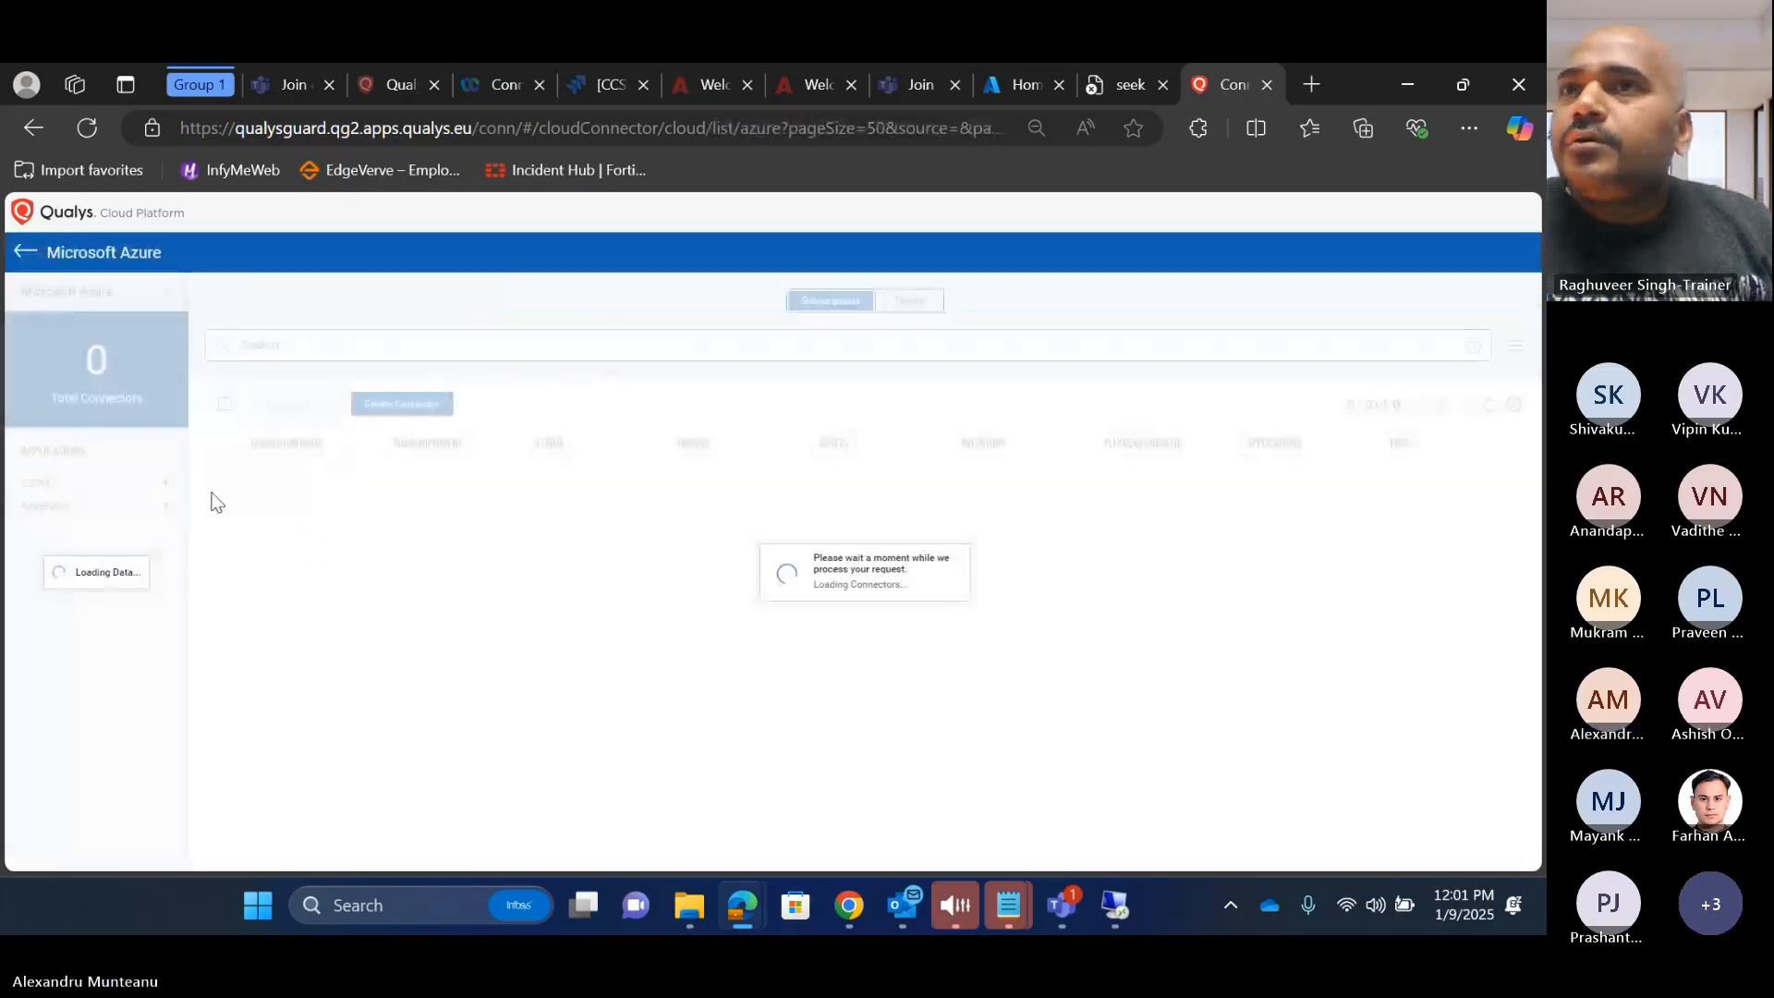
# Step: Run the QualysAzureConnector connector and confirm the run
pyautogui.click(224, 475)
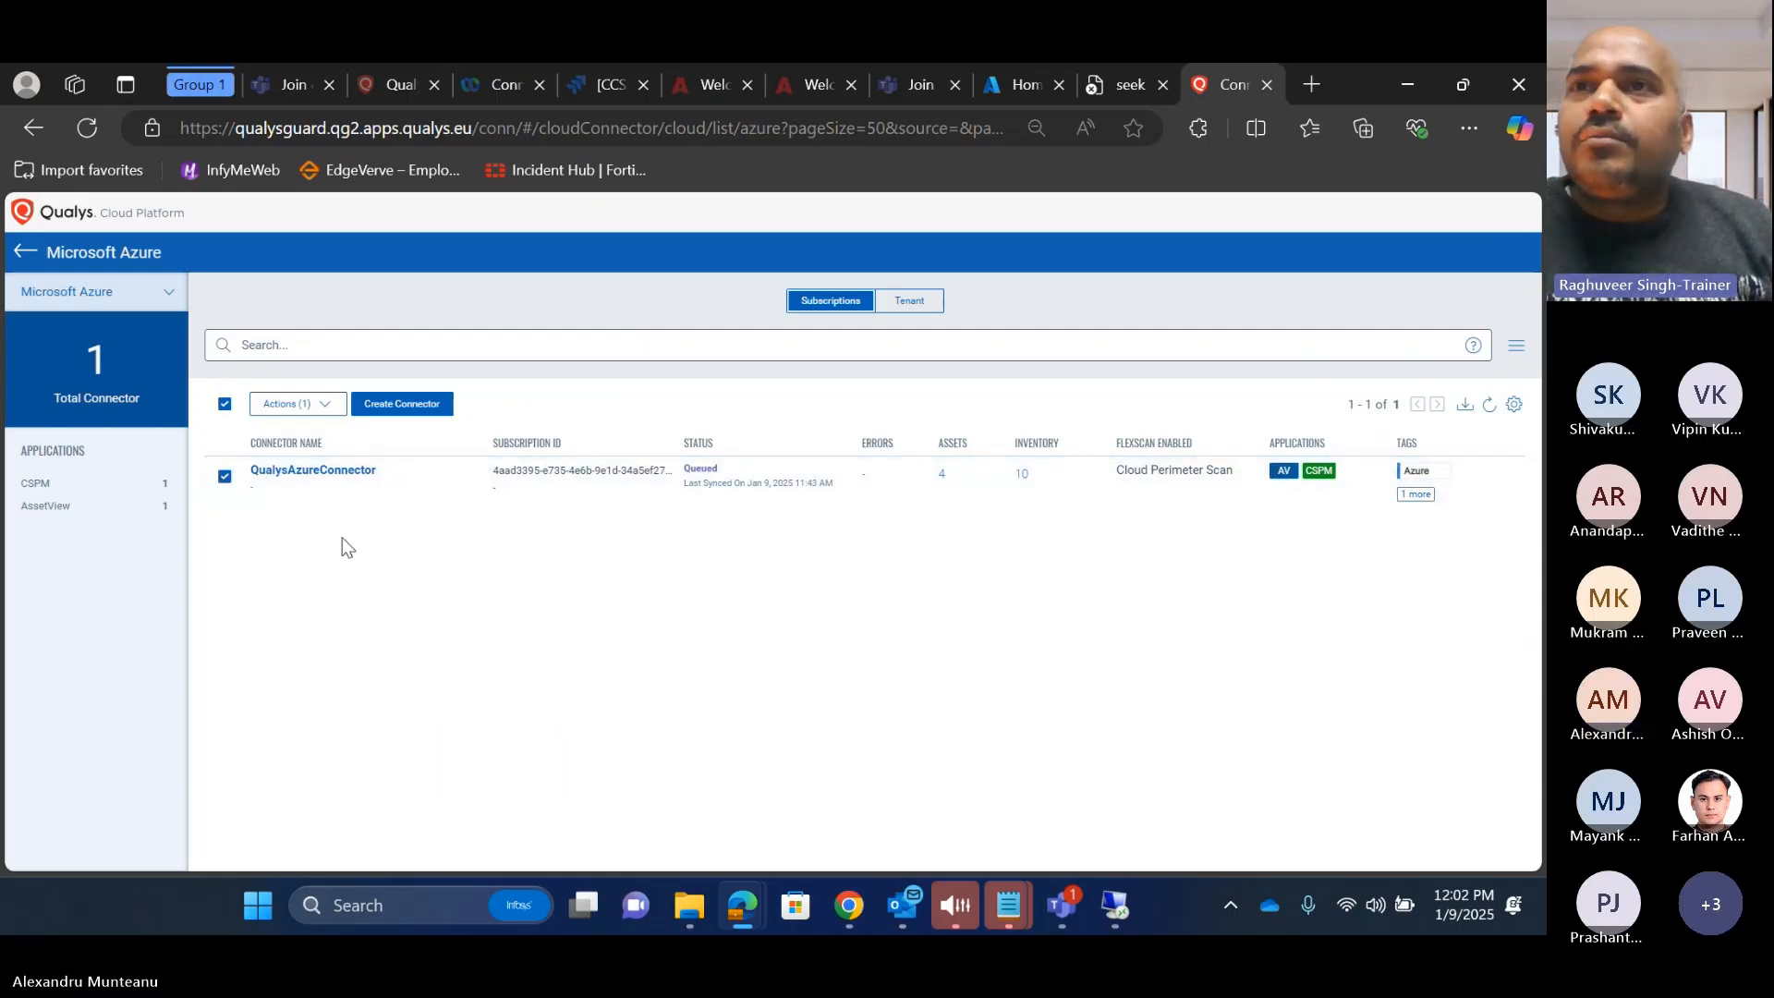
pyautogui.click(323, 404)
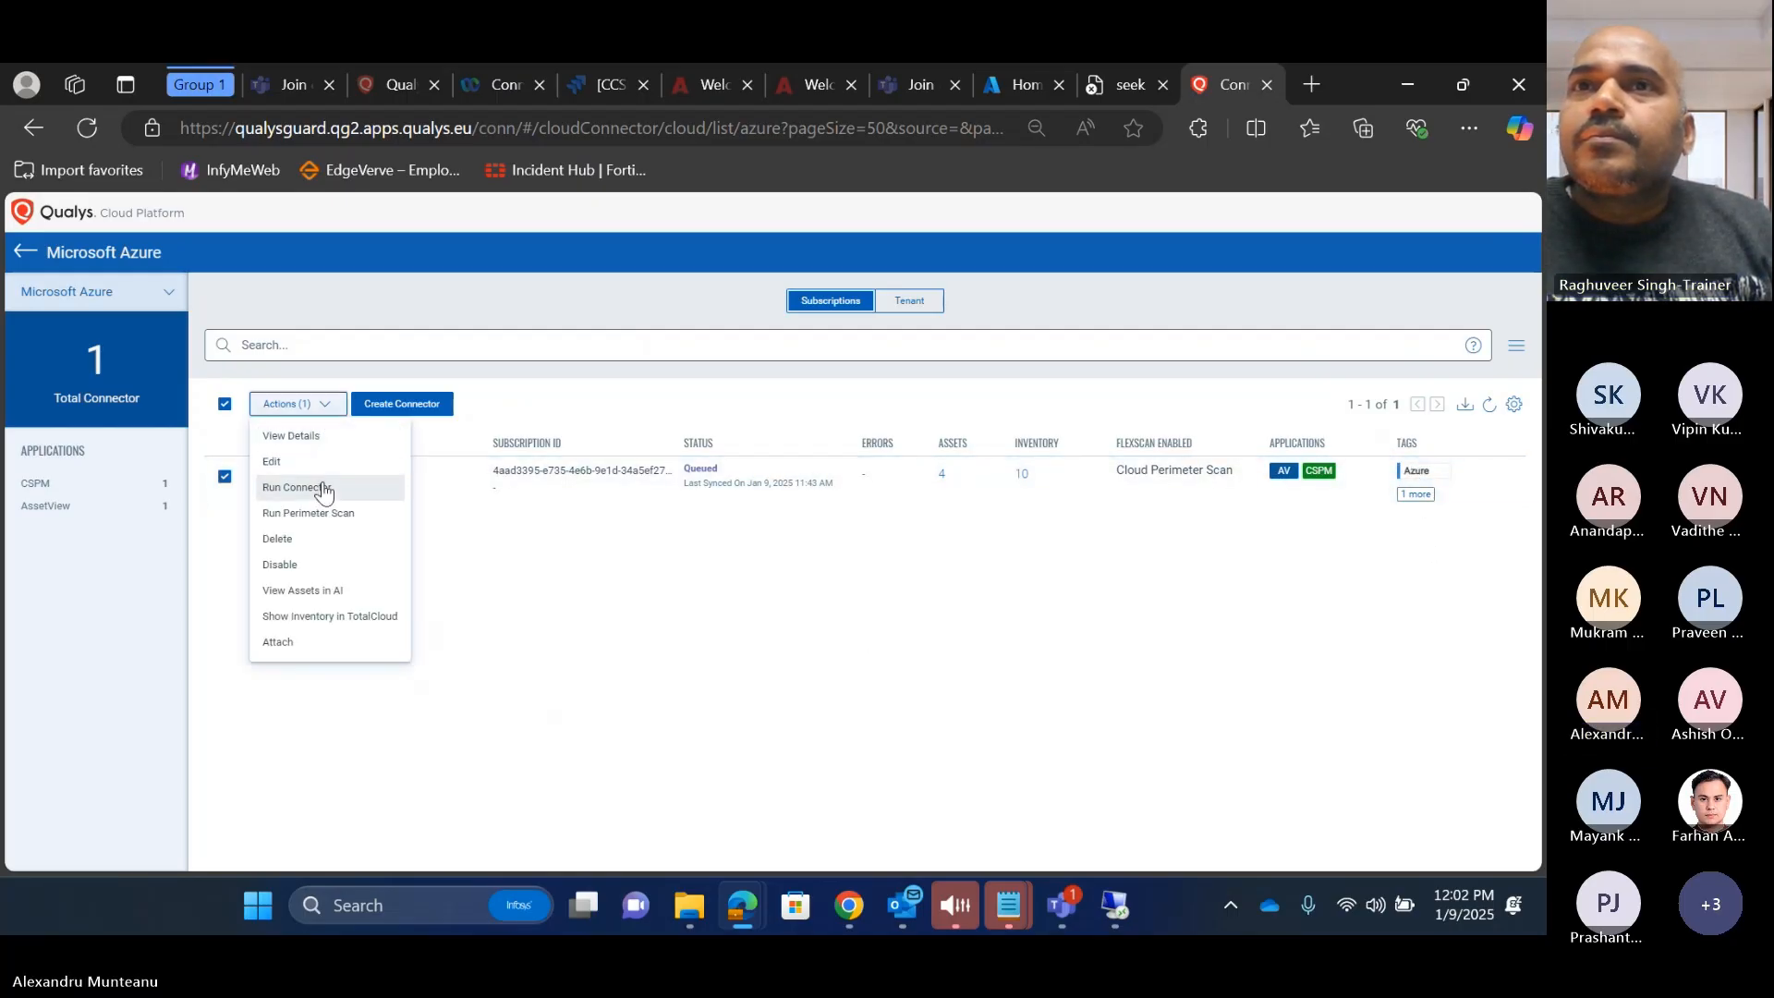
pyautogui.click(330, 488)
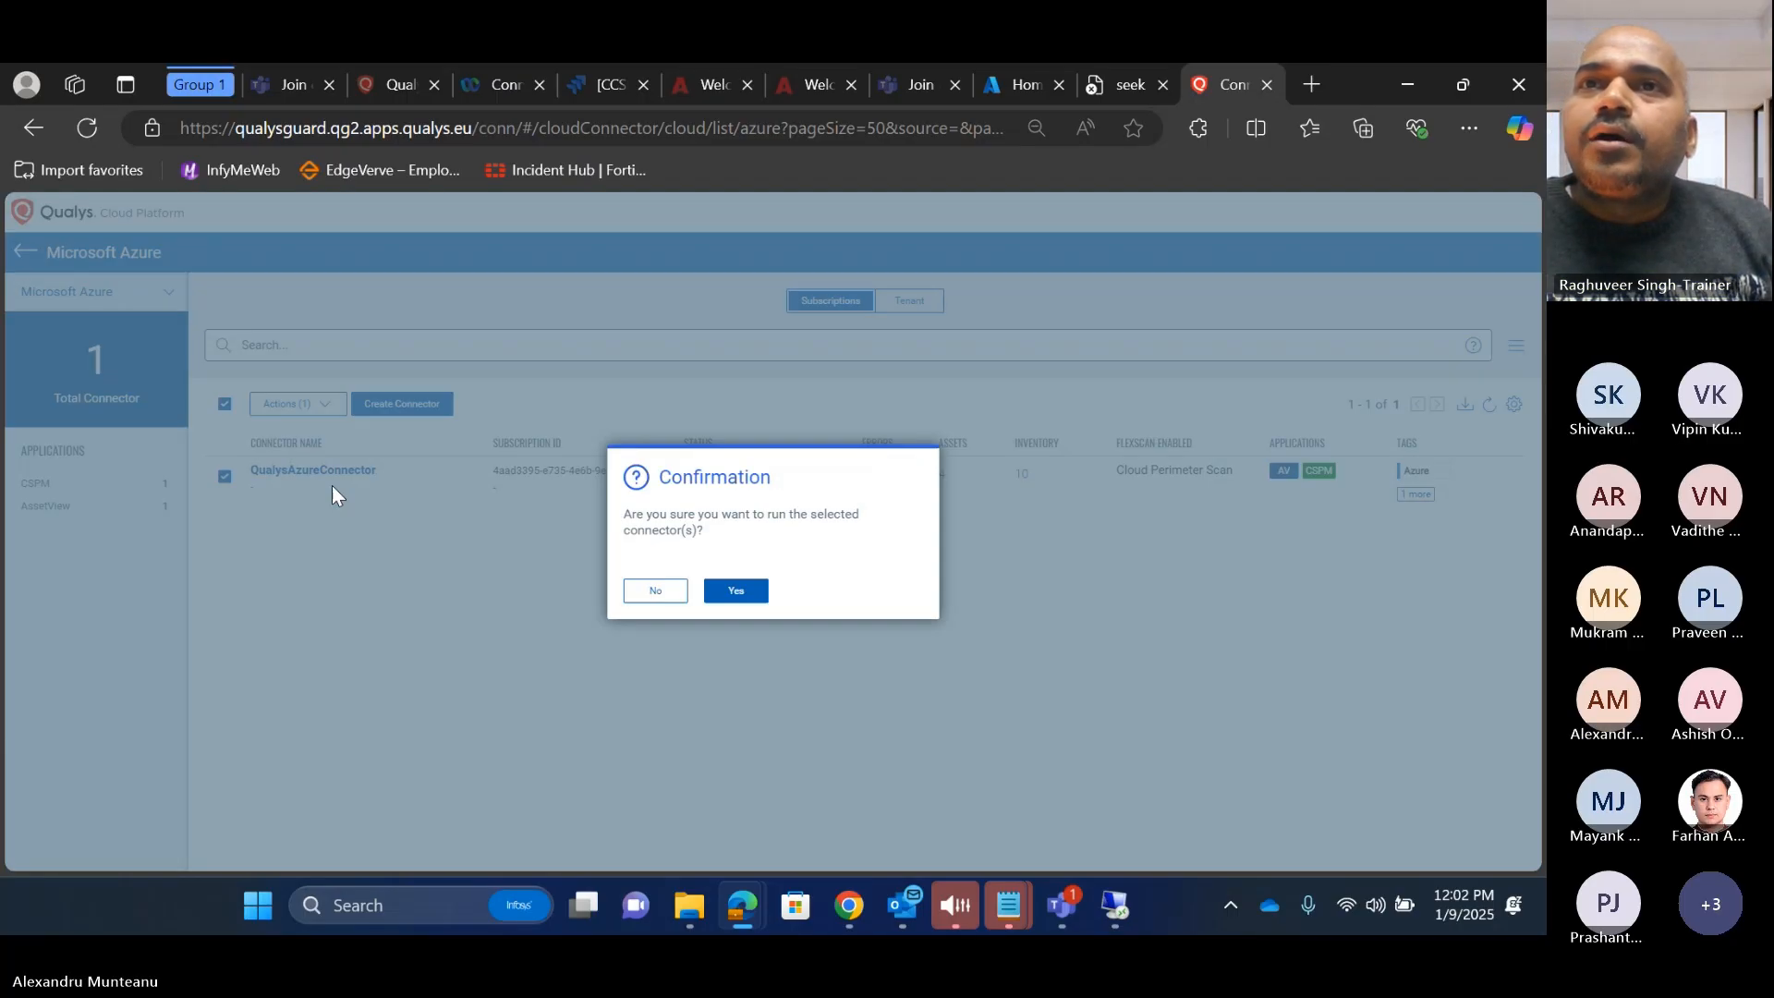
pyautogui.click(736, 593)
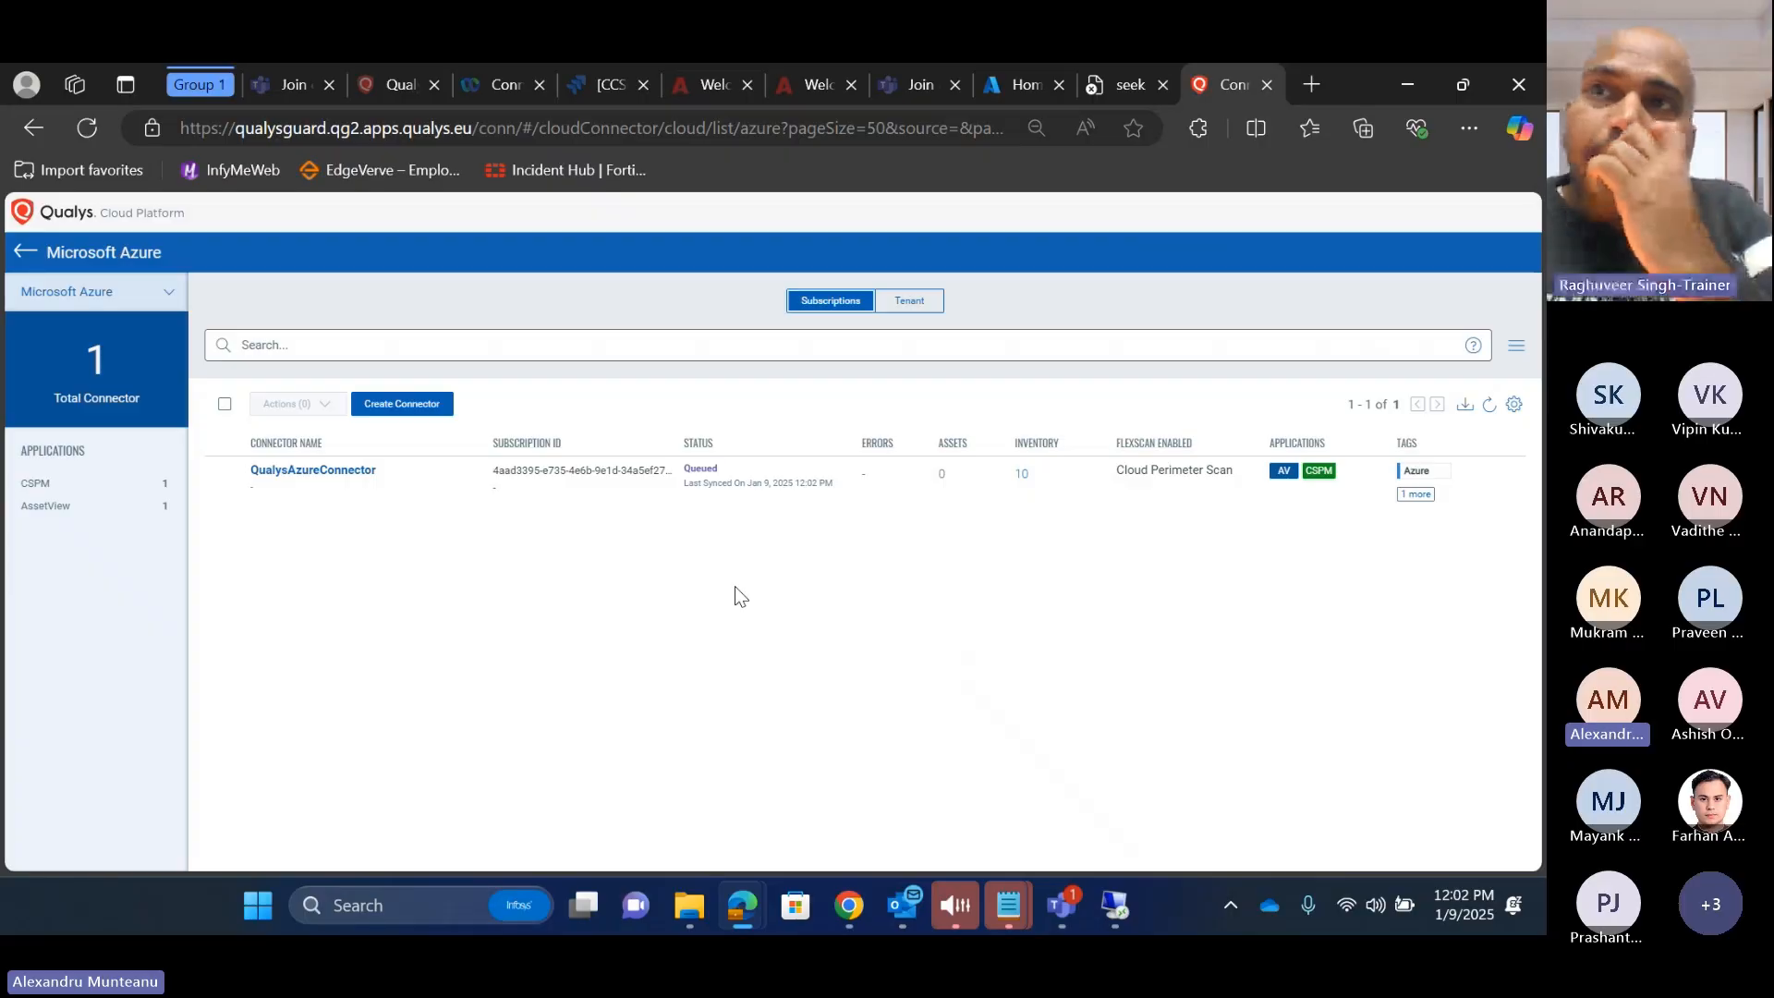
# Step: Open QualysAzureConnector for editing and test its Azure connection with the saved authentication details
pyautogui.click(313, 470)
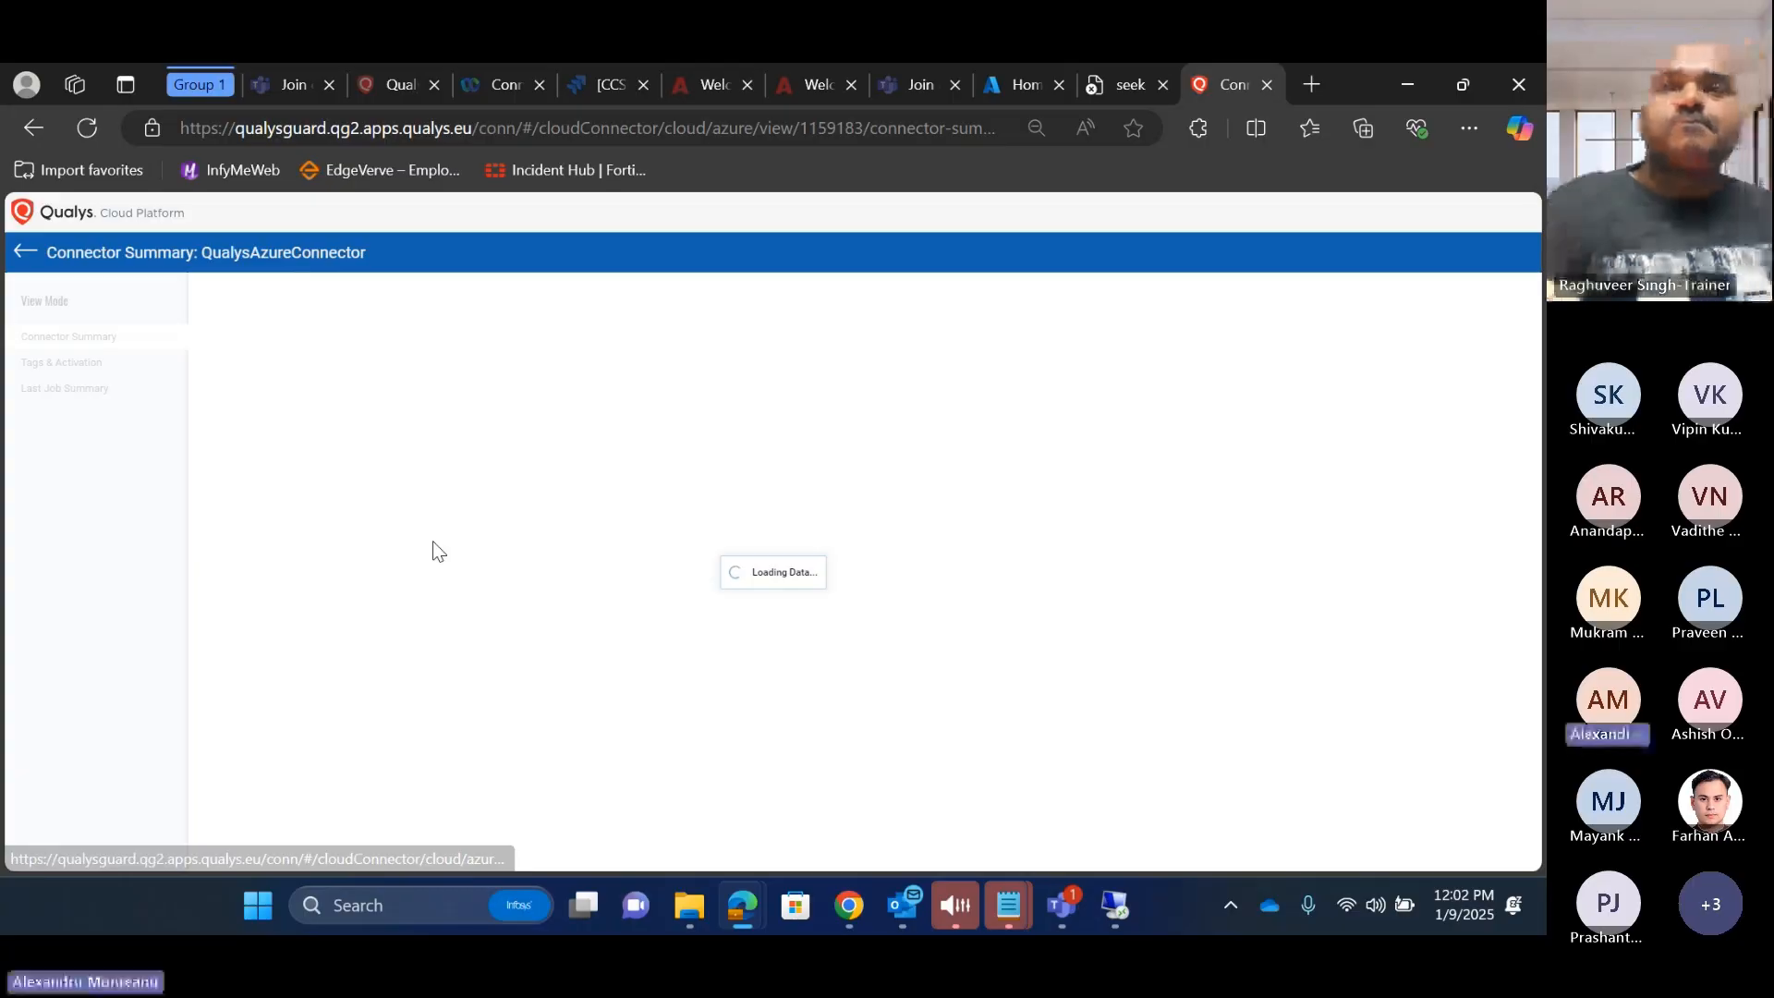
pyautogui.click(25, 252)
pyautogui.click(225, 476)
pyautogui.click(313, 474)
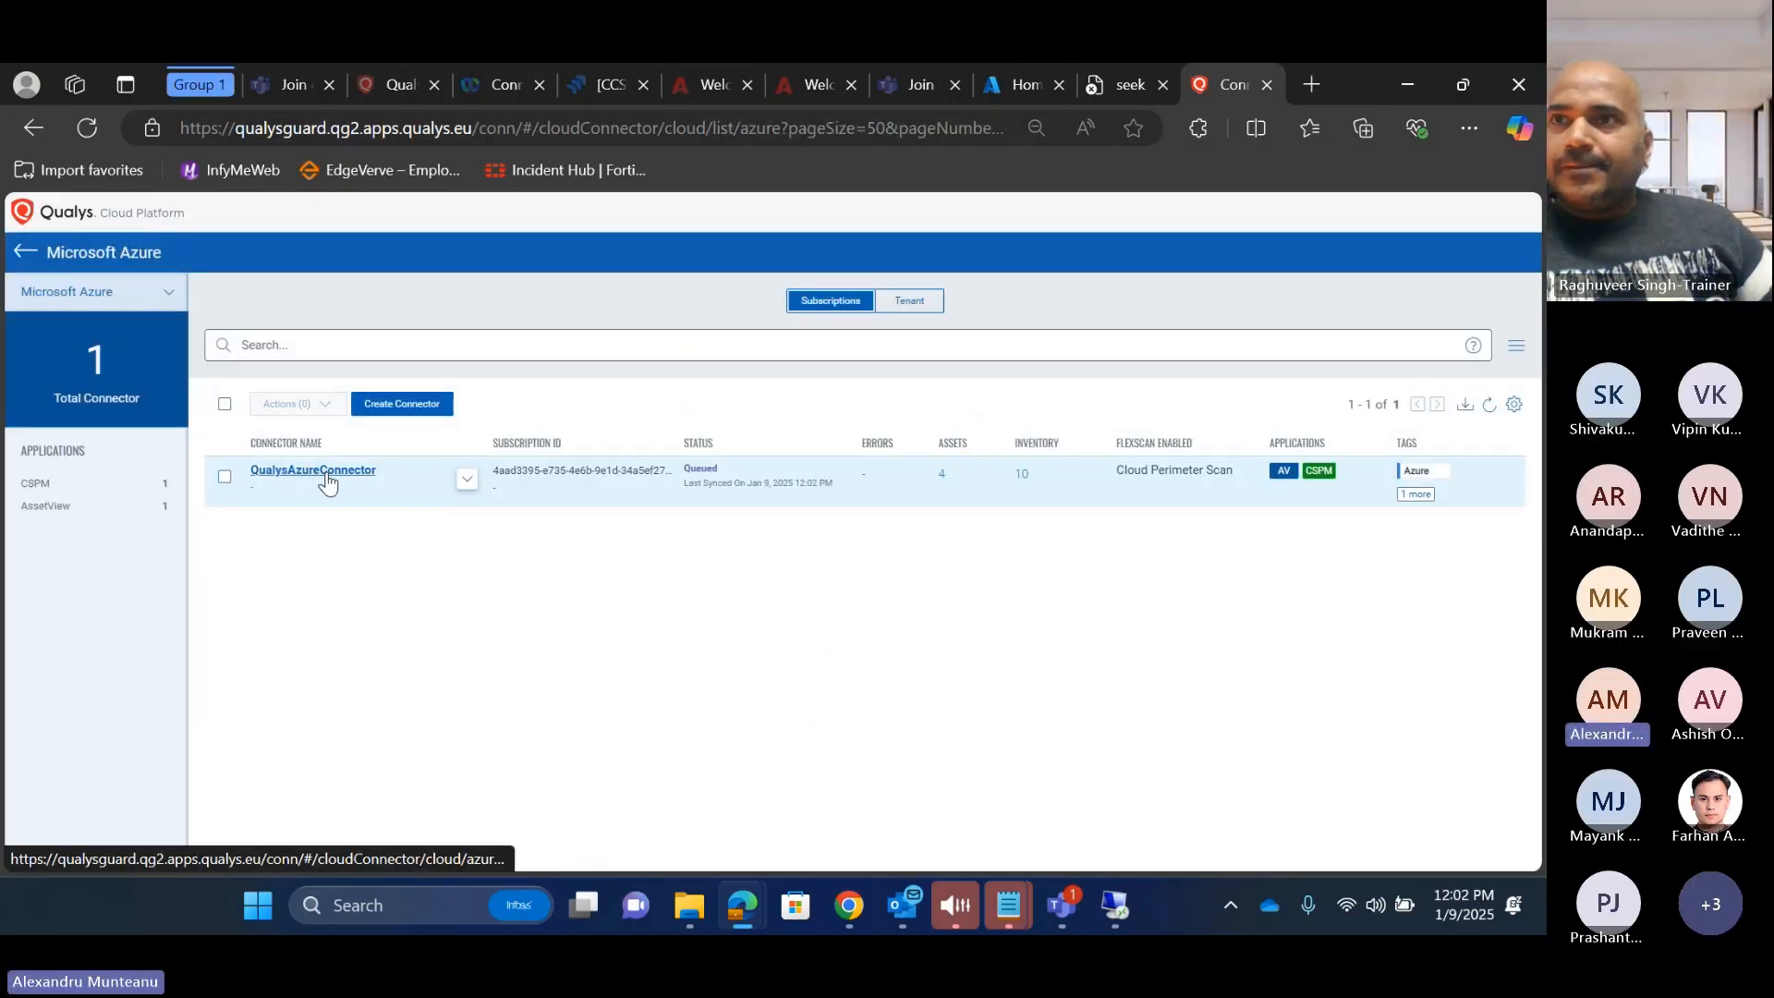
pyautogui.click(326, 473)
pyautogui.click(1460, 323)
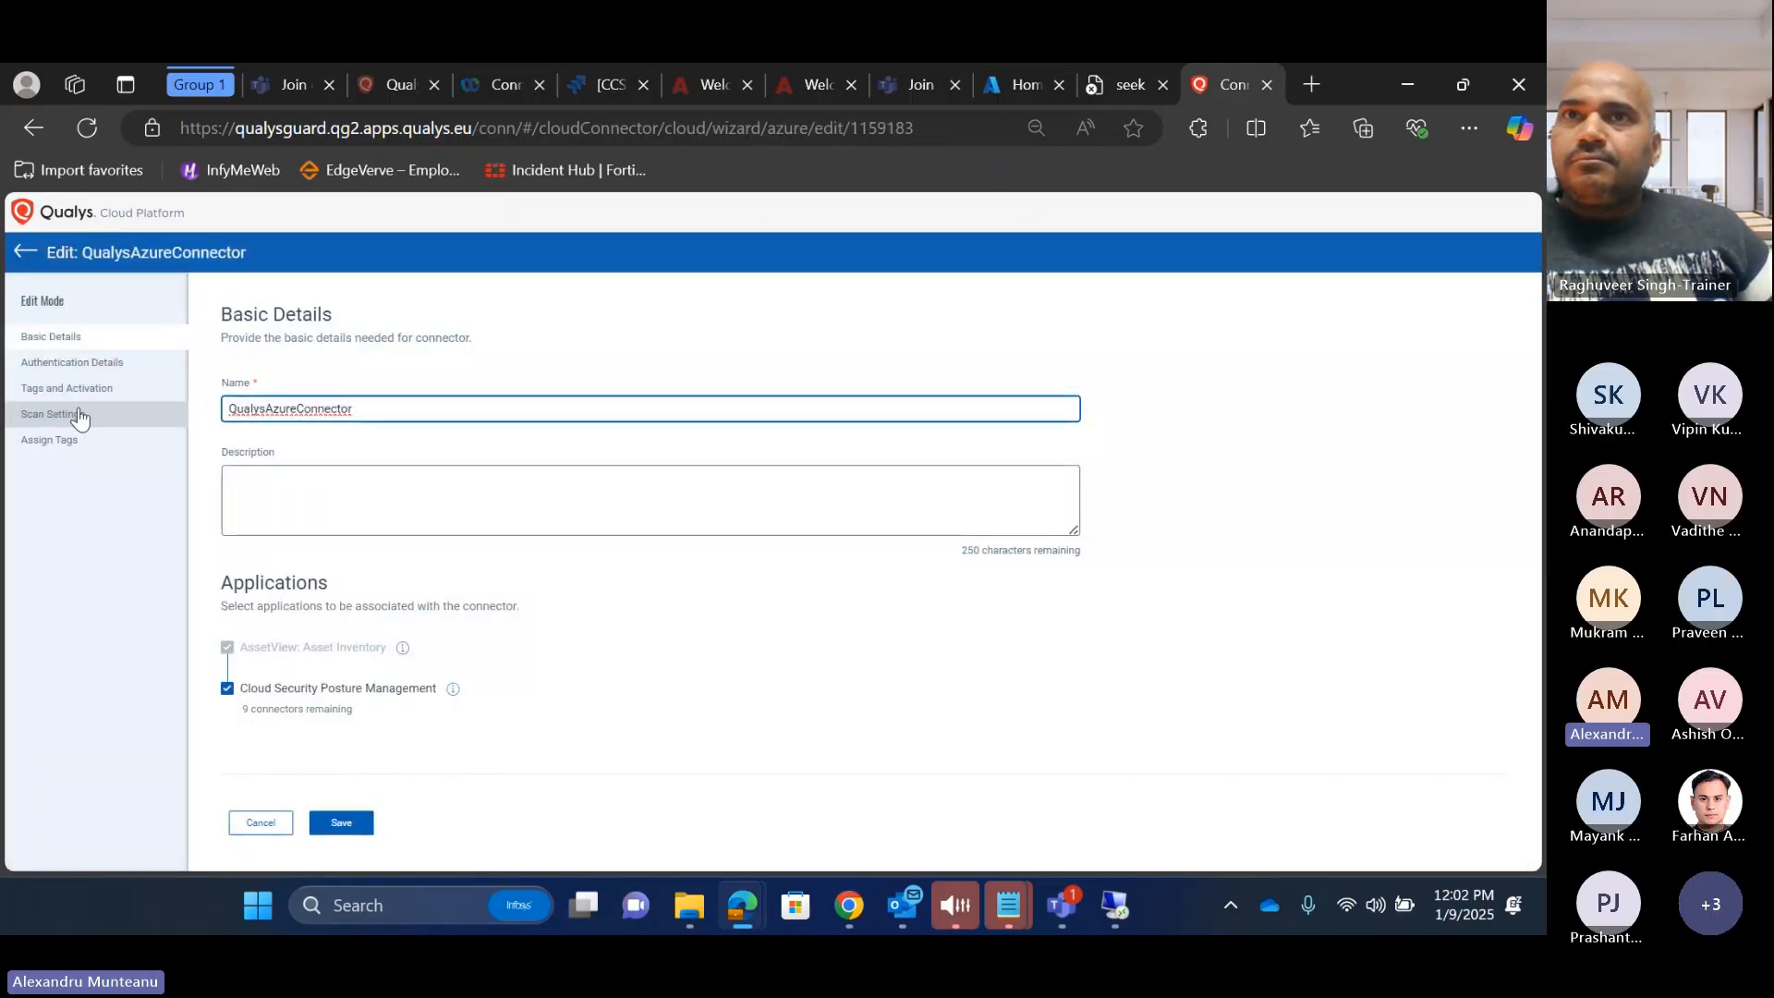
pyautogui.click(81, 362)
pyautogui.scroll(-3, 647, 554)
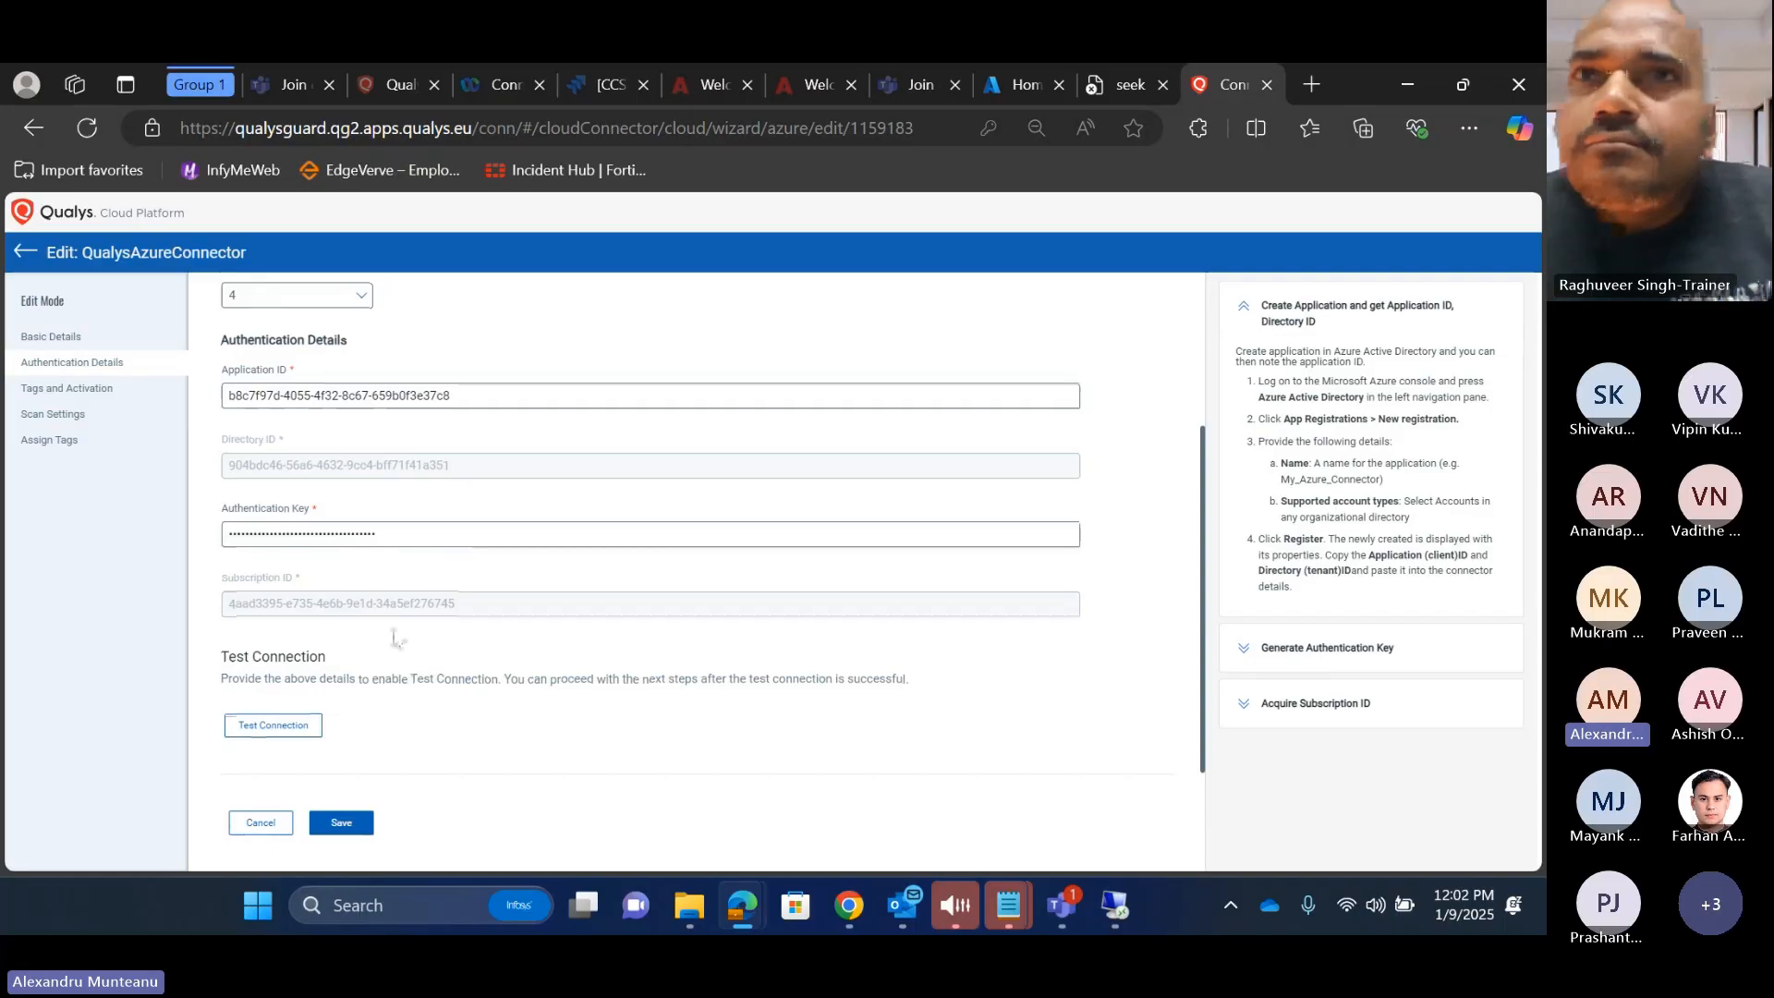
pyautogui.click(305, 726)
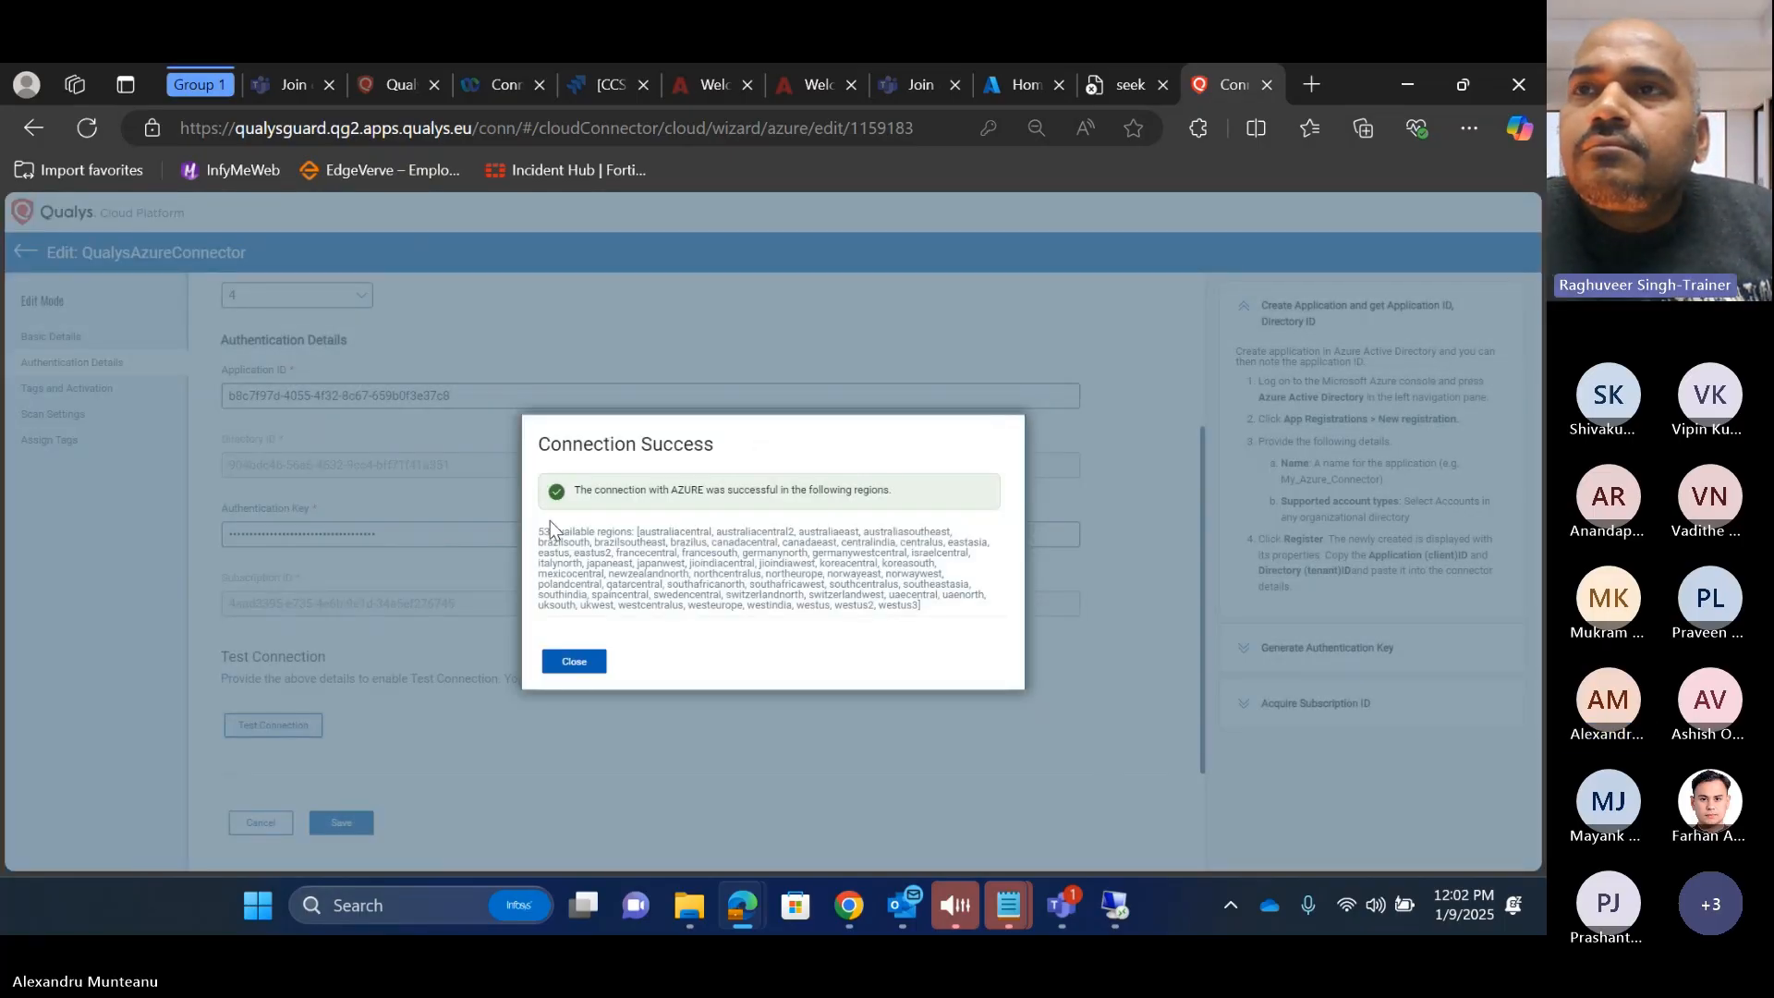
pyautogui.click(573, 662)
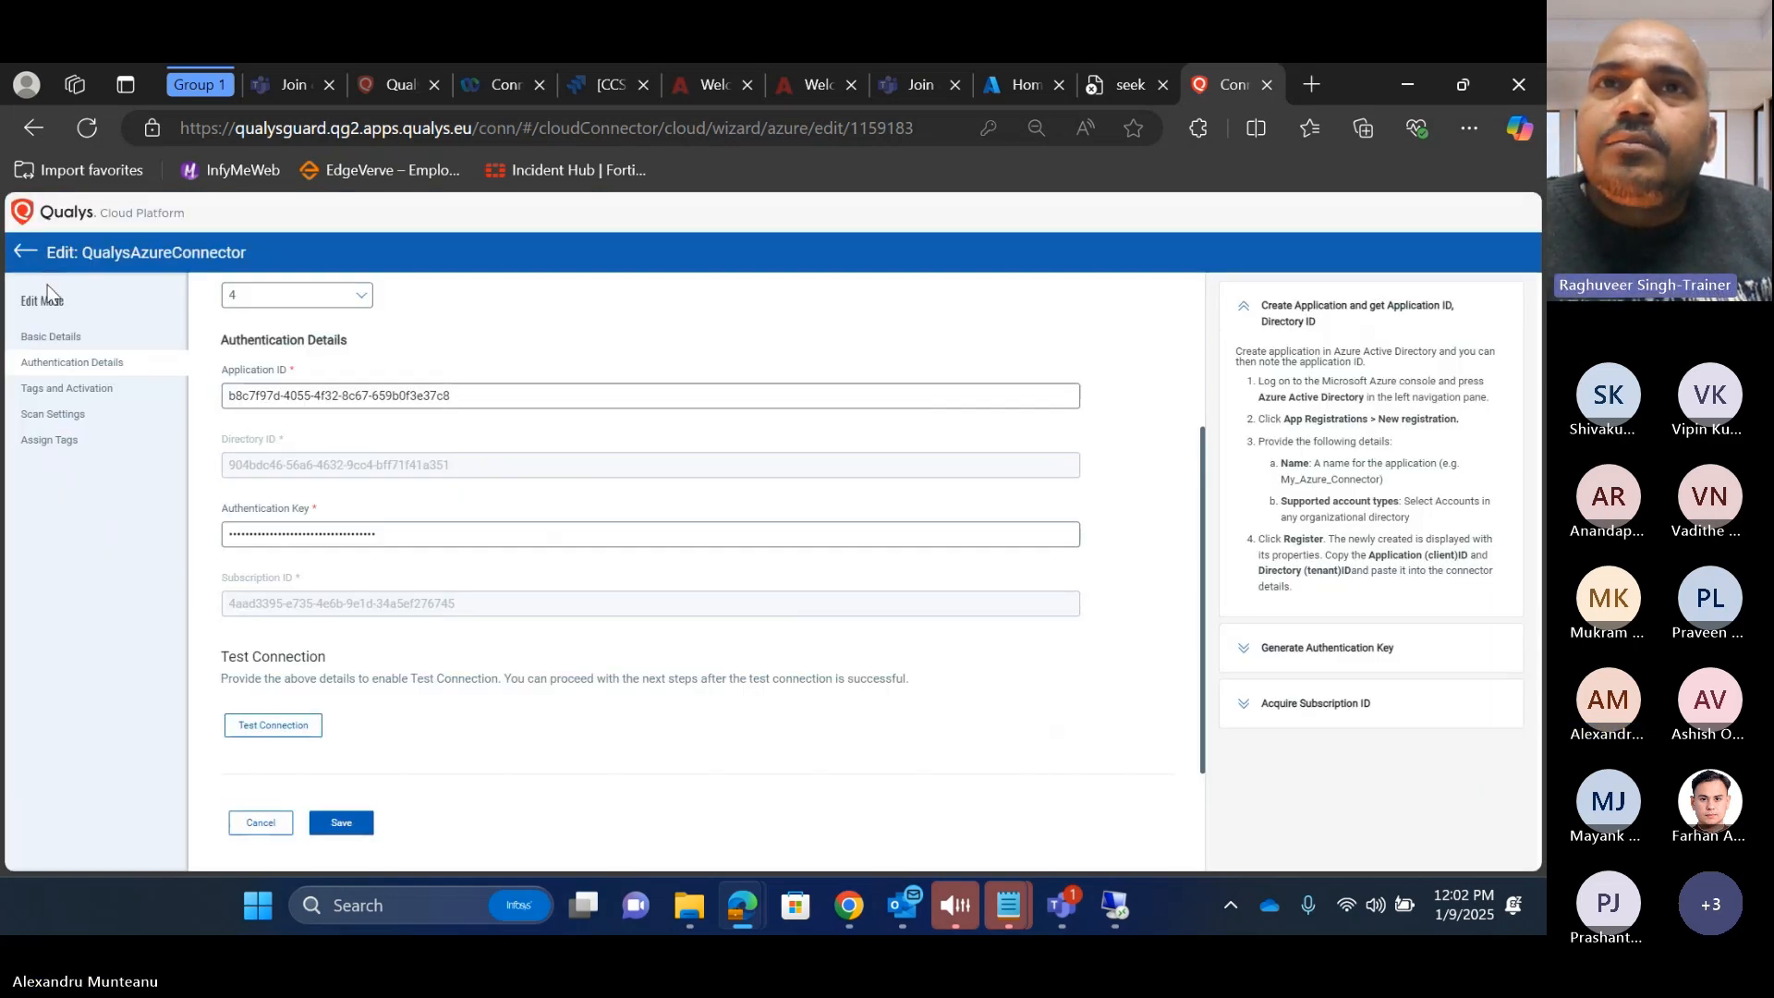
# Step: Review the connector's tags and activation settings, remove the AzureResource and Azure connector tags, and save the connector
pyautogui.click(48, 392)
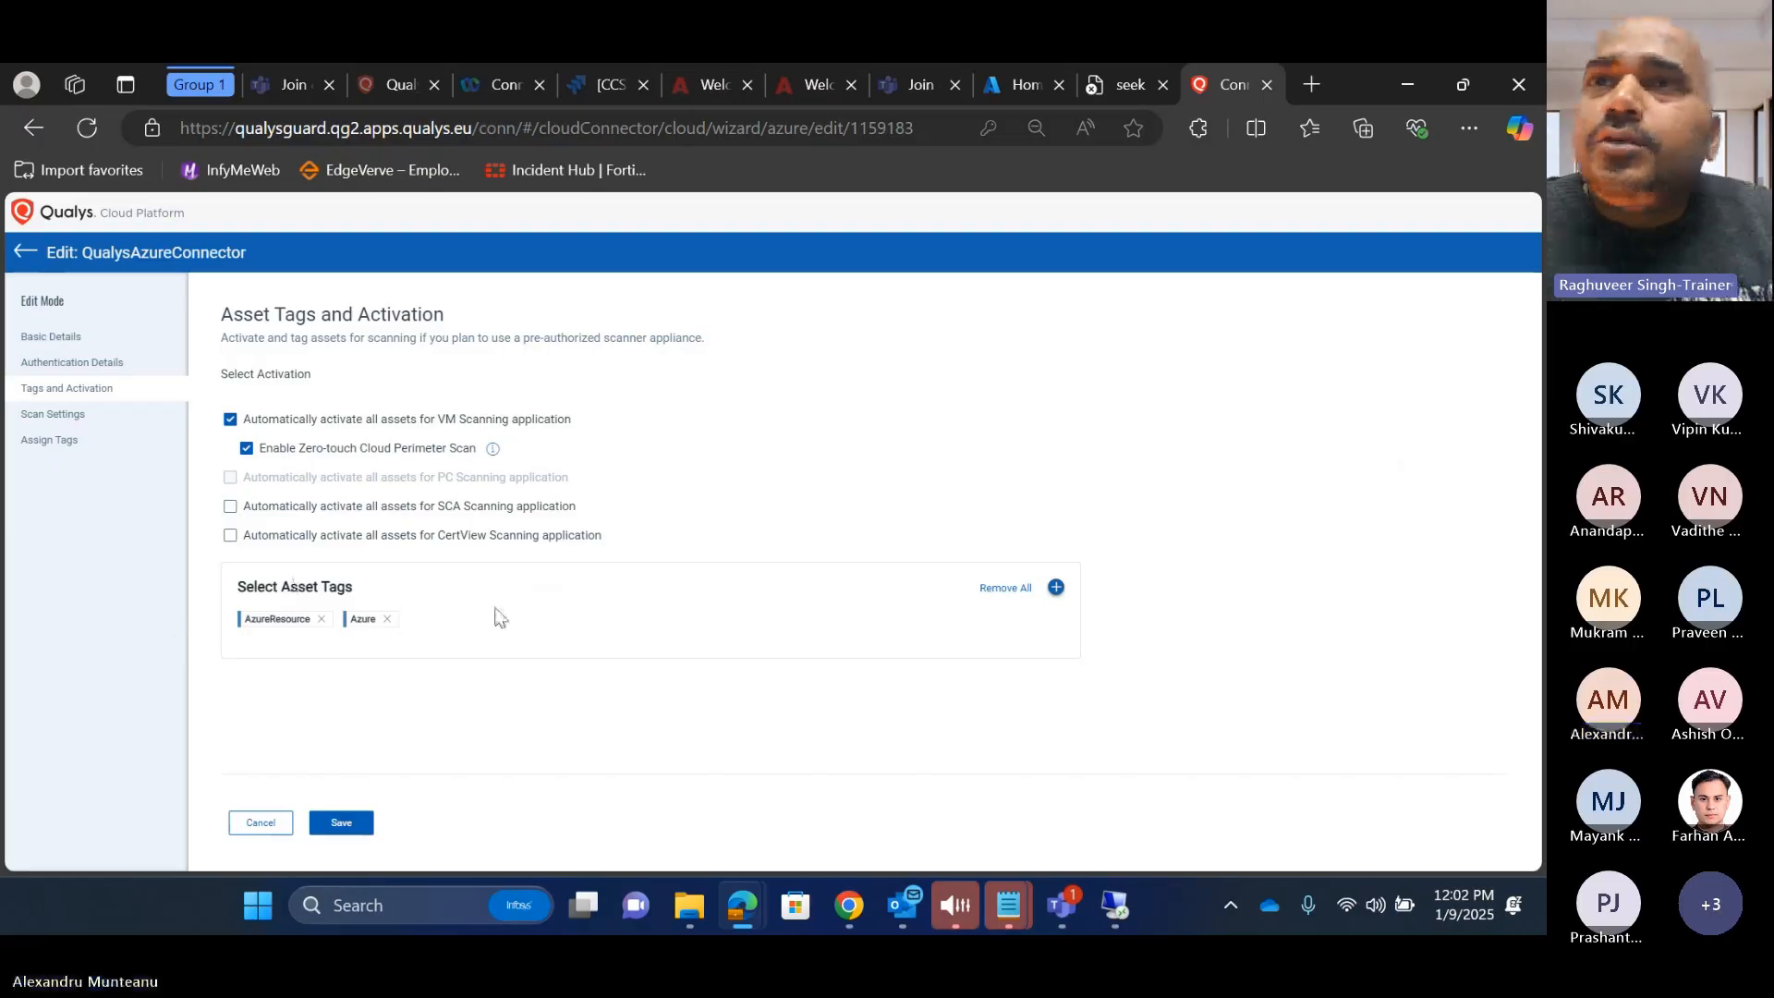
pyautogui.click(55, 447)
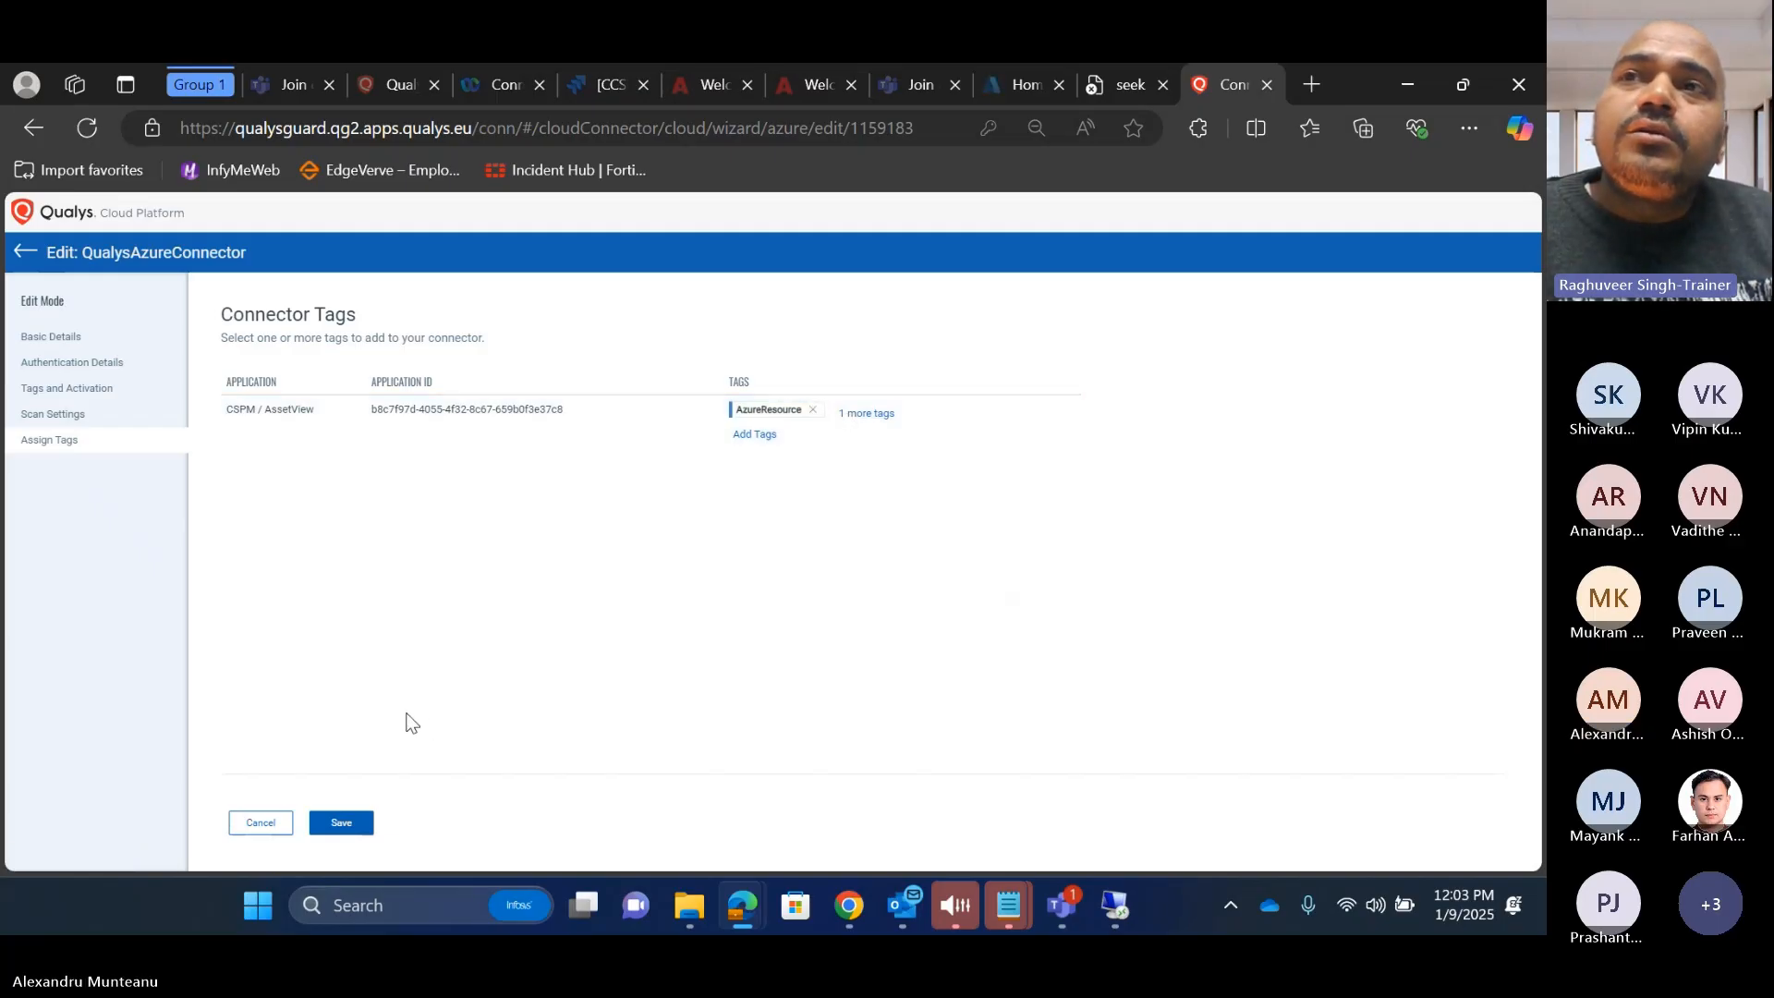
pyautogui.click(812, 409)
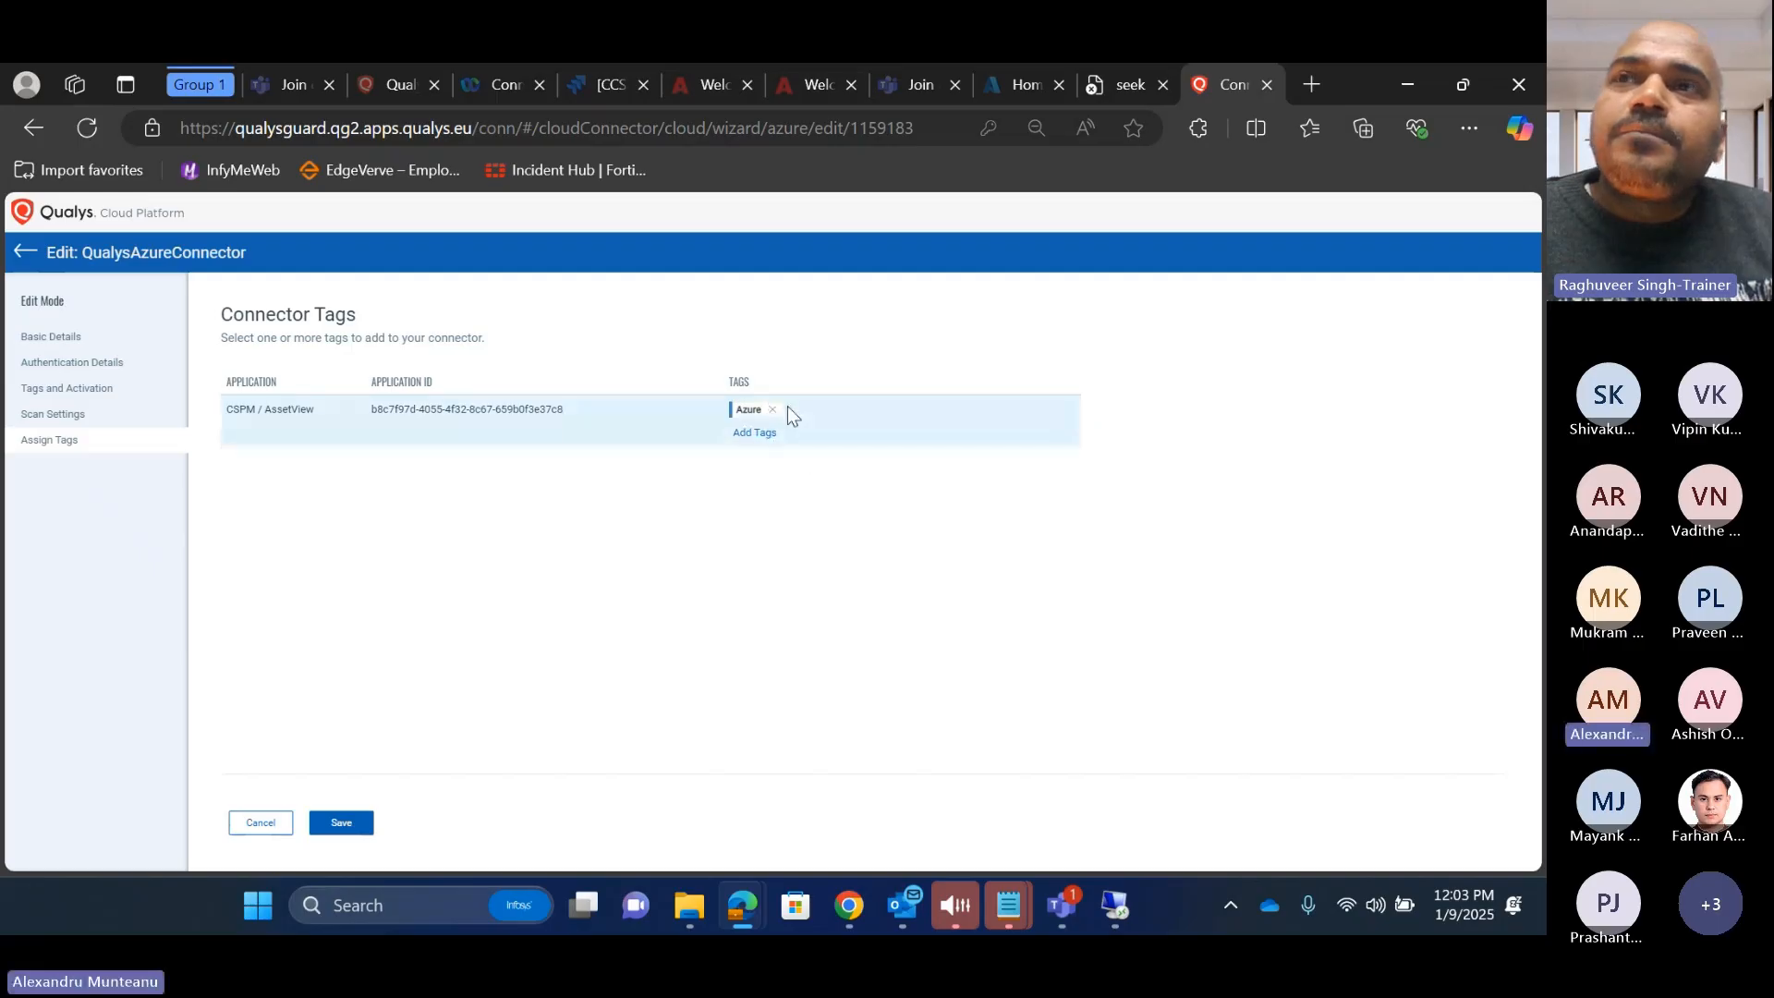
pyautogui.click(772, 410)
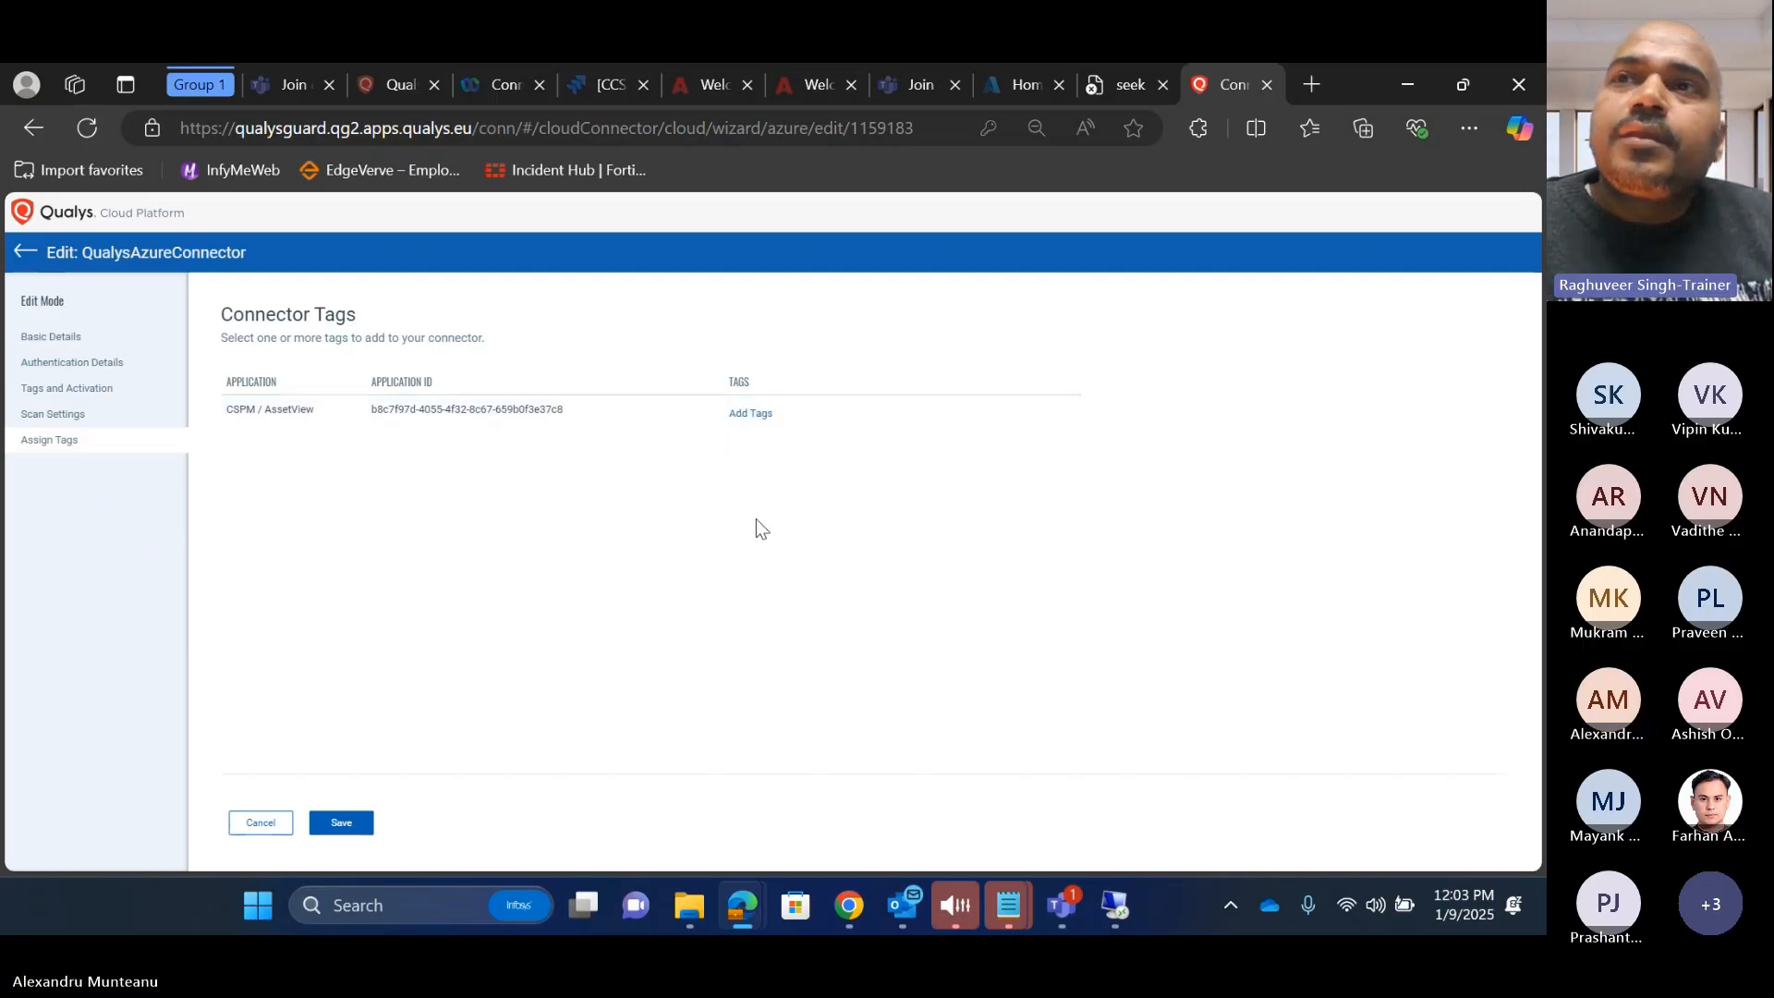
pyautogui.click(343, 825)
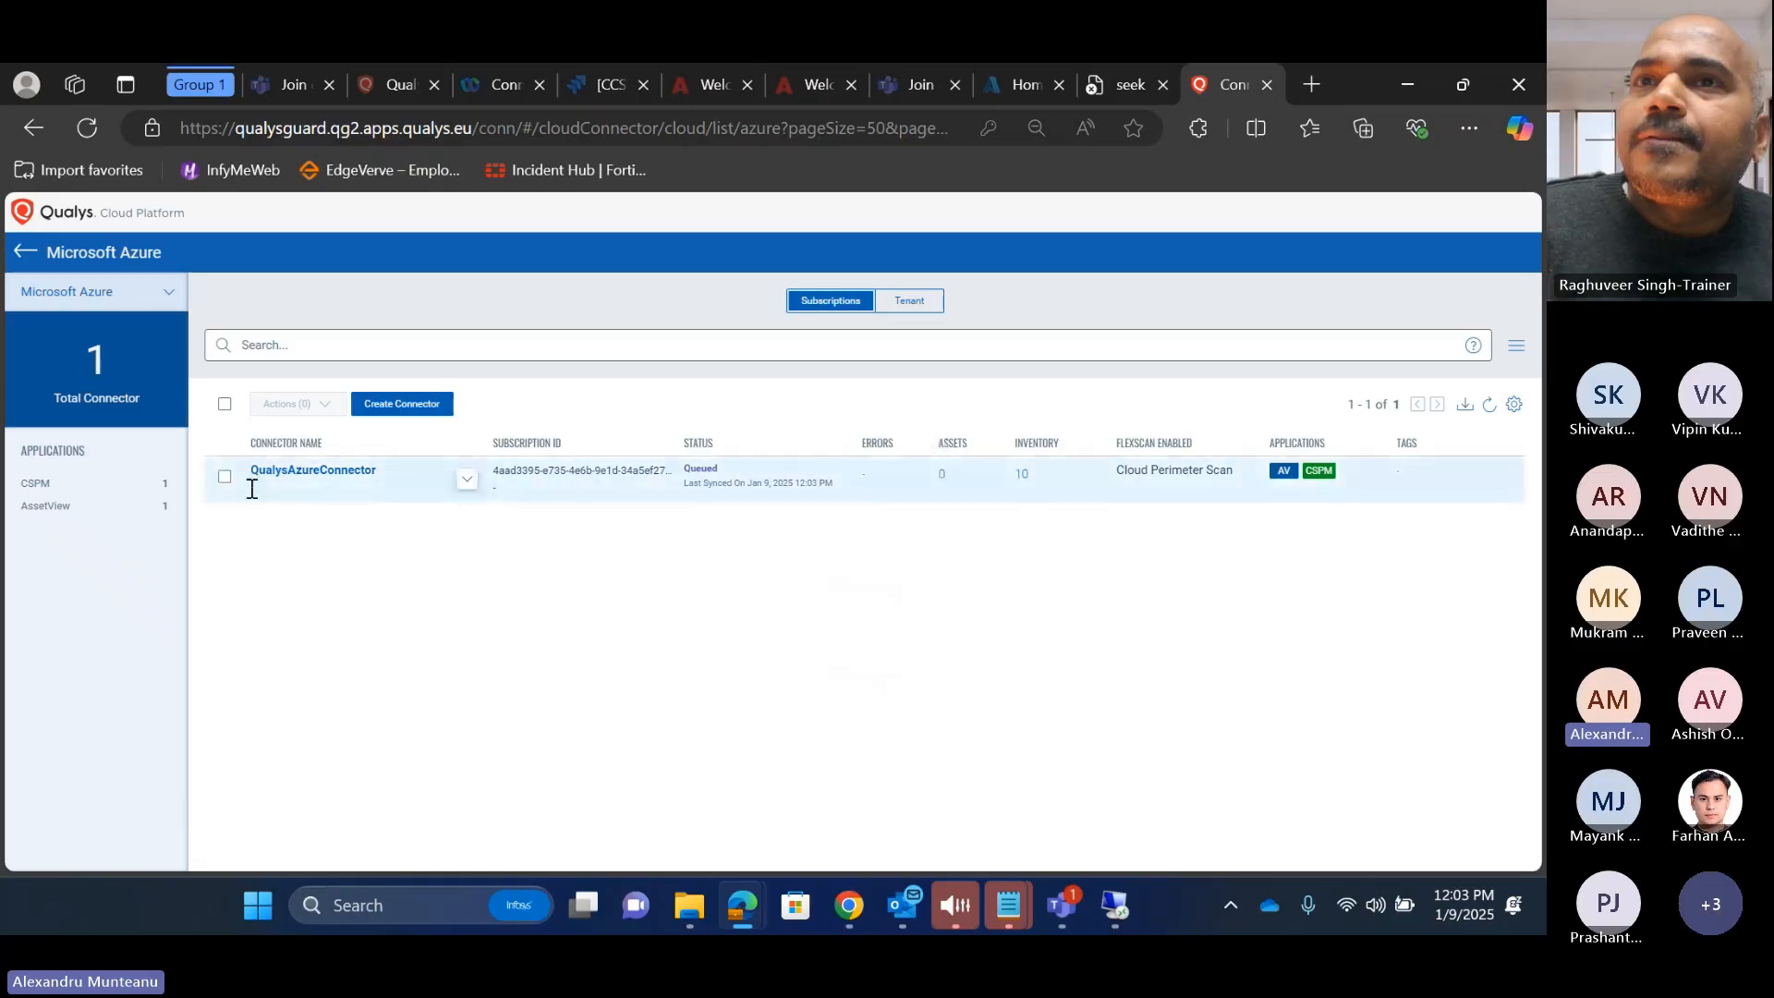
# Step: Run a perimeter scan for QualysAzureConnector and confirm it
pyautogui.click(224, 476)
pyautogui.click(296, 404)
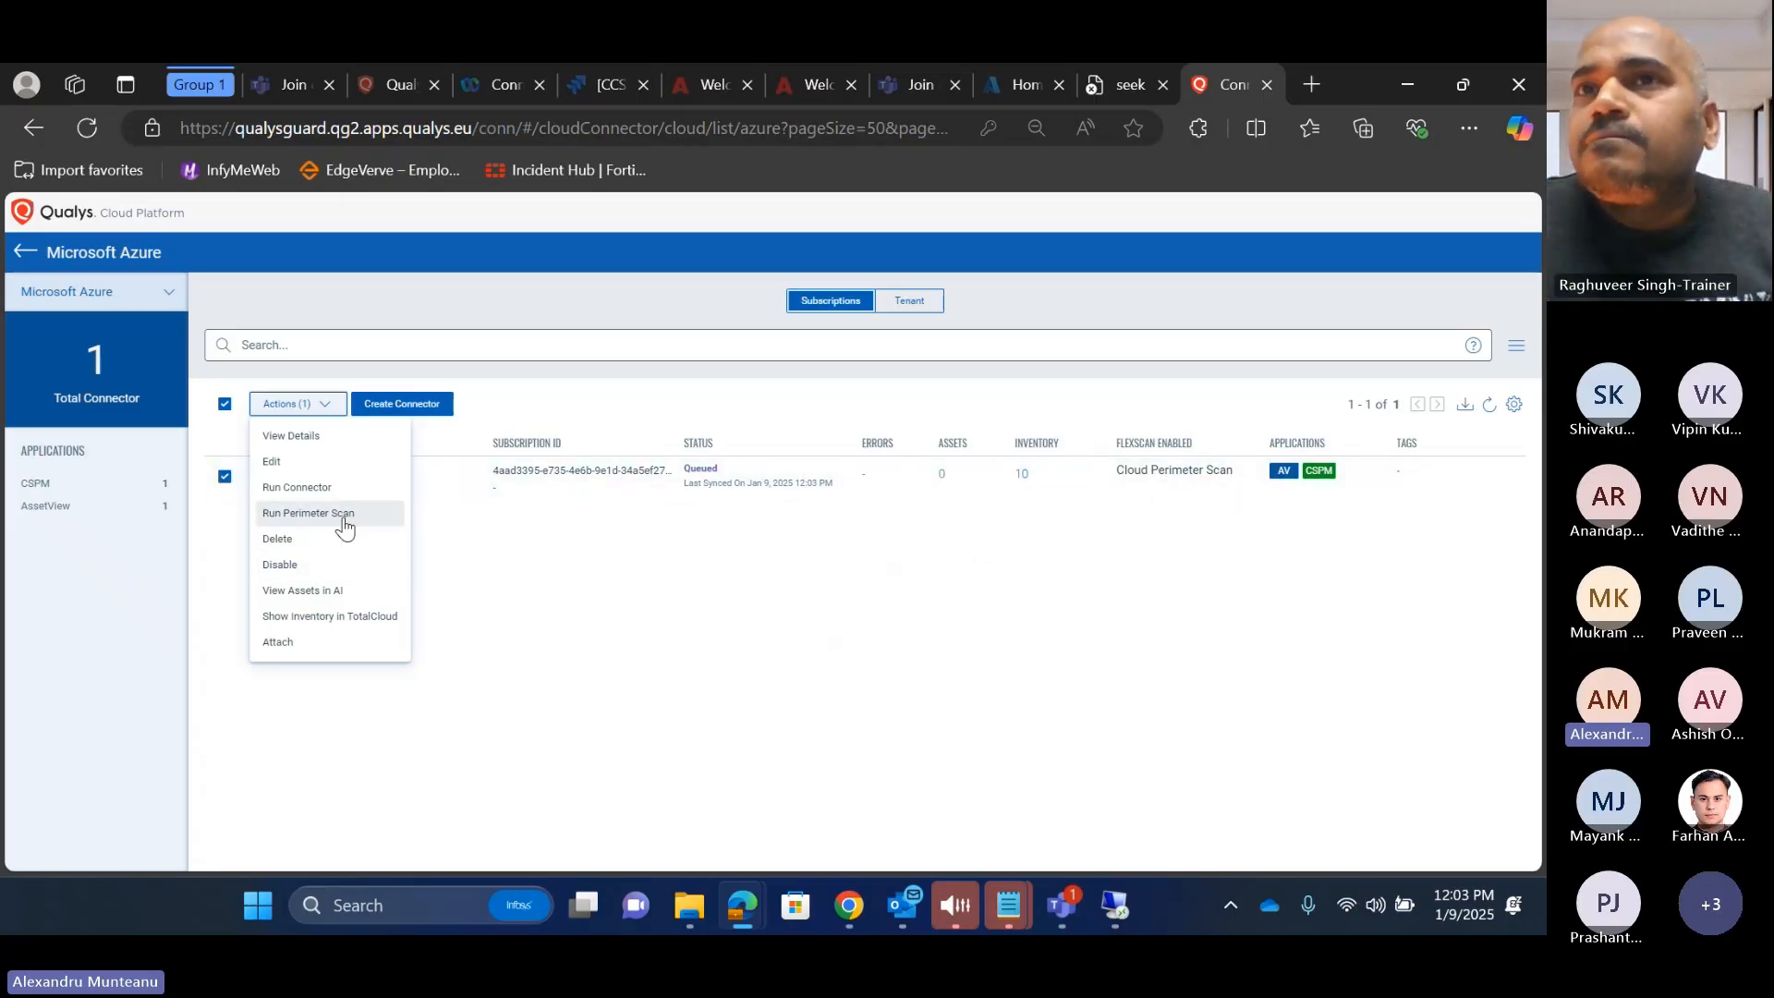
pyautogui.click(344, 522)
pyautogui.click(733, 592)
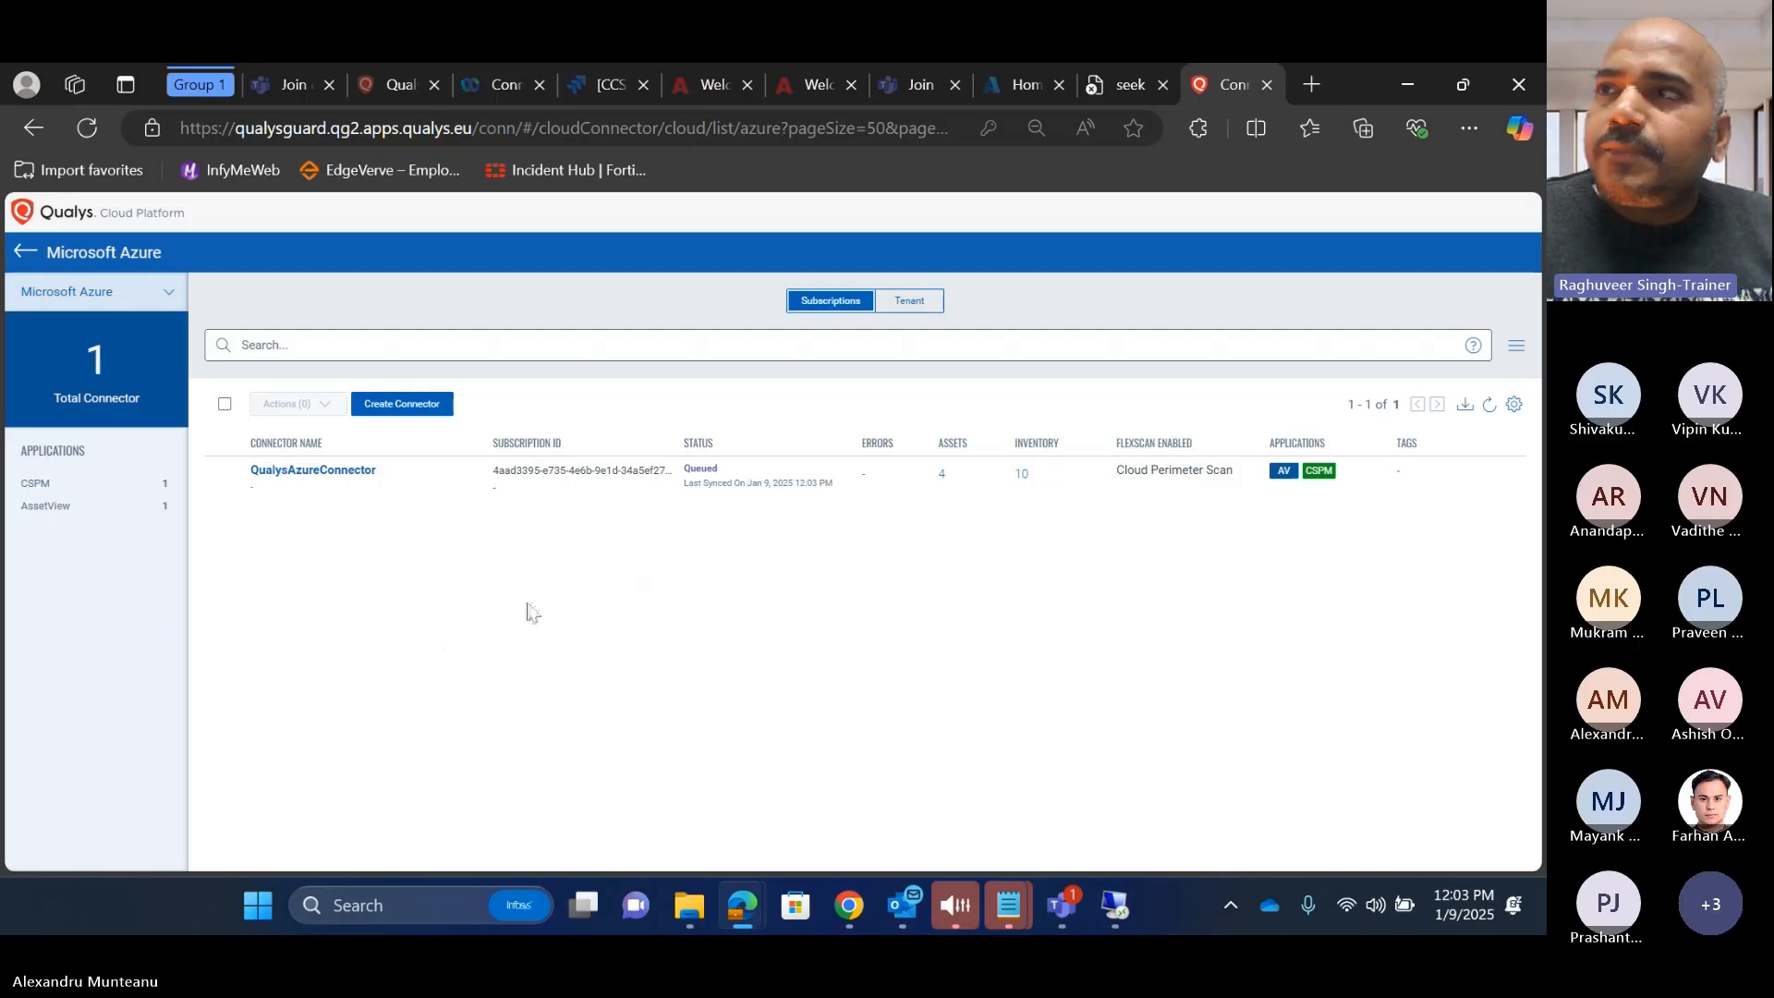
# Step: View the connector's assets in the Global AssetView inventory, and switch back to the VMDR module
pyautogui.click(943, 474)
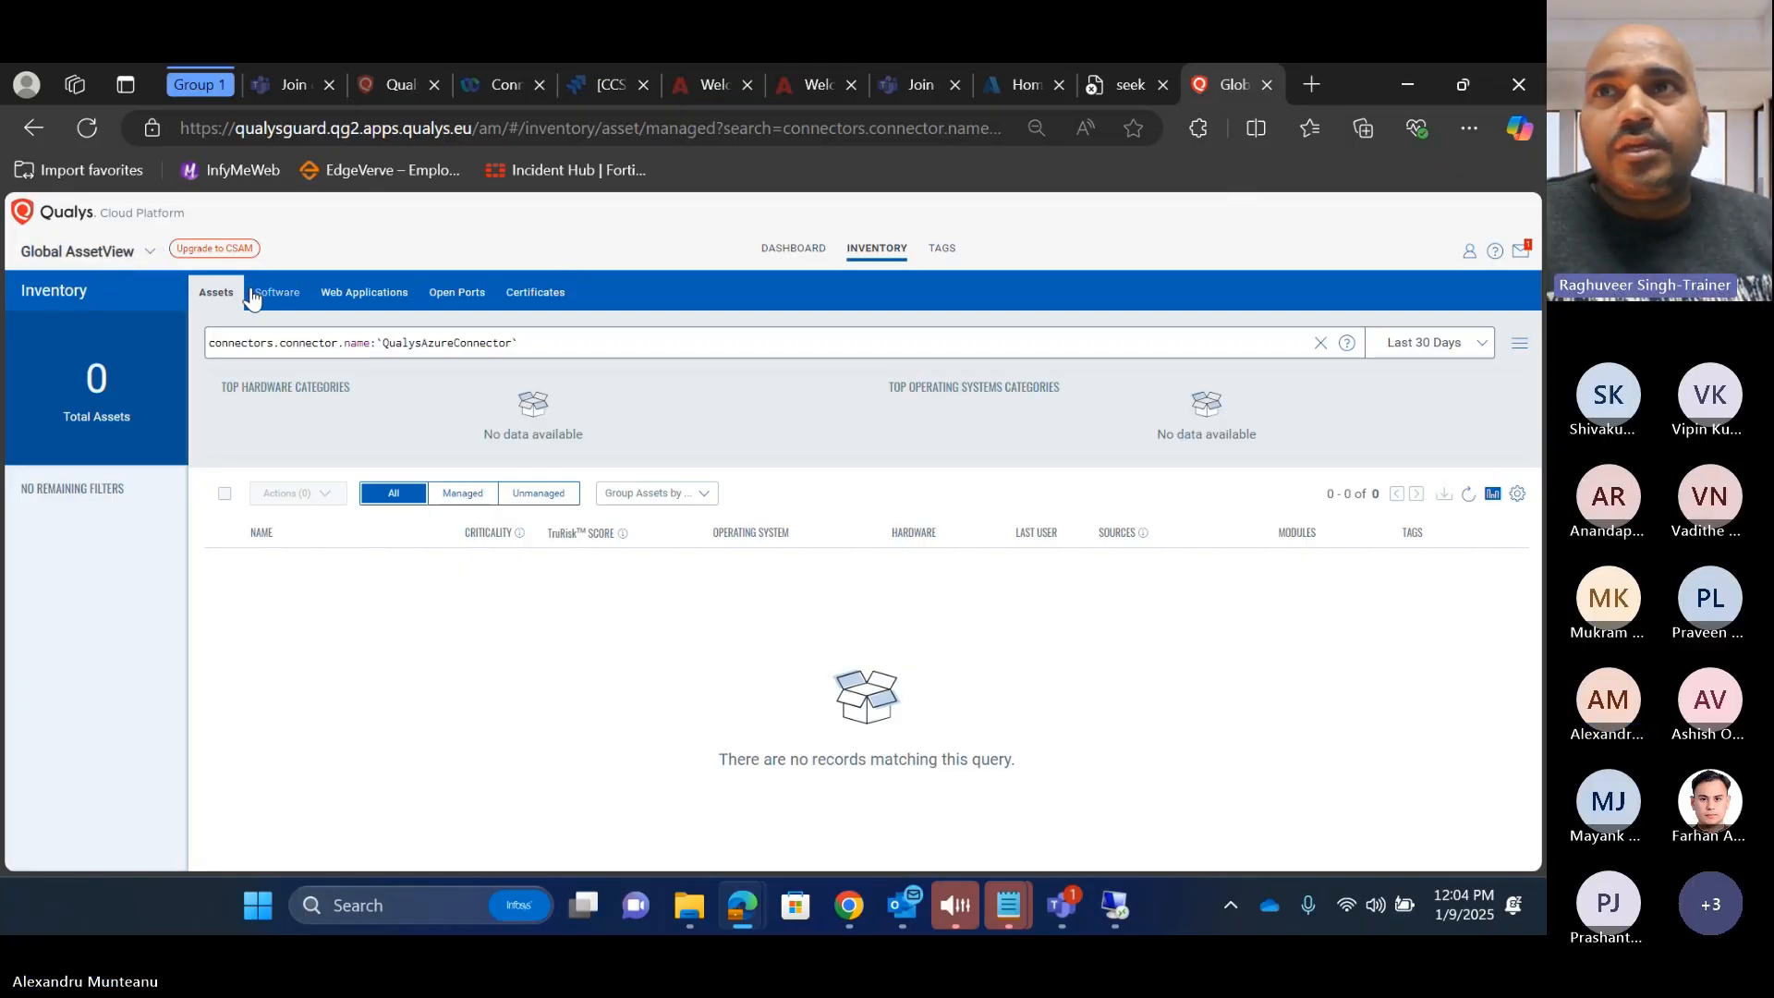
pyautogui.click(148, 250)
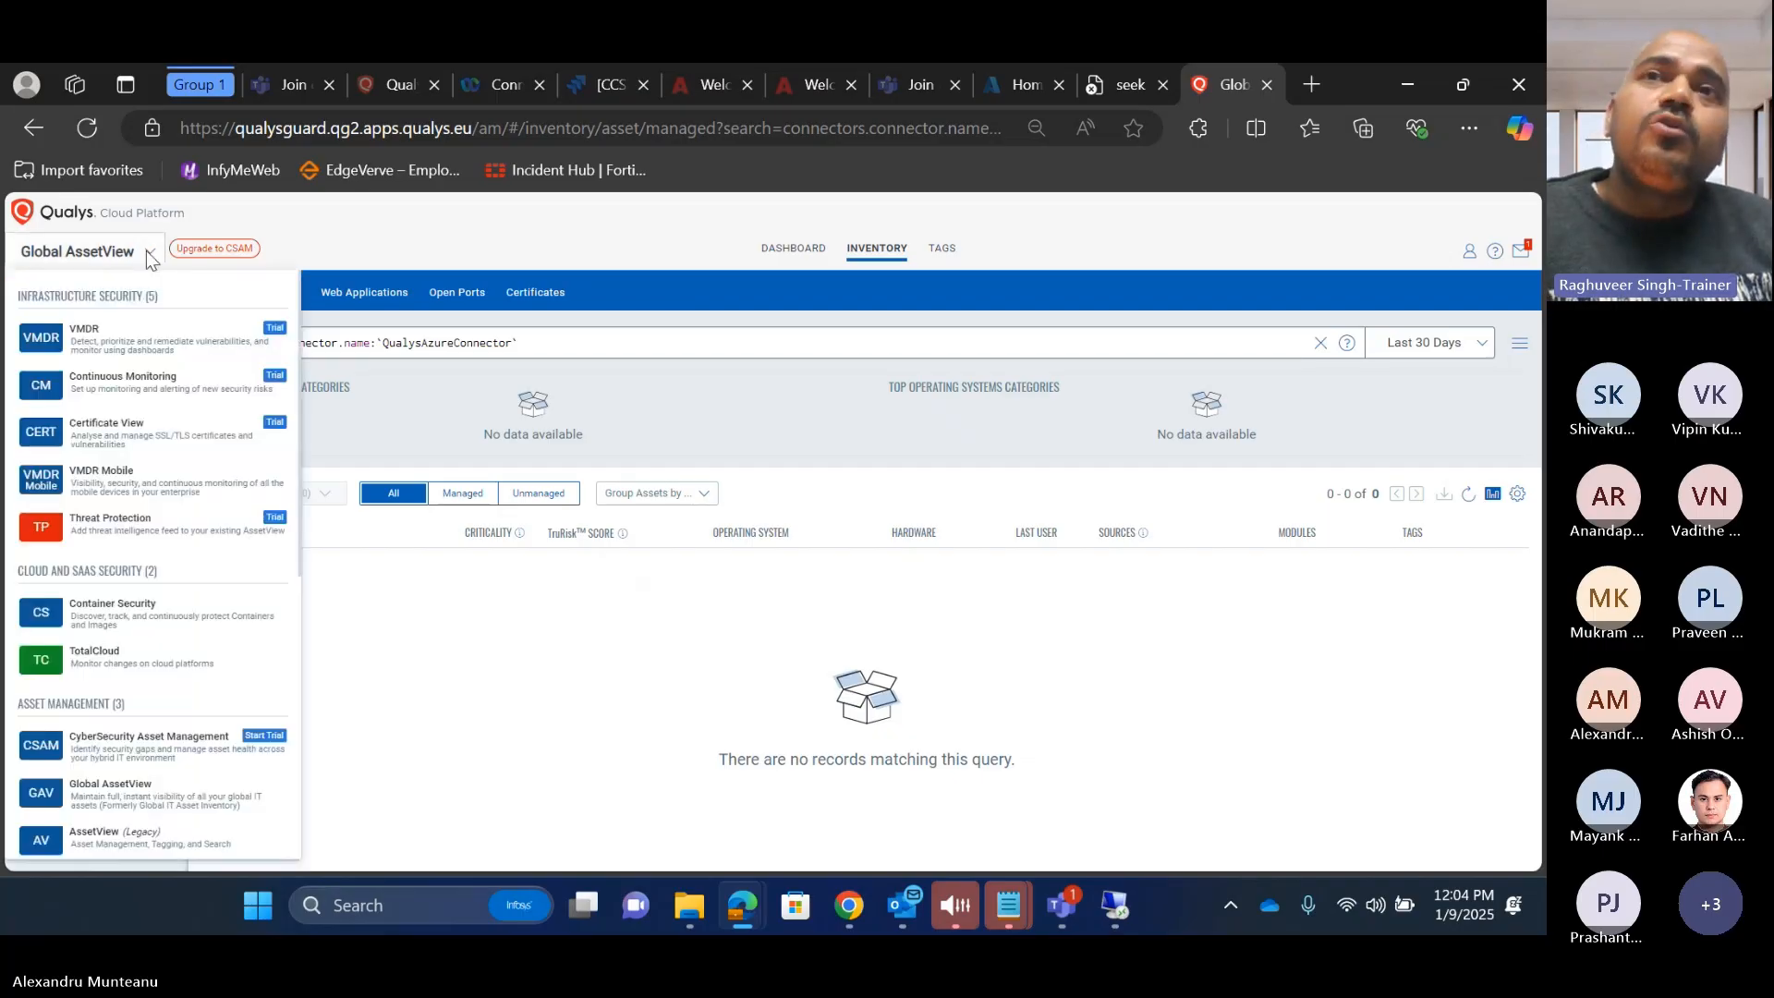
pyautogui.click(153, 339)
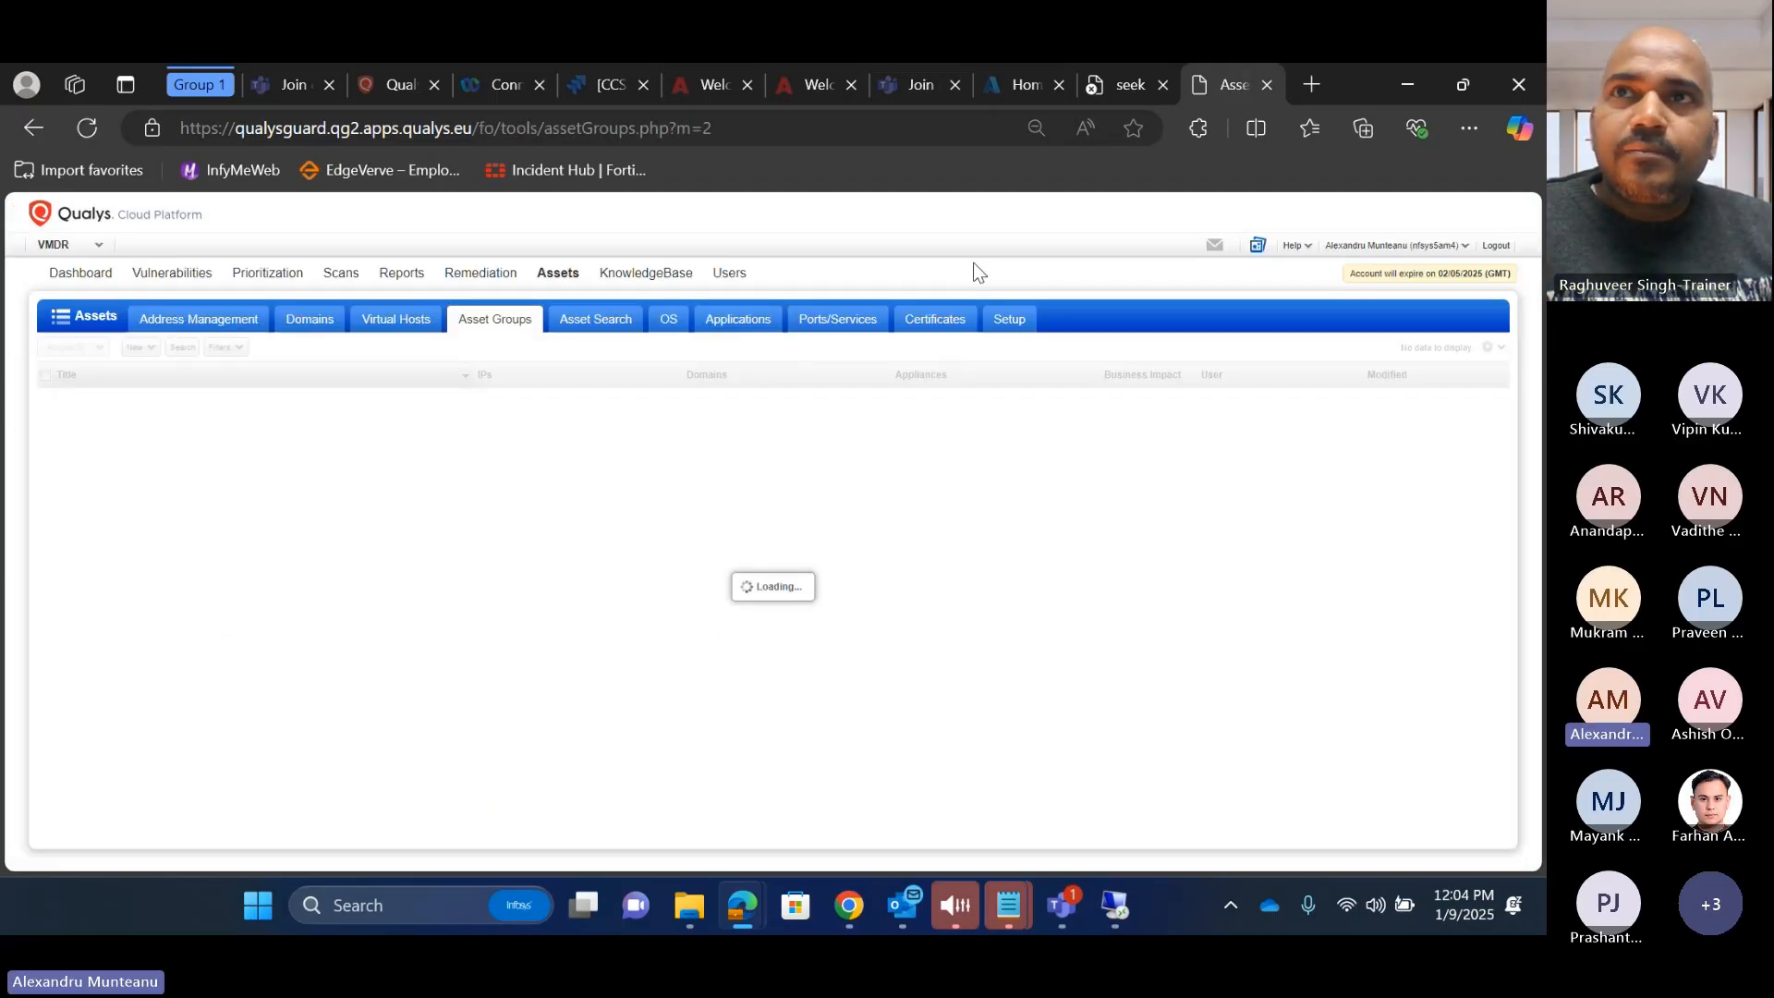
# Step: Search the VMDR assets for hosts with any of the tags AzureResource and Azure, and check the browser's site information
pyautogui.click(594, 323)
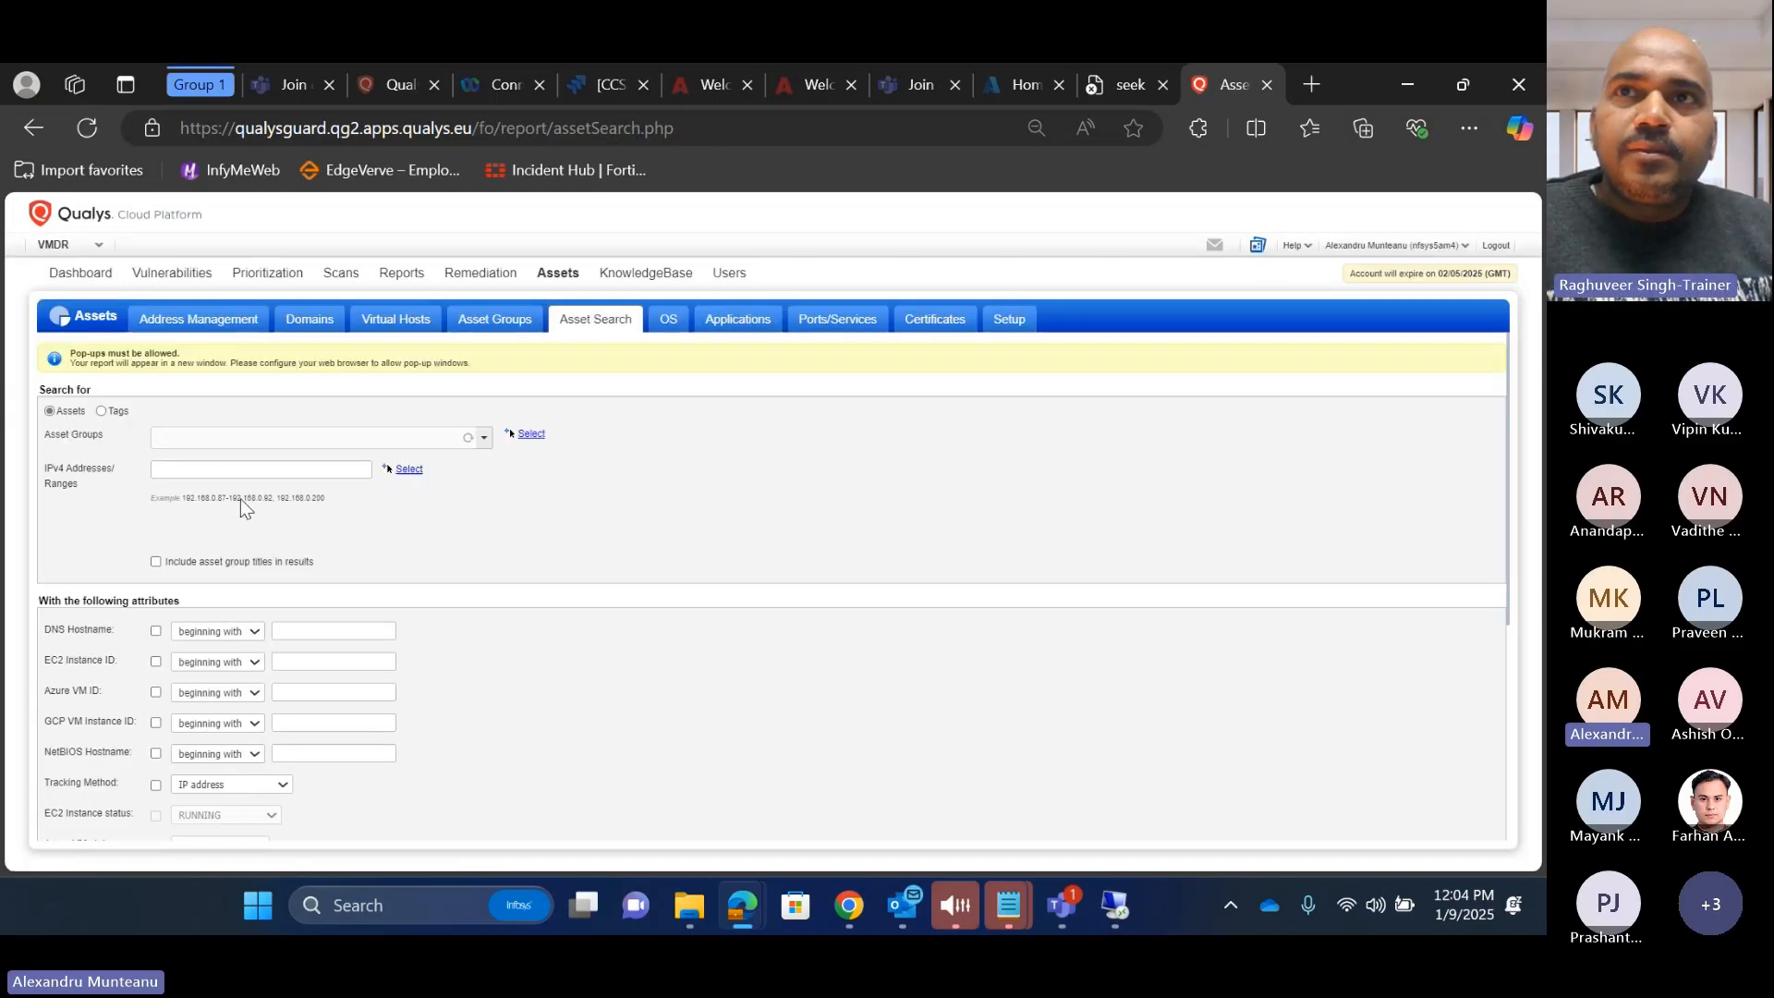
pyautogui.click(101, 410)
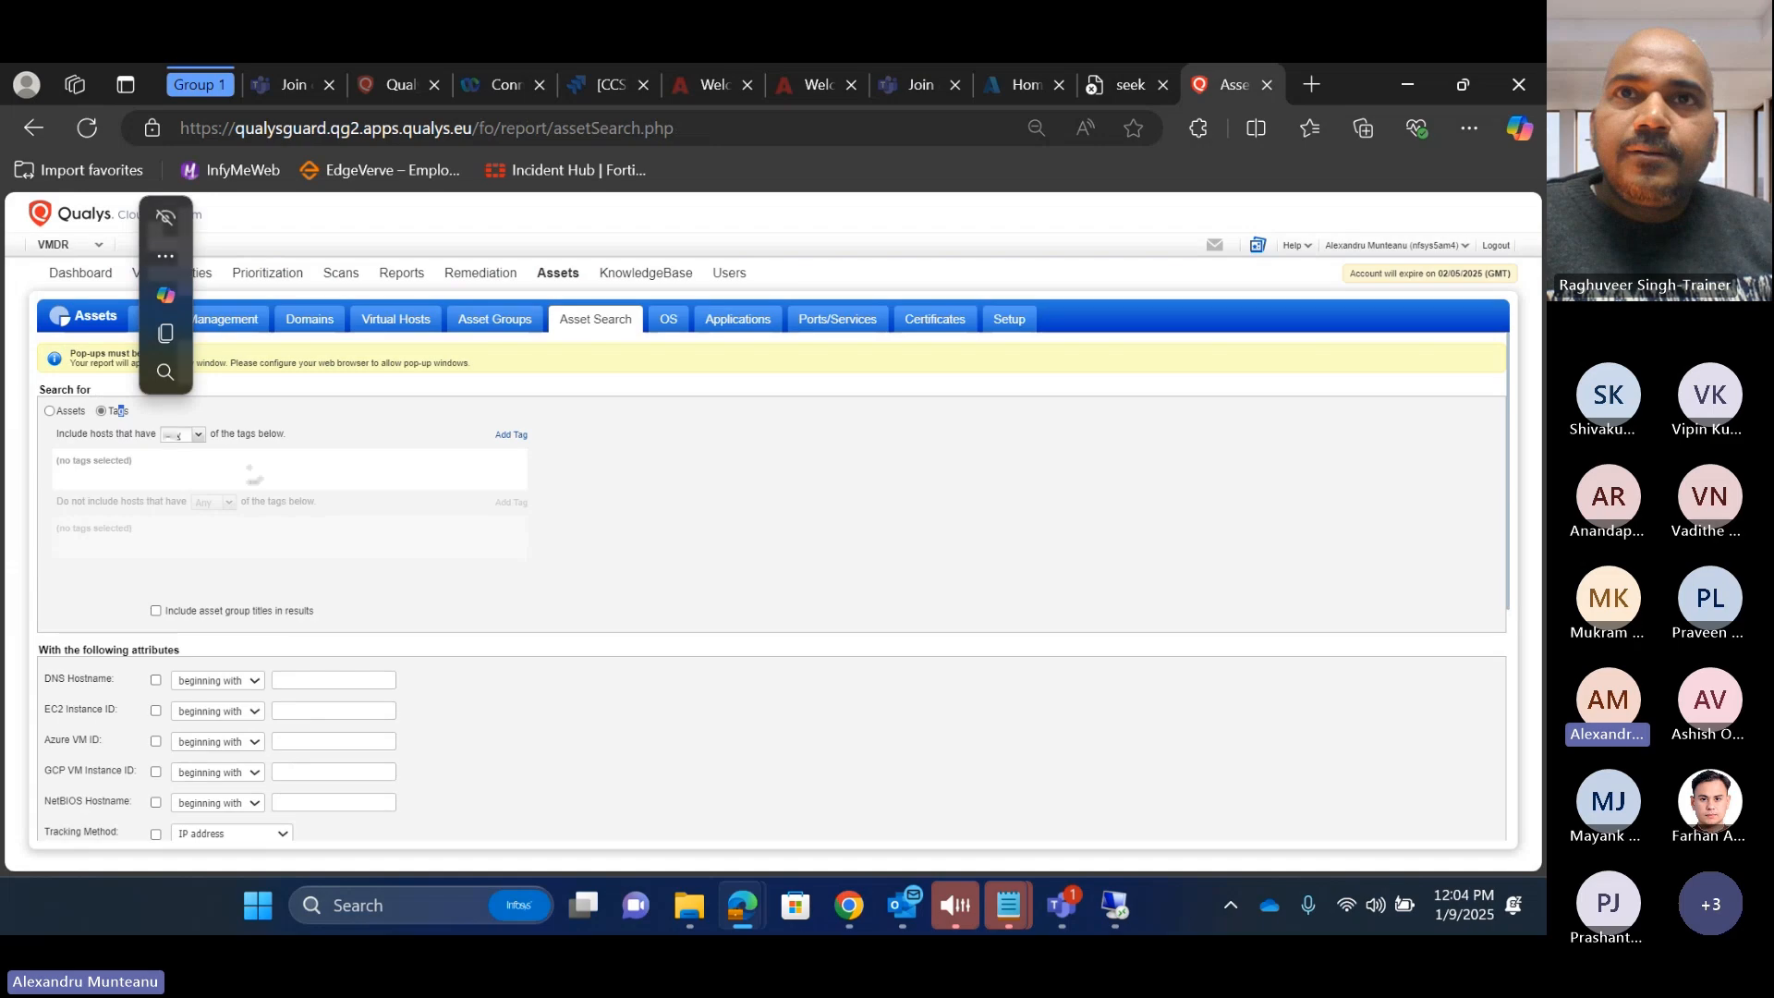
pyautogui.click(507, 438)
pyautogui.click(594, 475)
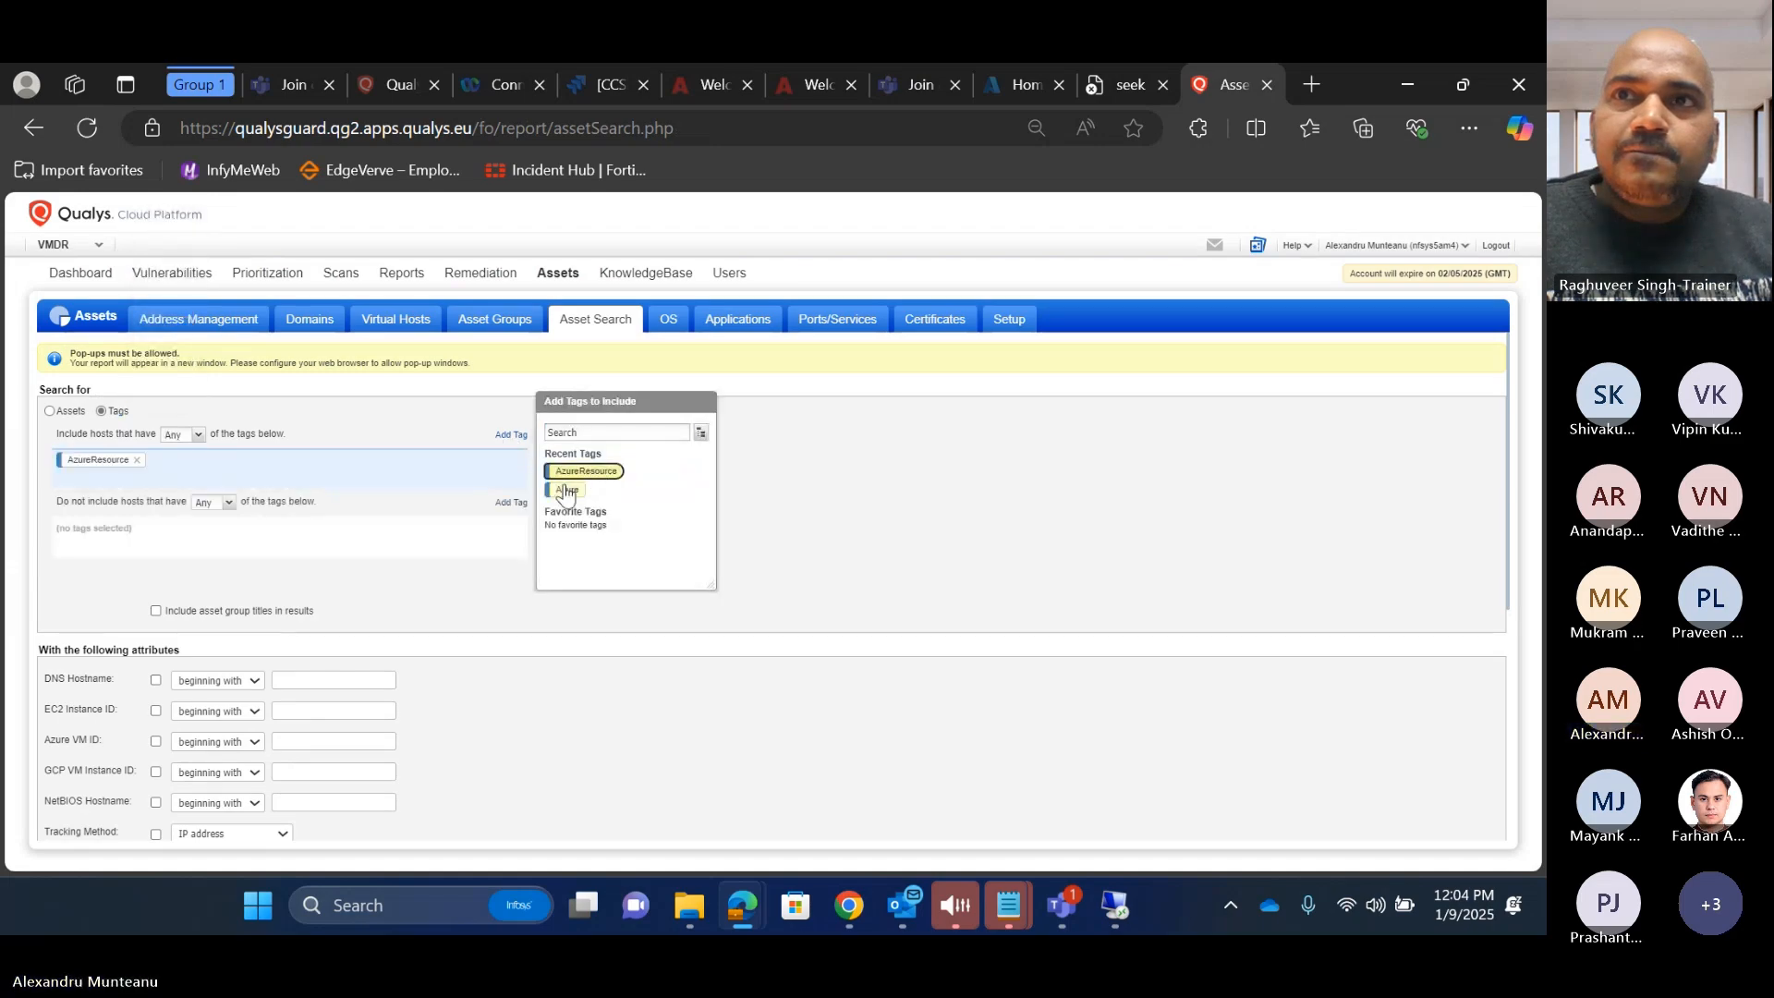
pyautogui.click(563, 488)
pyautogui.click(719, 482)
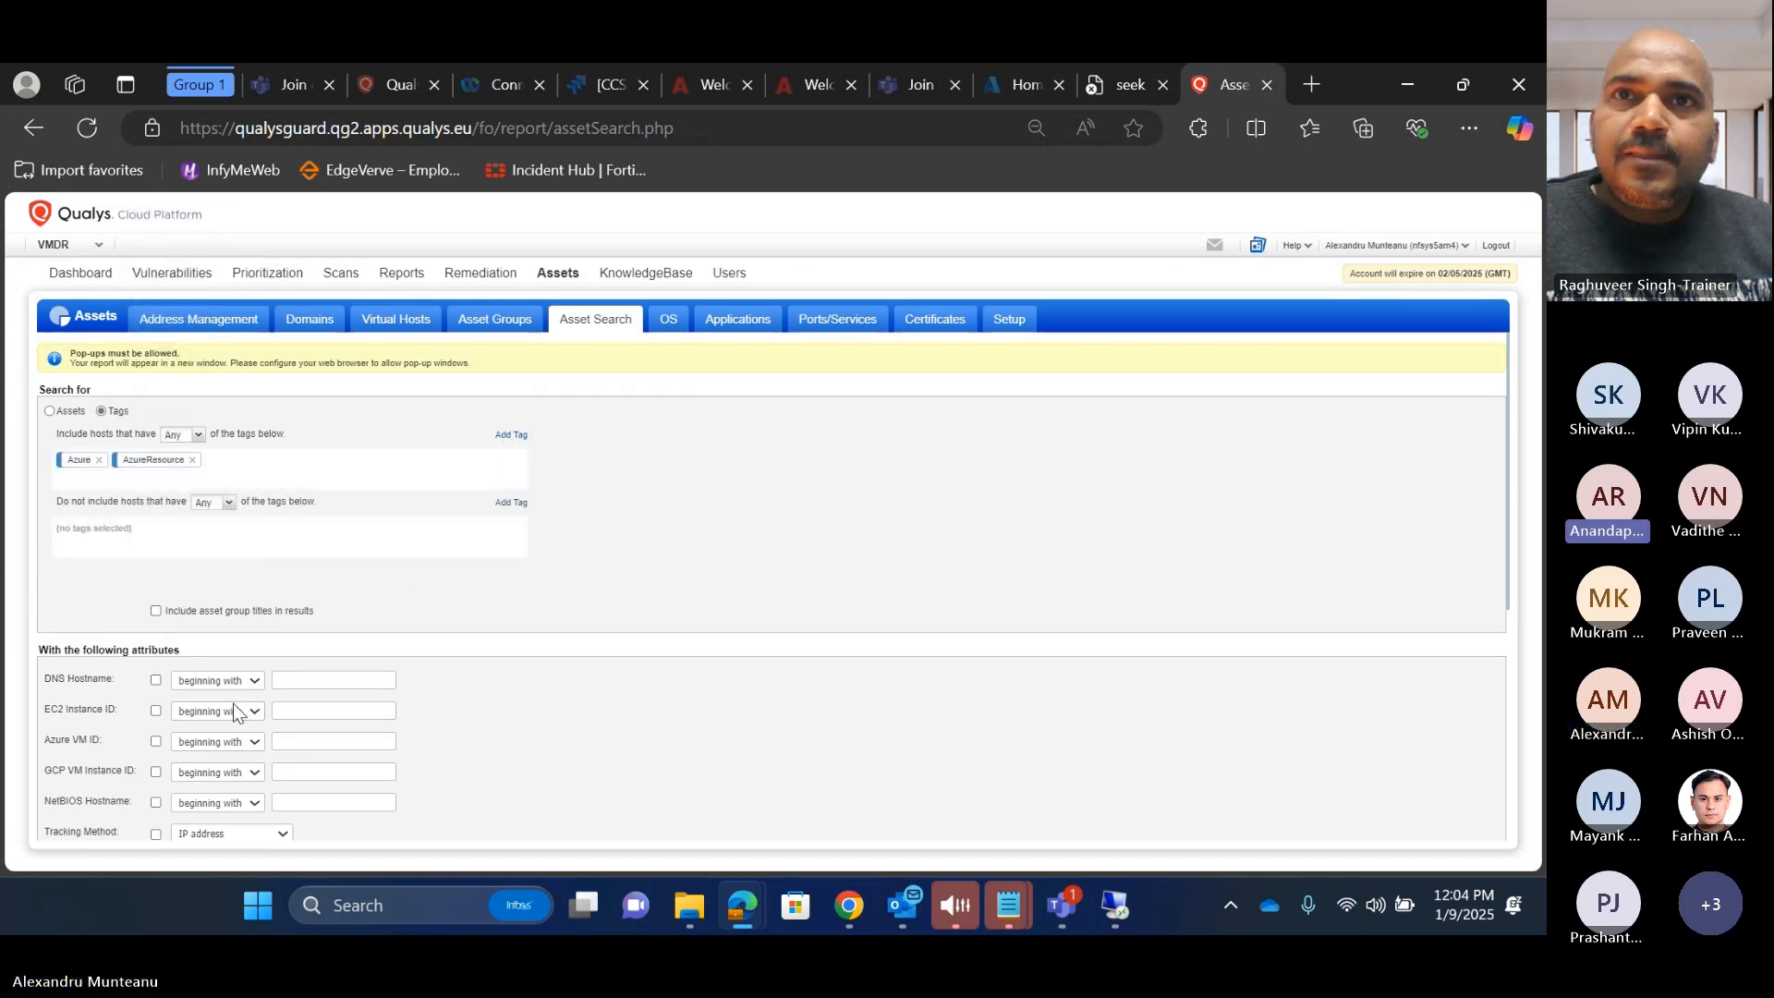
pyautogui.scroll(-5, 32, 547)
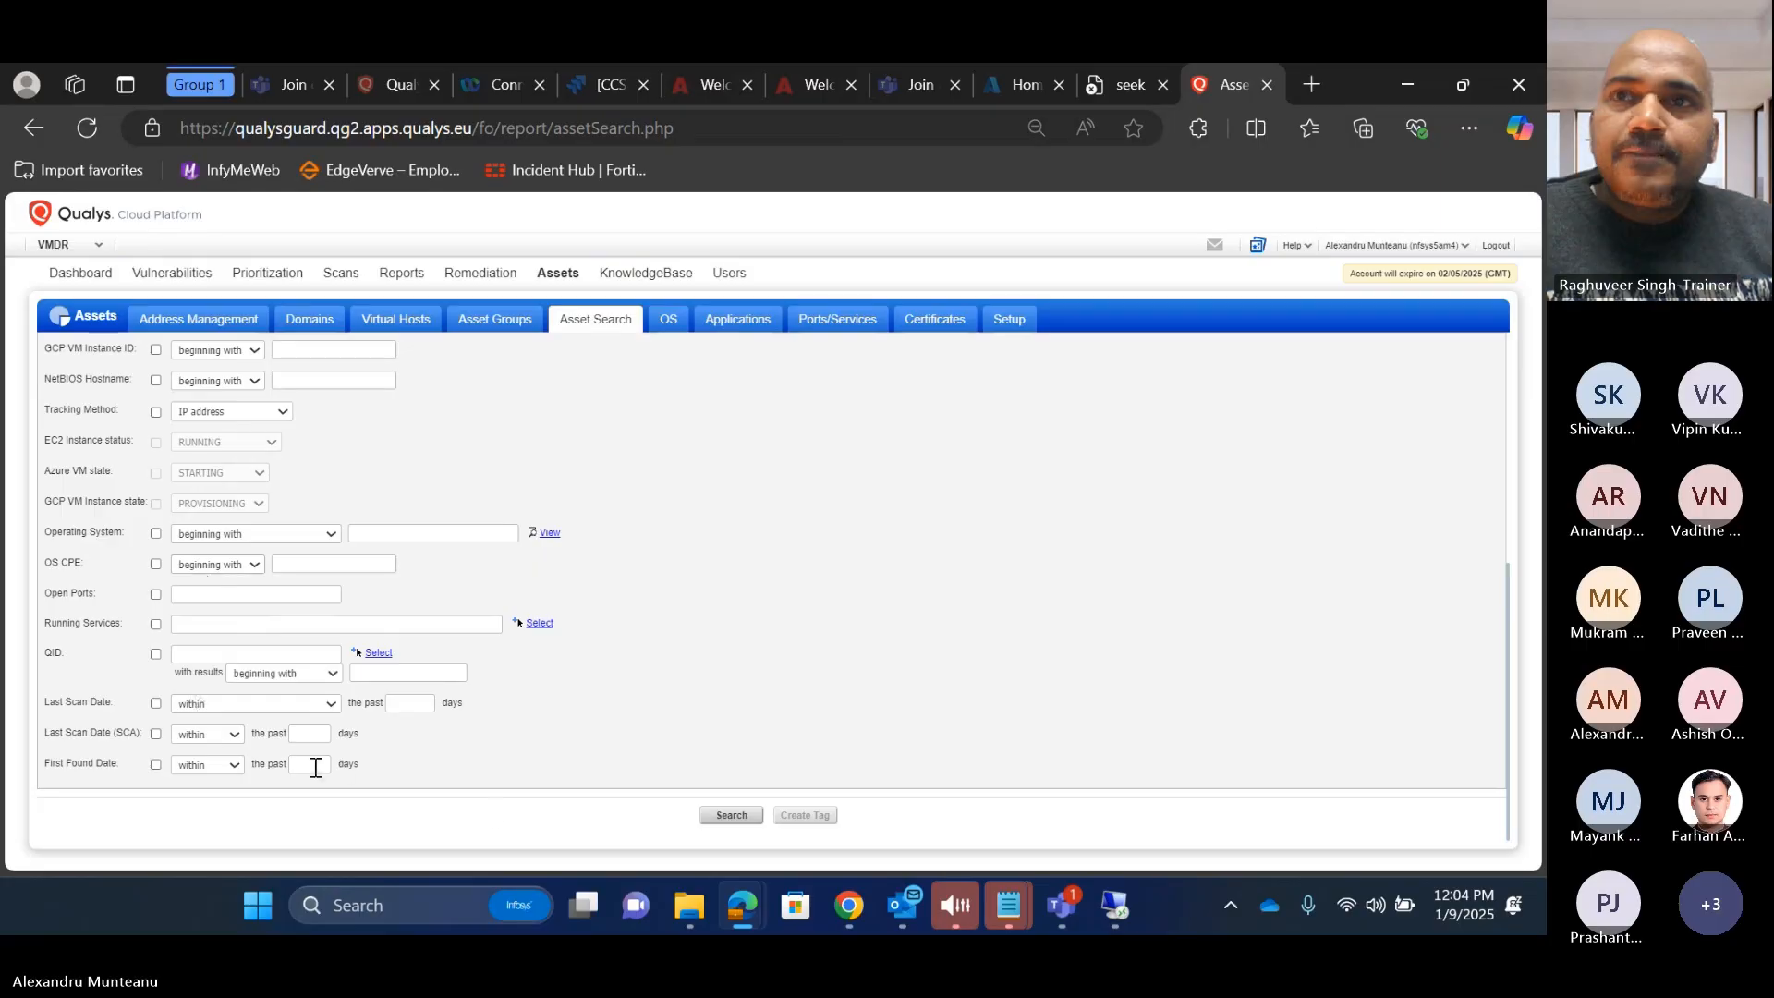
pyautogui.click(726, 815)
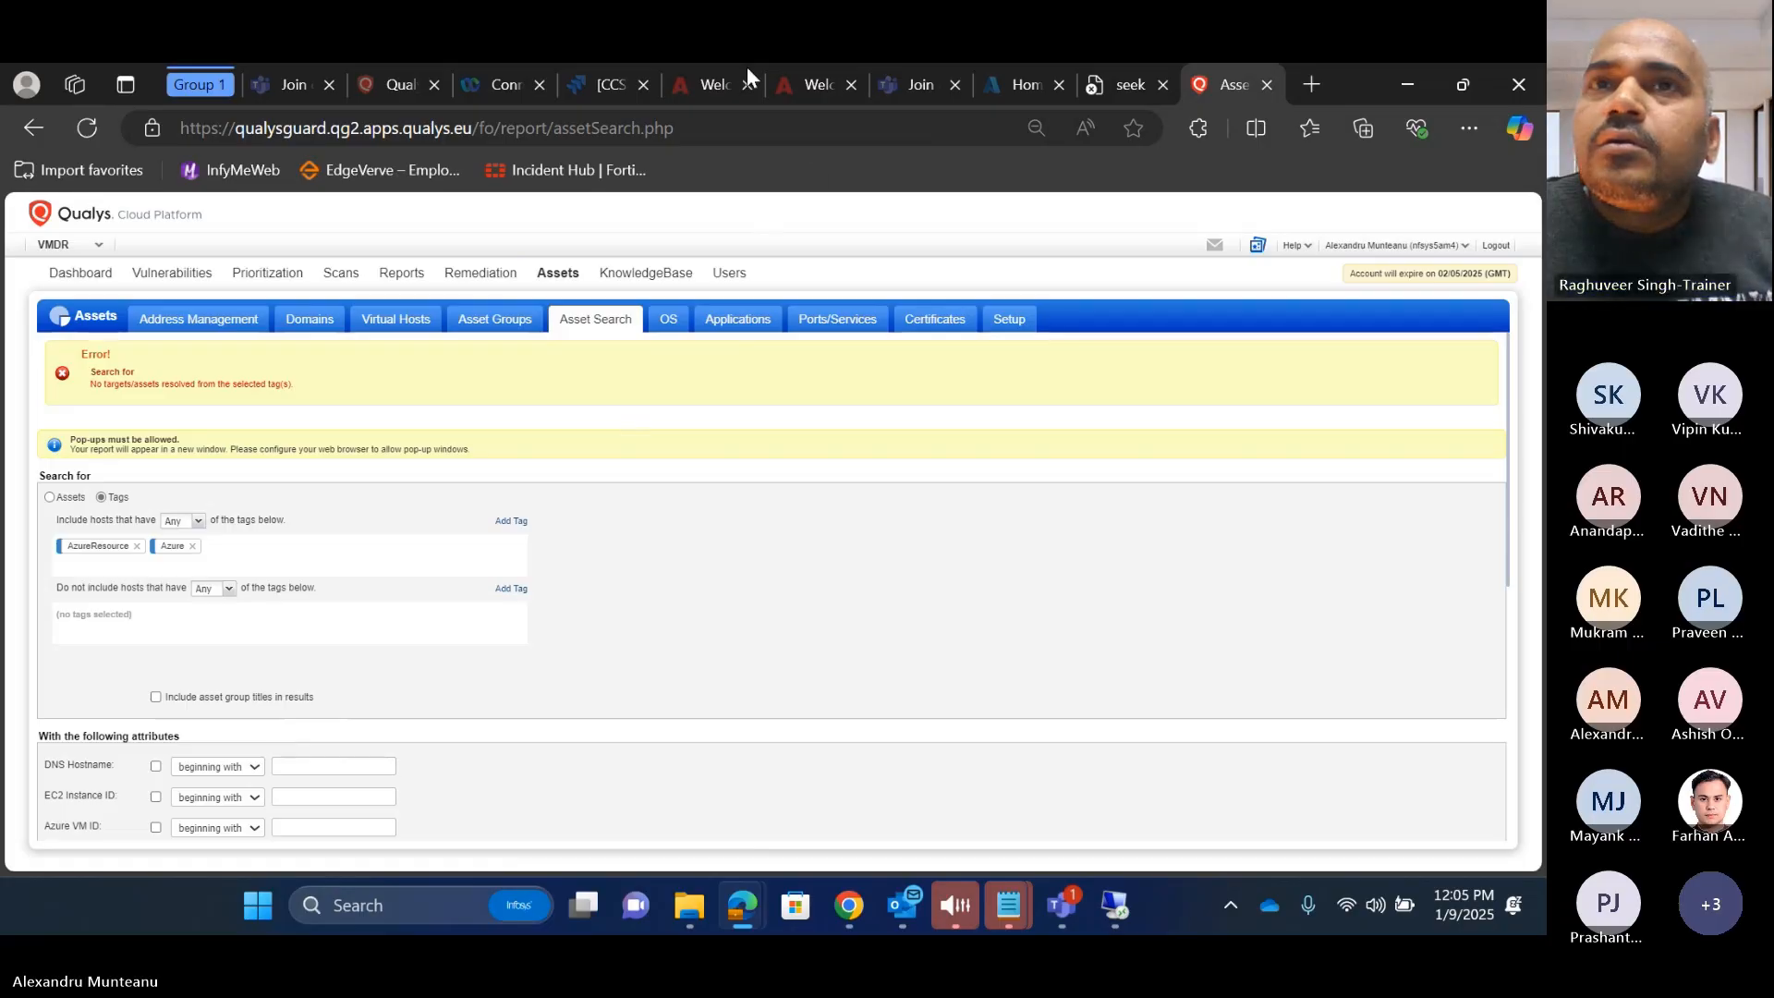
pyautogui.click(151, 128)
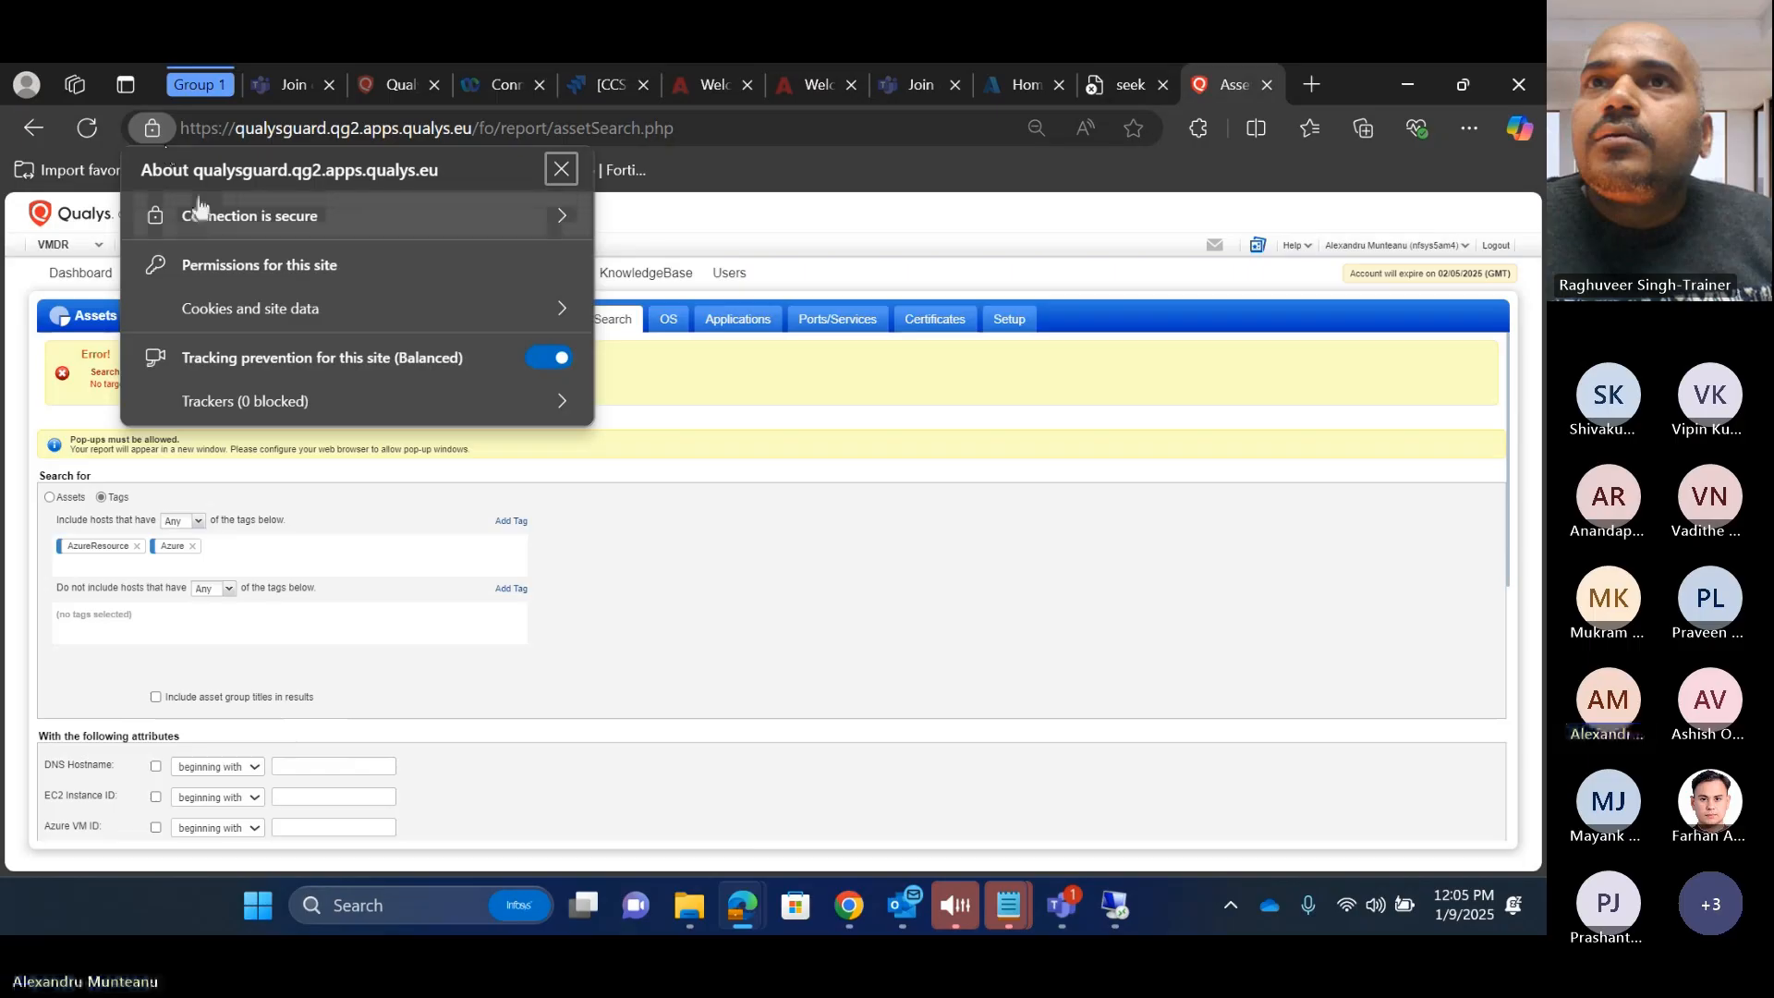
pyautogui.click(817, 558)
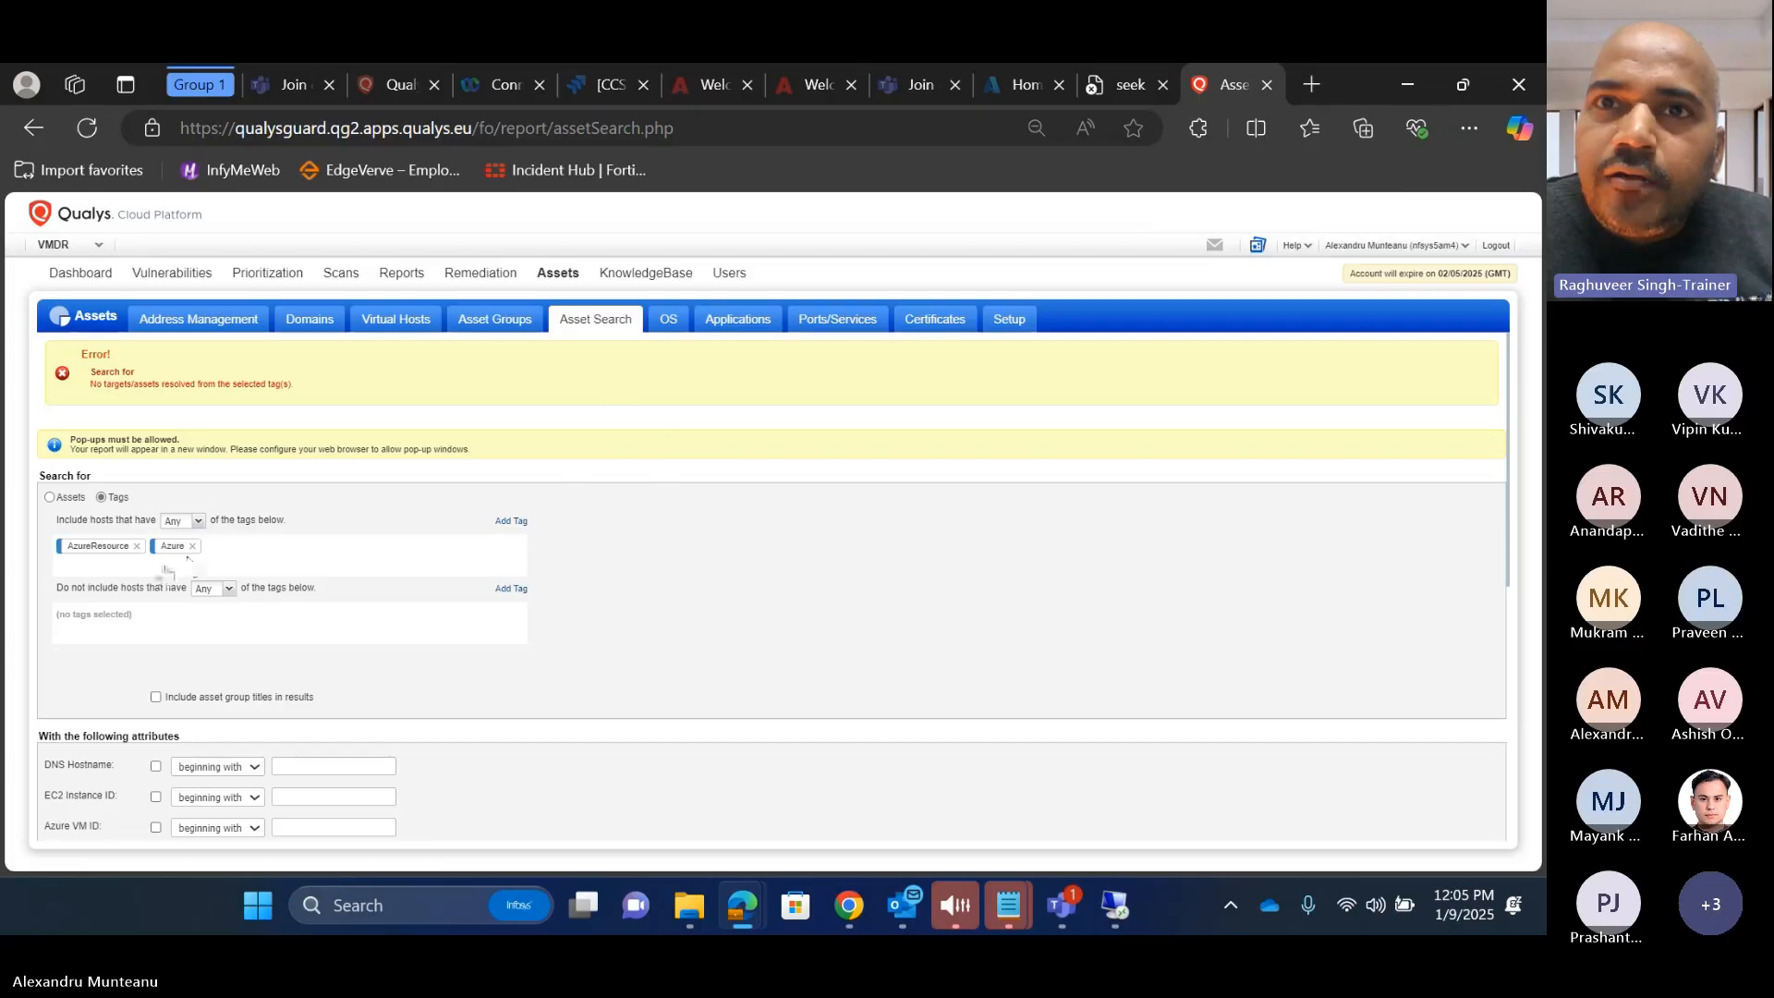
# Step: Enable the Operating System search attribute with the containing condition and view the list of identified systems
pyautogui.scroll(-5, 318, 628)
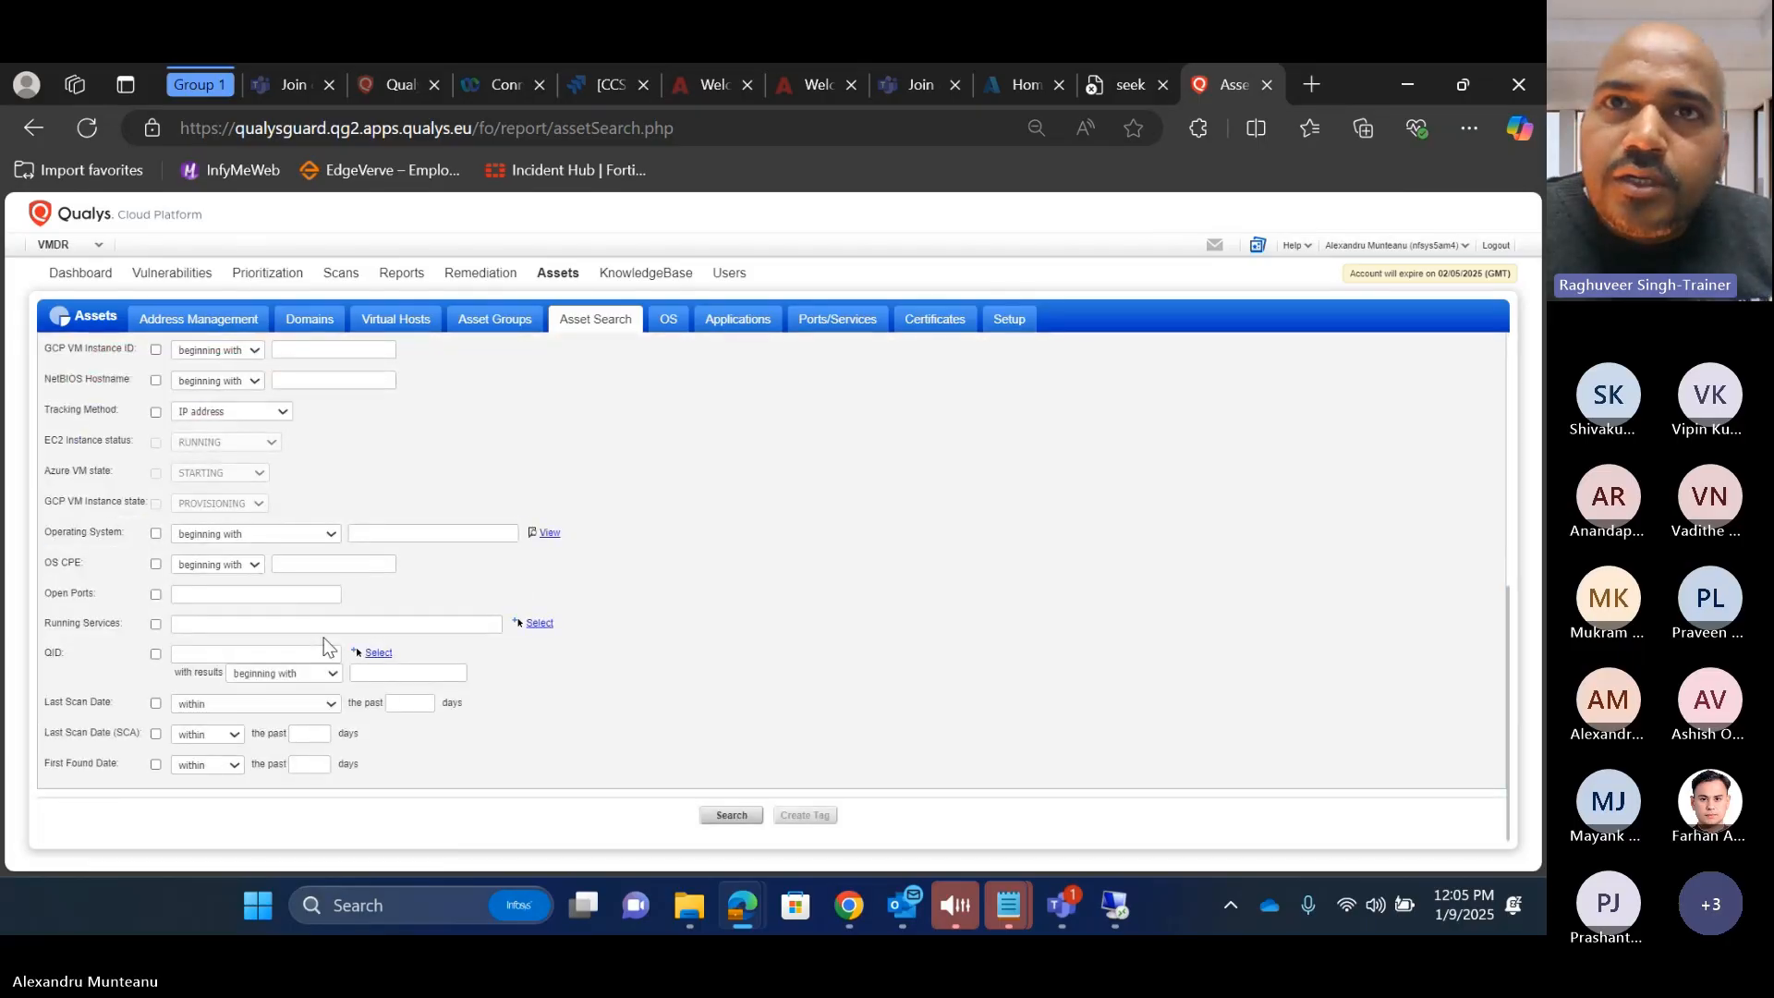
pyautogui.scroll(3, 325, 647)
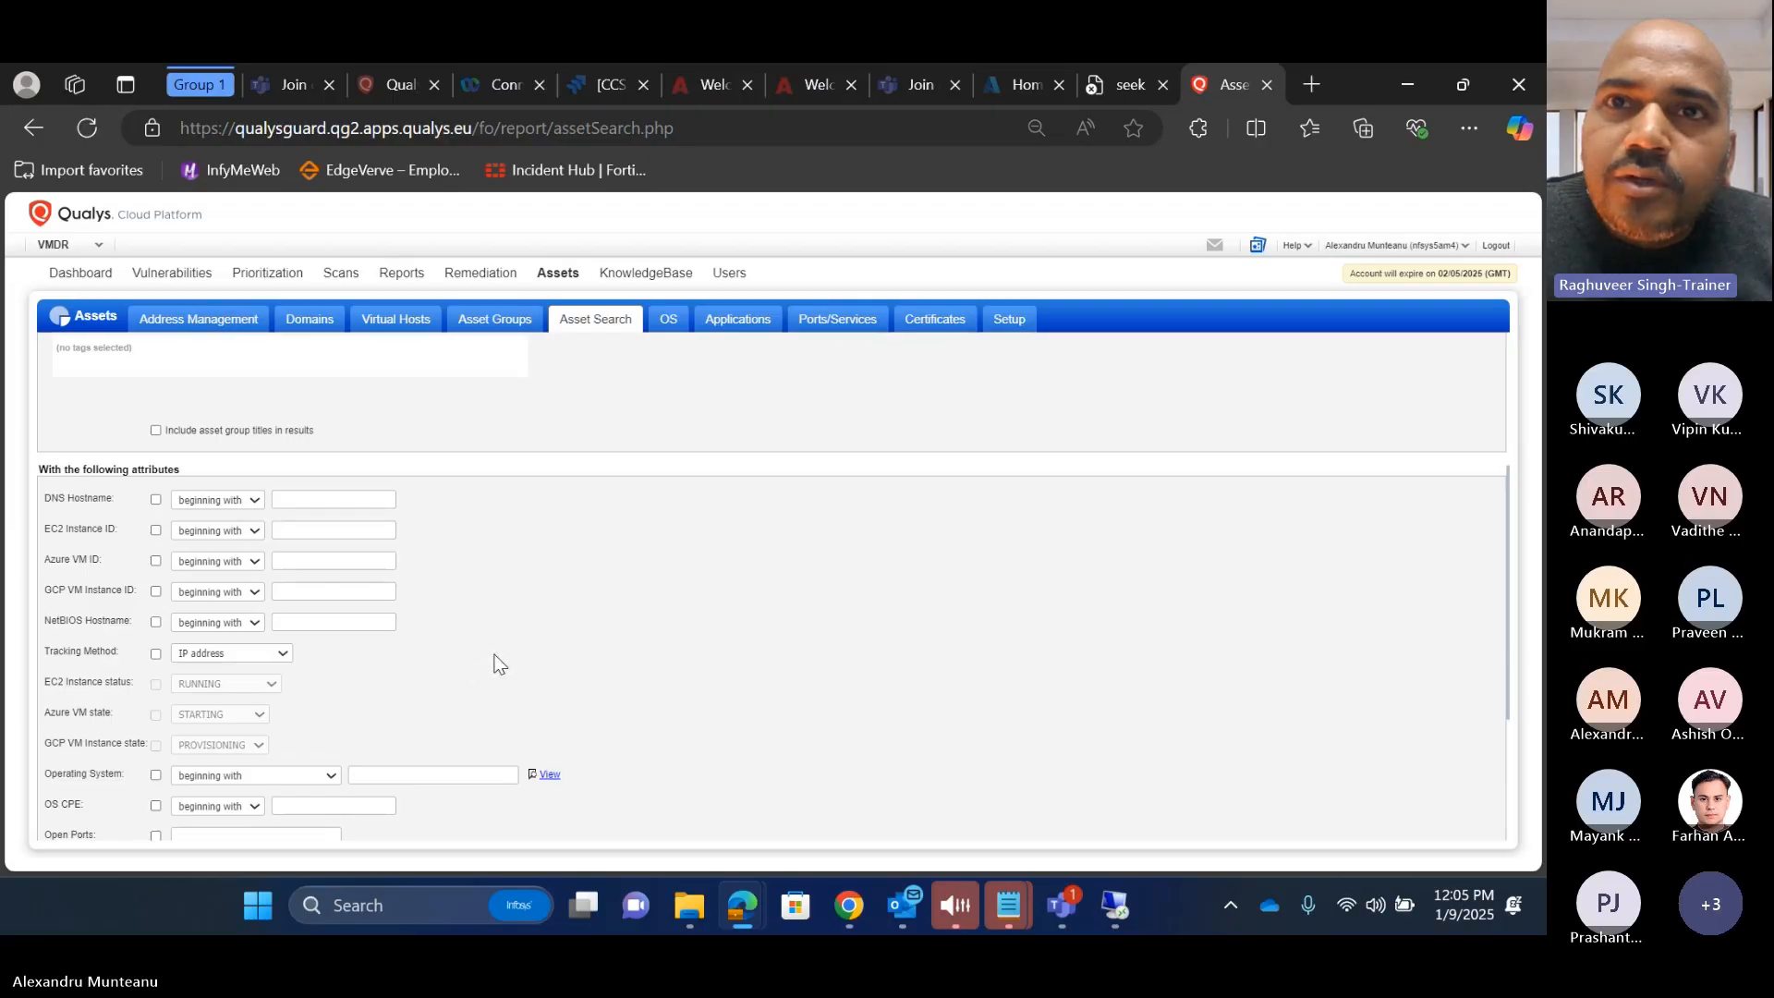
pyautogui.click(206, 776)
pyautogui.click(206, 776)
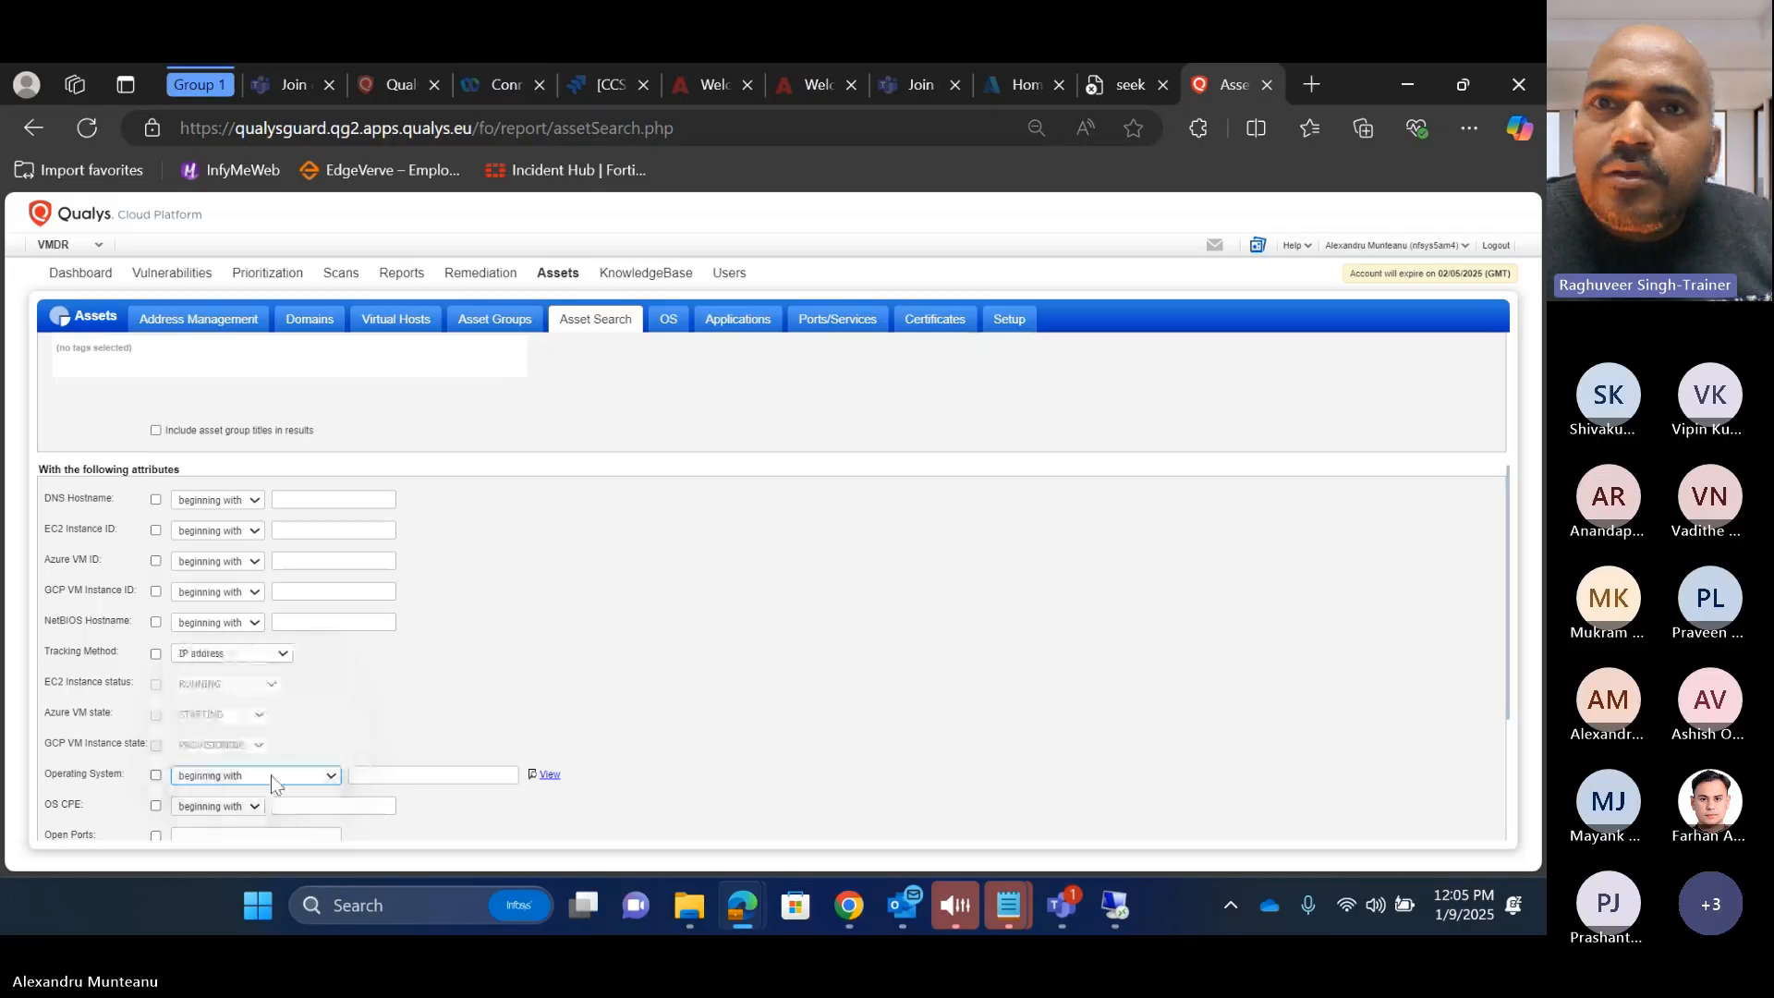
pyautogui.click(314, 775)
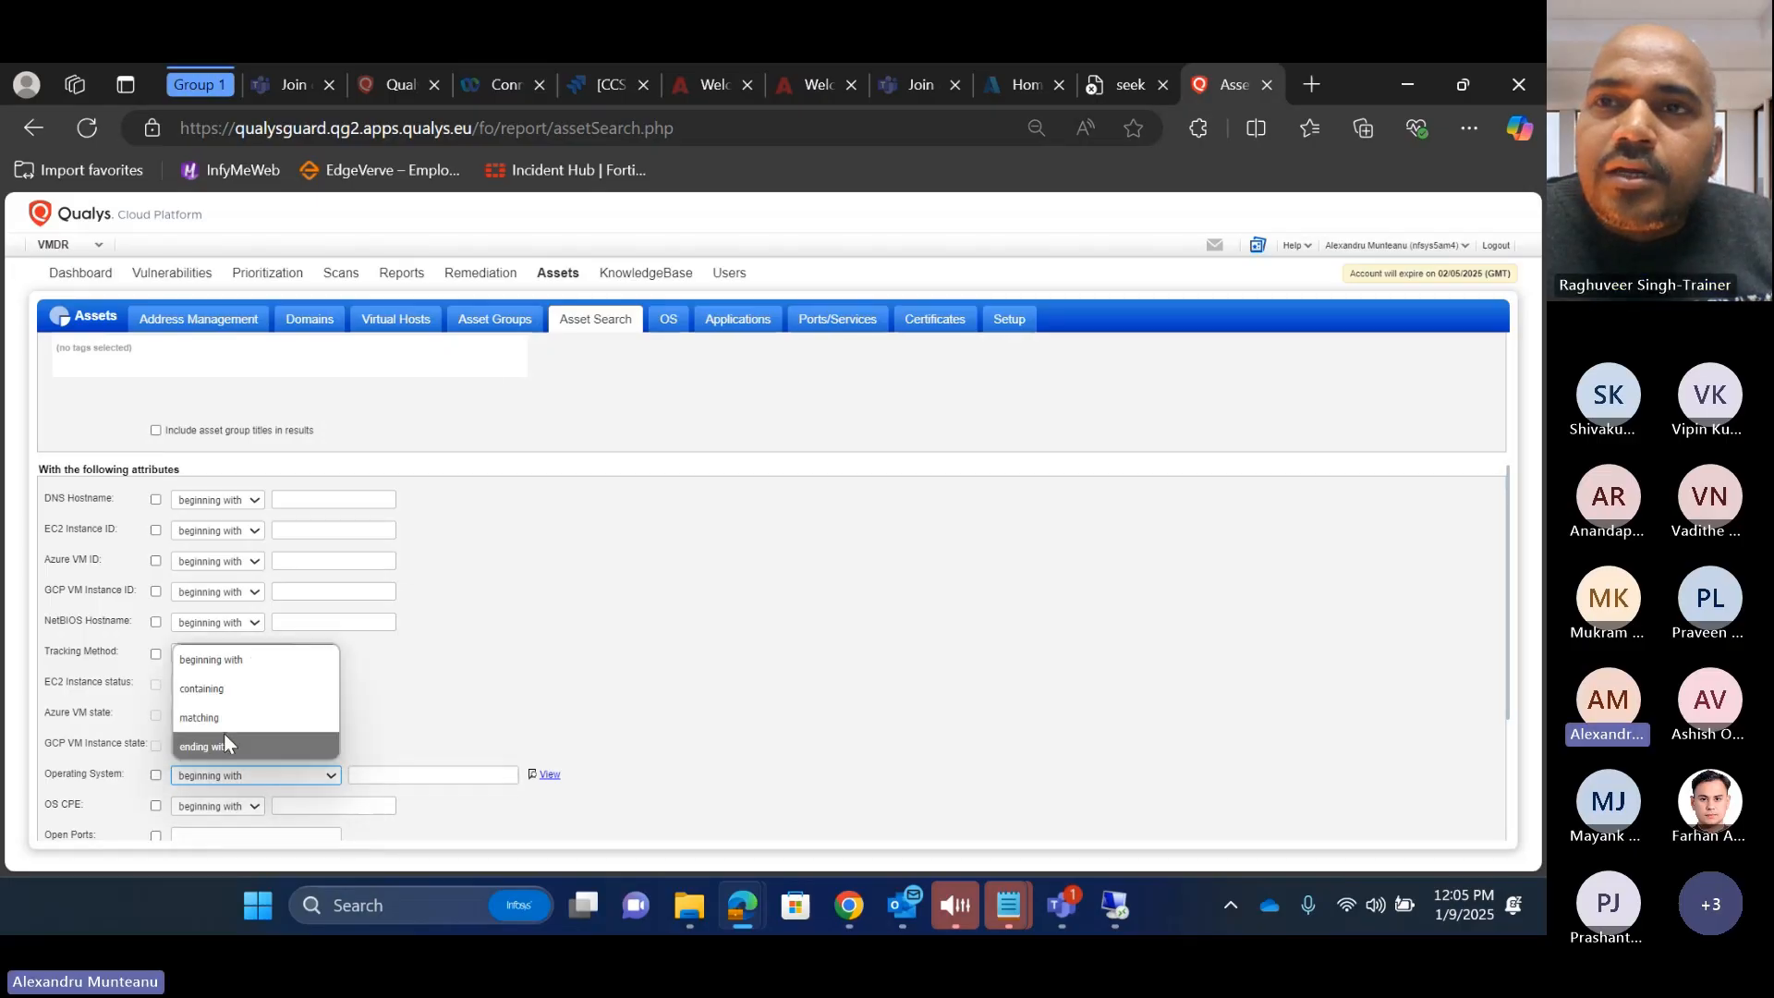
pyautogui.click(283, 688)
pyautogui.click(381, 775)
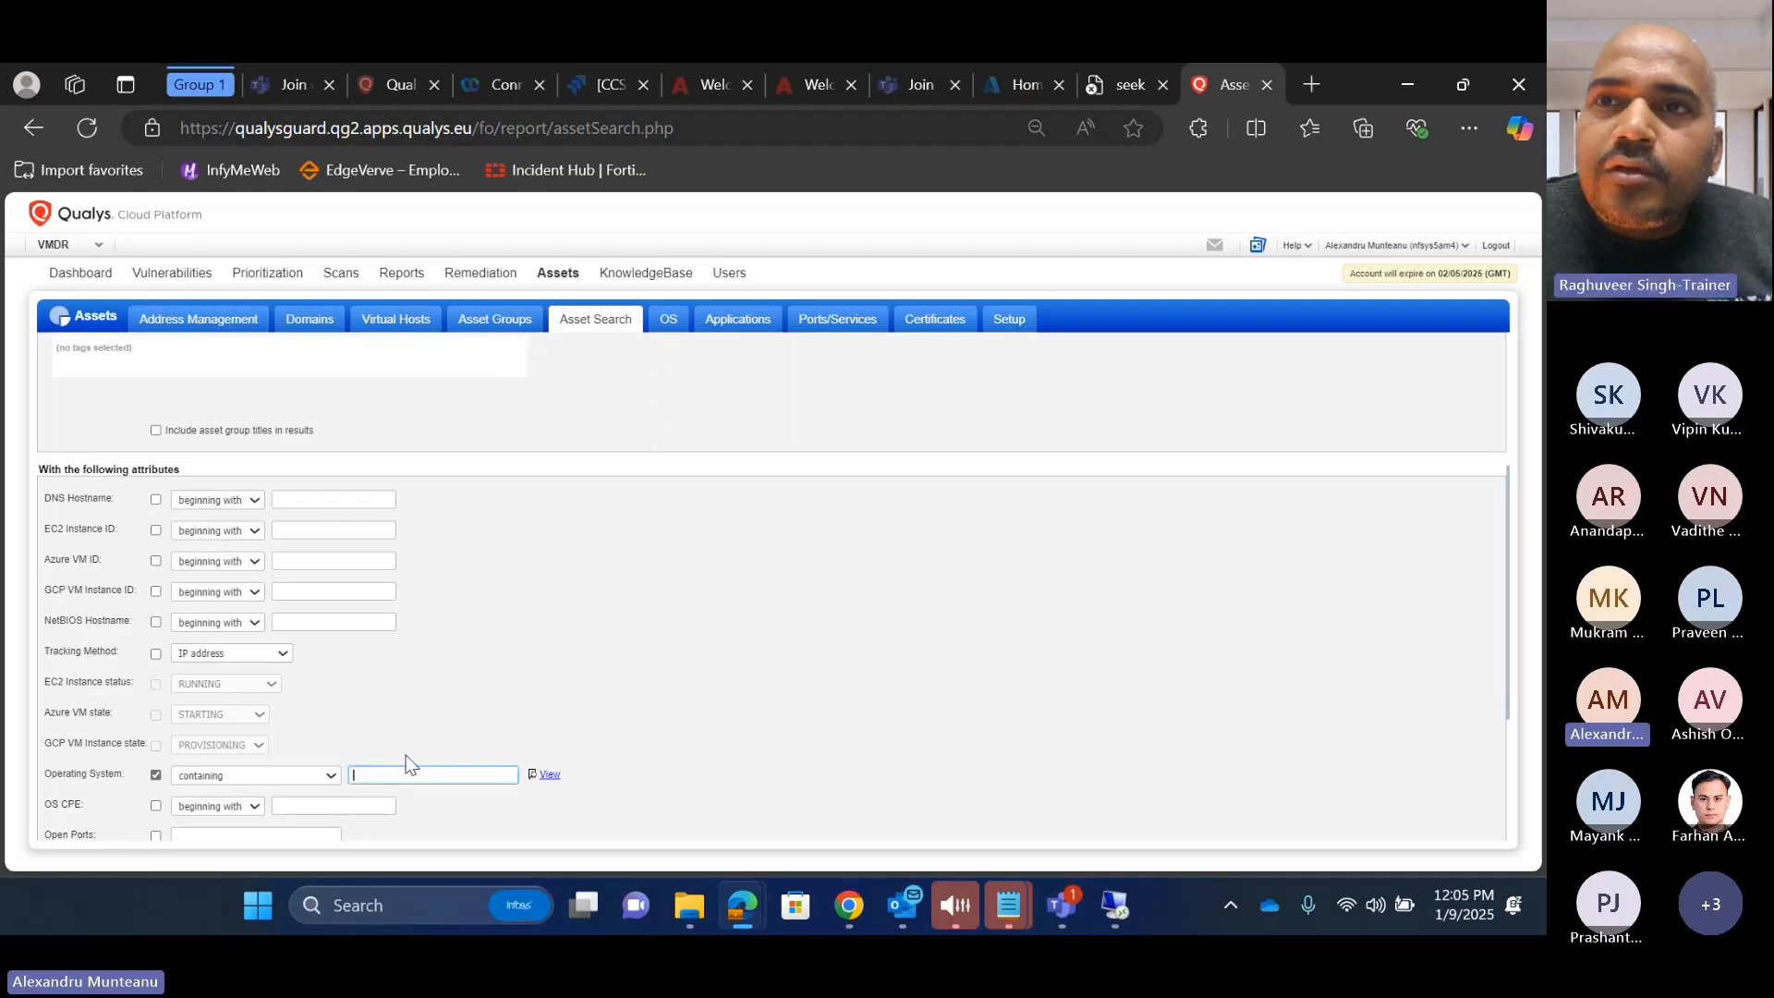
pyautogui.click(550, 778)
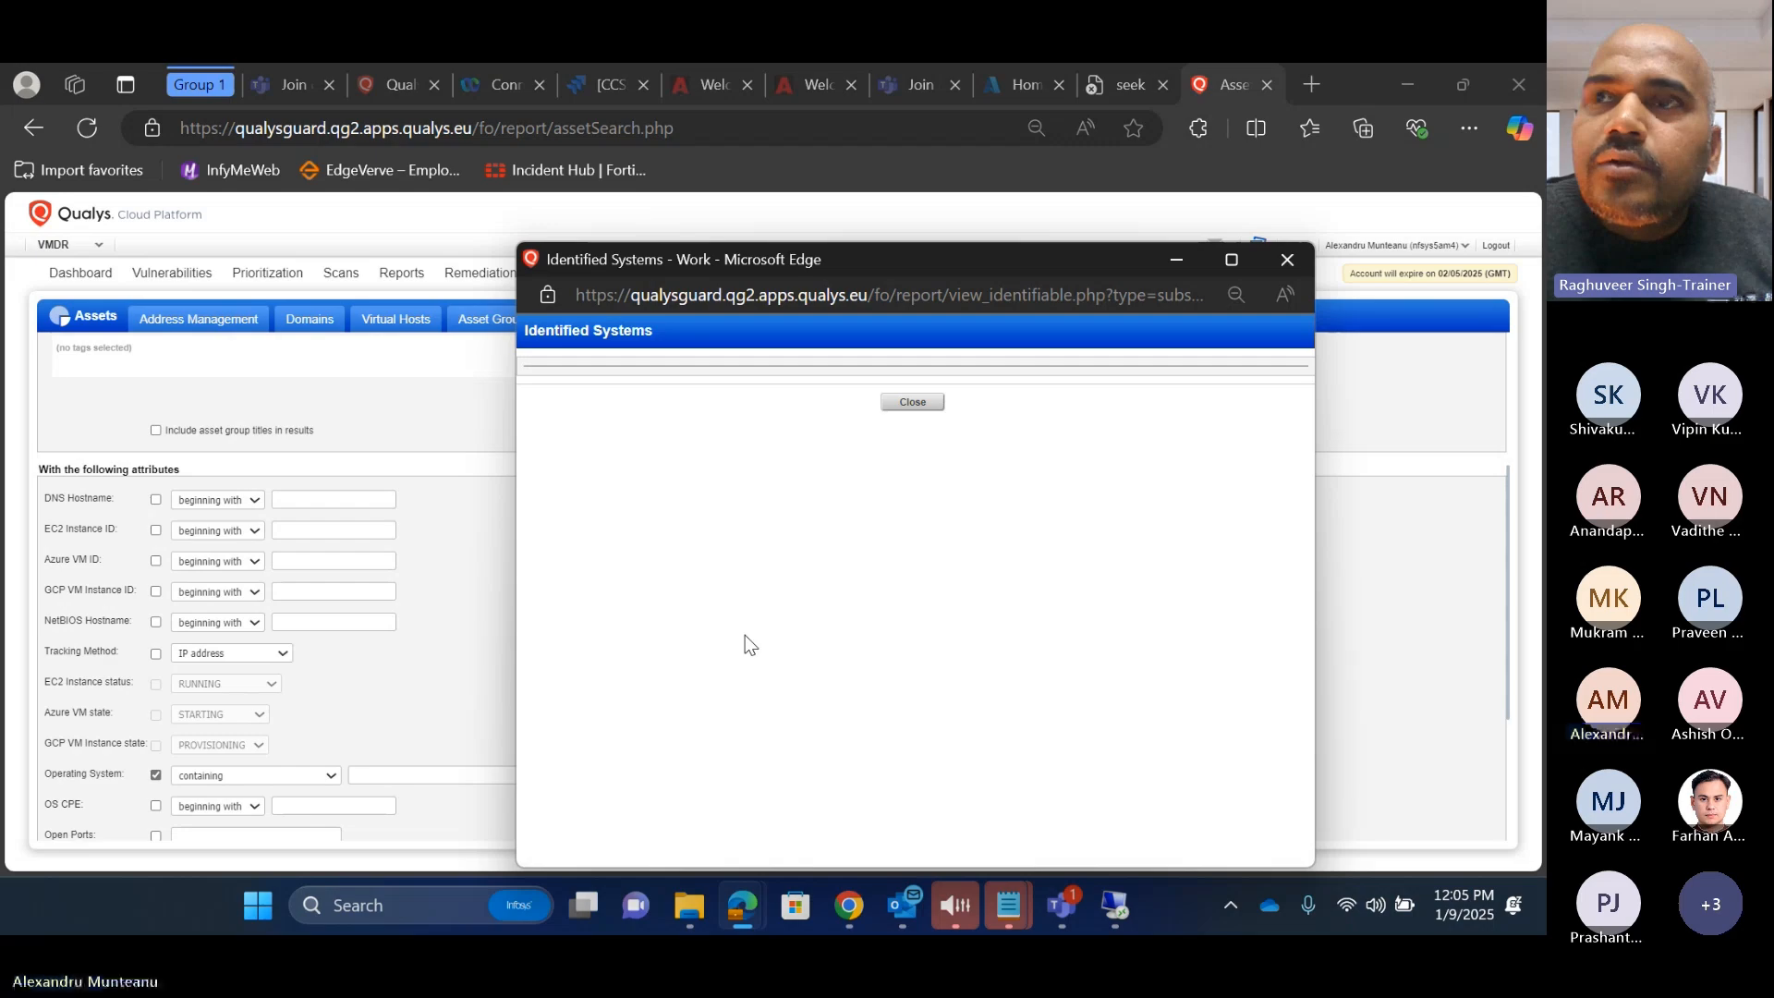
pyautogui.moveTo(851, 253); pyautogui.dragTo(759, 185)
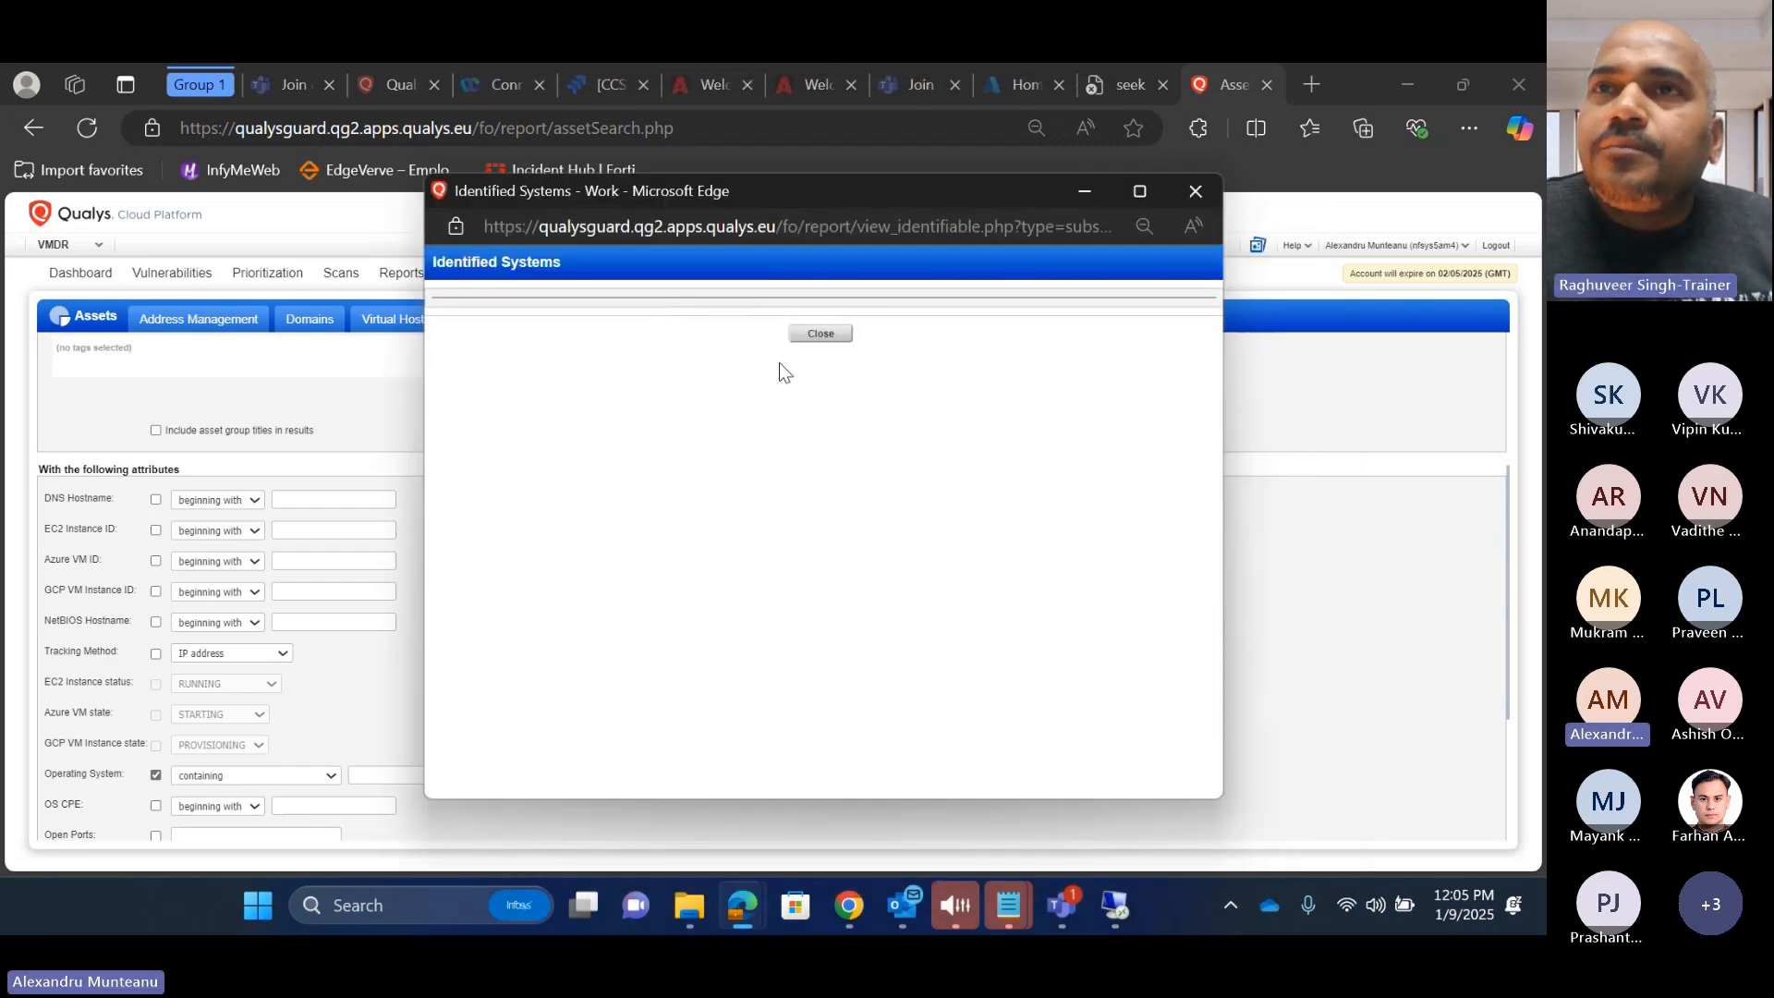
# Step: Set the Operating System attribute to containing Win and run the asset search for the AzureResource and Azure tags
pyautogui.click(825, 337)
pyautogui.click(421, 779)
pyautogui.write('Win')
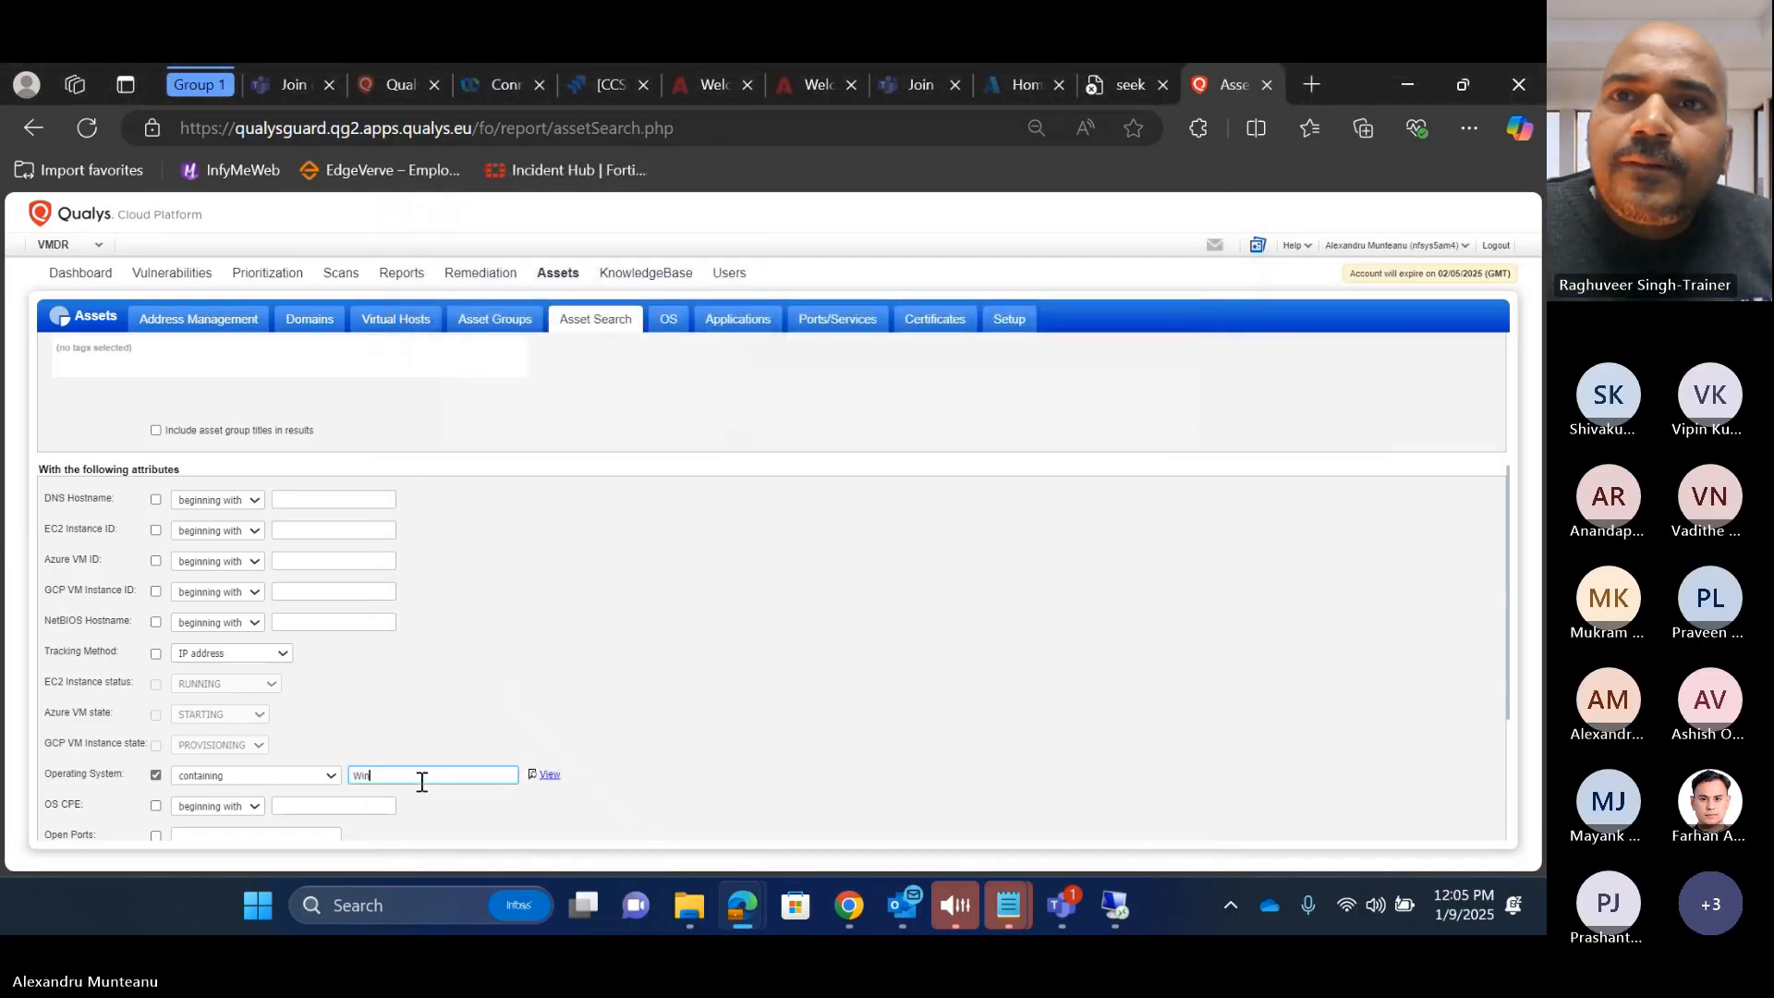
pyautogui.click(777, 702)
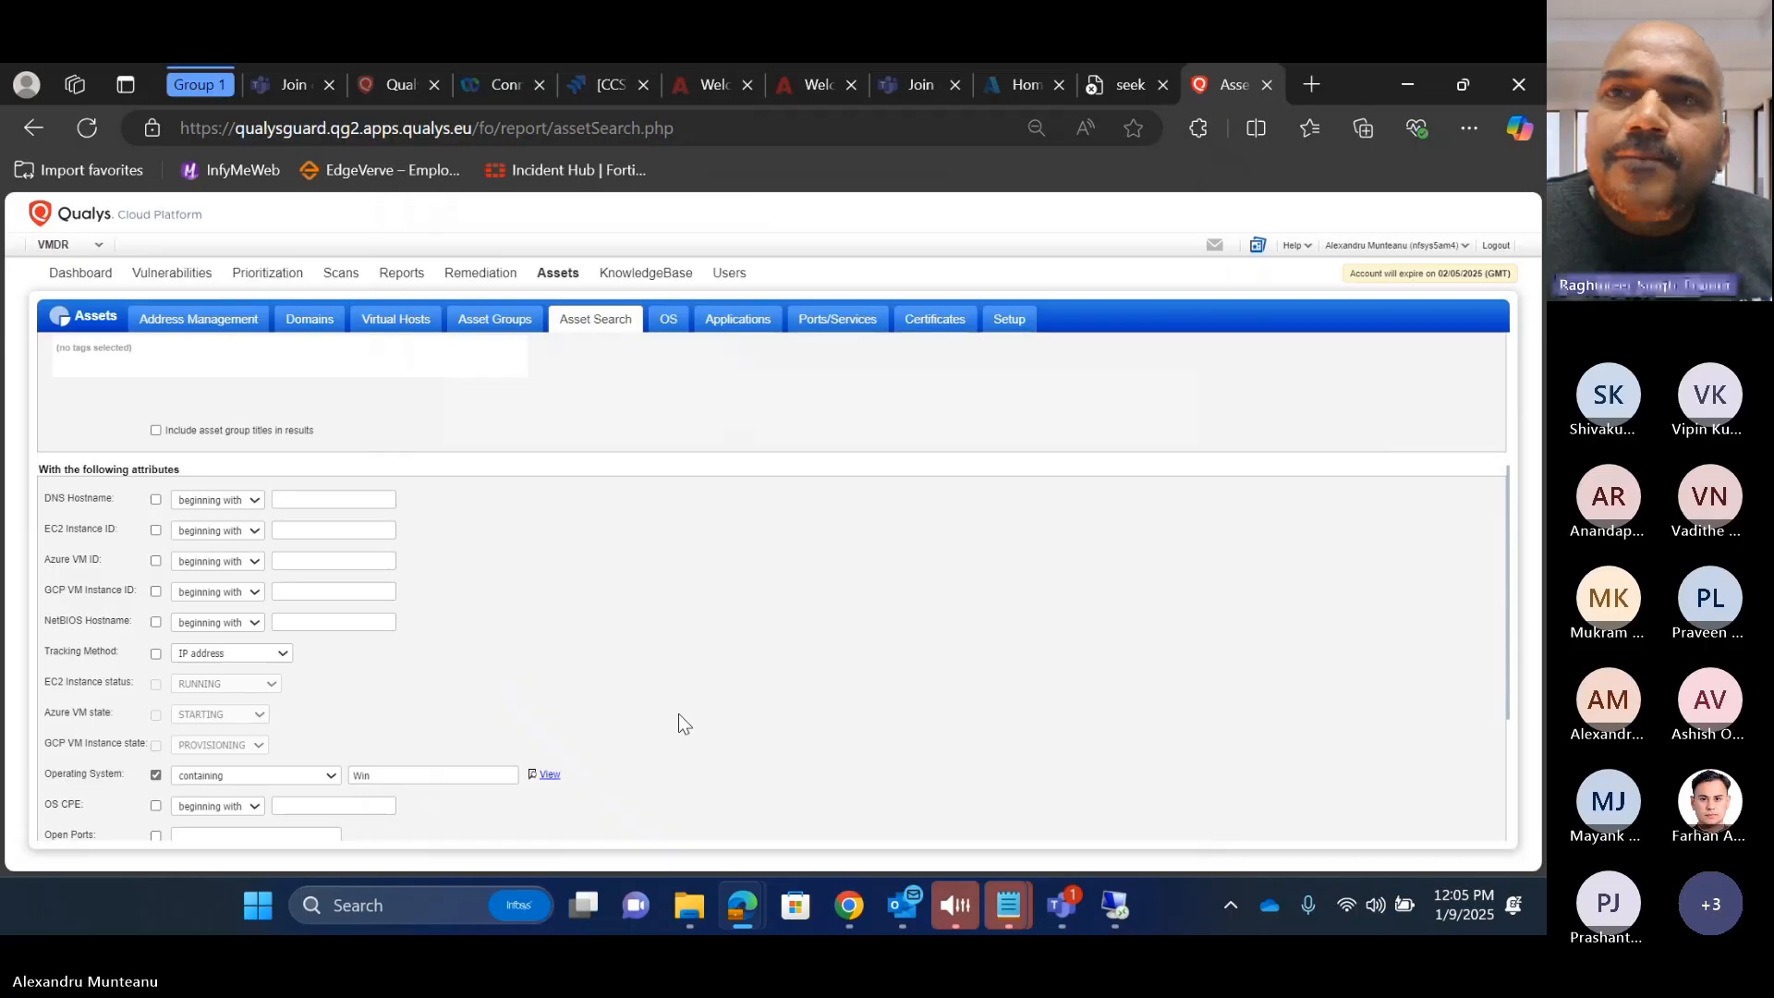
pyautogui.scroll(3, 443, 681)
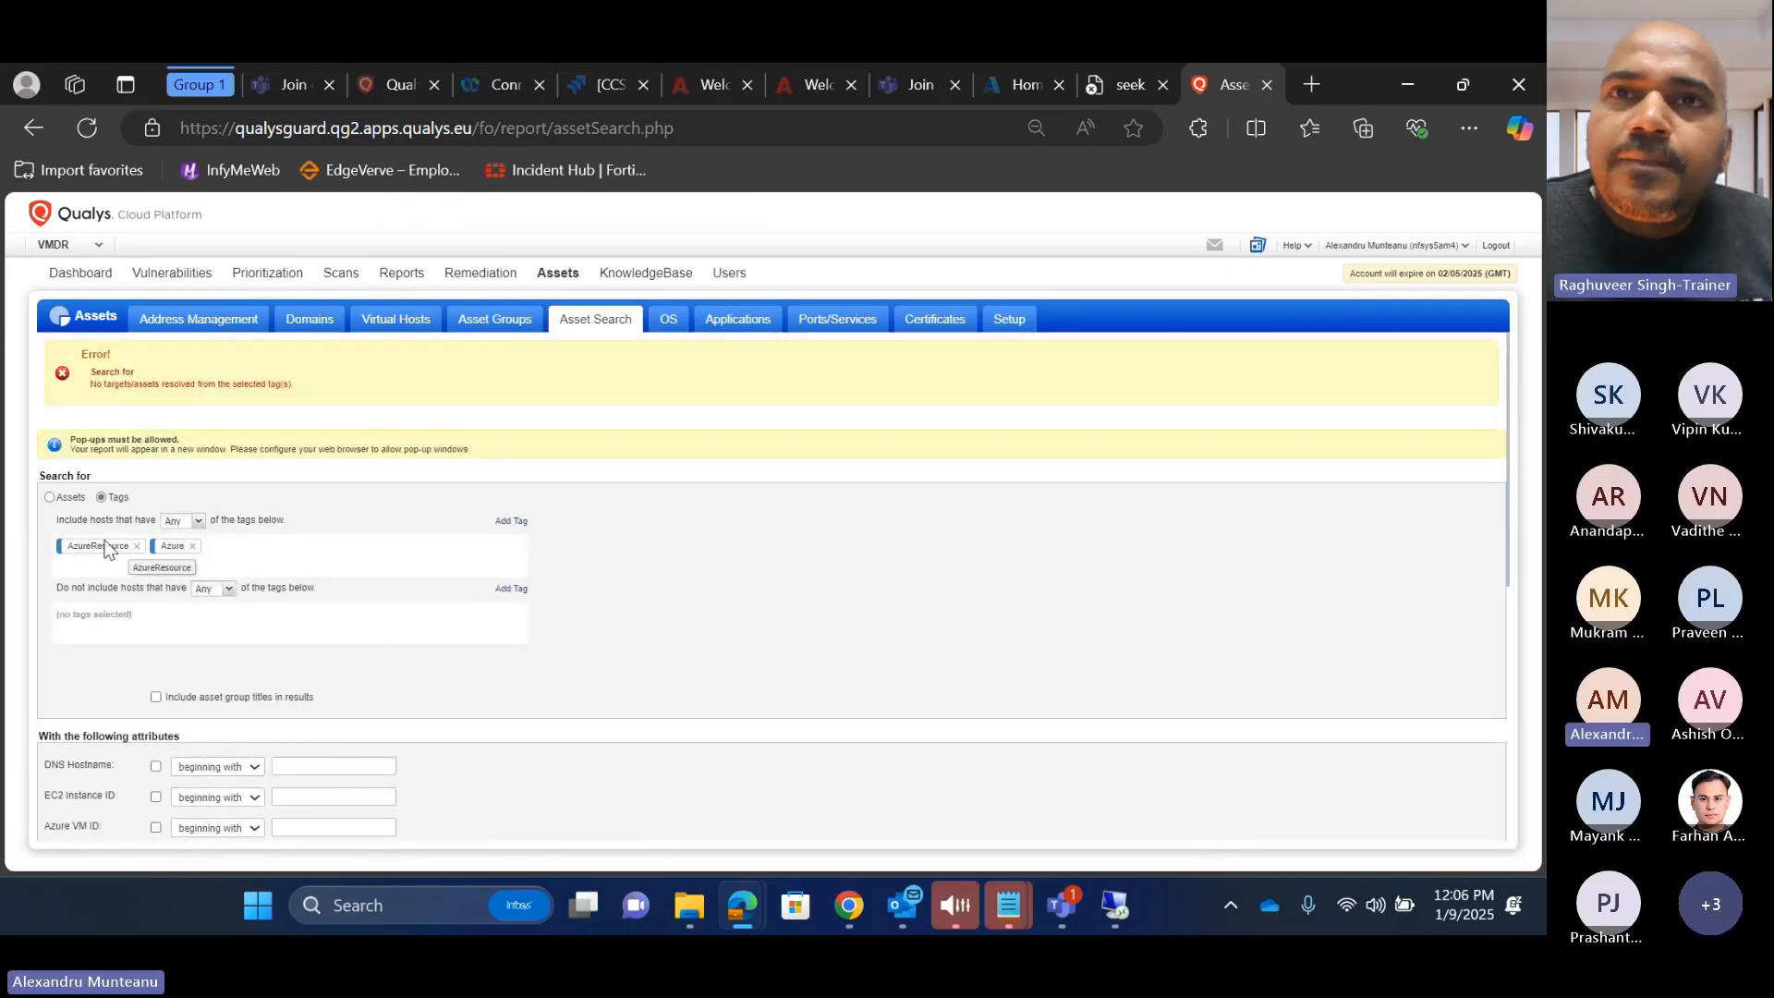
pyautogui.scroll(-10, 368, 628)
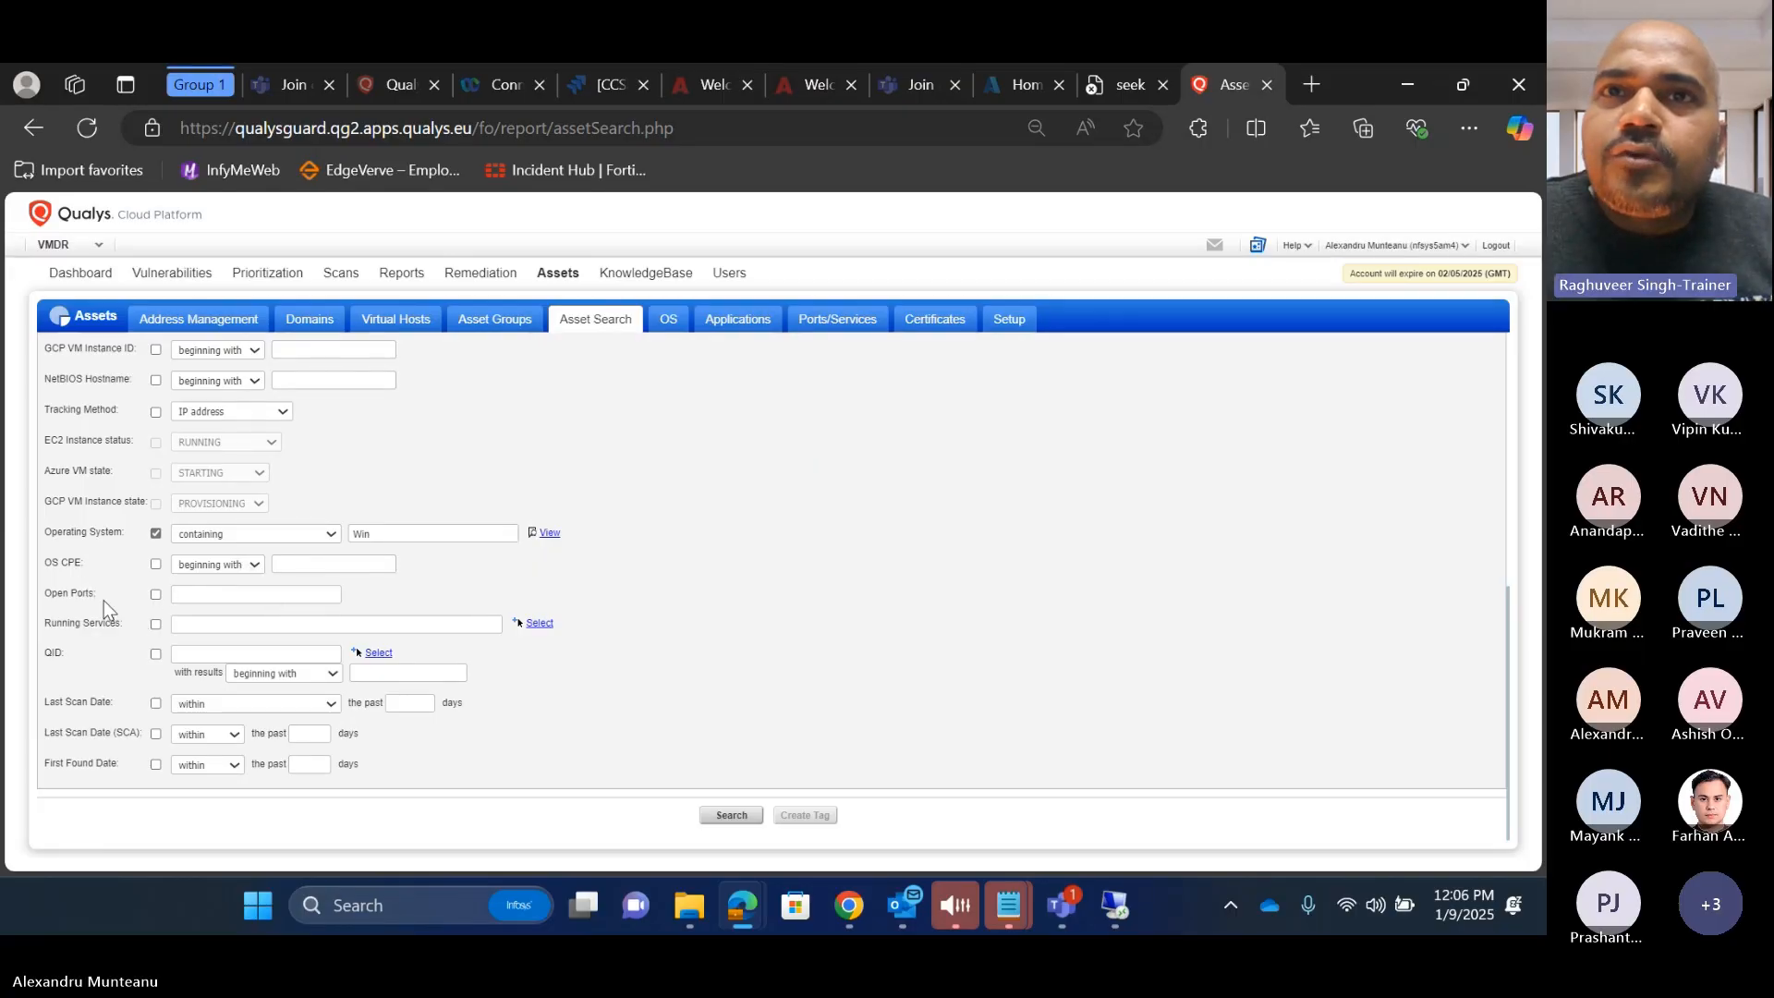
pyautogui.click(729, 818)
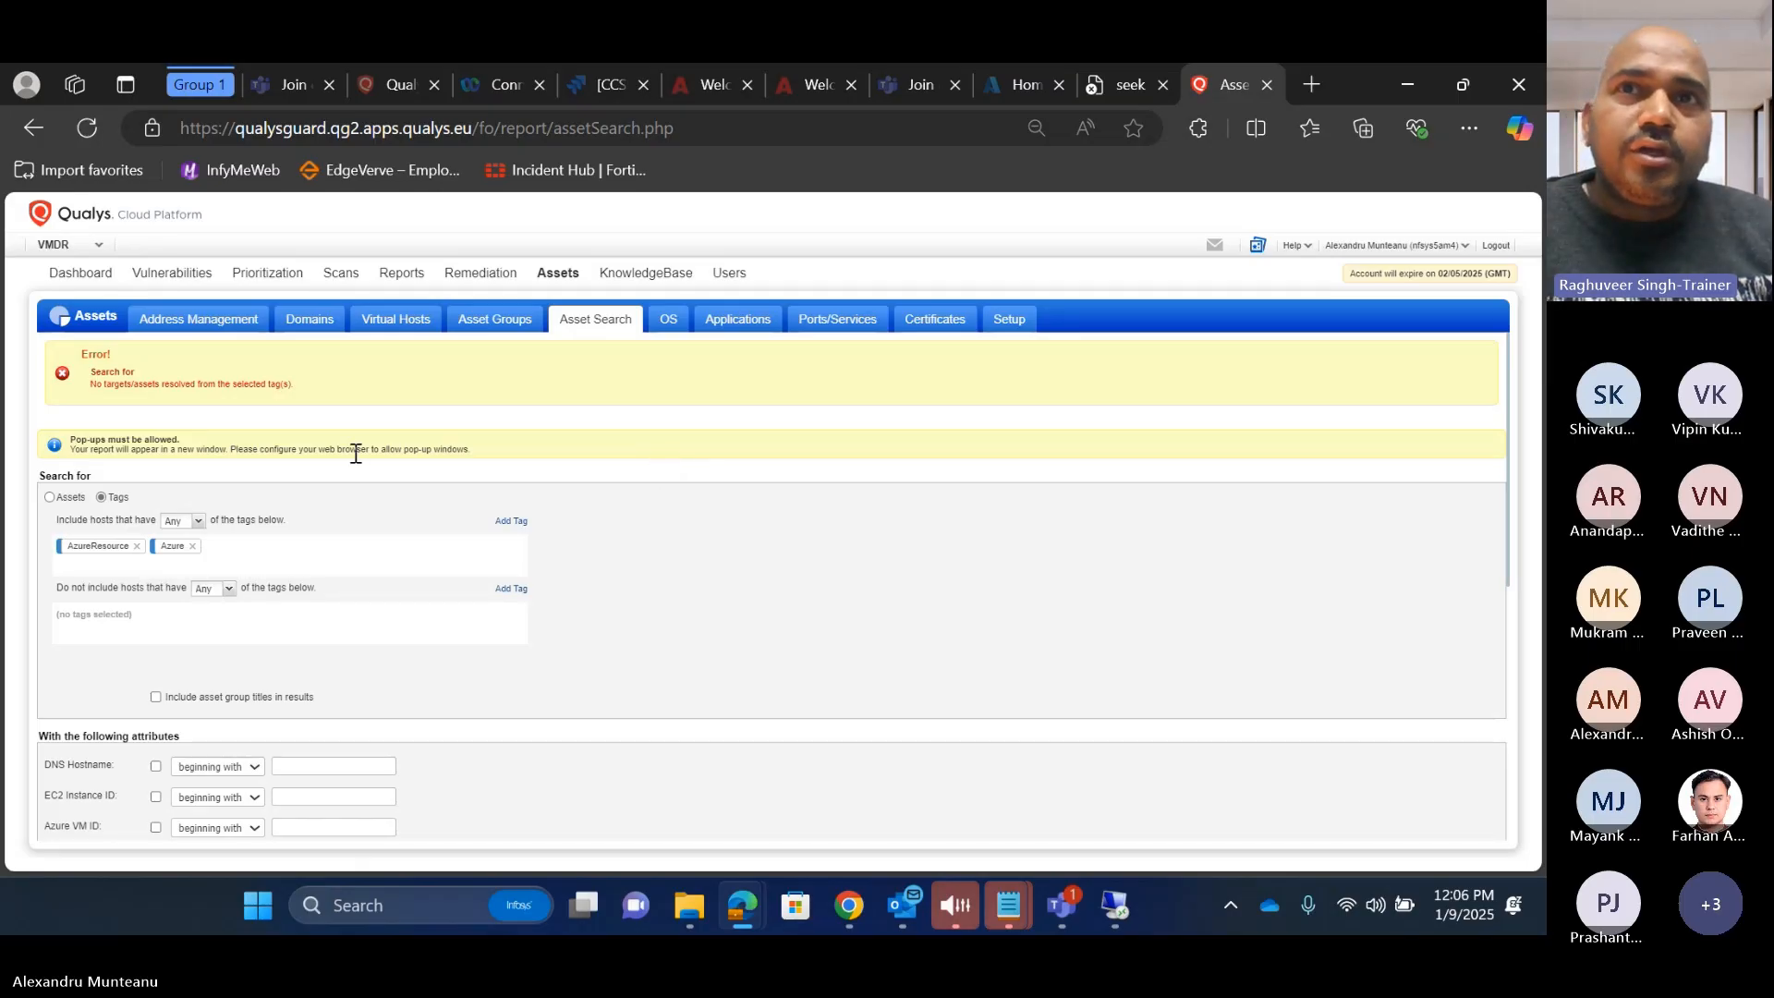
# Step: View the cloud connectors overview in the Connectors module, and switch back to VMDR
pyautogui.click(57, 245)
pyautogui.scroll(-3, 132, 683)
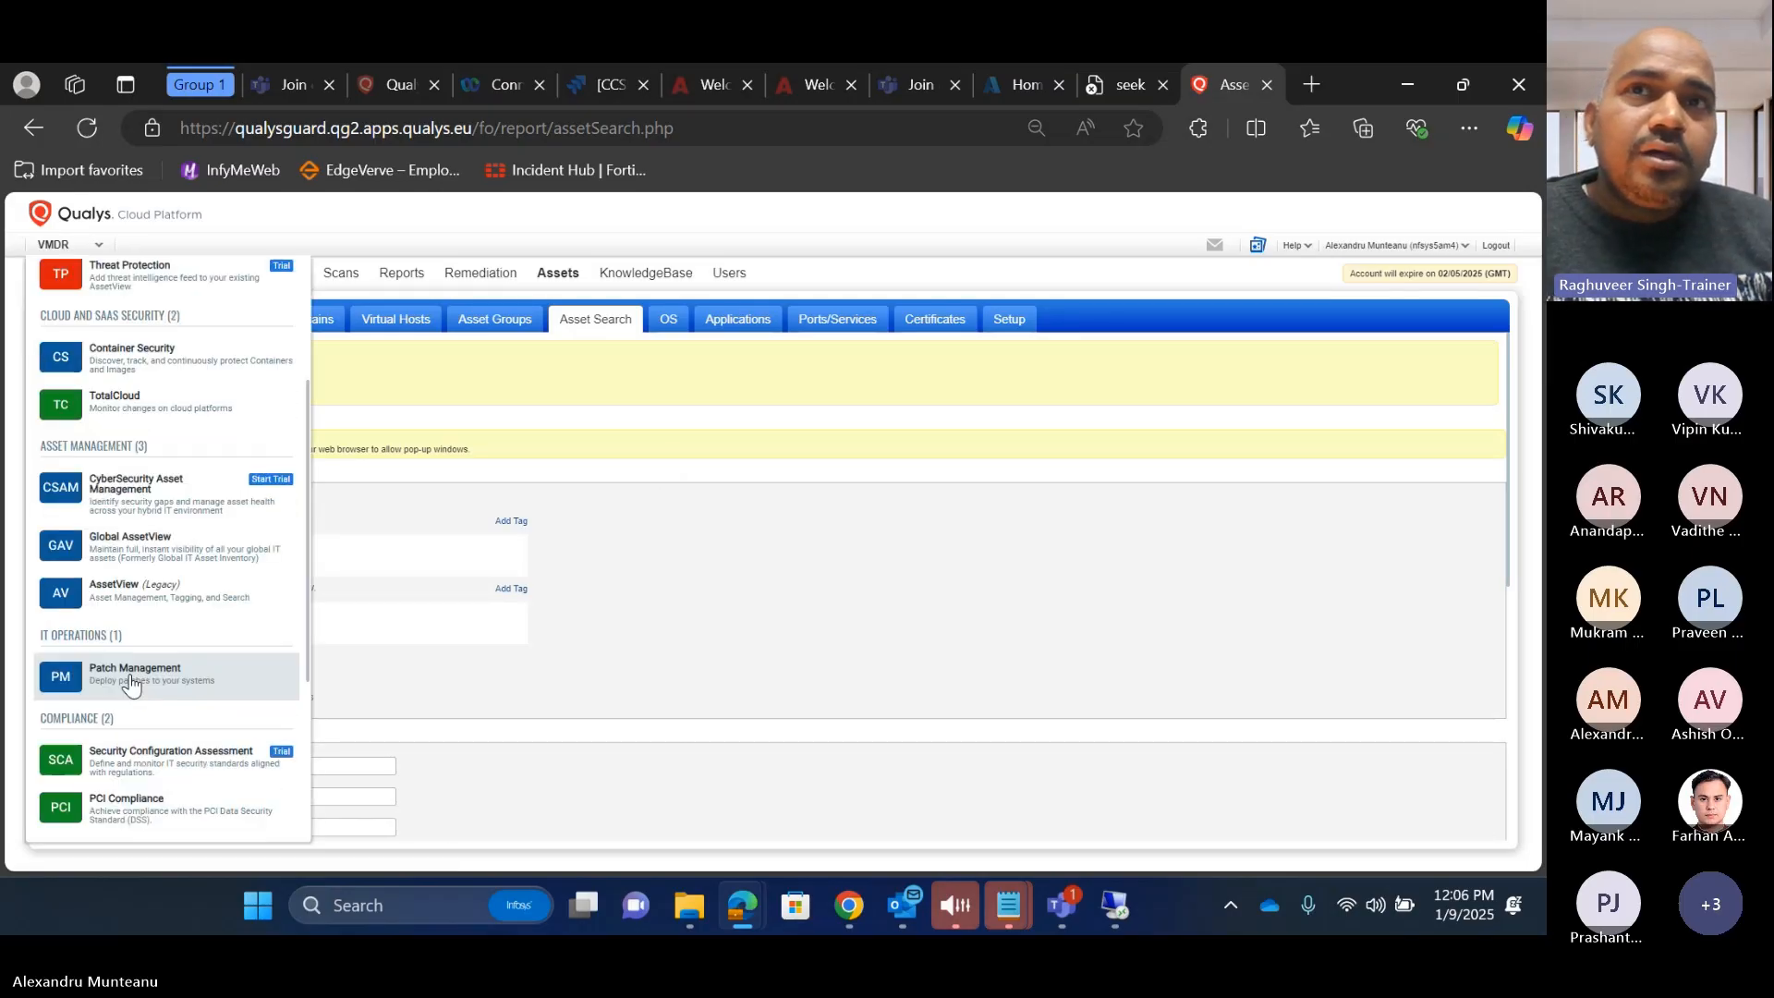
pyautogui.scroll(-3, 132, 684)
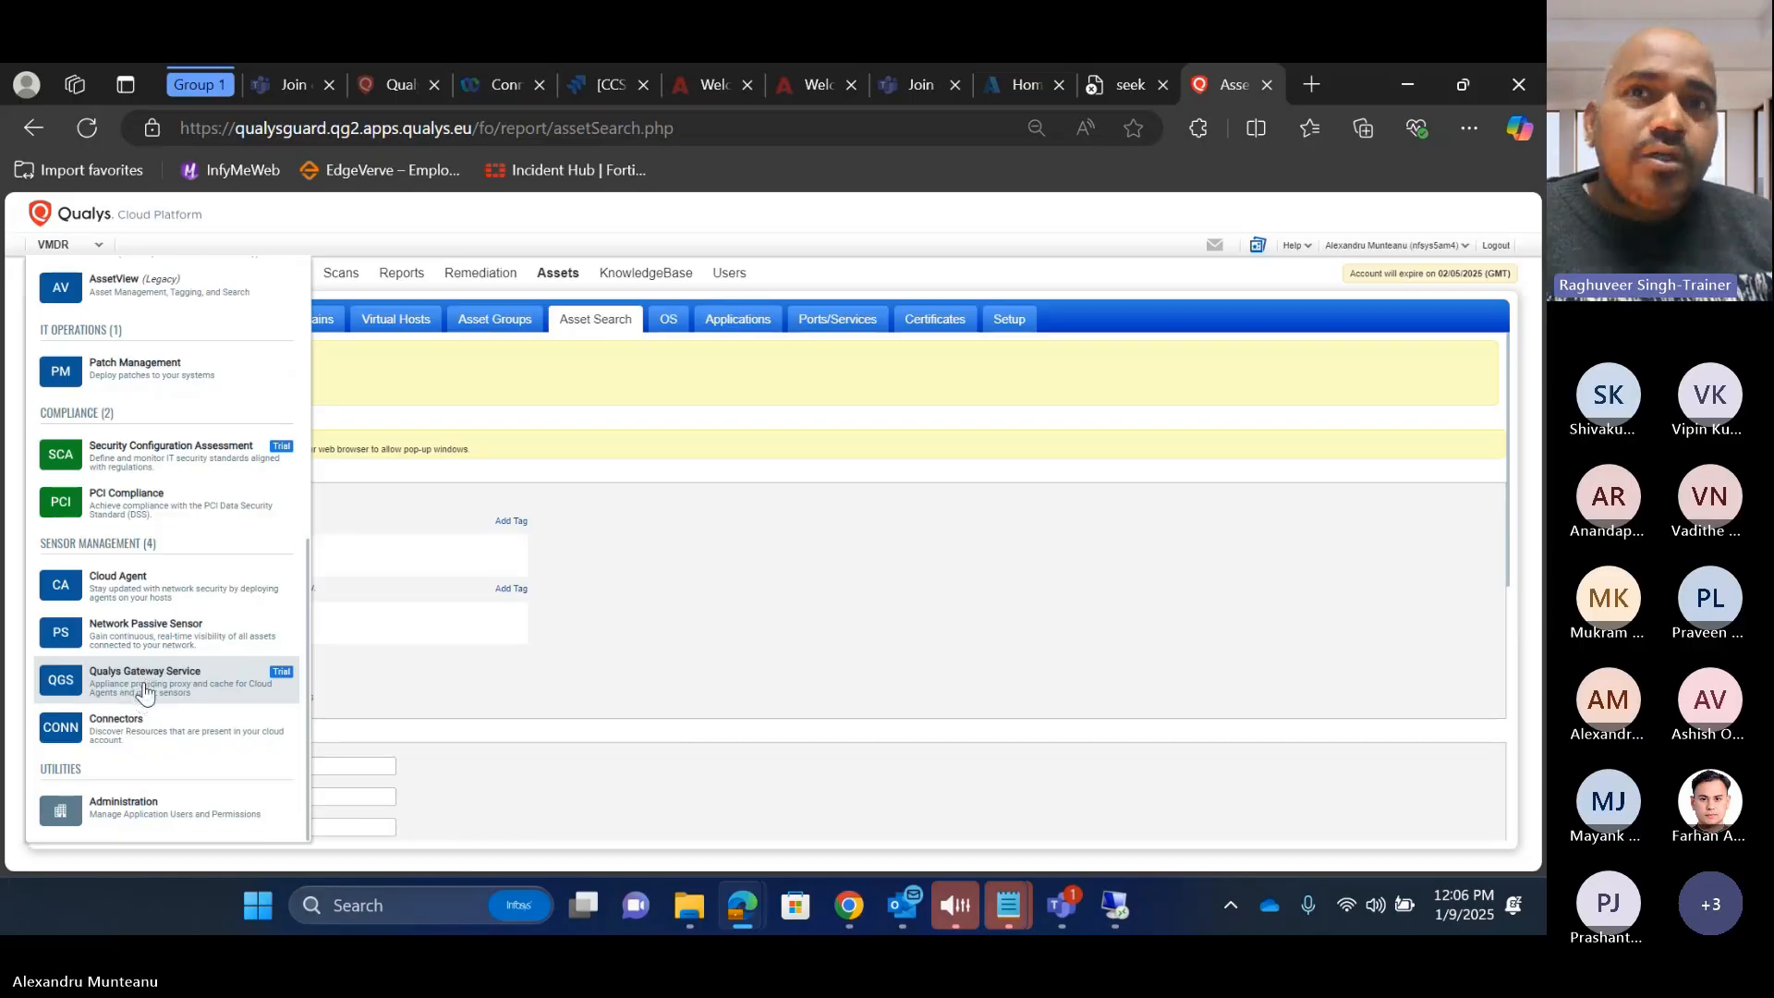
pyautogui.click(153, 739)
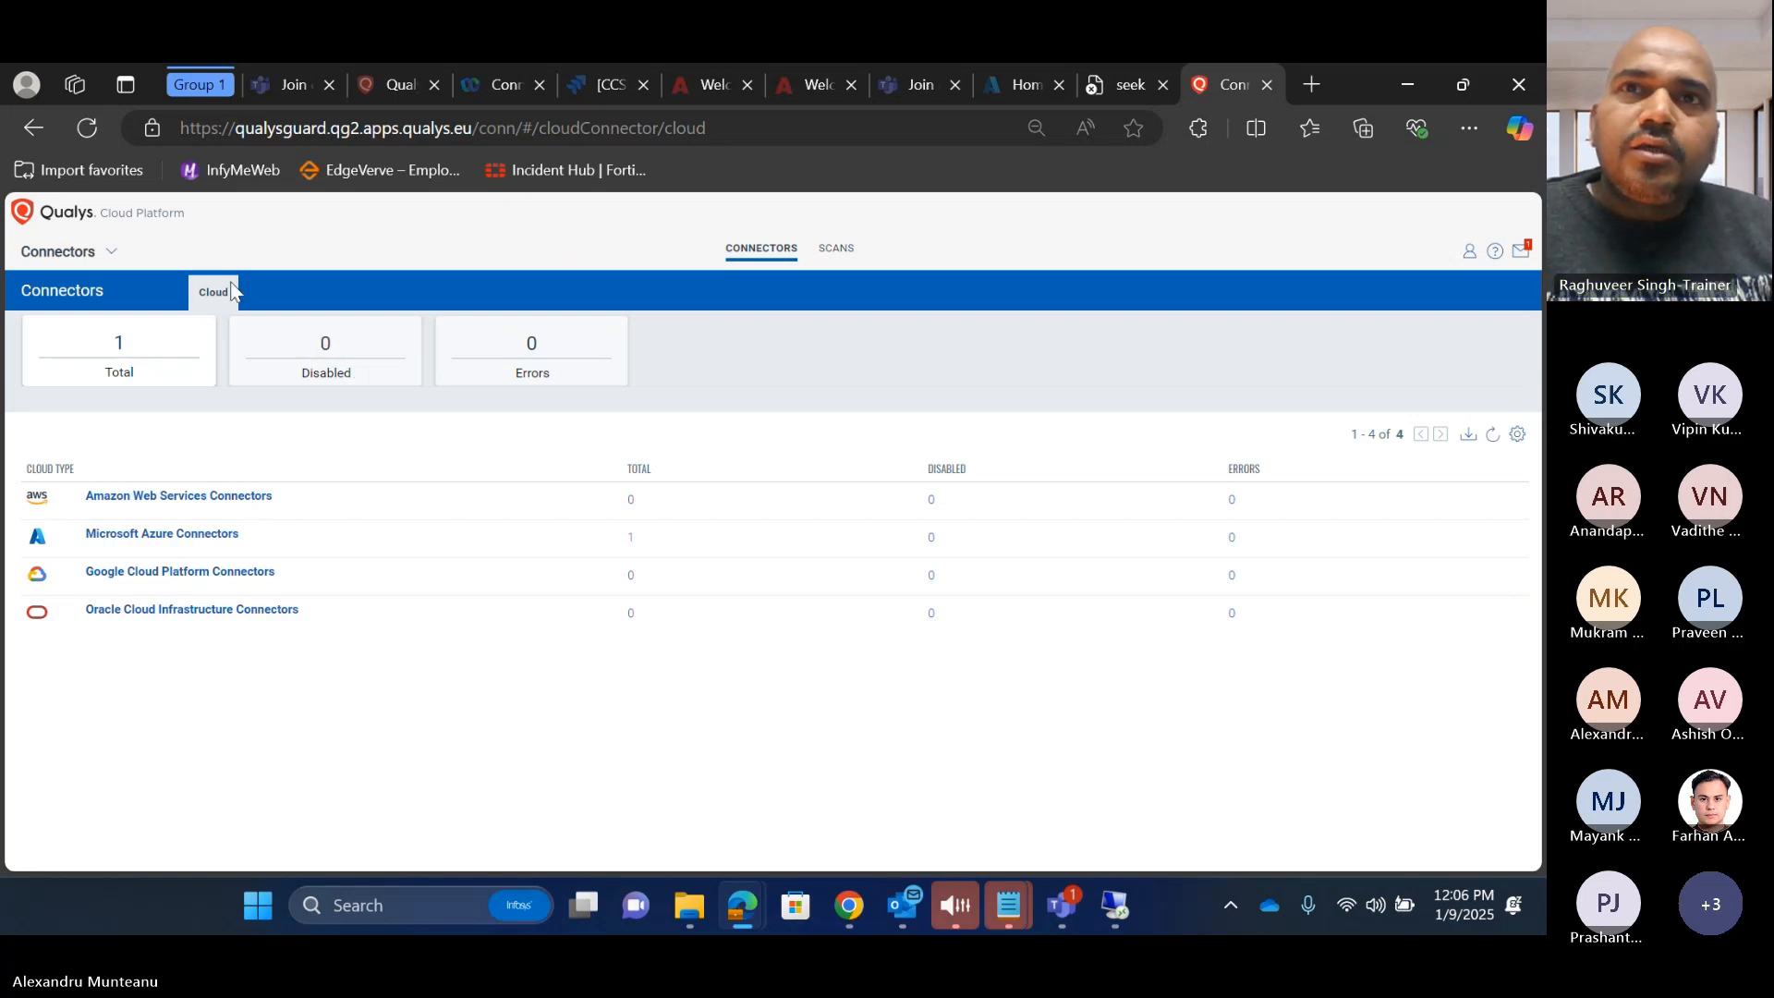
pyautogui.click(56, 254)
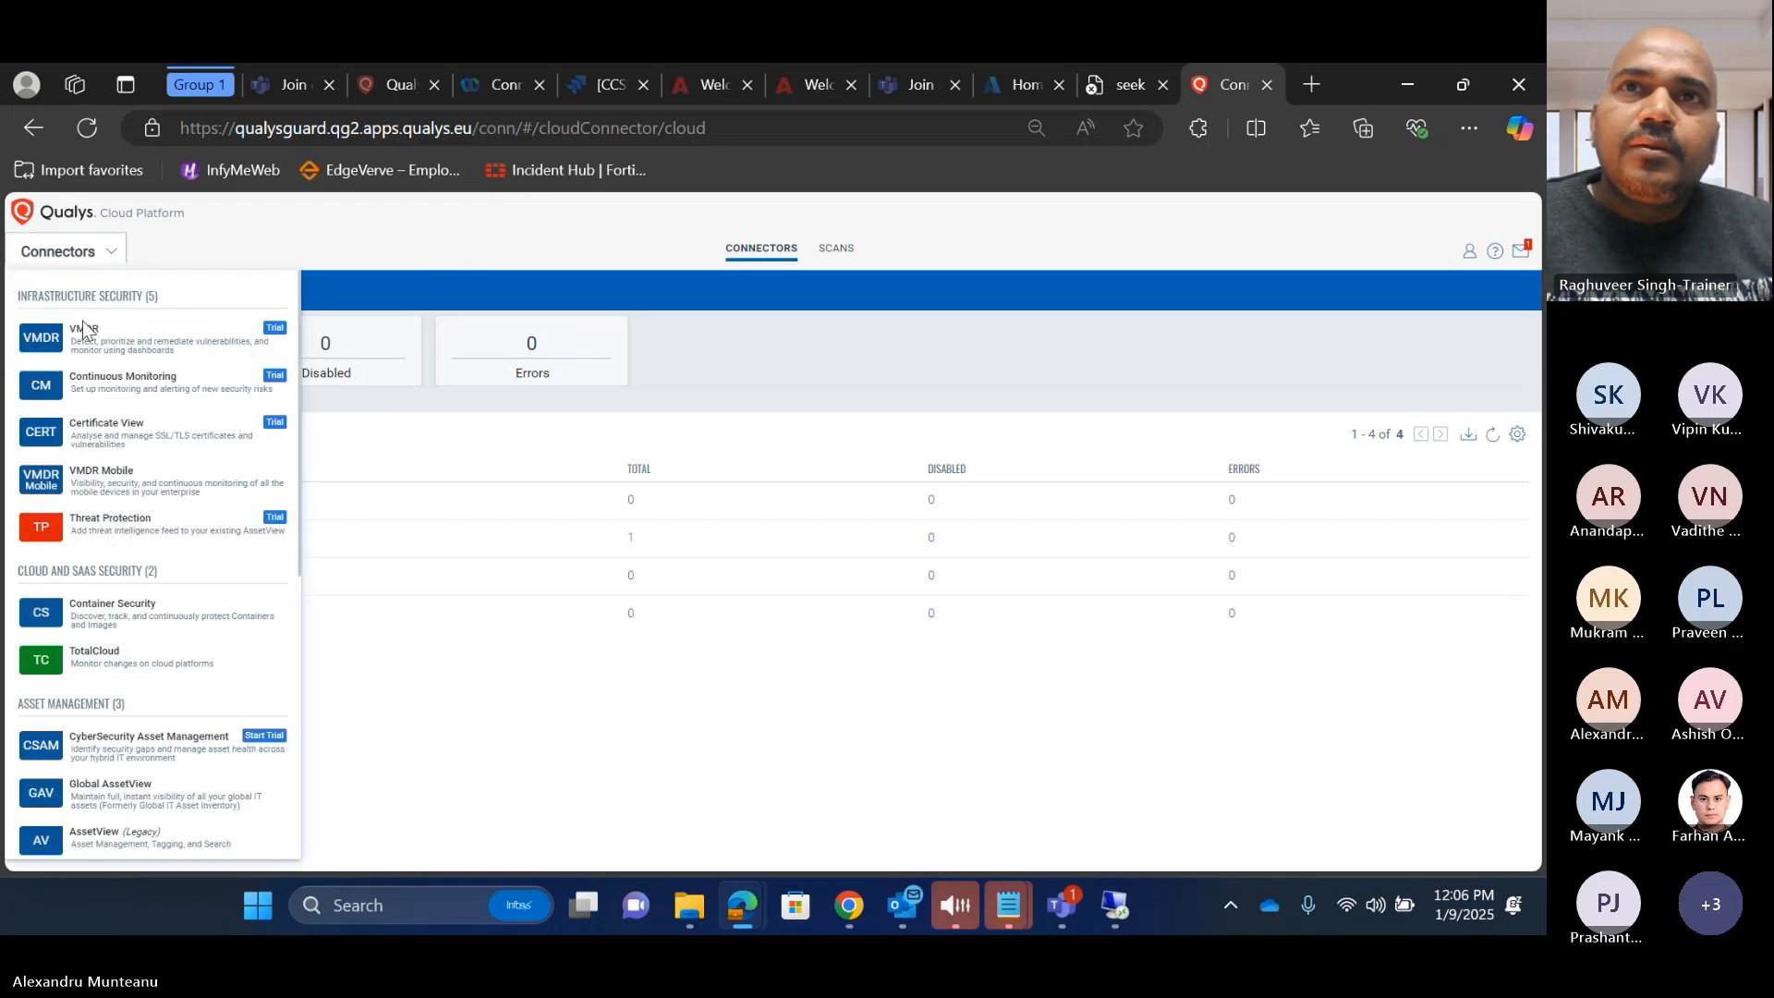
pyautogui.scroll(-3, 198, 476)
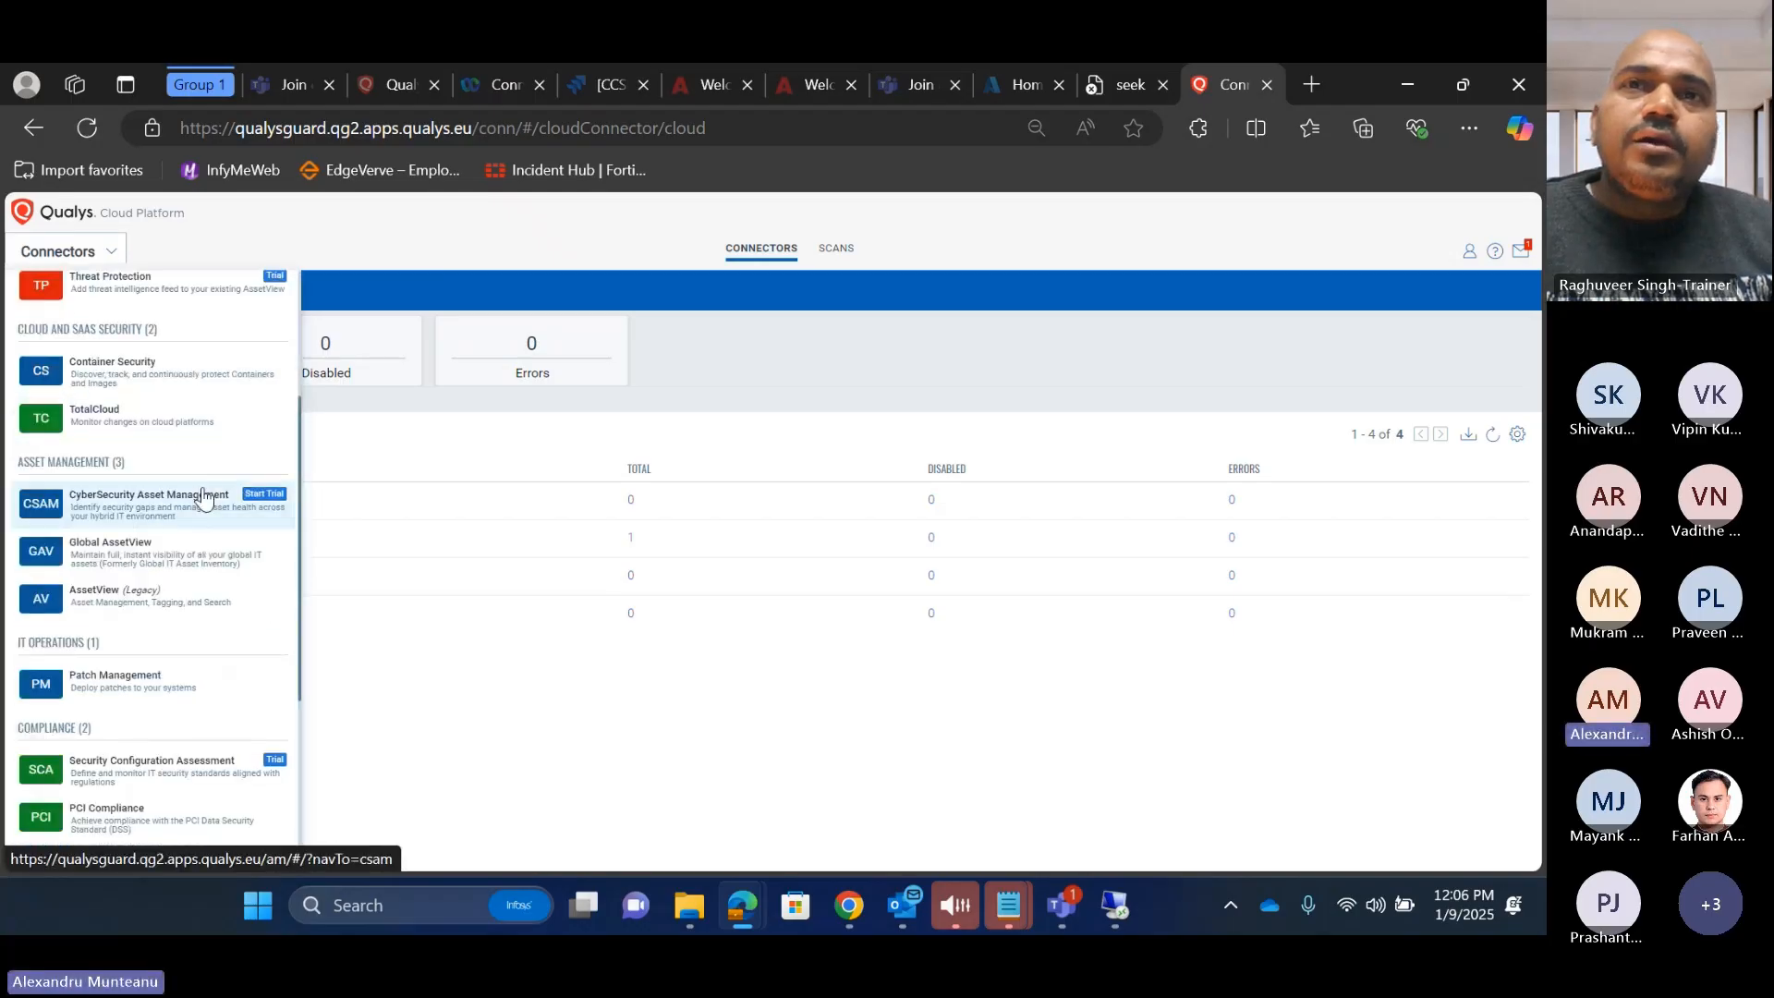
pyautogui.scroll(3, 199, 475)
pyautogui.click(115, 348)
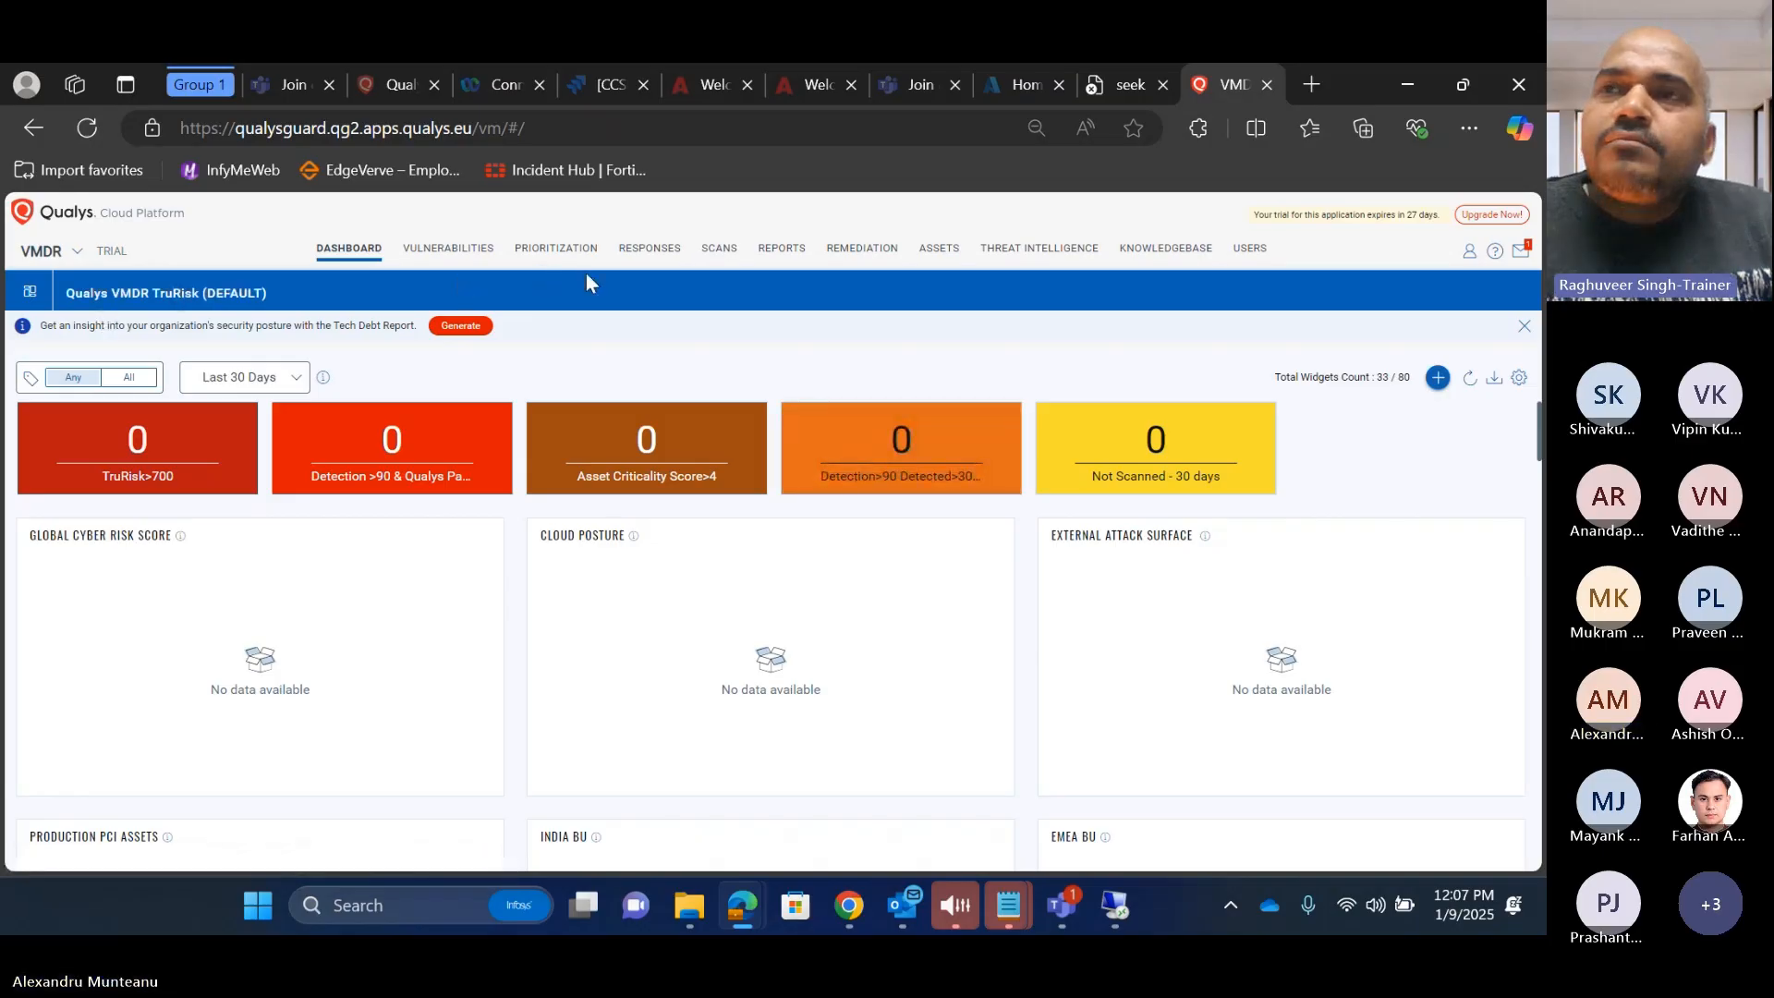
# Step: View the scanner appliances in the VMDR scans area and preview the Azure-hosted appliance's details
pyautogui.click(729, 261)
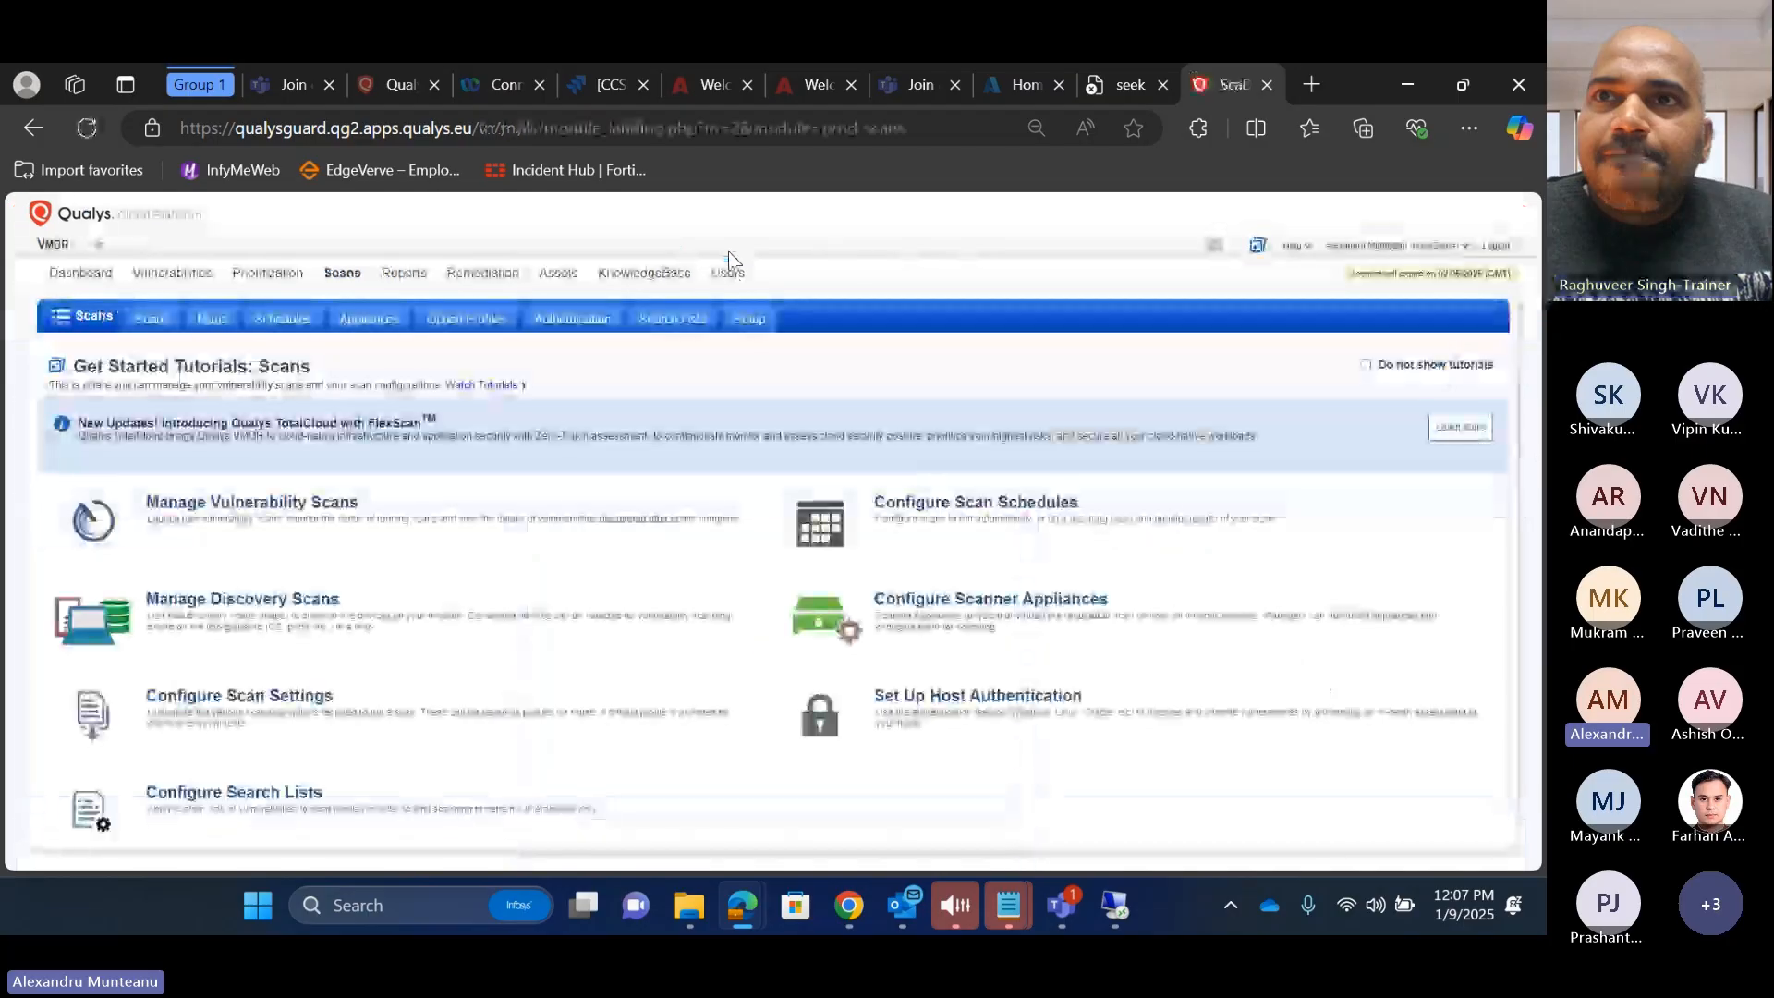
pyautogui.click(381, 325)
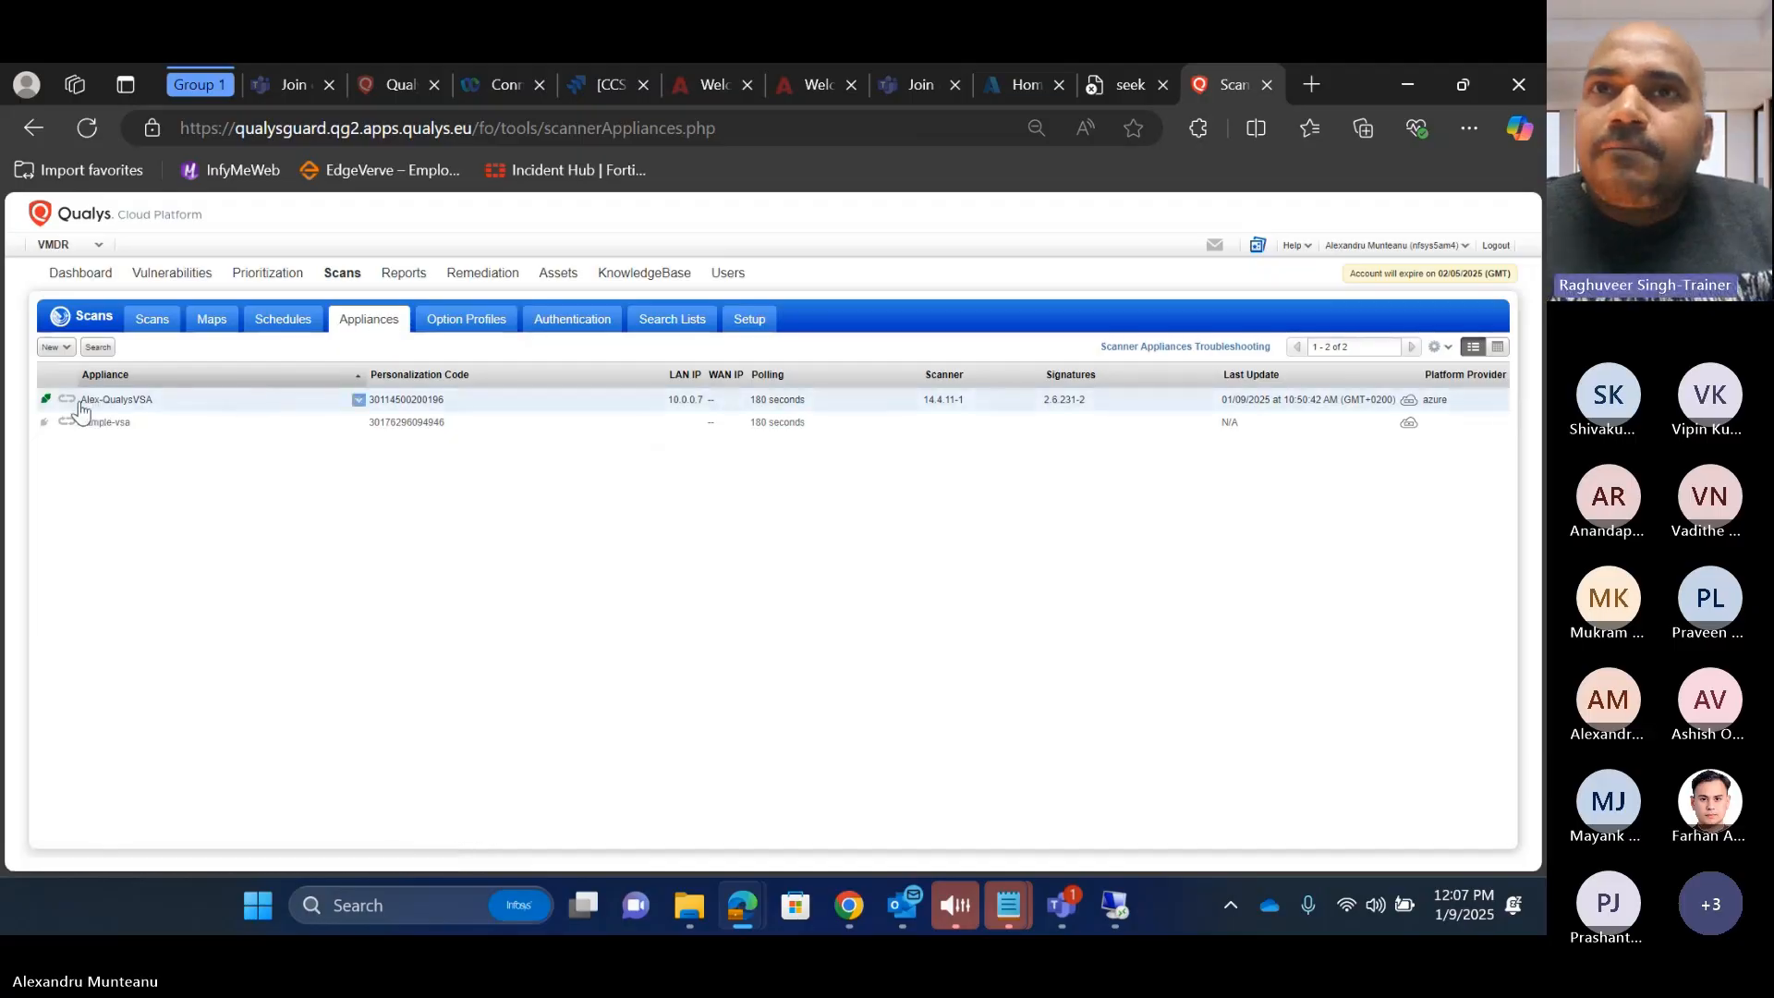
pyautogui.click(94, 409)
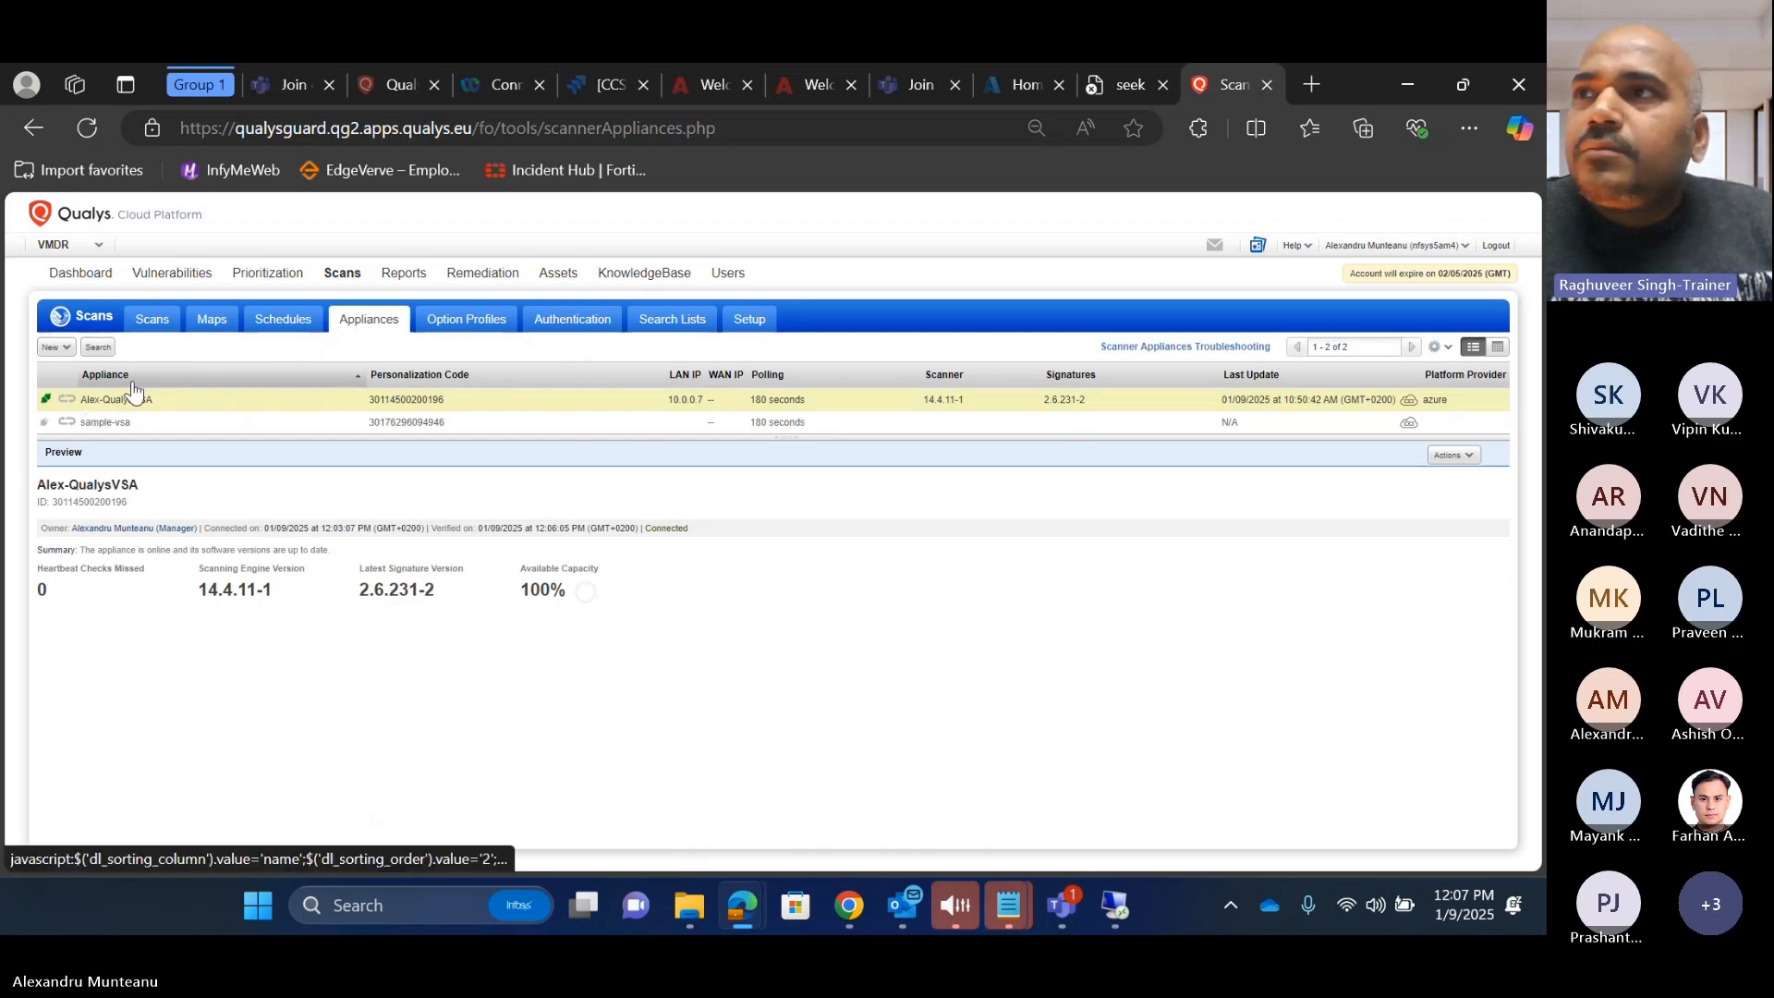
pyautogui.click(1456, 455)
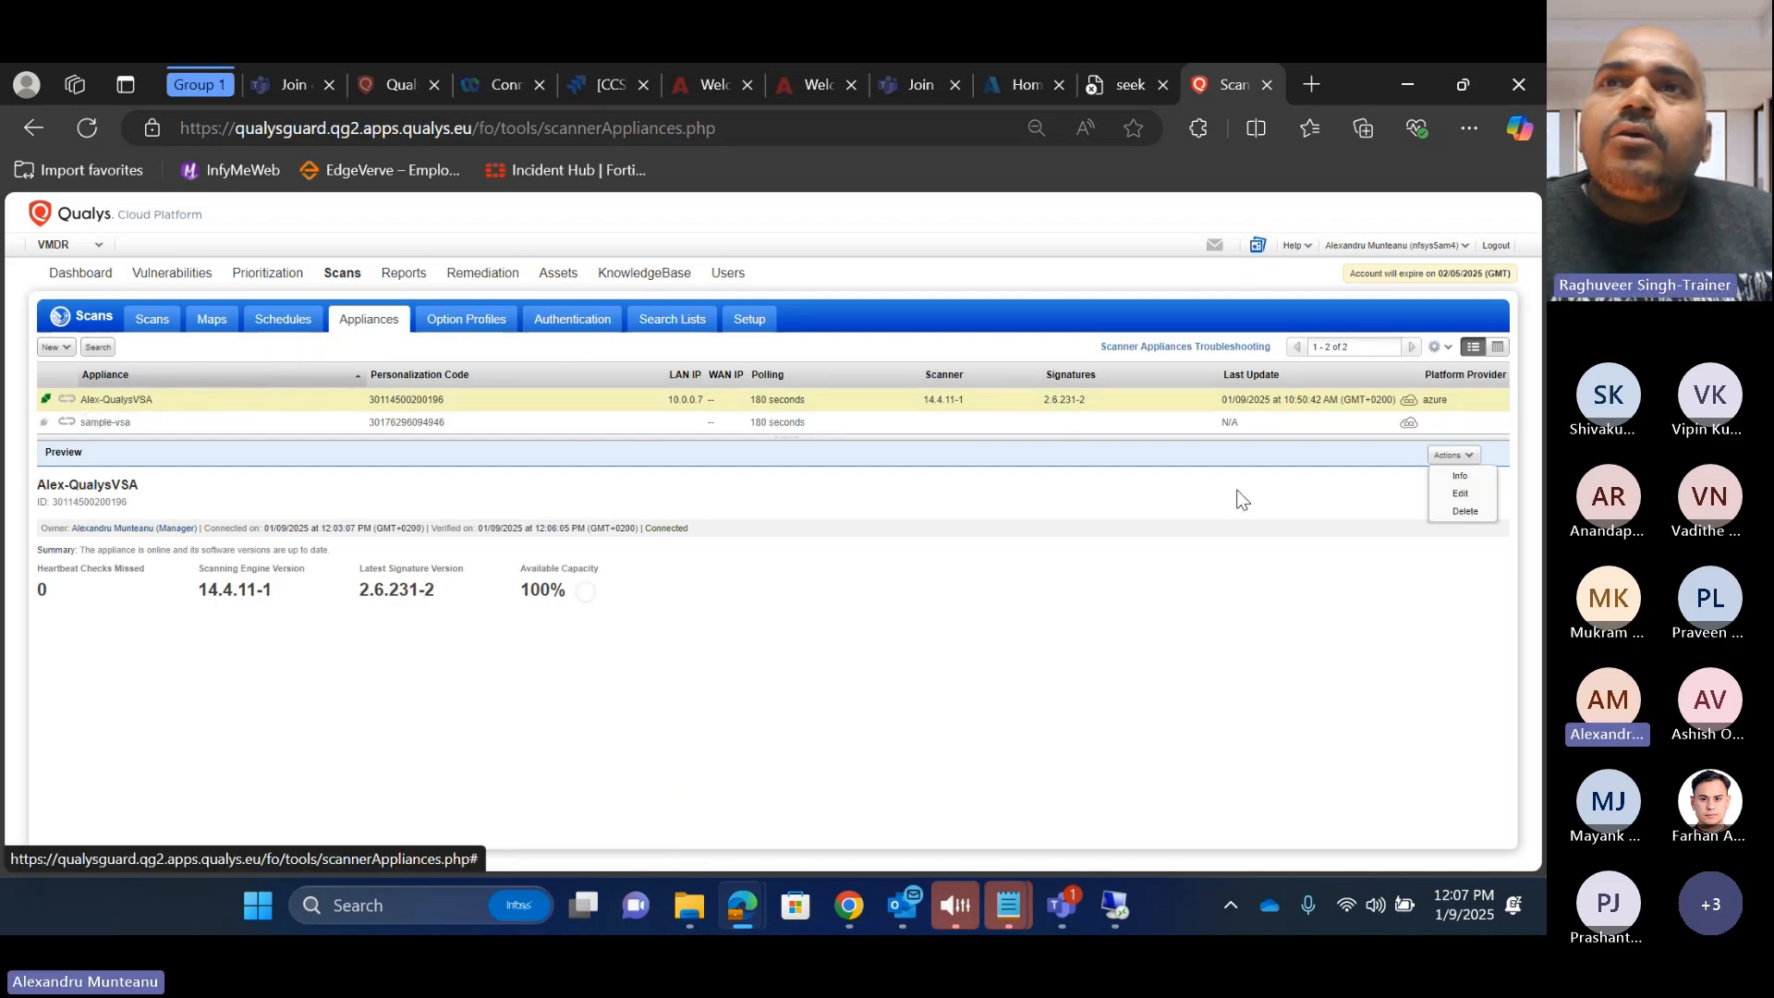
# Step: Start a new cloud perimeter scan for Microsoft Azure and check its scan details and scanner appliance selection
pyautogui.click(154, 320)
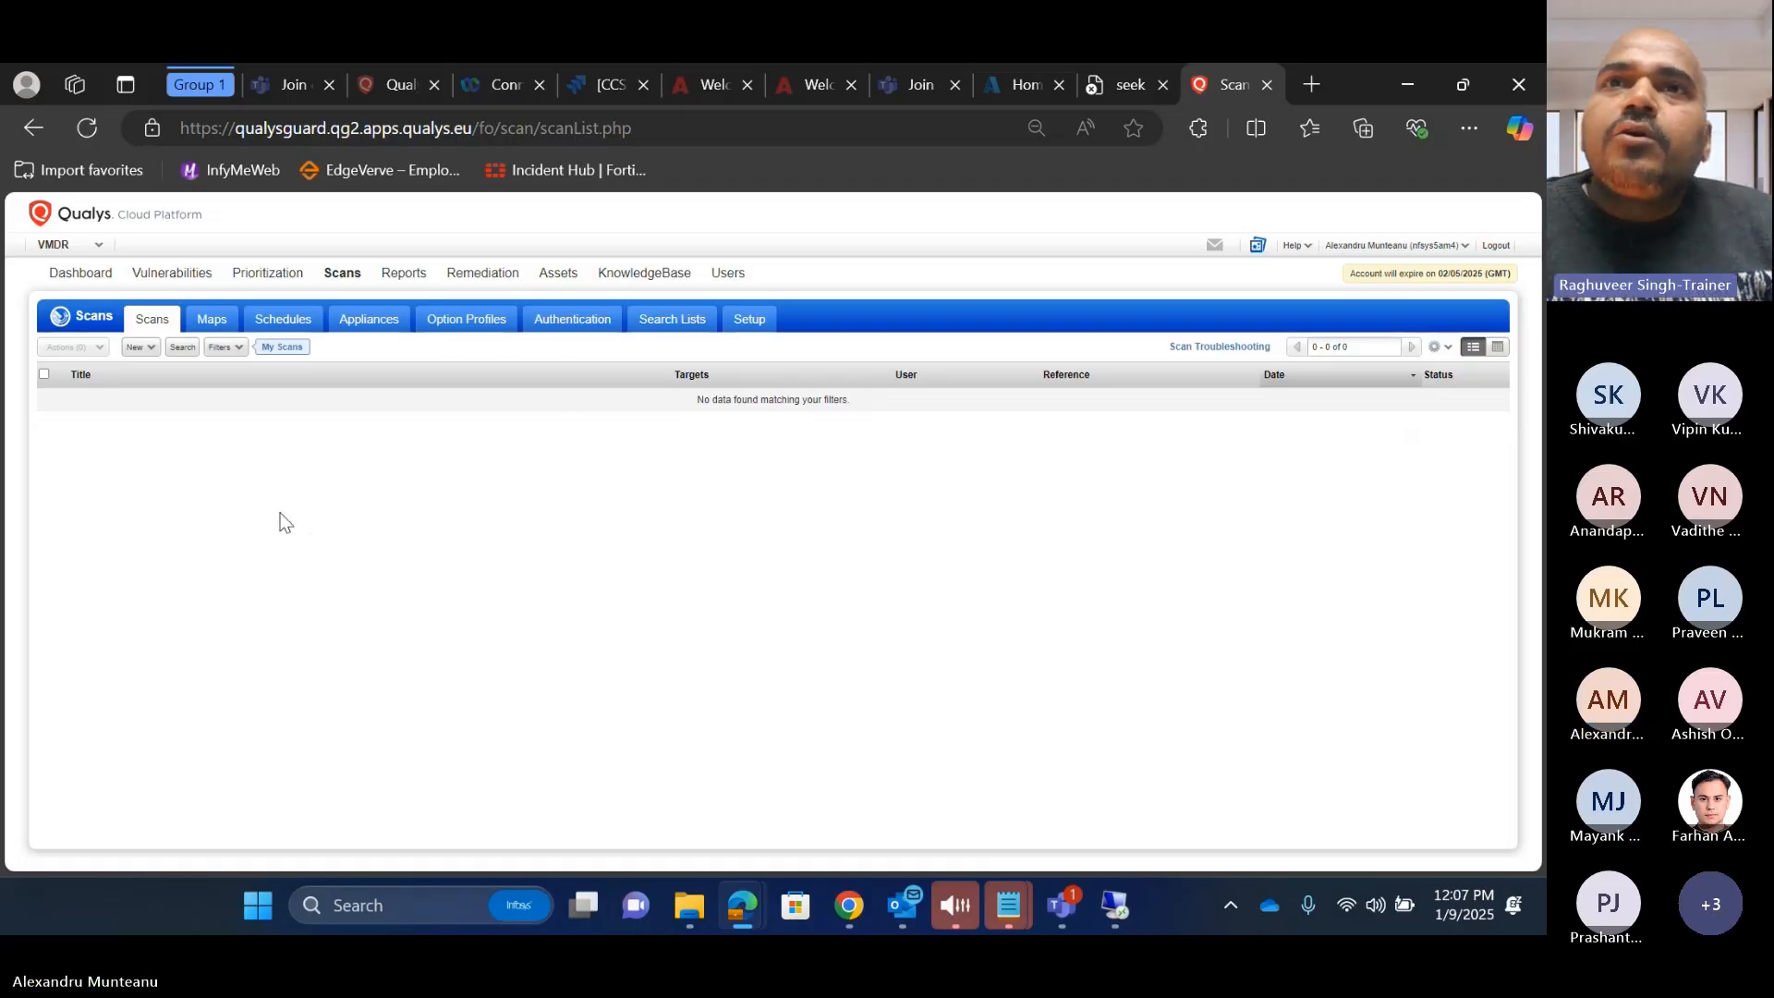
pyautogui.click(140, 347)
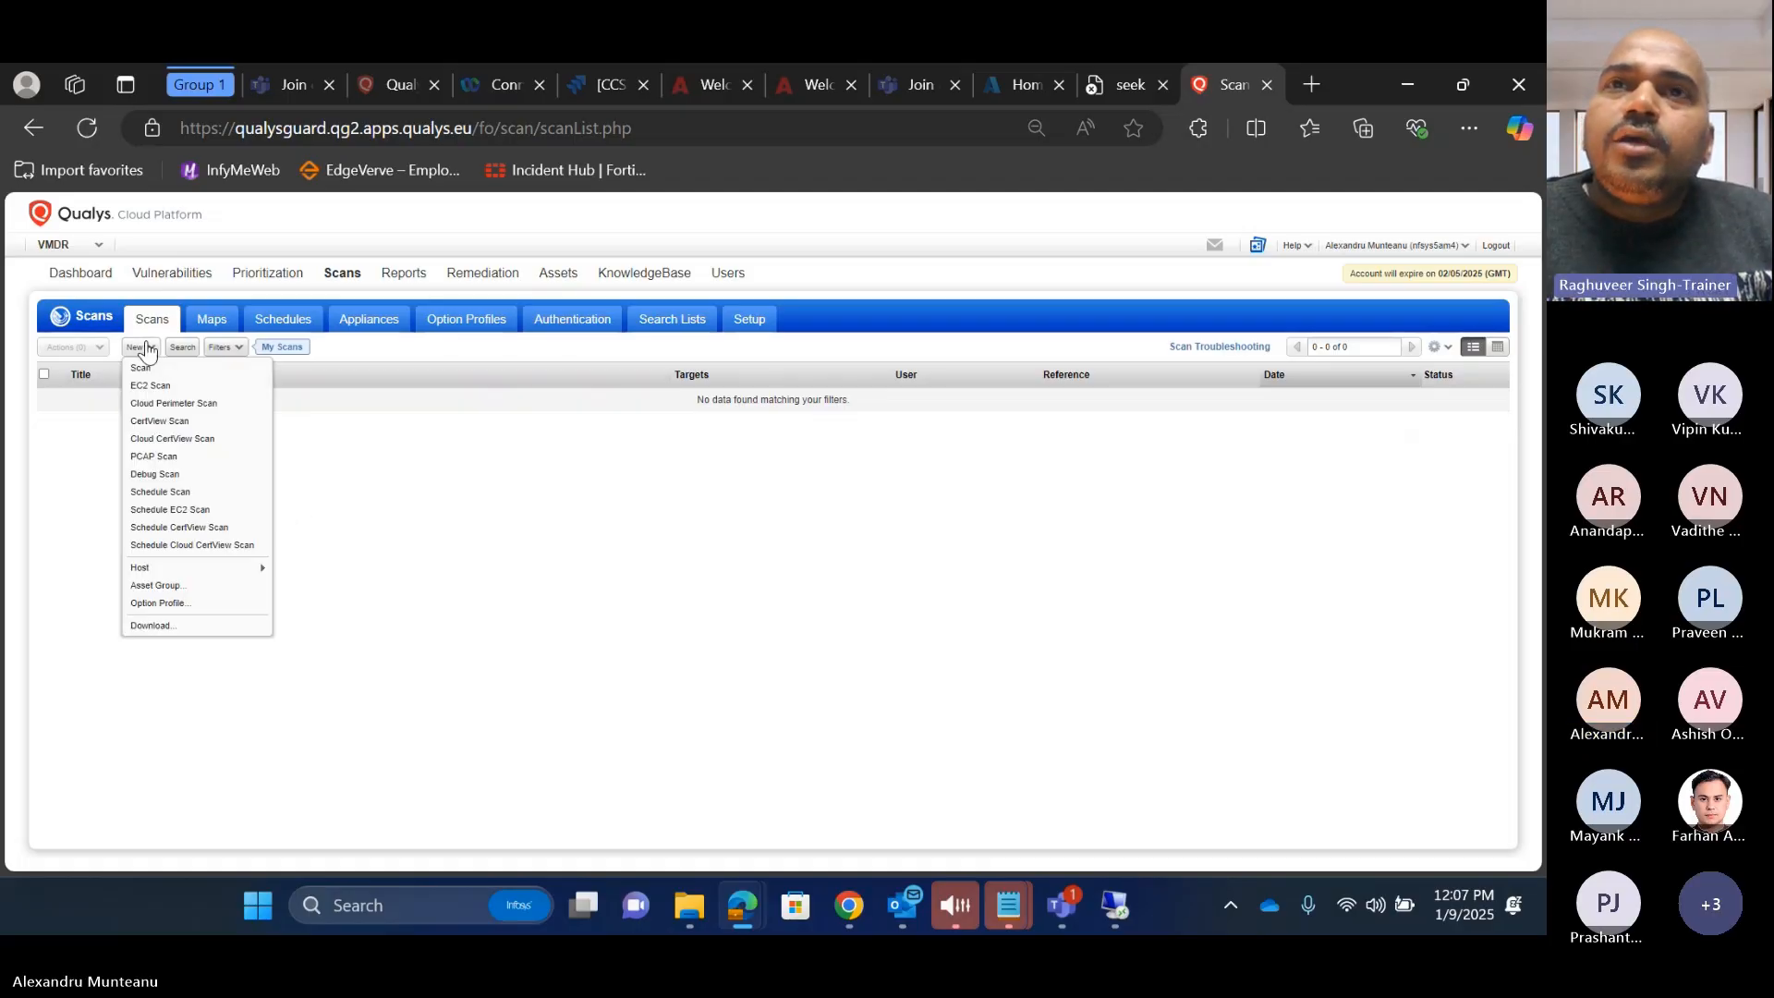
pyautogui.click(194, 405)
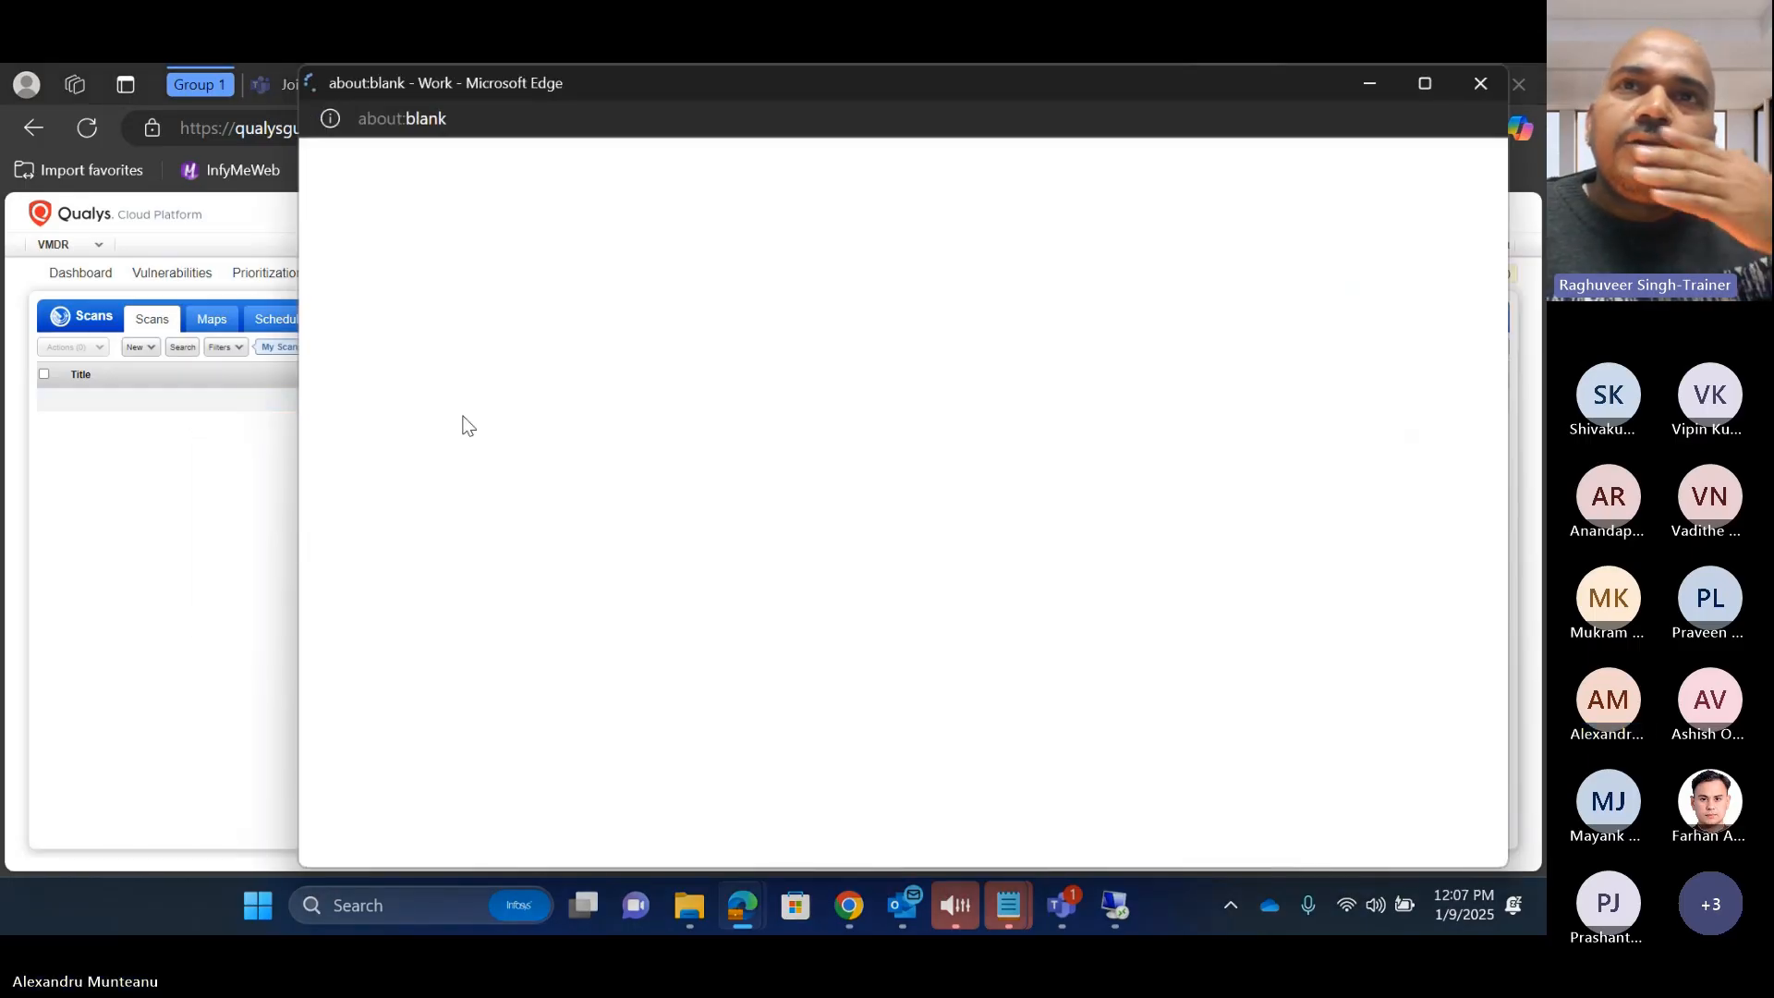
pyautogui.click(913, 277)
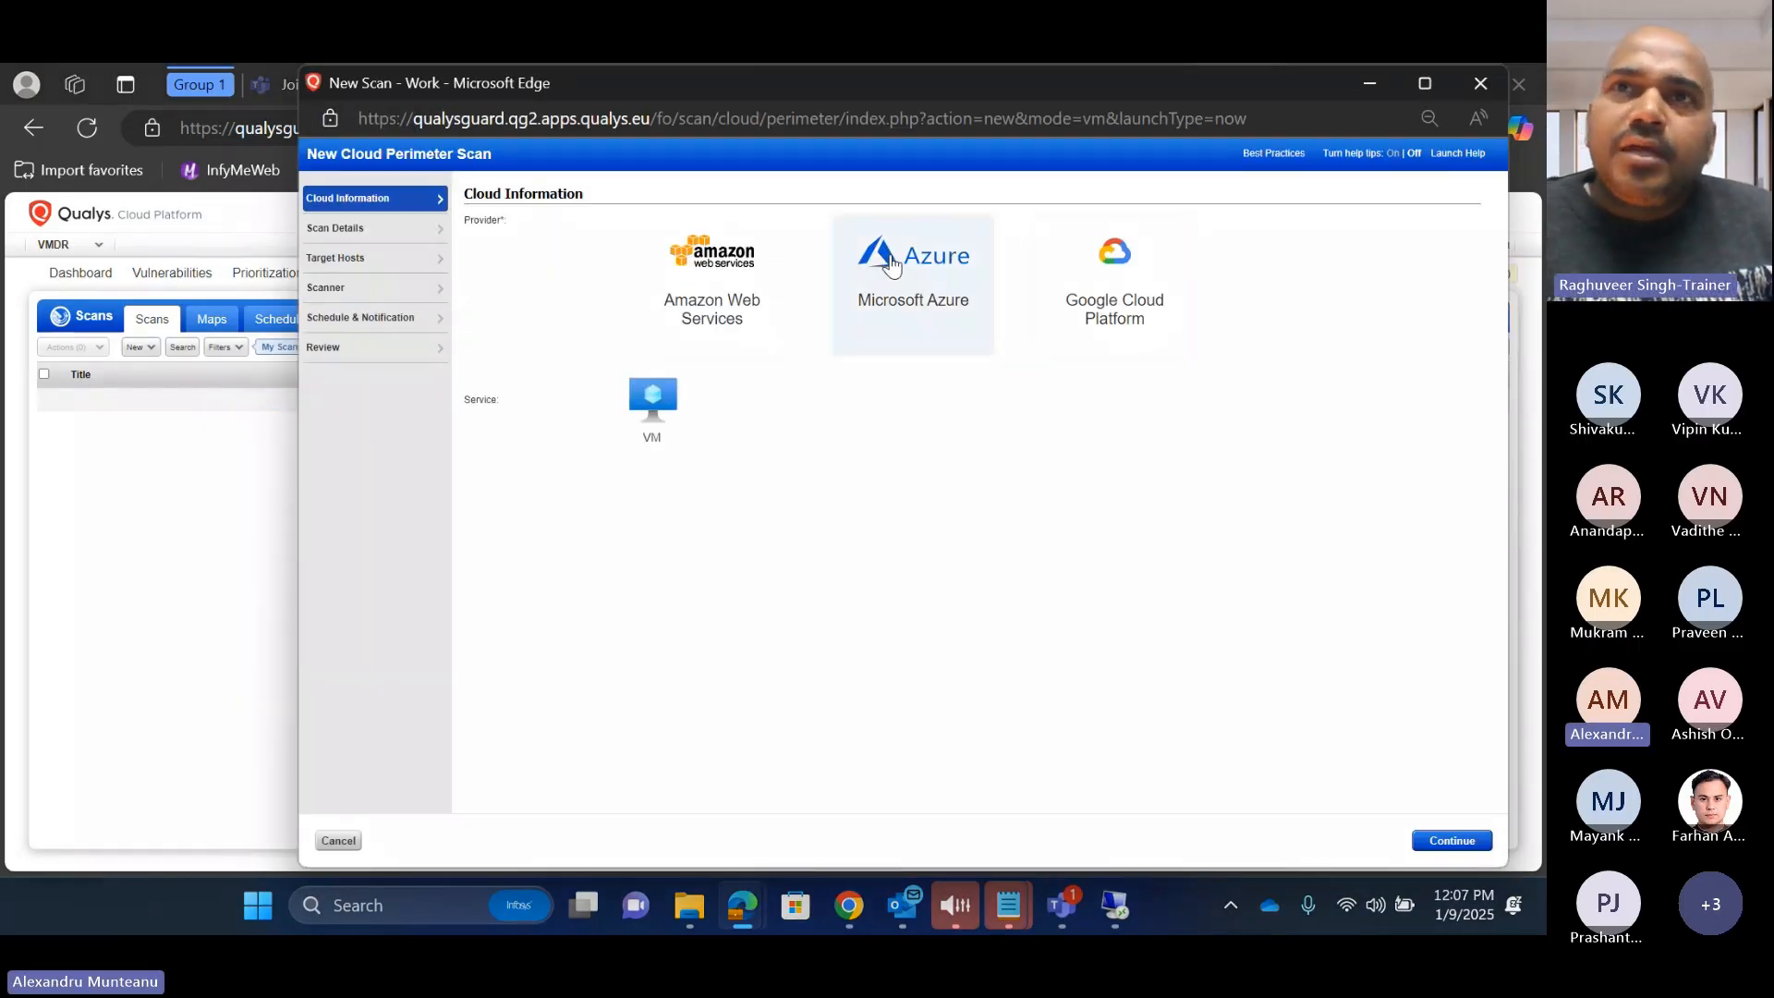
pyautogui.click(389, 231)
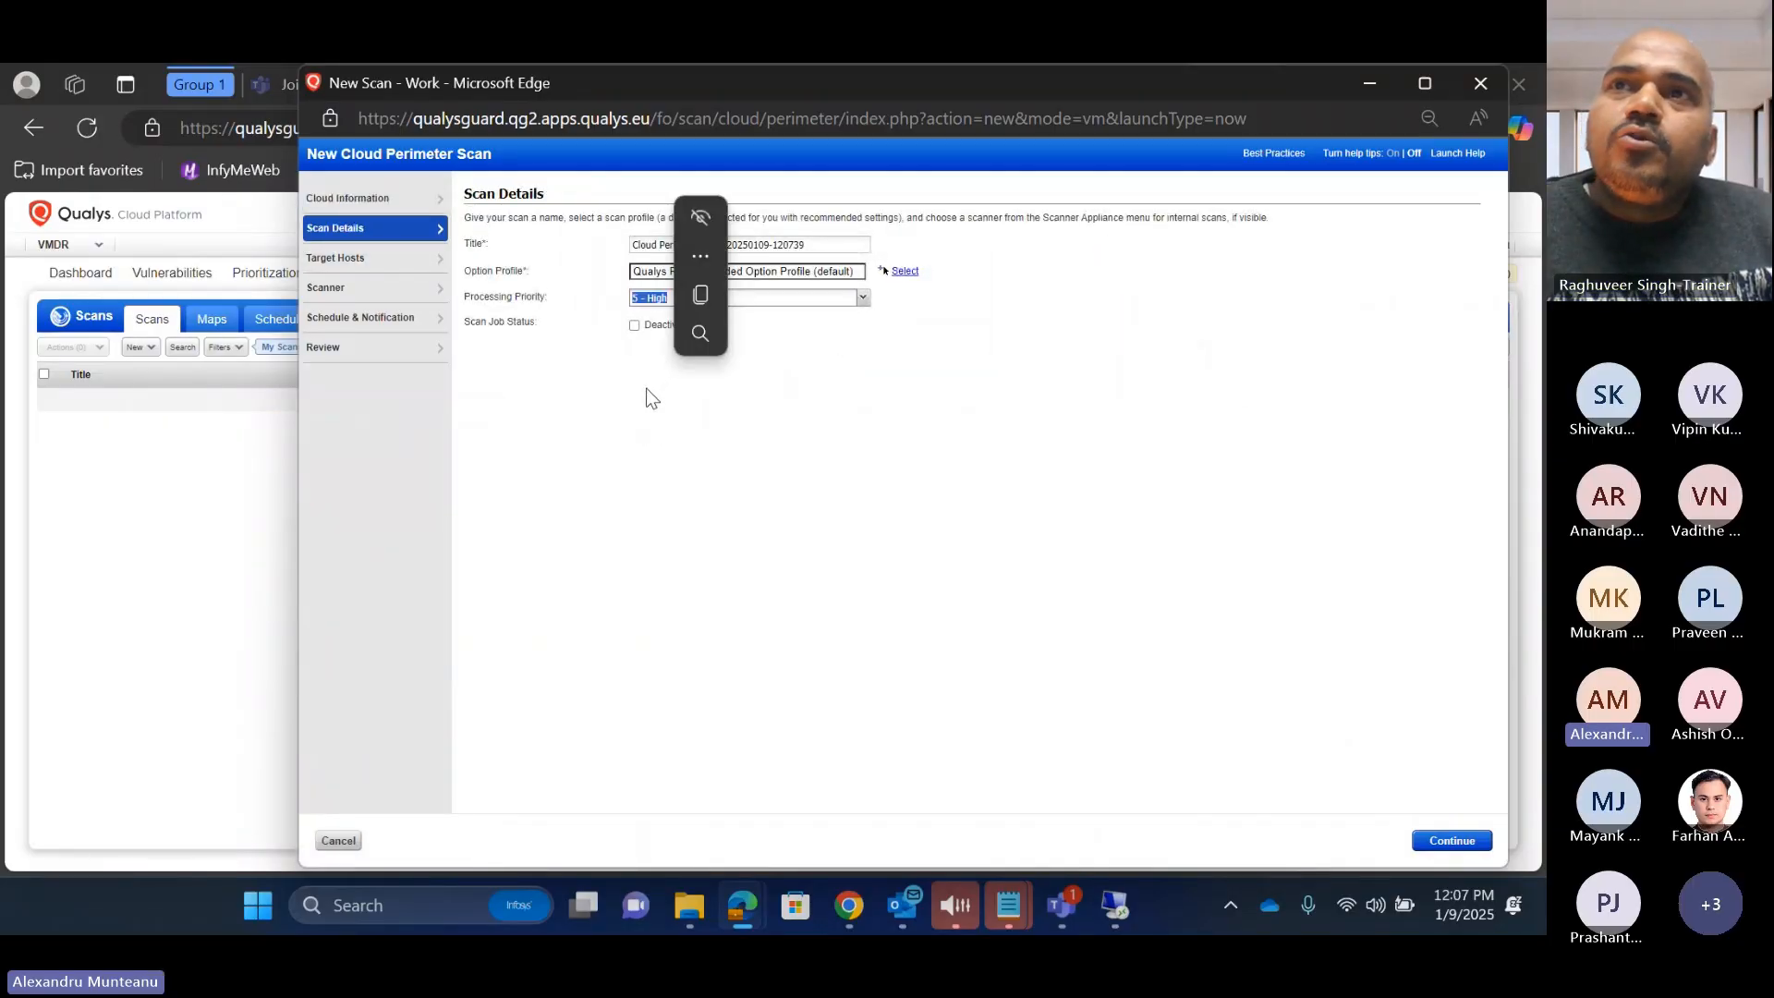
pyautogui.click(346, 258)
pyautogui.click(343, 287)
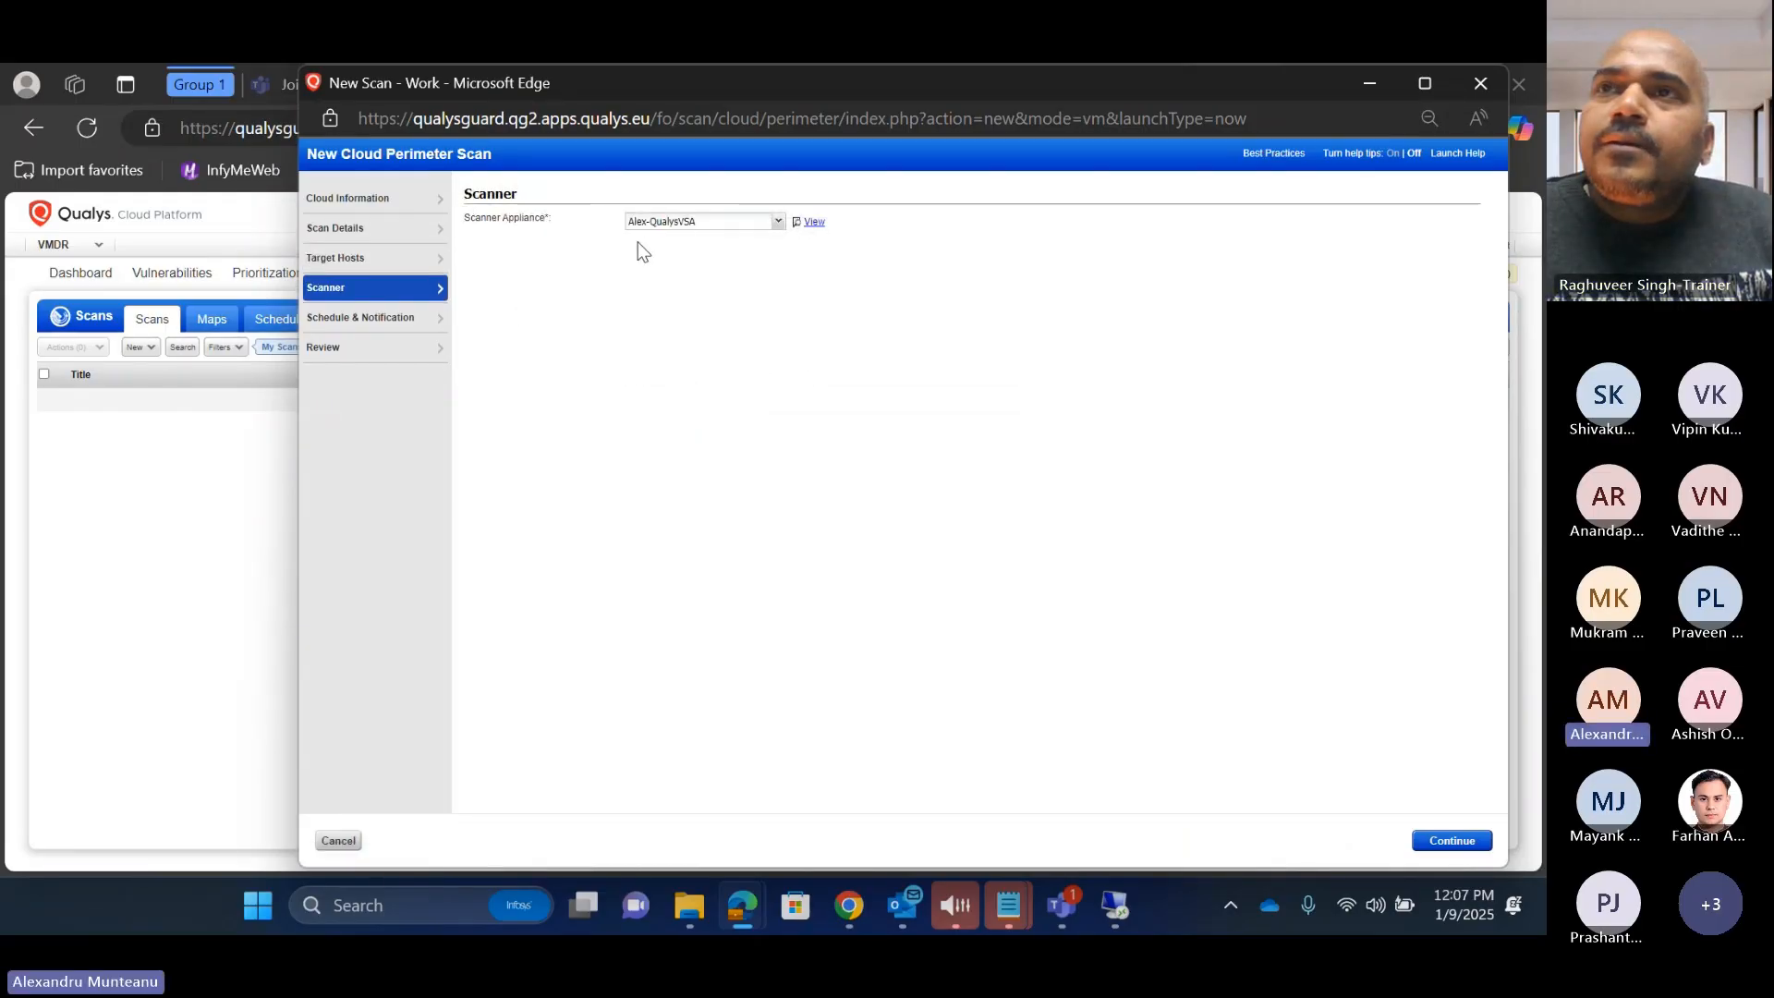
# Step: Set the scan's target hosts to QualysAzureConnector with any of the tags AzureResource and Azure
pyautogui.click(405, 261)
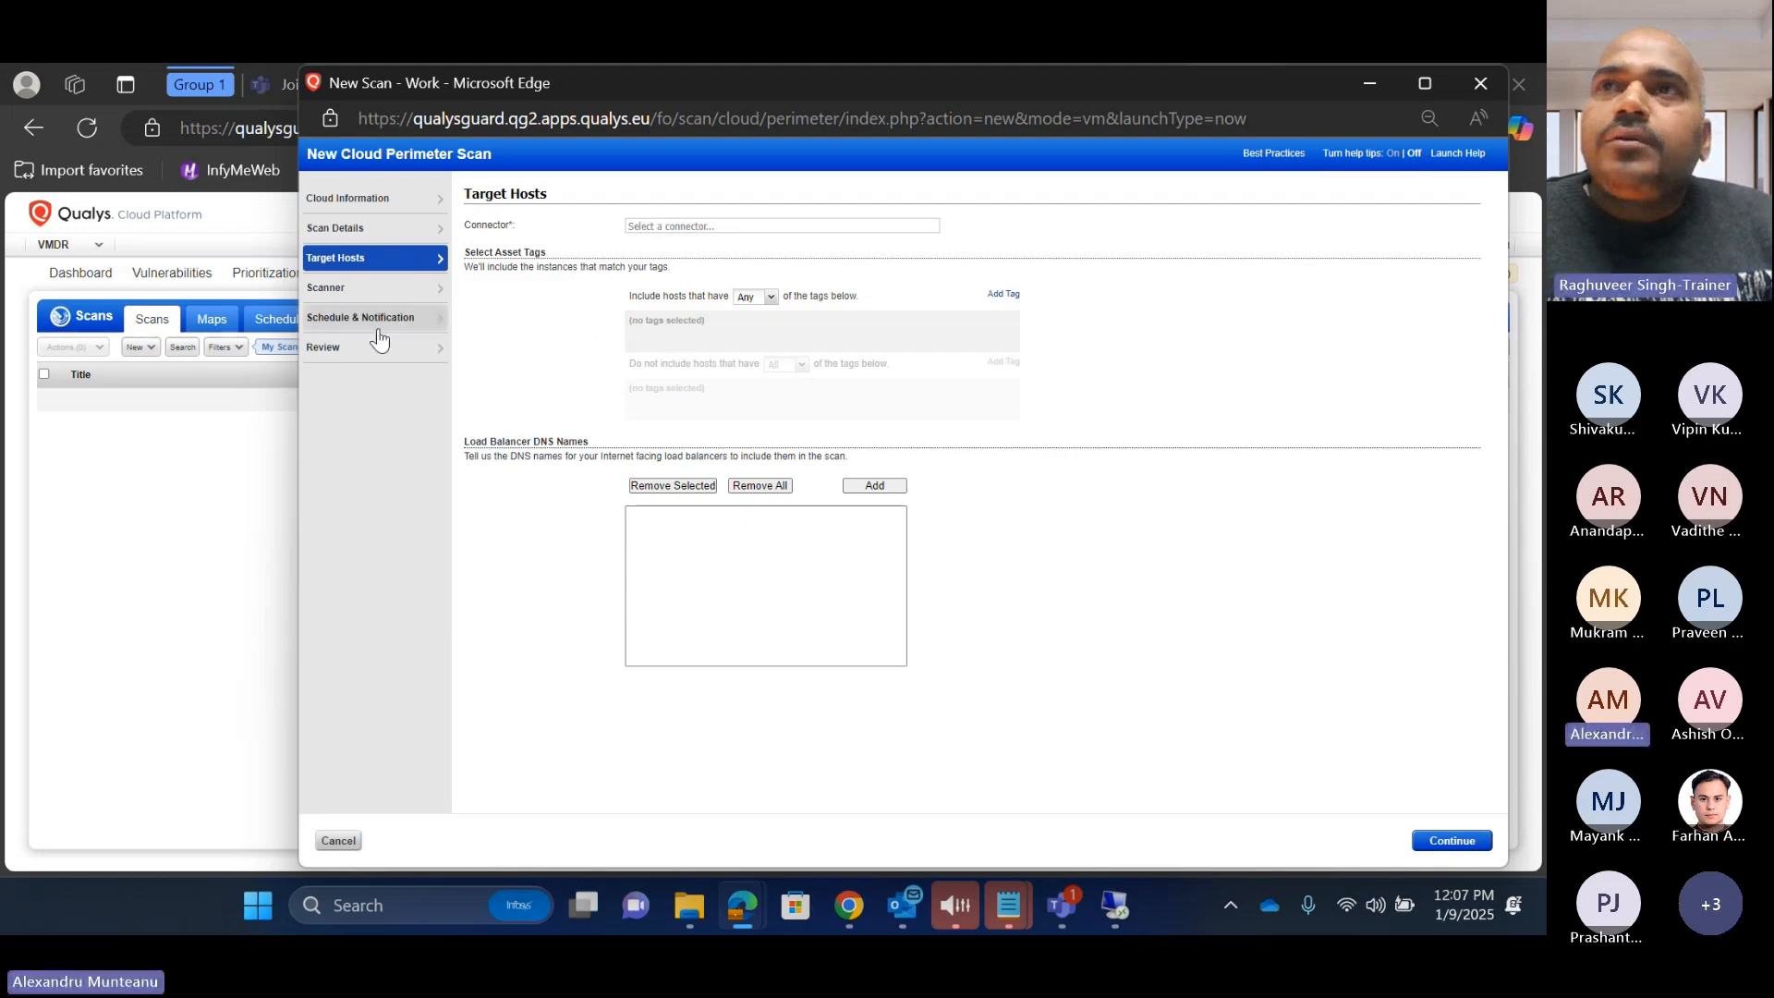
pyautogui.click(991, 305)
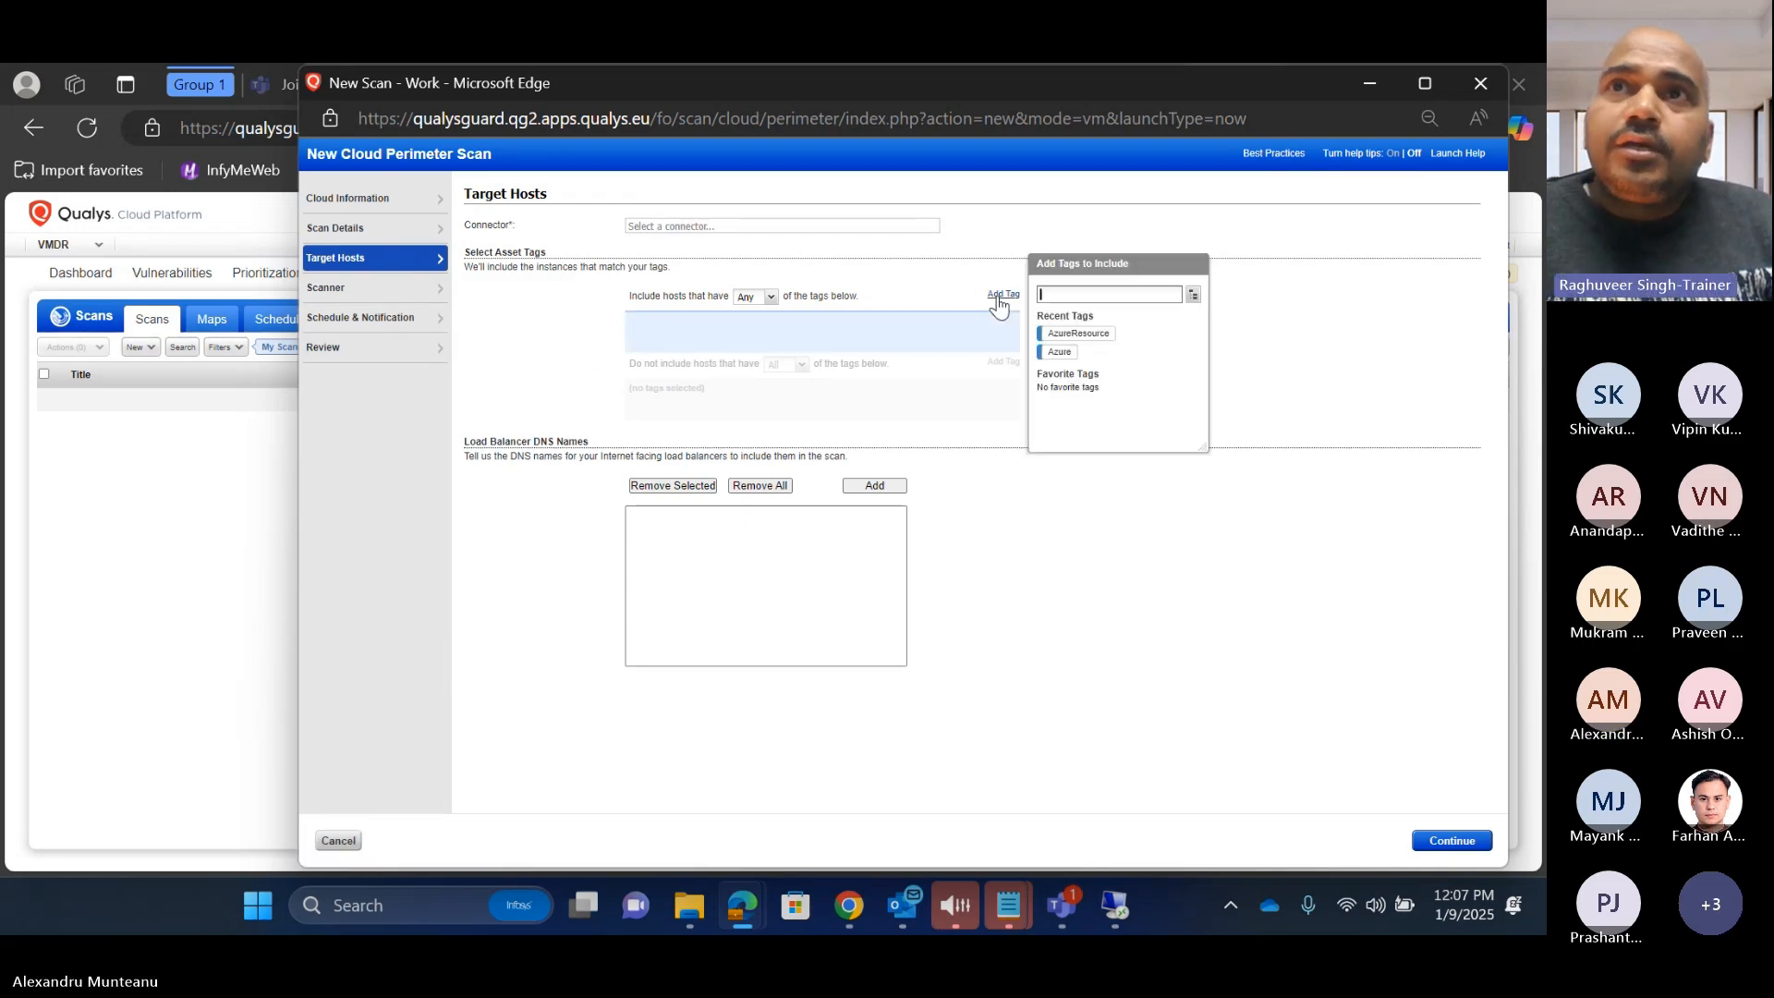
pyautogui.click(1078, 333)
pyautogui.click(1060, 352)
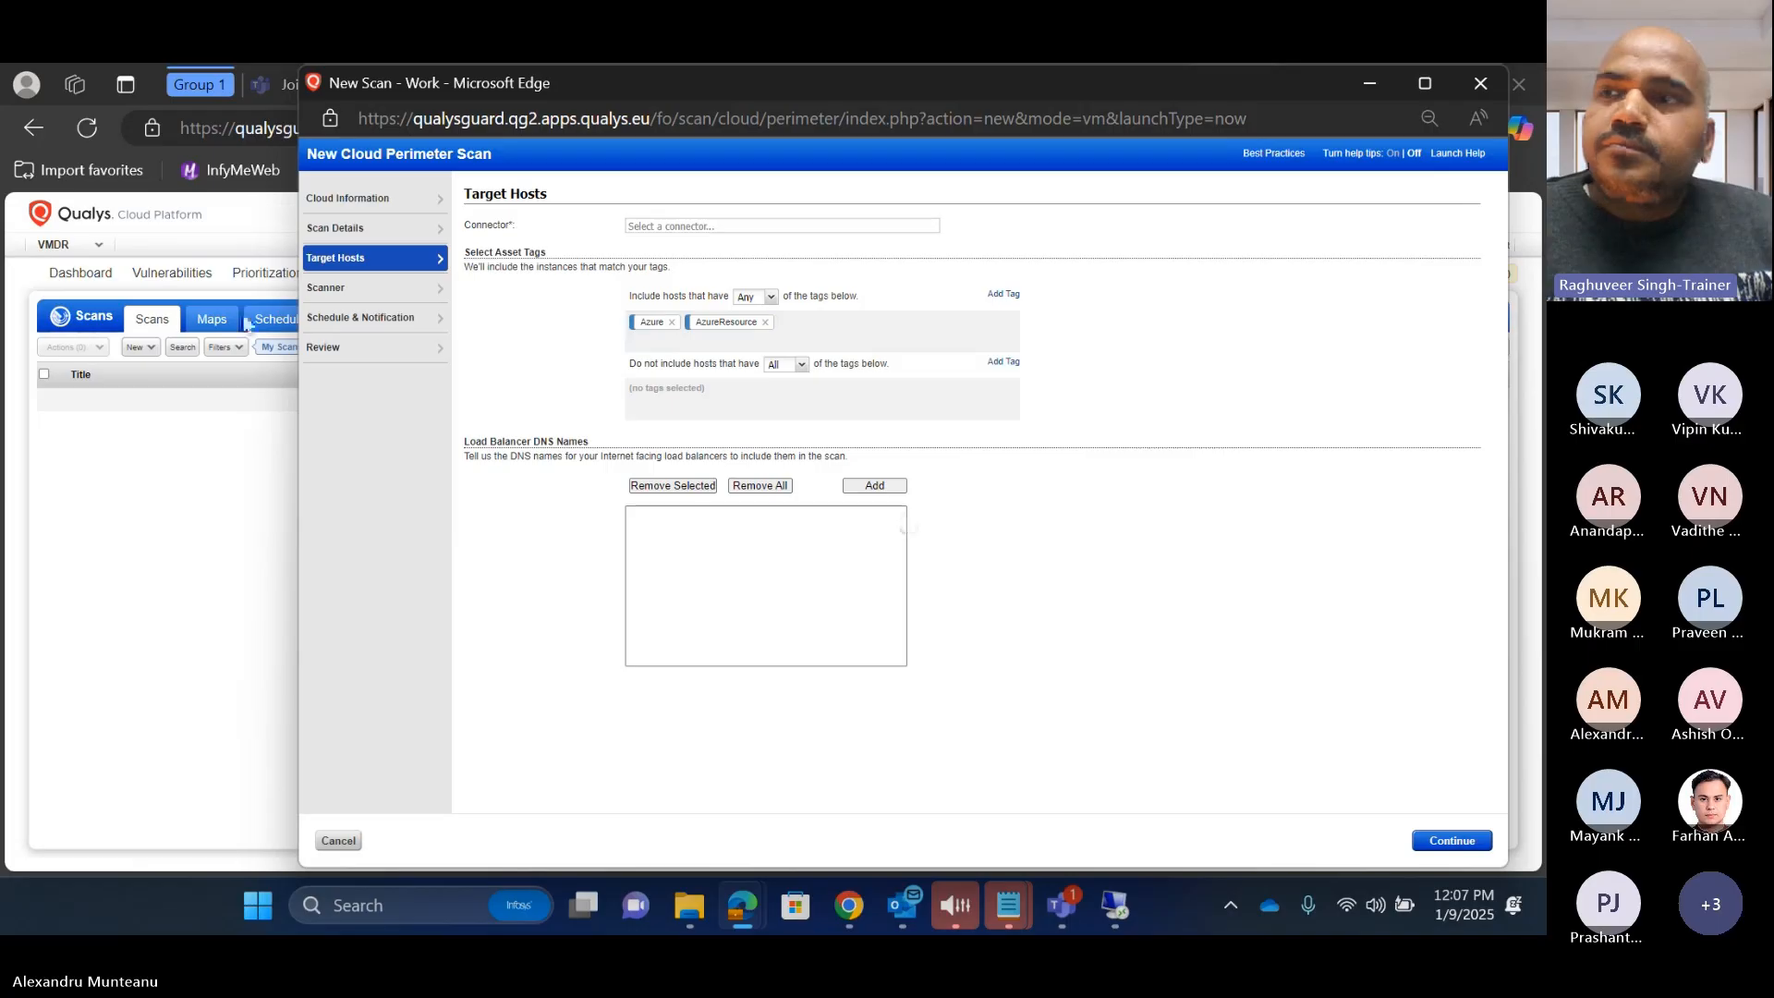
pyautogui.click(724, 224)
pyautogui.click(684, 244)
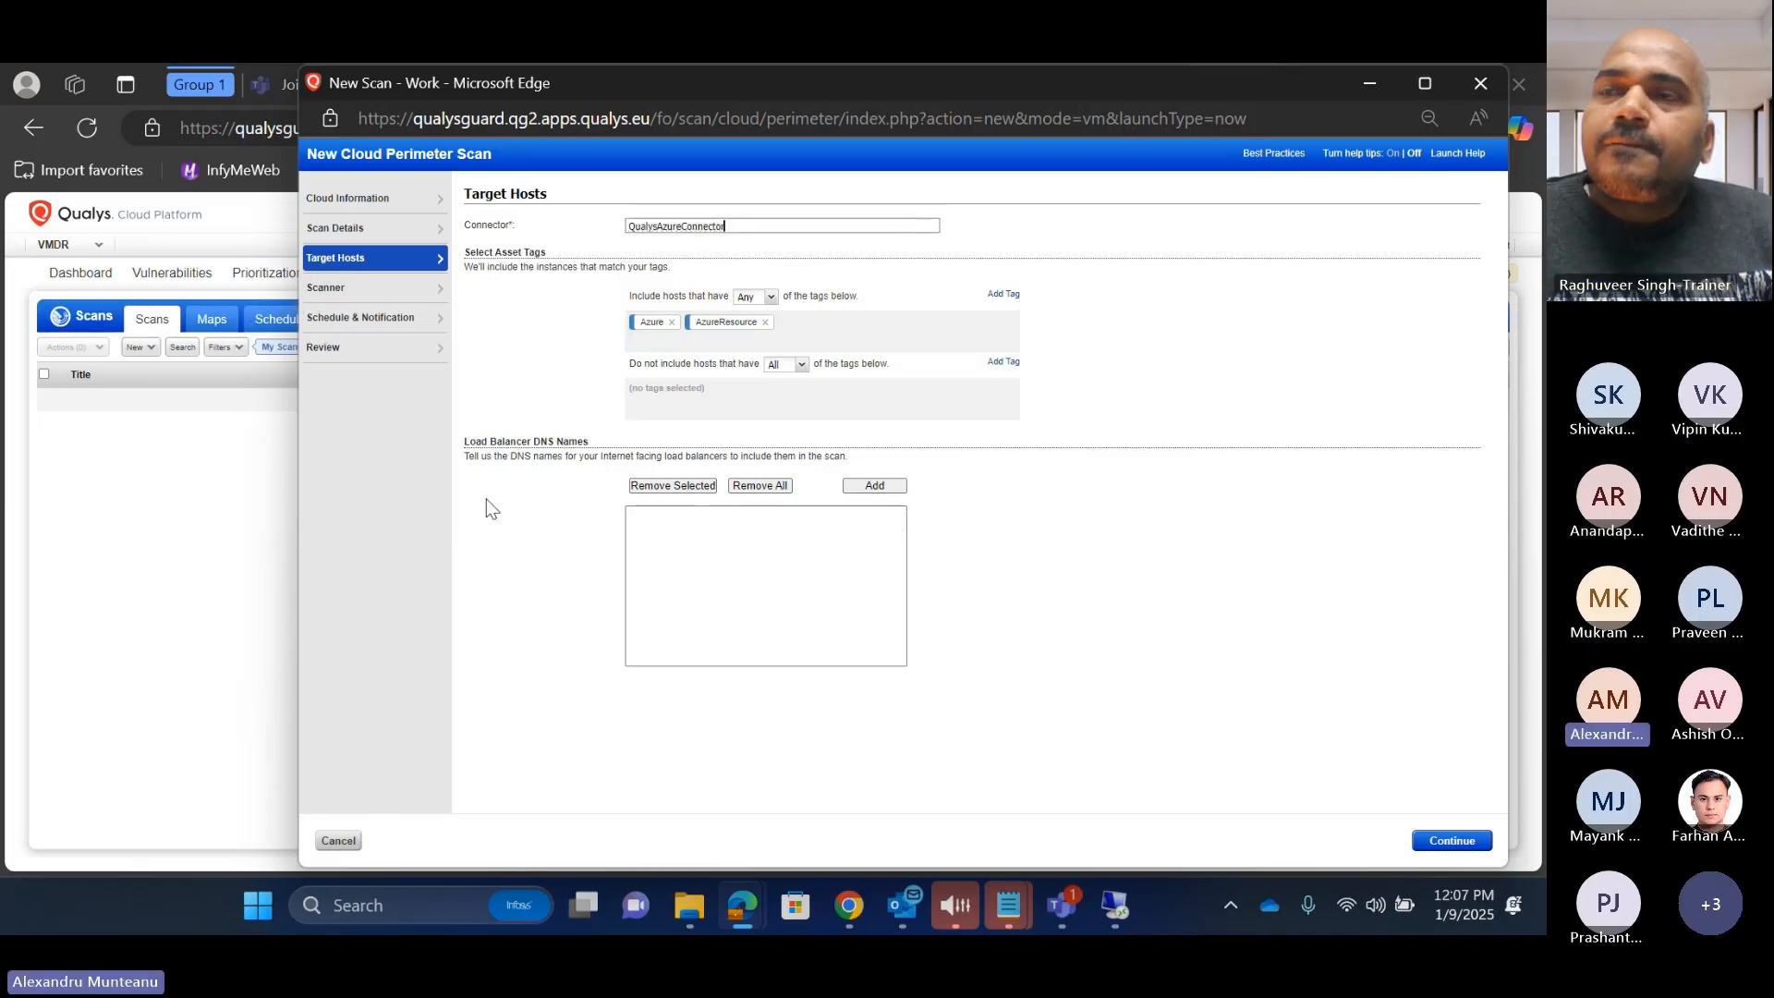
# Step: Review the perimeter scan's summary and target resolution, and close the scan setup without submitting it
pyautogui.click(337, 348)
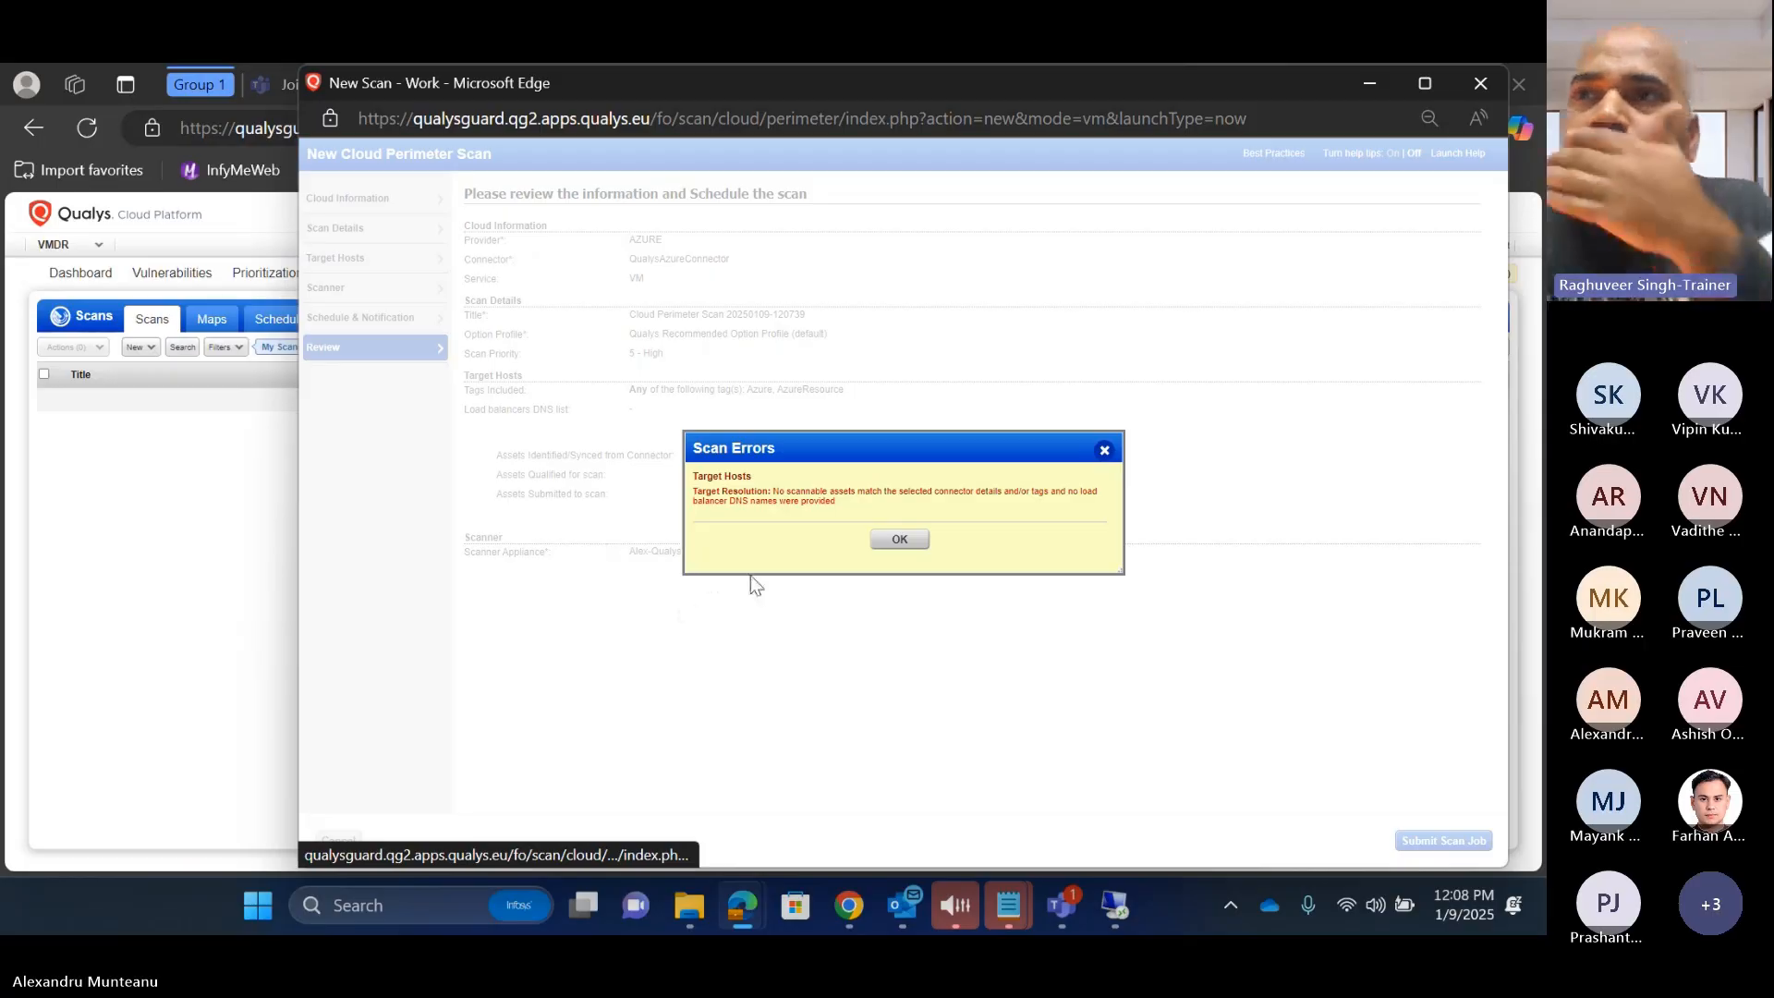
pyautogui.click(901, 543)
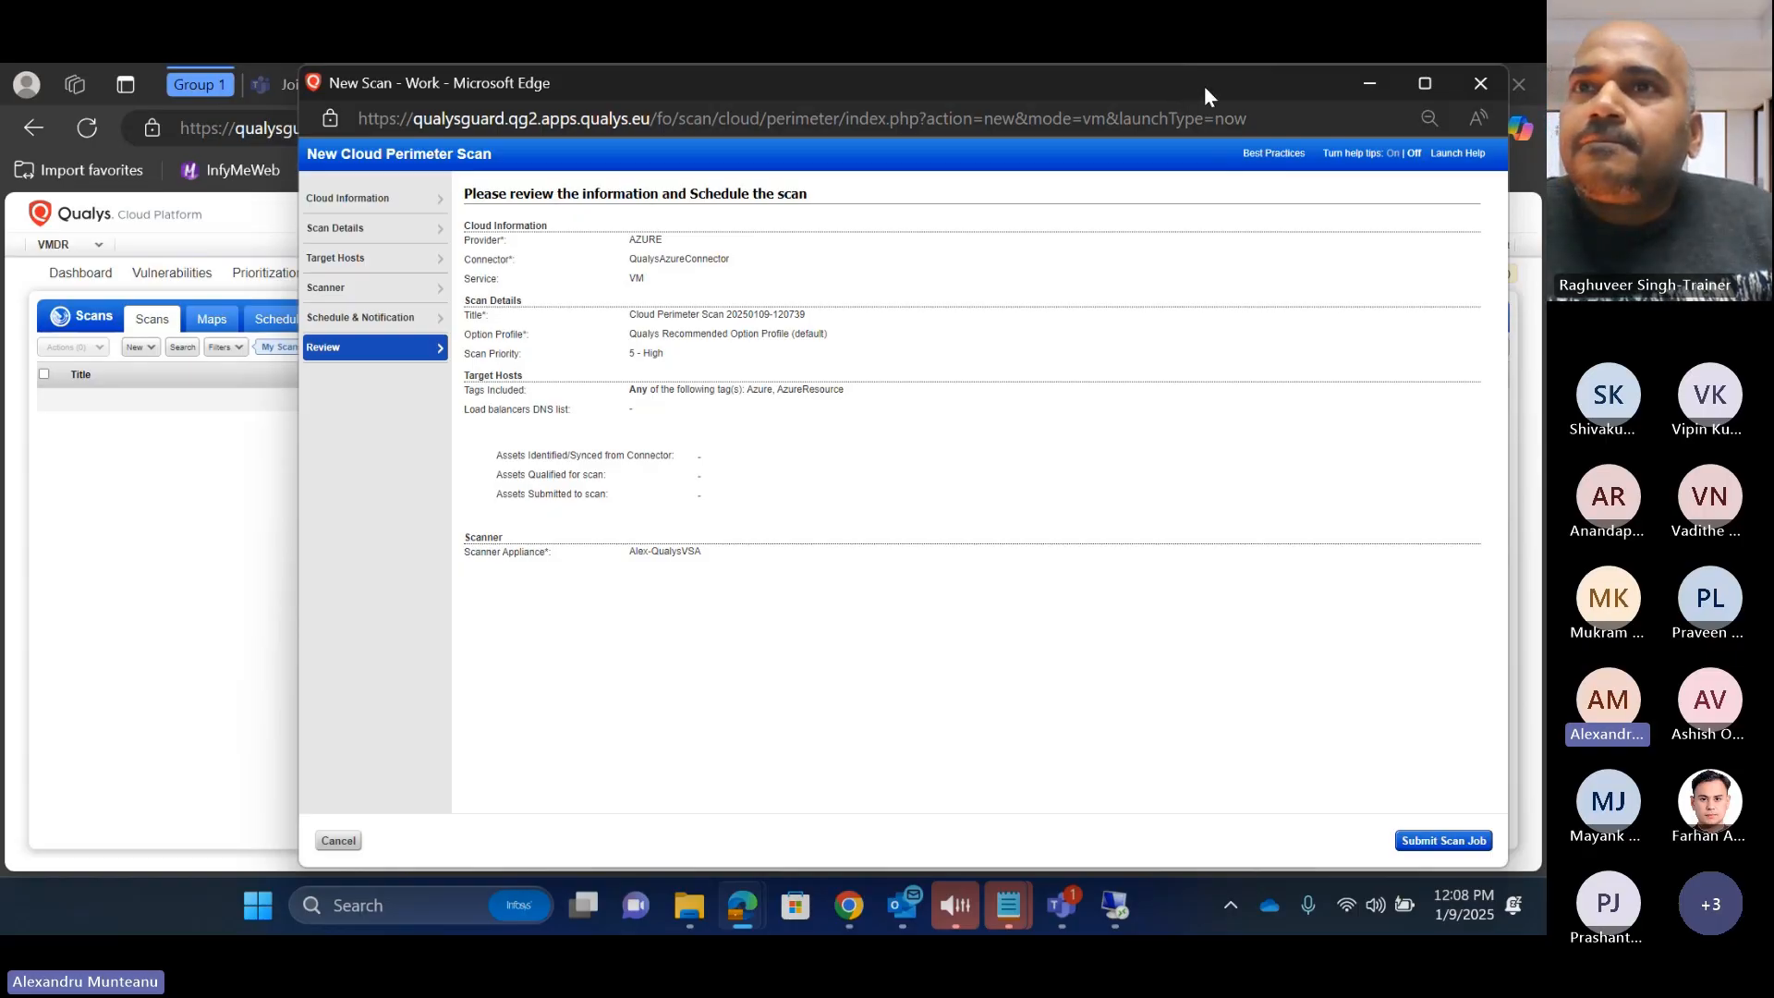
pyautogui.moveTo(1205, 86); pyautogui.dragTo(1127, 140)
pyautogui.click(1400, 138)
# Step: Disable QualysAzureConnector in the Connectors module's Microsoft Azure list and confirm it
pyautogui.click(79, 246)
pyautogui.scroll(-3, 157, 647)
pyautogui.click(156, 757)
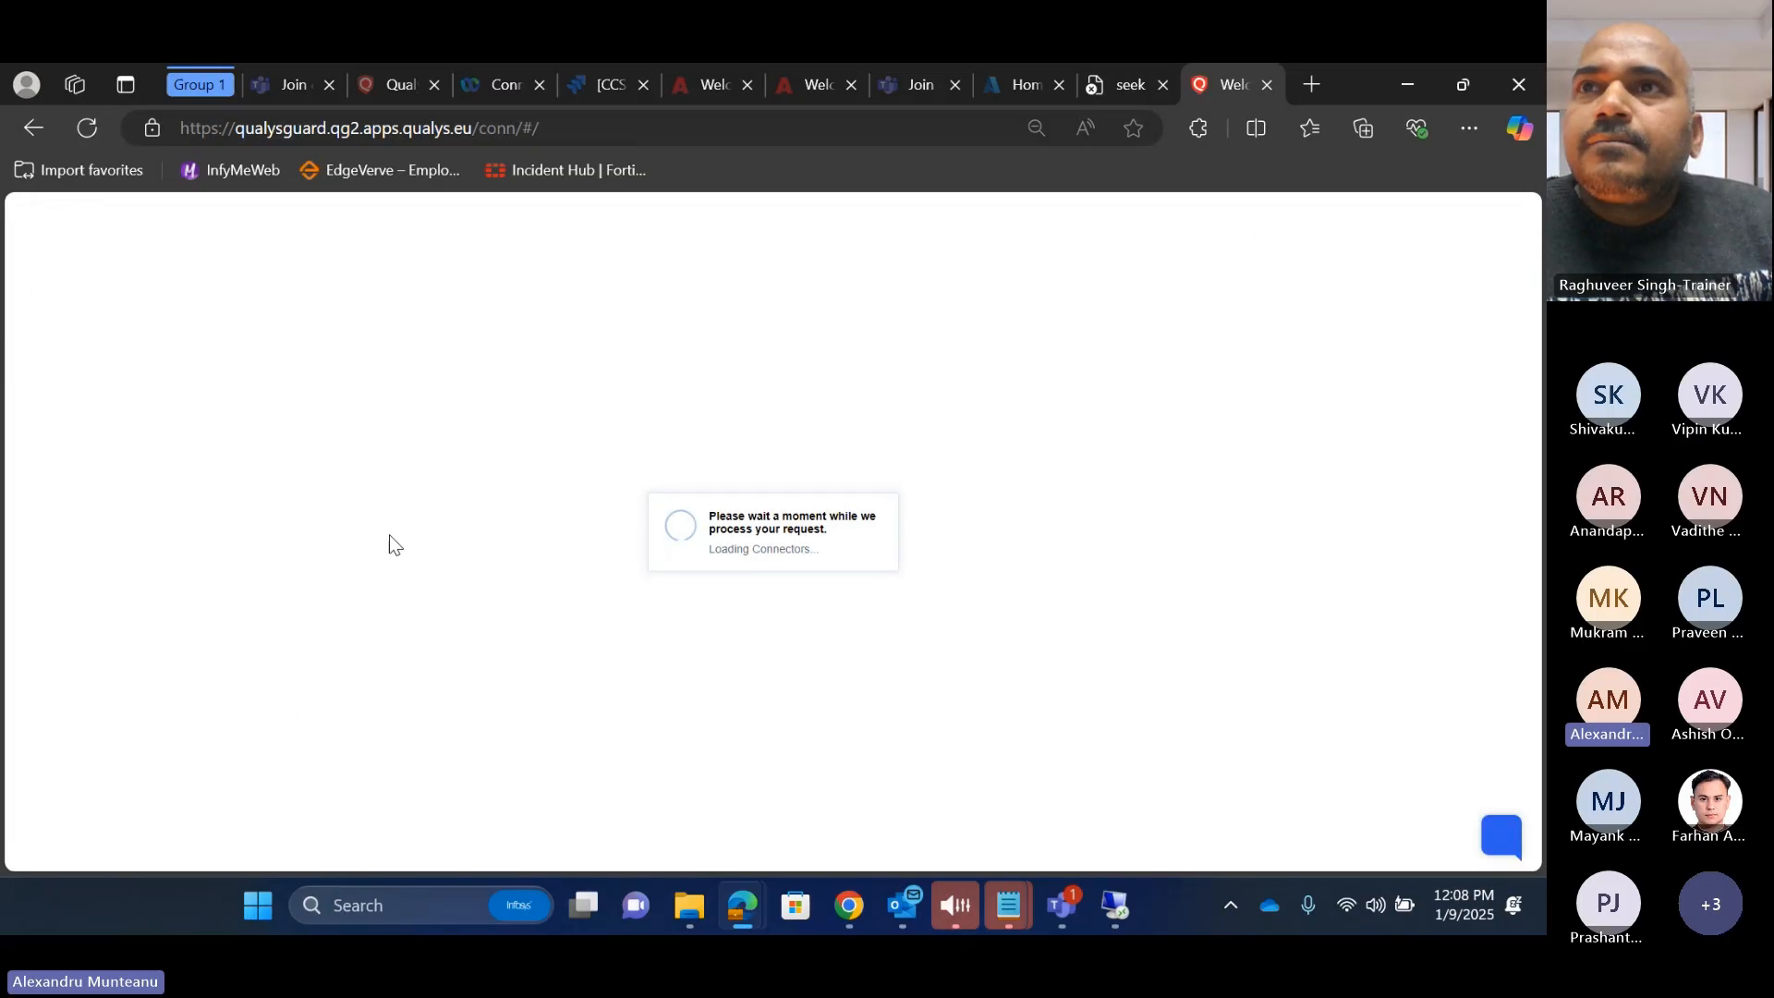
pyautogui.click(161, 534)
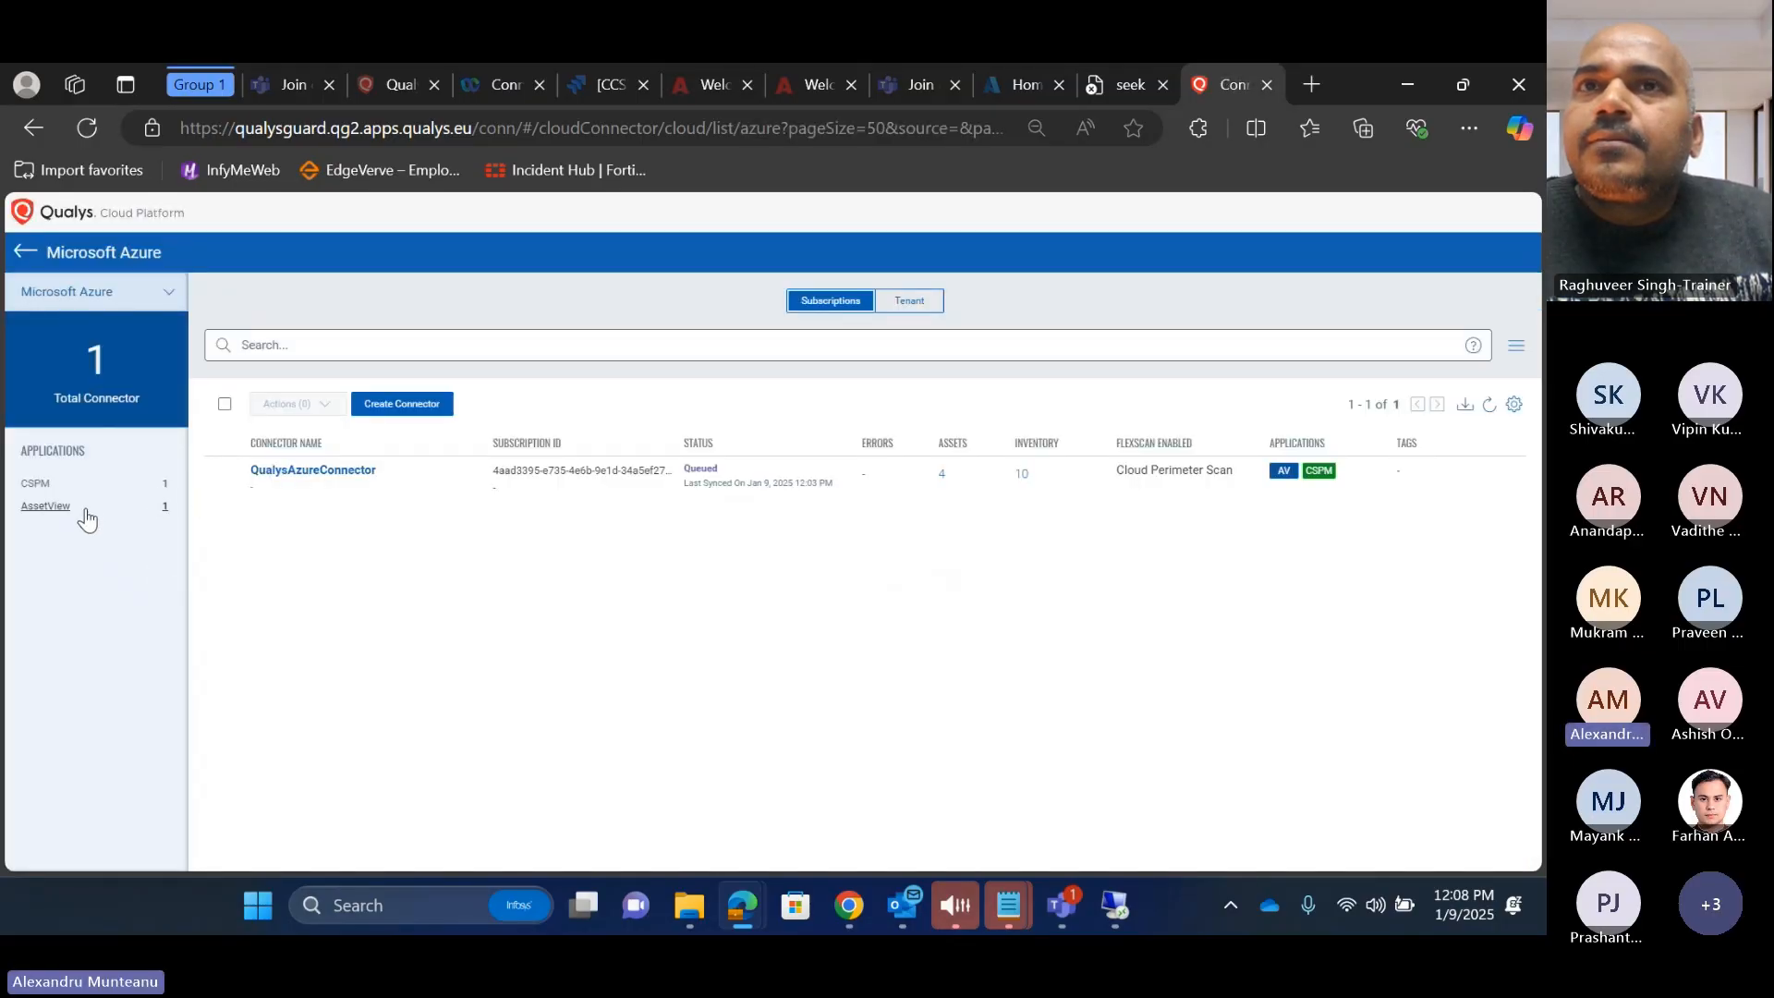
pyautogui.click(224, 476)
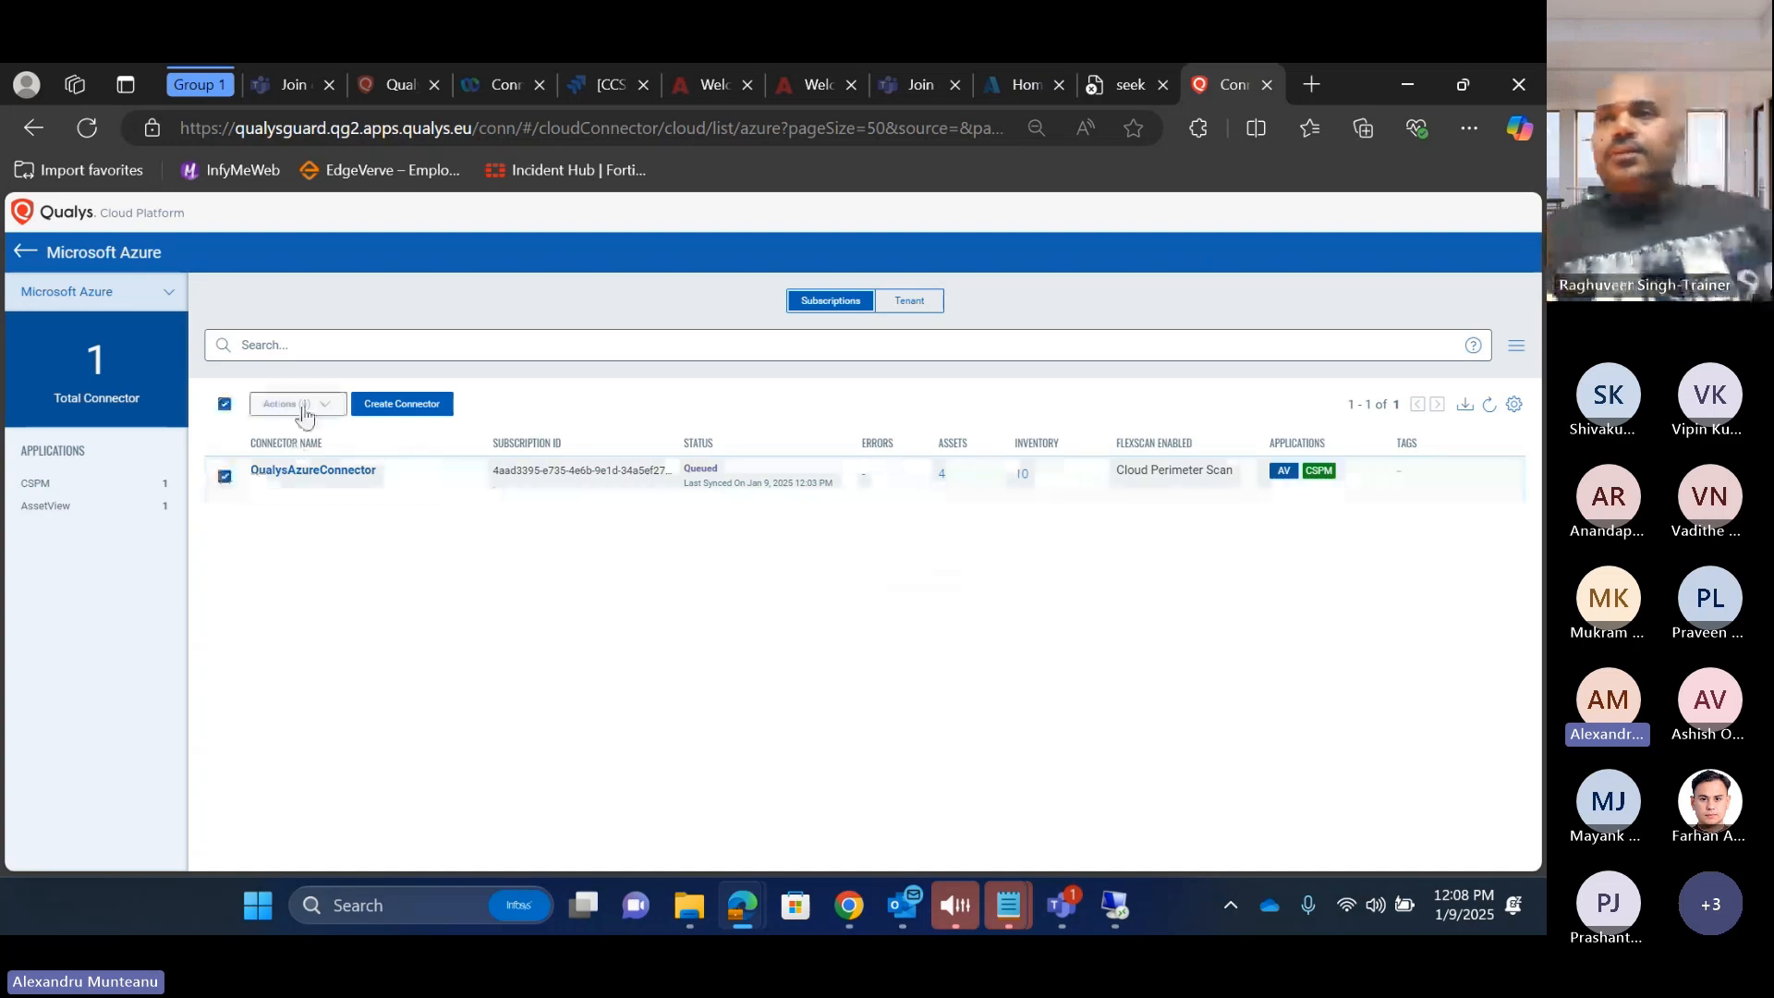
pyautogui.click(296, 404)
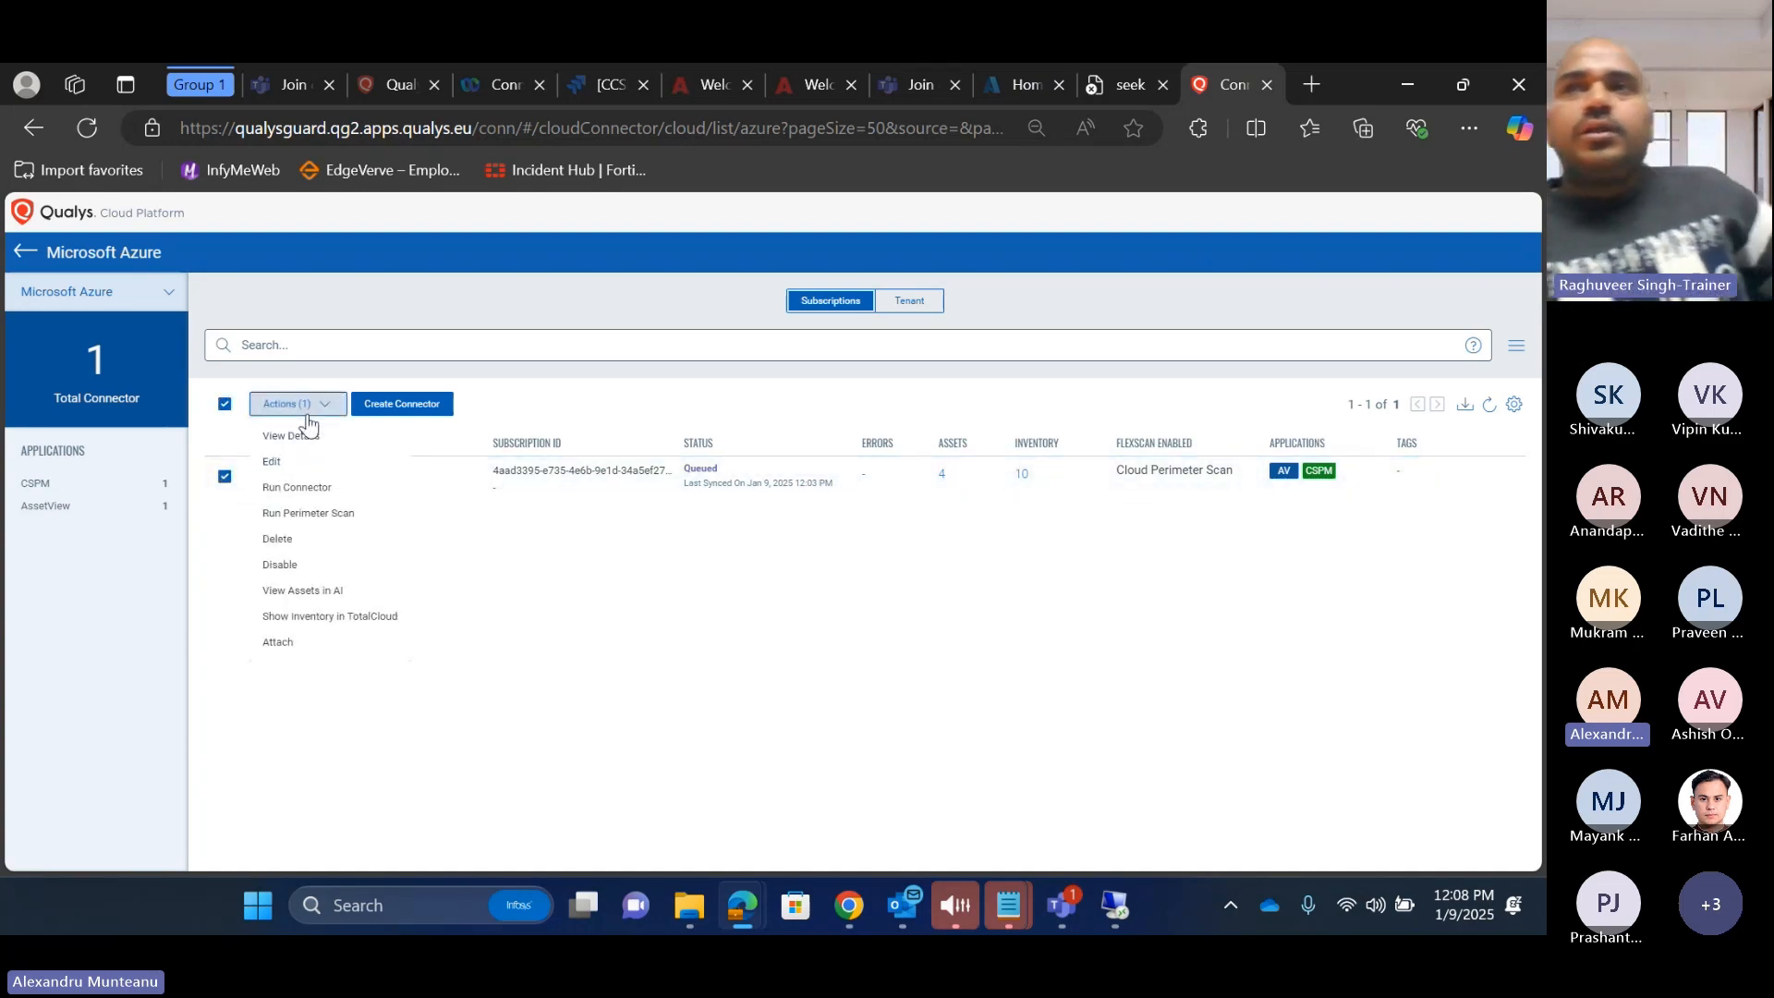
pyautogui.click(310, 405)
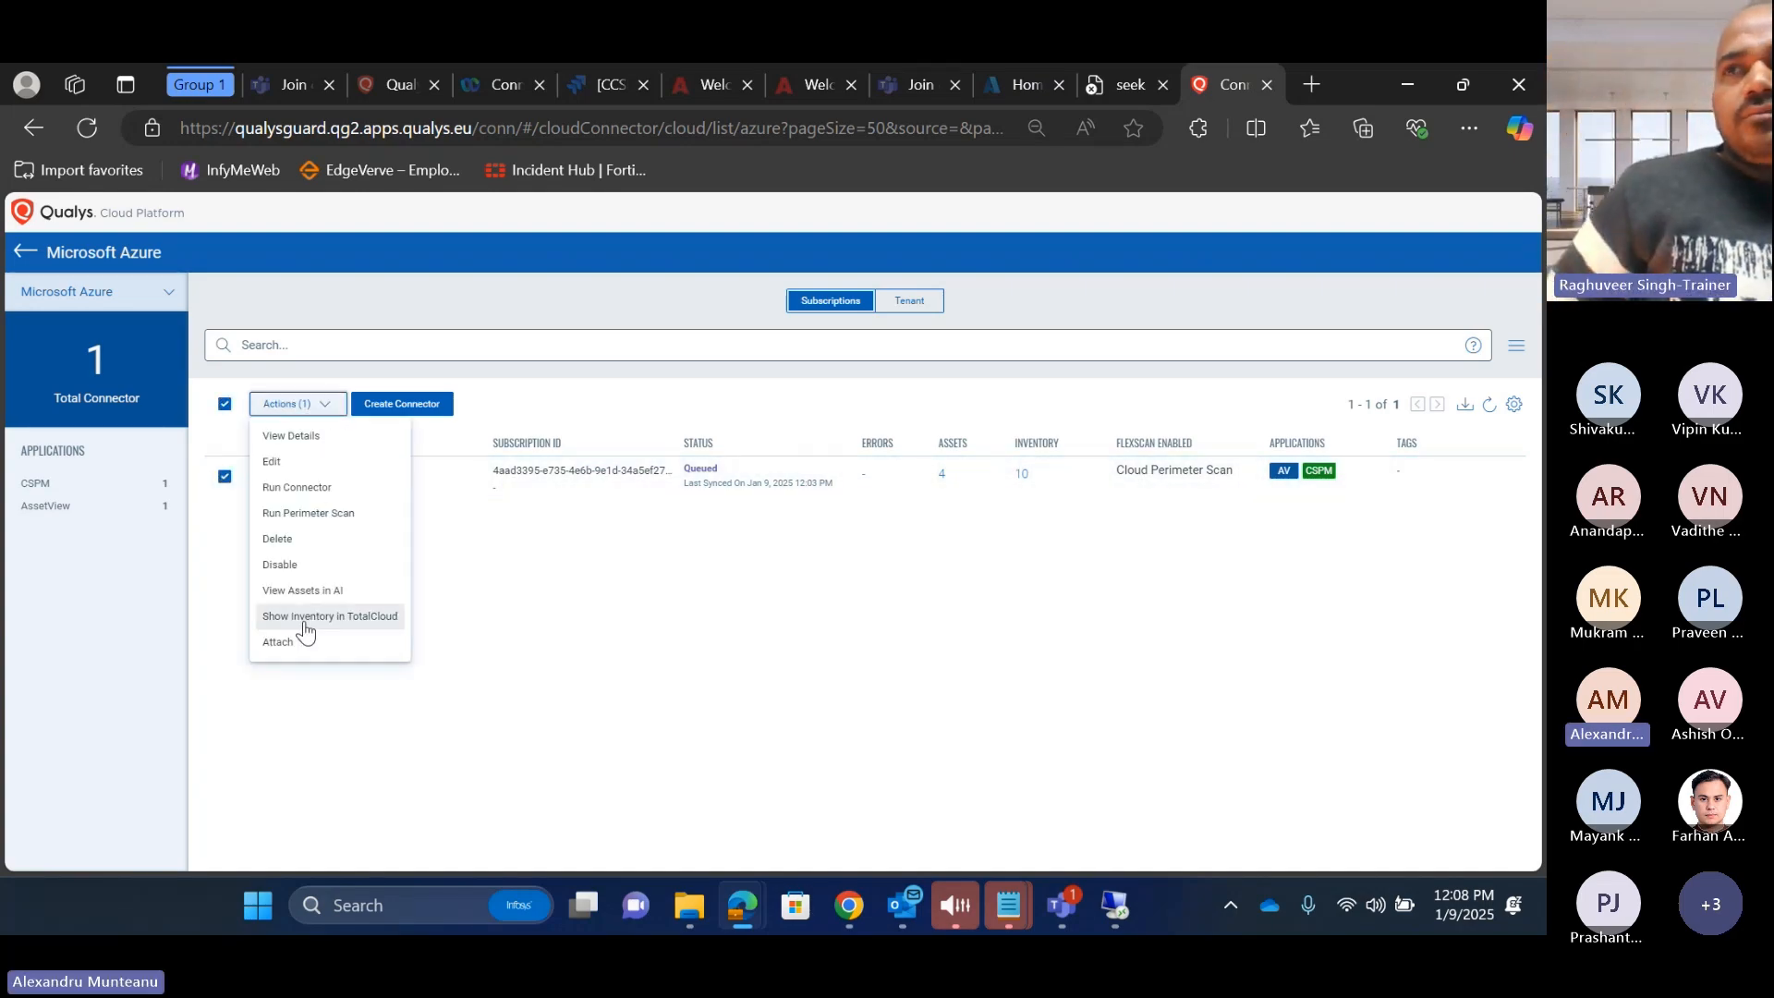
pyautogui.click(282, 565)
pyautogui.click(737, 593)
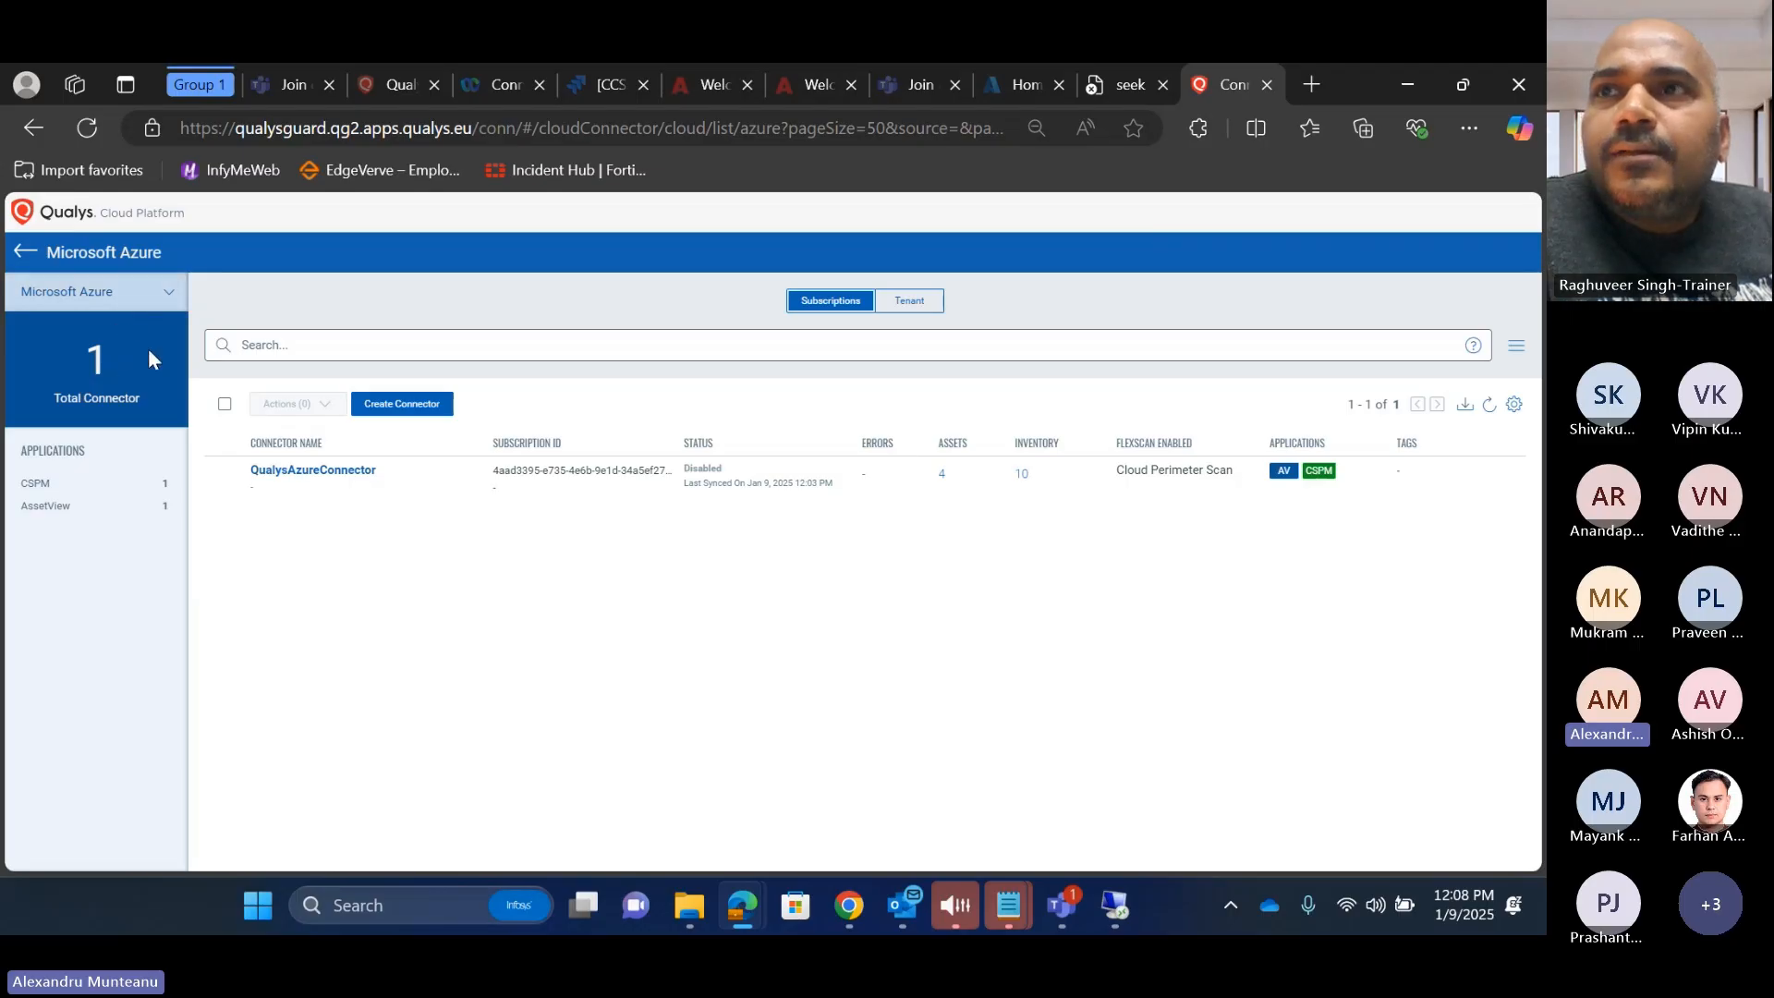
# Step: Enable the disabled QualysAzureConnector, confirm it, and refresh the Microsoft Azure connector list
pyautogui.click(142, 297)
pyautogui.click(348, 601)
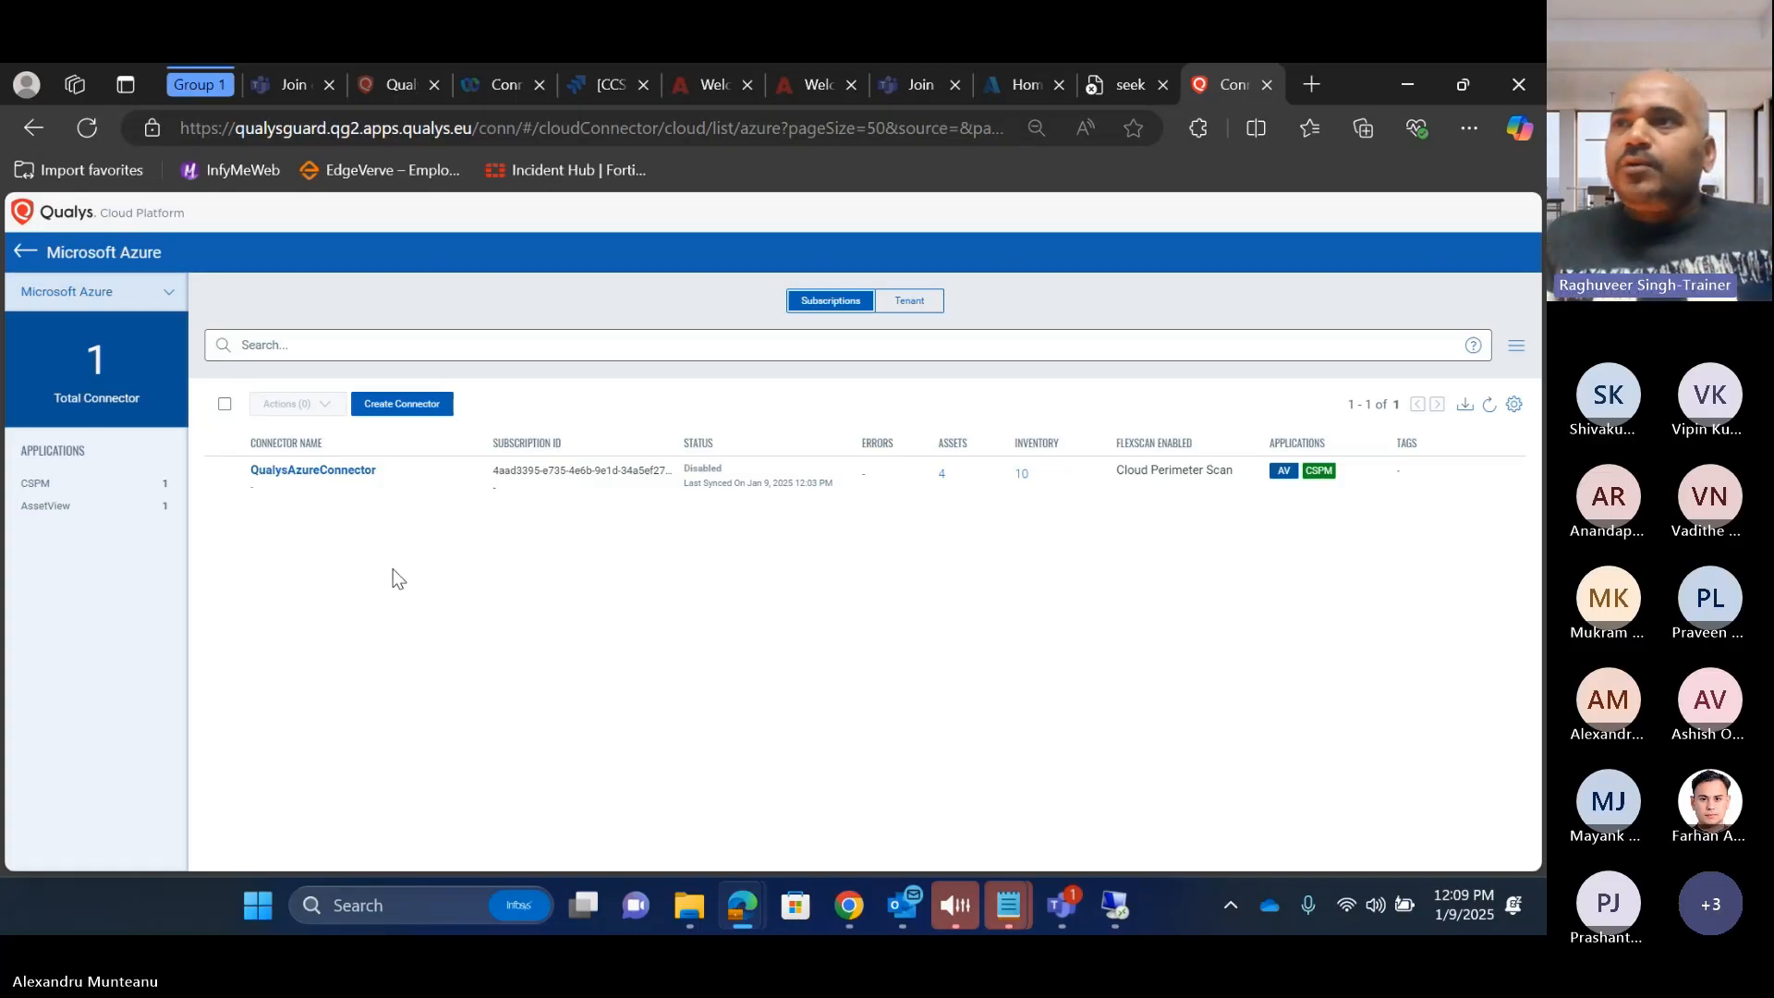
pyautogui.click(227, 478)
pyautogui.click(291, 404)
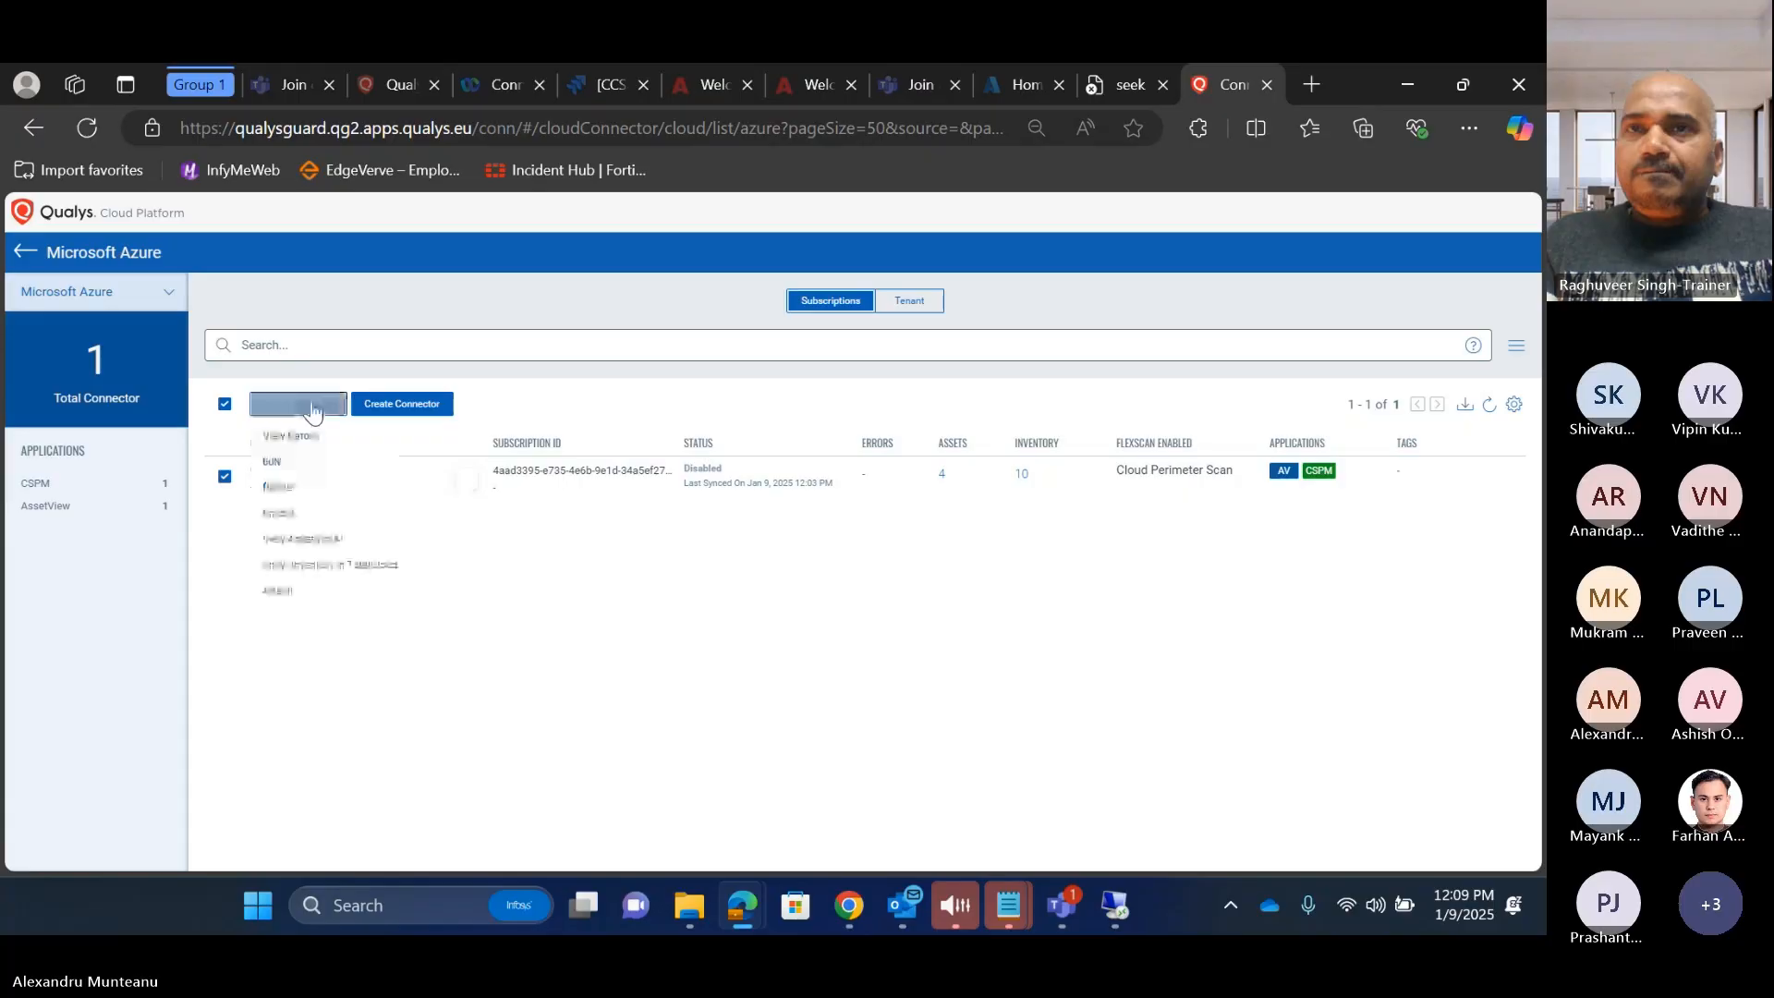
pyautogui.click(279, 514)
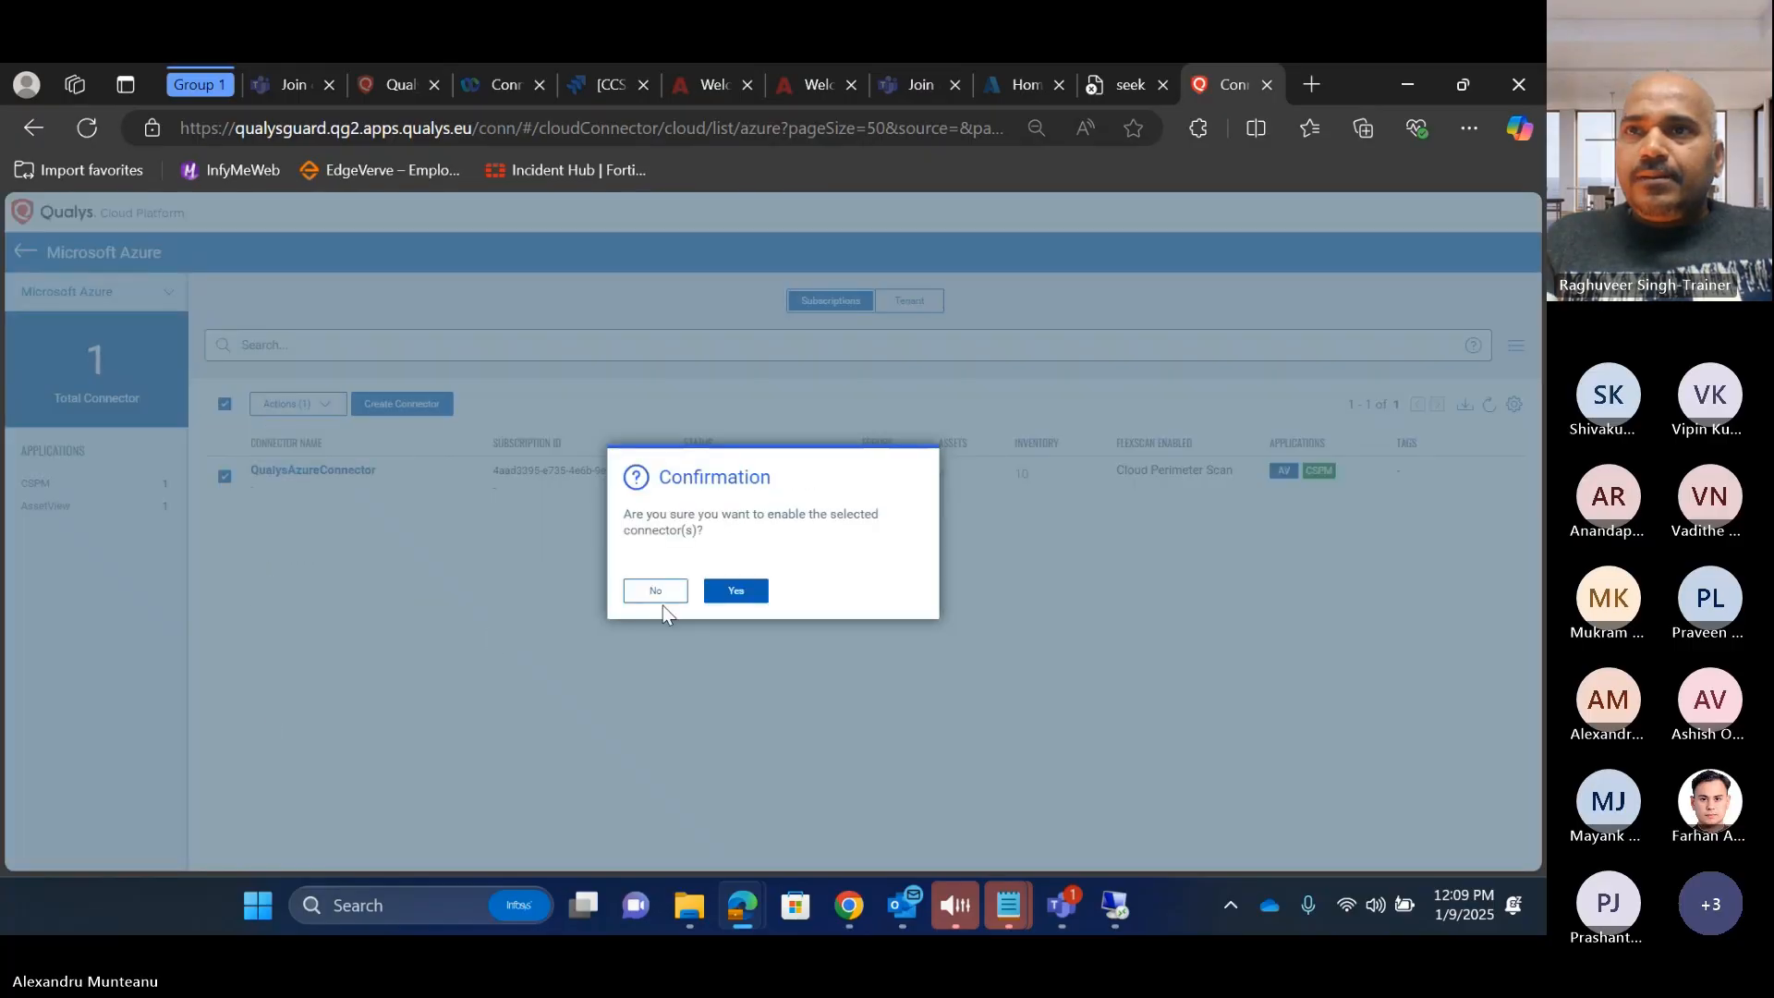
pyautogui.click(735, 592)
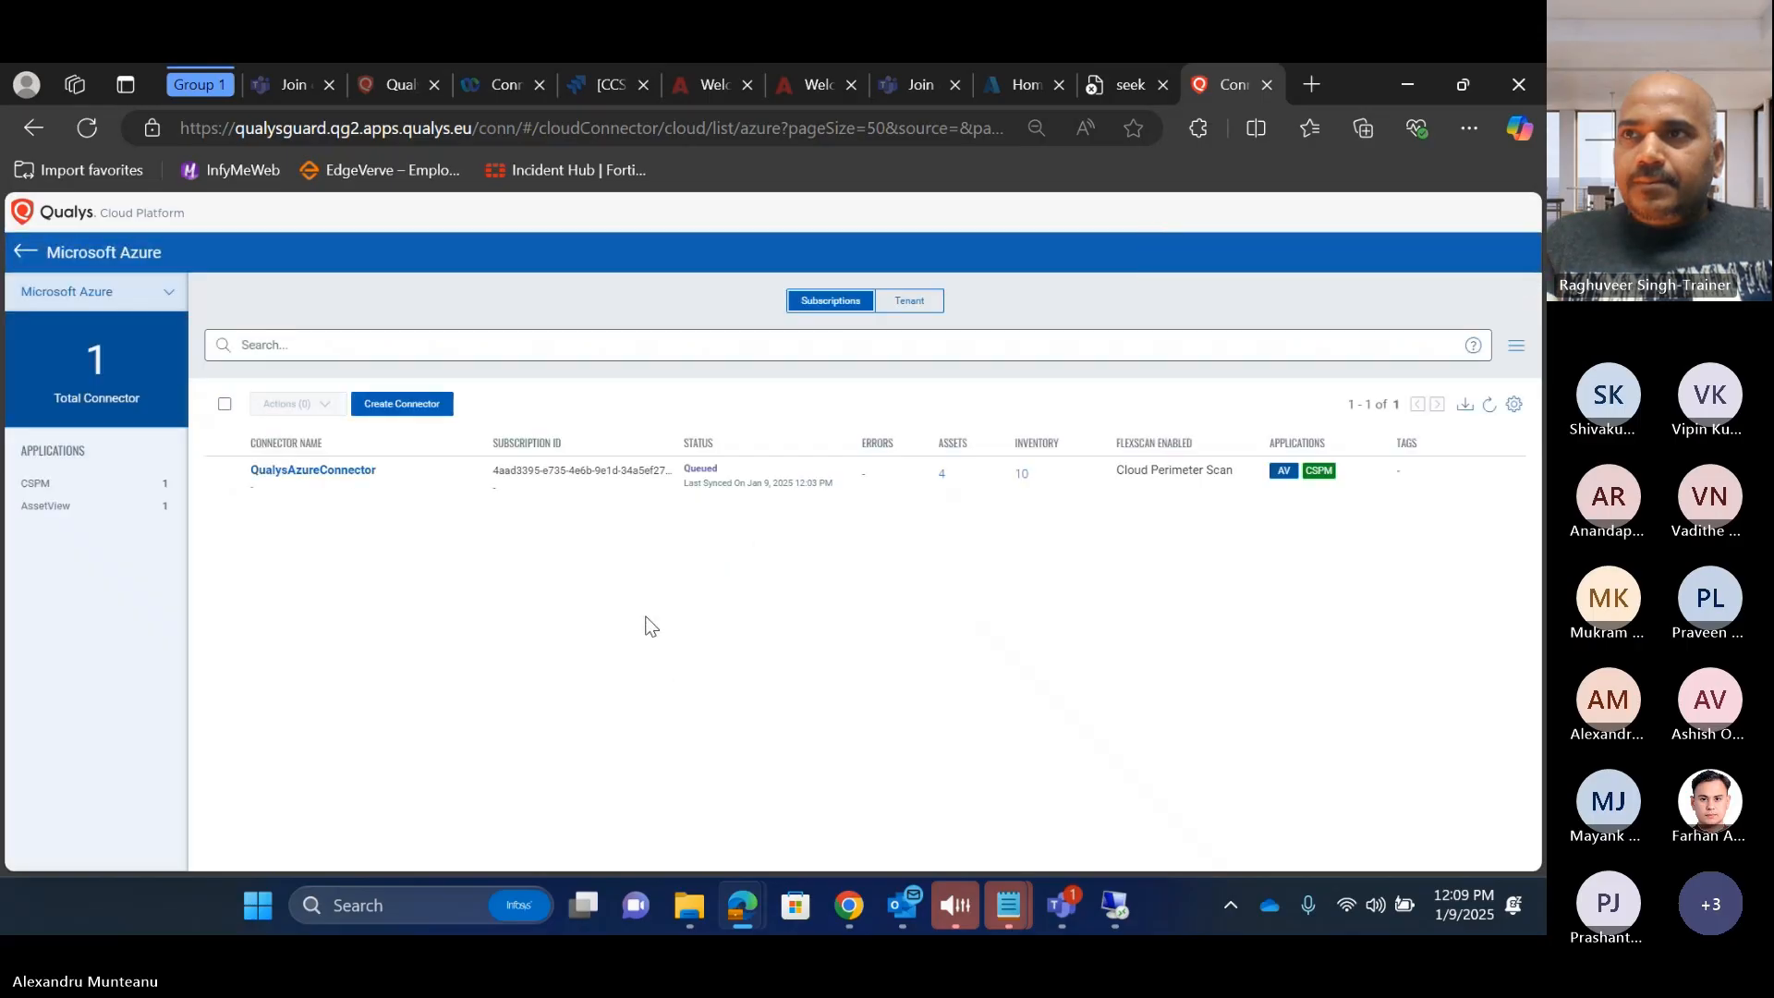
pyautogui.click(1489, 403)
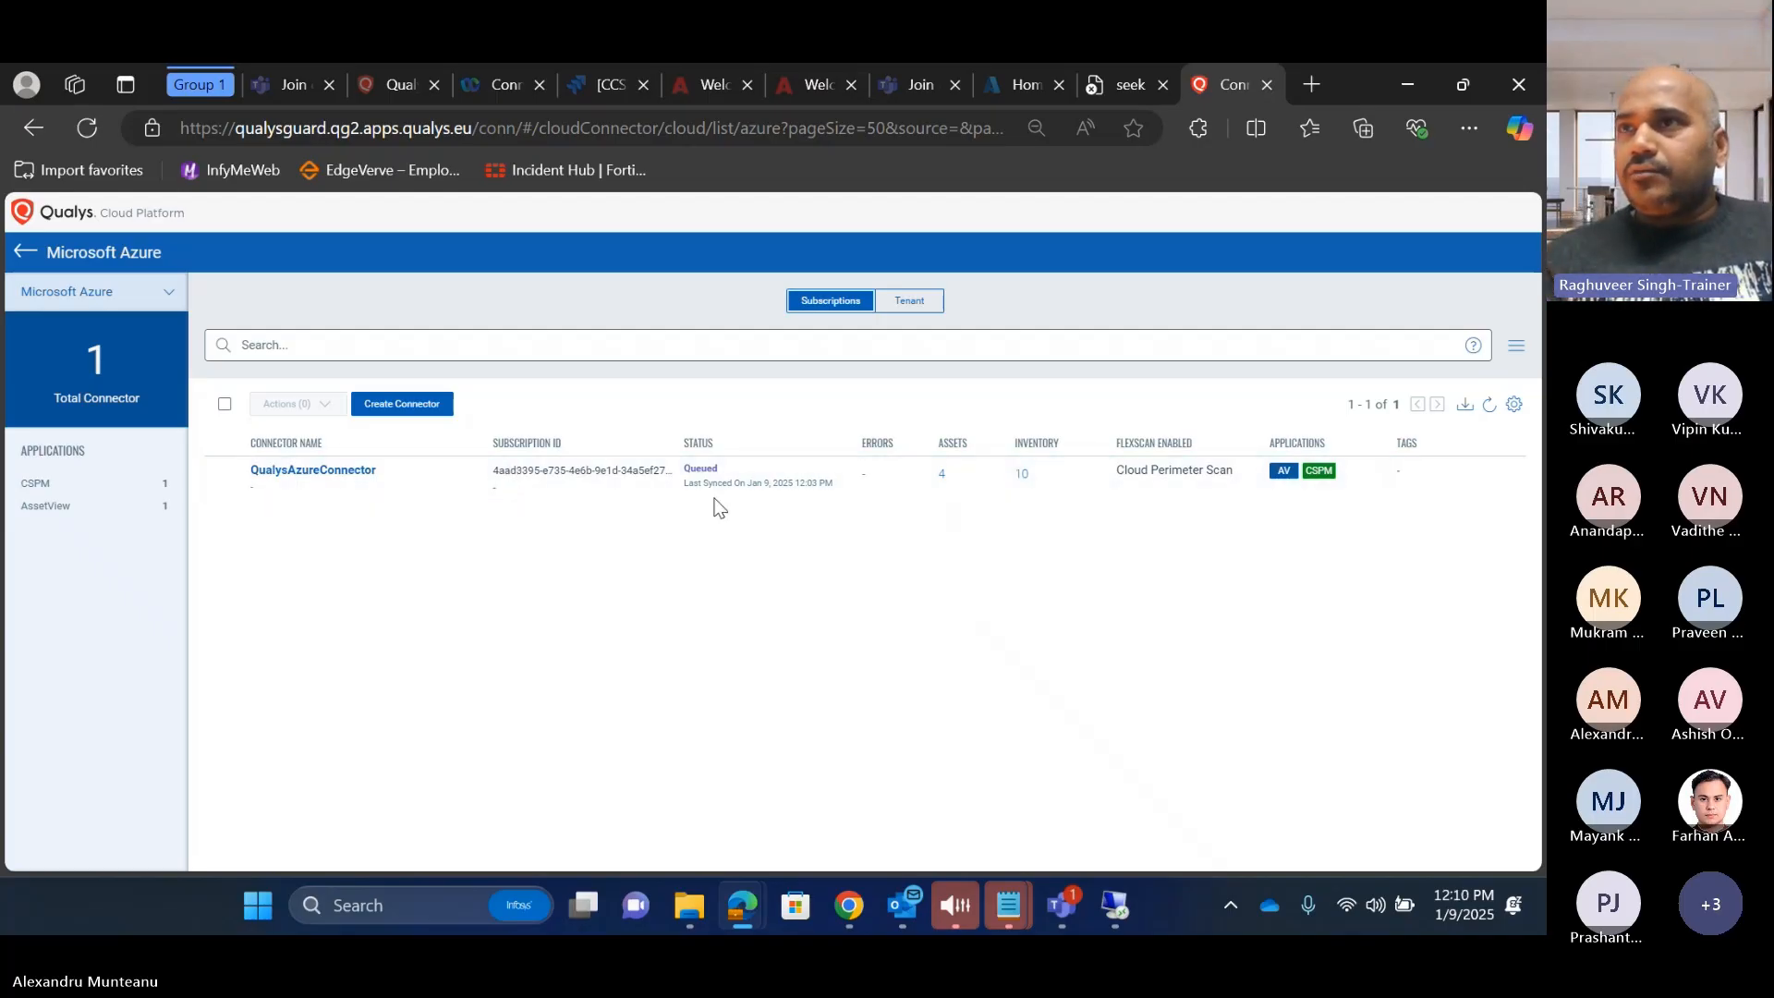
# Step: Filter the Azure connectors by the AssetView application and view QualysAzureConnector's assets in the asset inventory
pyautogui.click(78, 508)
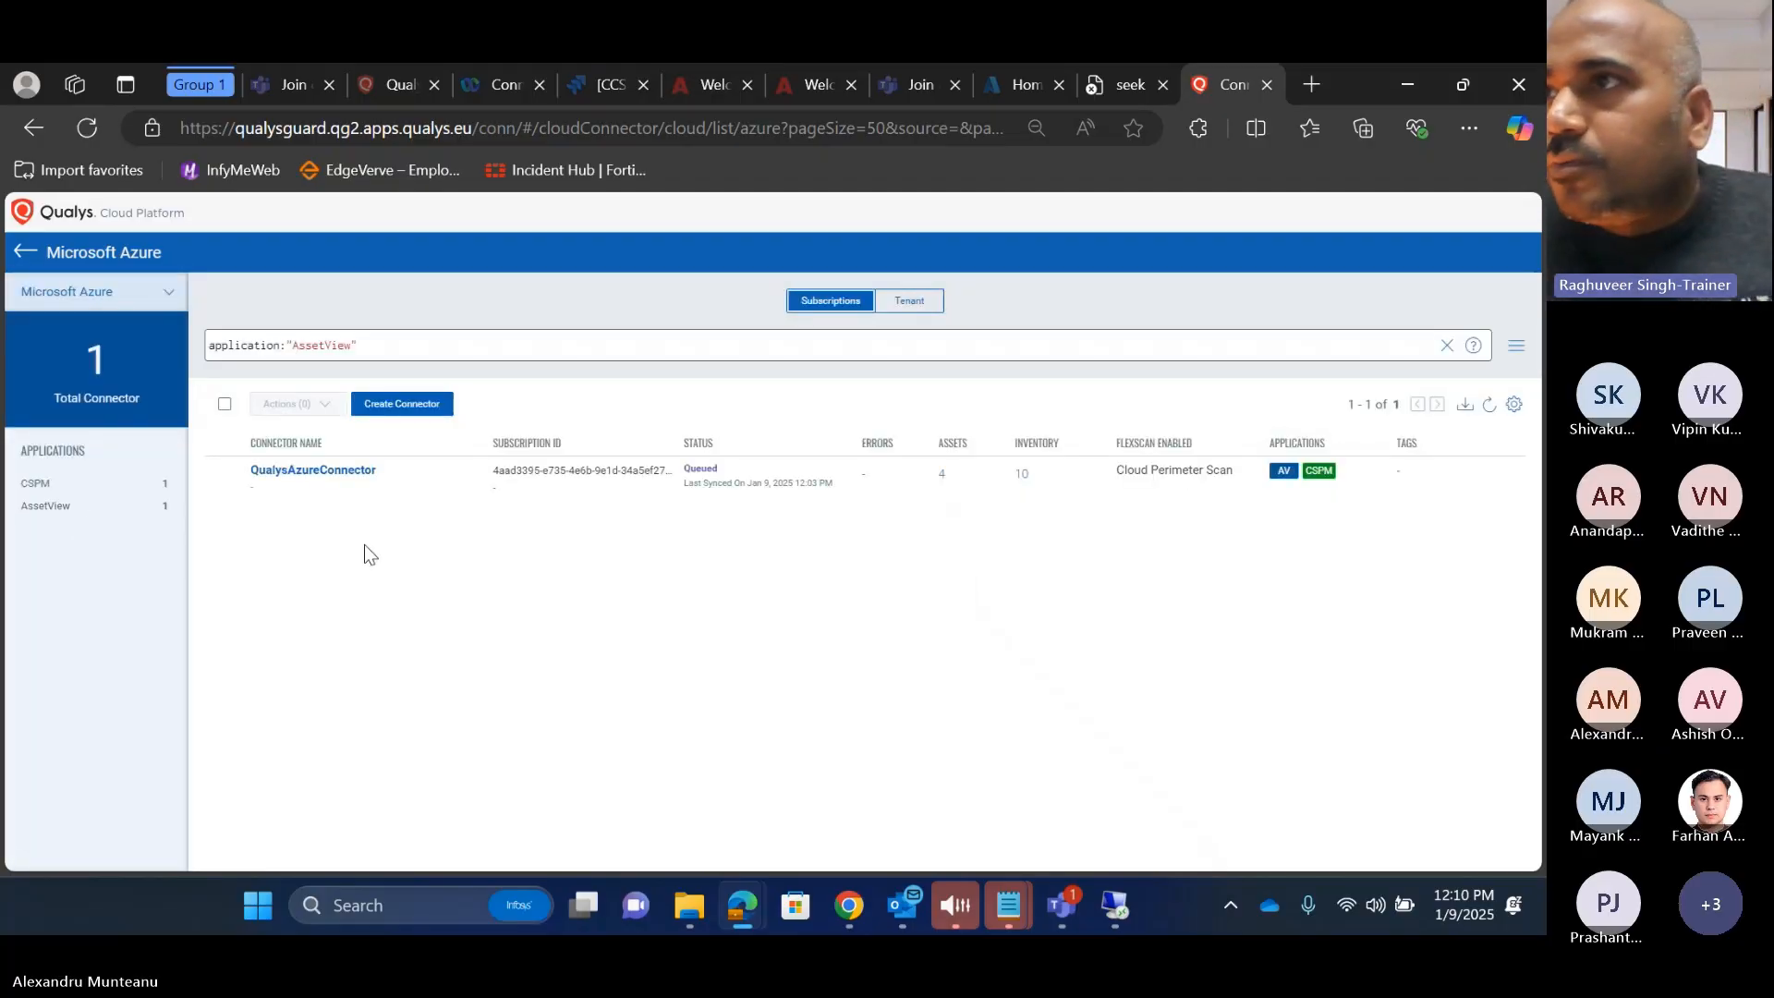
pyautogui.click(224, 477)
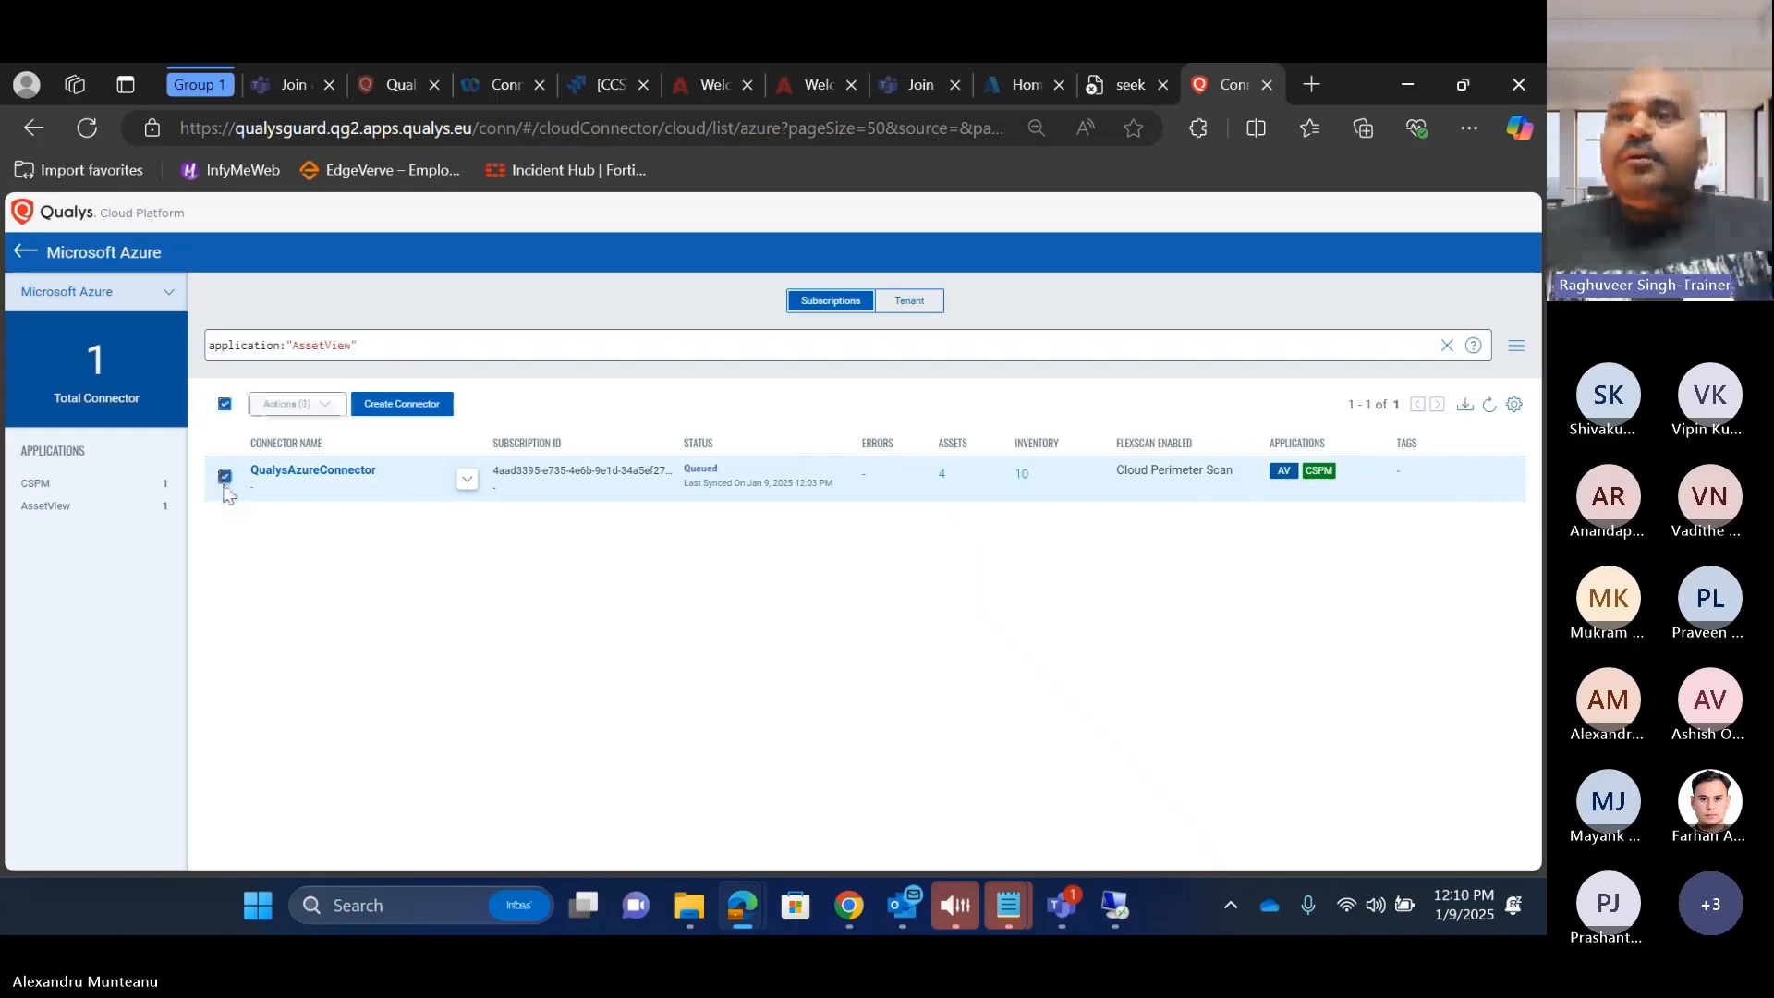
pyautogui.click(305, 408)
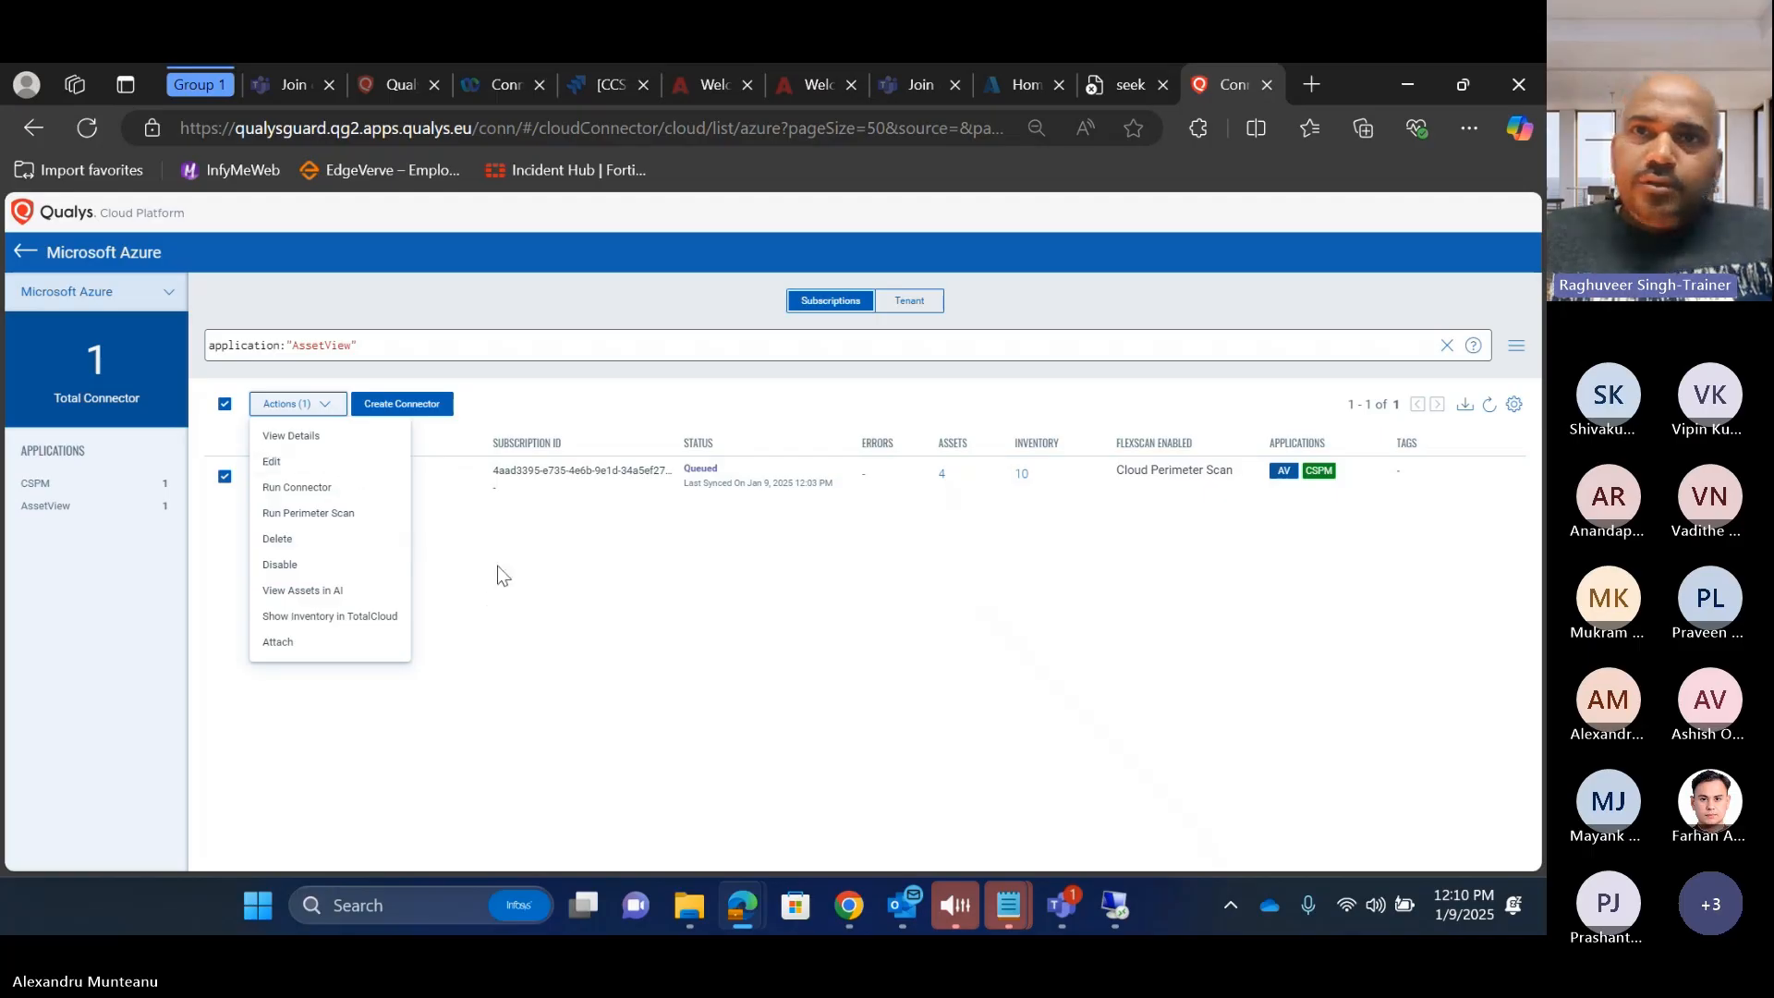
pyautogui.click(314, 593)
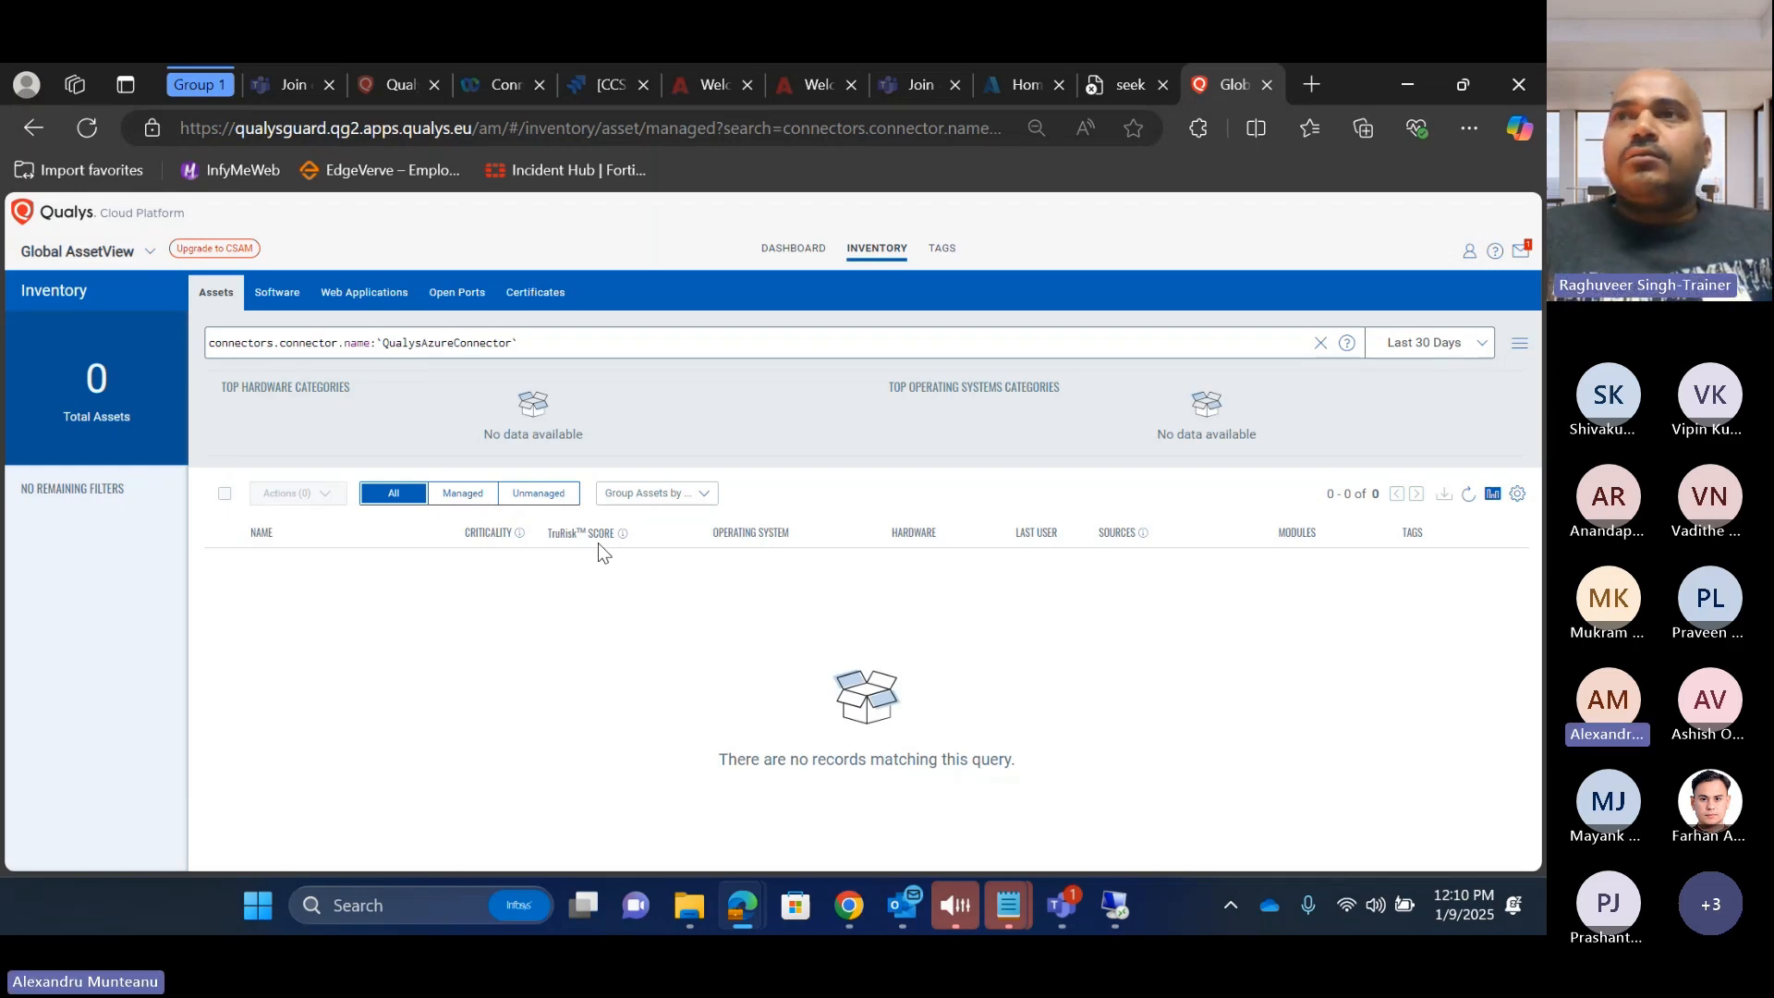
# Step: Return to the Connectors module and open the Microsoft Azure connectors list
pyautogui.click(127, 264)
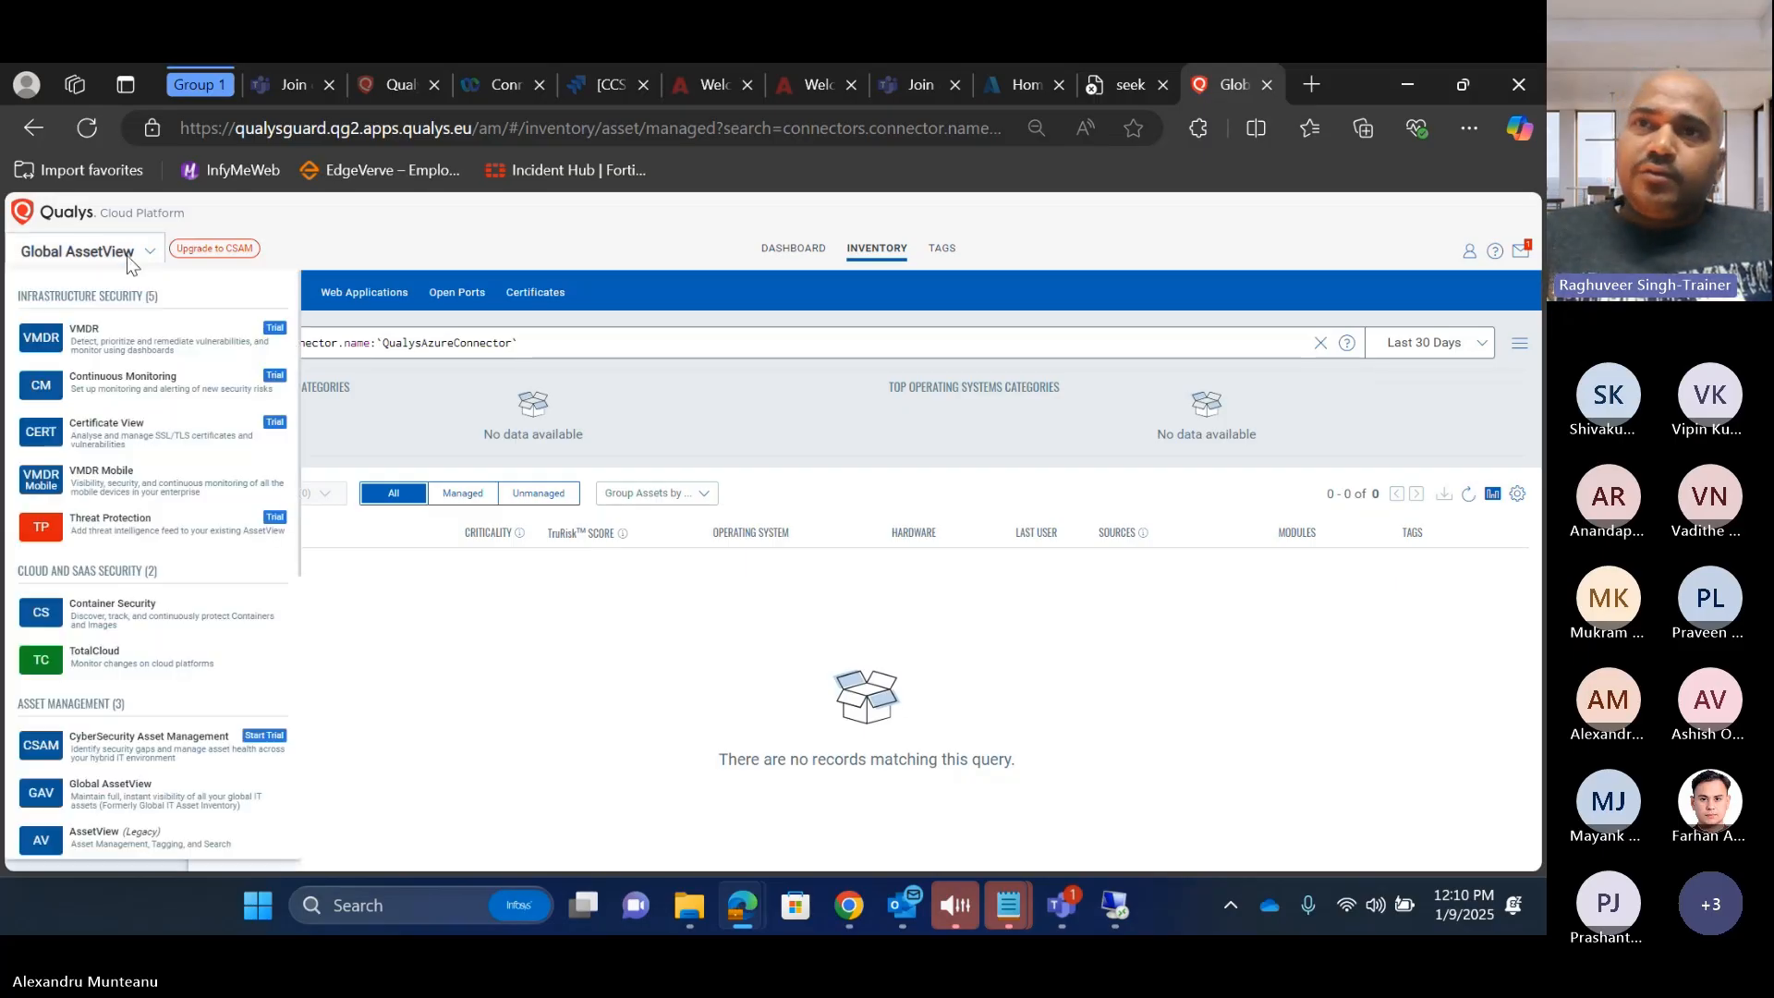
pyautogui.scroll(-5, 162, 664)
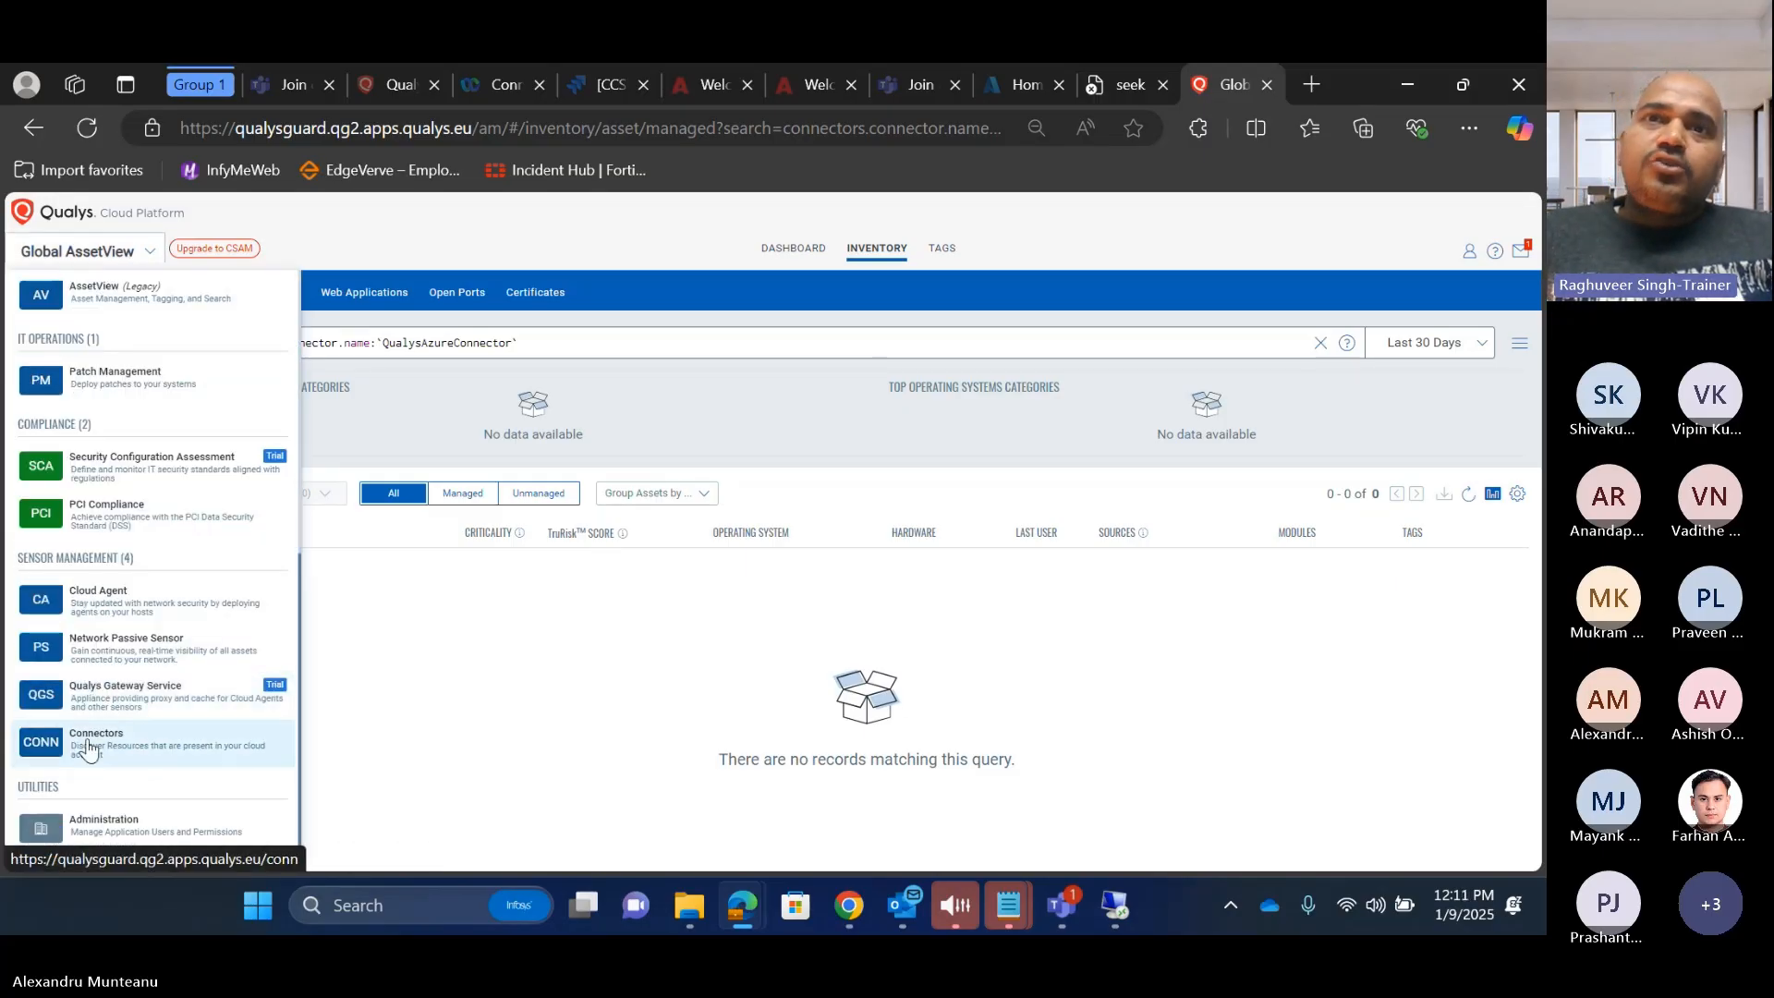
pyautogui.click(128, 252)
pyautogui.click(127, 251)
pyautogui.scroll(-5, 162, 663)
pyautogui.click(112, 753)
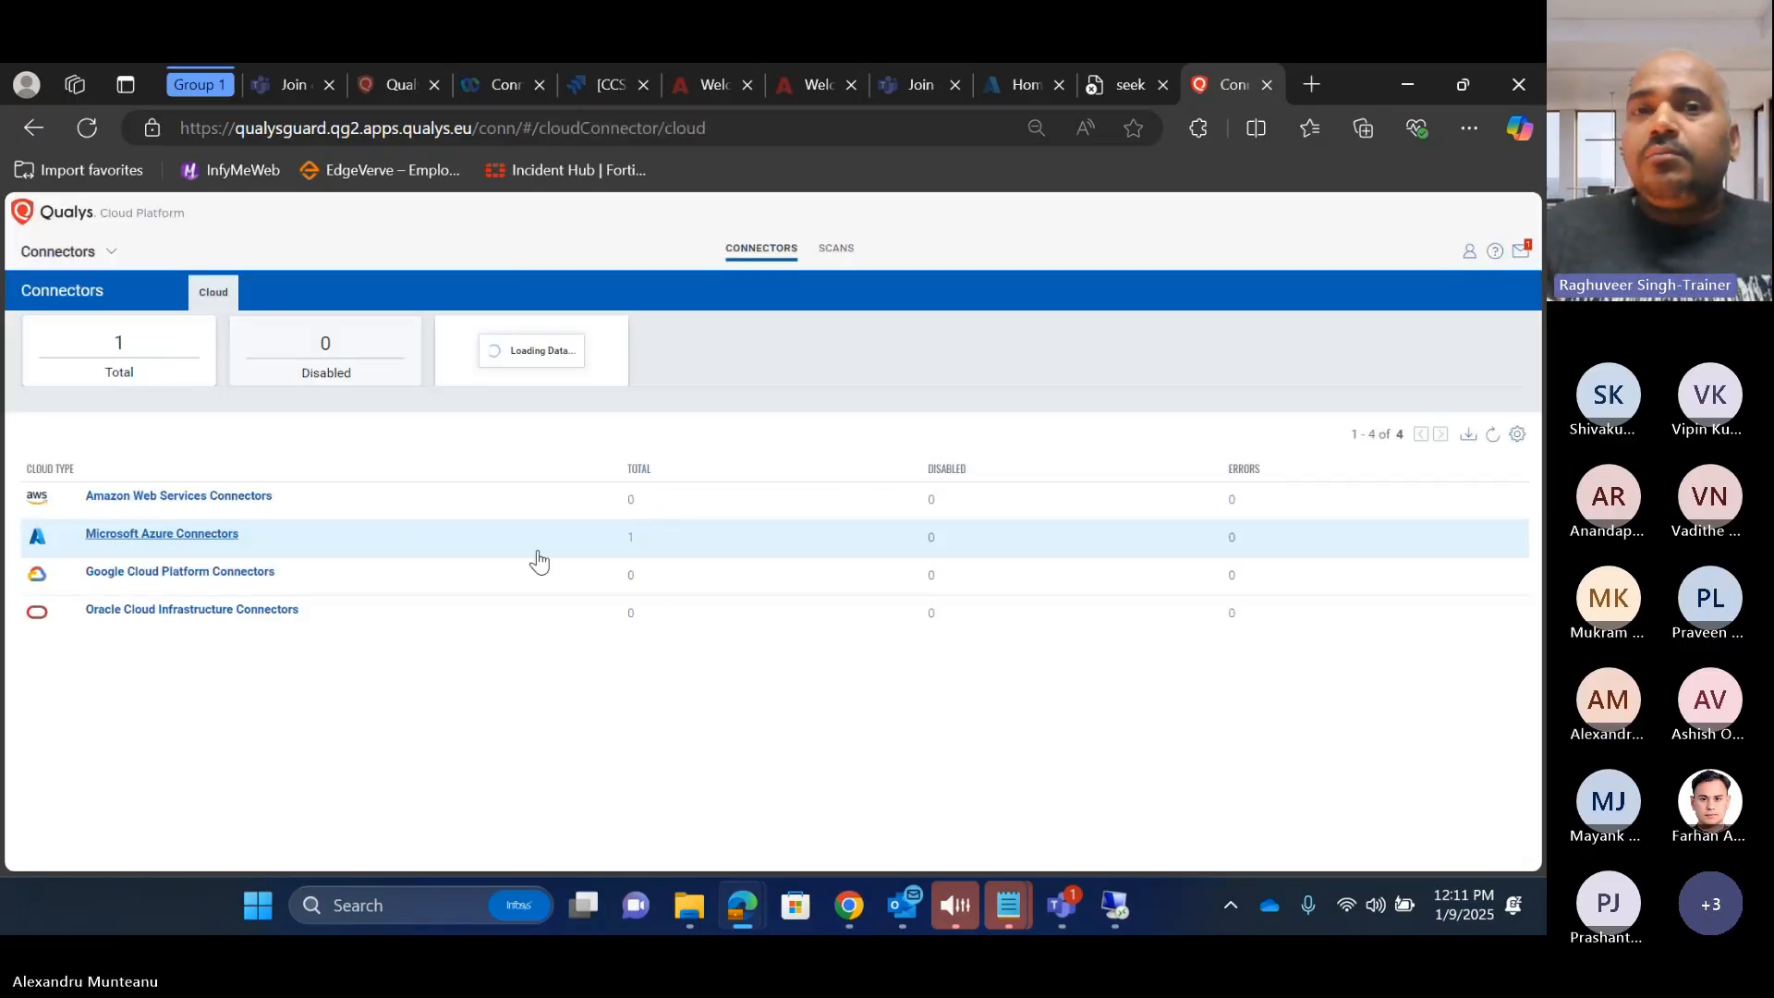
pyautogui.click(176, 540)
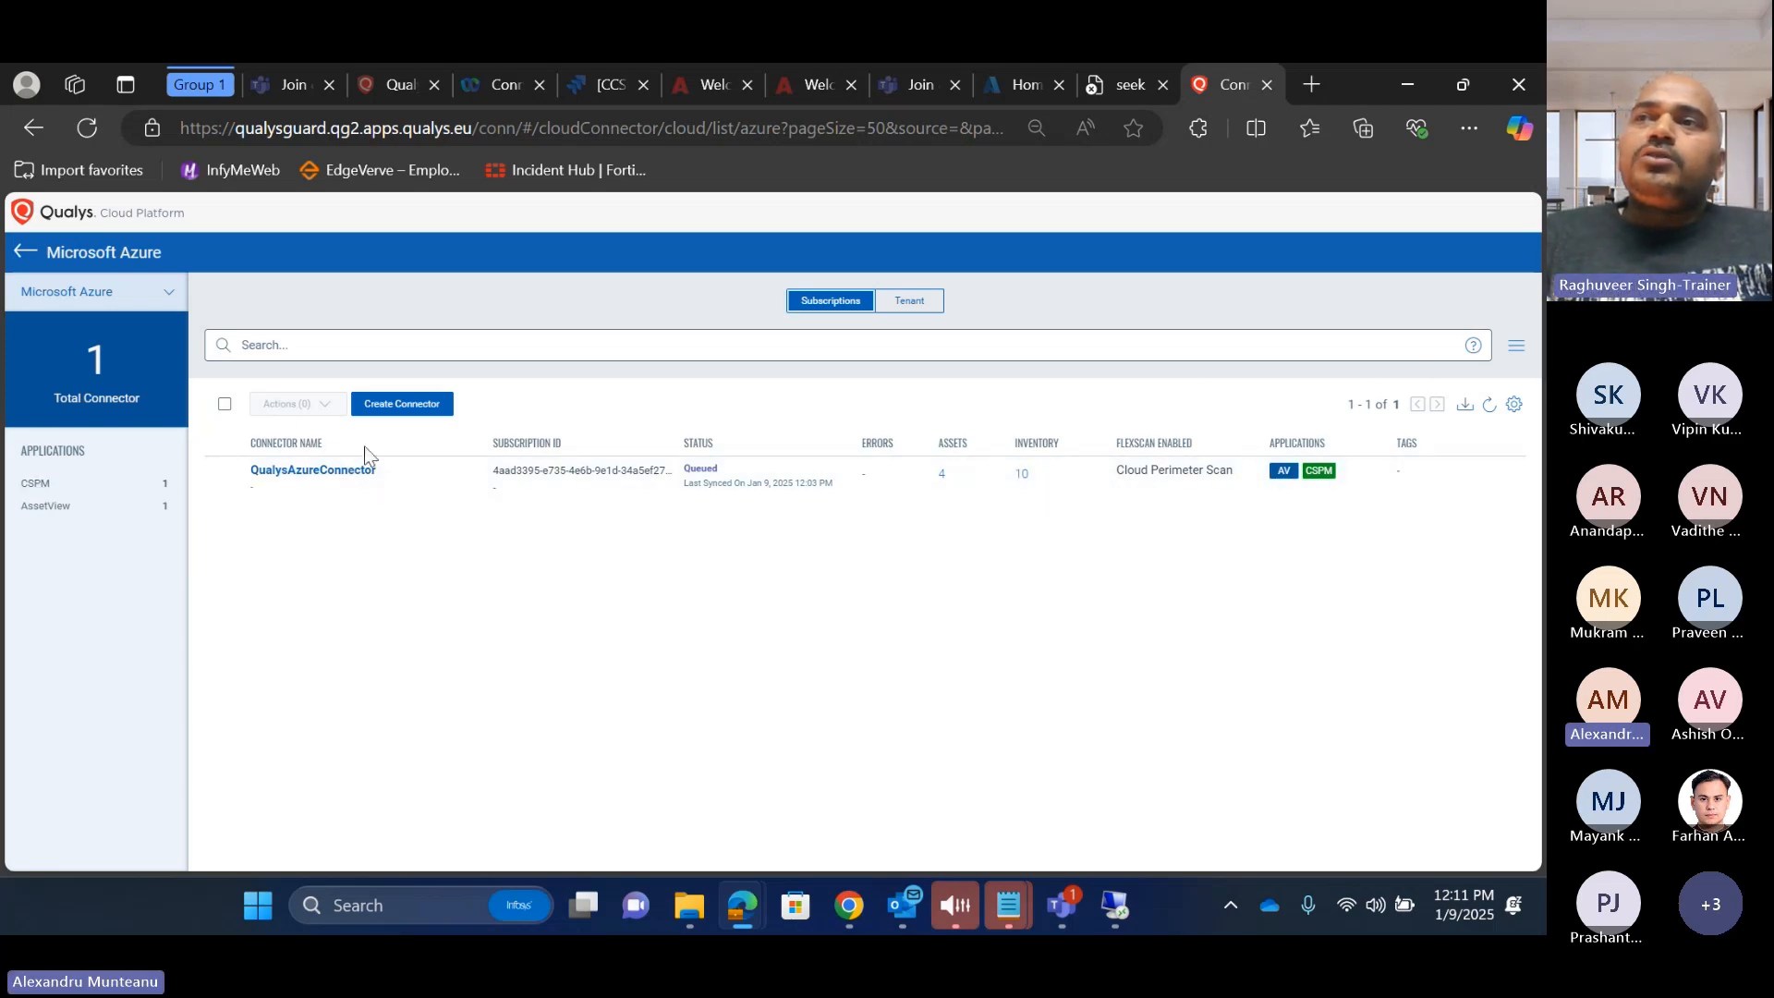
# Step: Start a new Microsoft Azure connector named with its owner's short first name plus "_Conn2" and continue to the authentication details
pyautogui.click(412, 407)
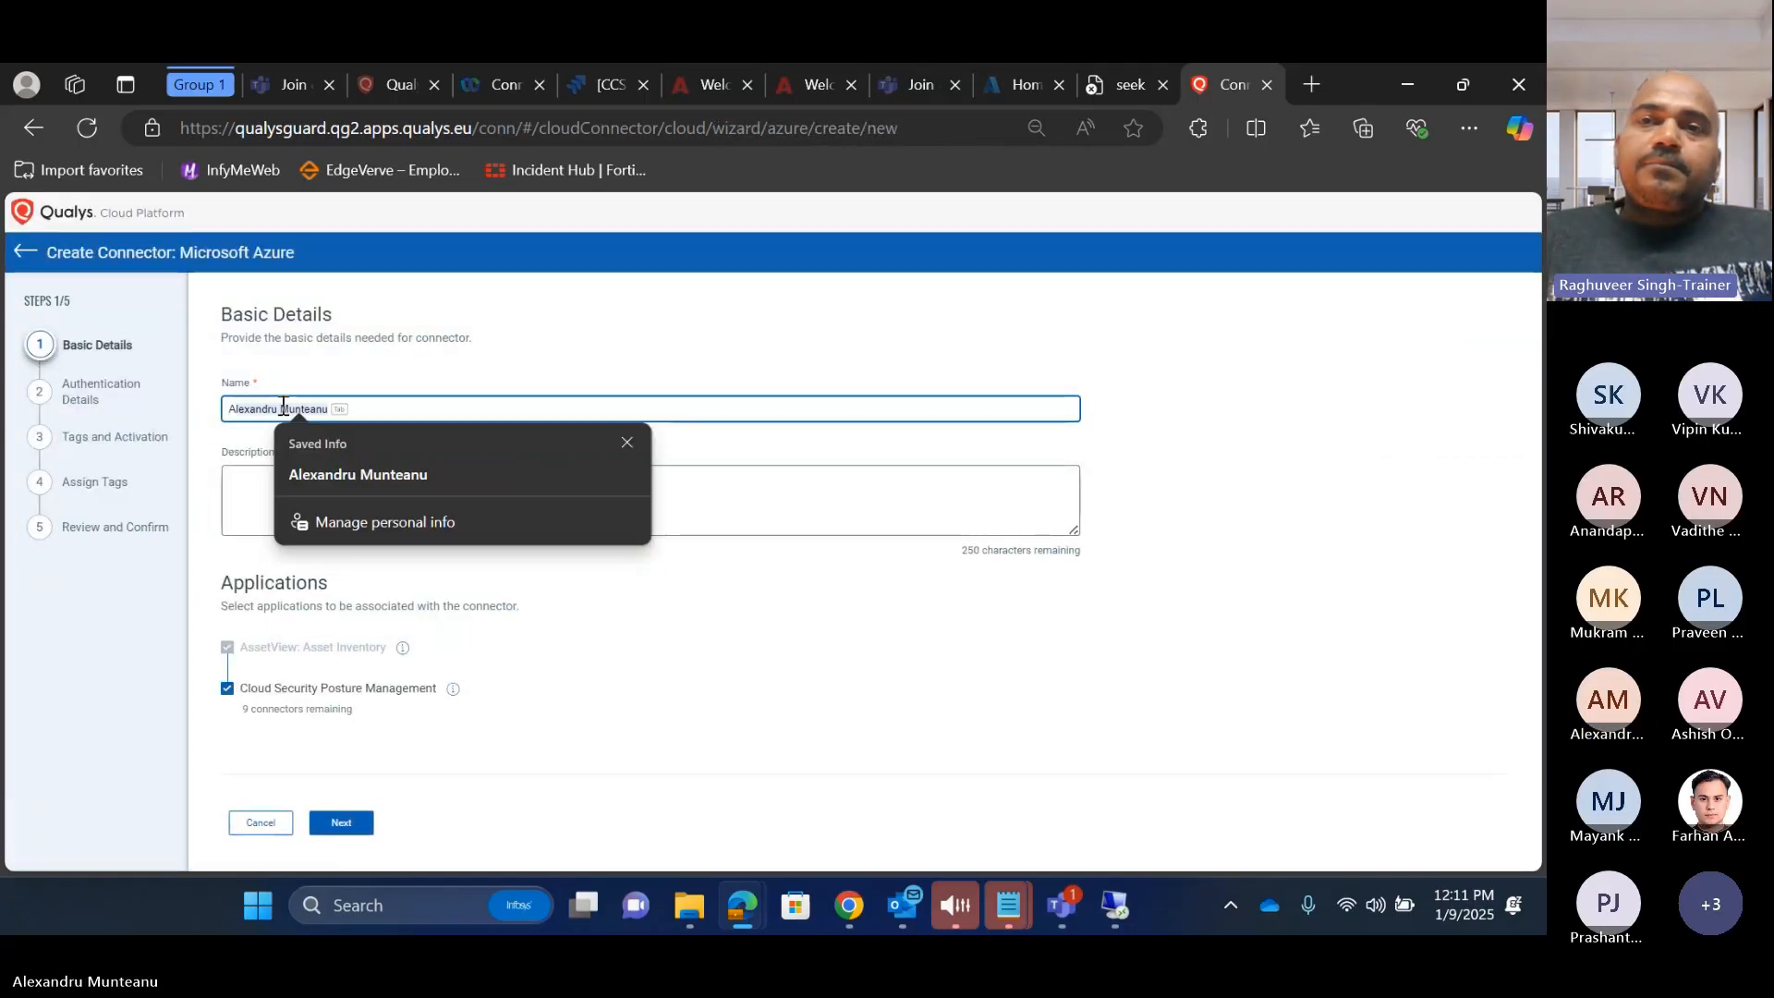
pyautogui.write('_Con2')
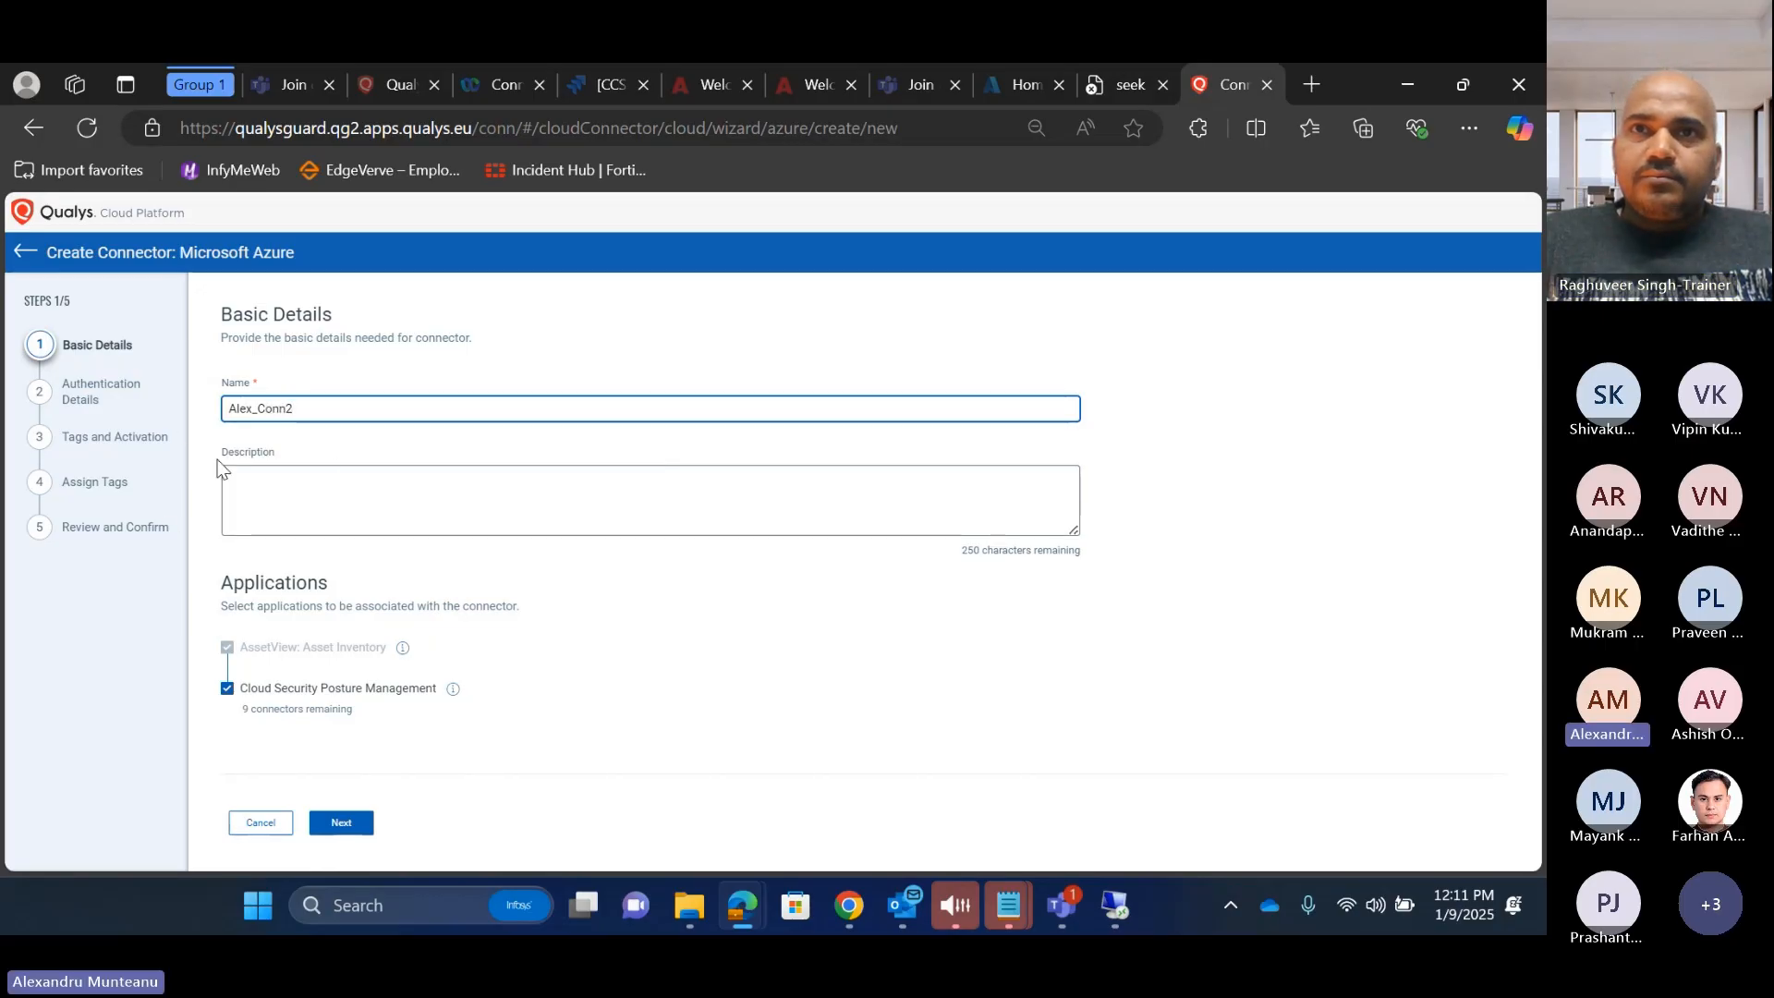
pyautogui.click(340, 828)
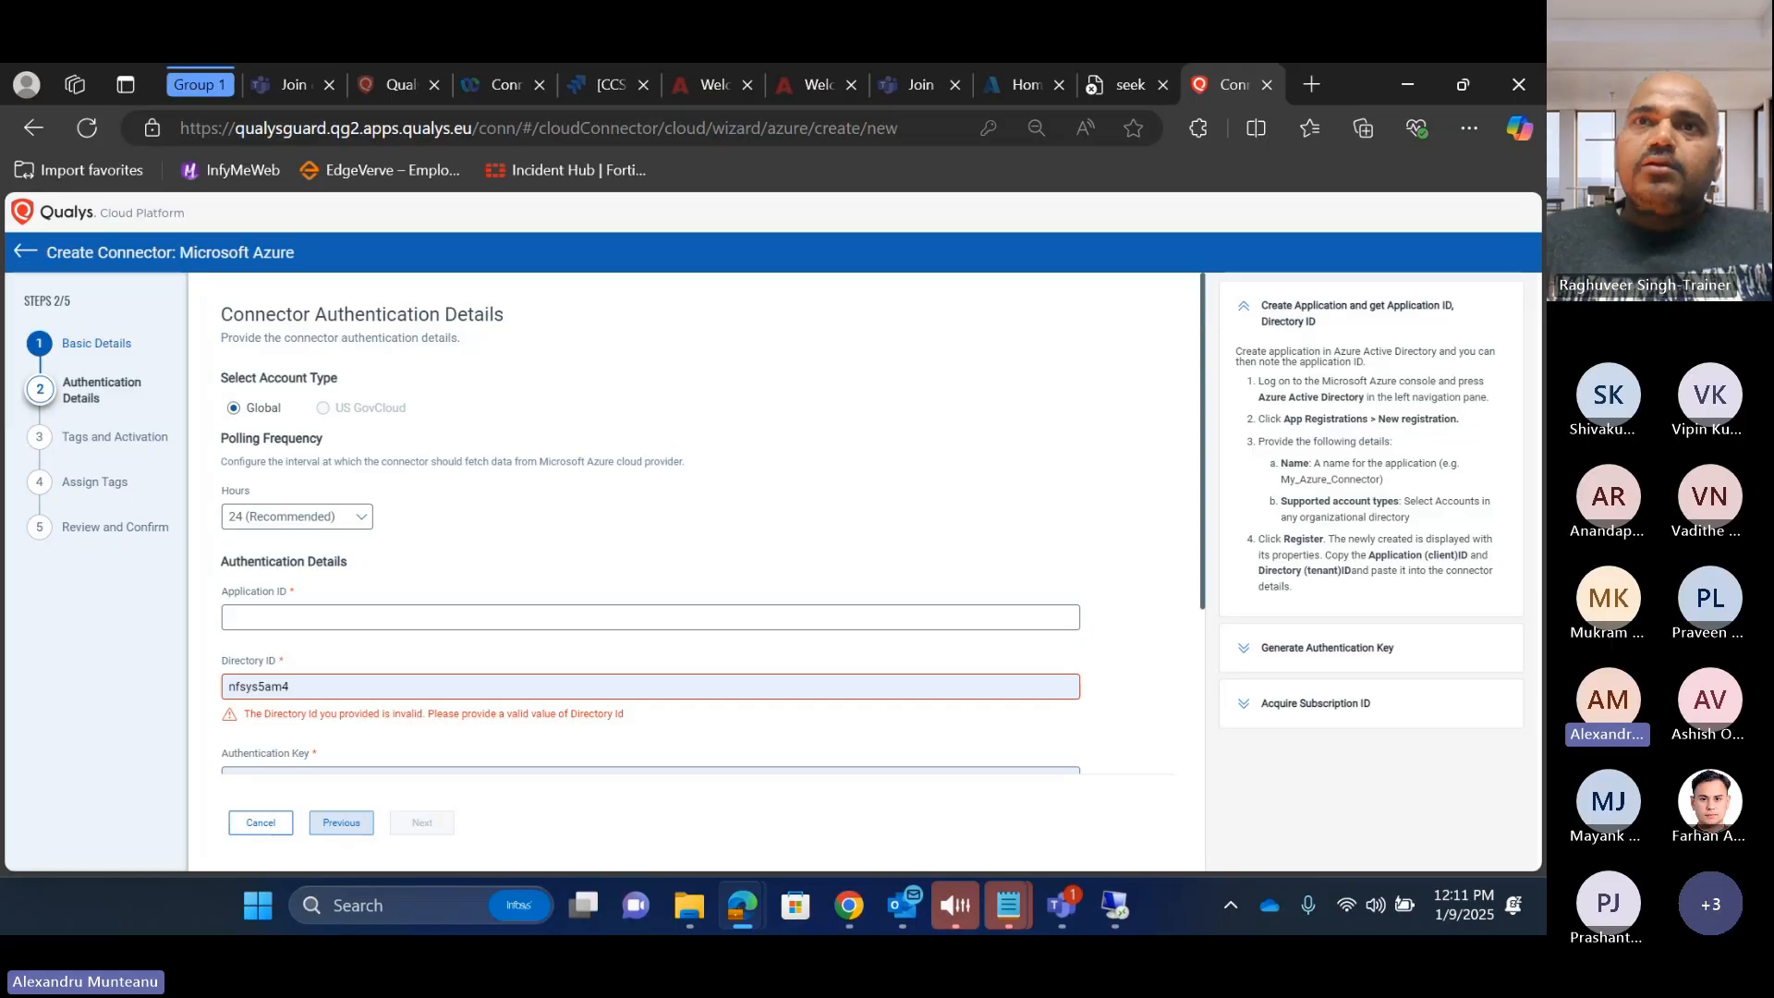
# Step: Set the new connector's polling frequency to 1 hour
pyautogui.hotkey('alt', 'Tab')
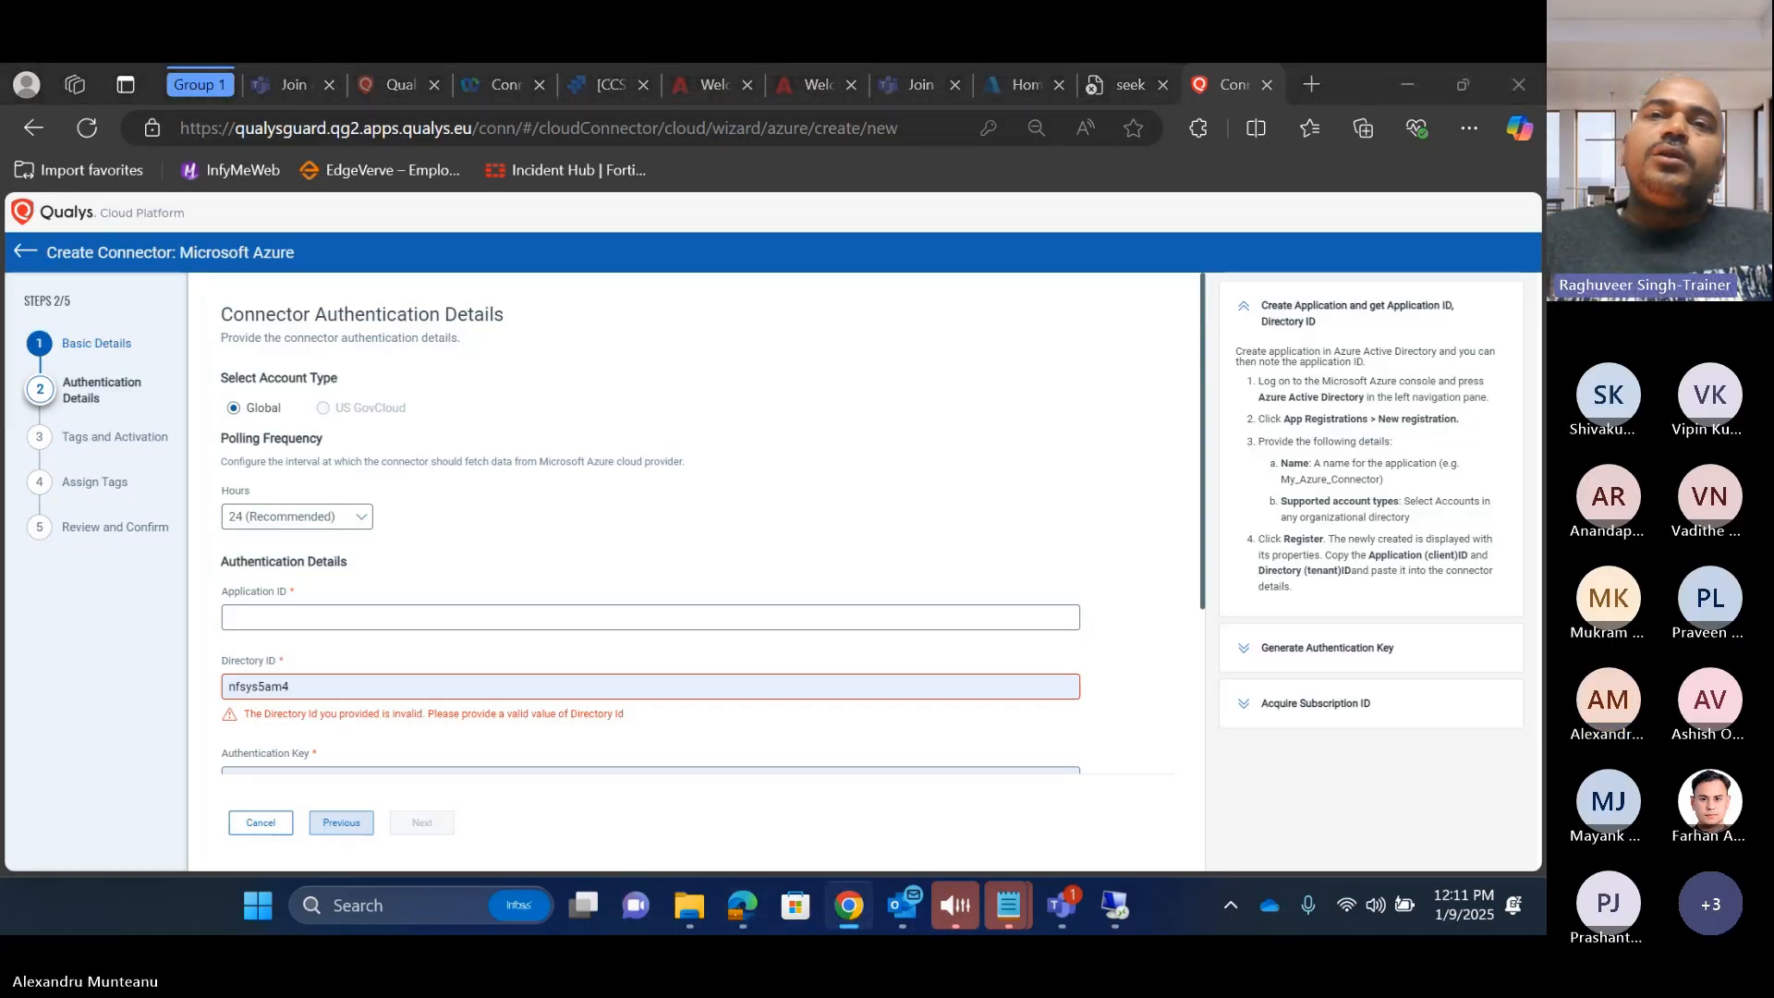
pyautogui.click(348, 516)
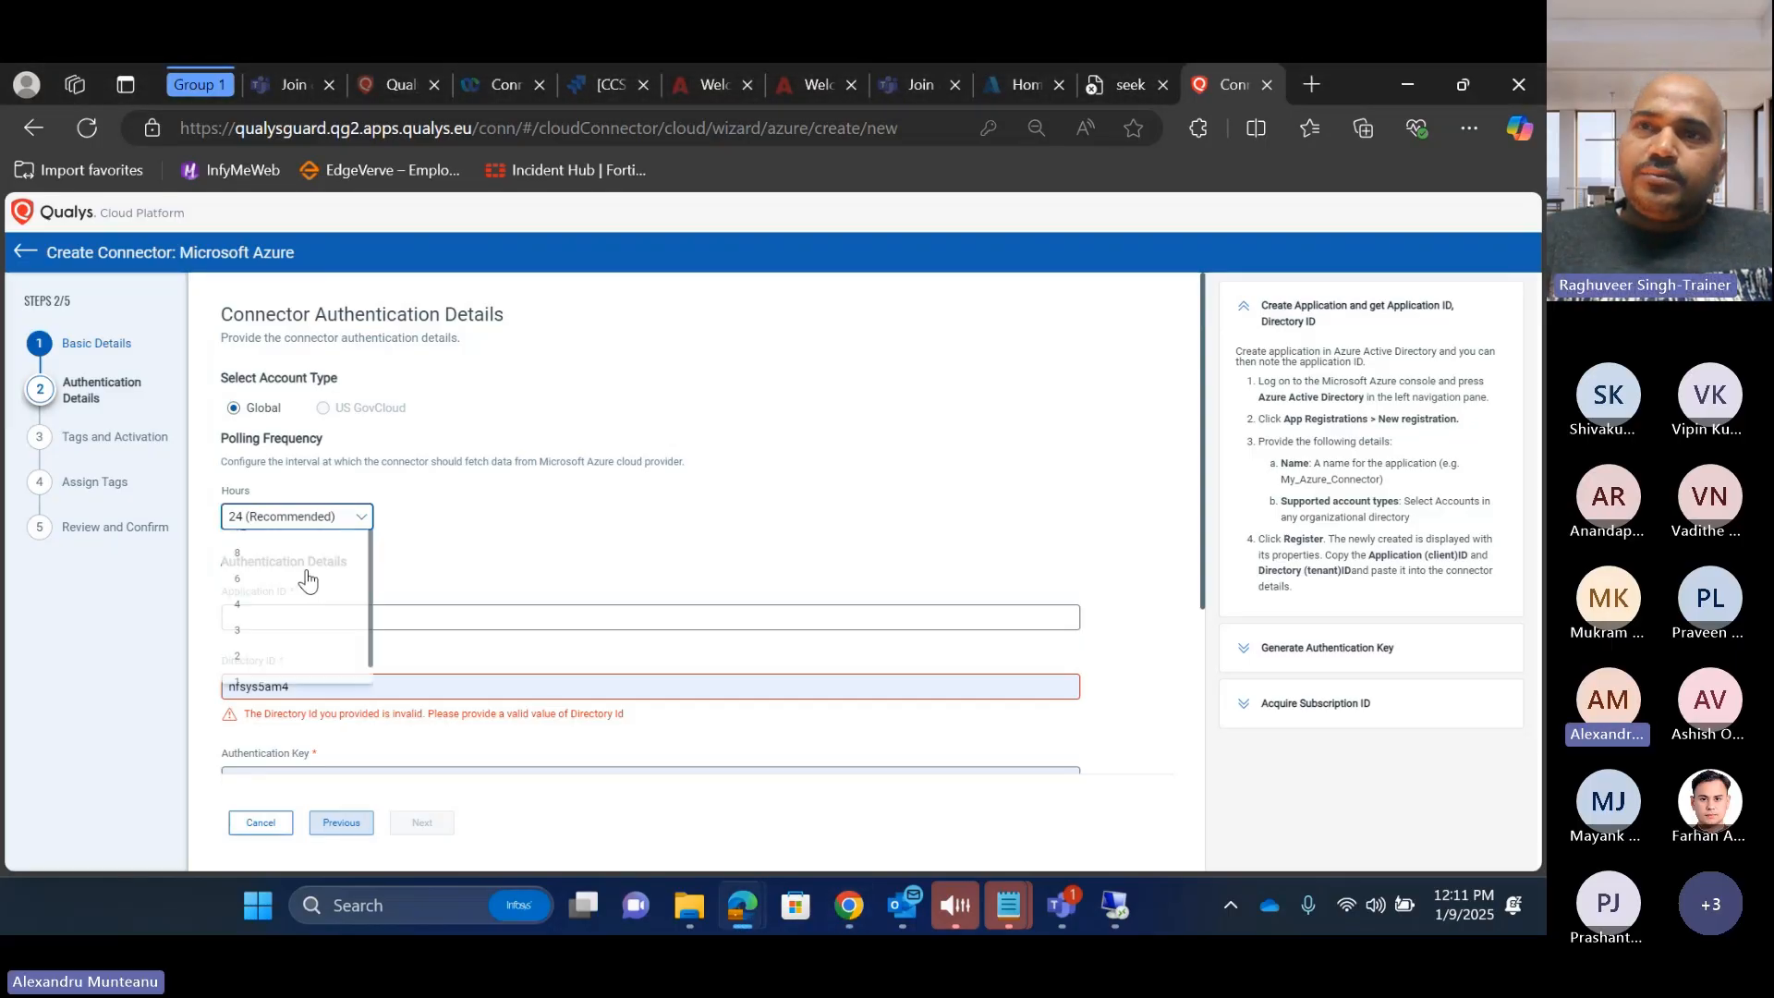
pyautogui.click(259, 730)
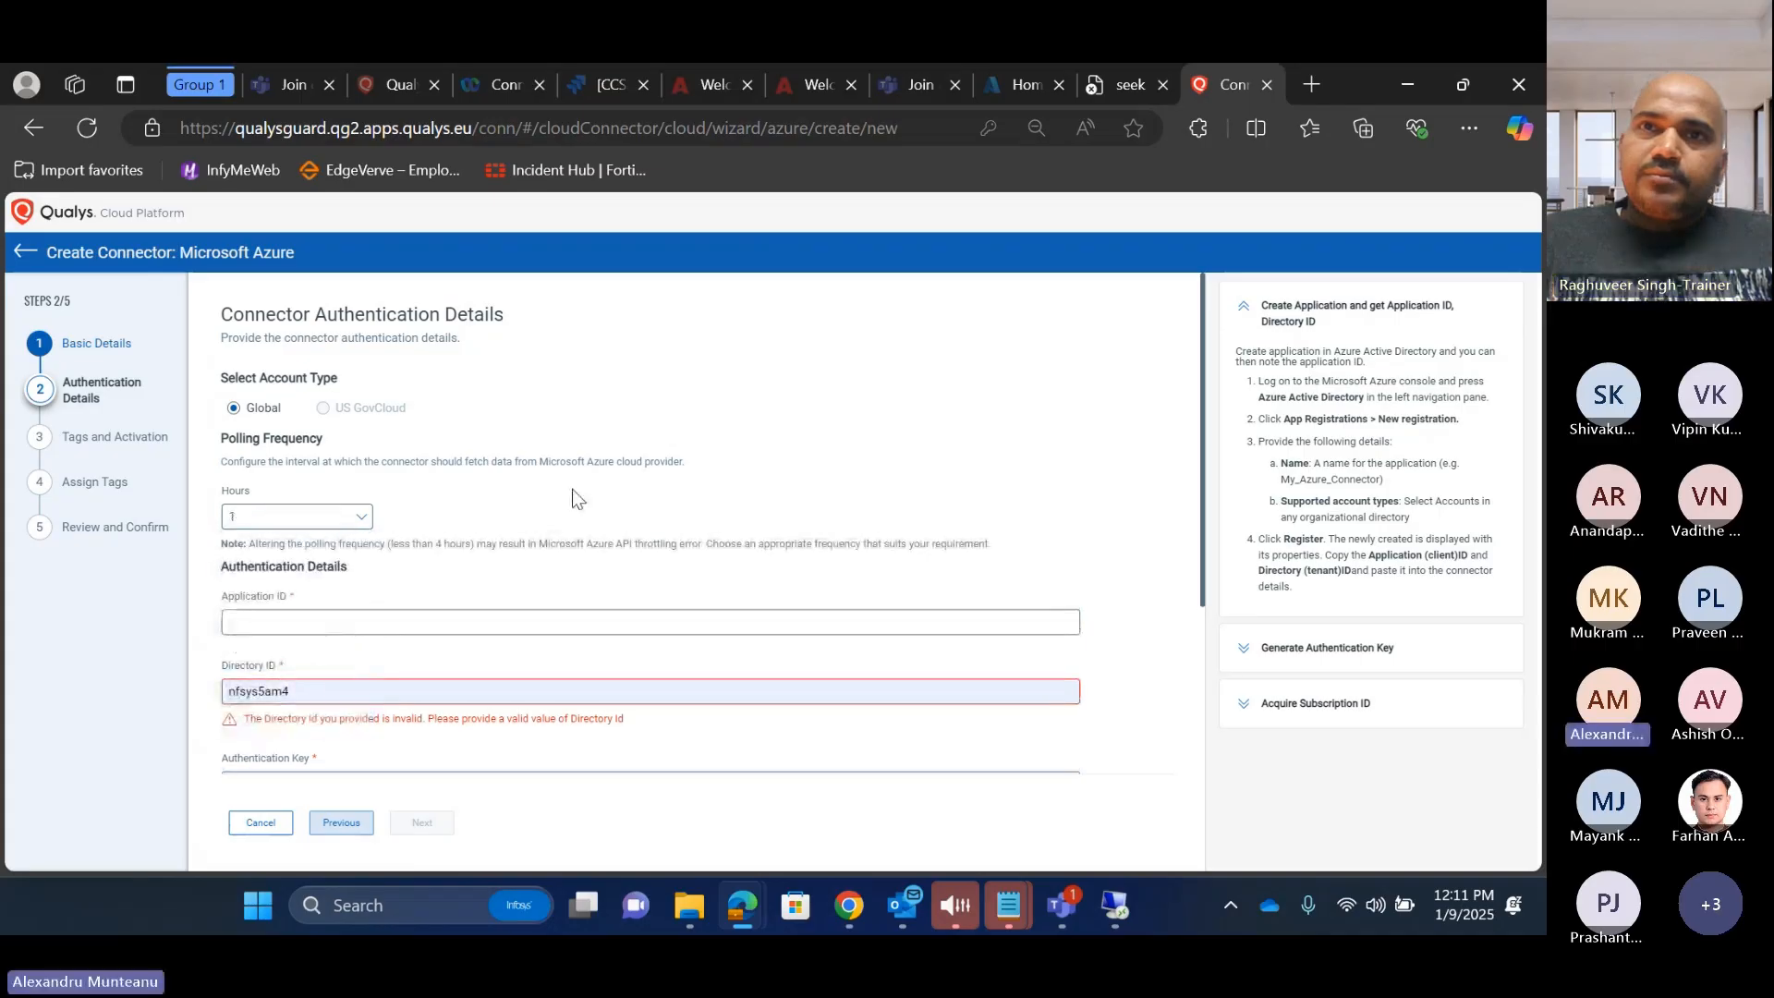
# Step: Fill in the connector's Azure application ID and replace the prefilled directory ID with the Azure tenant's ID
pyautogui.hotkey('alt', 'Tab')
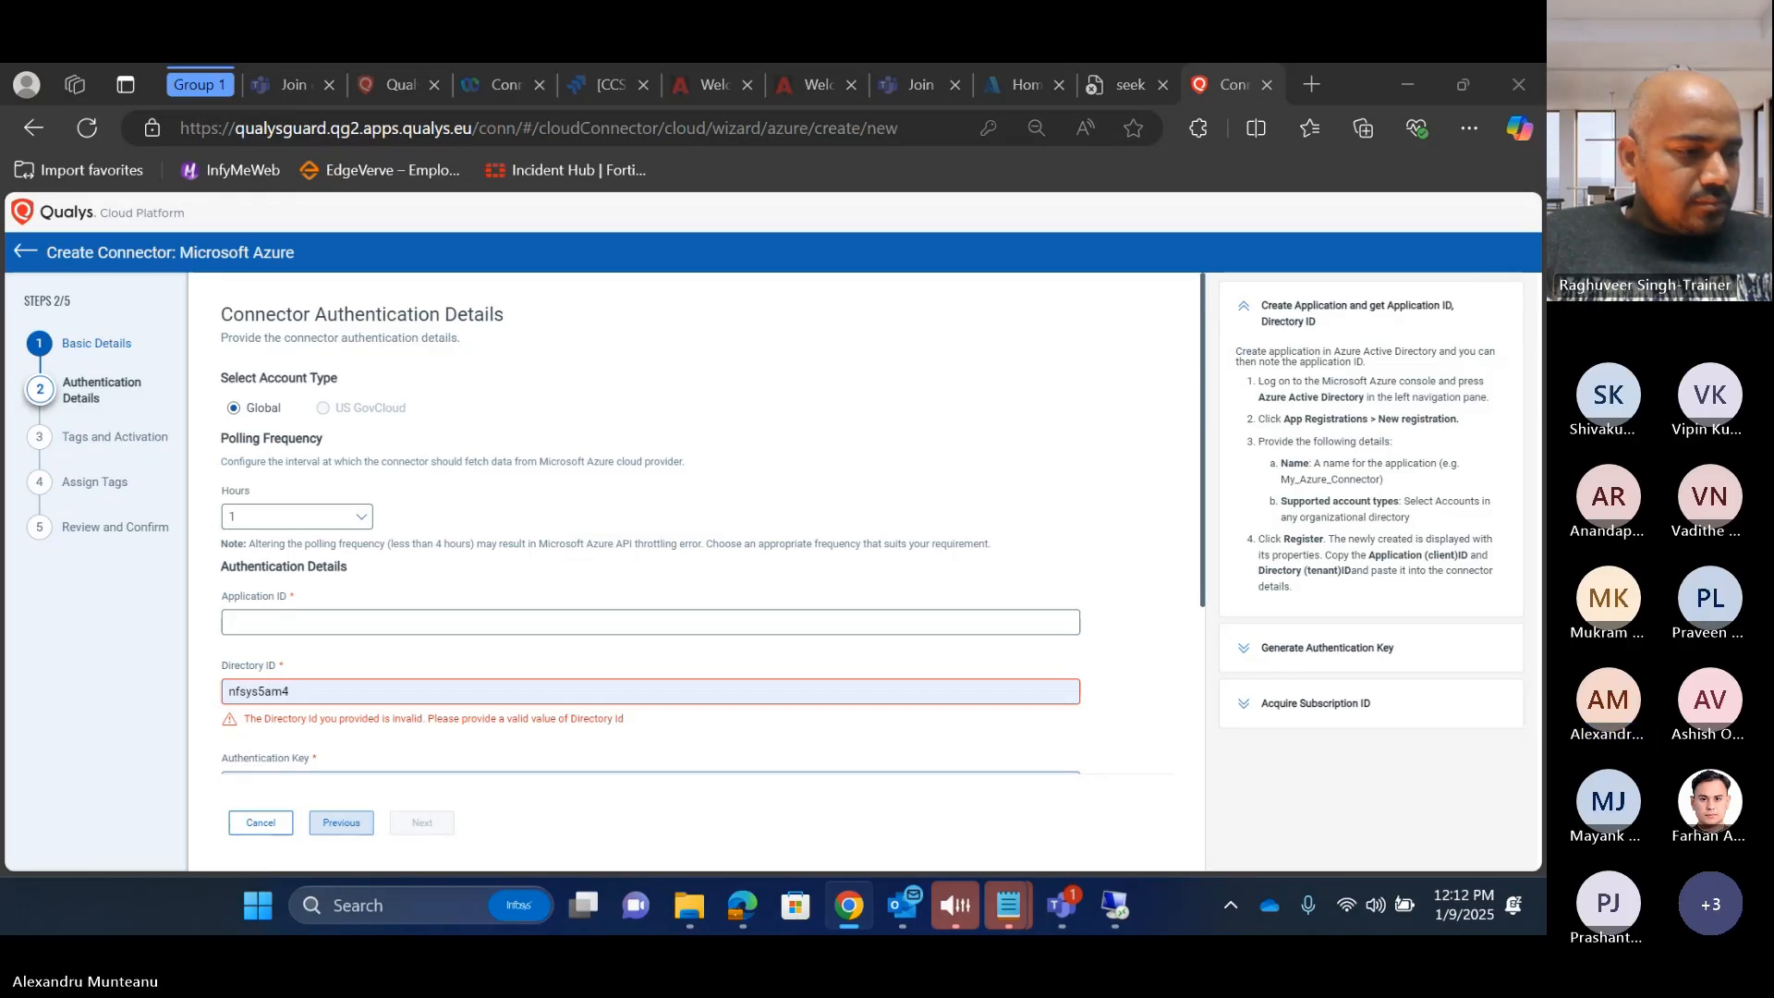
pyautogui.click(780, 622)
pyautogui.write('b8c7f97d-4055-4f32-8c67-659b0f3e37c8')
pyautogui.scroll(-3, 688, 634)
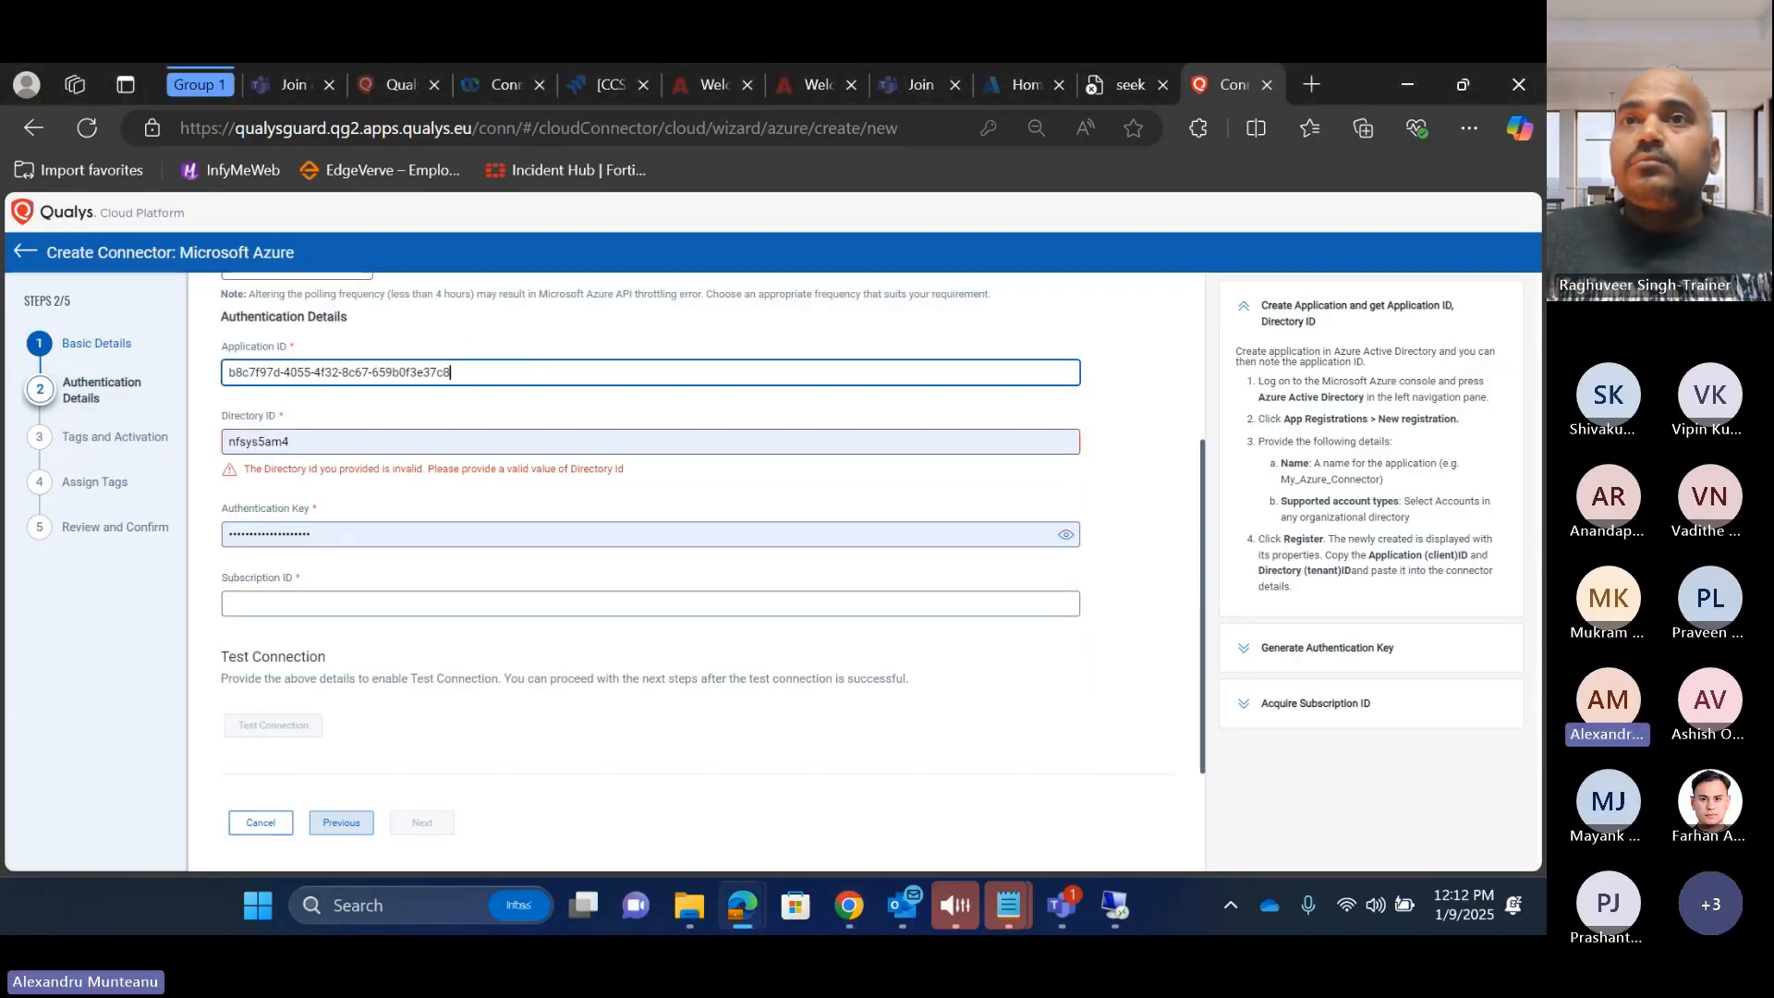
pyautogui.hotkey('alt', 'Tab')
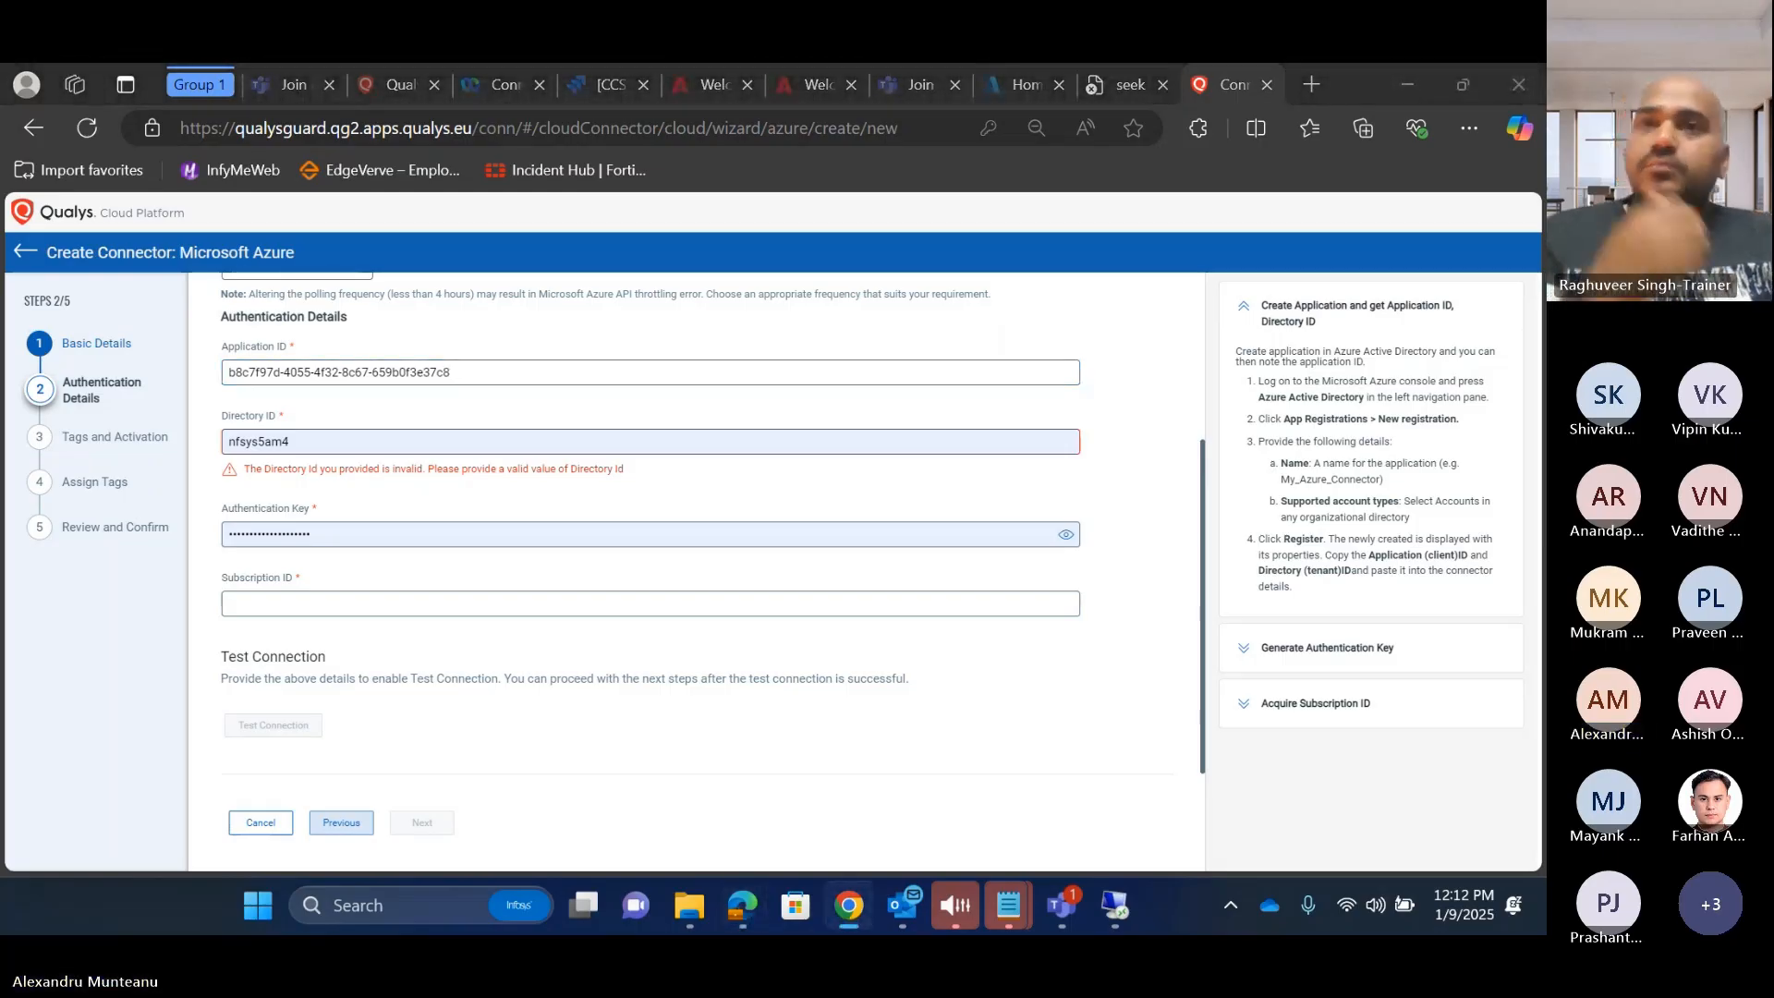
pyautogui.click(542, 442)
pyautogui.hotkey('ctrl', 'a')
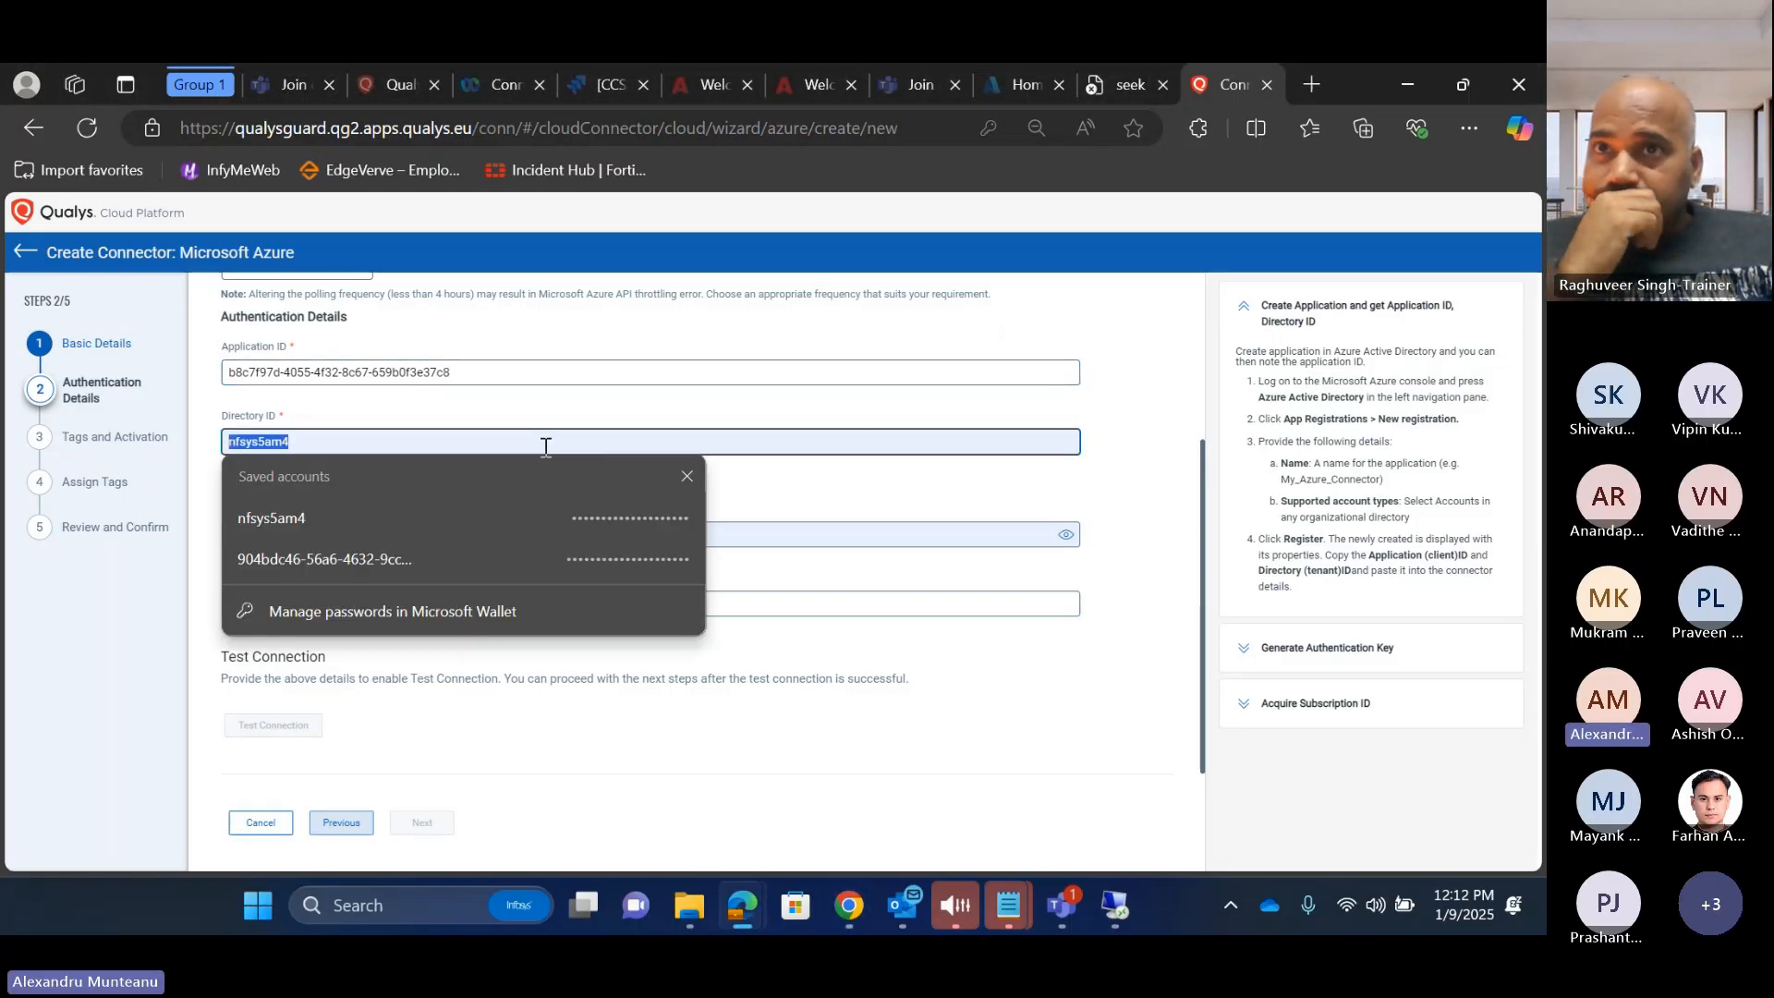
pyautogui.write('904bdc46-56a6-4632-9cc4-bff71f41a351')
pyautogui.click(526, 429)
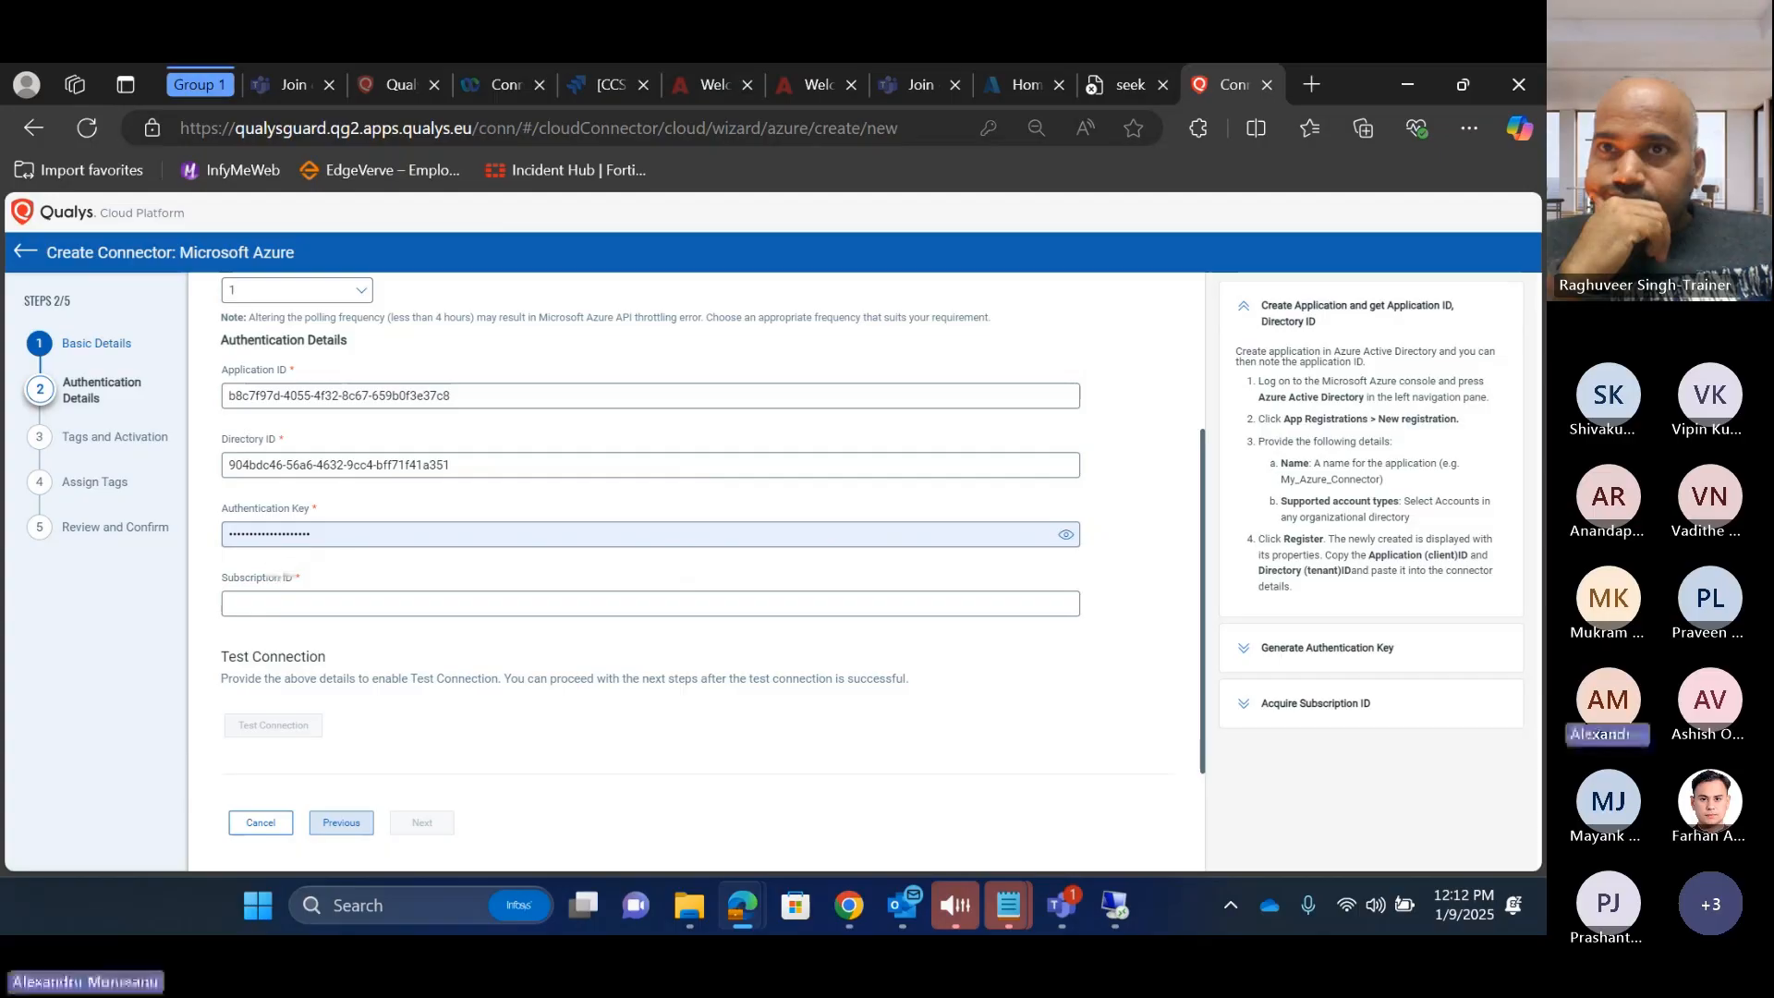
# Step: Paste the authentication key and the Azure subscription ID into the connector's authentication details
pyautogui.hotkey('alt', 'Tab')
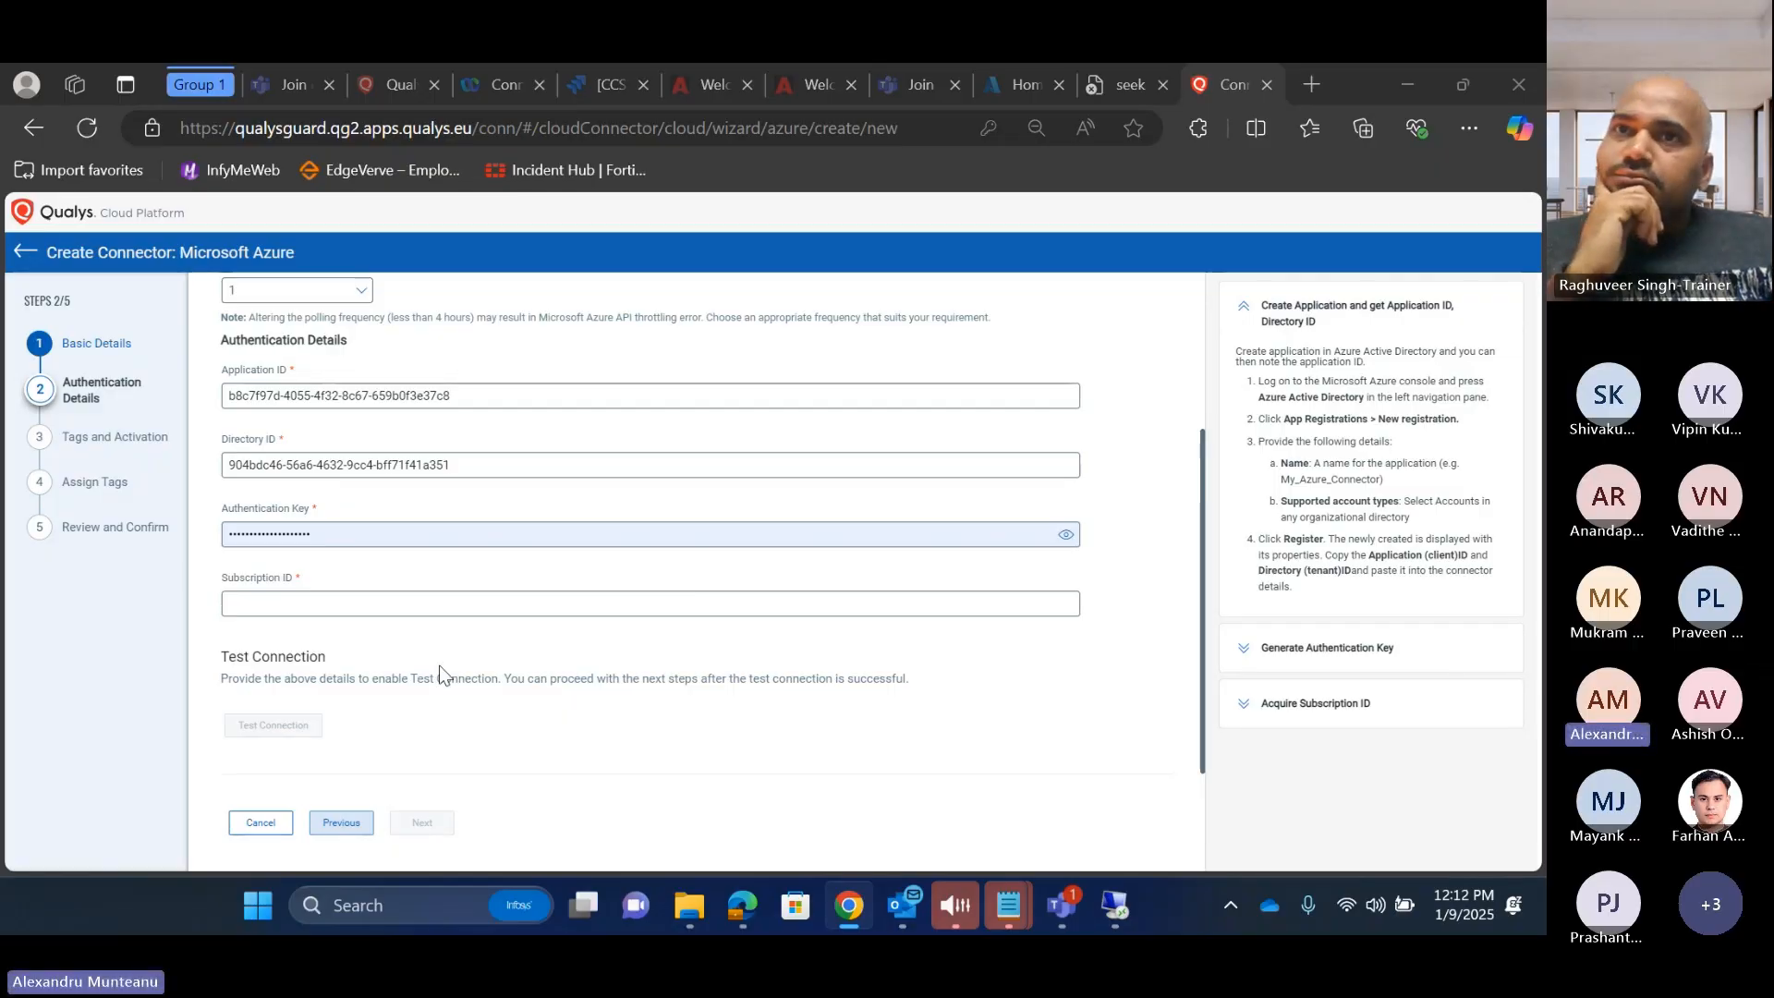
pyautogui.click(549, 536)
pyautogui.hotkey('ctrl', 'v')
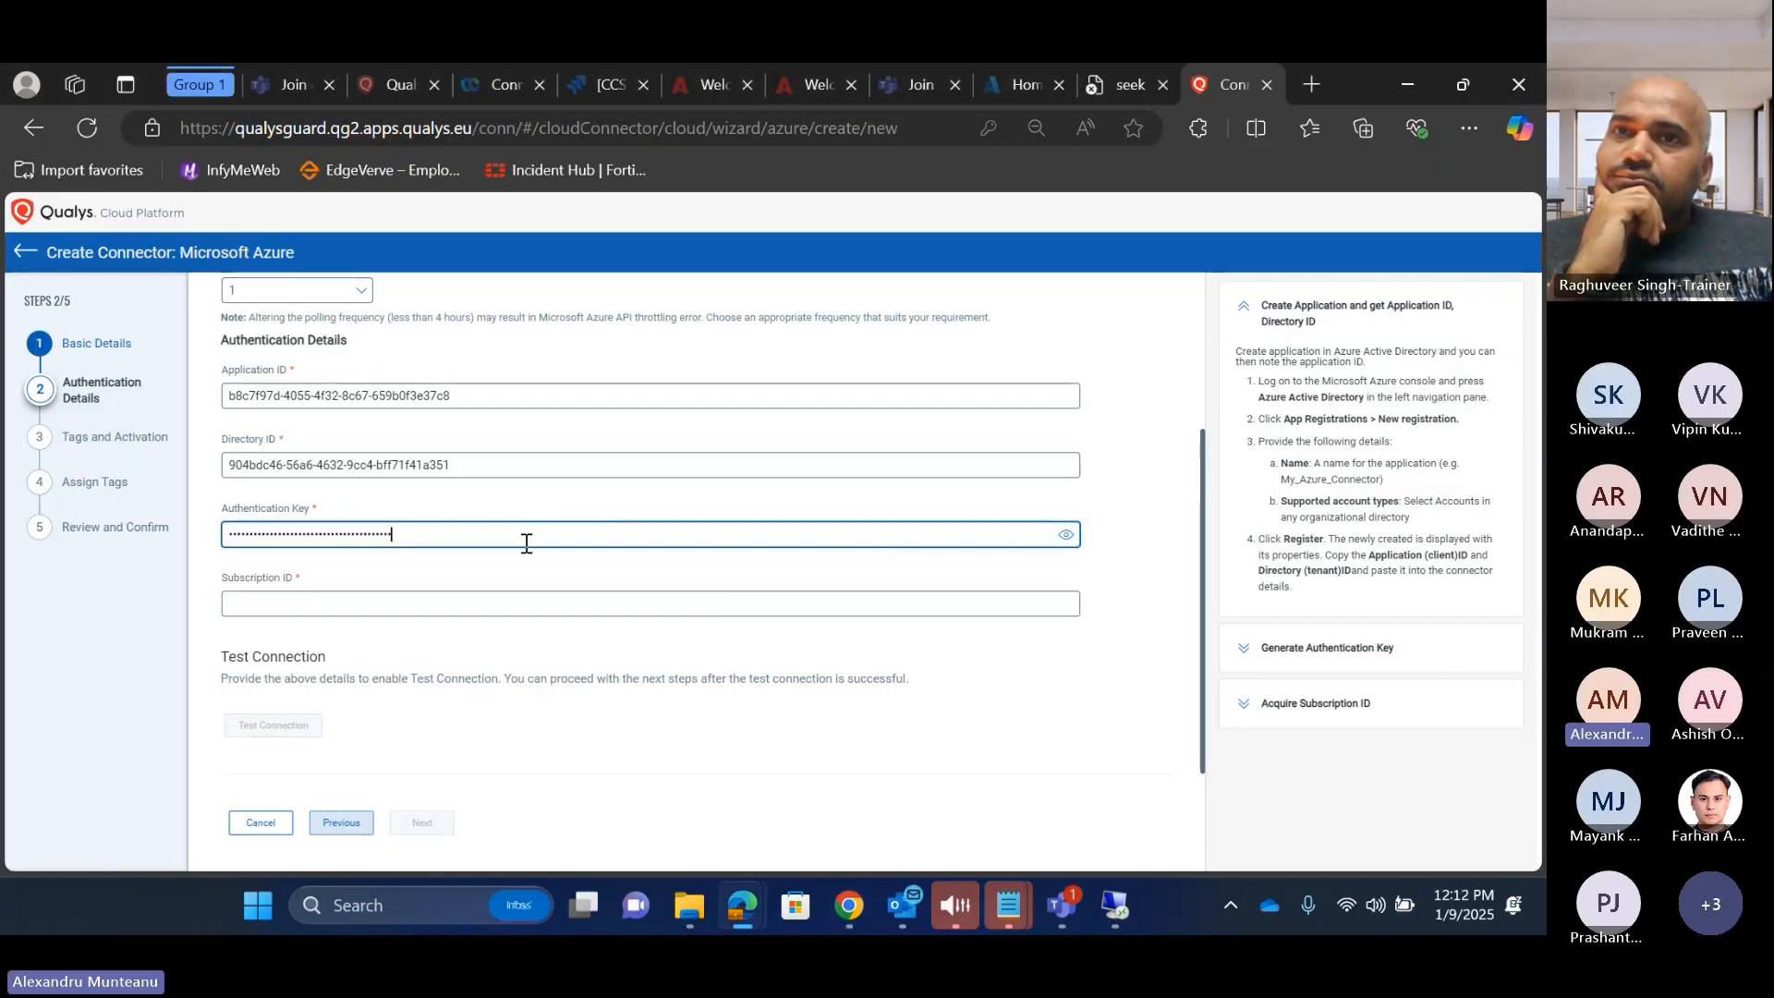
pyautogui.click(267, 610)
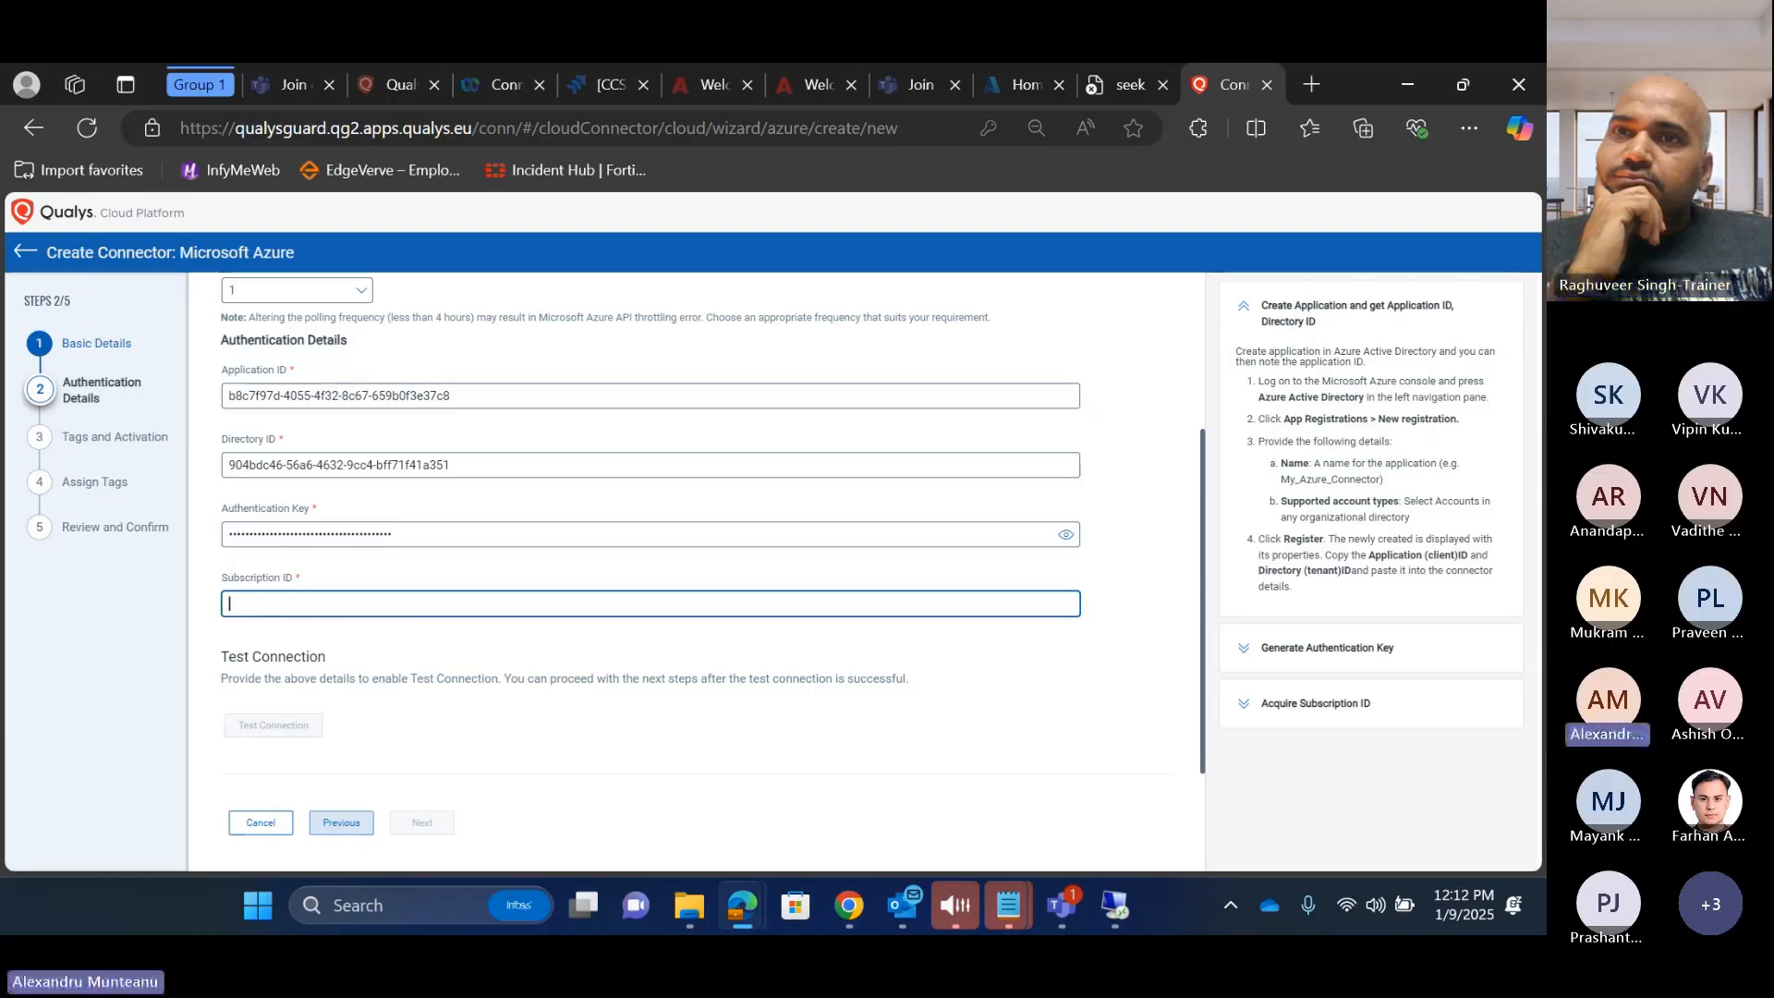
pyautogui.hotkey('alt', 'Tab')
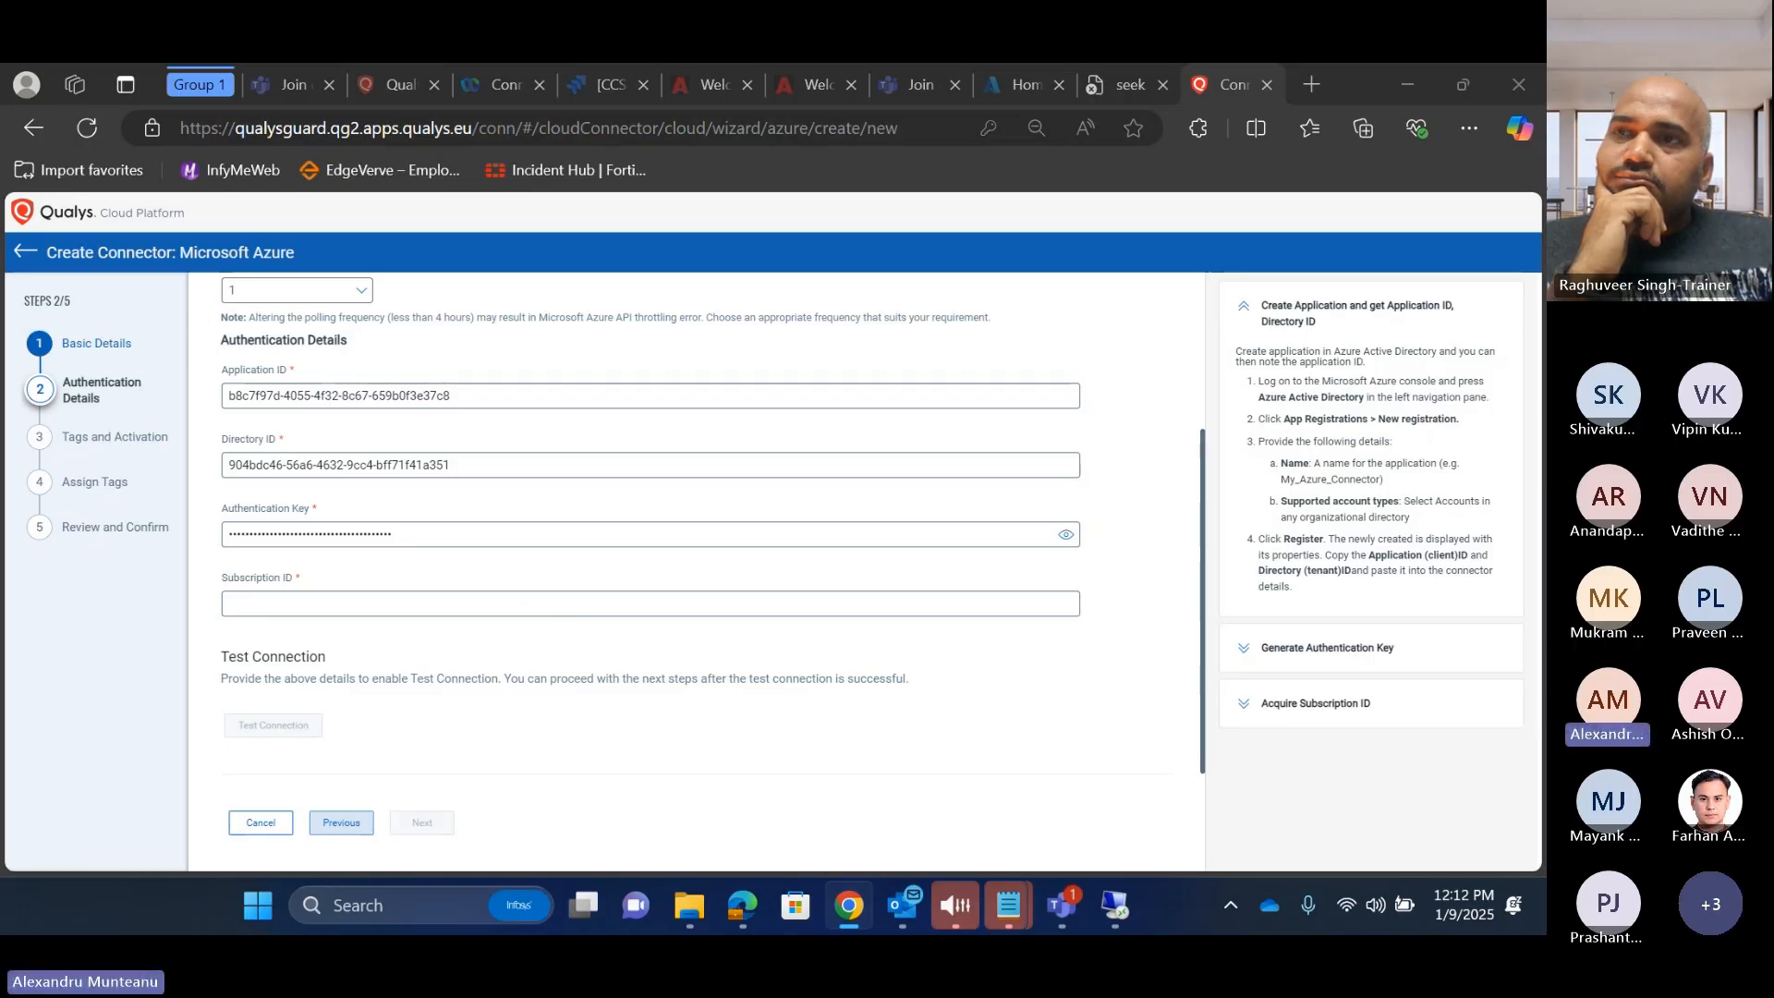
pyautogui.click(326, 604)
pyautogui.hotkey('ctrl', 'v')
# Step: Test the Azure connection, repeat the test, and continue to the asset tags and activation settings without updating the browser's saved password
pyautogui.click(275, 726)
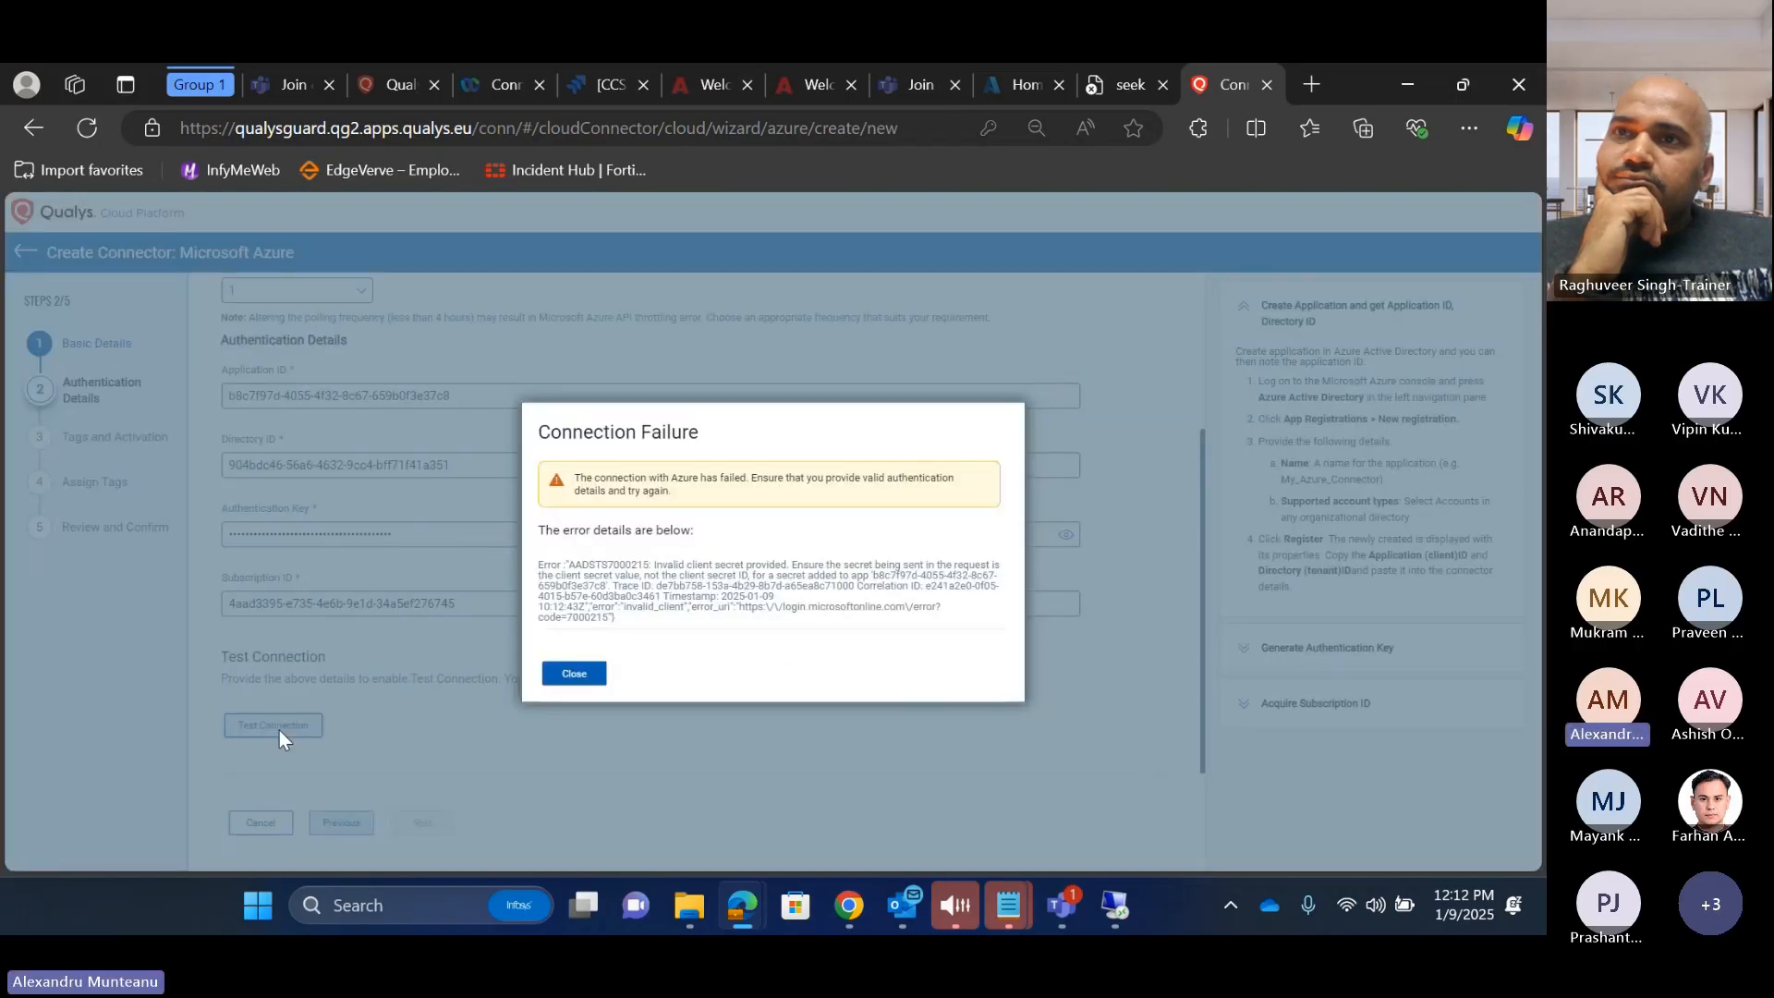
pyautogui.click(573, 673)
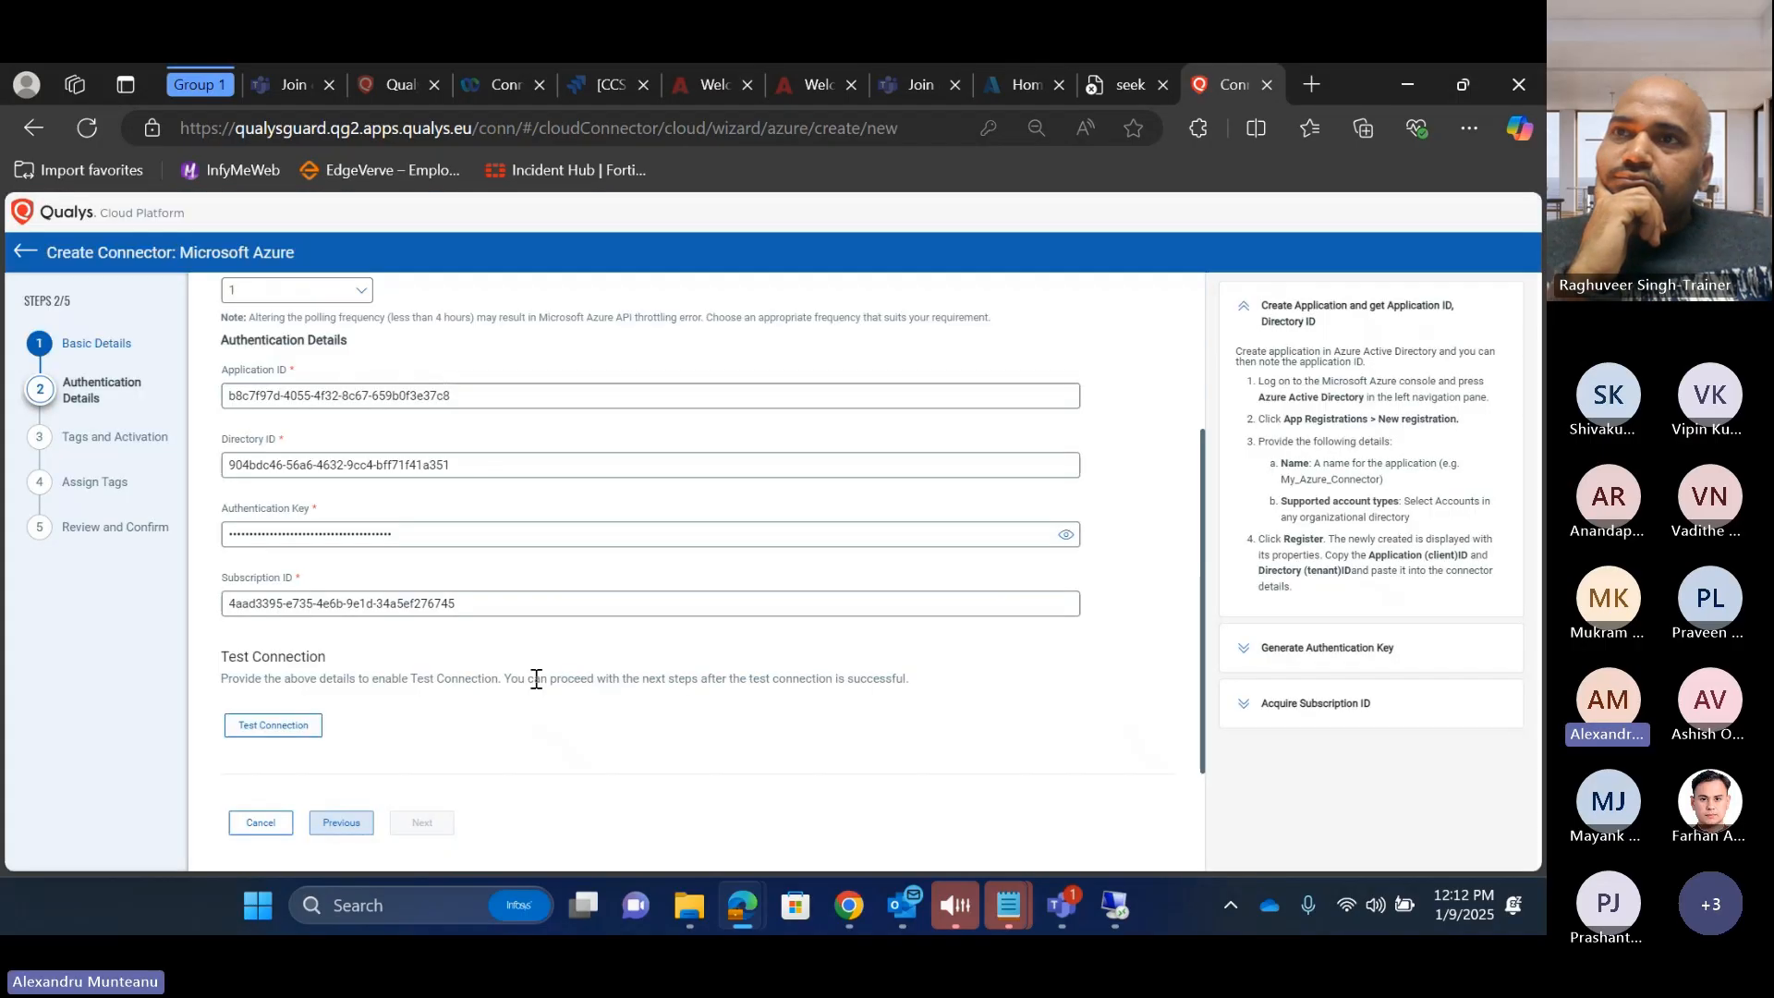
pyautogui.click(280, 730)
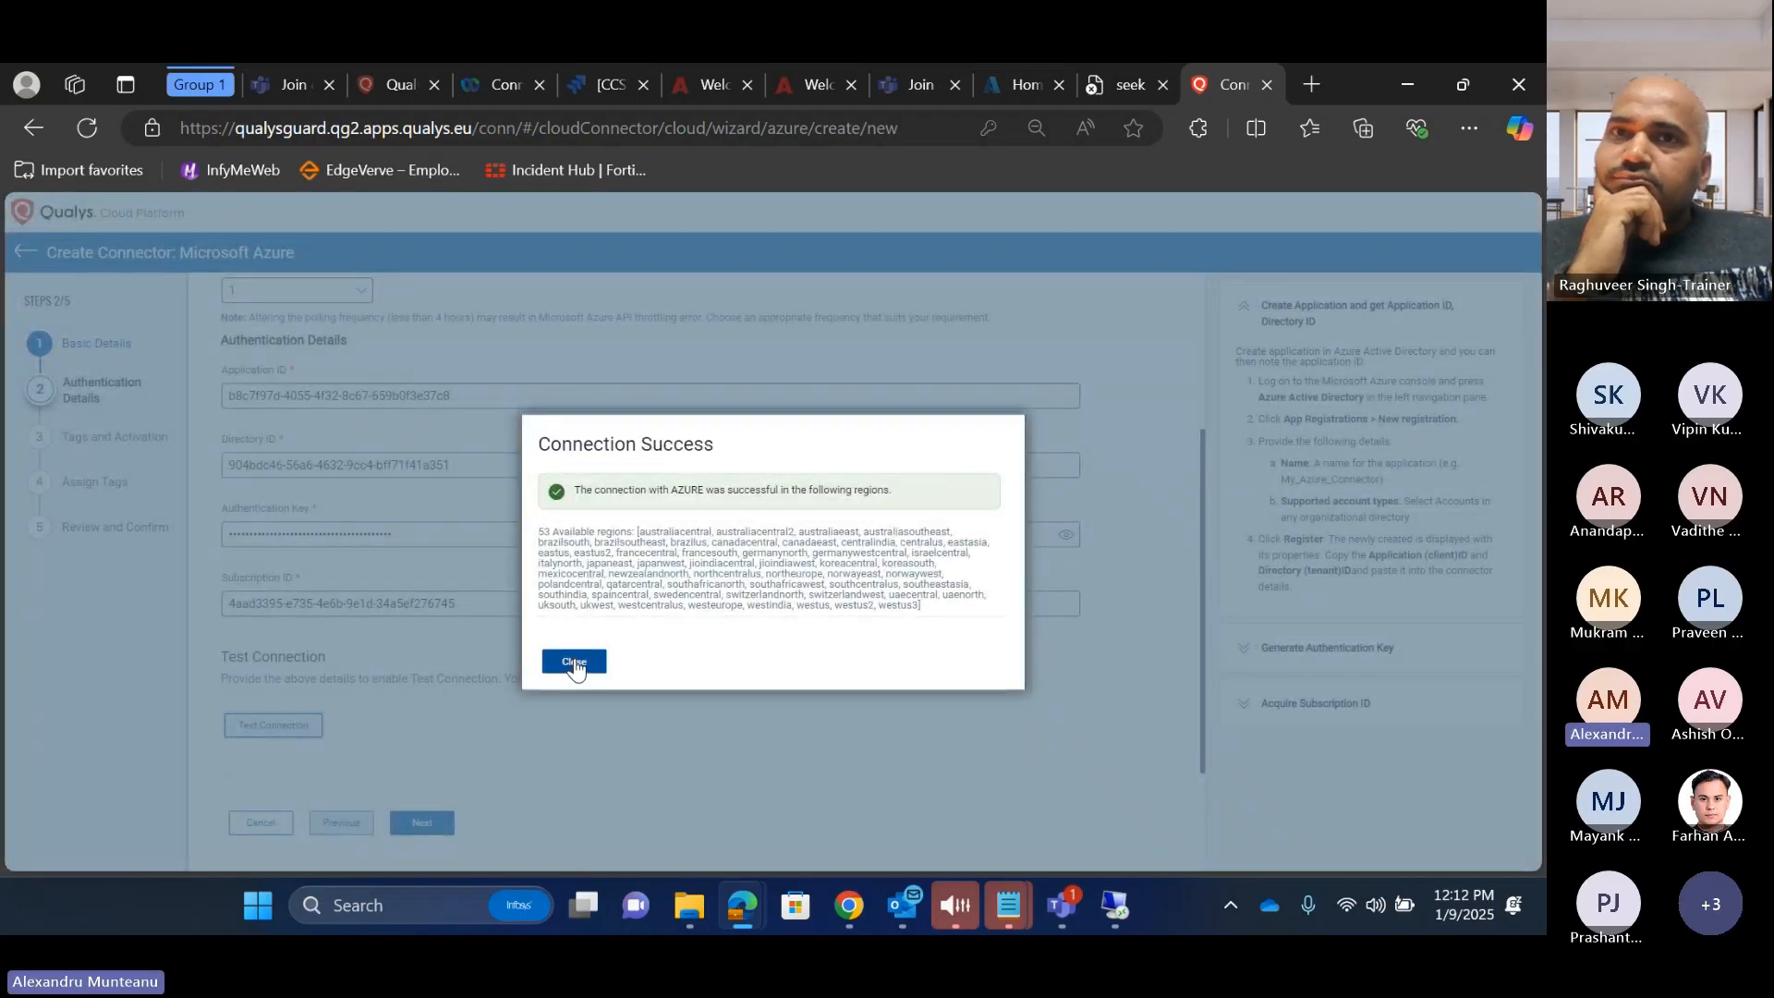
pyautogui.click(574, 663)
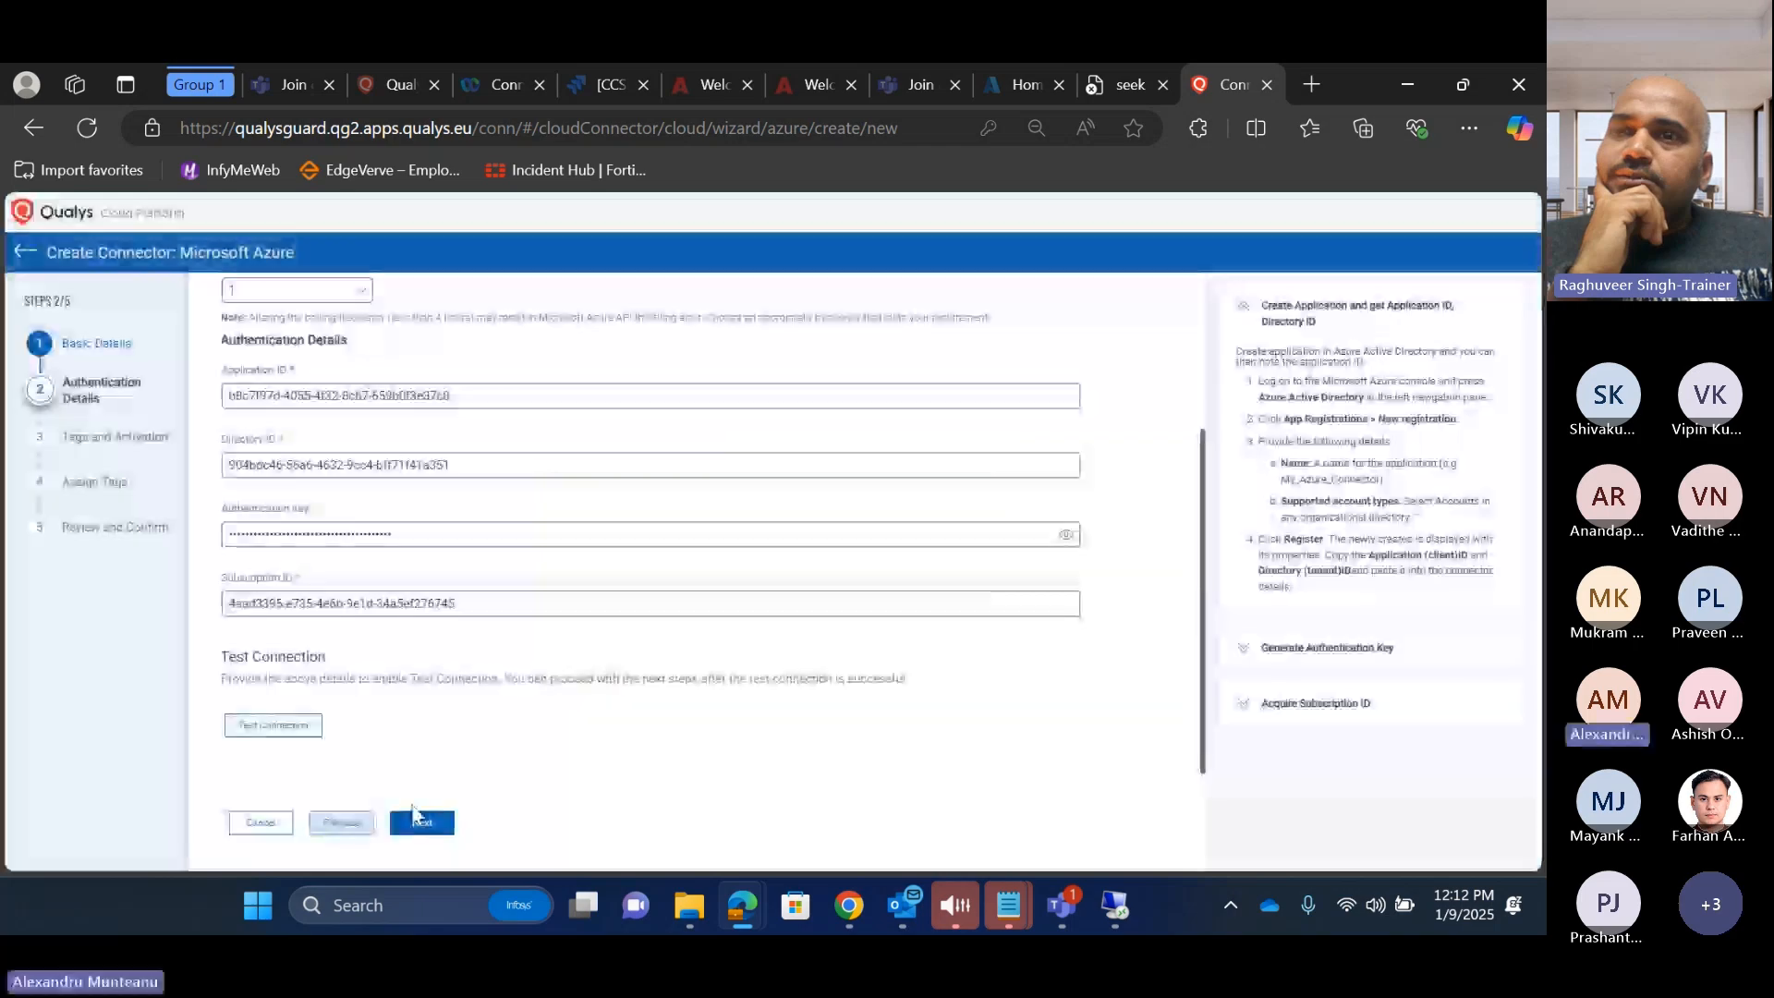
pyautogui.click(422, 822)
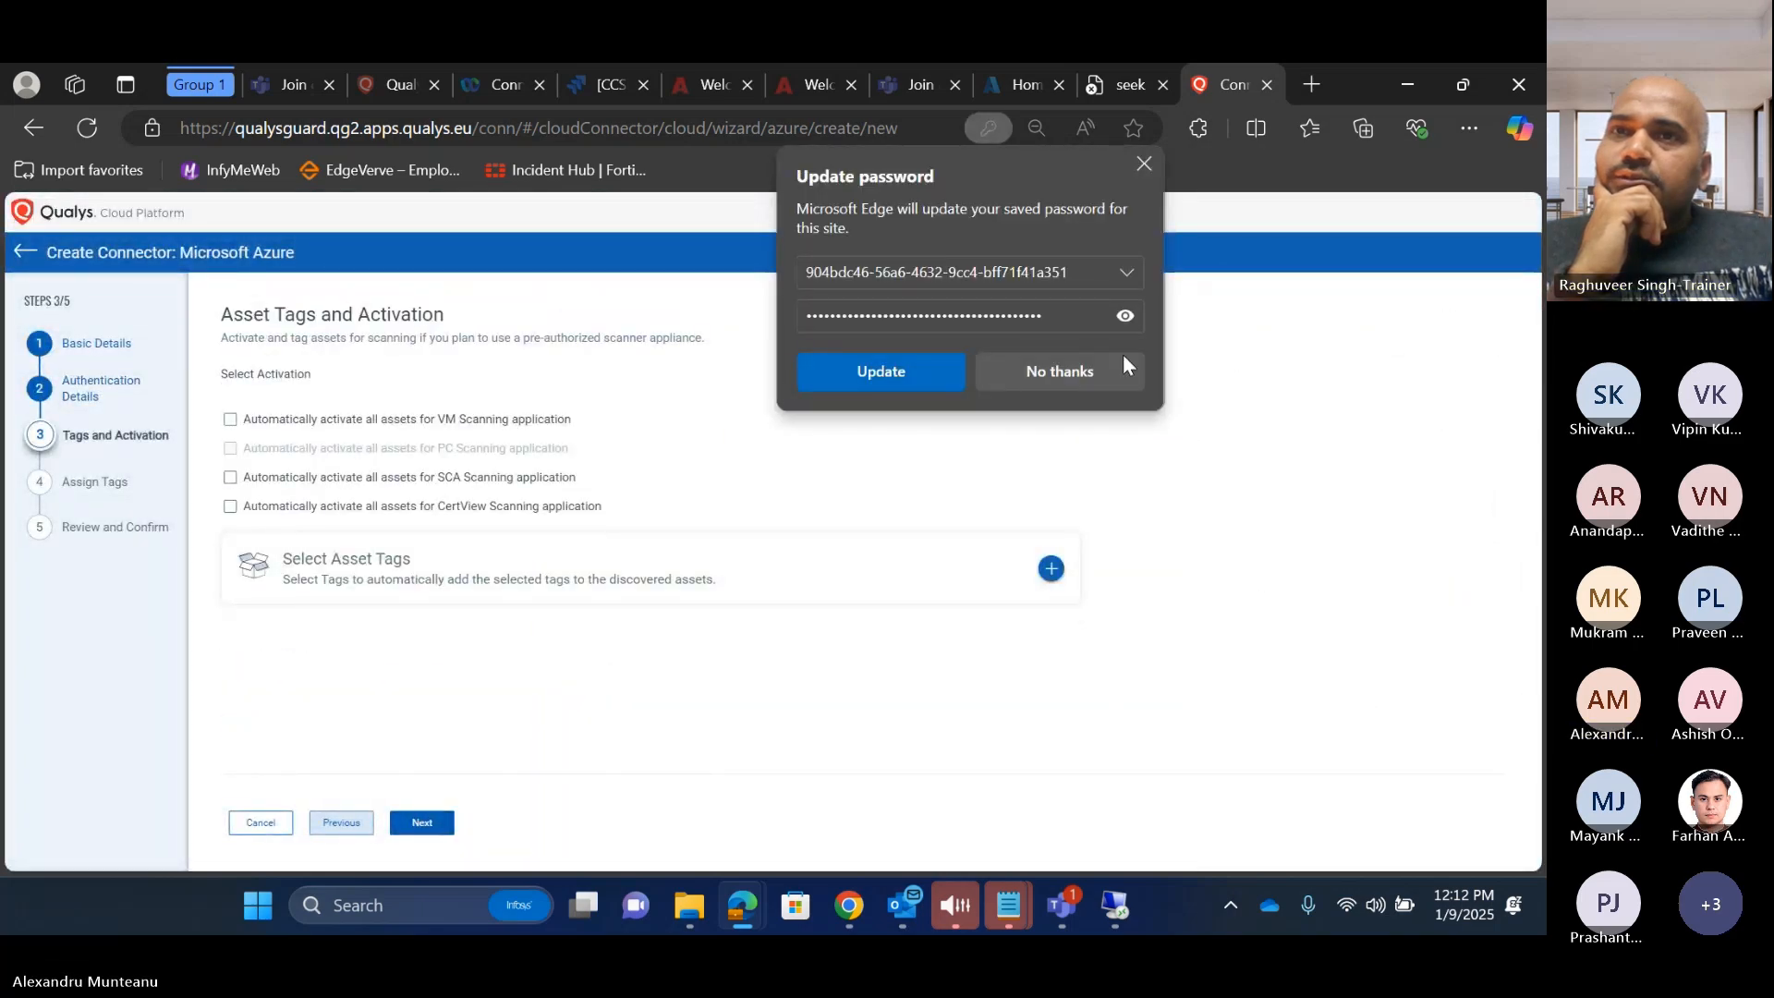
pyautogui.click(1058, 370)
# Step: Activate discovered assets for VM scanning with zero-touch cloud perimeter scan and add the AzureResource and Azure asset tags
pyautogui.click(282, 421)
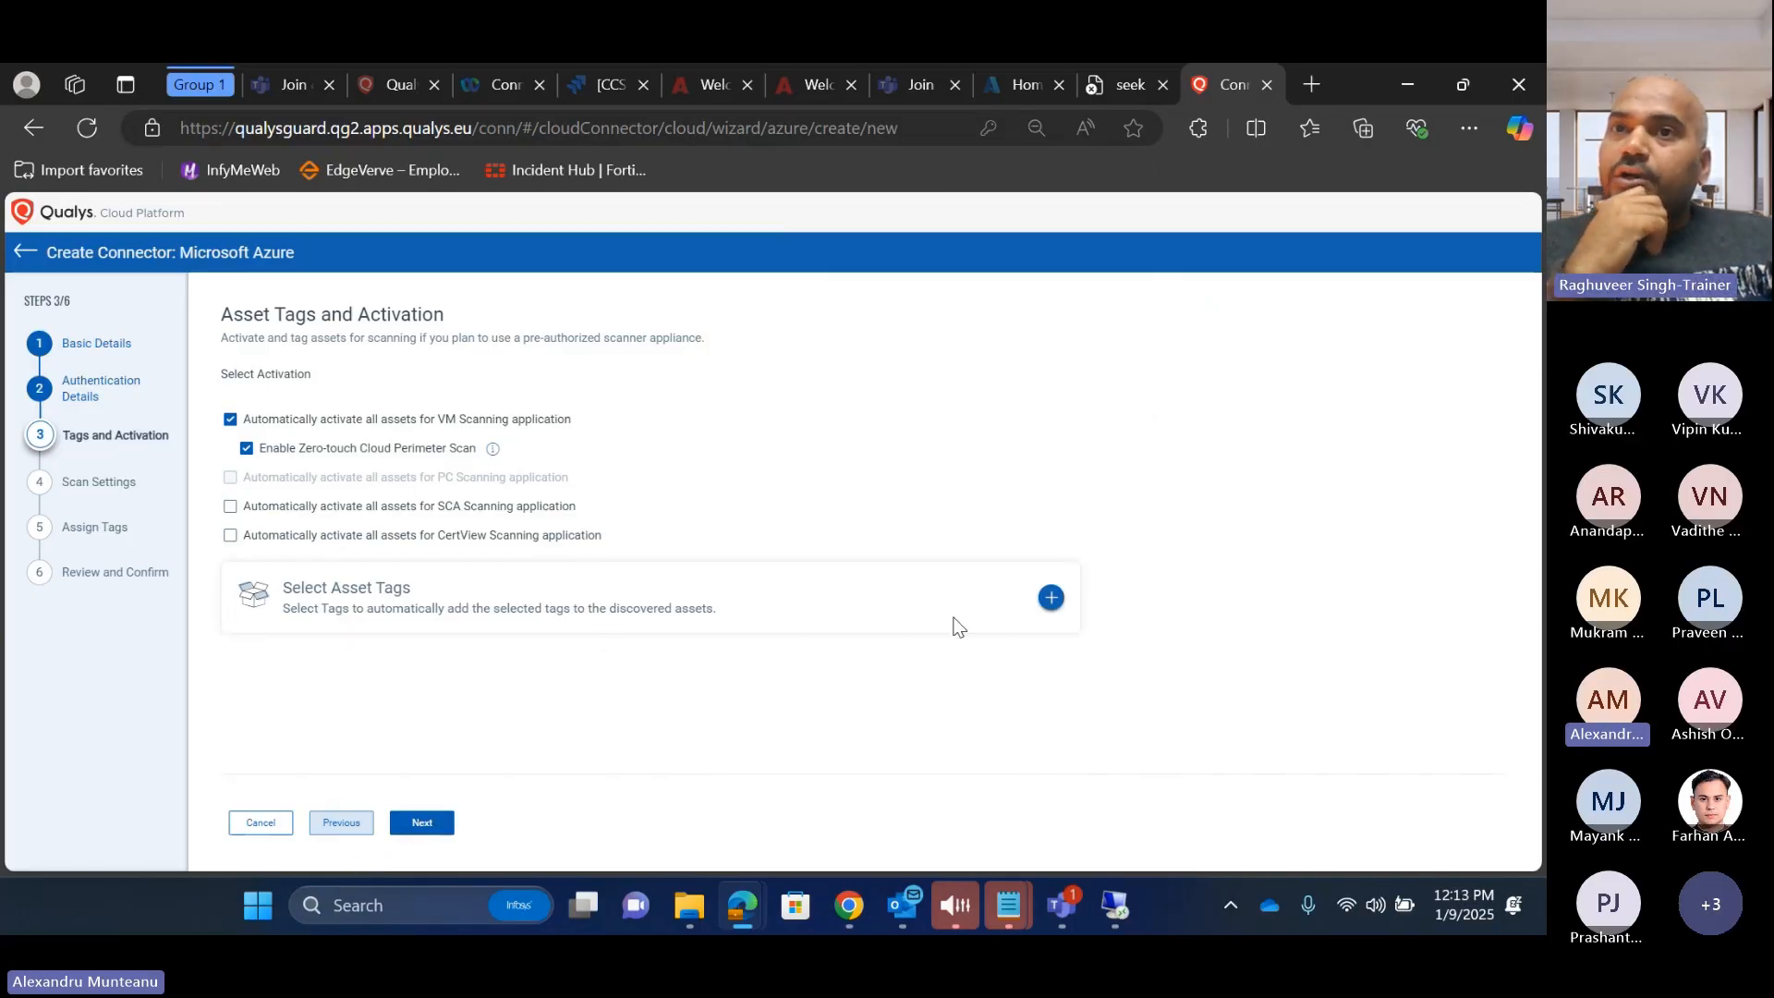
pyautogui.click(1051, 598)
pyautogui.click(508, 526)
pyautogui.click(493, 550)
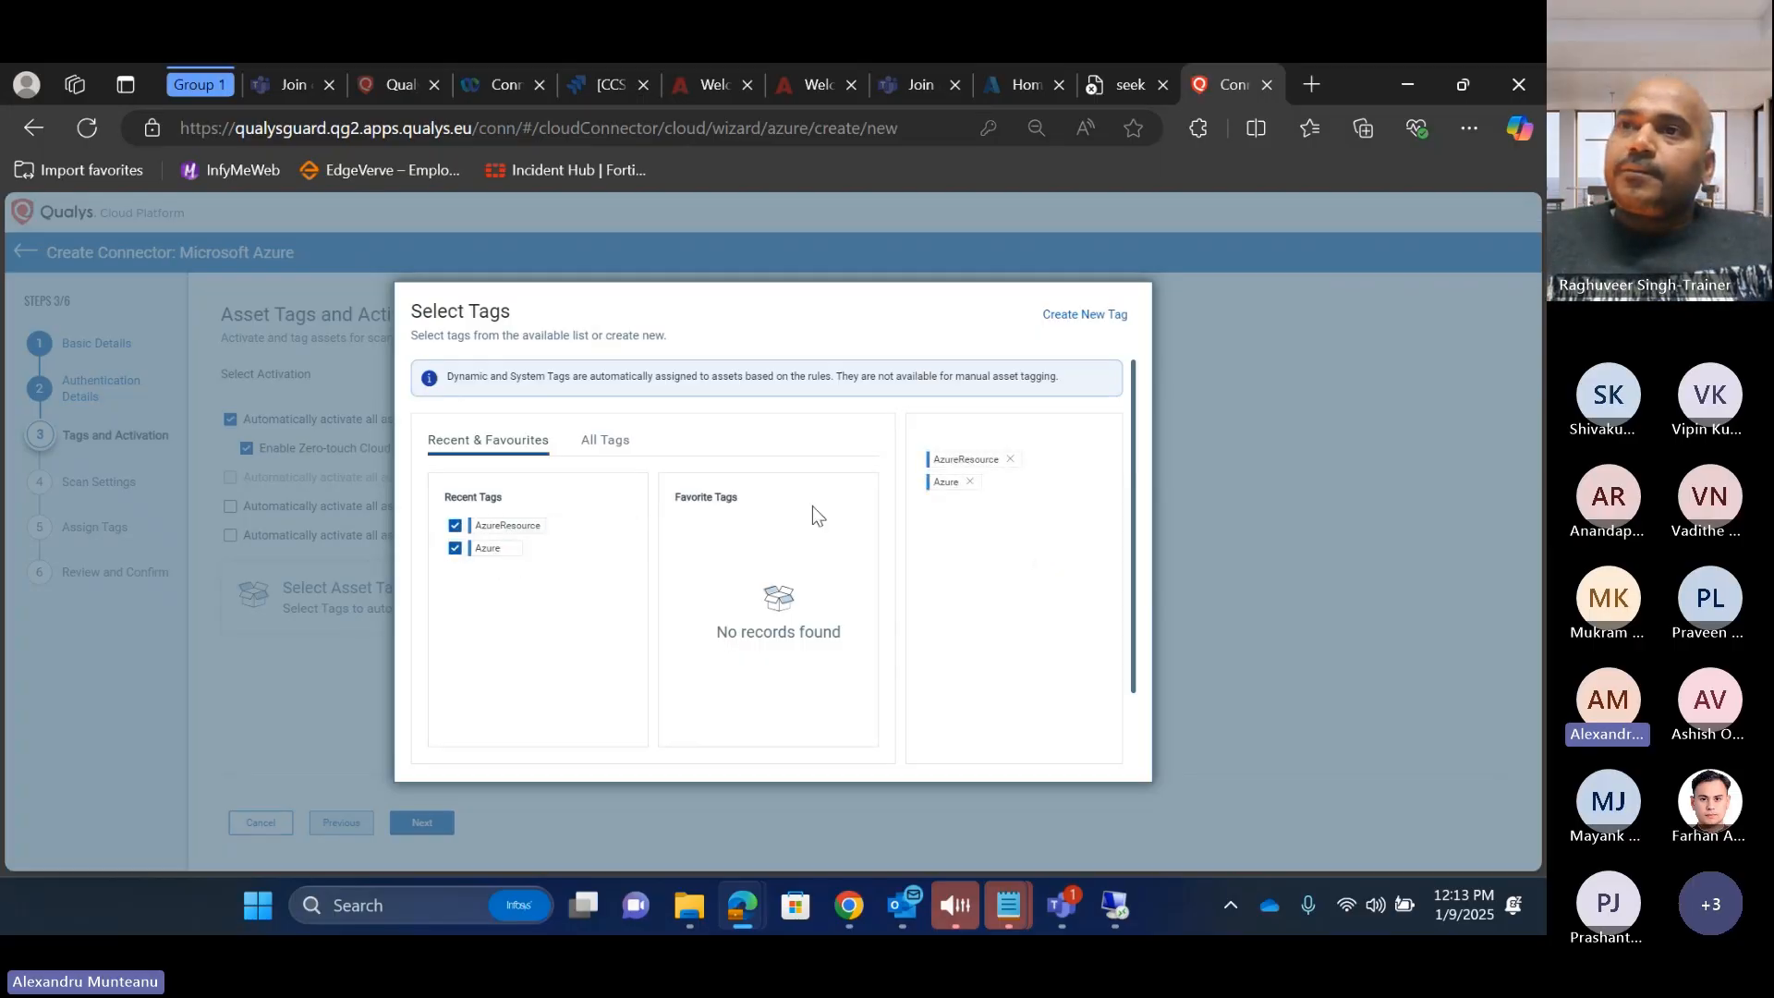
pyautogui.scroll(-1, 521, 665)
pyautogui.click(522, 754)
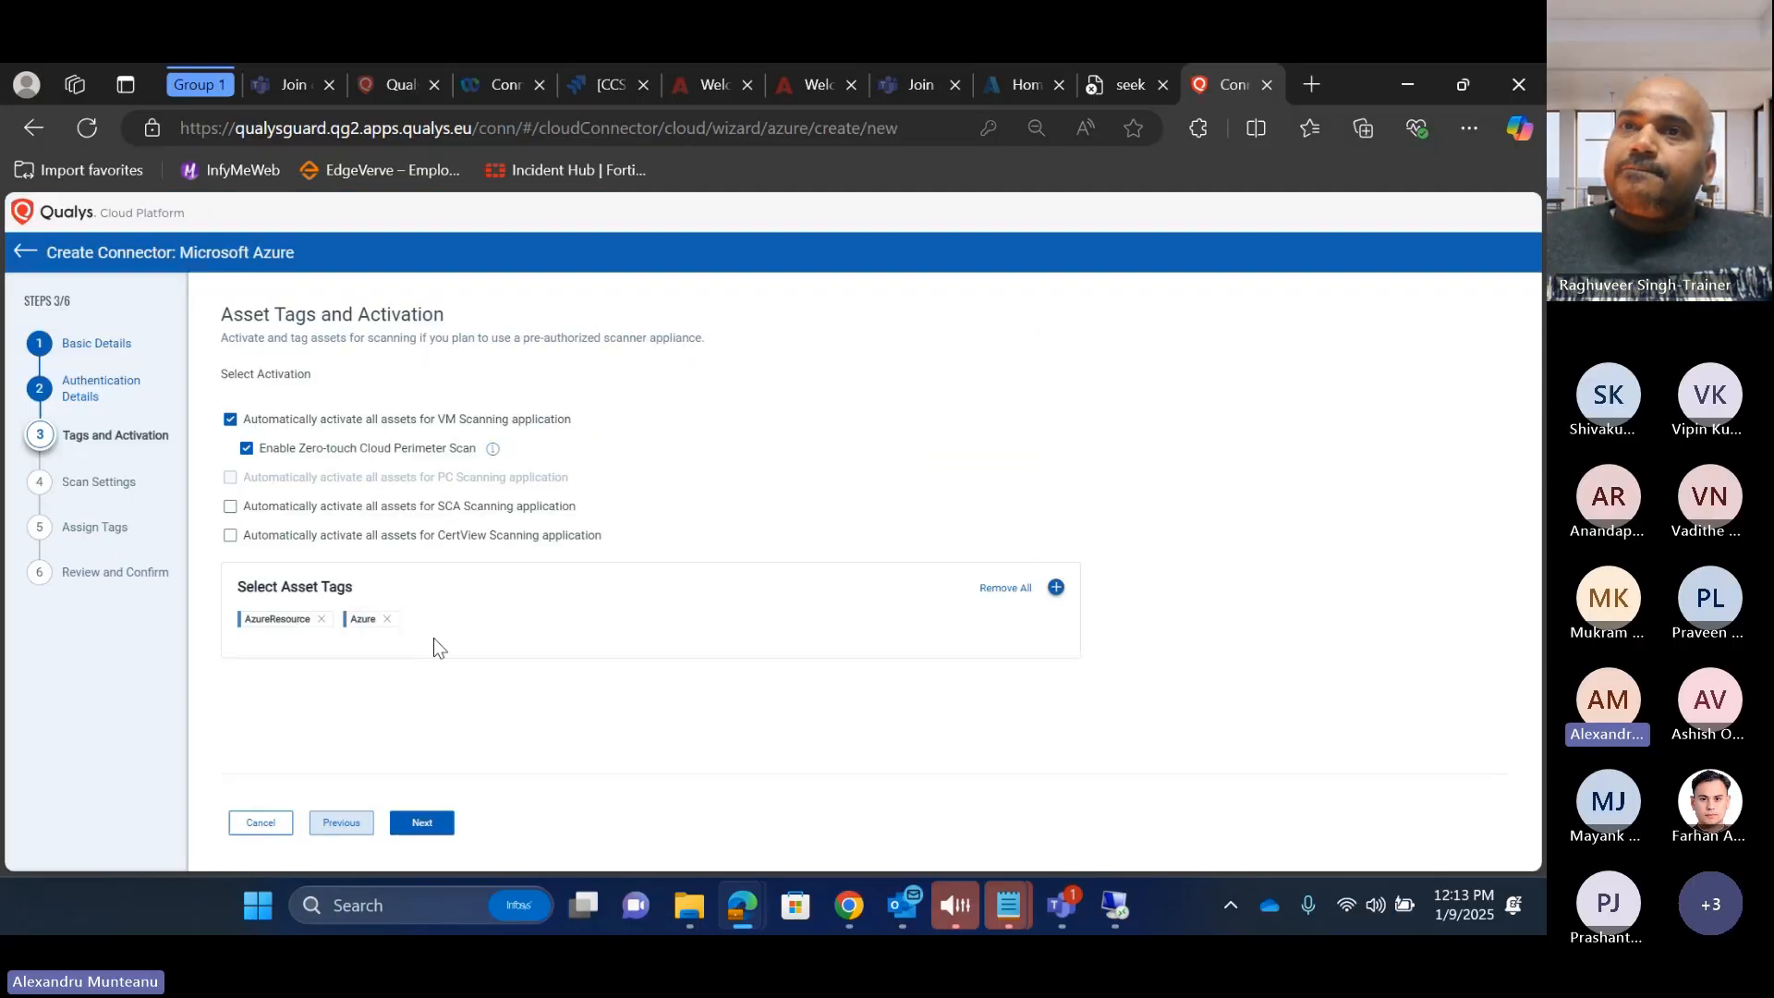
# Step: Try to create the Alex_Conn2 connector without custom scan configuration or connector tags, and return to the Azure connector list
pyautogui.click(424, 824)
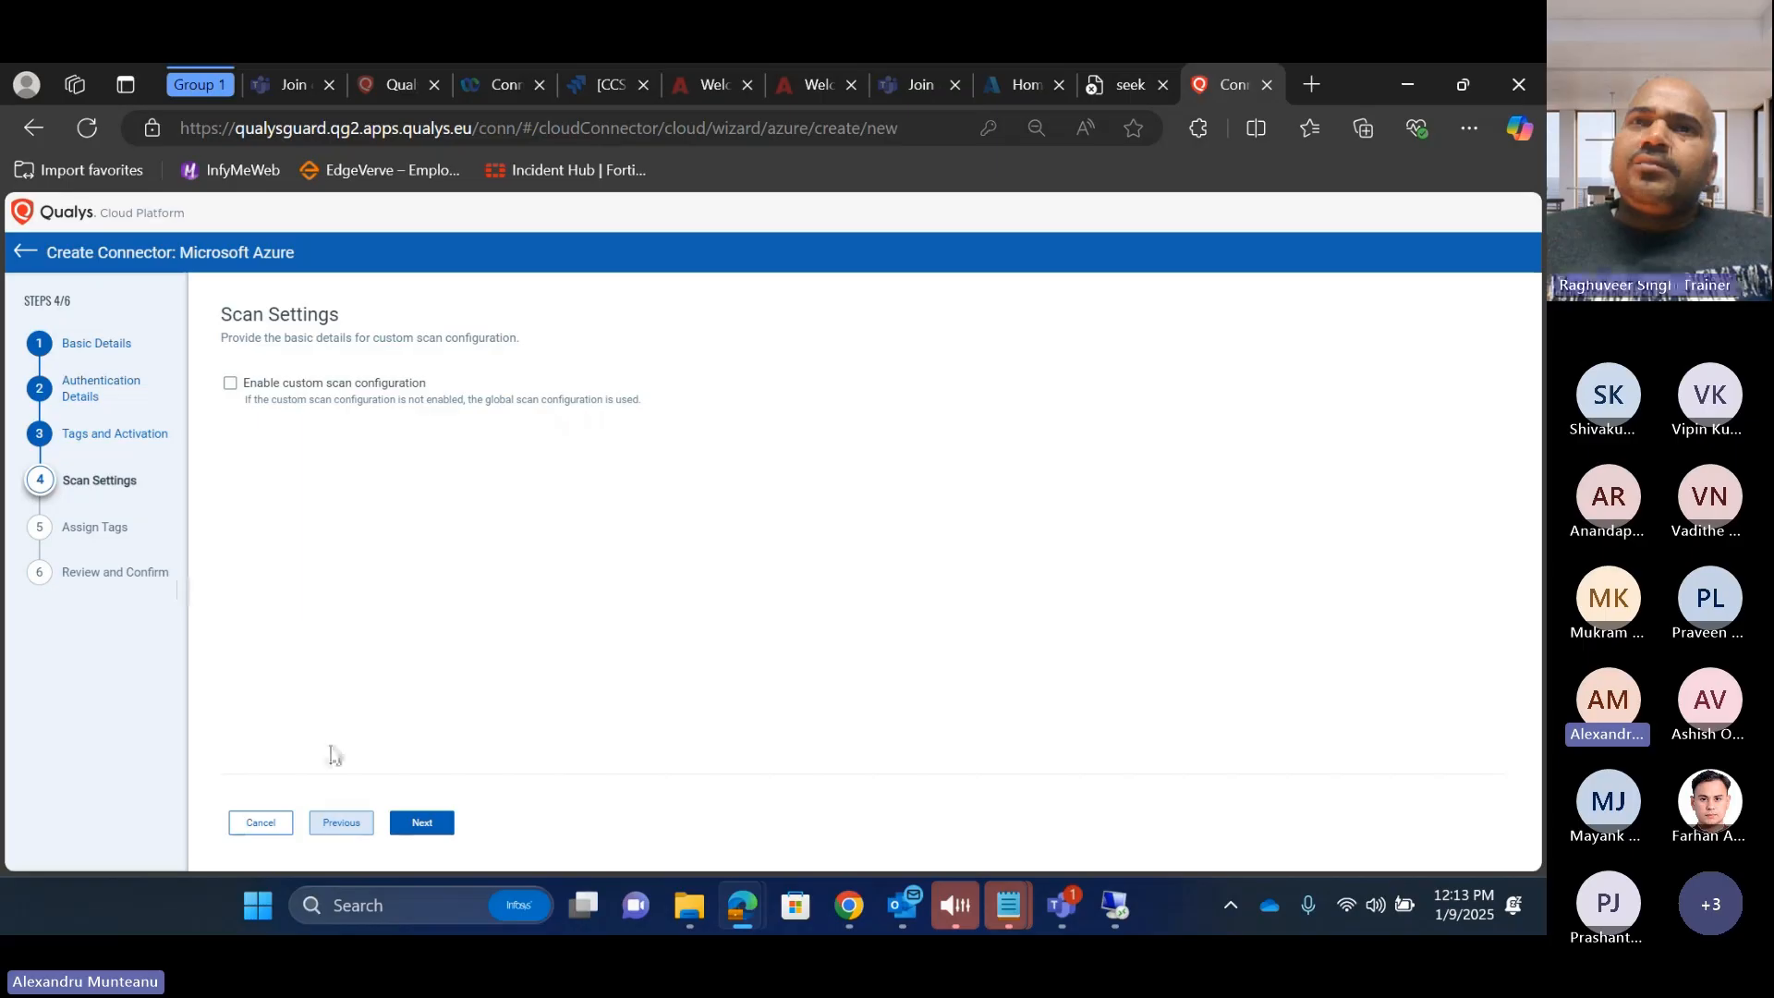
pyautogui.click(421, 824)
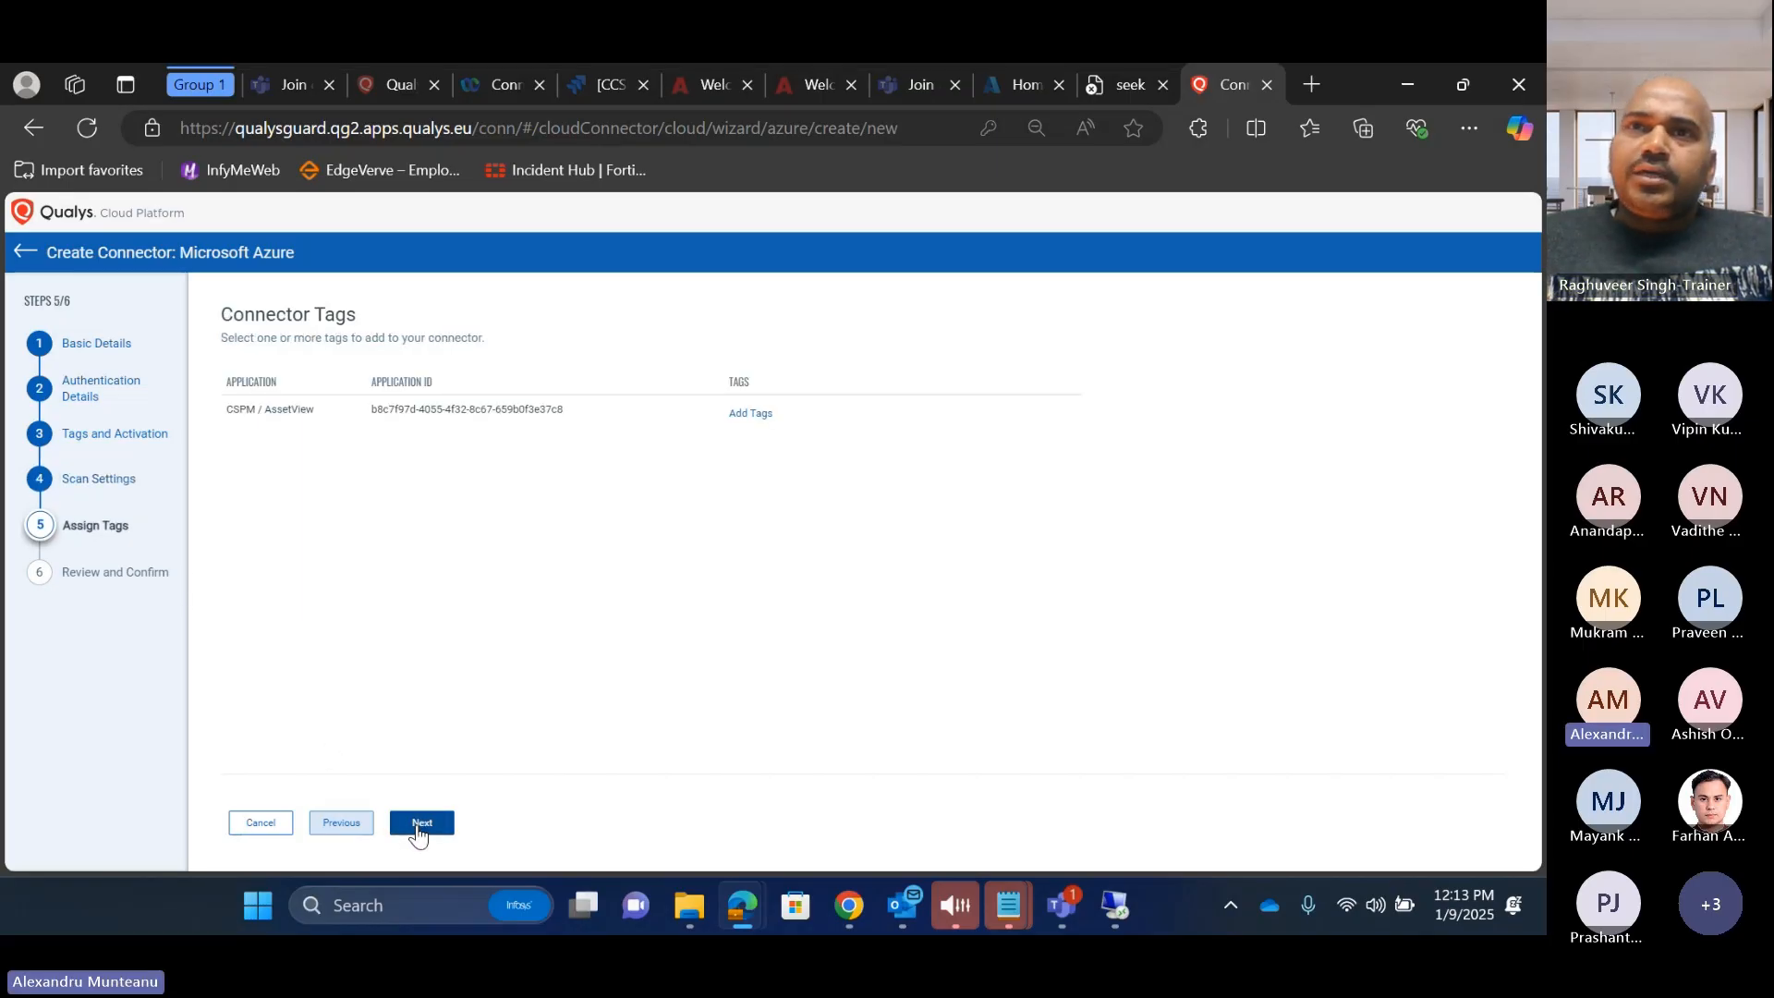
pyautogui.click(420, 823)
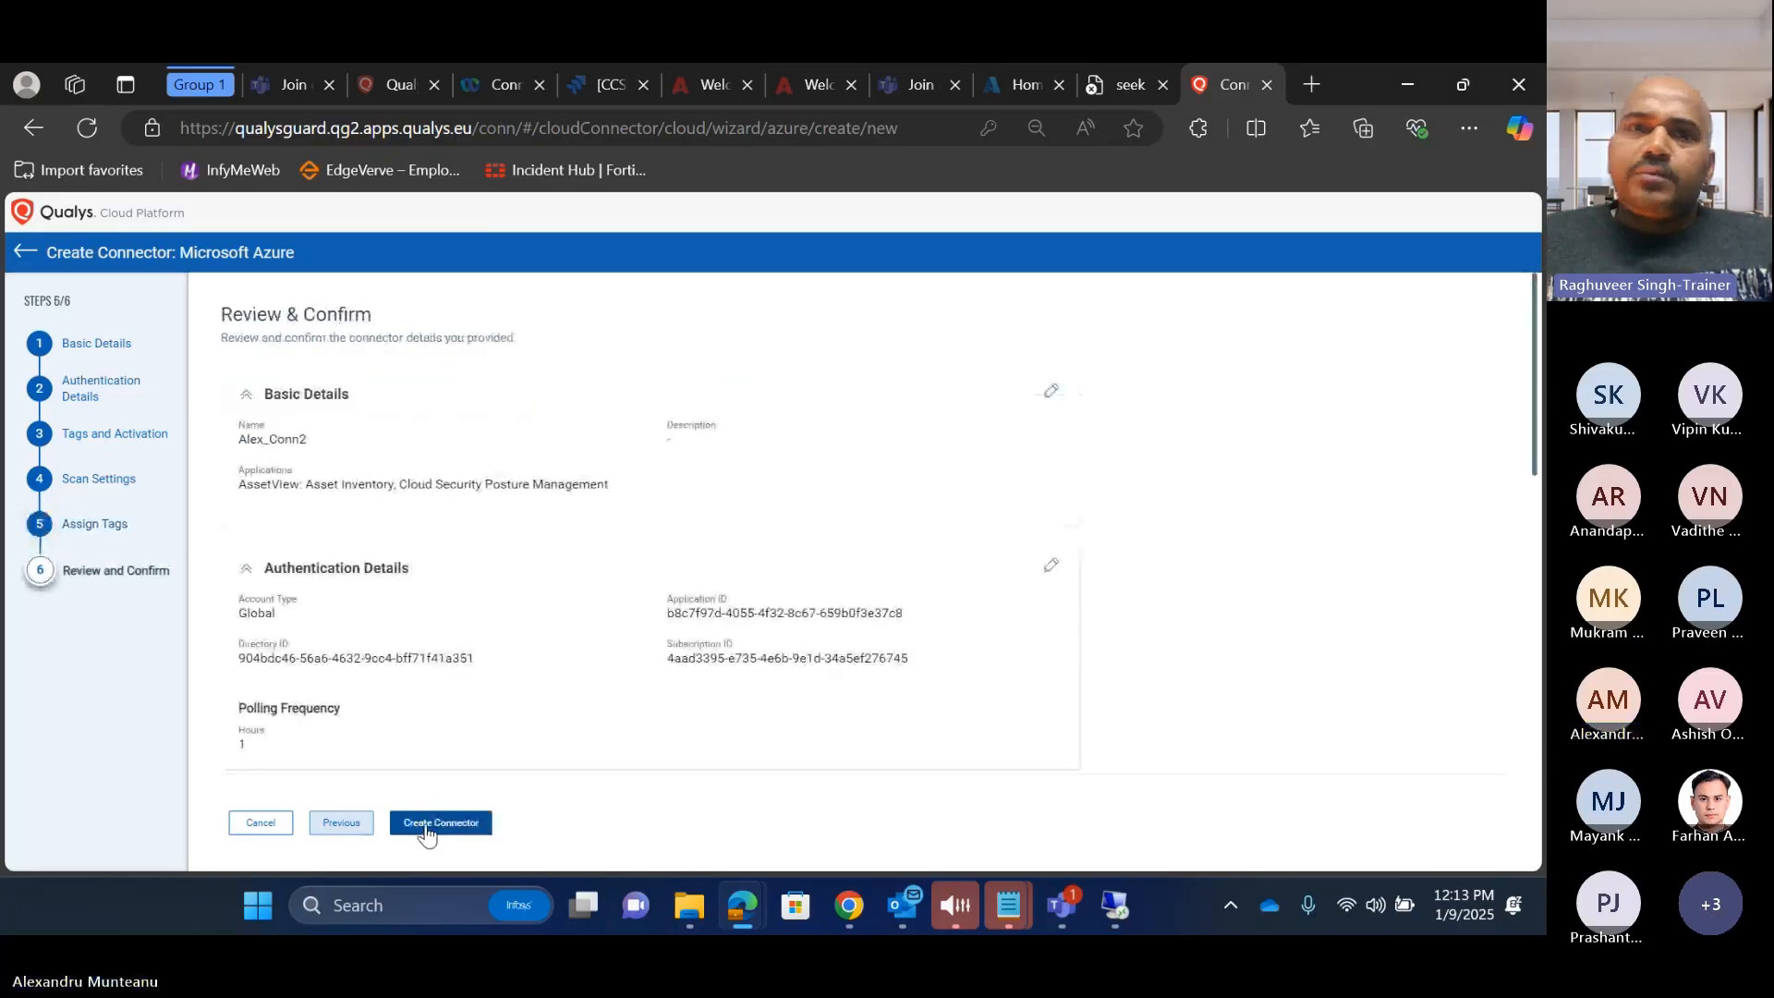
pyautogui.click(427, 825)
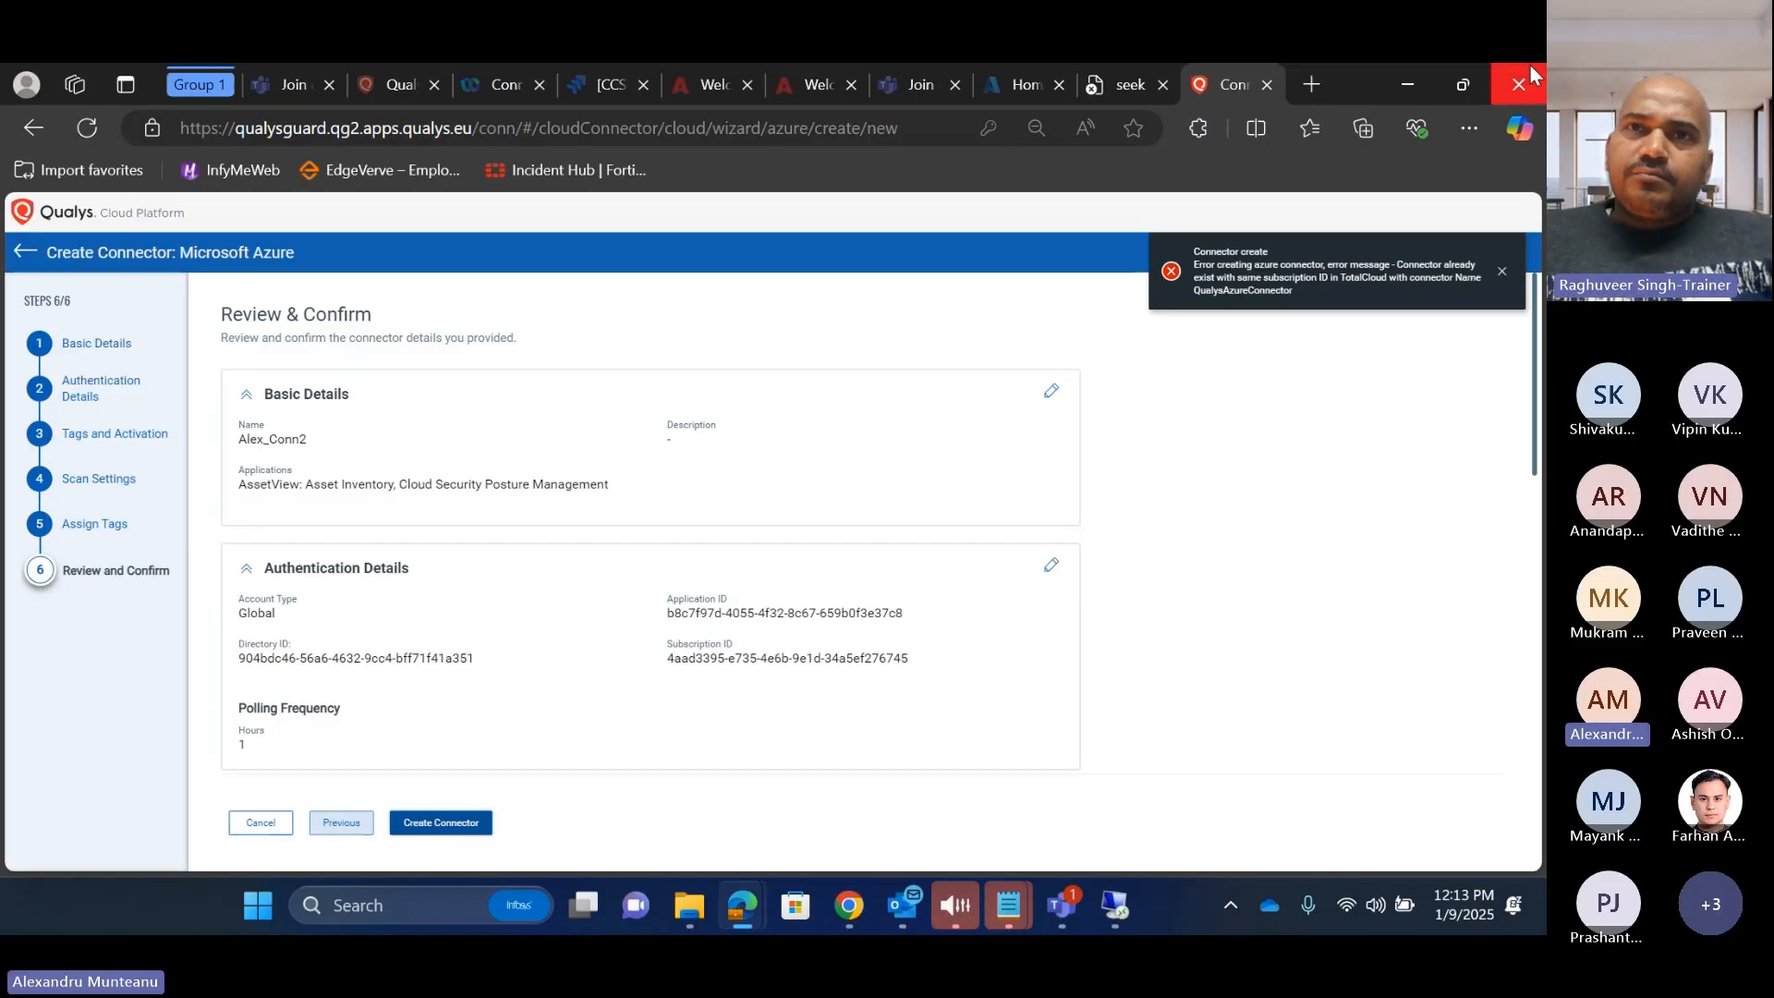
pyautogui.click(18, 252)
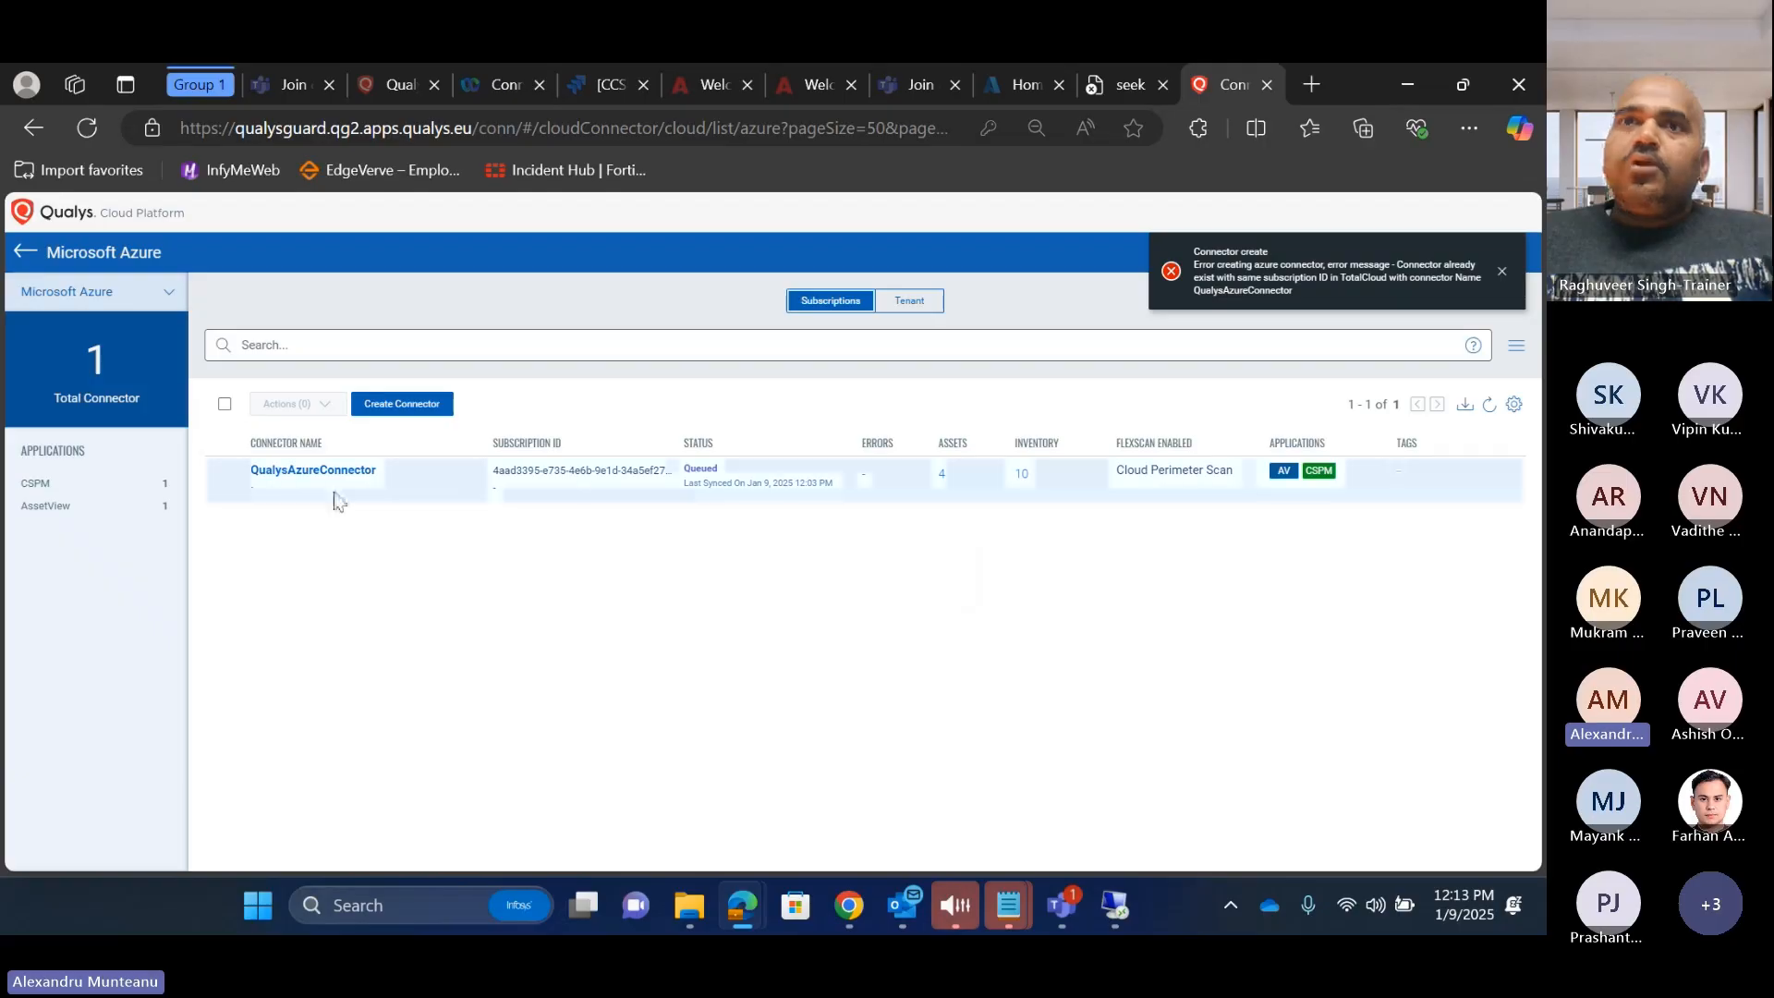
# Step: Delete the existing QualysAzureConnector from the Azure connector list
pyautogui.click(224, 479)
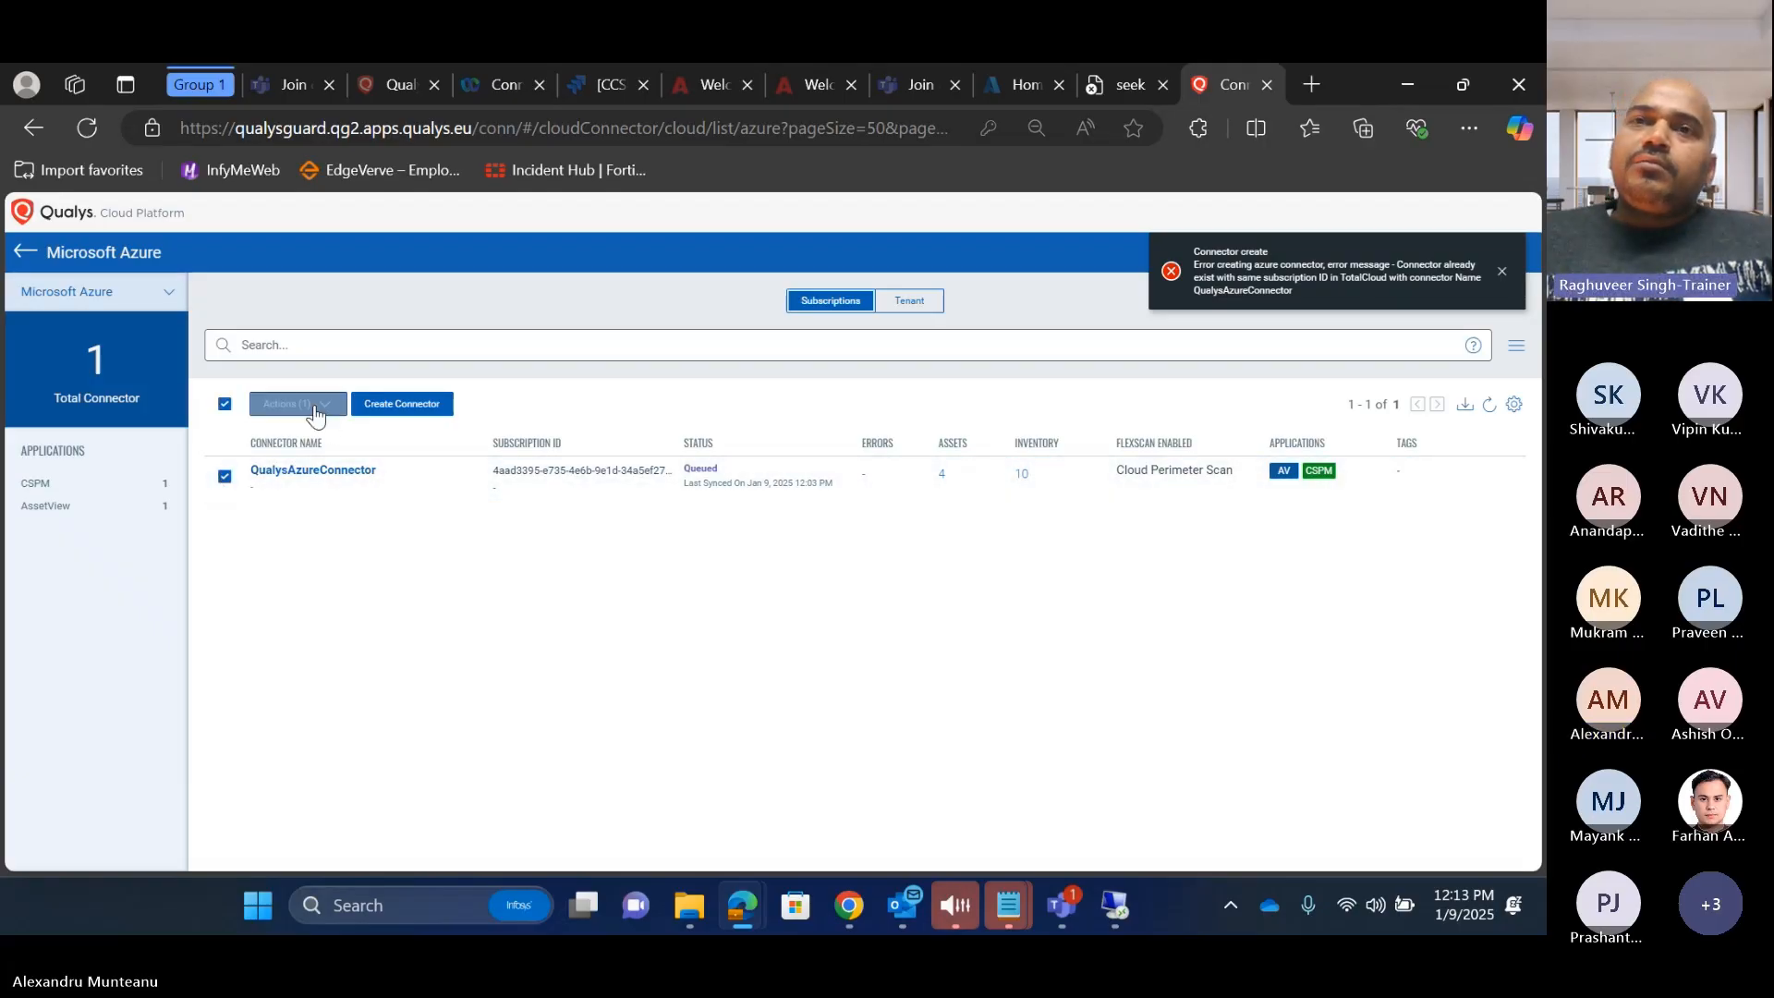
pyautogui.click(288, 404)
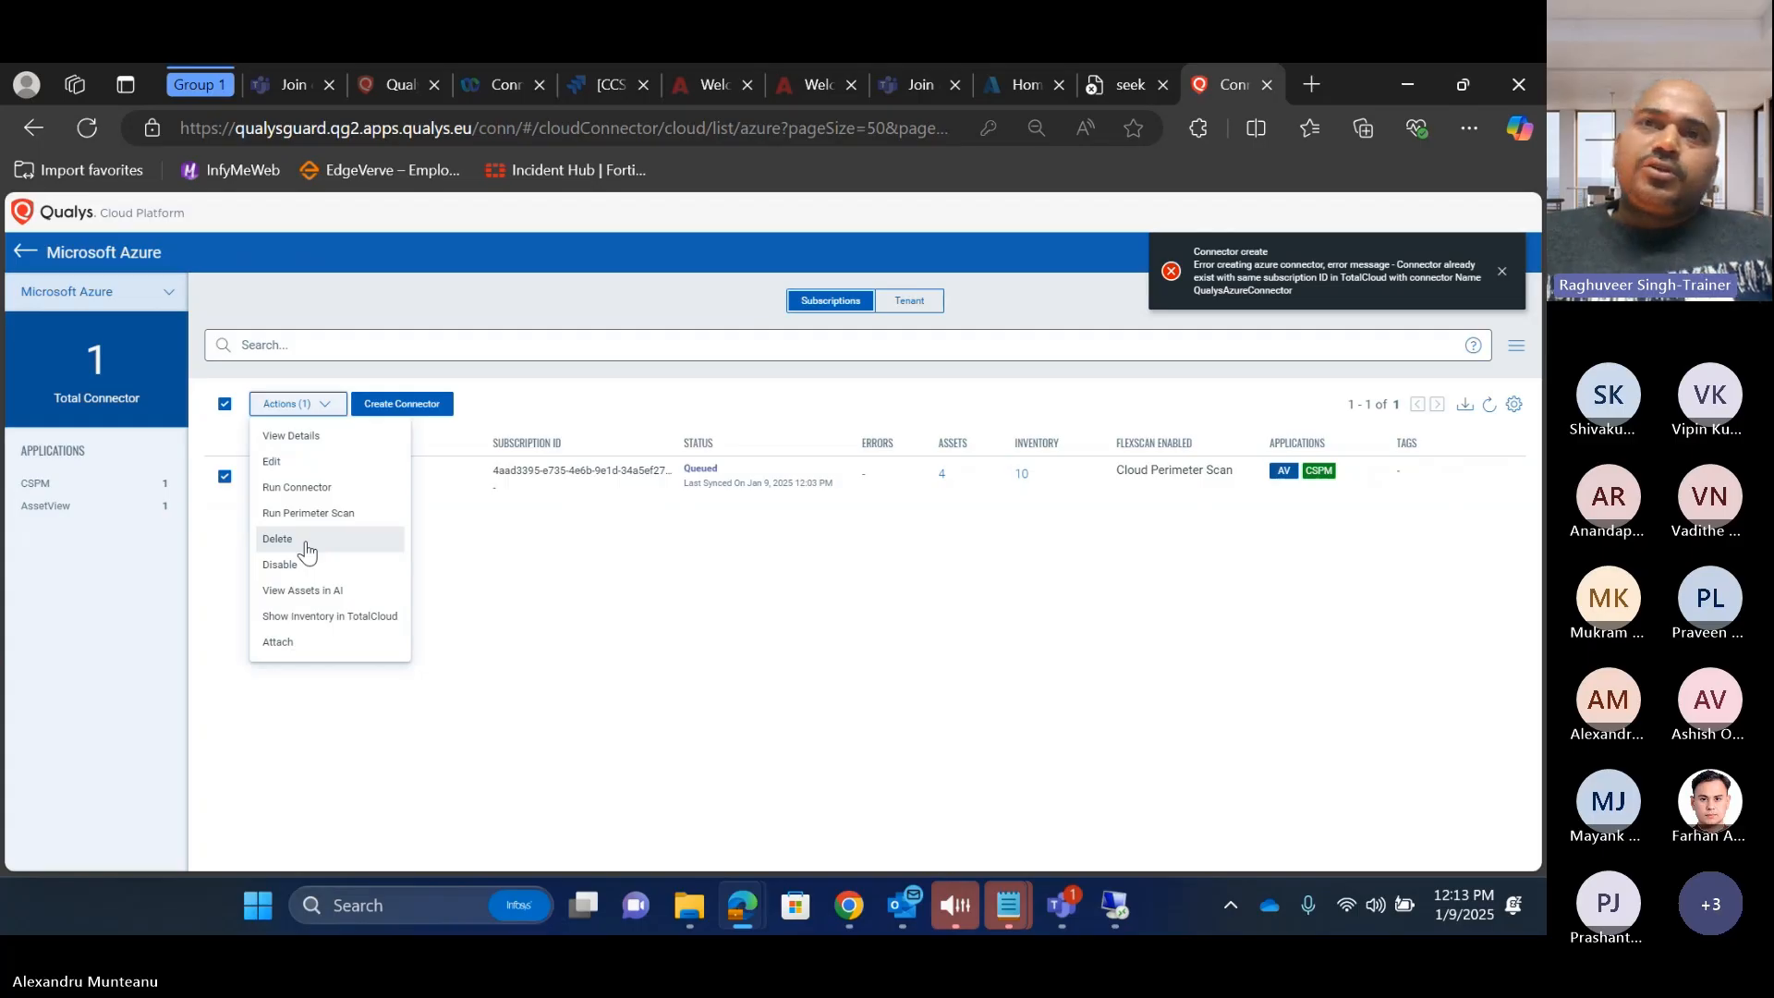
pyautogui.click(277, 538)
pyautogui.click(734, 610)
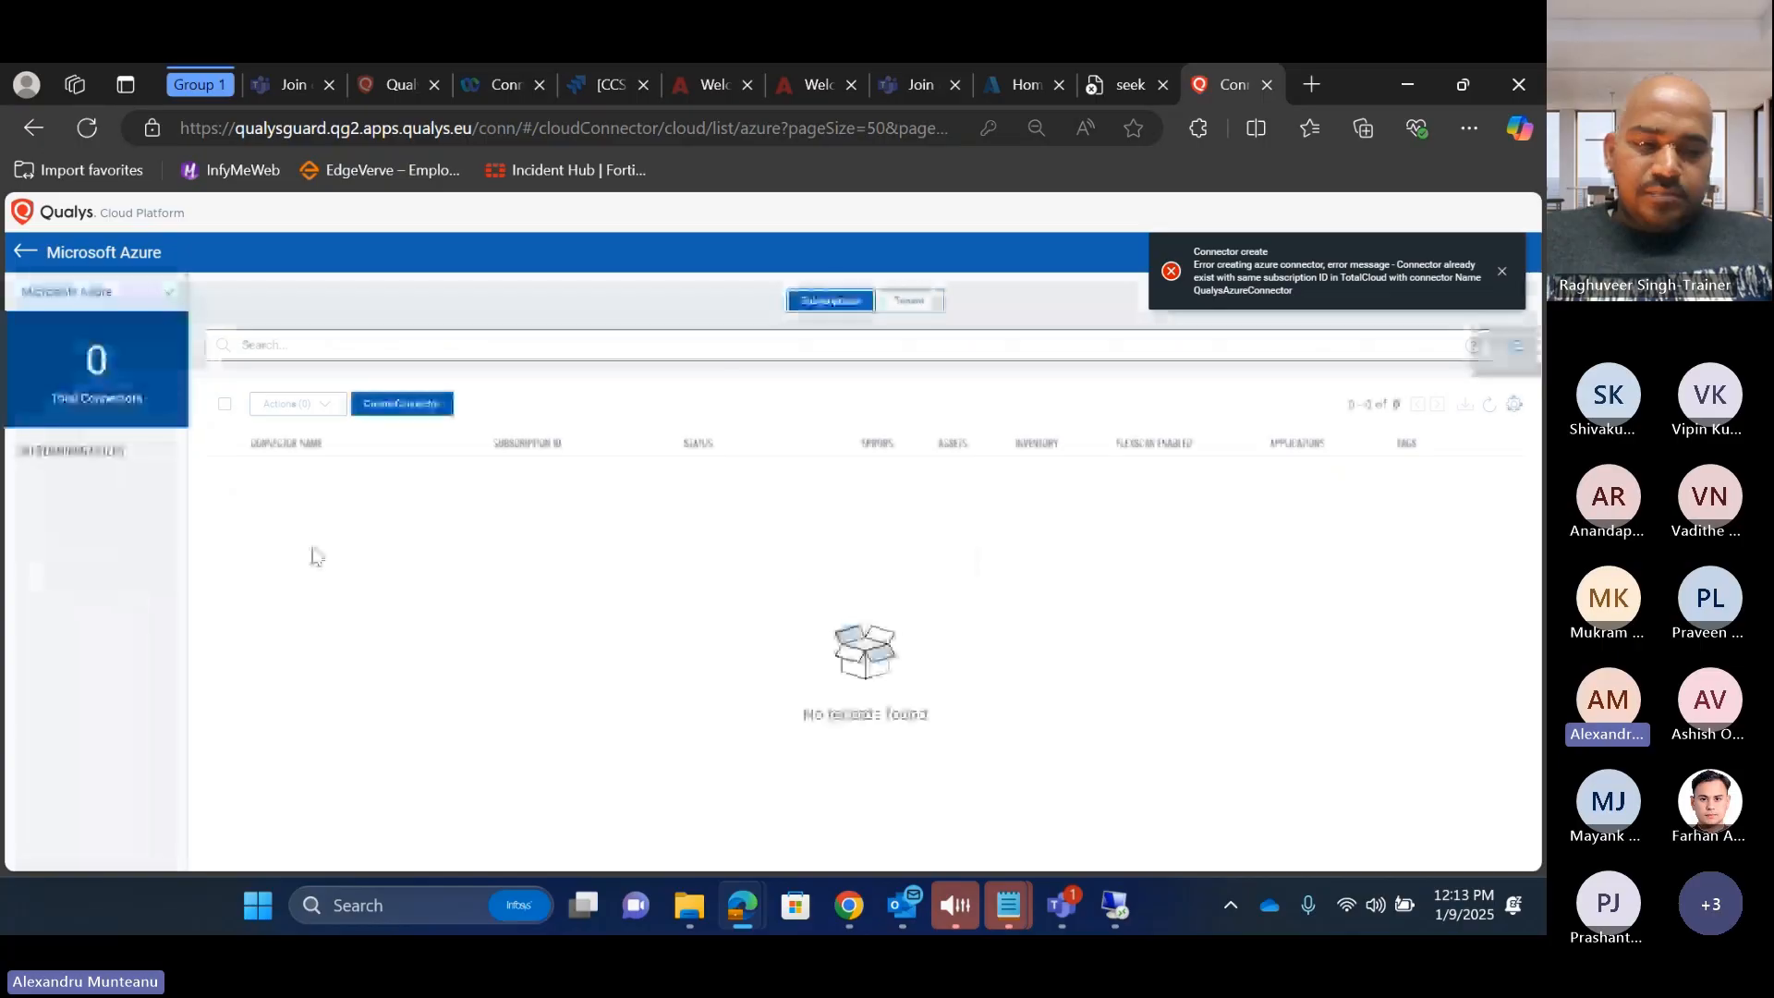
# Step: Start a new Microsoft Azure connector named alex_conn3 and continue to its authentication details
pyautogui.click(406, 405)
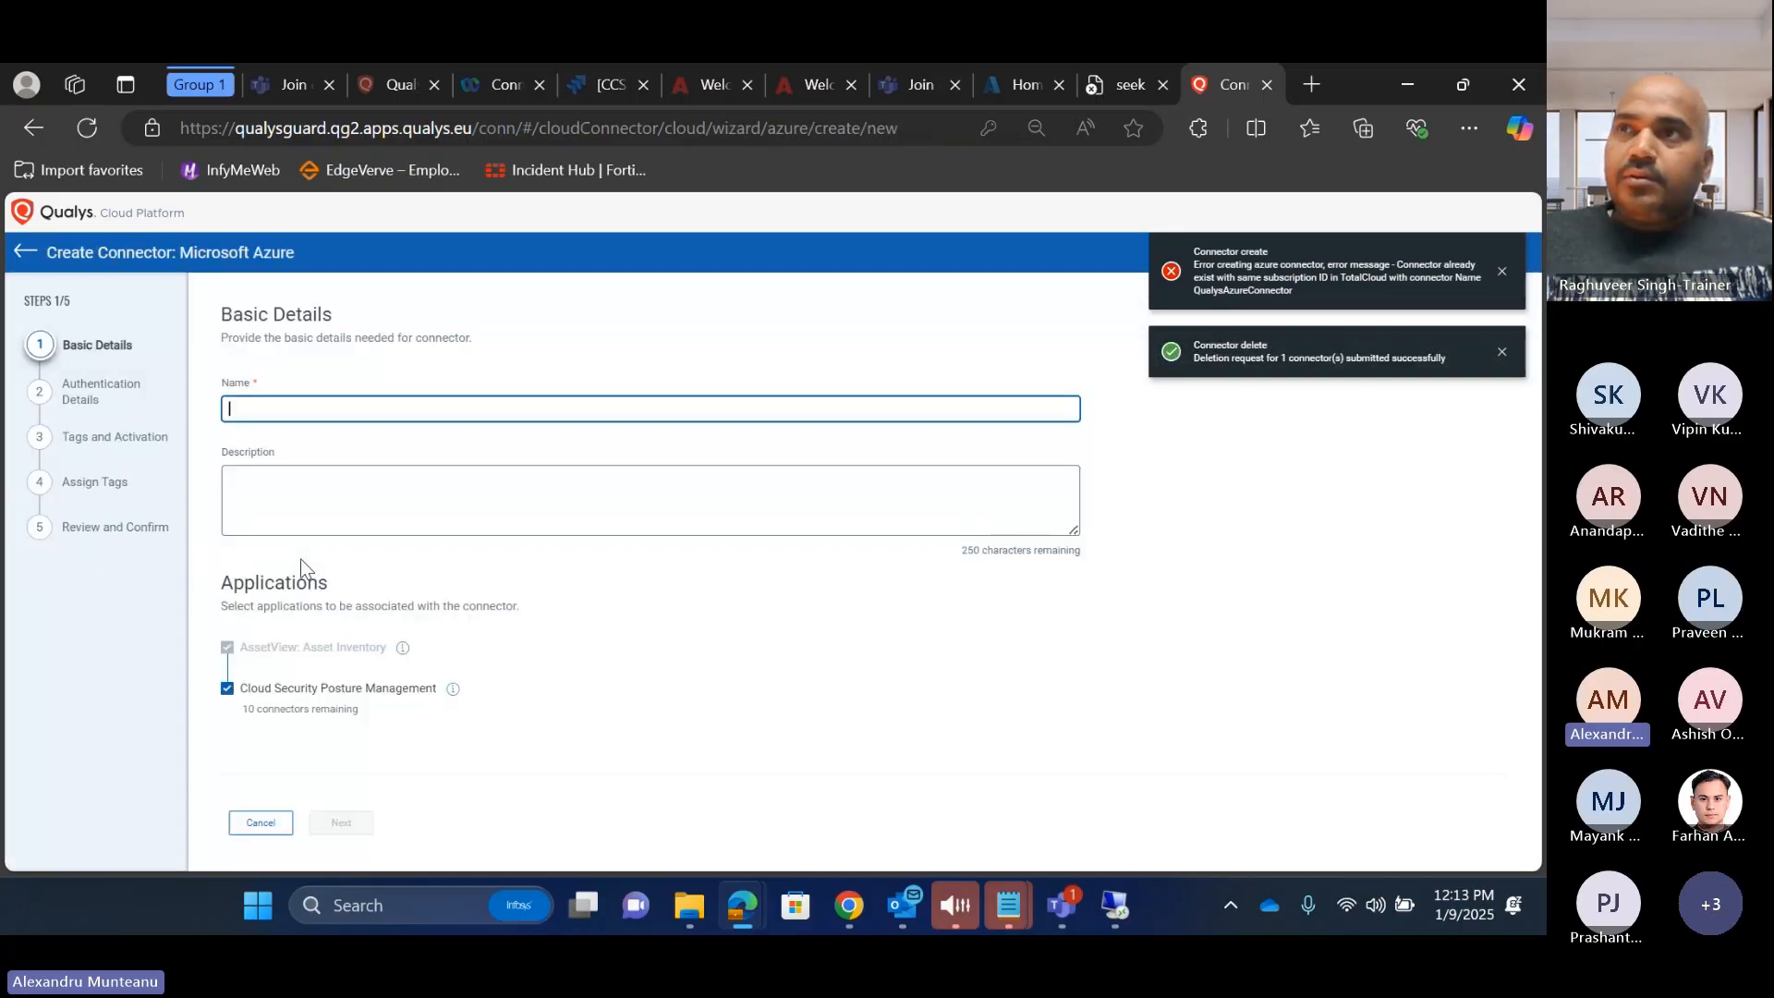
pyautogui.click(271, 408)
pyautogui.write('alex_do')
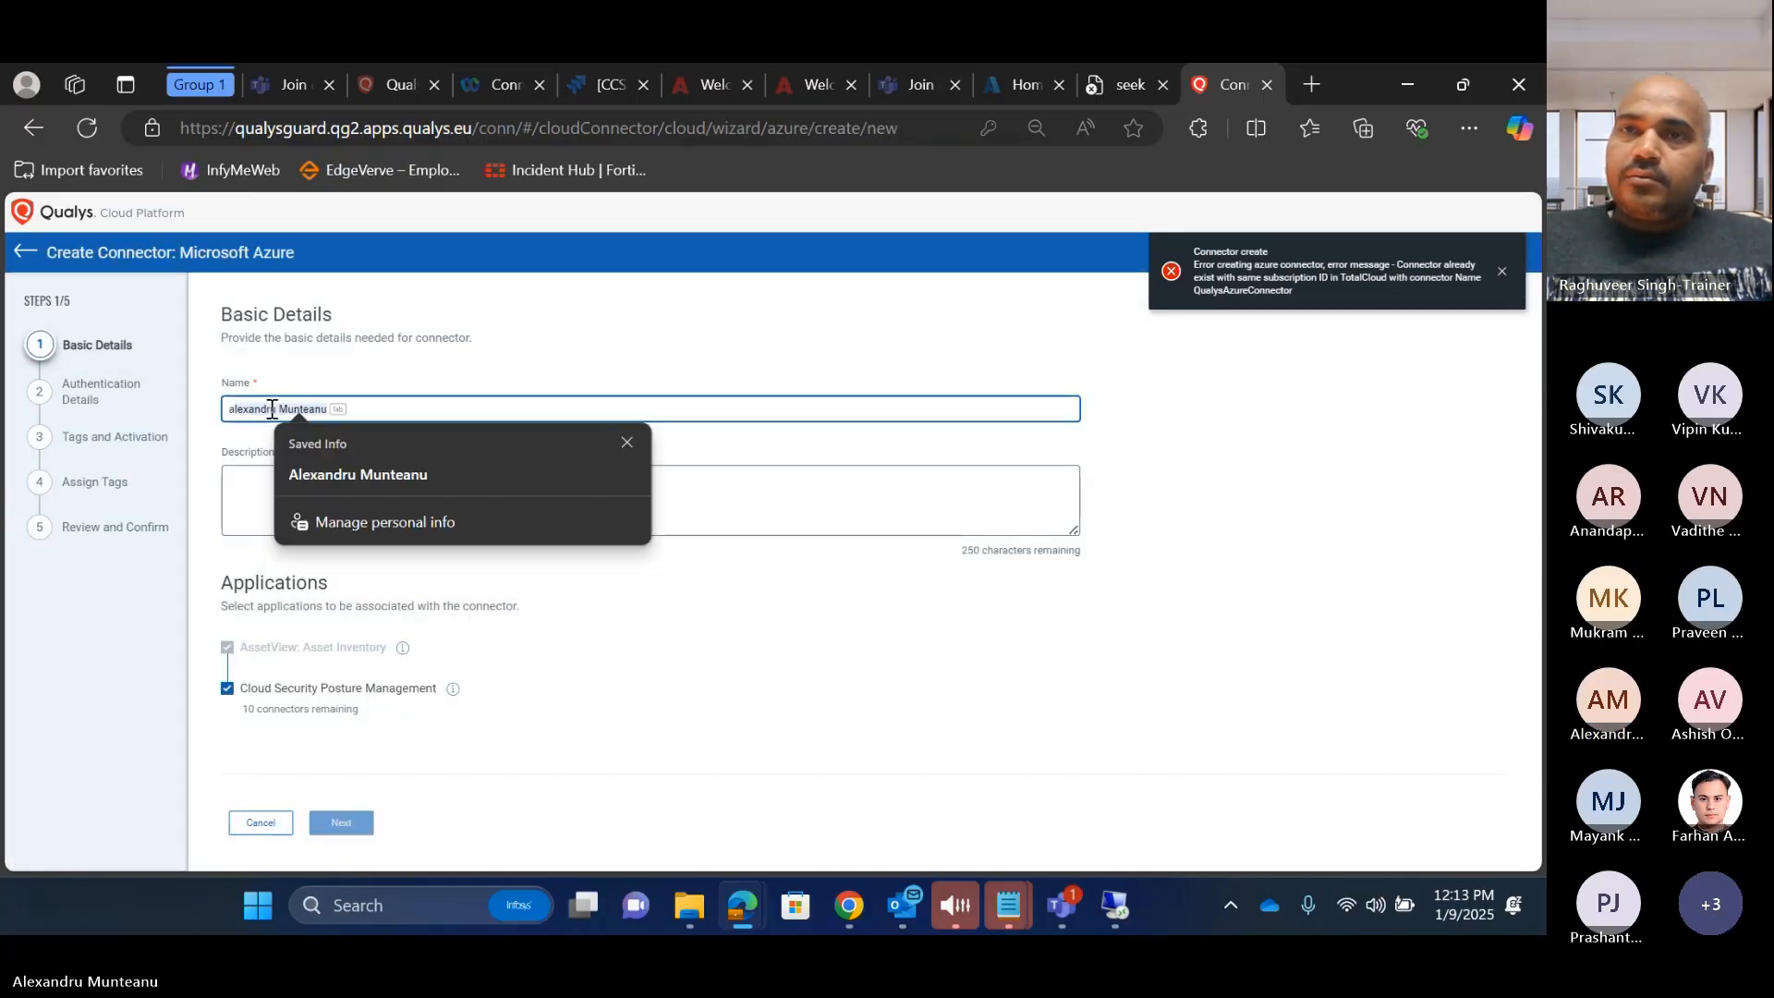
pyautogui.write('nn3')
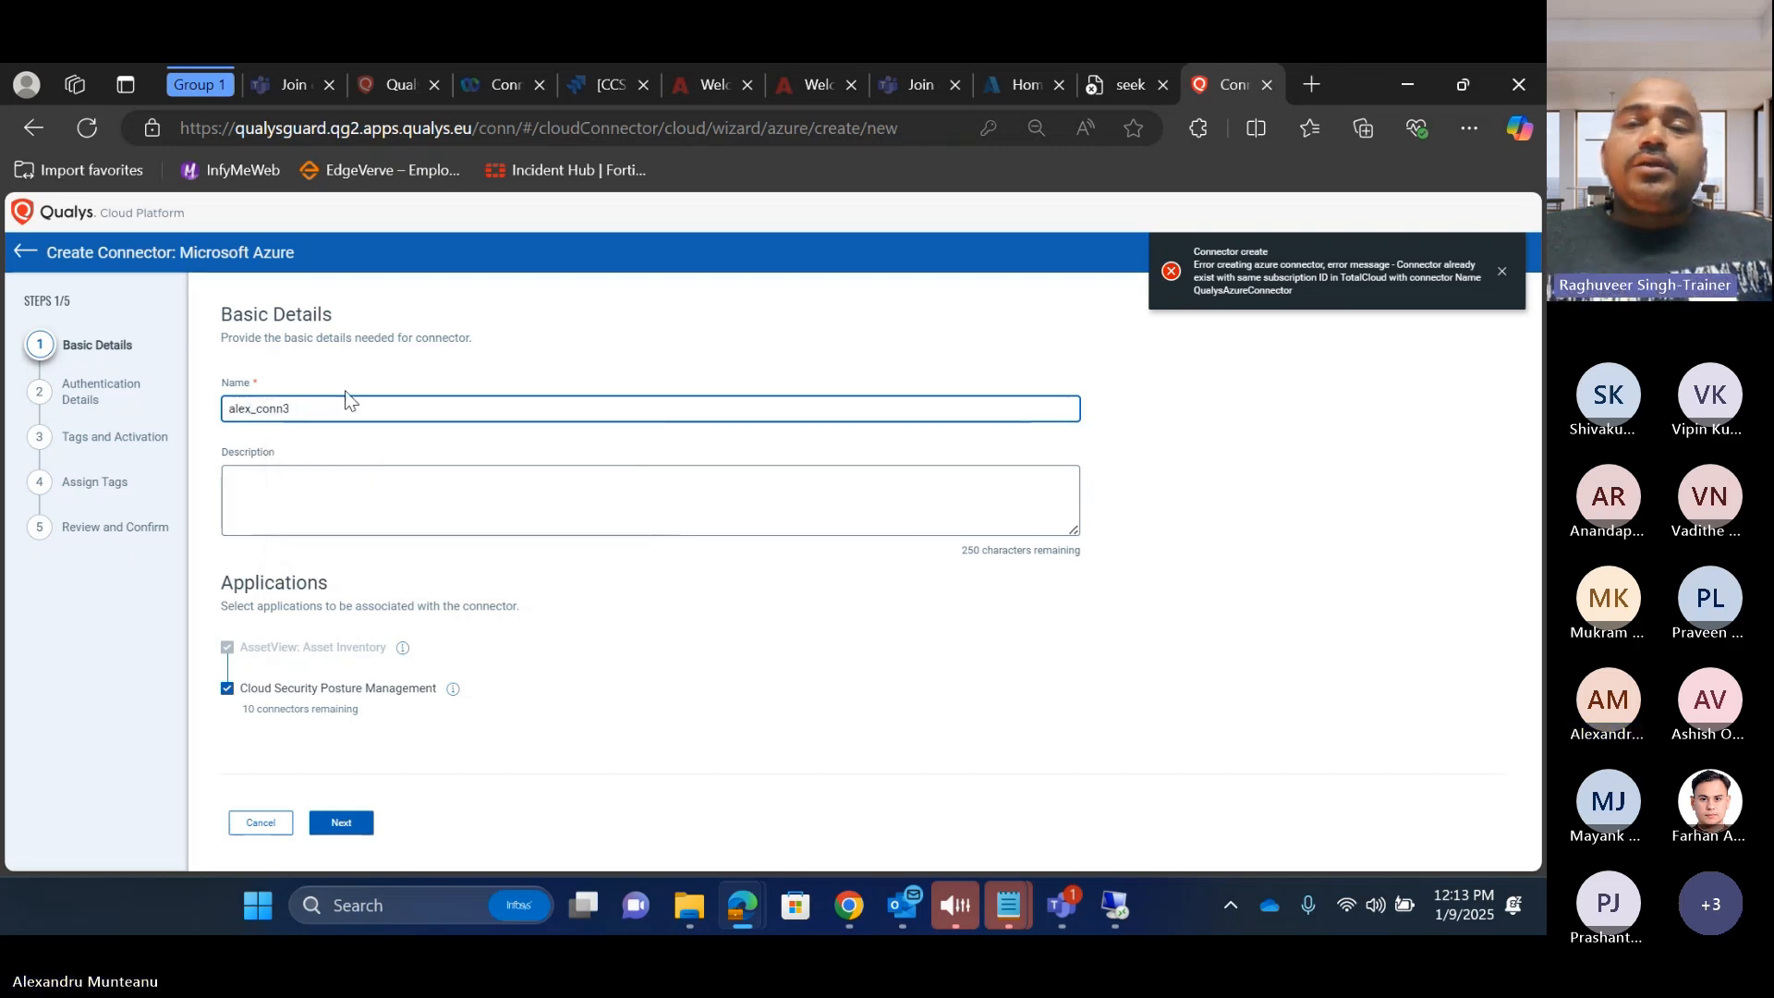
pyautogui.press('Tab')
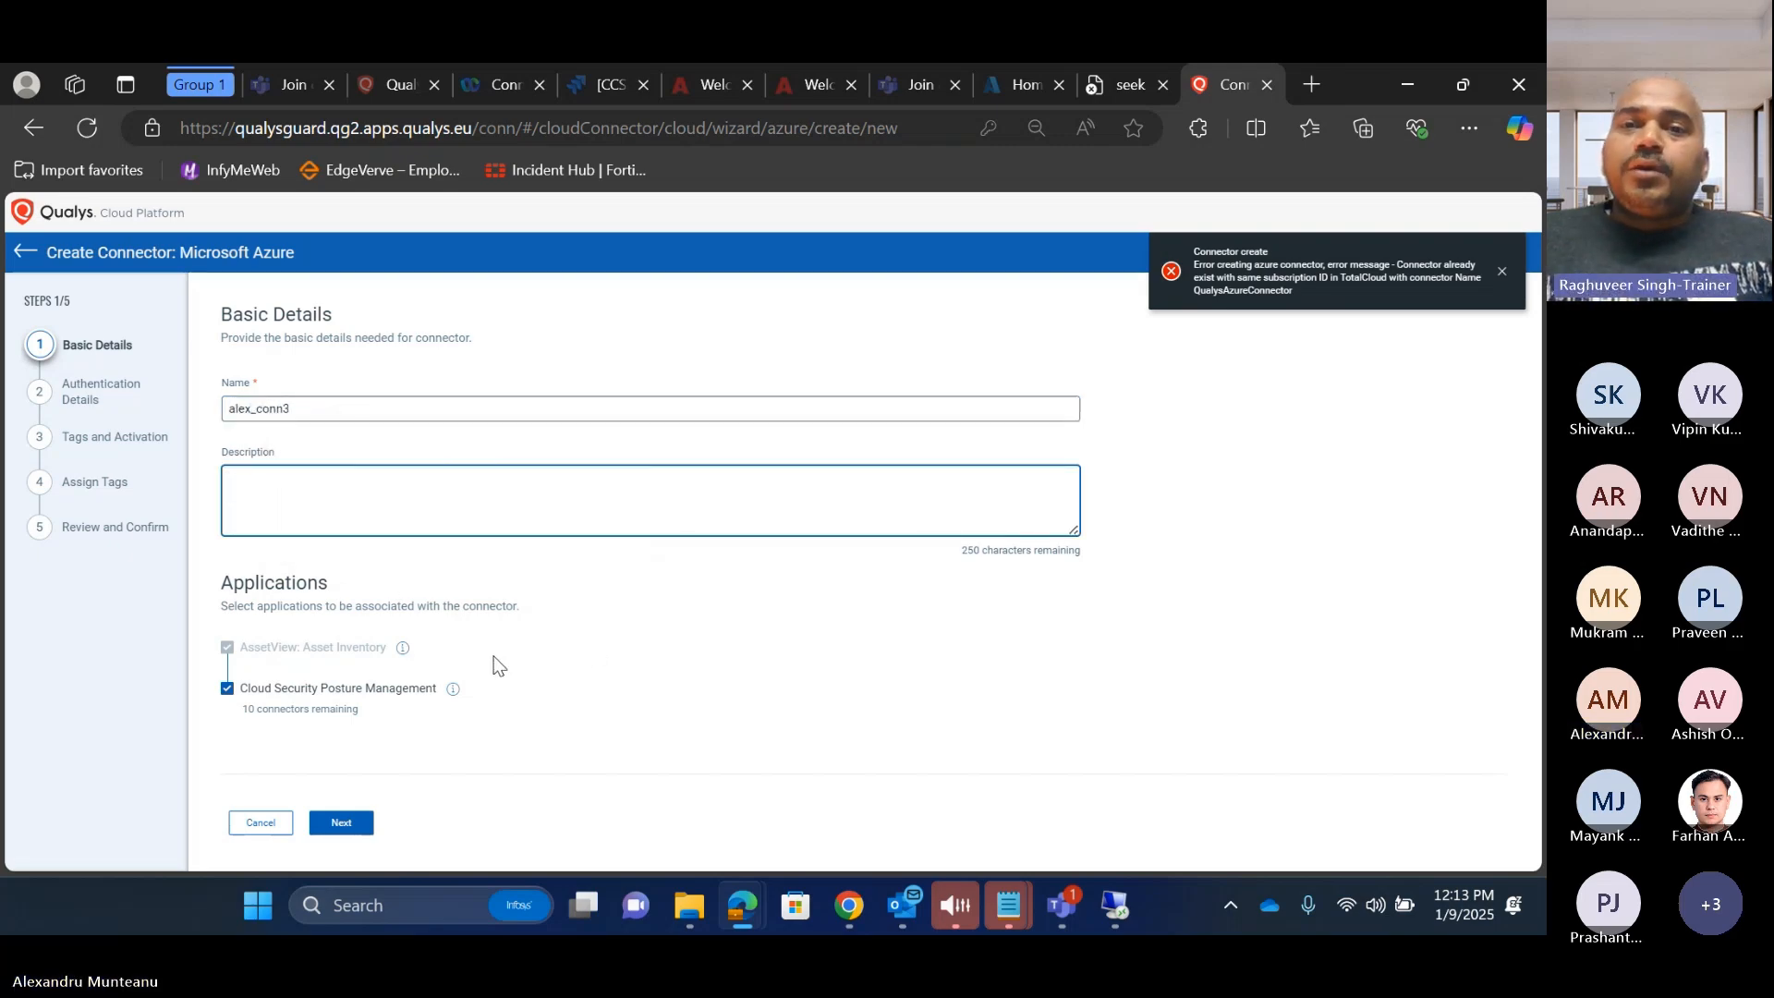
pyautogui.click(341, 822)
# Step: Set the alex_conn3 connector's polling frequency to 1 hour
pyautogui.click(314, 516)
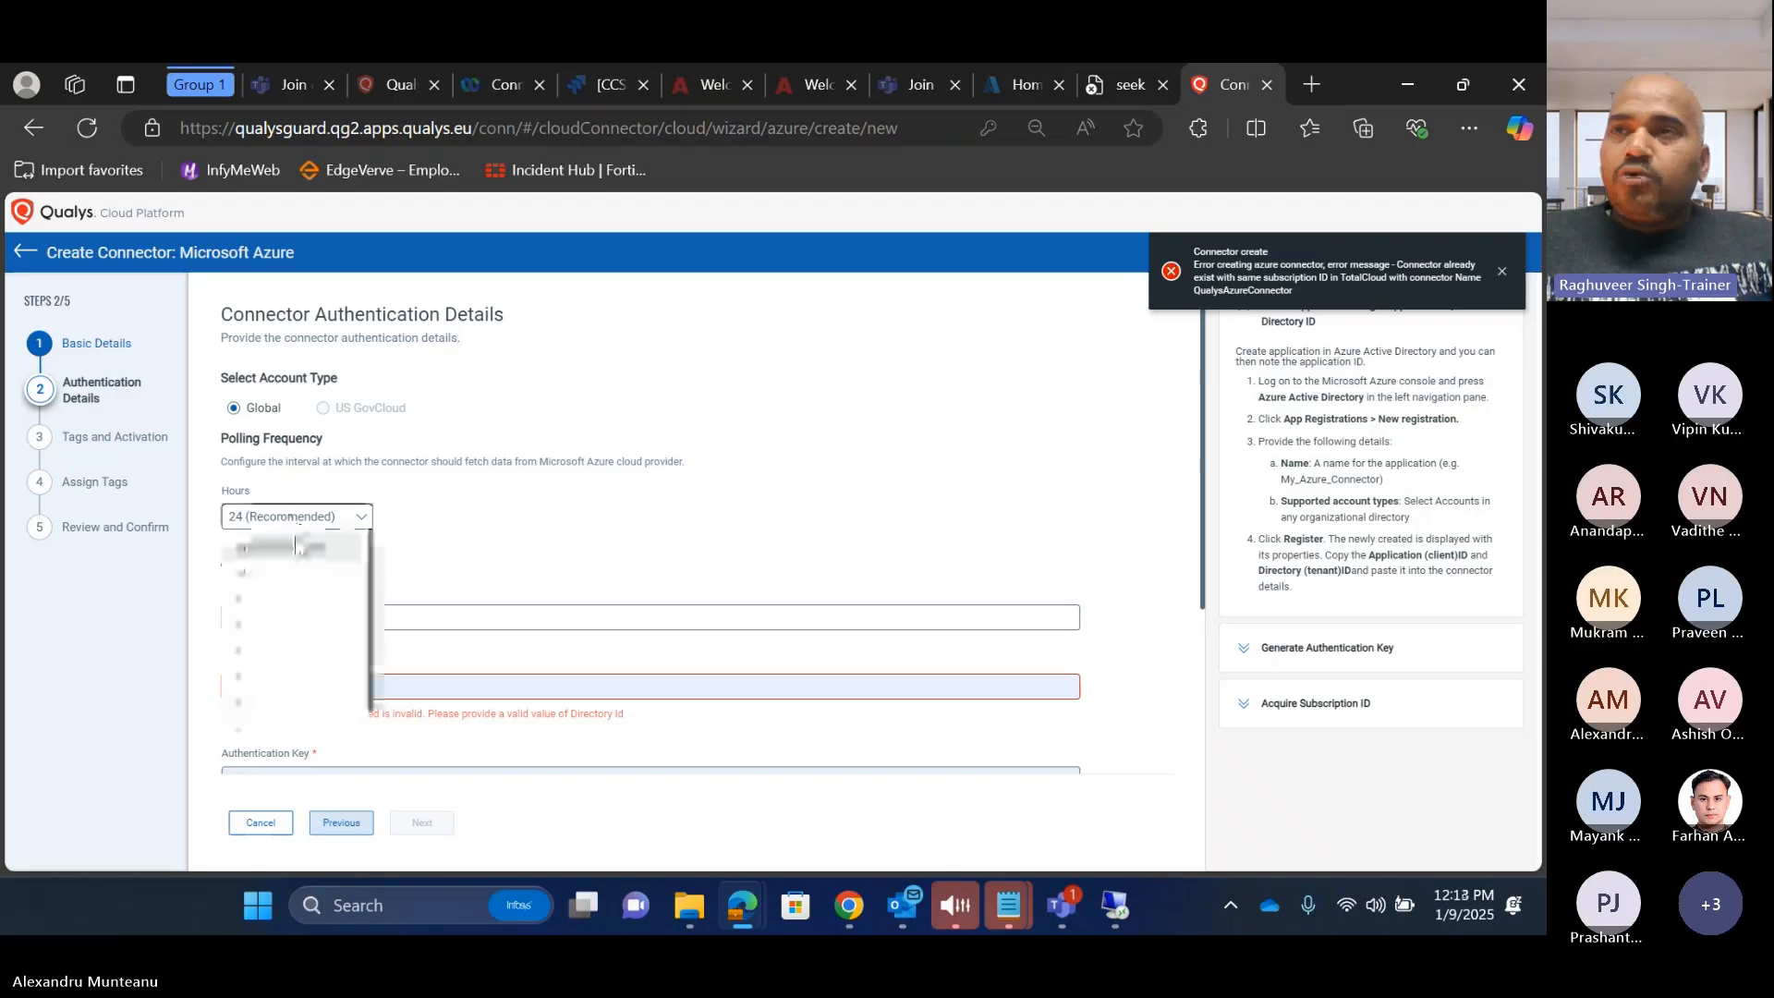
pyautogui.click(277, 729)
pyautogui.scroll(-3, 305, 517)
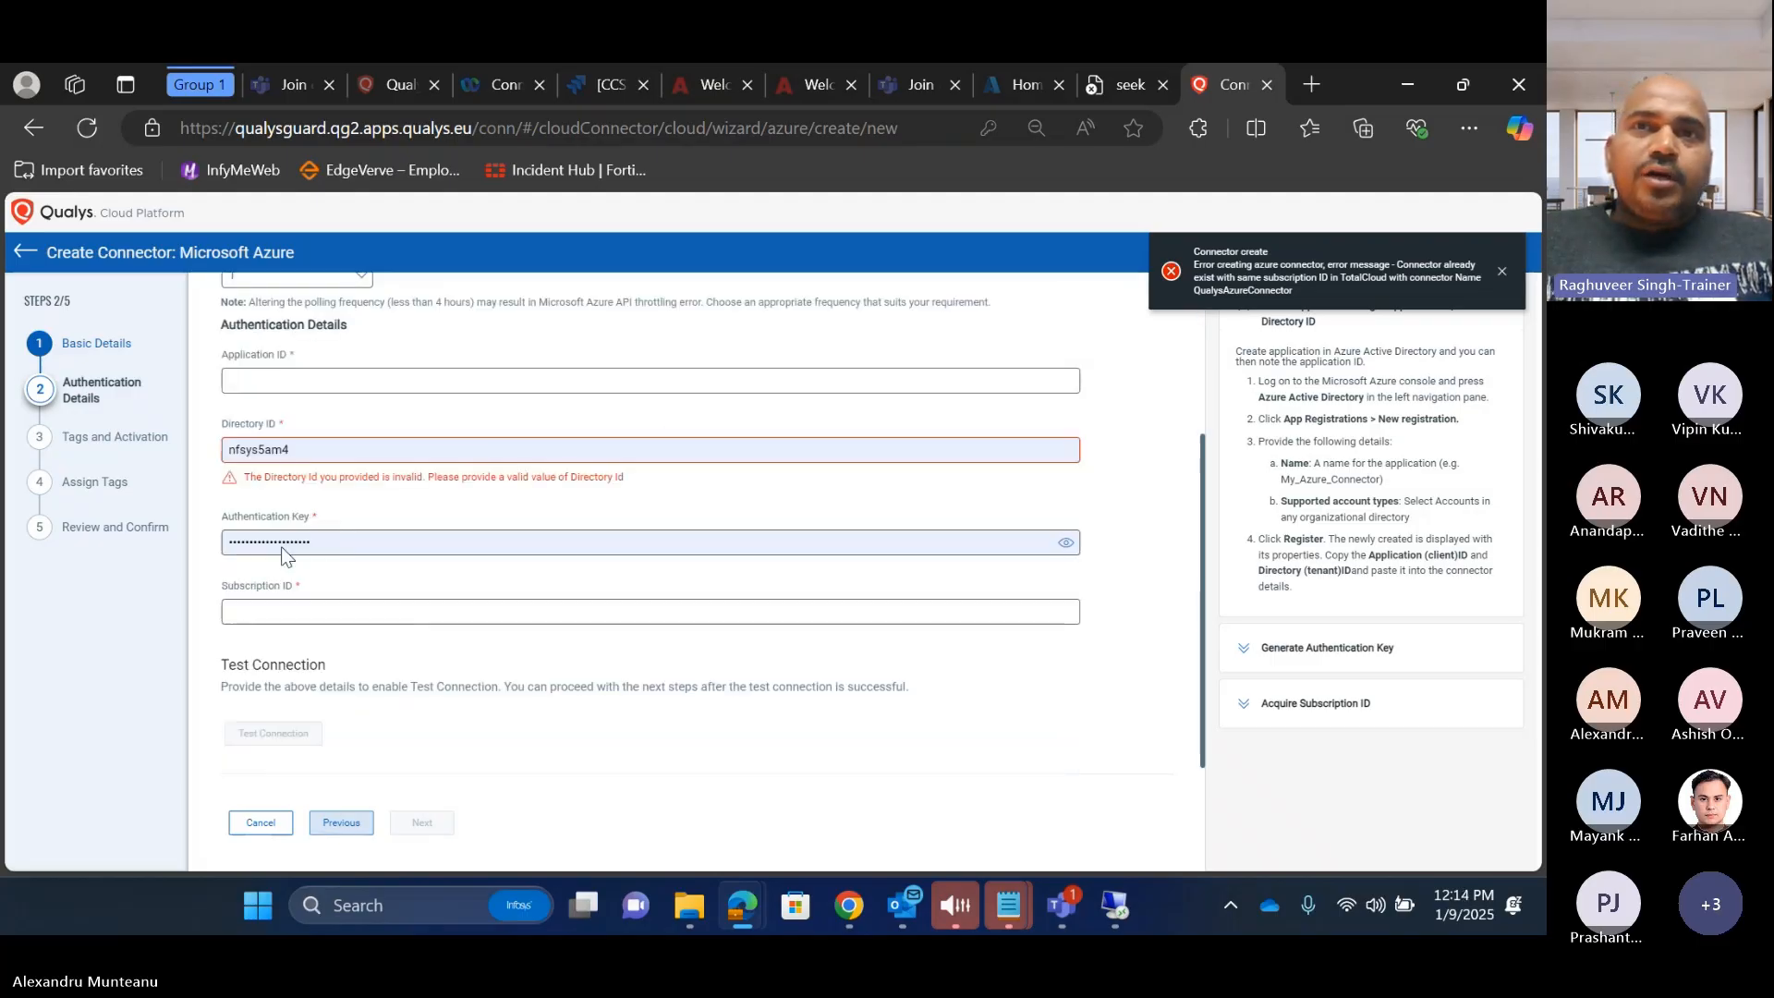
# Step: Enter the Azure application ID for alex_conn3 and replace the prefilled directory ID with the Azure tenant's ID
pyautogui.scroll(1, 291, 466)
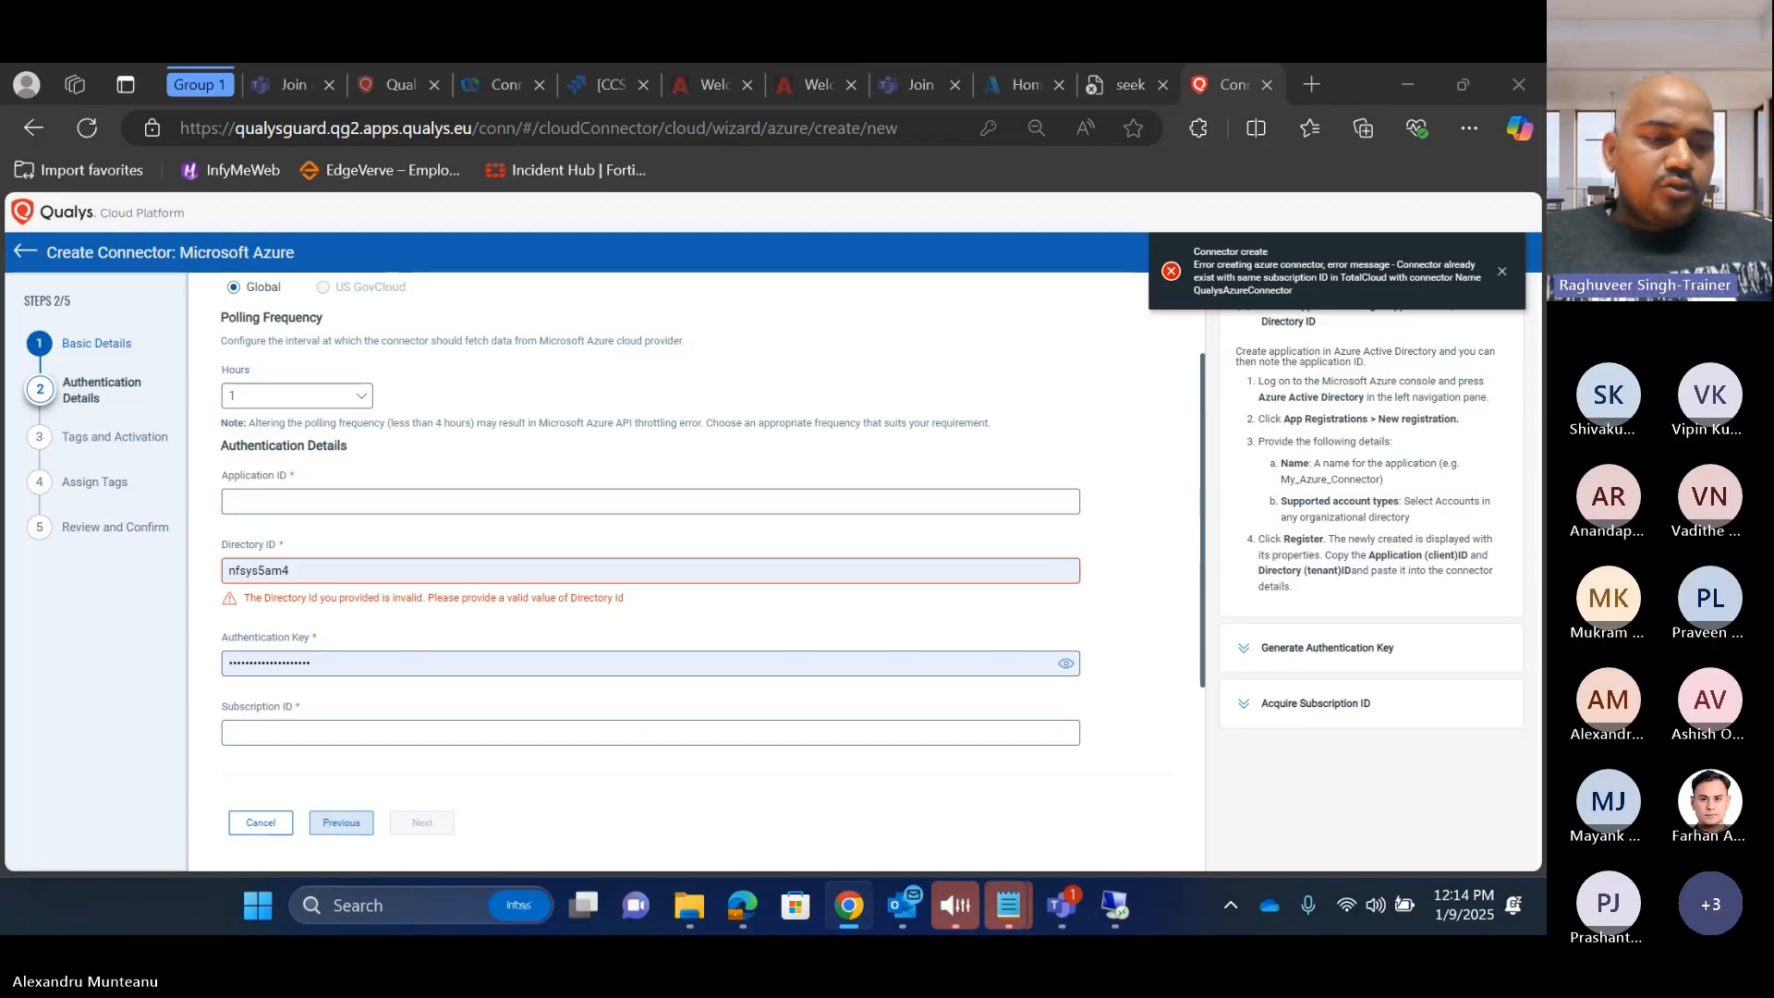
pyautogui.click(335, 502)
pyautogui.write('b8c7f97d-4055-4f32-8c67-659b0f3e37c8')
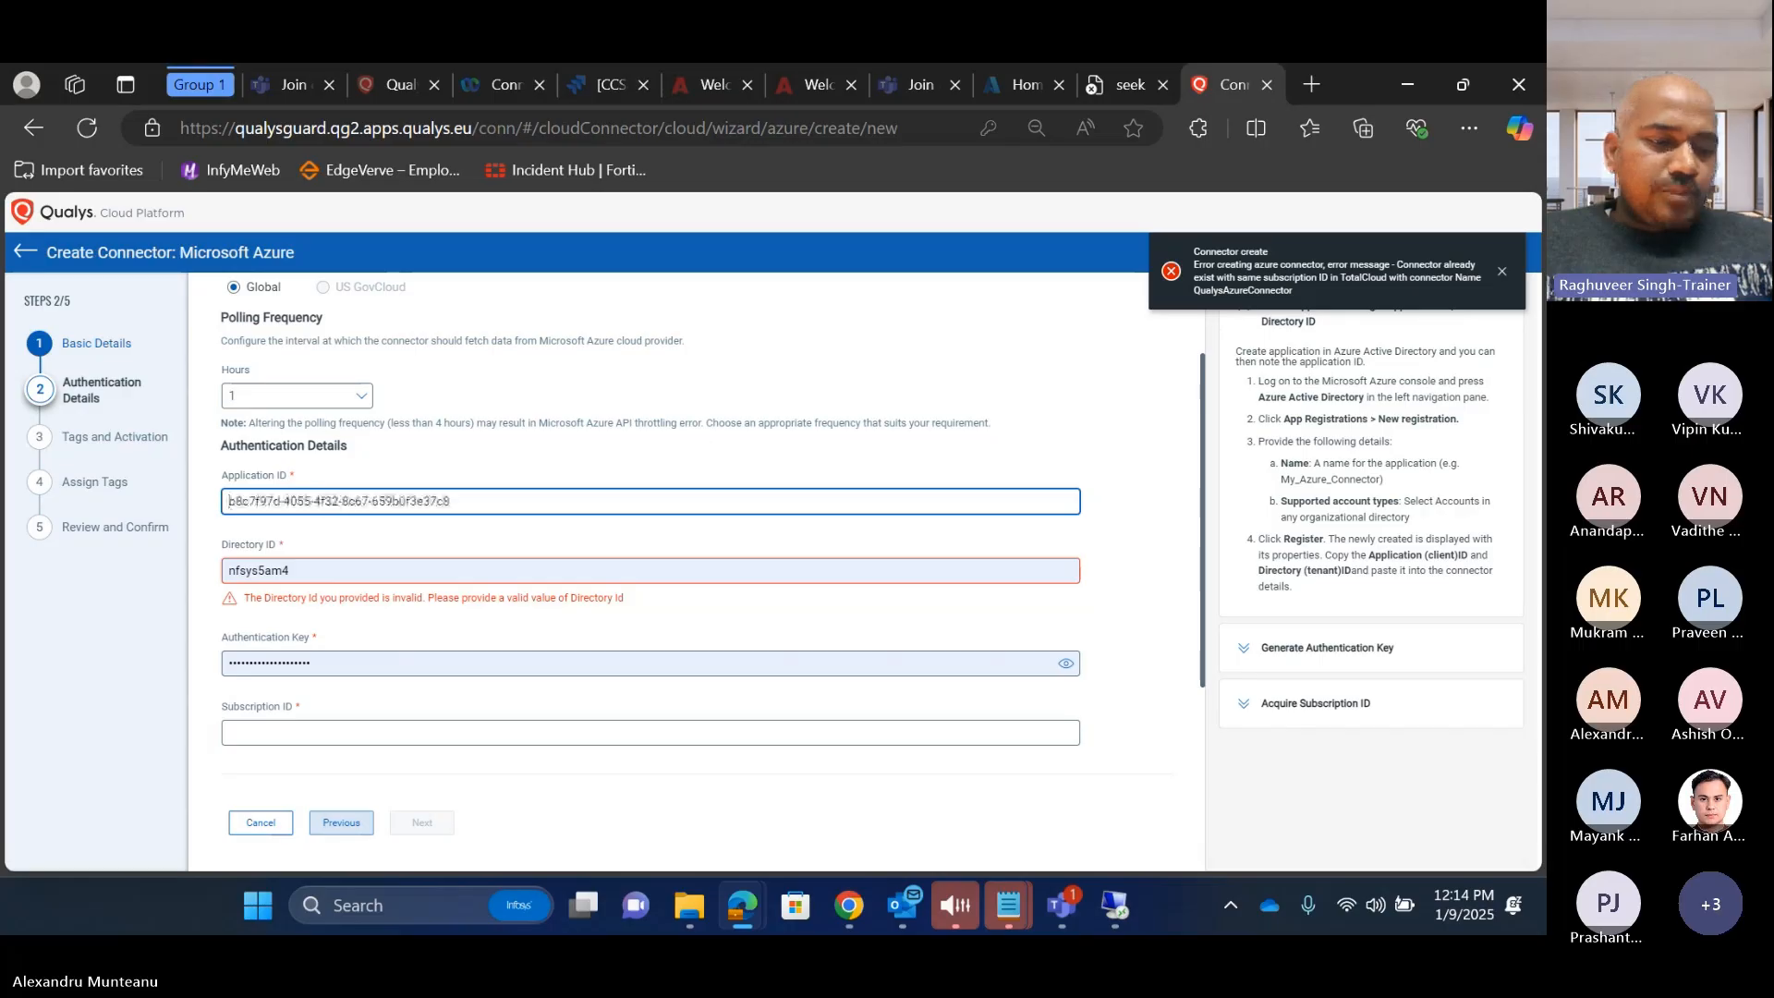
pyautogui.hotkey('alt', 'Tab')
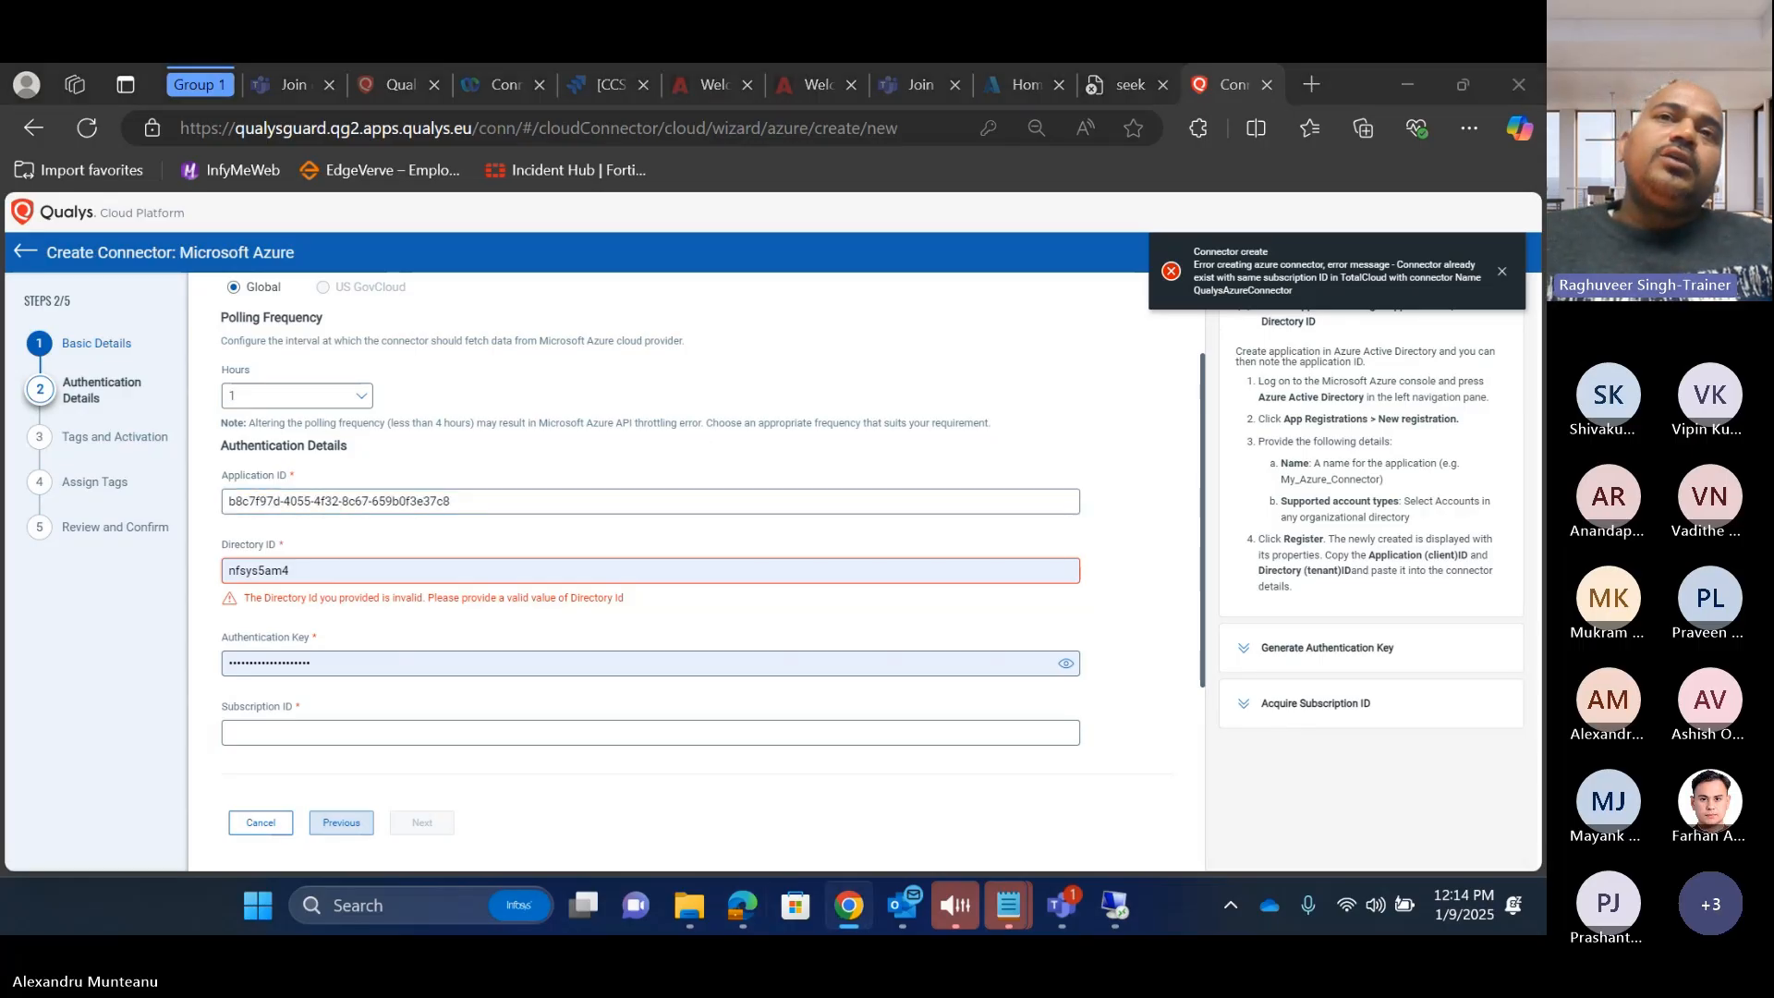
pyautogui.doubleClick(275, 570)
pyautogui.write('904bdc46-56a6-4632-9cc4-bff71f41a351')
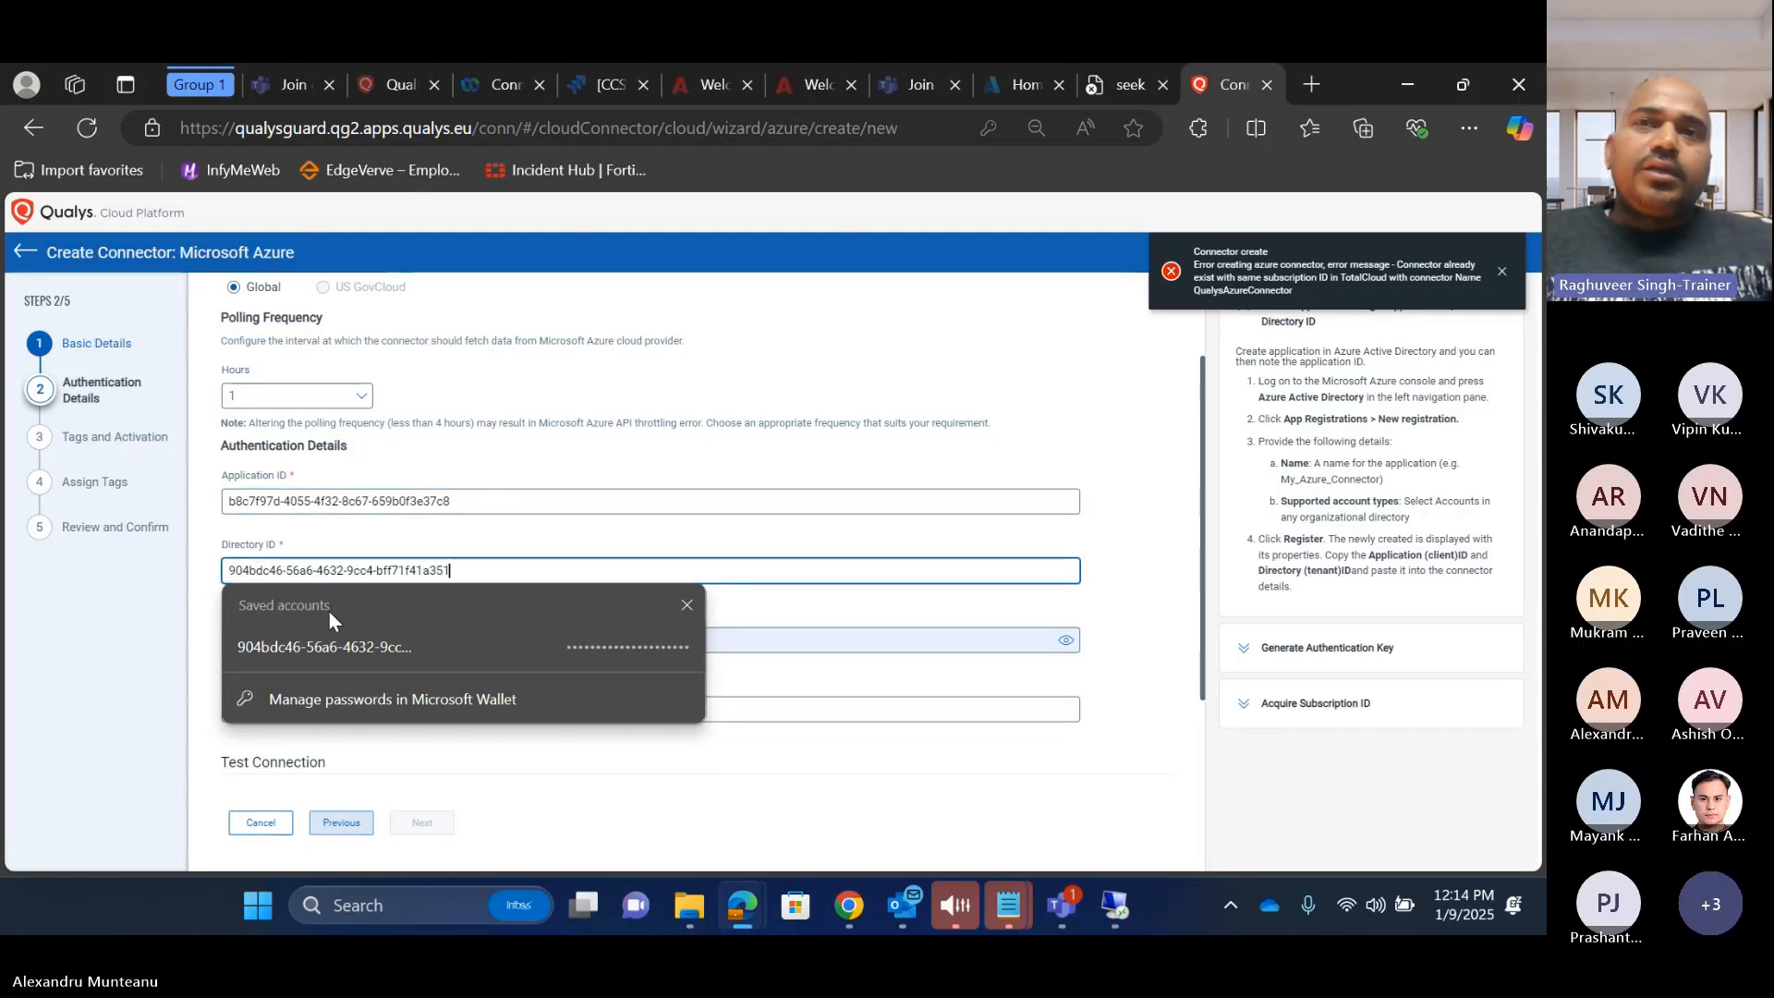
pyautogui.click(538, 551)
pyautogui.scroll(-1, 481, 578)
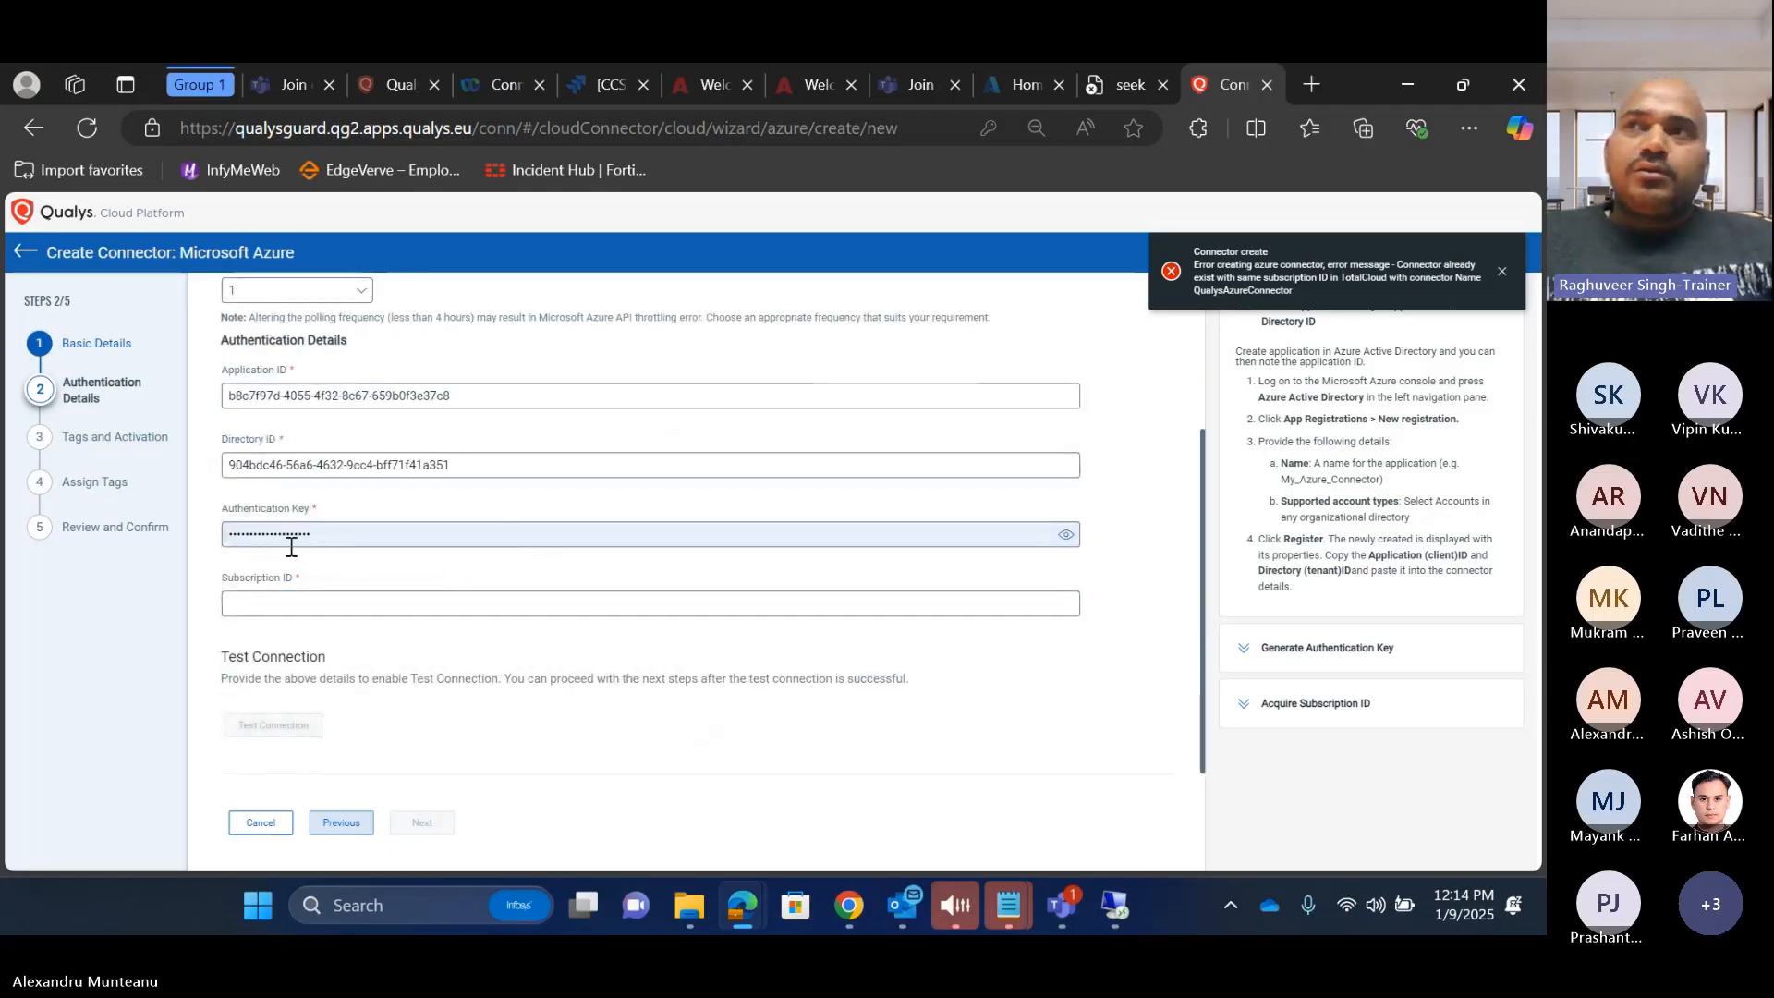
# Step: Replace the prefilled authentication key with the Azure application's key and paste in the Azure subscription ID
pyautogui.hotkey('alt', 'Tab')
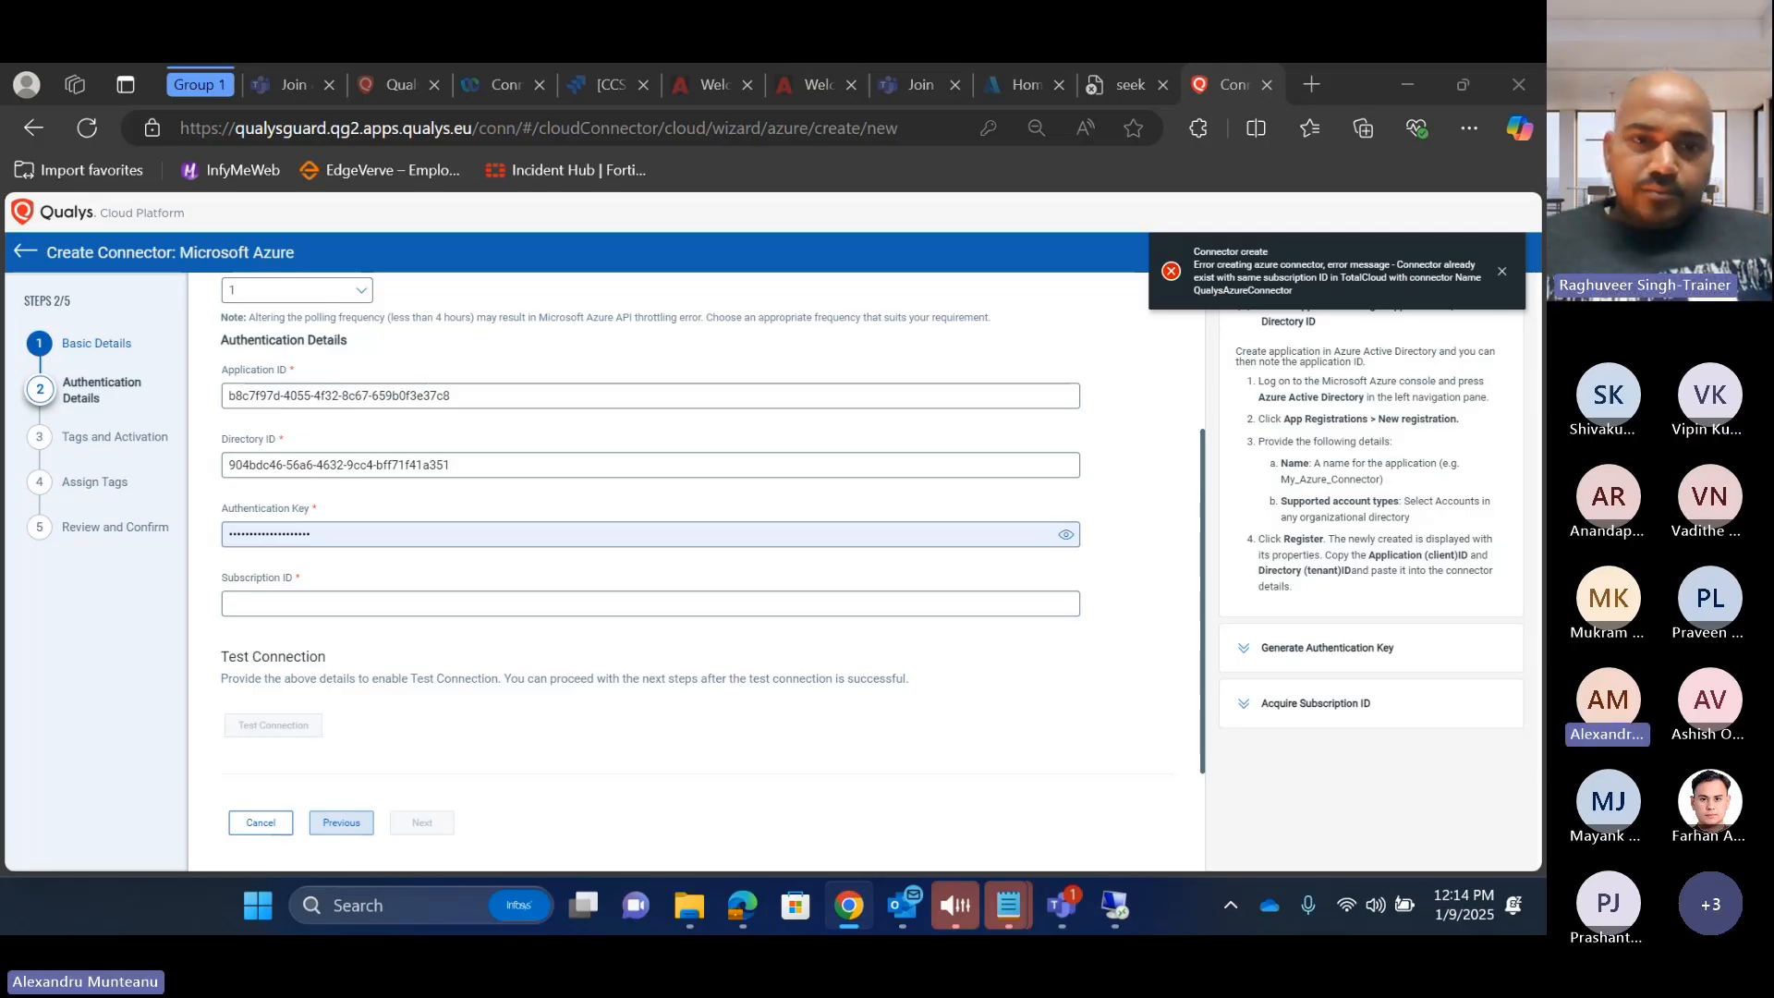
pyautogui.doubleClick(303, 534)
pyautogui.click(303, 535)
pyautogui.doubleClick(303, 535)
pyautogui.hotkey('ctrl', 'v')
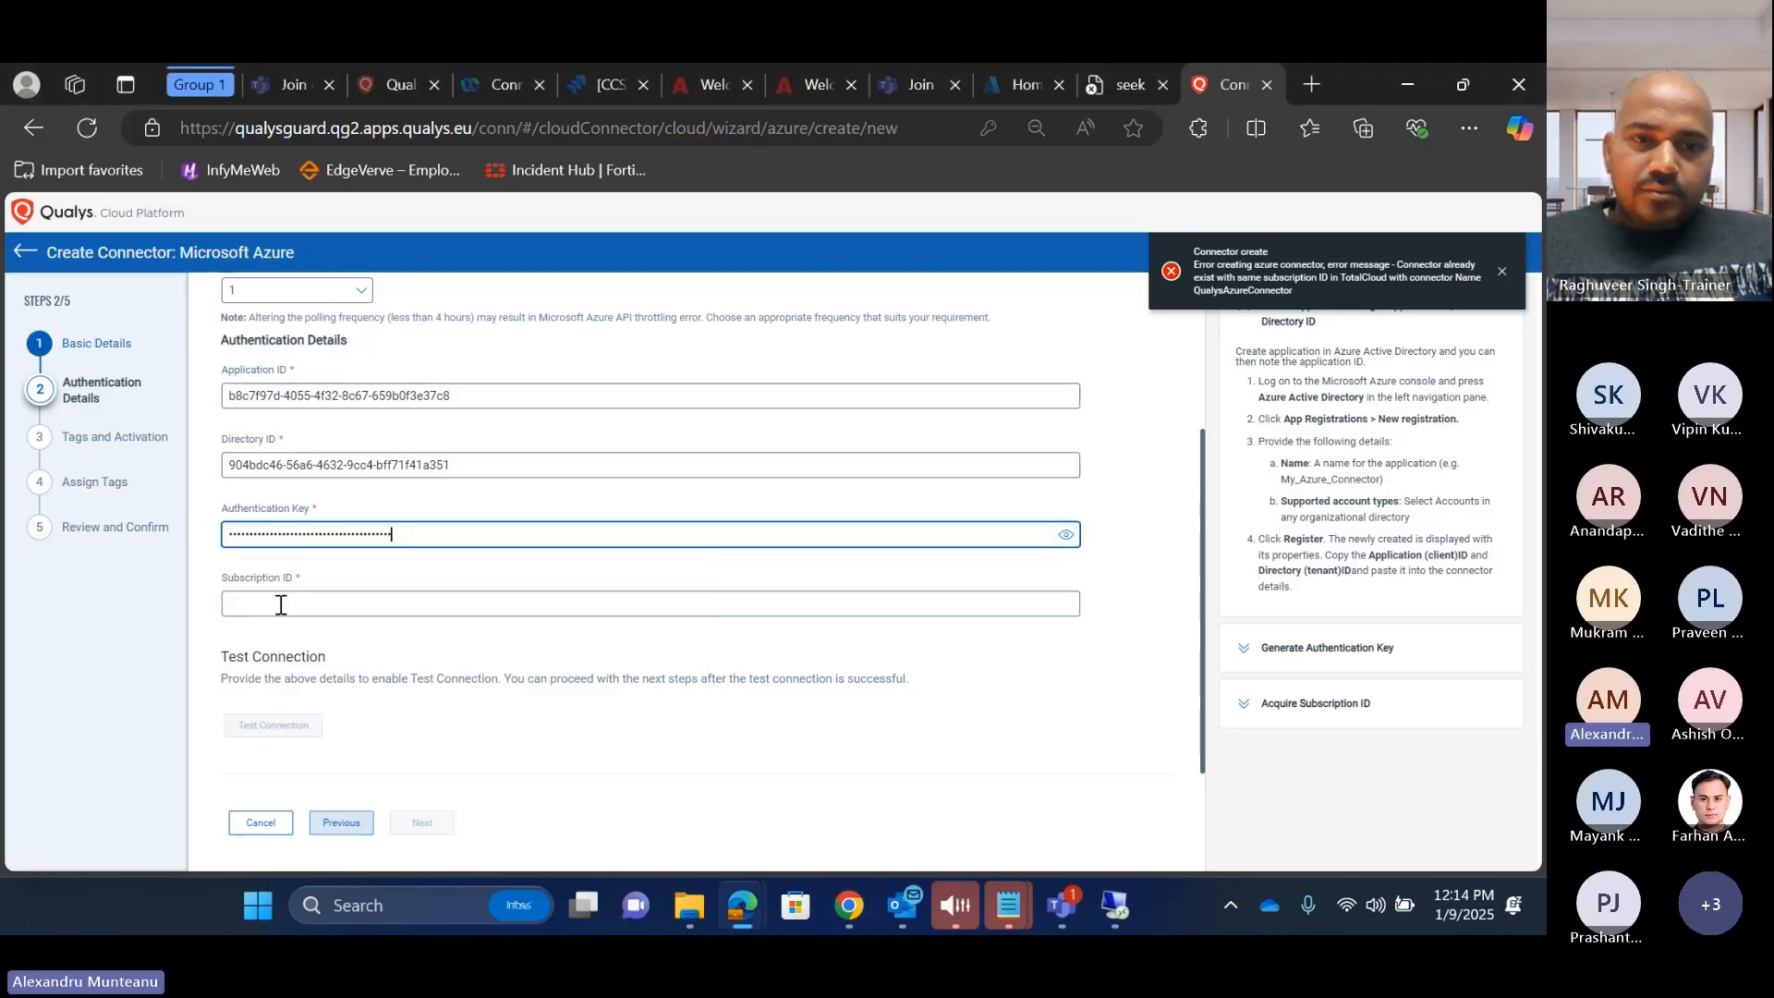
pyautogui.click(270, 606)
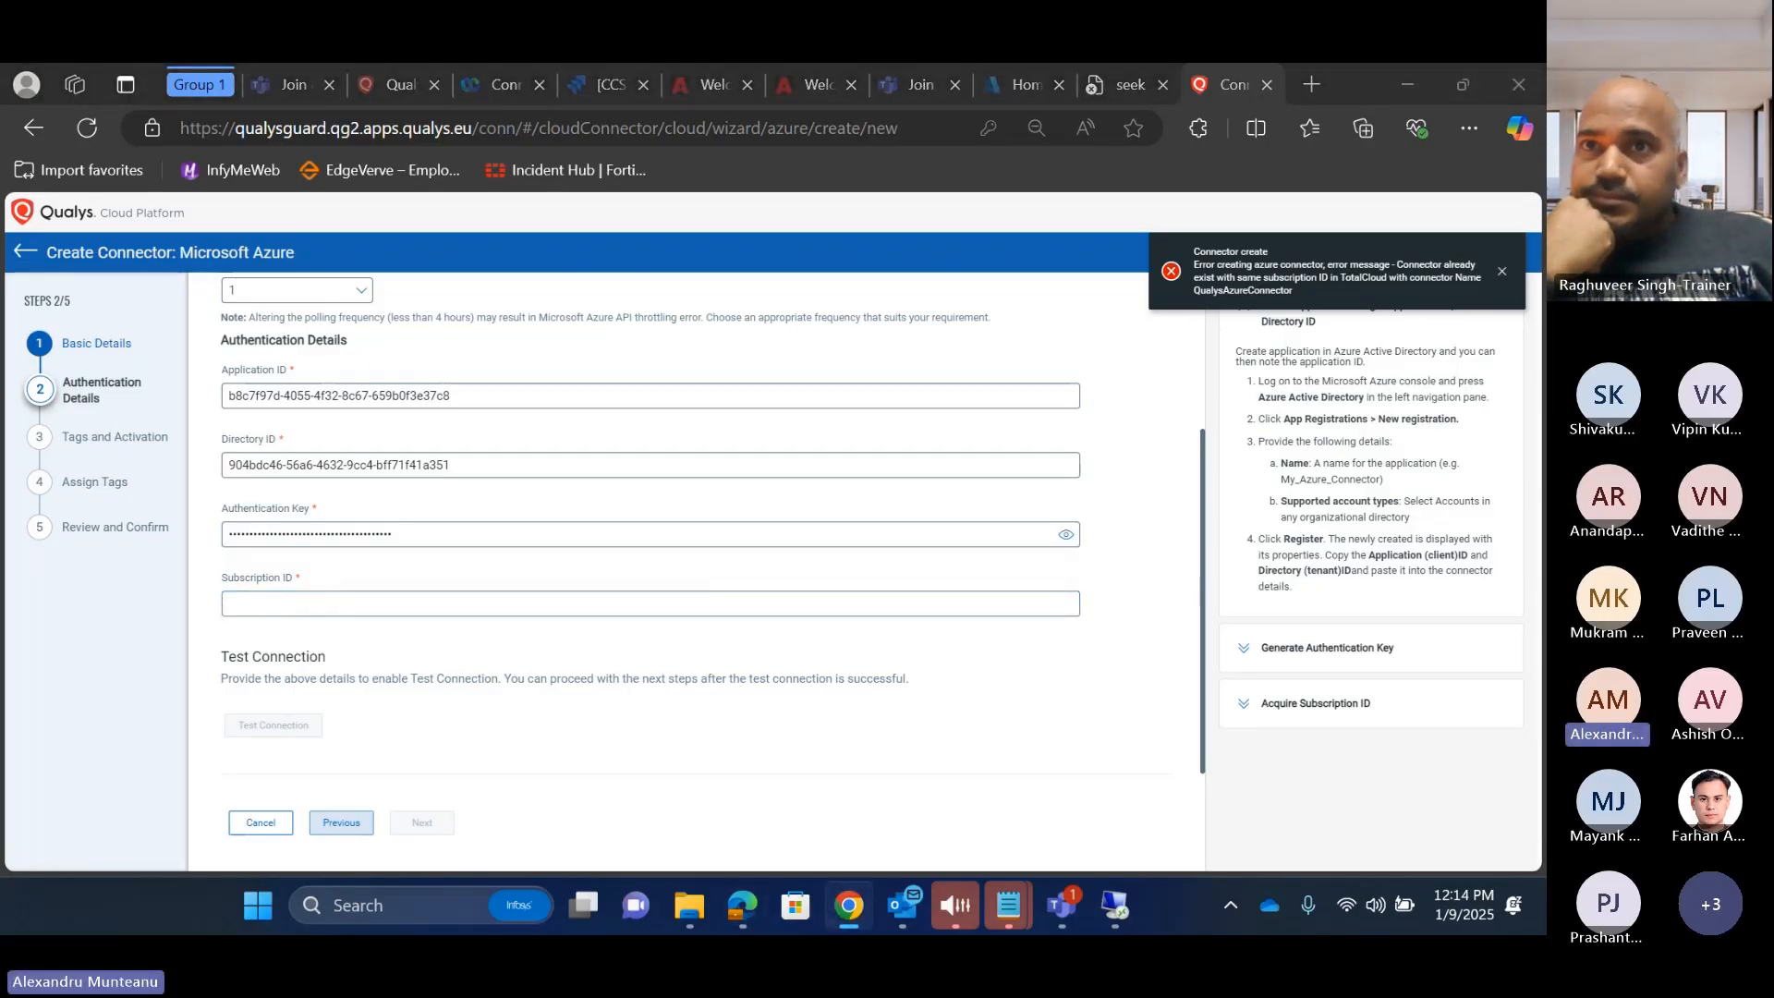
pyautogui.click(601, 603)
pyautogui.hotkey('ctrl', 'v')
# Step: Test the Azure connection for alex_conn3 and continue to asset tags and activation, declining the browser's password update
pyautogui.click(271, 726)
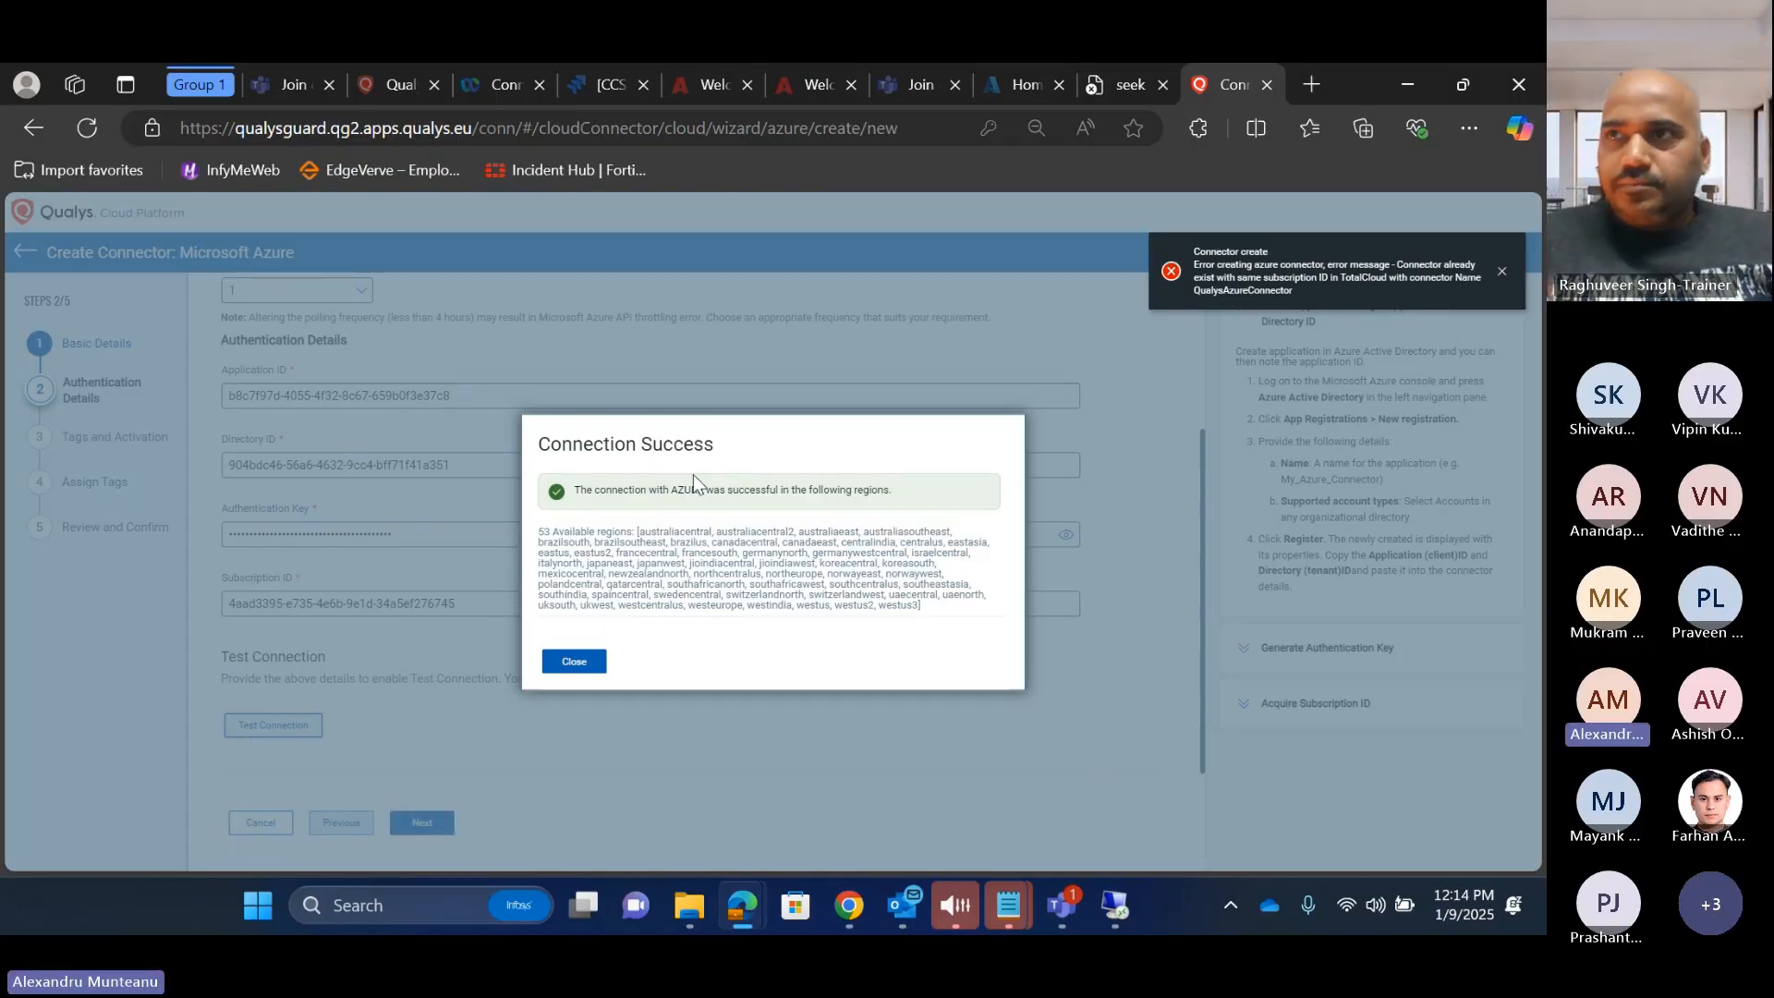
pyautogui.click(574, 662)
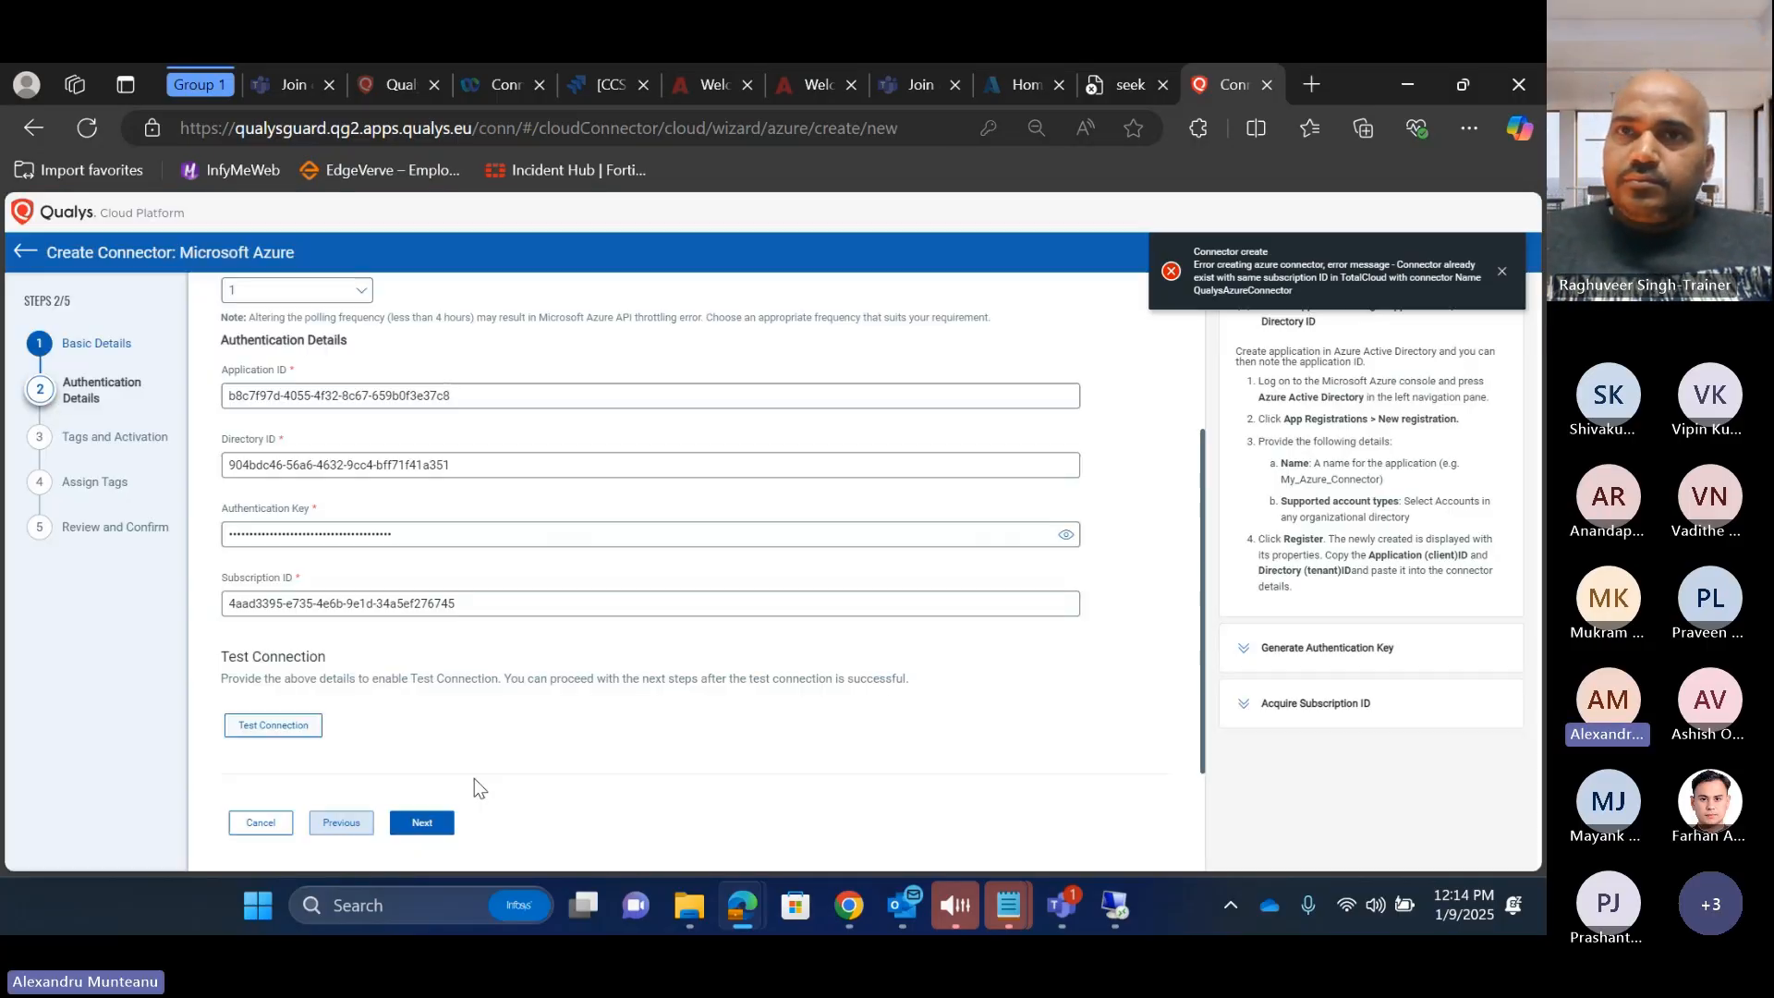
pyautogui.click(421, 822)
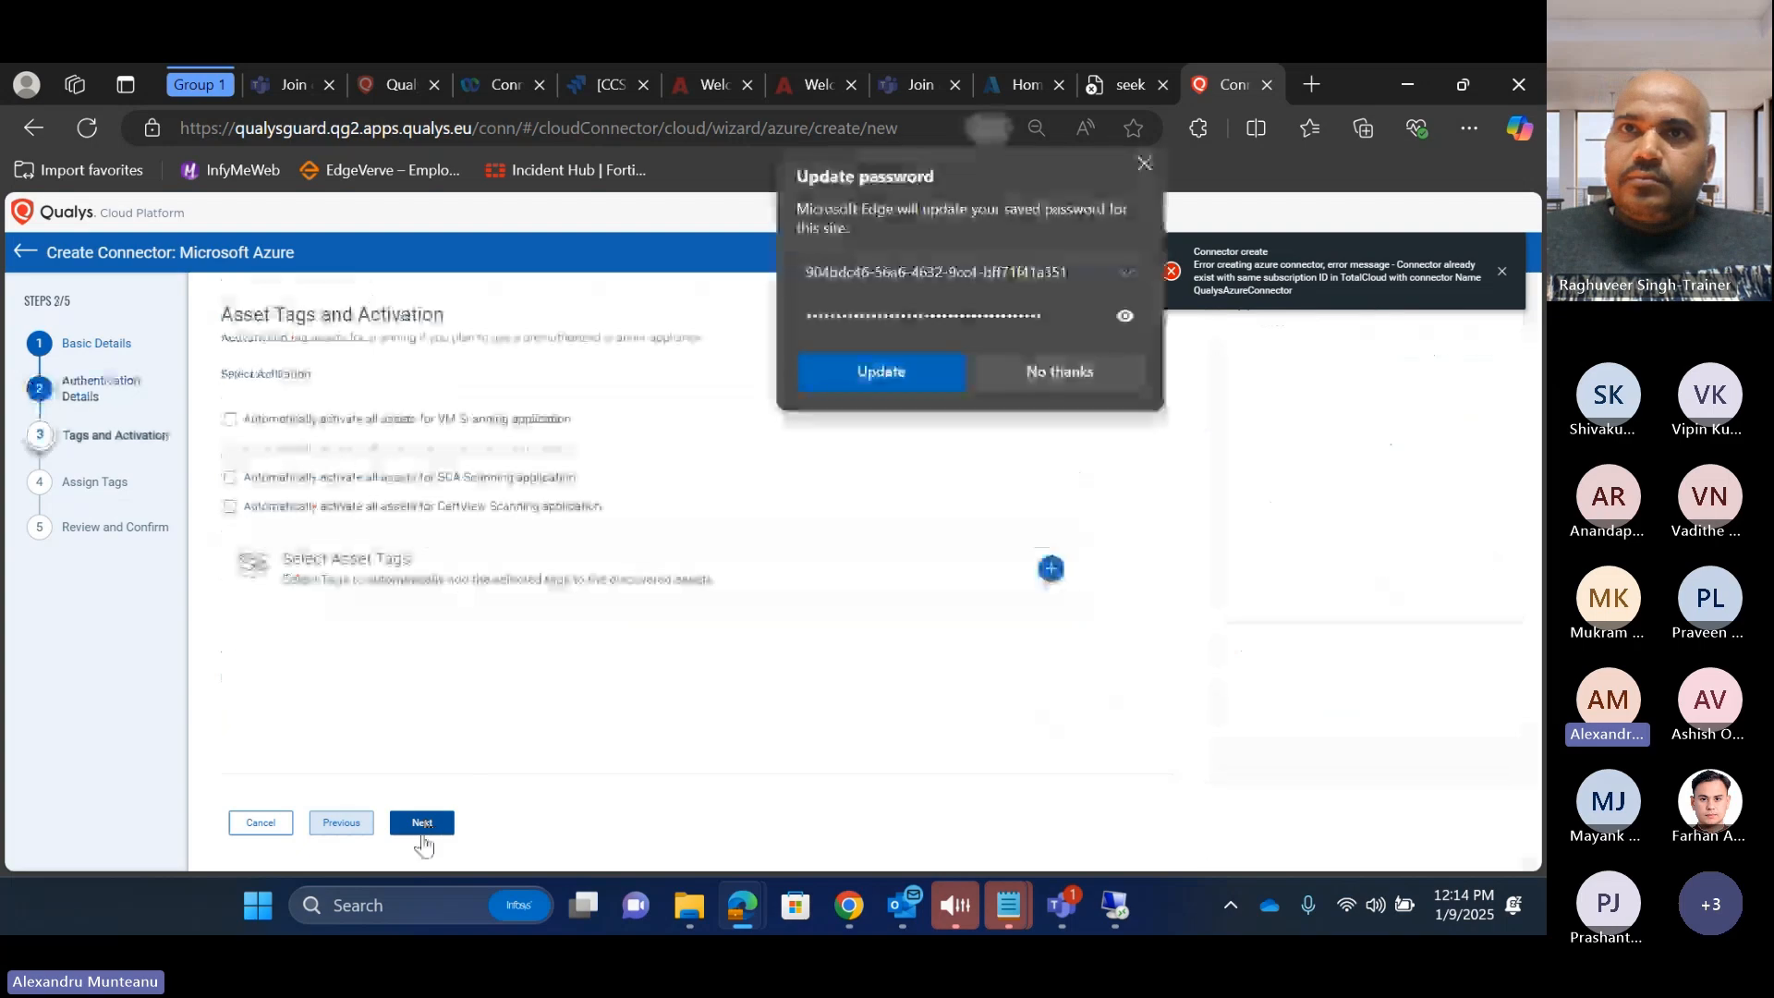
pyautogui.click(1038, 372)
# Step: Enable automatic VM scanning activation with zero-touch cloud perimeter scan for alex_conn3 and add the AzureResource and Azure tags
pyautogui.click(351, 417)
pyautogui.click(1050, 596)
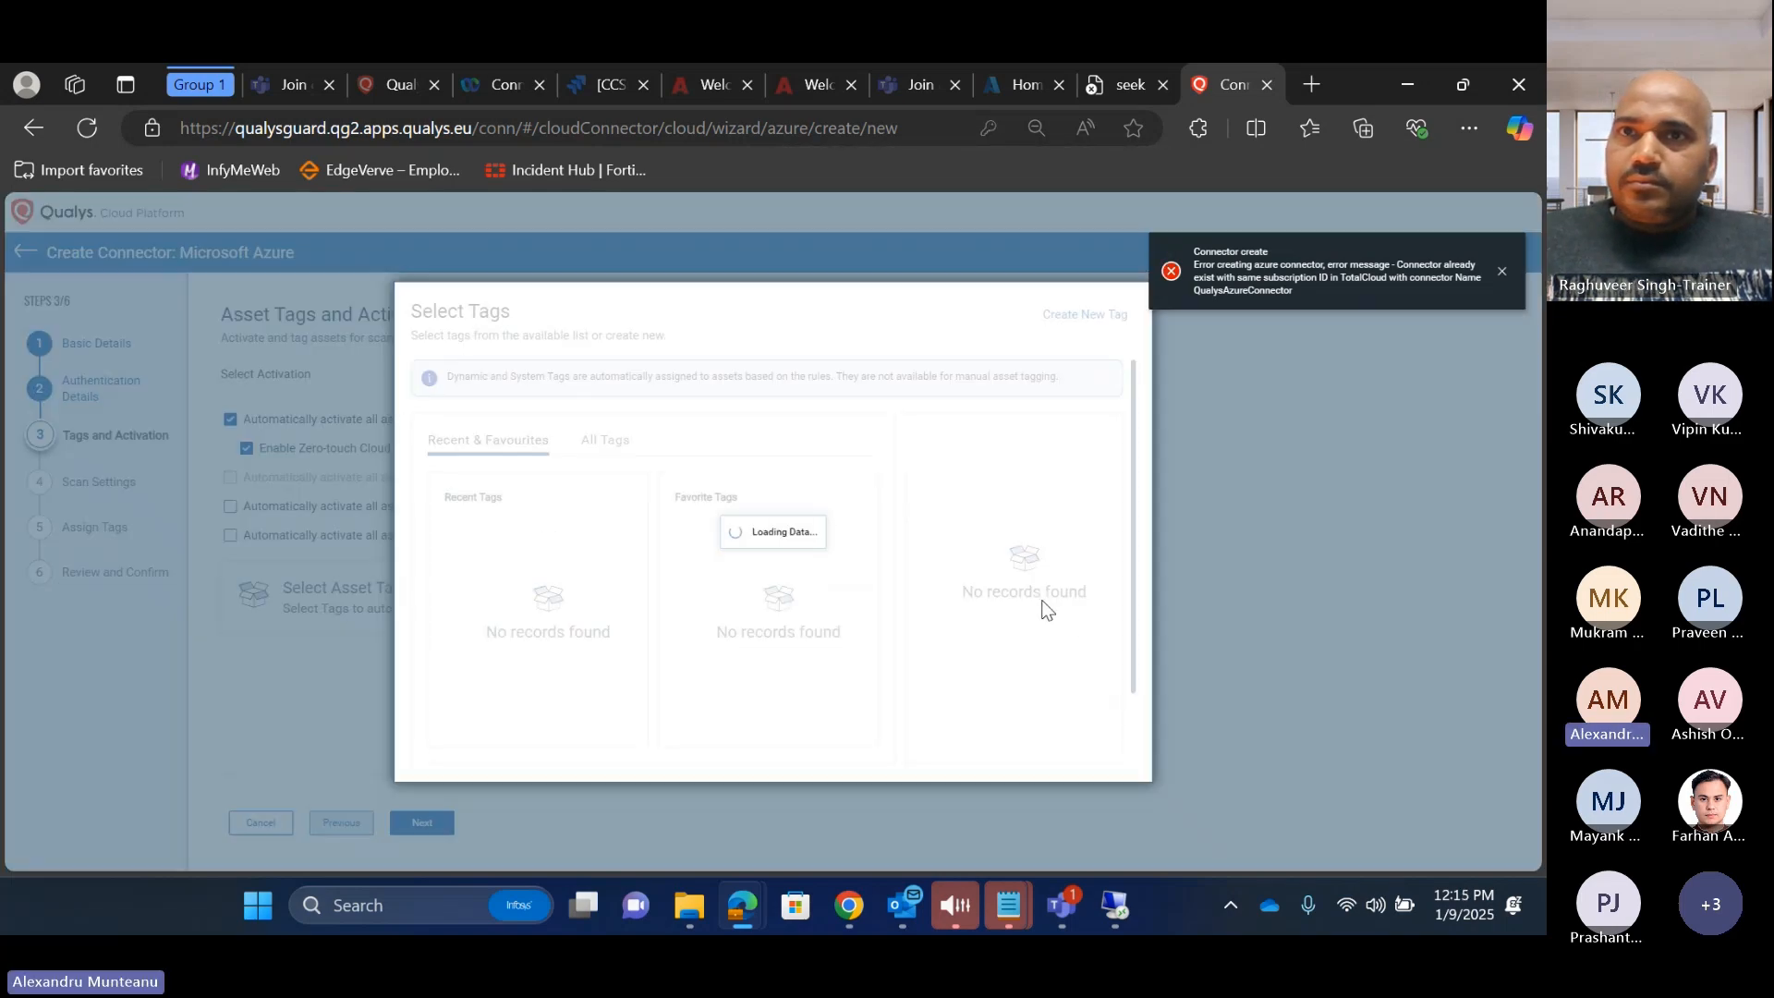
pyautogui.click(536, 524)
pyautogui.click(510, 548)
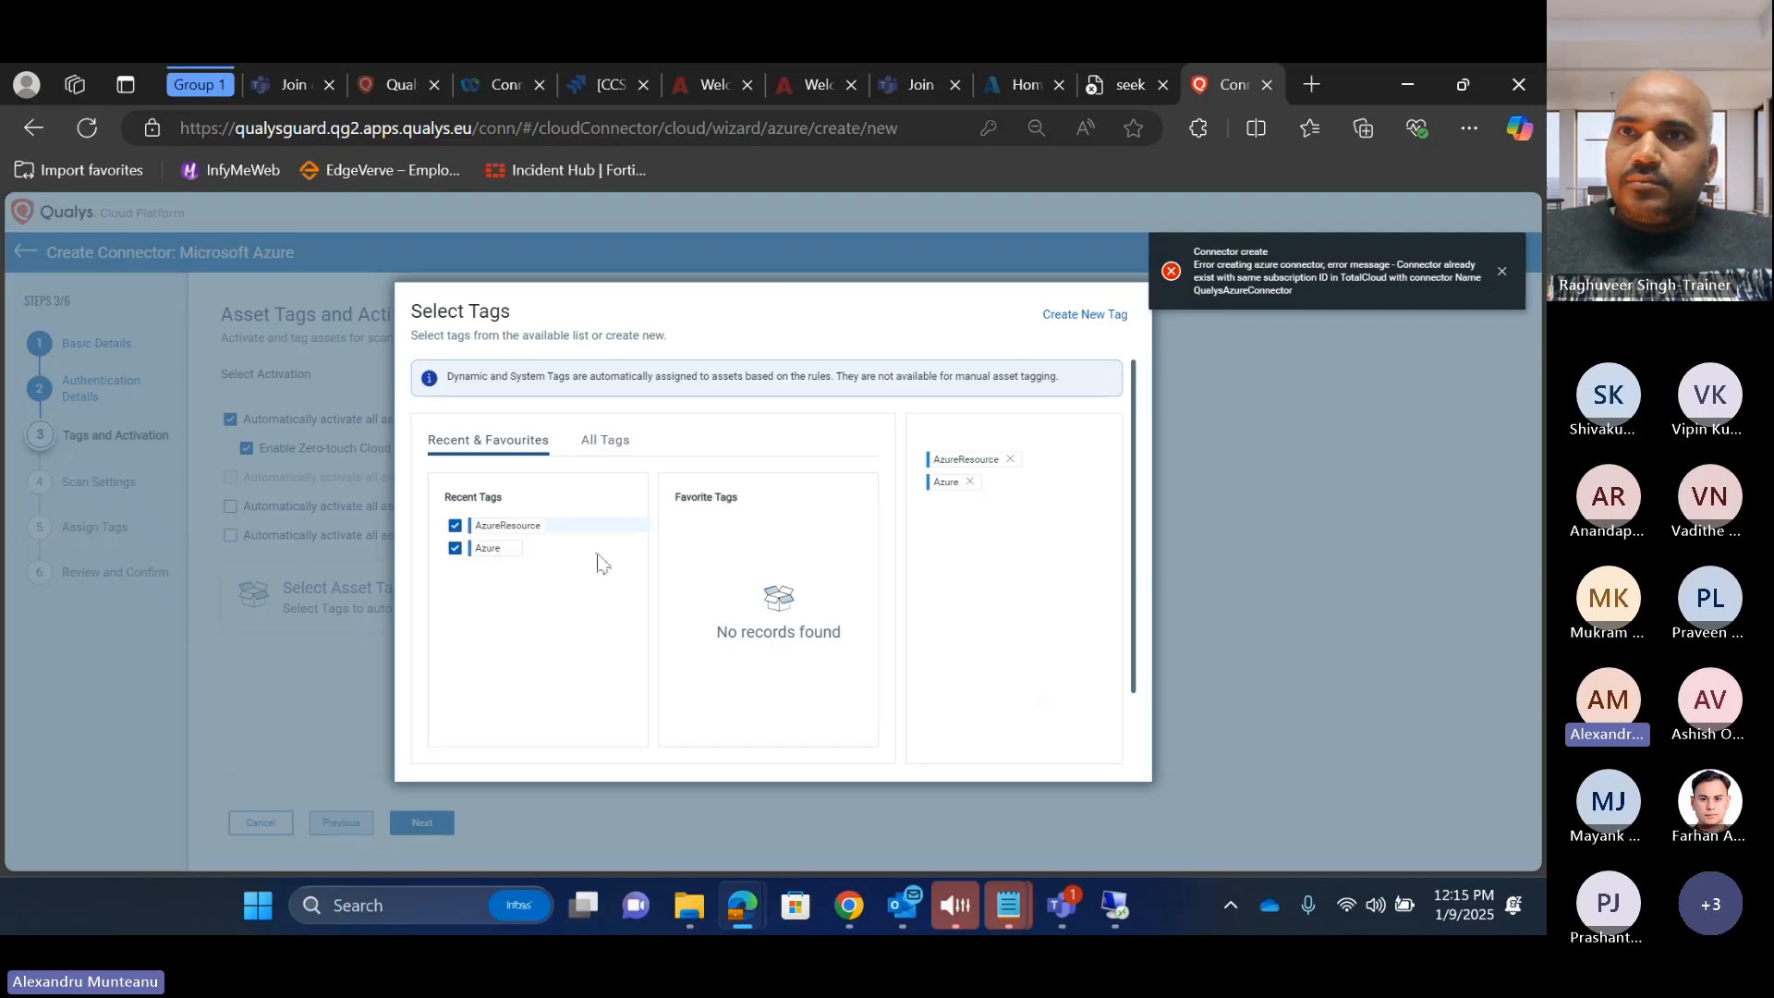
pyautogui.scroll(-2, 554, 646)
pyautogui.click(531, 747)
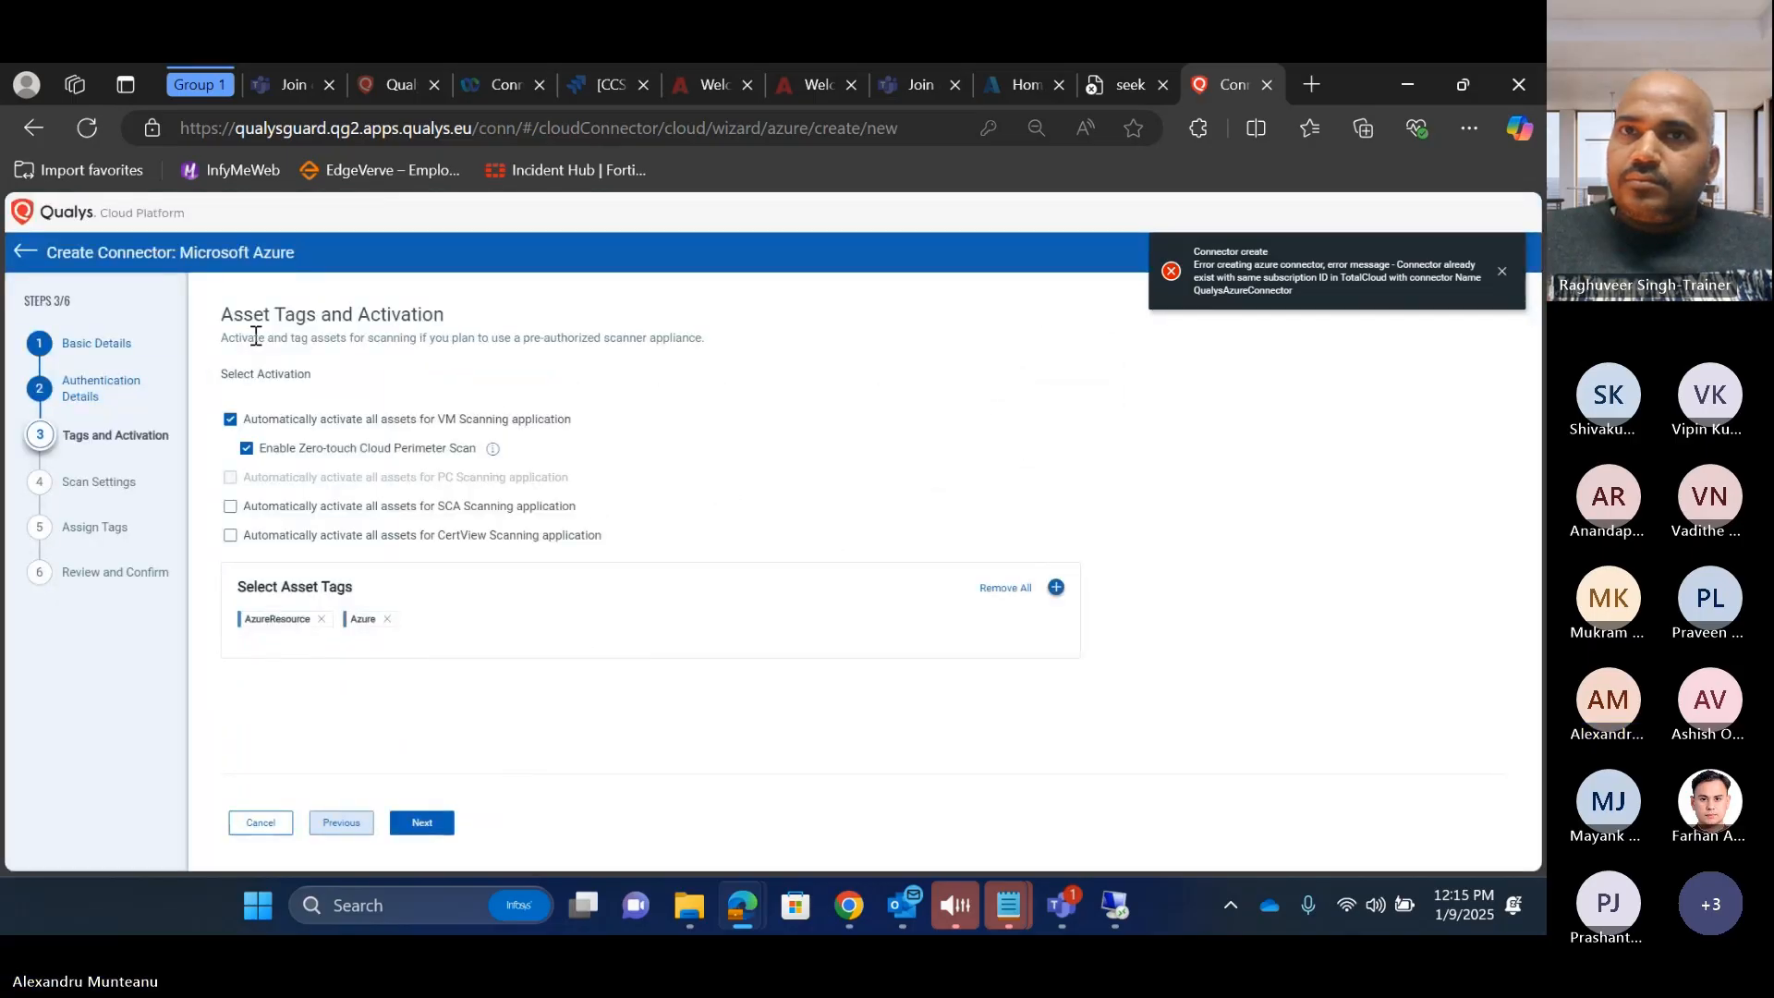
# Step: Keep the global scan configuration, leave connector tags empty, and create the alex_conn3 connector
pyautogui.click(423, 825)
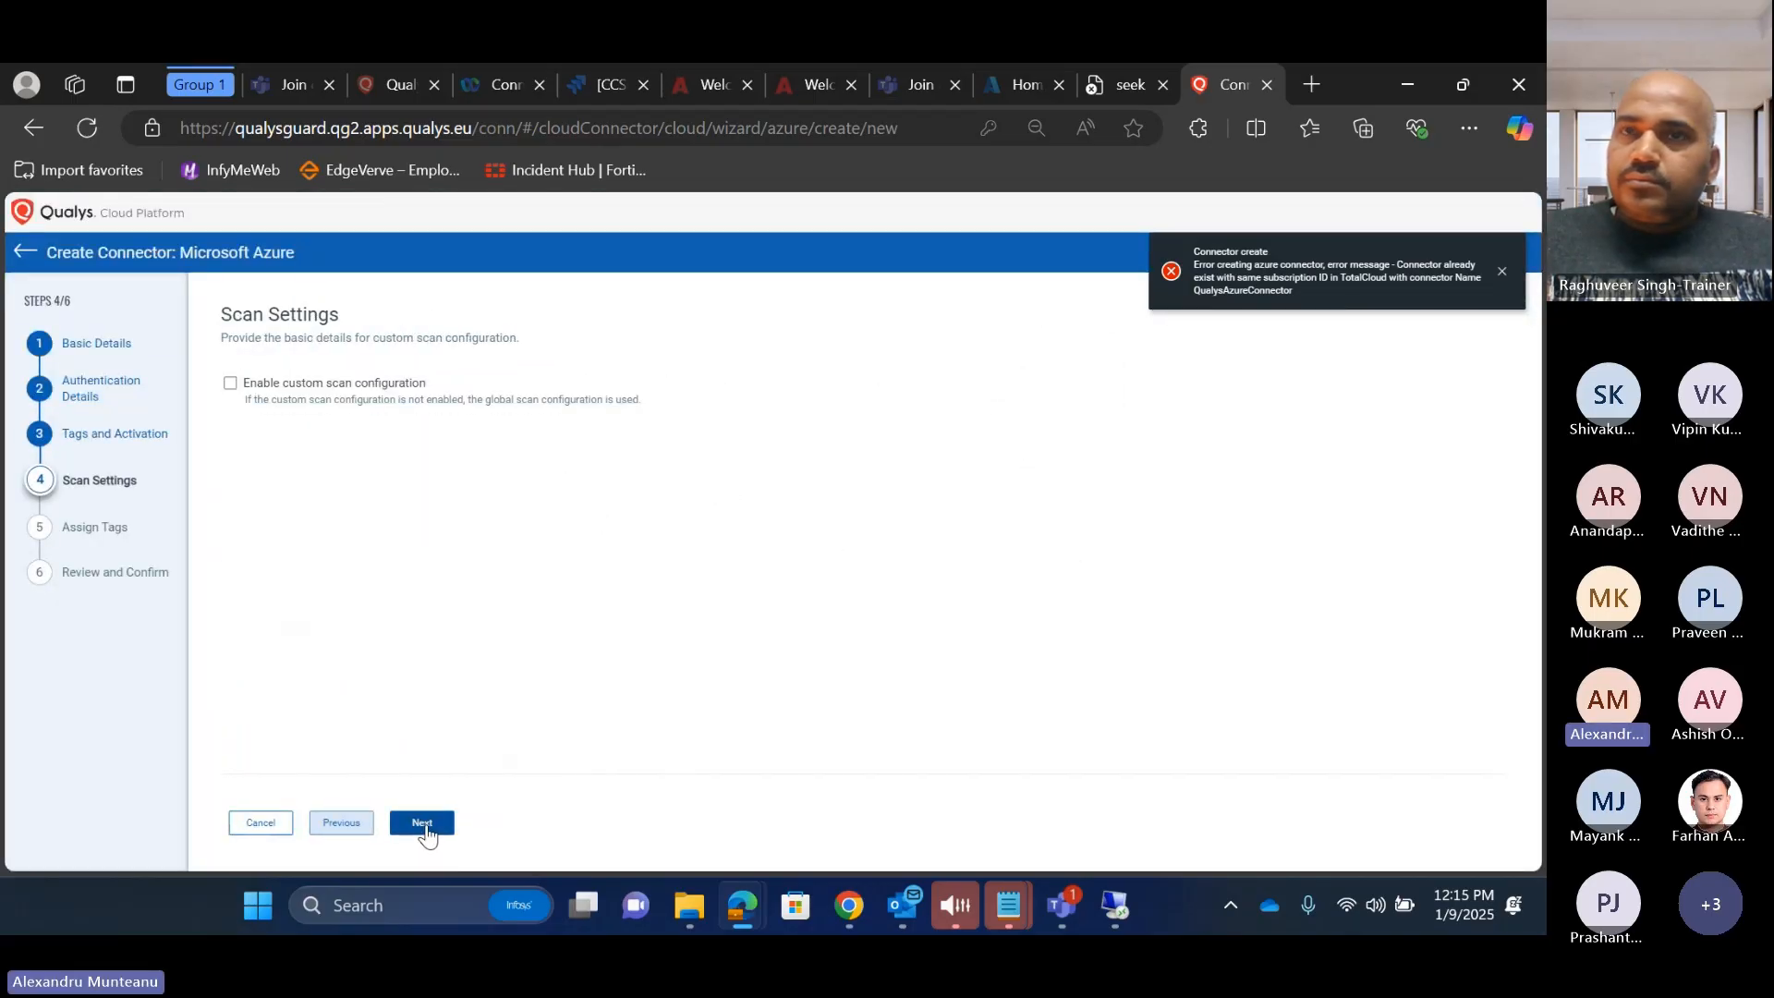
pyautogui.click(424, 825)
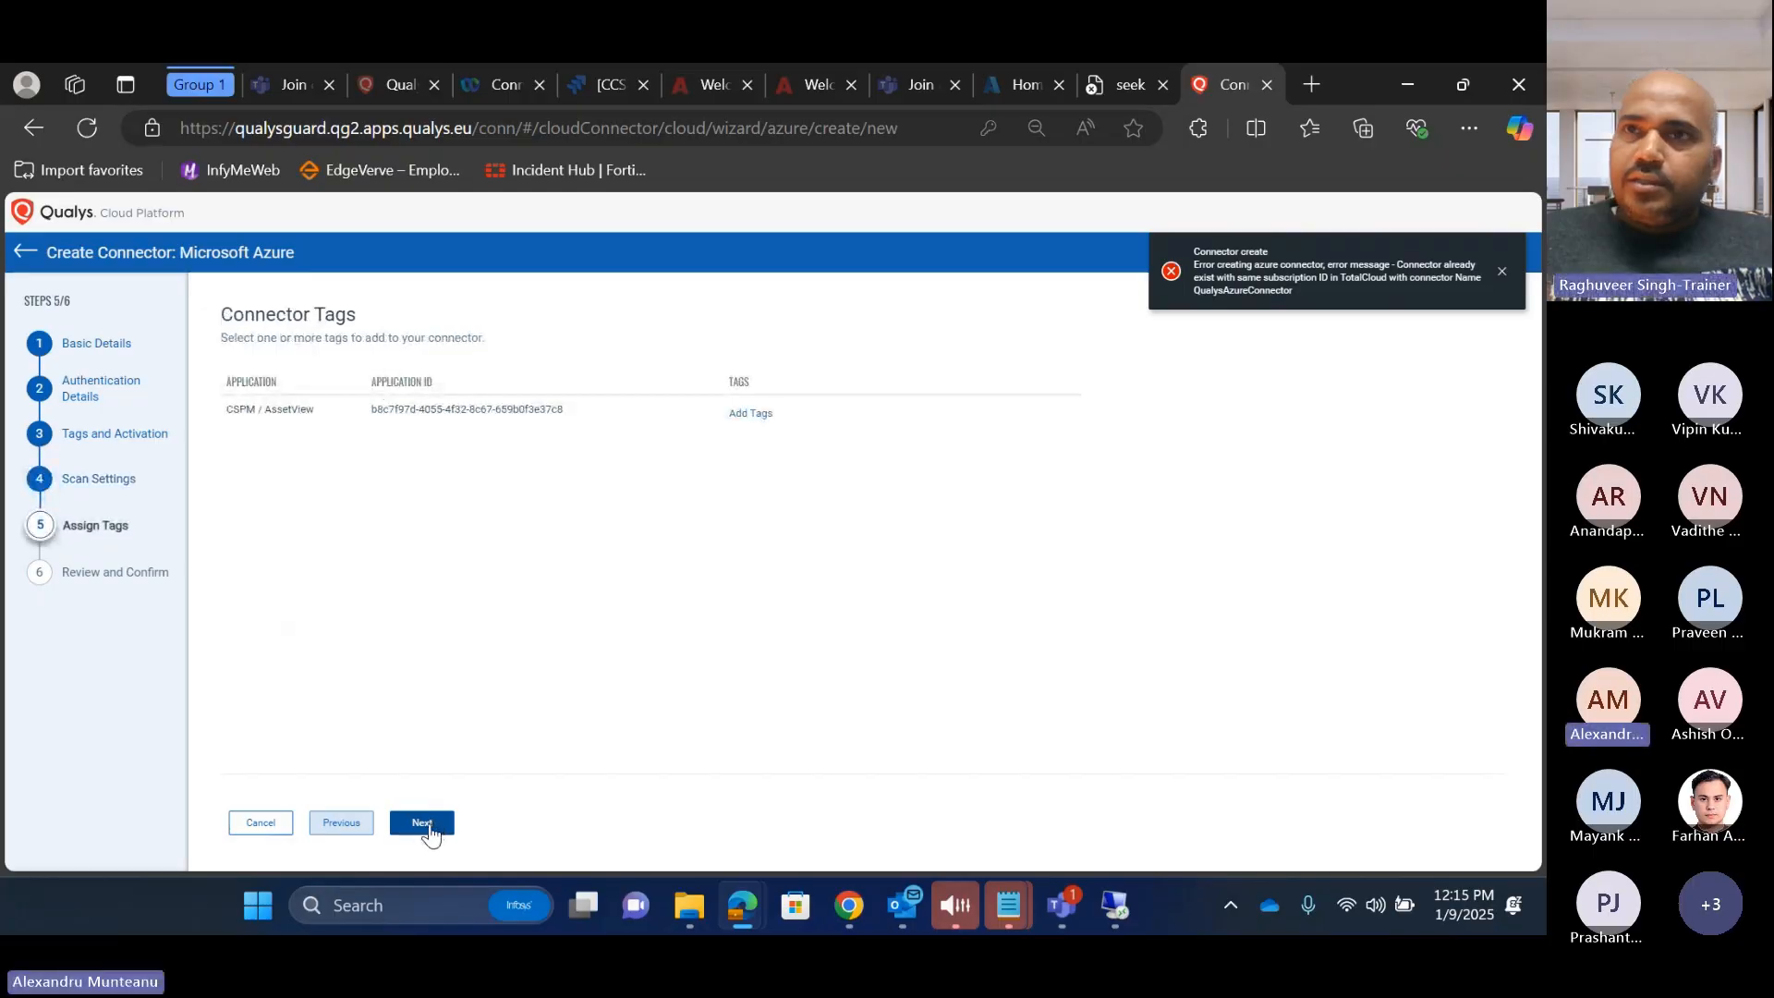
pyautogui.click(424, 824)
pyautogui.click(430, 825)
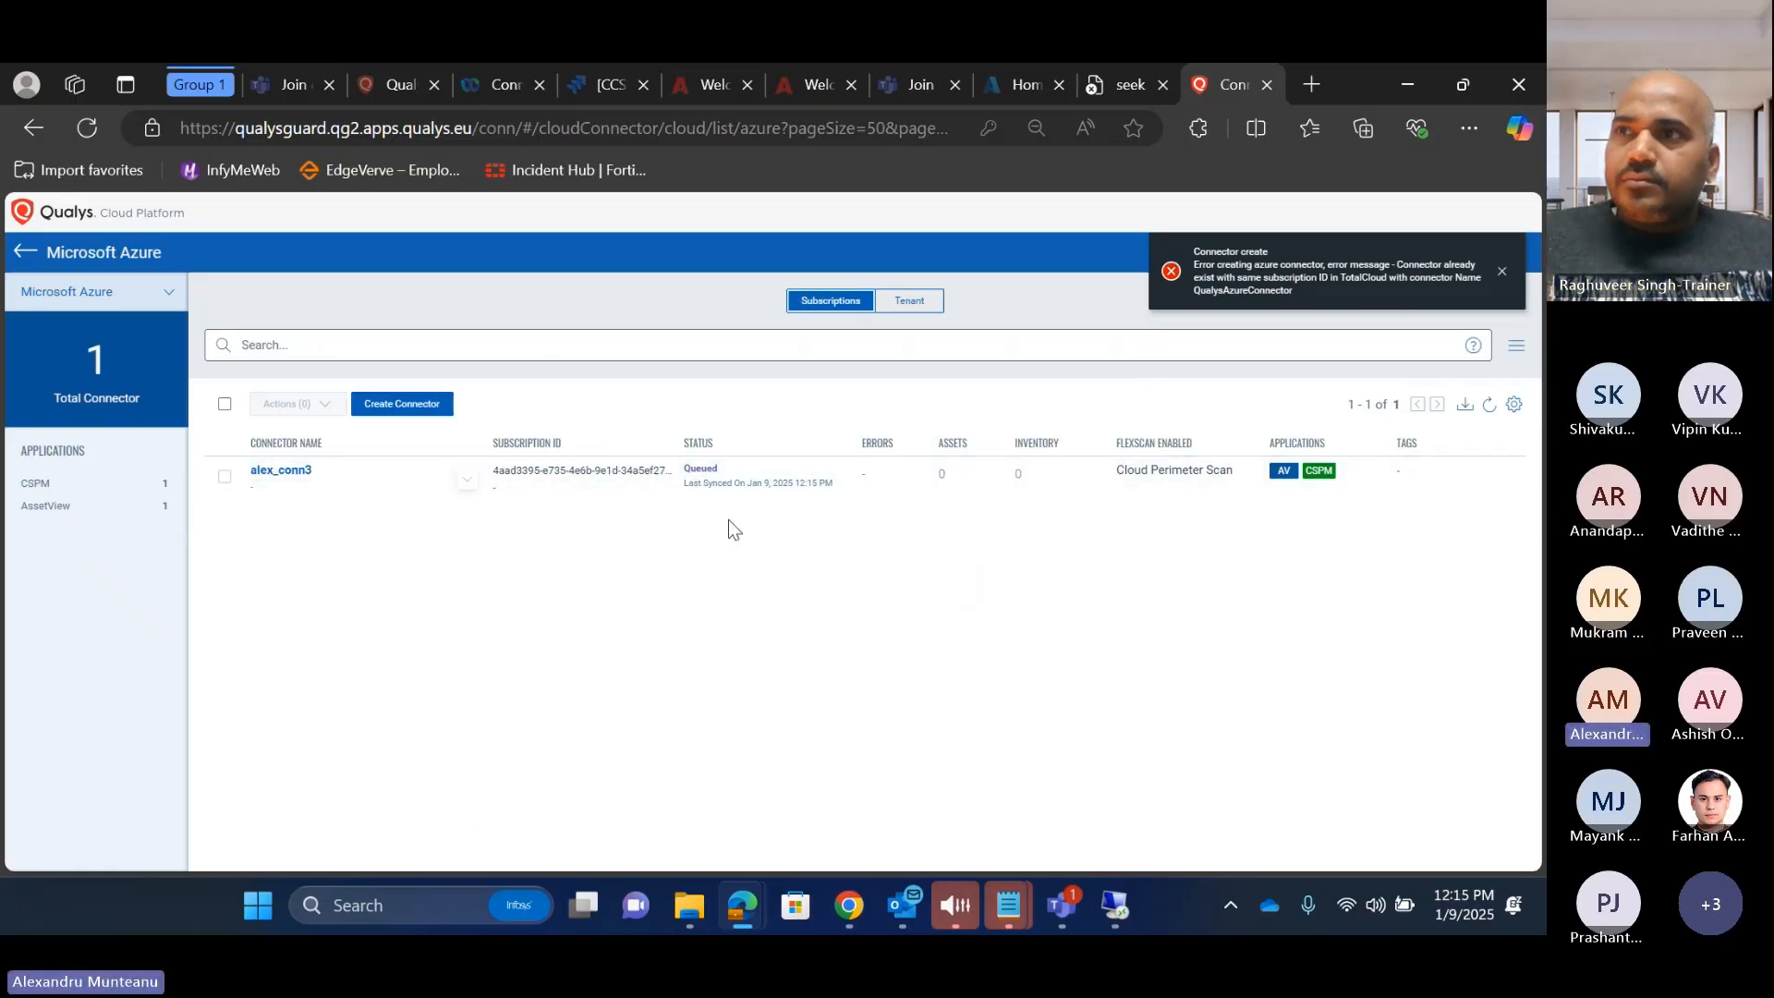
pyautogui.click(697, 473)
pyautogui.click(697, 473)
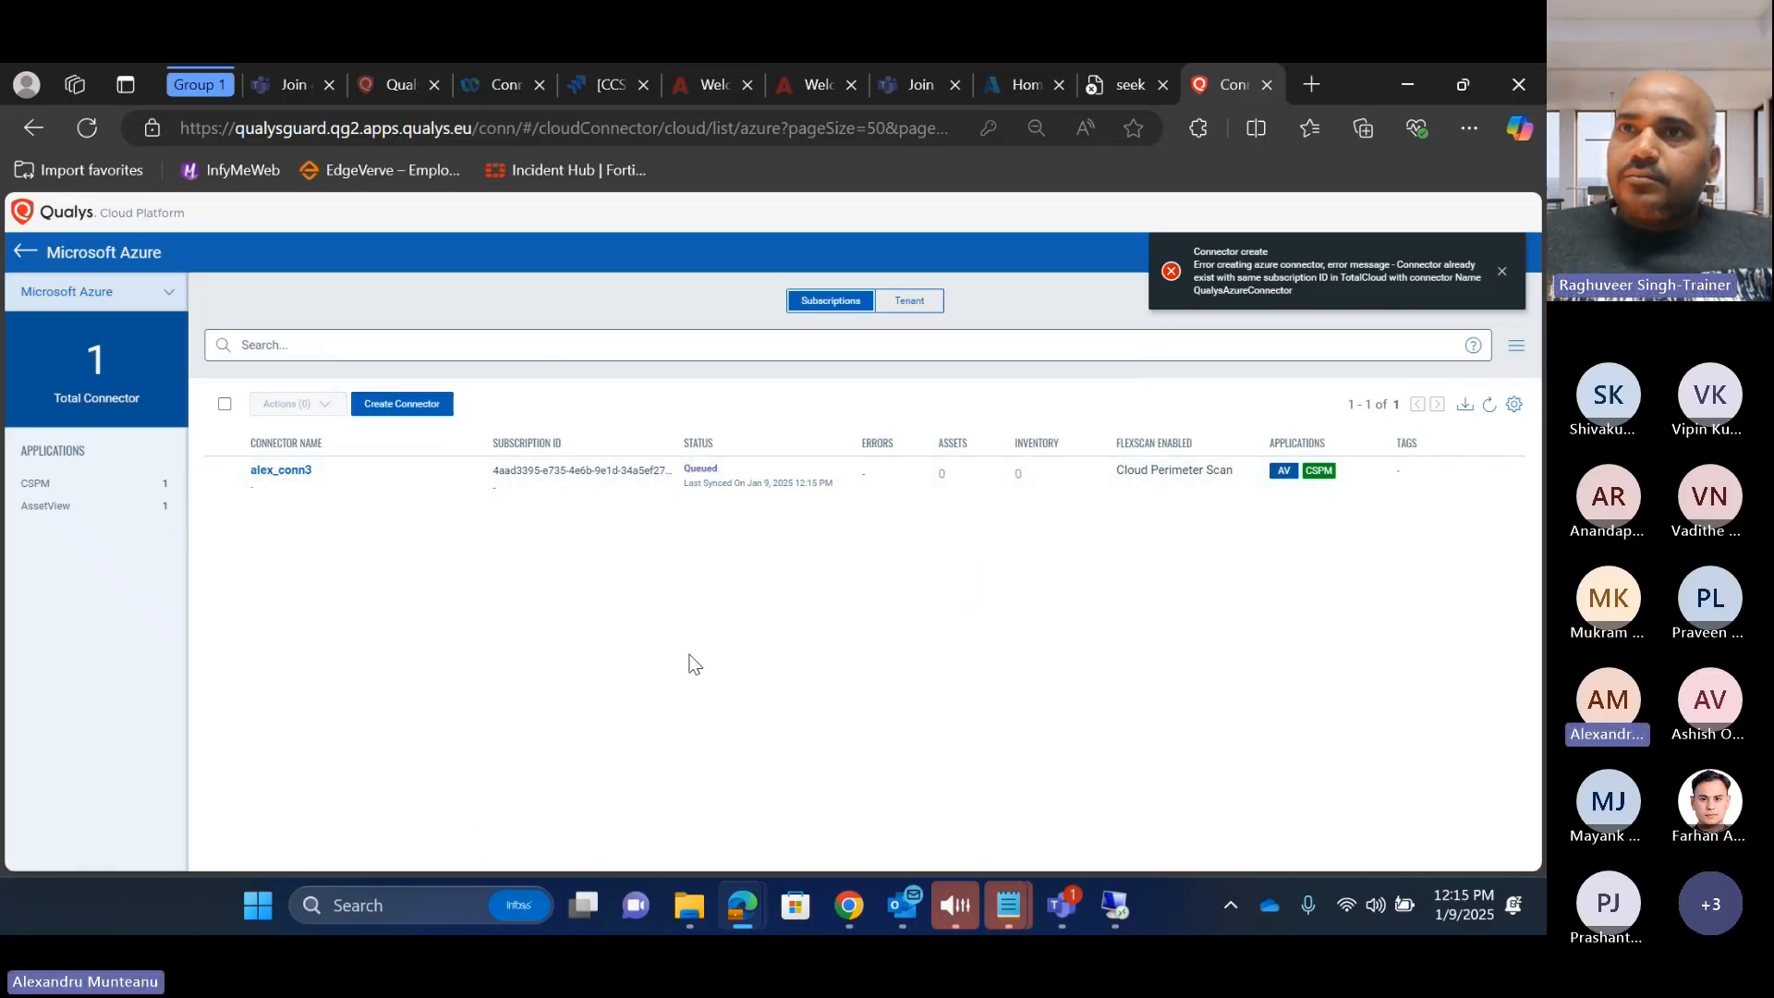
# Step: Dismiss the connector creation notification and refresh the Azure connector list several times to check alex_conn3's sync status
pyautogui.click(1501, 270)
pyautogui.click(1487, 404)
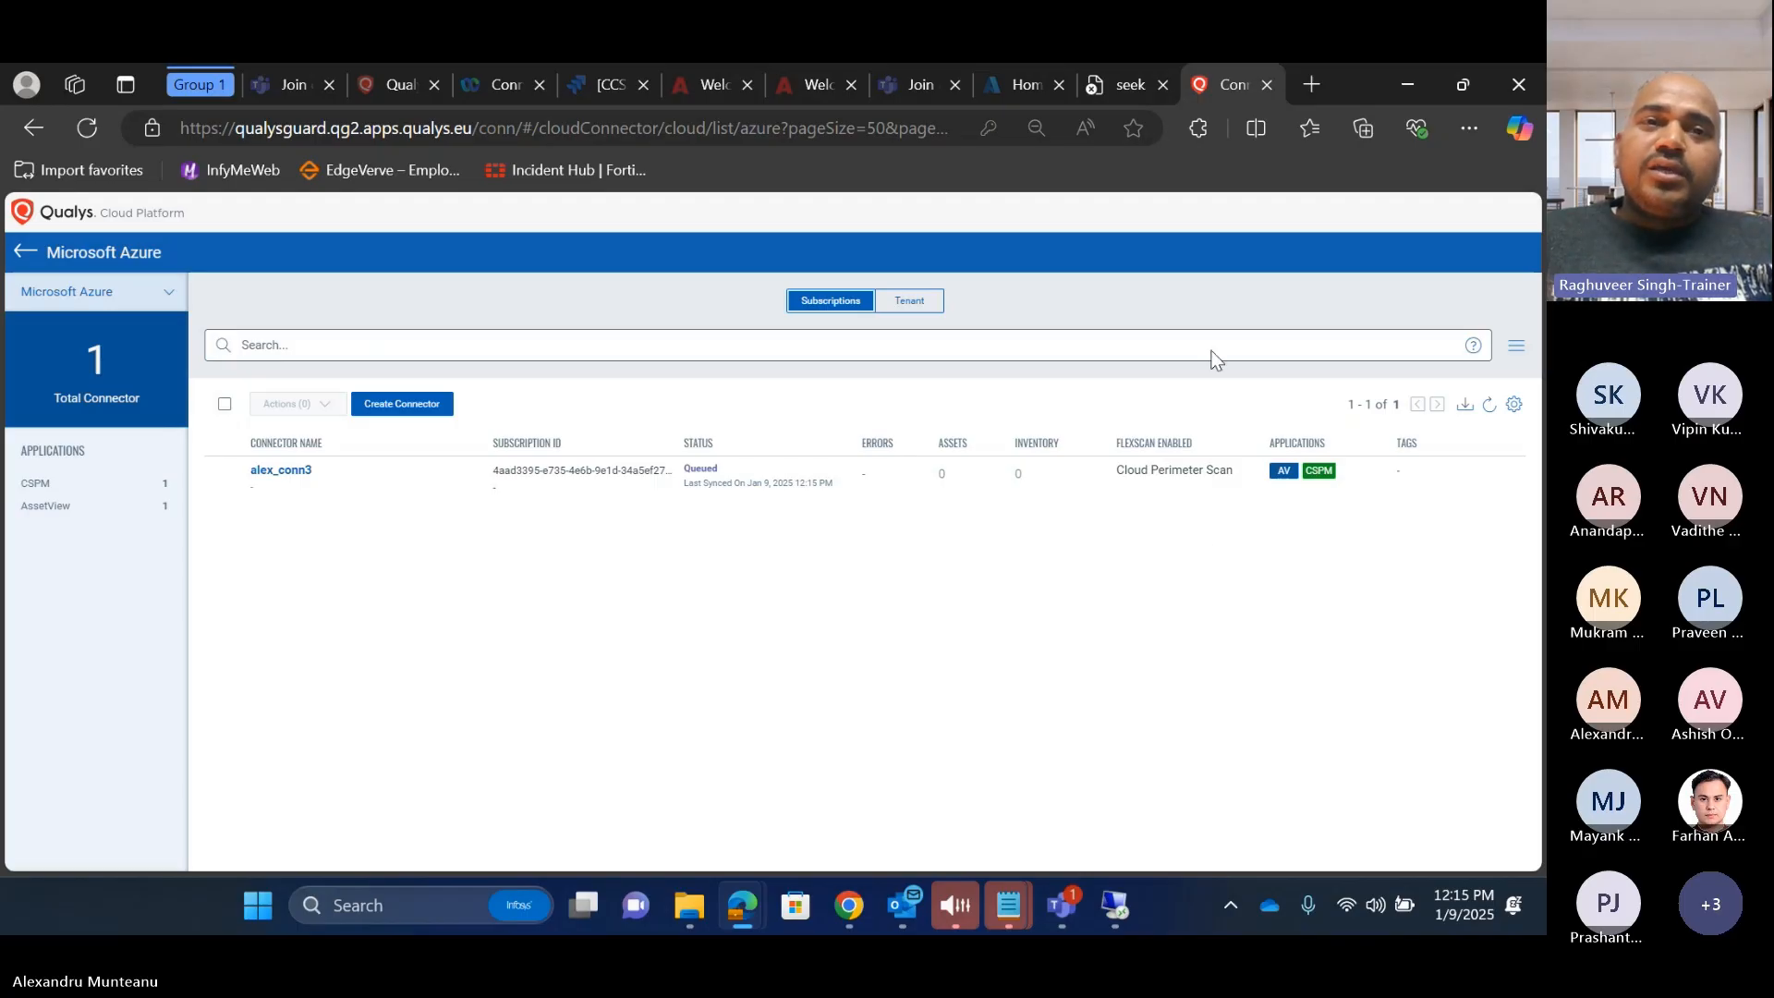
pyautogui.click(1486, 406)
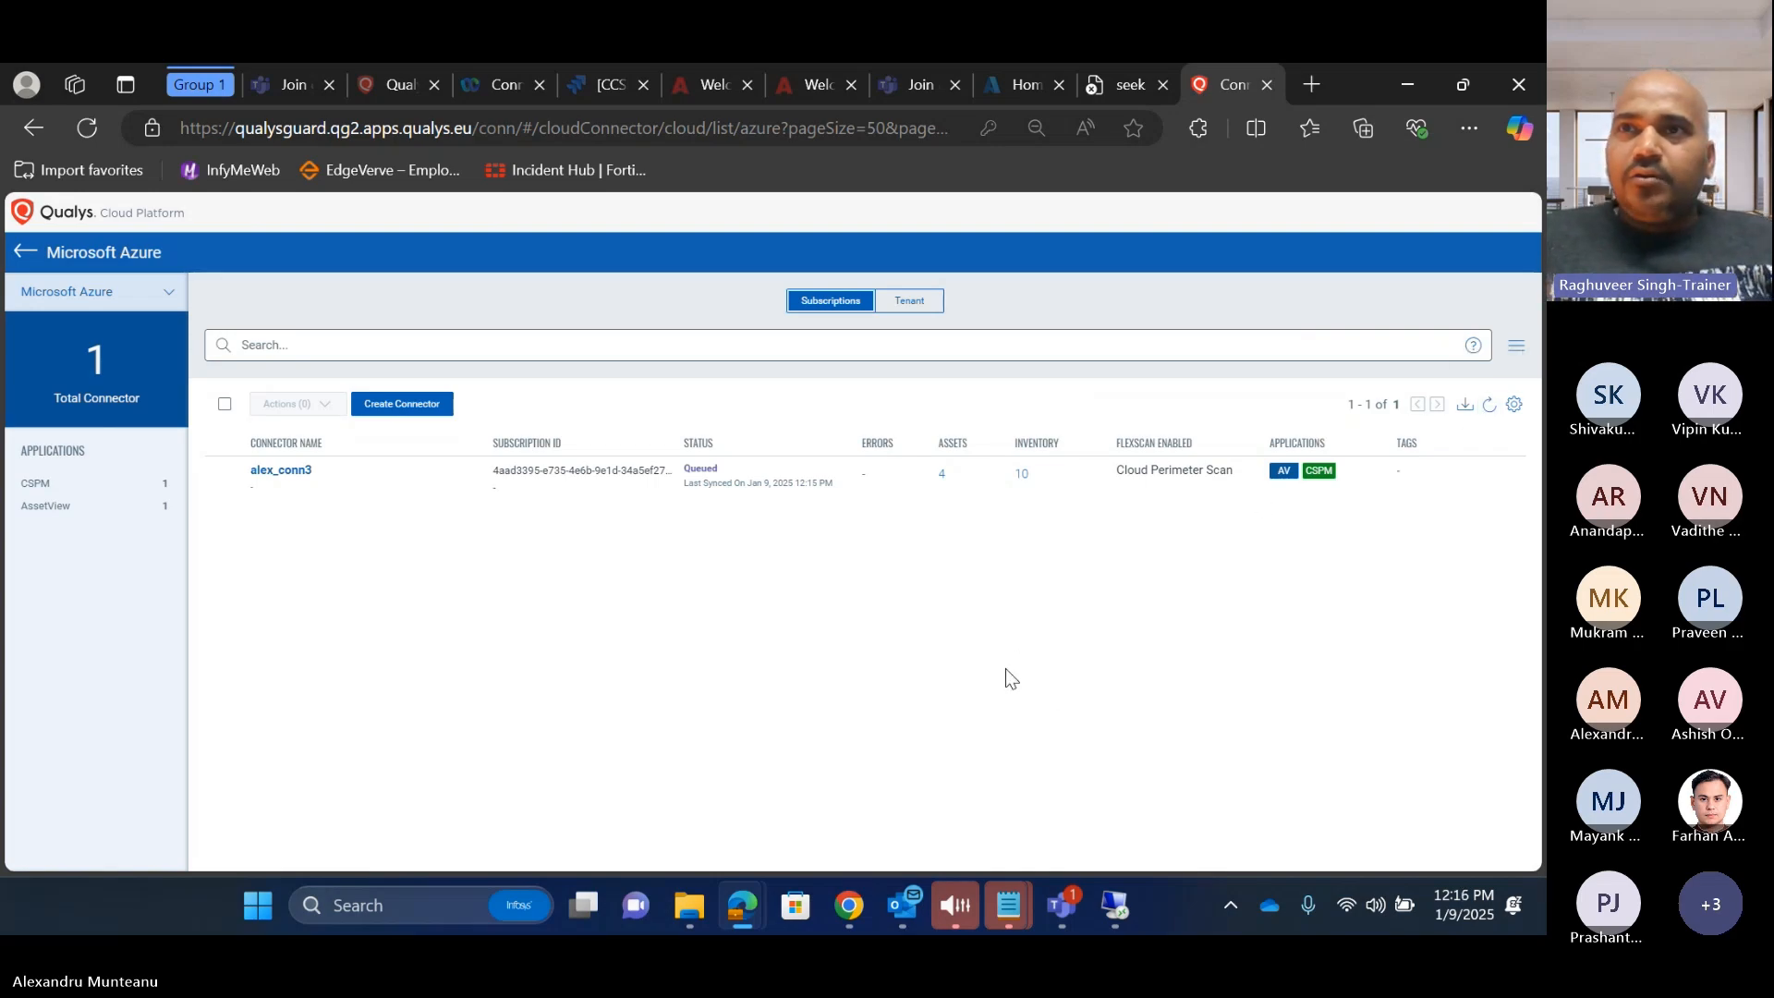
pyautogui.click(1489, 406)
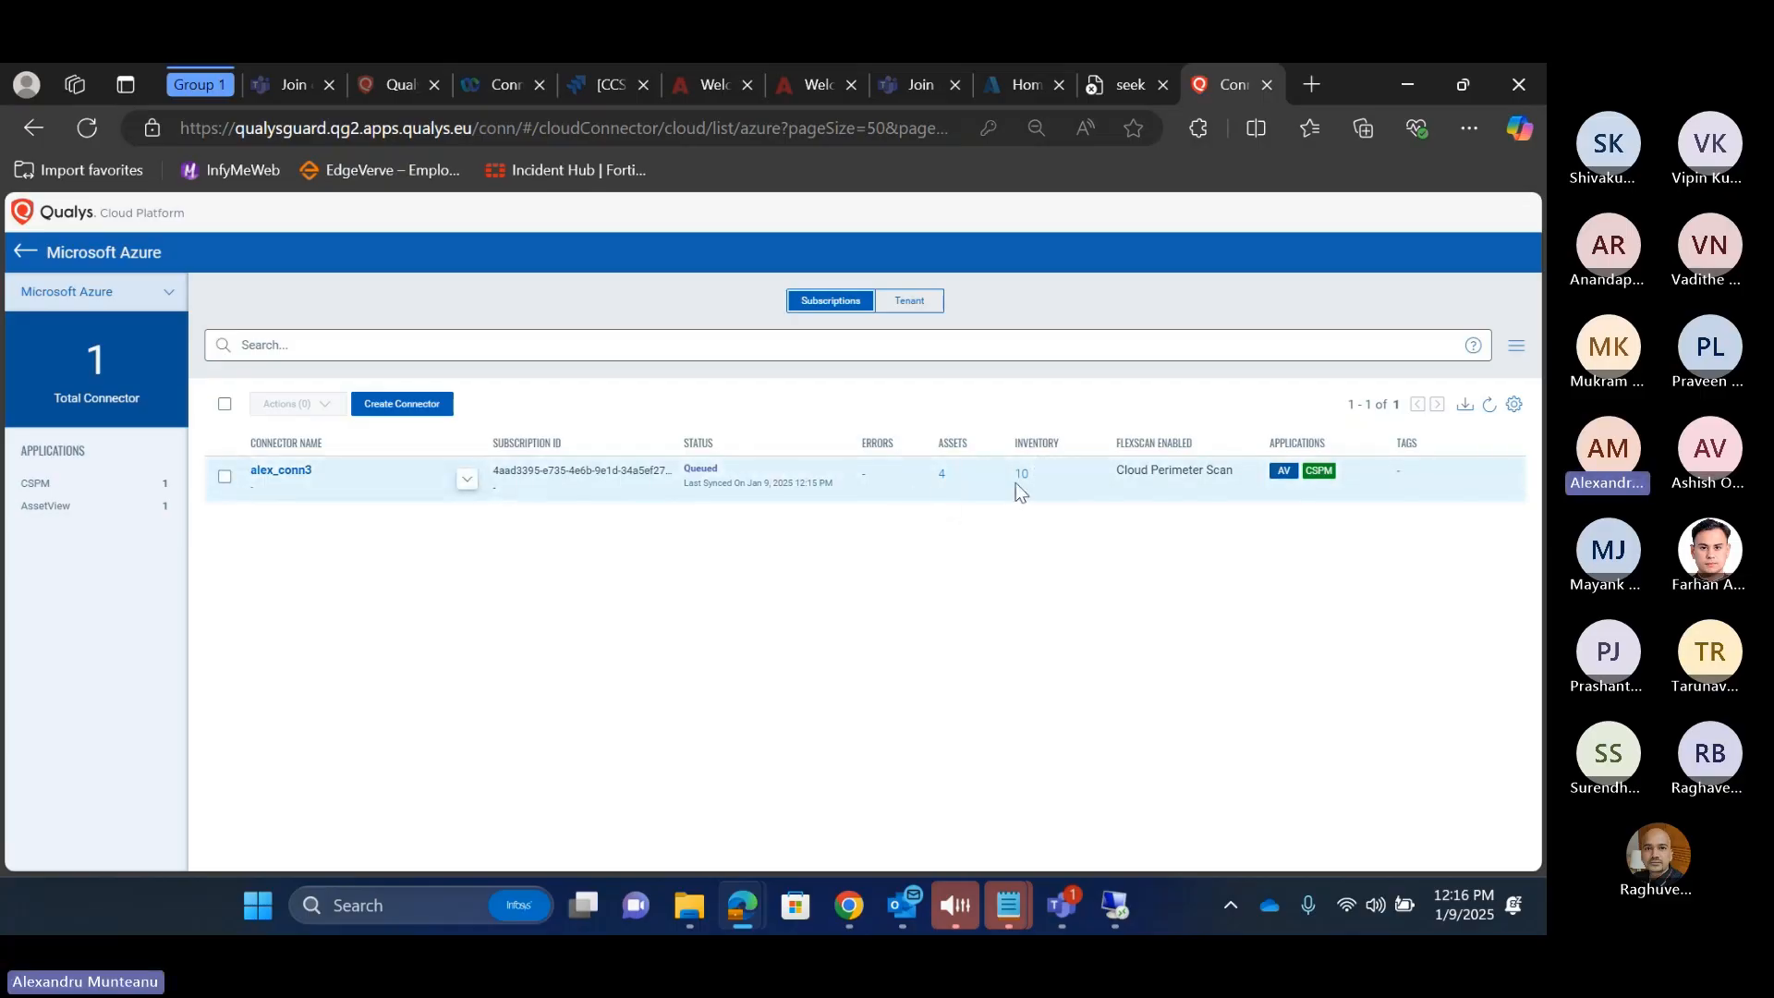
pyautogui.click(1491, 406)
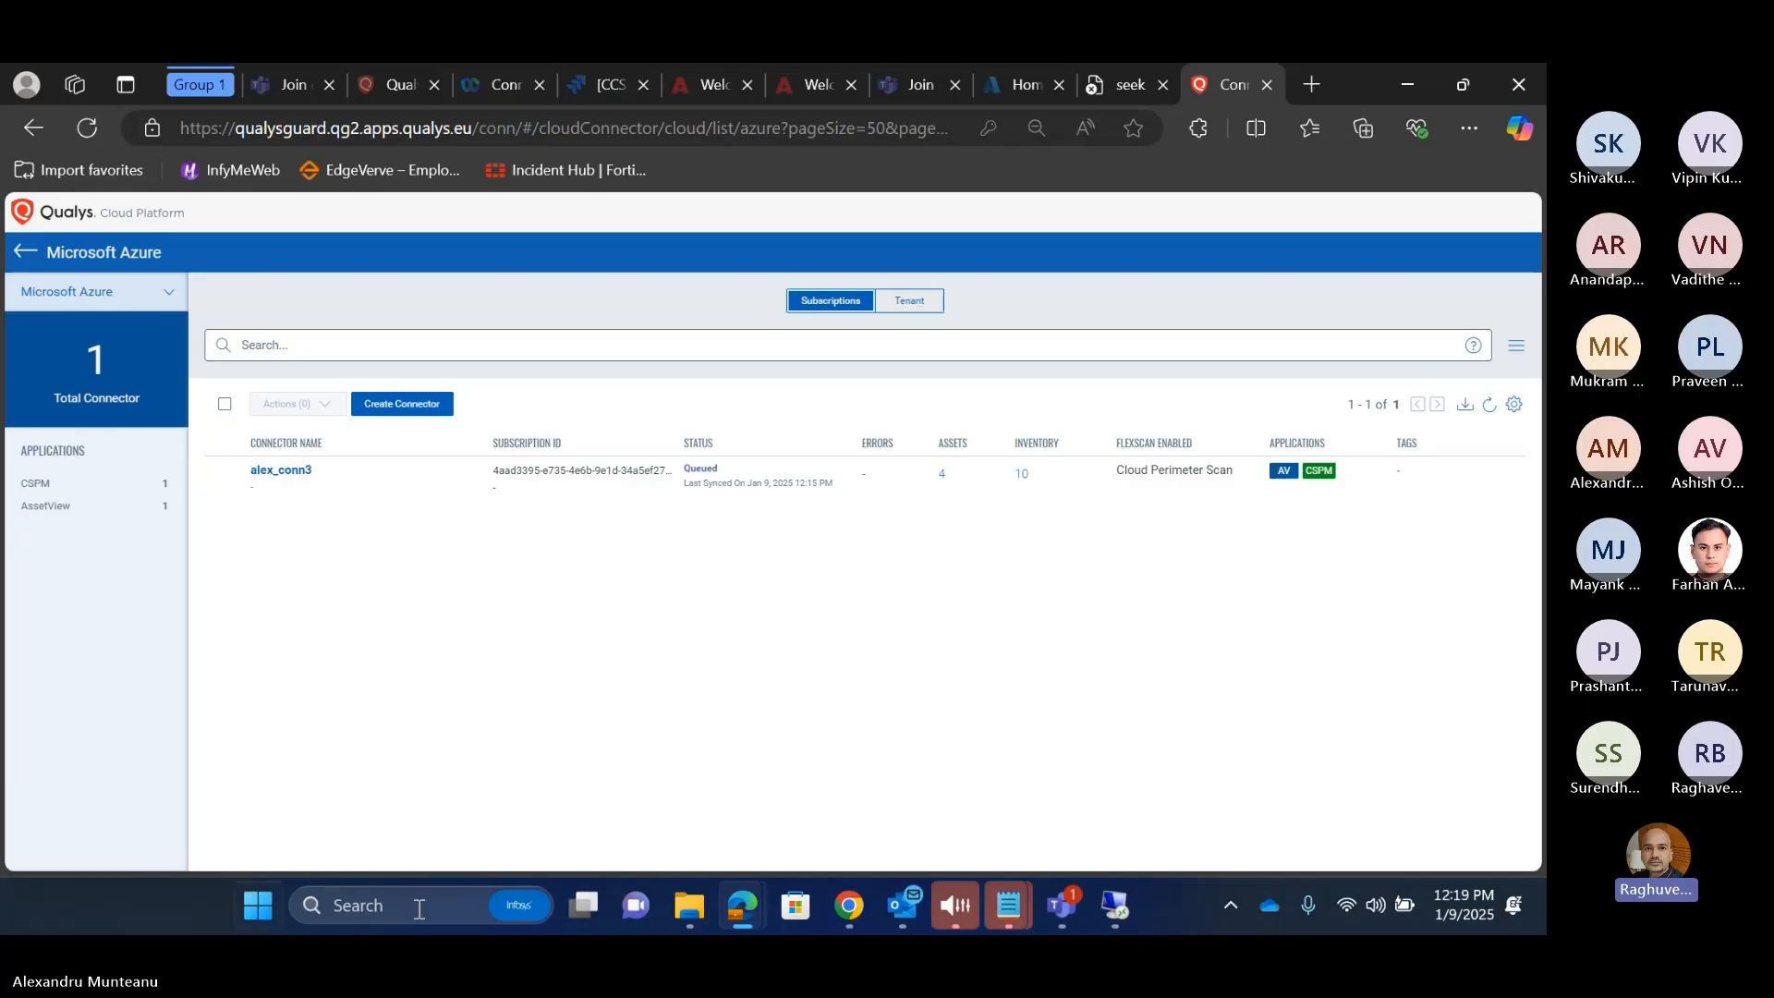
# Step: Leave the Azure connector list and open the Asset Search form among the VMDR assets
pyautogui.click(25, 250)
pyautogui.click(59, 257)
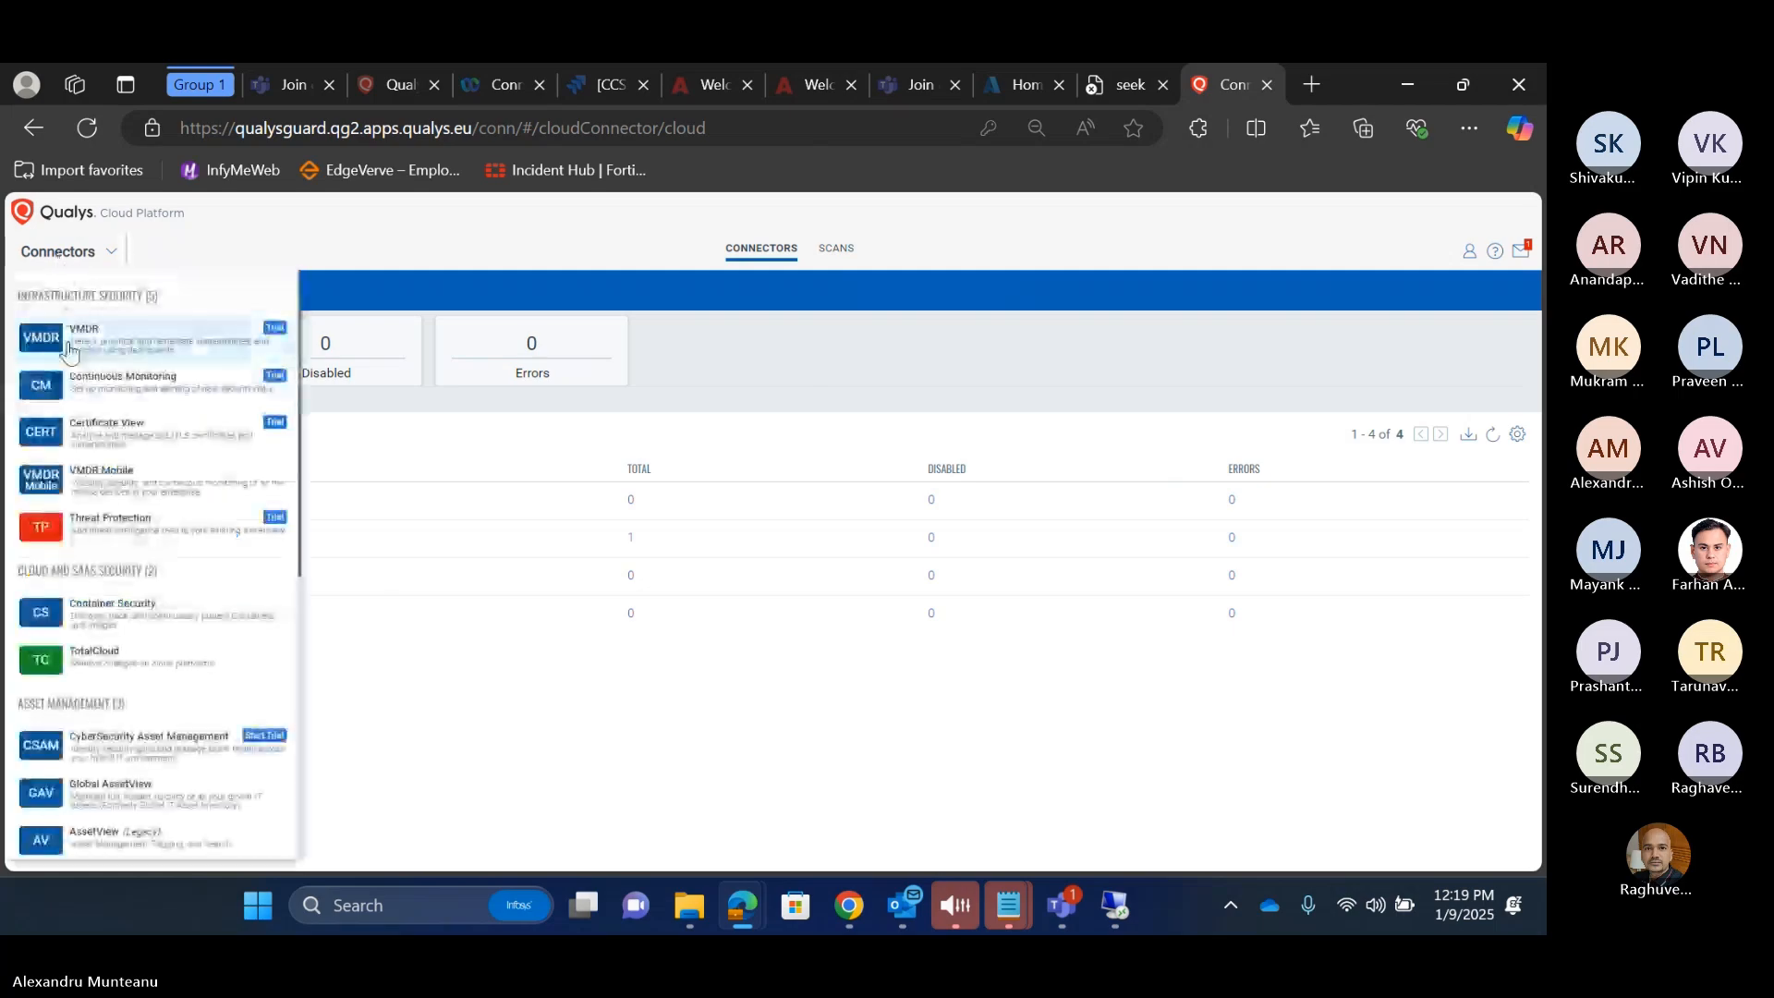
pyautogui.click(73, 344)
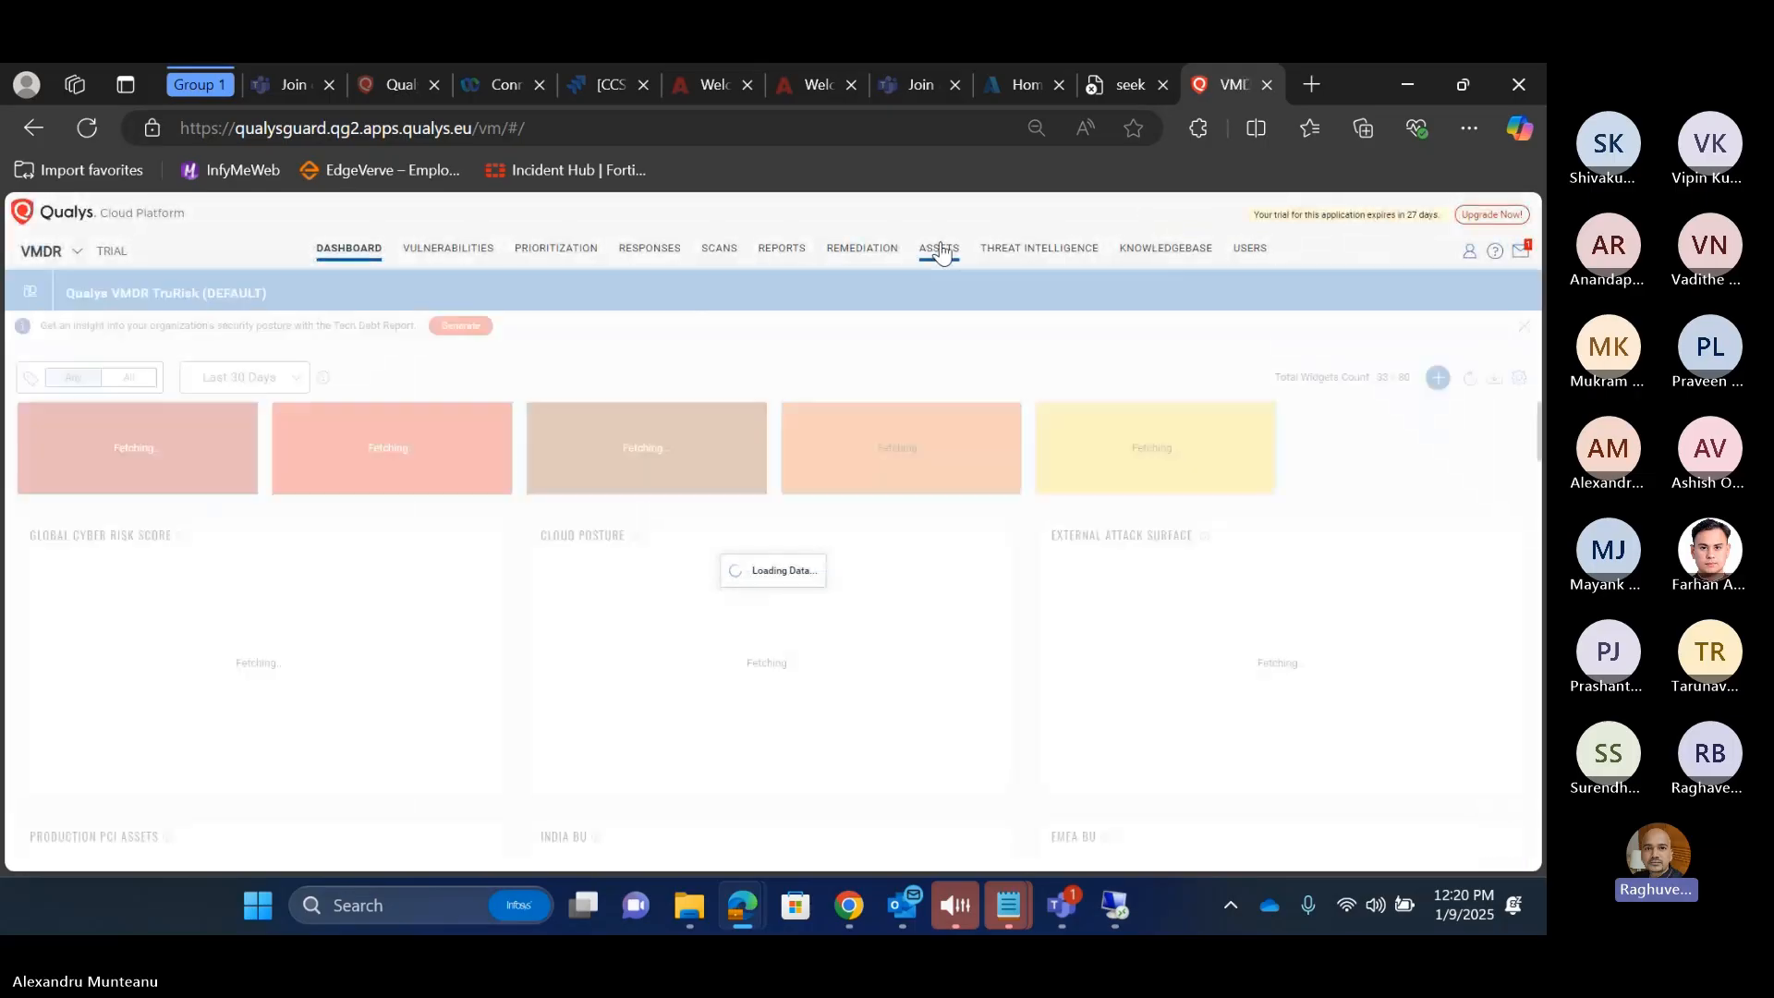
pyautogui.click(939, 251)
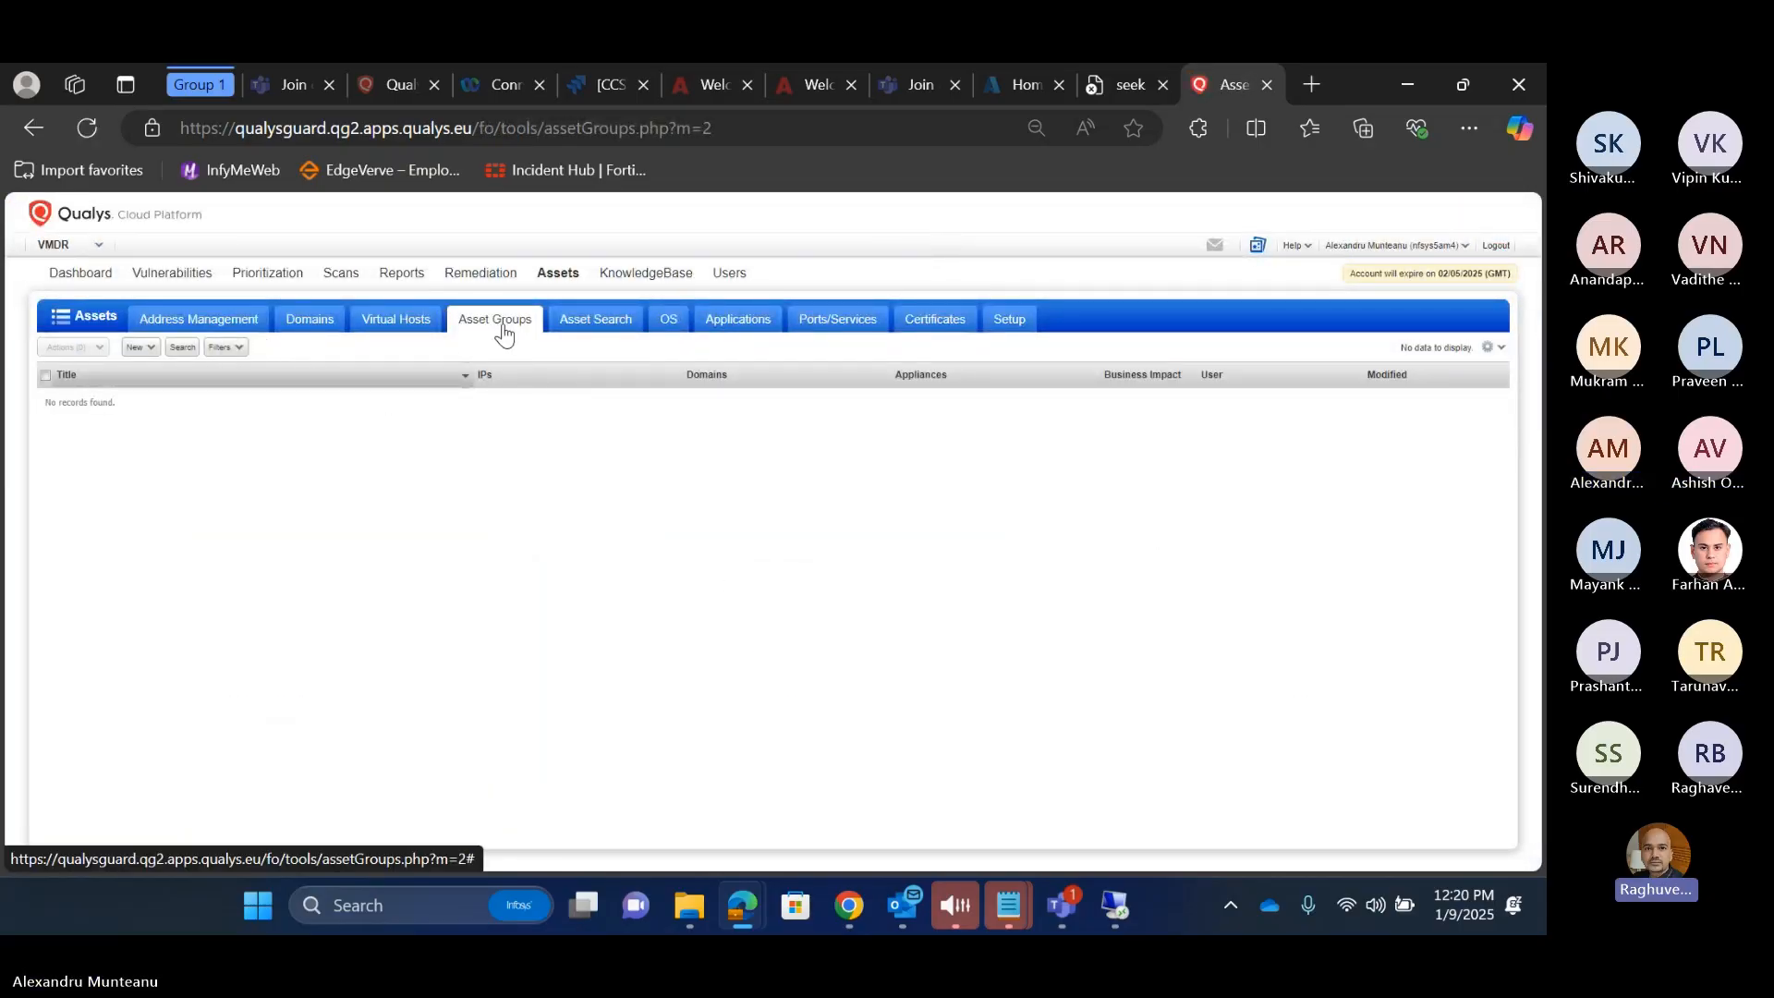
pyautogui.click(591, 329)
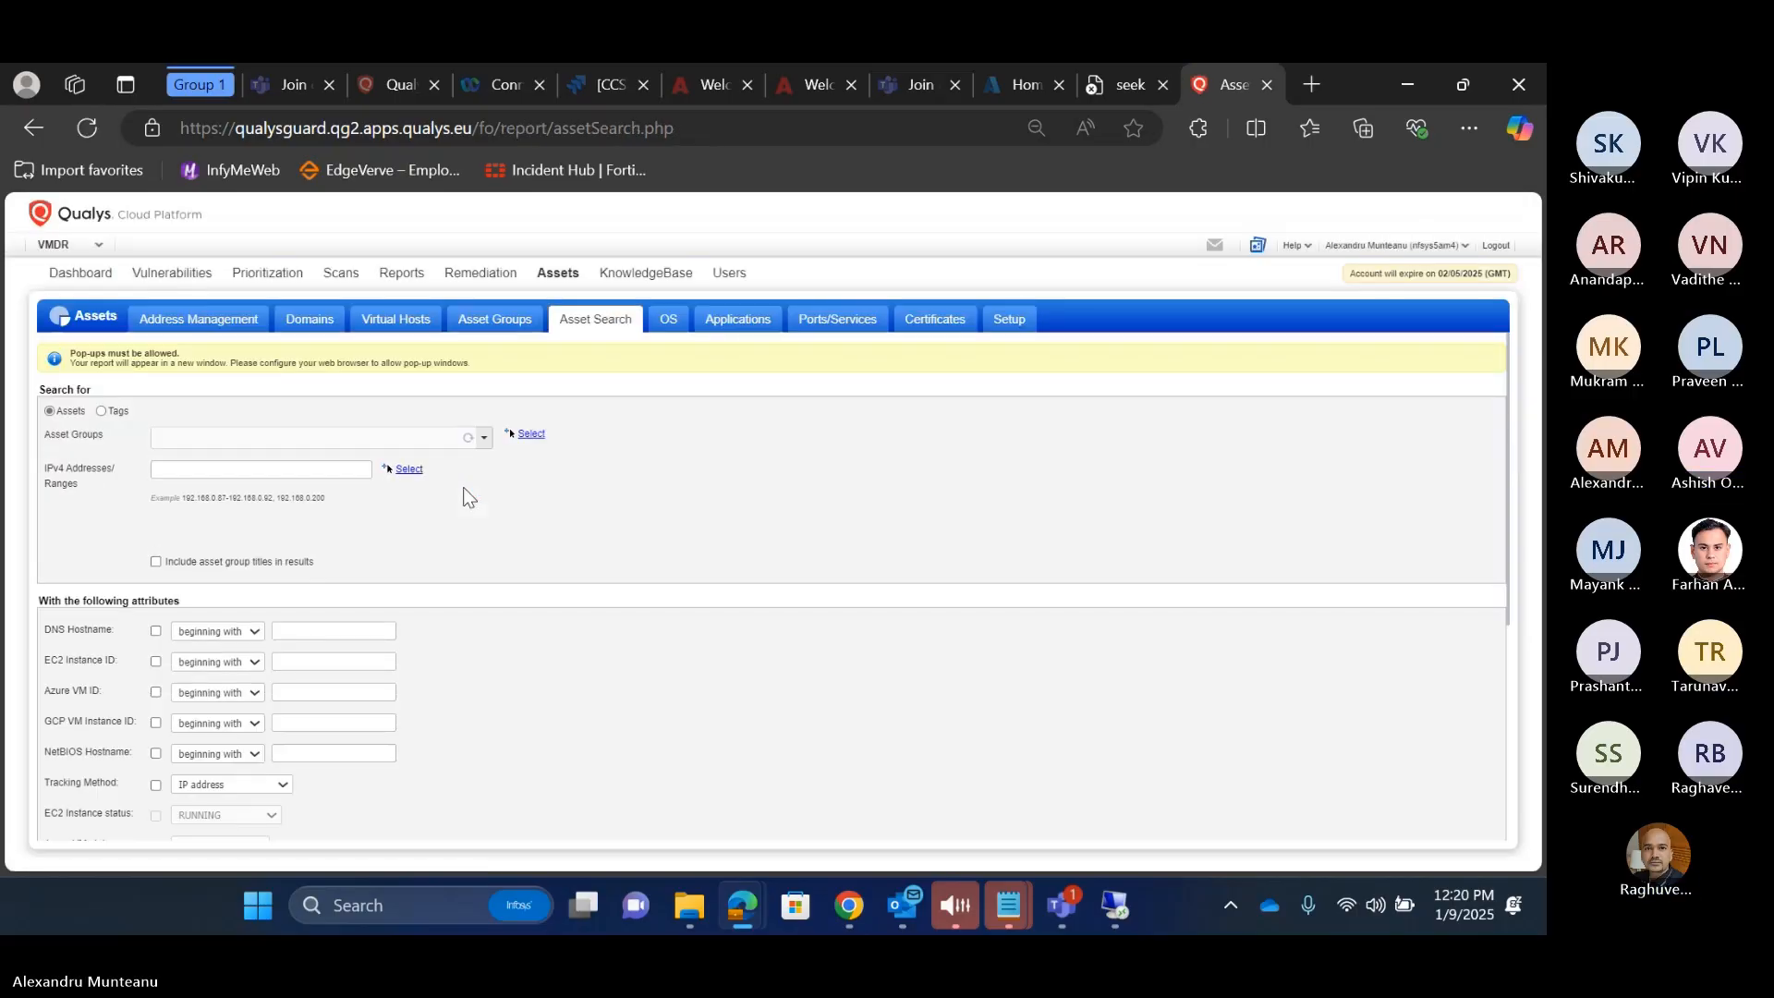
# Step: Search by tags for hosts that have any of the tags Azure and AzureResource
pyautogui.click(117, 412)
pyautogui.click(160, 467)
pyautogui.click(553, 490)
pyautogui.click(584, 472)
pyautogui.click(811, 473)
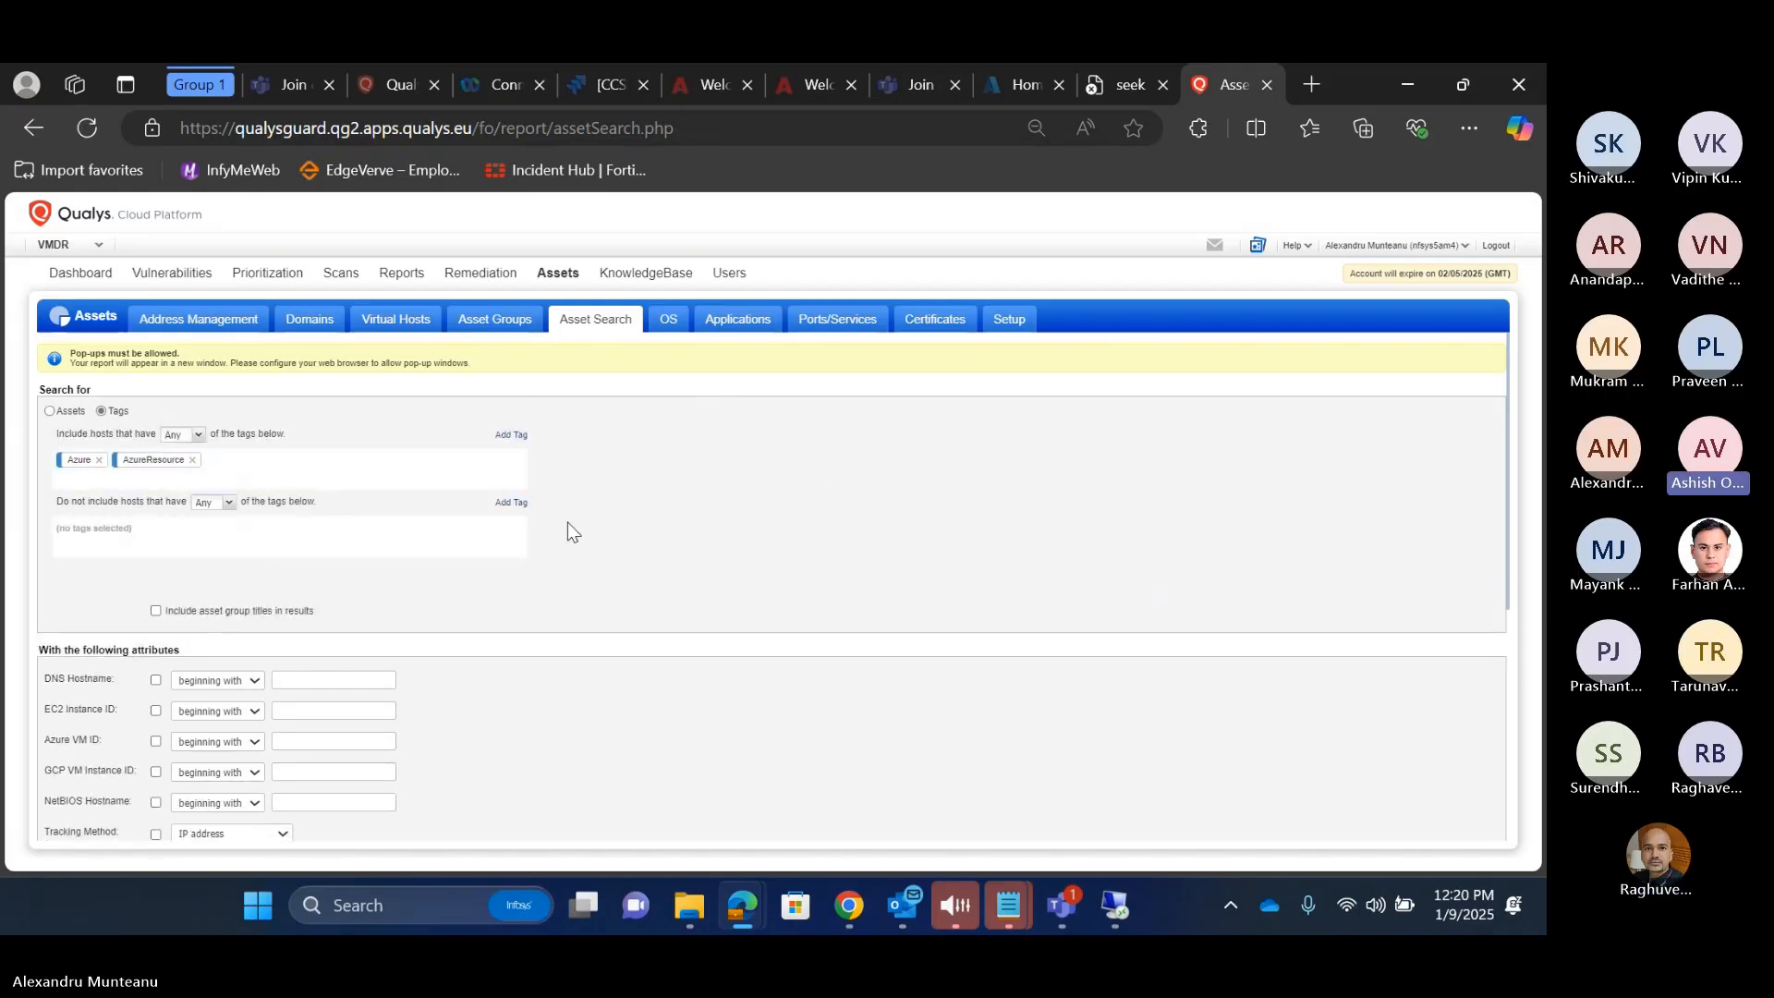
pyautogui.scroll(-5, 567, 523)
pyautogui.click(729, 817)
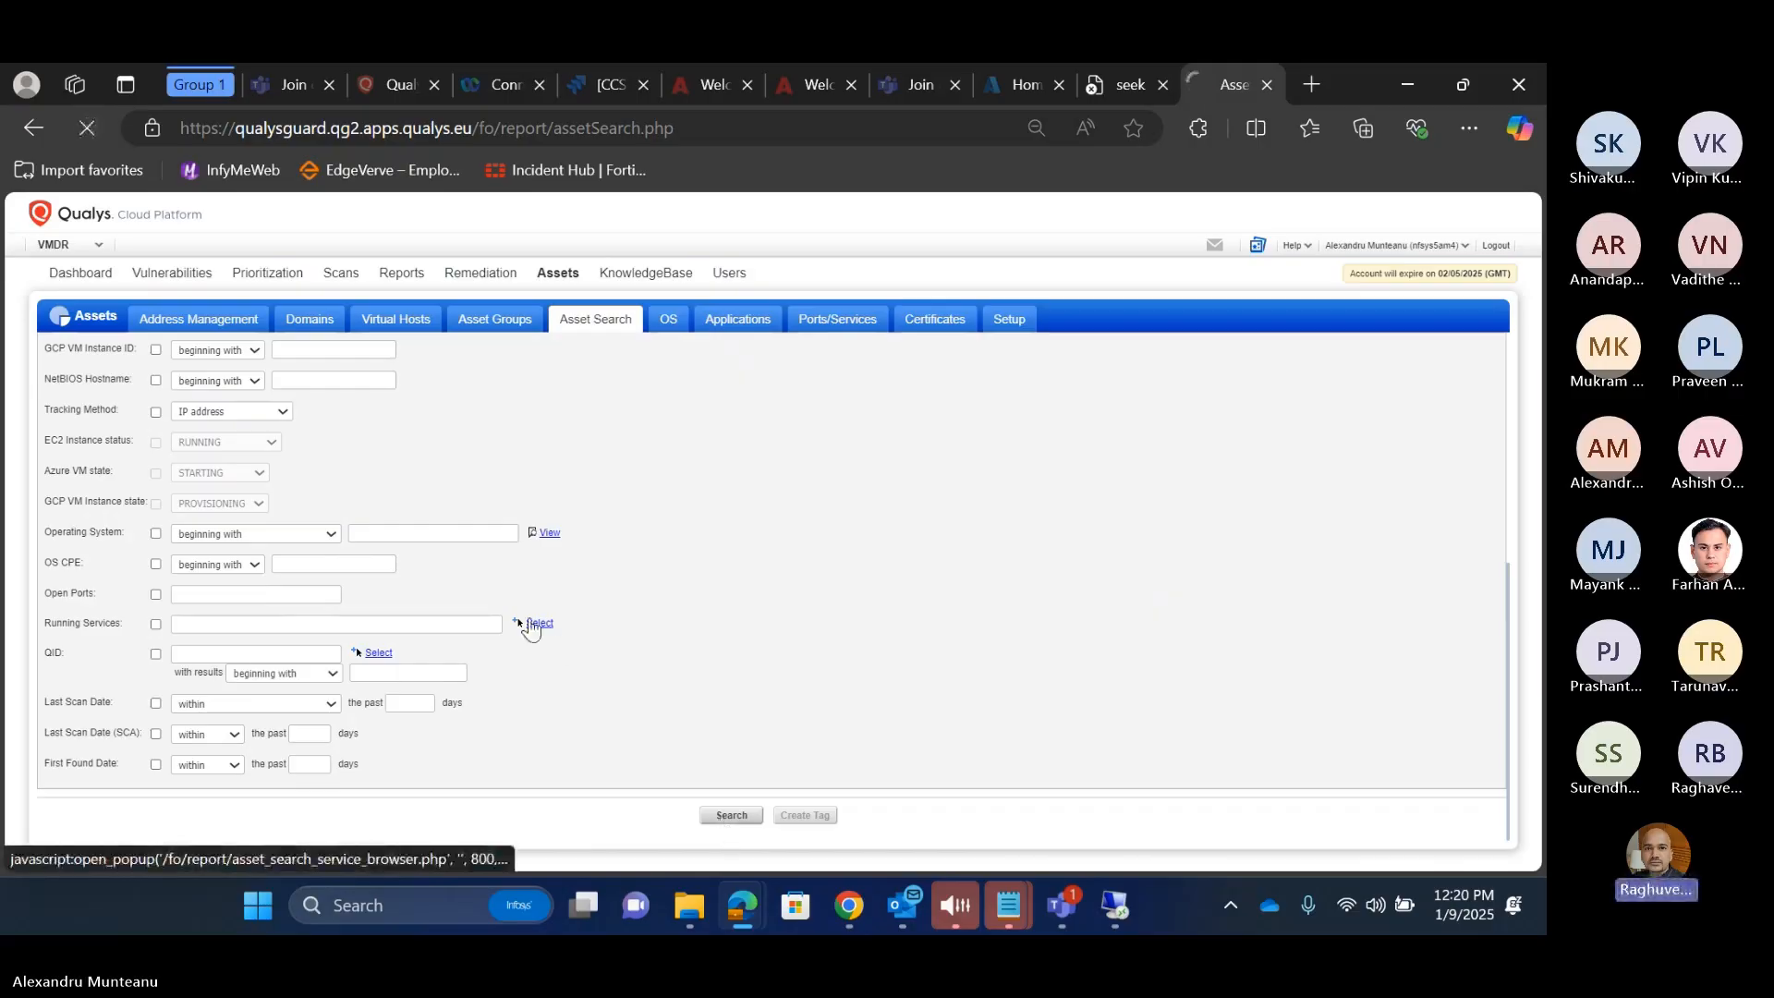
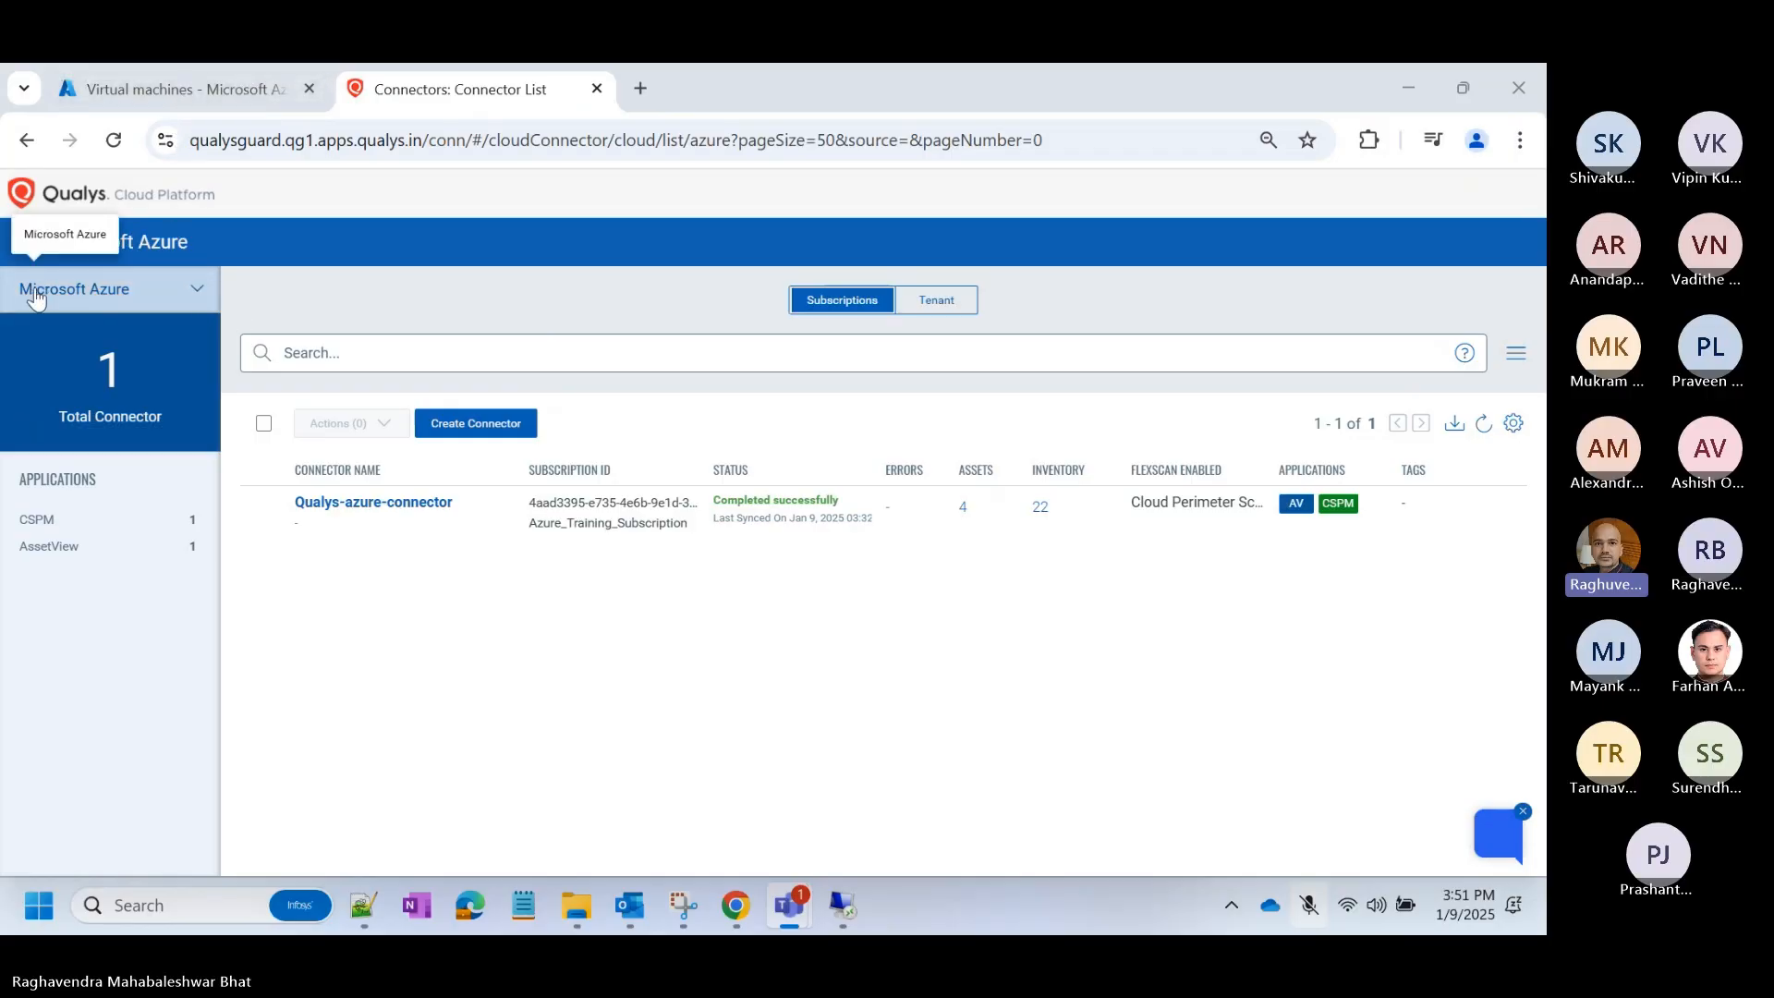
# Step: Go from the Azure connectors to the VMDR scan list and reload it to check the cloud perimeter scans' status
pyautogui.click(13, 241)
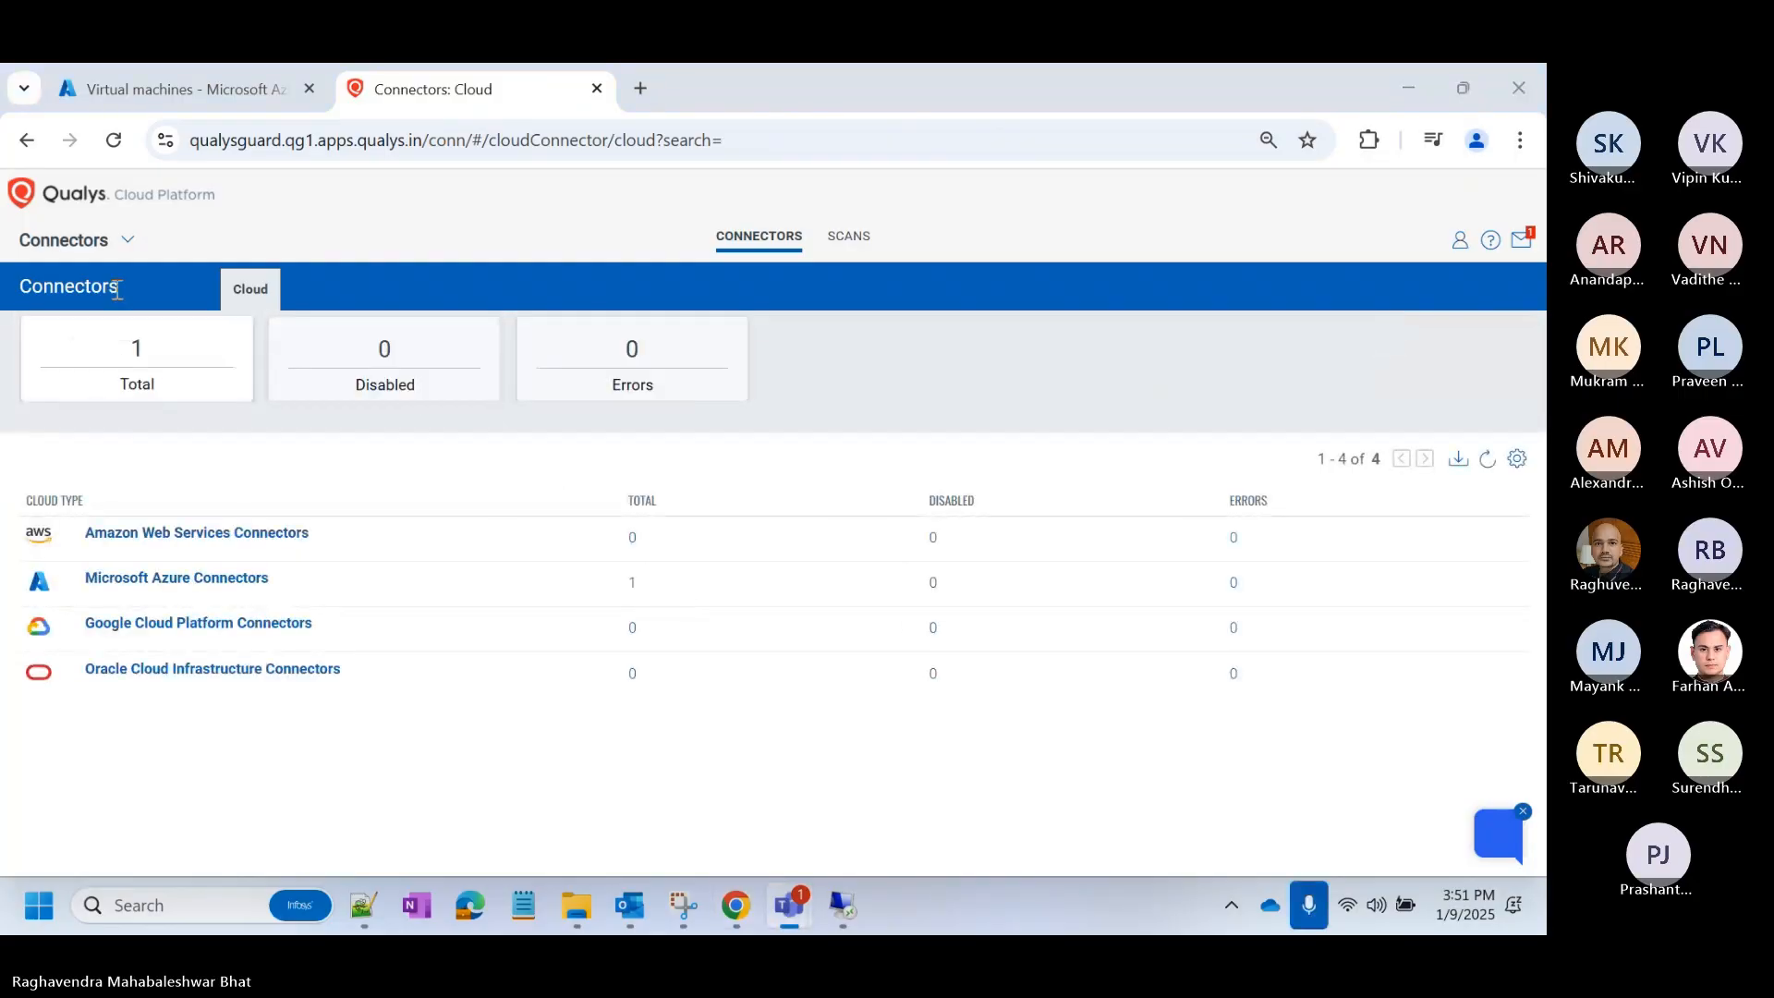
pyautogui.click(109, 242)
pyautogui.click(111, 343)
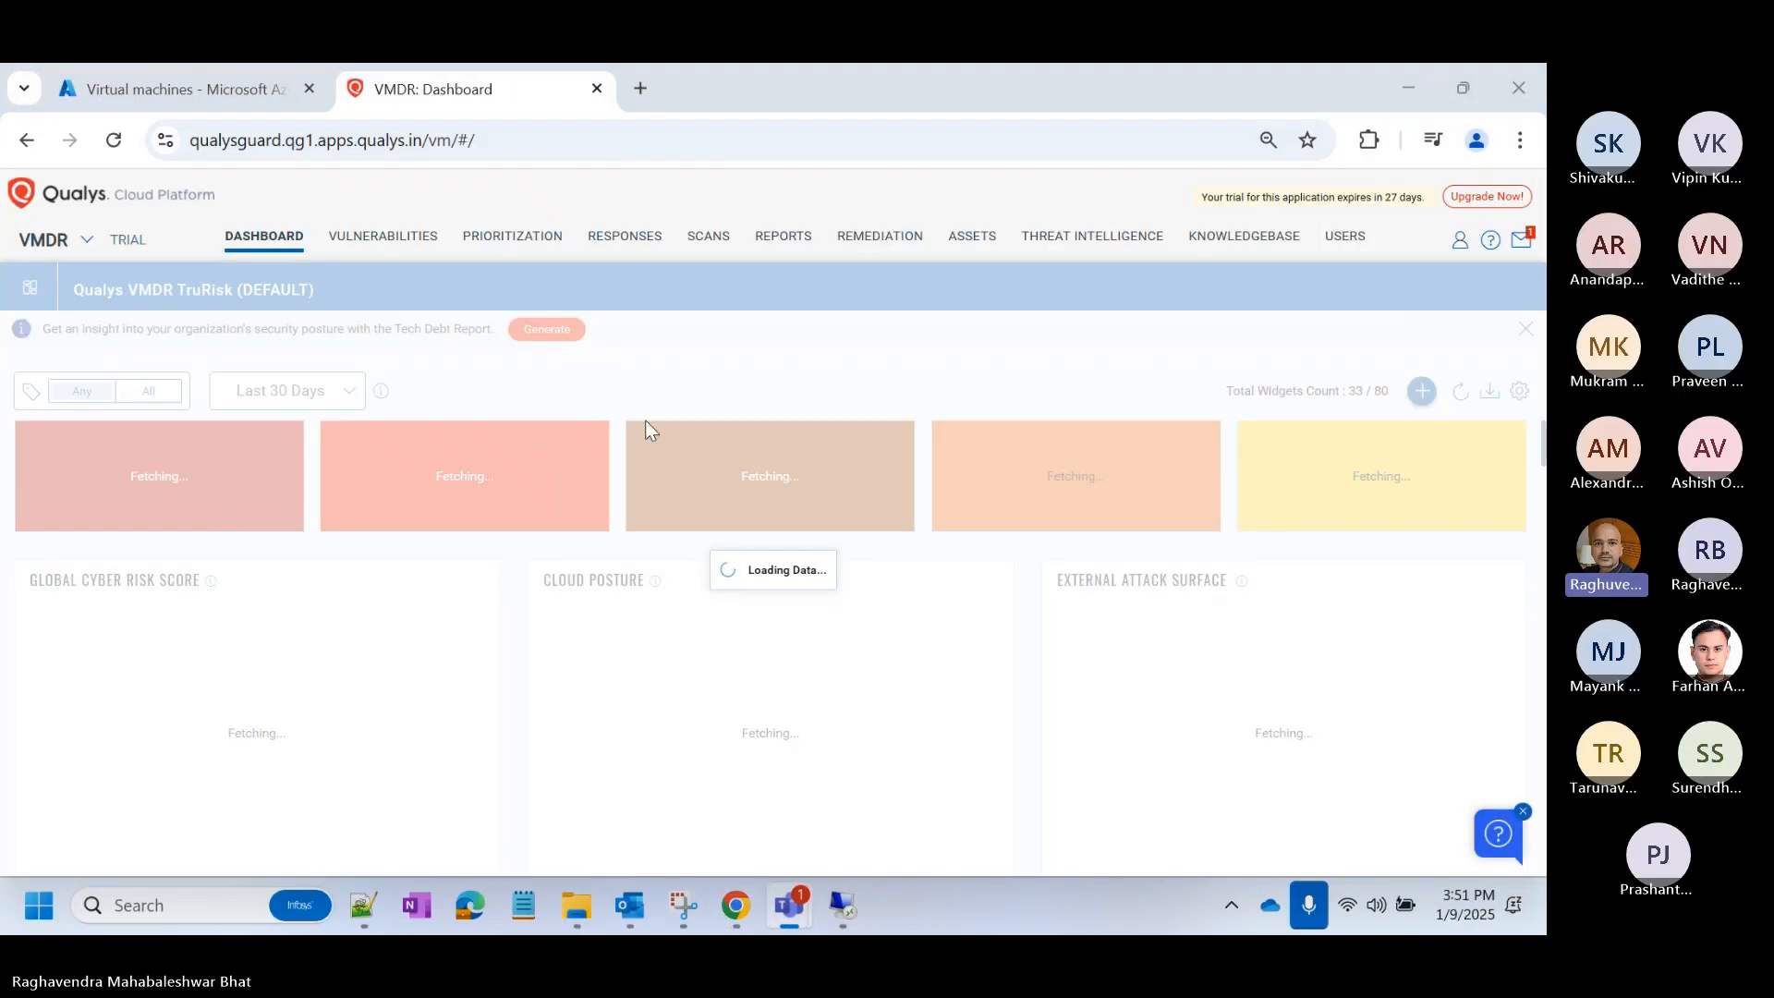
pyautogui.click(712, 246)
pyautogui.click(711, 245)
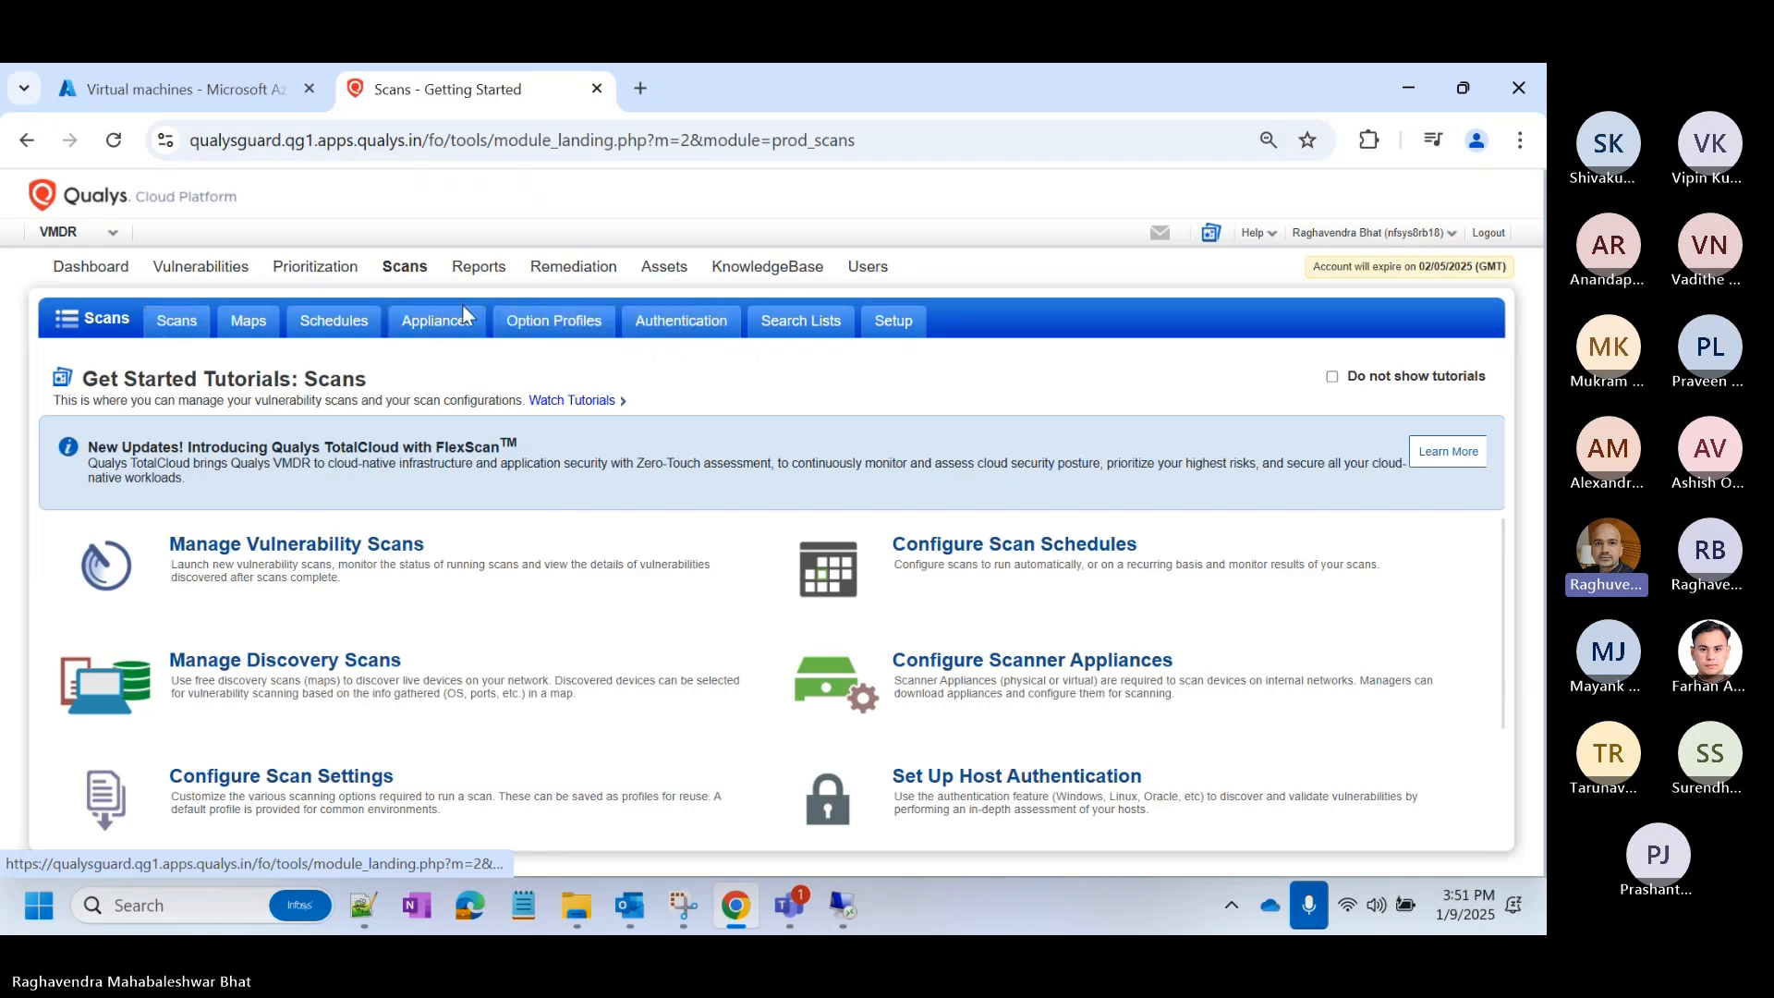
pyautogui.click(189, 321)
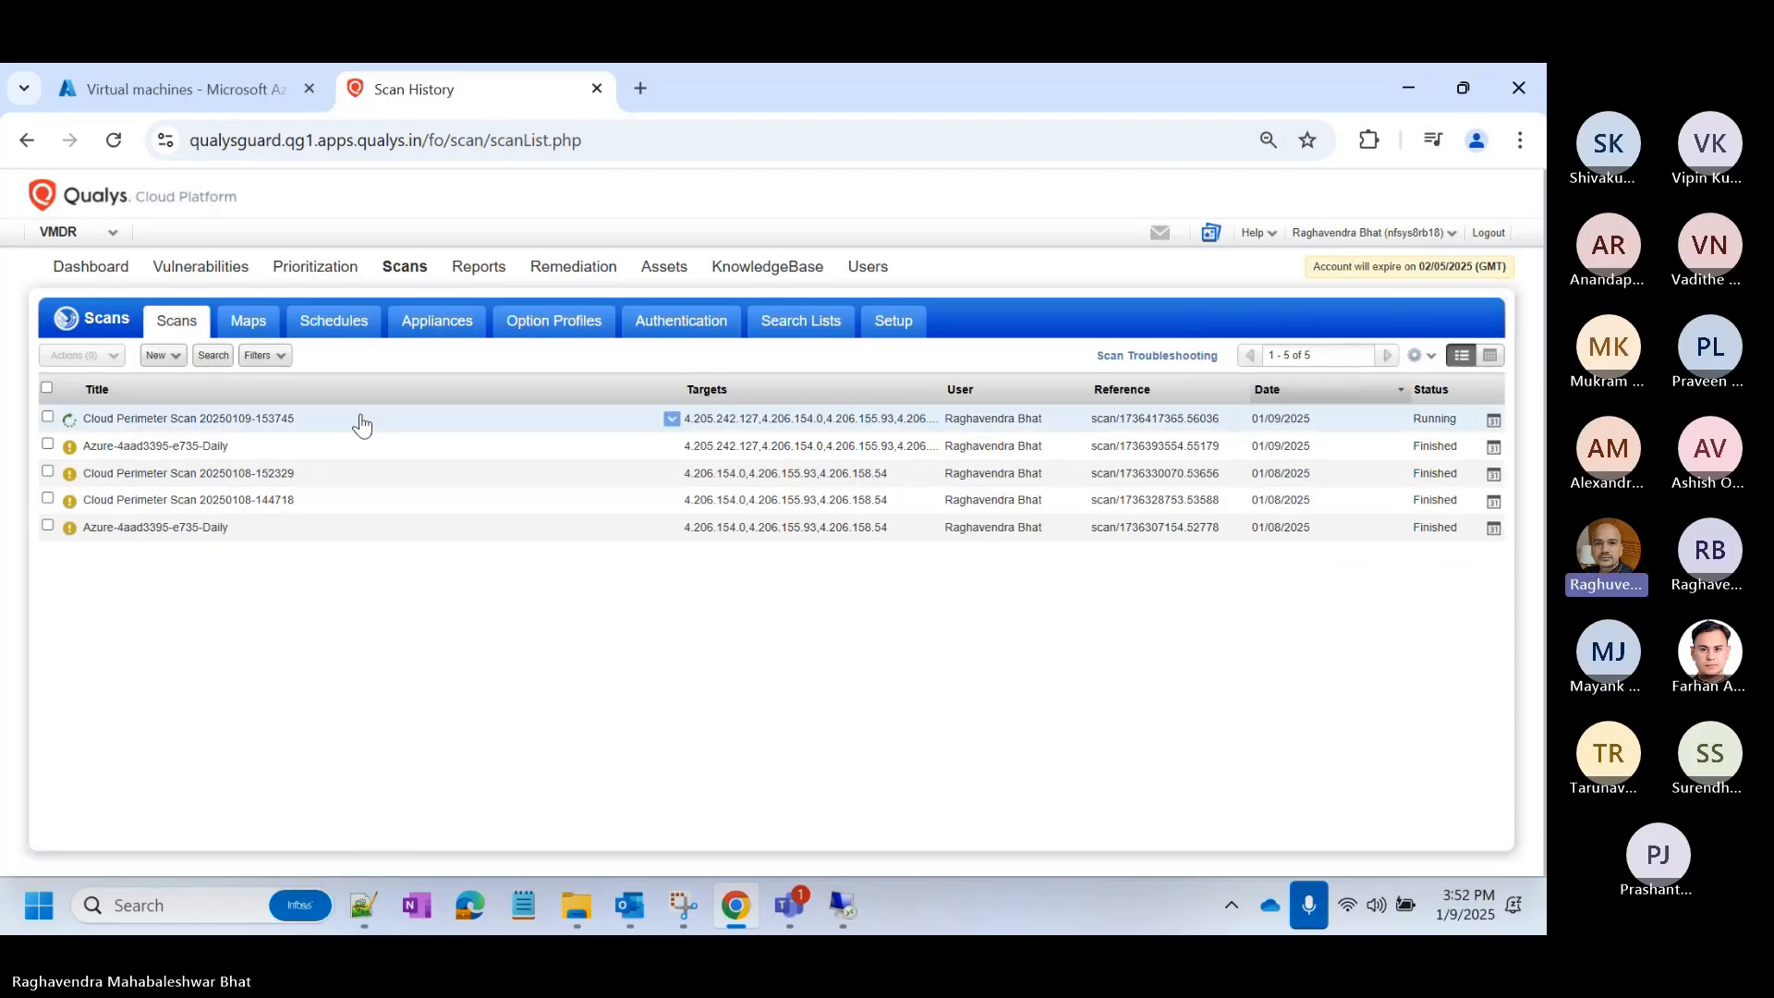
pyautogui.click(125, 138)
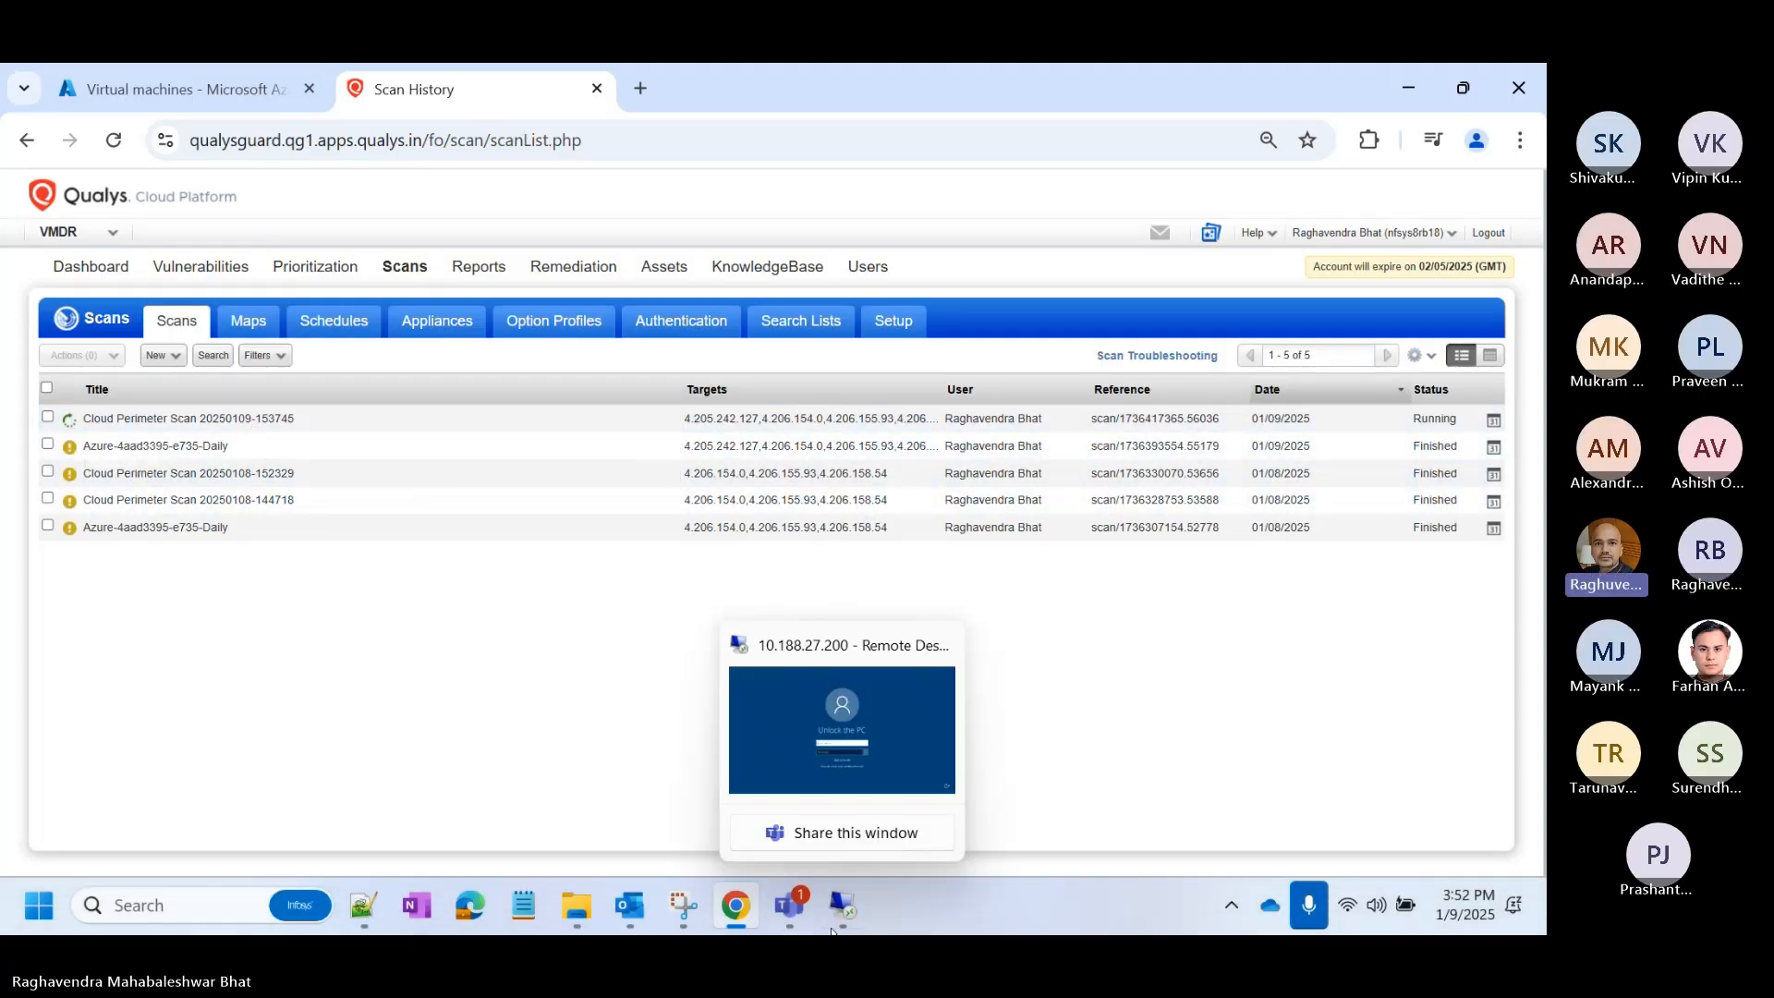
pyautogui.moveTo(790, 907)
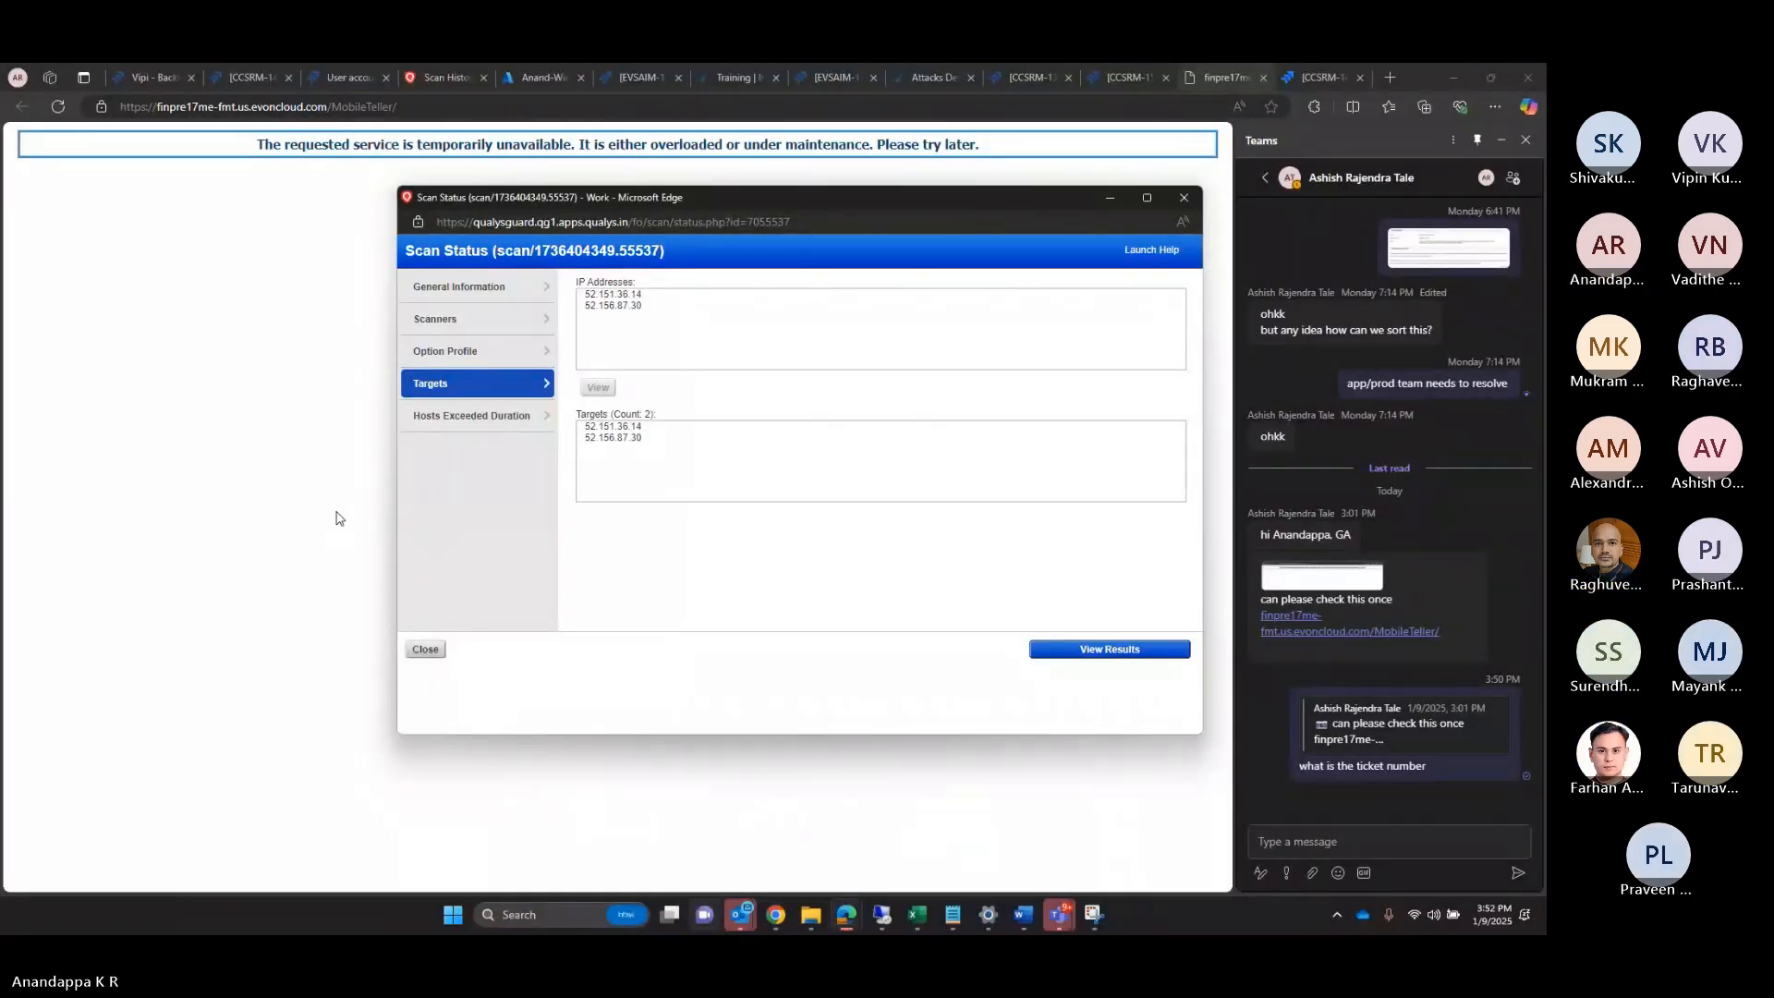
# Step: Request the results of the daily Azure scan from its status window, maximize that window and look through the open browser windows
pyautogui.click(1116, 651)
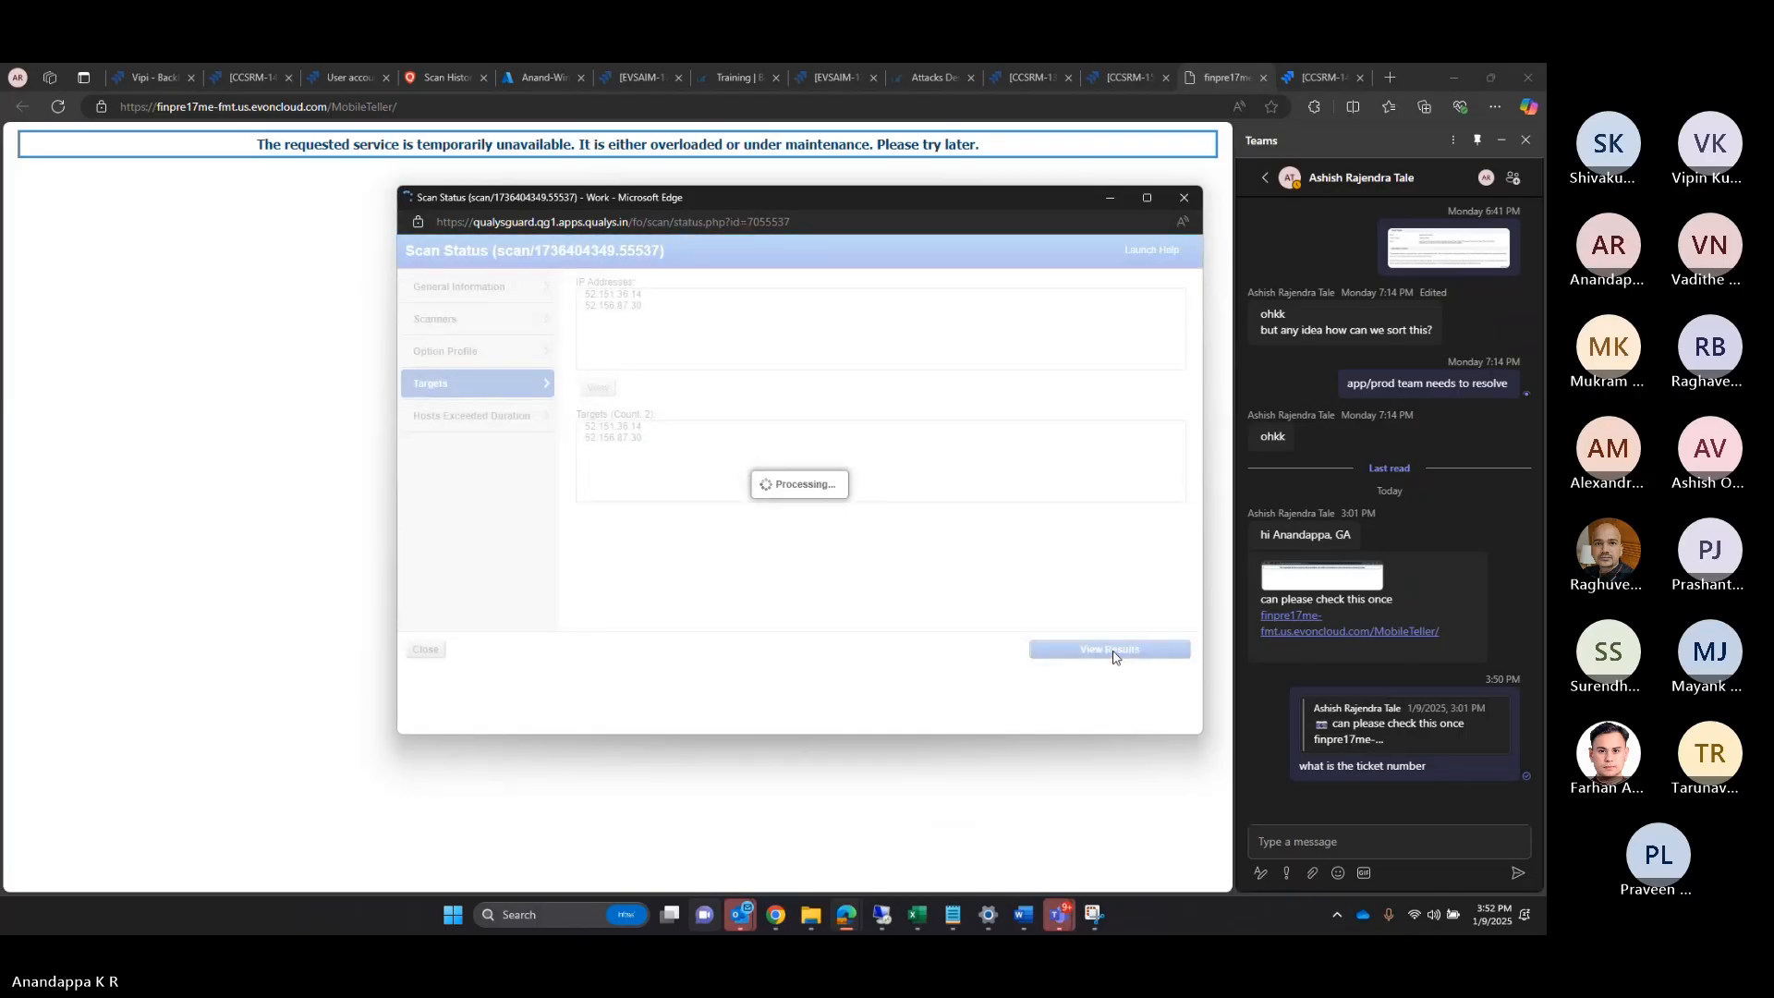
pyautogui.click(1149, 199)
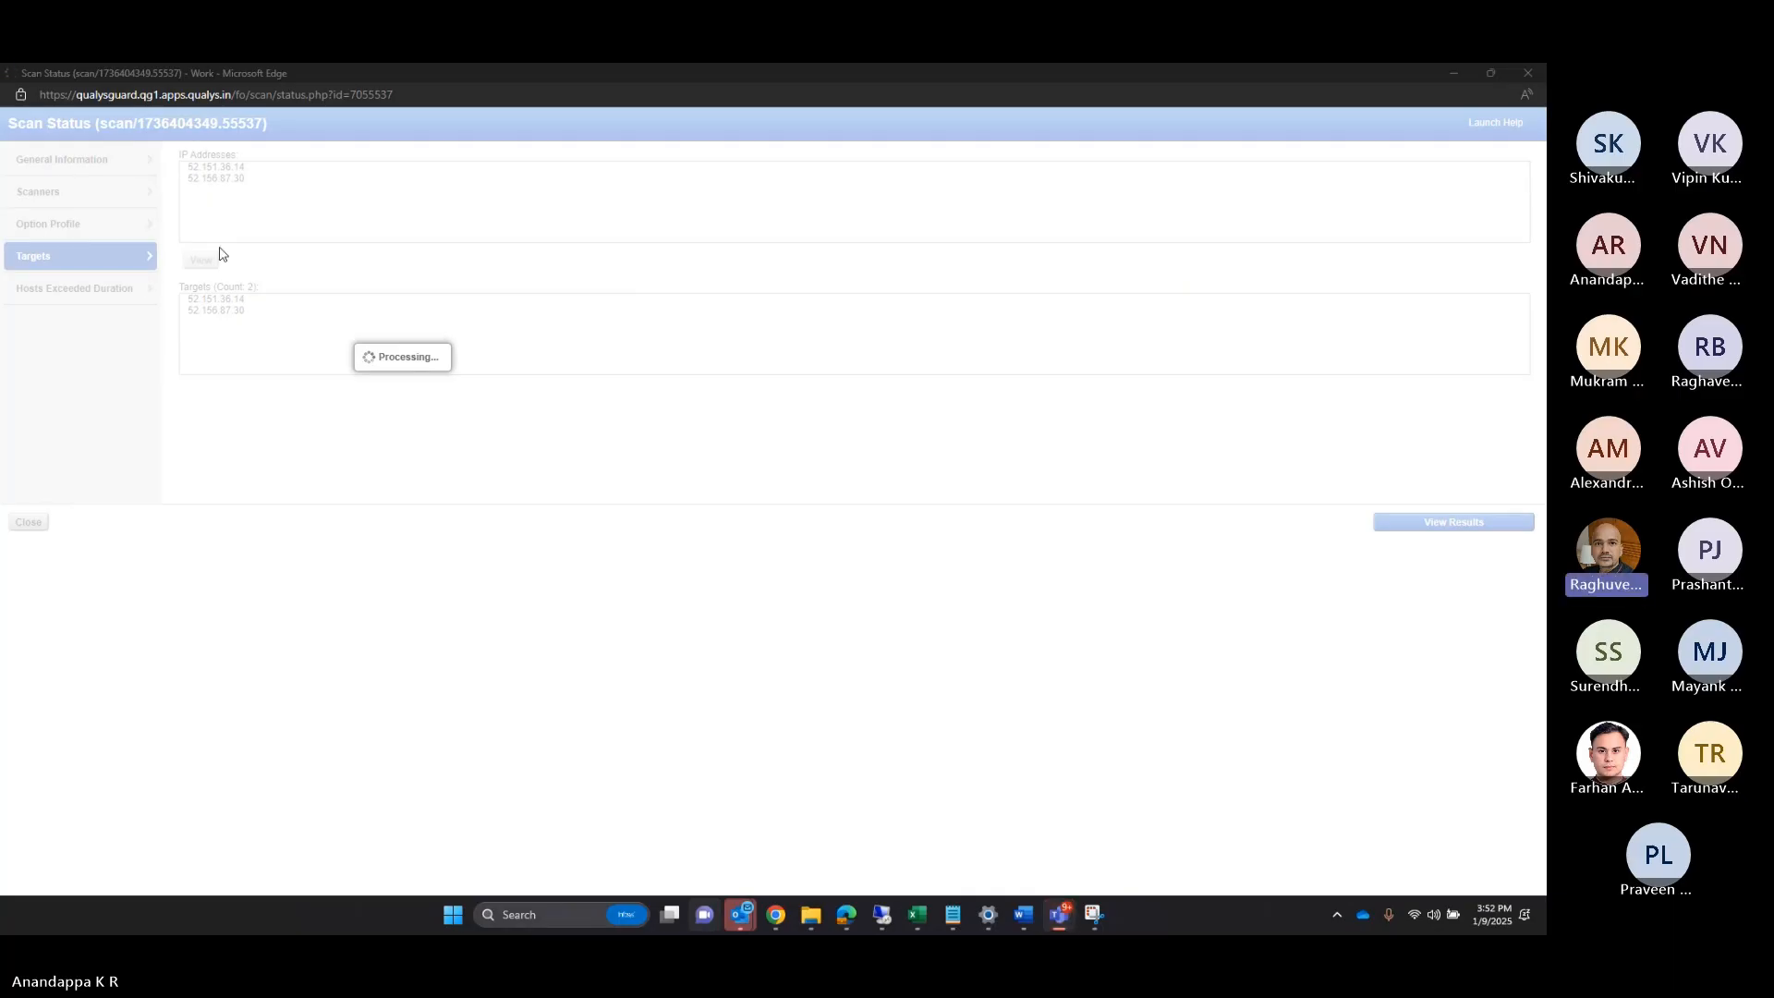
pyautogui.rightClick(741, 916)
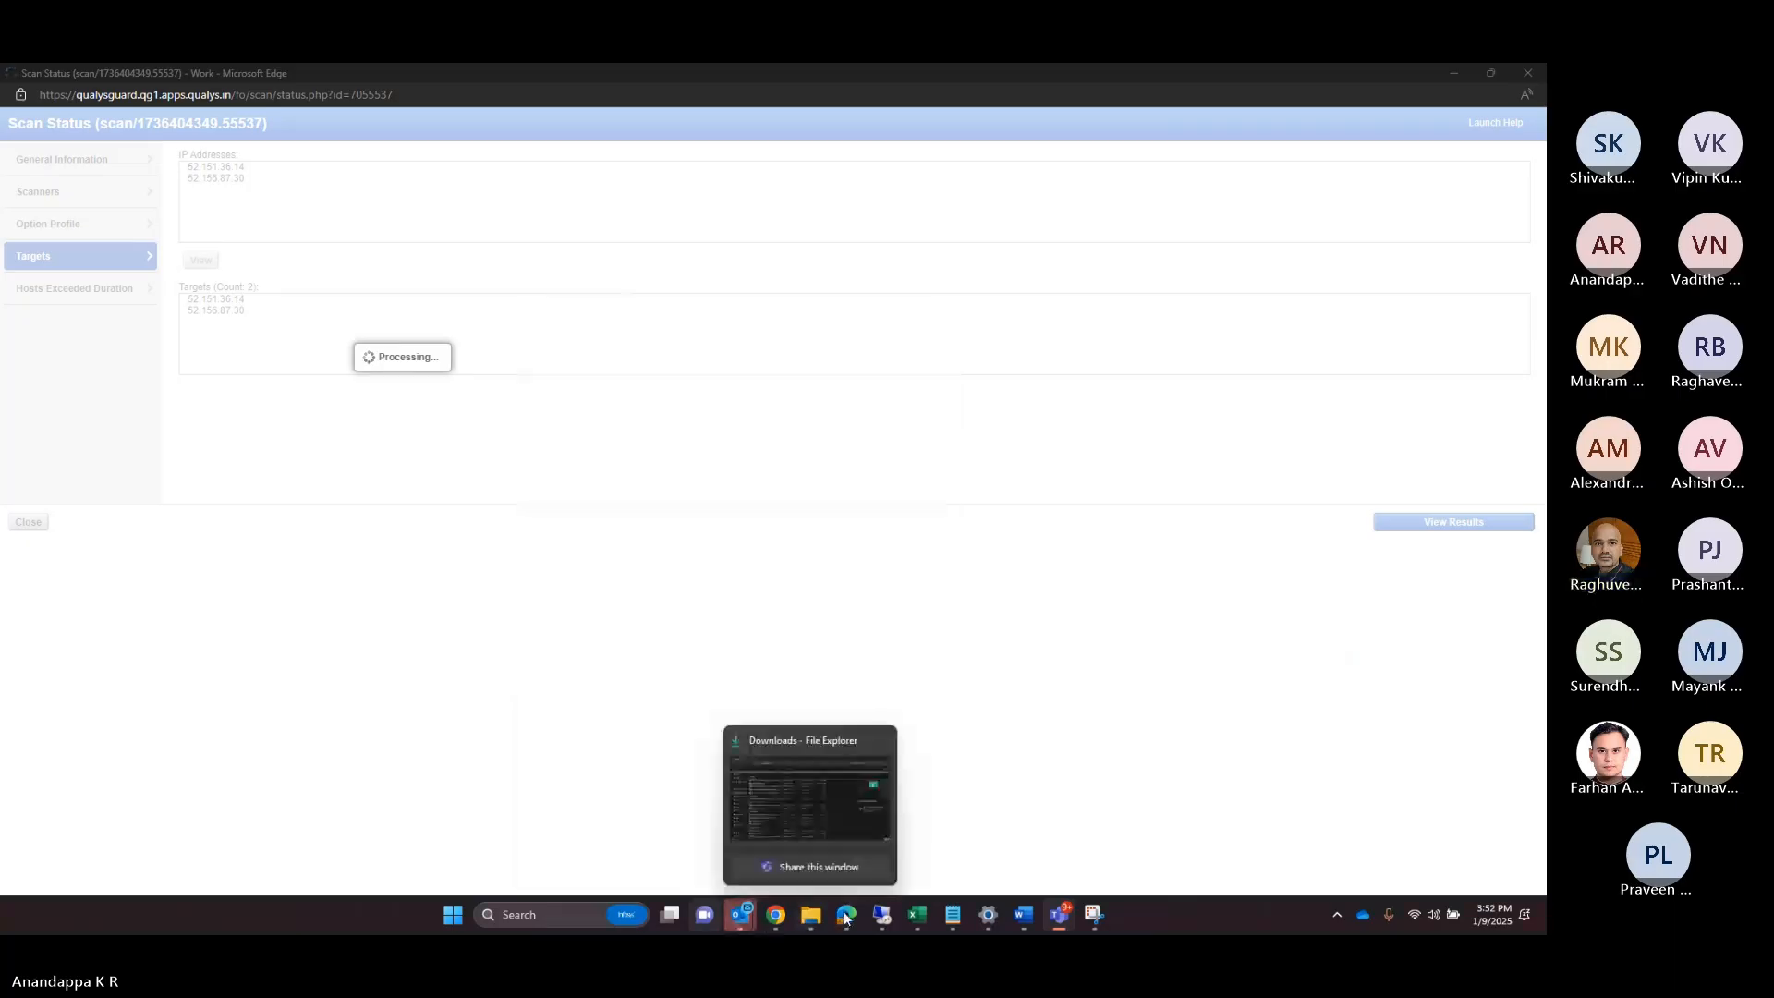
pyautogui.moveTo(844, 912)
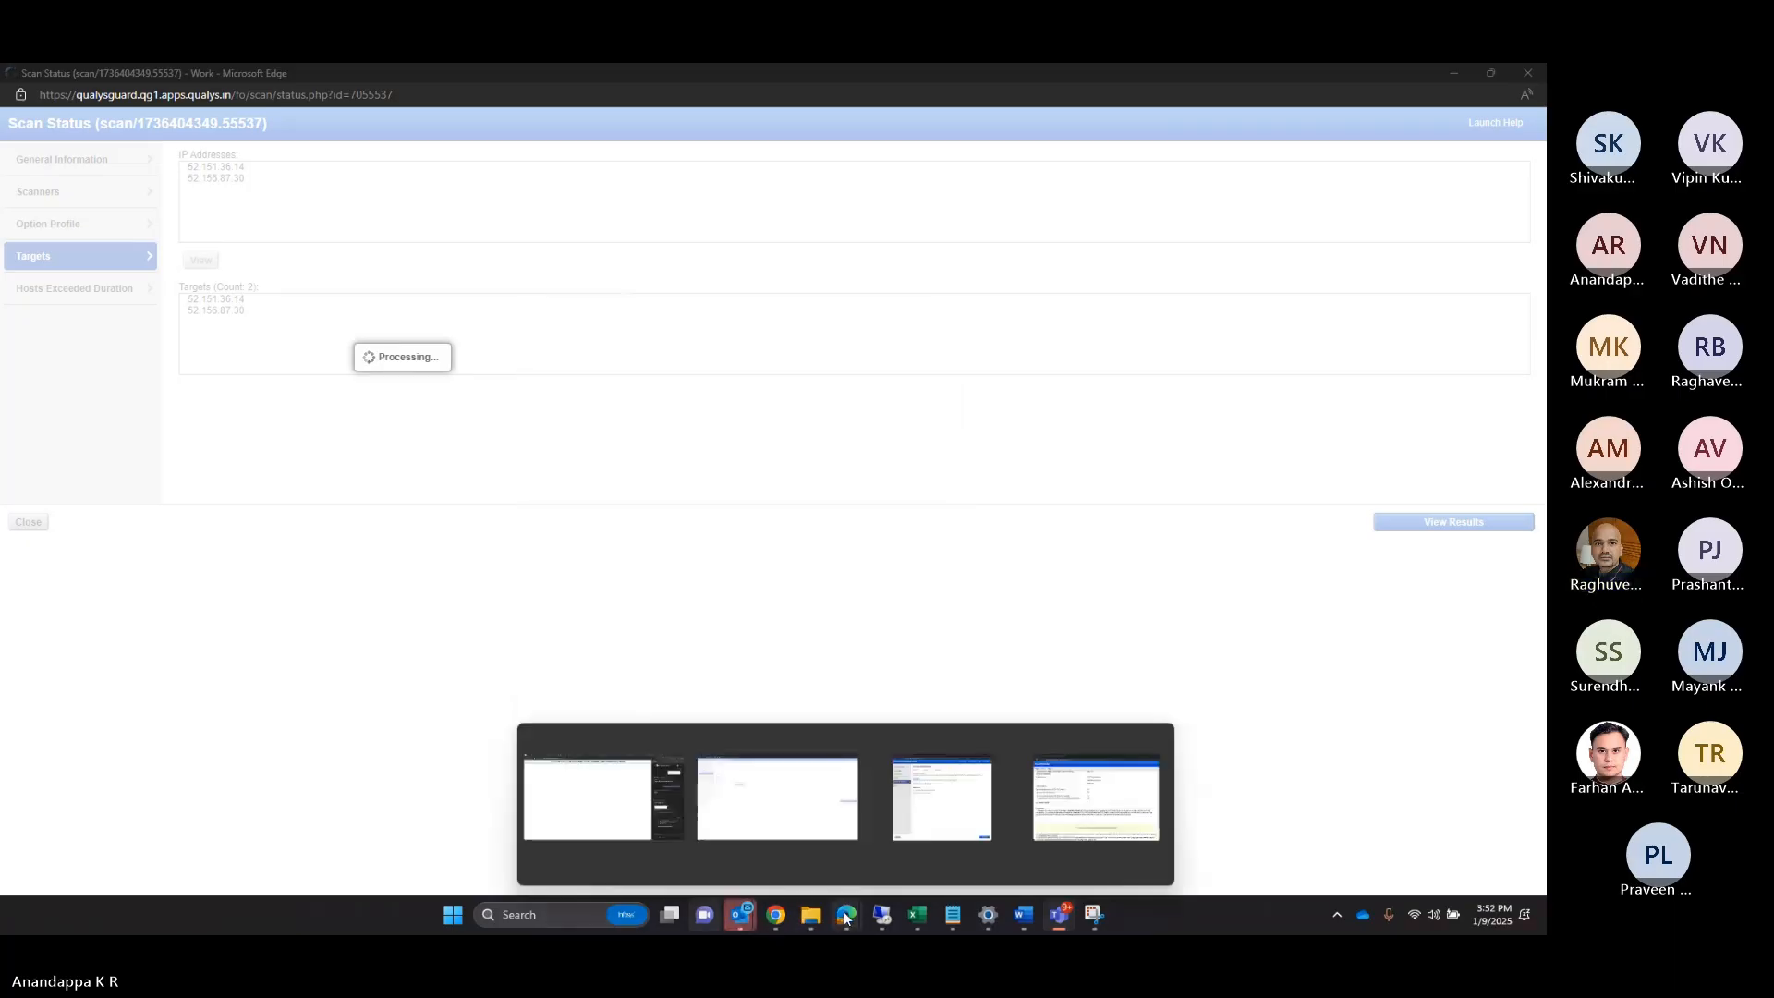
pyautogui.click(757, 815)
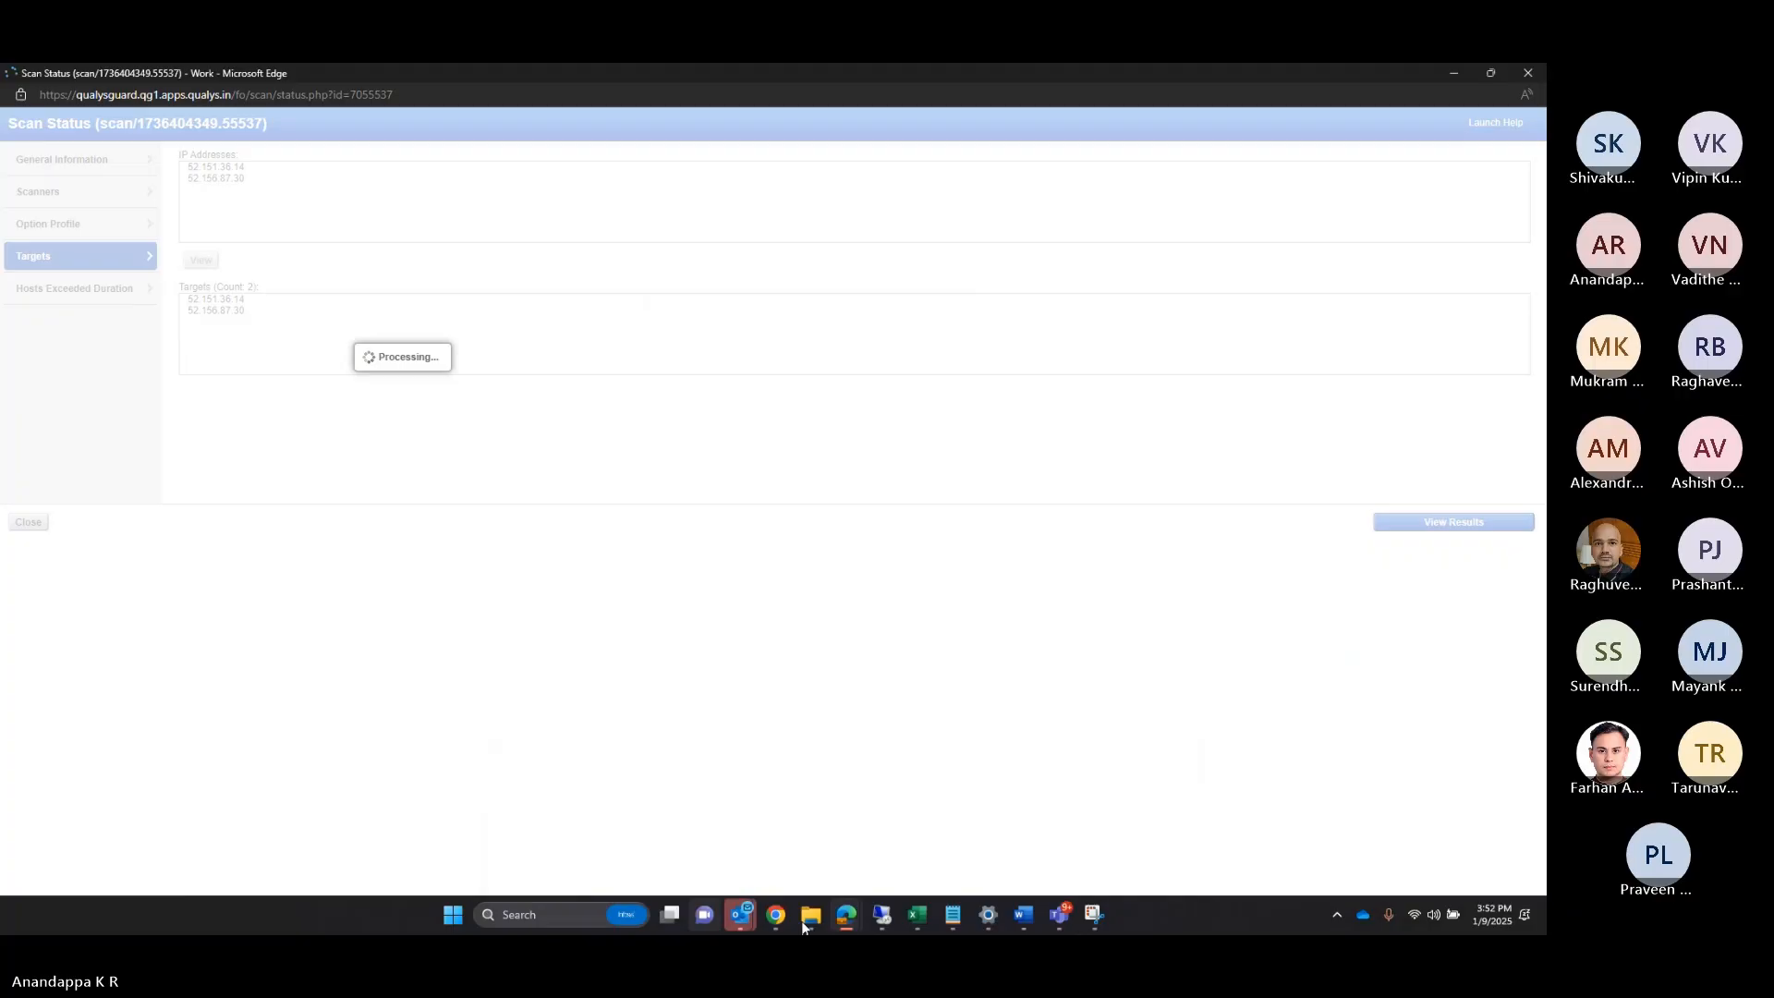
pyautogui.moveTo(846, 914)
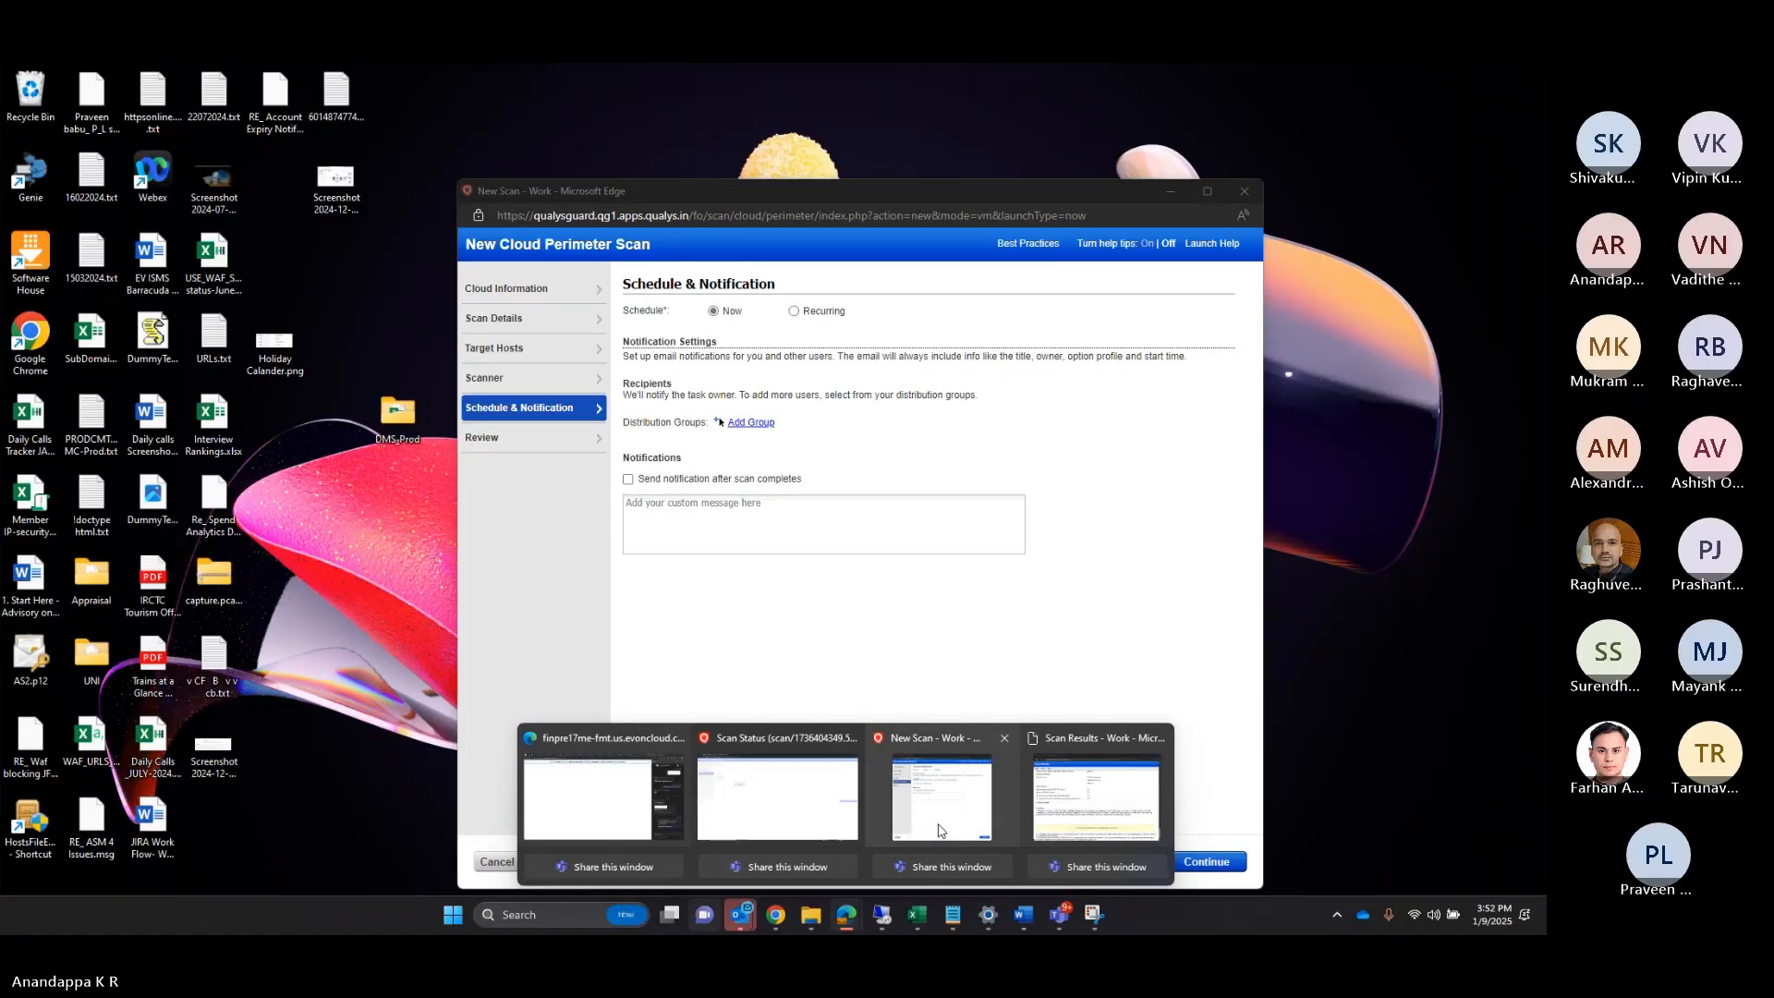
# Step: Close the unlaunched New Cloud Perimeter Scan window and the daily Azure scan's results window
pyautogui.click(941, 830)
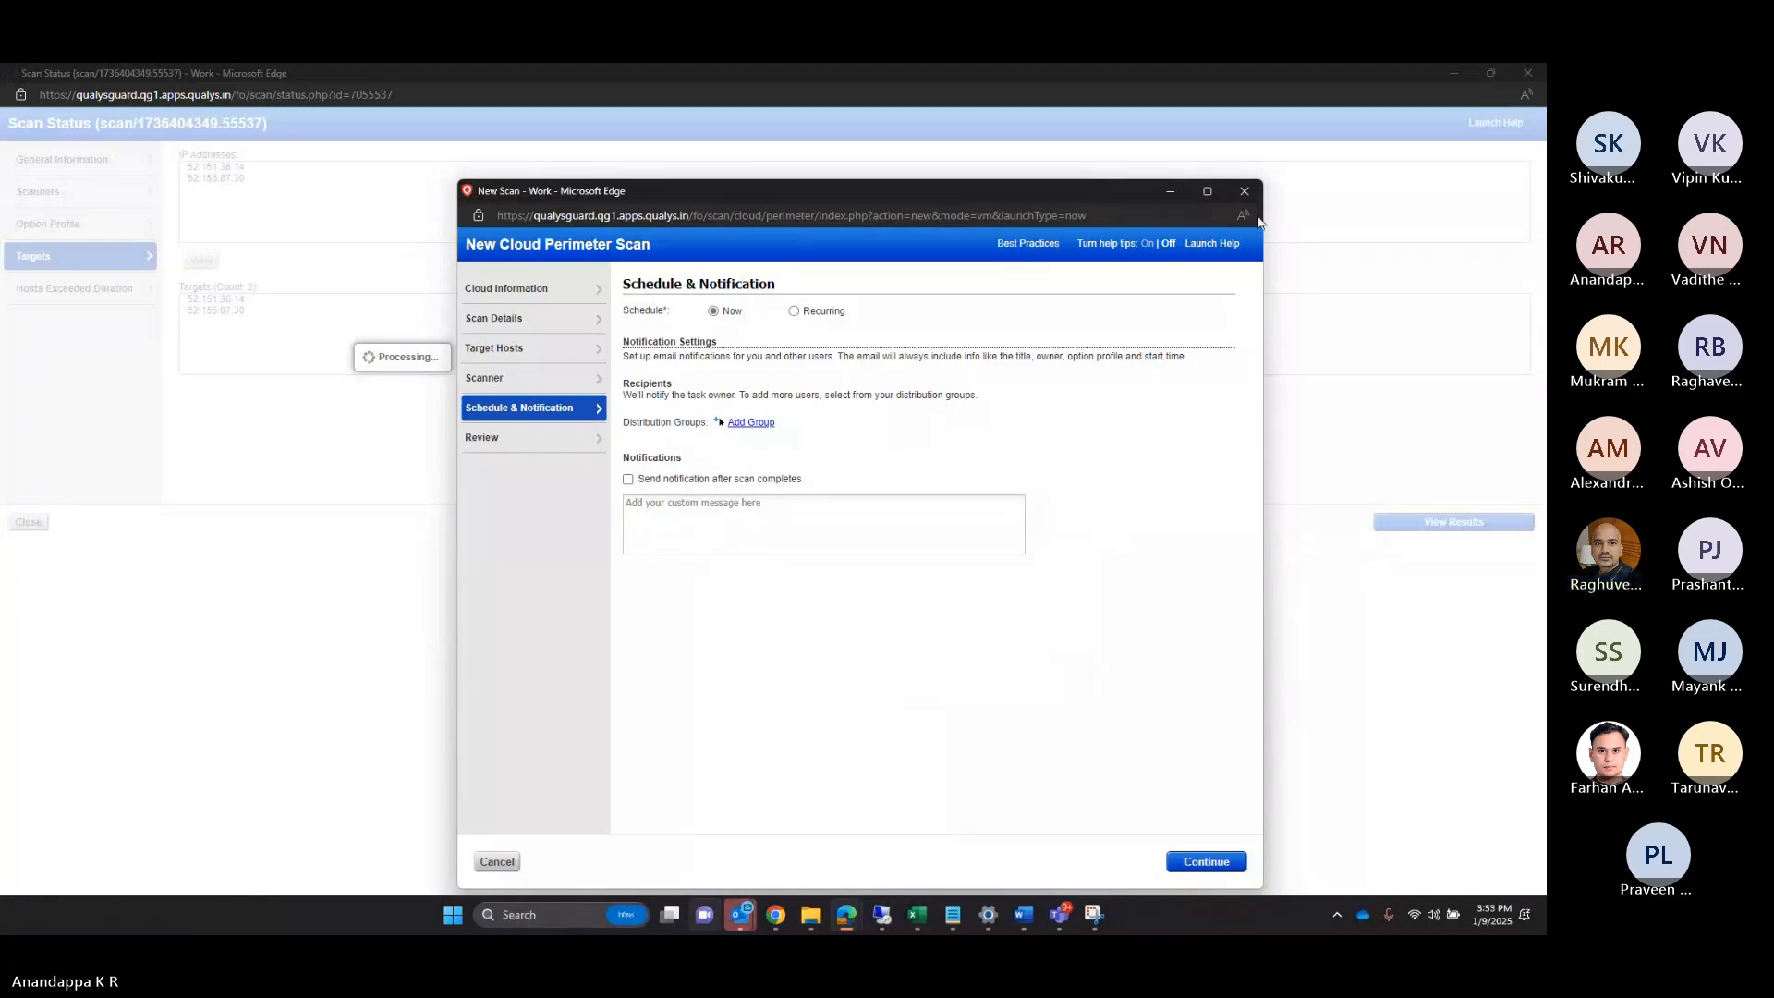
pyautogui.click(1242, 193)
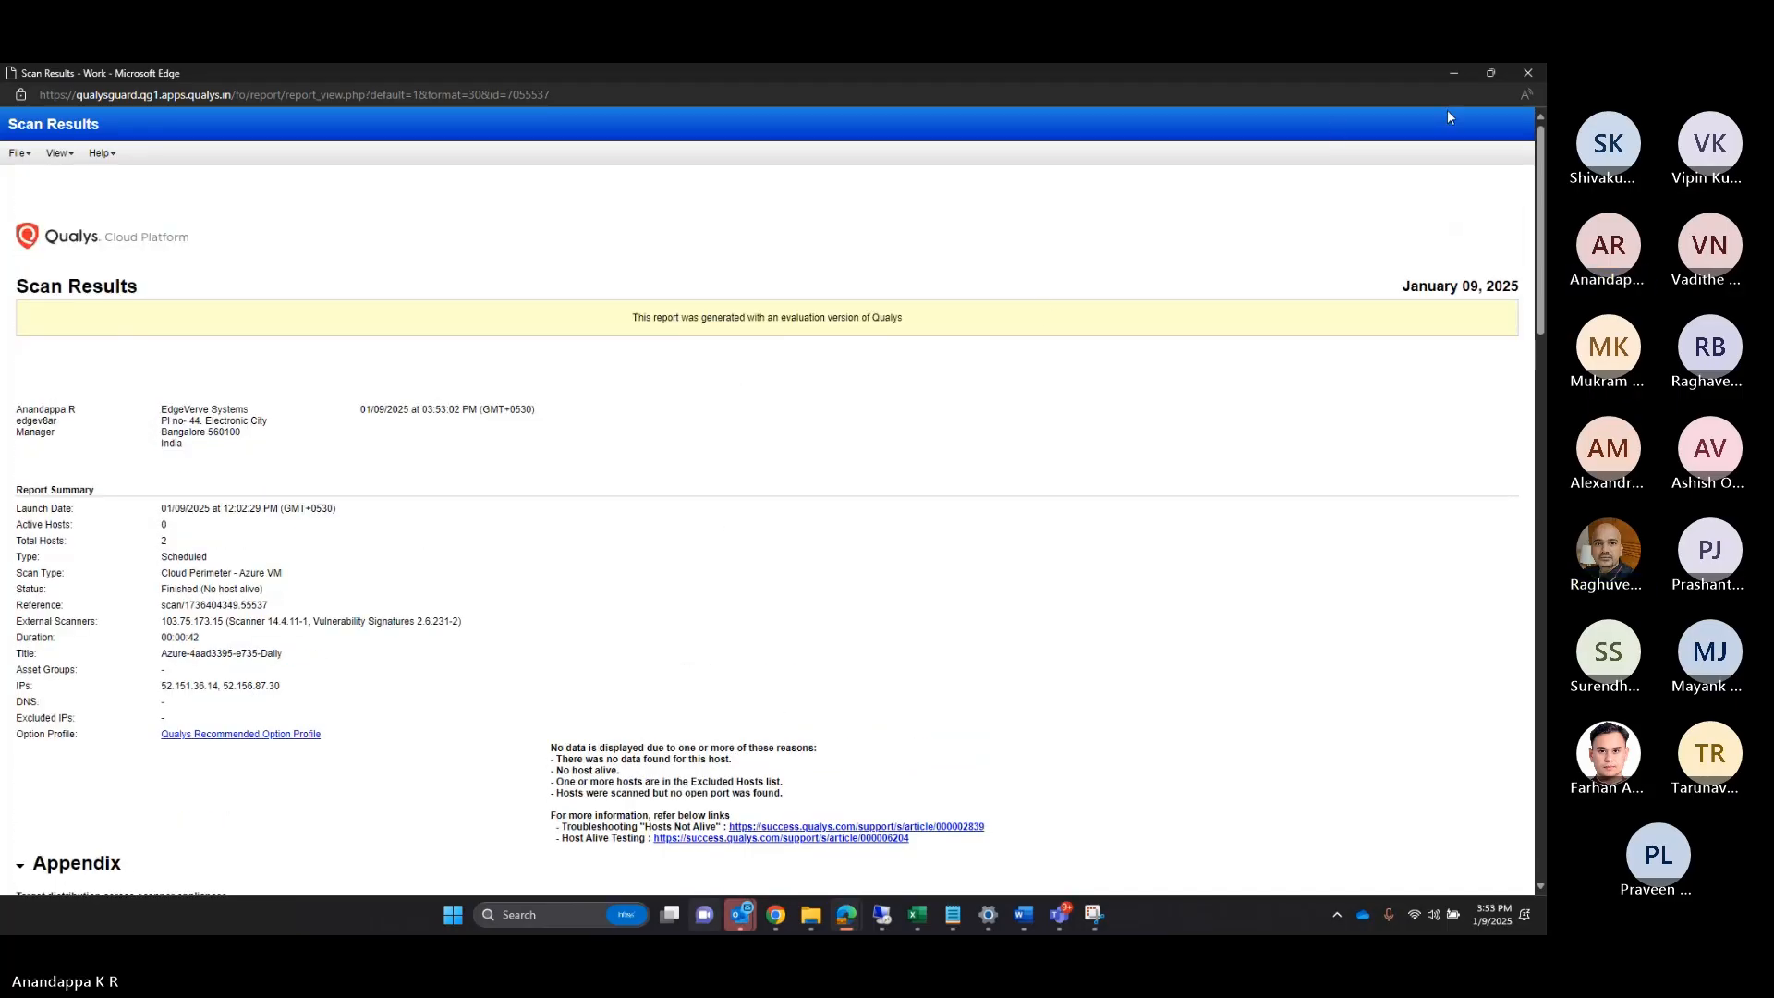
pyautogui.click(1527, 72)
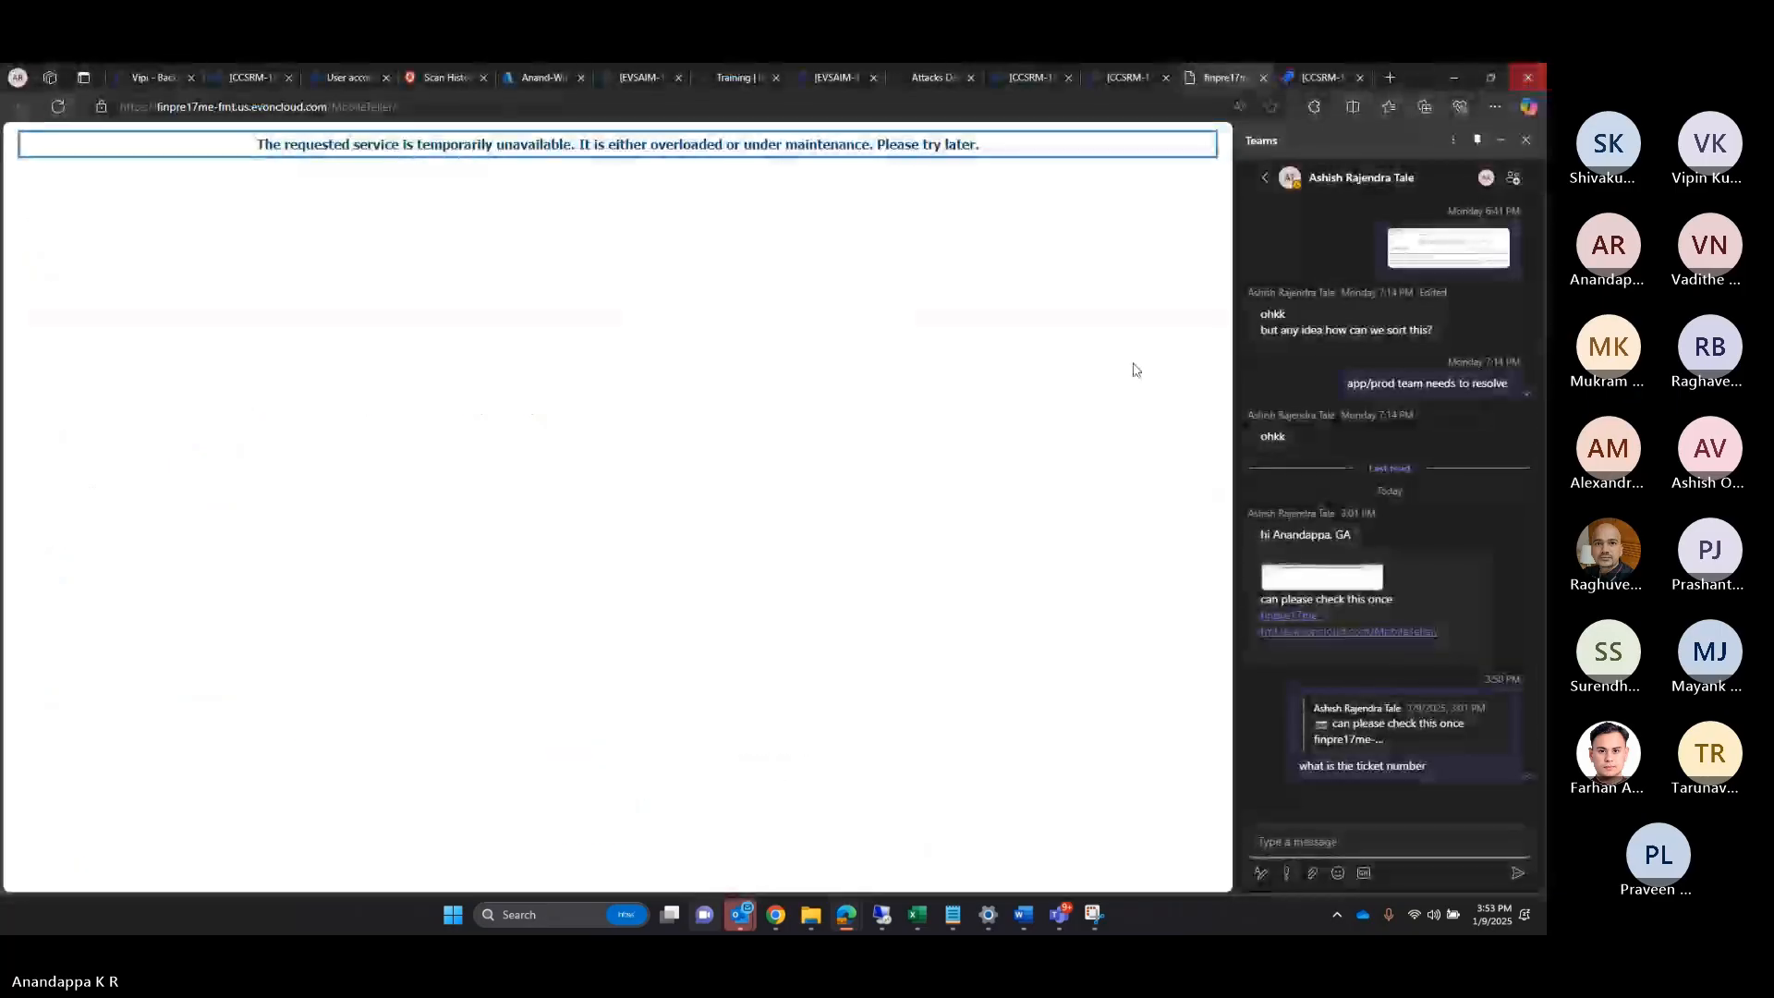
pyautogui.click(462, 86)
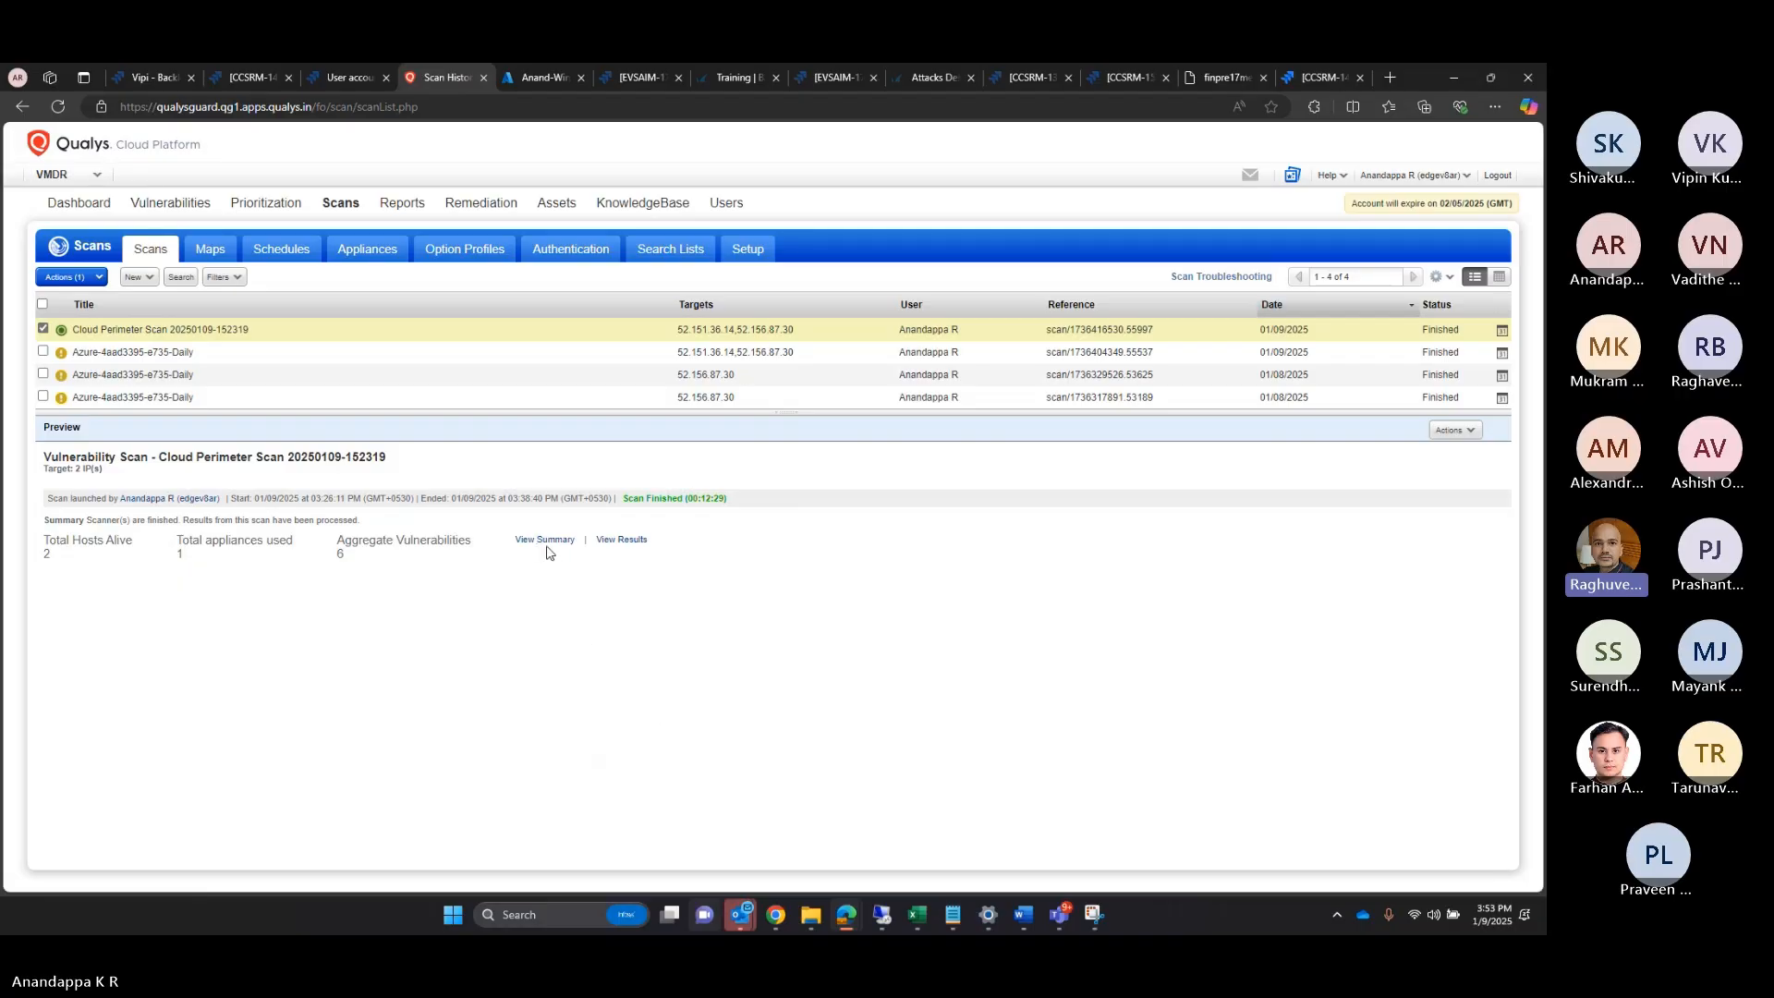
pyautogui.press('F5')
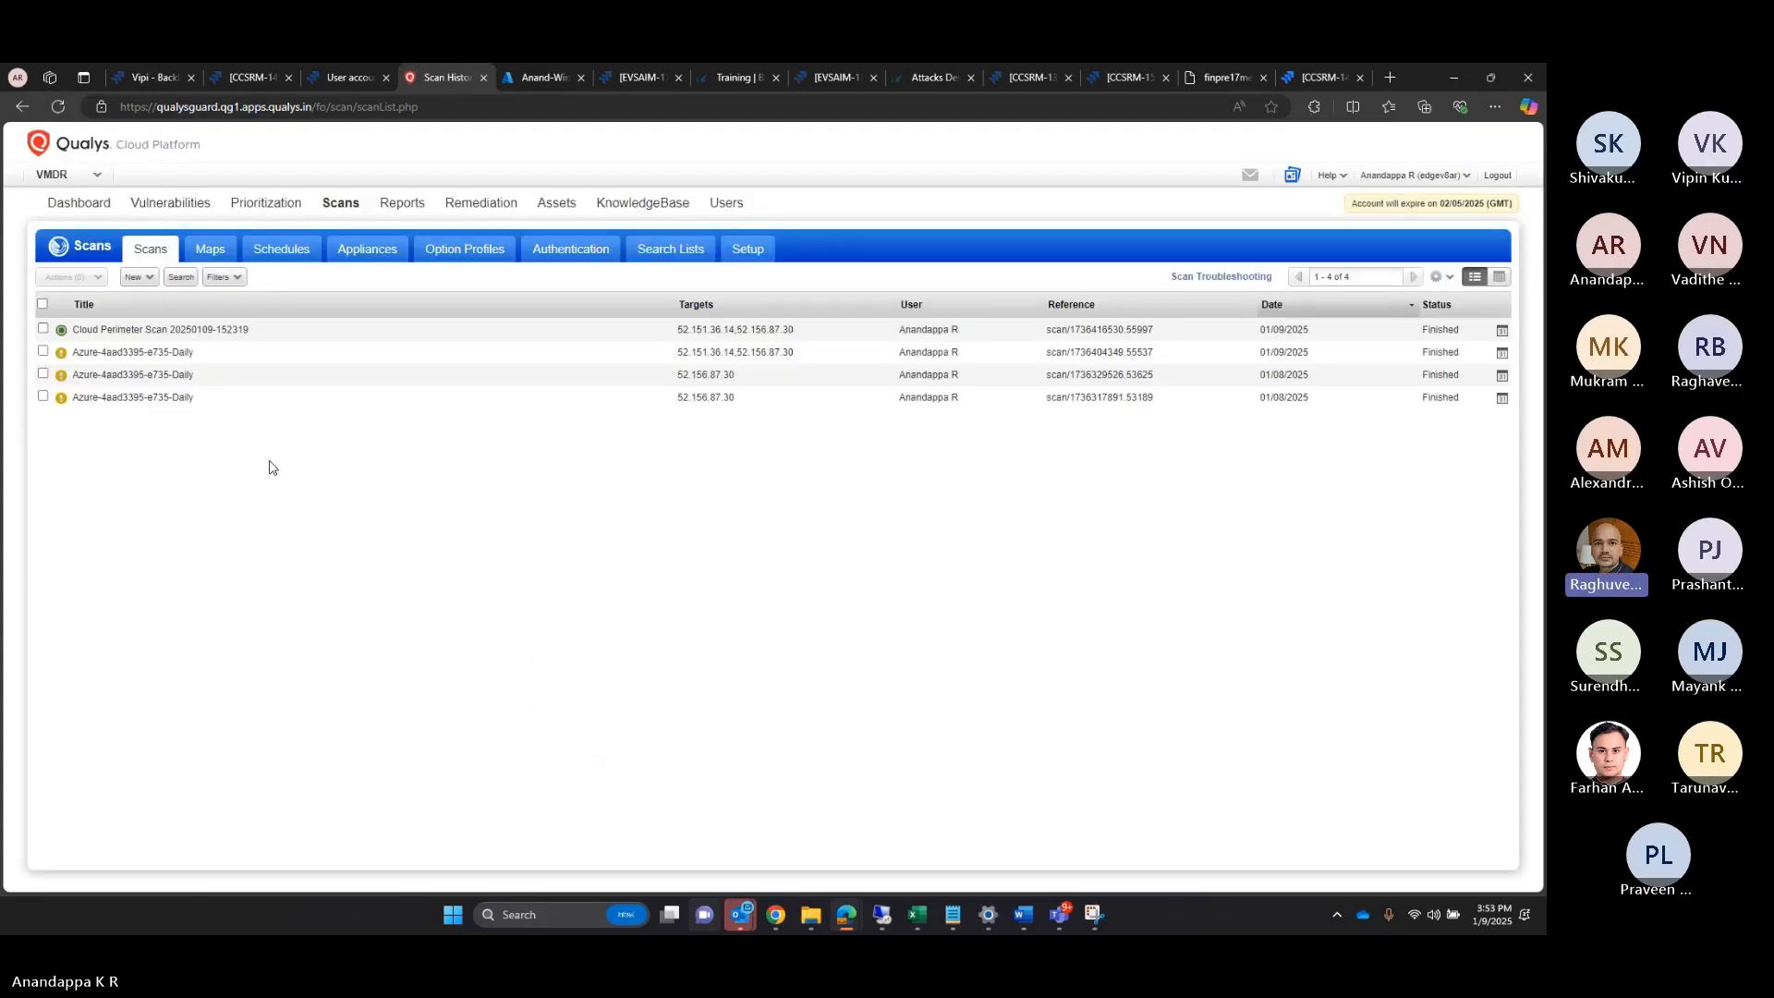
pyautogui.click(210, 333)
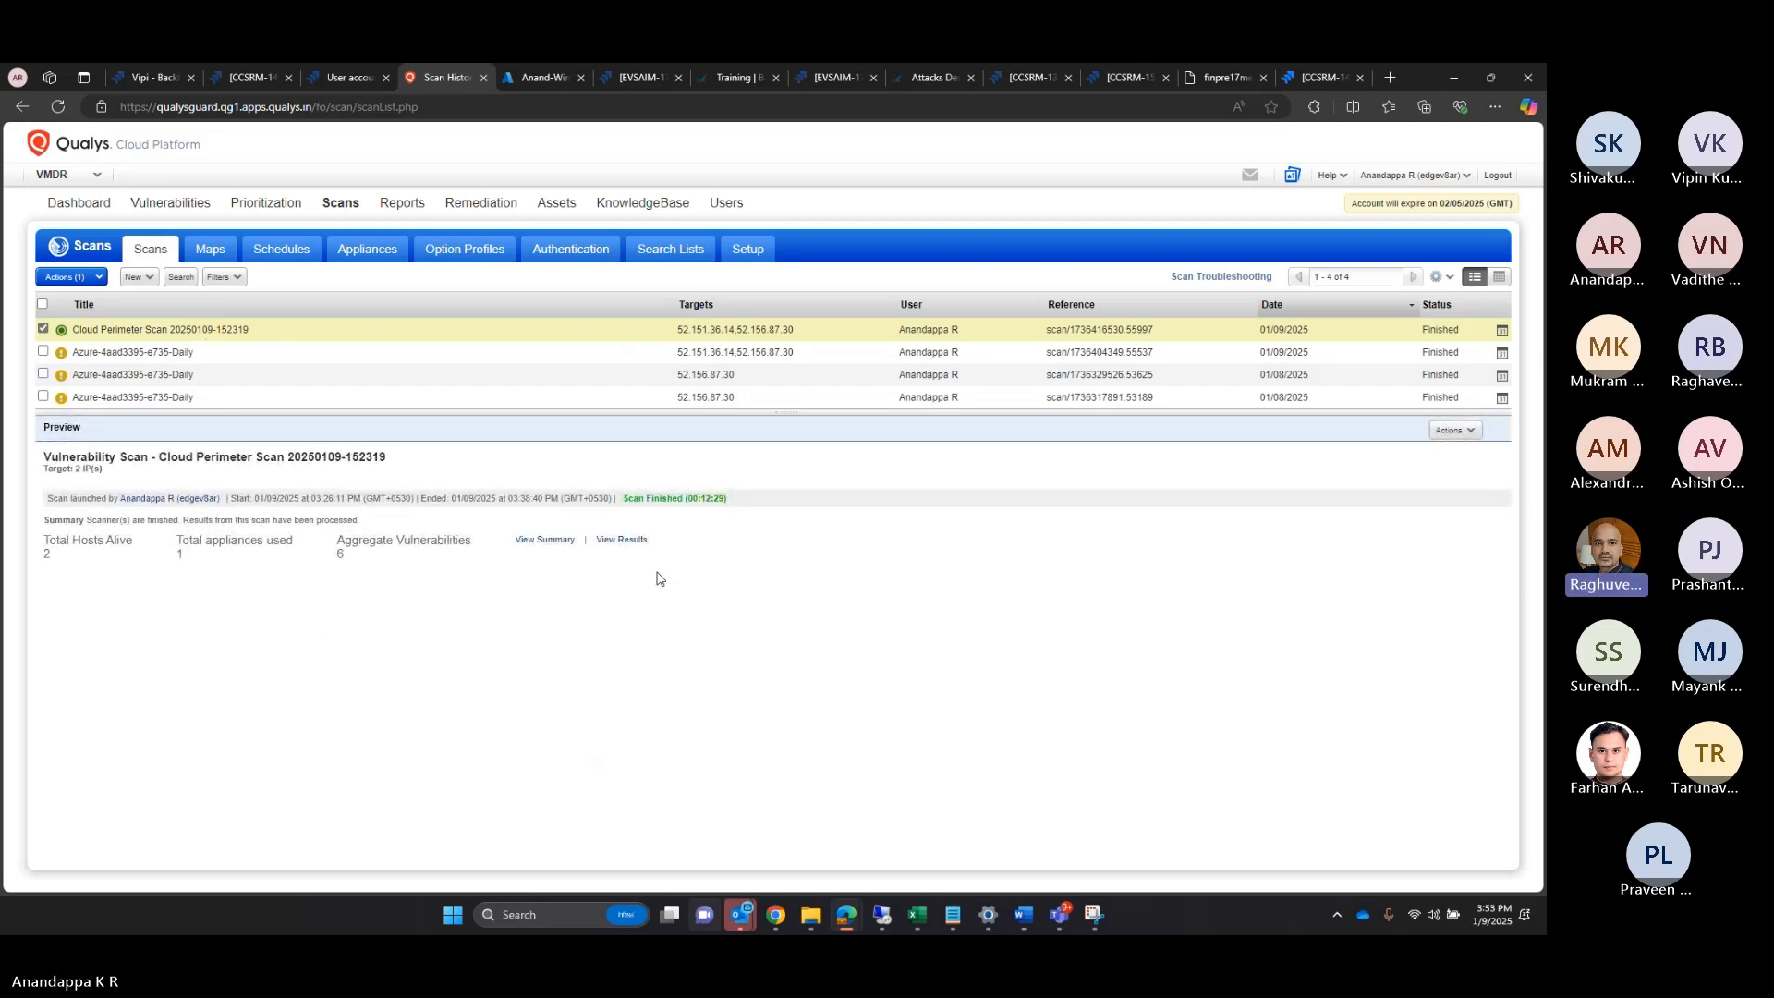
pyautogui.click(555, 544)
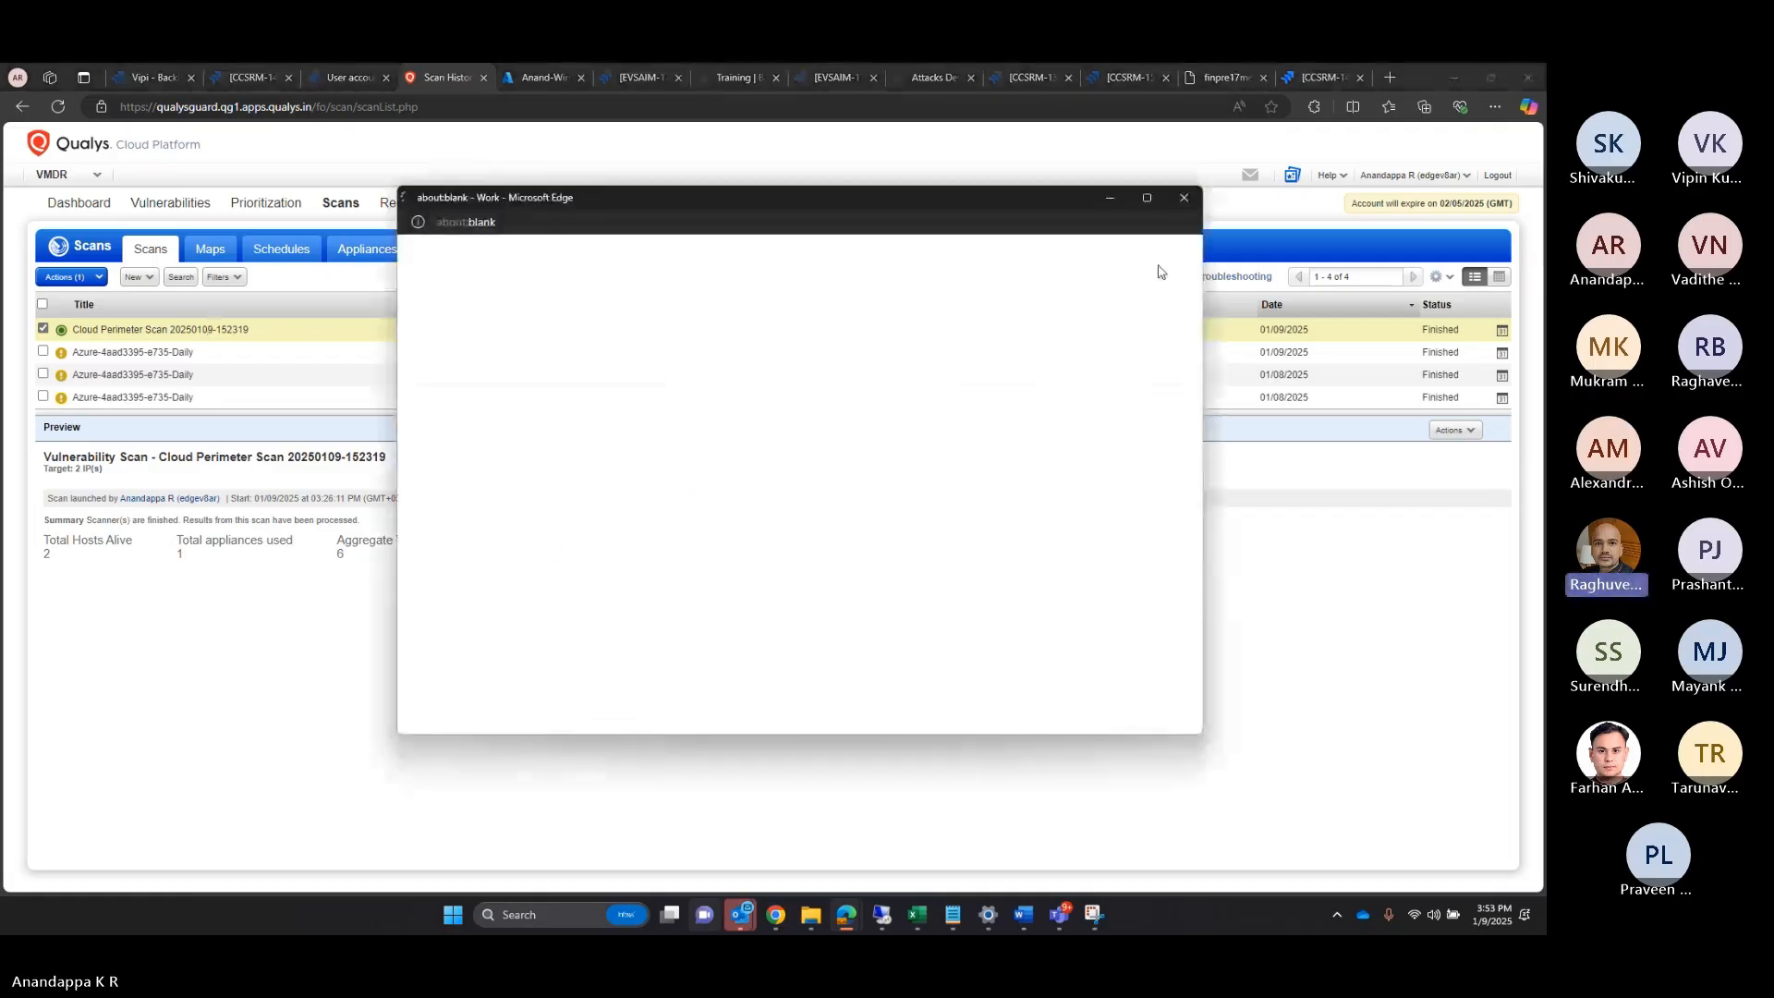
pyautogui.click(1183, 198)
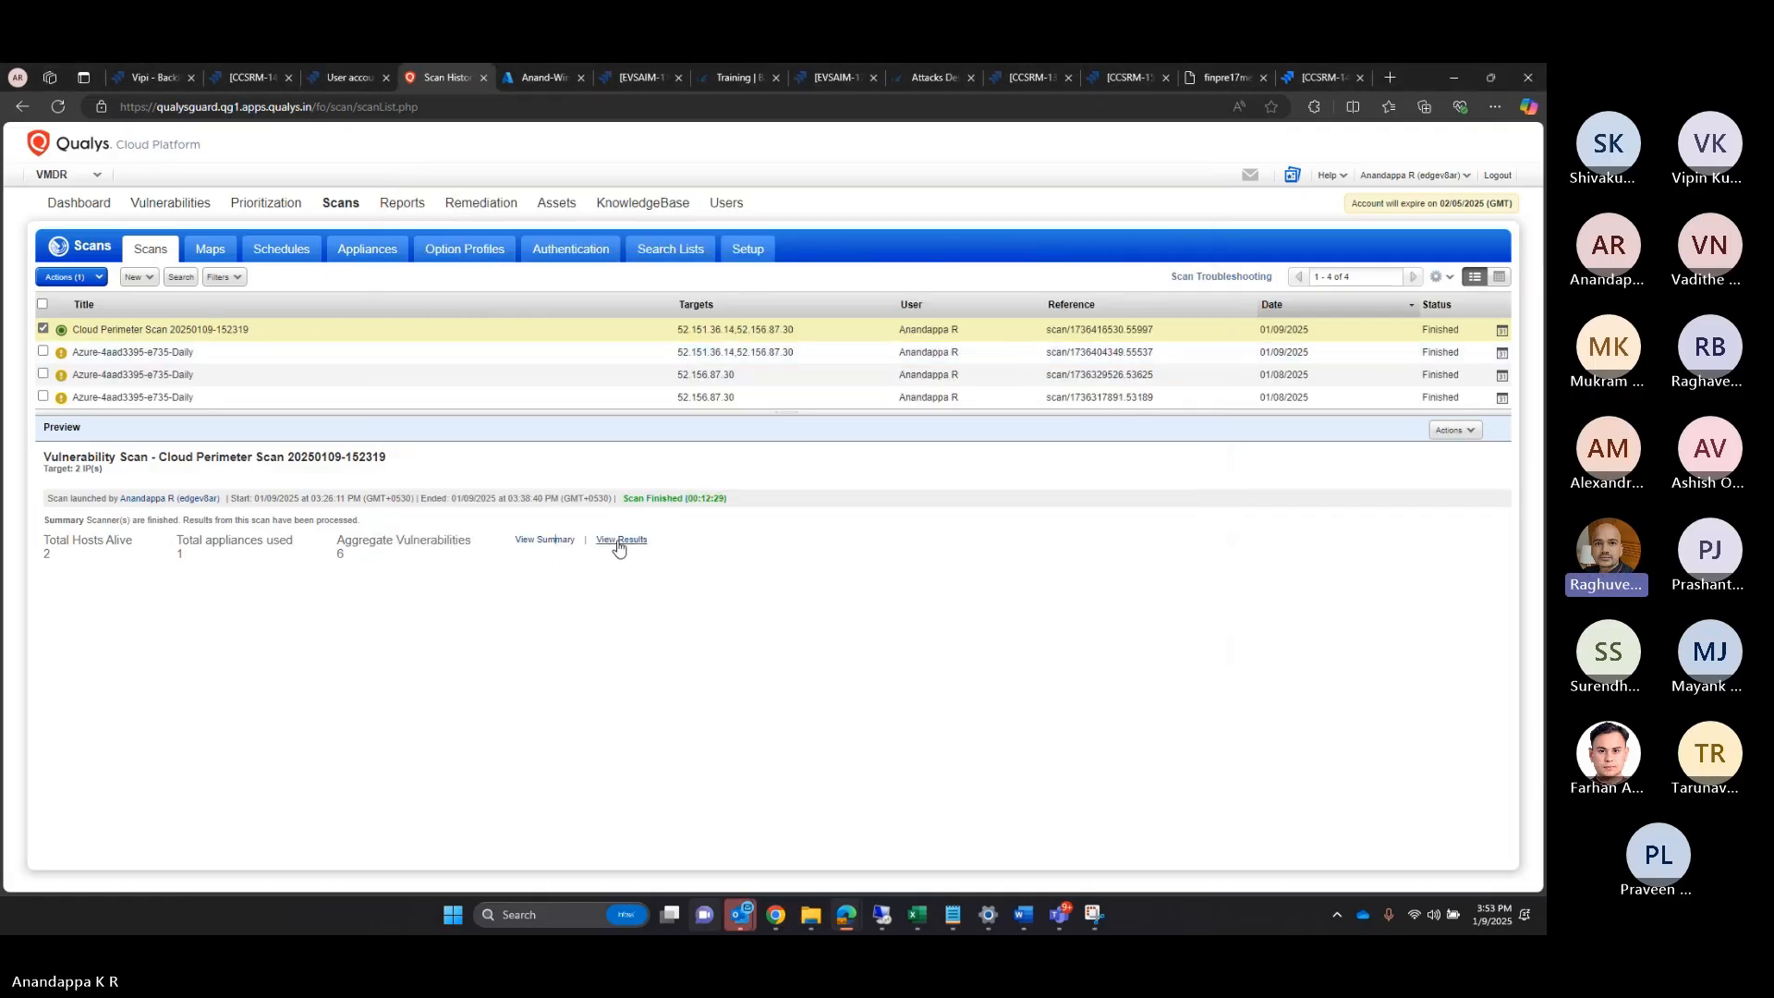
pyautogui.click(618, 541)
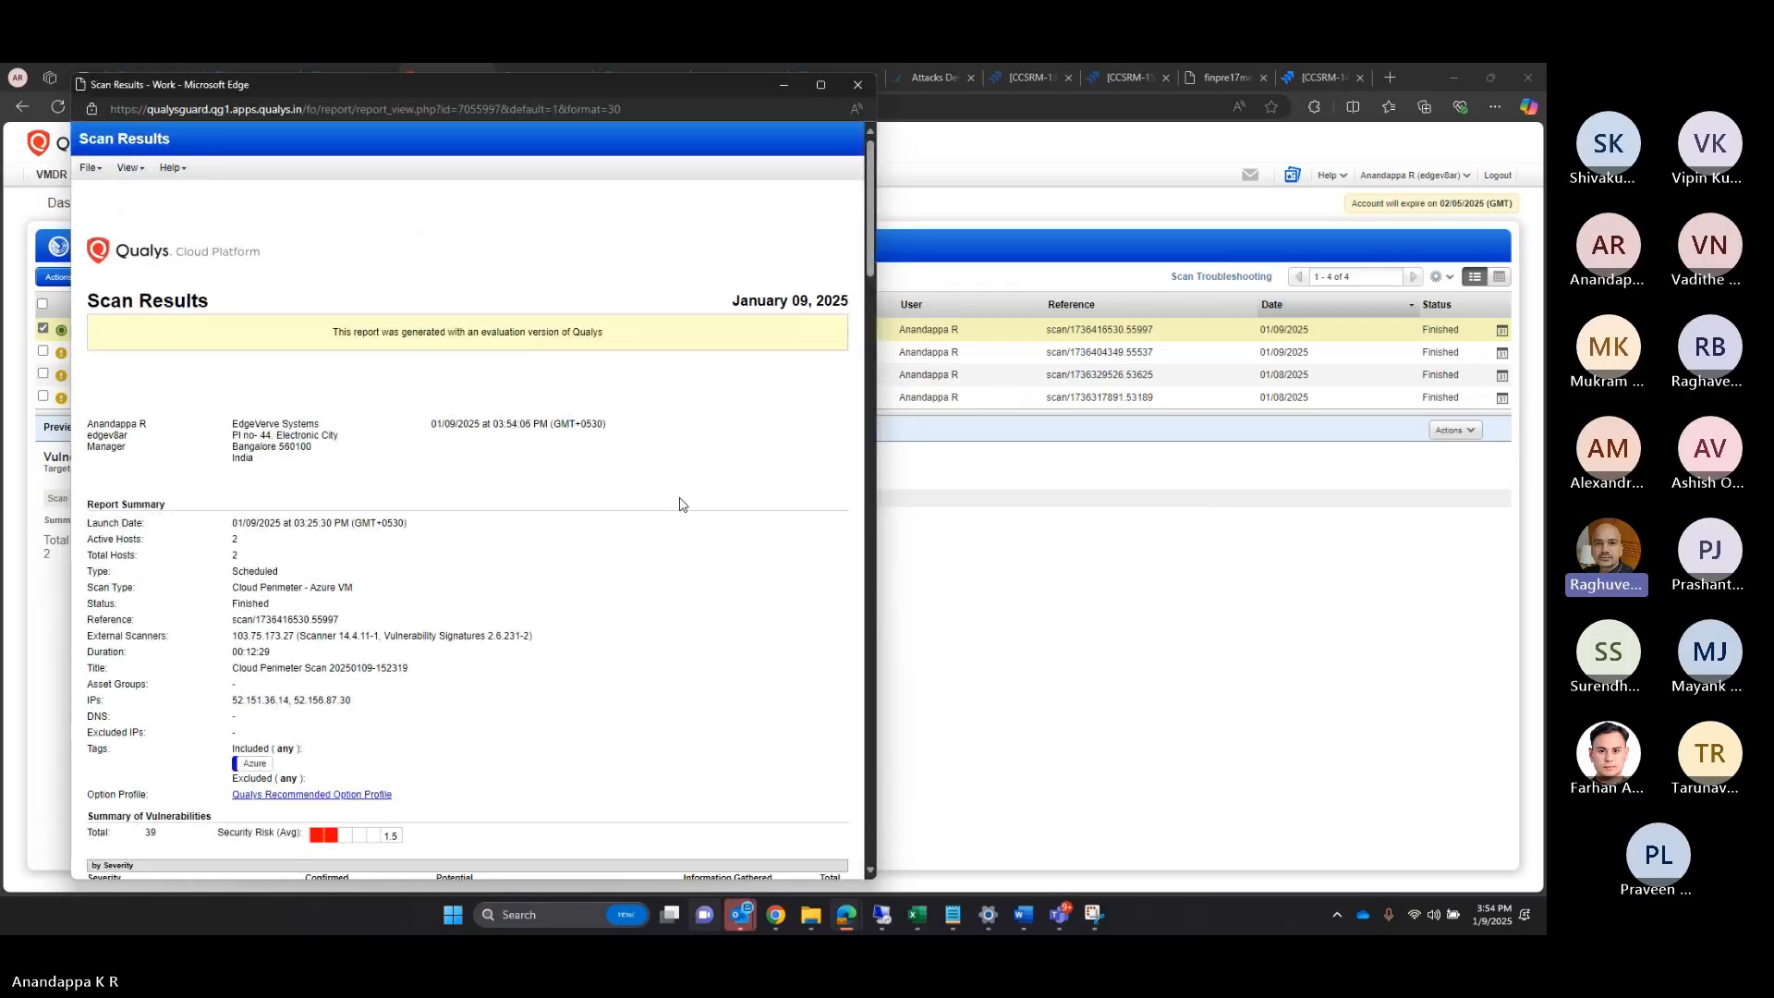
pyautogui.doubleClick(434, 87)
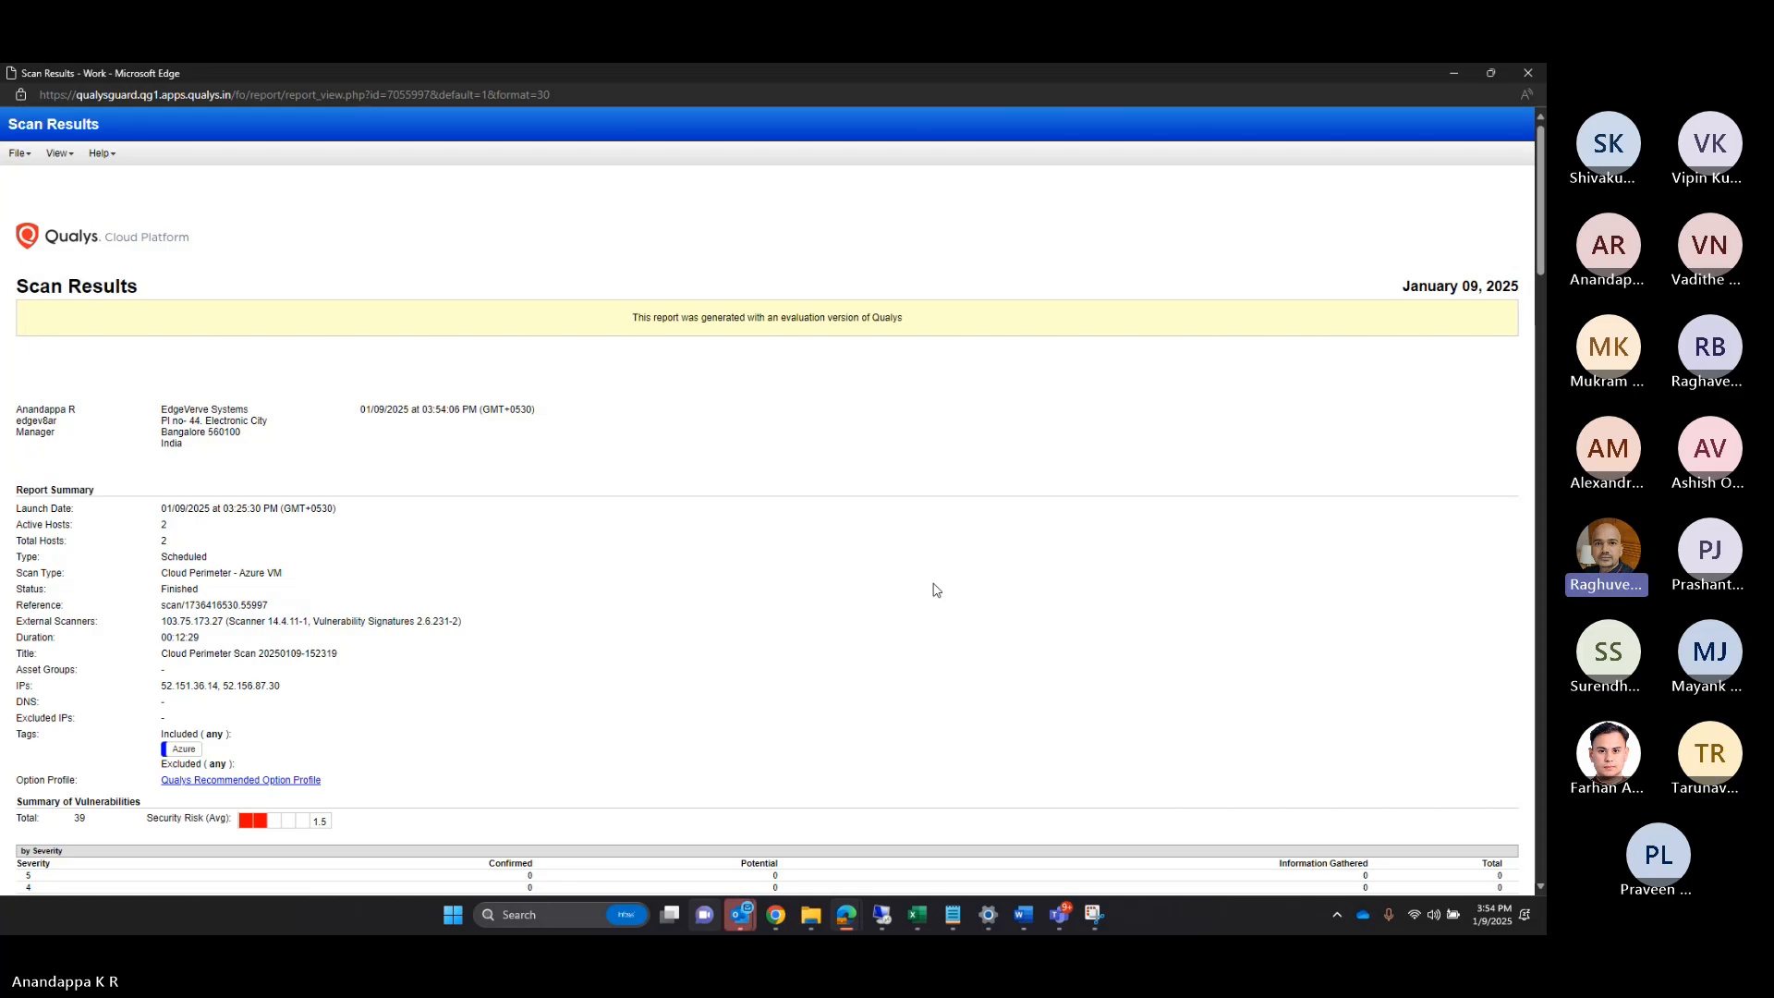
pyautogui.moveTo(1540, 261); pyautogui.dragTo(1545, 327)
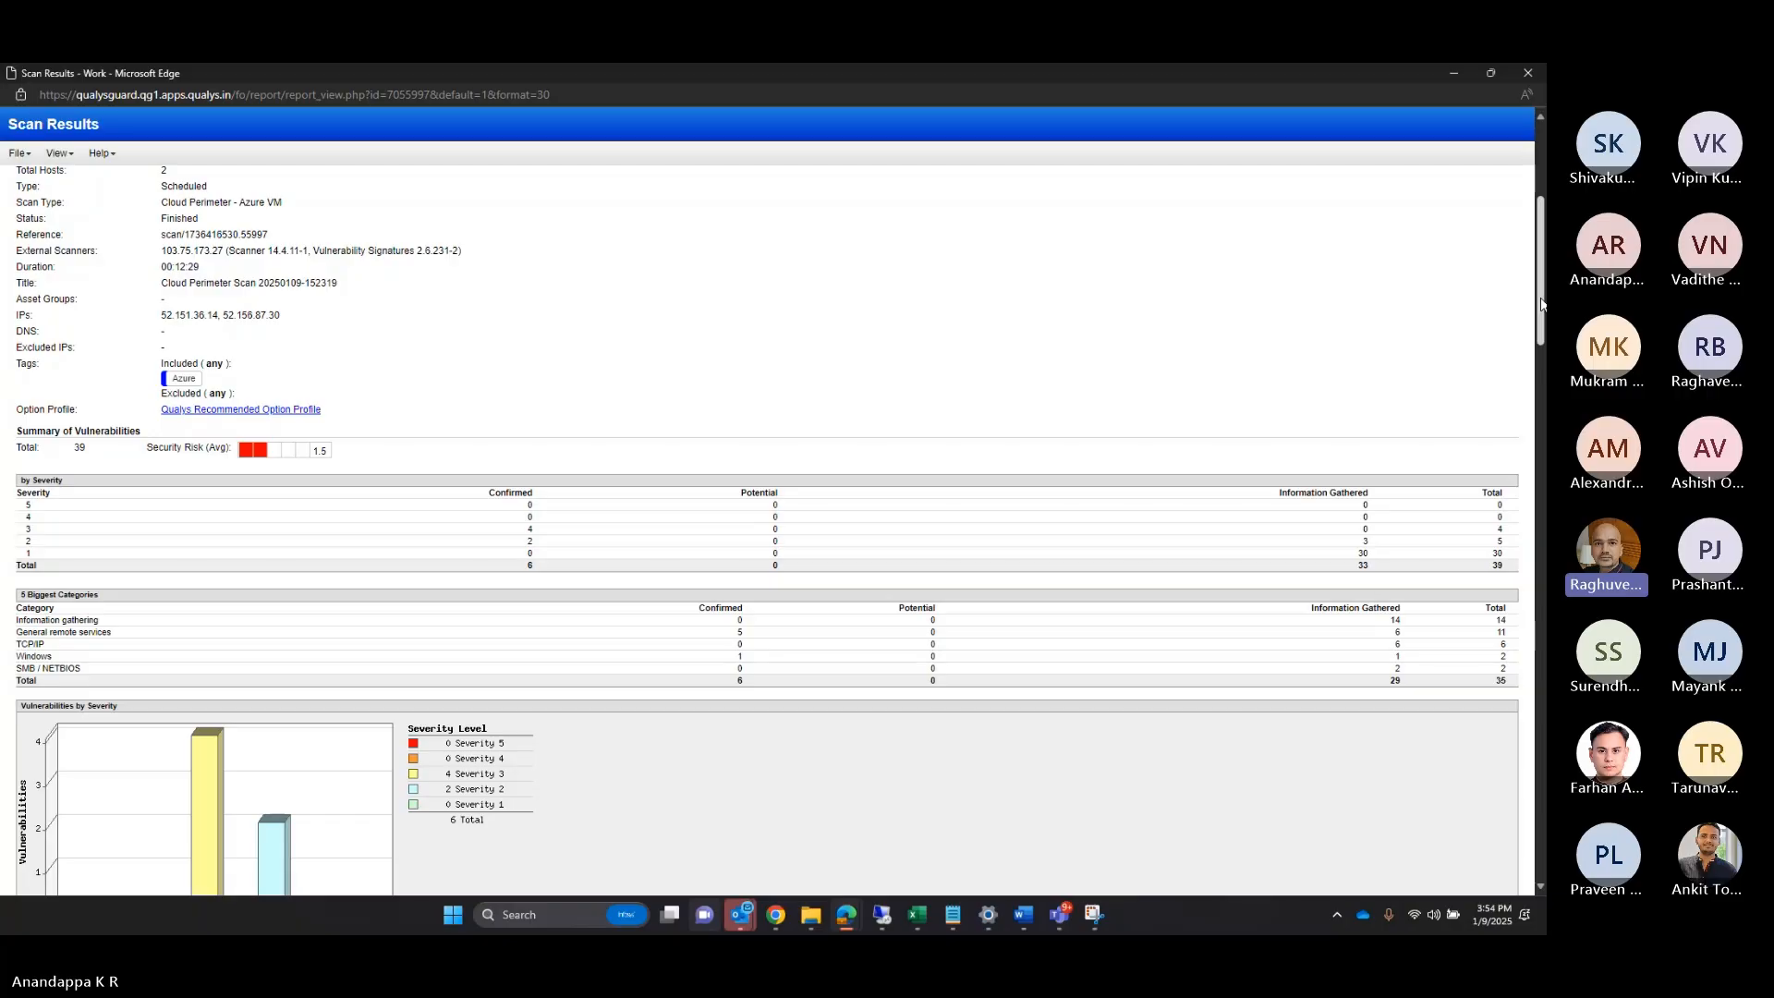
pyautogui.scroll(-1, 1529, 407)
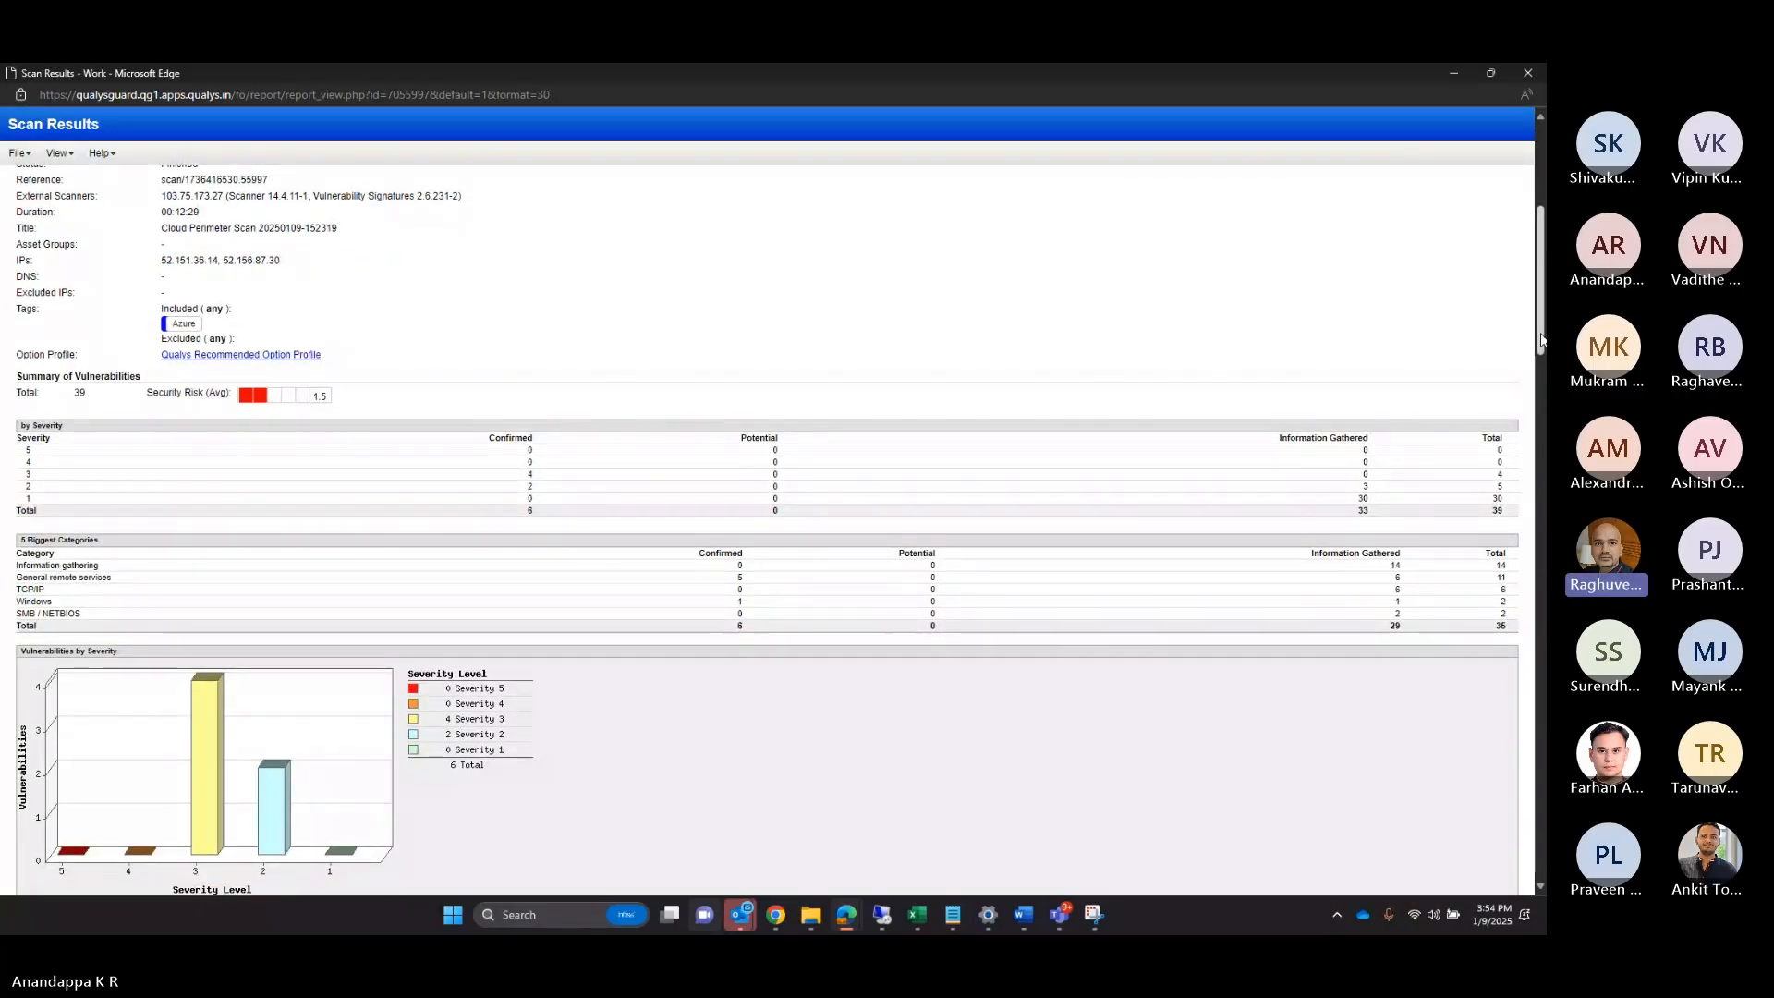
# Step: Examine the severity, operating system and service charts, the per-host detailed results and the appendix scan settings of the perimeter scan
pyautogui.moveTo(1541, 340); pyautogui.dragTo(1542, 369)
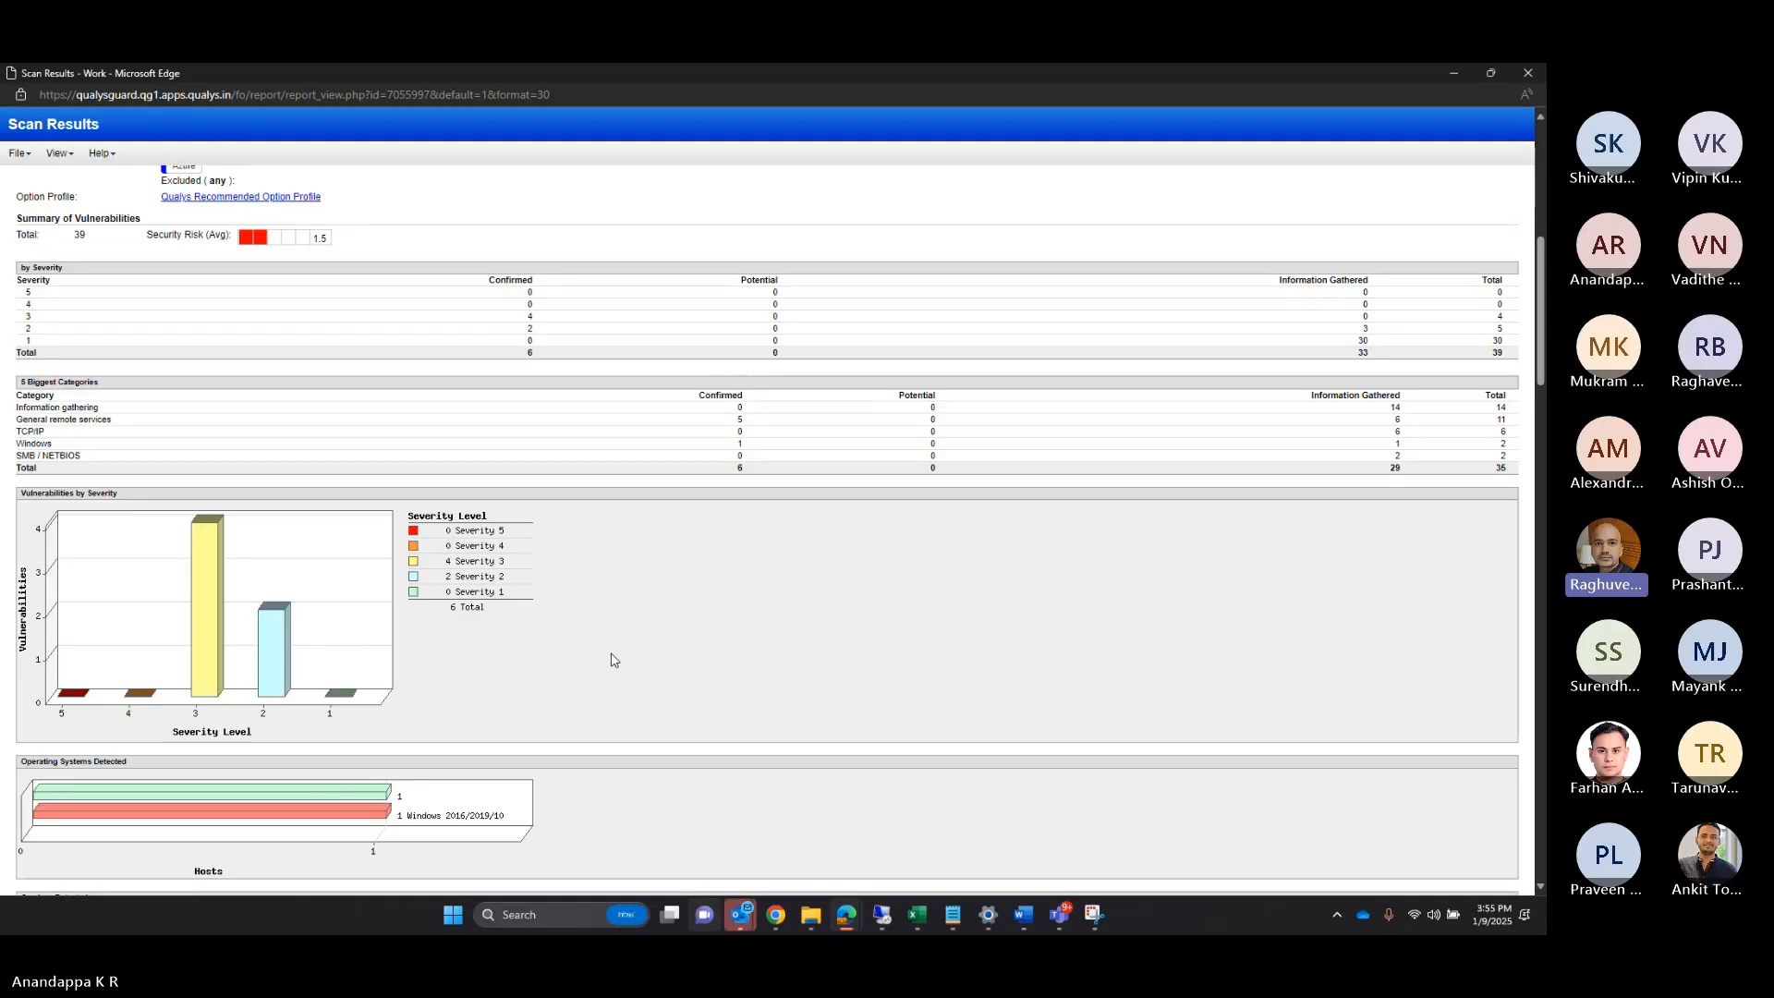
pyautogui.scroll(-3, 1544, 443)
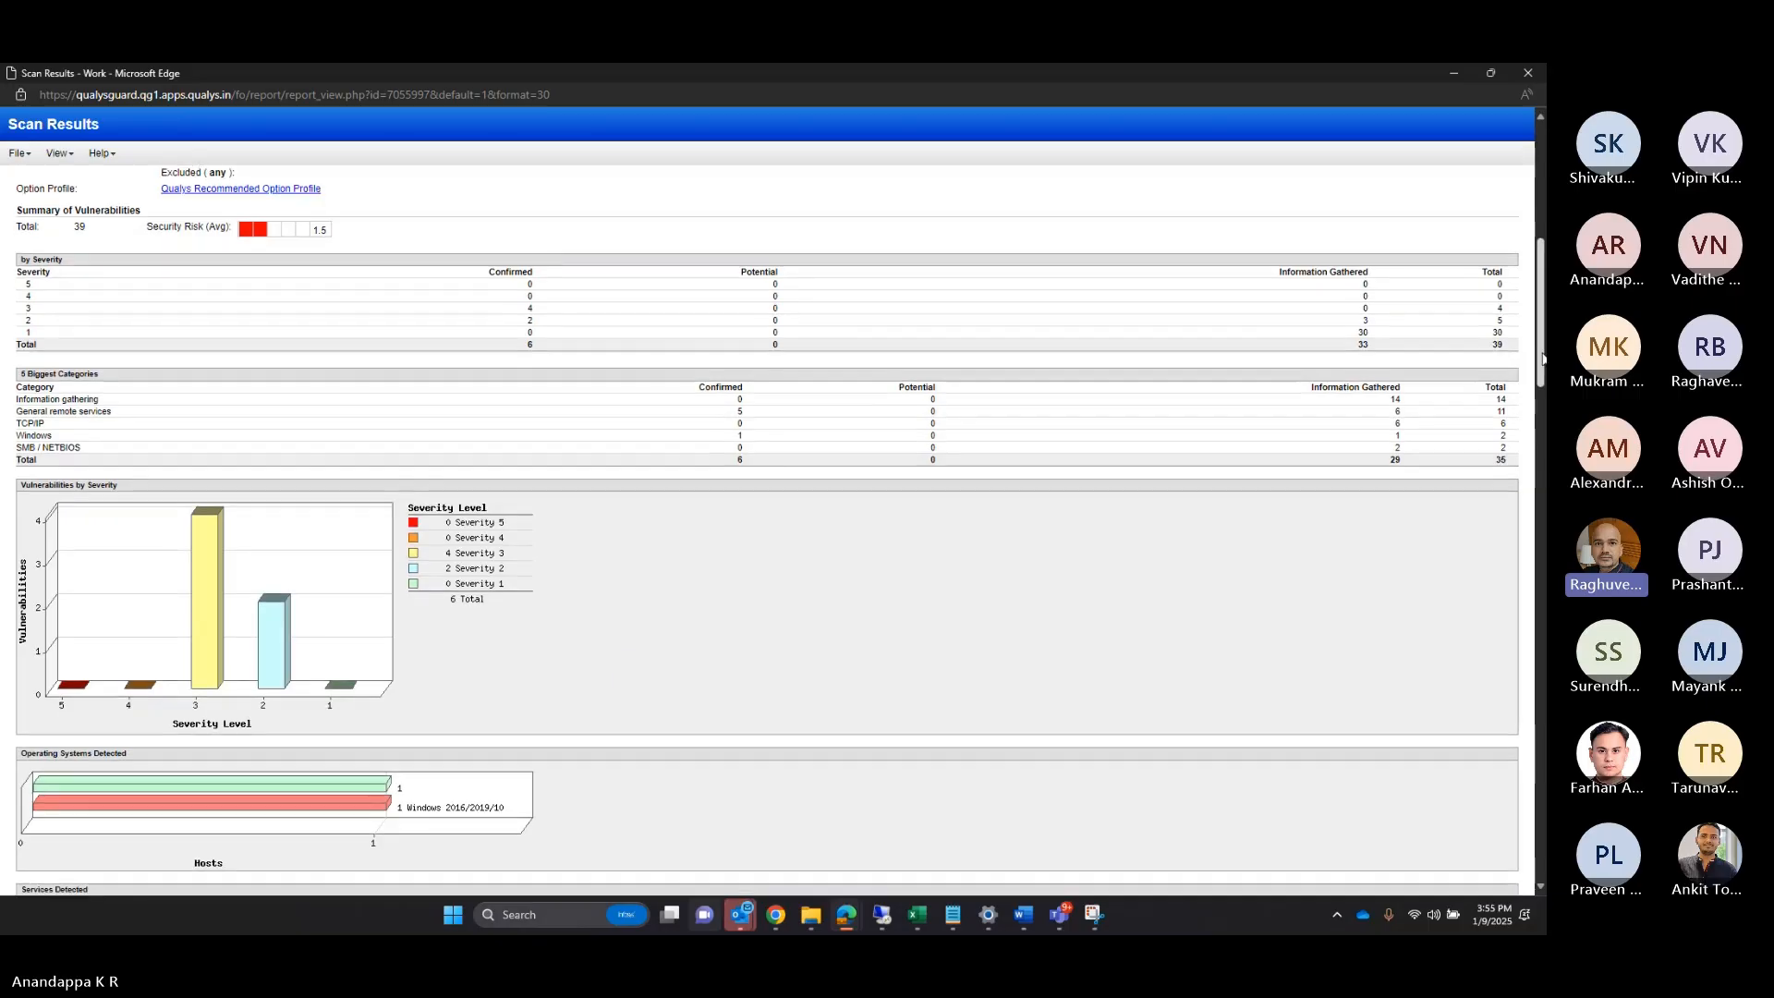
pyautogui.scroll(-3, 1543, 420)
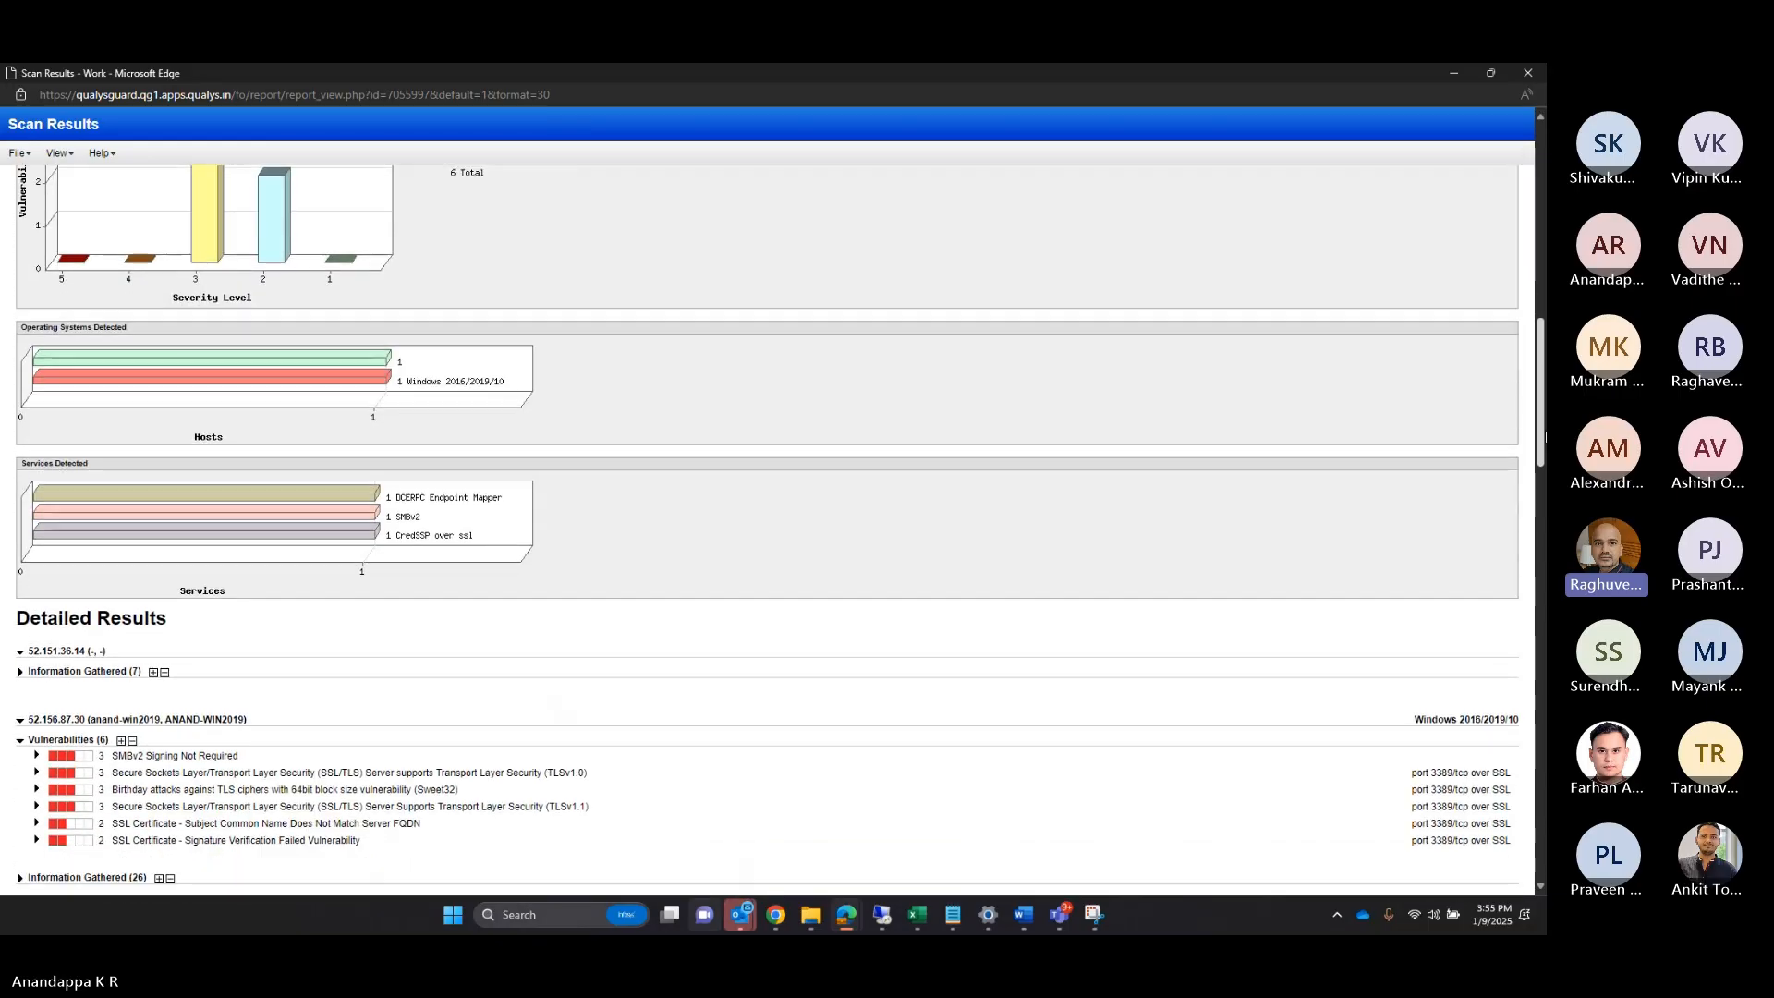
pyautogui.scroll(-1, 1544, 420)
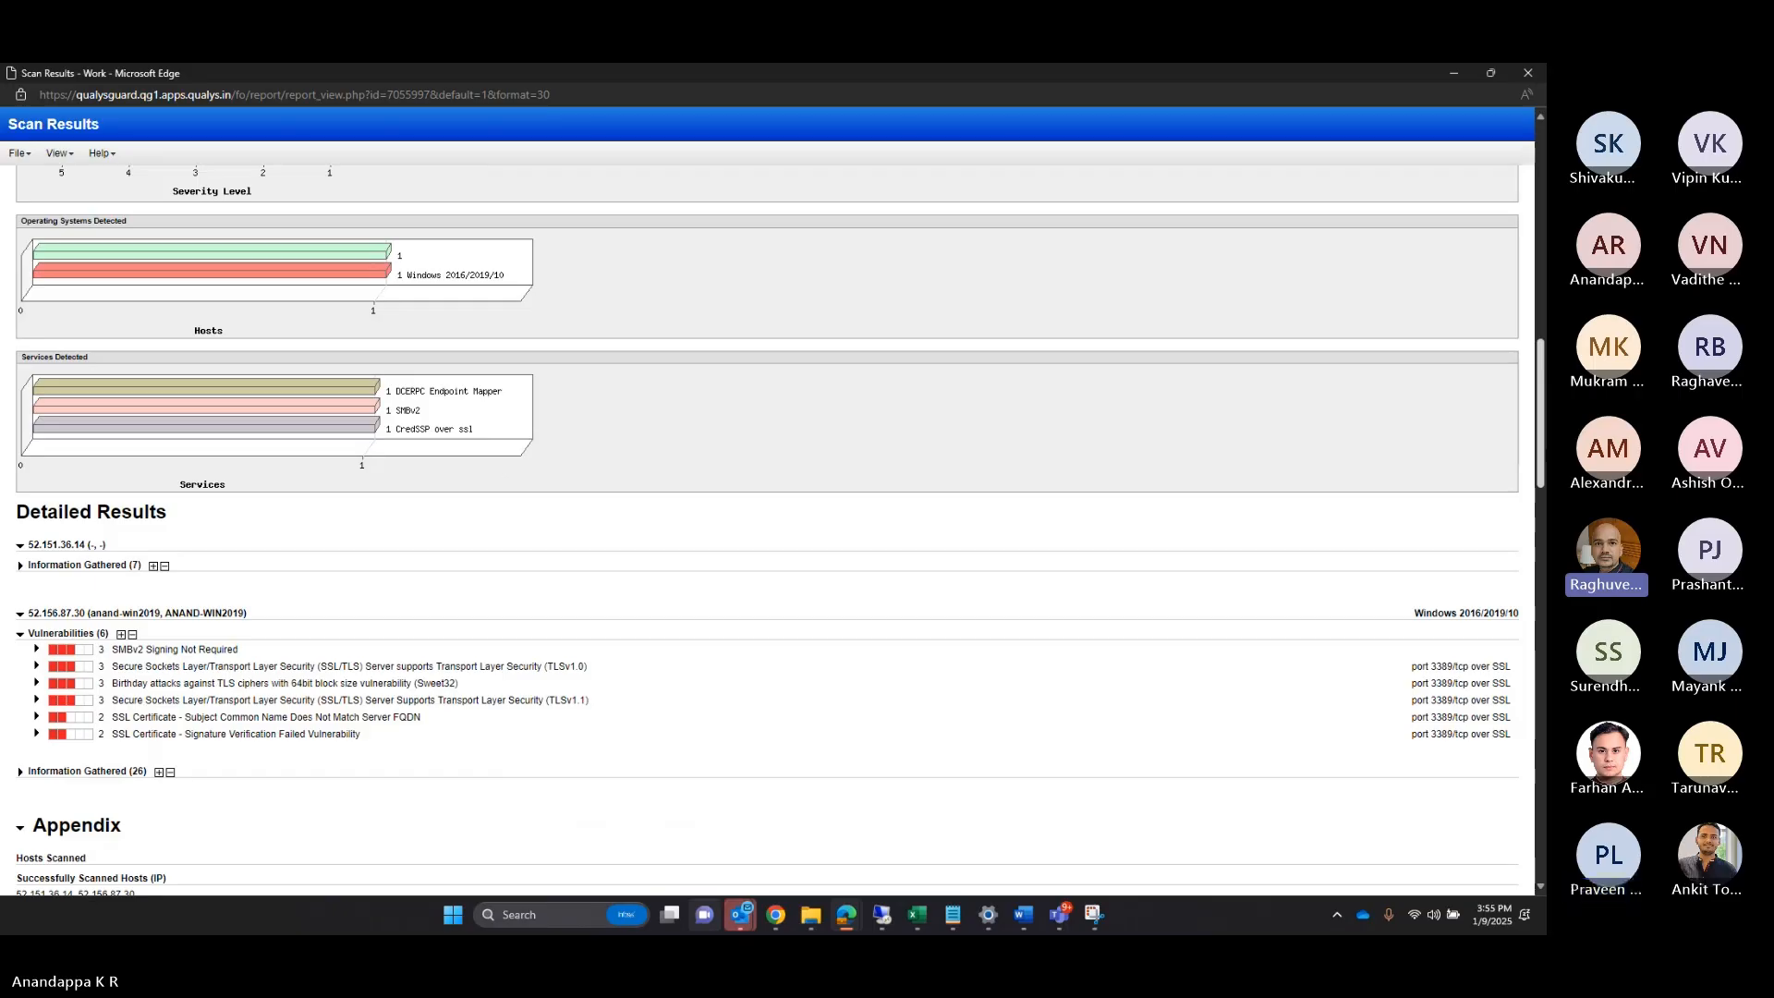
pyautogui.scroll(-1, 1544, 420)
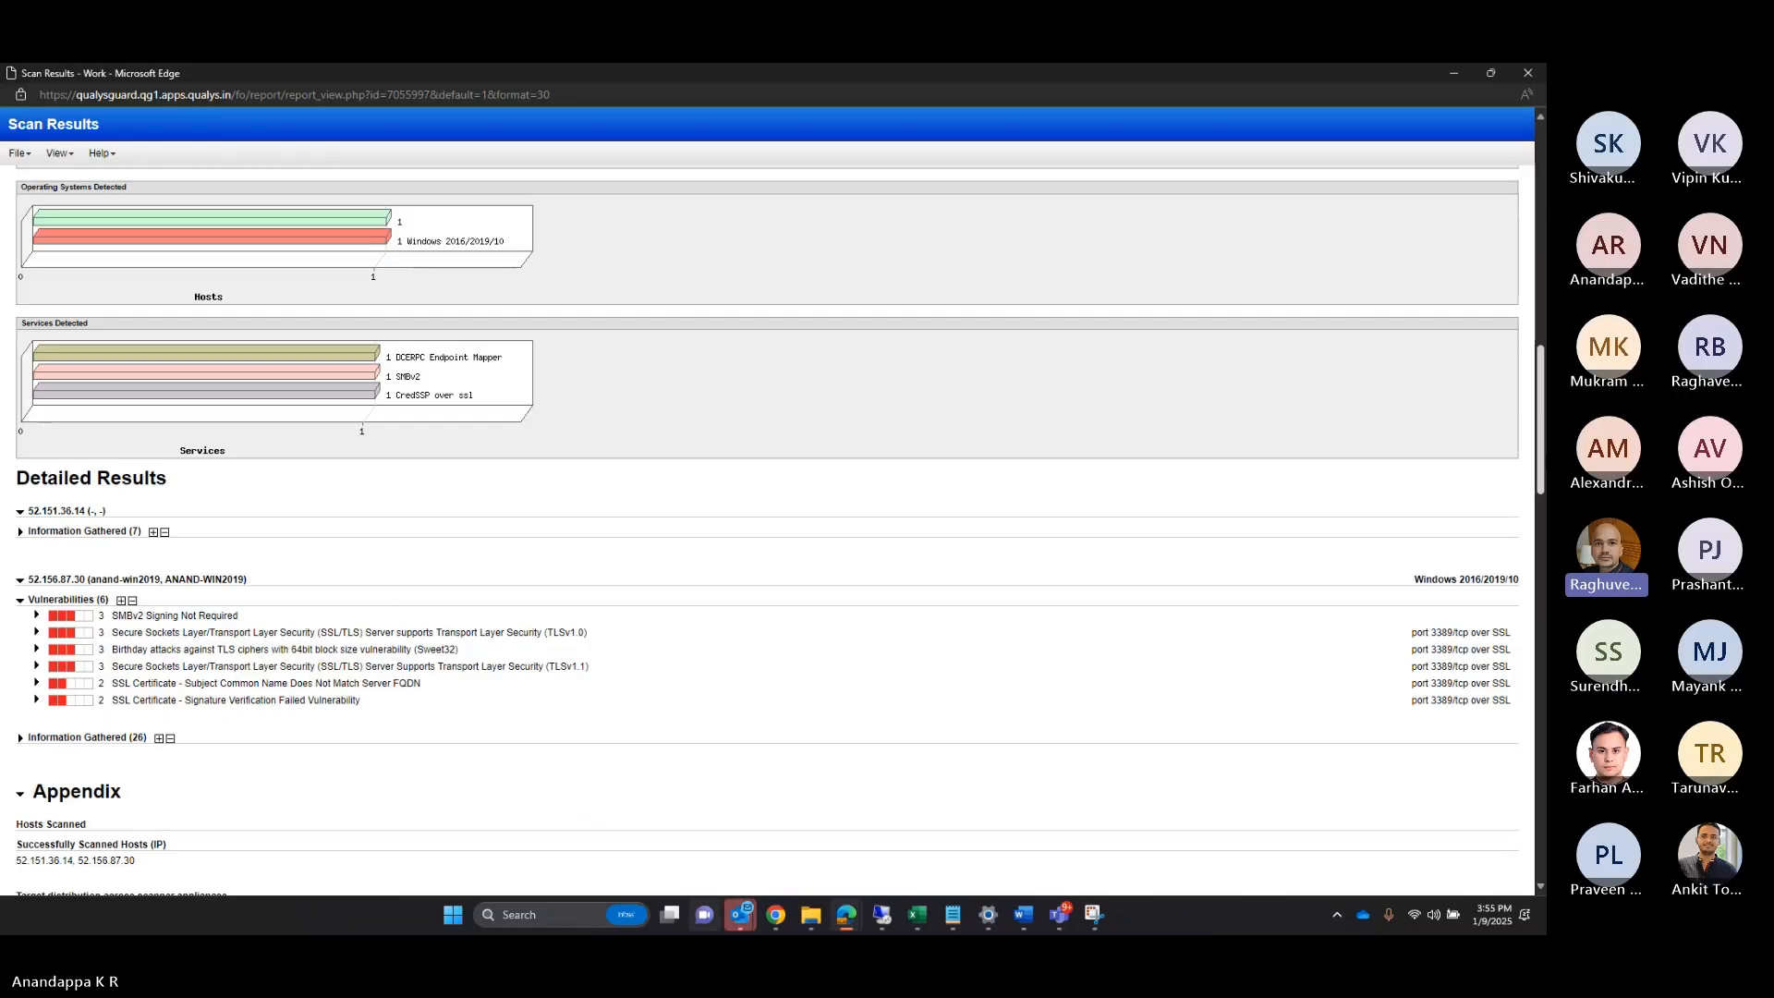
pyautogui.scroll(-1, 766, 530)
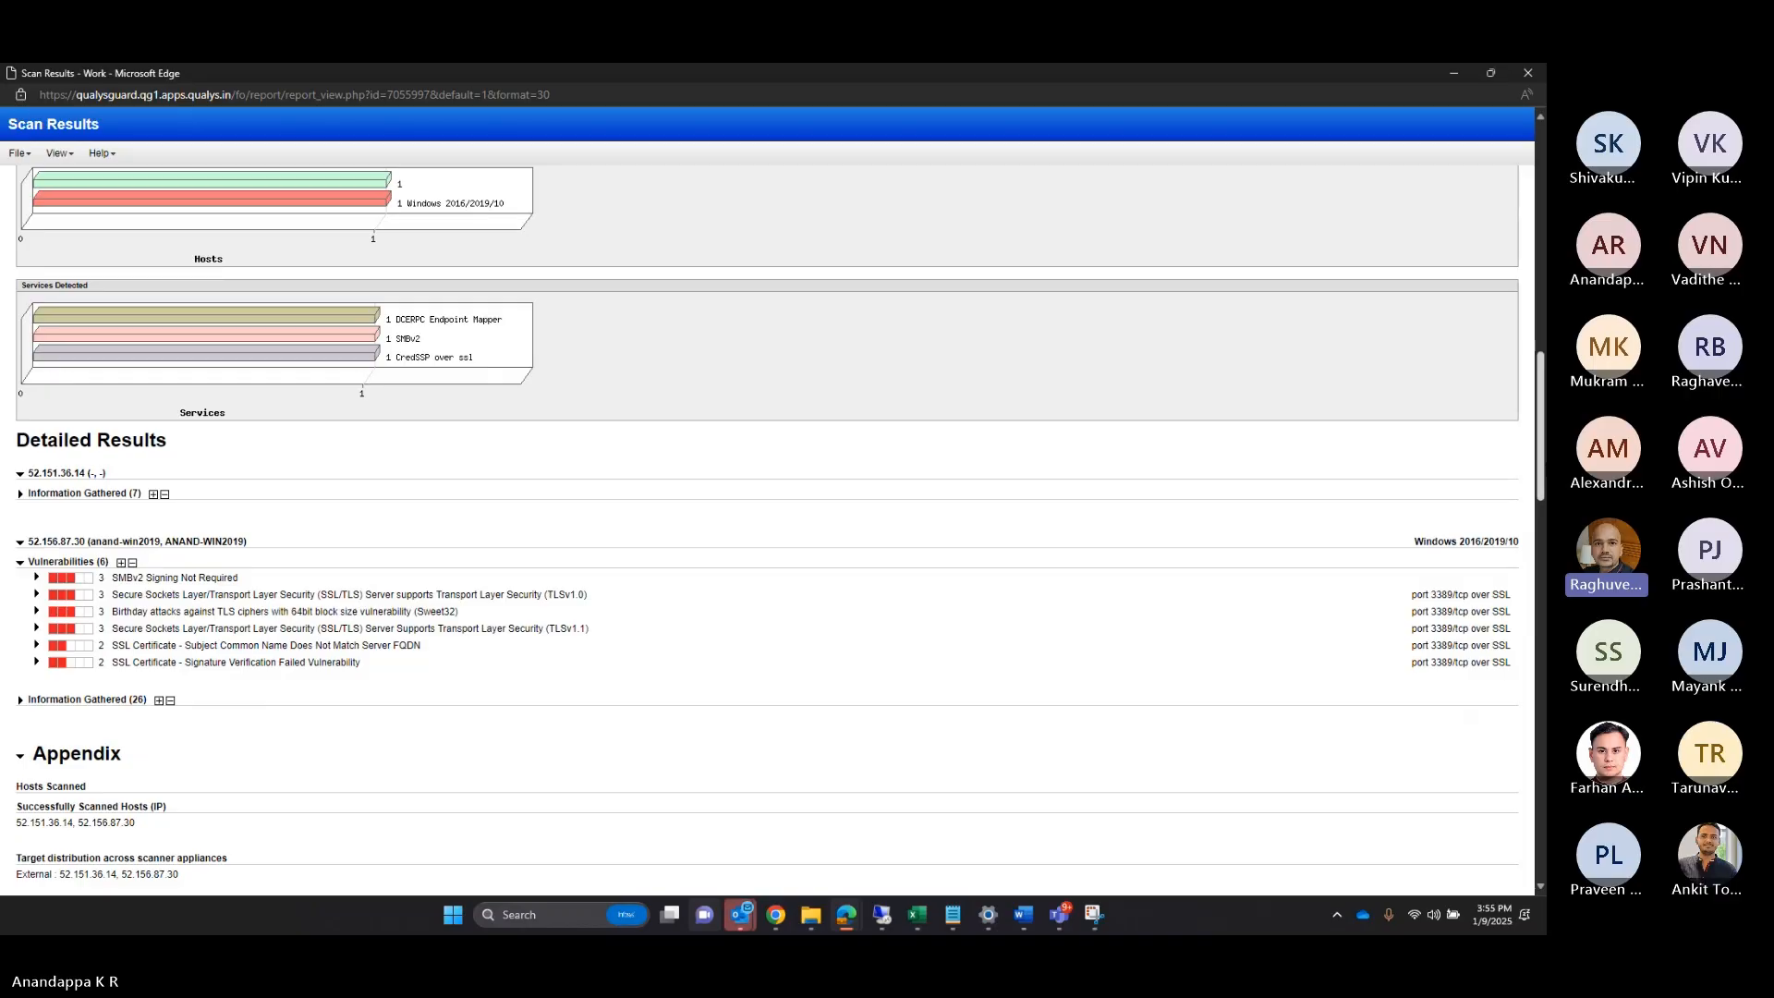
pyautogui.scroll(-1, 765, 530)
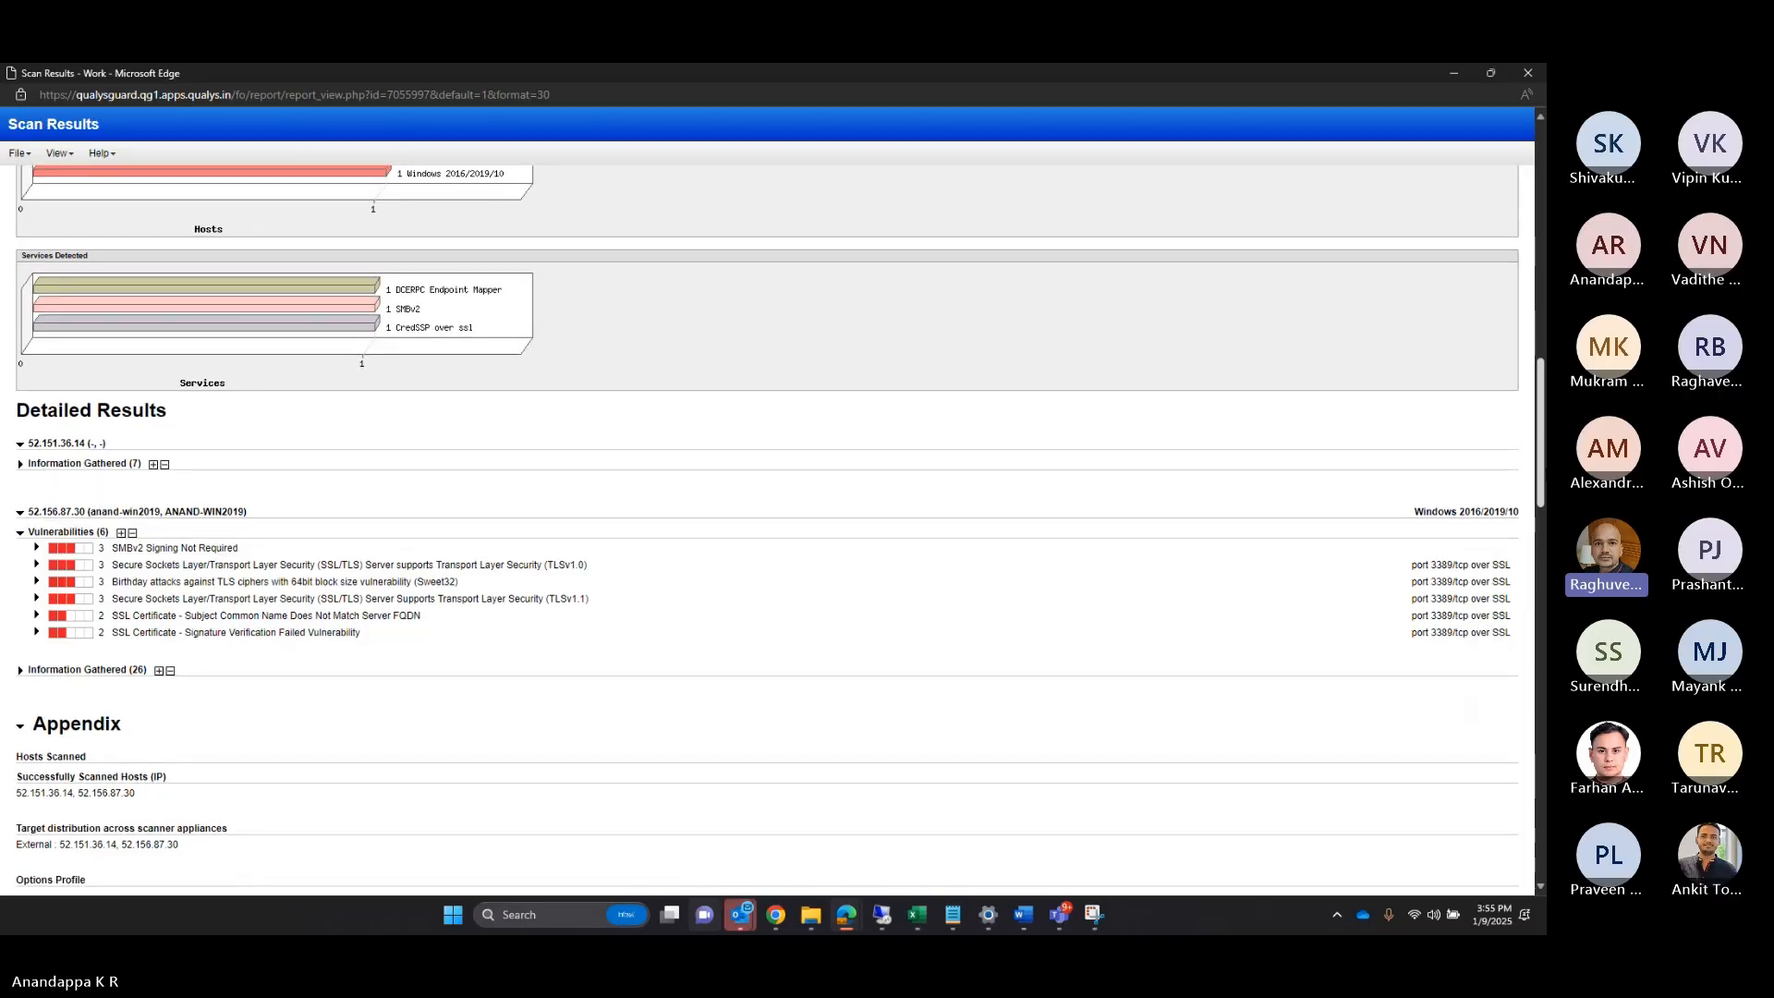
pyautogui.scroll(-3, 766, 530)
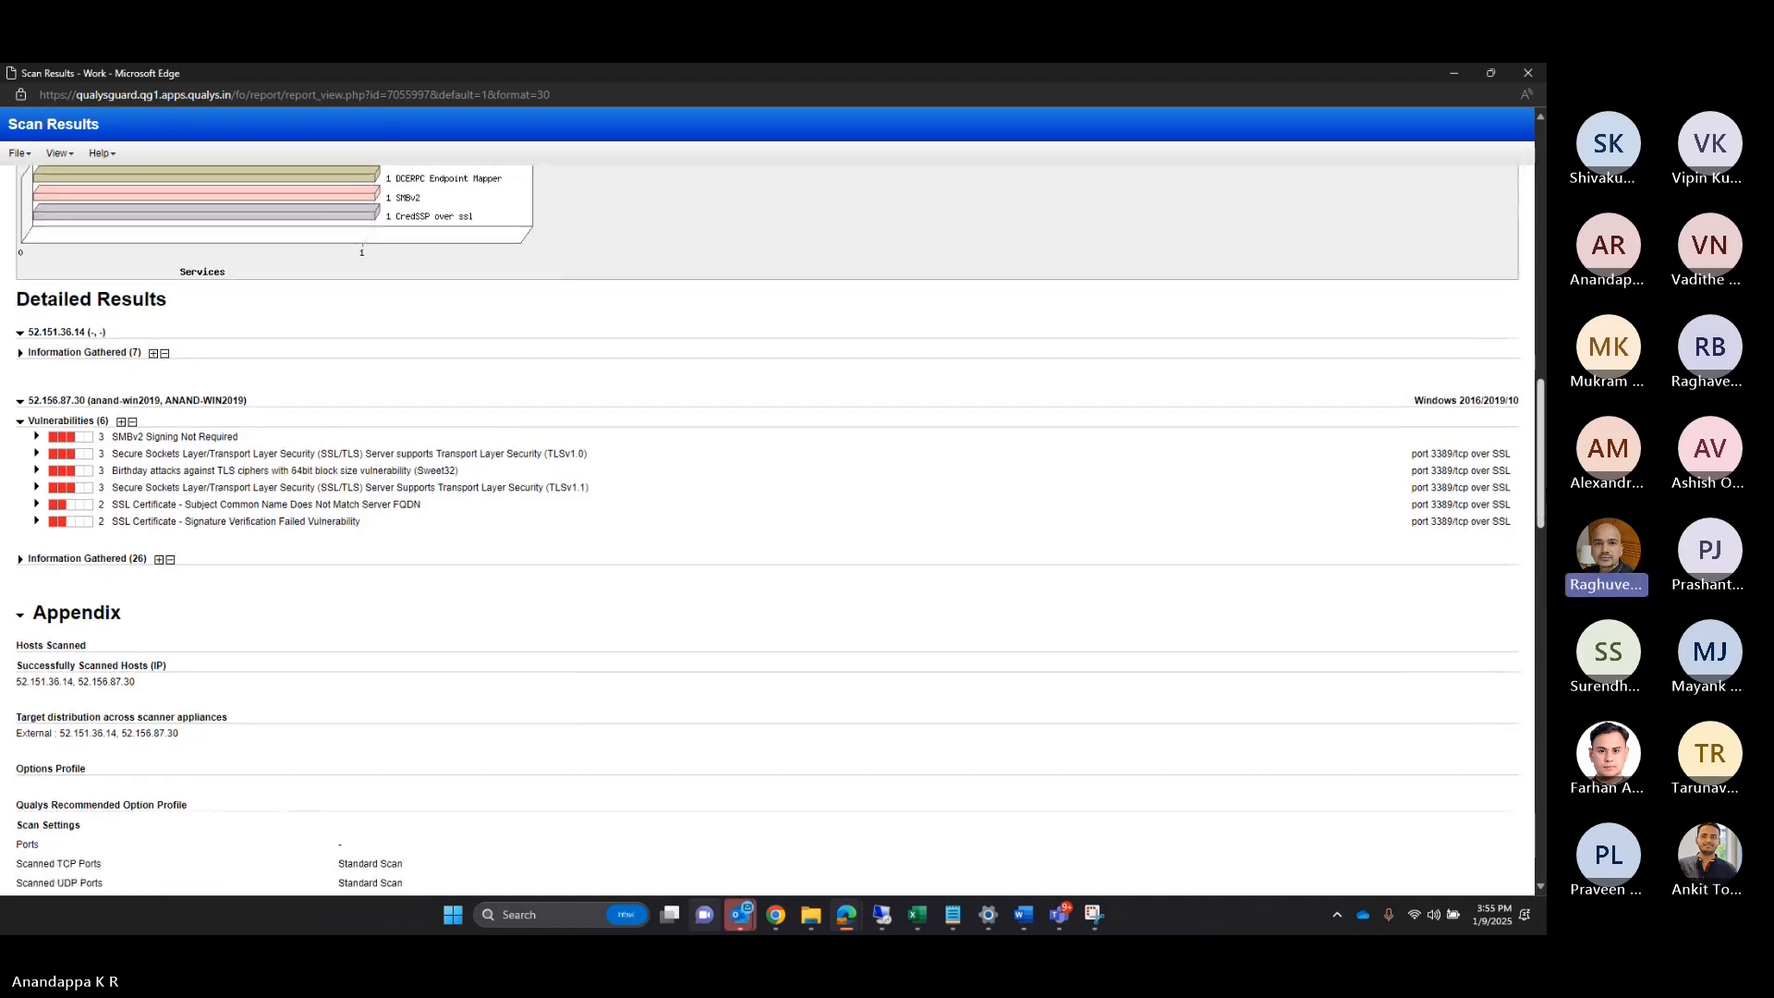
pyautogui.scroll(-5, 766, 529)
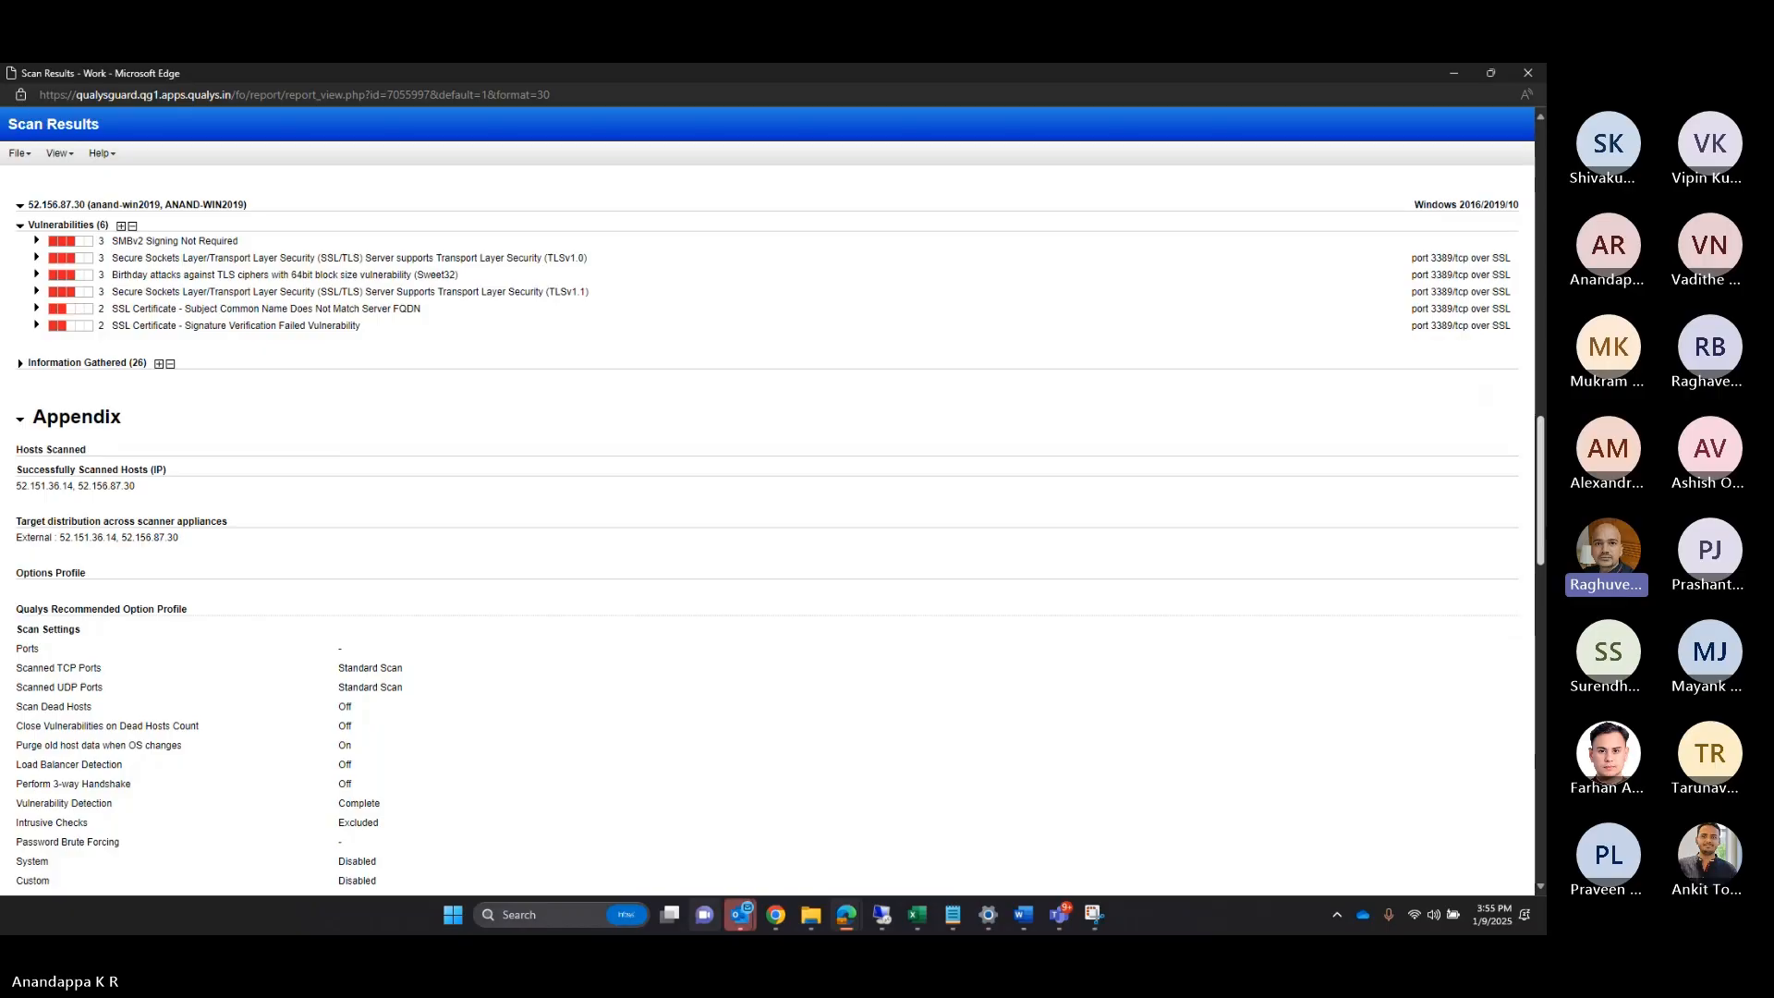
pyautogui.scroll(-2, 766, 529)
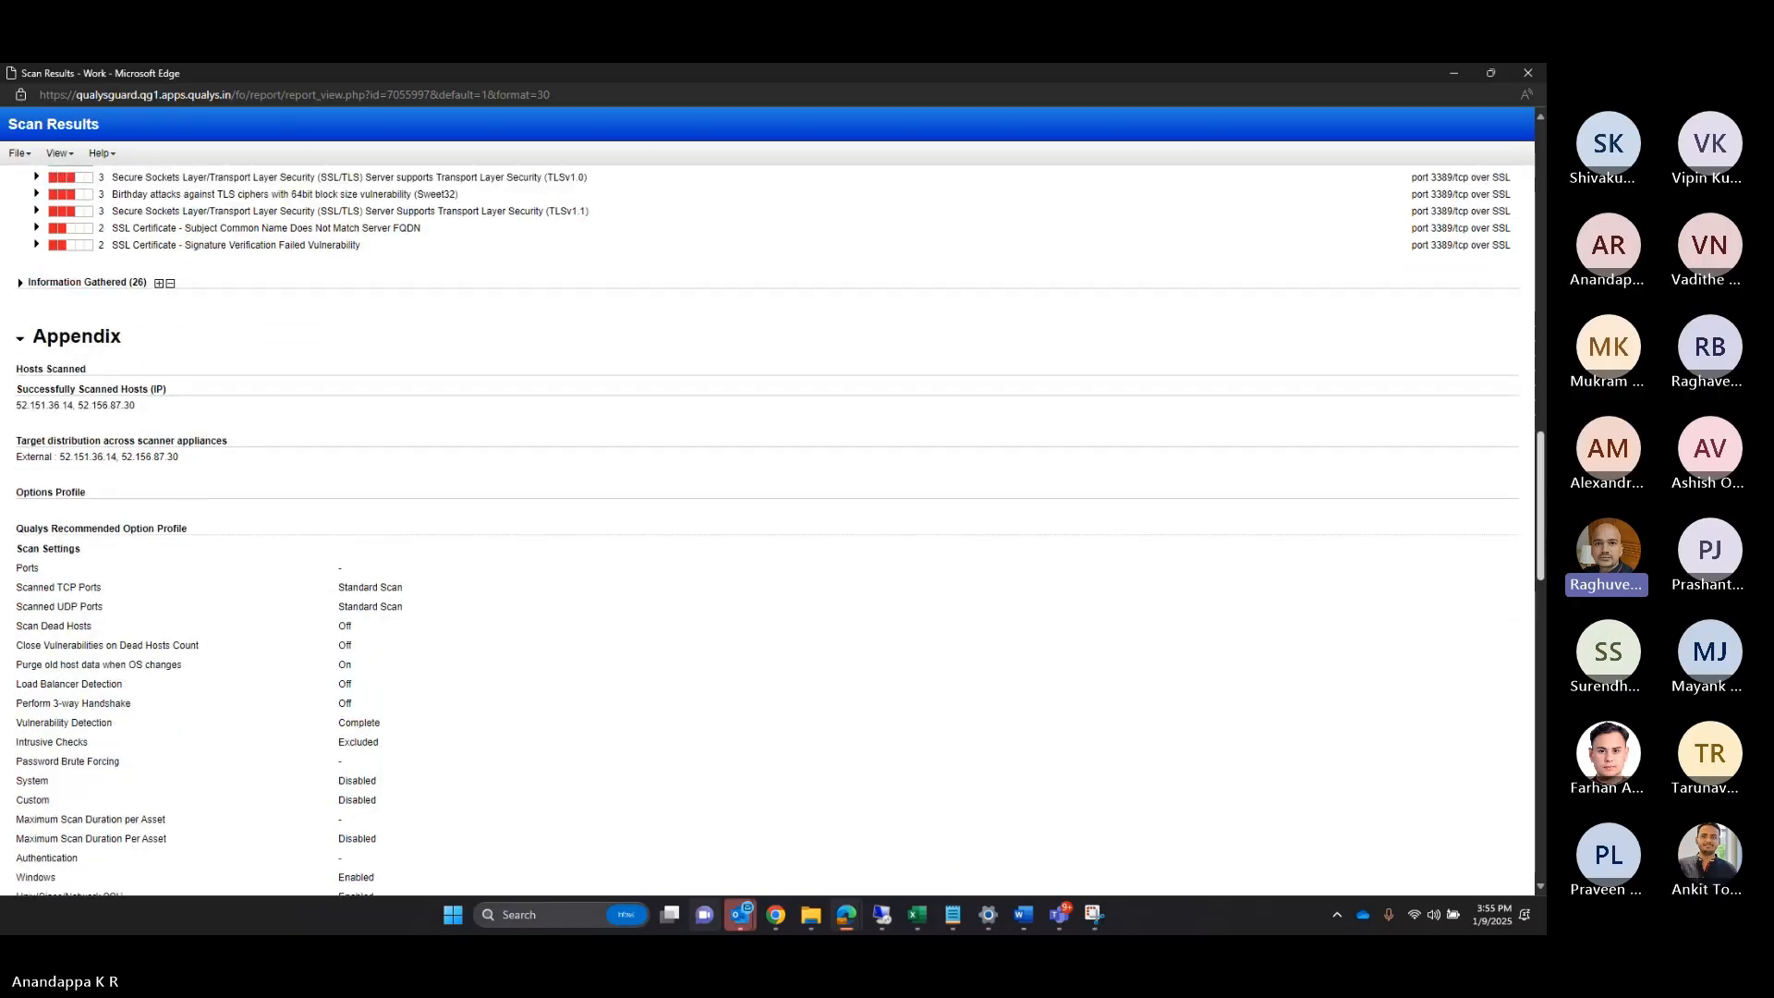
pyautogui.scroll(3, 766, 529)
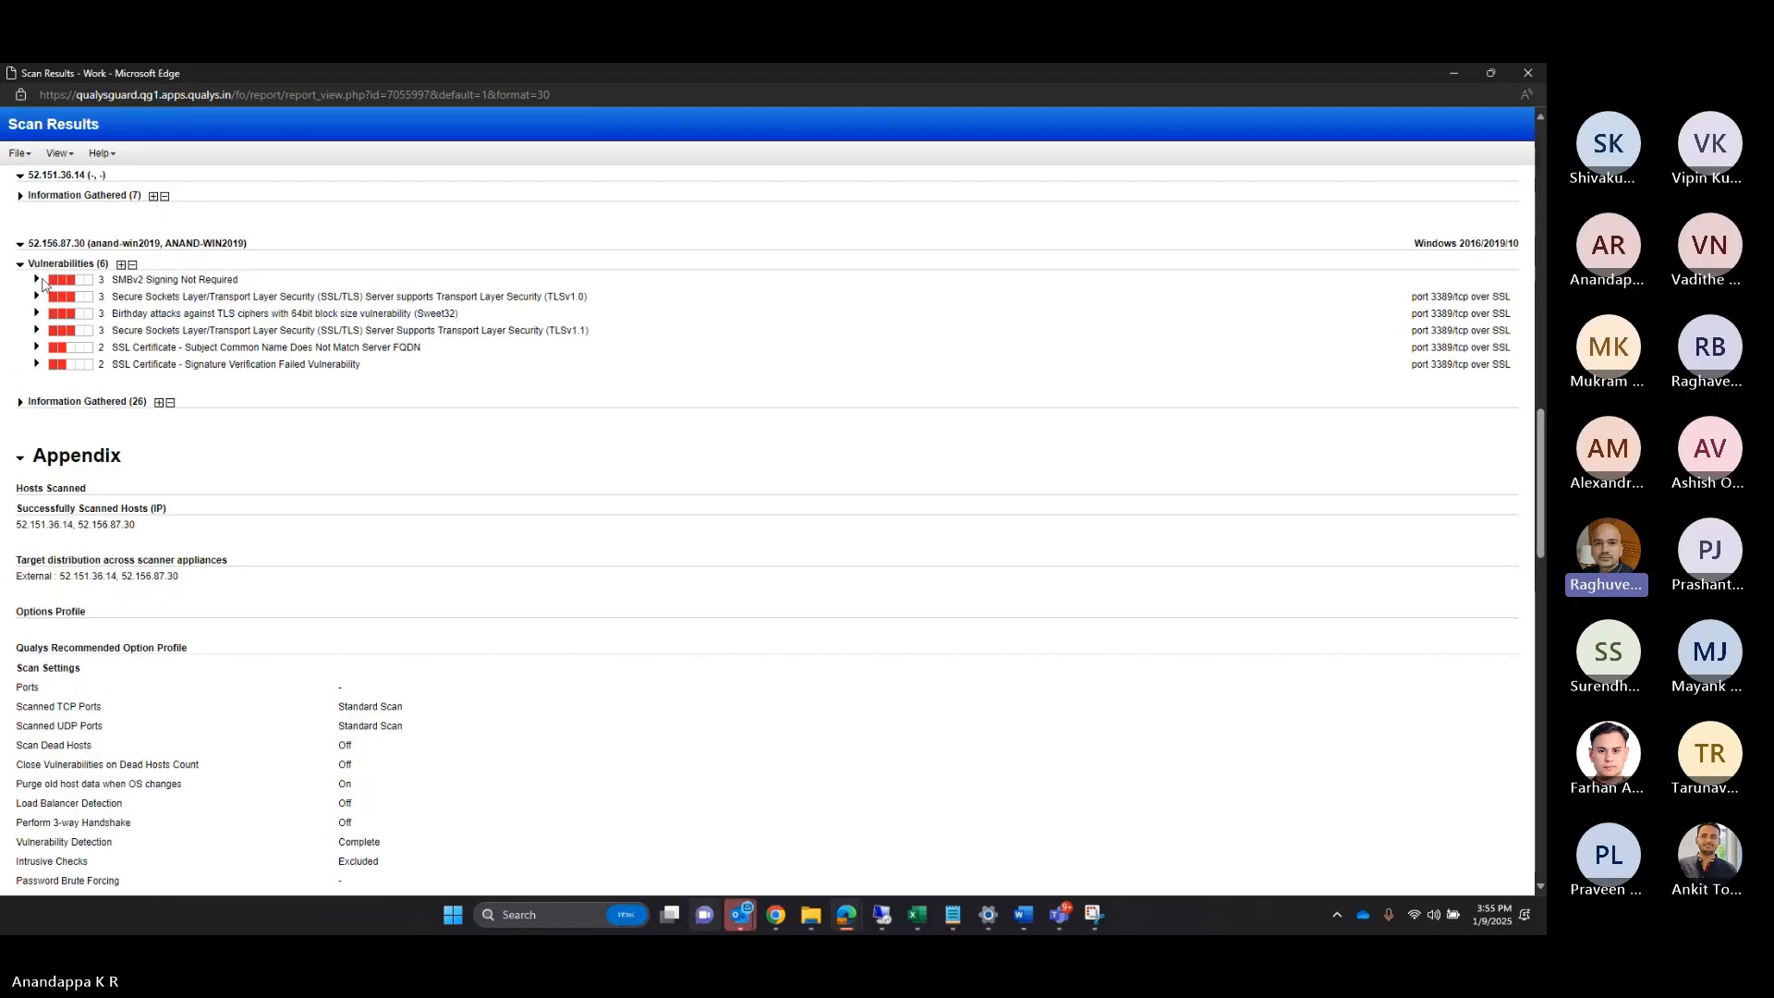
# Step: Expand the SMBv2 Signing Not Required and TLSv1.0 support vulnerabilities of host 52.156.87.30 and review their details
pyautogui.click(37, 279)
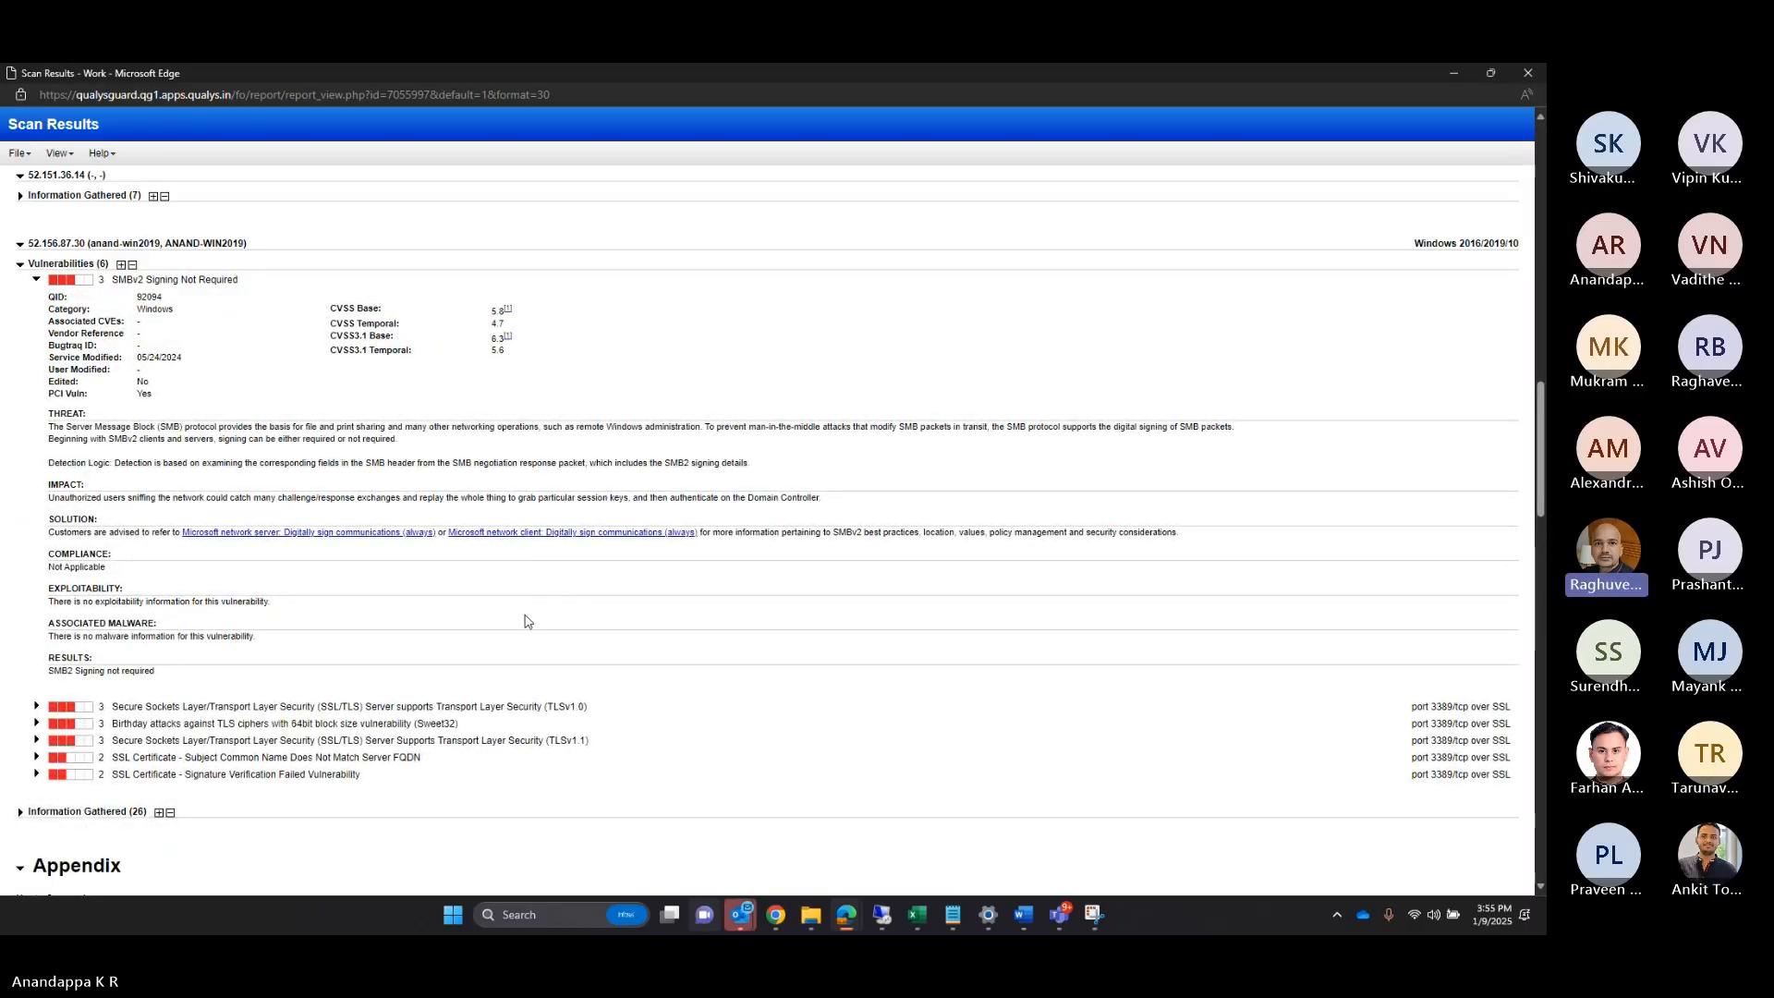
pyautogui.scroll(-2, 424, 603)
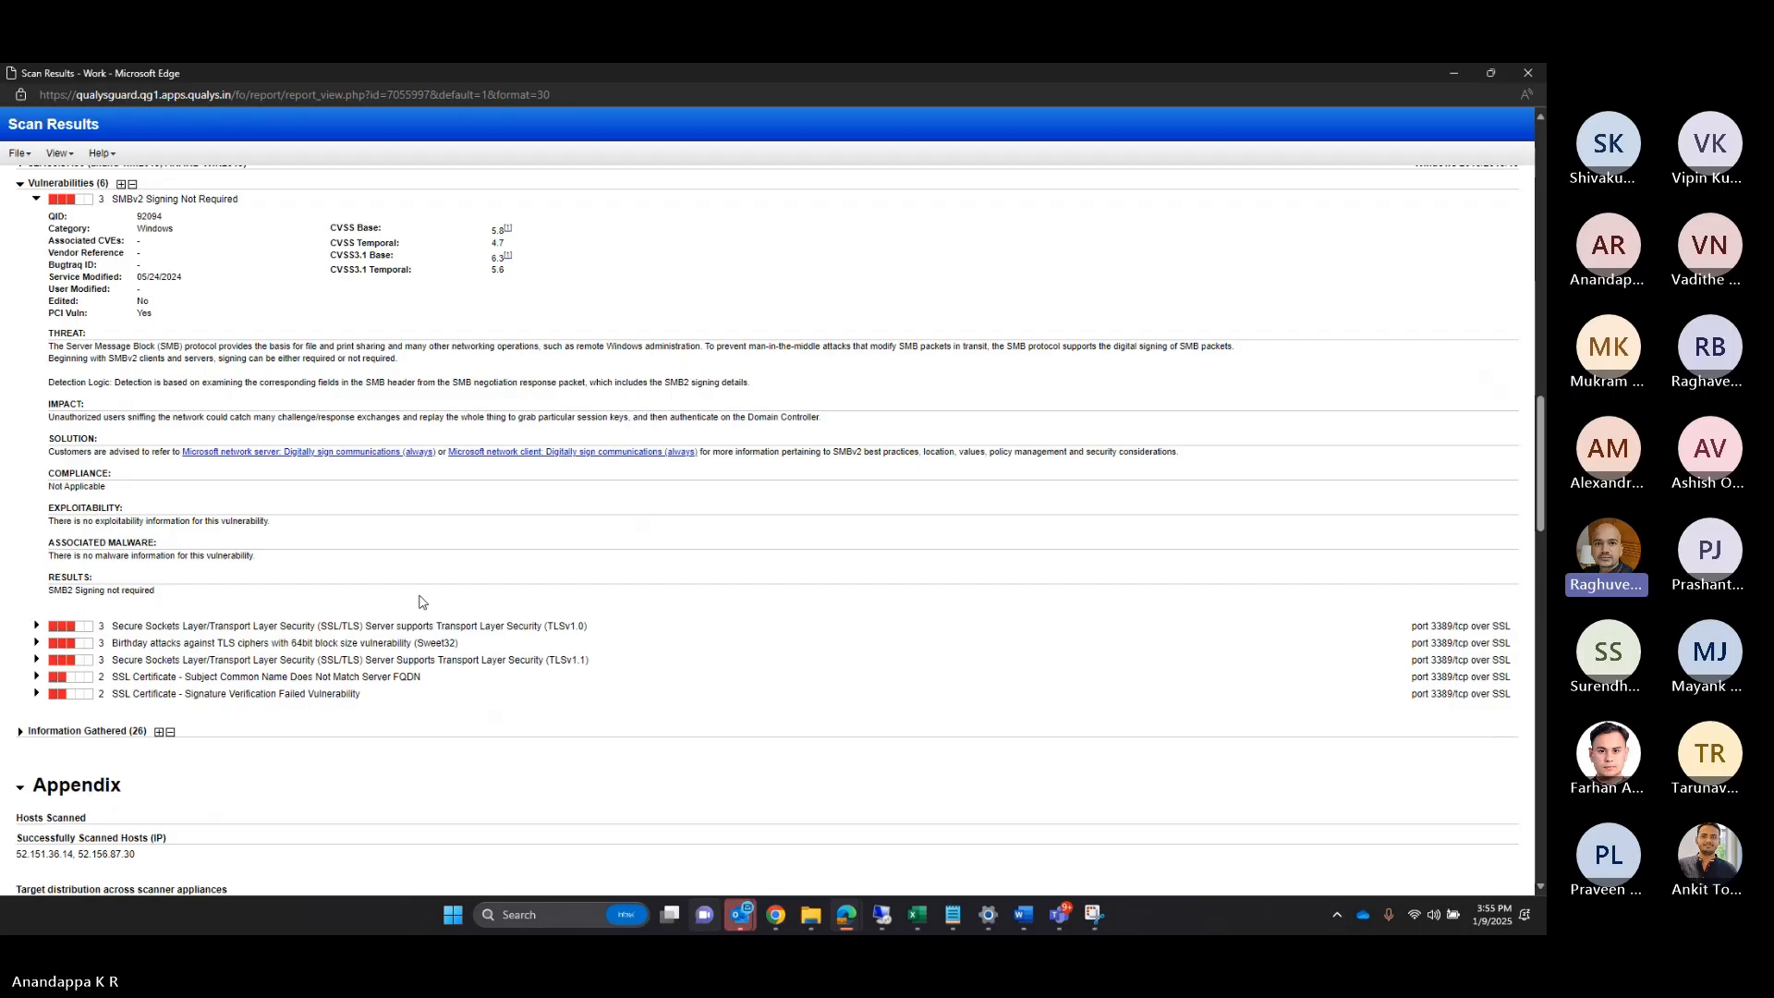
pyautogui.click(36, 625)
pyautogui.scroll(-5, 591, 565)
pyautogui.scroll(-3, 614, 560)
pyautogui.scroll(-10, 612, 563)
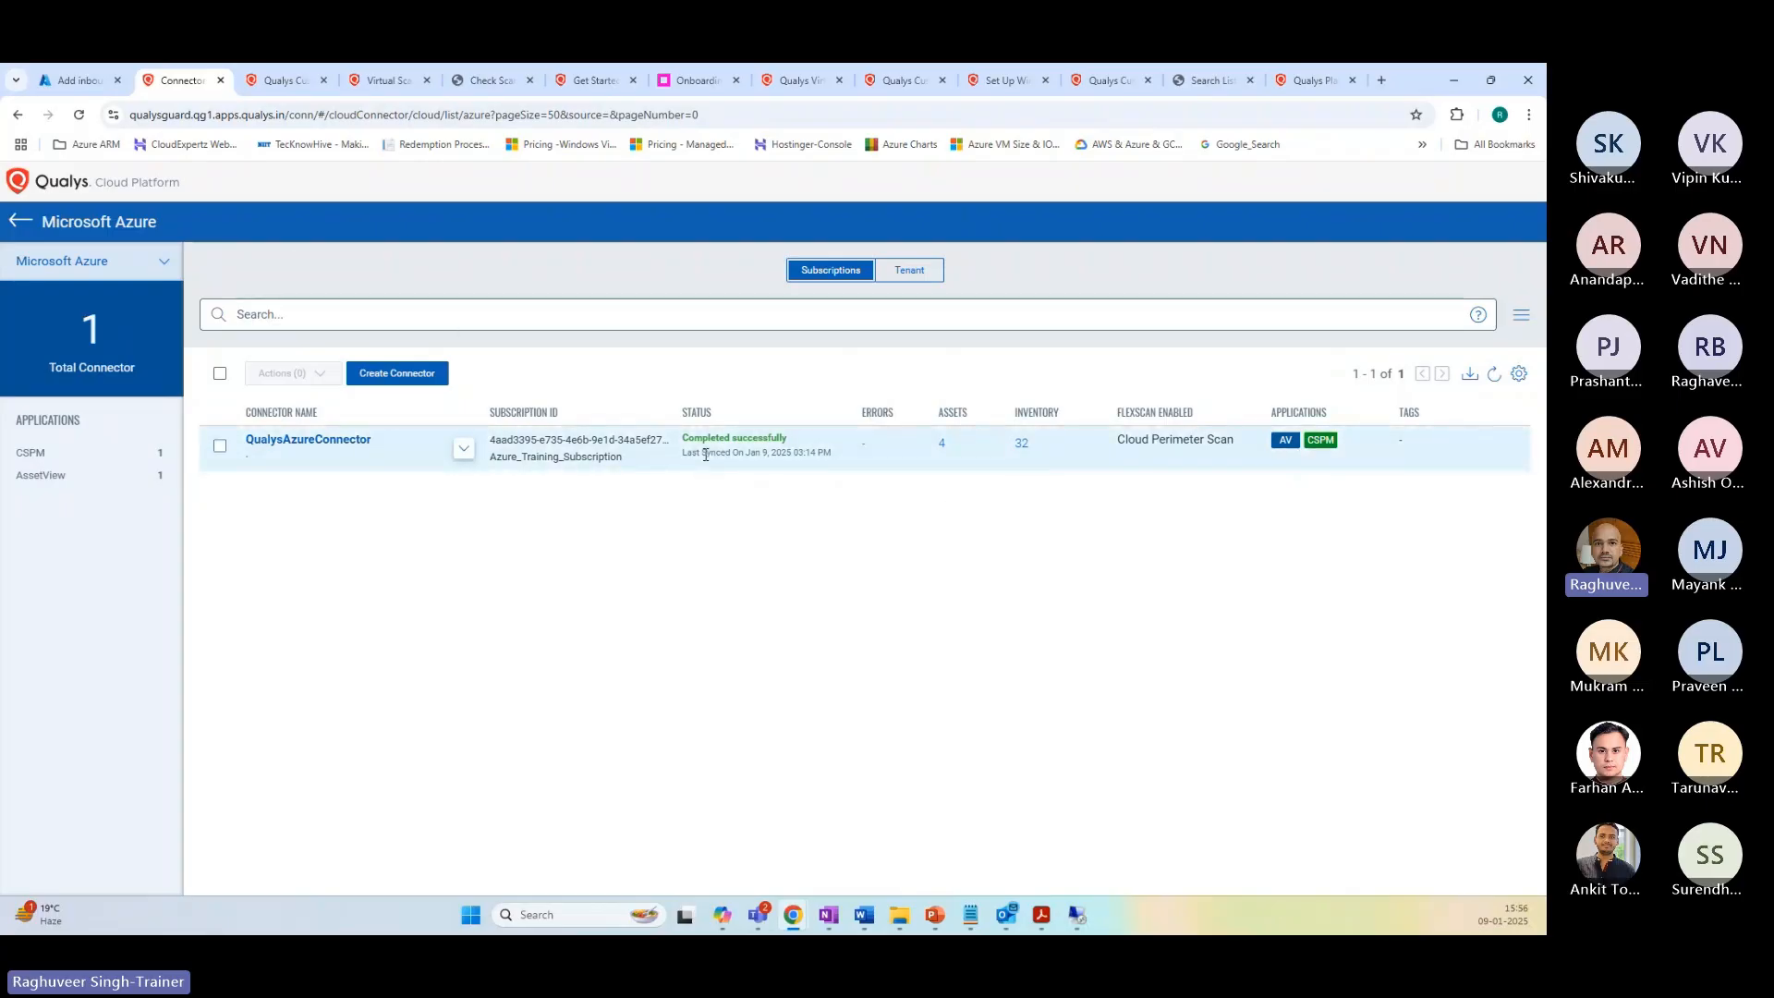
# Step: Reload the Microsoft Azure connector list, return to Connectors, switch to the VMDR application and open its list of vulnerability scans
pyautogui.click(79, 115)
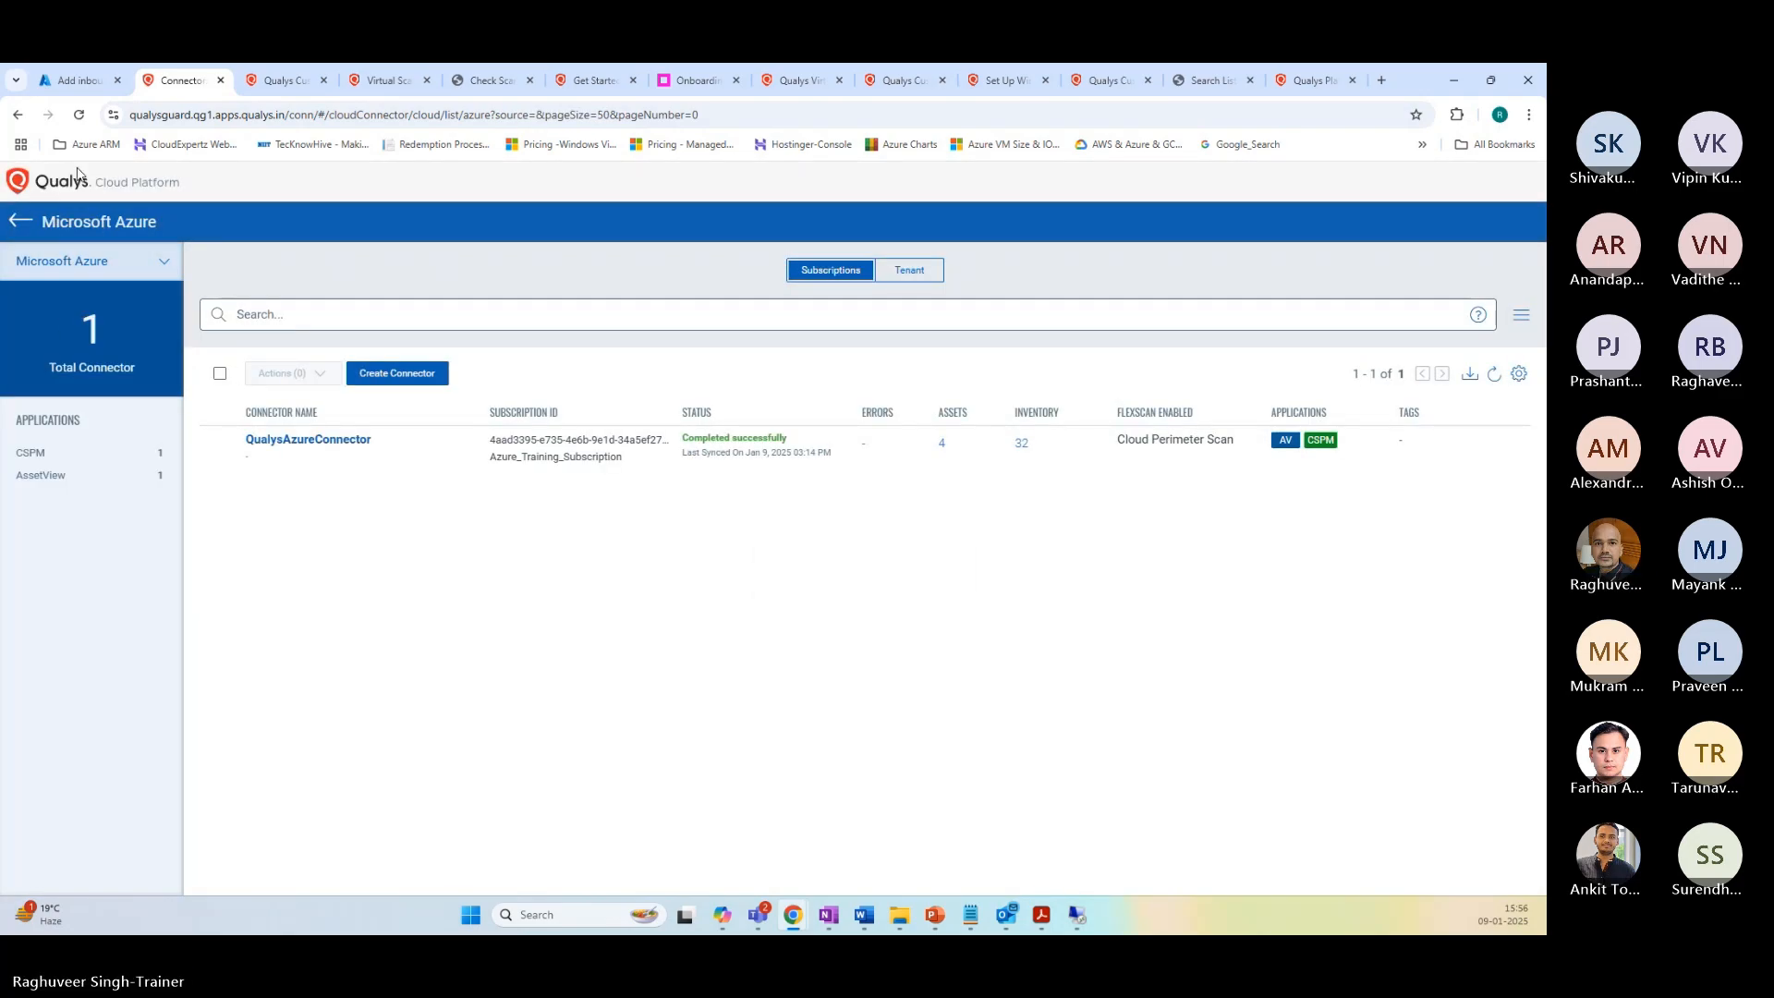
pyautogui.click(21, 220)
pyautogui.click(114, 220)
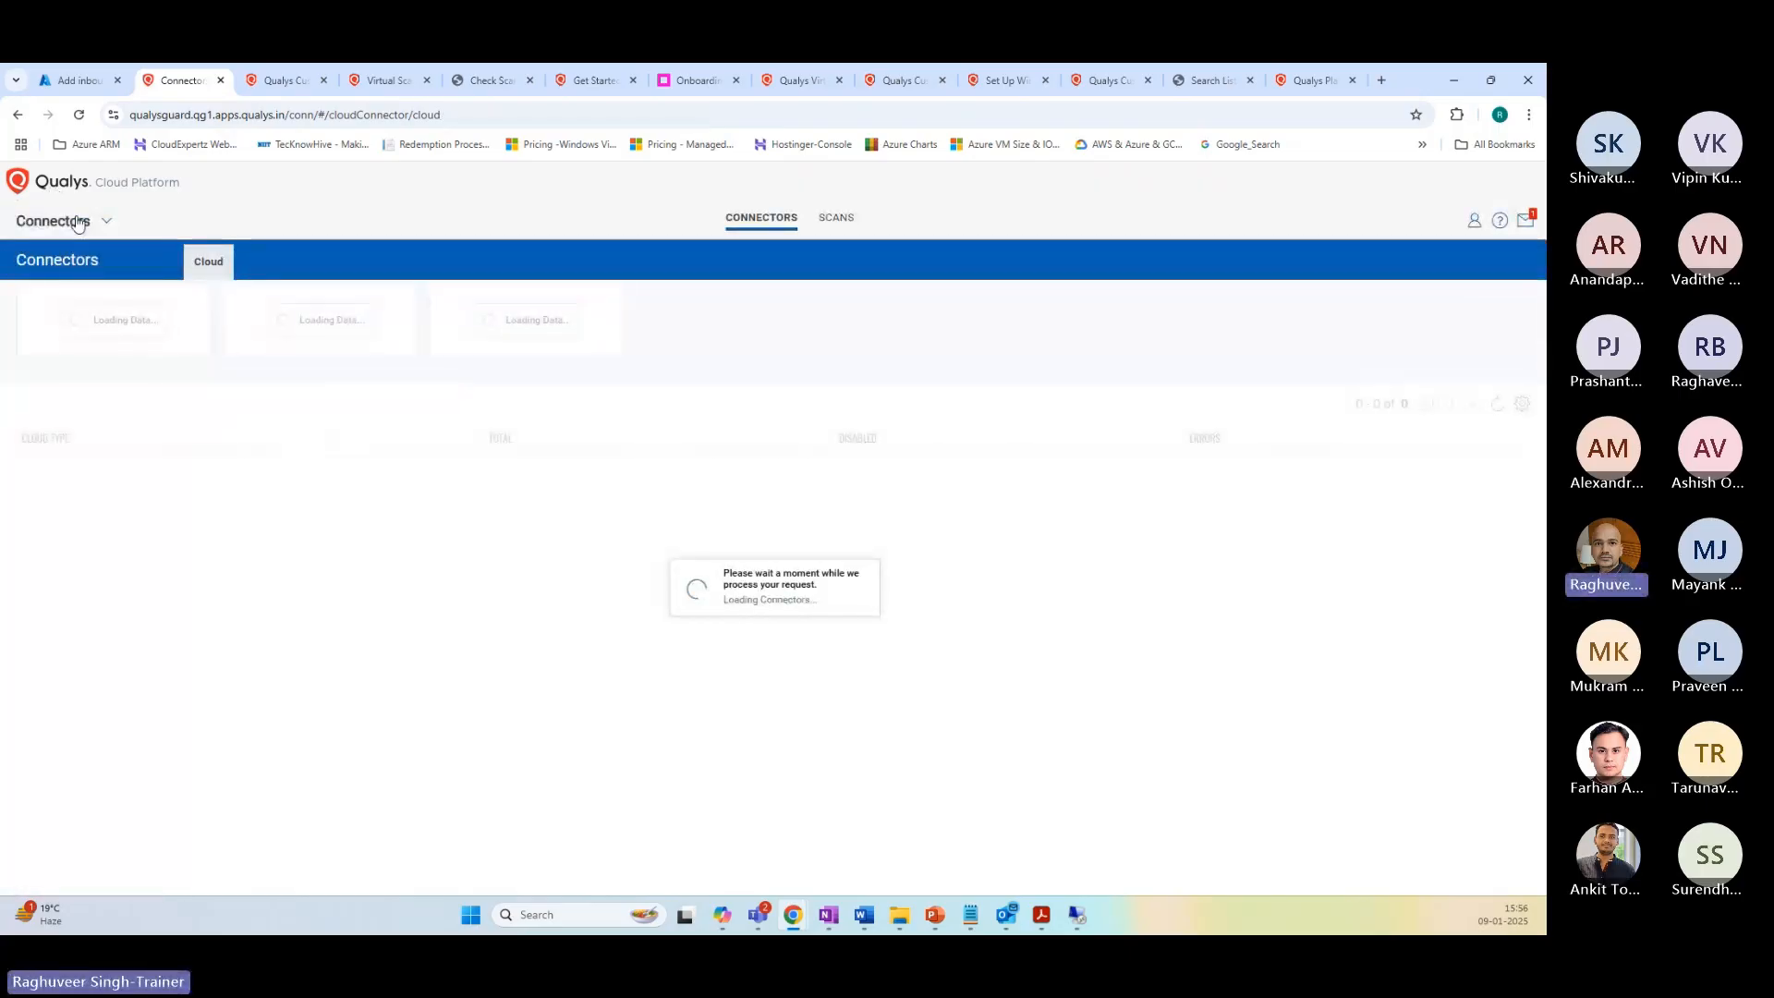
pyautogui.click(83, 300)
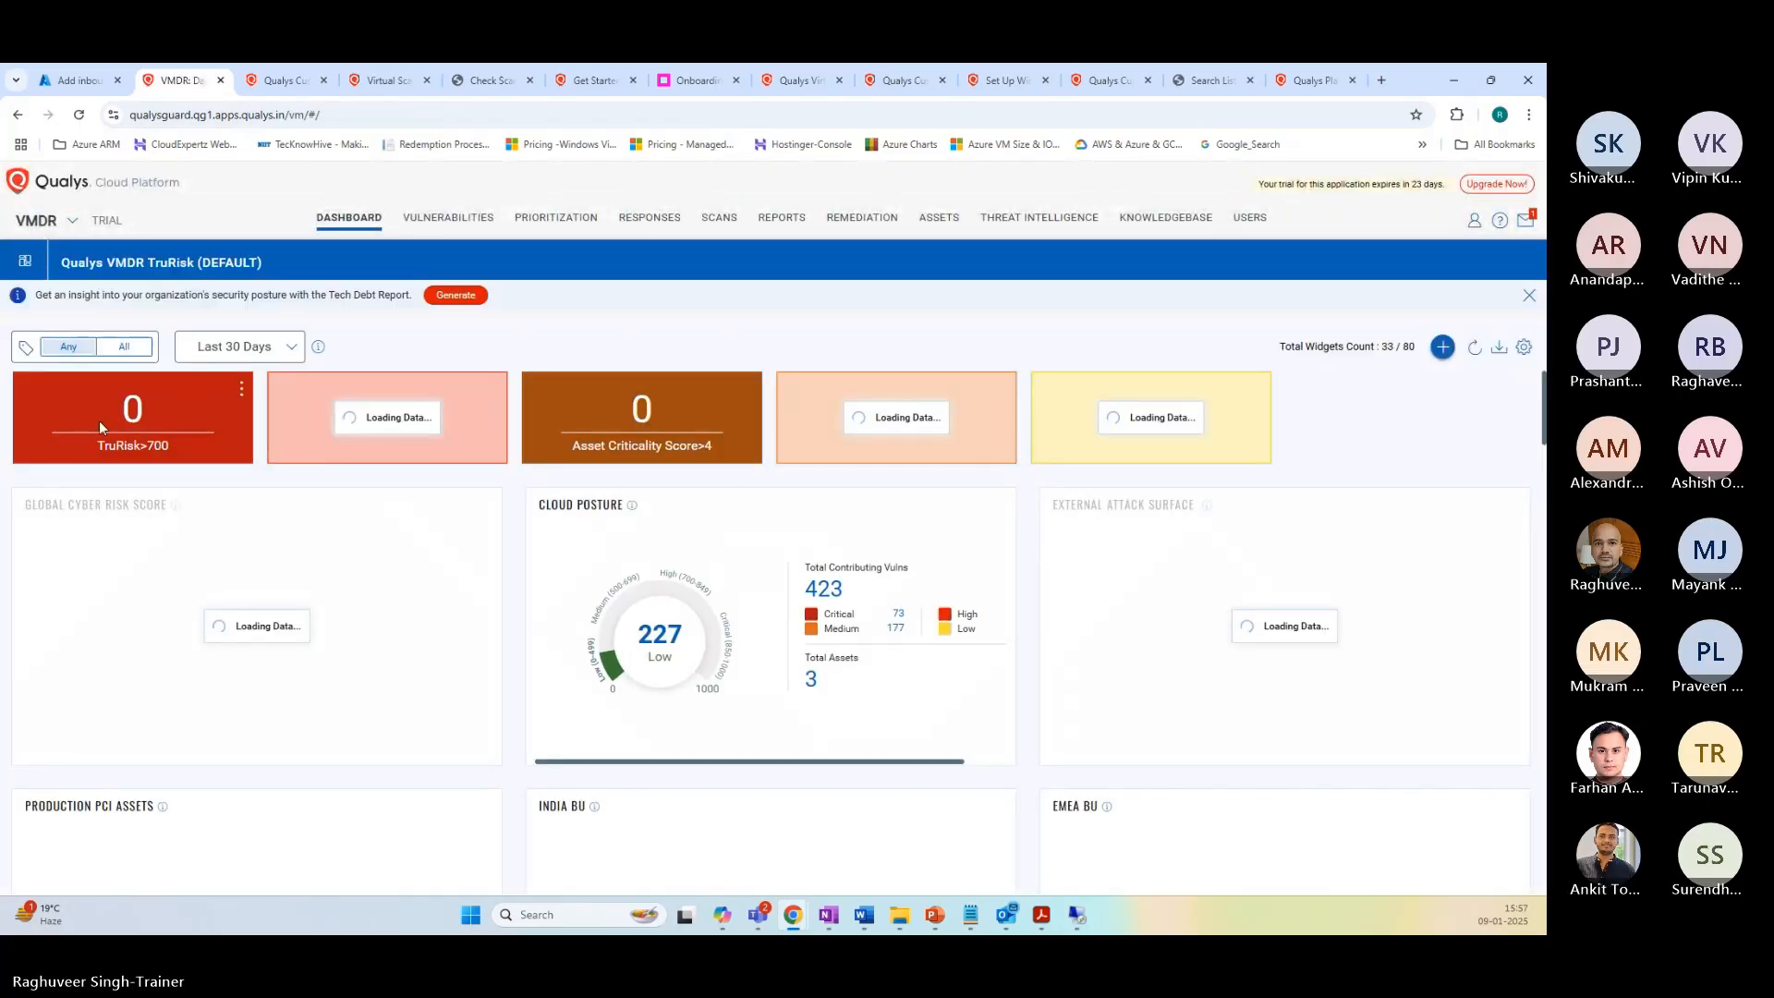
pyautogui.click(719, 219)
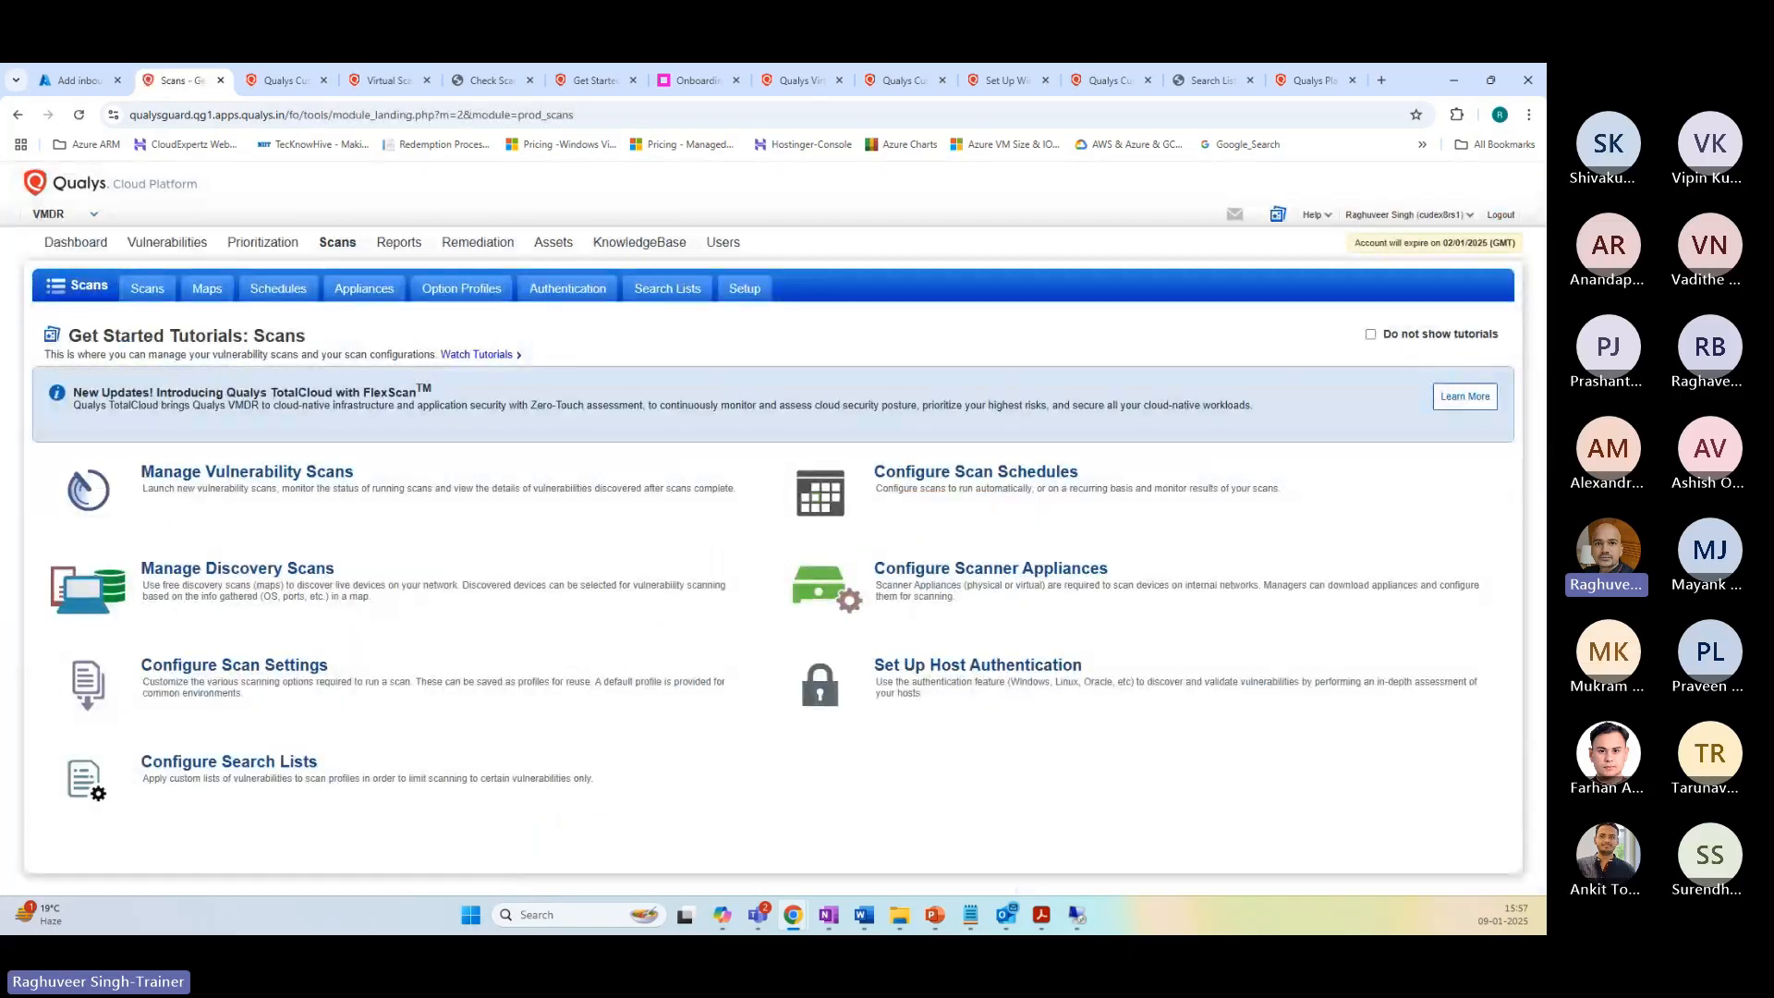
pyautogui.click(148, 289)
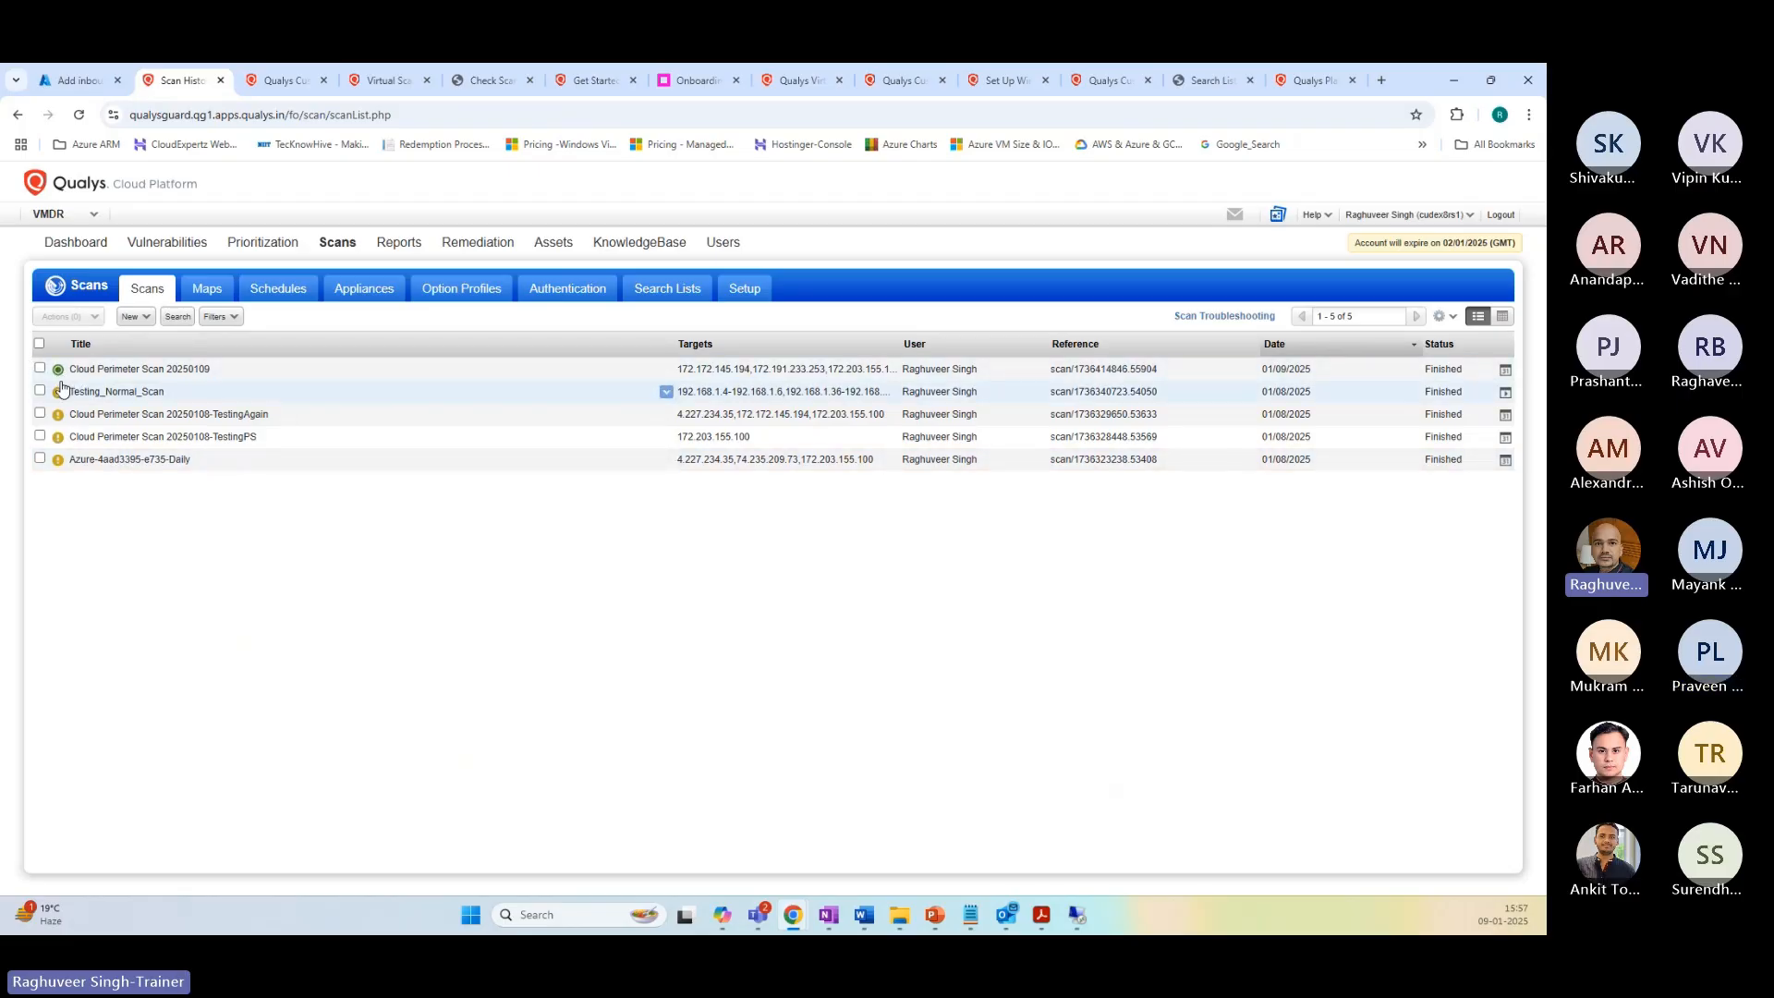
# Step: Preview Cloud Perimeter Scan 20250109 and open its full results in a maximized window
pyautogui.moveTo(61, 378)
pyautogui.click(111, 370)
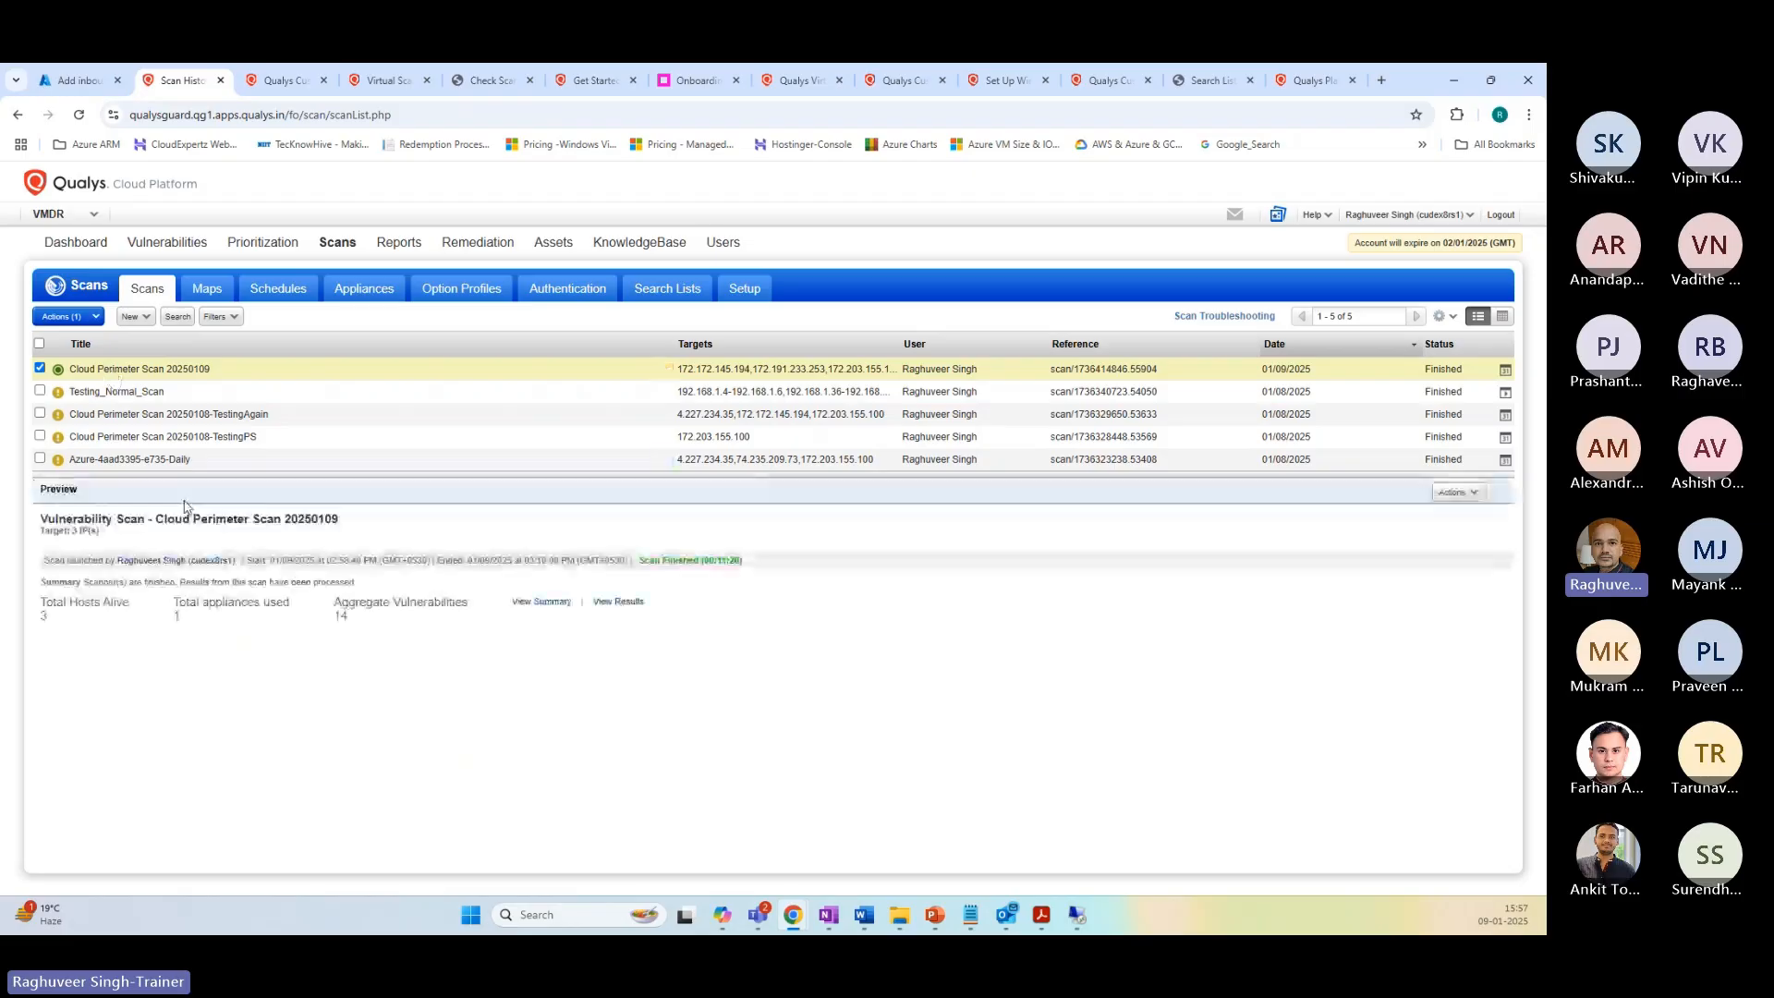
pyautogui.click(601, 606)
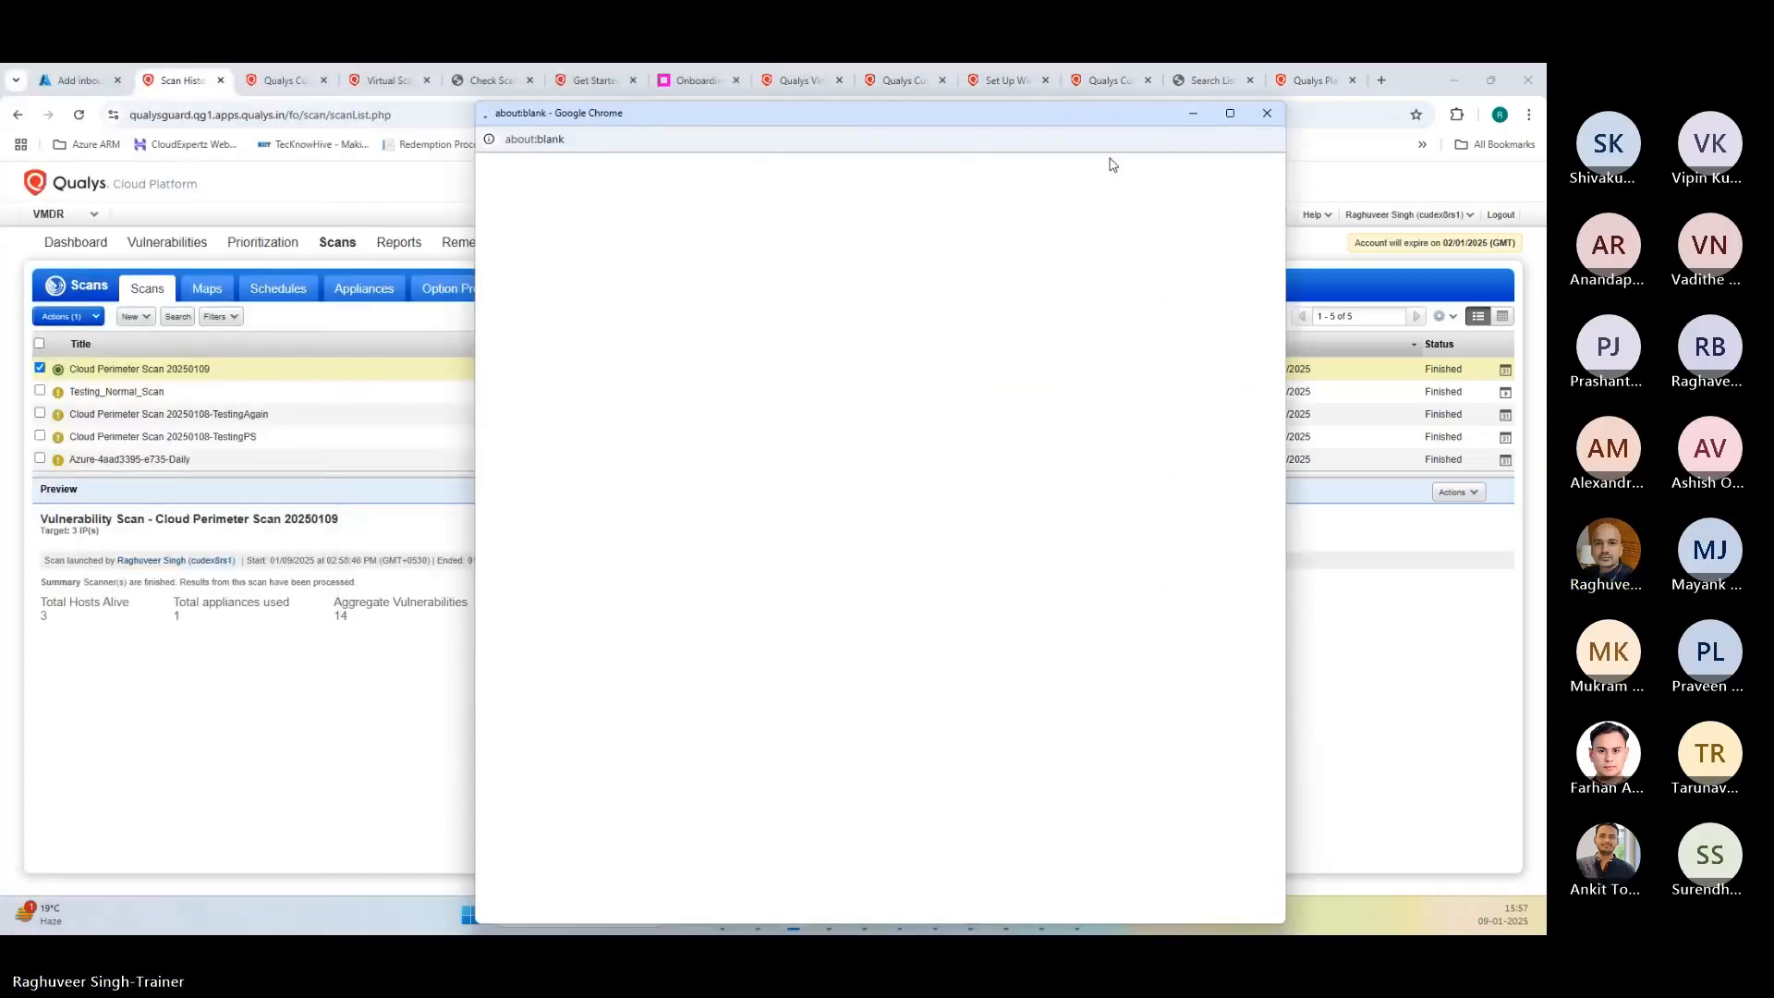
pyautogui.click(1229, 113)
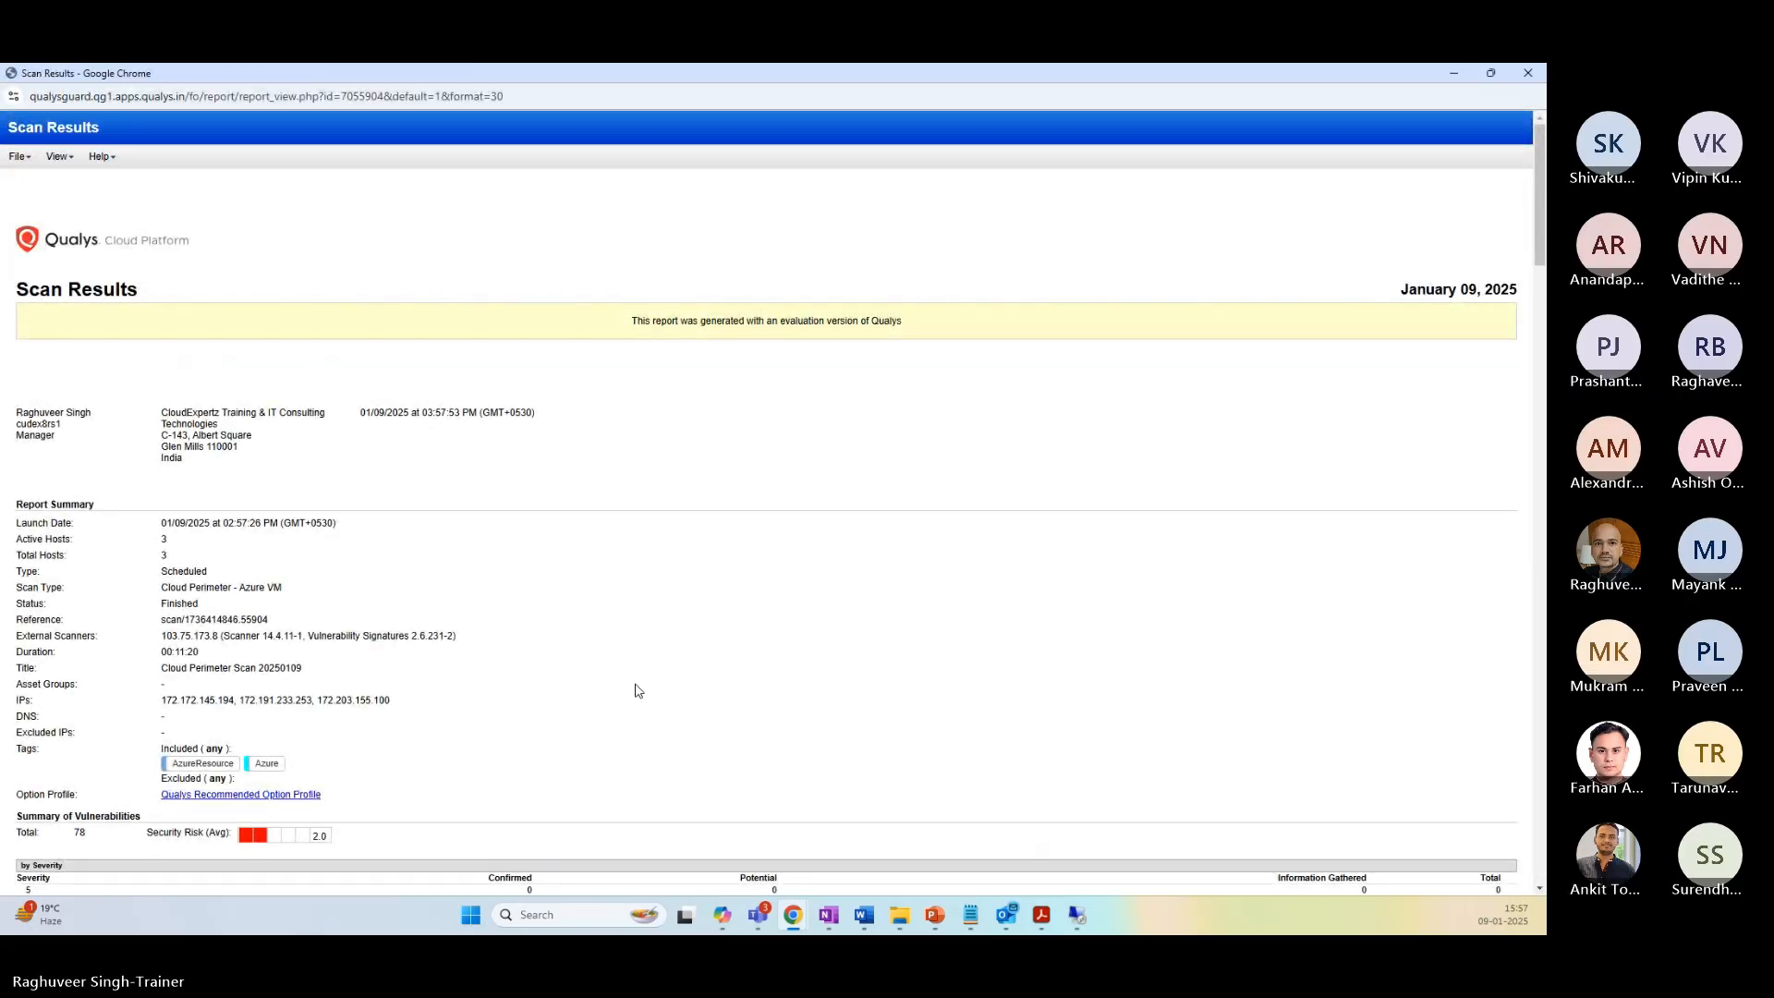
# Step: Examine the report summary's launch date, host counts, scan type, status, external scanners, duration, target IPs and tags
pyautogui.scroll(-1, 172, 445)
pyautogui.scroll(-2, 172, 446)
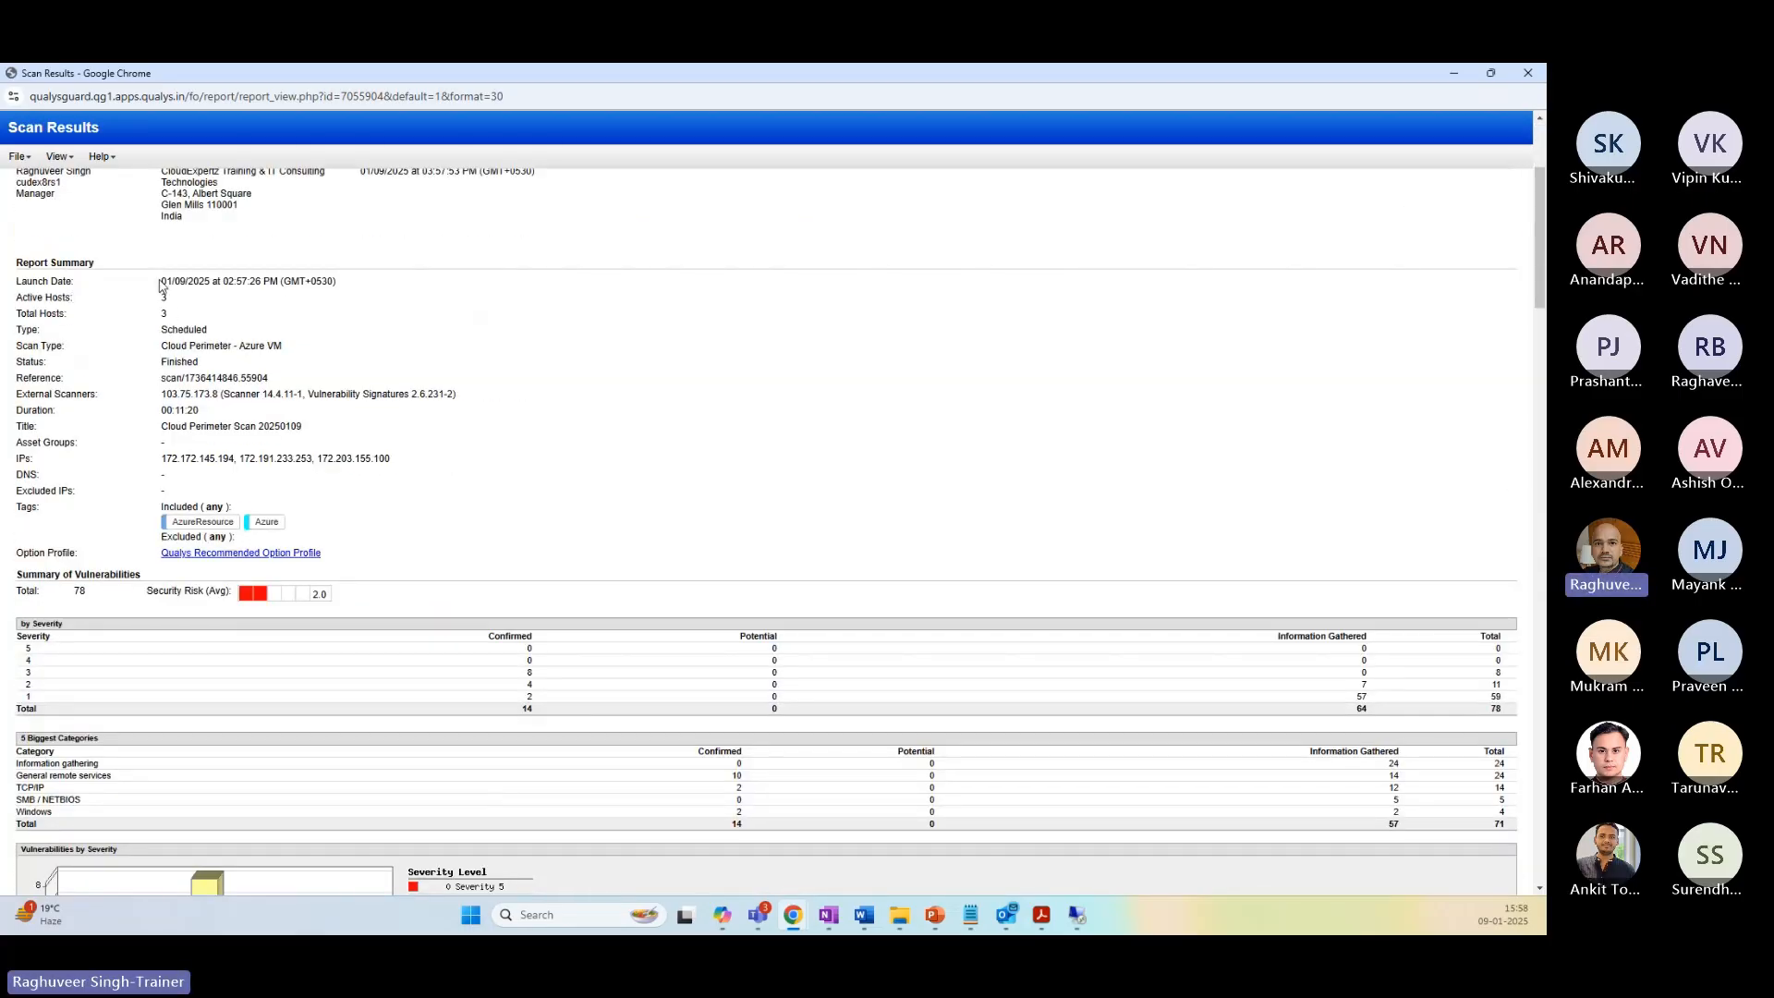
pyautogui.moveTo(159, 281); pyautogui.dragTo(328, 281)
pyautogui.click(169, 296)
pyautogui.doubleClick(163, 314)
pyautogui.moveTo(171, 301); pyautogui.dragTo(247, 271)
pyautogui.scroll(-1, 131, 258)
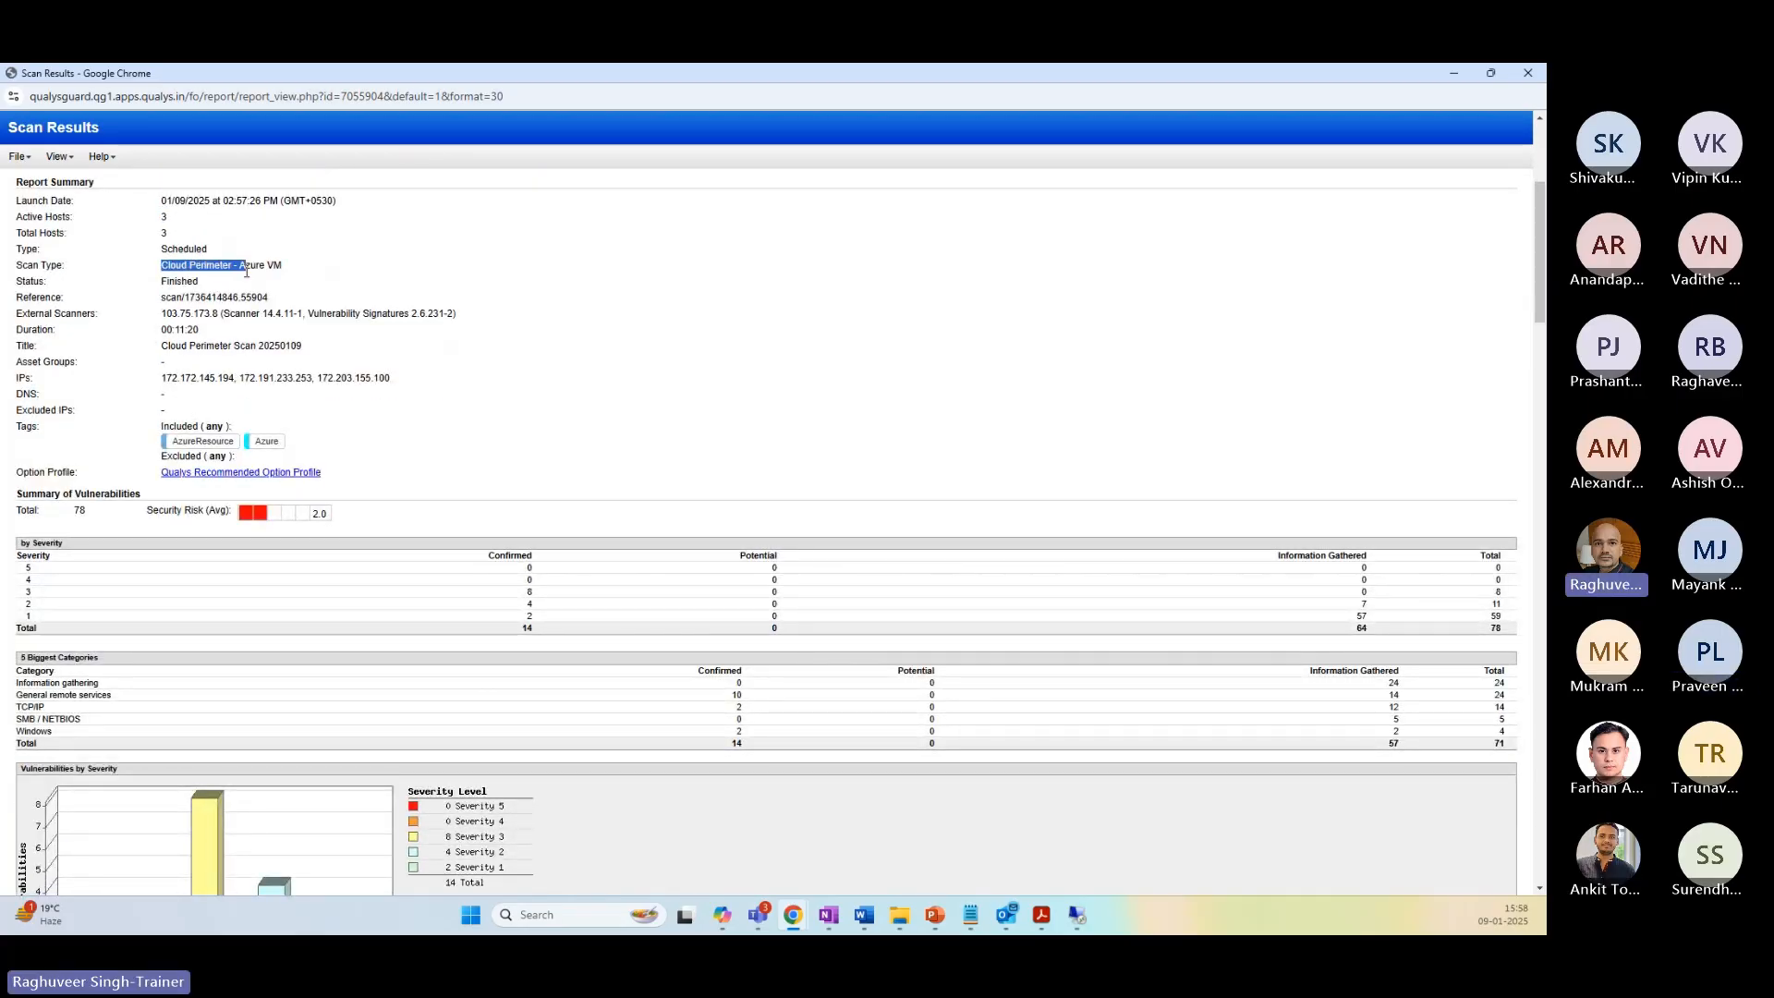
pyautogui.doubleClick(179, 281)
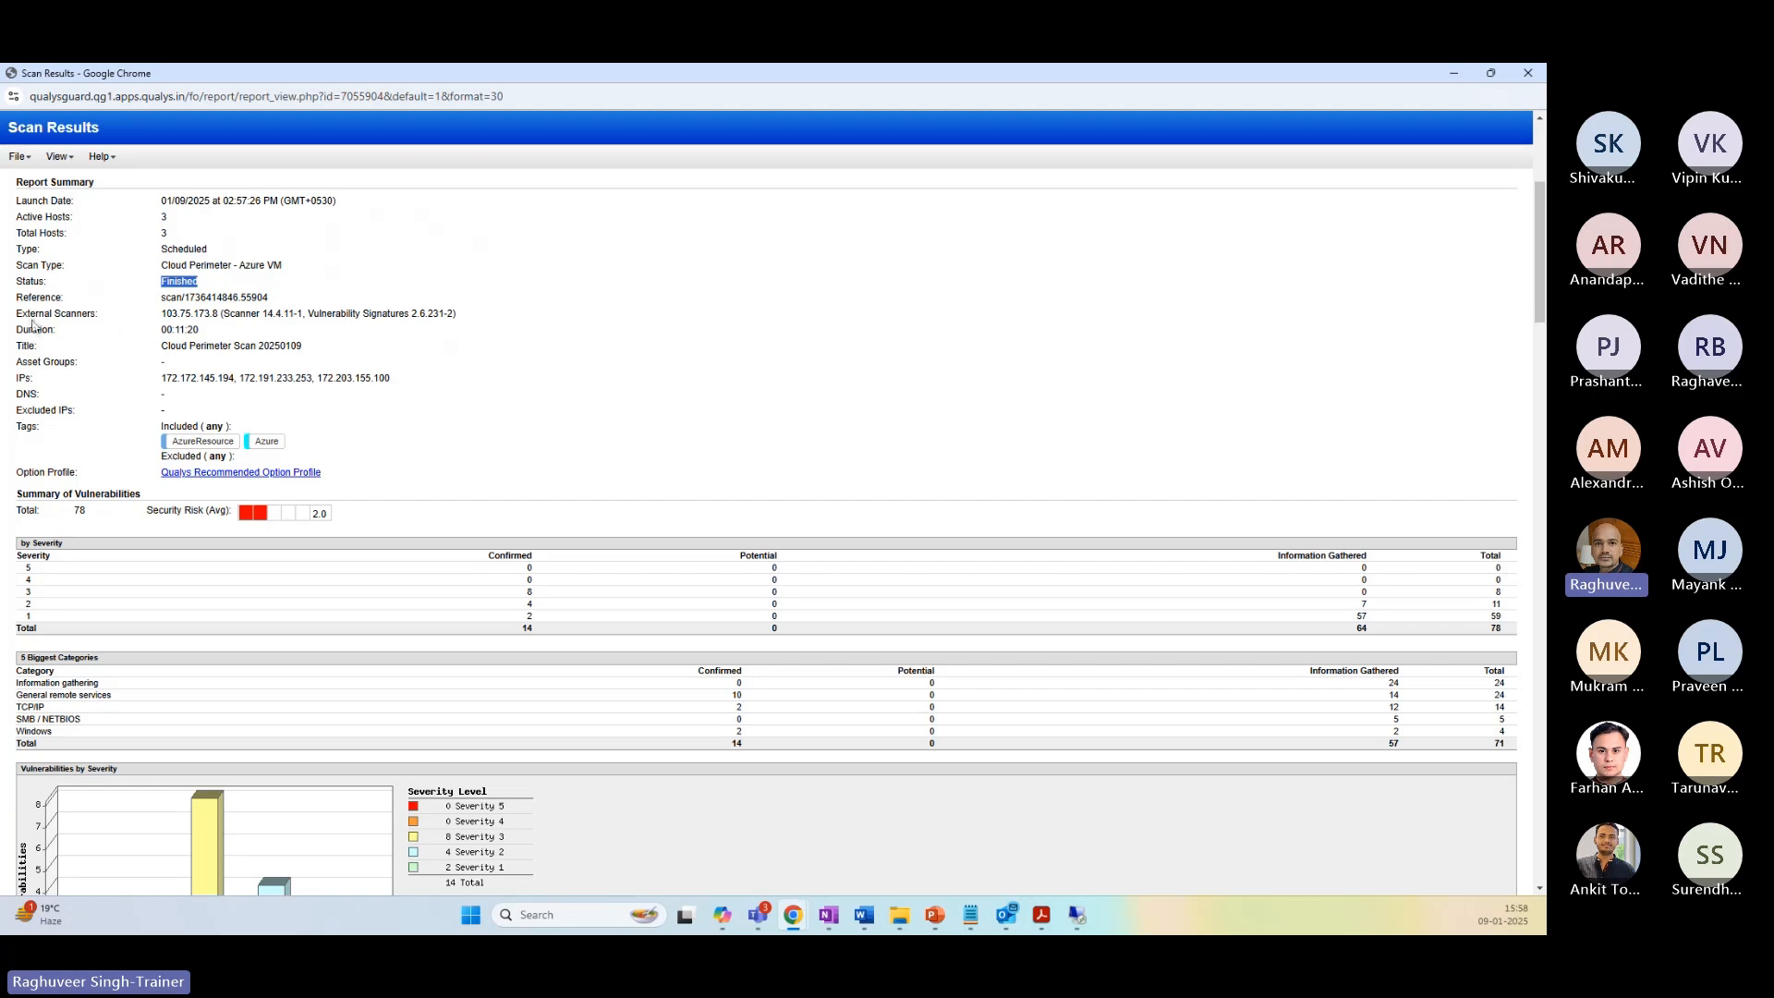
pyautogui.moveTo(162, 315); pyautogui.dragTo(219, 315)
pyautogui.moveTo(161, 329); pyautogui.dragTo(200, 330)
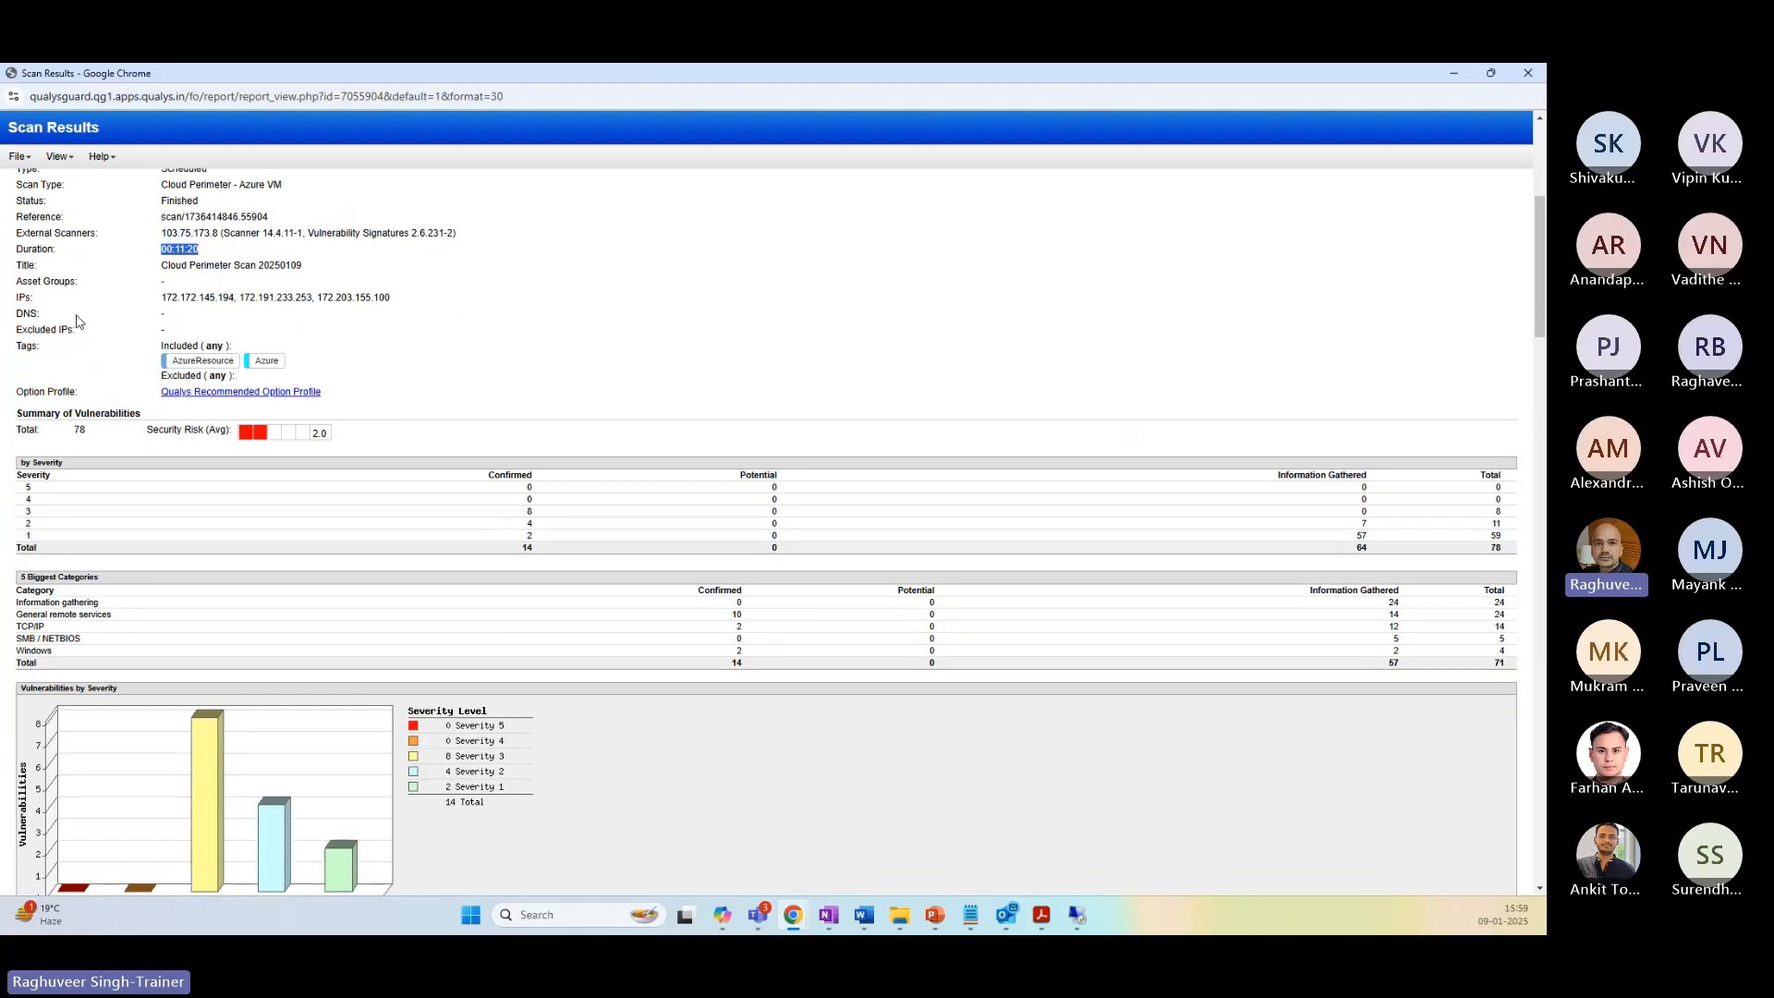
pyautogui.moveTo(162, 298); pyautogui.dragTo(387, 293)
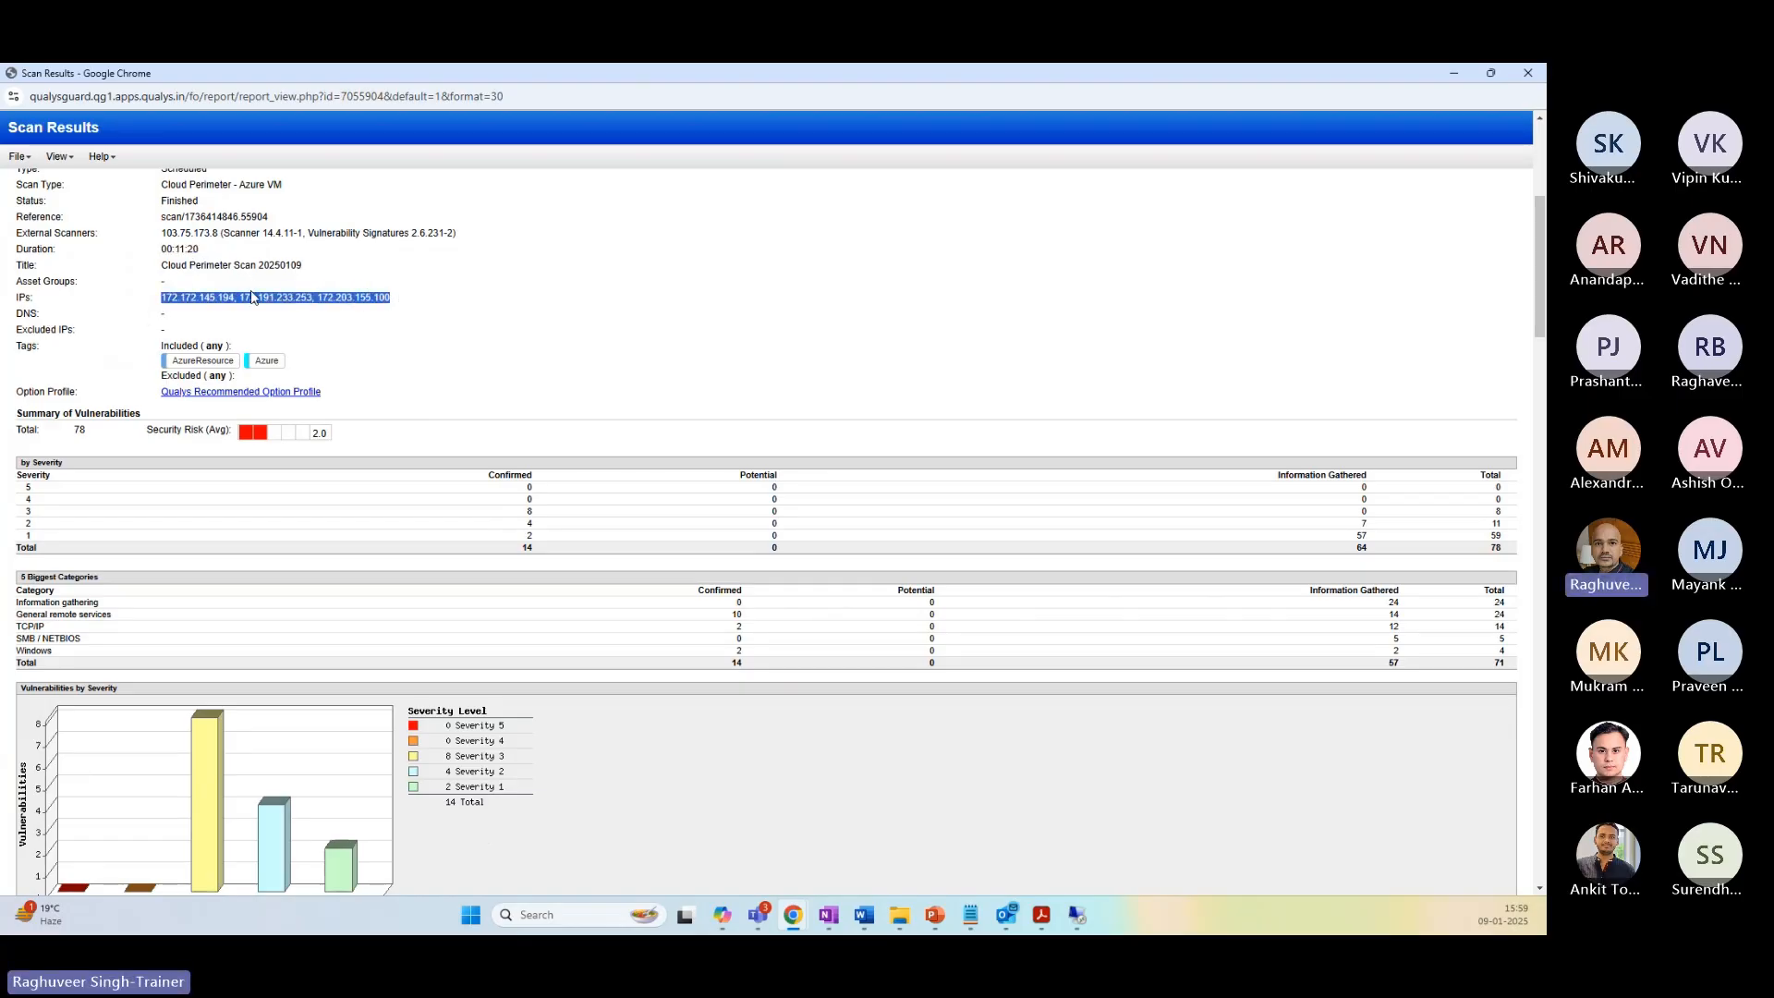
pyautogui.scroll(-1, 75, 332)
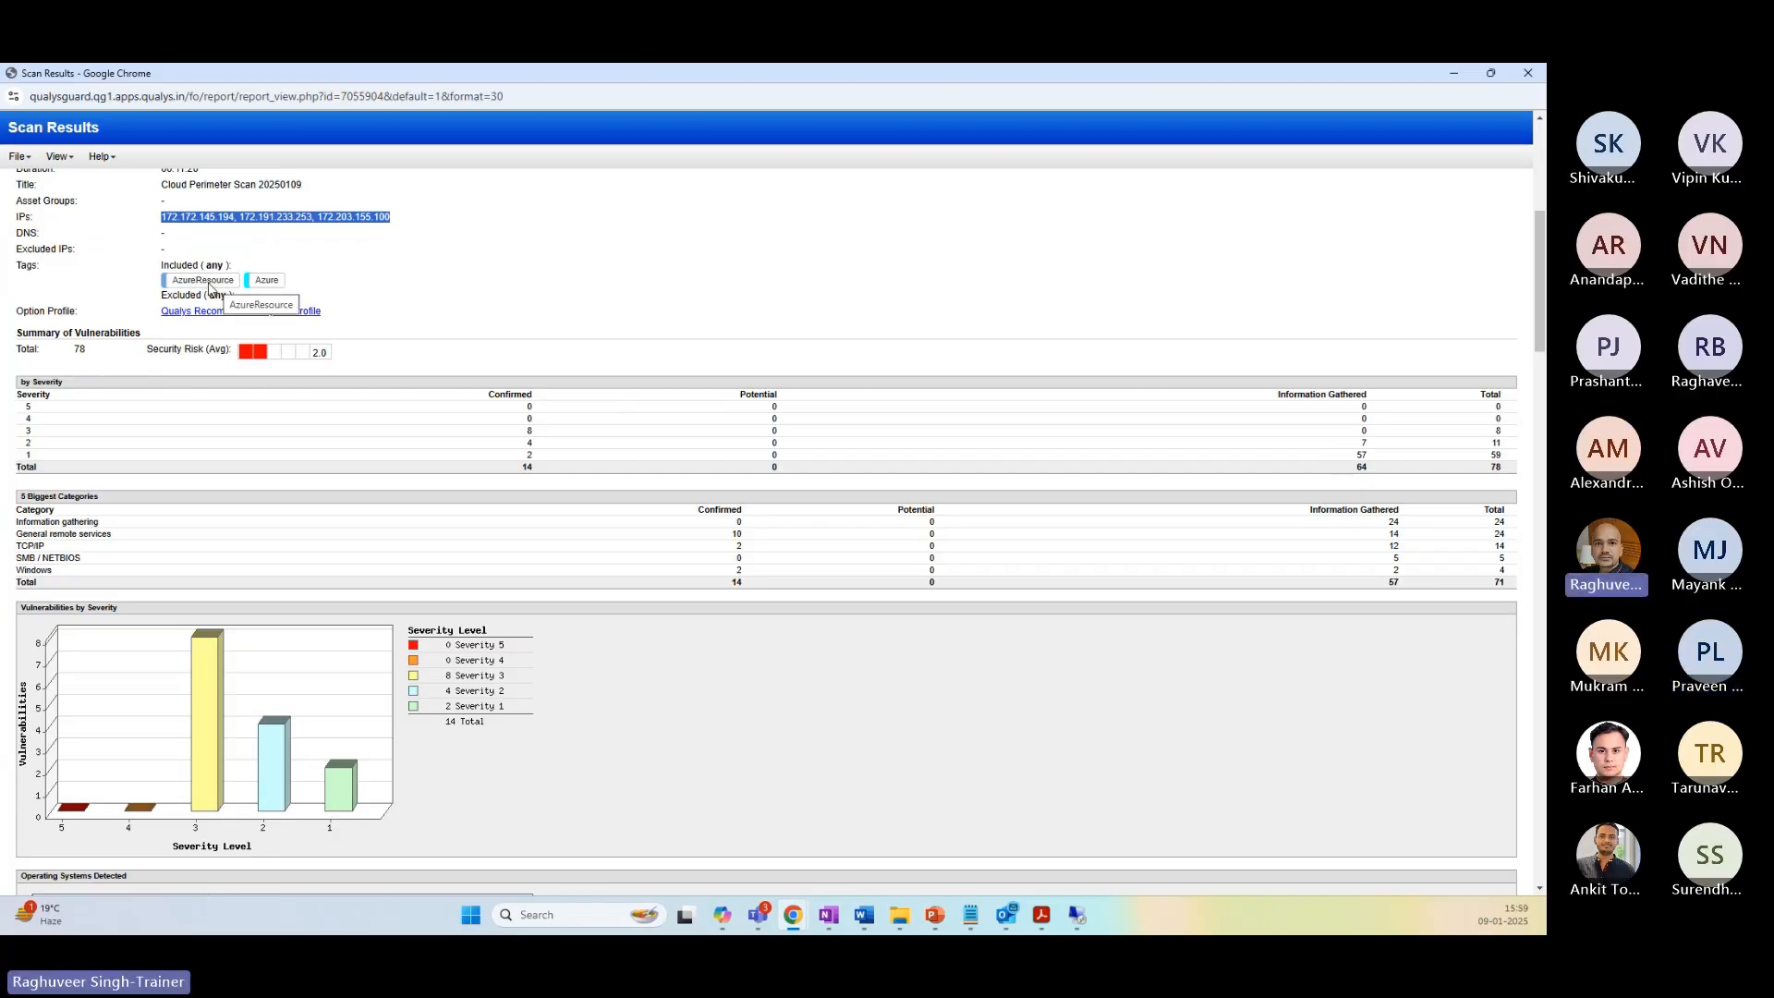
# Step: Review the Summary of Vulnerabilities total and the confirmed and information-gathered totals by severity
pyautogui.scroll(-1, 260, 344)
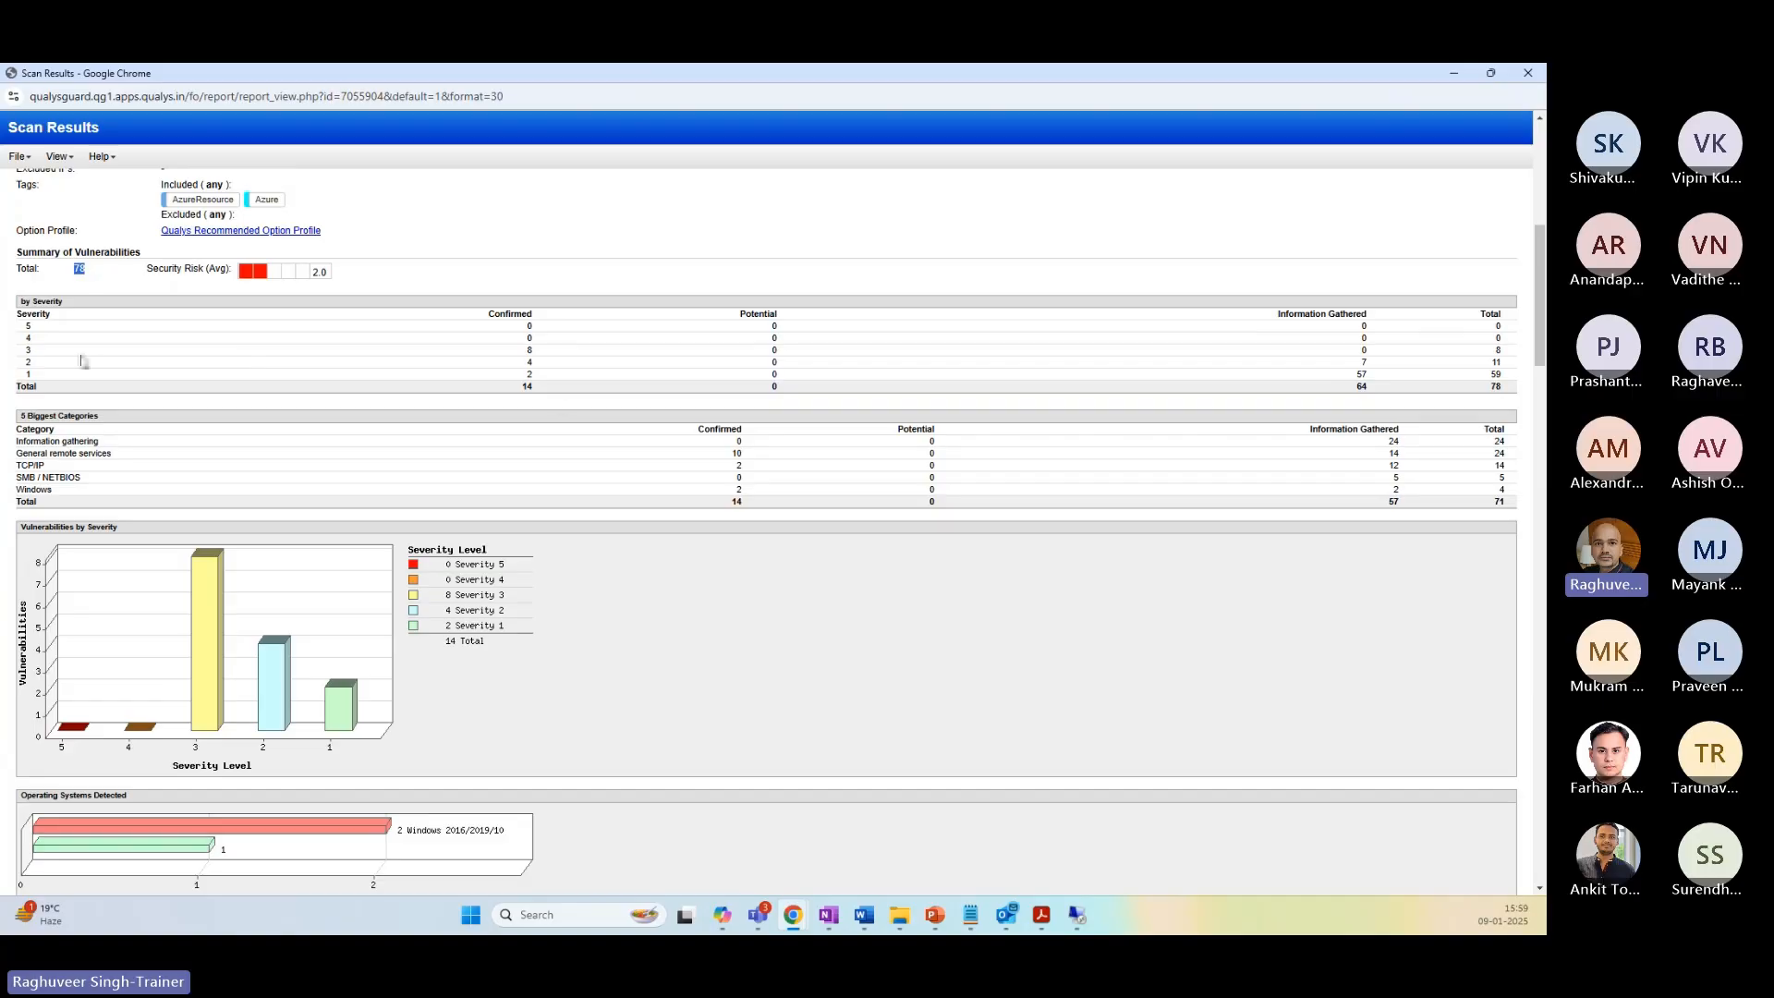
pyautogui.doubleClick(527, 384)
pyautogui.doubleClick(1361, 386)
pyautogui.doubleClick(528, 386)
pyautogui.scroll(-1, 143, 434)
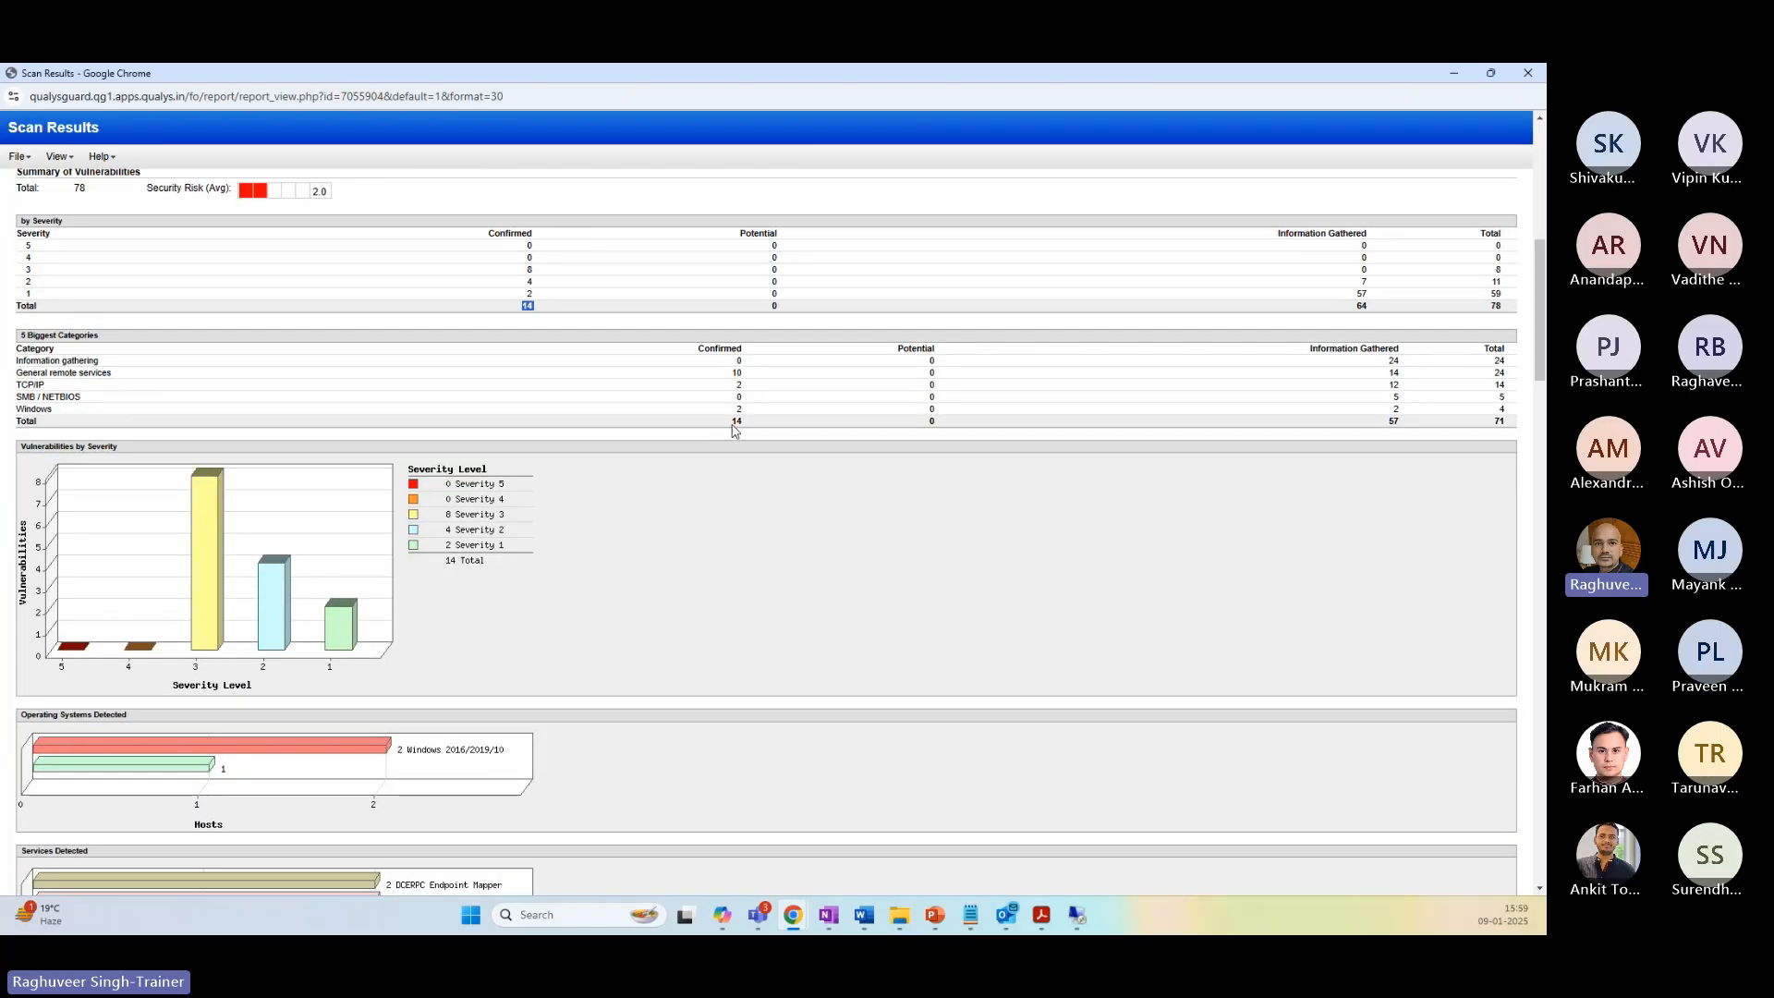
# Step: Look over the severity, operating system and services charts, and highlight the Detailed Results heading above the host findings
pyautogui.scroll(-2, 72, 432)
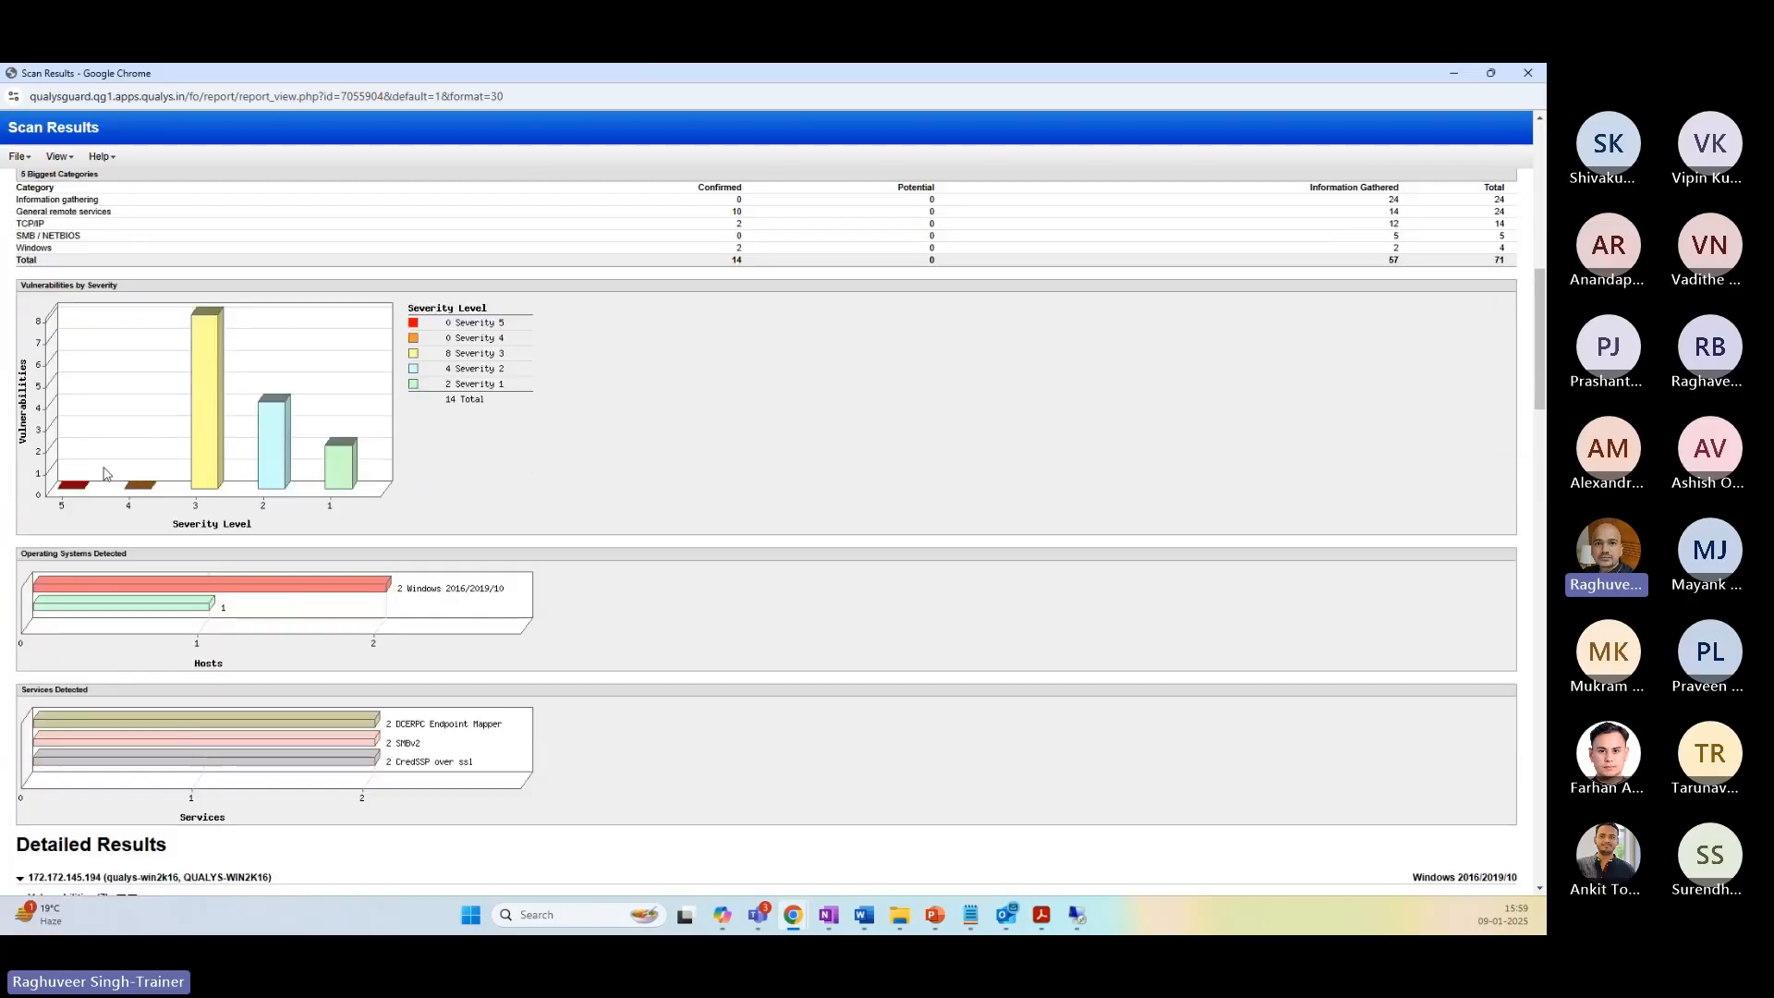
pyautogui.scroll(-1, 265, 444)
pyautogui.scroll(-2, 265, 443)
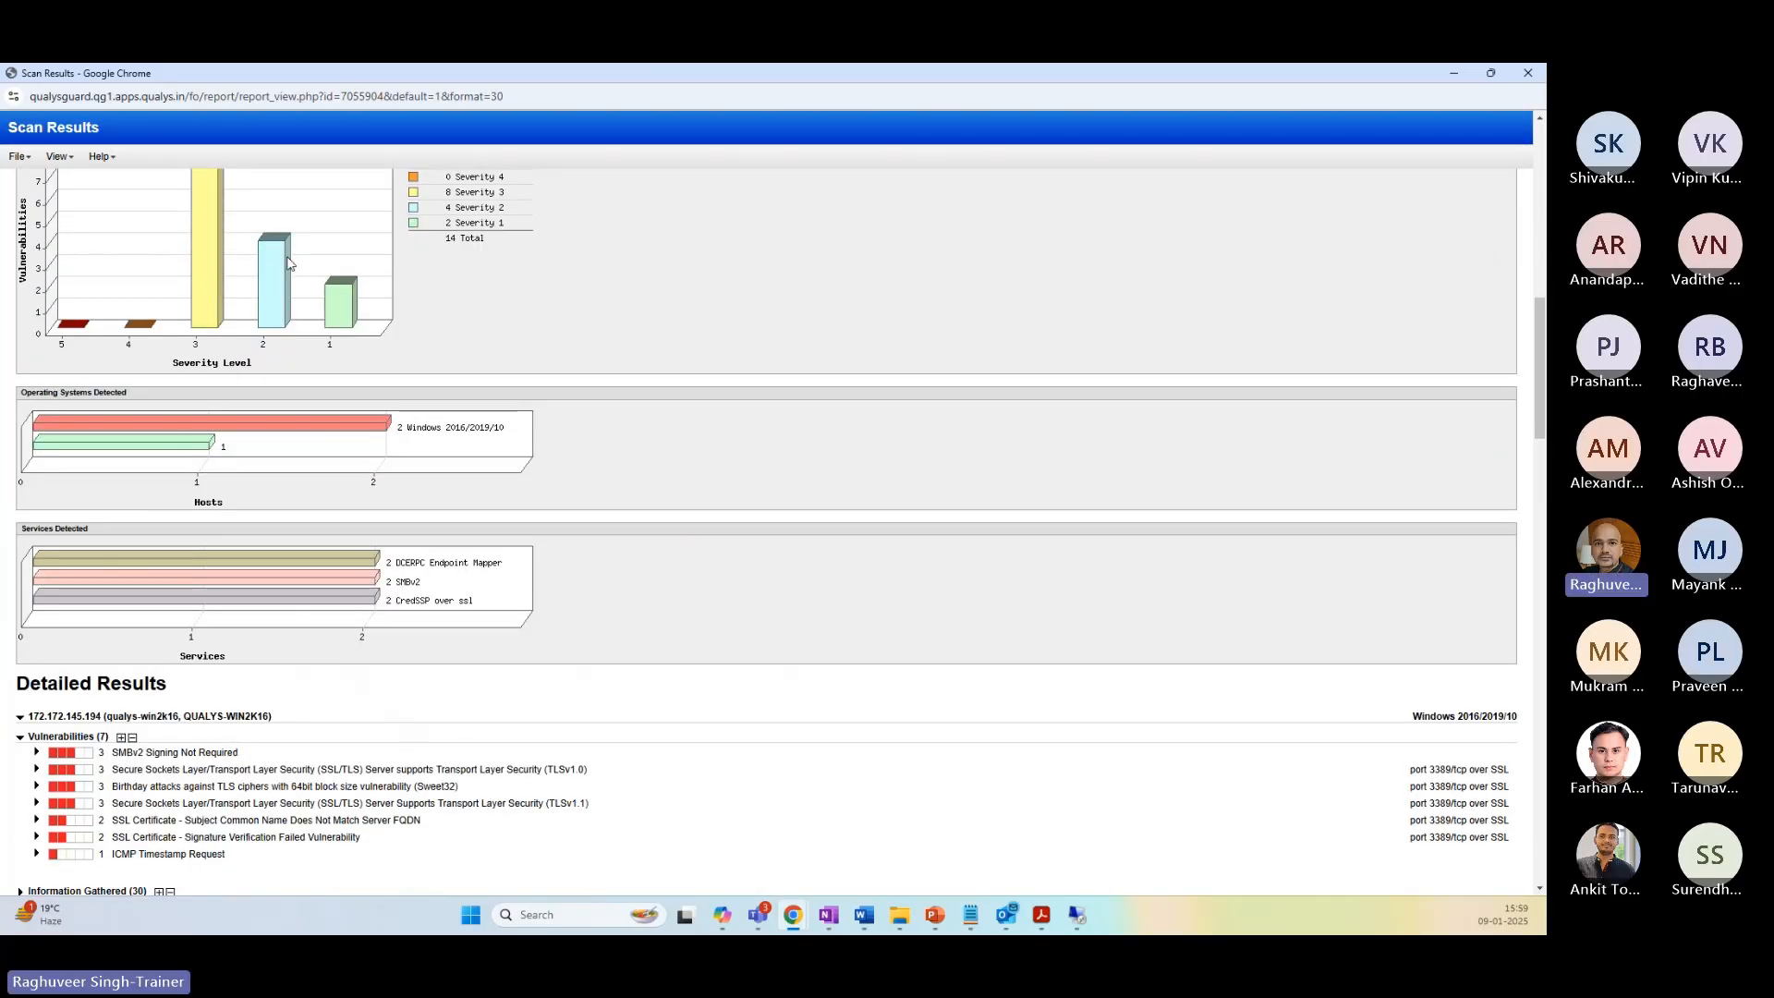
pyautogui.scroll(-2, 360, 483)
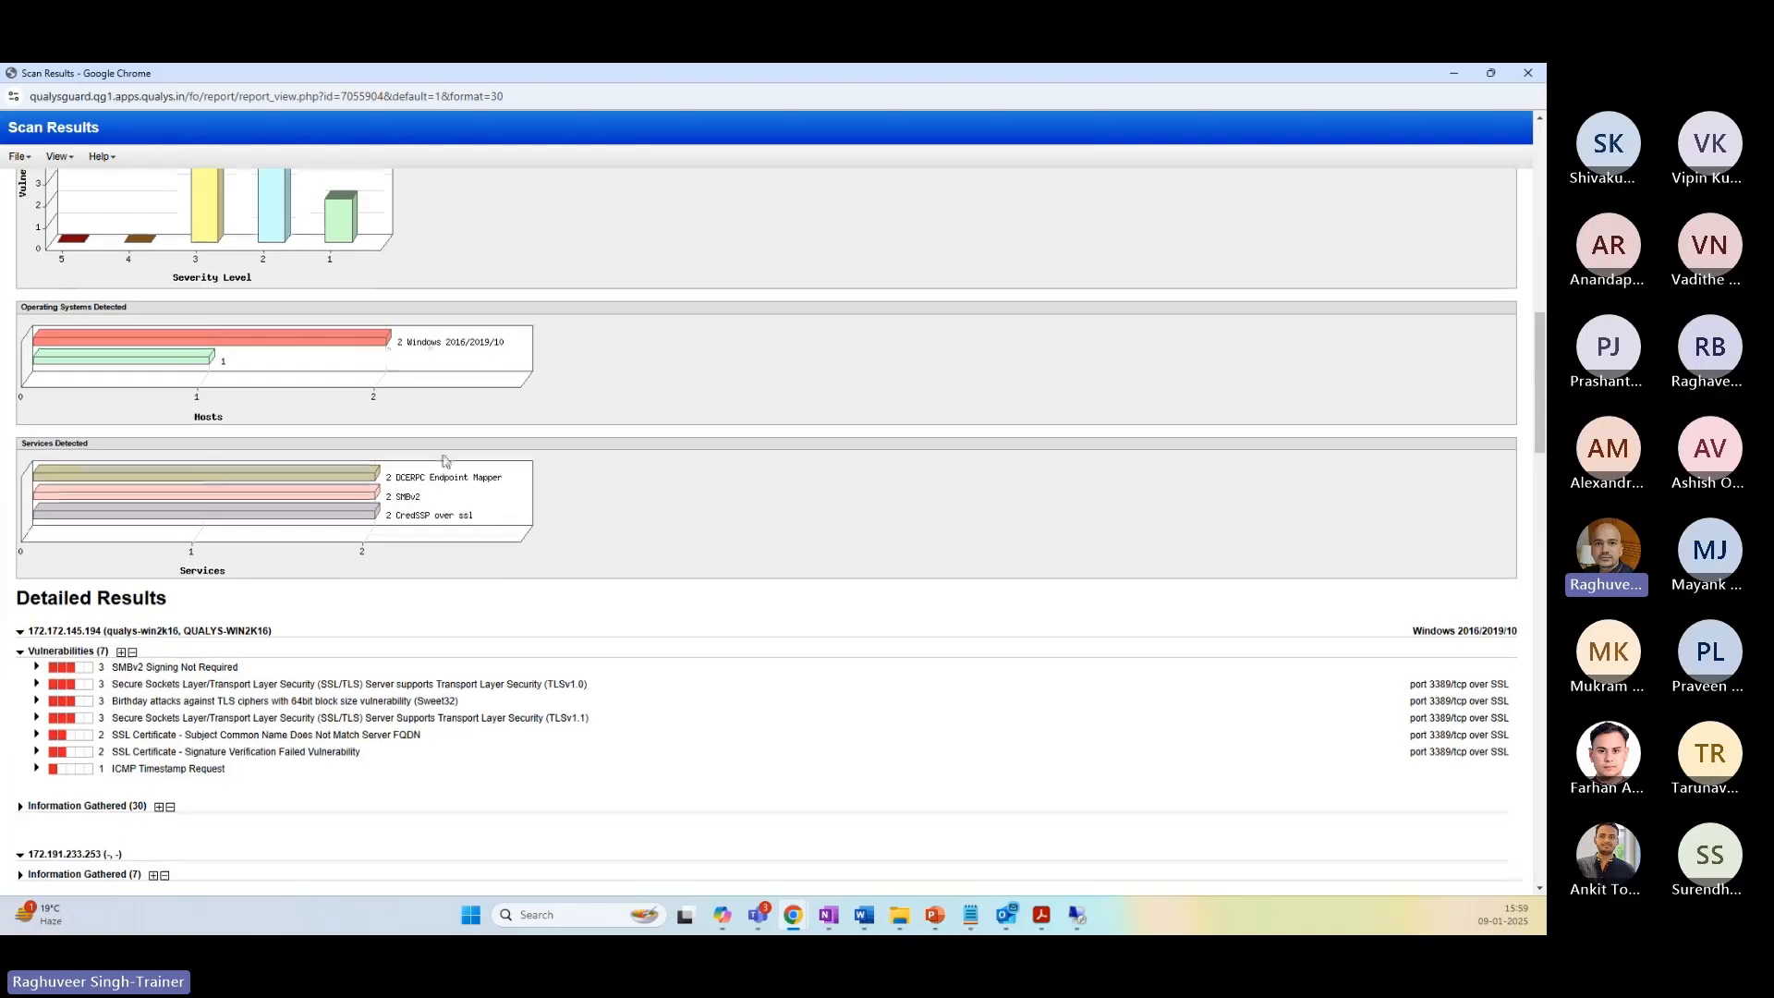
pyautogui.scroll(-1, 360, 484)
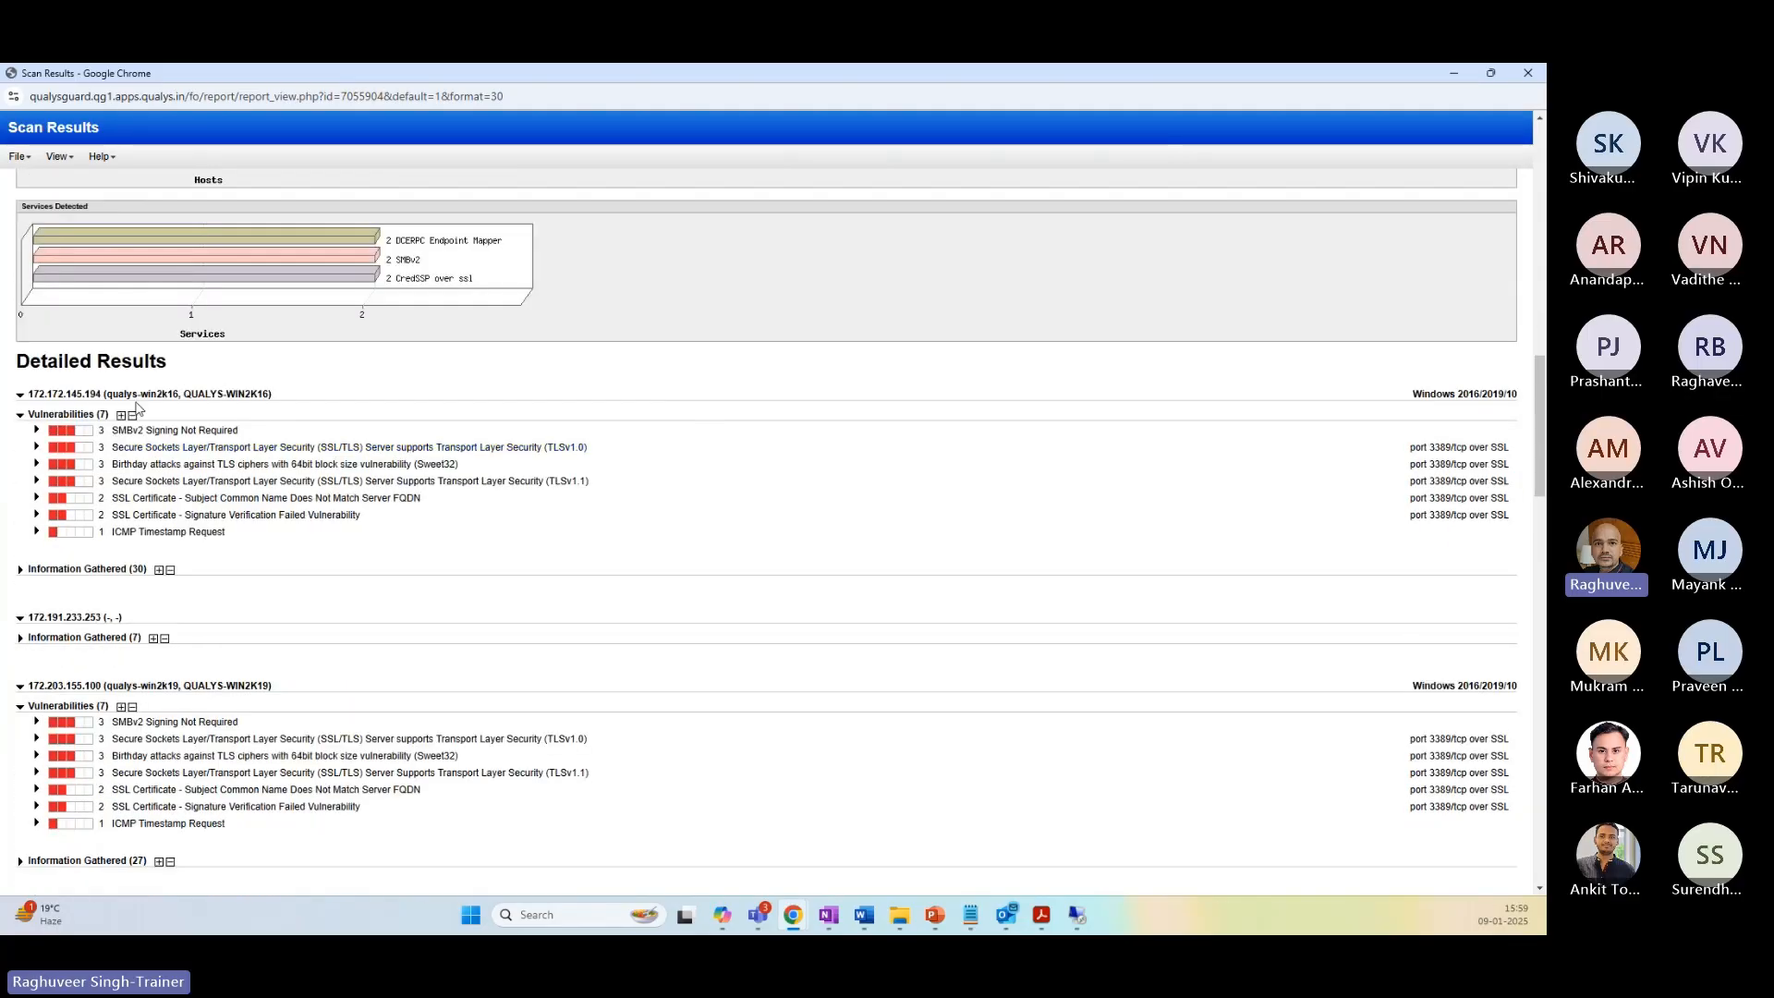
pyautogui.moveTo(19, 360); pyautogui.dragTo(205, 366)
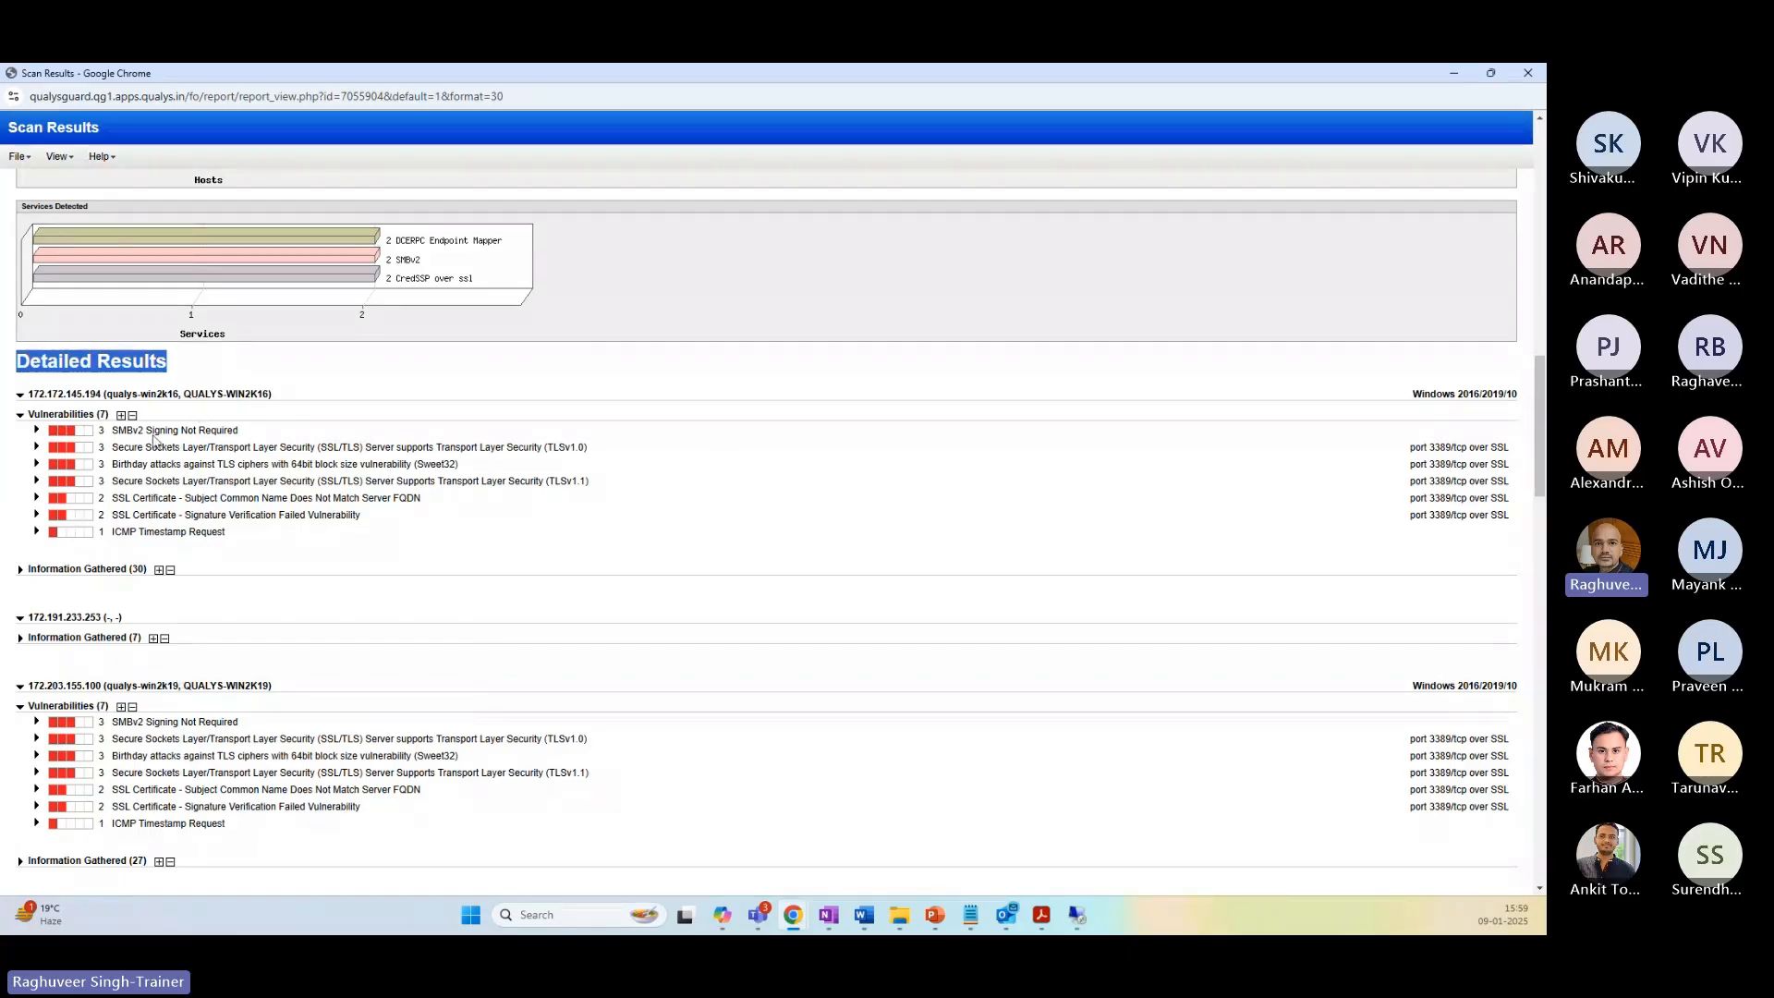
# Step: Look over the detailed results for each scanned host and the appendix's scan settings, and close the report
pyautogui.scroll(-15, 507, 523)
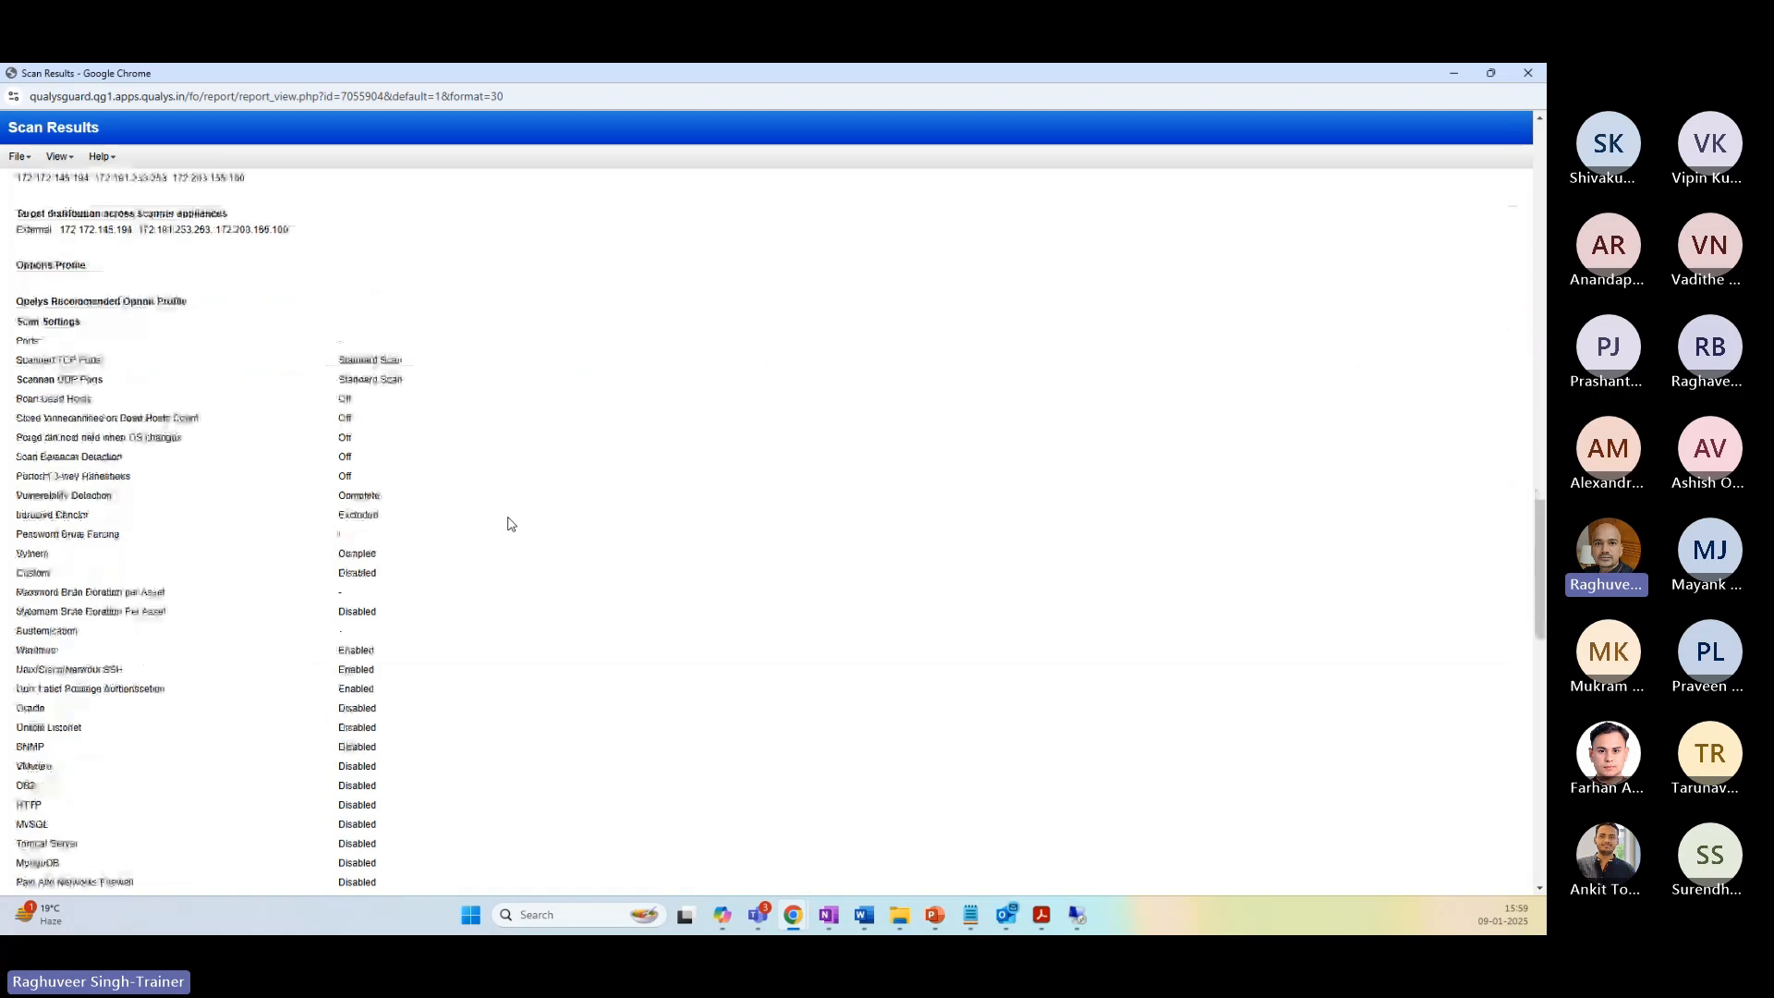
pyautogui.scroll(10, 462, 545)
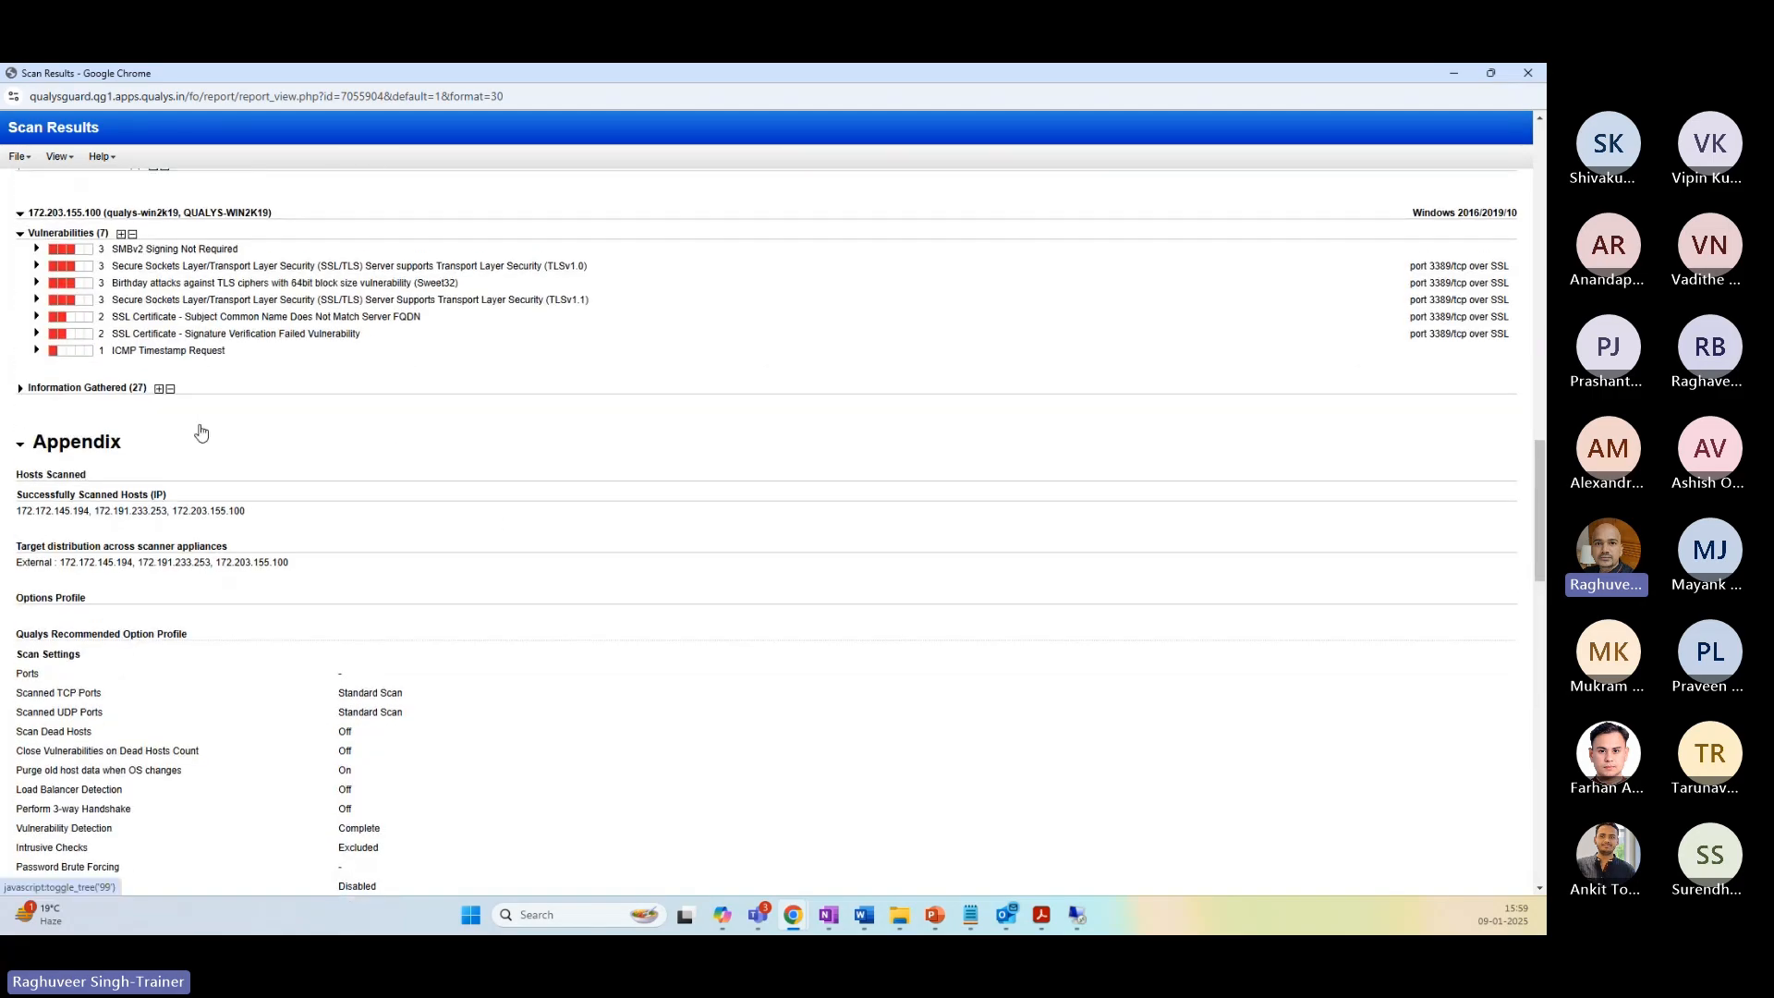
pyautogui.scroll(2, 108, 434)
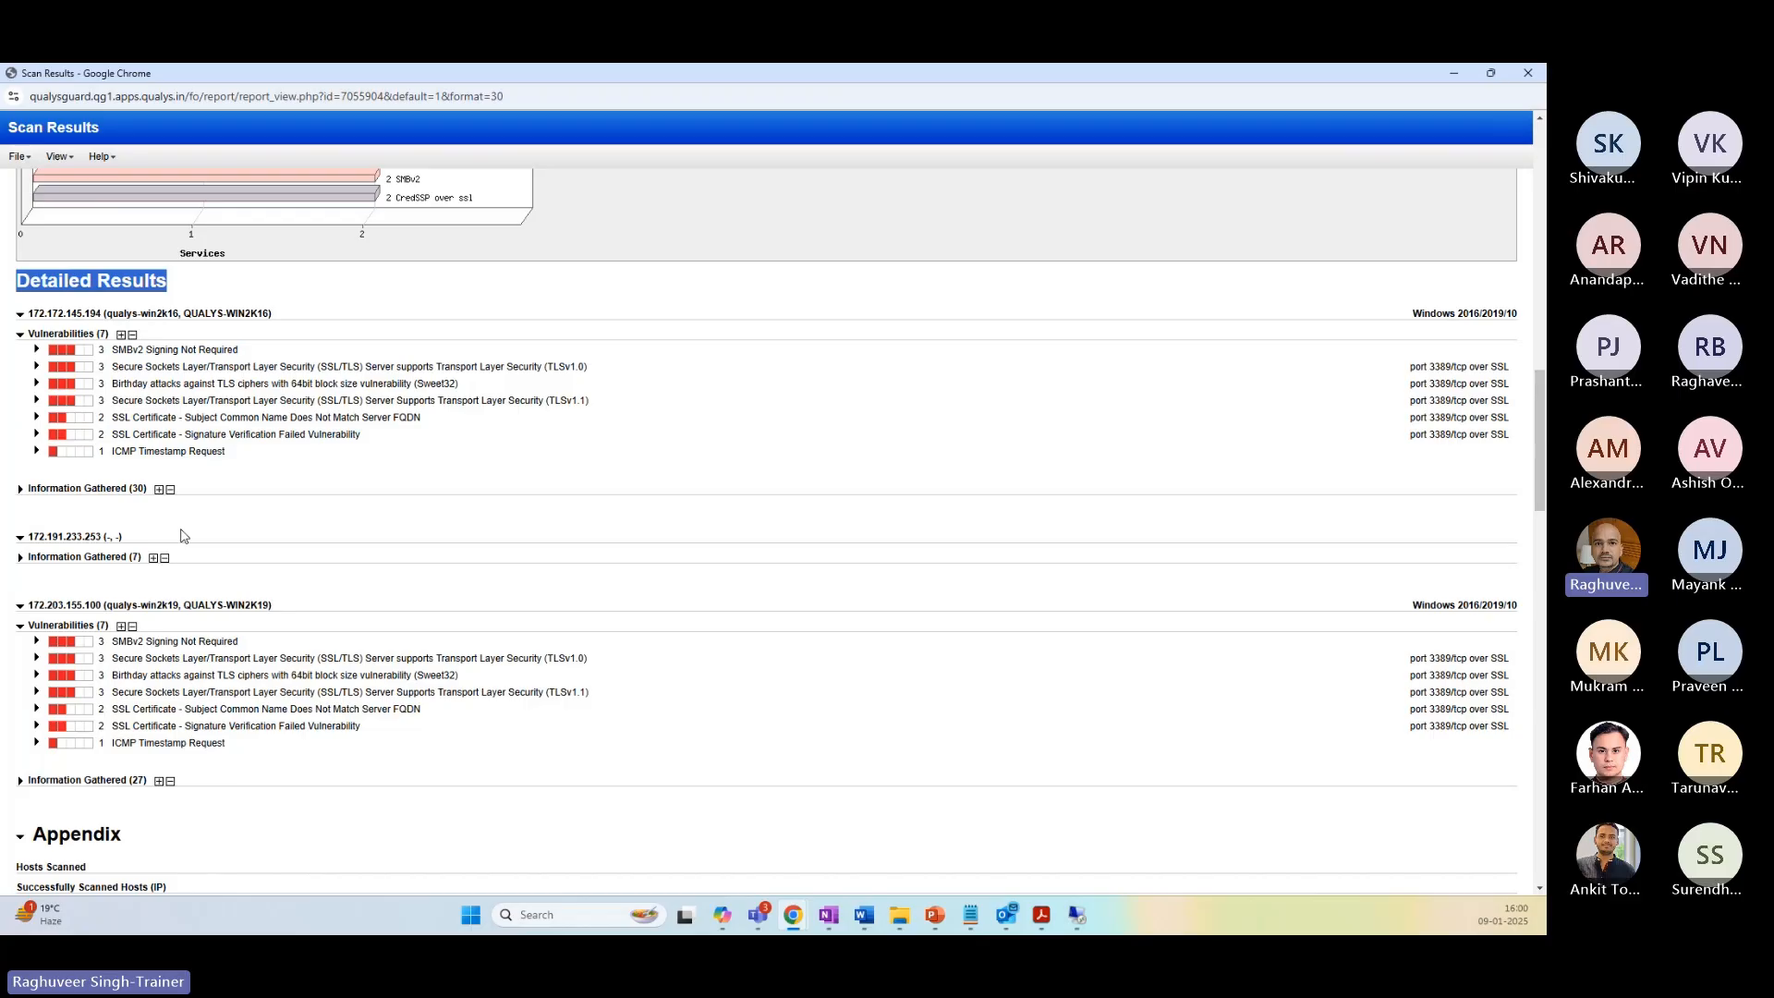
pyautogui.scroll(15, 181, 527)
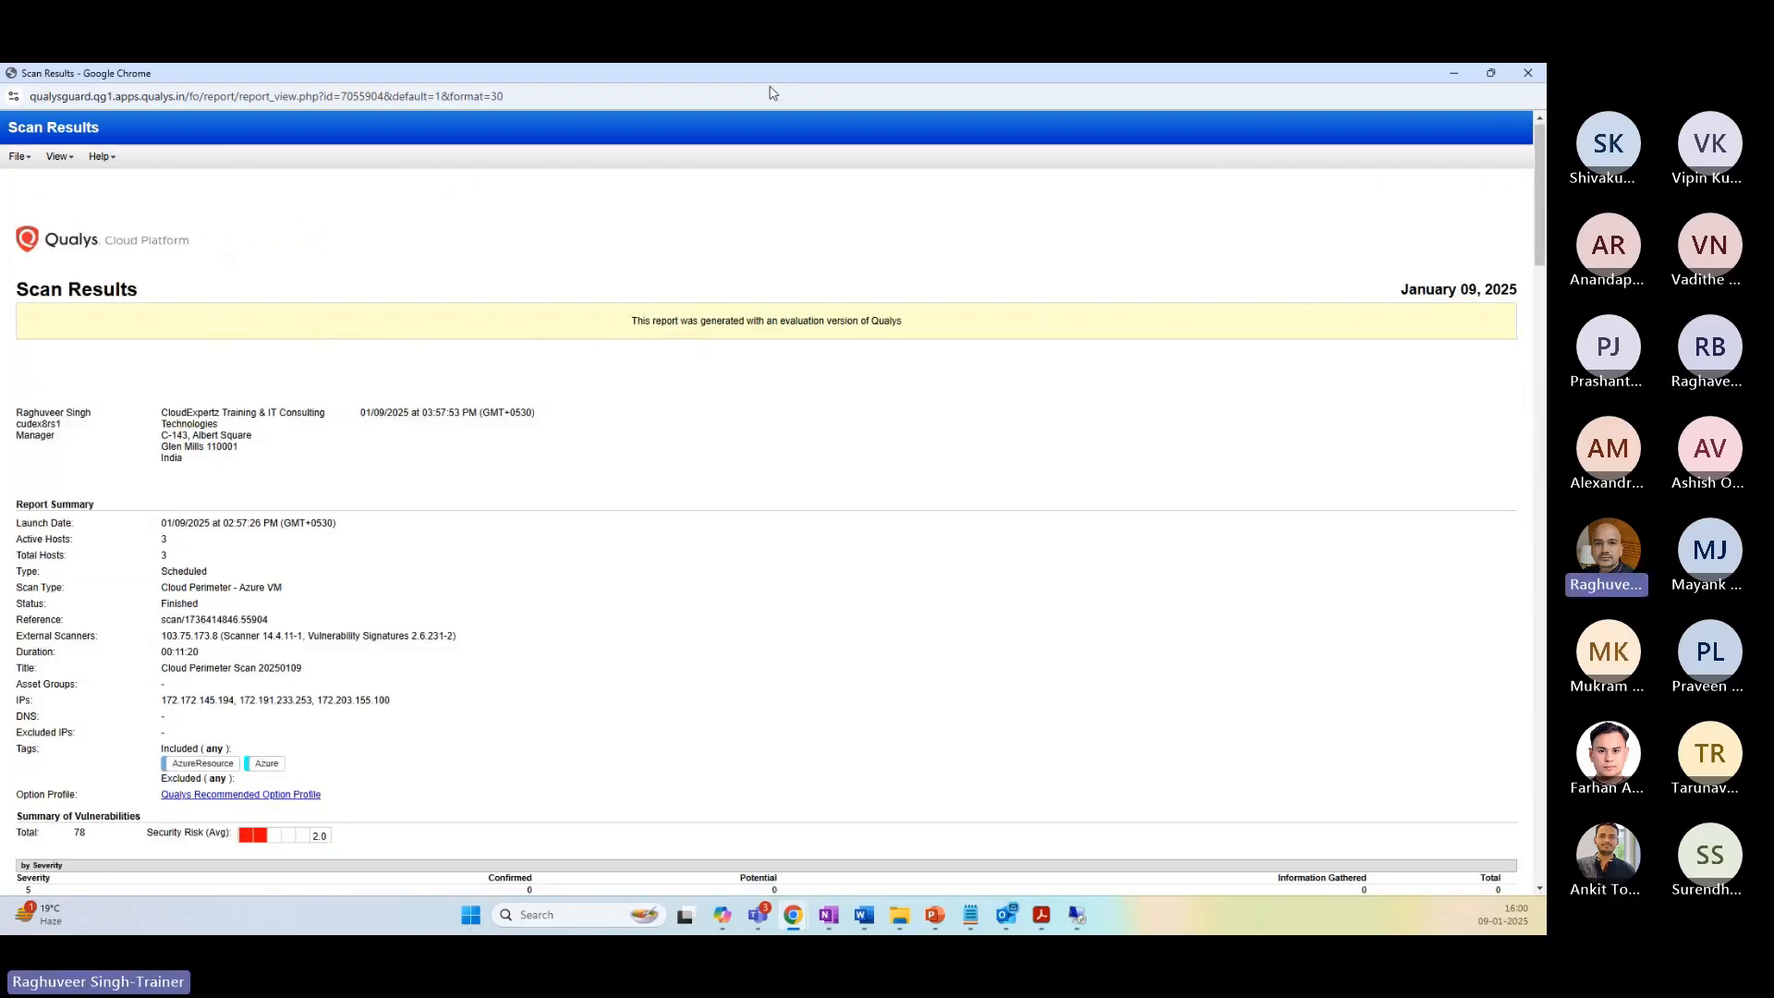
pyautogui.click(1527, 73)
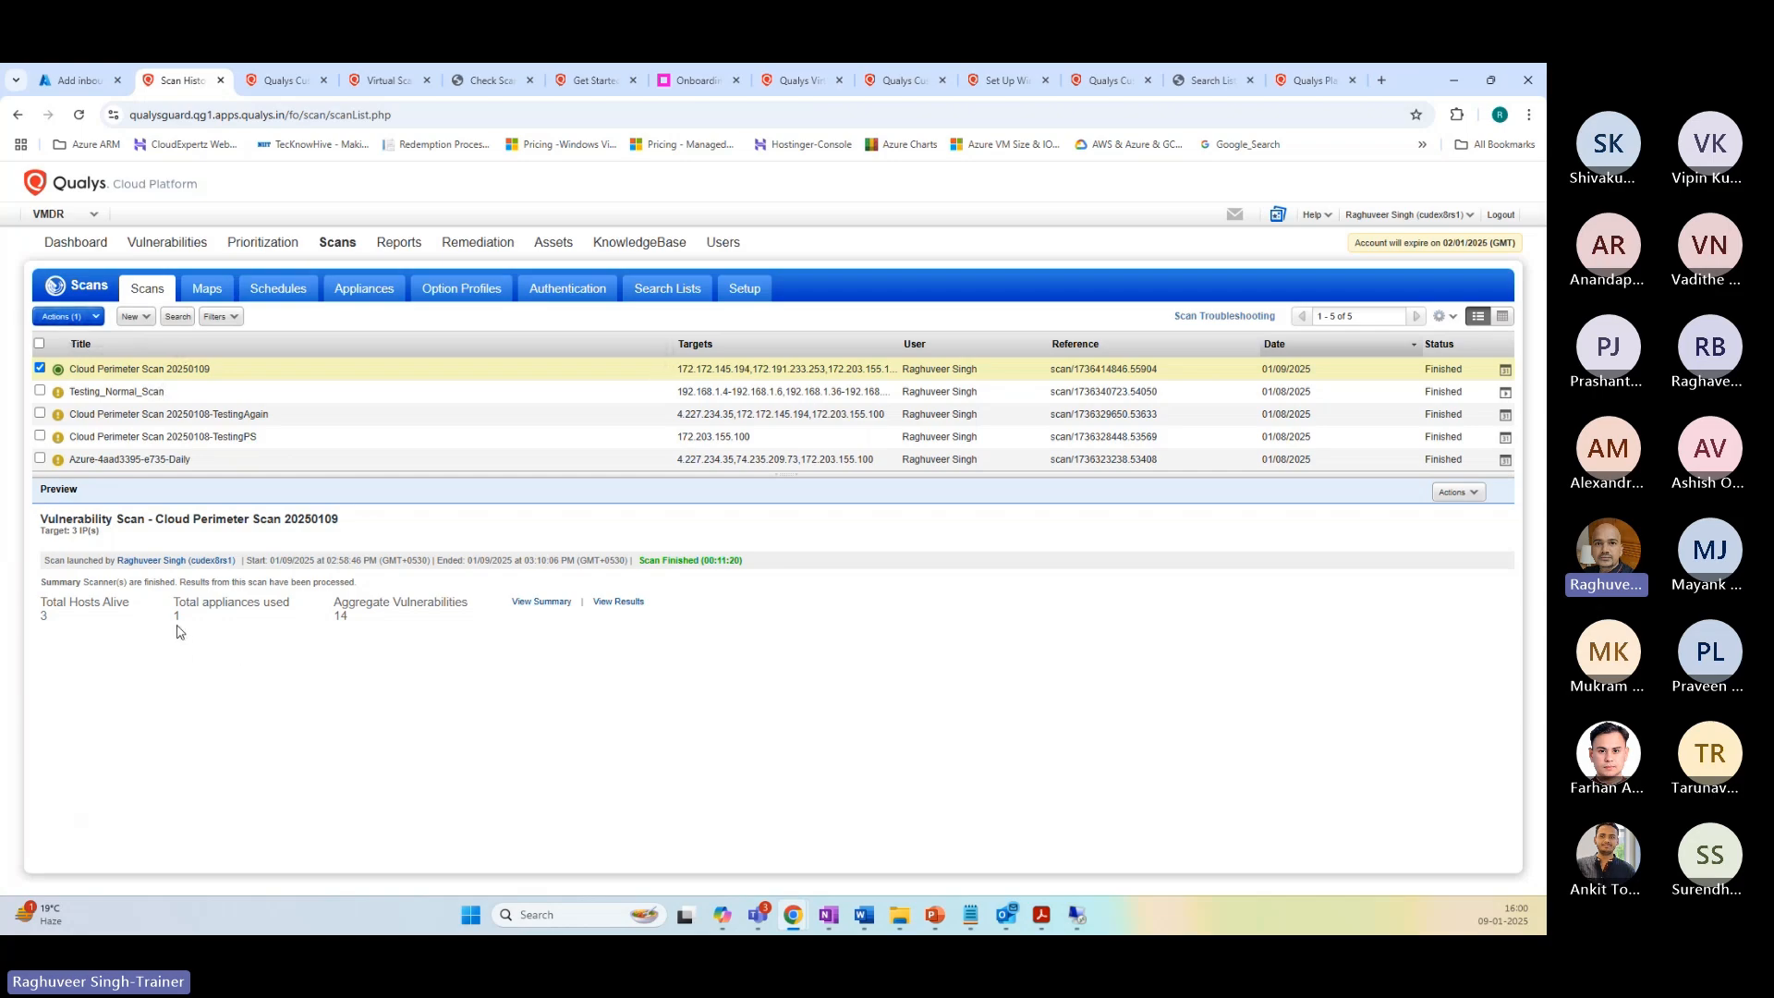
# Step: Start a new cloud perimeter scan with the Qualys Recommended Option Profile and processing priority 3 - Critical
pyautogui.click(134, 320)
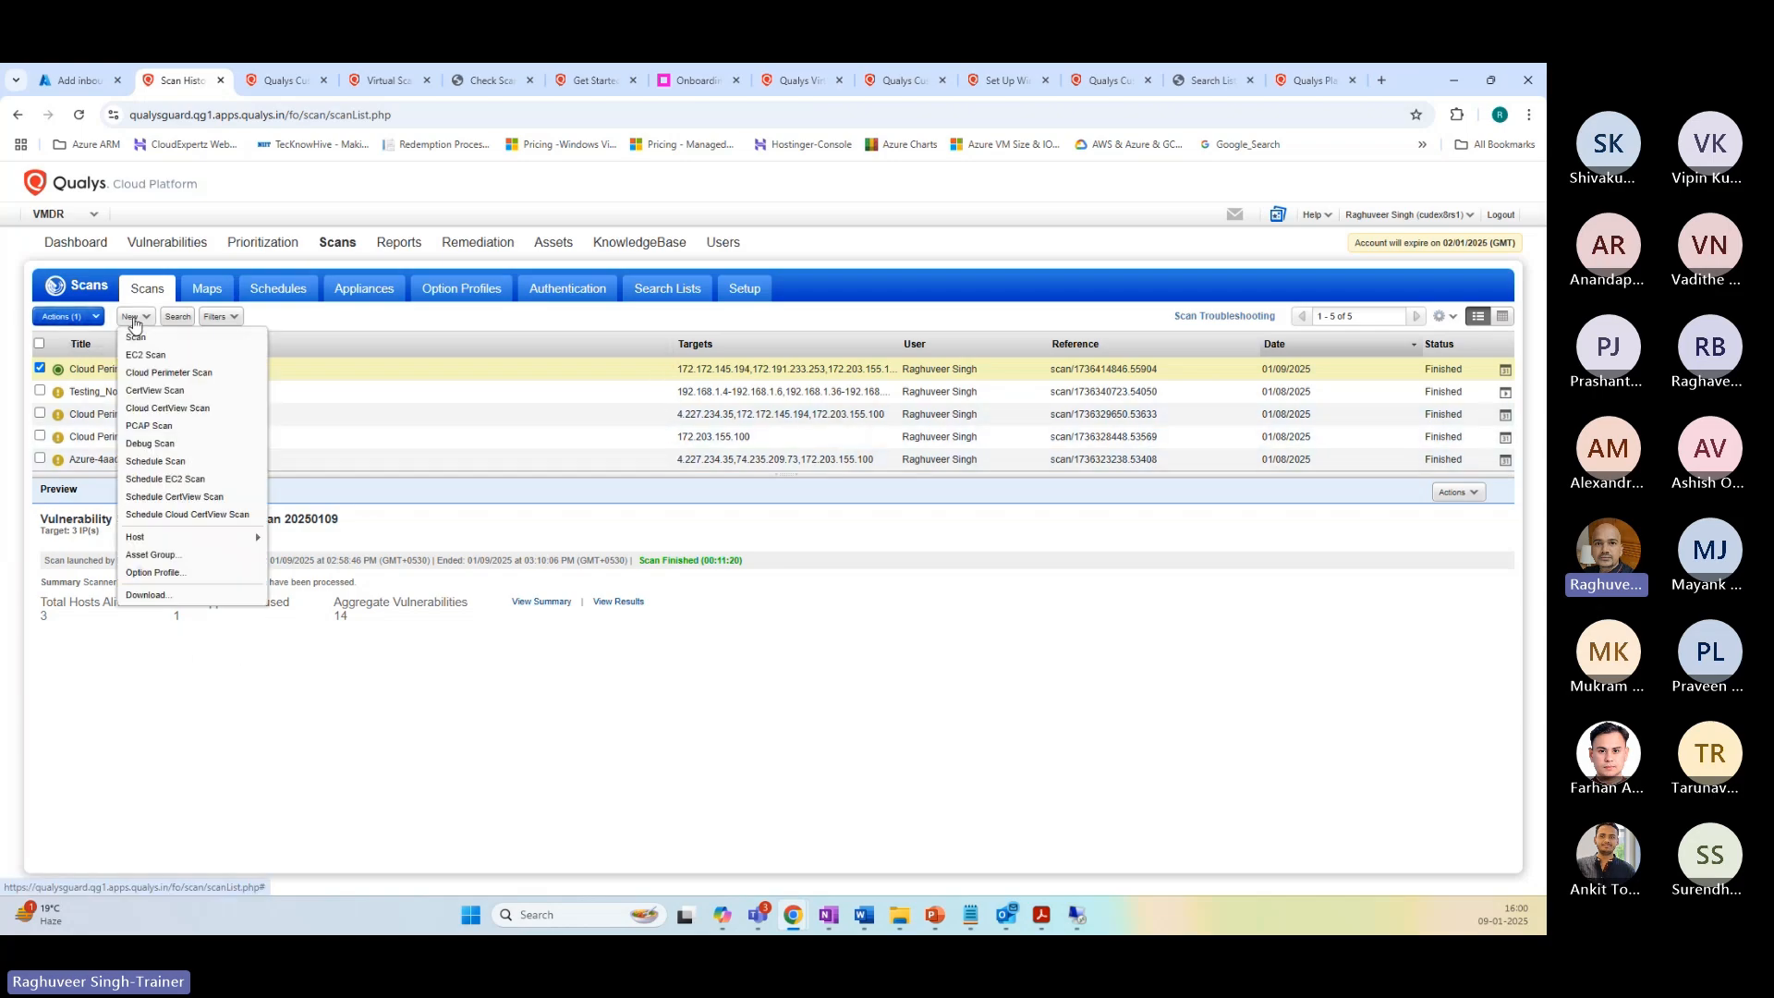
pyautogui.click(137, 338)
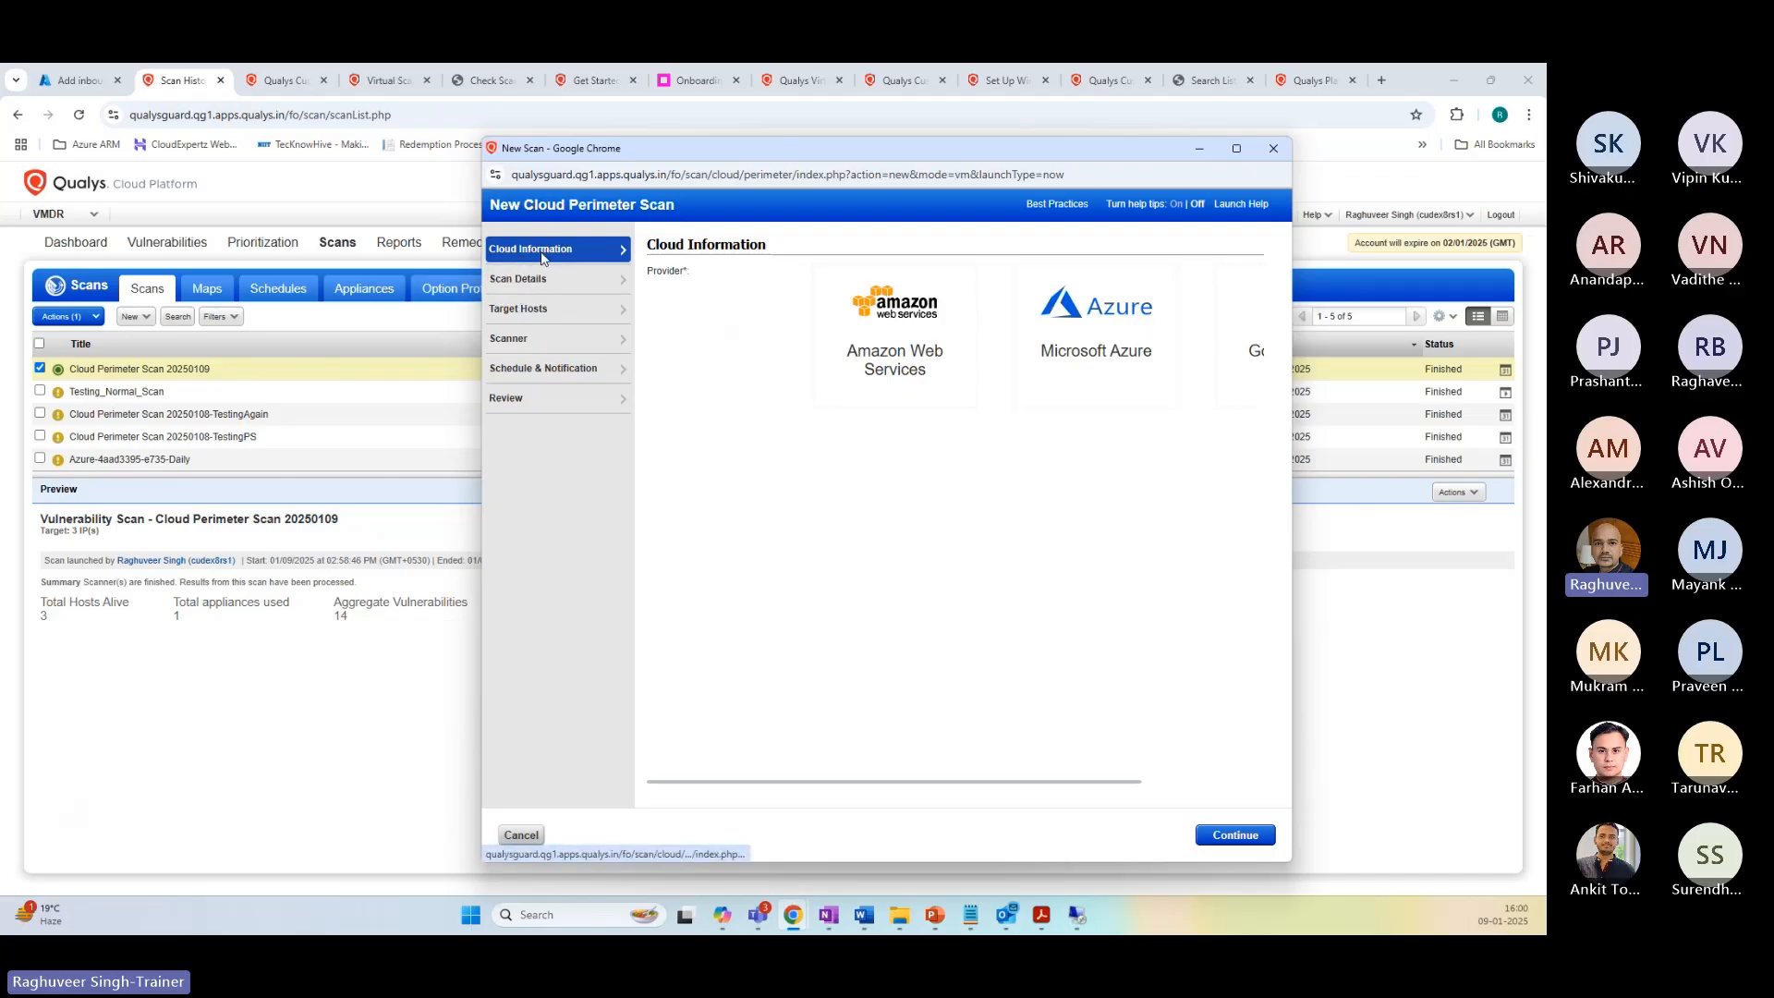
pyautogui.click(520, 280)
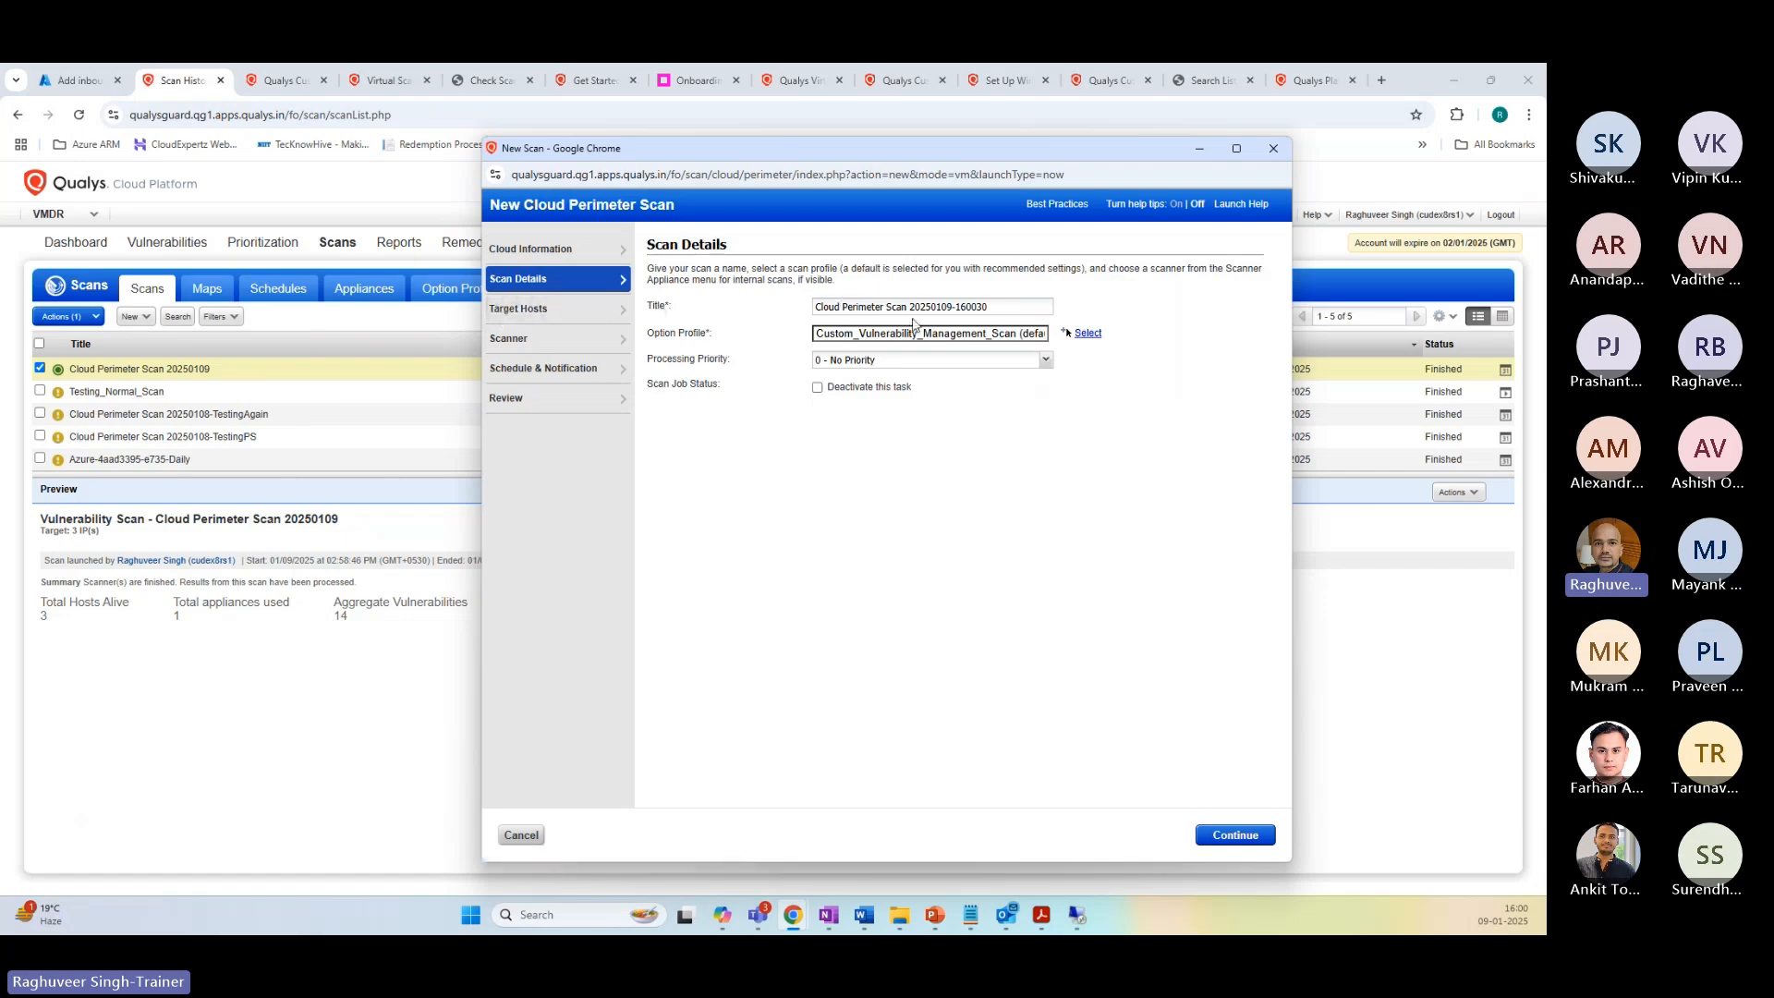
pyautogui.click(950, 342)
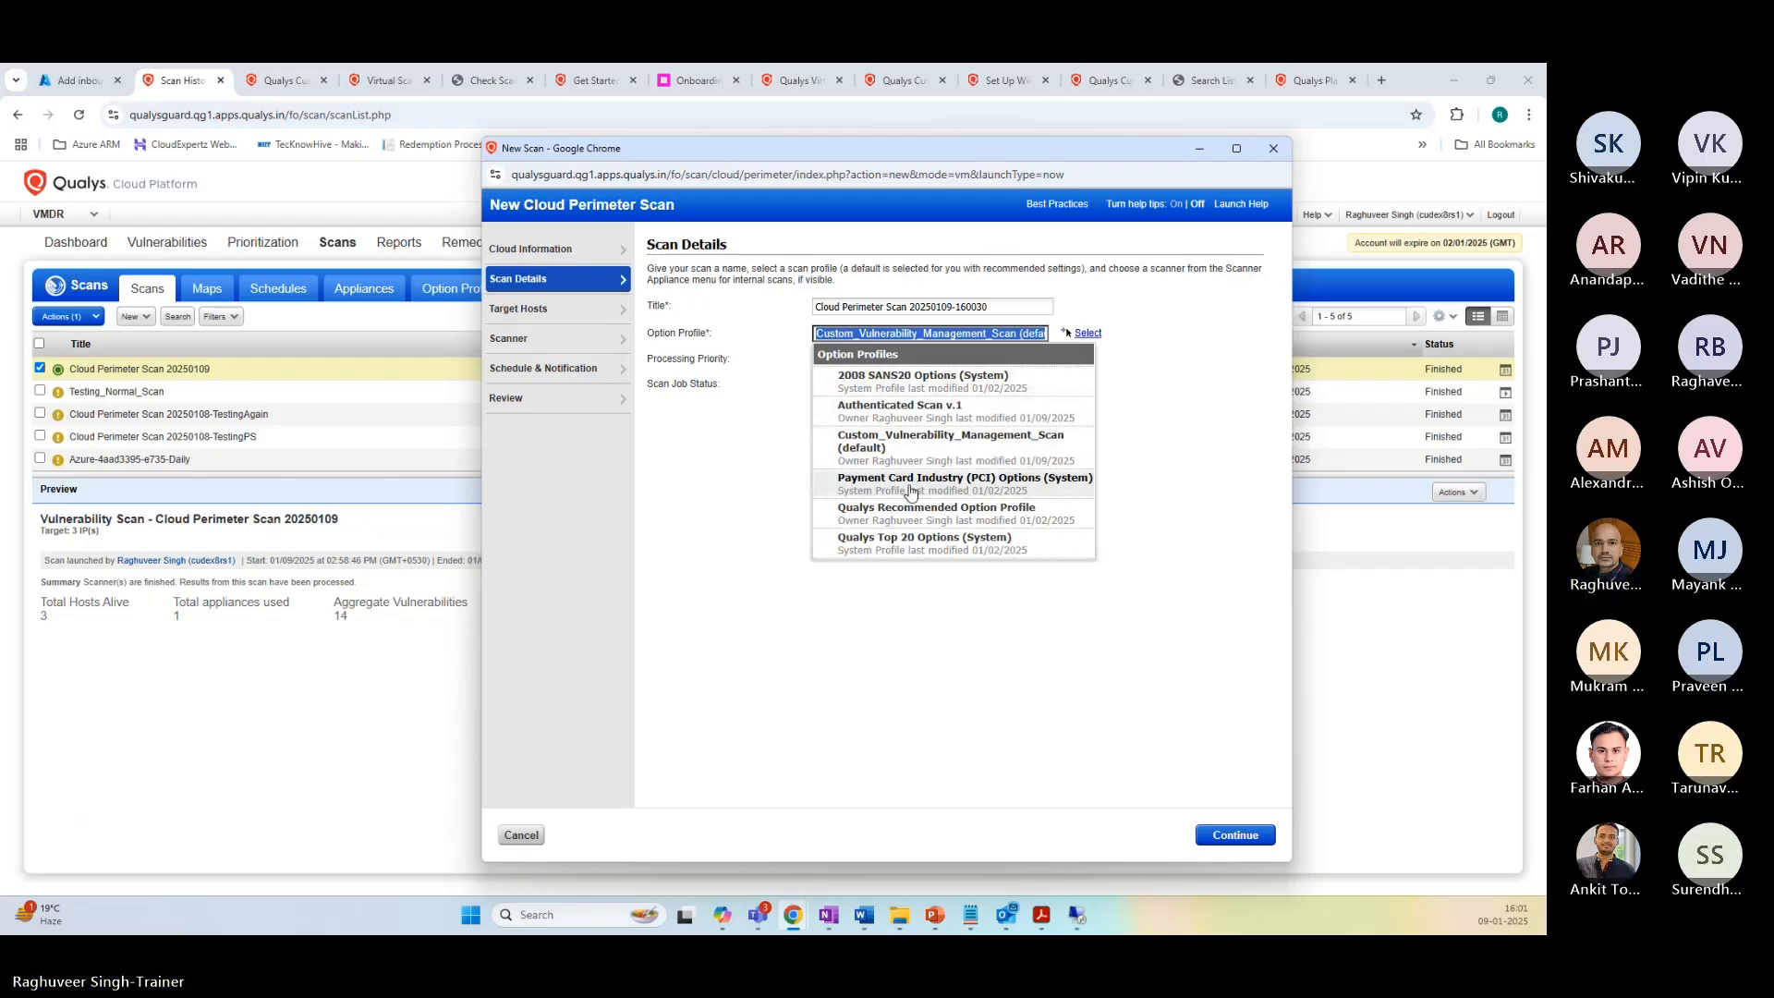
pyautogui.click(924, 511)
pyautogui.click(848, 360)
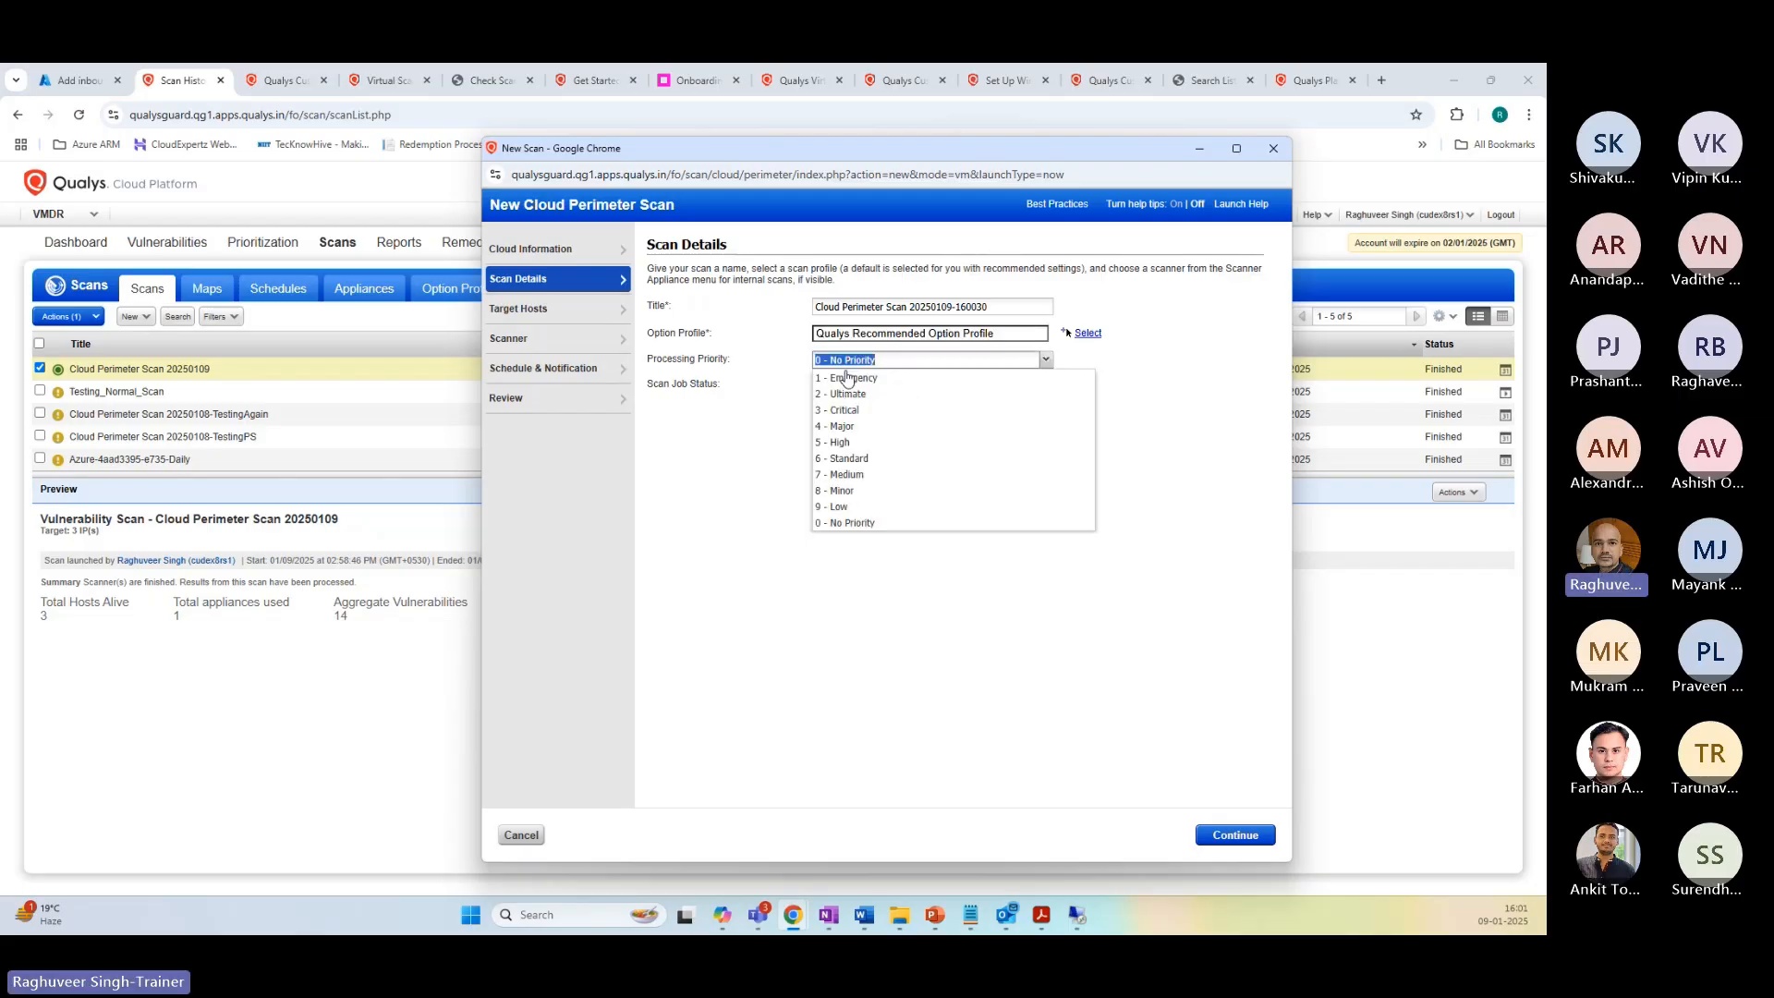
pyautogui.click(842, 410)
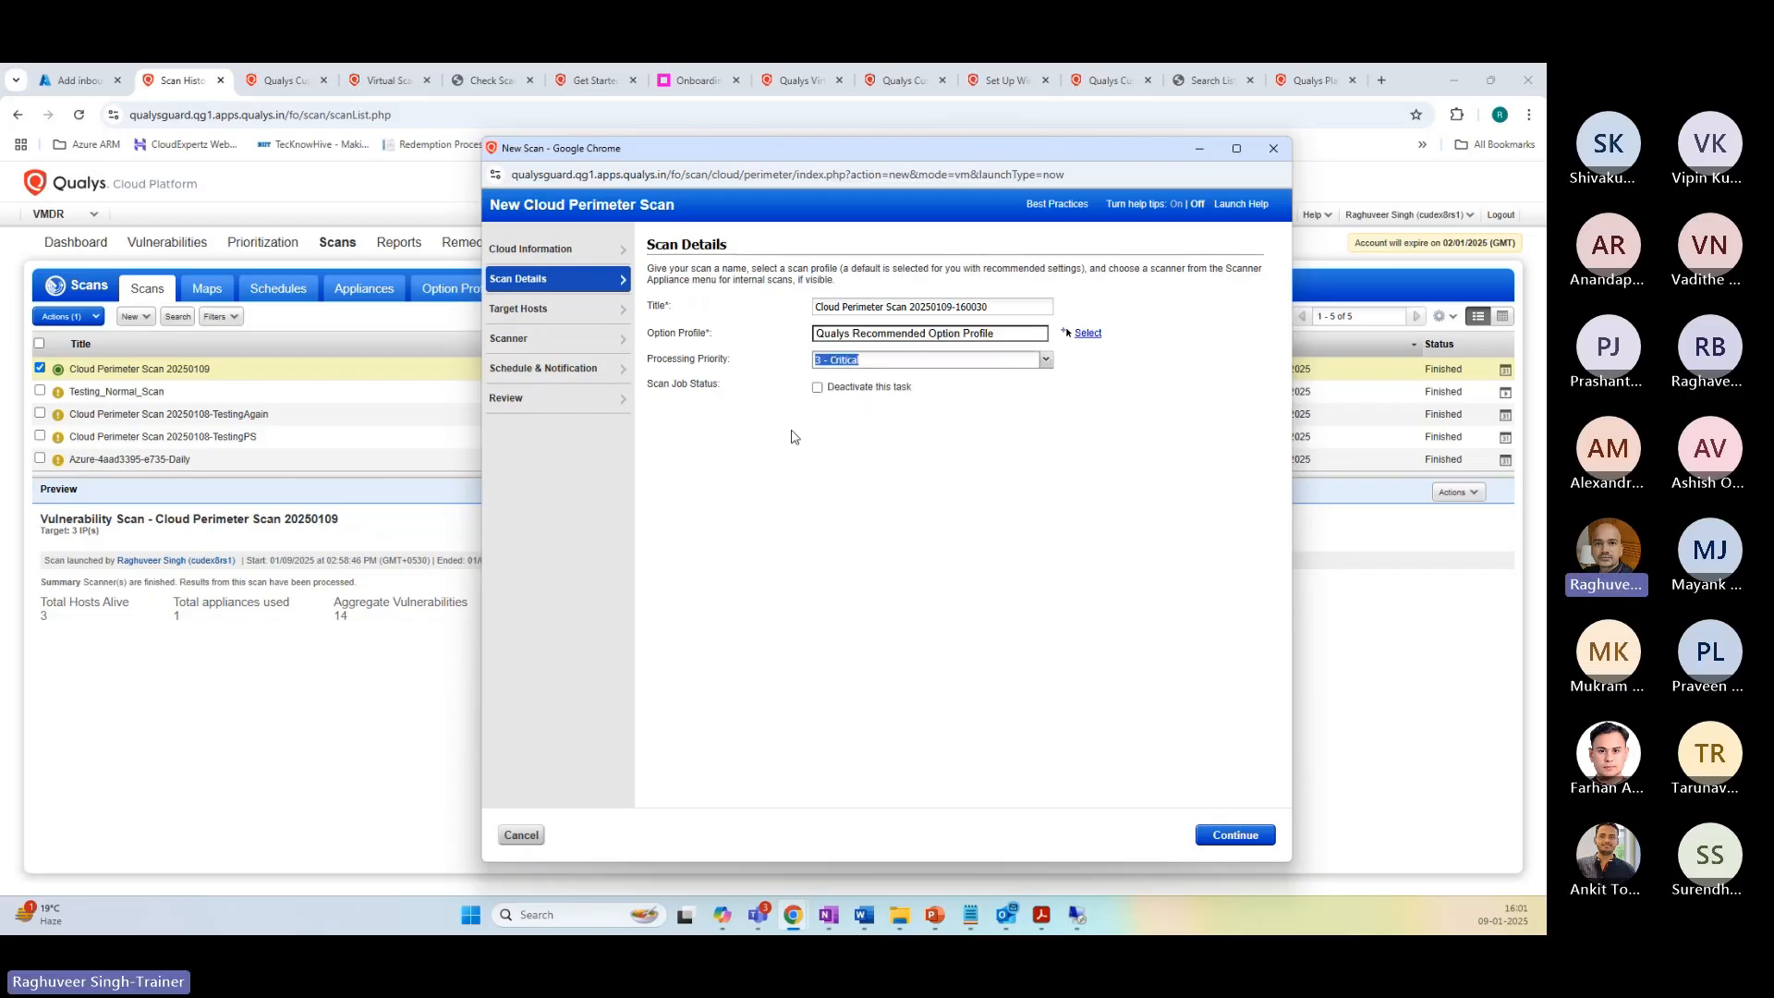
# Step: Set the new scan's cloud provider to Microsoft Azure with the VM service
pyautogui.click(518, 309)
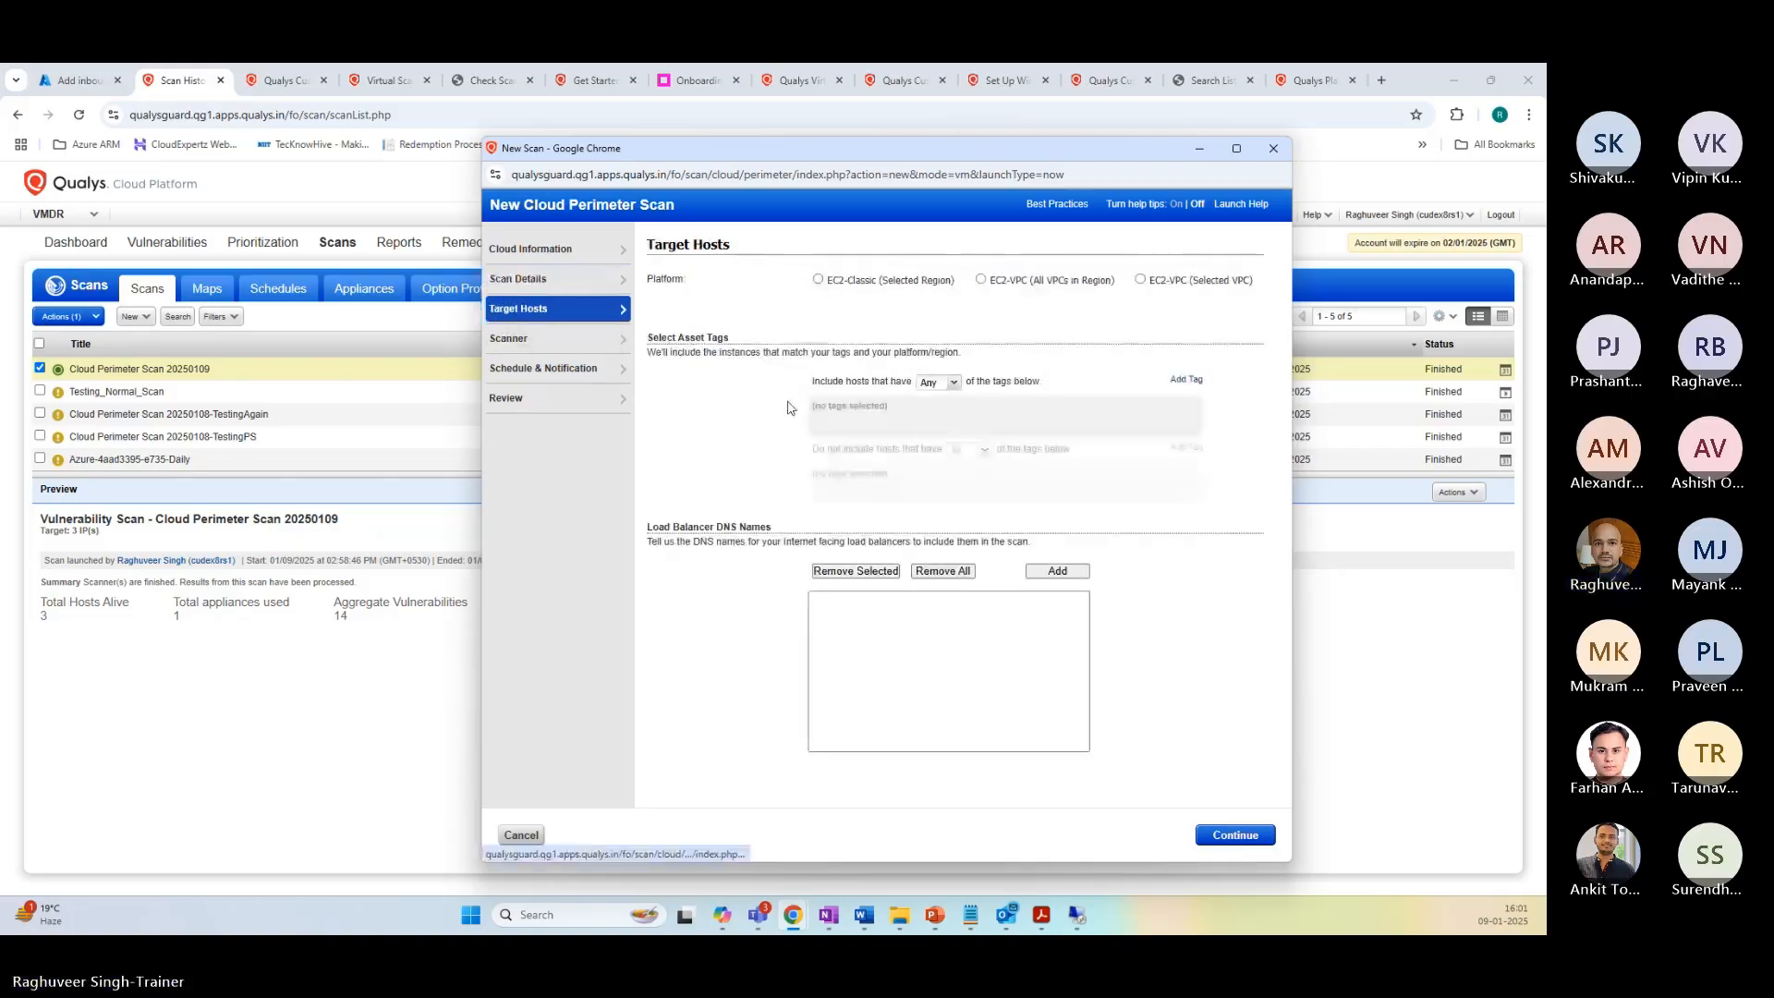
pyautogui.click(531, 278)
pyautogui.click(542, 252)
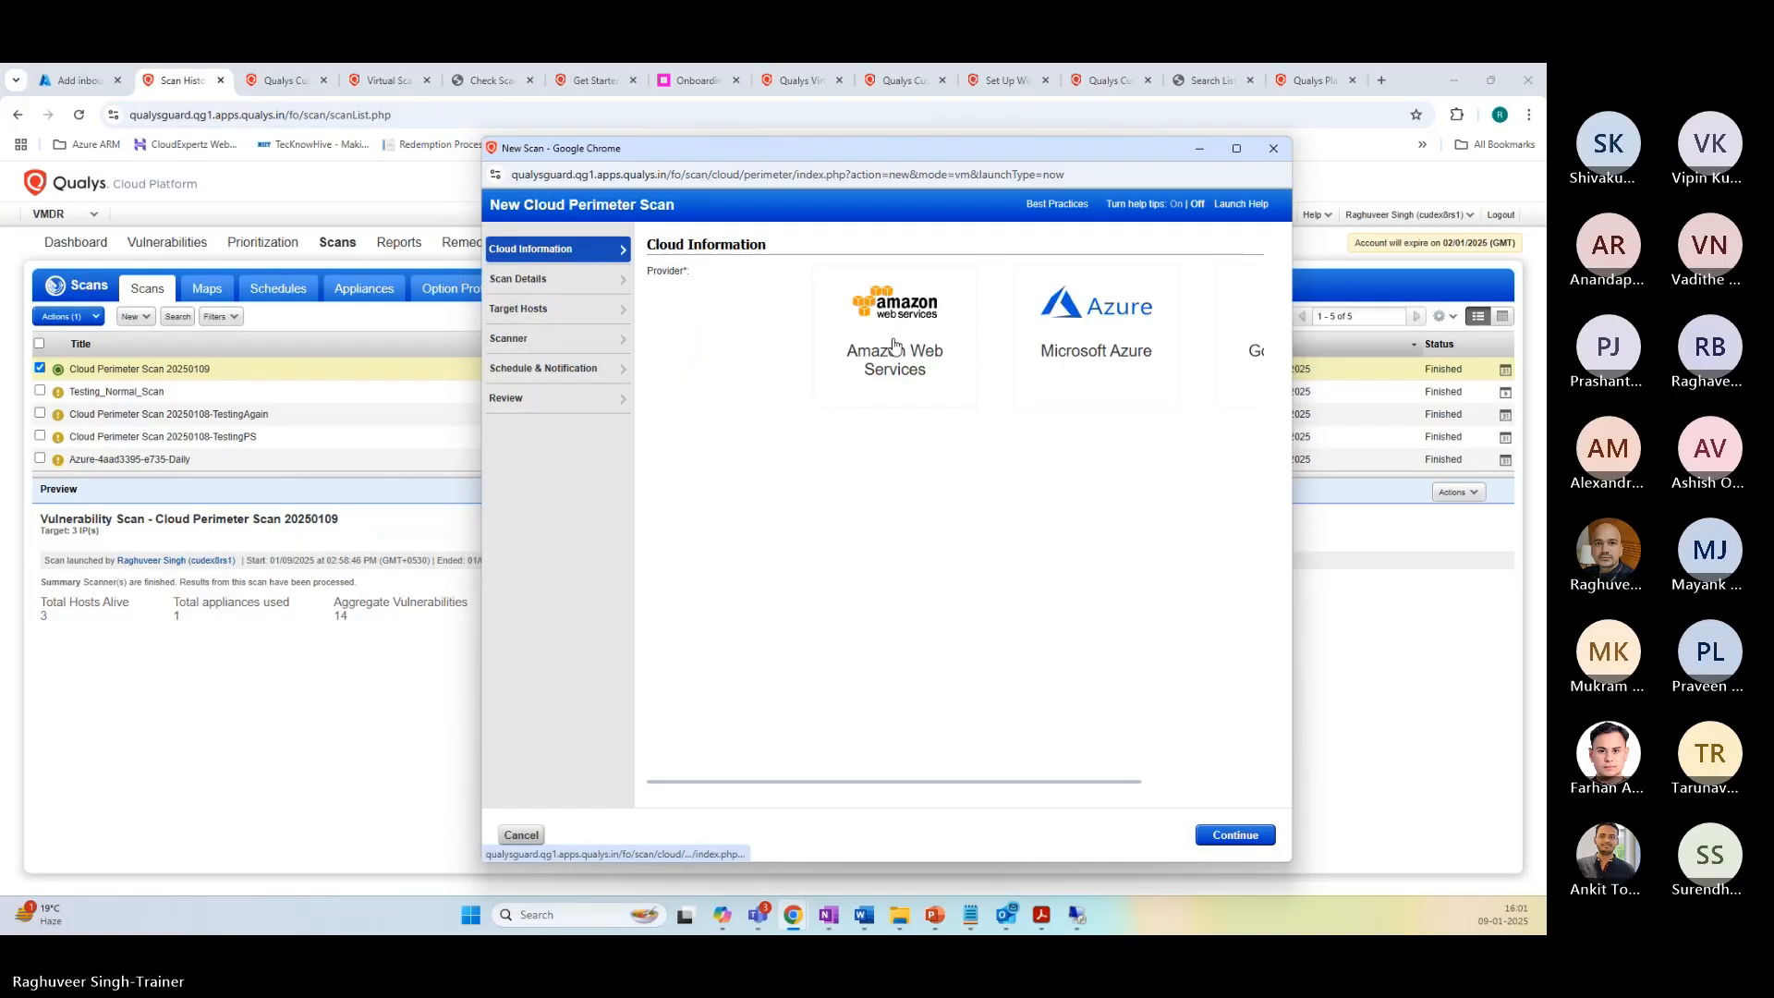
pyautogui.click(536, 283)
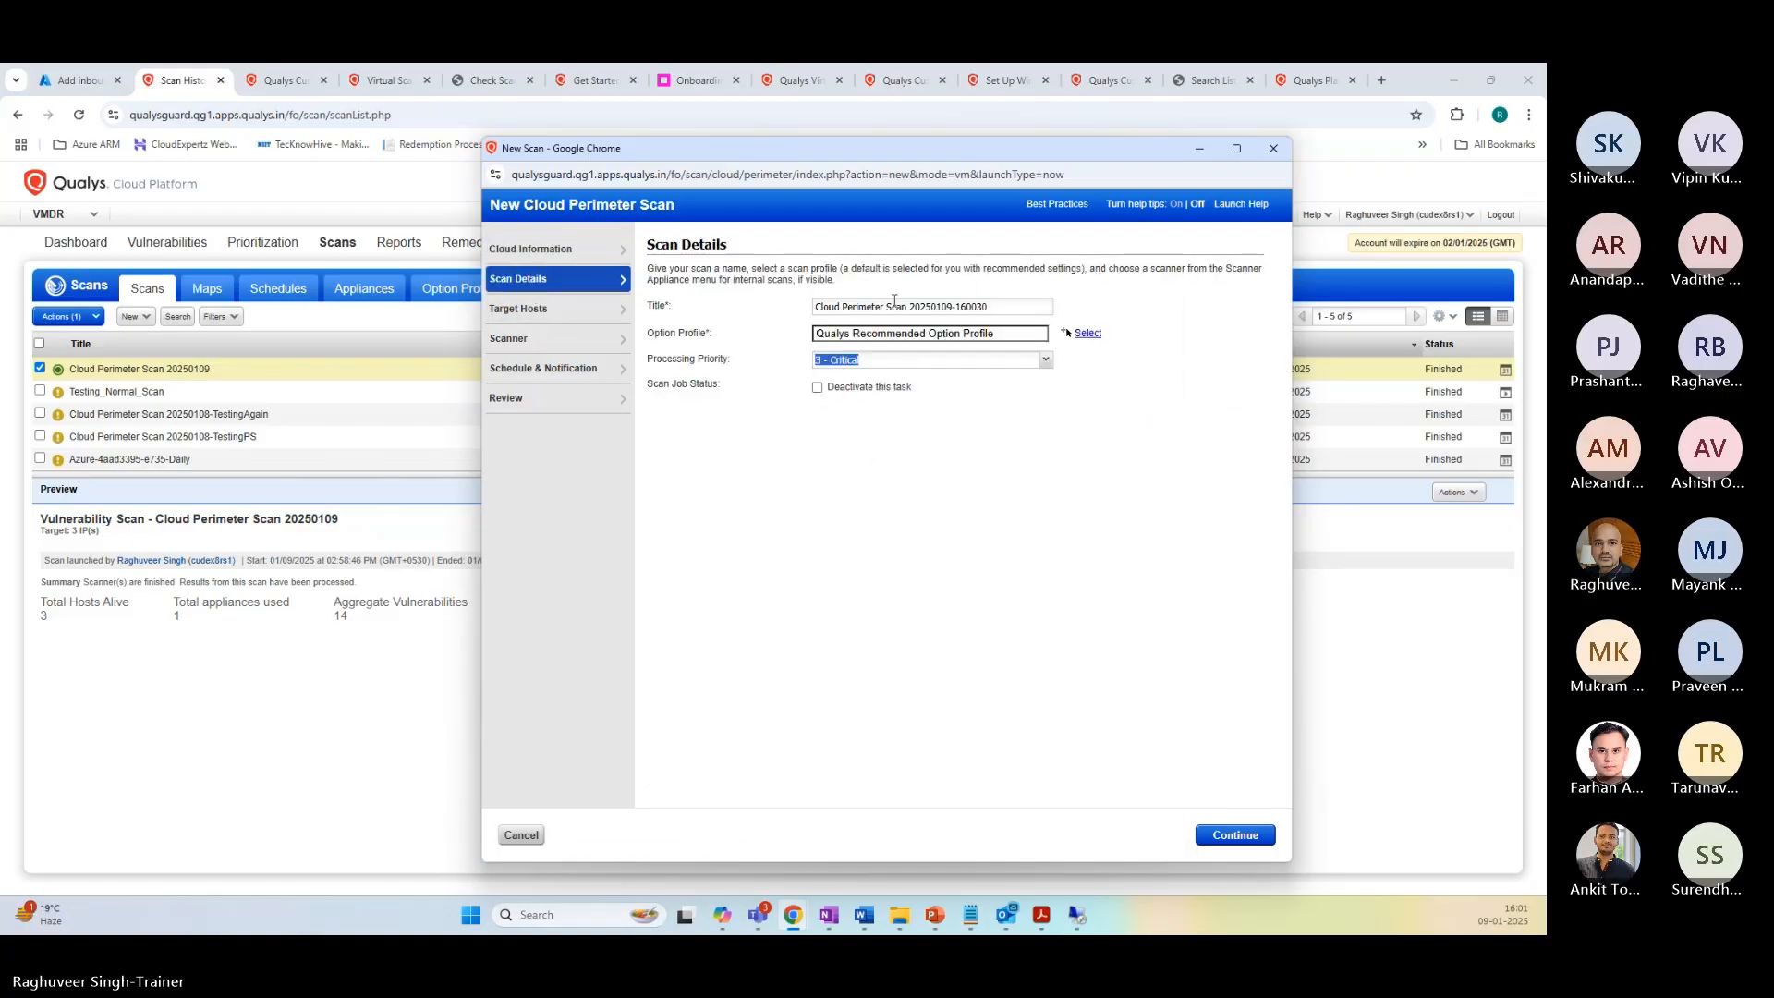
# Step: Include target hosts that have any of the Azure and AzureResource asset tags
pyautogui.click(510, 309)
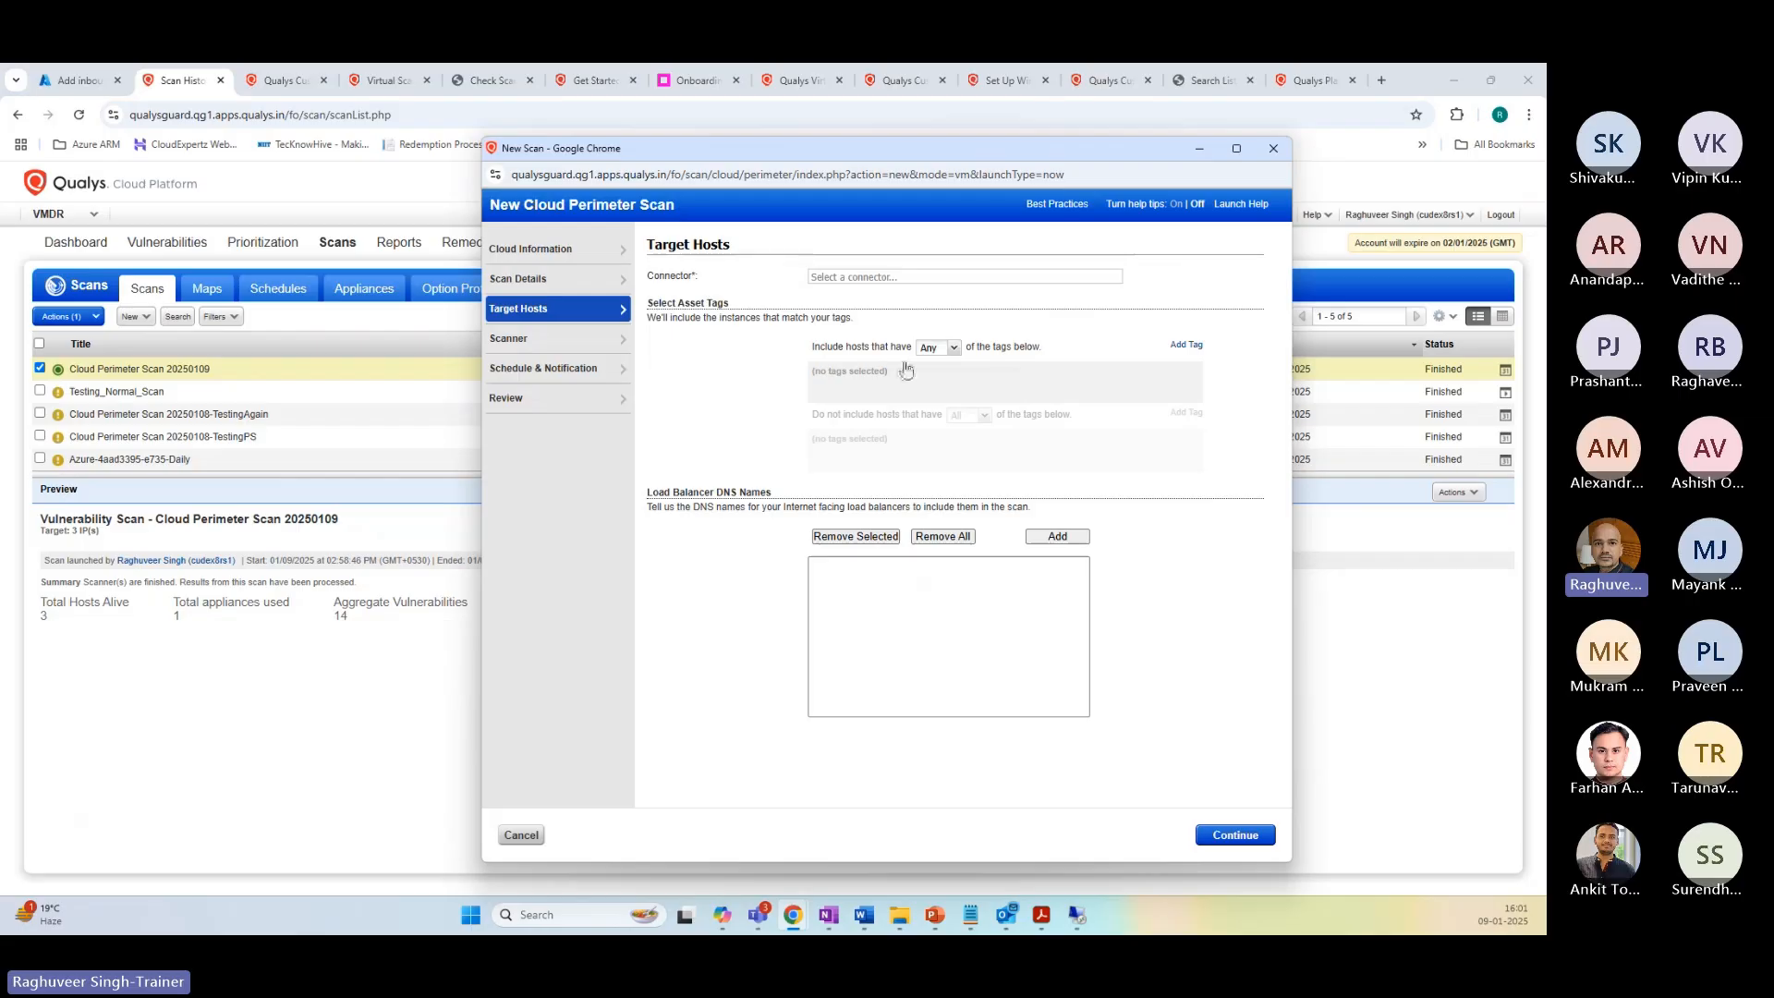
pyautogui.click(1189, 347)
pyautogui.click(1139, 384)
pyautogui.click(1156, 402)
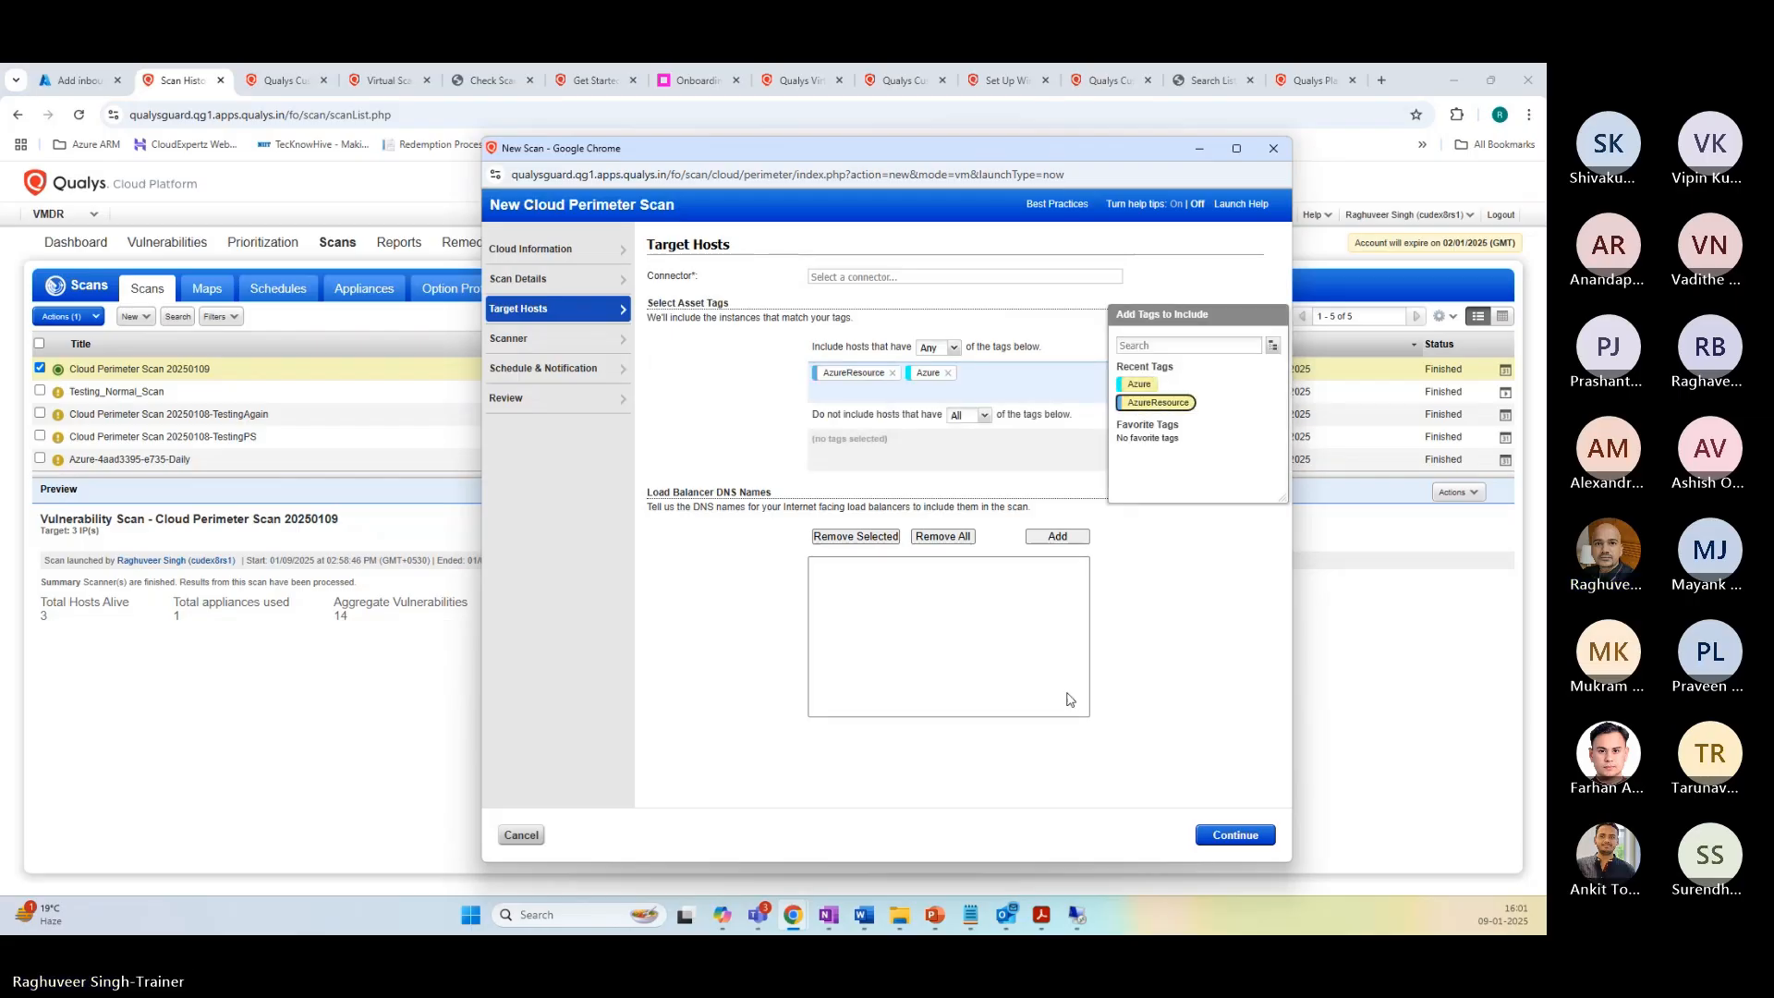
# Step: Set the scan's scanner appliance to the QualysVSA virtual scanner instead of External
pyautogui.click(554, 338)
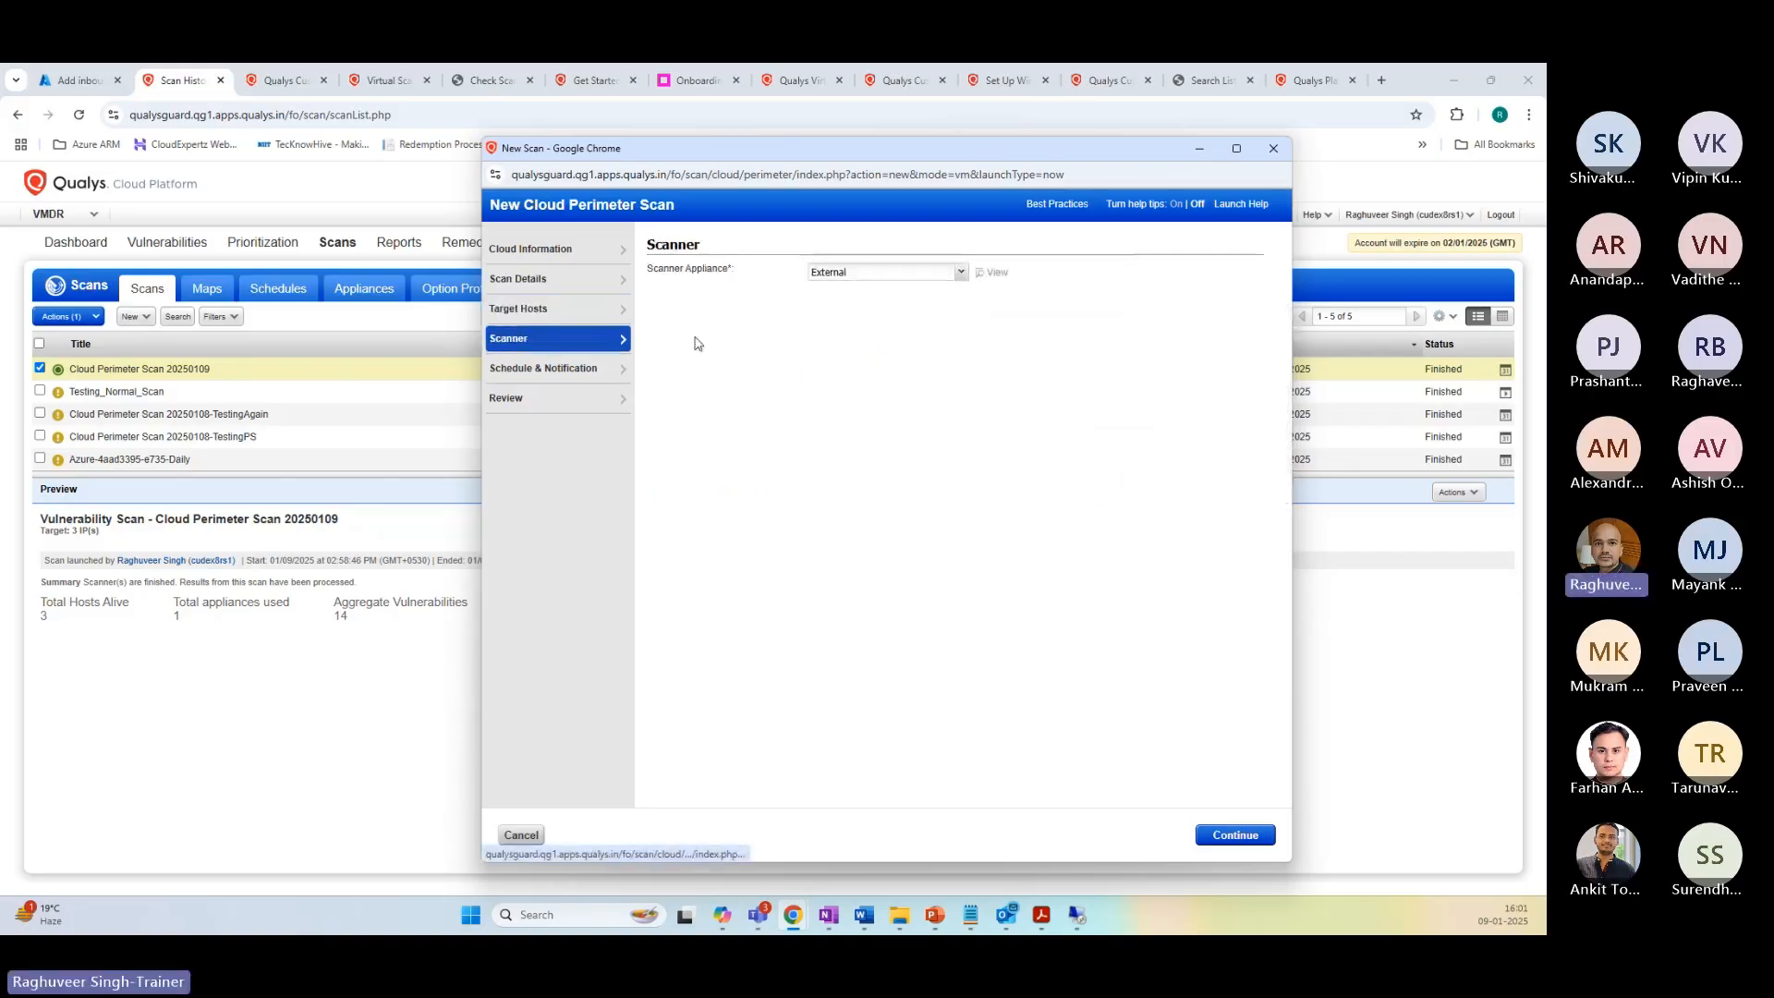
pyautogui.click(856, 273)
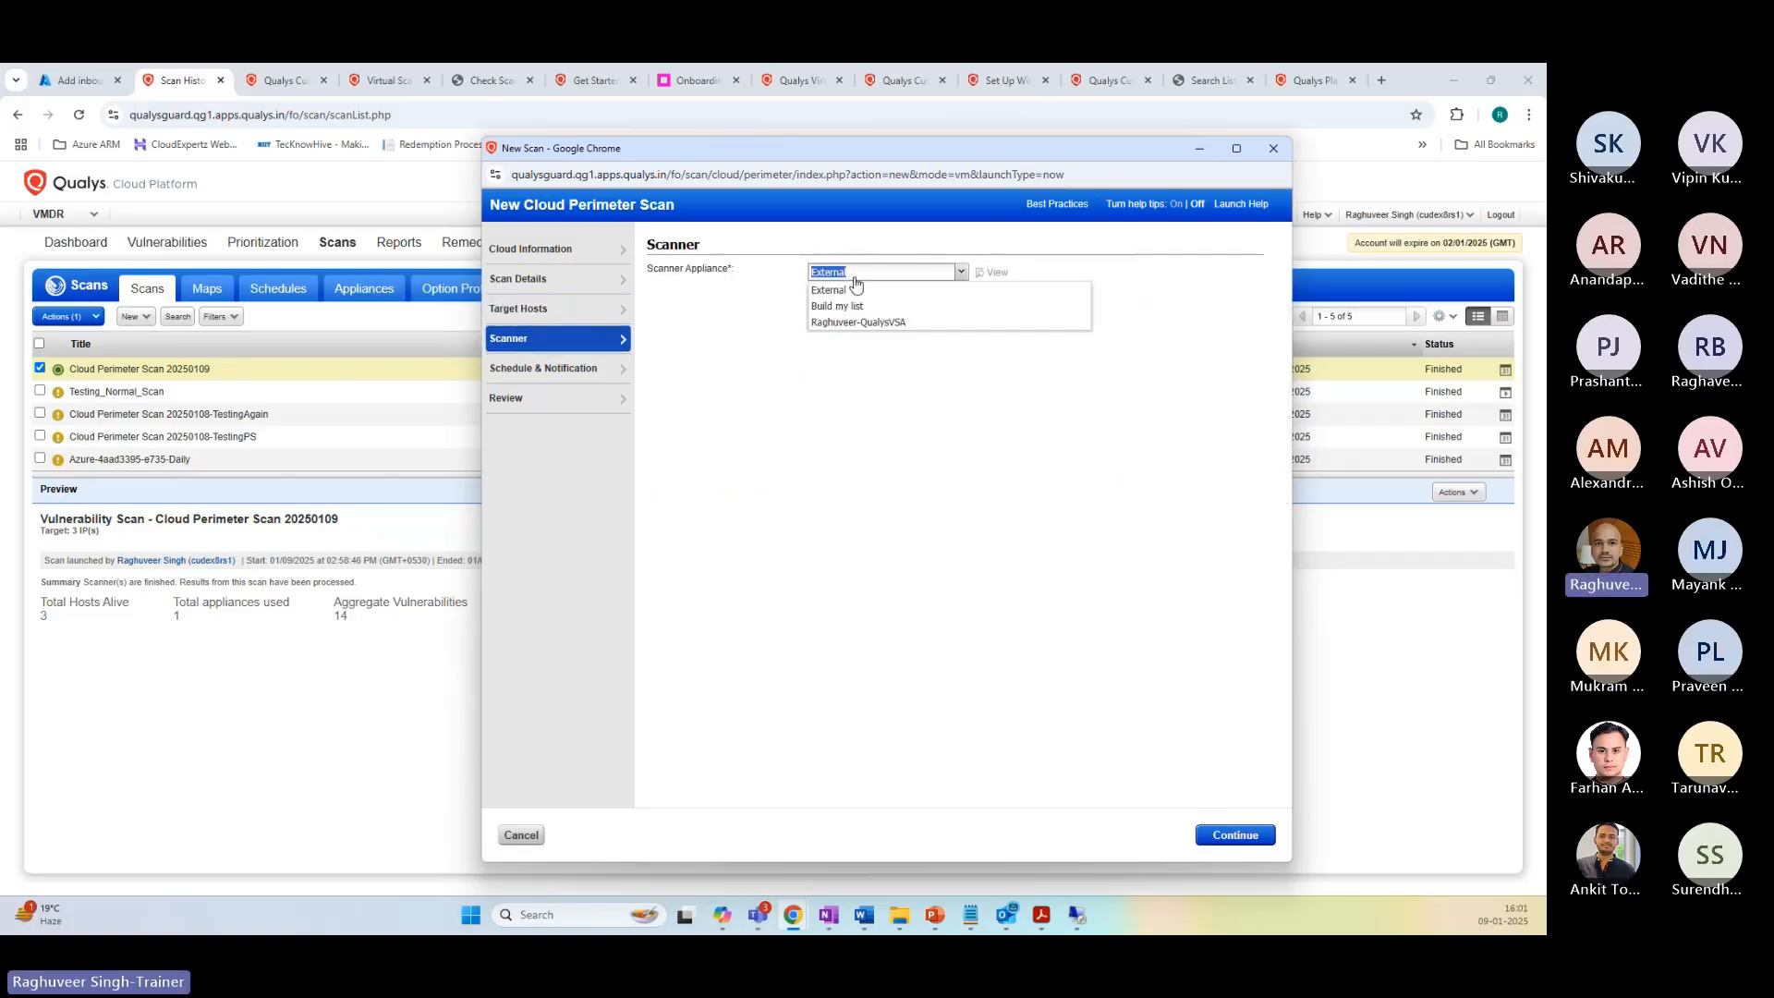
pyautogui.click(836, 322)
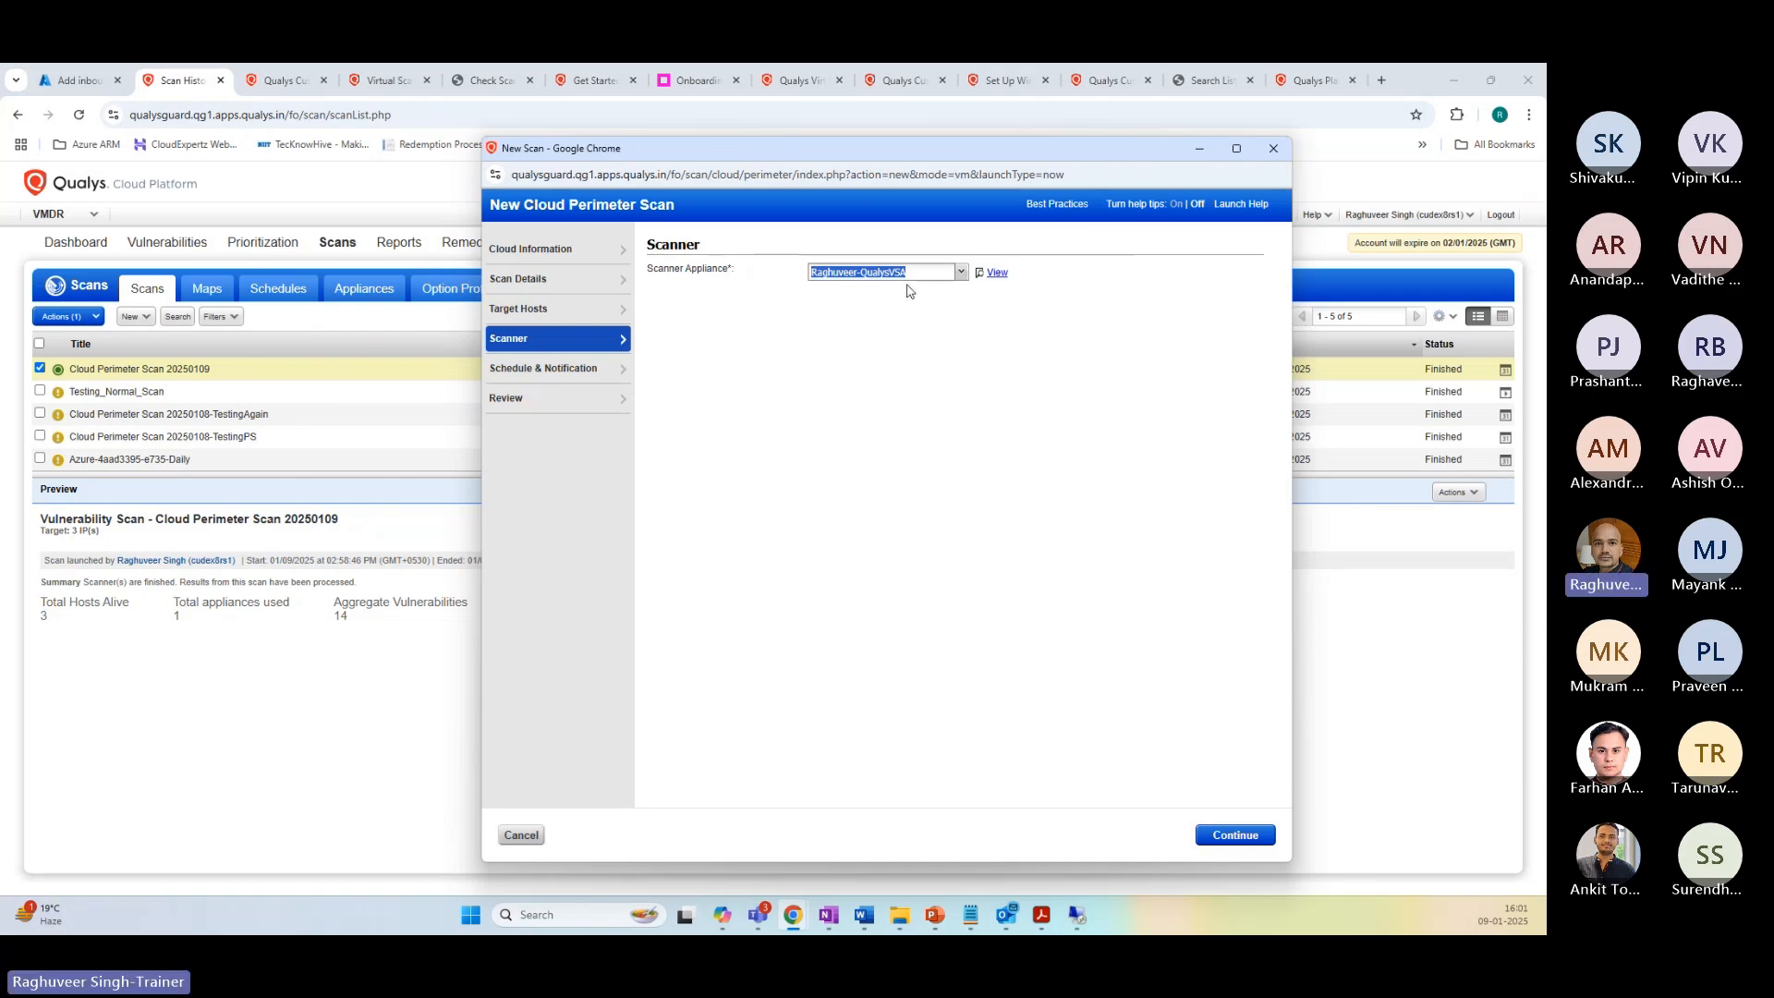
# Step: Check the scan's review summary for missing settings and select QualysAzureConnector as the target hosts' connector
pyautogui.click(518, 400)
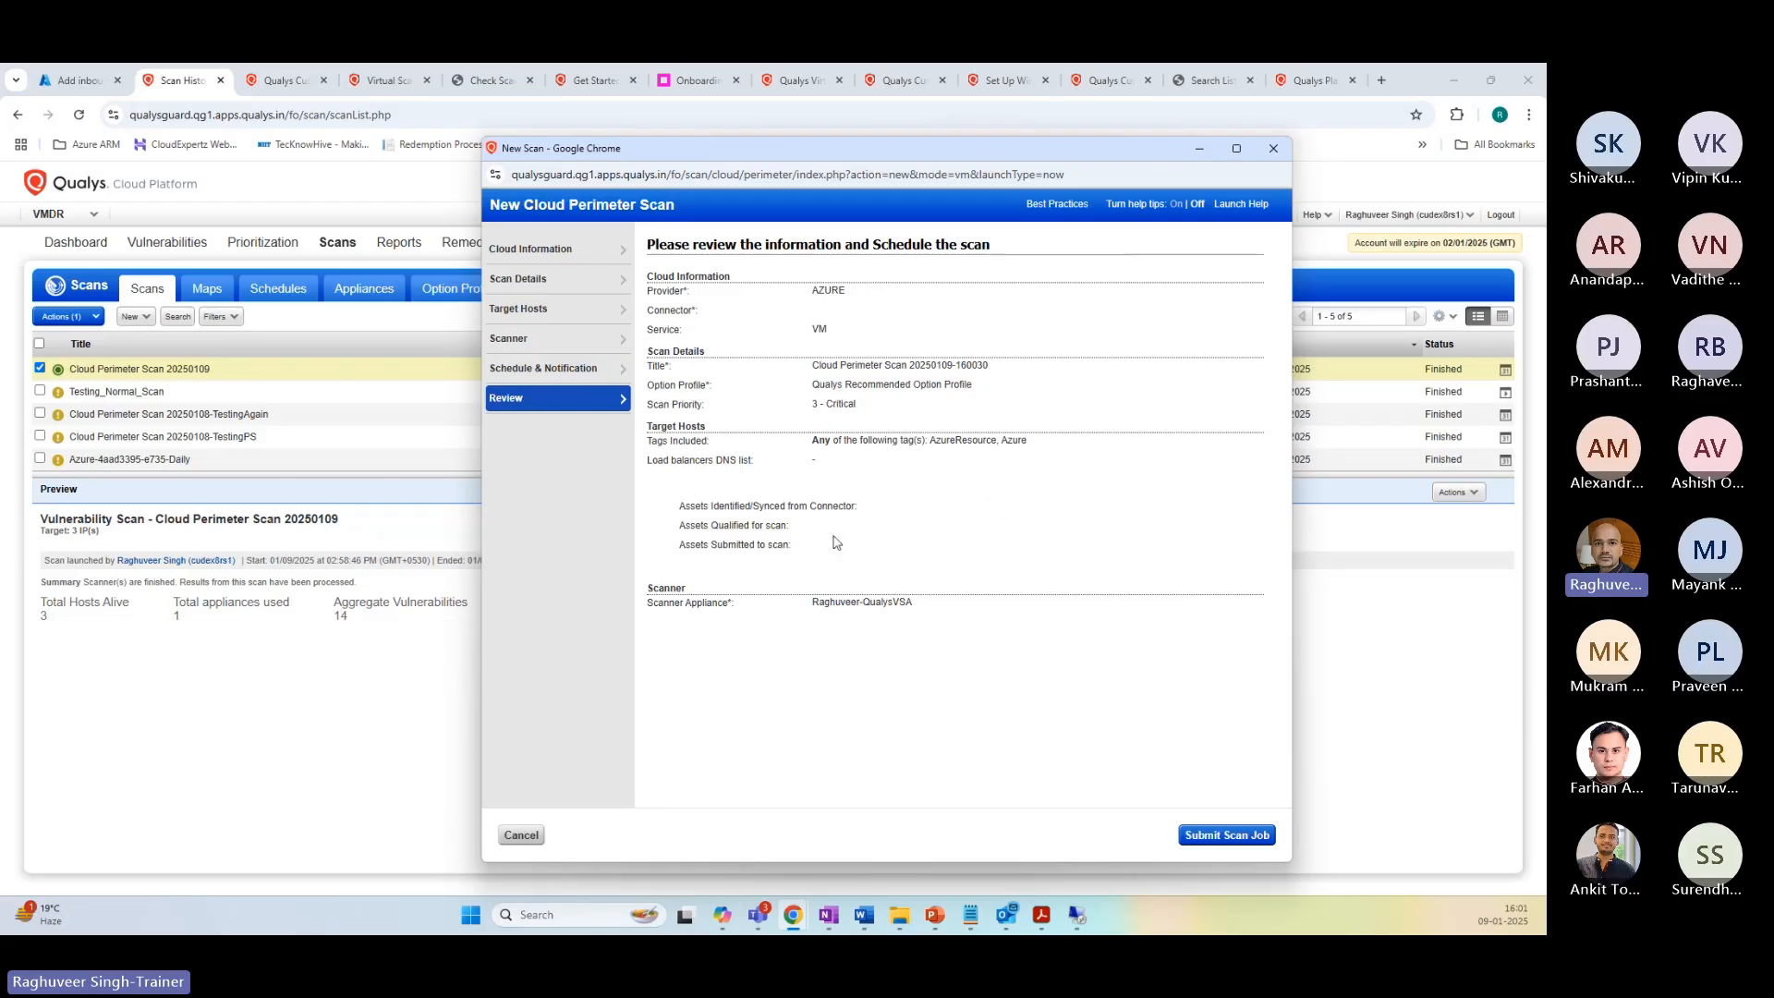
pyautogui.click(545, 368)
pyautogui.click(521, 399)
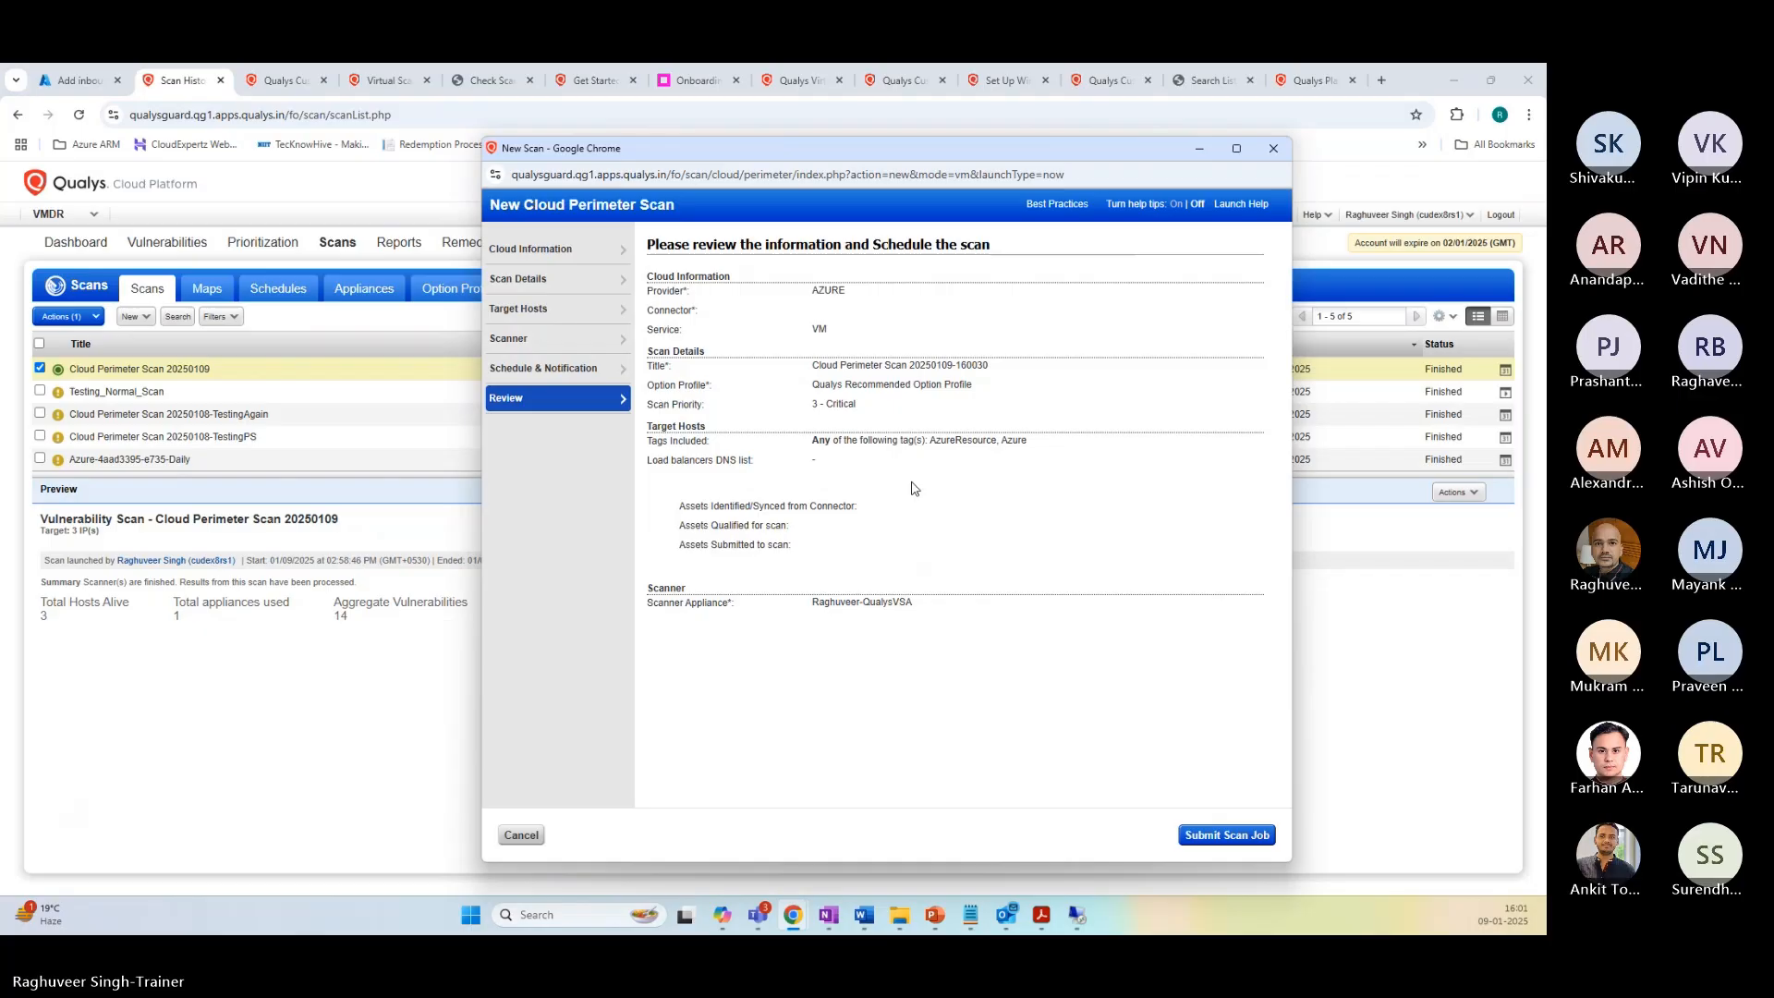
pyautogui.click(530, 248)
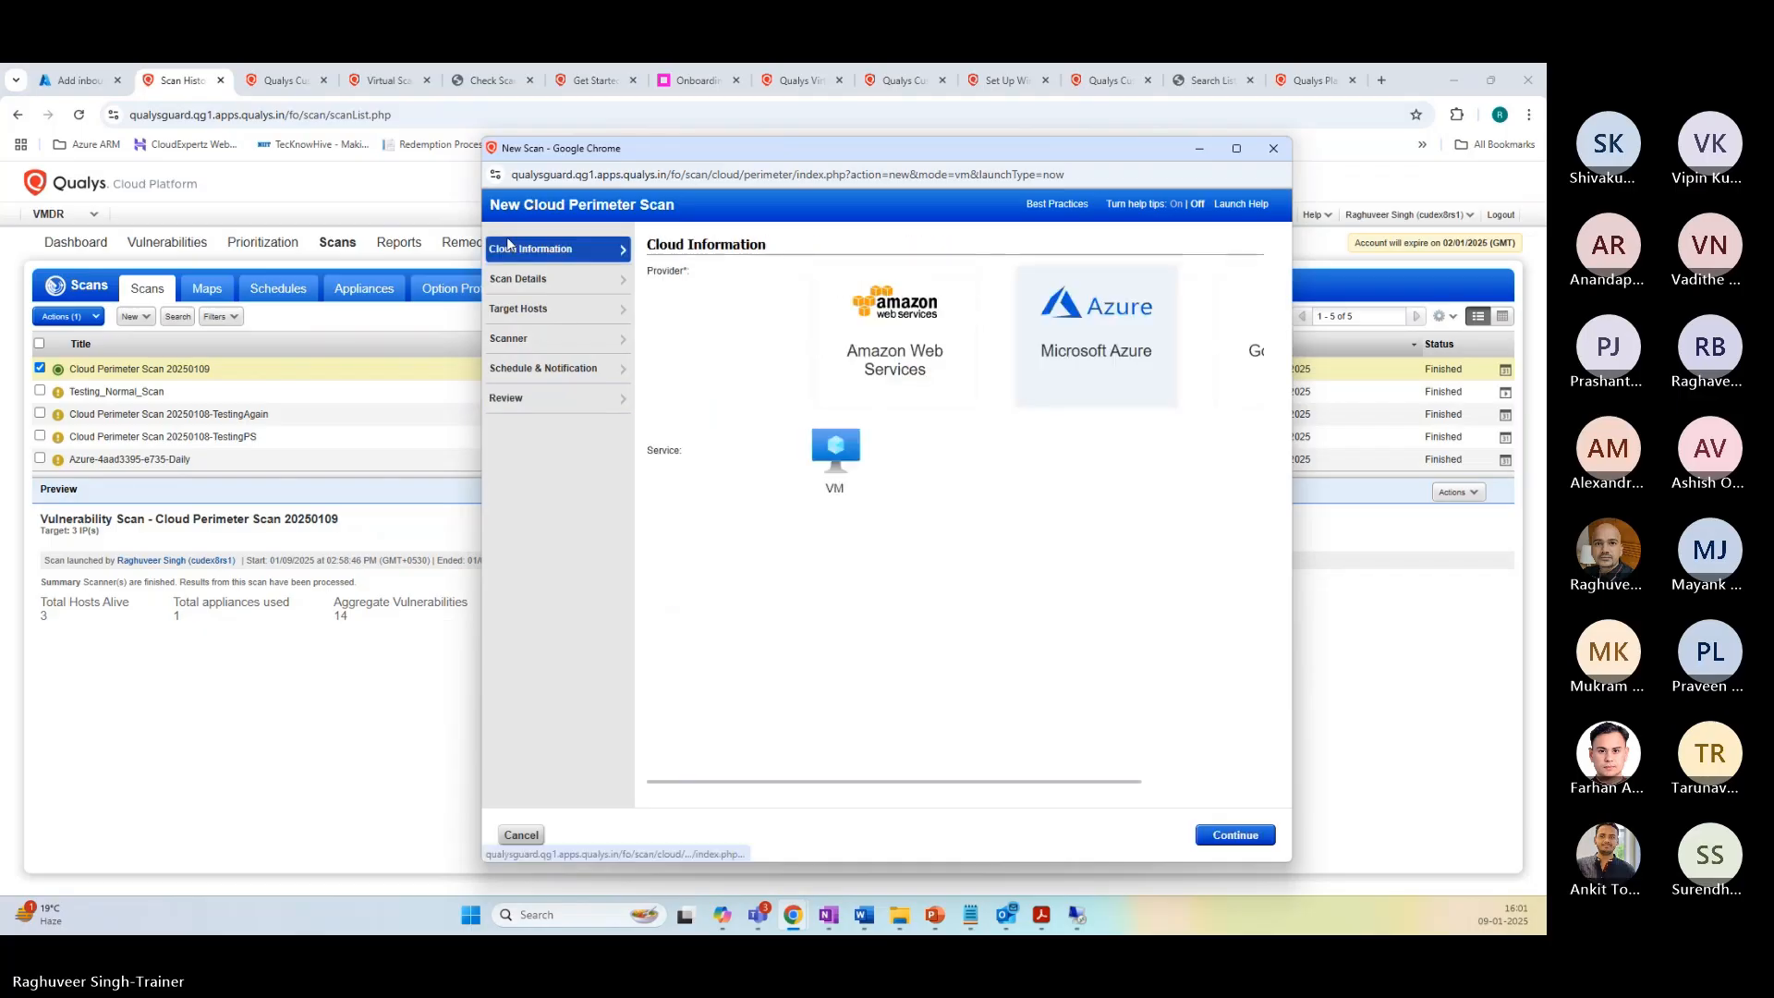
pyautogui.click(517, 278)
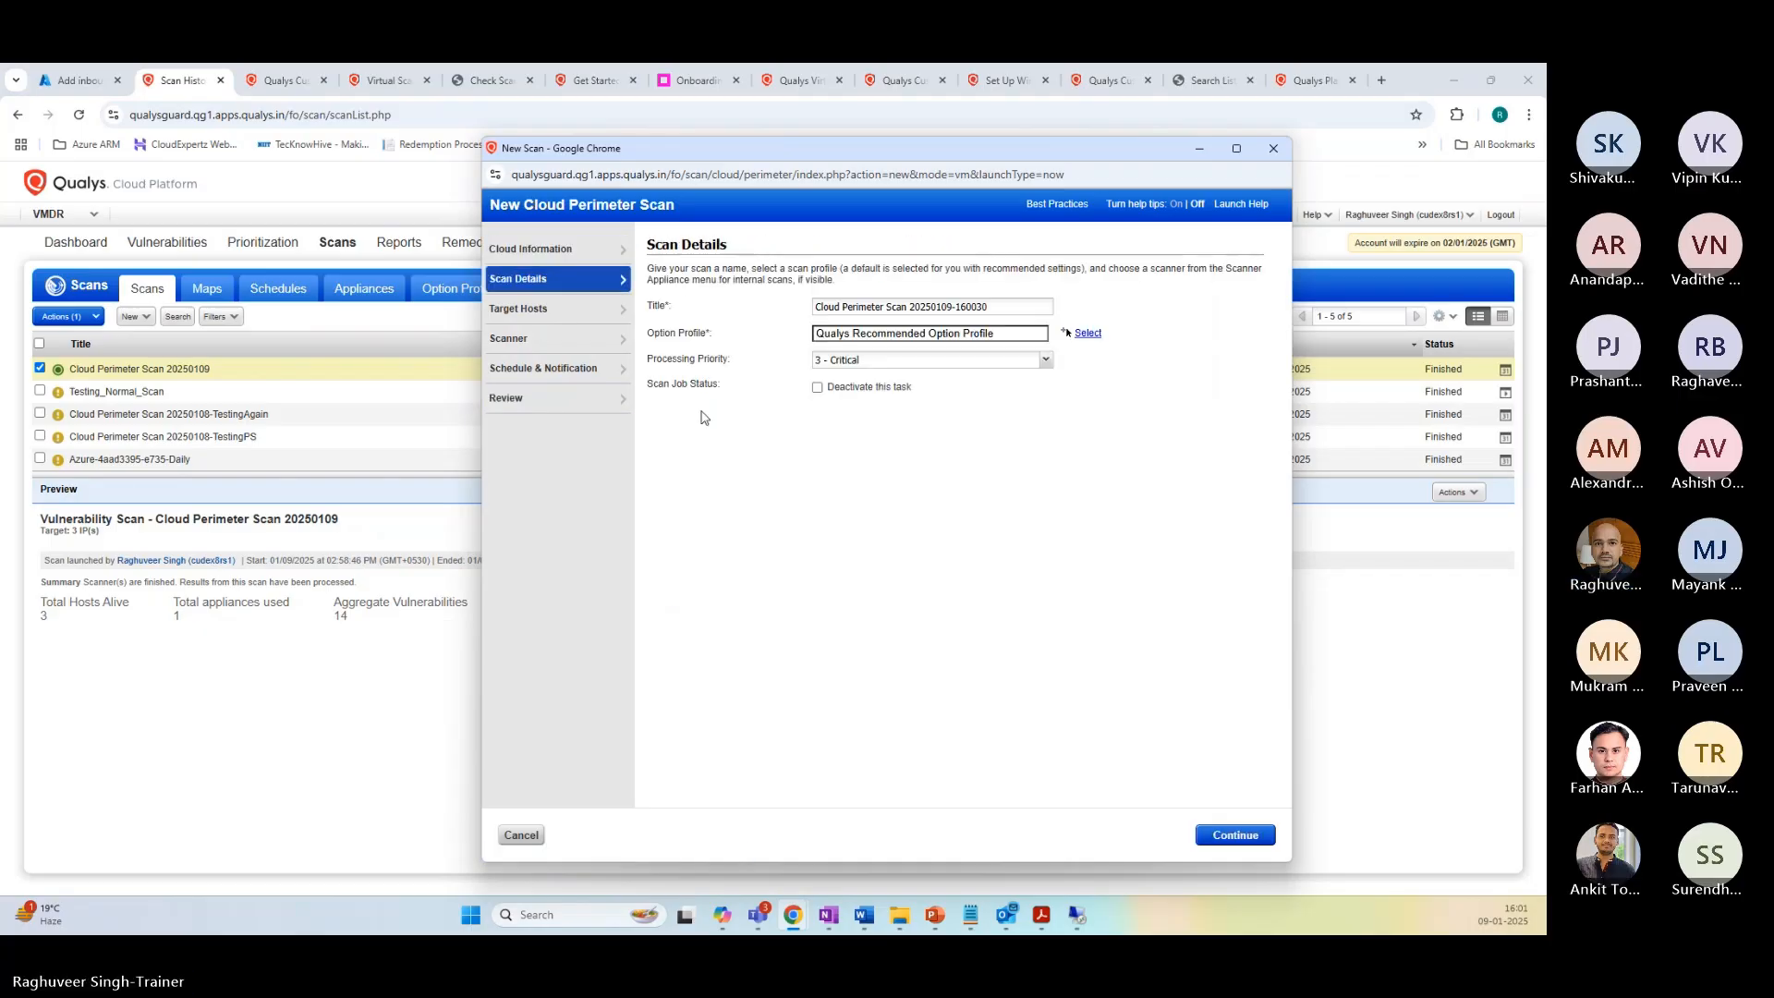
pyautogui.click(517, 309)
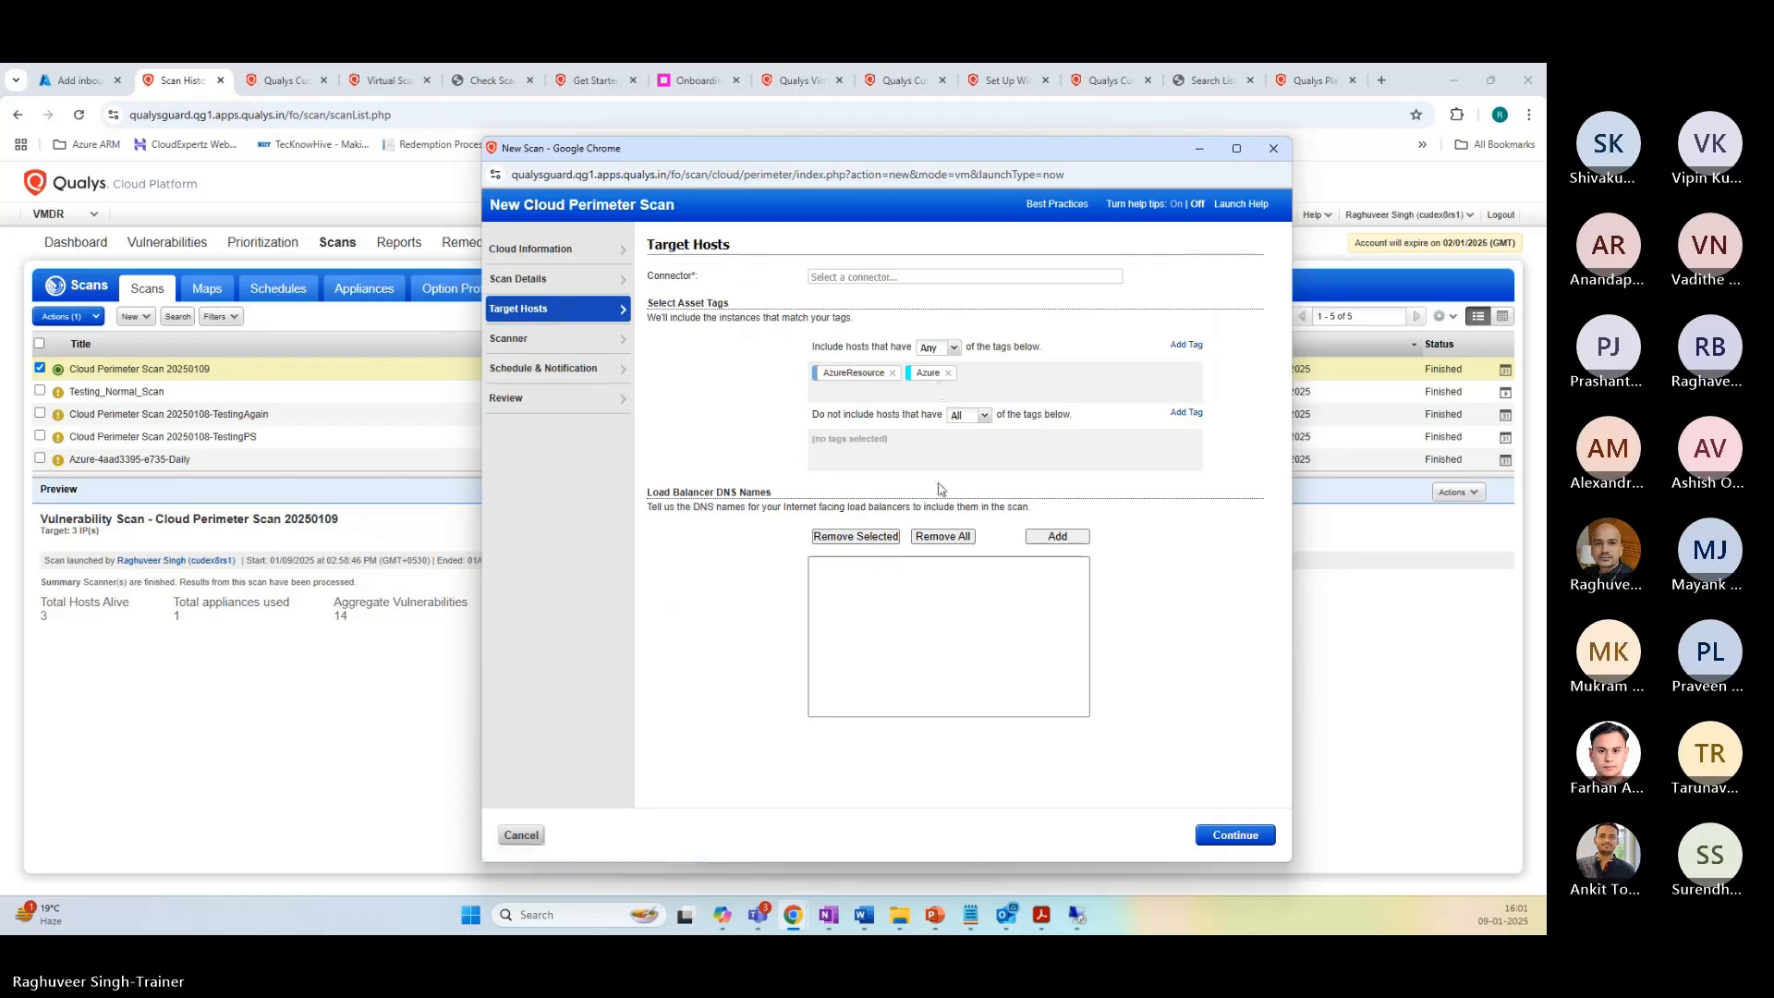
pyautogui.click(833, 276)
pyautogui.click(841, 293)
# Step: Review the connector's asset counts and the chosen scanner appliance, and submit the cloud perimeter scan job
pyautogui.click(543, 369)
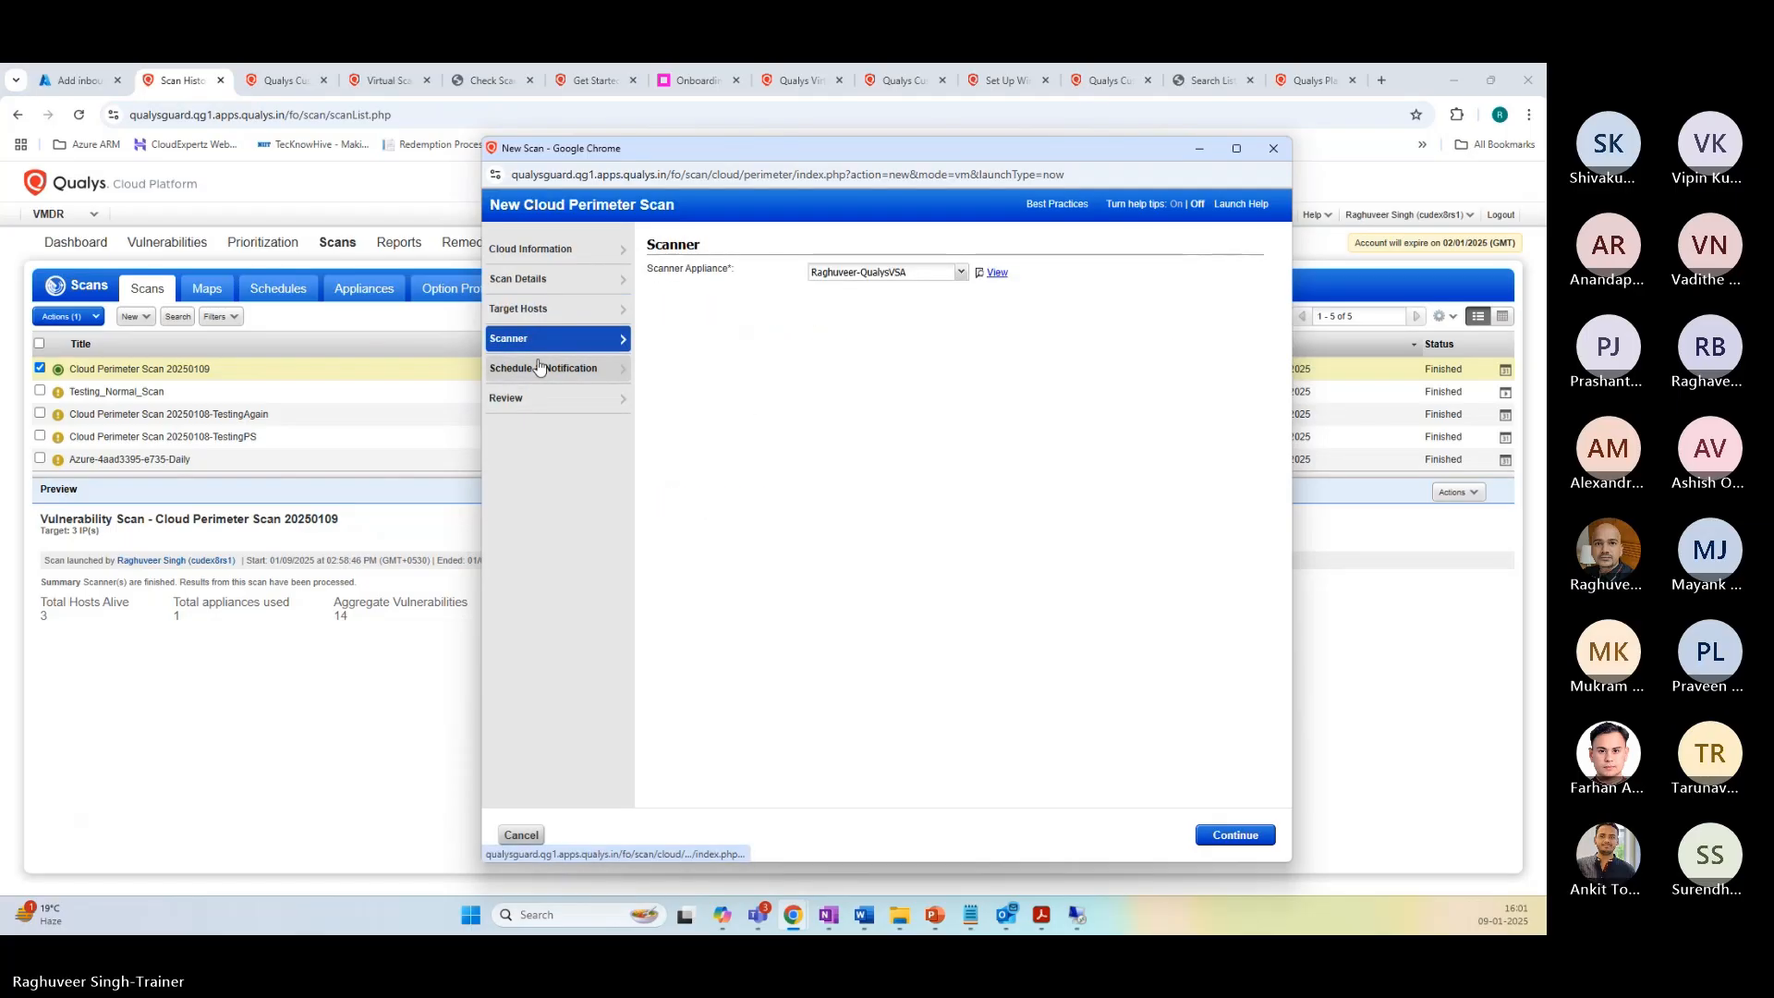
pyautogui.click(542, 370)
pyautogui.click(545, 398)
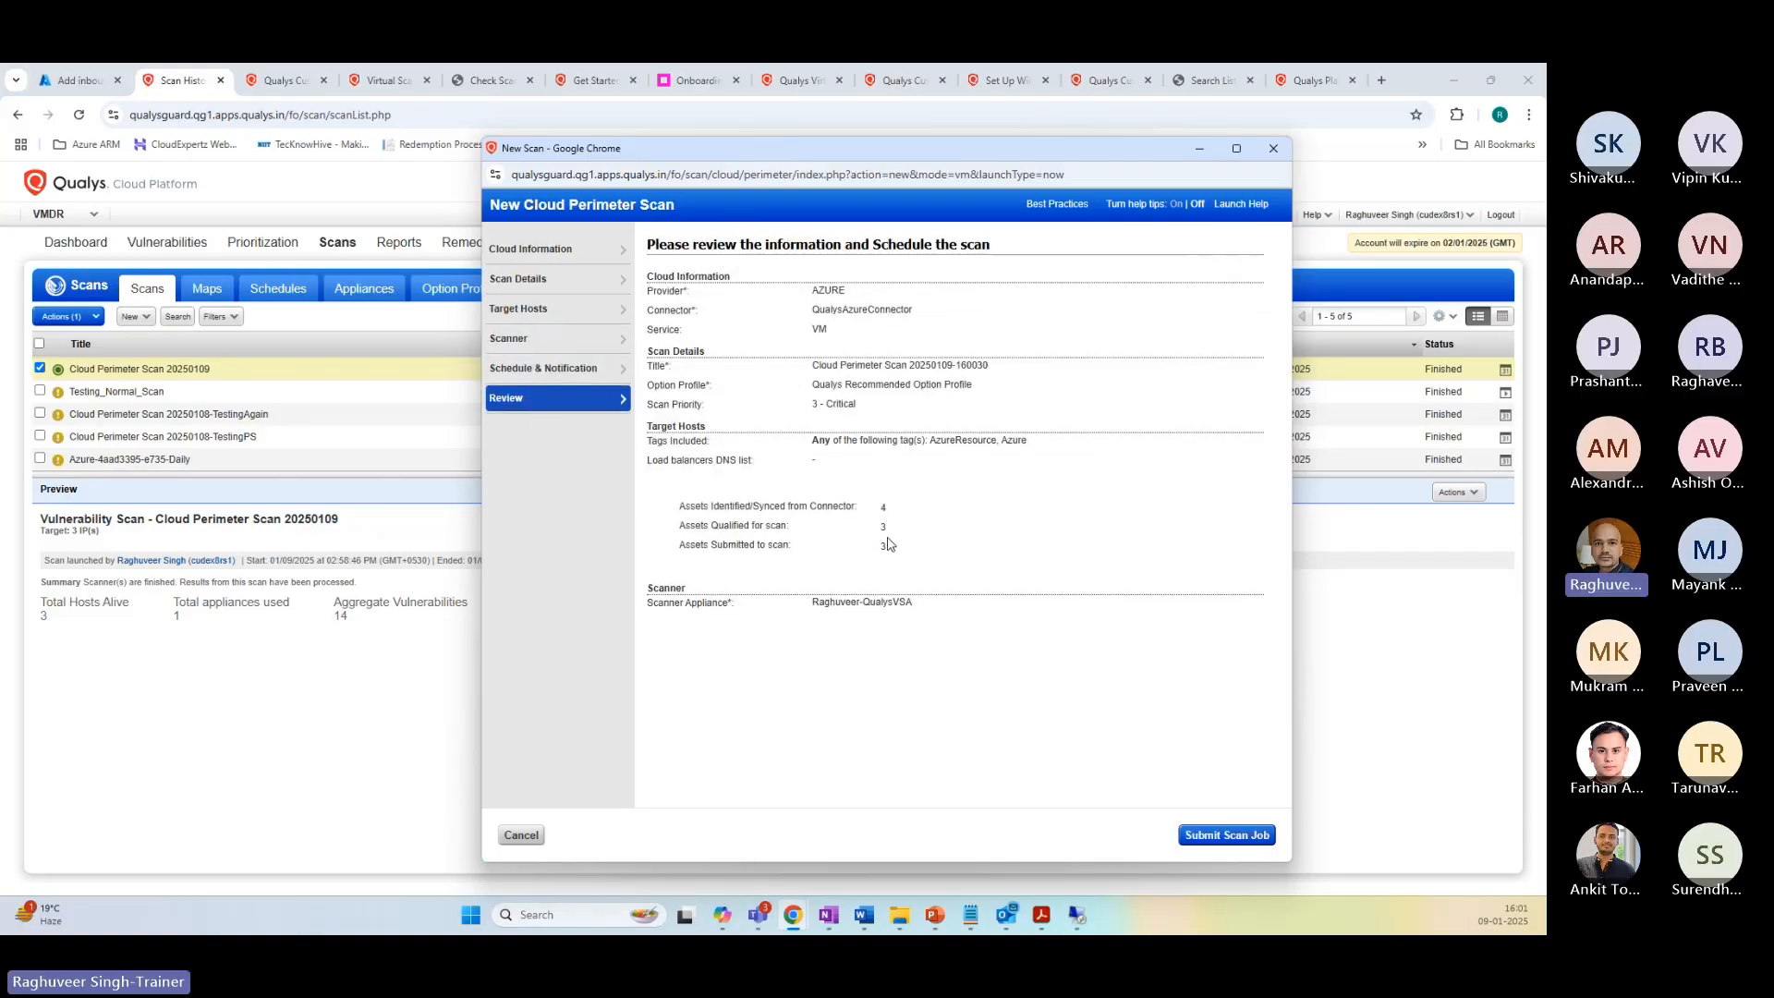
pyautogui.moveTo(699, 518); pyautogui.dragTo(907, 518)
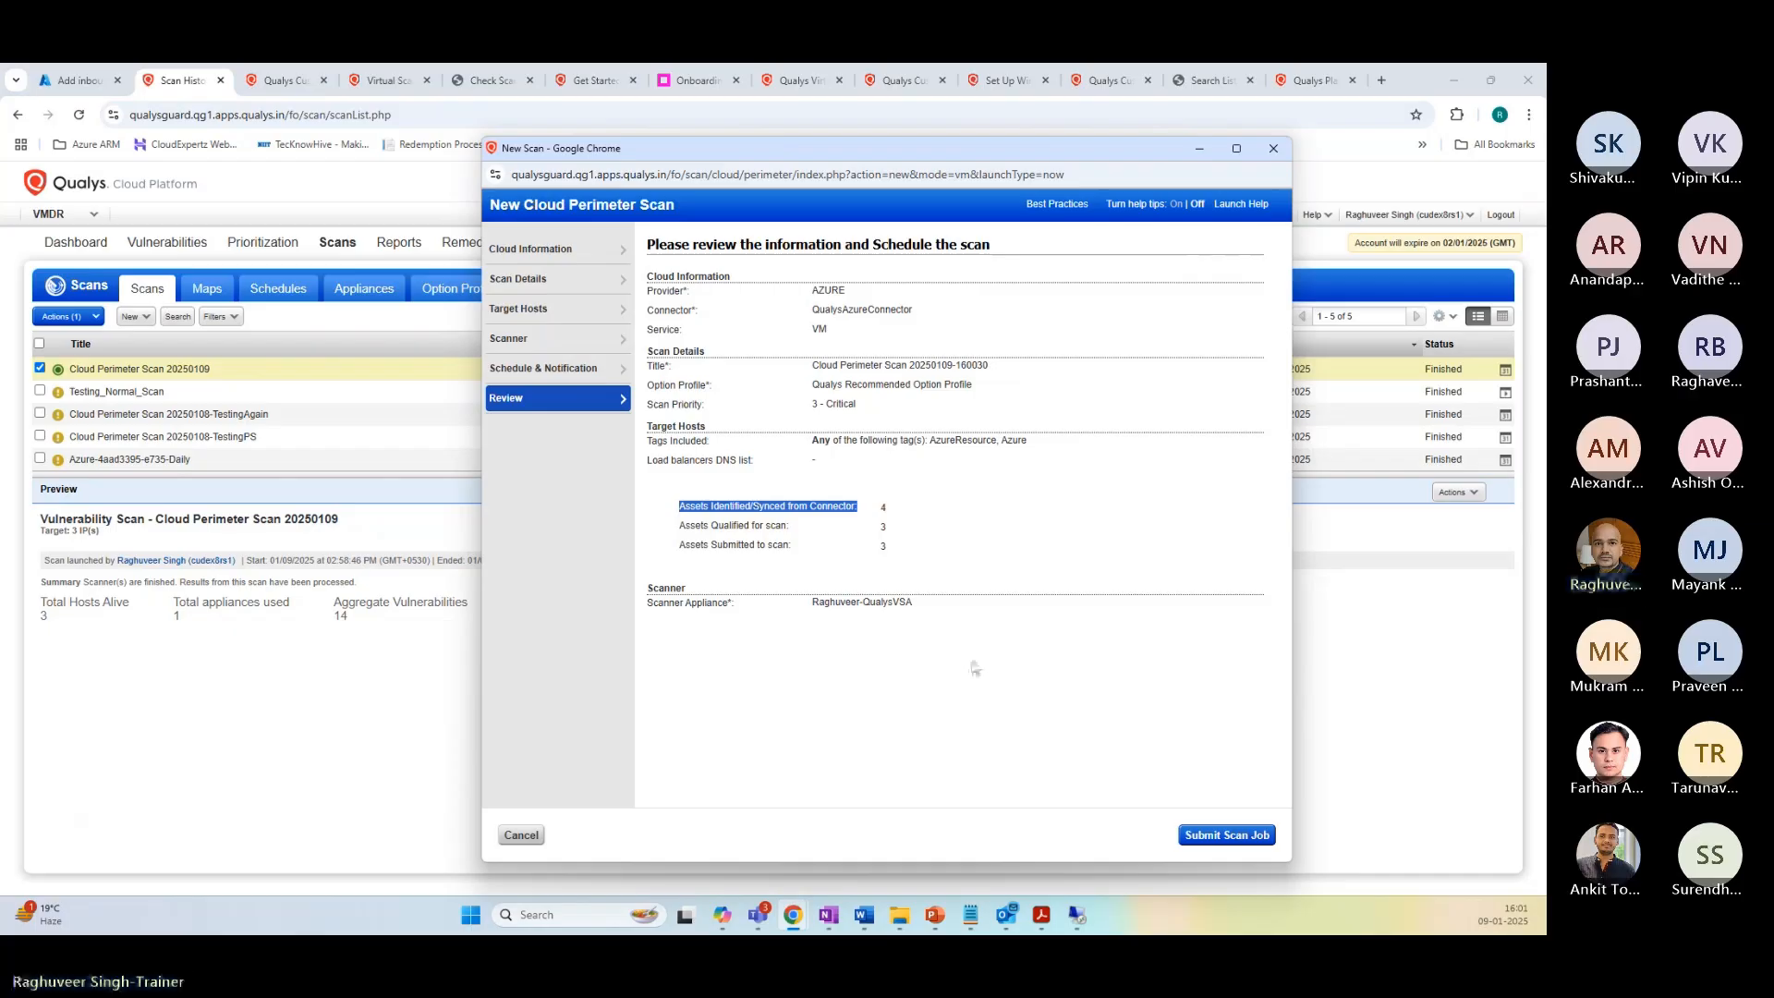
pyautogui.click(810, 606)
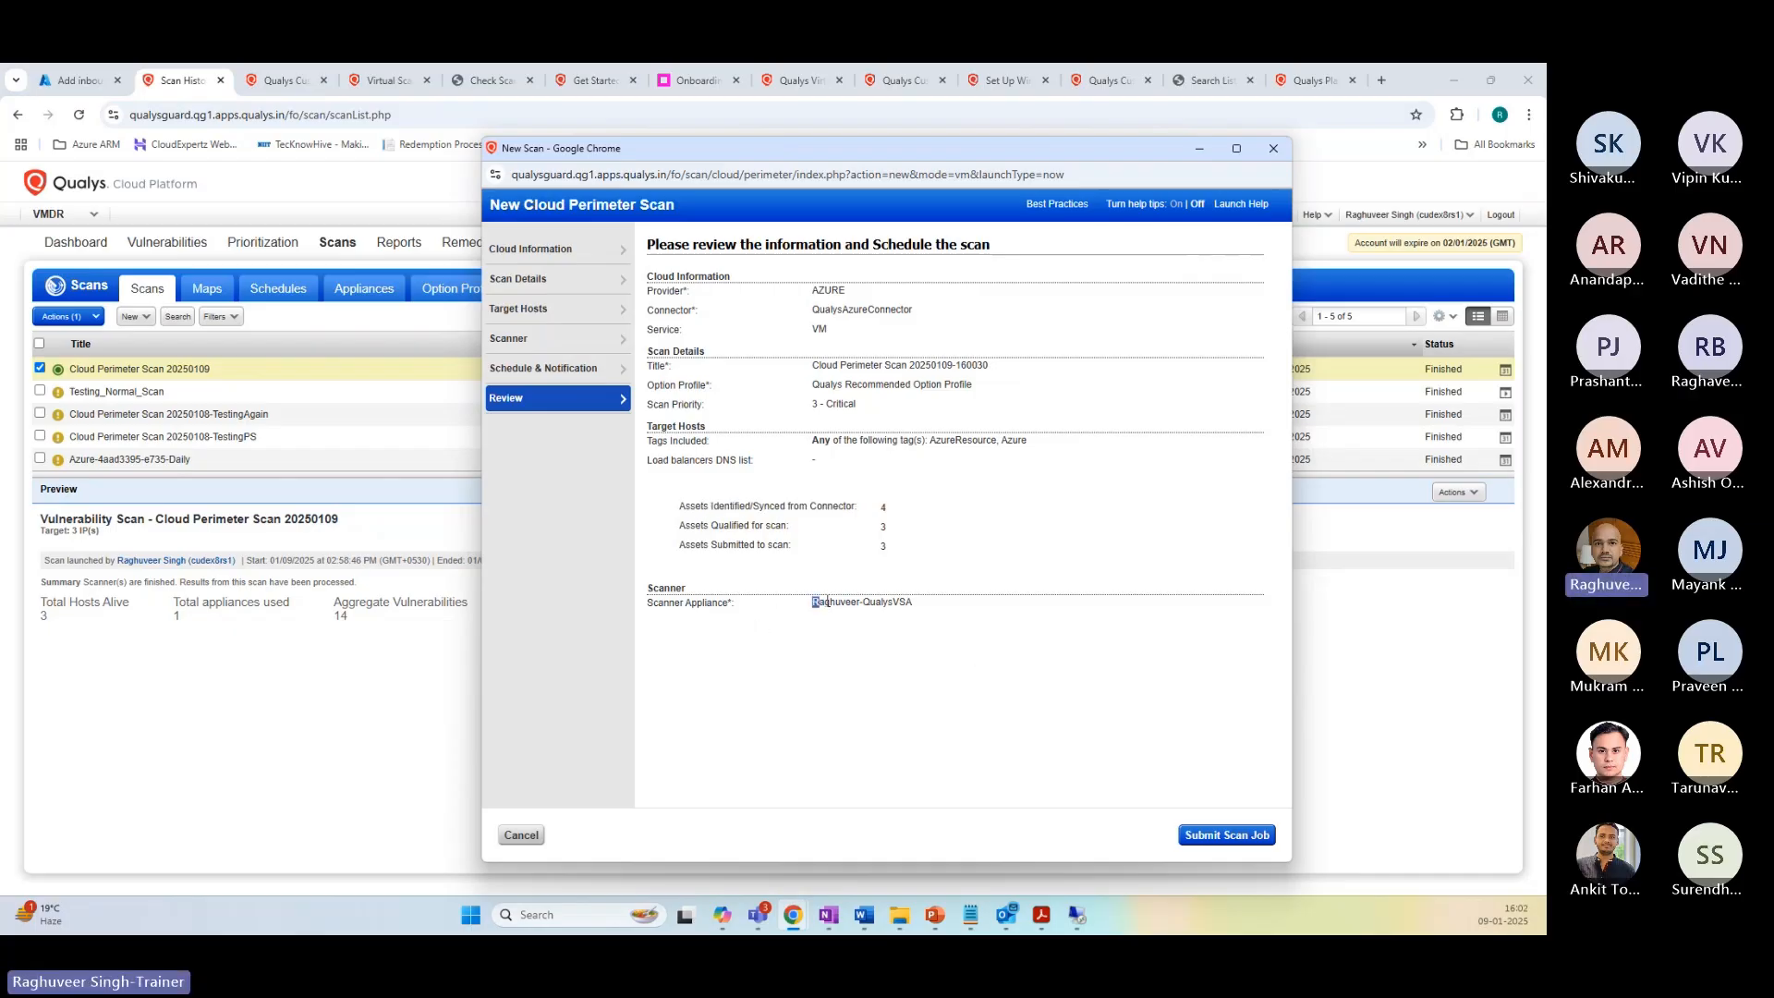
pyautogui.moveTo(827, 601); pyautogui.dragTo(920, 607)
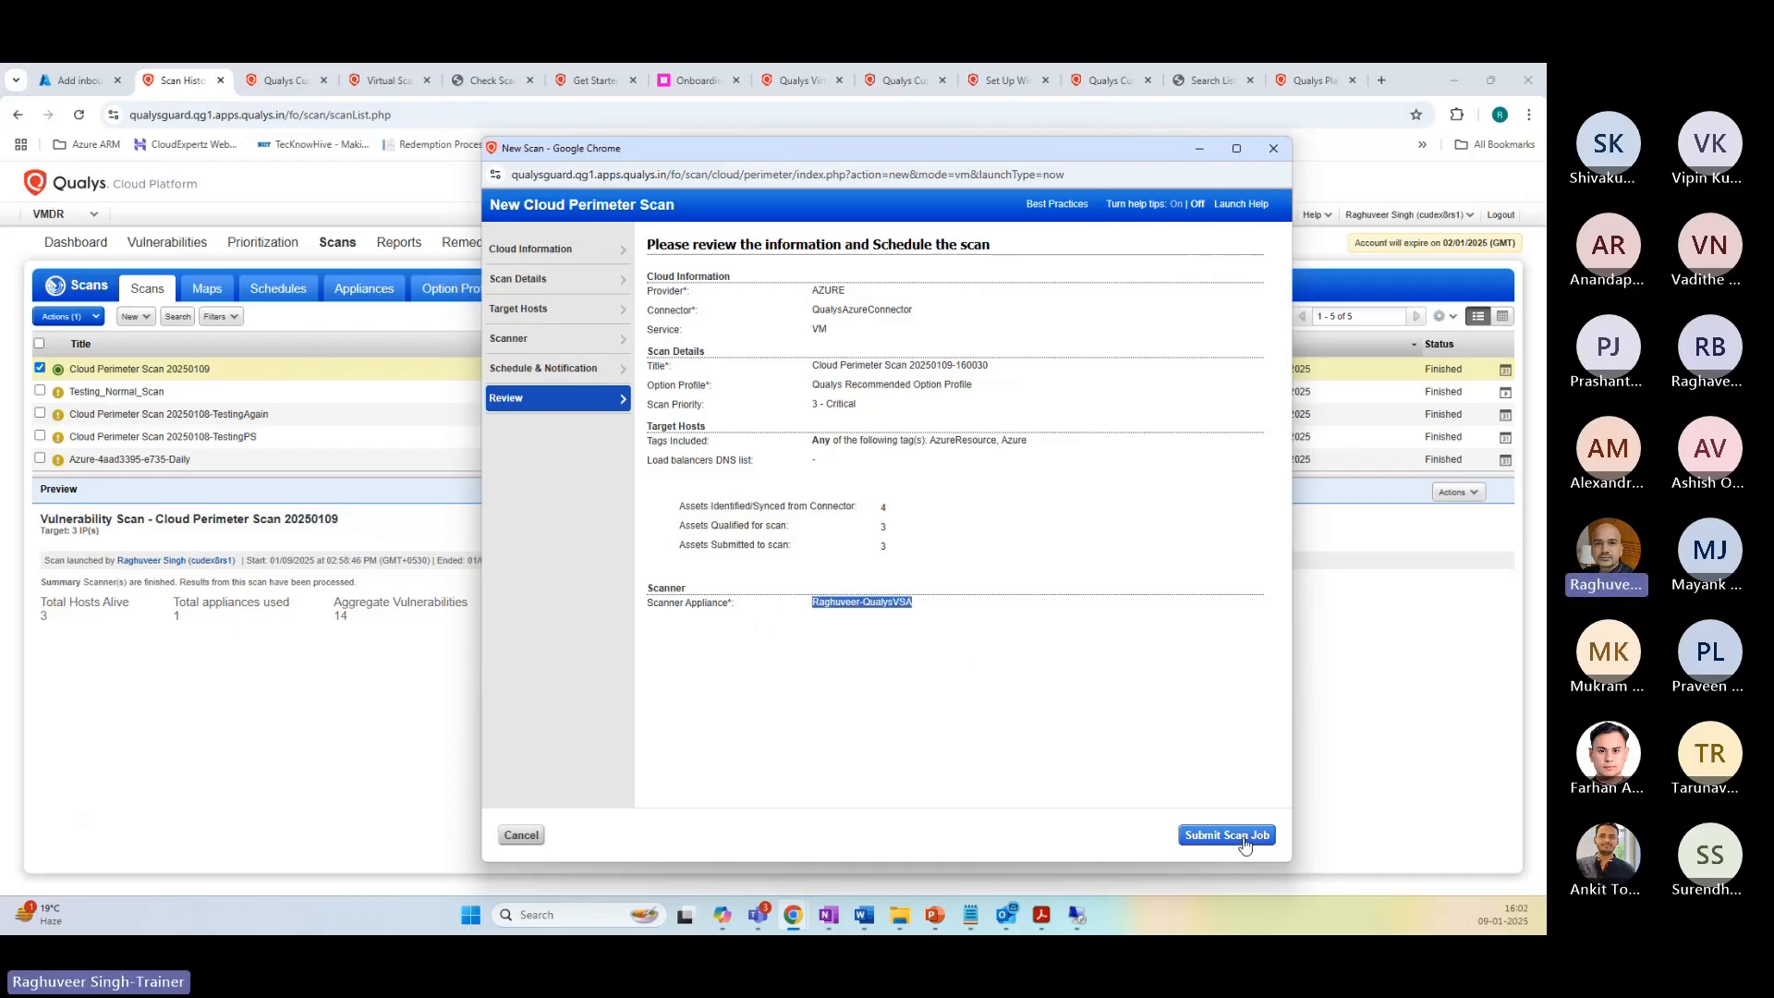
pyautogui.click(1213, 840)
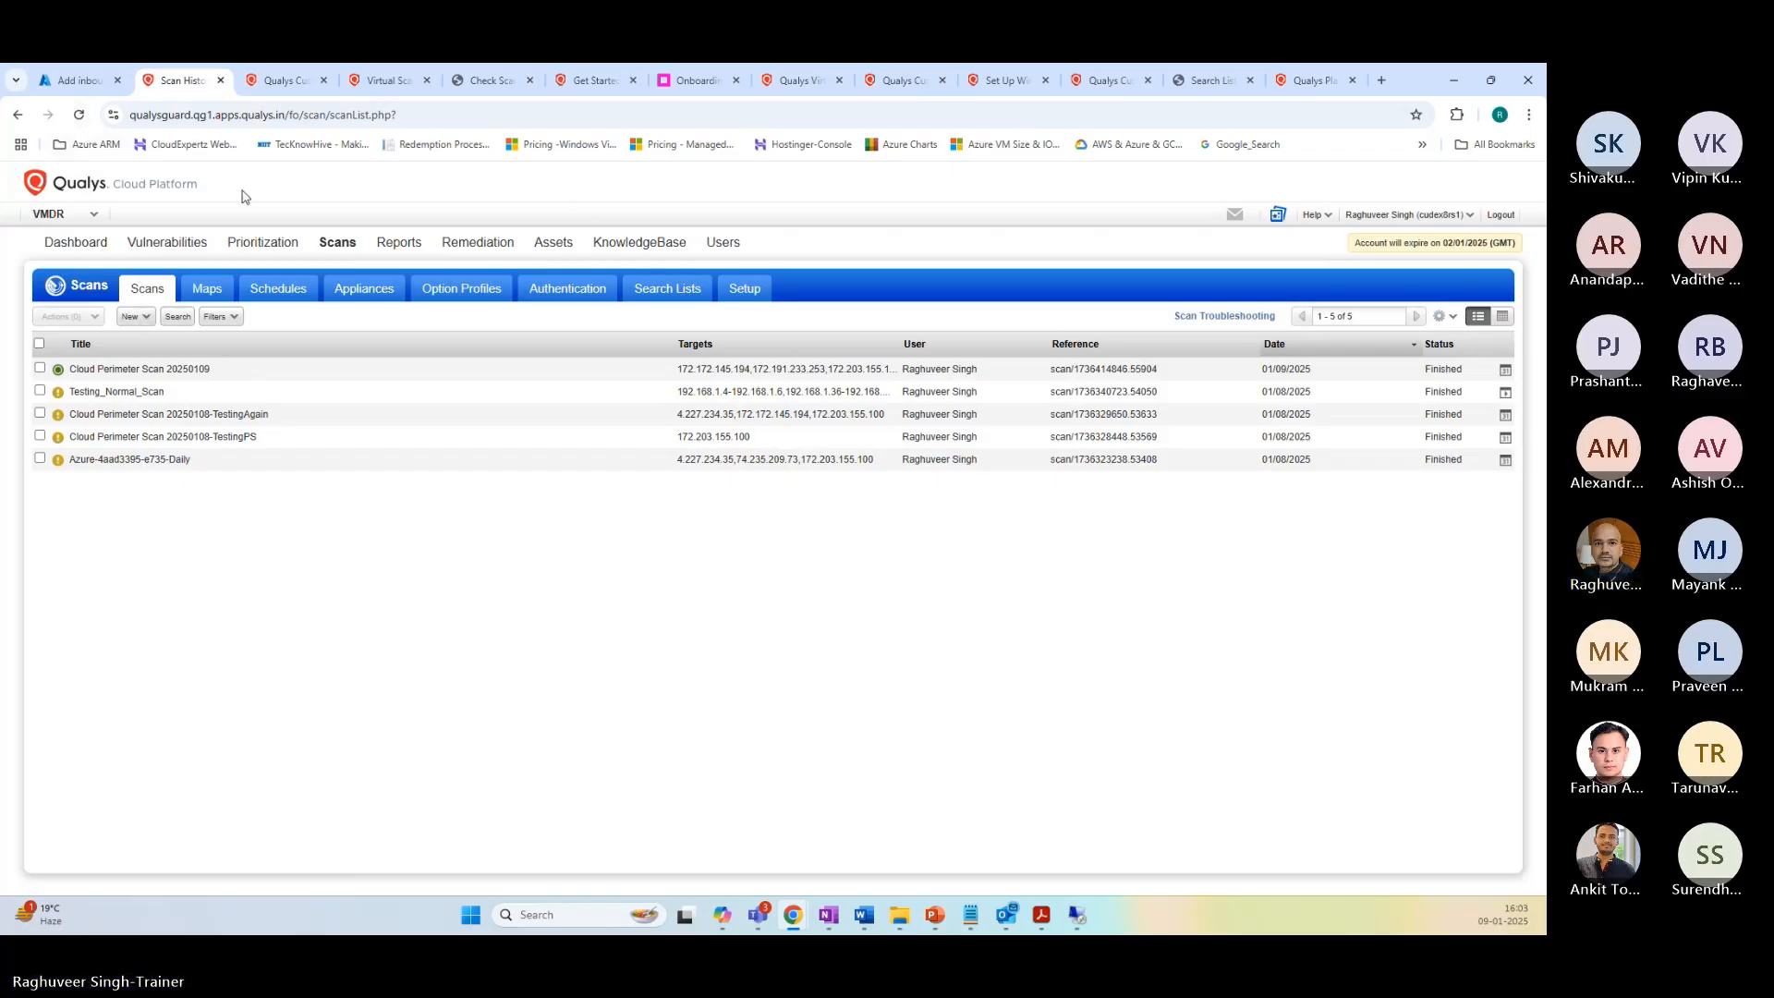
# Step: Reload the scans list repeatedly, confirming form resubmission, to check for the newly submitted scan
pyautogui.click(79, 114)
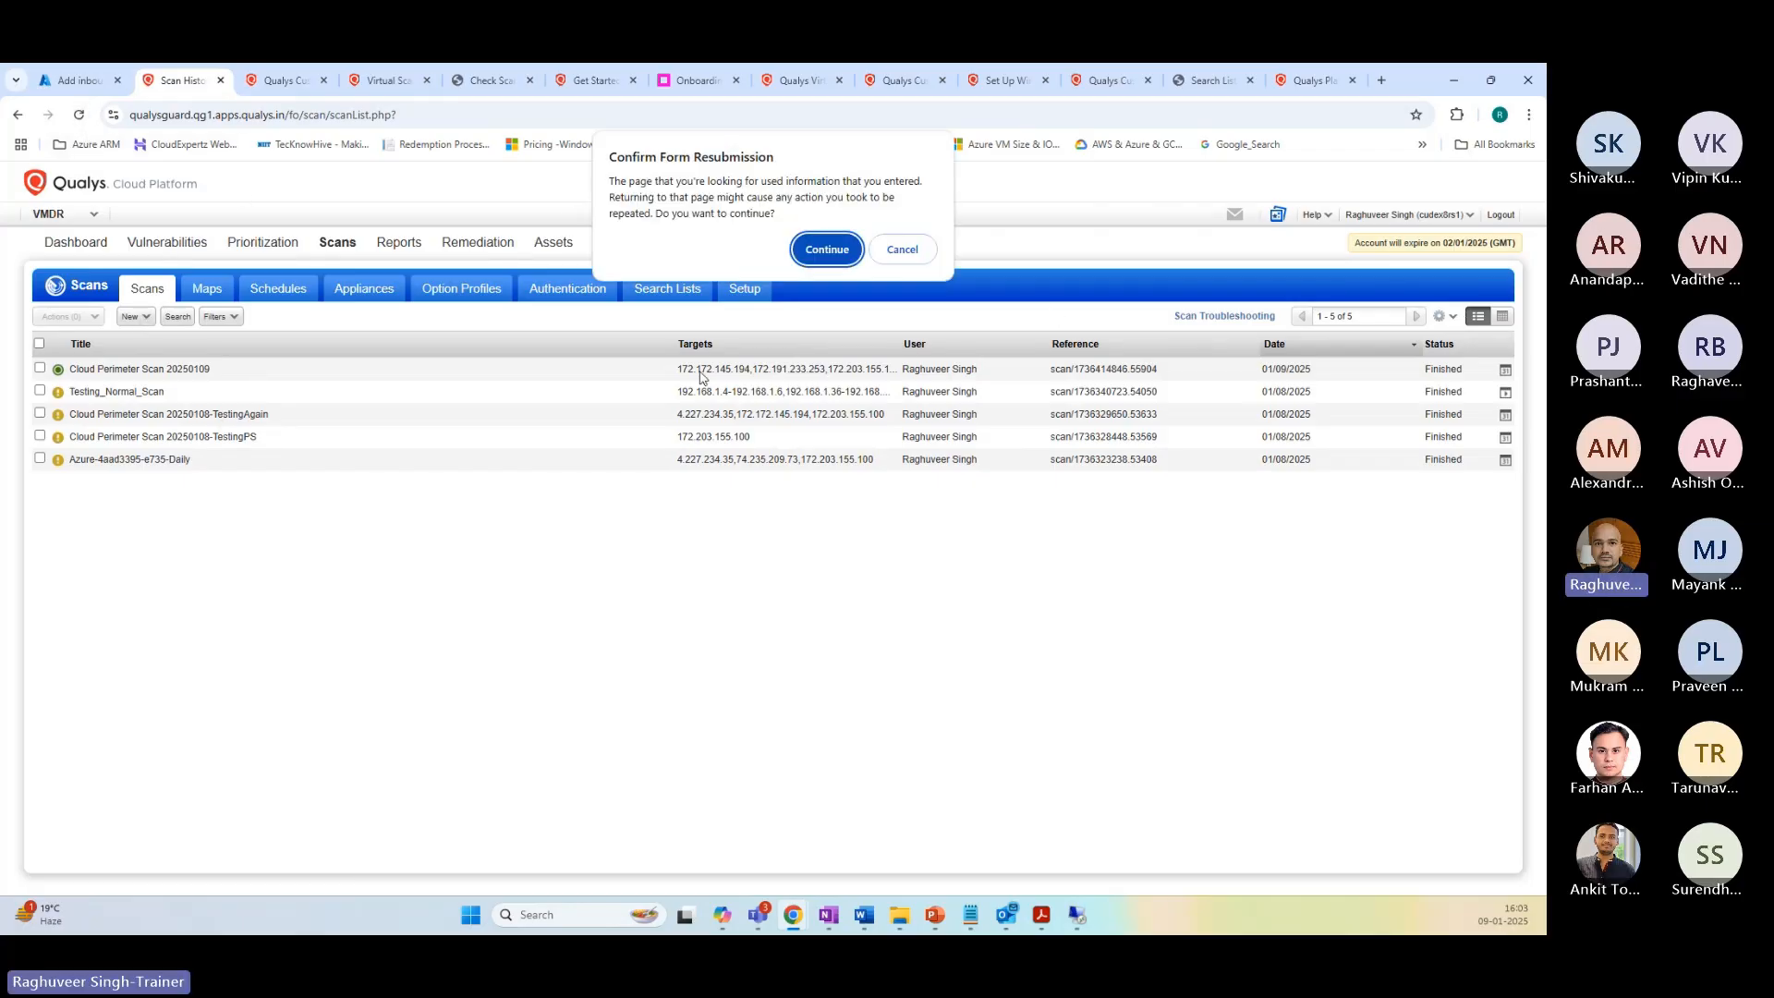
pyautogui.click(821, 246)
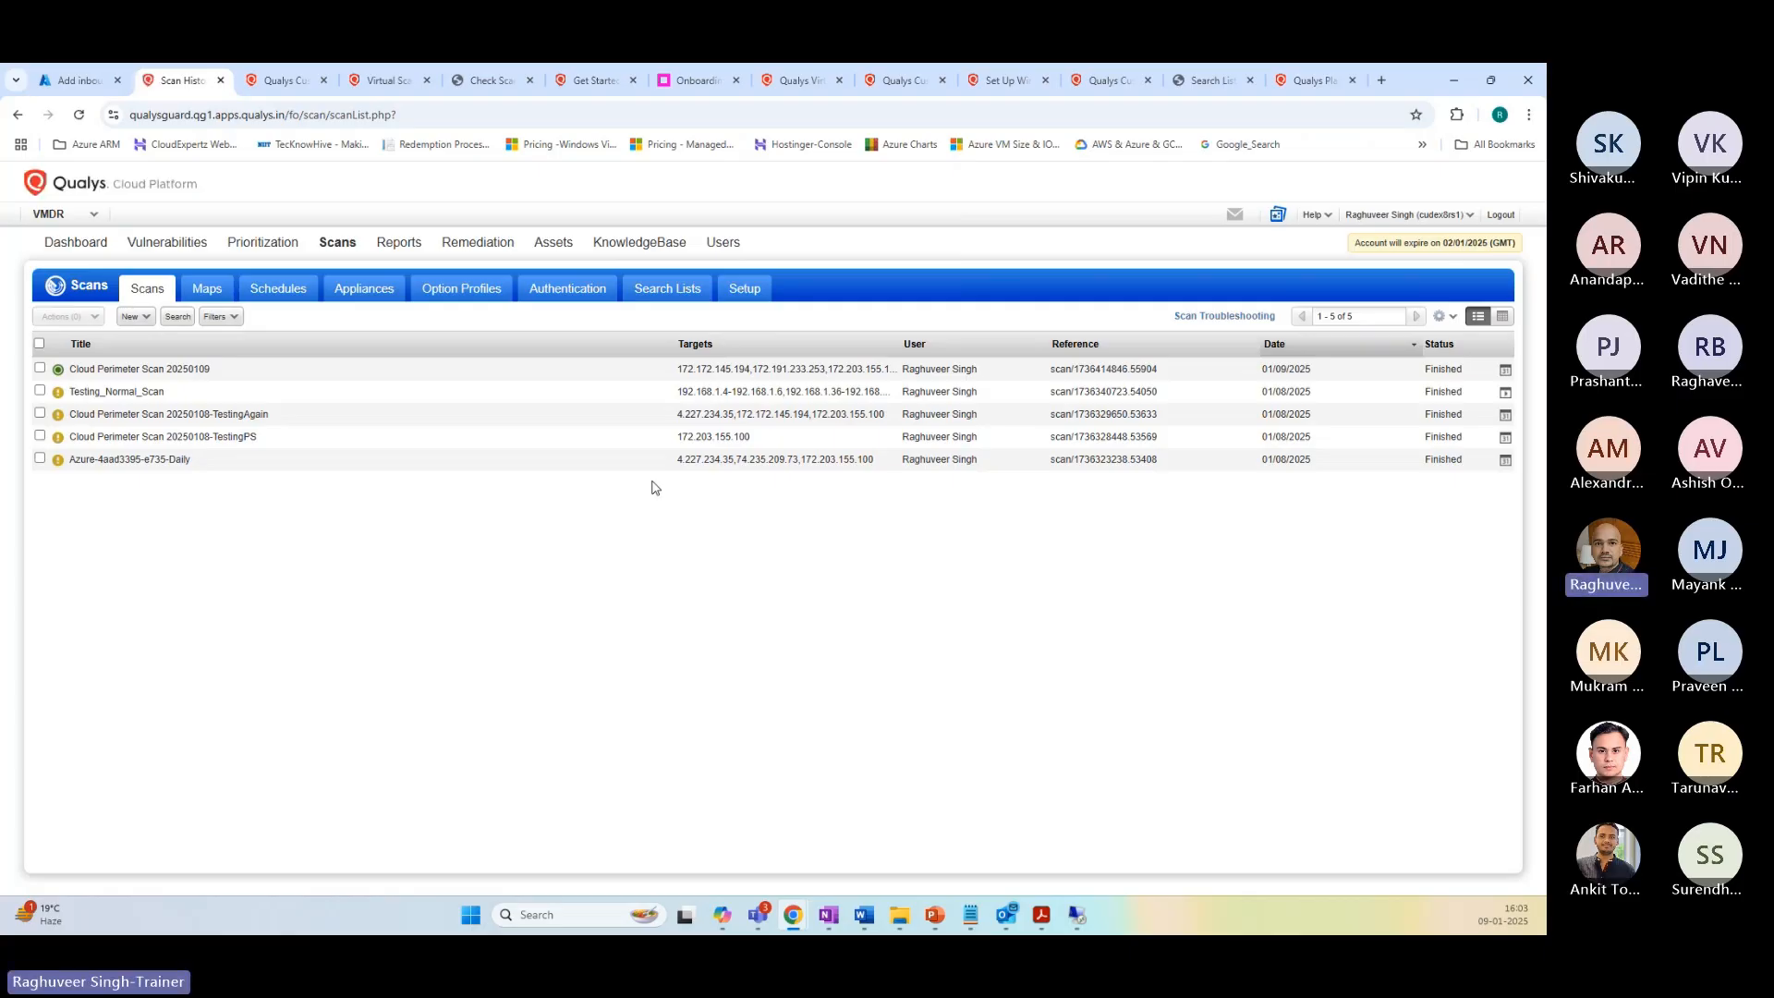
pyautogui.press('F5')
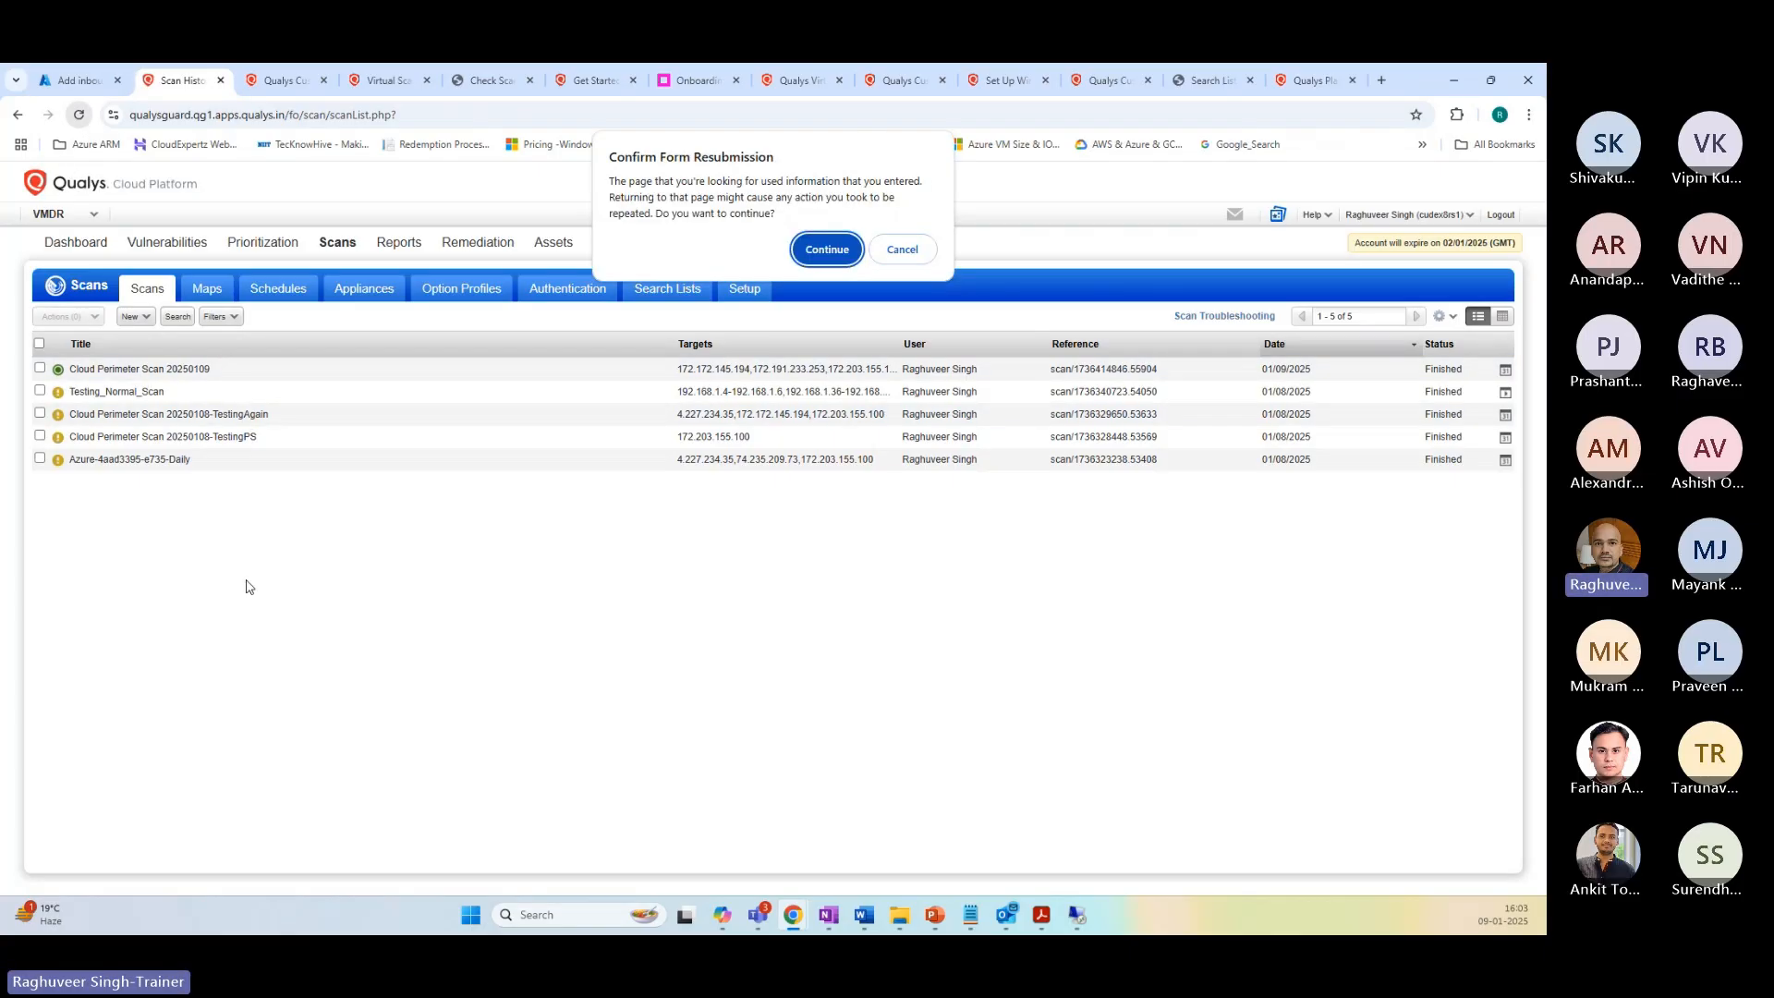
pyautogui.press('Return')
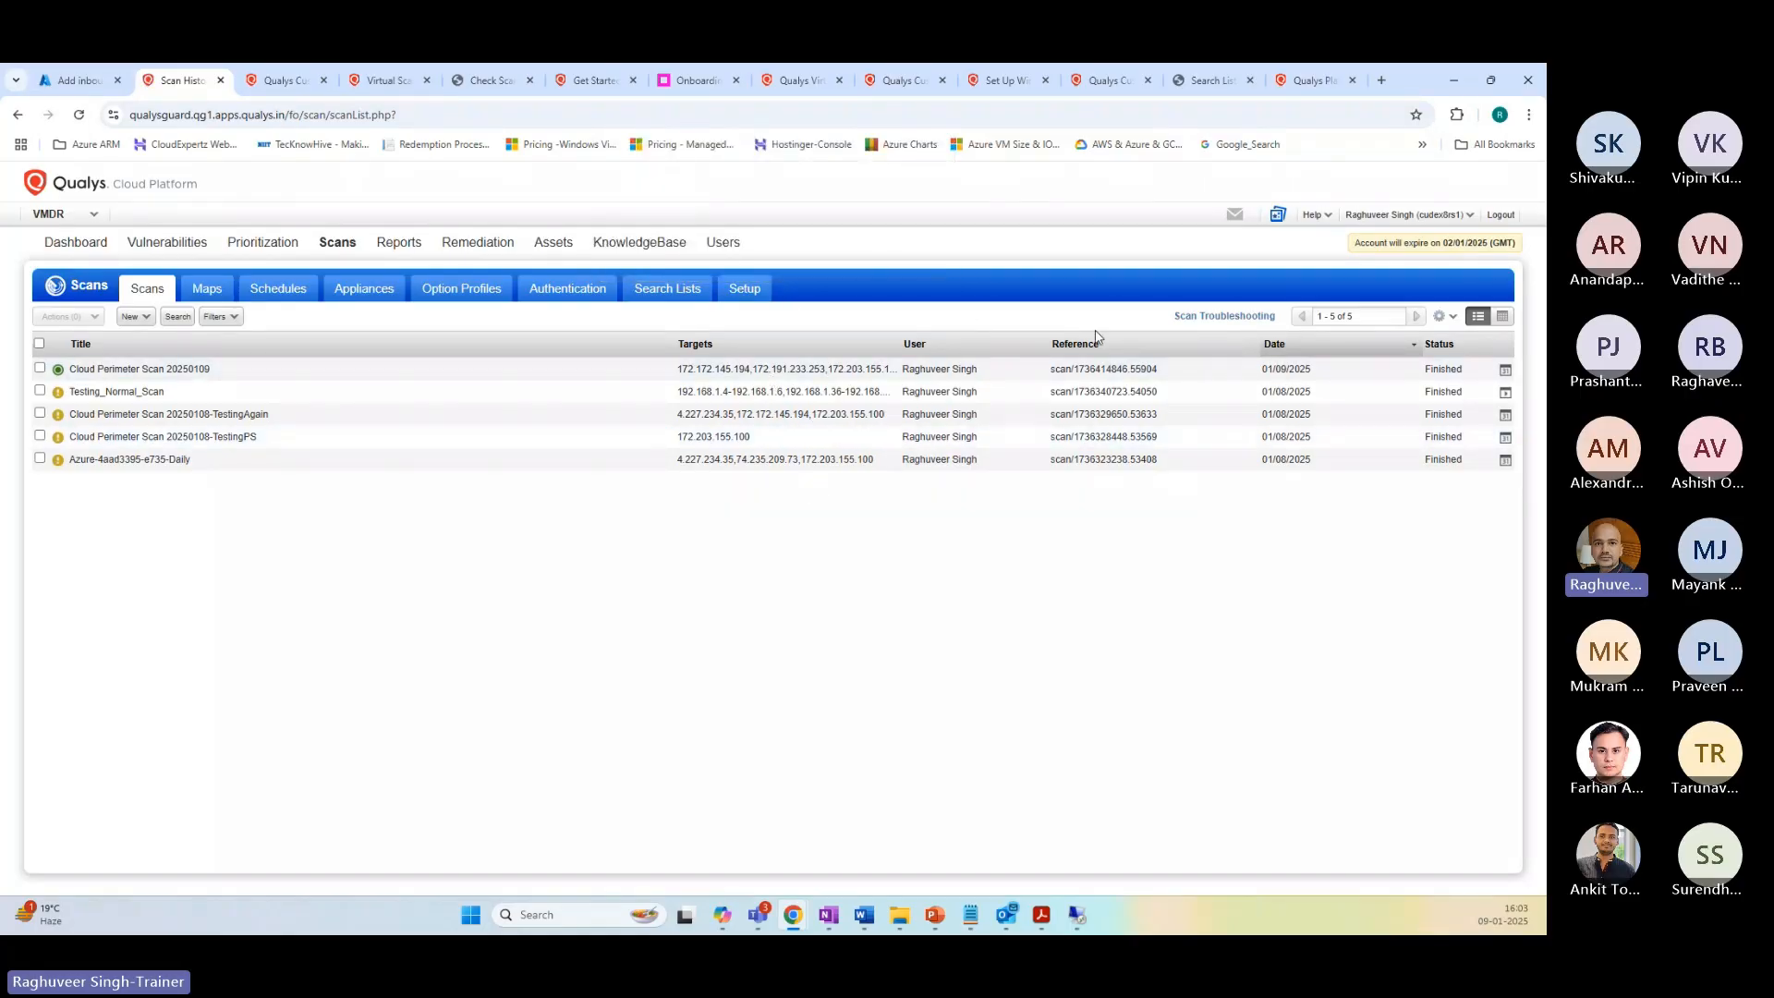
pyautogui.click(78, 115)
pyautogui.click(811, 261)
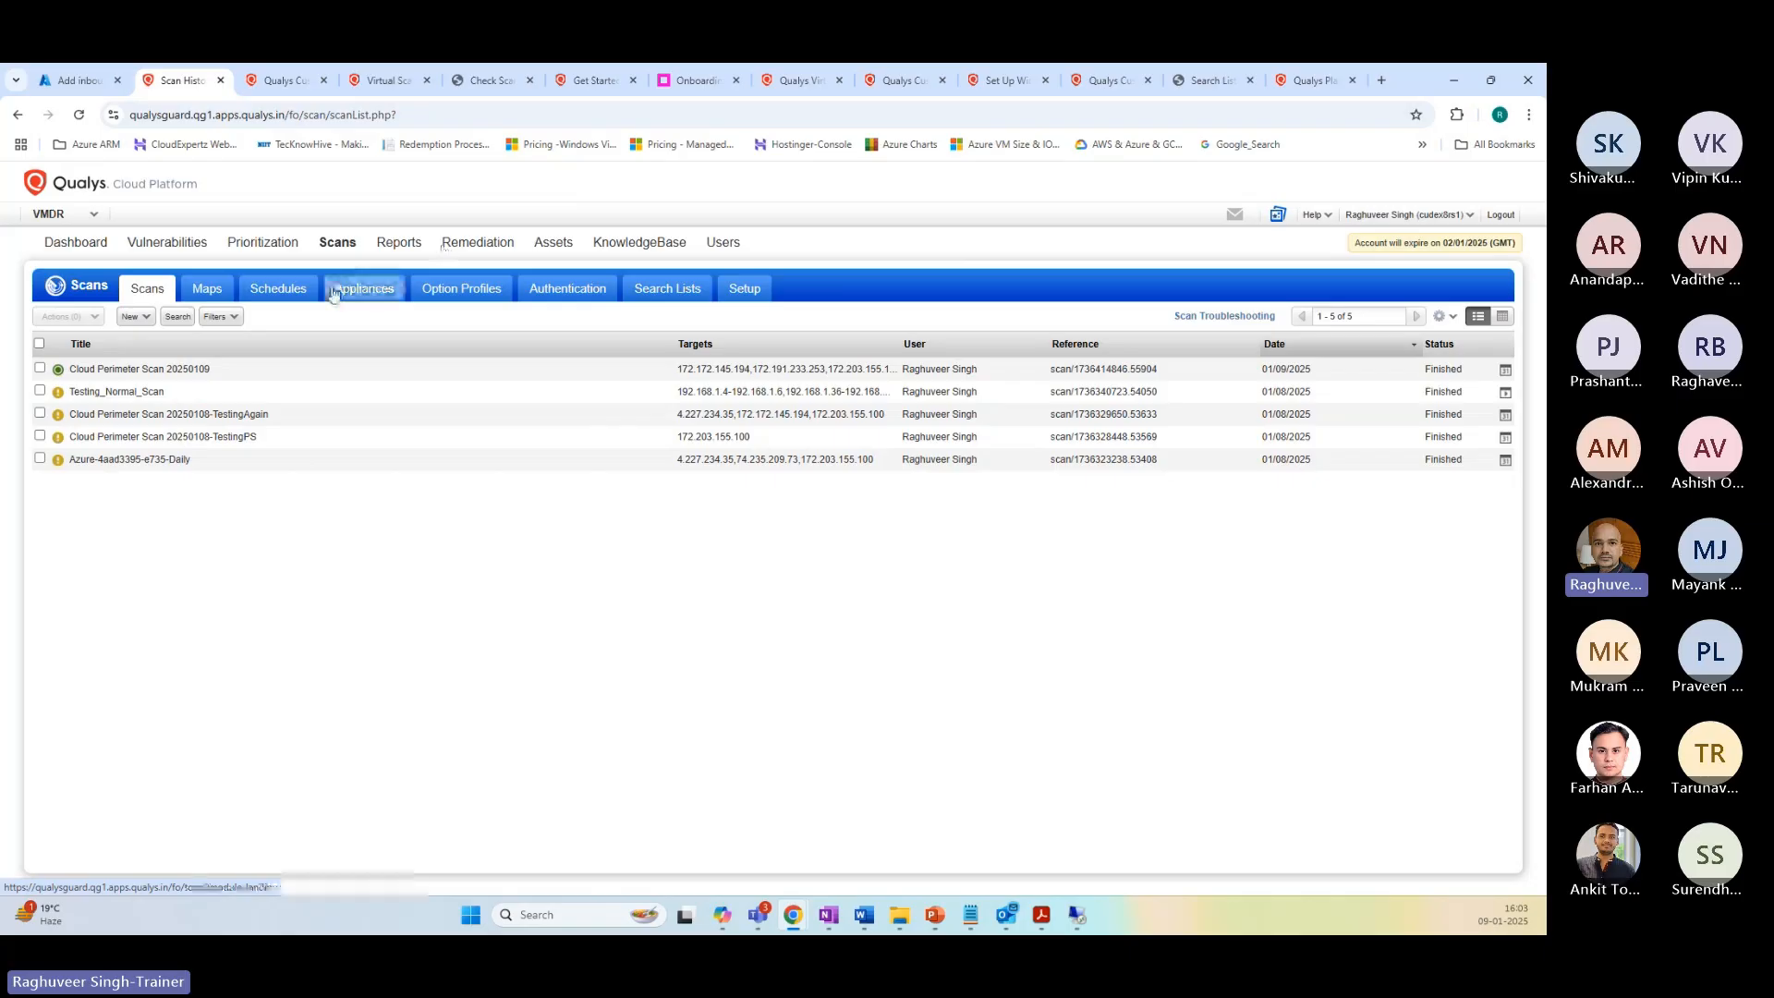
# Step: Show the scanner appliances list and open the preview of the QualysVSA appliance
pyautogui.click(367, 290)
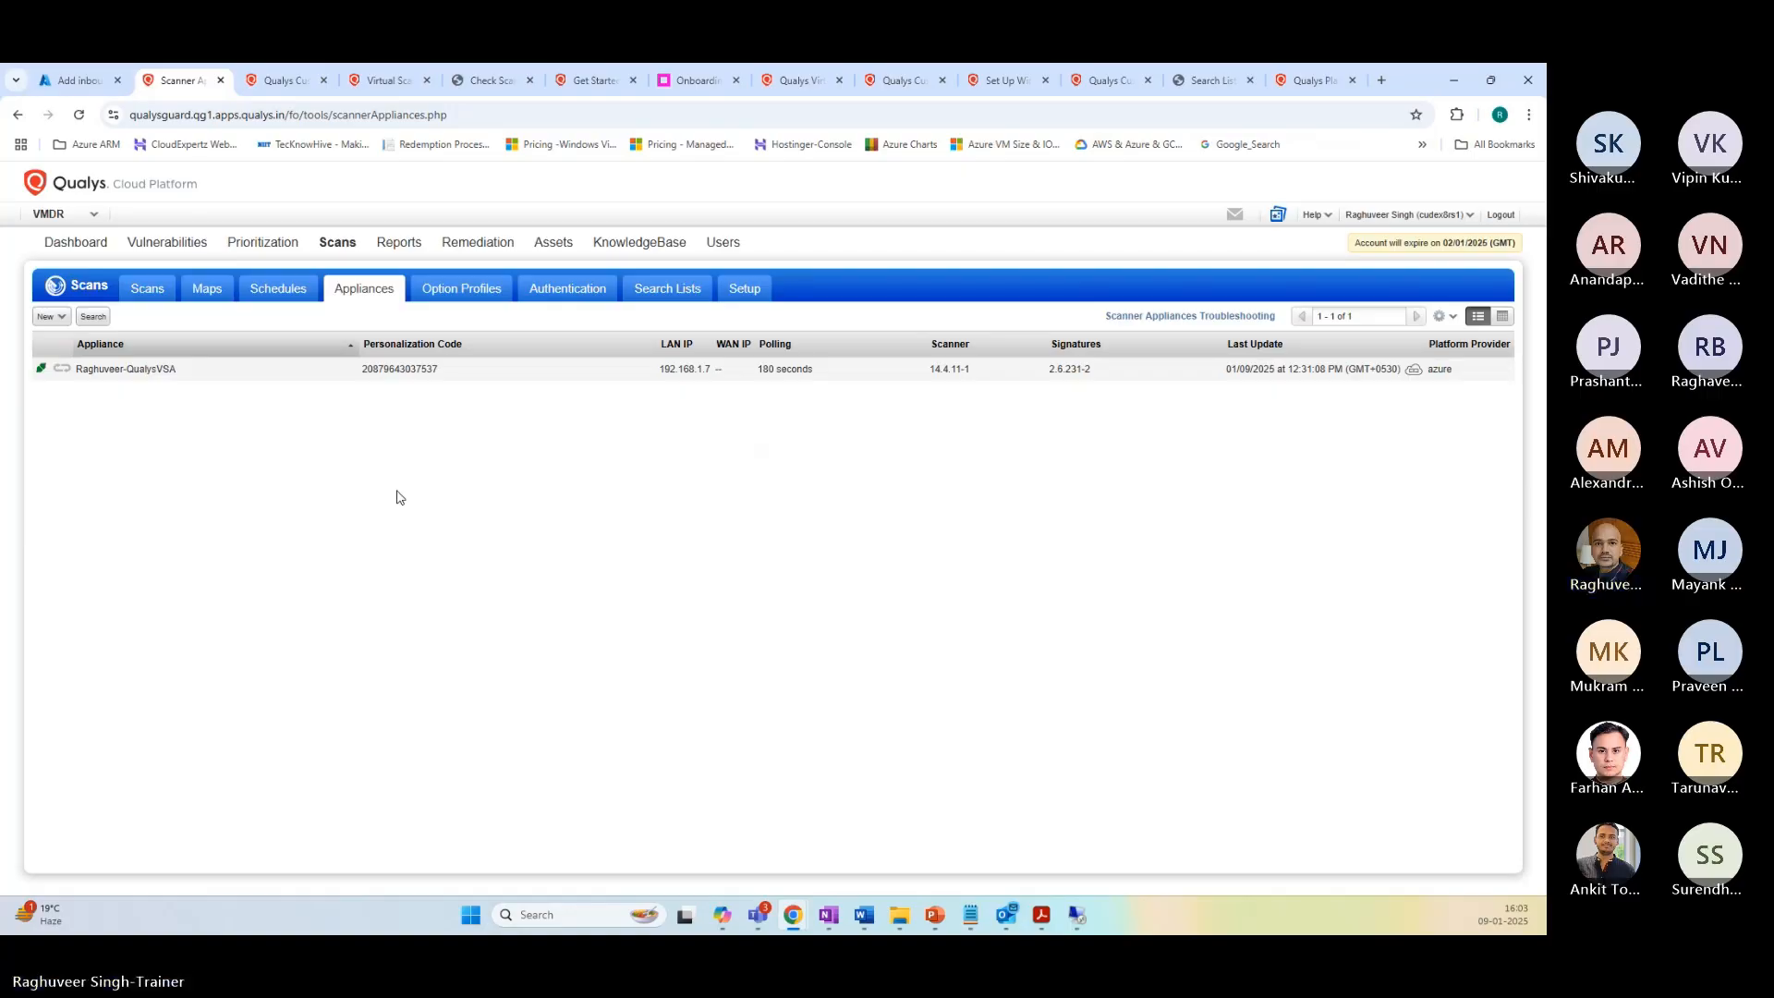
pyautogui.press('alt')
pyautogui.hotkey('alt', 'Tab')
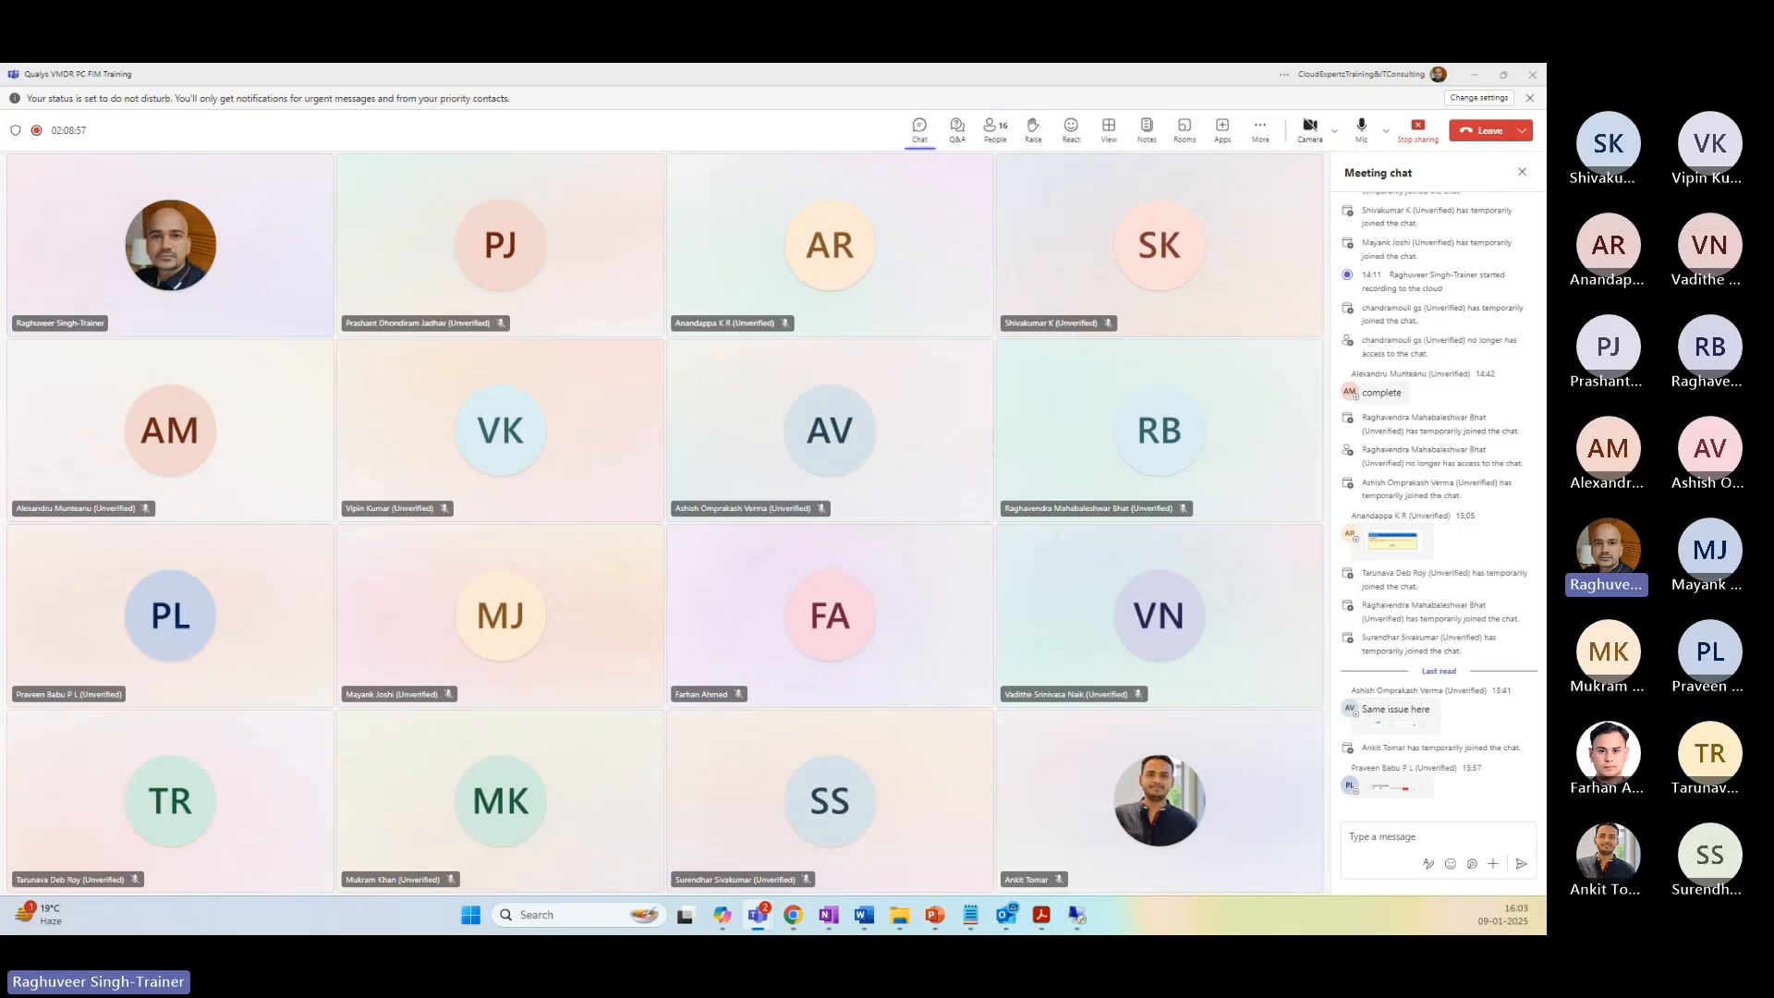
pyautogui.moveTo(905, 78); pyautogui.dragTo(0, 235)
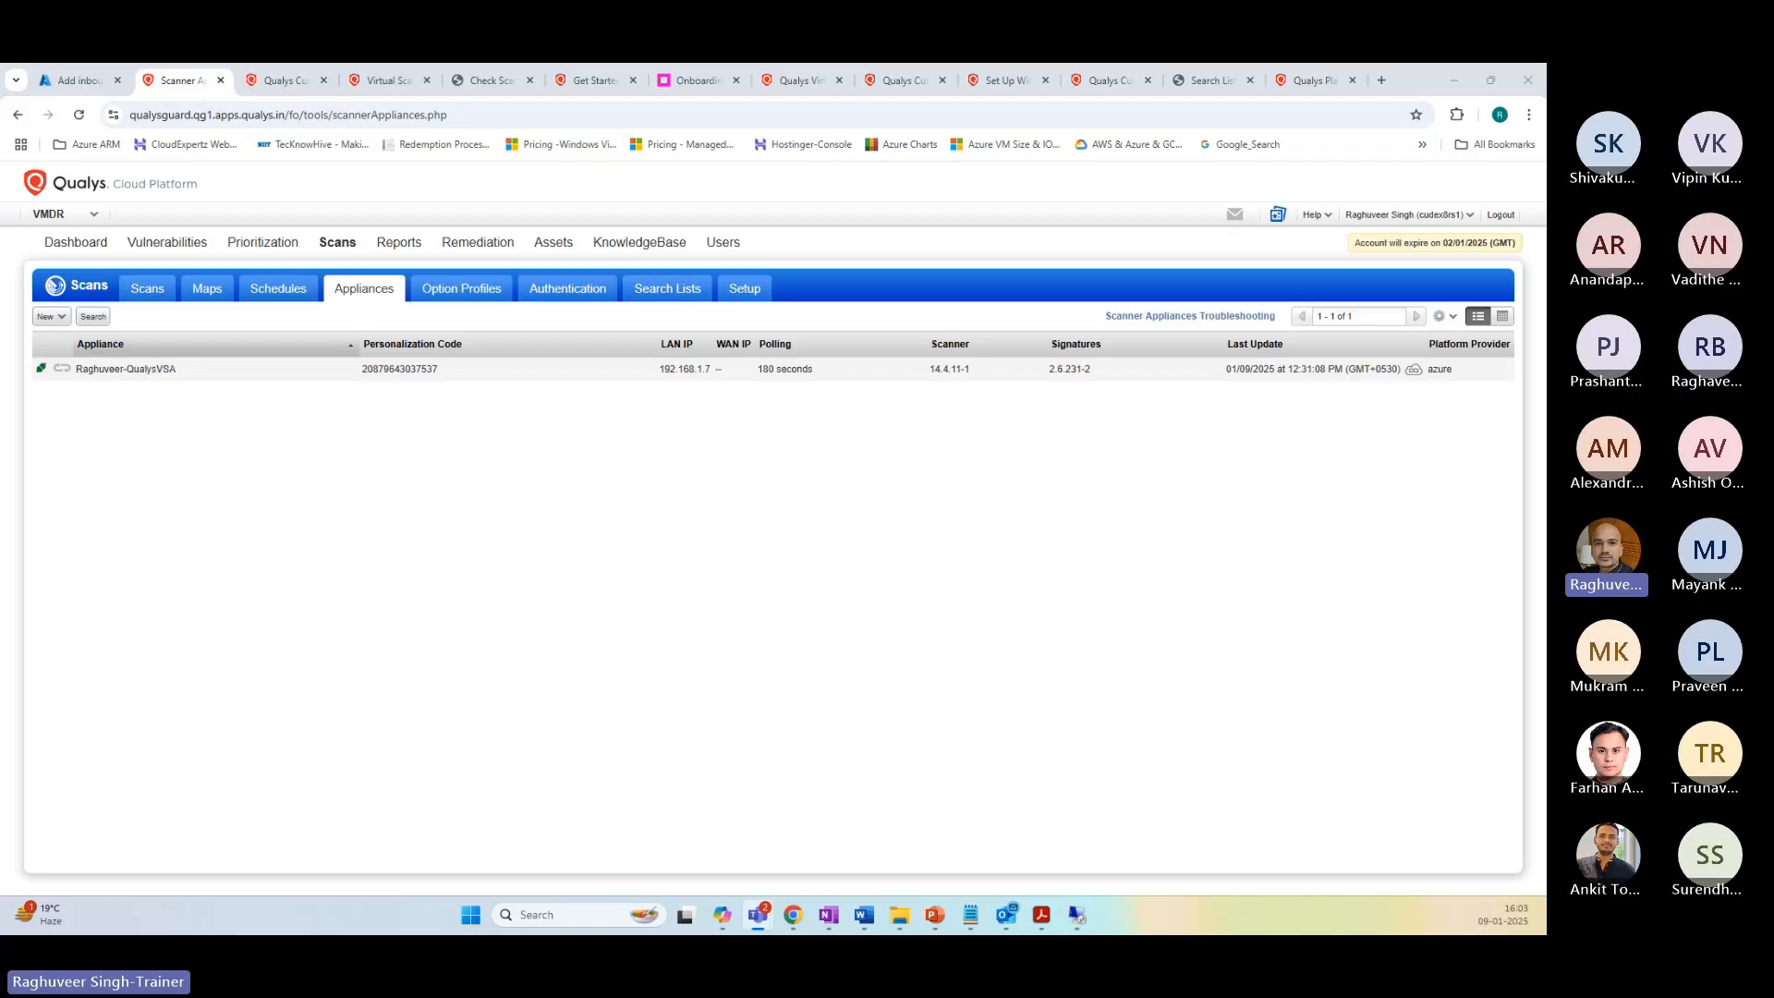
pyautogui.click(168, 371)
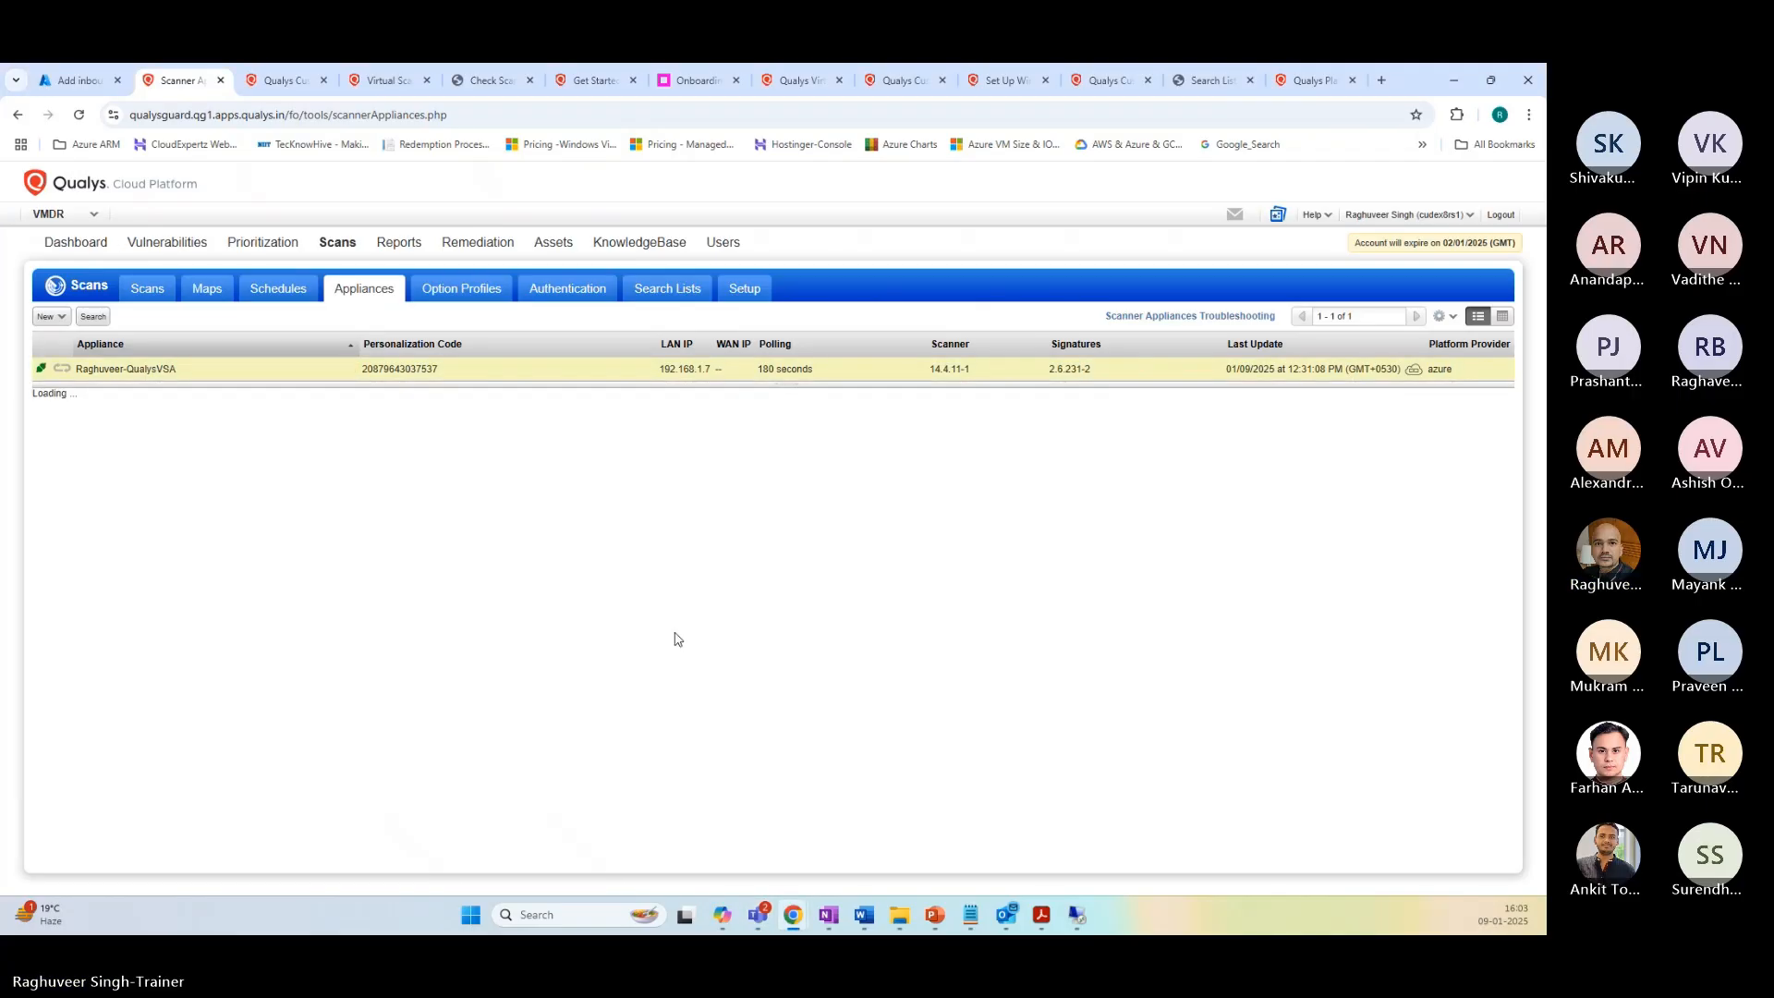